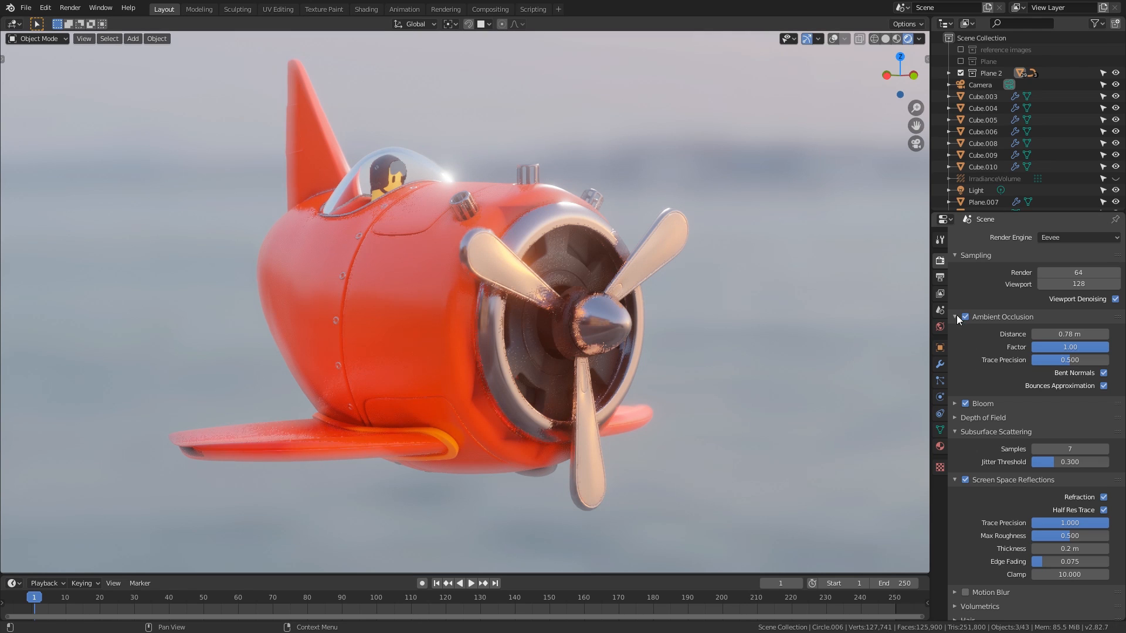
Frame the plane's main body and examine the red plane from several angles in the rendered view
{"action": "middle_click_drag", "start_coordinate": [718, 328], "coordinate": [518, 257], "text": "shift"}
{"action": "scroll", "coordinate": [664, 350], "scroll_direction": "down", "scroll_amount": 1}
{"action": "scroll", "coordinate": [492, 324], "scroll_direction": "up", "scroll_amount": 3}
{"action": "right_click", "coordinate": [472, 322]}
{"action": "key", "text": "KP_Decimal"}
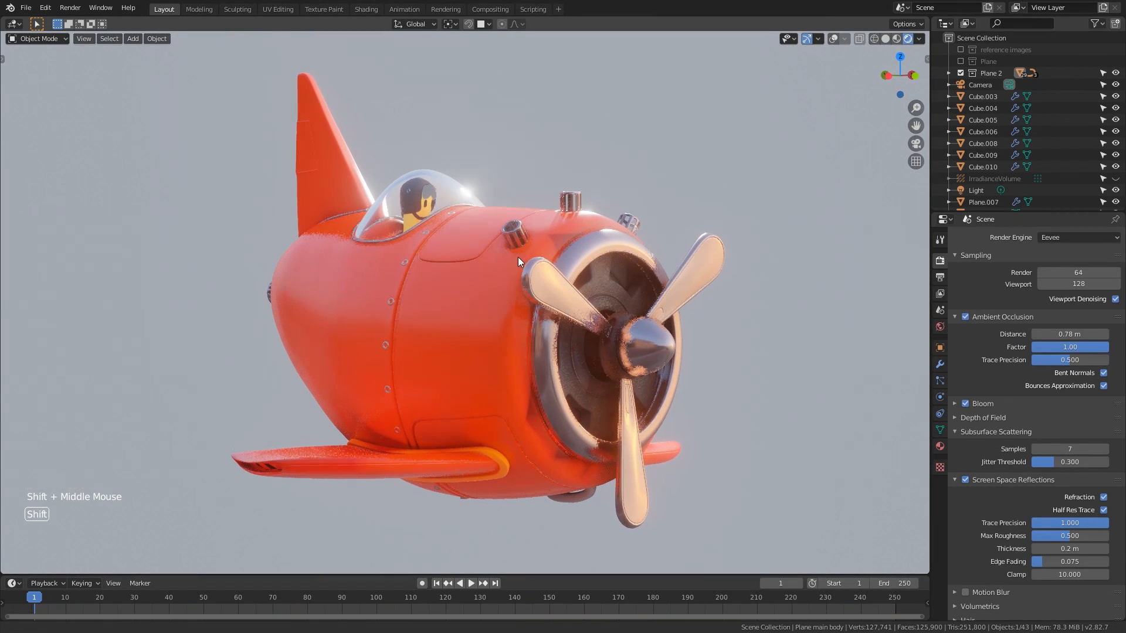
{"action": "middle_click_drag", "start_coordinate": [561, 350], "coordinate": [565, 374]}
{"action": "scroll", "coordinate": [590, 372], "scroll_direction": "down", "scroll_amount": 1}
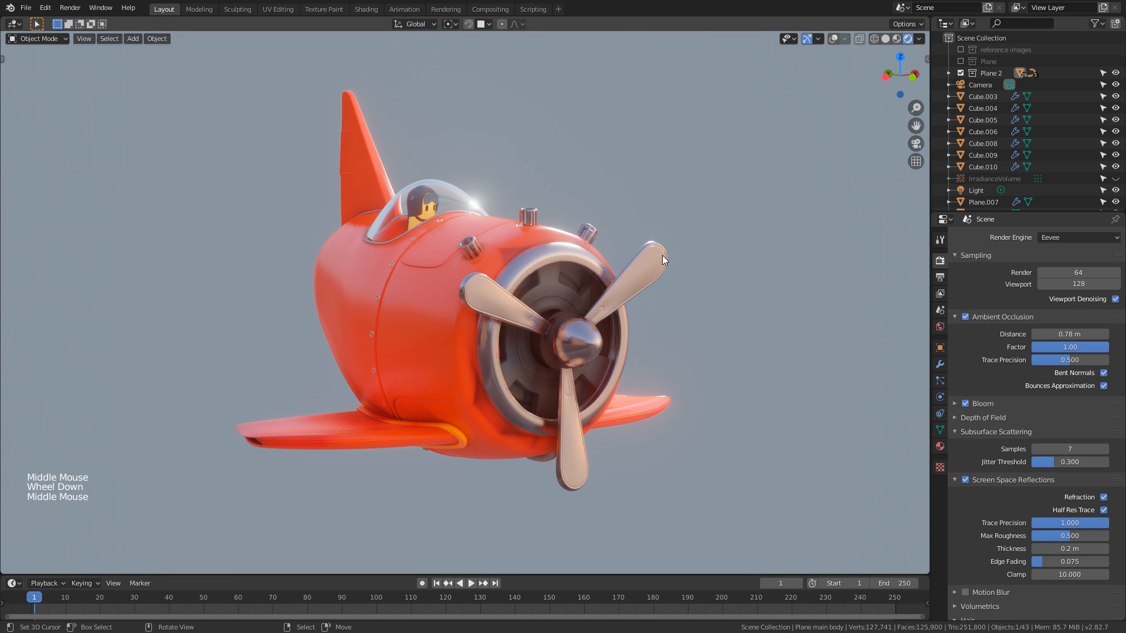
{"action": "mouse_move", "coordinate": [491, 397]}
{"action": "middle_mouse_down"}
{"action": "mouse_move", "coordinate": [530, 405]}
{"action": "mouse_move", "coordinate": [509, 409]}
{"action": "middle_mouse_up"}
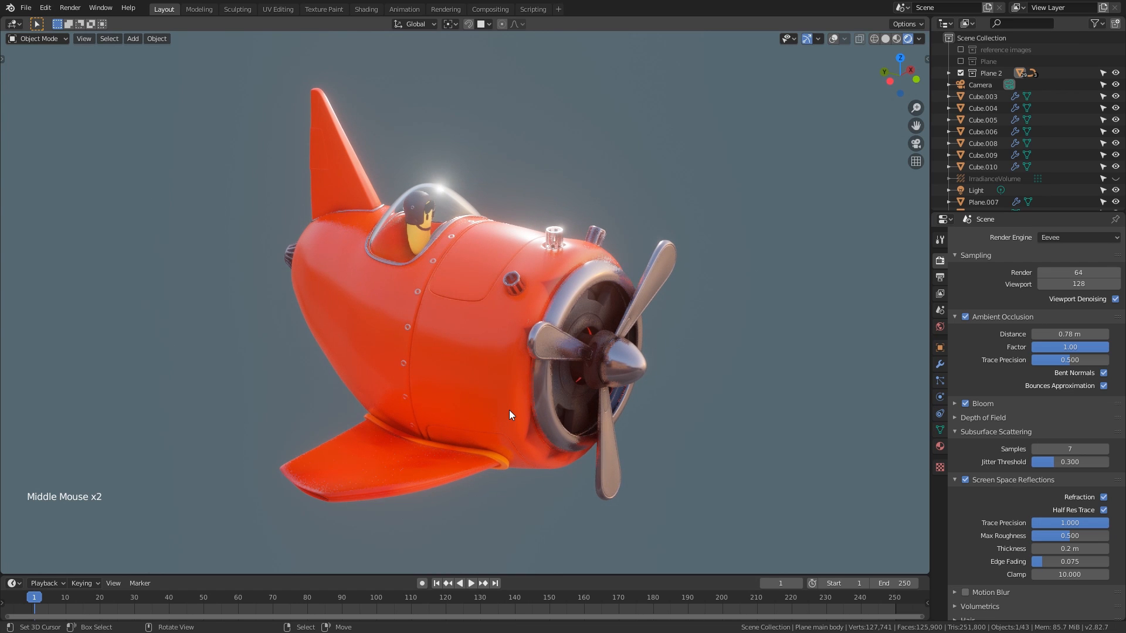
{"action": "middle_click_drag", "start_coordinate": [527, 402], "coordinate": [534, 376]}
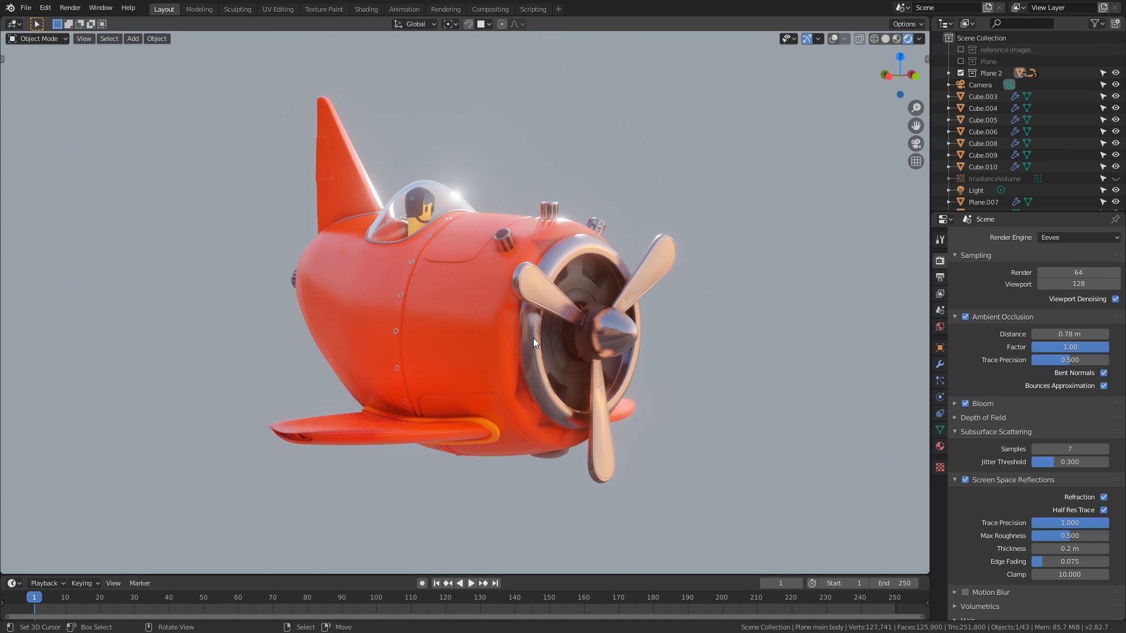
{"action": "middle_click_drag", "start_coordinate": [523, 401], "coordinate": [546, 416]}
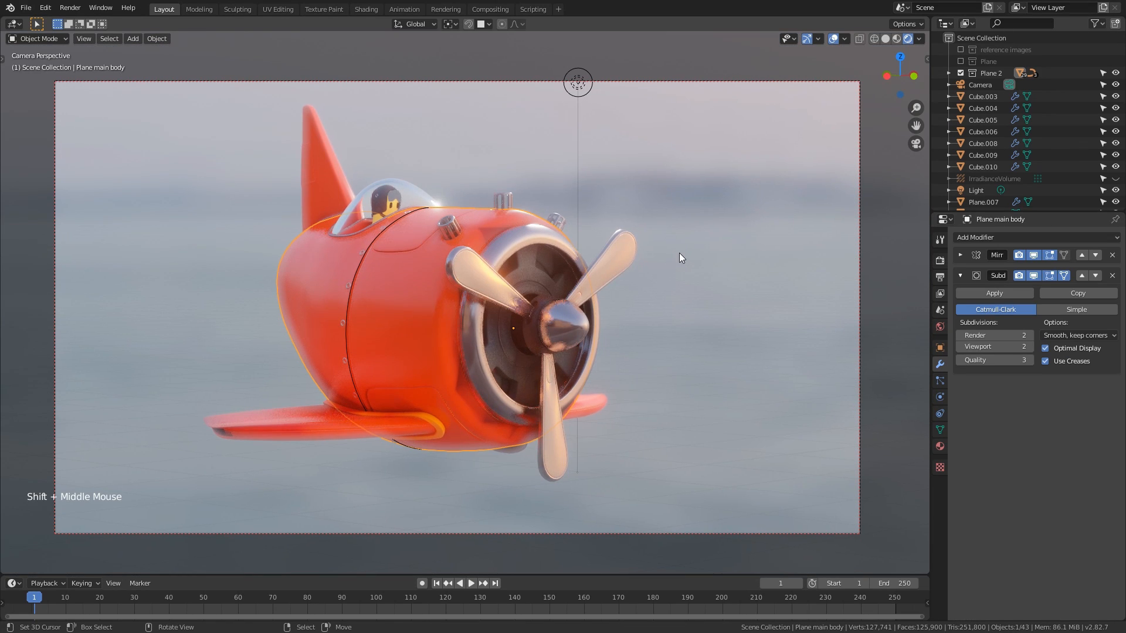
{"action": "middle_click_drag", "start_coordinate": [685, 283], "coordinate": [691, 286], "text": "shift"}
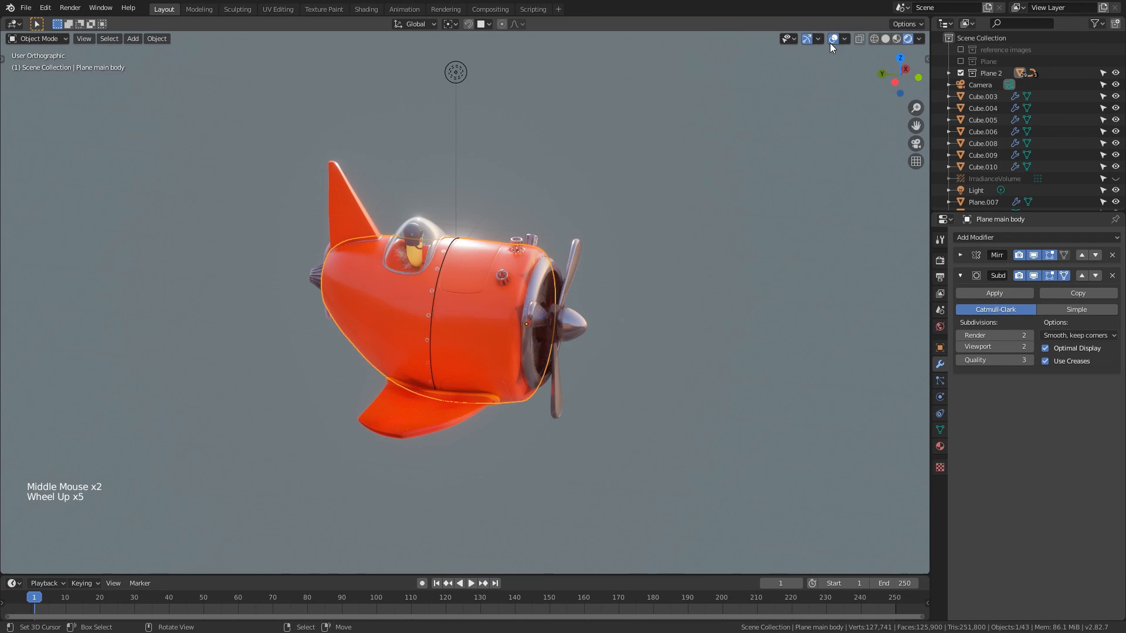
Hide the viewport overlays and examine the rendered plane from both sides and the front
{"action": "left_click", "coordinate": [599, 241]}
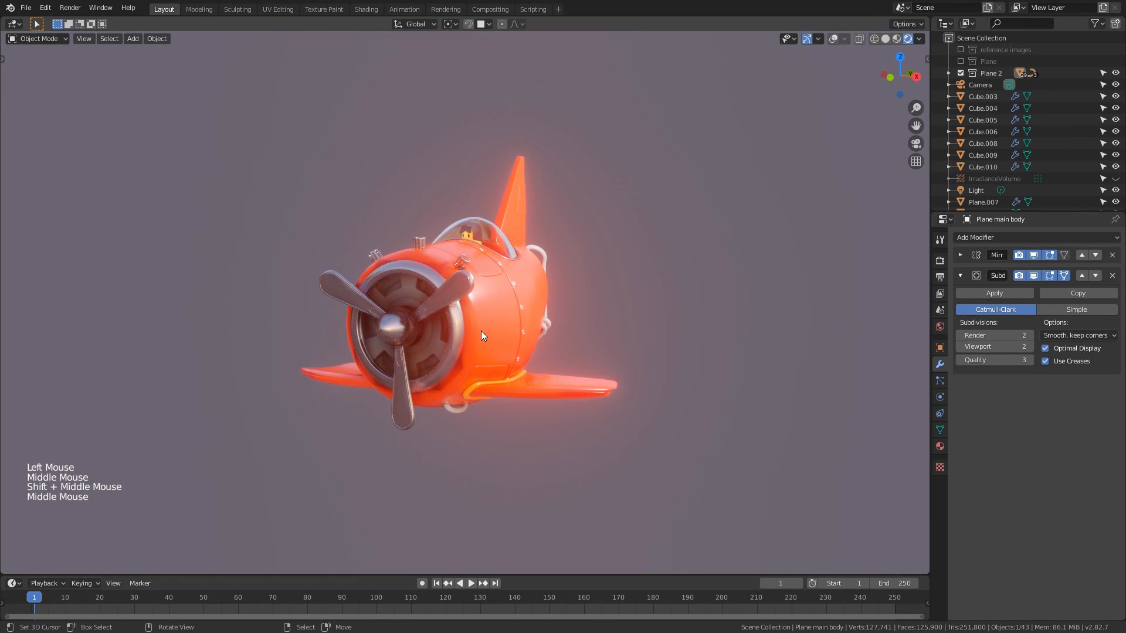
{"action": "mouse_move", "coordinate": [480, 331]}
{"action": "middle_mouse_down"}
{"action": "mouse_move", "coordinate": [577, 332]}
{"action": "mouse_move", "coordinate": [421, 325]}
{"action": "mouse_move", "coordinate": [484, 317]}
{"action": "mouse_move", "coordinate": [470, 322]}
{"action": "middle_mouse_up"}
{"action": "scroll", "coordinate": [445, 323], "scroll_direction": "up", "scroll_amount": 2}
{"action": "middle_click_drag", "start_coordinate": [553, 251], "coordinate": [539, 255]}
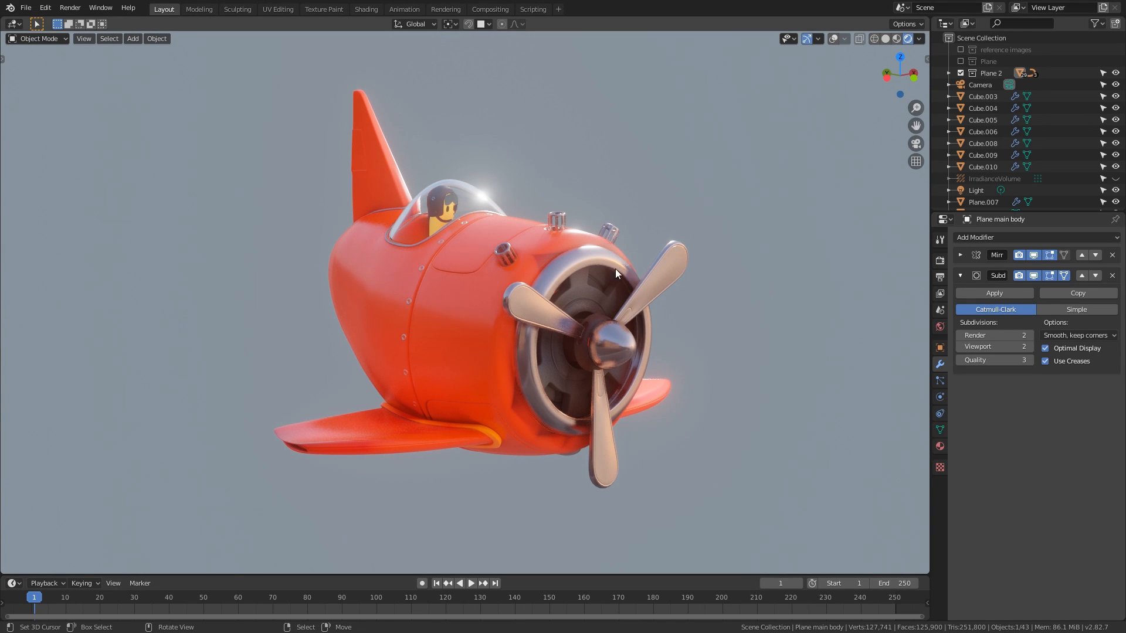
{"action": "middle_click_drag", "start_coordinate": [405, 185], "coordinate": [413, 392]}
{"action": "middle_click_drag", "start_coordinate": [541, 377], "coordinate": [608, 331]}
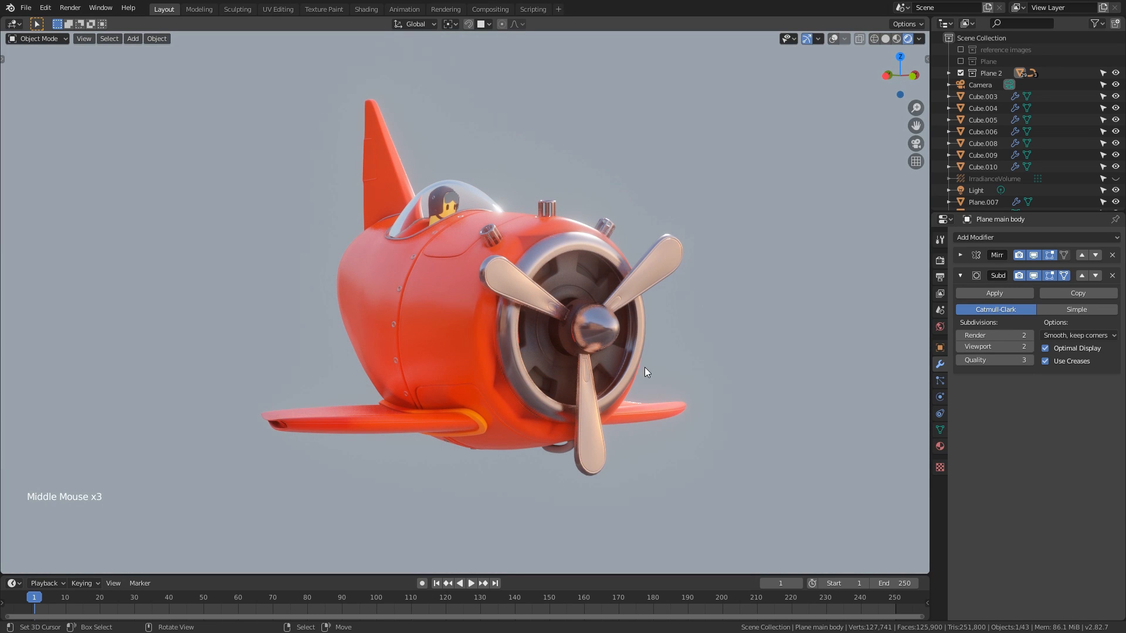
{"action": "middle_click_drag", "start_coordinate": [645, 367], "coordinate": [660, 297]}
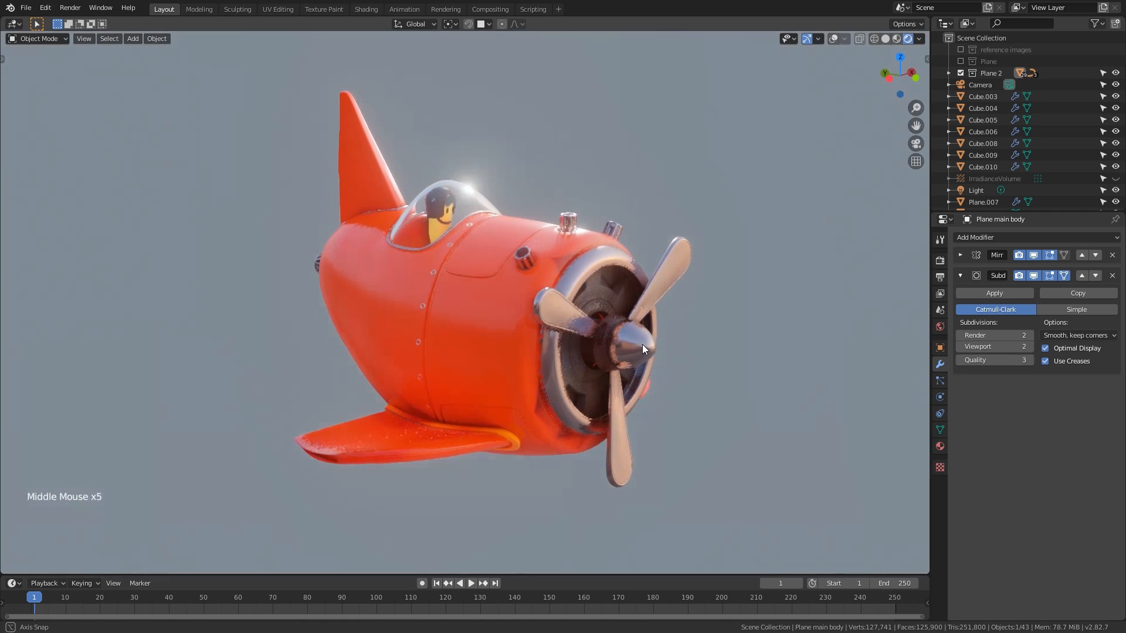
{"action": "middle_click_drag", "start_coordinate": [642, 343], "coordinate": [792, 98]}
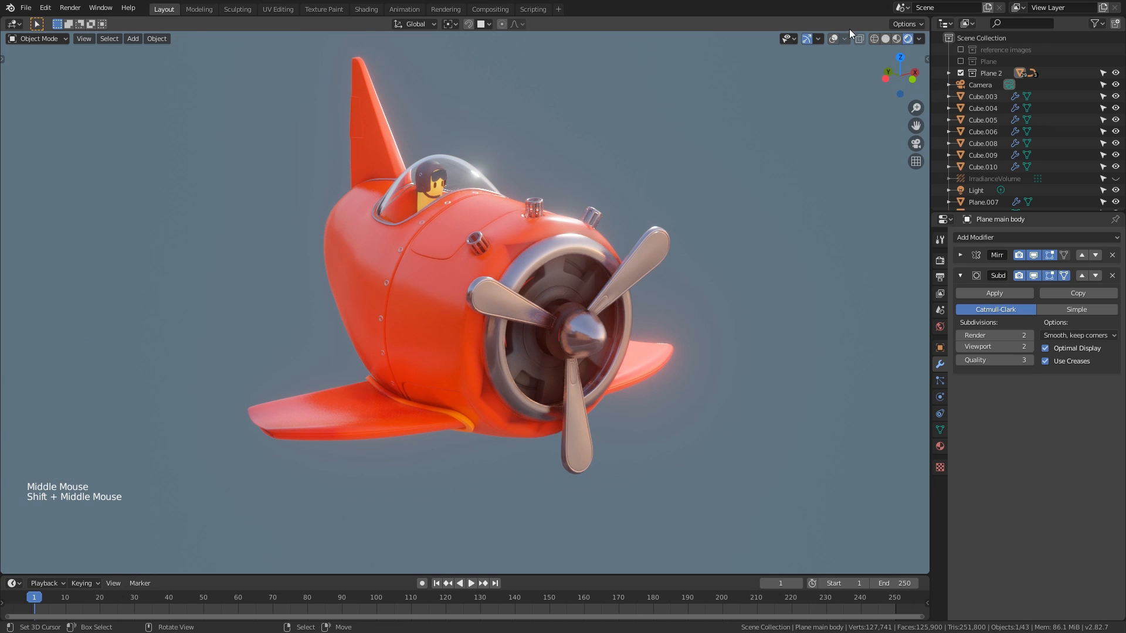
Move the wings' Mirror modifier above their Subdivision modifier and apply the Mirror
{"action": "left_click", "coordinate": [322, 404]}
{"action": "middle_click_drag", "start_coordinate": [322, 404], "coordinate": [457, 336], "text": "alt"}
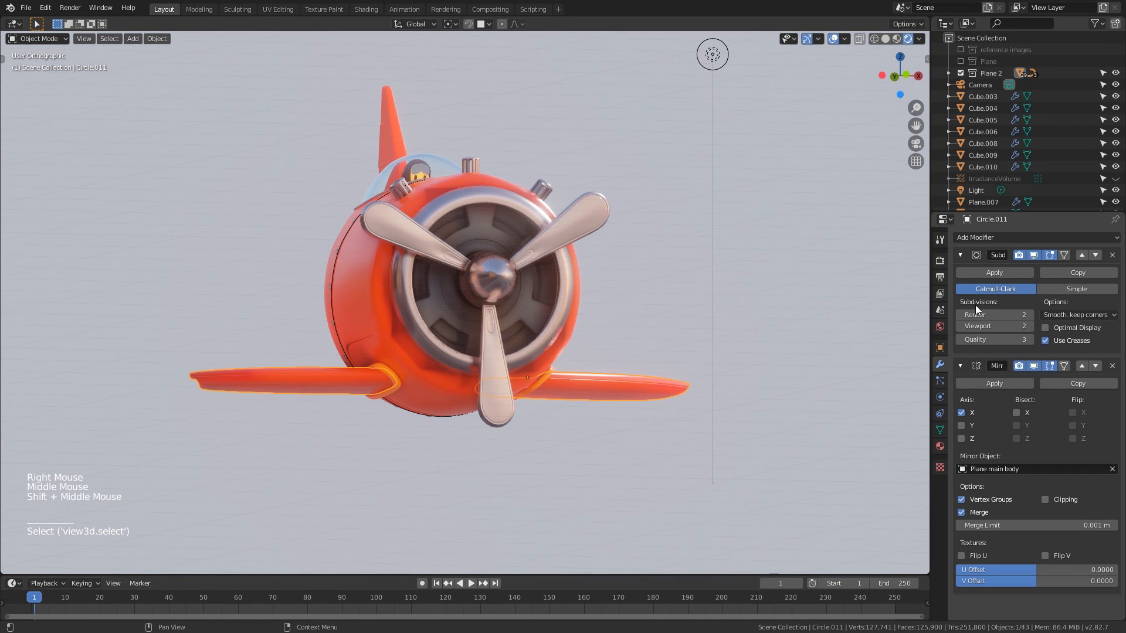
{"action": "left_click", "coordinate": [961, 256]}
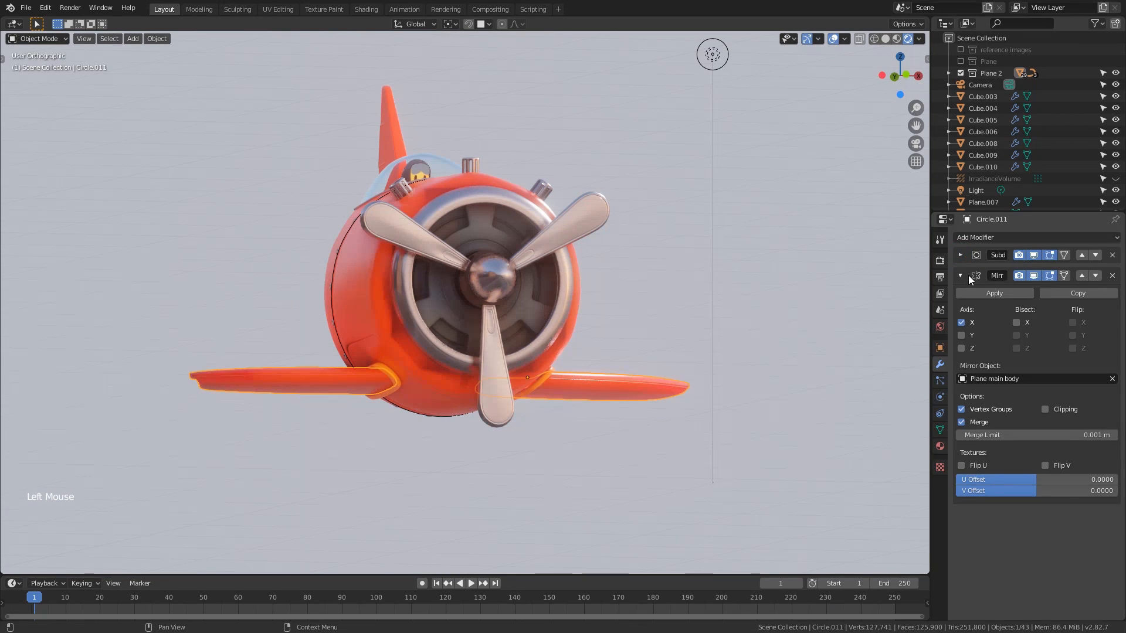
{"action": "left_click", "coordinate": [961, 275]}
{"action": "mouse_move", "coordinate": [638, 315]}
{"action": "middle_mouse_down"}
{"action": "mouse_move", "coordinate": [630, 276]}
{"action": "mouse_move", "coordinate": [621, 305]}
{"action": "middle_mouse_up"}
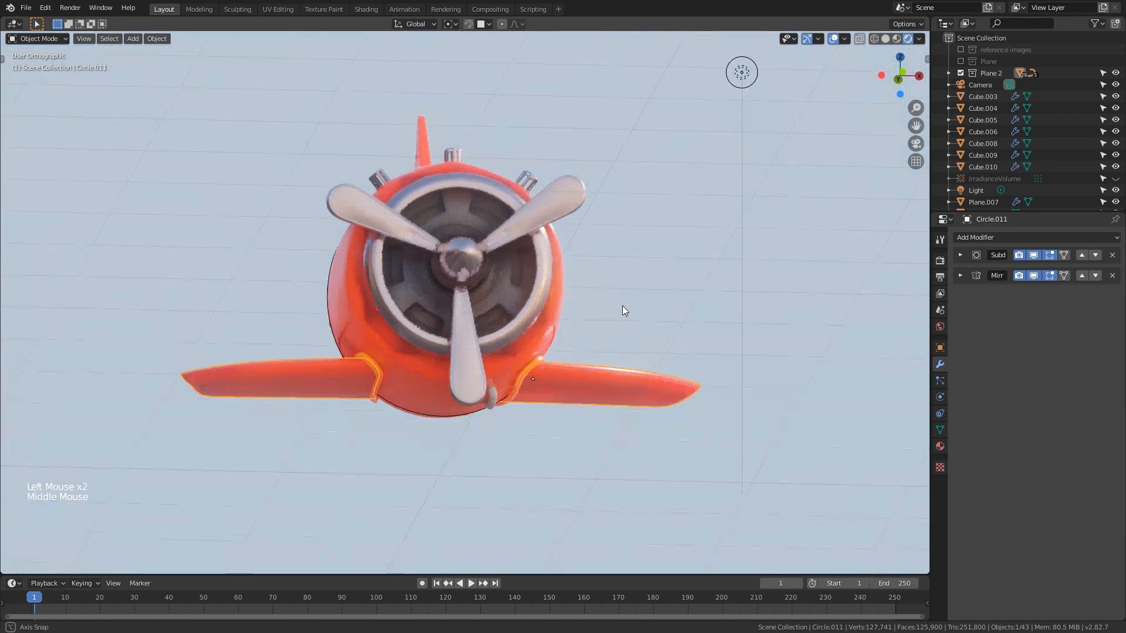
{"action": "left_click", "coordinate": [1082, 276]}
{"action": "left_click", "coordinate": [960, 255]}
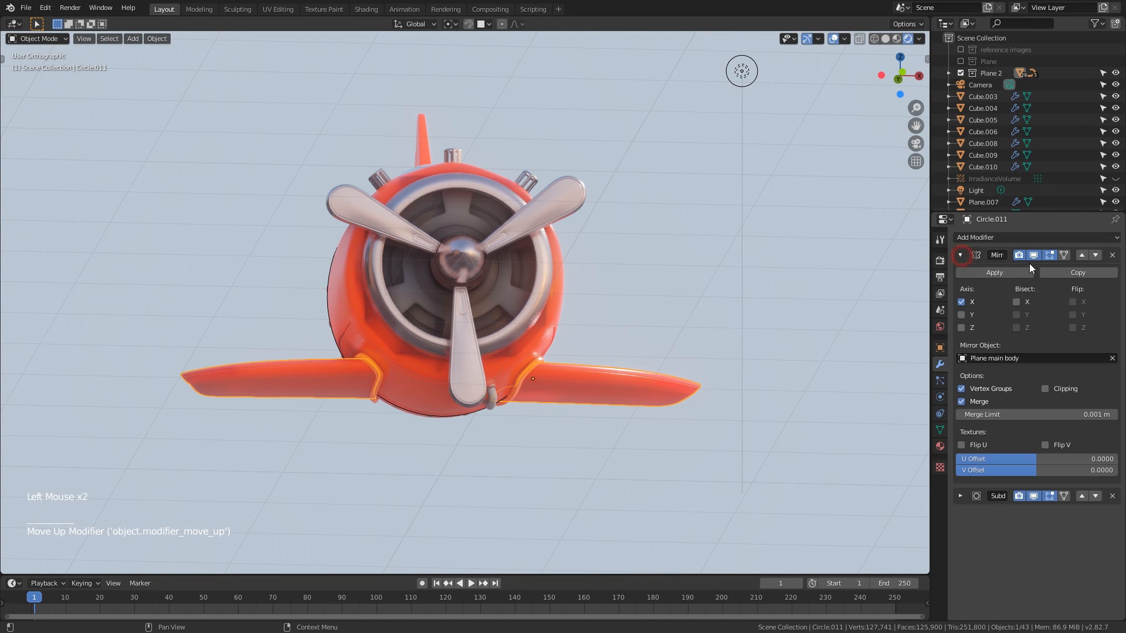
{"action": "left_click", "coordinate": [1019, 272]}
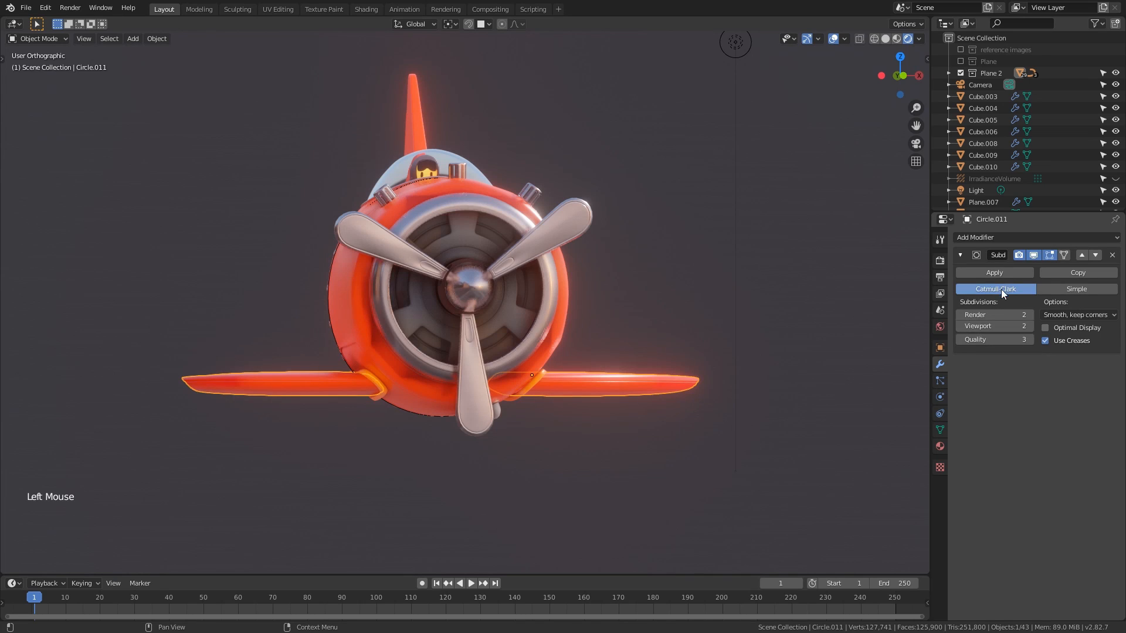
Set the wings' viewport subdivision level to 0, check their shape from several angles, and compare it with level 1
{"action": "left_click", "coordinate": [959, 325]}
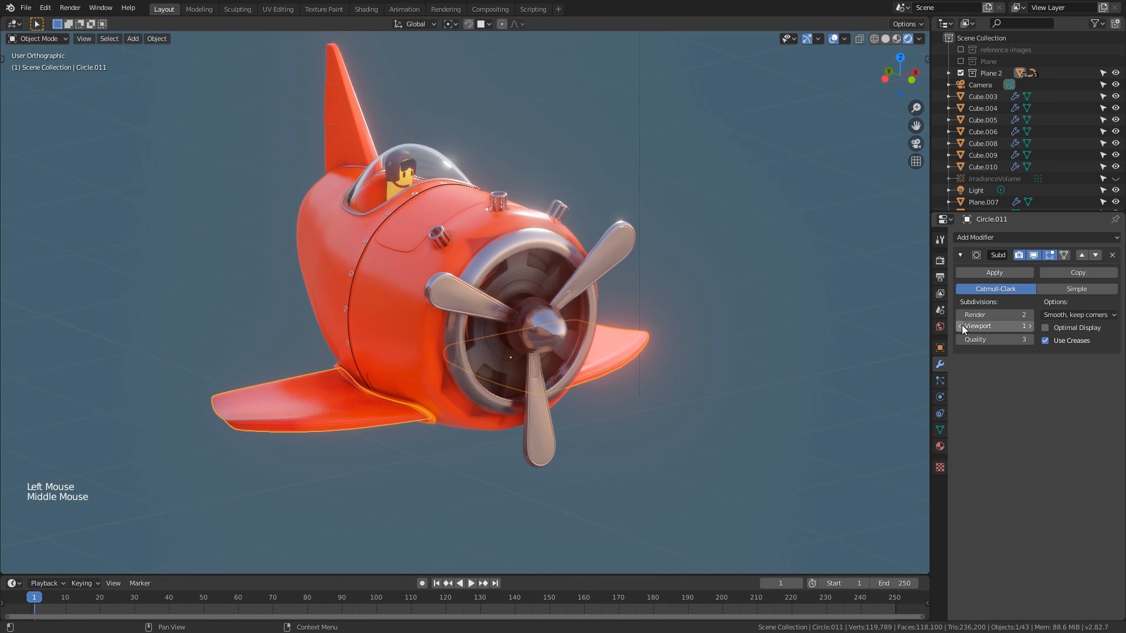
{"action": "left_click", "coordinate": [962, 325]}
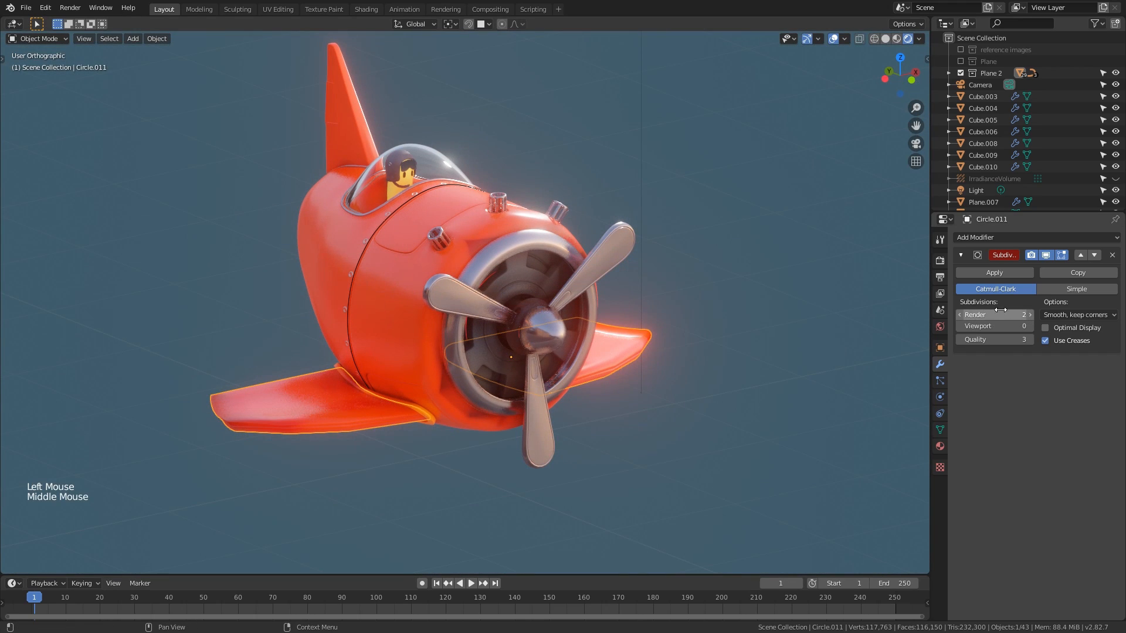
{"action": "middle_click_drag", "start_coordinate": [646, 368], "coordinate": [706, 355]}
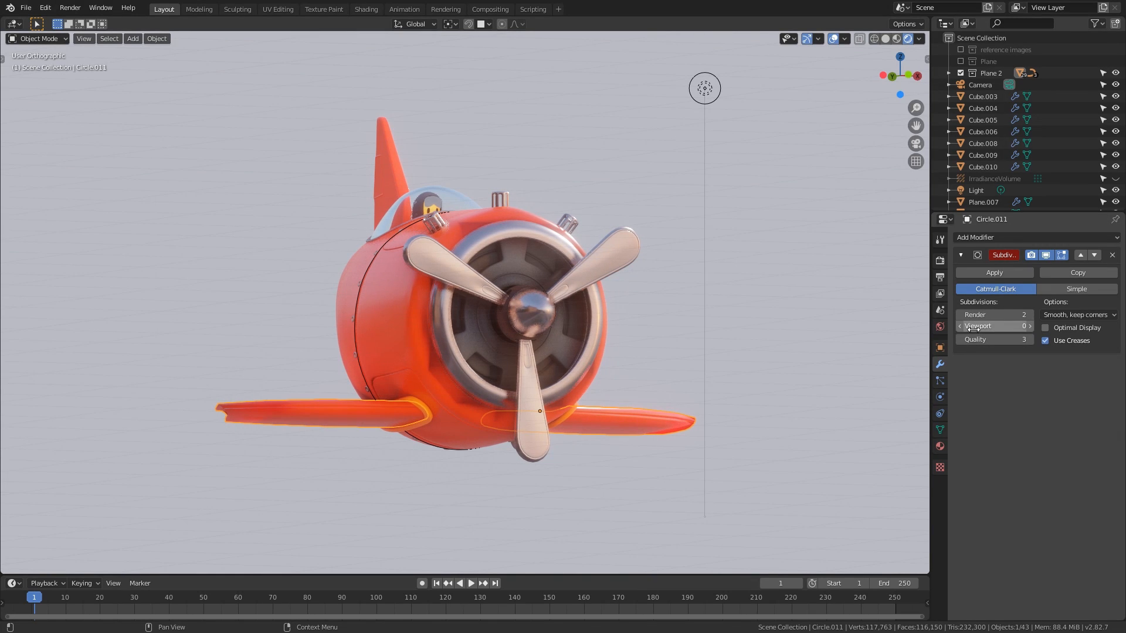
{"action": "middle_click_drag", "start_coordinate": [652, 385], "coordinate": [659, 340]}
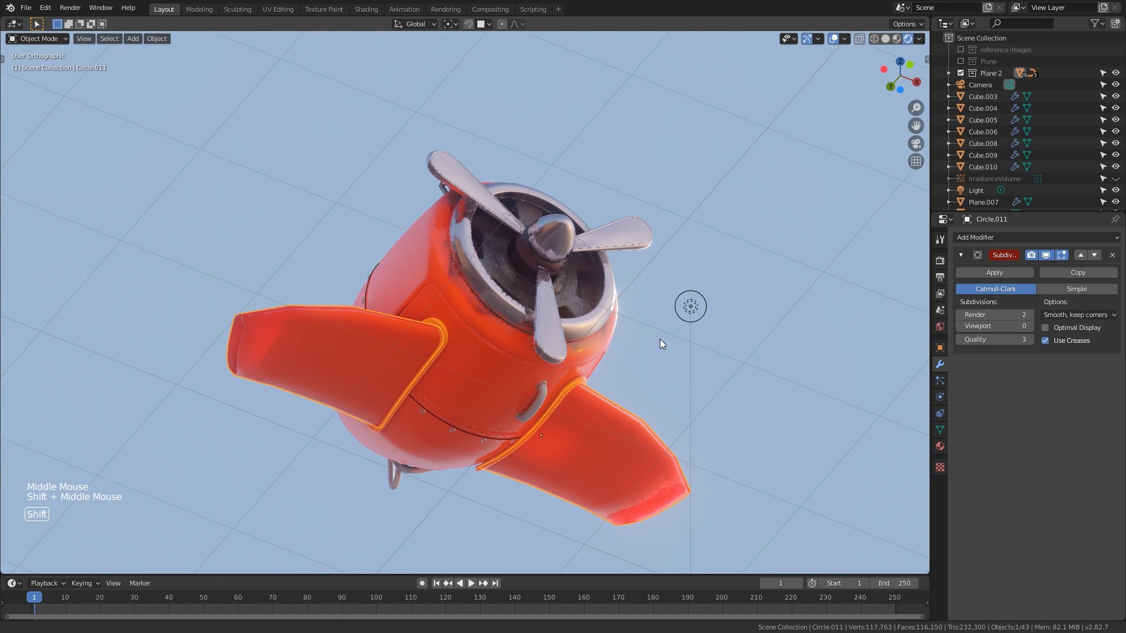
{"action": "left_click", "coordinate": [960, 327]}
{"action": "middle_click_drag", "start_coordinate": [625, 300], "coordinate": [622, 338]}
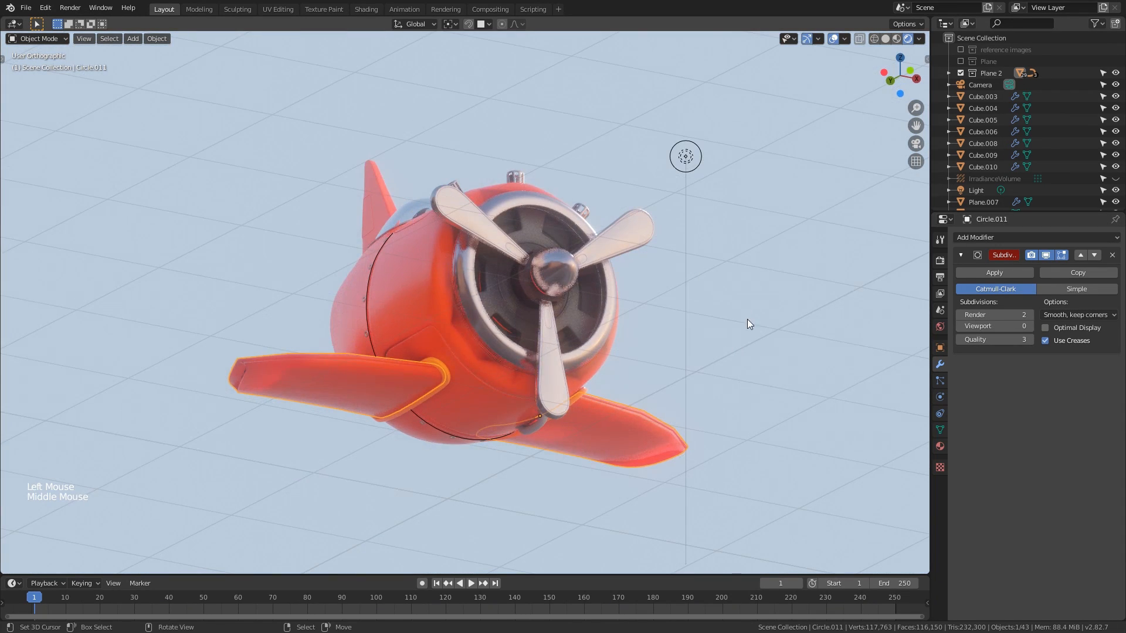
{"action": "middle_click_drag", "start_coordinate": [747, 323], "coordinate": [739, 322]}
{"action": "middle_click_drag", "start_coordinate": [739, 322], "coordinate": [734, 322], "text": "shift"}
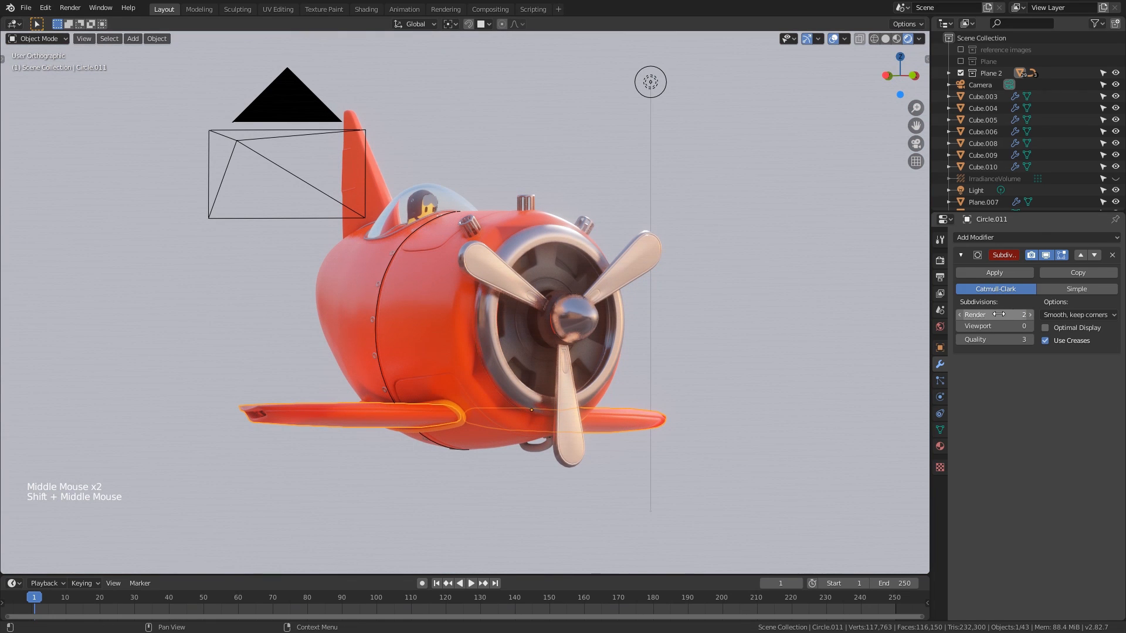
{"action": "left_click", "coordinate": [1030, 327]}
{"action": "left_click", "coordinate": [1030, 327]}
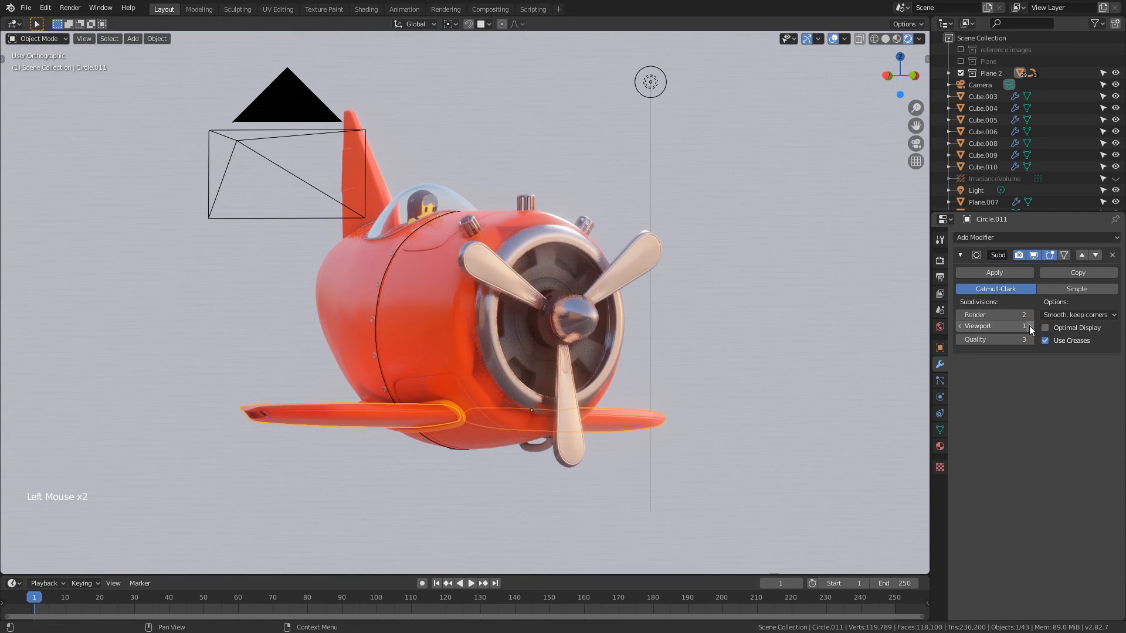
Isolate the plane's main body in local view with Material Preview shading and apply its Mirror modifier
{"action": "middle_click_drag", "start_coordinate": [680, 351], "coordinate": [616, 301]}
{"action": "right_click", "coordinate": [445, 347]}
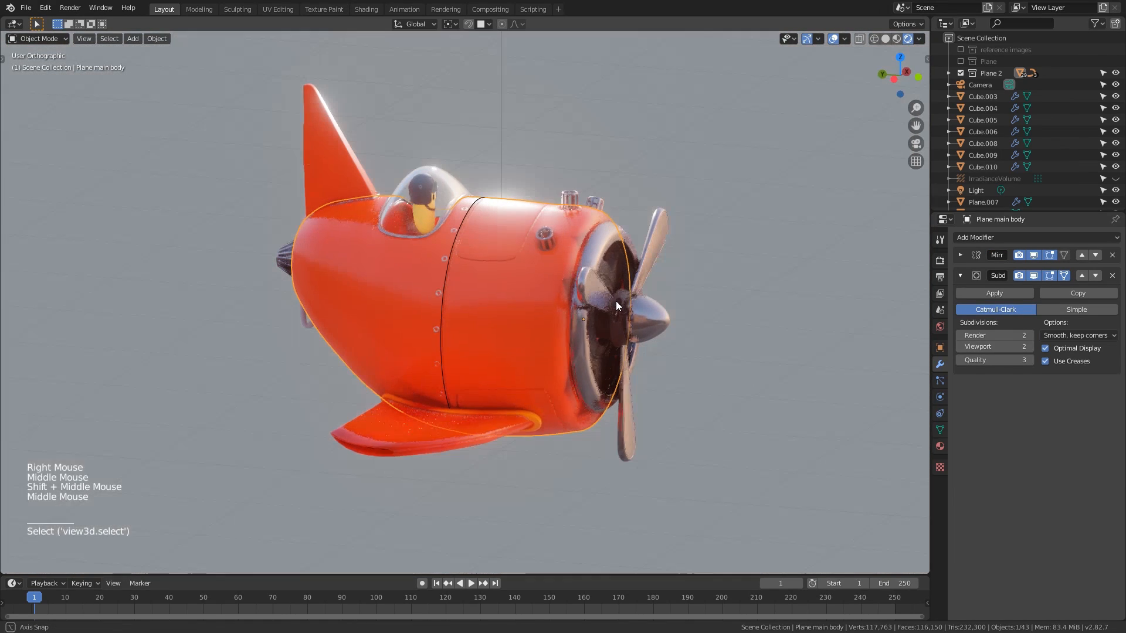
{"action": "left_click", "coordinate": [961, 254]}
{"action": "middle_click_drag", "start_coordinate": [674, 281], "coordinate": [581, 299]}
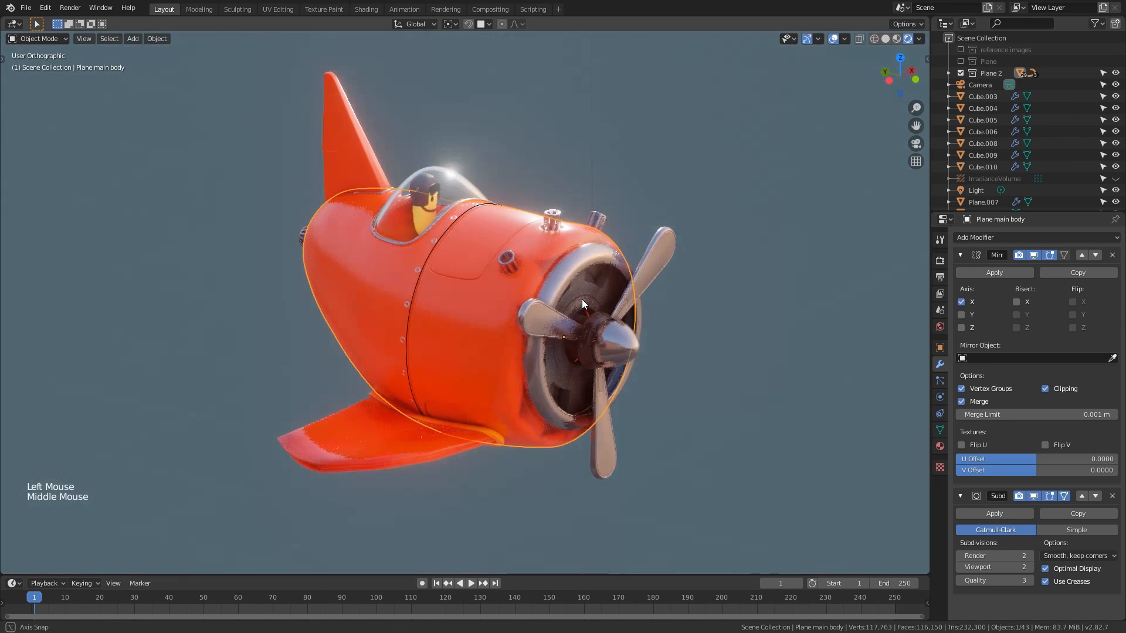
{"action": "key", "text": "KP_Divide"}
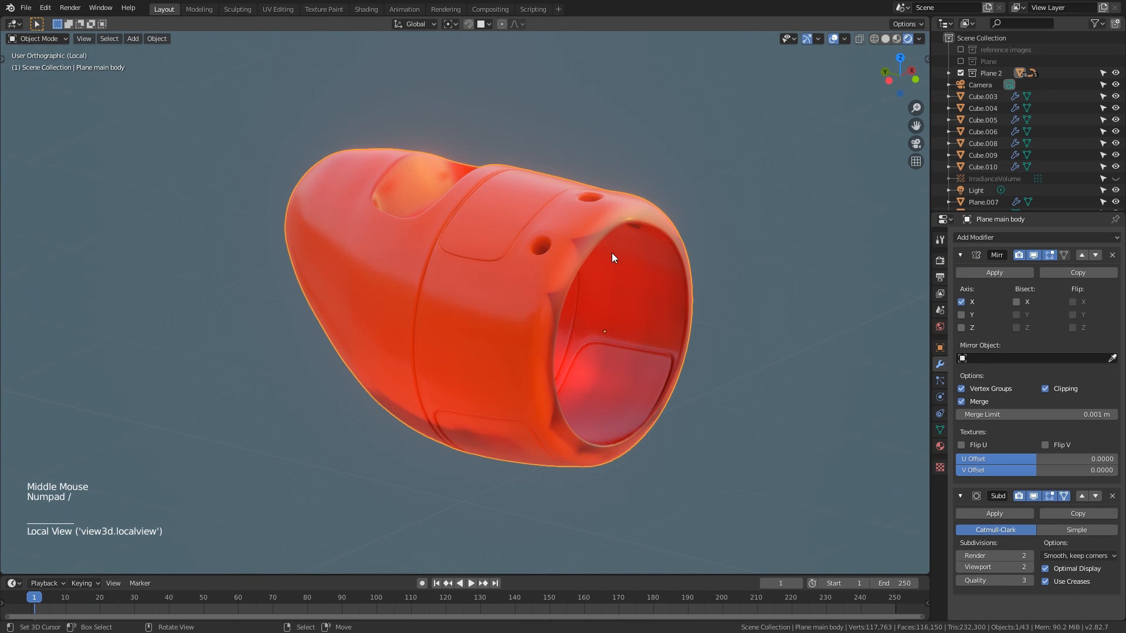
{"action": "middle_click_drag", "start_coordinate": [613, 253], "coordinate": [562, 299]}
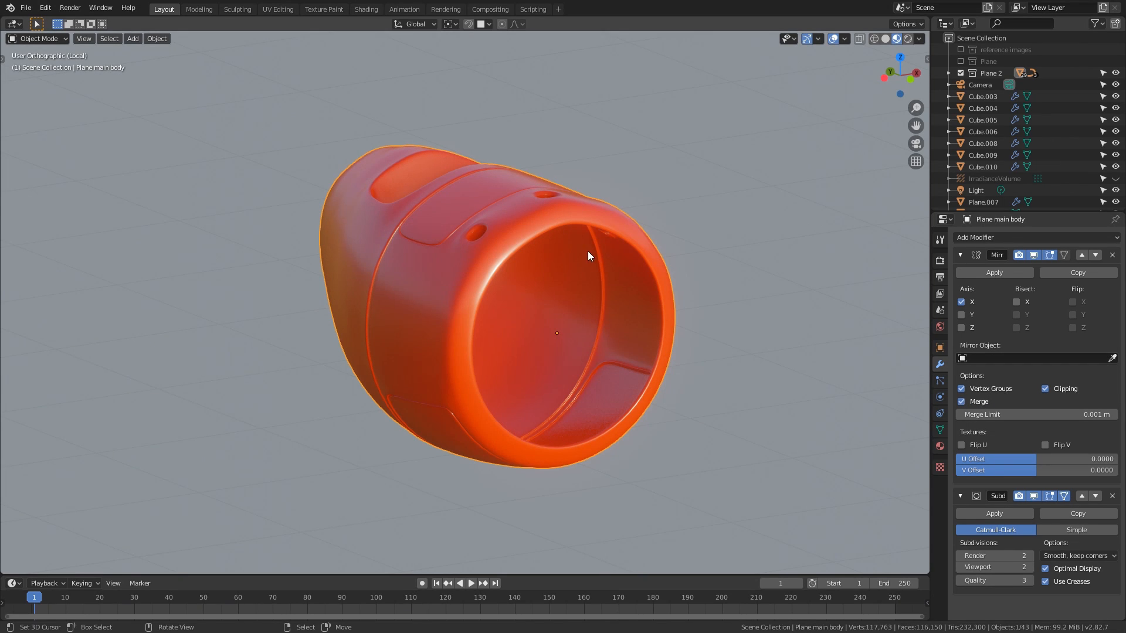
{"action": "middle_click_drag", "start_coordinate": [588, 251], "coordinate": [508, 317]}
{"action": "left_click", "coordinate": [1007, 274]}
Try to move a single vertex on the main body's nose rim in Edit Mode with proportional editing
{"action": "key", "text": "Tab"}
{"action": "key", "text": "1"}
{"action": "right_click", "coordinate": [498, 319]}
{"action": "key", "text": "g"}
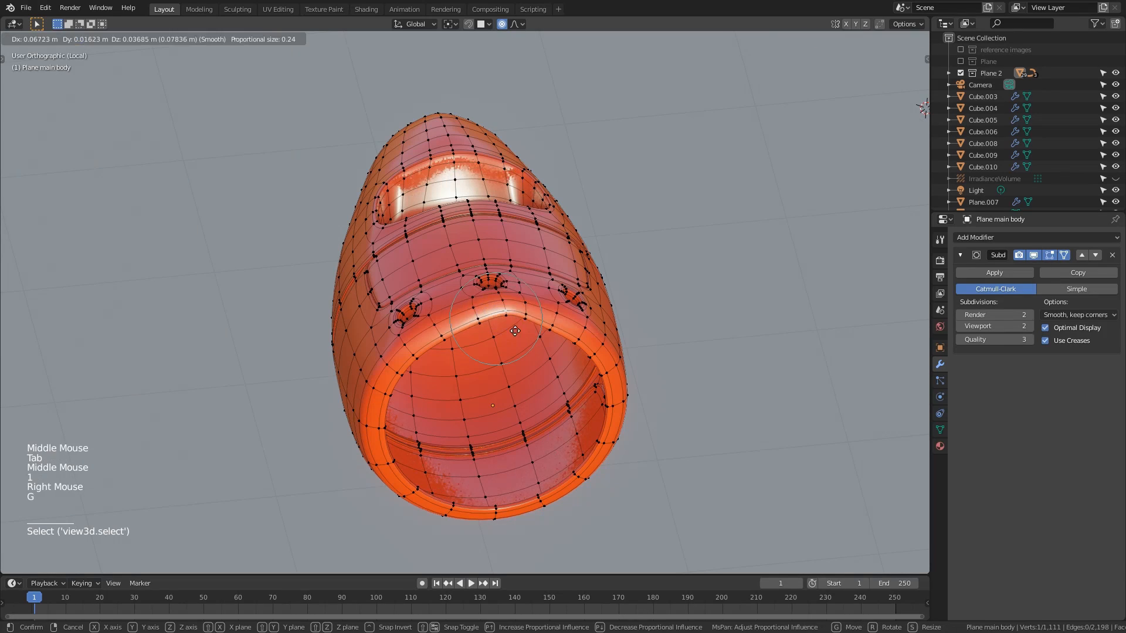
{"action": "key", "text": "Escape"}
Examine the main body's mesh in Edit Mode without and with overlays, then with all its geometry selected
{"action": "left_click", "coordinate": [833, 39]}
{"action": "middle_click_drag", "start_coordinate": [832, 56], "coordinate": [822, 49]}
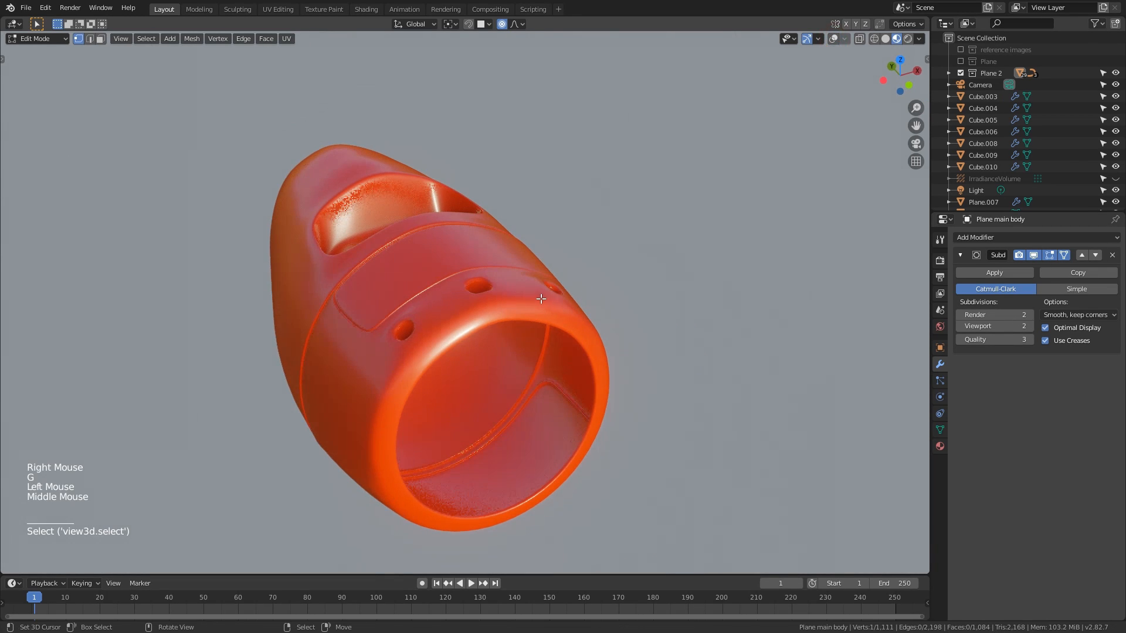
{"action": "left_click", "coordinate": [833, 39]}
{"action": "middle_click_drag", "start_coordinate": [514, 297], "coordinate": [586, 272], "text": "shift"}
{"action": "right_click", "coordinate": [586, 272]}
{"action": "key", "text": "a"}
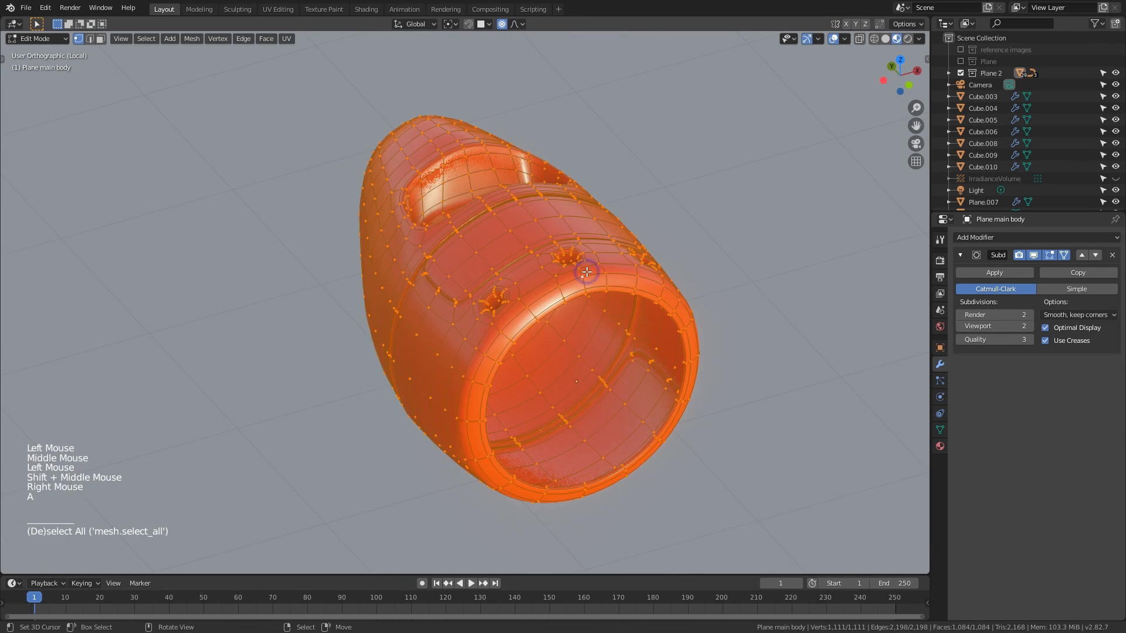
{"action": "mouse_move", "coordinate": [651, 310]}
{"action": "middle_mouse_down"}
{"action": "mouse_move", "coordinate": [555, 276]}
{"action": "mouse_move", "coordinate": [663, 309]}
{"action": "middle_mouse_up"}
{"action": "scroll", "coordinate": [586, 281], "scroll_direction": "down", "scroll_amount": 4}
{"action": "key", "text": "Tab"}
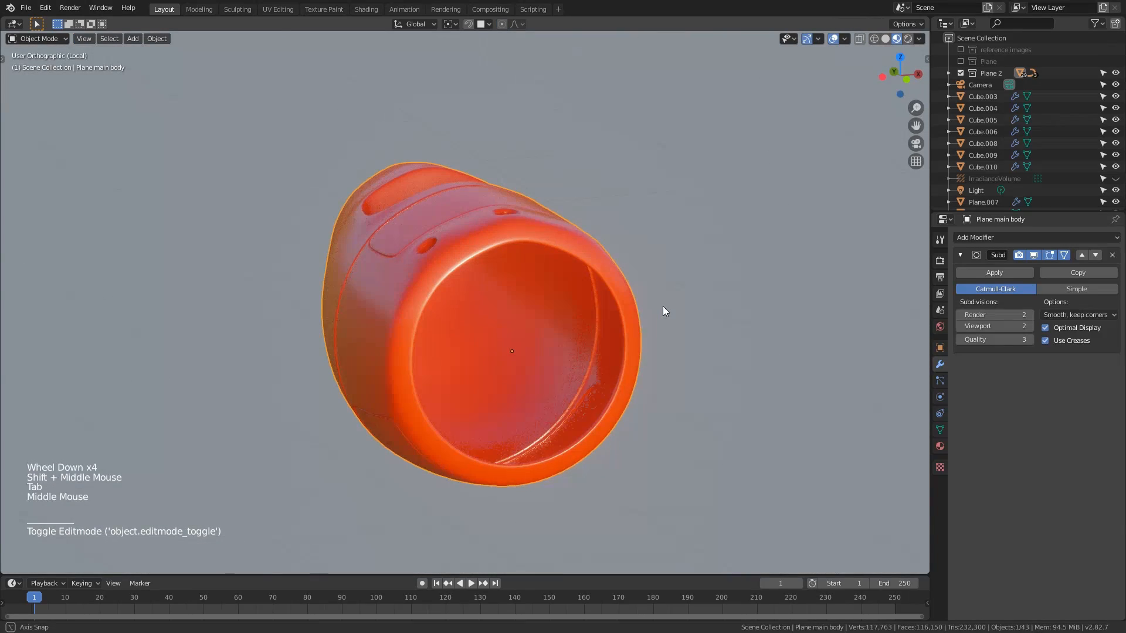
Leave local view to bring back the whole plane, and hide lights and cameras in the viewport
{"action": "scroll", "coordinate": [523, 307], "scroll_direction": "up", "scroll_amount": 1}
{"action": "key", "text": "KP_Divide"}
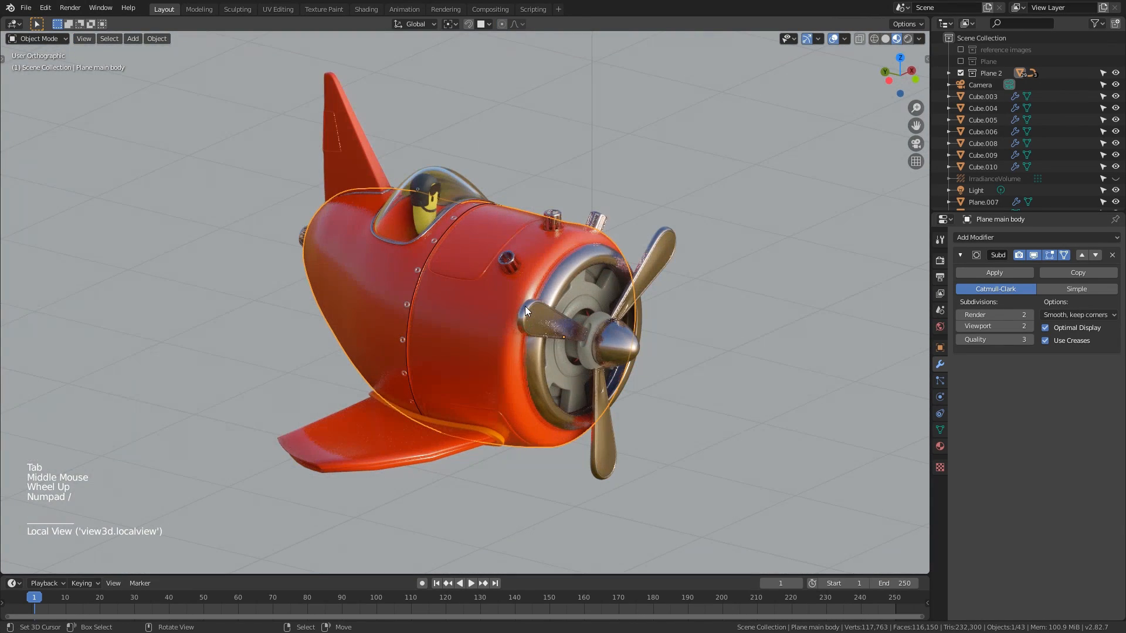
{"action": "middle_click_drag", "start_coordinate": [452, 340], "coordinate": [868, 135]}
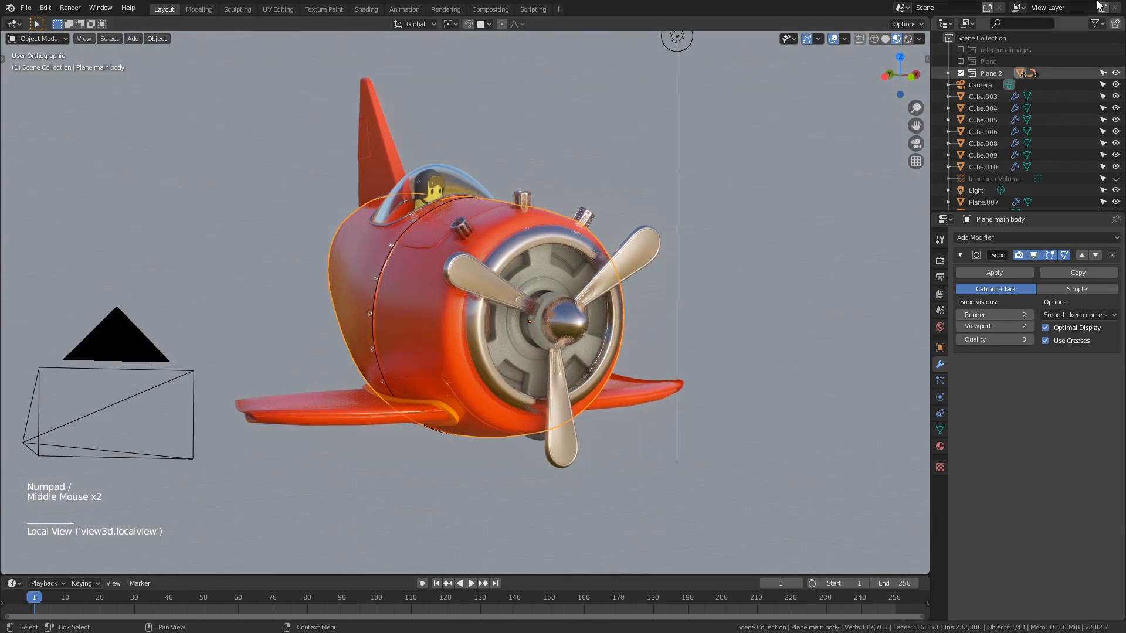
{"action": "left_click", "coordinate": [791, 39]}
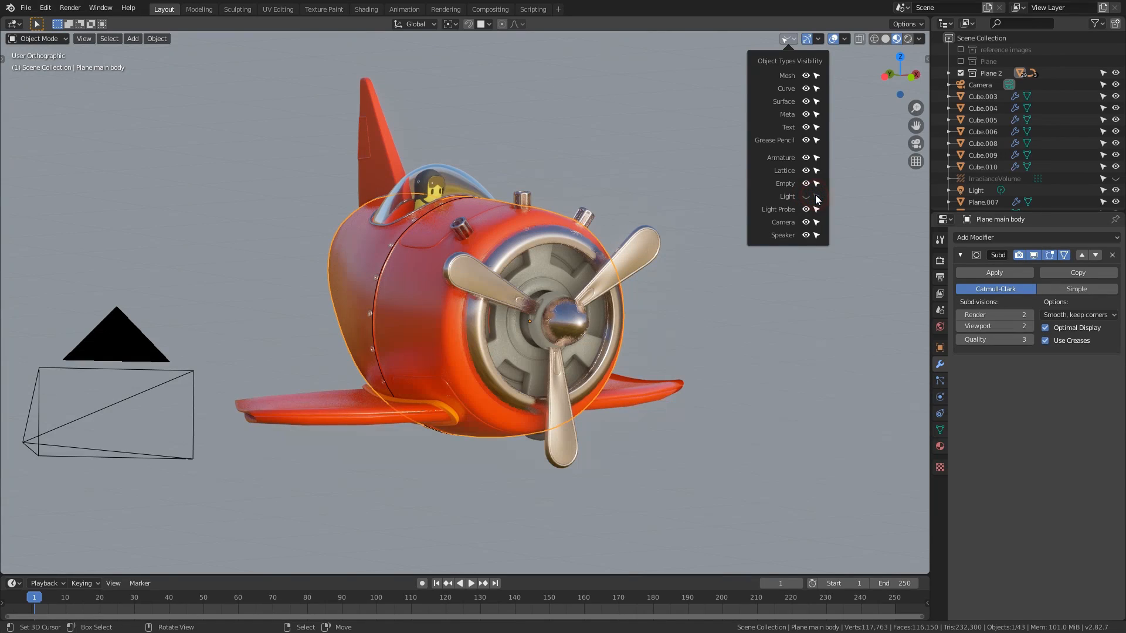
{"action": "left_click", "coordinate": [805, 222]}
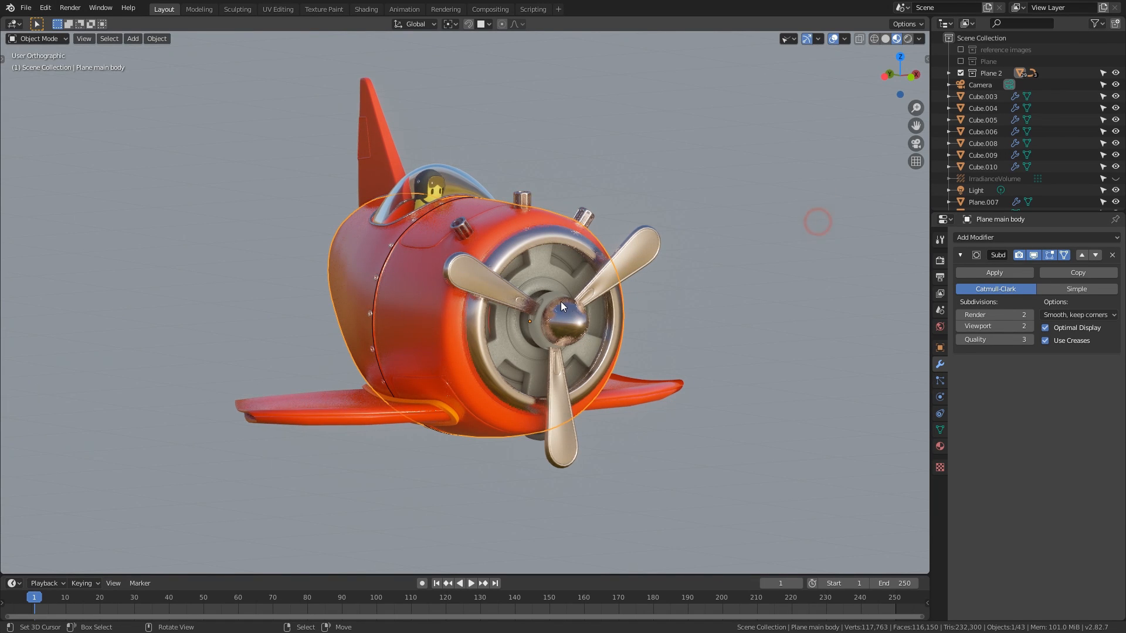
Set the viewport subdivision level to 0 on the leftmost slotted pipe on the nose, as seen from the front
{"action": "middle_click_drag", "start_coordinate": [561, 301], "coordinate": [517, 216]}
{"action": "scroll", "coordinate": [539, 293], "scroll_direction": "up", "scroll_amount": 2}
{"action": "right_click", "coordinate": [574, 185]}
{"action": "scroll", "coordinate": [516, 211], "scroll_direction": "up", "scroll_amount": 2}
{"action": "key", "text": "KP_Decimal"}
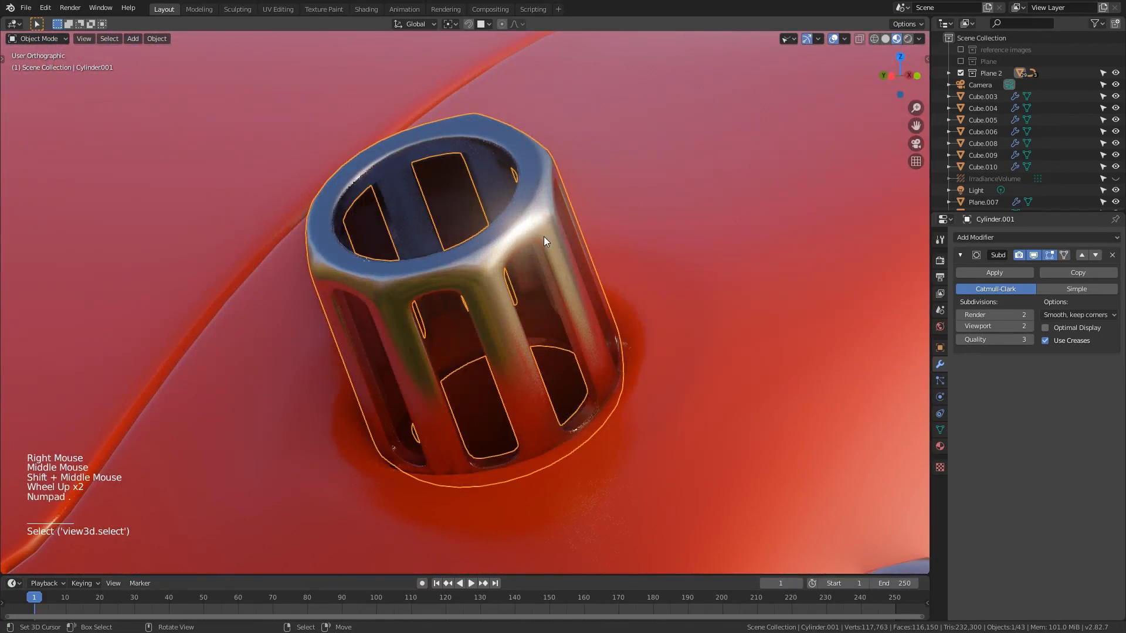
{"action": "scroll", "coordinate": [544, 236], "scroll_direction": "down", "scroll_amount": 3}
{"action": "left_click", "coordinate": [960, 326]}
{"action": "left_click", "coordinate": [960, 326]}
{"action": "left_click", "coordinate": [960, 326]}
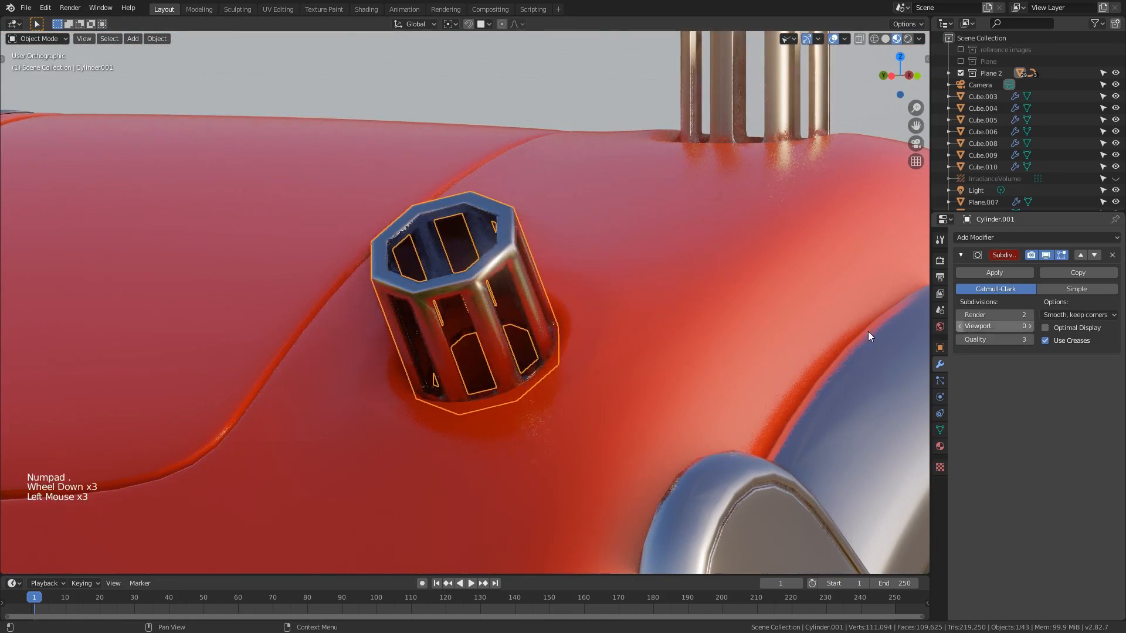
Set the viewport subdivision level of the middle slotted pipe on top of the nose to 0
{"action": "middle_click_drag", "start_coordinate": [867, 332], "coordinate": [533, 294]}
{"action": "scroll", "coordinate": [677, 273], "scroll_direction": "down", "scroll_amount": 2}
{"action": "middle_click_drag", "start_coordinate": [677, 272], "coordinate": [575, 174]}
{"action": "right_click", "coordinate": [576, 176]}
{"action": "middle_click_drag", "start_coordinate": [691, 269], "coordinate": [506, 271]}
{"action": "left_click", "coordinate": [959, 326]}
{"action": "left_click", "coordinate": [960, 326]}
{"action": "left_click", "coordinate": [959, 326]}
Set the viewport subdivision level of the third slotted pipe, on the nose's other side, to 0
{"action": "right_click", "coordinate": [669, 290]}
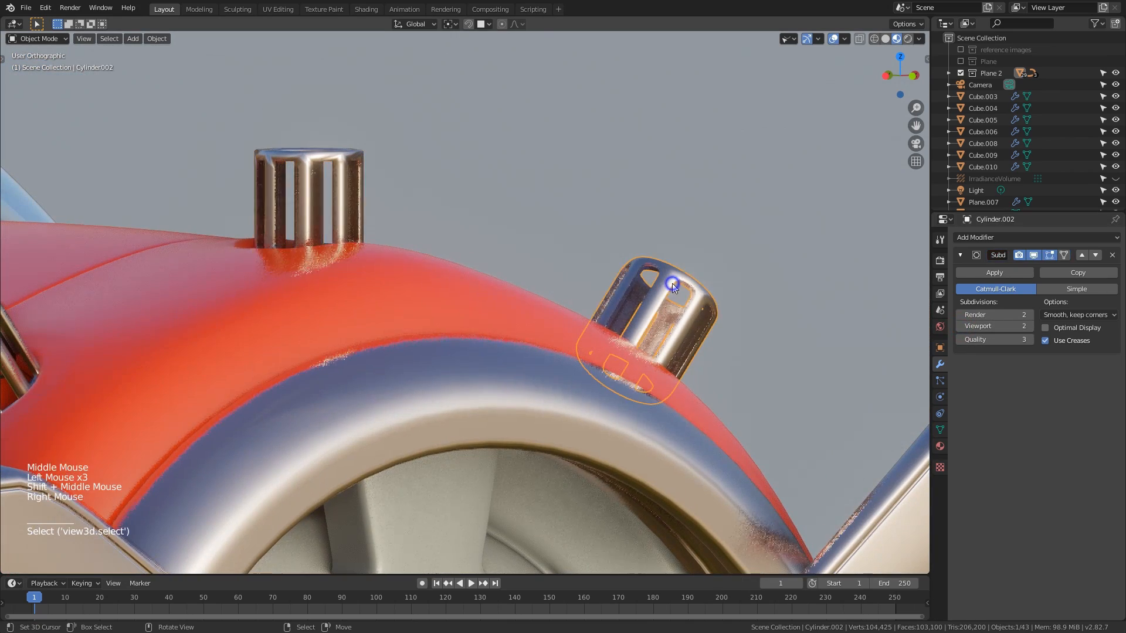
{"action": "left_click", "coordinate": [959, 326]}
{"action": "left_click", "coordinate": [960, 326]}
{"action": "left_click", "coordinate": [960, 326]}
{"action": "middle_click_drag", "start_coordinate": [726, 297], "coordinate": [586, 279]}
{"action": "scroll", "coordinate": [586, 279], "scroll_direction": "down", "scroll_amount": 2}
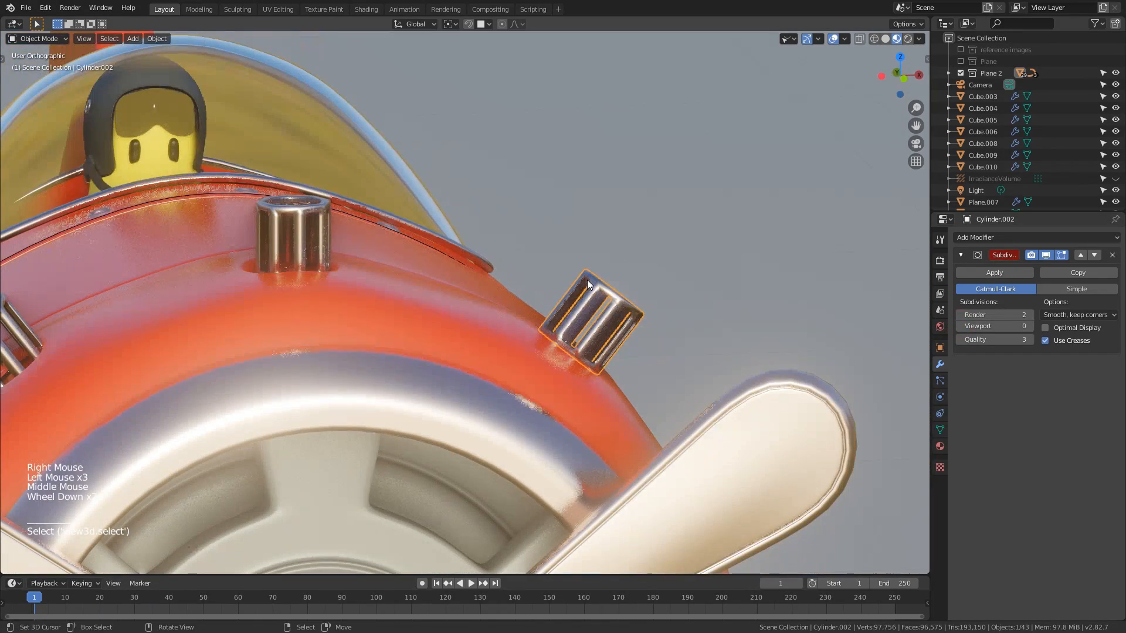
Set the viewport subdivision level of the plane's main body to 1
{"action": "middle_click_drag", "start_coordinate": [680, 300], "coordinate": [844, 261], "text": "shift"}
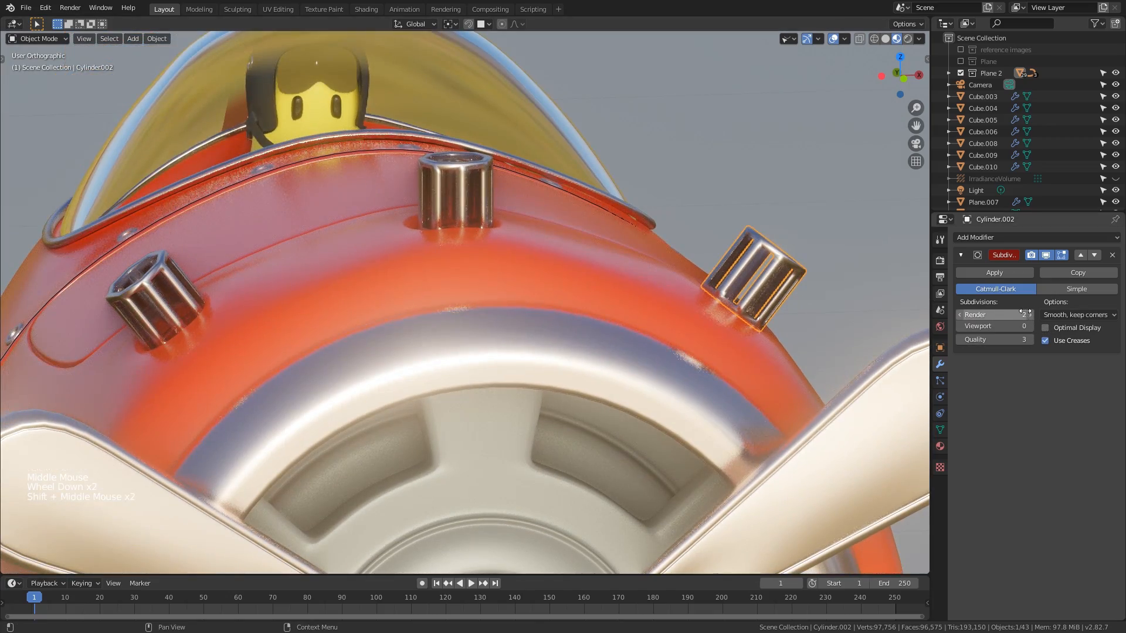
{"action": "middle_click_drag", "start_coordinate": [487, 256], "coordinate": [490, 257]}
{"action": "scroll", "coordinate": [490, 257], "scroll_direction": "down", "scroll_amount": 1}
{"action": "right_click", "coordinate": [515, 206]}
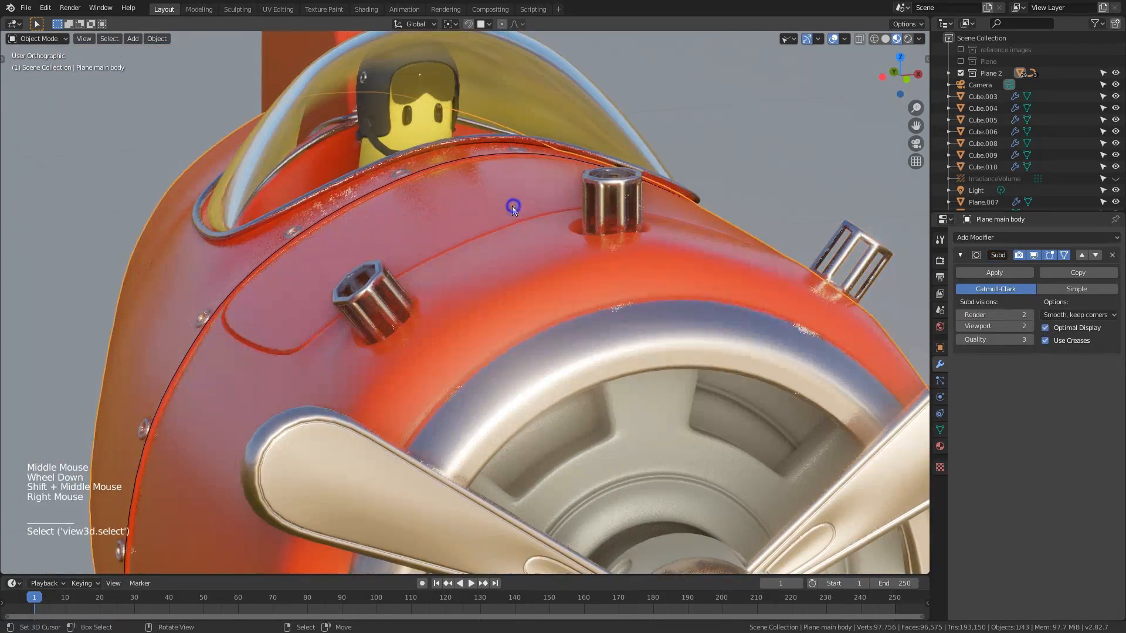
{"action": "middle_click_drag", "start_coordinate": [515, 206], "coordinate": [533, 215]}
{"action": "left_click", "coordinate": [960, 325]}
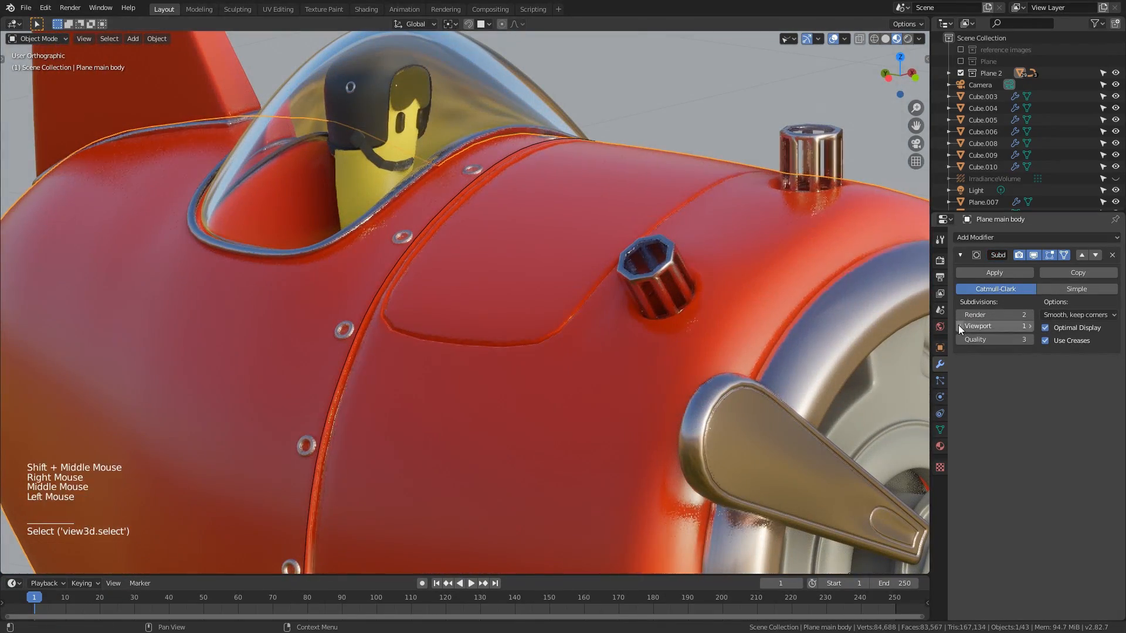
{"action": "left_click", "coordinate": [960, 326]}
{"action": "scroll", "coordinate": [522, 281], "scroll_direction": "down", "scroll_amount": 4}
{"action": "mouse_move", "coordinate": [522, 281]}
{"action": "middle_mouse_down"}
{"action": "mouse_move", "coordinate": [559, 284]}
{"action": "mouse_move", "coordinate": [560, 253]}
{"action": "mouse_move", "coordinate": [559, 286]}
{"action": "mouse_move", "coordinate": [543, 281]}
{"action": "middle_mouse_up"}
{"action": "left_click", "coordinate": [1028, 326]}
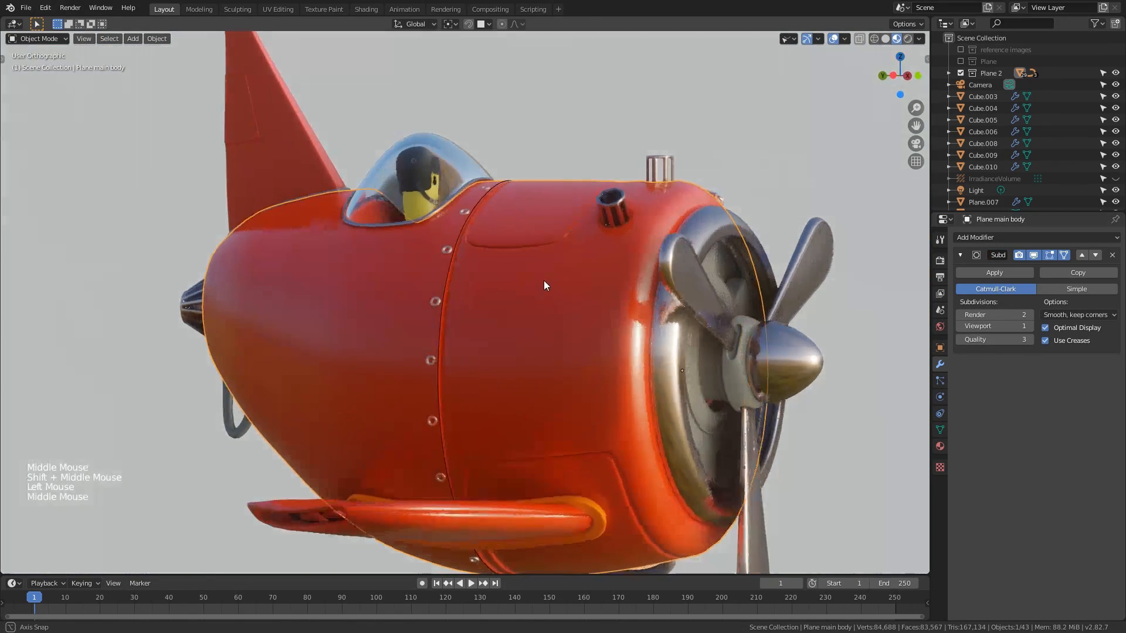
Examine the notched engine disc behind the propeller and its subdivision settings from several angles
{"action": "middle_click_drag", "start_coordinate": [707, 303], "coordinate": [615, 268], "text": "shift"}
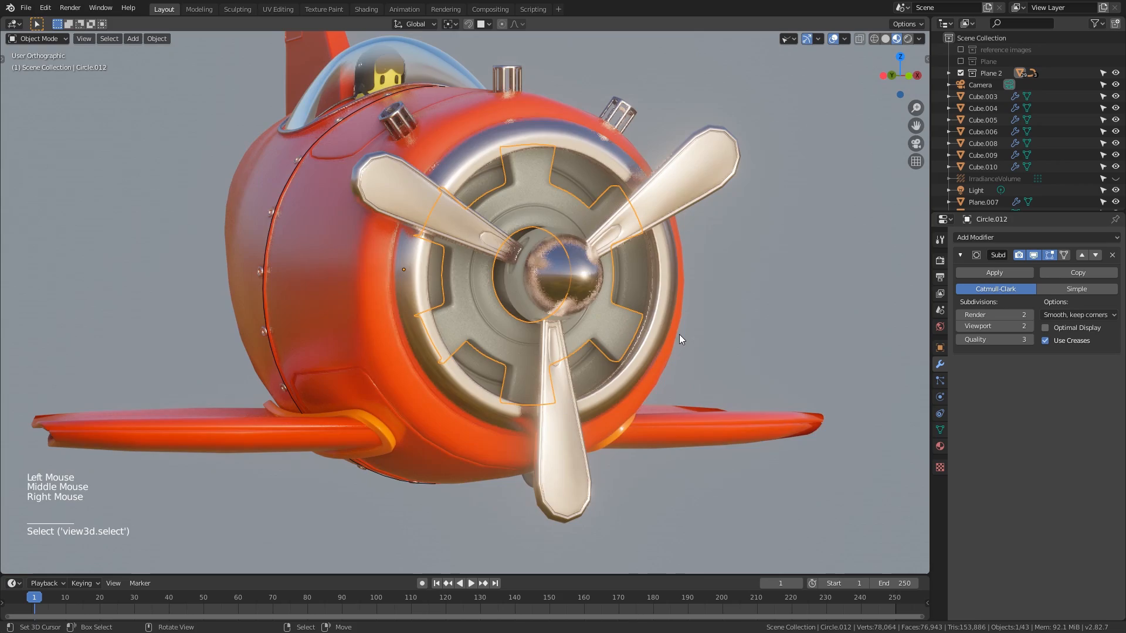
{"action": "middle_click_drag", "start_coordinate": [679, 338], "coordinate": [679, 311]}
{"action": "scroll", "coordinate": [666, 308], "scroll_direction": "up", "scroll_amount": 1}
{"action": "scroll", "coordinate": [576, 289], "scroll_direction": "down", "scroll_amount": 1}
{"action": "middle_click_drag", "start_coordinate": [576, 289], "coordinate": [606, 275], "text": "shift"}
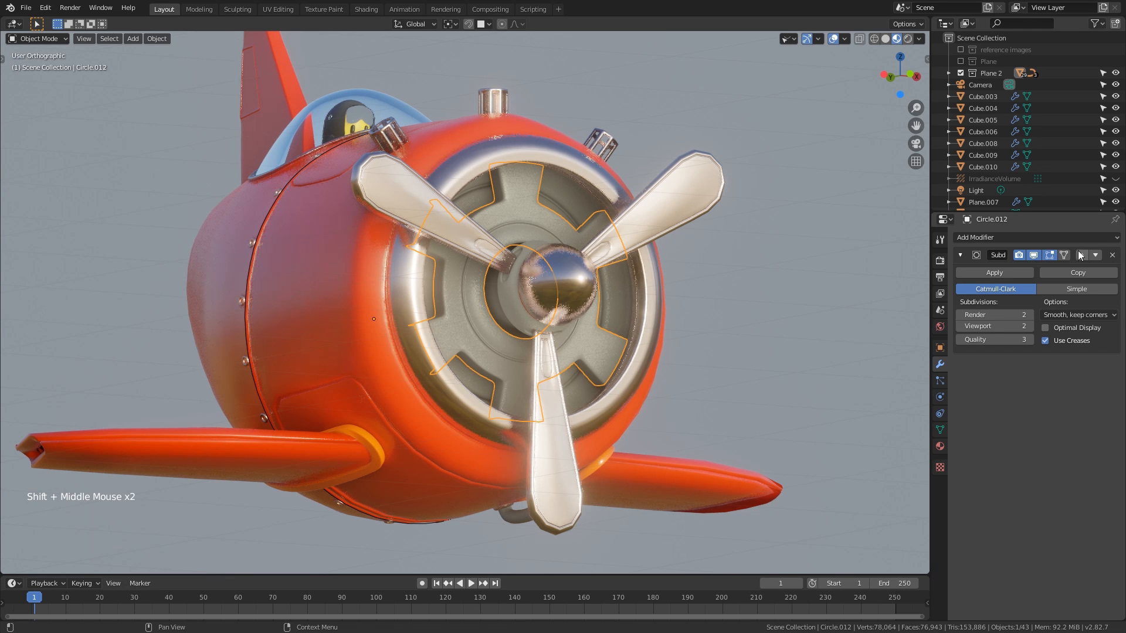
{"action": "middle_click_drag", "start_coordinate": [596, 354], "coordinate": [627, 350]}
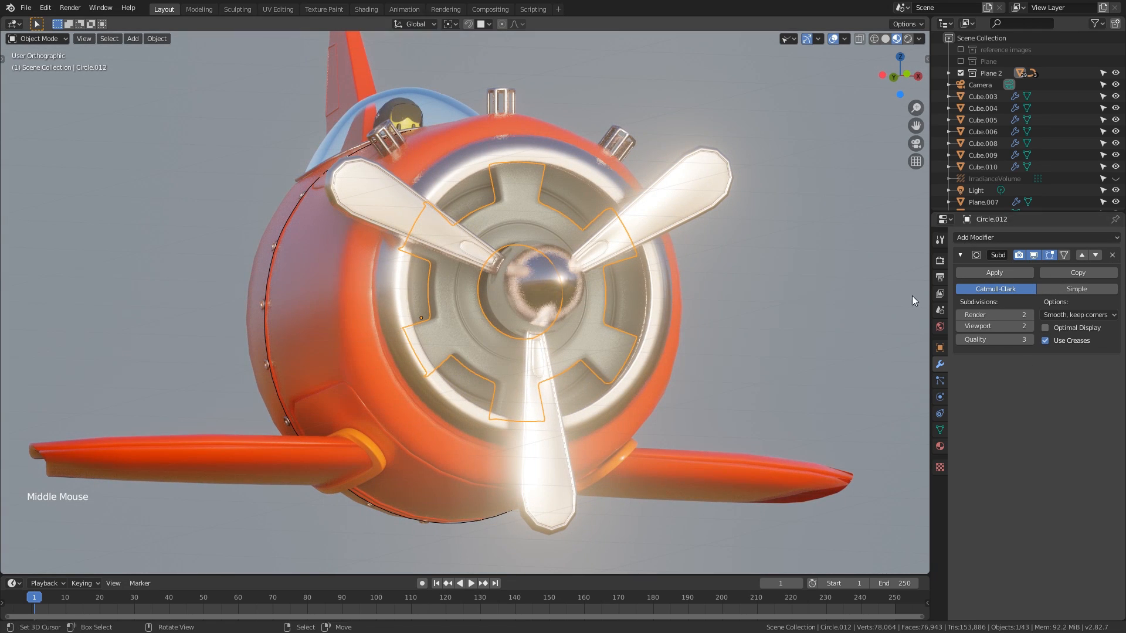
{"action": "middle_click_drag", "start_coordinate": [782, 370], "coordinate": [740, 351]}
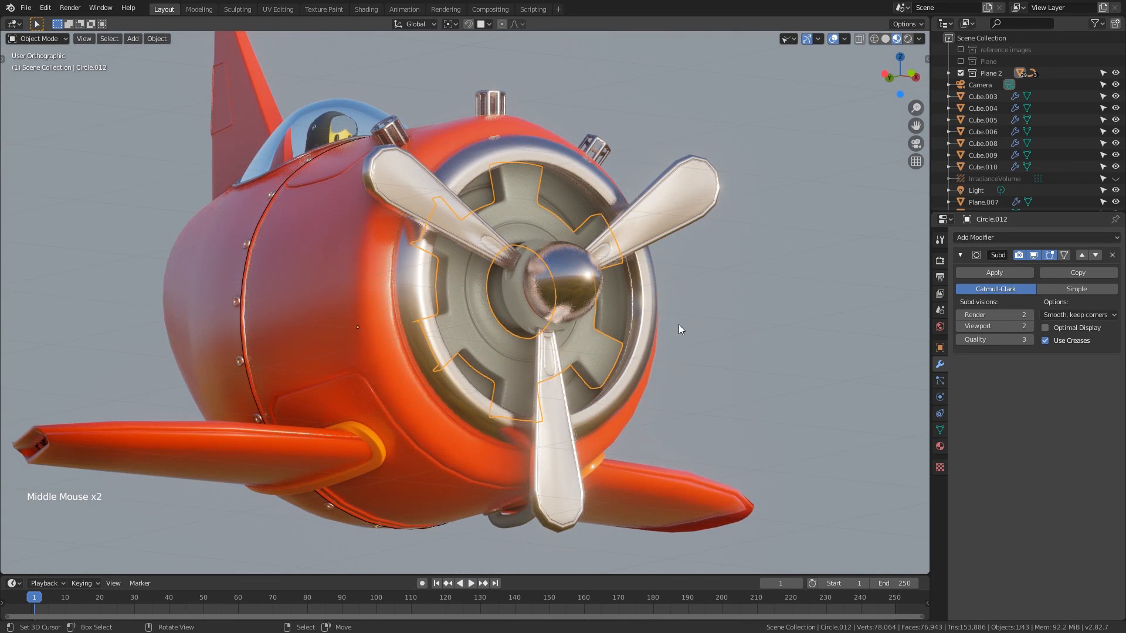
{"action": "middle_click_drag", "start_coordinate": [679, 326], "coordinate": [687, 329], "text": "shift"}
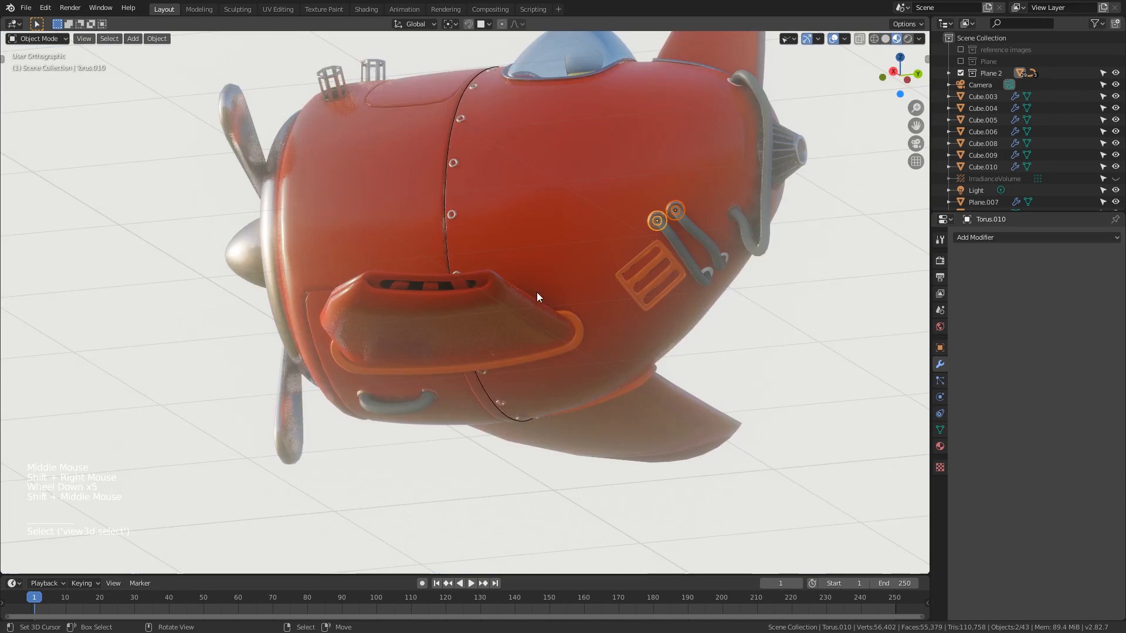
Place the Mirror modifier above the Subdivision modifier on the orange ring at the wing's base and apply the mirror
{"action": "middle_click_drag", "start_coordinate": [537, 292], "coordinate": [570, 326]}
{"action": "right_click", "coordinate": [550, 352]}
{"action": "right_click", "coordinate": [565, 314]}
{"action": "scroll", "coordinate": [567, 318], "scroll_direction": "up", "scroll_amount": 1}
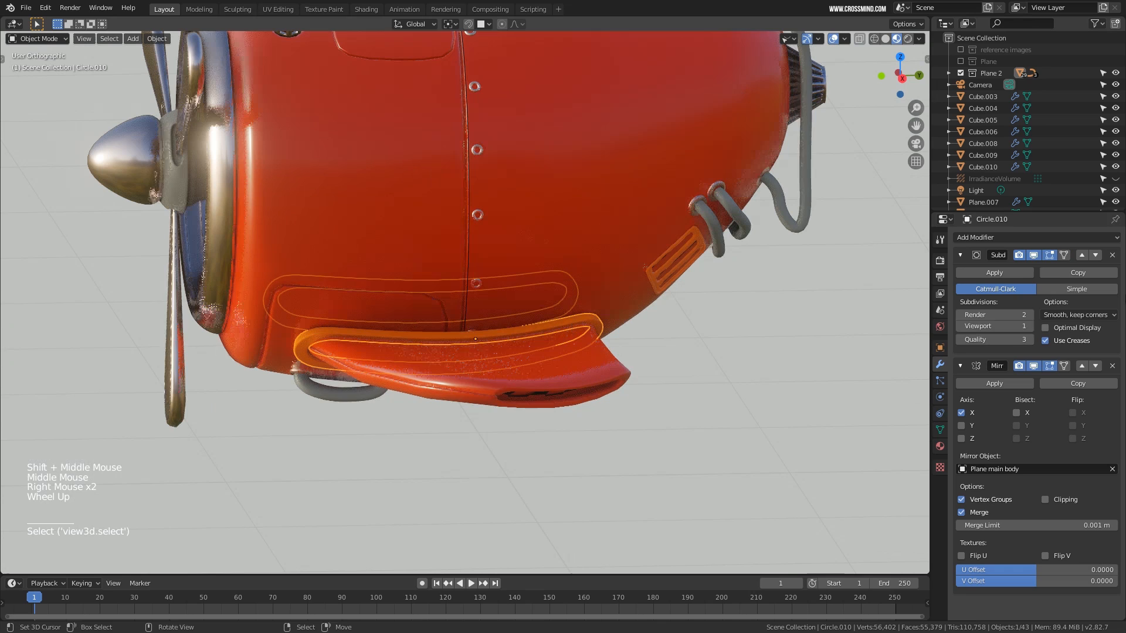
{"action": "left_click", "coordinate": [960, 255]}
{"action": "left_click", "coordinate": [1082, 276]}
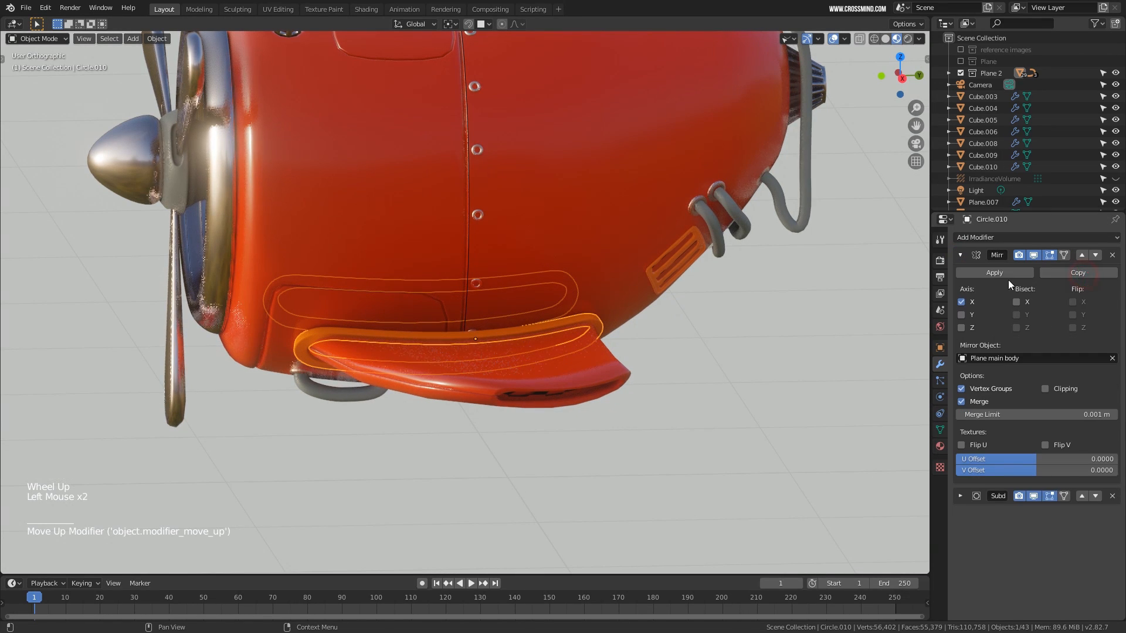
{"action": "left_click", "coordinate": [959, 255]}
{"action": "left_click", "coordinate": [960, 255]}
{"action": "left_click", "coordinate": [1010, 276]}
Set the viewport subdivision level of the propeller hub ring behind the spinner to 1
{"action": "middle_click_drag", "start_coordinate": [606, 339], "coordinate": [551, 306]}
{"action": "key", "text": "g"}
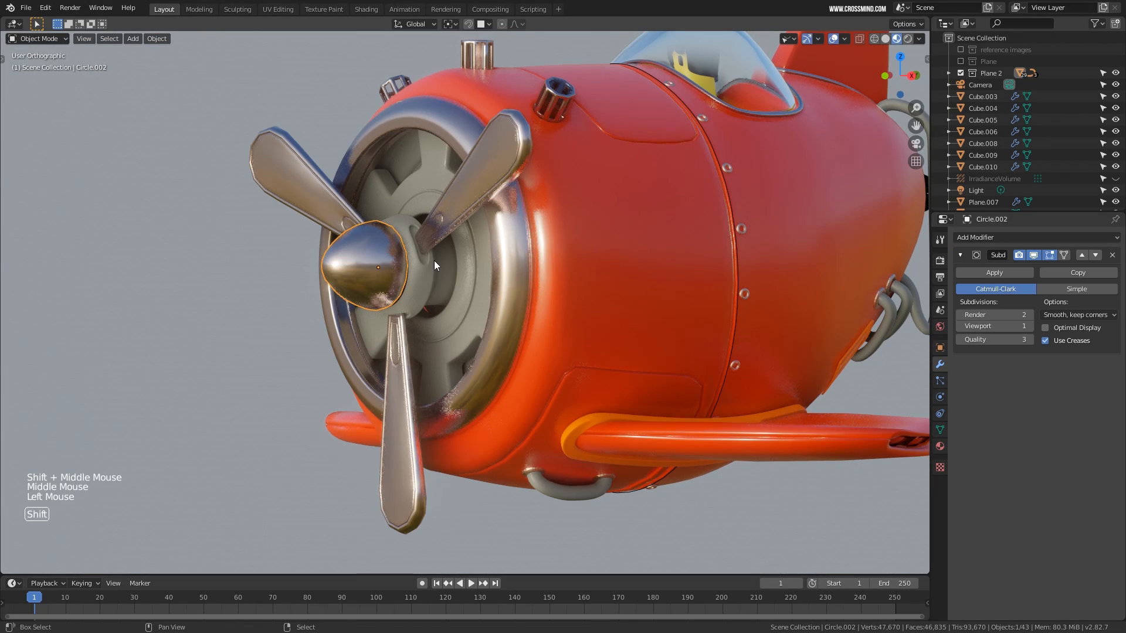
{"action": "middle_click_drag", "start_coordinate": [434, 261], "coordinate": [423, 256], "text": "shift"}
{"action": "right_click", "coordinate": [411, 282]}
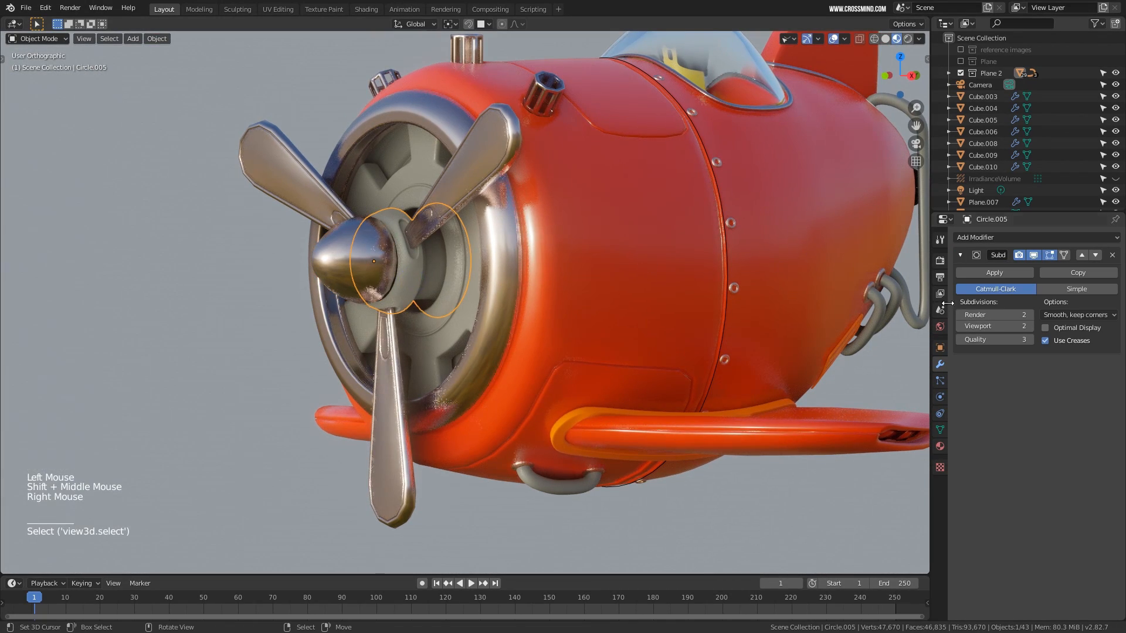
{"action": "left_click", "coordinate": [960, 325]}
{"action": "left_click", "coordinate": [959, 325]}
{"action": "left_click", "coordinate": [960, 325]}
{"action": "middle_click_drag", "start_coordinate": [611, 293], "coordinate": [691, 270]}
{"action": "left_click", "coordinate": [1029, 326]}
Try a viewport subdivision level of 0 on the notched engine disc and restore level 1
{"action": "right_click", "coordinate": [667, 296]}
{"action": "mouse_move", "coordinate": [584, 232]}
{"action": "middle_mouse_down"}
{"action": "mouse_move", "coordinate": [586, 252]}
{"action": "mouse_move", "coordinate": [600, 244]}
{"action": "middle_mouse_up"}
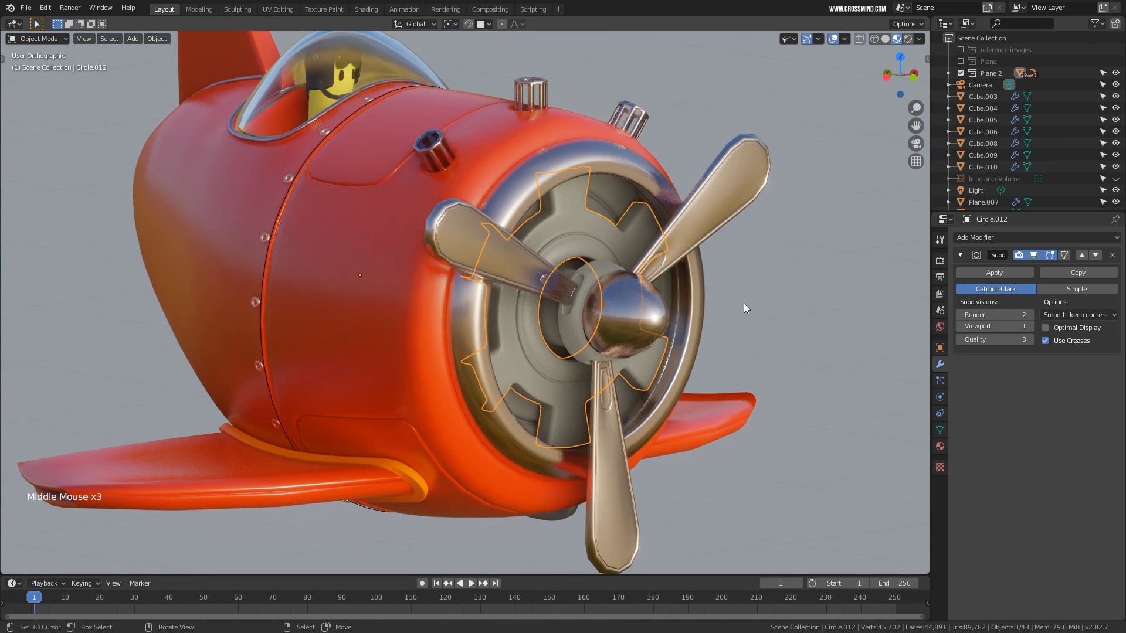
{"action": "left_click", "coordinate": [961, 326]}
{"action": "left_click", "coordinate": [1027, 327]}
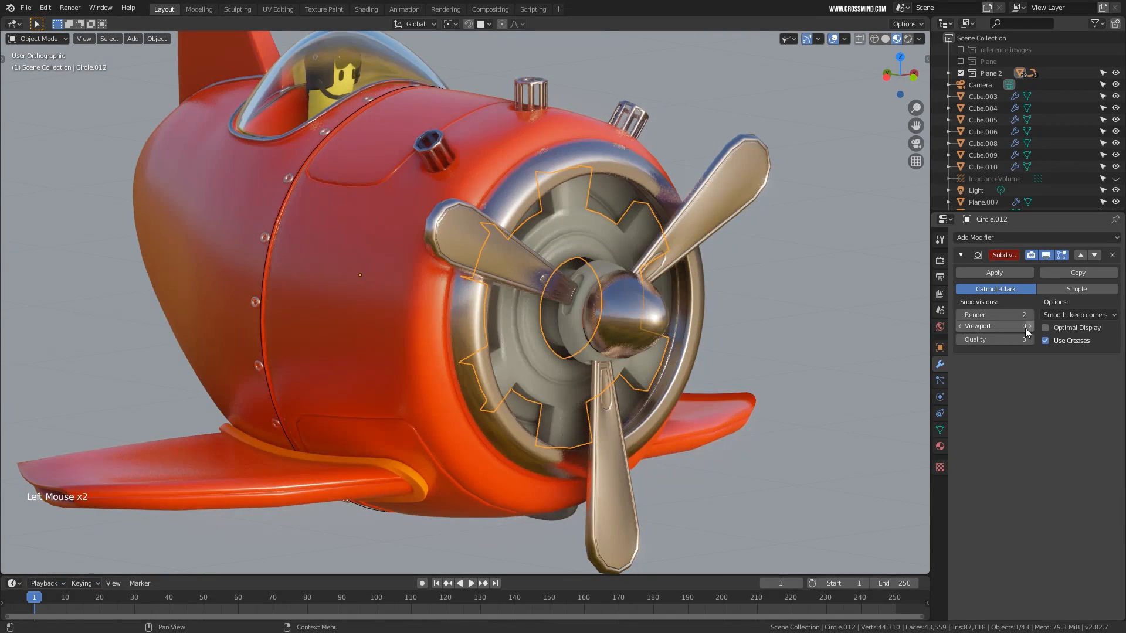
Check the subdivision settings of the wings and the side pipe while inspecting the plane from several angles
{"action": "middle_click_drag", "start_coordinate": [704, 316], "coordinate": [508, 304]}
{"action": "right_click", "coordinate": [628, 208]}
{"action": "right_click", "coordinate": [746, 469]}
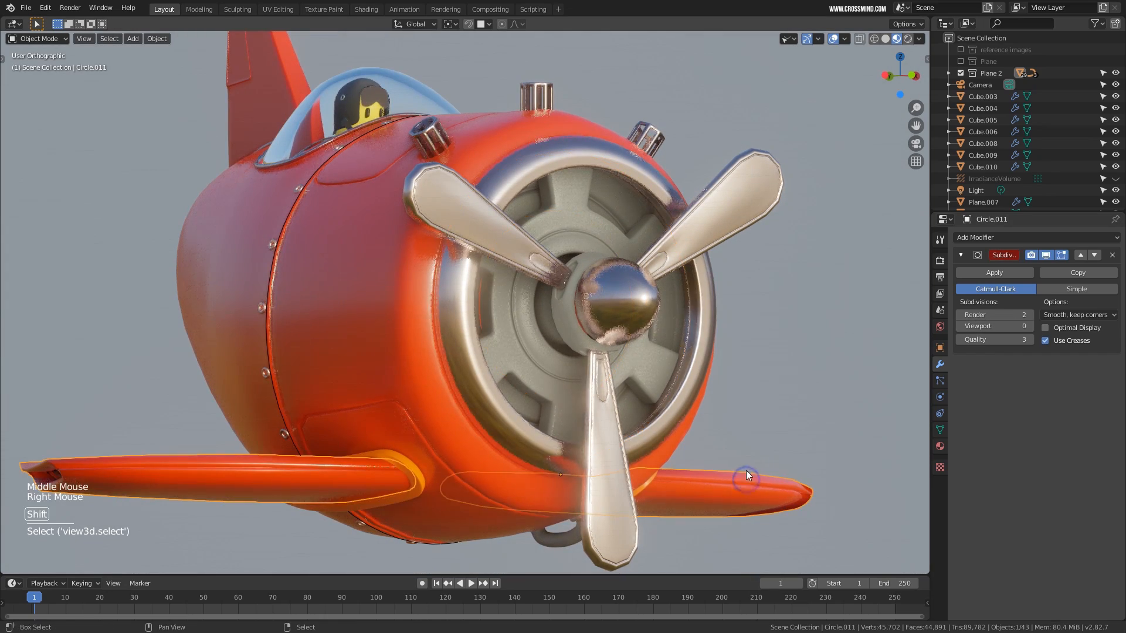
{"action": "middle_click_drag", "start_coordinate": [745, 470], "coordinate": [414, 417], "text": "shift"}
{"action": "scroll", "coordinate": [485, 332], "scroll_direction": "down", "scroll_amount": 1, "text": "shift"}
{"action": "middle_click_drag", "start_coordinate": [485, 313], "coordinate": [516, 439]}
{"action": "scroll", "coordinate": [511, 307], "scroll_direction": "down", "scroll_amount": 1}
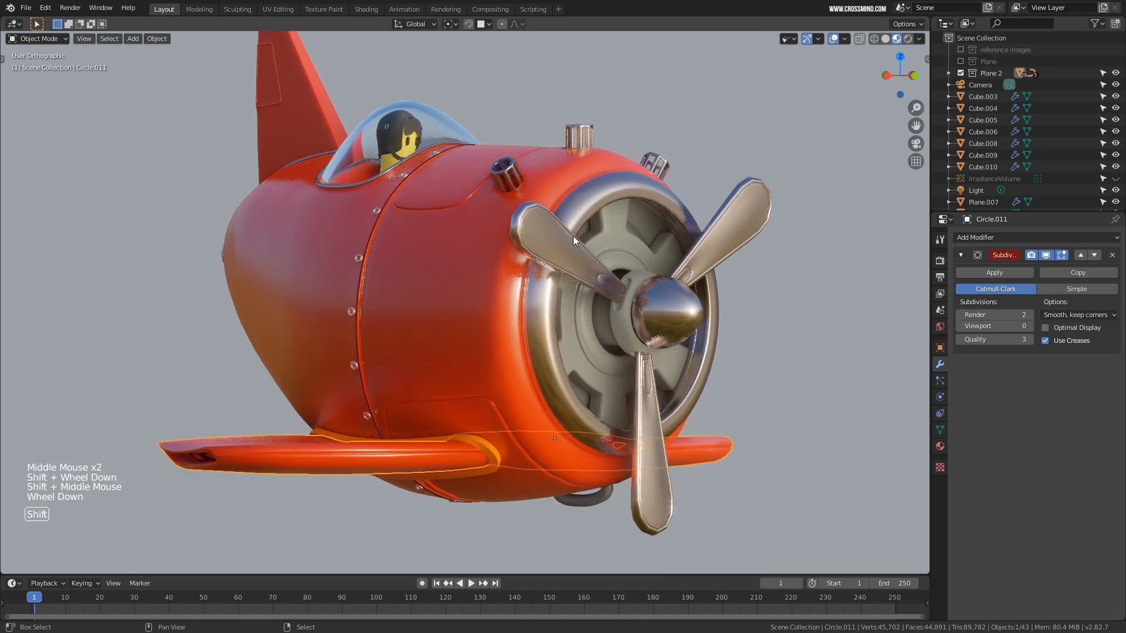
{"action": "middle_click_drag", "start_coordinate": [572, 235], "coordinate": [532, 269], "text": "shift"}
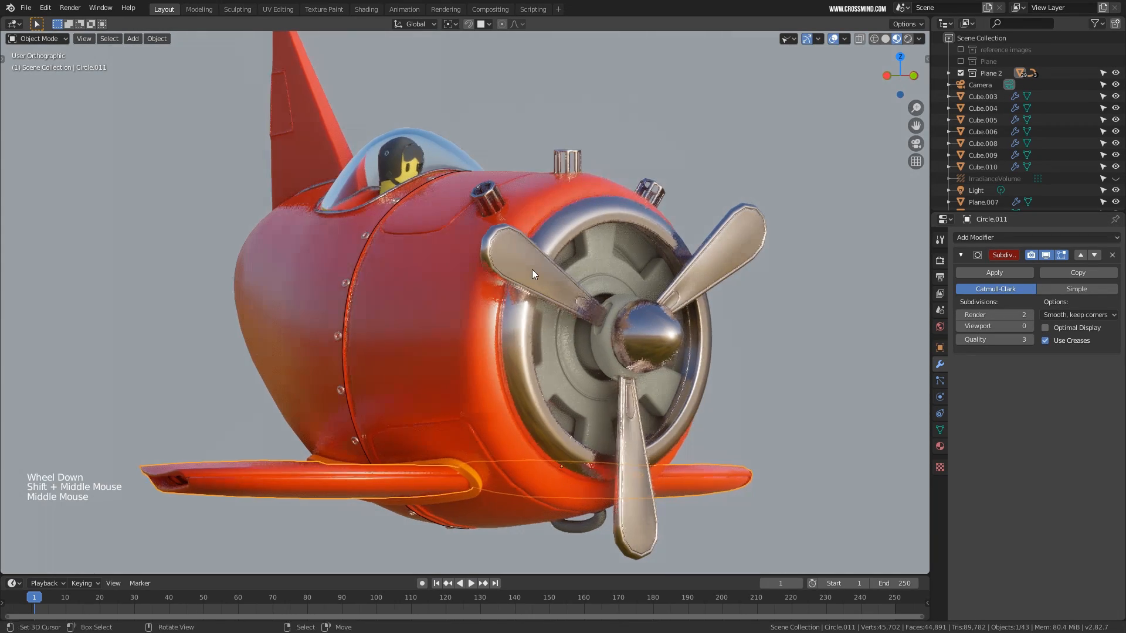
{"action": "right_click", "coordinate": [657, 198]}
{"action": "right_click", "coordinate": [668, 205]}
{"action": "middle_click_drag", "start_coordinate": [687, 261], "coordinate": [547, 277]}
{"action": "middle_click_drag", "start_coordinate": [523, 241], "coordinate": [317, 325], "text": "shift"}
{"action": "scroll", "coordinate": [316, 324], "scroll_direction": "up", "scroll_amount": 3}
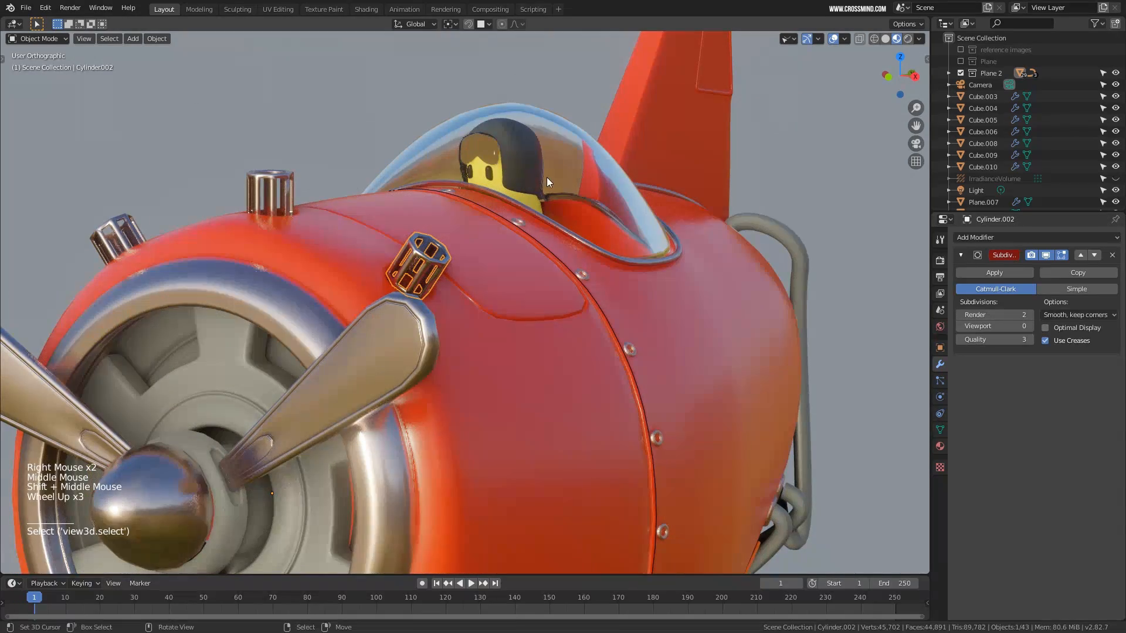
Select the pilot's helmet in wireframe shading and lower its viewport subdivision level
{"action": "mouse_move", "coordinate": [546, 177]}
{"action": "middle_mouse_down"}
{"action": "mouse_move", "coordinate": [502, 173]}
{"action": "mouse_move", "coordinate": [516, 209]}
{"action": "middle_mouse_up"}
{"action": "scroll", "coordinate": [516, 209], "scroll_direction": "up", "scroll_amount": 2}
{"action": "key", "text": "z"}
{"action": "middle_click_drag", "start_coordinate": [607, 208], "coordinate": [565, 213]}
{"action": "key", "text": "z"}
{"action": "right_click", "coordinate": [573, 106]}
{"action": "right_click", "coordinate": [610, 99]}
{"action": "middle_click_drag", "start_coordinate": [610, 99], "coordinate": [598, 131], "text": "shift"}
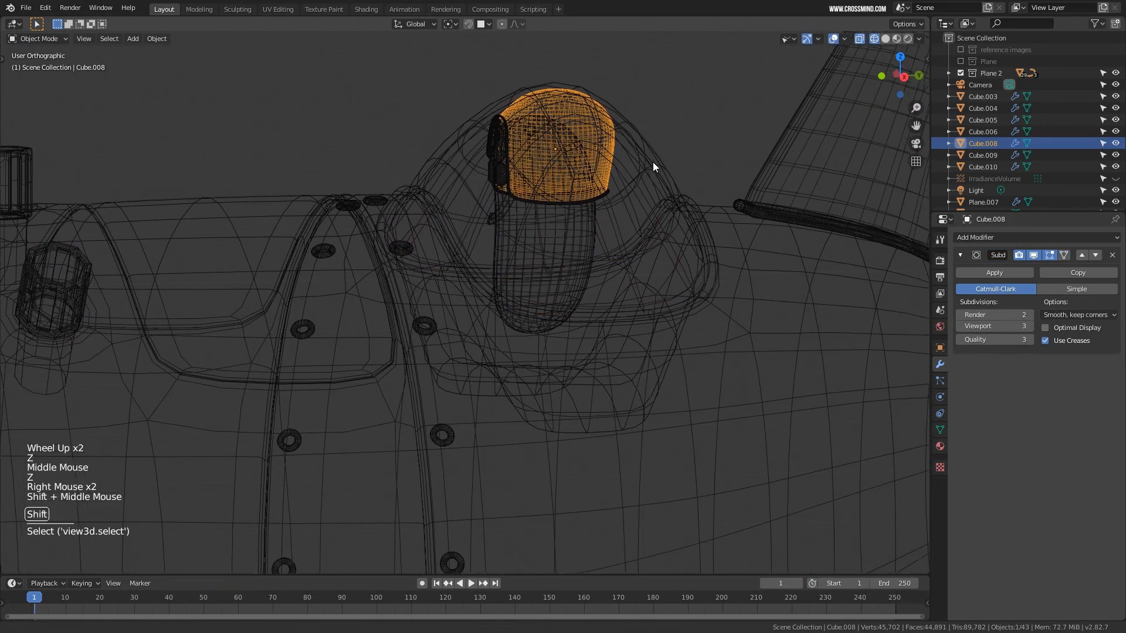
{"action": "left_click", "coordinate": [960, 326]}
{"action": "left_click", "coordinate": [959, 326]}
{"action": "left_click", "coordinate": [960, 326]}
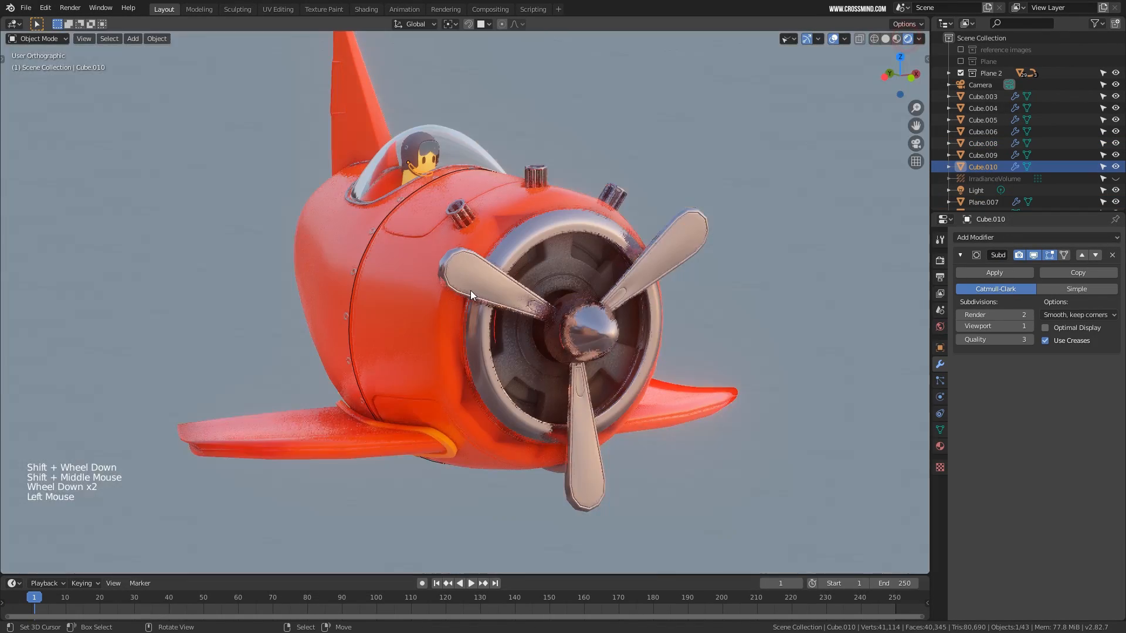
Set the viewport subdivision level of the metal ring around the engine opening to 1
{"action": "middle_click_drag", "start_coordinate": [470, 290], "coordinate": [526, 293]}
{"action": "middle_click_drag", "start_coordinate": [683, 279], "coordinate": [656, 293]}
{"action": "right_click", "coordinate": [610, 293]}
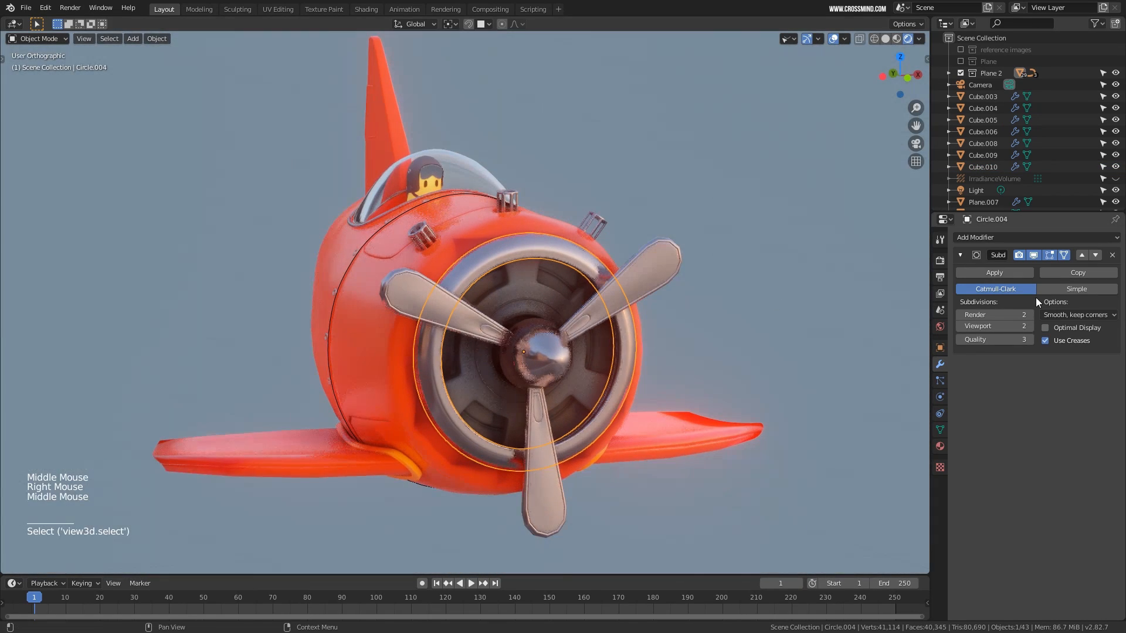
{"action": "left_click", "coordinate": [961, 326]}
Check the subdivision levels of the spinner, propeller blades, nose pipes and tail cone one part at a time
{"action": "middle_click_drag", "start_coordinate": [537, 388], "coordinate": [548, 314], "text": "shift"}
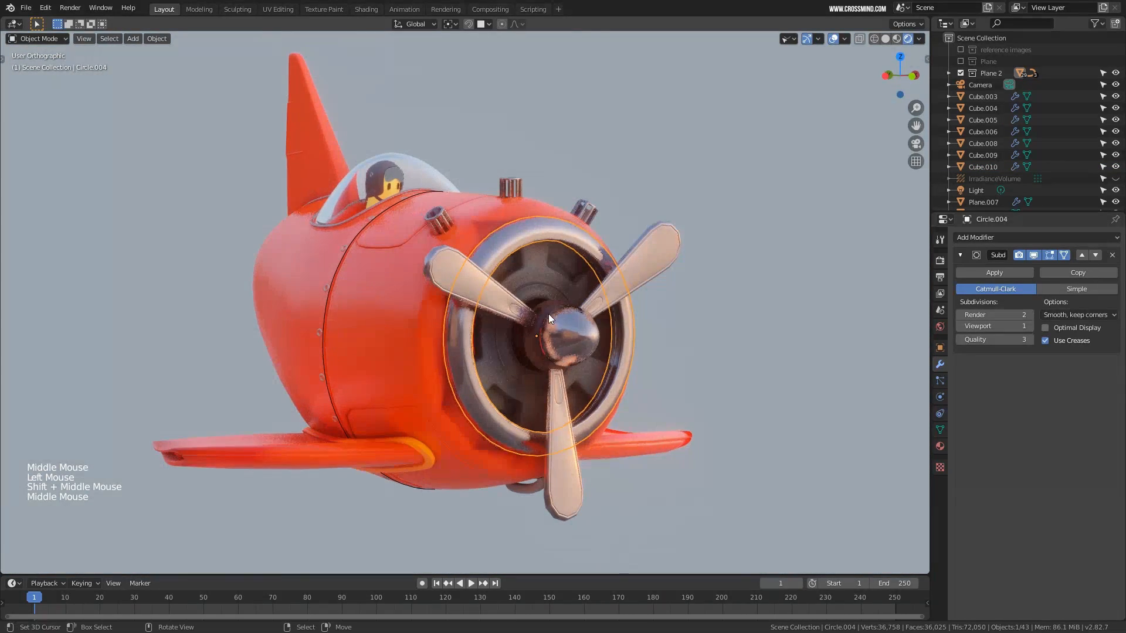
{"action": "right_click", "coordinate": [554, 300]}
{"action": "right_click", "coordinate": [554, 283]}
{"action": "right_click", "coordinate": [586, 359]}
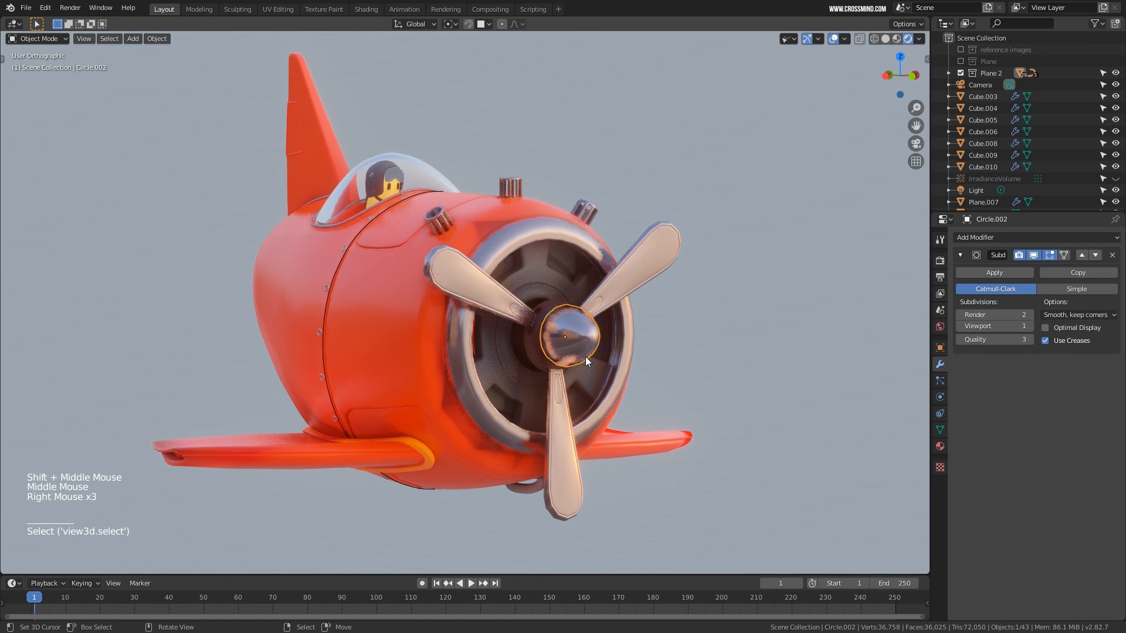
{"action": "right_click", "coordinate": [665, 428]}
{"action": "right_click", "coordinate": [660, 242]}
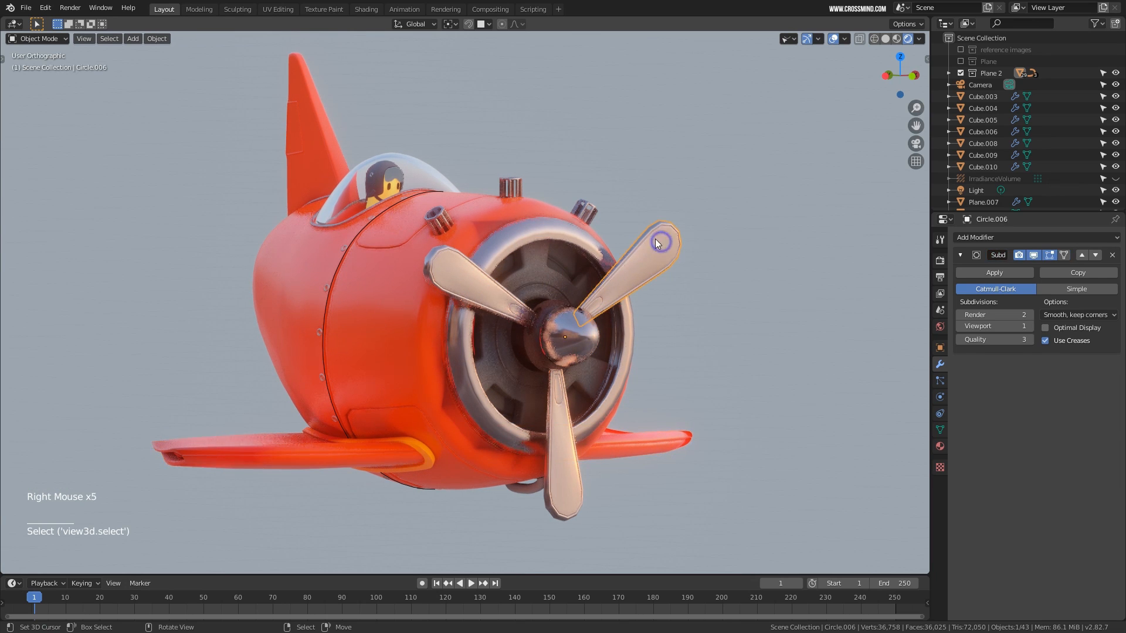
{"action": "right_click", "coordinate": [586, 207]}
{"action": "right_click", "coordinate": [519, 184]}
{"action": "middle_click_drag", "start_coordinate": [305, 281], "coordinate": [504, 277]}
{"action": "right_click", "coordinate": [370, 294]}
{"action": "right_click", "coordinate": [157, 293]}
{"action": "scroll", "coordinate": [290, 312], "scroll_direction": "down", "scroll_amount": 3}
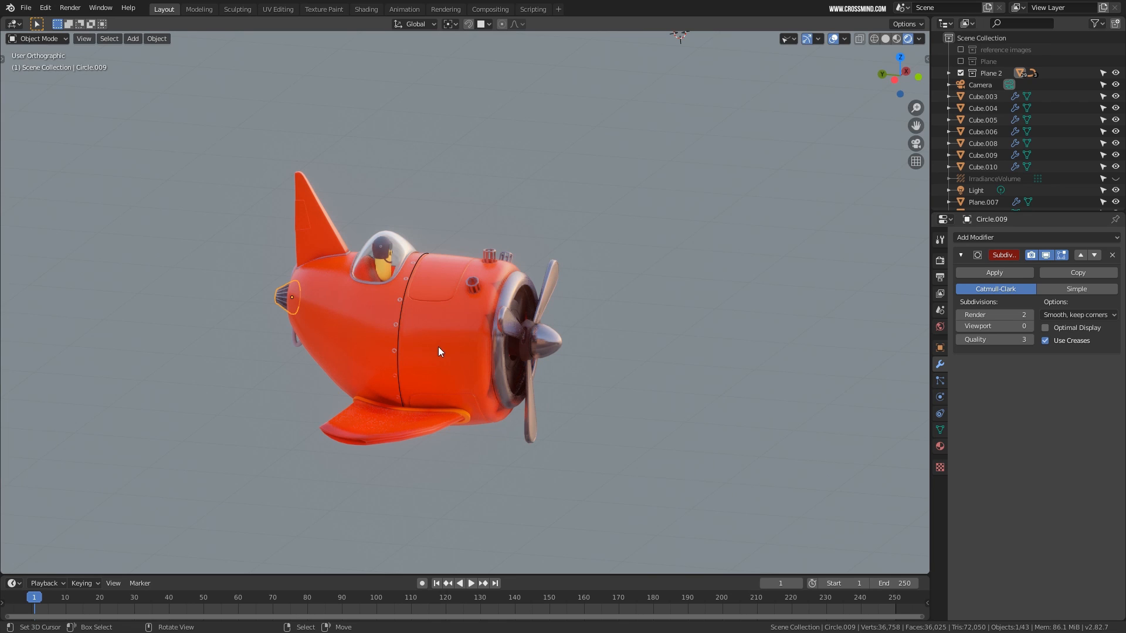
Select the plane's main body and show its transform values and dimensions in the sidebar
{"action": "middle_click_drag", "start_coordinate": [439, 352], "coordinate": [433, 332]}
{"action": "right_click", "coordinate": [430, 312]}
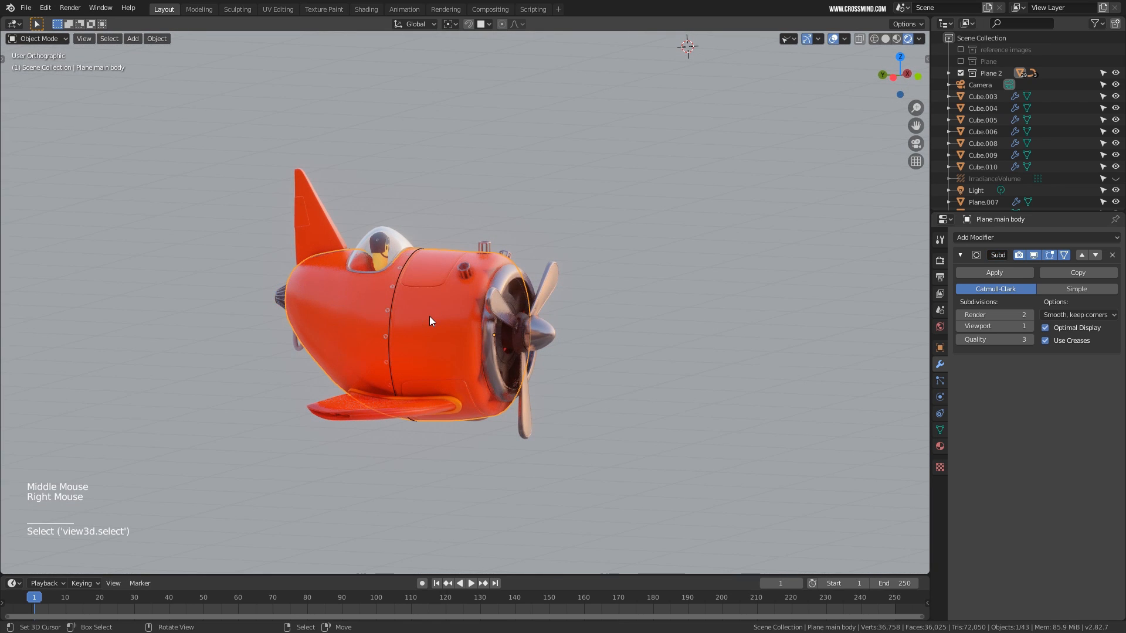
{"action": "key", "text": "n"}
{"action": "left_click", "coordinate": [922, 59]}
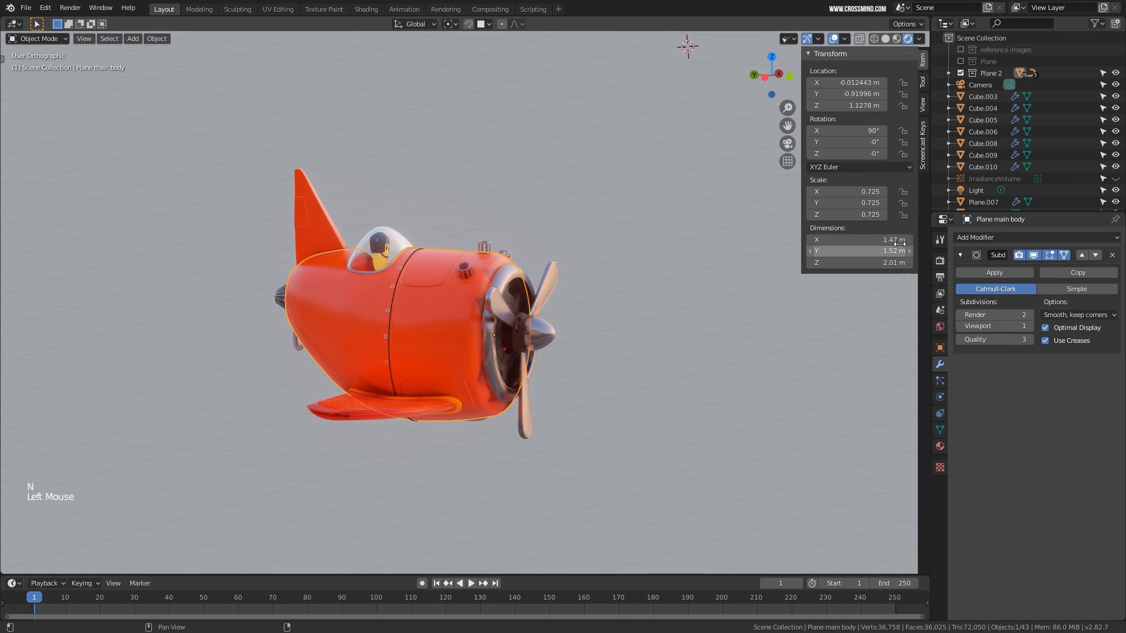
{"action": "scroll", "coordinate": [645, 329], "scroll_direction": "up", "scroll_amount": 1}
{"action": "middle_click_drag", "start_coordinate": [644, 329], "coordinate": [633, 331], "text": "shift"}
{"action": "middle_click_drag", "start_coordinate": [633, 331], "coordinate": [504, 332]}
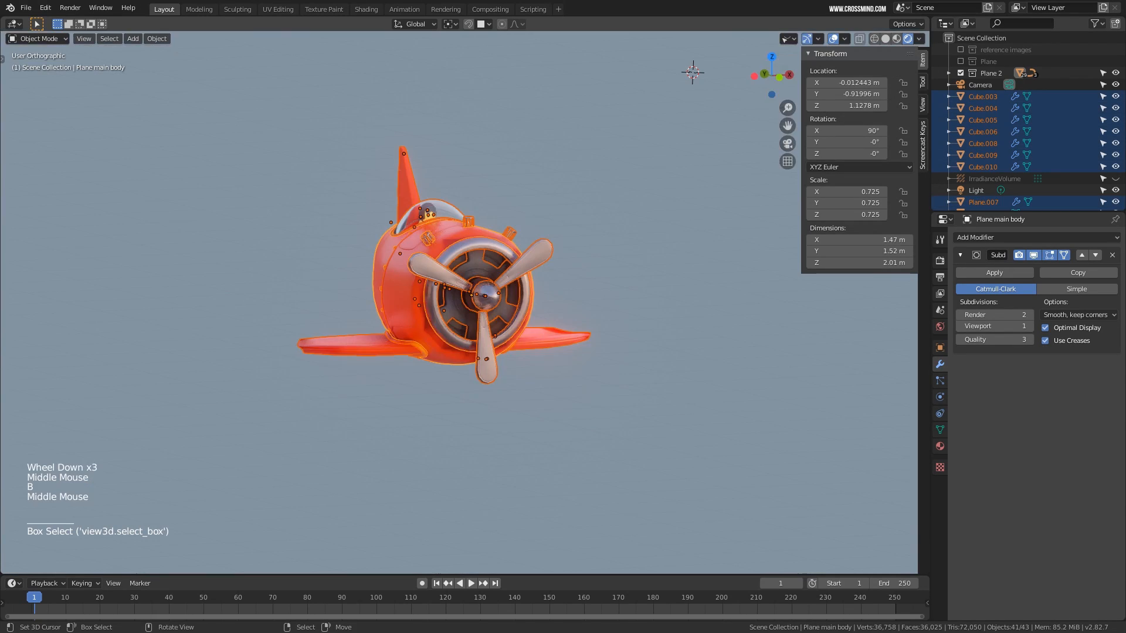
View the selected plane in the front, right and left orthographic views
{"action": "key", "text": "KP_1"}
{"action": "key", "text": "KP_3"}
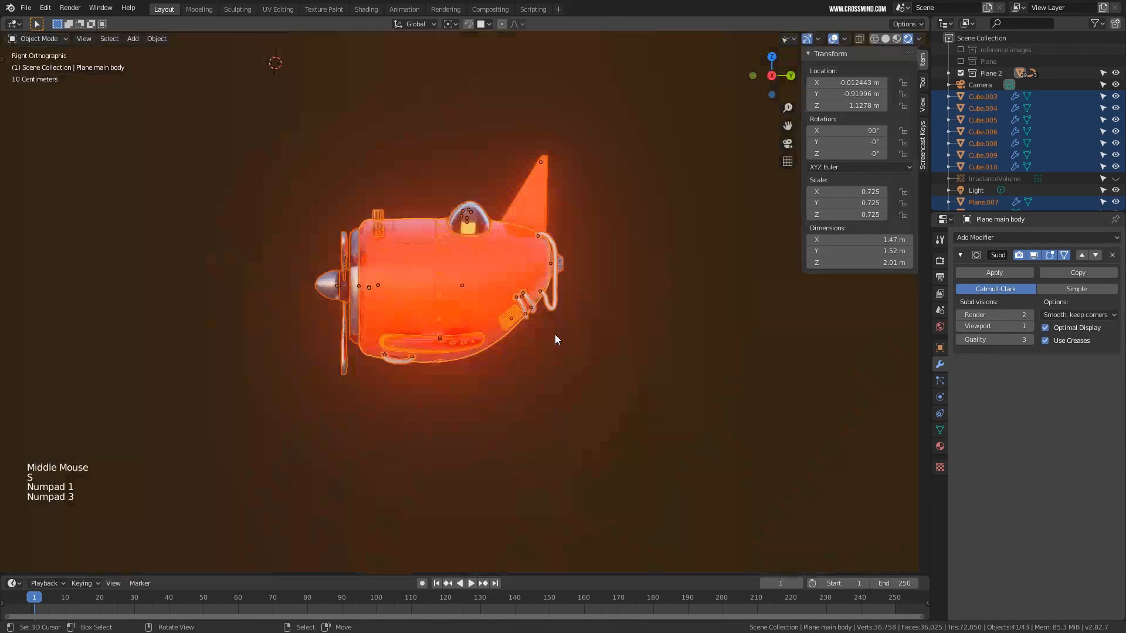
{"action": "key", "text": "ctrl+KP_3"}
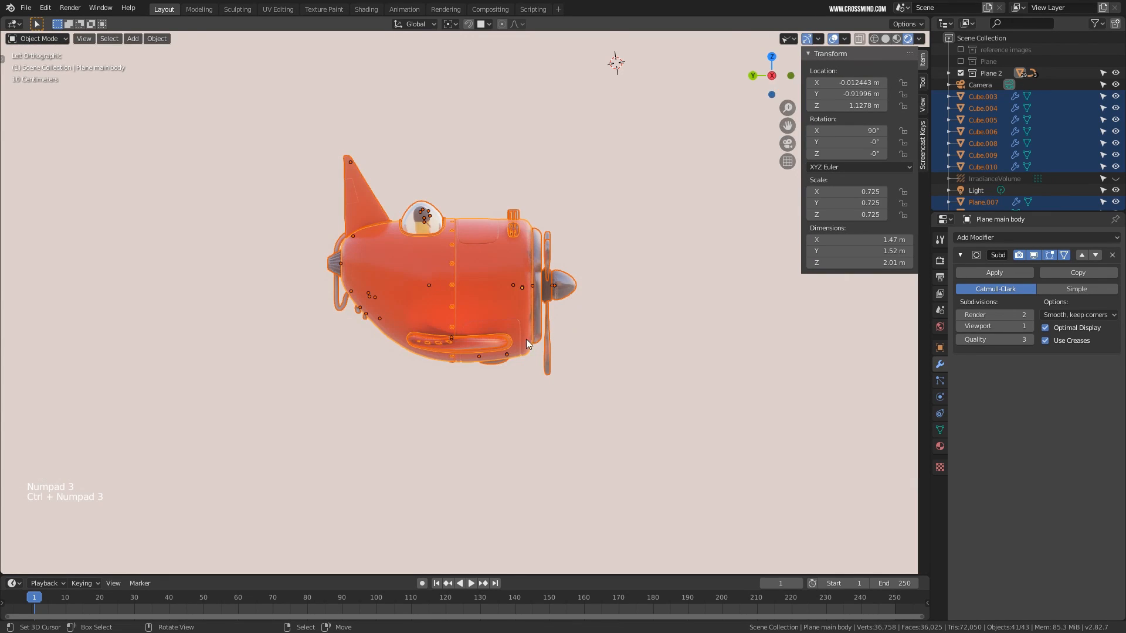
Scale the whole plane up uniformly until its main body measures about 3.7 × 3.8 × 5.1 m, and show it in wireframe
{"action": "key", "text": "s"}
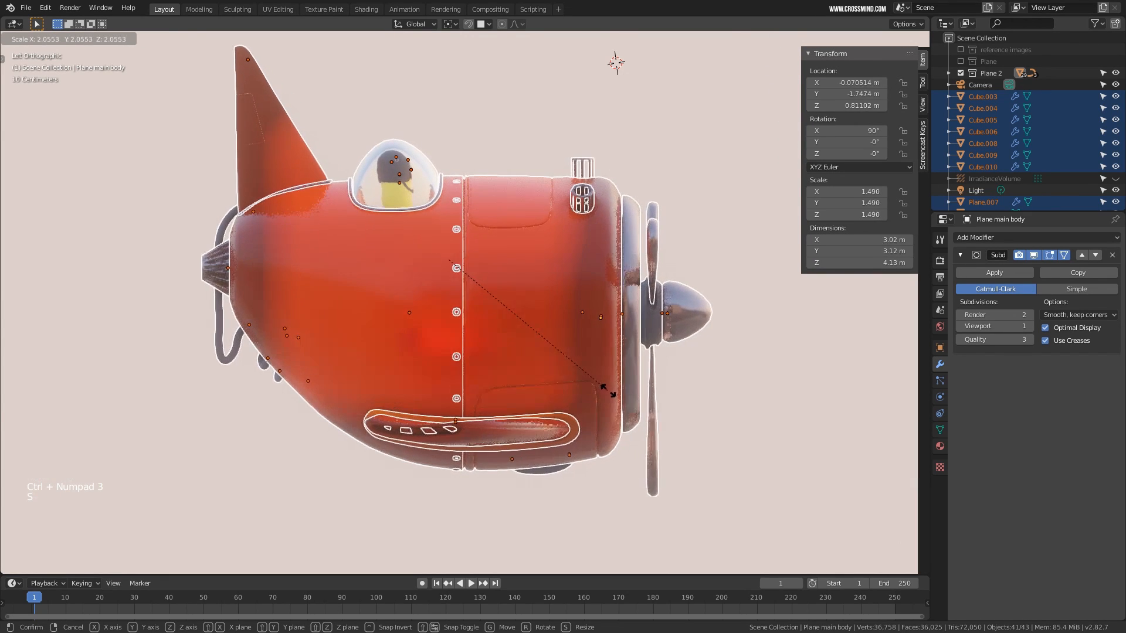
{"action": "left_click", "coordinate": [610, 390]}
{"action": "key", "text": "z"}
{"action": "left_click", "coordinate": [497, 327]}
{"action": "scroll", "coordinate": [540, 327], "scroll_direction": "down", "scroll_amount": 2}
{"action": "key", "text": "g"}
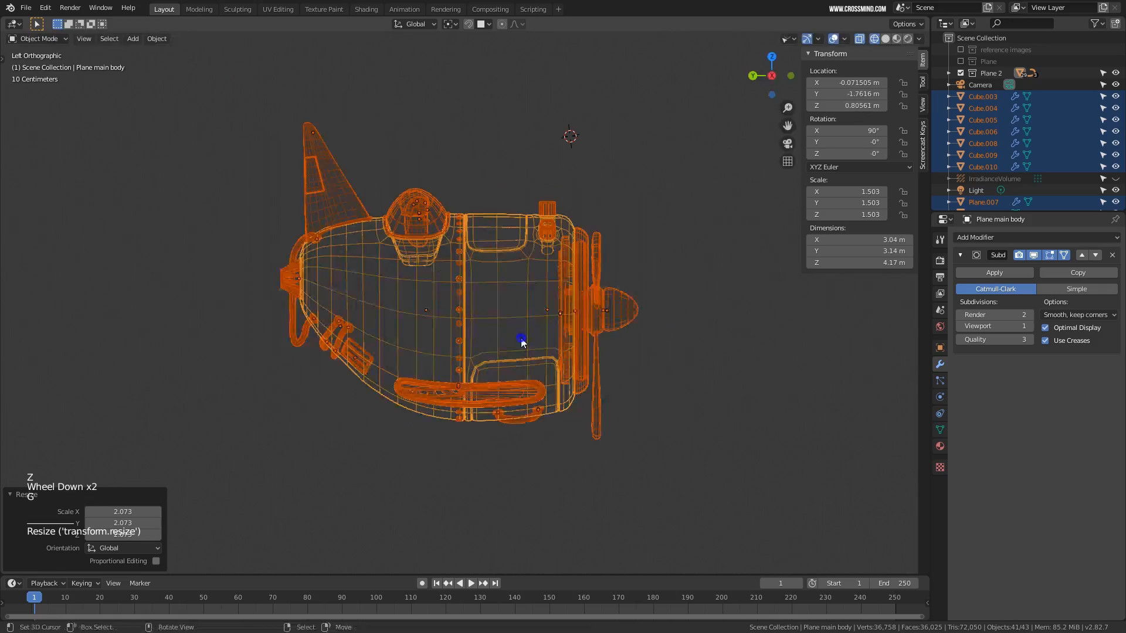
{"action": "key", "text": "s"}
{"action": "left_click", "coordinate": [566, 381]}
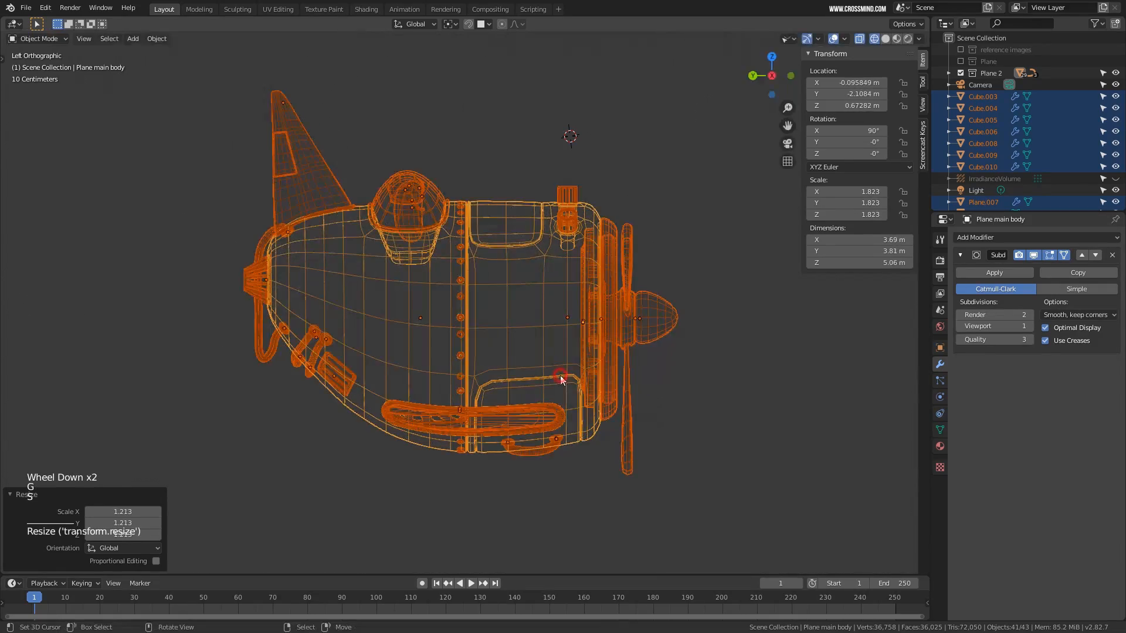
Scale all selected plane parts up further until the main body measures about 29.1 × 30.1 × 39.9 m
{"action": "key", "text": "s"}
{"action": "left_click", "coordinate": [619, 431]}
{"action": "scroll", "coordinate": [580, 415], "scroll_direction": "down", "scroll_amount": 6}
{"action": "key", "text": "s"}
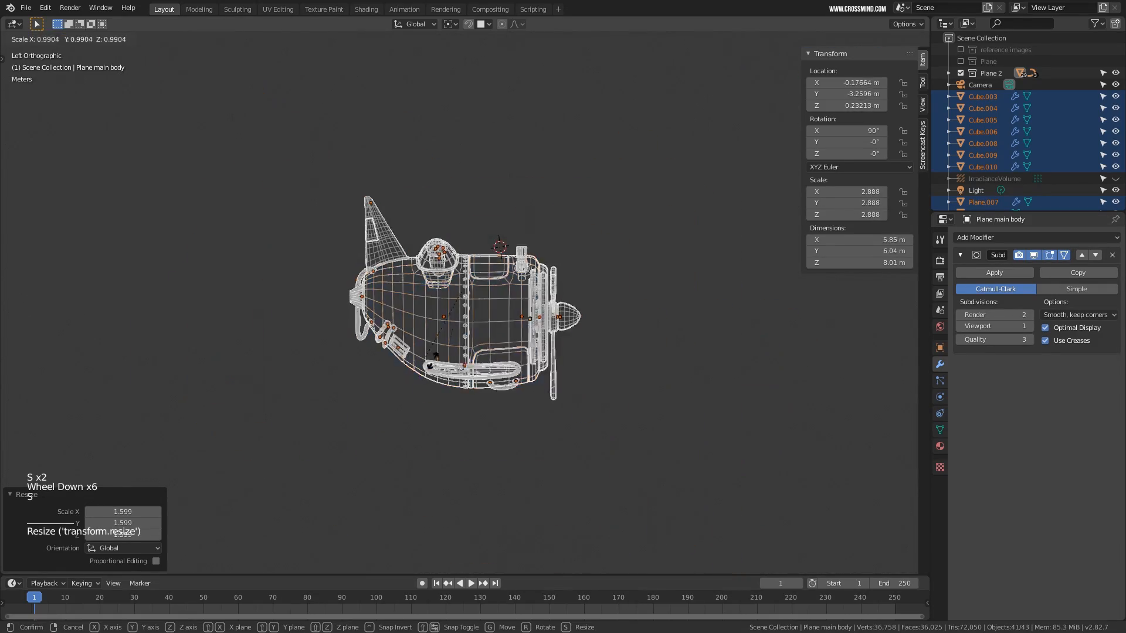
{"action": "left_click", "coordinate": [607, 428]}
{"action": "scroll", "coordinate": [537, 381], "scroll_direction": "down", "scroll_amount": 12}
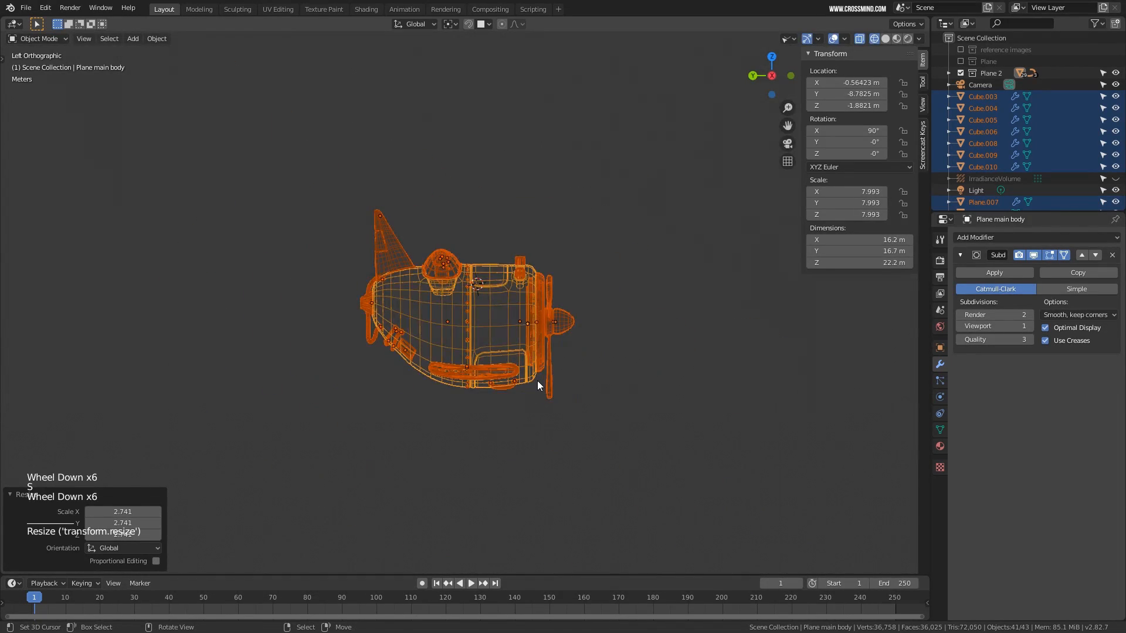
{"action": "key", "text": "s"}
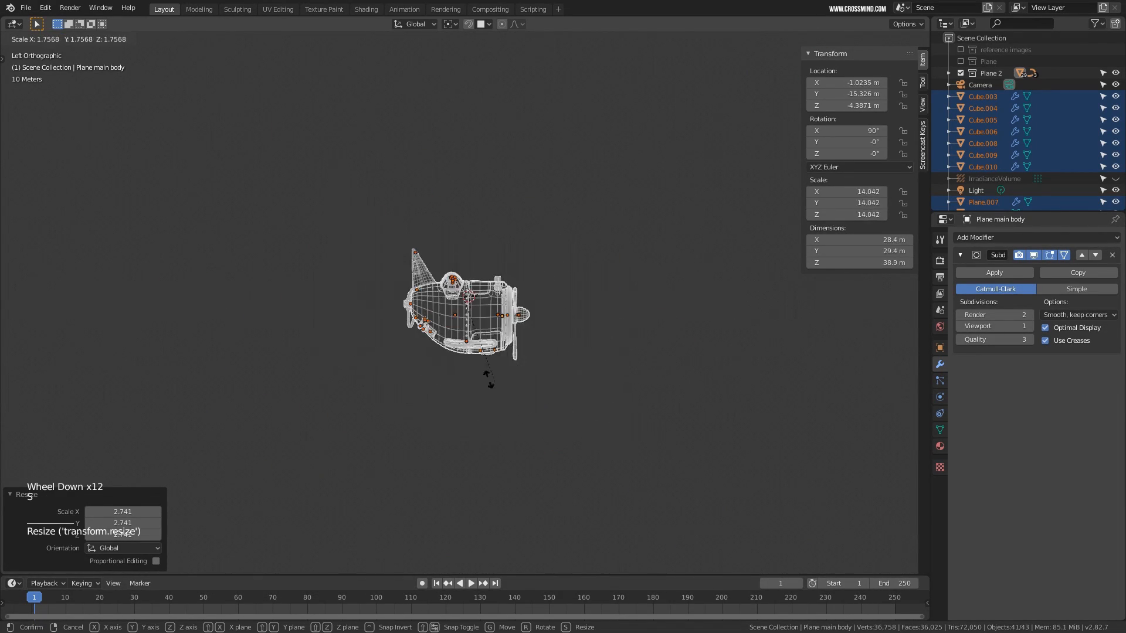
{"action": "left_click", "coordinate": [494, 384]}
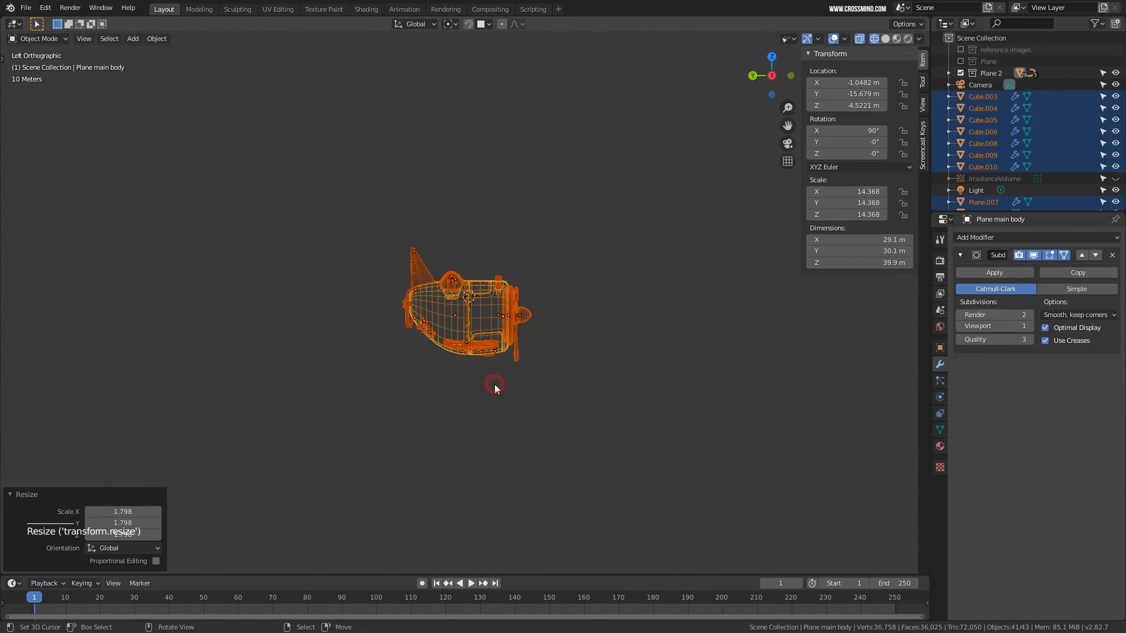
Fine-tune the whole plane's scale so the main body measures about 29 × 30 × 39.7 m
{"action": "scroll", "coordinate": [495, 374], "scroll_direction": "up", "scroll_amount": 7}
{"action": "middle_click_drag", "start_coordinate": [495, 374], "coordinate": [498, 366], "text": "shift"}
{"action": "key", "text": "s"}
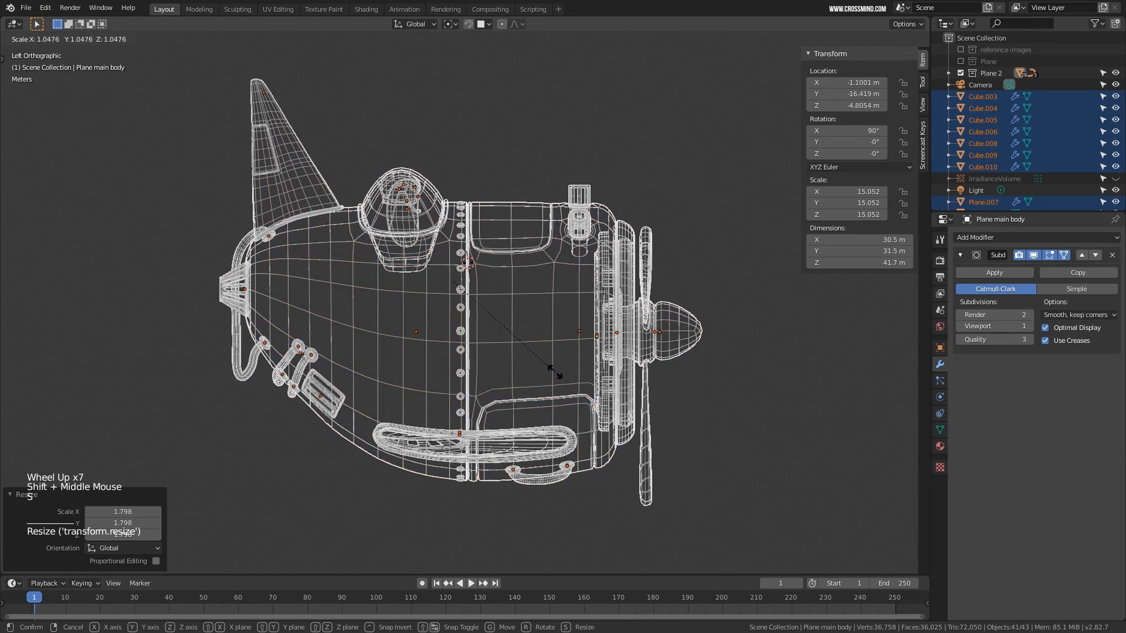
{"action": "left_click", "coordinate": [545, 367]}
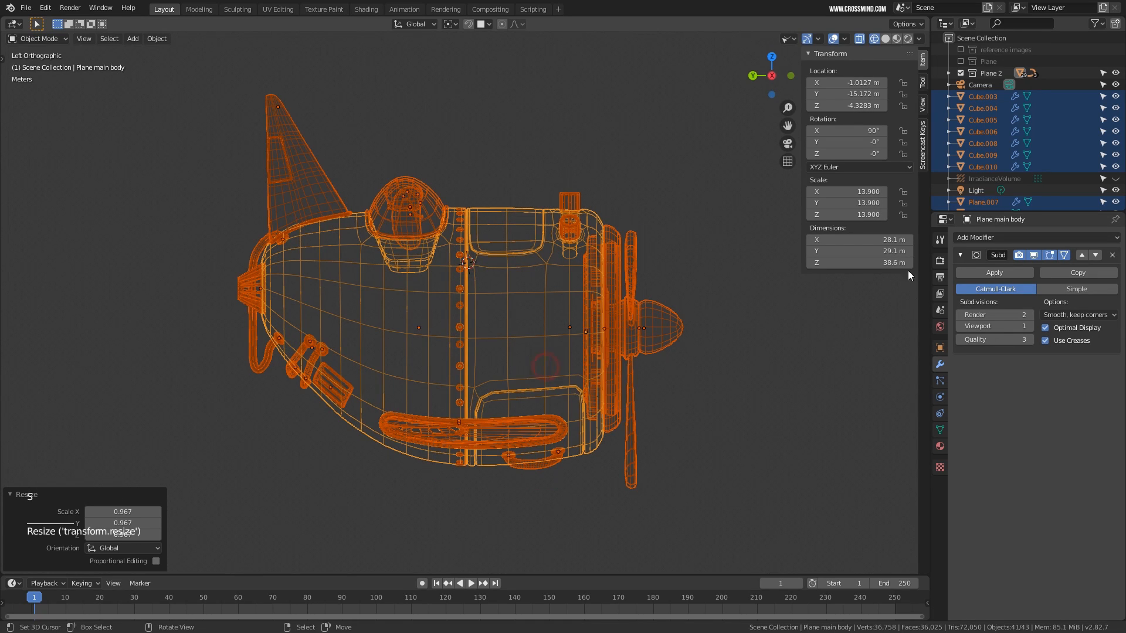
{"action": "key", "text": "s"}
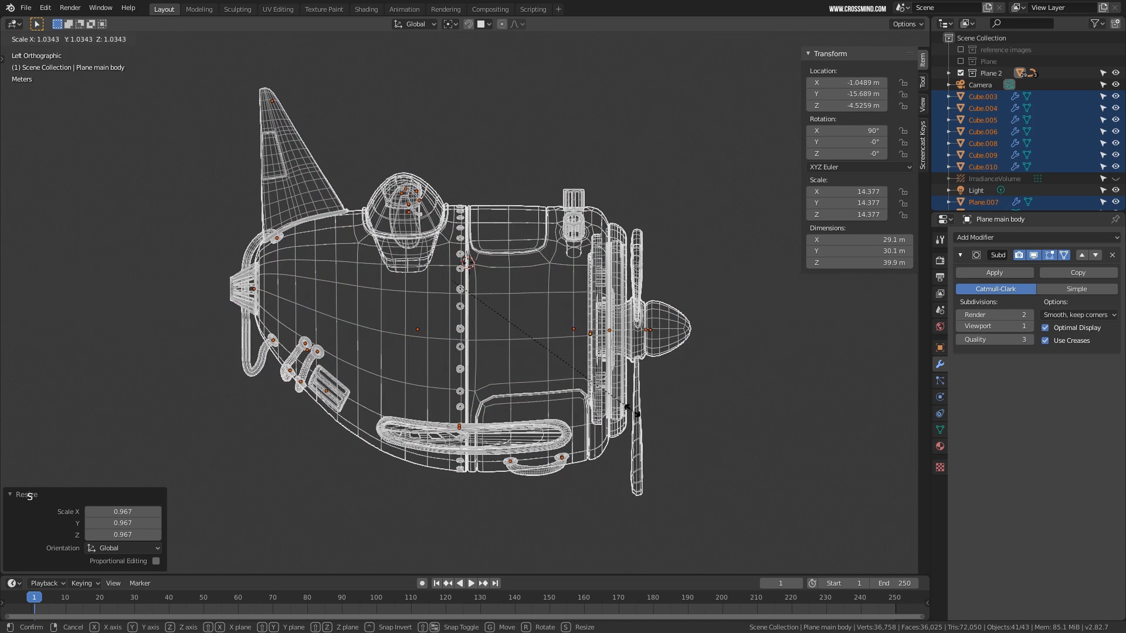
{"action": "left_click", "coordinate": [626, 405]}
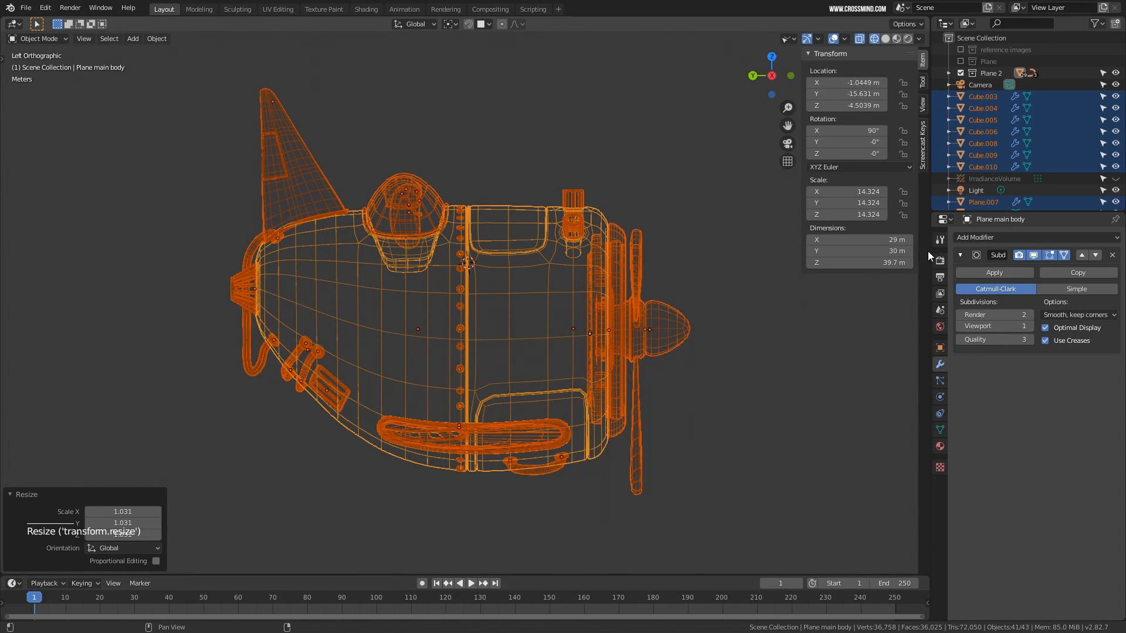
Show the plane in solid shading and inspect the propeller blades, spinner and hub and their origins one at a time
{"action": "key", "text": "shift+z"}
{"action": "middle_click_drag", "start_coordinate": [560, 294], "coordinate": [659, 208]}
{"action": "right_click", "coordinate": [648, 252]}
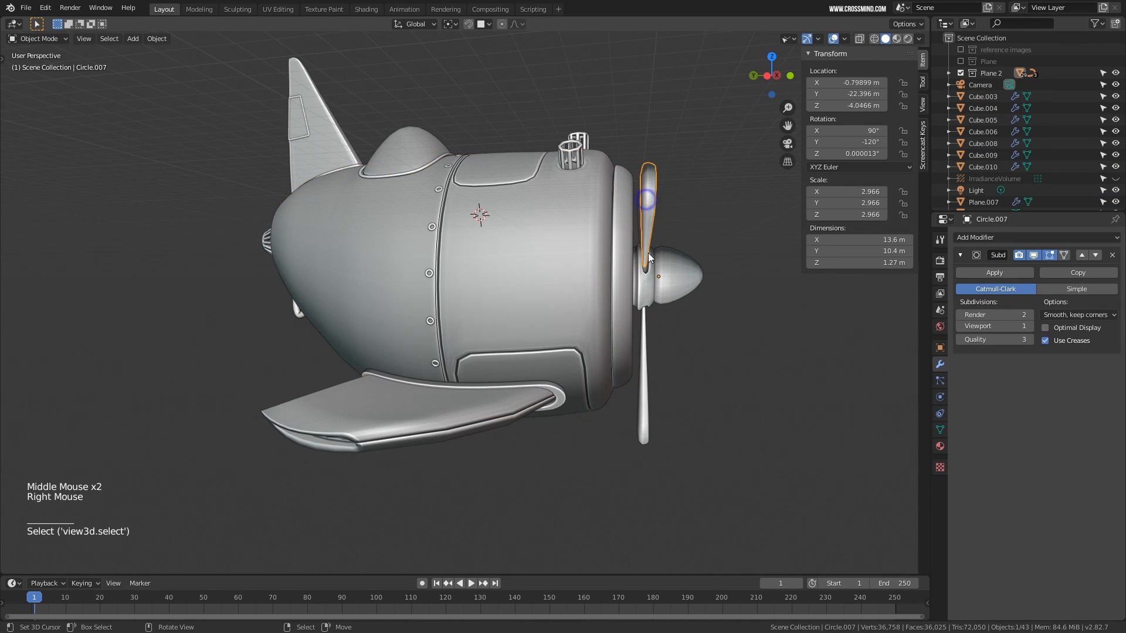
{"action": "mouse_move", "coordinate": [649, 252]}
{"action": "middle_mouse_down"}
{"action": "mouse_move", "coordinate": [614, 281]}
{"action": "mouse_move", "coordinate": [563, 292]}
{"action": "mouse_move", "coordinate": [589, 302]}
{"action": "middle_mouse_up"}
{"action": "right_click", "coordinate": [624, 199]}
{"action": "middle_click_drag", "start_coordinate": [589, 302], "coordinate": [618, 240]}
{"action": "right_click", "coordinate": [633, 282]}
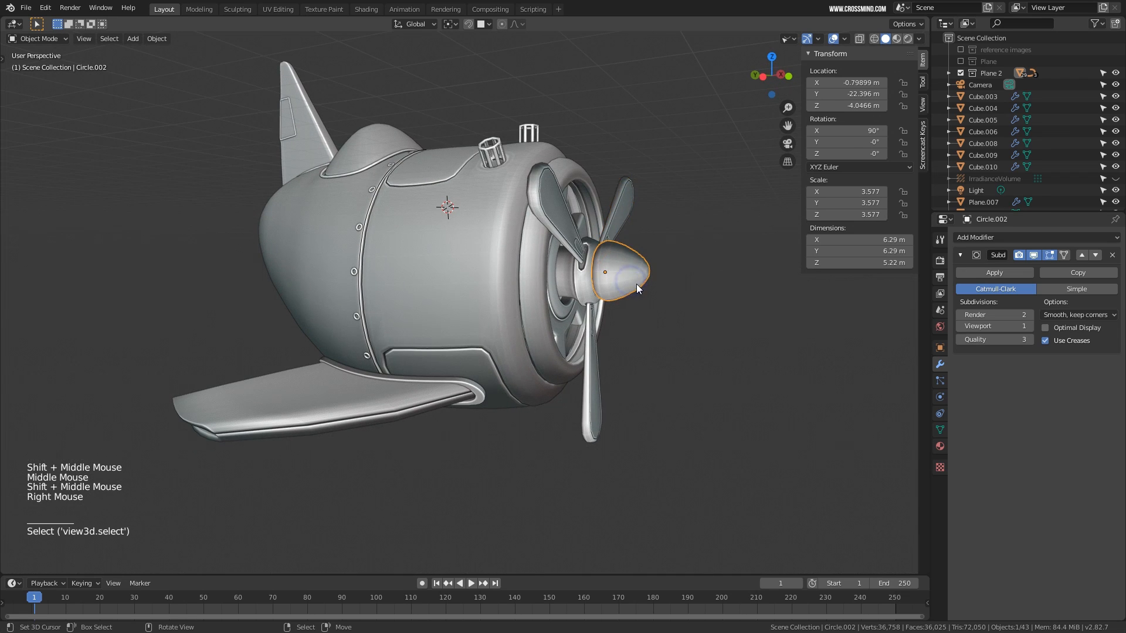
{"action": "middle_click_drag", "start_coordinate": [636, 284], "coordinate": [638, 223]}
{"action": "right_click", "coordinate": [638, 182]}
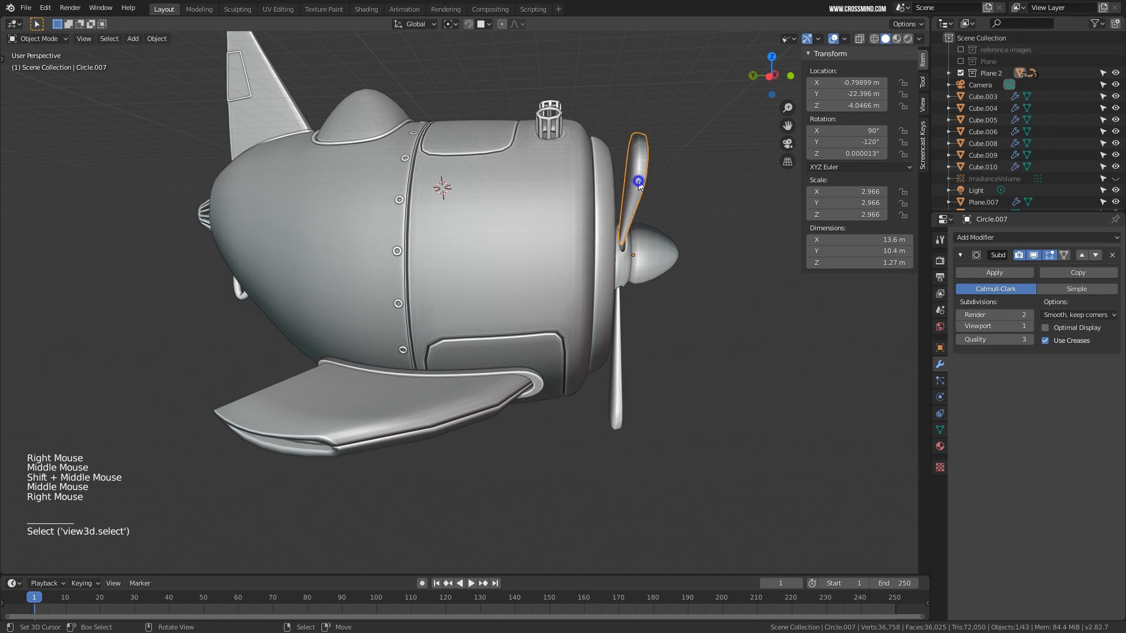
{"action": "right_click", "coordinate": [625, 262]}
{"action": "middle_click_drag", "start_coordinate": [533, 396], "coordinate": [460, 380]}
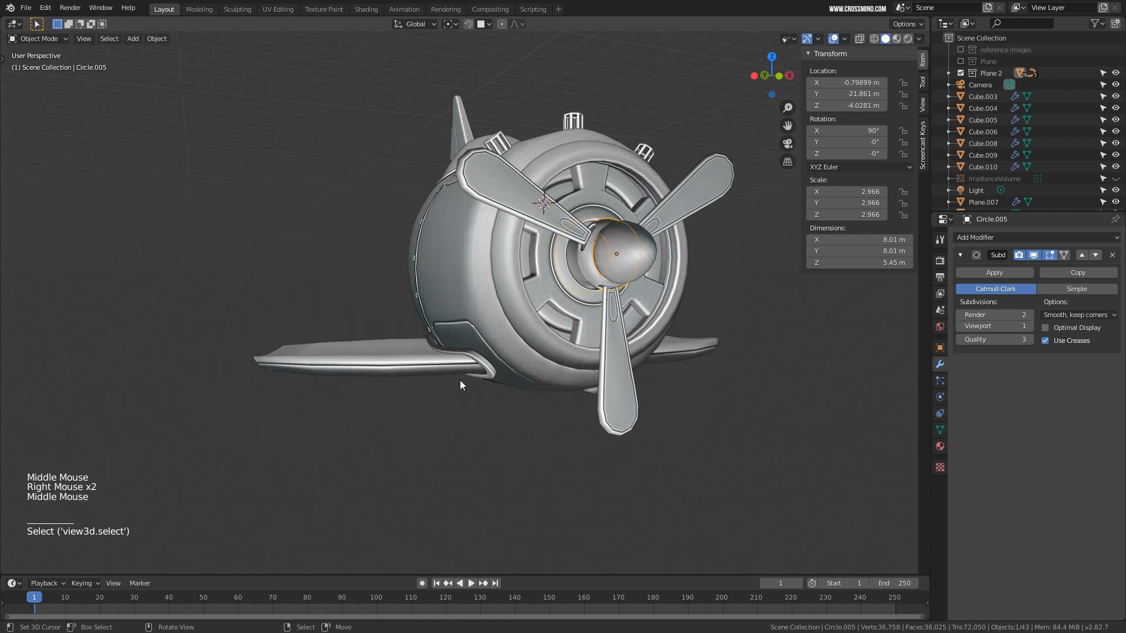
Isolate the spinner in local front view and check its origin with a cancelled test rotation
{"action": "right_click", "coordinate": [537, 371]}
{"action": "middle_click_drag", "start_coordinate": [537, 371], "coordinate": [599, 223], "text": "shift"}
{"action": "right_click", "coordinate": [599, 221]}
{"action": "key", "text": "KP_1"}
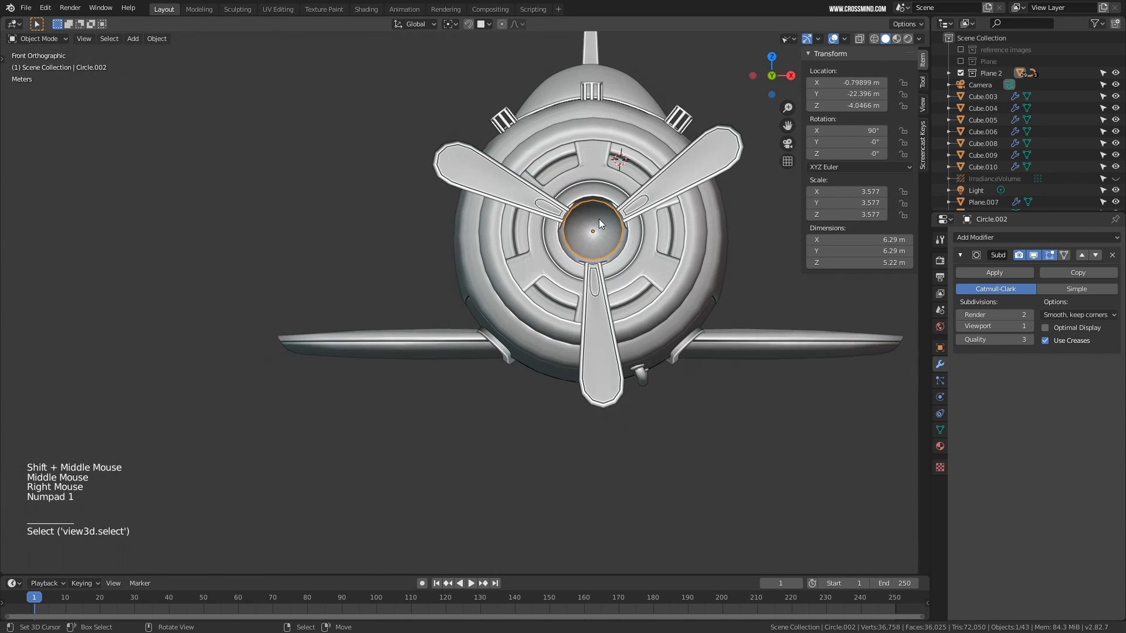
{"action": "key", "text": "KP_Divide"}
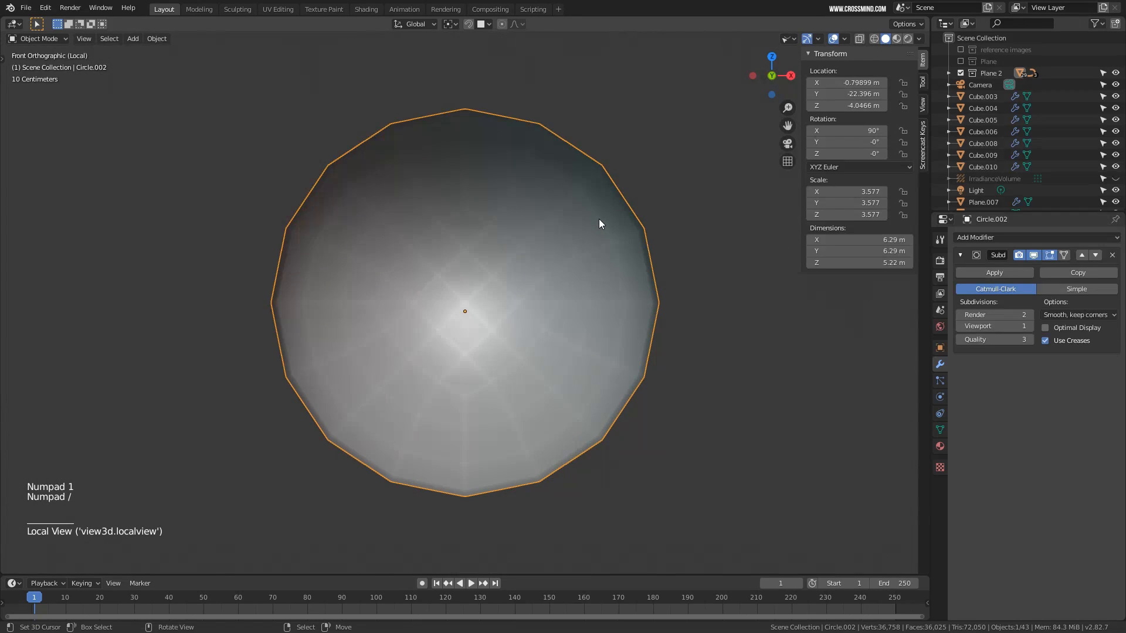
{"action": "key", "text": "KP_0"}
{"action": "key", "text": "KP_1"}
{"action": "scroll", "coordinate": [565, 304], "scroll_direction": "down", "scroll_amount": 2}
{"action": "middle_click_drag", "start_coordinate": [460, 306], "coordinate": [464, 305], "text": "shift"}
{"action": "scroll", "coordinate": [463, 305], "scroll_direction": "up", "scroll_amount": 3}
{"action": "key", "text": "r"}
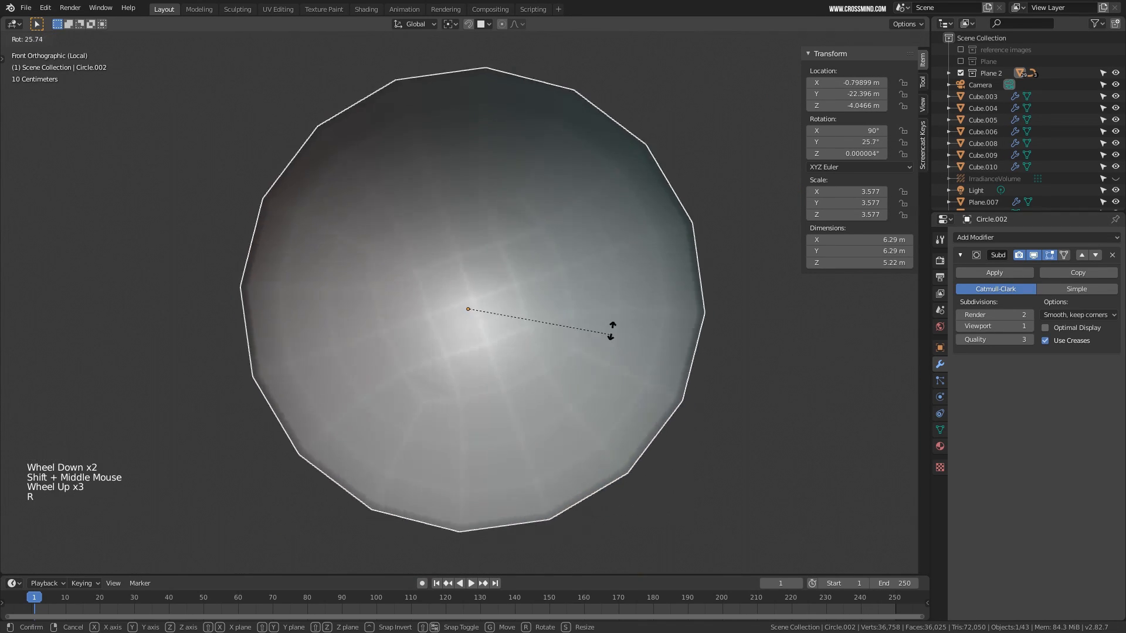
{"action": "right_click", "coordinate": [543, 370]}
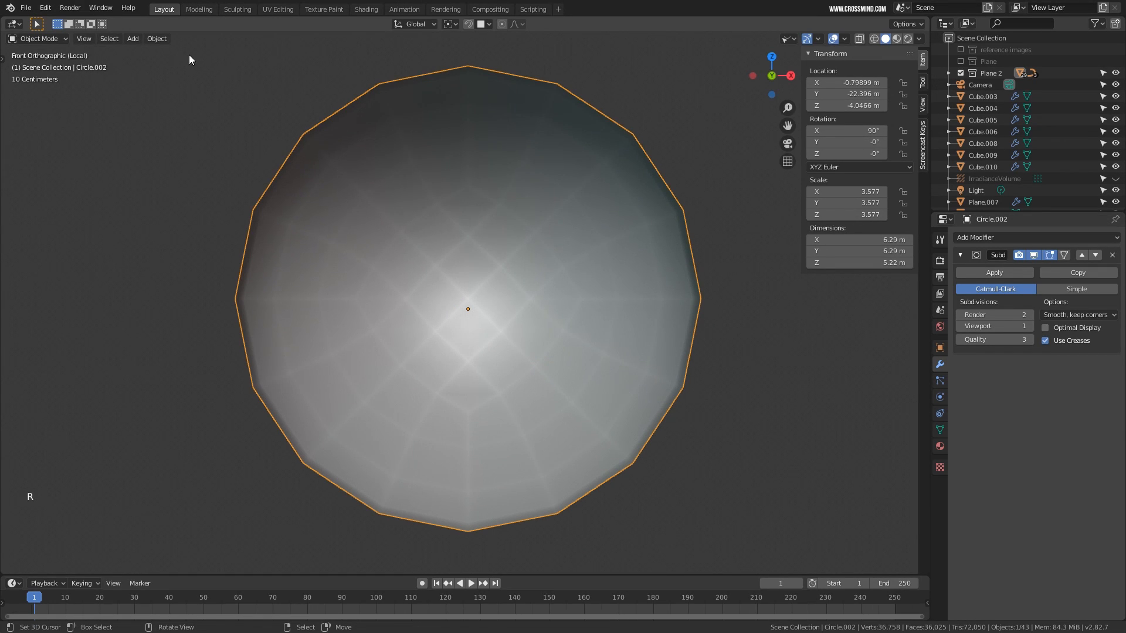
Set the spinner's origin to its geometry and return from the isolated view to the full plane
{"action": "left_click", "coordinate": [156, 40]}
{"action": "mouse_move", "coordinate": [234, 64]}
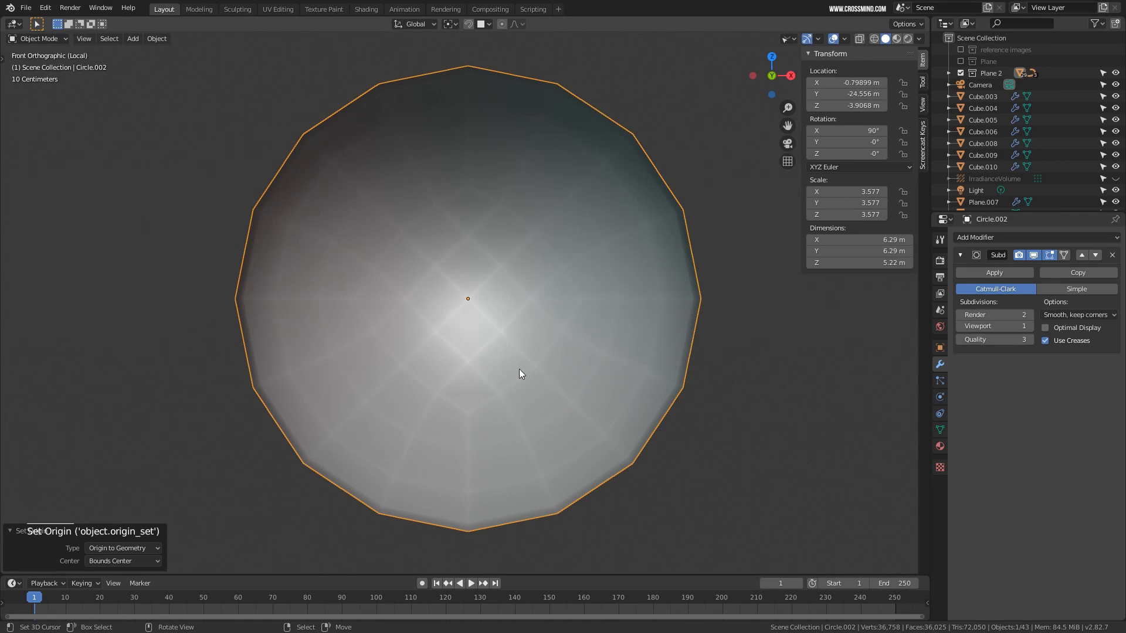
{"action": "middle_click_drag", "start_coordinate": [440, 313], "coordinate": [570, 331]}
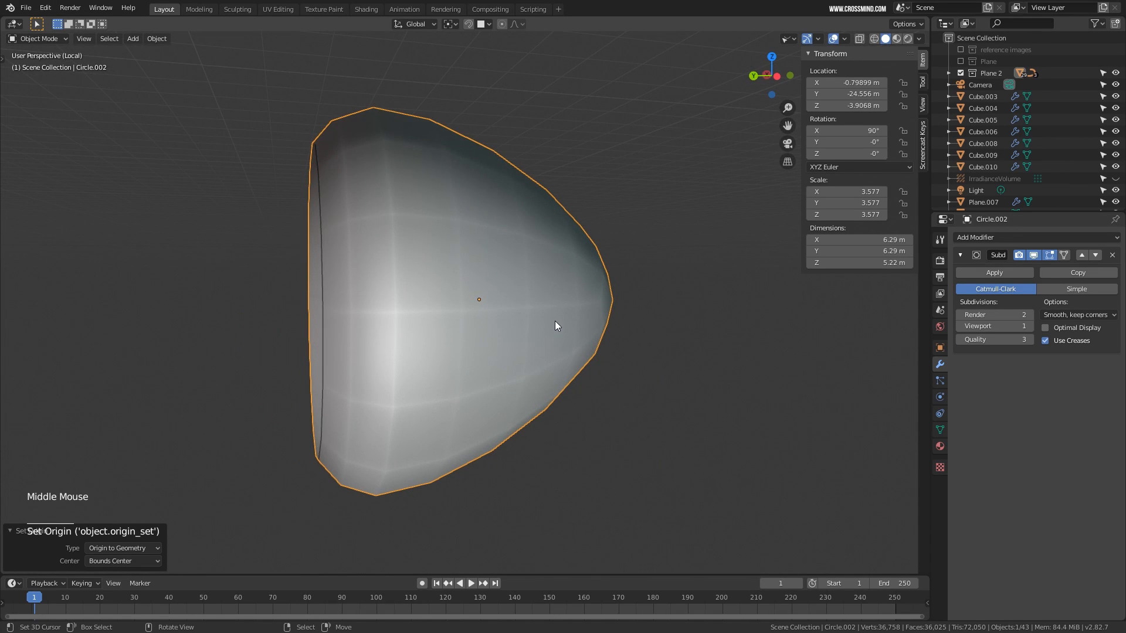
{"action": "key", "text": "KP_Divide"}
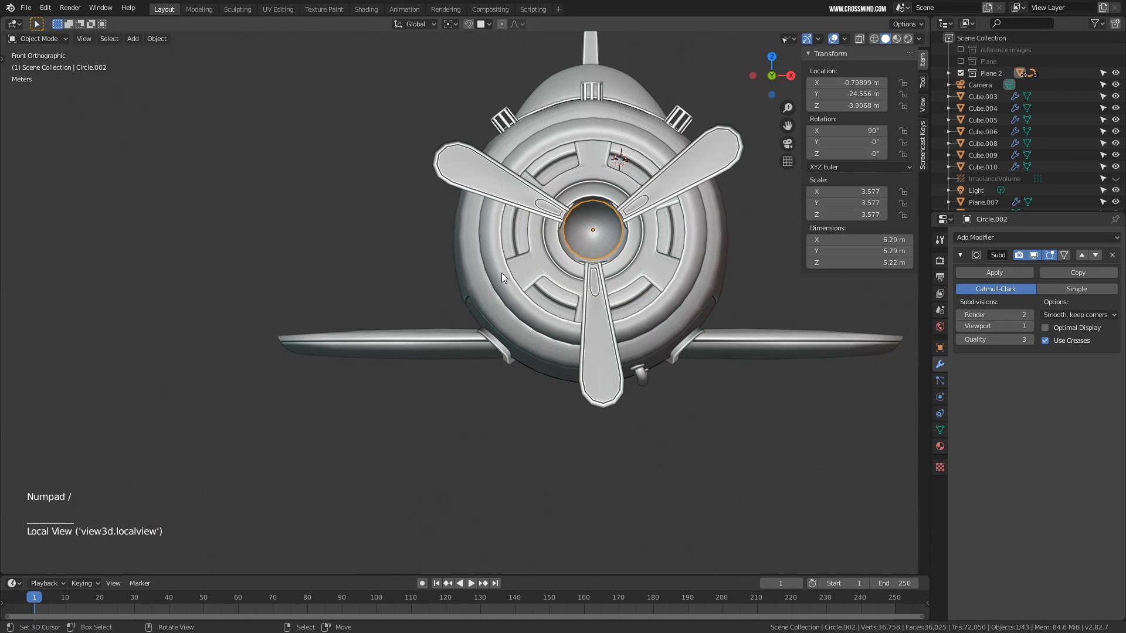
{"action": "key", "text": "KP_Decimal"}
{"action": "mouse_move", "coordinate": [472, 261]}
{"action": "middle_mouse_down"}
{"action": "mouse_move", "coordinate": [475, 305]}
{"action": "mouse_move", "coordinate": [364, 189]}
{"action": "mouse_move", "coordinate": [511, 241]}
{"action": "mouse_move", "coordinate": [486, 261]}
{"action": "middle_mouse_up"}
{"action": "scroll", "coordinate": [469, 308], "scroll_direction": "down", "scroll_amount": 1}
Set the origin of the propeller hub behind the spinner to its geometry
{"action": "right_click", "coordinate": [361, 175]}
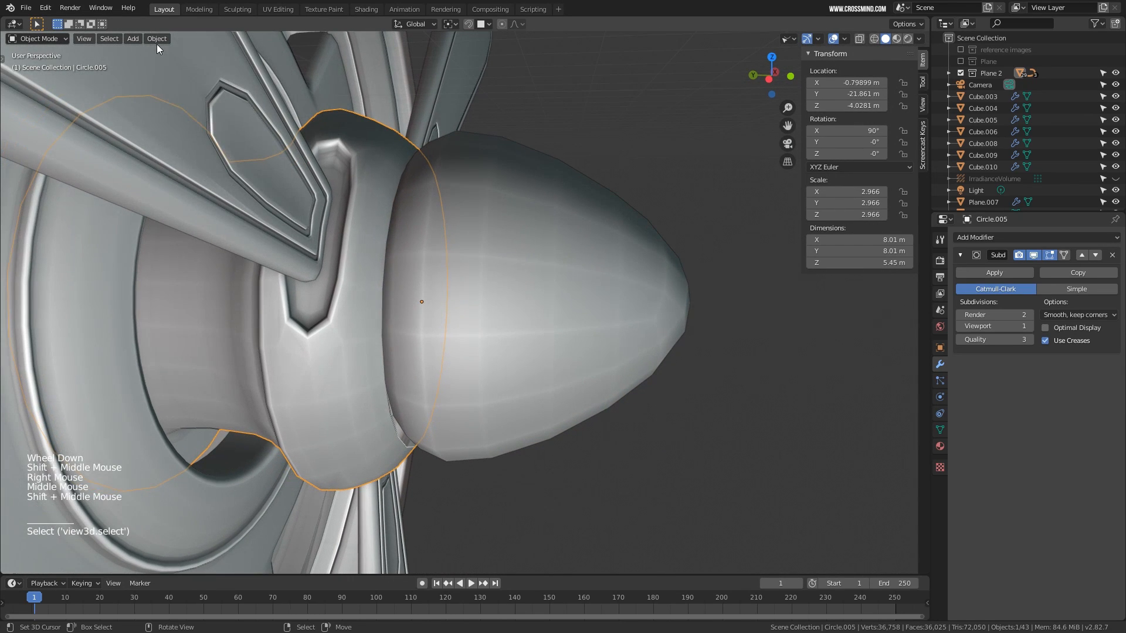
{"action": "left_click", "coordinate": [156, 40]}
{"action": "mouse_move", "coordinate": [205, 62]}
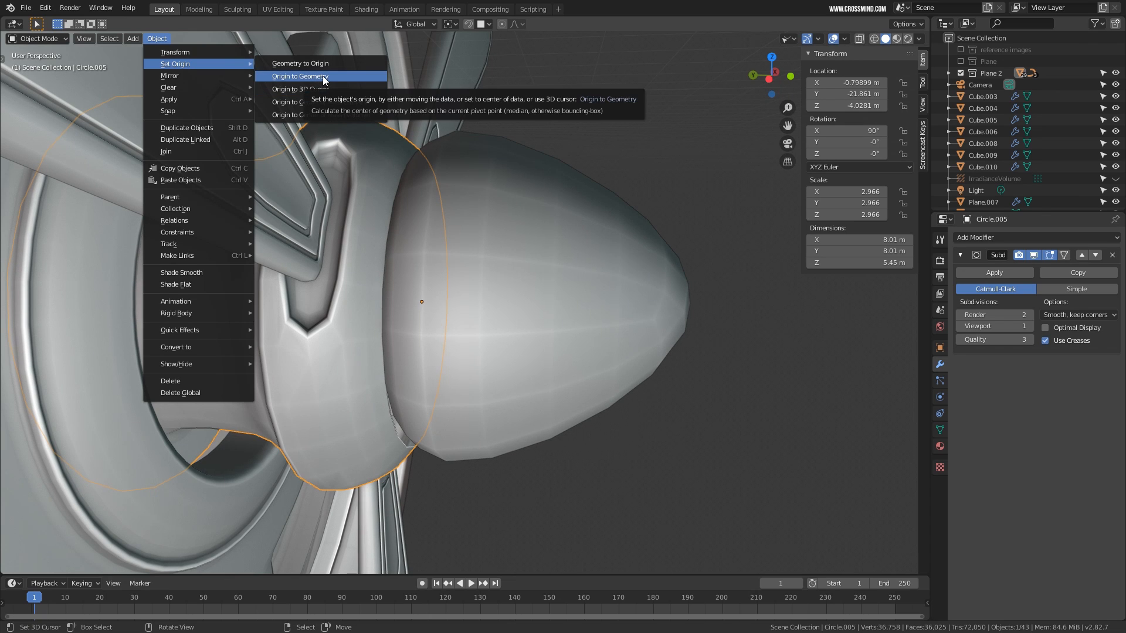
{"action": "left_click", "coordinate": [322, 76]}
Try rotating the propeller hub about the global Y axis
{"action": "middle_click_drag", "start_coordinate": [322, 76], "coordinate": [503, 293]}
{"action": "scroll", "coordinate": [463, 284], "scroll_direction": "down", "scroll_amount": 2}
{"action": "key", "text": "r"}
{"action": "key", "text": "y"}
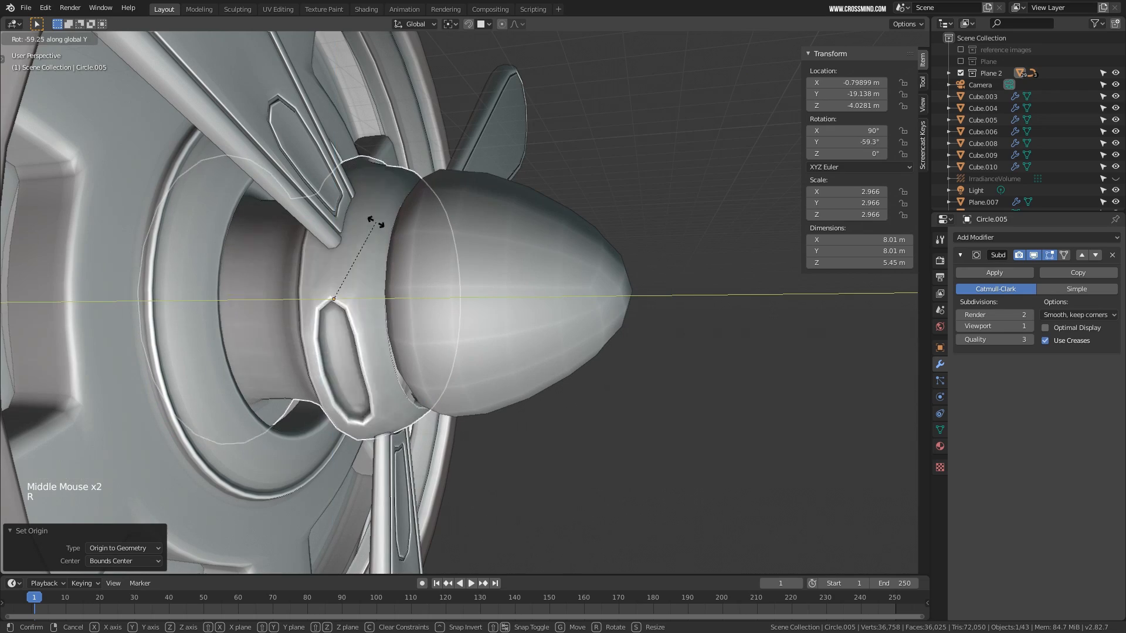
{"action": "key", "text": "Escape"}
Align the spinner's centre to the propeller hub on the X and Z axes with Align Objects, using the hub as active object
{"action": "scroll", "coordinate": [455, 276], "scroll_direction": "down", "scroll_amount": 3}
{"action": "scroll", "coordinate": [463, 252], "scroll_direction": "down", "scroll_amount": 1}
{"action": "middle_click_drag", "start_coordinate": [455, 276], "coordinate": [537, 256]}
{"action": "scroll", "coordinate": [463, 252], "scroll_direction": "down", "scroll_amount": 3}
{"action": "right_click", "coordinate": [529, 294]}
{"action": "scroll", "coordinate": [529, 293], "scroll_direction": "up", "scroll_amount": 3}
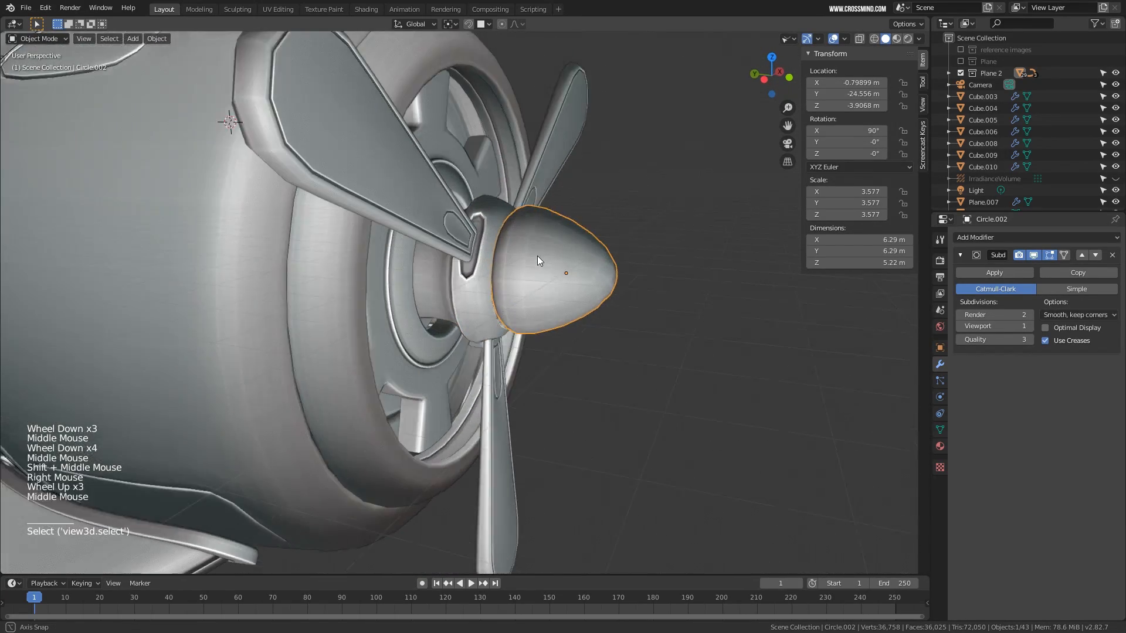
{"action": "scroll", "coordinate": [537, 255], "scroll_direction": "up", "scroll_amount": 2}
{"action": "right_click", "coordinate": [483, 276], "text": "shift"}
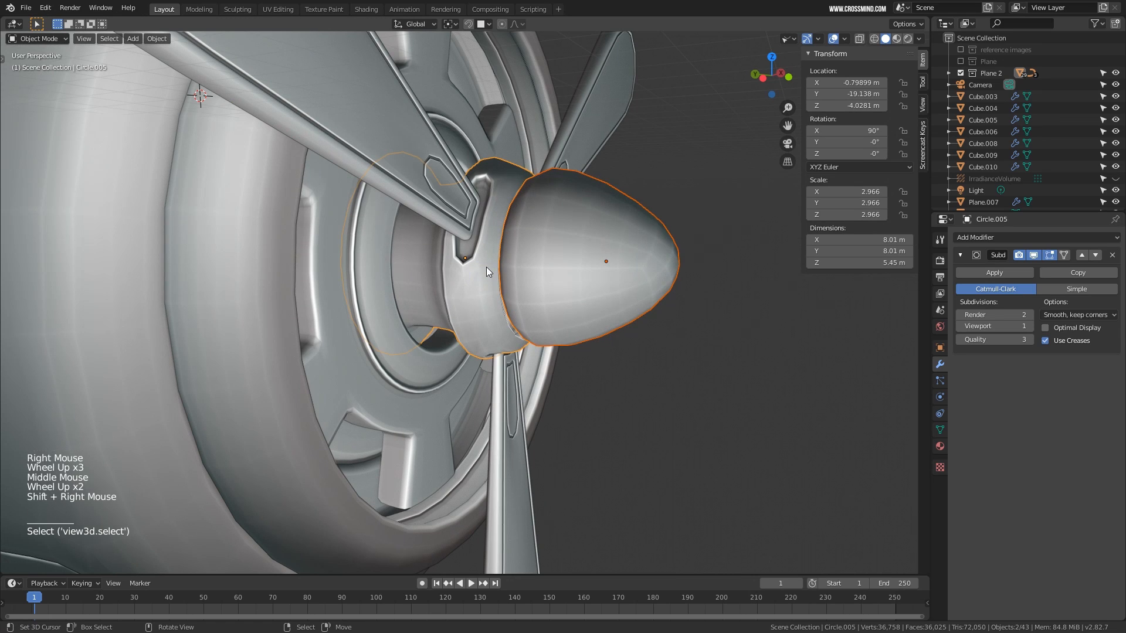
{"action": "key", "text": "space"}
{"action": "type", "text": "al"}
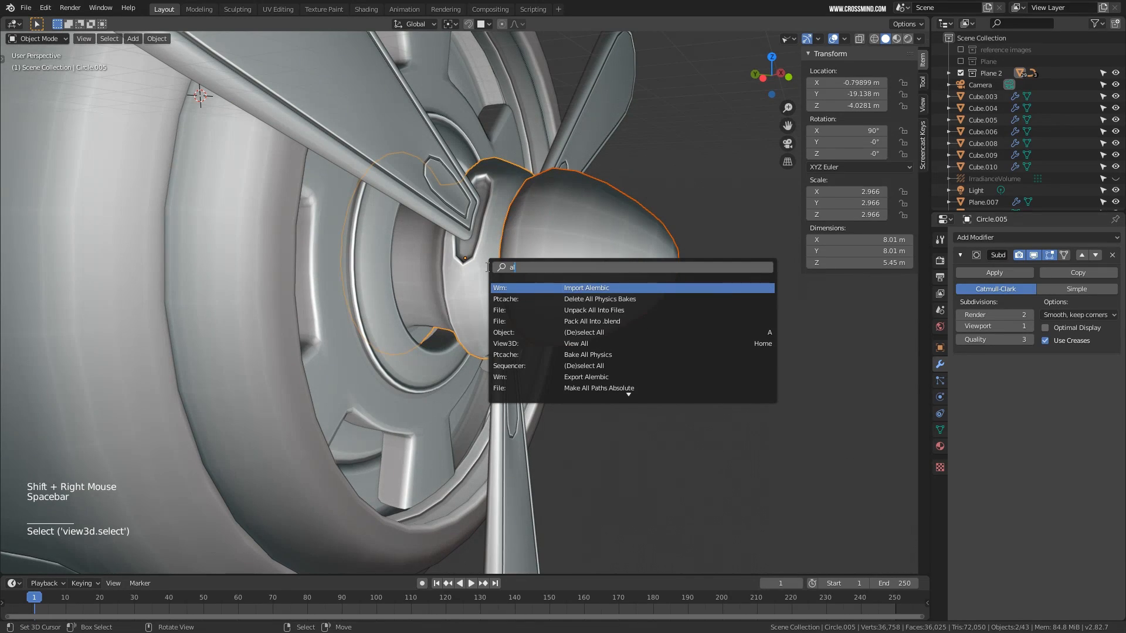
{"action": "type", "text": "i"}
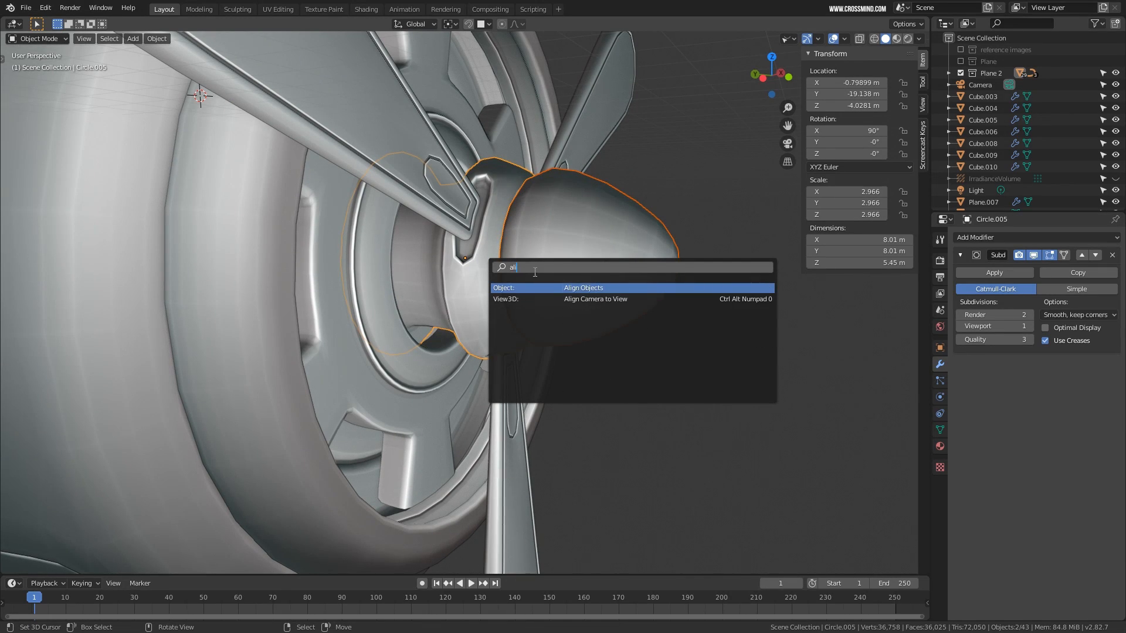
{"action": "left_click", "coordinate": [603, 288]}
{"action": "left_click", "coordinate": [145, 537]}
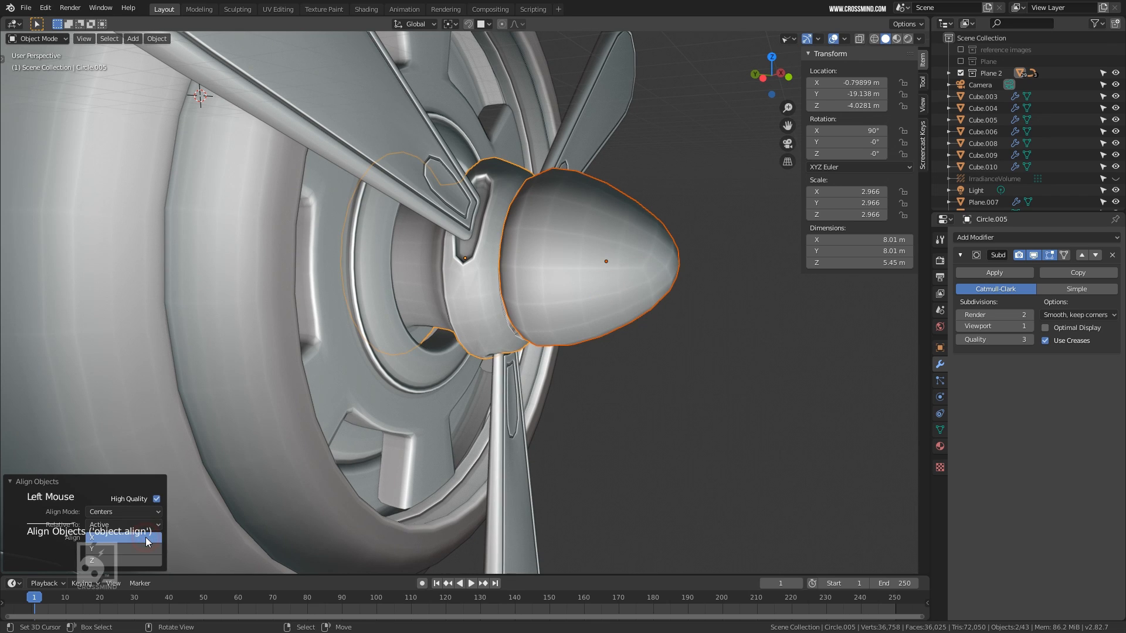
{"action": "left_click", "coordinate": [143, 546], "text": "shift"}
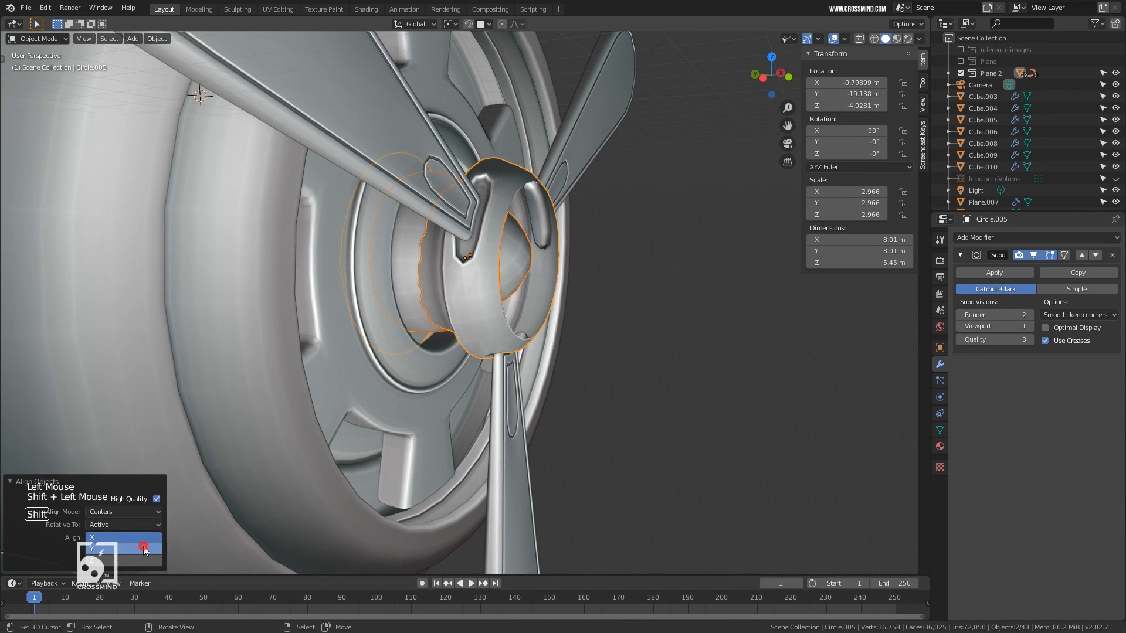
{"action": "left_click", "coordinate": [143, 546], "text": "shift"}
{"action": "left_click", "coordinate": [142, 560], "text": "shift"}
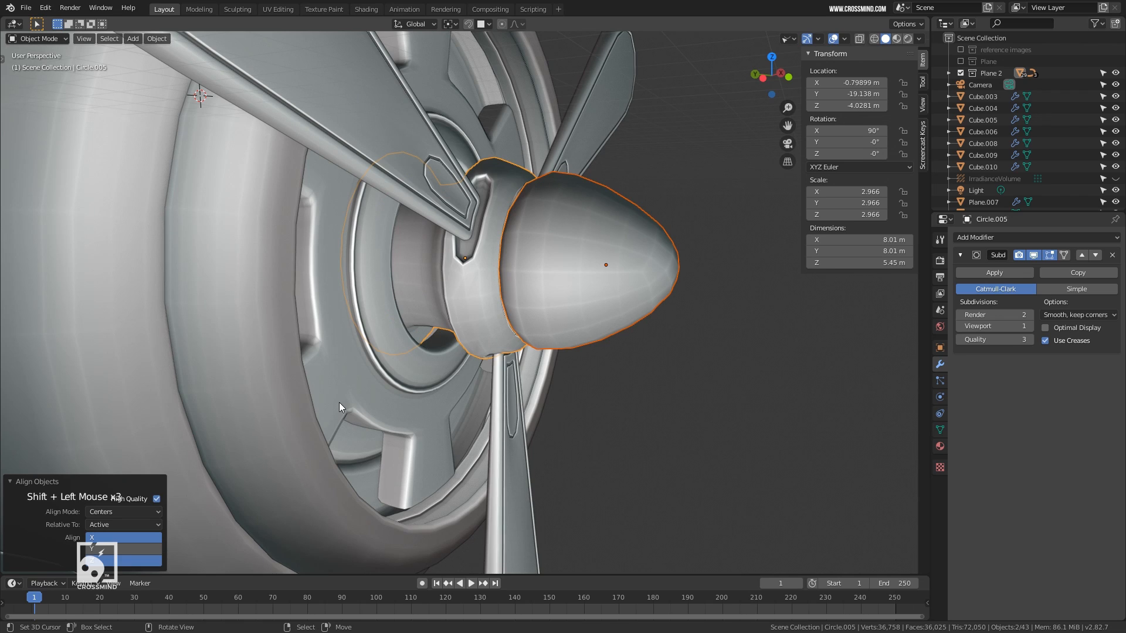
{"action": "key", "text": "Return"}
Set the origin of the plane's main body to its geometry
{"action": "middle_click_drag", "start_coordinate": [339, 402], "coordinate": [594, 310]}
{"action": "right_click", "coordinate": [594, 310]}
{"action": "scroll", "coordinate": [406, 346], "scroll_direction": "down", "scroll_amount": 3}
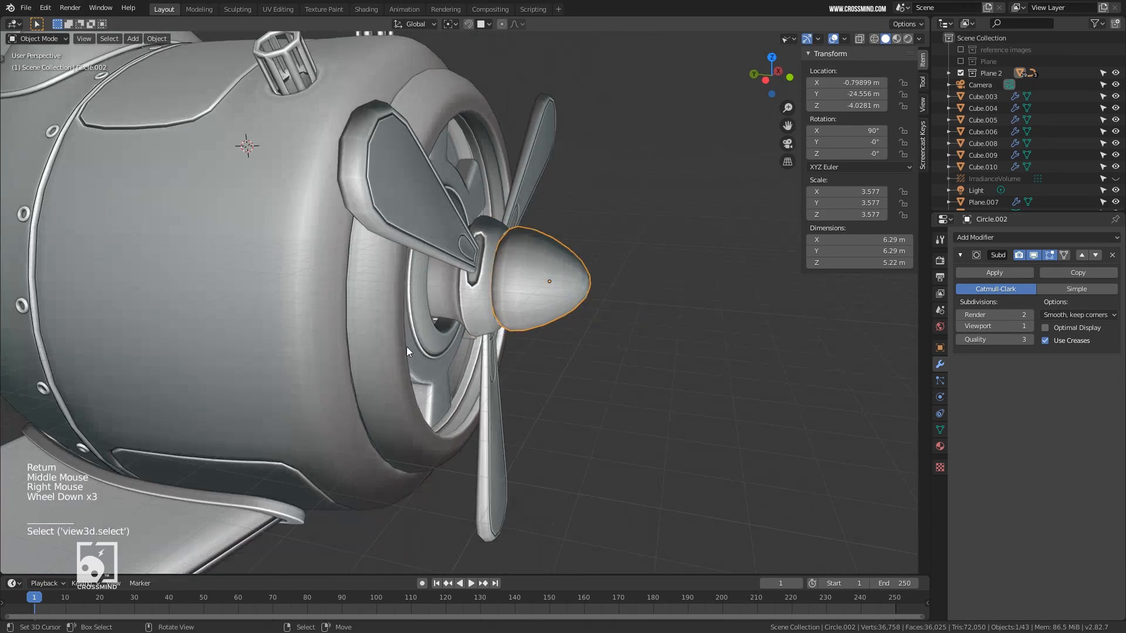
{"action": "middle_click_drag", "start_coordinate": [406, 347], "coordinate": [494, 329], "text": "shift"}
{"action": "middle_click_drag", "start_coordinate": [494, 328], "coordinate": [498, 305]}
{"action": "middle_click_drag", "start_coordinate": [498, 305], "coordinate": [535, 269], "text": "shift"}
{"action": "scroll", "coordinate": [516, 267], "scroll_direction": "down", "scroll_amount": 2}
{"action": "right_click", "coordinate": [435, 258]}
{"action": "middle_click_drag", "start_coordinate": [435, 259], "coordinate": [421, 222]}
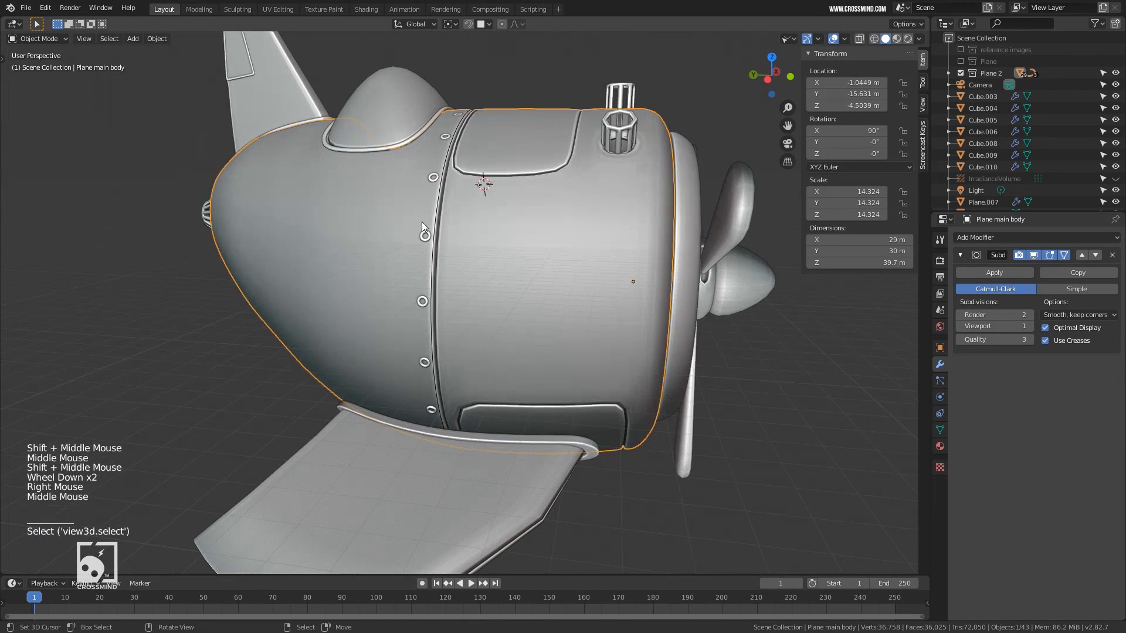
{"action": "left_click", "coordinate": [159, 39]}
{"action": "mouse_move", "coordinate": [176, 64]}
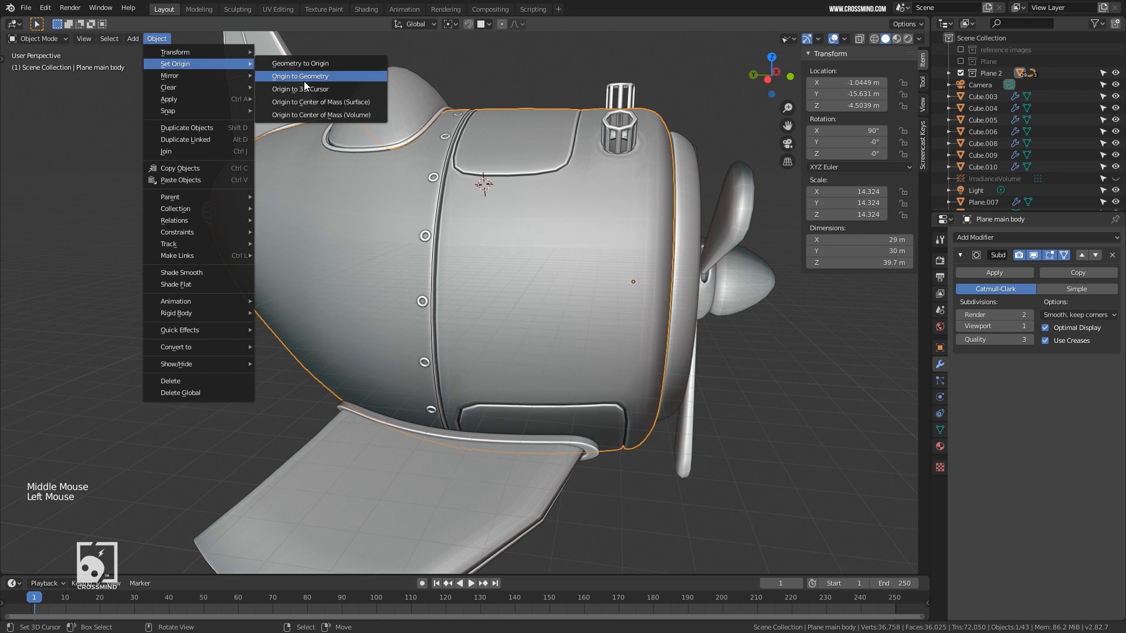
{"action": "left_click", "coordinate": [308, 77]}
{"action": "middle_click_drag", "start_coordinate": [309, 76], "coordinate": [457, 315]}
{"action": "scroll", "coordinate": [457, 315], "scroll_direction": "down", "scroll_amount": 2}
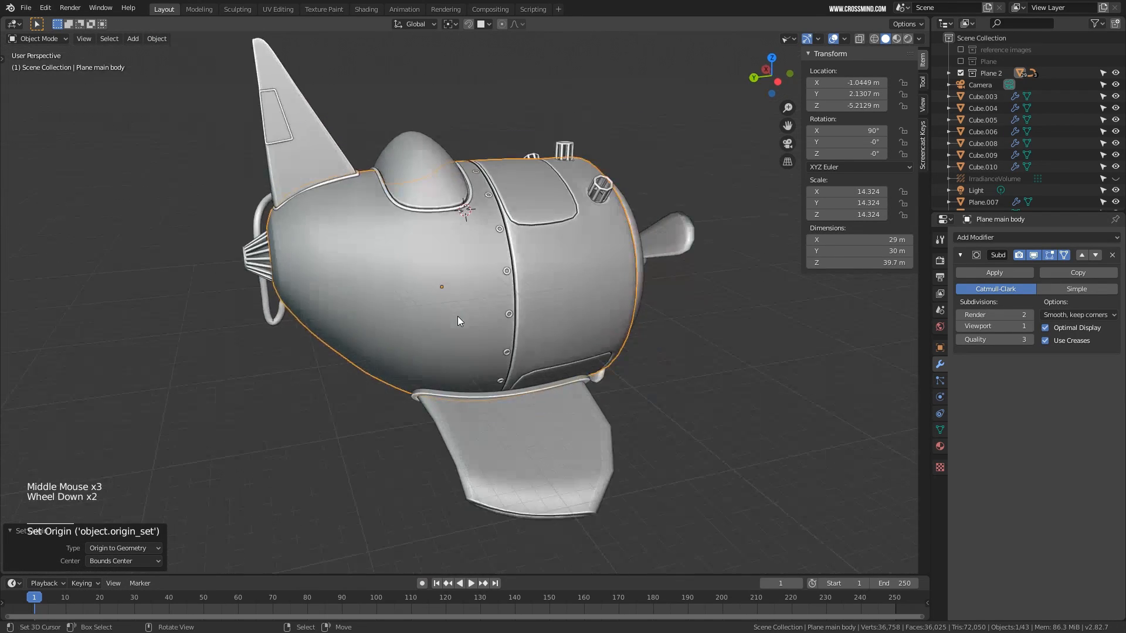
Try rotating the spinner about the global Y axis
{"action": "scroll", "coordinate": [632, 290], "scroll_direction": "up", "scroll_amount": 2}
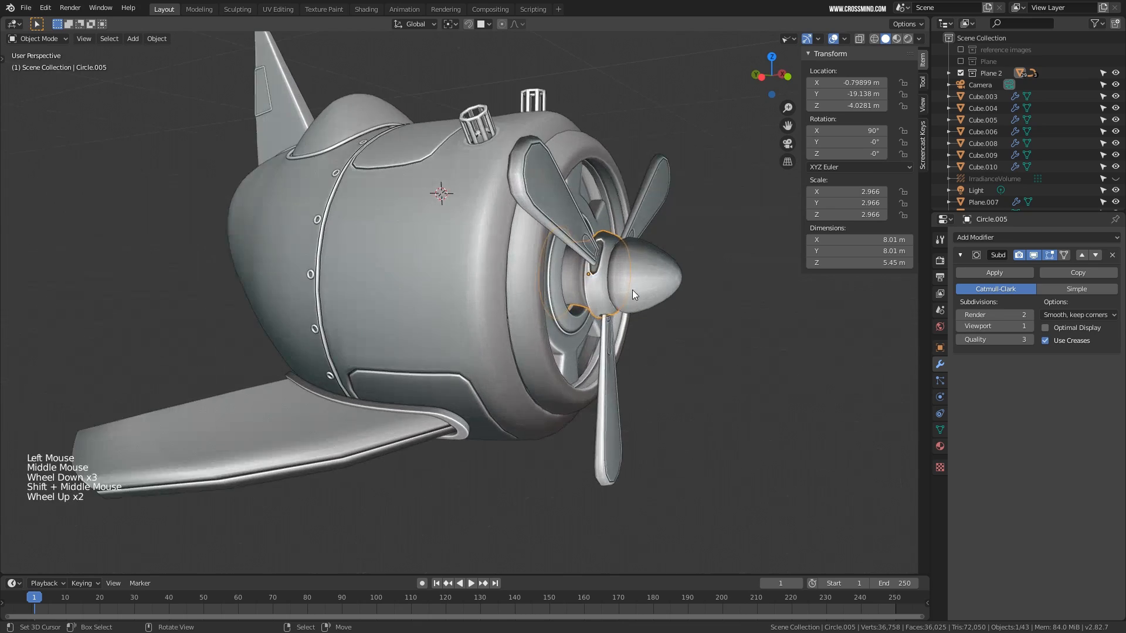
{"action": "middle_click_drag", "start_coordinate": [632, 289], "coordinate": [419, 293]}
{"action": "right_click", "coordinate": [650, 270]}
{"action": "middle_click_drag", "start_coordinate": [569, 284], "coordinate": [530, 288]}
{"action": "middle_click_drag", "start_coordinate": [530, 289], "coordinate": [526, 334], "text": "shift"}
{"action": "scroll", "coordinate": [395, 298], "scroll_direction": "down", "scroll_amount": 1}
{"action": "scroll", "coordinate": [524, 321], "scroll_direction": "up", "scroll_amount": 1}
{"action": "middle_click_drag", "start_coordinate": [695, 347], "coordinate": [551, 335], "text": "shift"}
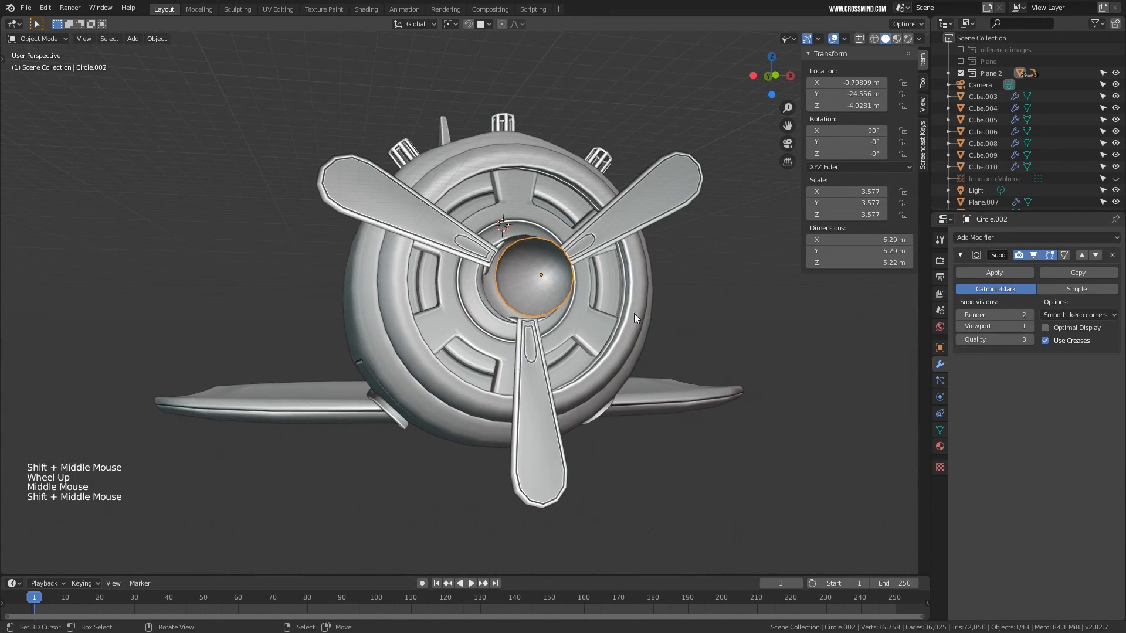
{"action": "middle_click_drag", "start_coordinate": [634, 313], "coordinate": [645, 334]}
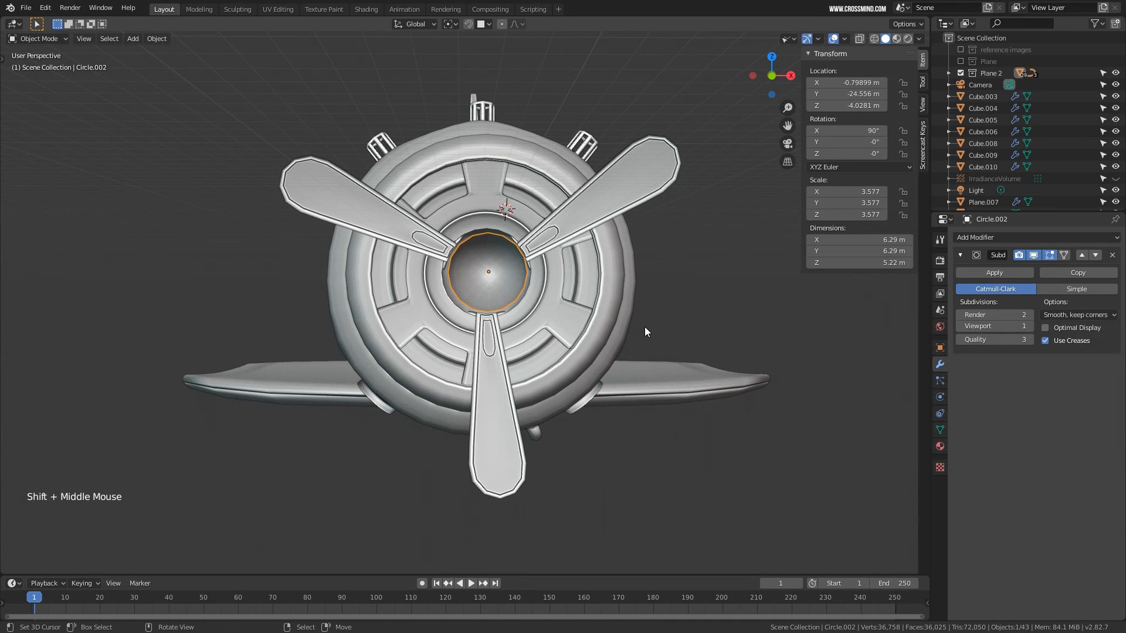
{"action": "middle_click_drag", "start_coordinate": [645, 332], "coordinate": [635, 269]}
{"action": "scroll", "coordinate": [566, 314], "scroll_direction": "up", "scroll_amount": 1}
{"action": "scroll", "coordinate": [565, 308], "scroll_direction": "up", "scroll_amount": 2}
{"action": "key", "text": "r"}
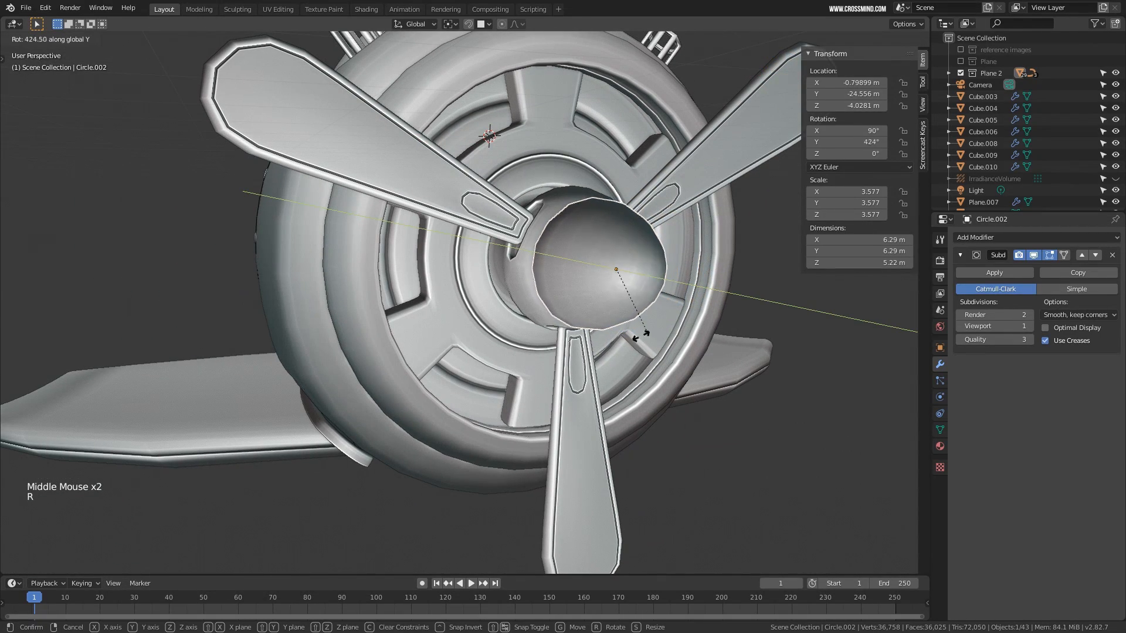
{"action": "right_click", "coordinate": [608, 289]}
Try rotating the propeller hub behind the spinner about the global Y axis
{"action": "scroll", "coordinate": [589, 283], "scroll_direction": "down", "scroll_amount": 3}
{"action": "middle_click_drag", "start_coordinate": [589, 284], "coordinate": [599, 282]}
{"action": "middle_click_drag", "start_coordinate": [599, 281], "coordinate": [599, 281], "text": "shift"}
{"action": "scroll", "coordinate": [533, 331], "scroll_direction": "down", "scroll_amount": 1}
{"action": "middle_click_drag", "start_coordinate": [533, 331], "coordinate": [522, 351]}
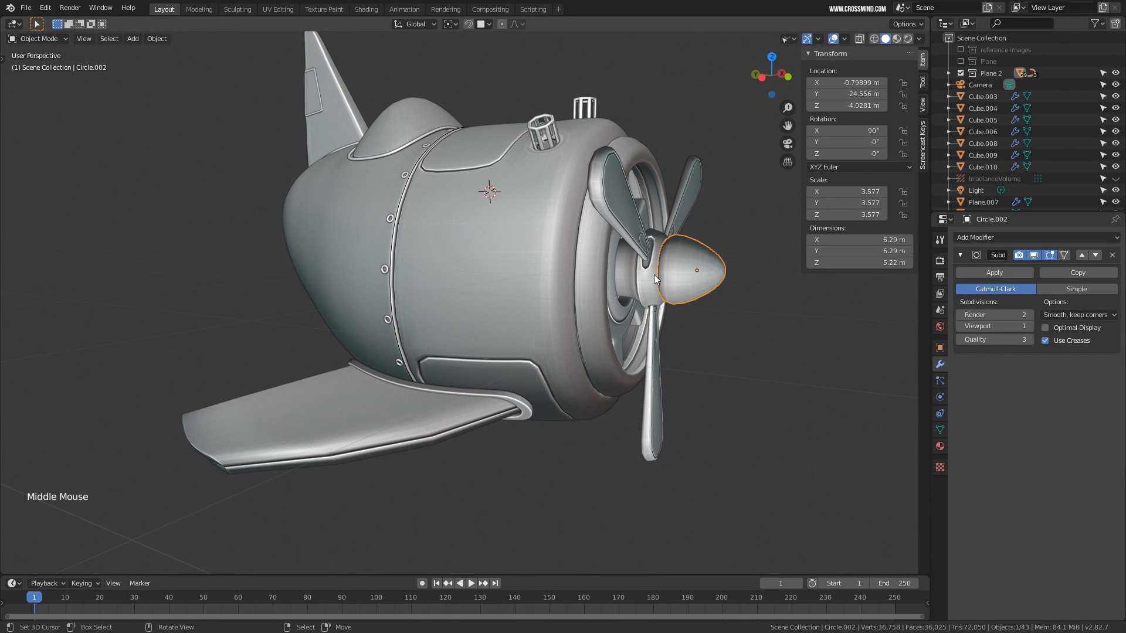
{"action": "middle_click_drag", "start_coordinate": [653, 274], "coordinate": [592, 282]}
{"action": "scroll", "coordinate": [662, 277], "scroll_direction": "up", "scroll_amount": 2}
{"action": "right_click", "coordinate": [565, 263]}
{"action": "key", "text": "r"}
{"action": "key", "text": "y"}
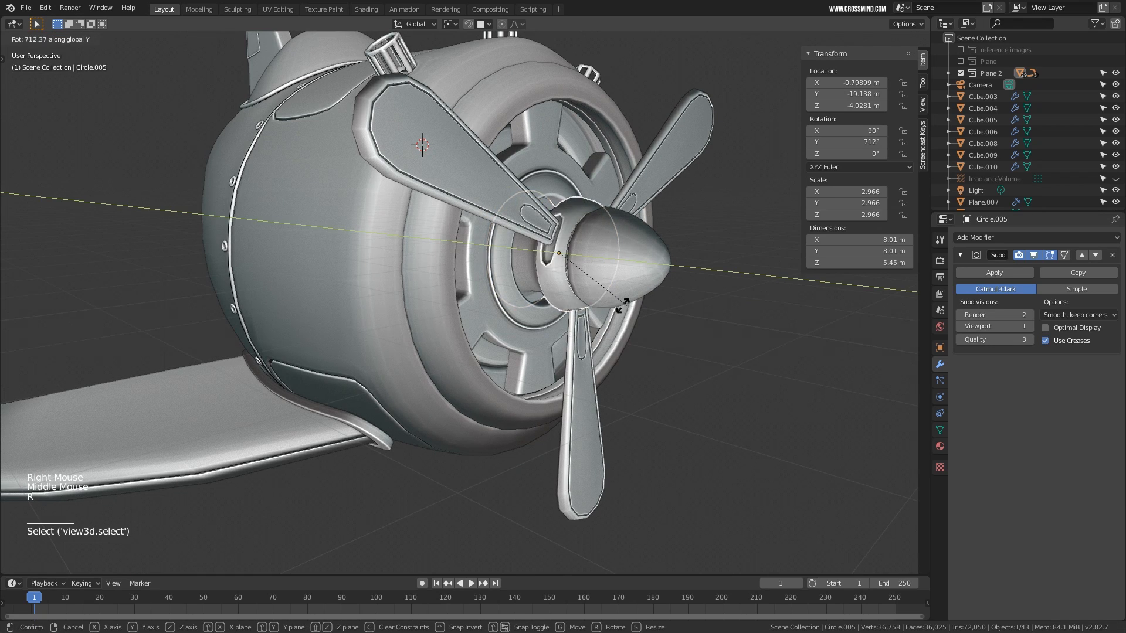
{"action": "right_click", "coordinate": [594, 273]}
Set the origin of the arrayed rivet rings around the fuselage seam to their geometry
{"action": "scroll", "coordinate": [591, 258], "scroll_direction": "down", "scroll_amount": 2}
{"action": "middle_click_drag", "start_coordinate": [587, 247], "coordinate": [651, 222]}
{"action": "right_click", "coordinate": [574, 249]}
{"action": "scroll", "coordinate": [652, 223], "scroll_direction": "up", "scroll_amount": 1}
{"action": "right_click", "coordinate": [650, 224]}
{"action": "middle_click_drag", "start_coordinate": [585, 269], "coordinate": [613, 273], "text": "shift"}
{"action": "scroll", "coordinate": [613, 273], "scroll_direction": "up", "scroll_amount": 1}
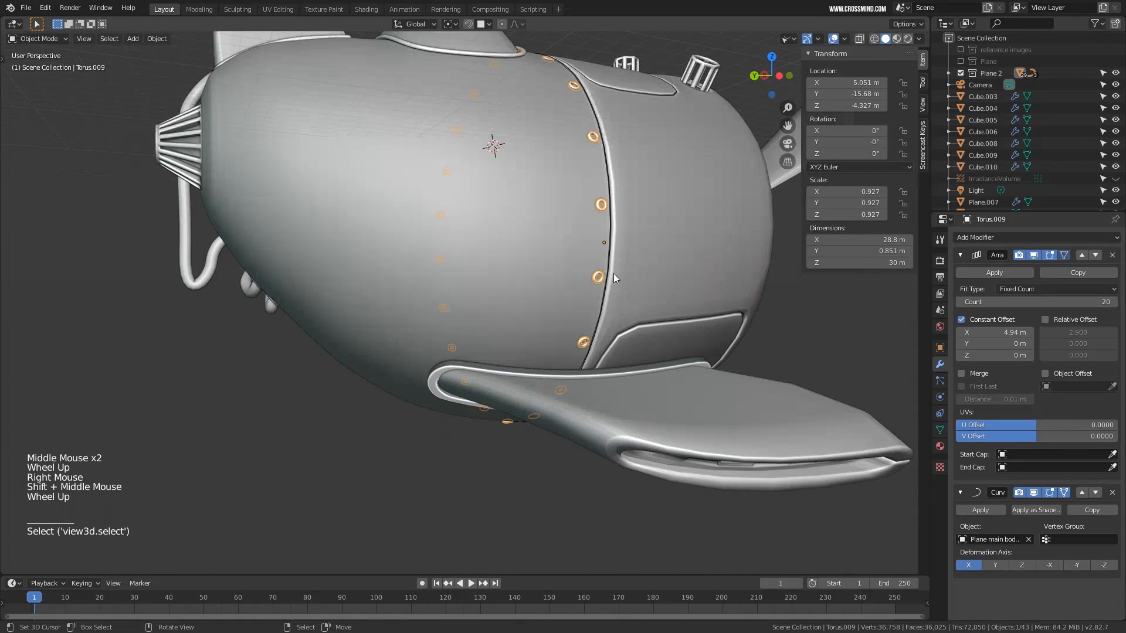
{"action": "scroll", "coordinate": [586, 353], "scroll_direction": "down", "scroll_amount": 1}
{"action": "middle_click_drag", "start_coordinate": [697, 338], "coordinate": [646, 347]}
{"action": "left_click", "coordinate": [157, 39]}
{"action": "mouse_move", "coordinate": [202, 65]}
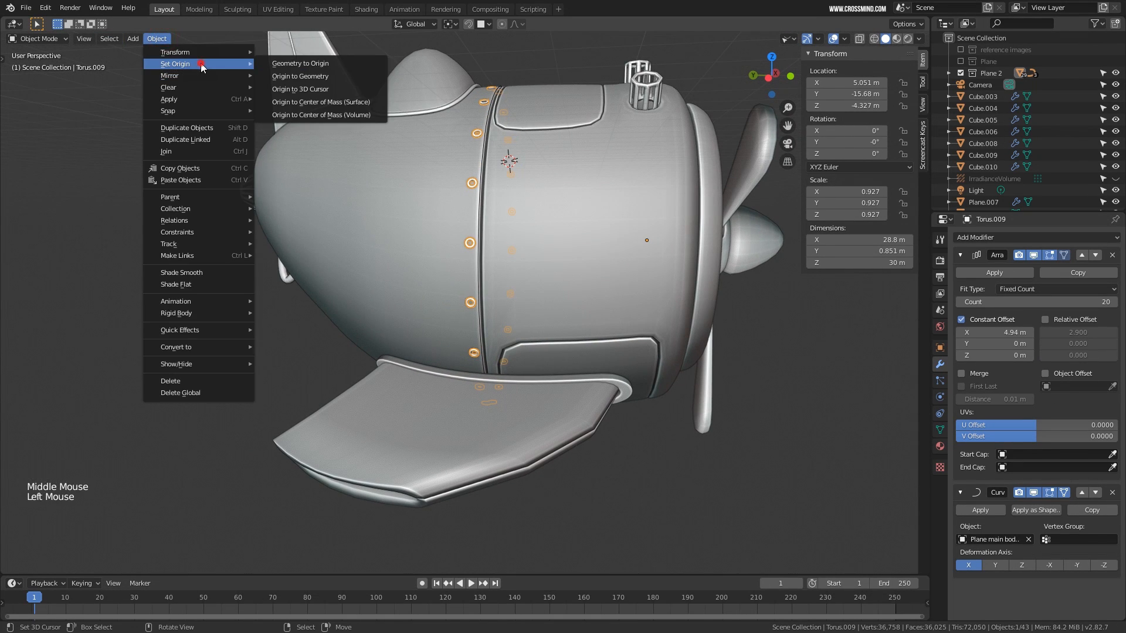
{"action": "left_click", "coordinate": [286, 81]}
Separate the joined wings object into individual objects by loose parts
{"action": "middle_click_drag", "start_coordinate": [545, 257], "coordinate": [563, 328]}
{"action": "right_click", "coordinate": [586, 351]}
{"action": "middle_click_drag", "start_coordinate": [586, 352], "coordinate": [648, 347]}
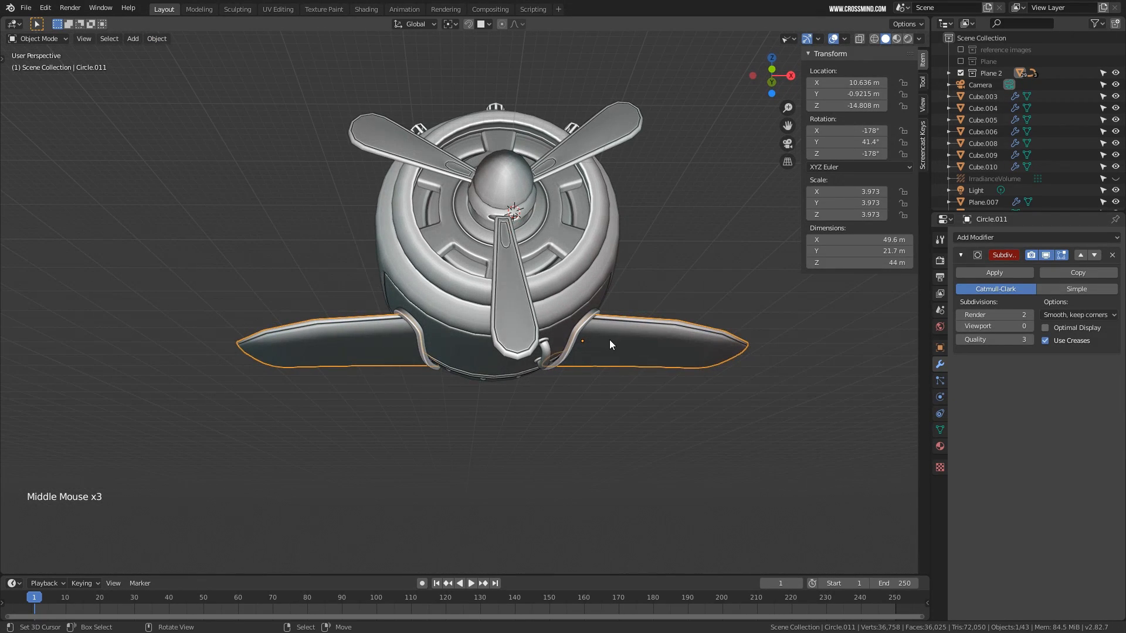
{"action": "key", "text": "space"}
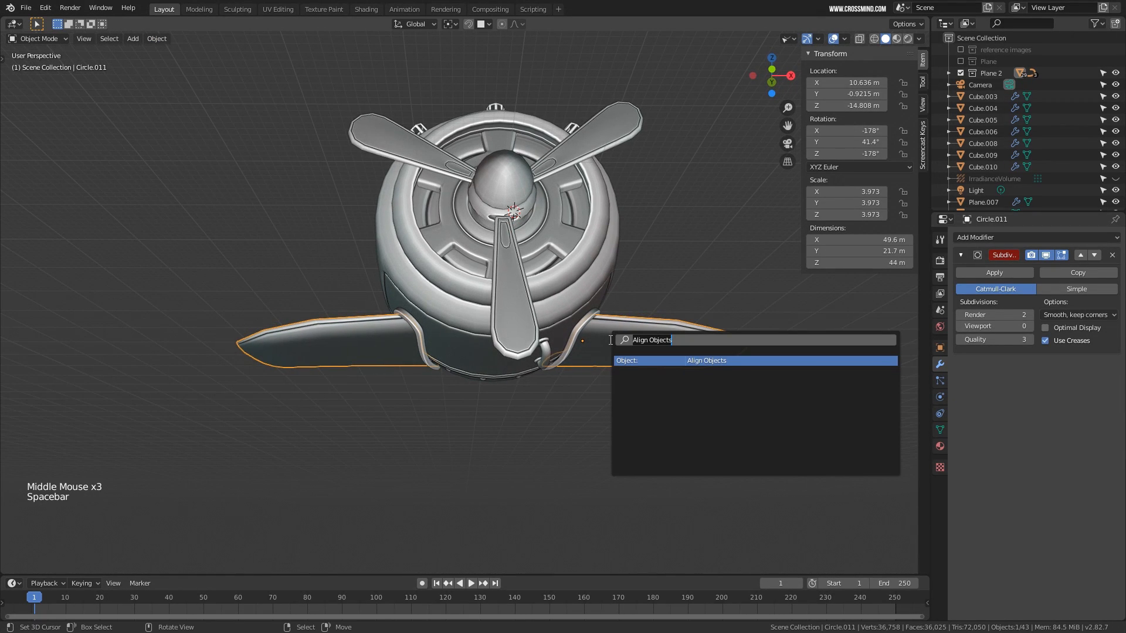
{"action": "type", "text": "sep"}
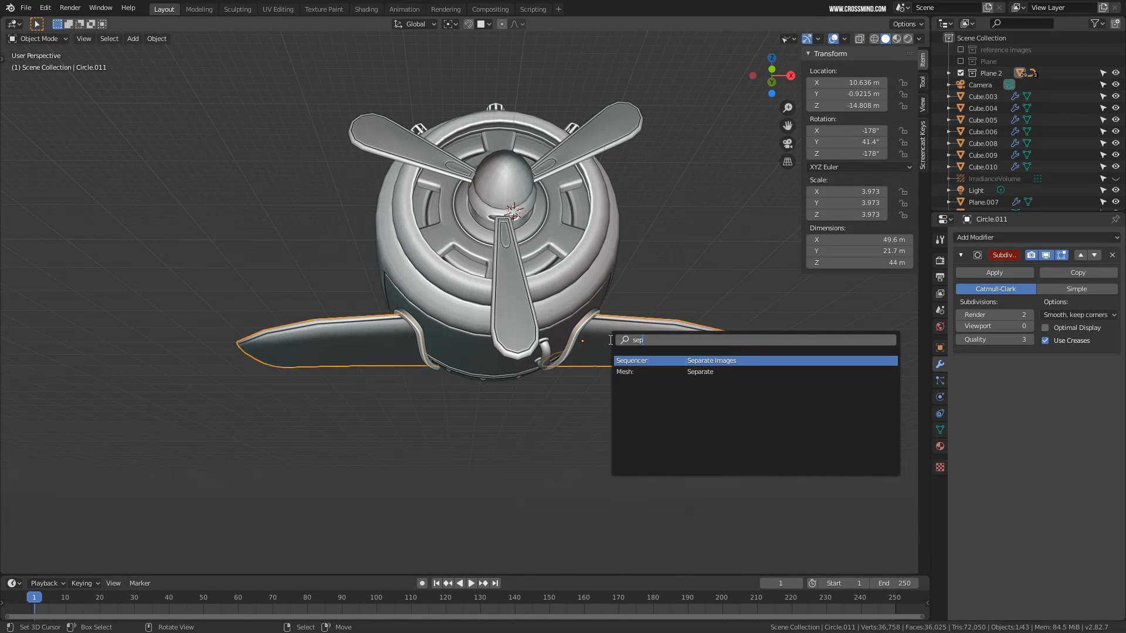
{"action": "left_click", "coordinate": [723, 372]}
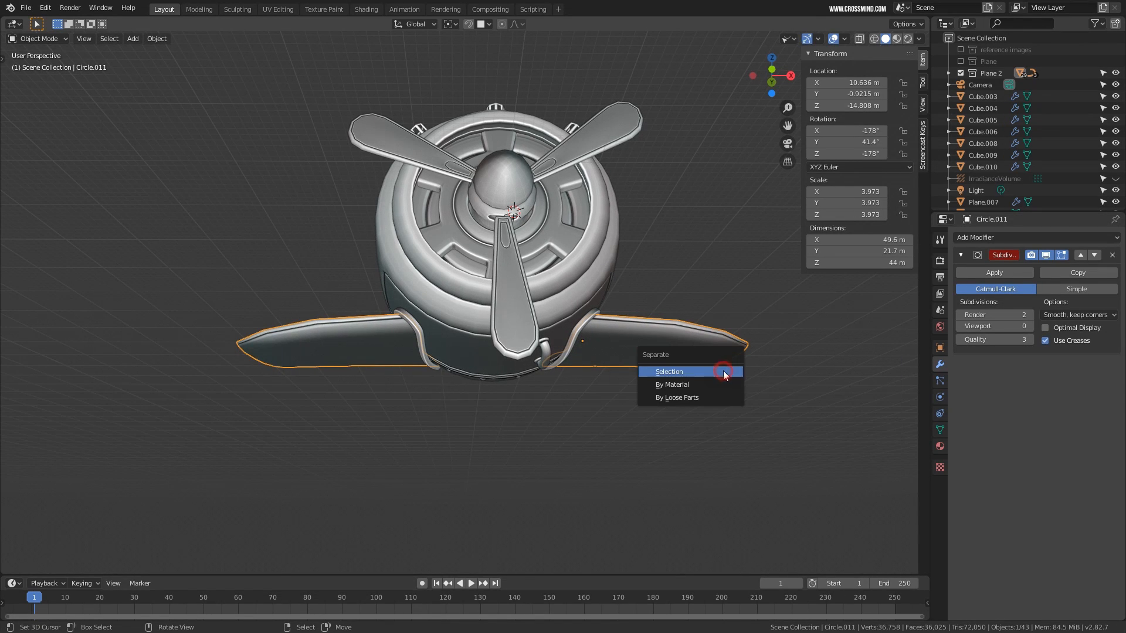
{"action": "left_click", "coordinate": [692, 397]}
Check the separated pieces by selecting each wing and the trim at the wing roots one at a time
{"action": "middle_click_drag", "start_coordinate": [633, 394], "coordinate": [653, 339]}
{"action": "right_click", "coordinate": [349, 364]}
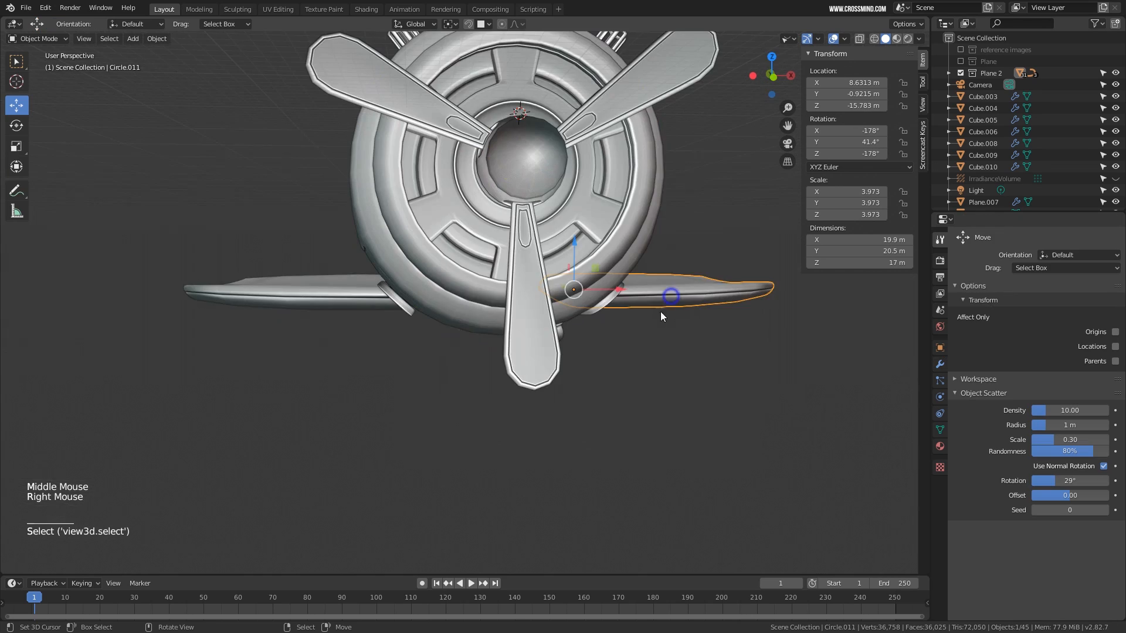
{"action": "middle_click_drag", "start_coordinate": [660, 311], "coordinate": [494, 312]}
{"action": "right_click", "coordinate": [301, 297]}
{"action": "middle_click_drag", "start_coordinate": [302, 297], "coordinate": [718, 236]}
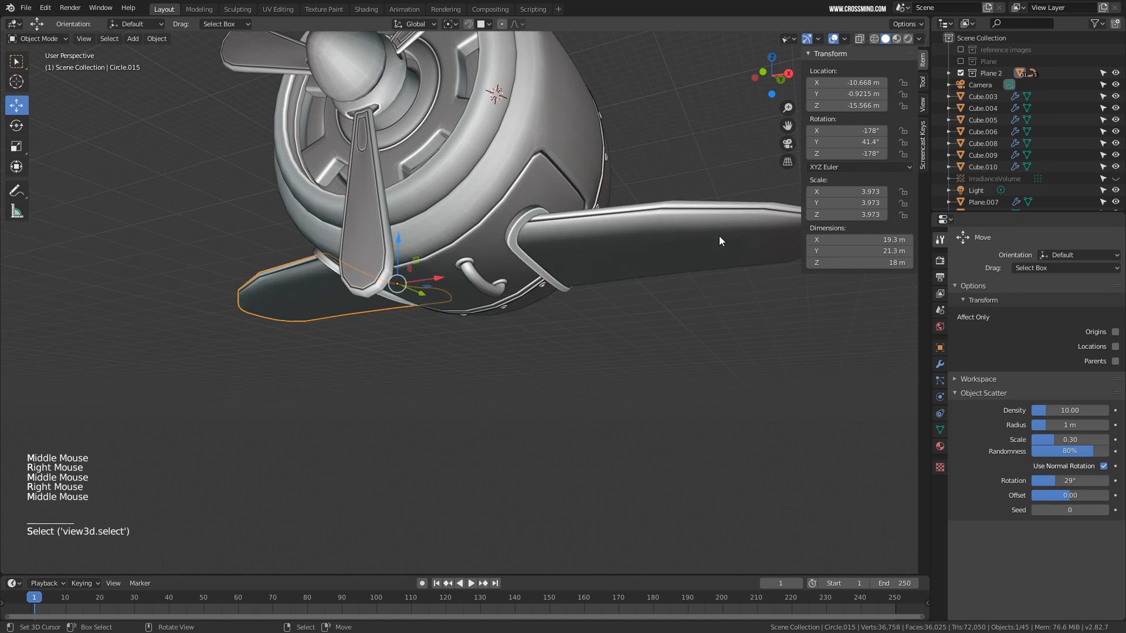
{"action": "right_click", "coordinate": [719, 235]}
{"action": "middle_click_drag", "start_coordinate": [560, 278], "coordinate": [312, 256]}
{"action": "right_click", "coordinate": [319, 248]}
{"action": "right_click", "coordinate": [324, 241]}
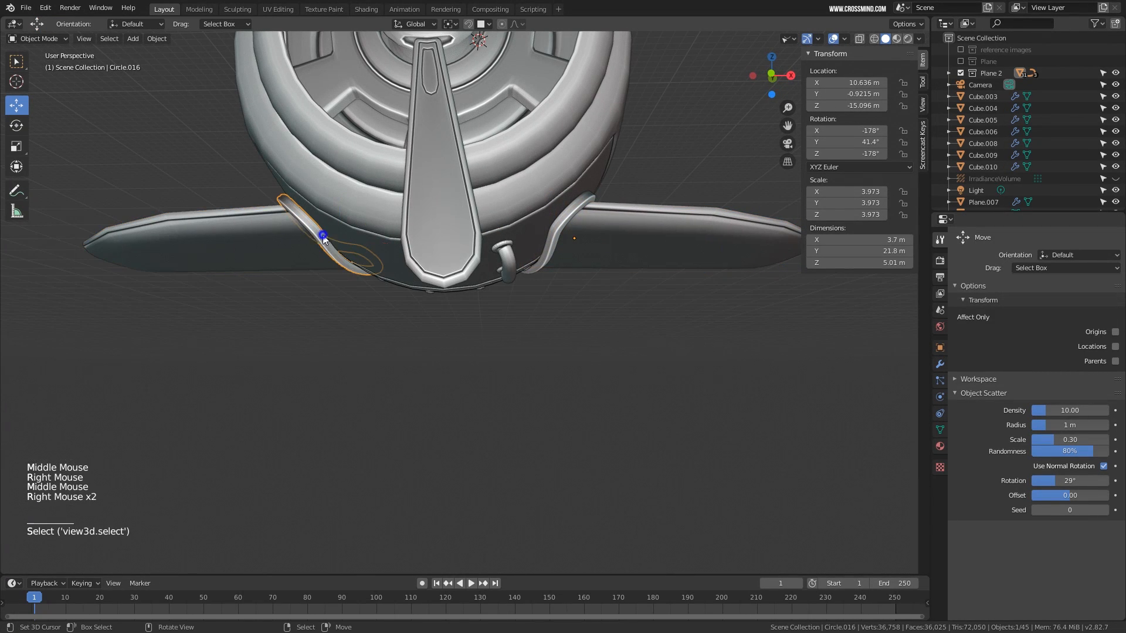
{"action": "right_click", "coordinate": [580, 213]}
Try rotating the separated wing on the positive X side about its origin
{"action": "scroll", "coordinate": [581, 217], "scroll_direction": "down", "scroll_amount": 2}
{"action": "middle_click_drag", "start_coordinate": [580, 216], "coordinate": [583, 244]}
{"action": "middle_click_drag", "start_coordinate": [583, 243], "coordinate": [612, 384], "text": "shift"}
{"action": "right_click", "coordinate": [586, 249]}
{"action": "right_click", "coordinate": [604, 320]}
{"action": "scroll", "coordinate": [617, 319], "scroll_direction": "up", "scroll_amount": 1}
{"action": "key", "text": "r"}
{"action": "right_click", "coordinate": [619, 343]}
Examine the separated wings, their root trim and the origin placement from several angles, ending with the positive X side wing selected
{"action": "scroll", "coordinate": [402, 293], "scroll_direction": "up", "scroll_amount": 1}
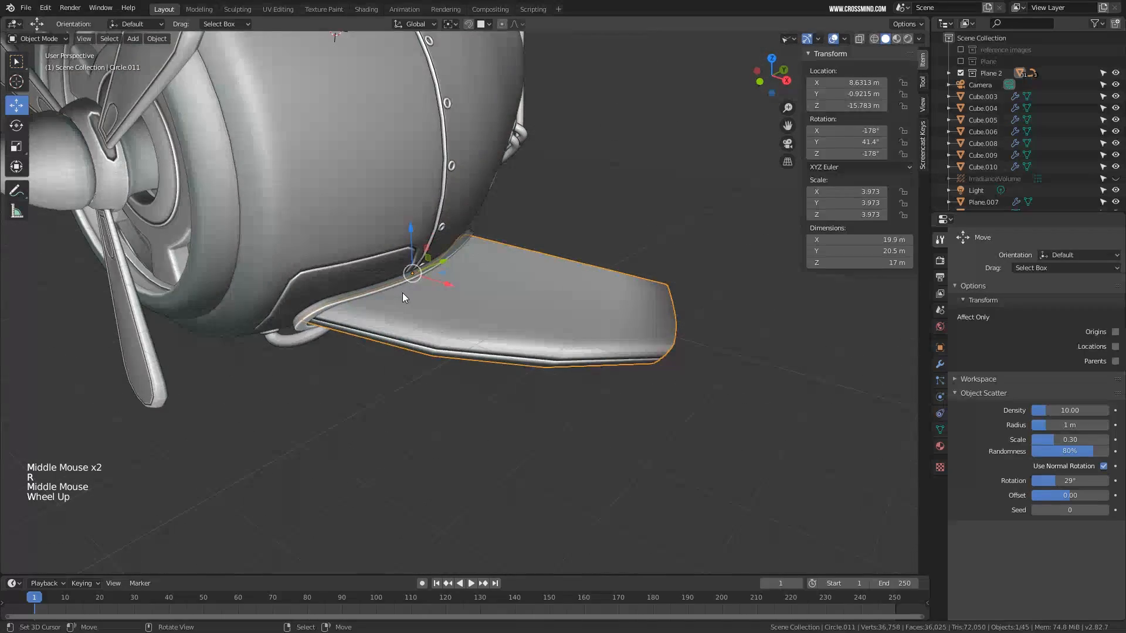
{"action": "middle_click_drag", "start_coordinate": [402, 293], "coordinate": [647, 274]}
{"action": "scroll", "coordinate": [599, 294], "scroll_direction": "up", "scroll_amount": 2}
{"action": "scroll", "coordinate": [397, 345], "scroll_direction": "down", "scroll_amount": 4}
{"action": "middle_click_drag", "start_coordinate": [398, 346], "coordinate": [540, 339]}
{"action": "scroll", "coordinate": [547, 357], "scroll_direction": "up", "scroll_amount": 1}
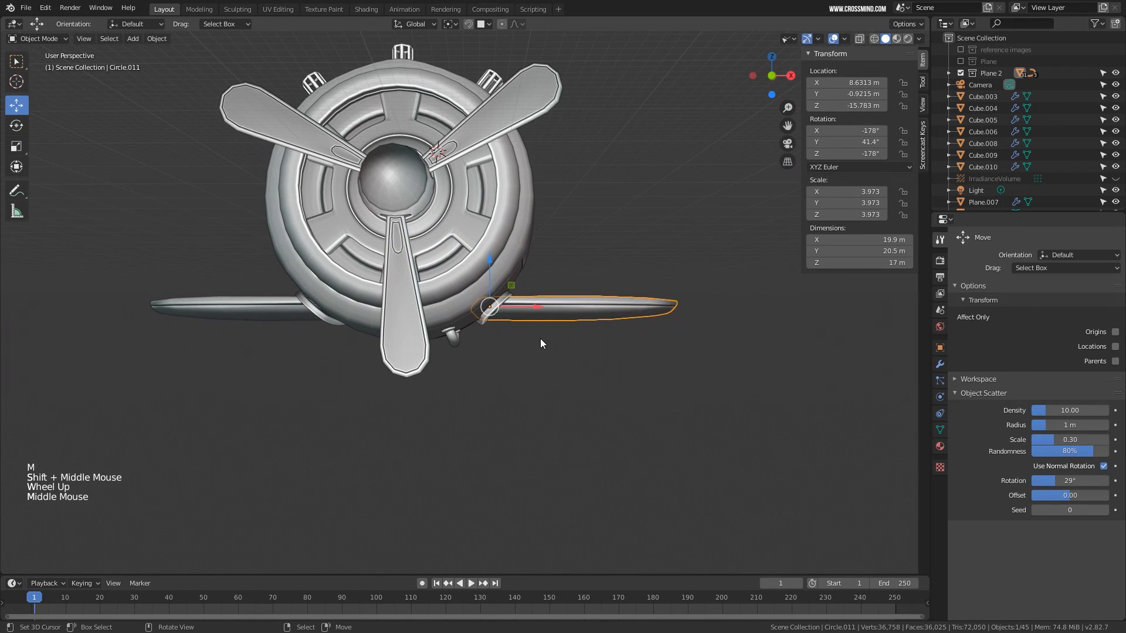
{"action": "scroll", "coordinate": [540, 339], "scroll_direction": "up", "scroll_amount": 4}
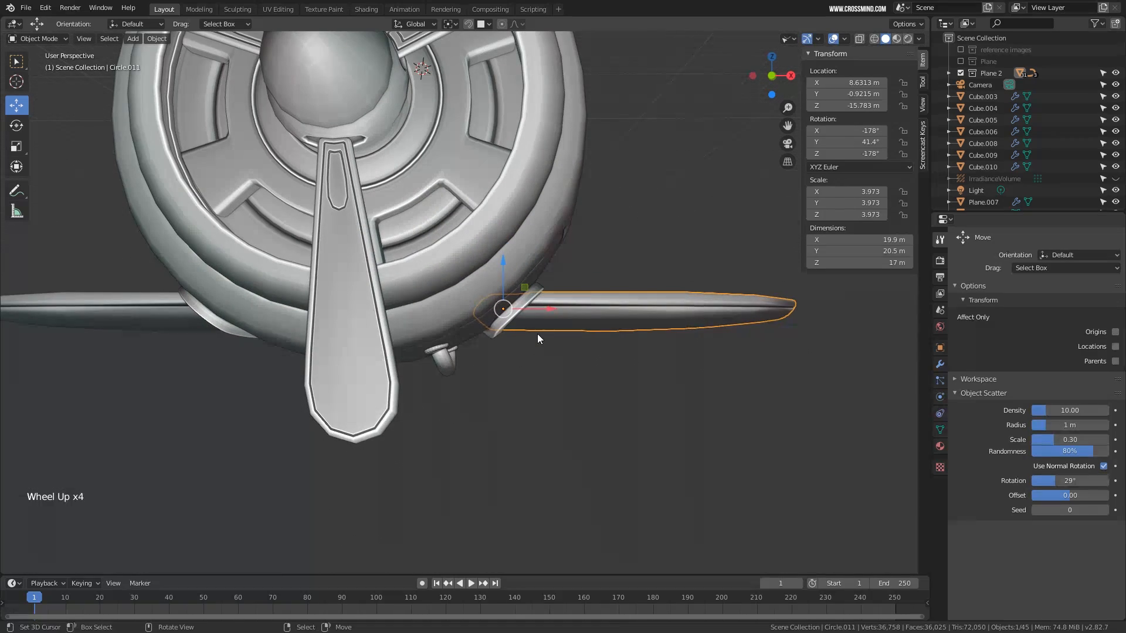
{"action": "scroll", "coordinate": [537, 335], "scroll_direction": "up", "scroll_amount": 1}
{"action": "scroll", "coordinate": [538, 334], "scroll_direction": "down", "scroll_amount": 2}
{"action": "middle_click_drag", "start_coordinate": [546, 331], "coordinate": [504, 321]}
{"action": "right_click", "coordinate": [230, 319]}
{"action": "middle_click_drag", "start_coordinate": [431, 312], "coordinate": [525, 351], "text": "shift"}
{"action": "right_click", "coordinate": [578, 234]}
{"action": "right_click", "coordinate": [511, 182]}
{"action": "middle_click_drag", "start_coordinate": [509, 179], "coordinate": [509, 212]}
{"action": "right_click", "coordinate": [532, 181]}
{"action": "right_click", "coordinate": [557, 353]}
{"action": "middle_click_drag", "start_coordinate": [557, 353], "coordinate": [554, 323]}
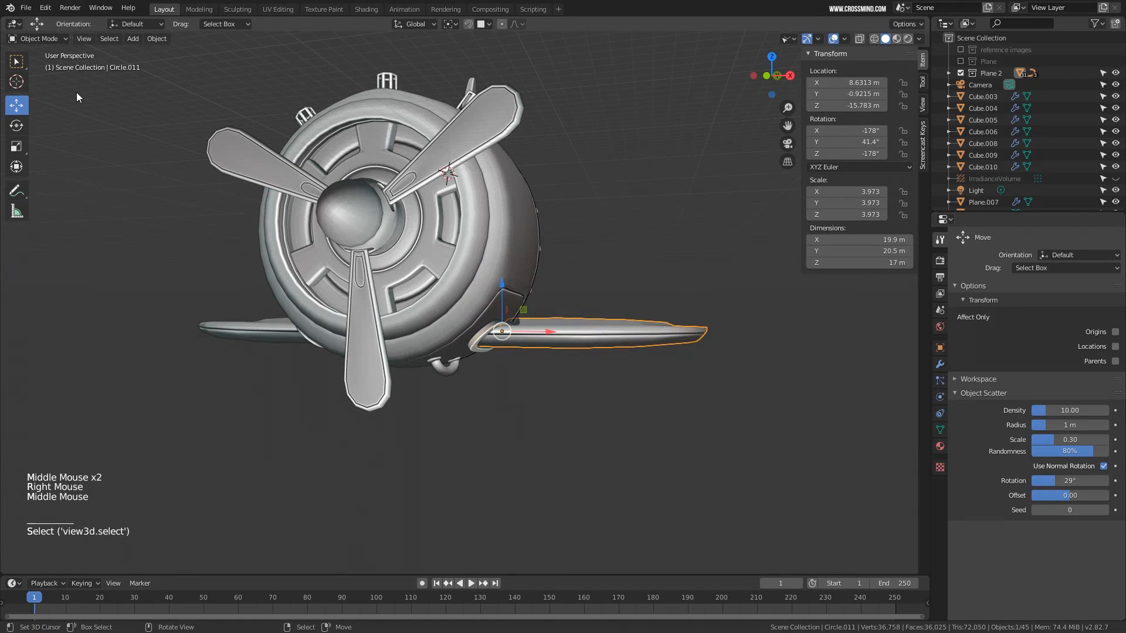
Limit transforms to affect only origins and set the transform orientation to Local for the selected wing
{"action": "left_click", "coordinate": [1115, 331]}
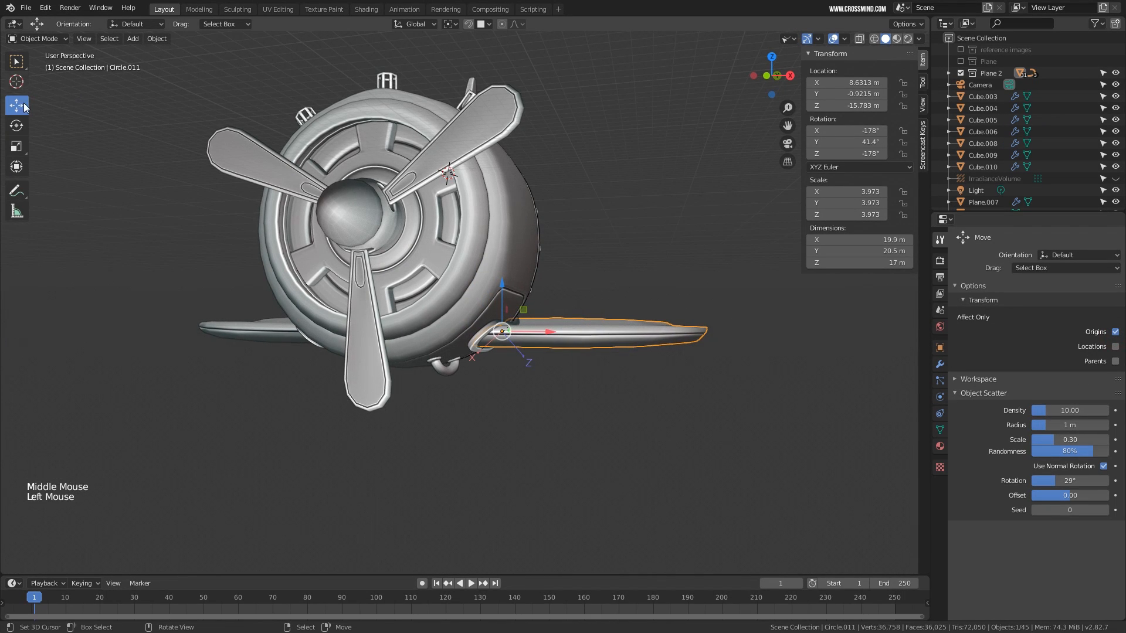
{"action": "middle_click_drag", "start_coordinate": [580, 311], "coordinate": [548, 289], "text": "shift"}
{"action": "scroll", "coordinate": [537, 307], "scroll_direction": "up", "scroll_amount": 4}
{"action": "left_click", "coordinate": [426, 25]}
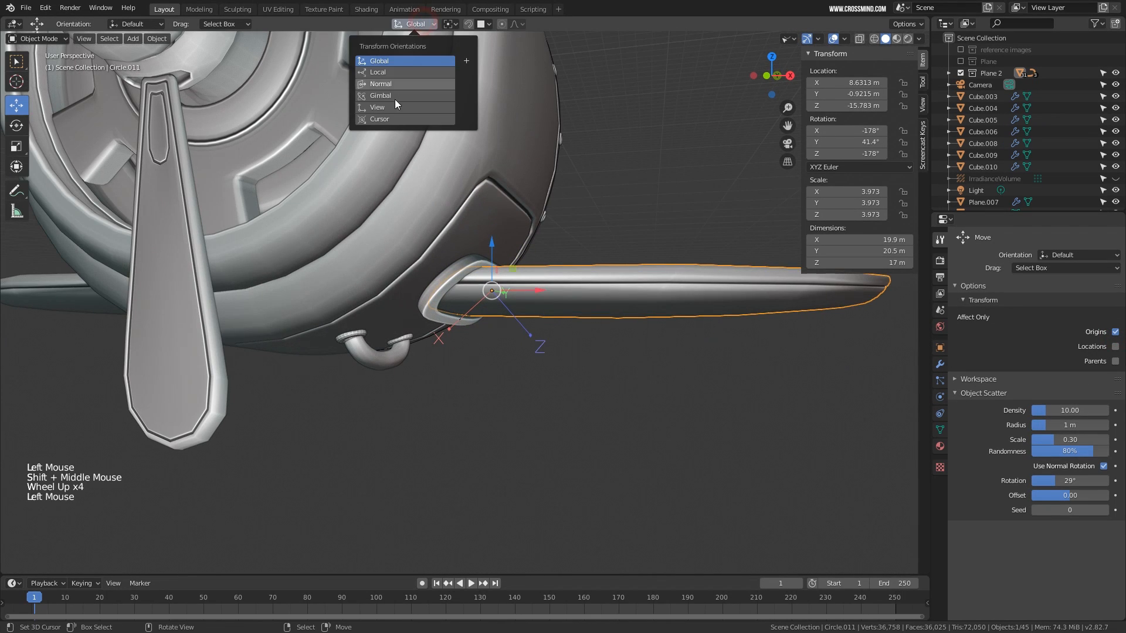
{"action": "left_click", "coordinate": [396, 71]}
Roughly rotate the wing's origin axes toward the wing's direction, starting with about -105° around local X, and undo the trackball rotation
{"action": "middle_click_drag", "start_coordinate": [558, 324], "coordinate": [520, 352]}
{"action": "left_click", "coordinate": [17, 125]}
{"action": "left_click_drag", "start_coordinate": [530, 296], "coordinate": [582, 271]}
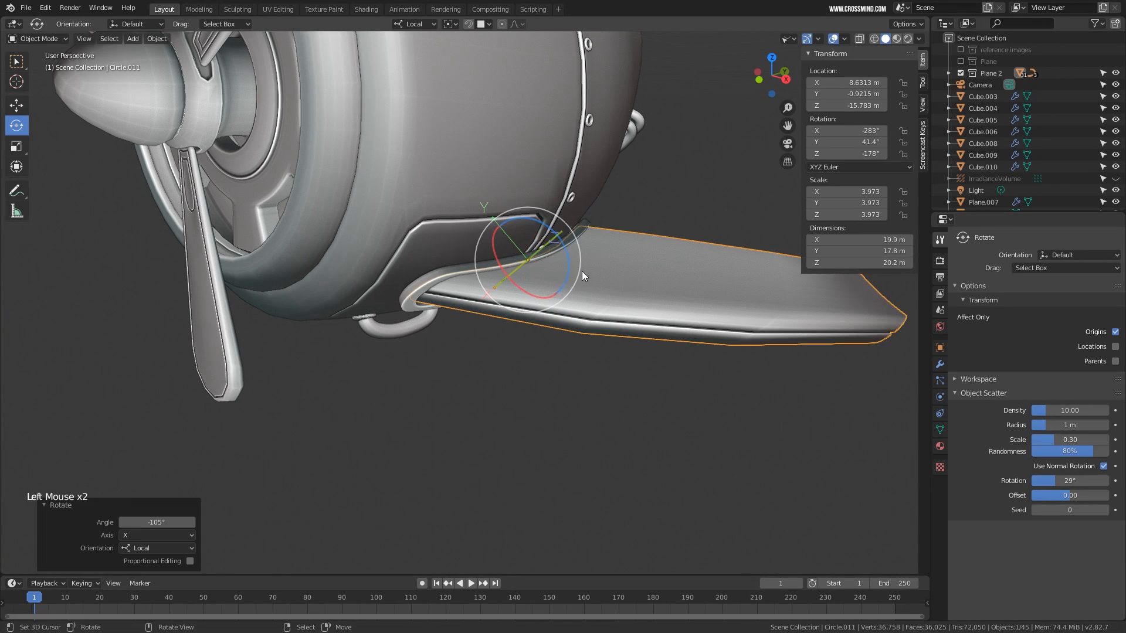
{"action": "middle_click_drag", "start_coordinate": [582, 271], "coordinate": [557, 284]}
{"action": "left_click_drag", "start_coordinate": [557, 284], "coordinate": [549, 249]}
{"action": "middle_click_drag", "start_coordinate": [549, 251], "coordinate": [576, 290]}
{"action": "left_click_drag", "start_coordinate": [539, 227], "coordinate": [539, 258]}
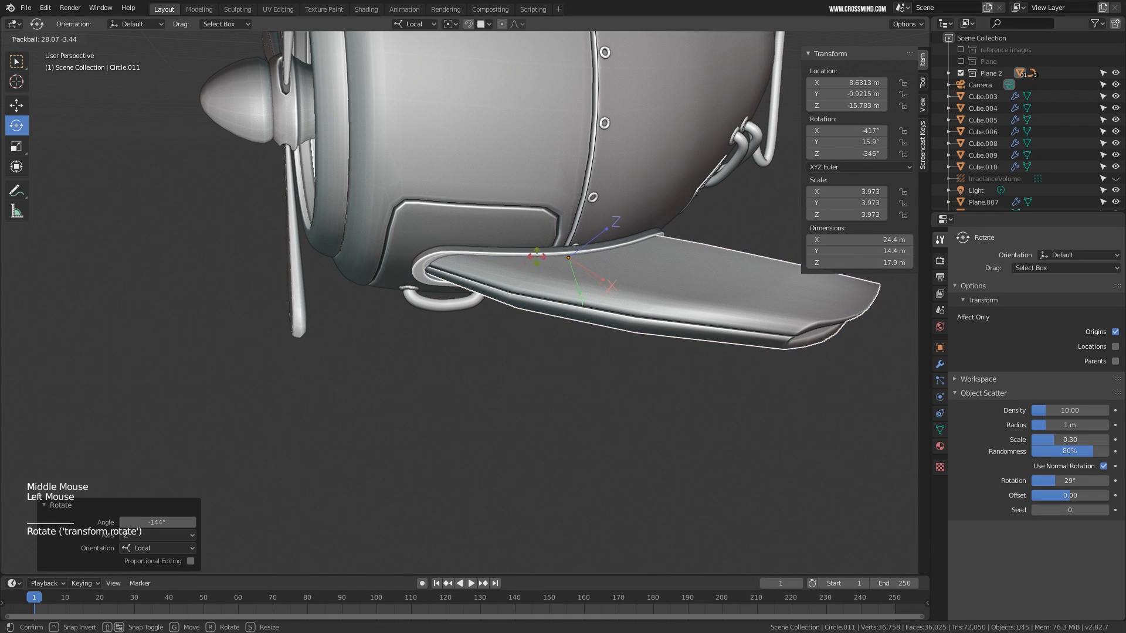
{"action": "mouse_move", "coordinate": [540, 258]}
{"action": "middle_mouse_down"}
{"action": "mouse_move", "coordinate": [589, 274]}
{"action": "mouse_move", "coordinate": [557, 244]}
{"action": "middle_mouse_up"}
{"action": "key", "text": "ctrl+z"}
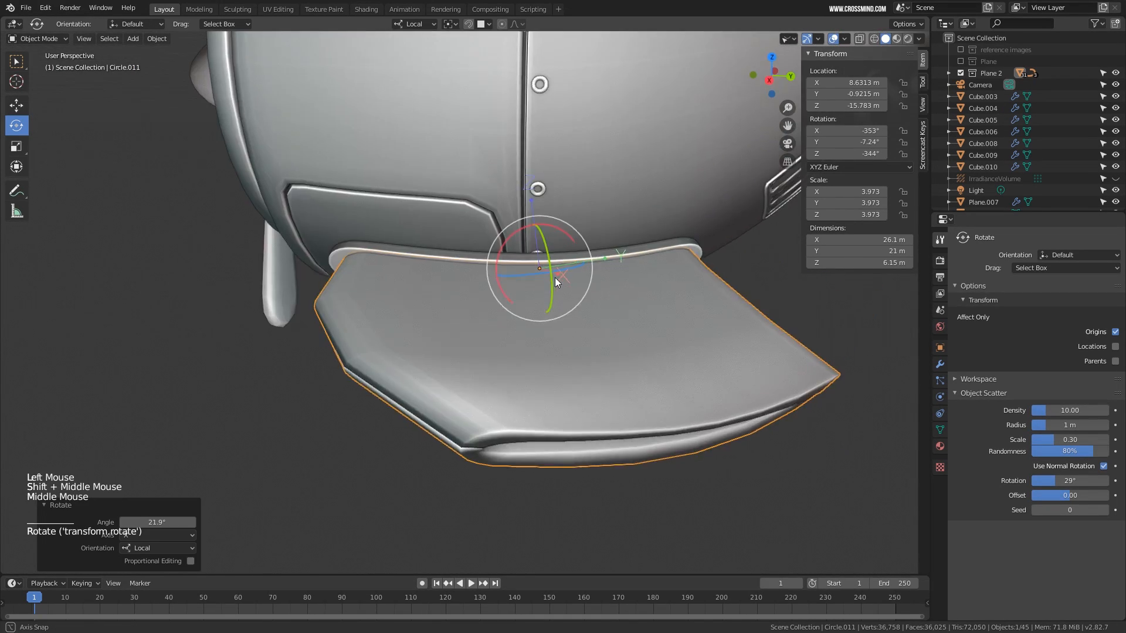
Refine the wing origin's rotation by about 7.8° around local Y in front view, and around local Z in top view
{"action": "middle_click_drag", "start_coordinate": [555, 277], "coordinate": [643, 263]}
{"action": "key", "text": "KP_1"}
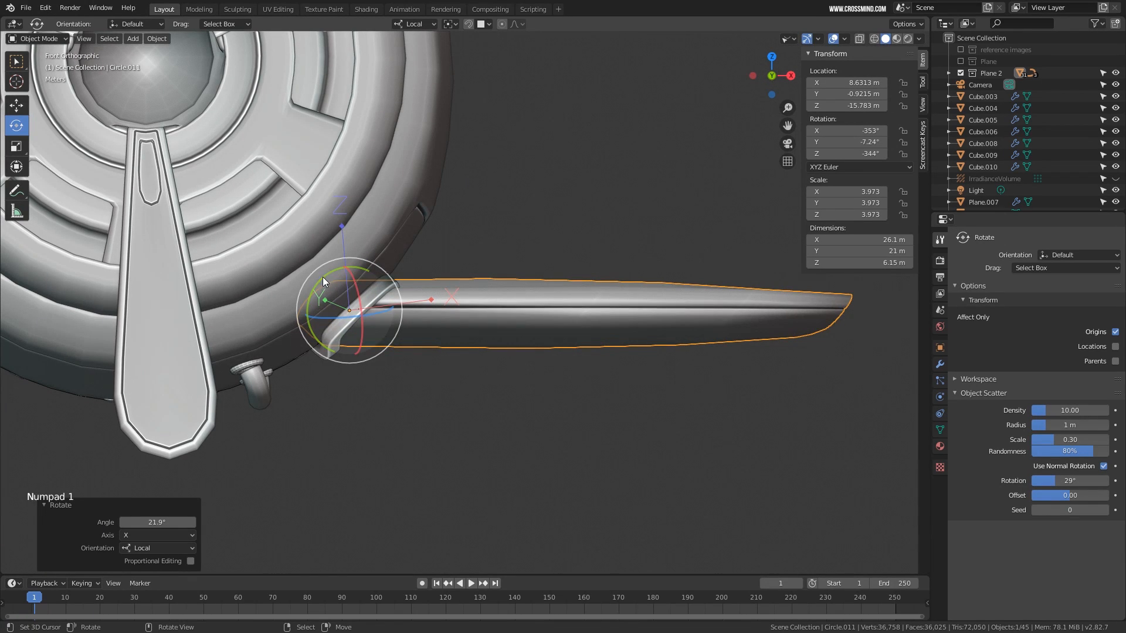
{"action": "left_click_drag", "start_coordinate": [323, 277], "coordinate": [326, 273]}
{"action": "middle_click_drag", "start_coordinate": [457, 284], "coordinate": [500, 250], "text": "shift"}
{"action": "middle_click_drag", "start_coordinate": [492, 268], "coordinate": [485, 272]}
{"action": "key", "text": "KP_7"}
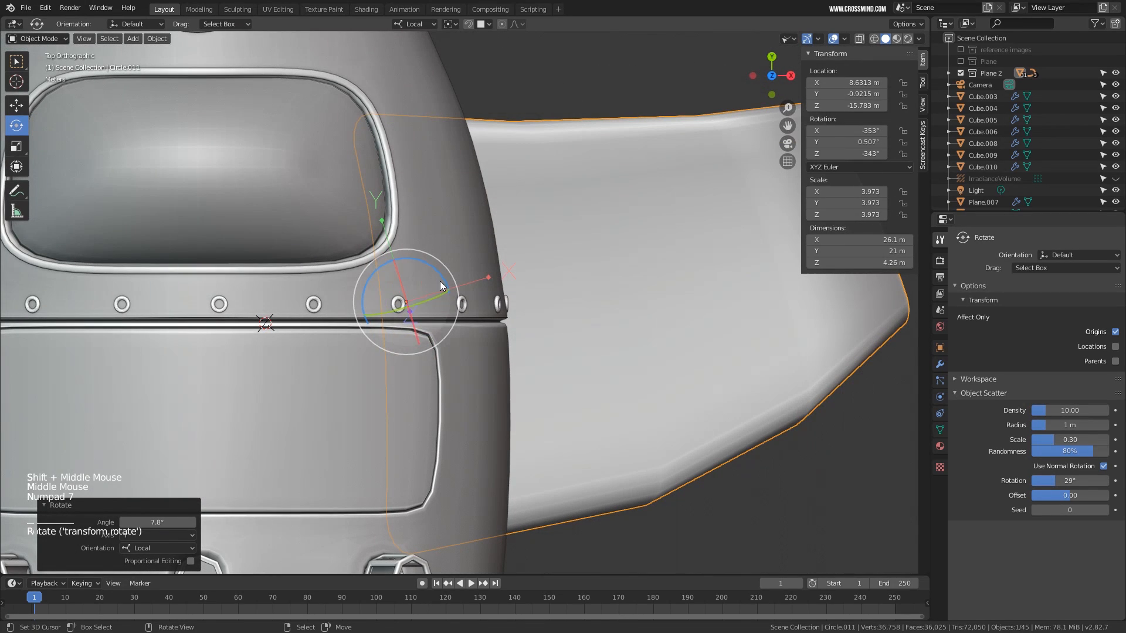
{"action": "left_click_drag", "start_coordinate": [436, 269], "coordinate": [442, 279]}
Move the wing's origin about 0.217 m in X and -0.87 m in Y, plus about 0.272 m in X and 0.19 m in Z
{"action": "key", "text": "g"}
{"action": "left_click", "coordinate": [468, 337]}
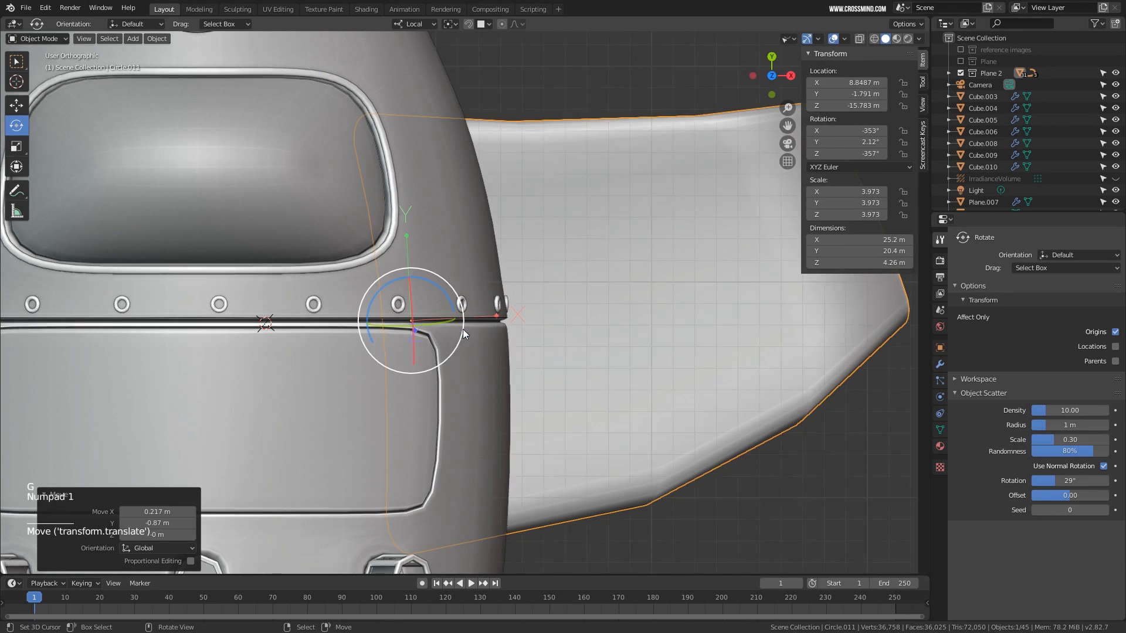
{"action": "key", "text": "KP_1"}
{"action": "key", "text": "g"}
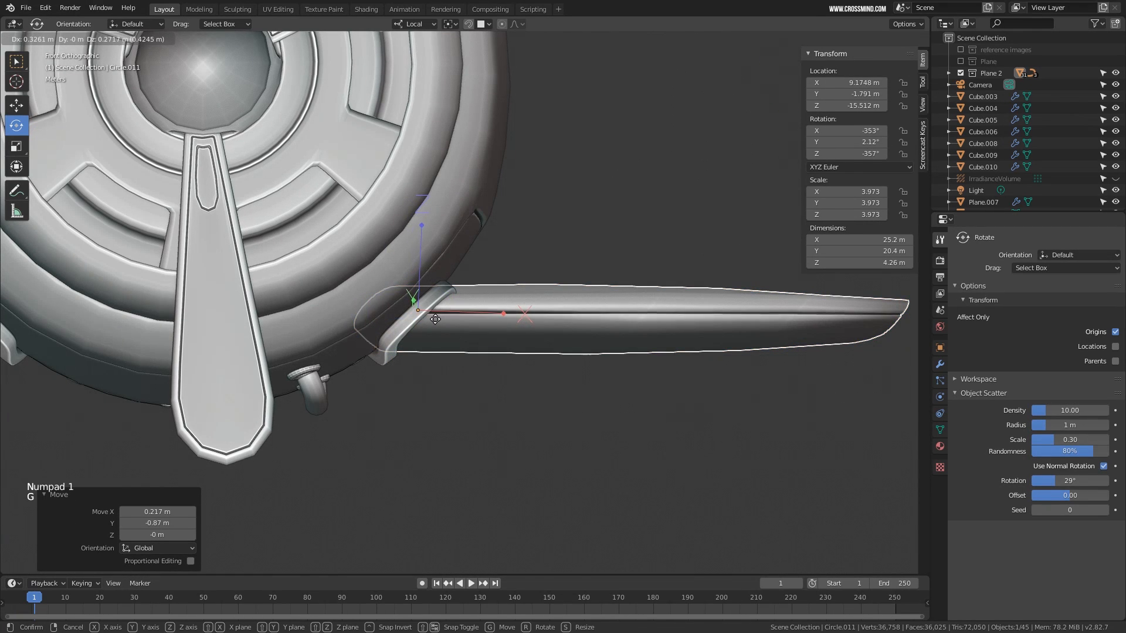
{"action": "left_click", "coordinate": [434, 321]}
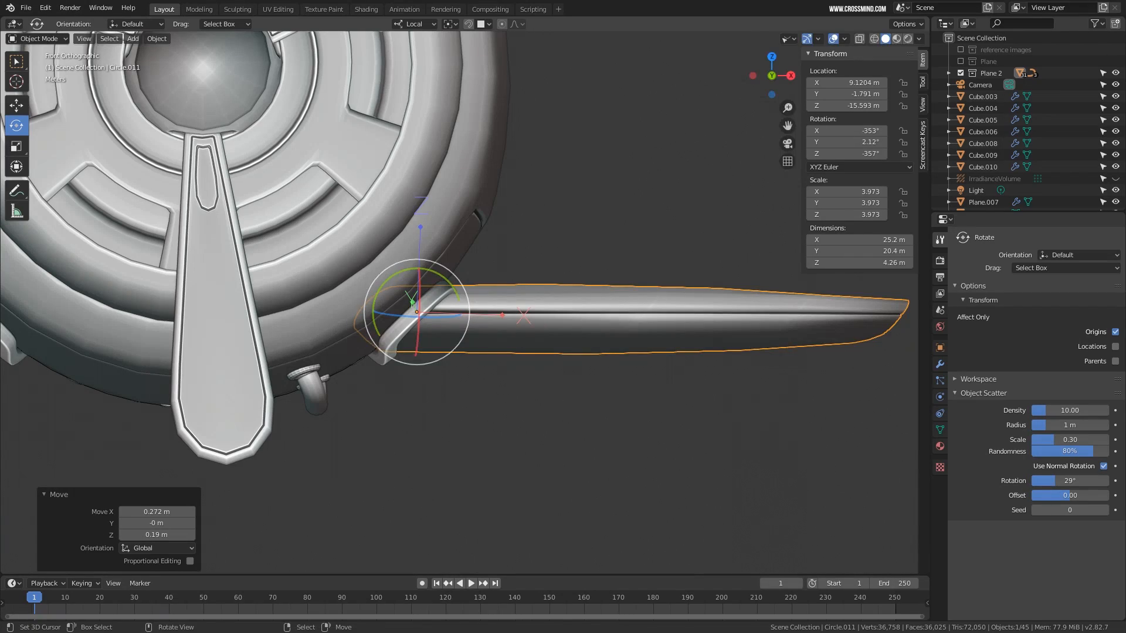
Rotate the wing's origin by about -1.15° in the front view to level its axes with the wing
{"action": "key", "text": "r"}
{"action": "left_click", "coordinate": [621, 302]}
{"action": "scroll", "coordinate": [493, 308], "scroll_direction": "down", "scroll_amount": 2}
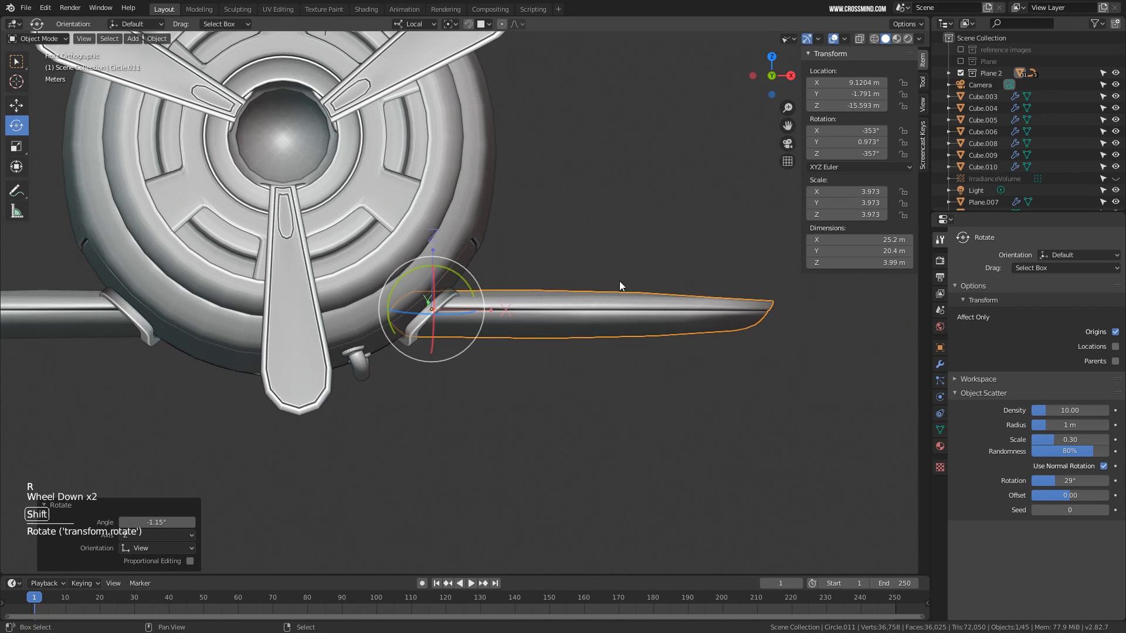
{"action": "middle_click_drag", "start_coordinate": [620, 286], "coordinate": [562, 305], "text": "shift"}
{"action": "middle_click_drag", "start_coordinate": [563, 305], "coordinate": [425, 352]}
{"action": "mouse_move", "coordinate": [621, 229]}
{"action": "middle_mouse_down"}
{"action": "mouse_move", "coordinate": [514, 288]}
{"action": "mouse_move", "coordinate": [560, 267]}
{"action": "mouse_move", "coordinate": [603, 223]}
{"action": "middle_mouse_up"}
{"action": "scroll", "coordinate": [536, 302], "scroll_direction": "down", "scroll_amount": 2}
{"action": "middle_click_drag", "start_coordinate": [536, 302], "coordinate": [615, 305], "text": "shift"}
{"action": "scroll", "coordinate": [615, 305], "scroll_direction": "down", "scroll_amount": 1, "text": "shift"}
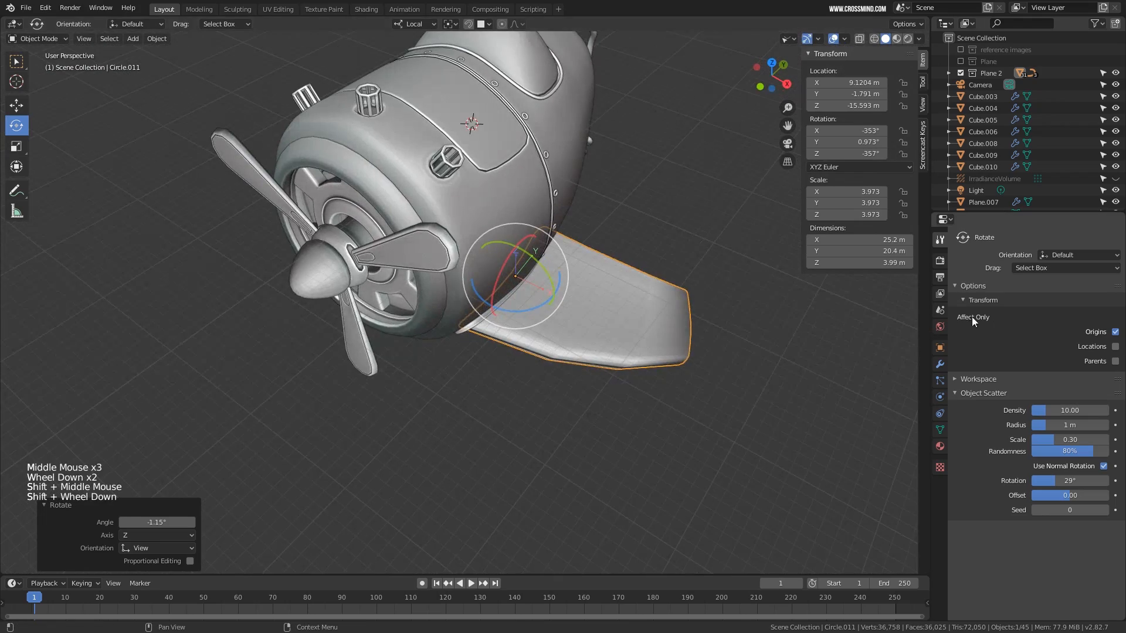
Select the opposite wing and roughly rotate its origin by about 142° around a local axis and 49.6° in the view
{"action": "middle_click_drag", "start_coordinate": [528, 276], "coordinate": [337, 308]}
{"action": "right_click", "coordinate": [318, 316]}
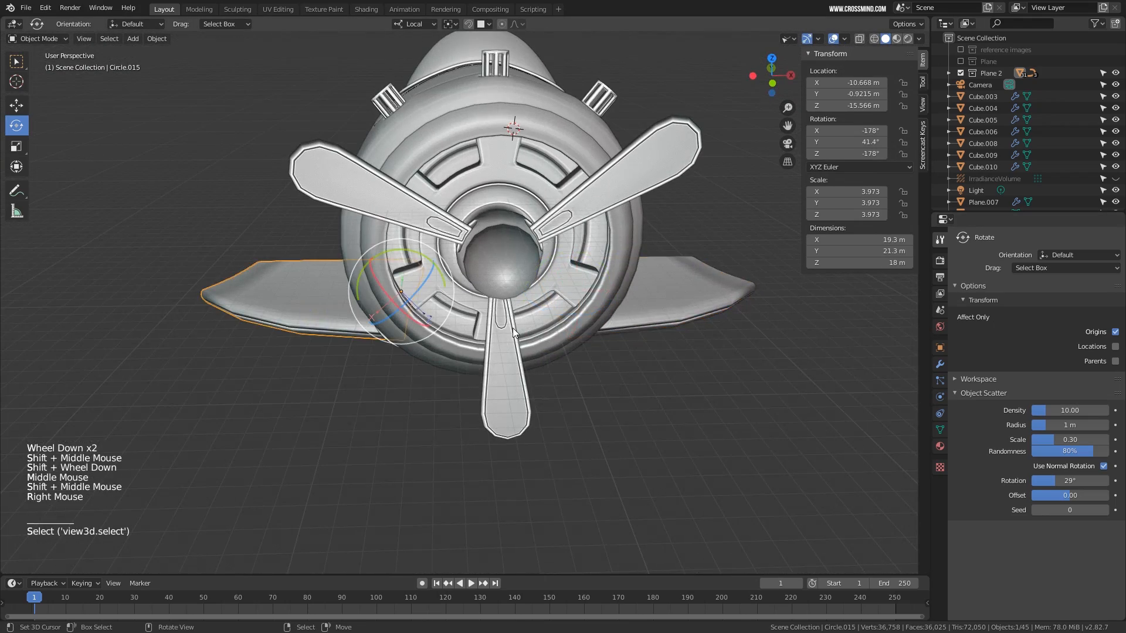
{"action": "middle_click_drag", "start_coordinate": [513, 332], "coordinate": [371, 300]}
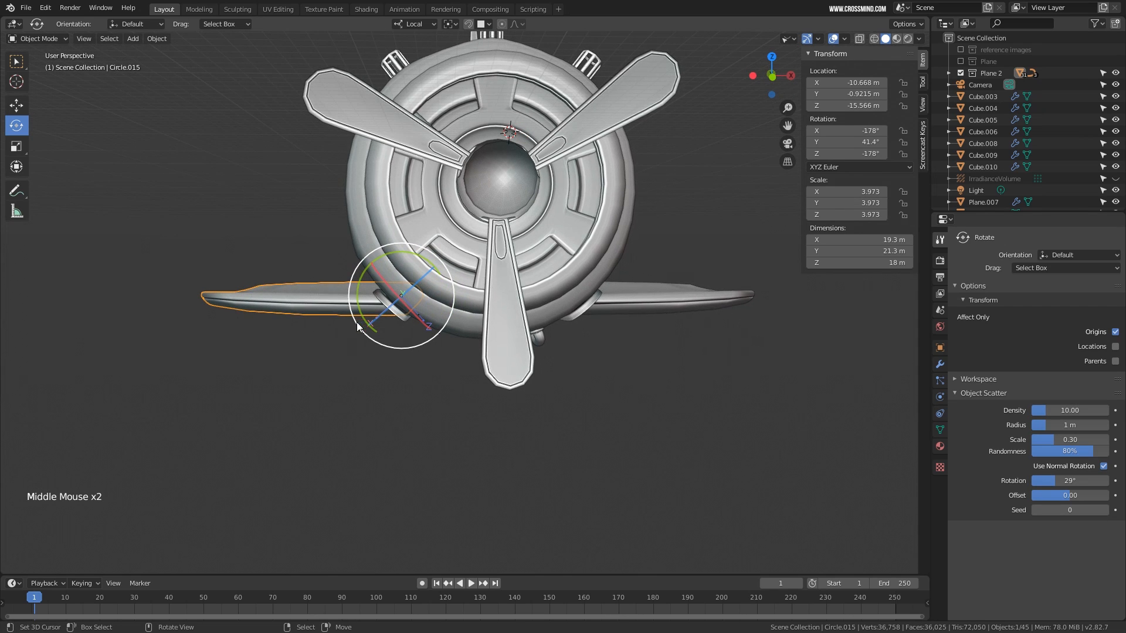
{"action": "scroll", "coordinate": [296, 302], "scroll_direction": "up", "scroll_amount": 2}
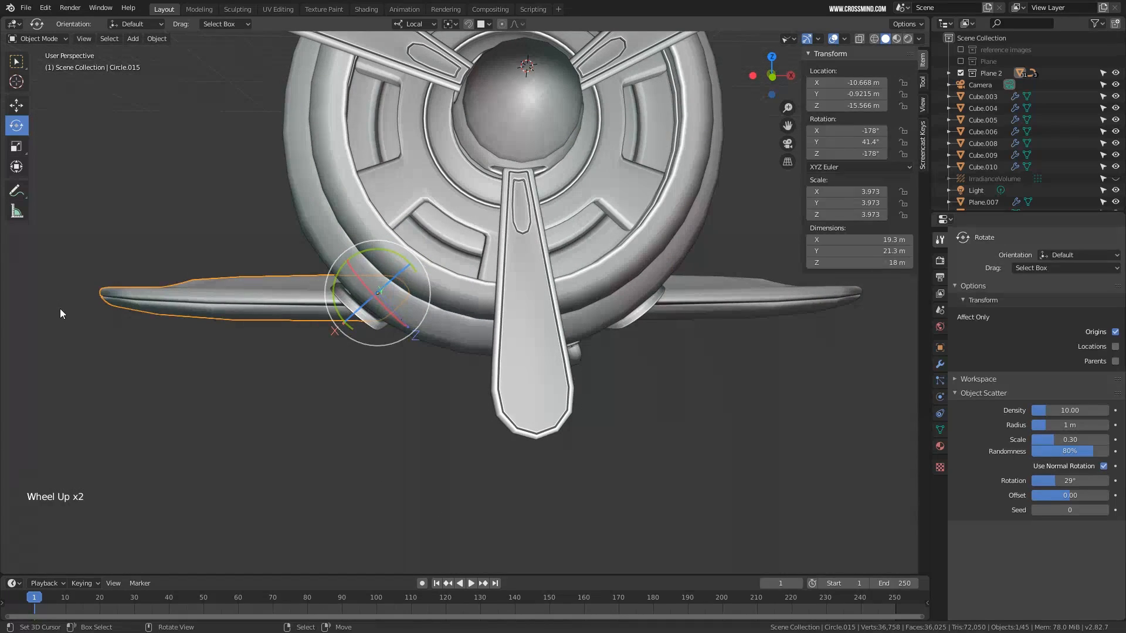
{"action": "scroll", "coordinate": [328, 322], "scroll_direction": "up", "scroll_amount": 3}
{"action": "middle_click_drag", "start_coordinate": [329, 322], "coordinate": [329, 266], "text": "shift"}
{"action": "left_click_drag", "start_coordinate": [332, 249], "coordinate": [368, 229]}
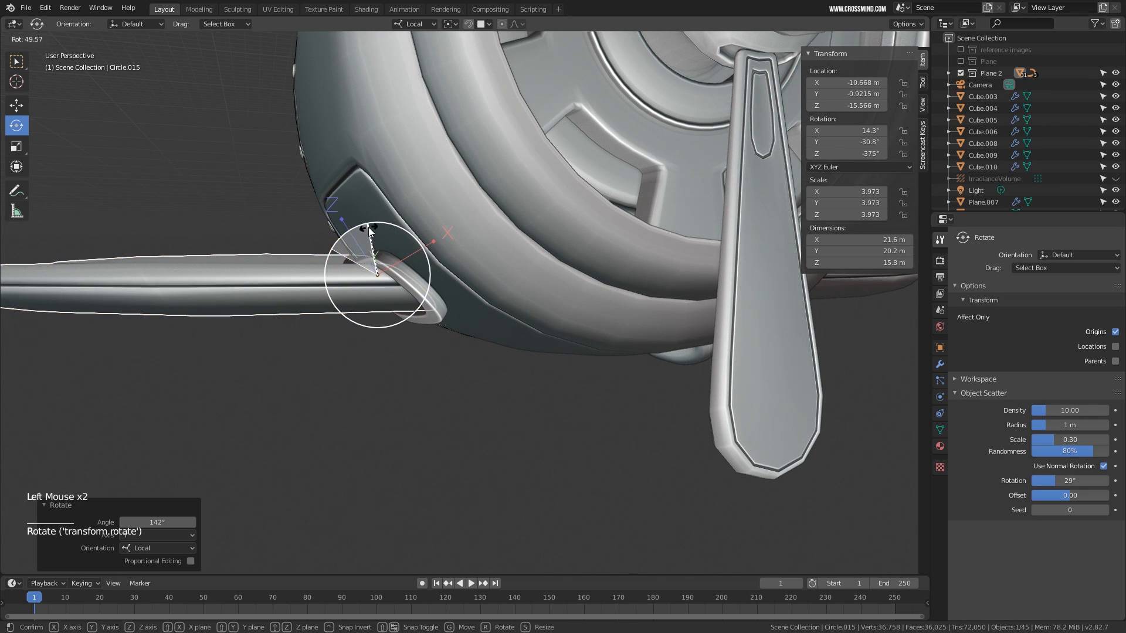
Rotate the wing's origin by about 33.6° in front view and about -147° around its local Z
{"action": "key", "text": "KP_1"}
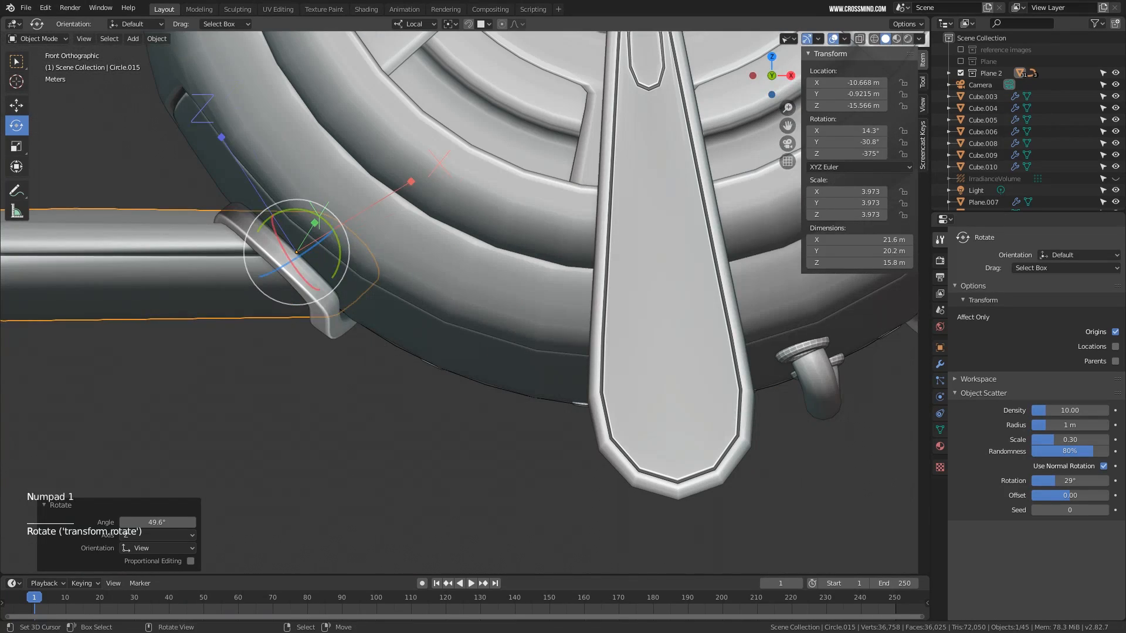
{"action": "key", "text": "r"}
{"action": "left_click", "coordinate": [437, 354]}
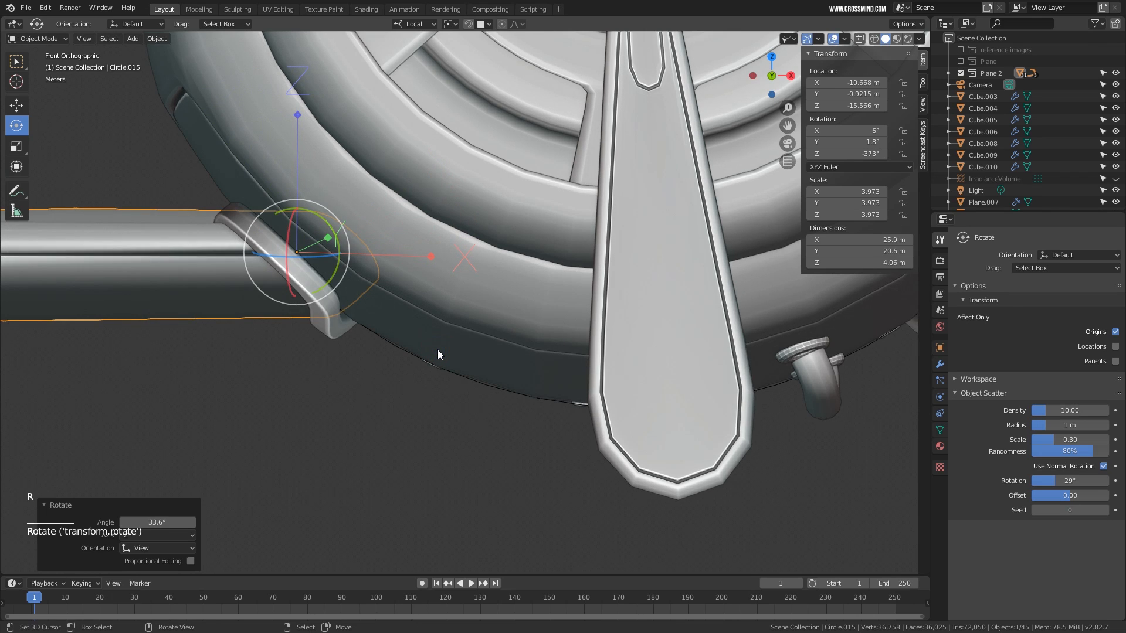
{"action": "key", "text": "r"}
{"action": "key", "text": "z"}
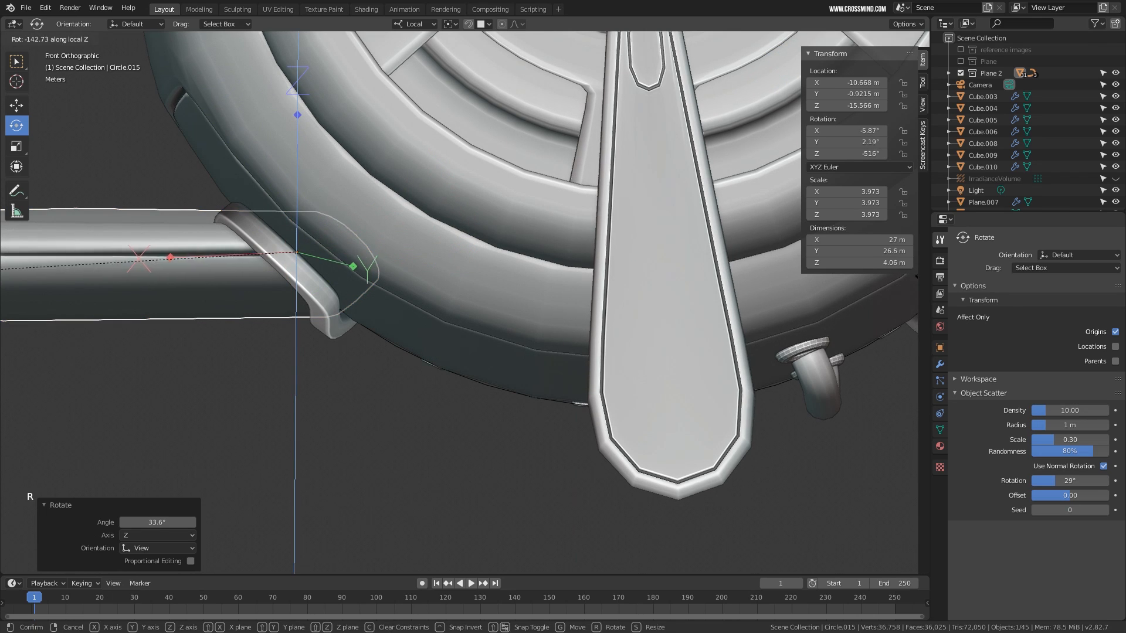
{"action": "left_click", "coordinate": [887, 262]}
Rotate the wing's origin by about 18.4° in top view to align its axes with the wing
{"action": "key", "text": "KP_7"}
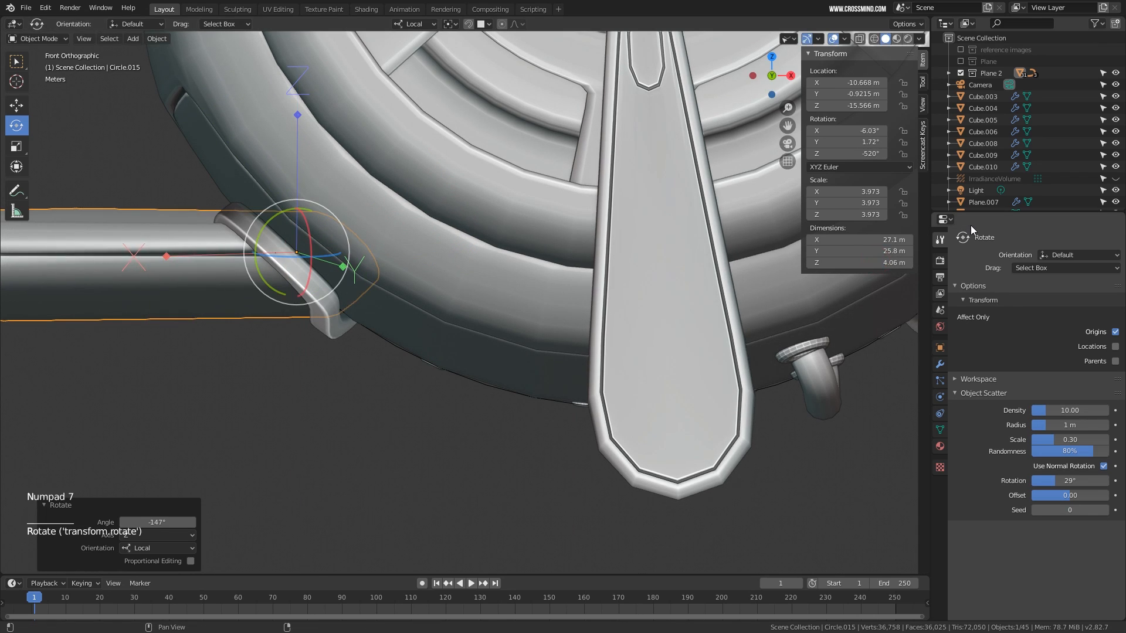
{"action": "key", "text": "KP_9"}
{"action": "middle_click_drag", "start_coordinate": [539, 281], "coordinate": [614, 346], "text": "shift"}
{"action": "key", "text": "KP_7"}
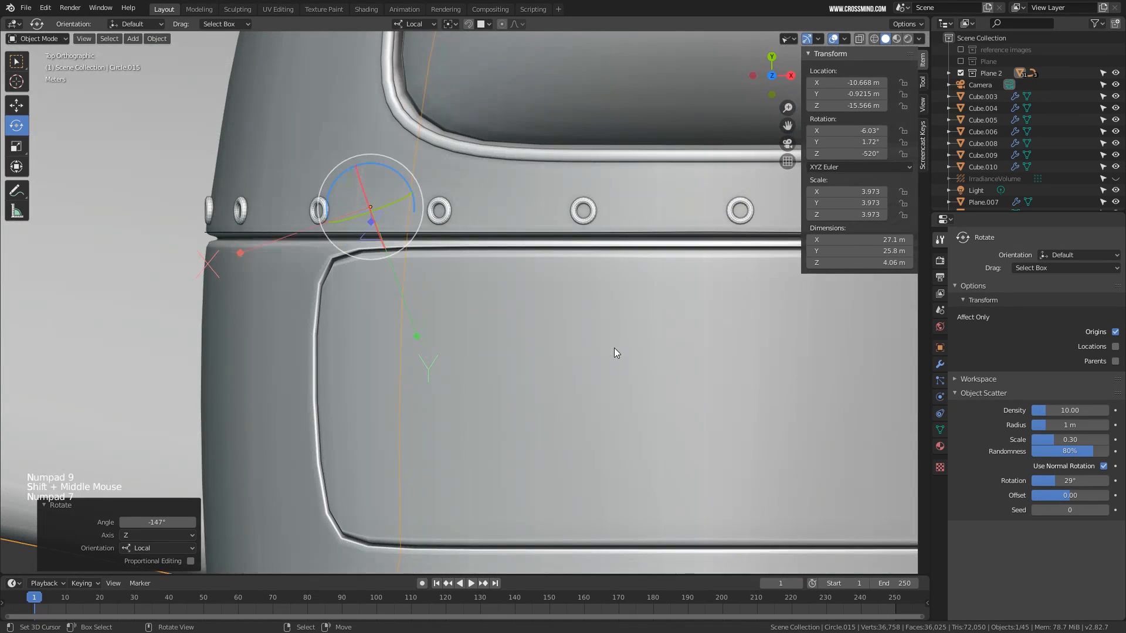
{"action": "scroll", "coordinate": [614, 345], "scroll_direction": "down", "scroll_amount": 2}
{"action": "key", "text": "r"}
{"action": "left_click", "coordinate": [607, 303]}
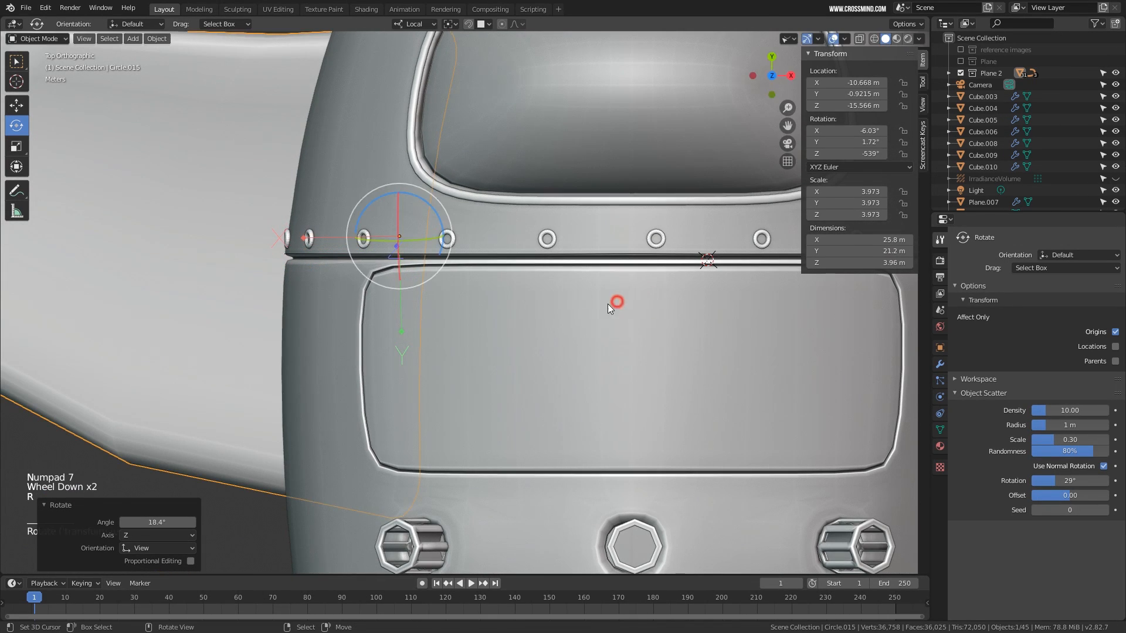
Fine-tune the wing's origin at X -11.42 m with a rotation of about 0.228°, and turn off origins-only transforms
{"action": "scroll", "coordinate": [530, 304], "scroll_direction": "down", "scroll_amount": 2}
{"action": "middle_click_drag", "start_coordinate": [530, 303], "coordinate": [594, 313], "text": "shift"}
{"action": "key", "text": "r"}
{"action": "middle_click_drag", "start_coordinate": [598, 305], "coordinate": [544, 293]}
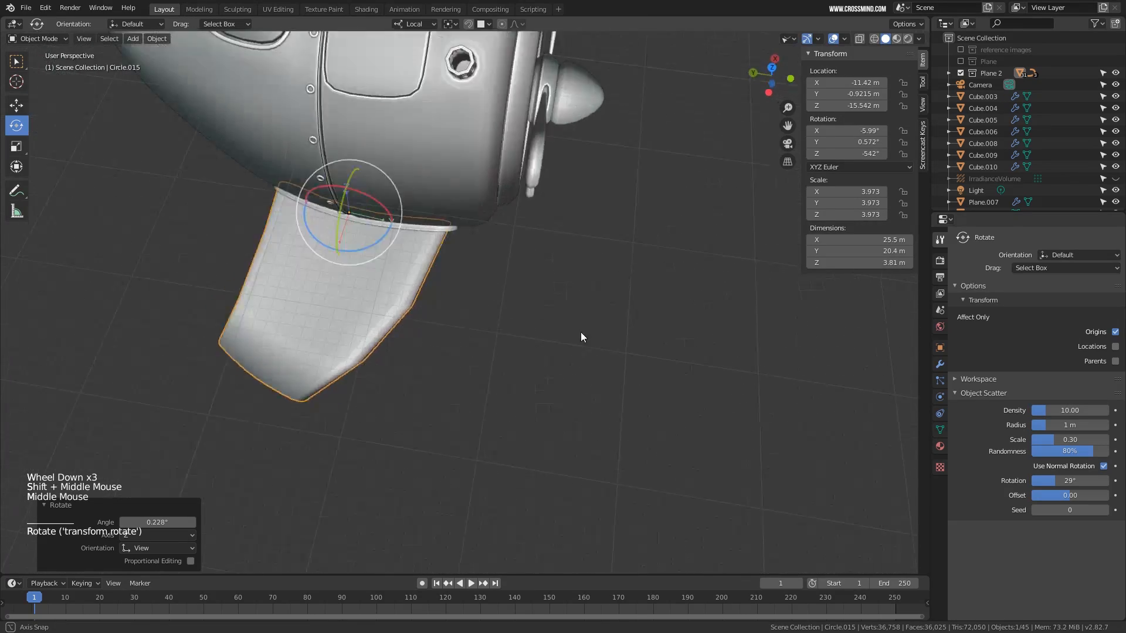
{"action": "left_click", "coordinate": [1115, 332]}
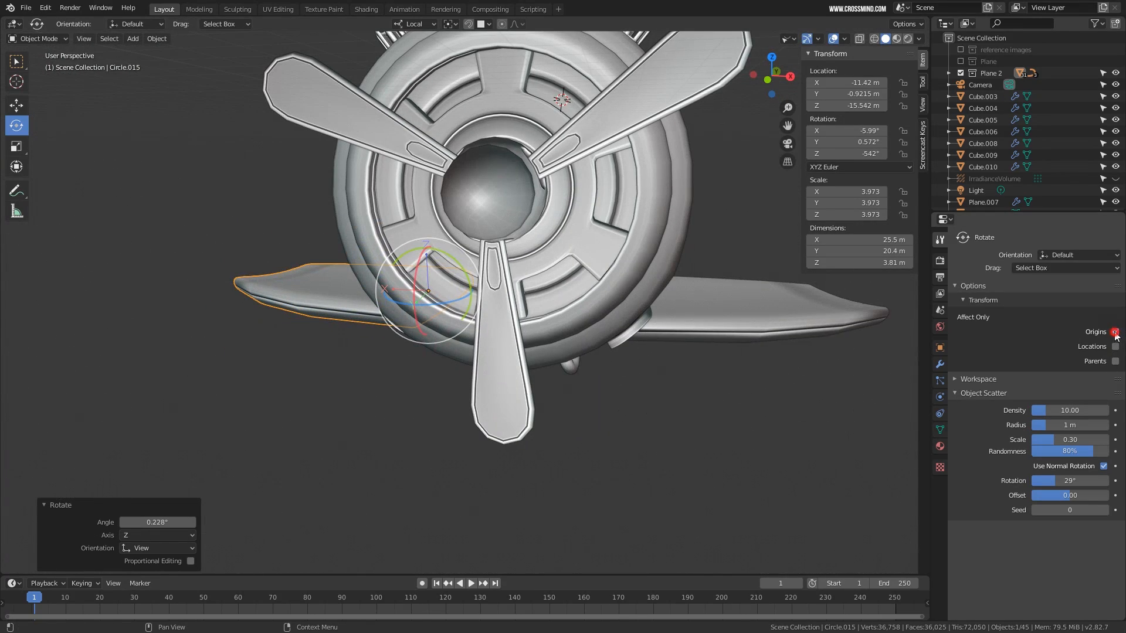
Select both wings, change the transform pivot point and try rotating them together
{"action": "middle_click_drag", "start_coordinate": [598, 362], "coordinate": [529, 307], "text": "shift"}
{"action": "right_click", "coordinate": [656, 286], "text": "shift"}
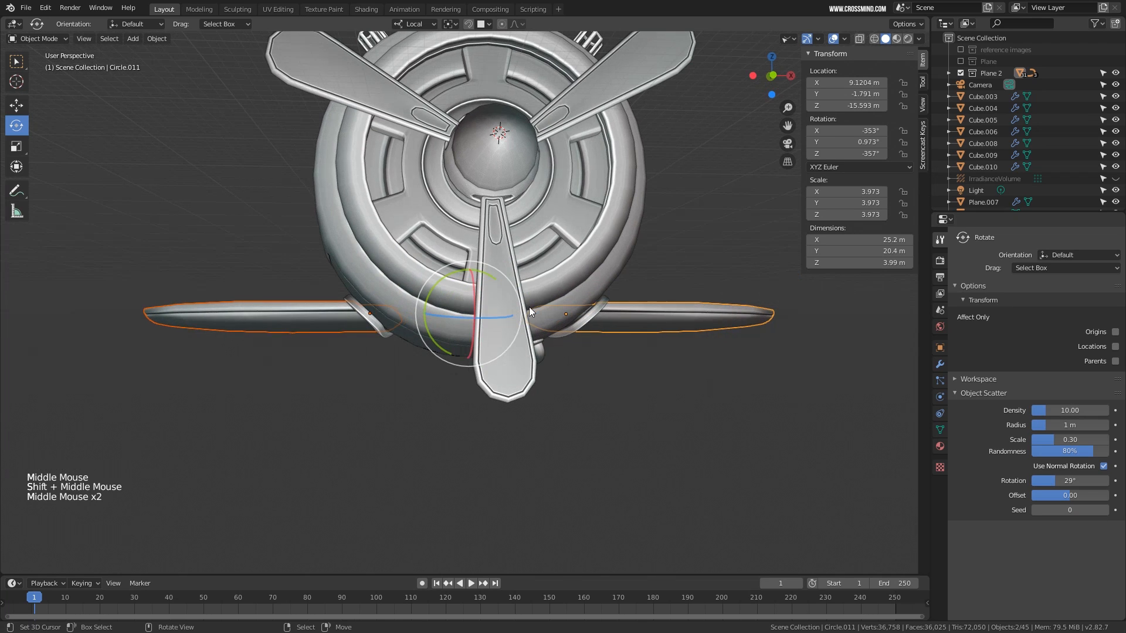
{"action": "left_click", "coordinate": [457, 24]}
{"action": "left_click", "coordinate": [478, 61]}
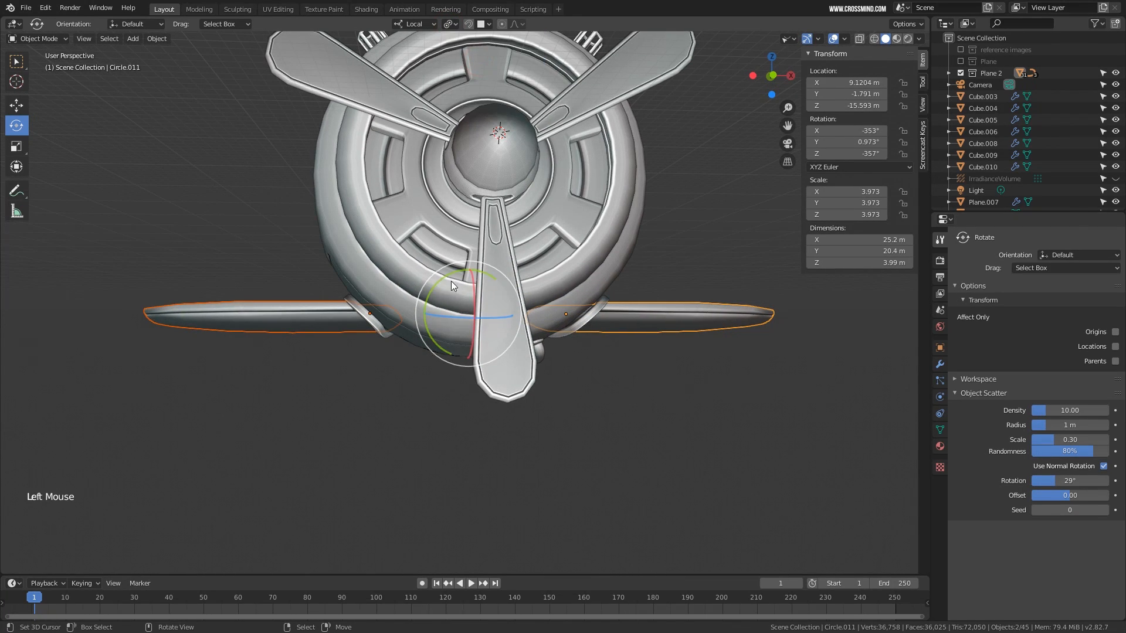
{"action": "left_click_drag", "start_coordinate": [452, 280], "coordinate": [439, 295]}
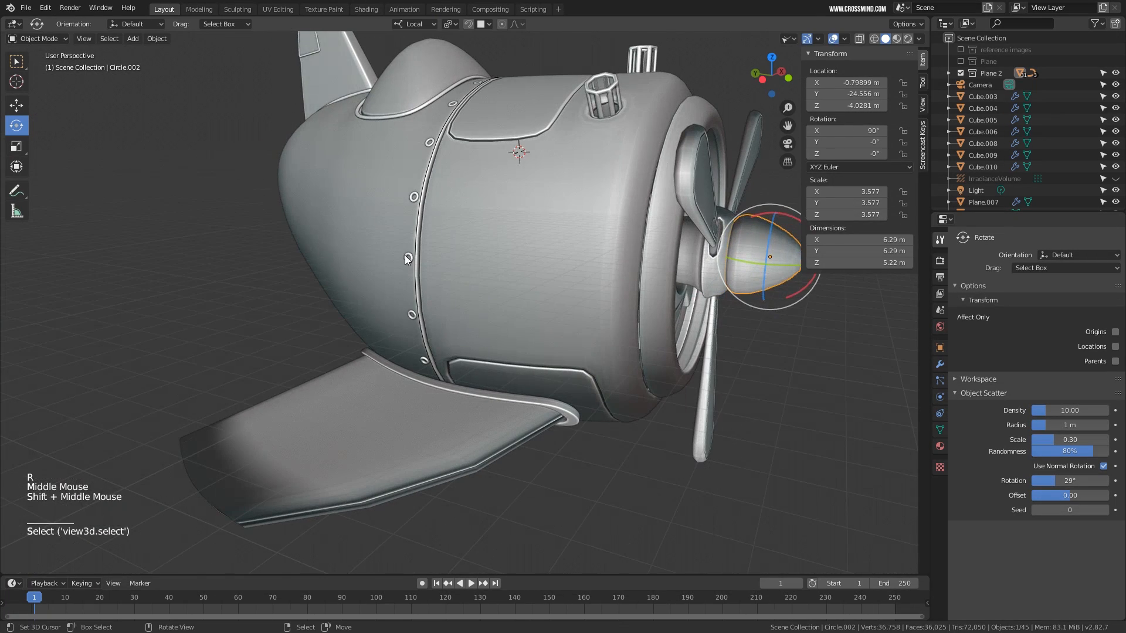
Select the ring of rivets around the fuselage and apply its Array and Curve modifiers
{"action": "right_click", "coordinate": [407, 257]}
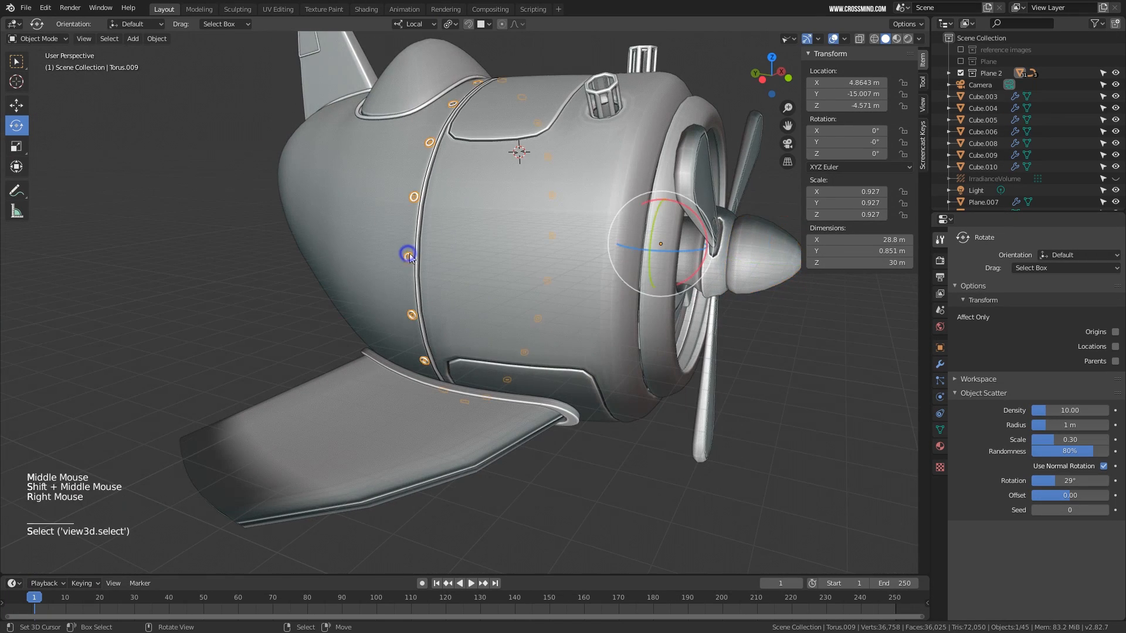
{"action": "scroll", "coordinate": [399, 235], "scroll_direction": "up", "scroll_amount": 5}
{"action": "middle_click_drag", "start_coordinate": [516, 241], "coordinate": [601, 270], "text": "shift"}
{"action": "left_click", "coordinate": [940, 364]}
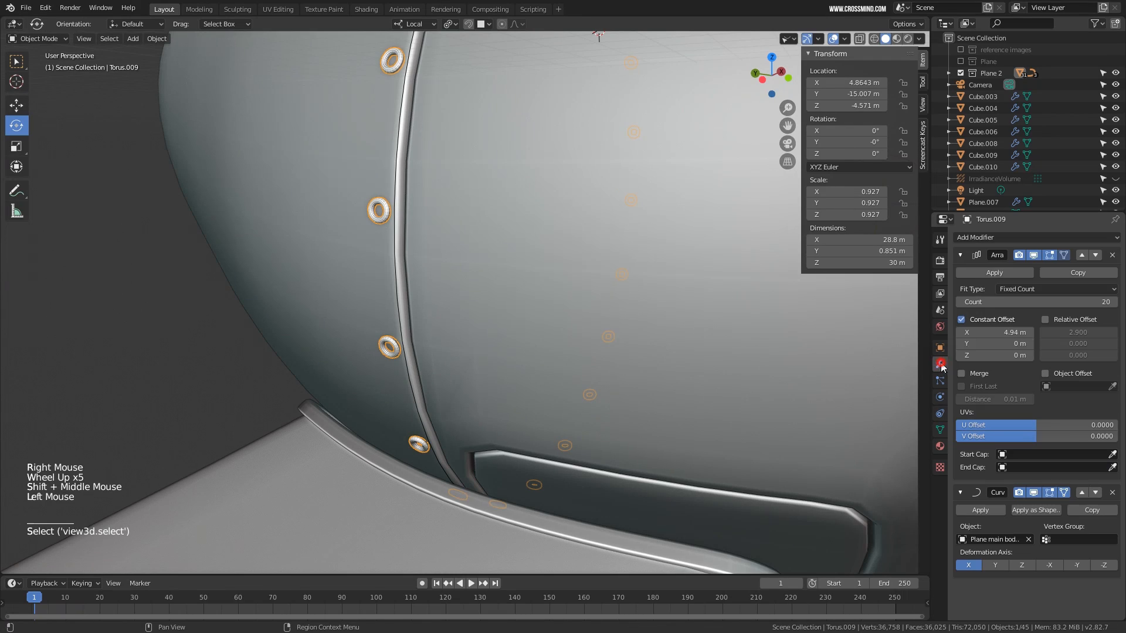
{"action": "left_click", "coordinate": [959, 255]}
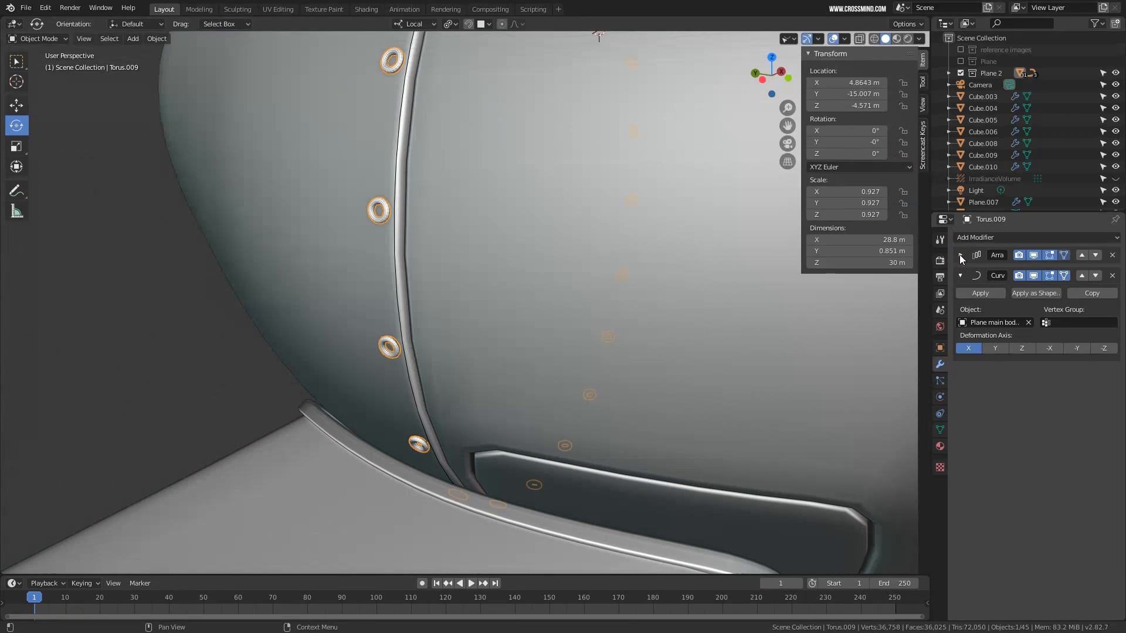
{"action": "left_click", "coordinate": [959, 255]}
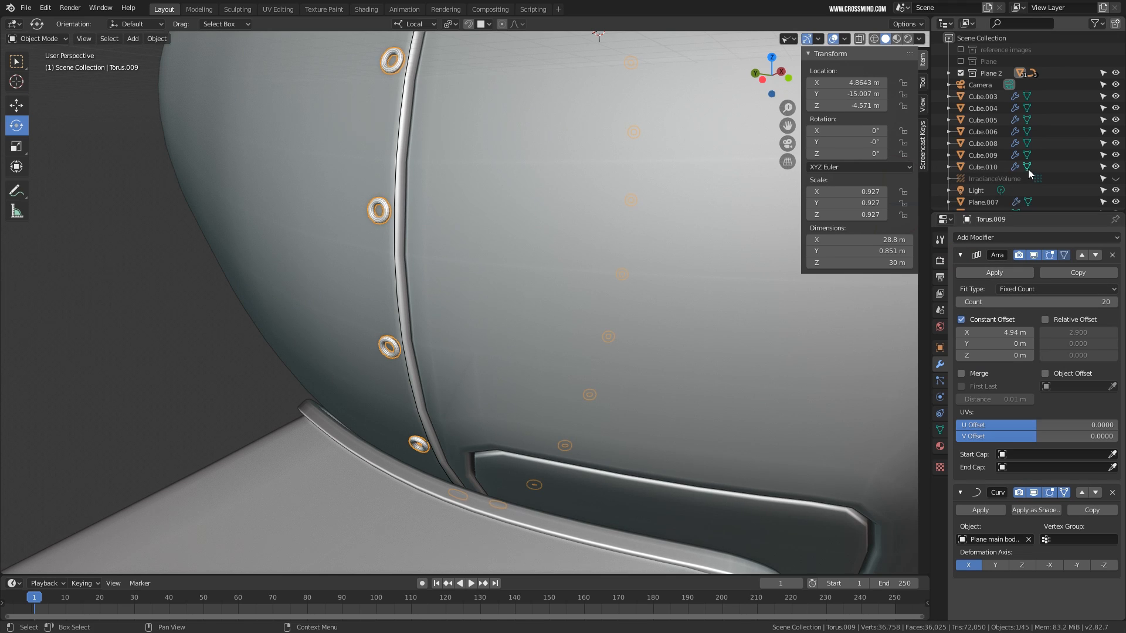
{"action": "left_click", "coordinate": [999, 277]}
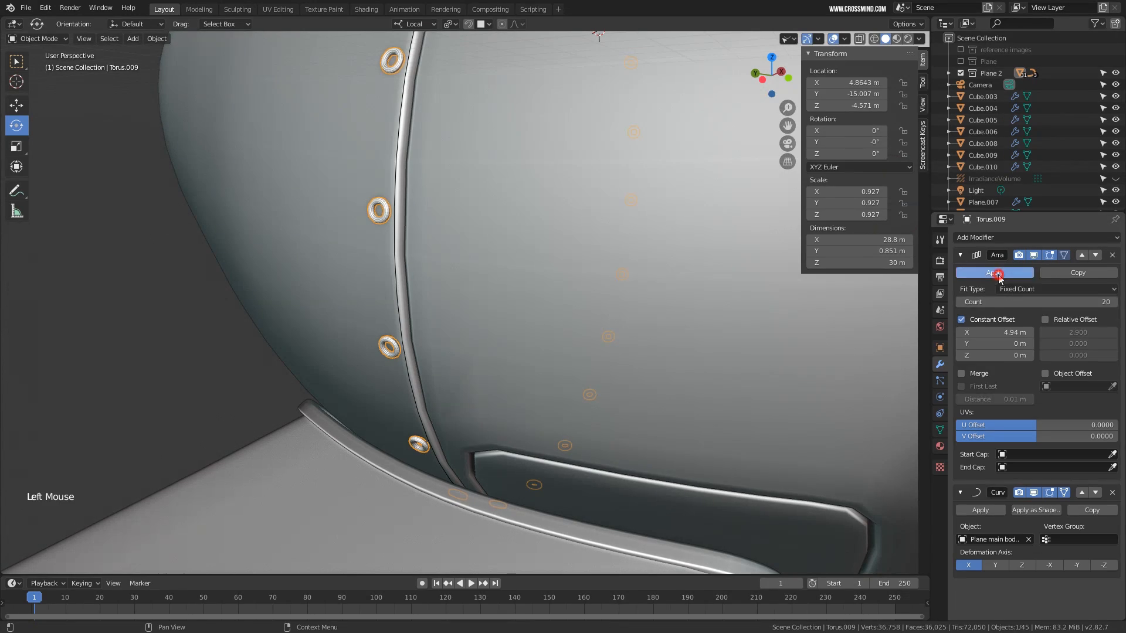
{"action": "left_click", "coordinate": [989, 274]}
Shade the fuselage rivets smooth
{"action": "scroll", "coordinate": [527, 266], "scroll_direction": "down", "scroll_amount": 5}
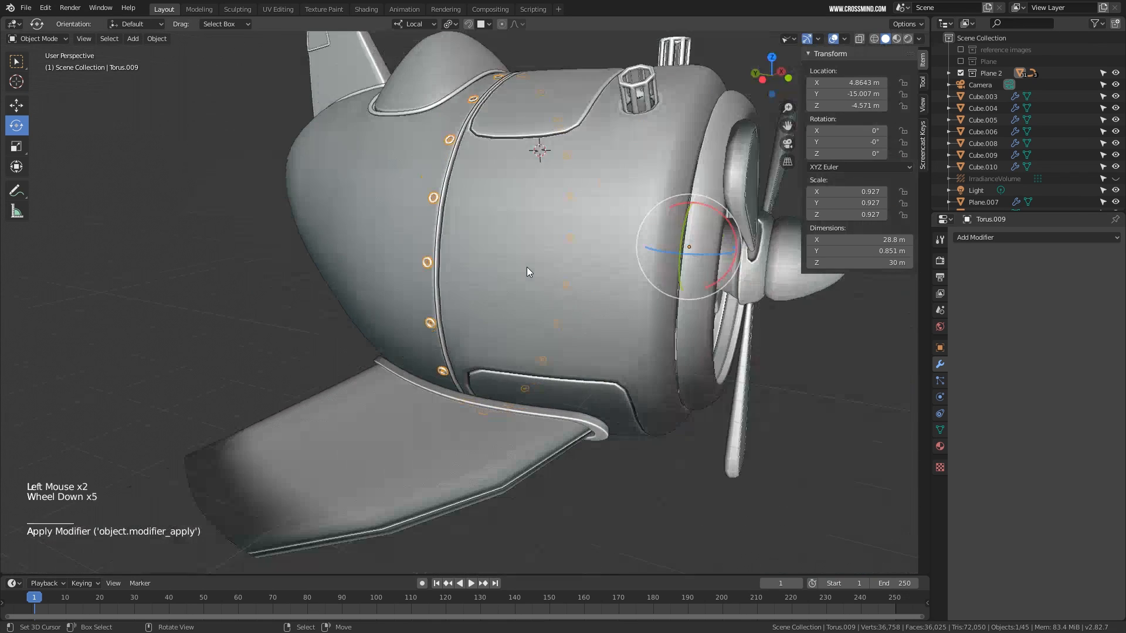
{"action": "key", "text": "g"}
{"action": "scroll", "coordinate": [457, 234], "scroll_direction": "up", "scroll_amount": 4}
{"action": "key", "text": "space"}
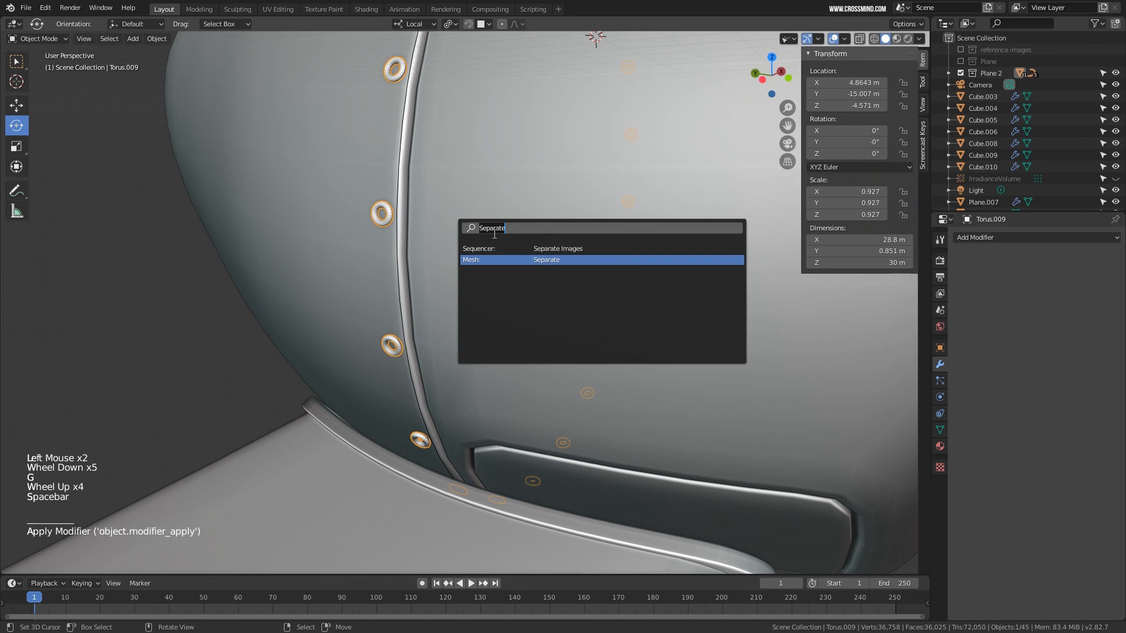
{"action": "type", "text": "shade"}
{"action": "left_click", "coordinate": [574, 251]}
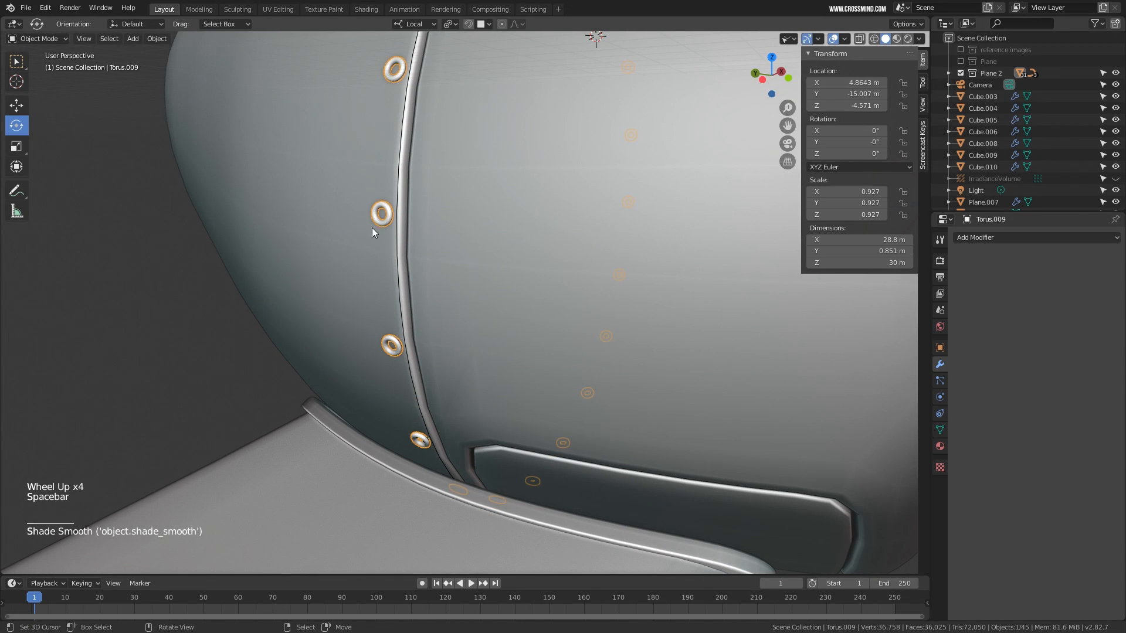
Move the small ring at the tail hook by about 0.0303 m along its local Z, and save the file
{"action": "middle_click_drag", "start_coordinate": [372, 227], "coordinate": [344, 194]}
{"action": "scroll", "coordinate": [379, 218], "scroll_direction": "down", "scroll_amount": 6}
{"action": "scroll", "coordinate": [594, 174], "scroll_direction": "up", "scroll_amount": 1}
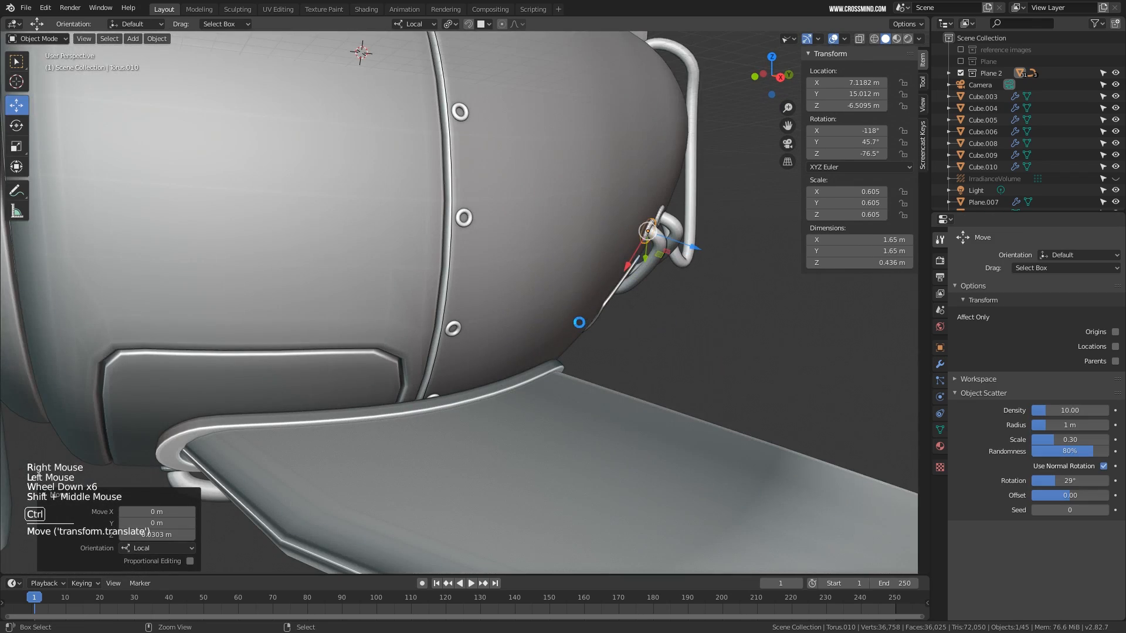
{"action": "key", "text": "ctrl+s"}
{"action": "scroll", "coordinate": [418, 281], "scroll_direction": "down", "scroll_amount": 5}
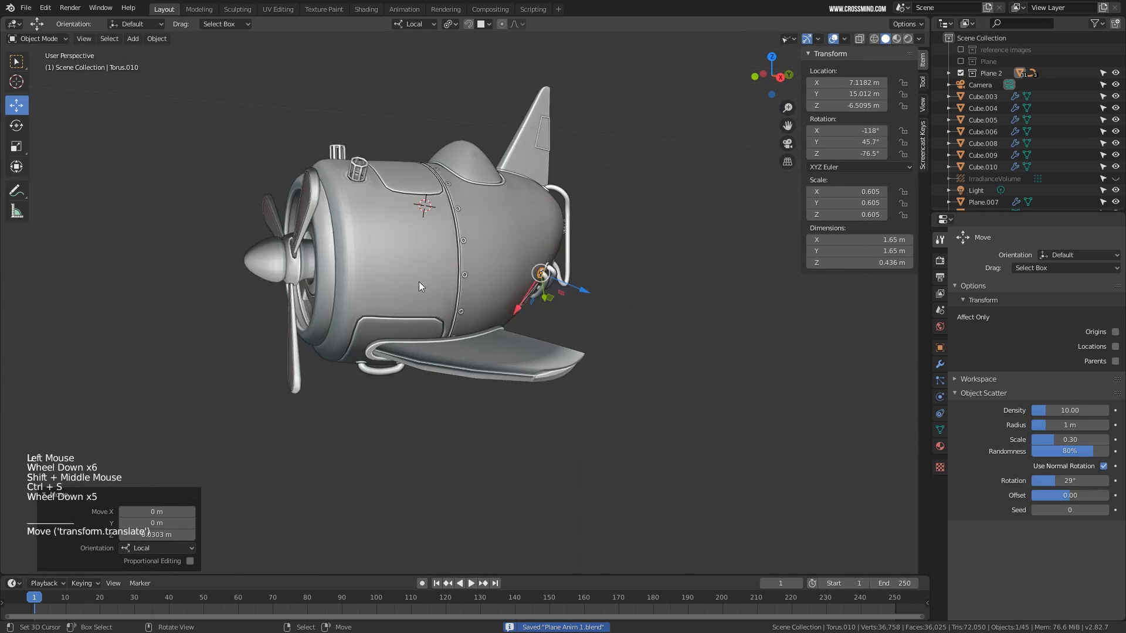
{"action": "middle_click_drag", "start_coordinate": [418, 282], "coordinate": [498, 325]}
{"action": "scroll", "coordinate": [525, 276], "scroll_direction": "down", "scroll_amount": 3}
{"action": "key", "text": "ctrl+s"}
Deselect everything on the plane and save the file again
{"action": "scroll", "coordinate": [499, 276], "scroll_direction": "up", "scroll_amount": 2}
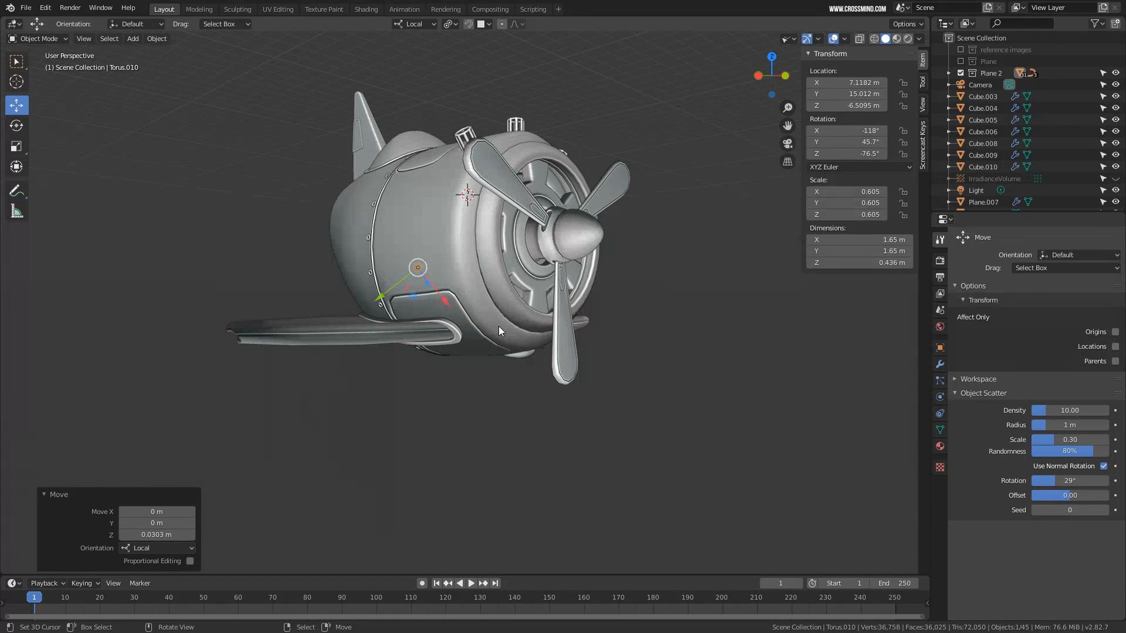
{"action": "mouse_move", "coordinate": [424, 263]}
{"action": "middle_mouse_down"}
{"action": "mouse_move", "coordinate": [470, 240]}
{"action": "mouse_move", "coordinate": [413, 251]}
{"action": "middle_mouse_up"}
{"action": "right_click", "coordinate": [693, 256]}
{"action": "middle_click_drag", "start_coordinate": [693, 257], "coordinate": [575, 252], "text": "shift"}
{"action": "key", "text": "ctrl+s"}
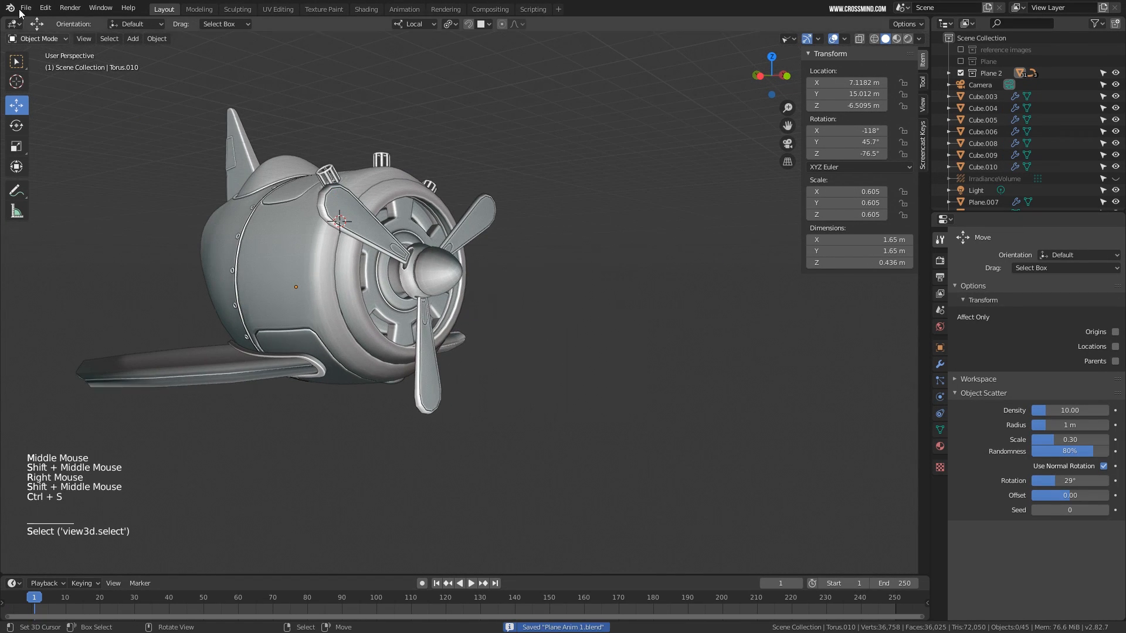
Start a new default file and delete all of its starting objects
{"action": "left_click", "coordinate": [26, 8]}
{"action": "mouse_move", "coordinate": [41, 22]}
{"action": "left_click", "coordinate": [195, 16]}
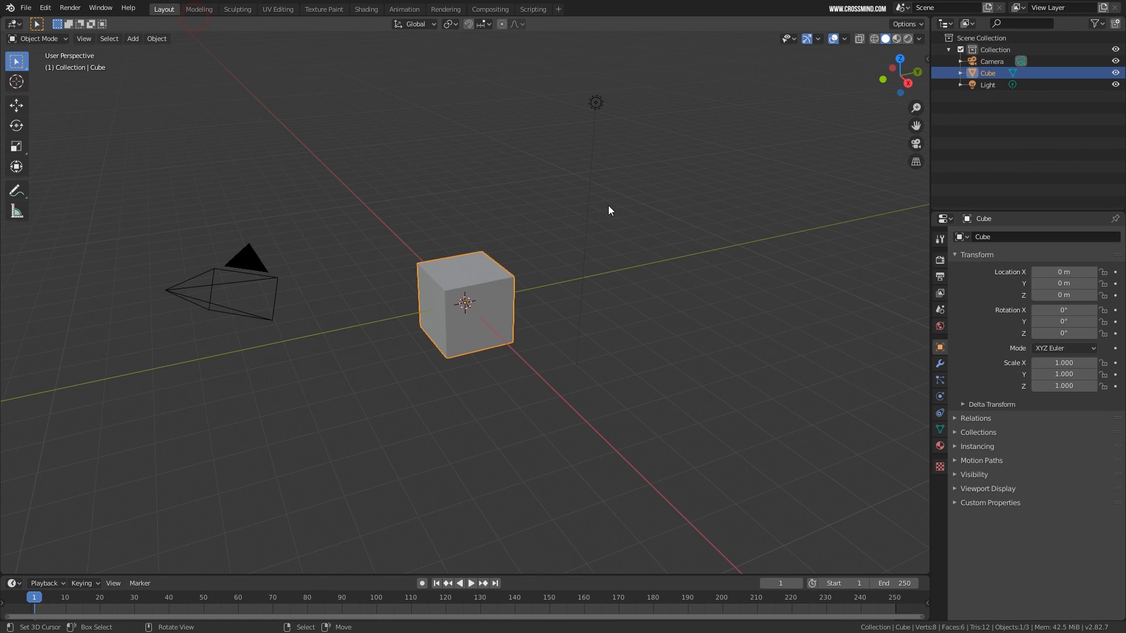
{"action": "key", "text": "a"}
{"action": "key", "text": "Delete"}
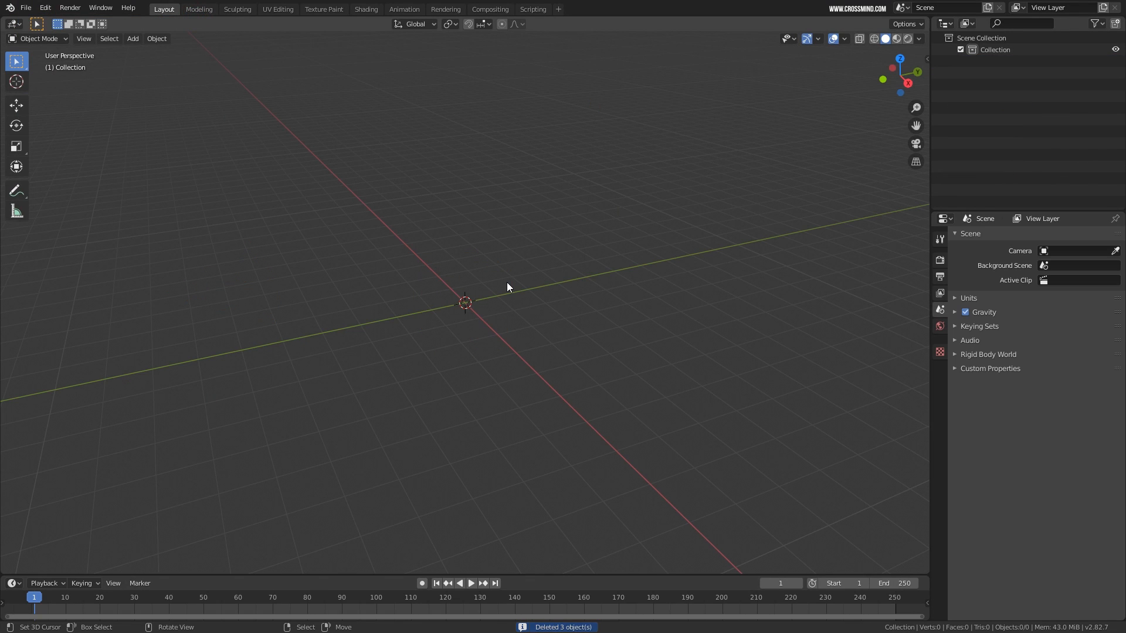
Add a UV sphere and a cube at the world origin
{"action": "key", "text": "shift+a"}
{"action": "mouse_move", "coordinate": [506, 283]}
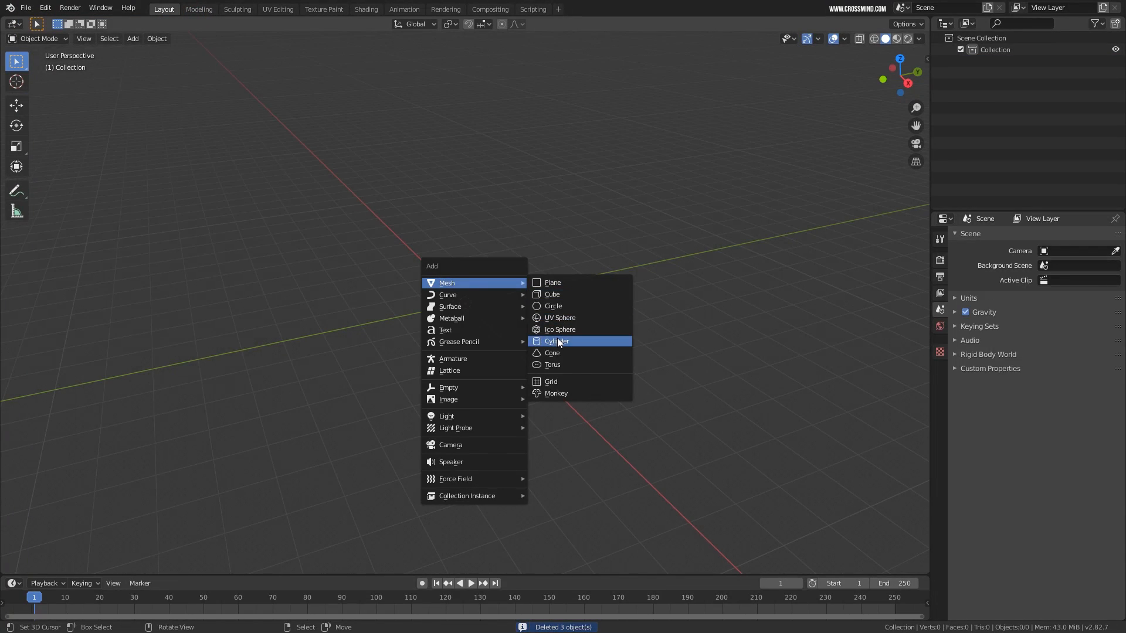
{"action": "left_click", "coordinate": [567, 319]}
{"action": "scroll", "coordinate": [560, 321], "scroll_direction": "up", "scroll_amount": 2}
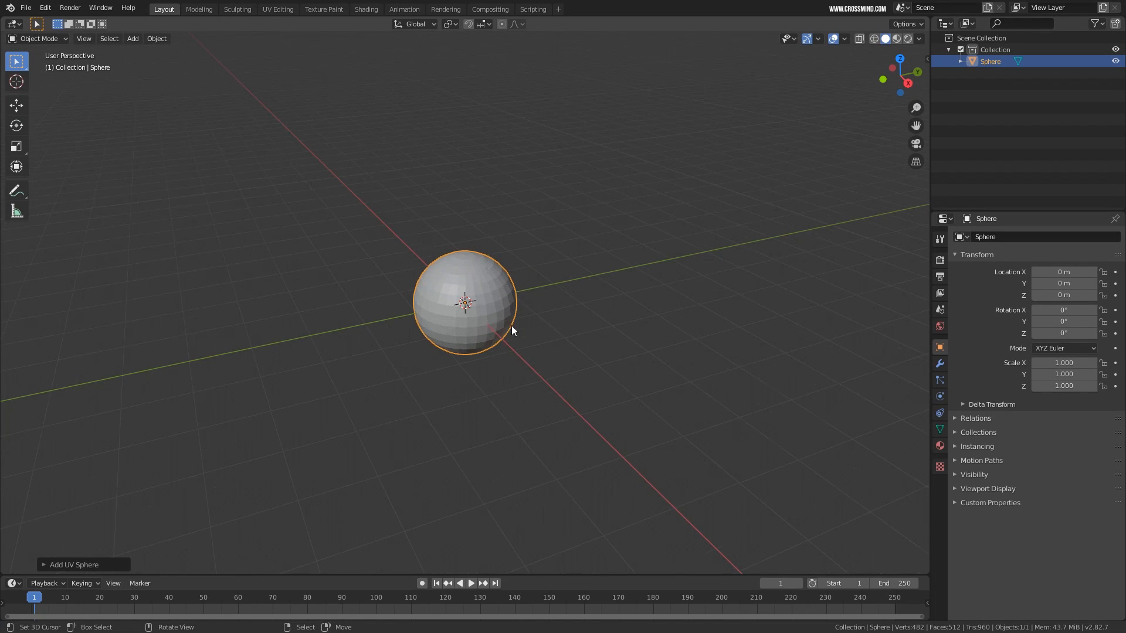
{"action": "key", "text": "shift+a"}
{"action": "mouse_move", "coordinate": [496, 311]}
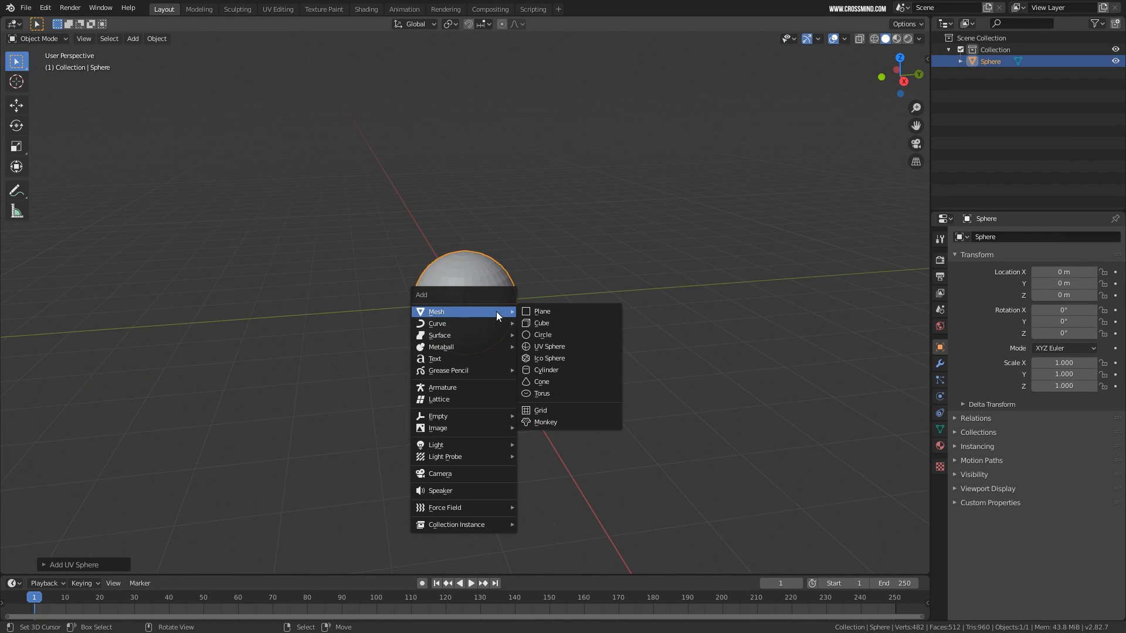
{"action": "left_click", "coordinate": [589, 325]}
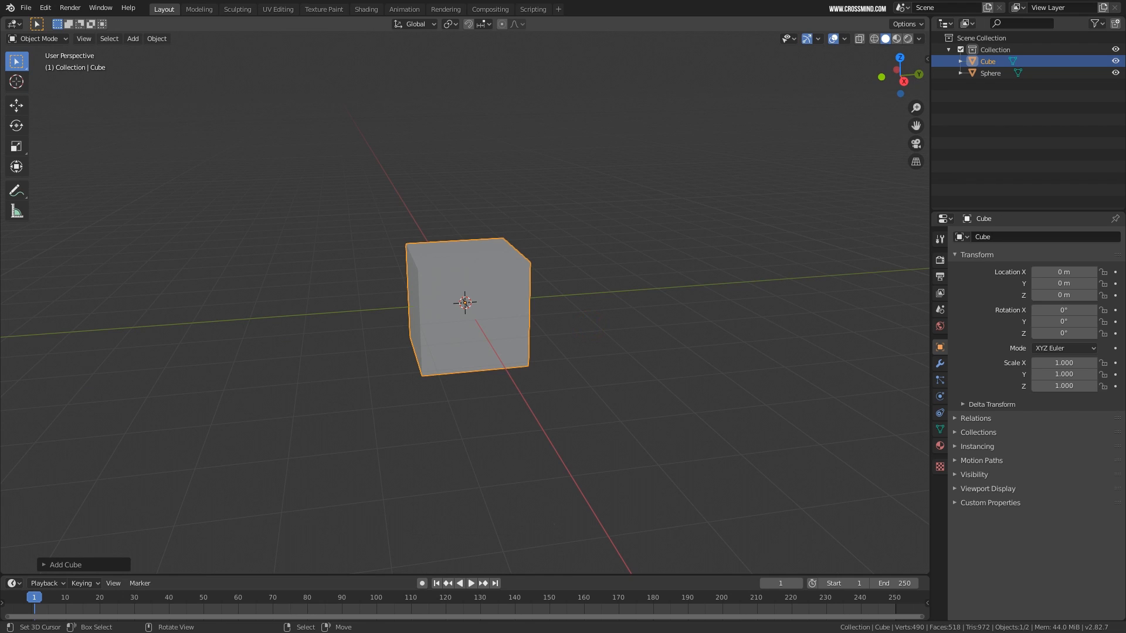
Scale the cube down to about 0.383 and raise it along Z to about 1.61 m, above the sphere
{"action": "key", "text": "s"}
{"action": "left_click", "coordinate": [510, 316]}
{"action": "key", "text": "g"}
{"action": "key", "text": "z"}
{"action": "left_click", "coordinate": [510, 235]}
Stretch the cube along Z into a bar scaled about 0.191 × 0.191 × 1.510 and place it at Z about 2.48 m above the sphere
{"action": "key", "text": "s"}
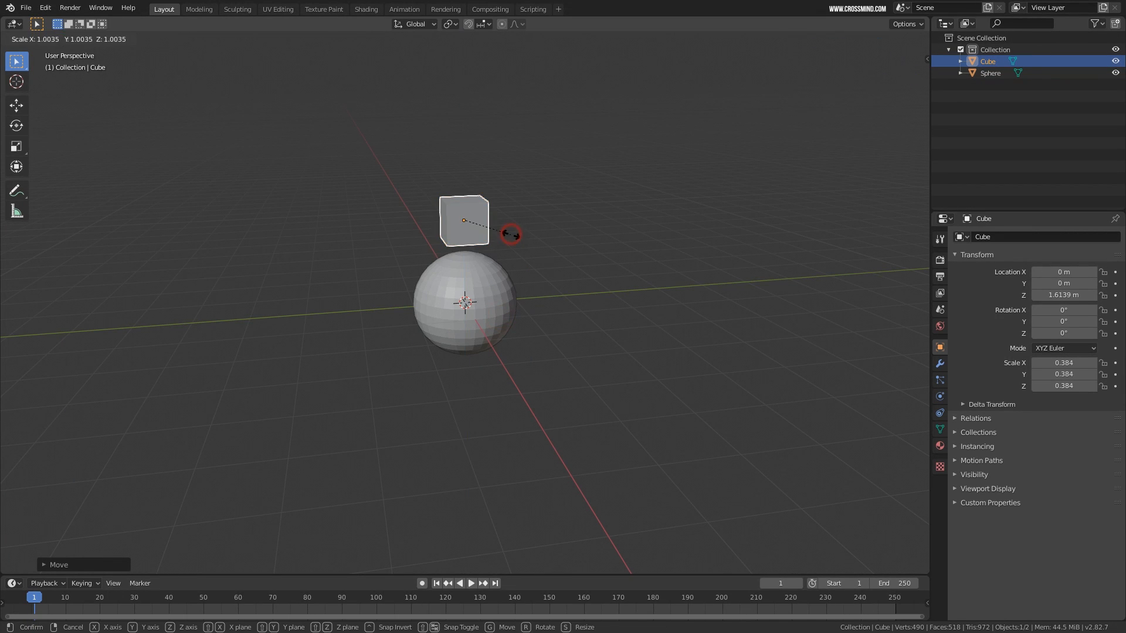
{"action": "key", "text": "z"}
{"action": "left_click", "coordinate": [520, 63]}
{"action": "key", "text": "g"}
{"action": "key", "text": "z"}
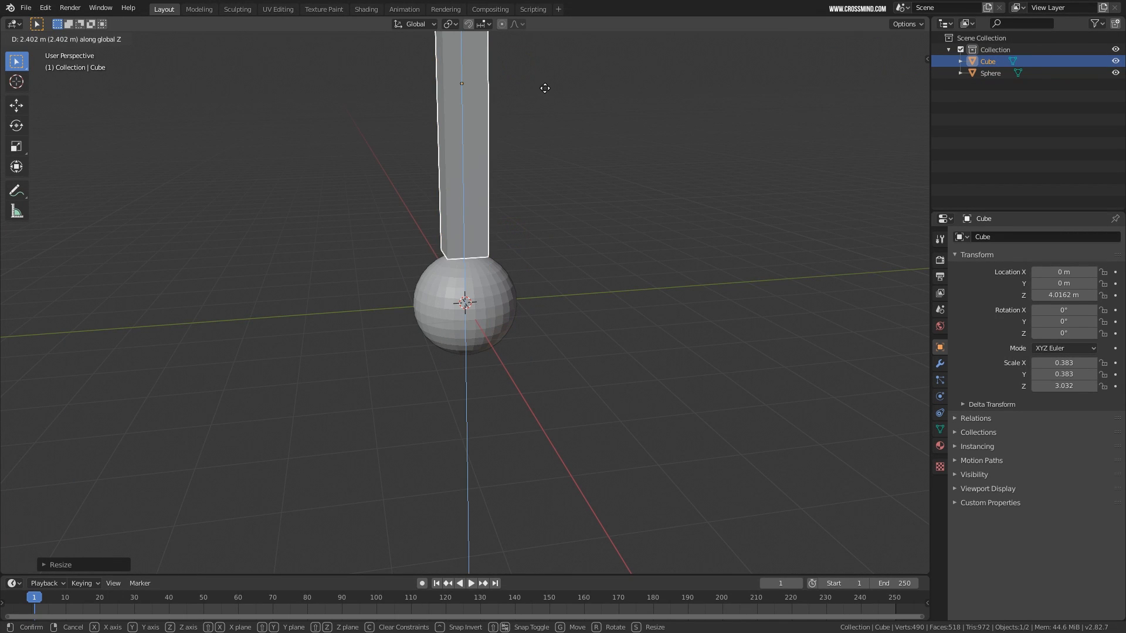
{"action": "left_click", "coordinate": [545, 100]}
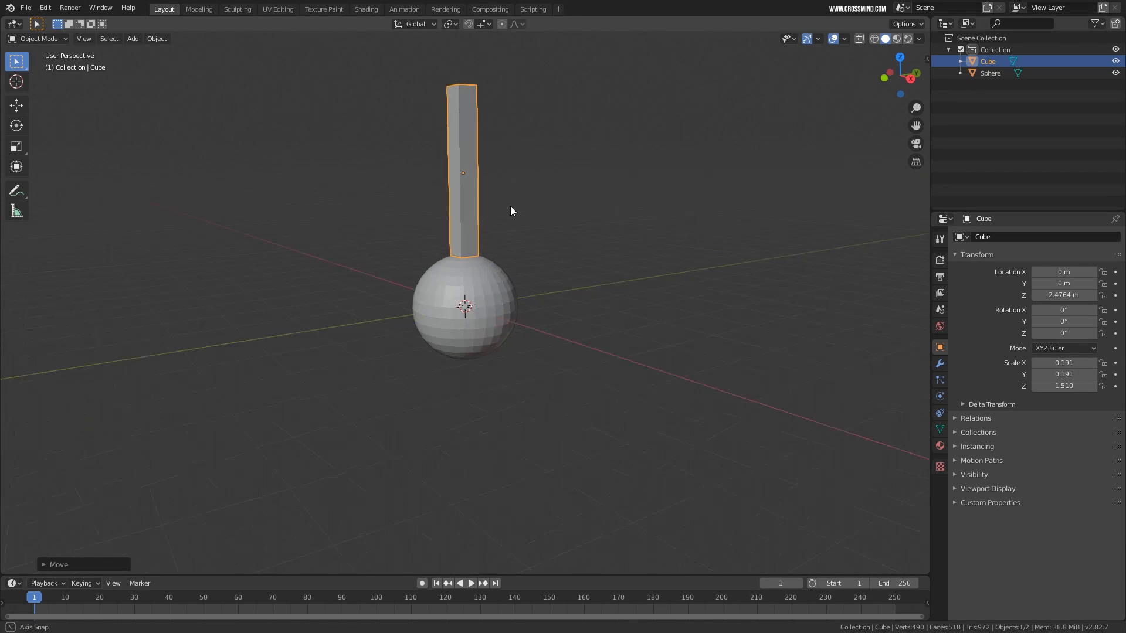
Parent the bar to the sphere using the Object option
{"action": "scroll", "coordinate": [553, 247], "scroll_direction": "up", "scroll_amount": 2}
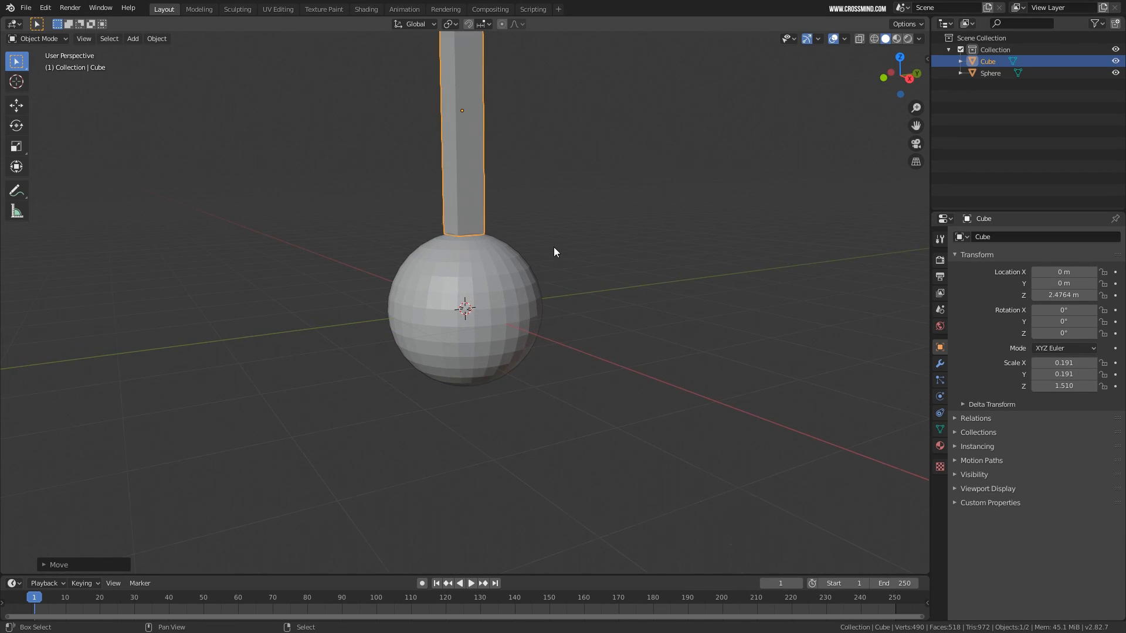
{"action": "left_click", "coordinate": [600, 154]}
{"action": "left_click", "coordinate": [498, 150]}
{"action": "middle_click_drag", "start_coordinate": [563, 193], "coordinate": [536, 311]}
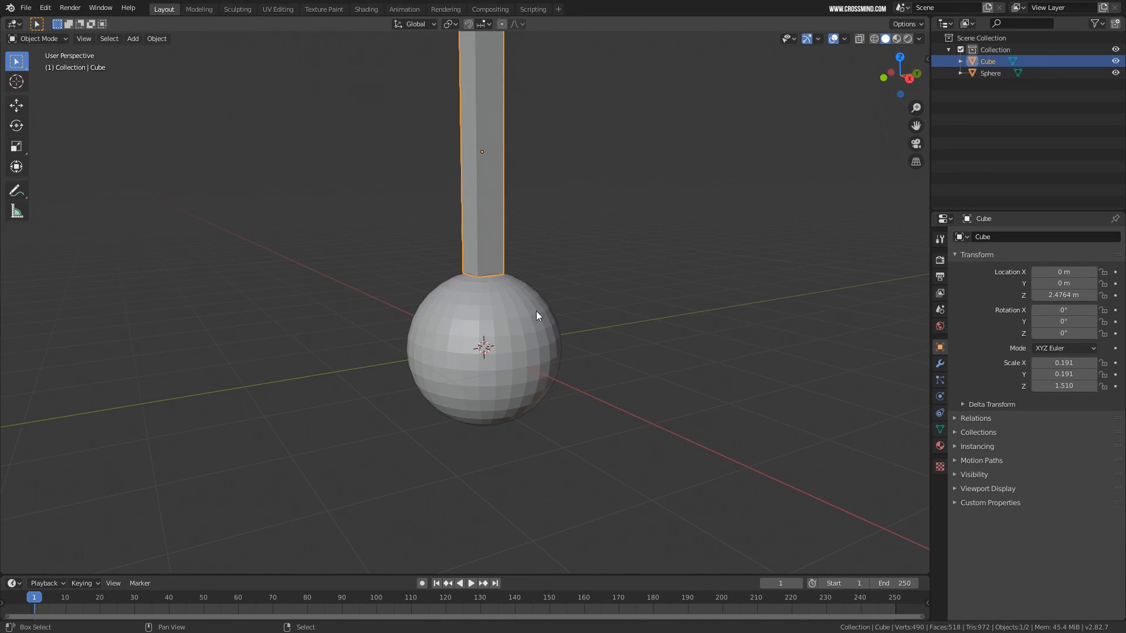
{"action": "left_click", "coordinate": [532, 324], "text": "shift"}
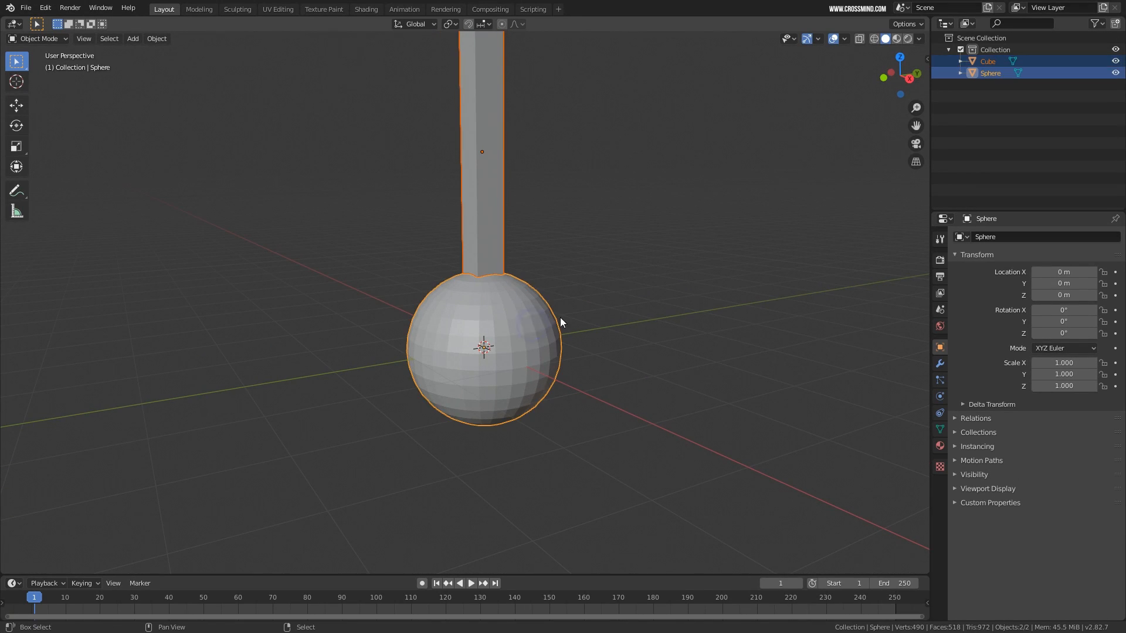
{"action": "middle_click_drag", "start_coordinate": [622, 313], "coordinate": [559, 329]}
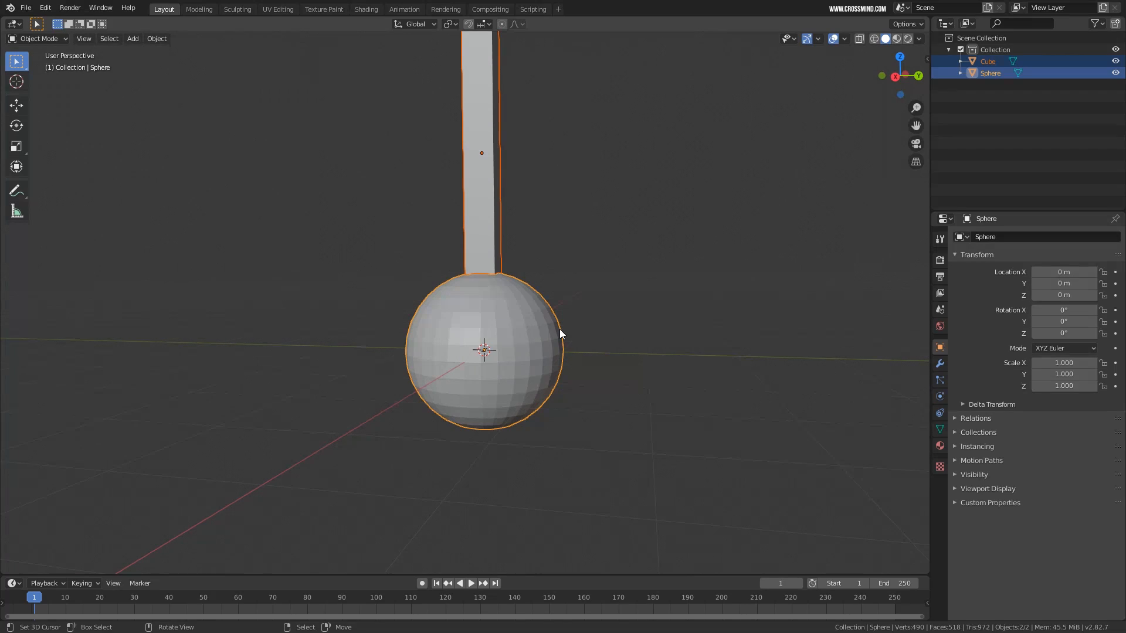
{"action": "key", "text": "ctrl+p"}
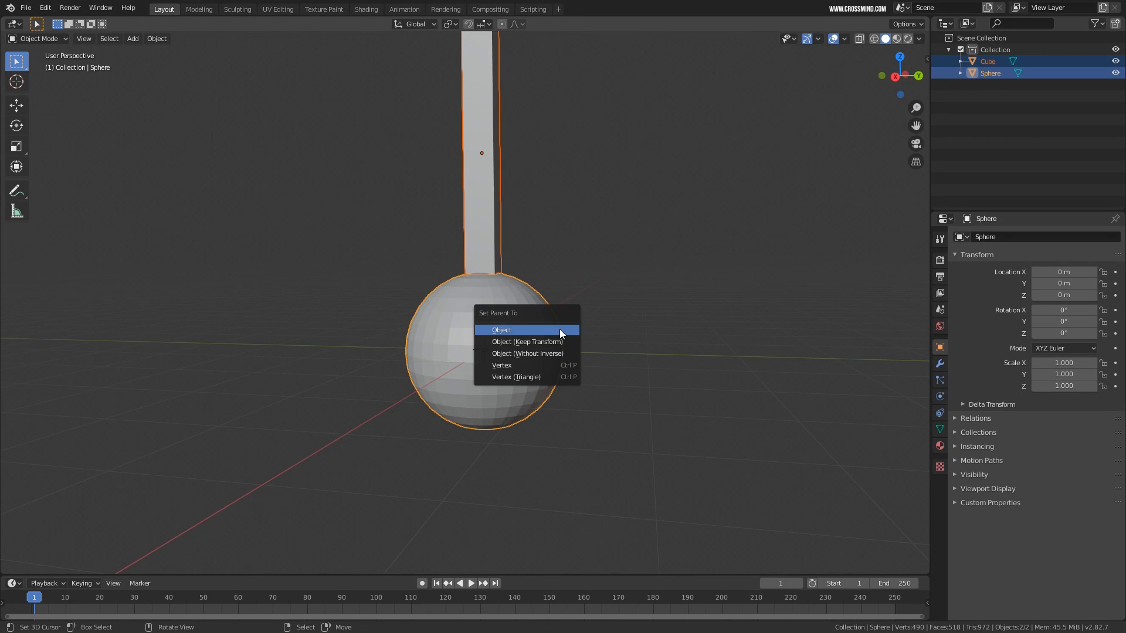
{"action": "left_click", "coordinate": [516, 330]}
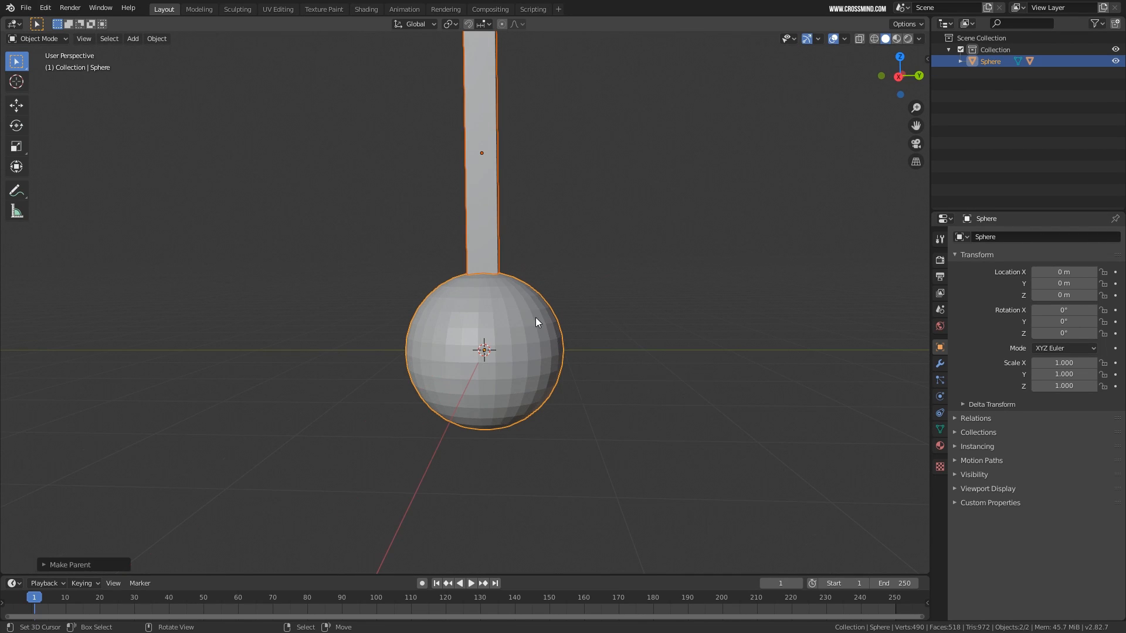
Try rotating and moving the sphere to test the parented bar, cancelling both transforms
{"action": "left_click", "coordinate": [536, 319]}
{"action": "scroll", "coordinate": [559, 345], "scroll_direction": "down", "scroll_amount": 3}
{"action": "key", "text": "r"}
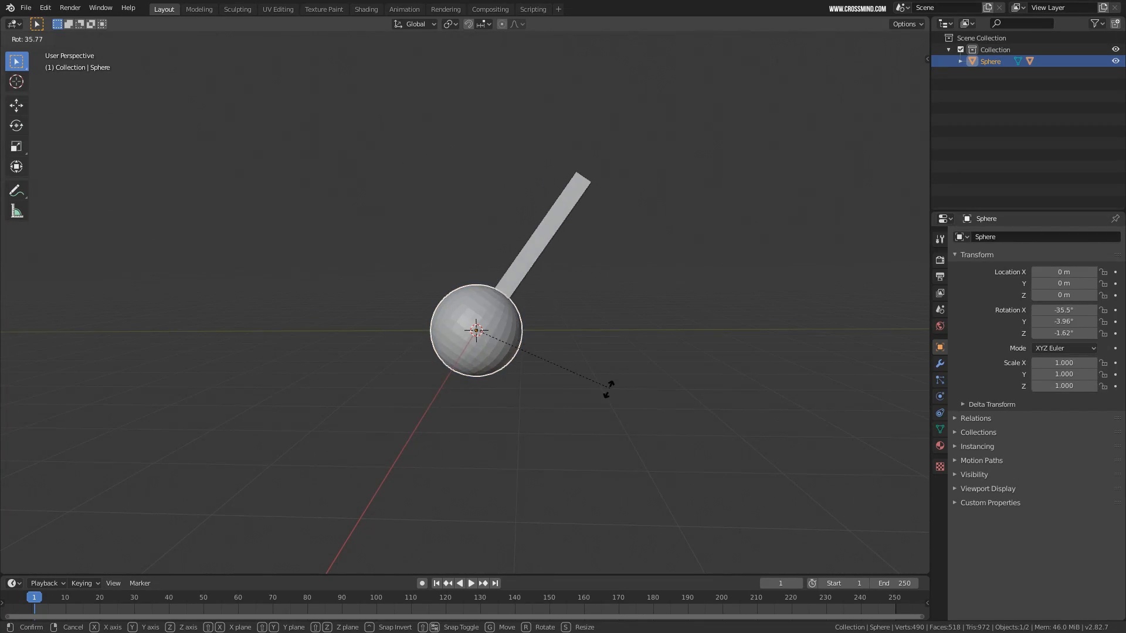
{"action": "right_click", "coordinate": [596, 306]}
{"action": "middle_click_drag", "start_coordinate": [491, 349], "coordinate": [551, 368]}
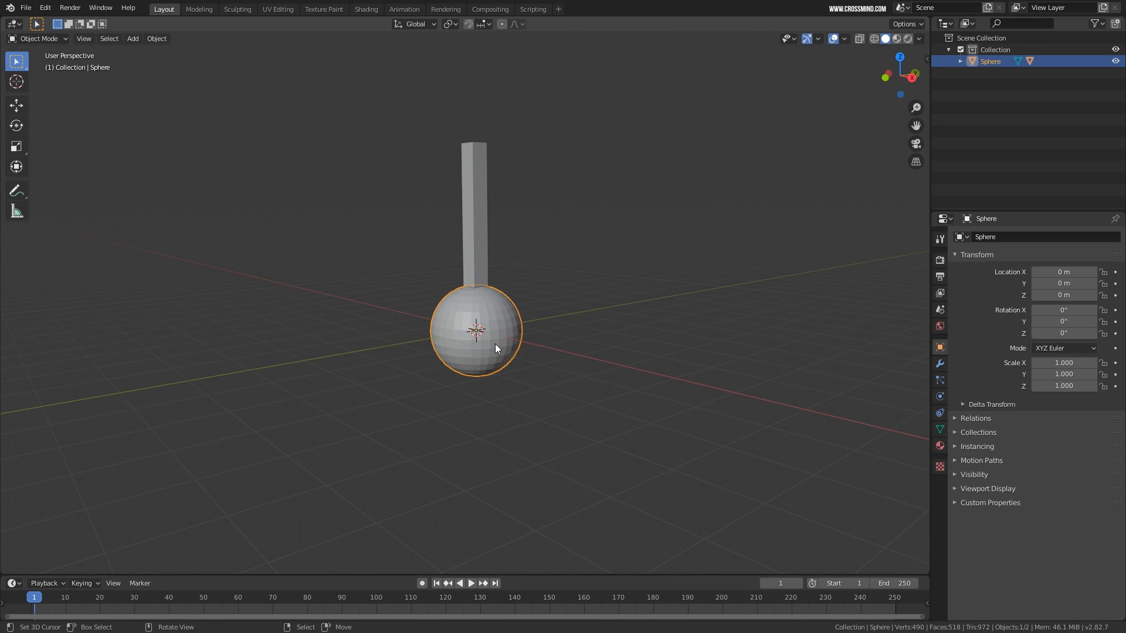
{"action": "key", "text": "g"}
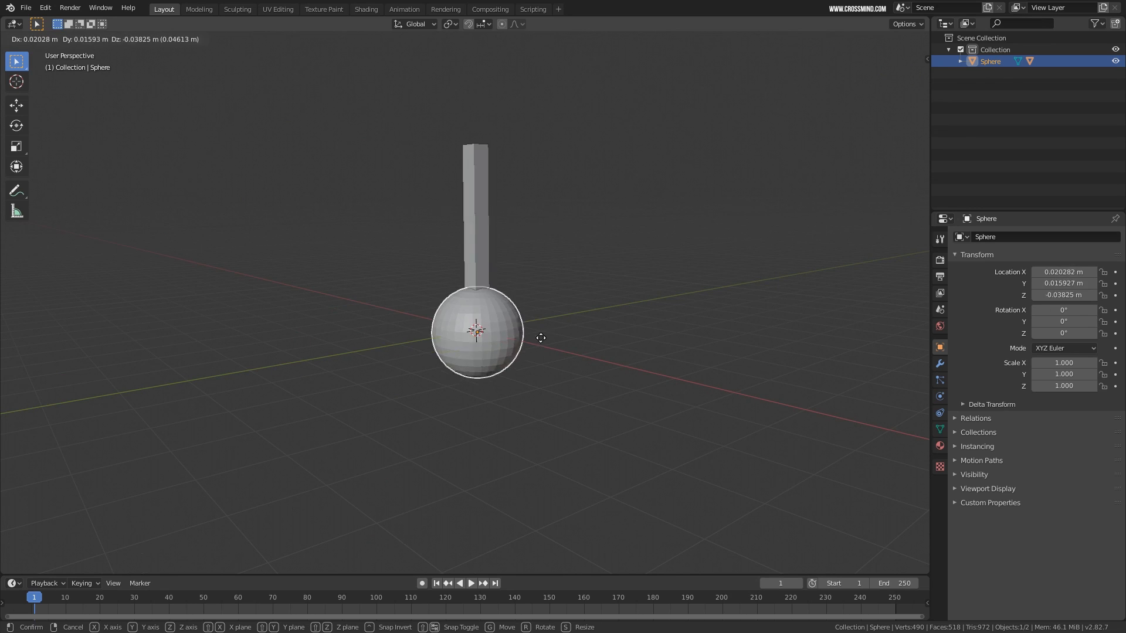
{"action": "right_click", "coordinate": [470, 261]}
{"action": "middle_click_drag", "start_coordinate": [470, 261], "coordinate": [488, 248]}
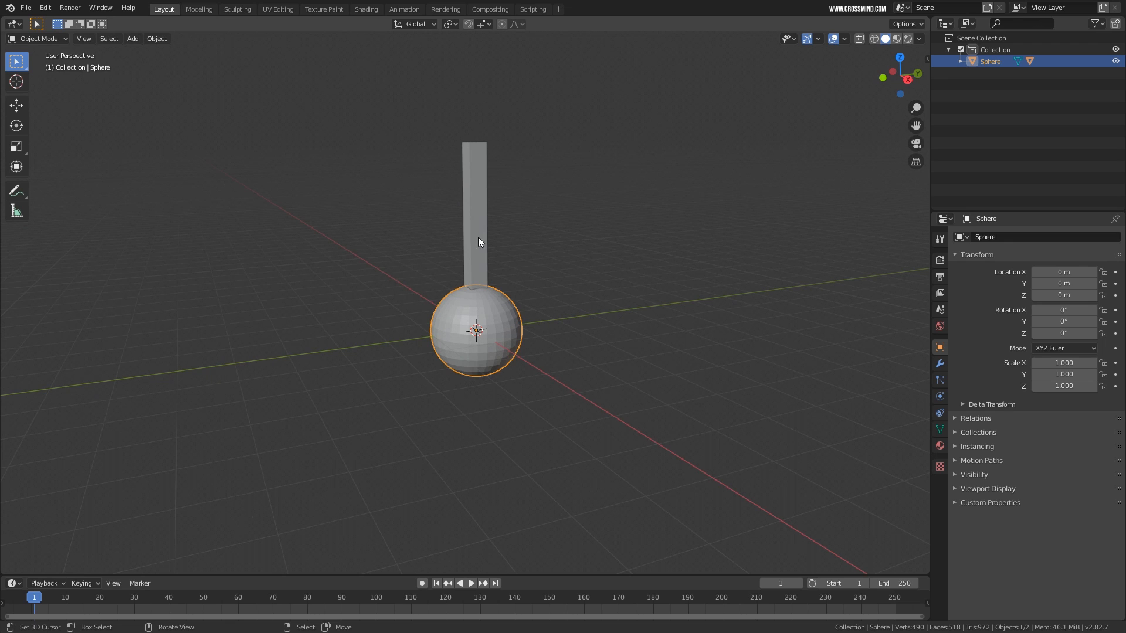
{"action": "middle_click_drag", "start_coordinate": [556, 320], "coordinate": [469, 328]}
Try moving the bar away from the sphere on its own, and undo the move
{"action": "left_click", "coordinate": [479, 182]}
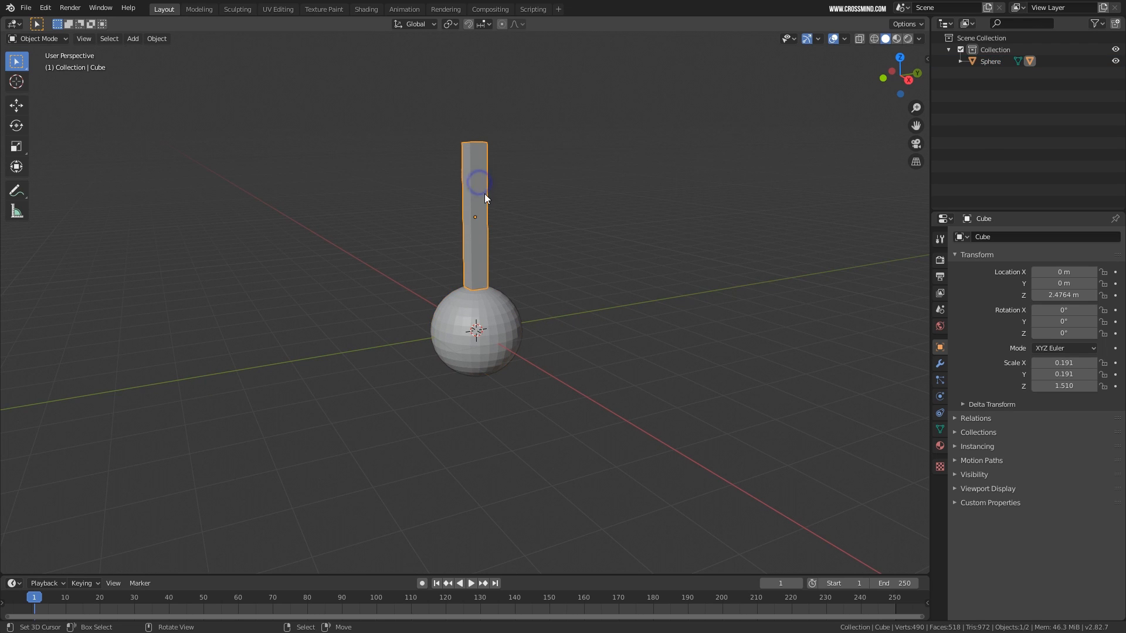
{"action": "key", "text": "g"}
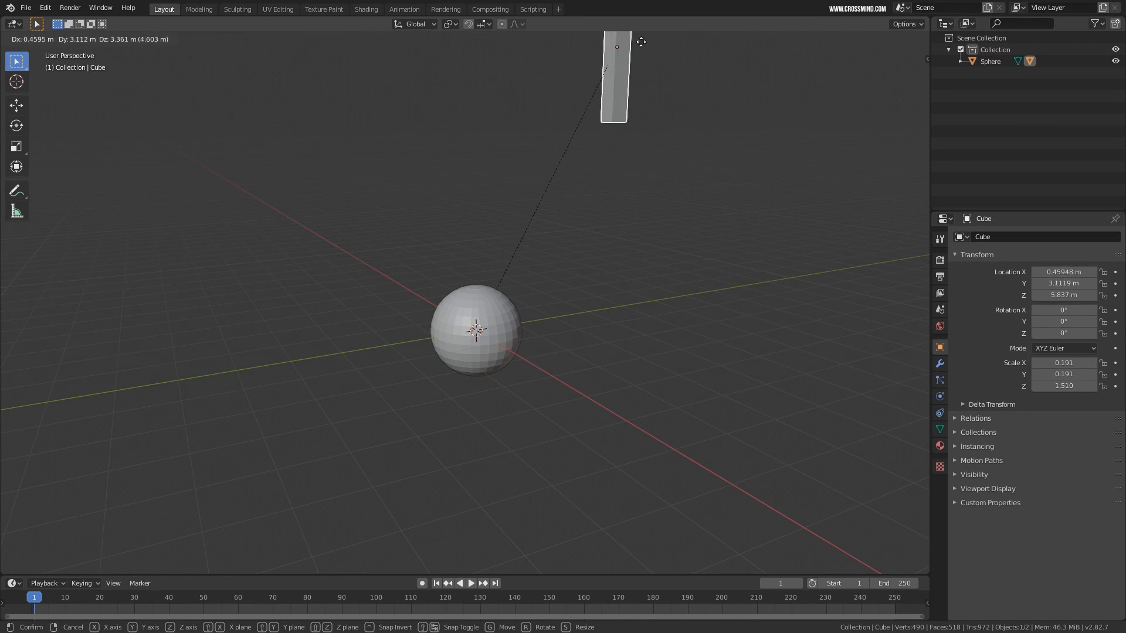
{"action": "right_click", "coordinate": [320, 185]}
{"action": "key", "text": "g"}
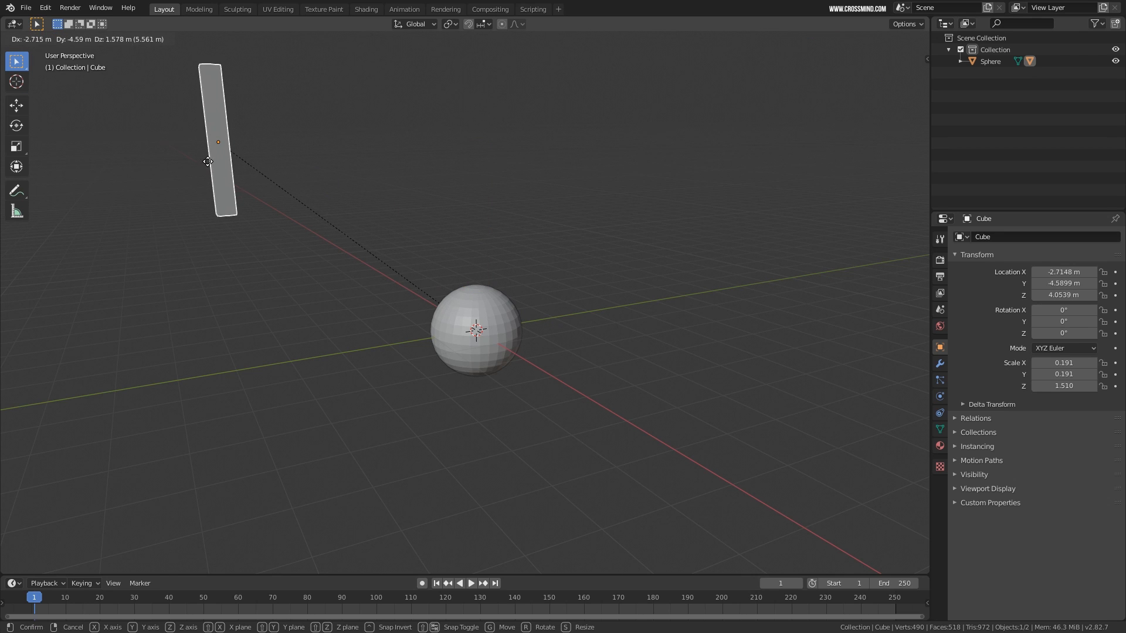
{"action": "left_click", "coordinate": [589, 160]}
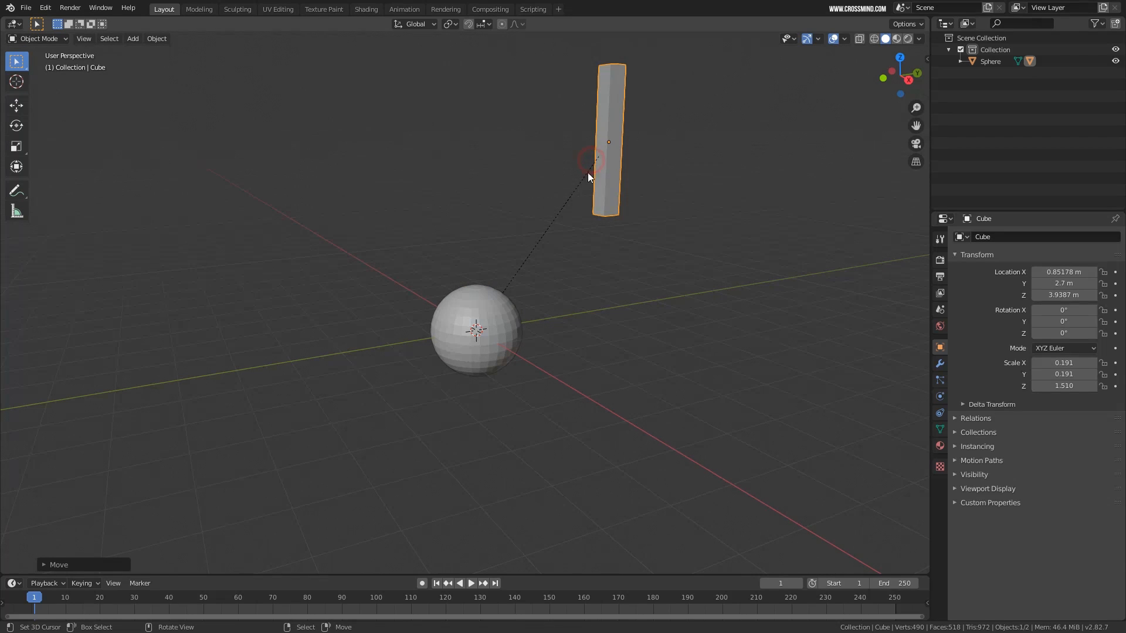
{"action": "middle_click_drag", "start_coordinate": [541, 276], "coordinate": [621, 96]}
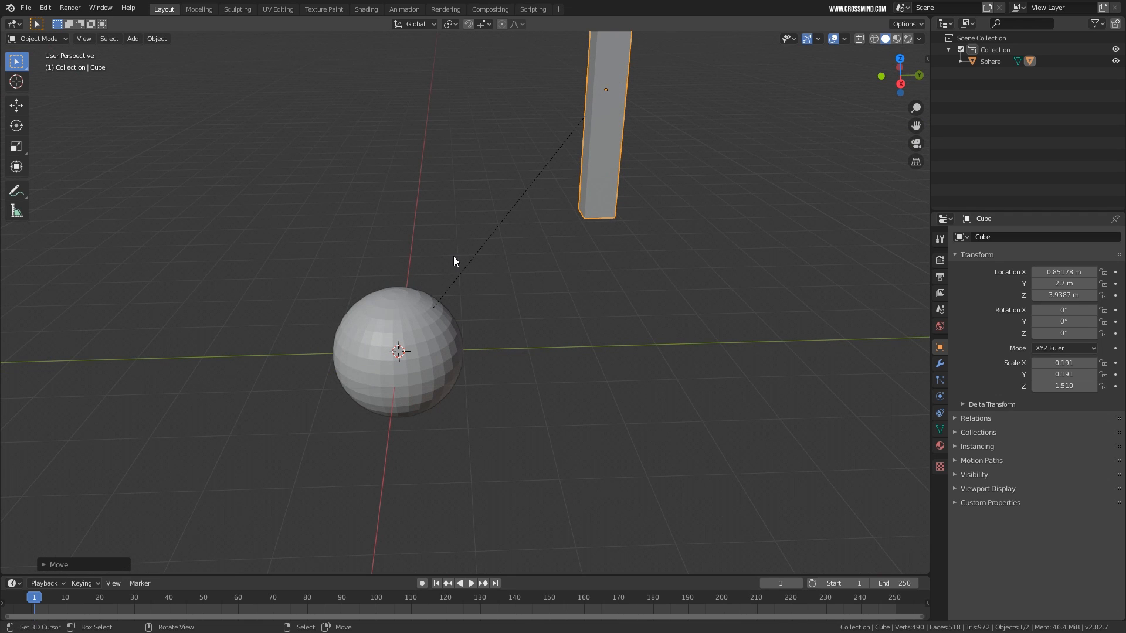
{"action": "middle_click_drag", "start_coordinate": [522, 294], "coordinate": [443, 357]}
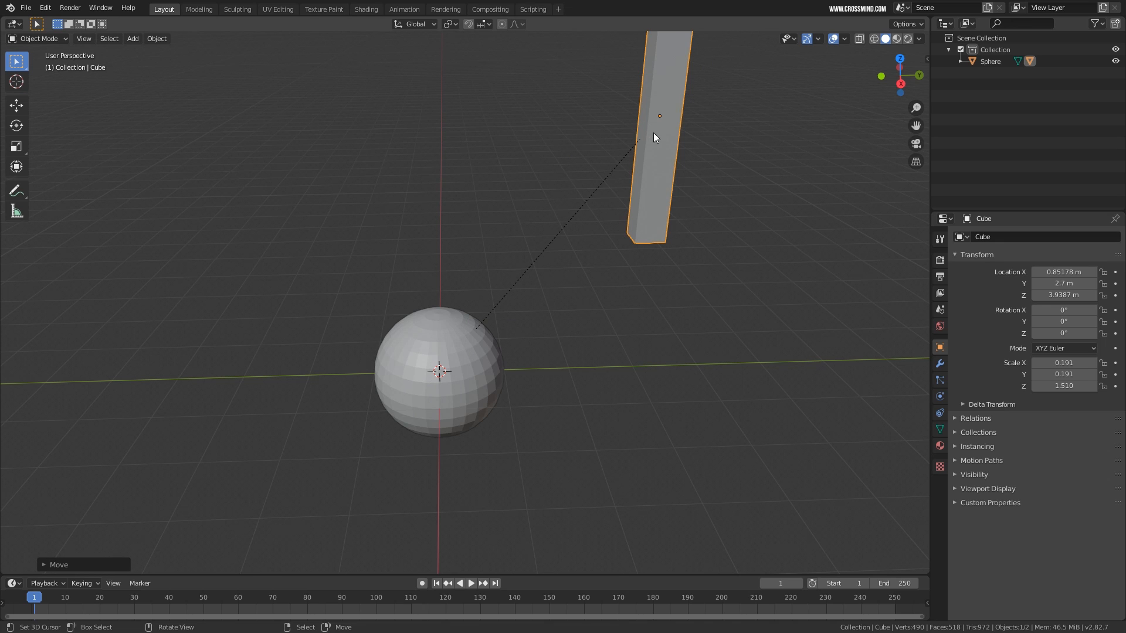
{"action": "key", "text": "ctrl+z"}
Try raising the bar slightly along Z above the sphere, and cancel the move
{"action": "middle_click_drag", "start_coordinate": [510, 293], "coordinate": [512, 320]}
{"action": "right_click", "coordinate": [532, 354]}
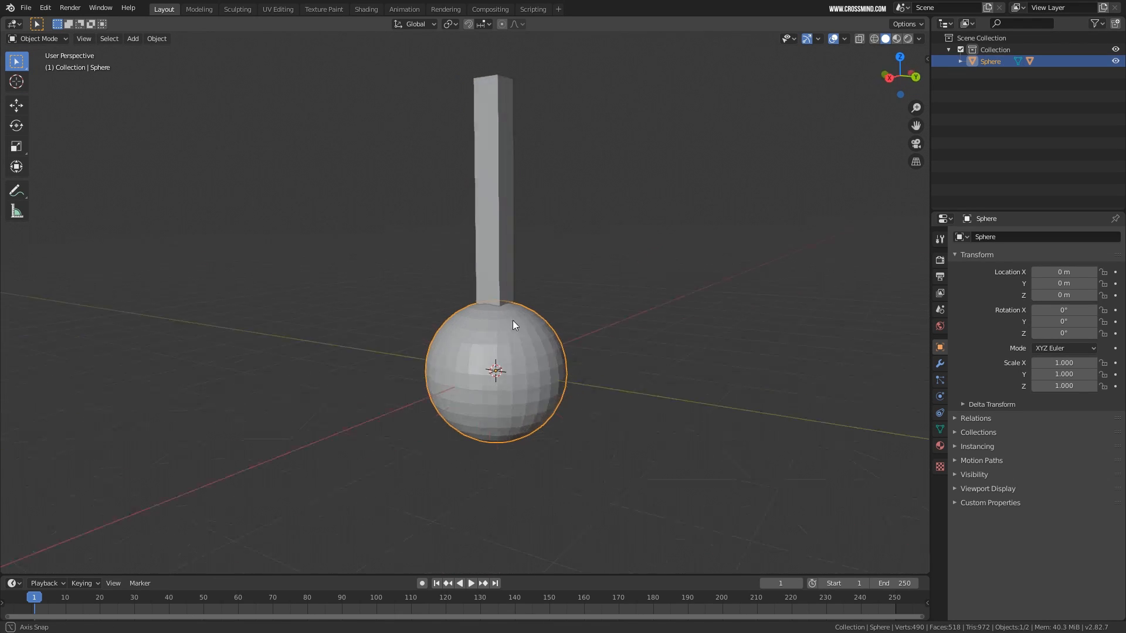
{"action": "right_click", "coordinate": [490, 234]}
{"action": "key", "text": "g"}
{"action": "key", "text": "z"}
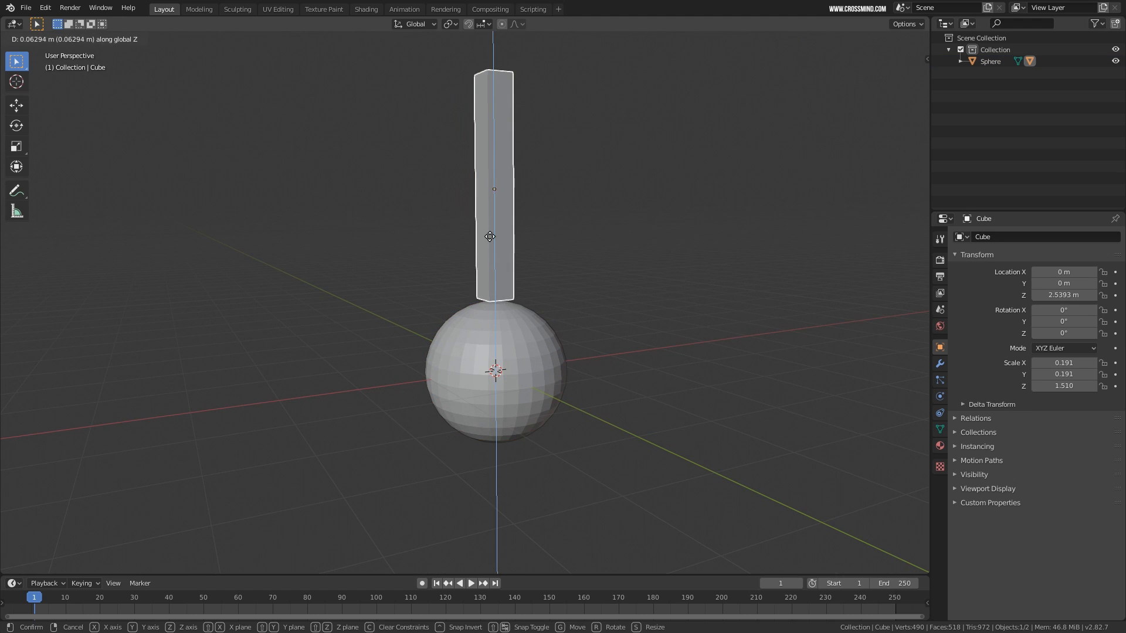
{"action": "right_click", "coordinate": [490, 237]}
{"action": "middle_click_drag", "start_coordinate": [487, 289], "coordinate": [584, 306]}
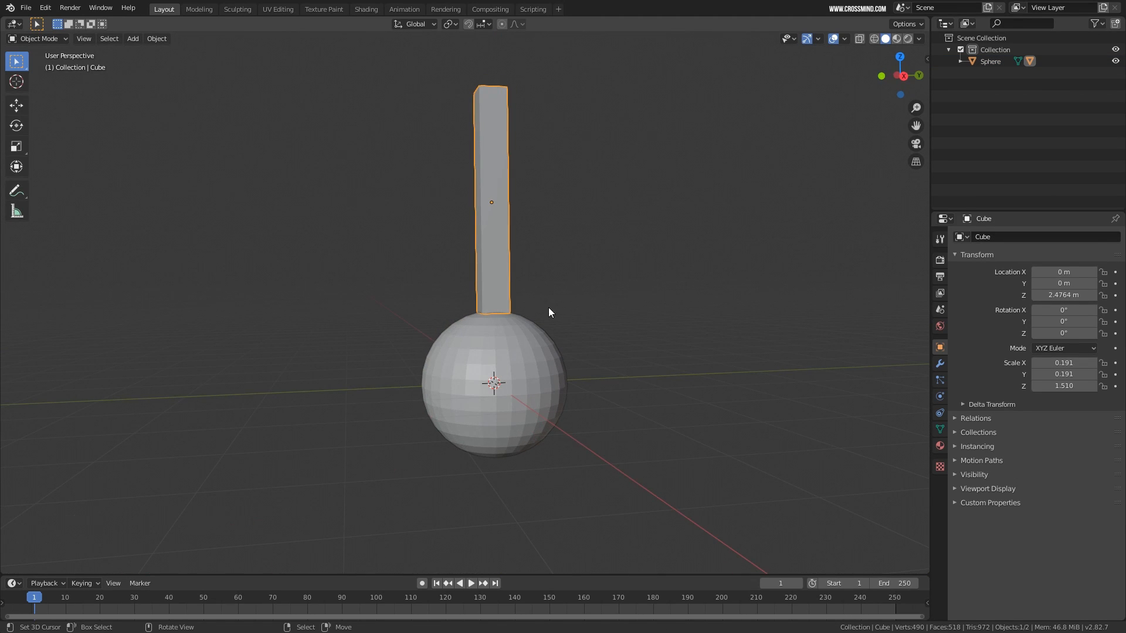
{"action": "right_click", "coordinate": [523, 371]}
{"action": "middle_click_drag", "start_coordinate": [523, 371], "coordinate": [545, 324]}
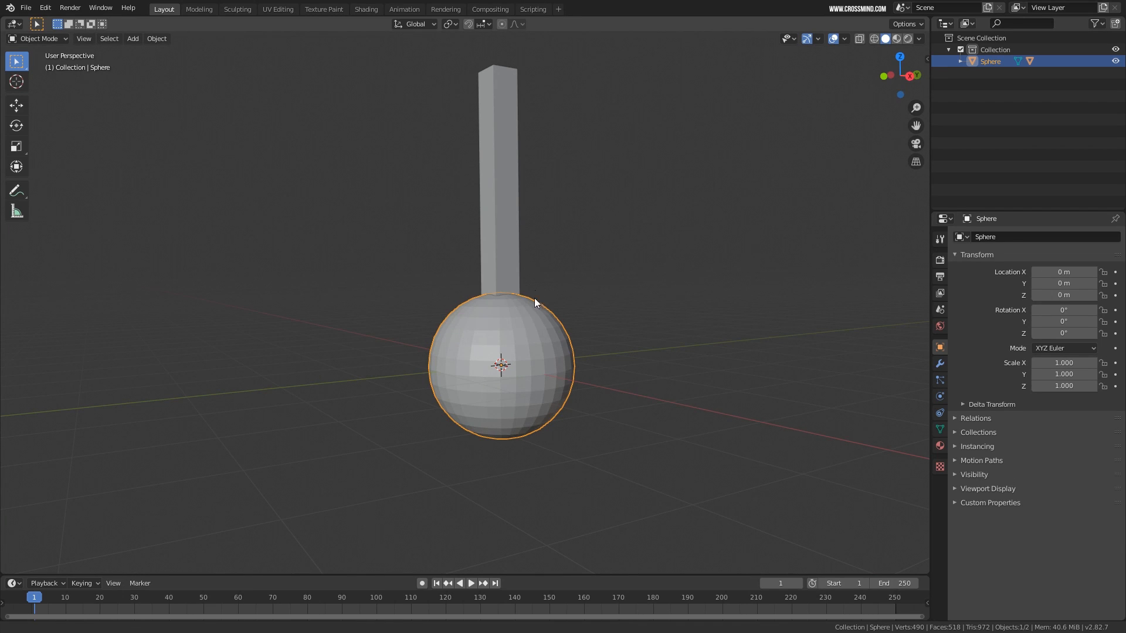
{"action": "mouse_move", "coordinate": [533, 297]}
{"action": "middle_mouse_down"}
{"action": "mouse_move", "coordinate": [539, 308]}
{"action": "mouse_move", "coordinate": [519, 312]}
{"action": "middle_mouse_up"}
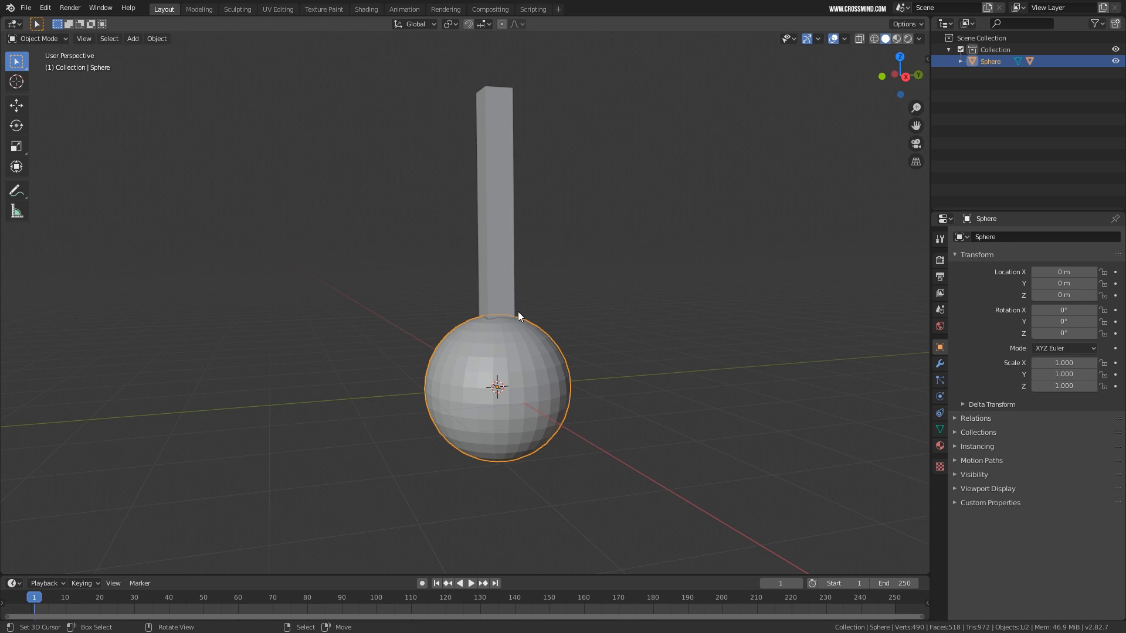
{"action": "scroll", "coordinate": [518, 317], "scroll_direction": "up", "scroll_amount": 1}
{"action": "left_click", "coordinate": [519, 317]}
{"action": "left_click", "coordinate": [533, 364]}
{"action": "left_click", "coordinate": [495, 254]}
{"action": "left_click", "coordinate": [566, 365]}
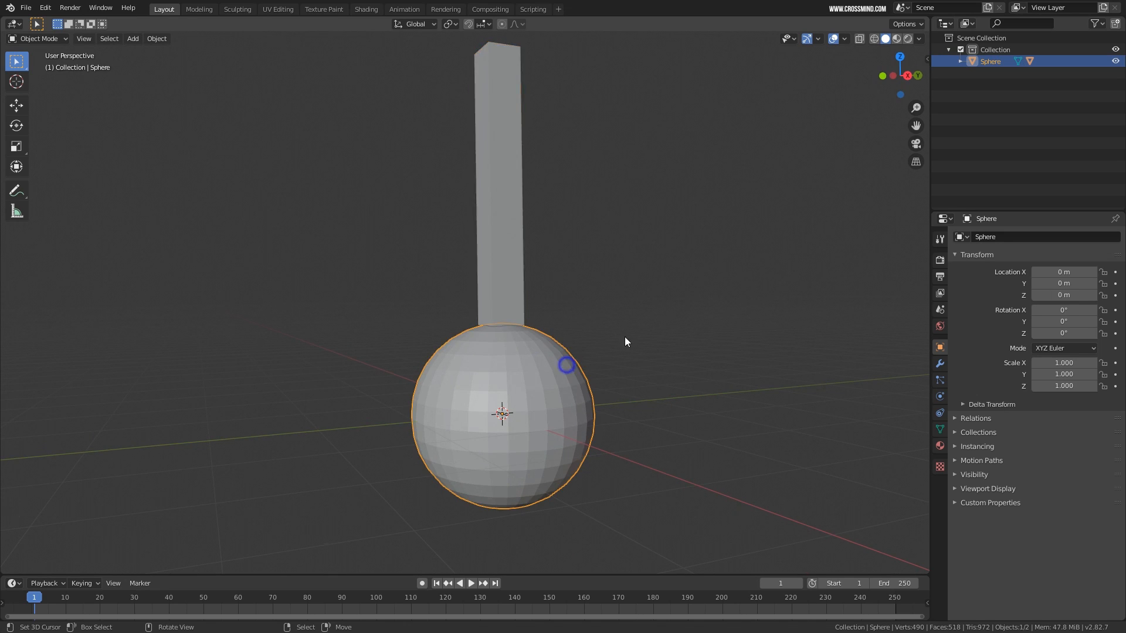
{"action": "middle_click_drag", "start_coordinate": [624, 336], "coordinate": [593, 342]}
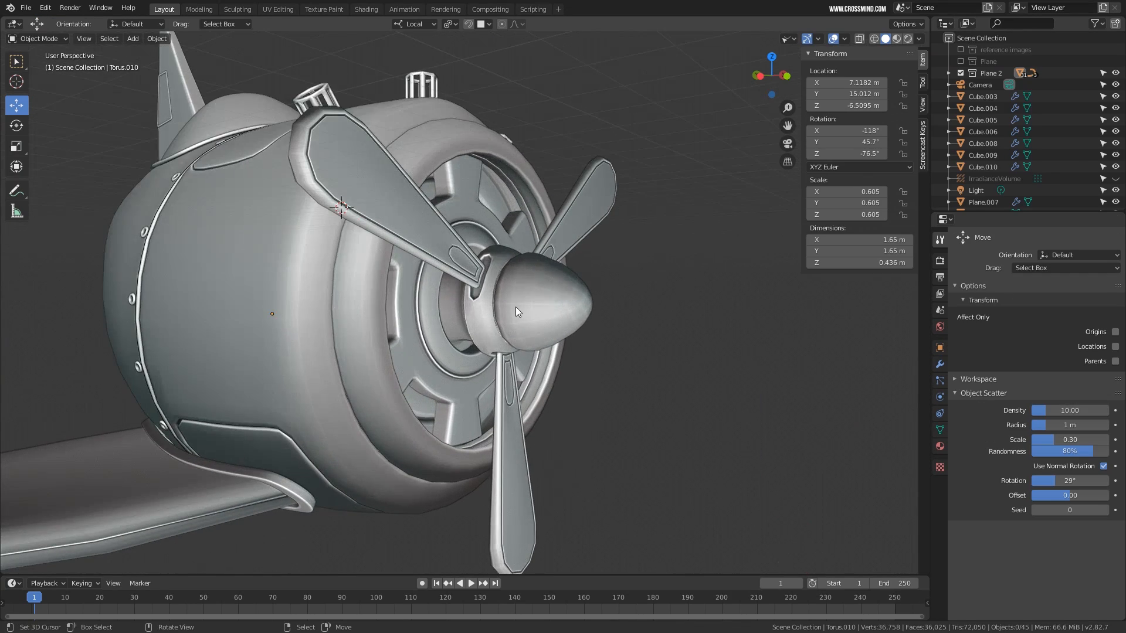
Examine the propeller's nose cone, hub and blades and the main body of the cartoon plane as separate objects
{"action": "left_click", "coordinate": [516, 307]}
{"action": "middle_click_drag", "start_coordinate": [501, 308], "coordinate": [522, 291]}
{"action": "left_click", "coordinate": [517, 249]}
{"action": "left_click", "coordinate": [380, 240]}
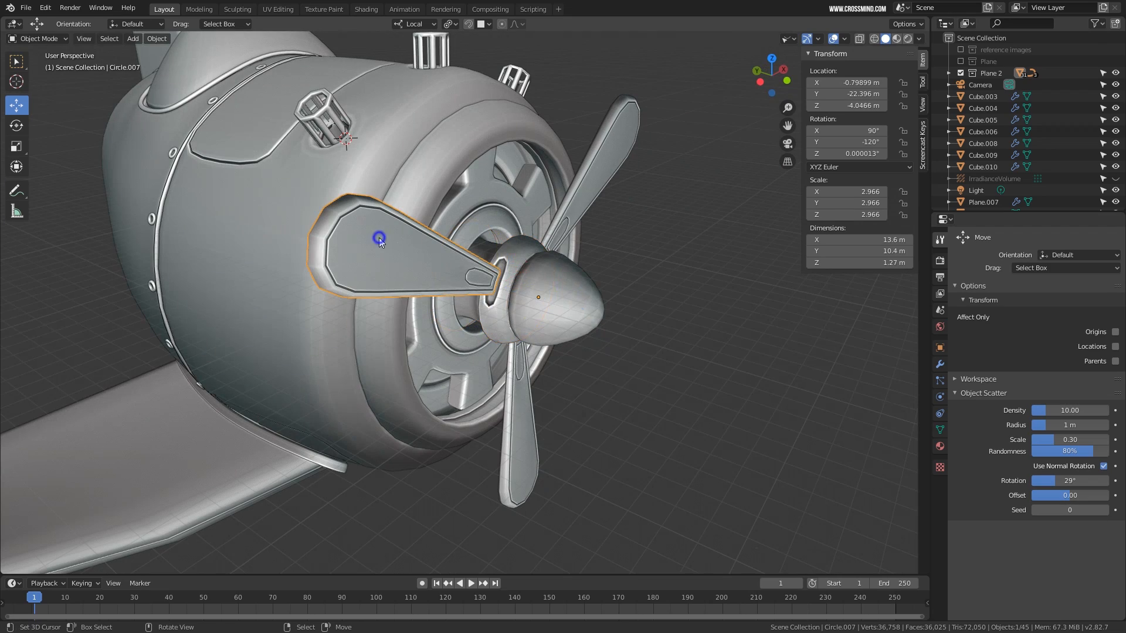
{"action": "left_click", "coordinate": [612, 166]}
{"action": "left_click", "coordinate": [526, 417]}
{"action": "middle_click_drag", "start_coordinate": [526, 416], "coordinate": [565, 349]}
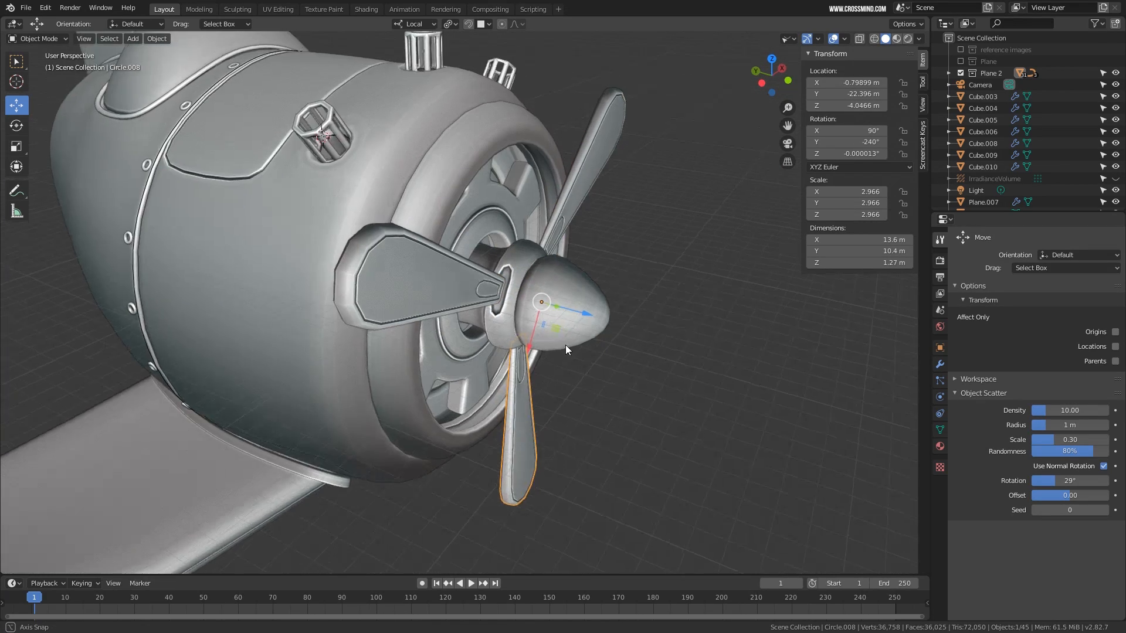
{"action": "scroll", "coordinate": [529, 261], "scroll_direction": "up", "scroll_amount": 2}
{"action": "left_click", "coordinate": [530, 249]}
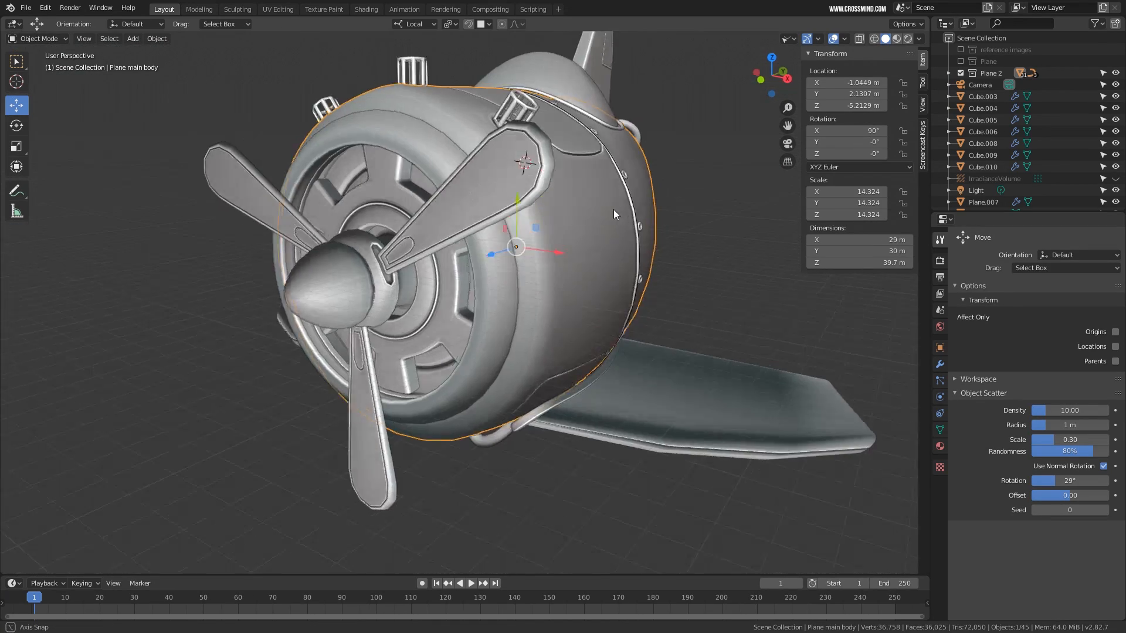
{"action": "middle_click_drag", "start_coordinate": [613, 209], "coordinate": [678, 220]}
{"action": "middle_click_drag", "start_coordinate": [633, 258], "coordinate": [457, 245], "text": "shift"}
{"action": "scroll", "coordinate": [456, 245], "scroll_direction": "up", "scroll_amount": 2}
{"action": "mouse_move", "coordinate": [638, 277]}
{"action": "middle_mouse_down", "text": "shift"}
{"action": "mouse_move", "coordinate": [568, 290]}
{"action": "mouse_move", "coordinate": [650, 259]}
{"action": "middle_mouse_up", "text": "shift"}
Parent the propeller's nose cone to the hub behind it using the Object option
{"action": "right_click", "coordinate": [660, 246]}
{"action": "middle_click_drag", "start_coordinate": [577, 189], "coordinate": [668, 265], "text": "shift"}
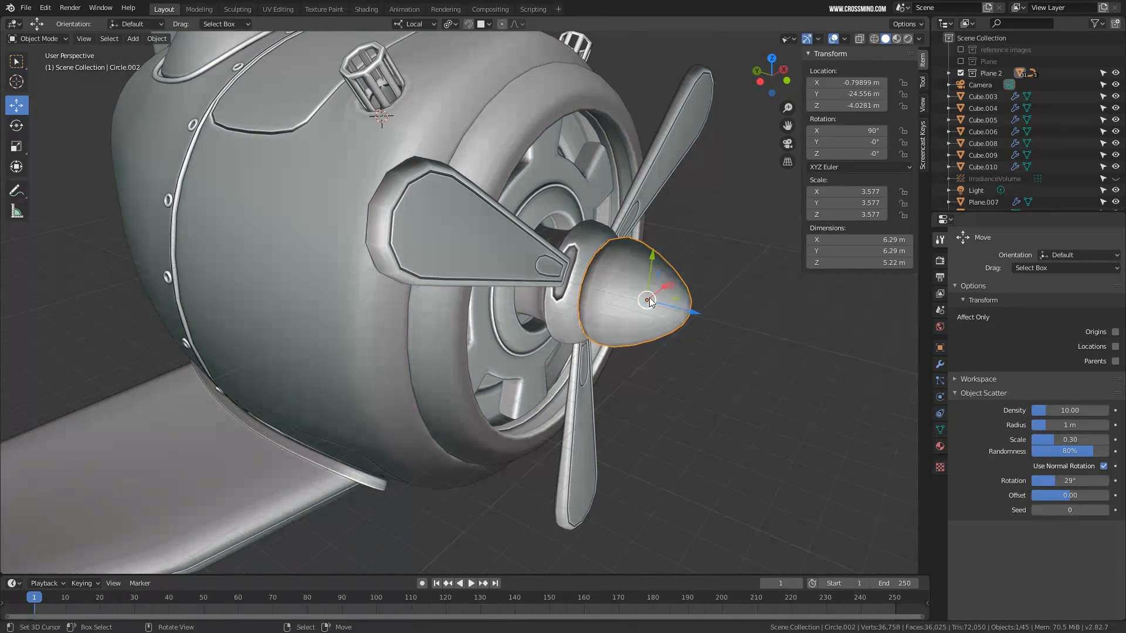
{"action": "left_click", "coordinate": [588, 243], "text": "shift"}
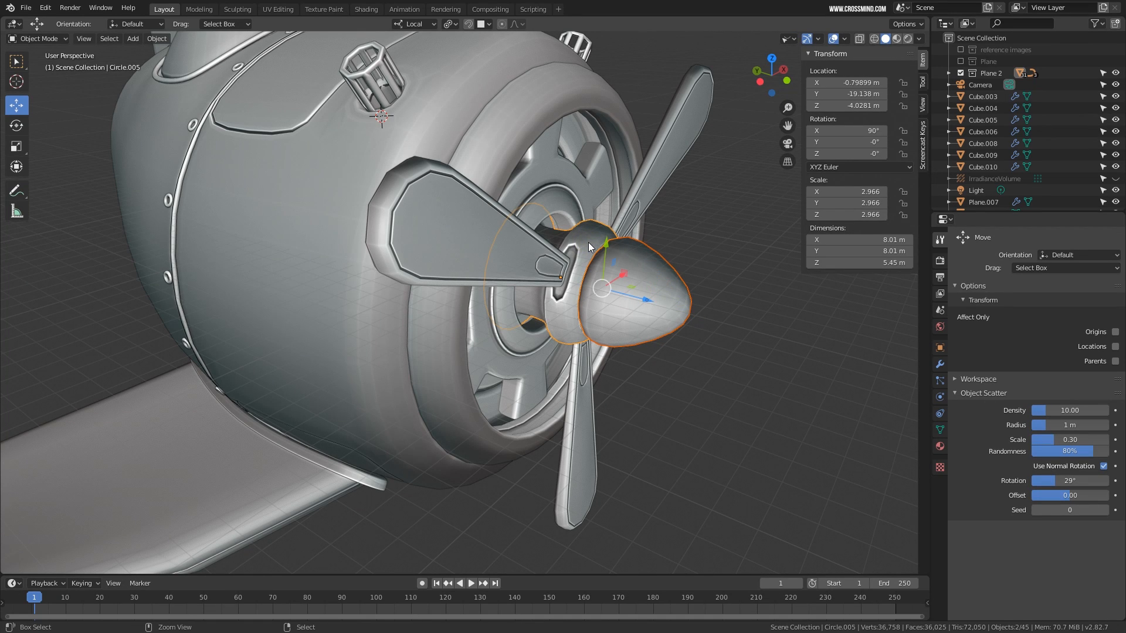
{"action": "key", "text": "ctrl+p"}
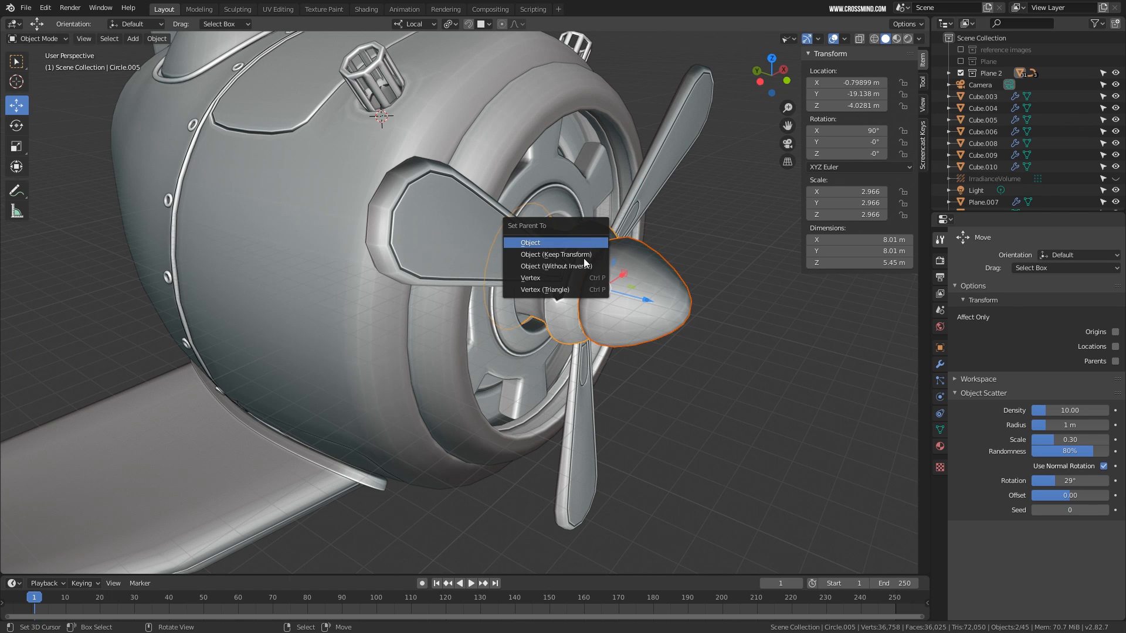
{"action": "left_click", "coordinate": [562, 242]}
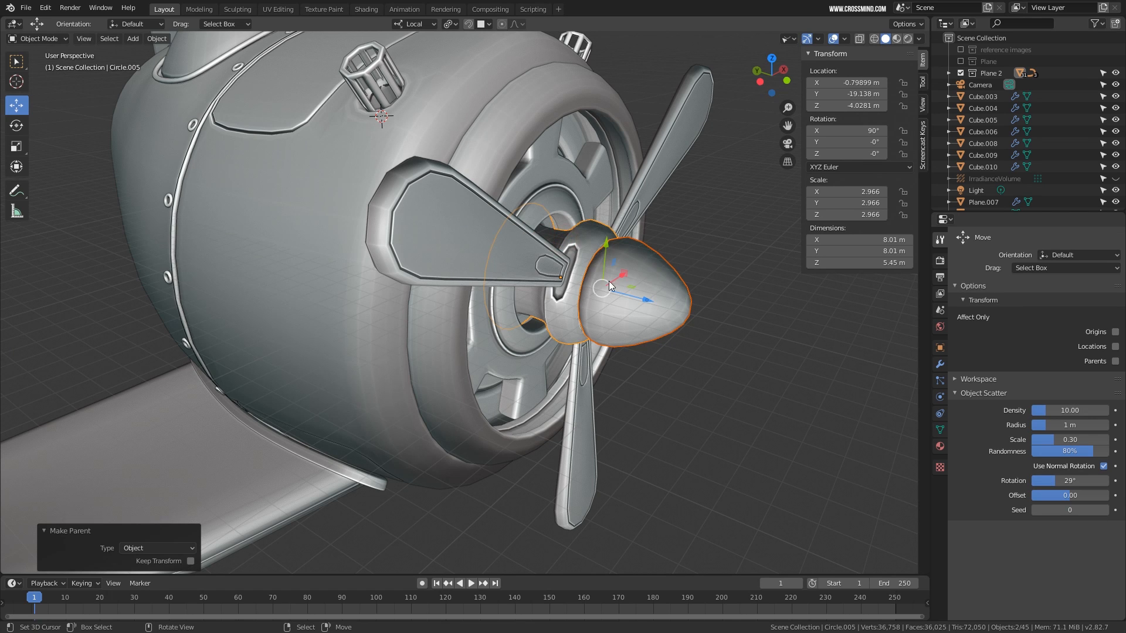
Try spinning the propeller hub and its nose cone about the hub's local Z axis, and cancel the rotation
{"action": "middle_click_drag", "start_coordinate": [608, 281], "coordinate": [652, 340], "text": "shift"}
{"action": "left_click", "coordinate": [736, 319]}
{"action": "left_click", "coordinate": [597, 261]}
{"action": "key", "text": "r"}
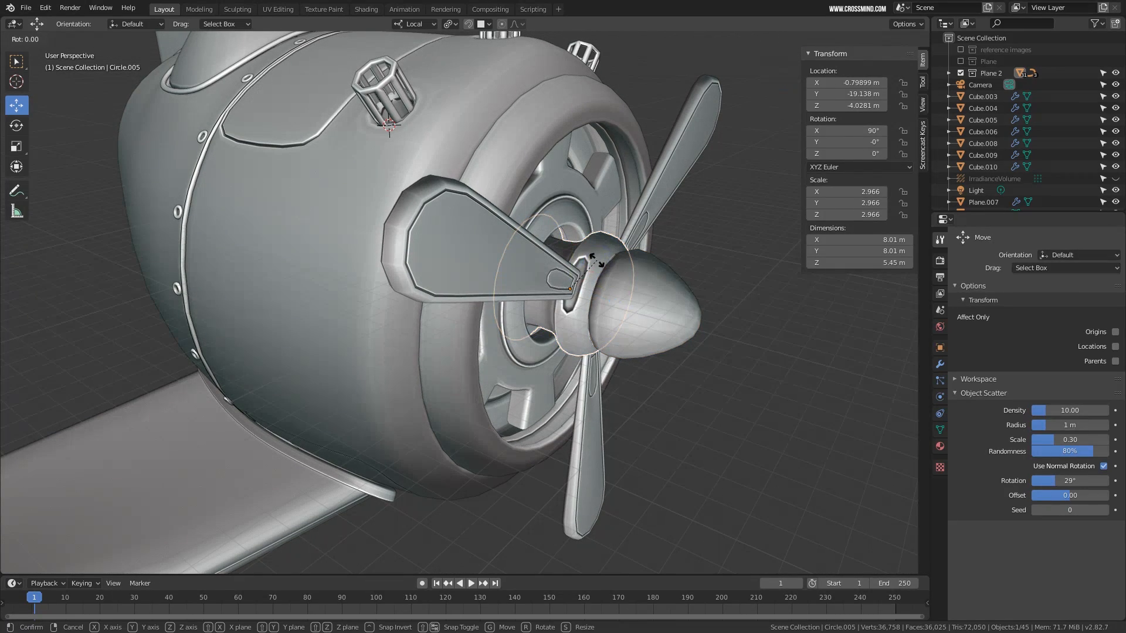
{"action": "key", "text": "y"}
{"action": "key", "text": "y"}
{"action": "key", "text": "z"}
{"action": "key", "text": "z"}
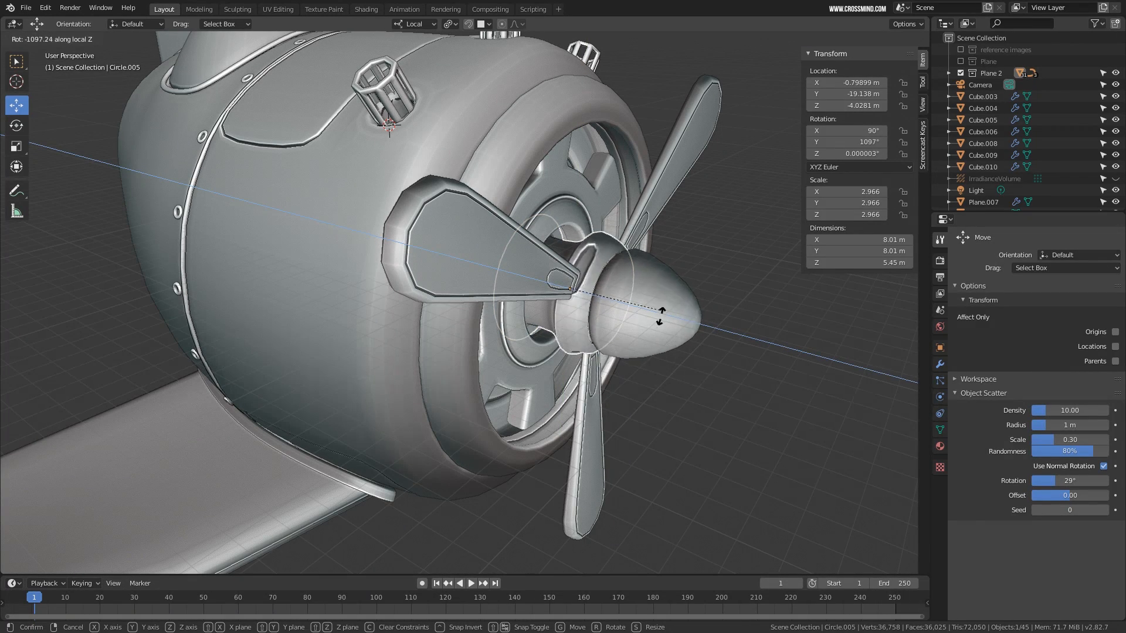
{"action": "key", "text": "Escape"}
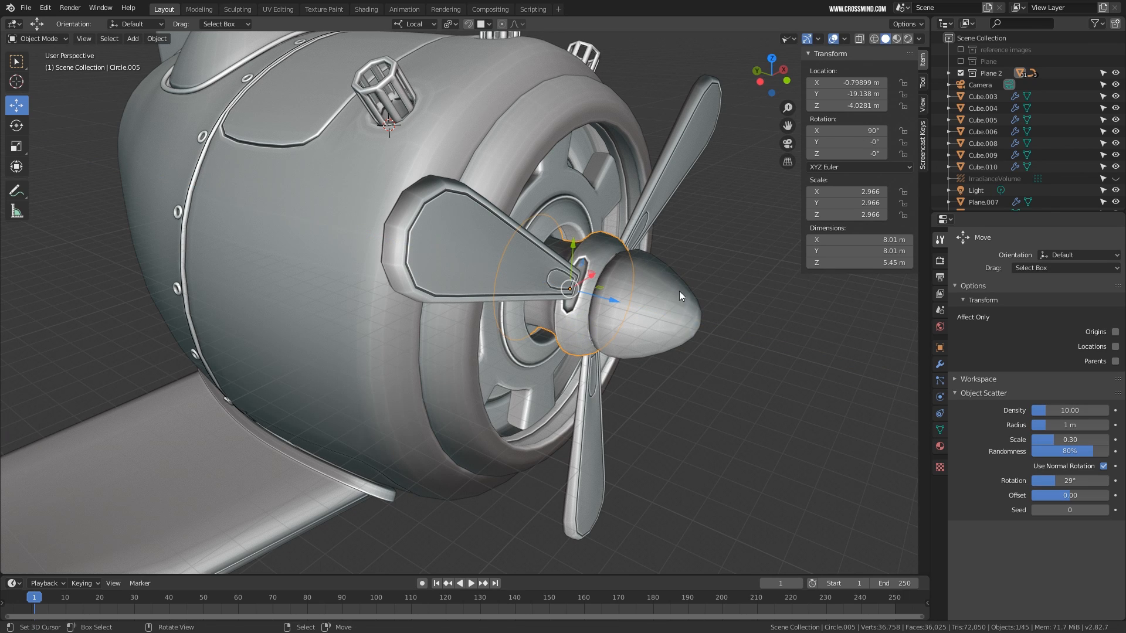
Parent all three propeller blades to the hub using the Object option
{"action": "mouse_move", "coordinate": [678, 290]}
{"action": "middle_mouse_down"}
{"action": "mouse_move", "coordinate": [700, 314]}
{"action": "mouse_move", "coordinate": [674, 311]}
{"action": "middle_mouse_up"}
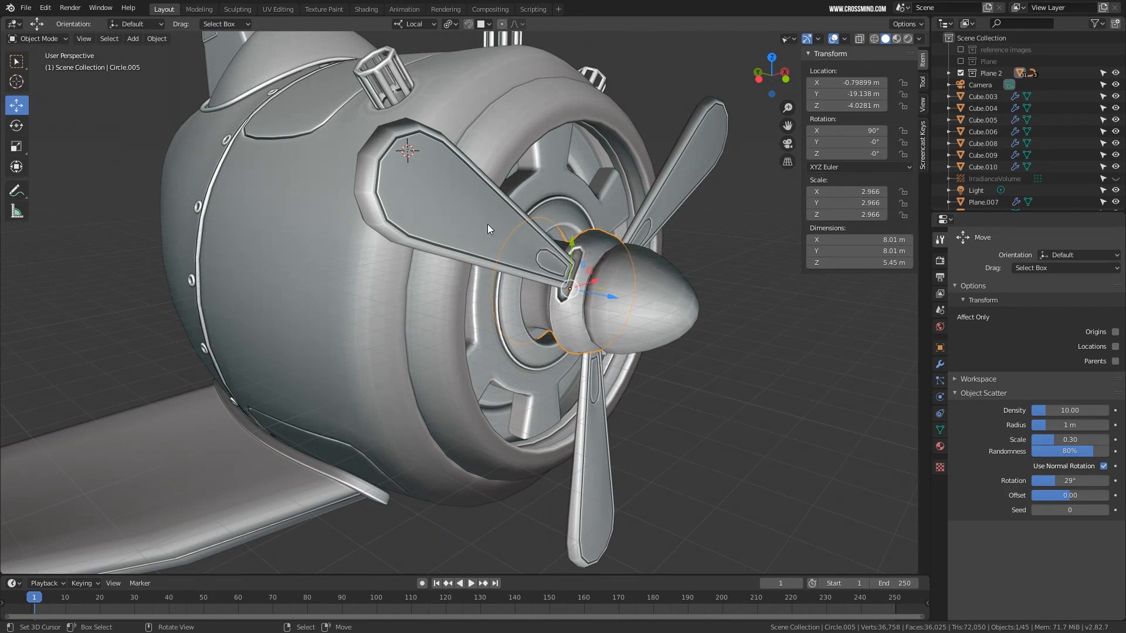
{"action": "left_click", "coordinate": [484, 217]}
{"action": "middle_click_drag", "start_coordinate": [485, 217], "coordinate": [633, 198]}
{"action": "left_click", "coordinate": [672, 159], "text": "shift"}
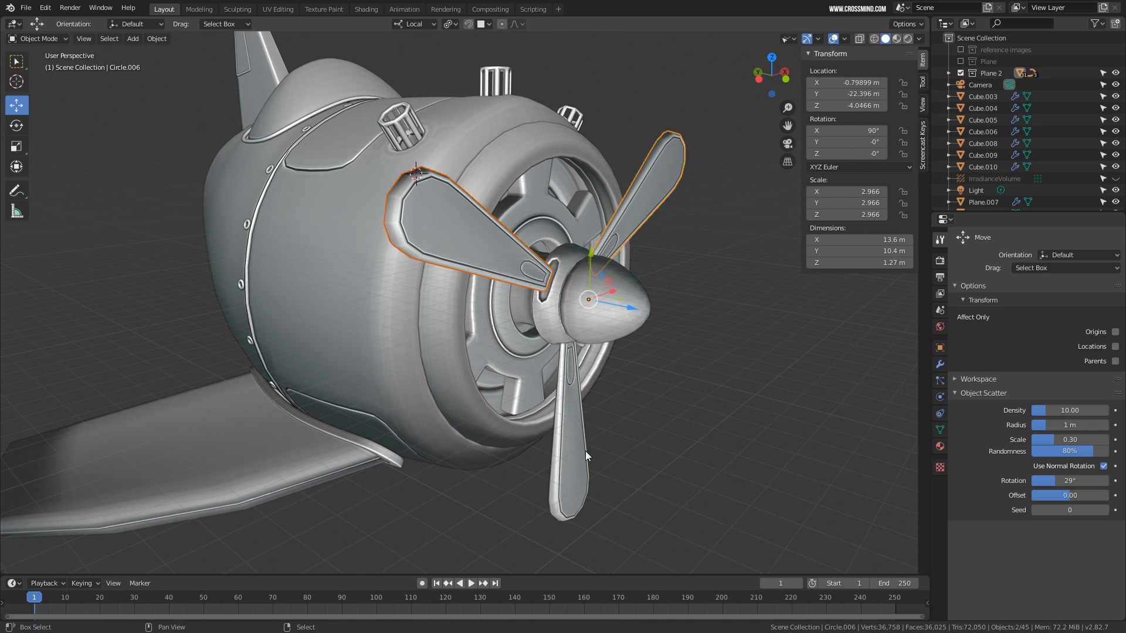
{"action": "left_click", "coordinate": [585, 451], "text": "shift"}
{"action": "scroll", "coordinate": [600, 360], "scroll_direction": "up", "scroll_amount": 3}
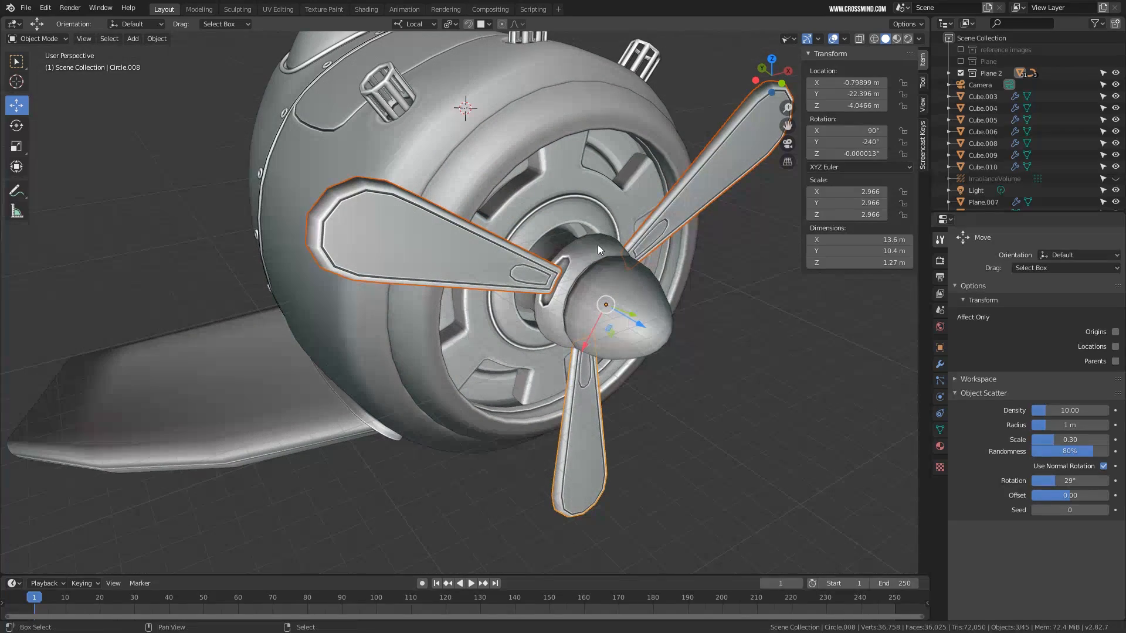
{"action": "left_click", "coordinate": [595, 248], "text": "shift"}
{"action": "scroll", "coordinate": [596, 322], "scroll_direction": "up", "scroll_amount": 4}
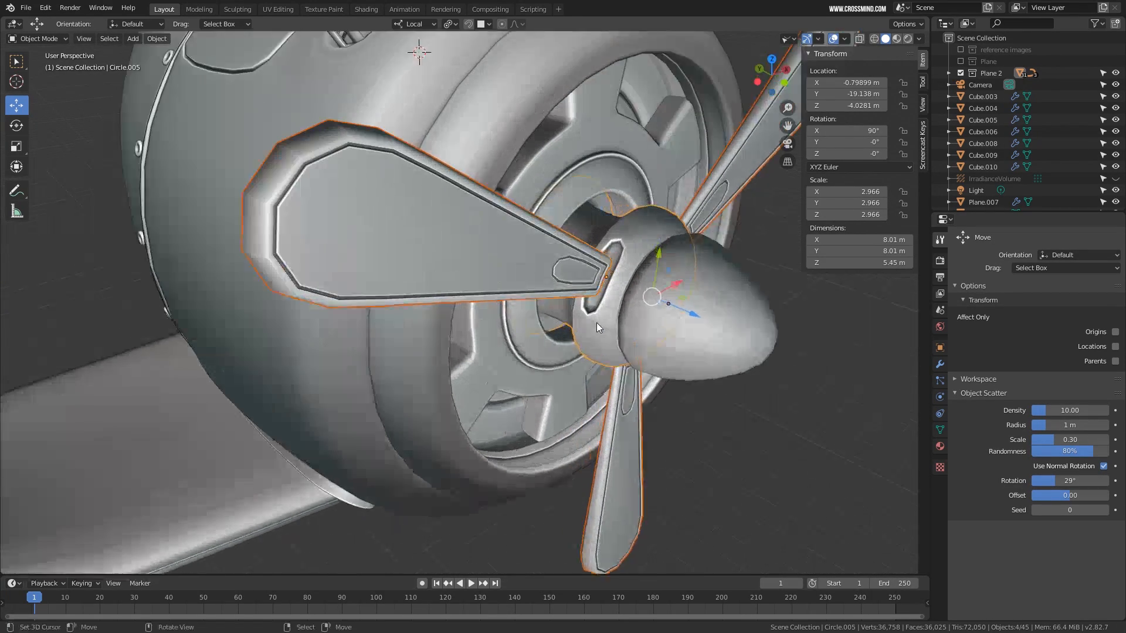
{"action": "scroll", "coordinate": [670, 228], "scroll_direction": "down", "scroll_amount": 4}
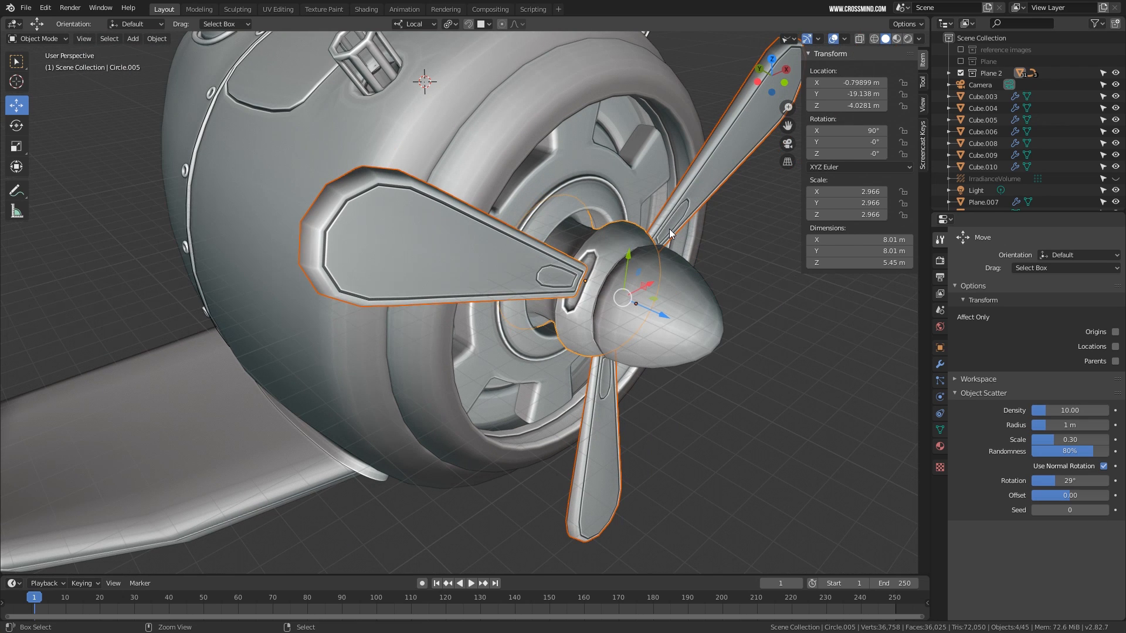
{"action": "key", "text": "ctrl+p"}
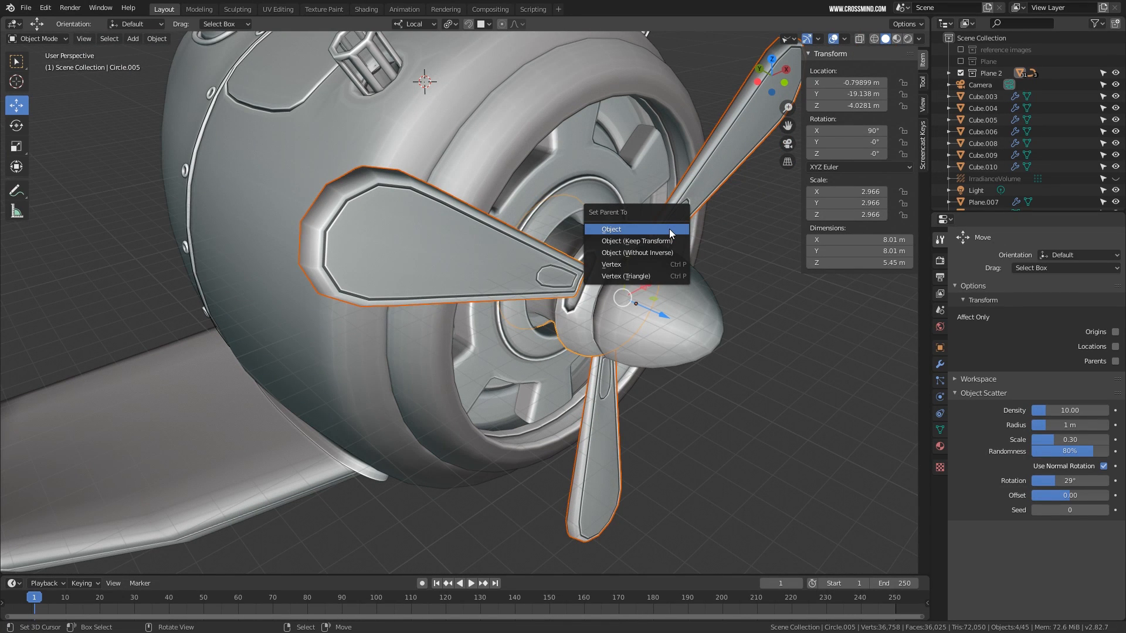
{"action": "left_click", "coordinate": [631, 226]}
Try spinning the hub with its attached blades and nose cone about local Z twice, cancelling each rotation
{"action": "scroll", "coordinate": [616, 246], "scroll_direction": "up", "scroll_amount": 2}
{"action": "left_click", "coordinate": [603, 266]}
{"action": "key", "text": "r"}
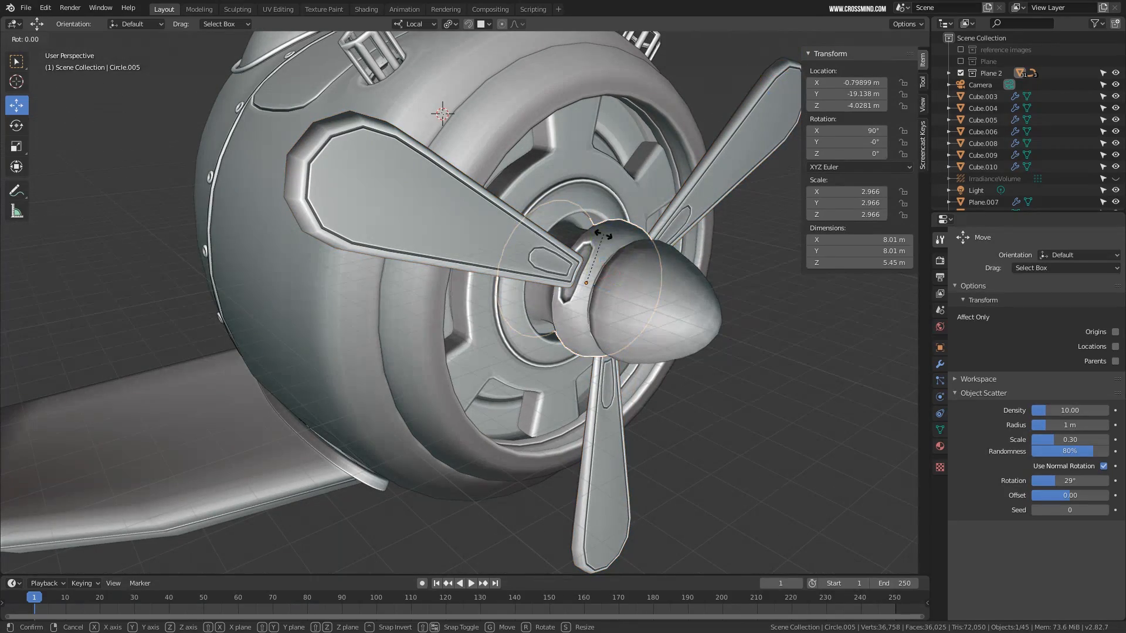
{"action": "key", "text": "z"}
{"action": "key", "text": "z"}
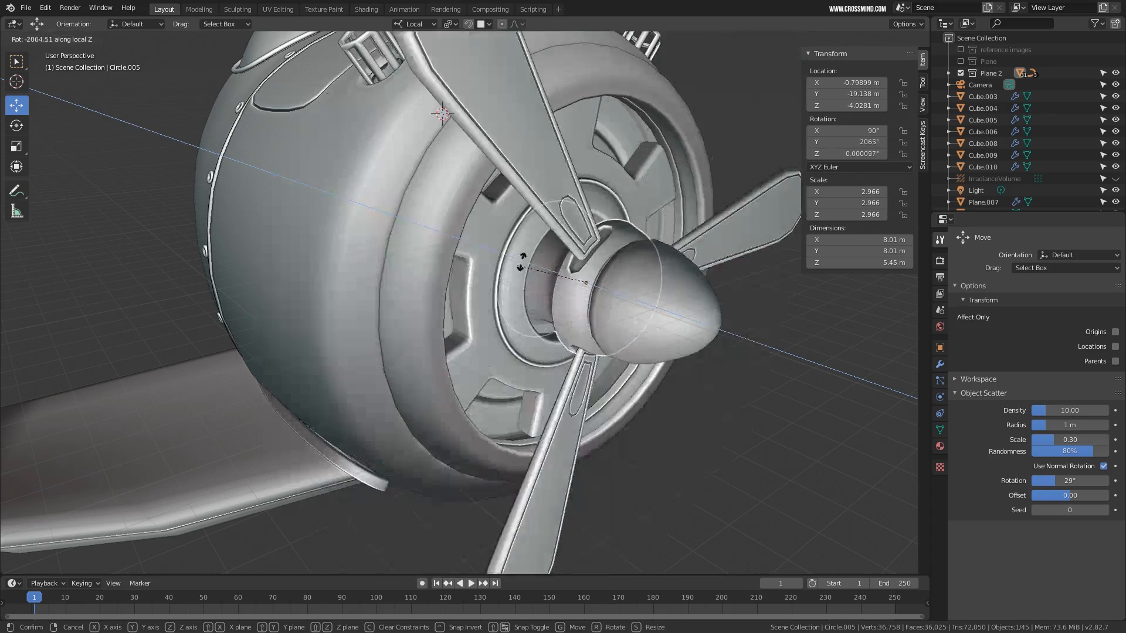
{"action": "key", "text": "Escape"}
{"action": "scroll", "coordinate": [649, 281], "scroll_direction": "down", "scroll_amount": 6}
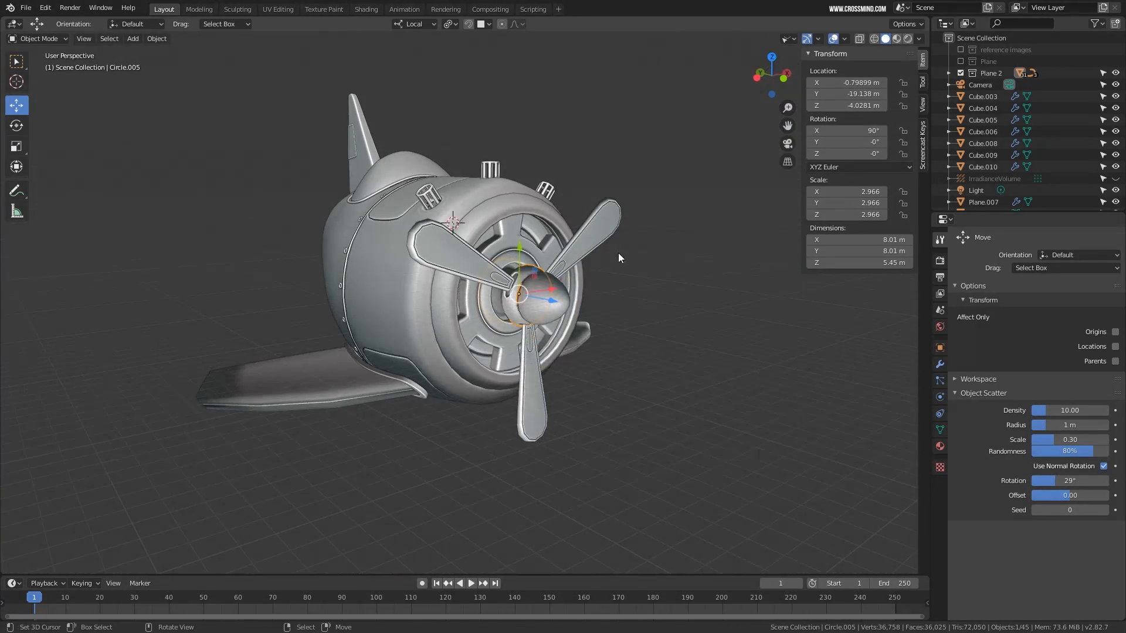
{"action": "key", "text": "r"}
{"action": "key", "text": "z"}
{"action": "key", "text": "z"}
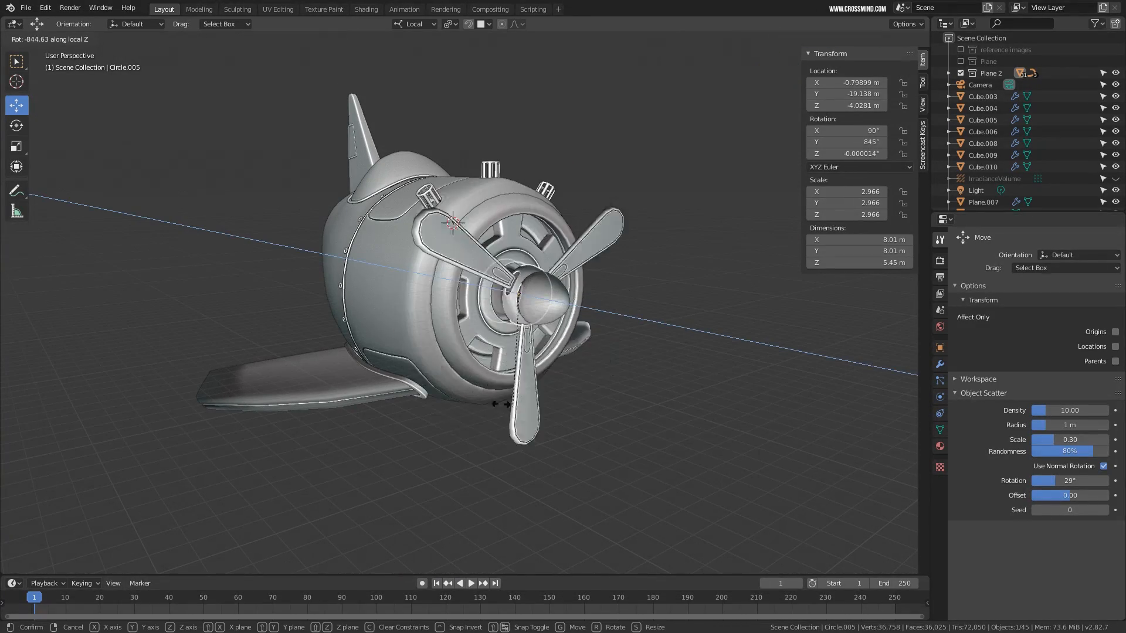
{"action": "key", "text": "Escape"}
{"action": "left_click", "coordinate": [610, 290]}
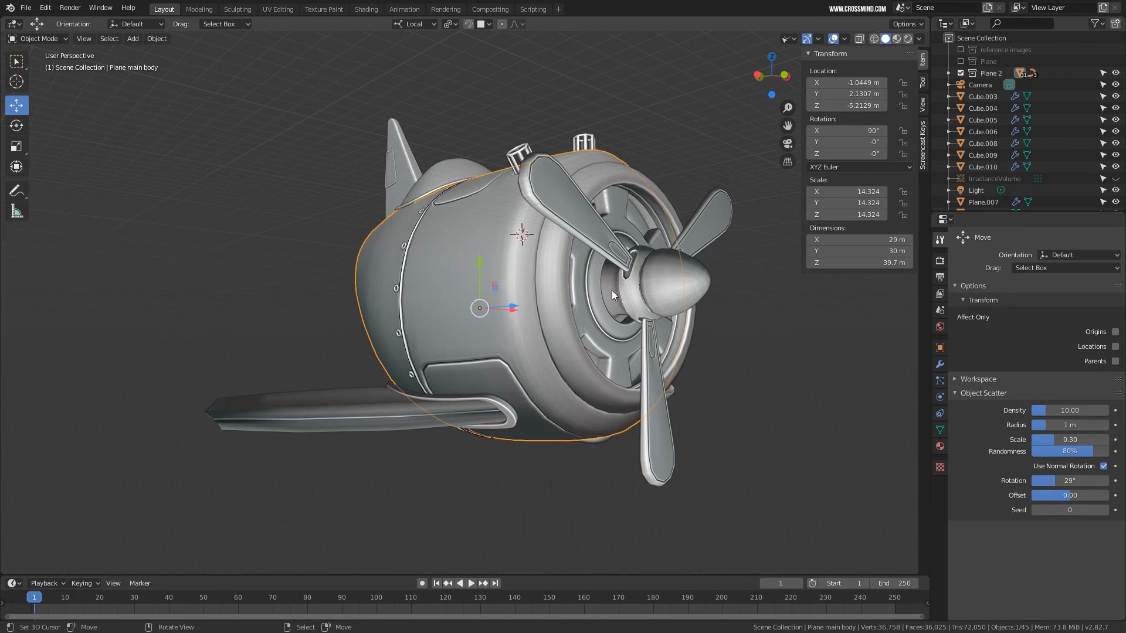
{"action": "scroll", "coordinate": [619, 286], "scroll_direction": "up", "scroll_amount": 5}
{"action": "left_click", "coordinate": [614, 325]}
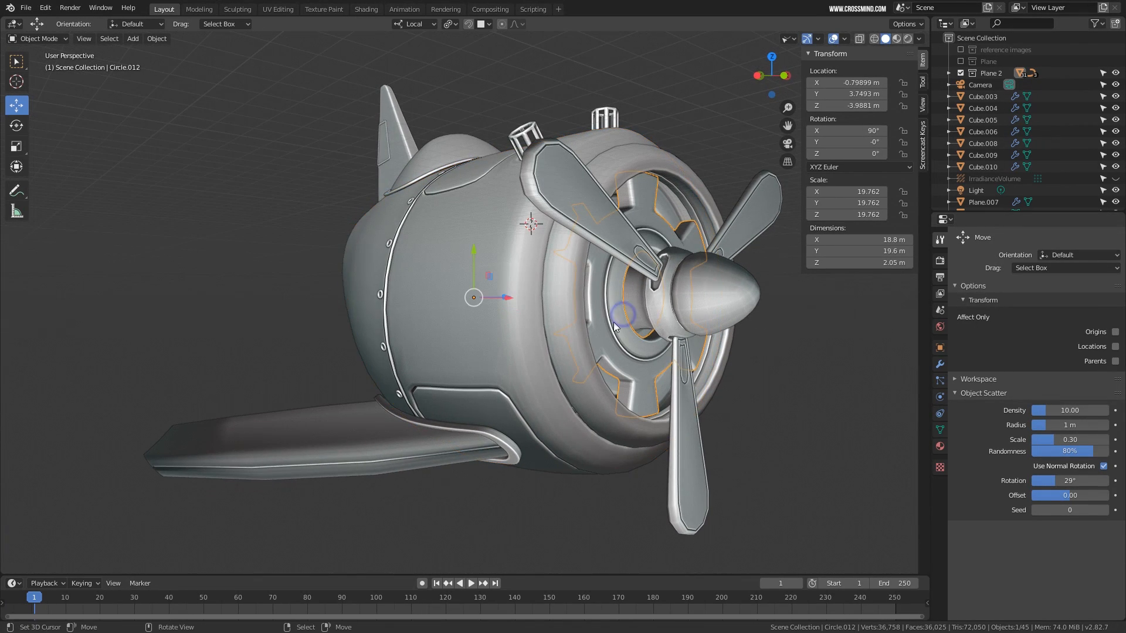
{"action": "middle_click_drag", "start_coordinate": [618, 322], "coordinate": [508, 246]}
{"action": "left_click", "coordinate": [671, 204], "text": "shift"}
Box-select all of the plane's parts from the right orthographic view, leaving out the propeller assembly
{"action": "key", "text": "KP_3"}
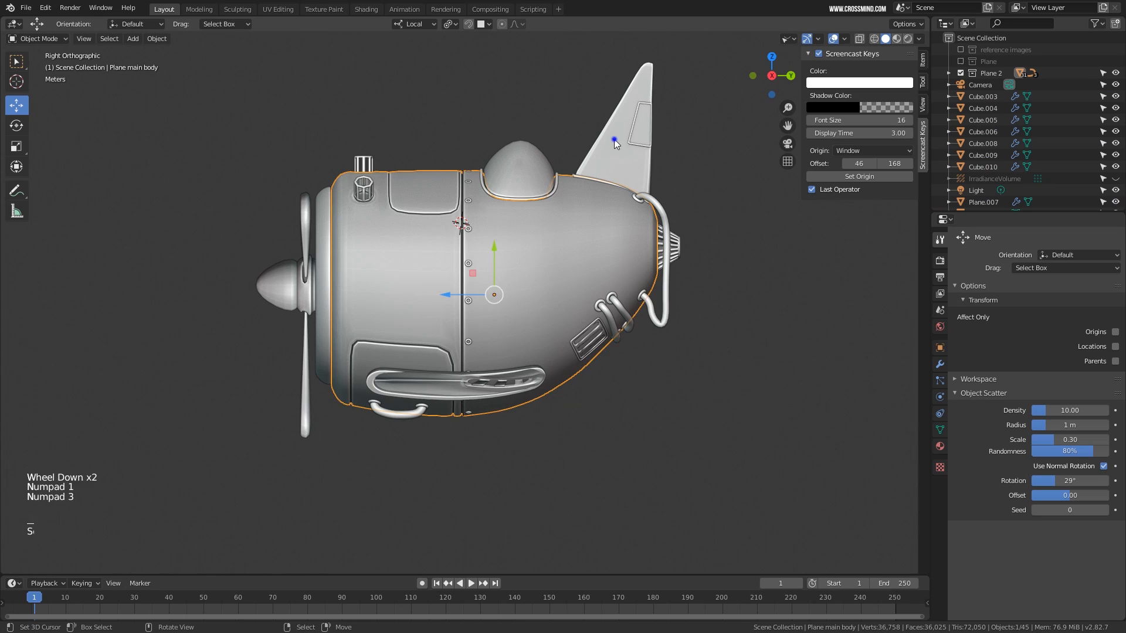
{"action": "right_click", "coordinate": [642, 118]}
{"action": "key", "text": "b"}
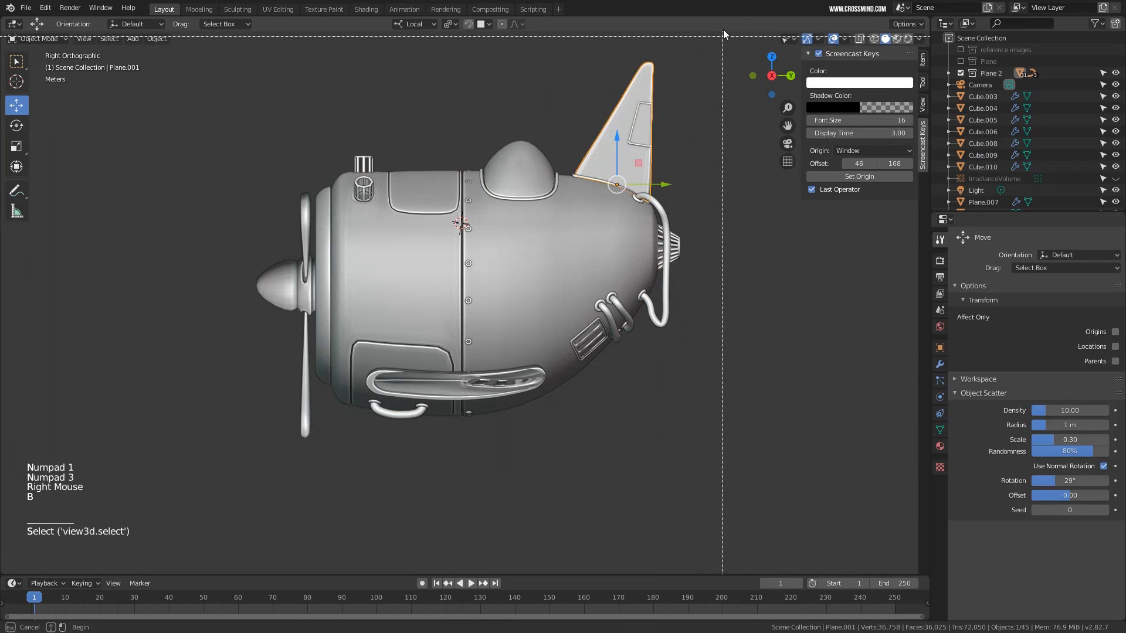
{"action": "left_click_drag", "start_coordinate": [723, 34], "coordinate": [329, 508]}
{"action": "key", "text": "b"}
{"action": "left_click_drag", "start_coordinate": [264, 246], "coordinate": [309, 316]}
{"action": "scroll", "coordinate": [526, 487], "scroll_direction": "down", "scroll_amount": 1}
{"action": "middle_click_drag", "start_coordinate": [526, 487], "coordinate": [585, 322]}
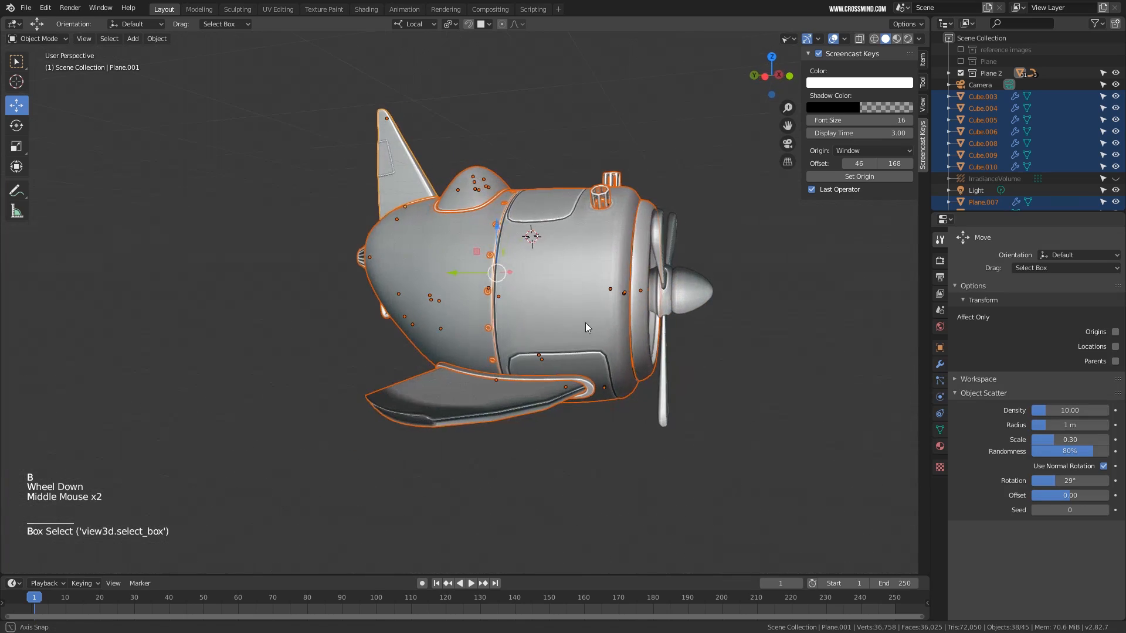
{"action": "key", "text": "g"}
{"action": "key", "text": "Escape"}
Make the plane's main body the active object and parent the selected parts to it using the Object option
{"action": "scroll", "coordinate": [487, 294], "scroll_direction": "up", "scroll_amount": 2}
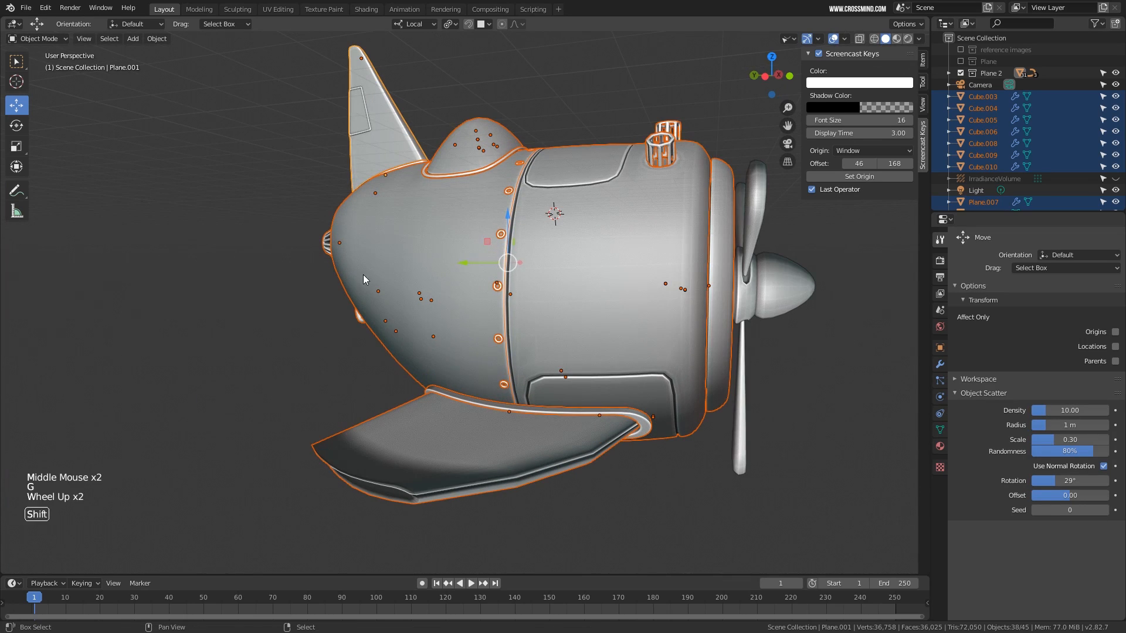
{"action": "right_click", "coordinate": [346, 278], "text": "shift"}
{"action": "middle_click_drag", "start_coordinate": [346, 278], "coordinate": [424, 218]}
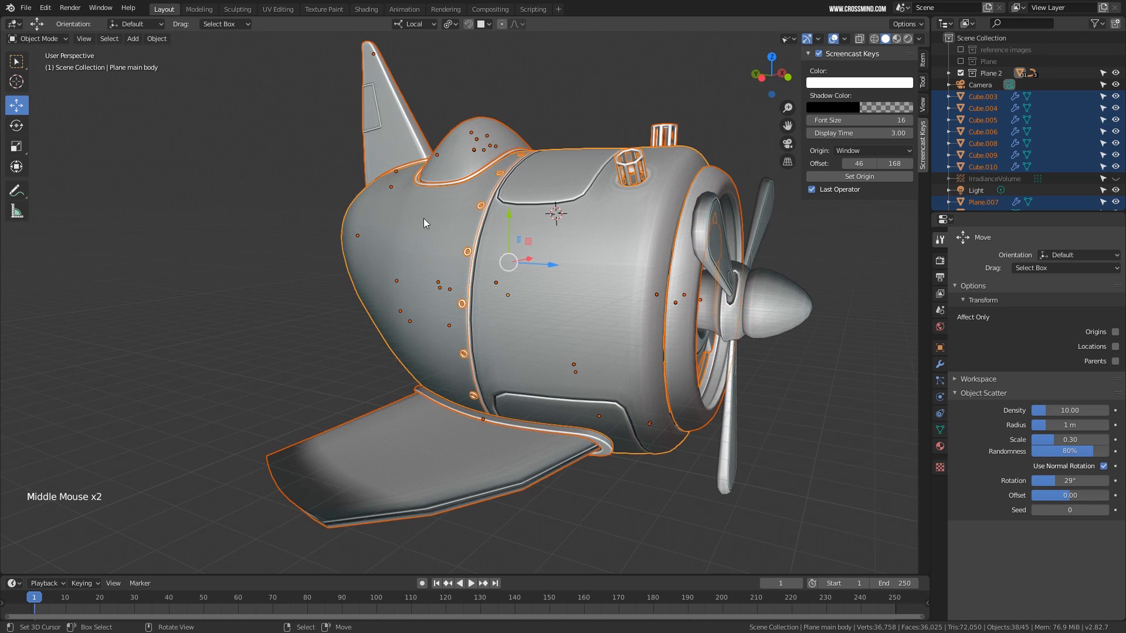
{"action": "middle_click_drag", "start_coordinate": [578, 259], "coordinate": [470, 402]}
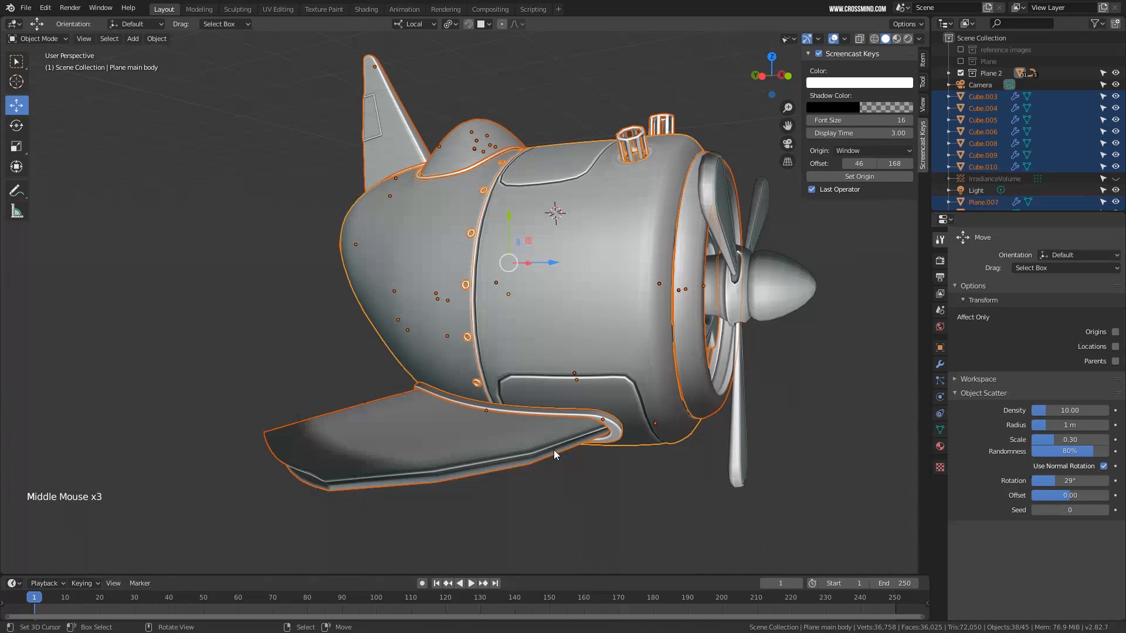
{"action": "middle_click_drag", "start_coordinate": [578, 422], "coordinate": [564, 334]}
{"action": "middle_click_drag", "start_coordinate": [563, 334], "coordinate": [617, 336]}
{"action": "key", "text": "ctrl"}
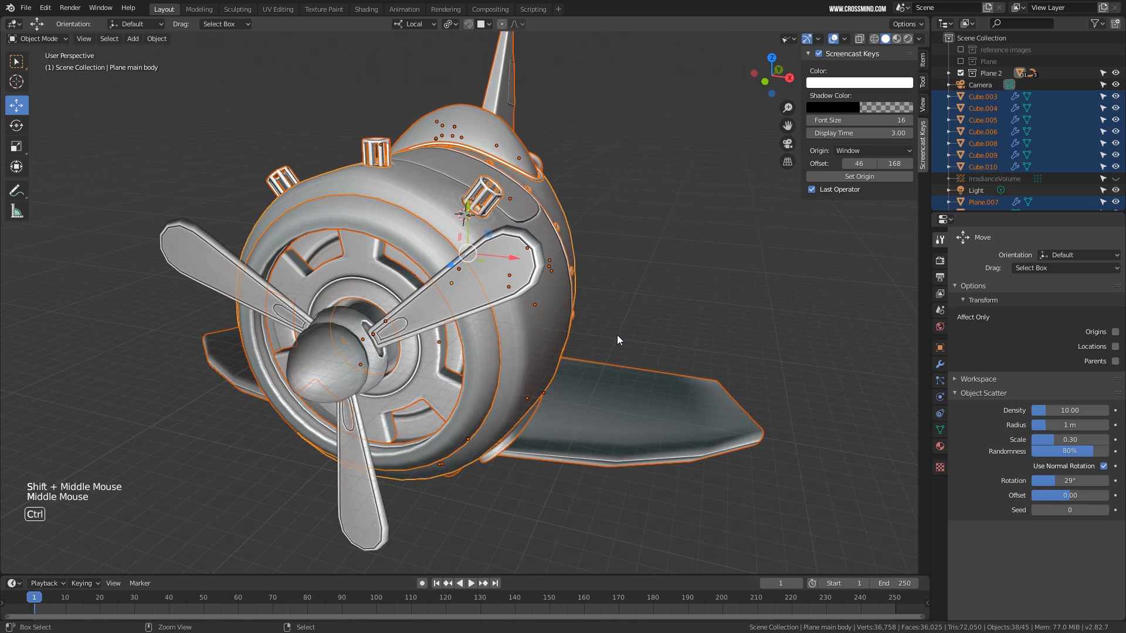
{"action": "key", "text": "ctrl+p"}
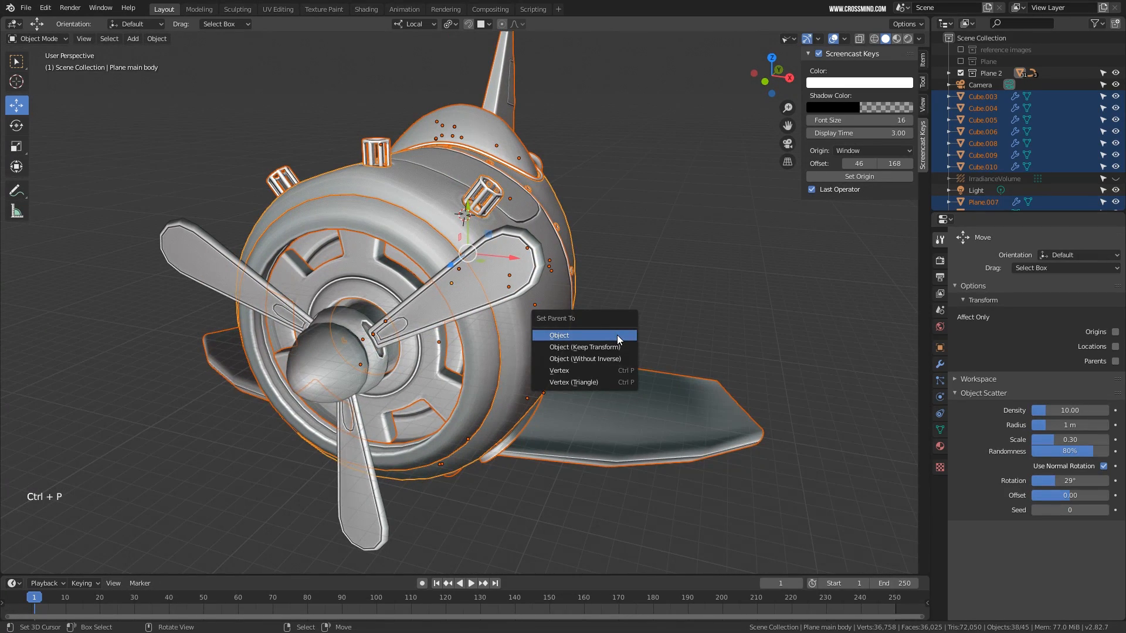
{"action": "left_click", "coordinate": [617, 335]}
Try rotating and moving the main body with its attached parts, and cancel both transforms
{"action": "middle_click_drag", "start_coordinate": [616, 335], "coordinate": [649, 293]}
{"action": "right_click", "coordinate": [525, 236]}
{"action": "key", "text": "r"}
{"action": "key", "text": "y"}
{"action": "right_click", "coordinate": [633, 292]}
{"action": "right_click", "coordinate": [575, 344]}
{"action": "key", "text": "g"}
{"action": "right_click", "coordinate": [477, 340]}
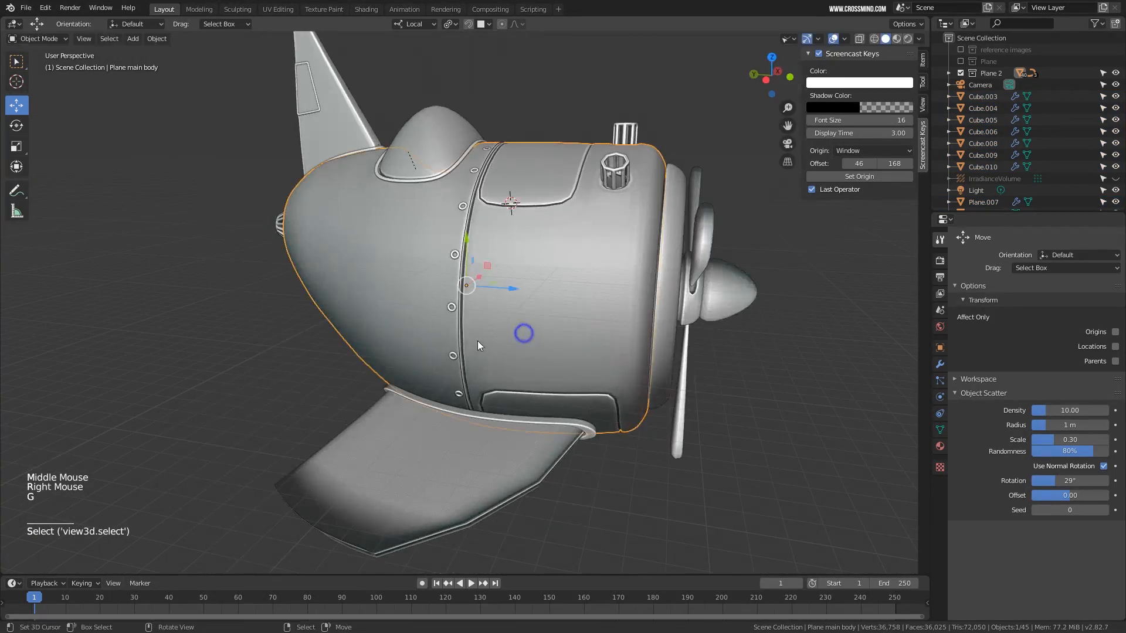
Parent the propeller hub to the plane's main body using the Object option
{"action": "middle_click_drag", "start_coordinate": [478, 340], "coordinate": [209, 169]}
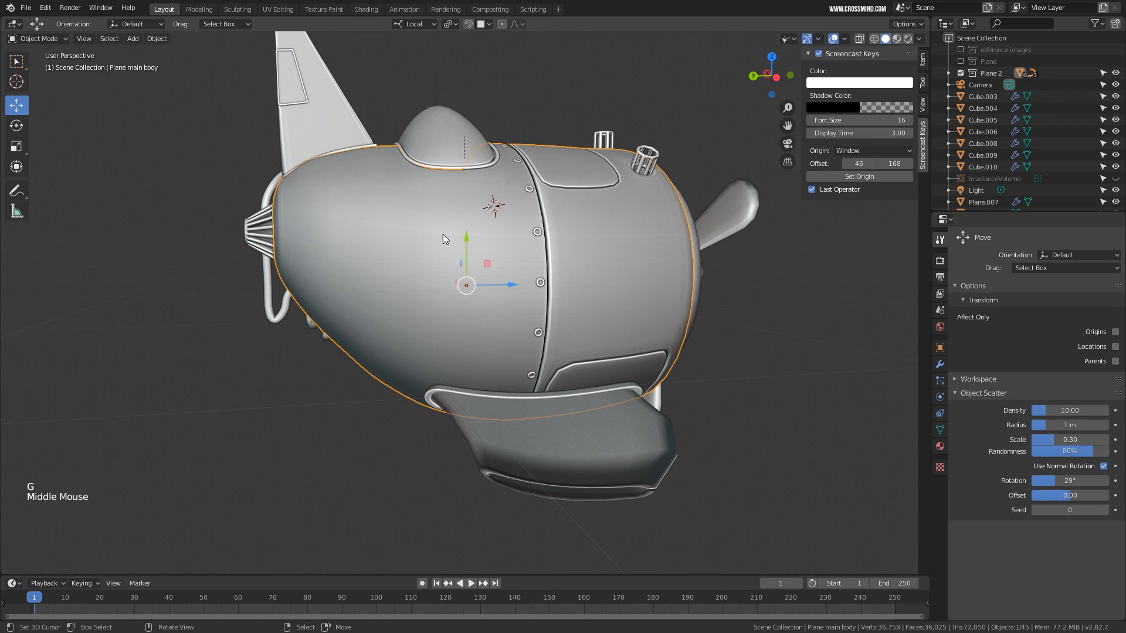
{"action": "middle_click_drag", "start_coordinate": [601, 311], "coordinate": [649, 319]}
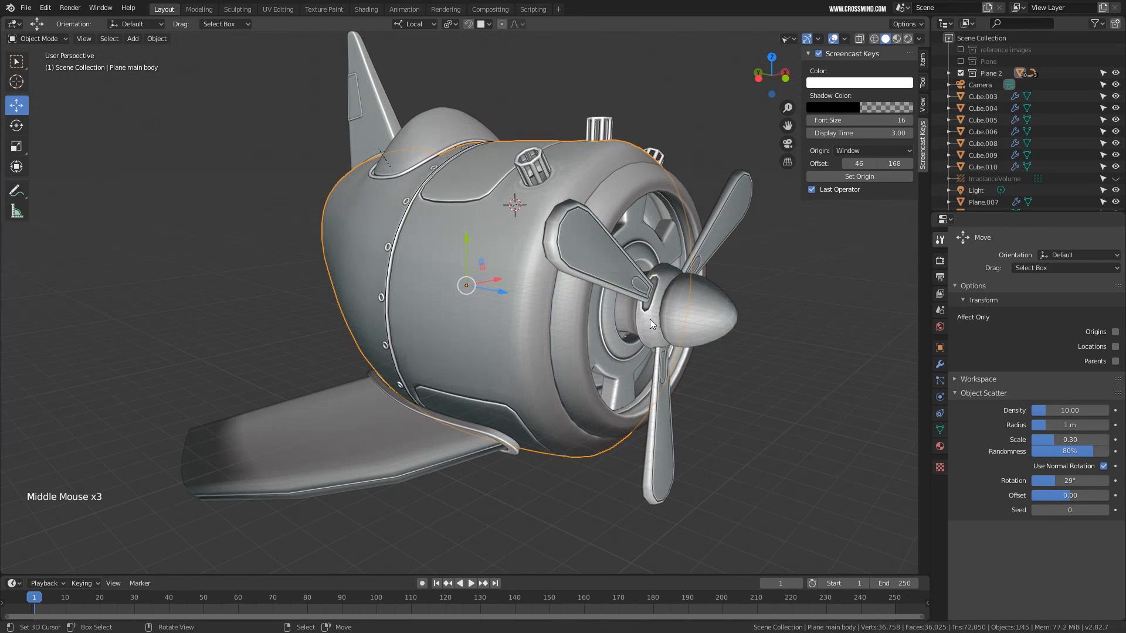
{"action": "right_click", "coordinate": [644, 324]}
{"action": "right_click", "coordinate": [498, 281], "text": "shift"}
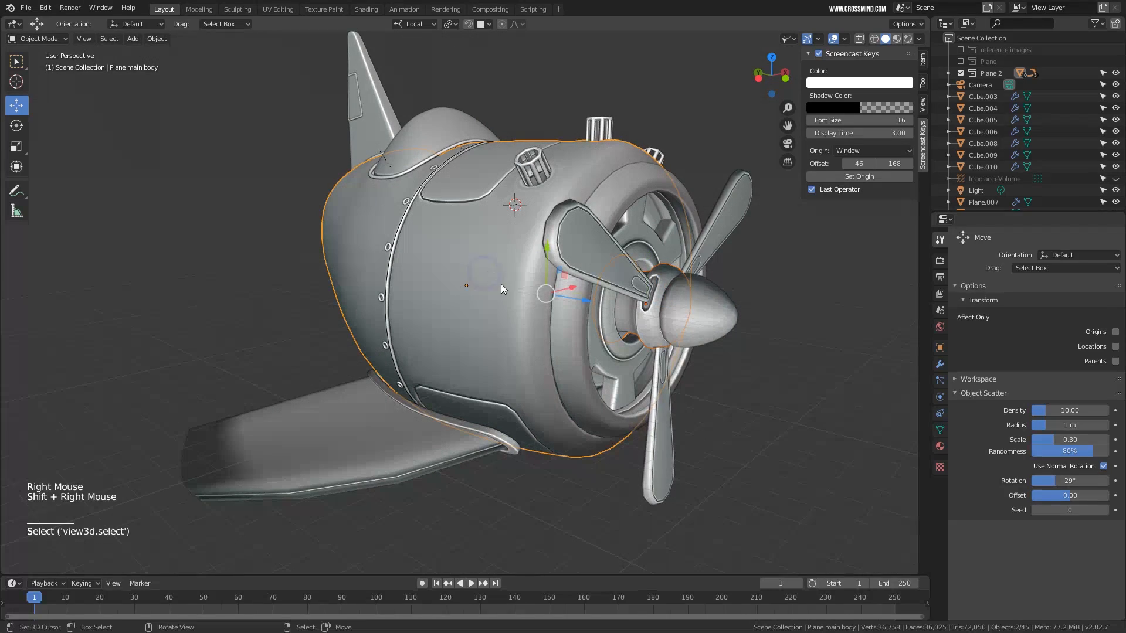
{"action": "key", "text": "ctrl+p"}
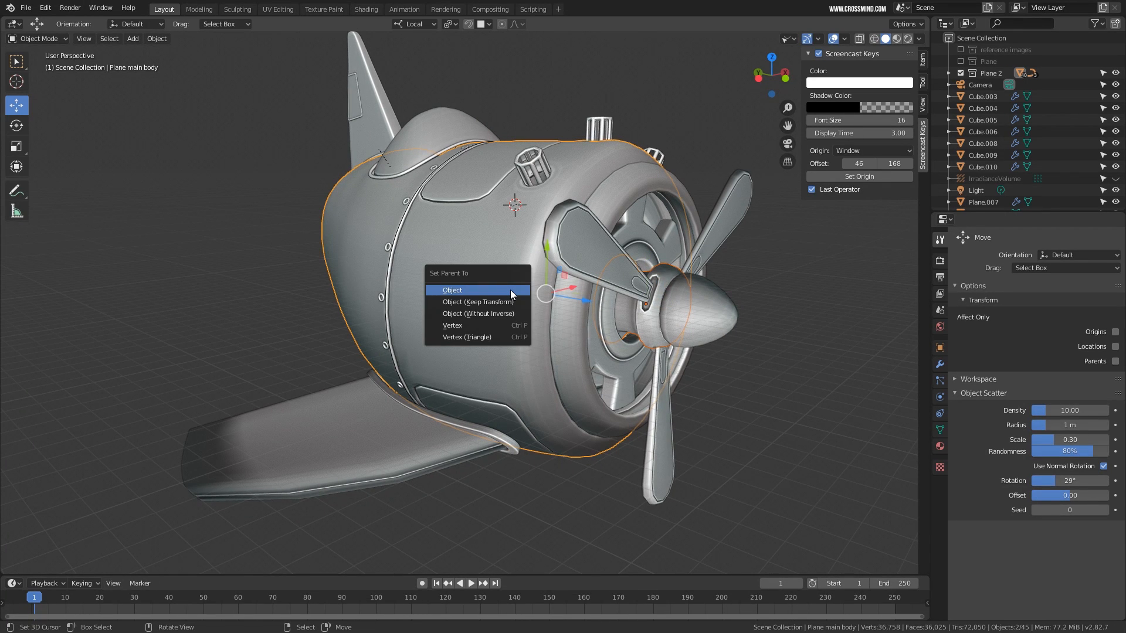
{"action": "left_click", "coordinate": [510, 289]}
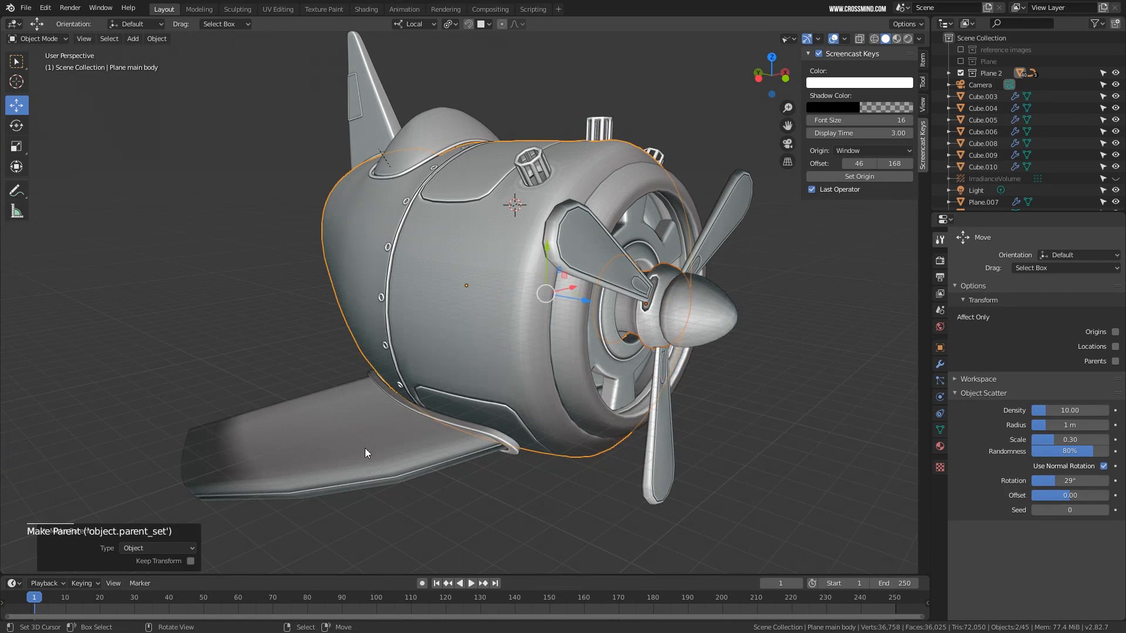
Try moving the main body together with the whole plane and propeller, and cancel the move
{"action": "middle_click_drag", "start_coordinate": [364, 447], "coordinate": [398, 431]}
{"action": "scroll", "coordinate": [404, 422], "scroll_direction": "down", "scroll_amount": 1}
{"action": "right_click", "coordinate": [499, 272]}
{"action": "key", "text": "g"}
{"action": "right_click", "coordinate": [507, 307]}
Check the propeller blades, nose cone and main body one by one as members of the parenting hierarchy
{"action": "scroll", "coordinate": [715, 384], "scroll_direction": "up", "scroll_amount": 2}
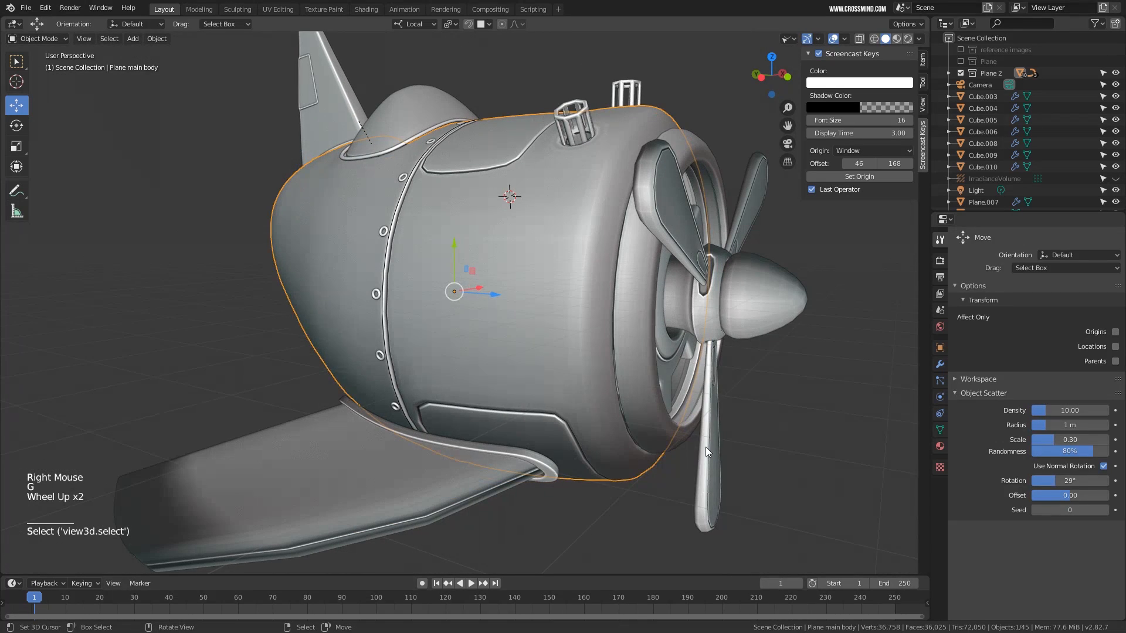
{"action": "right_click", "coordinate": [705, 447]}
{"action": "right_click", "coordinate": [756, 311]}
{"action": "right_click", "coordinate": [754, 186]}
{"action": "middle_click_drag", "start_coordinate": [712, 355], "coordinate": [672, 294]}
{"action": "right_click", "coordinate": [598, 322]}
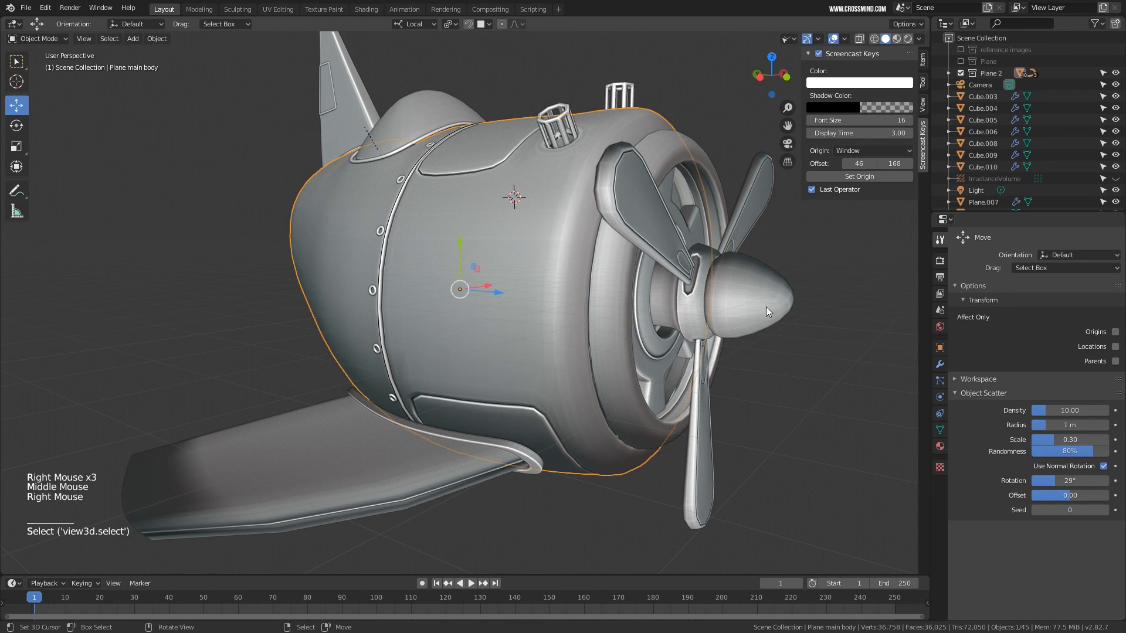
{"action": "scroll", "coordinate": [692, 316], "scroll_direction": "down", "scroll_amount": 2}
{"action": "right_click", "coordinate": [501, 257]}
{"action": "scroll", "coordinate": [659, 315], "scroll_direction": "up", "scroll_amount": 3}
{"action": "scroll", "coordinate": [761, 349], "scroll_direction": "up", "scroll_amount": 2}
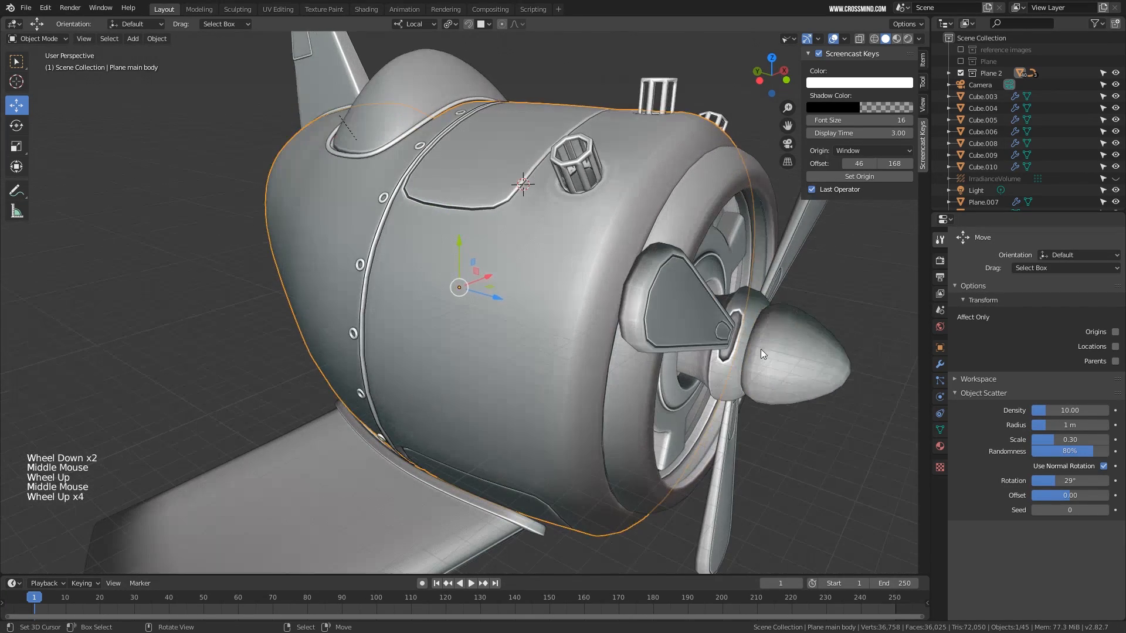
Examine the parenting chain from the nose cone through the hub to the main body, viewing the propeller up close
{"action": "right_click", "coordinate": [785, 350]}
{"action": "middle_click_drag", "start_coordinate": [765, 327], "coordinate": [730, 316], "text": "shift"}
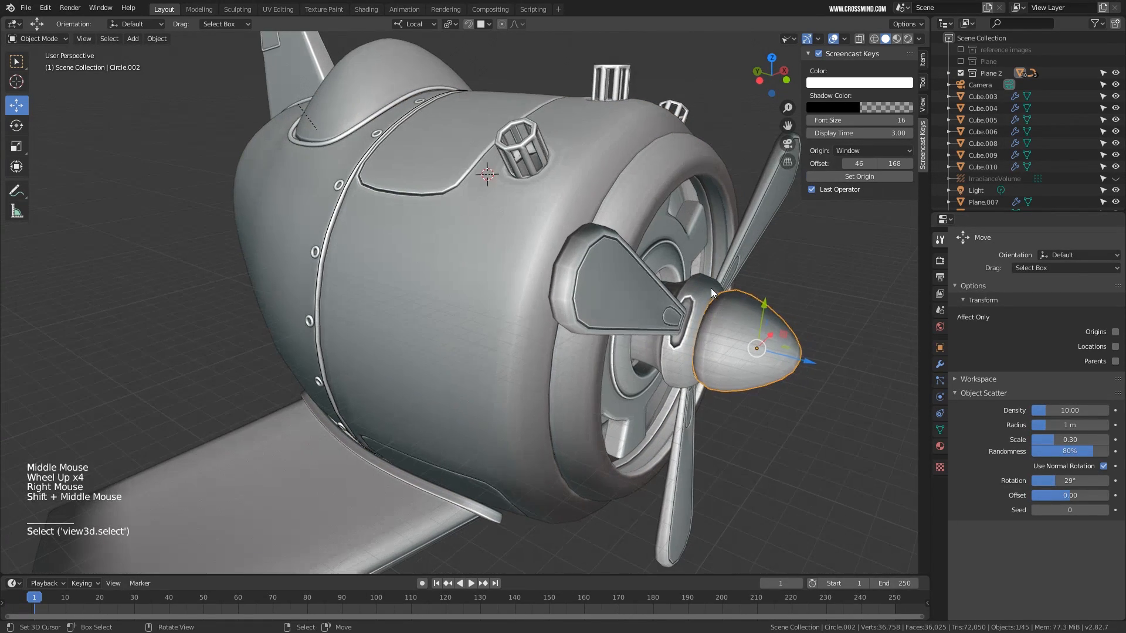
{"action": "right_click", "coordinate": [697, 300]}
{"action": "right_click", "coordinate": [697, 300]}
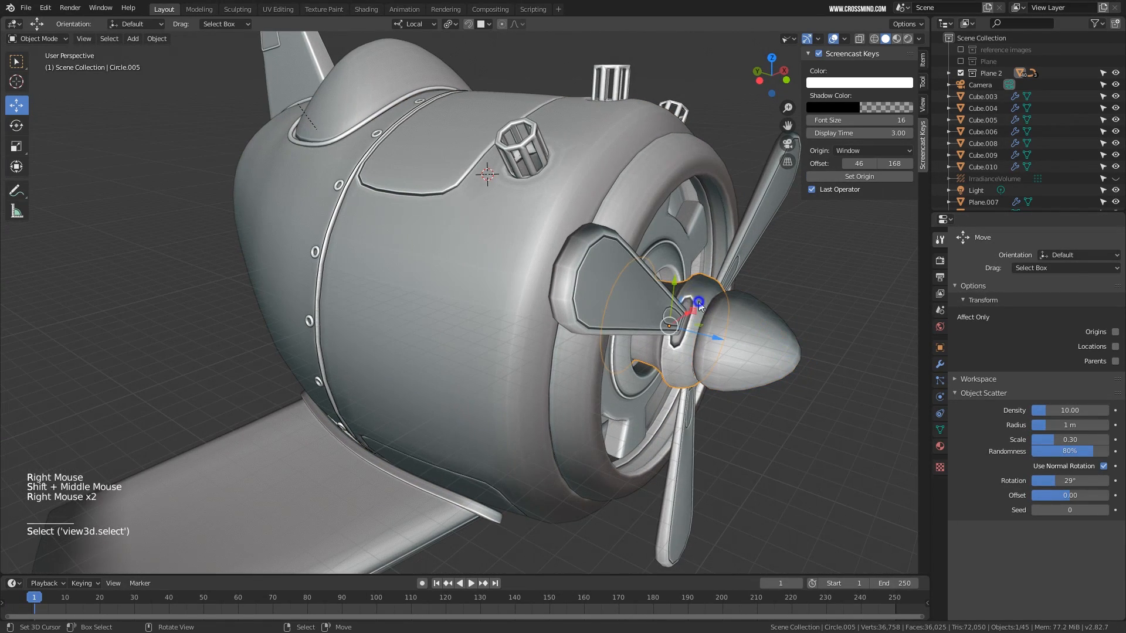
{"action": "right_click", "coordinate": [572, 195]}
{"action": "mouse_move", "coordinate": [652, 300]}
{"action": "middle_mouse_down"}
{"action": "mouse_move", "coordinate": [644, 294]}
{"action": "mouse_move", "coordinate": [667, 314]}
{"action": "middle_mouse_up"}
{"action": "scroll", "coordinate": [667, 315], "scroll_direction": "up", "scroll_amount": 1}
{"action": "middle_click_drag", "start_coordinate": [653, 170], "coordinate": [627, 223]}
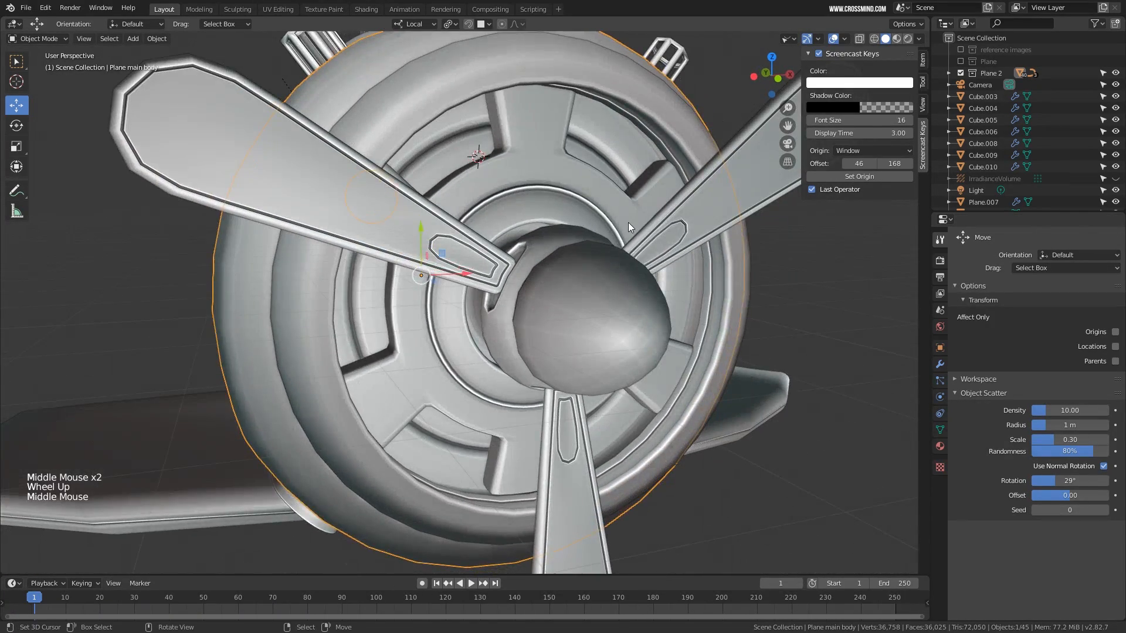
Examine the engine ring, hub and inner parts around the propeller one by one as members of the parenting hierarchy
{"action": "scroll", "coordinate": [628, 223], "scroll_direction": "down", "scroll_amount": 1}
{"action": "middle_click_drag", "start_coordinate": [523, 248], "coordinate": [636, 167]}
{"action": "scroll", "coordinate": [567, 249], "scroll_direction": "up", "scroll_amount": 2}
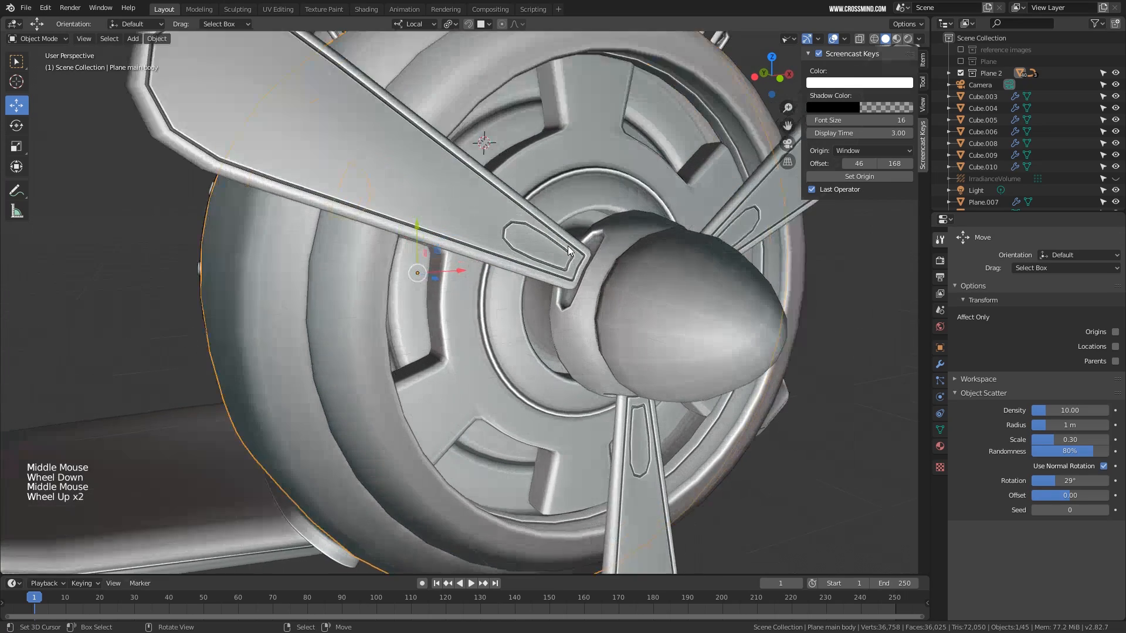
{"action": "right_click", "coordinate": [639, 160]}
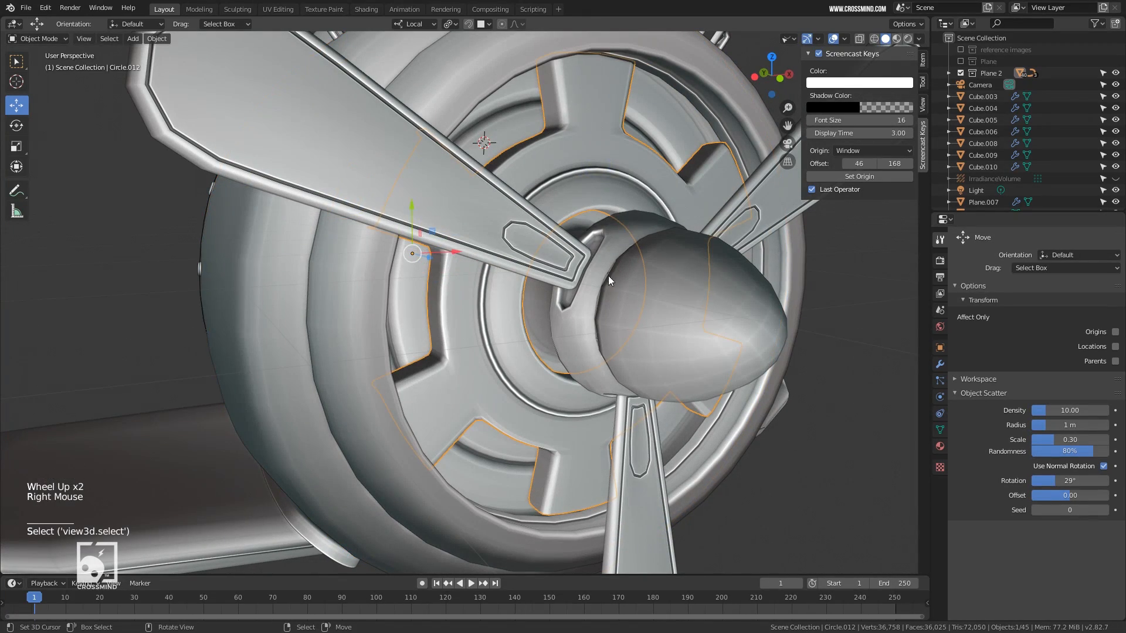
{"action": "middle_click_drag", "start_coordinate": [608, 281], "coordinate": [646, 322]}
{"action": "scroll", "coordinate": [649, 291], "scroll_direction": "down", "scroll_amount": 2}
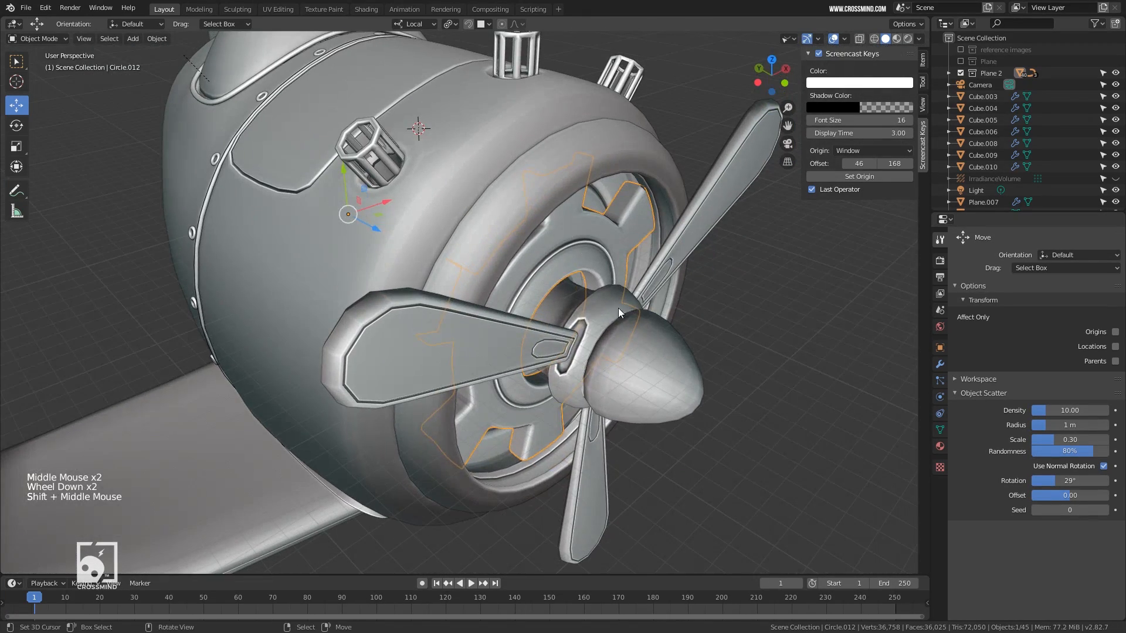
{"action": "middle_click_drag", "start_coordinate": [642, 376], "coordinate": [662, 368], "text": "shift"}
{"action": "scroll", "coordinate": [661, 368], "scroll_direction": "up", "scroll_amount": 2}
{"action": "right_click", "coordinate": [736, 339]}
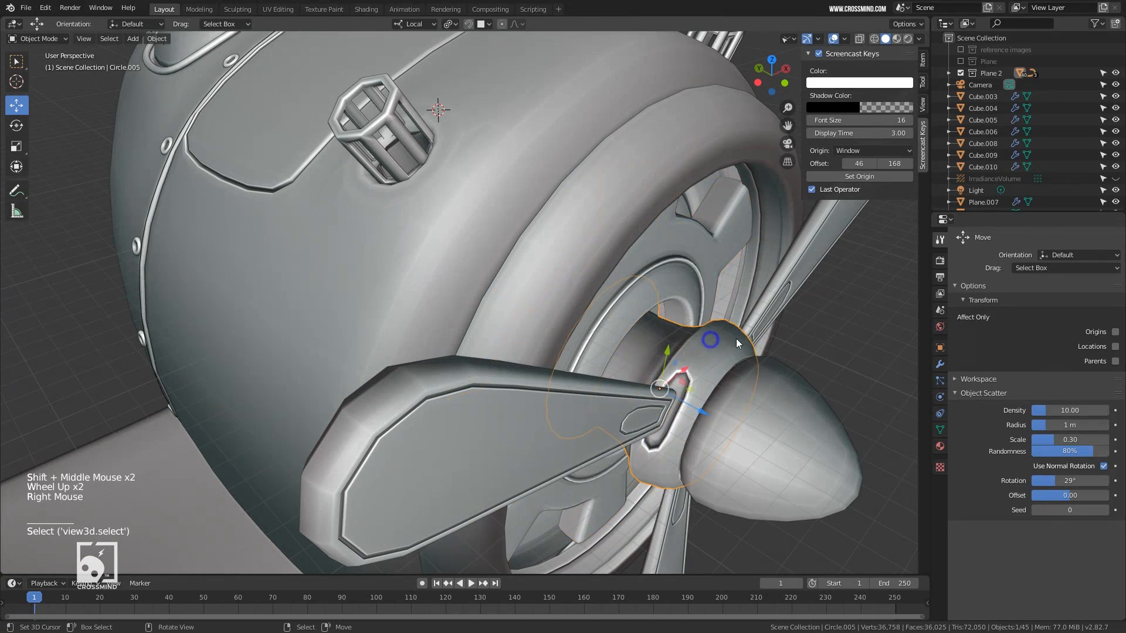
{"action": "right_click", "coordinate": [701, 251]}
{"action": "middle_click_drag", "start_coordinate": [699, 291], "coordinate": [688, 241]}
{"action": "right_click", "coordinate": [693, 191]}
{"action": "right_click", "coordinate": [693, 186]}
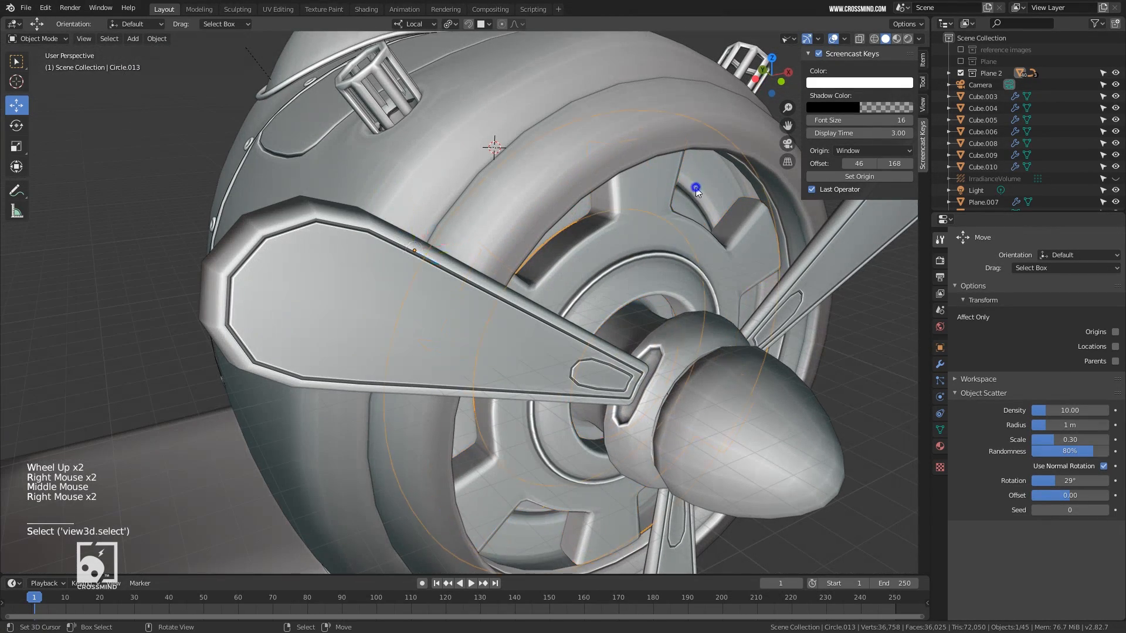
{"action": "scroll", "coordinate": [645, 286], "scroll_direction": "down", "scroll_amount": 3}
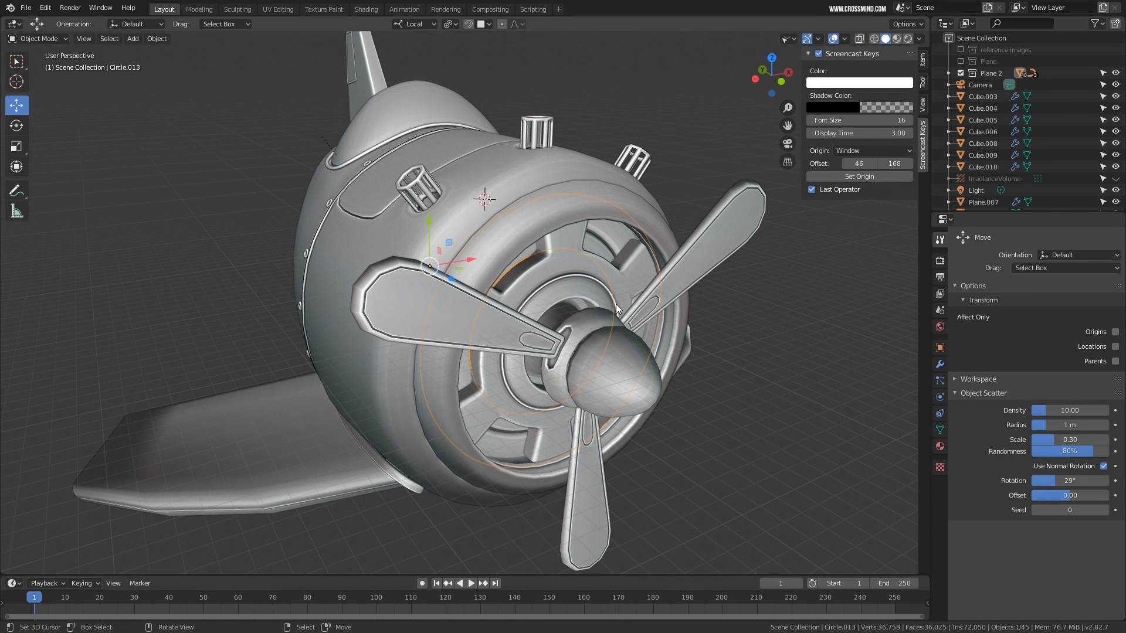
{"action": "scroll", "coordinate": [632, 359], "scroll_direction": "down", "scroll_amount": 2}
{"action": "middle_click_drag", "start_coordinate": [632, 359], "coordinate": [550, 349], "text": "shift"}
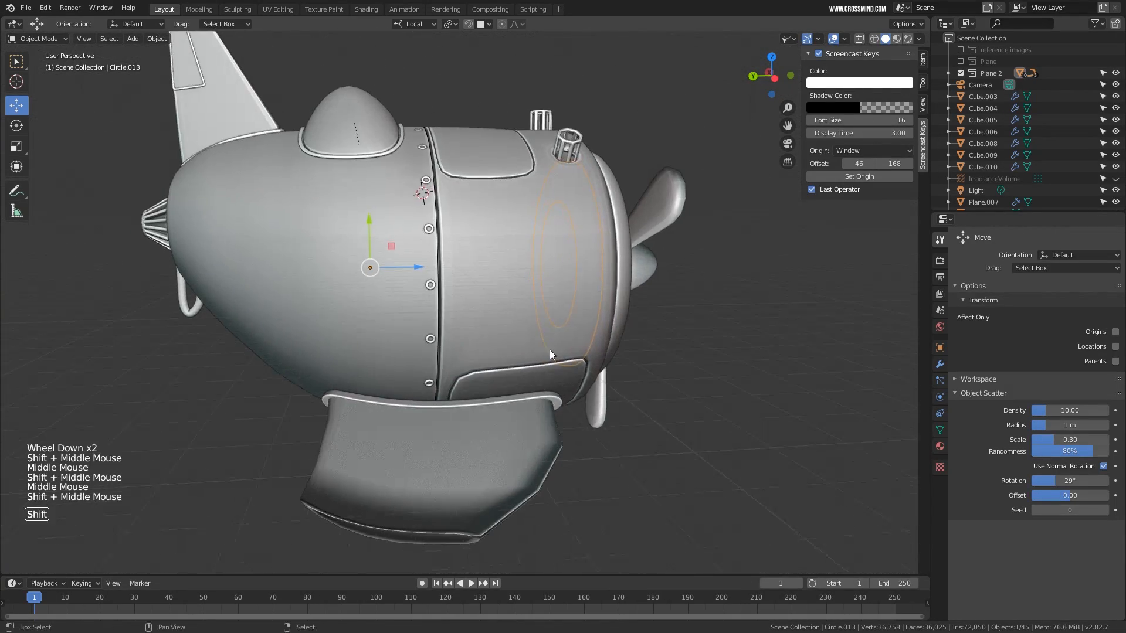
{"action": "scroll", "coordinate": [480, 288], "scroll_direction": "down", "scroll_amount": 2}
{"action": "right_click", "coordinate": [480, 287]}
{"action": "key", "text": "a"}
{"action": "scroll", "coordinate": [622, 308], "scroll_direction": "down", "scroll_amount": 1}
{"action": "key", "text": "ctrl+z"}
{"action": "key", "text": "ctrl+z"}
{"action": "middle_click_drag", "start_coordinate": [622, 308], "coordinate": [597, 301]}
Clear the location of the plane's main body and move it 5.39 m along its local Y axis
{"action": "right_click", "coordinate": [528, 328]}
{"action": "middle_click_drag", "start_coordinate": [528, 329], "coordinate": [572, 255]}
{"action": "key", "text": "g"}
{"action": "right_click", "coordinate": [520, 296]}
{"action": "key", "text": "alt+g"}
{"action": "key", "text": "g"}
{"action": "key", "text": "y"}
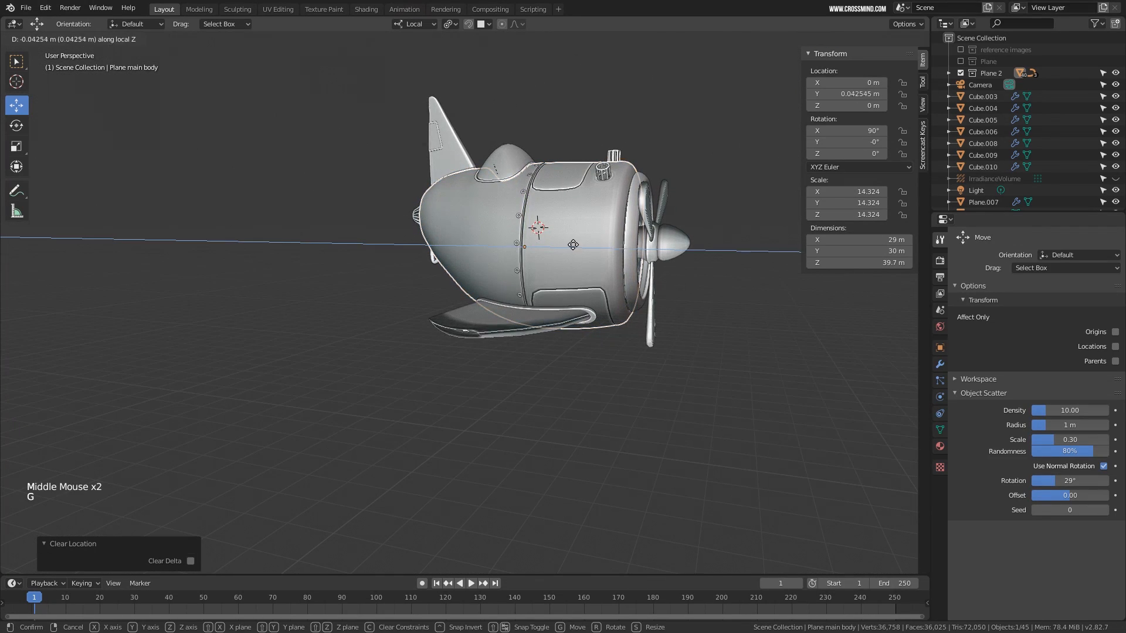
{"action": "left_click", "coordinate": [563, 223]}
Set the transform orientation to Global and the pivot point to Bounding Box Center
{"action": "left_click", "coordinate": [415, 23]}
{"action": "left_click", "coordinate": [389, 61]}
{"action": "left_click", "coordinate": [462, 25]}
{"action": "left_click", "coordinate": [452, 24]}
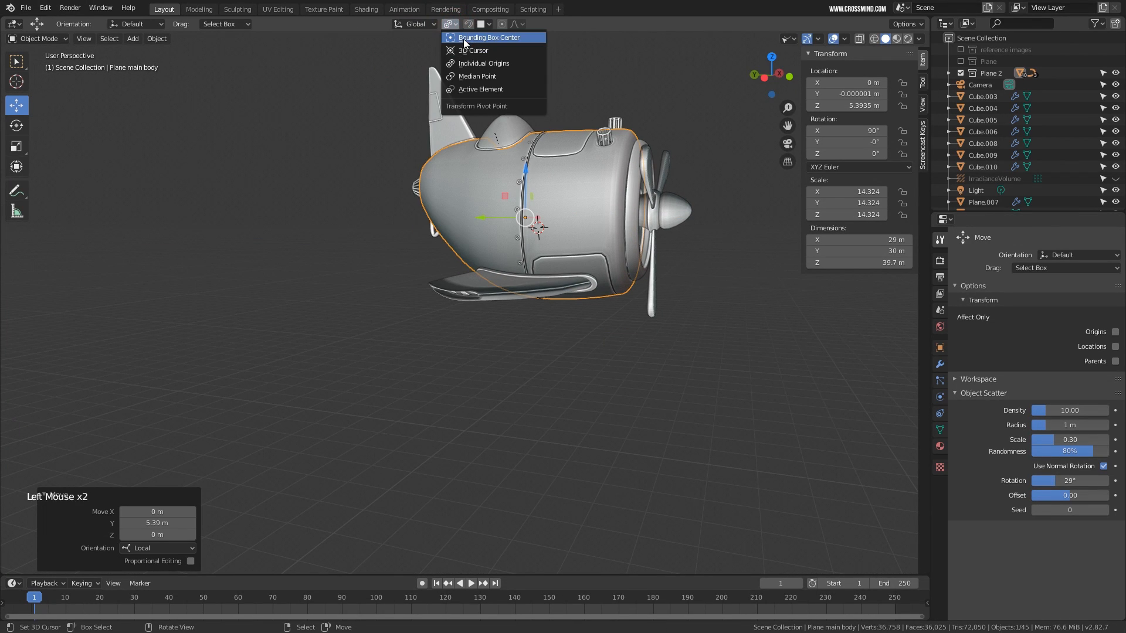
{"action": "left_click", "coordinate": [463, 38]}
Move the main body along the global Z axis to a height of about 2.49 m
{"action": "key", "text": "g"}
{"action": "key", "text": "z"}
{"action": "left_click", "coordinate": [600, 311]}
{"action": "middle_click_drag", "start_coordinate": [600, 311], "coordinate": [593, 294]}
Select every object of the plane and apply All Transforms
{"action": "key", "text": "a"}
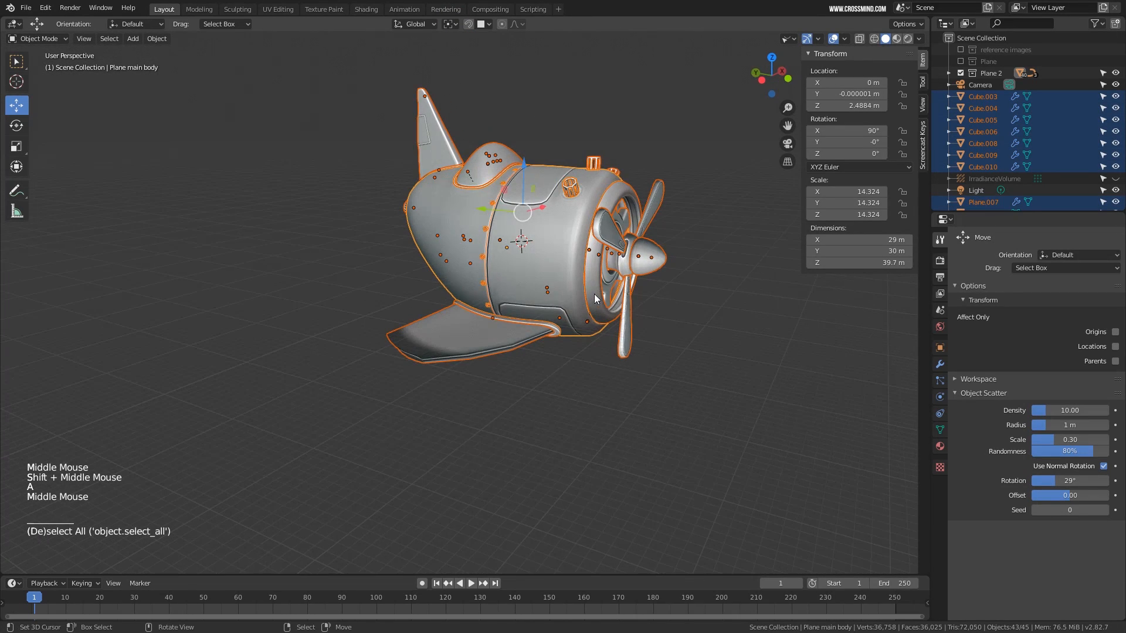
{"action": "middle_click_drag", "start_coordinate": [681, 272], "coordinate": [668, 267]}
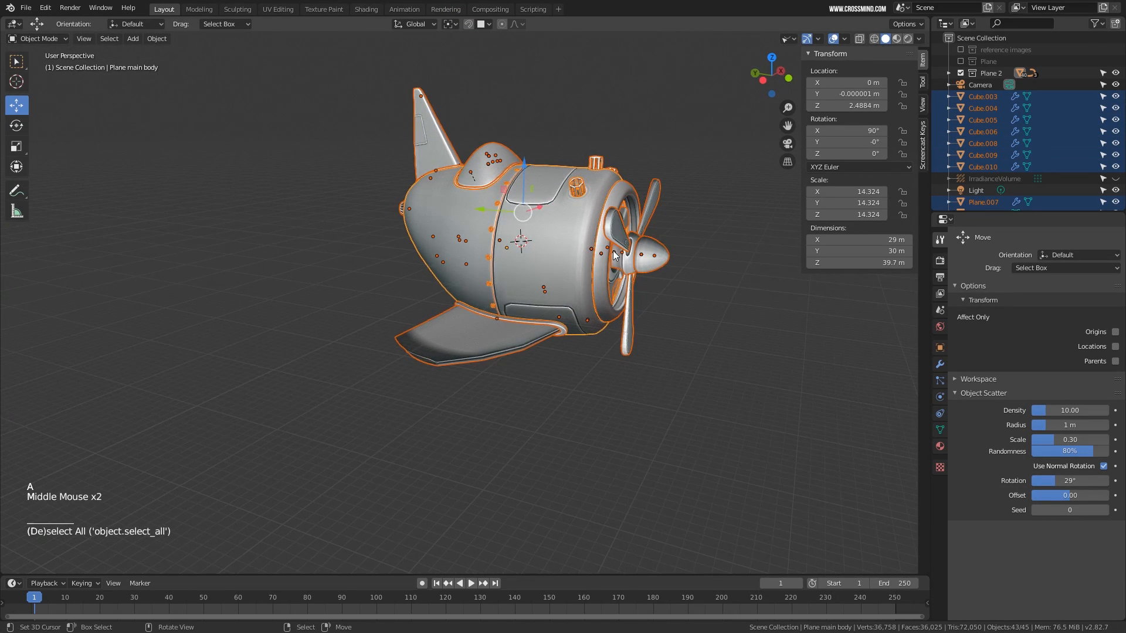
{"action": "key", "text": "space"}
{"action": "type", "text": "Shade Smooth"}
{"action": "key", "text": "Return"}
{"action": "key", "text": "ctrl+a"}
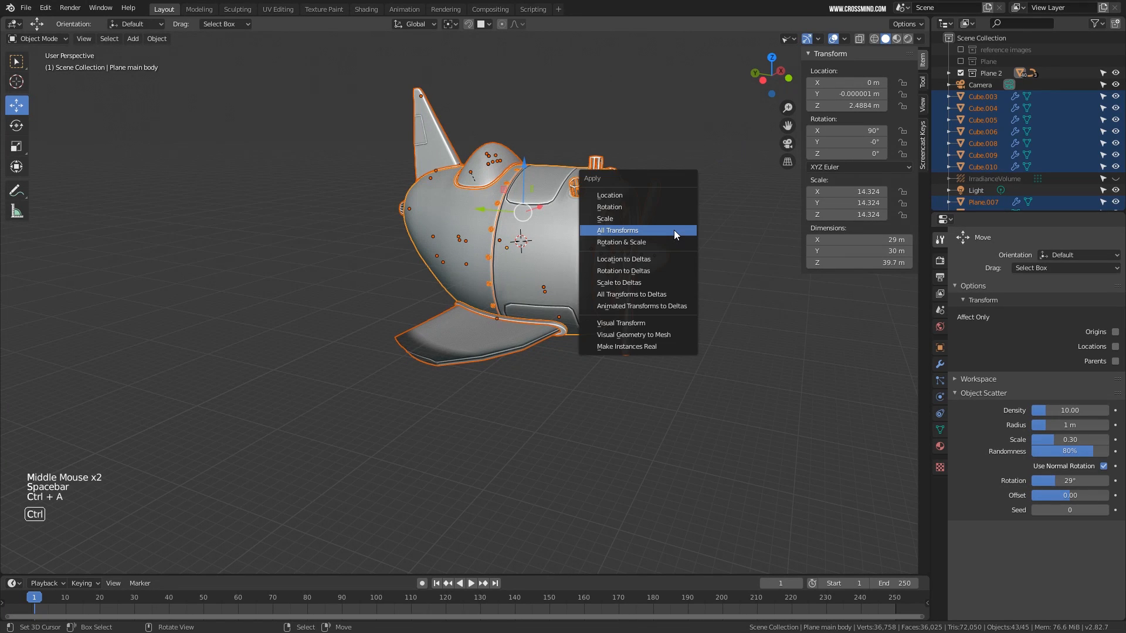
{"action": "left_click", "coordinate": [623, 231]}
{"action": "middle_click_drag", "start_coordinate": [634, 261], "coordinate": [604, 270], "text": "shift"}
{"action": "middle_click_drag", "start_coordinate": [604, 270], "coordinate": [535, 209]}
Snap the 3D cursor to the origin of the plane's main body
{"action": "right_click", "coordinate": [610, 267]}
{"action": "middle_click_drag", "start_coordinate": [560, 262], "coordinate": [577, 259]}
{"action": "mouse_move", "coordinate": [600, 297]}
{"action": "middle_mouse_down"}
{"action": "mouse_move", "coordinate": [613, 274]}
{"action": "mouse_move", "coordinate": [606, 280]}
{"action": "middle_mouse_up"}
{"action": "scroll", "coordinate": [606, 280], "scroll_direction": "up", "scroll_amount": 2}
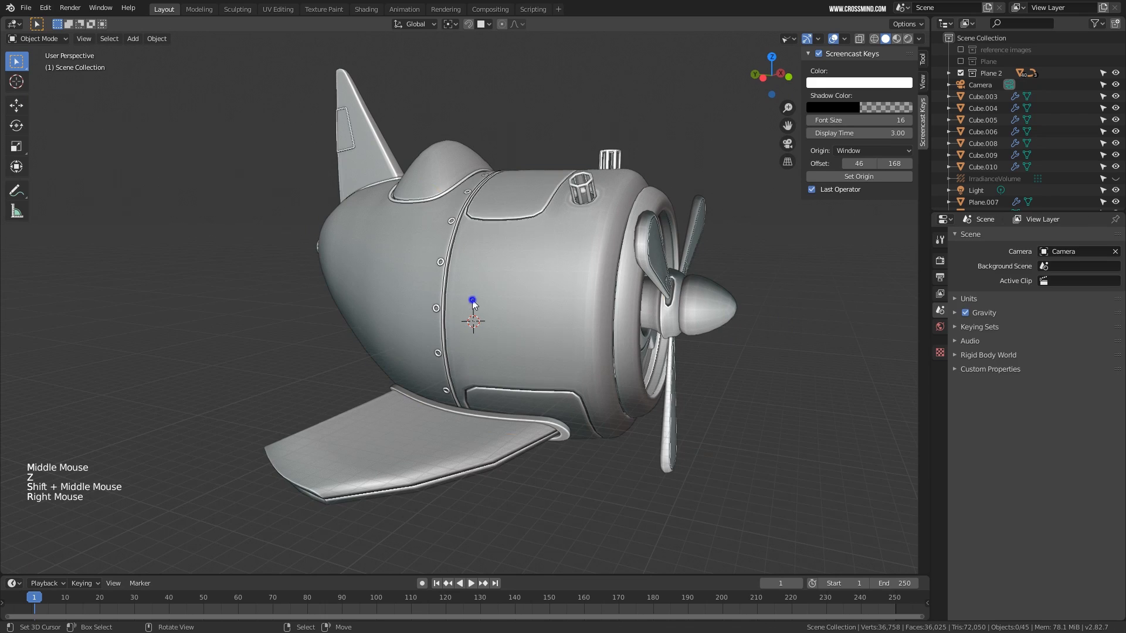
{"action": "right_click", "coordinate": [562, 293]}
{"action": "mouse_move", "coordinate": [563, 293]}
{"action": "middle_mouse_down", "text": "shift"}
{"action": "mouse_move", "coordinate": [521, 315]}
{"action": "mouse_move", "coordinate": [545, 290]}
{"action": "middle_mouse_up", "text": "shift"}
{"action": "middle_click_drag", "start_coordinate": [545, 290], "coordinate": [550, 288], "text": "shift"}
{"action": "key", "text": "shift+s"}
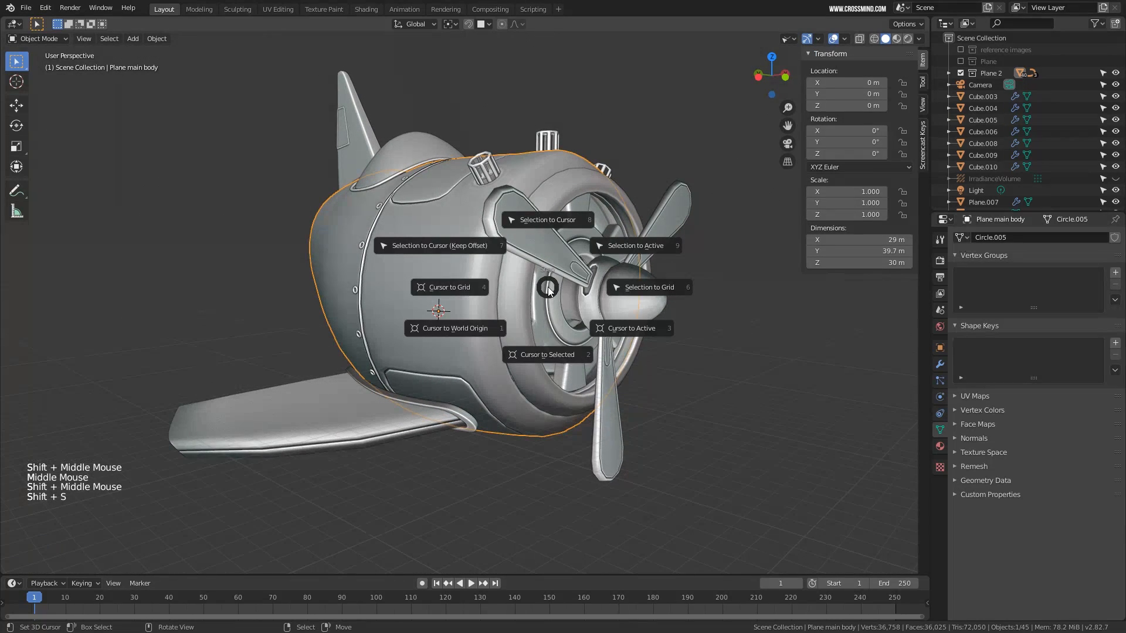
{"action": "left_click", "coordinate": [553, 355]}
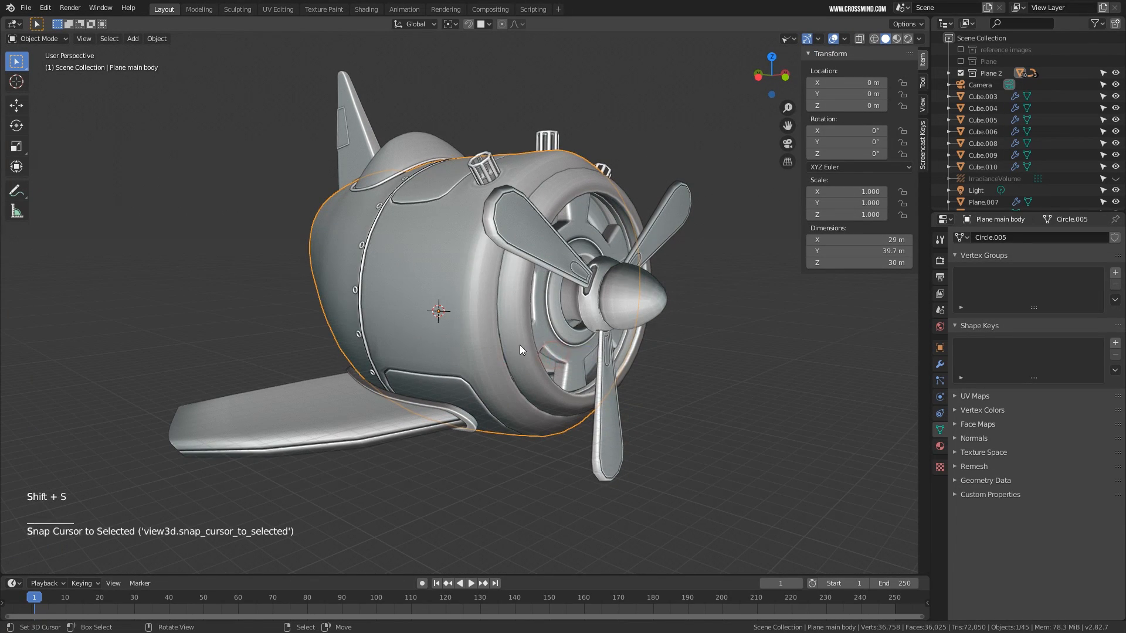
Switch to wireframe display and add a cube-shaped empty at the 3D cursor
{"action": "mouse_move", "coordinate": [519, 345]}
{"action": "middle_mouse_down"}
{"action": "mouse_move", "coordinate": [477, 317]}
{"action": "mouse_move", "coordinate": [470, 344]}
{"action": "mouse_move", "coordinate": [442, 307]}
{"action": "middle_mouse_up"}
{"action": "key", "text": "z"}
{"action": "middle_click_drag", "start_coordinate": [470, 269], "coordinate": [452, 311]}
{"action": "key", "text": "shift+a"}
{"action": "mouse_move", "coordinate": [441, 311]}
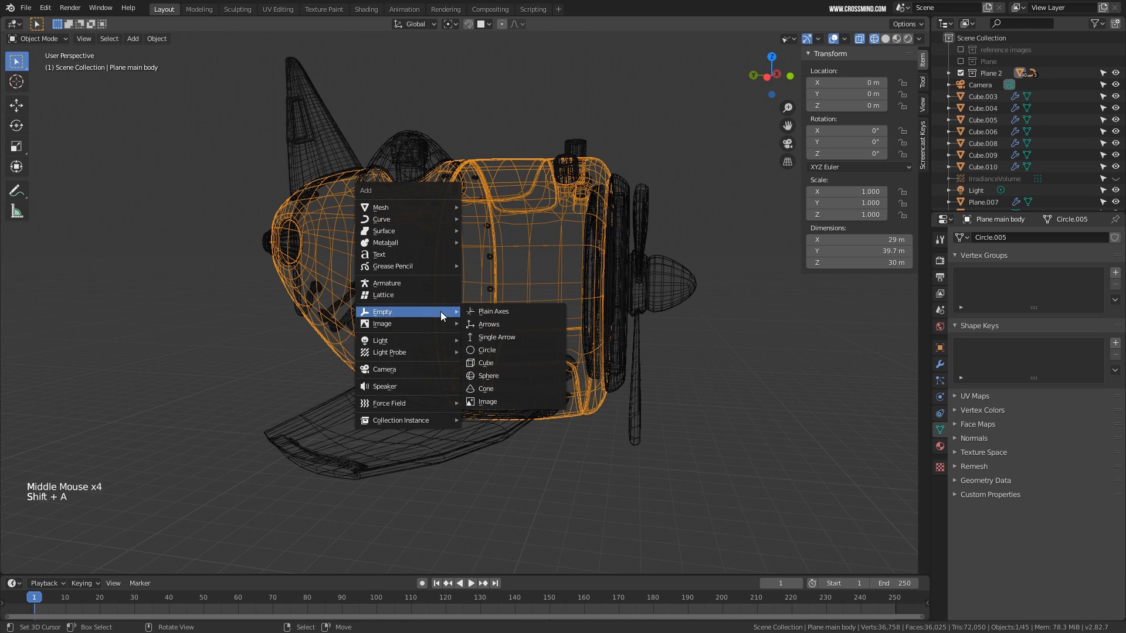
{"action": "left_click", "coordinate": [499, 363]}
{"action": "middle_click_drag", "start_coordinate": [545, 327], "coordinate": [592, 331]}
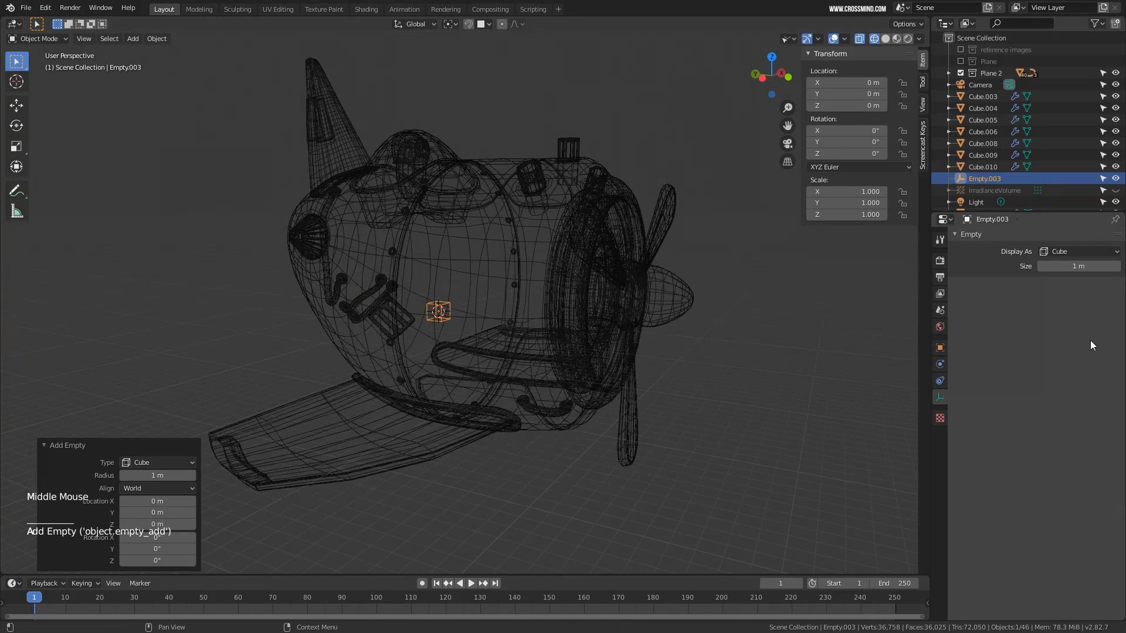
Set the display size of the cube empty to 15 m
{"action": "left_click_drag", "start_coordinate": [1076, 266], "coordinate": [1119, 266]}
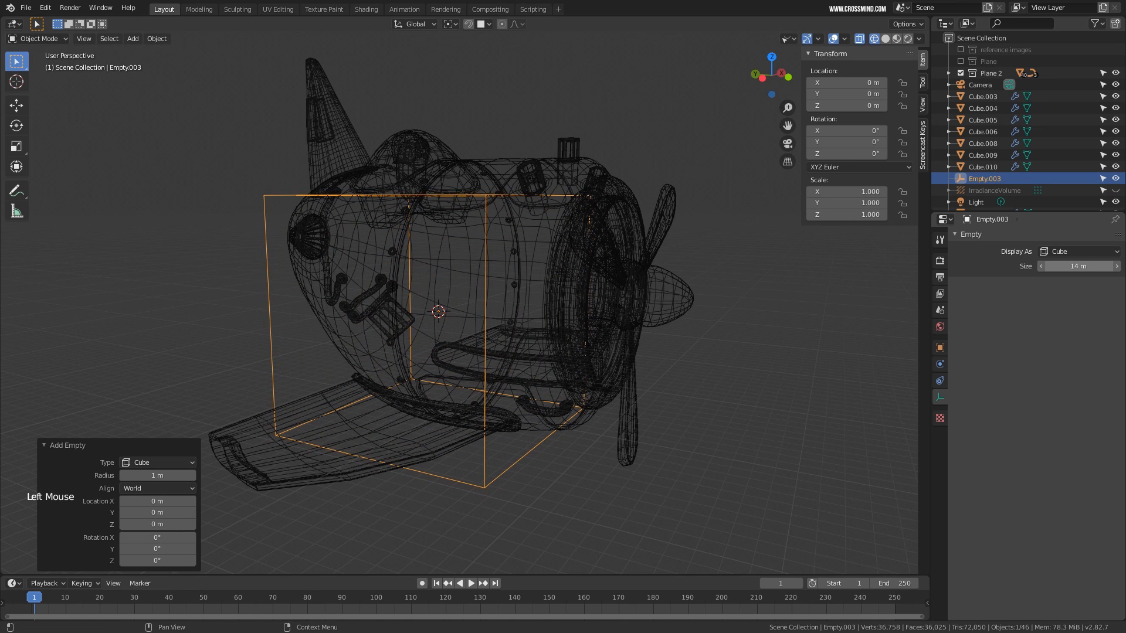
{"action": "left_click", "coordinate": [1078, 266]}
{"action": "type", "text": "15"}
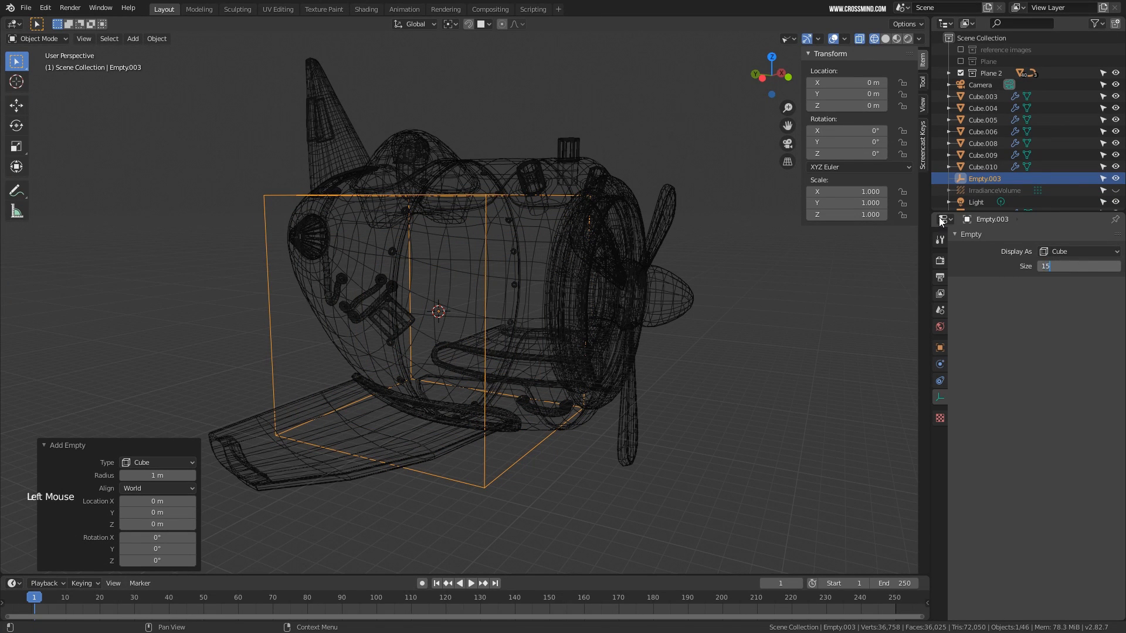
{"action": "key", "text": "Return"}
Align the empty's center to the main body on X, Y and Z with Align Objects, and return to solid shading
{"action": "middle_click_drag", "start_coordinate": [568, 245], "coordinate": [515, 167], "text": "shift"}
{"action": "right_click", "coordinate": [537, 184], "text": "shift"}
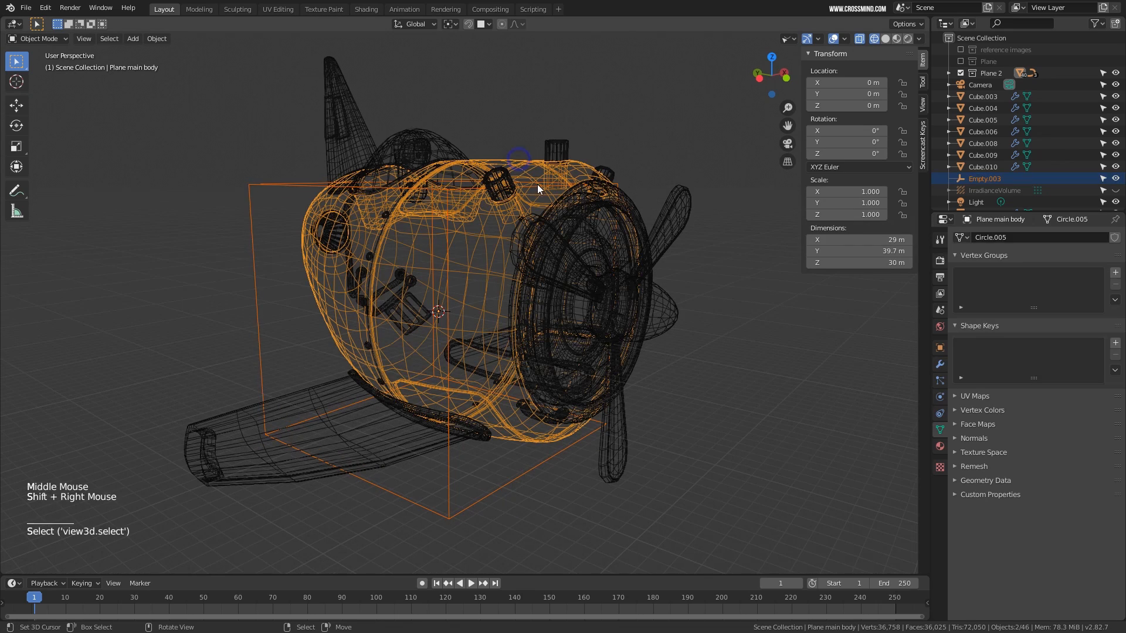
{"action": "key", "text": "space"}
{"action": "type", "text": "alig"}
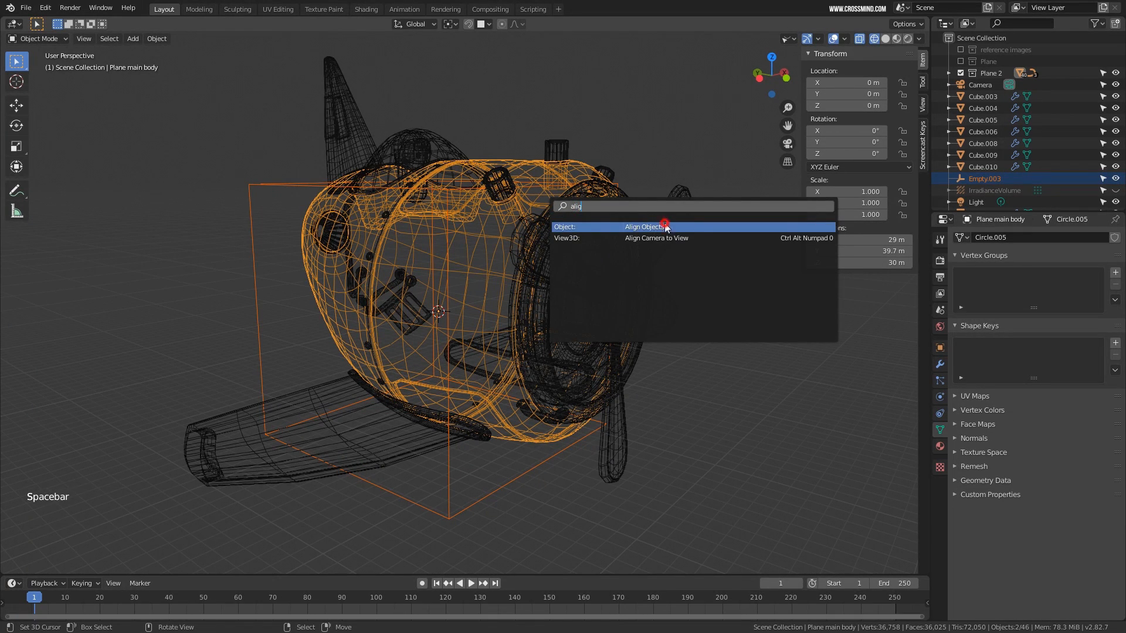
{"action": "key", "text": "Return"}
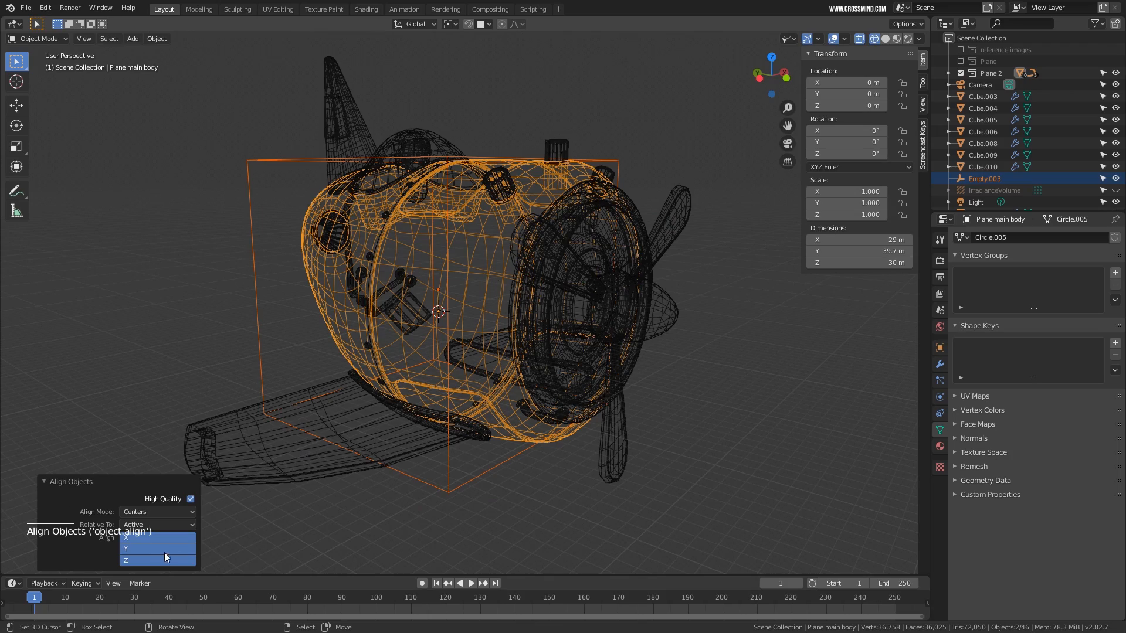
{"action": "mouse_move", "coordinate": [411, 369]}
{"action": "middle_mouse_down"}
{"action": "mouse_move", "coordinate": [460, 373]}
{"action": "mouse_move", "coordinate": [450, 369]}
{"action": "middle_mouse_up"}
{"action": "key", "text": "z"}
{"action": "mouse_move", "coordinate": [579, 348]}
{"action": "middle_mouse_down"}
{"action": "mouse_move", "coordinate": [615, 438]}
{"action": "mouse_move", "coordinate": [625, 419]}
{"action": "mouse_move", "coordinate": [599, 375]}
{"action": "mouse_move", "coordinate": [579, 379]}
{"action": "mouse_move", "coordinate": [592, 352]}
{"action": "mouse_move", "coordinate": [576, 361]}
{"action": "middle_mouse_up"}
Examine how the cube empty surrounds the plane from several angles, comparing it with the main body
{"action": "right_click", "coordinate": [611, 427]}
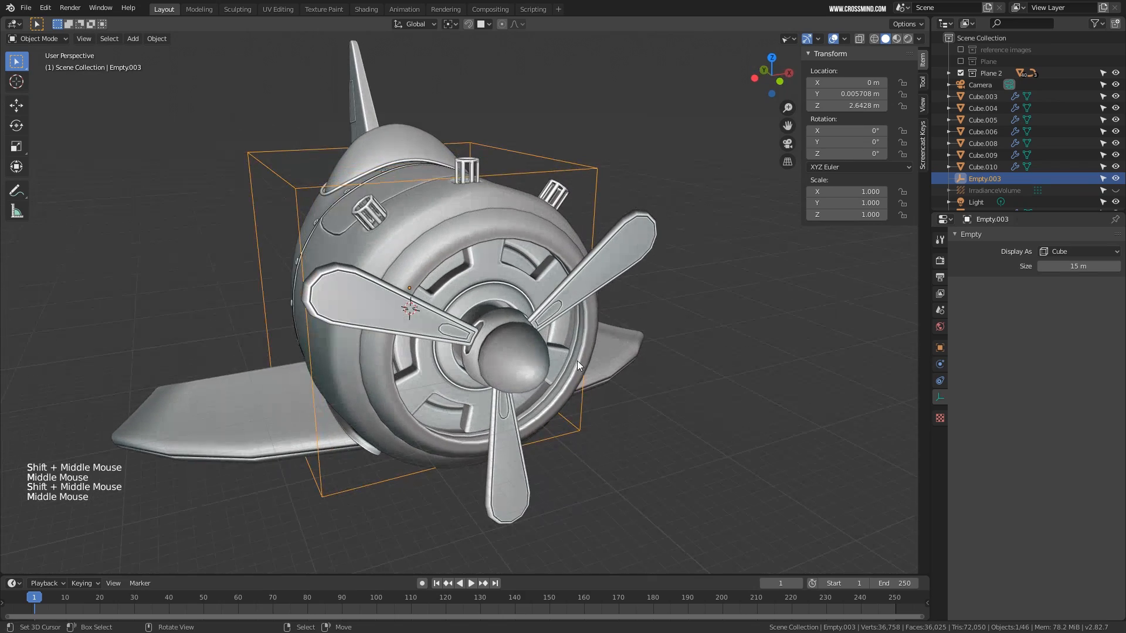
{"action": "middle_click_drag", "start_coordinate": [572, 167], "coordinate": [516, 276]}
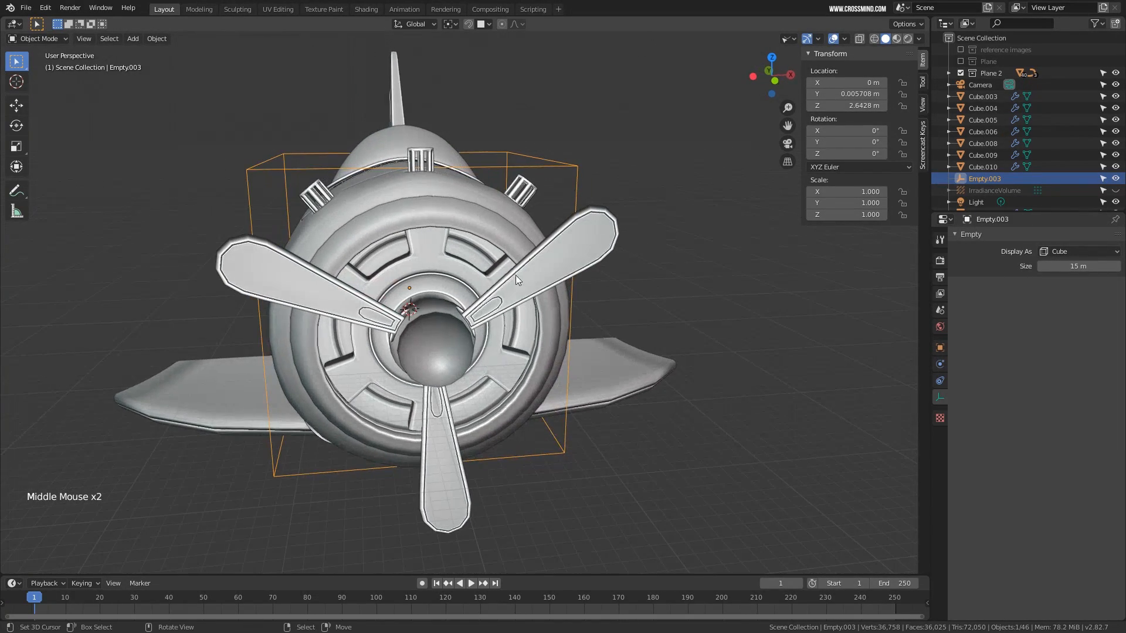
{"action": "middle_click_drag", "start_coordinate": [529, 237], "coordinate": [468, 136]}
{"action": "middle_click_drag", "start_coordinate": [523, 184], "coordinate": [497, 151]}
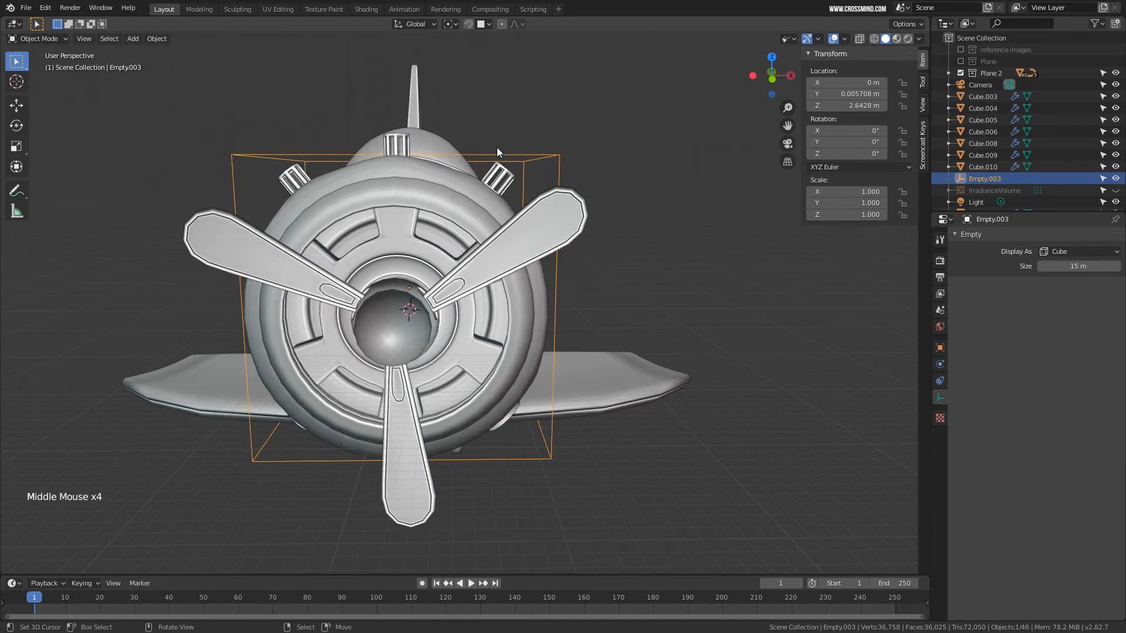
{"action": "middle_click_drag", "start_coordinate": [549, 318], "coordinate": [445, 307]}
{"action": "right_click", "coordinate": [420, 280]}
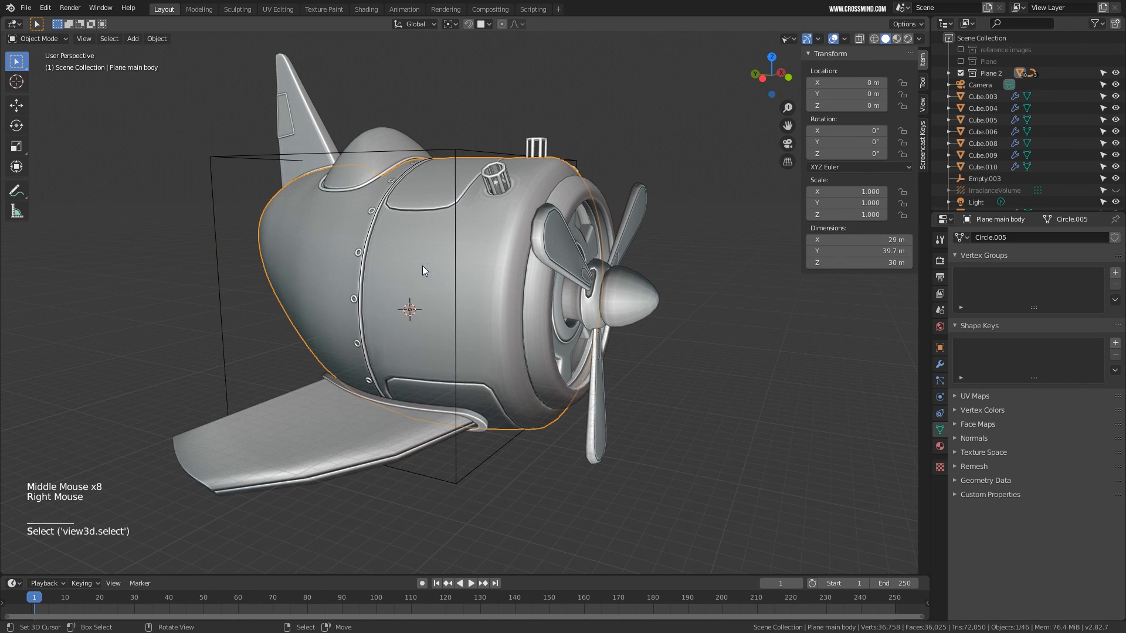
{"action": "middle_click_drag", "start_coordinate": [364, 268], "coordinate": [479, 482]}
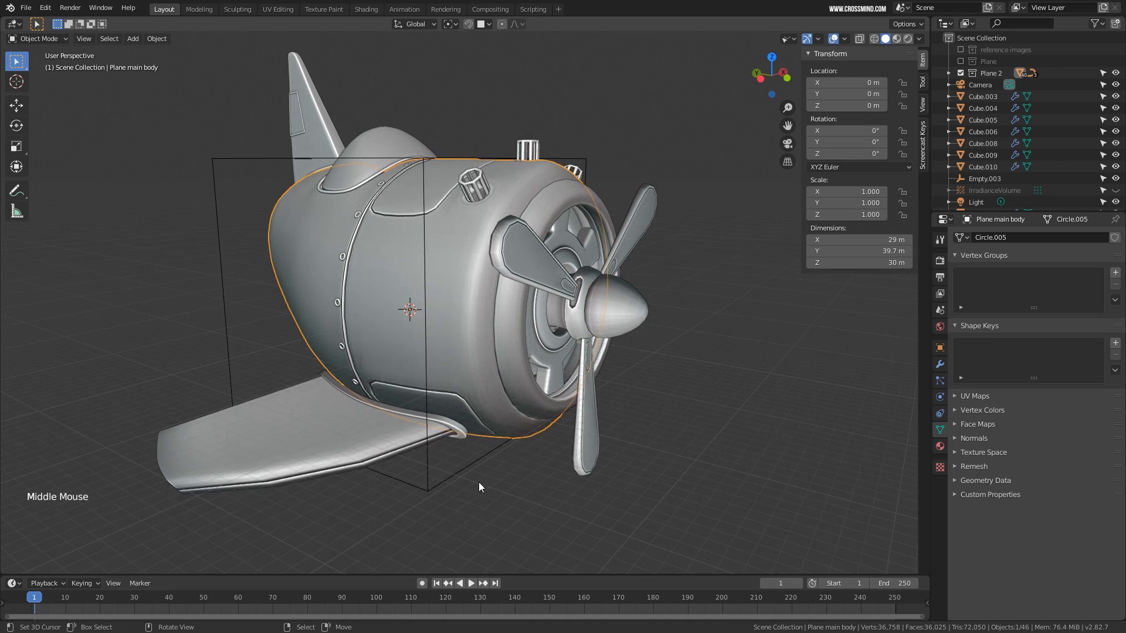
{"action": "right_click", "coordinate": [478, 463]}
{"action": "middle_click_drag", "start_coordinate": [524, 452], "coordinate": [455, 426]}
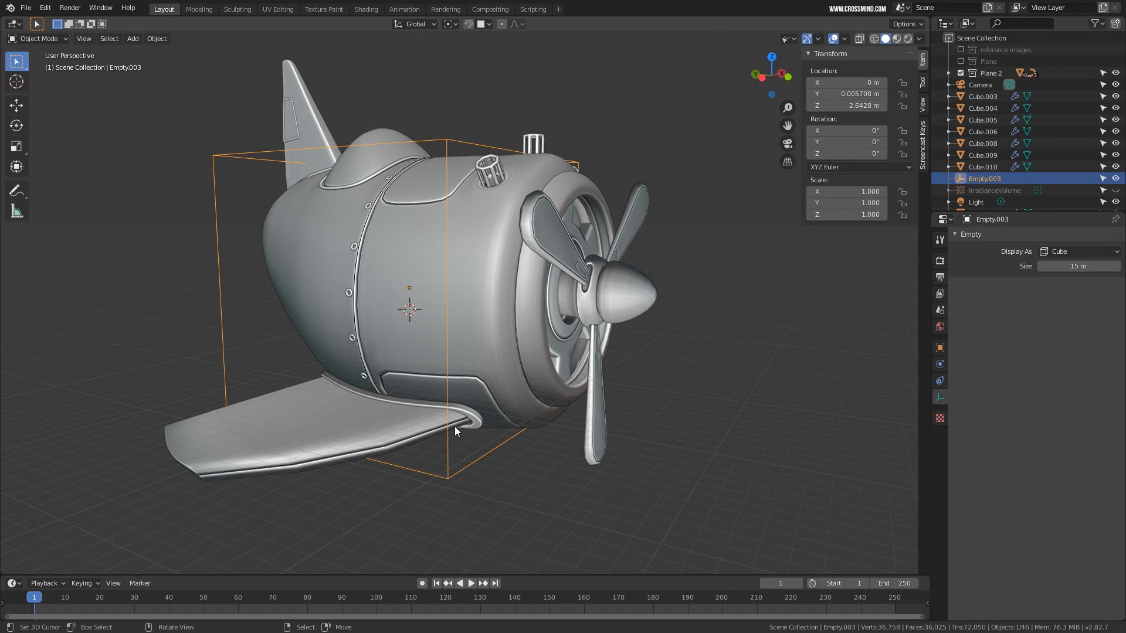
{"action": "right_click", "coordinate": [498, 446]}
{"action": "middle_click_drag", "start_coordinate": [498, 446], "coordinate": [568, 185]}
{"action": "middle_click_drag", "start_coordinate": [446, 296], "coordinate": [487, 199]}
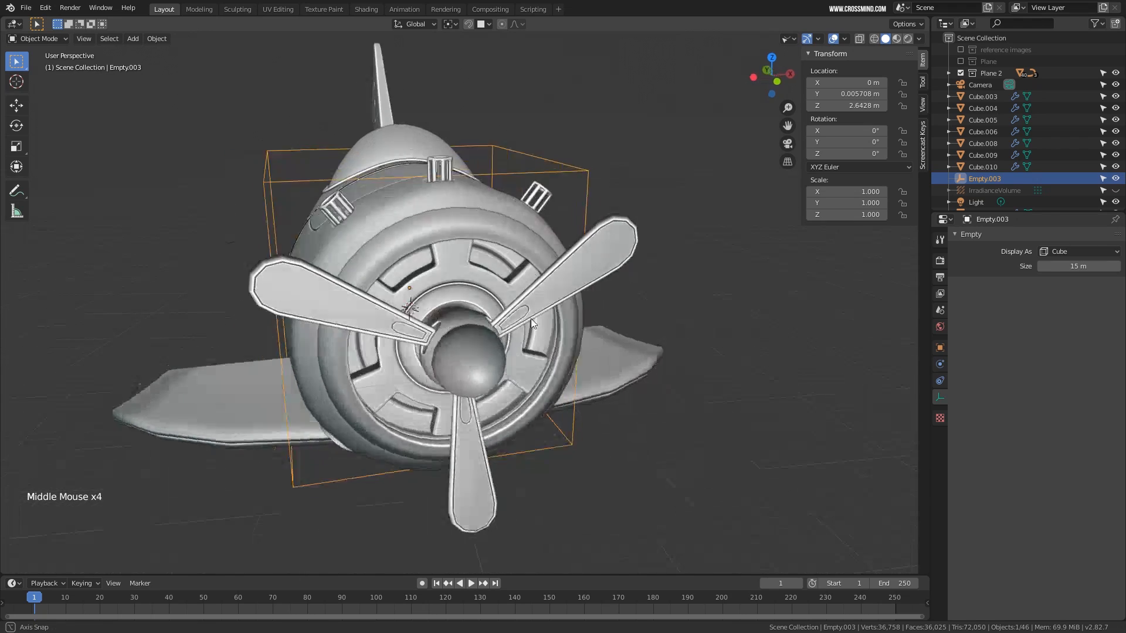
Parent the plane's main body to the cube empty using the Object option
{"action": "right_click", "coordinate": [490, 193]}
{"action": "right_click", "coordinate": [594, 166], "text": "shift"}
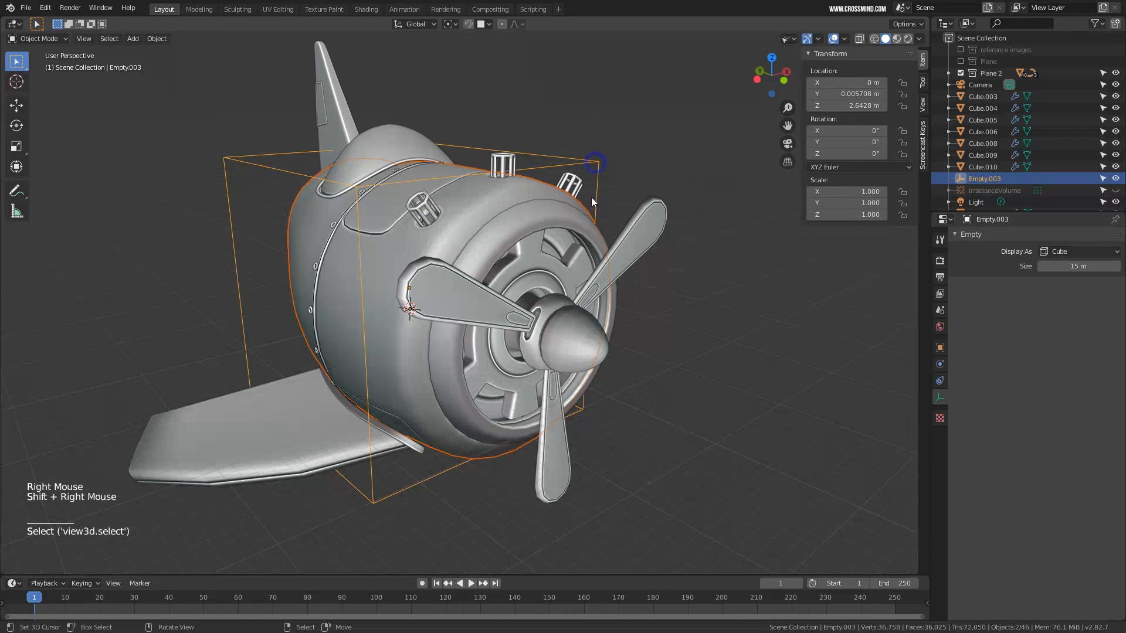
{"action": "middle_click_drag", "start_coordinate": [591, 197], "coordinate": [583, 256]}
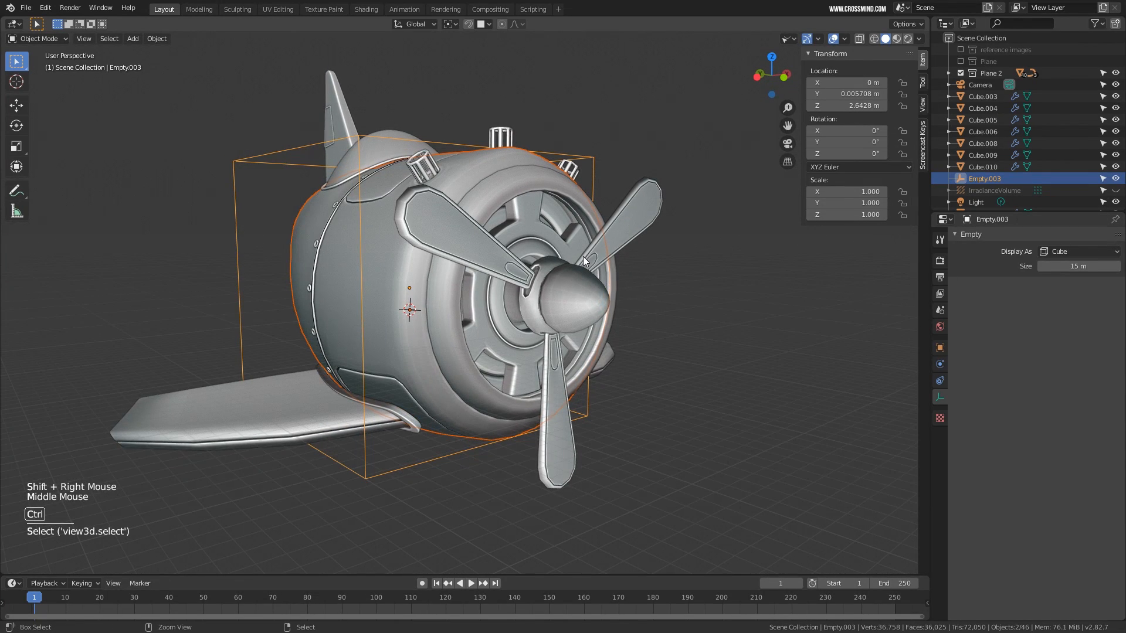
{"action": "key", "text": "ctrl+p"}
{"action": "left_click", "coordinate": [580, 259]}
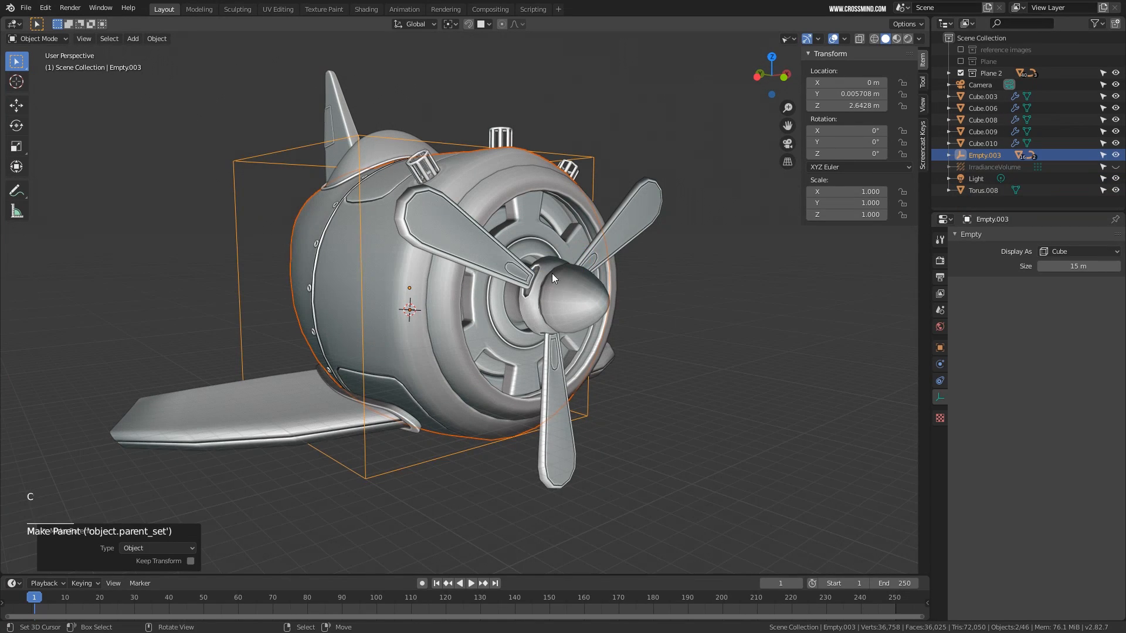
Rename the cube empty as Plane Comtroller
{"action": "middle_click_drag", "start_coordinate": [551, 273], "coordinate": [592, 276]}
{"action": "left_click", "coordinate": [983, 155]}
{"action": "double_click", "coordinate": [984, 155]}
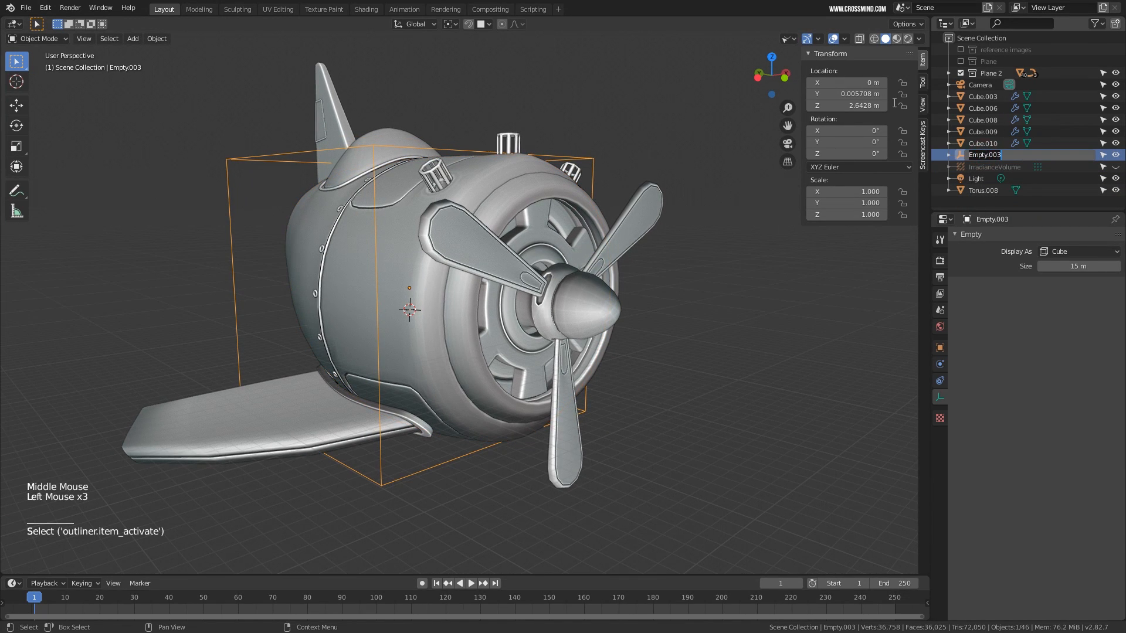
{"action": "type", "text": "Plane Comtrolle"}
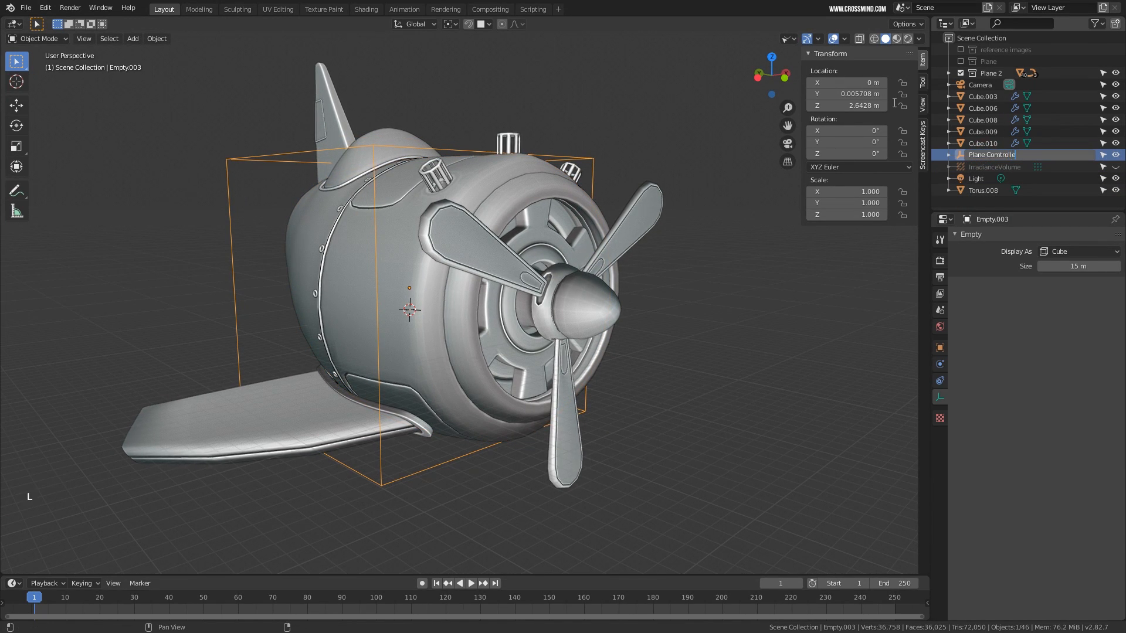
{"action": "type", "text": "r"}
{"action": "key", "text": "Return"}
Select the propeller hub's mounting ring and snap the 3D cursor to it
{"action": "scroll", "coordinate": [542, 312], "scroll_direction": "up", "scroll_amount": 3}
{"action": "middle_click_drag", "start_coordinate": [543, 311], "coordinate": [580, 314]}
{"action": "key", "text": "r"}
{"action": "scroll", "coordinate": [677, 317], "scroll_direction": "up", "scroll_amount": 1}
{"action": "middle_click_drag", "start_coordinate": [677, 316], "coordinate": [563, 298], "text": "shift"}
{"action": "left_click", "coordinate": [570, 304]}
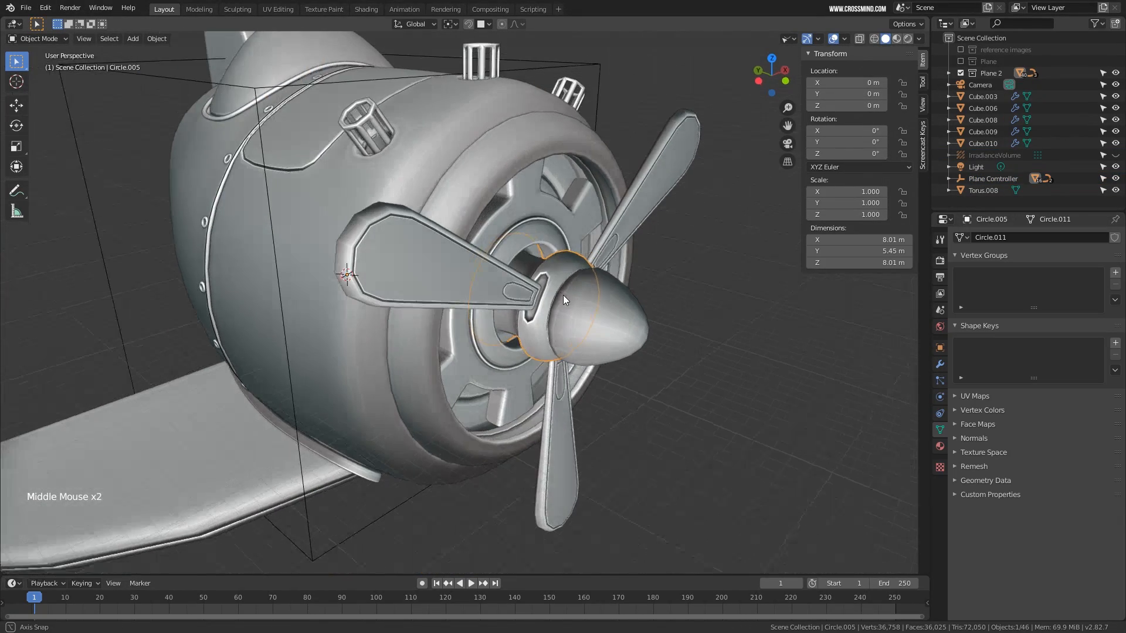
{"action": "key", "text": "shift+s"}
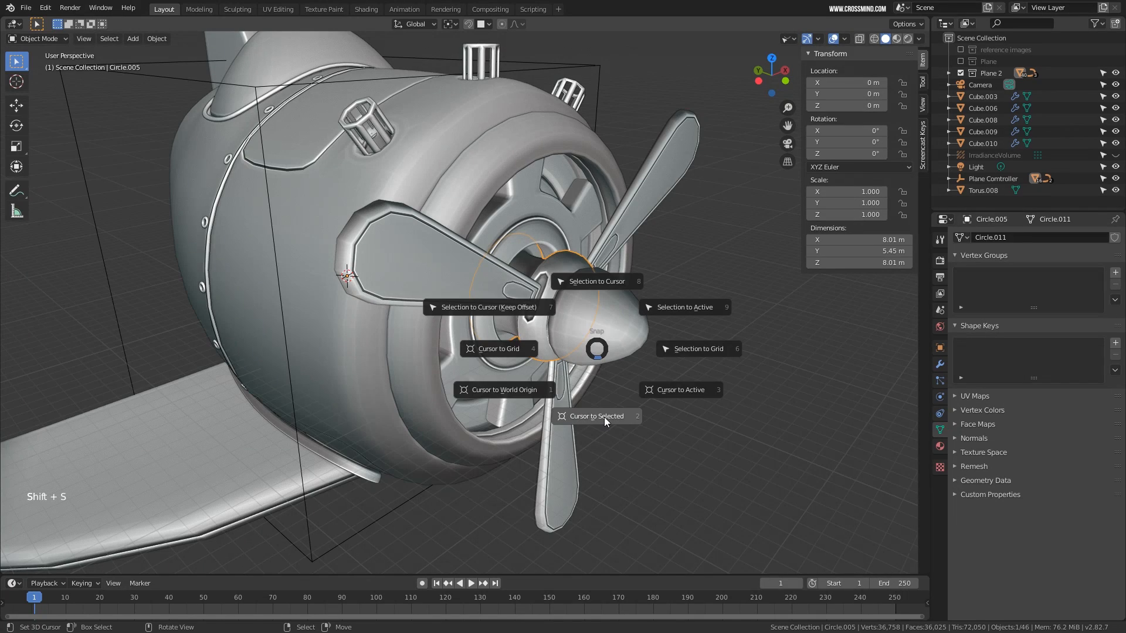
{"action": "left_click", "coordinate": [604, 417]}
Add a circle empty at the 3D cursor and set its display size to 10 m
{"action": "key", "text": "shift+a"}
{"action": "mouse_move", "coordinate": [562, 331]}
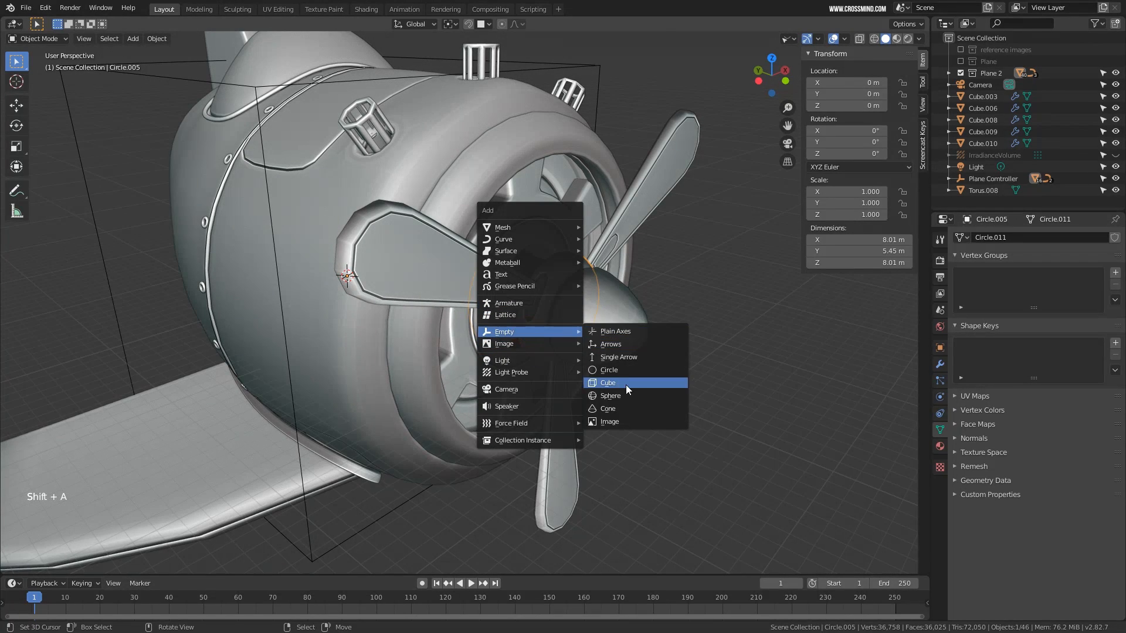
{"action": "left_click", "coordinate": [620, 370]}
{"action": "middle_click_drag", "start_coordinate": [590, 365], "coordinate": [507, 323]}
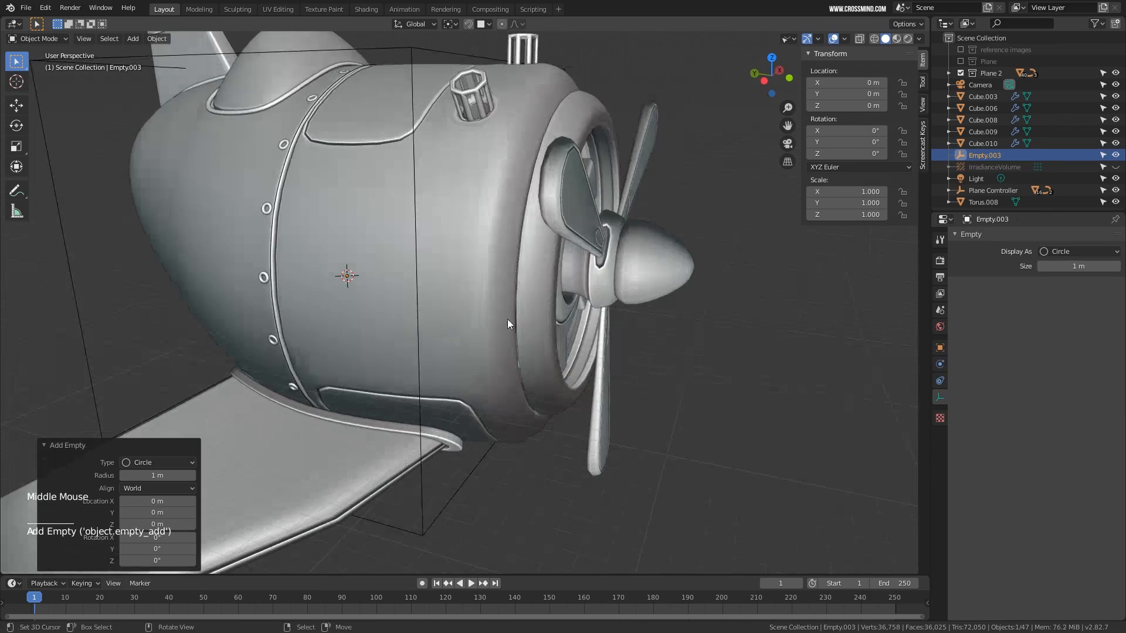
{"action": "key", "text": "z"}
{"action": "middle_click_drag", "start_coordinate": [355, 306], "coordinate": [1090, 294]}
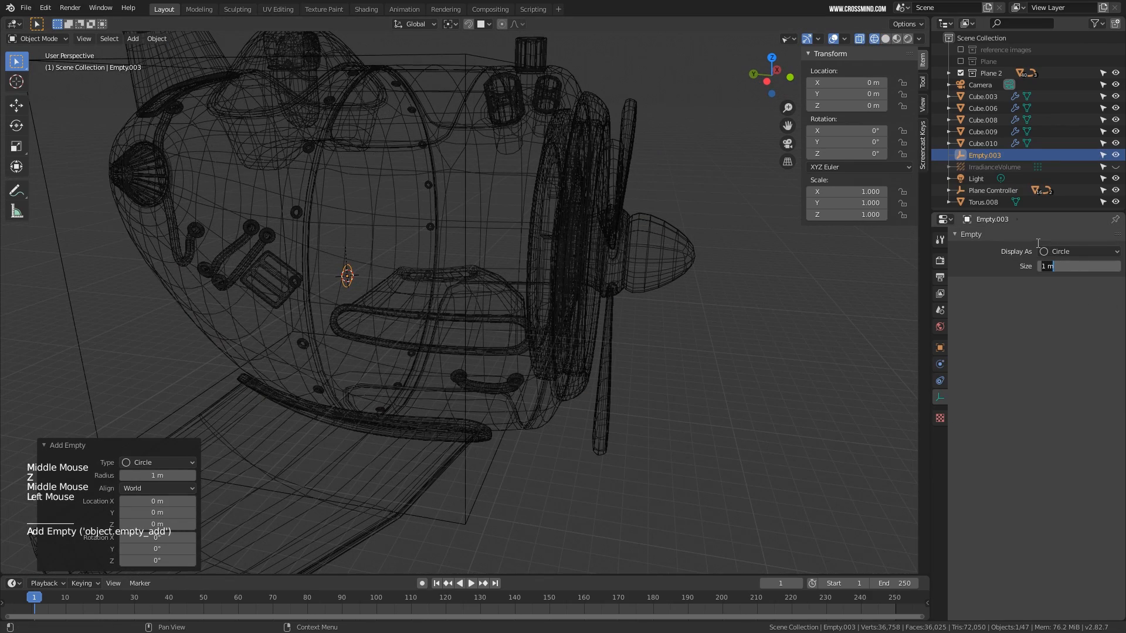
{"action": "type", "text": "0"}
{"action": "key", "text": "Return"}
Move the circle empty about -24.3 m along the global Y axis to the propeller, and return to solid shading
{"action": "key", "text": "g"}
{"action": "key", "text": "y"}
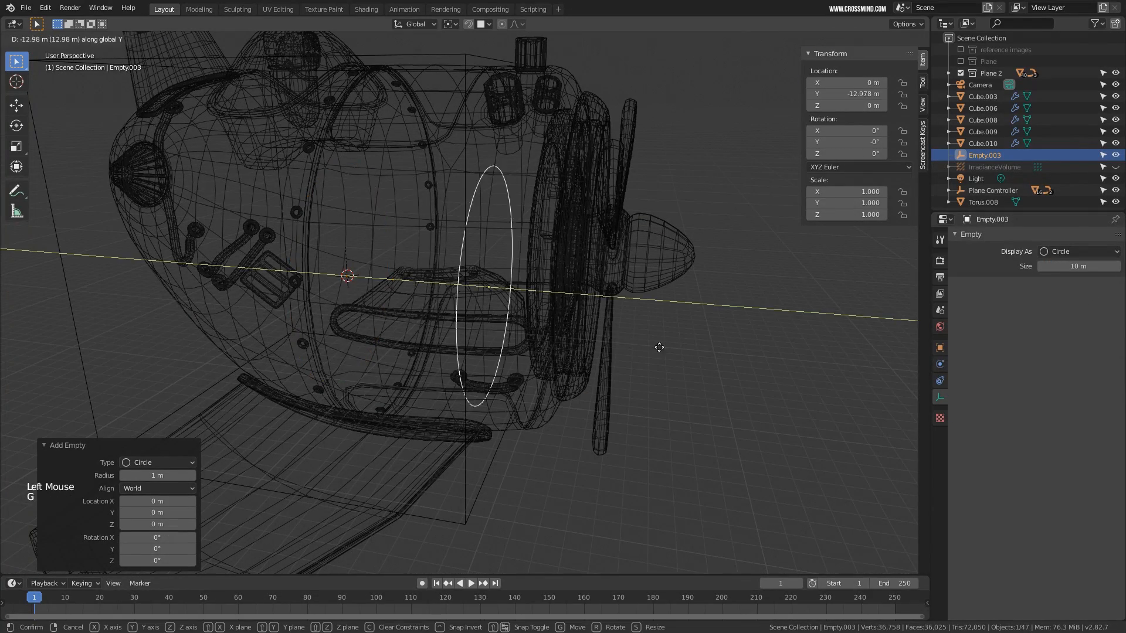
{"action": "left_click", "coordinate": [775, 347]}
{"action": "middle_click_drag", "start_coordinate": [773, 346], "coordinate": [642, 328]}
{"action": "key", "text": "z"}
{"action": "middle_click_drag", "start_coordinate": [729, 324], "coordinate": [602, 247]}
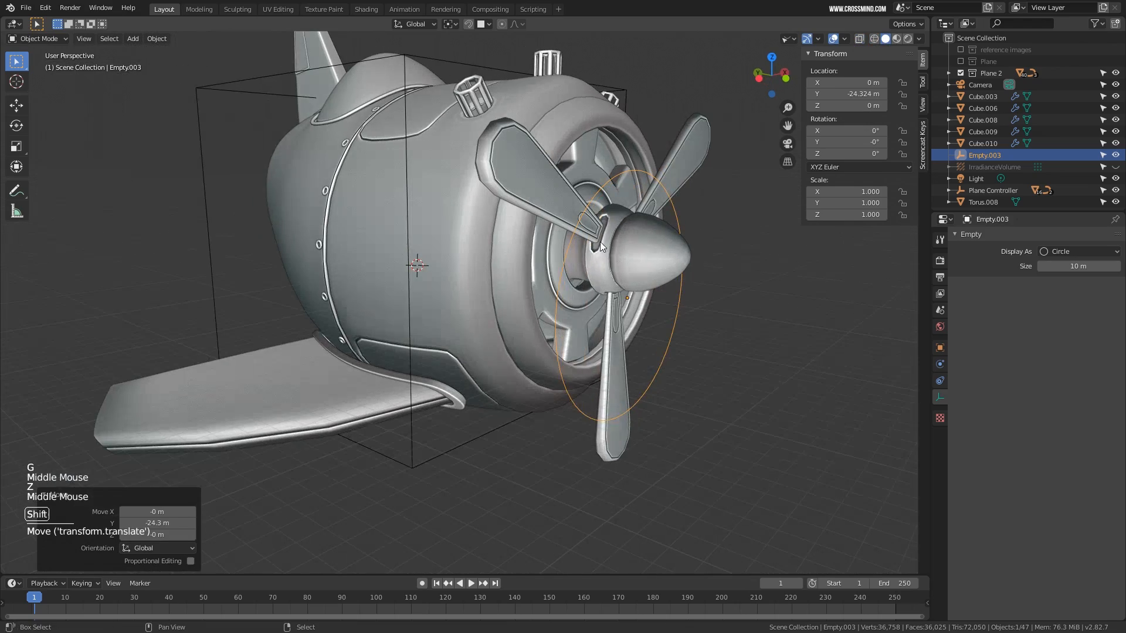
Align the circle empty to the propeller hub with Align Objects, and show the model in wireframe
{"action": "right_click", "coordinate": [602, 247], "text": "shift"}
{"action": "key", "text": "space"}
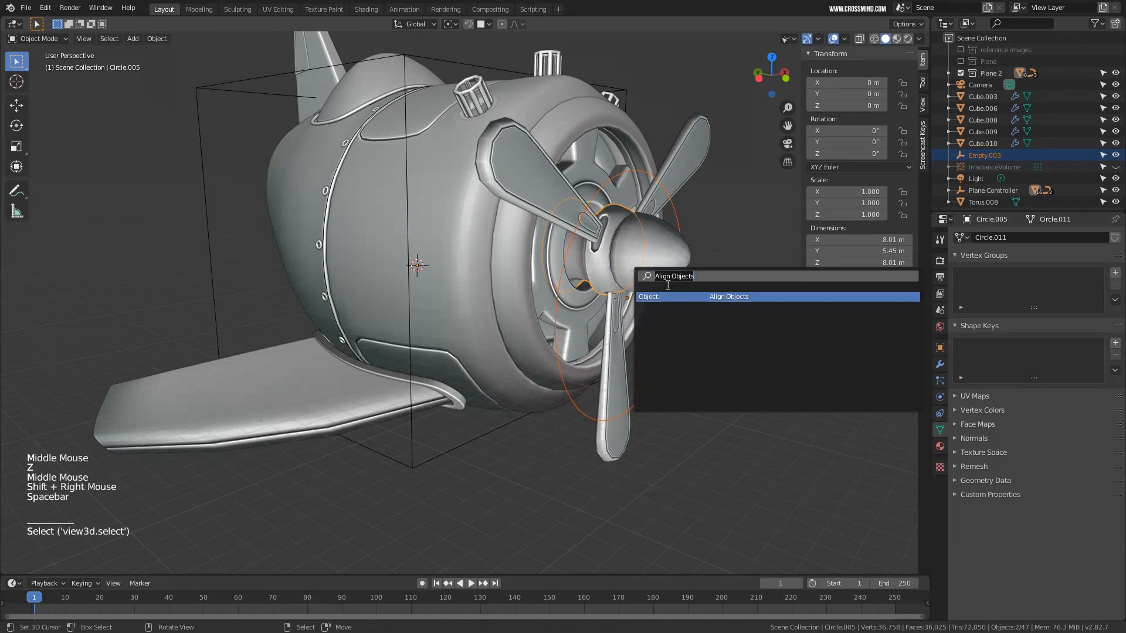
{"action": "left_click", "coordinate": [715, 297]}
{"action": "key", "text": "z"}
Select the circle empty and move it forward along the Y axis, toward the front of the propeller hub
{"action": "mouse_move", "coordinate": [458, 296]}
{"action": "middle_mouse_down"}
{"action": "mouse_move", "coordinate": [489, 303]}
{"action": "mouse_move", "coordinate": [551, 274]}
{"action": "middle_mouse_up"}
{"action": "right_click", "coordinate": [594, 162]}
{"action": "right_click", "coordinate": [595, 164]}
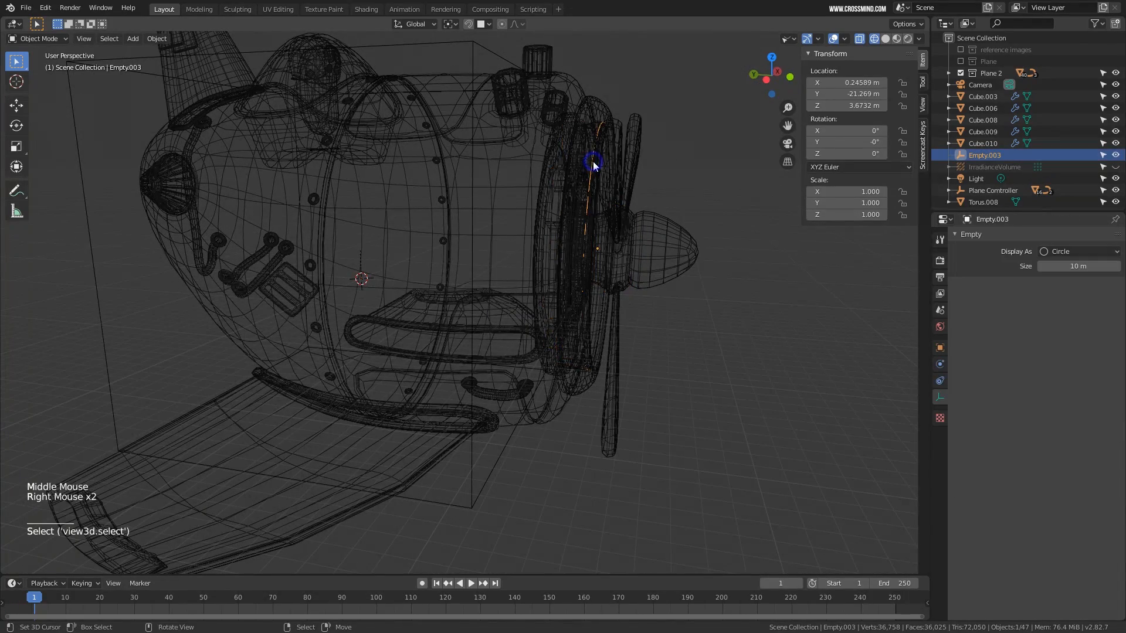
{"action": "key", "text": "g"}
{"action": "key", "text": "y"}
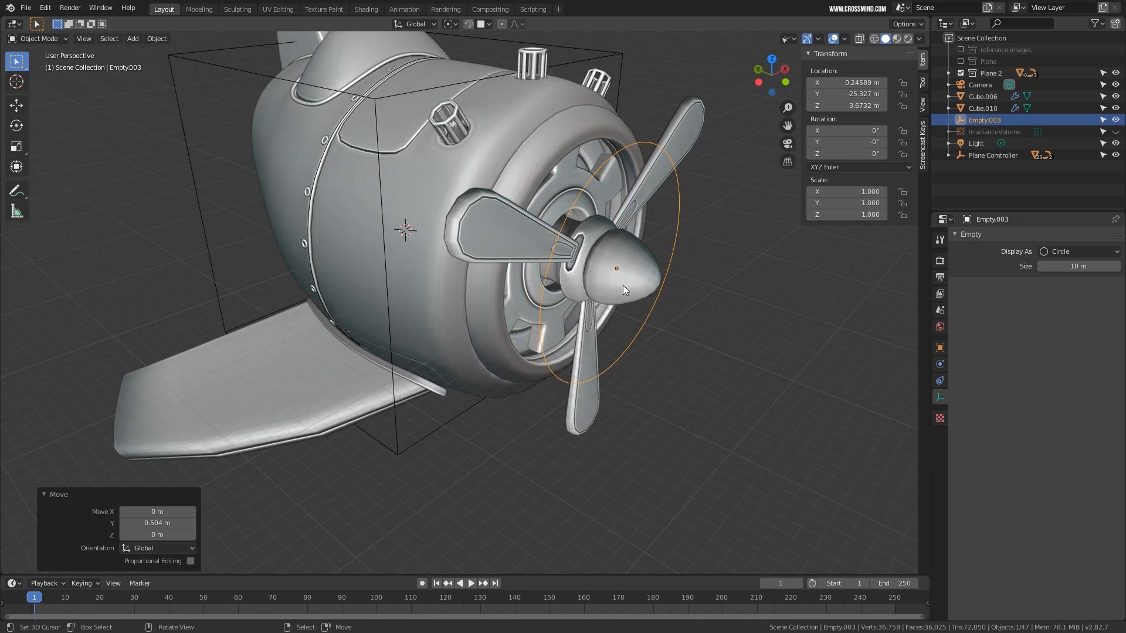
Try rotating the circle empty about the Y axis at the propeller hub
{"action": "key", "text": "r"}
{"action": "key", "text": "y"}
{"action": "mouse_move", "coordinate": [623, 285]}
{"action": "middle_mouse_down"}
{"action": "mouse_move", "coordinate": [656, 281]}
{"action": "mouse_move", "coordinate": [639, 299]}
{"action": "middle_mouse_up"}
{"action": "right_click", "coordinate": [636, 170]}
Parent the propeller hub to the circle empty using the Object option
{"action": "scroll", "coordinate": [638, 296], "scroll_direction": "up", "scroll_amount": 1}
{"action": "middle_click_drag", "start_coordinate": [604, 266], "coordinate": [606, 304]}
{"action": "right_click", "coordinate": [605, 304]}
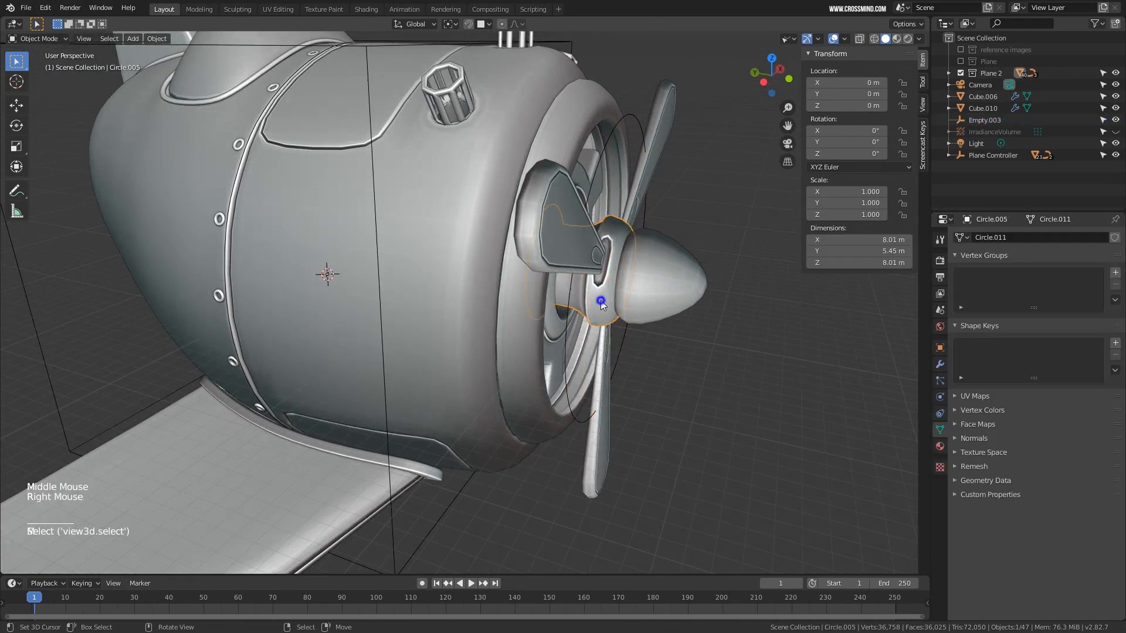
{"action": "right_click", "coordinate": [637, 119], "text": "shift"}
{"action": "key", "text": "space"}
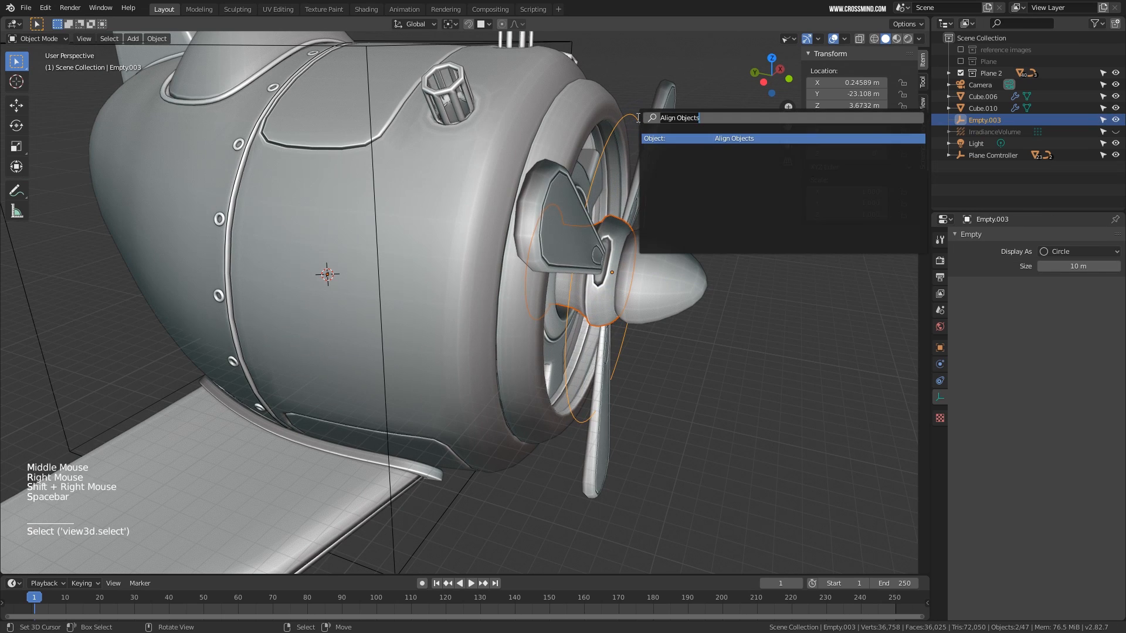
{"action": "key", "text": "ctrl+p"}
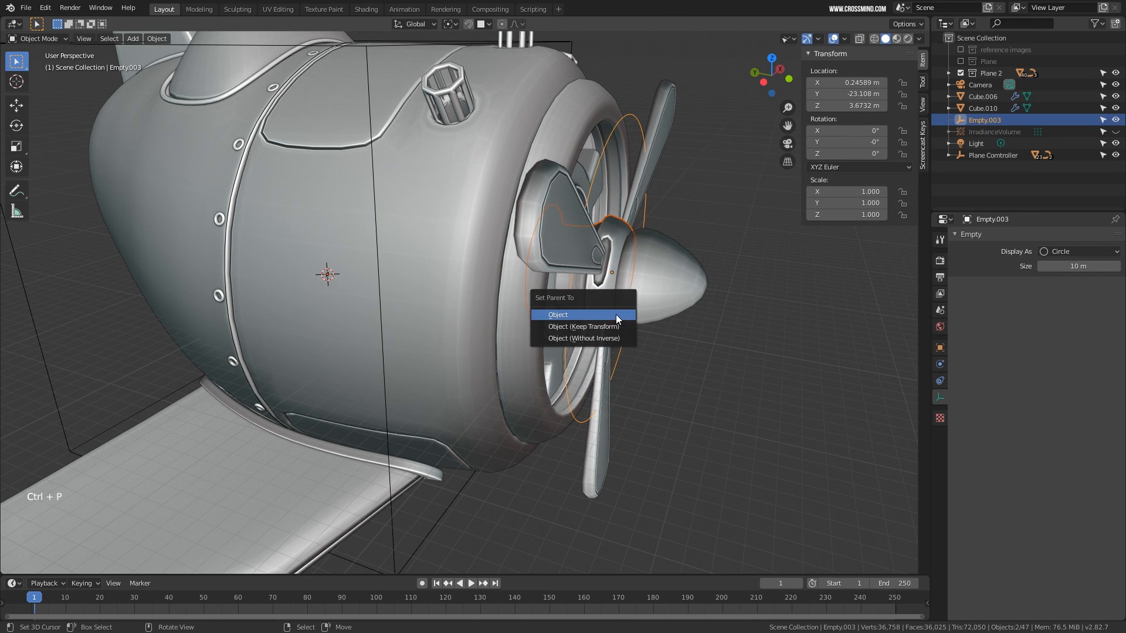
{"action": "left_click", "coordinate": [617, 316]}
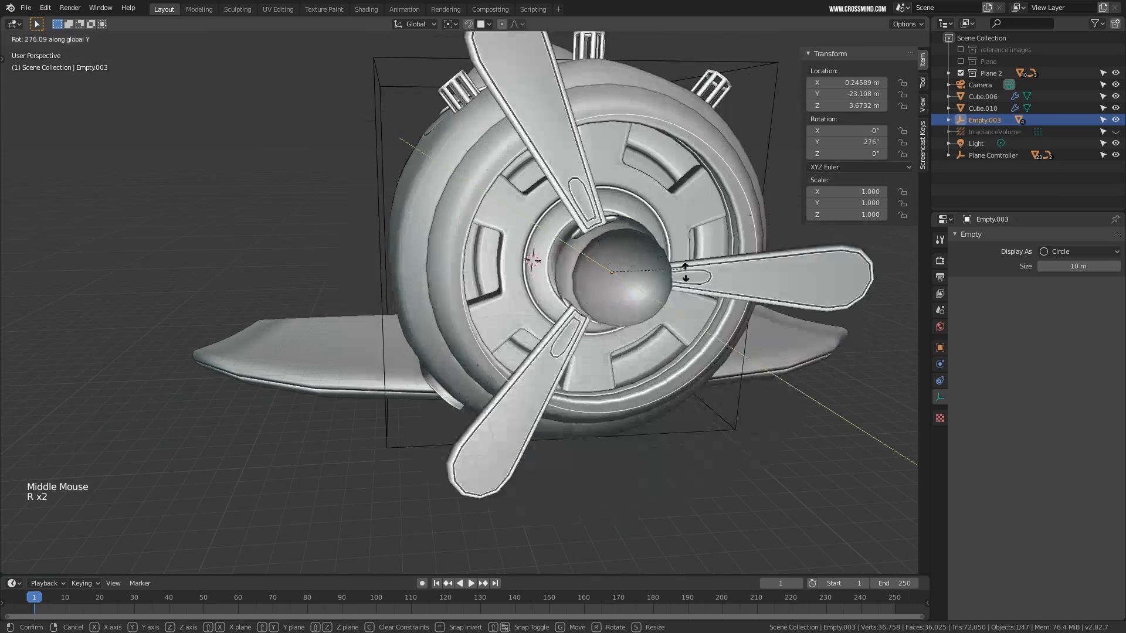
Test how the propeller follows the circle empty when rotated about Y and moved, cancelling both transforms
{"action": "right_click", "coordinate": [563, 346]}
{"action": "middle_click_drag", "start_coordinate": [563, 346], "coordinate": [627, 238]}
{"action": "key", "text": "g"}
{"action": "right_click", "coordinate": [664, 348]}
Parent the circle empty to the Plane Comtroller cube empty using the Object option
{"action": "scroll", "coordinate": [627, 238], "scroll_direction": "down", "scroll_amount": 2}
{"action": "middle_click_drag", "start_coordinate": [660, 276], "coordinate": [627, 198], "text": "shift"}
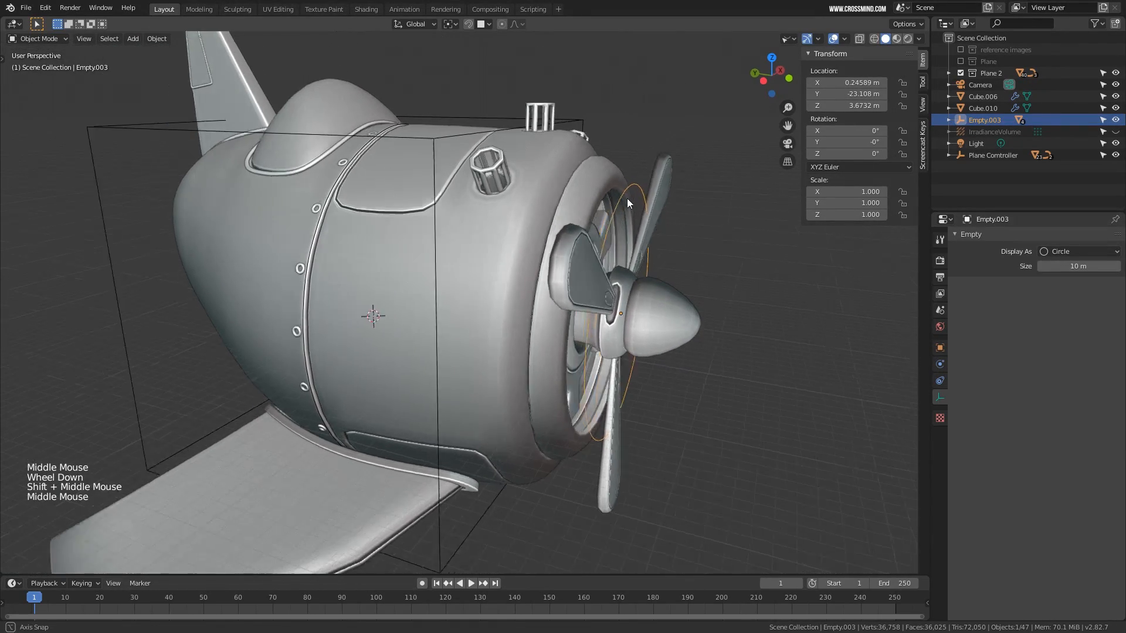
{"action": "right_click", "coordinate": [593, 120], "text": "shift"}
{"action": "middle_click_drag", "start_coordinate": [593, 121], "coordinate": [611, 247]}
{"action": "key", "text": "ctrl"}
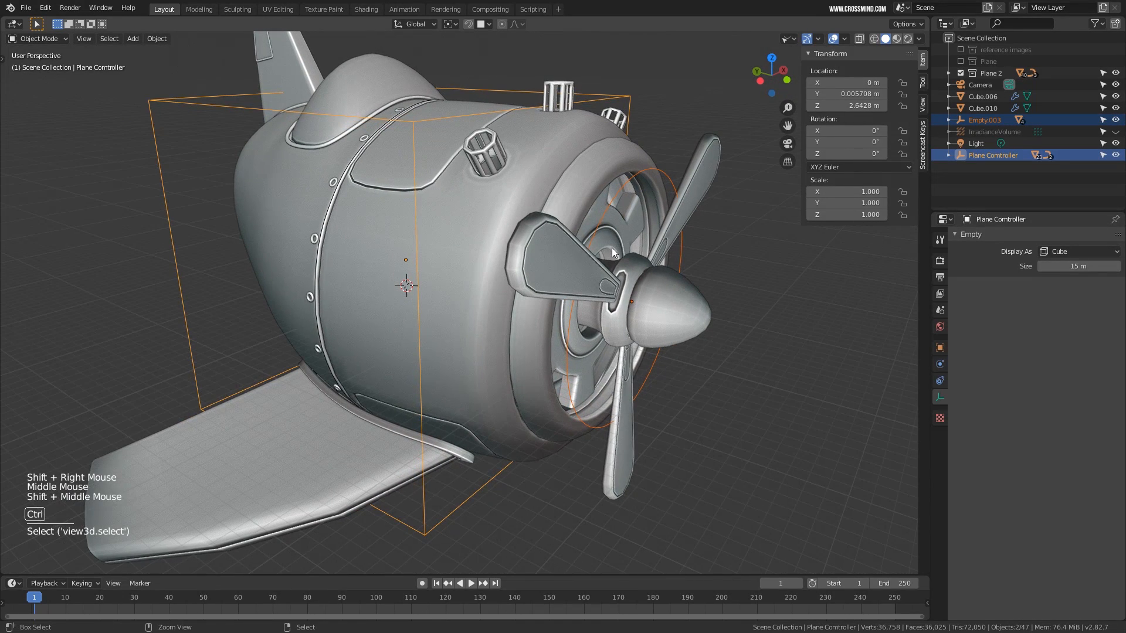
{"action": "key", "text": "ctrl+p"}
{"action": "left_click", "coordinate": [610, 247]}
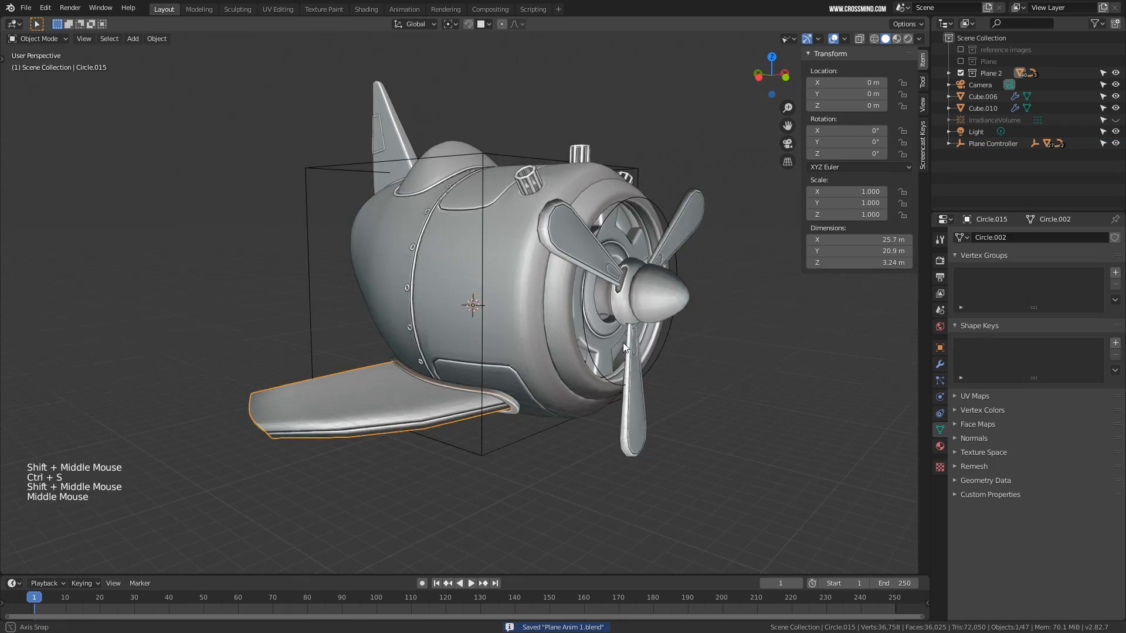
Check the hierarchy by selecting the circle empty and the cube controller in turn and viewing the plane from several angles
{"action": "mouse_move", "coordinate": [623, 343]}
{"action": "middle_mouse_down"}
{"action": "mouse_move", "coordinate": [619, 332]}
{"action": "mouse_move", "coordinate": [625, 358]}
{"action": "mouse_move", "coordinate": [611, 332]}
{"action": "mouse_move", "coordinate": [550, 340]}
{"action": "mouse_move", "coordinate": [613, 371]}
{"action": "mouse_move", "coordinate": [625, 346]}
{"action": "mouse_move", "coordinate": [622, 406]}
{"action": "mouse_move", "coordinate": [577, 343]}
{"action": "mouse_move", "coordinate": [681, 390]}
{"action": "mouse_move", "coordinate": [462, 386]}
{"action": "mouse_move", "coordinate": [530, 438]}
{"action": "mouse_move", "coordinate": [670, 402]}
{"action": "mouse_move", "coordinate": [546, 356]}
{"action": "mouse_move", "coordinate": [627, 329]}
{"action": "middle_mouse_up"}
{"action": "right_click", "coordinate": [620, 410]}
{"action": "scroll", "coordinate": [616, 382], "scroll_direction": "down", "scroll_amount": 2}
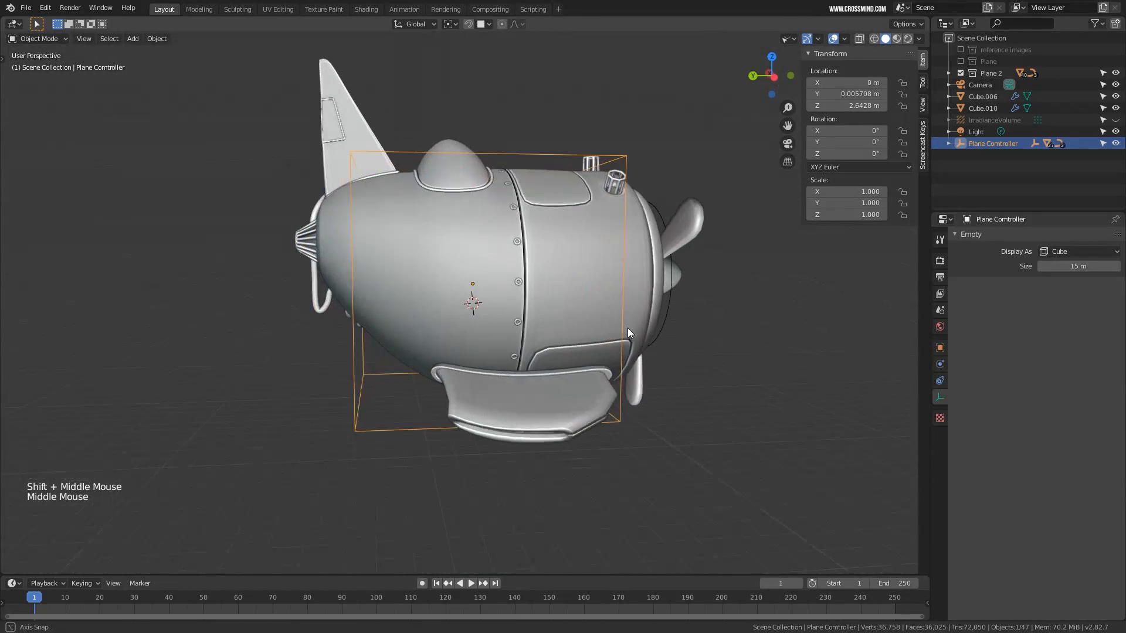
{"action": "middle_click_drag", "start_coordinate": [509, 336], "coordinate": [528, 334], "text": "shift"}
{"action": "middle_click_drag", "start_coordinate": [528, 334], "coordinate": [662, 346]}
{"action": "scroll", "coordinate": [558, 353], "scroll_direction": "up", "scroll_amount": 1}
{"action": "right_click", "coordinate": [642, 352]}
{"action": "right_click", "coordinate": [632, 356]}
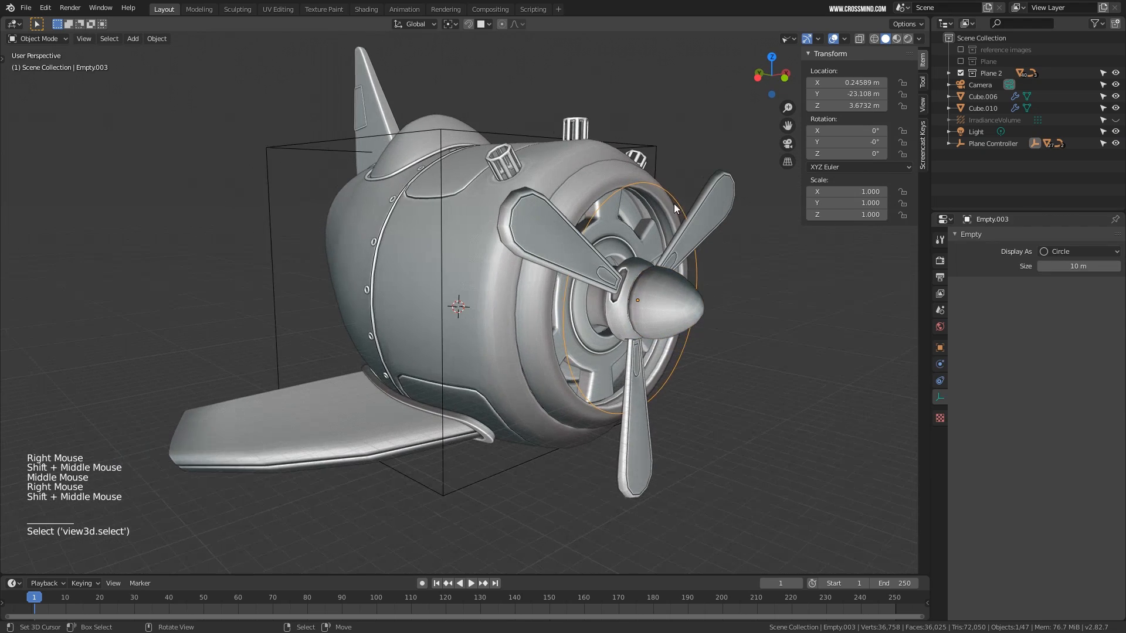
{"action": "right_click", "coordinate": [655, 146]}
{"action": "middle_click_drag", "start_coordinate": [653, 220], "coordinate": [661, 336]}
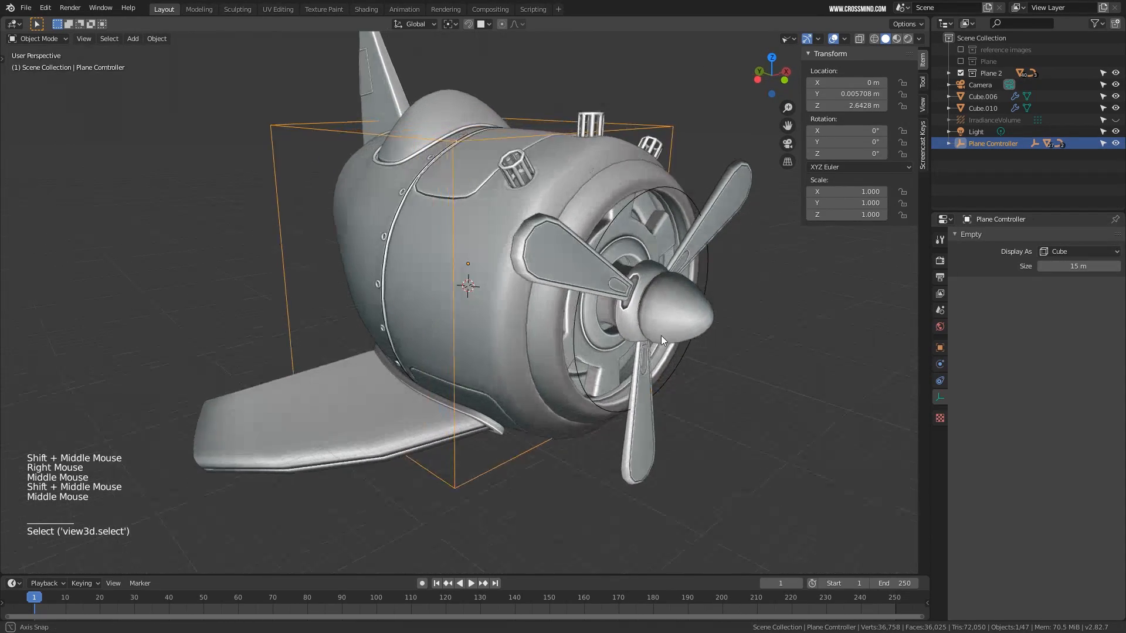
{"action": "right_click", "coordinate": [665, 339]}
{"action": "key", "text": "r"}
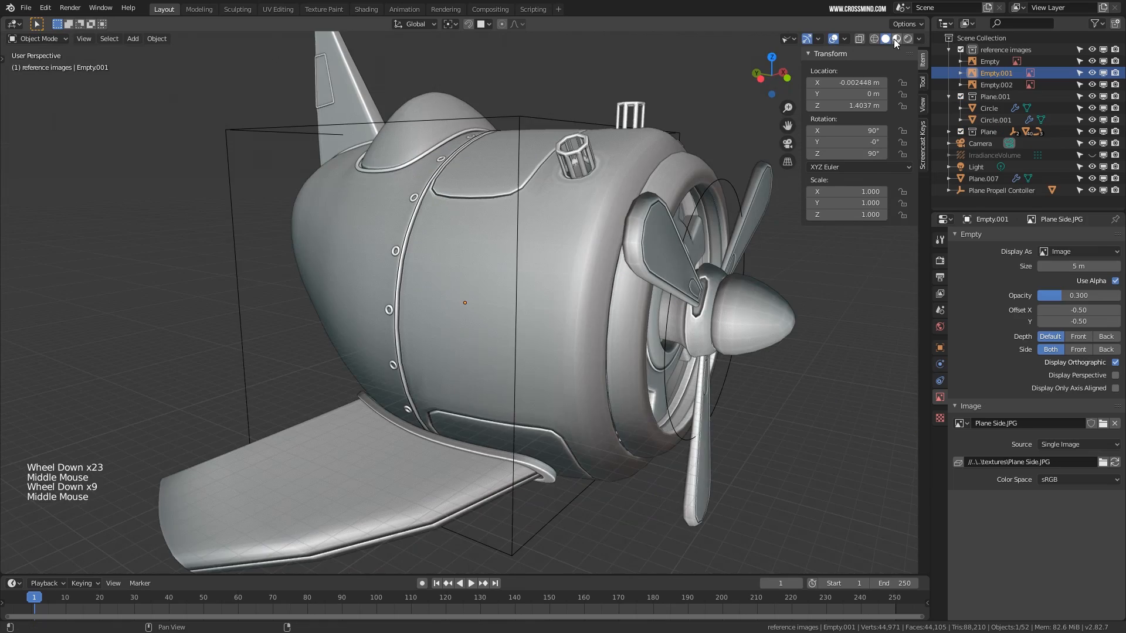
Switch the viewport to Rendered shading and examine the plane with its materials and controllers
{"action": "left_click", "coordinate": [896, 39]}
{"action": "left_click", "coordinate": [907, 39]}
{"action": "scroll", "coordinate": [610, 254], "scroll_direction": "down", "scroll_amount": 3}
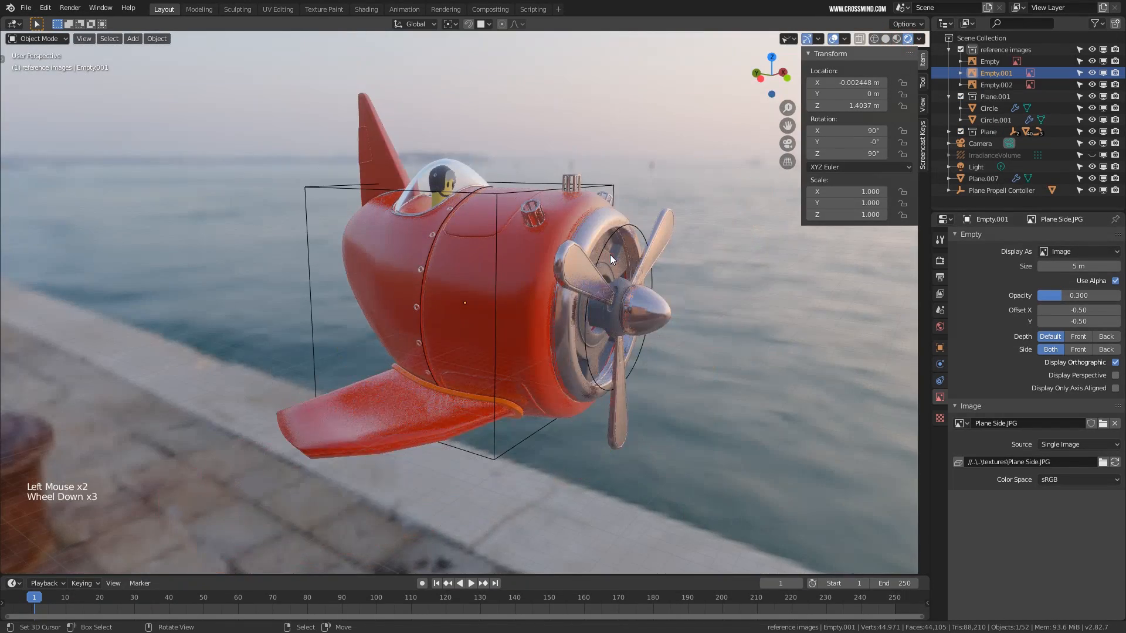
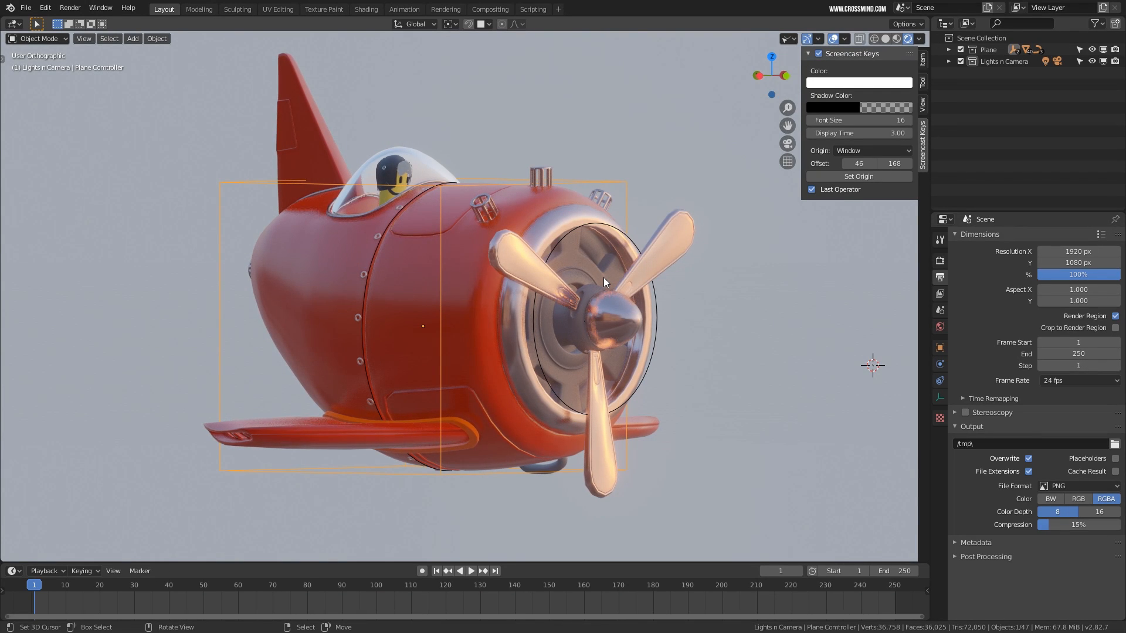
{"action": "middle_click_drag", "start_coordinate": [611, 280], "coordinate": [611, 267], "text": "ctrl"}
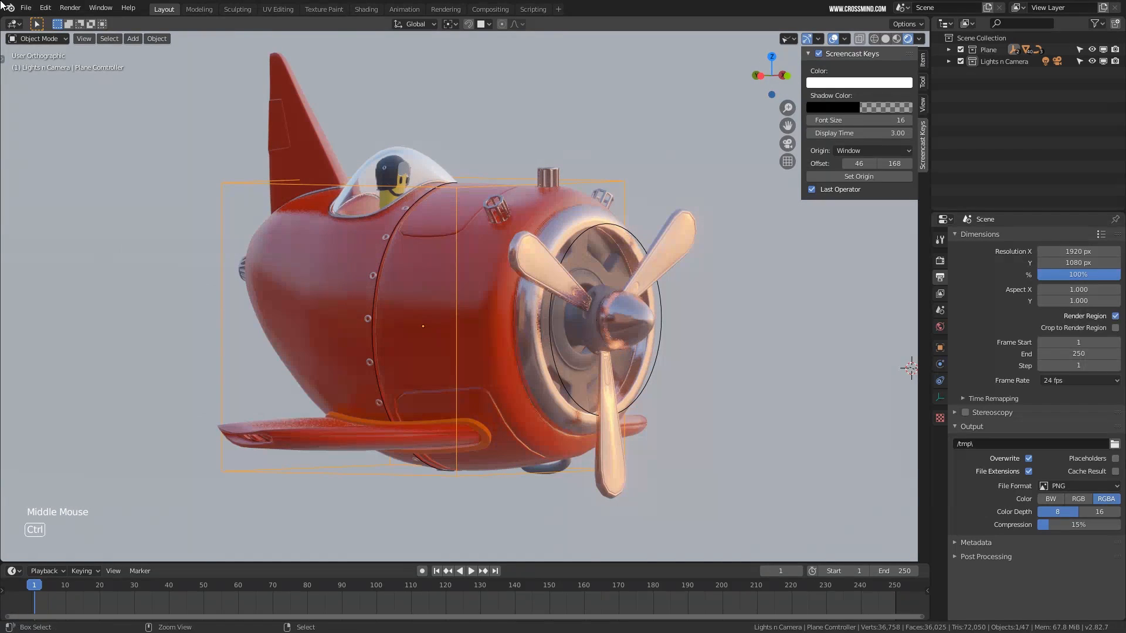
Start a new General file and delete all of its default objects
{"action": "left_click", "coordinate": [26, 8]}
{"action": "mouse_move", "coordinate": [53, 21]}
{"action": "left_click", "coordinate": [188, 23]}
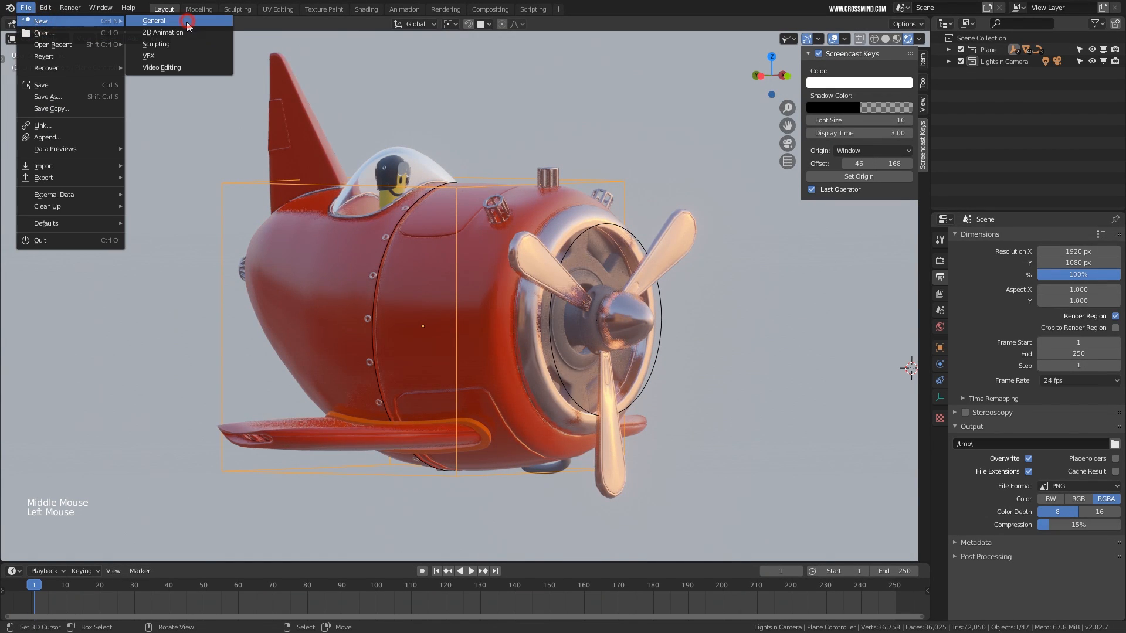
{"action": "key", "text": "a"}
{"action": "key", "text": "Delete"}
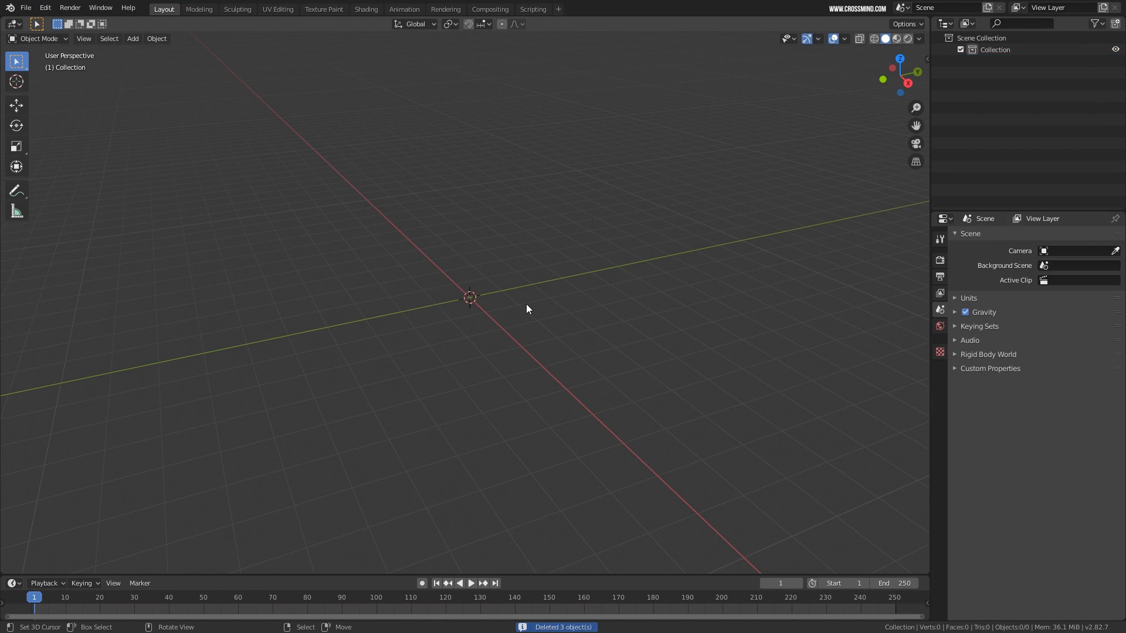
Add a UV sphere at the origin and shade it smooth
{"action": "key", "text": "shift+a"}
{"action": "mouse_move", "coordinate": [525, 303]}
{"action": "left_click", "coordinate": [574, 341]}
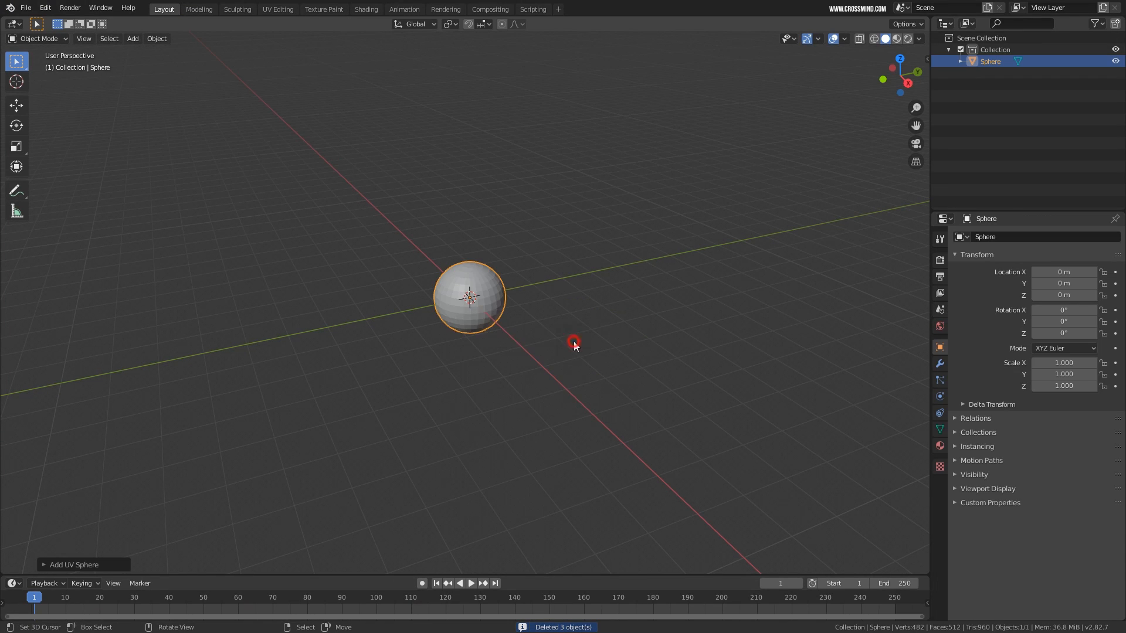
{"action": "middle_click_drag", "start_coordinate": [572, 340], "coordinate": [524, 287]}
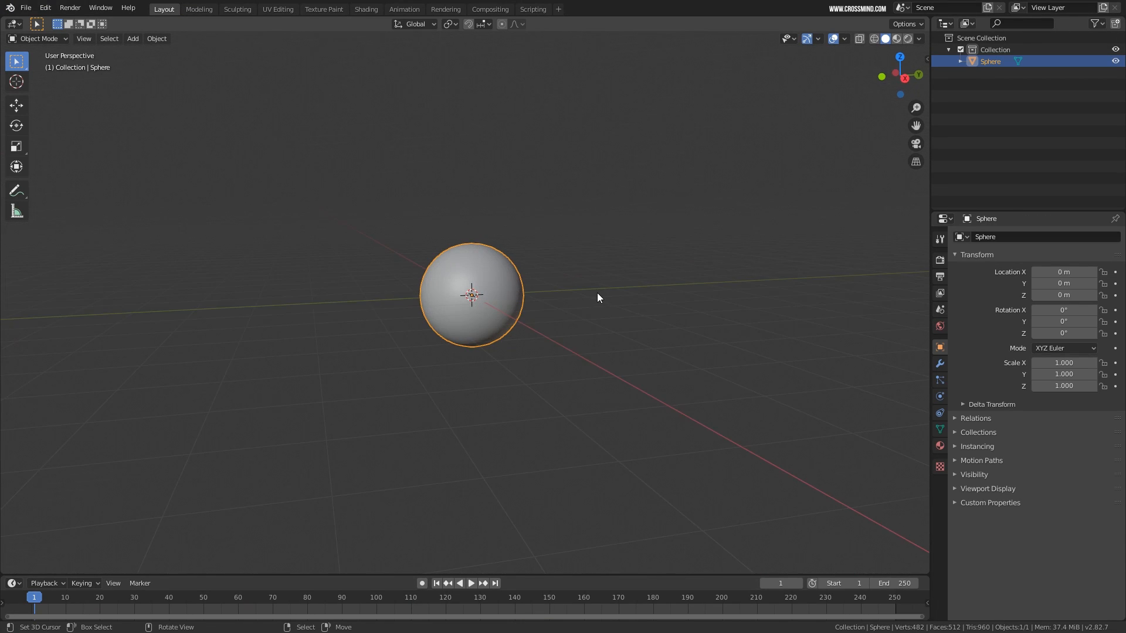
Show the sphere in the front orthographic view and enlarge the timeline area
{"action": "key", "text": "KP_1"}
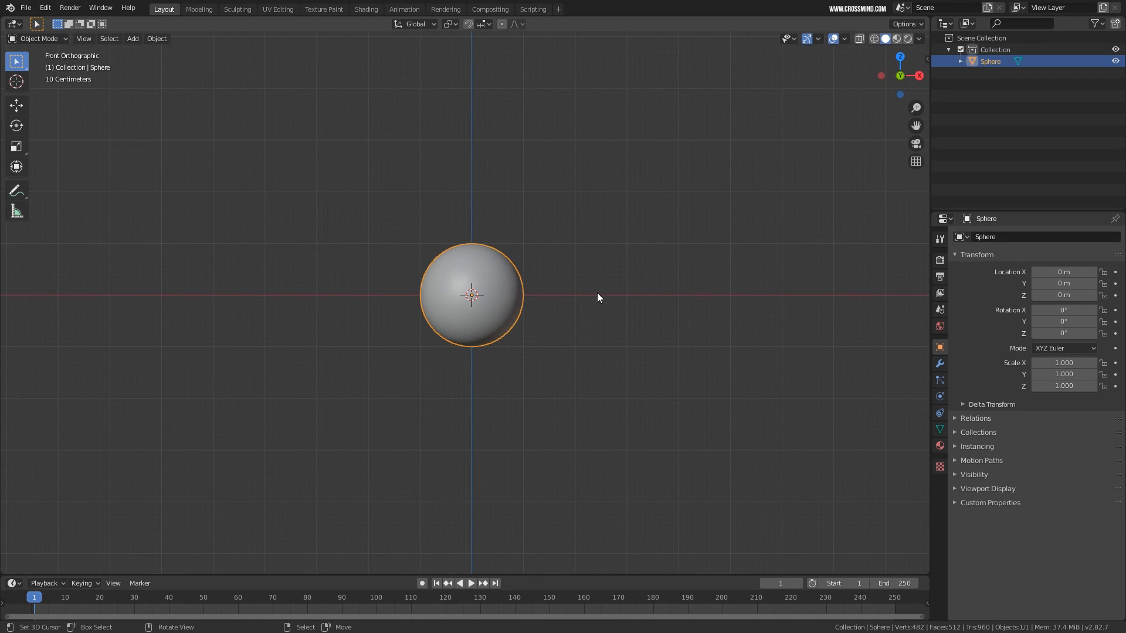
{"action": "middle_click_drag", "start_coordinate": [583, 301], "coordinate": [582, 285], "text": "shift"}
{"action": "left_click_drag", "start_coordinate": [348, 573], "coordinate": [348, 551]}
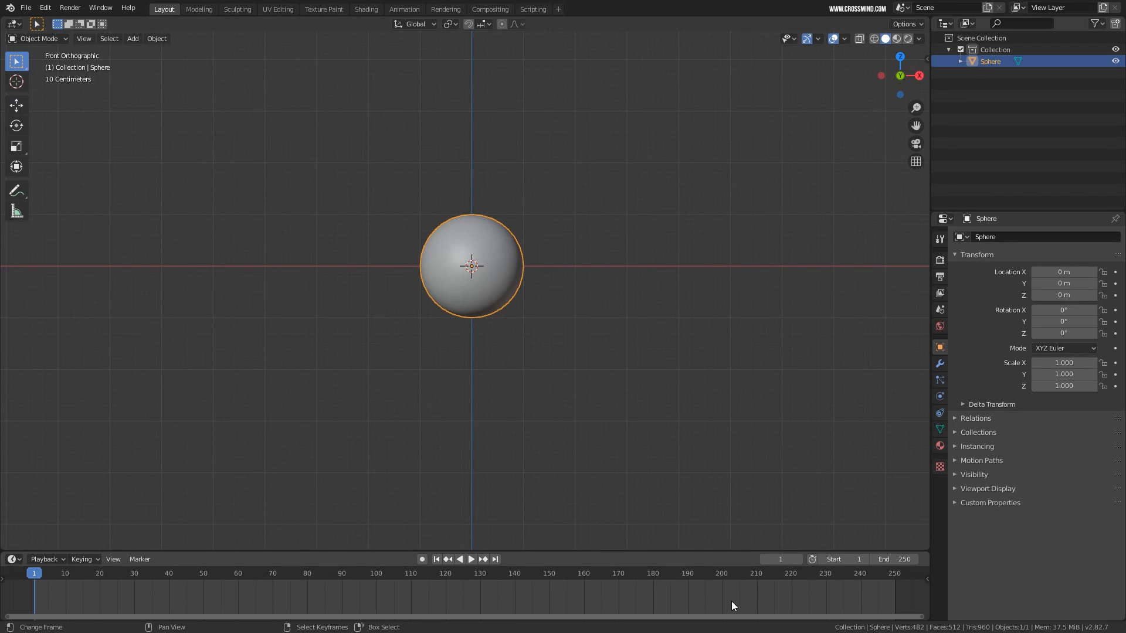
Set the scene's output frame rate to 30 fps
{"action": "left_click", "coordinate": [939, 276]}
{"action": "left_click", "coordinate": [939, 292]}
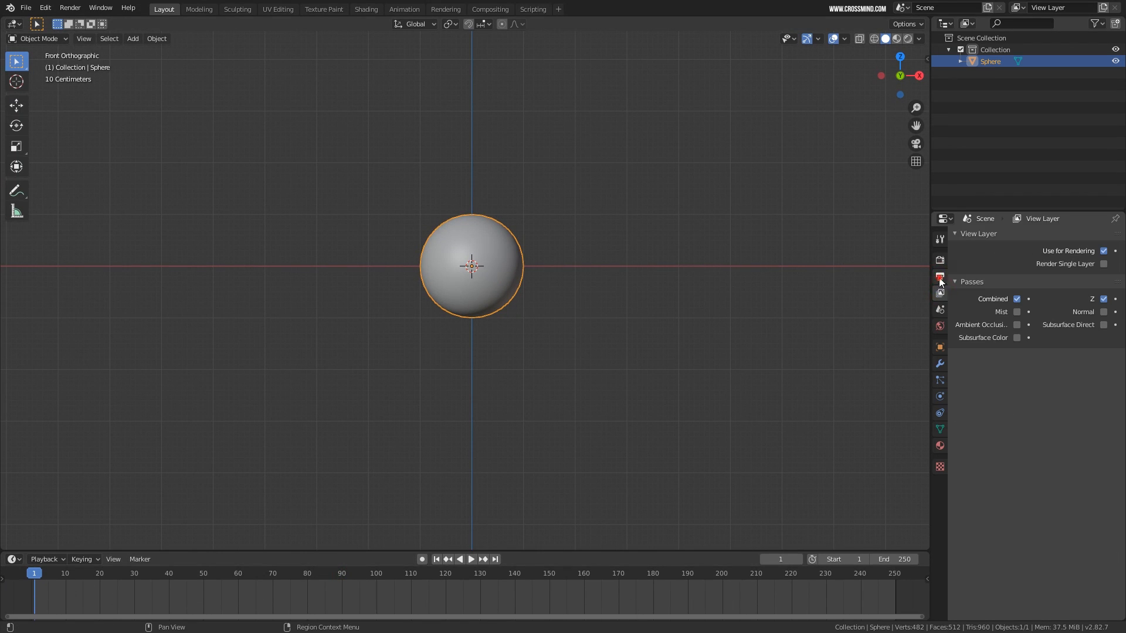
{"action": "left_click", "coordinate": [940, 279]}
{"action": "left_click", "coordinate": [1054, 379]}
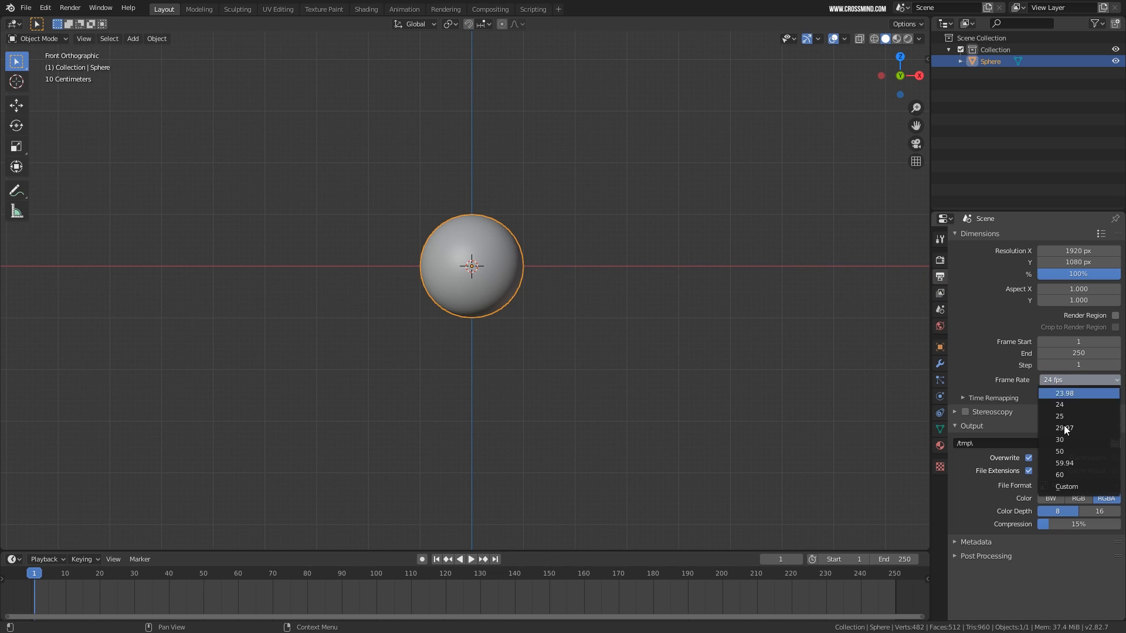
{"action": "left_click", "coordinate": [1065, 440]}
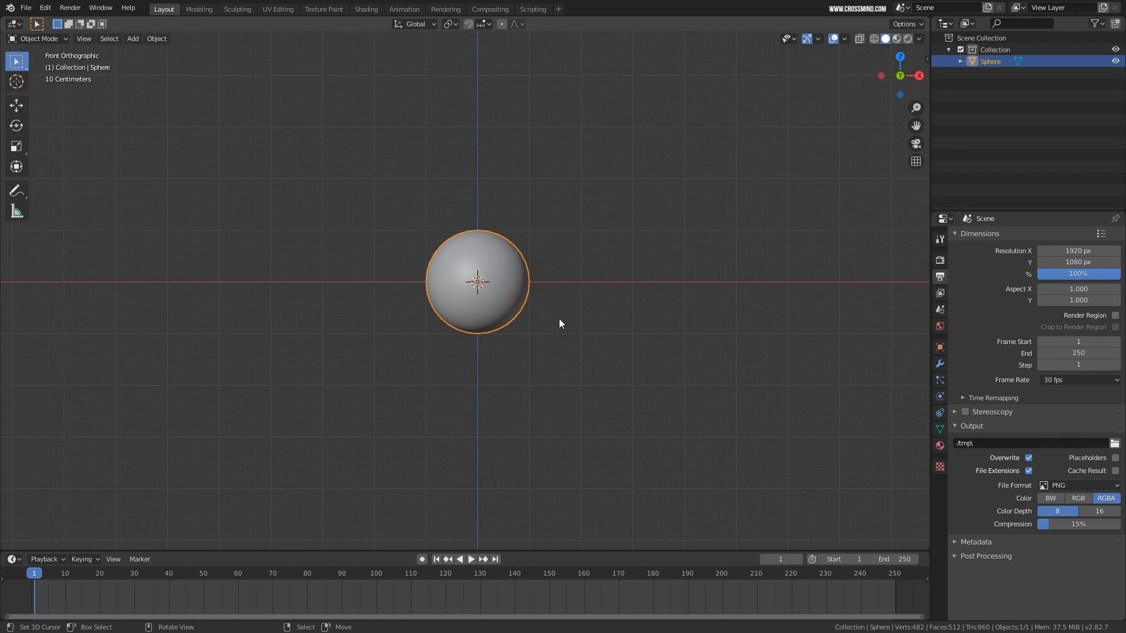
Play the empty timeline briefly and return the playhead to frame 1
{"action": "middle_click_drag", "start_coordinate": [507, 304], "coordinate": [507, 318], "text": "shift"}
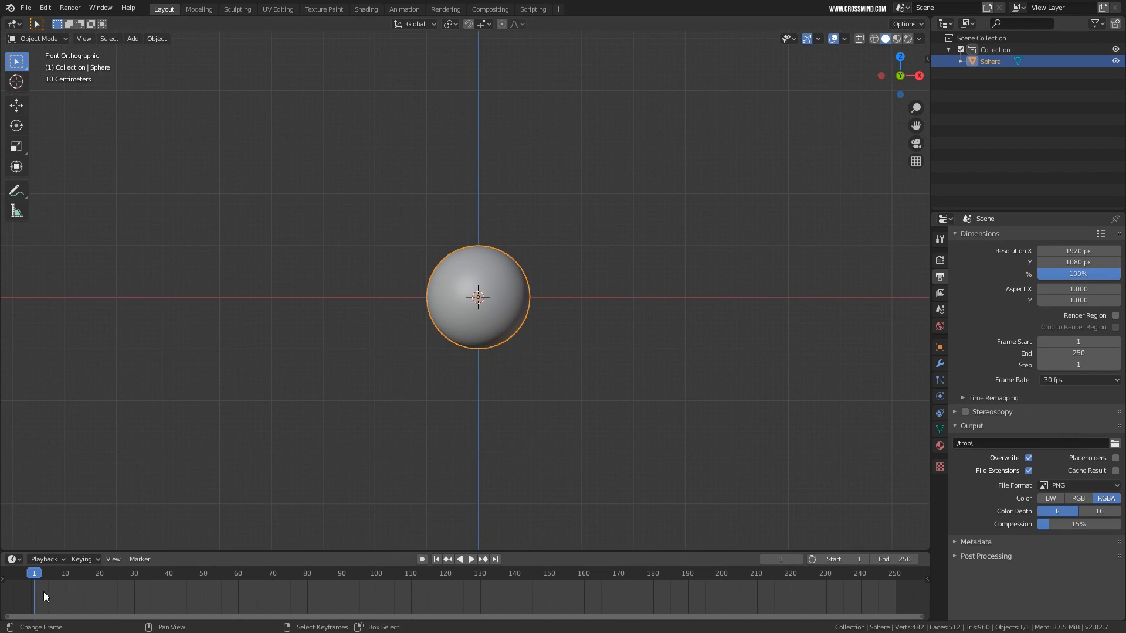
{"action": "key", "text": "space"}
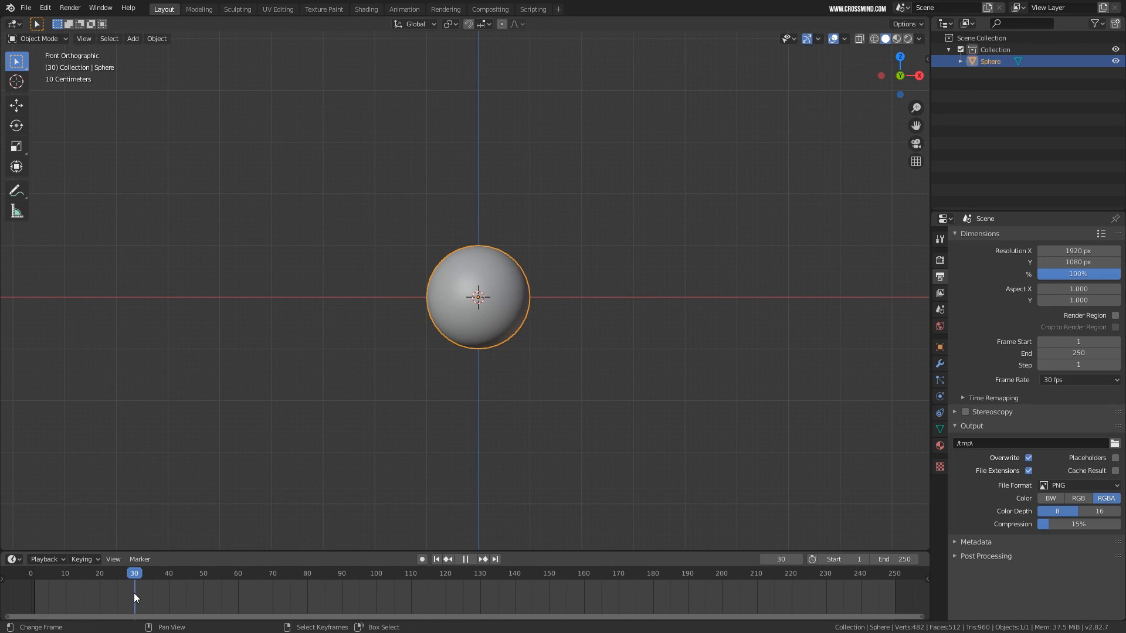
{"action": "left_click_drag", "start_coordinate": [134, 593], "coordinate": [37, 594]}
{"action": "key", "text": "Escape"}
{"action": "middle_click_drag", "start_coordinate": [443, 342], "coordinate": [439, 369], "text": "shift"}
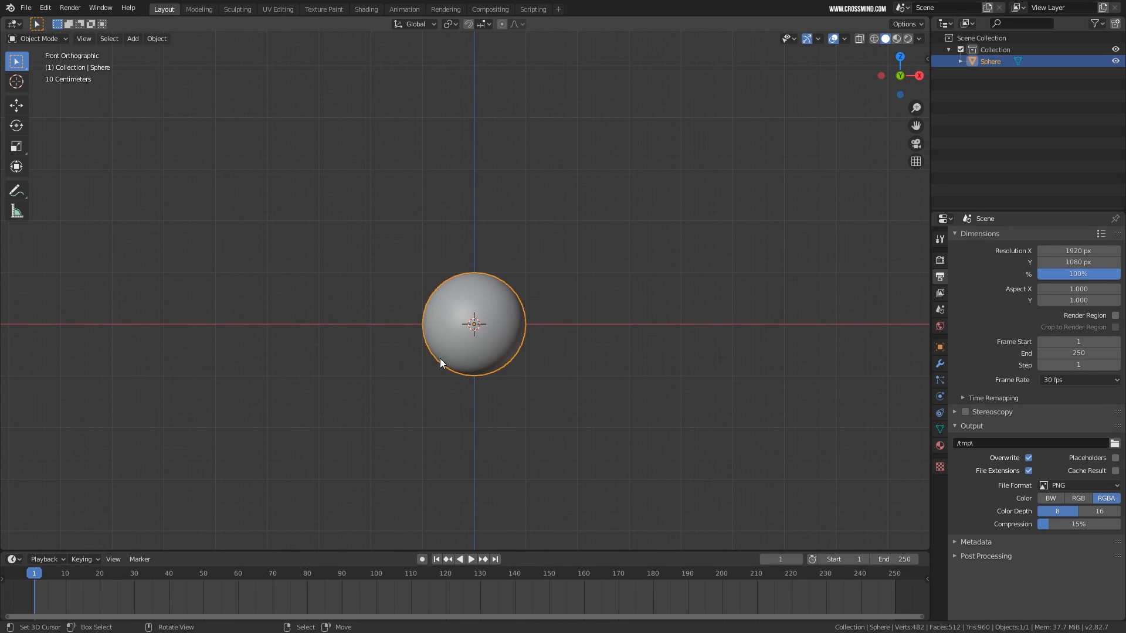
Move the sphere up along Z by about 1 m so that it rests on the red ground line
{"action": "scroll", "coordinate": [516, 352], "scroll_direction": "up", "scroll_amount": 1, "text": "shift"}
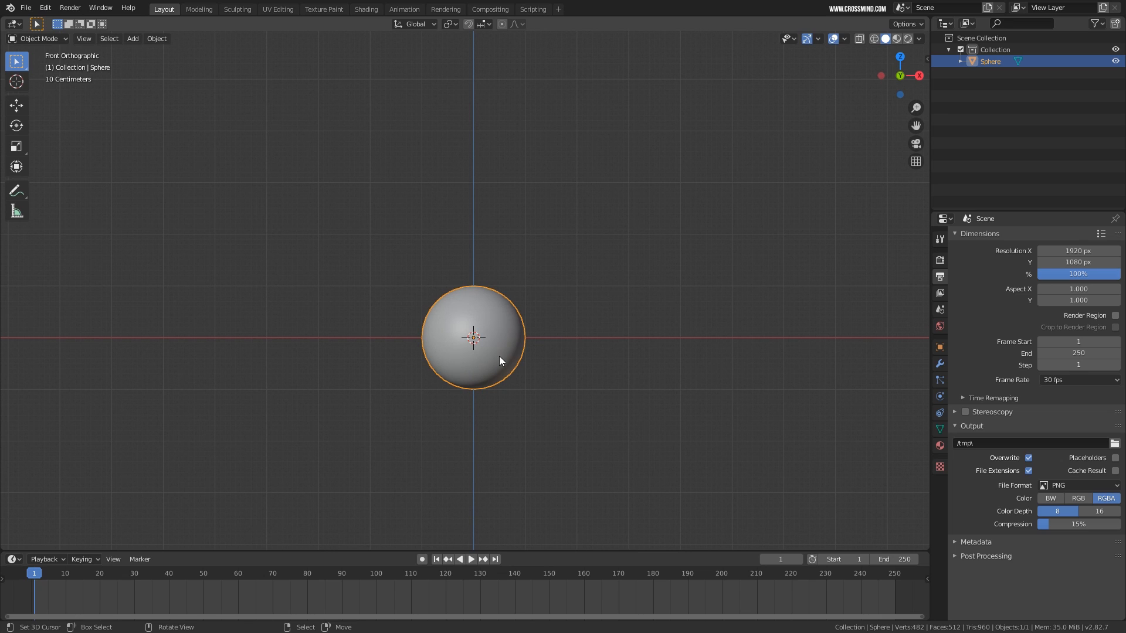
{"action": "key", "text": "g"}
{"action": "key", "text": "z"}
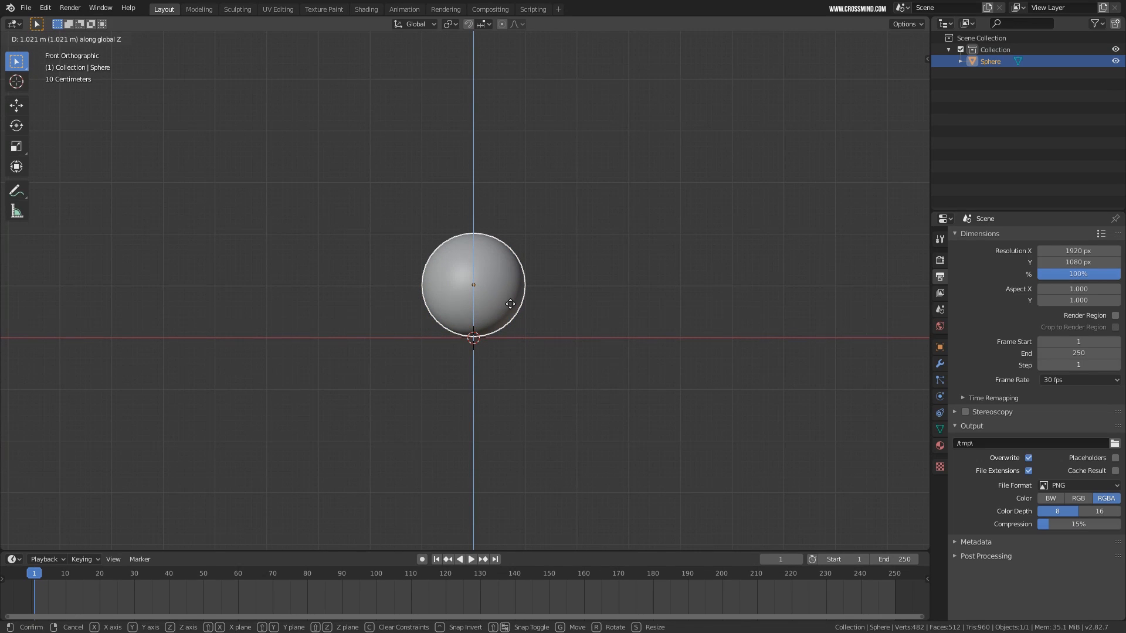
{"action": "left_click", "coordinate": [510, 304]}
{"action": "middle_click_drag", "start_coordinate": [515, 324], "coordinate": [466, 402], "text": "shift"}
{"action": "scroll", "coordinate": [498, 336], "scroll_direction": "down", "scroll_amount": 2}
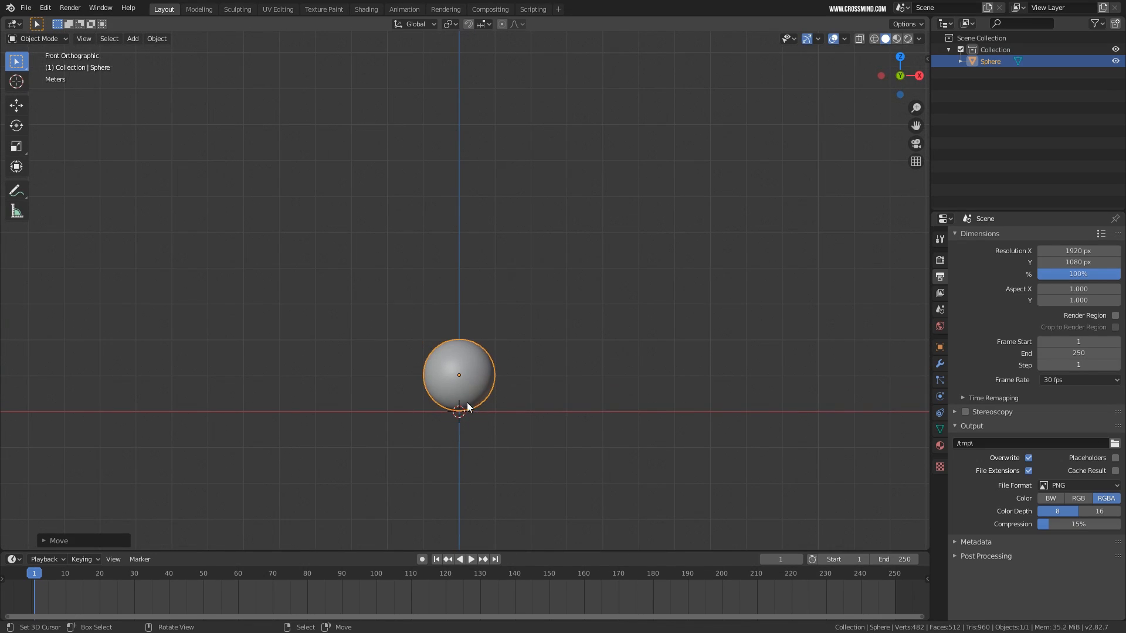
{"action": "mouse_move", "coordinate": [510, 316]}
{"action": "middle_mouse_down", "text": "shift"}
{"action": "mouse_move", "coordinate": [540, 301]}
{"action": "mouse_move", "coordinate": [525, 323]}
{"action": "middle_mouse_up", "text": "shift"}
{"action": "middle_click_drag", "start_coordinate": [498, 382], "coordinate": [486, 398], "text": "shift"}
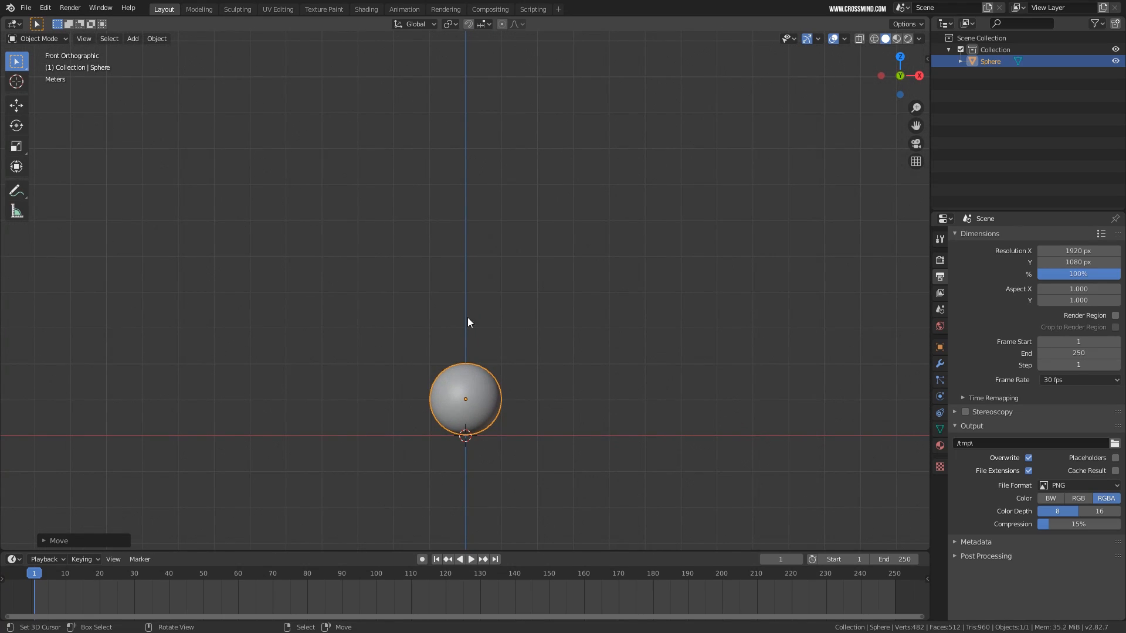
Play through the full frame range once and return the playhead to frame 1
{"action": "left_click", "coordinate": [894, 559]}
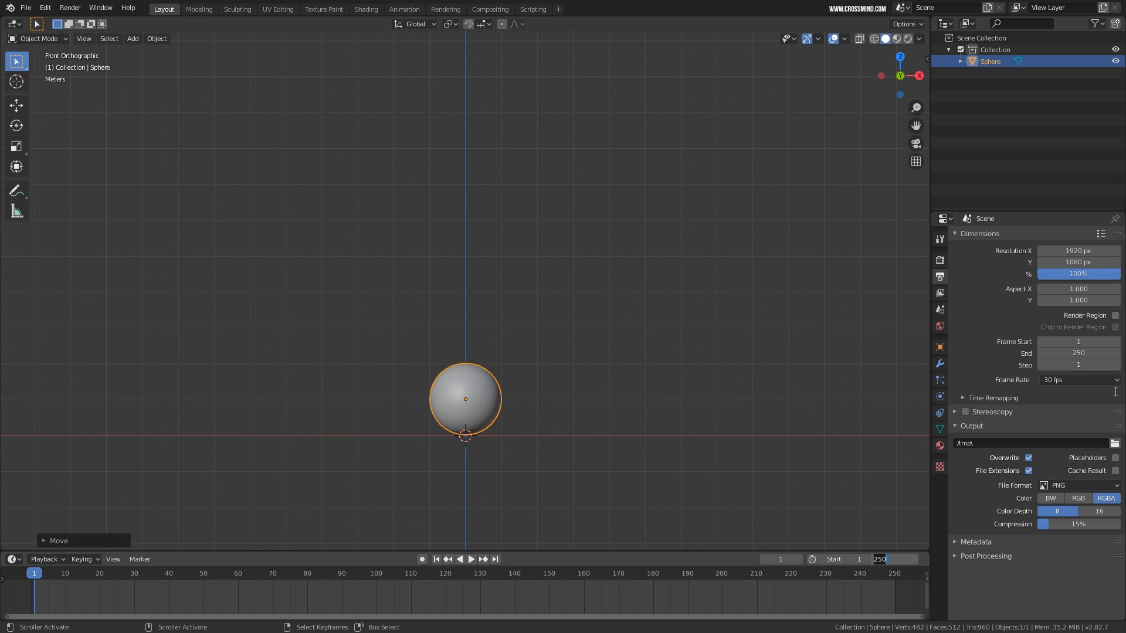
{"action": "key", "text": "Return"}
{"action": "key", "text": "space"}
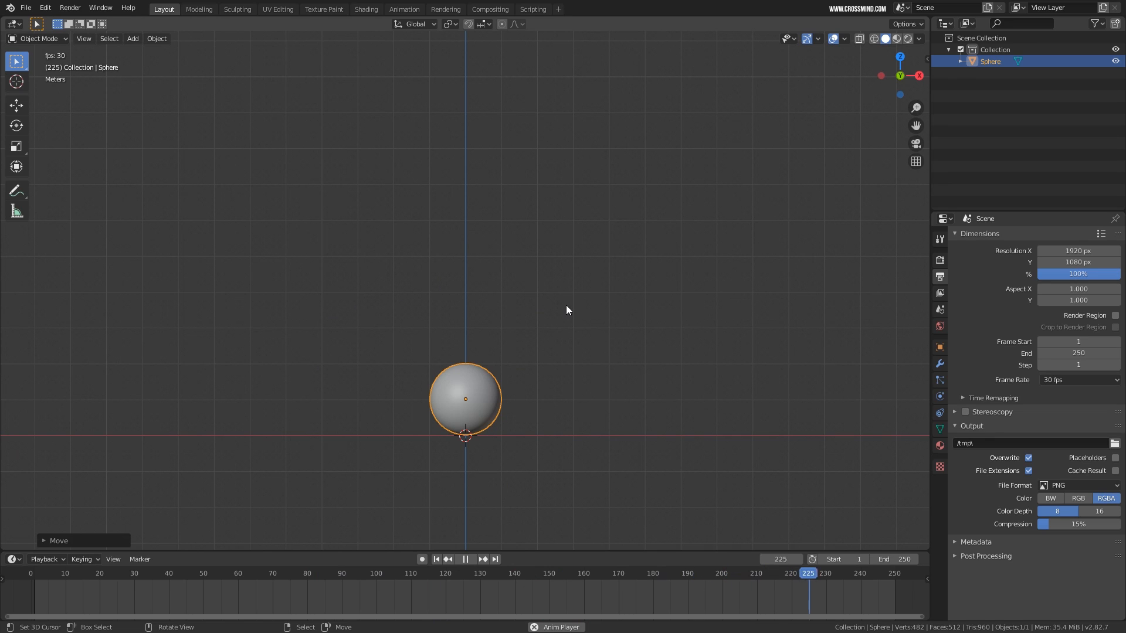
{"action": "key", "text": "space"}
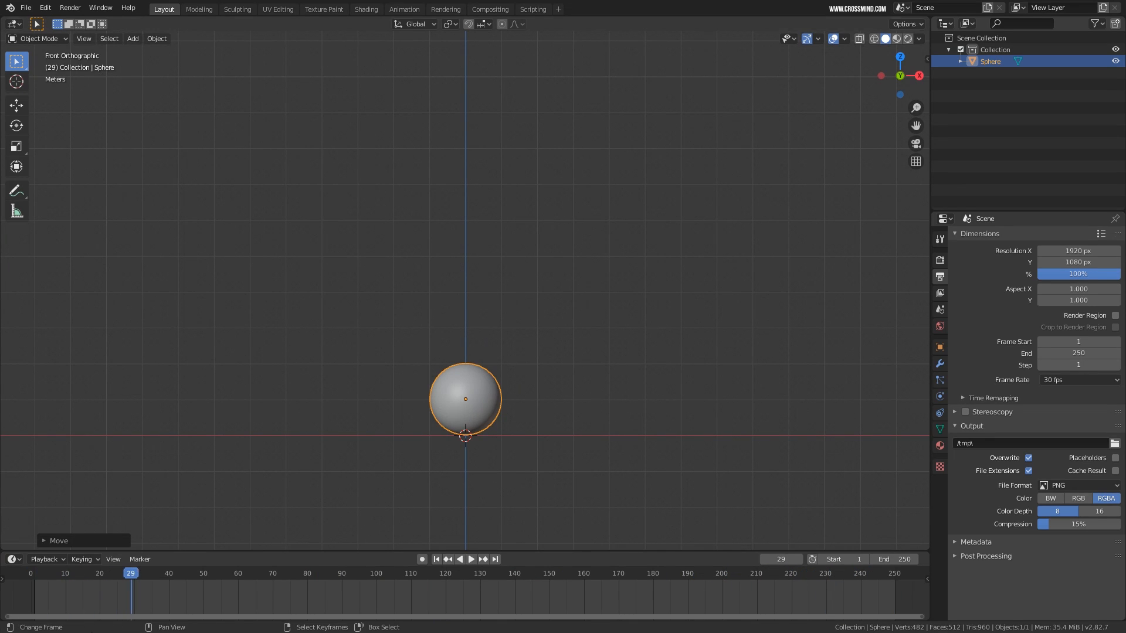
{"action": "left_click_drag", "start_coordinate": [72, 602], "coordinate": [34, 603]}
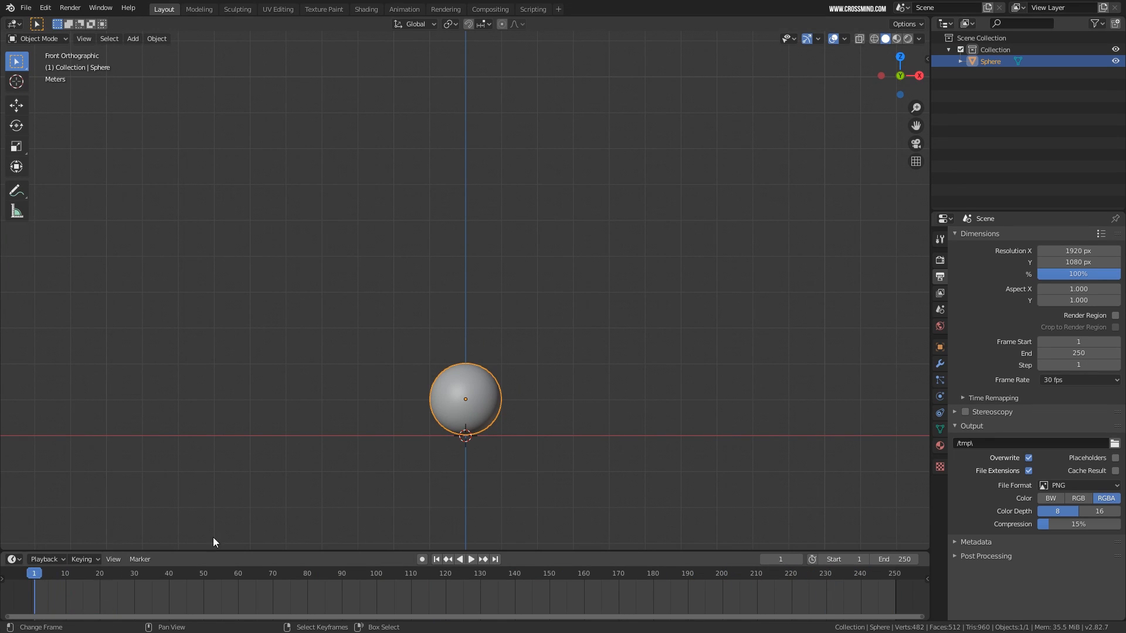
{"action": "middle_click_drag", "start_coordinate": [511, 392], "coordinate": [533, 388], "text": "shift"}
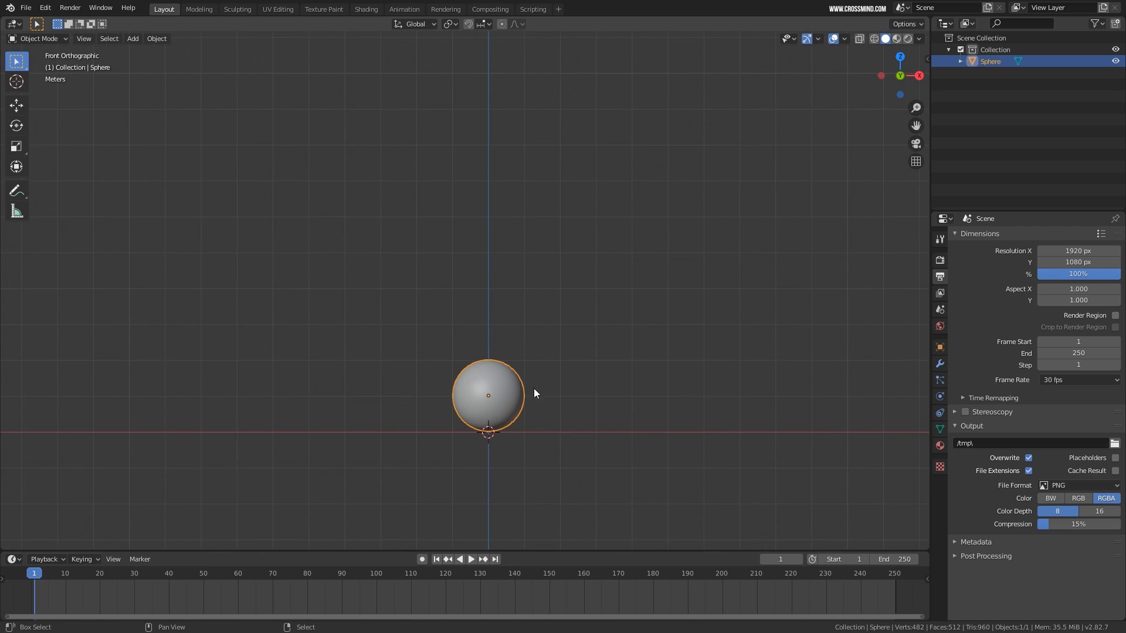
Turn on automatic keyframing and nudge the sphere slightly along Z with the Move tool to record a keyframe at frame 1
{"action": "left_click", "coordinate": [423, 562]}
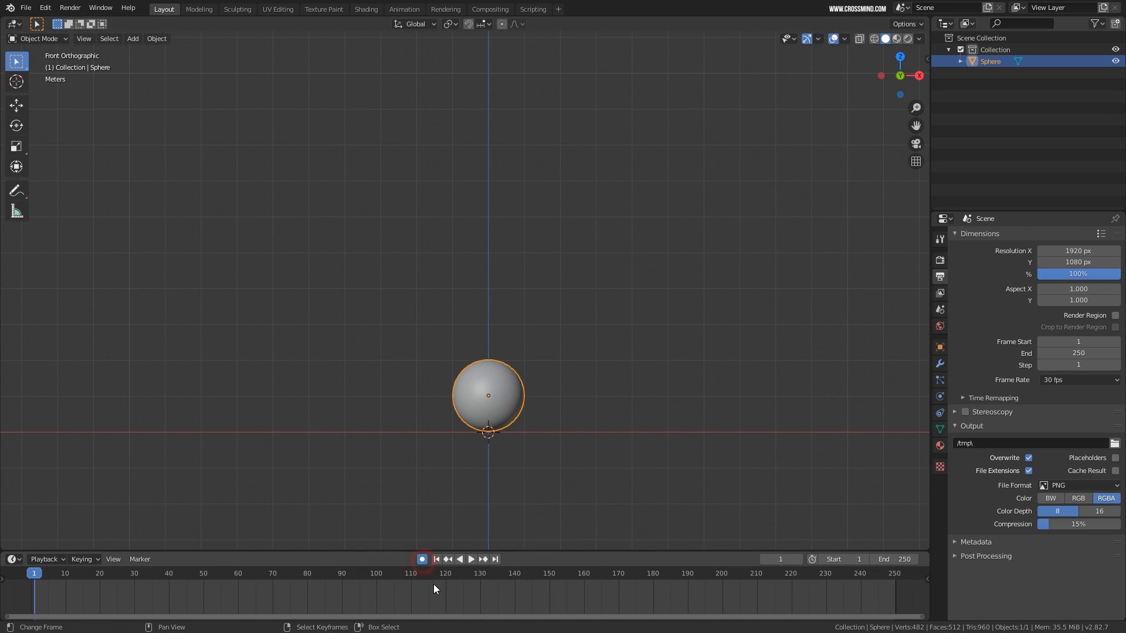
{"action": "left_click", "coordinate": [16, 105]}
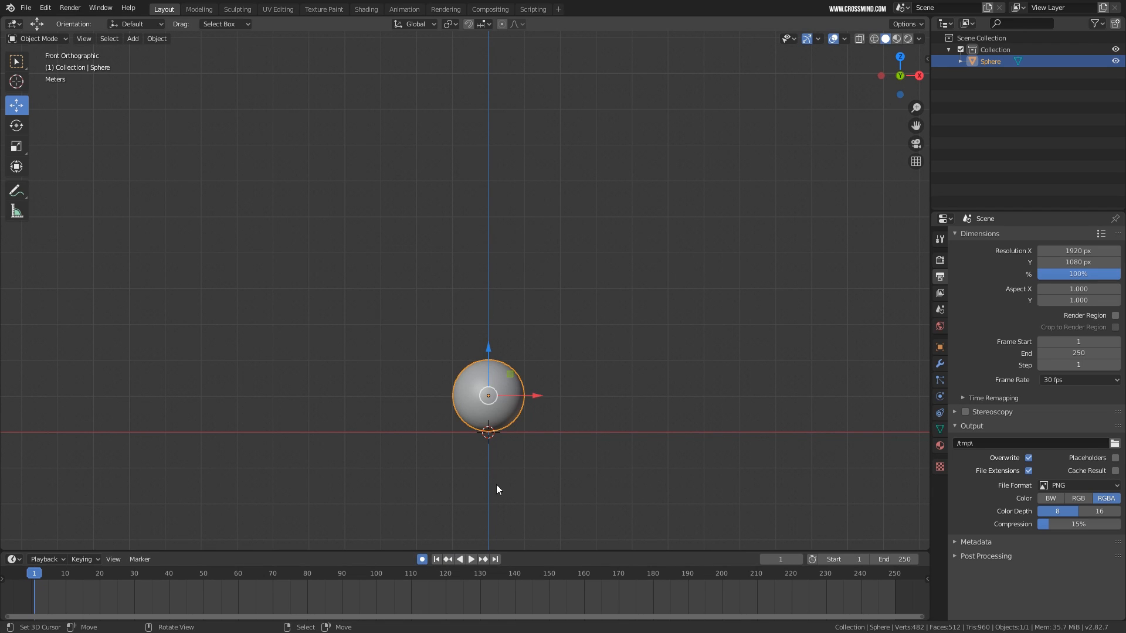
{"action": "middle_click_drag", "start_coordinate": [506, 446], "coordinate": [505, 431], "text": "shift"}
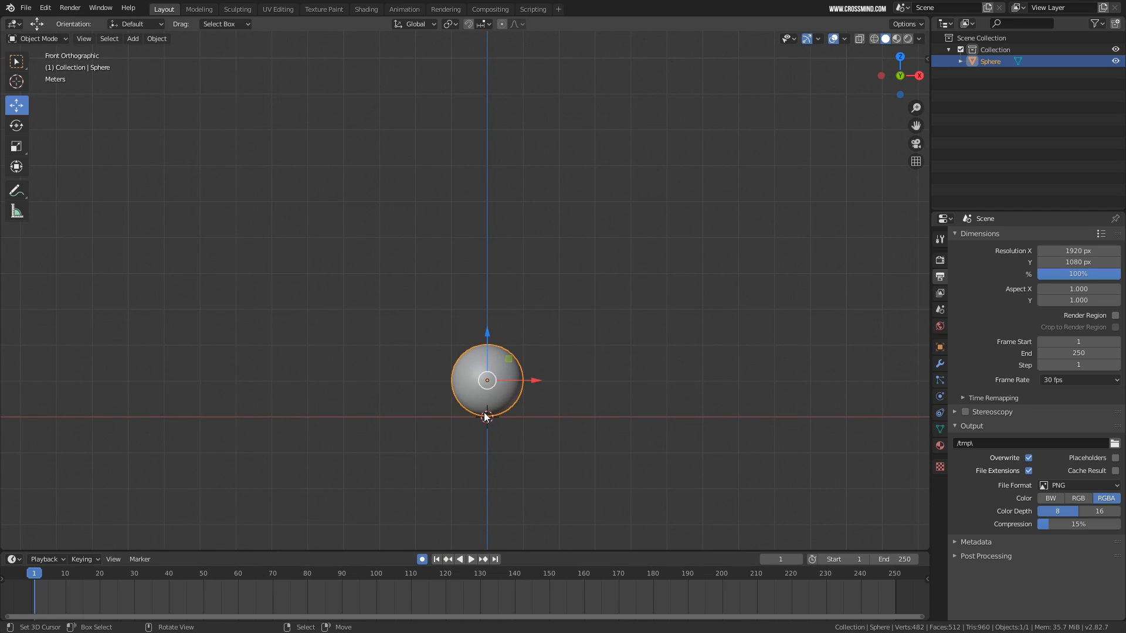
{"action": "scroll", "coordinate": [495, 410], "scroll_direction": "up", "scroll_amount": 1}
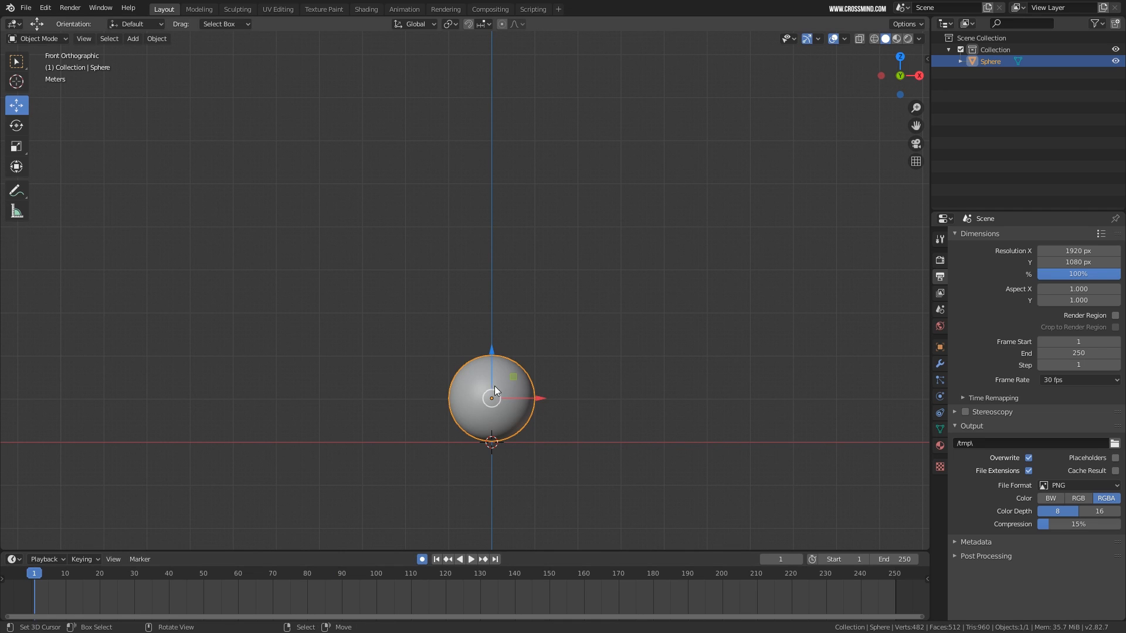
{"action": "left_click_drag", "start_coordinate": [491, 358], "coordinate": [492, 375]}
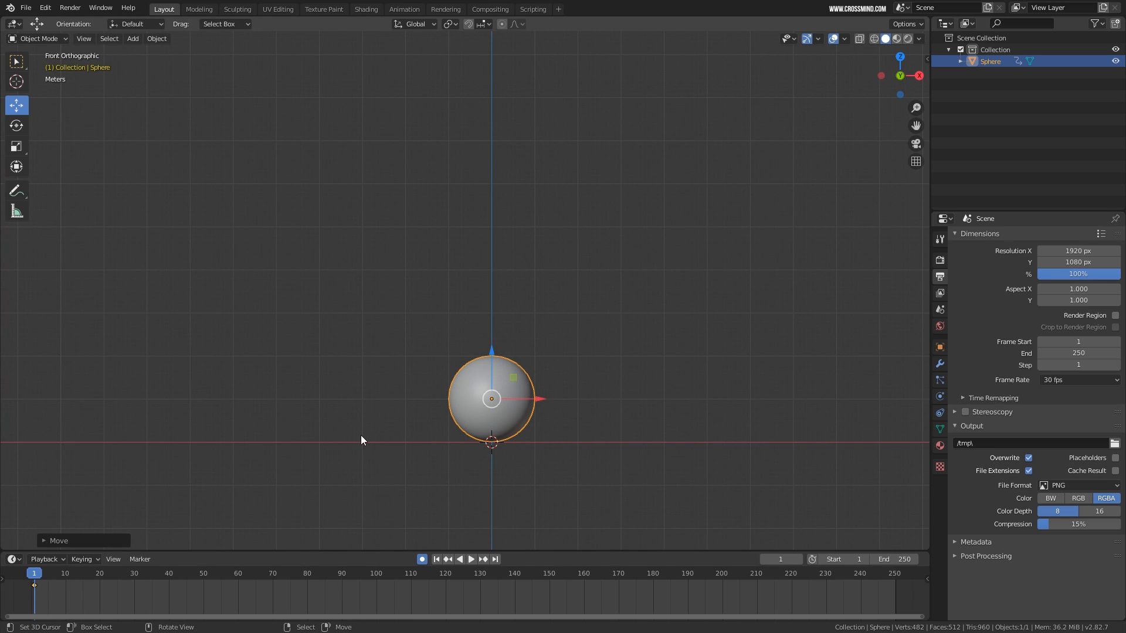
Step forward a few frames from frame 1, then play the timeline and stop at frame 15
{"action": "key", "text": "Right"}
{"action": "key", "text": "Right"}
{"action": "key", "text": "Right"}
{"action": "key", "text": "Right"}
{"action": "key", "text": "Right"}
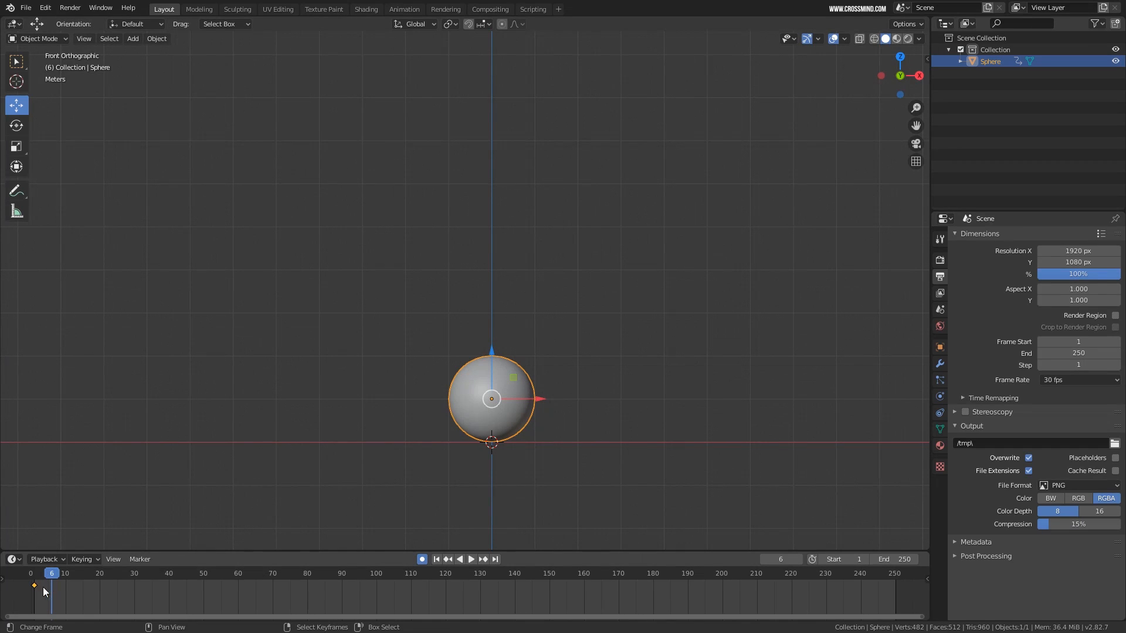
{"action": "left_click", "coordinate": [51, 603]}
{"action": "key", "text": "space"}
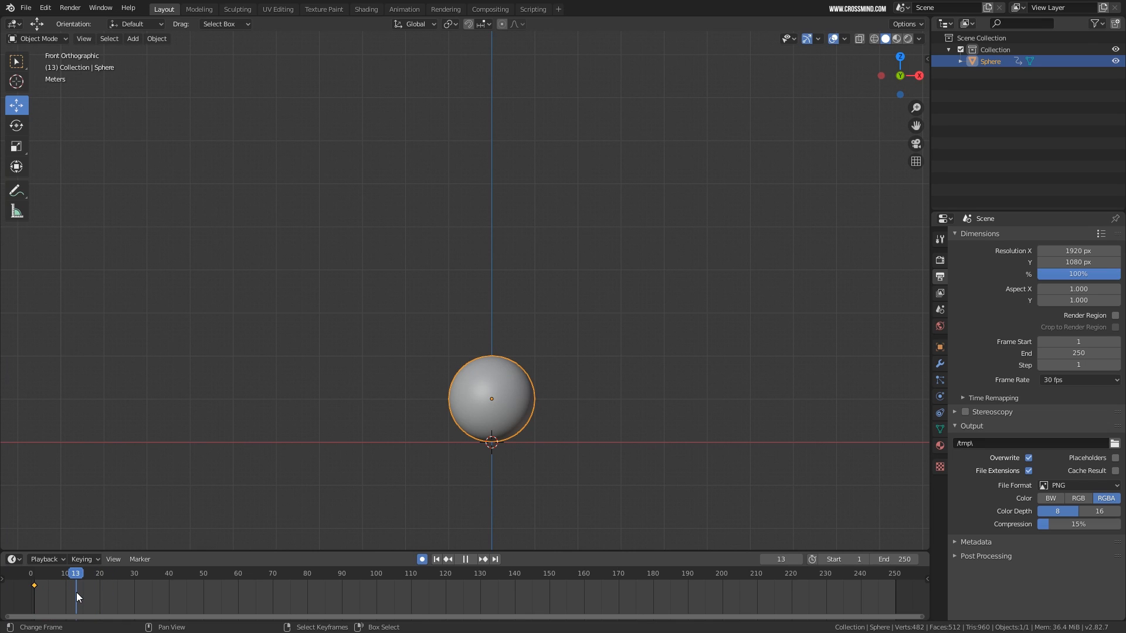
{"action": "key", "text": "space"}
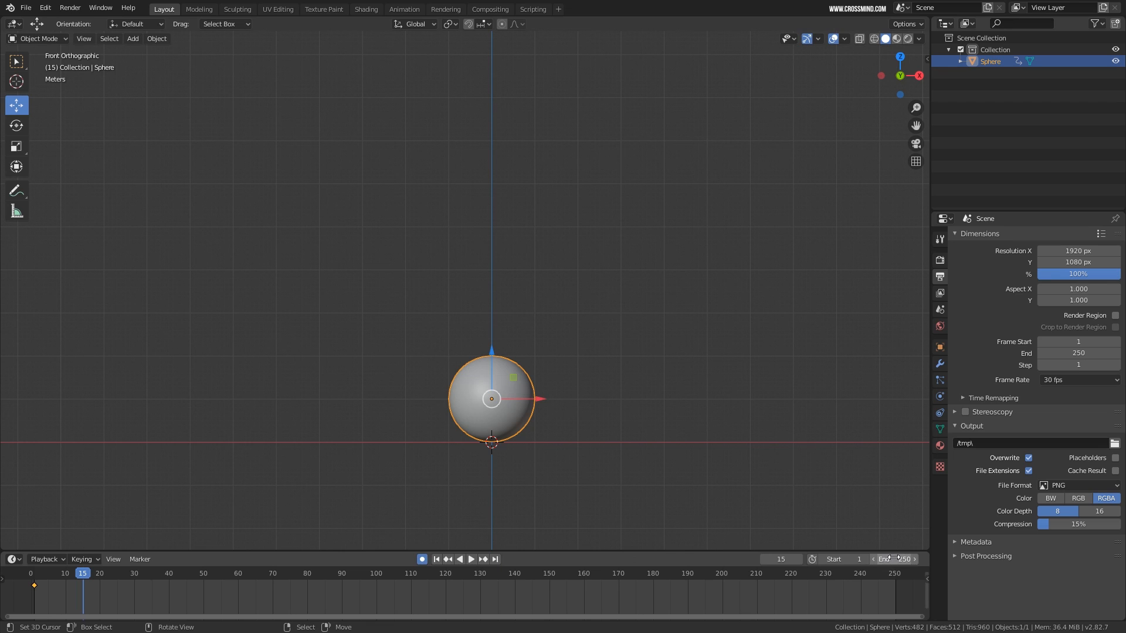
Set the animation's end frame to 30 and enlarge that range in the timeline
{"action": "left_click", "coordinate": [894, 559]}
{"action": "key", "text": "Return"}
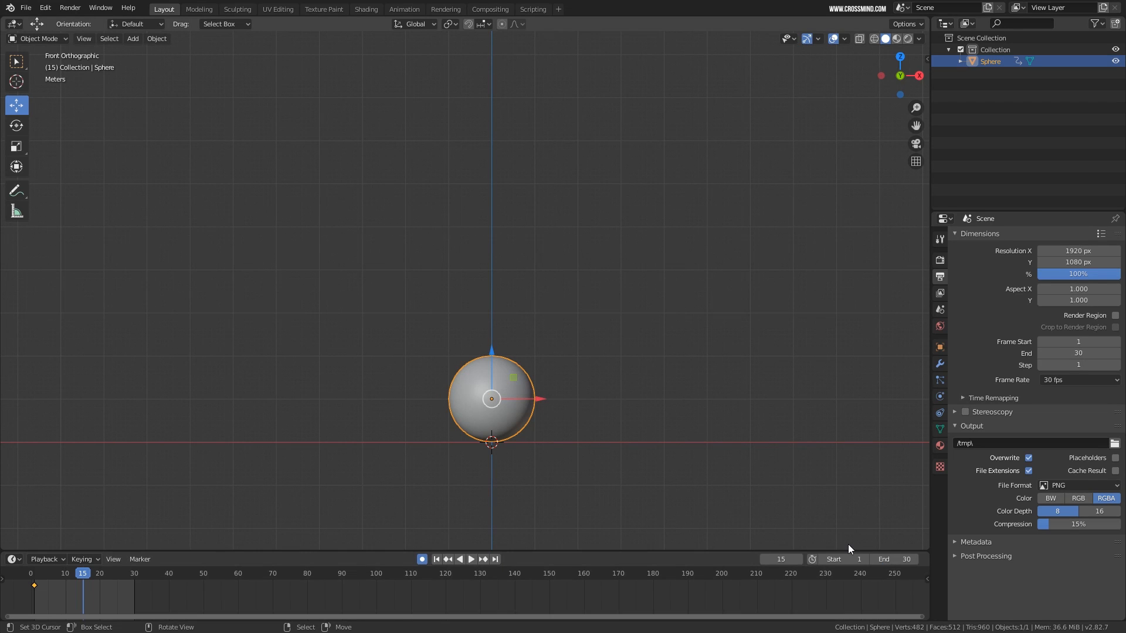
{"action": "middle_click_drag", "start_coordinate": [121, 604], "coordinate": [877, 600]}
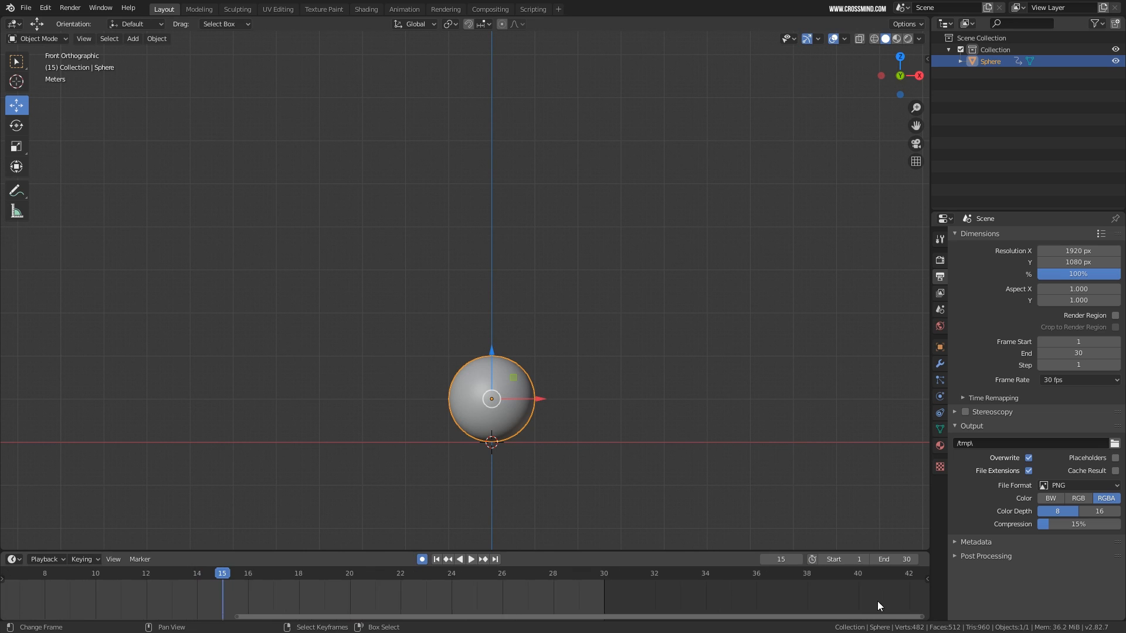
Enable the Screencast Keys display and hide the sidebar
{"action": "left_click", "coordinate": [927, 59]}
{"action": "left_click", "coordinate": [922, 151]}
{"action": "left_click", "coordinate": [818, 53]}
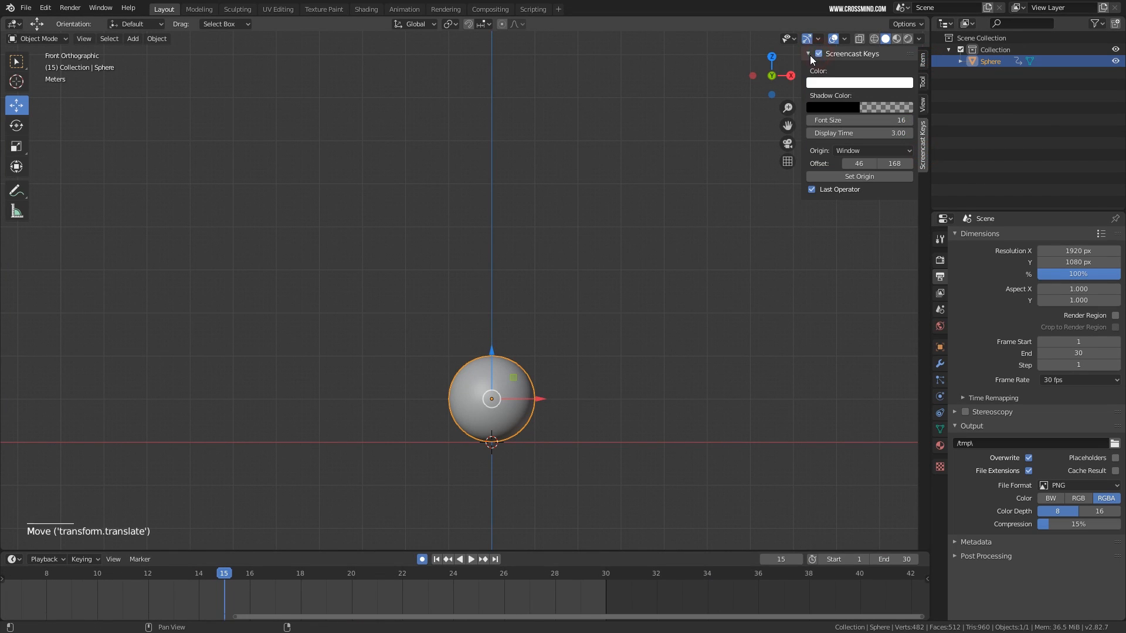
{"action": "key", "text": "n"}
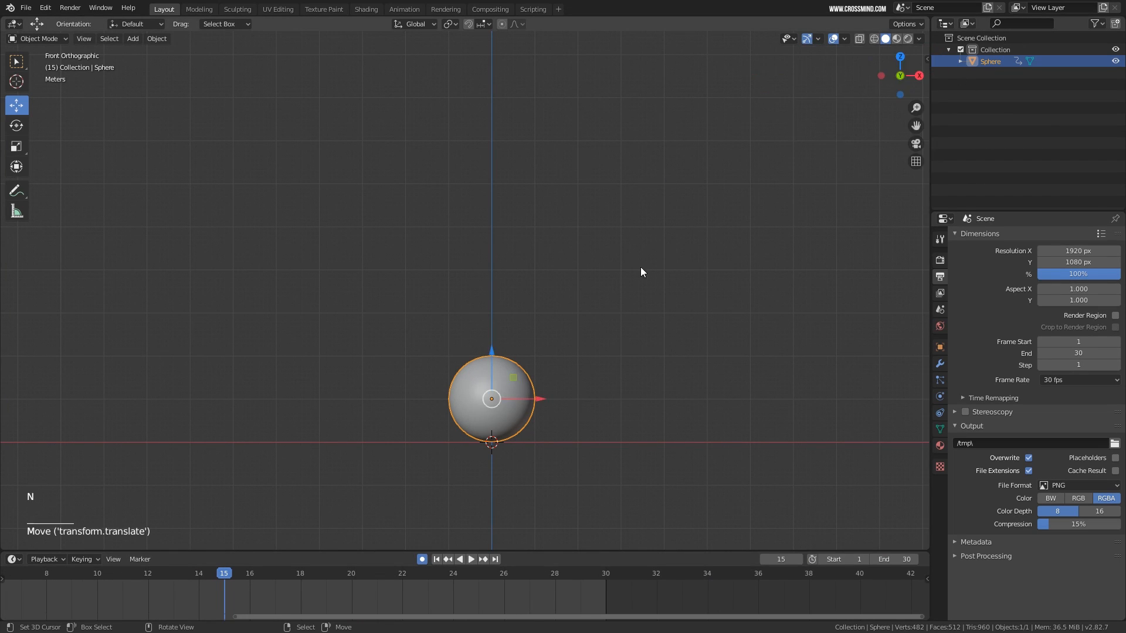
At frame 15, raise the sphere along Z high above the ground line to keyframe the peak of the bounce
{"action": "middle_click_drag", "start_coordinate": [490, 603], "coordinate": [512, 585], "text": "shift"}
{"action": "mouse_move", "coordinate": [520, 469]}
{"action": "middle_mouse_down", "text": "shift"}
{"action": "mouse_move", "coordinate": [515, 482]}
{"action": "mouse_move", "coordinate": [527, 484]}
{"action": "middle_mouse_up", "text": "shift"}
{"action": "left_click", "coordinate": [187, 599]}
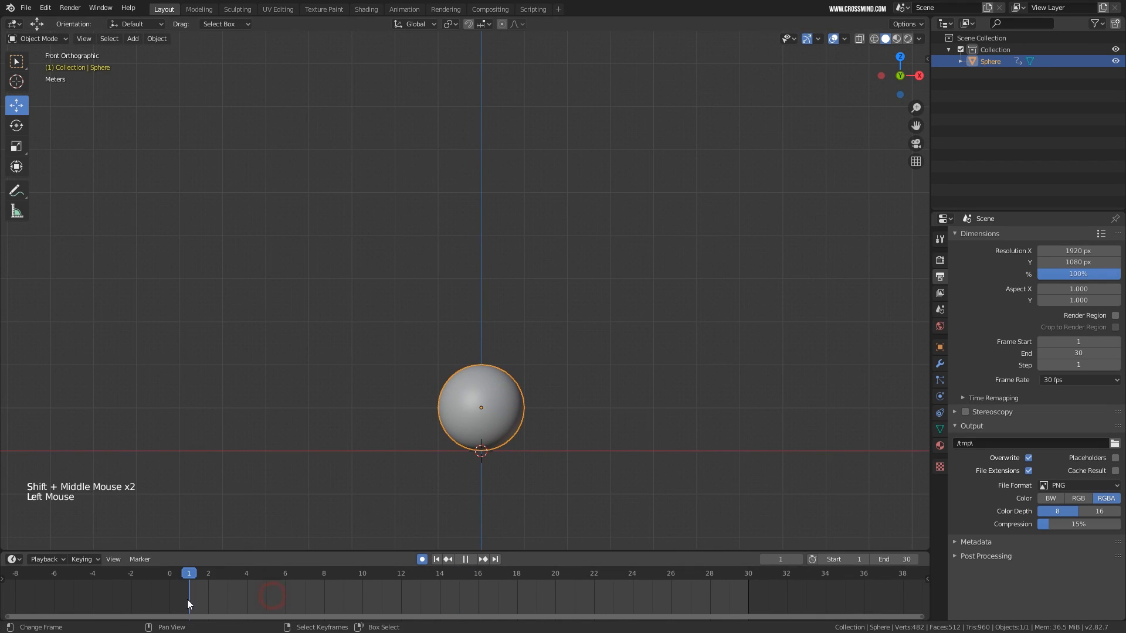
{"action": "middle_click_drag", "start_coordinate": [243, 611], "coordinate": [242, 612]}
{"action": "left_click", "coordinate": [187, 604]}
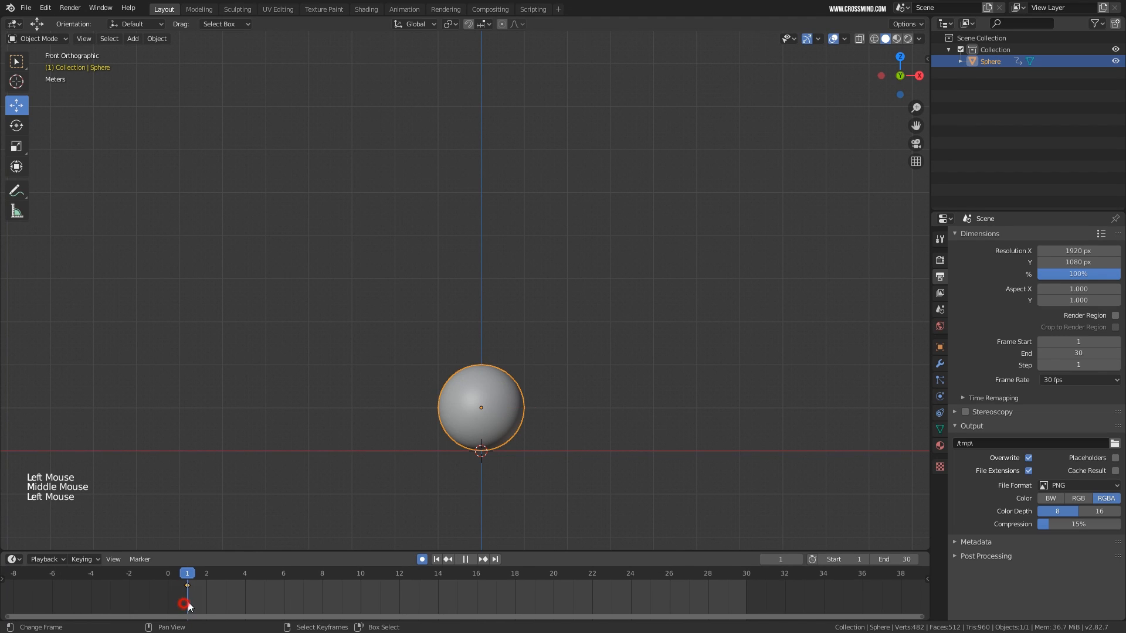
{"action": "left_click", "coordinate": [455, 596]}
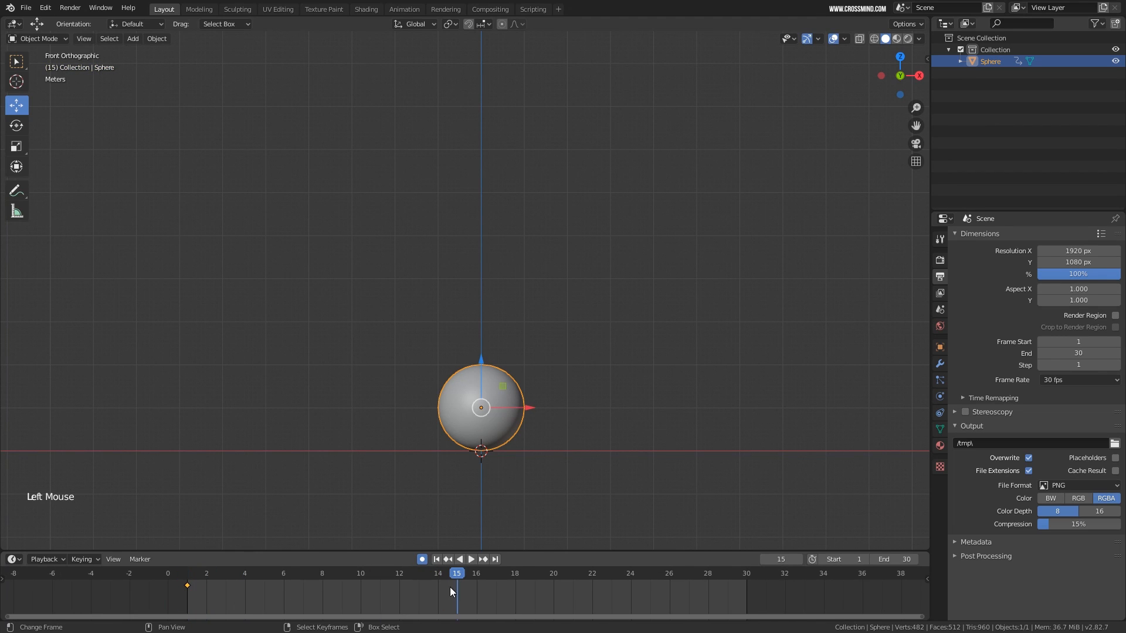
{"action": "middle_click_drag", "start_coordinate": [487, 372], "coordinate": [477, 441], "text": "shift"}
{"action": "left_click_drag", "start_coordinate": [477, 440], "coordinate": [477, 110]}
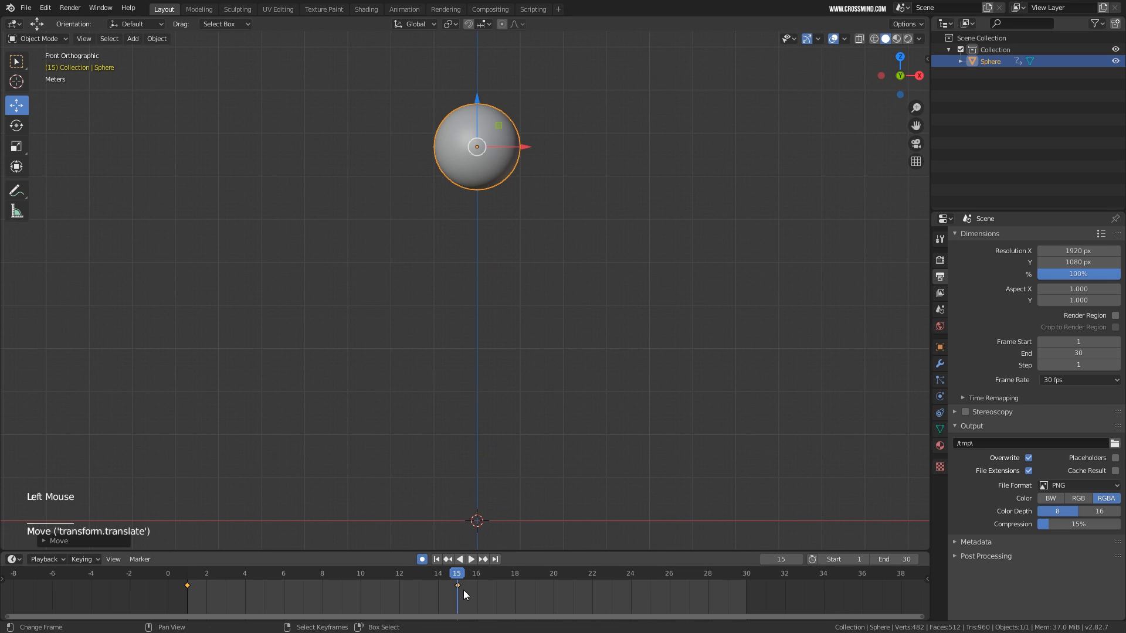
Try lowering the sphere manually toward the ground line at frame 30, and undo the move
{"action": "left_click_drag", "start_coordinate": [460, 593], "coordinate": [730, 580]}
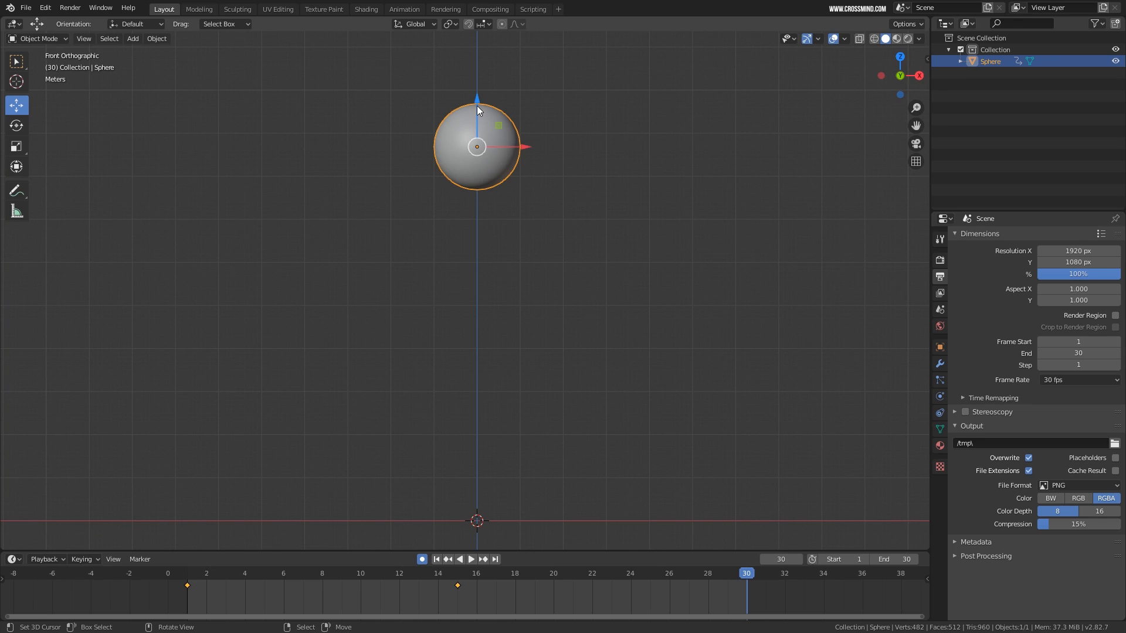
{"action": "left_click_drag", "start_coordinate": [476, 106], "coordinate": [460, 442]}
{"action": "key", "text": "ctrl+z"}
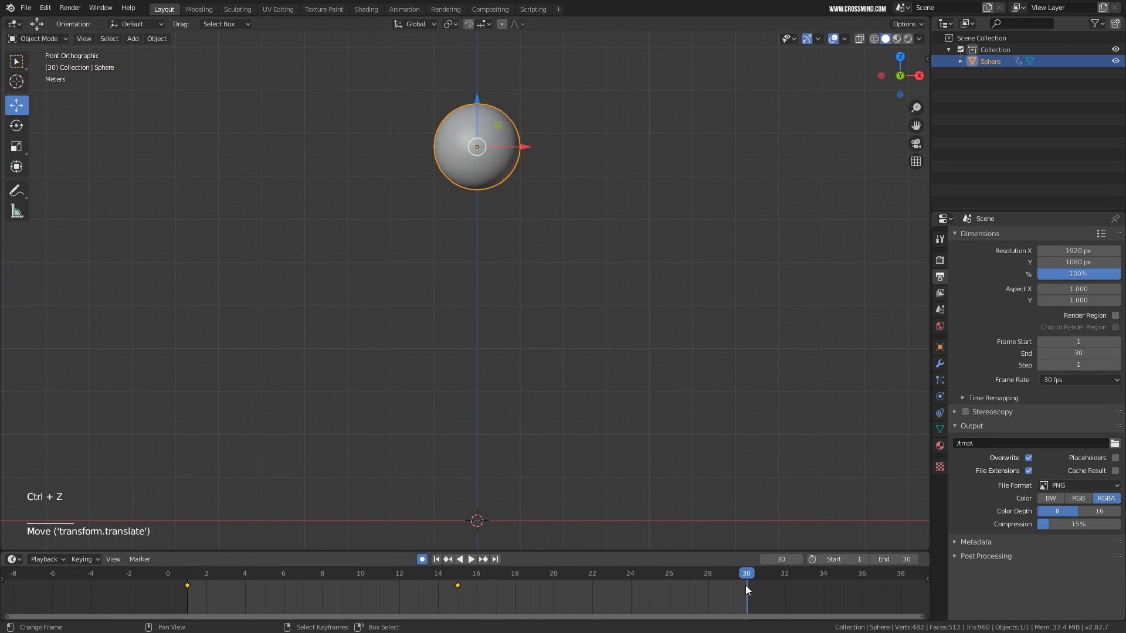
Copy the sphere's keyframe from frame 1 and paste it at frame 30
{"action": "right_click", "coordinate": [211, 595]}
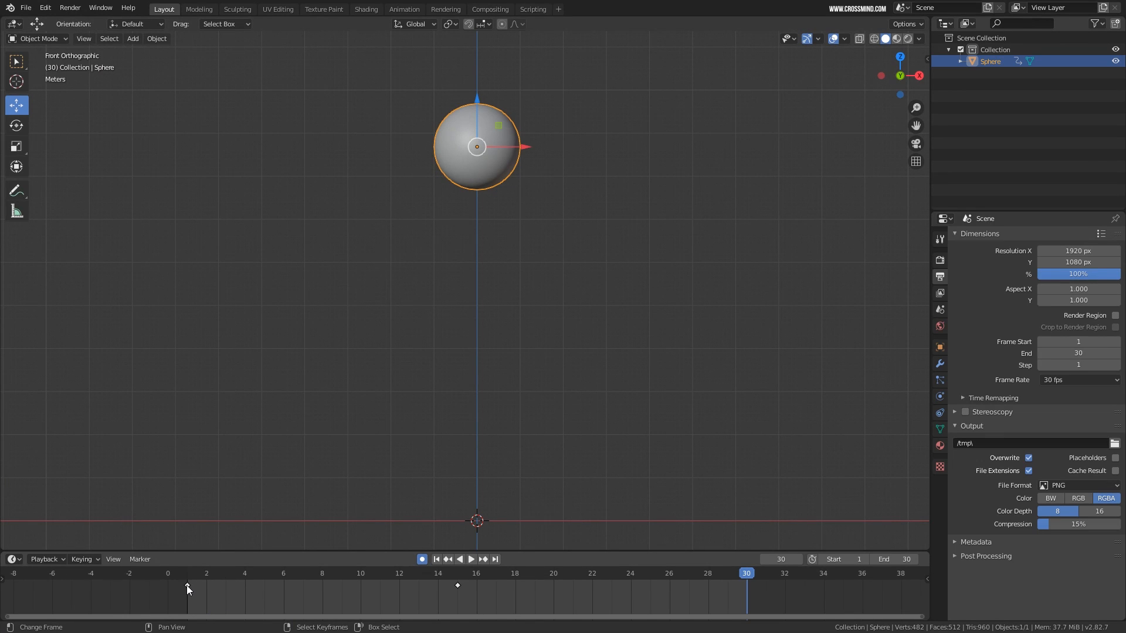
{"action": "left_click", "coordinate": [187, 585]}
{"action": "right_click", "coordinate": [186, 585]}
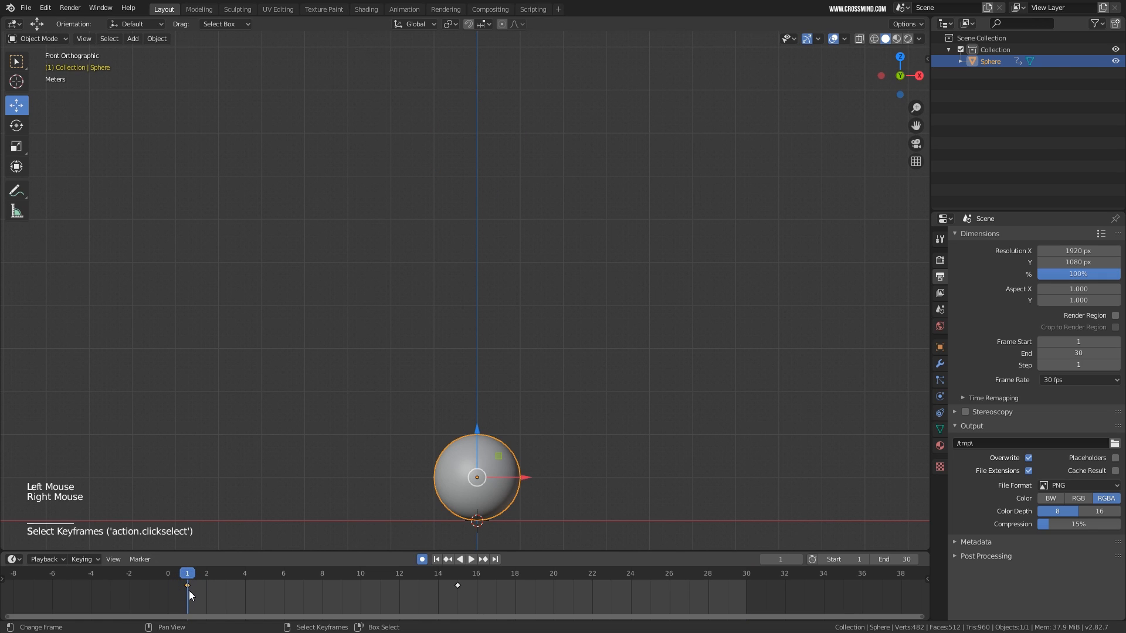
{"action": "key", "text": "ctrl+c"}
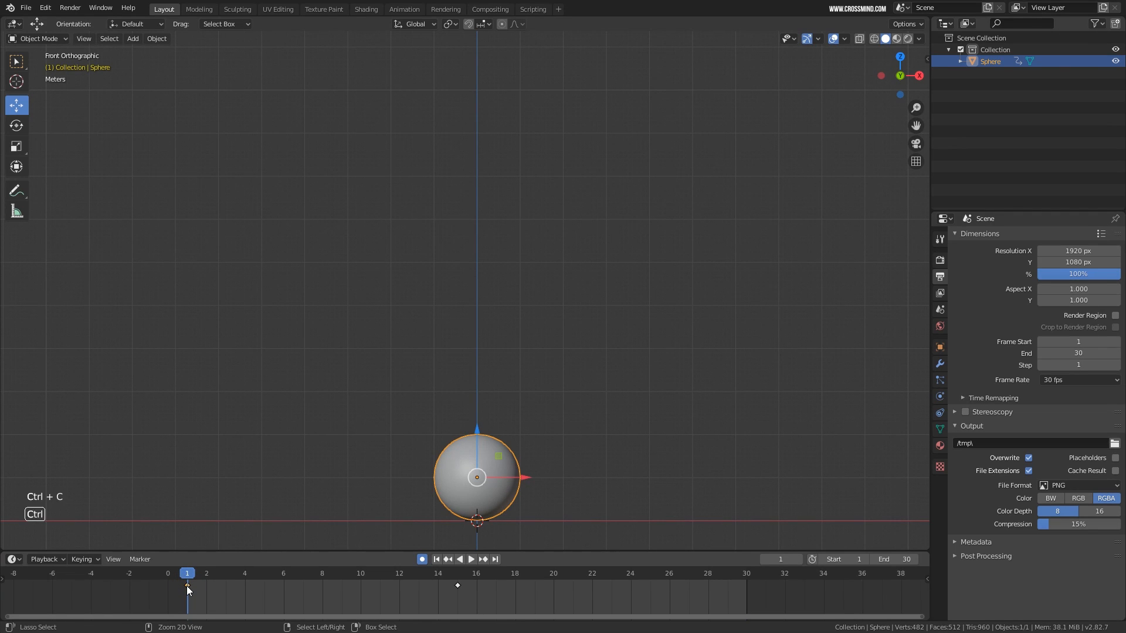
{"action": "left_click", "coordinate": [745, 592]}
{"action": "key", "text": "ctrl+v"}
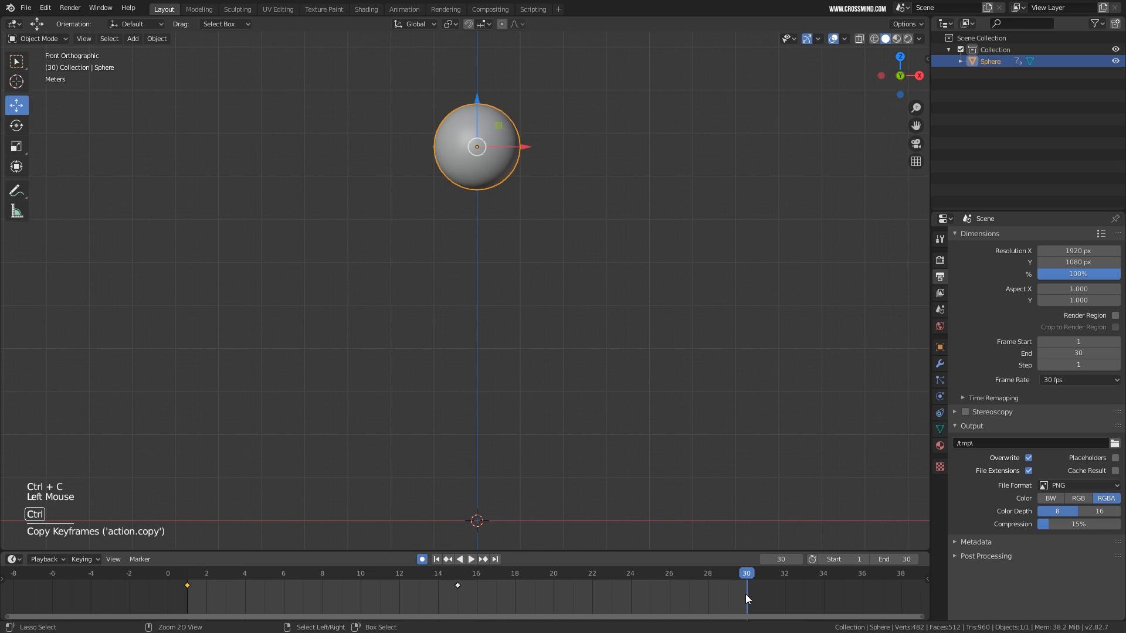
Scrub through the bounce to frame 18 and turn off automatic keyframing
{"action": "left_click_drag", "start_coordinate": [219, 600], "coordinate": [514, 577]}
{"action": "left_click", "coordinate": [422, 559]}
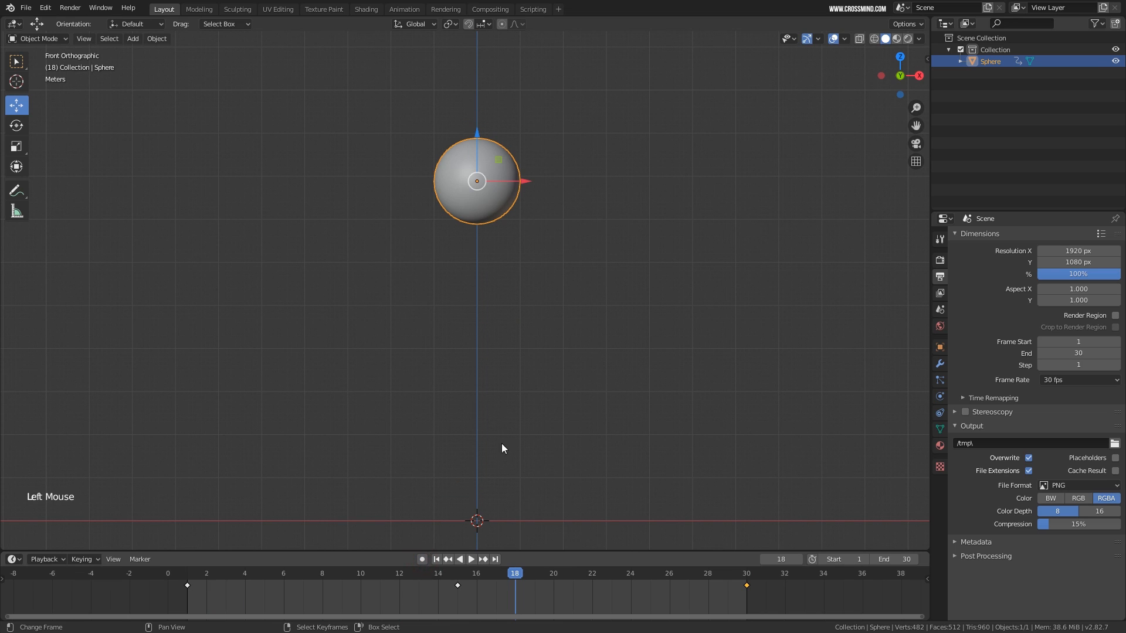
Play the bounce animation in the viewport to check its motion and stop it
{"action": "middle_click_drag", "start_coordinate": [536, 411], "coordinate": [550, 389], "text": "shift"}
{"action": "left_click", "coordinate": [471, 559]}
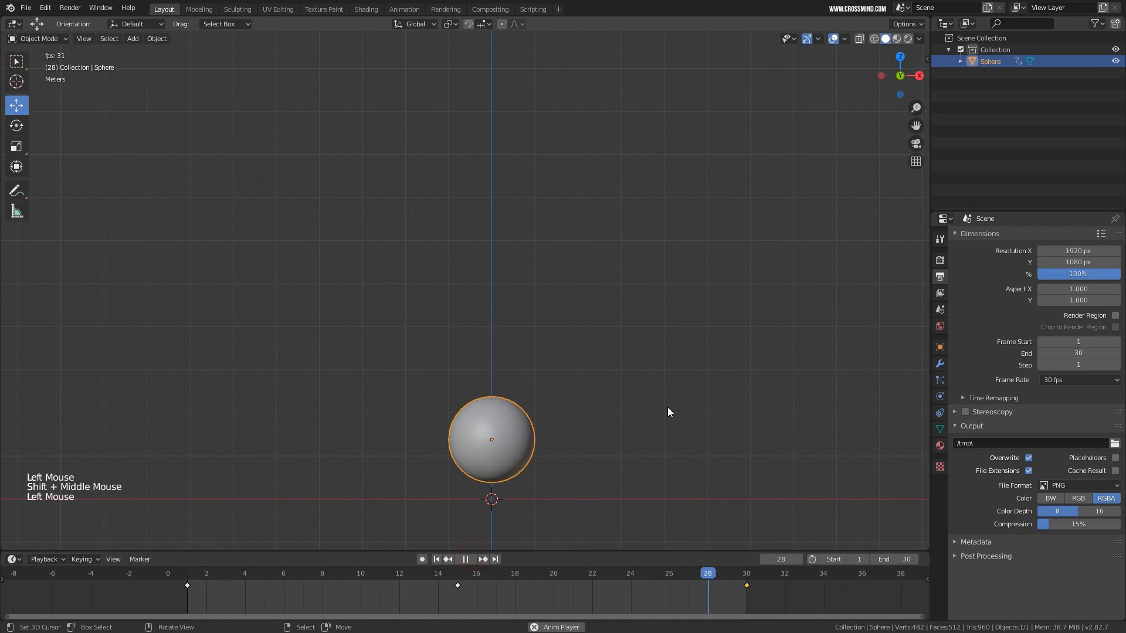
{"action": "scroll", "coordinate": [663, 407], "scroll_direction": "down", "scroll_amount": 2}
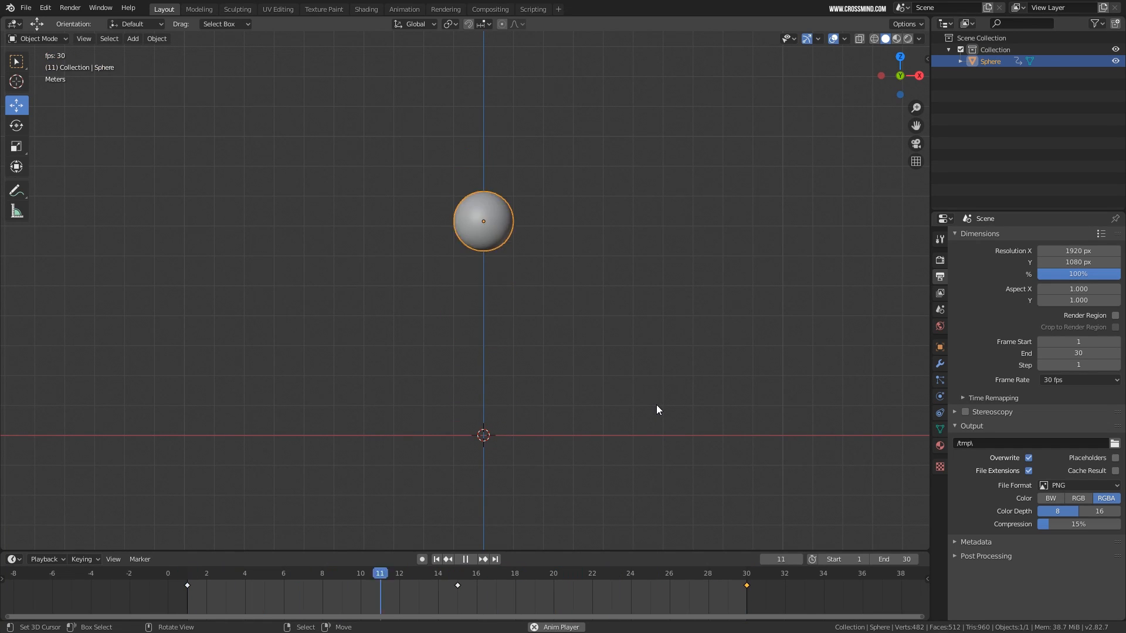
{"action": "key", "text": "shift+space"}
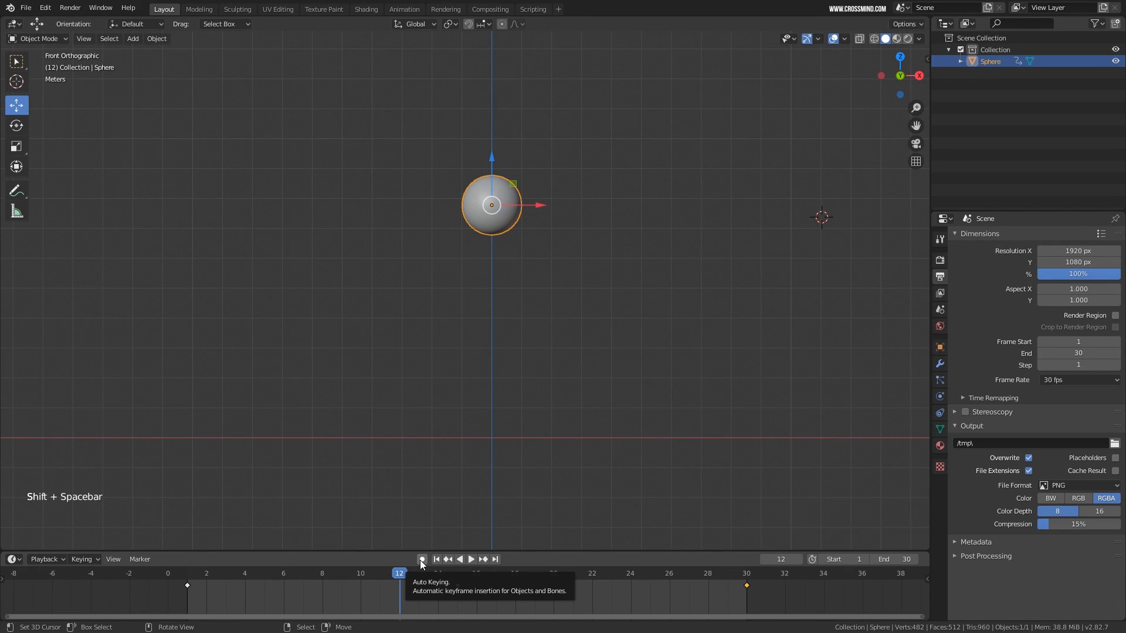
Turn automatic keyframing on at frame 1, scrub the bounce to frame 15, and turn automatic keyframing off again
{"action": "left_click_drag", "start_coordinate": [397, 587], "coordinate": [188, 600]}
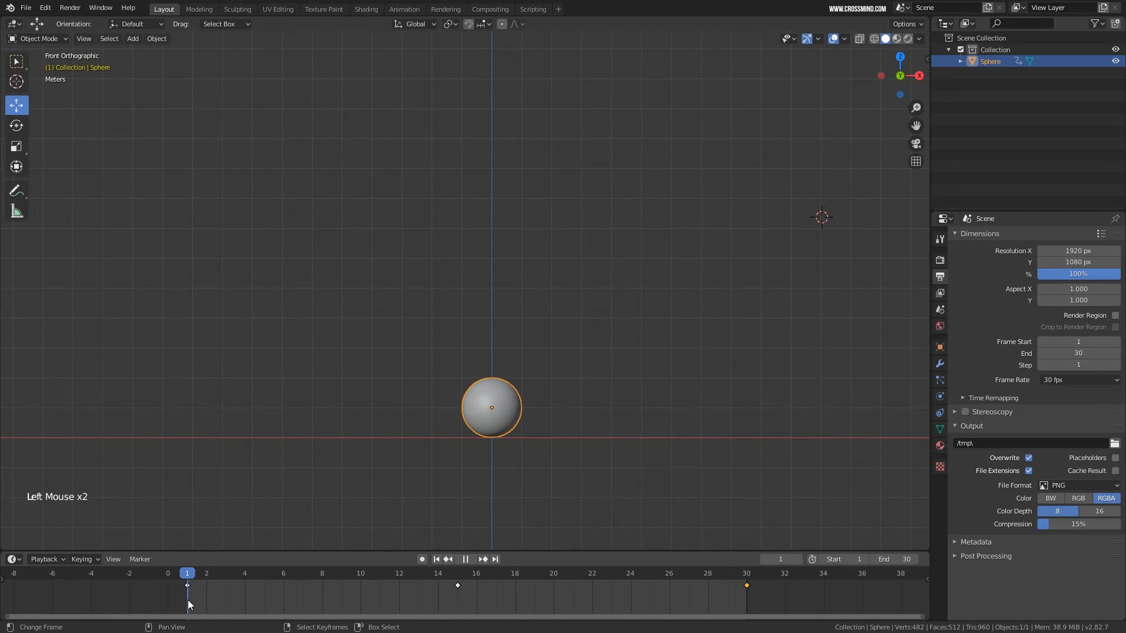
{"action": "left_click", "coordinate": [421, 559]}
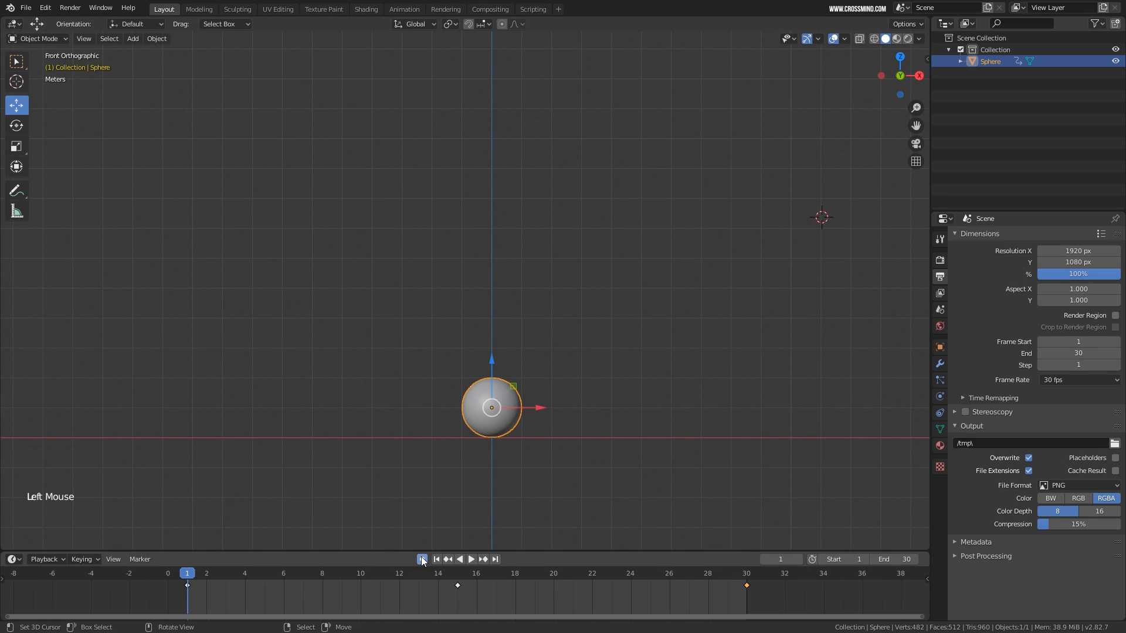
{"action": "left_click_drag", "start_coordinate": [240, 594], "coordinate": [341, 592]}
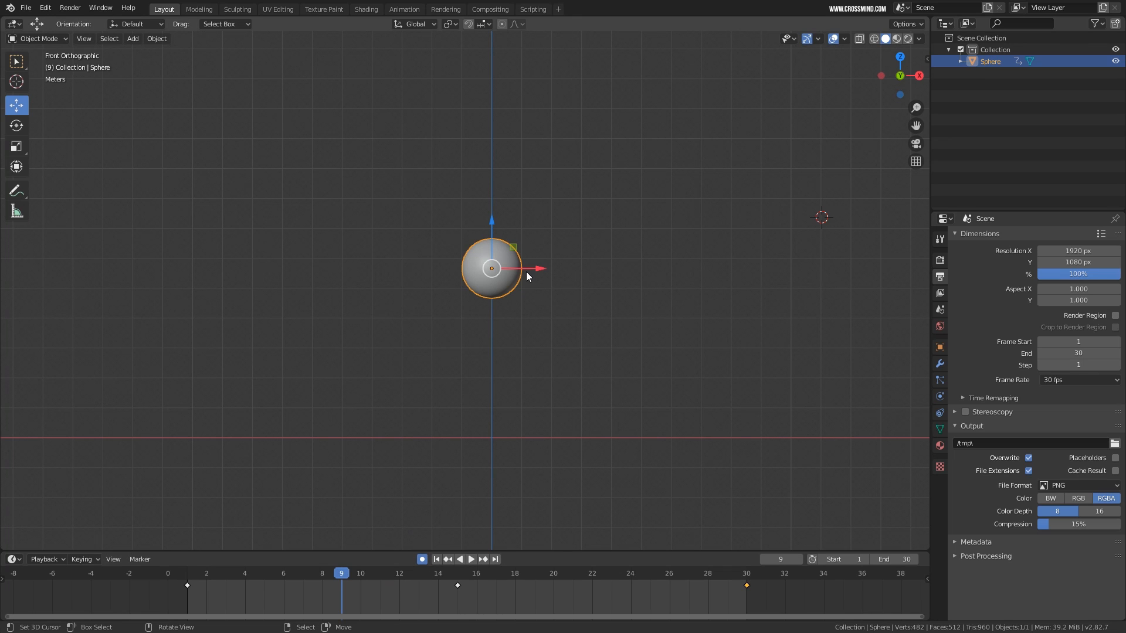
{"action": "left_click_drag", "start_coordinate": [437, 607], "coordinate": [457, 603]}
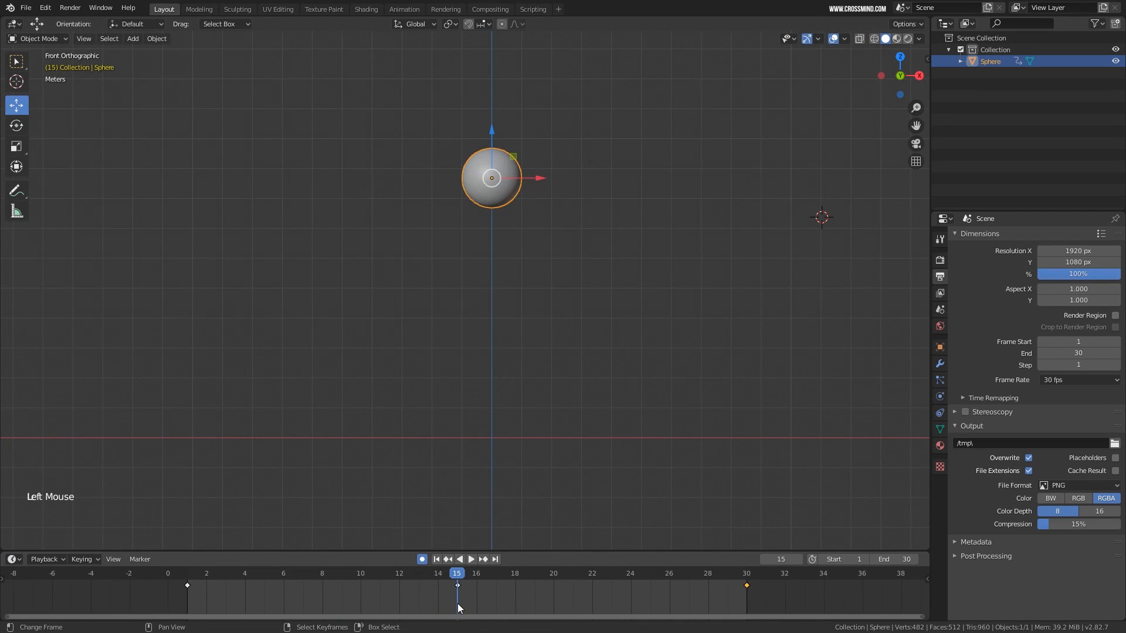
{"action": "left_click", "coordinate": [422, 560]}
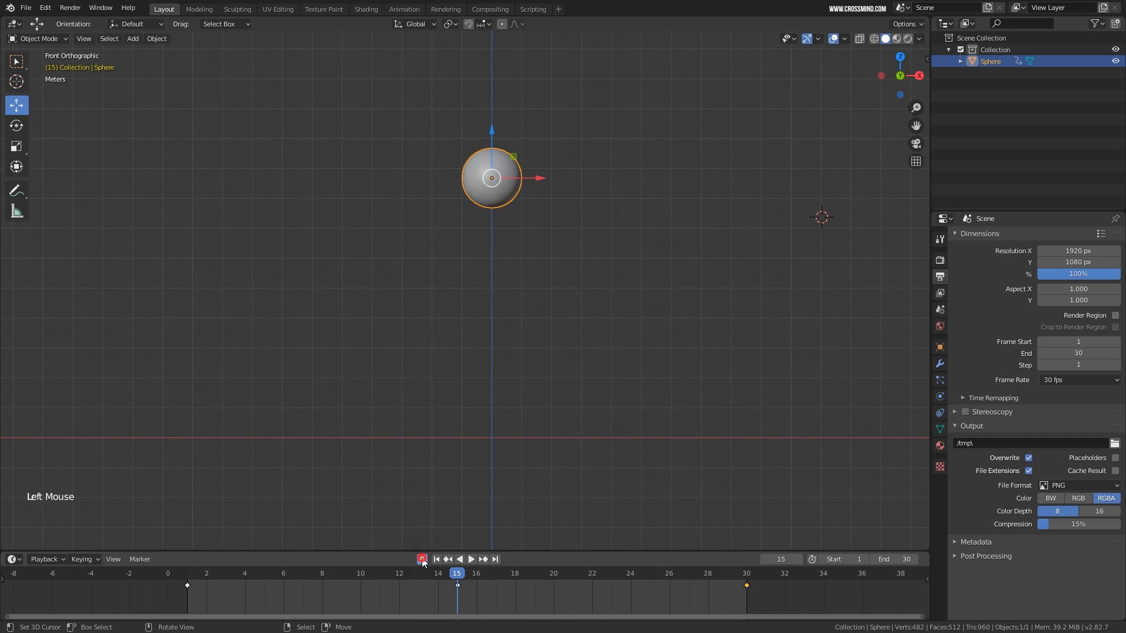
{"action": "left_click", "coordinate": [422, 560]}
{"action": "middle_click_drag", "start_coordinate": [493, 385], "coordinate": [494, 396], "text": "shift"}
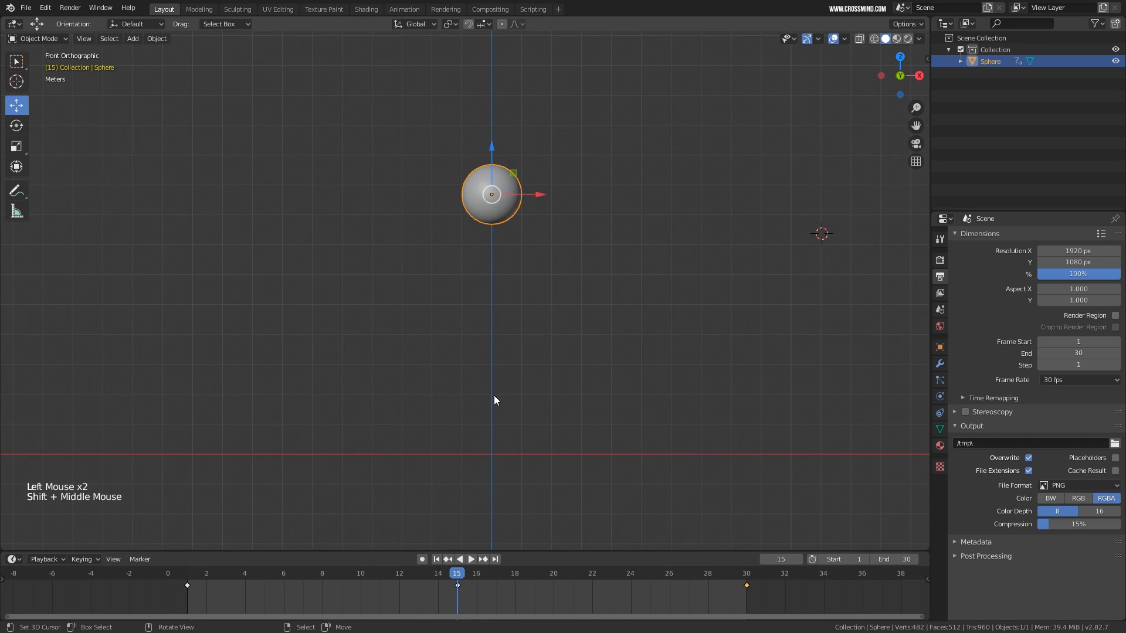
Delete all of the sphere's keyframes at frames 1, 15 and 30
{"action": "right_click", "coordinate": [461, 601]}
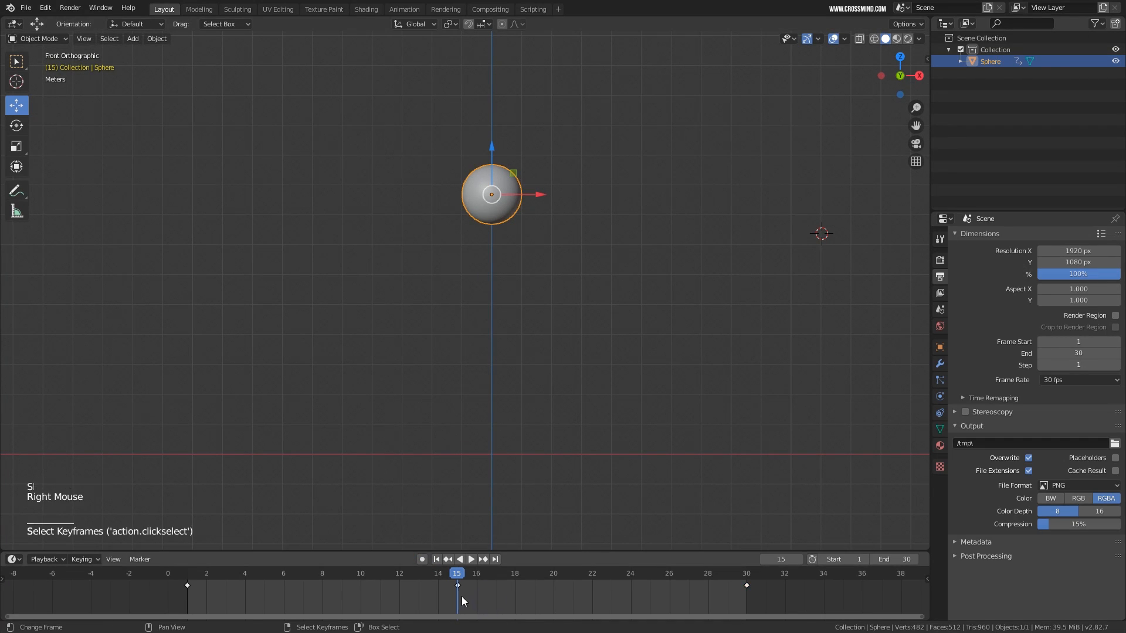
{"action": "right_click", "coordinate": [459, 586]}
{"action": "key", "text": "b"}
{"action": "left_click_drag", "start_coordinate": [169, 601], "coordinate": [775, 582]}
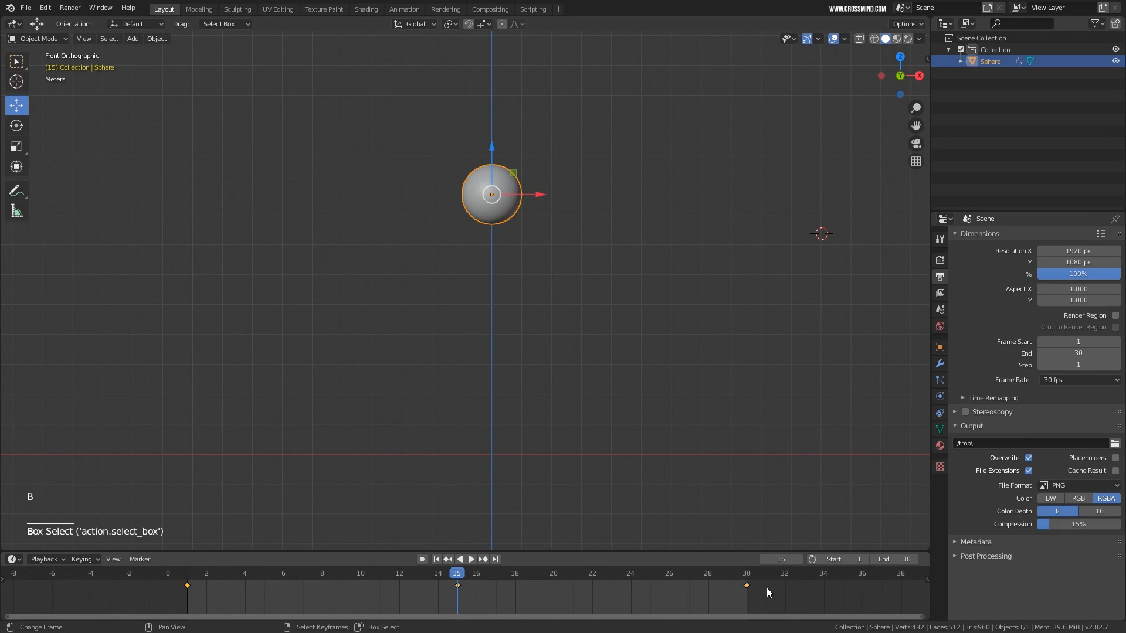
{"action": "key", "text": "Delete"}
{"action": "left_click", "coordinate": [758, 595]}
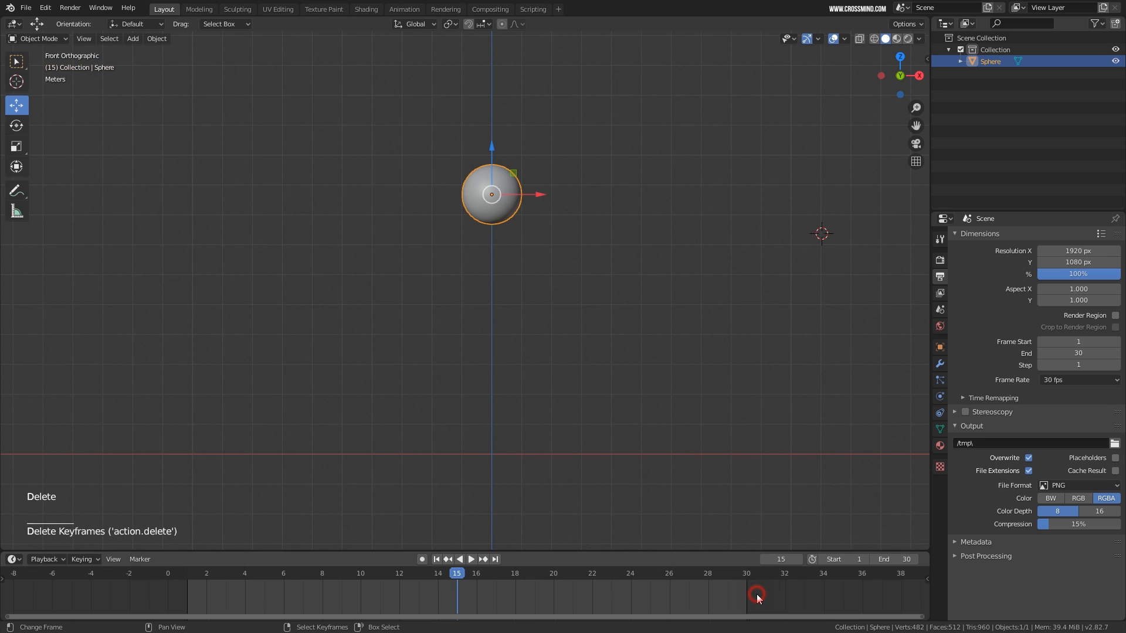
Clear the sphere's location and raise it about 1.02 m along Z so it rests on the ground line
{"action": "key", "text": "alt+g"}
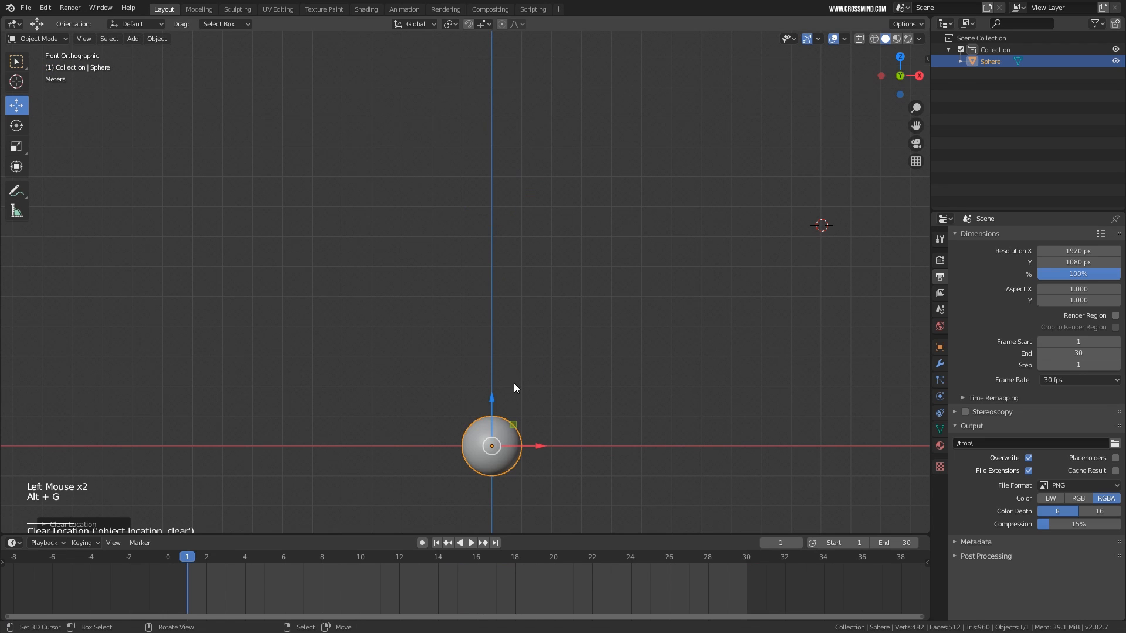
{"action": "key", "text": "g"}
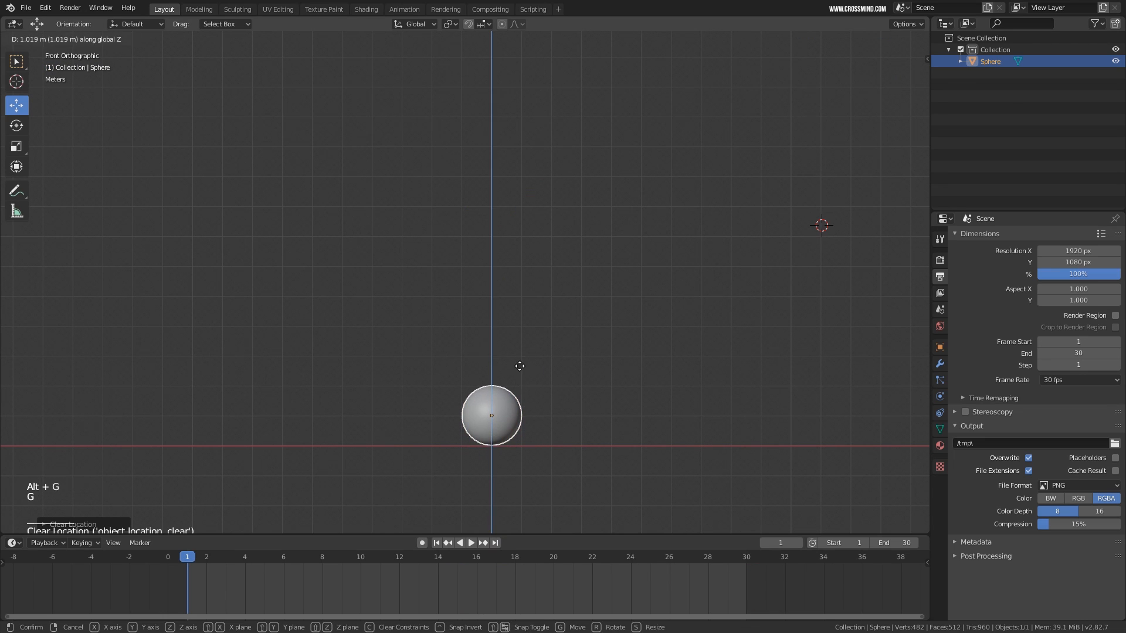
{"action": "left_click", "coordinate": [519, 366]}
{"action": "scroll", "coordinate": [486, 422], "scroll_direction": "up", "scroll_amount": 2}
{"action": "middle_click_drag", "start_coordinate": [498, 432], "coordinate": [563, 409], "text": "shift"}
{"action": "scroll", "coordinate": [486, 439], "scroll_direction": "down", "scroll_amount": 1}
{"action": "middle_click_drag", "start_coordinate": [517, 438], "coordinate": [543, 434], "text": "shift"}
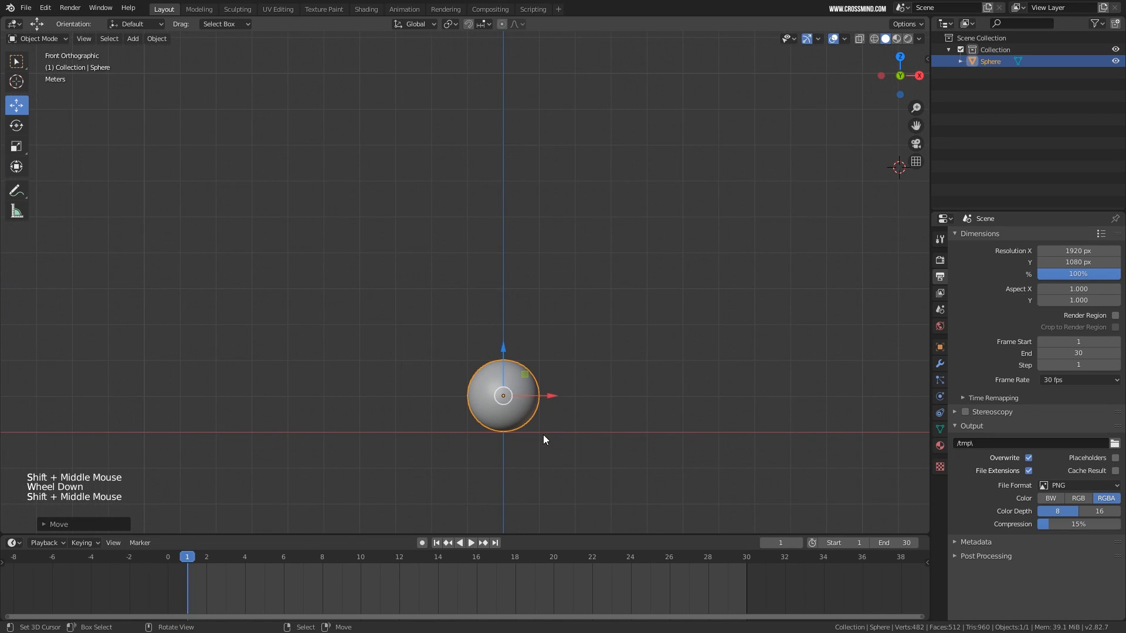
Insert a Location keyframe for the resting sphere at frame 1
{"action": "left_click_drag", "start_coordinate": [226, 594], "coordinate": [185, 596]}
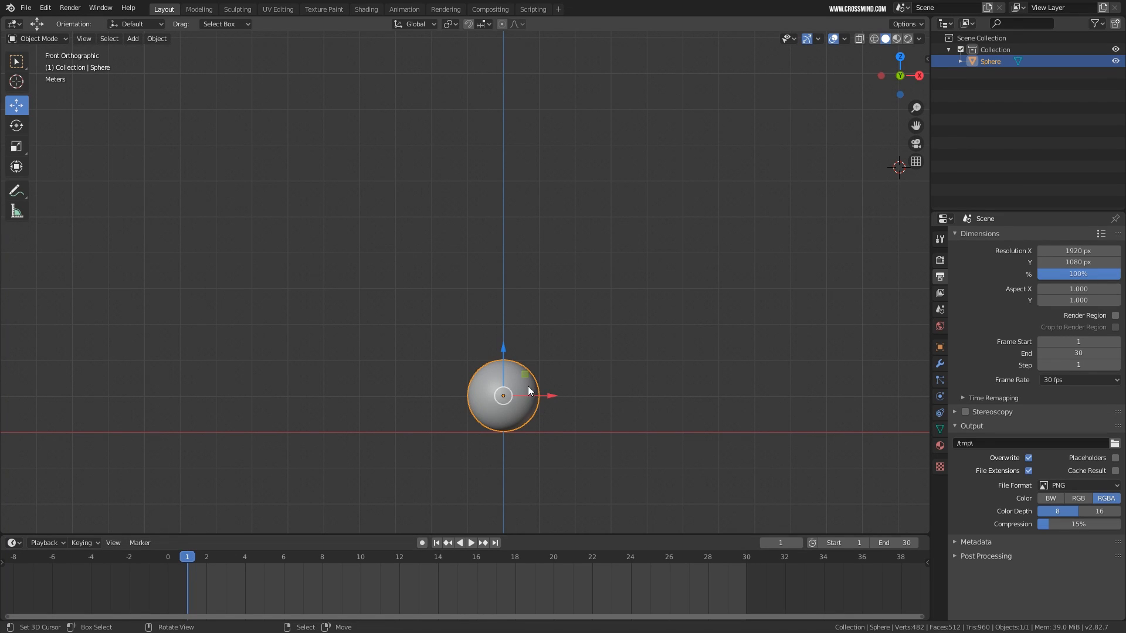
{"action": "key", "text": "i"}
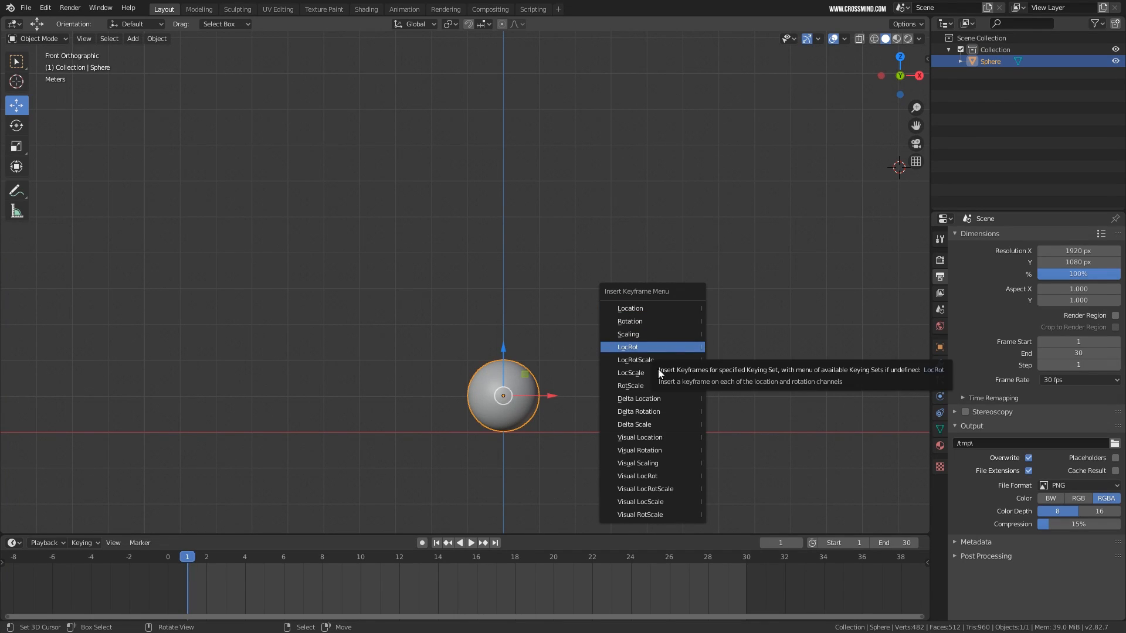
{"action": "left_click", "coordinate": [650, 312]}
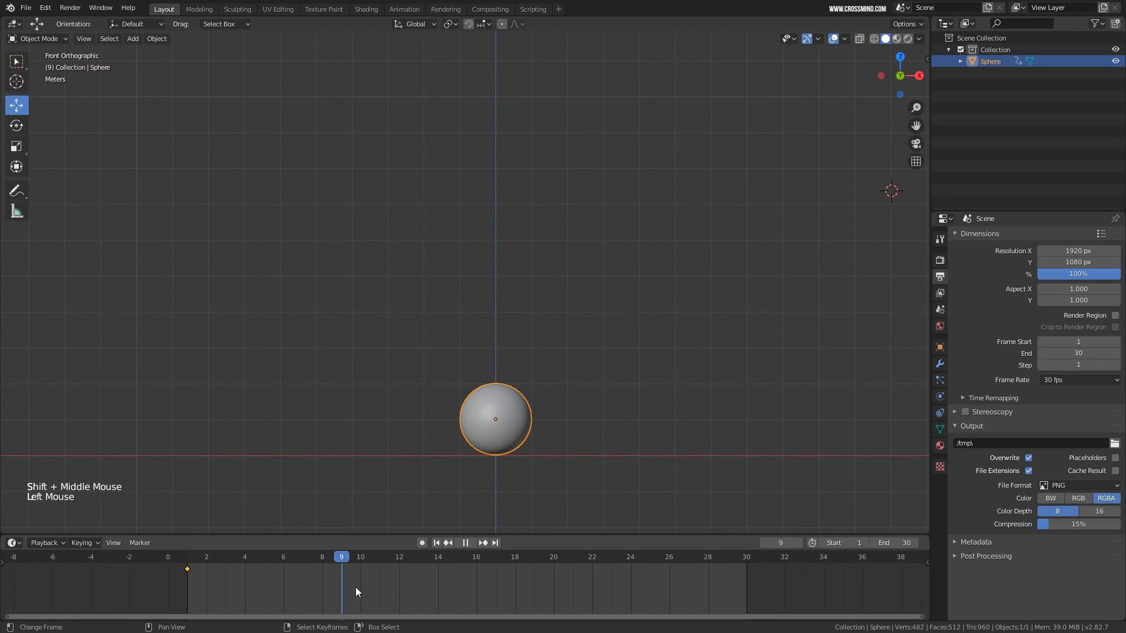
At frame 15, raise the sphere along Z high above the ground line and insert a Location keyframe
{"action": "left_click_drag", "start_coordinate": [356, 587], "coordinate": [460, 583]}
{"action": "scroll", "coordinate": [508, 441], "scroll_direction": "down", "scroll_amount": 3}
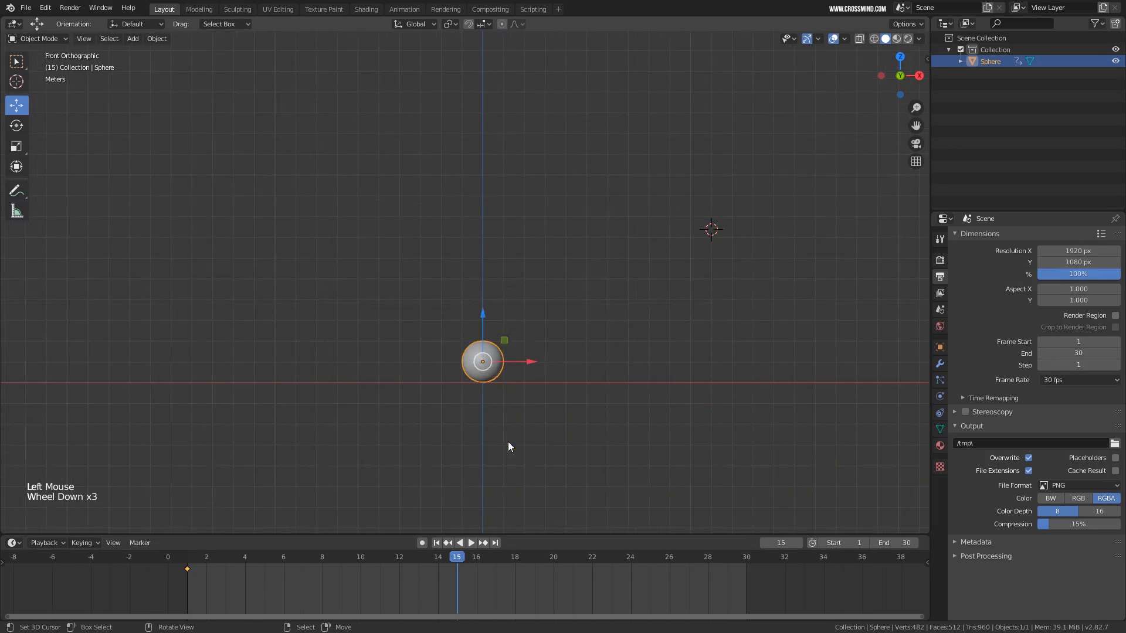
{"action": "middle_click_drag", "start_coordinate": [482, 323], "coordinate": [481, 378], "text": "shift"}
{"action": "left_click_drag", "start_coordinate": [482, 380], "coordinate": [481, 184]}
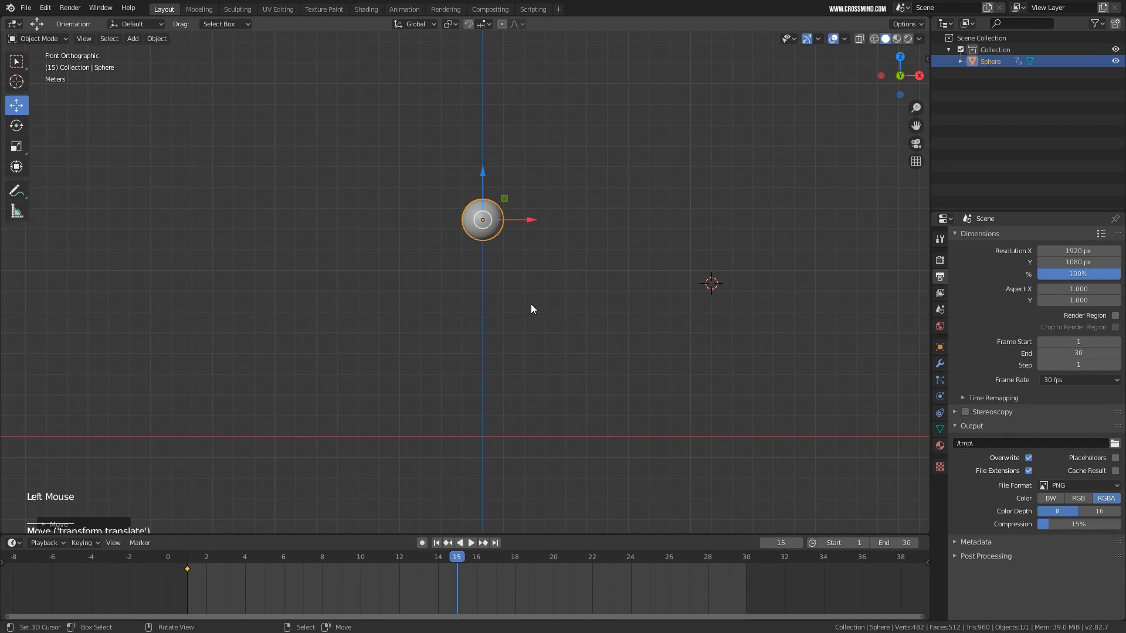
{"action": "key", "text": "i"}
{"action": "left_click", "coordinate": [491, 300]}
Copy the sphere's keyframe from frame 1 and paste it at frame 30 to bring the sphere back to the ground
{"action": "left_click_drag", "start_coordinate": [486, 587], "coordinate": [746, 589]}
{"action": "right_click", "coordinate": [213, 598]}
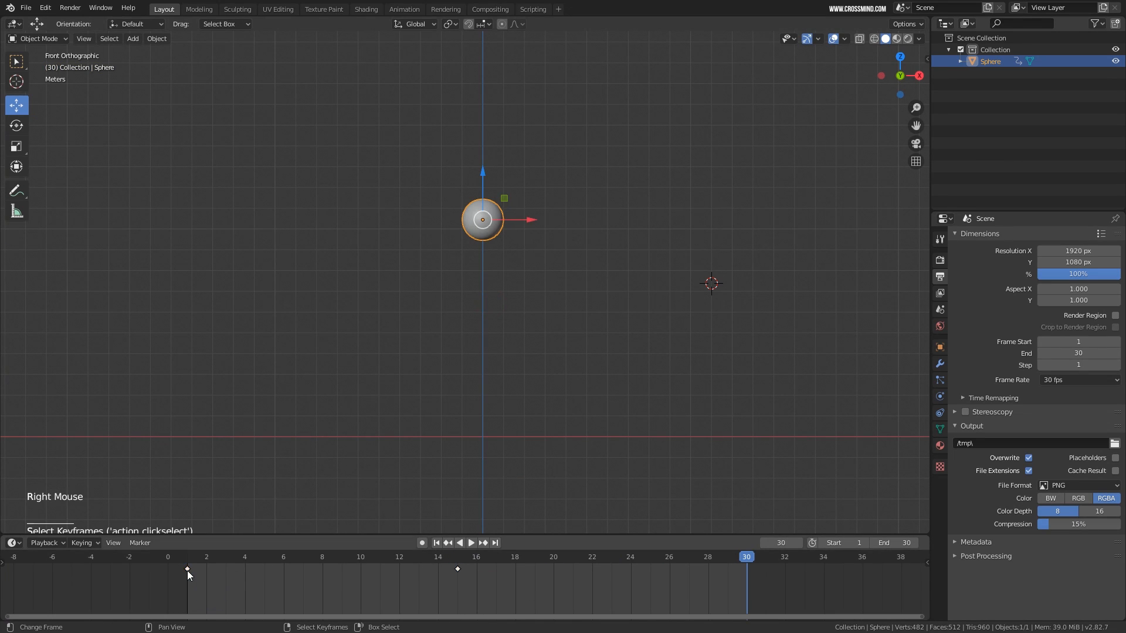
{"action": "left_click", "coordinate": [187, 573]}
{"action": "right_click", "coordinate": [186, 569]}
{"action": "key", "text": "ctrl+c"}
{"action": "left_click_drag", "start_coordinate": [186, 568], "coordinate": [745, 592]}
{"action": "key", "text": "ctrl+v"}
Duplicate the frame 1 keyframe and place the copy at frame 30
{"action": "right_click", "coordinate": [280, 589]}
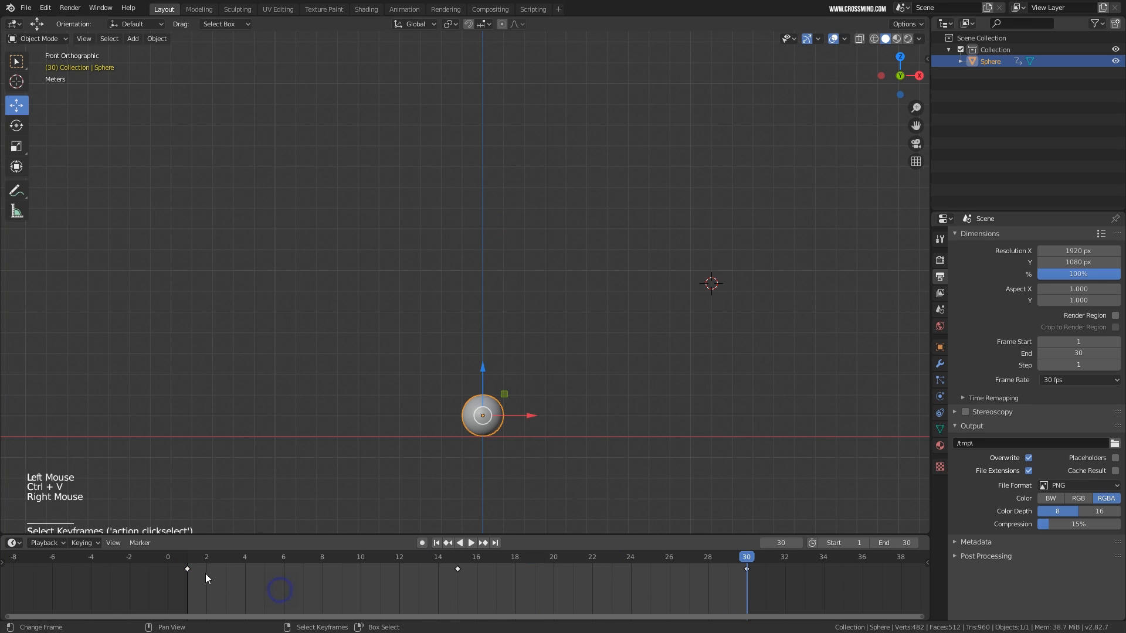
{"action": "right_click", "coordinate": [189, 570]}
{"action": "key", "text": "shift+d"}
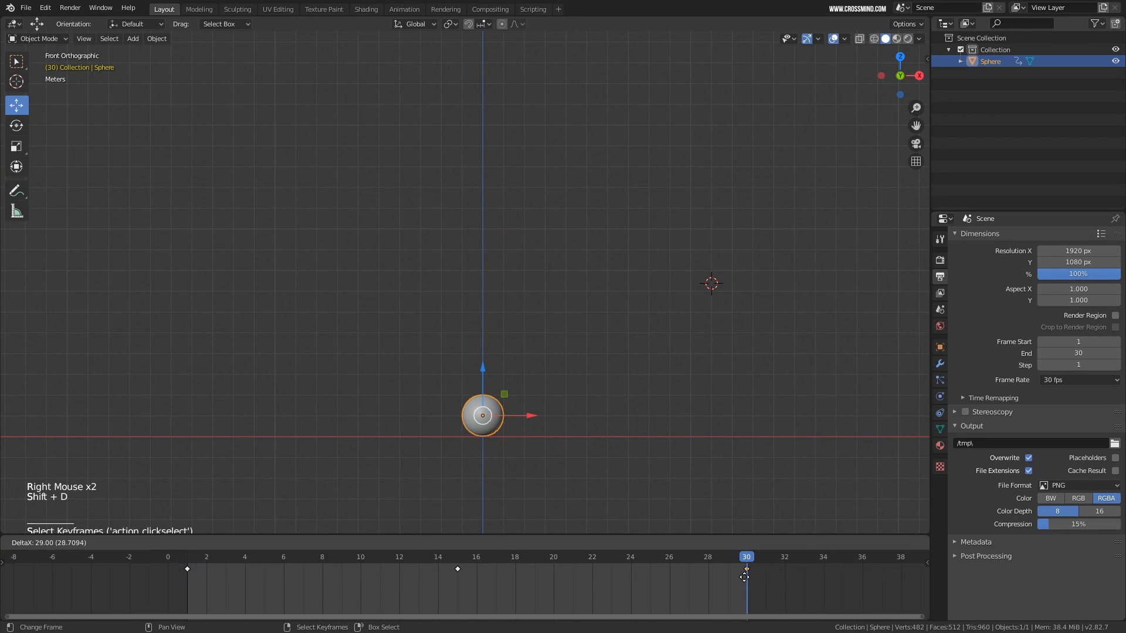
{"action": "left_click", "coordinate": [744, 577]}
Play the manually keyframed bounce from near its start and stop it
{"action": "left_click", "coordinate": [209, 593]}
{"action": "key", "text": "shift+space"}
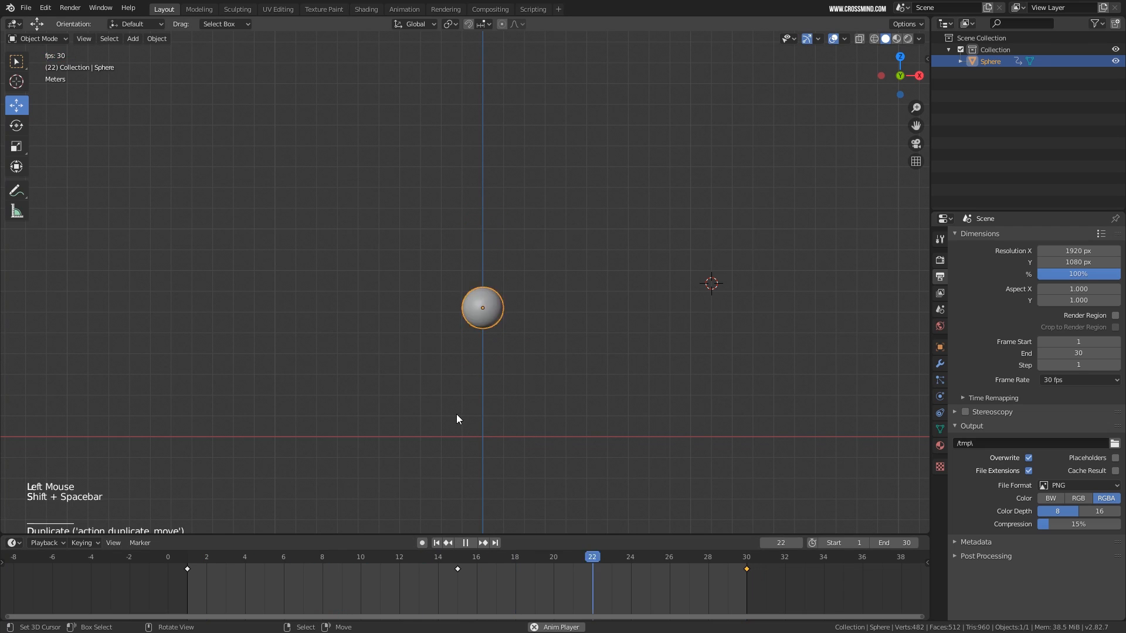
{"action": "scroll", "coordinate": [487, 433], "scroll_direction": "up", "scroll_amount": 1}
{"action": "middle_click_drag", "start_coordinate": [503, 444], "coordinate": [490, 432], "text": "shift"}
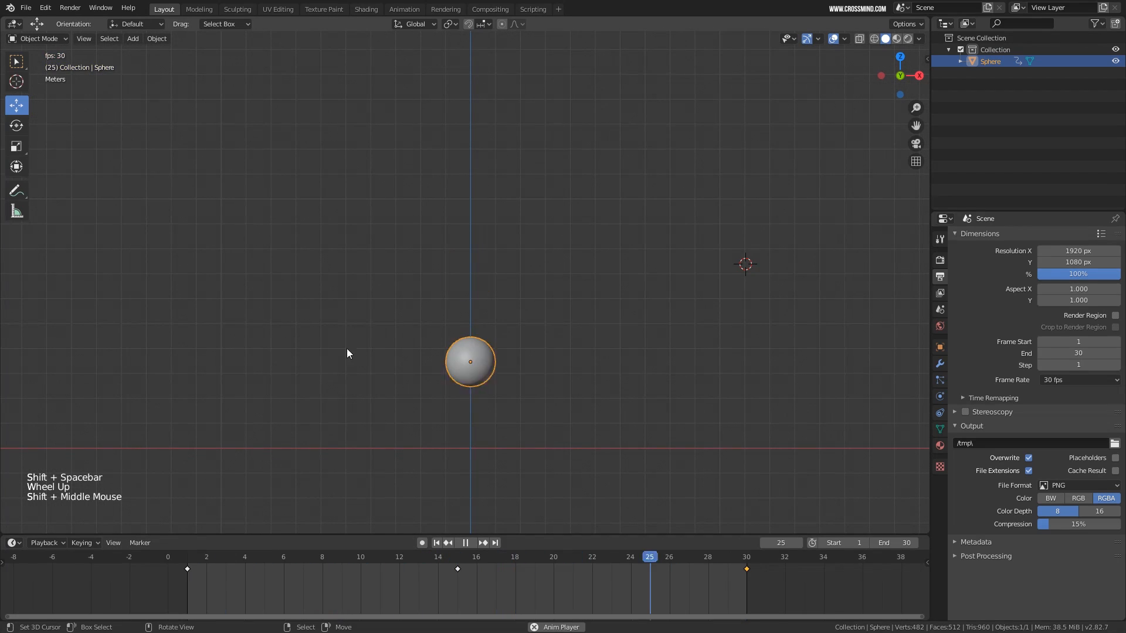
{"action": "key", "text": "shift+space"}
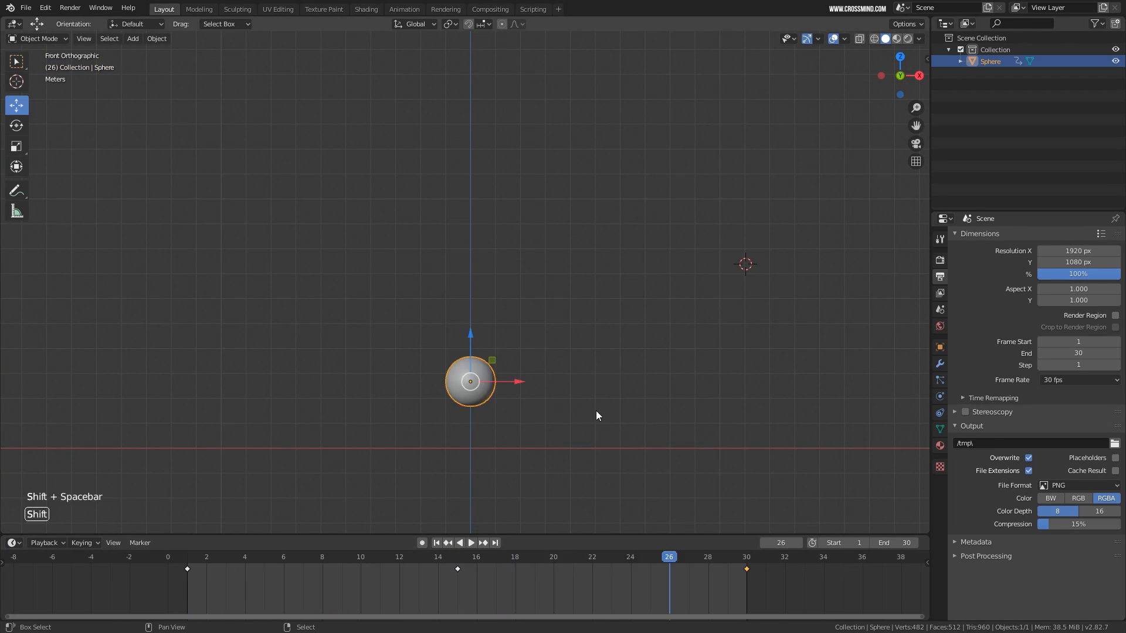
Go back to frame 15 and insert a Location keyframe on the sphere's existing peak position
{"action": "mouse_move", "coordinate": [470, 586]}
{"action": "left_mouse_down"}
{"action": "mouse_move", "coordinate": [305, 583]}
{"action": "mouse_move", "coordinate": [456, 578]}
{"action": "left_mouse_up"}
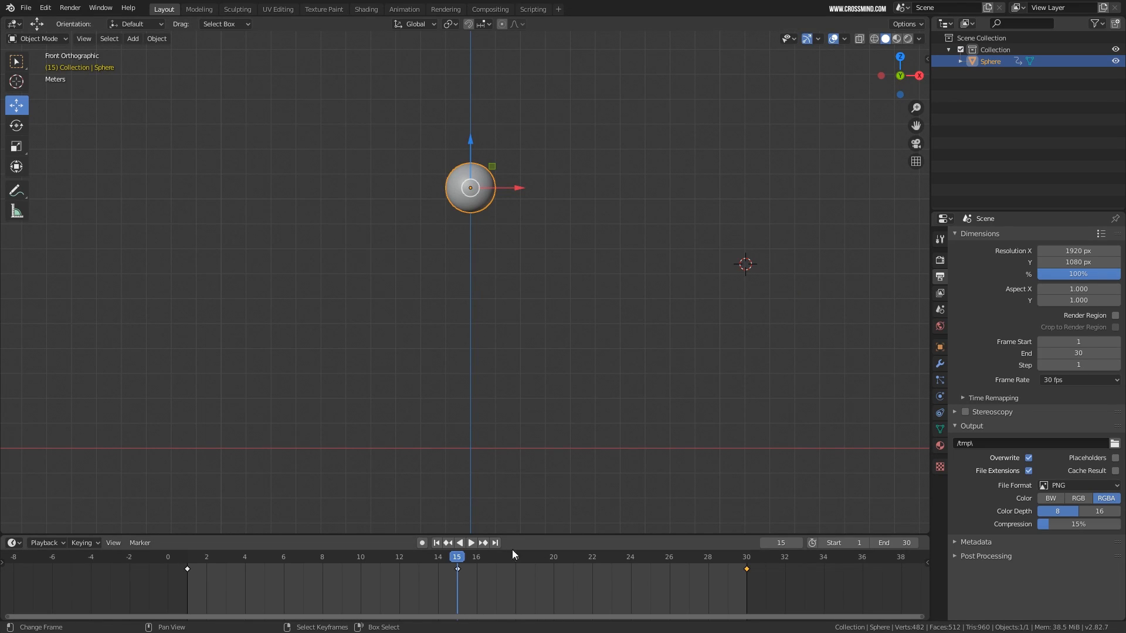
{"action": "key", "text": "i"}
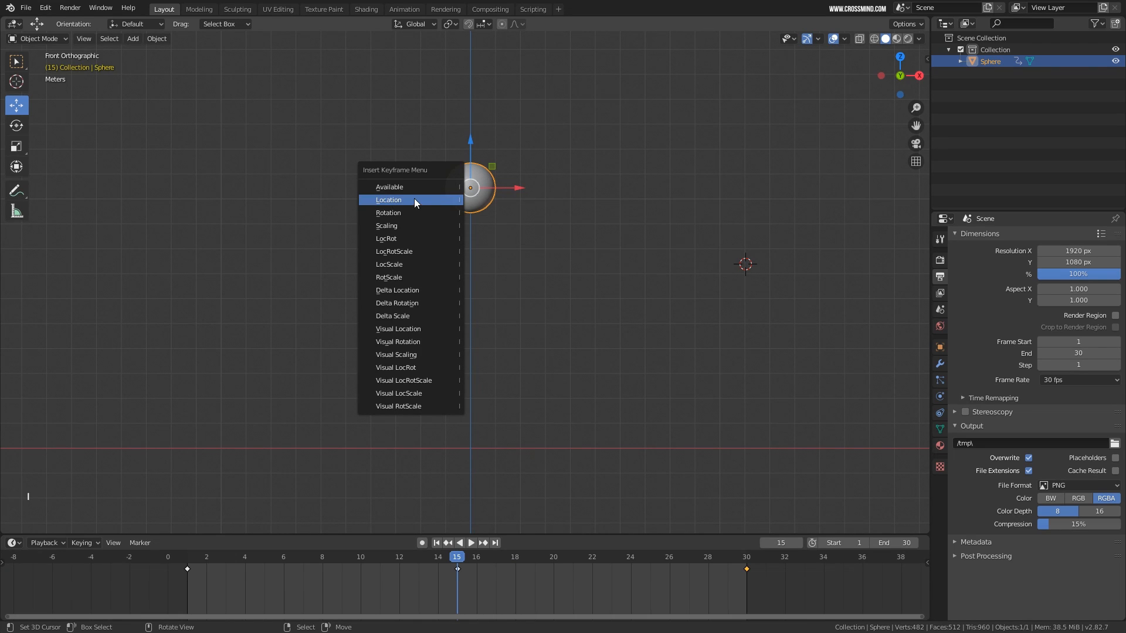
{"action": "left_click", "coordinate": [414, 199]}
Enlarge the timeline and expand its channel list to show the sphere's X, Y and Z Location keyframes
{"action": "middle_click_drag", "start_coordinate": [388, 582], "coordinate": [309, 603]}
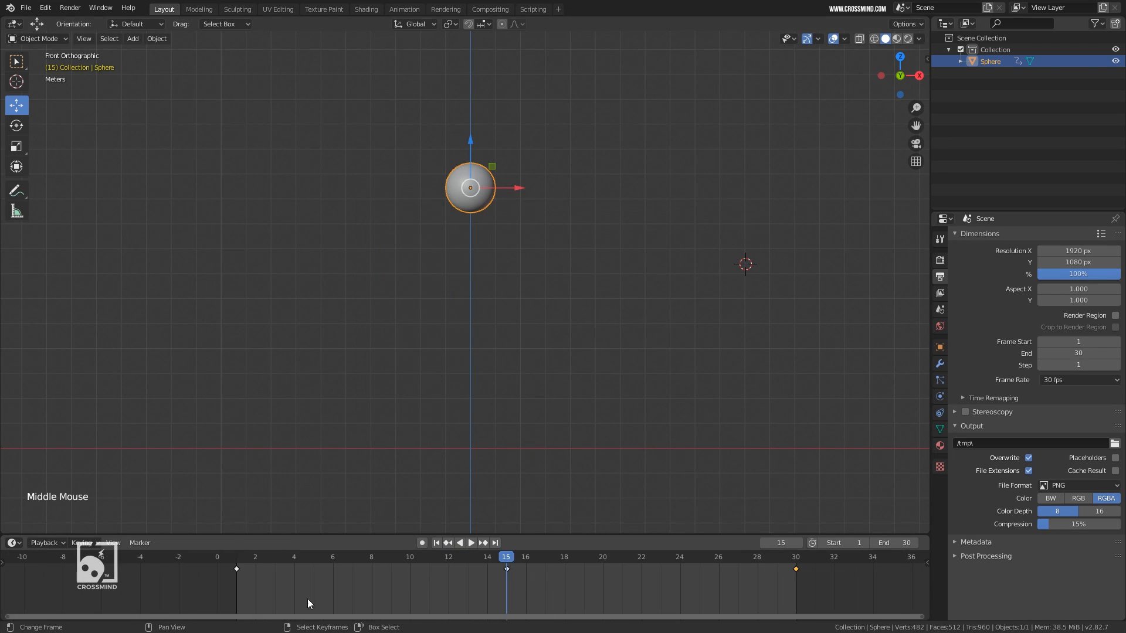
{"action": "left_click", "coordinate": [2, 569]}
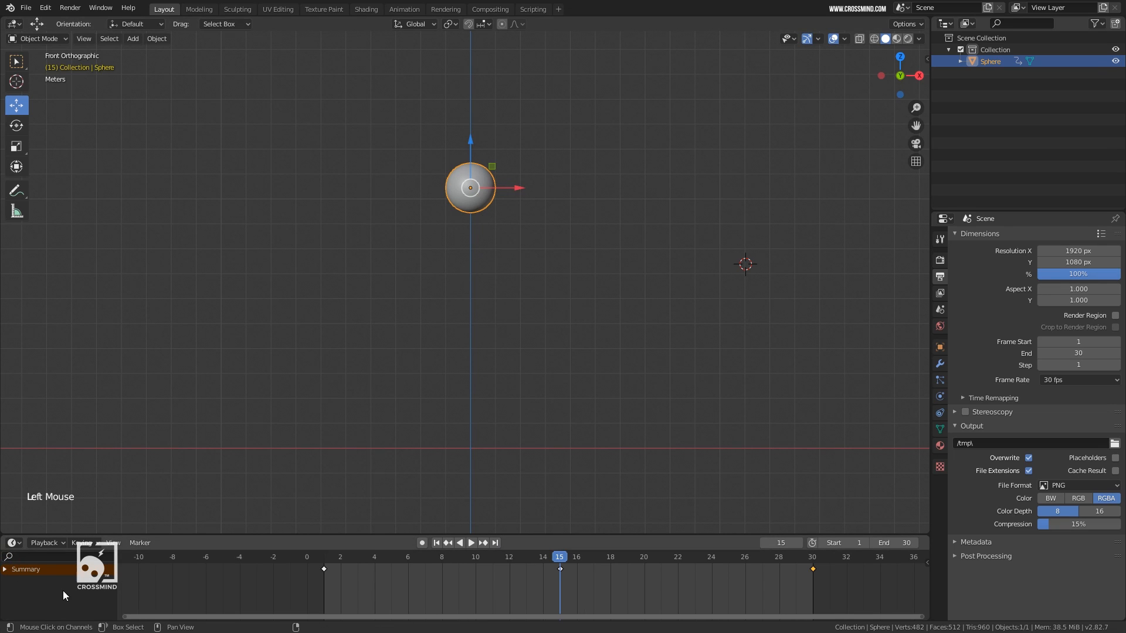
{"action": "left_click", "coordinate": [5, 569]}
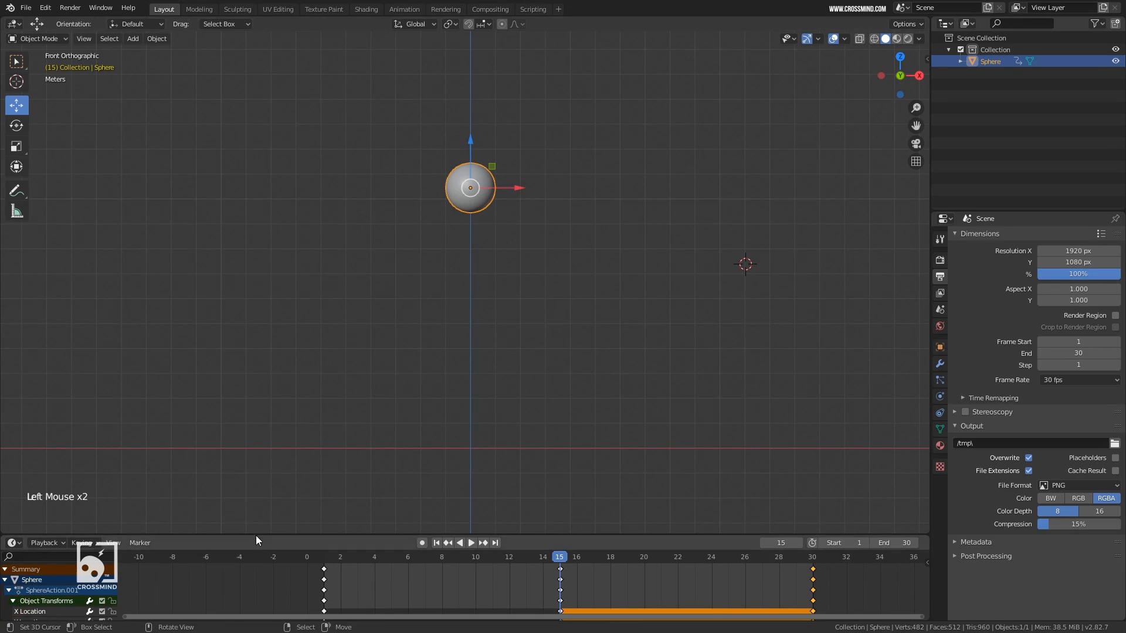
{"action": "left_click_drag", "start_coordinate": [255, 535], "coordinate": [269, 363]}
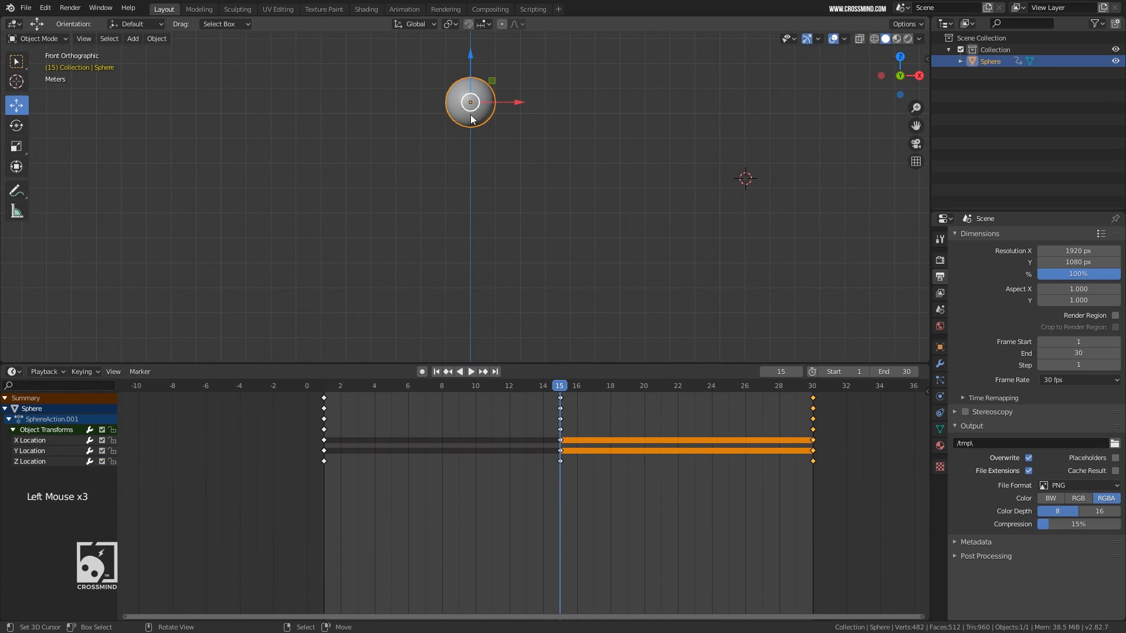
{"action": "middle_click_drag", "start_coordinate": [491, 206], "coordinate": [502, 196], "text": "shift"}
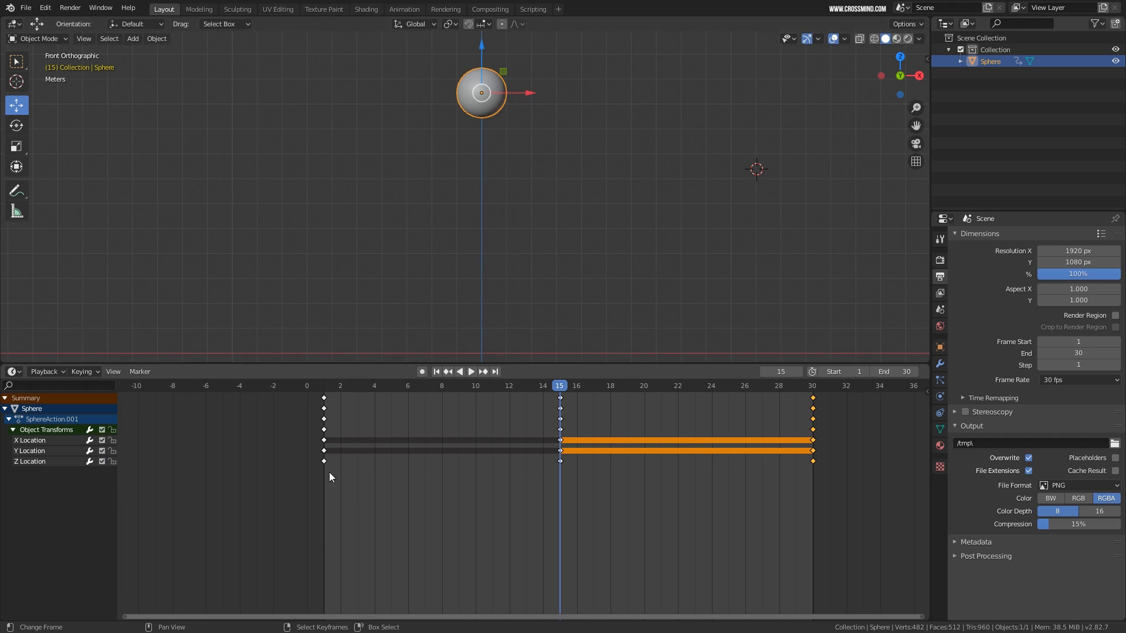
Replay the bounce with the location channels expanded, stop it, and move to frame 16
{"action": "left_click", "coordinate": [344, 482]}
{"action": "key", "text": "shift+space"}
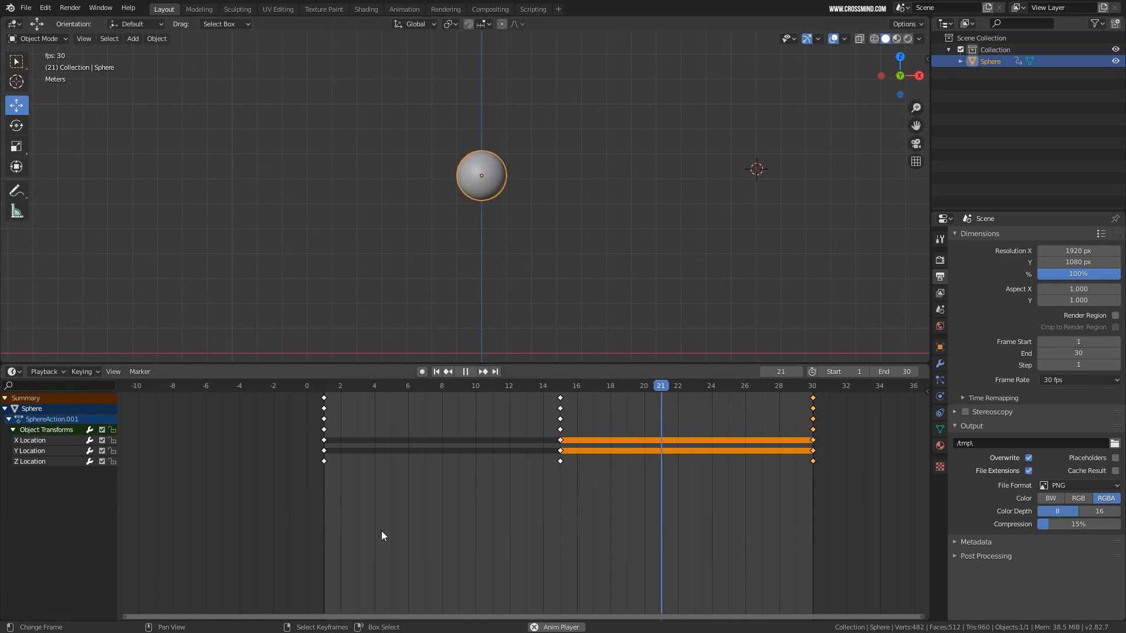
{"action": "key", "text": "shift+space"}
{"action": "left_click", "coordinate": [573, 519]}
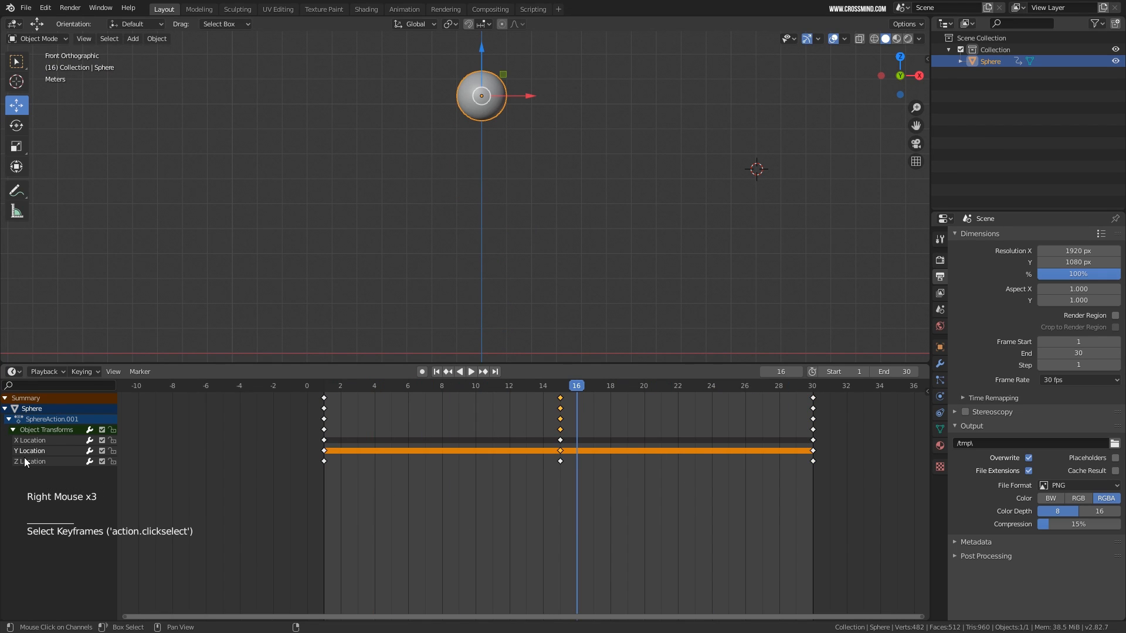
Select the sphere's Z, X and Y Location channels in turn to compare their keyframes across the 30-frame loop
{"action": "left_click", "coordinate": [27, 462]}
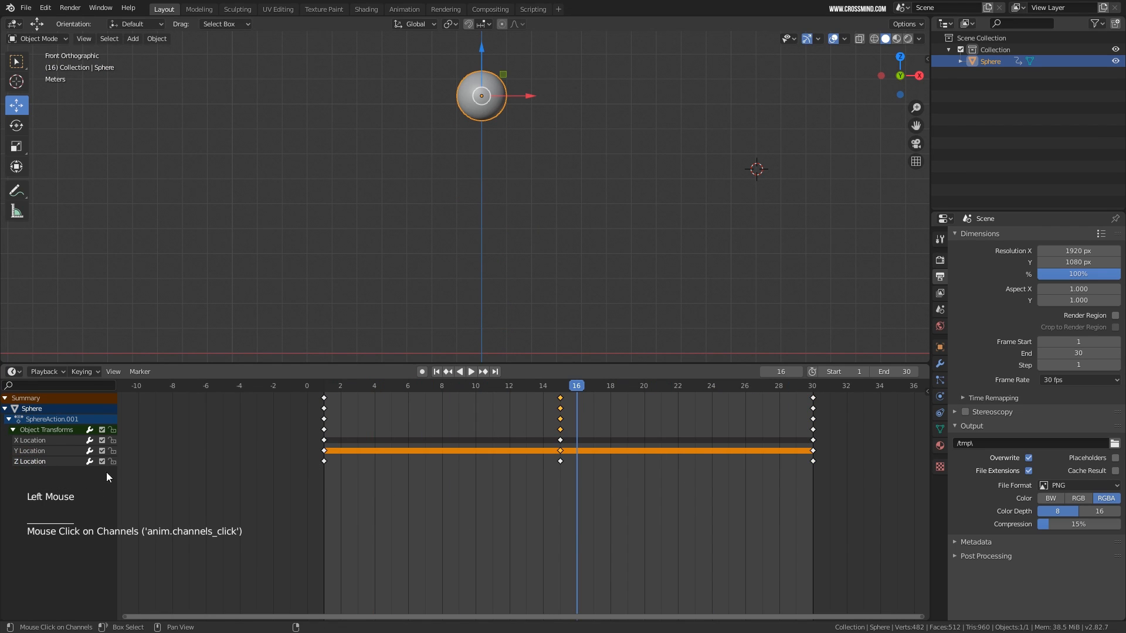
{"action": "left_click", "coordinate": [34, 441]}
{"action": "right_click", "coordinate": [44, 442]}
{"action": "right_click", "coordinate": [44, 442]}
{"action": "double_click", "coordinate": [34, 451]}
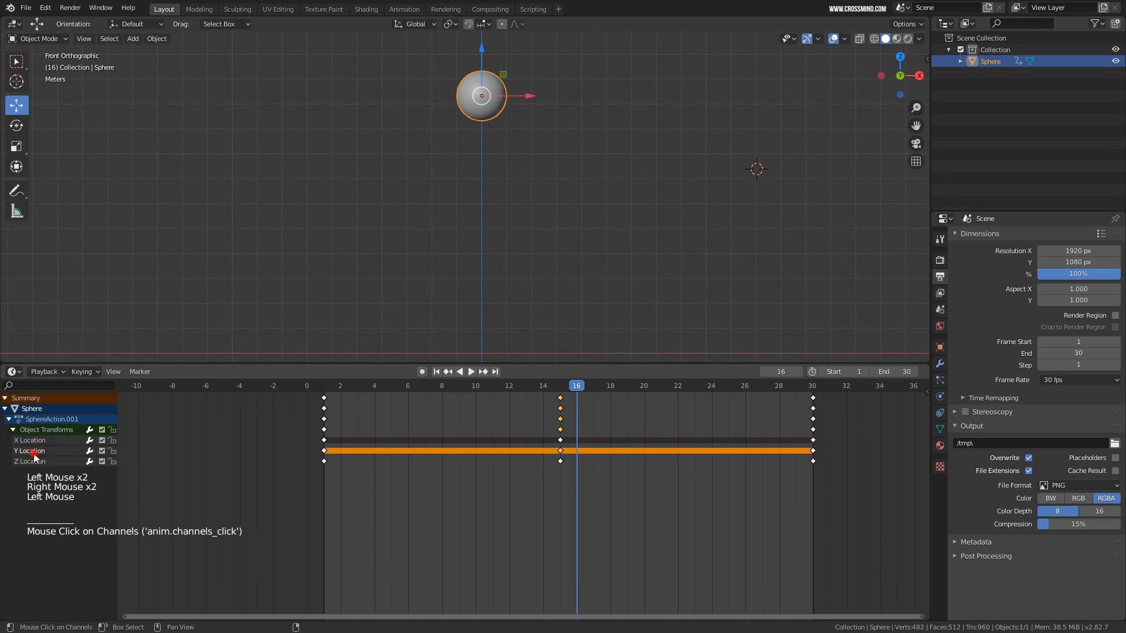
{"action": "double_click", "coordinate": [32, 441]}
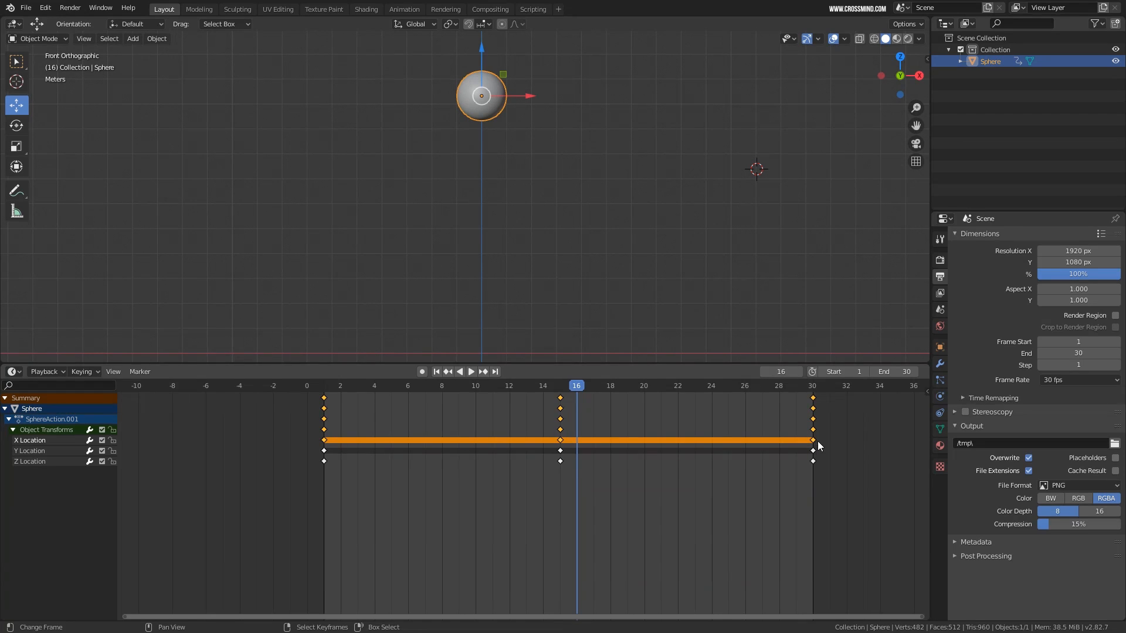
{"action": "left_click", "coordinate": [26, 446]}
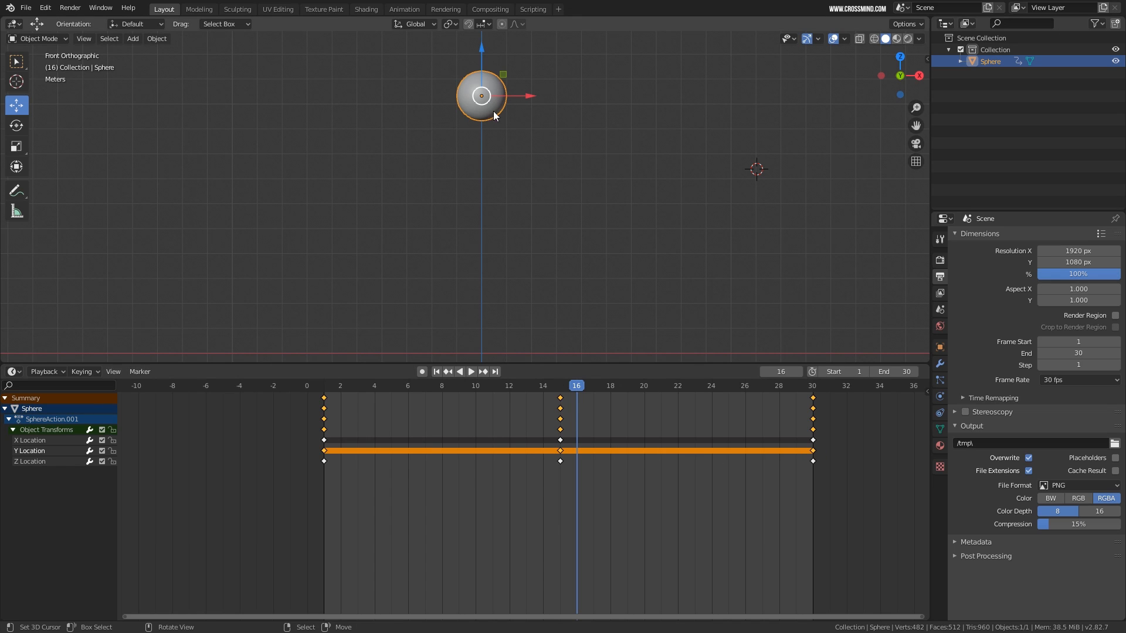
Select the Z Location channel's keyframes and scrub from frame 1 to frame 12 to examine the sphere's vertical motion
{"action": "middle_click_drag", "start_coordinate": [515, 231], "coordinate": [520, 248], "text": "shift"}
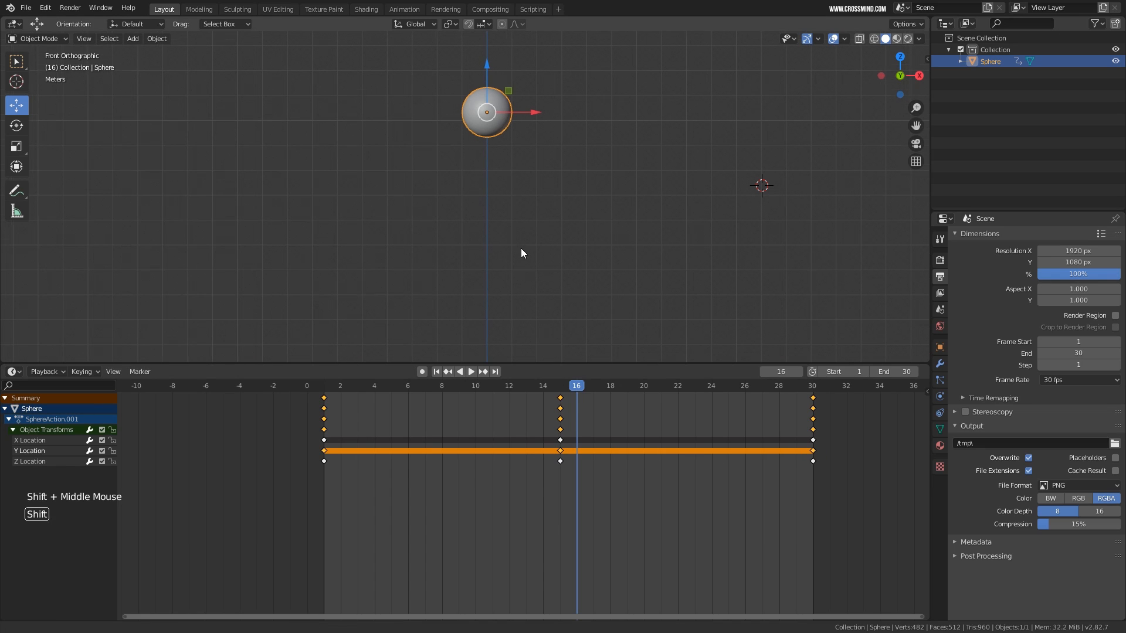
{"action": "left_click", "coordinate": [45, 461]}
{"action": "left_click", "coordinate": [325, 469]}
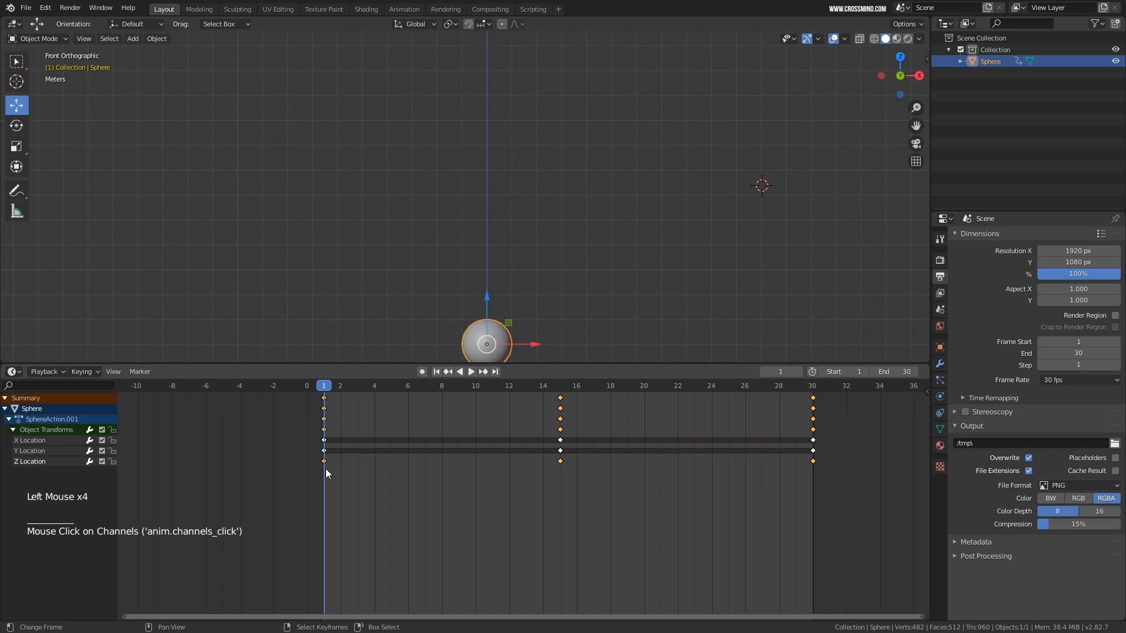
{"action": "left_click_drag", "start_coordinate": [326, 473], "coordinate": [509, 475]}
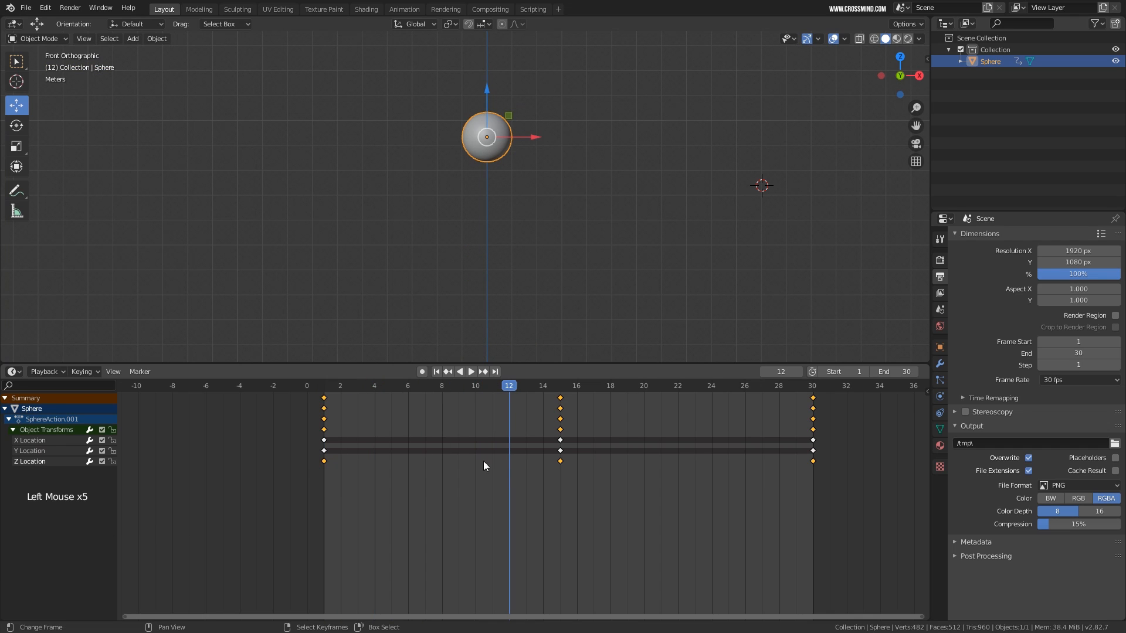
Play the bounce with the Z Location keyframes selected, stop it, and return to frame 1
{"action": "key", "text": "shift+space"}
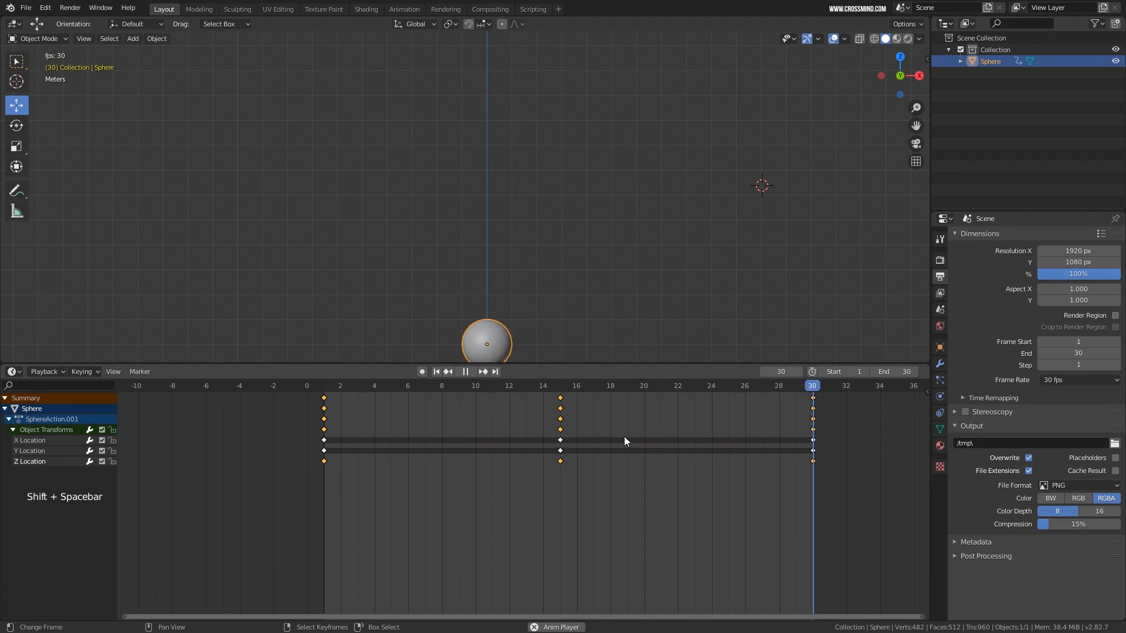
{"action": "middle_click_drag", "start_coordinate": [573, 273], "coordinate": [578, 245], "text": "shift"}
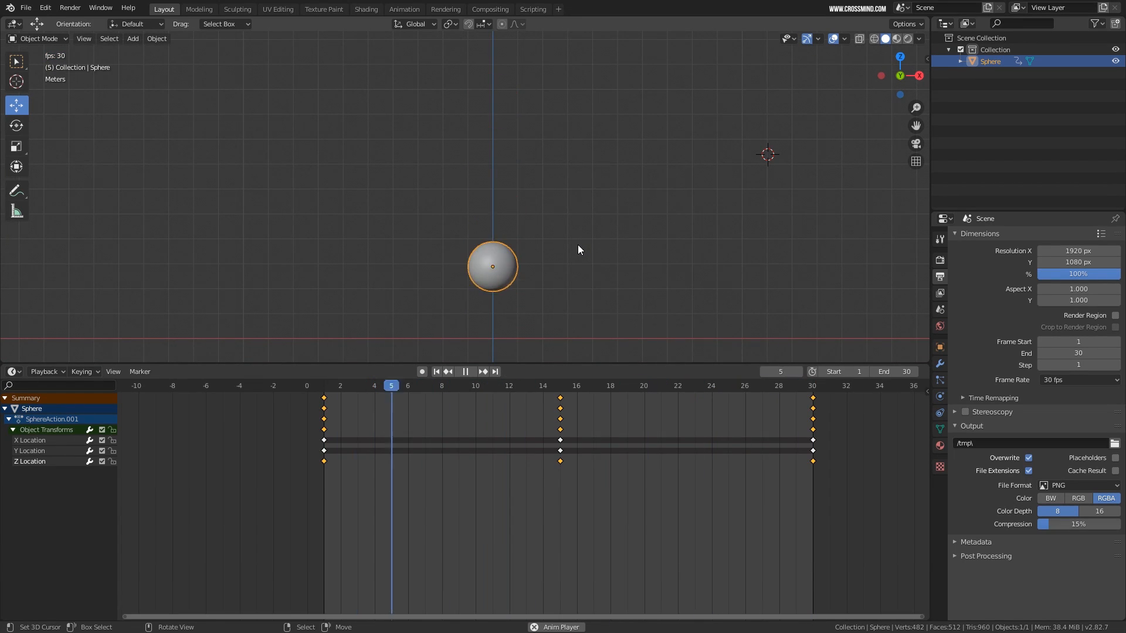
{"action": "key", "text": "shift+space"}
{"action": "left_click_drag", "start_coordinate": [335, 500], "coordinate": [325, 501]}
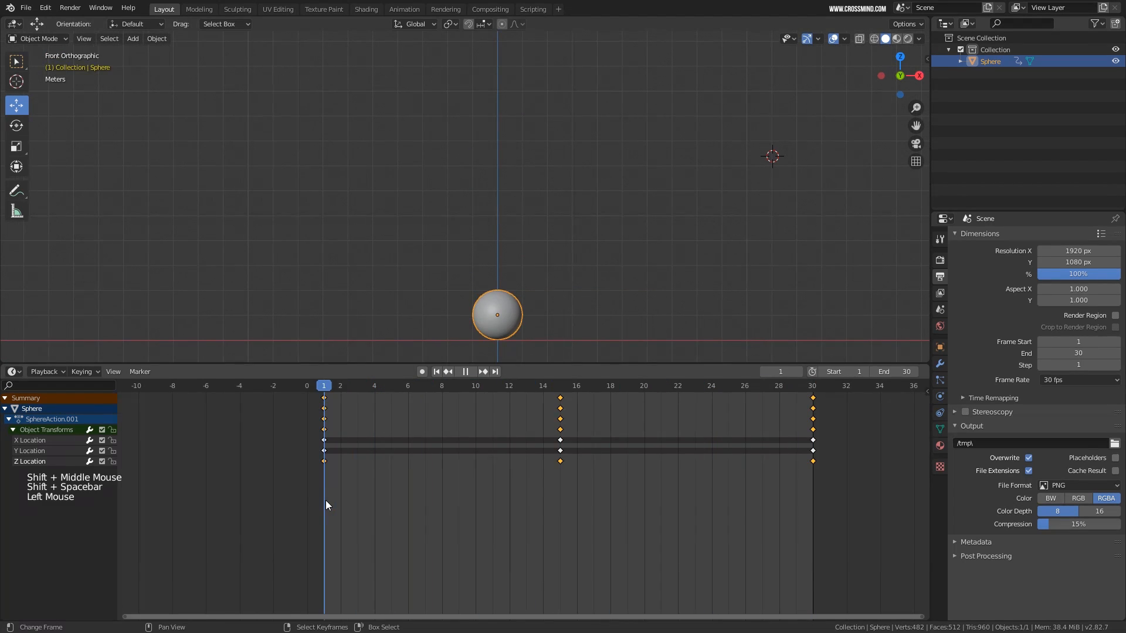
{"action": "middle_click_drag", "start_coordinate": [540, 326], "coordinate": [544, 313], "text": "shift"}
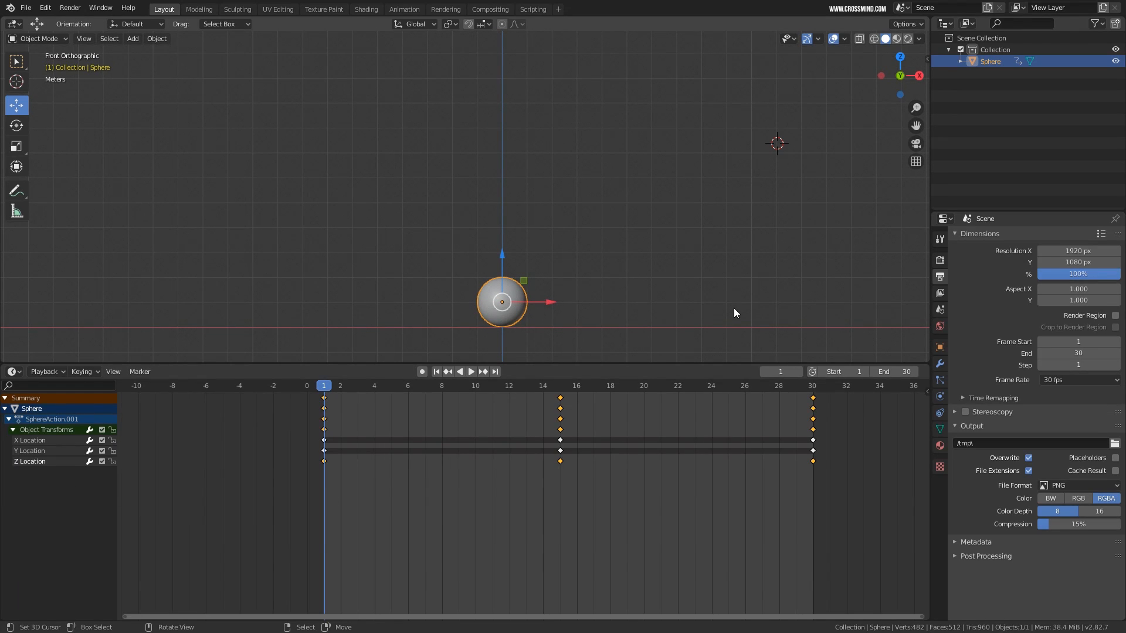
{"action": "left_click", "coordinate": [18, 373]}
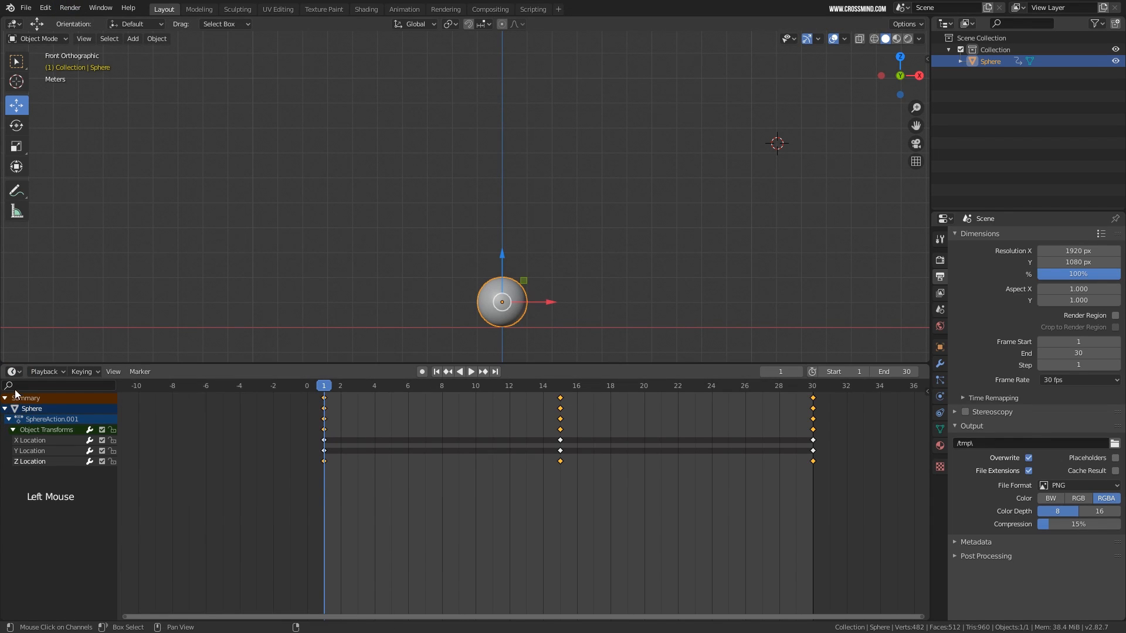
{"action": "left_click", "coordinate": [14, 372]}
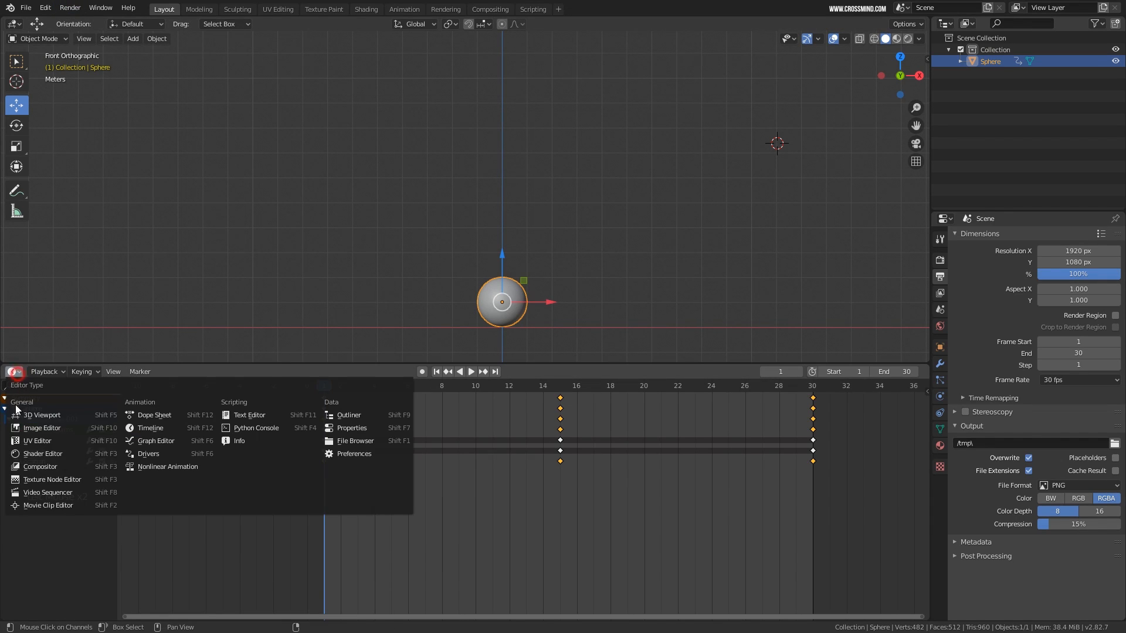
{"action": "left_click", "coordinate": [133, 416]}
{"action": "left_click", "coordinate": [13, 23]}
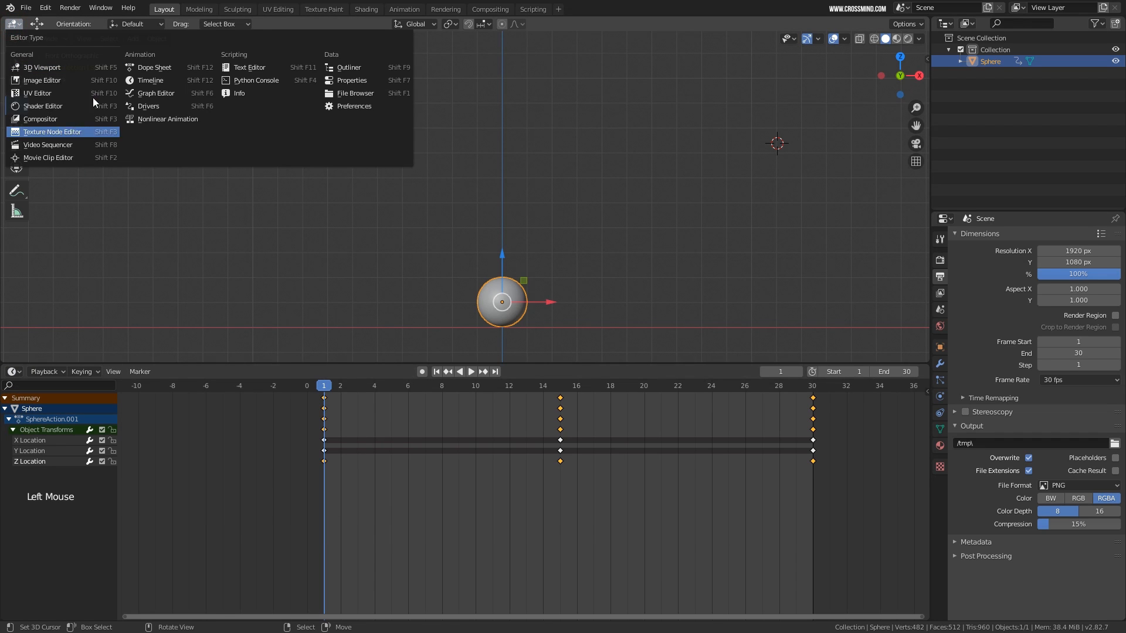
{"action": "left_click", "coordinate": [13, 372]}
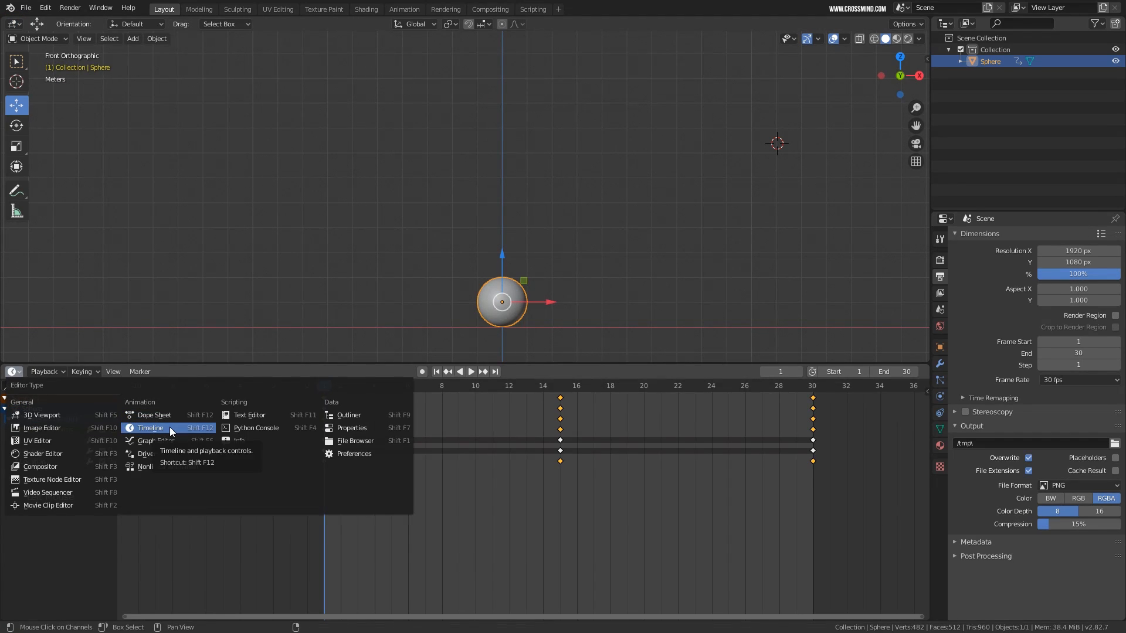
{"action": "left_click", "coordinate": [170, 427]}
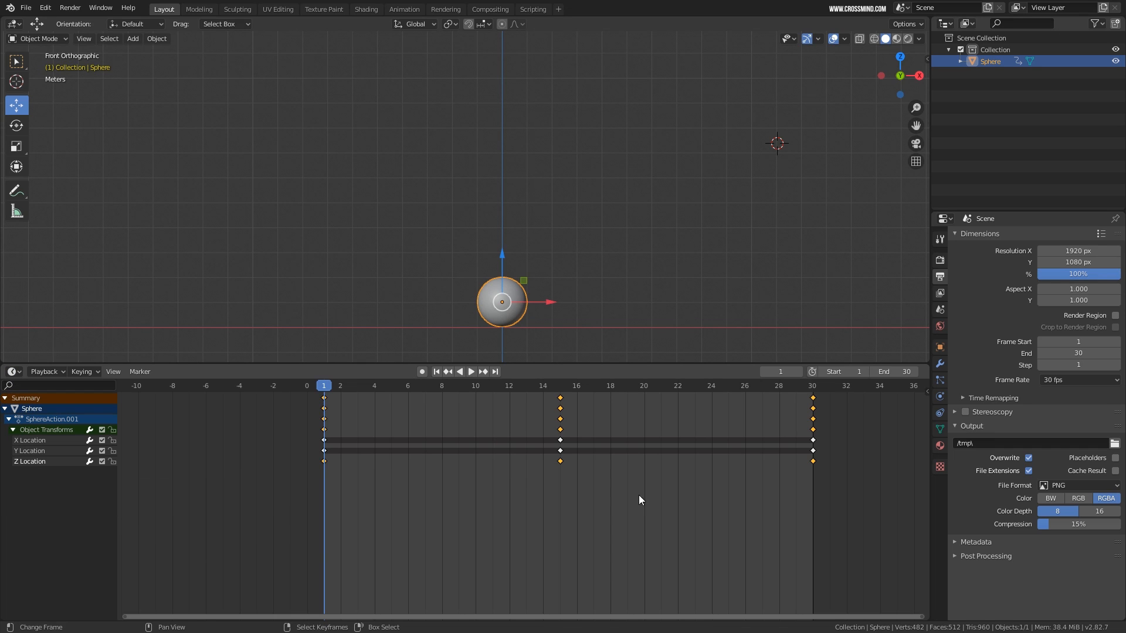
Play back the sphere's up-and-down animation over its 30 frames, then stop it
{"action": "middle_click_drag", "start_coordinate": [639, 495], "coordinate": [617, 495]}
{"action": "key", "text": "shift+space"}
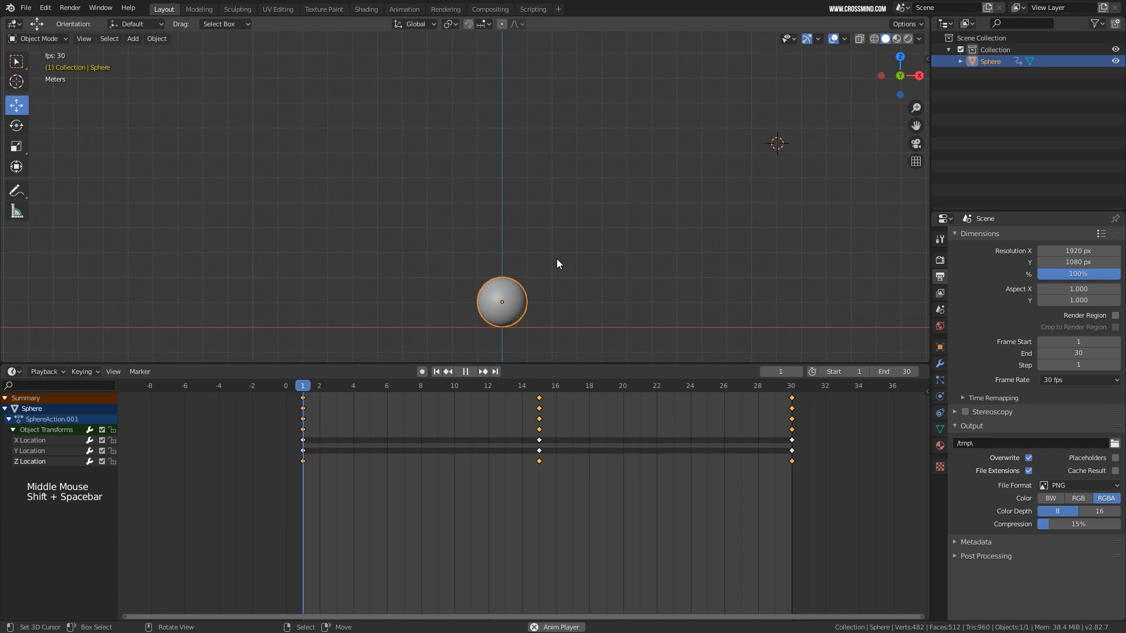
{"action": "middle_click_drag", "start_coordinate": [557, 264], "coordinate": [545, 302], "text": "shift"}
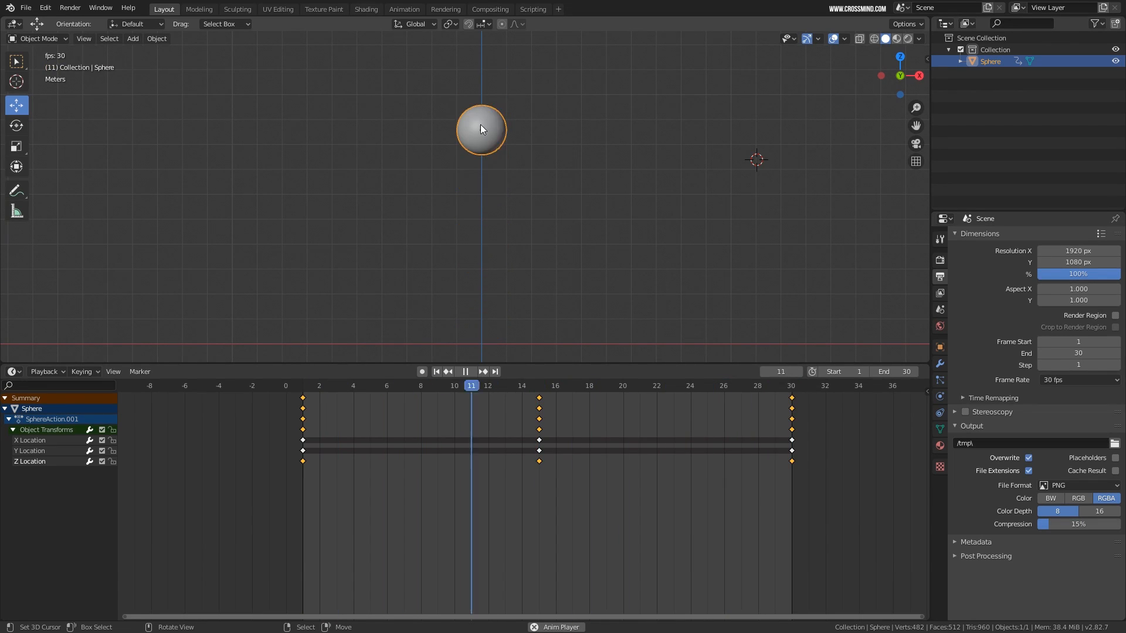
{"action": "left_click", "coordinate": [311, 496]}
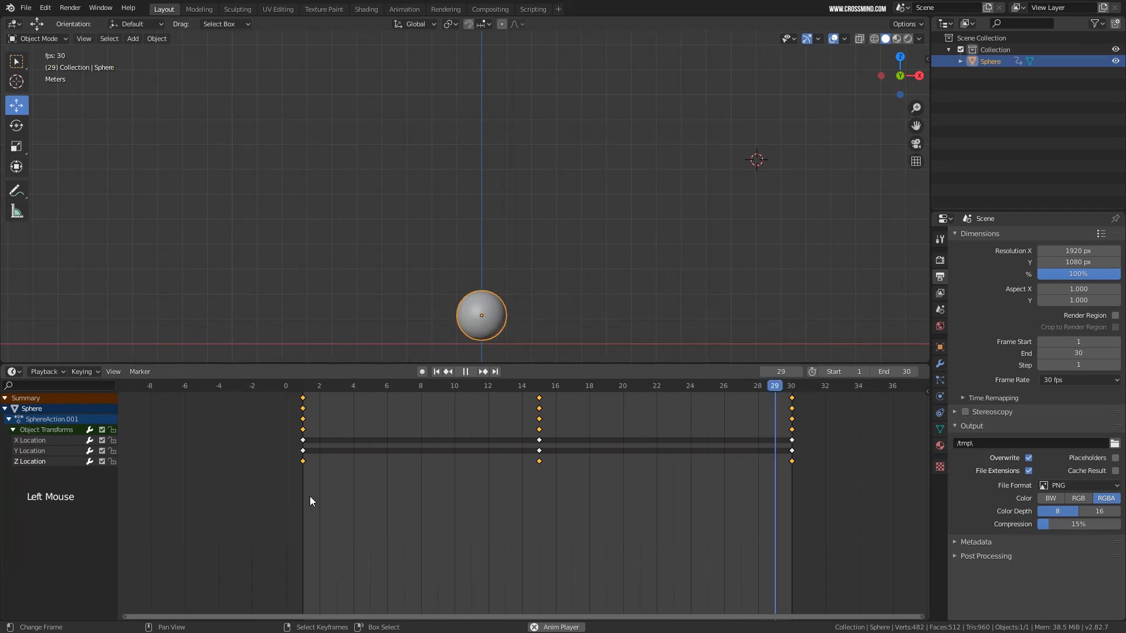
{"action": "key", "text": "shift+space"}
Scrub the timeline between the keyframes at frames 1, 15 and 30, and replay the sphere's motion
{"action": "left_click", "coordinate": [305, 494]}
{"action": "left_click_drag", "start_coordinate": [305, 494], "coordinate": [522, 474]}
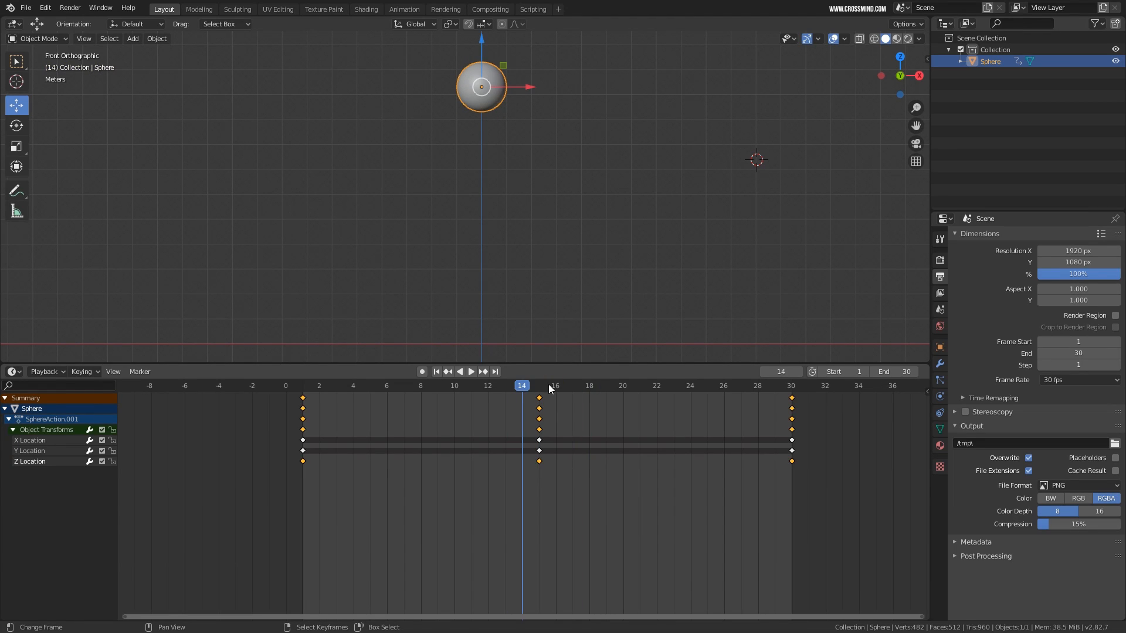
{"action": "key", "text": "space"}
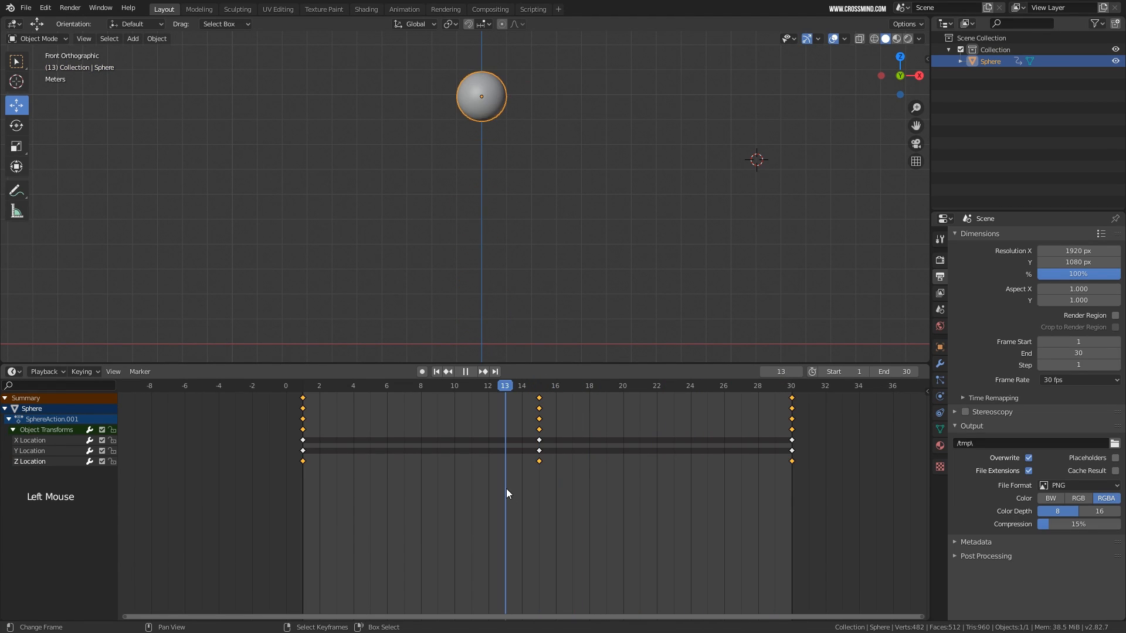
{"action": "left_click_drag", "start_coordinate": [774, 483], "coordinate": [645, 484]}
{"action": "left_click_drag", "start_coordinate": [358, 500], "coordinate": [301, 493]}
{"action": "key", "text": "shift+space"}
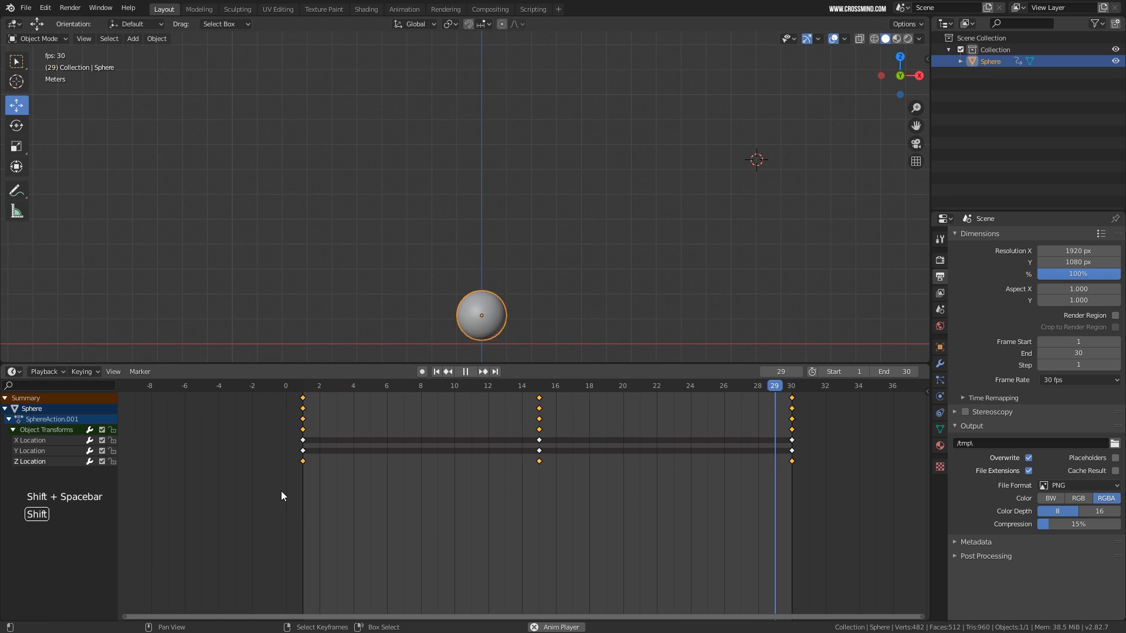
{"action": "key", "text": "shift+space"}
Change the Timeline area to the Graph Editor, showing the sphere's animation curves
{"action": "left_click", "coordinate": [12, 371]}
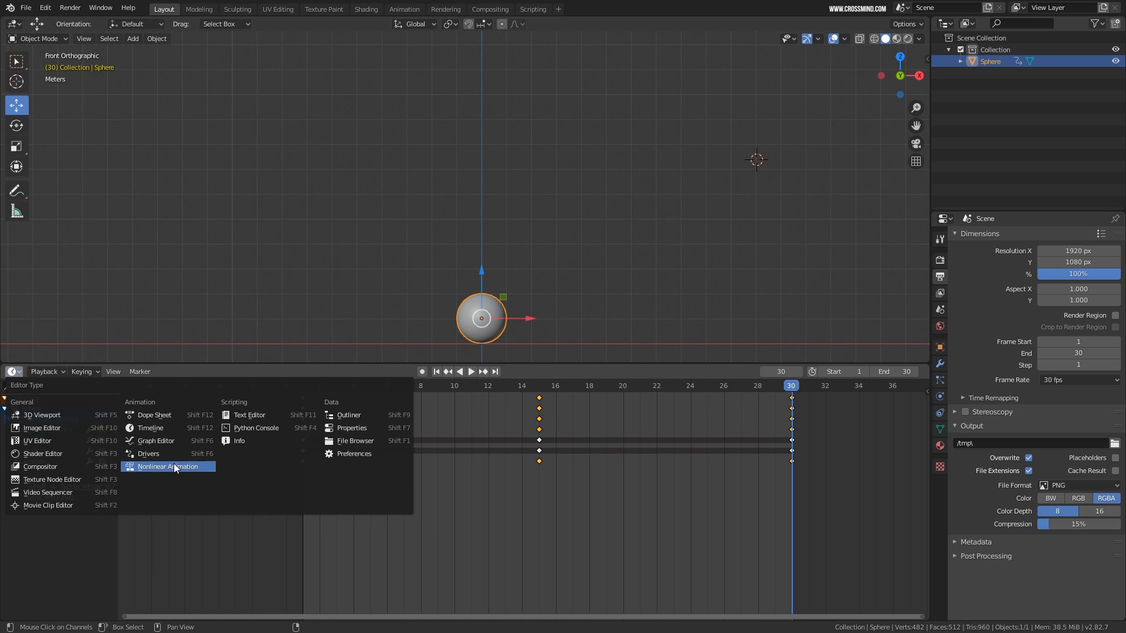
{"action": "left_click", "coordinate": [157, 441]}
{"action": "middle_click_drag", "start_coordinate": [455, 474], "coordinate": [529, 477]}
{"action": "key", "text": "ctrl+Tab"}
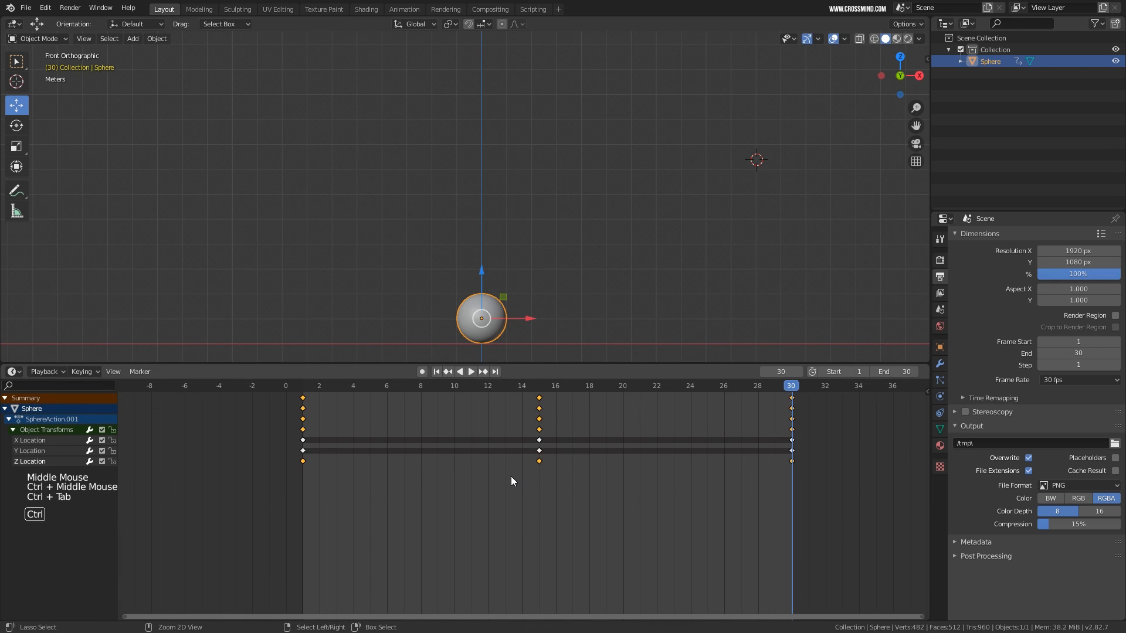
{"action": "key", "text": "ctrl+Tab"}
{"action": "key", "text": "ctrl+Tab"}
{"action": "middle_click_drag", "start_coordinate": [572, 476], "coordinate": [520, 460]}
{"action": "key", "text": "ctrl+Tab"}
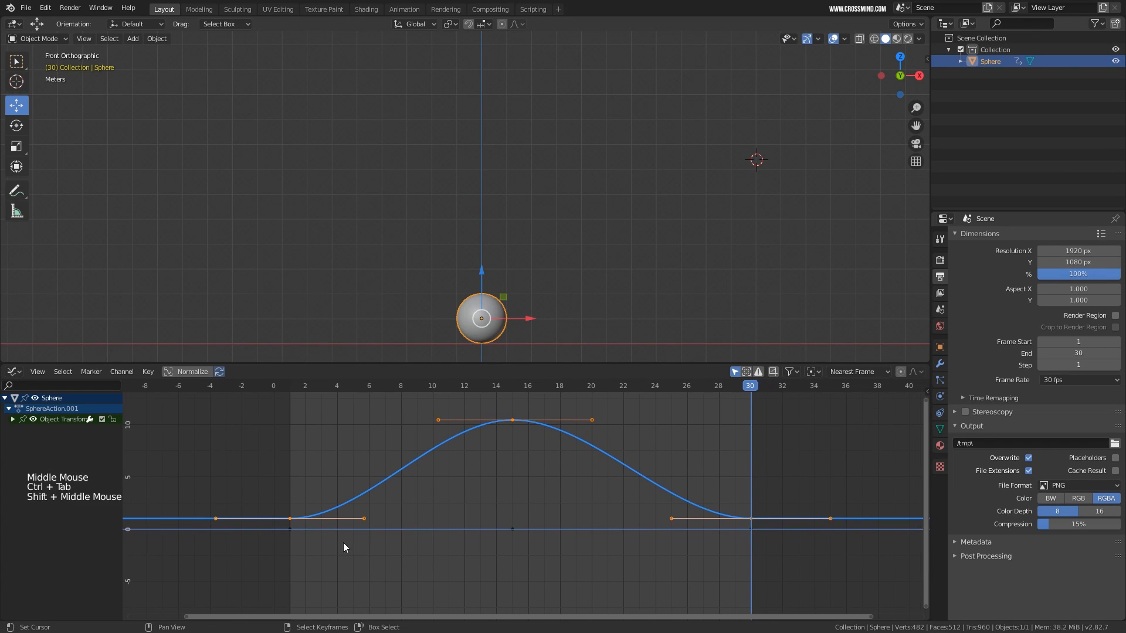
Expand the sphere's Object Transforms channels and select the Z Location curve's peak keyframe at frame 15
{"action": "left_click", "coordinate": [13, 419]}
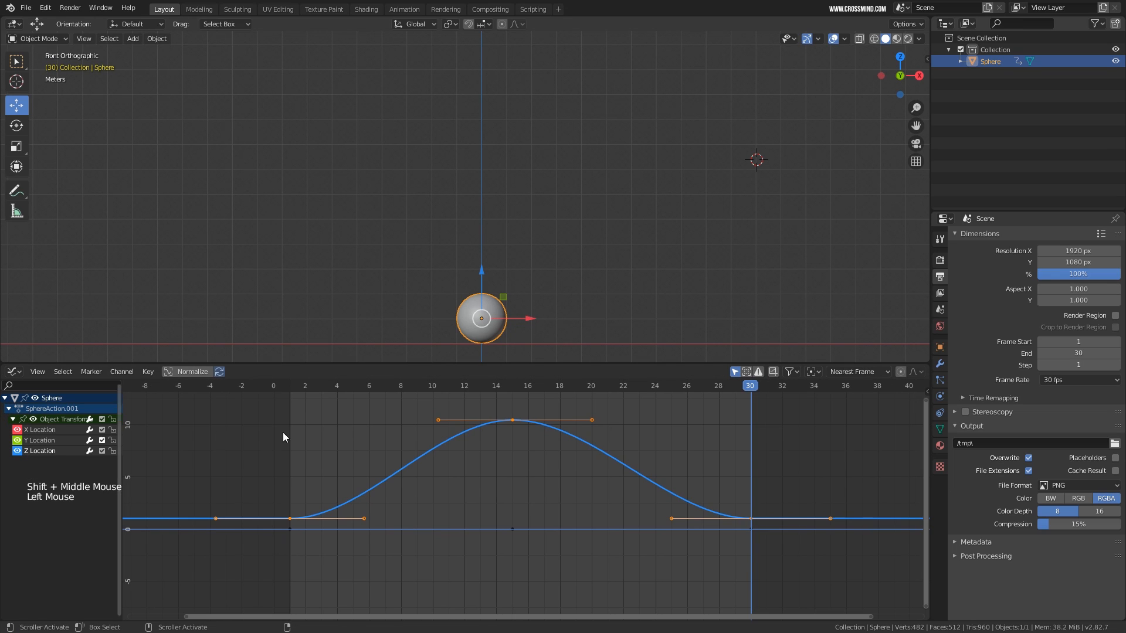
{"action": "left_click", "coordinate": [48, 450]}
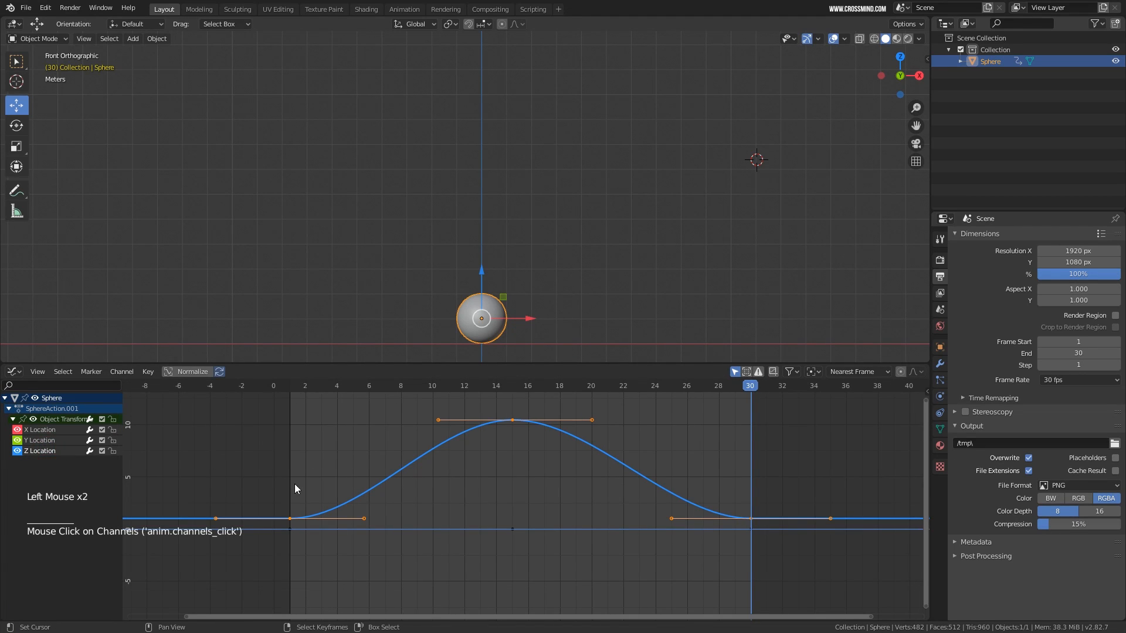
{"action": "middle_click_drag", "start_coordinate": [608, 467], "coordinate": [581, 482], "text": "shift"}
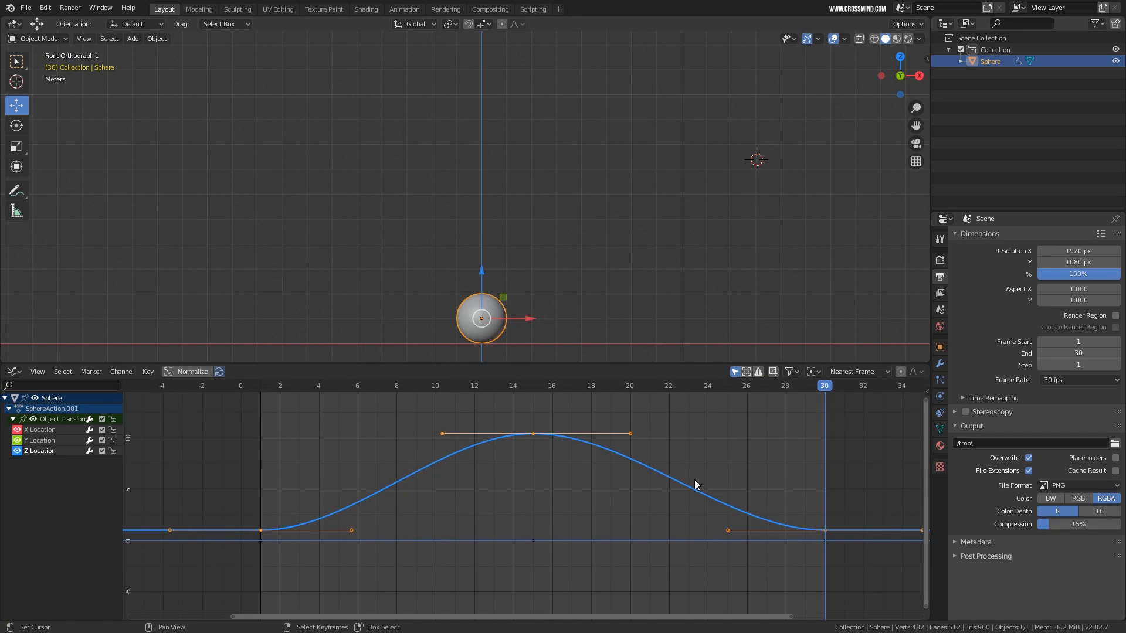
{"action": "right_click", "coordinate": [532, 435]}
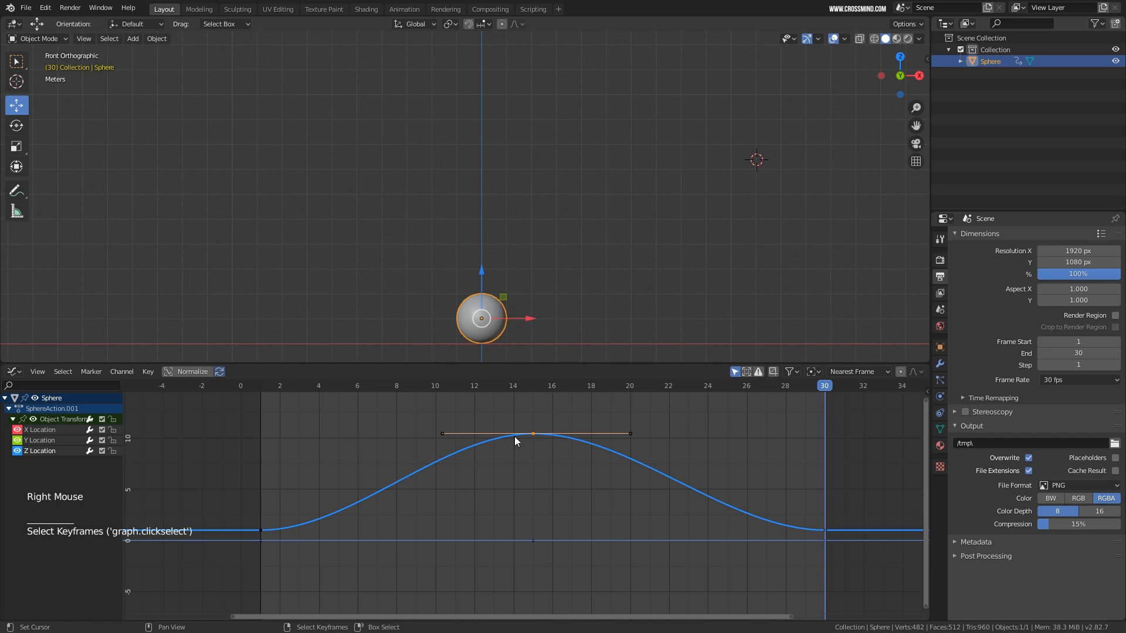
Inspect the X Location and Y Location curves in turn, then make Z Location the active channel again
{"action": "double_click", "coordinate": [42, 430]}
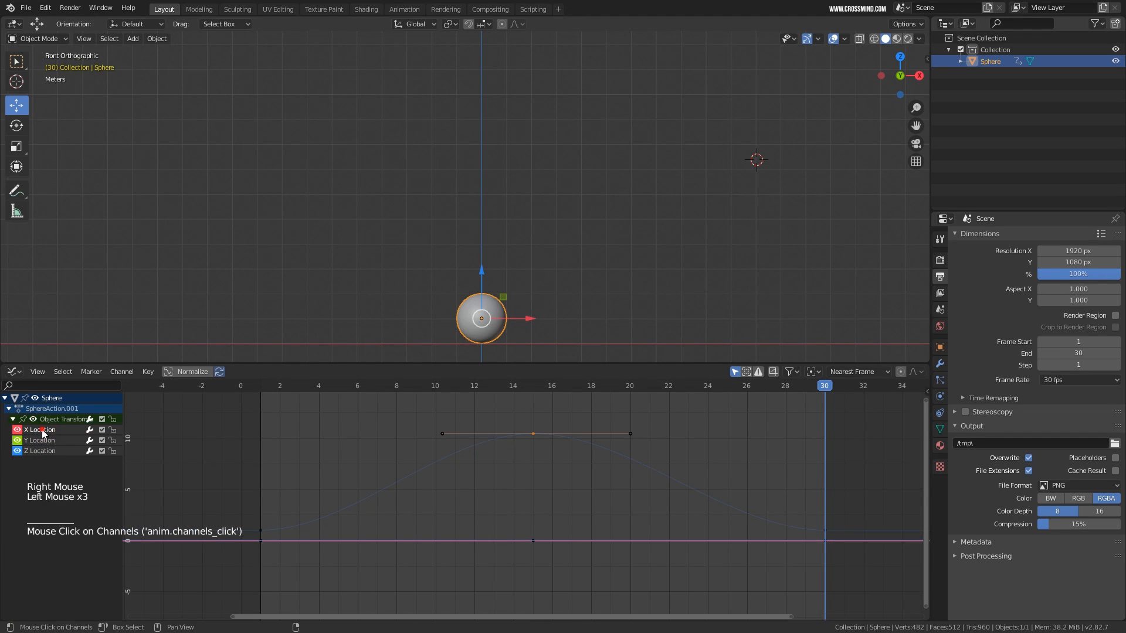
{"action": "double_click", "coordinate": [42, 430]}
{"action": "double_click", "coordinate": [53, 441]}
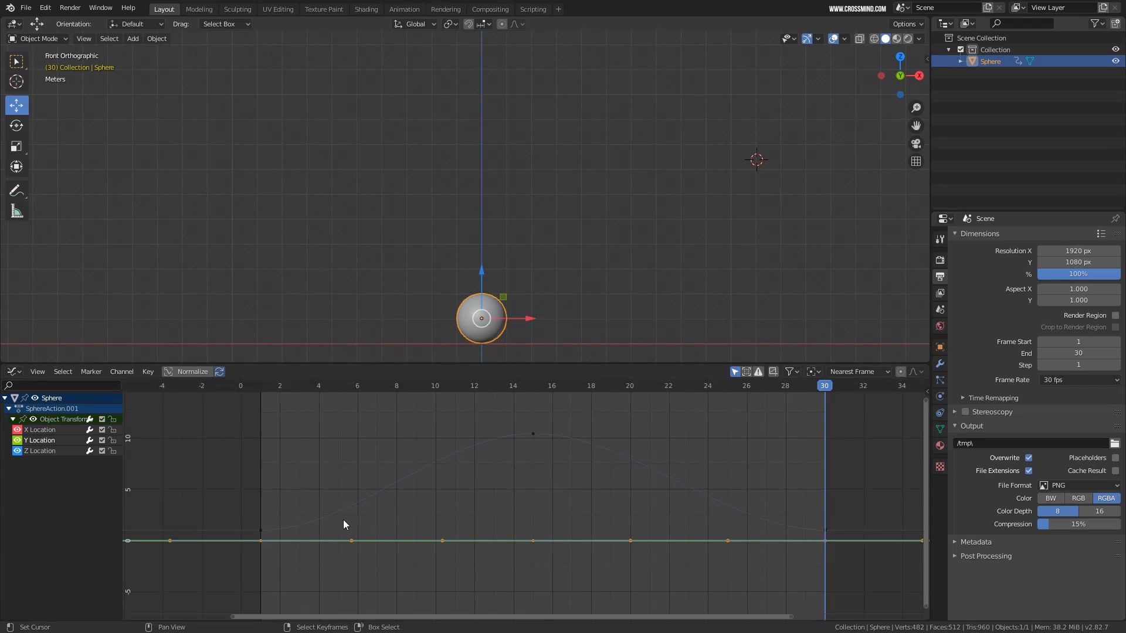
{"action": "left_click", "coordinate": [47, 454]}
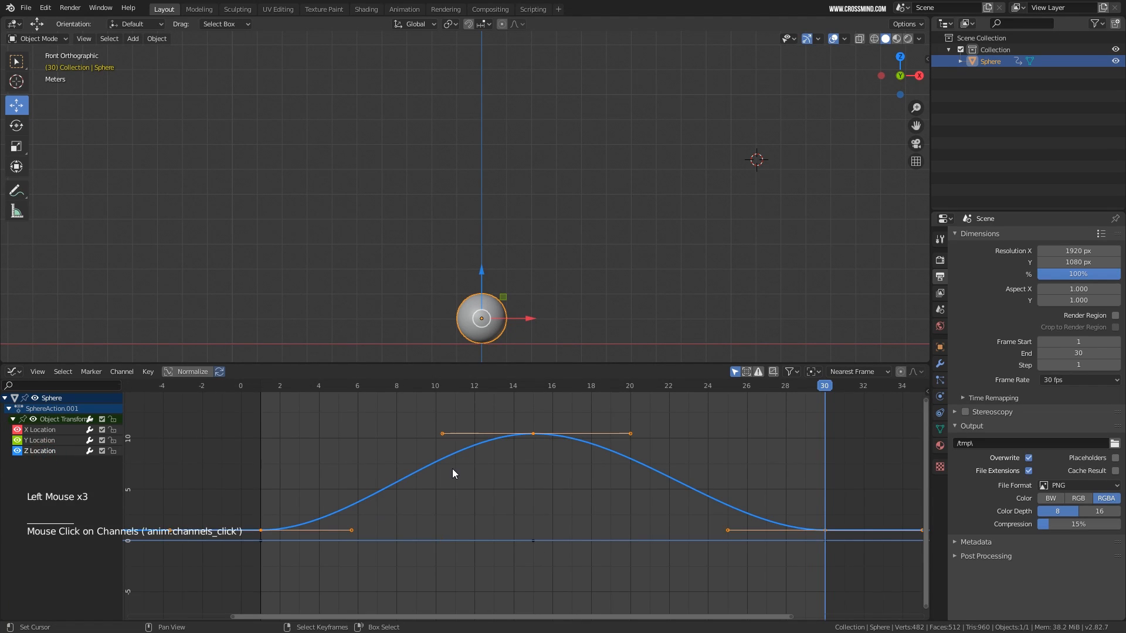
Examine the Z Location keyframes at frames 1 and 15, scrubbing between them to compare the curve with the sphere's height
{"action": "right_click", "coordinate": [261, 530]}
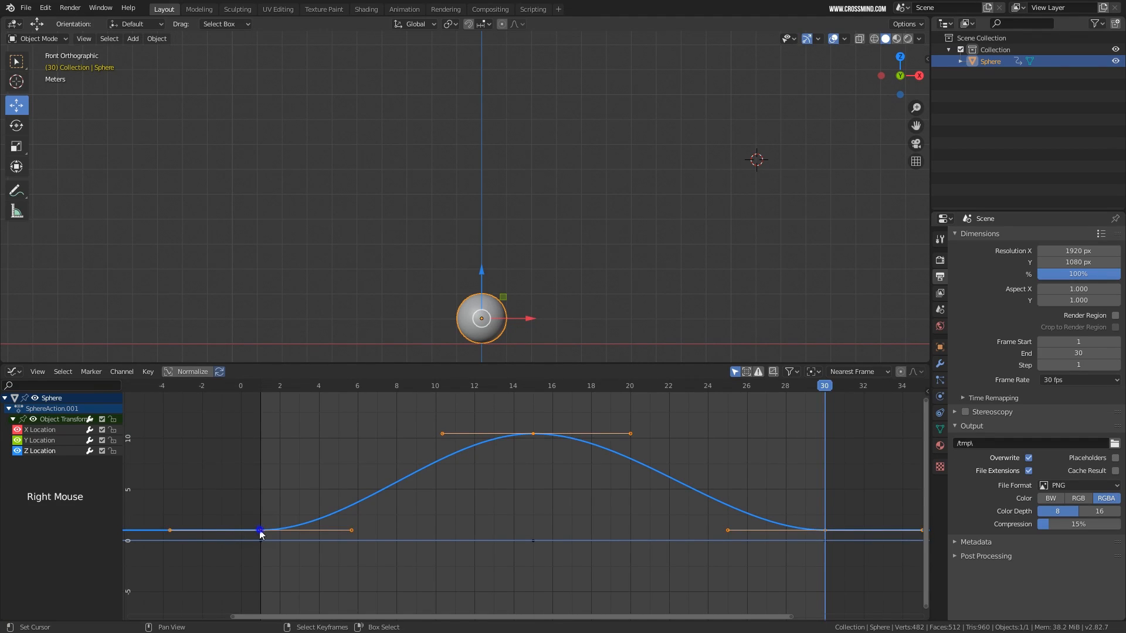
{"action": "right_click", "coordinate": [536, 434]}
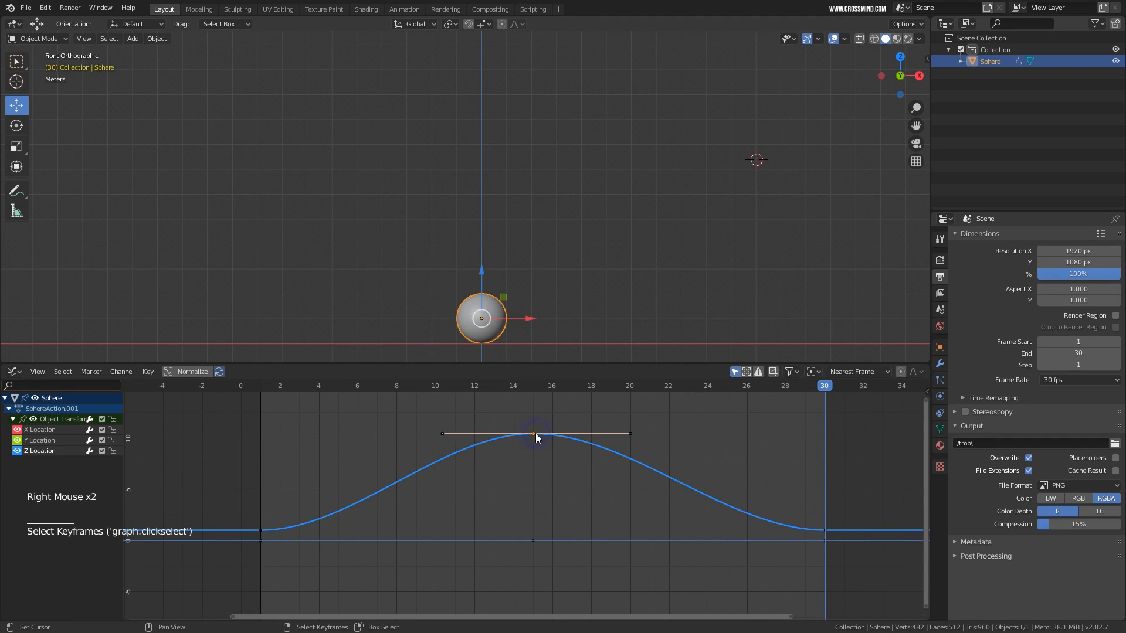
{"action": "right_click", "coordinate": [261, 530]}
{"action": "left_click", "coordinate": [264, 489]}
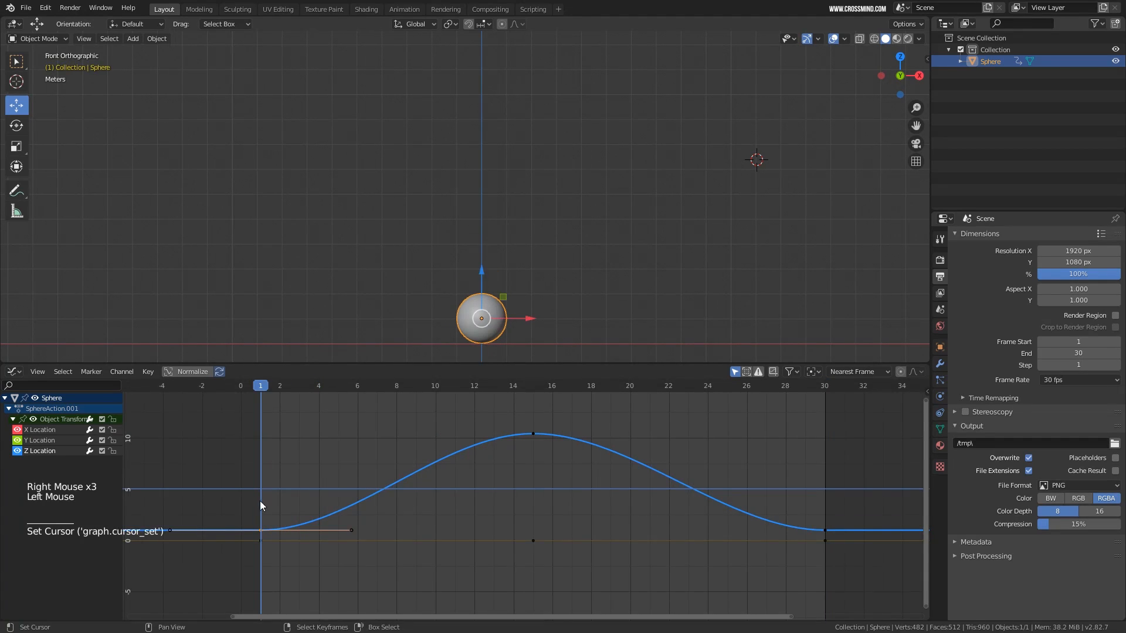
{"action": "left_click_drag", "start_coordinate": [274, 490], "coordinate": [531, 449]}
{"action": "middle_click_drag", "start_coordinate": [498, 168], "coordinate": [504, 173], "text": "shift"}
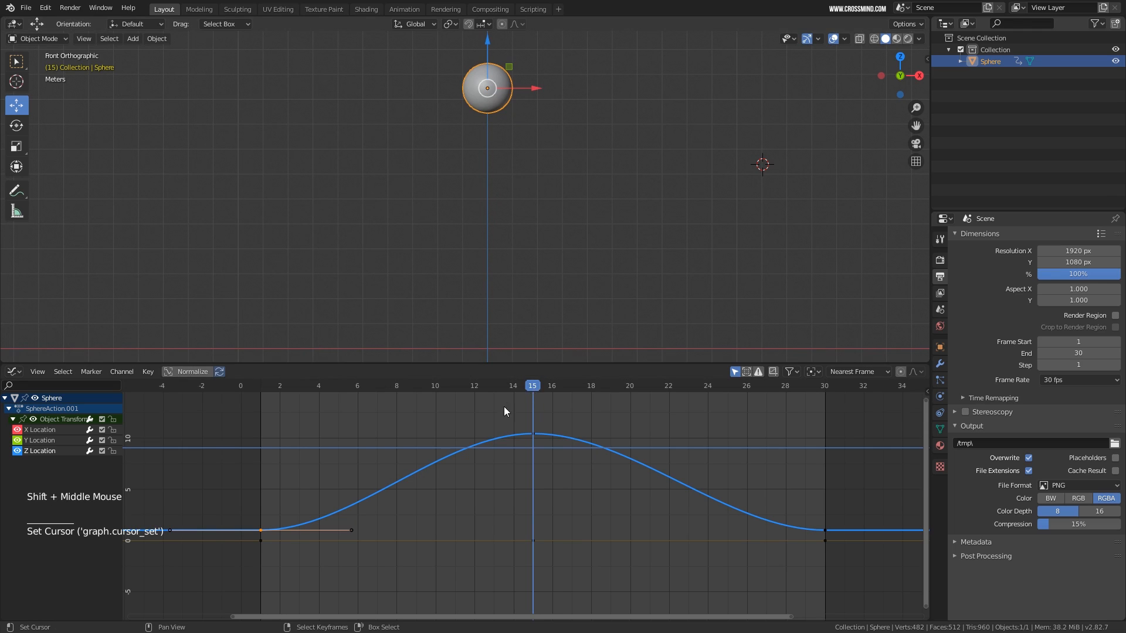
{"action": "left_click", "coordinate": [530, 408]}
{"action": "left_click_drag", "start_coordinate": [517, 419], "coordinate": [267, 529]}
{"action": "left_click", "coordinate": [265, 518]}
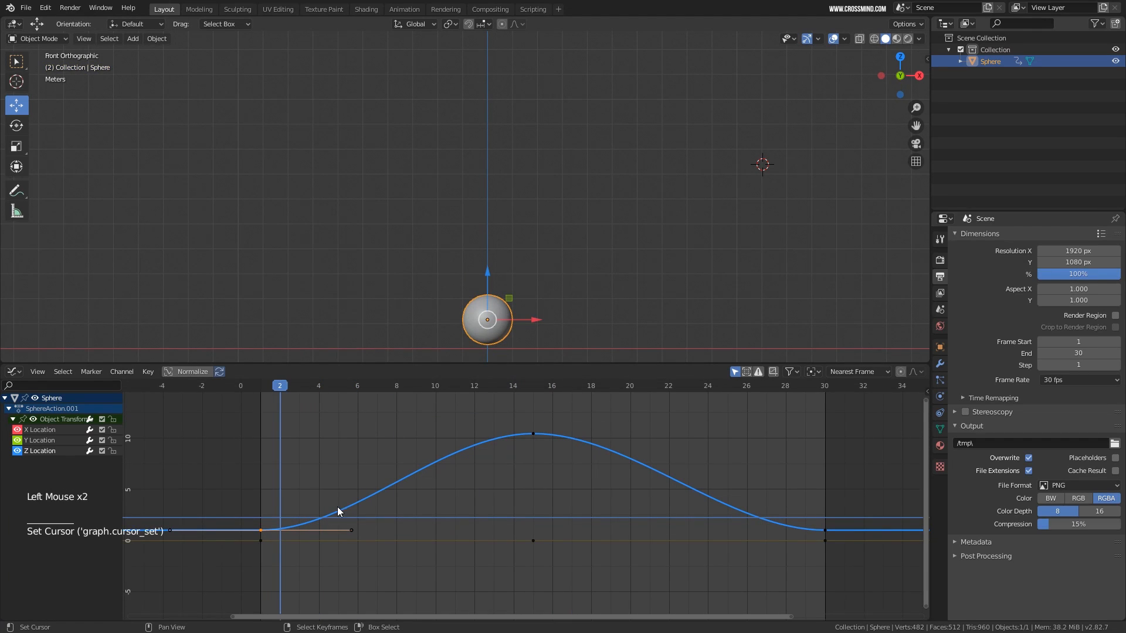
Raise the outgoing handle of the Z Location keyframe at frame 1 to about frame 4, value 5.5, steepening the curve's start
{"action": "right_click", "coordinate": [352, 529]}
{"action": "key", "text": "g"}
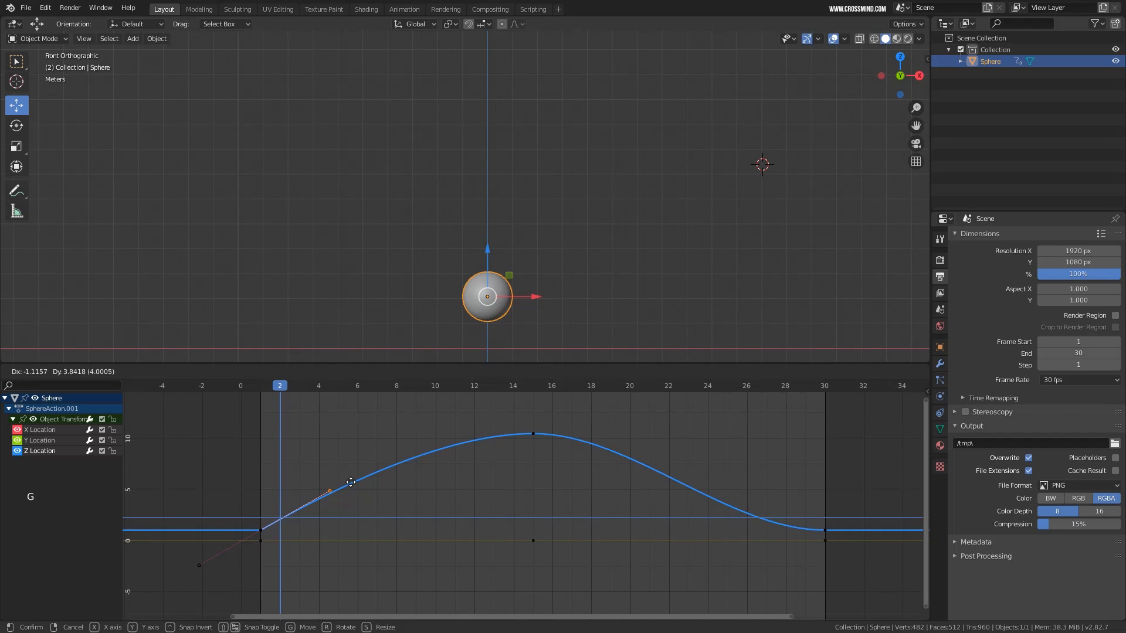
{"action": "left_click", "coordinate": [350, 483]}
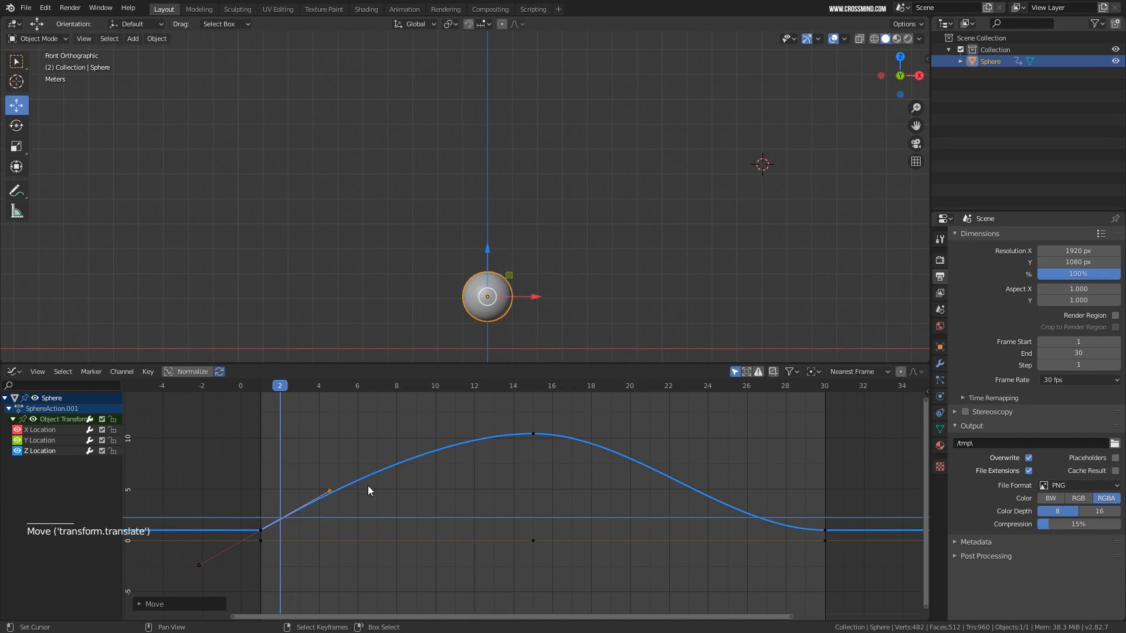
{"action": "key", "text": "g"}
{"action": "left_click", "coordinate": [367, 488]}
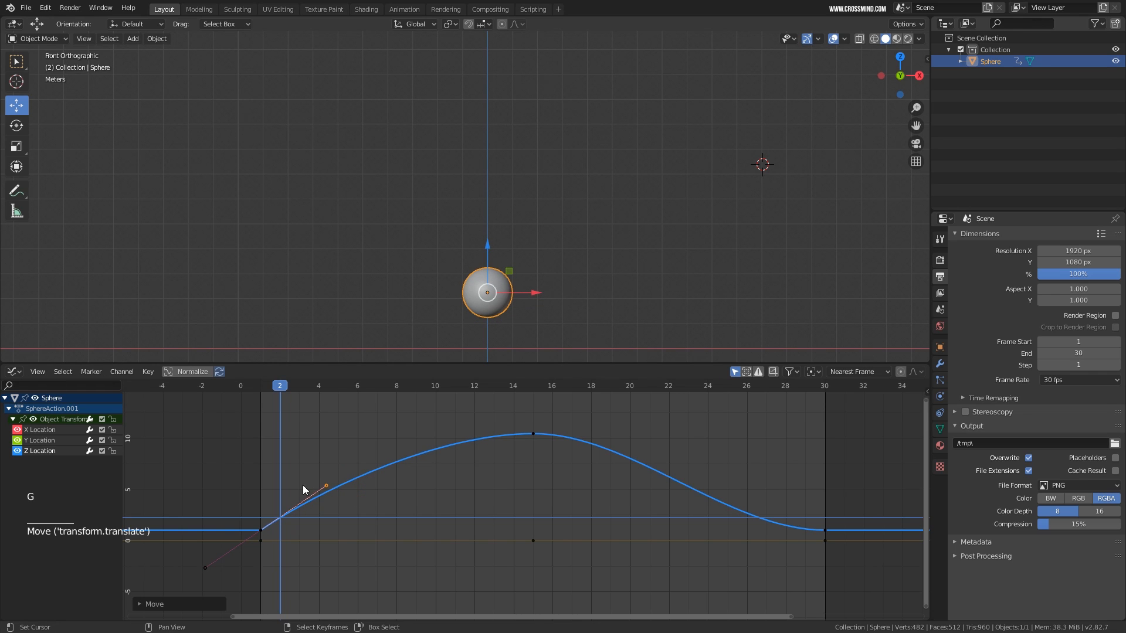
{"action": "right_click", "coordinate": [326, 486]}
{"action": "key", "text": "g"}
{"action": "left_click", "coordinate": [325, 484]}
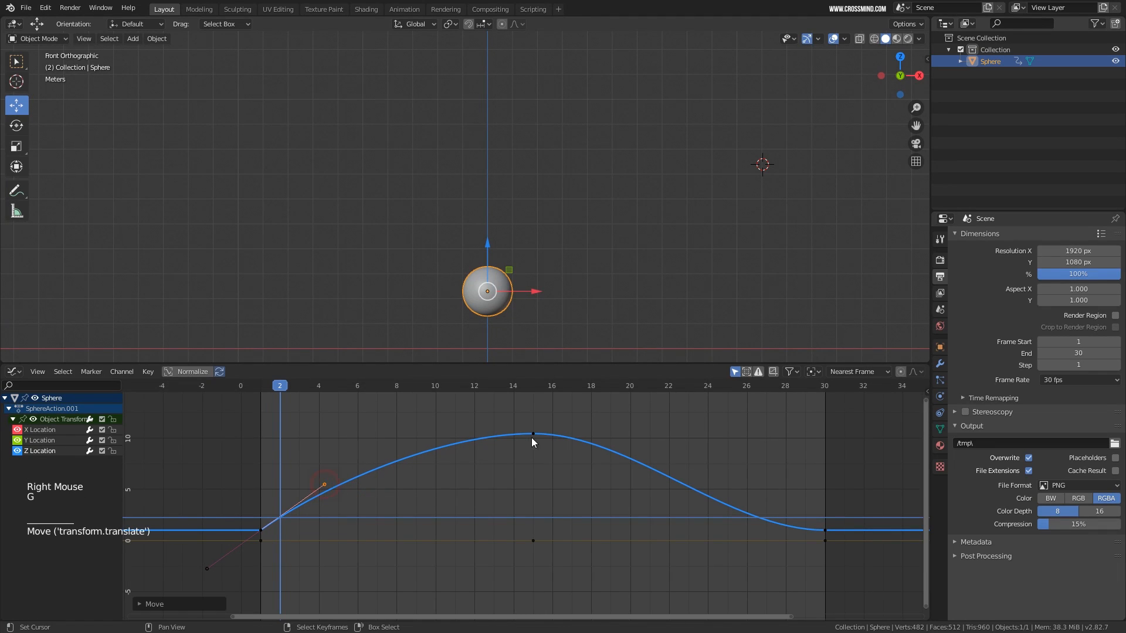
Go to frame 1 and lower that keyframe's outgoing handle to nearly horizontal, ending at about frame 6.5
{"action": "left_click", "coordinate": [265, 482]}
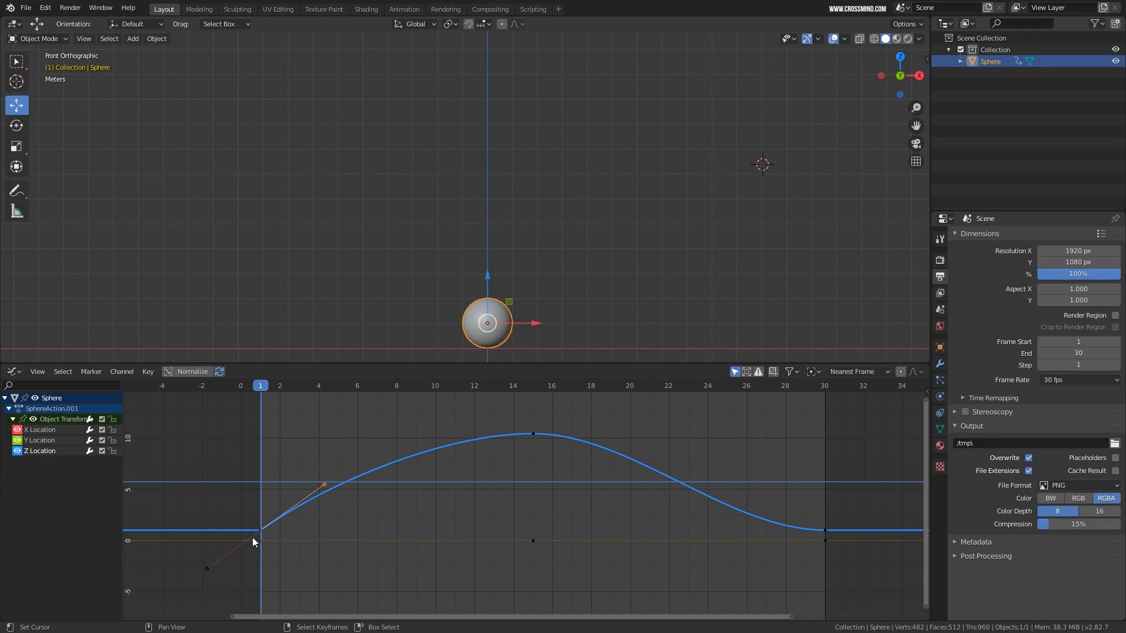
{"action": "key", "text": "g"}
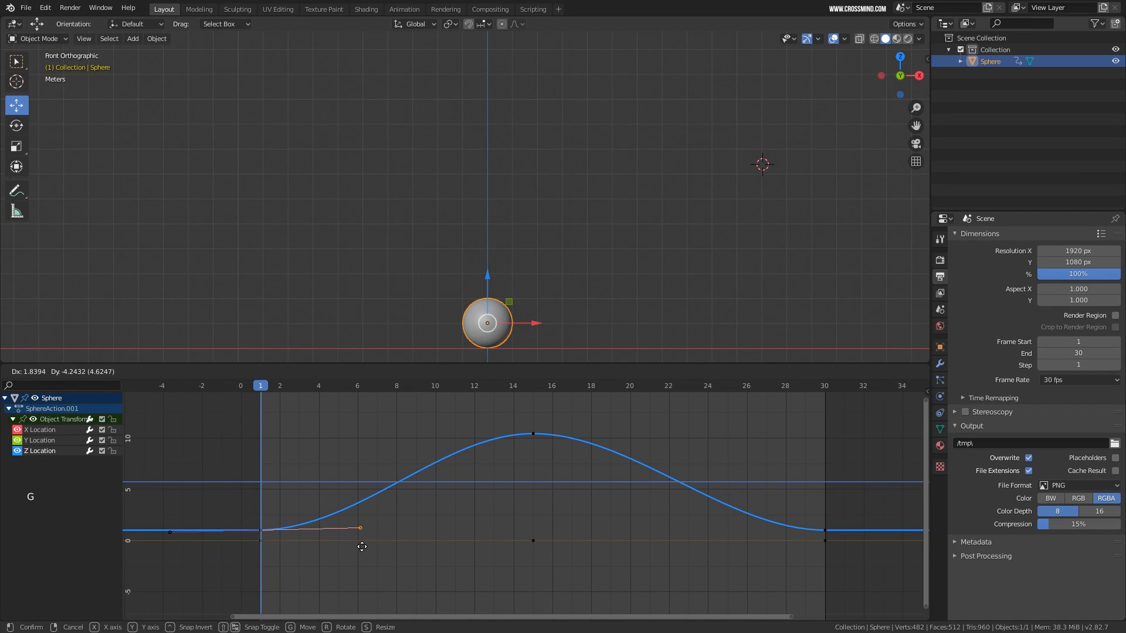
{"action": "left_click", "coordinate": [367, 547]}
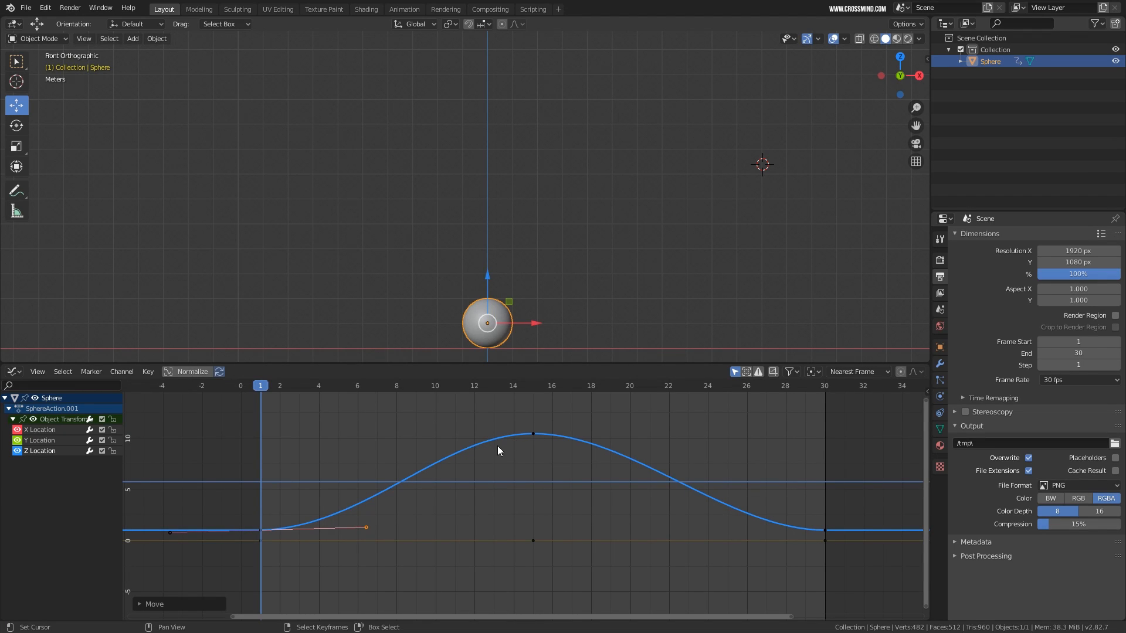
Play back the animation with the eased curve, stop it, and return the playhead to frame 1
{"action": "key", "text": "shift+space"}
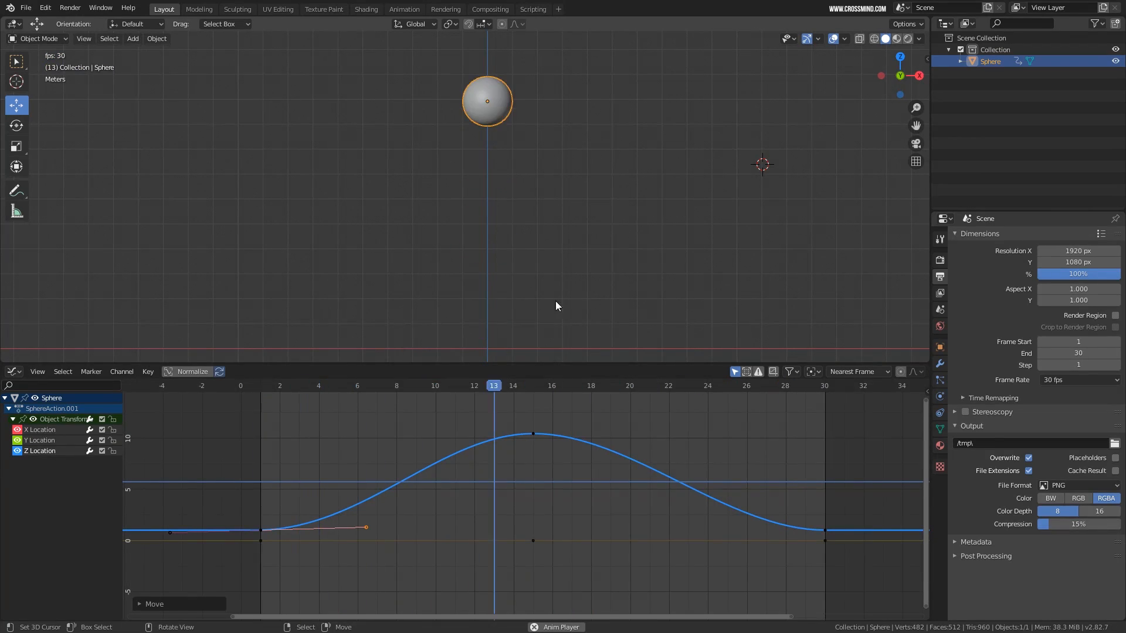
{"action": "key", "text": "shift+space"}
{"action": "left_click_drag", "start_coordinate": [280, 518], "coordinate": [261, 518]}
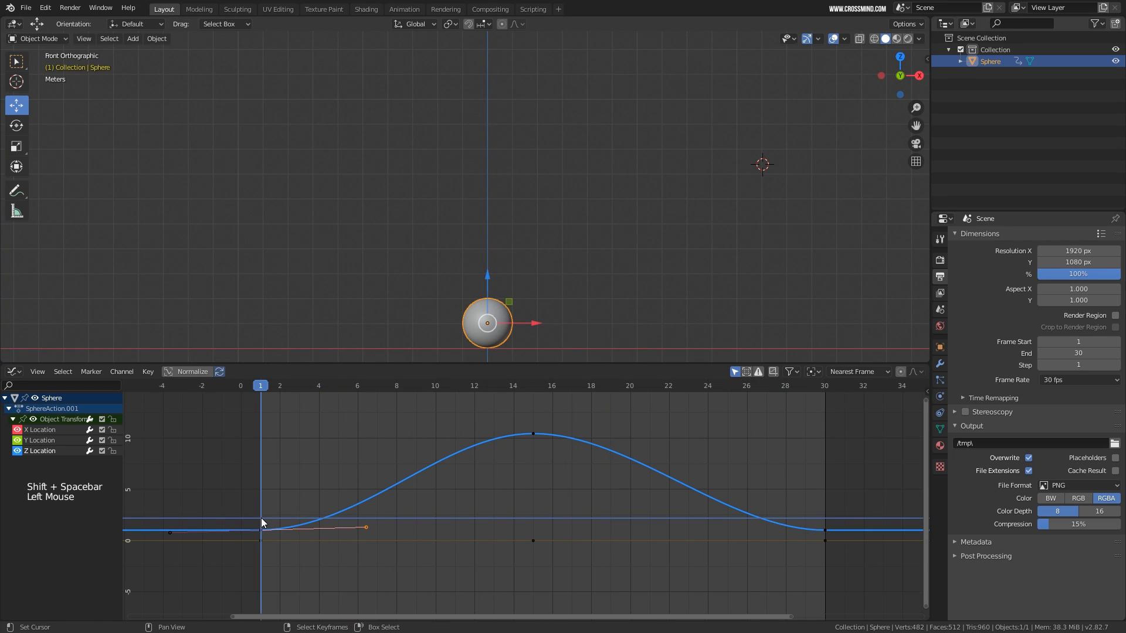
Raise the outgoing handle of the Z Location keyframe at frame 1 to about frame 4.7, value 7
{"action": "key", "text": "g"}
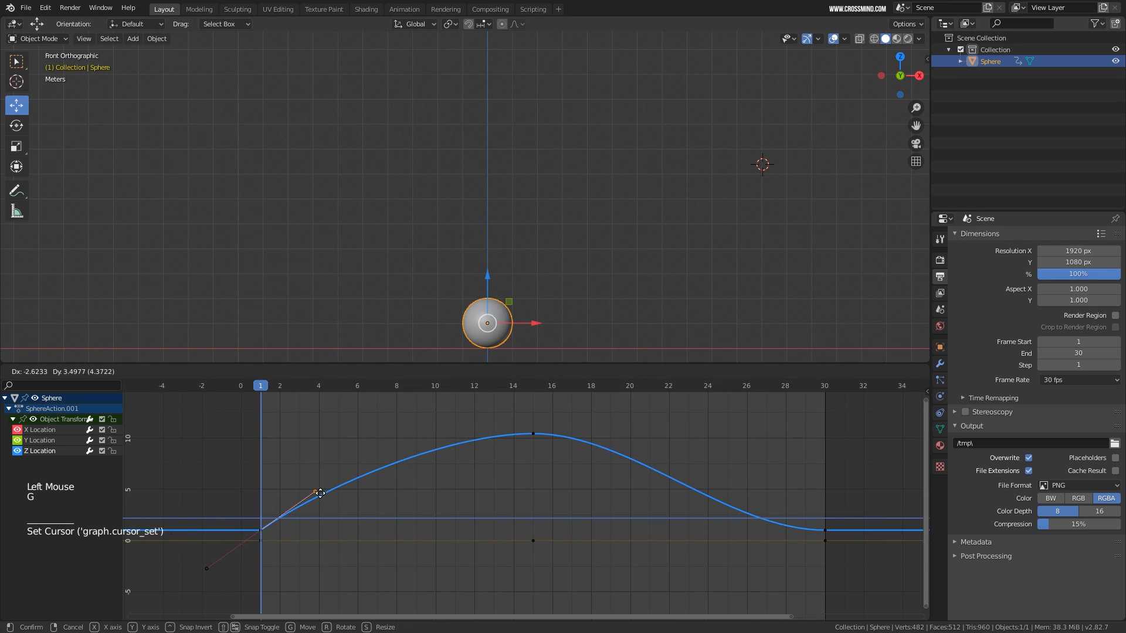
{"action": "left_click", "coordinate": [319, 493]}
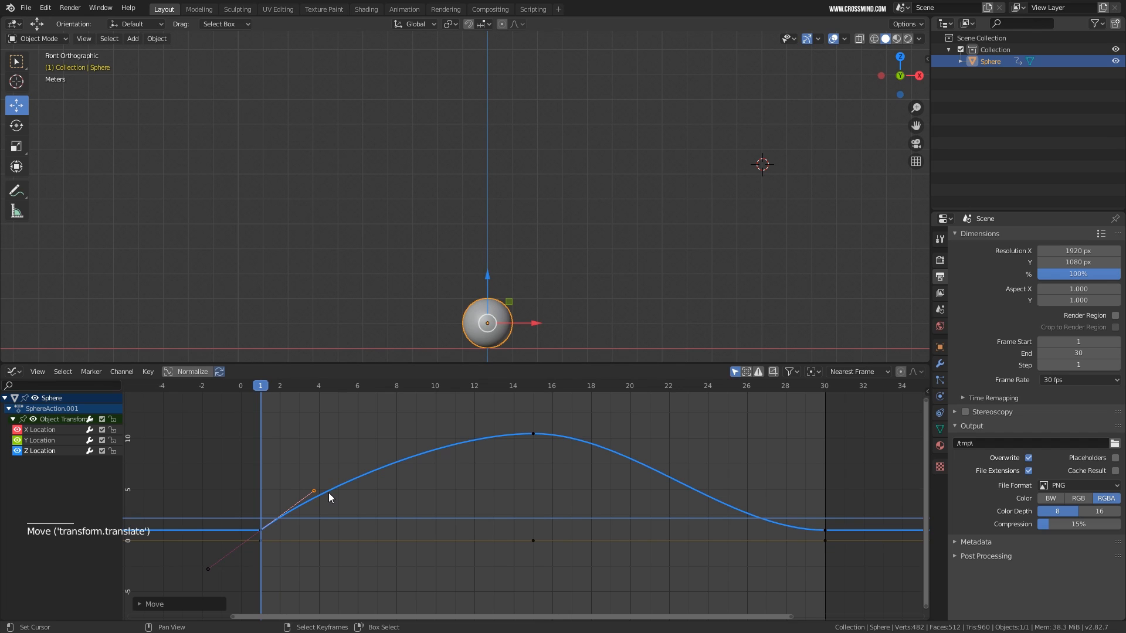
{"action": "middle_click_drag", "start_coordinate": [329, 497], "coordinate": [310, 505], "text": "shift"}
{"action": "right_click", "coordinate": [295, 499]}
{"action": "key", "text": "g"}
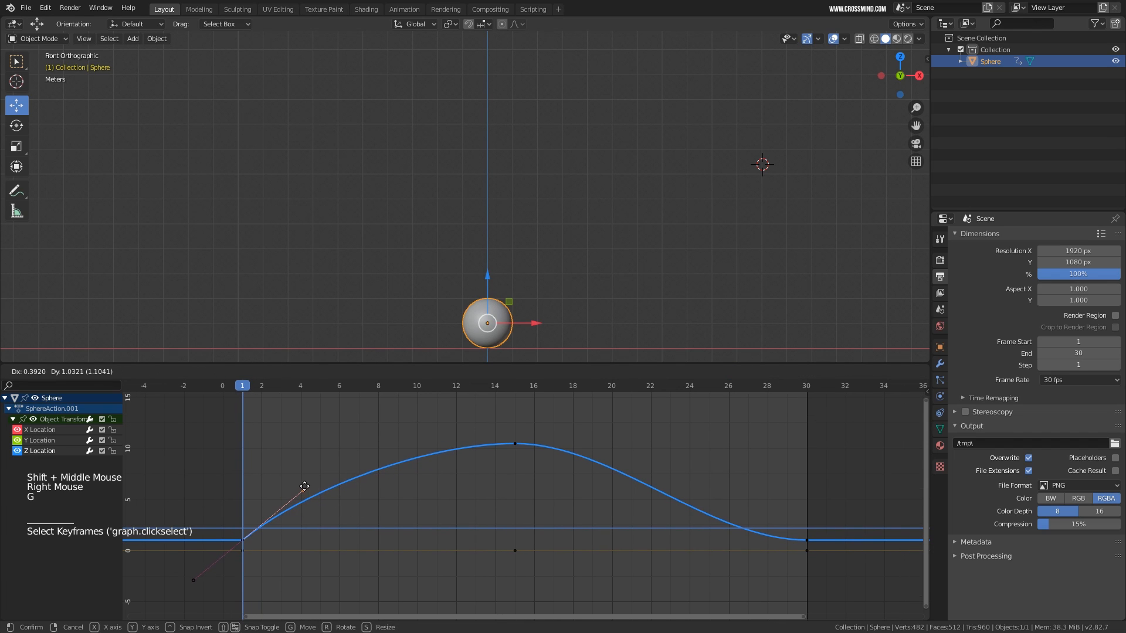
{"action": "left_click", "coordinate": [314, 476]}
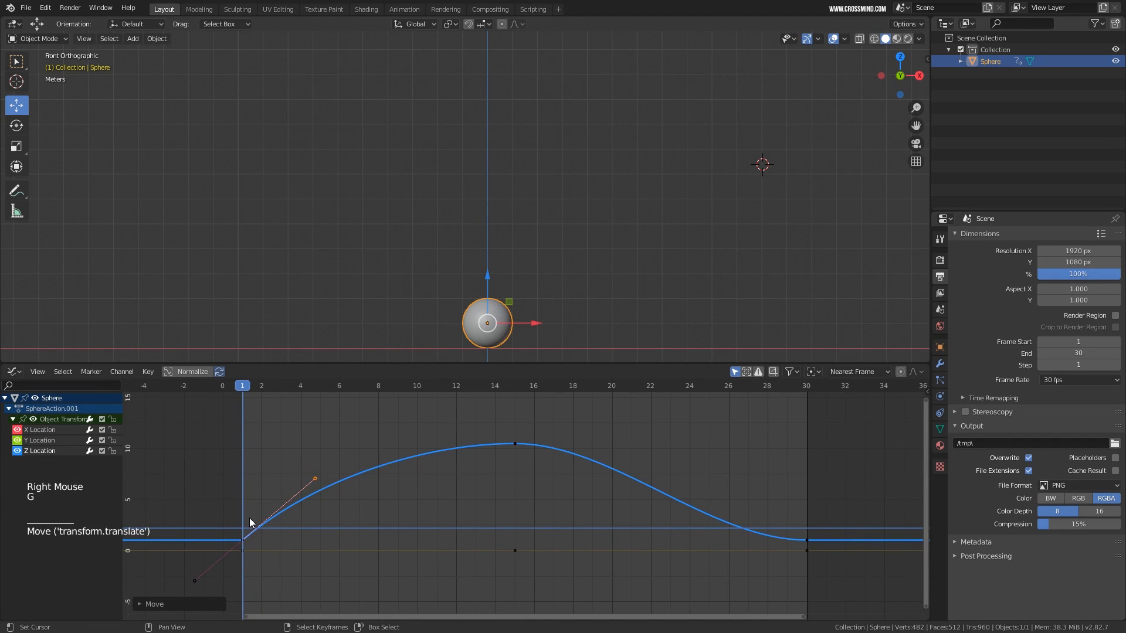
Go to frame 15 and raise its Z Location keyframe to a value of about 11.7
{"action": "left_click_drag", "start_coordinate": [251, 522], "coordinate": [514, 455]}
{"action": "right_click", "coordinate": [515, 443]}
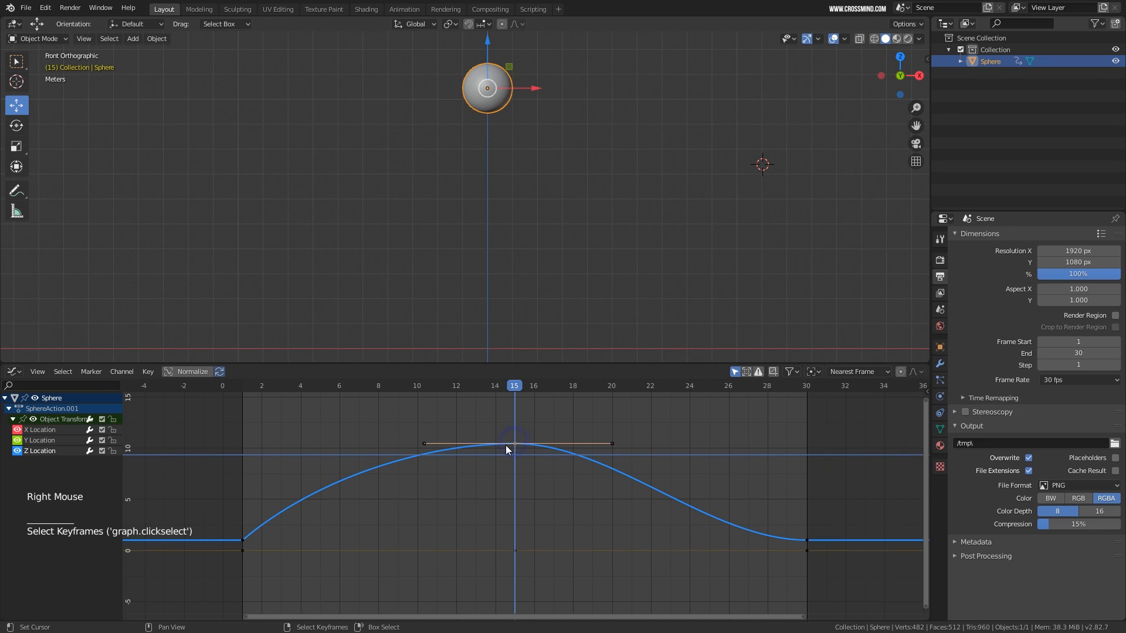
{"action": "key", "text": "g"}
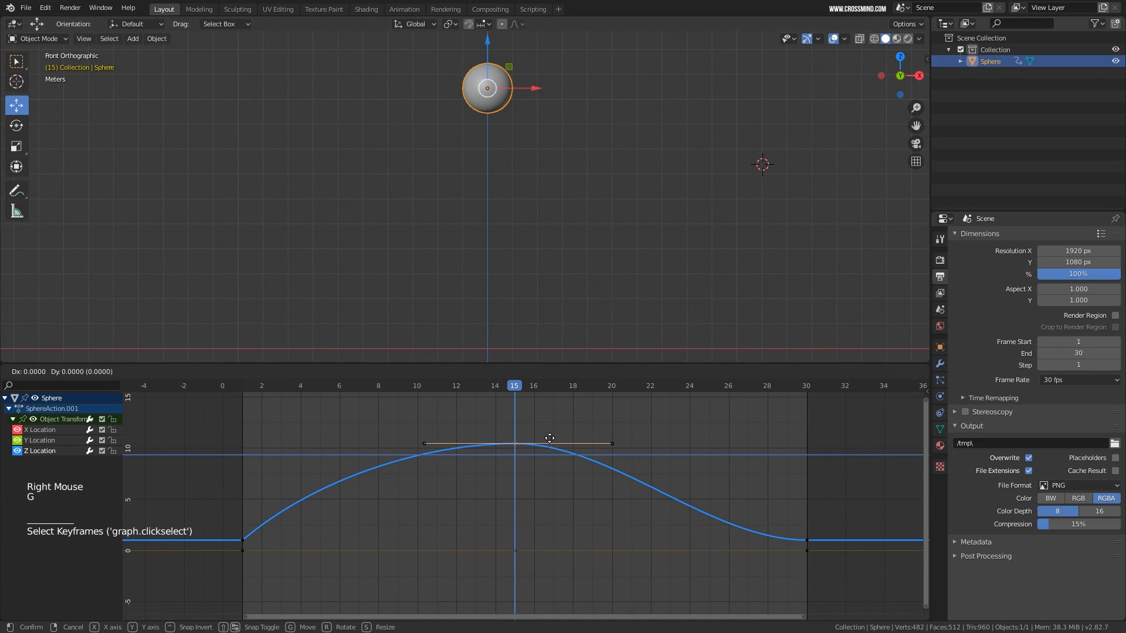
{"action": "left_click", "coordinate": [548, 433]}
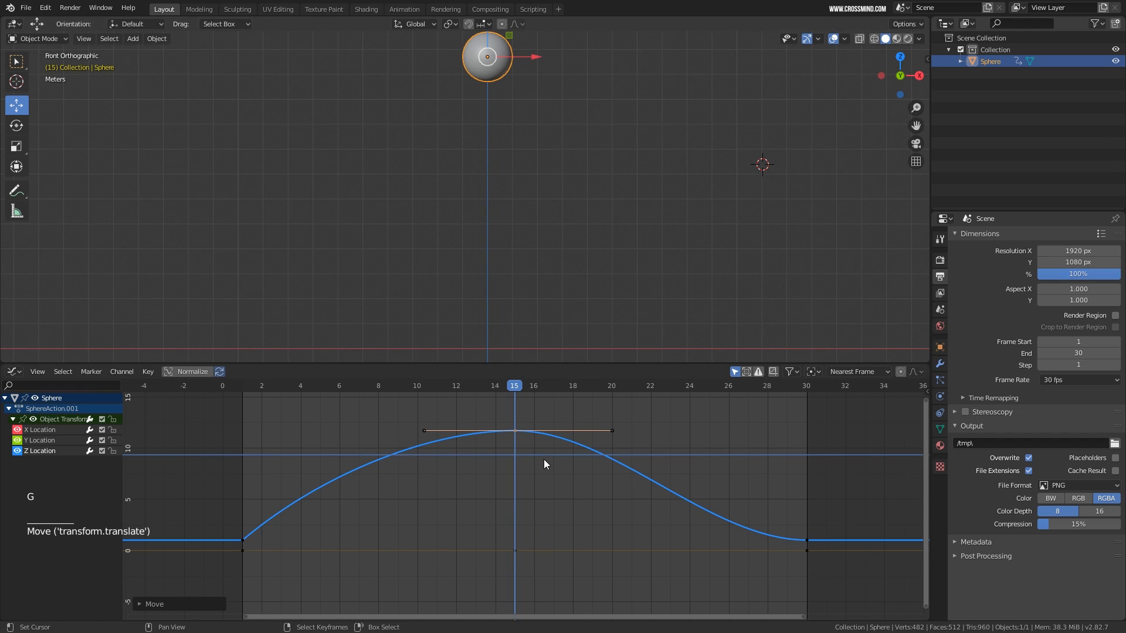
Lengthen the horizontal handles of the frame 15 keyframe so they end at about frames 8.5 and 23.5
{"action": "key", "text": "s"}
{"action": "left_click", "coordinate": [572, 463]}
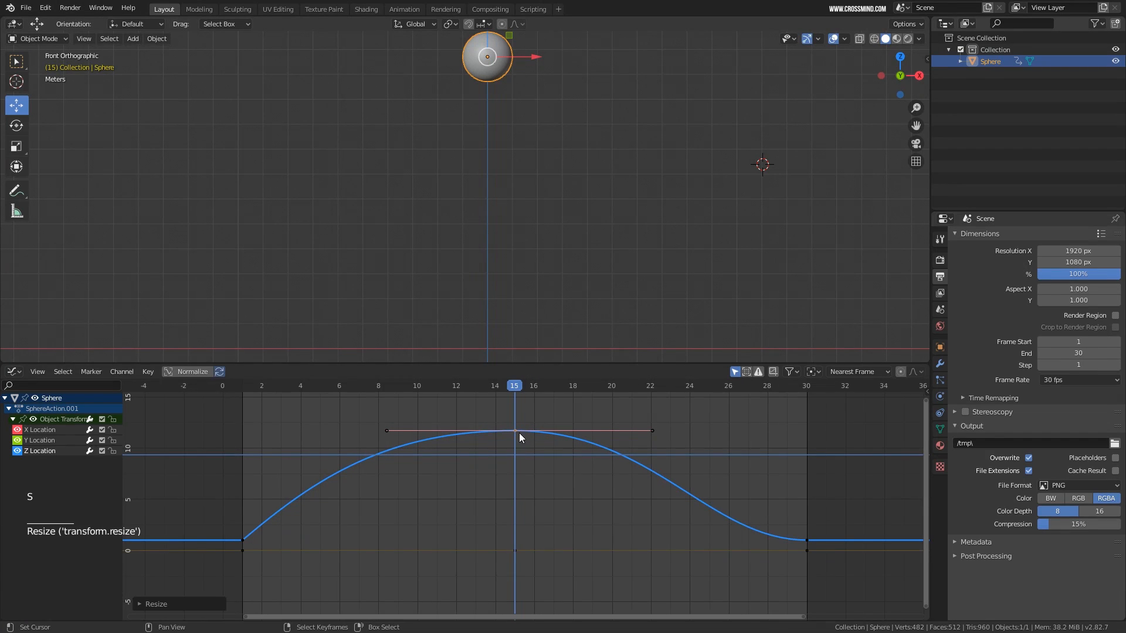
{"action": "right_click", "coordinate": [515, 432]}
{"action": "key", "text": "s"}
{"action": "right_click", "coordinate": [561, 462]}
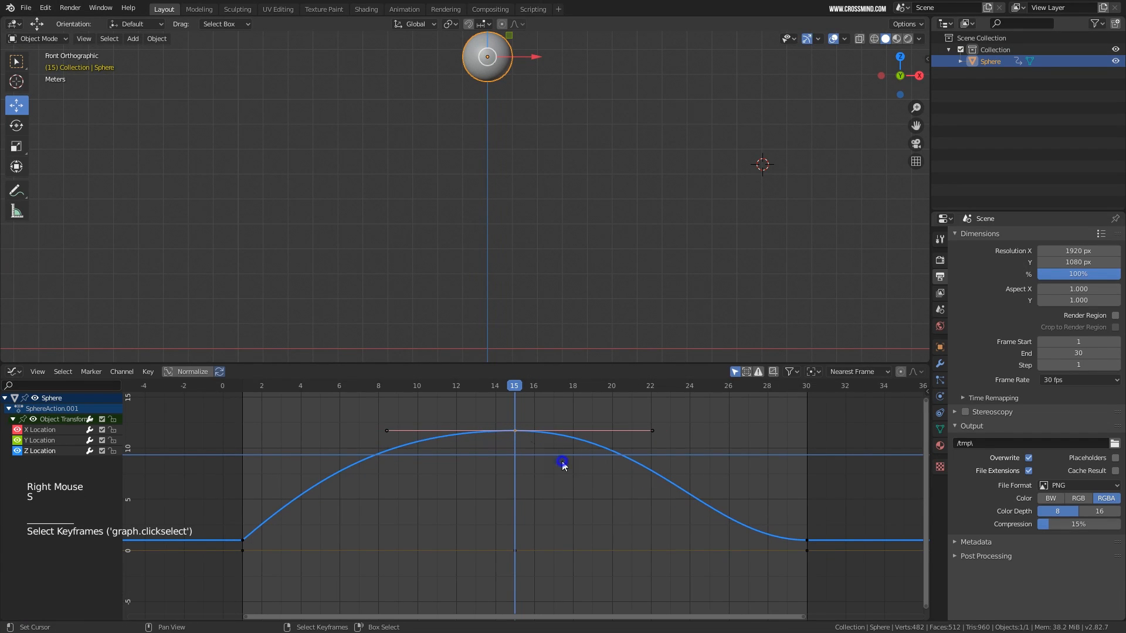
{"action": "right_click", "coordinate": [386, 432]}
{"action": "key", "text": "g"}
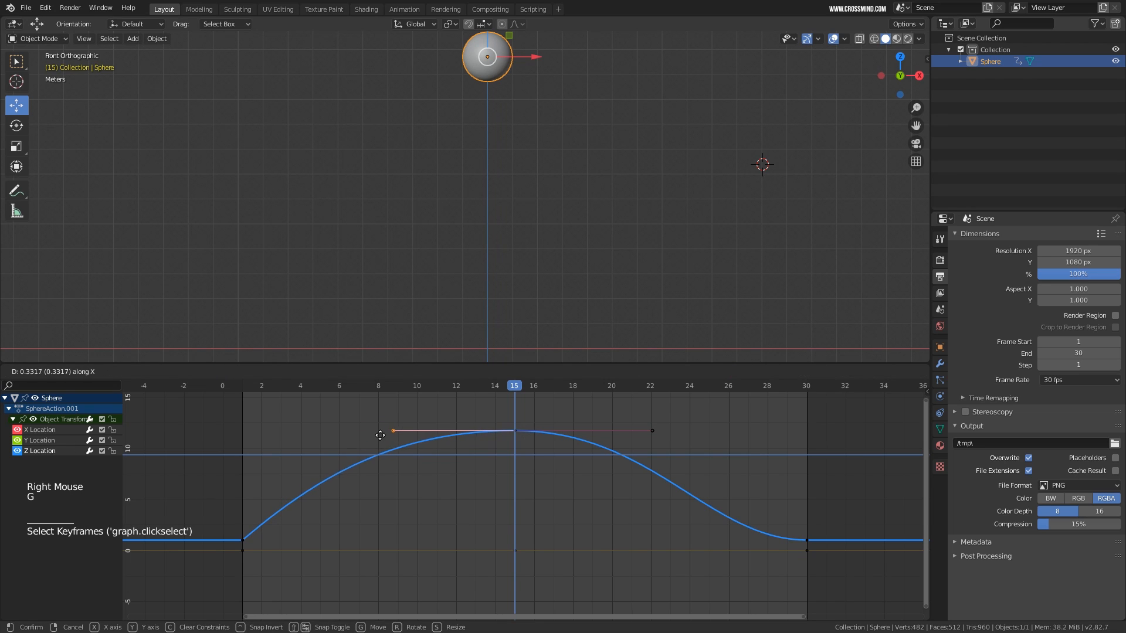
{"action": "left_click", "coordinate": [385, 433]}
{"action": "right_click", "coordinate": [654, 433]}
{"action": "key", "text": "g"}
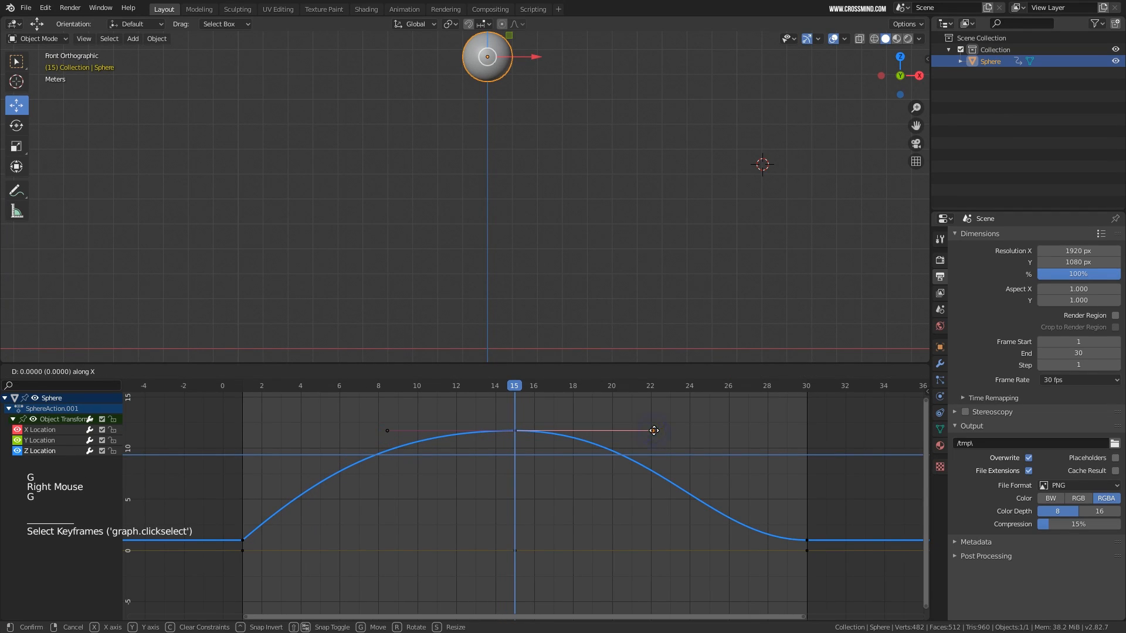
{"action": "left_click", "coordinate": [681, 431]}
Rotate the frame 30 keyframe's handles and adjust the incoming one to about frame 26.6, value 8, for a steep landing
{"action": "right_click", "coordinate": [807, 543]}
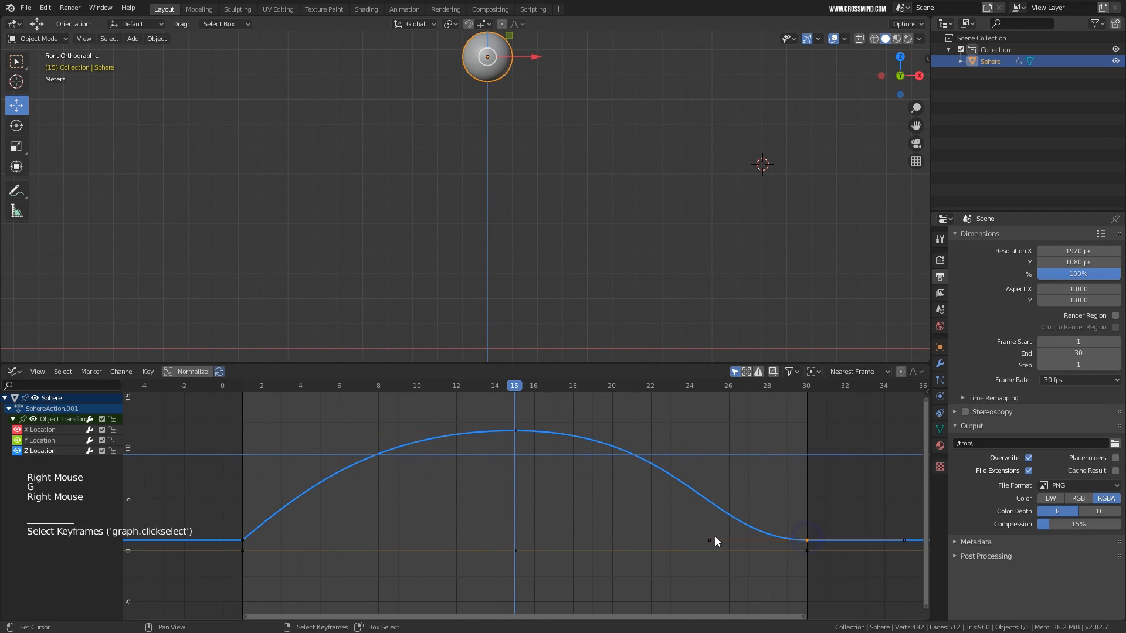
{"action": "key", "text": "r"}
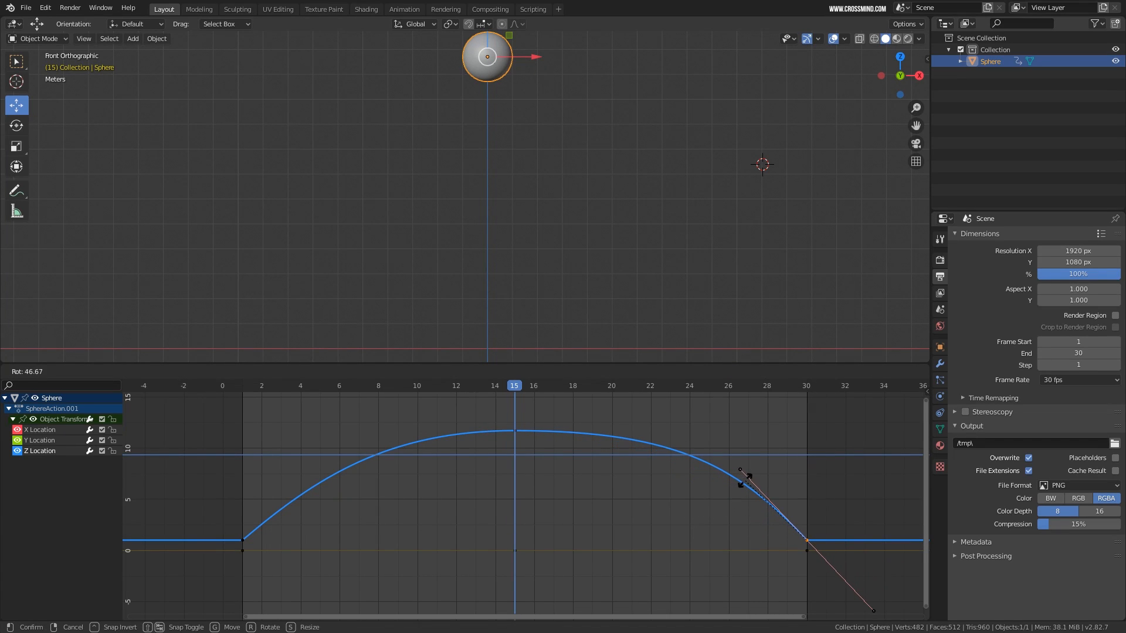
{"action": "left_click", "coordinate": [745, 478]}
{"action": "right_click", "coordinate": [741, 470]}
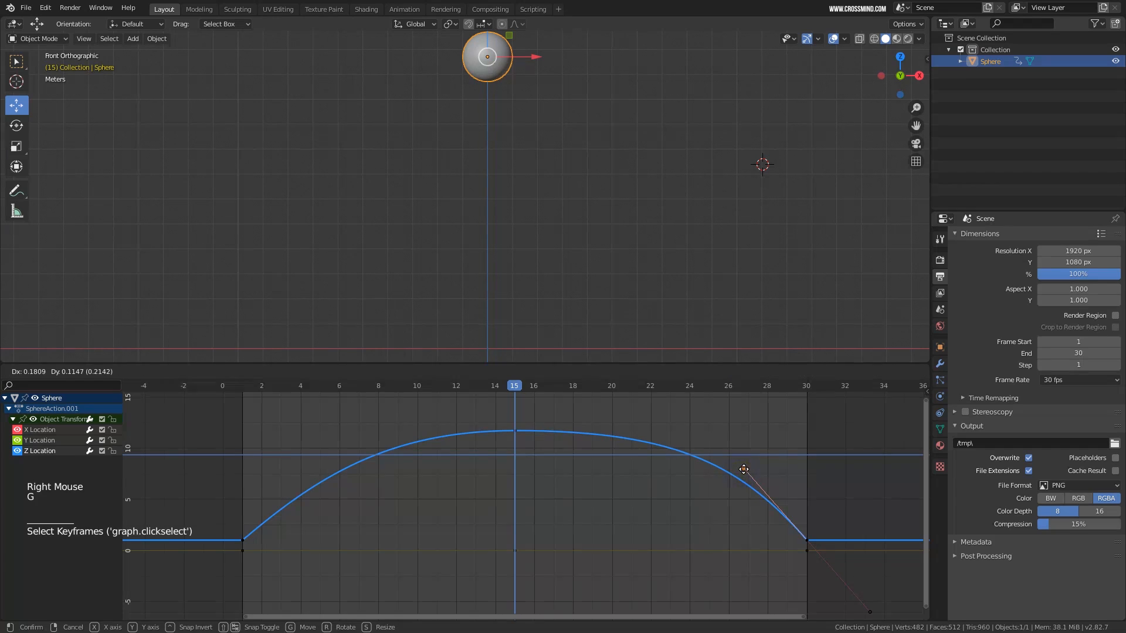
{"action": "key", "text": "g"}
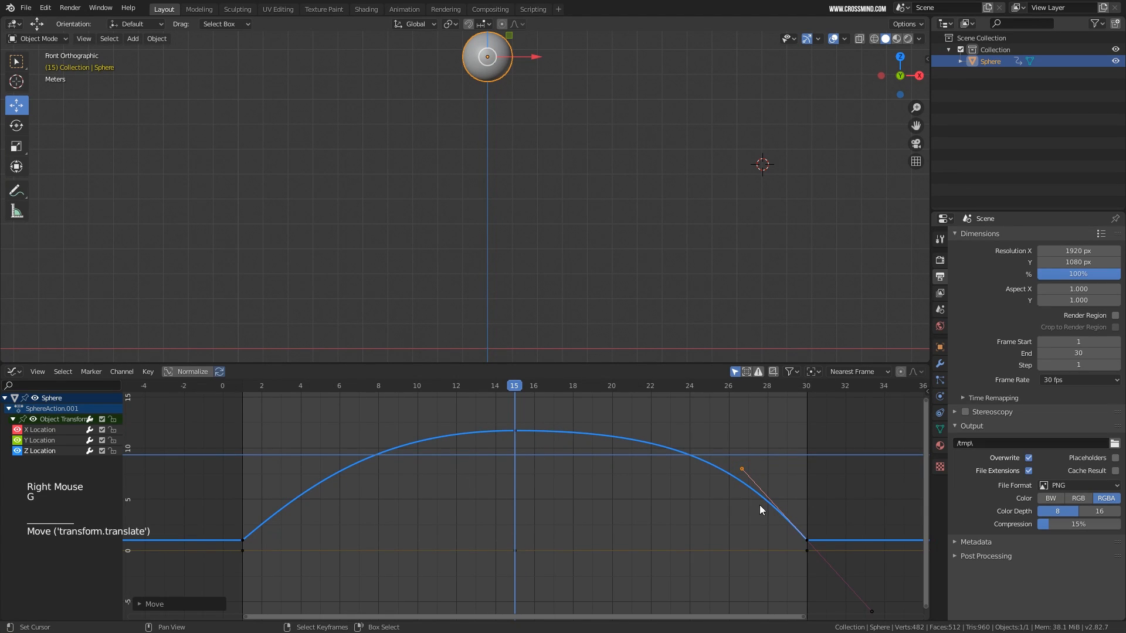
{"action": "key", "text": "r"}
{"action": "left_click", "coordinate": [729, 466]}
Play back the reshaped bounce and watch it from a perspective view
{"action": "scroll", "coordinate": [589, 523], "scroll_direction": "down", "scroll_amount": 2}
{"action": "scroll", "coordinate": [537, 232], "scroll_direction": "down", "scroll_amount": 2}
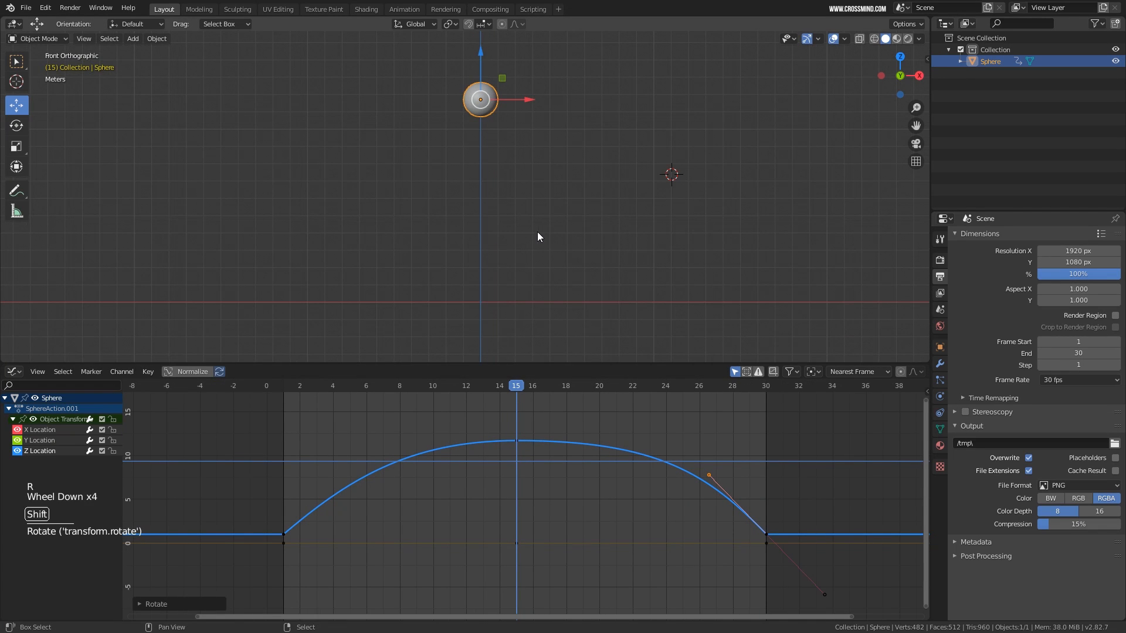
{"action": "middle_click_drag", "start_coordinate": [537, 231], "coordinate": [539, 233], "text": "shift"}
{"action": "key", "text": "shift+space"}
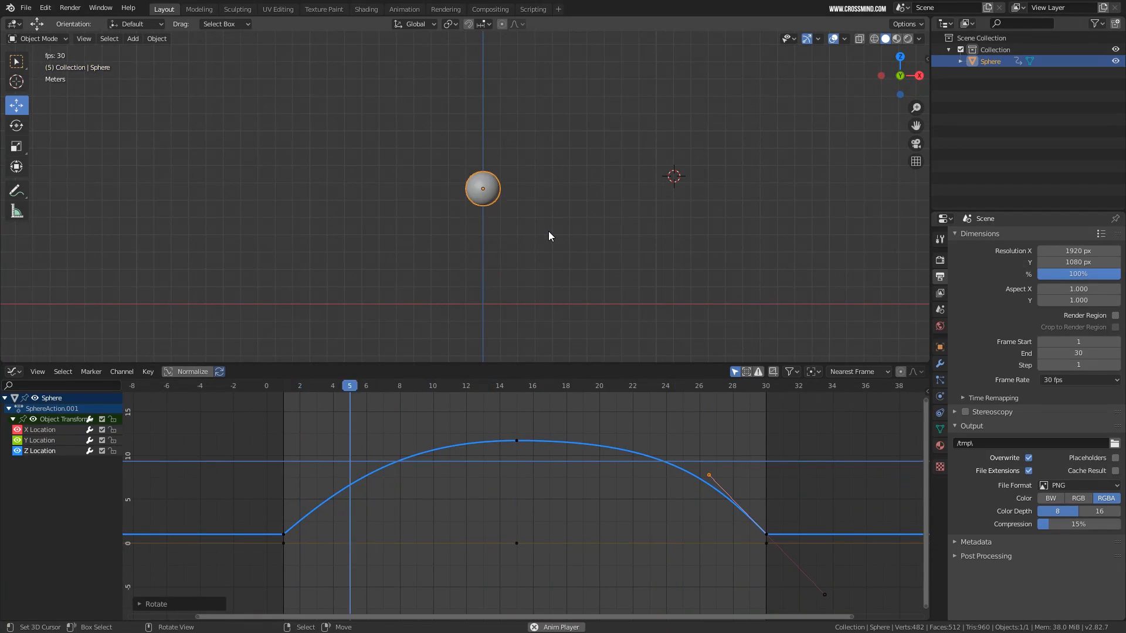
{"action": "middle_click_drag", "start_coordinate": [532, 245], "coordinate": [549, 283]}
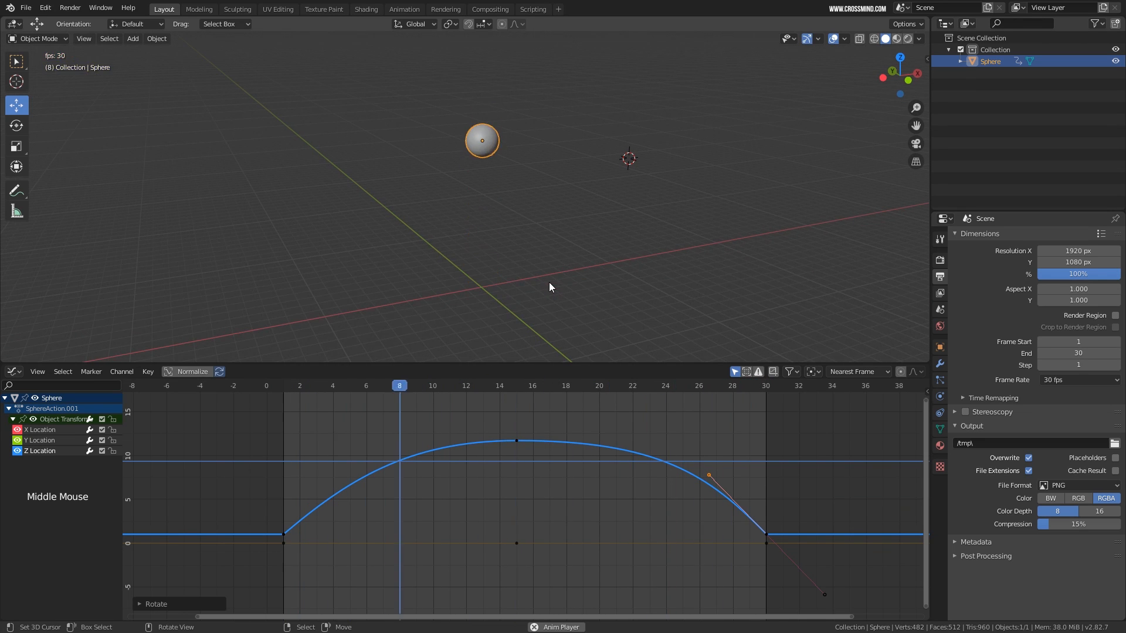
Add a plane mesh, clear its location to the world origin, and scale it up as a floor beneath the sphere
{"action": "left_click", "coordinate": [488, 290]}
{"action": "key", "text": "shift+a"}
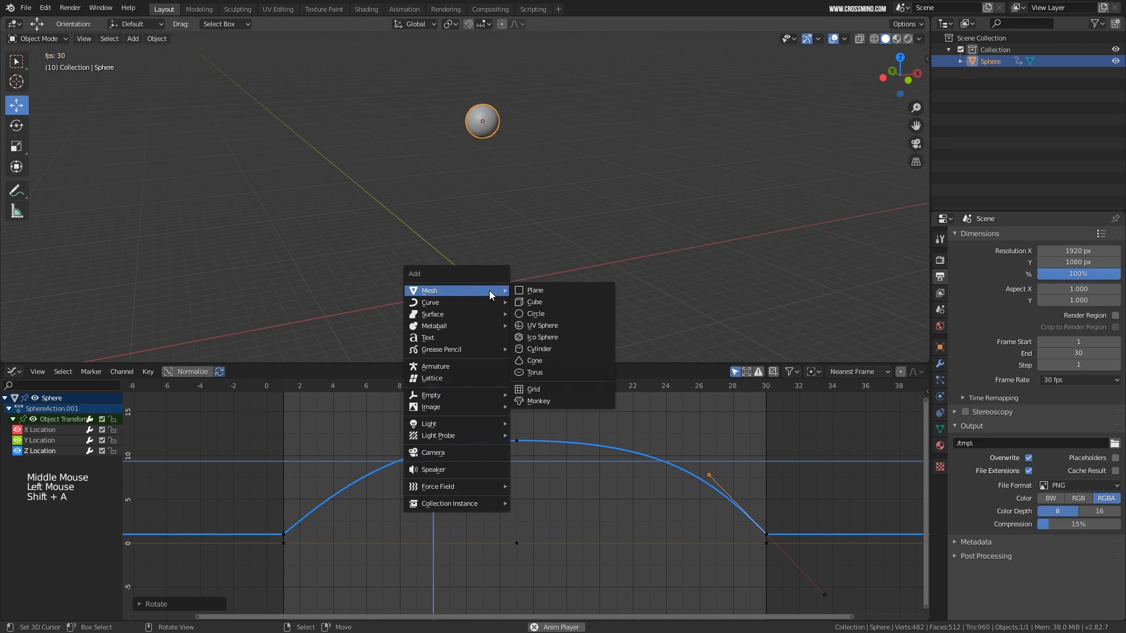
{"action": "left_click", "coordinate": [534, 290]}
{"action": "key", "text": "alt+g"}
{"action": "key", "text": "s"}
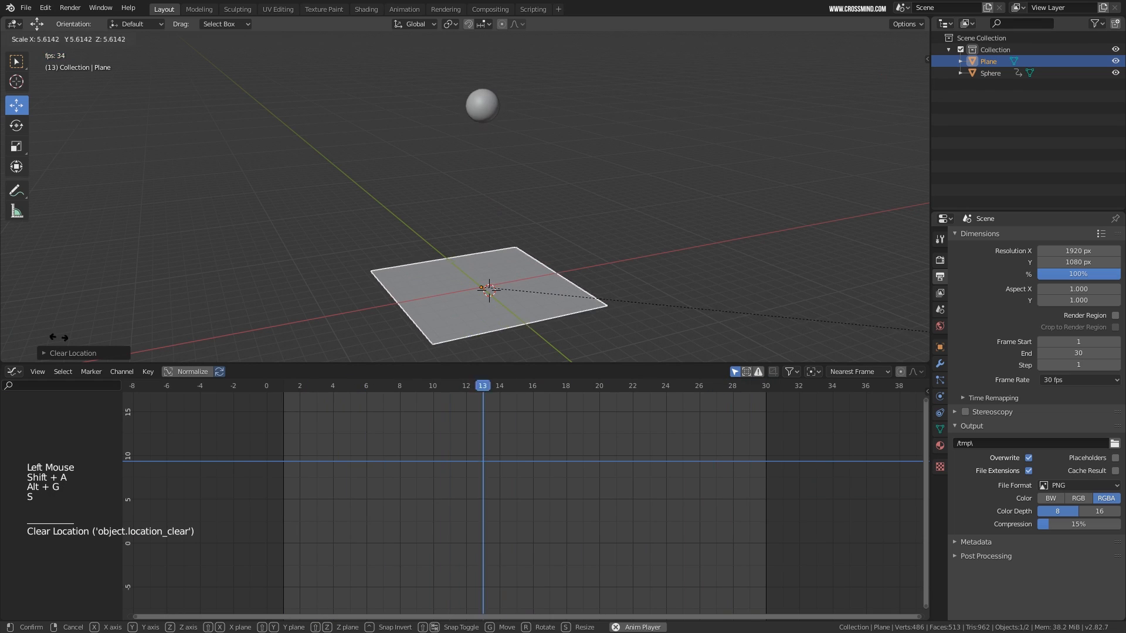
{"action": "left_click", "coordinate": [340, 339]}
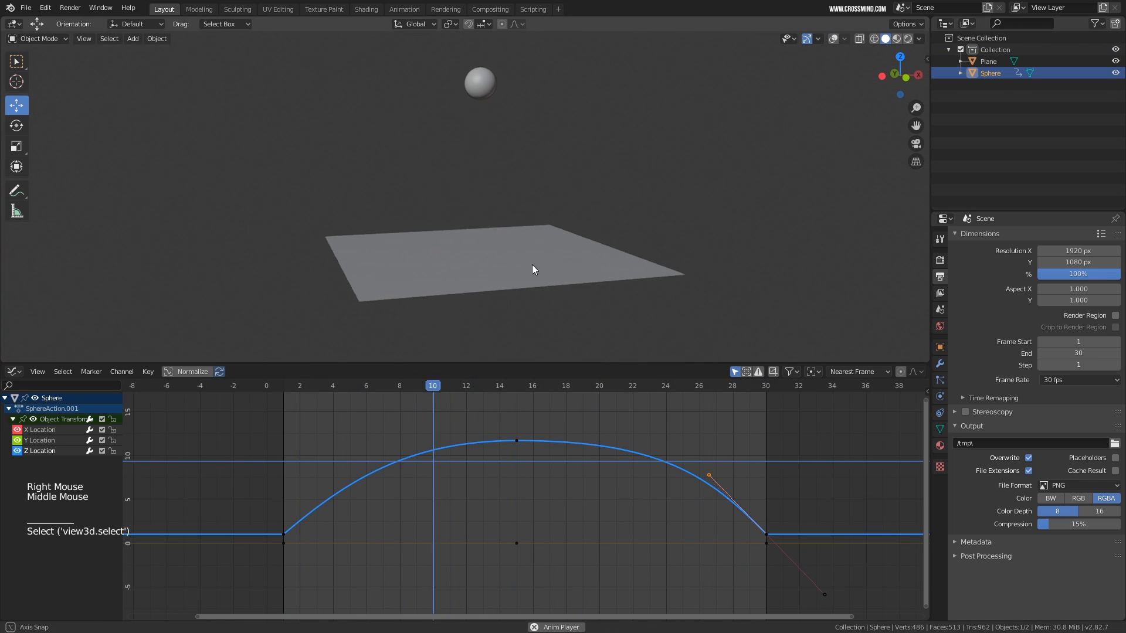
View the bounce over the plane from a low angle, stop playback and select the sphere
{"action": "middle_click_drag", "start_coordinate": [532, 267], "coordinate": [535, 259]}
{"action": "key", "text": "shift+space"}
{"action": "right_click", "coordinate": [485, 220]}
Lengthen both handles of the frame 15 keyframe, the outgoing one to about frame 25.5, and stretch the incoming one further outward
{"action": "right_click", "coordinate": [516, 437]}
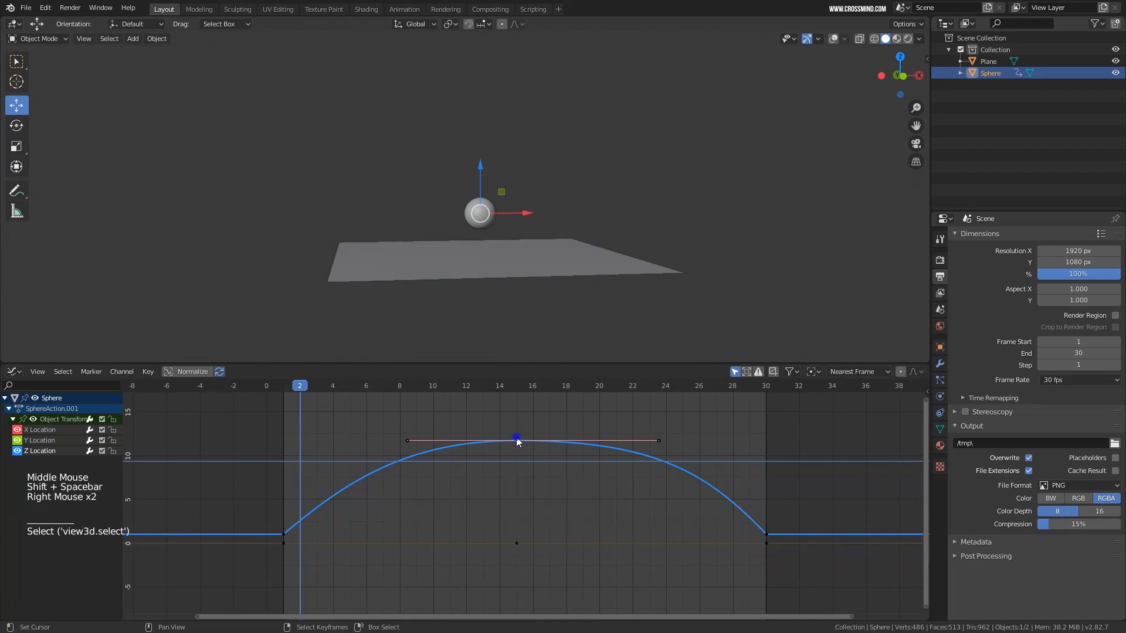
{"action": "key", "text": "s"}
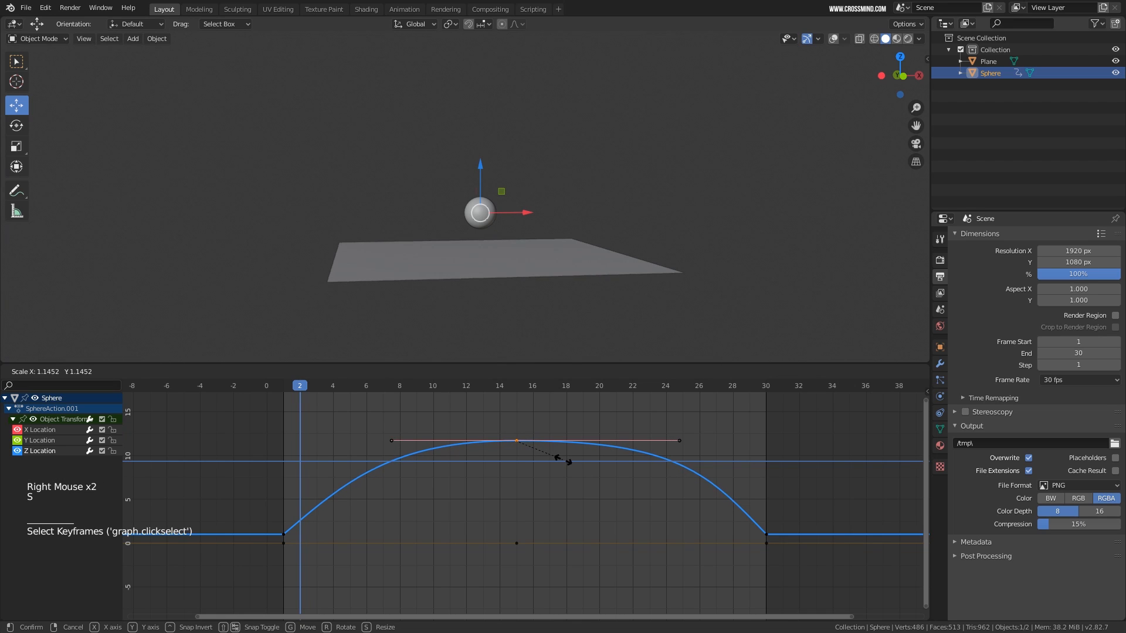
{"action": "left_click", "coordinate": [566, 460]}
{"action": "right_click", "coordinate": [385, 440]}
{"action": "key", "text": "g"}
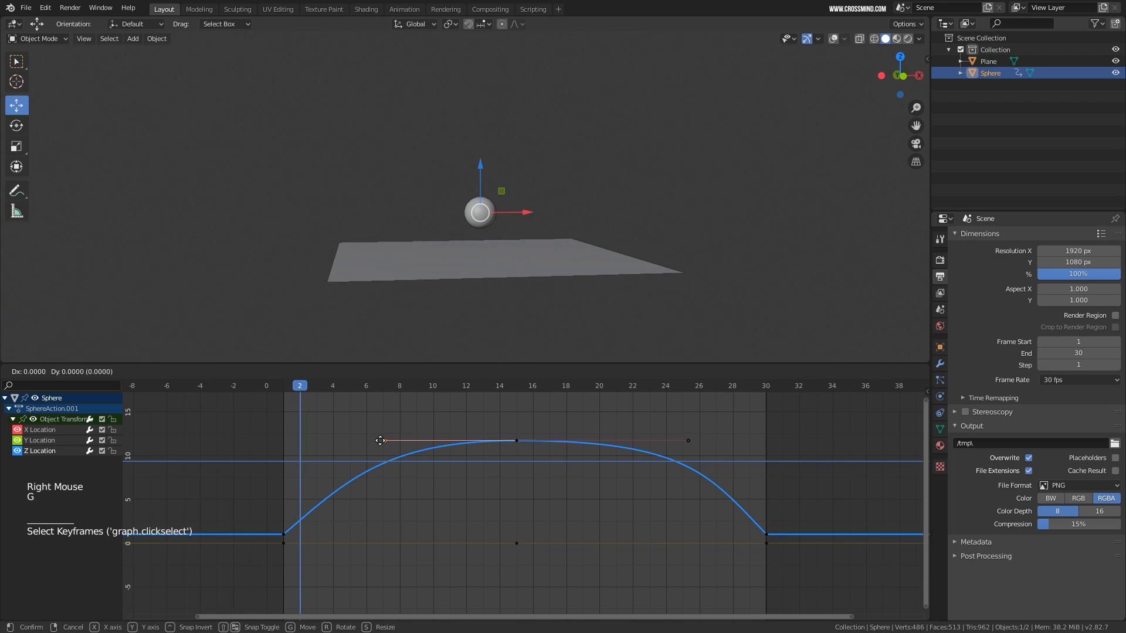
{"action": "left_click", "coordinate": [359, 444]}
Pull the outgoing handle of the frame 1 keyframe inward to about frame 3.6, value 6.8, for a steeper launch
{"action": "right_click", "coordinate": [284, 533]}
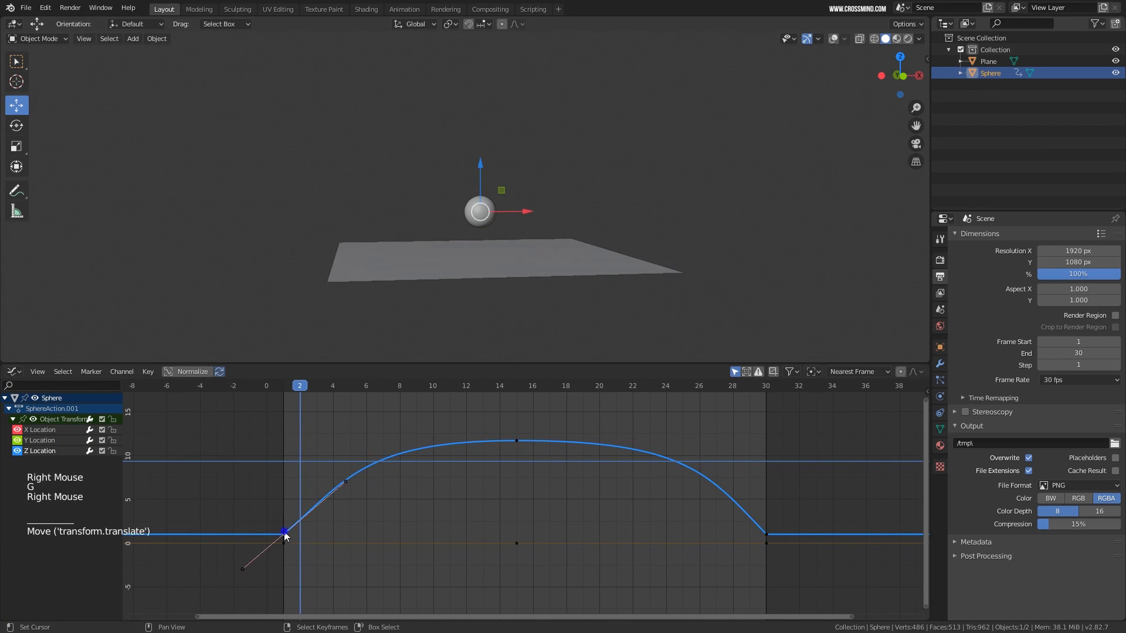
{"action": "key", "text": "g"}
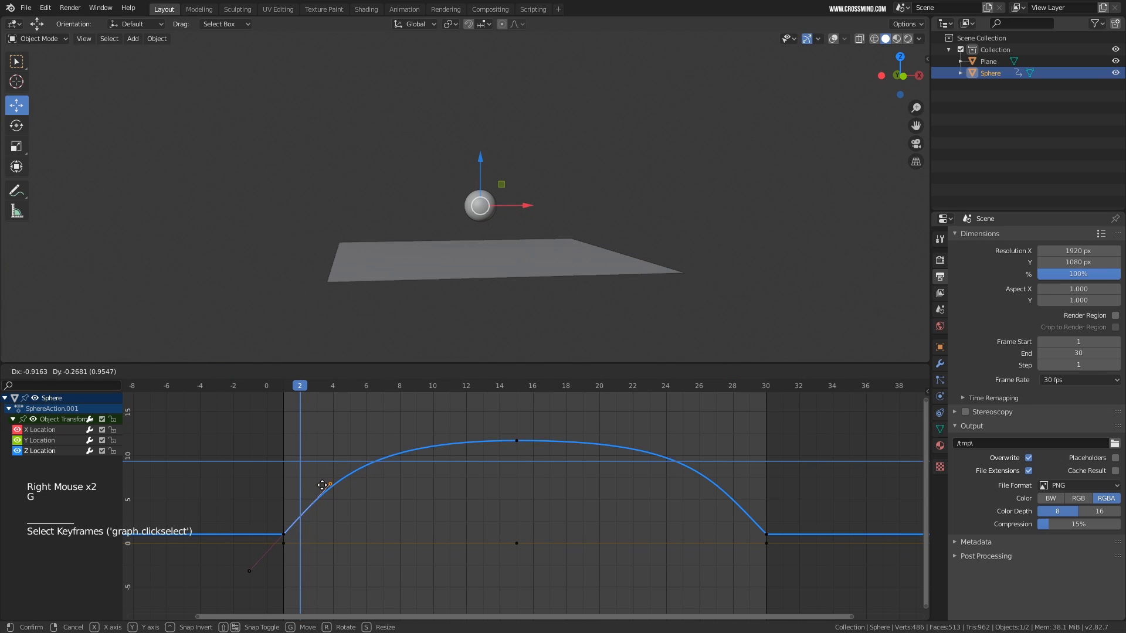
{"action": "left_click", "coordinate": [322, 485]}
Play back the bounce with the flatter peak, stop it, and reselect the sphere
{"action": "key", "text": "shift+space"}
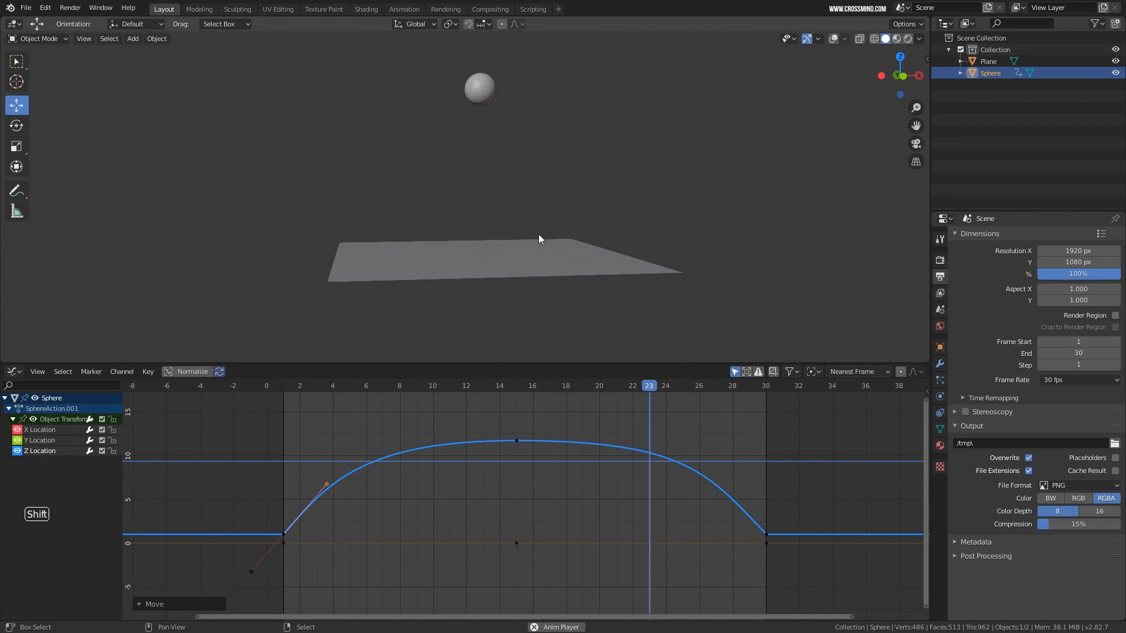
{"action": "key", "text": "shift+space"}
{"action": "right_click", "coordinate": [522, 188]}
{"action": "right_click", "coordinate": [477, 153]}
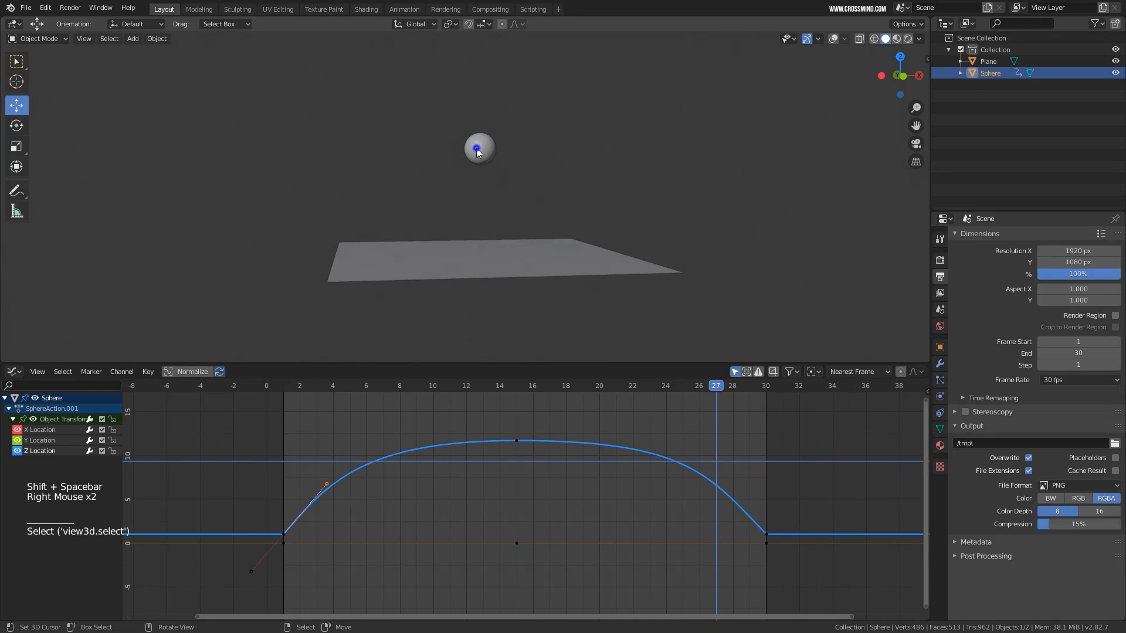
Show the viewport overlays and examine the Insert Keyframe options for the sphere at frame 27
{"action": "left_click", "coordinate": [833, 38]}
{"action": "middle_click_drag", "start_coordinate": [567, 196], "coordinate": [521, 194], "text": "shift"}
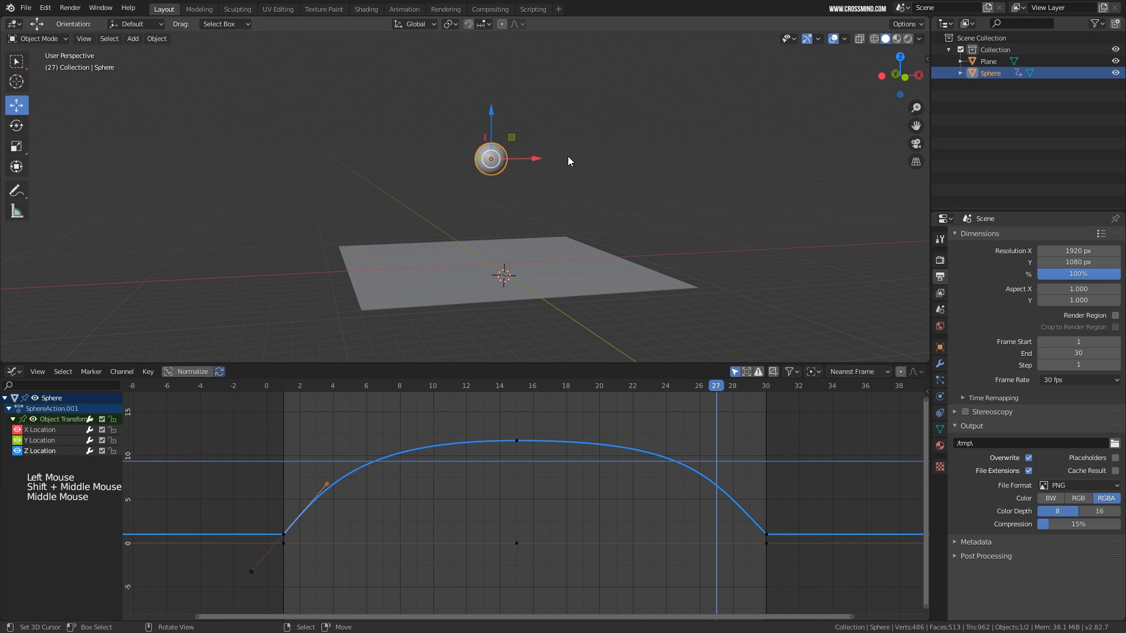
{"action": "key", "text": "i"}
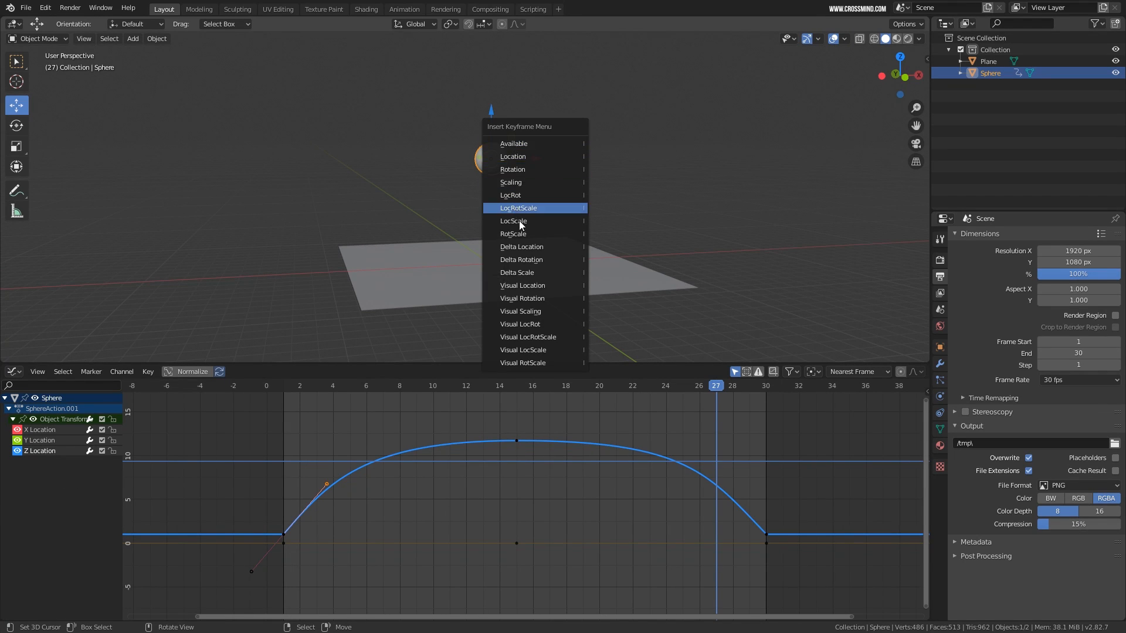
Return to frame 1 and frame the sphere closely in the front orthographic view, with viewport overlays shown
{"action": "left_click_drag", "start_coordinate": [337, 510], "coordinate": [287, 531]}
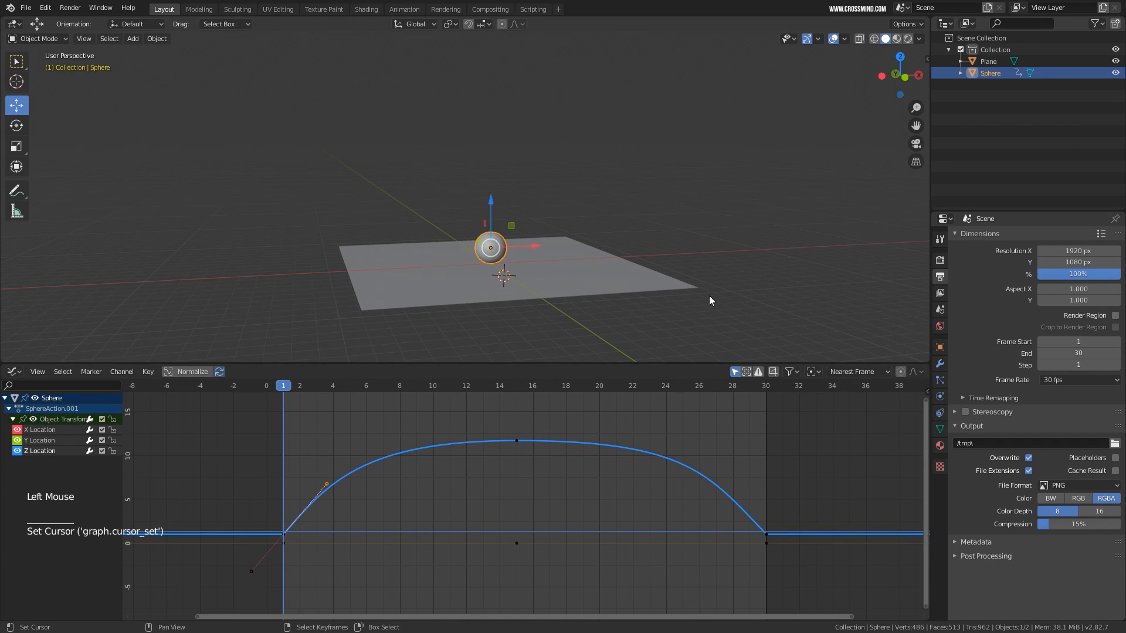
{"action": "key", "text": "KP_1"}
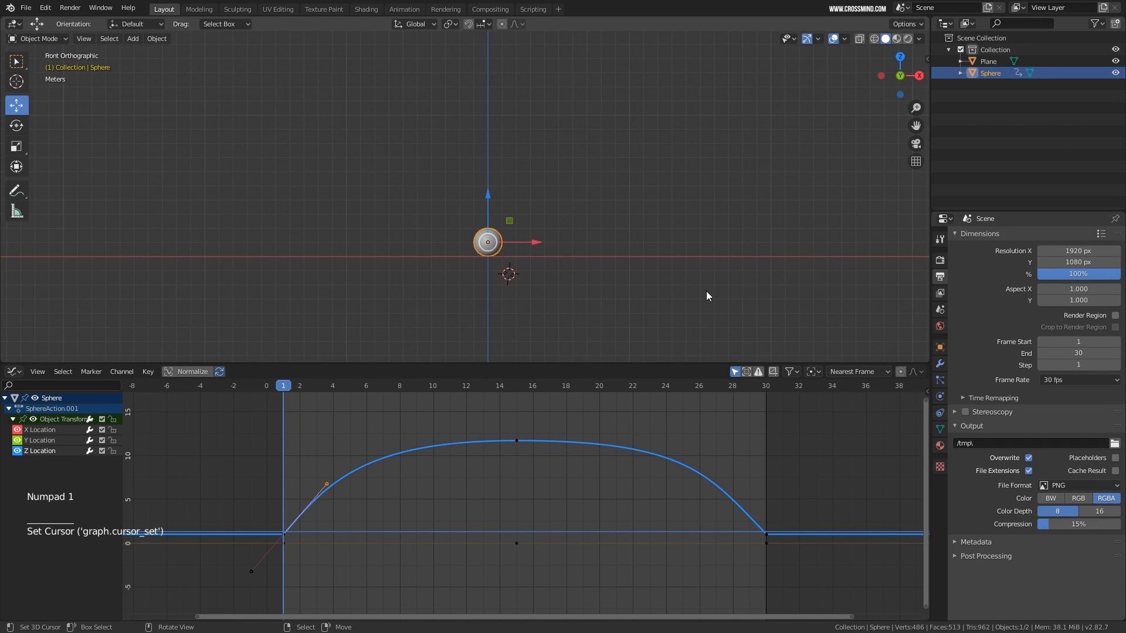
{"action": "scroll", "coordinate": [568, 241], "scroll_direction": "up", "scroll_amount": 3}
{"action": "left_click", "coordinate": [833, 38]}
{"action": "middle_click_drag", "start_coordinate": [512, 252], "coordinate": [511, 239], "text": "shift"}
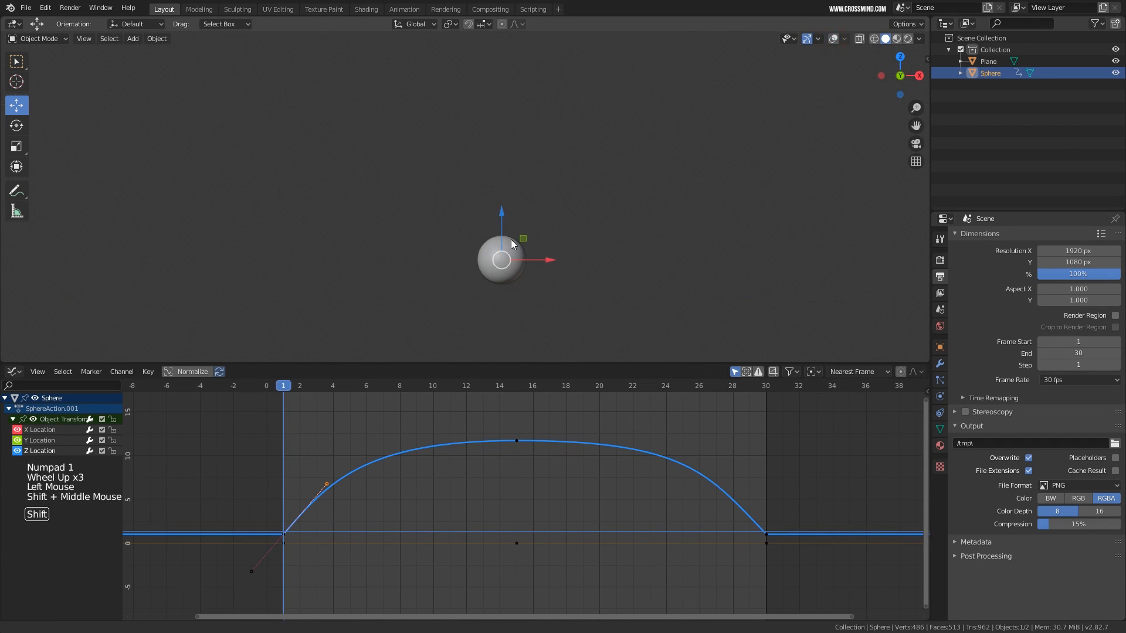
{"action": "scroll", "coordinate": [511, 239], "scroll_direction": "up", "scroll_amount": 2}
{"action": "middle_click_drag", "start_coordinate": [615, 302], "coordinate": [581, 276], "text": "shift"}
{"action": "left_click", "coordinate": [833, 39]}
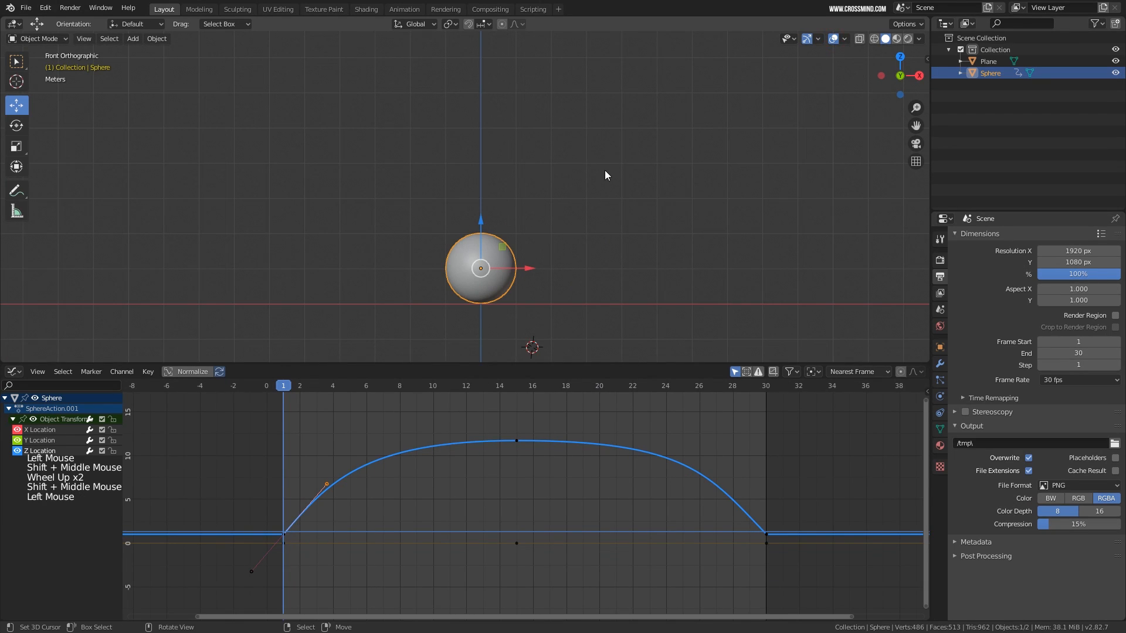
{"action": "middle_click_drag", "start_coordinate": [605, 174], "coordinate": [591, 196], "text": "shift"}
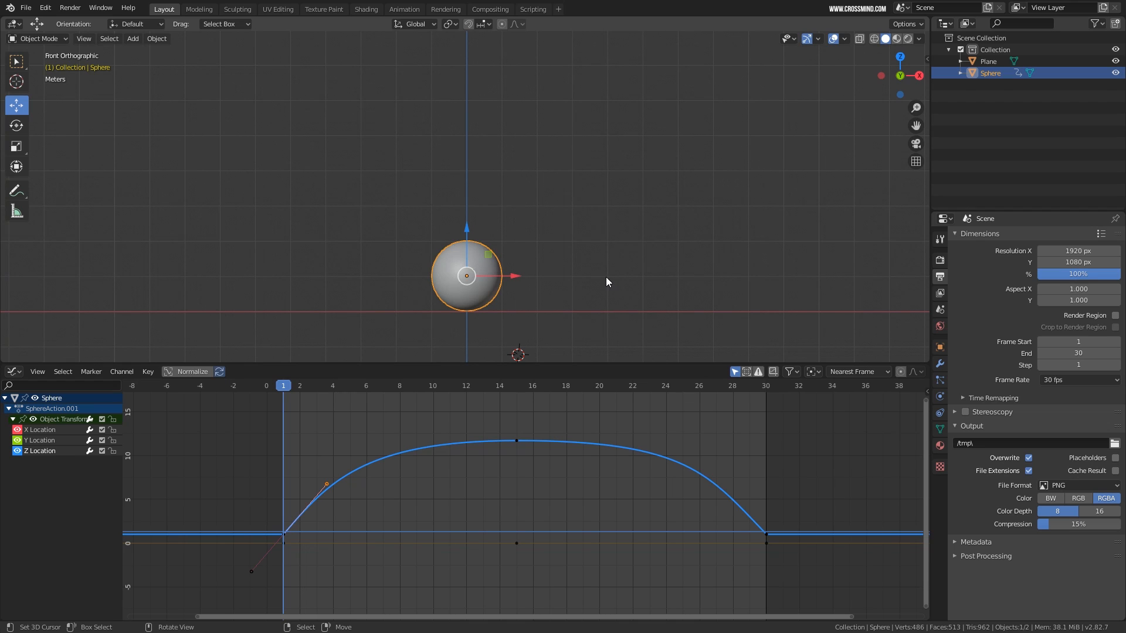
Switch to the Select Box tool and annotate a wide, flattened ellipse around the sphere's base at frame 1
{"action": "middle_click_drag", "start_coordinate": [581, 277], "coordinate": [592, 273], "text": "shift"}
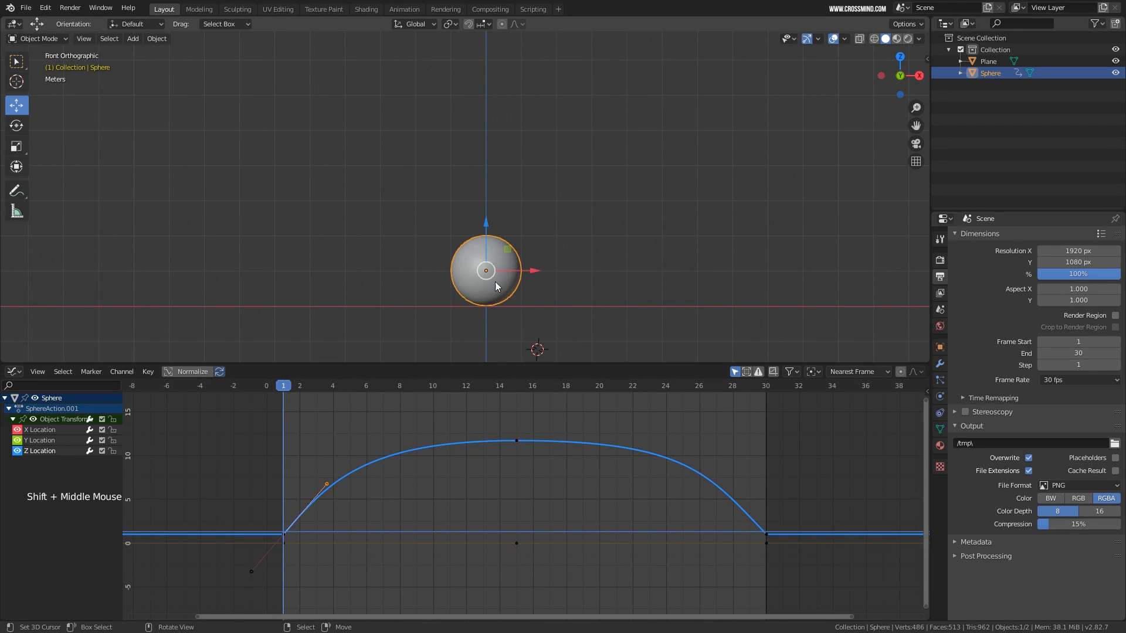
{"action": "left_click", "coordinate": [16, 61]}
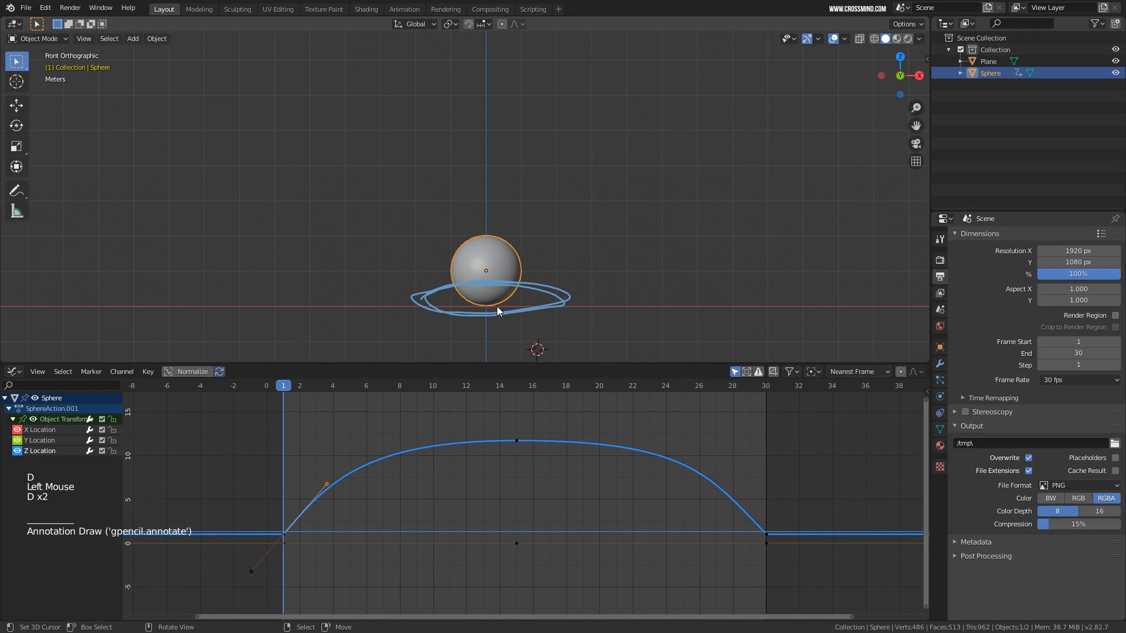
{"action": "middle_click_drag", "start_coordinate": [495, 306], "coordinate": [475, 333], "text": "shift"}
Move to frame 2 and annotate a tall, narrow ellipse stretching from the sphere down to the floor line
{"action": "left_click", "coordinate": [284, 427]}
{"action": "left_click_drag", "start_coordinate": [283, 427], "coordinate": [298, 427]}
{"action": "middle_click_drag", "start_coordinate": [480, 254], "coordinate": [482, 265], "text": "shift"}
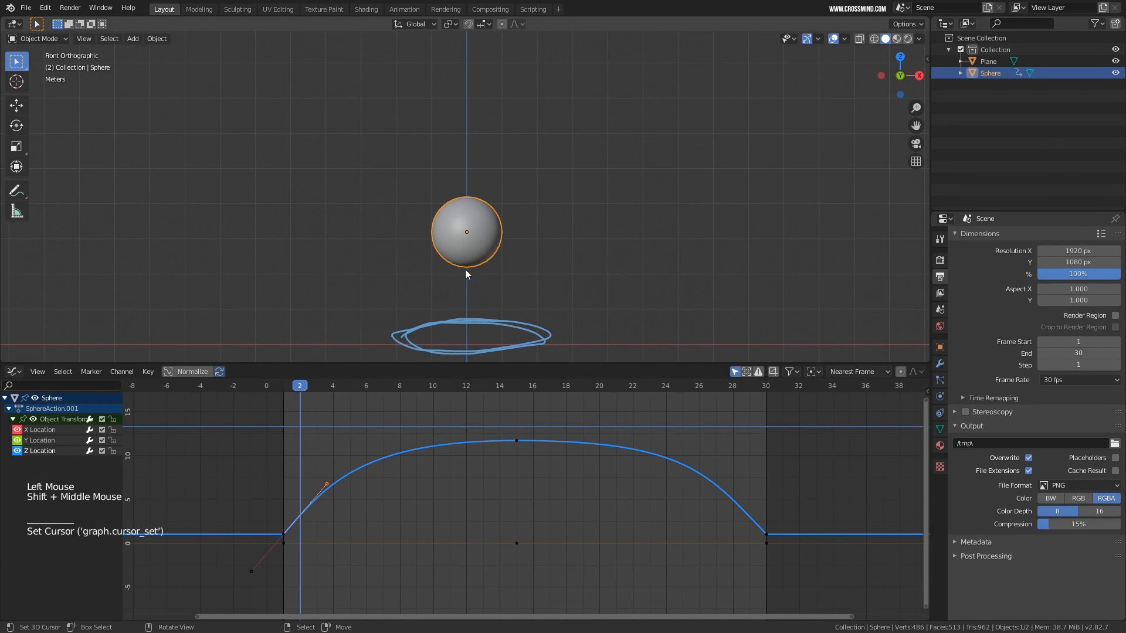
{"action": "key", "text": "d"}
{"action": "left_click_drag", "start_coordinate": [466, 233], "coordinate": [449, 258]}
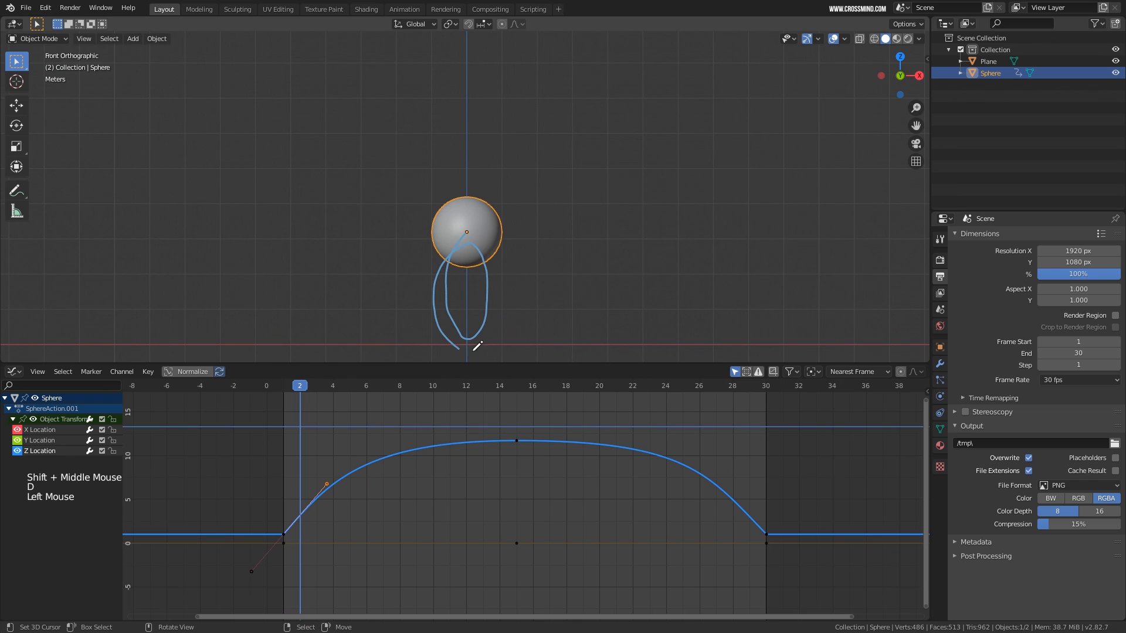
Move to frame 7 and annotate a slightly elongated oval starting at the sphere's lower half
{"action": "middle_click_drag", "start_coordinate": [485, 330], "coordinate": [436, 342], "text": "shift"}
{"action": "left_click_drag", "start_coordinate": [329, 450], "coordinate": [384, 441]}
{"action": "scroll", "coordinate": [527, 214], "scroll_direction": "down", "scroll_amount": 2}
{"action": "middle_click_drag", "start_coordinate": [505, 241], "coordinate": [471, 260], "text": "shift"}
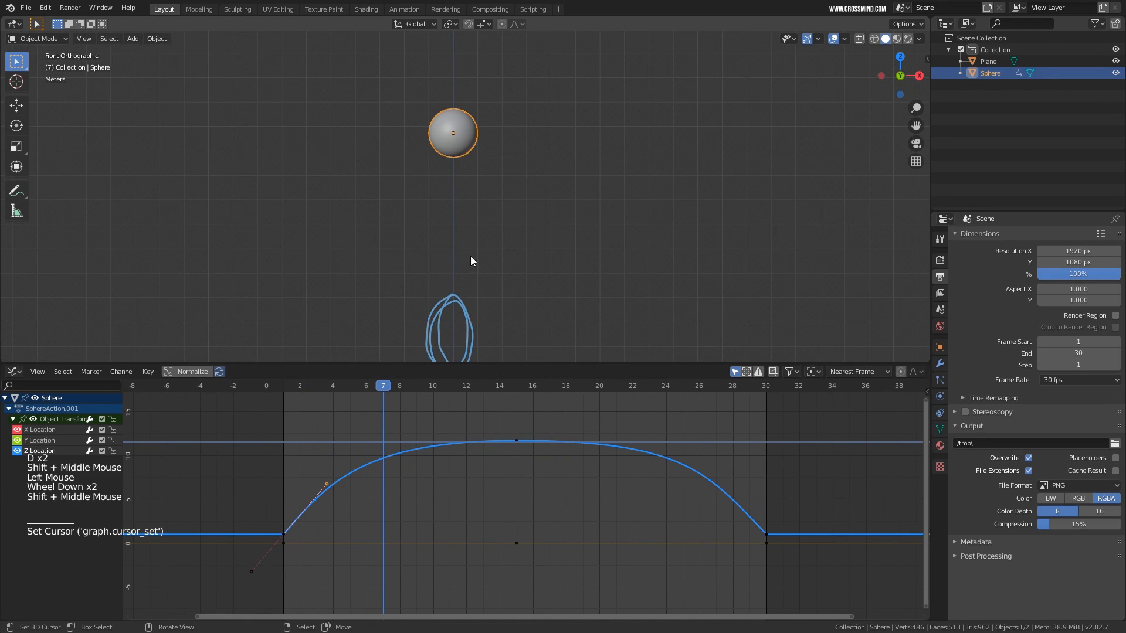
{"action": "key", "text": "d"}
{"action": "left_click_drag", "start_coordinate": [435, 142], "coordinate": [436, 194]}
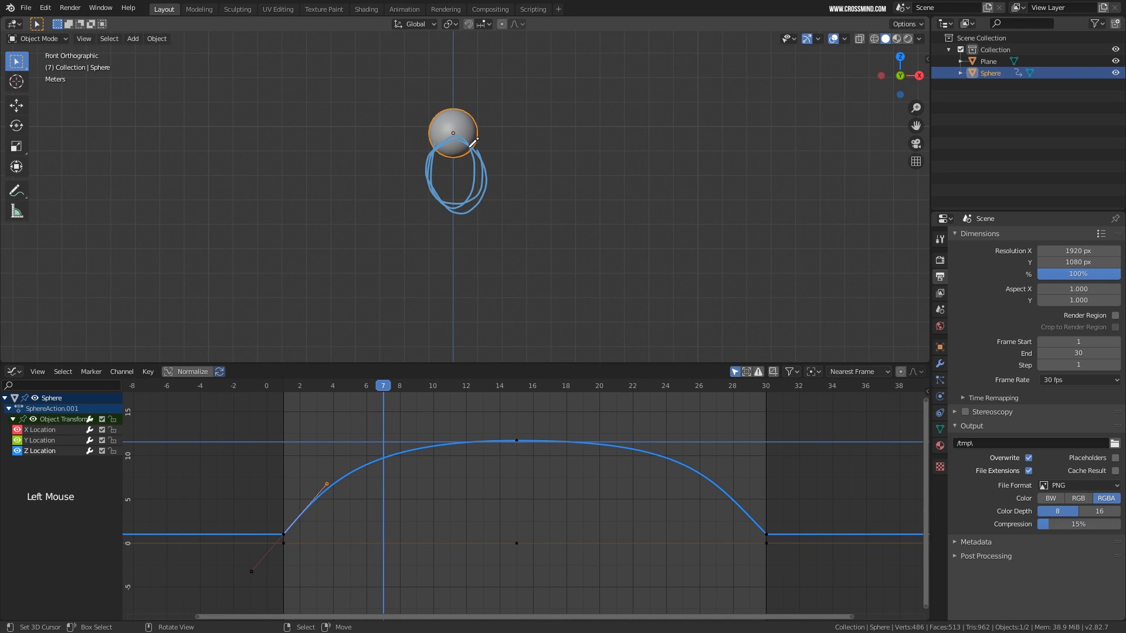
{"action": "left_click_drag", "start_coordinate": [473, 142], "coordinate": [474, 141]}
Move to frame 15 and annotate an outline around the sphere at the peak of the bounce
{"action": "left_click_drag", "start_coordinate": [425, 484], "coordinate": [515, 473]}
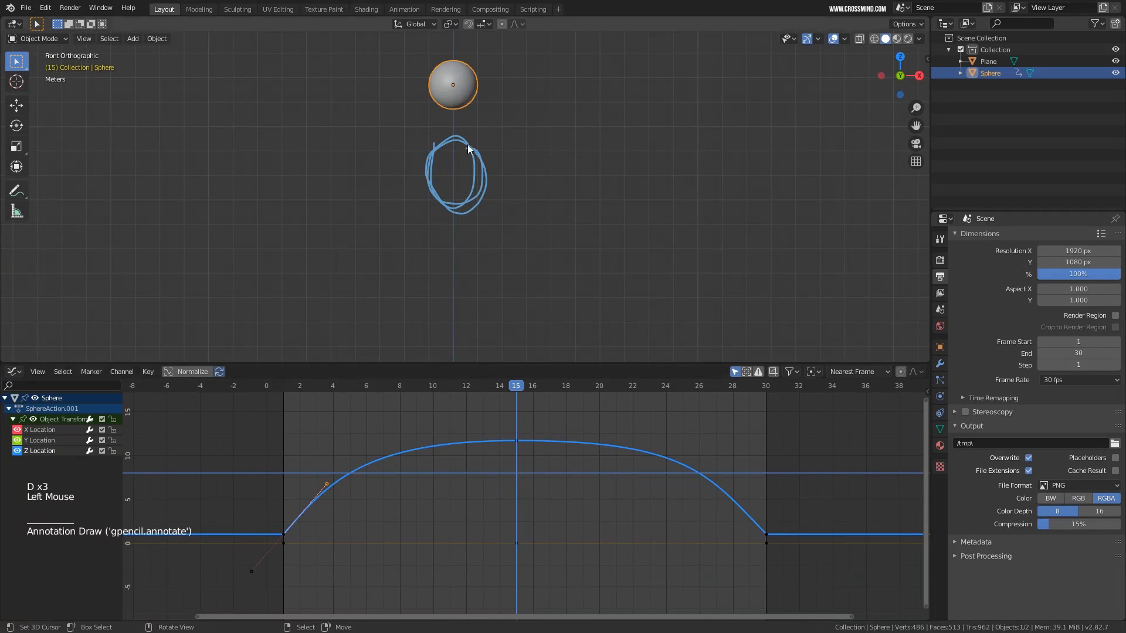
{"action": "key", "text": "d"}
{"action": "mouse_move", "coordinate": [463, 57]}
{"action": "left_mouse_down"}
{"action": "mouse_move", "coordinate": [453, 105]}
{"action": "mouse_move", "coordinate": [480, 78]}
{"action": "left_mouse_up"}
Move to frame 21 and annotate a nearly round loop just below the sphere
{"action": "middle_click_drag", "start_coordinate": [570, 184], "coordinate": [551, 195], "text": "shift"}
{"action": "left_click_drag", "start_coordinate": [528, 452], "coordinate": [621, 450]}
{"action": "key", "text": "d"}
{"action": "mouse_move", "coordinate": [431, 146]}
{"action": "left_mouse_down"}
{"action": "mouse_move", "coordinate": [436, 187]}
{"action": "mouse_move", "coordinate": [462, 208]}
{"action": "left_mouse_up"}
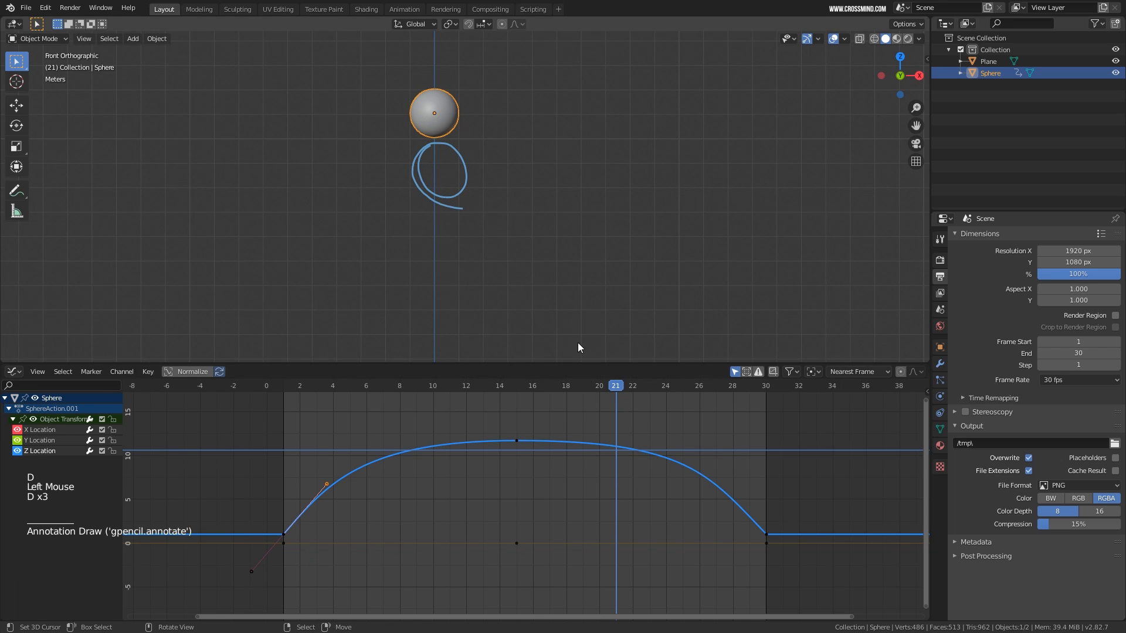
Move to frame 26 and annotate a tall ellipse by the falling sphere to mark its stretch
{"action": "left_click_drag", "start_coordinate": [624, 428], "coordinate": [691, 441]}
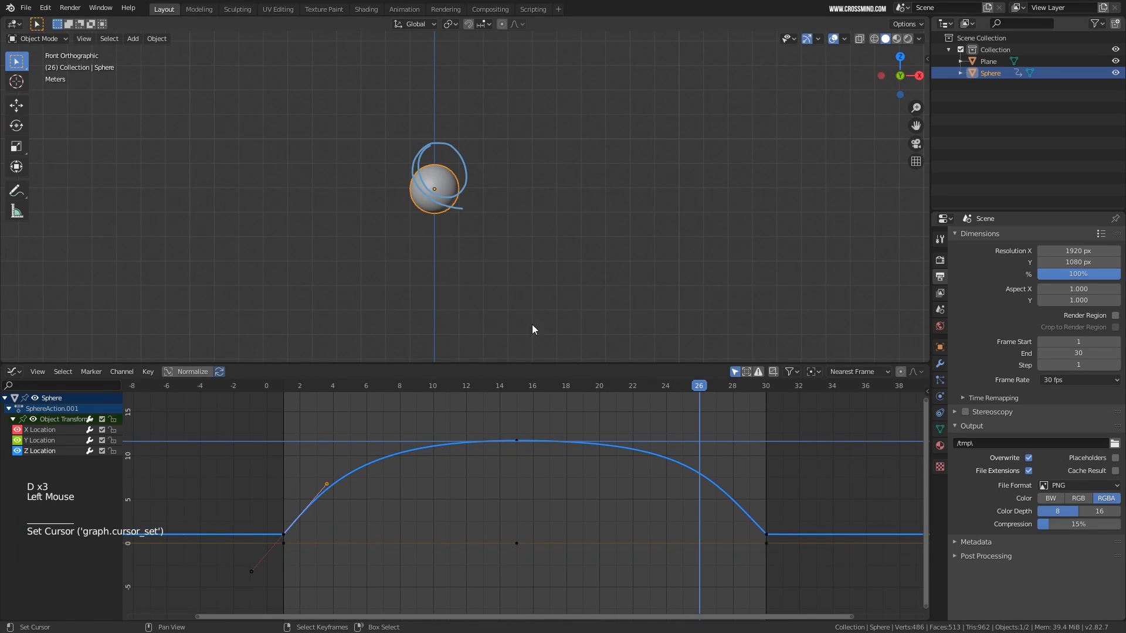
{"action": "key", "text": "d"}
{"action": "left_click_drag", "start_coordinate": [435, 212], "coordinate": [407, 241]}
Move to frame 29 and annotate a narrow, stretched ellipse from the sphere toward the floor line
{"action": "left_click_drag", "start_coordinate": [718, 461], "coordinate": [748, 470]}
{"action": "middle_click_drag", "start_coordinate": [550, 320], "coordinate": [512, 213], "text": "shift"}
{"action": "key", "text": "d"}
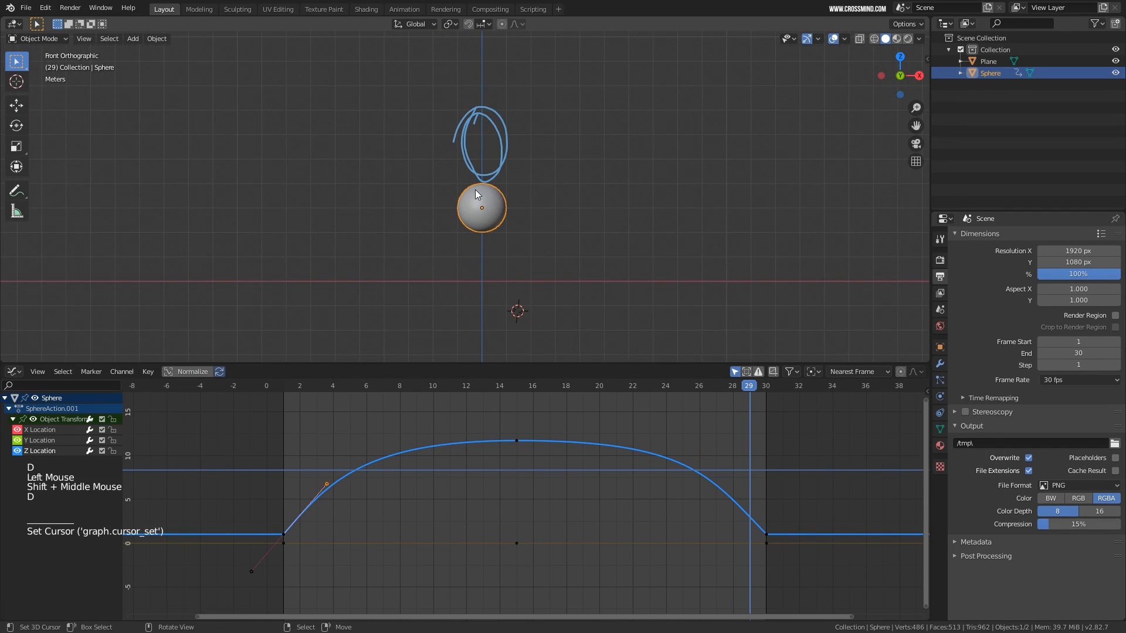
{"action": "left_click_drag", "start_coordinate": [475, 189], "coordinate": [476, 260]}
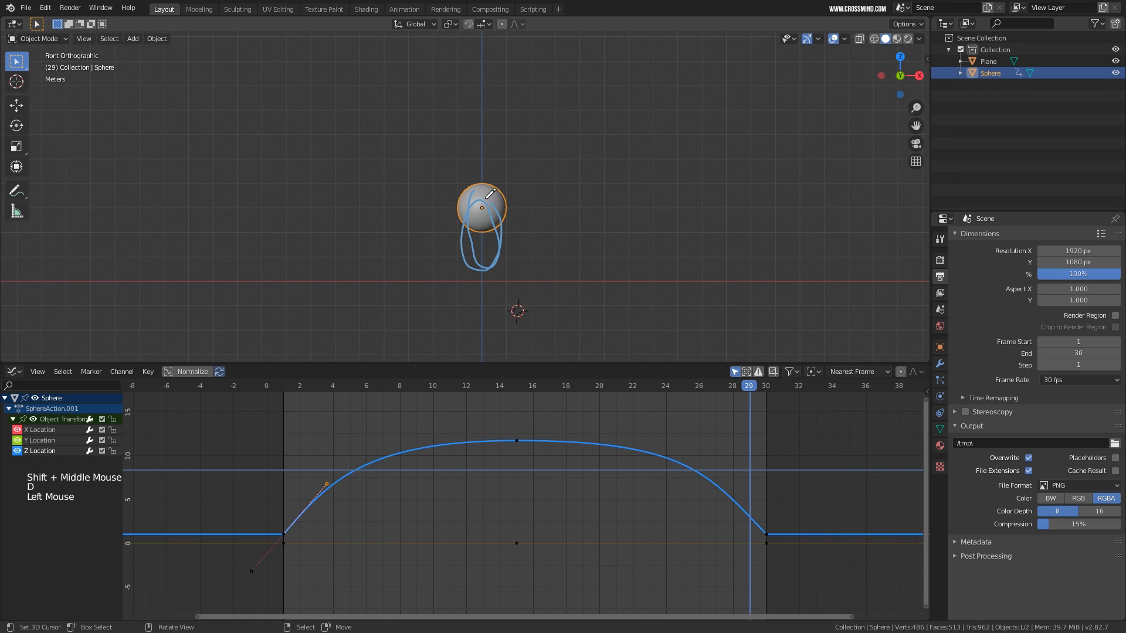
{"action": "key", "text": "d"}
{"action": "key", "text": "d"}
{"action": "key", "text": "d"}
Move to frame 30 and annotate a wide, flattened ellipse around the sphere's base on the floor line
{"action": "left_click_drag", "start_coordinate": [756, 455], "coordinate": [761, 453]}
{"action": "key", "text": "d"}
{"action": "left_click_drag", "start_coordinate": [472, 260], "coordinate": [450, 261]}
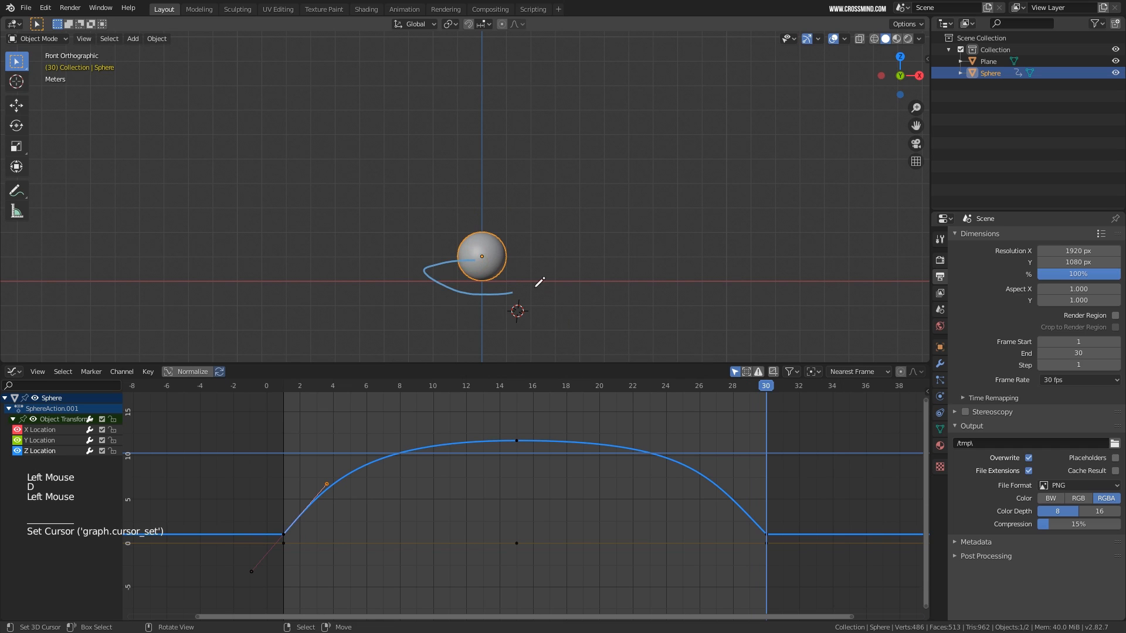
{"action": "left_click_drag", "start_coordinate": [500, 287], "coordinate": [502, 286]}
Play back the bounce with the squash and stretch annotations in view
{"action": "scroll", "coordinate": [554, 255], "scroll_direction": "down", "scroll_amount": 2}
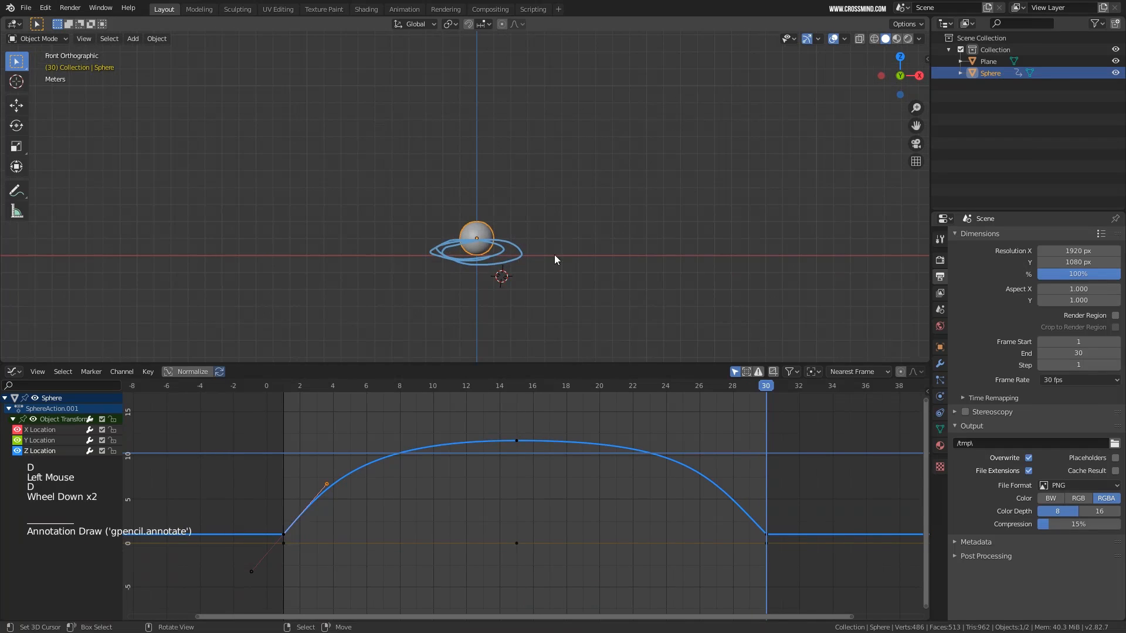
{"action": "middle_click_drag", "start_coordinate": [554, 254], "coordinate": [589, 256], "text": "shift"}
{"action": "key", "text": "shift+space"}
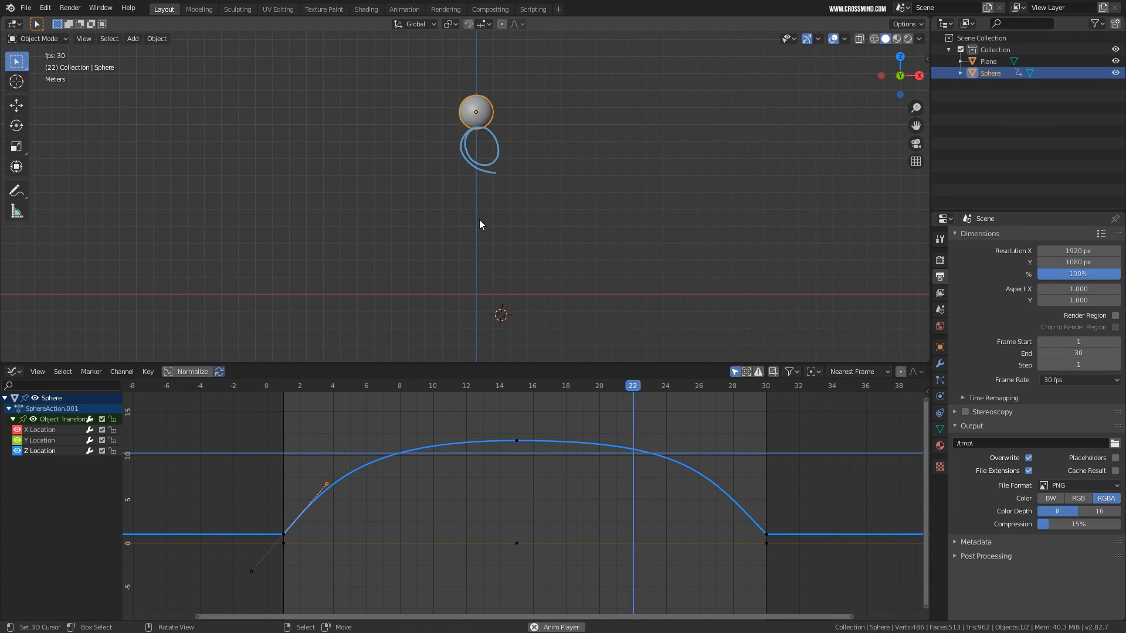
Remove the annotation layer through the 3D view's annotation settings and stop the playback
{"action": "left_click", "coordinate": [927, 58]}
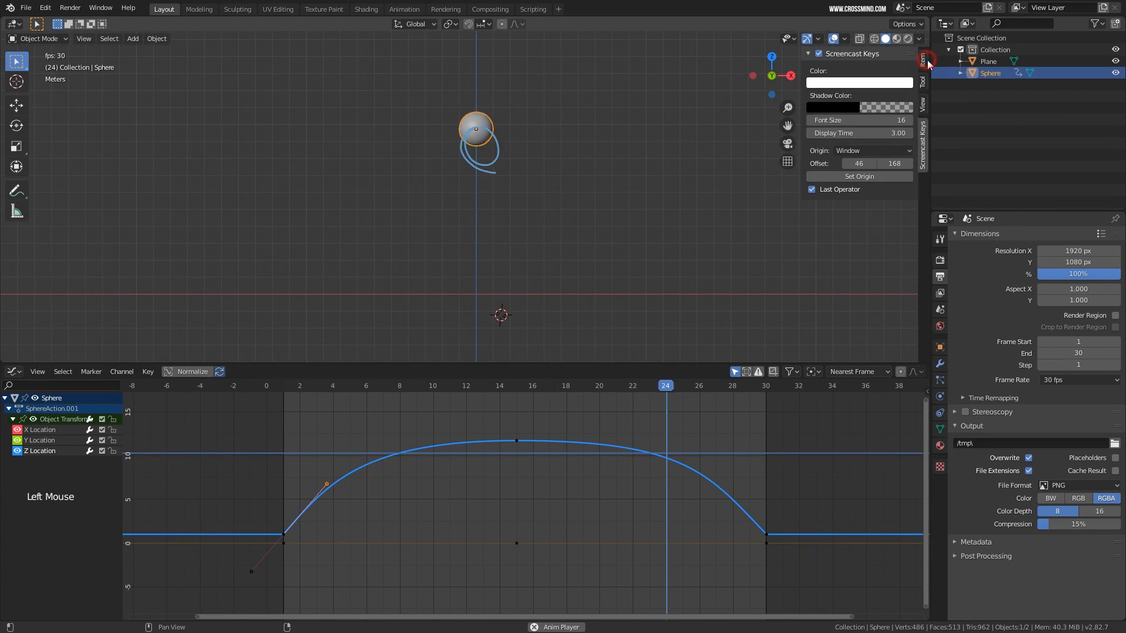
{"action": "left_click", "coordinate": [924, 99]}
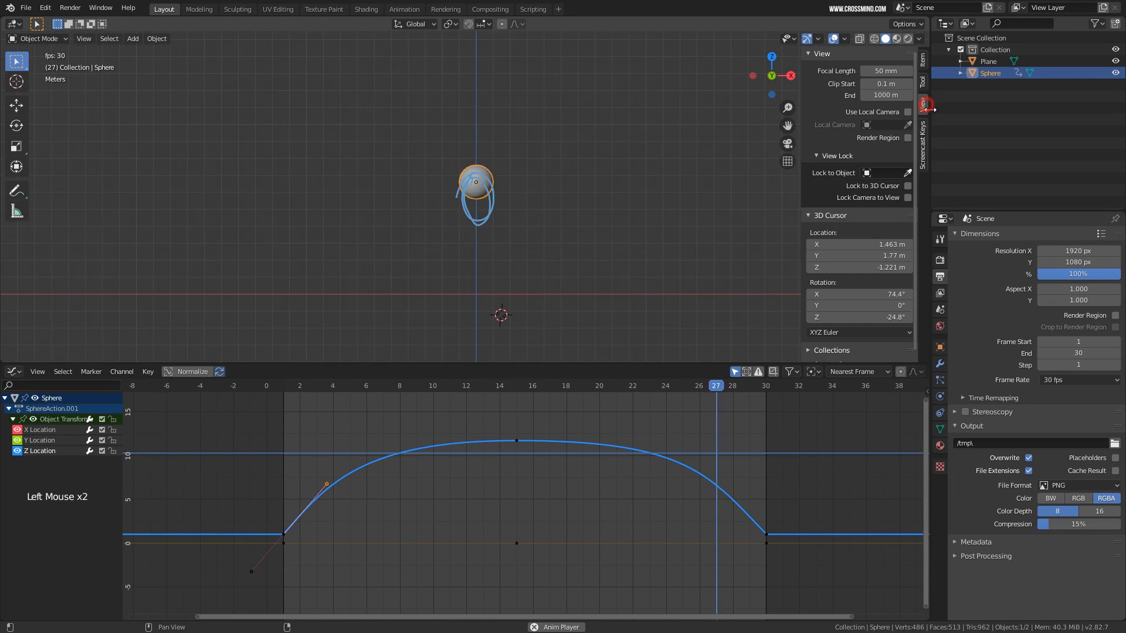
{"action": "scroll", "coordinate": [860, 219], "scroll_direction": "down", "scroll_amount": 12}
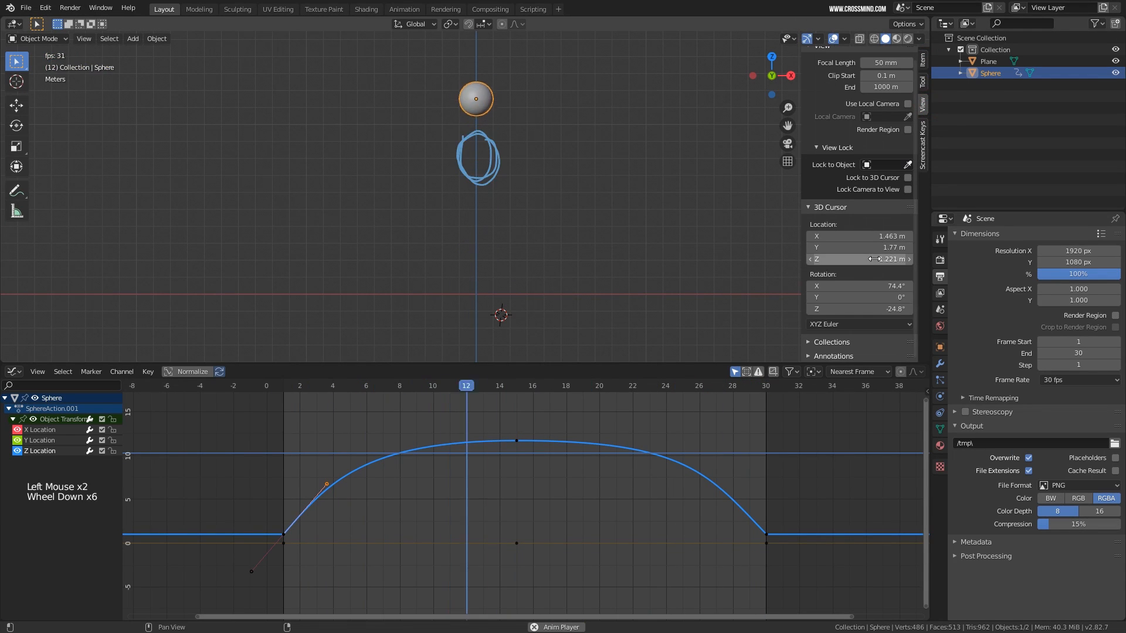
{"action": "left_click", "coordinate": [832, 356]}
{"action": "scroll", "coordinate": [875, 336], "scroll_direction": "down", "scroll_amount": 5}
{"action": "left_click", "coordinate": [908, 288]}
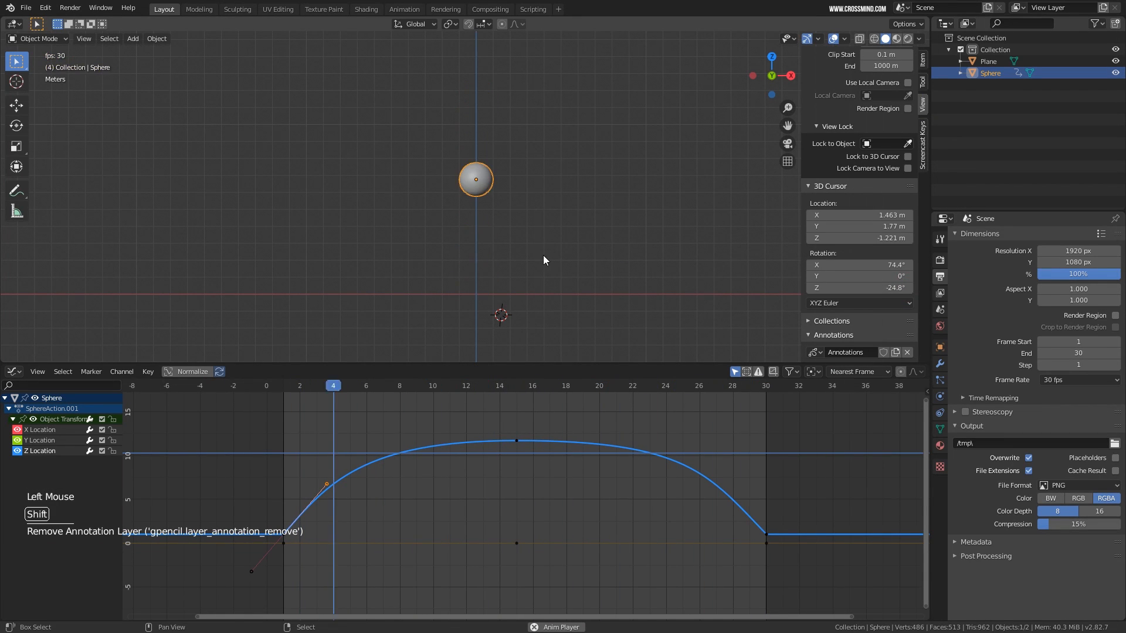
{"action": "key", "text": "shift+space"}
Reselect the sphere, return to frame 1, and squash it along Z to a little over half its height
{"action": "scroll", "coordinate": [543, 255], "scroll_direction": "up", "scroll_amount": 2}
{"action": "middle_click", "coordinate": [515, 193], "text": "shift"}
{"action": "scroll", "coordinate": [516, 192], "scroll_direction": "down", "scroll_amount": 2}
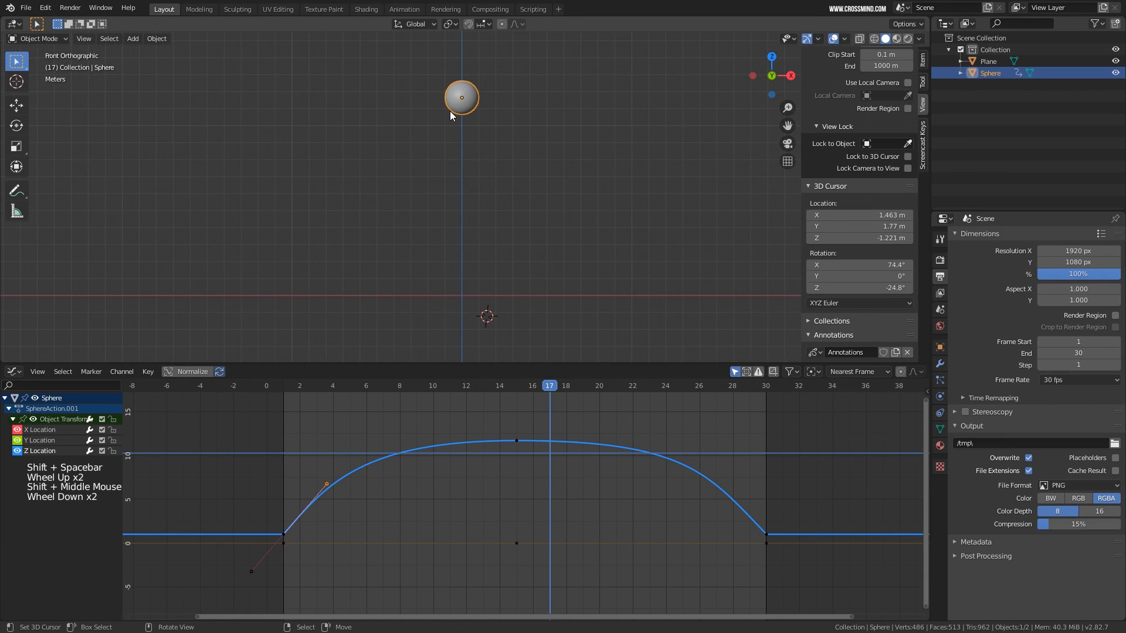
{"action": "right_click", "coordinate": [462, 100]}
{"action": "left_click", "coordinate": [286, 476]}
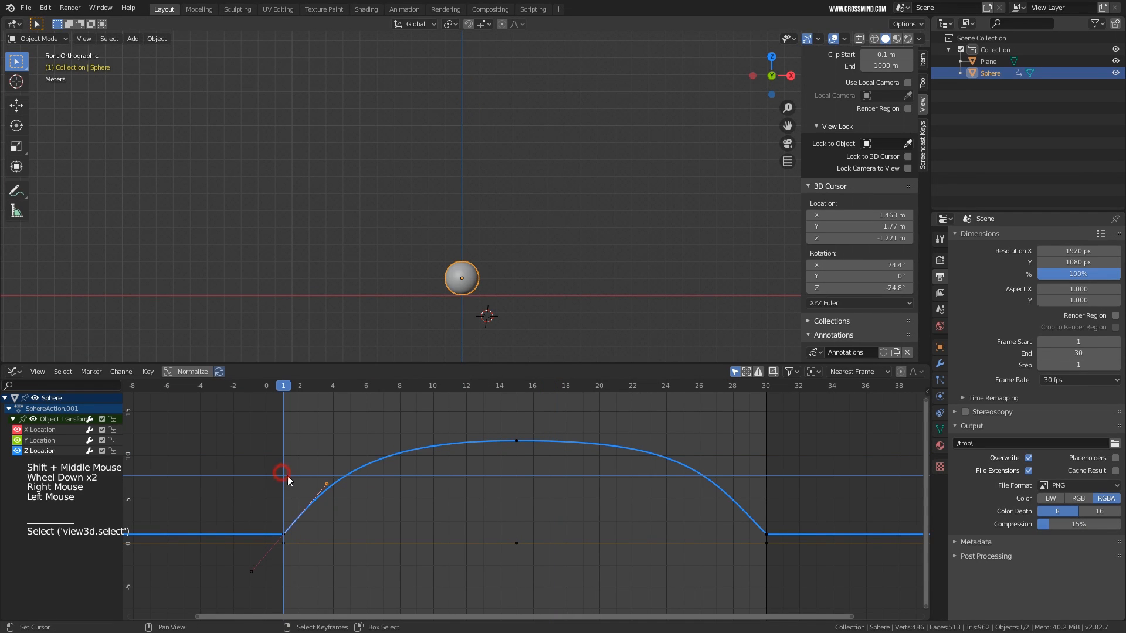
{"action": "middle_click_drag", "start_coordinate": [546, 267], "coordinate": [537, 234], "text": "shift"}
{"action": "scroll", "coordinate": [557, 252], "scroll_direction": "up", "scroll_amount": 3}
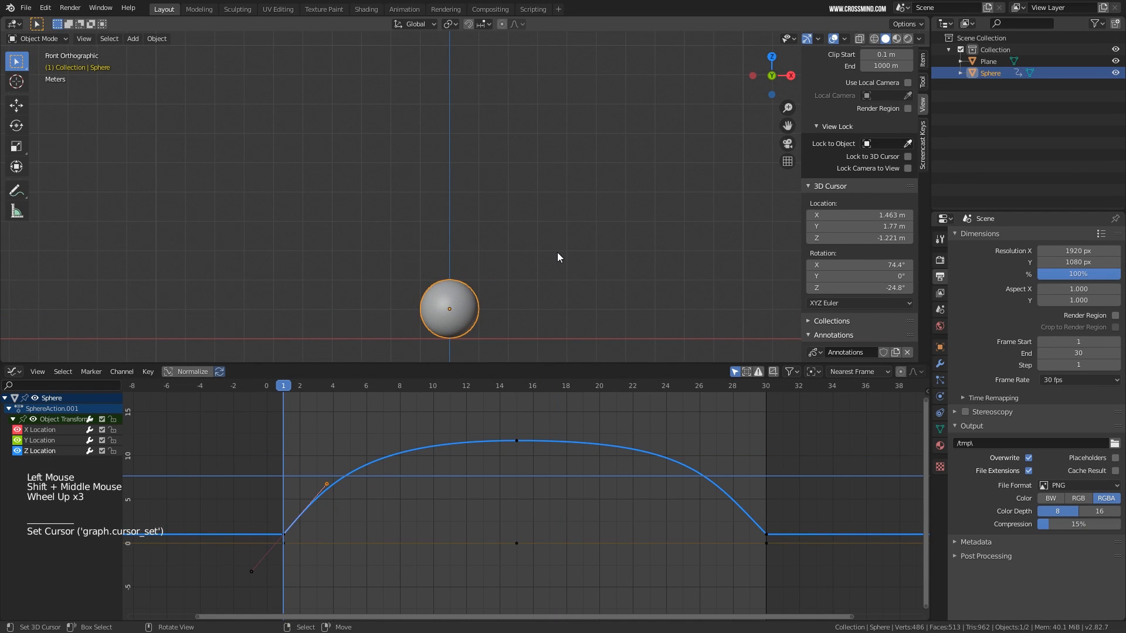
{"action": "key", "text": "s"}
{"action": "key", "text": "z"}
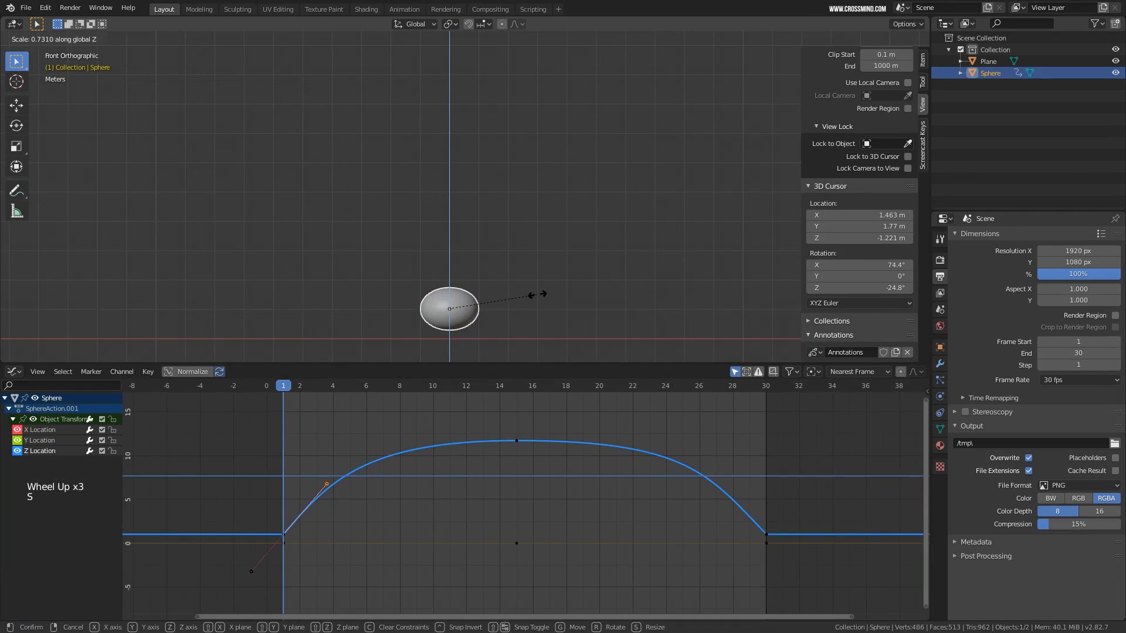
{"action": "left_click", "coordinate": [523, 314]}
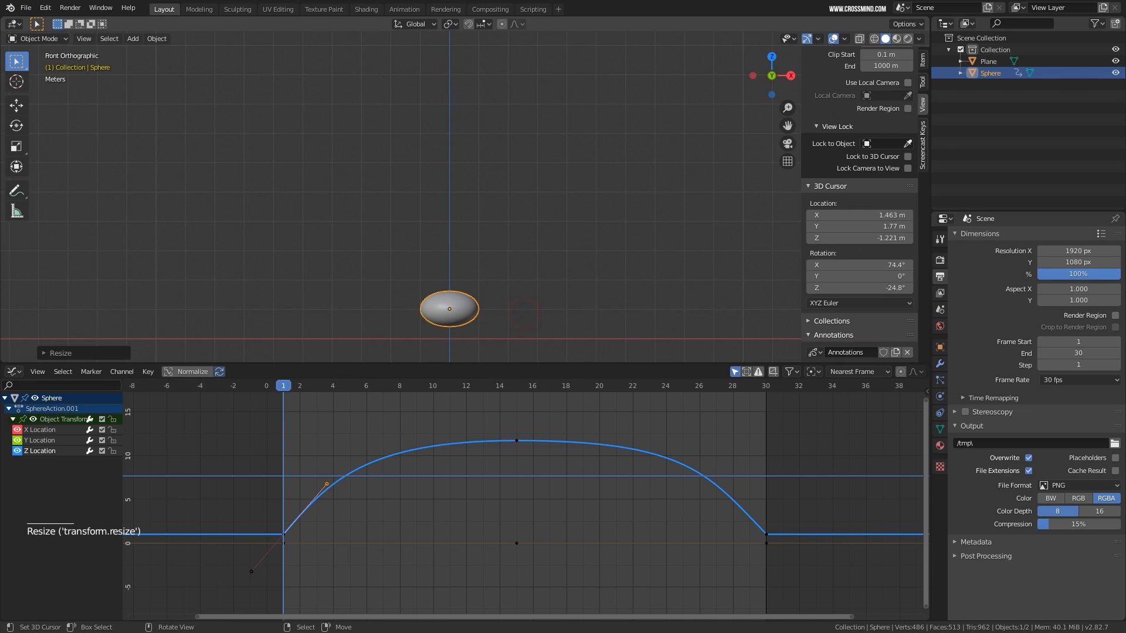
Scale the squashed sphere up slightly and lower it about 0.24 m along Z onto the floor line
{"action": "key", "text": "s"}
{"action": "left_click", "coordinate": [540, 317]}
{"action": "key", "text": "g"}
{"action": "key", "text": "z"}
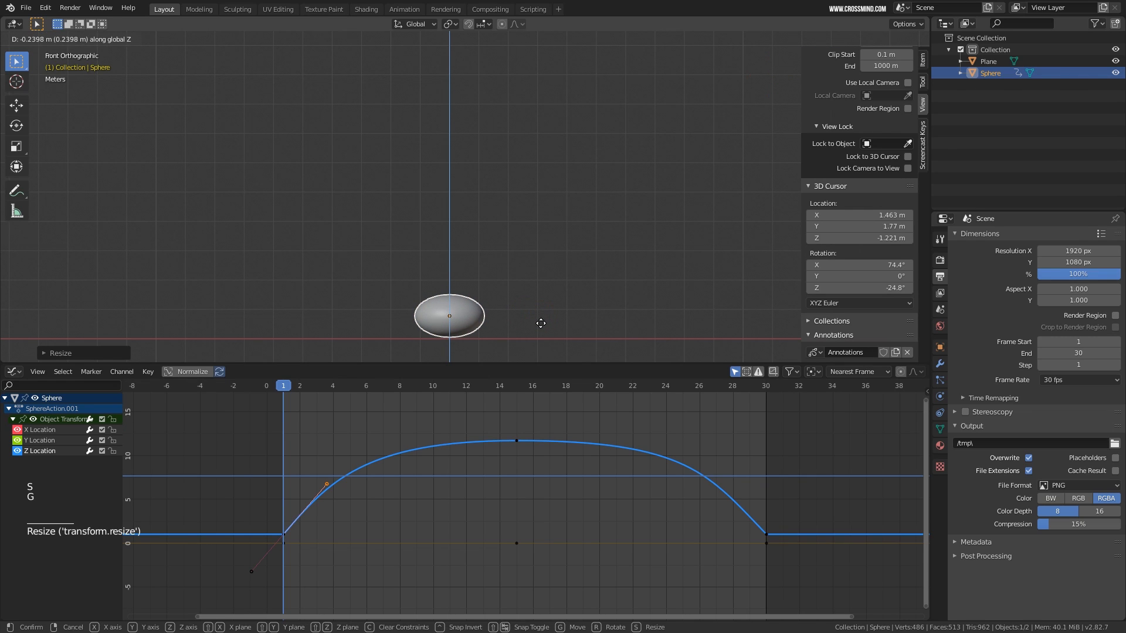
{"action": "left_click", "coordinate": [540, 323]}
Insert Location and Scaling keyframes for the squashed sphere at frame 1
{"action": "key", "text": "i"}
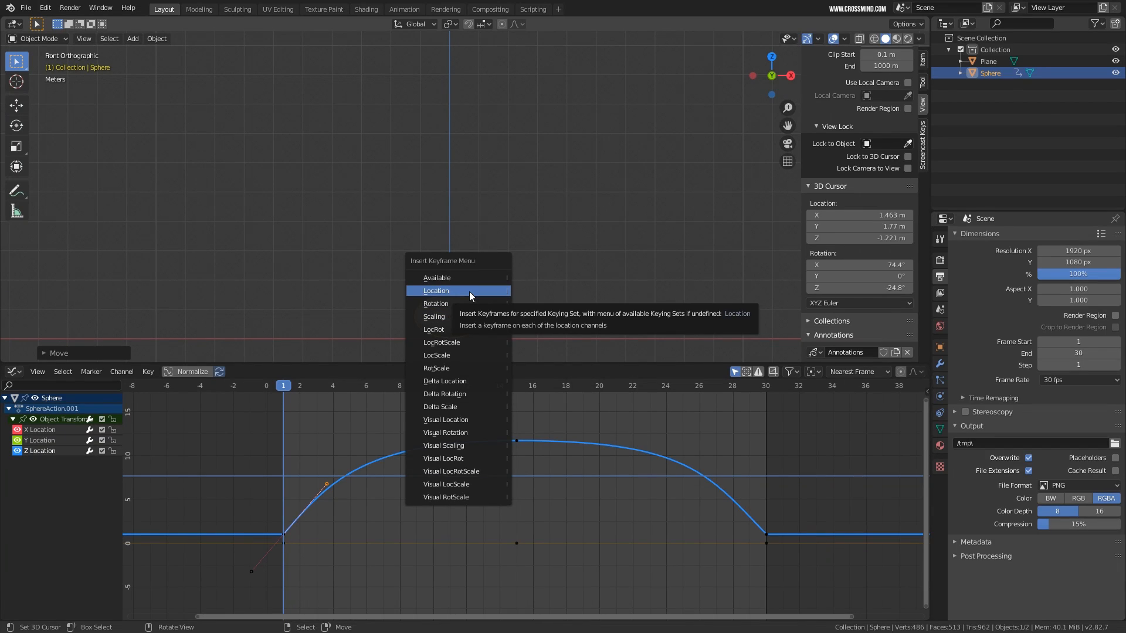
{"action": "left_click", "coordinate": [469, 291]}
{"action": "key", "text": "i"}
{"action": "left_click", "coordinate": [510, 290]}
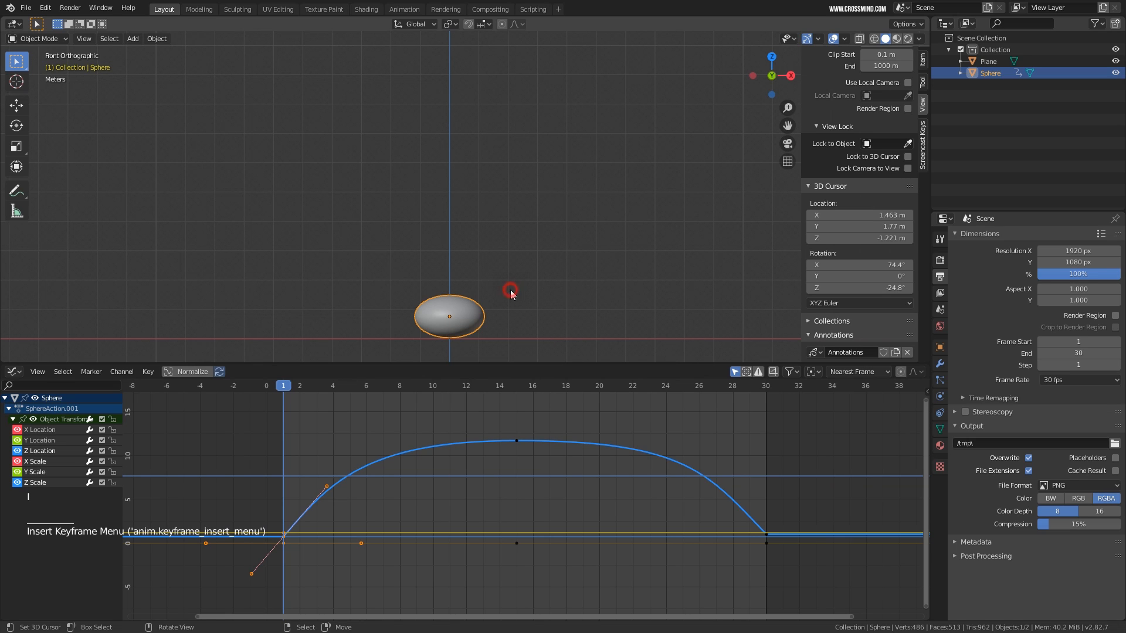
Clear the sphere's scale at frame 15 and insert a Scaling keyframe there
{"action": "left_click", "coordinate": [514, 450]}
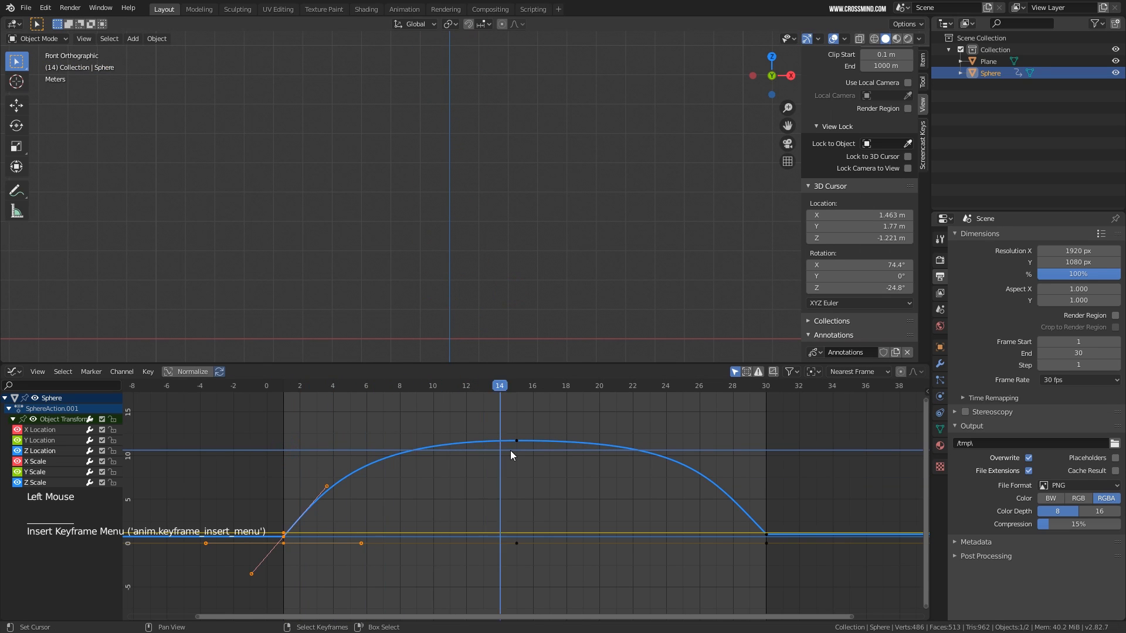
{"action": "scroll", "coordinate": [480, 197], "scroll_direction": "down", "scroll_amount": 5}
{"action": "middle_click_drag", "start_coordinate": [480, 195], "coordinate": [489, 231], "text": "shift"}
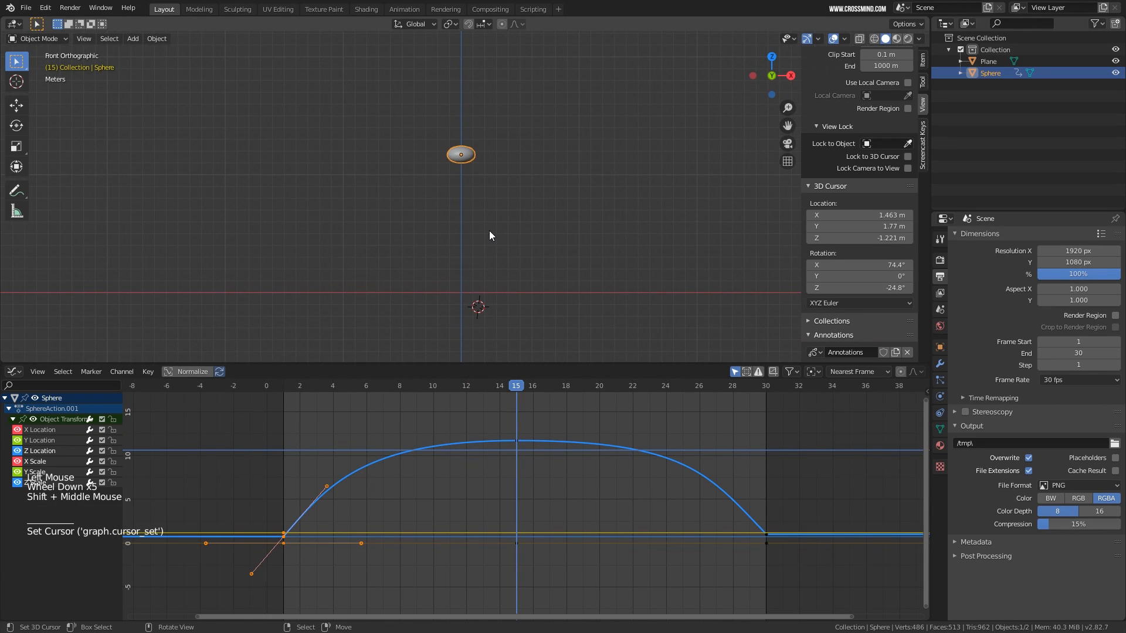
{"action": "key", "text": "alt+s"}
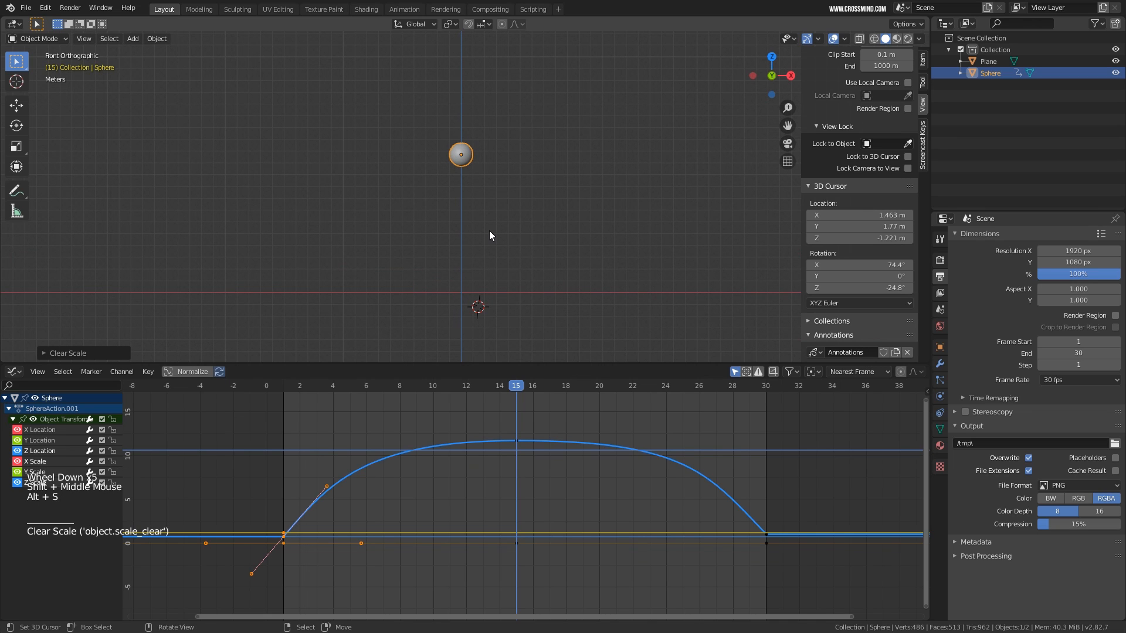
{"action": "key", "text": "i"}
{"action": "left_click", "coordinate": [455, 154]}
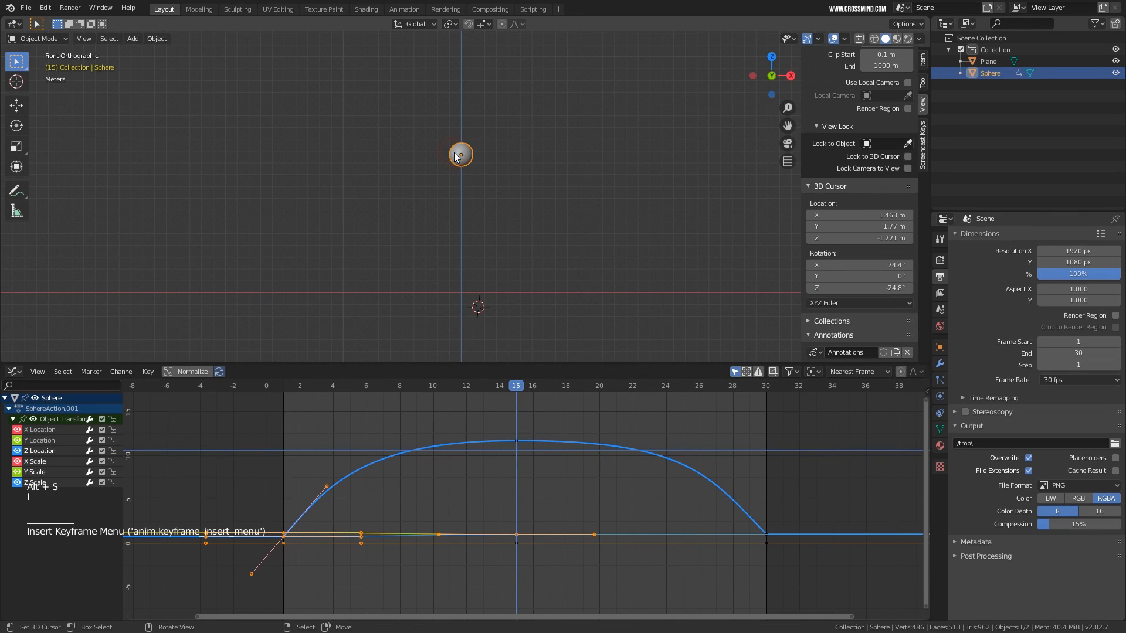
Switch the Graph Editor to the keyframe timeline and return to frame 1
{"action": "key", "text": "ctrl+Tab"}
{"action": "right_click", "coordinate": [303, 505]}
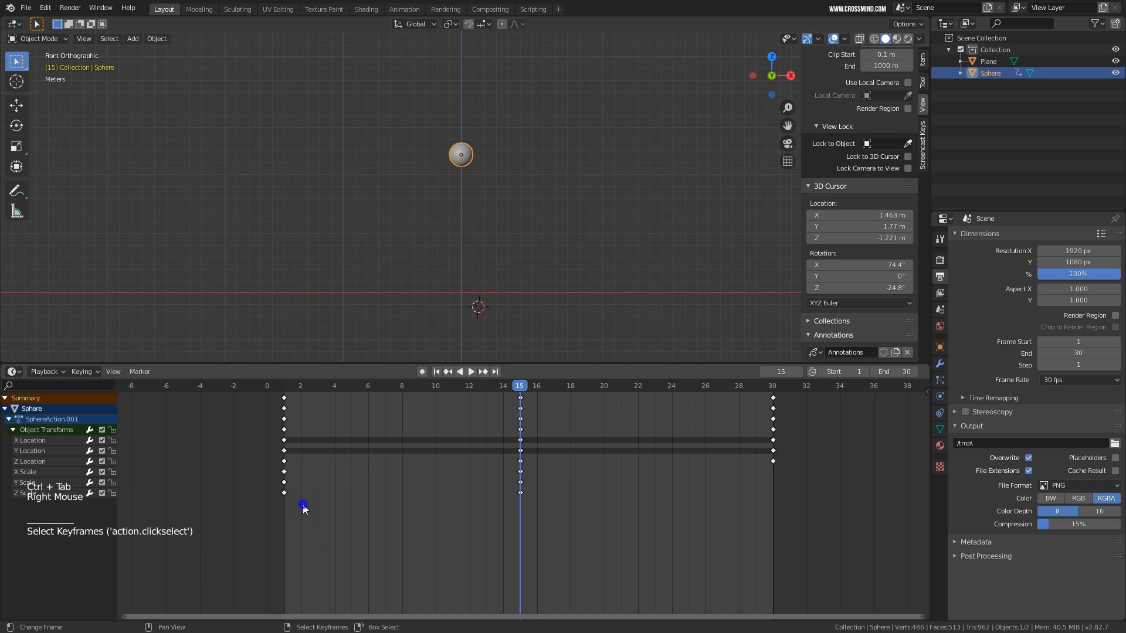
{"action": "left_click", "coordinate": [284, 495]}
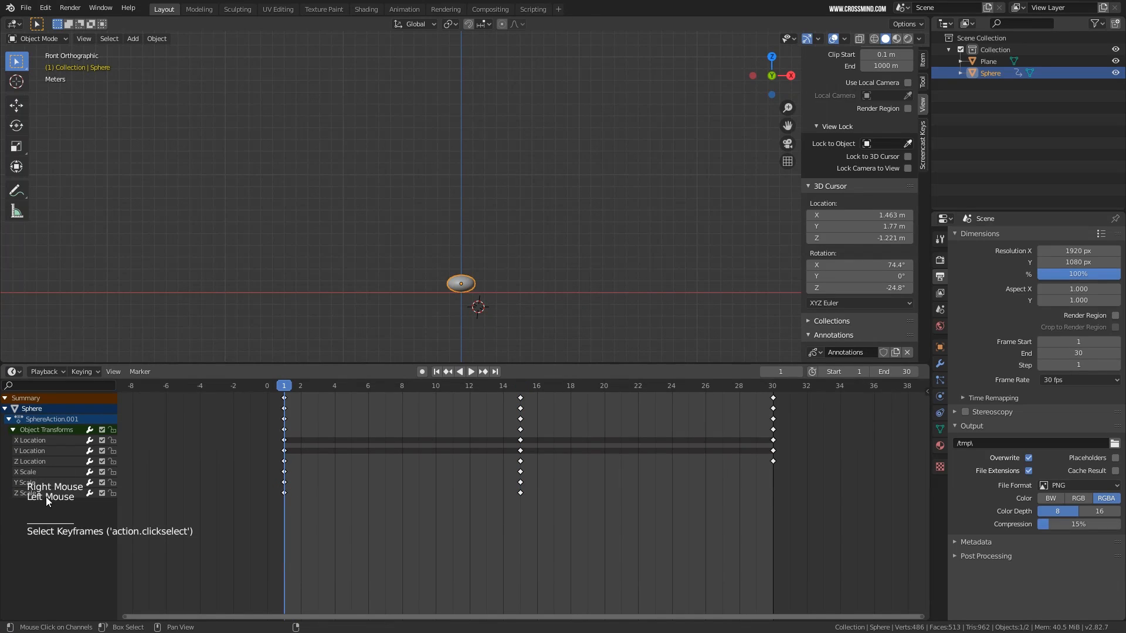
Copy the Z Scale keyframe from frame 1 and paste it at frame 30
{"action": "double_click", "coordinate": [46, 495]}
{"action": "right_click", "coordinate": [285, 492]}
{"action": "triple_click", "coordinate": [37, 495]}
{"action": "right_click", "coordinate": [285, 492]}
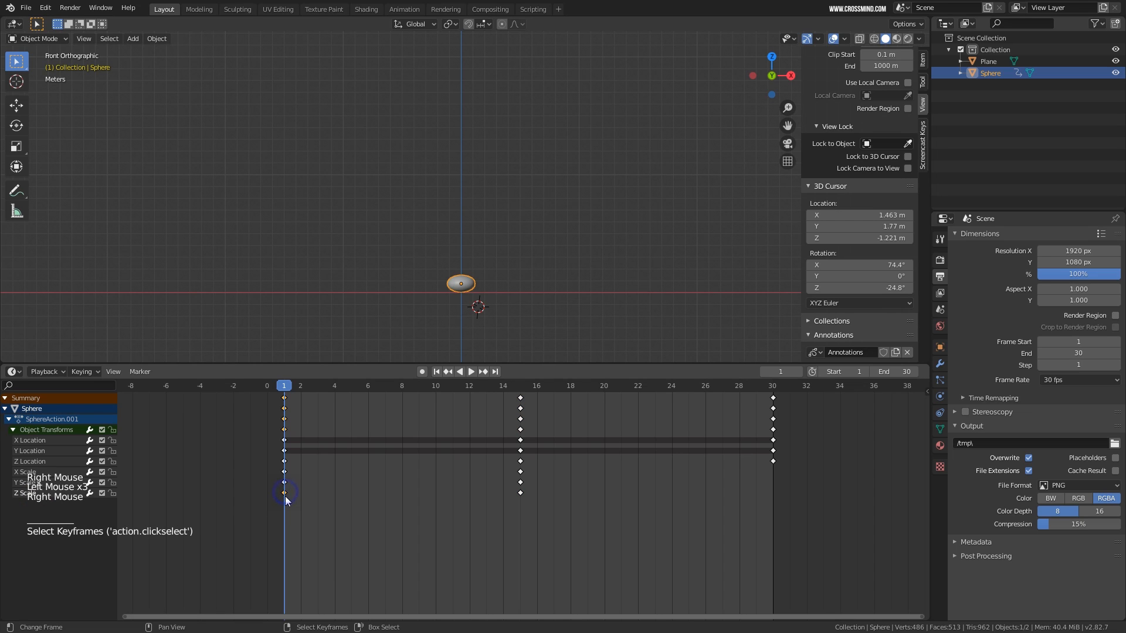
{"action": "key", "text": "ctrl+c"}
{"action": "left_click_drag", "start_coordinate": [271, 508], "coordinate": [778, 495]}
{"action": "key", "text": "ctrl+v"}
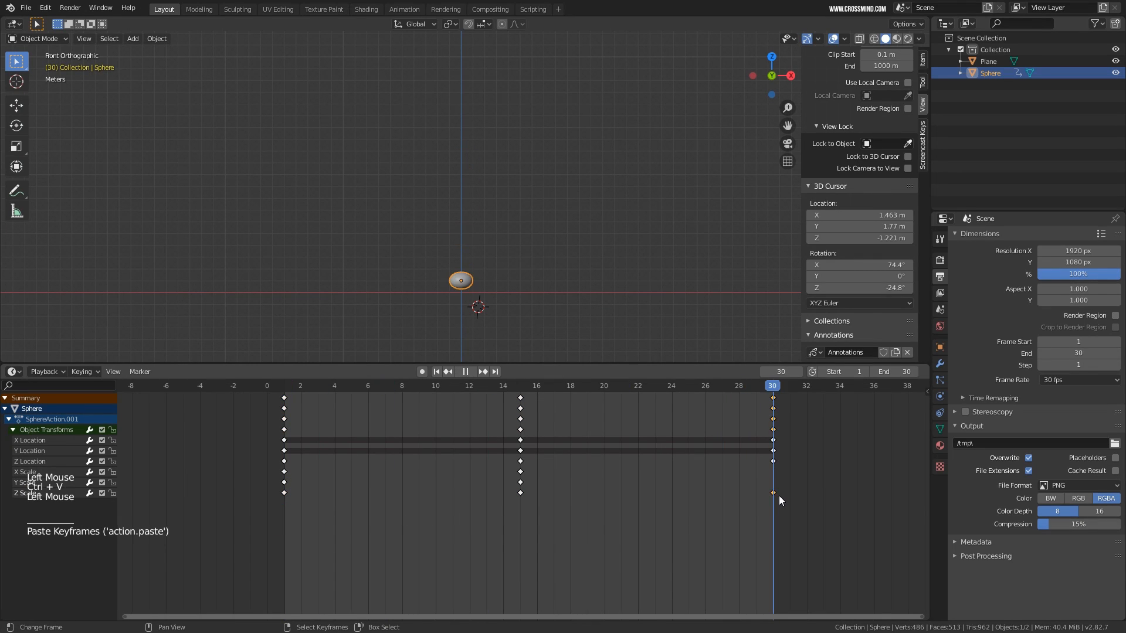
Try to copy all of the sphere's frame 1 keyframes and paste them at frame 30
{"action": "left_click", "coordinate": [29, 462]}
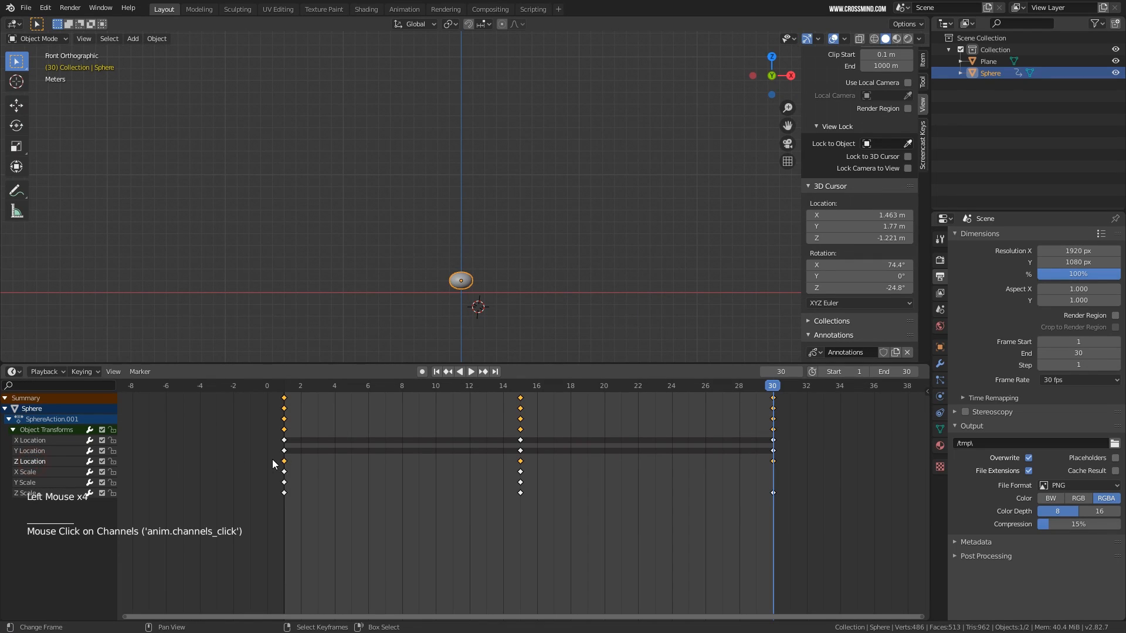
{"action": "right_click", "coordinate": [285, 493]}
{"action": "key", "text": "b"}
{"action": "left_click_drag", "start_coordinate": [277, 500], "coordinate": [291, 395]}
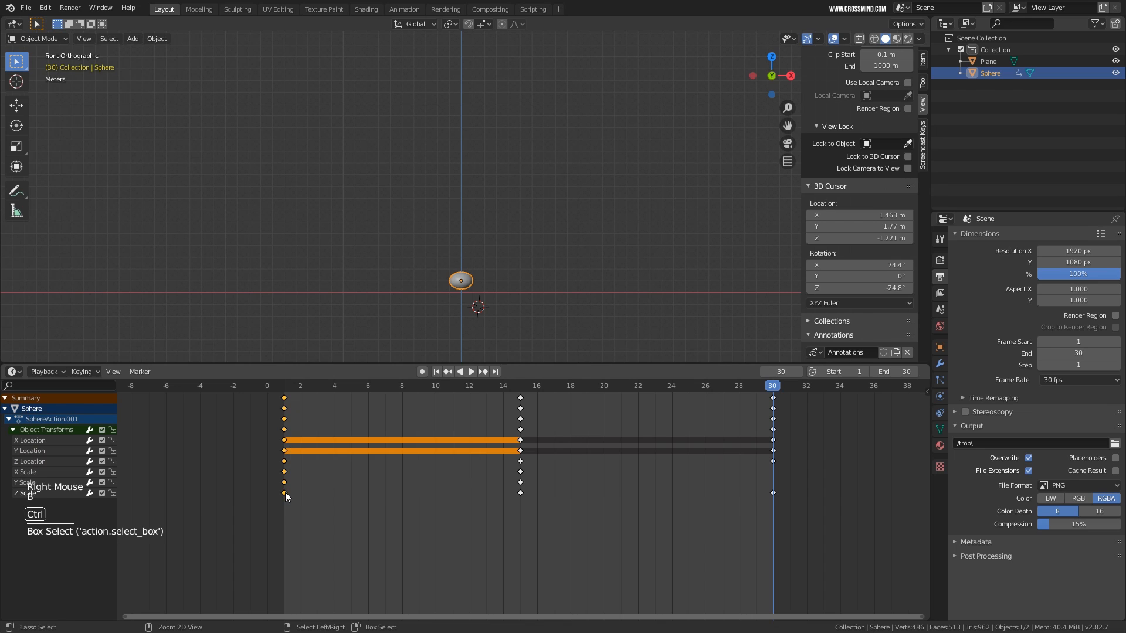
{"action": "key", "text": "ctrl+c"}
{"action": "left_click", "coordinate": [494, 512]}
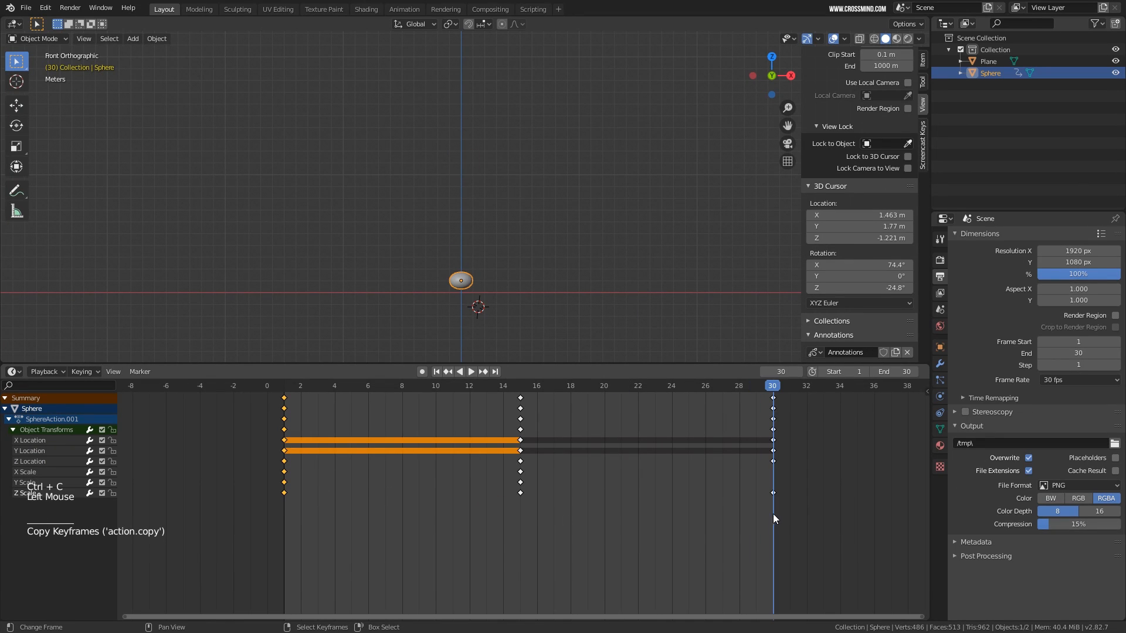
{"action": "key", "text": "ctrl+v"}
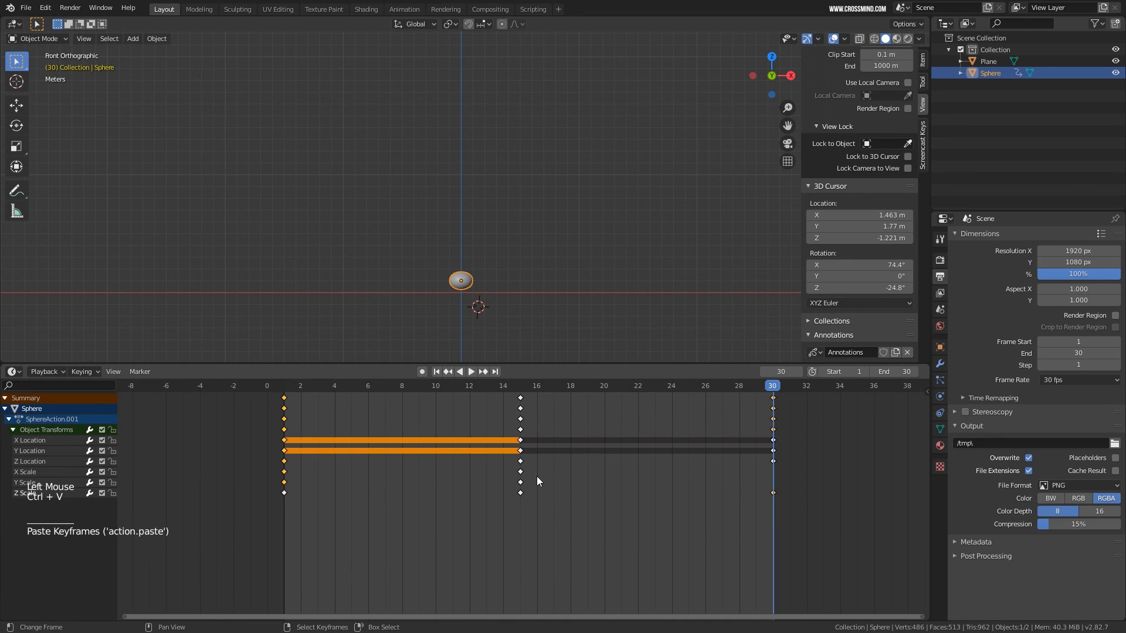
Reselect every channel's keyframe at frame 1 and try again to paste the whole set at frame 30
{"action": "right_click", "coordinate": [284, 493]}
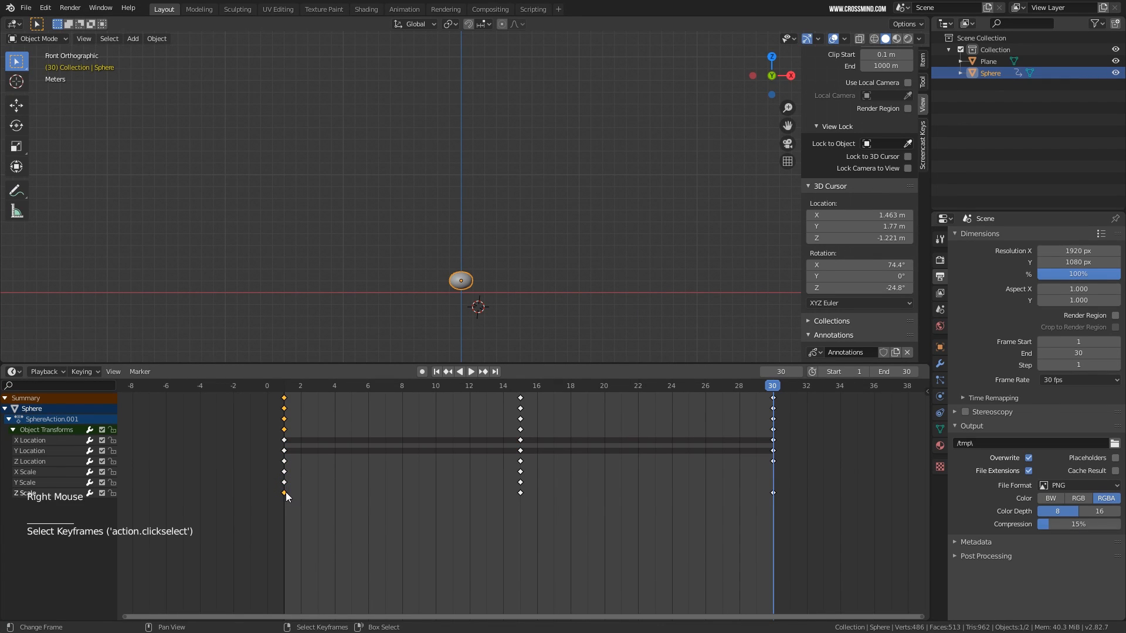
{"action": "key", "text": "b"}
{"action": "left_click_drag", "start_coordinate": [282, 502], "coordinate": [309, 504]}
{"action": "key", "text": "b"}
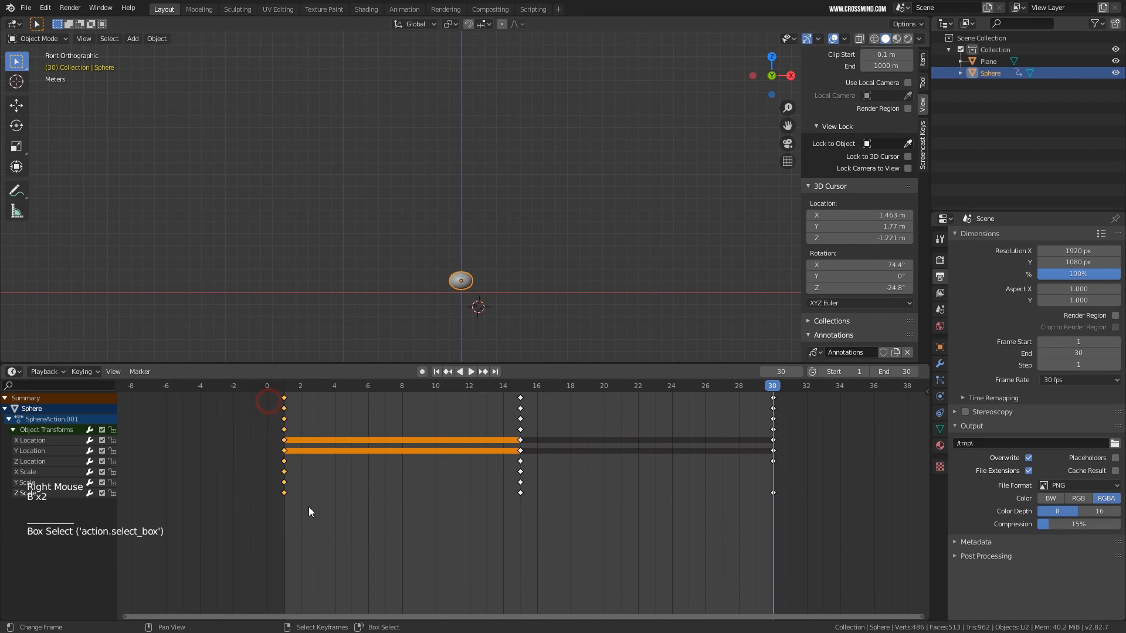
{"action": "key", "text": "g"}
{"action": "right_click", "coordinate": [310, 501]}
{"action": "key", "text": "ctrl+c"}
{"action": "left_click_drag", "start_coordinate": [469, 498], "coordinate": [773, 469]}
{"action": "key", "text": "ctrl+v"}
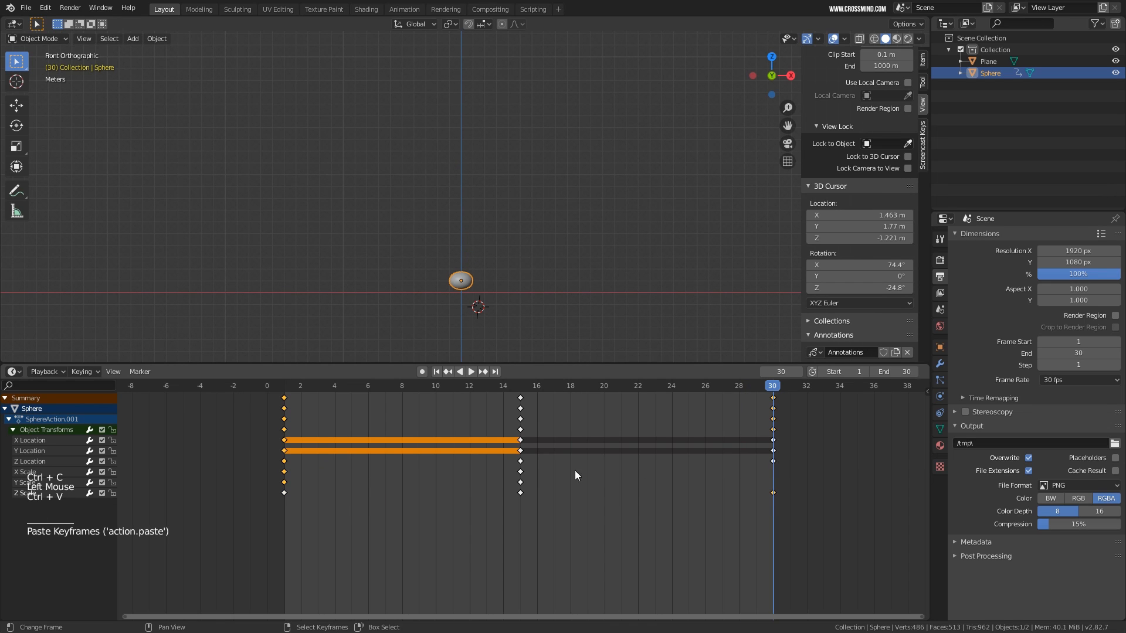
Duplicate all location and scale keyframes from frame 1 and place the copies at frame 30
{"action": "scroll", "coordinate": [518, 478], "scroll_direction": "up", "scroll_amount": 3}
{"action": "left_click", "coordinate": [258, 489]}
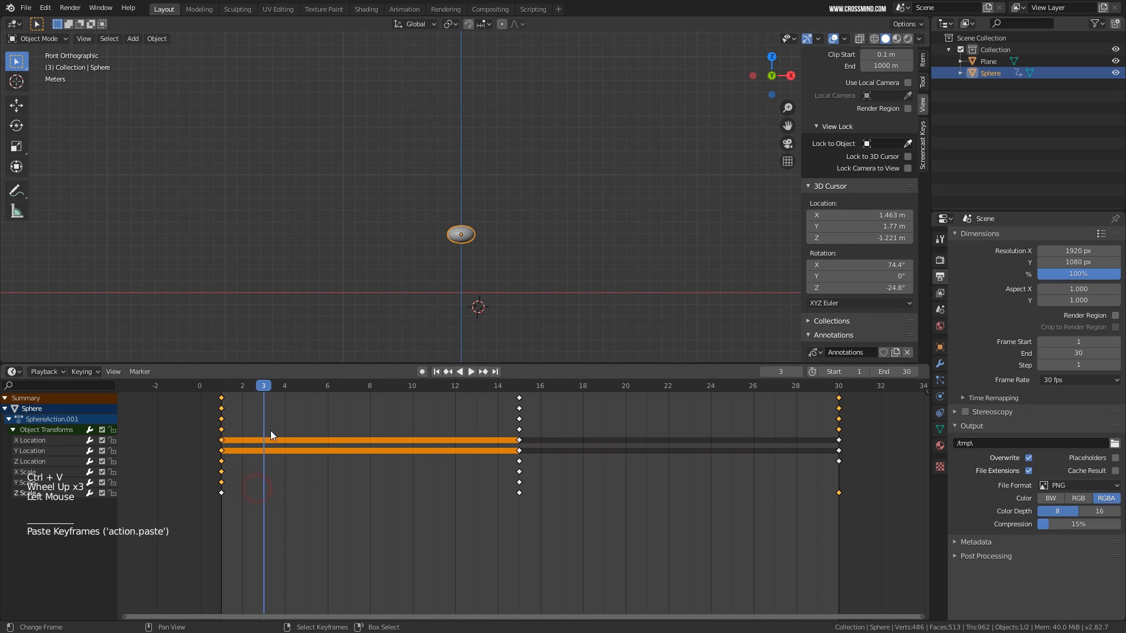
{"action": "key", "text": "b"}
{"action": "left_click_drag", "start_coordinate": [218, 500], "coordinate": [239, 393]}
{"action": "key", "text": "shift+d"}
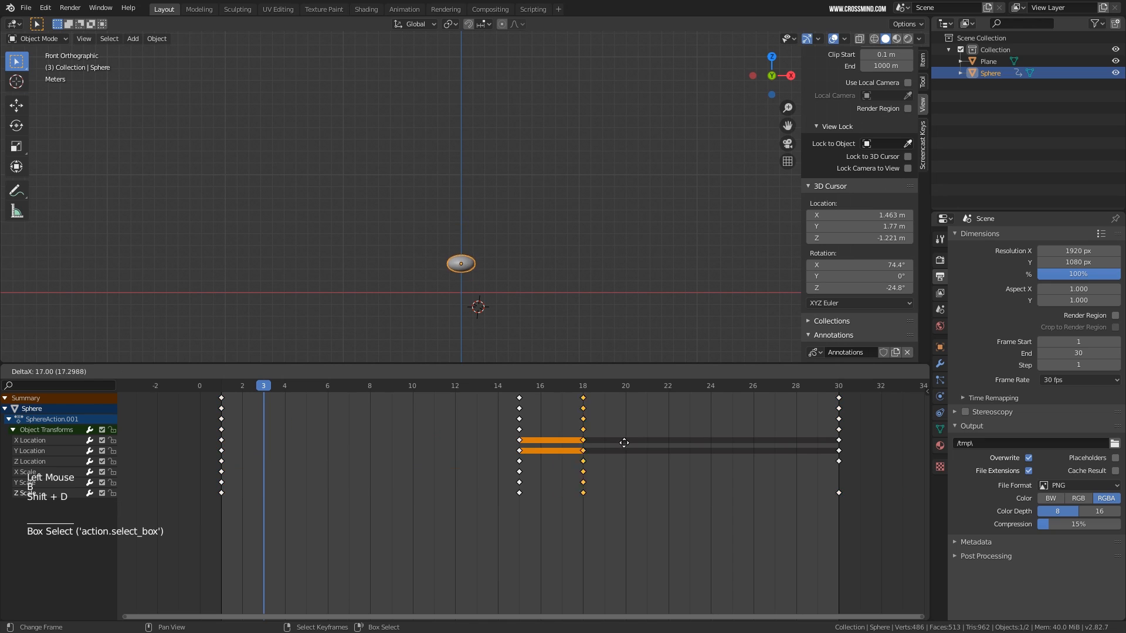
{"action": "left_click", "coordinate": [840, 448]}
Play back the bounce, then return to frame 1 and examine the squashed sphere against the floor
{"action": "left_click_drag", "start_coordinate": [328, 509], "coordinate": [277, 493]}
{"action": "key", "text": "shift+space"}
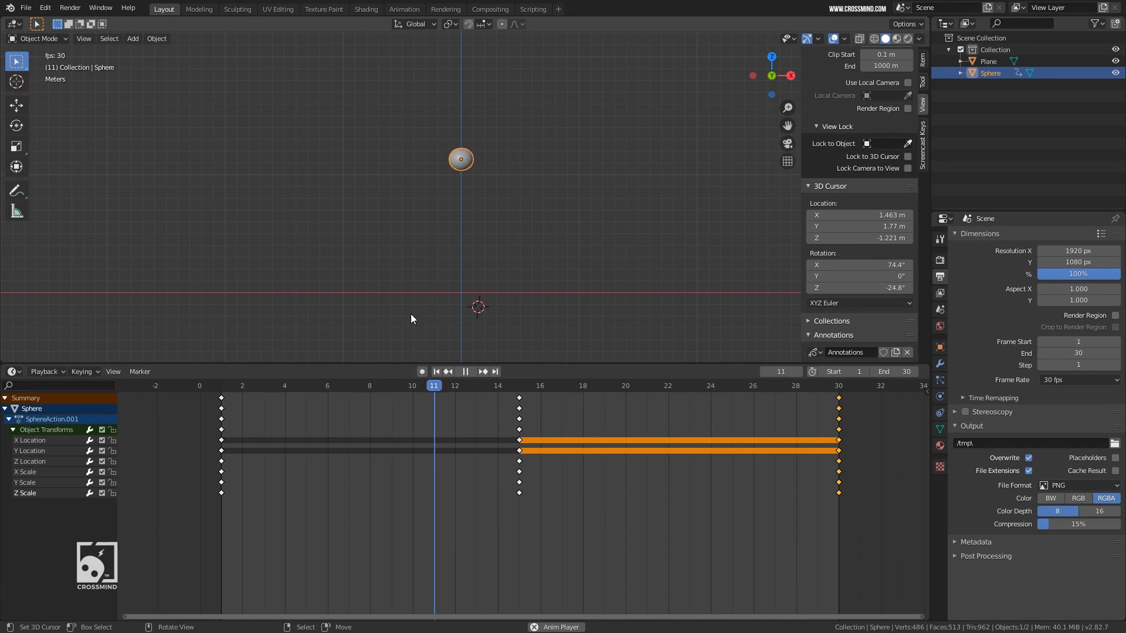
{"action": "key", "text": "shift+space"}
{"action": "middle_click_drag", "start_coordinate": [474, 288], "coordinate": [528, 267], "text": "shift"}
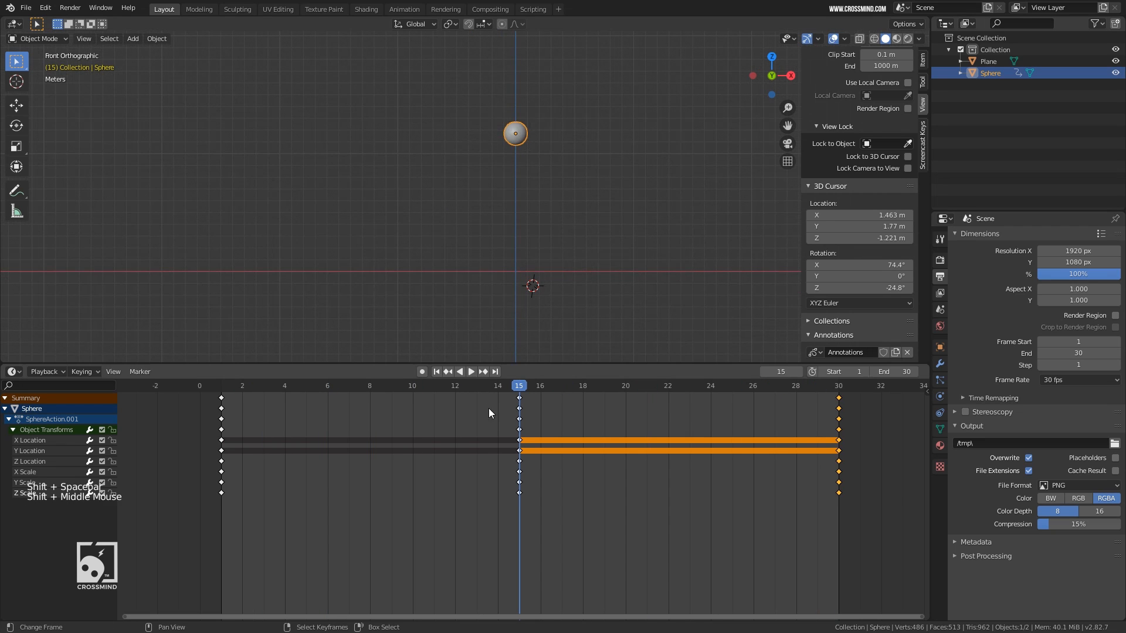
{"action": "left_click_drag", "start_coordinate": [487, 408], "coordinate": [229, 428]}
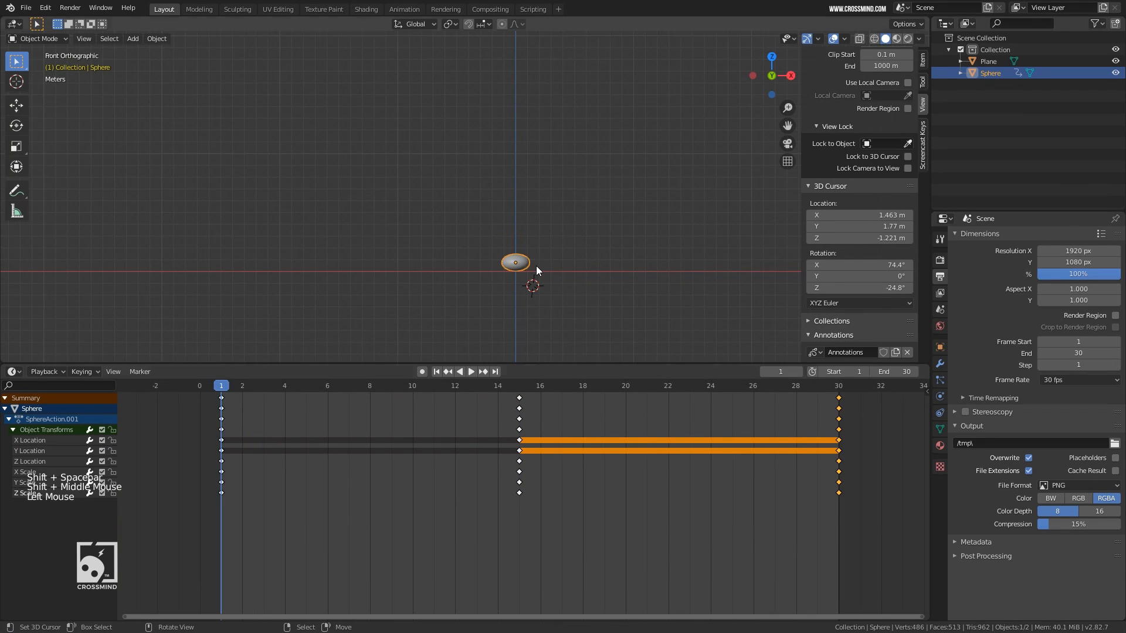
{"action": "scroll", "coordinate": [579, 286], "scroll_direction": "up", "scroll_amount": 4}
{"action": "middle_click_drag", "start_coordinate": [580, 286], "coordinate": [461, 252], "text": "shift"}
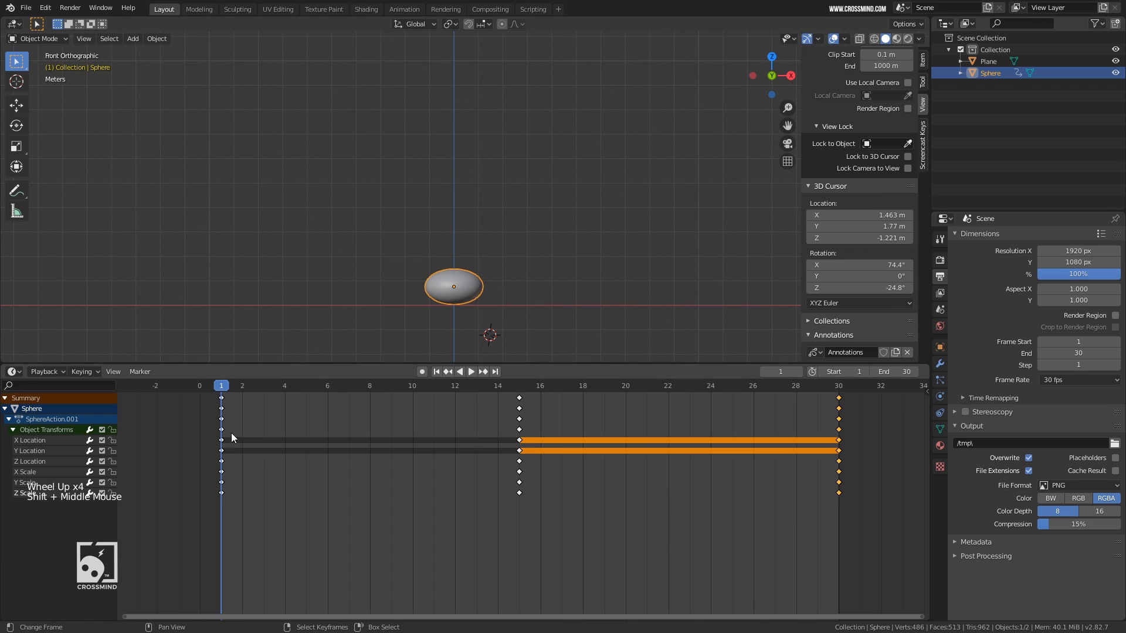
{"action": "key", "text": "shift+space"}
{"action": "left_click", "coordinate": [198, 434]}
{"action": "left_click_drag", "start_coordinate": [198, 434], "coordinate": [228, 427]}
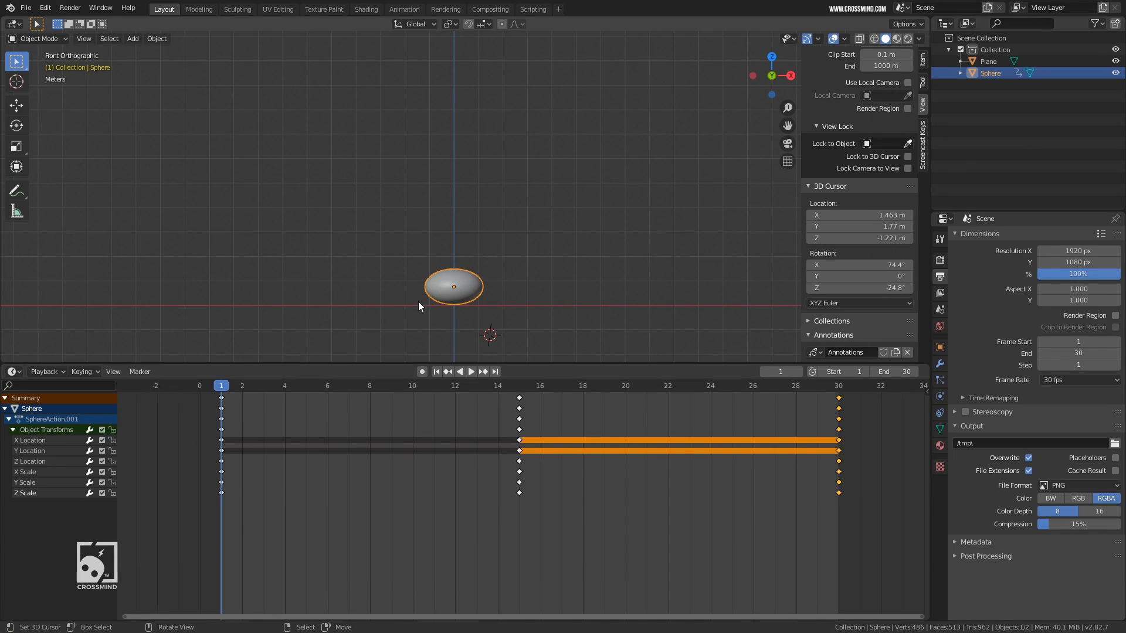
At frame 2, clear the sphere's scale, stretch it along Z by about 1.95, and insert a Scaling keyframe
{"action": "left_click", "coordinate": [233, 420]}
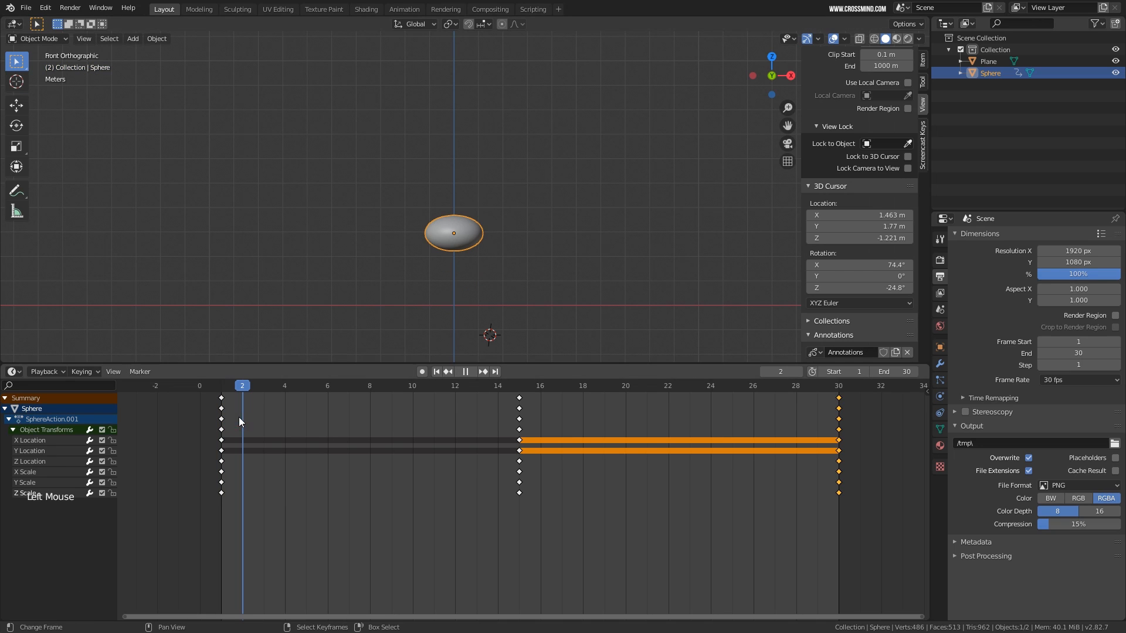
{"action": "middle_click_drag", "start_coordinate": [437, 250], "coordinate": [440, 264], "text": "shift"}
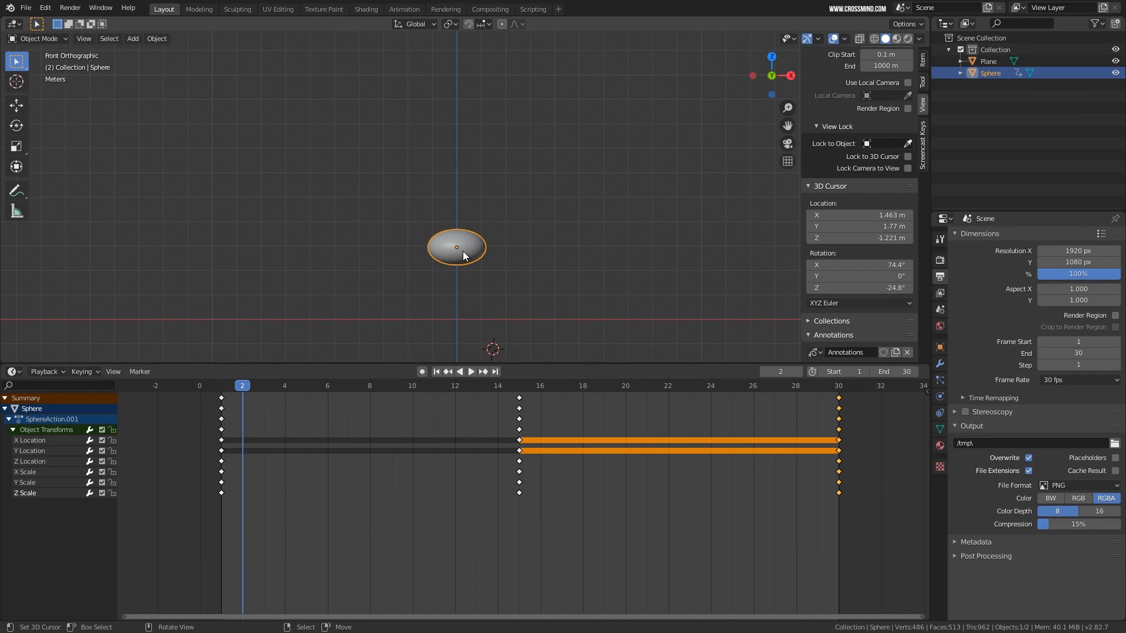
{"action": "middle_click_drag", "start_coordinate": [498, 286], "coordinate": [498, 278], "text": "shift"}
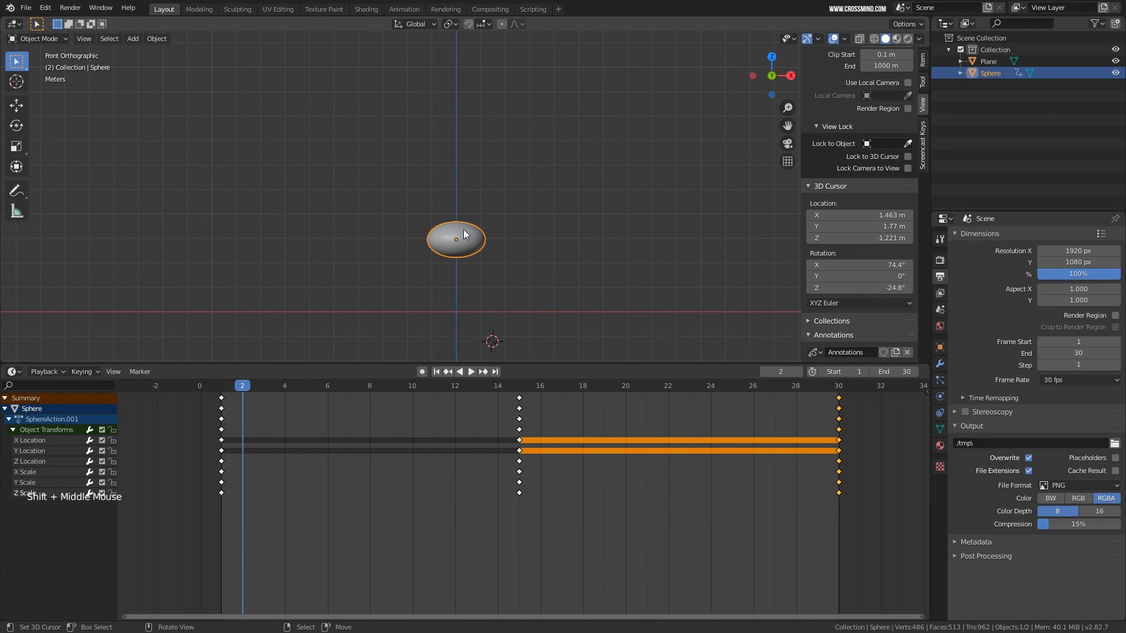
{"action": "middle_click_drag", "start_coordinate": [488, 270], "coordinate": [472, 271], "text": "shift"}
{"action": "scroll", "coordinate": [491, 274], "scroll_direction": "up", "scroll_amount": 1}
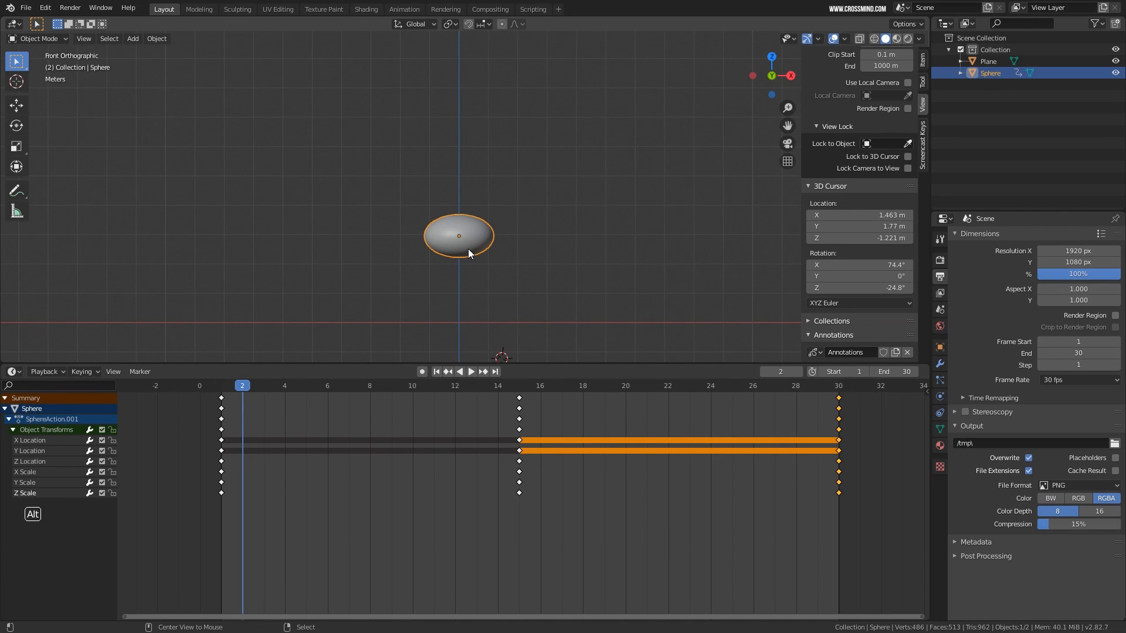
{"action": "key", "text": "alt+s"}
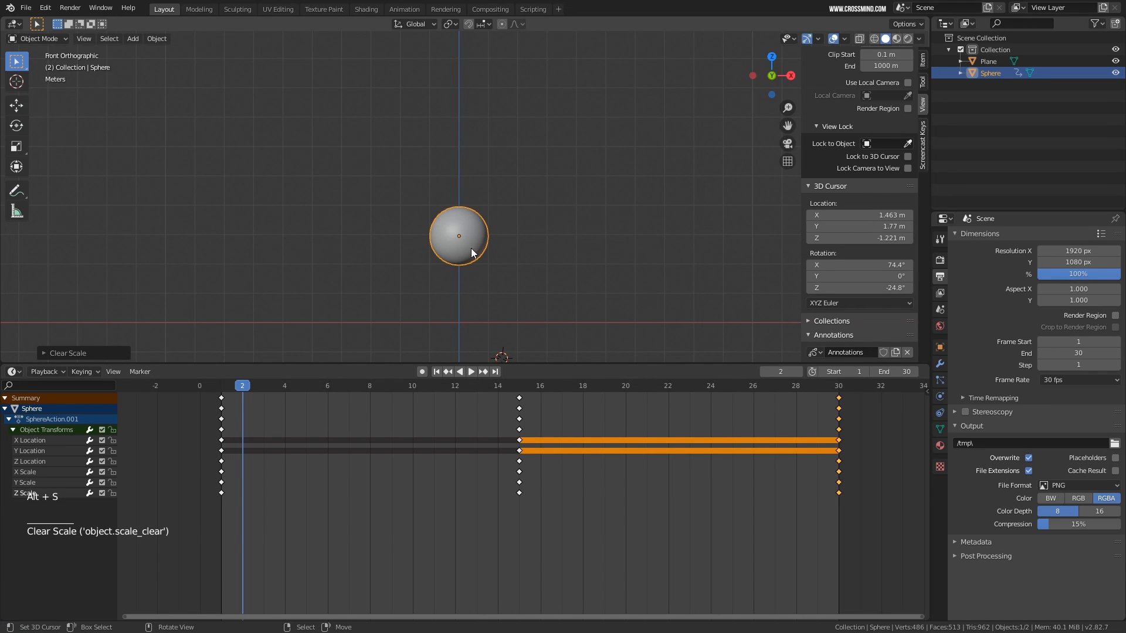
{"action": "key", "text": "s"}
{"action": "key", "text": "z"}
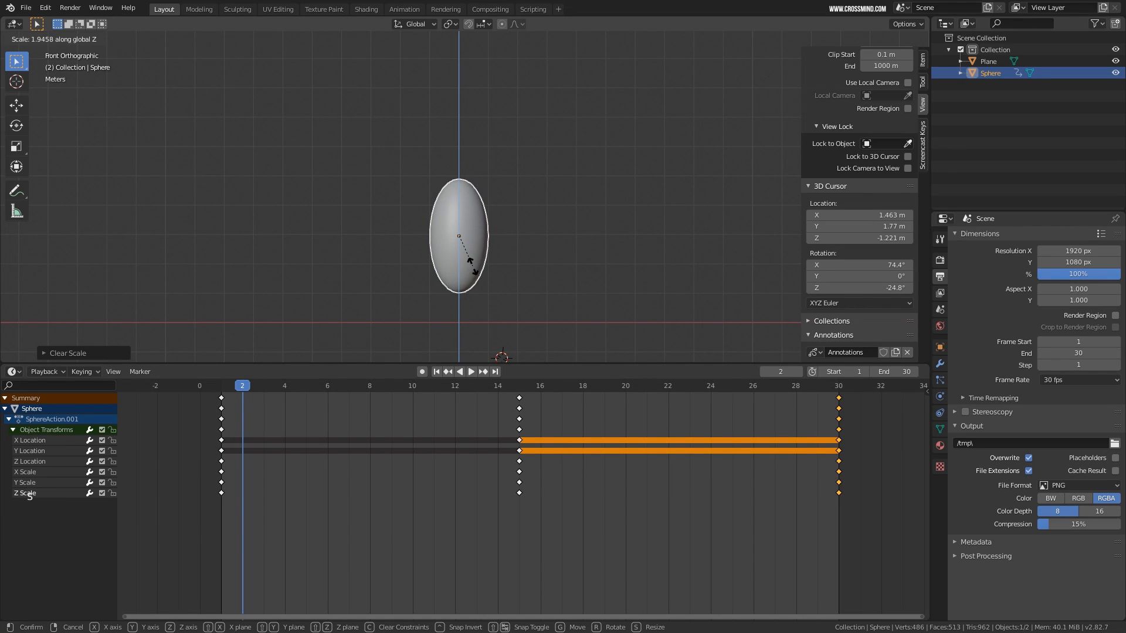
{"action": "left_click", "coordinate": [473, 268]}
{"action": "key", "text": "i"}
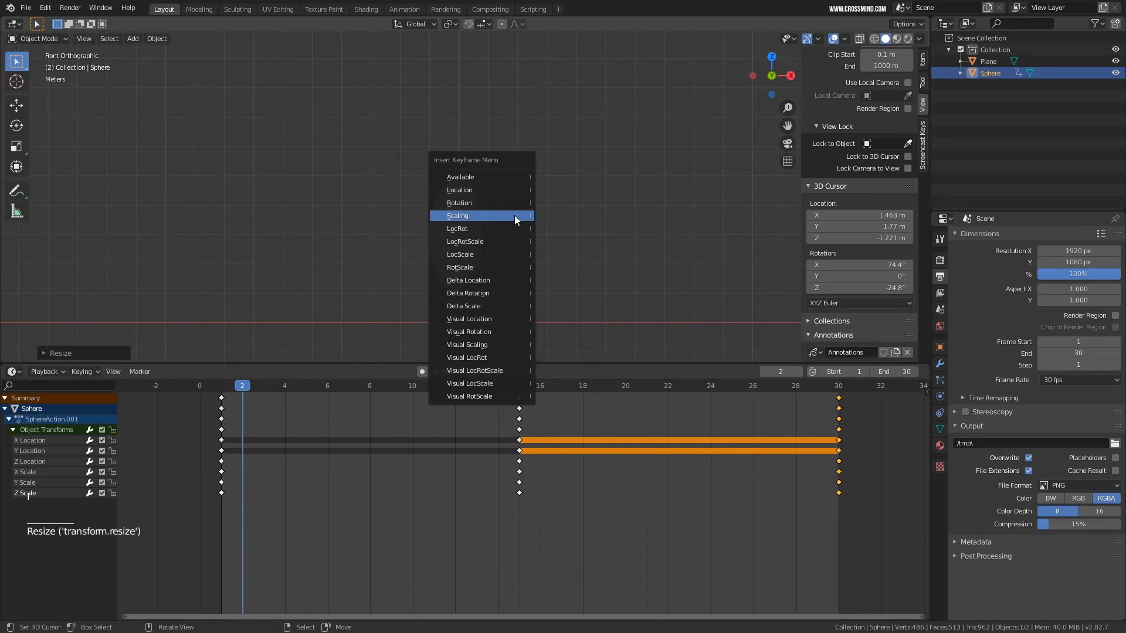
{"action": "left_click", "coordinate": [514, 216]}
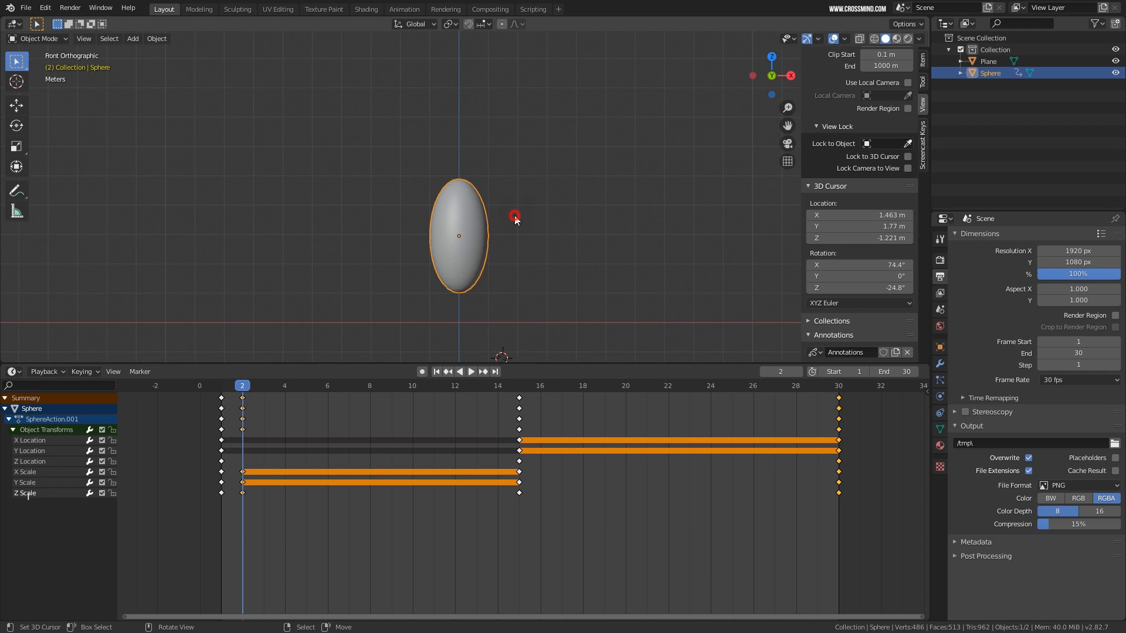
Scrub through the rising part of the bounce to examine how the sphere's stretch changes
{"action": "middle_click_drag", "start_coordinate": [517, 240], "coordinate": [499, 237], "text": "shift"}
{"action": "left_click", "coordinate": [220, 453]}
{"action": "left_click_drag", "start_coordinate": [220, 452], "coordinate": [332, 448]}
{"action": "scroll", "coordinate": [504, 205], "scroll_direction": "down", "scroll_amount": 3}
{"action": "middle_click_drag", "start_coordinate": [504, 205], "coordinate": [491, 237], "text": "shift"}
{"action": "left_click_drag", "start_coordinate": [395, 411], "coordinate": [418, 417]}
{"action": "middle_click_drag", "start_coordinate": [437, 132], "coordinate": [429, 165], "text": "shift"}
{"action": "left_click_drag", "start_coordinate": [410, 414], "coordinate": [368, 415]}
{"action": "middle_click_drag", "start_coordinate": [457, 220], "coordinate": [435, 300], "text": "shift"}
{"action": "scroll", "coordinate": [434, 300], "scroll_direction": "up", "scroll_amount": 1}
At frame 10, scale the sphere along Z by about 0.75 and insert a Scaling keyframe
{"action": "mouse_move", "coordinate": [391, 414]}
{"action": "left_mouse_down"}
{"action": "mouse_move", "coordinate": [494, 412]}
{"action": "mouse_move", "coordinate": [392, 416]}
{"action": "mouse_move", "coordinate": [410, 420]}
{"action": "left_mouse_up"}
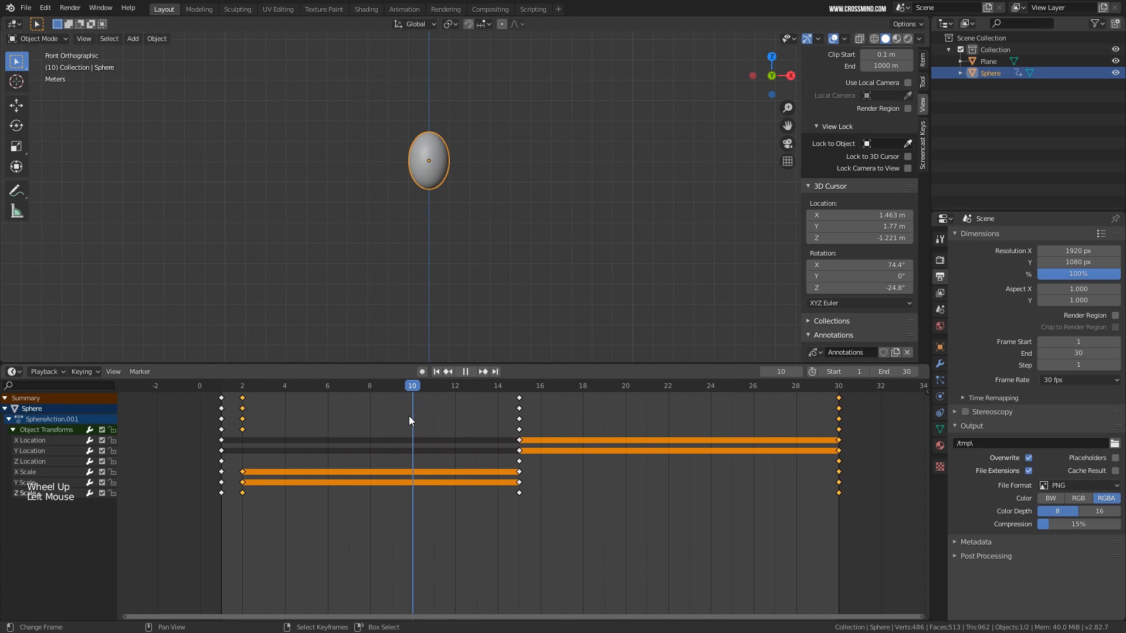
{"action": "key", "text": "s"}
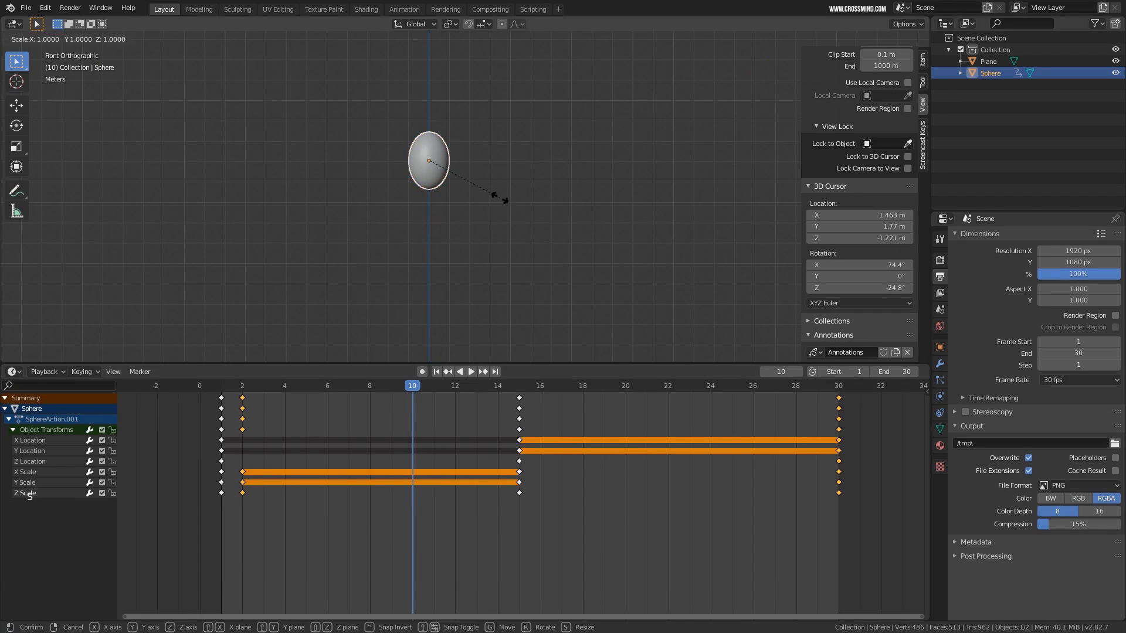
{"action": "key", "text": "z"}
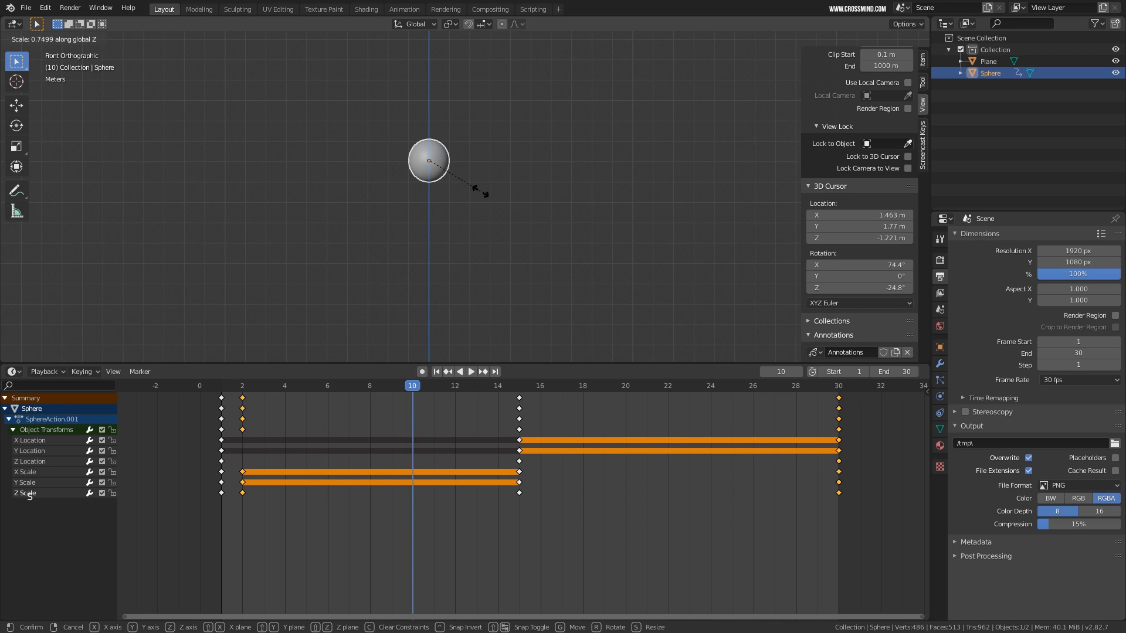
{"action": "left_click", "coordinate": [482, 192]}
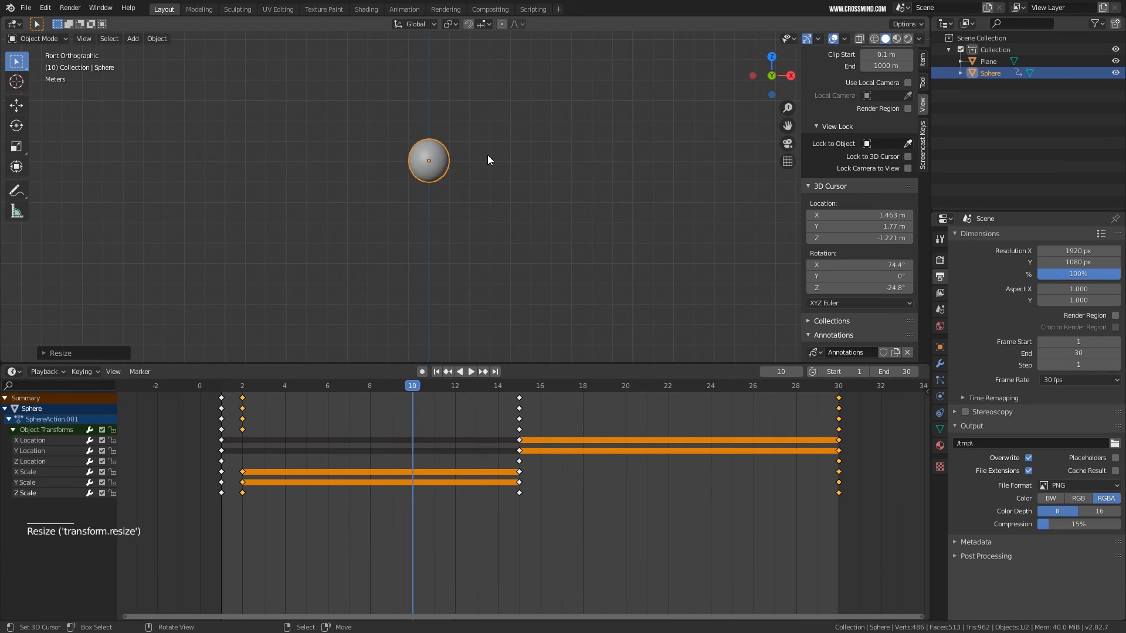
{"action": "key", "text": "i"}
{"action": "left_click", "coordinate": [487, 155]}
At frame 20, clear the sphere's scale, stretch it along Z by about 1.07, and insert a Scaling keyframe
{"action": "left_click", "coordinate": [501, 421]}
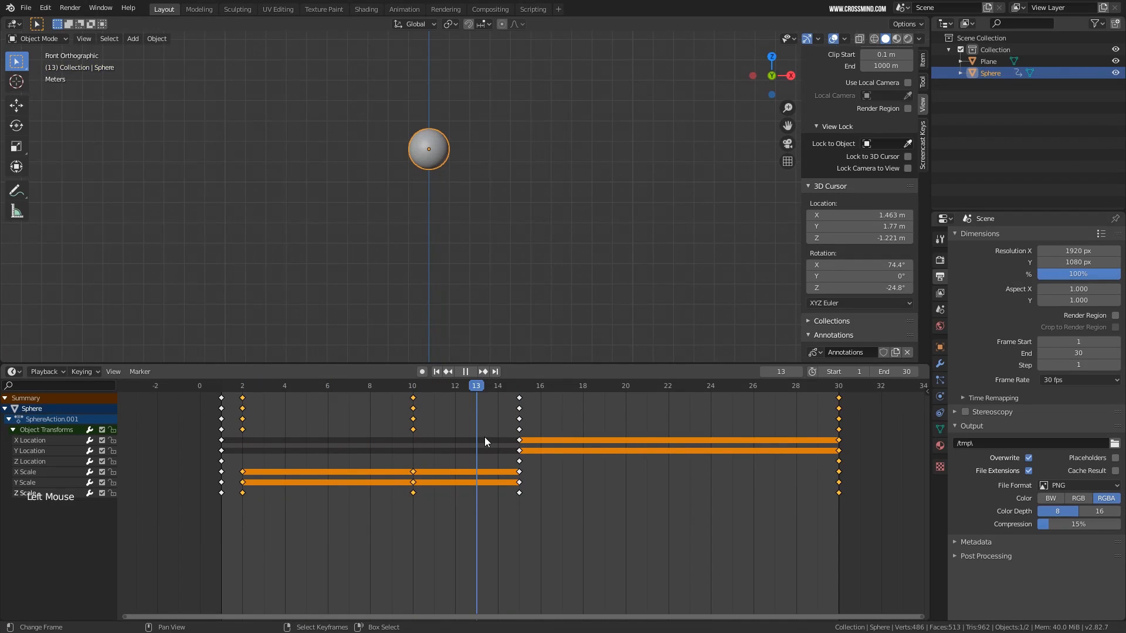
{"action": "left_click_drag", "start_coordinate": [529, 437], "coordinate": [619, 432]}
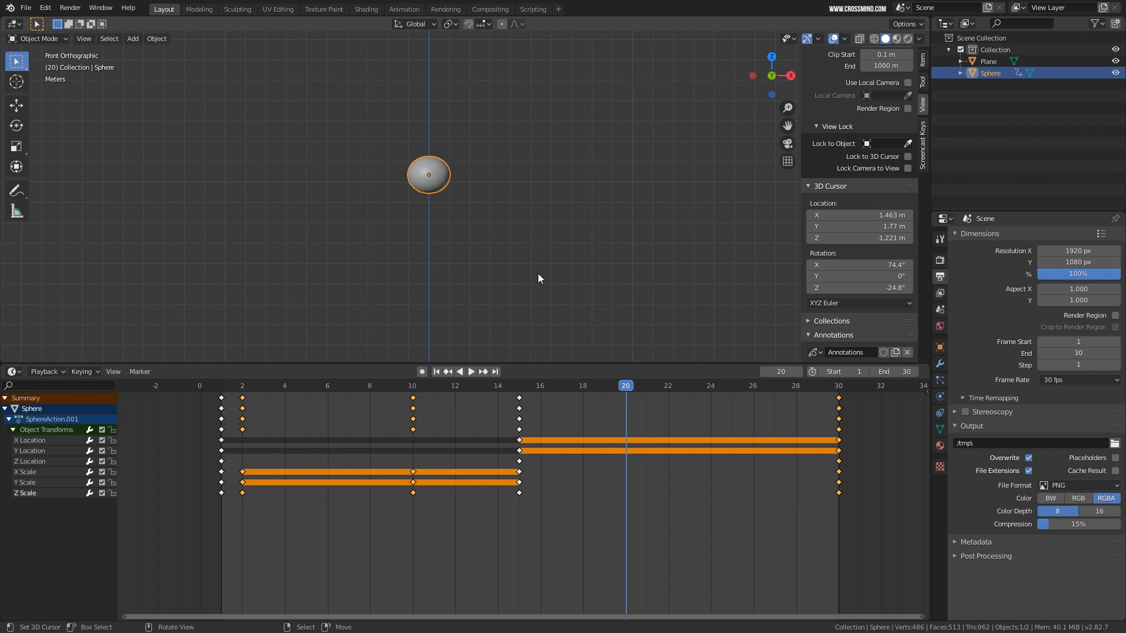
{"action": "key", "text": "alt+s"}
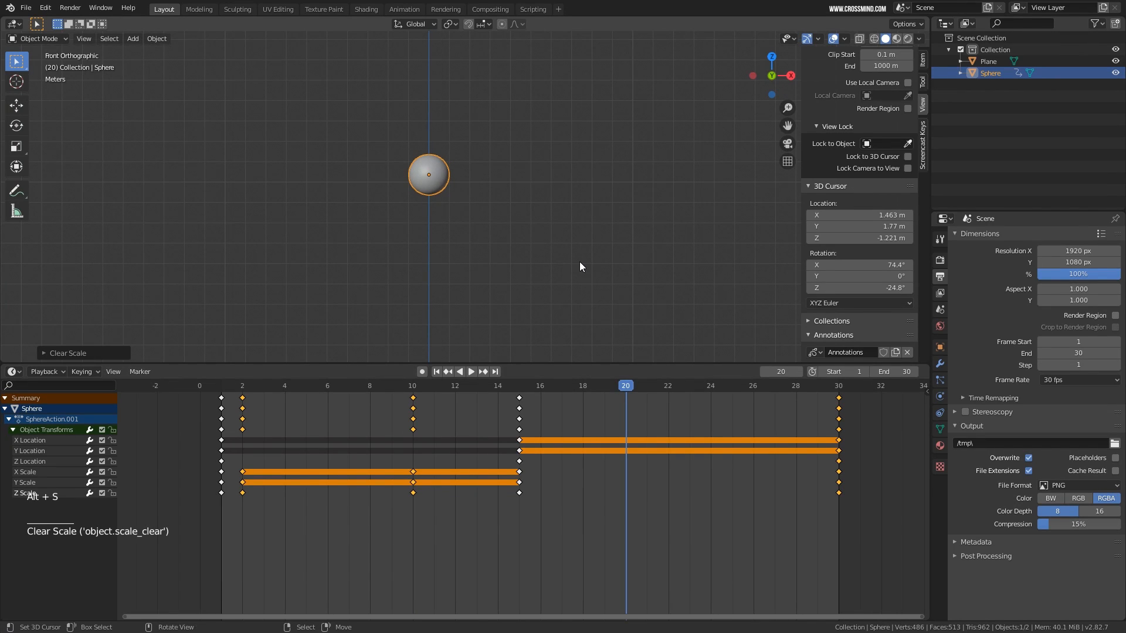
{"action": "key", "text": "s"}
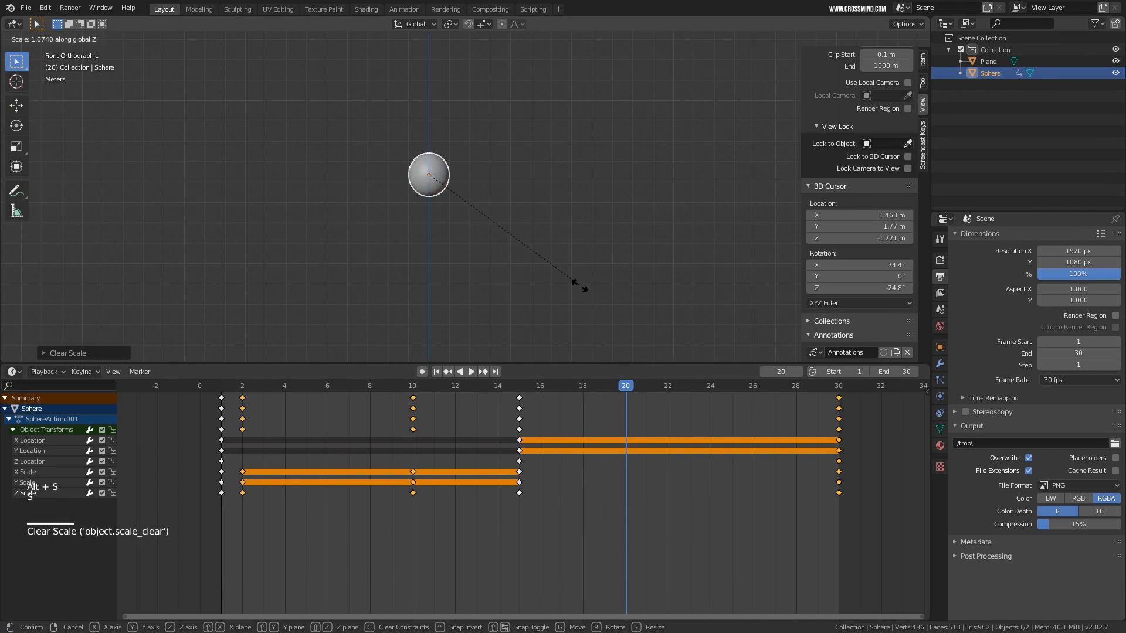
{"action": "left_click", "coordinate": [579, 288]}
{"action": "key", "text": "i"}
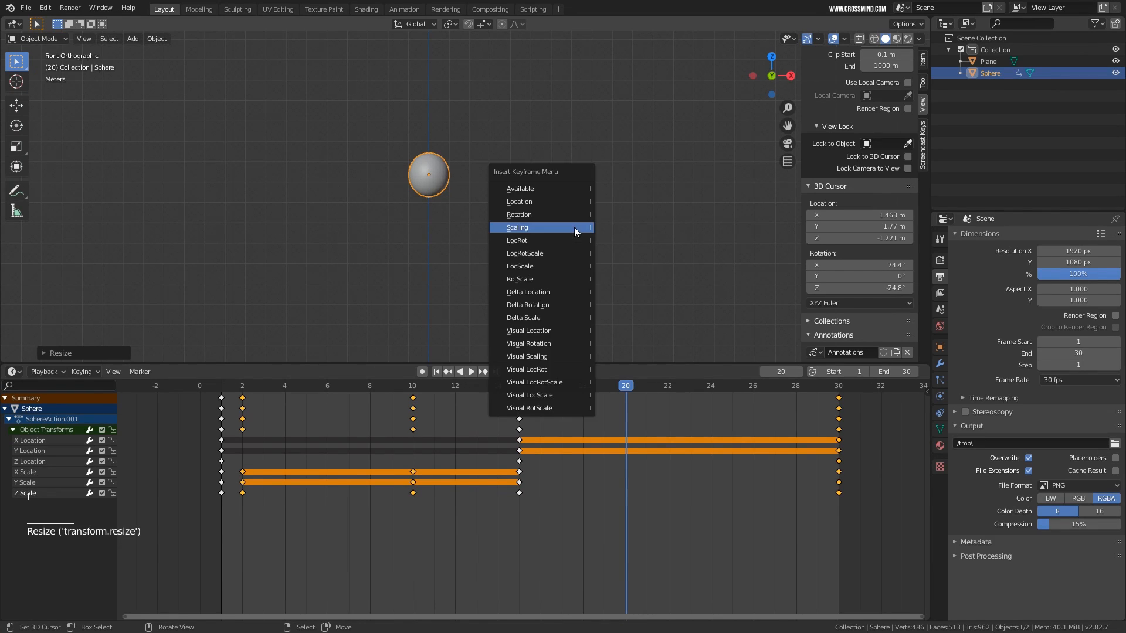
{"action": "left_click", "coordinate": [574, 226]}
At frame 29, clear the sphere's scale and raise it along Z above the floor line
{"action": "key", "text": "space"}
{"action": "left_click_drag", "start_coordinate": [755, 420], "coordinate": [825, 425]}
{"action": "middle_click_drag", "start_coordinate": [456, 313], "coordinate": [455, 162], "text": "shift"}
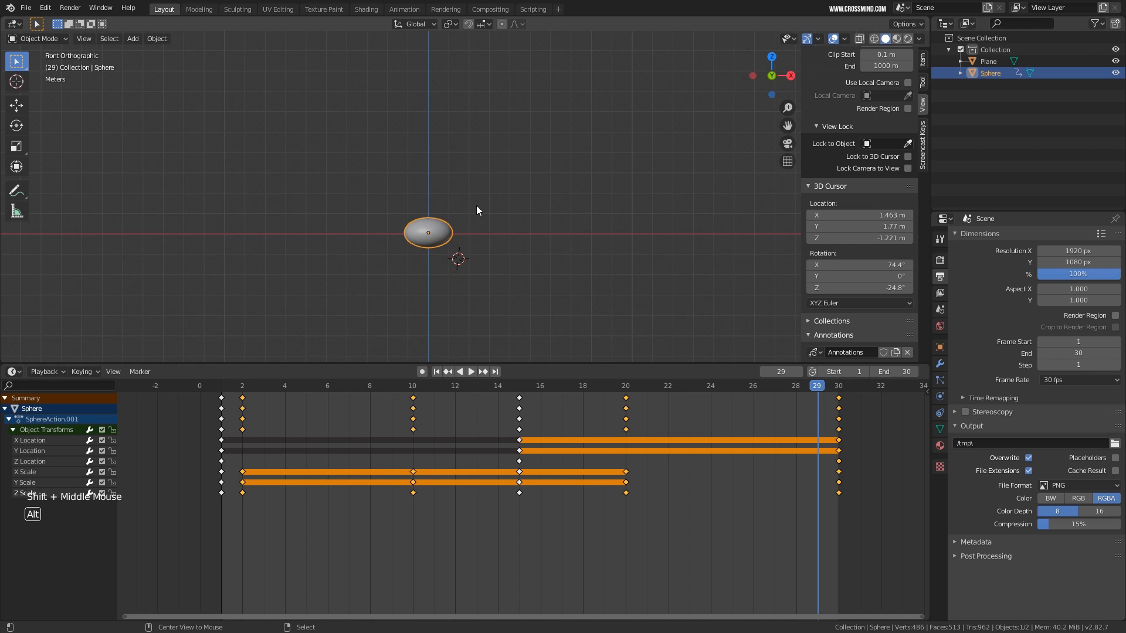
{"action": "key", "text": "alt+s"}
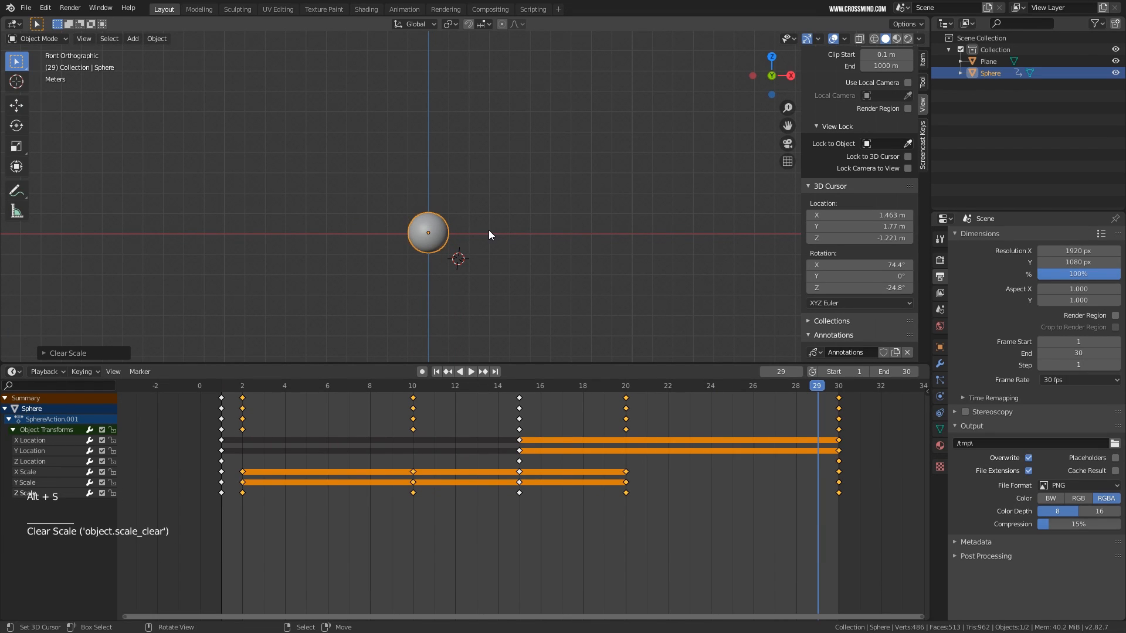
{"action": "key", "text": "g"}
{"action": "key", "text": "z"}
{"action": "left_click", "coordinate": [490, 190]}
At frame 29, stretch the sphere along Z, scale it up uniformly by about 1.05, and insert an Available keyframe
{"action": "key", "text": "s"}
{"action": "key", "text": "z"}
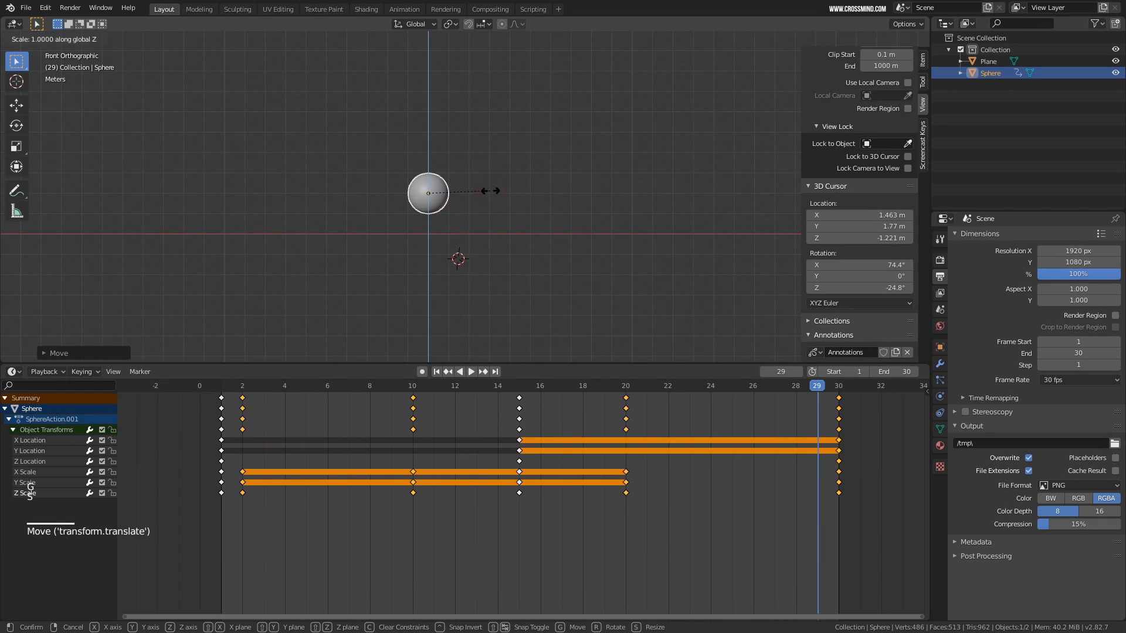
{"action": "left_click", "coordinate": [527, 237]}
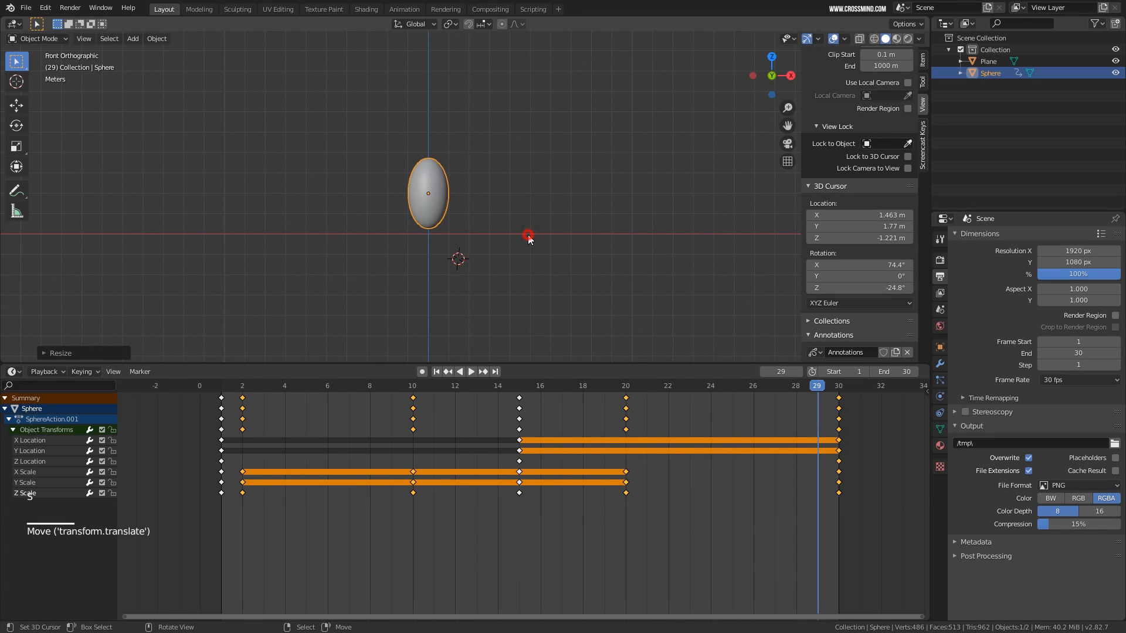
{"action": "key", "text": "s"}
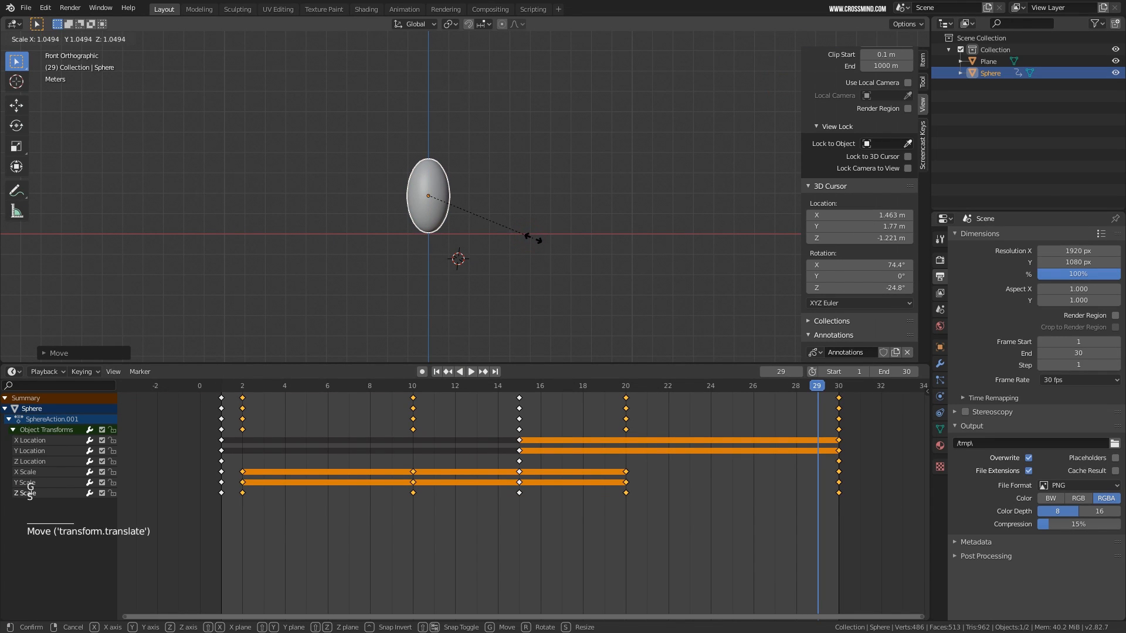
{"action": "left_click", "coordinate": [534, 241]}
{"action": "key", "text": "i"}
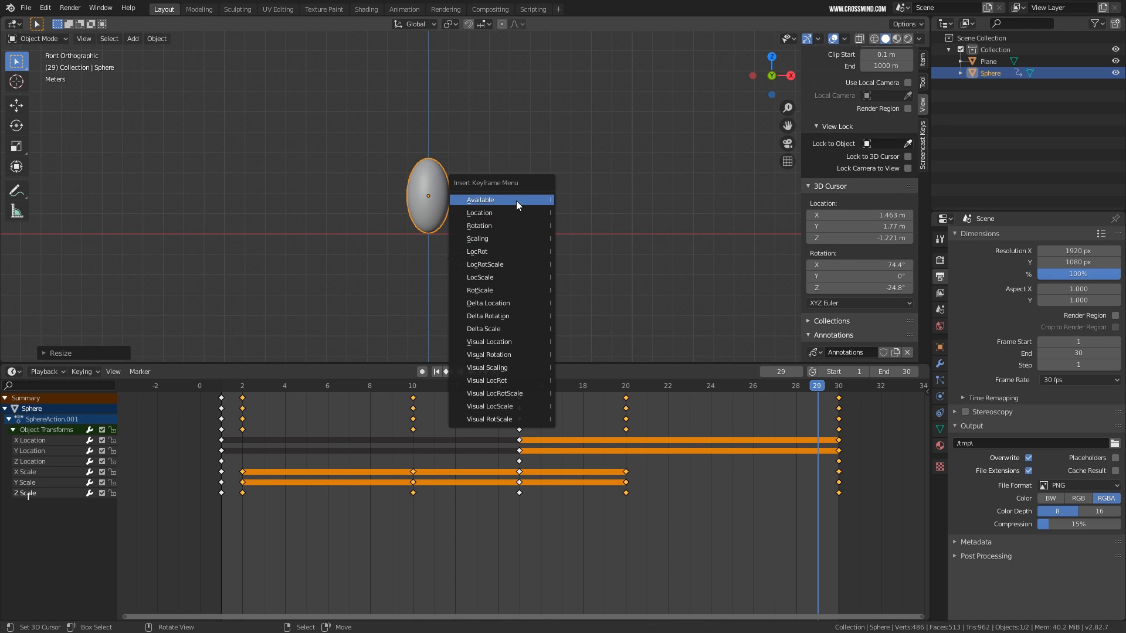
{"action": "left_click", "coordinate": [474, 200]}
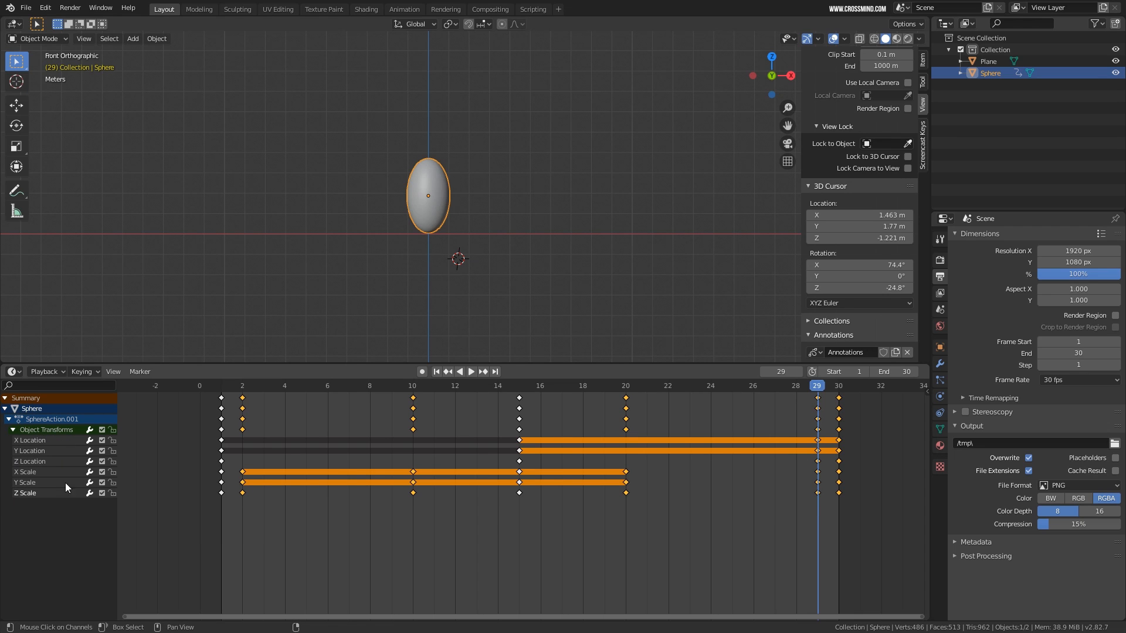
Play the animation, hide the viewport overlays, and view the bounce above the floor in perspective
{"action": "key", "text": "shift+space"}
{"action": "scroll", "coordinate": [508, 234], "scroll_direction": "down", "scroll_amount": 3}
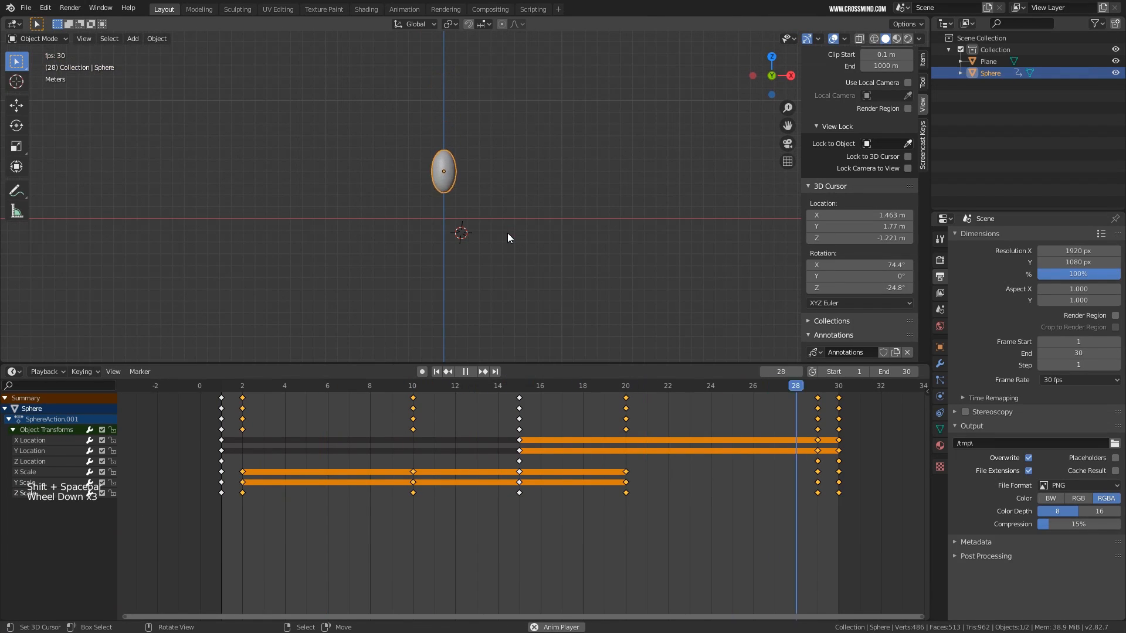
{"action": "middle_click_drag", "start_coordinate": [507, 233], "coordinate": [512, 272], "text": "shift"}
{"action": "left_click", "coordinate": [832, 39]}
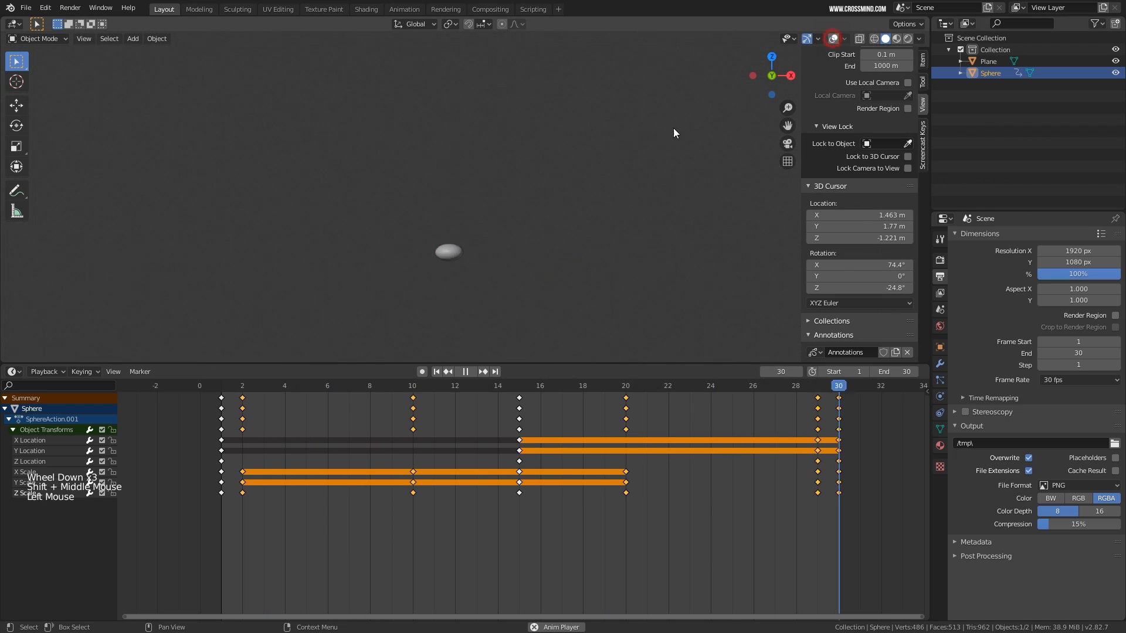
{"action": "middle_click_drag", "start_coordinate": [673, 127], "coordinate": [490, 270]}
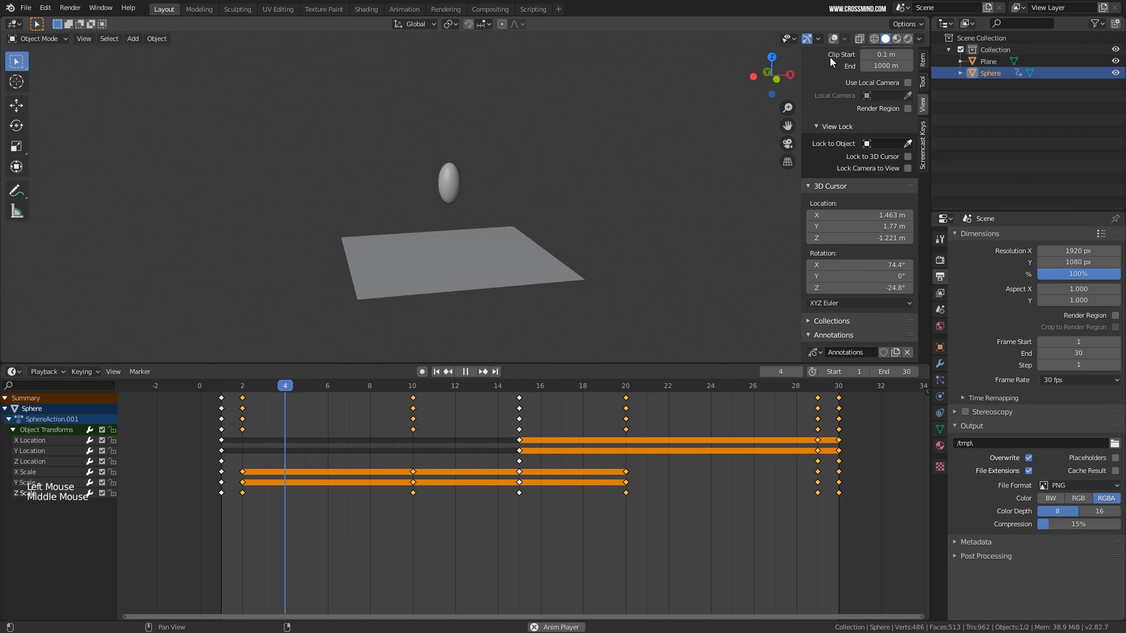
Move the sphere's scale keyframes from frame 20 to frame 21 and replay the bounce
{"action": "key", "text": "shift+space"}
{"action": "left_click_drag", "start_coordinate": [360, 416], "coordinate": [492, 413]}
{"action": "left_click_drag", "start_coordinate": [601, 405], "coordinate": [623, 429]}
{"action": "right_click", "coordinate": [624, 429]}
{"action": "key", "text": "b"}
{"action": "left_click_drag", "start_coordinate": [609, 514], "coordinate": [639, 417]}
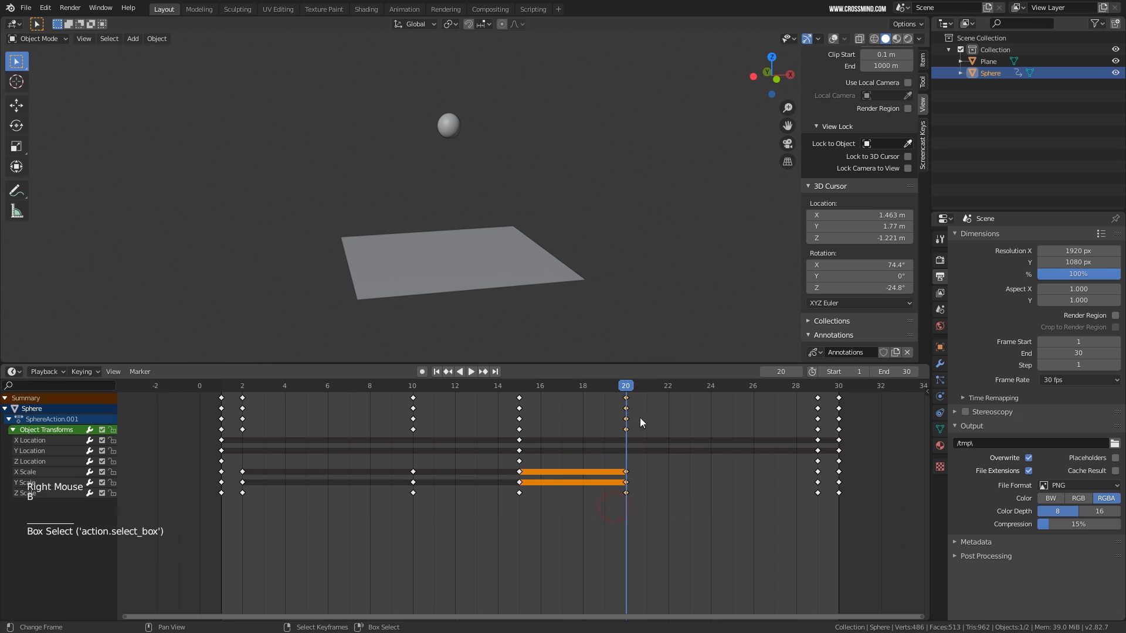
{"action": "key", "text": "g"}
{"action": "left_click", "coordinate": [667, 446]}
{"action": "key", "text": "shift+space"}
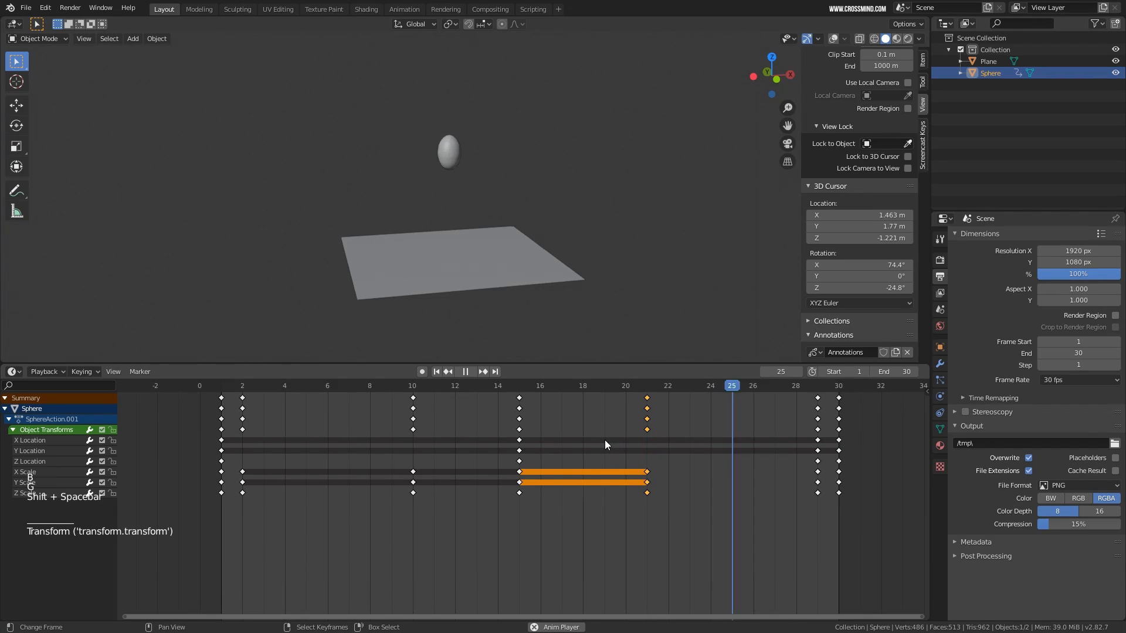
{"action": "middle_click_drag", "start_coordinate": [610, 281], "coordinate": [541, 255]}
{"action": "scroll", "coordinate": [548, 249], "scroll_direction": "up", "scroll_amount": 1}
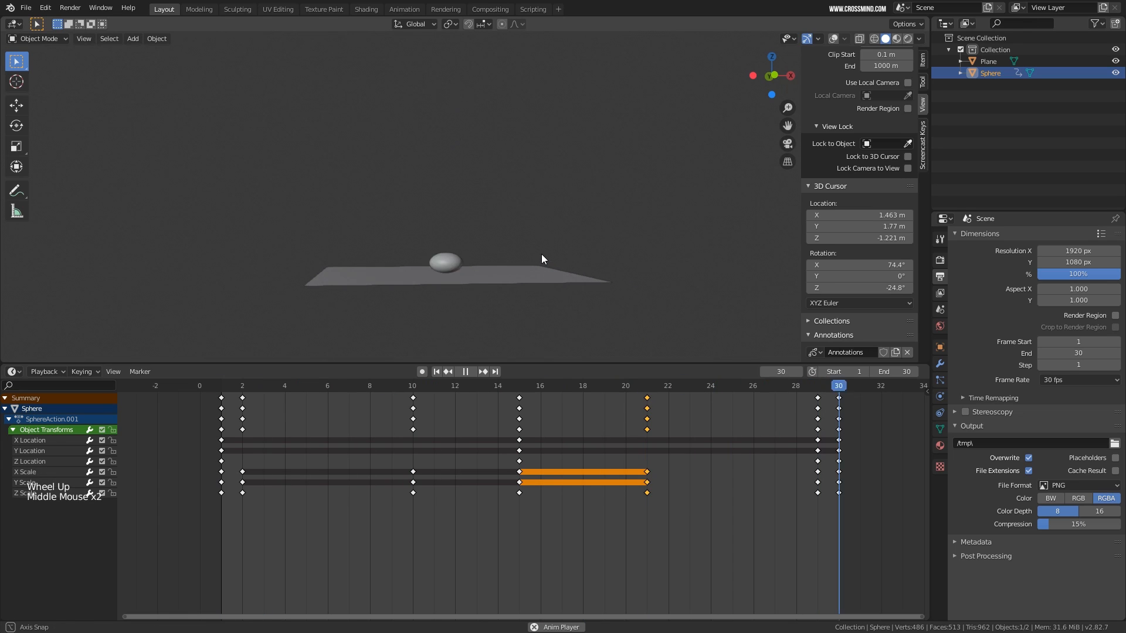
At frame 2, scale the sphere along Z by about 0.82 and insert a Scaling keyframe
{"action": "key", "text": "shift+space"}
{"action": "left_click_drag", "start_coordinate": [296, 434], "coordinate": [243, 438]}
{"action": "key", "text": "s"}
{"action": "key", "text": "z"}
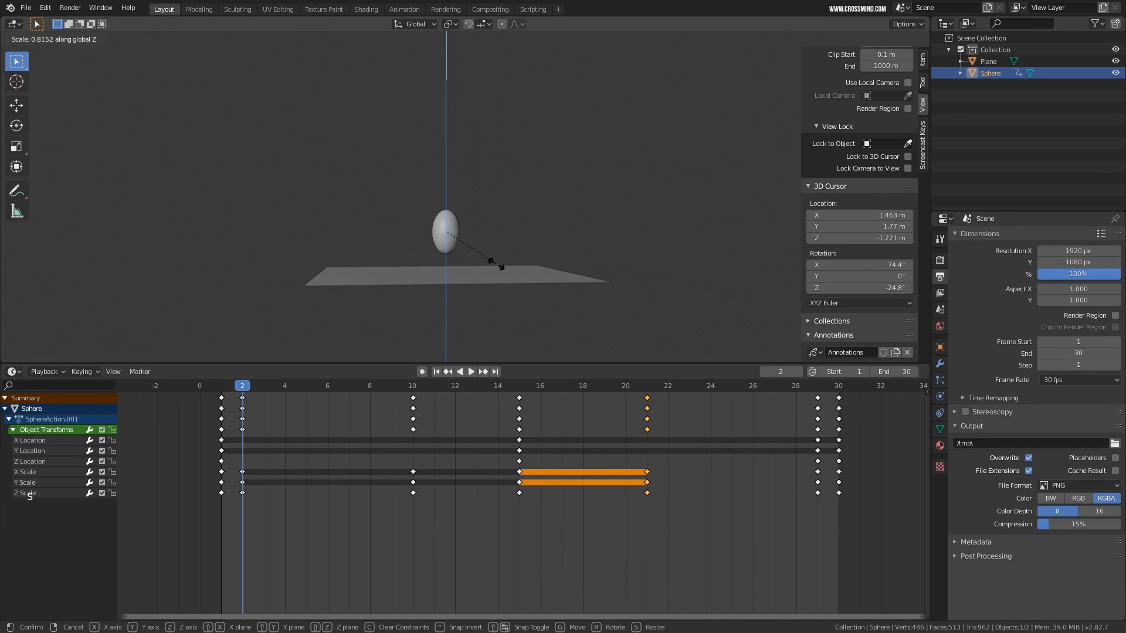
{"action": "left_click", "coordinate": [496, 264]}
{"action": "key", "text": "i"}
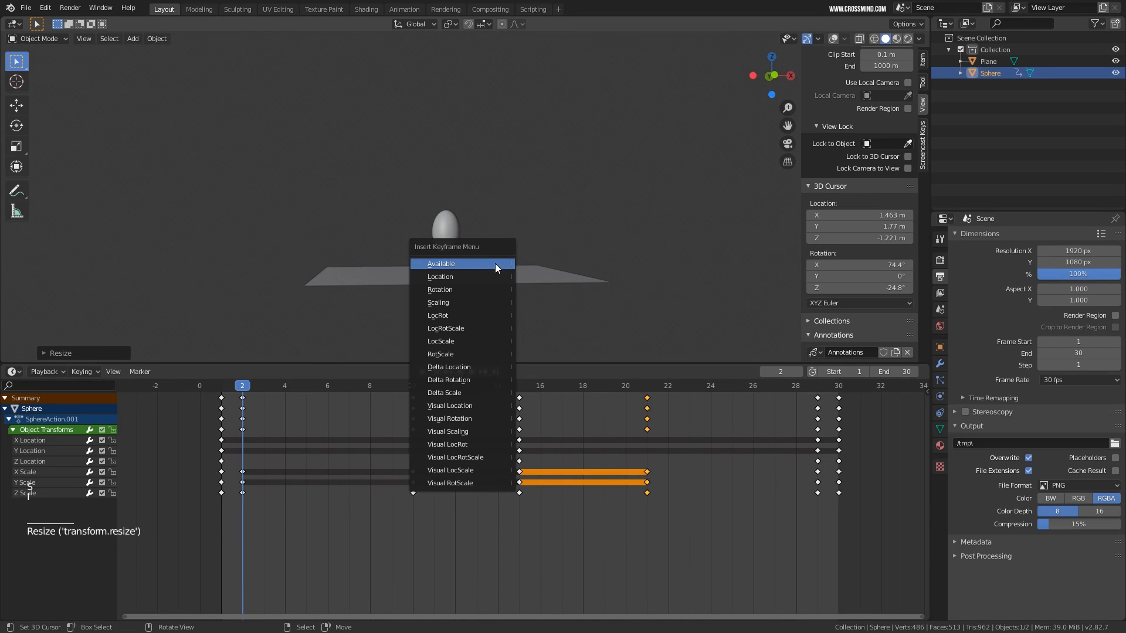
{"action": "left_click", "coordinate": [482, 302]}
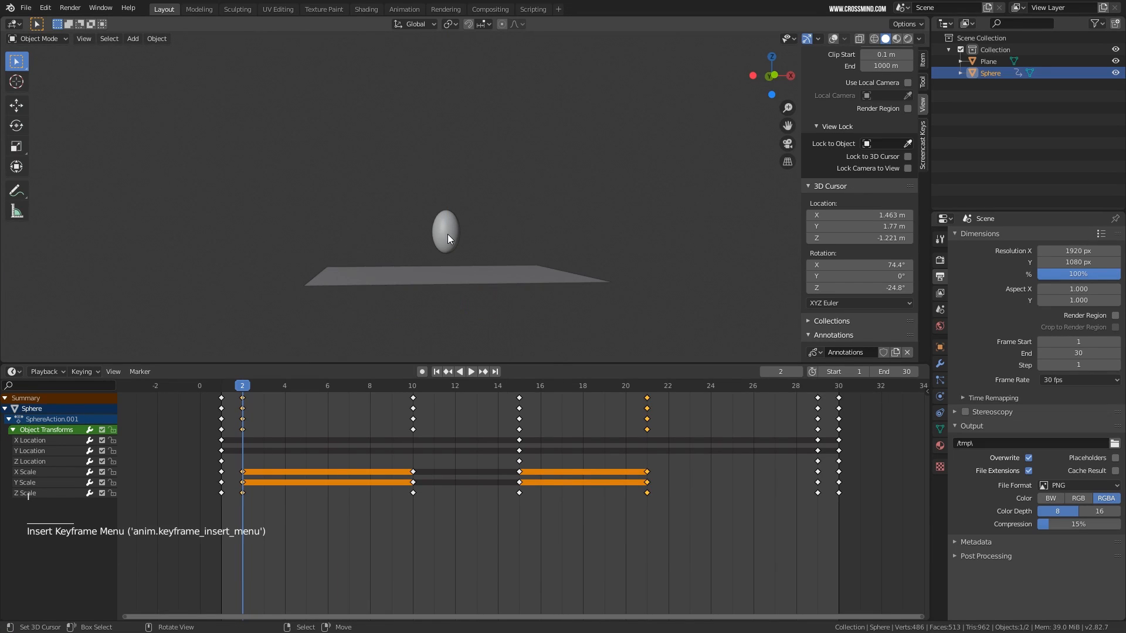
Scrub and play the bounce from several angles to examine the sphere's squash at contact and stretch in the air
{"action": "key", "text": "shift+space"}
{"action": "key", "text": "shift+space"}
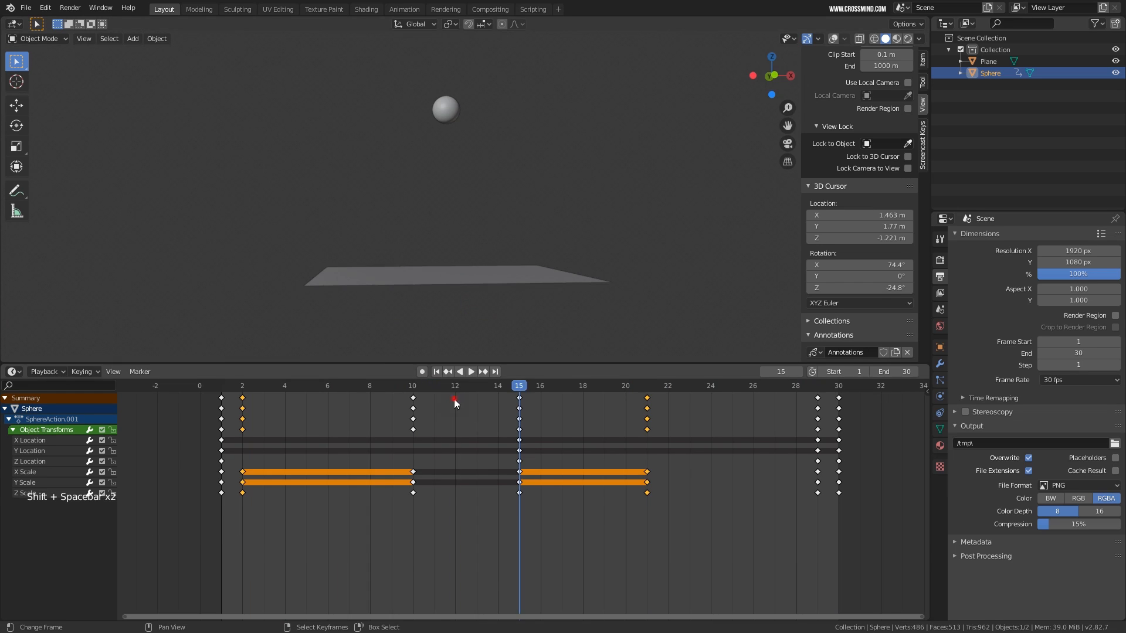
{"action": "left_click_drag", "start_coordinate": [454, 400], "coordinate": [337, 434]}
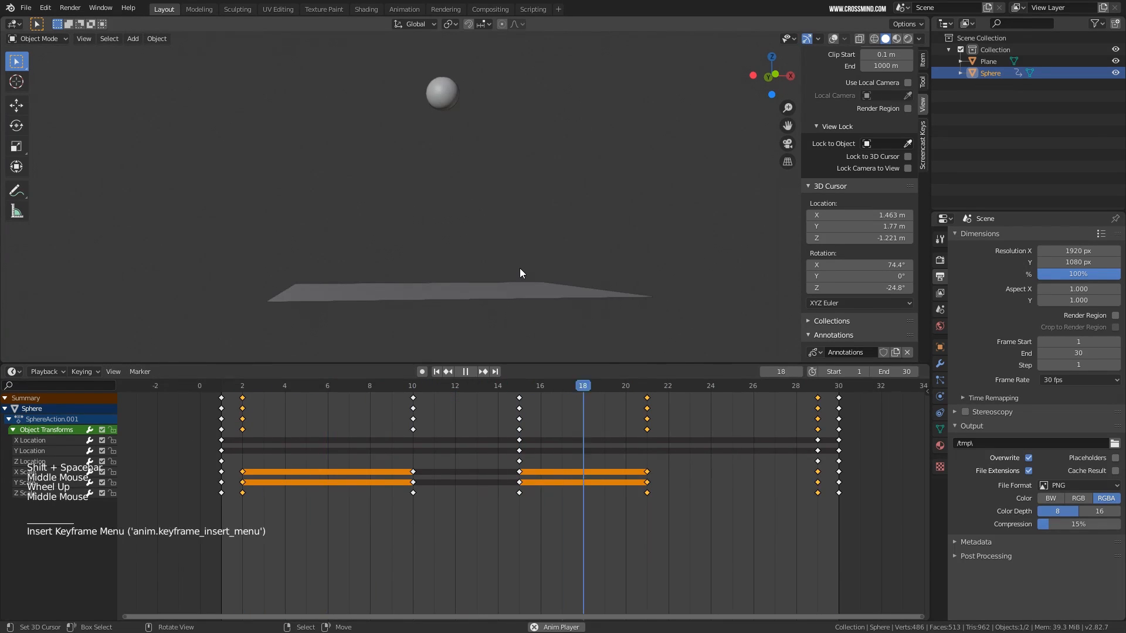
{"action": "middle_click_drag", "start_coordinate": [505, 269], "coordinate": [472, 240]}
{"action": "scroll", "coordinate": [469, 251], "scroll_direction": "up", "scroll_amount": 1}
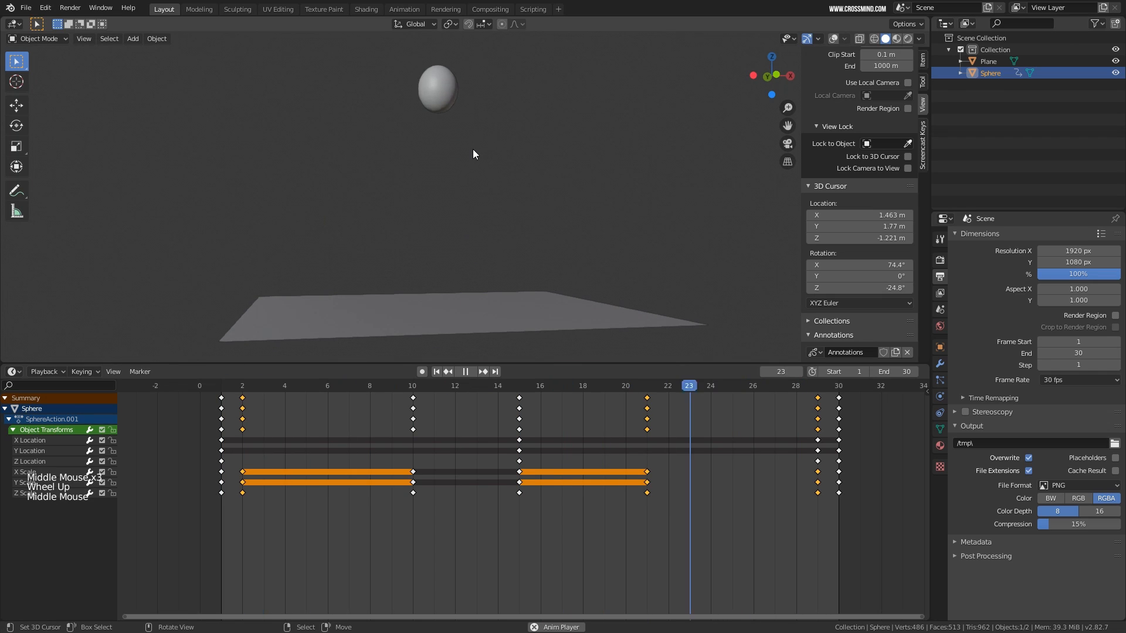
{"action": "middle_click_drag", "start_coordinate": [463, 202], "coordinate": [494, 248]}
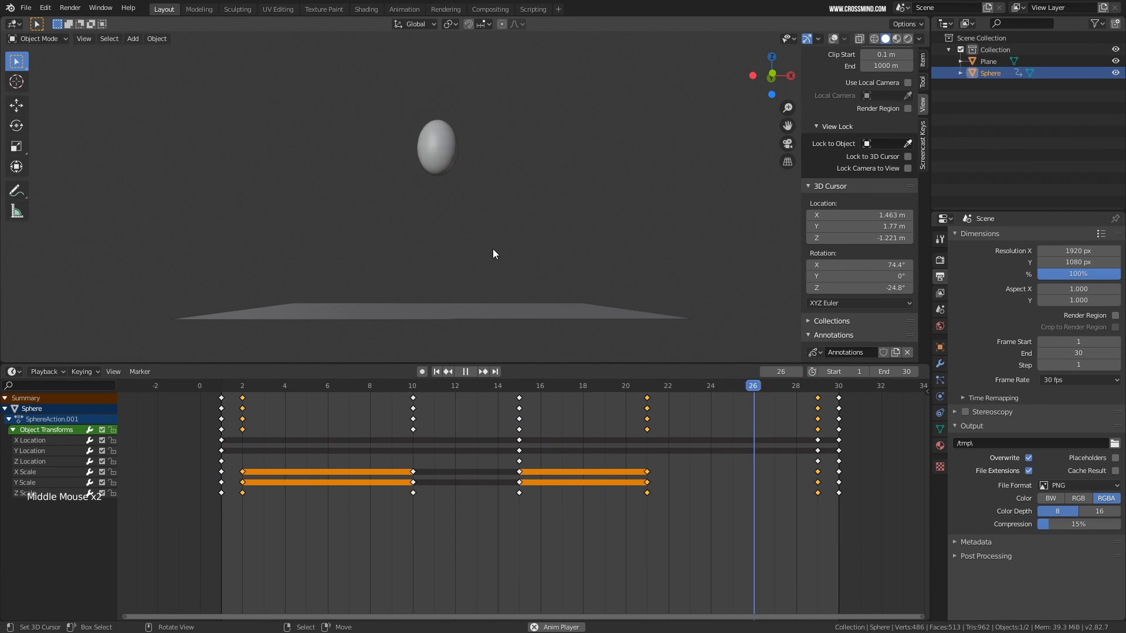
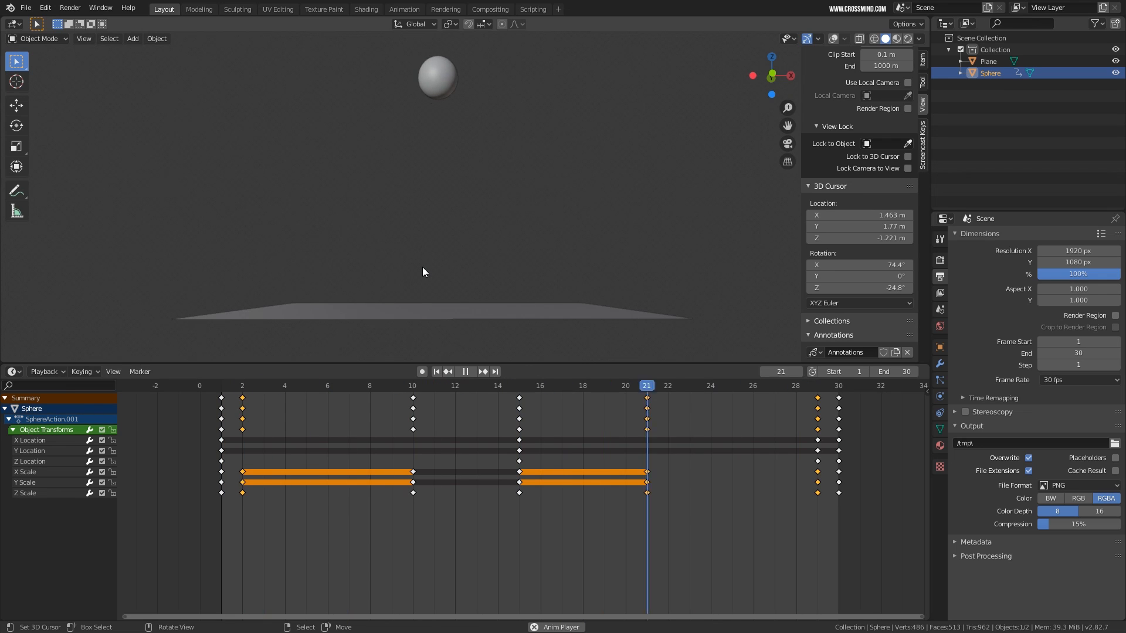
{"action": "middle_click_drag", "start_coordinate": [445, 271], "coordinate": [514, 275], "text": "shift"}
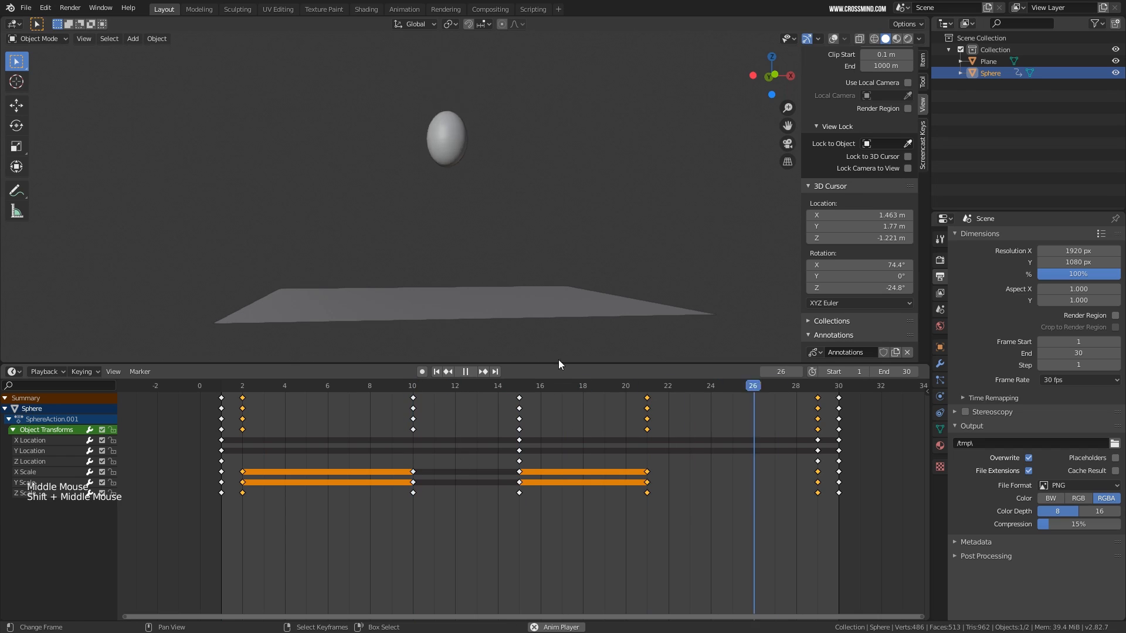
{"action": "middle_click_drag", "start_coordinate": [556, 298], "coordinate": [508, 315]}
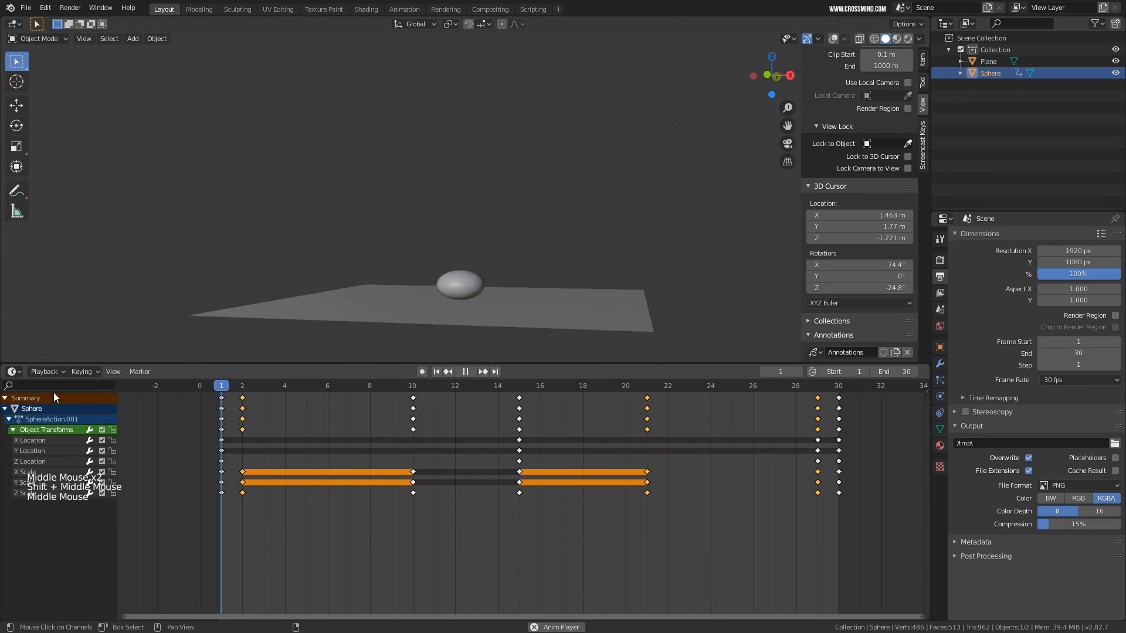
{"action": "middle_click_drag", "start_coordinate": [483, 269], "coordinate": [544, 283]}
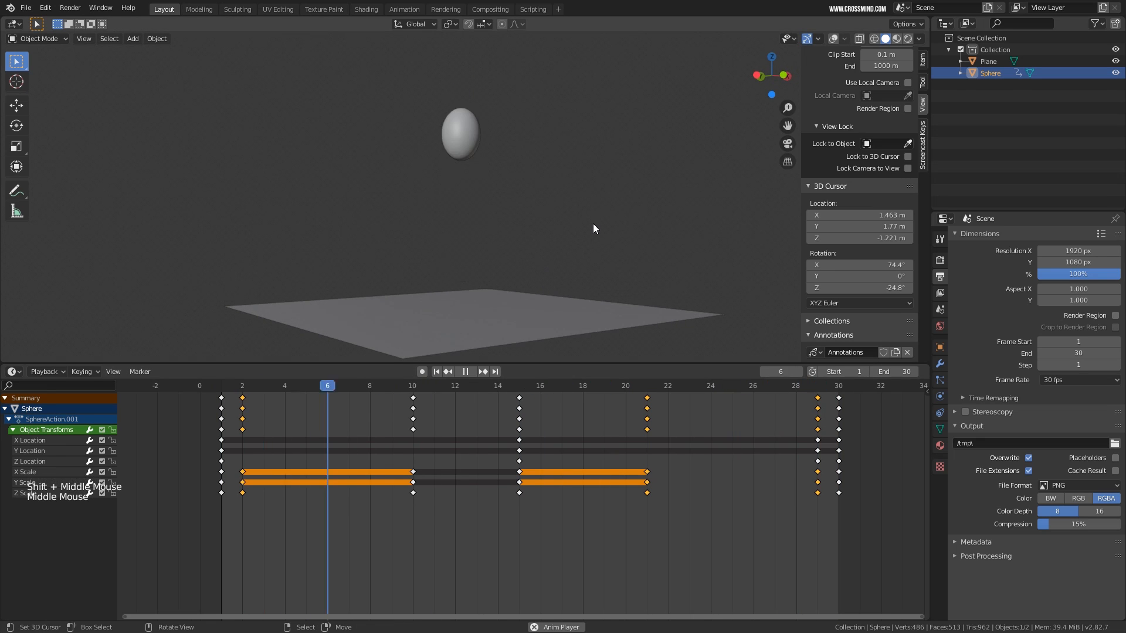
{"action": "key", "text": "shift+space"}
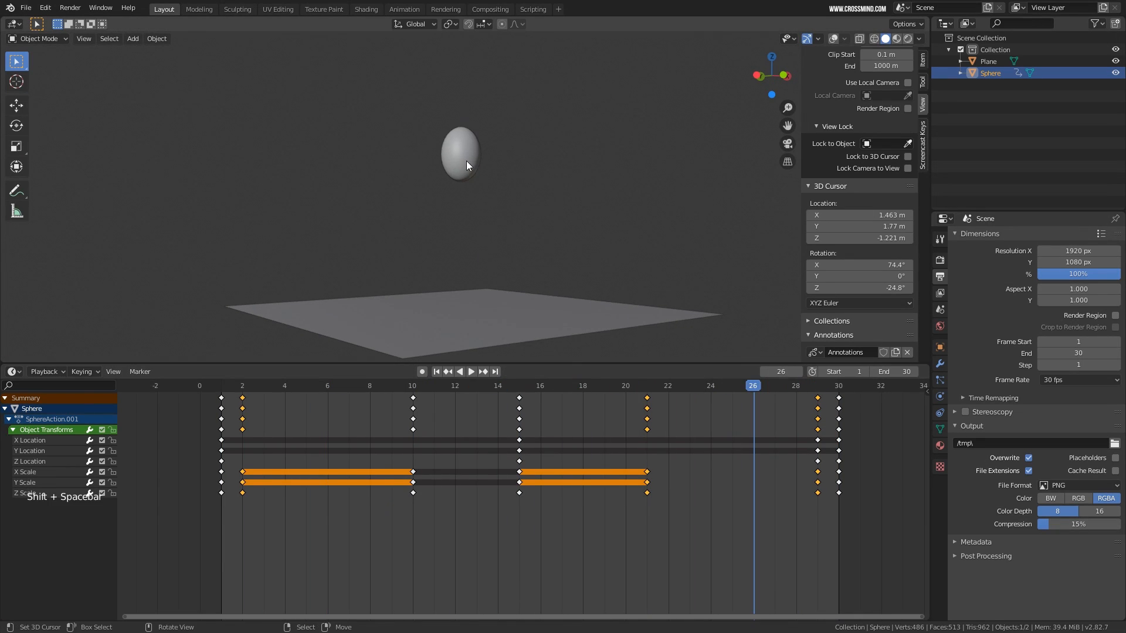
{"action": "right_click", "coordinate": [466, 161]}
{"action": "mouse_move", "coordinate": [537, 241]}
{"action": "middle_mouse_down"}
{"action": "mouse_move", "coordinate": [521, 244]}
{"action": "mouse_move", "coordinate": [549, 259]}
{"action": "middle_mouse_up"}
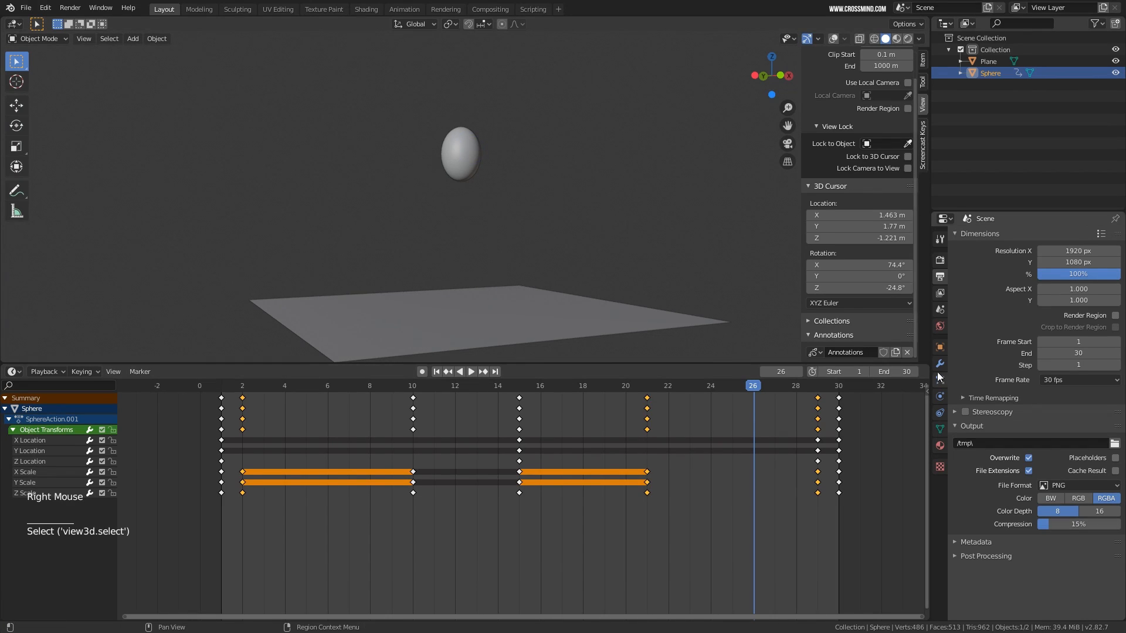
{"action": "key", "text": "shift+space"}
{"action": "middle_click_drag", "start_coordinate": [626, 287], "coordinate": [602, 286]}
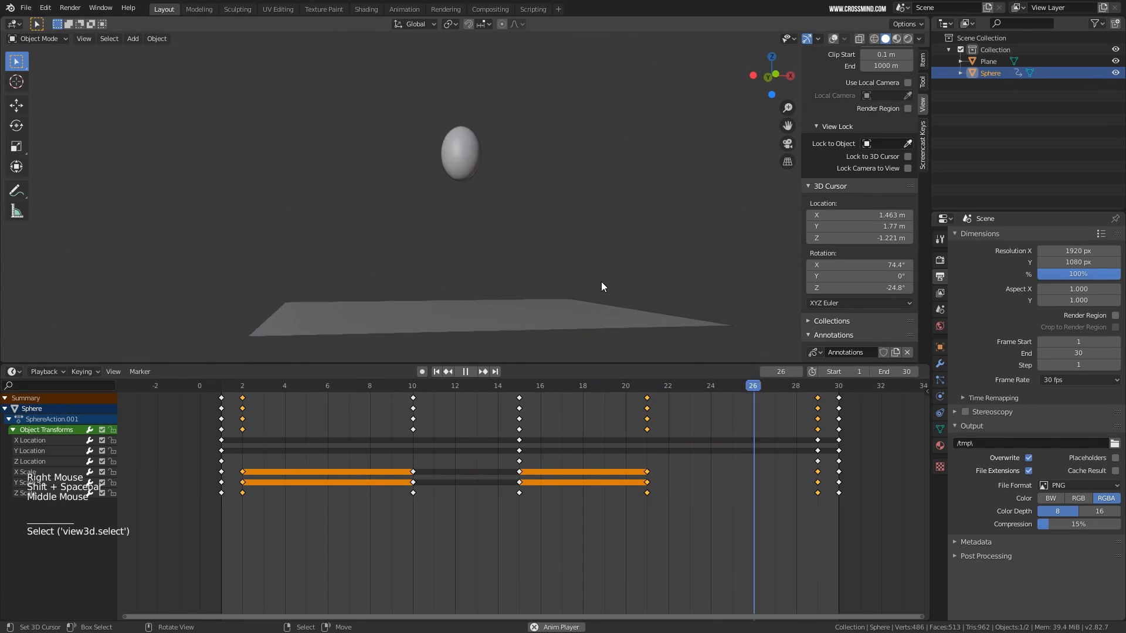
{"action": "key", "text": "shift+space"}
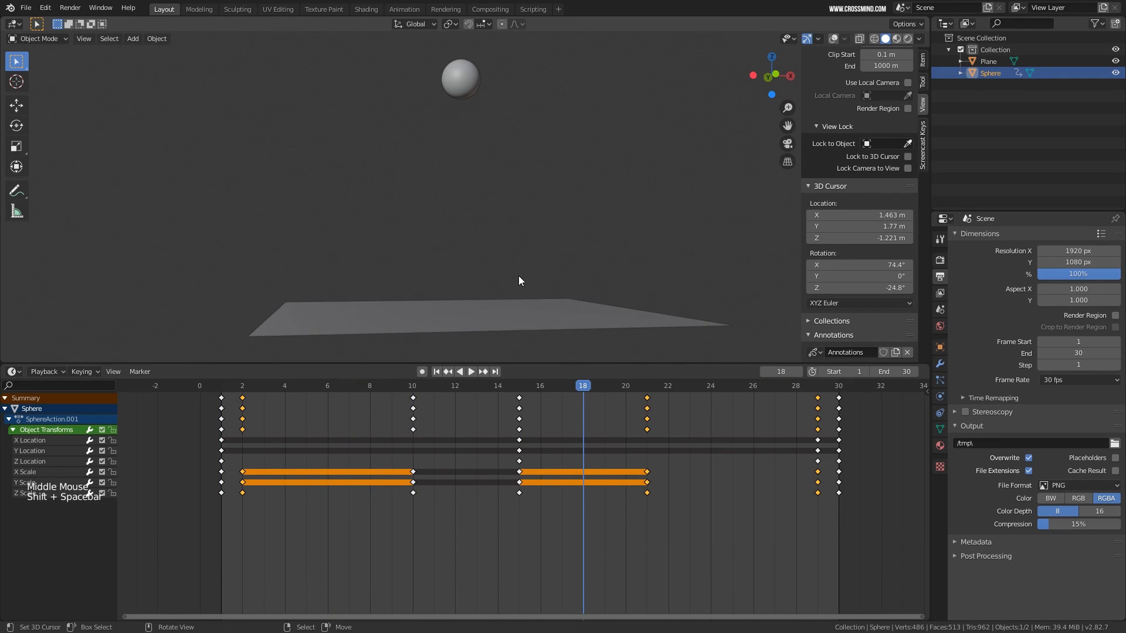
Select the floor plane, add a new material, and set its Base Color to black
{"action": "middle_click_drag", "start_coordinate": [518, 276], "coordinate": [538, 331]}
{"action": "right_click", "coordinate": [546, 315]}
{"action": "middle_click_drag", "start_coordinate": [613, 307], "coordinate": [622, 329]}
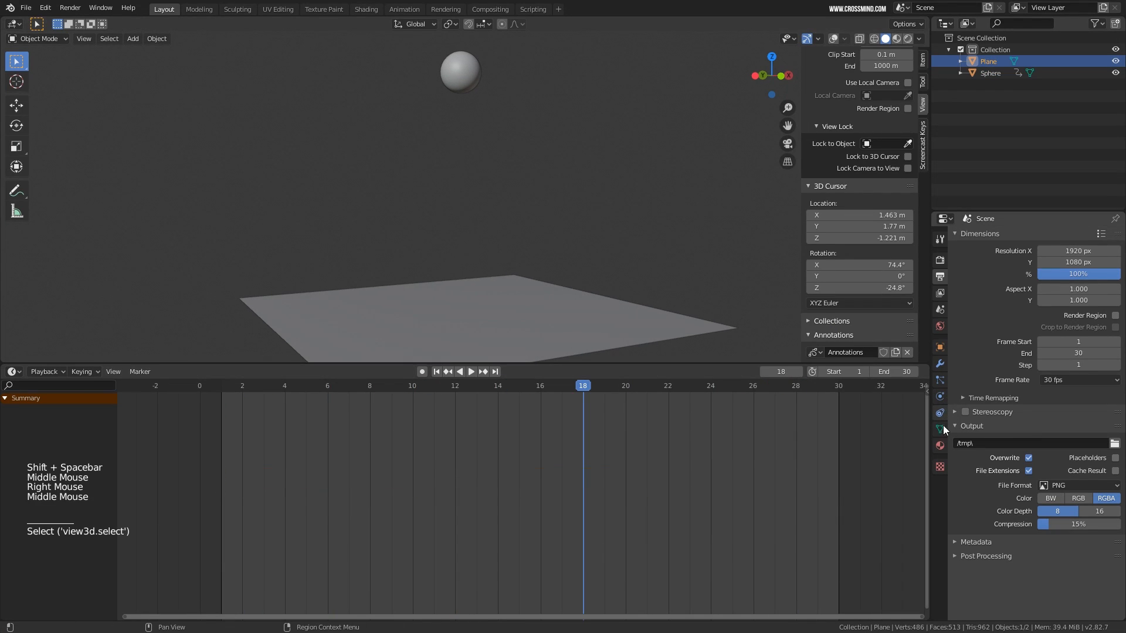
{"action": "left_click", "coordinate": [940, 446]}
{"action": "left_click", "coordinate": [1083, 285]}
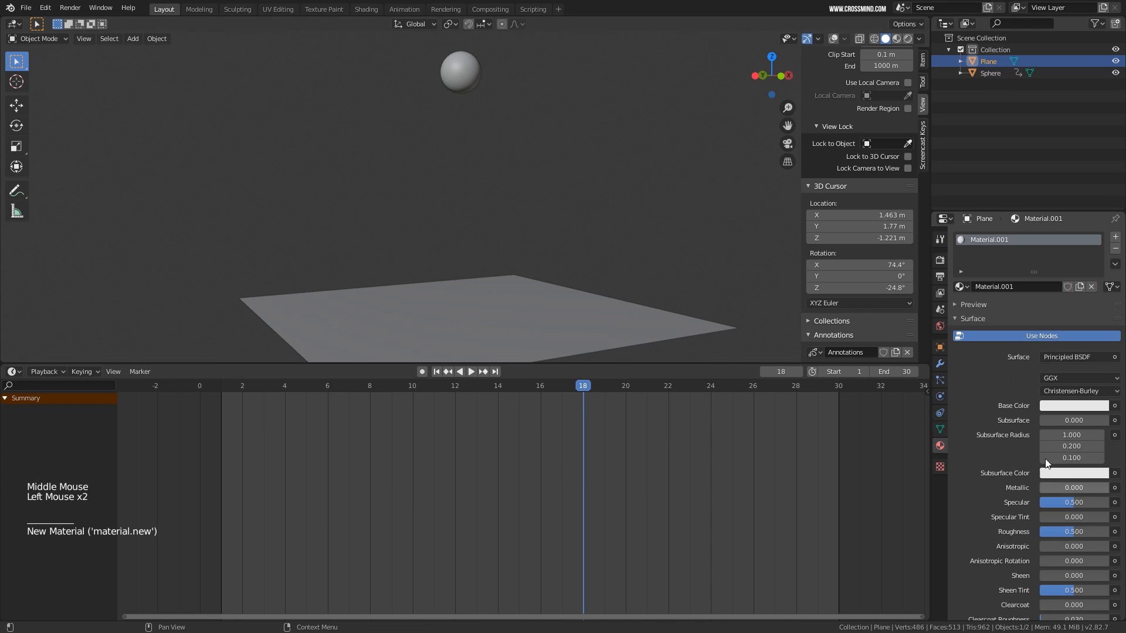
{"action": "left_click", "coordinate": [1073, 405]}
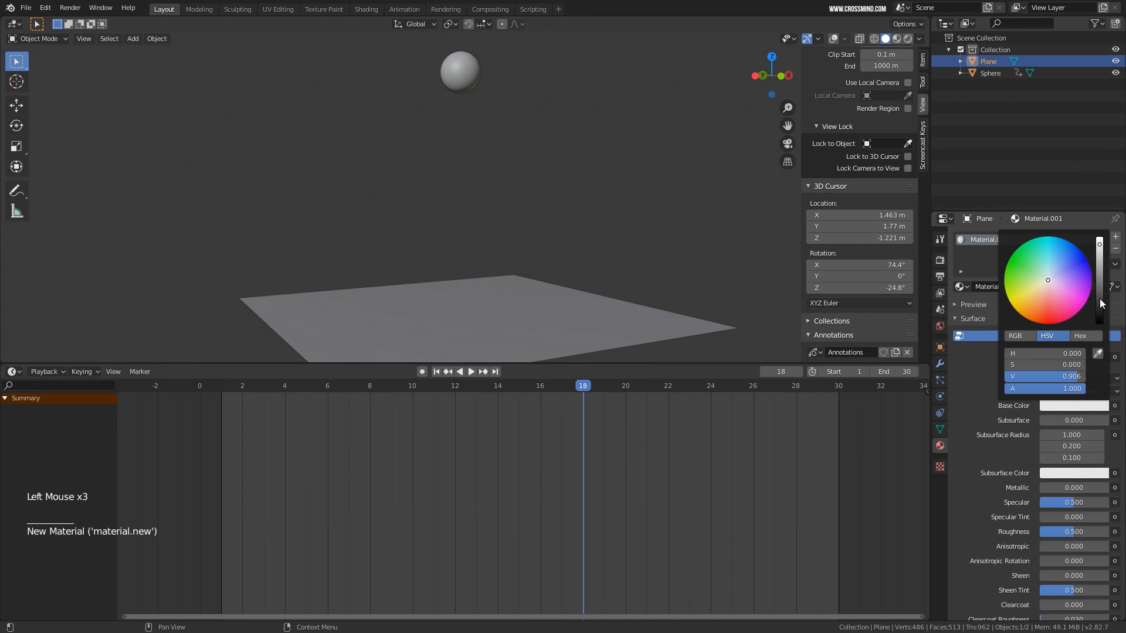
{"action": "left_click_drag", "start_coordinate": [1101, 303], "coordinate": [1099, 322]}
Switch the viewport to Rendered shading and turn off Scene World so the HDRI preview lights the scene
{"action": "middle_click_drag", "start_coordinate": [727, 310], "coordinate": [733, 305]}
{"action": "left_click", "coordinate": [907, 38]}
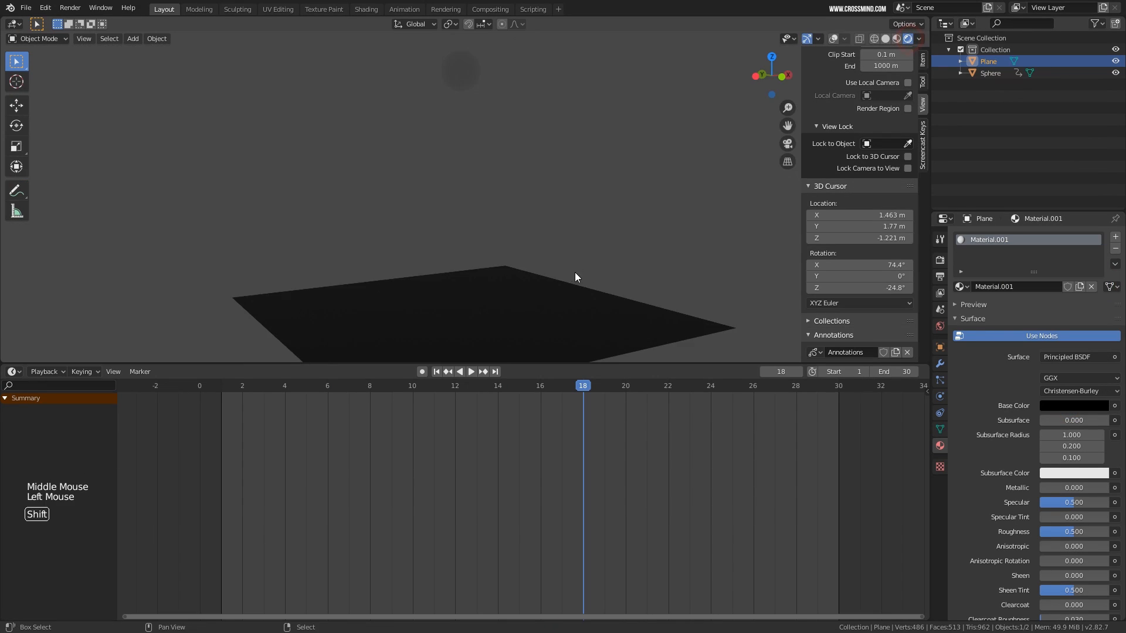
{"action": "middle_click_drag", "start_coordinate": [574, 276], "coordinate": [578, 243], "text": "shift"}
{"action": "left_click", "coordinate": [919, 38]}
{"action": "left_click", "coordinate": [854, 109]}
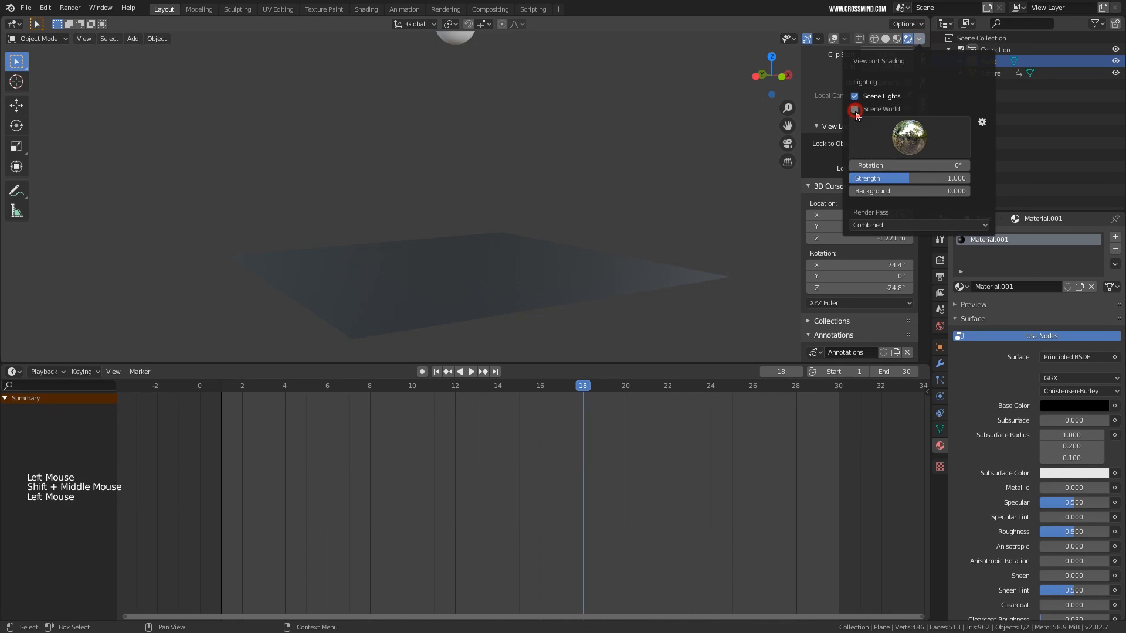
{"action": "middle_click_drag", "start_coordinate": [649, 242], "coordinate": [645, 249]}
Set the playhead at frame 1 where the sphere meets the floor and enable Screen Space Reflections for Eevee
{"action": "key", "text": "shift+space"}
{"action": "key", "text": "shift+space"}
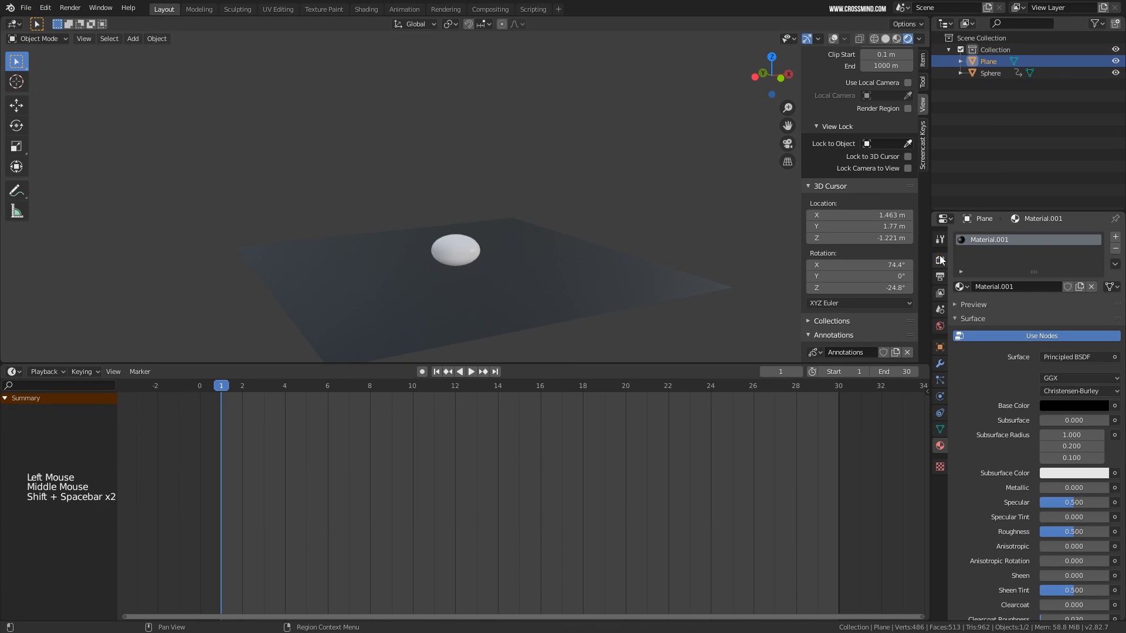
{"action": "left_click", "coordinate": [939, 259]}
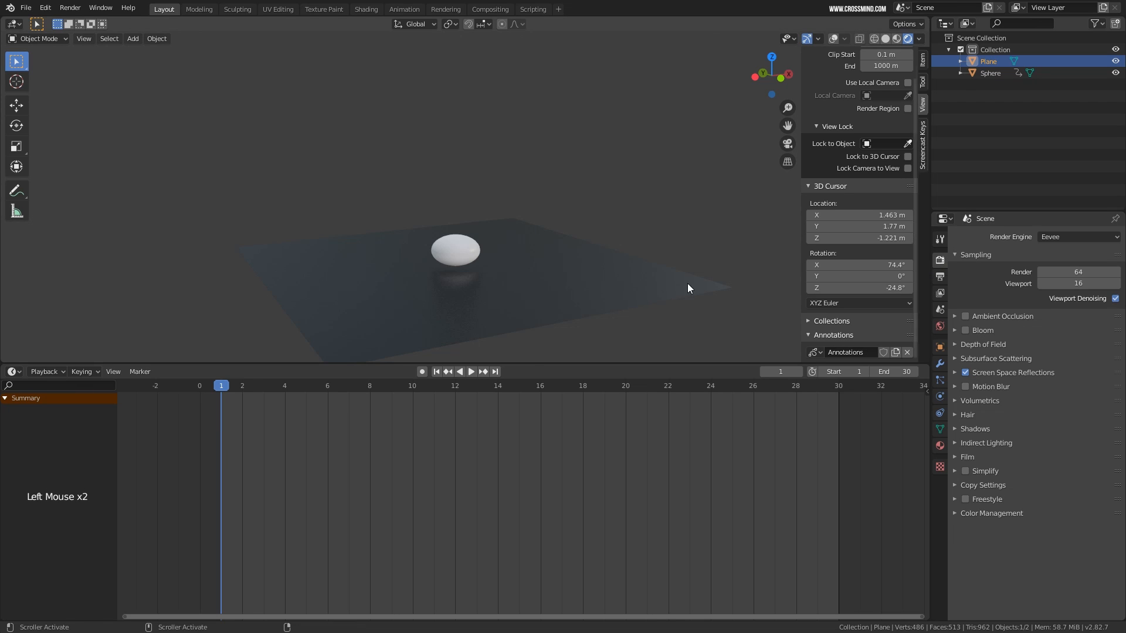
Select the sphere, add a new material to it, and set its Base Color to orange
{"action": "key", "text": "shift+space"}
{"action": "right_click", "coordinate": [498, 124]}
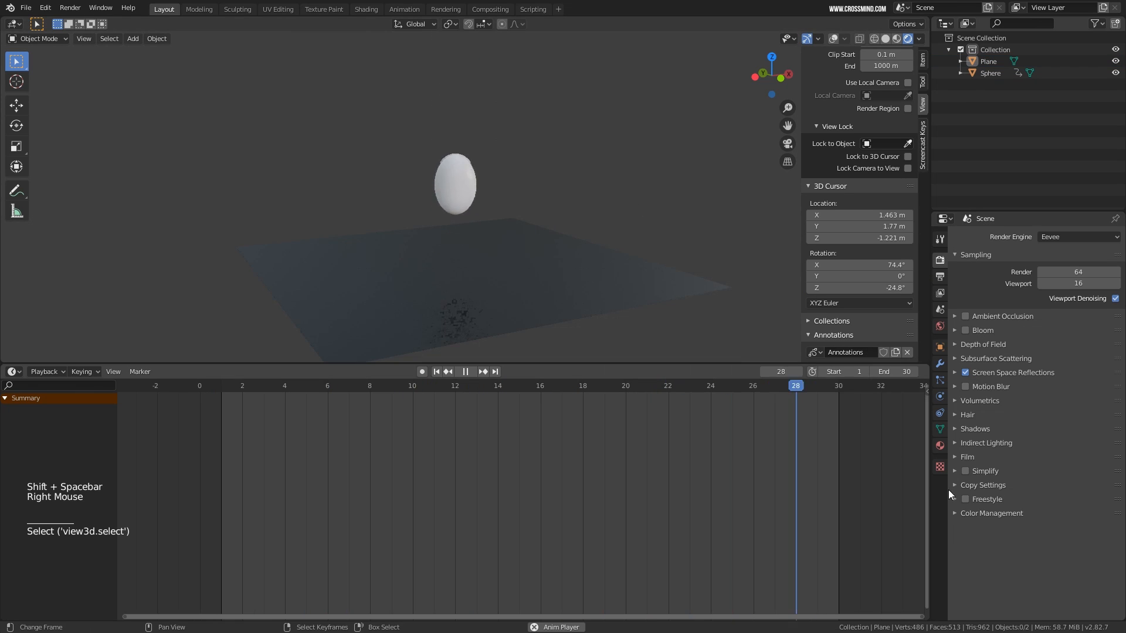
{"action": "left_click", "coordinate": [939, 446]}
{"action": "key", "text": "shift+space"}
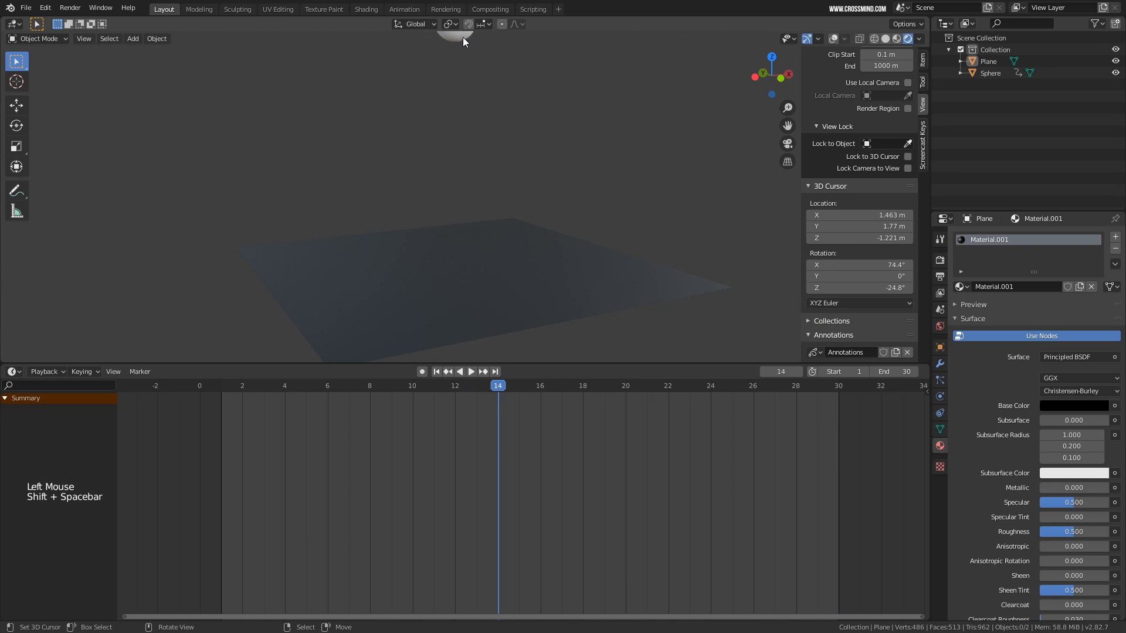
{"action": "right_click", "coordinate": [463, 40]}
{"action": "left_click", "coordinate": [1046, 284]}
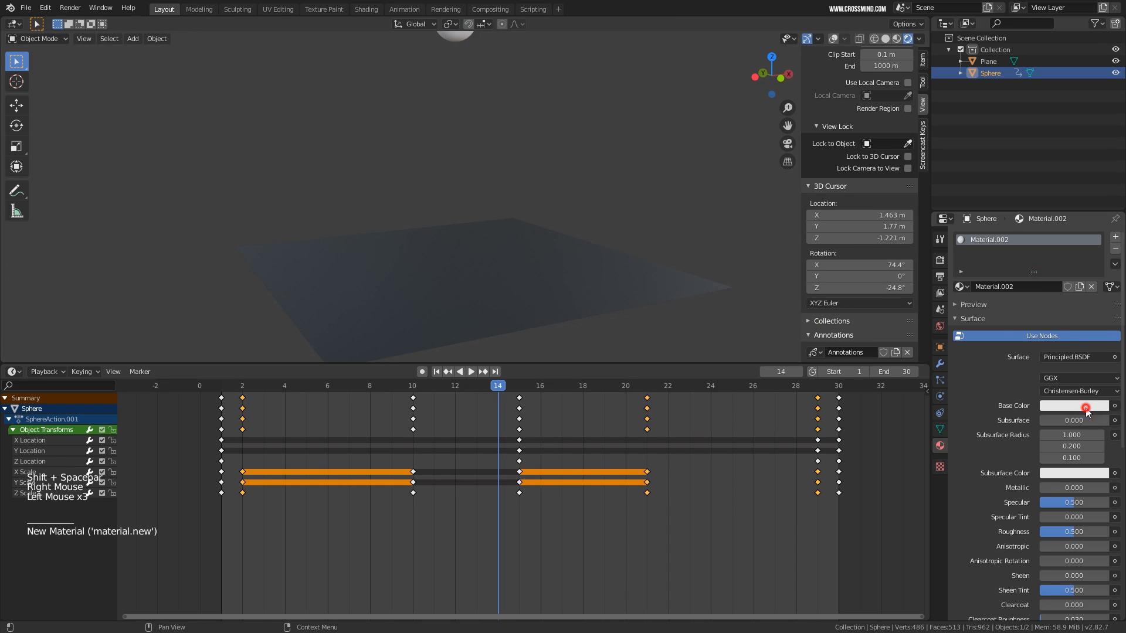
{"action": "left_click", "coordinate": [1086, 408]}
{"action": "left_click", "coordinate": [1043, 287]}
Play the bounce in the rendered view and increase the Strength of the HDRI preview lighting
{"action": "key", "text": "shift+space"}
{"action": "scroll", "coordinate": [564, 281], "scroll_direction": "down", "scroll_amount": 1}
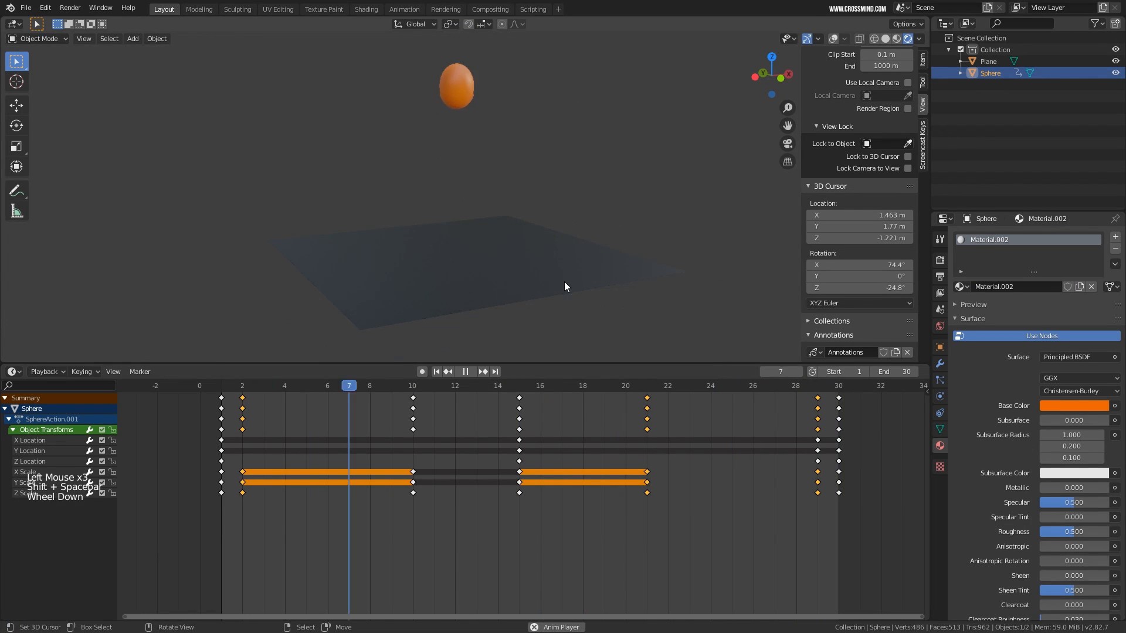
{"action": "middle_click_drag", "start_coordinate": [564, 281], "coordinate": [556, 278]}
{"action": "left_click", "coordinate": [919, 38]}
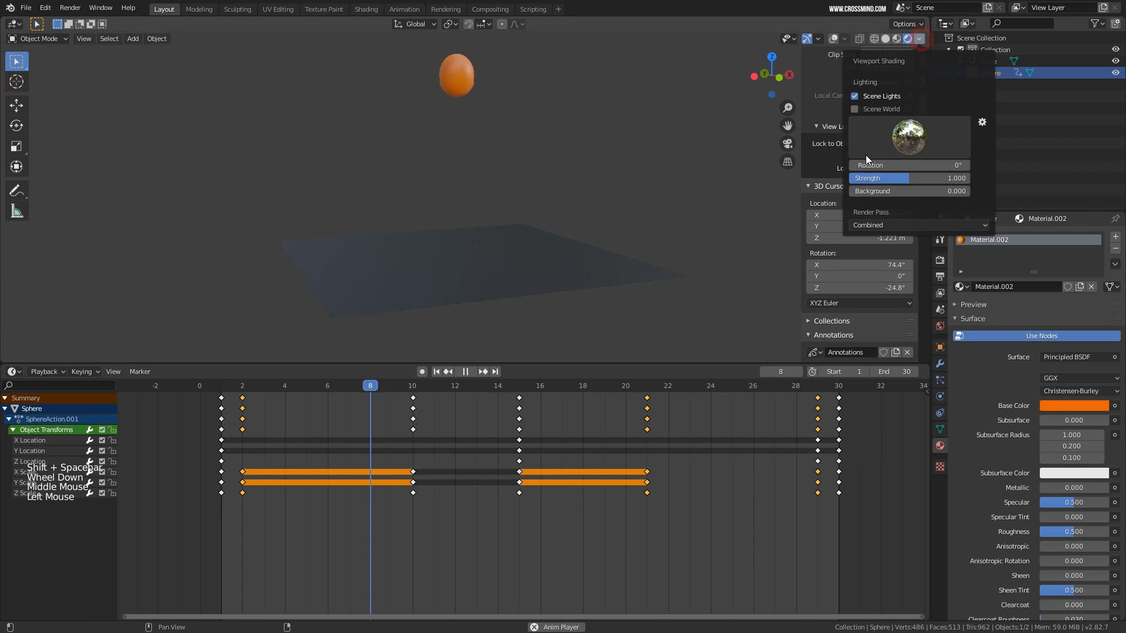
{"action": "left_click_drag", "start_coordinate": [876, 177], "coordinate": [947, 177]}
{"action": "key", "text": "shift+space"}
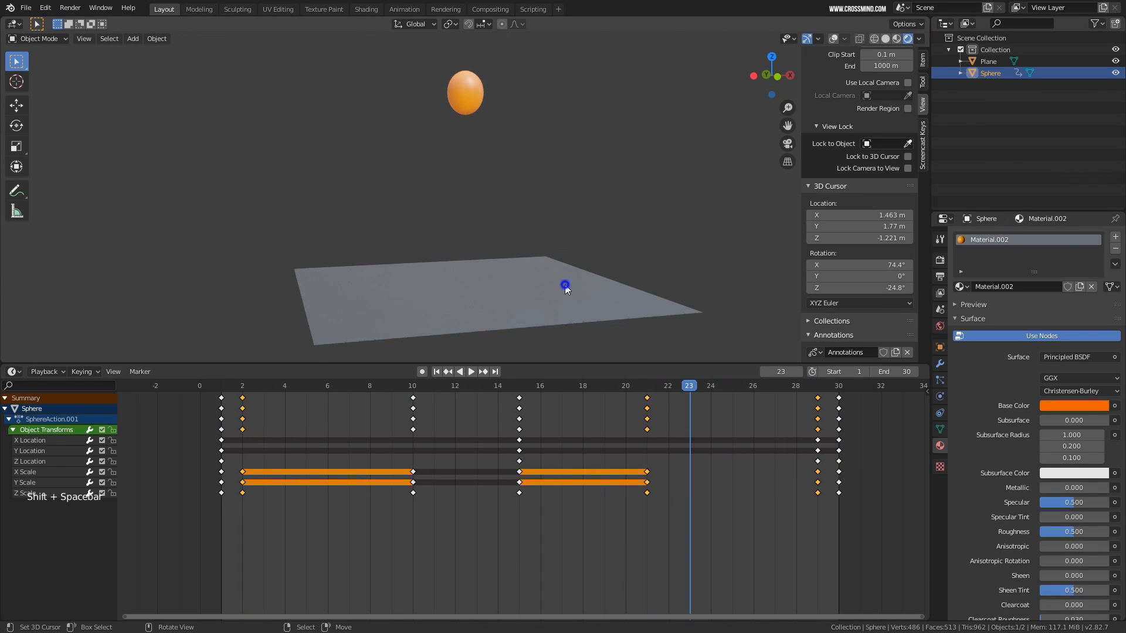
Select the floor plane, darken its material's Base Color to a nearly black purple tone, and play the bounce
{"action": "right_click", "coordinate": [565, 289]}
{"action": "left_click", "coordinate": [1061, 406]}
{"action": "scroll", "coordinate": [1048, 308], "scroll_direction": "up", "scroll_amount": 3}
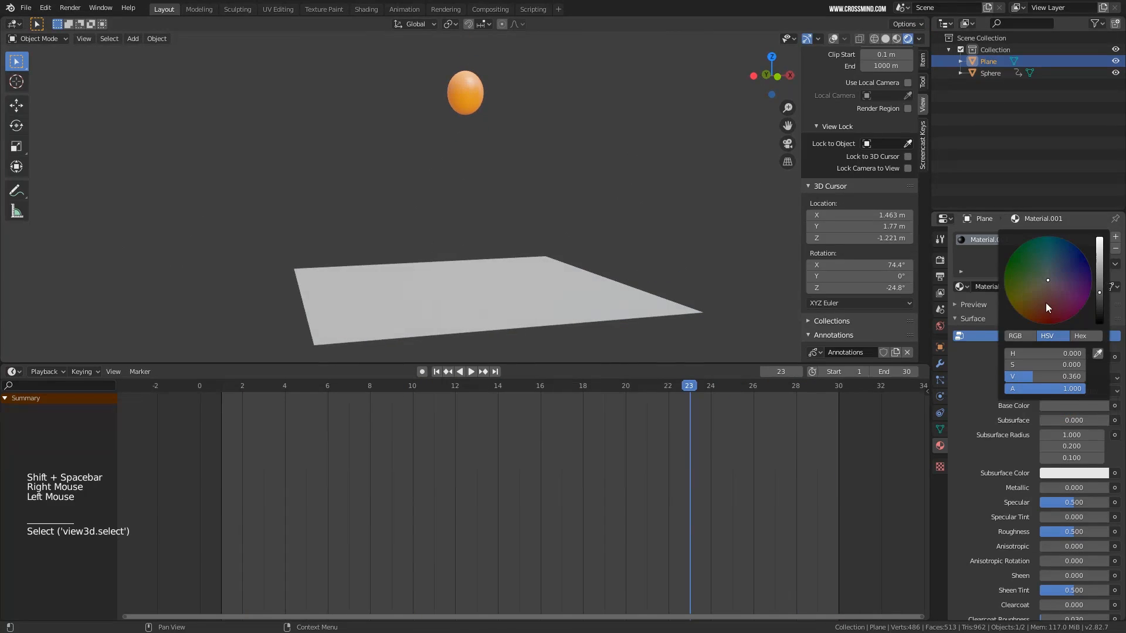
{"action": "left_click_drag", "start_coordinate": [1045, 302], "coordinate": [1099, 321]}
{"action": "middle_click_drag", "start_coordinate": [452, 267], "coordinate": [478, 244]}
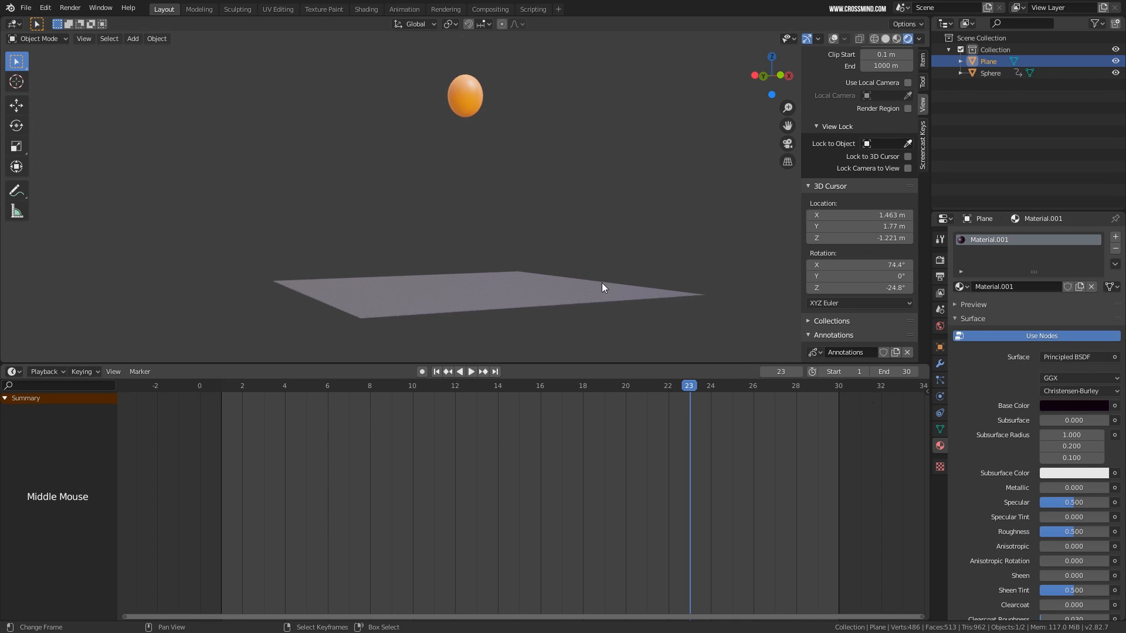
{"action": "middle_click_drag", "start_coordinate": [462, 185], "coordinate": [465, 202], "text": "shift"}
{"action": "key", "text": "shift+space"}
{"action": "key", "text": "shift+space"}
Display the sphere's animation curves in the Graph Editor and save the scene over bb1.blend
{"action": "right_click", "coordinate": [466, 89]}
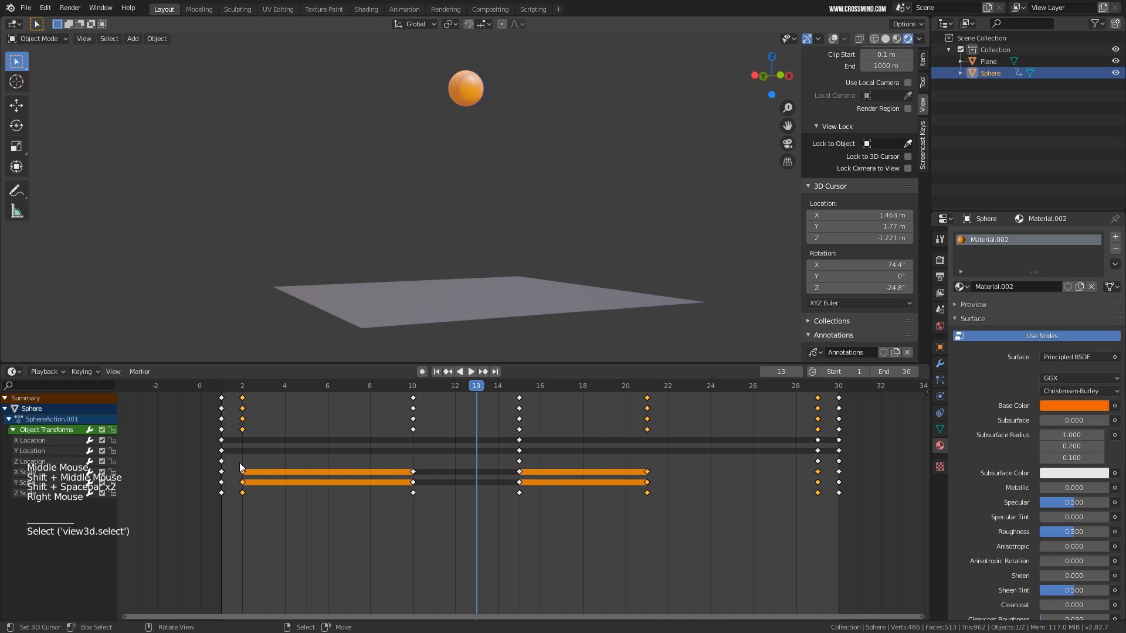
{"action": "key", "text": "ctrl+Tab"}
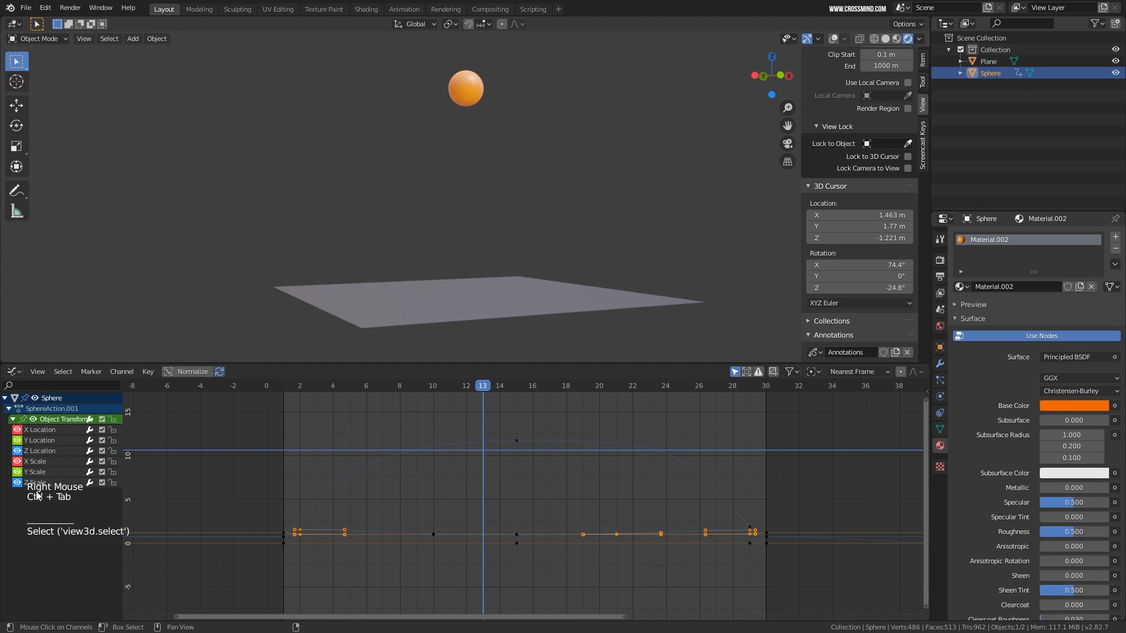
{"action": "key", "text": "ctrl+s"}
{"action": "left_click", "coordinate": [548, 352]}
{"action": "double_click", "coordinate": [388, 185]}
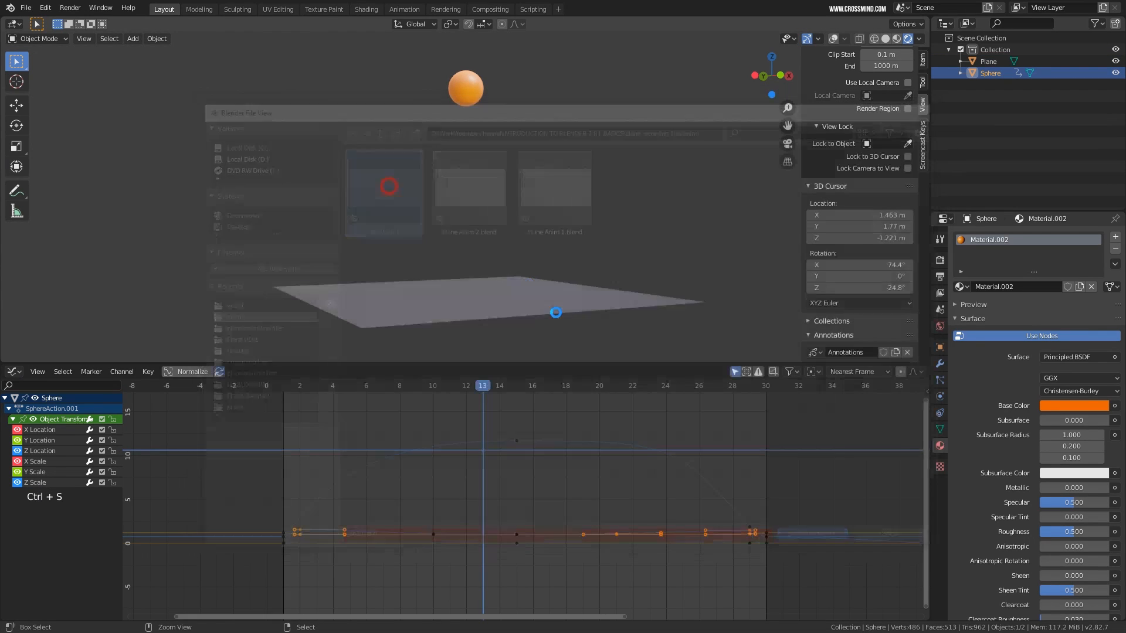
{"action": "middle_click_drag", "start_coordinate": [422, 212], "coordinate": [566, 189]}
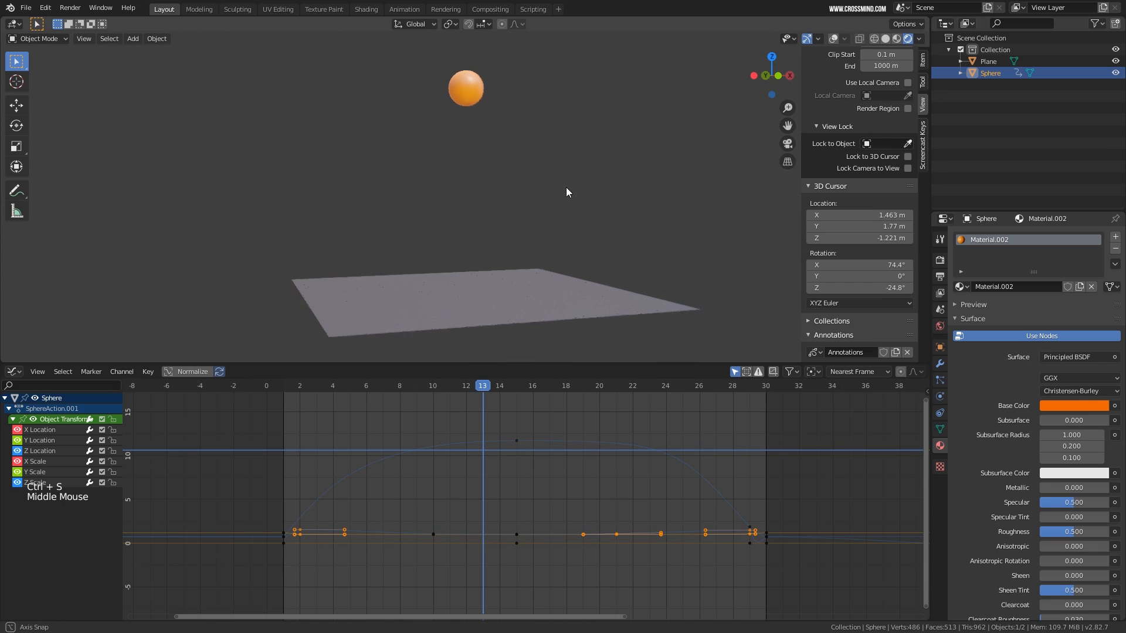
Return to the keyframe timeline, enlarge it, and delete the sphere's X, Y and Z Scale channels
{"action": "left_click", "coordinate": [36, 484]}
{"action": "left_click", "coordinate": [40, 463], "text": "shift"}
{"action": "left_click", "coordinate": [38, 473]}
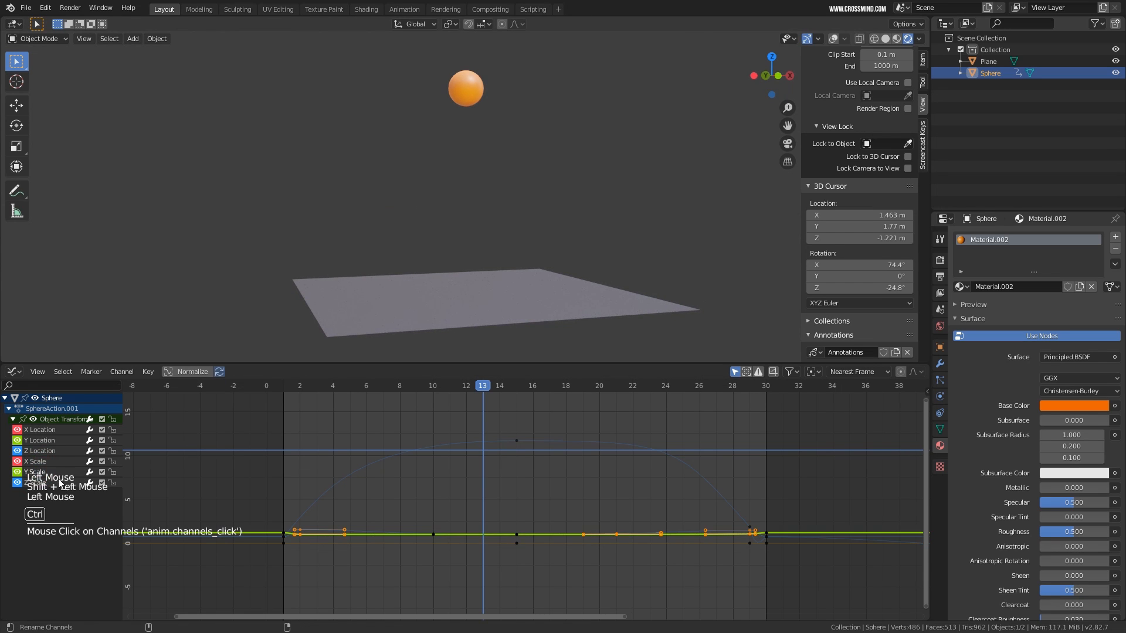
{"action": "key", "text": "ctrl+Tab"}
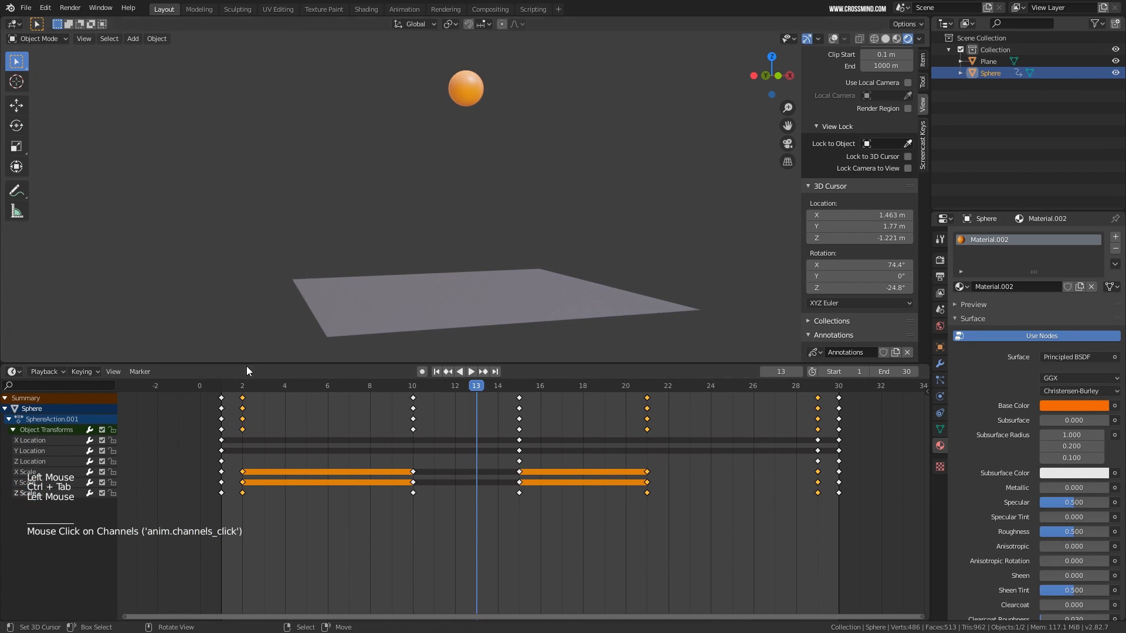
{"action": "left_click_drag", "start_coordinate": [247, 365], "coordinate": [259, 274]}
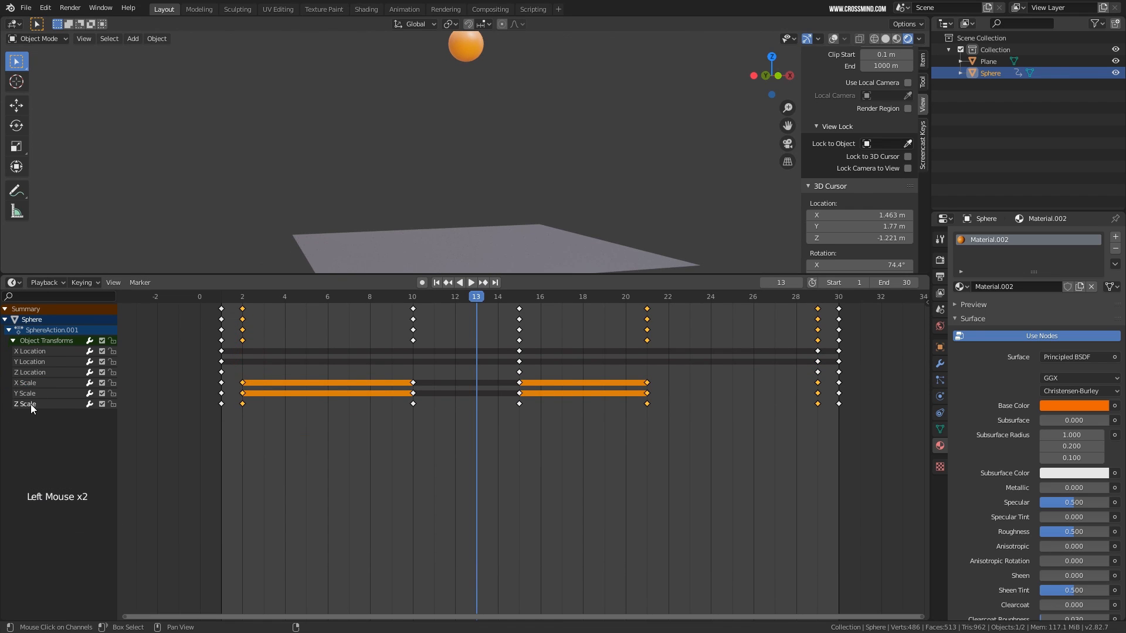
{"action": "double_click", "coordinate": [30, 404]}
{"action": "key", "text": "Delete"}
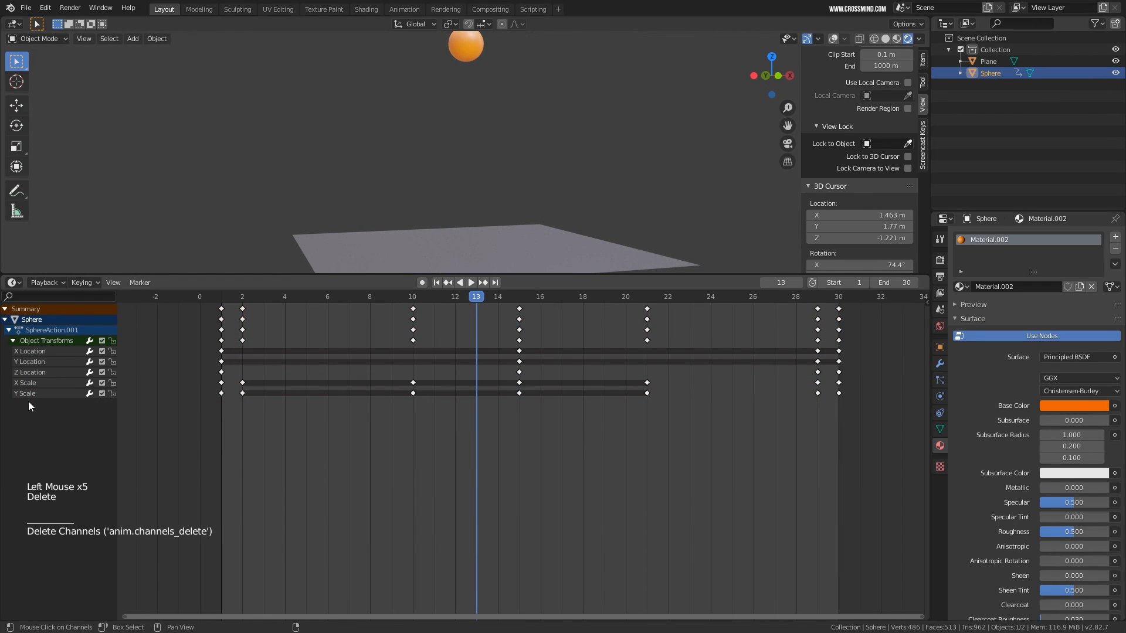
{"action": "double_click", "coordinate": [28, 394]}
{"action": "key", "text": "Delete"}
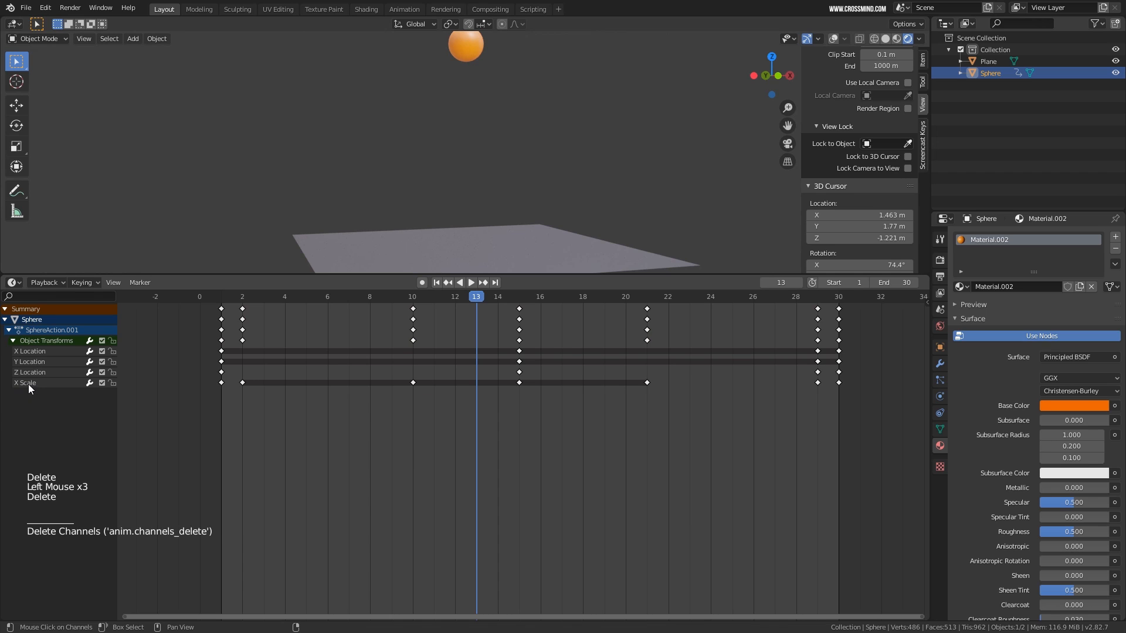
{"action": "double_click", "coordinate": [27, 385]}
{"action": "key", "text": "Delete"}
Play the bounce to examine the sphere's movement using only its location keyframes
{"action": "scroll", "coordinate": [516, 114], "scroll_direction": "down", "scroll_amount": 2}
{"action": "key", "text": "shift+space"}
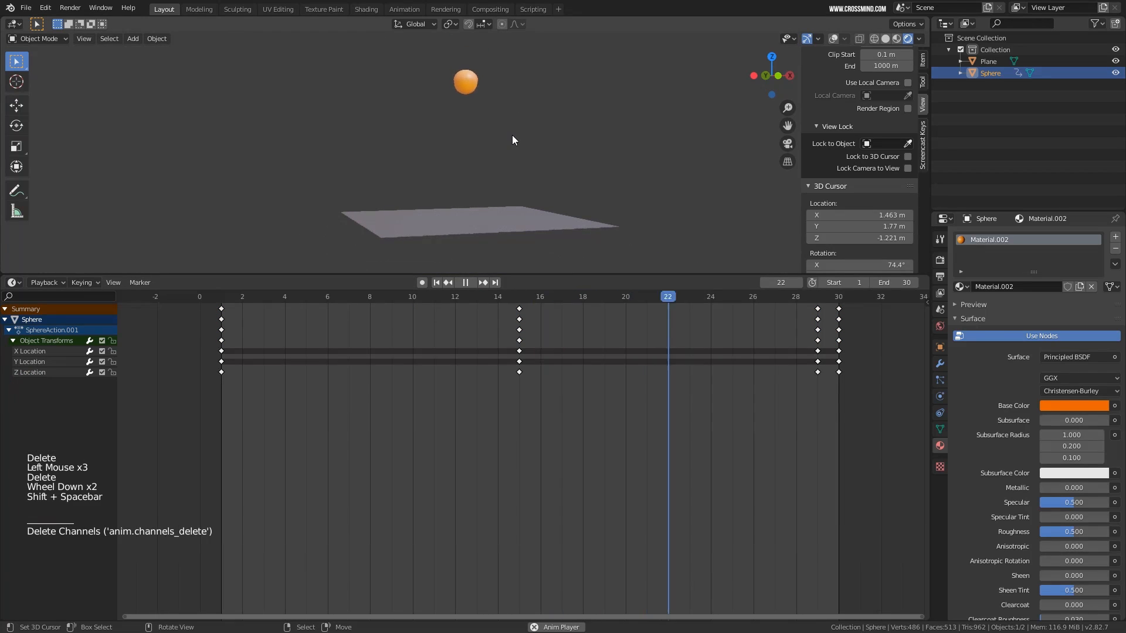
{"action": "scroll", "coordinate": [487, 192], "scroll_direction": "up", "scroll_amount": 1}
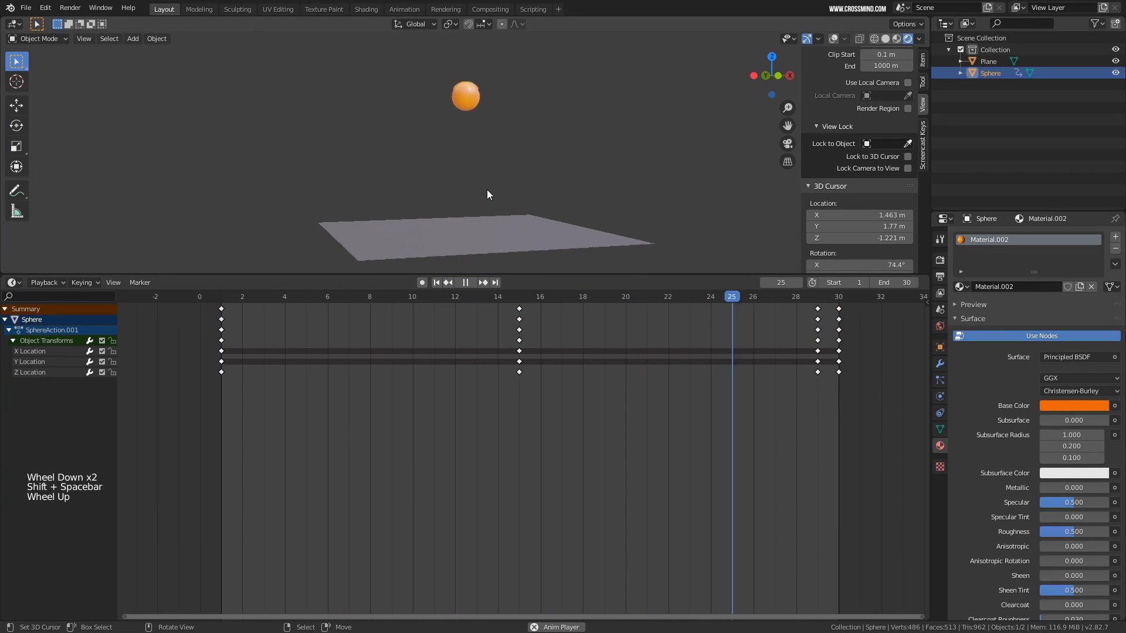
{"action": "key", "text": "space"}
{"action": "key", "text": "shift+space"}
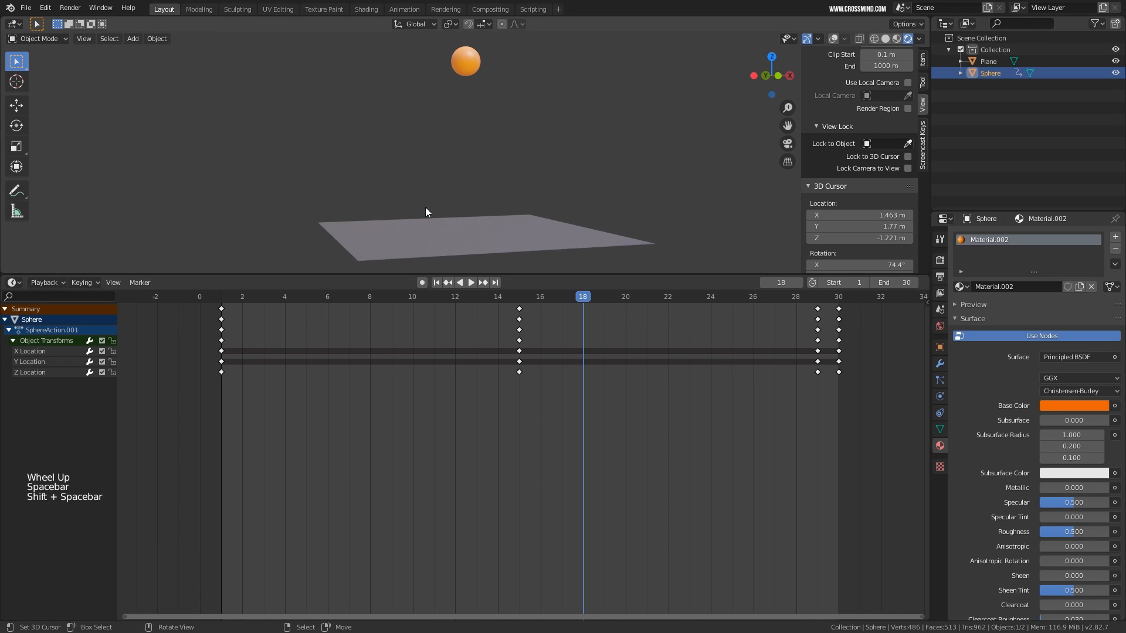
Save the scene as a new incremental version named bb2.blend
{"action": "key", "text": "ctrl+shift+s"}
{"action": "left_click", "coordinate": [758, 542]}
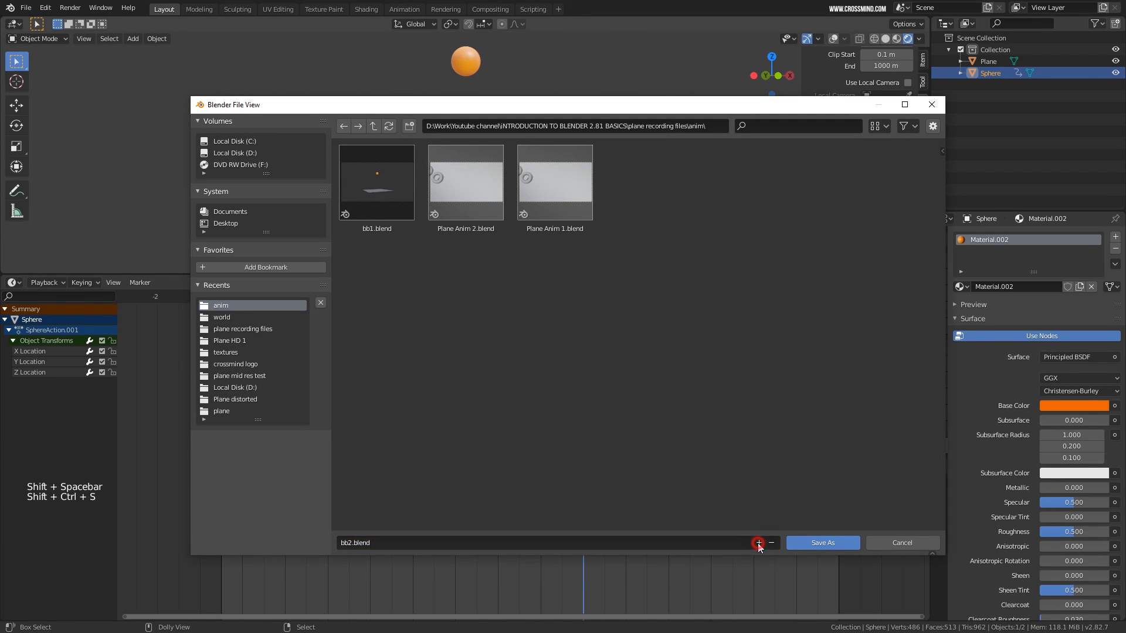
{"action": "left_click", "coordinate": [843, 547]}
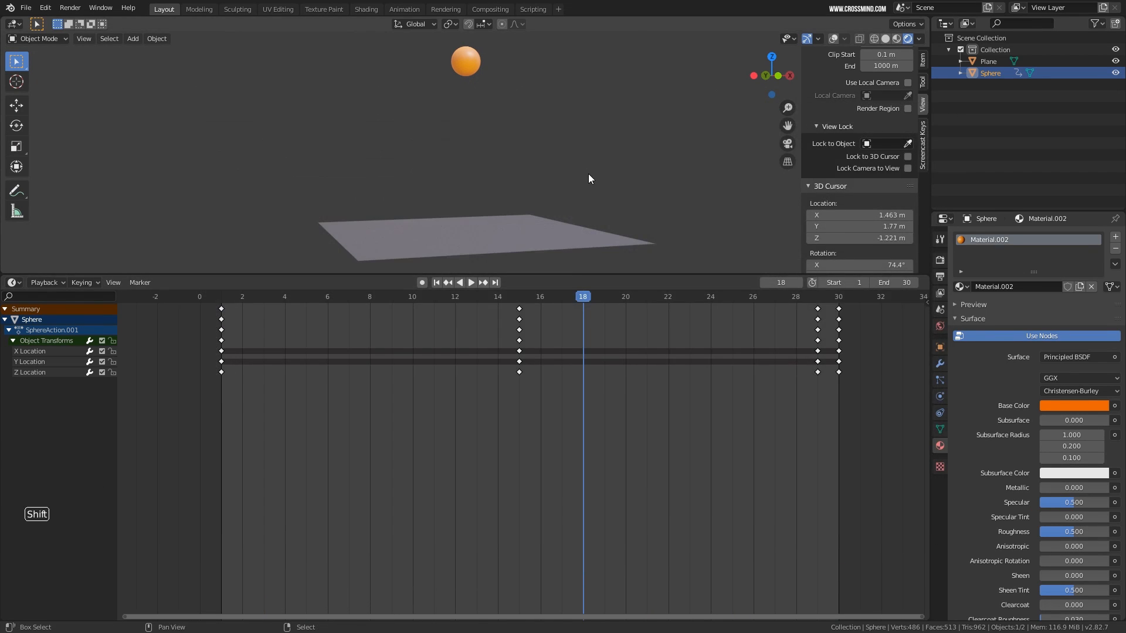
Try a Surface Deform modifier on the sphere, removing it again after turning on the viewport overlays
{"action": "middle_click_drag", "start_coordinate": [590, 177], "coordinate": [594, 190], "text": "shift"}
{"action": "right_click", "coordinate": [472, 86]}
{"action": "left_click", "coordinate": [939, 363]}
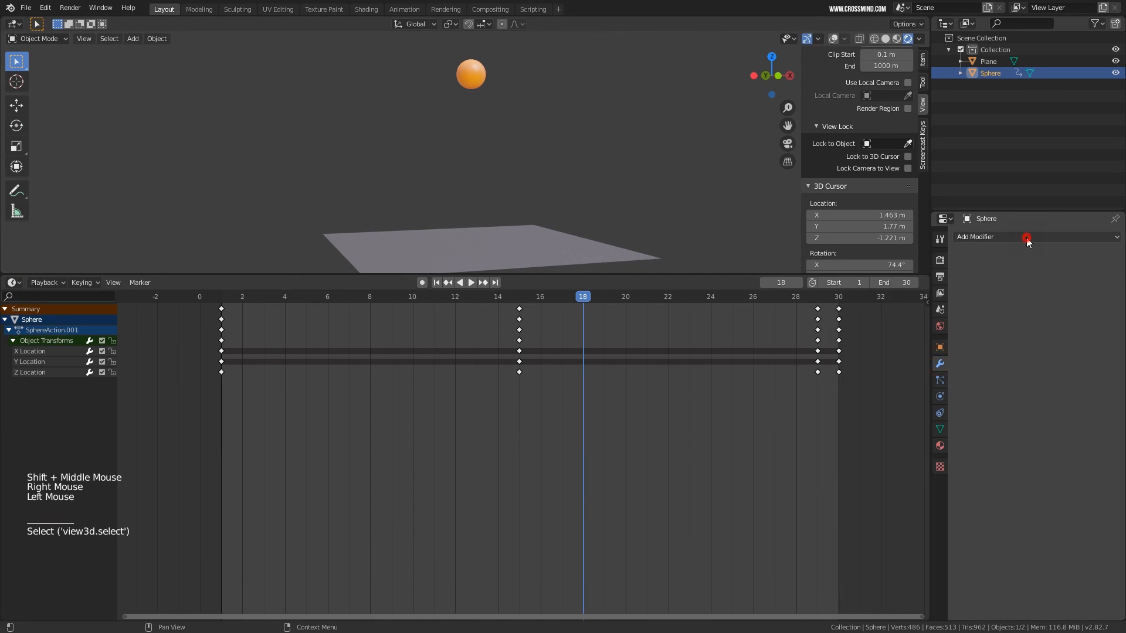
{"action": "left_click", "coordinate": [1055, 237]}
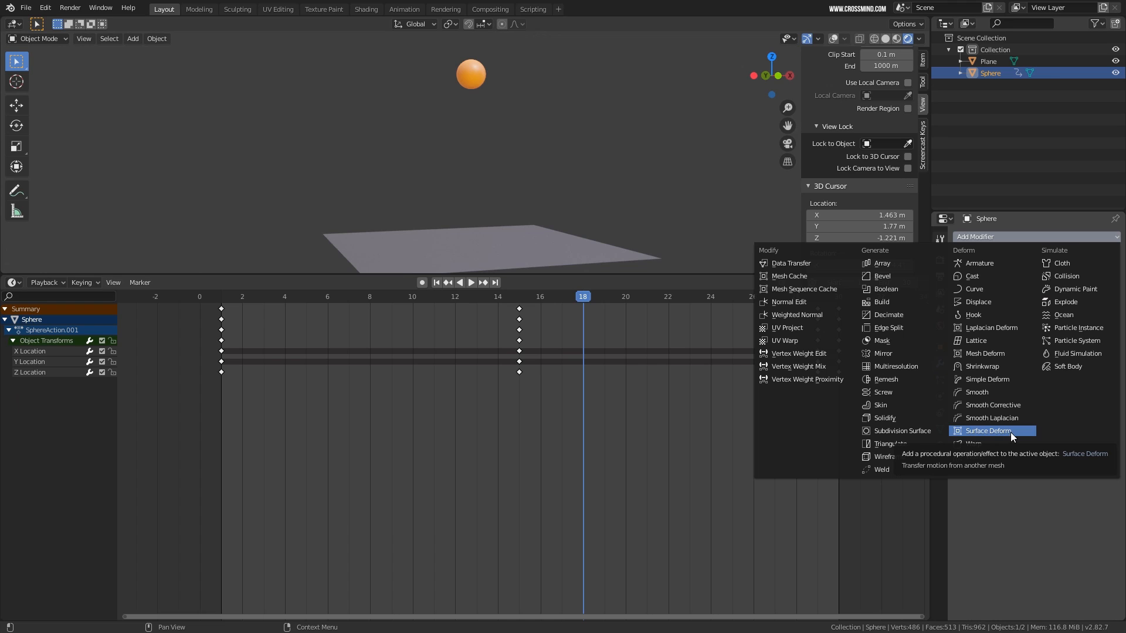
{"action": "left_click", "coordinate": [985, 432]}
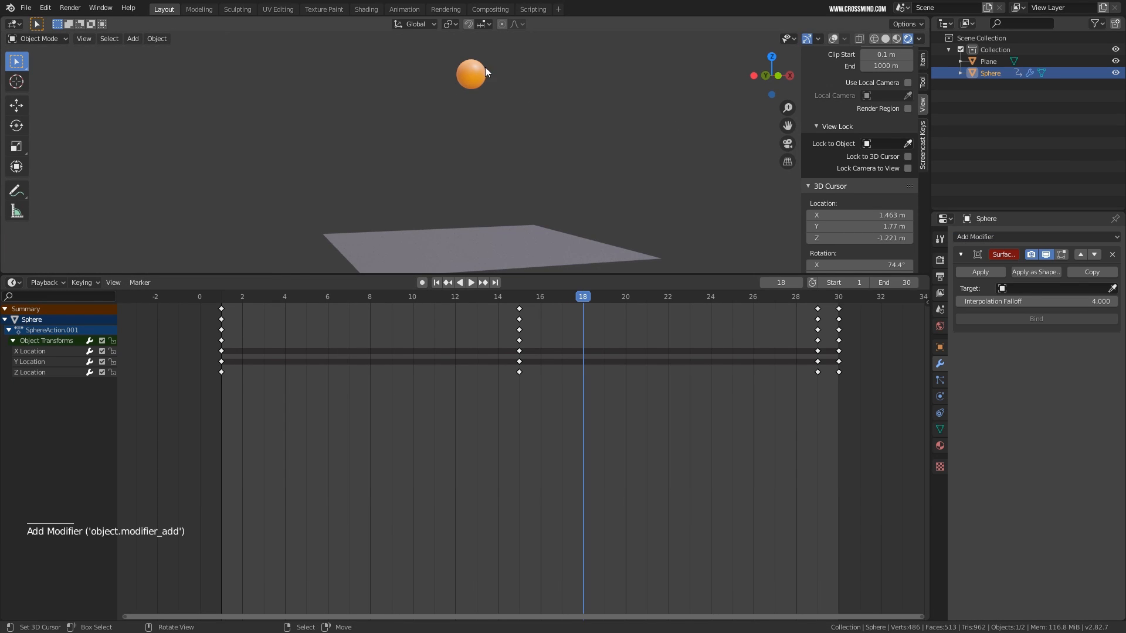
{"action": "left_click", "coordinate": [838, 38]}
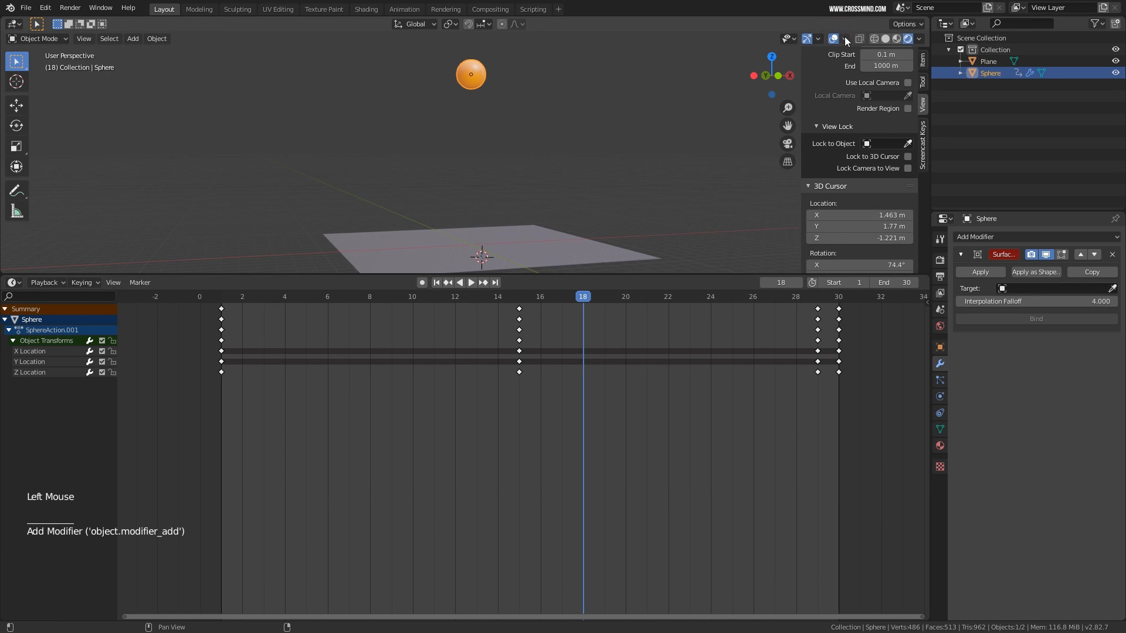
{"action": "left_click", "coordinate": [1112, 254]}
Add a Simple Deform modifier to the sphere and set its mode to Stretch
{"action": "left_click", "coordinate": [1069, 236]}
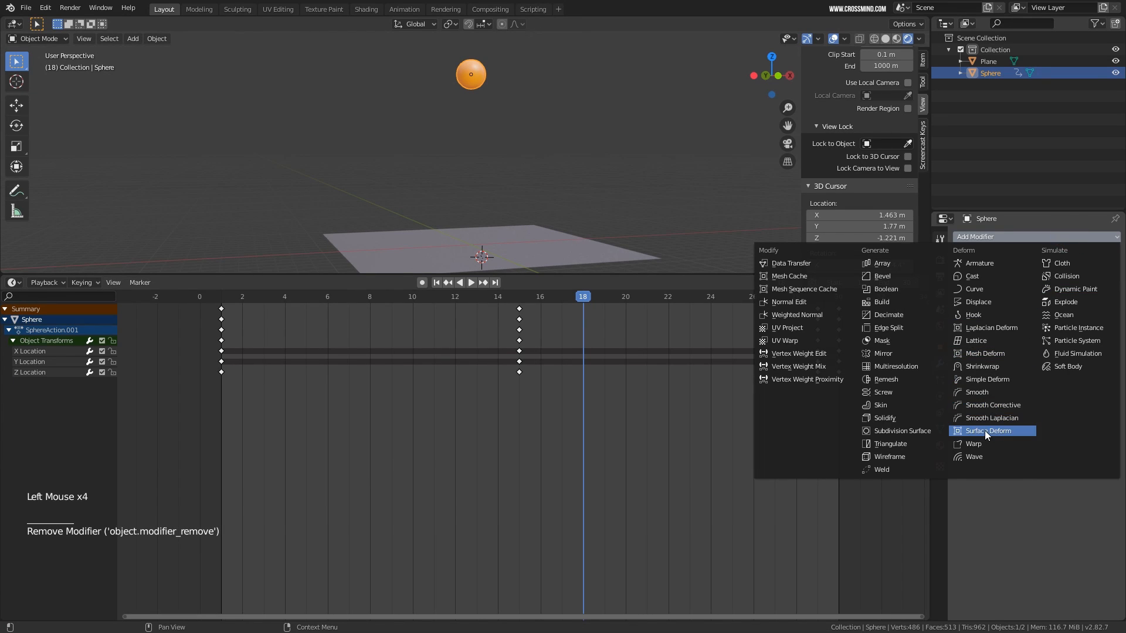
{"action": "left_click", "coordinate": [983, 381]}
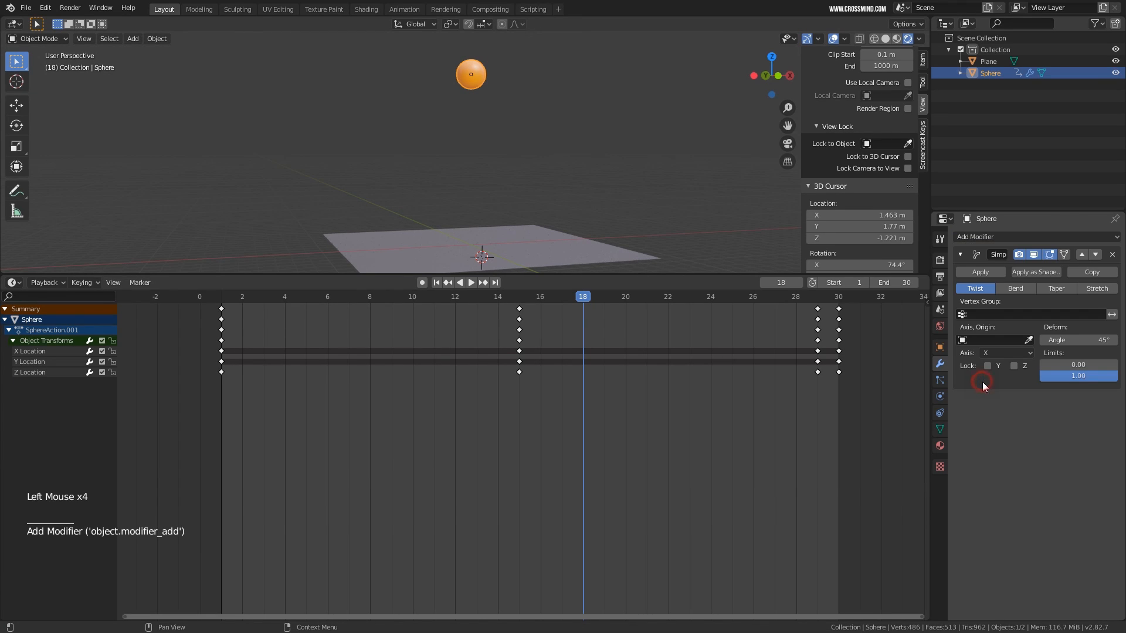
{"action": "left_click", "coordinate": [1102, 290]}
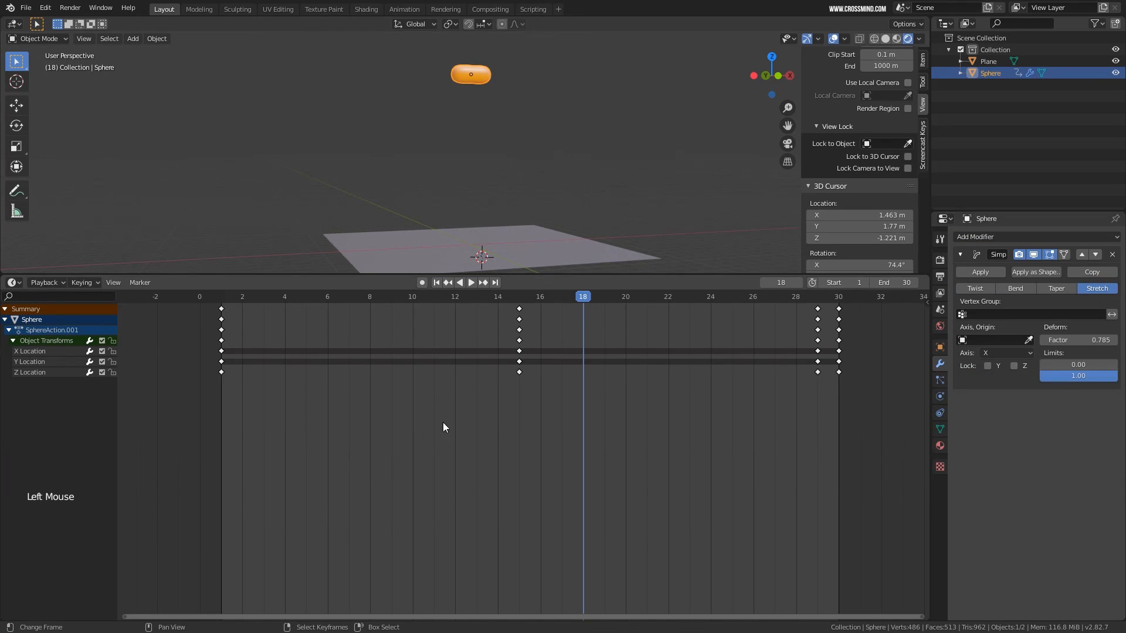
Move the playhead to frame 1 and set the sphere's Stretch deform Factor to 0.695
{"action": "left_click_drag", "start_coordinate": [442, 422], "coordinate": [264, 451]}
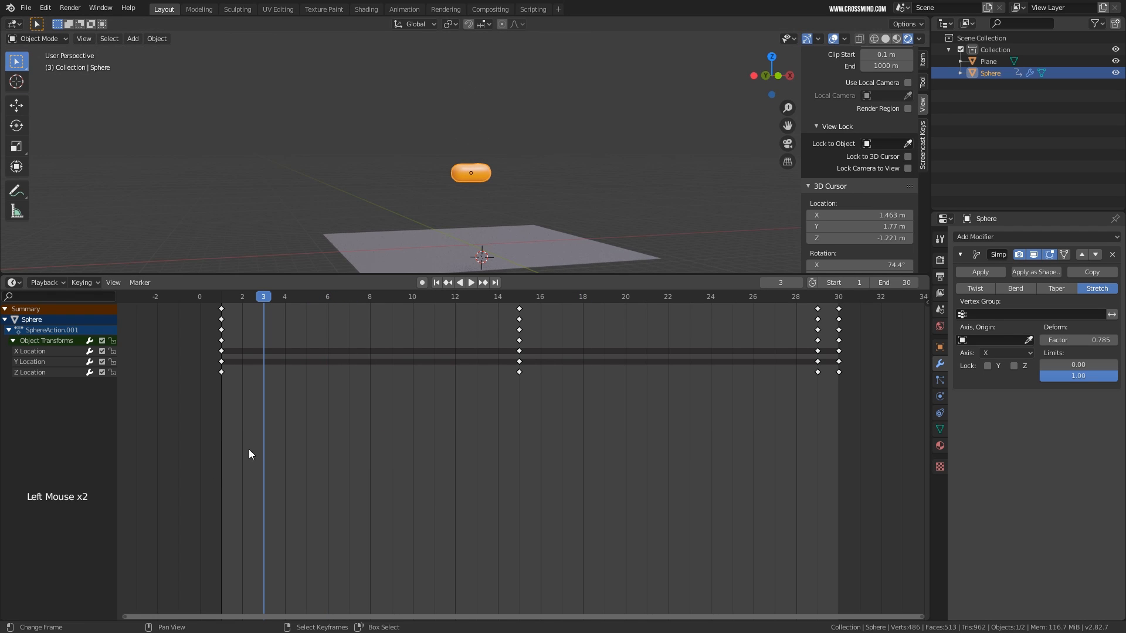
{"action": "left_click", "coordinate": [223, 452]}
{"action": "middle_click_drag", "start_coordinate": [482, 157], "coordinate": [498, 167]}
{"action": "middle_click_drag", "start_coordinate": [498, 167], "coordinate": [513, 177], "text": "shift"}
{"action": "scroll", "coordinate": [513, 177], "scroll_direction": "up", "scroll_amount": 2}
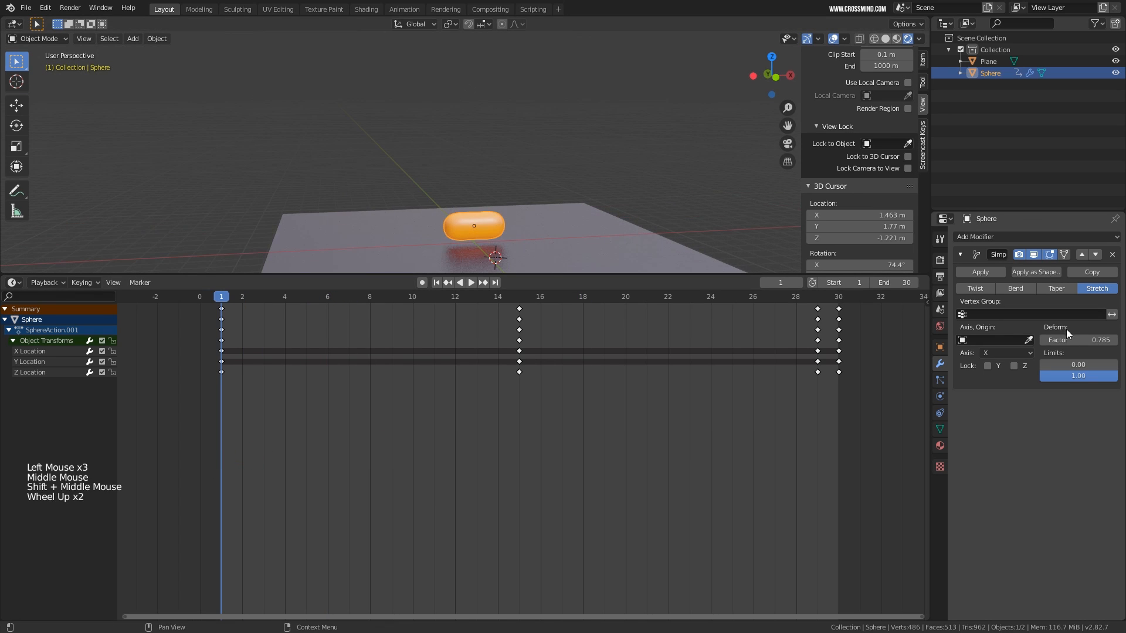
{"action": "left_click_drag", "start_coordinate": [1080, 336], "coordinate": [1057, 339]}
{"action": "middle_click_drag", "start_coordinate": [689, 263], "coordinate": [666, 258]}
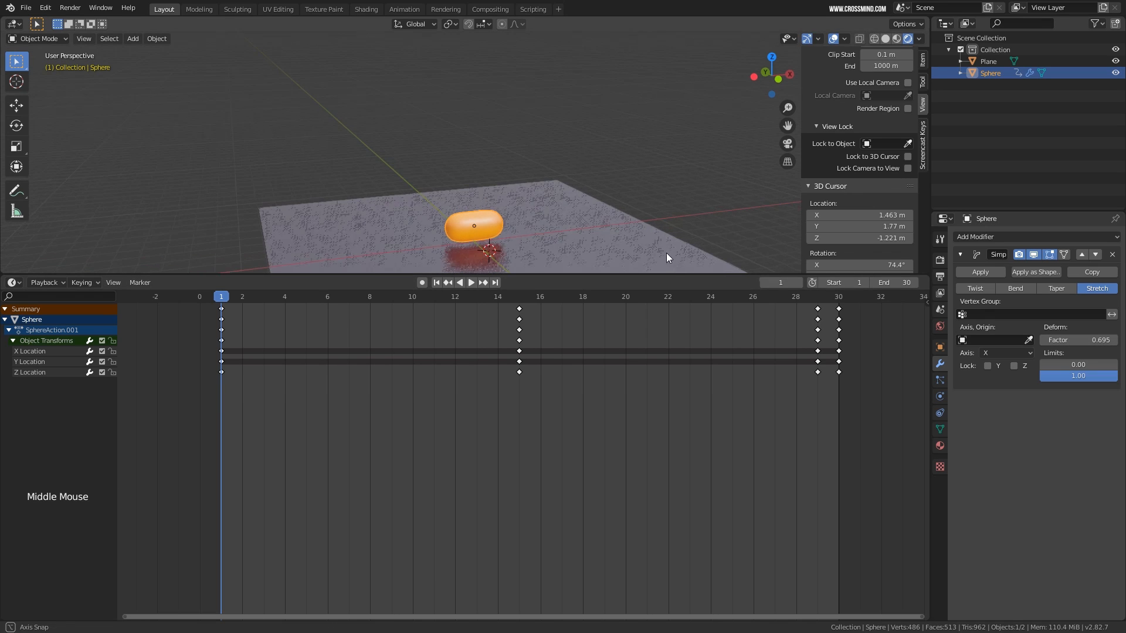
{"action": "middle_click_drag", "start_coordinate": [575, 129], "coordinate": [516, 183], "text": "shift"}
{"action": "middle_click_drag", "start_coordinate": [516, 183], "coordinate": [504, 186]}
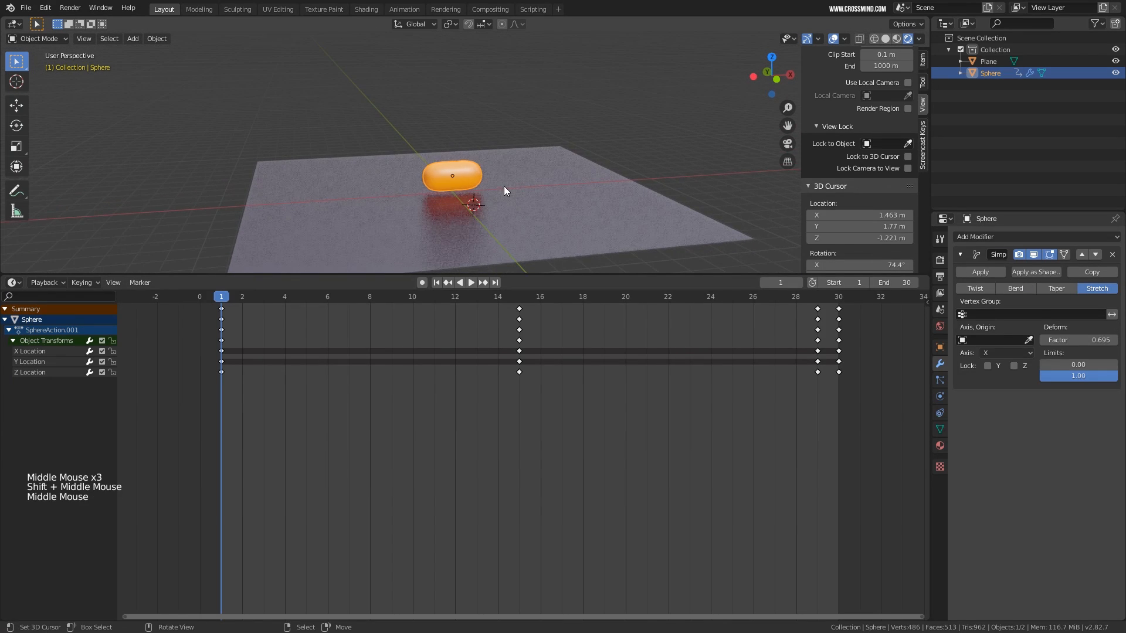
{"action": "key", "text": "i"}
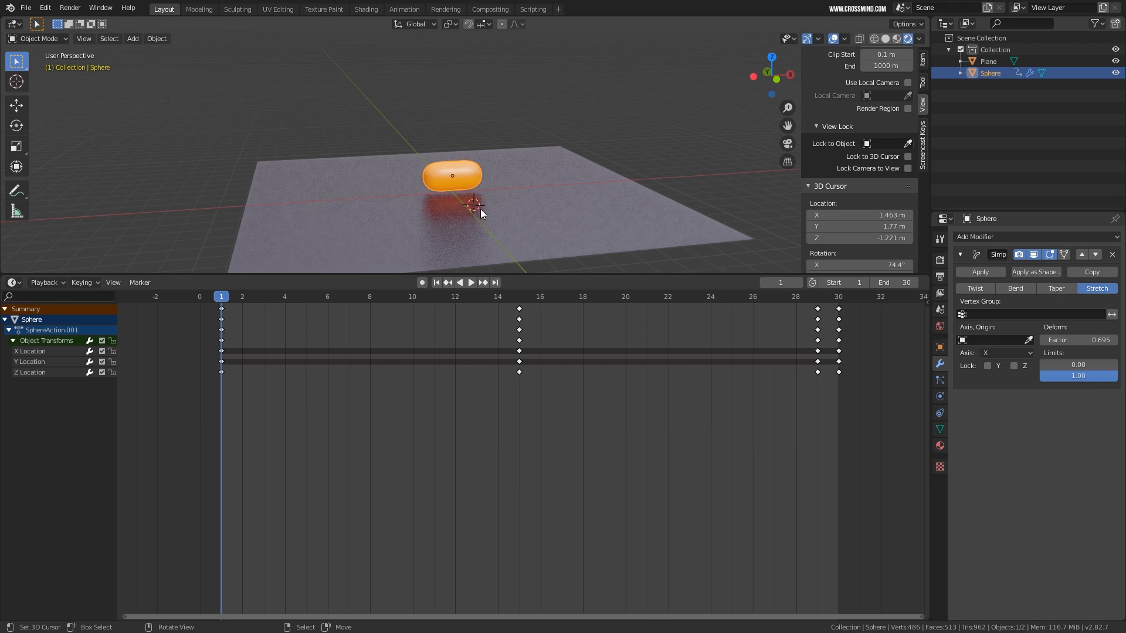
{"action": "middle_click_drag", "start_coordinate": [480, 208], "coordinate": [466, 174]}
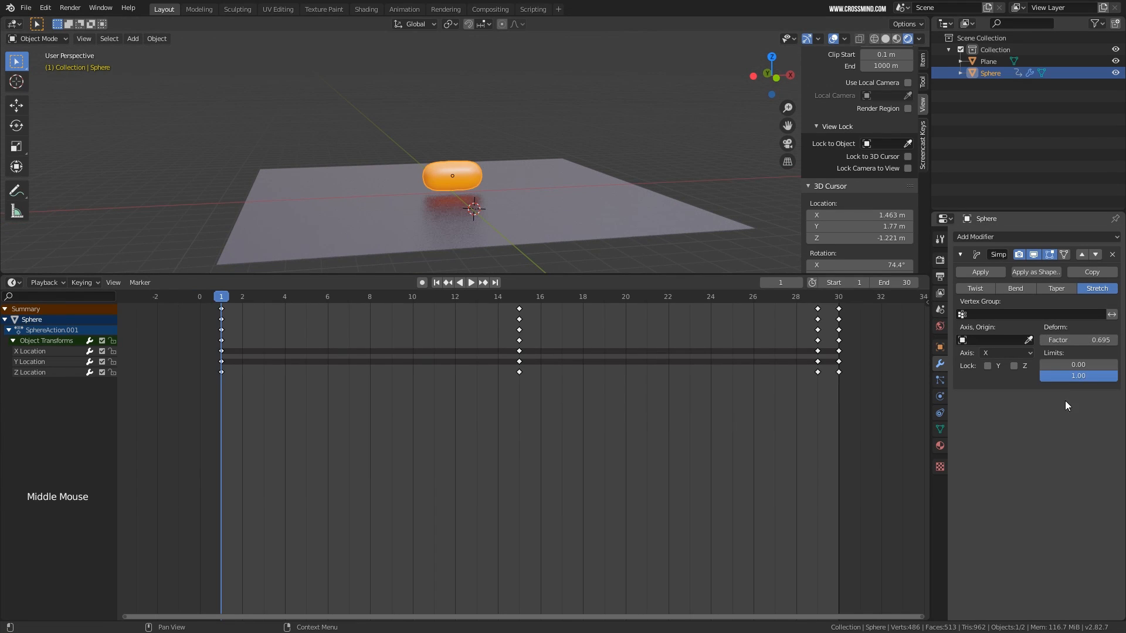
Keyframe the sphere's Stretch deform Factor at 0.695 on frame 1 and at -0.885 on frame 2
{"action": "key", "text": "i"}
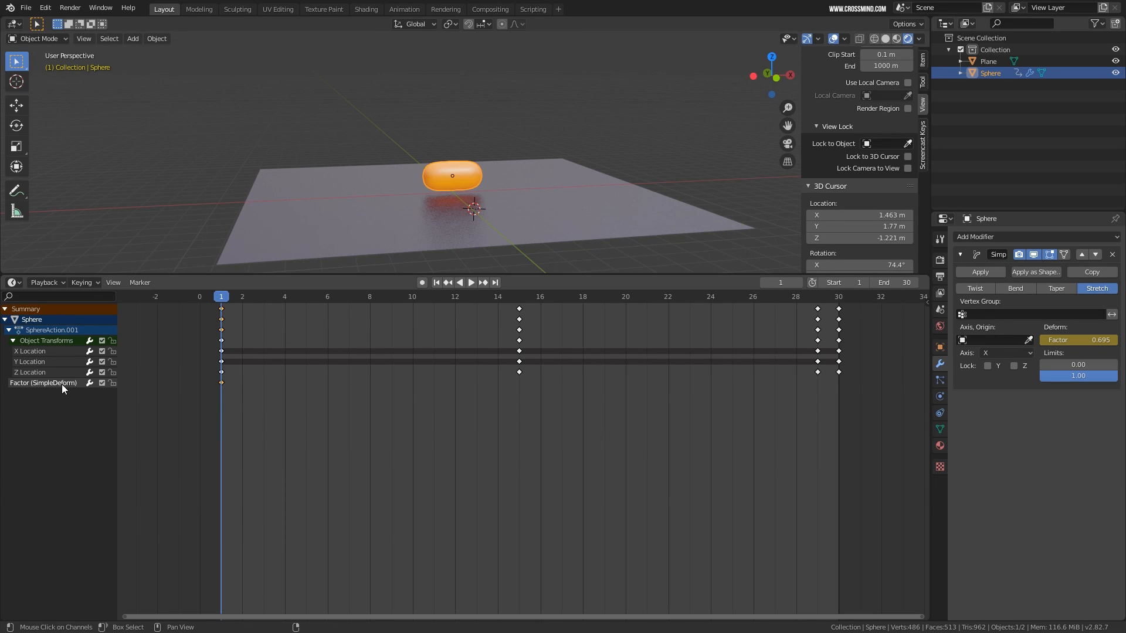
{"action": "left_click", "coordinate": [219, 405]}
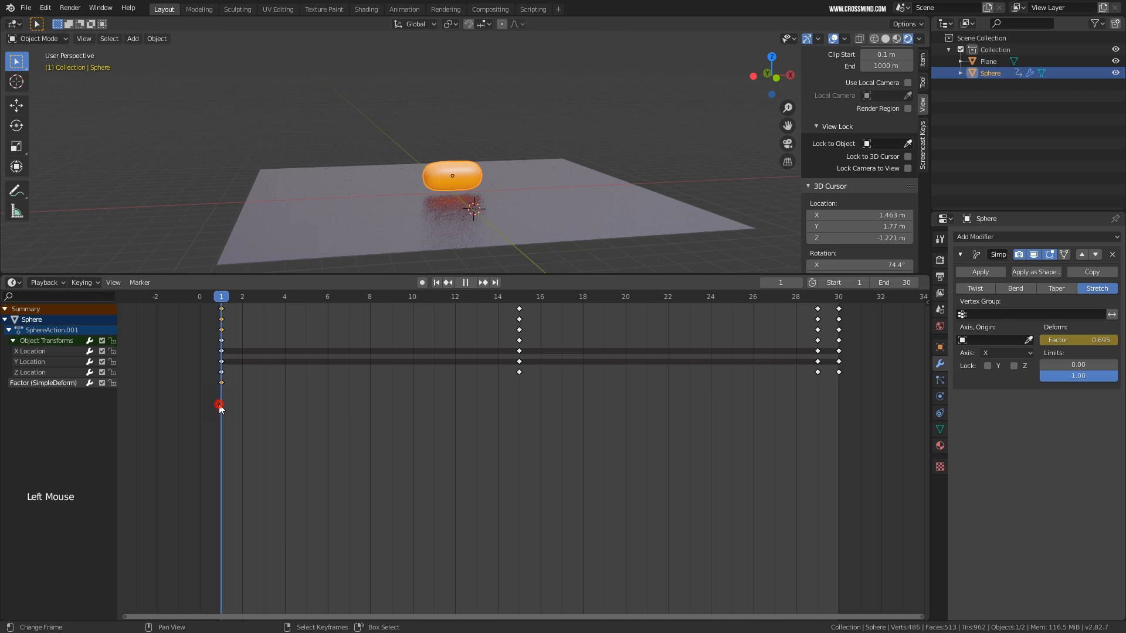
{"action": "left_click_drag", "start_coordinate": [233, 406], "coordinate": [238, 406]}
{"action": "middle_click_drag", "start_coordinate": [608, 143], "coordinate": [614, 160], "text": "shift"}
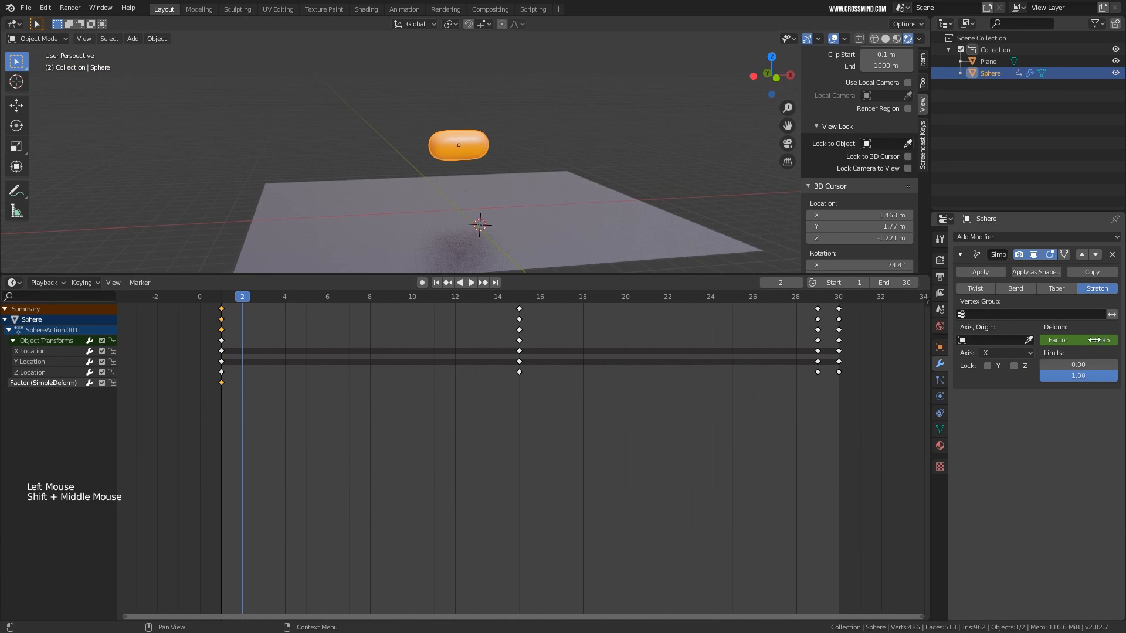
{"action": "left_click_drag", "start_coordinate": [1084, 340], "coordinate": [1013, 340]}
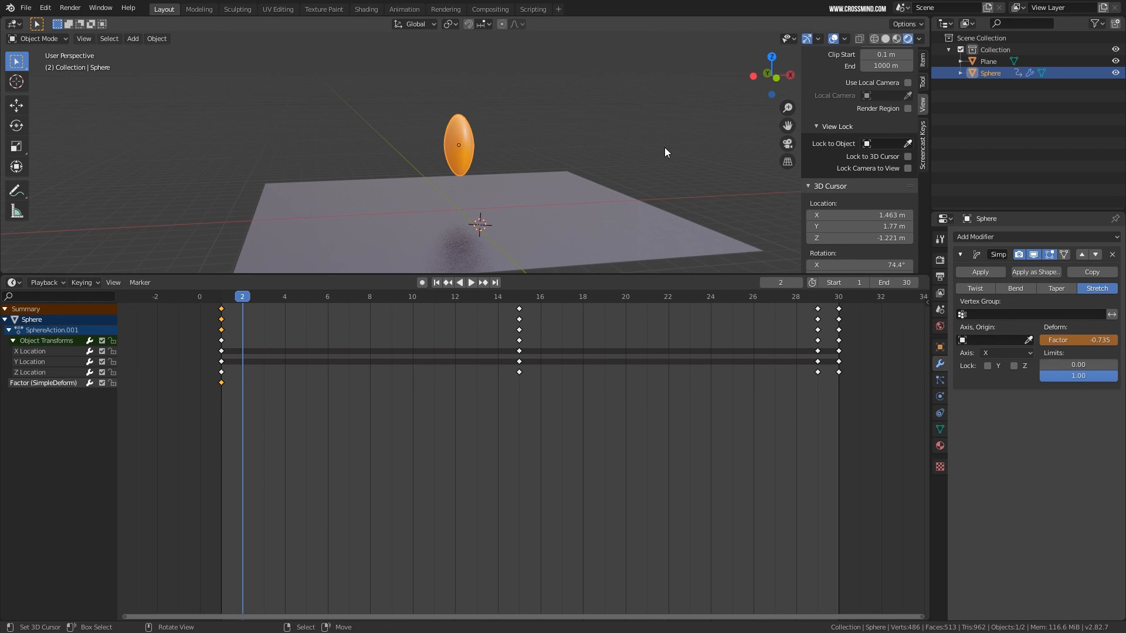
{"action": "key", "text": "i"}
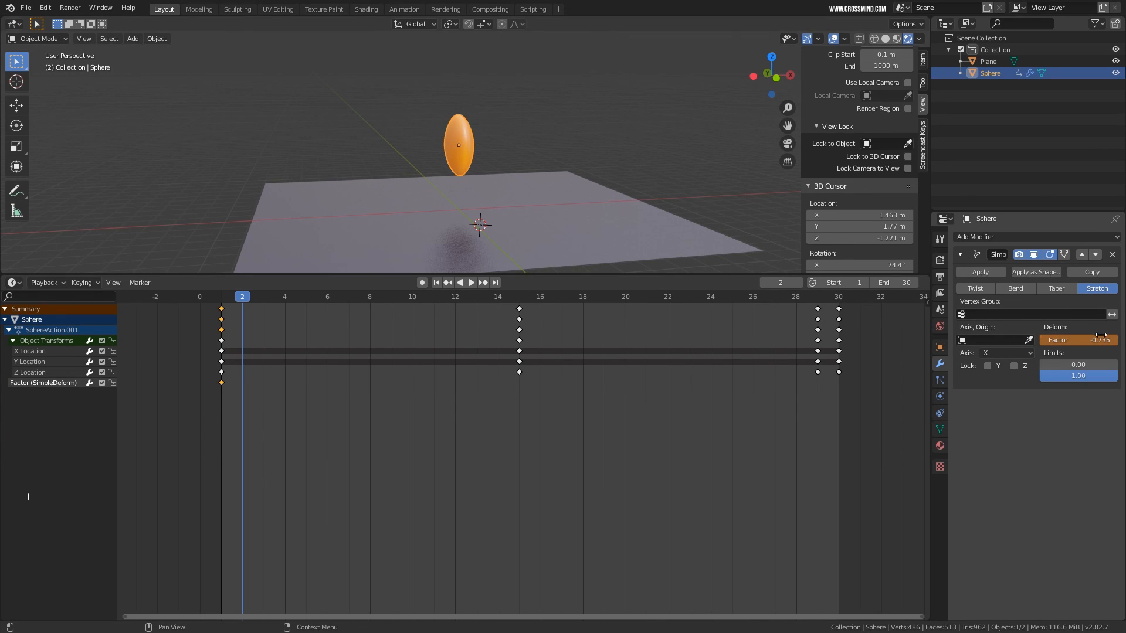
{"action": "key", "text": "i"}
{"action": "left_click_drag", "start_coordinate": [1080, 340], "coordinate": [1078, 340]}
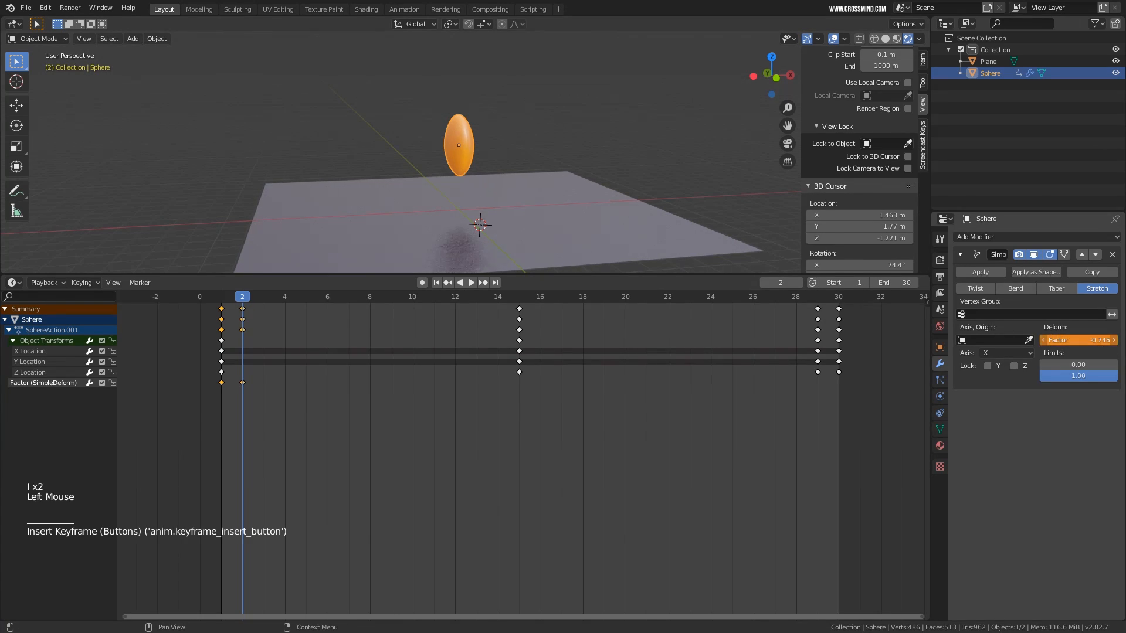
Keyframe the Stretch deform Factor at -0.38 on frame 8 as the sphere rises
{"action": "left_click", "coordinate": [306, 451]}
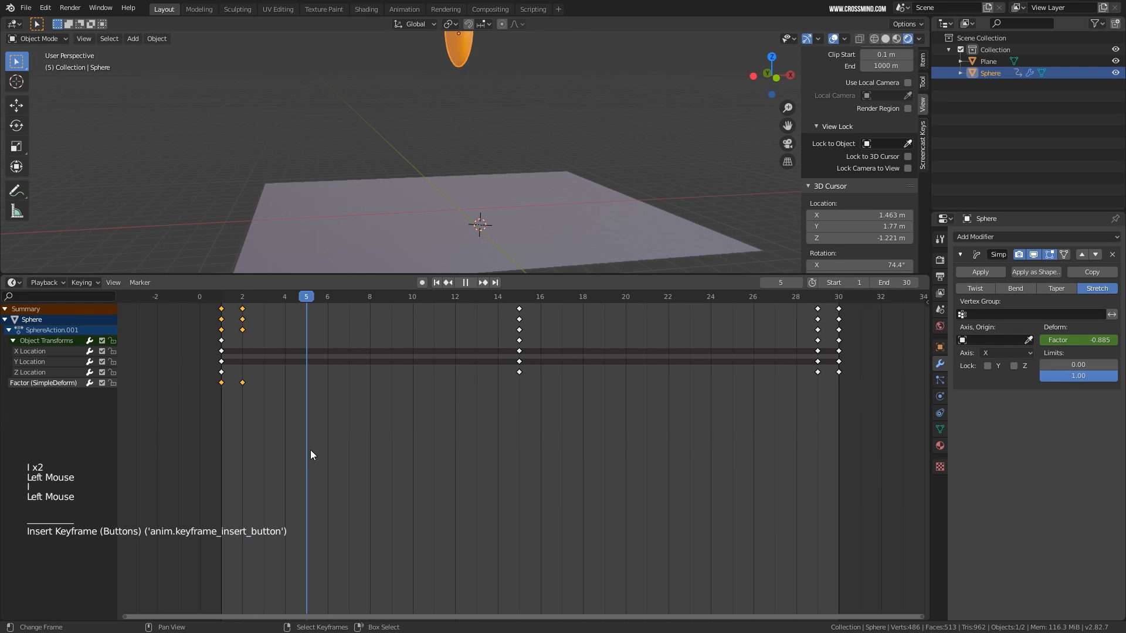
{"action": "scroll", "coordinate": [487, 191], "scroll_direction": "down", "scroll_amount": 2}
{"action": "middle_click_drag", "start_coordinate": [487, 192], "coordinate": [486, 215], "text": "shift"}
{"action": "left_click", "coordinate": [373, 437]}
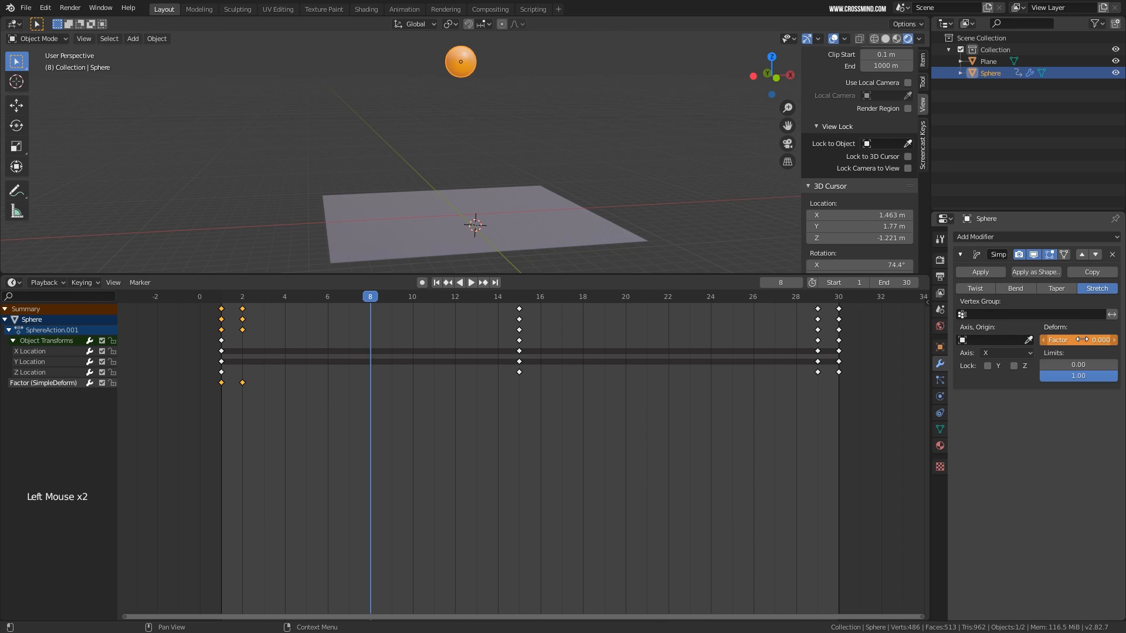
{"action": "left_click_drag", "start_coordinate": [1077, 340], "coordinate": [1070, 339]}
{"action": "key", "text": "i"}
Set the Stretch deform Factor to 0 on frame 15 and keyframe it
{"action": "left_click_drag", "start_coordinate": [402, 435], "coordinate": [515, 427]}
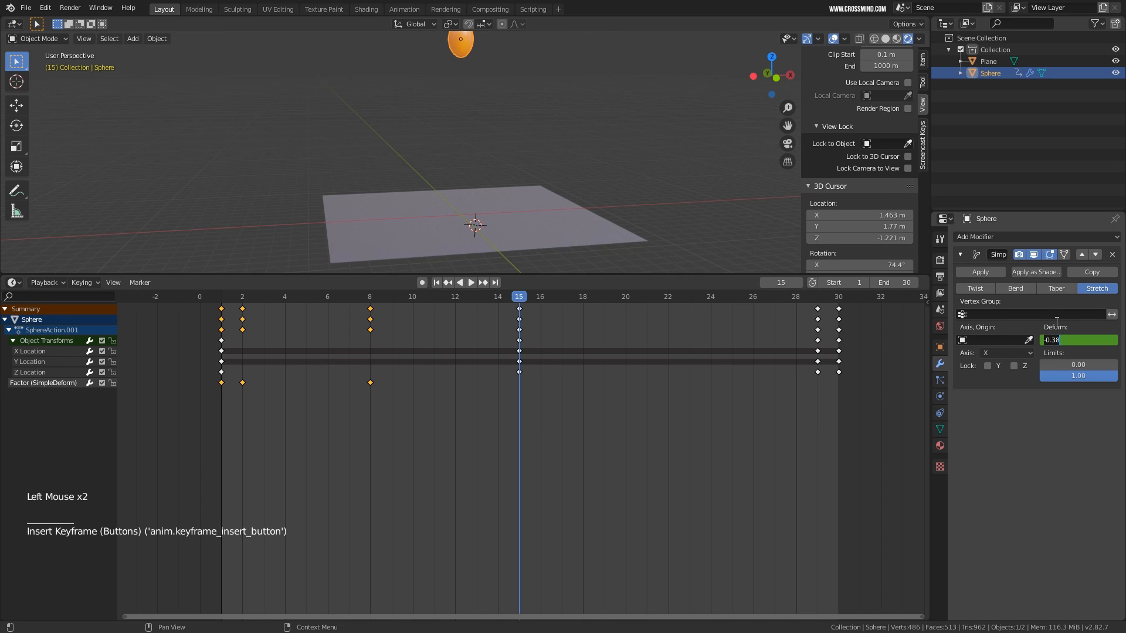
{"action": "type", "text": "0"}
{"action": "key", "text": "Return"}
{"action": "key", "text": "i"}
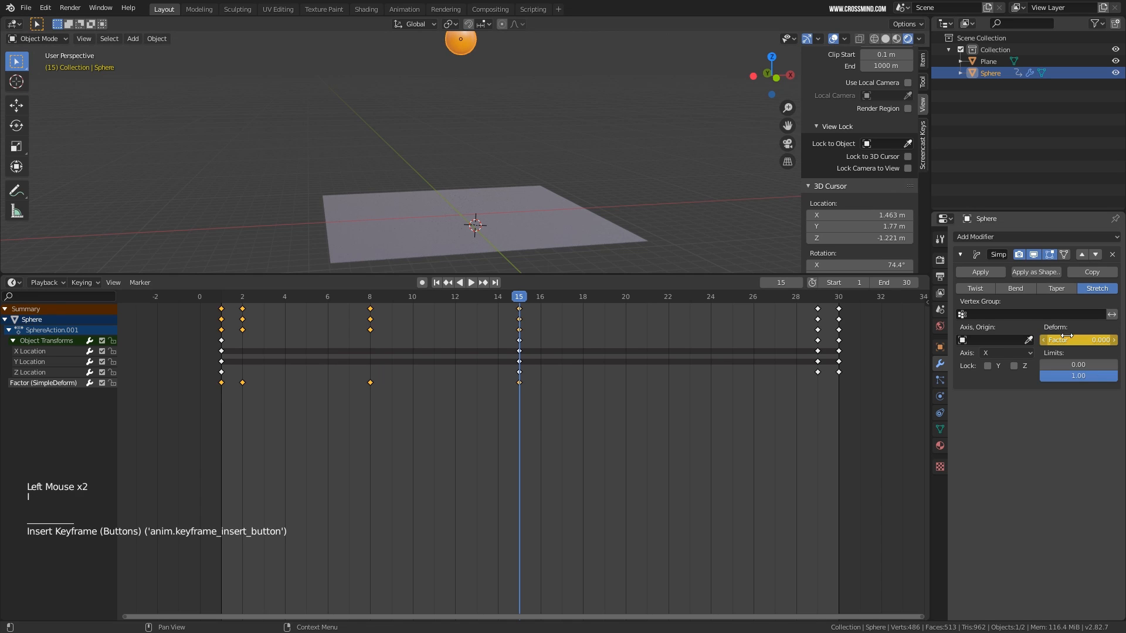
Keyframe the Stretch deform Factor at -0.350 on frame 20 and at -0.790 on frame 29
{"action": "left_click_drag", "start_coordinate": [552, 424], "coordinate": [635, 421]}
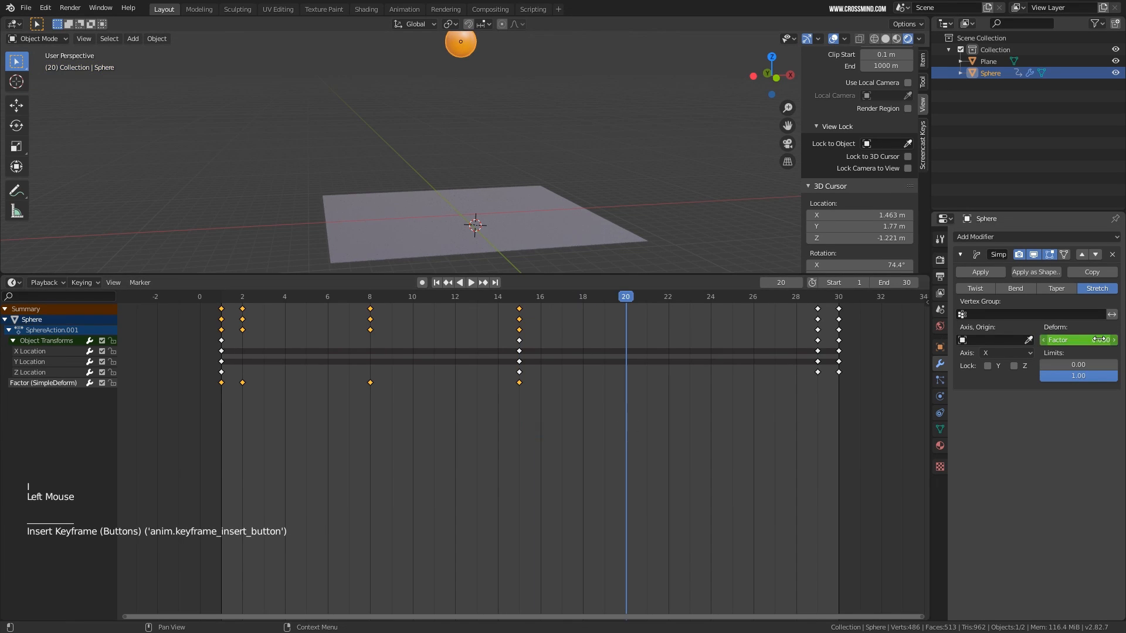
{"action": "left_click_drag", "start_coordinate": [1093, 340], "coordinate": [1072, 340]}
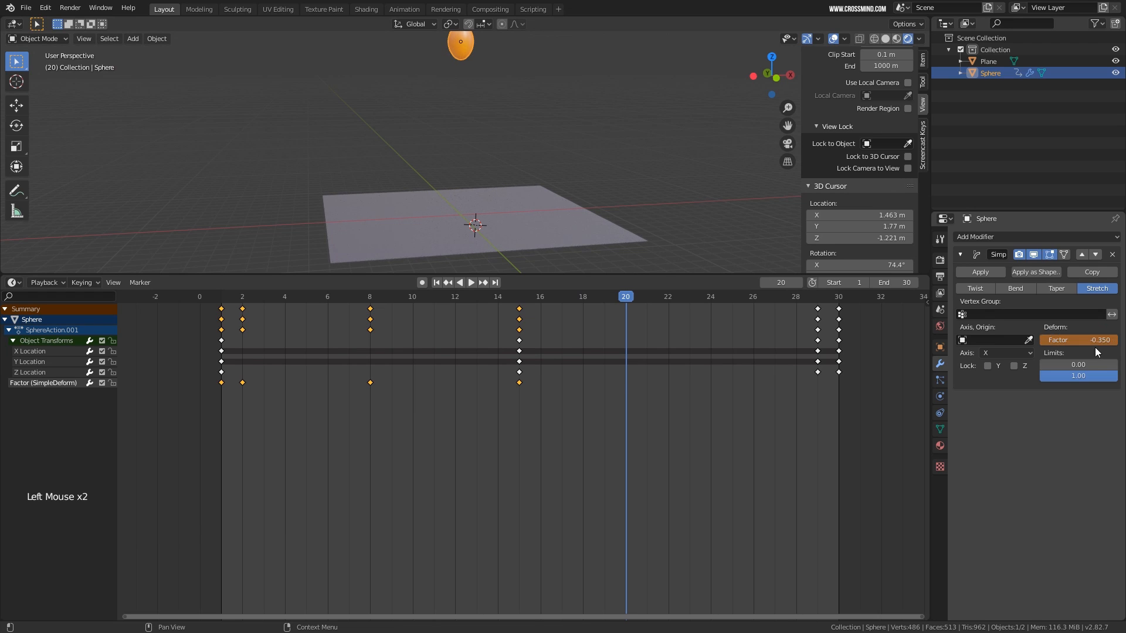
{"action": "key", "text": "i"}
{"action": "left_click_drag", "start_coordinate": [663, 411], "coordinate": [818, 413]}
{"action": "left_click_drag", "start_coordinate": [1085, 340], "coordinate": [1079, 340]}
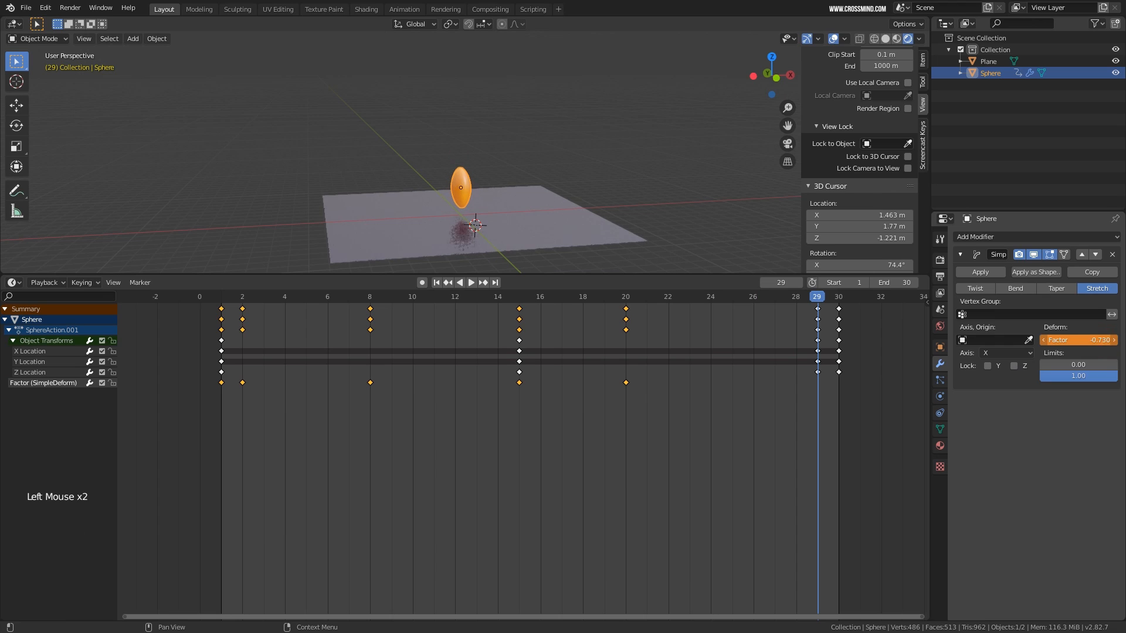
{"action": "key", "text": "i"}
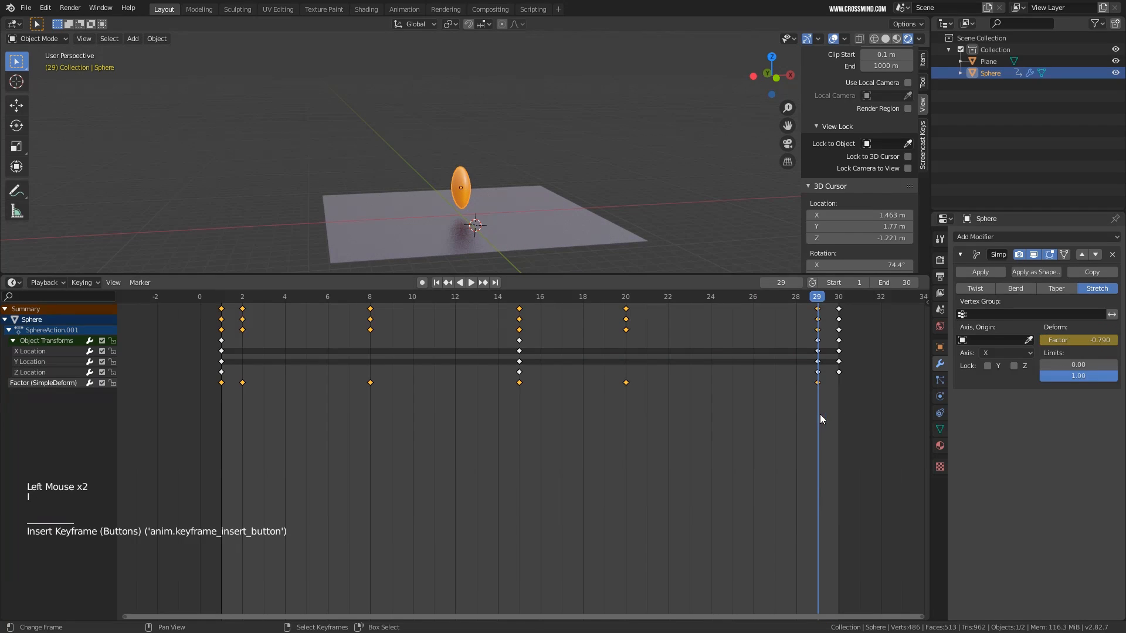
Copy the Factor keyframe from frame 1 and paste it onto frame 30
{"action": "left_click_drag", "start_coordinate": [820, 414], "coordinate": [835, 414]}
{"action": "left_click_drag", "start_coordinate": [1079, 340], "coordinate": [1091, 340]}
{"action": "right_click", "coordinate": [221, 383]}
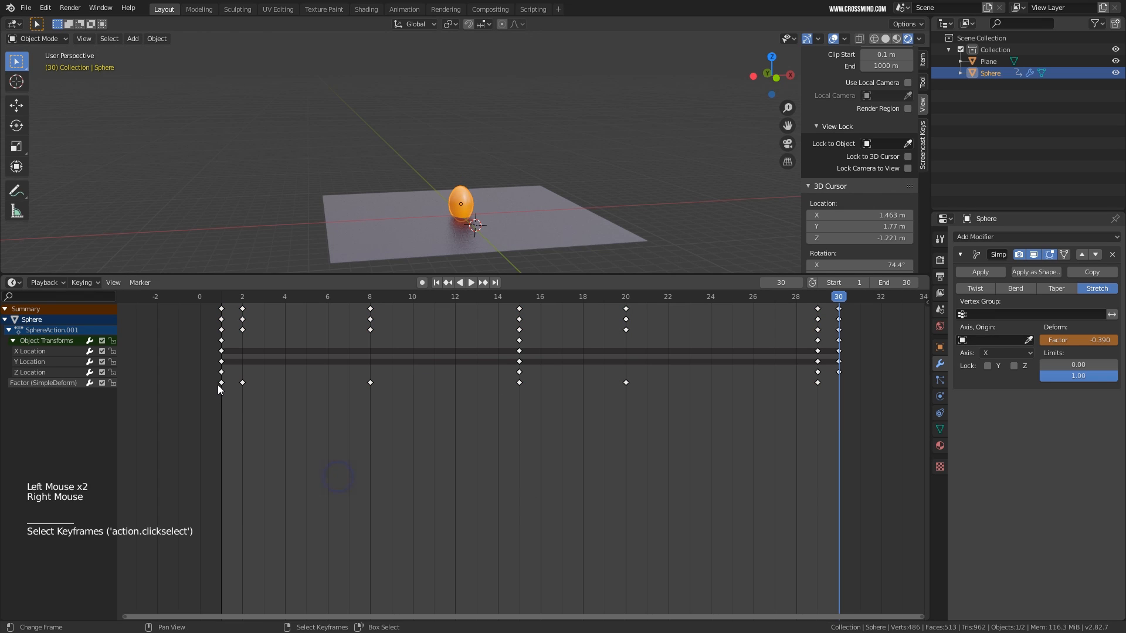
{"action": "right_click", "coordinate": [220, 383]}
{"action": "key", "text": "ctrl+c"}
{"action": "left_click", "coordinate": [837, 441]}
{"action": "key", "text": "ctrl+v"}
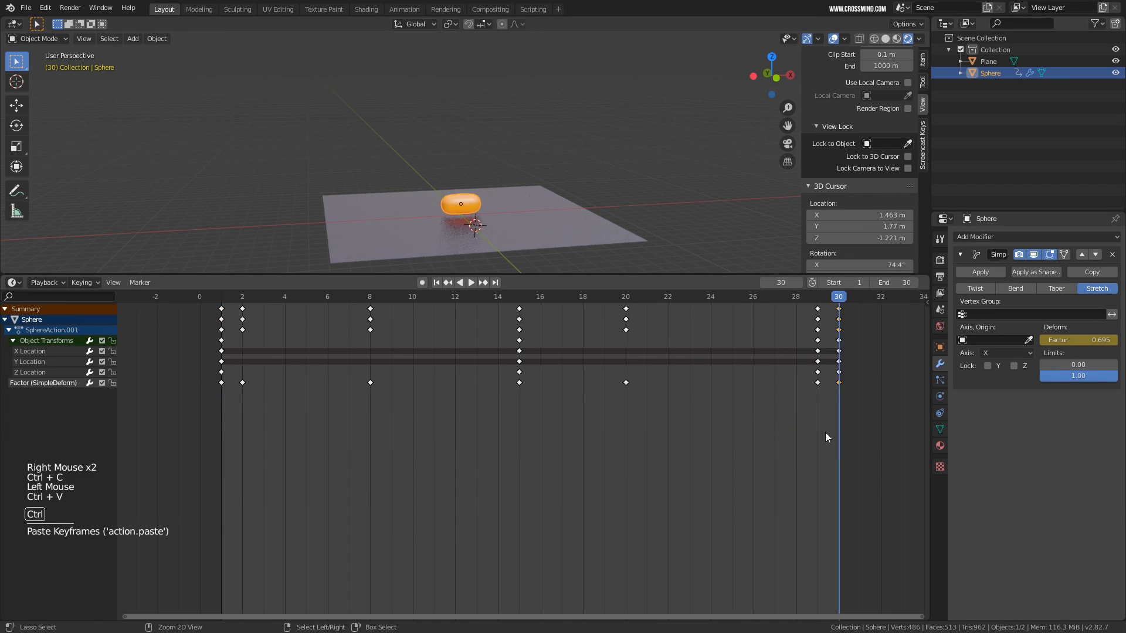
Play the animation with the viewport overlays hidden and examine the squash and stretch from several angles, stopping playback at the end
{"action": "middle_click_drag", "start_coordinate": [536, 238], "coordinate": [554, 221]}
{"action": "key", "text": "shift+space"}
{"action": "scroll", "coordinate": [557, 224], "scroll_direction": "down", "scroll_amount": 1}
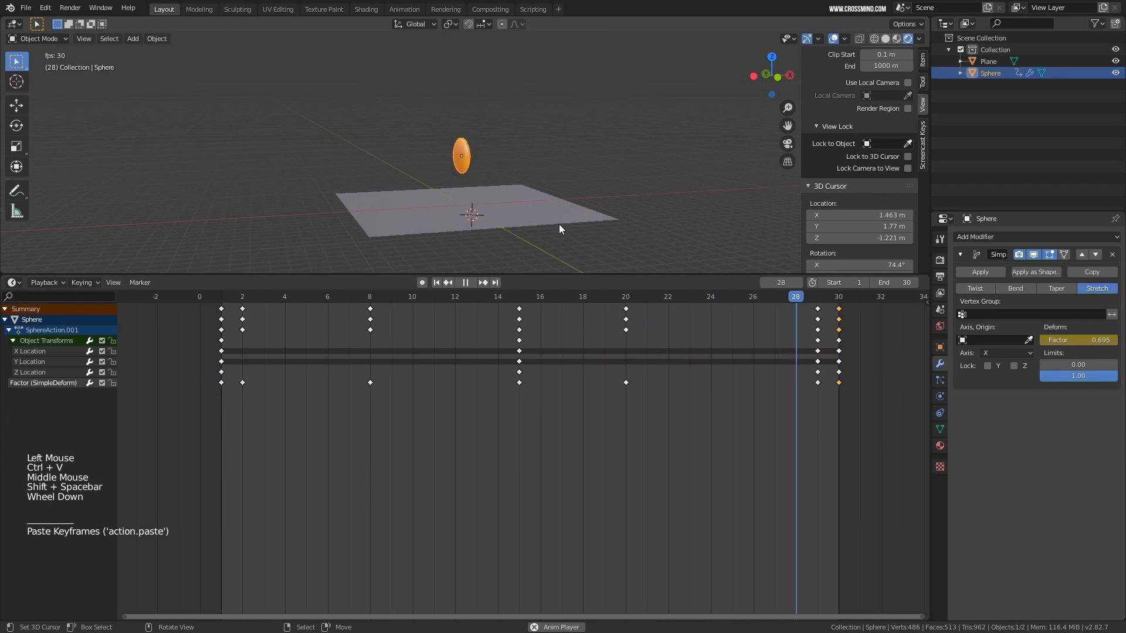
{"action": "left_click", "coordinate": [833, 39]}
{"action": "middle_click_drag", "start_coordinate": [704, 127], "coordinate": [691, 149], "text": "shift"}
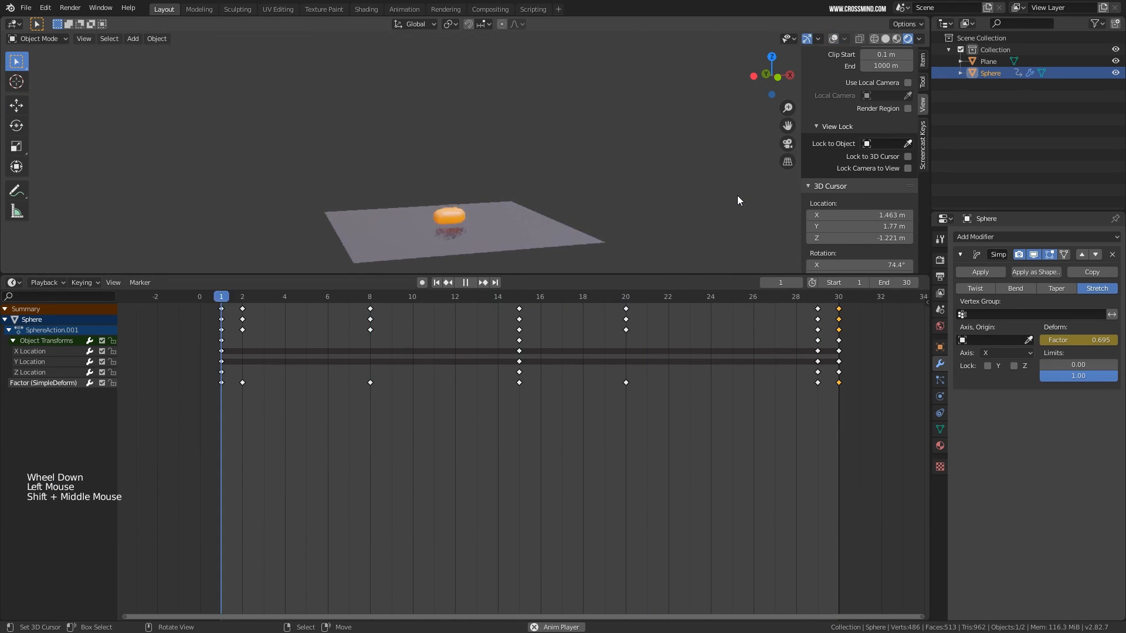
{"action": "middle_click_drag", "start_coordinate": [578, 186], "coordinate": [501, 42]}
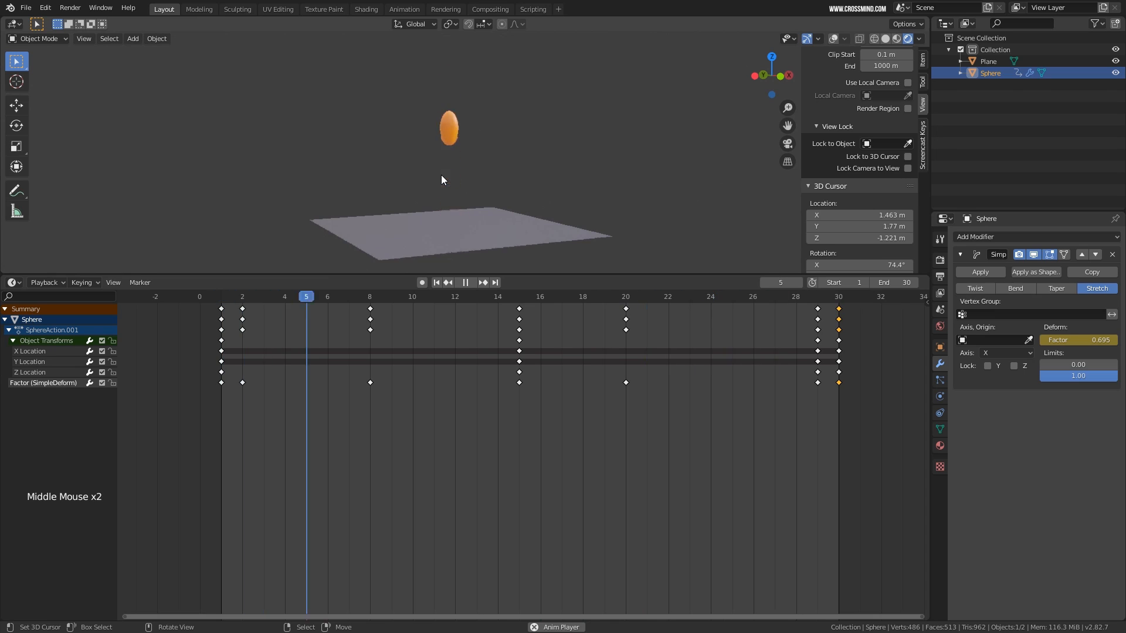
{"action": "middle_click_drag", "start_coordinate": [440, 179], "coordinate": [523, 191]}
{"action": "scroll", "coordinate": [523, 191], "scroll_direction": "up", "scroll_amount": 2}
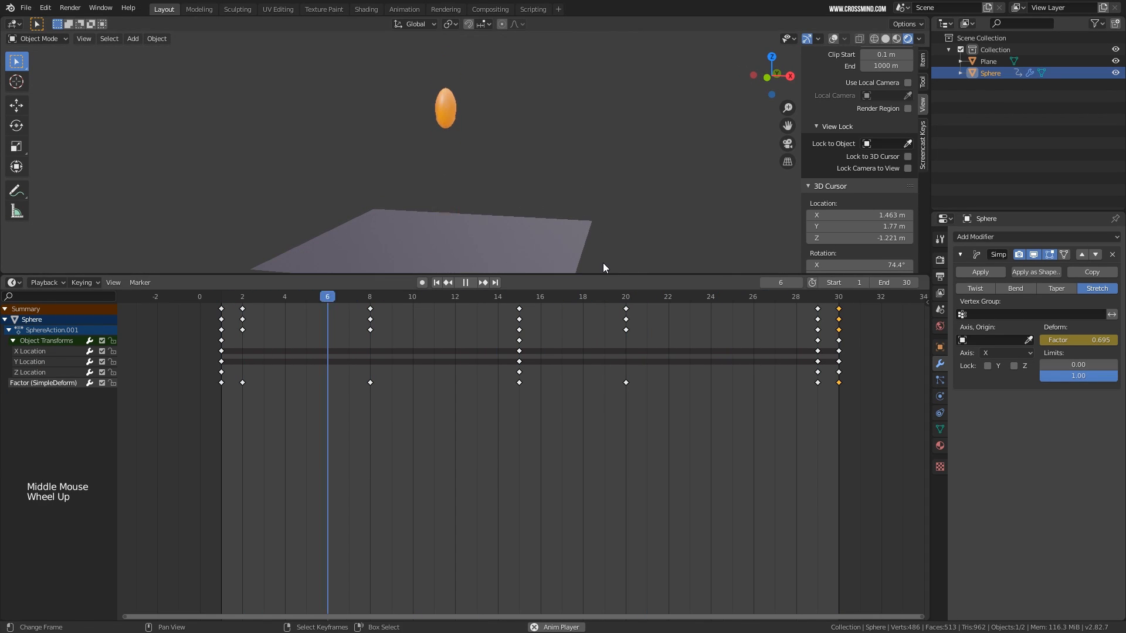
{"action": "key", "text": "shift+space"}
Open the sphere's material settings with the playhead on frame 1 and look through the Principled BSDF properties
{"action": "middle_click_drag", "start_coordinate": [603, 263], "coordinate": [534, 167]}
{"action": "right_click", "coordinate": [448, 80]}
{"action": "middle_click_drag", "start_coordinate": [655, 212], "coordinate": [678, 191], "text": "shift"}
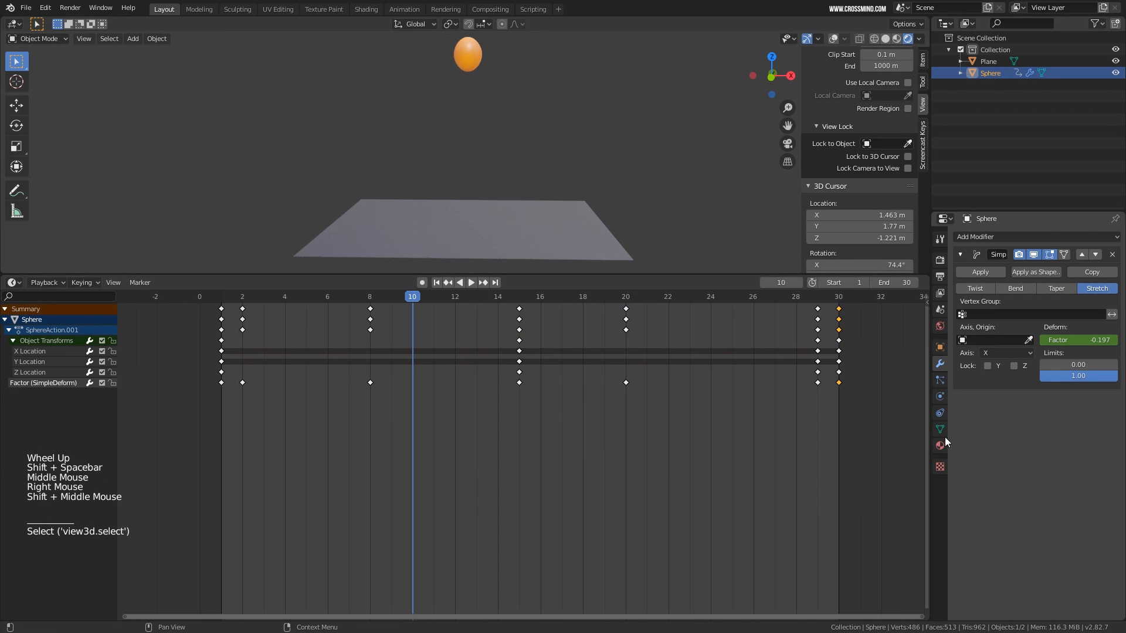
{"action": "left_click", "coordinate": [940, 447]}
{"action": "middle_click_drag", "start_coordinate": [558, 201], "coordinate": [432, 319]}
{"action": "left_click_drag", "start_coordinate": [326, 432], "coordinate": [221, 455]}
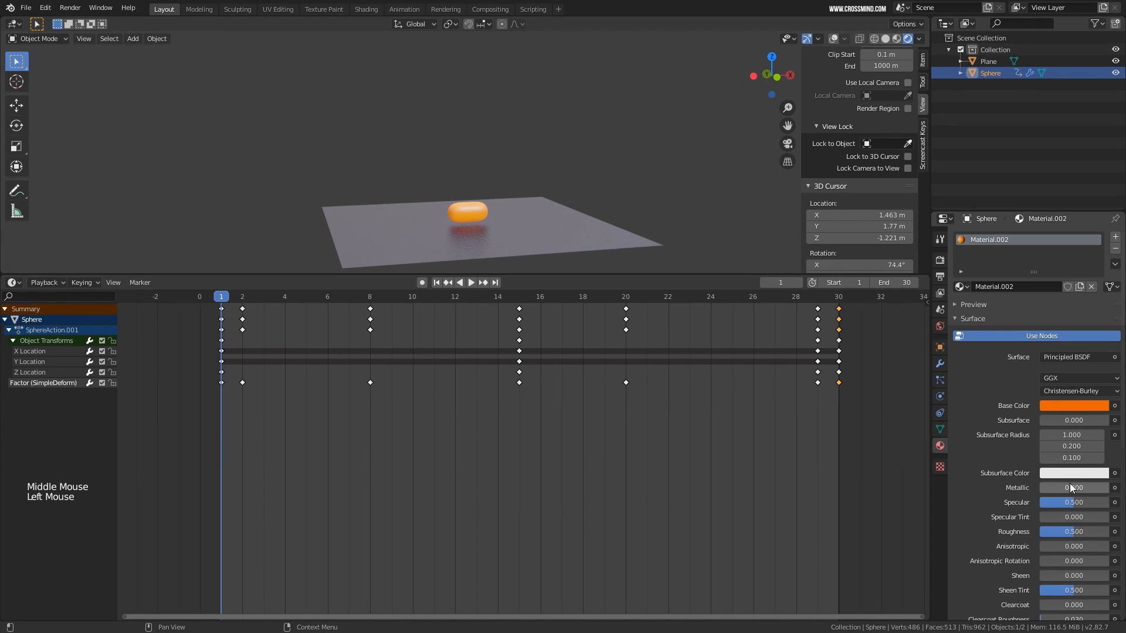
{"action": "scroll", "coordinate": [1067, 440], "scroll_direction": "down", "scroll_amount": 2}
{"action": "scroll", "coordinate": [1046, 572], "scroll_direction": "down", "scroll_amount": 11}
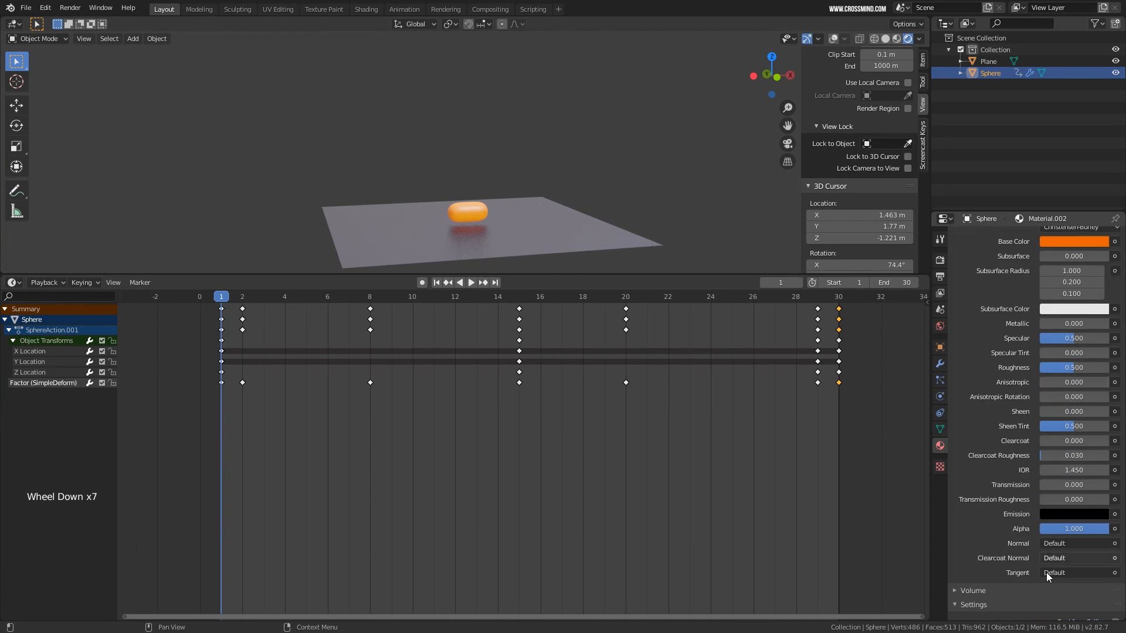
{"action": "scroll", "coordinate": [1040, 568], "scroll_direction": "up", "scroll_amount": 20}
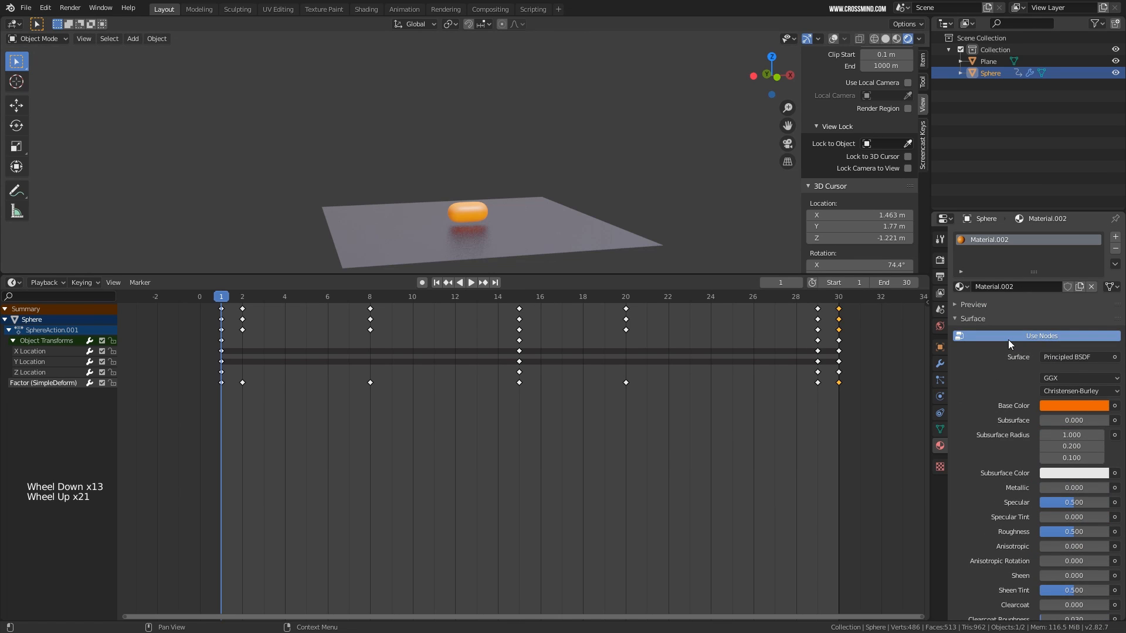
Try to keyframe the viewport's Focal Length, and turn the viewport overlays back on
{"action": "middle_click_drag", "start_coordinate": [437, 178], "coordinate": [447, 178]}
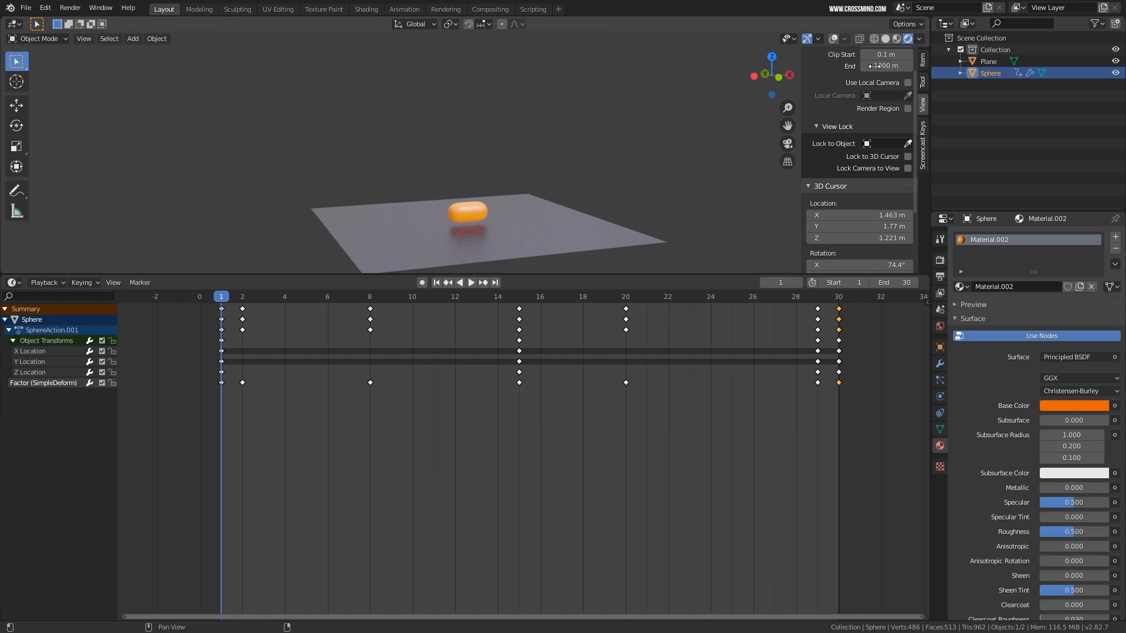
{"action": "scroll", "coordinate": [898, 84], "scroll_direction": "up", "scroll_amount": 3}
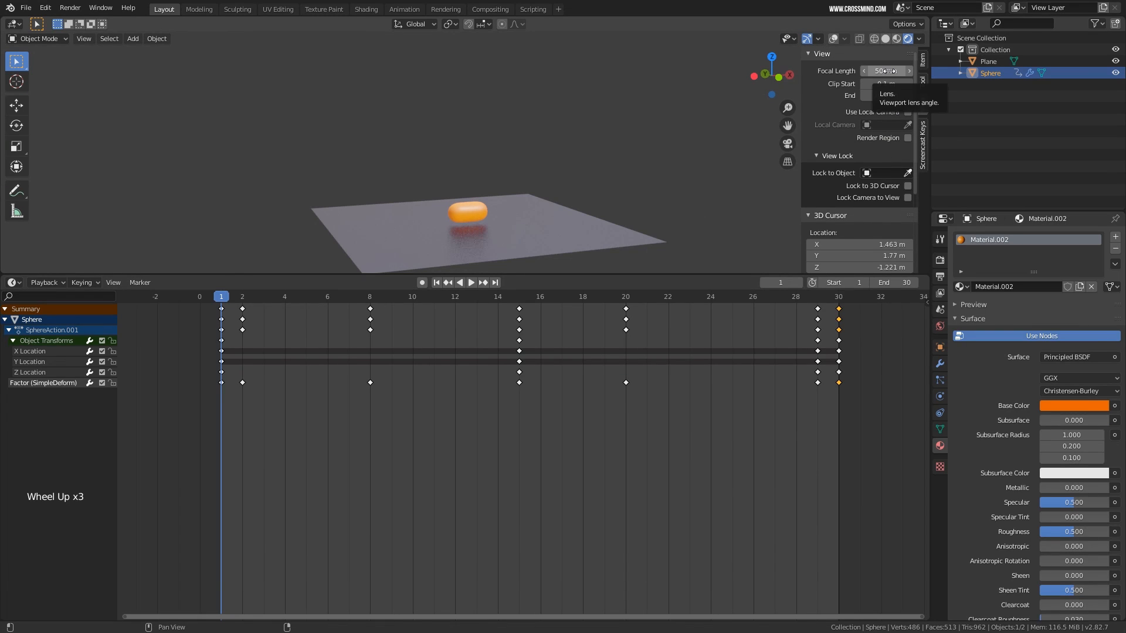
{"action": "key", "text": "i"}
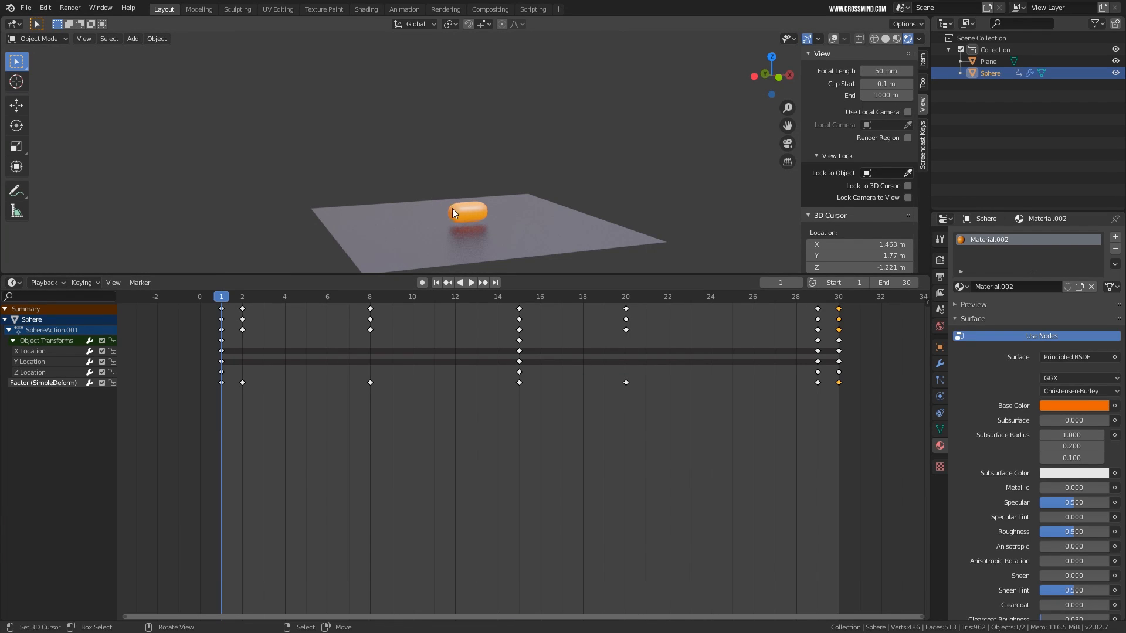
{"action": "left_click", "coordinate": [833, 39]}
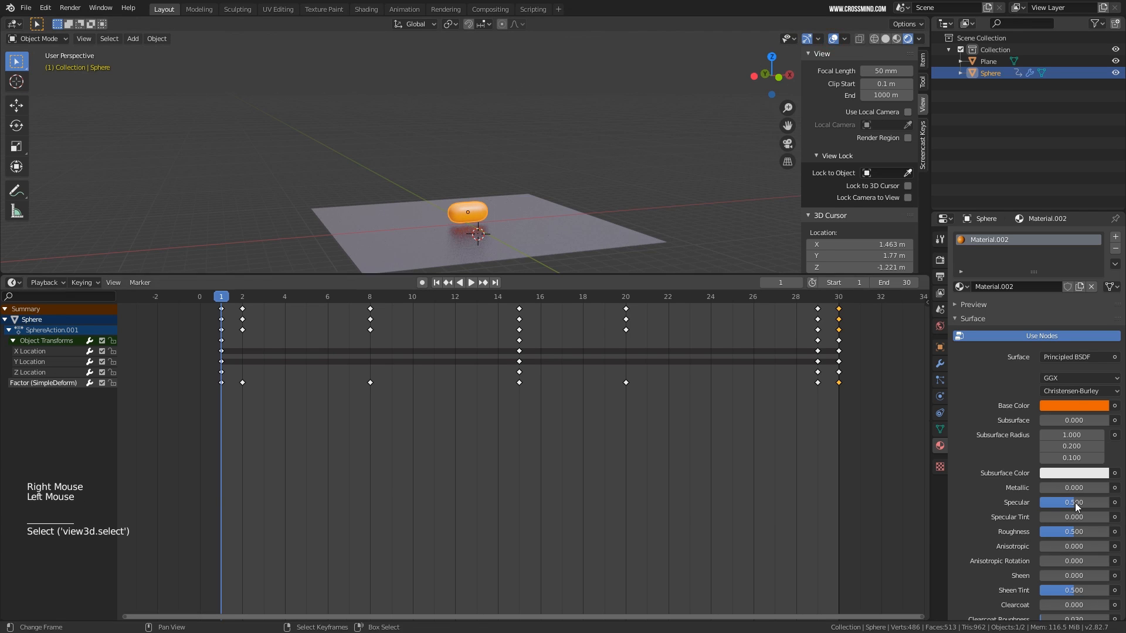
Keyframe the sphere material's orange Base Color on frame 1 and a magenta Base Color with hue 0.827 on frame 15
{"action": "left_click", "coordinate": [1082, 411]}
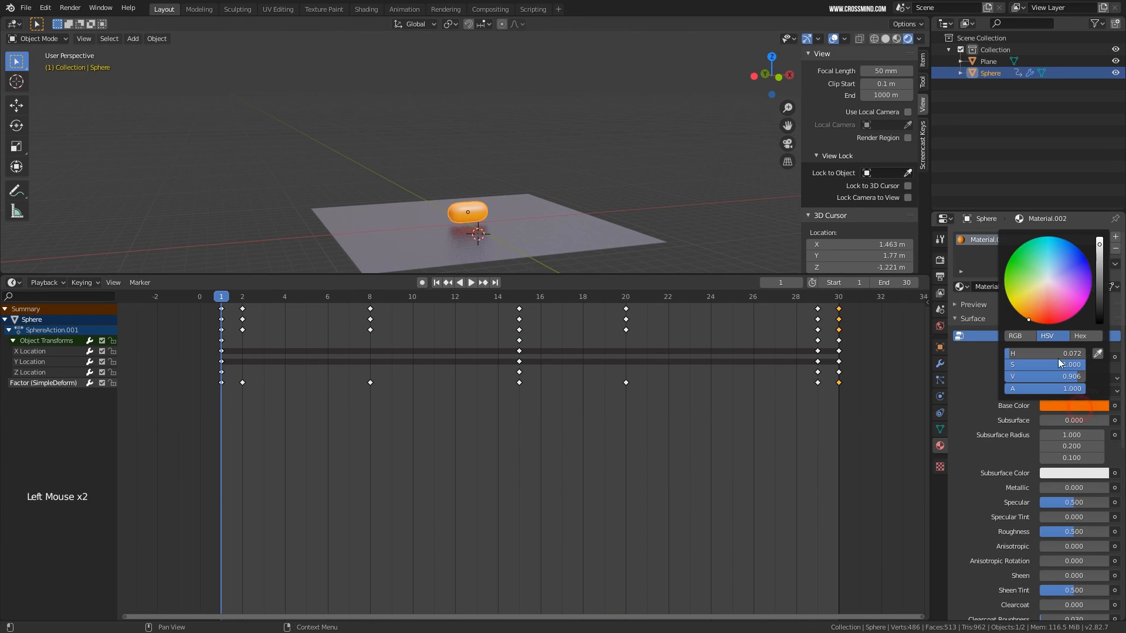
{"action": "left_click_drag", "start_coordinate": [245, 435], "coordinate": [515, 414]}
{"action": "key", "text": "i"}
{"action": "left_click", "coordinate": [1069, 405]}
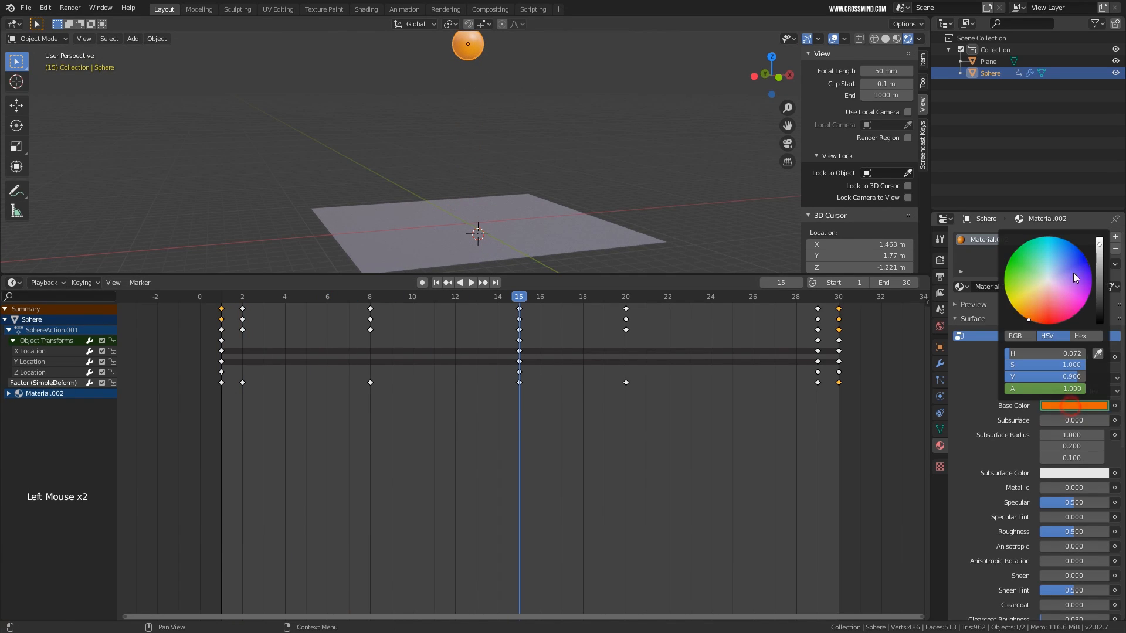
{"action": "left_click_drag", "start_coordinate": [1030, 317], "coordinate": [1086, 301]}
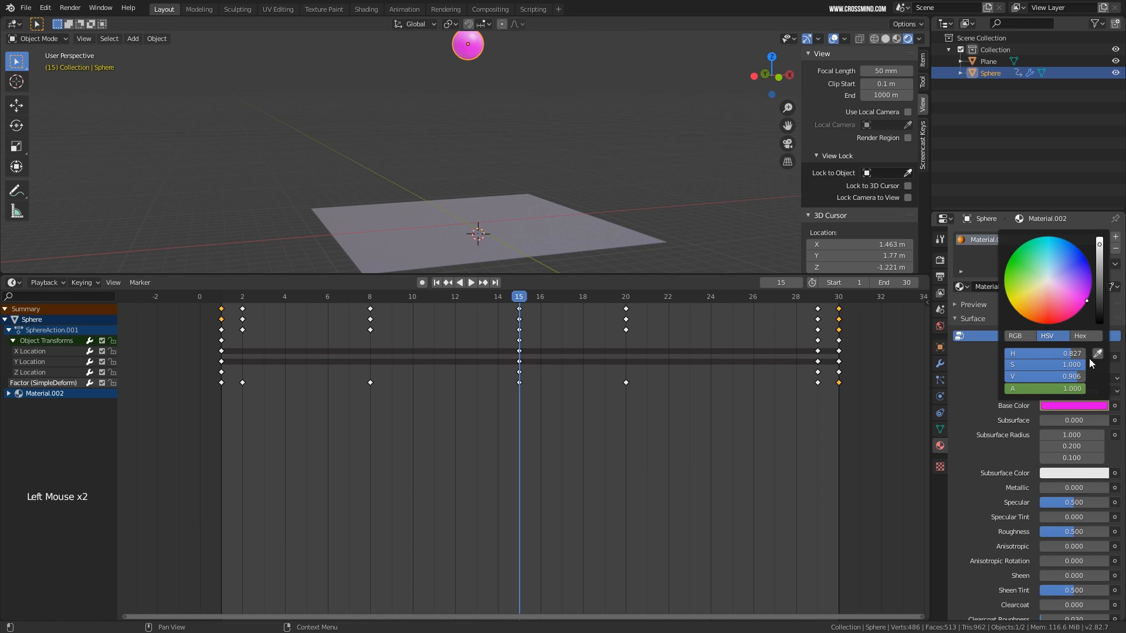
{"action": "key", "text": "i"}
Move the playhead to frame 30 and expand the material's Shader Nodetree channels in the timeline
{"action": "left_click_drag", "start_coordinate": [577, 427], "coordinate": [835, 424]}
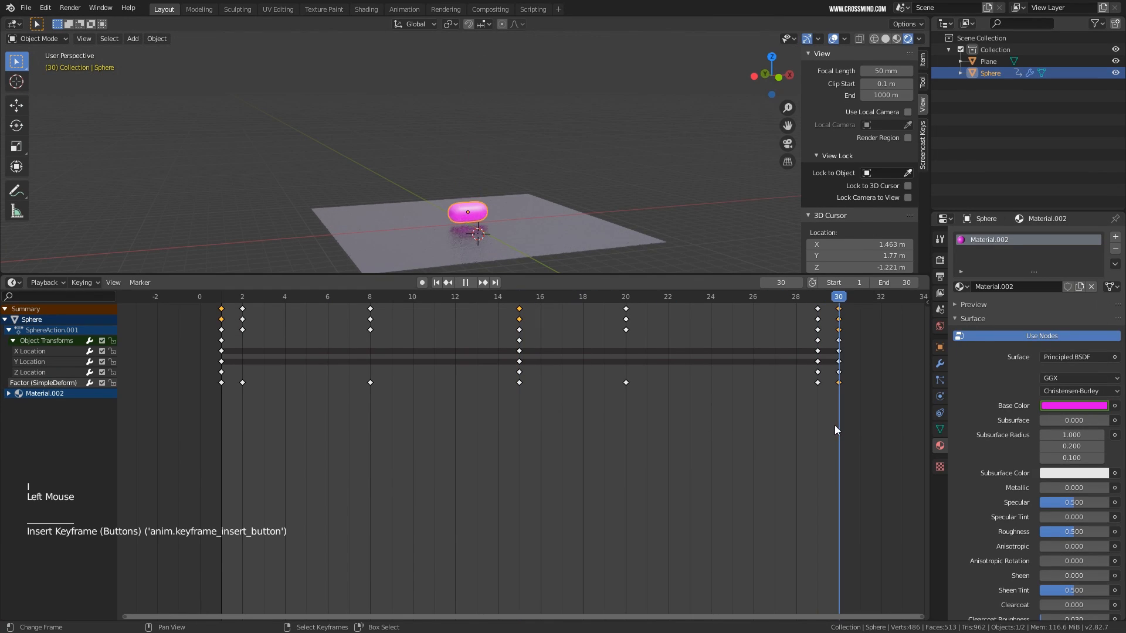
{"action": "left_click", "coordinate": [8, 395]}
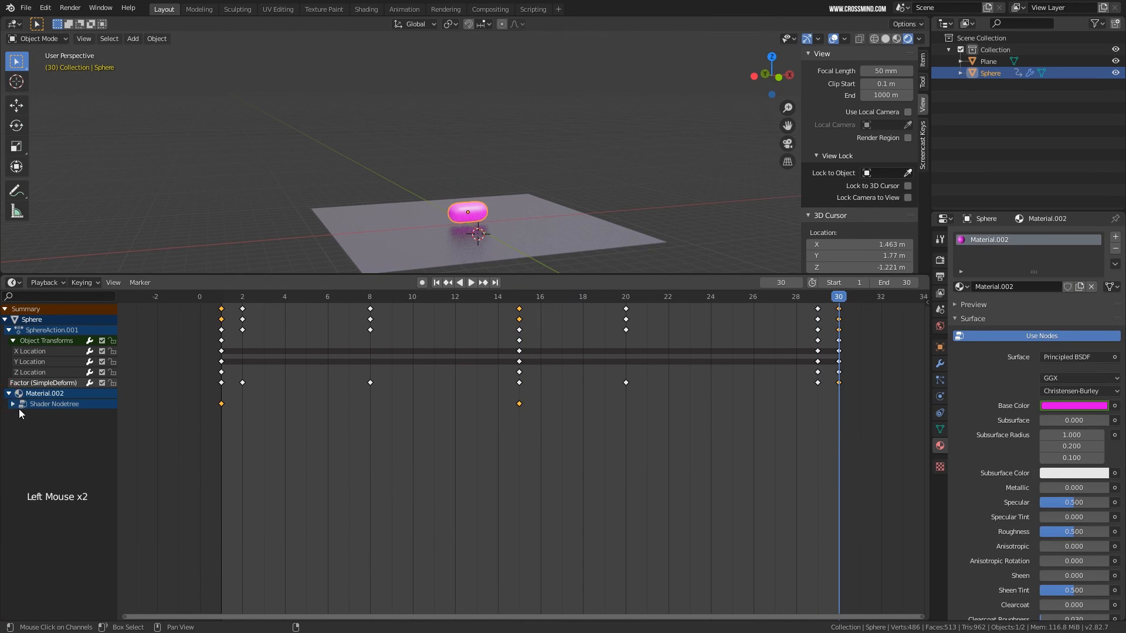
{"action": "left_click", "coordinate": [13, 404]}
Try to copy the Base Color keyframes from frame 1 and paste them onto frame 30
{"action": "right_click", "coordinate": [223, 447]}
{"action": "key", "text": "b"}
{"action": "left_click_drag", "start_coordinate": [208, 467], "coordinate": [237, 404]}
{"action": "key", "text": "ctrl+c"}
{"action": "left_click_drag", "start_coordinate": [774, 491], "coordinate": [845, 486]}
{"action": "key", "text": "ctrl+v"}
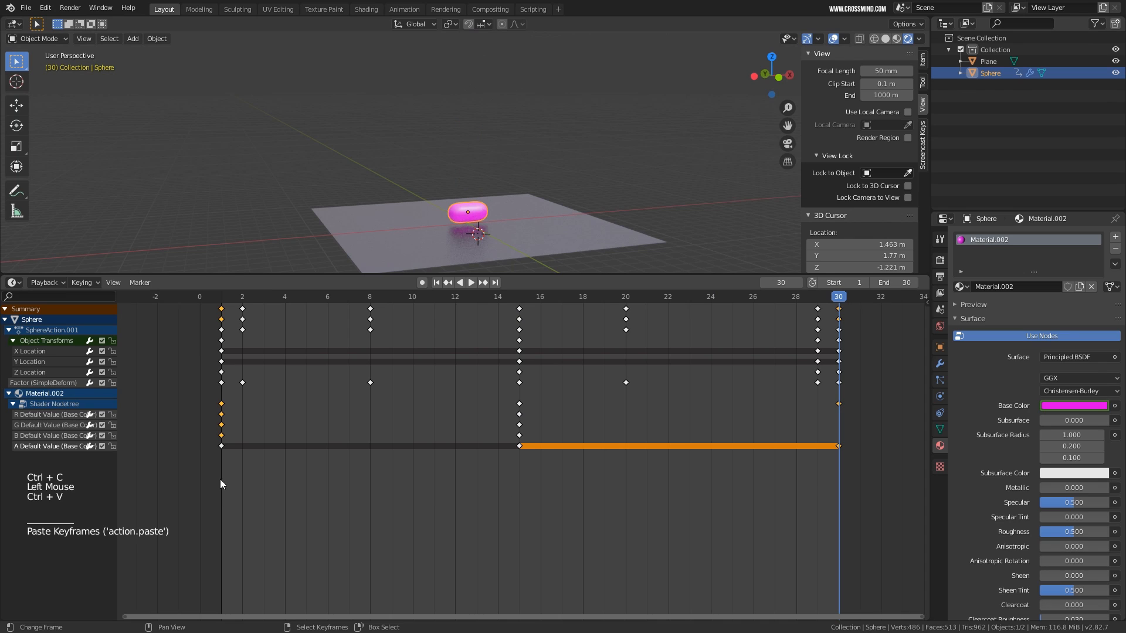
Duplicate the Base Color keyframes from frame 1 onto frame 30
{"action": "key", "text": "b"}
{"action": "left_click_drag", "start_coordinate": [210, 469], "coordinate": [237, 403]}
{"action": "key", "text": "shift+d"}
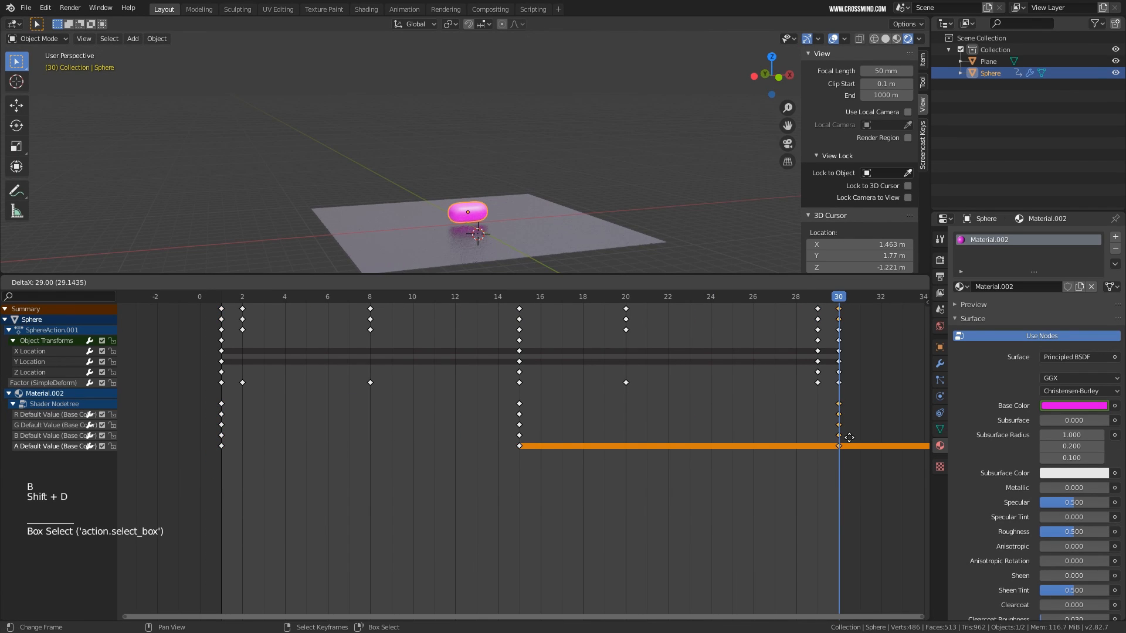
{"action": "left_click", "coordinate": [847, 438]}
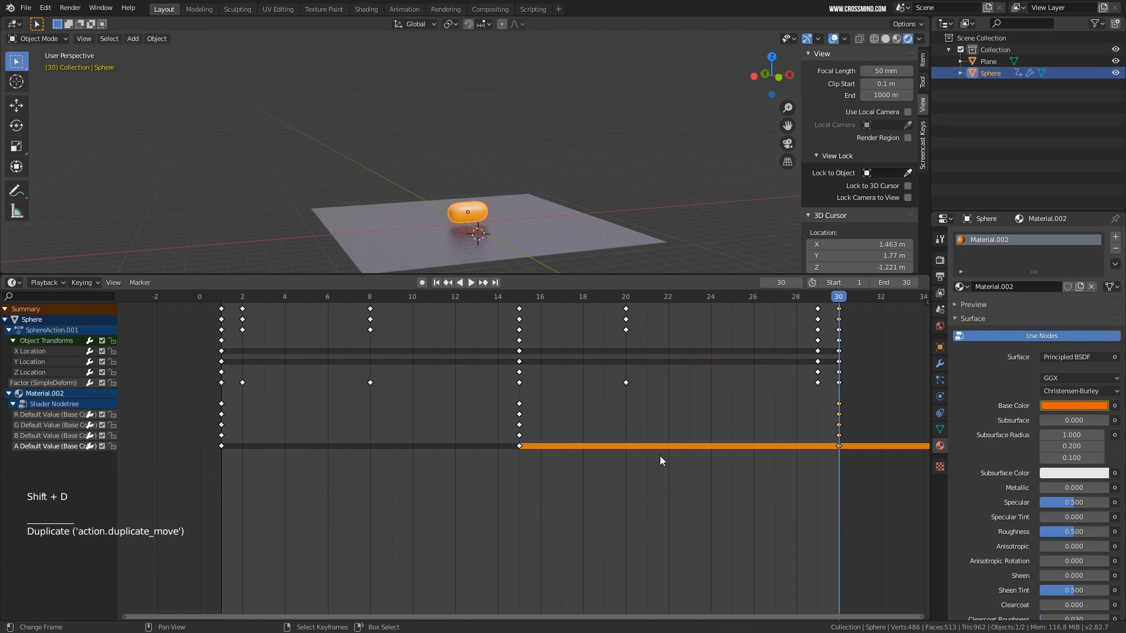
Delete the stray Base Color keyframes beyond the end of the animation, near frame 59
{"action": "scroll", "coordinate": [661, 457], "scroll_direction": "down", "scroll_amount": 15}
{"action": "right_click", "coordinate": [812, 448]}
{"action": "key", "text": "b"}
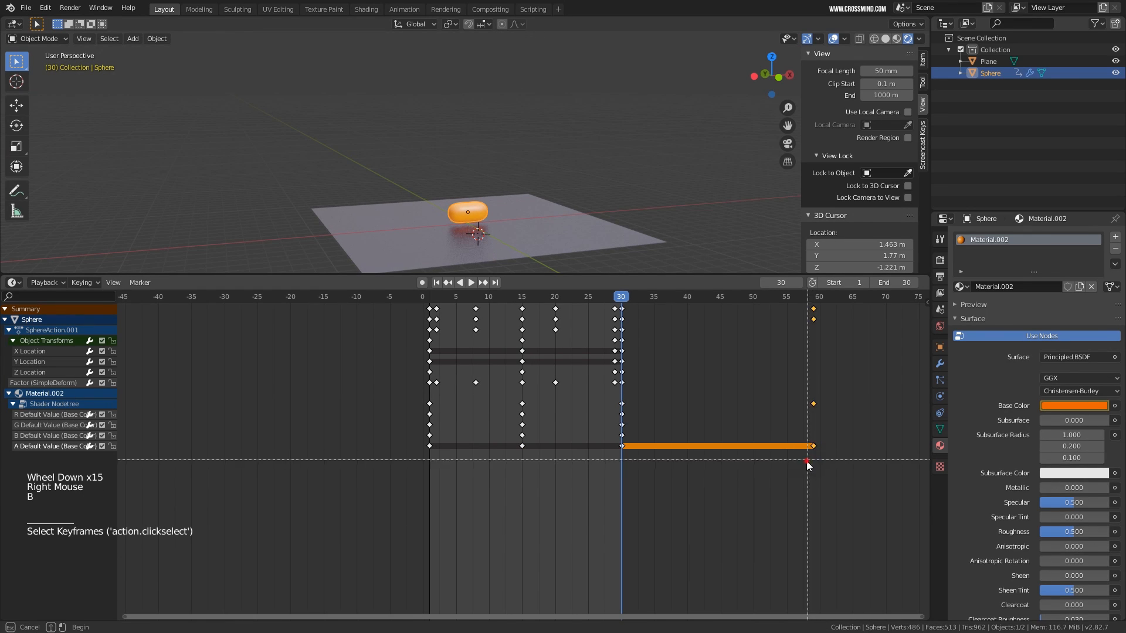
{"action": "left_click_drag", "start_coordinate": [806, 461], "coordinate": [807, 329]}
{"action": "key", "text": "Delete"}
{"action": "left_click", "coordinate": [807, 329]}
Hide the viewport overlays and play back the bounce to check the sphere's color change
{"action": "scroll", "coordinate": [604, 421], "scroll_direction": "up", "scroll_amount": 4}
{"action": "key", "text": "shift+space"}
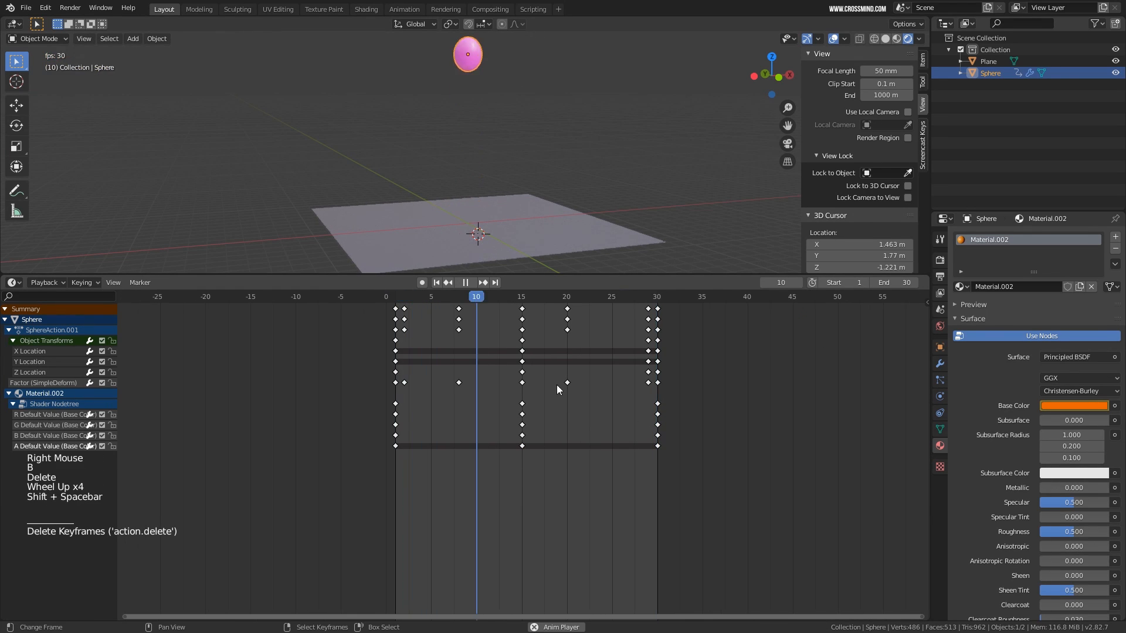
{"action": "scroll", "coordinate": [555, 202], "scroll_direction": "down", "scroll_amount": 1}
{"action": "left_click", "coordinate": [837, 38]}
{"action": "scroll", "coordinate": [599, 192], "scroll_direction": "up", "scroll_amount": 1}
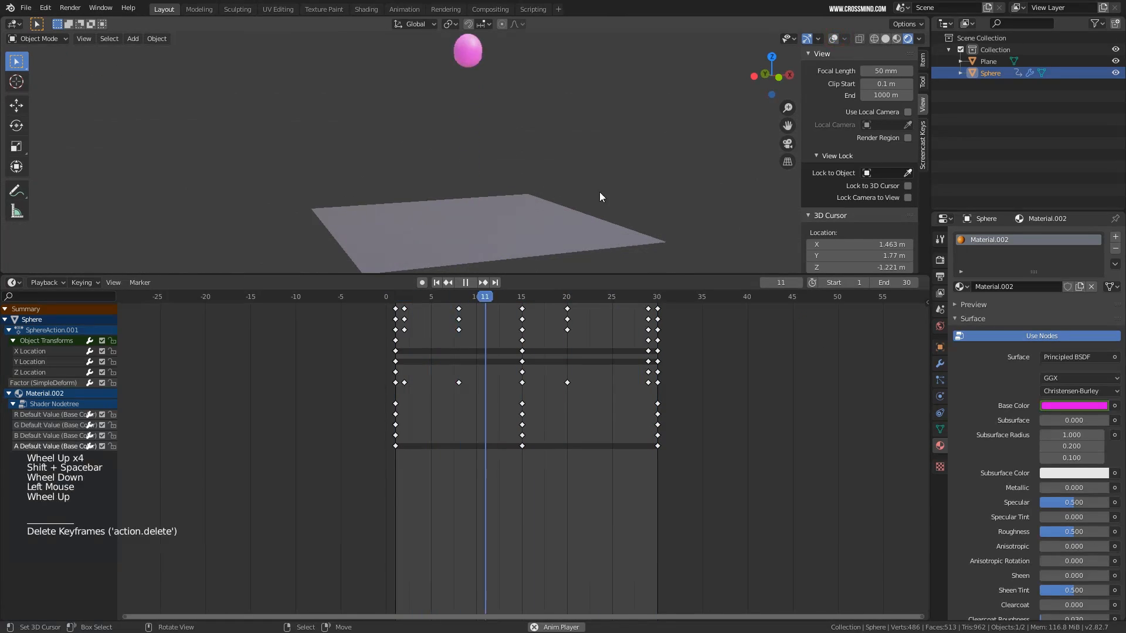
{"action": "key", "text": "shift+space"}
{"action": "left_click_drag", "start_coordinate": [394, 505], "coordinate": [397, 505]}
{"action": "key", "text": "shift+space"}
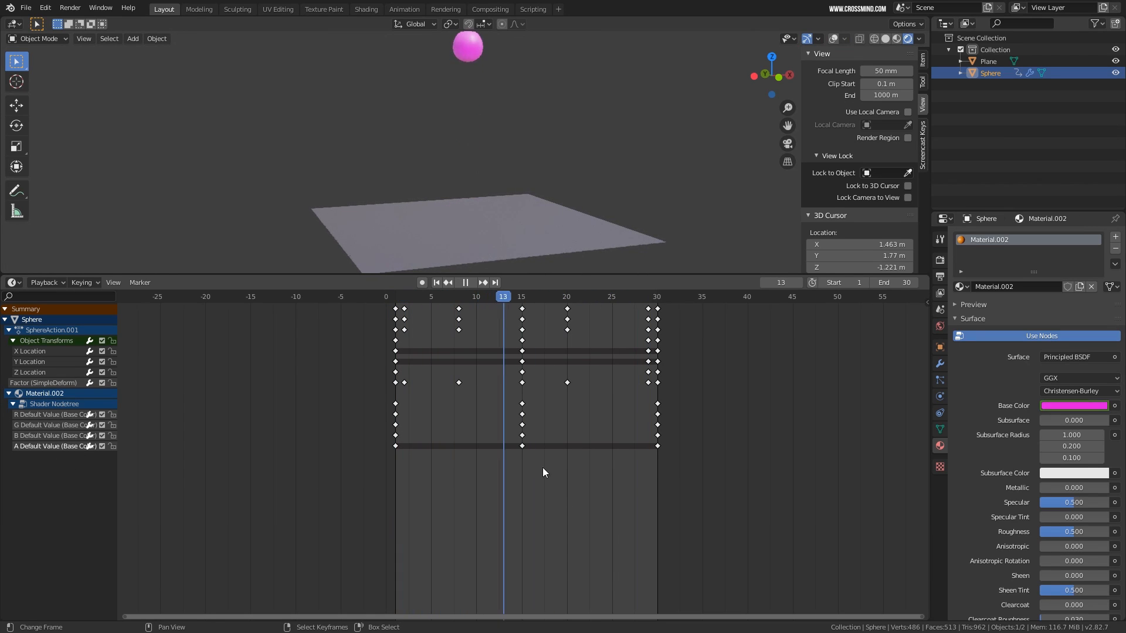
{"action": "key", "text": "shift+space"}
{"action": "mouse_move", "coordinate": [614, 241]}
{"action": "middle_mouse_down"}
{"action": "mouse_move", "coordinate": [593, 240]}
{"action": "mouse_move", "coordinate": [636, 236]}
{"action": "middle_mouse_up"}
{"action": "scroll", "coordinate": [596, 241], "scroll_direction": "up", "scroll_amount": 2}
{"action": "key", "text": "shift+space"}
{"action": "scroll", "coordinate": [535, 169], "scroll_direction": "down", "scroll_amount": 4}
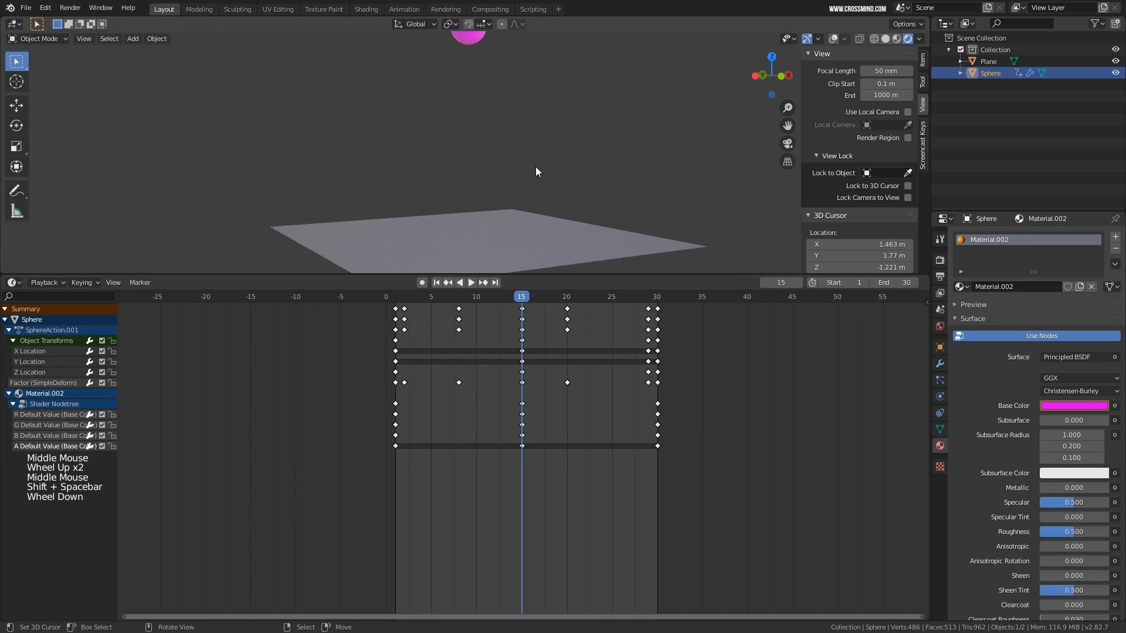
{"action": "middle_click_drag", "start_coordinate": [542, 171], "coordinate": [486, 206], "text": "shift"}
{"action": "scroll", "coordinate": [484, 202], "scroll_direction": "up", "scroll_amount": 1}
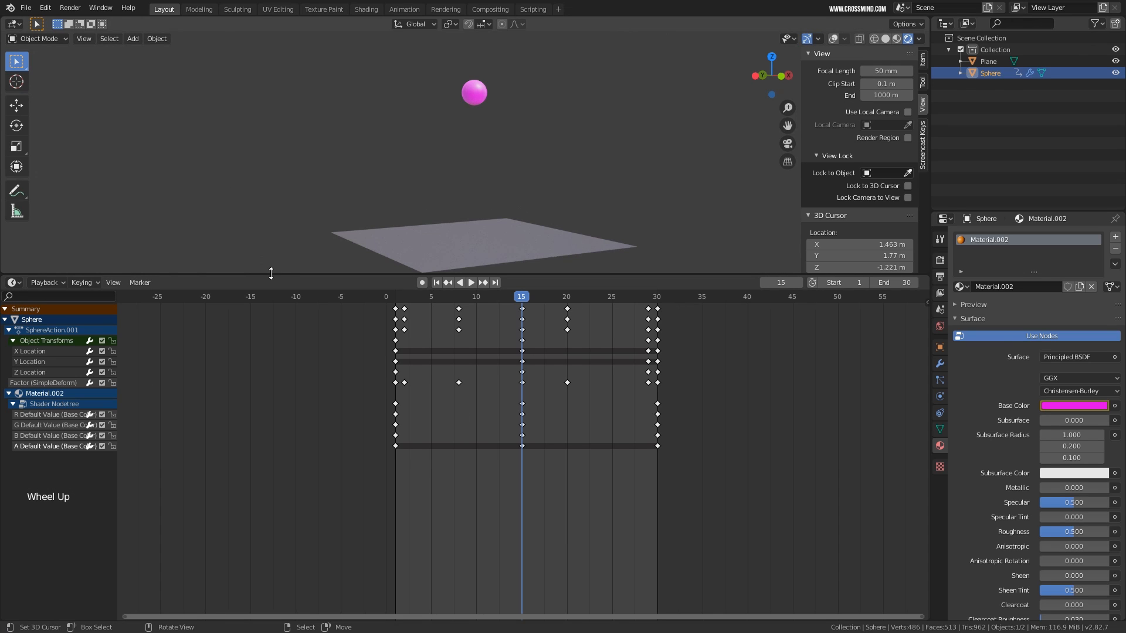
Split the timeline area in two and turn its upper half into a Shader Editor showing the sphere's material nodes
{"action": "left_click_drag", "start_coordinate": [271, 274], "coordinate": [271, 221]}
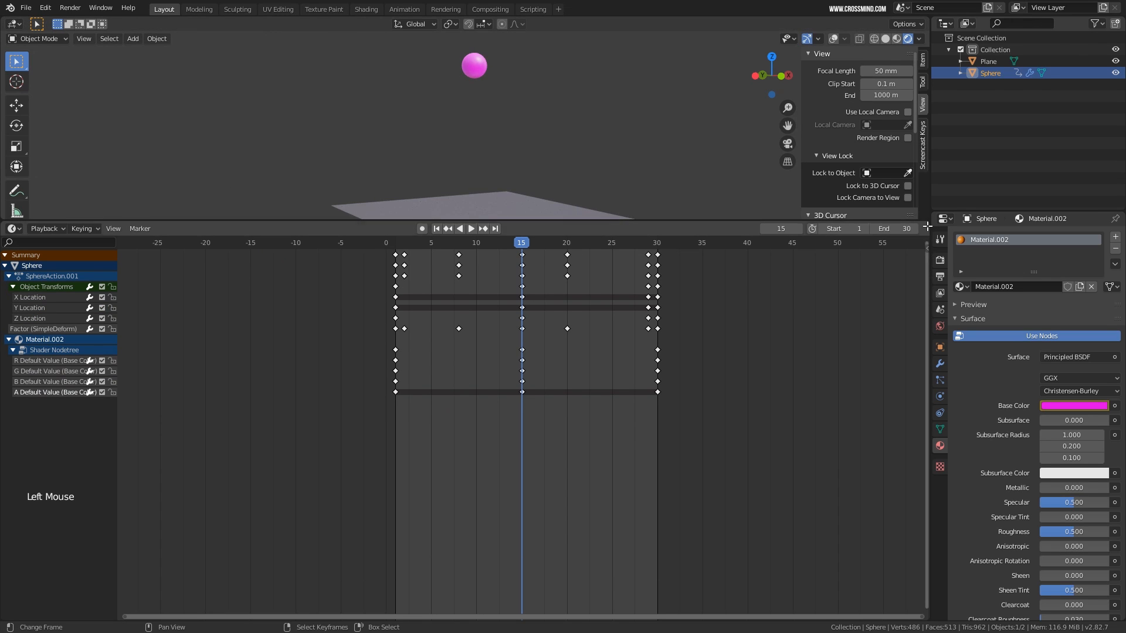
{"action": "left_click_drag", "start_coordinate": [927, 226], "coordinate": [794, 455]}
{"action": "left_click", "coordinate": [13, 229]}
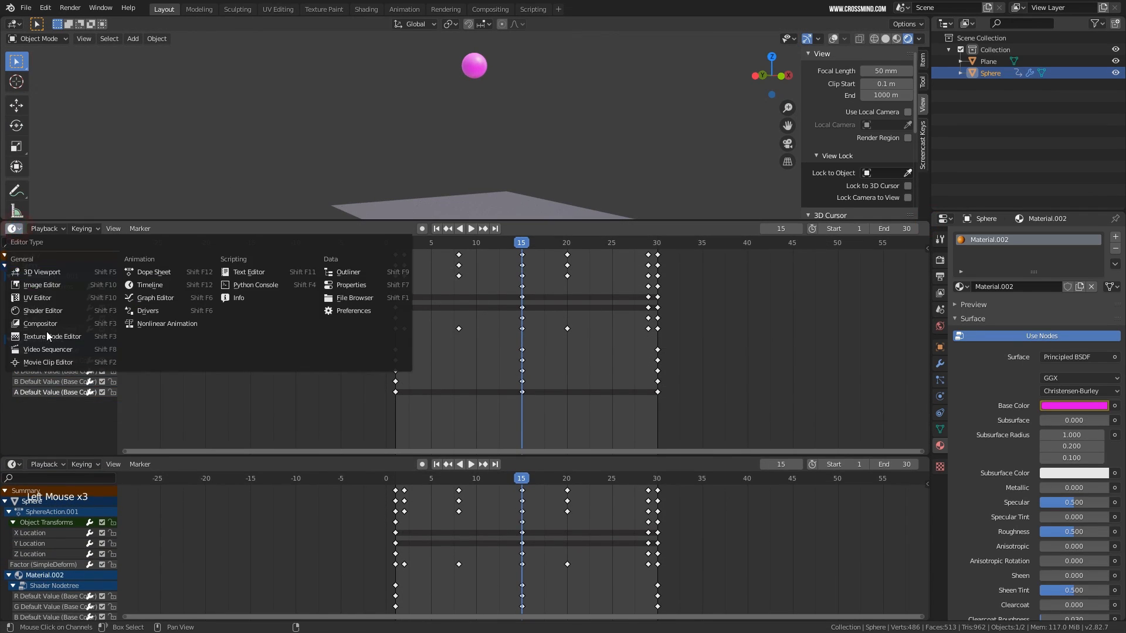
{"action": "left_click", "coordinate": [43, 311]}
{"action": "middle_click_drag", "start_coordinate": [619, 327], "coordinate": [649, 307], "text": "shift"}
{"action": "scroll", "coordinate": [558, 327], "scroll_direction": "up", "scroll_amount": 7}
{"action": "middle_click_drag", "start_coordinate": [592, 357], "coordinate": [614, 376]}
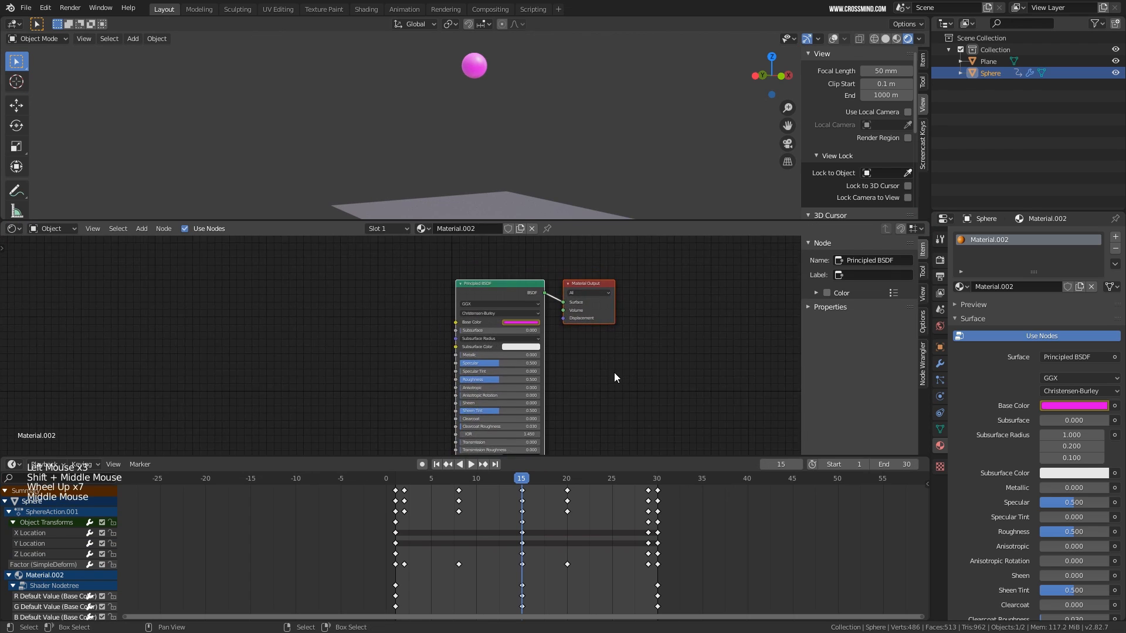
{"action": "scroll", "coordinate": [614, 372], "scroll_direction": "up", "scroll_amount": 3}
{"action": "left_click", "coordinate": [608, 300]}
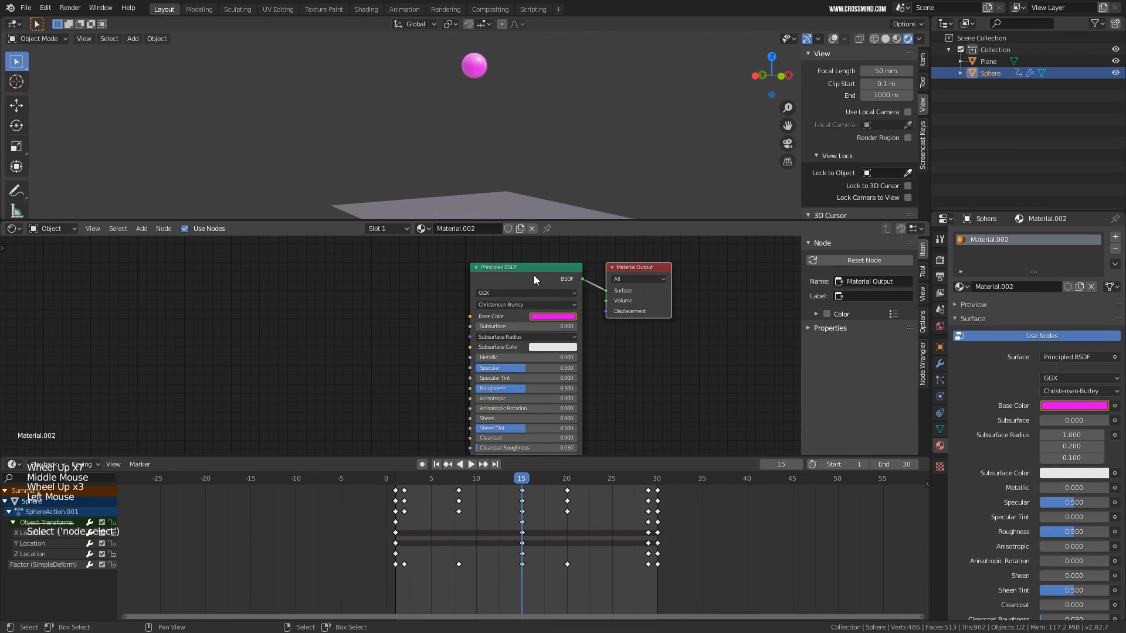
{"action": "left_click", "coordinate": [53, 229]}
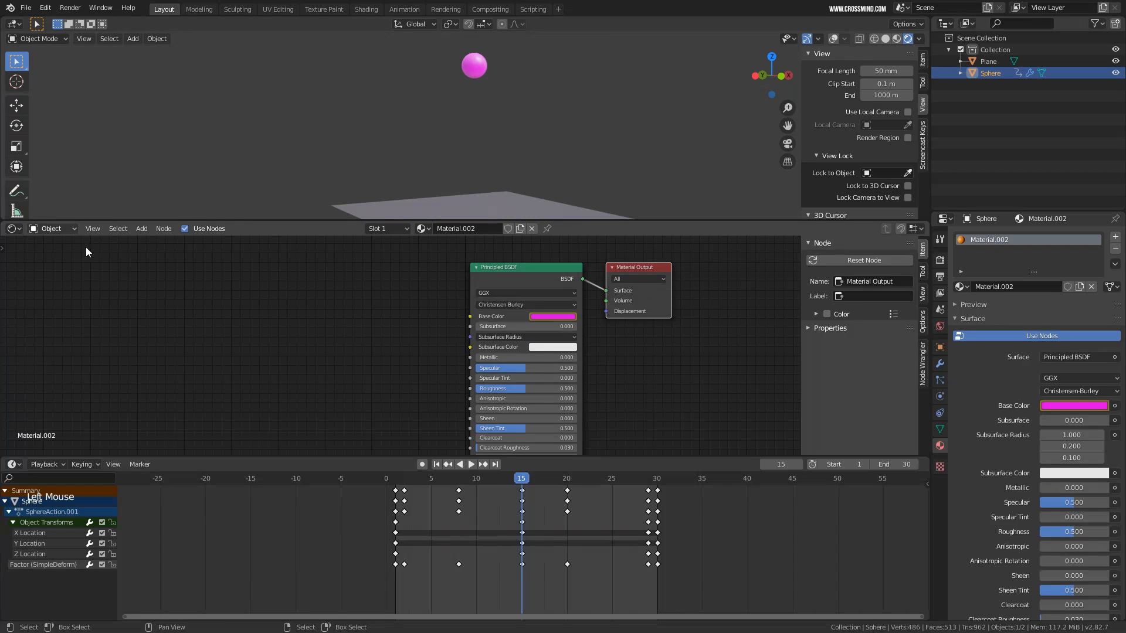
Add a Musgrave Texture node and link its Fac output to the Principled BSDF's Base Color
{"action": "left_click", "coordinate": [514, 278]}
{"action": "key", "text": "shift+a"}
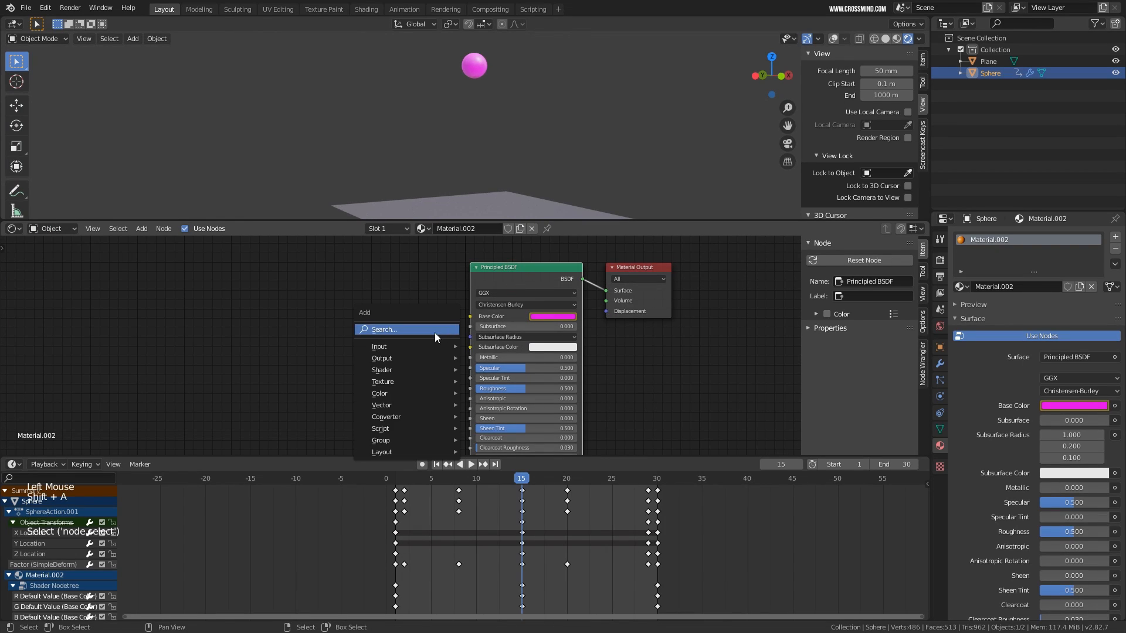
{"action": "left_click", "coordinate": [403, 382]}
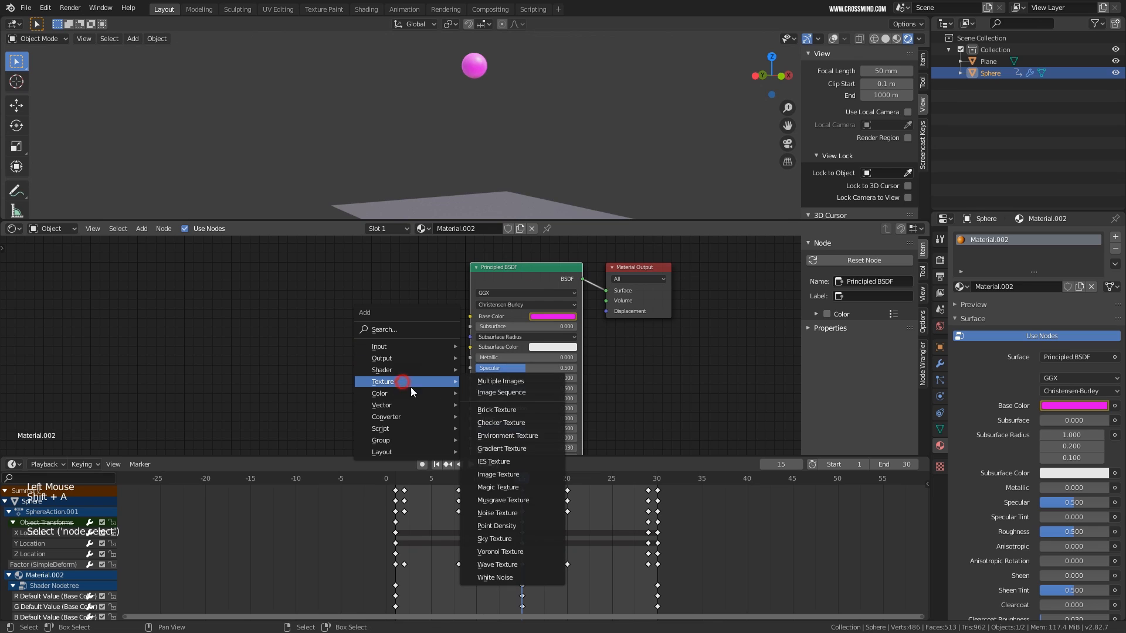
{"action": "left_click", "coordinate": [520, 500]}
{"action": "left_click", "coordinate": [383, 340]}
{"action": "left_click_drag", "start_coordinate": [378, 330], "coordinate": [471, 315]}
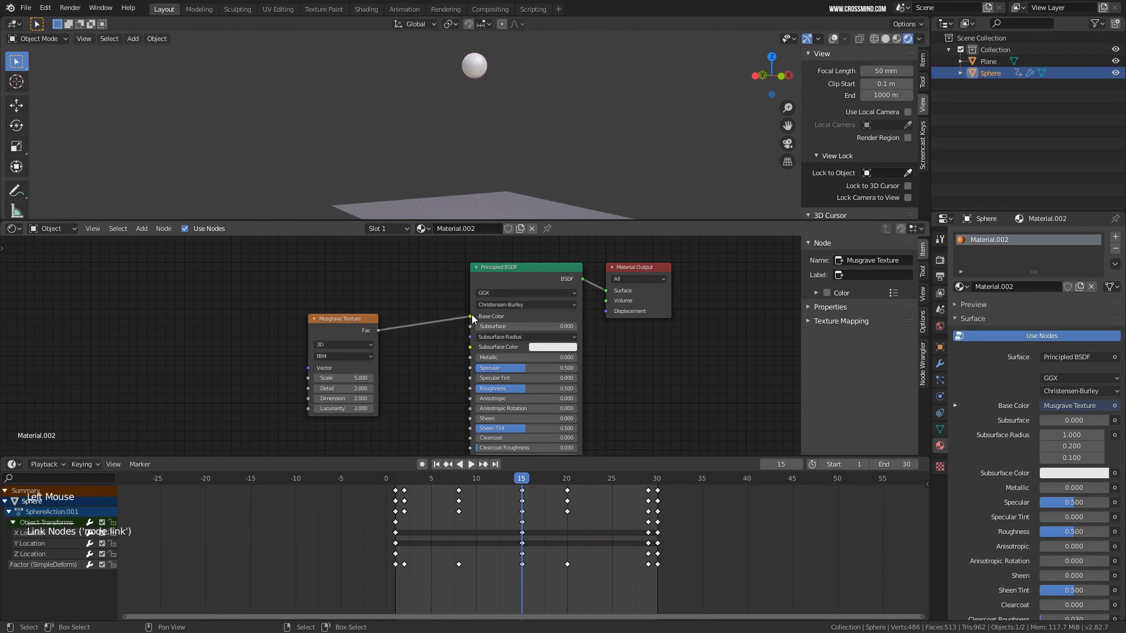
{"action": "right_click", "coordinate": [656, 283]}
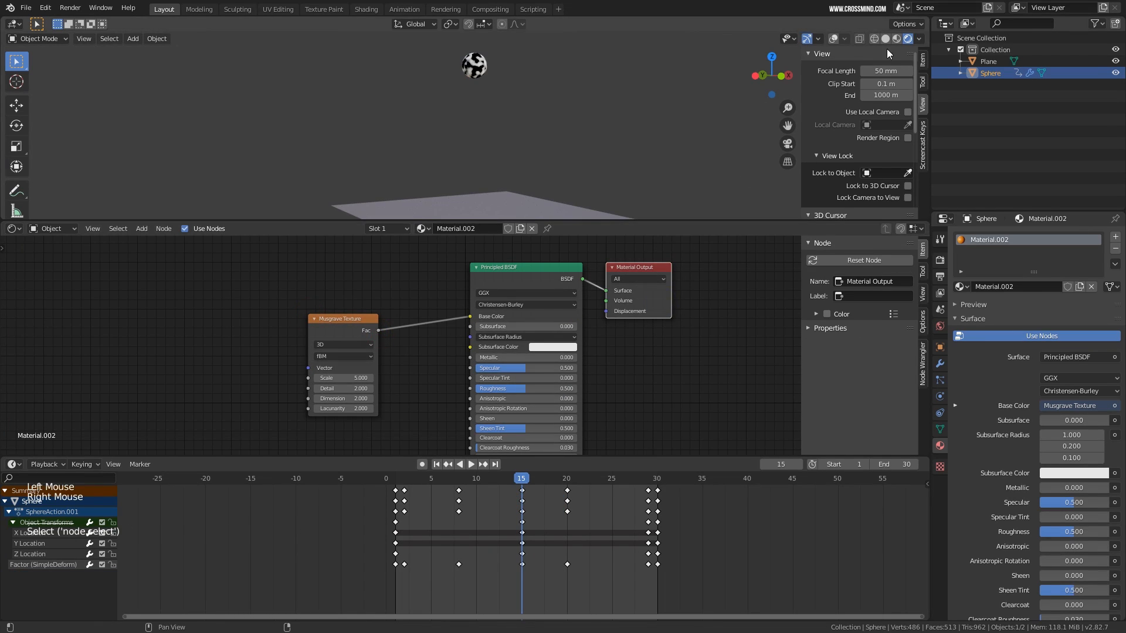
Set the Musgrave Texture's Scale to 1.500 and keyframe it on frame 1
{"action": "scroll", "coordinate": [674, 147], "scroll_direction": "up", "scroll_amount": 2}
{"action": "middle_click_drag", "start_coordinate": [347, 388], "coordinate": [354, 393], "text": "shift"}
{"action": "left_click_drag", "start_coordinate": [353, 384], "coordinate": [363, 384]}
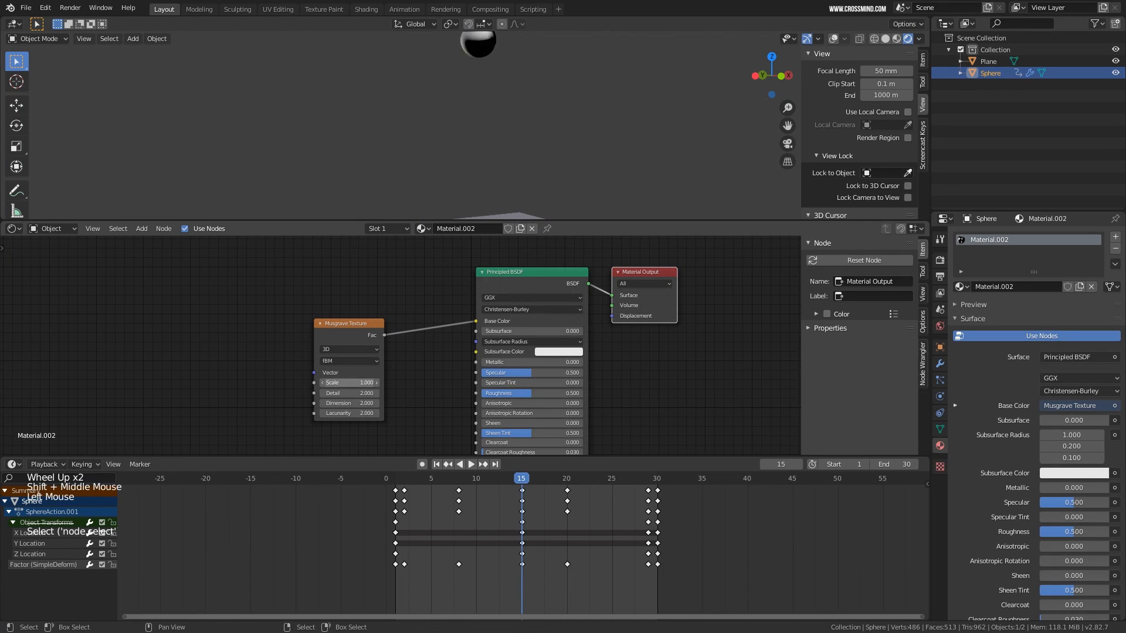
{"action": "middle_click_drag", "start_coordinate": [542, 151], "coordinate": [561, 183], "text": "shift"}
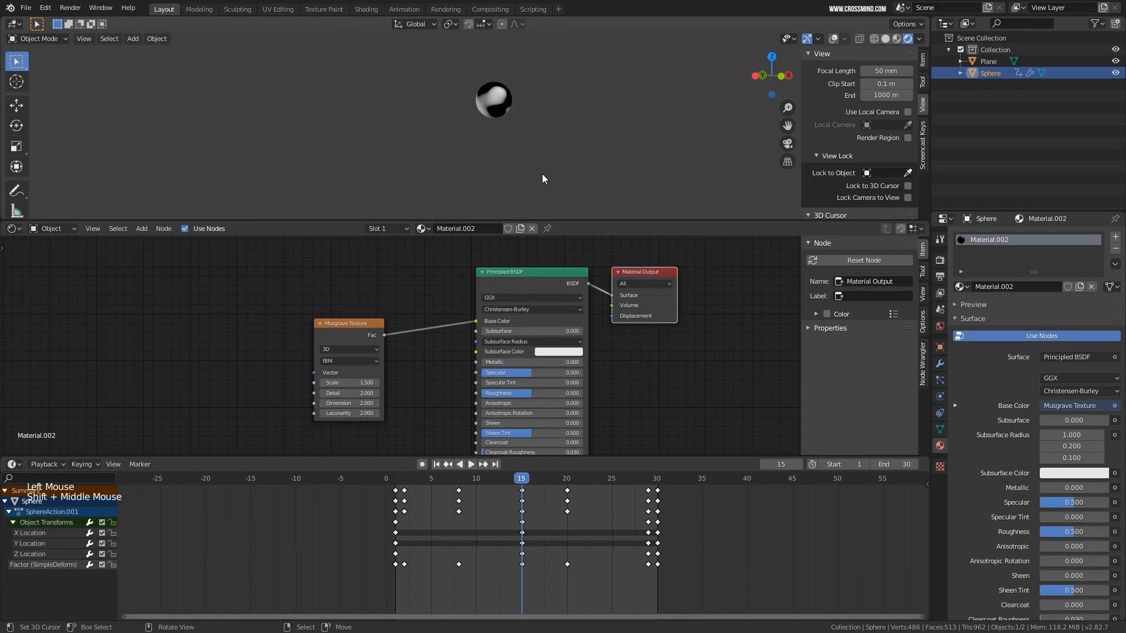
{"action": "left_click_drag", "start_coordinate": [558, 222], "coordinate": [558, 258]}
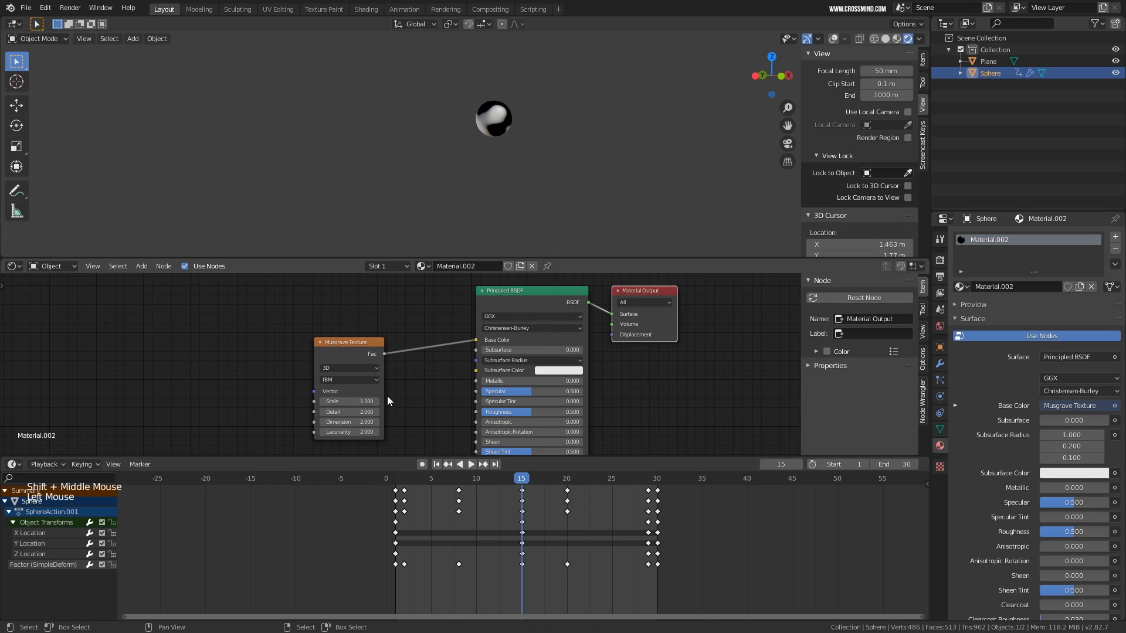
{"action": "left_click_drag", "start_coordinate": [414, 591], "coordinate": [395, 589]}
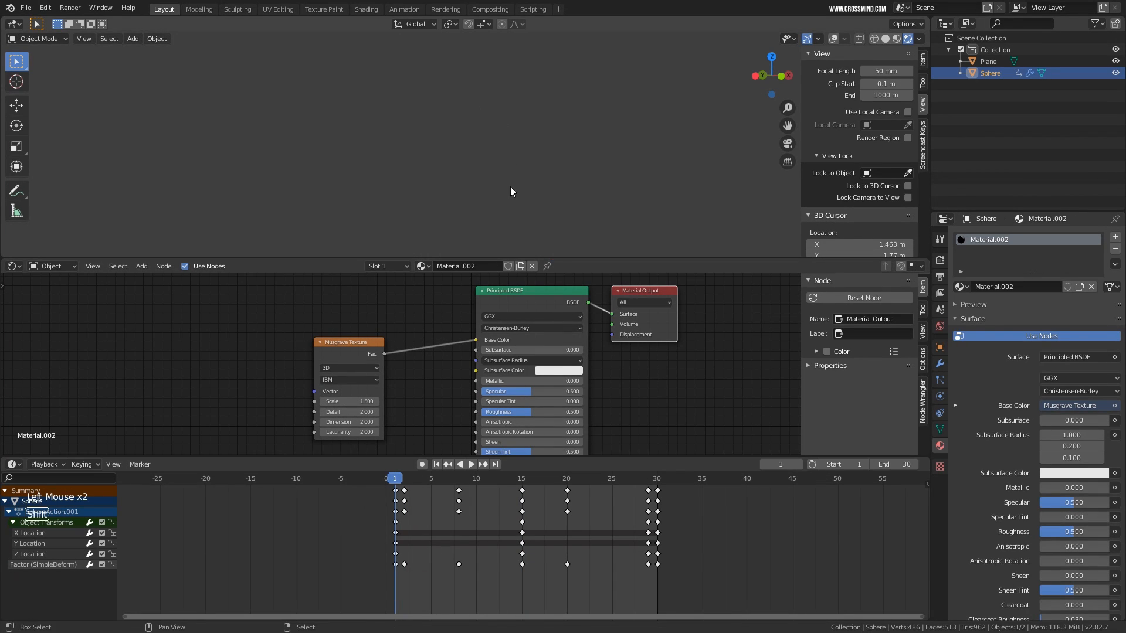
{"action": "middle_click_drag", "start_coordinate": [510, 189], "coordinate": [503, 252], "text": "shift"}
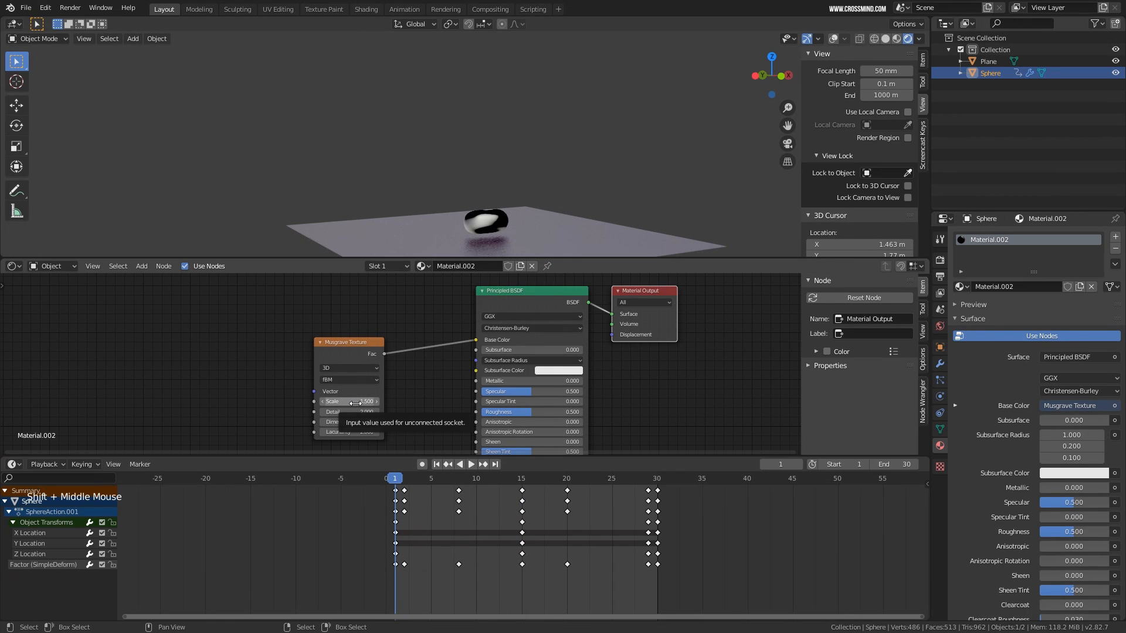
{"action": "key", "text": "i"}
Raise the Musgrave Texture's Scale to about 5.8 on frame 15 and keyframe it
{"action": "left_click_drag", "start_coordinate": [431, 564], "coordinate": [523, 571]}
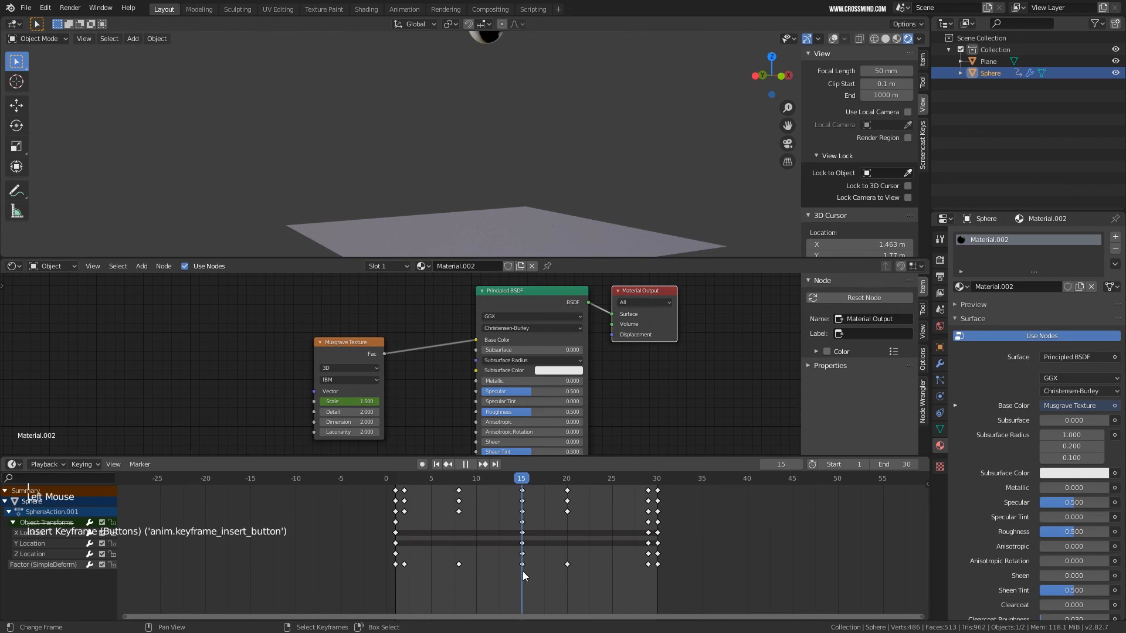
{"action": "scroll", "coordinate": [393, 375], "scroll_direction": "down", "scroll_amount": 3}
{"action": "left_click_drag", "start_coordinate": [373, 394], "coordinate": [363, 394]}
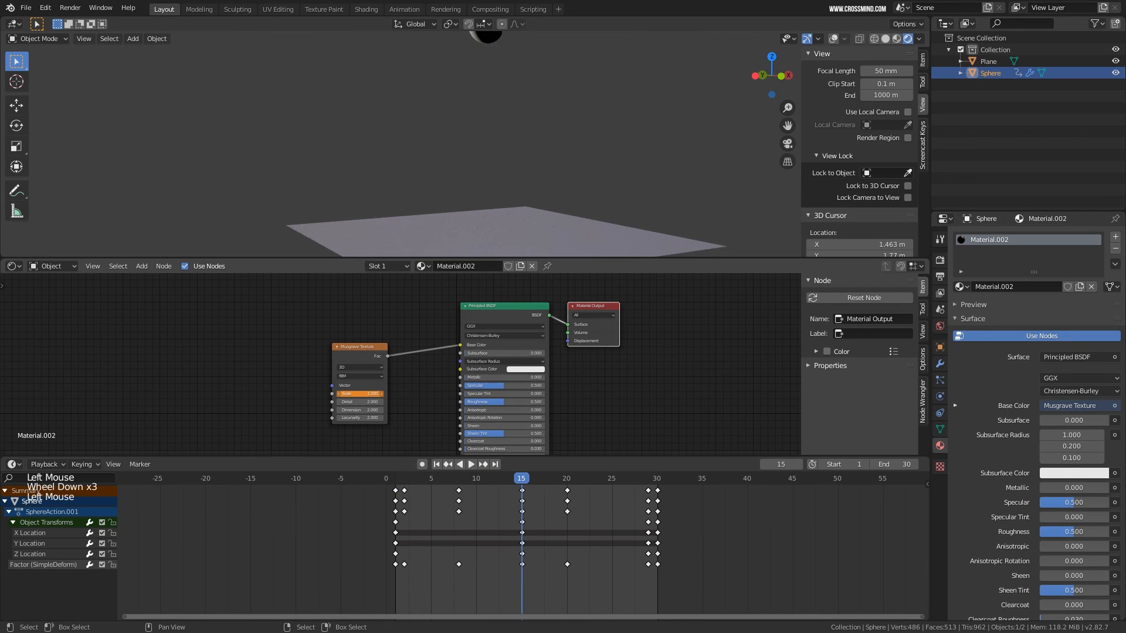
{"action": "middle_click_drag", "start_coordinate": [526, 118], "coordinate": [511, 210], "text": "shift"}
{"action": "left_click_drag", "start_coordinate": [361, 394], "coordinate": [378, 394]}
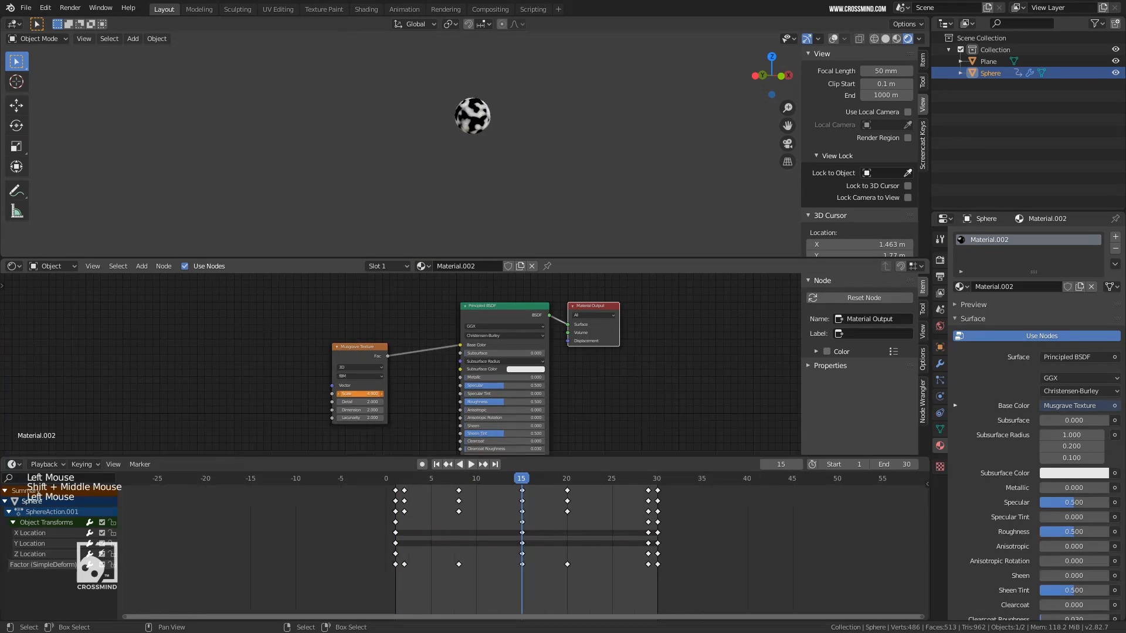
{"action": "key", "text": "i"}
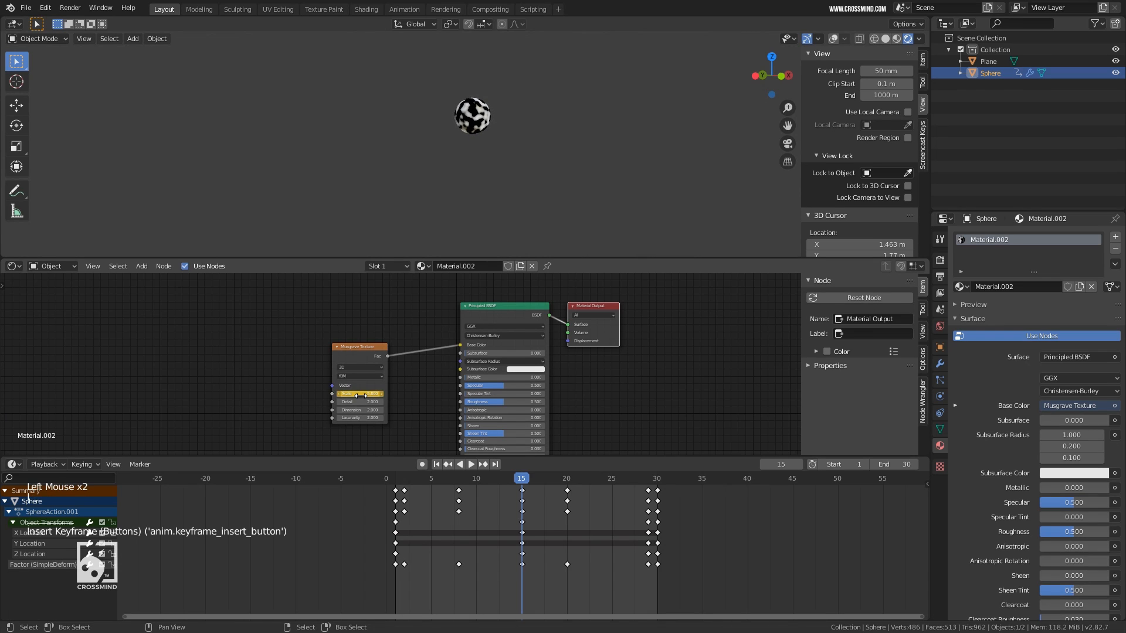
Lower the Musgrave Texture's Scale on frame 30 and keyframe it
{"action": "left_click_drag", "start_coordinate": [540, 567], "coordinate": [650, 579]}
{"action": "middle_click_drag", "start_coordinate": [519, 143], "coordinate": [515, 50], "text": "shift"}
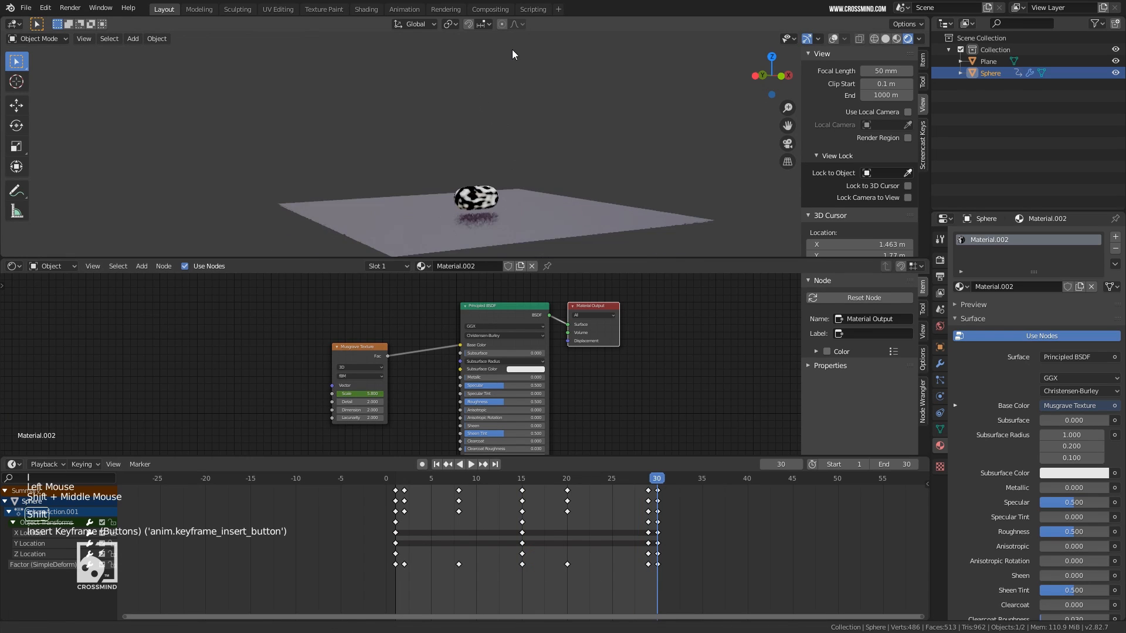
{"action": "left_click_drag", "start_coordinate": [360, 394], "coordinate": [346, 394]}
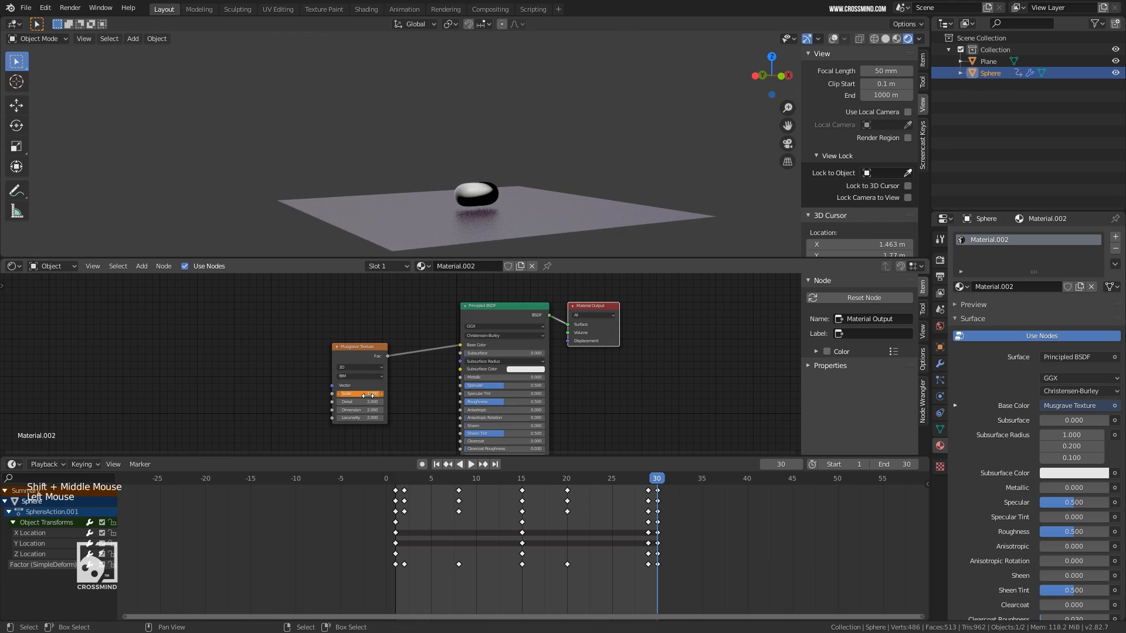
{"action": "key", "text": "i"}
Play back the animation to examine the changing Musgrave pattern on the bouncing sphere
{"action": "key", "text": "shift+space"}
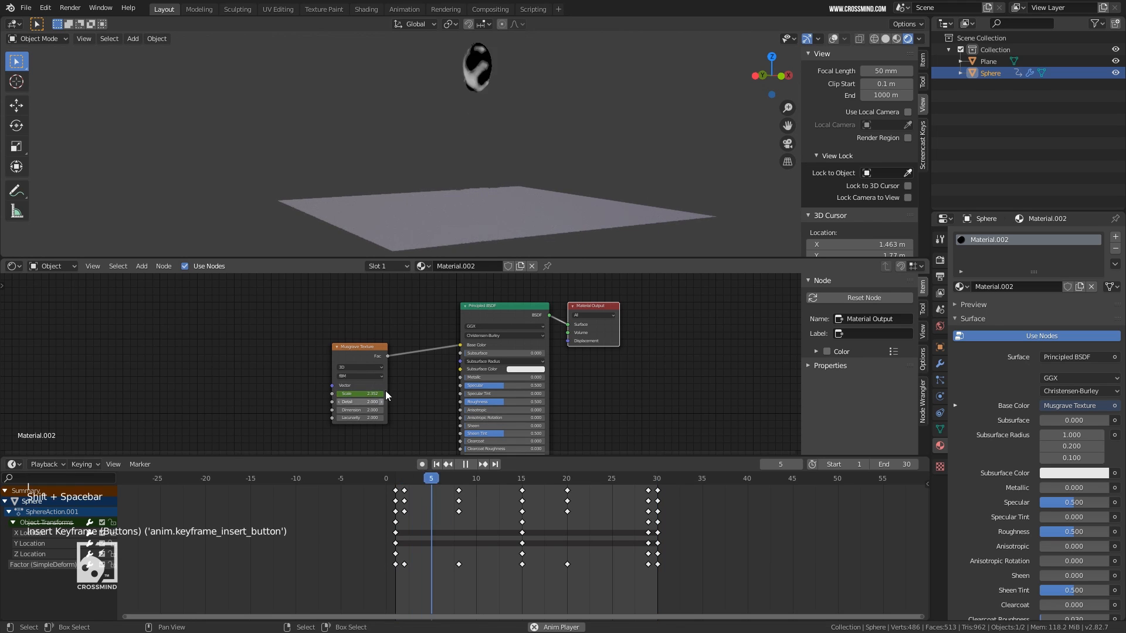
{"action": "scroll", "coordinate": [529, 167], "scroll_direction": "down", "scroll_amount": 2}
{"action": "middle_click_drag", "start_coordinate": [529, 170], "coordinate": [529, 199], "text": "shift"}
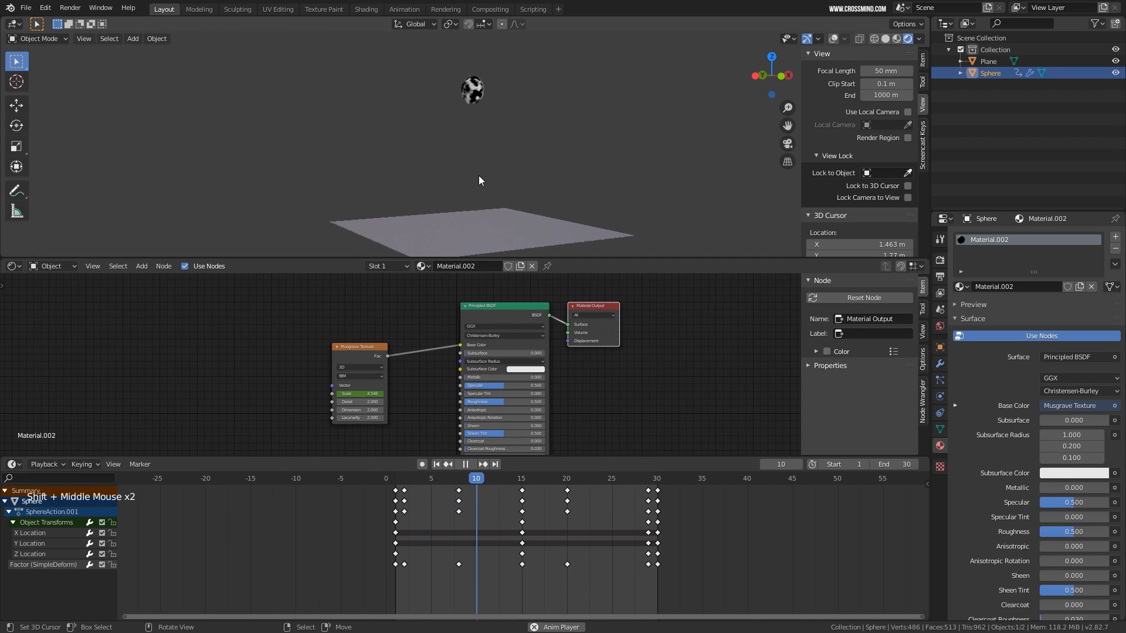
{"action": "key", "text": "shift+space"}
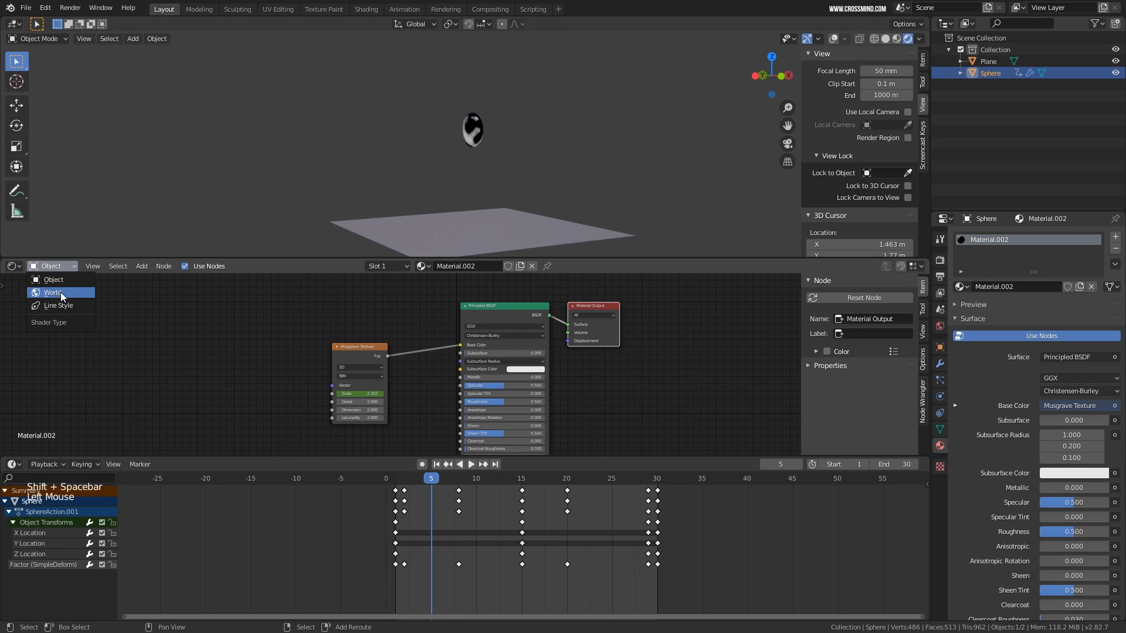
Cut the Musgrave Texture's link to Base Color and switch the Shader Editor to the World nodes
{"action": "right_click_drag", "start_coordinate": [450, 343], "coordinate": [420, 403], "text": "ctrl"}
{"action": "left_click", "coordinate": [52, 266]}
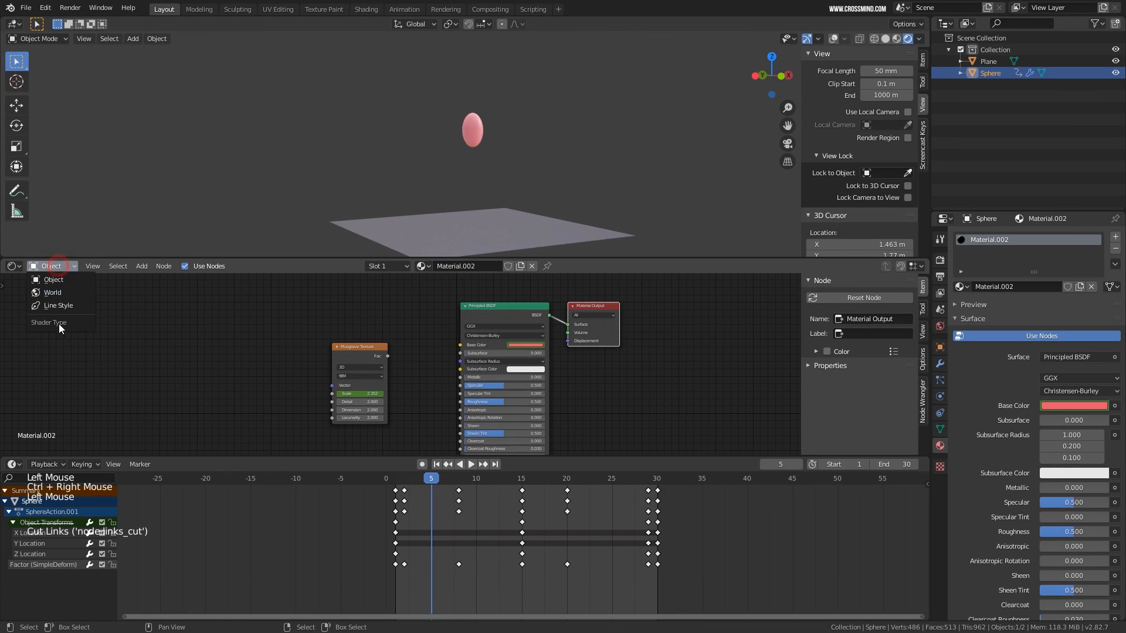
{"action": "left_click", "coordinate": [63, 291]}
{"action": "scroll", "coordinate": [484, 356], "scroll_direction": "up", "scroll_amount": 4}
Add an Environment Texture node to the world nodes and link its Color to the Background node's Color
{"action": "left_click", "coordinate": [381, 354]}
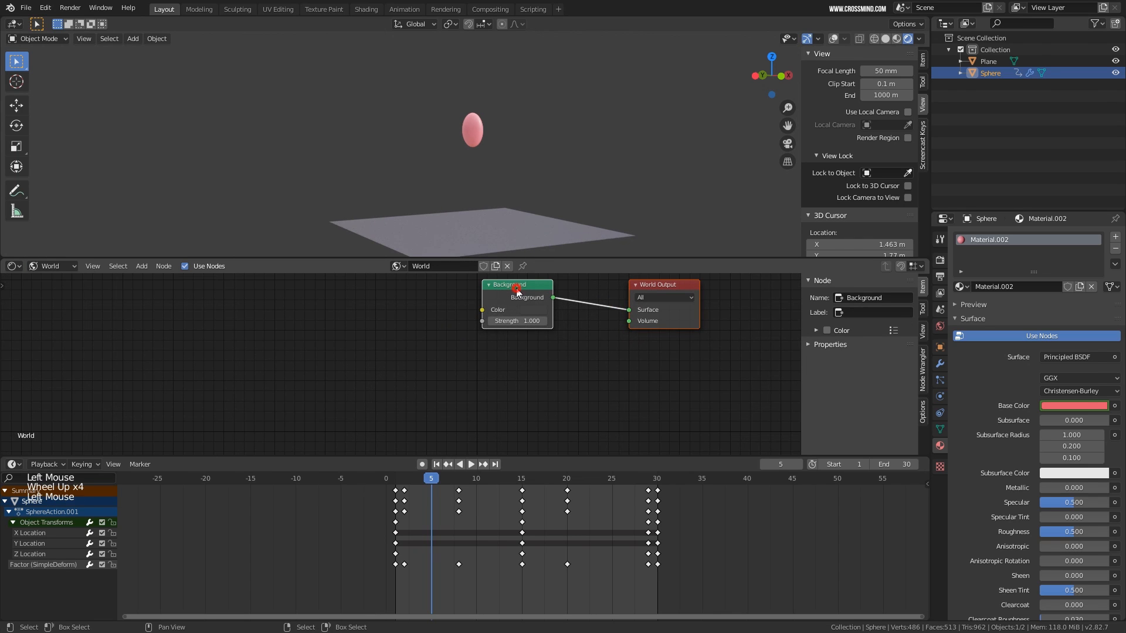
{"action": "key", "text": "shift+a"}
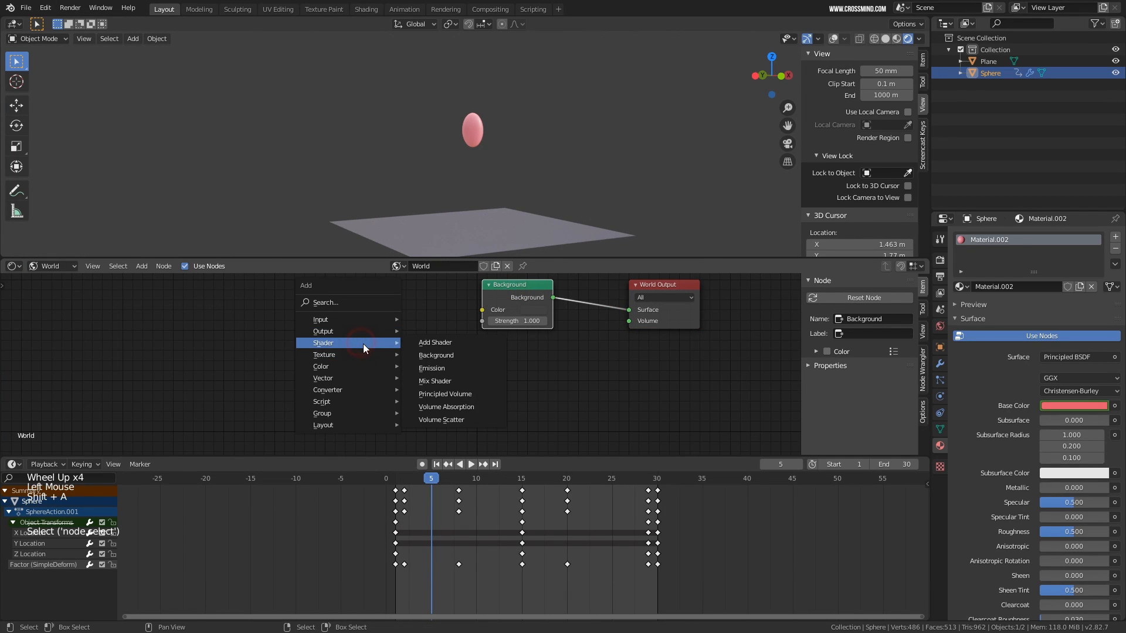
{"action": "left_click", "coordinate": [455, 423]}
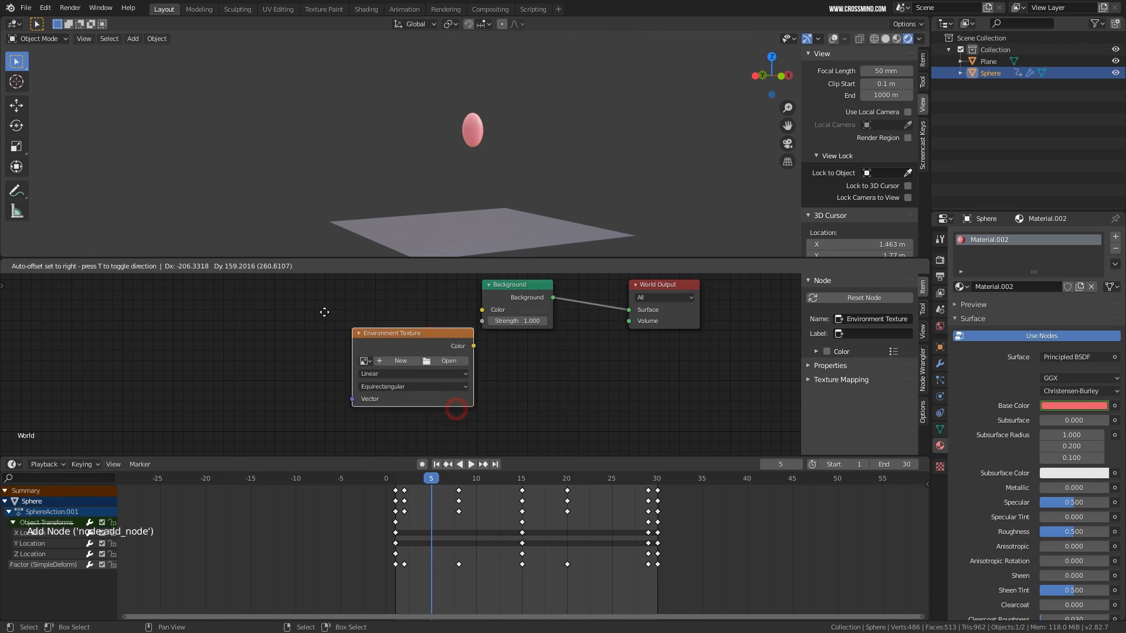
{"action": "left_click_drag", "start_coordinate": [416, 314], "coordinate": [482, 310]}
Load studio.exr from the world studio lights folder into the Environment Texture node
{"action": "left_click", "coordinate": [393, 329]}
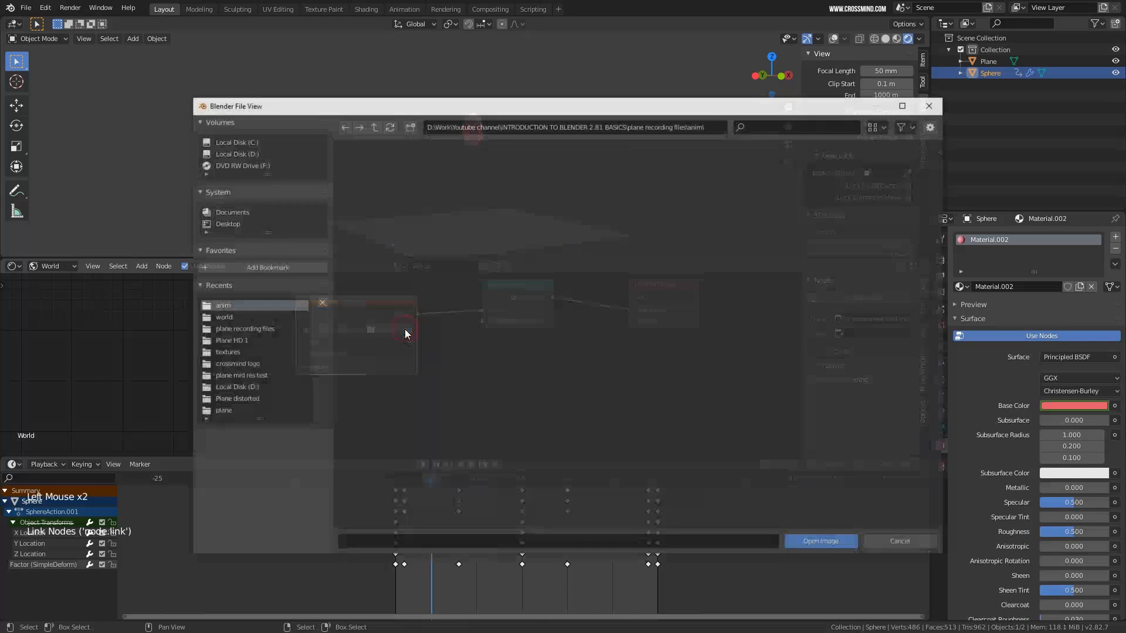
{"action": "left_click", "coordinate": [228, 318]}
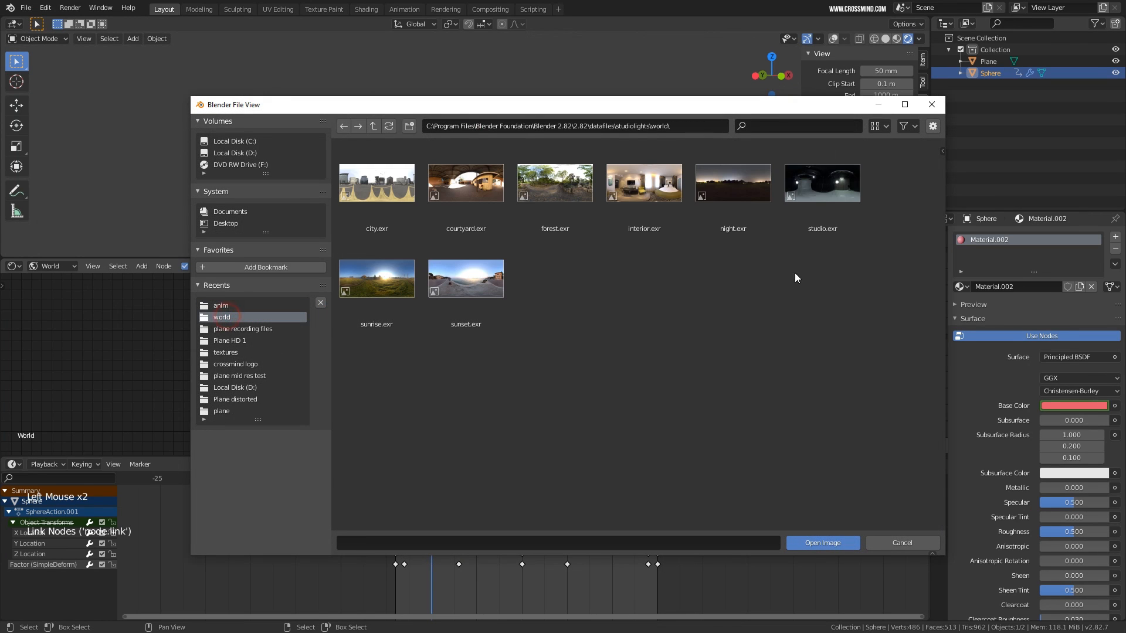
{"action": "double_click", "coordinate": [842, 188]}
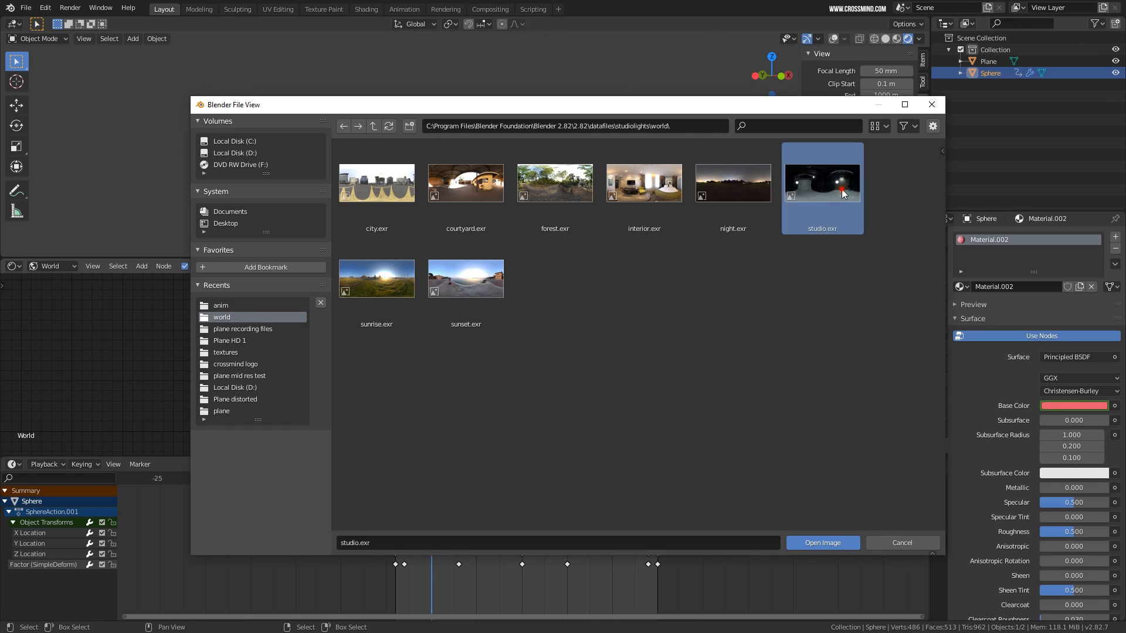
Enable Scene World lighting for the rendered viewport and switch the view between orthographic and perspective
{"action": "left_click", "coordinate": [919, 39]}
{"action": "left_click", "coordinate": [854, 108]}
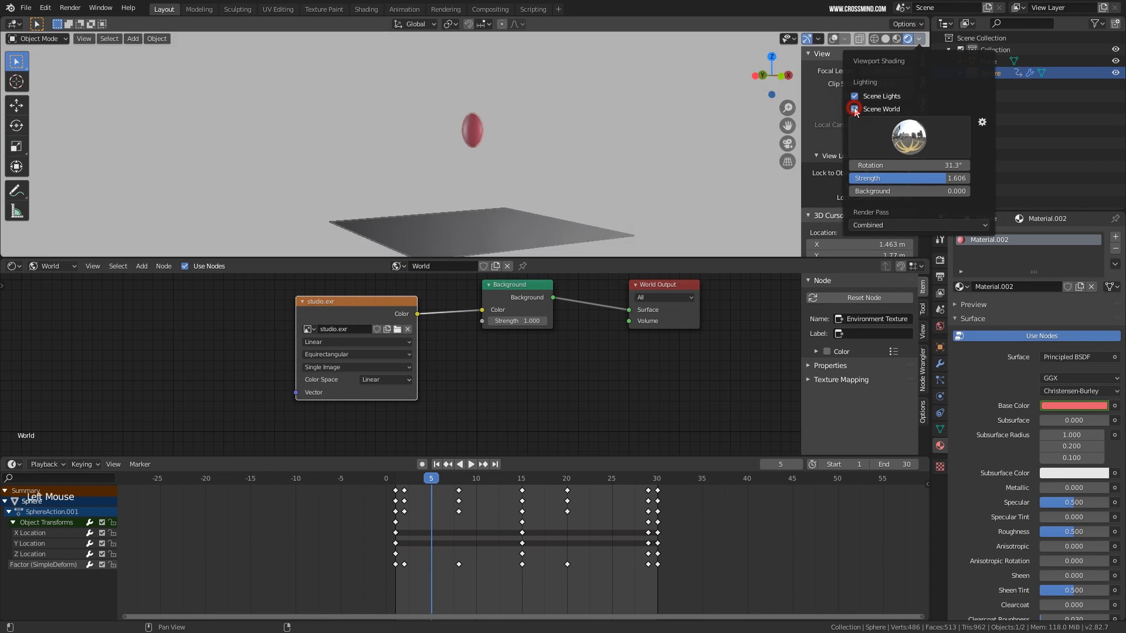
{"action": "middle_click_drag", "start_coordinate": [648, 164], "coordinate": [662, 196], "text": "shift"}
{"action": "key", "text": "KP_5"}
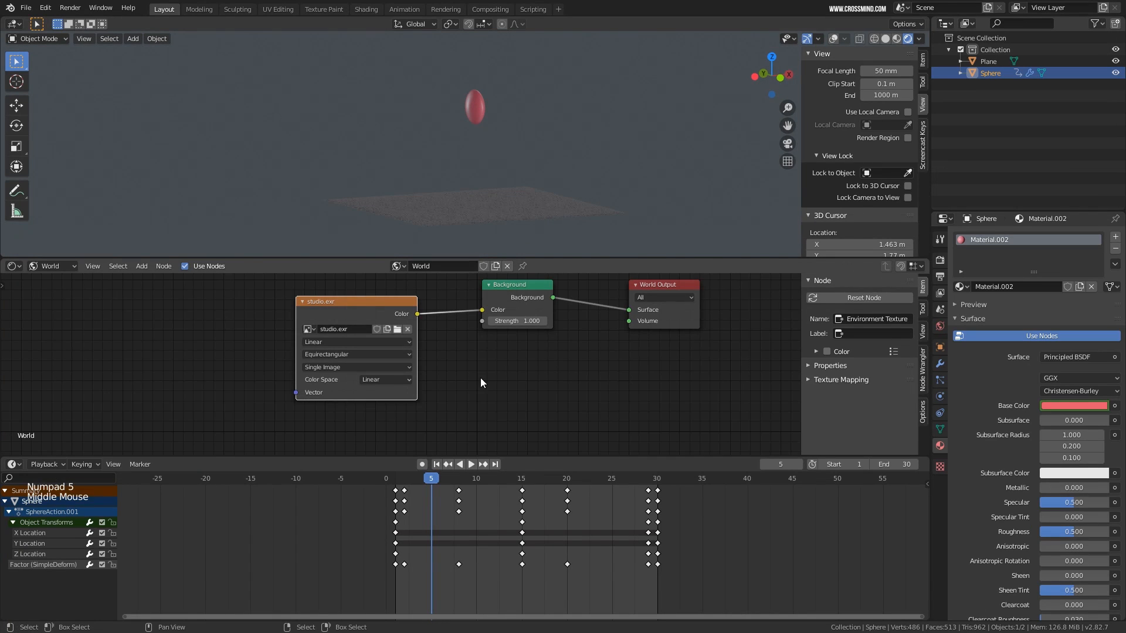
Add Texture Coordinate and Mapping nodes to the studio.exr environment texture with the Node Wrangler texture setup
{"action": "left_click", "coordinate": [381, 310]}
{"action": "key", "text": "ctrl+t"}
{"action": "scroll", "coordinate": [607, 399], "scroll_direction": "down", "scroll_amount": 1}
{"action": "middle_click_drag", "start_coordinate": [506, 388], "coordinate": [553, 396]}
{"action": "scroll", "coordinate": [552, 396], "scroll_direction": "down", "scroll_amount": 2}
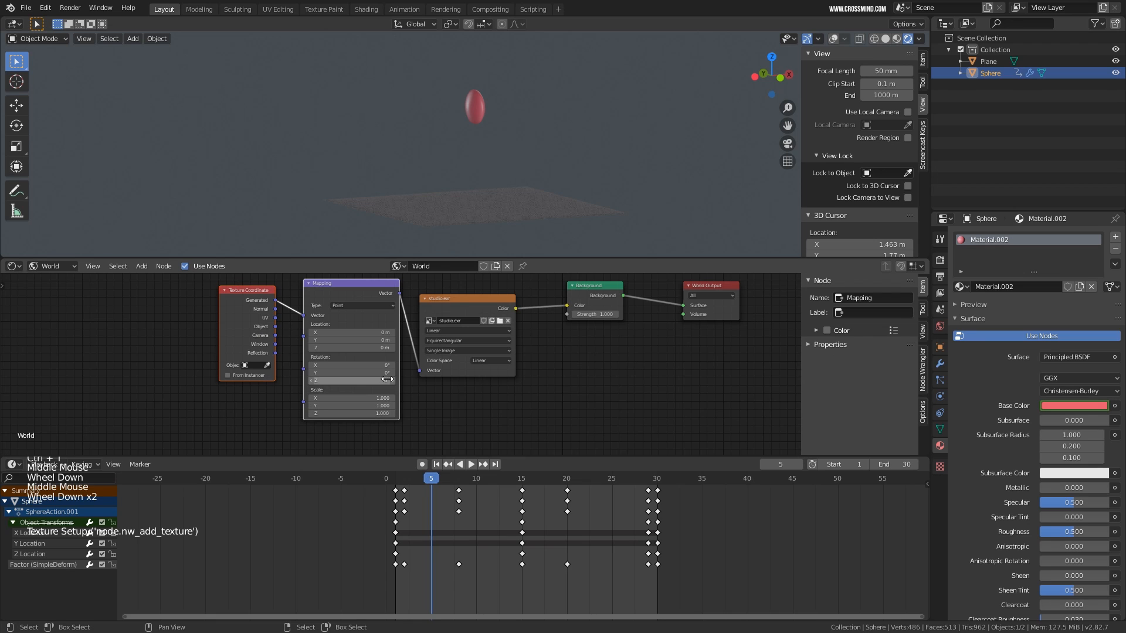
Go to frame 1 and rotate the environment to about 32.7° on the Mapping node's Z Rotation
{"action": "left_click_drag", "start_coordinate": [381, 382], "coordinate": [413, 382]}
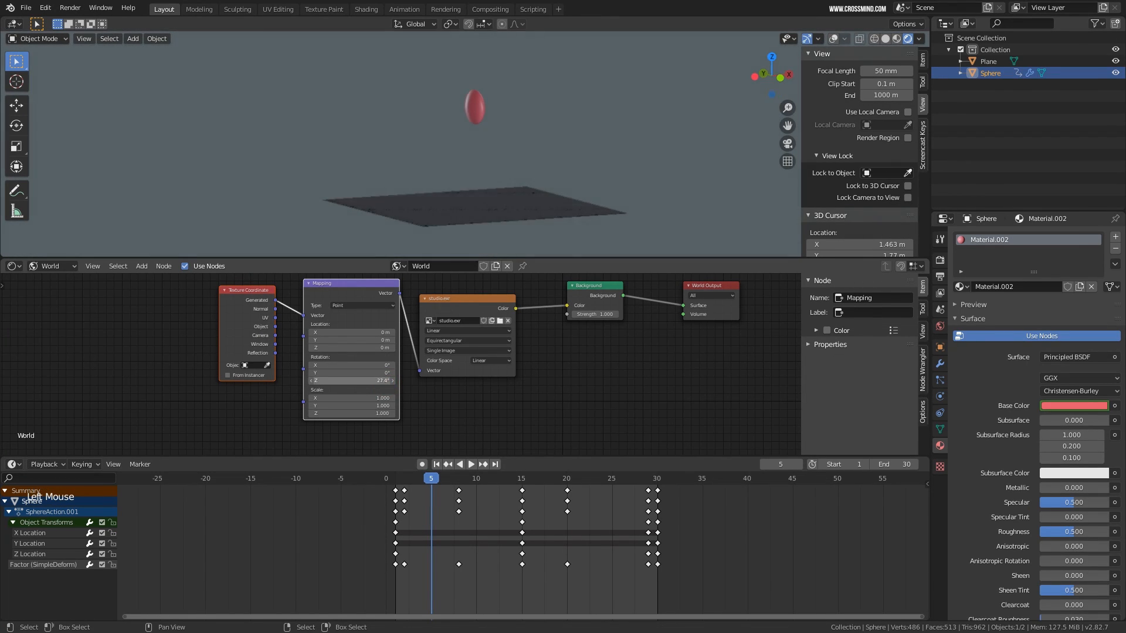
{"action": "left_click", "coordinate": [412, 478]}
{"action": "left_click", "coordinate": [394, 478]}
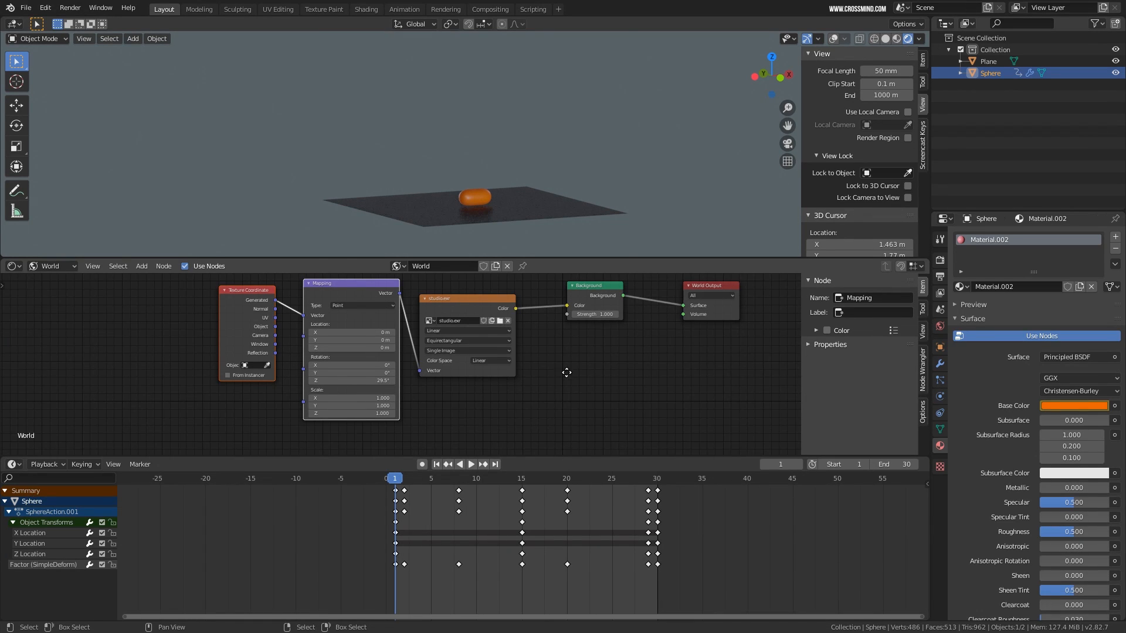
{"action": "middle_click_drag", "start_coordinate": [566, 373], "coordinate": [514, 378]}
{"action": "left_click_drag", "start_coordinate": [329, 387], "coordinate": [347, 387]}
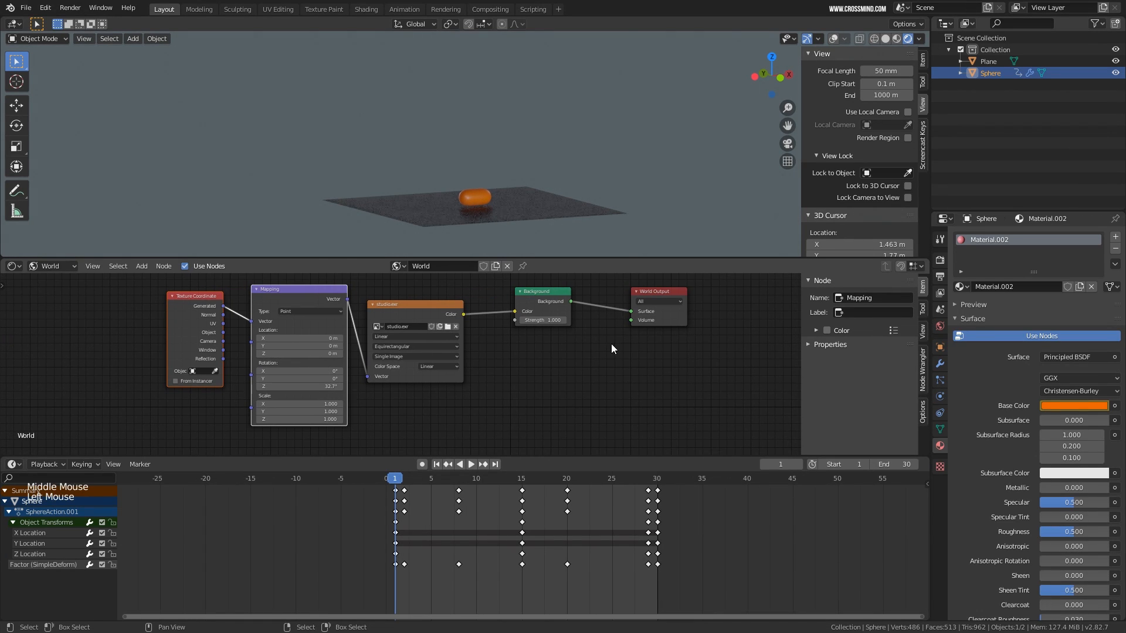
Insert a Mix Shader node between the studio.exr texture and the Background node
{"action": "left_click", "coordinate": [611, 345]}
{"action": "key", "text": "shift+a"}
{"action": "mouse_move", "coordinate": [611, 343]}
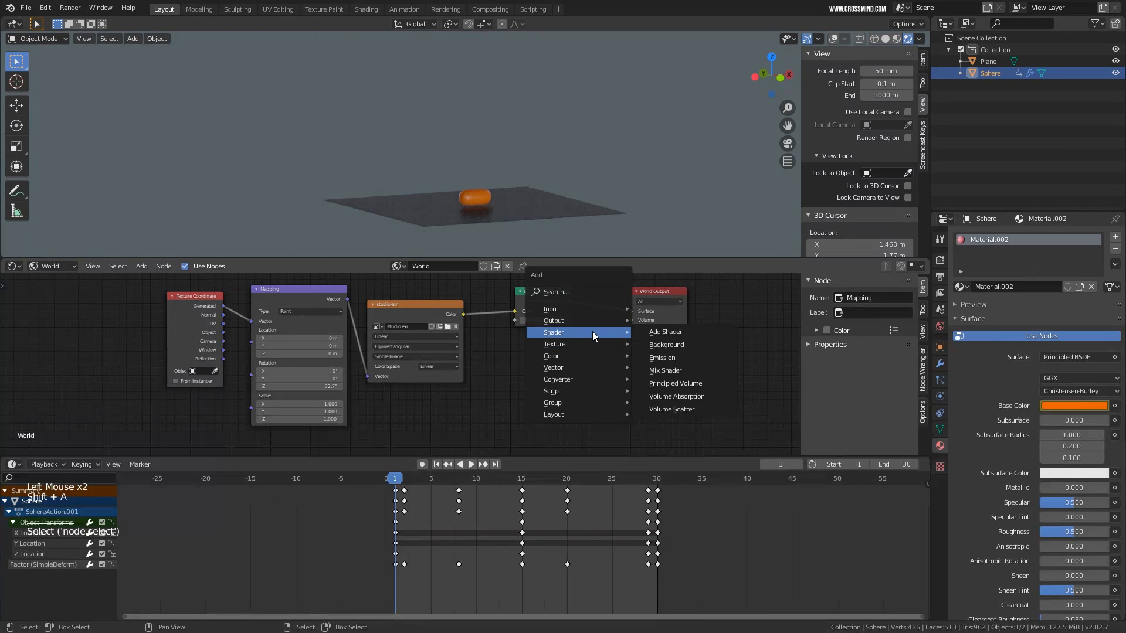
{"action": "left_click", "coordinate": [666, 370]}
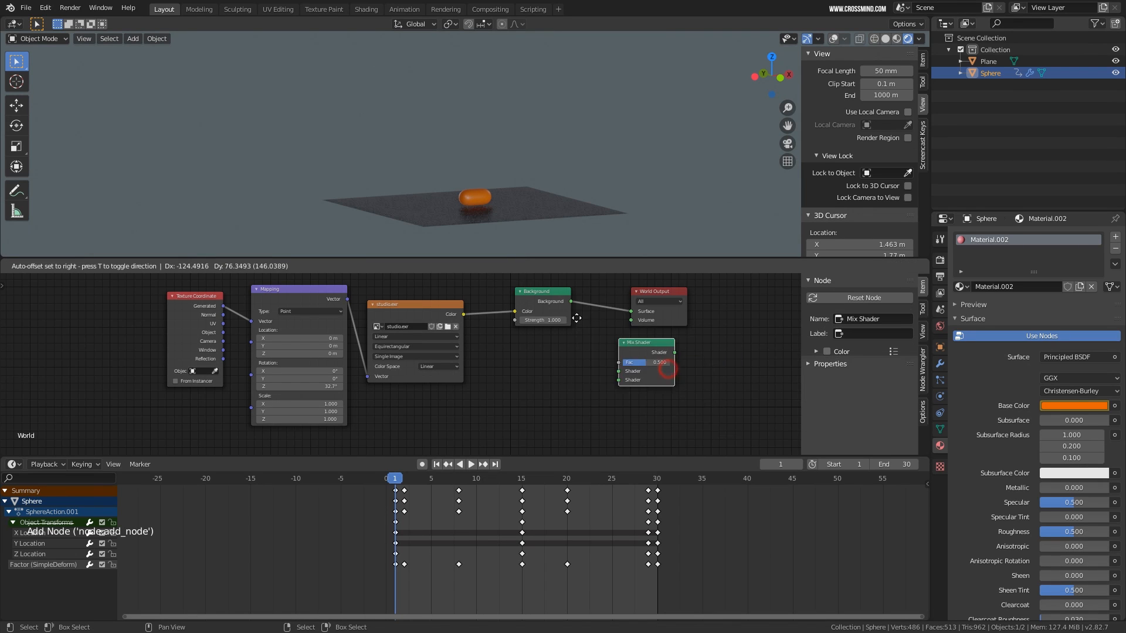
{"action": "left_click", "coordinate": [491, 290]}
{"action": "scroll", "coordinate": [592, 377], "scroll_direction": "down", "scroll_amount": 2}
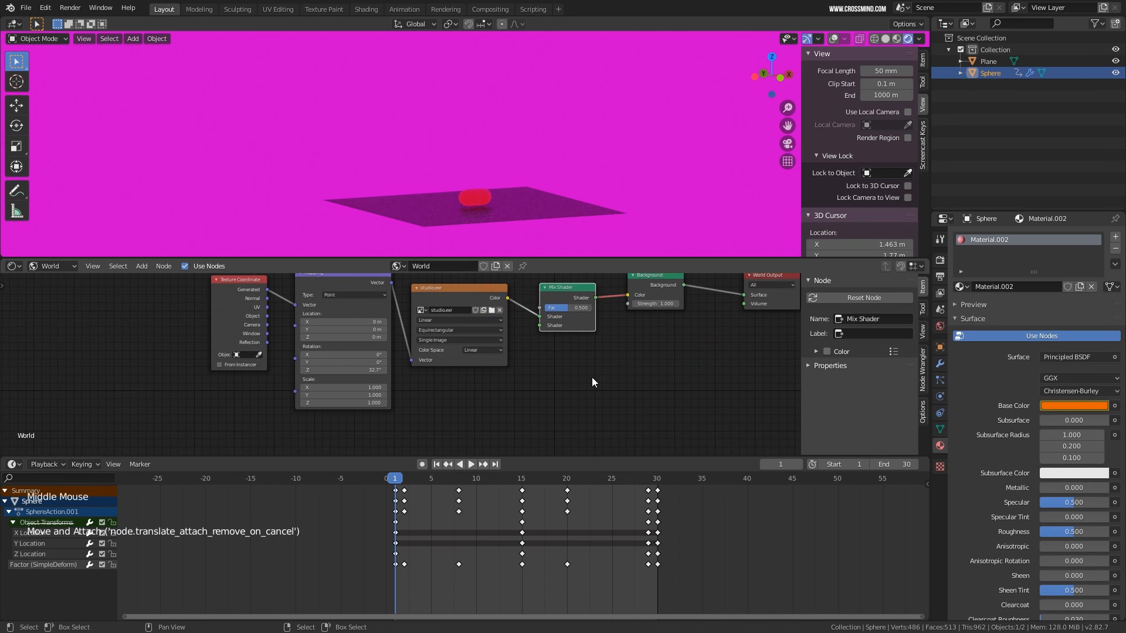
Duplicate the studio.exr texture below the original and link it to the Mix Shader's second input and the Mapping node
{"action": "left_click", "coordinate": [464, 313]}
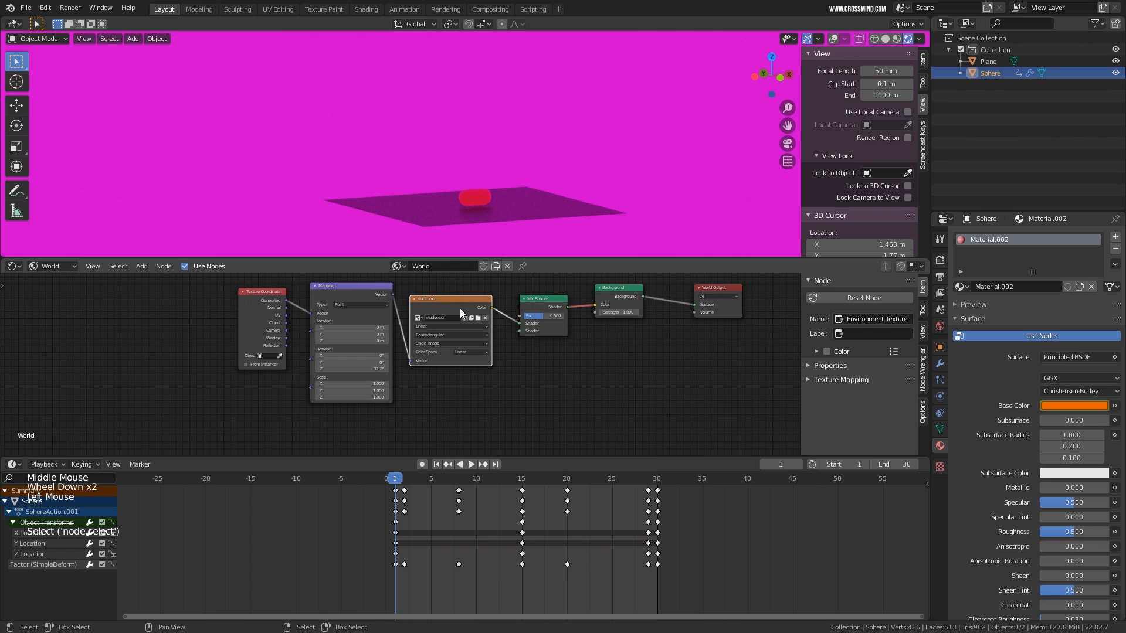
{"action": "key", "text": "shift+d"}
{"action": "left_click", "coordinate": [464, 398]}
{"action": "left_click_drag", "start_coordinate": [497, 397], "coordinate": [520, 330]}
{"action": "left_click_drag", "start_coordinate": [393, 294], "coordinate": [419, 451]}
Load city.exr into the duplicated environment texture
{"action": "left_click", "coordinate": [482, 407]}
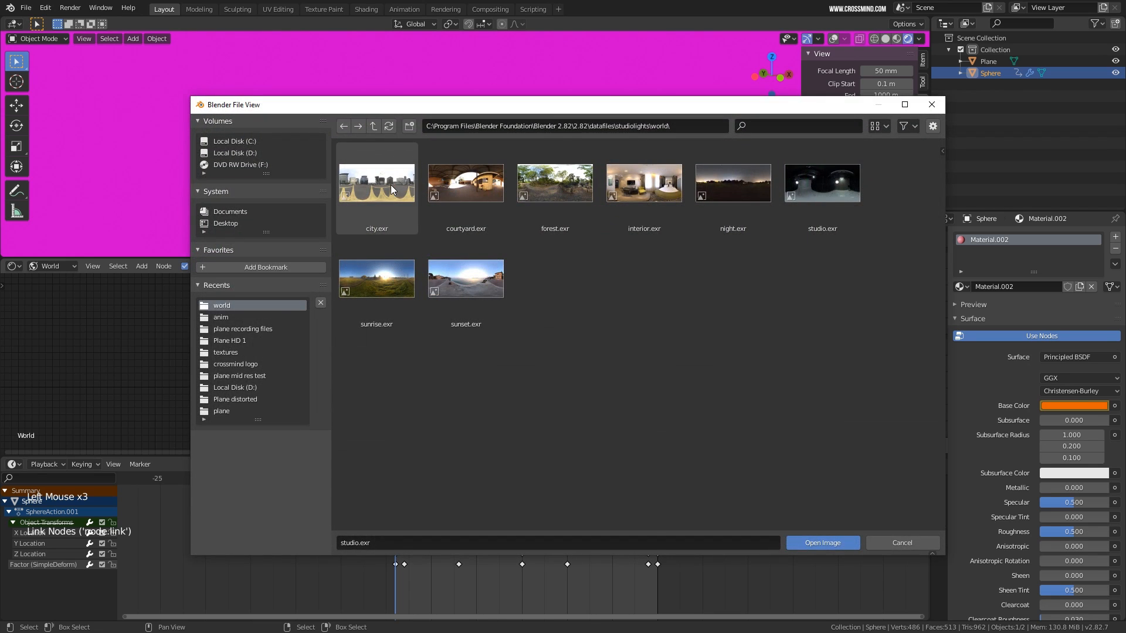
{"action": "double_click", "coordinate": [392, 189]}
{"action": "scroll", "coordinate": [566, 388], "scroll_direction": "up", "scroll_amount": 3}
{"action": "middle_click_drag", "start_coordinate": [561, 400], "coordinate": [600, 385]}
{"action": "left_click", "coordinate": [640, 298]}
{"action": "scroll", "coordinate": [643, 389], "scroll_direction": "down", "scroll_amount": 3}
{"action": "right_click", "coordinate": [663, 318]}
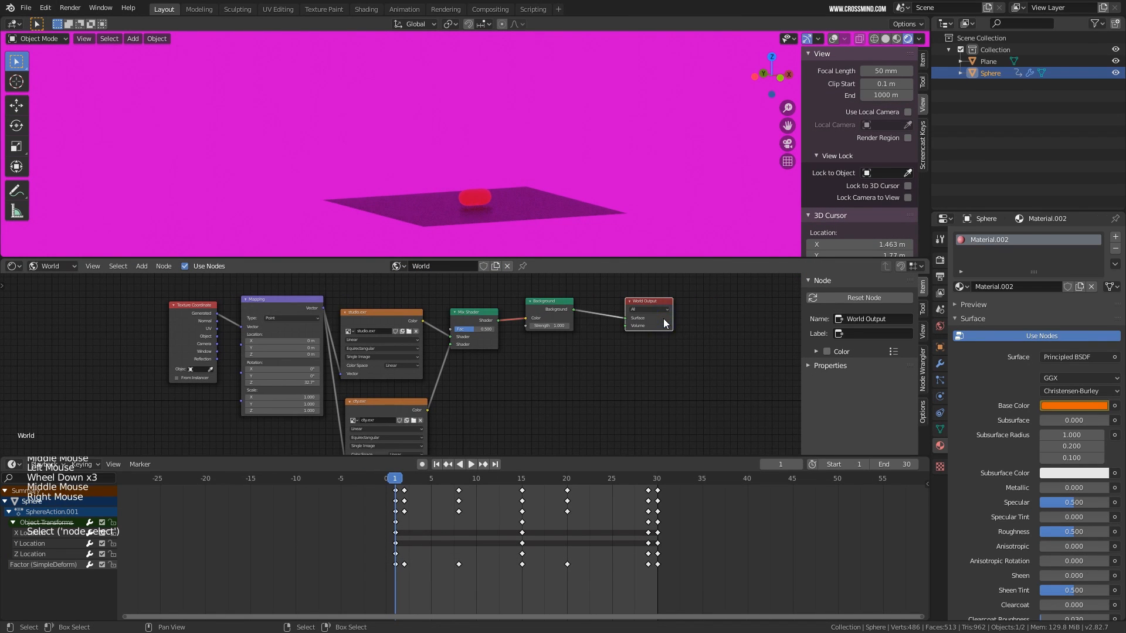
{"action": "scroll", "coordinate": [663, 339], "scroll_direction": "up", "scroll_amount": 2}
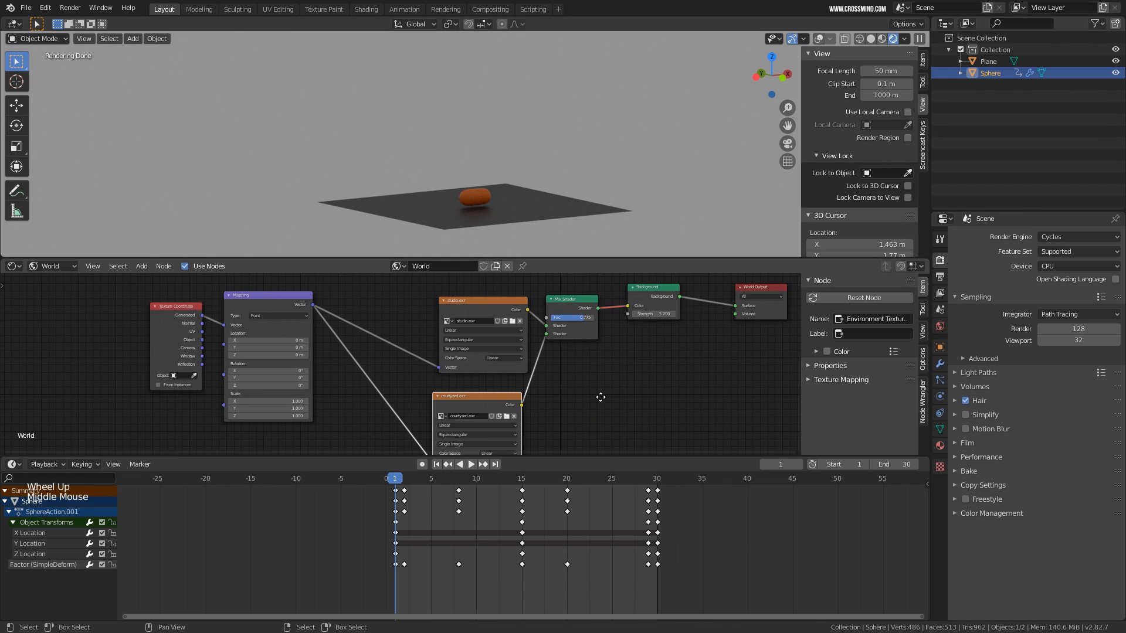
Delete the Mix Shader node while reconnecting the studio.exr texture to the Background node
{"action": "left_click", "coordinate": [577, 305]}
{"action": "key", "text": "ctrl+x"}
{"action": "scroll", "coordinate": [591, 361], "scroll_direction": "up", "scroll_amount": 3}
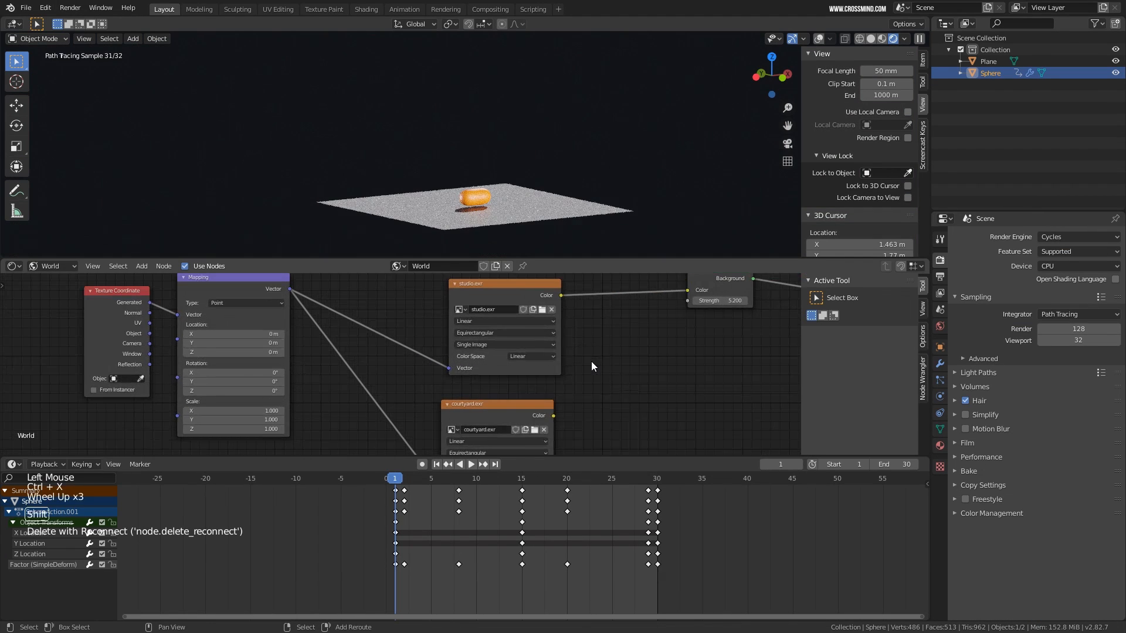
Insert a MixRGB node between studio.exr and Background, and link the courtyard.exr texture to its Color2 input
{"action": "key", "text": "shift+a"}
{"action": "mouse_move", "coordinate": [591, 361]}
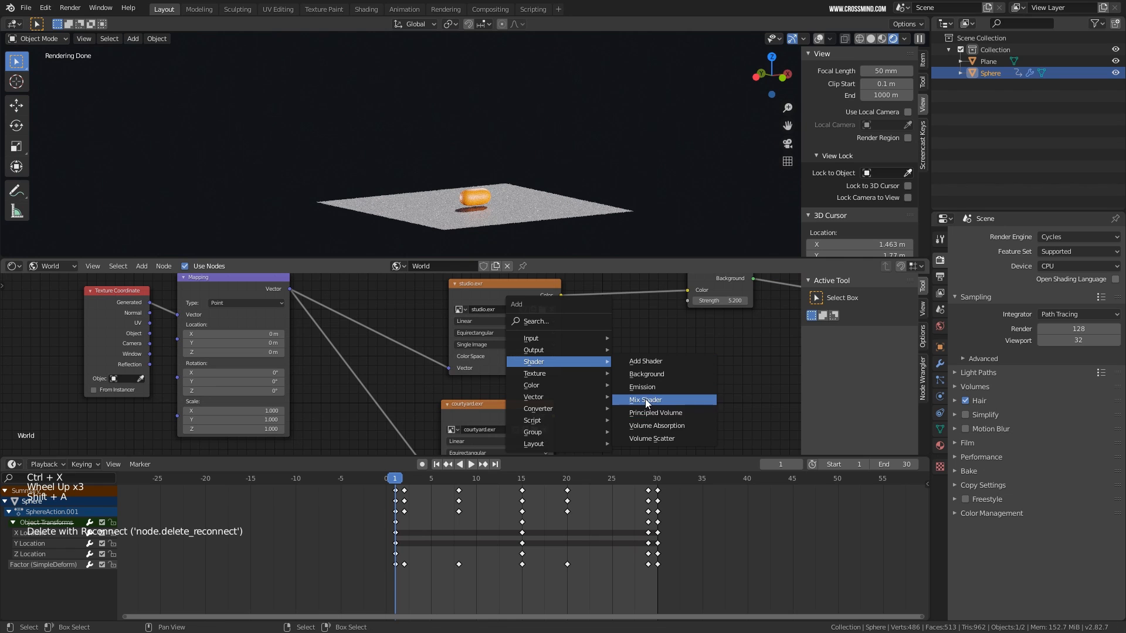
{"action": "left_click", "coordinate": [560, 375]}
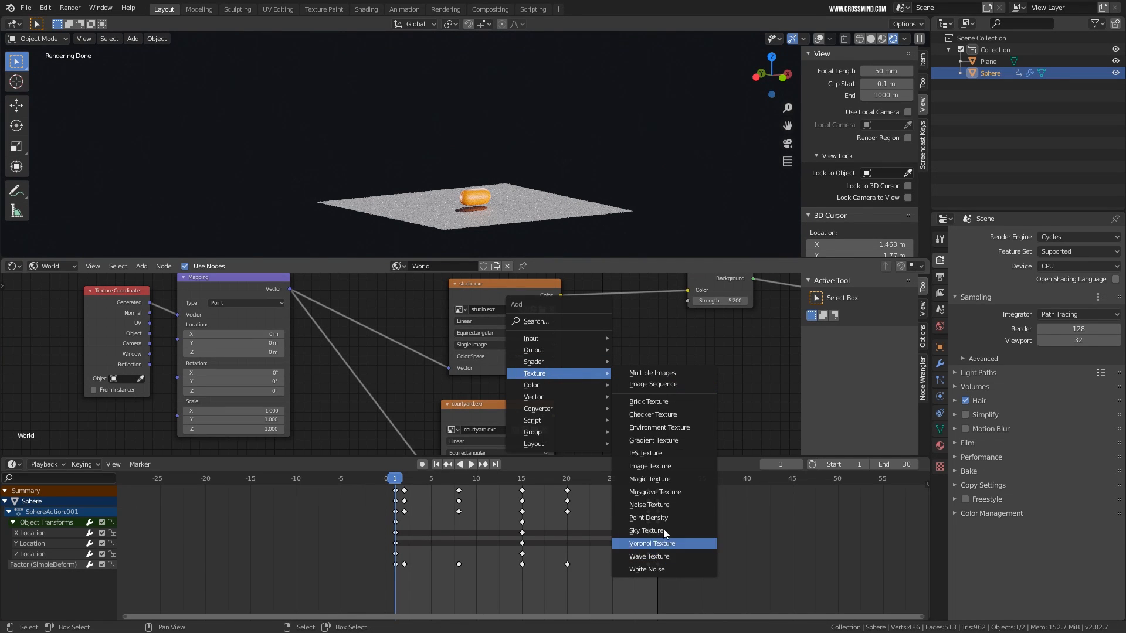
{"action": "left_click", "coordinate": [569, 384]}
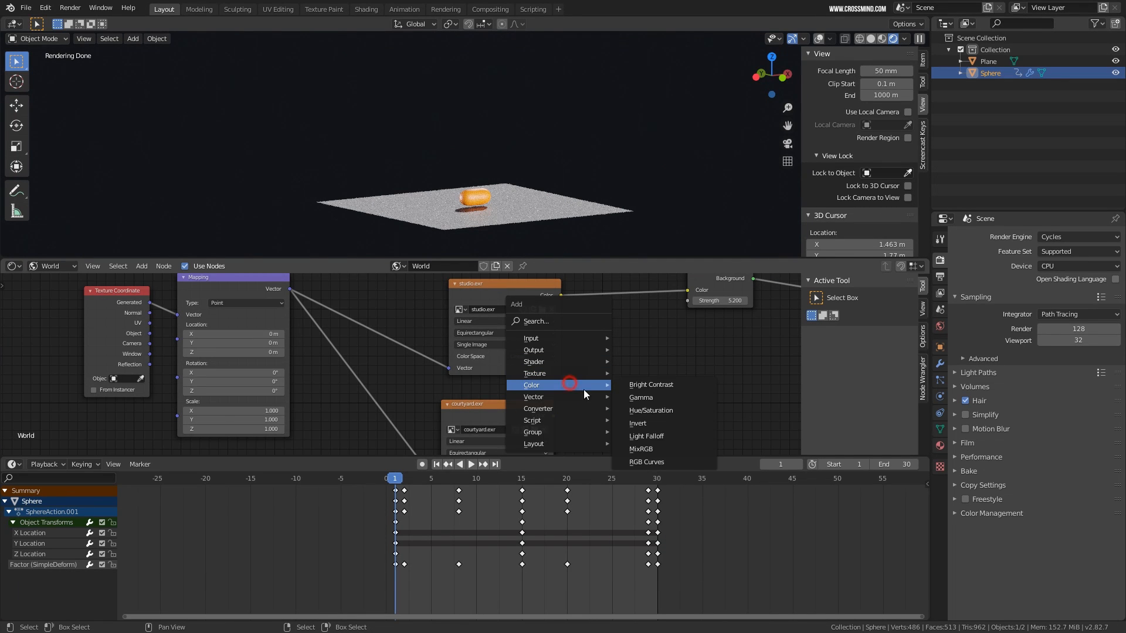
{"action": "left_click", "coordinate": [641, 449]}
{"action": "left_click", "coordinate": [554, 418]}
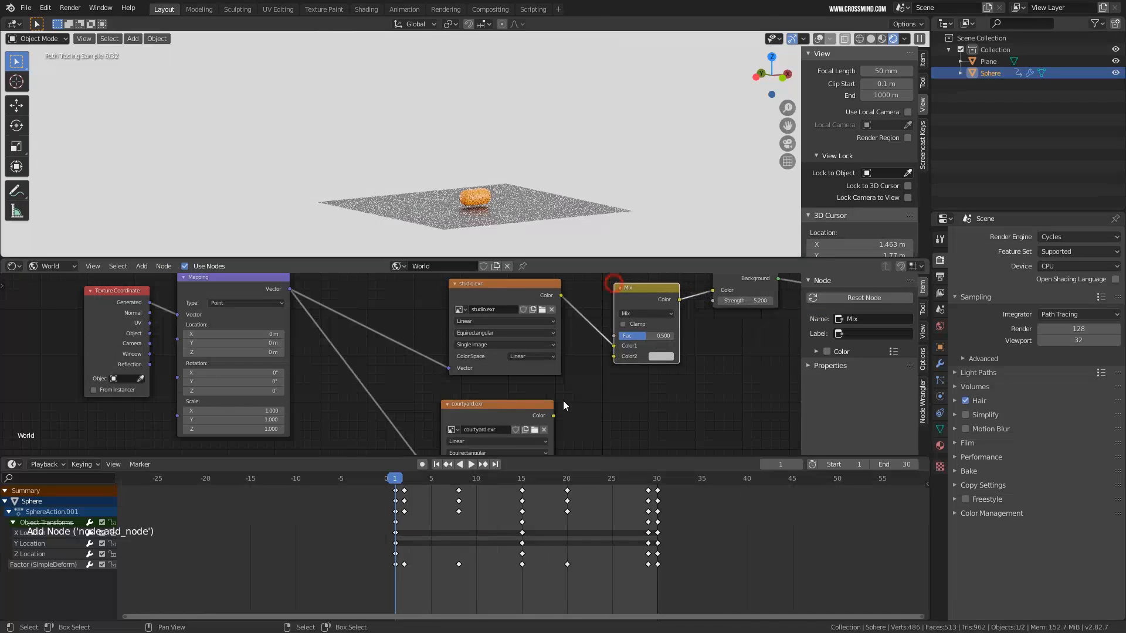
{"action": "left_click_drag", "start_coordinate": [585, 392], "coordinate": [616, 356]}
Set the world Background node's Strength to 1
{"action": "middle_click_drag", "start_coordinate": [748, 300], "coordinate": [689, 304]}
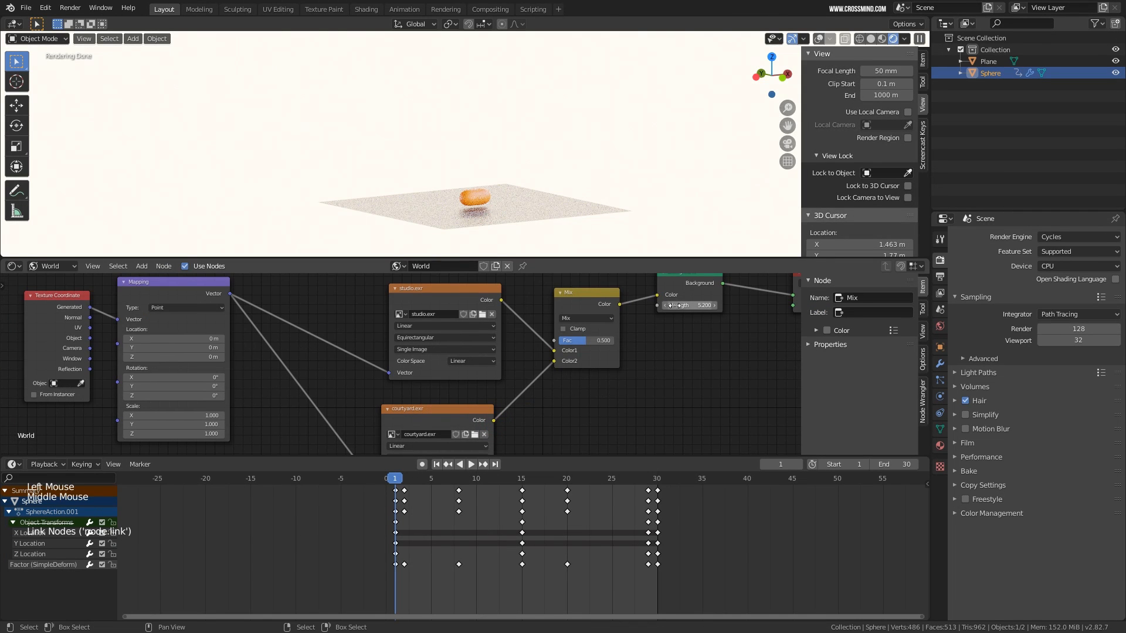
{"action": "left_click", "coordinate": [689, 303]}
{"action": "type", "text": "1"}
{"action": "key", "text": "Return"}
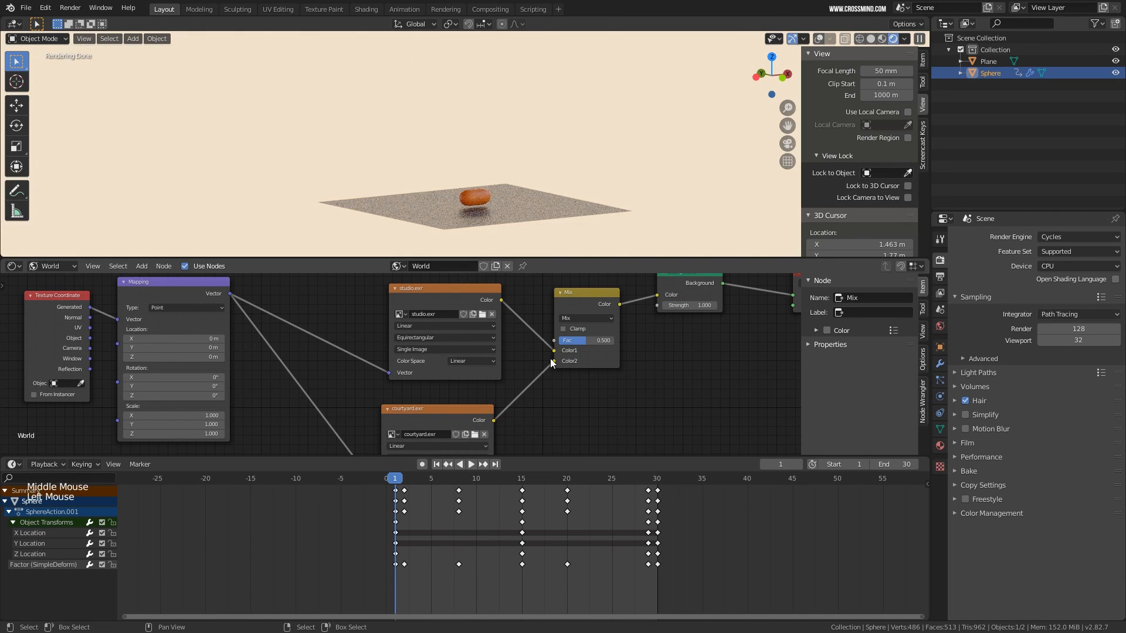
Load night.exr into the texture feeding Color1 and city.exr into the texture feeding Color2
{"action": "left_click", "coordinate": [481, 315]}
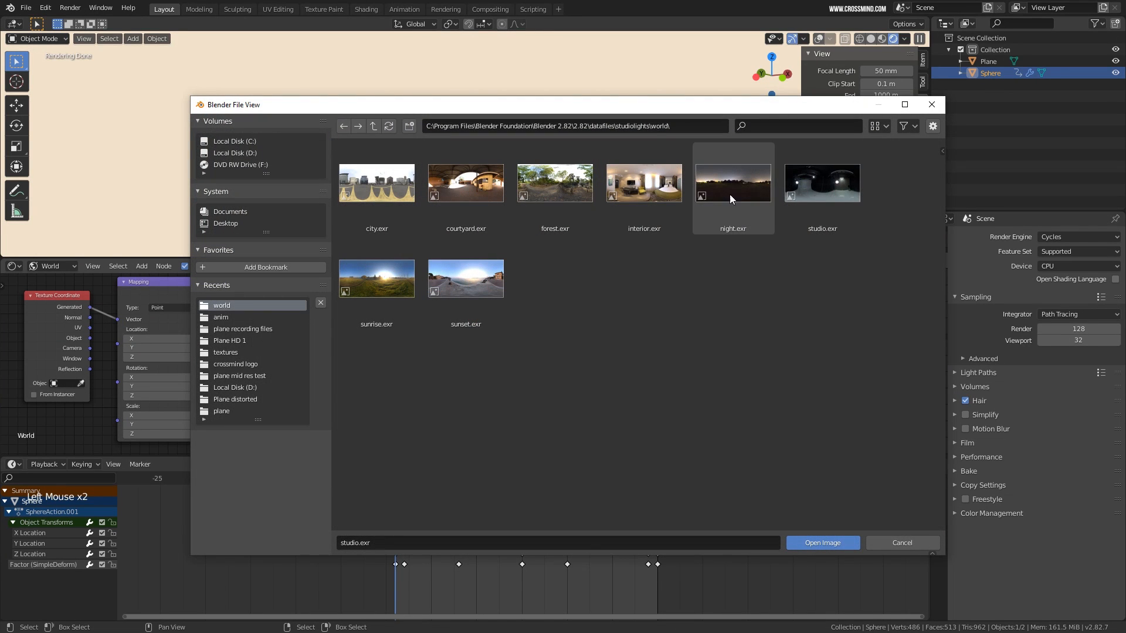
{"action": "double_click", "coordinate": [727, 197]}
{"action": "middle_click_drag", "start_coordinate": [479, 439], "coordinate": [504, 402]}
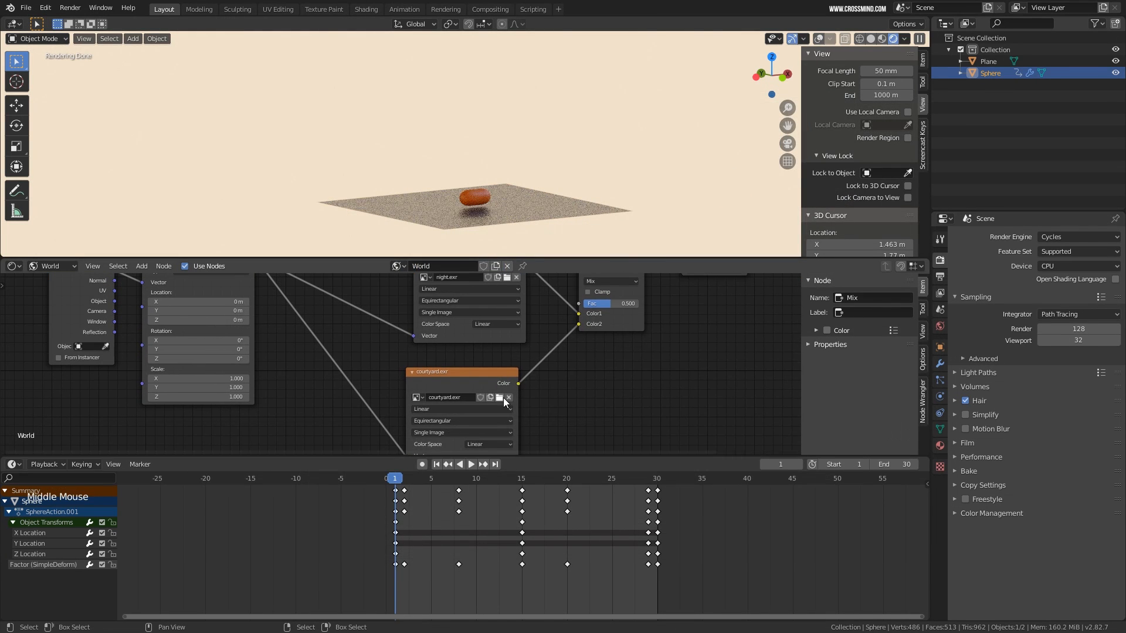
{"action": "left_click", "coordinate": [499, 398]}
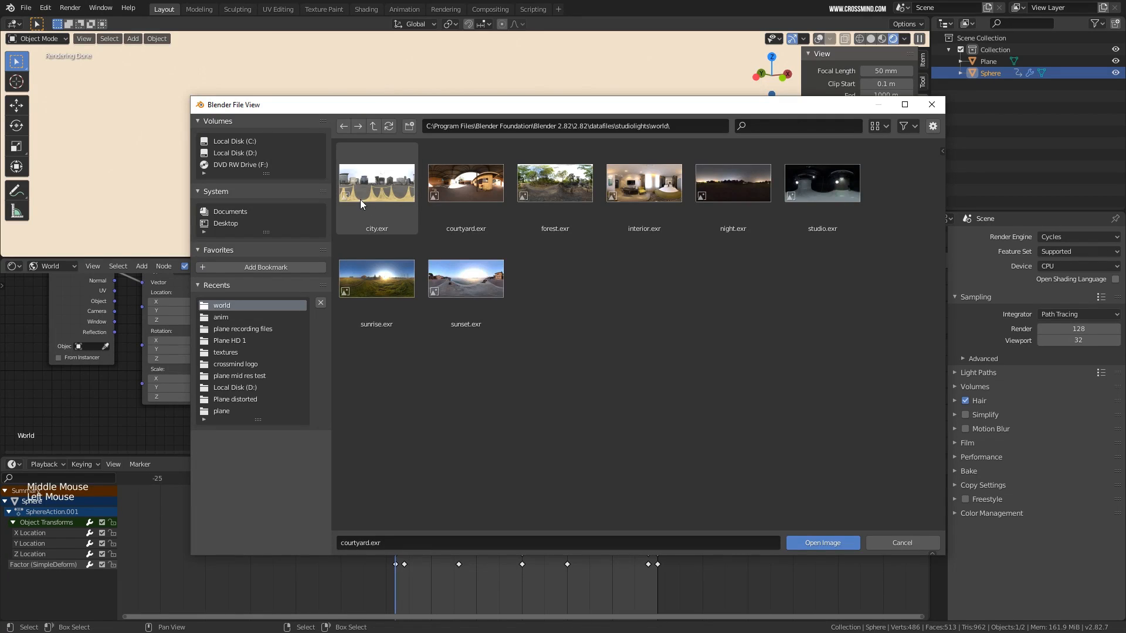
{"action": "double_click", "coordinate": [360, 200]}
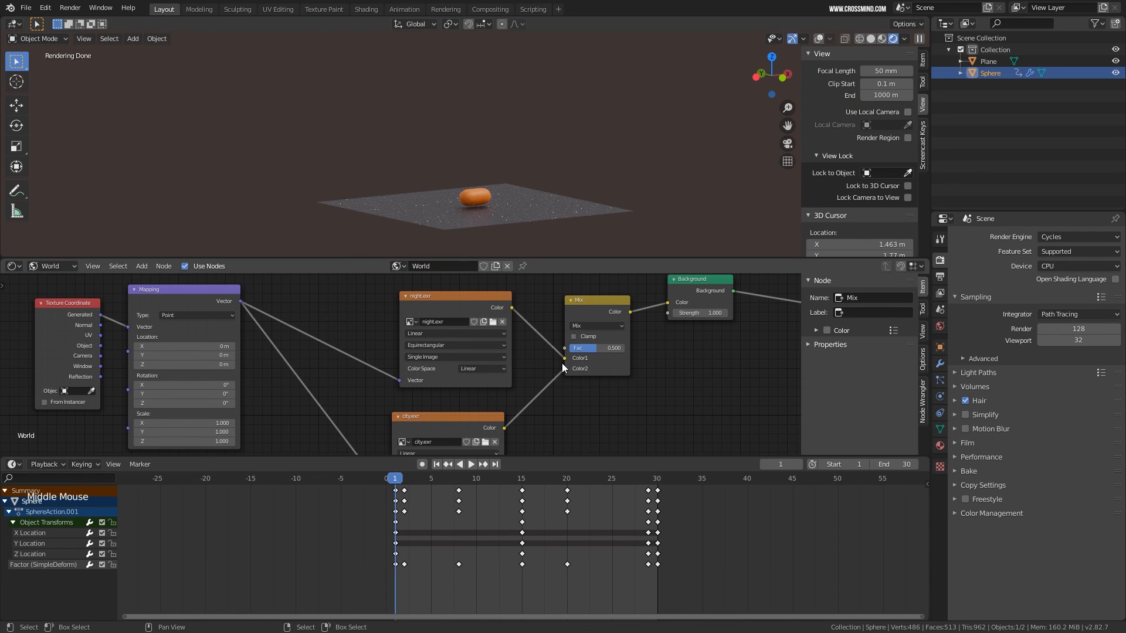
Set the Mix node's Fac to 0 on frame 1, keyframe it, and move the node slightly lower
{"action": "left_click_drag", "start_coordinate": [415, 590], "coordinate": [395, 592]}
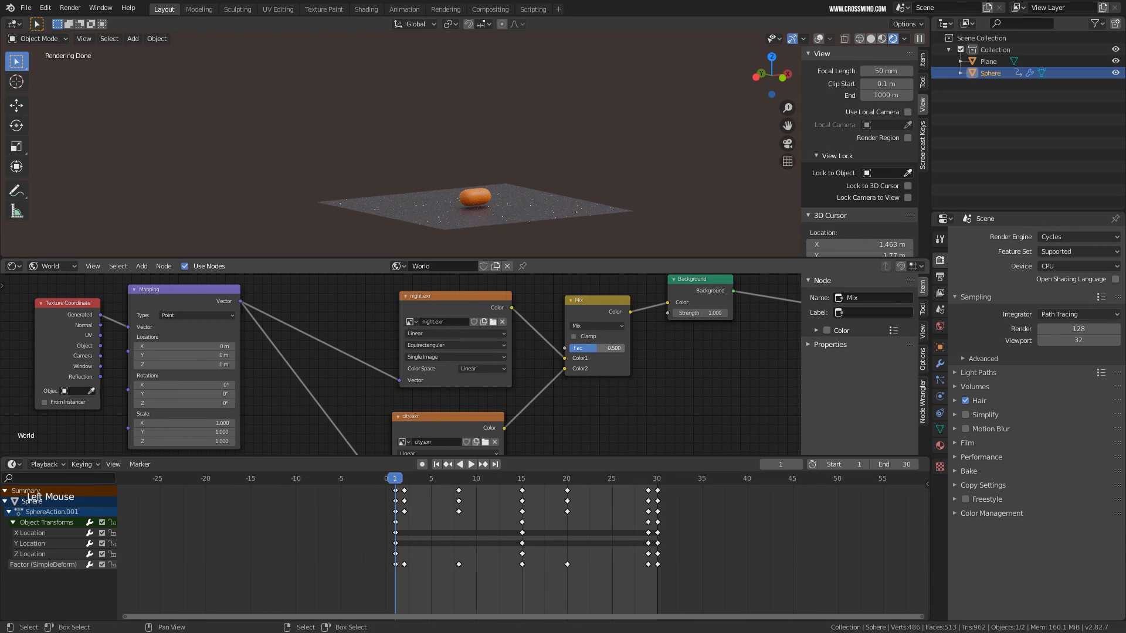
{"action": "left_click_drag", "start_coordinate": [598, 348], "coordinate": [572, 348]}
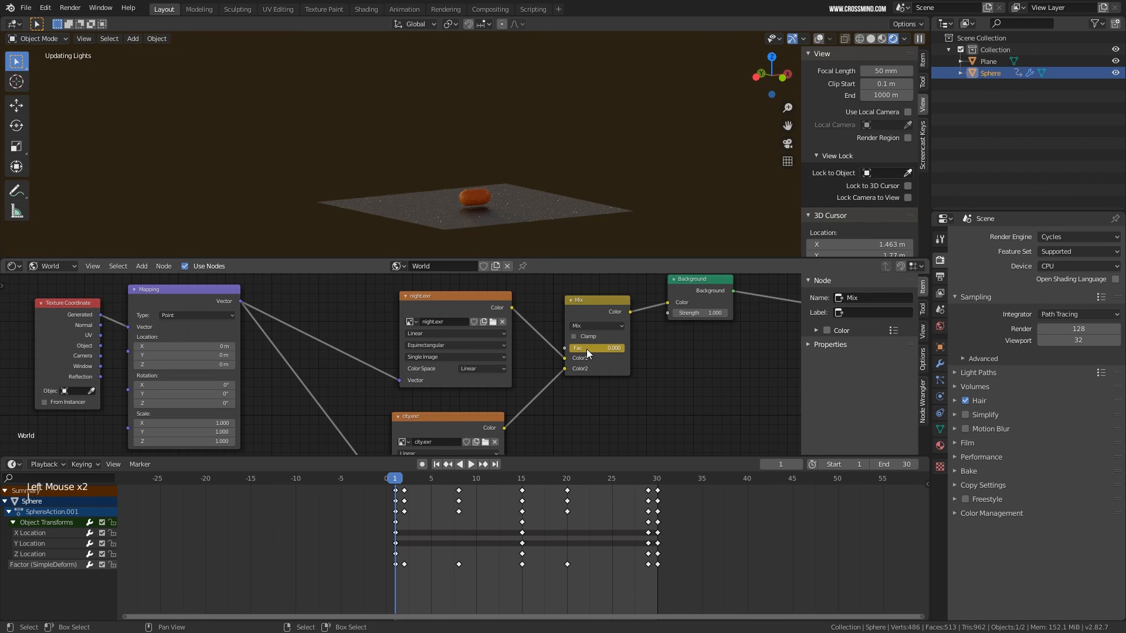
{"action": "key", "text": "i"}
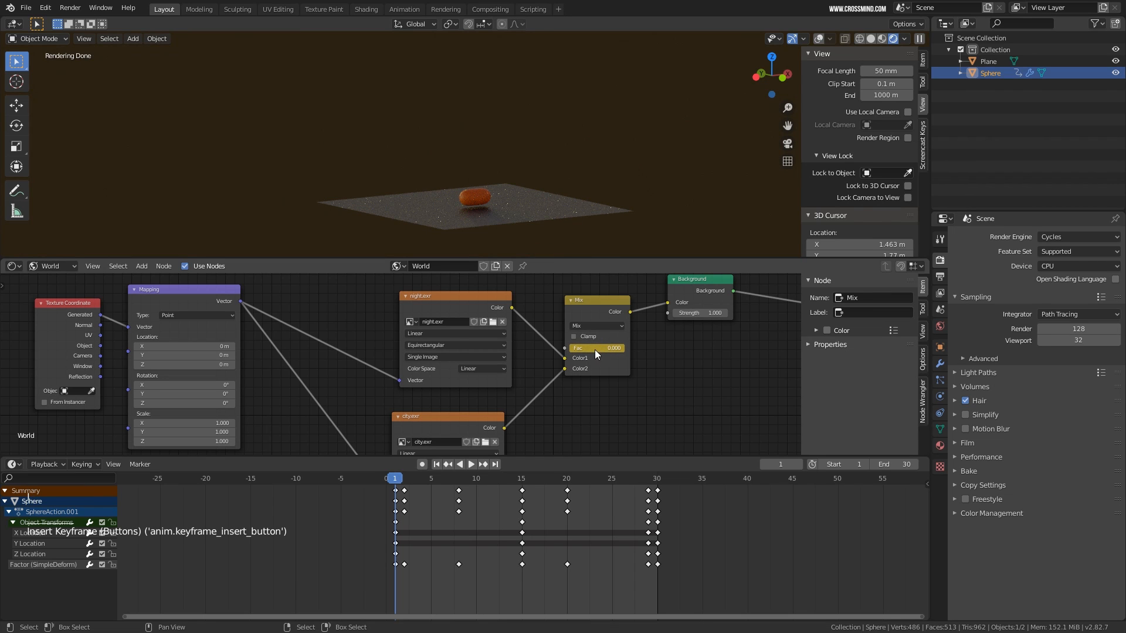
{"action": "left_click_drag", "start_coordinate": [597, 311], "coordinate": [595, 332]}
Set the Mix node's Fac to 1 on frame 15 and keyframe it
{"action": "left_click_drag", "start_coordinate": [464, 561], "coordinate": [522, 561]}
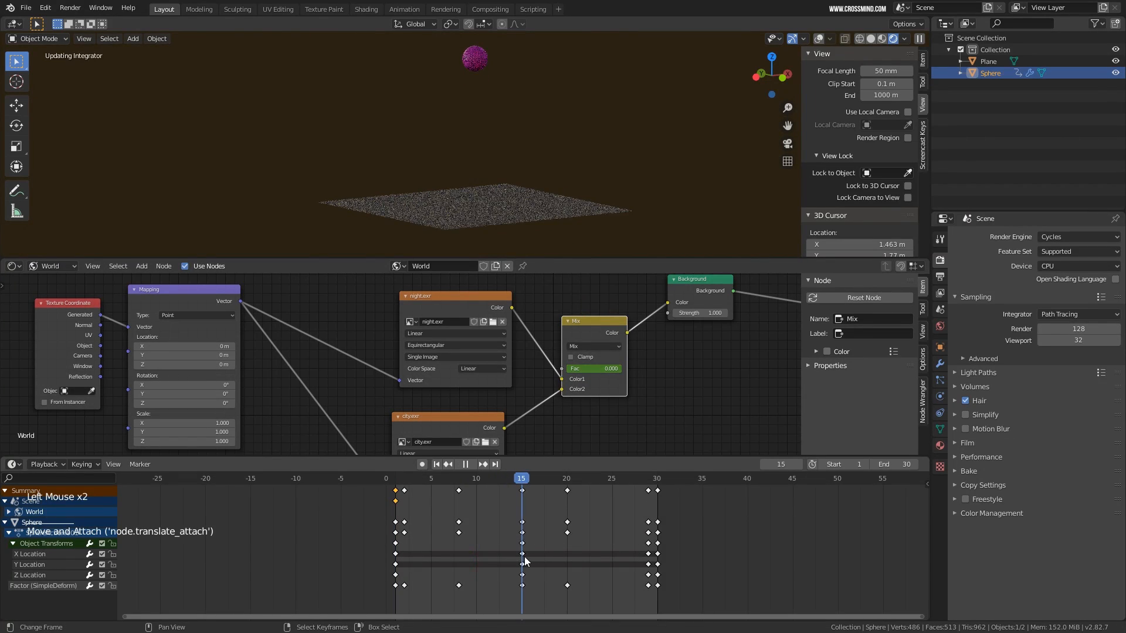
{"action": "left_click_drag", "start_coordinate": [583, 368], "coordinate": [618, 367]}
{"action": "key", "text": "i"}
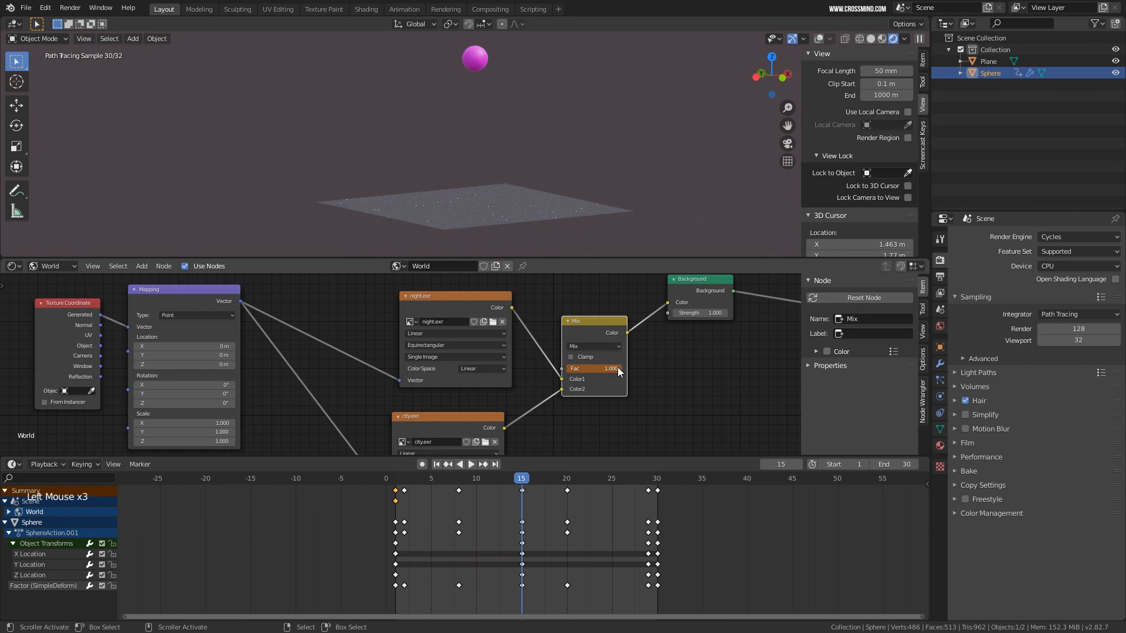
Set the Mix node's Fac to 0 on frame 30, keyframe it, and play back the animation
{"action": "left_click_drag", "start_coordinate": [562, 523], "coordinate": [659, 523]}
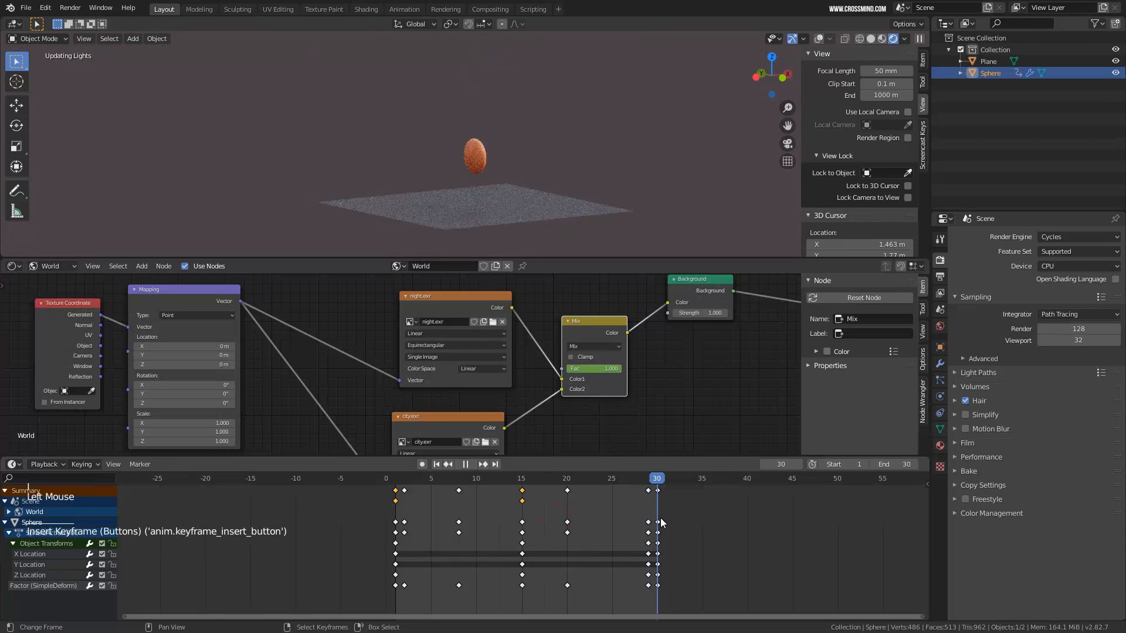
{"action": "key", "text": "i"}
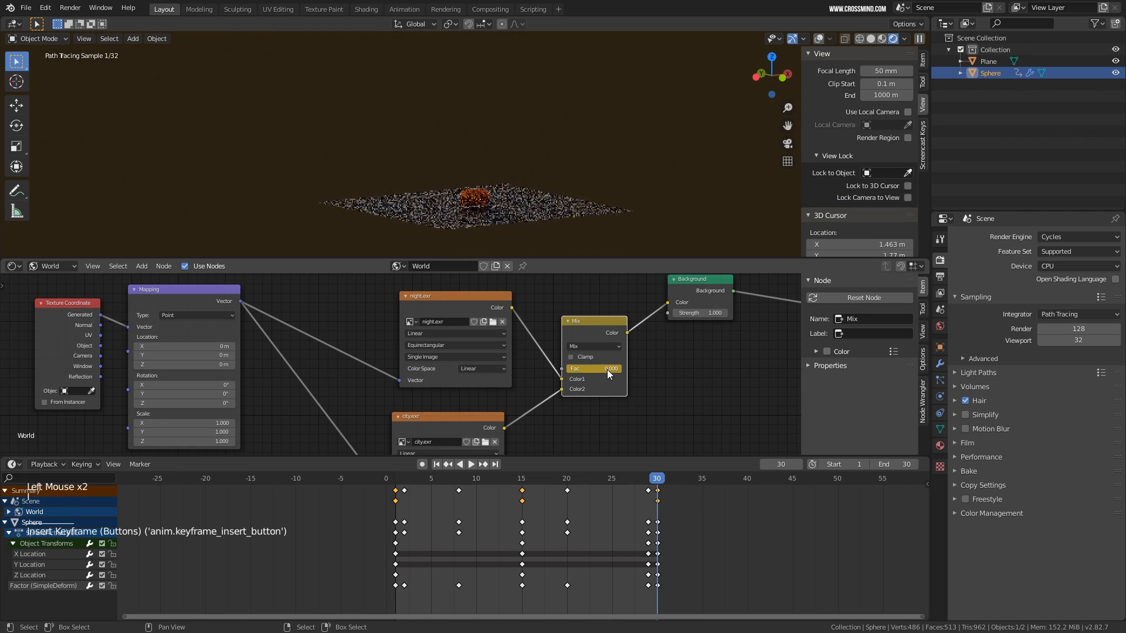
{"action": "key", "text": "shift+space"}
{"action": "scroll", "coordinate": [526, 178], "scroll_direction": "down", "scroll_amount": 2}
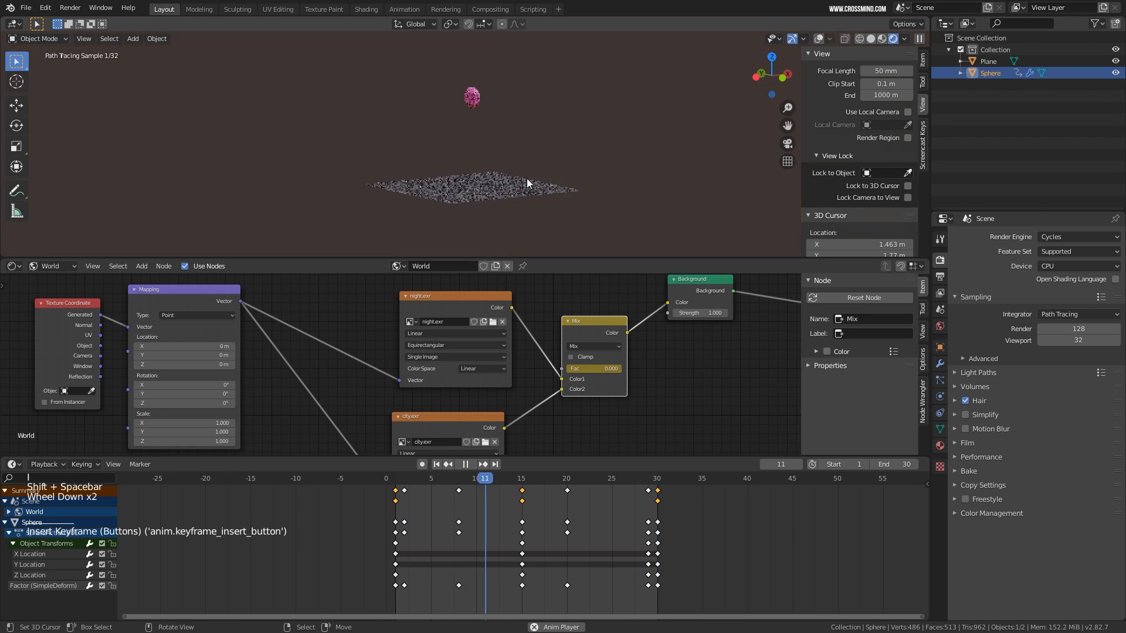
{"action": "key", "text": "shift+space"}
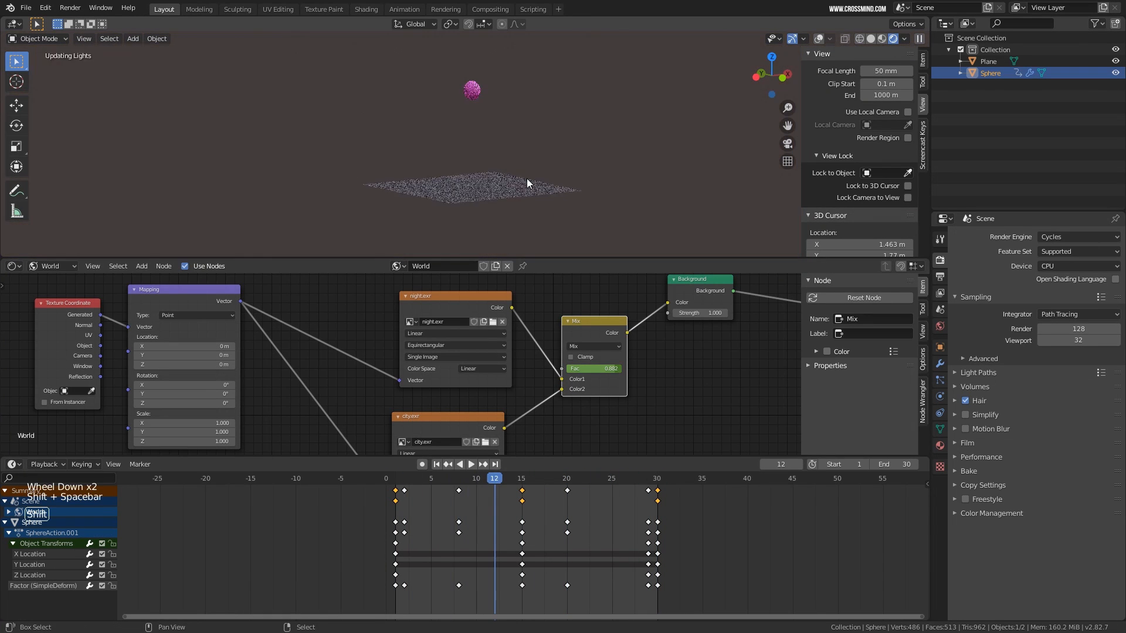
{"action": "scroll", "coordinate": [527, 178], "scroll_direction": "up", "scroll_amount": 1}
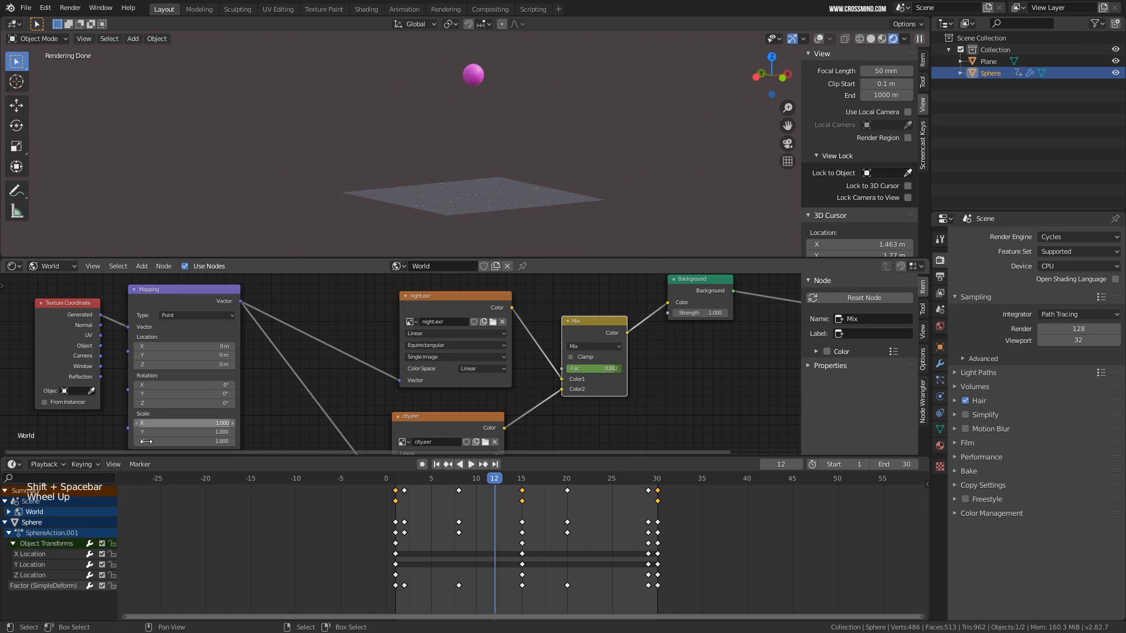
Try changing the Mapping node's Z rotation, cancel the change, and scrub through the frames
{"action": "left_click_drag", "start_coordinate": [185, 403], "coordinate": [209, 404]}
{"action": "right_click", "coordinate": [210, 403]}
{"action": "left_click_drag", "start_coordinate": [465, 512], "coordinate": [548, 509]}
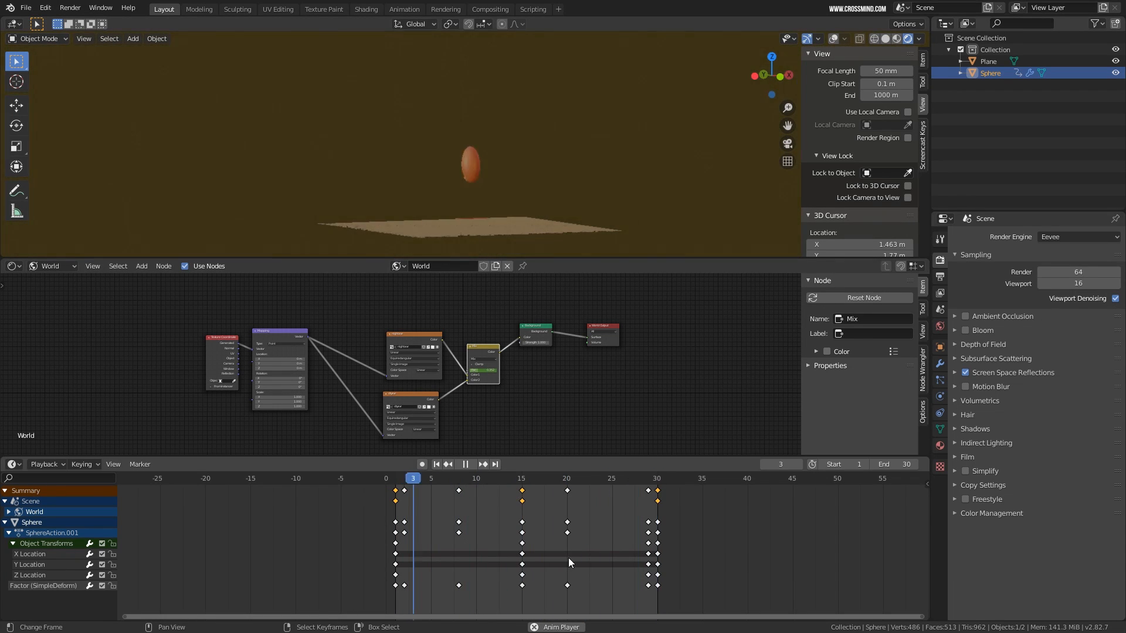
Check the animation curves and scrub from frame 1 to frame 20 to examine the bounce and world blend
{"action": "key", "text": "ctrl+Tab"}
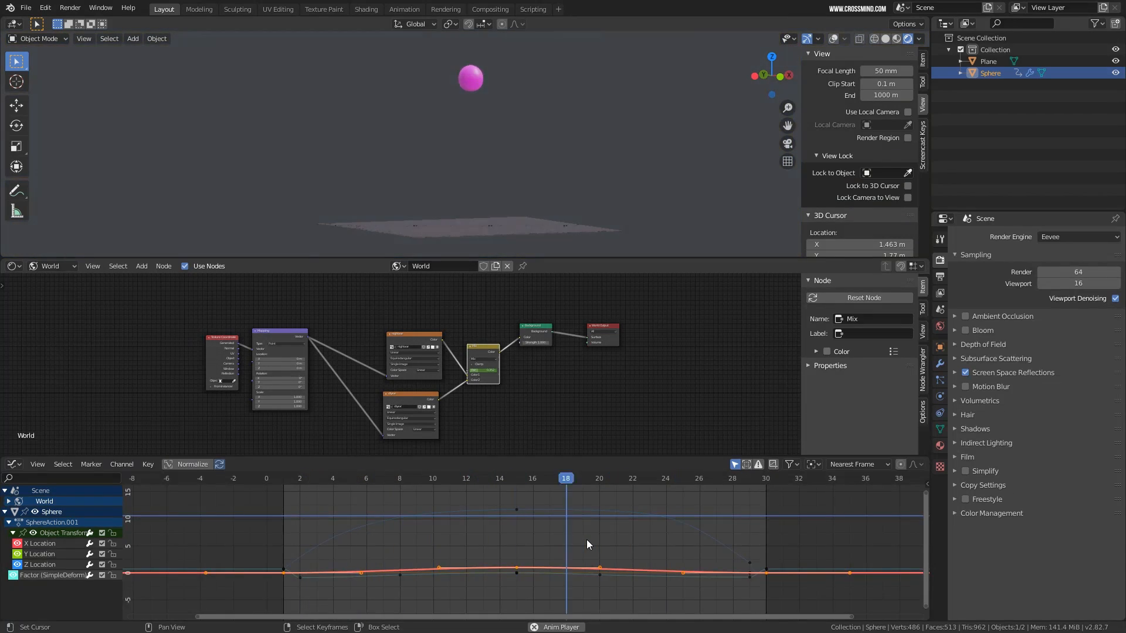
{"action": "key", "text": "shift+space"}
{"action": "key", "text": "ctrl+Tab"}
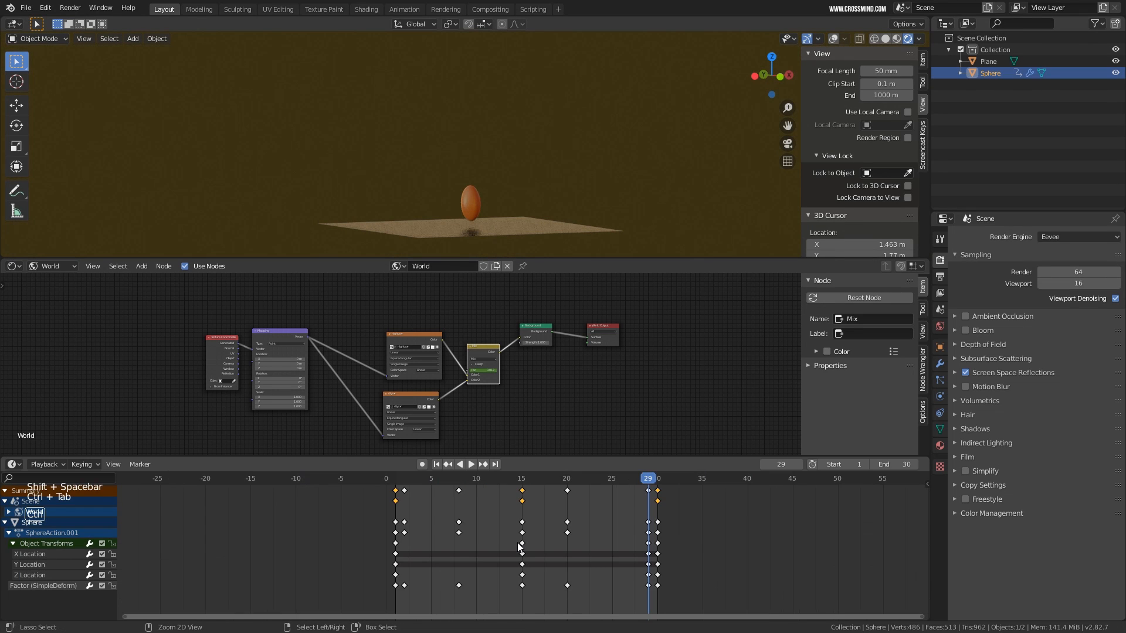
{"action": "scroll", "coordinate": [472, 551], "scroll_direction": "up", "scroll_amount": 4}
{"action": "left_click", "coordinate": [346, 548]}
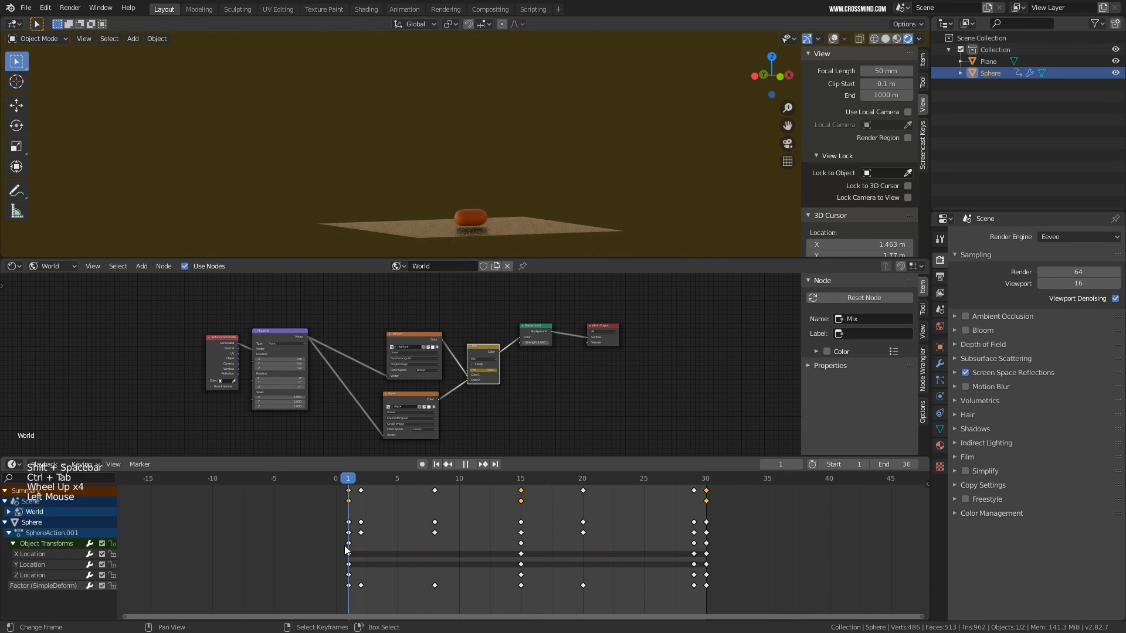
{"action": "middle_click_drag", "start_coordinate": [367, 540], "coordinate": [208, 552], "text": "ctrl"}
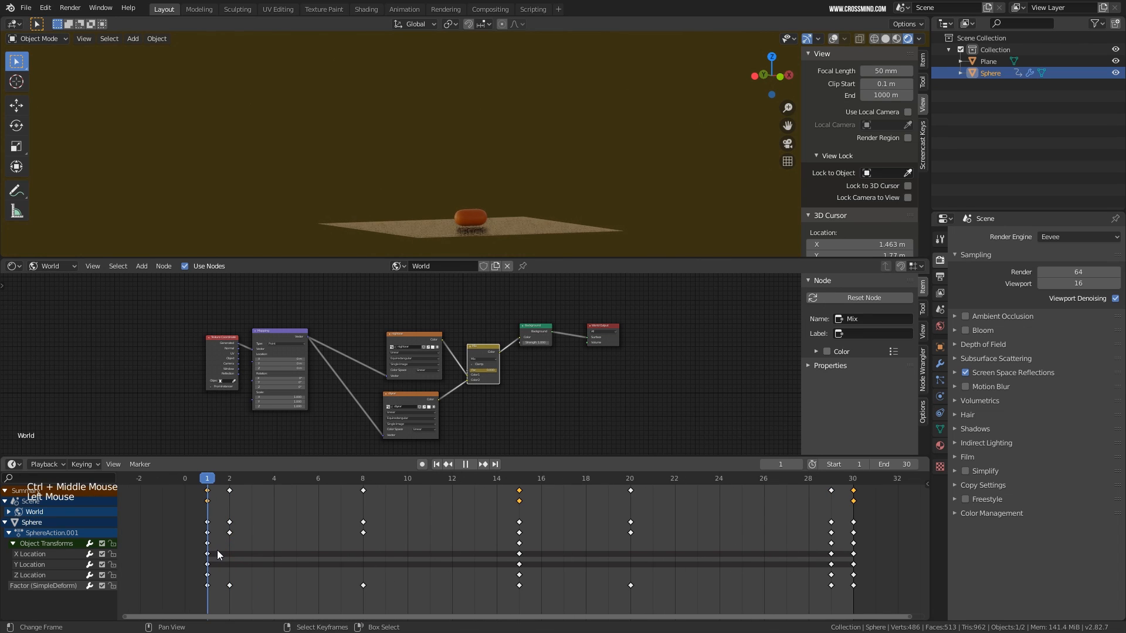
{"action": "left_click_drag", "start_coordinate": [220, 555], "coordinate": [514, 539]}
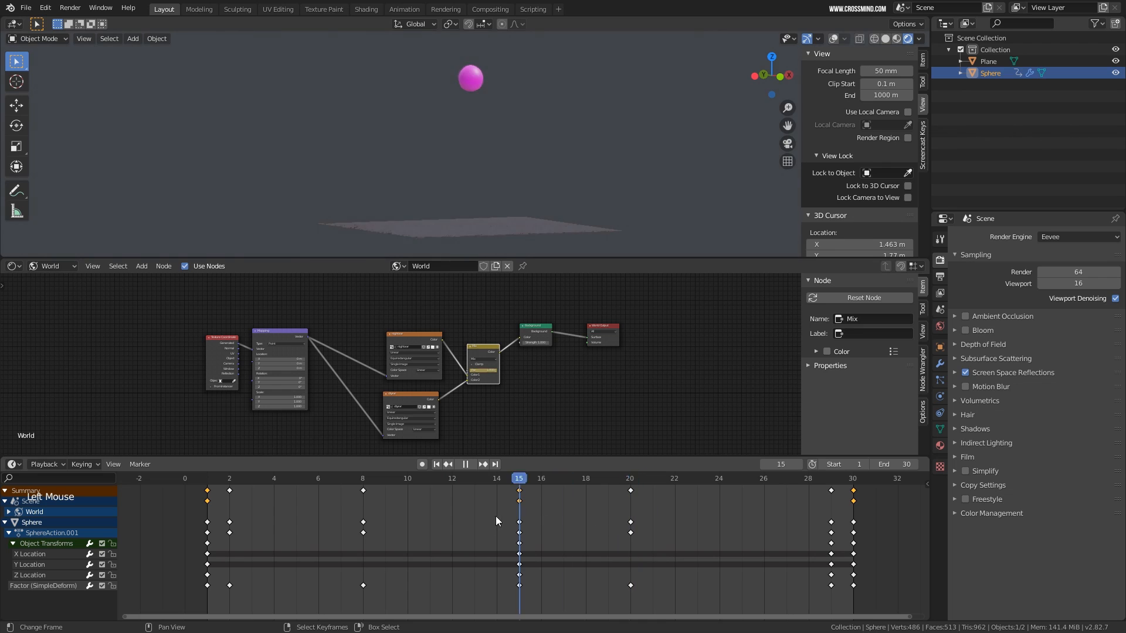
{"action": "left_click_drag", "start_coordinate": [496, 520], "coordinate": [522, 517]}
Scale the sphere up uniformly, first on frame 20 and again during playback
{"action": "key", "text": "s"}
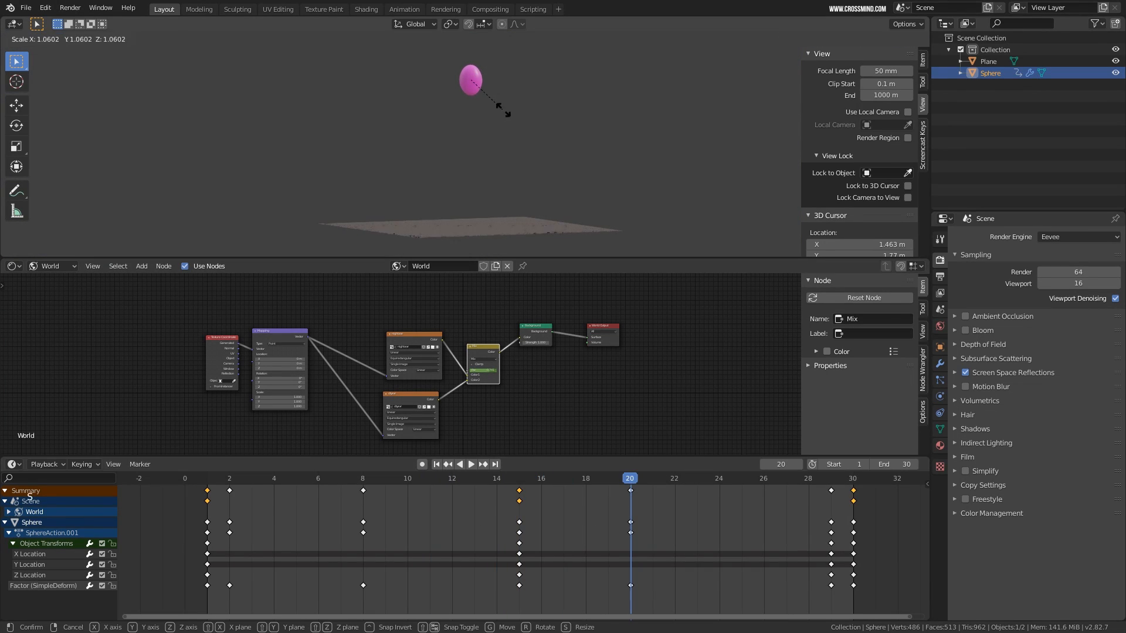
{"action": "key", "text": "shift+space"}
{"action": "scroll", "coordinate": [502, 202], "scroll_direction": "down", "scroll_amount": 1}
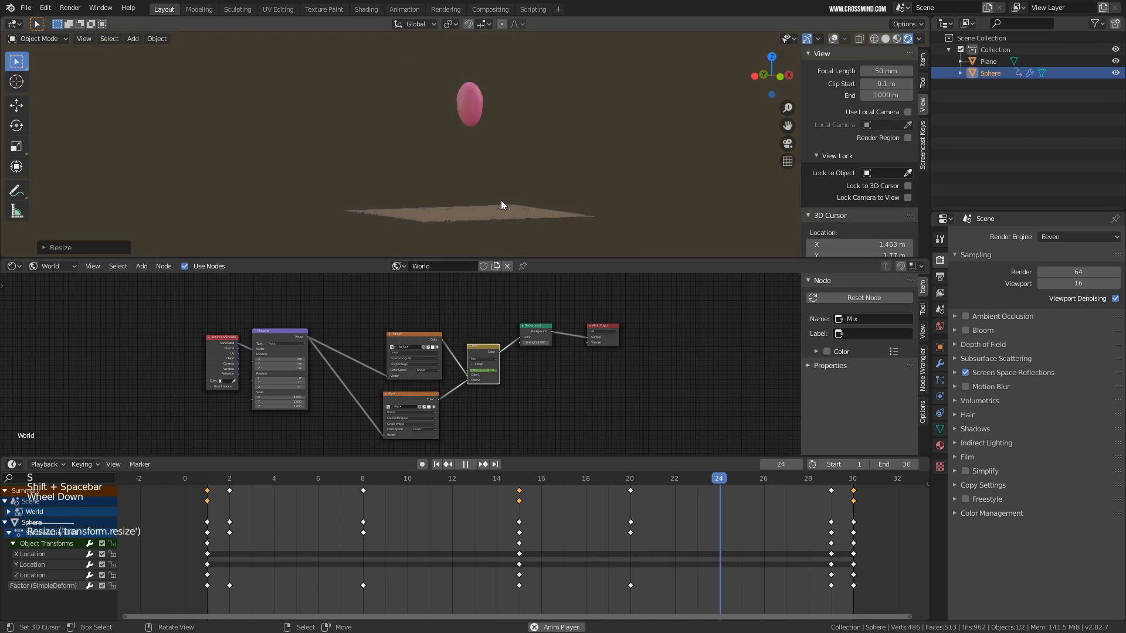
{"action": "key", "text": "s"}
{"action": "middle_click_drag", "start_coordinate": [511, 200], "coordinate": [486, 204], "text": "shift"}
{"action": "key", "text": "shift+space"}
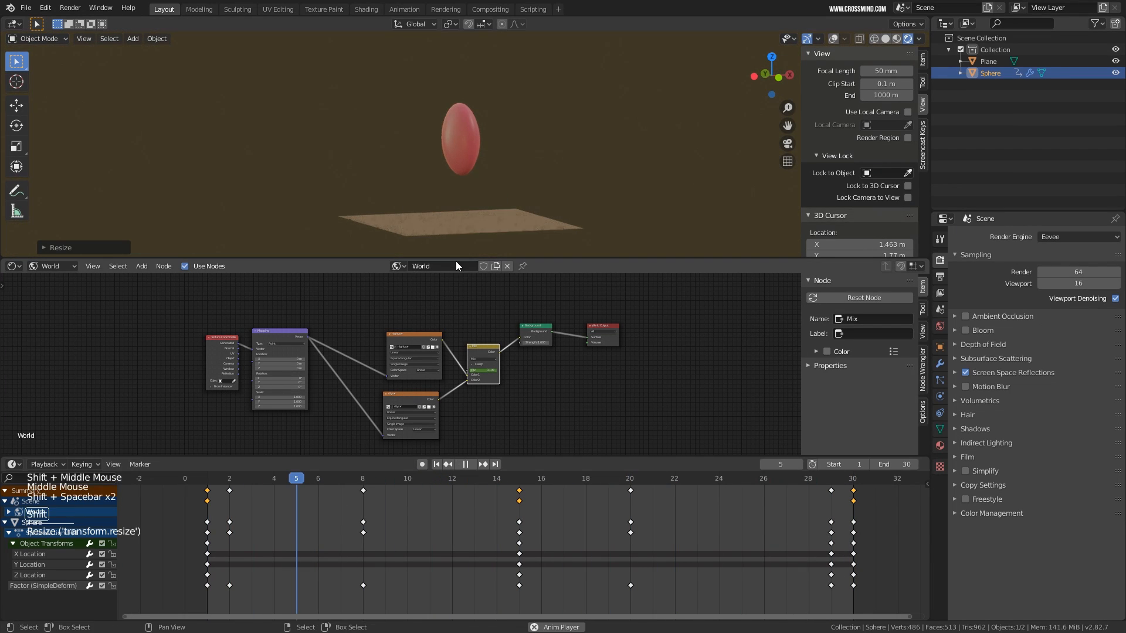
{"action": "key", "text": "shift+space"}
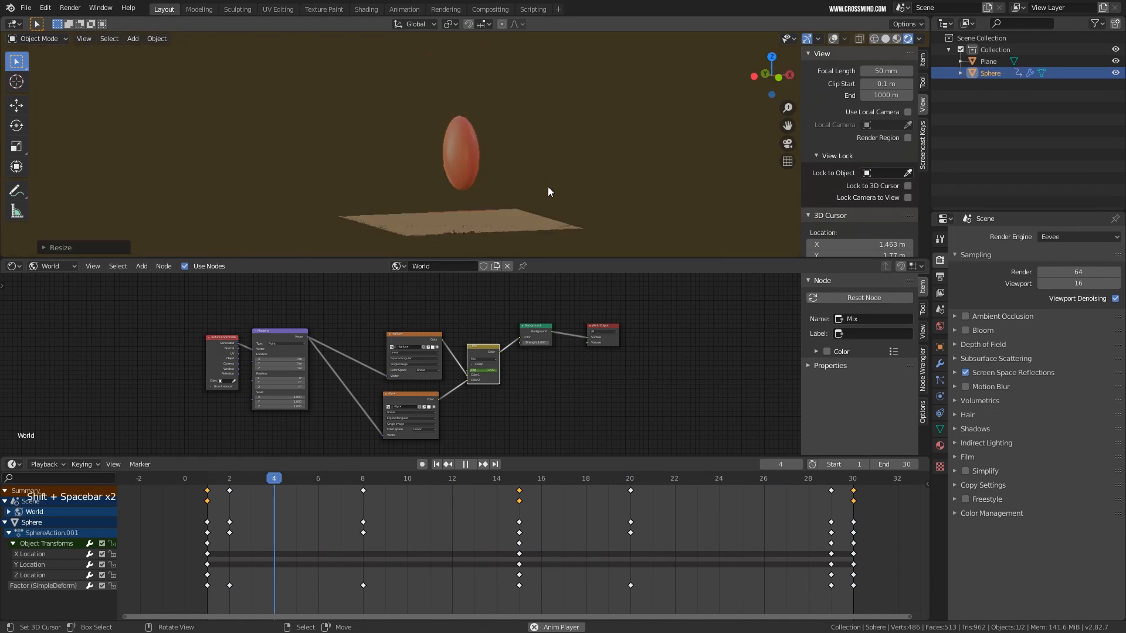
Enlarge the sphere to nearly twice its size during playback and stop the animation on frame 28
{"action": "scroll", "coordinate": [534, 202], "scroll_direction": "down", "scroll_amount": 1}
{"action": "middle_click_drag", "start_coordinate": [533, 203], "coordinate": [484, 191]}
{"action": "key", "text": "s"}
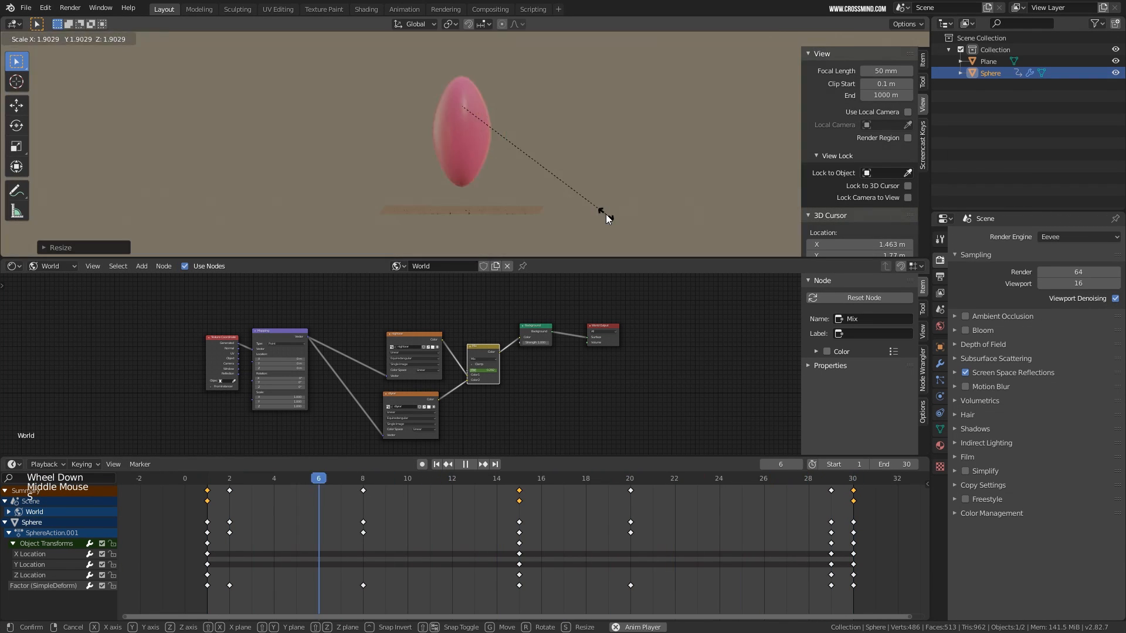
{"action": "left_click", "coordinate": [579, 219]}
{"action": "key", "text": "shift+space"}
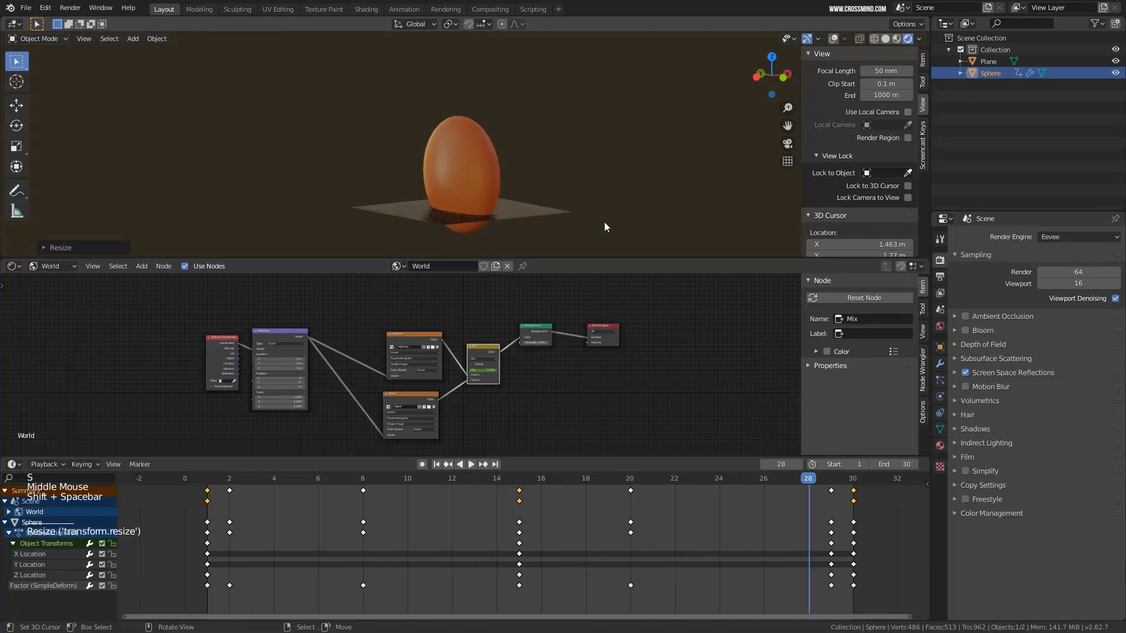
Scale the sphere back down uniformly on frame 28 and replay the bounce from another angle
{"action": "key", "text": "s"}
{"action": "left_click", "coordinate": [579, 220]}
{"action": "key", "text": "space"}
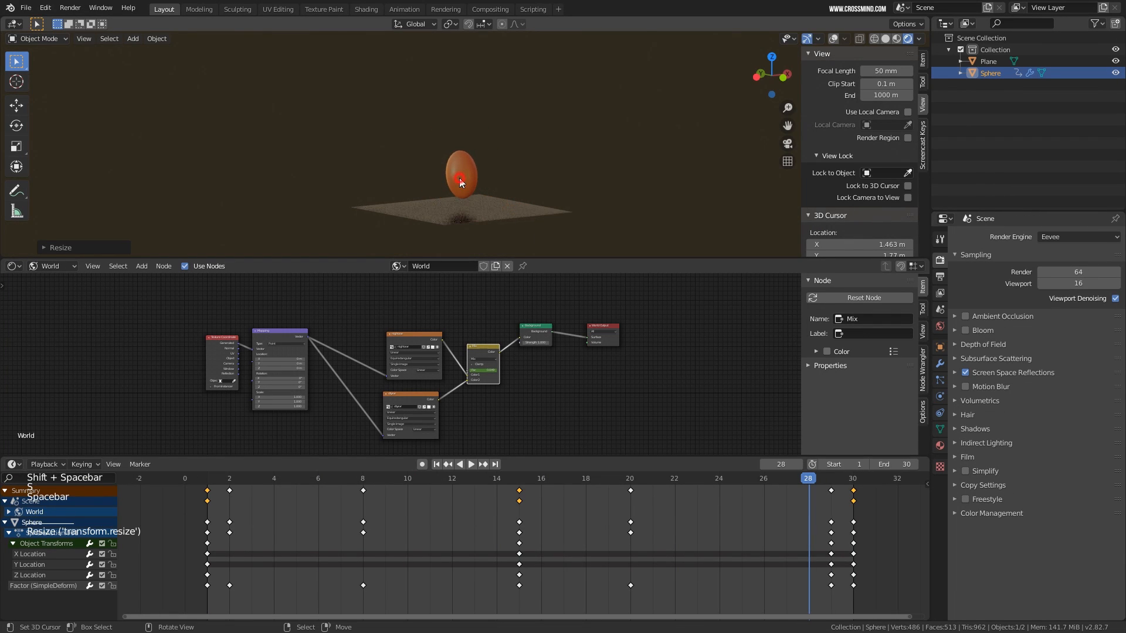
{"action": "key", "text": "shift+space"}
{"action": "middle_click_drag", "start_coordinate": [459, 182], "coordinate": [577, 213]}
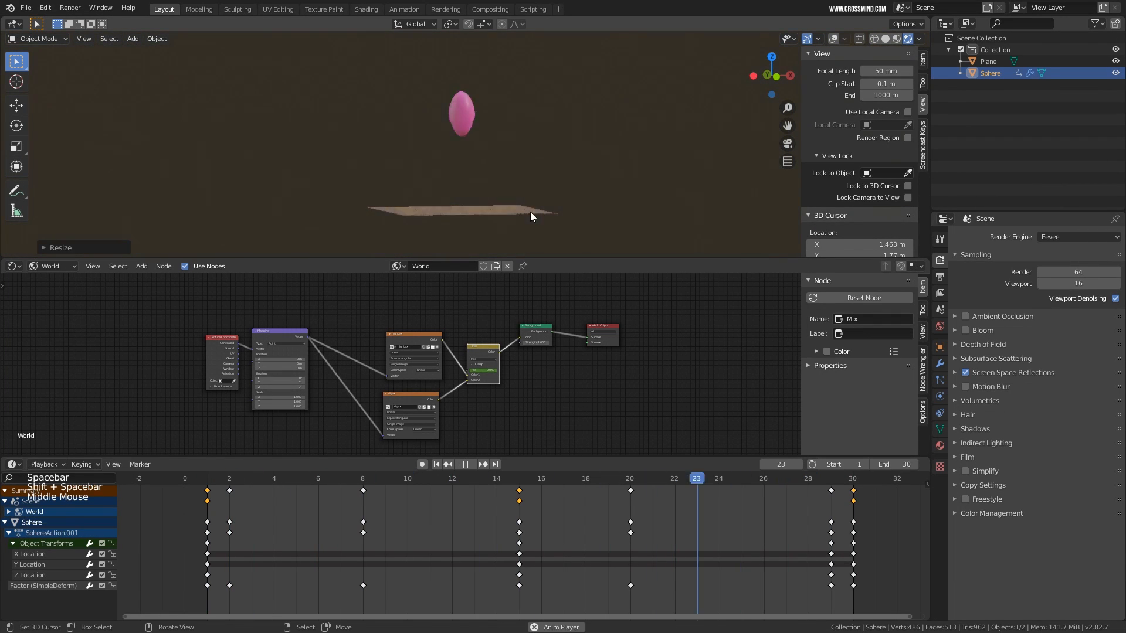
Scale up the plane, stop playback on frame 20, and hide the 3D view's sidebar
{"action": "right_click", "coordinate": [530, 213]}
{"action": "key", "text": "s"}
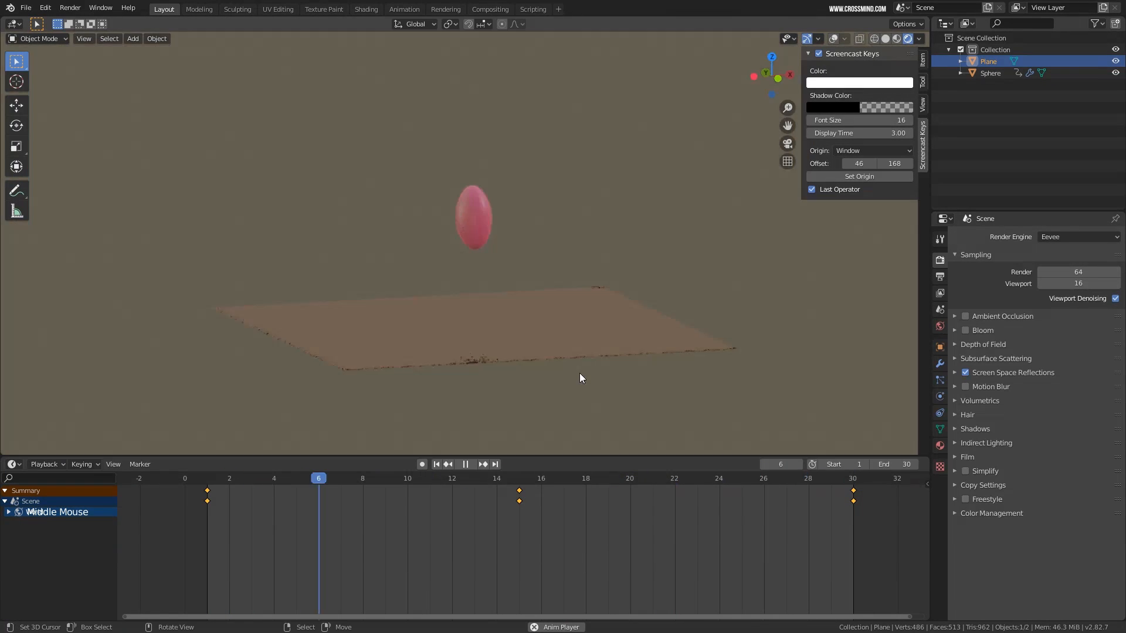
{"action": "key", "text": "shift+space"}
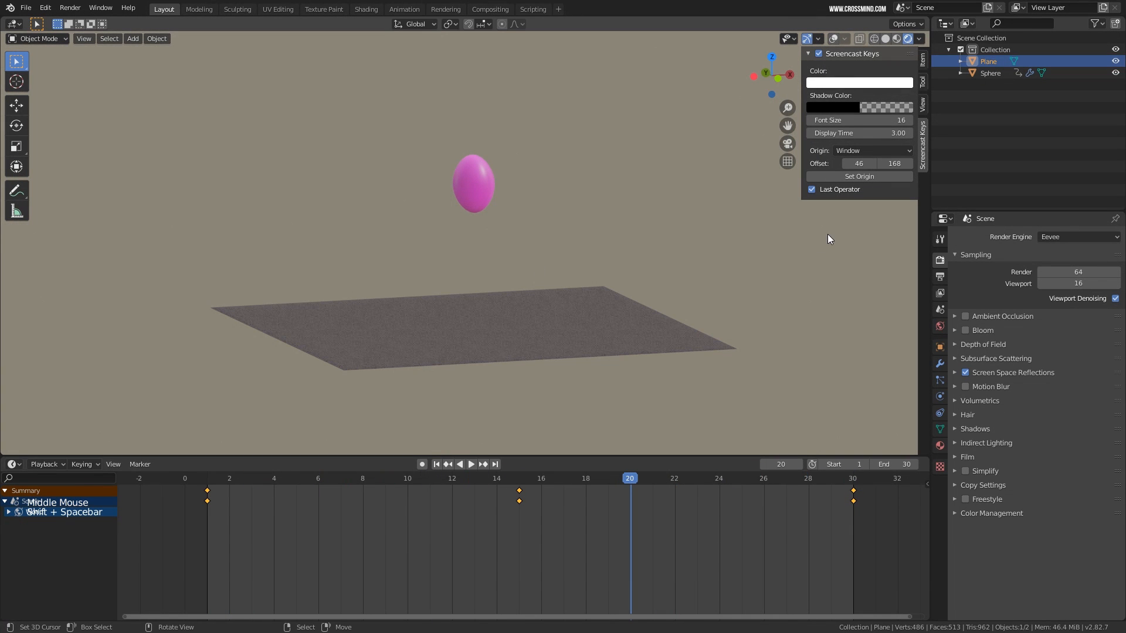
{"action": "key", "text": "n"}
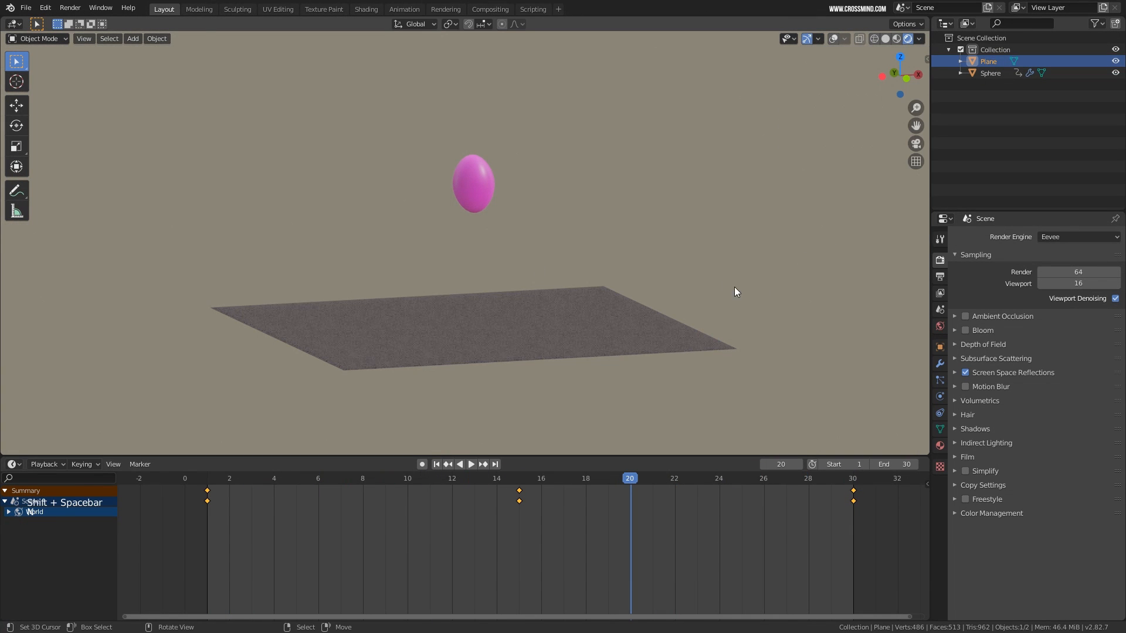
Select the sphere and display its Simple Deform modifier settings
{"action": "right_click", "coordinate": [475, 183]}
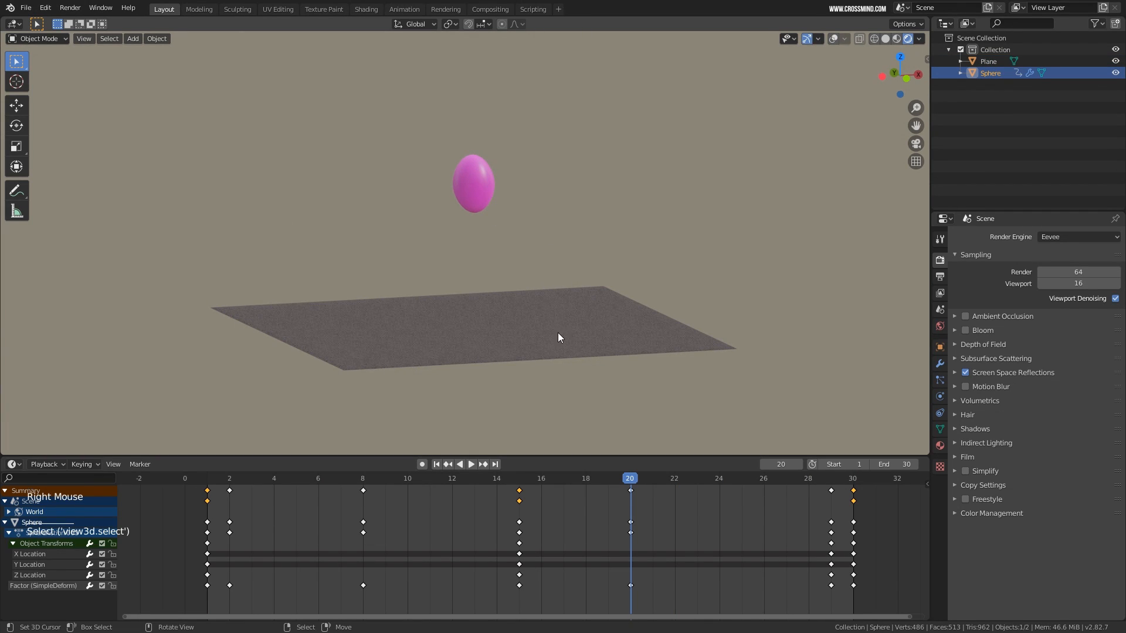
{"action": "middle_click_drag", "start_coordinate": [558, 333], "coordinate": [457, 201]}
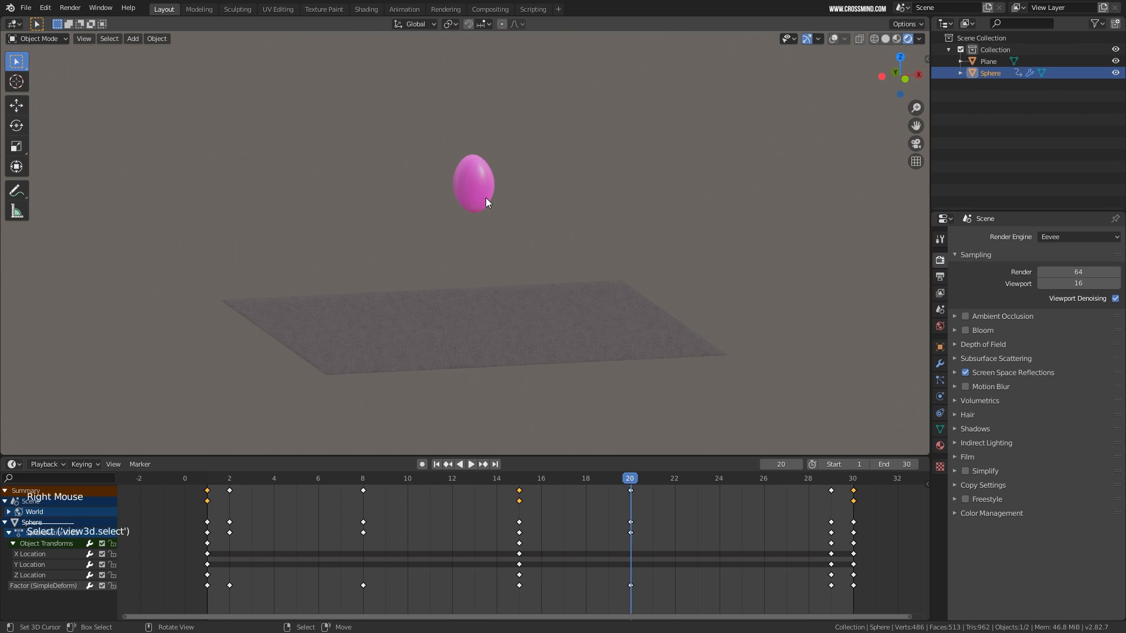
{"action": "left_click", "coordinate": [940, 366]}
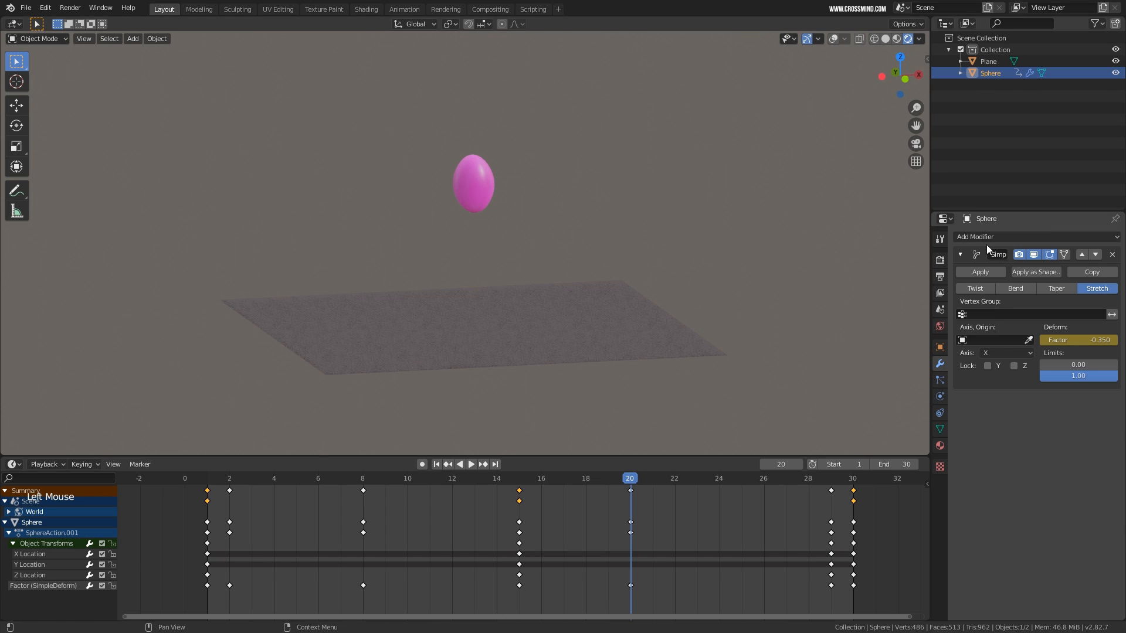
Enlarge the timeline area, switch it to the Graph Editor, and show the 3D view's sidebar
{"action": "middle_click_drag", "start_coordinate": [531, 321], "coordinate": [515, 278]}
{"action": "mouse_move", "coordinate": [565, 327]}
{"action": "middle_mouse_down"}
{"action": "mouse_move", "coordinate": [552, 329]}
{"action": "mouse_move", "coordinate": [562, 312]}
{"action": "middle_mouse_up"}
{"action": "left_click_drag", "start_coordinate": [564, 456], "coordinate": [564, 354]}
{"action": "middle_click_drag", "start_coordinate": [491, 480], "coordinate": [565, 472]}
{"action": "key", "text": "ctrl+Tab"}
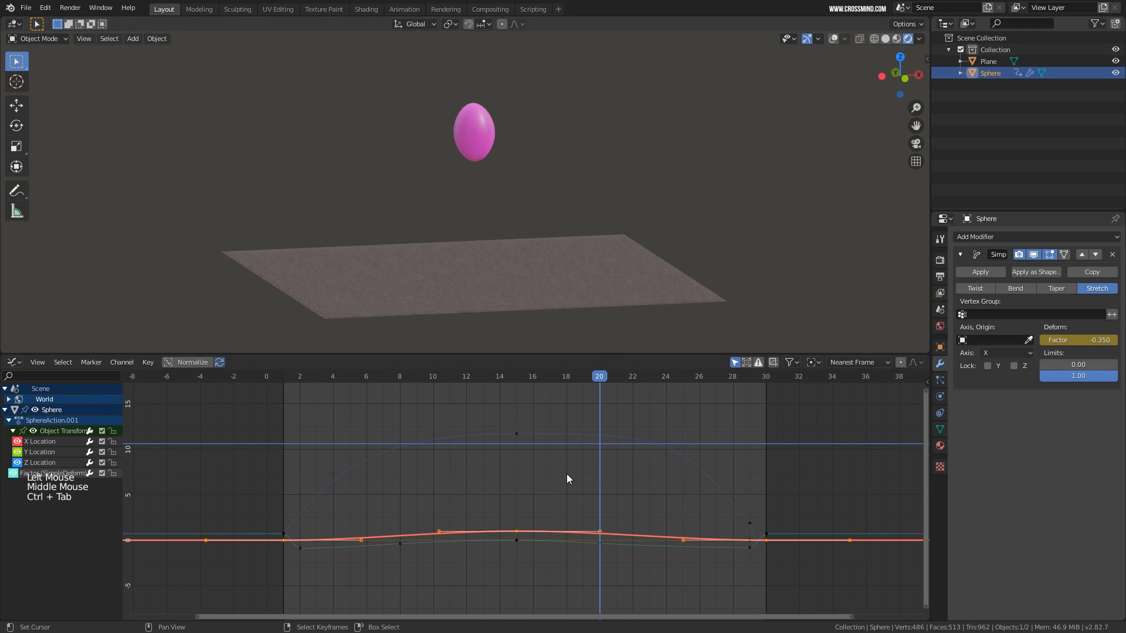
{"action": "left_click", "coordinate": [927, 61]}
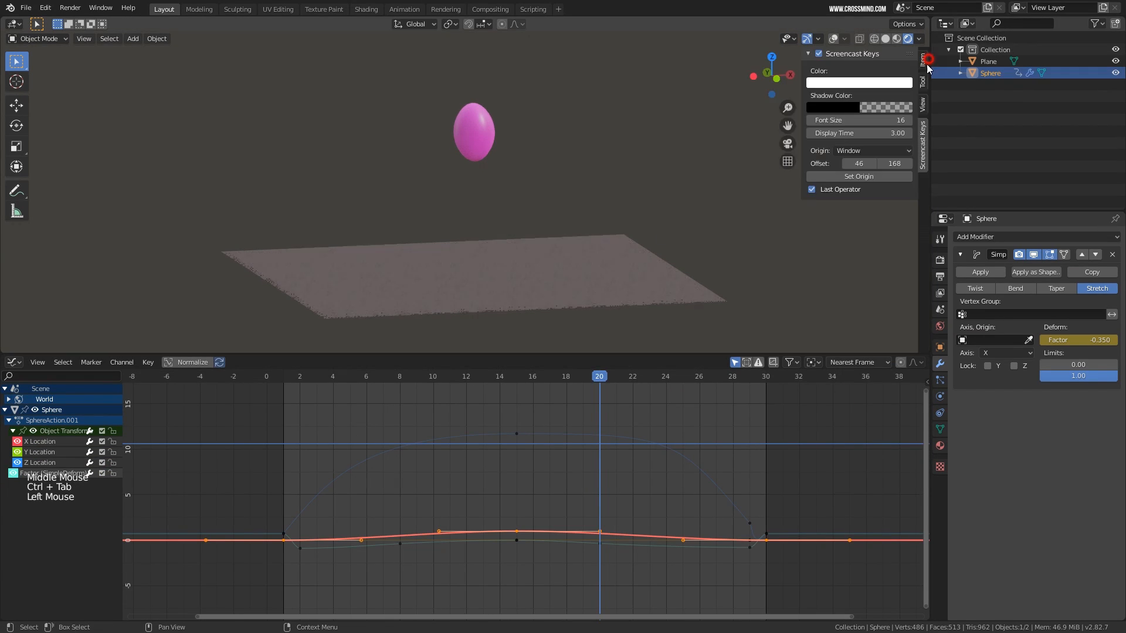
Switch back and forth between the timeline and the Graph Editor to compare keyframes with their curves
{"action": "middle_click_drag", "start_coordinate": [520, 235], "coordinate": [540, 229], "text": "shift"}
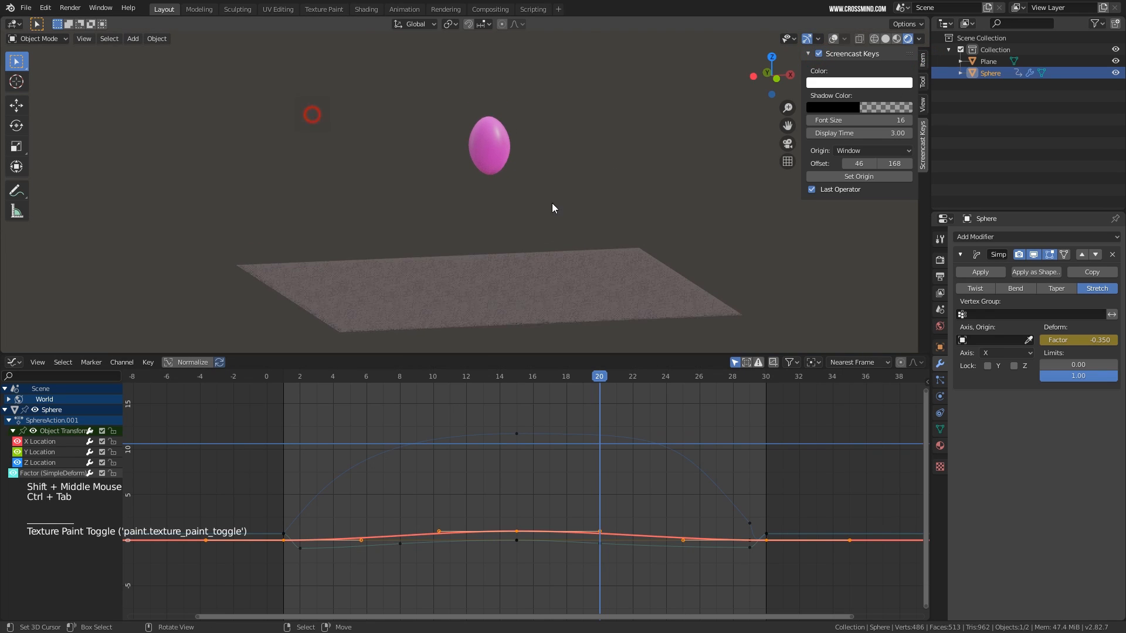
{"action": "middle_click_drag", "start_coordinate": [527, 235], "coordinate": [532, 236], "text": "shift"}
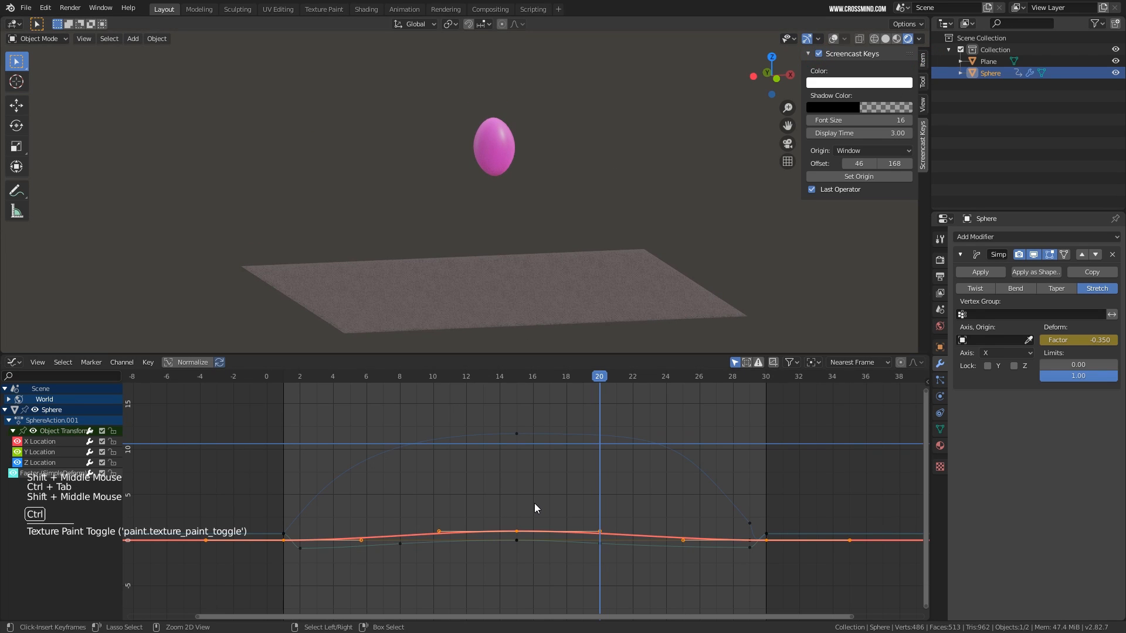
{"action": "key", "text": "ctrl+Tab"}
{"action": "middle_click_drag", "start_coordinate": [555, 491], "coordinate": [220, 407]}
{"action": "key", "text": "ctrl+Tab"}
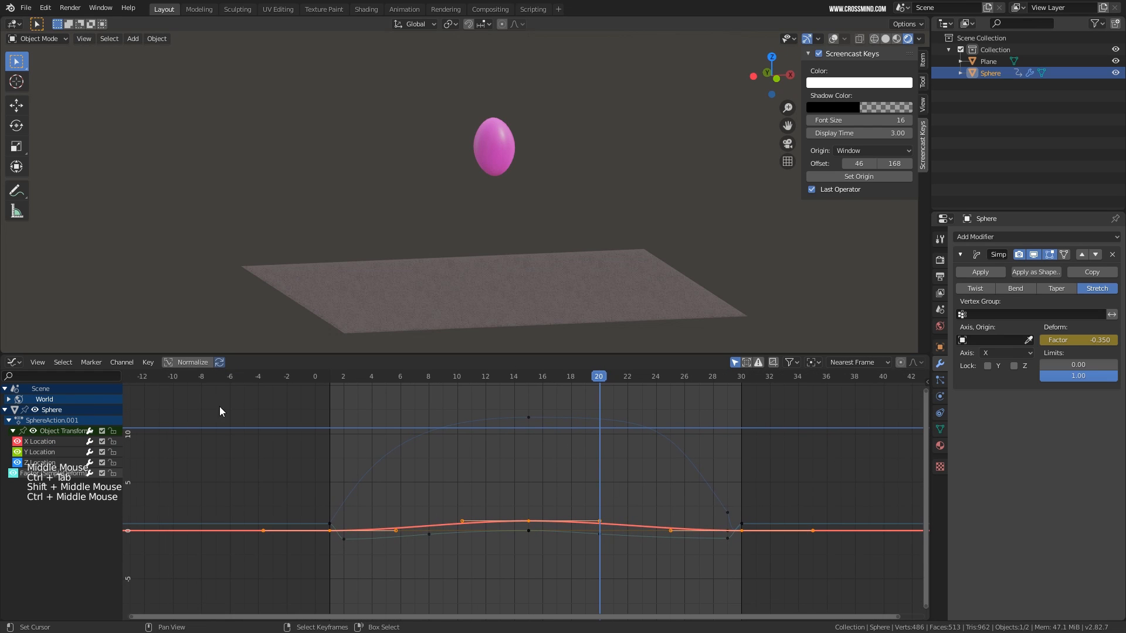
Enable Normalize for the animation curves, toggling it off and on again to compare the display
{"action": "left_click", "coordinate": [199, 364]}
{"action": "middle_click_drag", "start_coordinate": [504, 512], "coordinate": [615, 473], "text": "ctrl"}
{"action": "scroll", "coordinate": [466, 442], "scroll_direction": "up", "scroll_amount": 6}
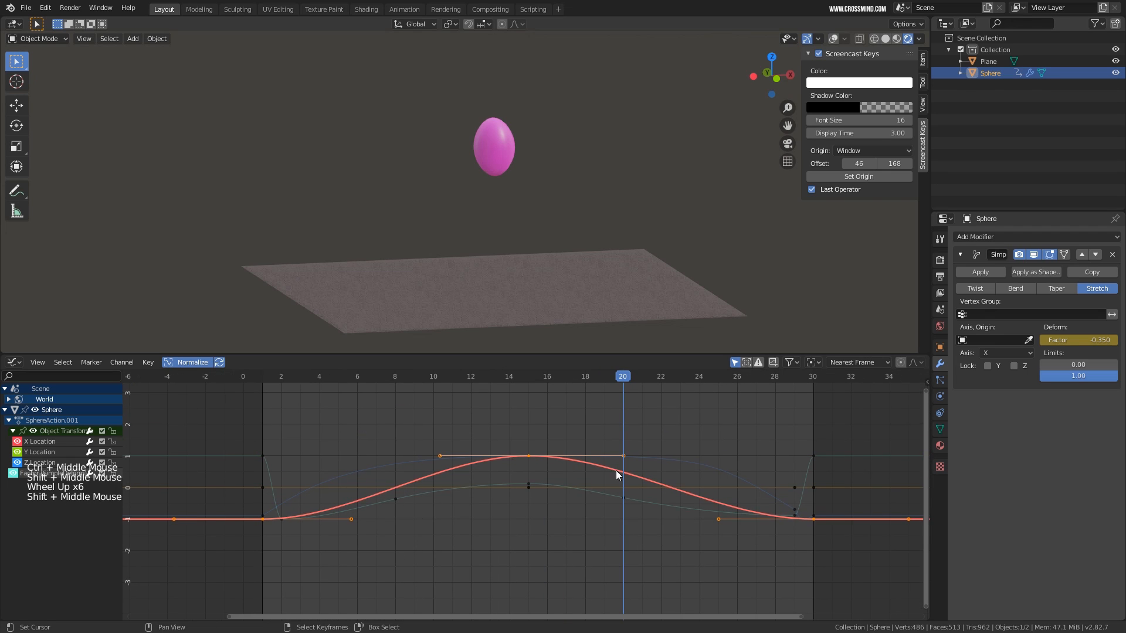
{"action": "left_click", "coordinate": [191, 362]}
{"action": "left_click", "coordinate": [191, 363]}
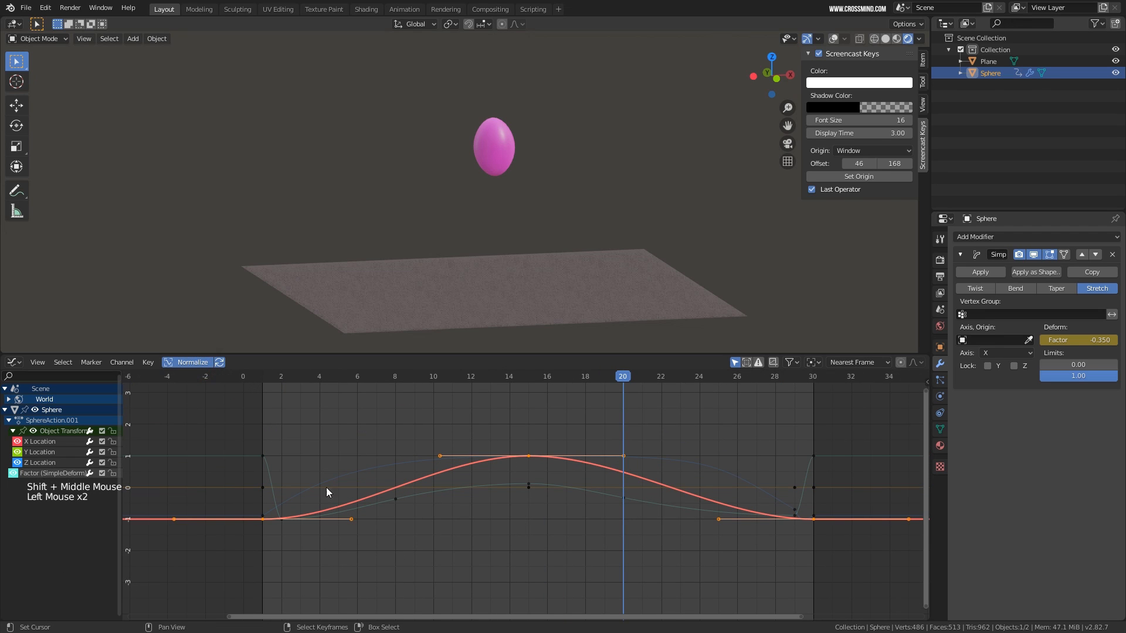
Fit all curves in the Graph Editor and frame the selected keyframes for inspection
{"action": "key", "text": "Home"}
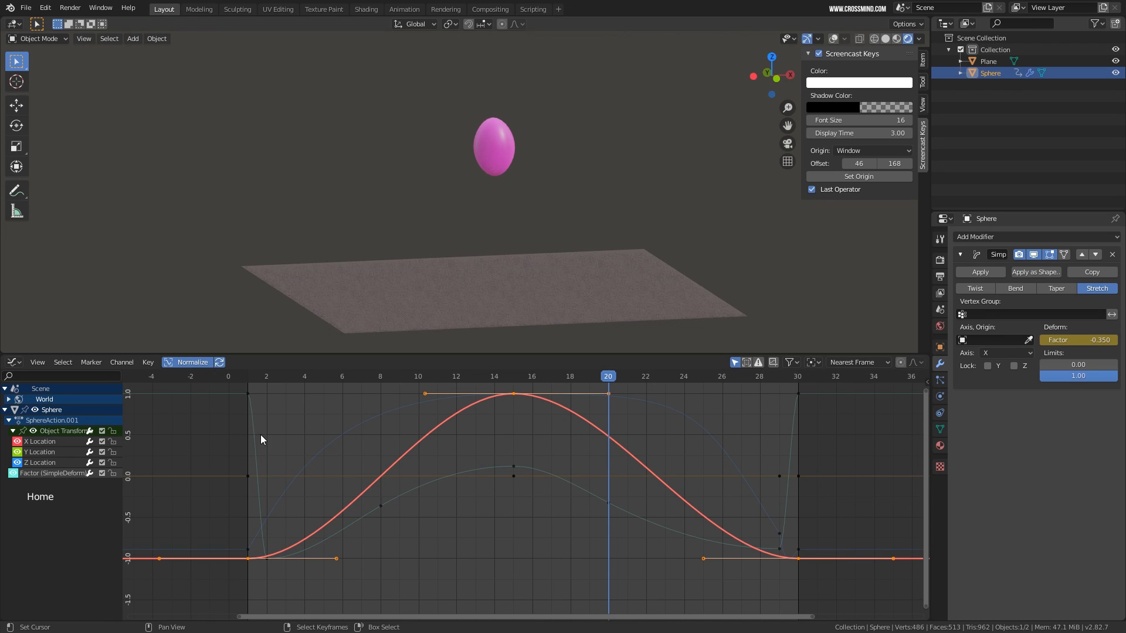
{"action": "key", "text": "KP_Decimal"}
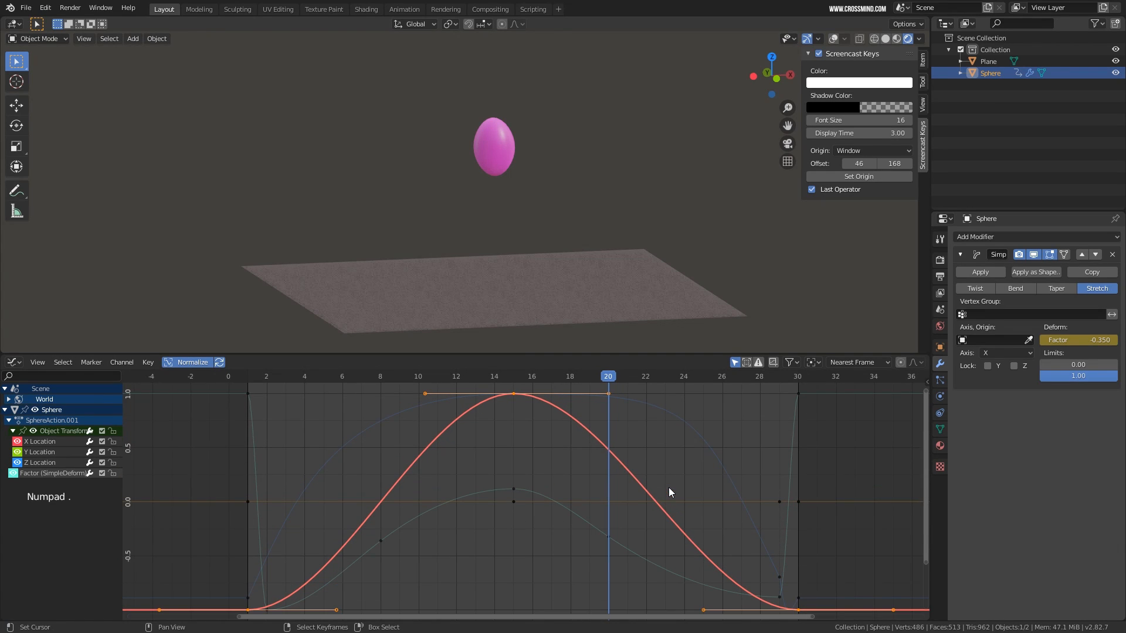
{"action": "middle_click_drag", "start_coordinate": [514, 474], "coordinate": [547, 522], "text": "shift"}
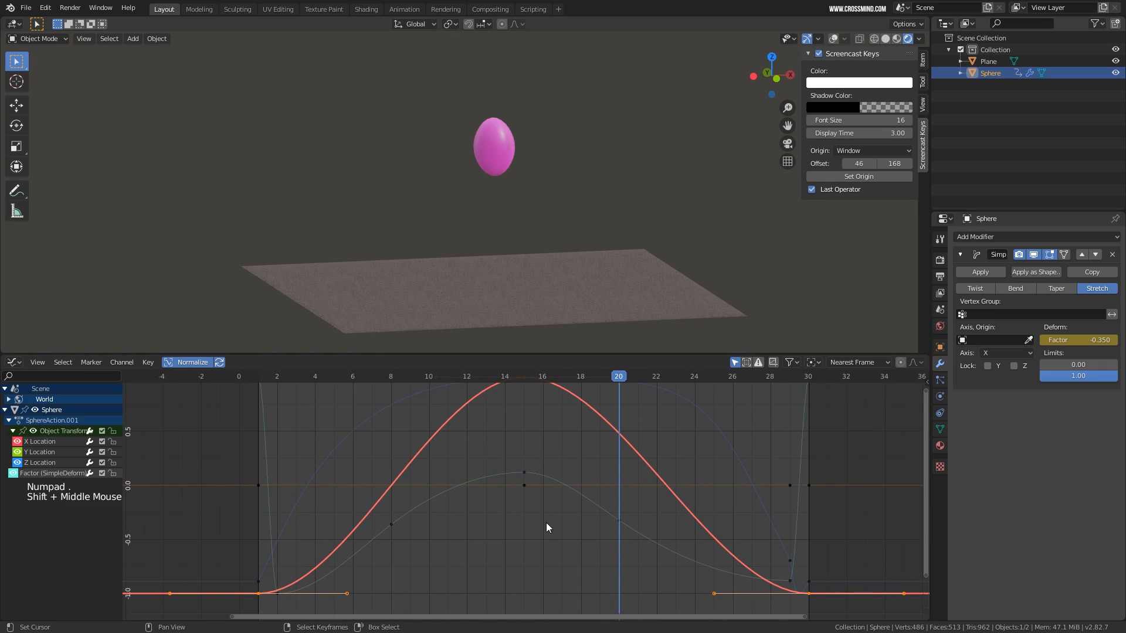
Frame the selected keyframes in the Graph Editor and examine the shape of the highlighted curve across the 30-frame range
{"action": "key", "text": "KP_Decimal"}
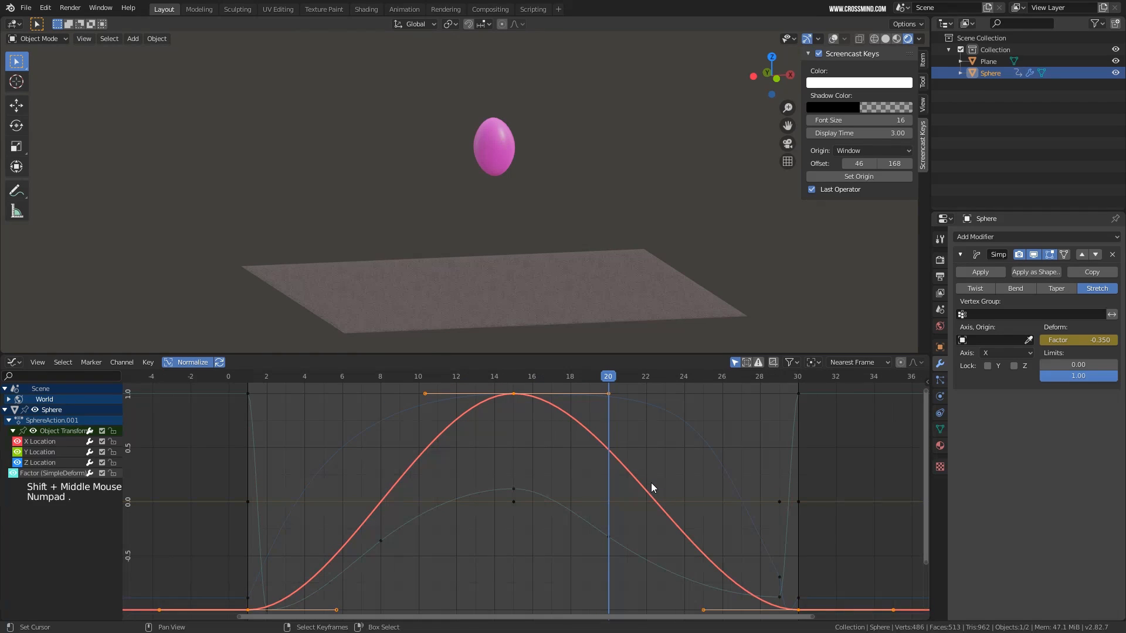
{"action": "middle_click_drag", "start_coordinate": [691, 490], "coordinate": [323, 516], "text": "ctrl"}
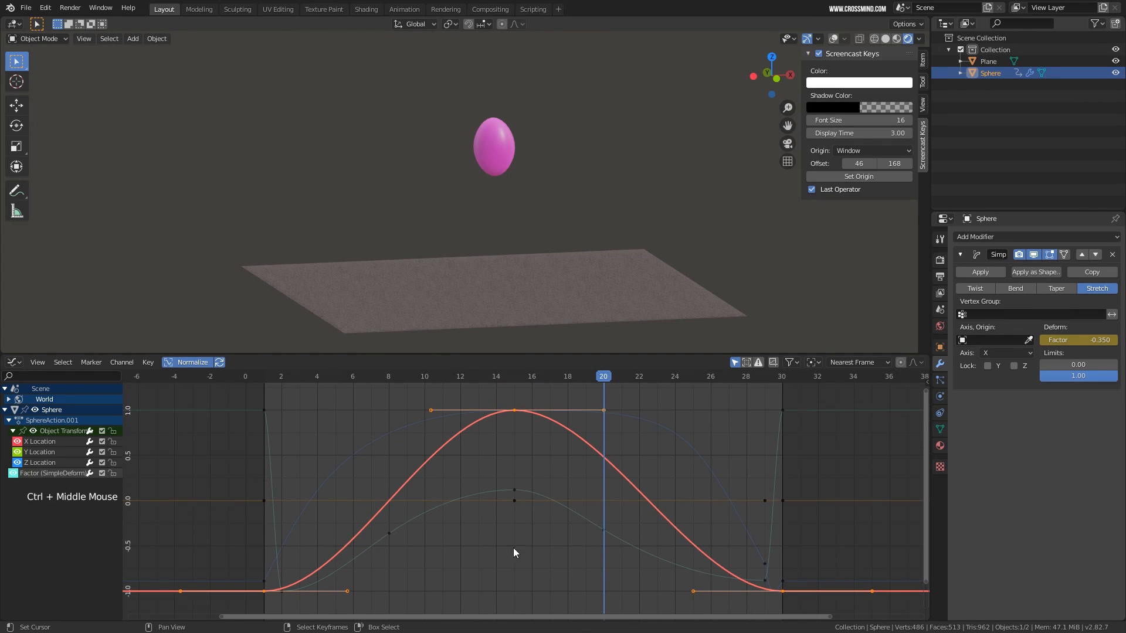
{"action": "middle_click_drag", "start_coordinate": [486, 495], "coordinate": [549, 492], "text": "shift"}
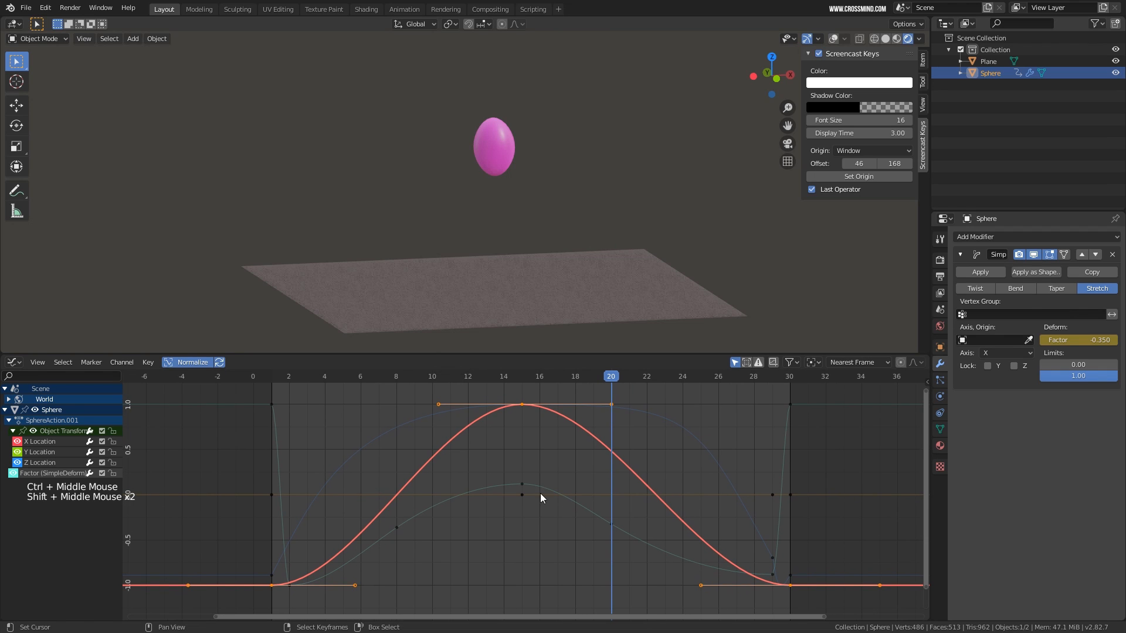
{"action": "key", "text": "KP_5"}
{"action": "key", "text": "KP_1"}
{"action": "key", "text": "KP_3"}
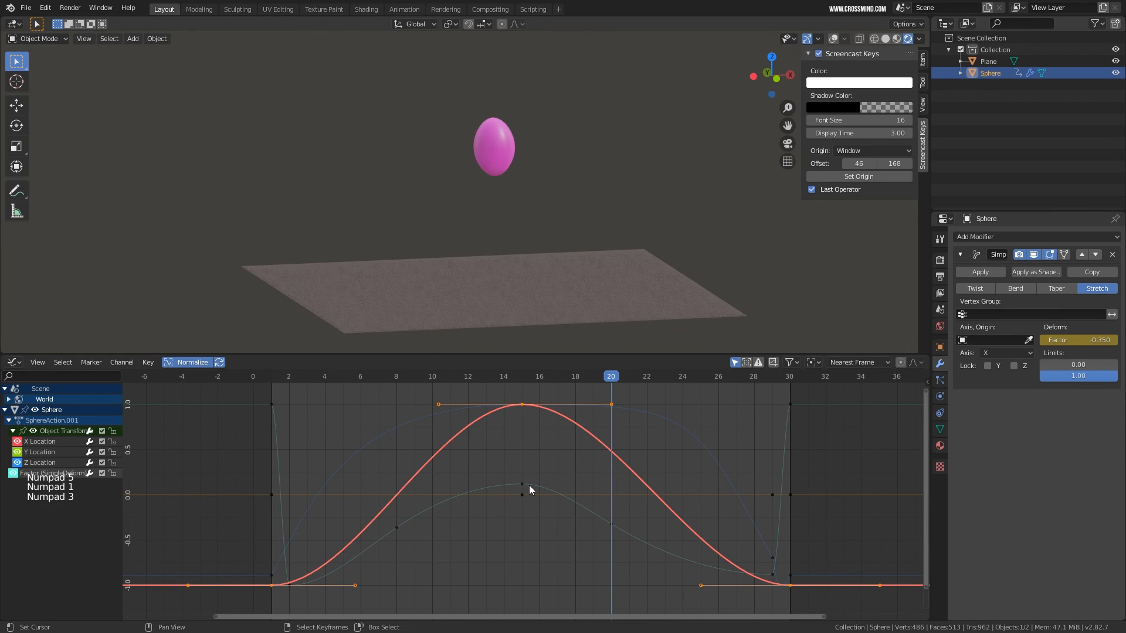
{"action": "middle_click_drag", "start_coordinate": [523, 480], "coordinate": [529, 488], "text": "shift"}
{"action": "middle_click_drag", "start_coordinate": [517, 286], "coordinate": [519, 278], "text": "shift"}
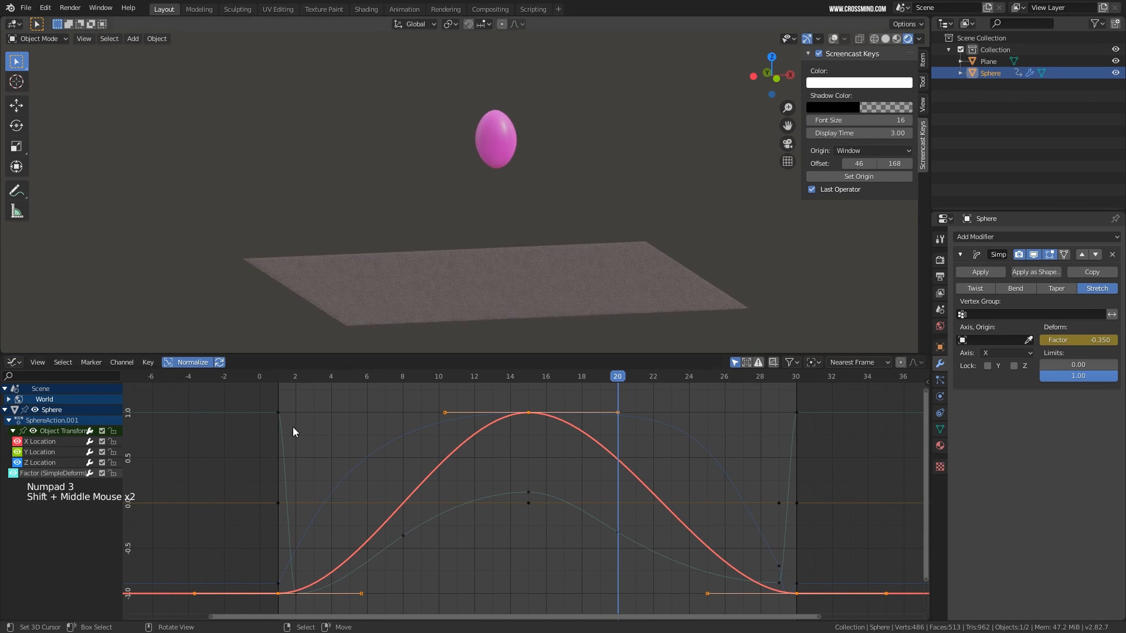
Review the available editor types for the lower area and keep it set to the Graph Editor
{"action": "left_click", "coordinate": [18, 363]}
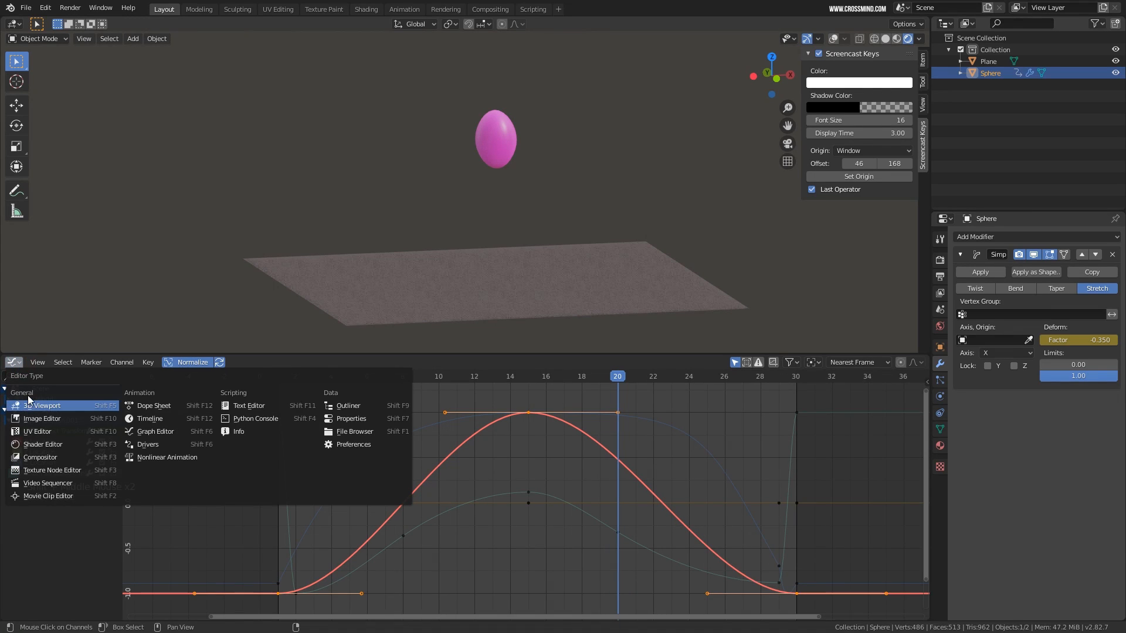
{"action": "left_click", "coordinate": [170, 432]}
{"action": "left_click", "coordinate": [15, 362]}
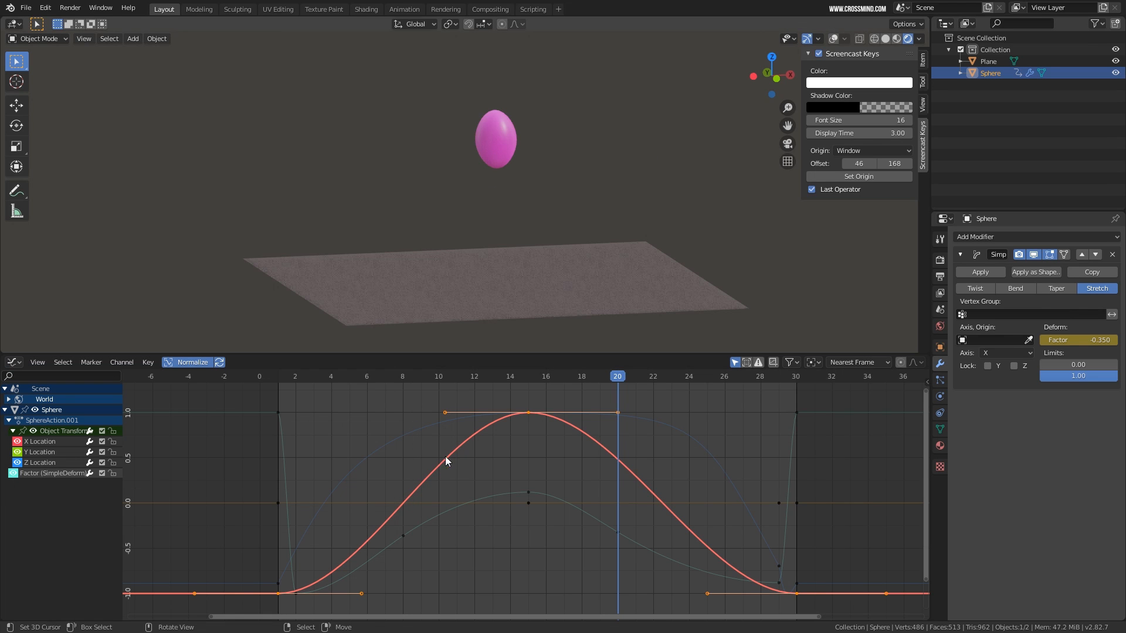
Play the bounce animation alongside its curves and stop it to compare the motion with the graph
{"action": "left_click_drag", "start_coordinate": [371, 427], "coordinate": [311, 440]}
{"action": "key", "text": "shift+space"}
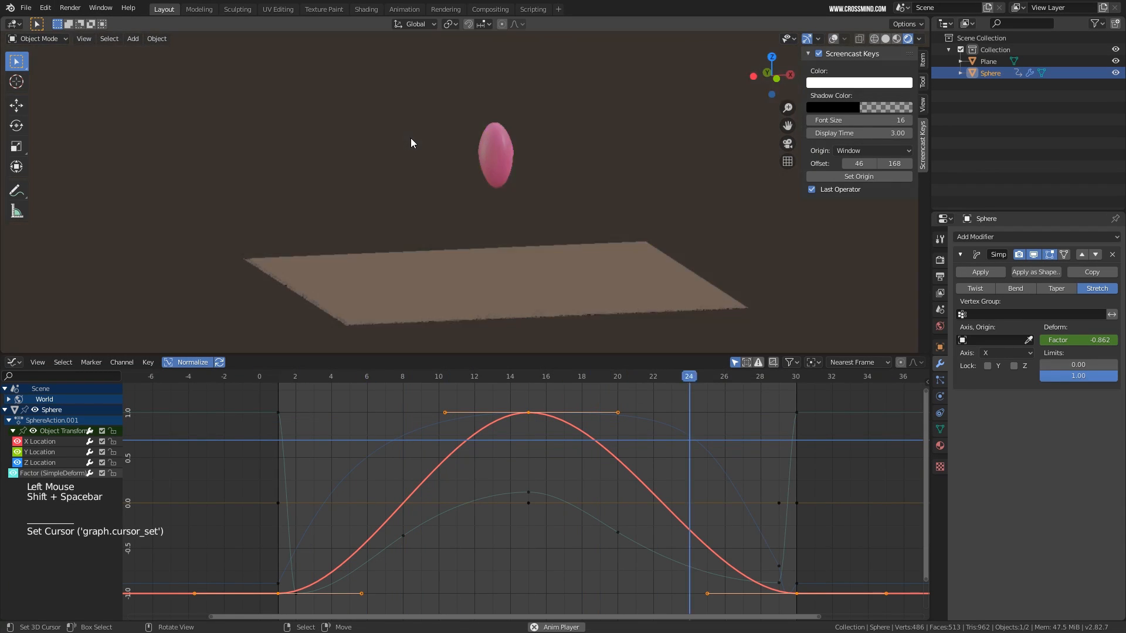
{"action": "key", "text": "shift+space"}
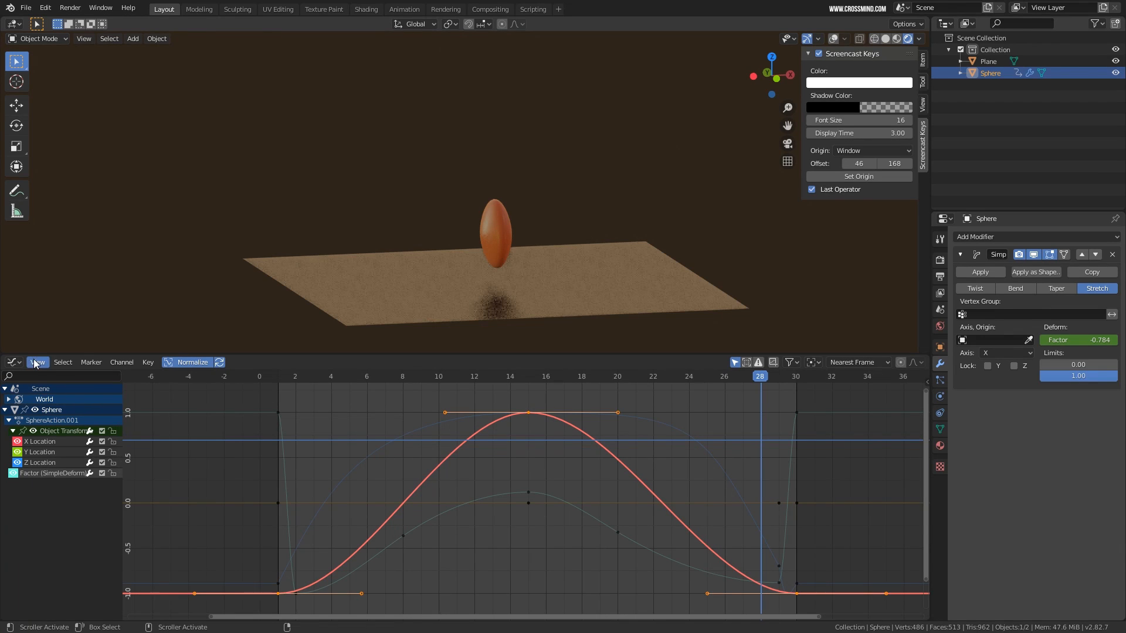
{"action": "left_click", "coordinate": [15, 362]}
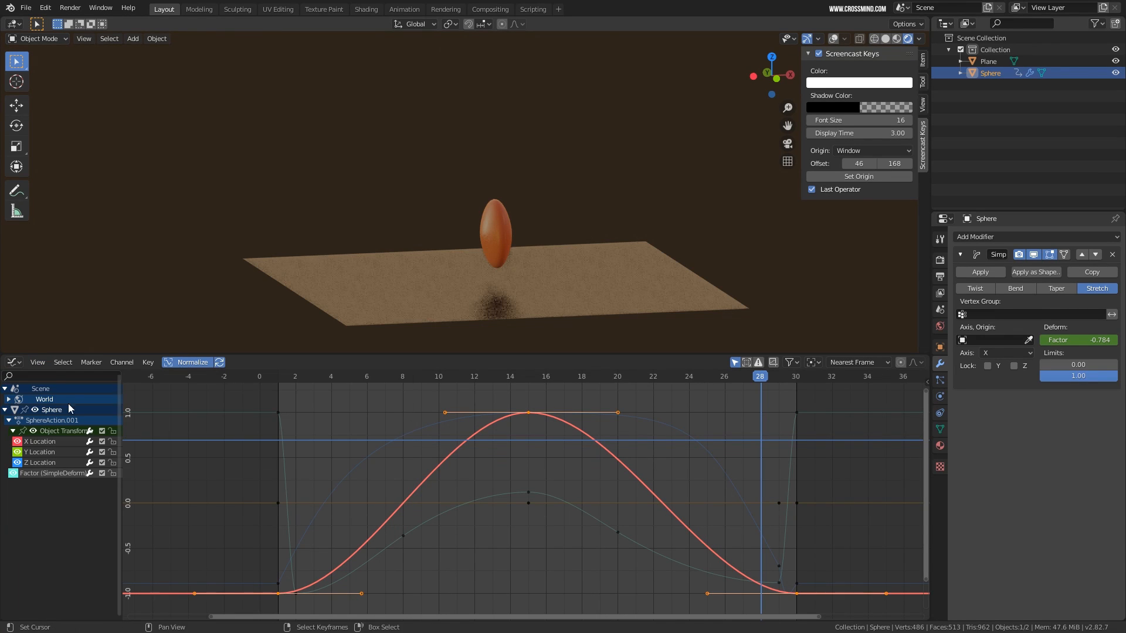
{"action": "left_click", "coordinate": [13, 362]}
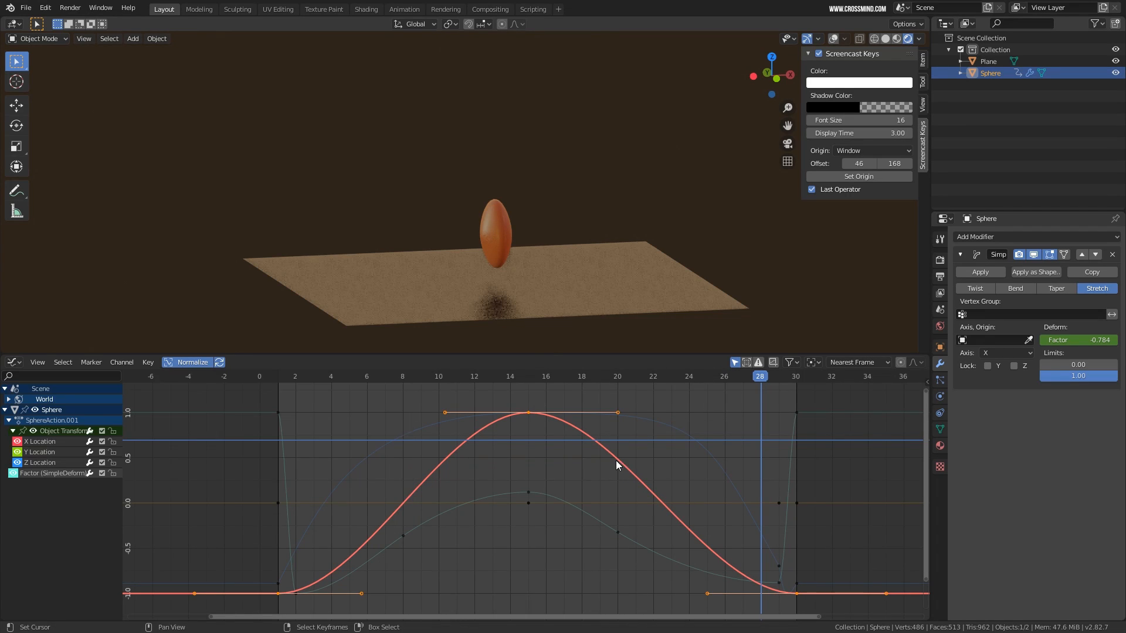
Show the Graph Editor's sidebar with the active F-curve and active keyframe properties
{"action": "mouse_move", "coordinate": [614, 459]}
{"action": "middle_mouse_down", "text": "ctrl"}
{"action": "mouse_move", "coordinate": [601, 456]}
{"action": "mouse_move", "coordinate": [622, 462]}
{"action": "middle_mouse_up", "text": "ctrl"}
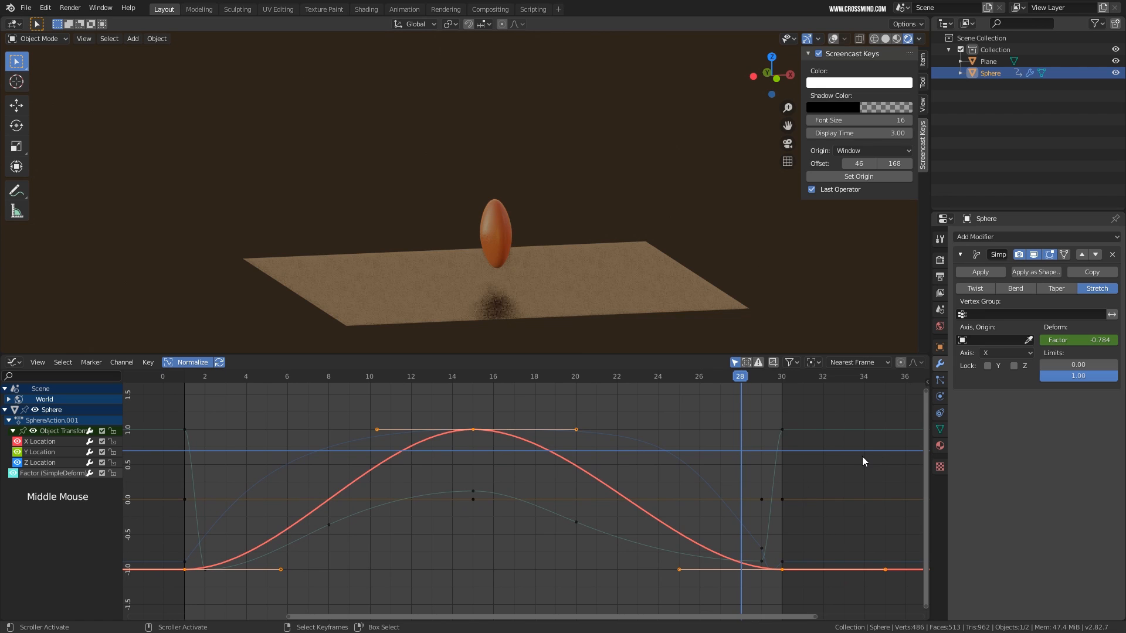
{"action": "key", "text": "n"}
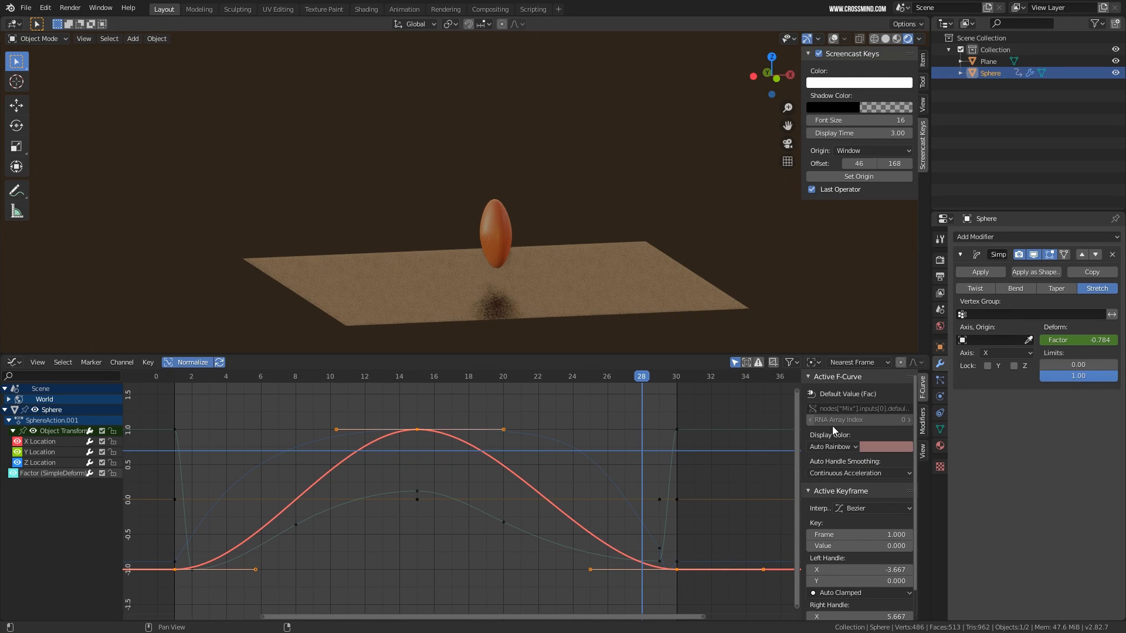
{"action": "key", "text": "n"}
{"action": "key", "text": "n"}
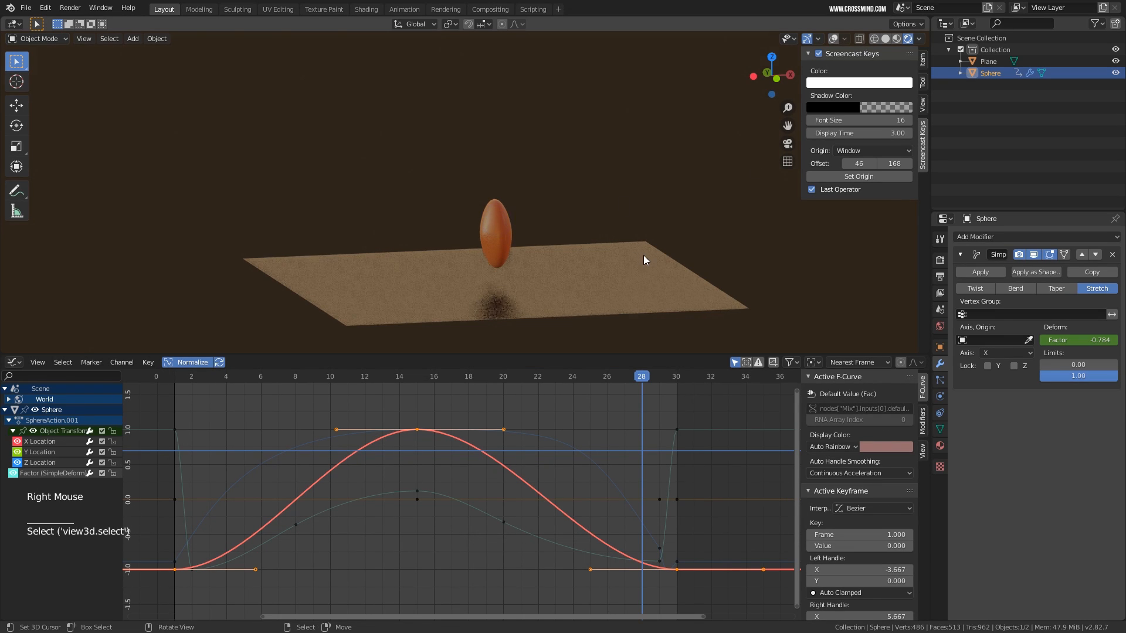
Turn on the 3D view's overlays and display the scene's render settings in the properties area
{"action": "middle_click_drag", "start_coordinate": [643, 259], "coordinate": [662, 263]}
{"action": "left_click", "coordinate": [940, 260]}
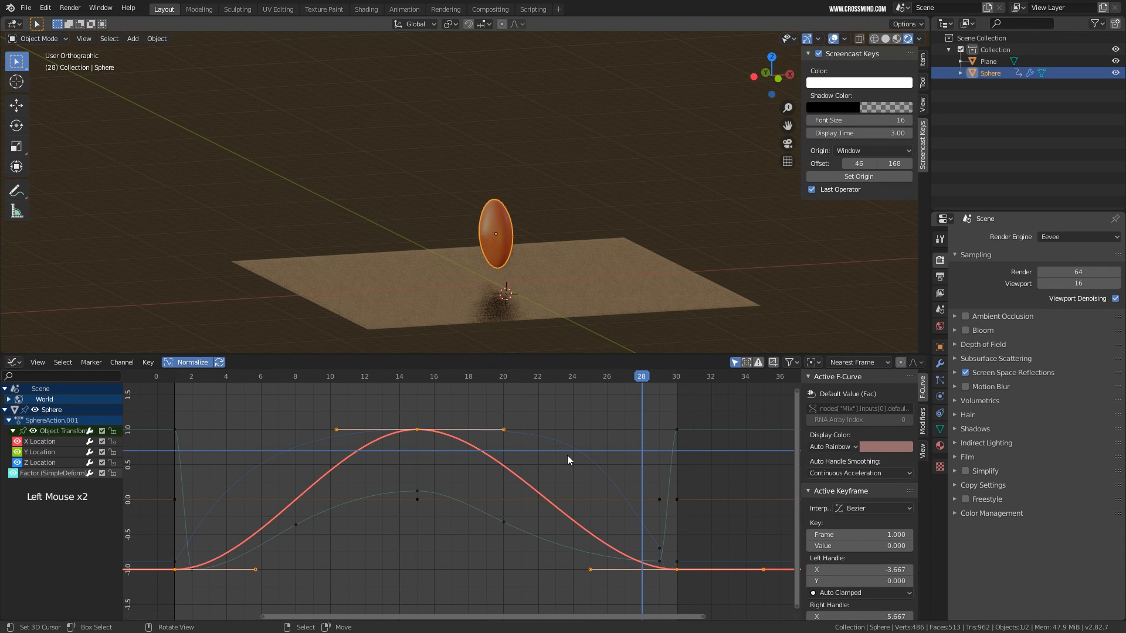
Add a Cycles modifier to the selected blend curve while the animation plays, and stop playback
{"action": "key", "text": "shift+space"}
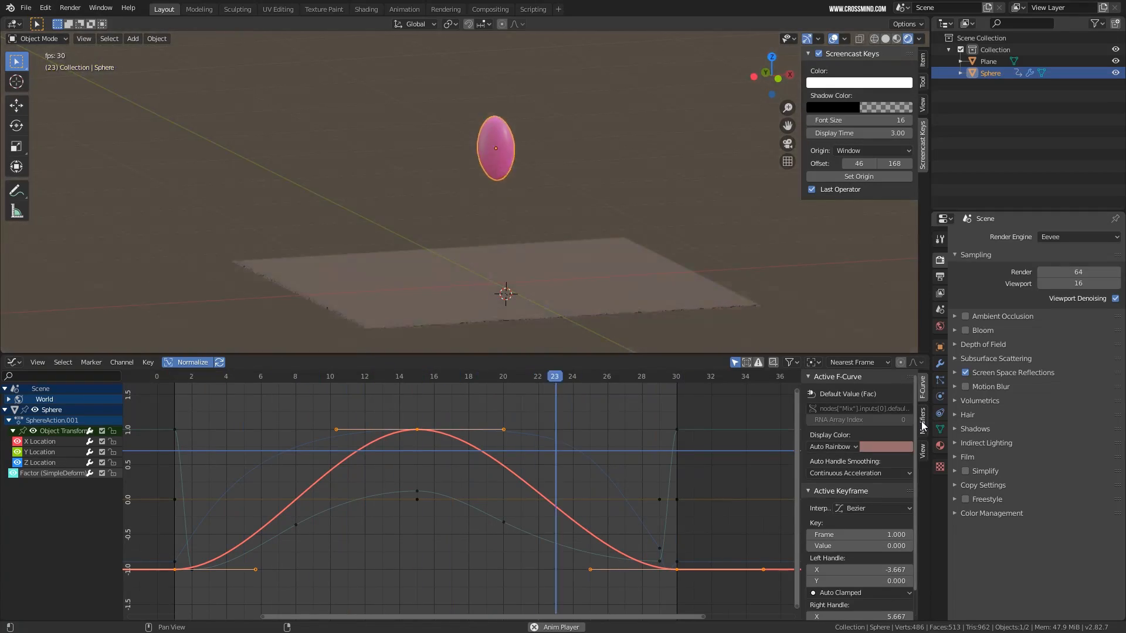
{"action": "left_click", "coordinate": [922, 426]}
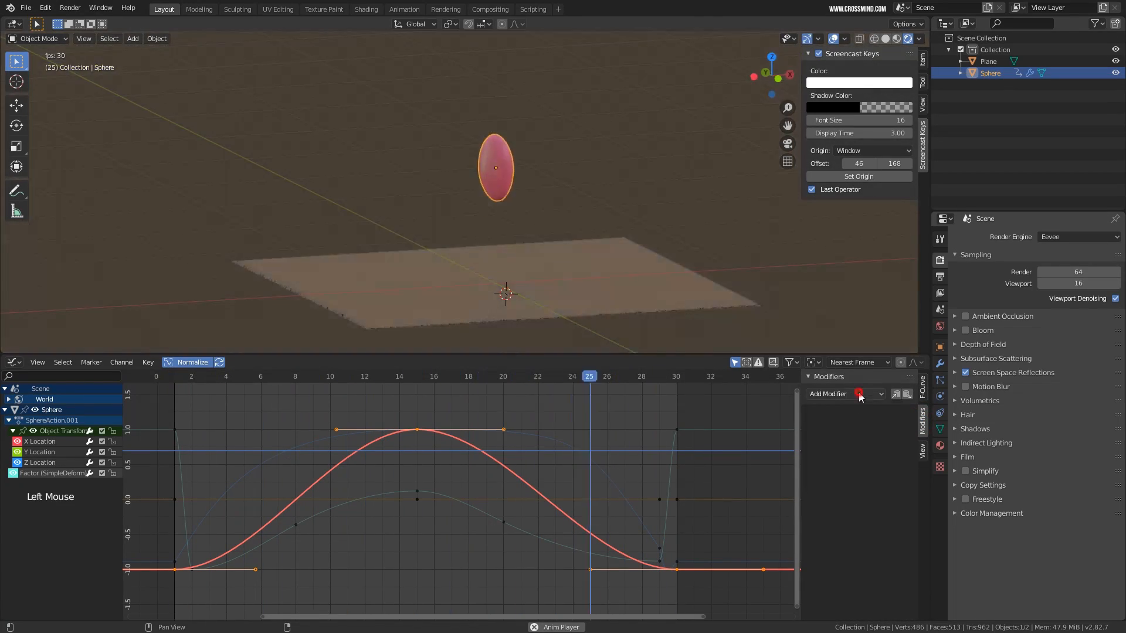
{"action": "left_click", "coordinate": [859, 394]}
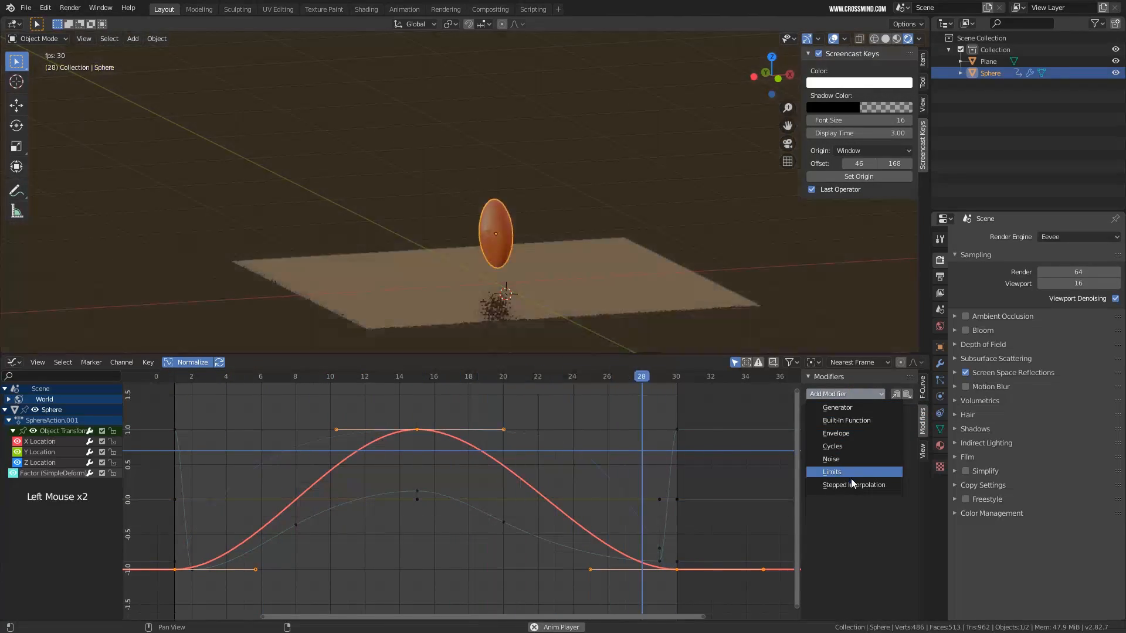
{"action": "middle_click_drag", "start_coordinate": [452, 476], "coordinate": [389, 466], "text": "ctrl"}
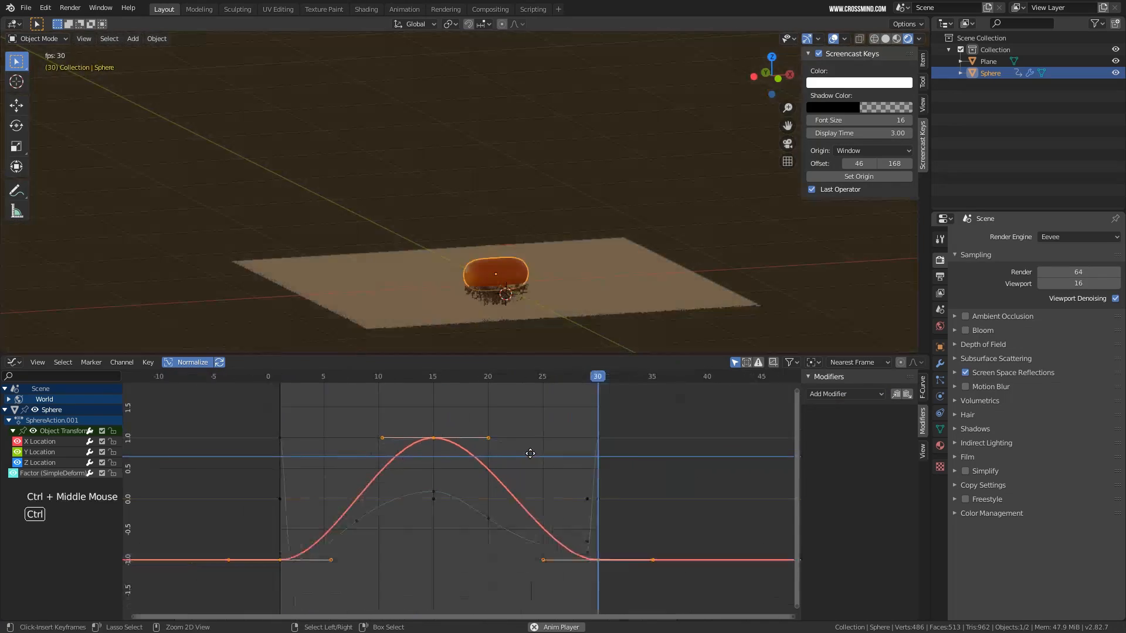
{"action": "left_click", "coordinate": [844, 394]}
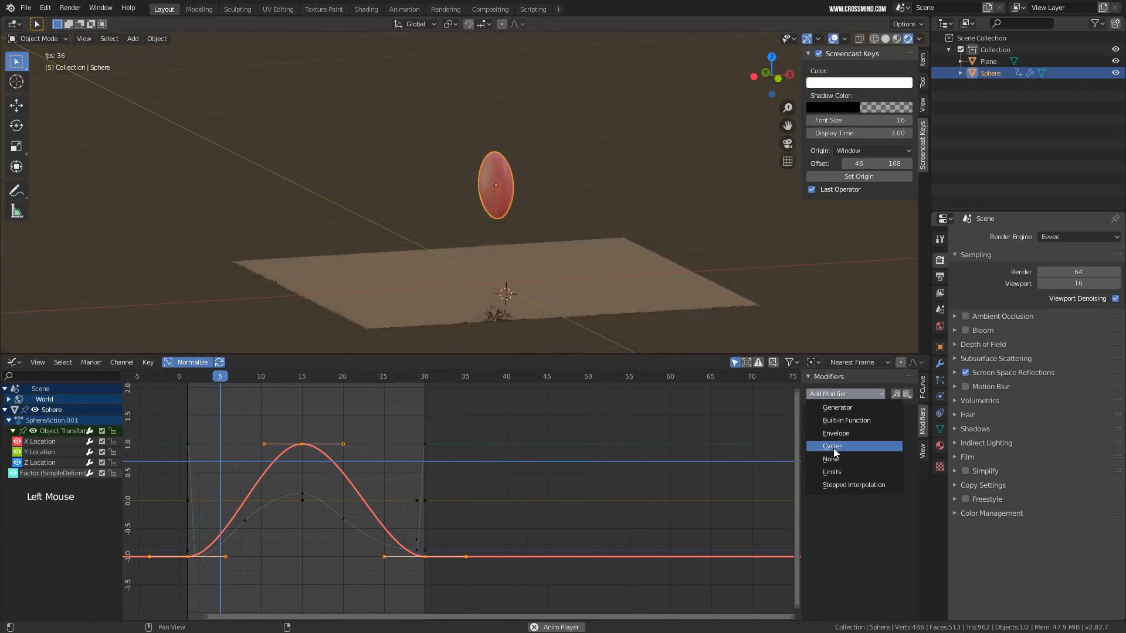
{"action": "left_click", "coordinate": [832, 448]}
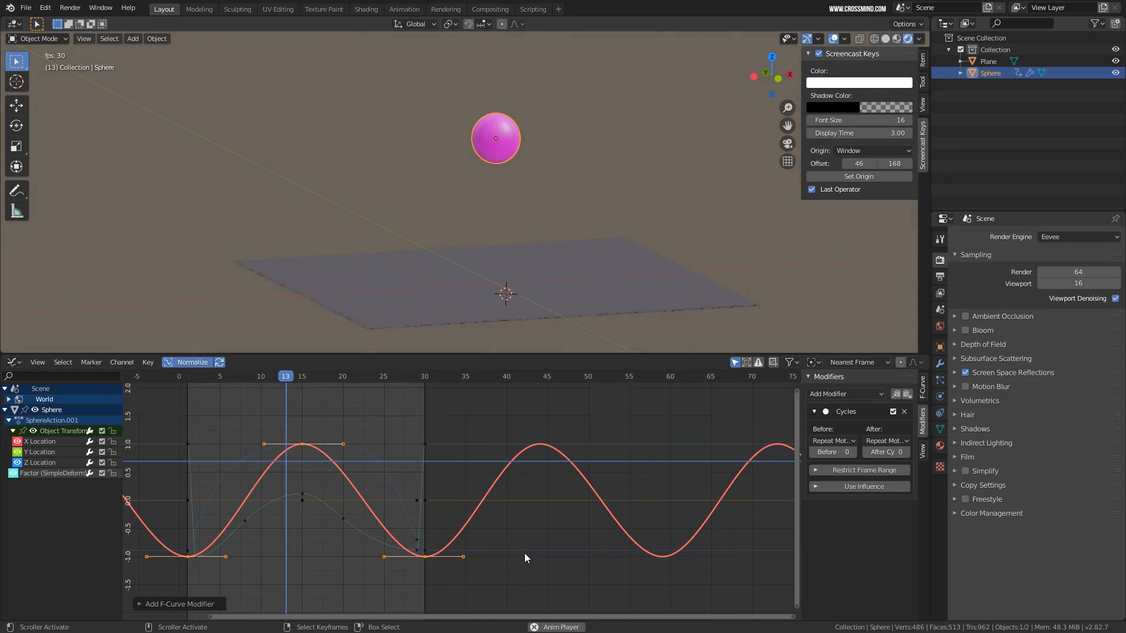
{"action": "key", "text": "shift+space"}
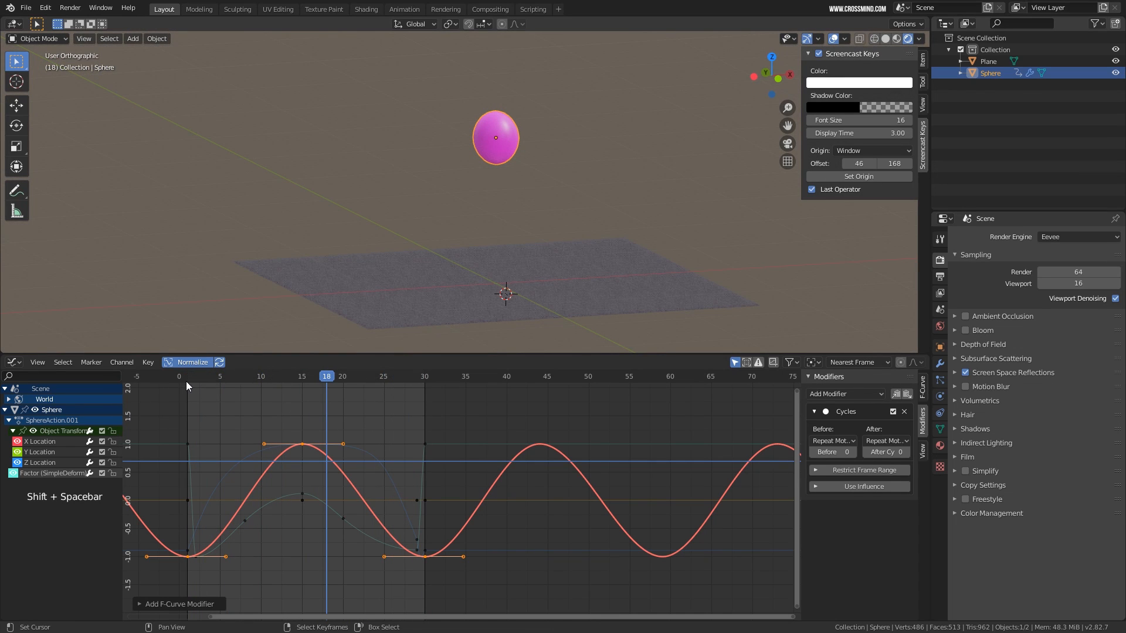
Extend the scene's end frame to 252 in the timeline and return to the Graph Editor
{"action": "key", "text": "ctrl+Tab"}
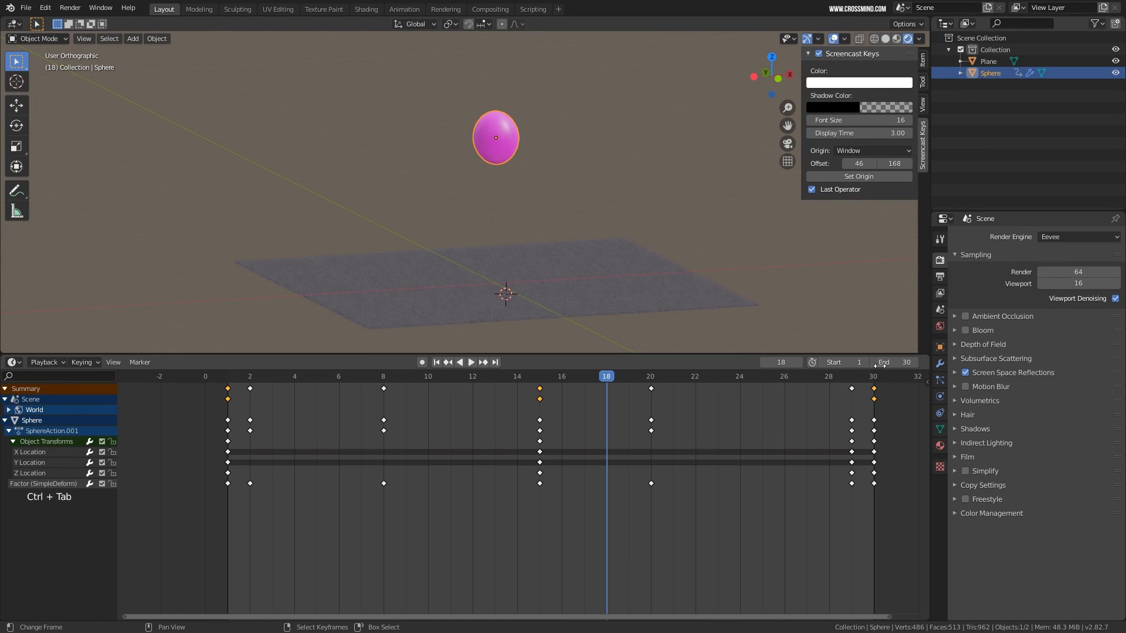
{"action": "middle_click_drag", "start_coordinate": [744, 476], "coordinate": [580, 489]}
{"action": "middle_click_drag", "start_coordinate": [580, 490], "coordinate": [577, 495], "text": "ctrl"}
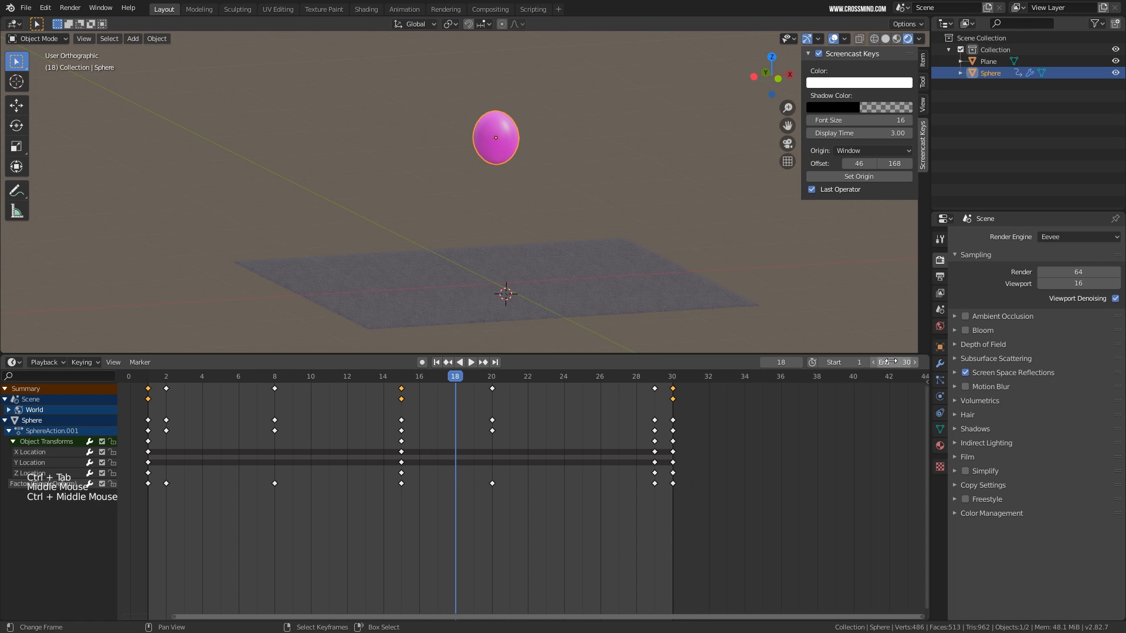
{"action": "left_click", "coordinate": [892, 361]}
{"action": "type", "text": "120"}
{"action": "key", "text": "Return"}
{"action": "left_click_drag", "start_coordinate": [892, 361], "coordinate": [895, 360]}
{"action": "scroll", "coordinate": [715, 445], "scroll_direction": "down", "scroll_amount": 4}
{"action": "mouse_move", "coordinate": [727, 449]}
{"action": "middle_mouse_down", "text": "ctrl"}
{"action": "mouse_move", "coordinate": [719, 454]}
{"action": "mouse_move", "coordinate": [744, 462]}
{"action": "middle_mouse_up", "text": "ctrl"}
{"action": "middle_click_drag", "start_coordinate": [851, 465], "coordinate": [640, 447]}
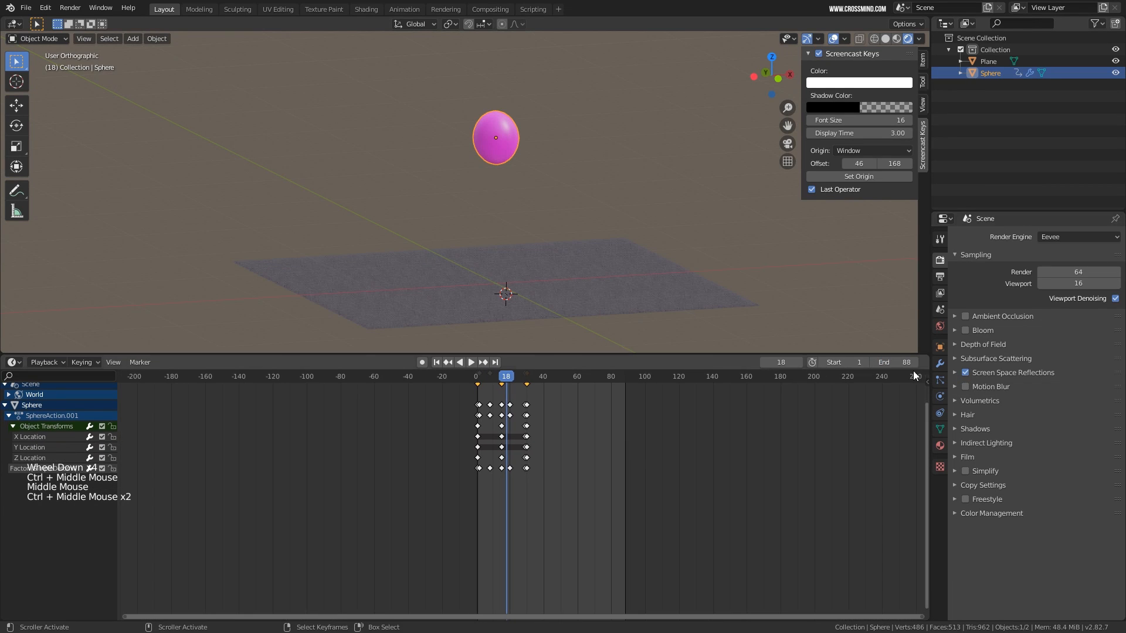
{"action": "left_click_drag", "start_coordinate": [900, 362], "coordinate": [979, 363]}
{"action": "key", "text": "ctrl+Tab"}
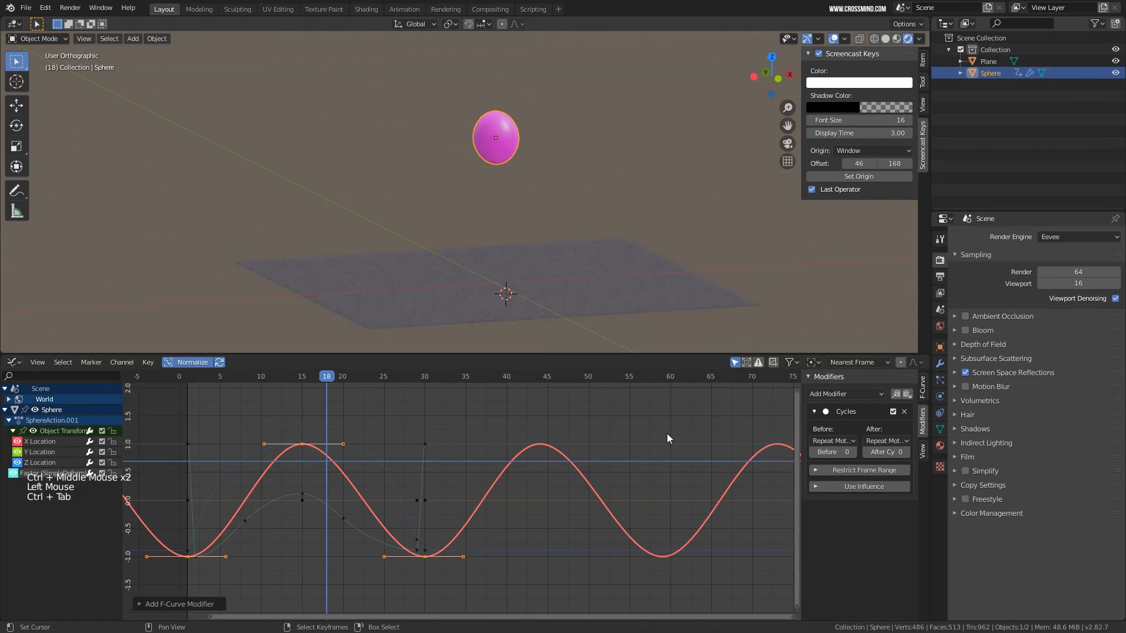
Try restricting the Cycles modifier's frame range, with start 2.2 and end 9.7, and remove the modifier from the curve
{"action": "middle_click_drag", "start_coordinate": [666, 433], "coordinate": [688, 422]}
{"action": "scroll", "coordinate": [691, 480], "scroll_direction": "down", "scroll_amount": 3}
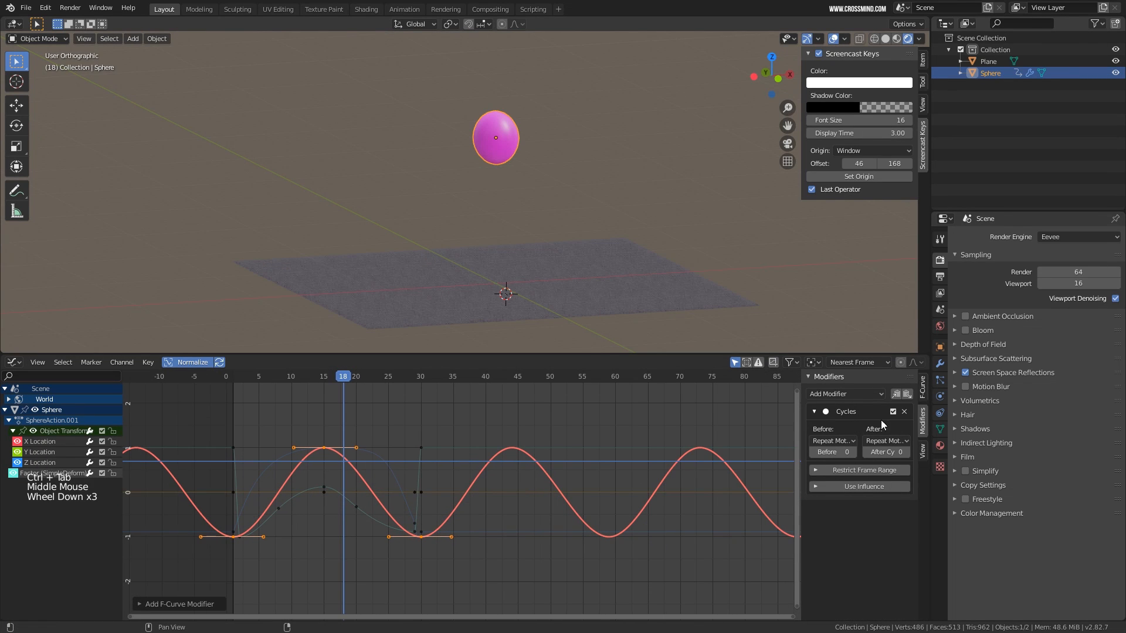
{"action": "left_click_drag", "start_coordinate": [839, 452], "coordinate": [818, 452]}
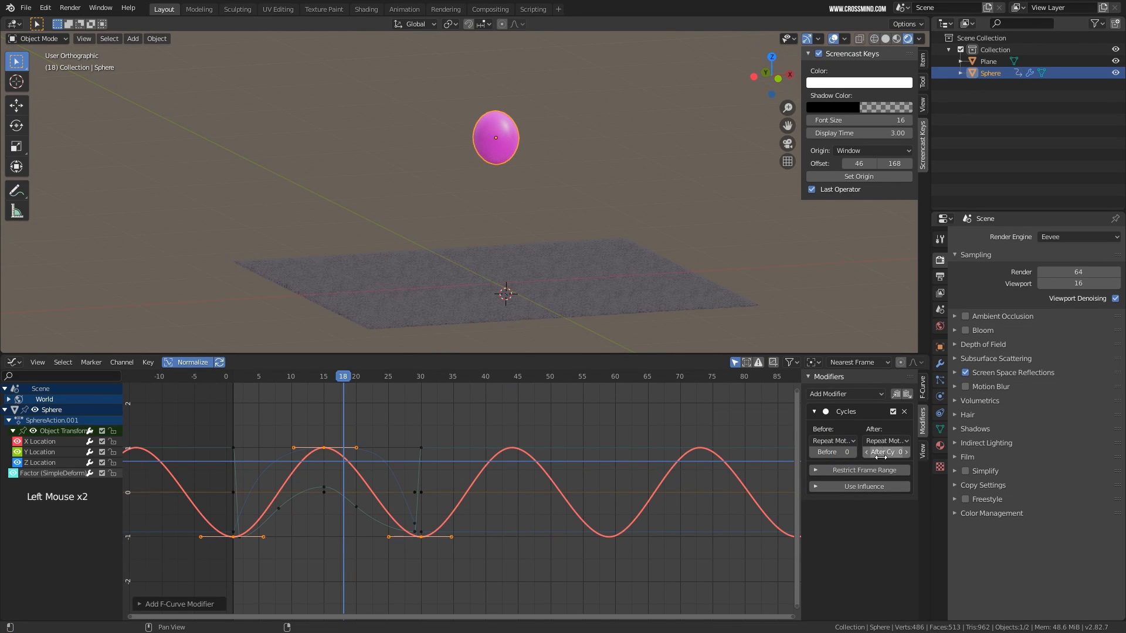
{"action": "left_click", "coordinate": [858, 471]}
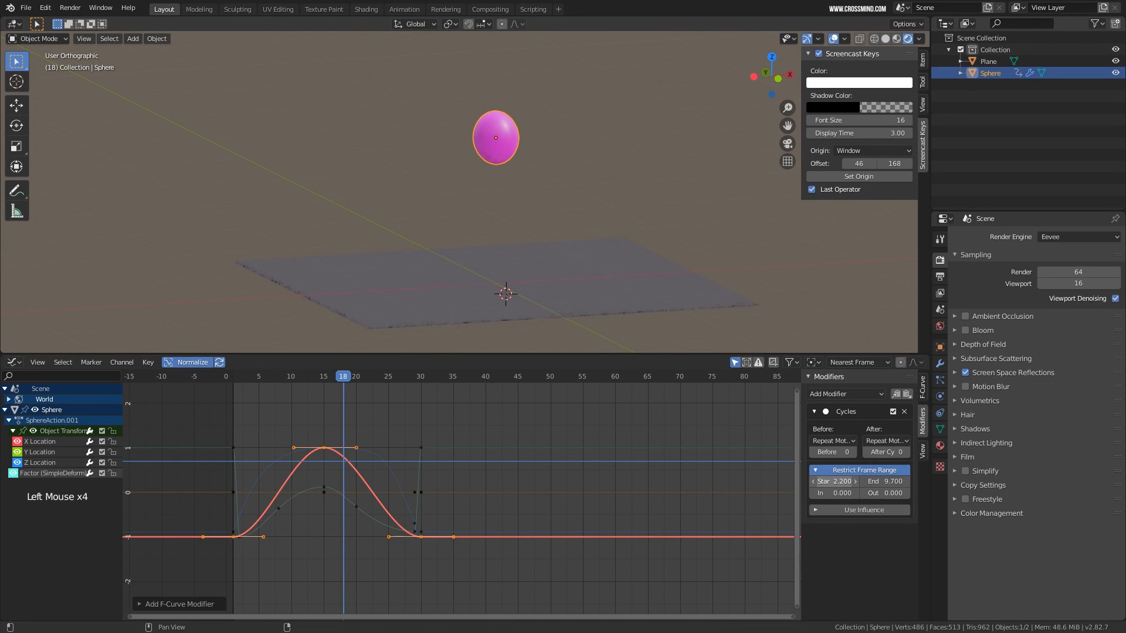
{"action": "left_click", "coordinate": [903, 411]}
{"action": "middle_click_drag", "start_coordinate": [396, 485], "coordinate": [450, 483]}
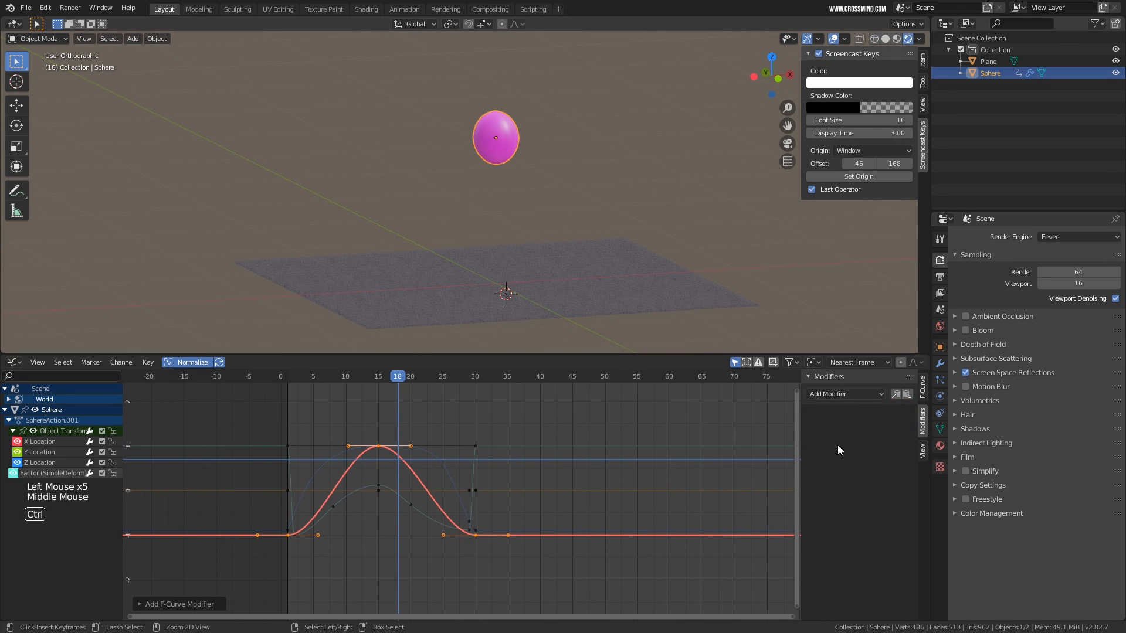
Set the scene's end frame back to 30 in the timeline and return to the Graph Editor
{"action": "key", "text": "ctrl+Tab"}
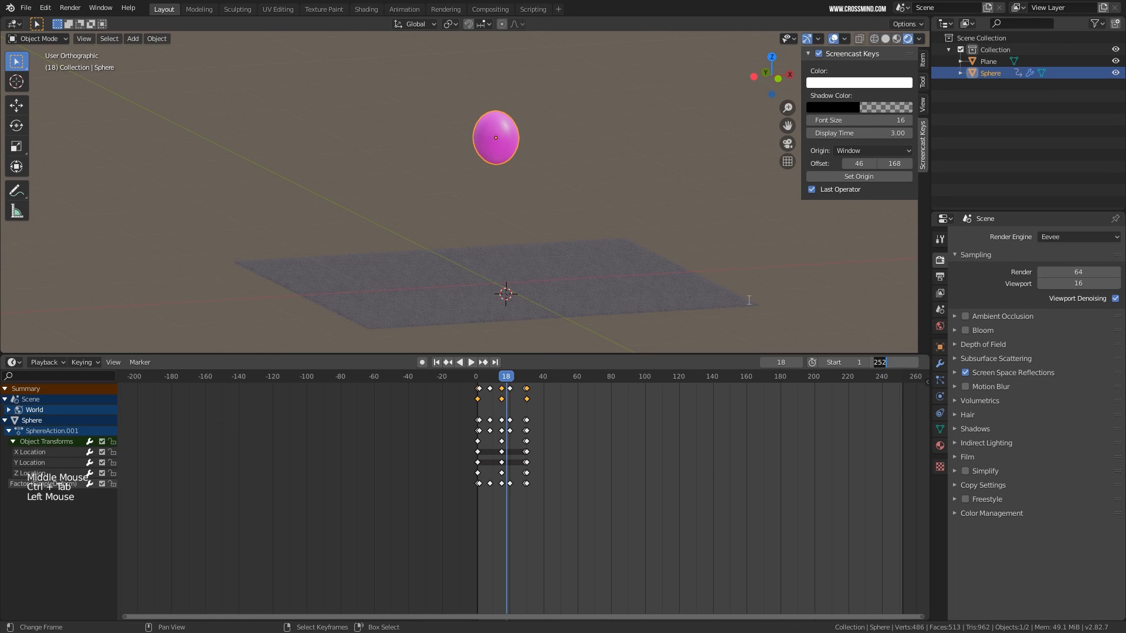
{"action": "type", "text": "30"}
{"action": "key", "text": "Return"}
{"action": "scroll", "coordinate": [510, 439], "scroll_direction": "up", "scroll_amount": 14}
{"action": "key", "text": "ctrl+Tab"}
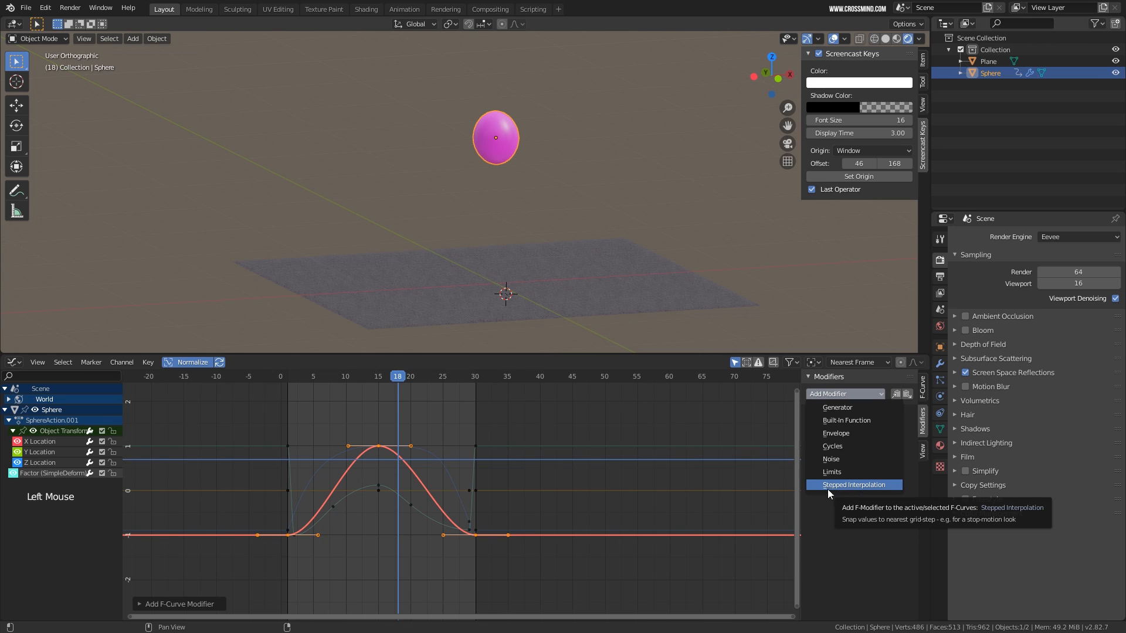
Add a Stepped Interpolation modifier to the selected blend curve and play the animation to preview the stepping
{"action": "left_click", "coordinate": [844, 485]}
{"action": "middle_click_drag", "start_coordinate": [516, 446], "coordinate": [544, 410]}
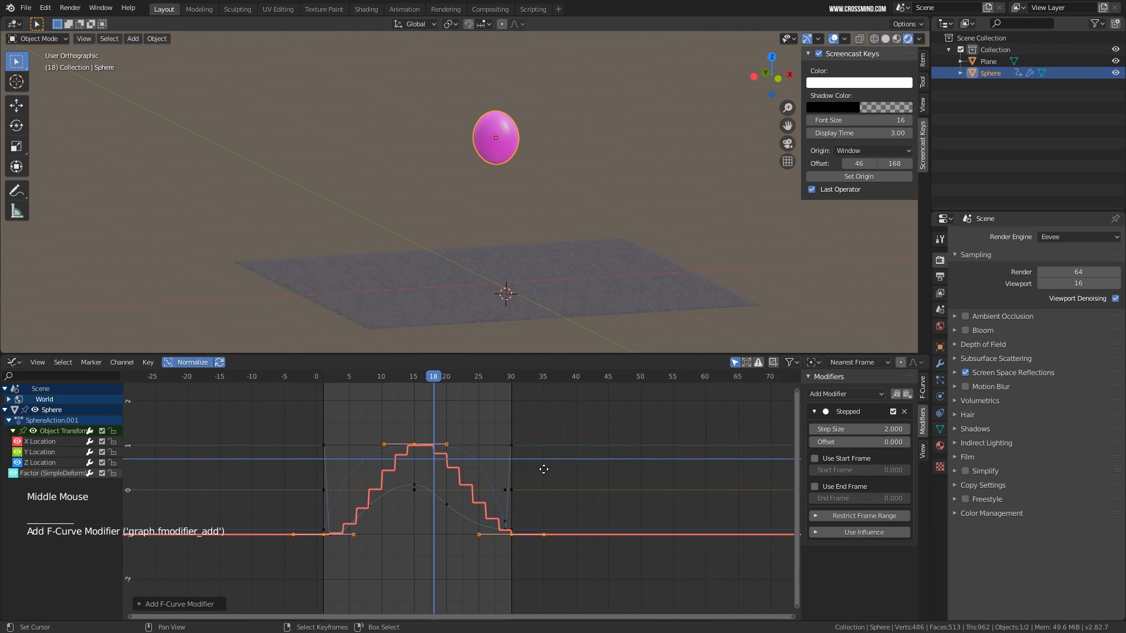
{"action": "scroll", "coordinate": [544, 405], "scroll_direction": "up", "scroll_amount": 2}
{"action": "middle_click_drag", "start_coordinate": [543, 271], "coordinate": [536, 302]}
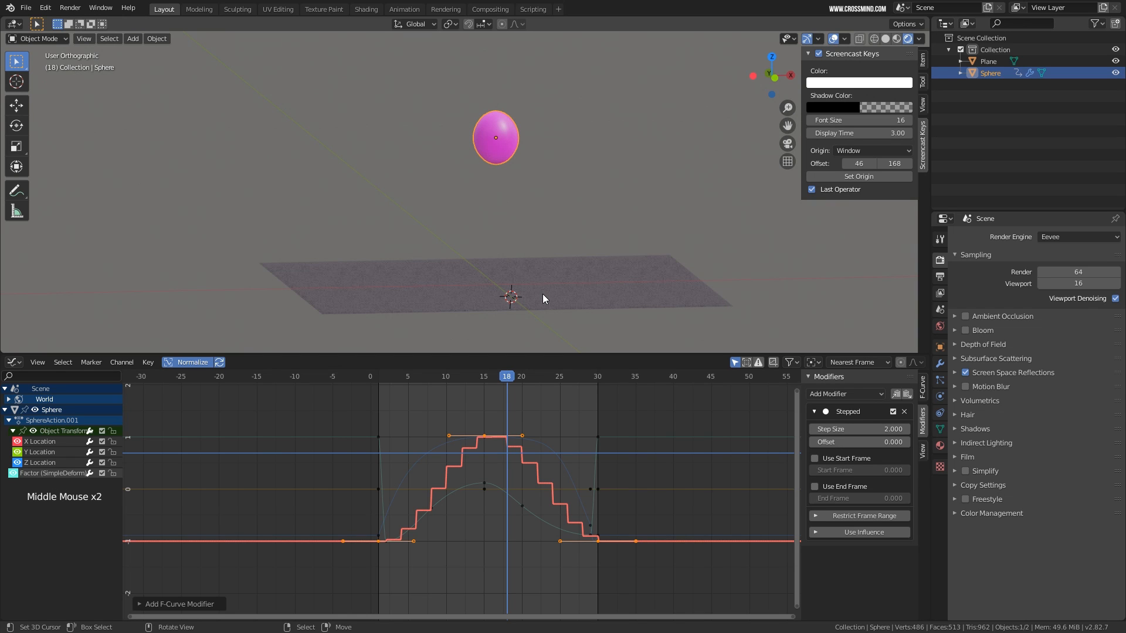
{"action": "key", "text": "shift+space"}
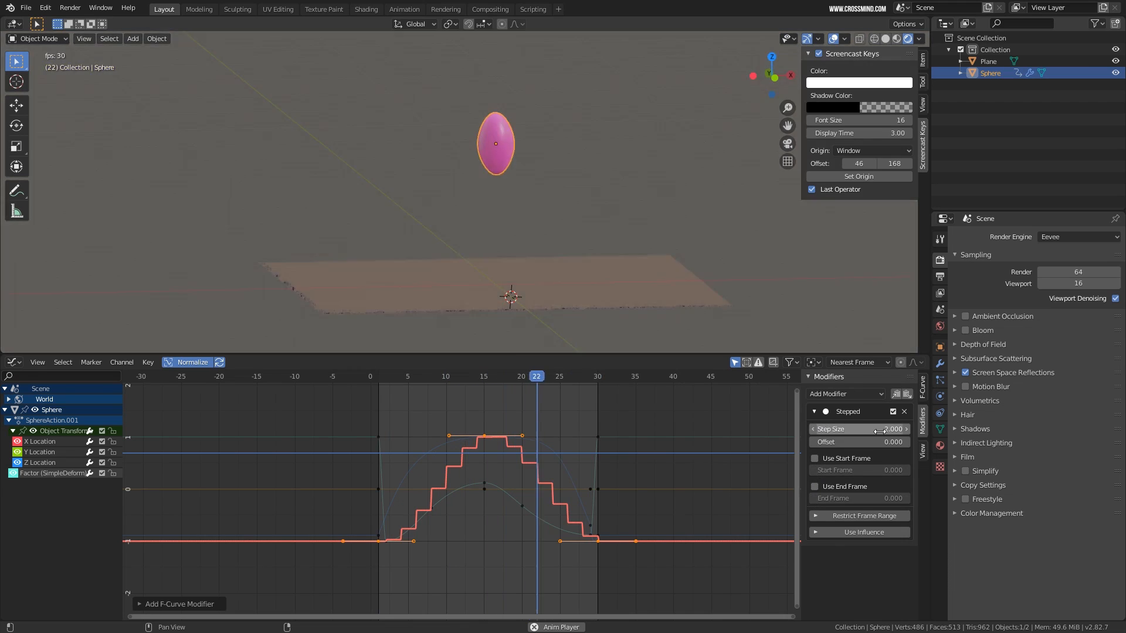
Stop the playback and remove the Stepped modifier from the selected blend curve
{"action": "key", "text": "shift+space"}
{"action": "mouse_move", "coordinate": [878, 434]}
{"action": "left_mouse_down"}
{"action": "mouse_move", "coordinate": [891, 433]}
{"action": "mouse_move", "coordinate": [829, 411]}
{"action": "left_mouse_up"}
{"action": "left_click", "coordinate": [903, 412]}
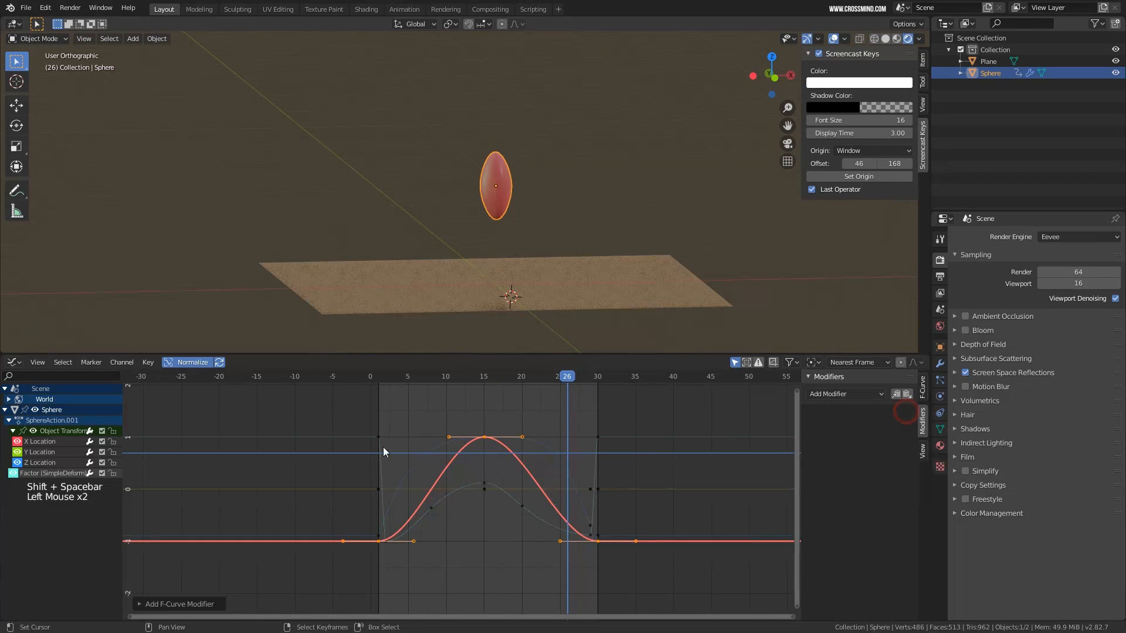
Add a Stepped Interpolation modifier to the sphere's Z Location curve and play the animation
{"action": "left_click", "coordinate": [47, 463]}
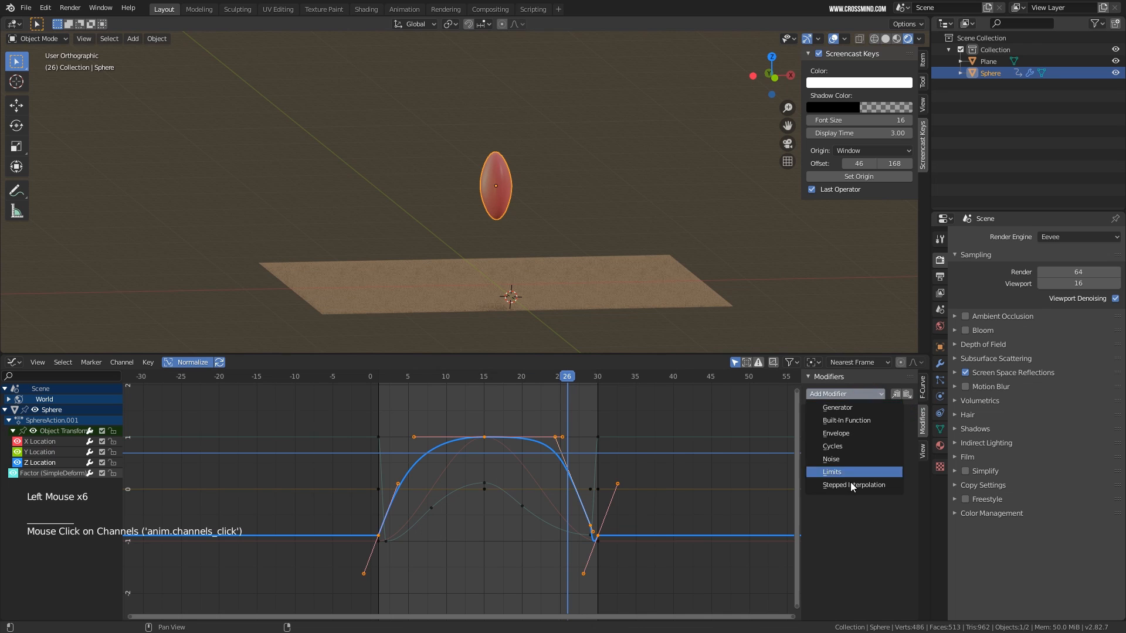
{"action": "left_click", "coordinate": [852, 485]}
{"action": "key", "text": "shift+space"}
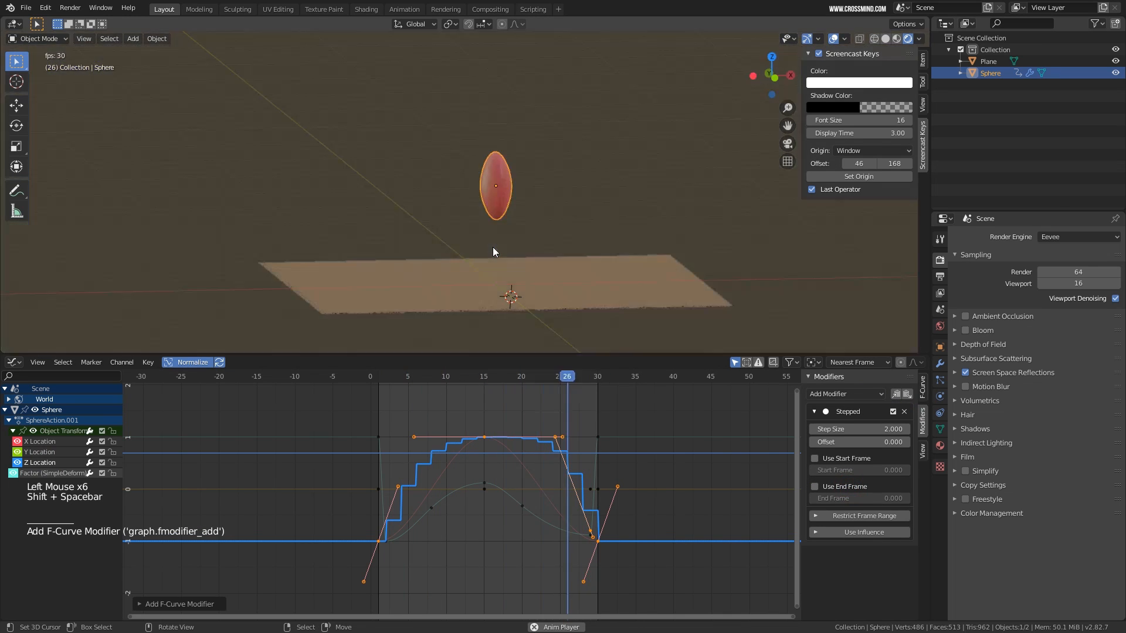
Hide the viewport overlays and replay the stepped bounce after scrubbing back to an early frame
{"action": "left_click", "coordinate": [640, 188]}
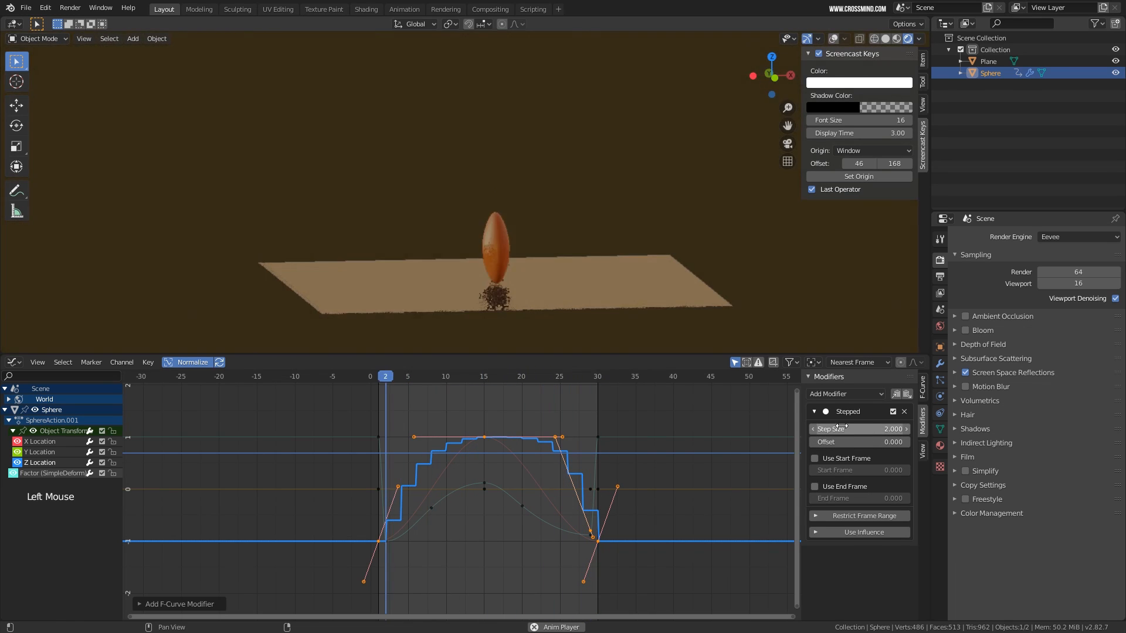
{"action": "key", "text": "shift+space"}
{"action": "mouse_move", "coordinate": [428, 413]}
{"action": "left_mouse_down"}
{"action": "mouse_move", "coordinate": [444, 413]}
{"action": "mouse_move", "coordinate": [405, 416]}
{"action": "left_mouse_up"}
{"action": "key", "text": "shift+space"}
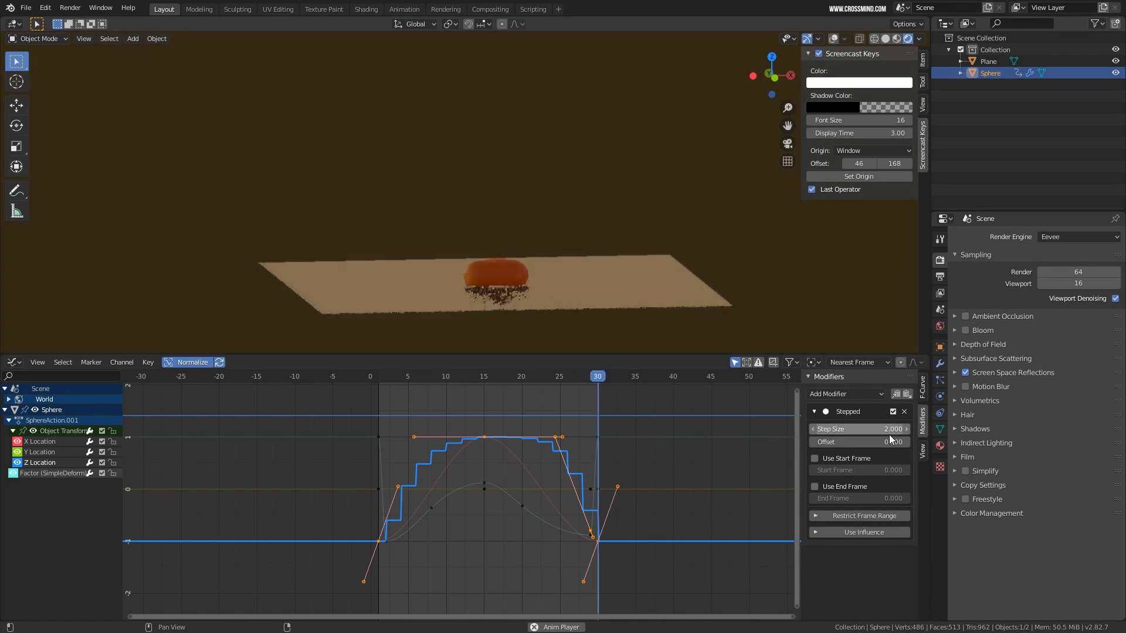
Try several step sizes on the Z Location curve's Stepped modifier while the animation plays, and settle on 3.1
{"action": "left_click_drag", "start_coordinate": [884, 431], "coordinate": [909, 430]}
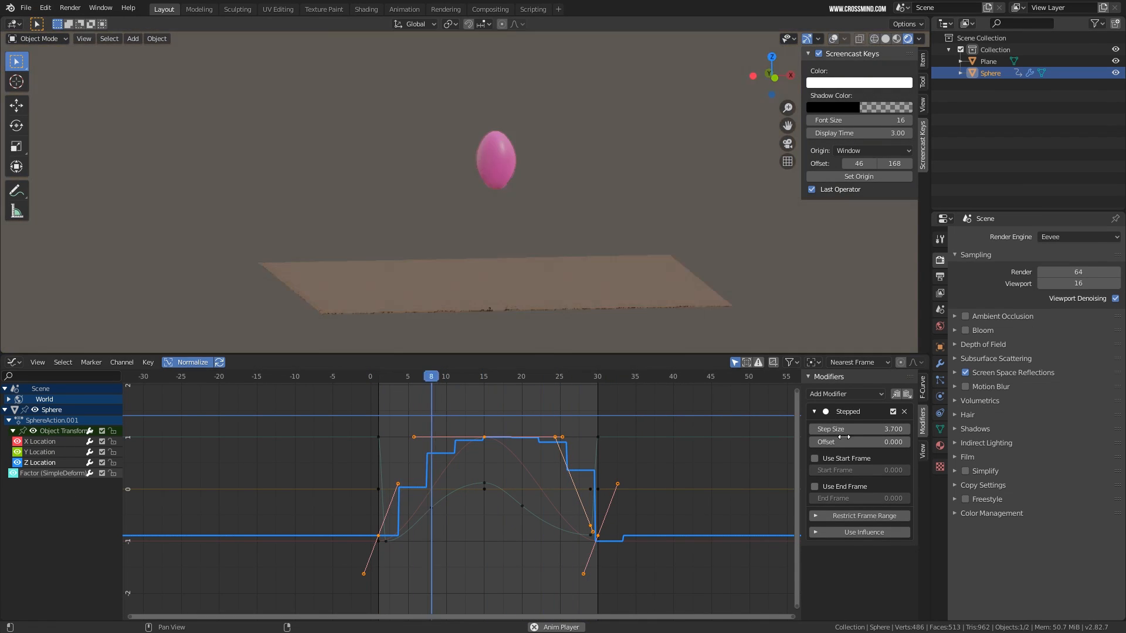
{"action": "left_click_drag", "start_coordinate": [843, 437], "coordinate": [901, 430]}
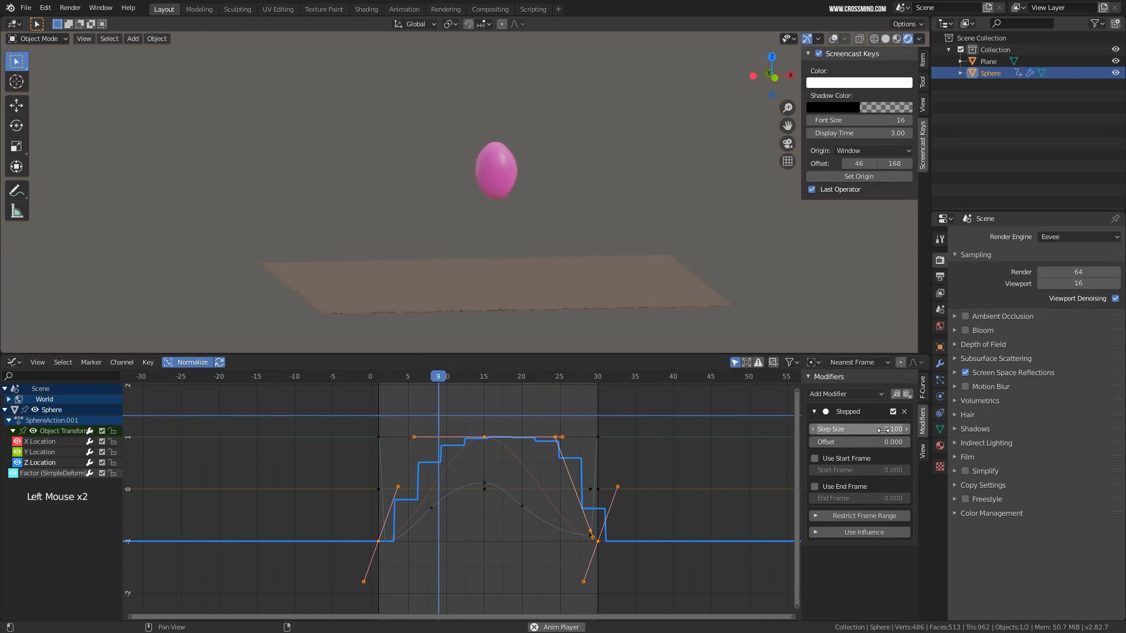
{"action": "left_click_drag", "start_coordinate": [857, 429], "coordinate": [854, 429]}
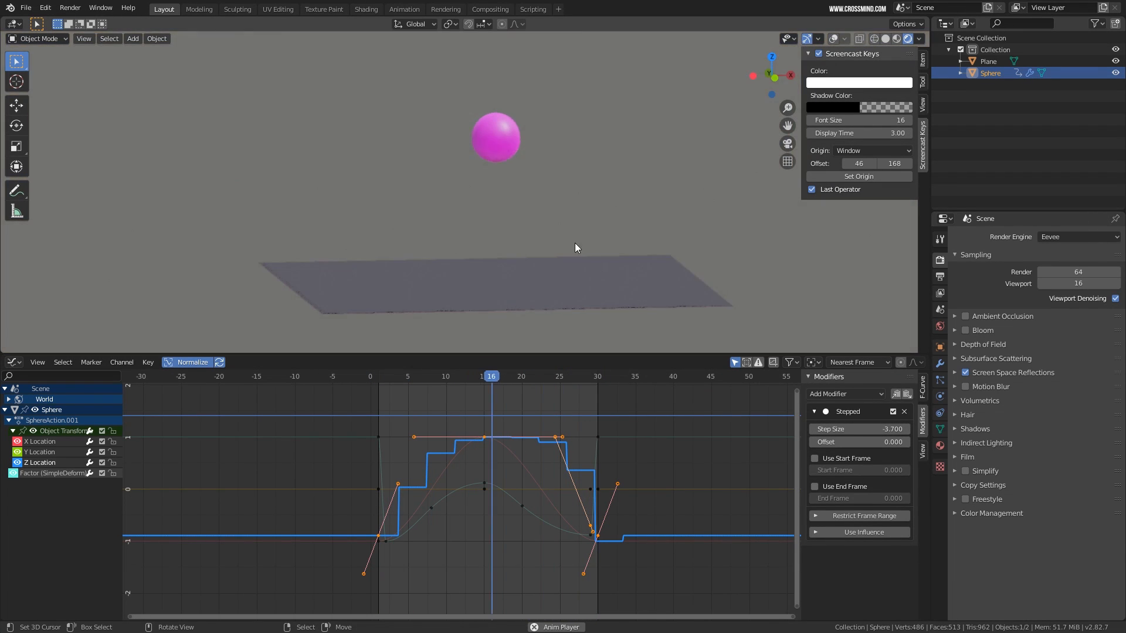
Turn off Scene World lighting in the rendered viewport shading and view the bounce from a slightly higher angle
{"action": "left_click", "coordinate": [919, 39]}
{"action": "left_click", "coordinate": [859, 108]}
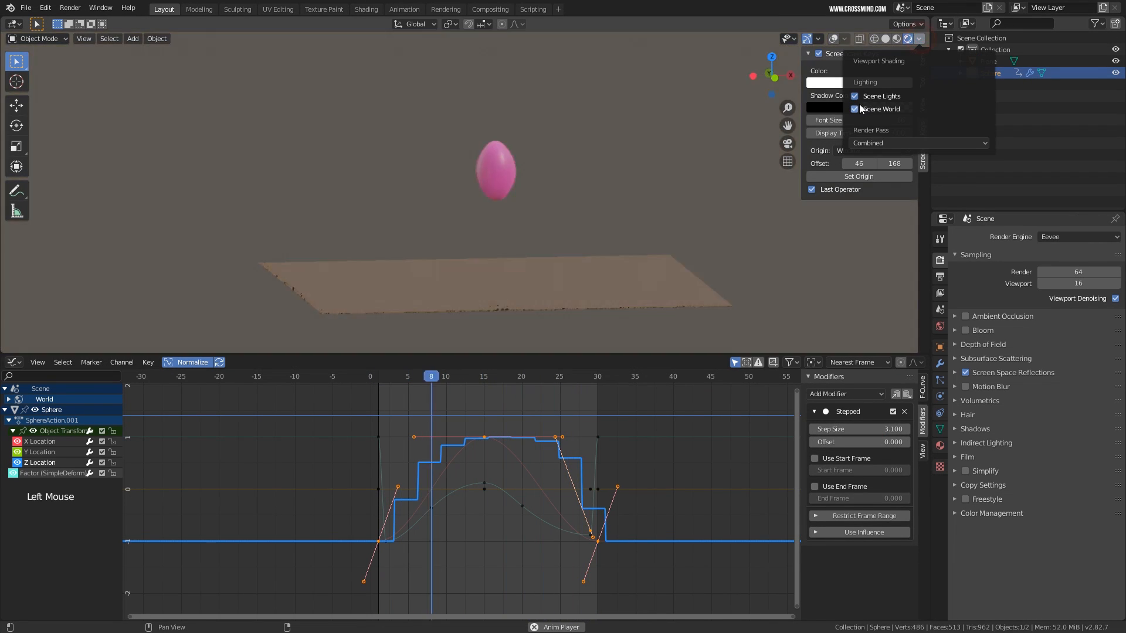
{"action": "left_click", "coordinate": [856, 108]}
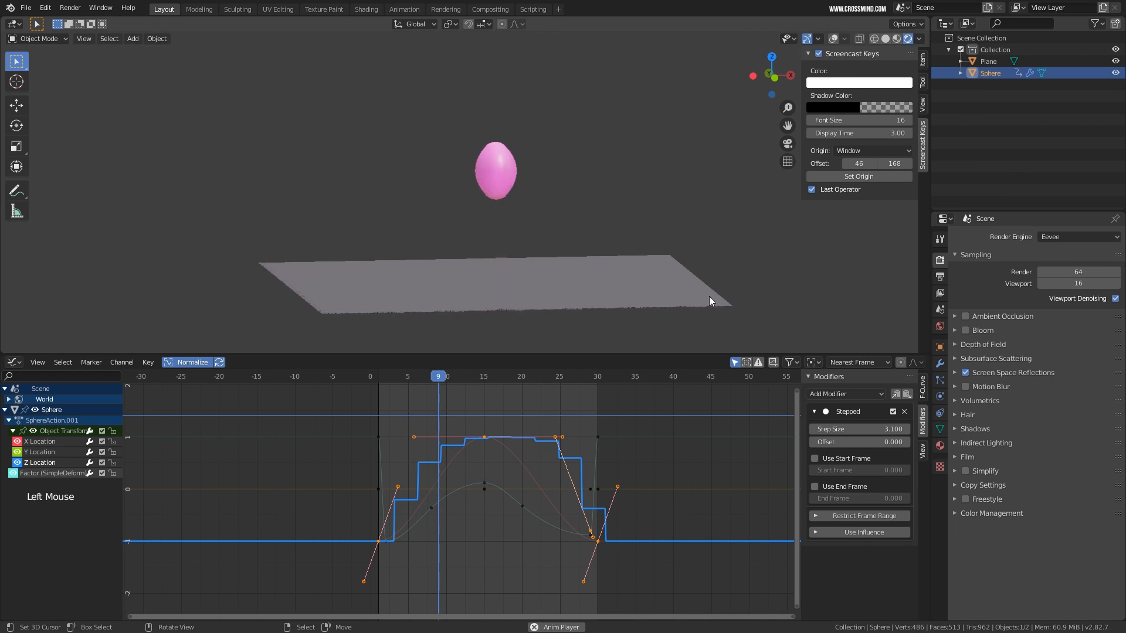
{"action": "middle_click_drag", "start_coordinate": [709, 297], "coordinate": [694, 309]}
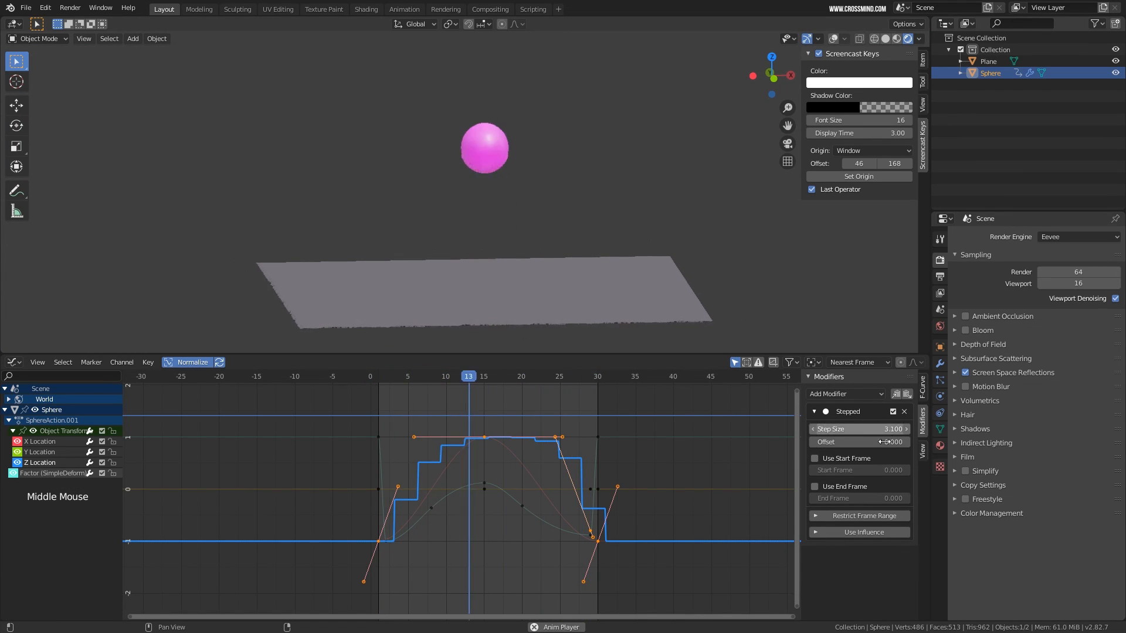
Set the Stepped modifier's offset to -4.100, adjust its step size and replay the animation
{"action": "mouse_move", "coordinate": [884, 442]}
{"action": "left_mouse_down"}
{"action": "mouse_move", "coordinate": [860, 442]}
{"action": "mouse_move", "coordinate": [887, 429]}
{"action": "left_mouse_up"}
{"action": "key", "text": "shift+space"}
{"action": "key", "text": "shift+space"}
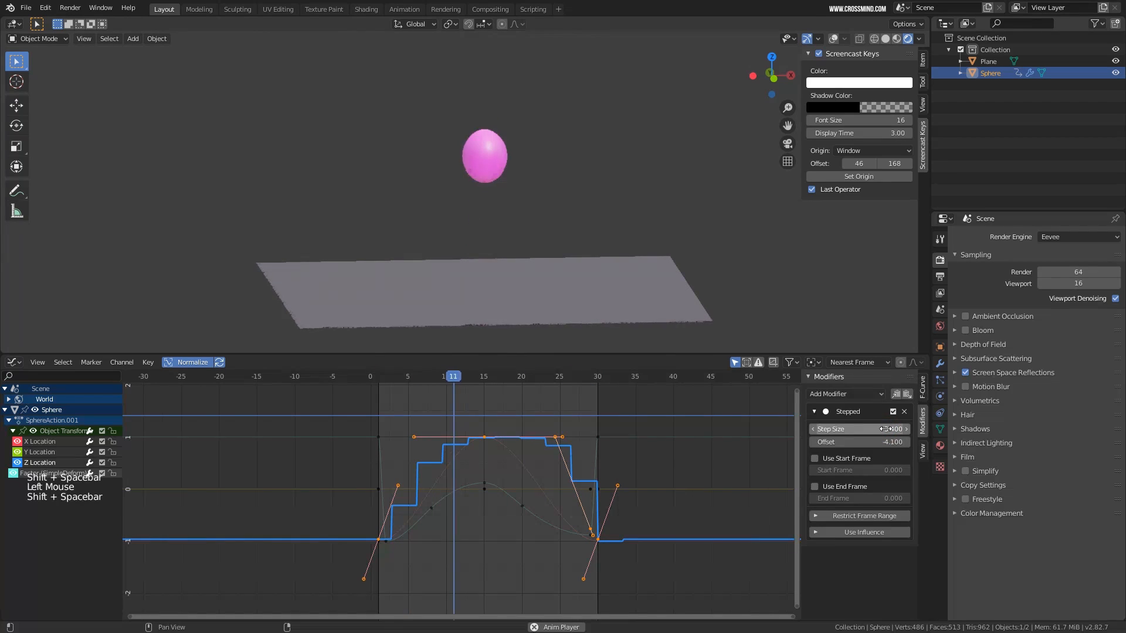
Replace the Stepped modifier on the sphere's Z Location curve with a Noise modifier
{"action": "left_click", "coordinate": [904, 412]}
{"action": "left_click", "coordinate": [859, 396]}
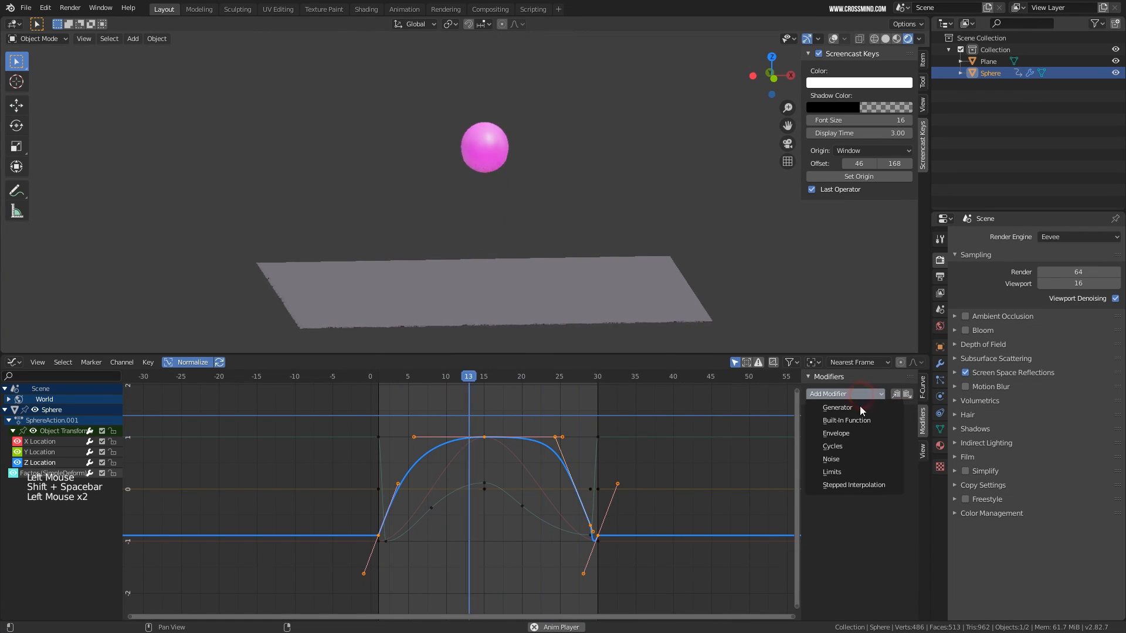
{"action": "left_click", "coordinate": [847, 459]}
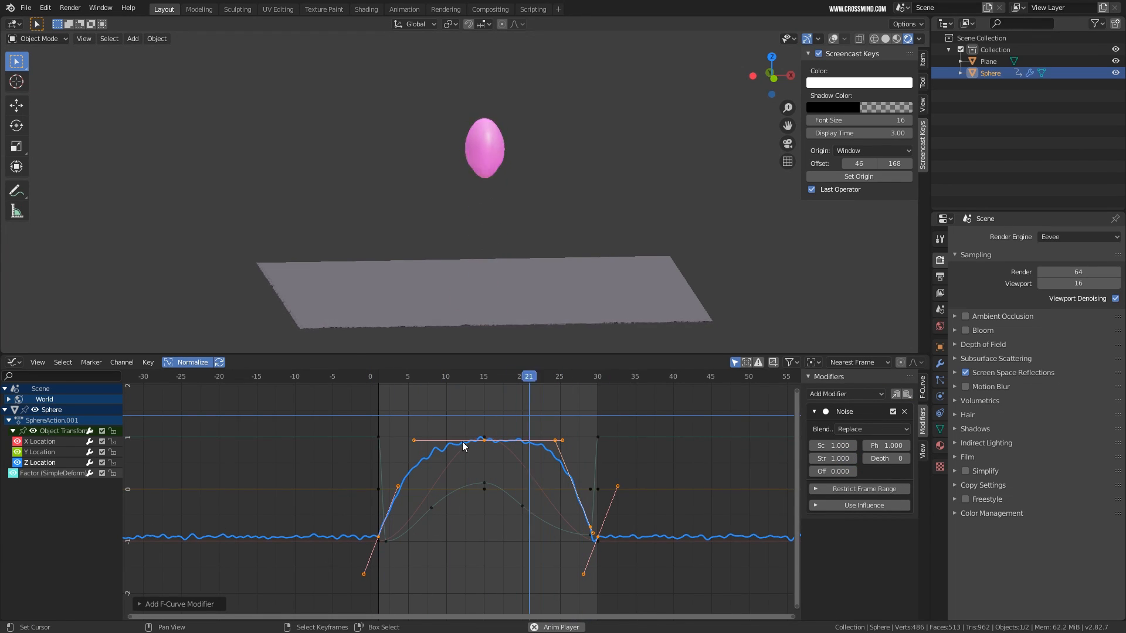
Set the Noise modifier's scale to -0.700 and strength to 5.100, and stop the playback
{"action": "mouse_move", "coordinate": [825, 446]}
{"action": "left_mouse_down"}
{"action": "mouse_move", "coordinate": [849, 458]}
{"action": "mouse_move", "coordinate": [821, 459]}
{"action": "mouse_move", "coordinate": [814, 446]}
{"action": "left_mouse_up"}
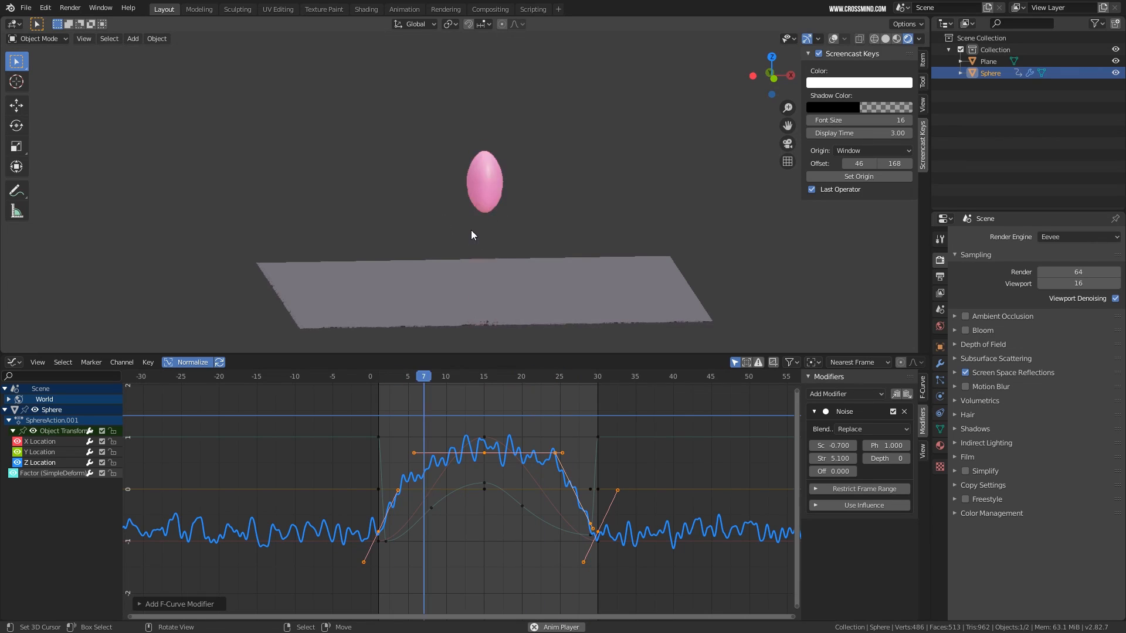
{"action": "mouse_move", "coordinate": [832, 458]}
{"action": "left_mouse_down"}
{"action": "mouse_move", "coordinate": [850, 458]}
{"action": "mouse_move", "coordinate": [833, 458]}
{"action": "mouse_move", "coordinate": [853, 446]}
{"action": "mouse_move", "coordinate": [821, 446]}
{"action": "left_mouse_up"}
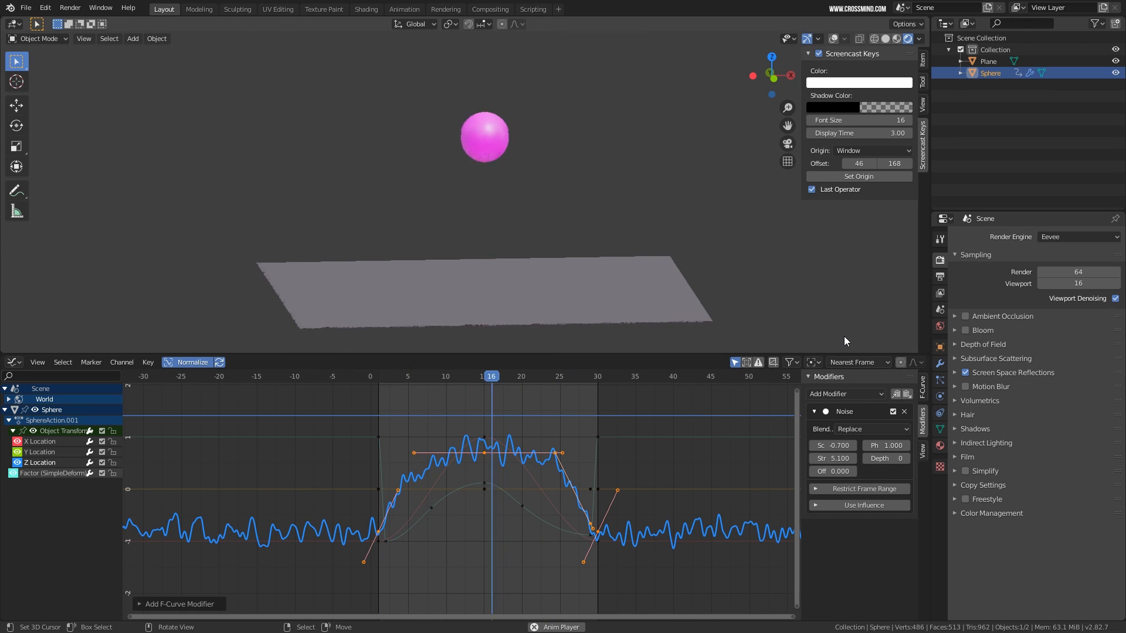
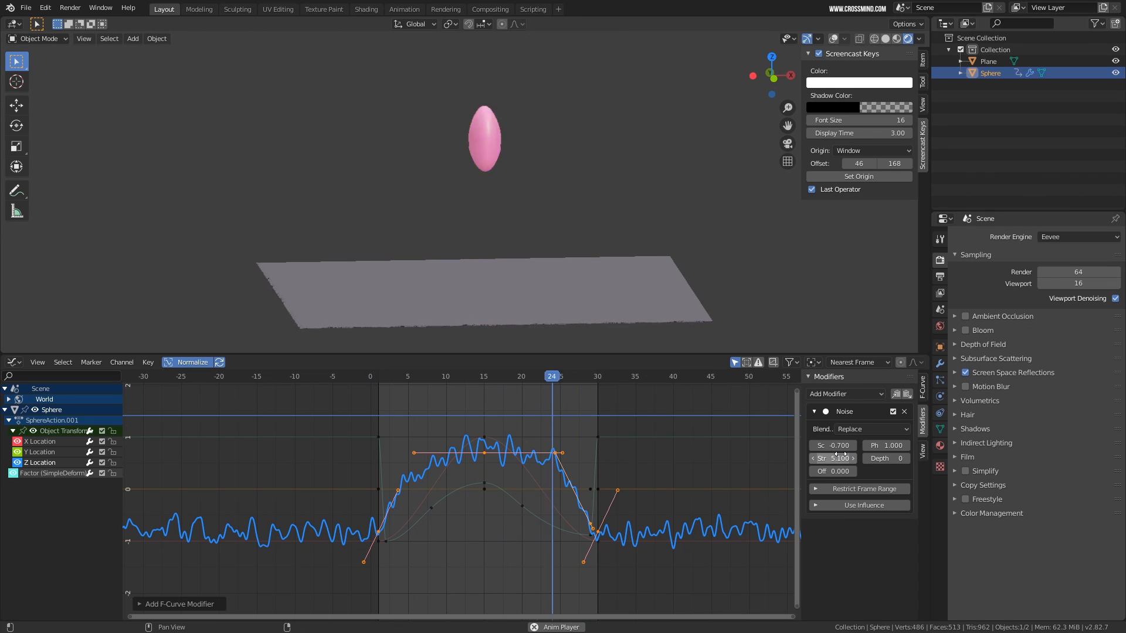
{"action": "key", "text": "shift+space"}
{"action": "middle_click_drag", "start_coordinate": [618, 262], "coordinate": [544, 258]}
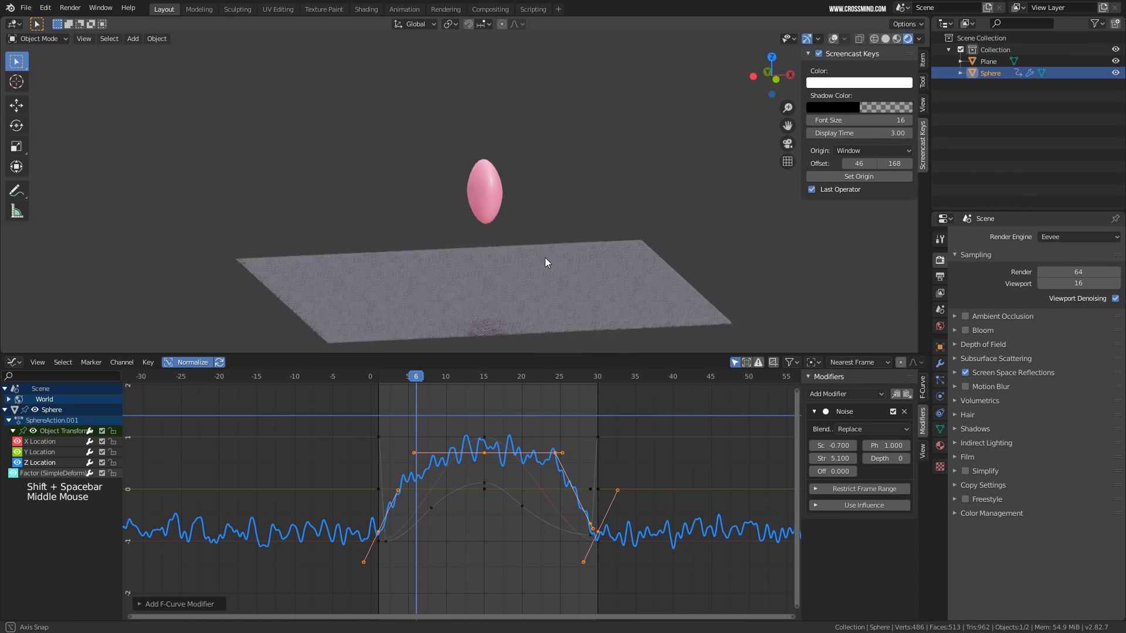
Remove the Noise modifier from the Z Location curve and look over the available modifier types
{"action": "left_click", "coordinate": [904, 412]}
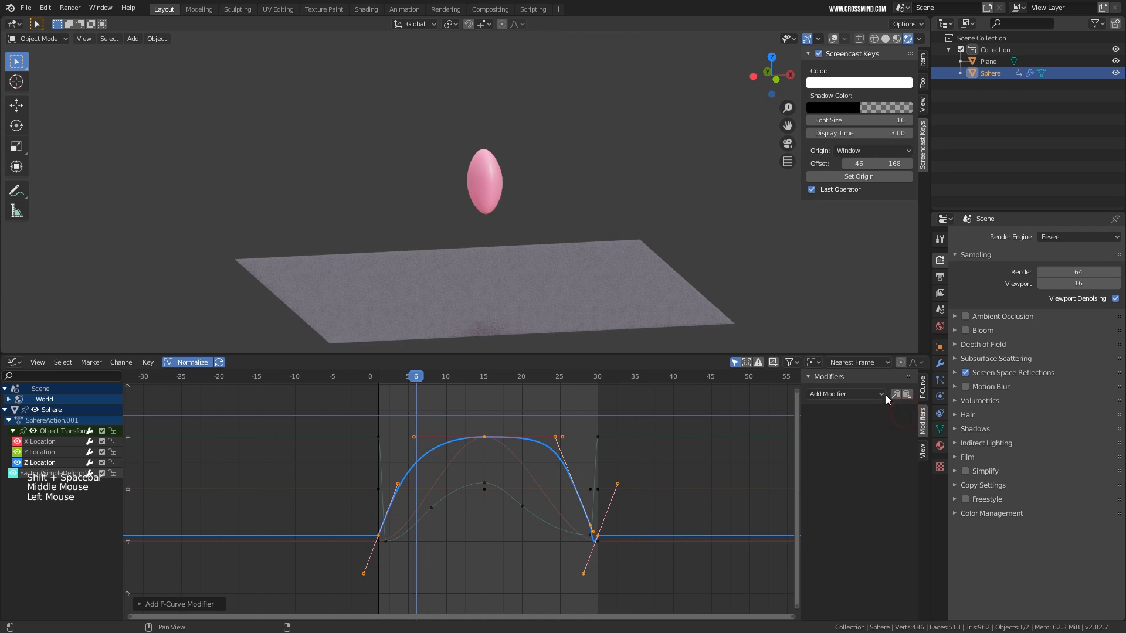
{"action": "left_click", "coordinate": [882, 394]}
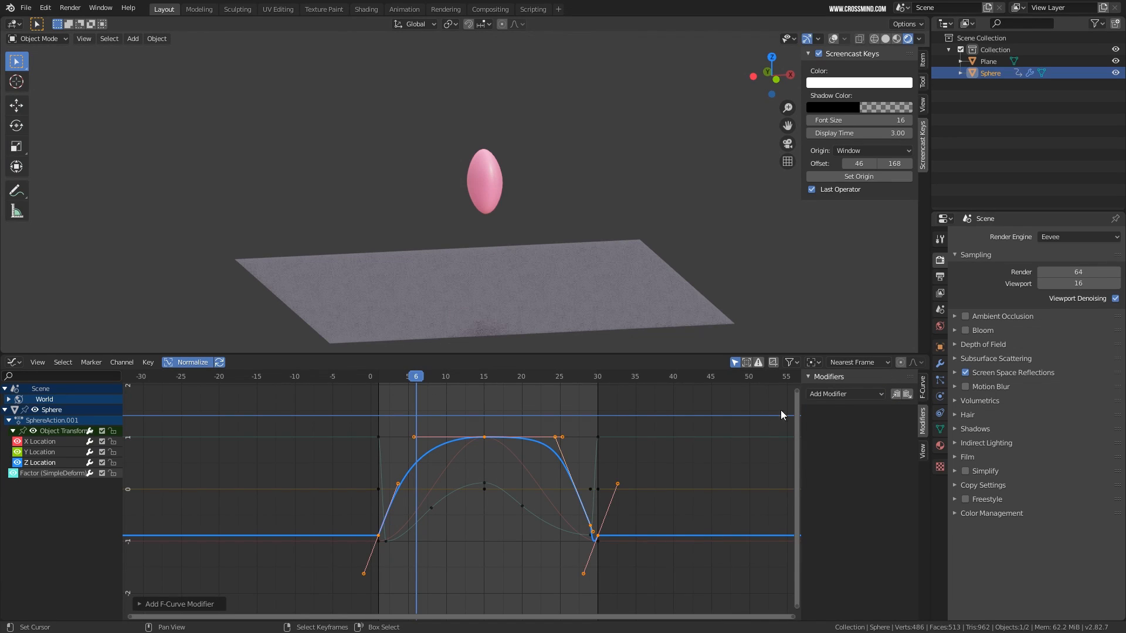
{"action": "left_click", "coordinate": [842, 396]}
Switch the Graph Editor to the Timeline and frame the sphere's keyframes from frame 1 to 30
{"action": "middle_click_drag", "start_coordinate": [649, 440], "coordinate": [588, 417], "text": "ctrl"}
{"action": "key", "text": "ctrl+Tab"}
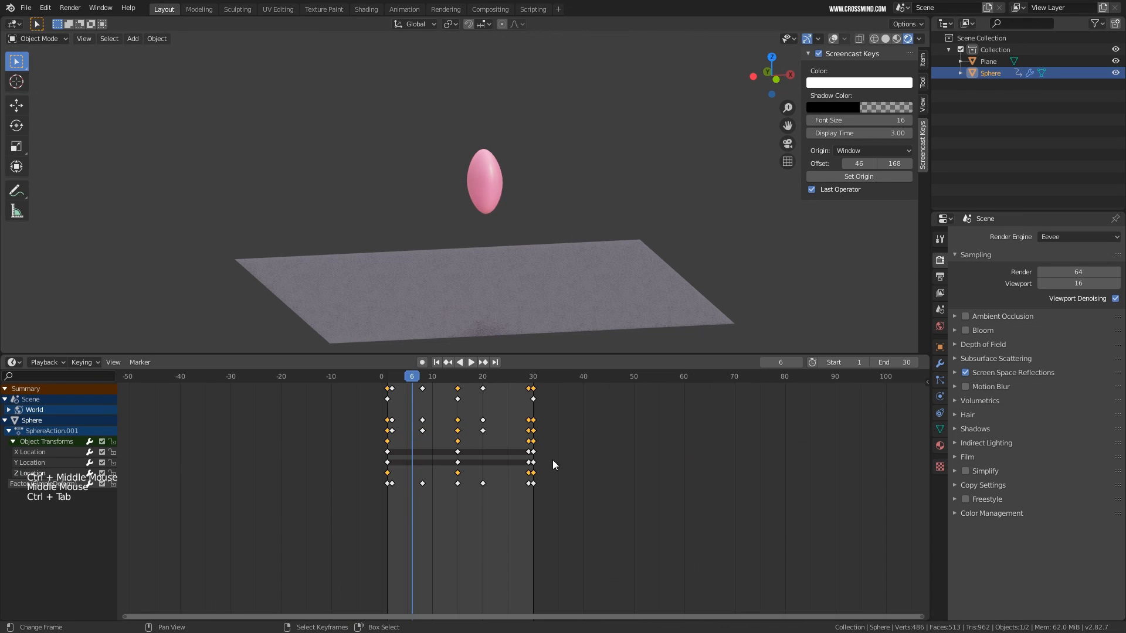
{"action": "middle_click_drag", "start_coordinate": [552, 460], "coordinate": [815, 463], "text": "ctrl"}
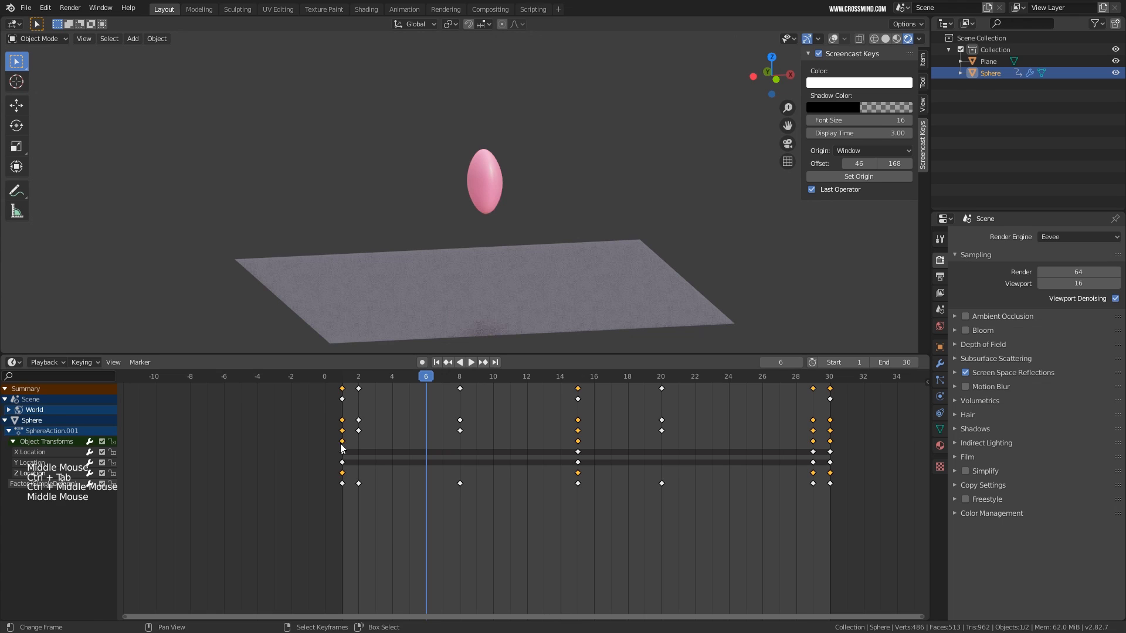
{"action": "left_click", "coordinate": [18, 364]}
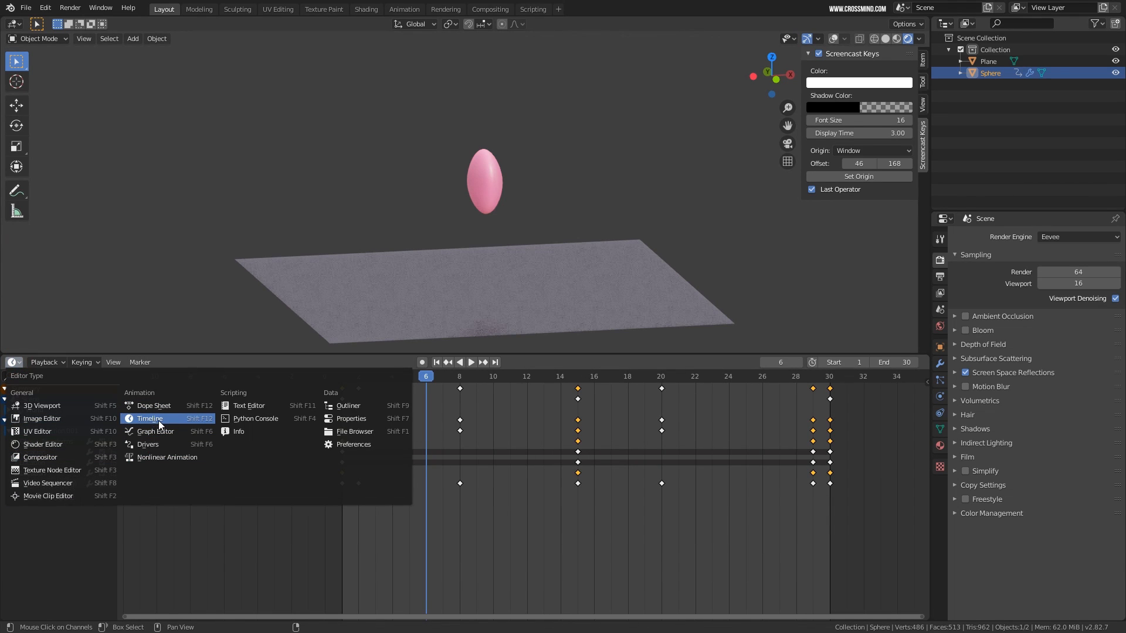
{"action": "middle_click_drag", "start_coordinate": [746, 528], "coordinate": [673, 529]}
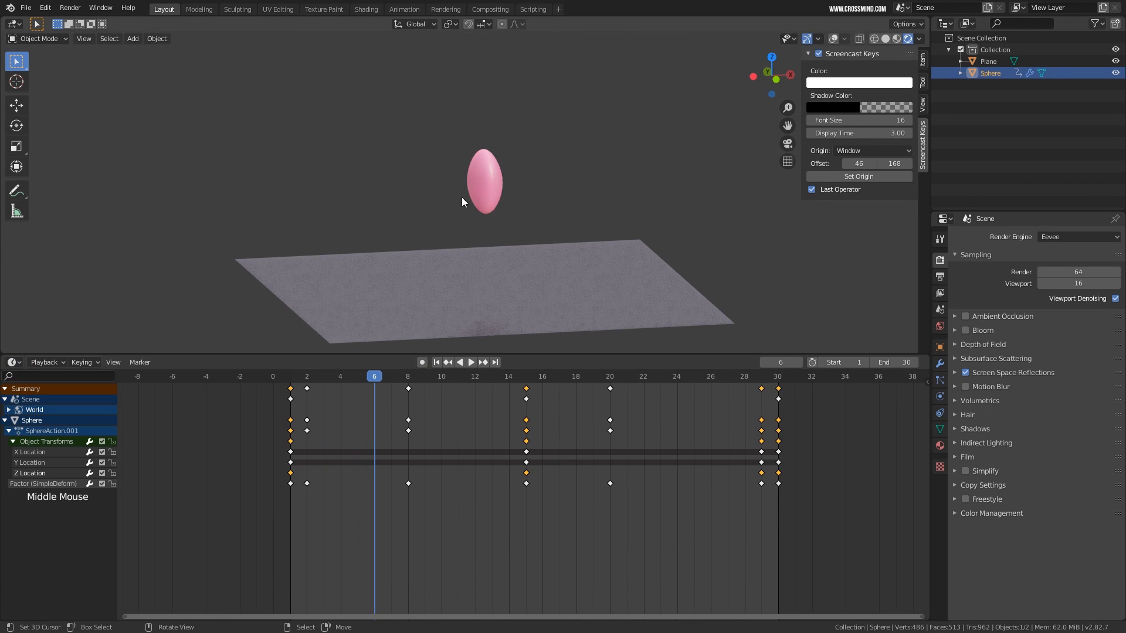
Turn on the viewport overlays in the 3D view
{"action": "right_click", "coordinate": [505, 185]}
{"action": "middle_click_drag", "start_coordinate": [504, 185], "coordinate": [536, 250]}
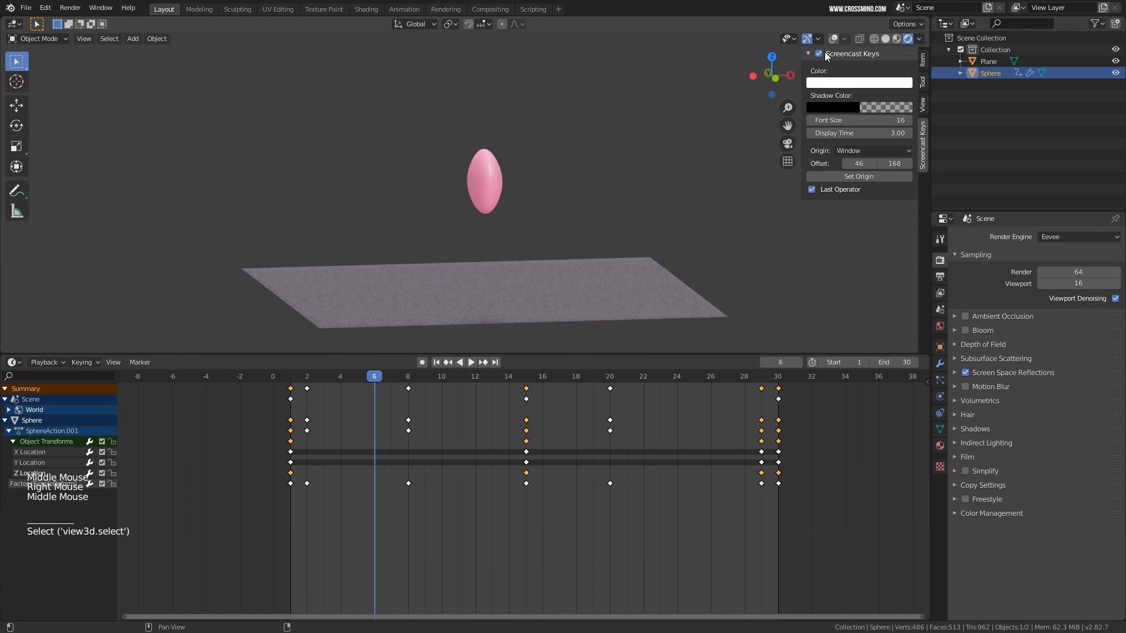
{"action": "left_click", "coordinate": [833, 38]}
{"action": "left_click", "coordinate": [625, 203]}
{"action": "middle_click_drag", "start_coordinate": [625, 203], "coordinate": [577, 226]}
Add a Bezier curve at the 3D cursor
{"action": "key", "text": "shift+a"}
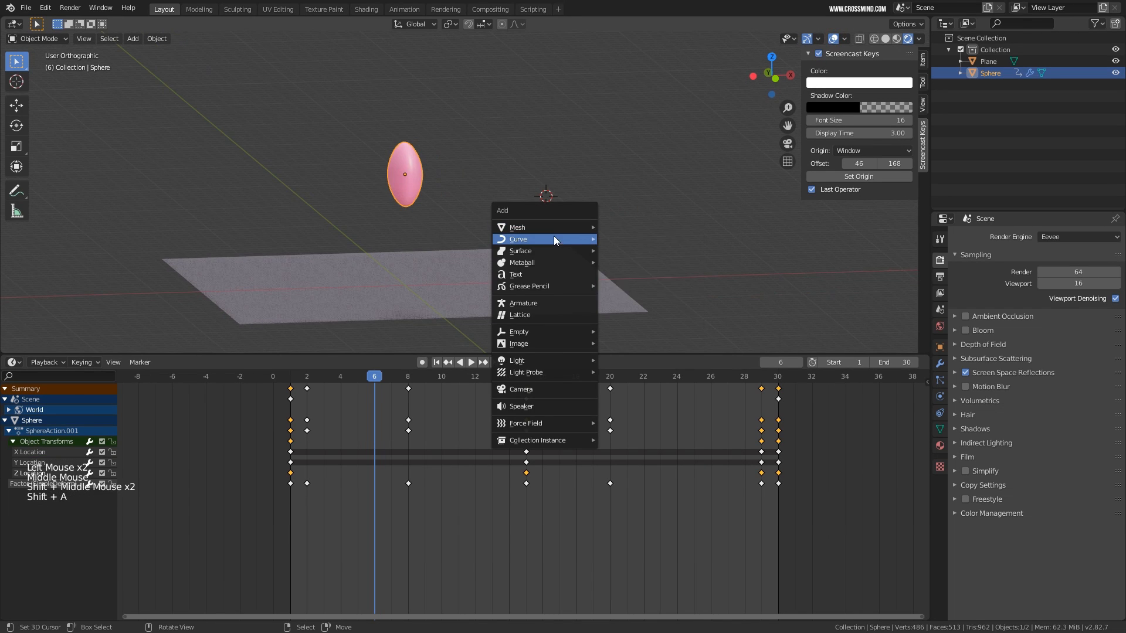
{"action": "mouse_move", "coordinate": [554, 239]}
{"action": "left_click", "coordinate": [650, 236]}
{"action": "middle_click_drag", "start_coordinate": [648, 234], "coordinate": [649, 240]}
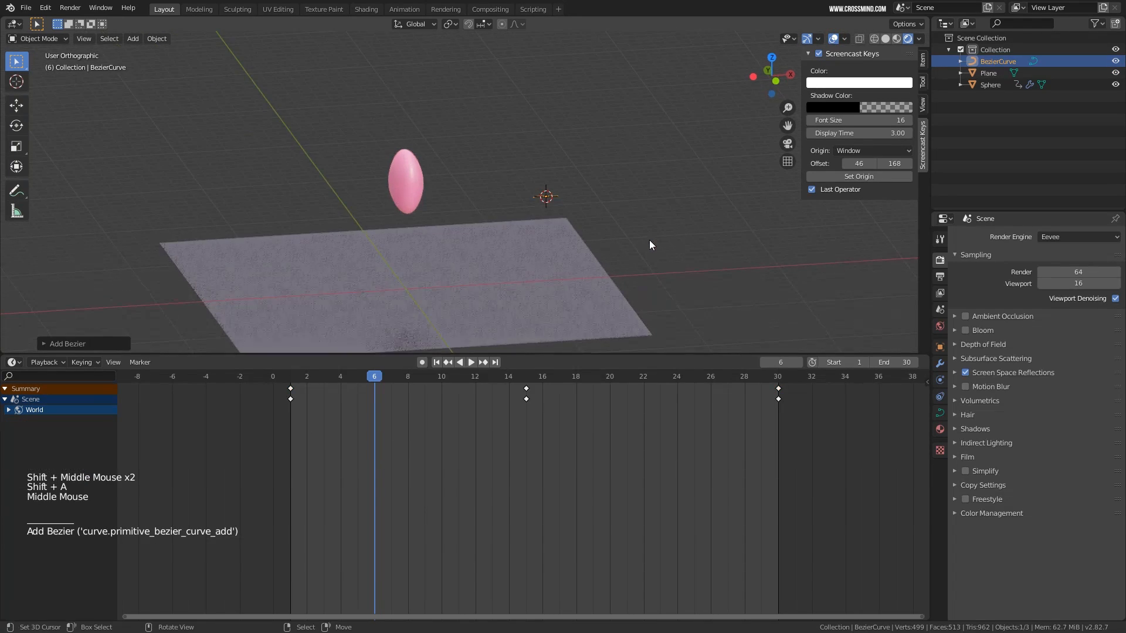
In Edit Mode, move the Bezier curve's end point away from its start and scale up both points' handles
{"action": "key", "text": "Tab"}
{"action": "right_click", "coordinate": [571, 197]}
{"action": "key", "text": "g"}
{"action": "left_click", "coordinate": [744, 271]}
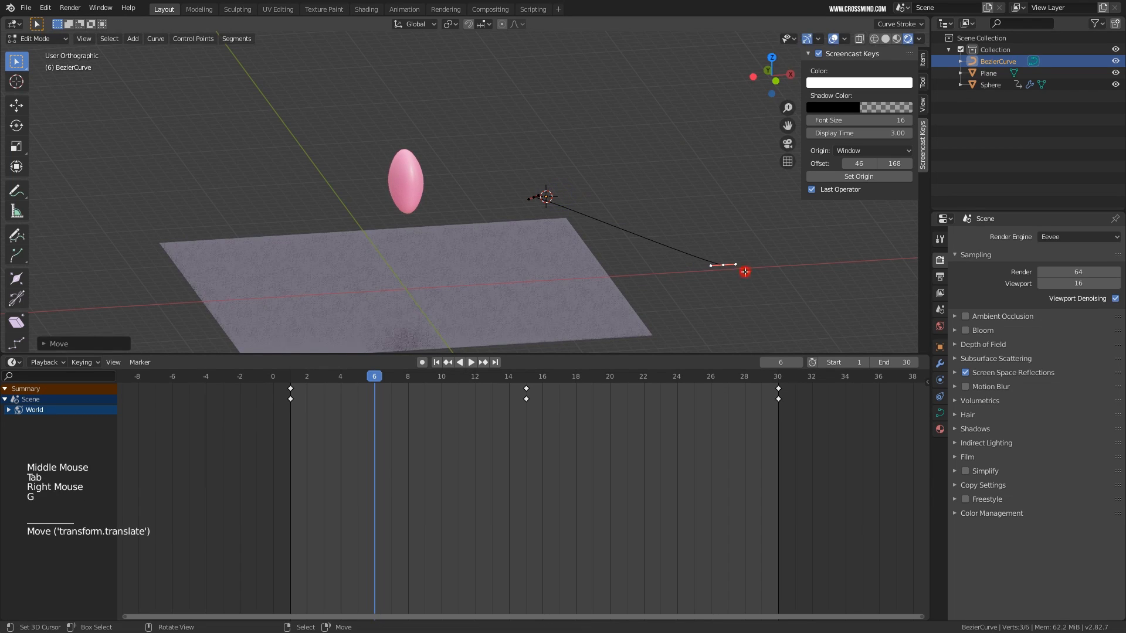
{"action": "key", "text": "s"}
{"action": "left_click", "coordinate": [851, 253]}
{"action": "right_click", "coordinate": [533, 199]}
{"action": "key", "text": "s"}
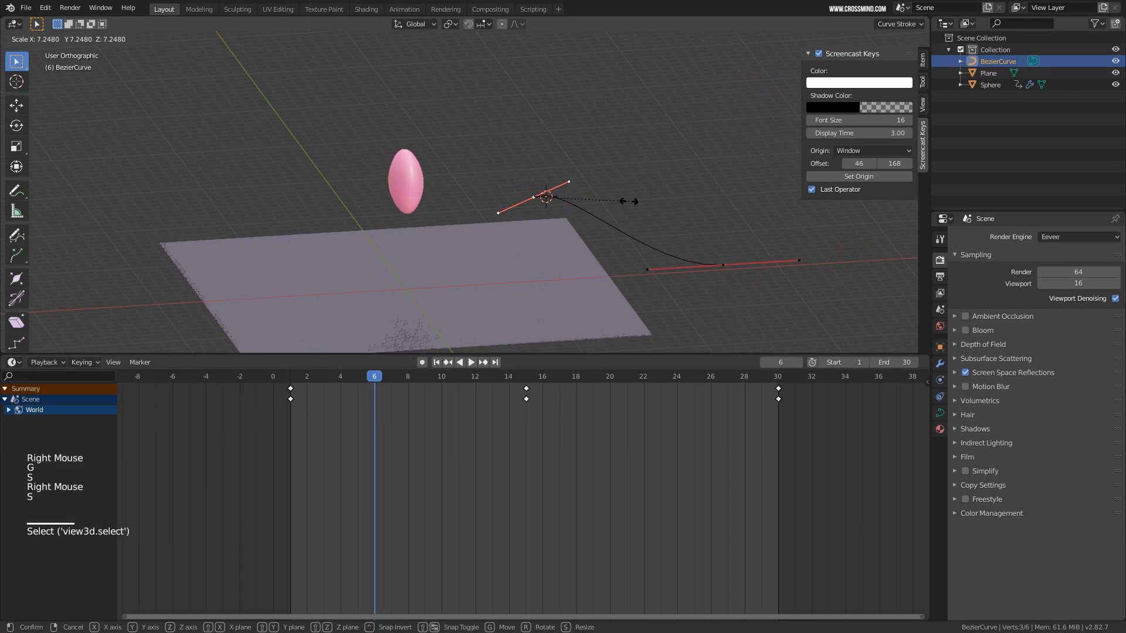
{"action": "left_click", "coordinate": [689, 181]}
Rotate the curve's end control point by about -41° and reposition it
{"action": "scroll", "coordinate": [500, 196], "scroll_direction": "up", "scroll_amount": 2}
{"action": "middle_click_drag", "start_coordinate": [689, 181], "coordinate": [331, 159], "text": "shift"}
{"action": "right_click", "coordinate": [610, 250]}
{"action": "key", "text": "r"}
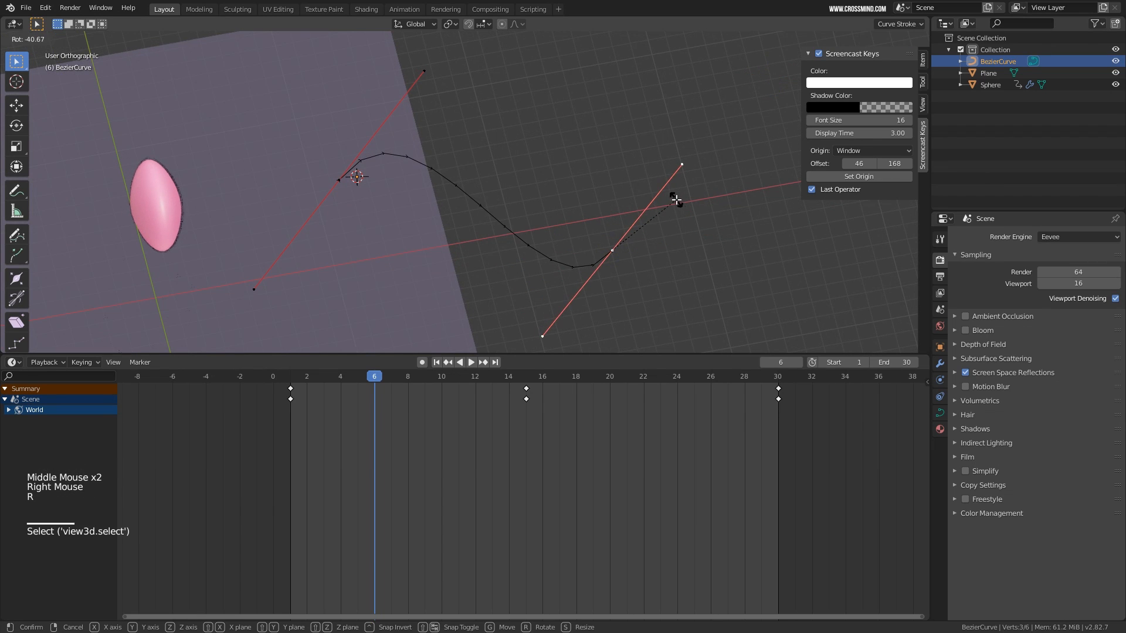
{"action": "left_click", "coordinate": [673, 201]}
{"action": "key", "text": "g"}
{"action": "left_click", "coordinate": [694, 233]}
Extend the curve from its end with four more control points that loop back towards the plane
{"action": "middle_click_drag", "start_coordinate": [628, 298], "coordinate": [629, 332], "text": "shift"}
{"action": "left_click", "coordinate": [680, 121], "text": "ctrl"}
{"action": "scroll", "coordinate": [680, 122], "scroll_direction": "down", "scroll_amount": 2}
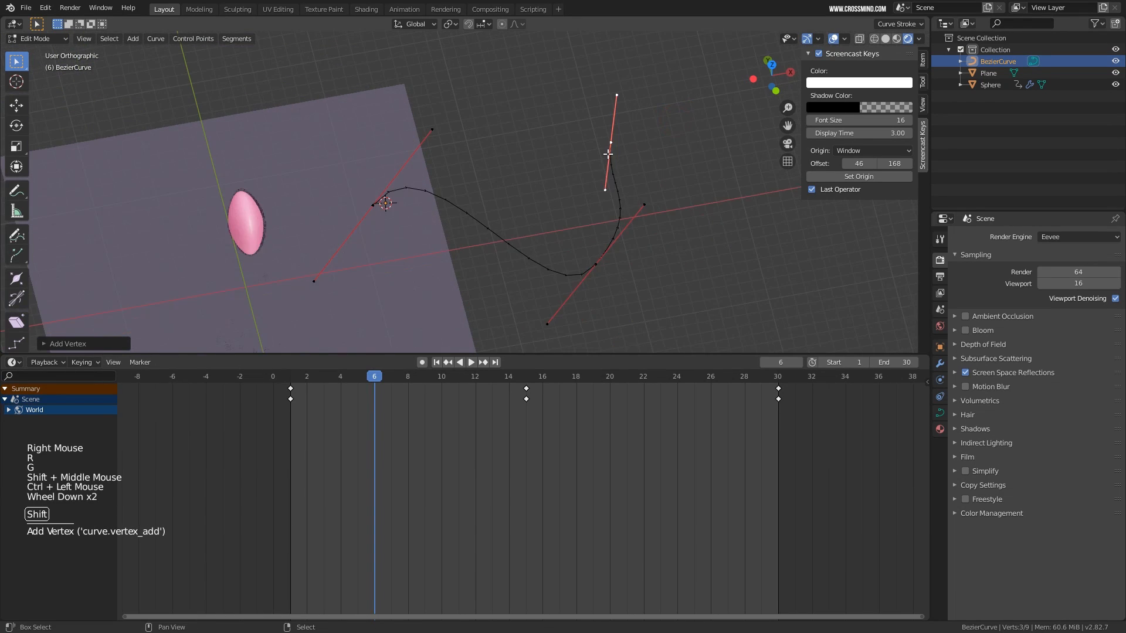
{"action": "middle_click_drag", "start_coordinate": [534, 74], "coordinate": [534, 101], "text": "shift"}
{"action": "left_click", "coordinate": [534, 101], "text": "ctrl"}
{"action": "middle_click_drag", "start_coordinate": [625, 156], "coordinate": [630, 170], "text": "shift"}
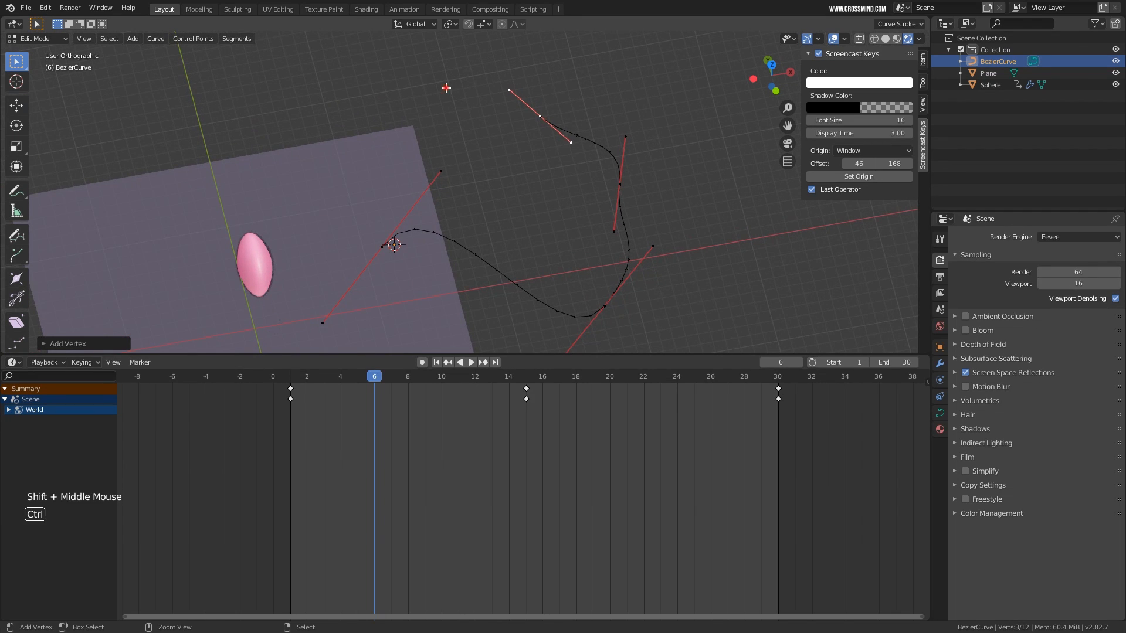
{"action": "left_click", "coordinate": [445, 87], "text": "ctrl"}
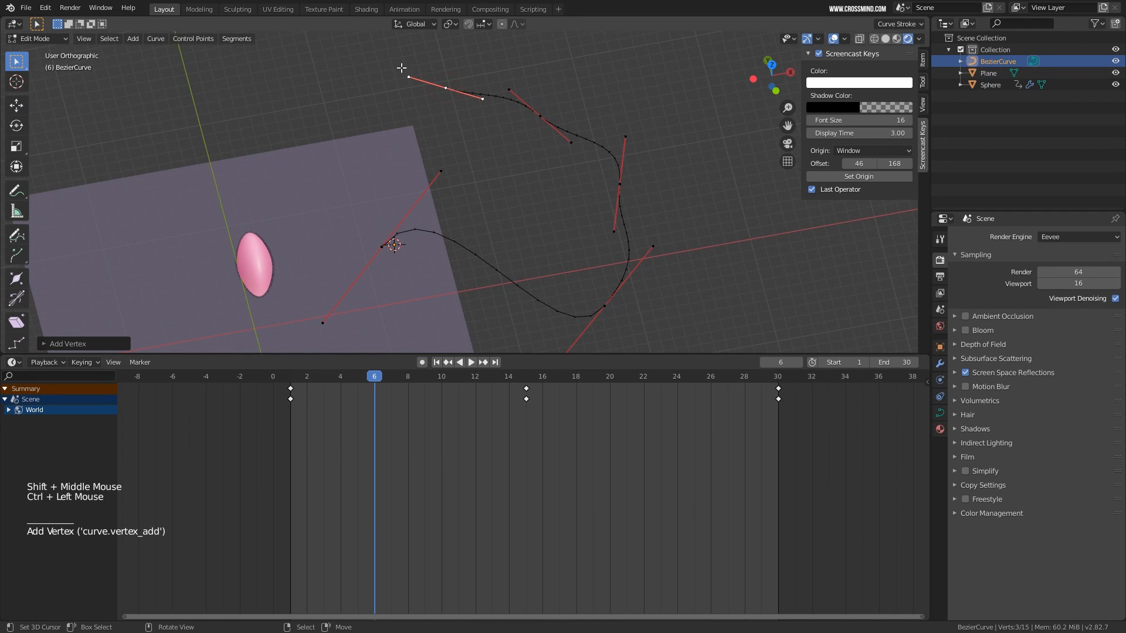
{"action": "left_click", "coordinate": [405, 148], "text": "ctrl"}
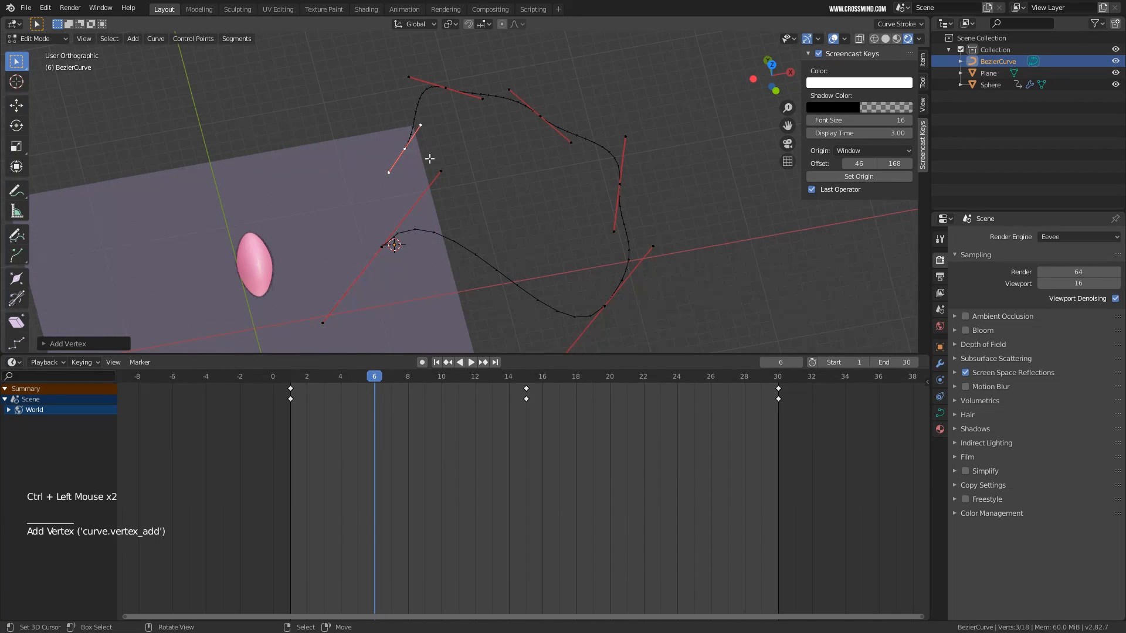
Move the last control point of the curve to a new position
{"action": "middle_click_drag", "start_coordinate": [592, 240], "coordinate": [497, 204]}
{"action": "key", "text": "g"}
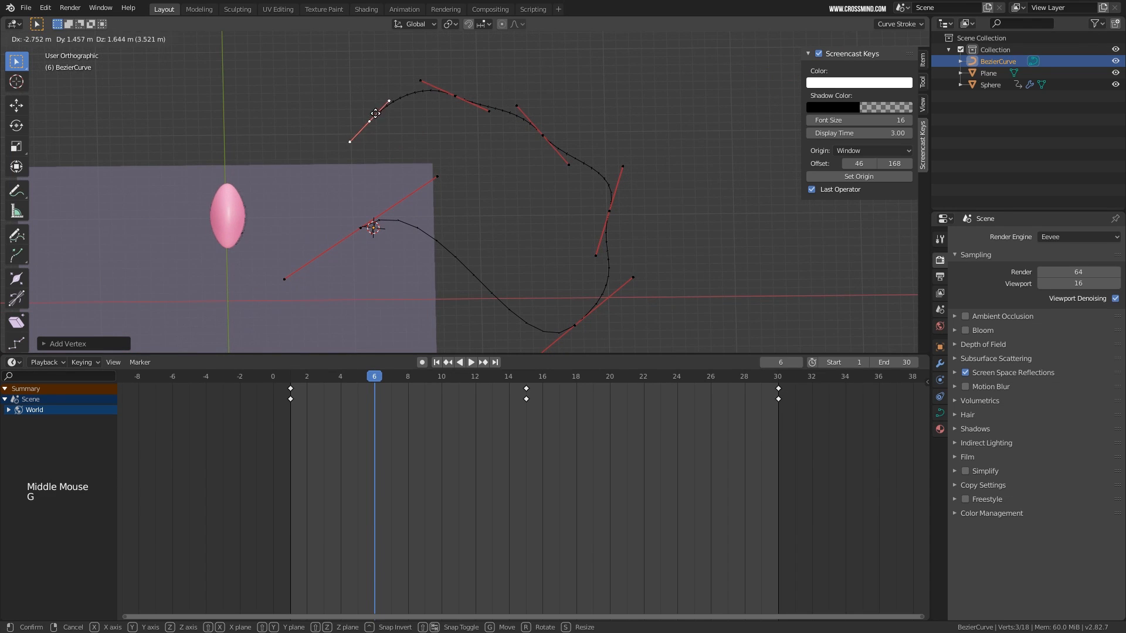
{"action": "left_click", "coordinate": [423, 146]}
{"action": "middle_click_drag", "start_coordinate": [426, 145], "coordinate": [596, 200], "text": "shift"}
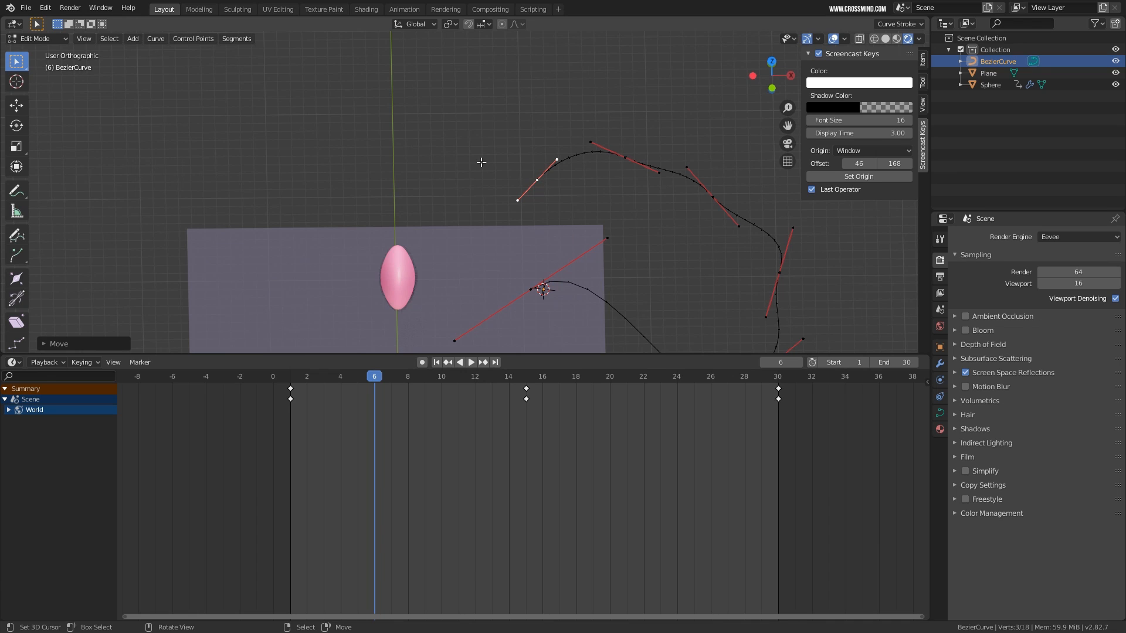
Set the handle type of the curve's last three control points to Vector
{"action": "key", "text": "v"}
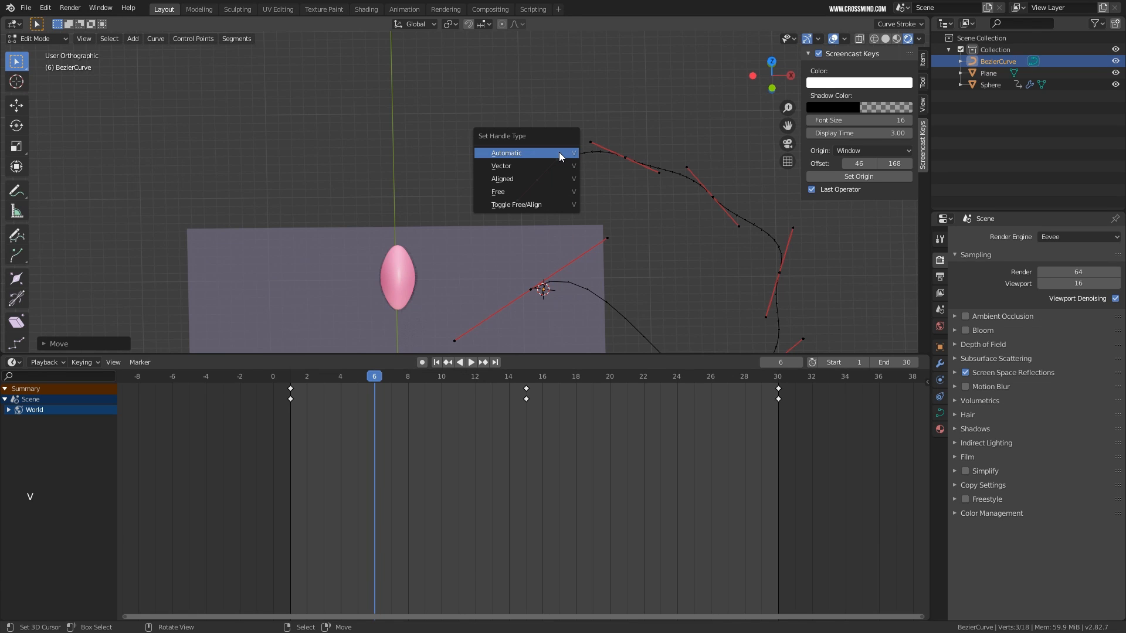
{"action": "left_click", "coordinate": [533, 167]}
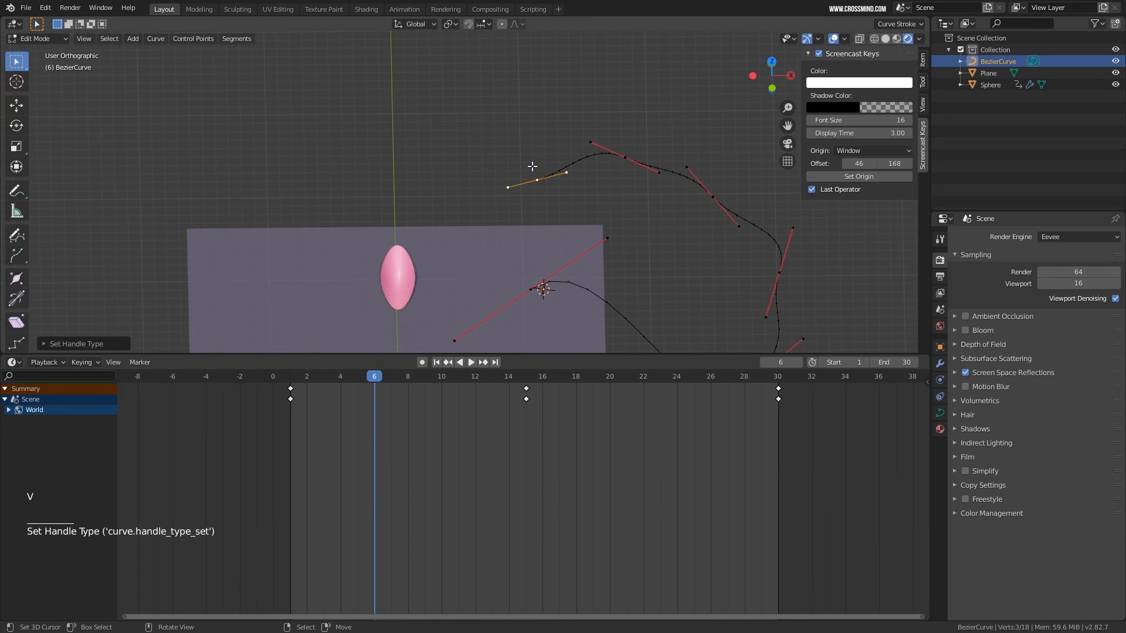
{"action": "right_click", "coordinate": [629, 158]}
{"action": "key", "text": "v"}
{"action": "left_click", "coordinate": [643, 164]}
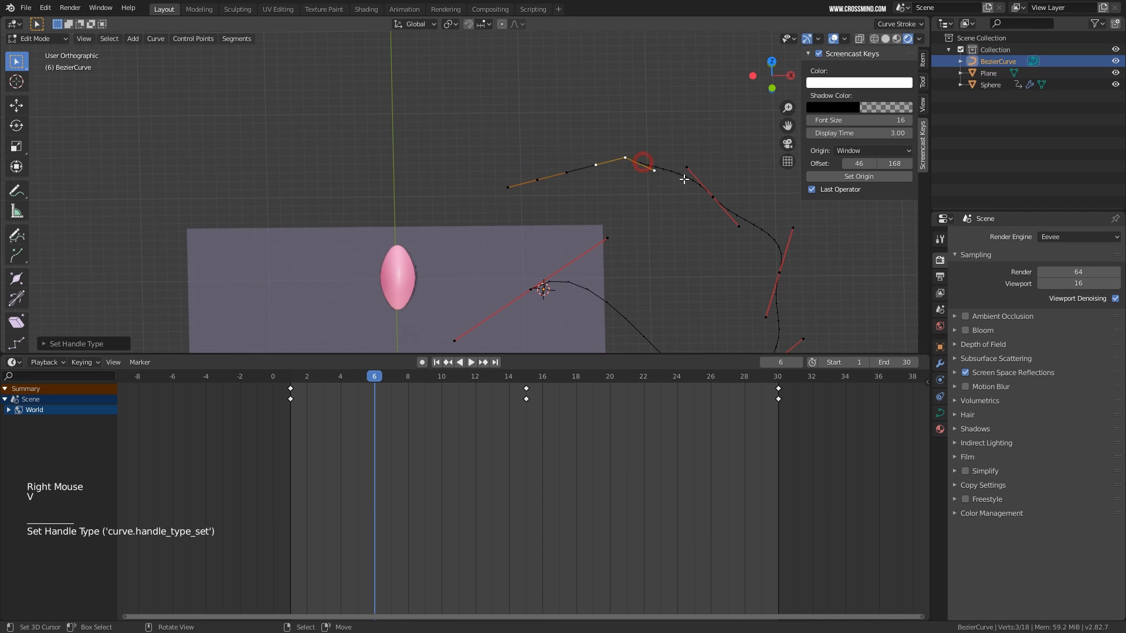
{"action": "right_click", "coordinate": [714, 200]}
{"action": "key", "text": "v"}
{"action": "left_click", "coordinate": [716, 205]}
{"action": "middle_click_drag", "start_coordinate": [715, 205], "coordinate": [639, 160], "text": "shift"}
Set the fourth-from-last control point's handle type to Vector as well
{"action": "right_click", "coordinate": [778, 273]}
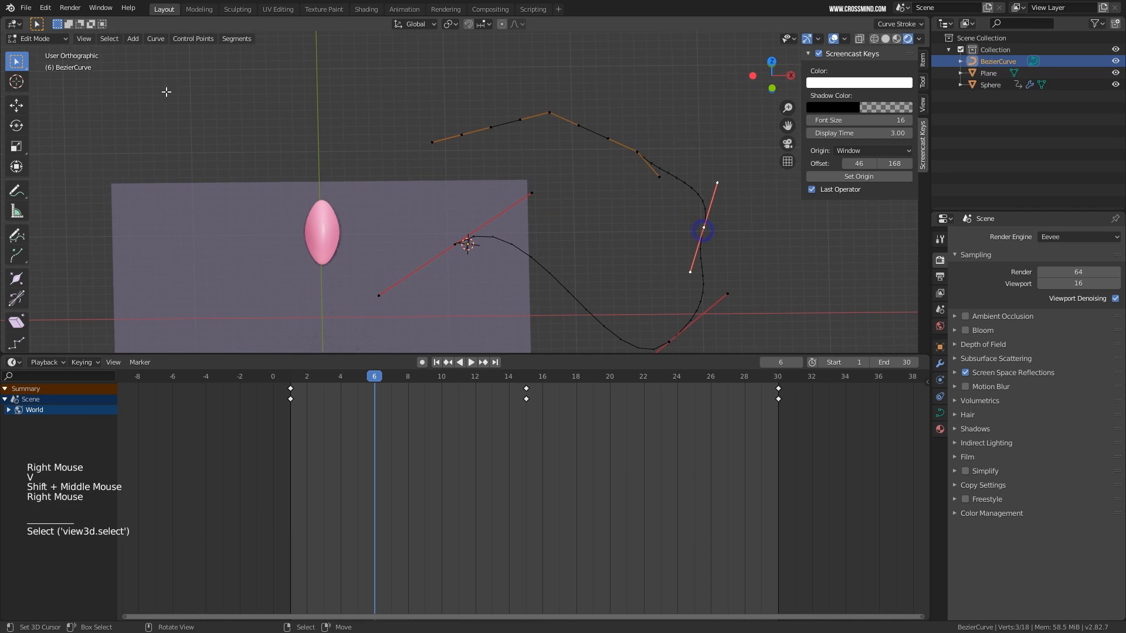
{"action": "left_click", "coordinate": [198, 42]}
{"action": "left_click", "coordinate": [251, 112]}
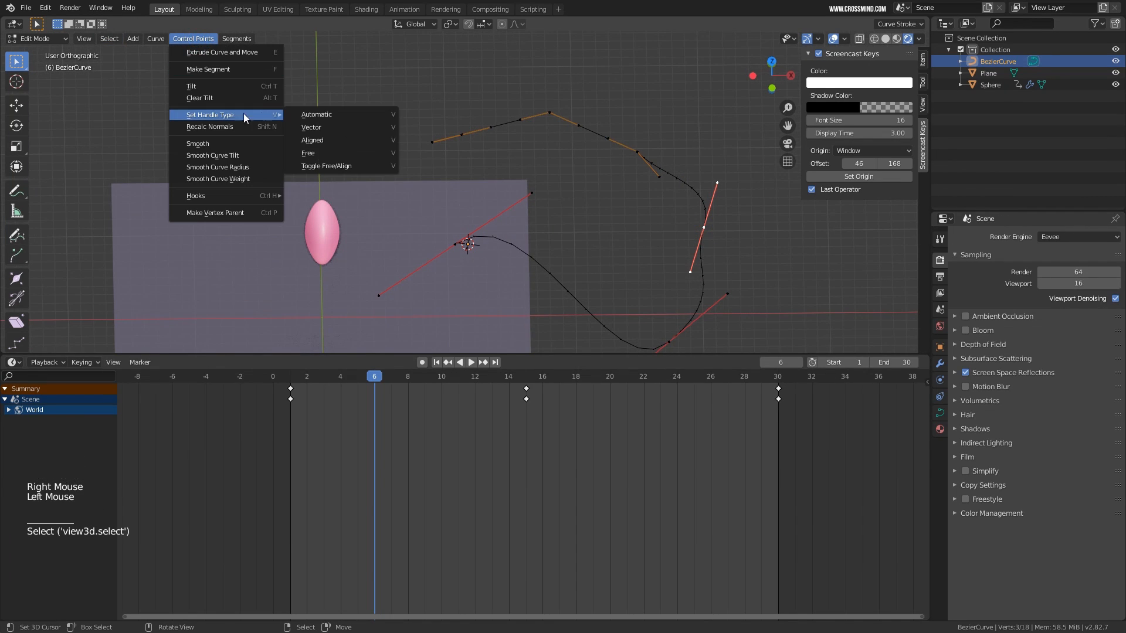
{"action": "left_click", "coordinate": [331, 128]}
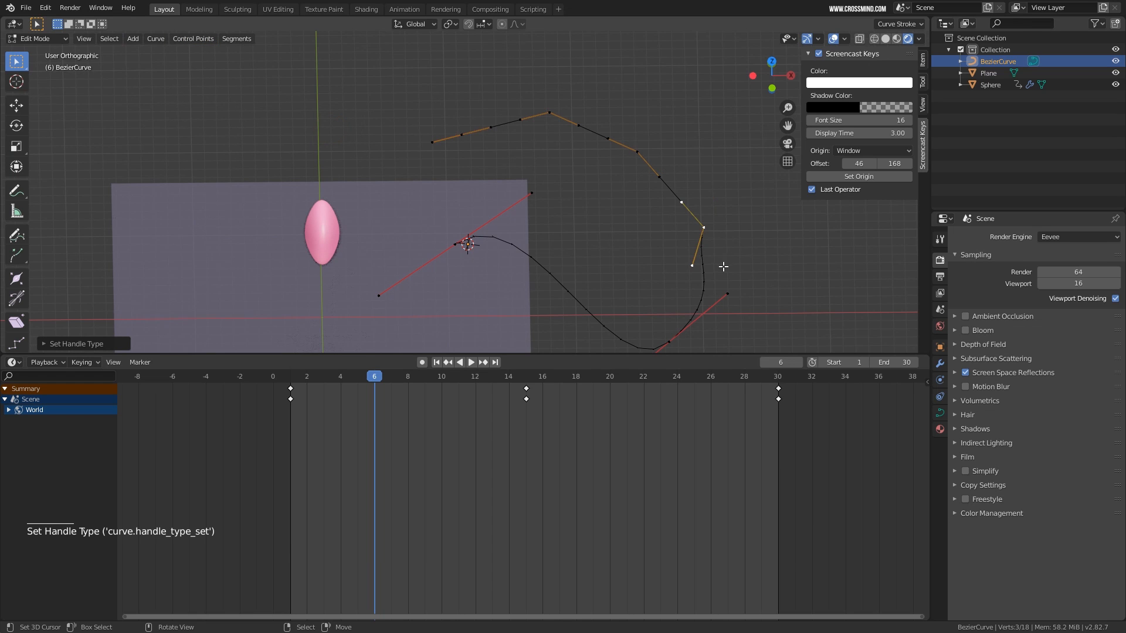
Return to Object Mode and delete the Bezier curve
{"action": "middle_click_drag", "start_coordinate": [723, 267], "coordinate": [694, 282], "text": "shift"}
{"action": "right_click", "coordinate": [663, 299]}
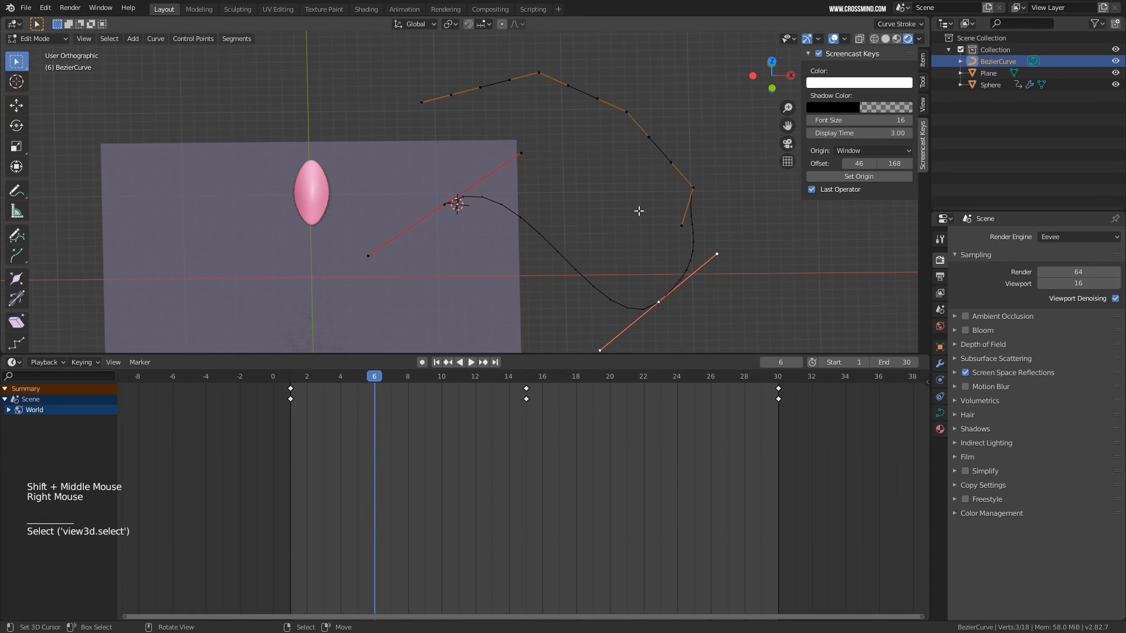
{"action": "middle_click_drag", "start_coordinate": [639, 211], "coordinate": [635, 199]}
{"action": "key", "text": "Tab"}
{"action": "key", "text": "Delete"}
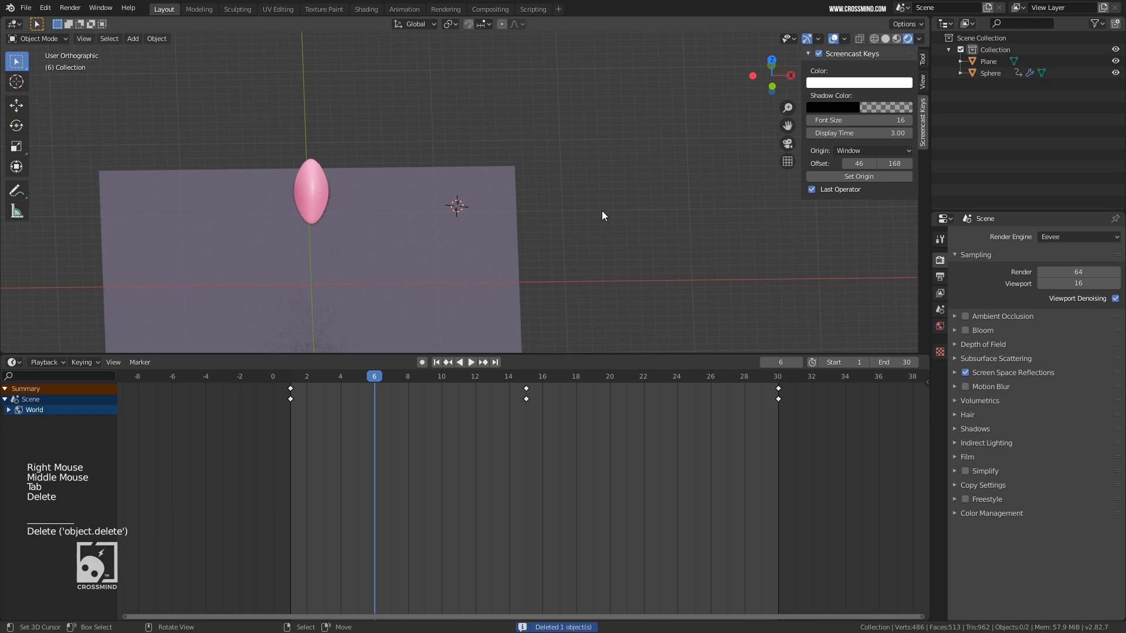
Select the sphere and switch the Timeline back to the Graph Editor
{"action": "right_click", "coordinate": [323, 208]}
{"action": "middle_click_drag", "start_coordinate": [379, 213], "coordinate": [387, 176]}
{"action": "middle_click_drag", "start_coordinate": [387, 175], "coordinate": [411, 193], "text": "shift"}
{"action": "key", "text": "ctrl+Tab"}
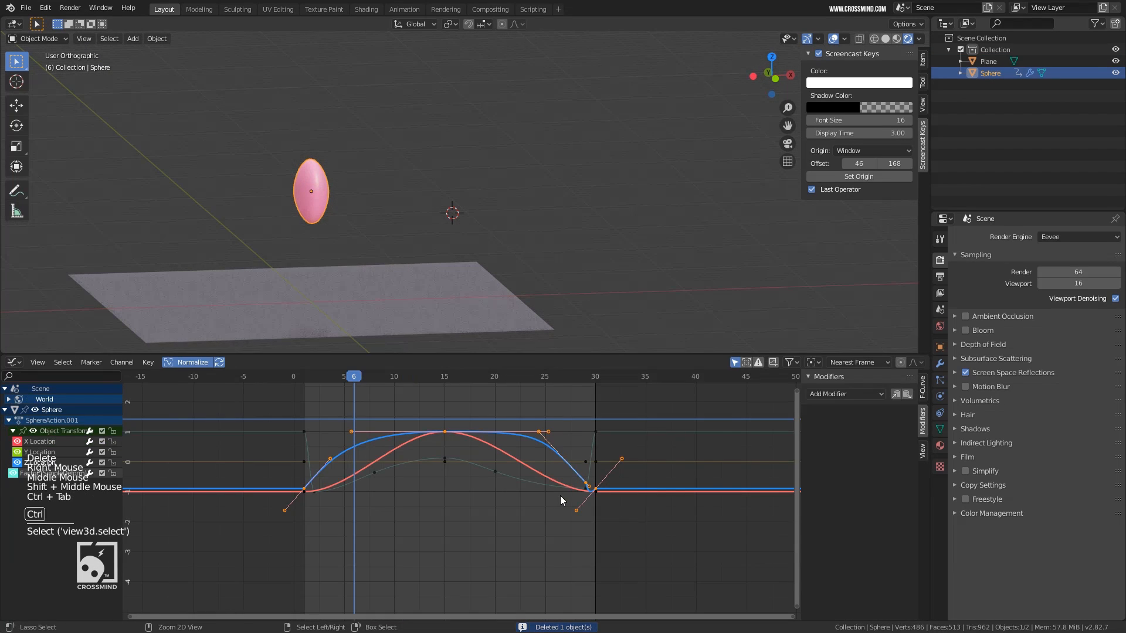
Select the sphere's Z Location channel in the Graph Editor and play the animation
{"action": "middle_click_drag", "start_coordinate": [453, 478], "coordinate": [538, 483]}
{"action": "scroll", "coordinate": [494, 505], "scroll_direction": "up", "scroll_amount": 3}
{"action": "left_click", "coordinate": [40, 463]}
{"action": "scroll", "coordinate": [516, 480], "scroll_direction": "up", "scroll_amount": 2}
{"action": "key", "text": "shift+space"}
{"action": "key", "text": "shift+space"}
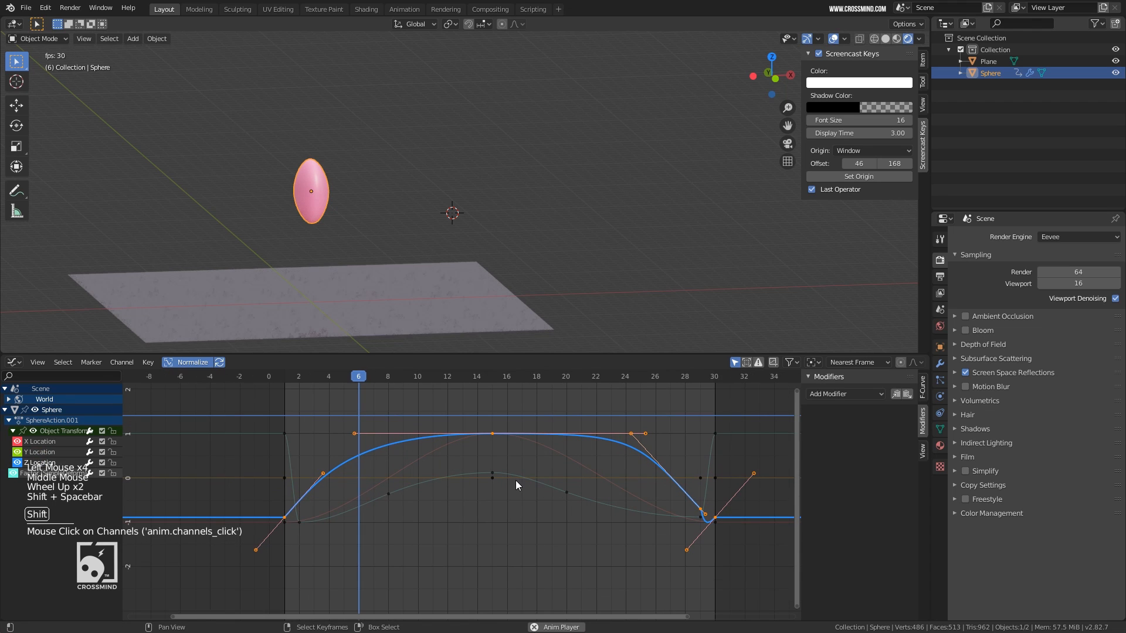
Stop playback and select the Z Location curve's keyframe at frame 15 in the Graph Editor
{"action": "right_click", "coordinate": [491, 435]}
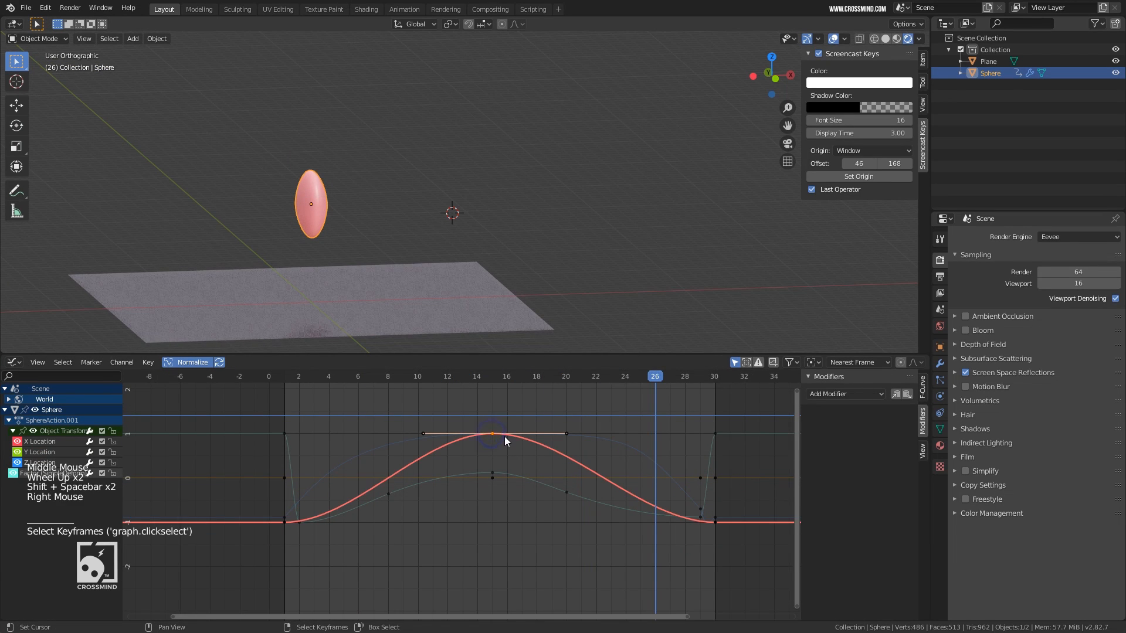
{"action": "scroll", "coordinate": [504, 440], "scroll_direction": "up", "scroll_amount": 3}
{"action": "left_click", "coordinate": [56, 473]}
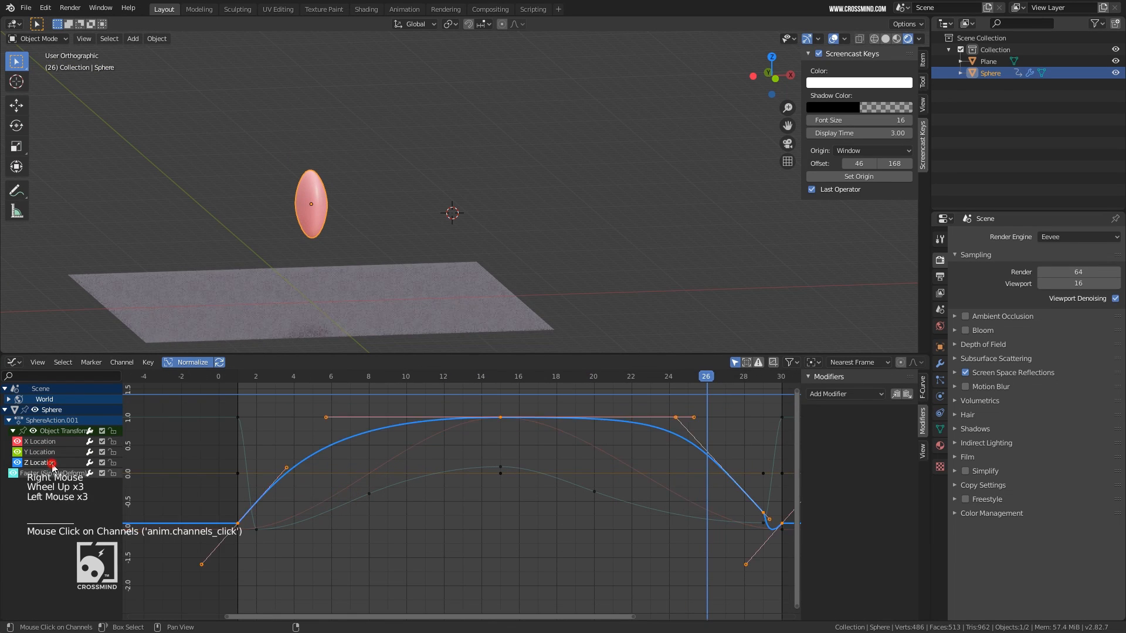
{"action": "right_click", "coordinate": [502, 417]}
{"action": "right_click", "coordinate": [501, 416]}
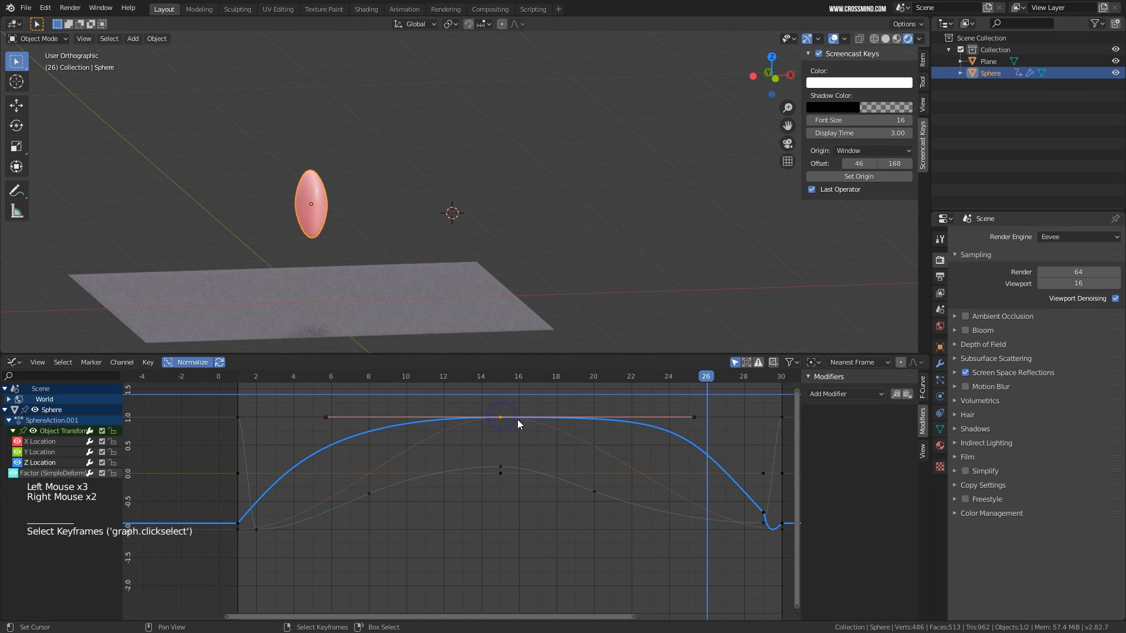
Turn off Normalize for the curves and reselect the Z Location keyframe at frame 15
{"action": "left_click", "coordinate": [188, 362]}
{"action": "middle_click_drag", "start_coordinate": [598, 428], "coordinate": [540, 428]}
{"action": "scroll", "coordinate": [533, 485], "scroll_direction": "down", "scroll_amount": 12}
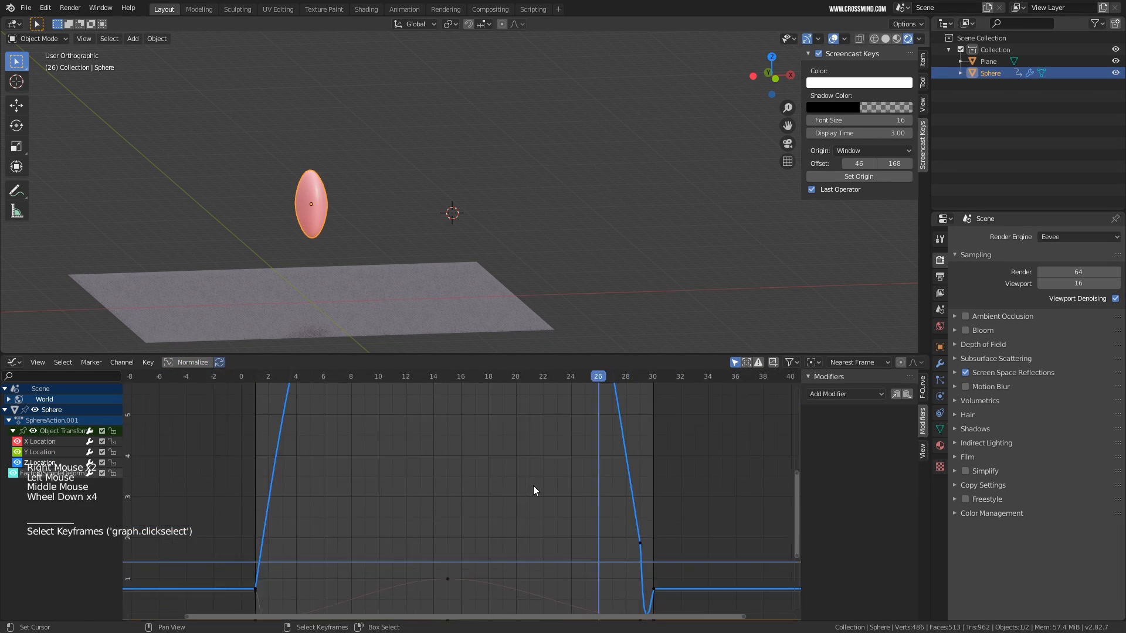
{"action": "middle_click_drag", "start_coordinate": [529, 484], "coordinate": [455, 483], "text": "ctrl"}
{"action": "scroll", "coordinate": [444, 436], "scroll_direction": "up", "scroll_amount": 5}
{"action": "right_click", "coordinate": [446, 436]}
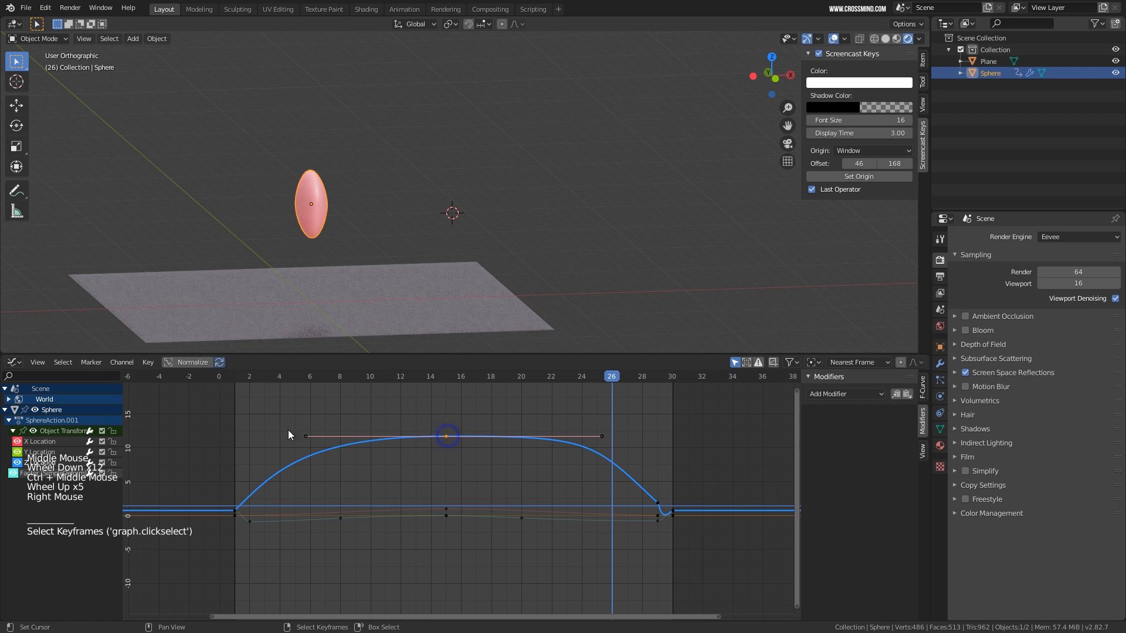
{"action": "middle_click_drag", "start_coordinate": [416, 434], "coordinate": [462, 471], "text": "shift"}
{"action": "scroll", "coordinate": [462, 471], "scroll_direction": "up", "scroll_amount": 4}
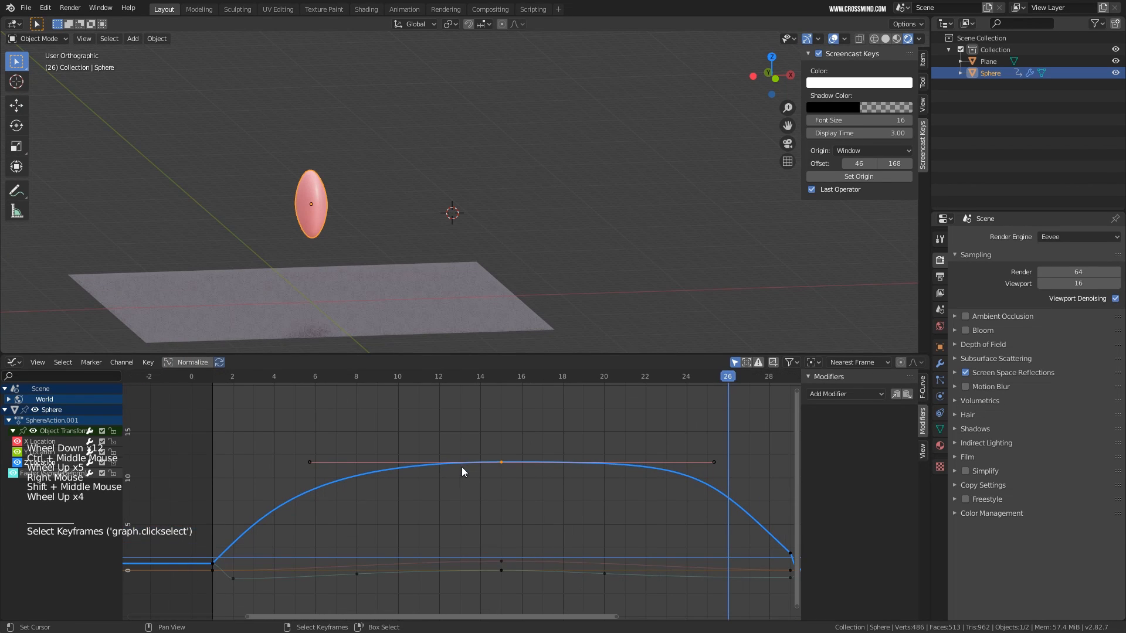
{"action": "right_click", "coordinate": [502, 462]}
Set the frame 15 keyframe's handle type to Vector and preview the animation
{"action": "key", "text": "v"}
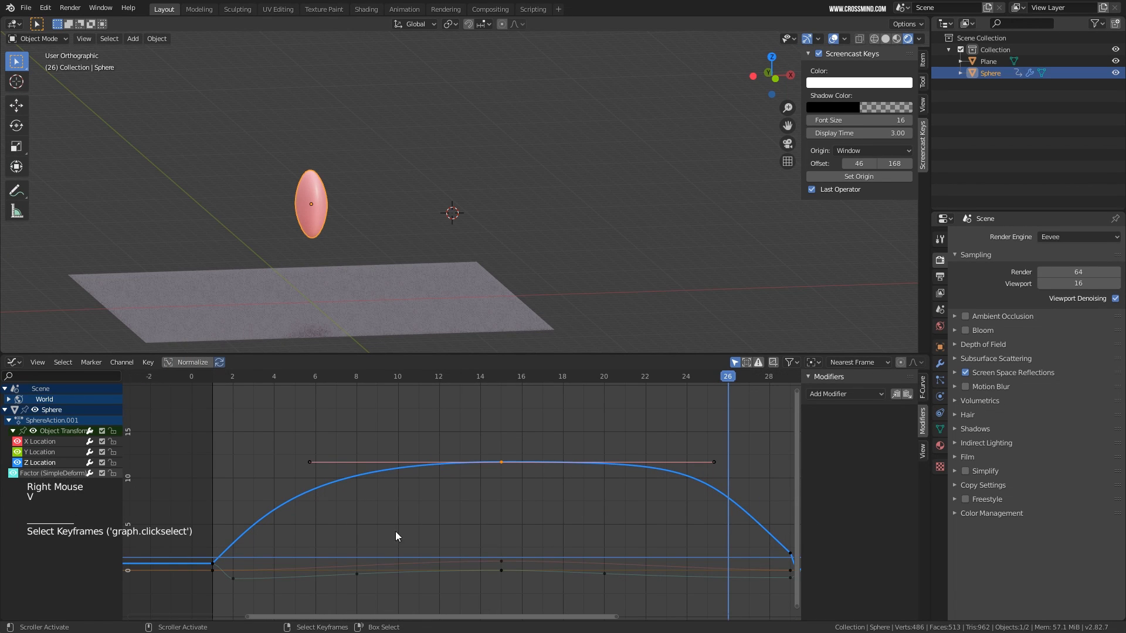
{"action": "key", "text": "v"}
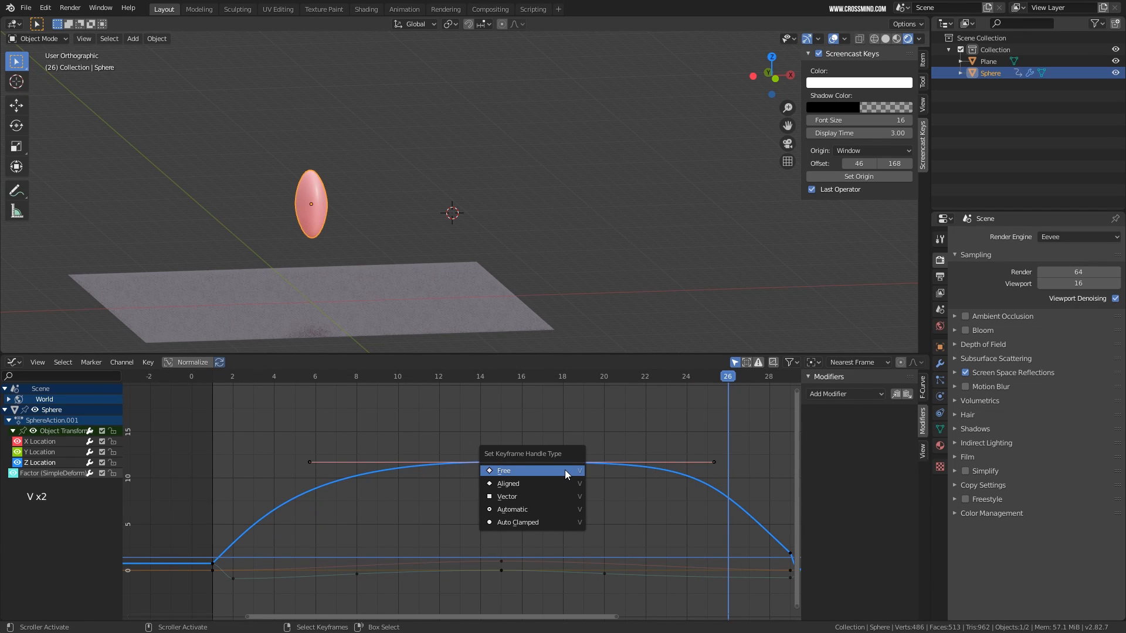
{"action": "left_click", "coordinate": [530, 497]}
{"action": "key", "text": "shift+space"}
{"action": "scroll", "coordinate": [533, 481], "scroll_direction": "down", "scroll_amount": 1}
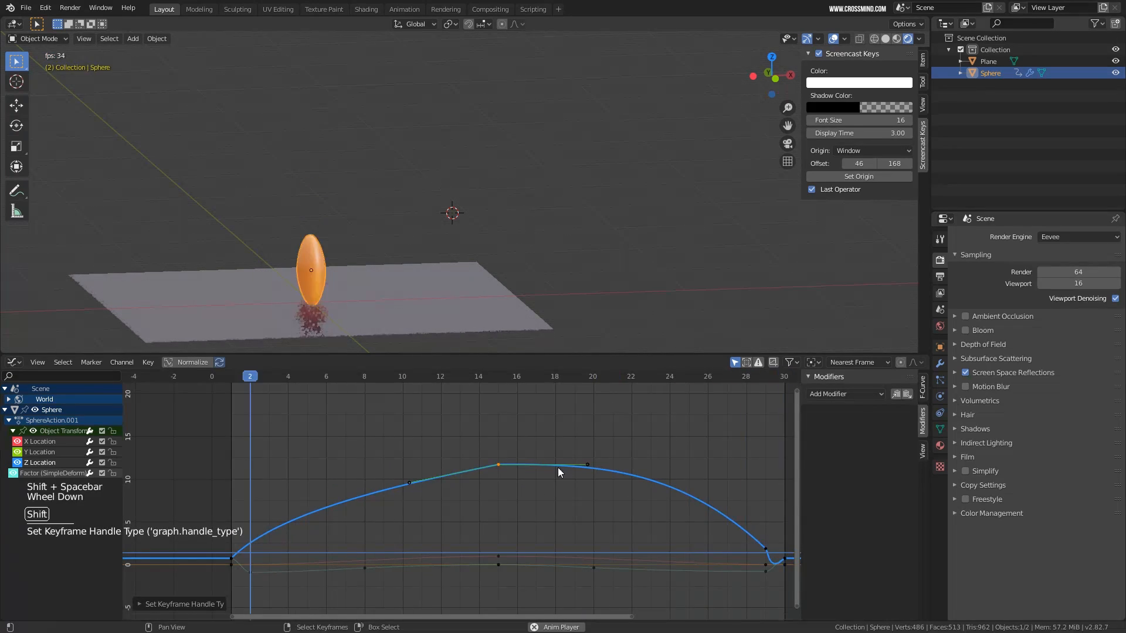
{"action": "key", "text": "shift+space"}
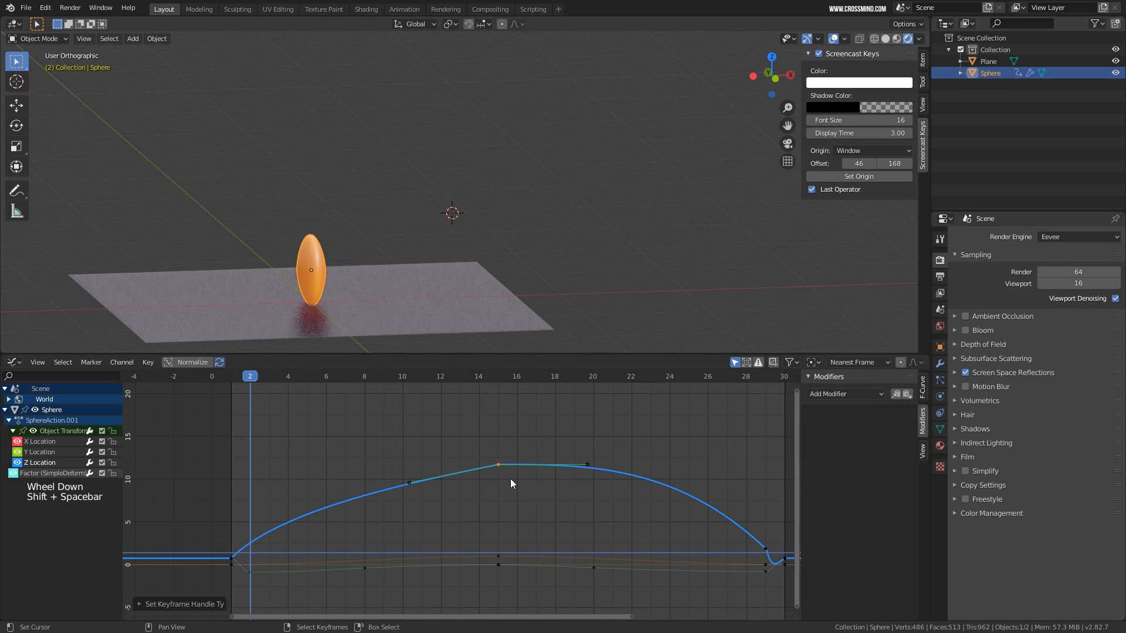
Set the outgoing handle of the frame 15 keyframe to the Vector type as well
{"action": "scroll", "coordinate": [614, 448], "scroll_direction": "up", "scroll_amount": 9}
{"action": "right_click", "coordinate": [718, 435]}
{"action": "key", "text": "v"}
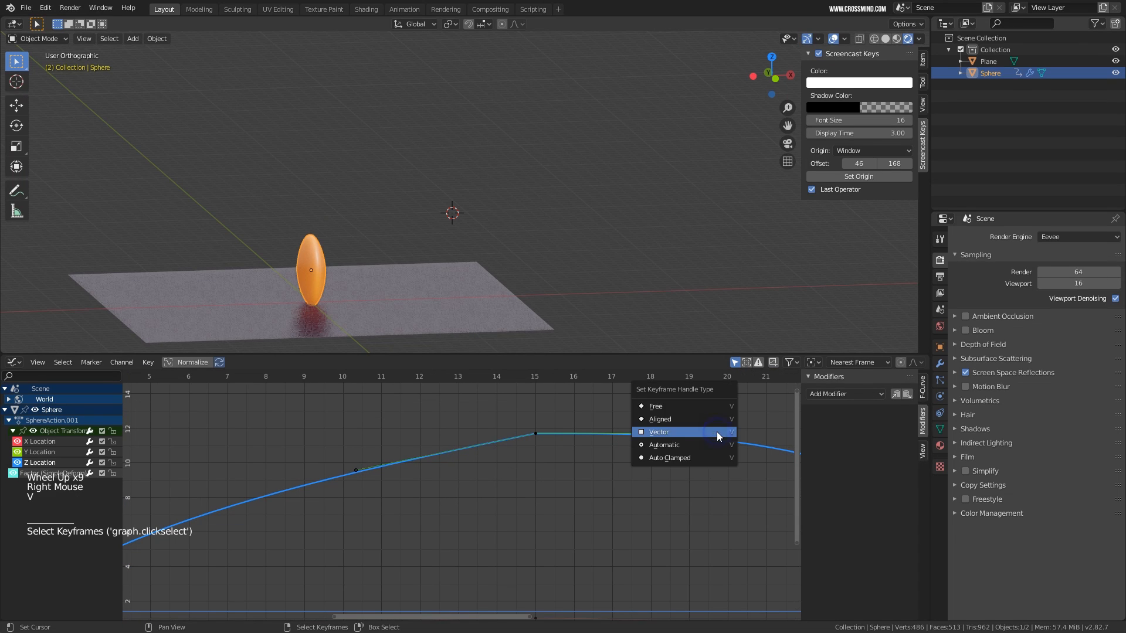
{"action": "left_click", "coordinate": [719, 433]}
{"action": "right_click", "coordinate": [536, 434]}
Select all keyframes of the sphere's curves and set their handle type to Aligned
{"action": "scroll", "coordinate": [581, 452], "scroll_direction": "down", "scroll_amount": 5}
{"action": "middle_click_drag", "start_coordinate": [564, 450], "coordinate": [336, 334], "text": "shift"}
{"action": "scroll", "coordinate": [628, 470], "scroll_direction": "down", "scroll_amount": 9}
{"action": "key", "text": "a"}
{"action": "key", "text": "v"}
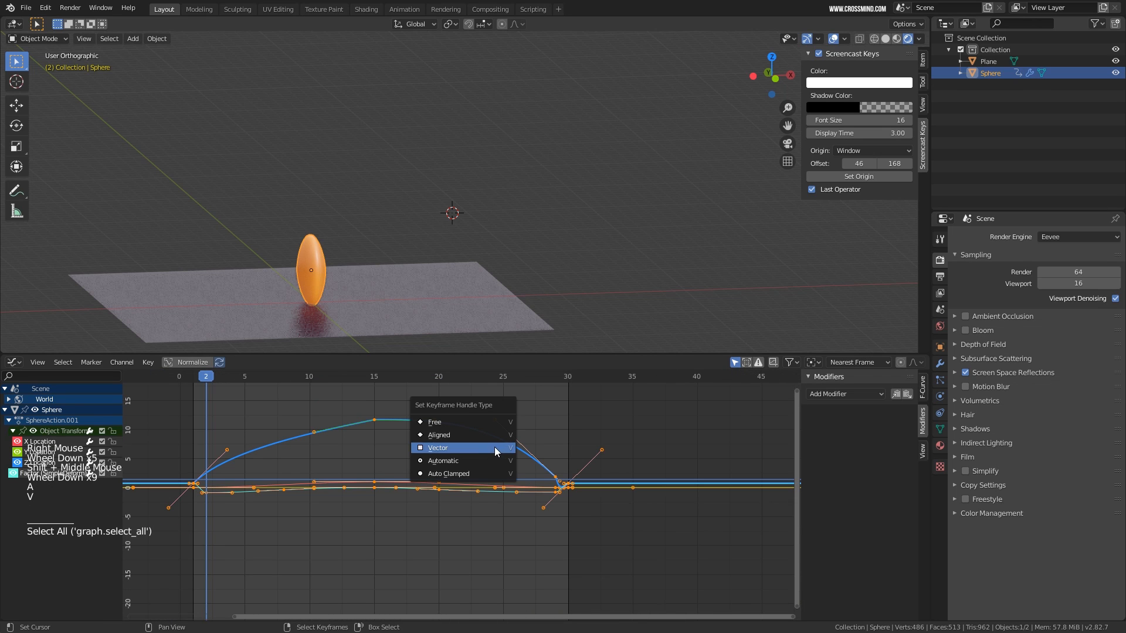
{"action": "left_click", "coordinate": [464, 434]}
Change all selected keyframes' handle type to Vector and preview the sphere's motion
{"action": "middle_click_drag", "start_coordinate": [438, 454], "coordinate": [516, 465], "text": "shift"}
{"action": "key", "text": "v"}
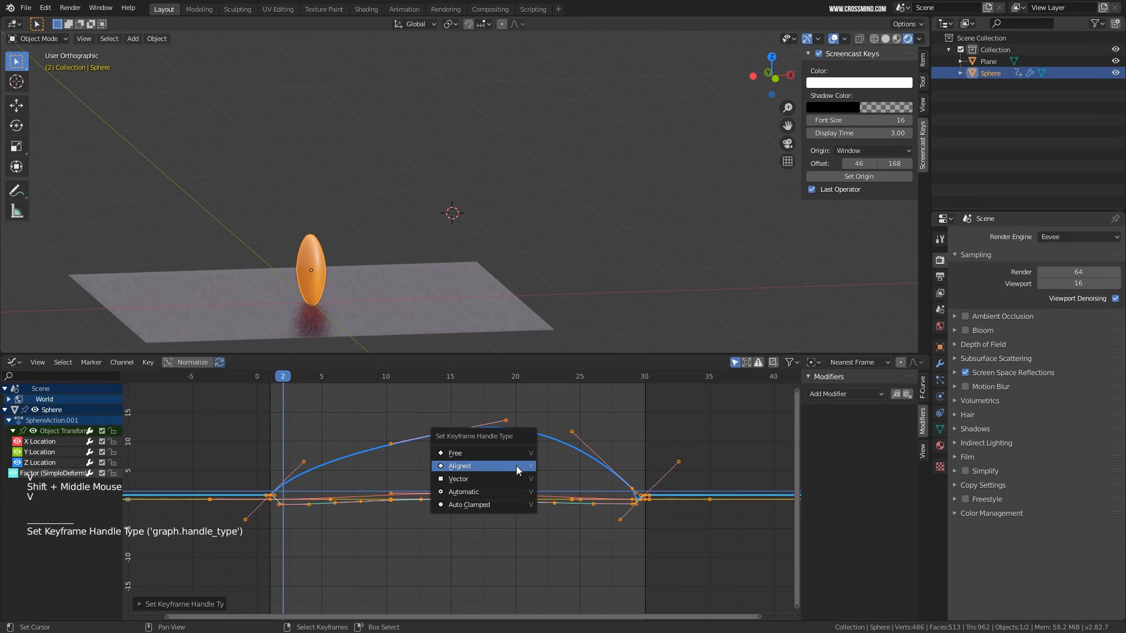
{"action": "left_click", "coordinate": [486, 478]}
{"action": "key", "text": "shift+space"}
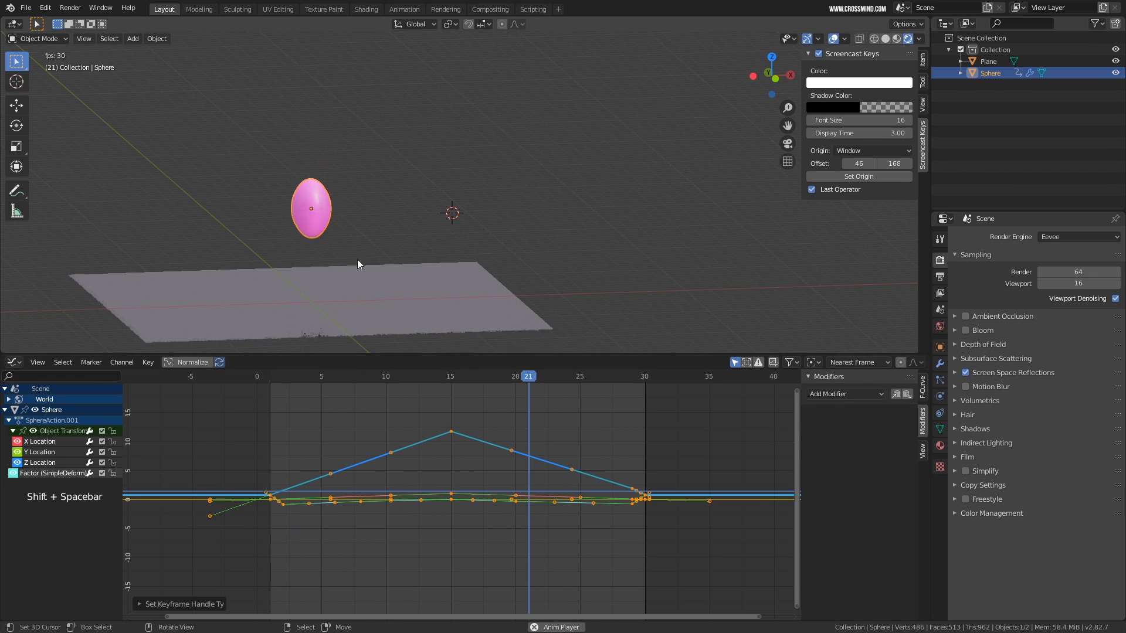
{"action": "middle_click_drag", "start_coordinate": [381, 264], "coordinate": [493, 229]}
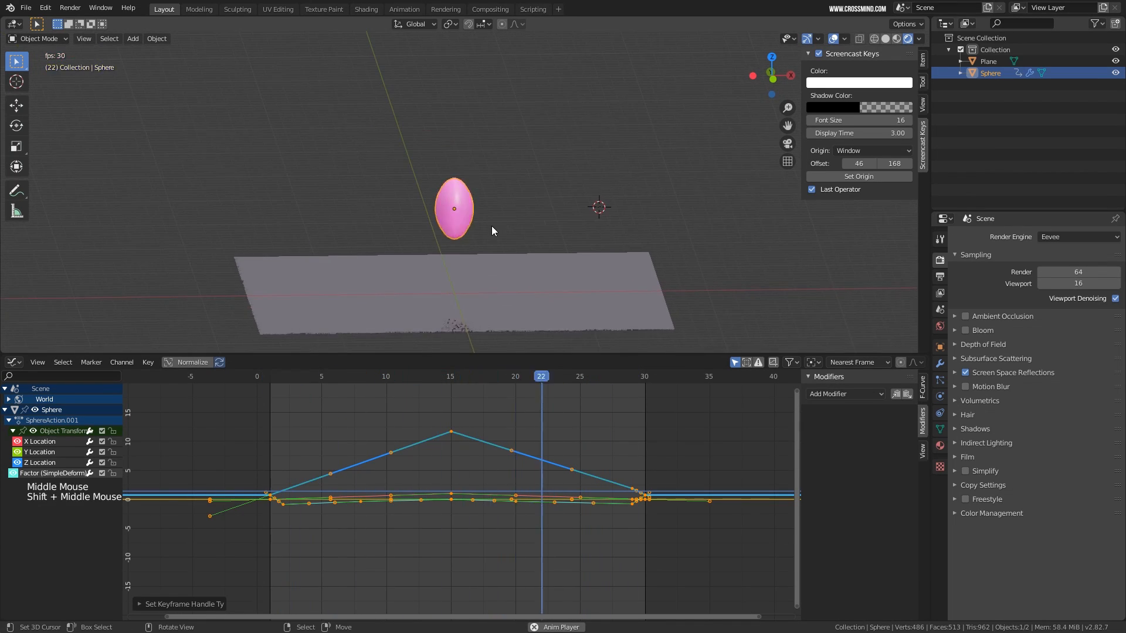
{"action": "key", "text": "shift+space"}
Undo the handle type changes back to the Z Location curve's original smooth handles
{"action": "key", "text": "ctrl+z"}
{"action": "key", "text": "ctrl+z"}
{"action": "key", "text": "ctrl+z"}
{"action": "key", "text": "ctrl+z"}
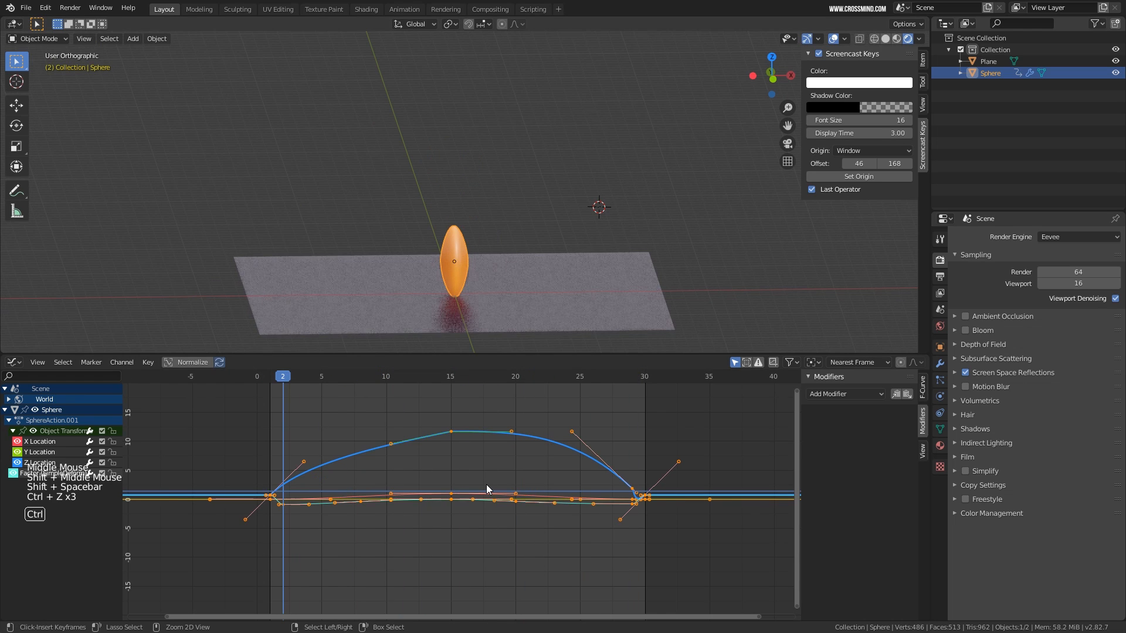
{"action": "key", "text": "ctrl+z"}
{"action": "key", "text": "ctrl+z"}
{"action": "key", "text": "ctrl+z"}
{"action": "key", "text": "ctrl+z"}
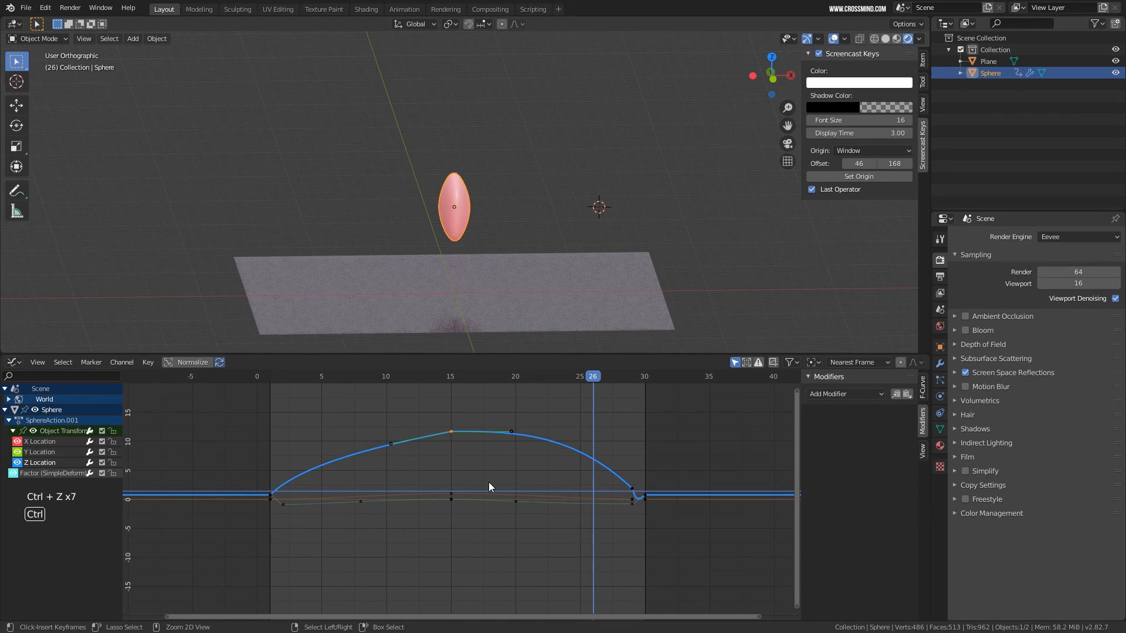
{"action": "middle_click_drag", "start_coordinate": [498, 244], "coordinate": [528, 244]}
{"action": "middle_click_drag", "start_coordinate": [528, 243], "coordinate": [539, 233], "text": "shift"}
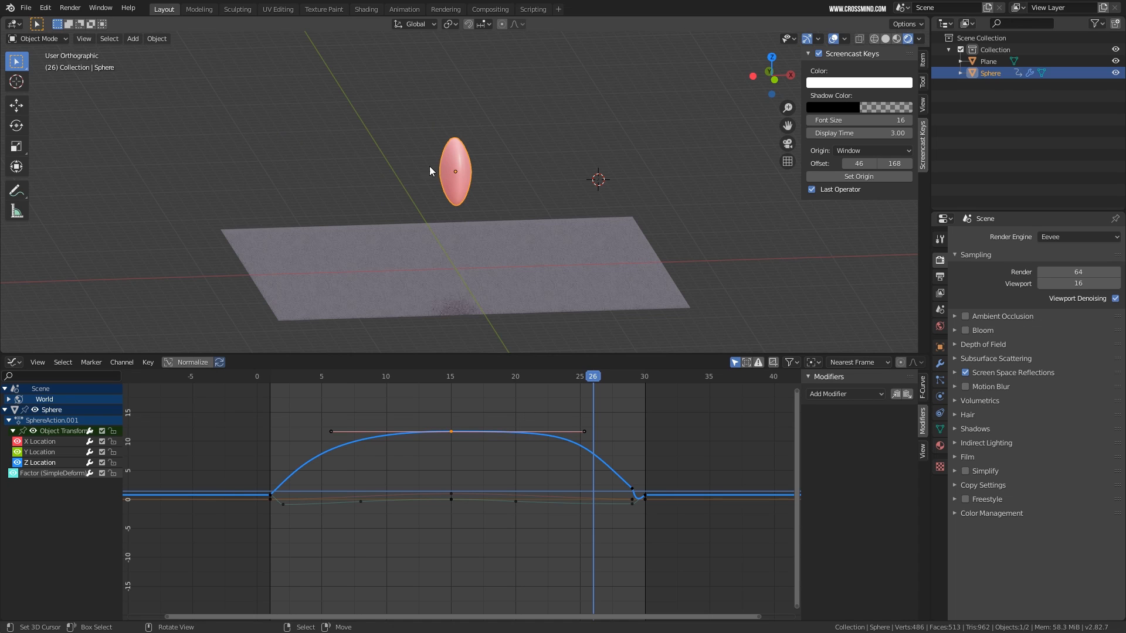
{"action": "left_click", "coordinate": [13, 363]}
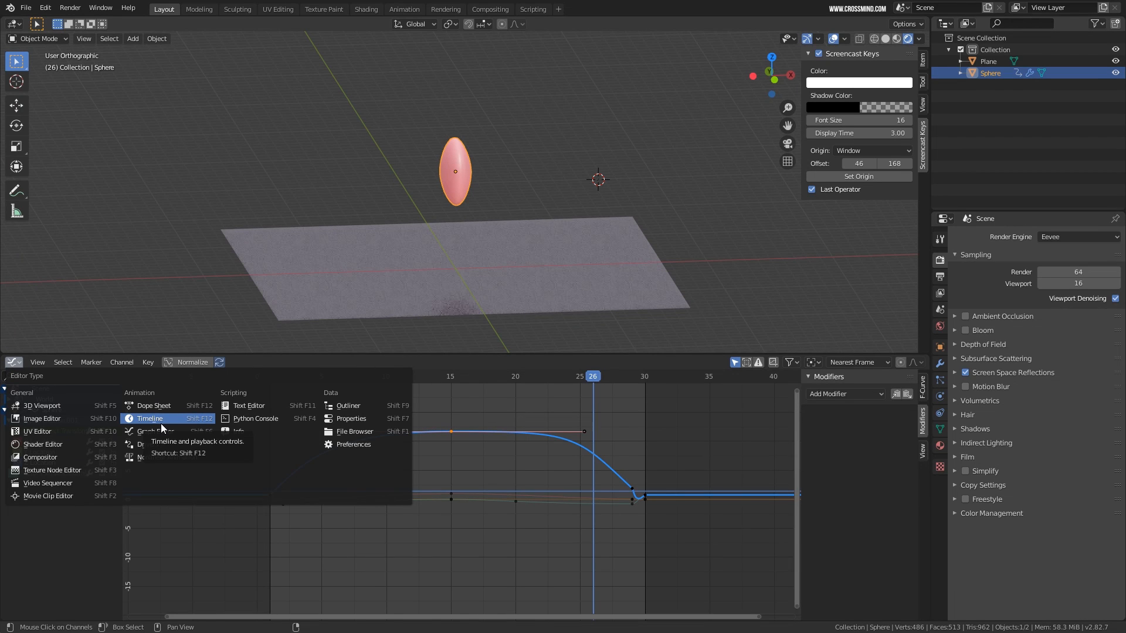
{"action": "middle_click_drag", "start_coordinate": [541, 472], "coordinate": [508, 471]}
{"action": "middle_click_drag", "start_coordinate": [502, 228], "coordinate": [534, 226], "text": "ctrl"}
{"action": "middle_click_drag", "start_coordinate": [451, 510], "coordinate": [481, 475]}
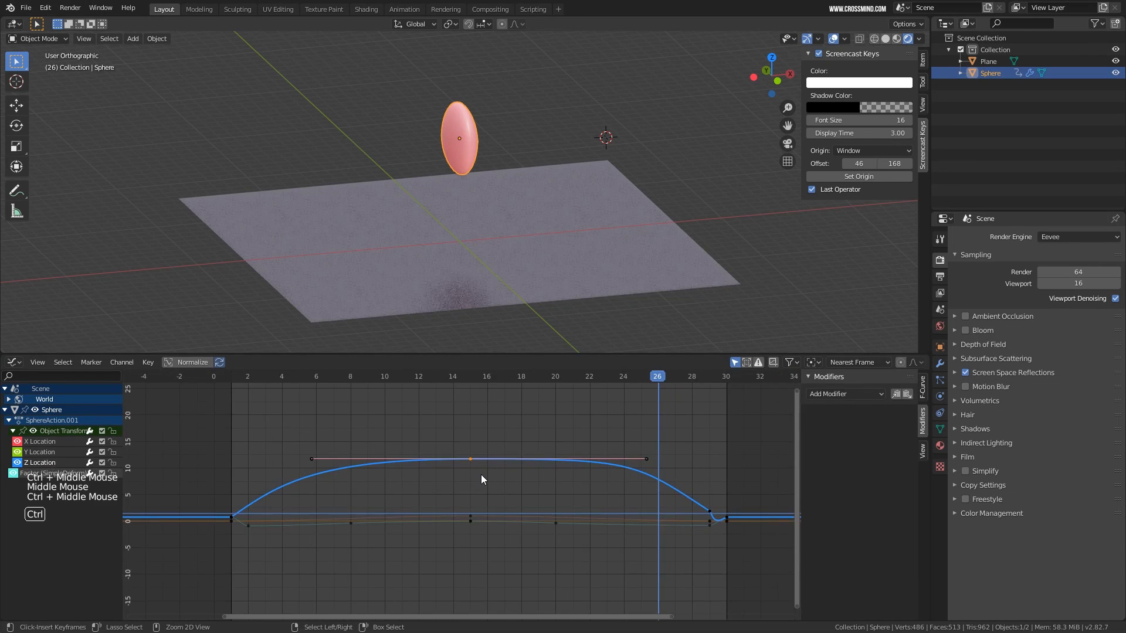
Switch the Graph Editor to the Timeline and box-select all of the sphere's keyframes
{"action": "key", "text": "ctrl+Tab"}
{"action": "middle_click_drag", "start_coordinate": [595, 487], "coordinate": [467, 463], "text": "ctrl"}
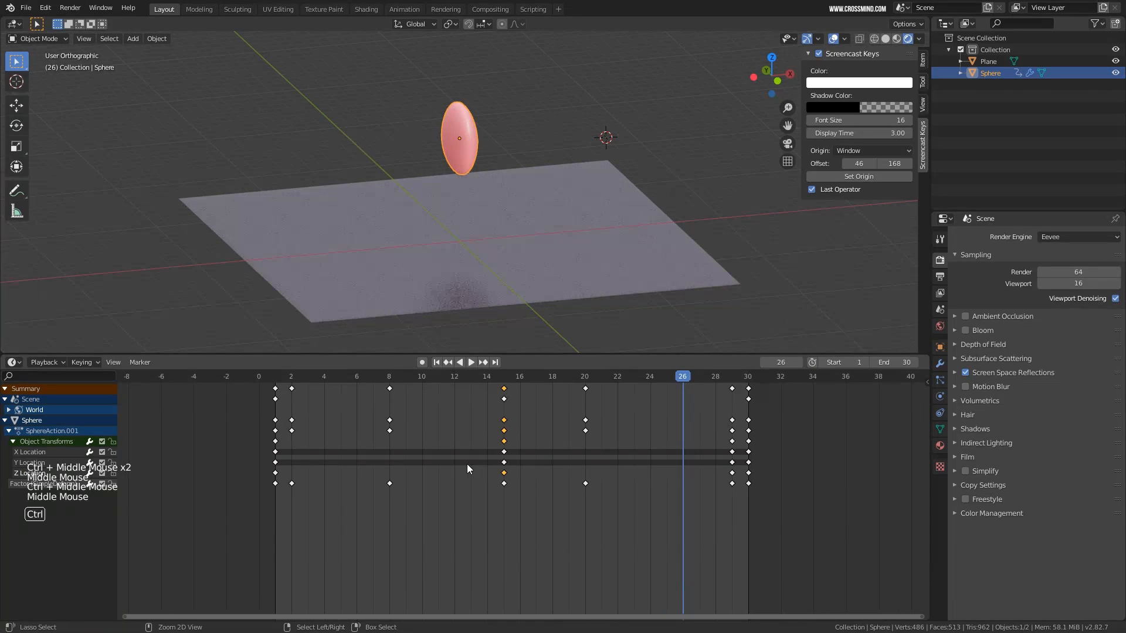
{"action": "key", "text": "b"}
{"action": "left_click_drag", "start_coordinate": [201, 535], "coordinate": [803, 400]}
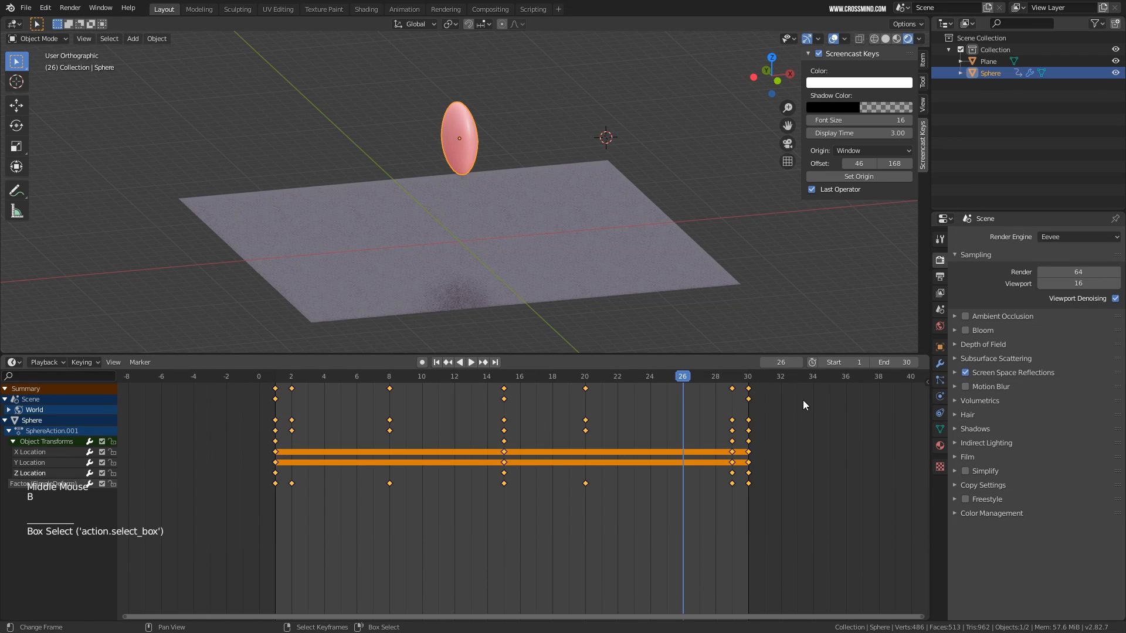
Try box and circle selection on the keyframes in the Timeline
{"action": "key", "text": "b"}
{"action": "key", "text": "c"}
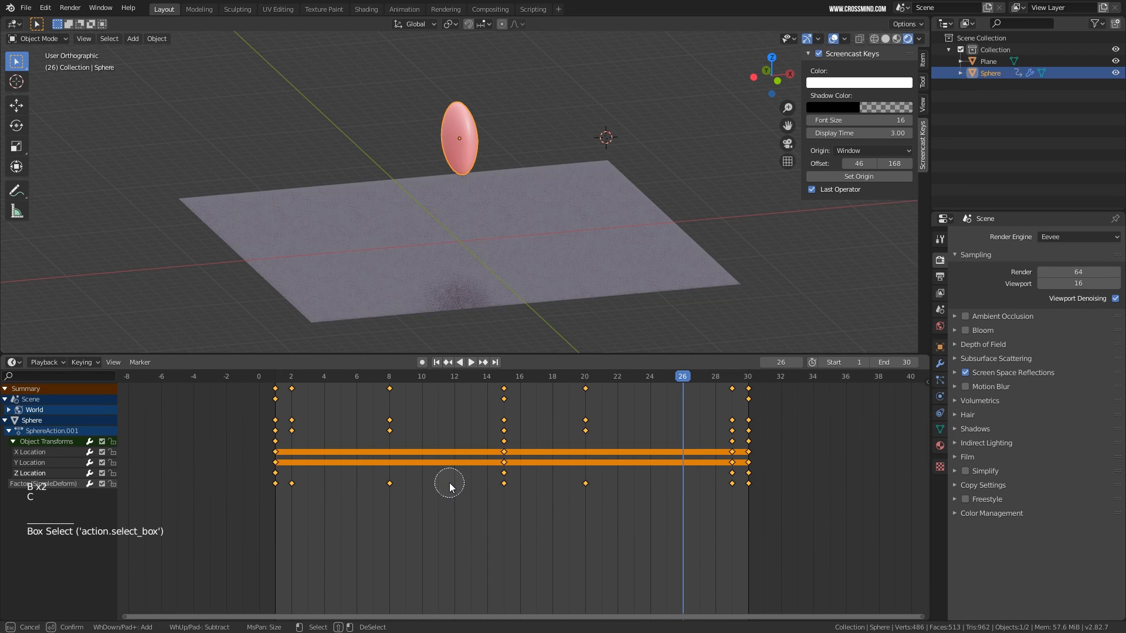
{"action": "right_click", "coordinate": [585, 483]}
{"action": "key", "text": "c"}
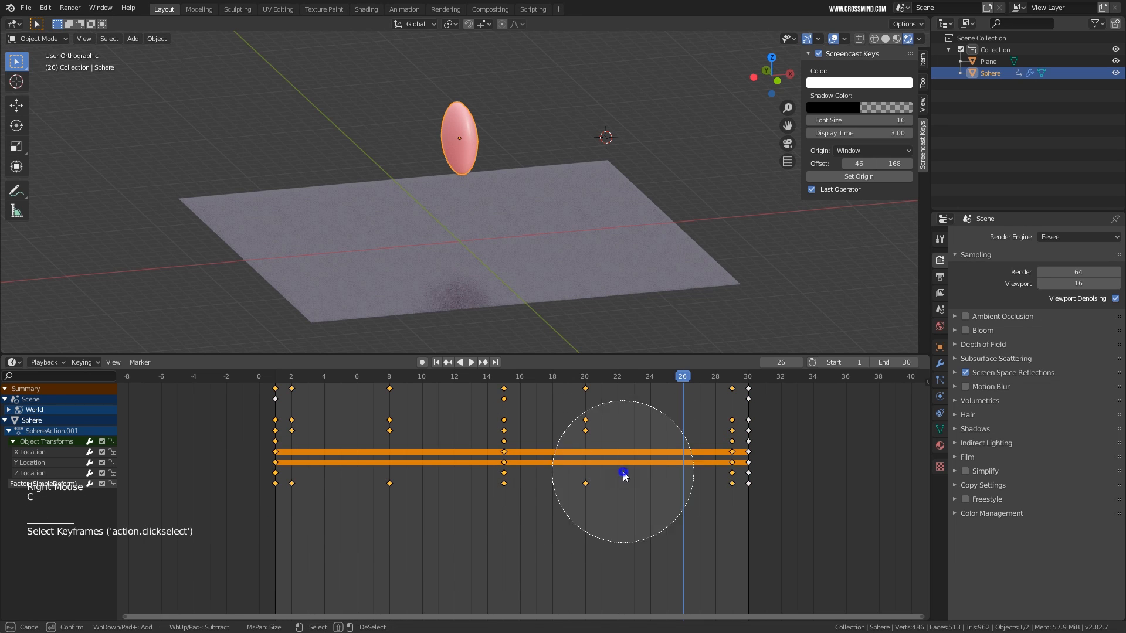
Switch from the Timeline back to the Graph Editor and play the sphere's animation
{"action": "key", "text": "ctrl+Tab"}
{"action": "right_click", "coordinate": [478, 527]}
{"action": "middle_click_drag", "start_coordinate": [478, 526], "coordinate": [445, 520], "text": "shift"}
{"action": "middle_click_drag", "start_coordinate": [501, 220], "coordinate": [494, 266], "text": "shift"}
{"action": "key", "text": "shift+space"}
{"action": "left_click", "coordinate": [796, 53]}
{"action": "middle_click_drag", "start_coordinate": [762, 88], "coordinate": [601, 212], "text": "shift"}
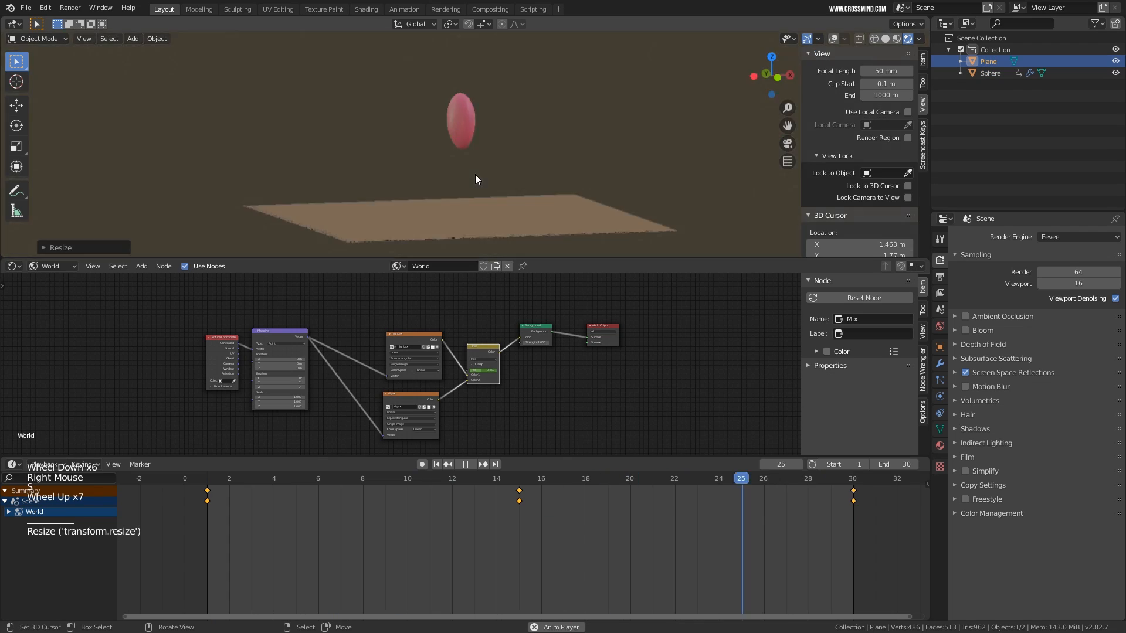
{"action": "middle_click_drag", "start_coordinate": [475, 176], "coordinate": [521, 197], "text": "shift"}
{"action": "mouse_move", "coordinate": [521, 197]}
{"action": "middle_mouse_down"}
{"action": "mouse_move", "coordinate": [508, 201]}
{"action": "mouse_move", "coordinate": [526, 189]}
{"action": "middle_mouse_up"}
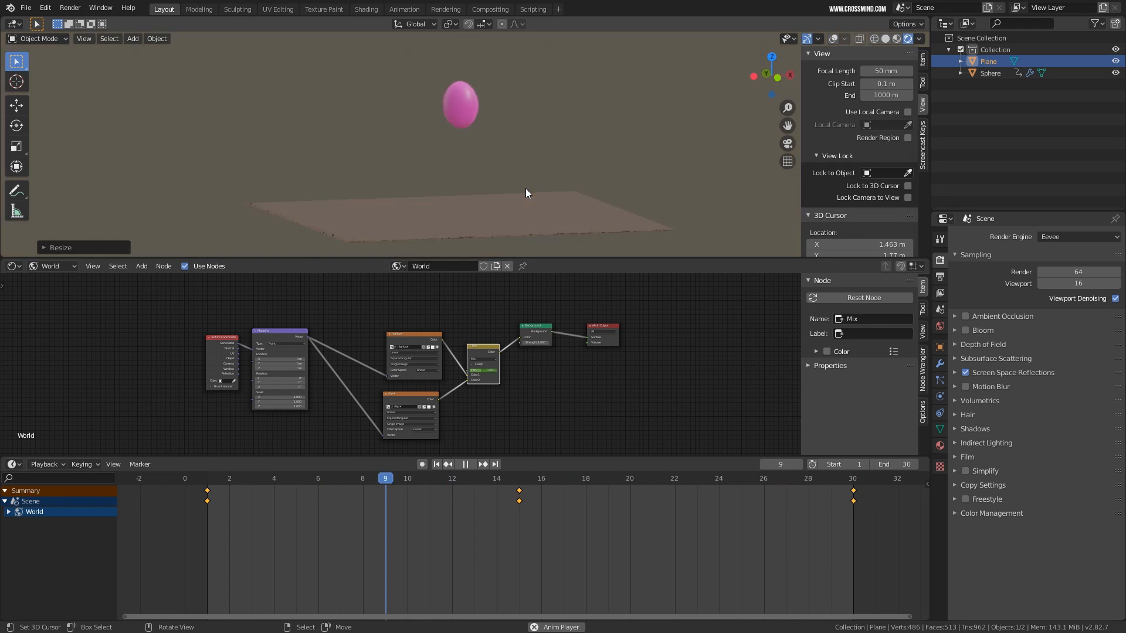
{"action": "middle_click_drag", "start_coordinate": [473, 198], "coordinate": [526, 212], "text": "shift"}
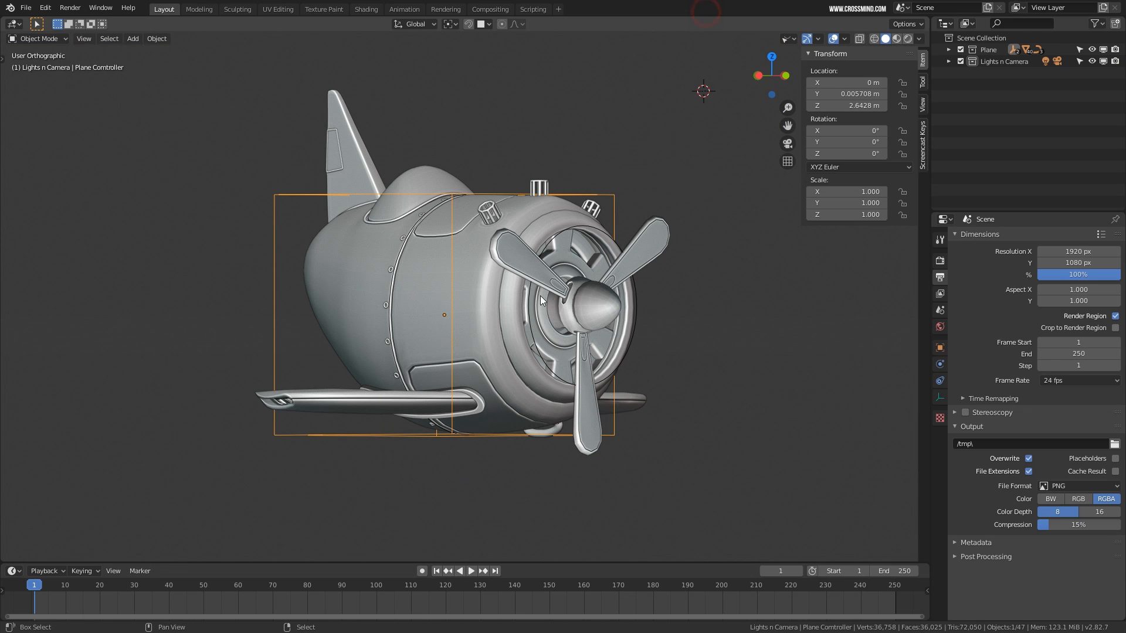
Examine the airplane model from several angles, including the front and right orthographic views
{"action": "middle_click_drag", "start_coordinate": [540, 295], "coordinate": [606, 213]}
{"action": "middle_click_drag", "start_coordinate": [519, 270], "coordinate": [513, 386]}
{"action": "middle_click_drag", "start_coordinate": [625, 358], "coordinate": [593, 294]}
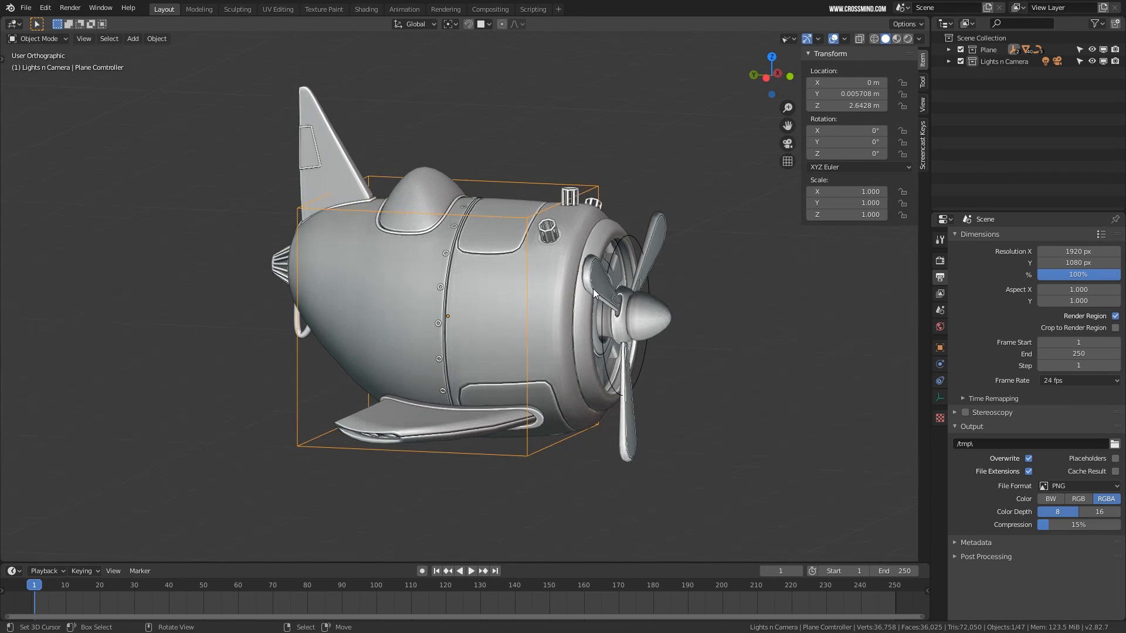
{"action": "key", "text": "KP_1"}
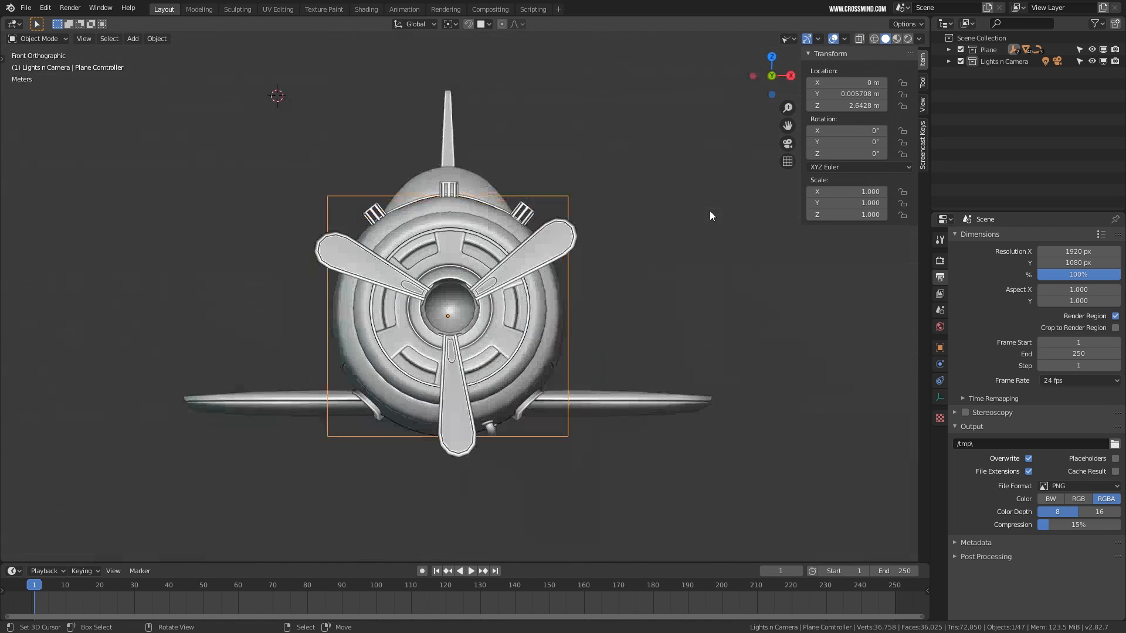
{"action": "key", "text": "KP_3"}
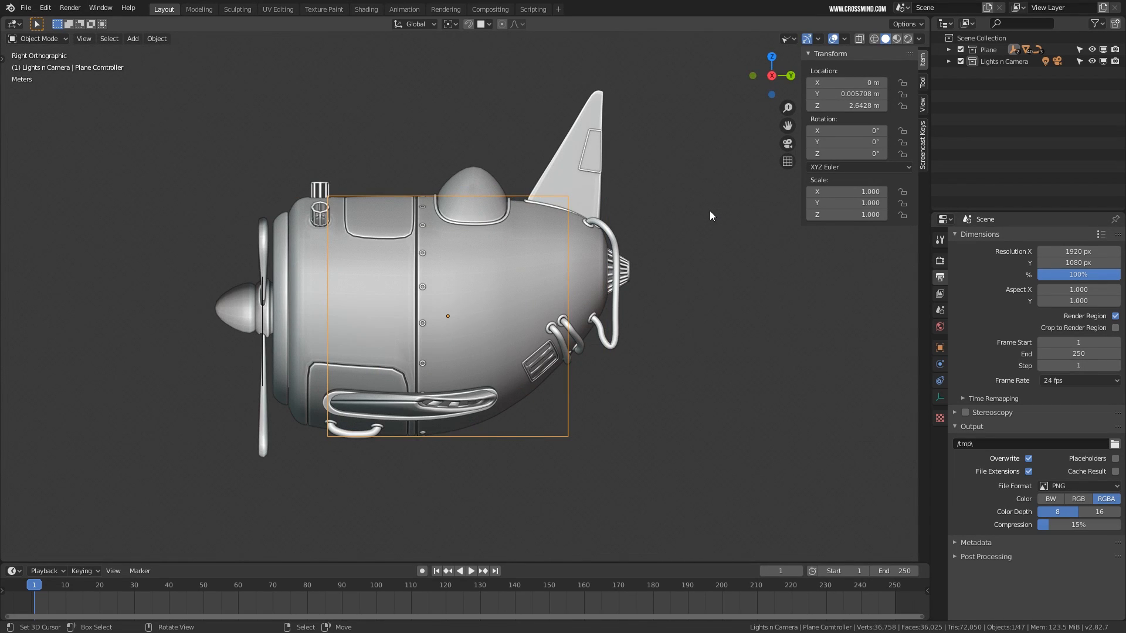
Rotate the airplane's controller 180° around the global Z axis in the right orthographic view
{"action": "key", "text": "ctrl+KP_4"}
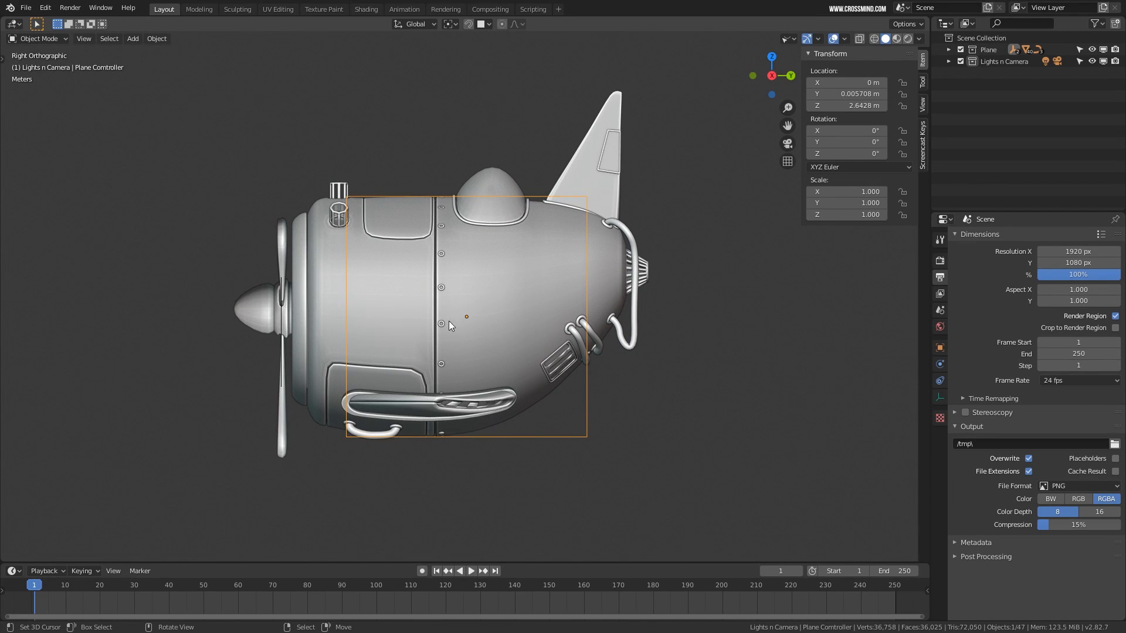
{"action": "scroll", "coordinate": [481, 389], "scroll_direction": "down", "scroll_amount": 3}
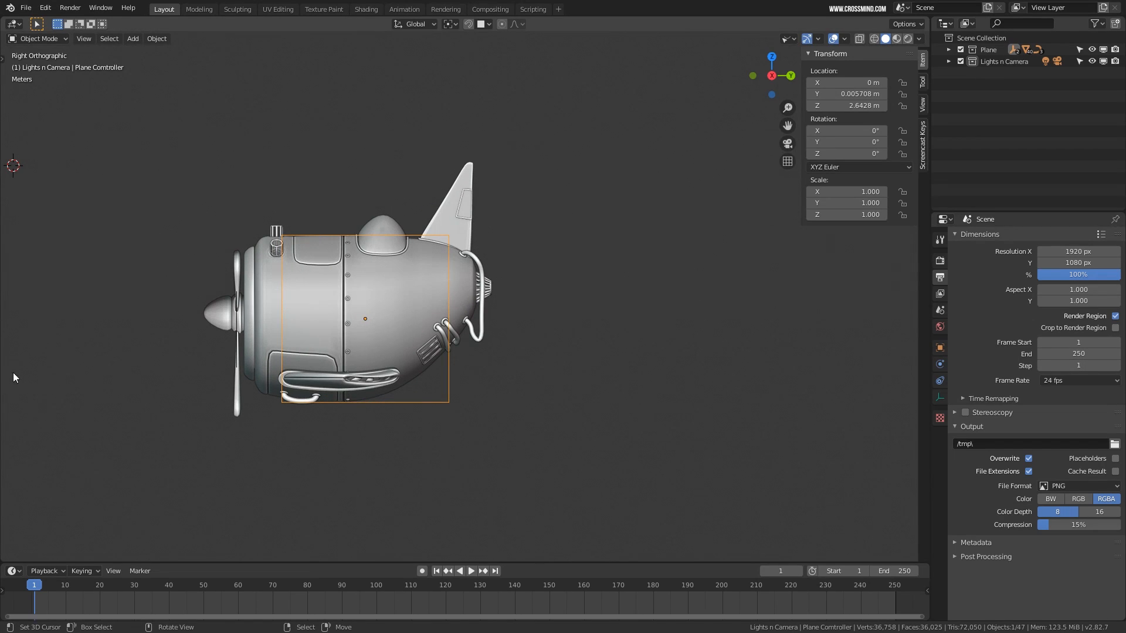
{"action": "type", "text": "r"}
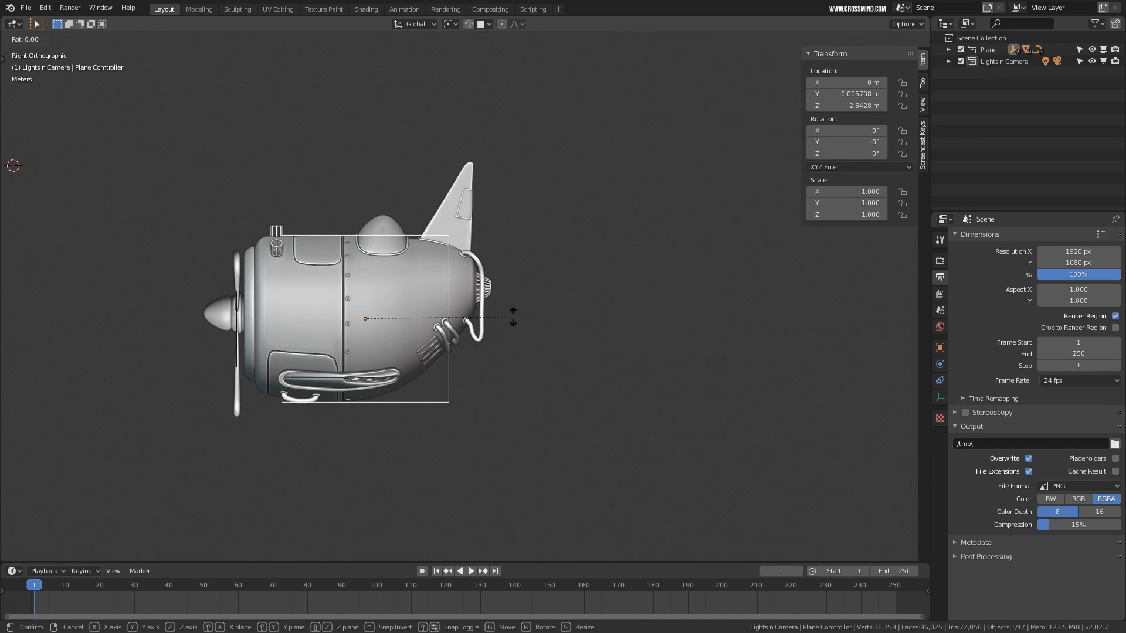
{"action": "type", "text": "z"}
{"action": "type", "text": "180"}
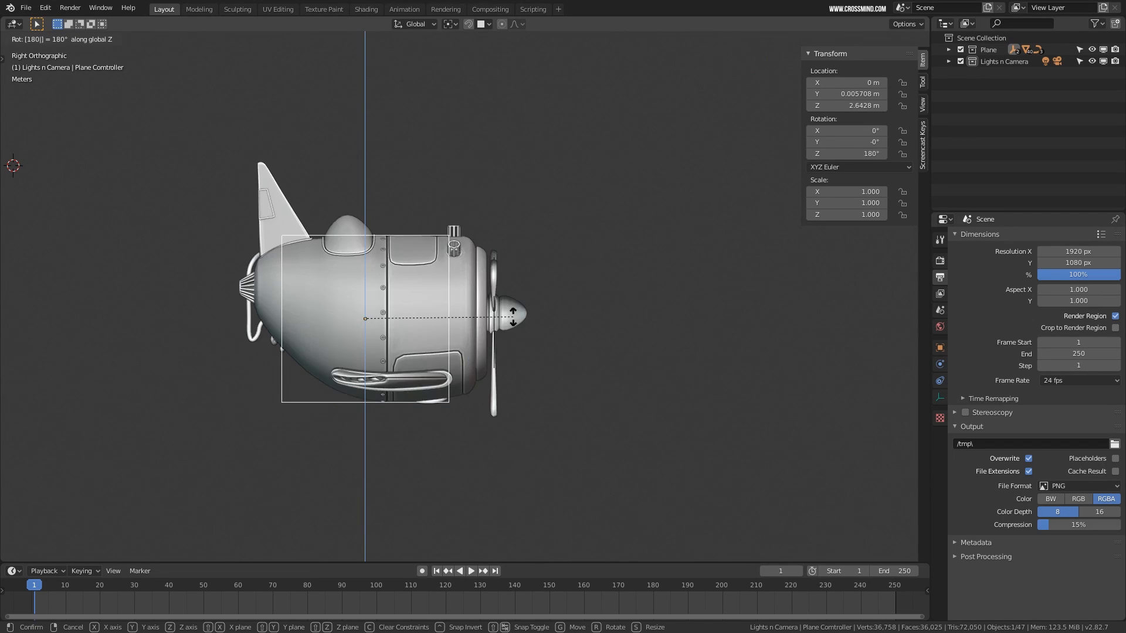
{"action": "key", "text": "Return"}
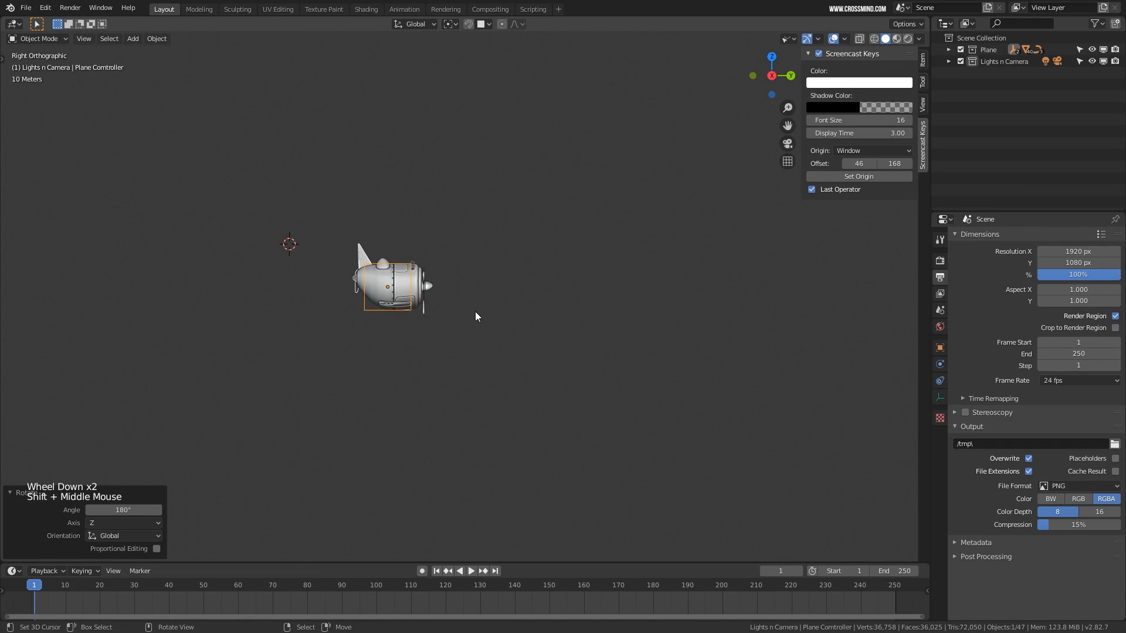
Look through the scene camera and switch the viewport to rendered shading
{"action": "key", "text": "KP_0"}
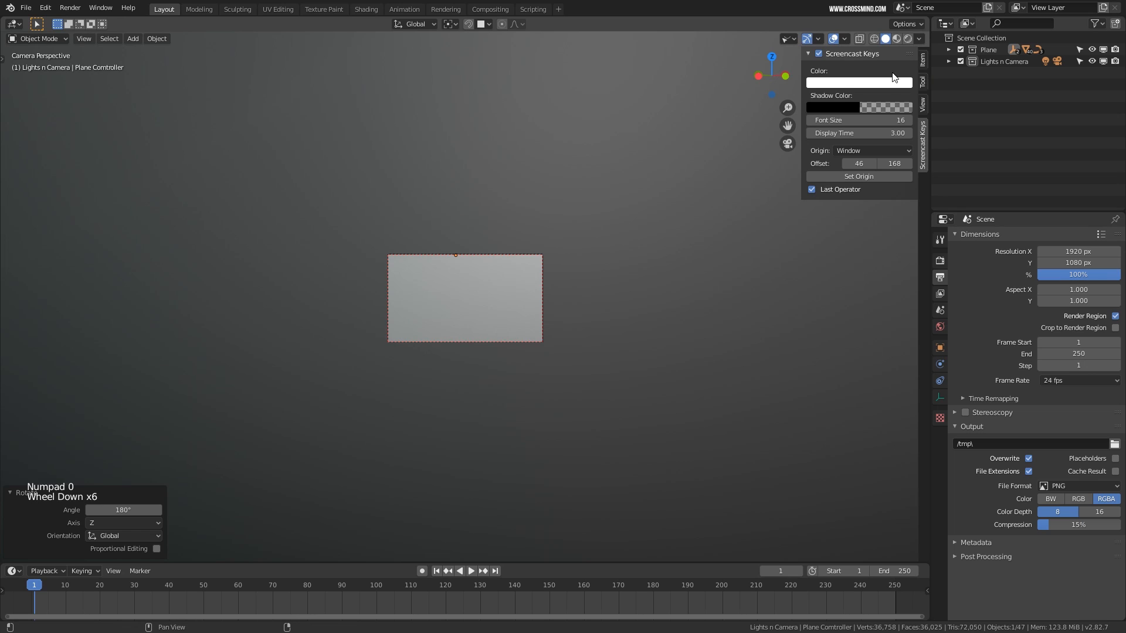
{"action": "left_click", "coordinate": [516, 249]}
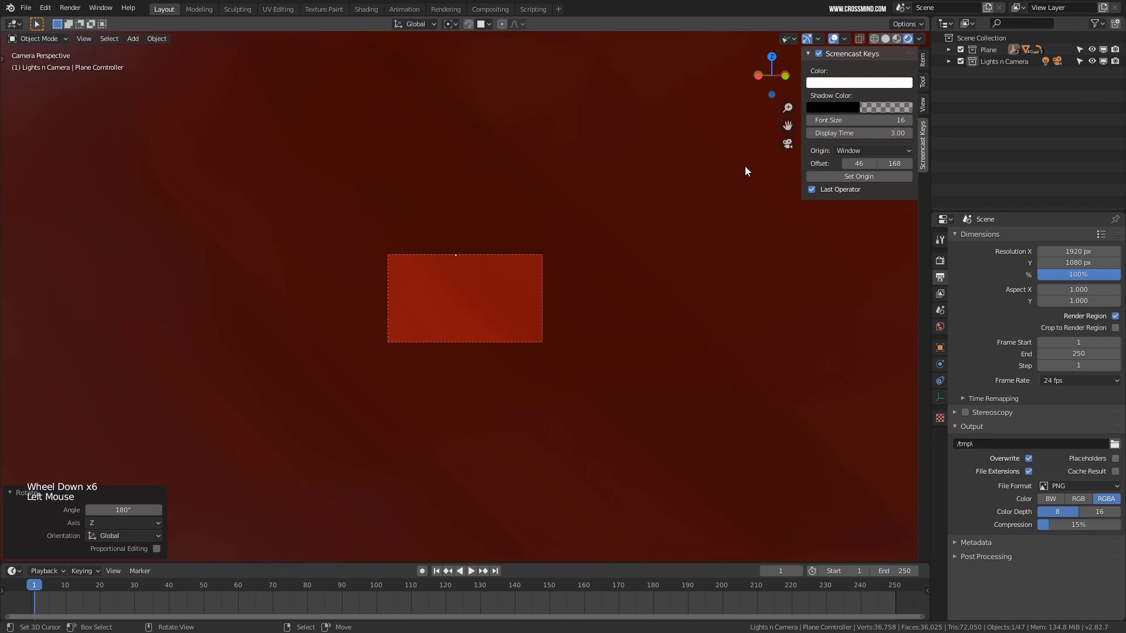
{"action": "scroll", "coordinate": [486, 276], "scroll_direction": "up", "scroll_amount": 2}
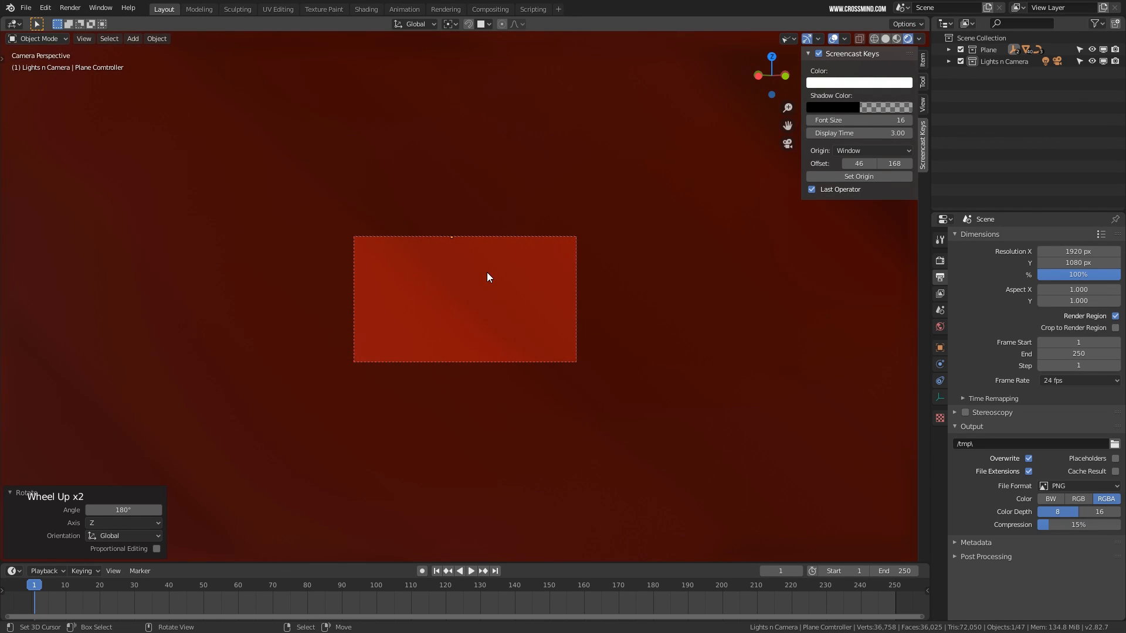
{"action": "scroll", "coordinate": [487, 275], "scroll_direction": "down", "scroll_amount": 5}
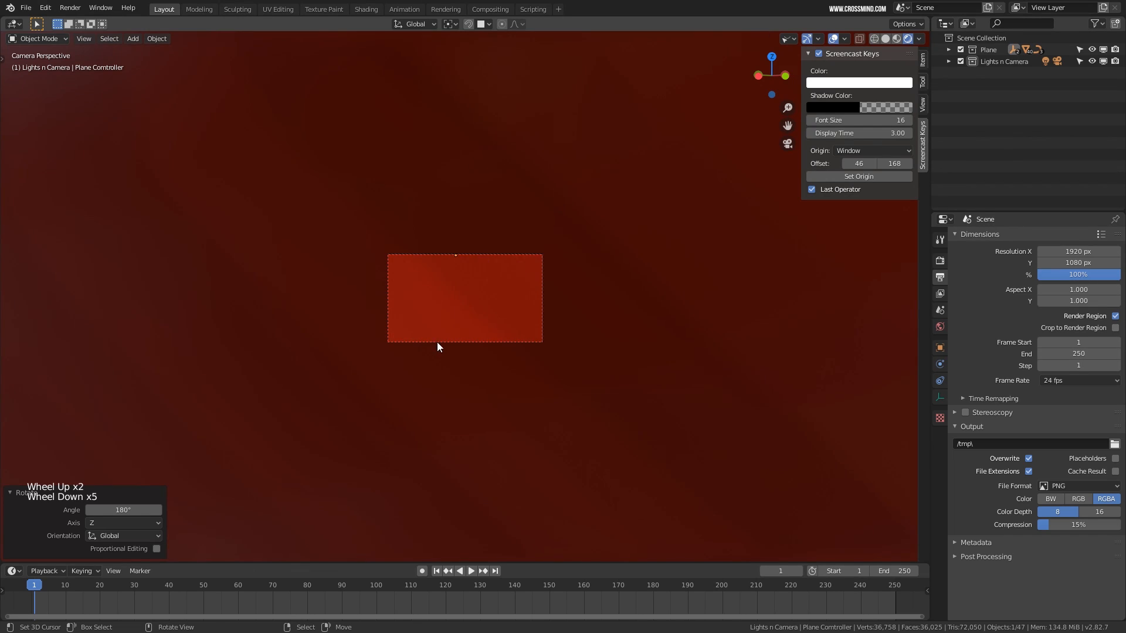
{"action": "scroll", "coordinate": [469, 317], "scroll_direction": "up", "scroll_amount": 2}
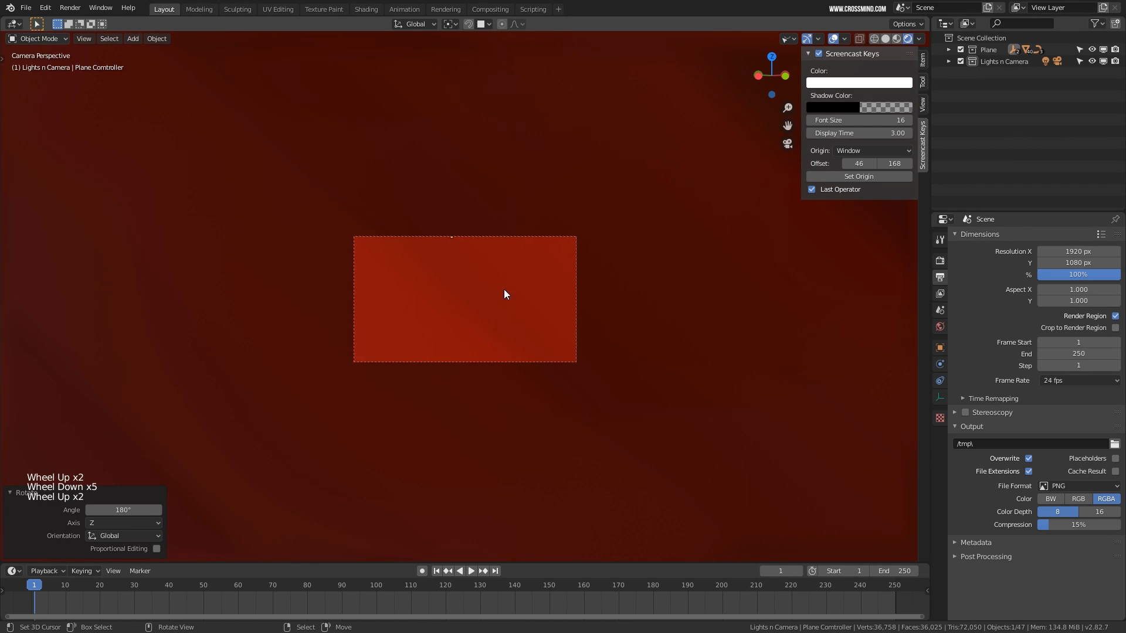
Enable Lock Camera to View, then pull the camera back and around to frame the airplane from its front side
{"action": "left_click", "coordinate": [922, 104]}
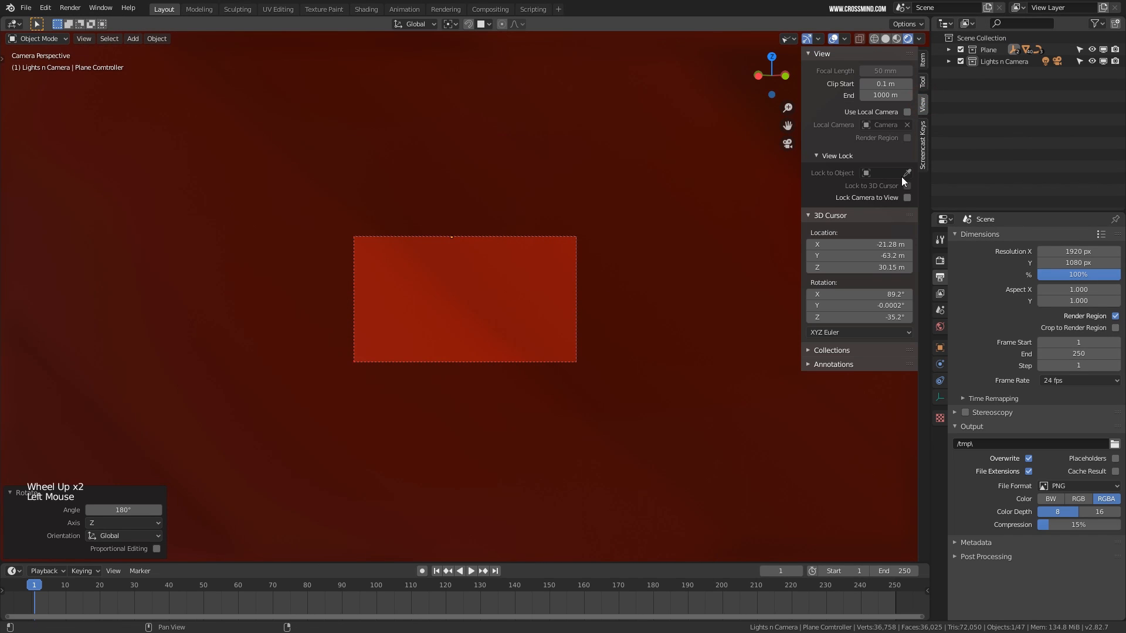
{"action": "scroll", "coordinate": [456, 339], "scroll_direction": "up", "scroll_amount": 4}
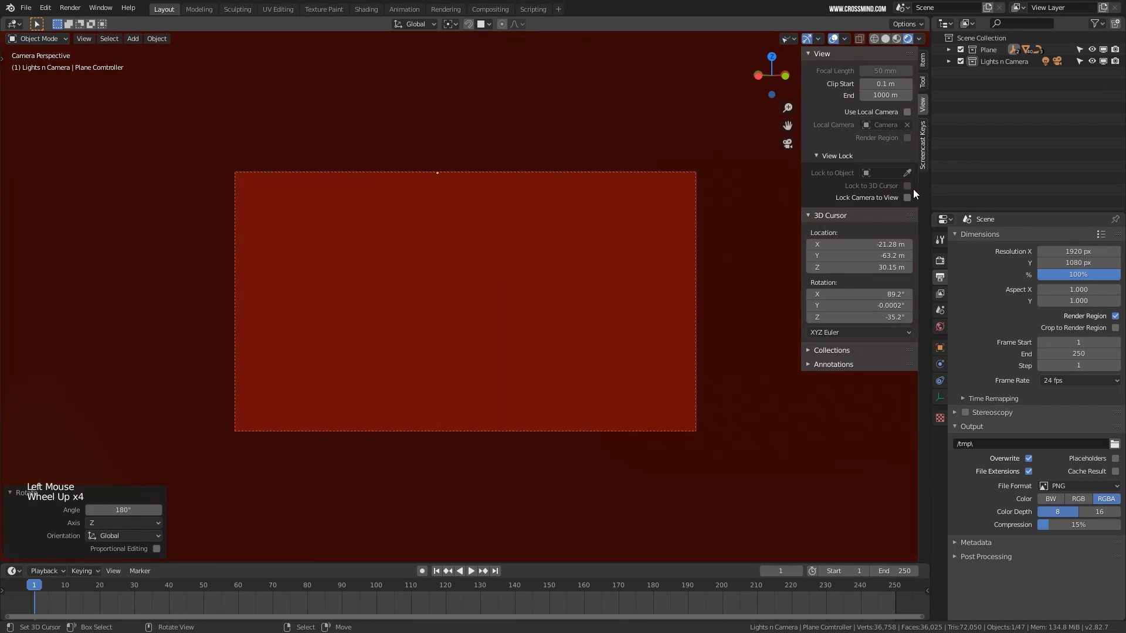
{"action": "left_click", "coordinate": [907, 197]}
{"action": "scroll", "coordinate": [494, 311], "scroll_direction": "down", "scroll_amount": 20}
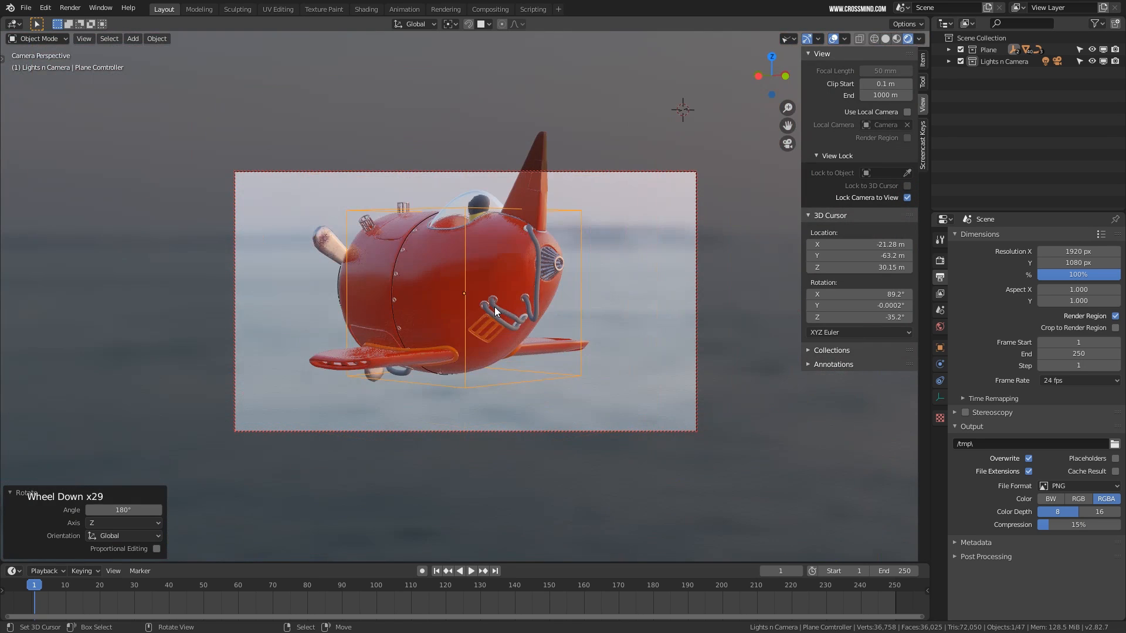
{"action": "middle_click_drag", "start_coordinate": [494, 308], "coordinate": [551, 305]}
Turn off Scene World in the viewport shading and disable Bloom in the Eevee render settings
{"action": "left_click", "coordinate": [919, 39]}
{"action": "left_click", "coordinate": [854, 109]}
{"action": "left_click", "coordinate": [942, 262]}
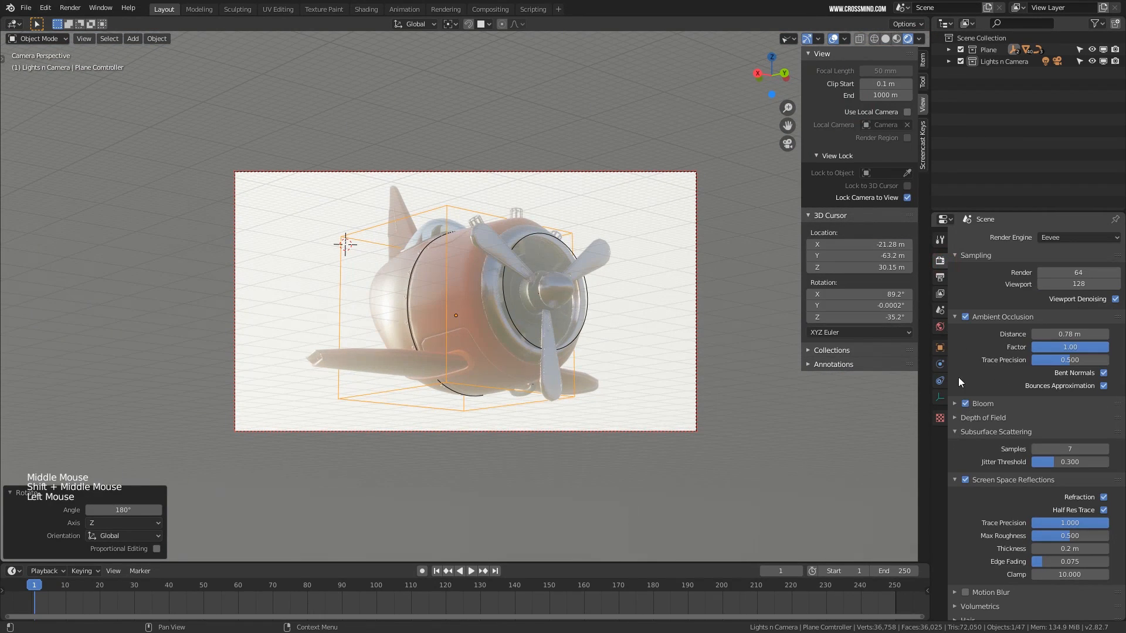
{"action": "left_click", "coordinate": [968, 404]}
{"action": "middle_click_drag", "start_coordinate": [469, 322], "coordinate": [530, 326]}
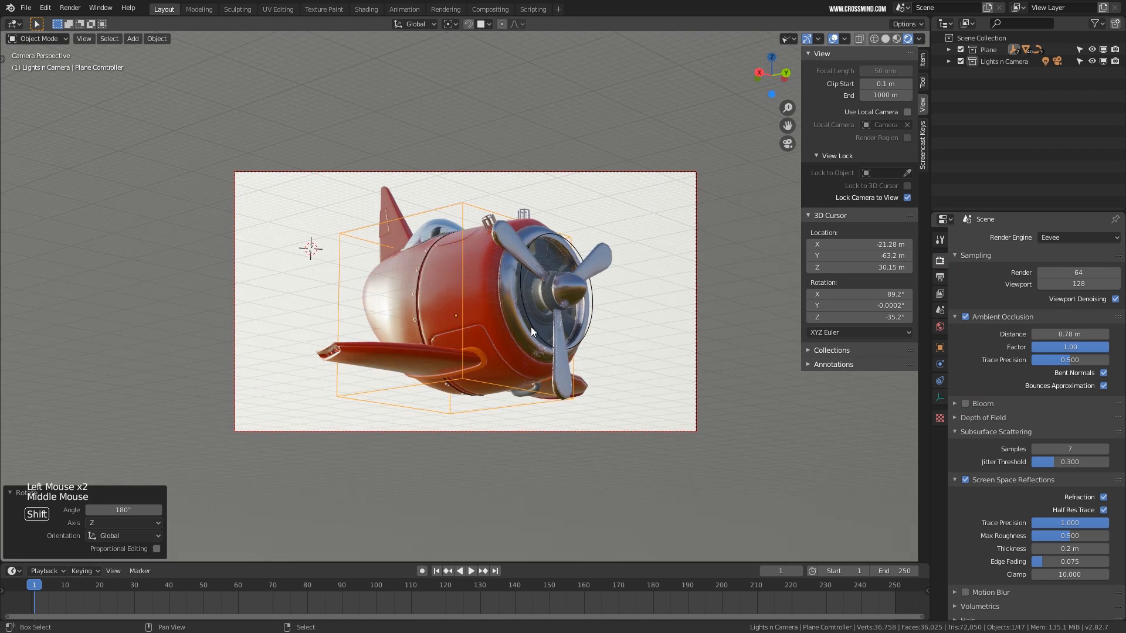
Enlarge the camera frame with the camera unlocked, then relock it to the view and adjust its angle on the airplane
{"action": "scroll", "coordinate": [529, 325], "scroll_direction": "up", "scroll_amount": 2}
{"action": "left_click", "coordinate": [907, 197]}
{"action": "scroll", "coordinate": [581, 295], "scroll_direction": "up", "scroll_amount": 2}
{"action": "left_click", "coordinate": [907, 198]}
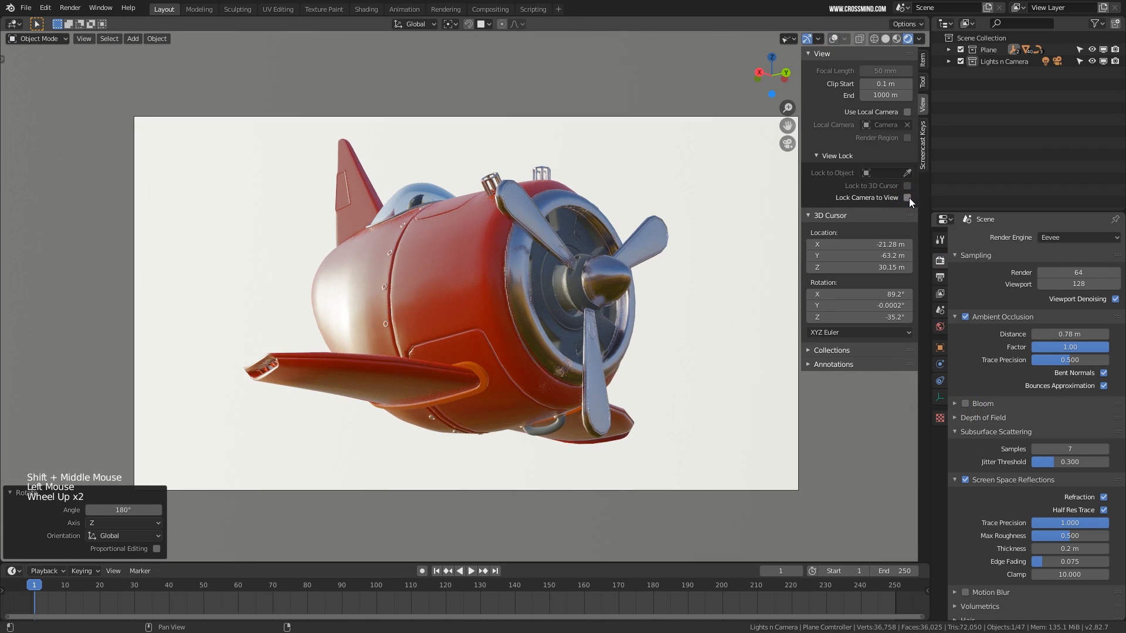
{"action": "middle_click_drag", "start_coordinate": [530, 301], "coordinate": [525, 310]}
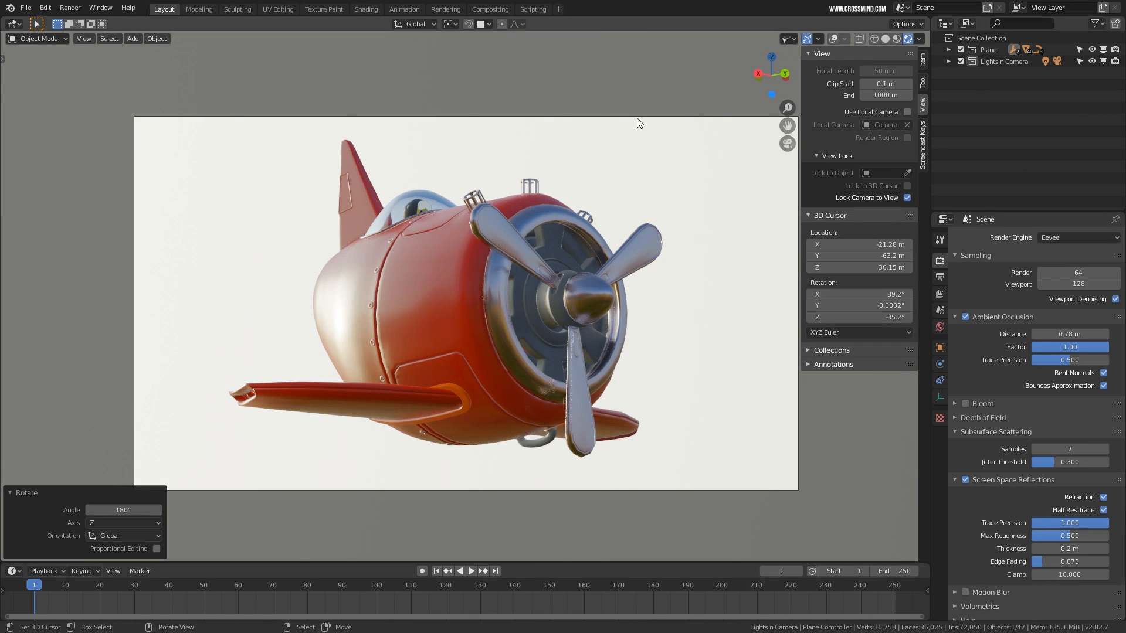
Show the viewport overlays and make camera objects selectable in the object type visibility settings
{"action": "left_click", "coordinate": [833, 39]}
{"action": "left_click", "coordinate": [788, 39]}
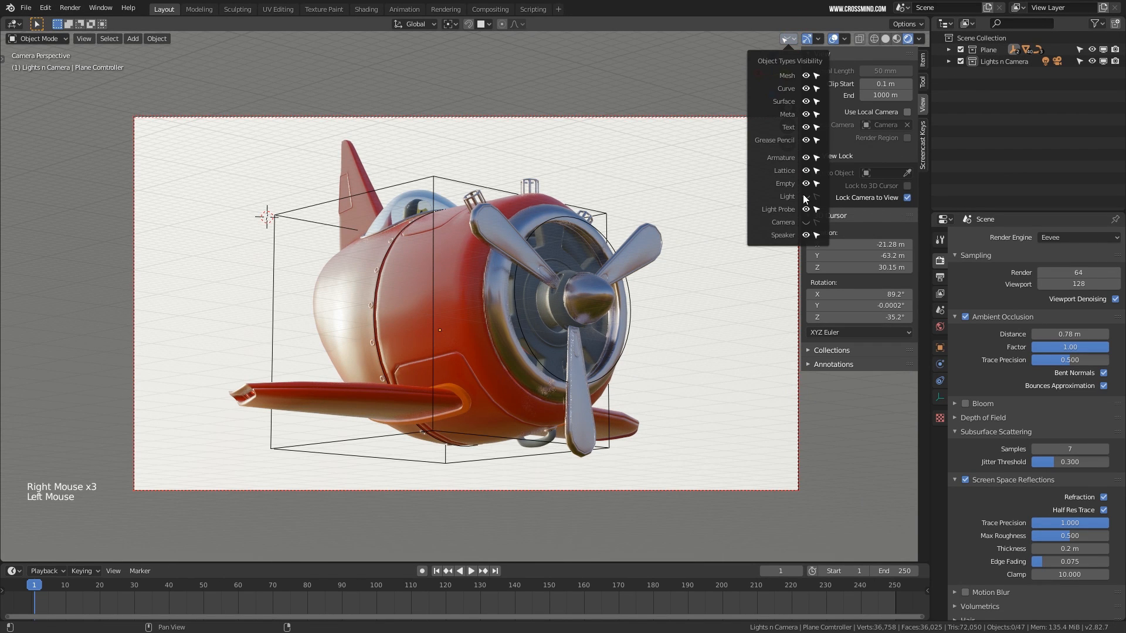
{"action": "left_click", "coordinate": [816, 222]}
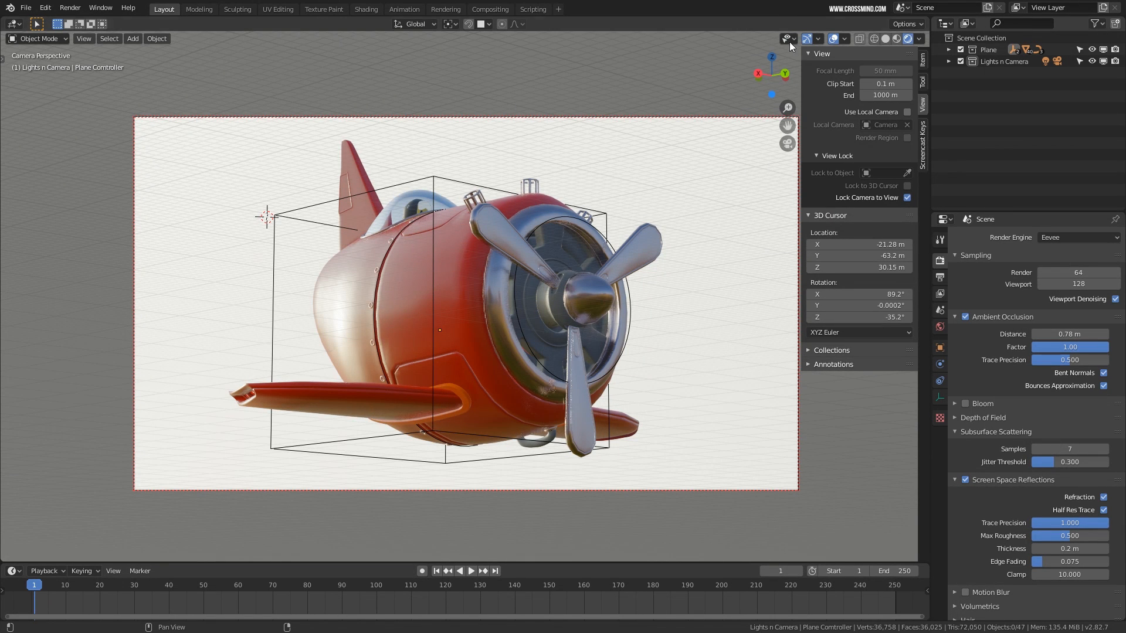
Select the scene camera and set its focal length to 60 mm
{"action": "right_click", "coordinate": [798, 387]}
{"action": "left_click", "coordinate": [939, 397]}
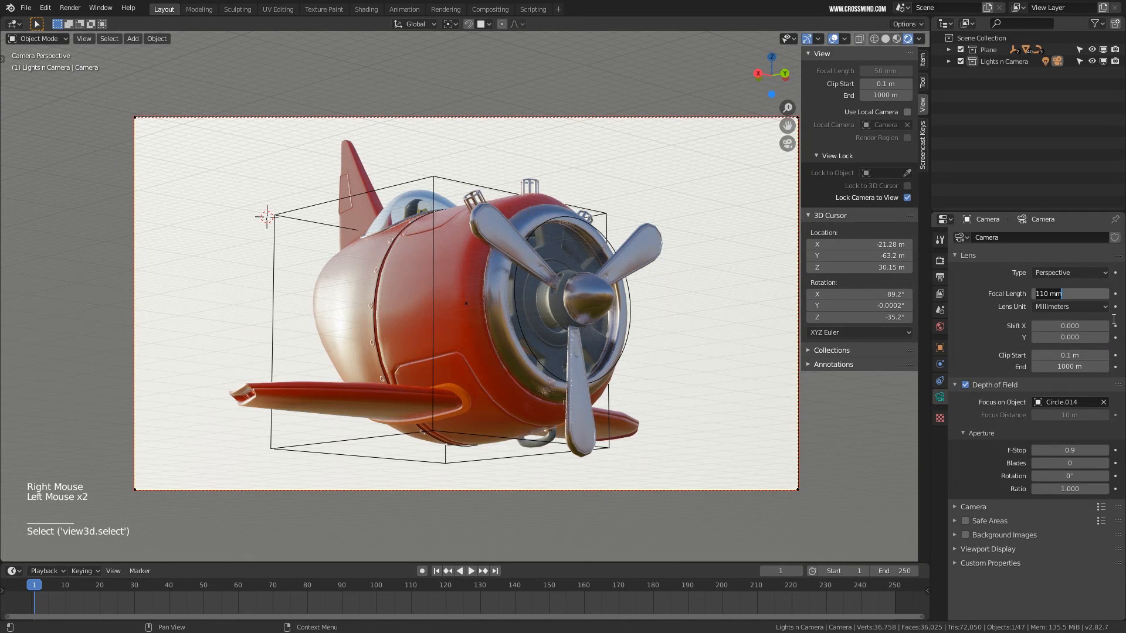
{"action": "key", "text": "Return"}
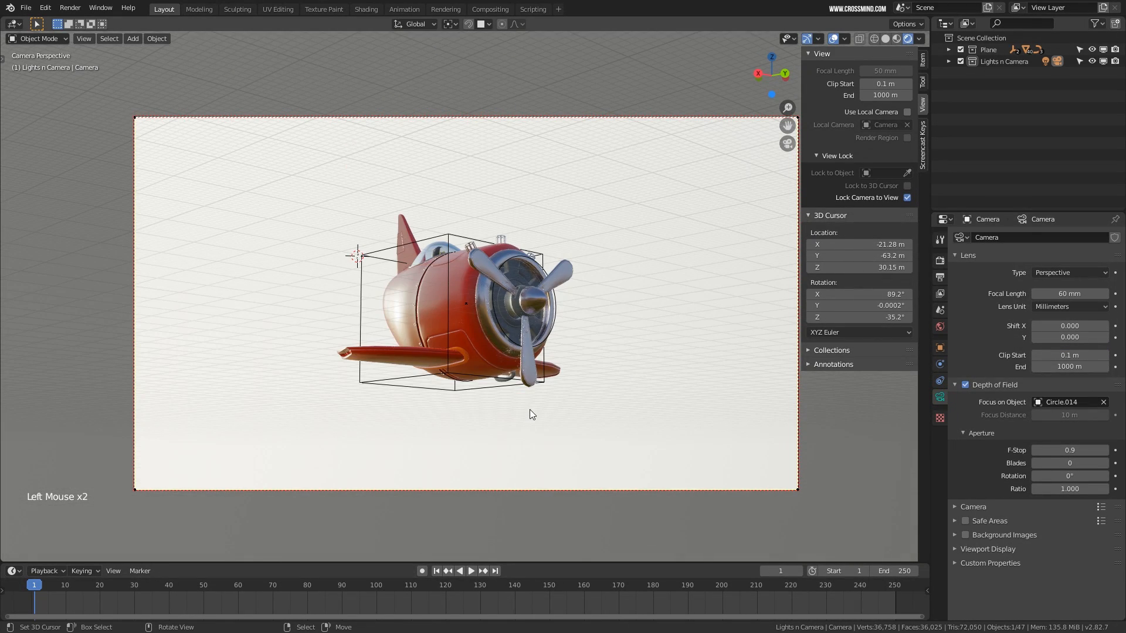
Move the locked camera closer and recentre it so the airplane fills the frame from a front three-quarter angle
{"action": "scroll", "coordinate": [528, 412], "scroll_direction": "up", "scroll_amount": 3}
{"action": "middle_click_drag", "start_coordinate": [529, 409], "coordinate": [529, 400]}
{"action": "right_click", "coordinate": [613, 333]}
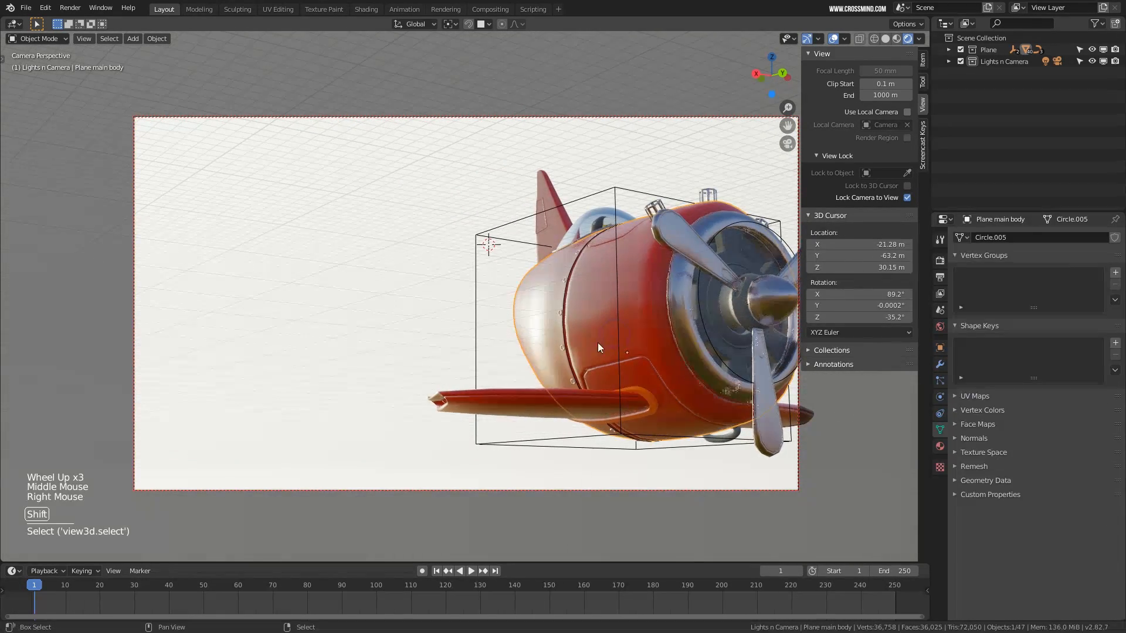
{"action": "middle_click_drag", "start_coordinate": [597, 342], "coordinate": [509, 327], "text": "shift"}
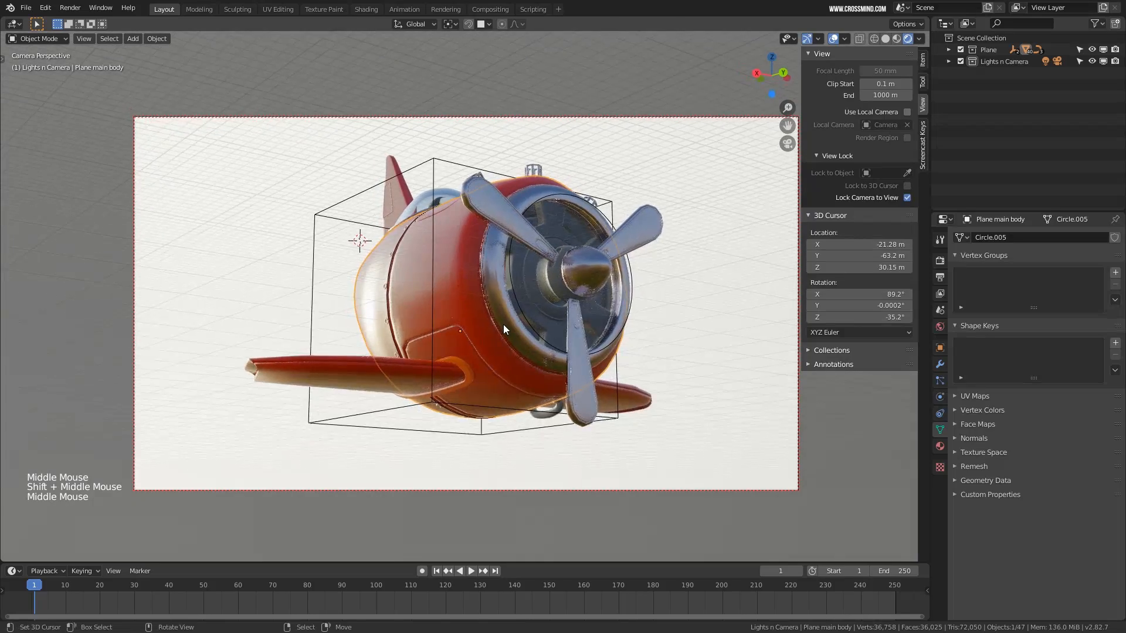
{"action": "scroll", "coordinate": [503, 325], "scroll_direction": "up", "scroll_amount": 1}
{"action": "mouse_move", "coordinate": [508, 327]}
{"action": "middle_mouse_down"}
{"action": "mouse_move", "coordinate": [517, 337]}
{"action": "mouse_move", "coordinate": [522, 323]}
{"action": "middle_mouse_up"}
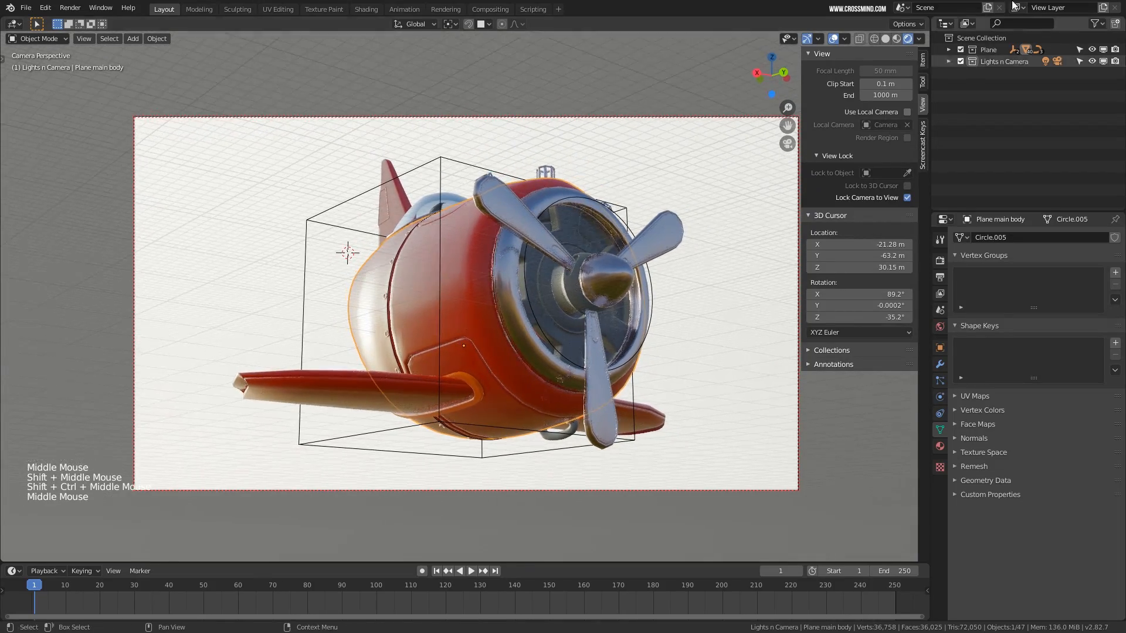
Choose a different HDRI for the viewport lighting and slightly shift the camera's angle on the airplane
{"action": "left_click", "coordinate": [919, 39]}
{"action": "left_click", "coordinate": [909, 136]}
{"action": "left_click", "coordinate": [948, 178]}
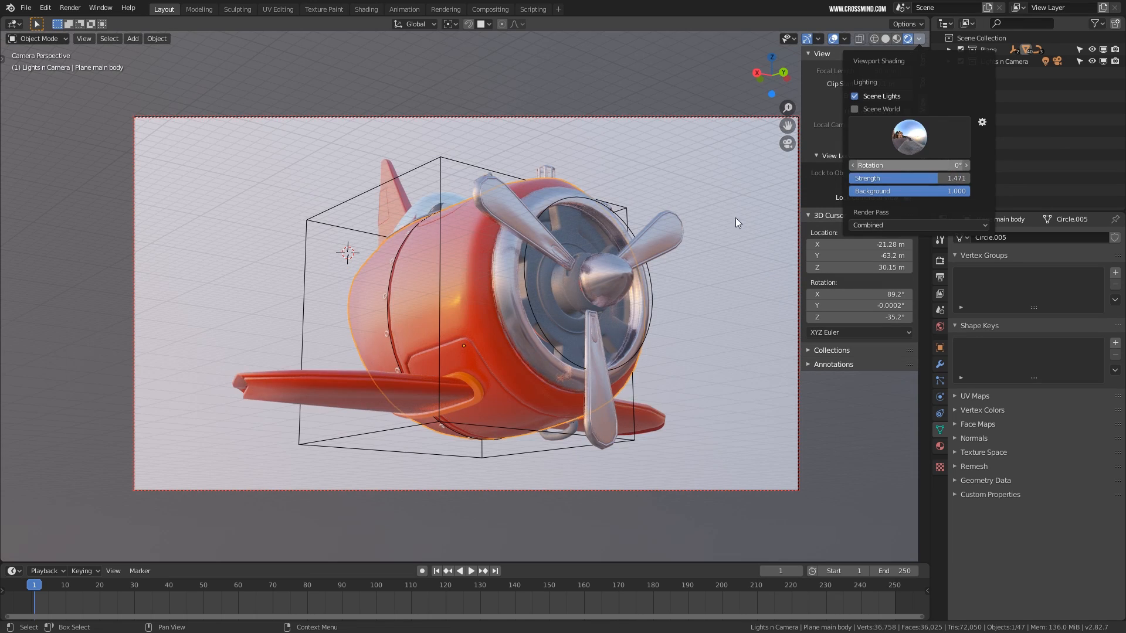
{"action": "middle_click_drag", "start_coordinate": [575, 287], "coordinate": [557, 284]}
{"action": "middle_click", "coordinate": [557, 287]}
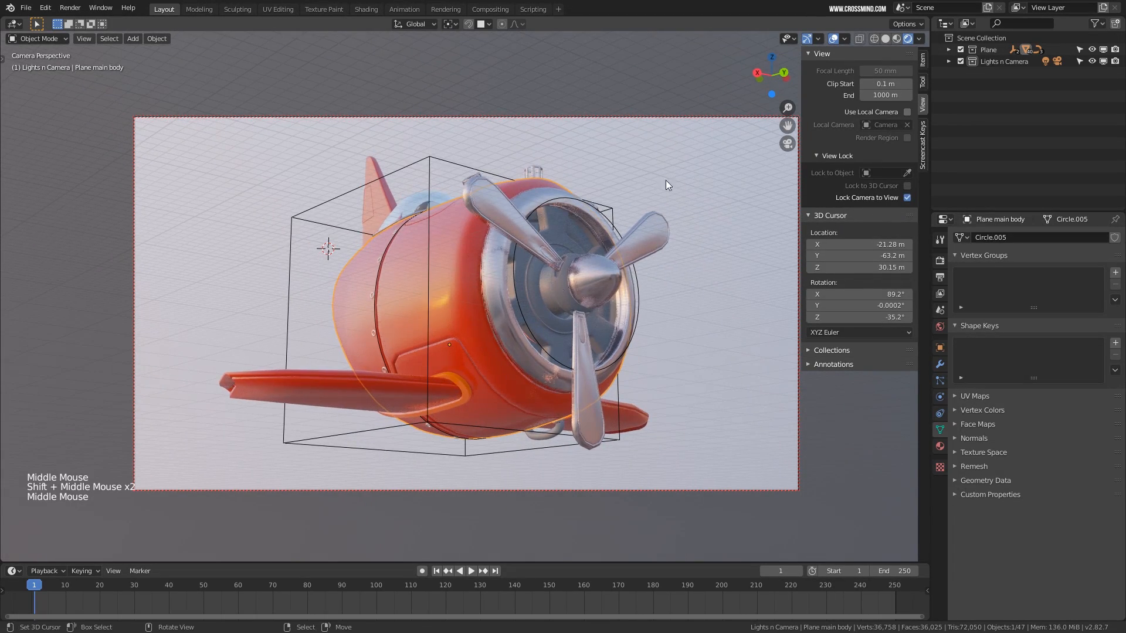
Hide the viewport overlays and fine-tune the camera's framing of the airplane
{"action": "left_click", "coordinate": [832, 39]}
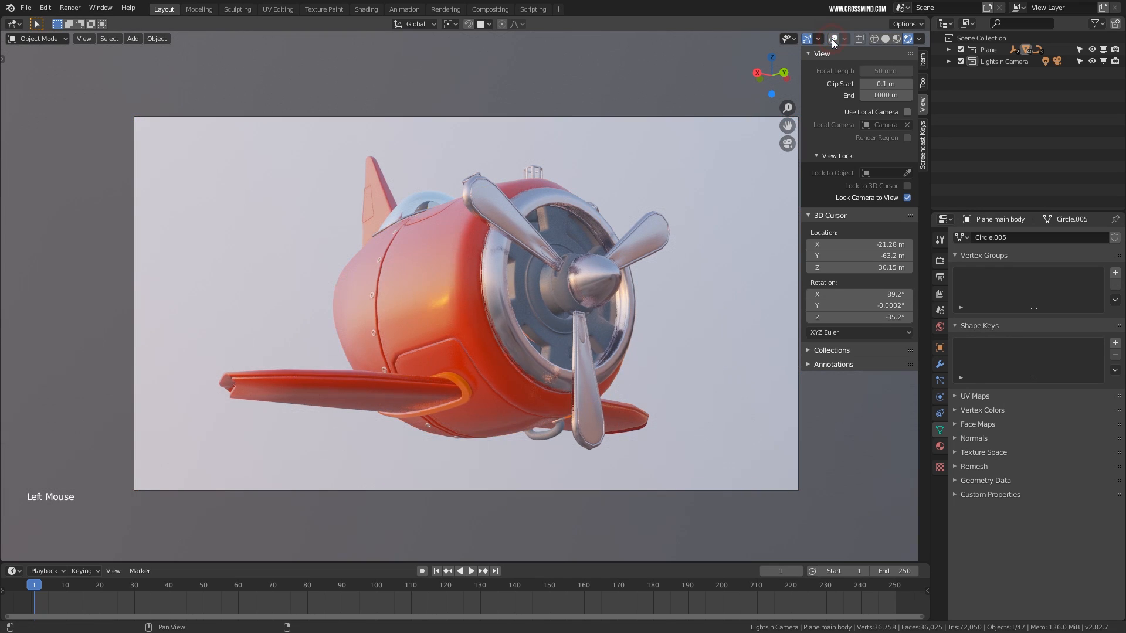
{"action": "middle_click_drag", "start_coordinate": [359, 401], "coordinate": [369, 401]}
{"action": "middle_click_drag", "start_coordinate": [452, 403], "coordinate": [445, 402], "text": "shift"}
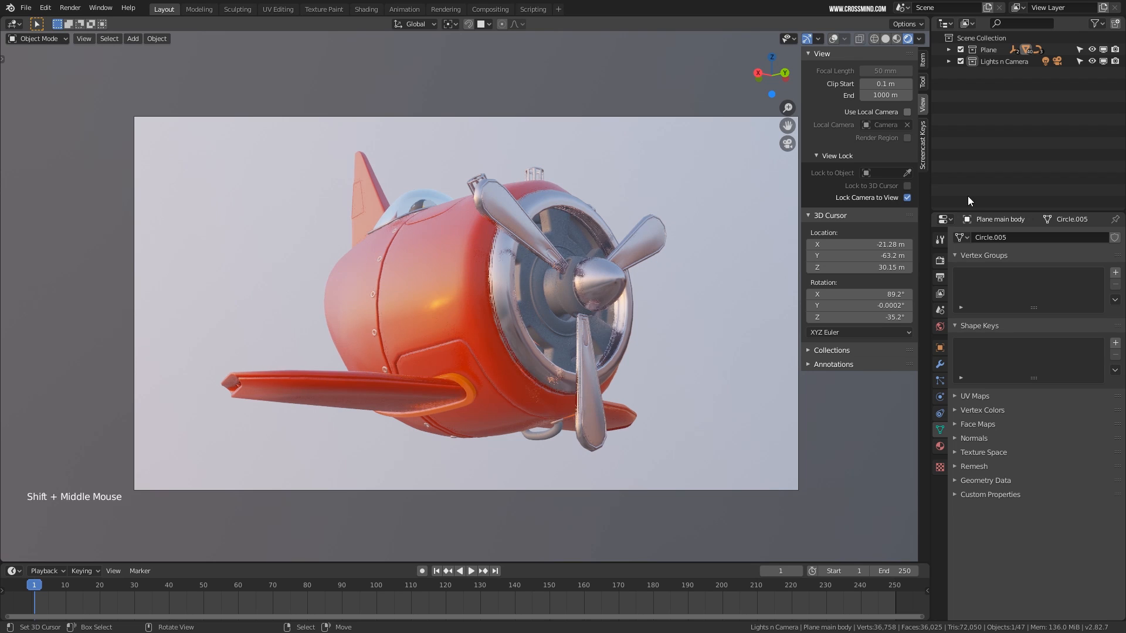
Turn off Lock Camera to View to keep the current camera framing
{"action": "left_click", "coordinate": [908, 197]}
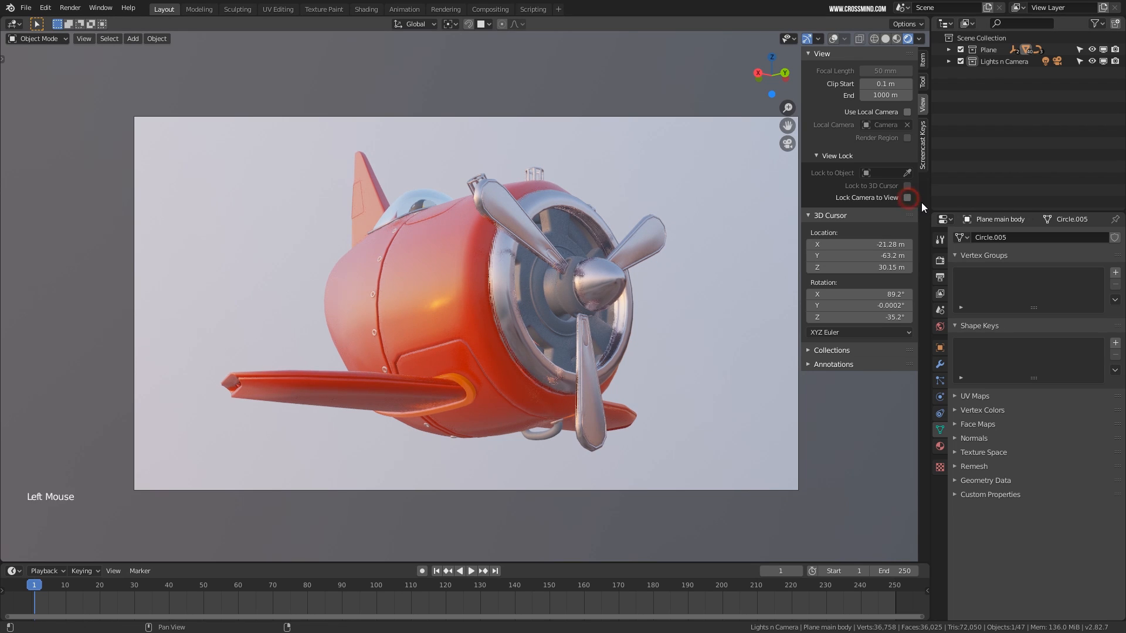
{"action": "scroll", "coordinate": [740, 216], "scroll_direction": "down", "scroll_amount": 2}
{"action": "middle_click_drag", "start_coordinate": [739, 216], "coordinate": [596, 238], "text": "shift"}
{"action": "scroll", "coordinate": [522, 203], "scroll_direction": "up", "scroll_amount": 1}
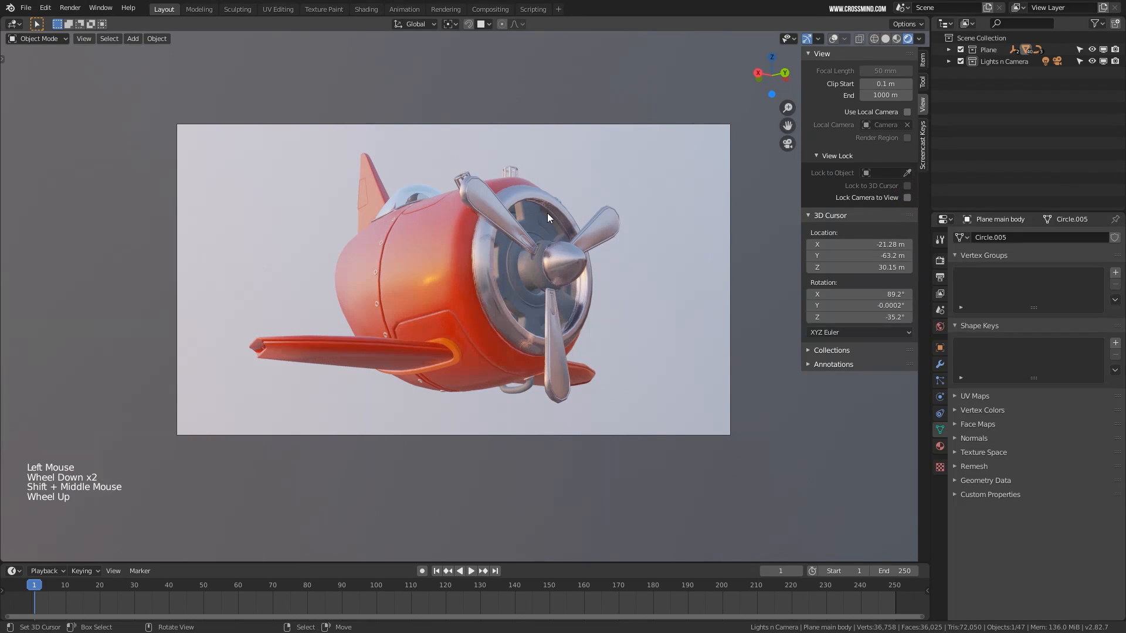
Select the airplane's controller and examine the airplane in perspective and in the top, front and right orthographic views
{"action": "middle_click_drag", "start_coordinate": [545, 262], "coordinate": [480, 203]}
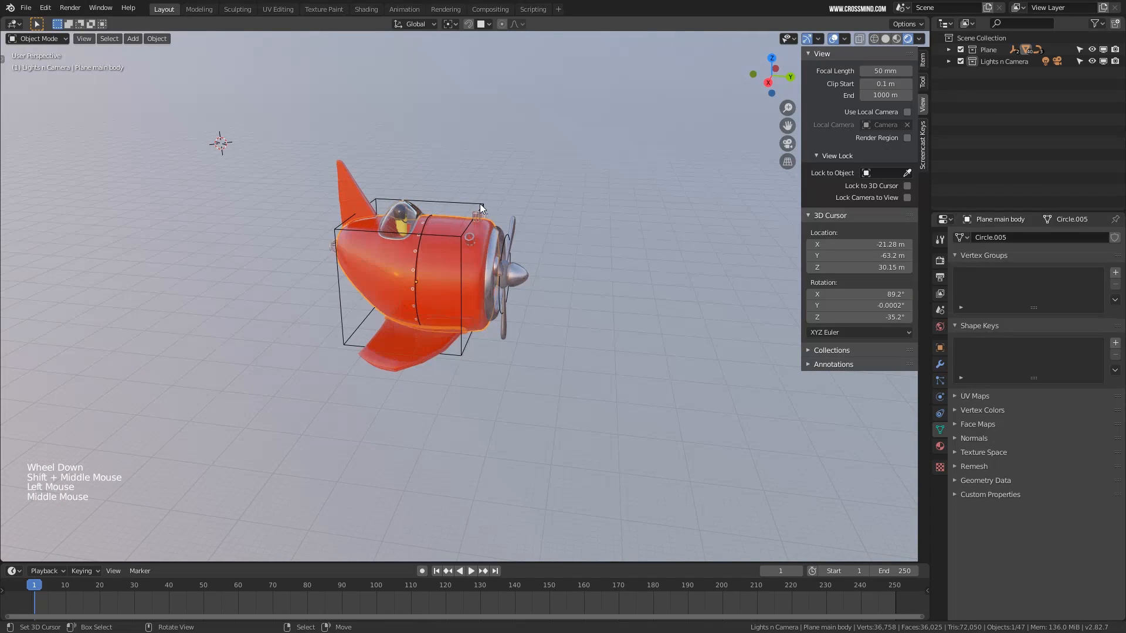
{"action": "left_click", "coordinate": [479, 203]}
{"action": "middle_click_drag", "start_coordinate": [498, 298], "coordinate": [445, 350]}
{"action": "left_click", "coordinate": [421, 296]}
{"action": "key", "text": "KP_7"}
{"action": "scroll", "coordinate": [504, 343], "scroll_direction": "down", "scroll_amount": 3}
{"action": "key", "text": "KP_1"}
{"action": "key", "text": "KP_3"}
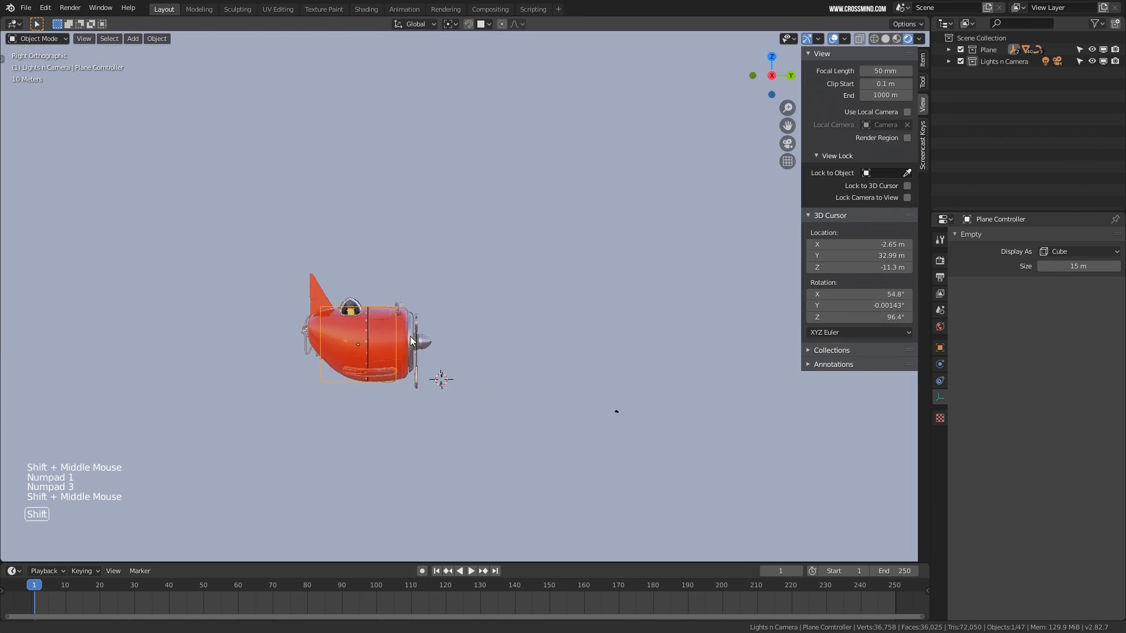
Place the 3D cursor ahead of the airplane's nose and add a mesh plane there
{"action": "left_click", "coordinate": [578, 353]}
{"action": "middle_click_drag", "start_coordinate": [578, 353], "coordinate": [428, 281]}
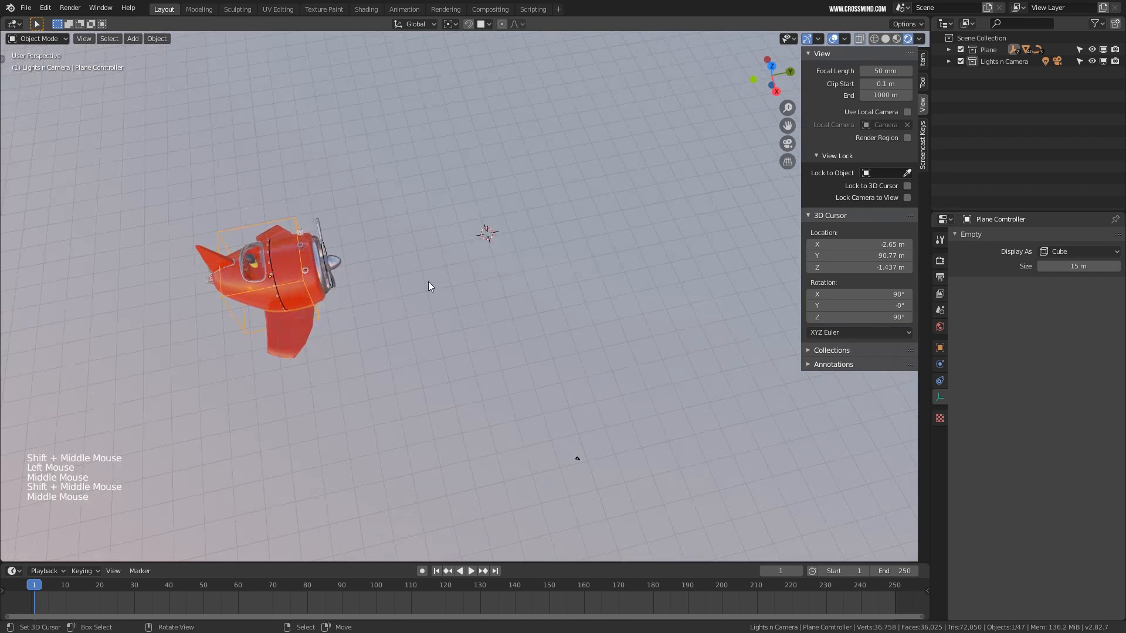
{"action": "left_click", "coordinate": [427, 276]}
{"action": "key", "text": "shift+a"}
{"action": "mouse_move", "coordinate": [427, 276]}
{"action": "left_click", "coordinate": [475, 277]}
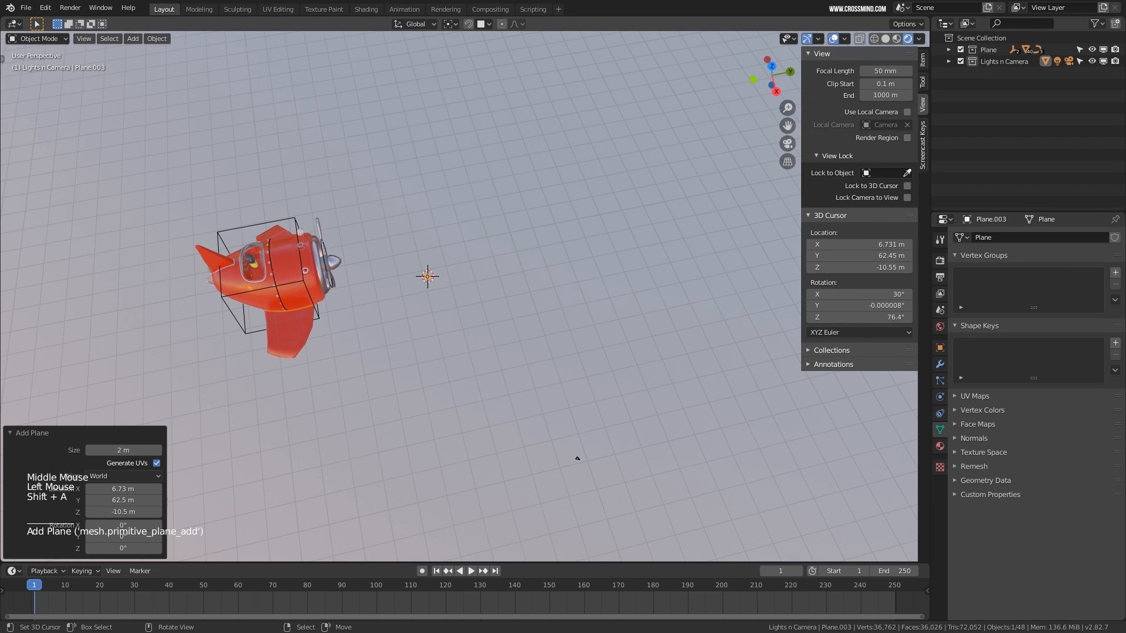
Scale the new plane up by about 16.85 and check its size against the airplane from the top
{"action": "key", "text": "s"}
{"action": "left_click", "coordinate": [578, 455]}
{"action": "key", "text": "KP_7"}
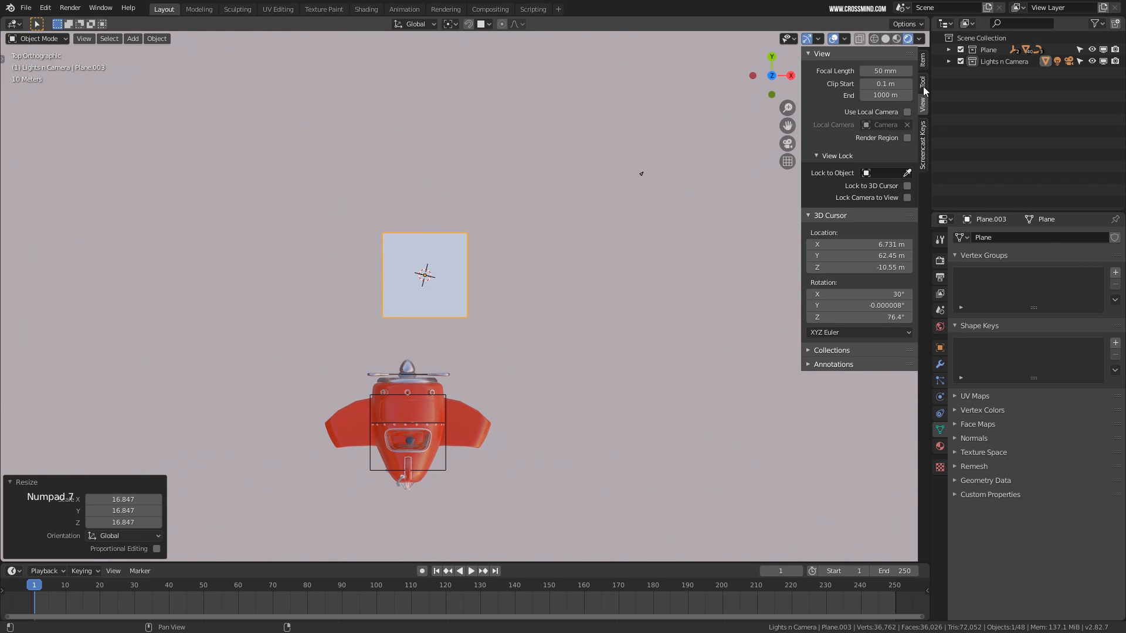
{"action": "key", "text": "s"}
{"action": "right_click", "coordinate": [610, 233]}
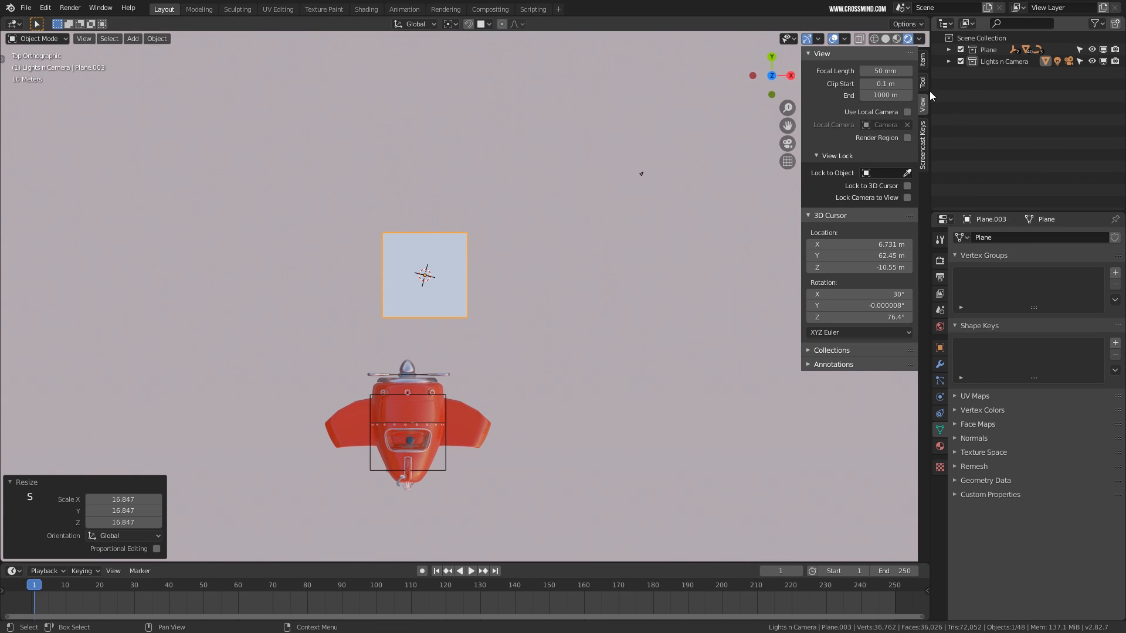
Set the plane's Y dimension to 1700 m to form a long strip
{"action": "left_click", "coordinate": [922, 61]}
{"action": "mouse_move", "coordinate": [876, 252]}
{"action": "left_mouse_down"}
{"action": "mouse_move", "coordinate": [897, 252]}
{"action": "mouse_move", "coordinate": [880, 252]}
{"action": "left_mouse_up"}
{"action": "right_click", "coordinate": [877, 253]}
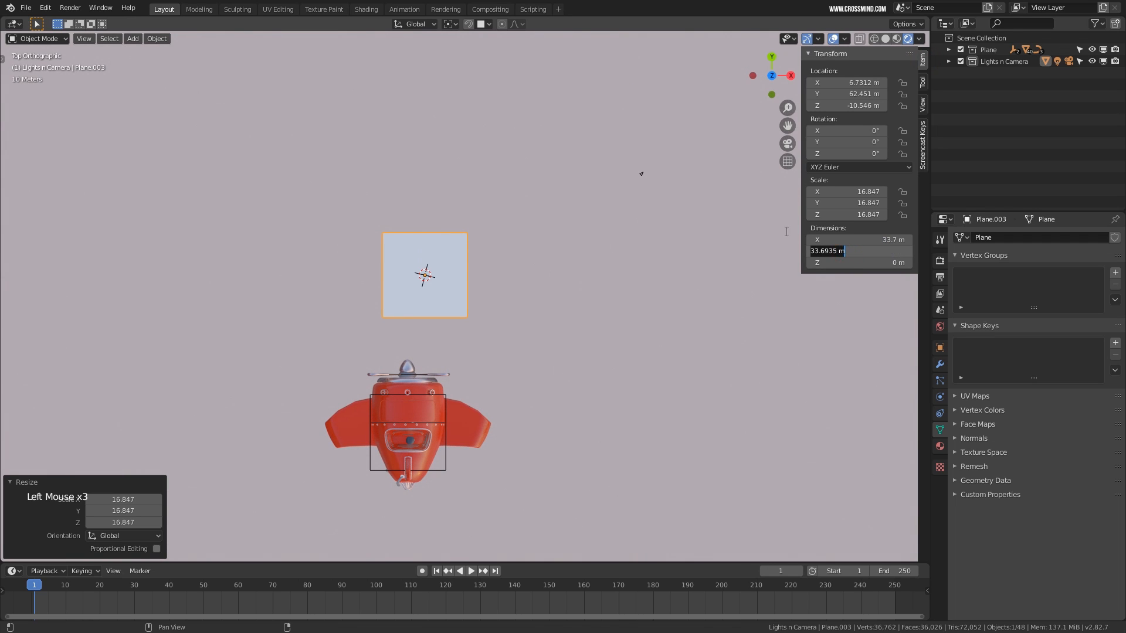
{"action": "key", "text": "Return"}
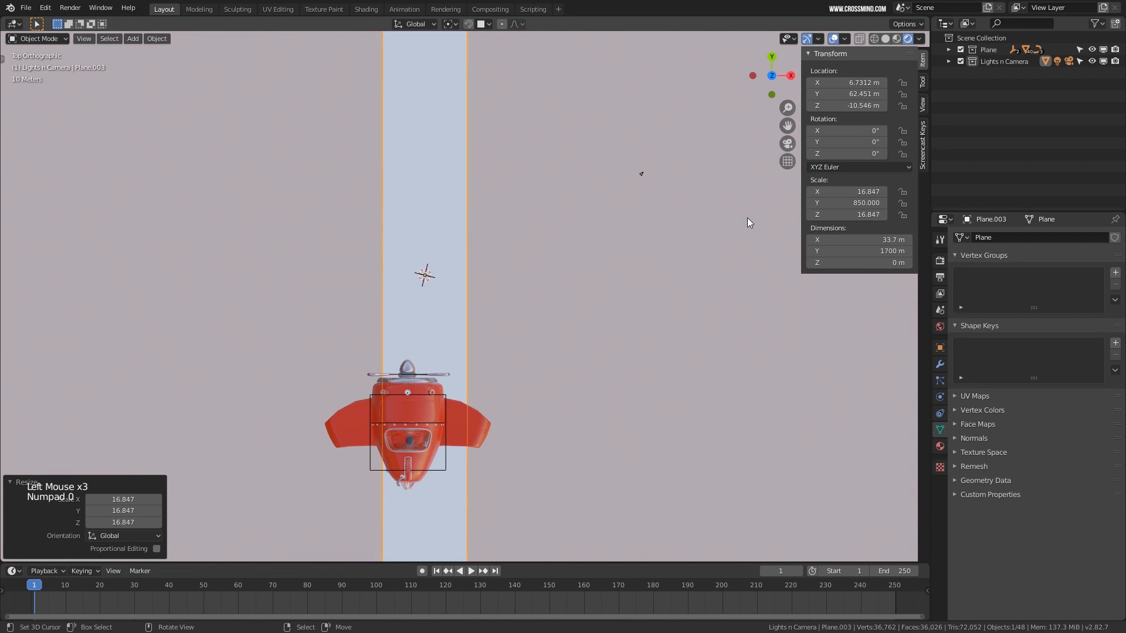
Move the long strip forward to about Y 832 m and centre it beneath the airplane with its near end under the tail
{"action": "scroll", "coordinate": [477, 371], "scroll_direction": "down", "scroll_amount": 11}
{"action": "key", "text": "g"}
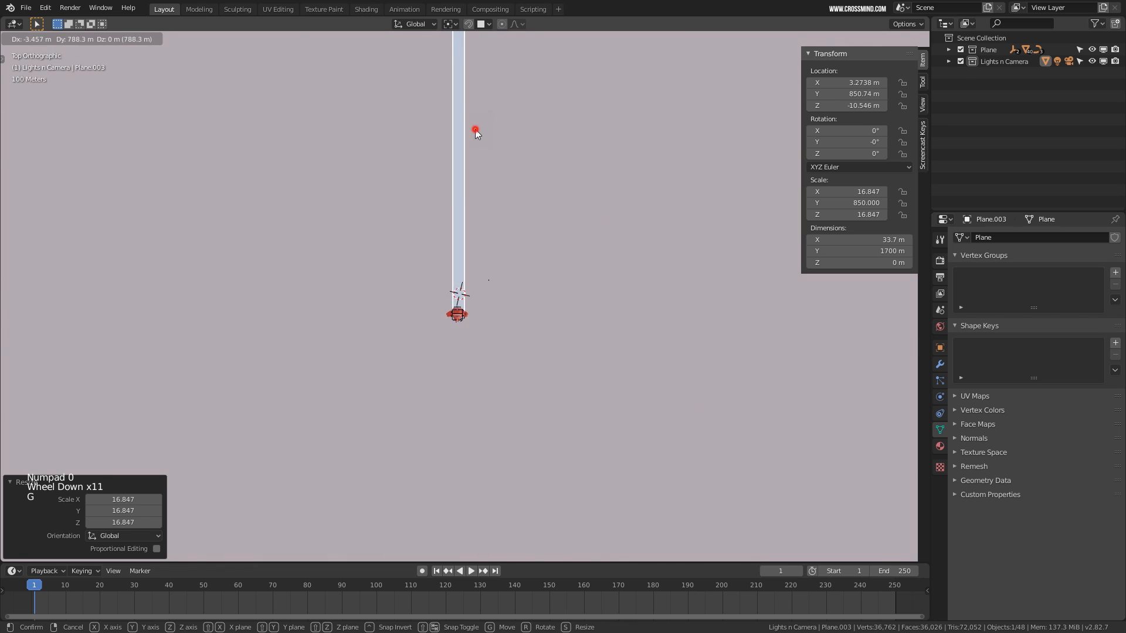
{"action": "left_click", "coordinate": [476, 129]}
{"action": "scroll", "coordinate": [450, 291], "scroll_direction": "up", "scroll_amount": 5}
{"action": "scroll", "coordinate": [451, 296], "scroll_direction": "up", "scroll_amount": 3}
{"action": "key", "text": "g"}
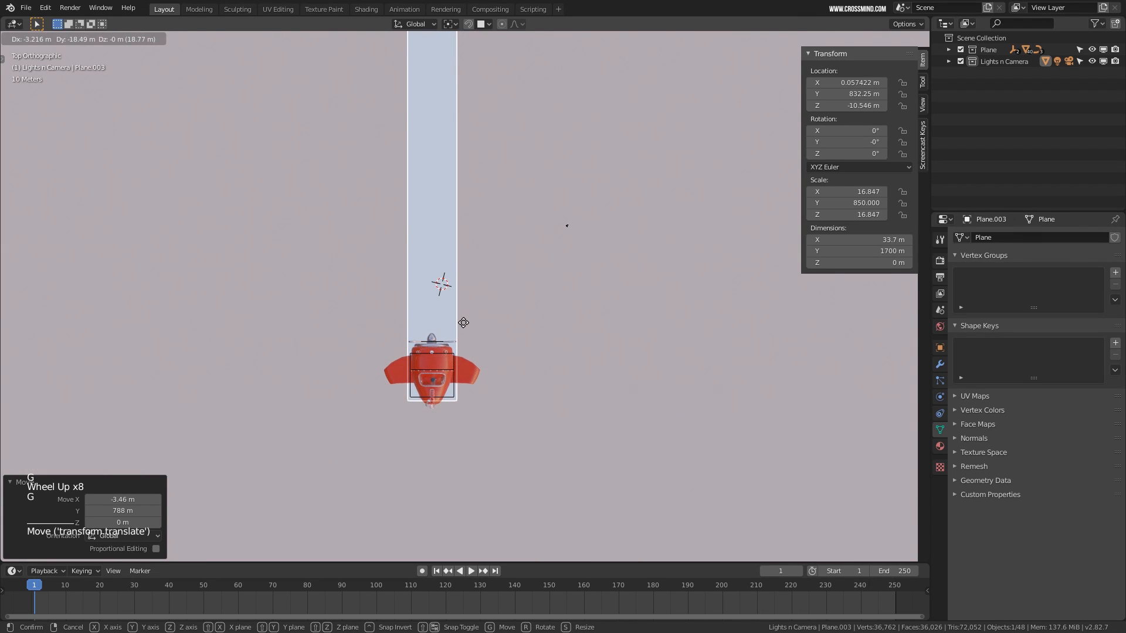
{"action": "left_click", "coordinate": [465, 322]}
Examine the full length of the strip and its alignment with the airplane from the side and from above
{"action": "scroll", "coordinate": [466, 345], "scroll_direction": "down", "scroll_amount": 14}
{"action": "middle_click_drag", "start_coordinate": [466, 346], "coordinate": [459, 414], "text": "shift"}
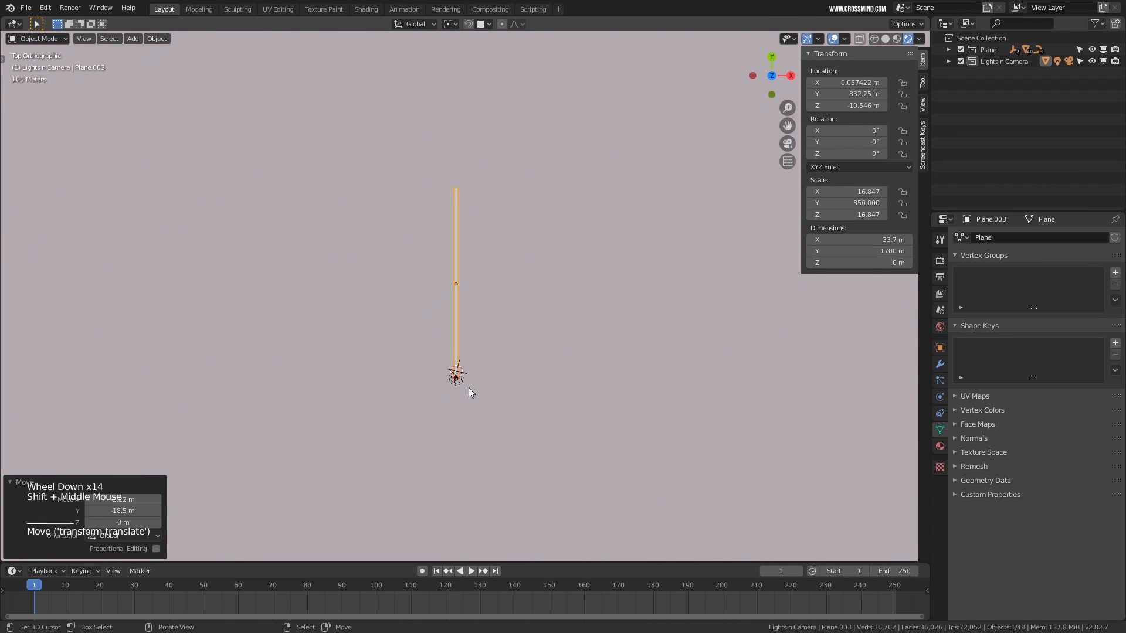
{"action": "scroll", "coordinate": [451, 411], "scroll_direction": "up", "scroll_amount": 5}
{"action": "middle_click_drag", "start_coordinate": [509, 305], "coordinate": [546, 341], "text": "shift"}
{"action": "key", "text": "KP_1"}
{"action": "key", "text": "KP_3"}
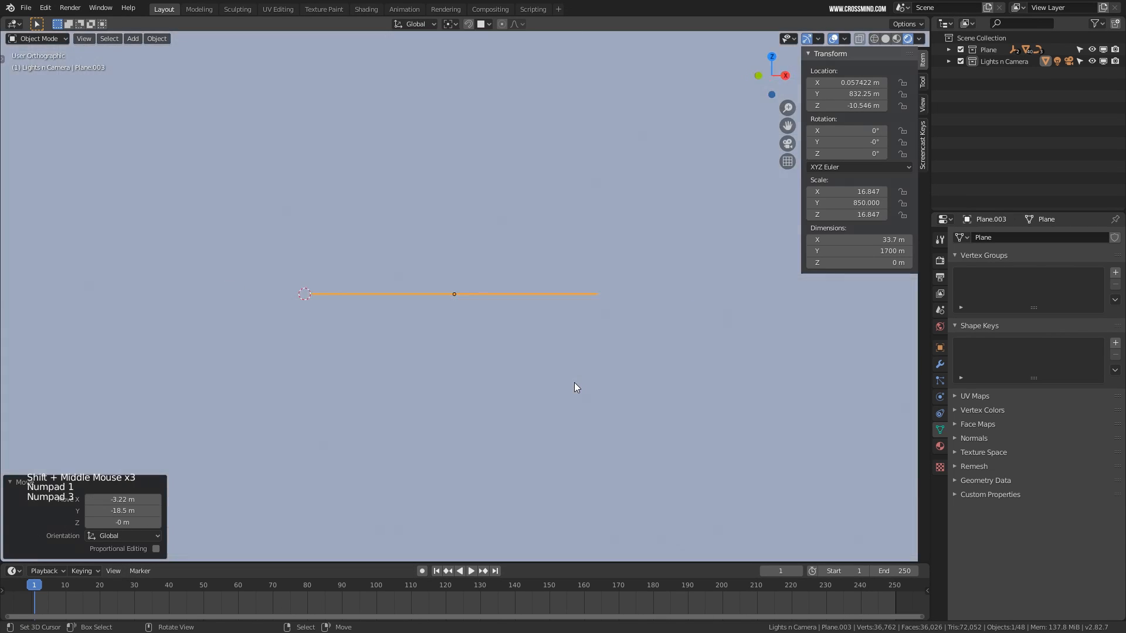
{"action": "middle_click_drag", "start_coordinate": [519, 343], "coordinate": [543, 299], "text": "shift"}
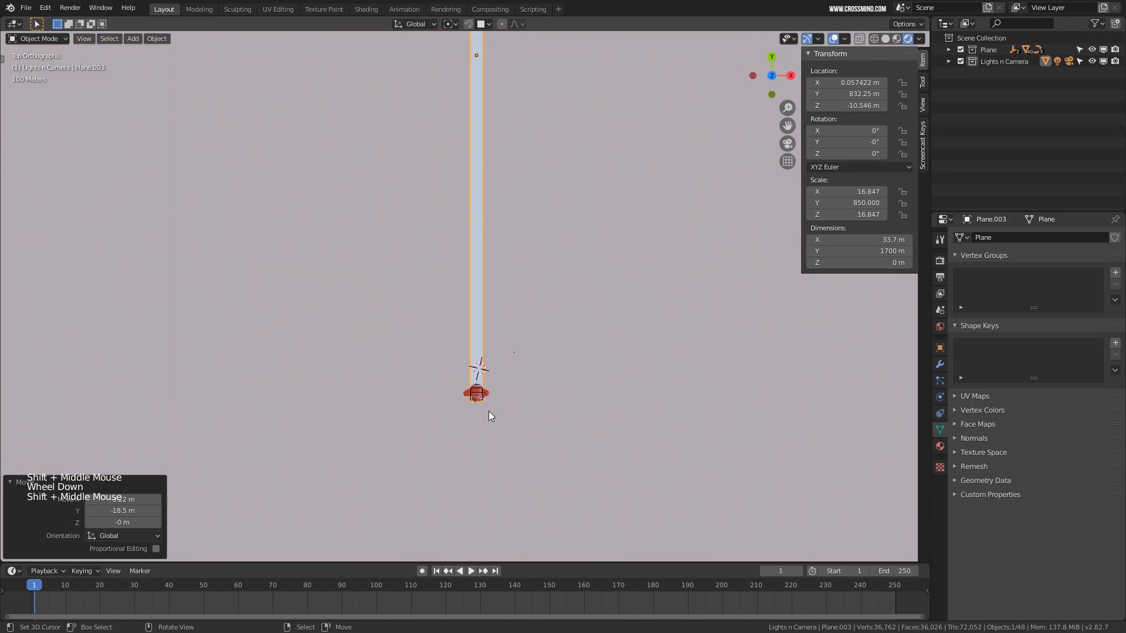
{"action": "scroll", "coordinate": [483, 414], "scroll_direction": "up", "scroll_amount": 2}
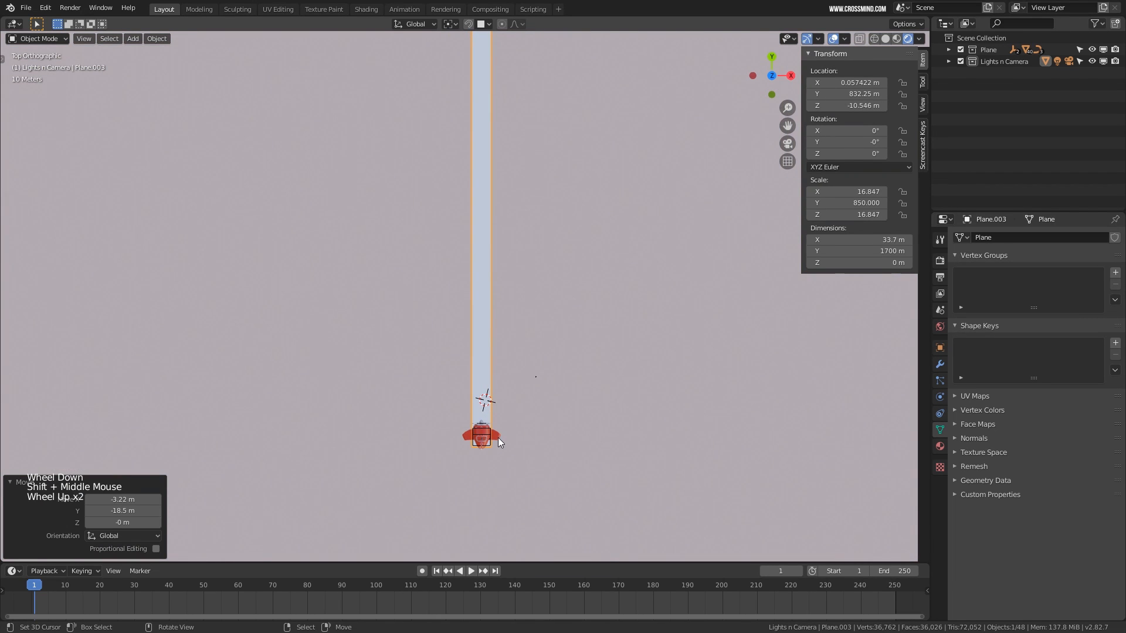
In the right orthographic view, place the 3D cursor just ahead of the propeller and add an ico sphere there
{"action": "right_click", "coordinate": [499, 437]}
{"action": "key", "text": "KP_1"}
{"action": "key", "text": "KP_3"}
{"action": "middle_click_drag", "start_coordinate": [572, 411], "coordinate": [562, 363], "text": "shift"}
{"action": "scroll", "coordinate": [563, 364], "scroll_direction": "up", "scroll_amount": 5}
{"action": "middle_click_drag", "start_coordinate": [563, 363], "coordinate": [554, 316], "text": "shift"}
{"action": "scroll", "coordinate": [554, 317], "scroll_direction": "up", "scroll_amount": 8}
{"action": "middle_click_drag", "start_coordinate": [554, 317], "coordinate": [544, 276], "text": "shift"}
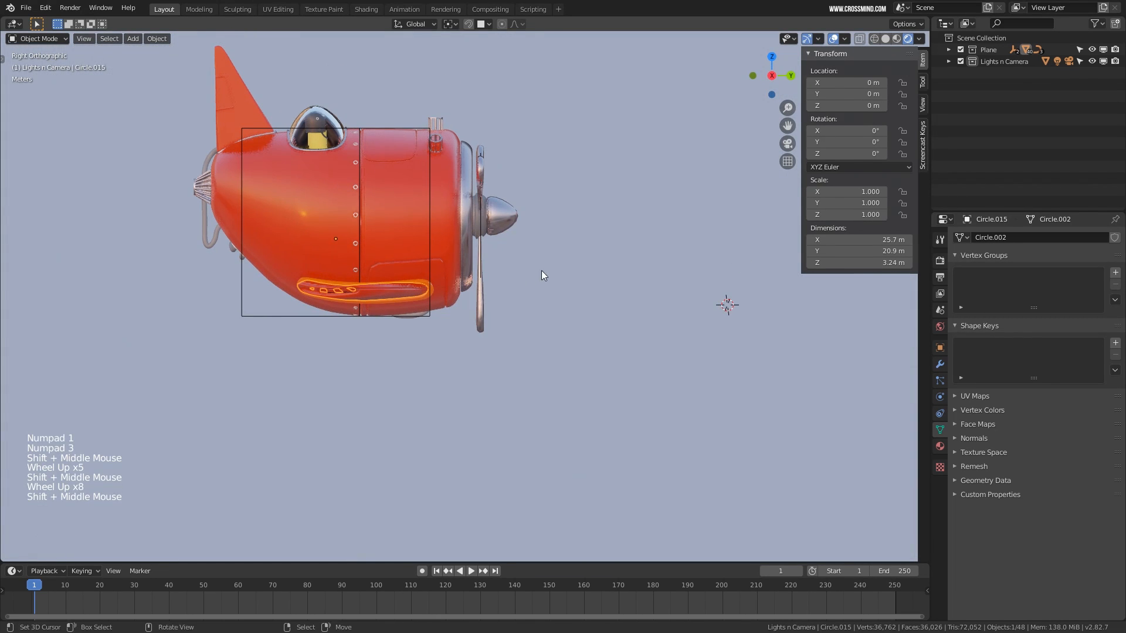
{"action": "left_click", "coordinate": [540, 270]}
{"action": "key", "text": "shift+a"}
{"action": "mouse_move", "coordinate": [543, 269]}
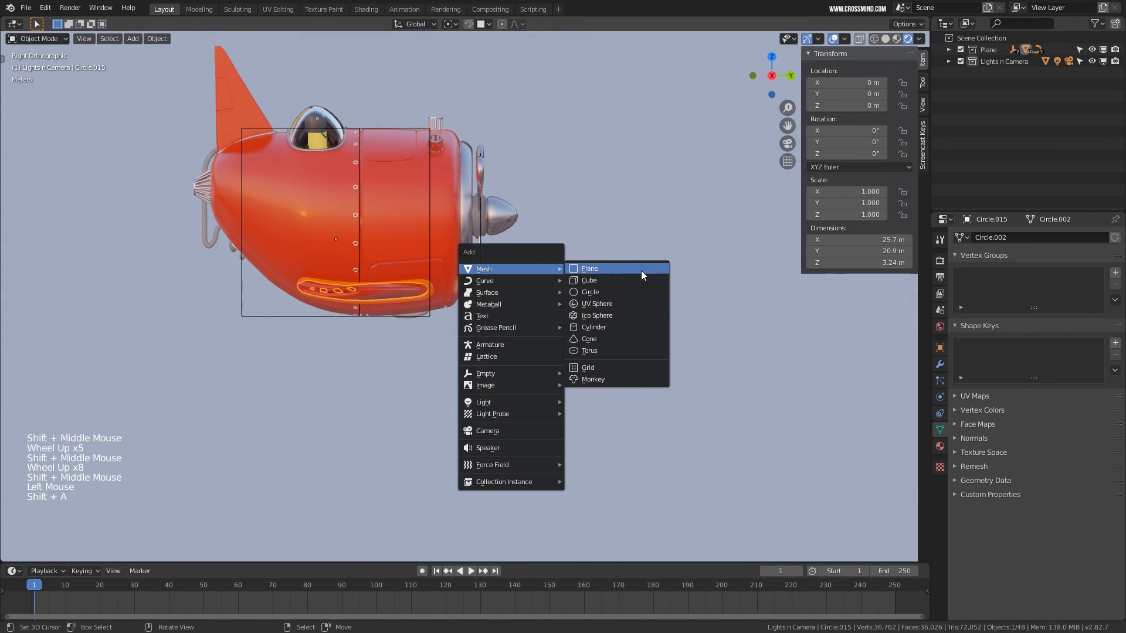
{"action": "left_click", "coordinate": [599, 316]}
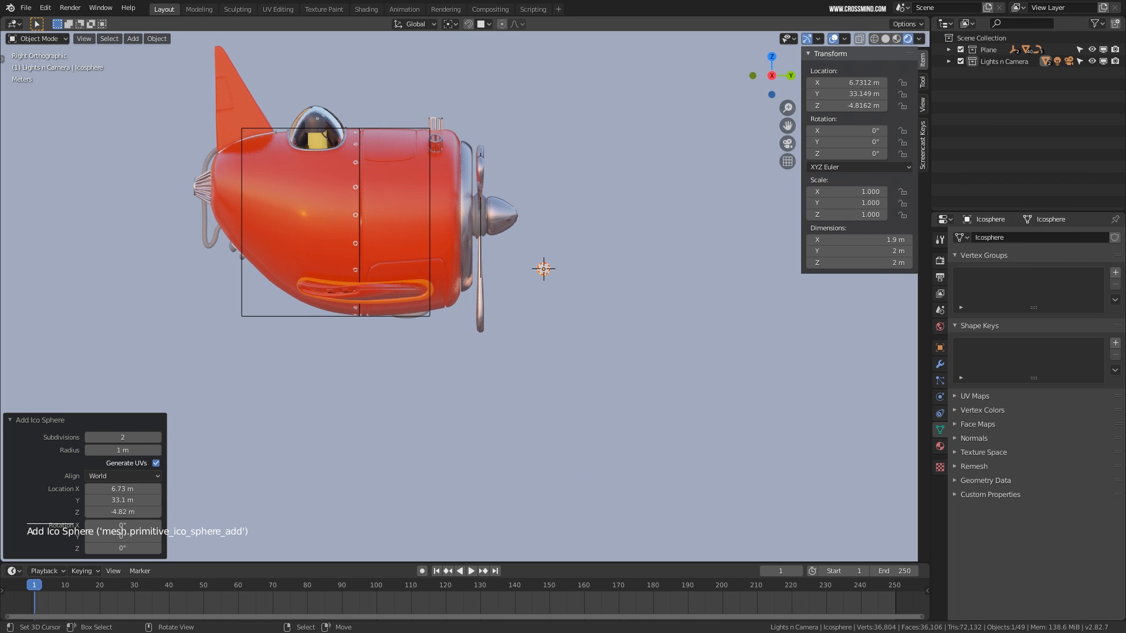
Scale the new ico sphere up by about 6.65
{"action": "key", "text": "s"}
{"action": "left_click", "coordinate": [799, 354]}
{"action": "scroll", "coordinate": [543, 285], "scroll_direction": "up", "scroll_amount": 1}
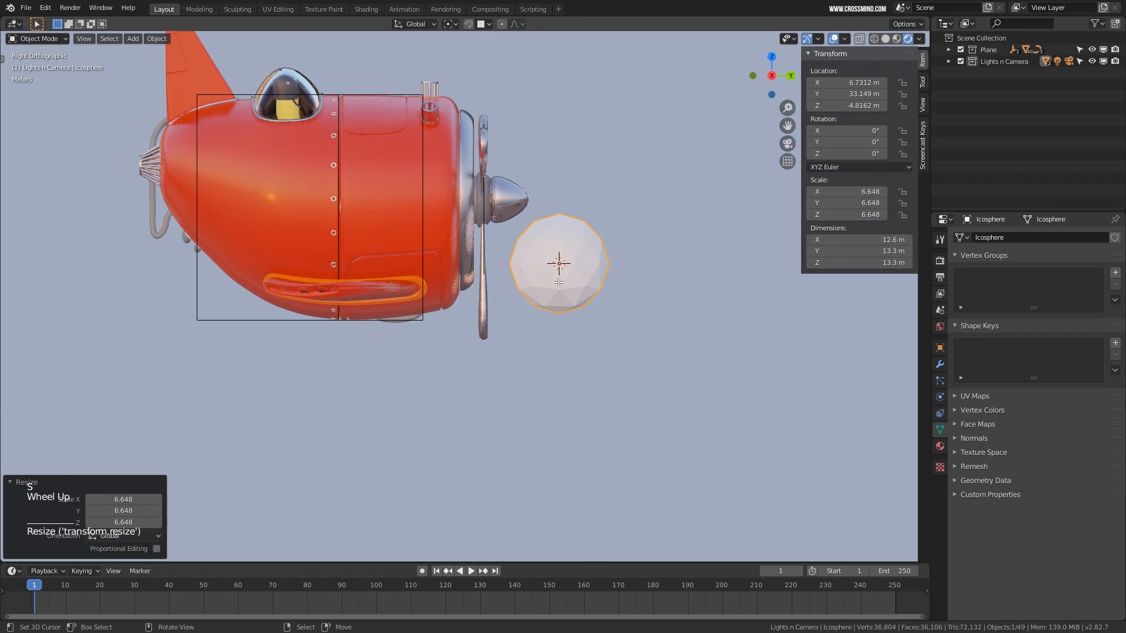
In Edit Mode, duplicate the sphere up and forward, enlarge the copy and shift it slightly higher
{"action": "key", "text": "Tab"}
{"action": "key", "text": "shift+d"}
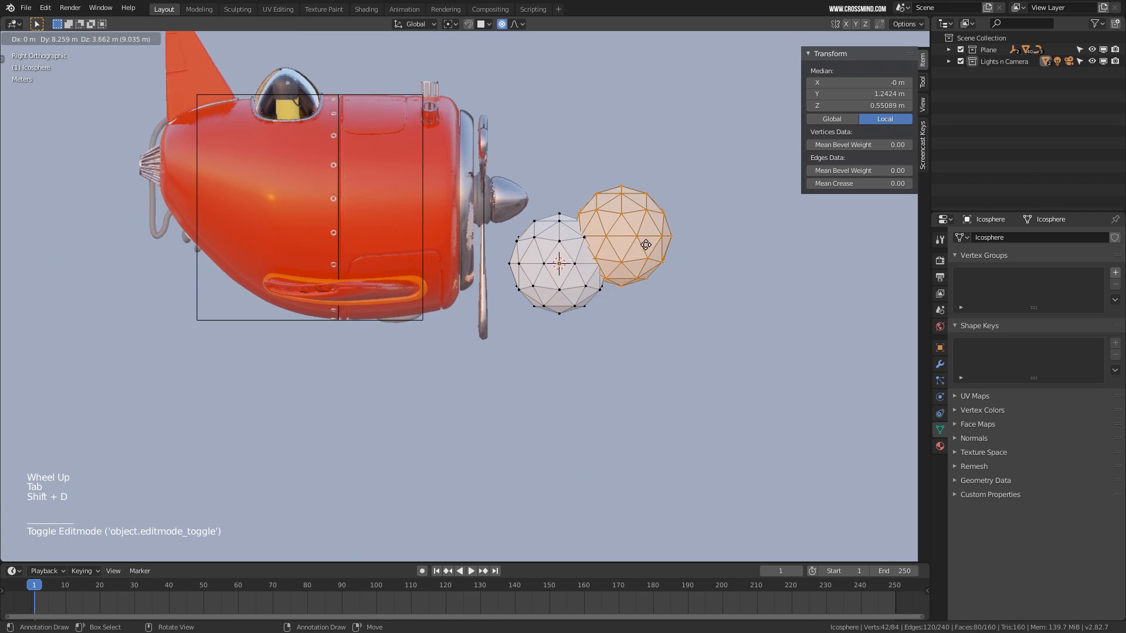
{"action": "left_click", "coordinate": [648, 237]}
{"action": "key", "text": "s"}
{"action": "left_click", "coordinate": [658, 252]}
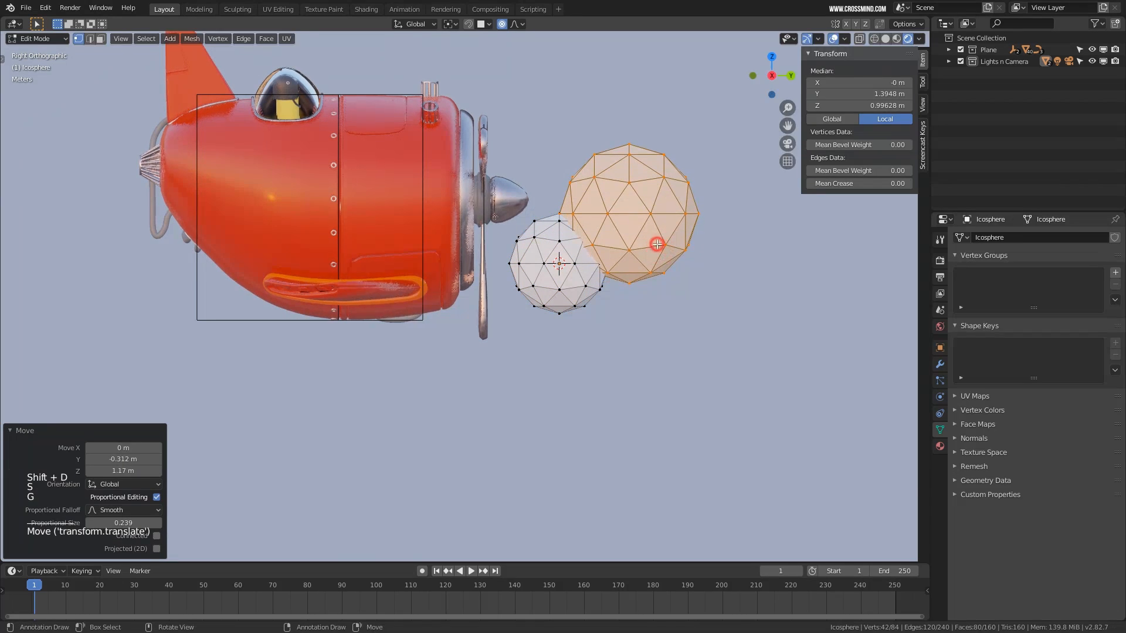
{"action": "key", "text": "g"}
Place another copy of the sphere lower and farther forward in the cluster and resize it
{"action": "left_click", "coordinate": [721, 304]}
{"action": "key", "text": "s"}
{"action": "left_click", "coordinate": [713, 296]}
Select the large upper sphere's linked mesh and shift it about 5.4 m sideways along X
{"action": "middle_click_drag", "start_coordinate": [713, 297], "coordinate": [445, 208]}
{"action": "scroll", "coordinate": [656, 217], "scroll_direction": "up", "scroll_amount": 2}
{"action": "right_click", "coordinate": [444, 212]}
{"action": "key", "text": "l"}
{"action": "key", "text": "g"}
{"action": "left_click", "coordinate": [419, 211]}
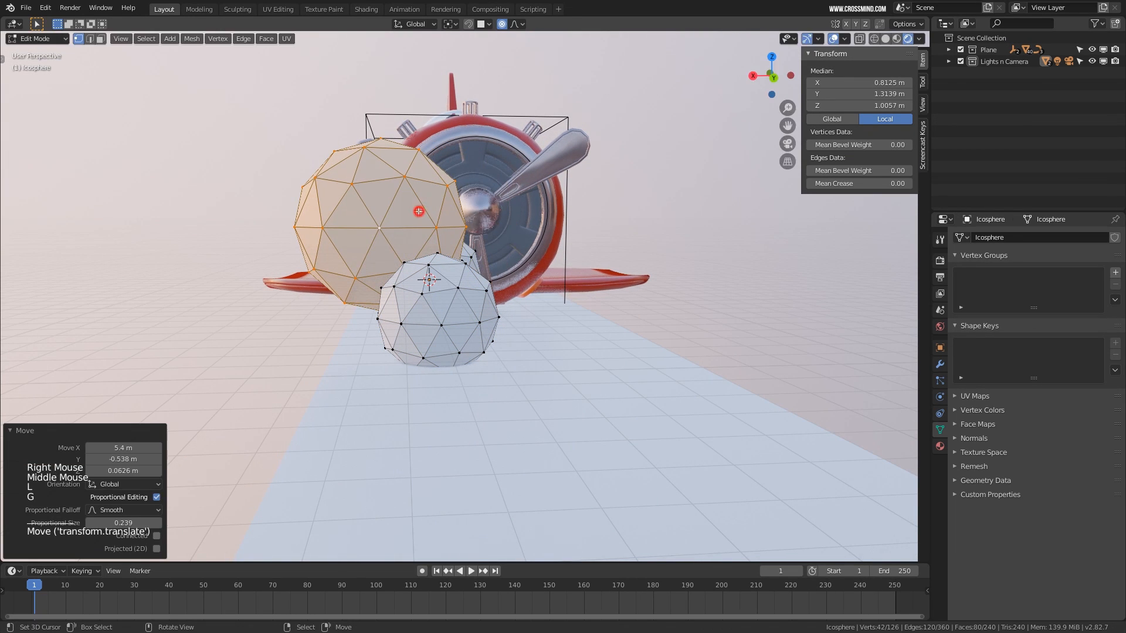
Duplicate the shifted sphere to the opposite side of the cluster, scale the copy up by about 1.2 and adjust its position
{"action": "key", "text": "shift+d"}
{"action": "left_click", "coordinate": [574, 205]}
{"action": "key", "text": "s"}
{"action": "left_click", "coordinate": [586, 204]}
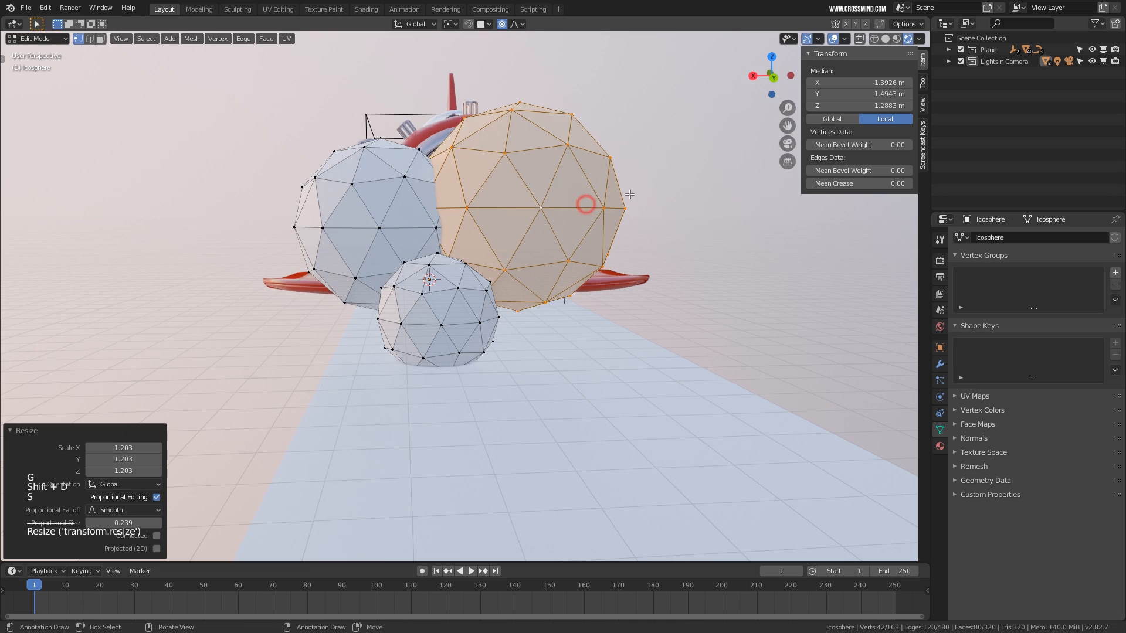
{"action": "key", "text": "g"}
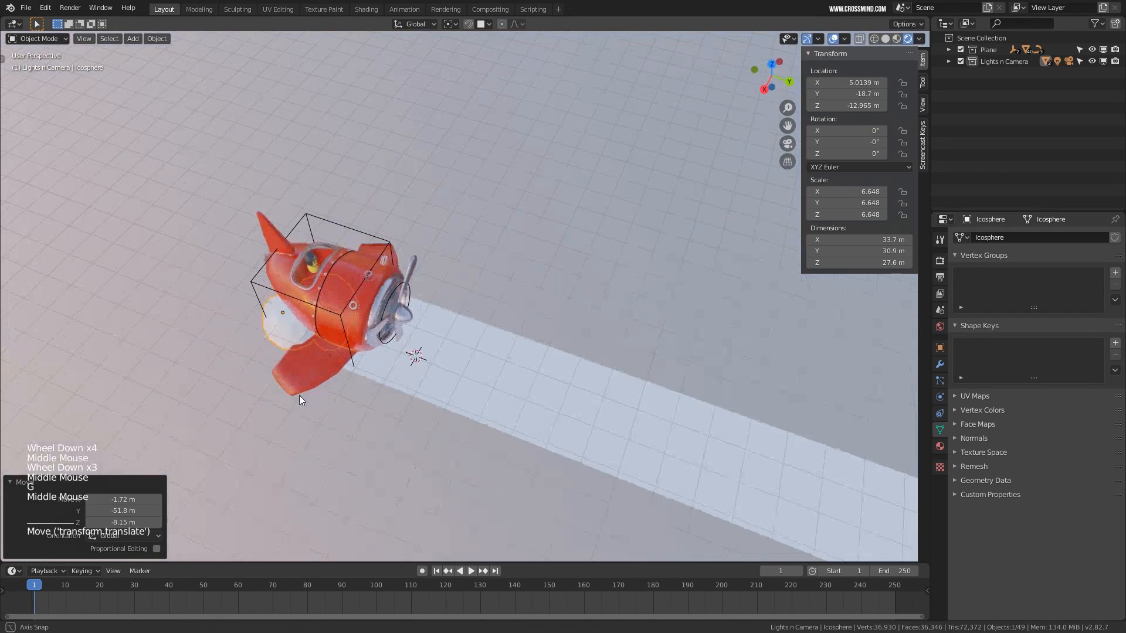
Move the cloud cluster out beside the airplane's wing, to about X 43 m, Y -25.6 m, Z -16 m
{"action": "key", "text": "g"}
{"action": "left_click", "coordinate": [276, 387]}
{"action": "middle_click_drag", "start_coordinate": [275, 386], "coordinate": [457, 263]}
{"action": "key", "text": "g"}
{"action": "left_click", "coordinate": [326, 412]}
{"action": "key", "text": "g"}
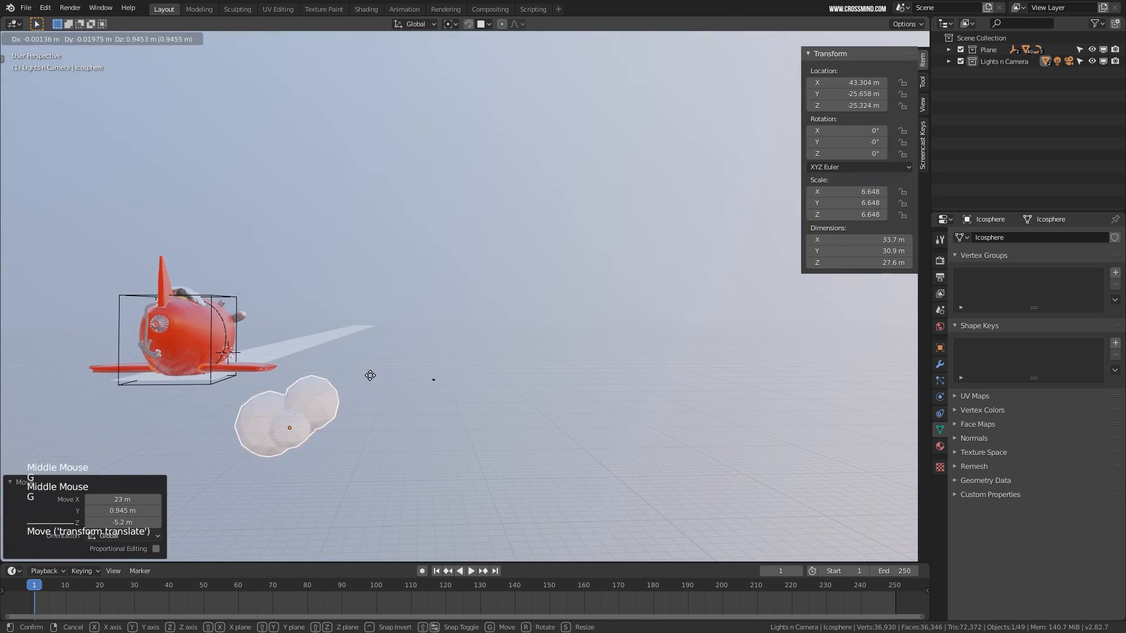
{"action": "left_click", "coordinate": [371, 359]}
{"action": "middle_click_drag", "start_coordinate": [371, 359], "coordinate": [235, 355]}
{"action": "scroll", "coordinate": [343, 354], "scroll_direction": "up", "scroll_amount": 2}
{"action": "key", "text": "g"}
{"action": "left_click", "coordinate": [325, 356]}
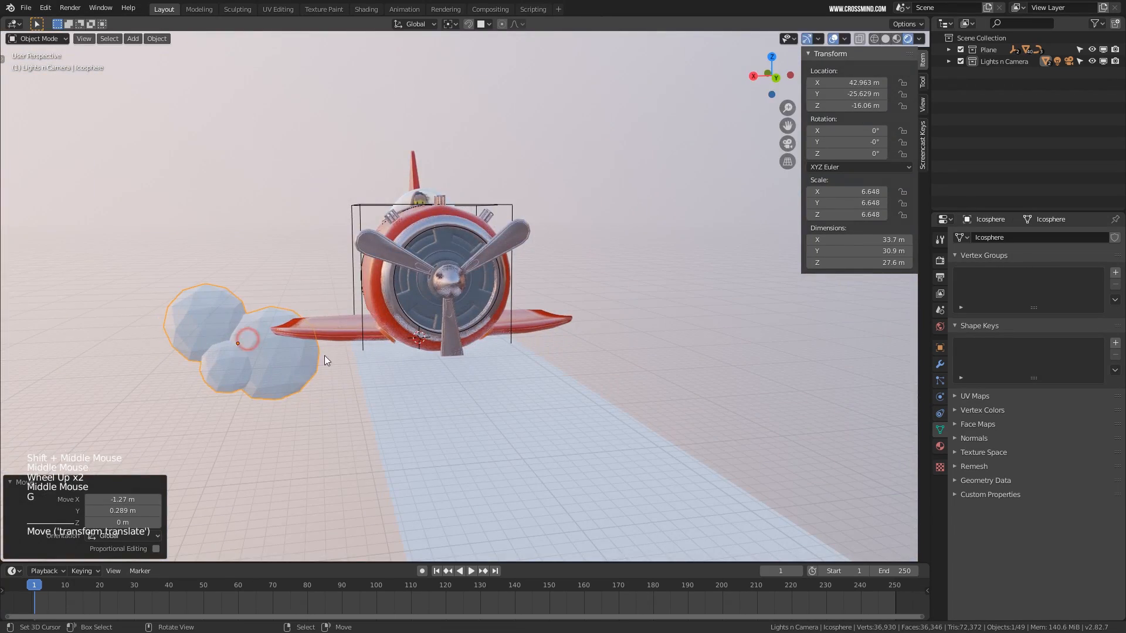
Add an Array modifier to the cloud with a relative offset of 0 in X and 1 in Y and a count of 50
{"action": "middle_click_drag", "start_coordinate": [324, 356], "coordinate": [472, 330]}
{"action": "left_click", "coordinate": [939, 365]}
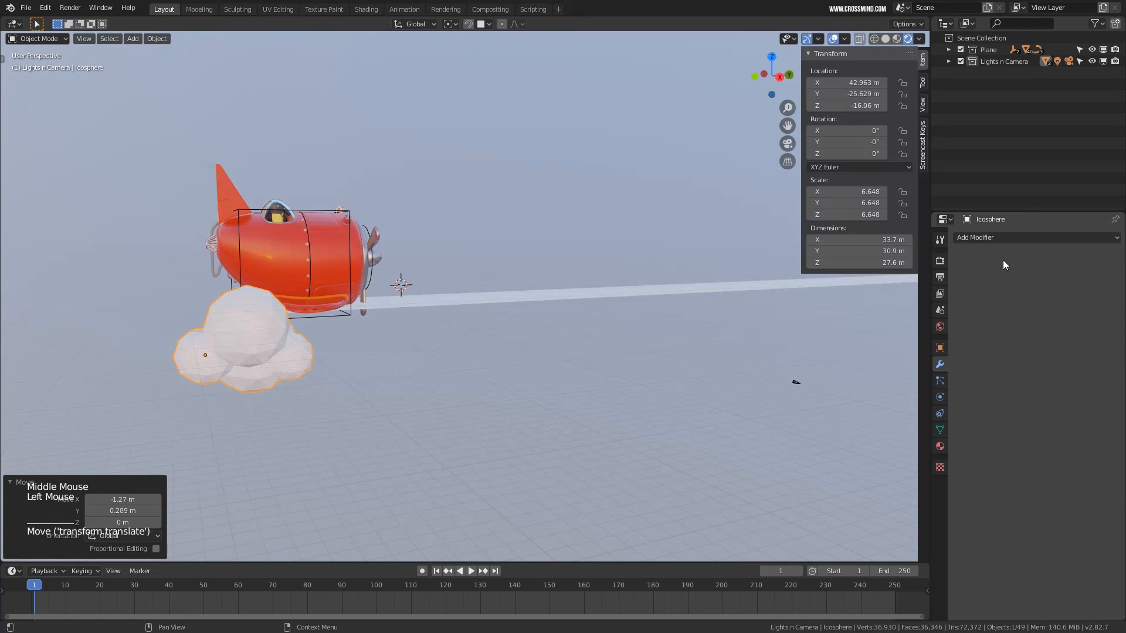
{"action": "left_click", "coordinate": [1025, 238]}
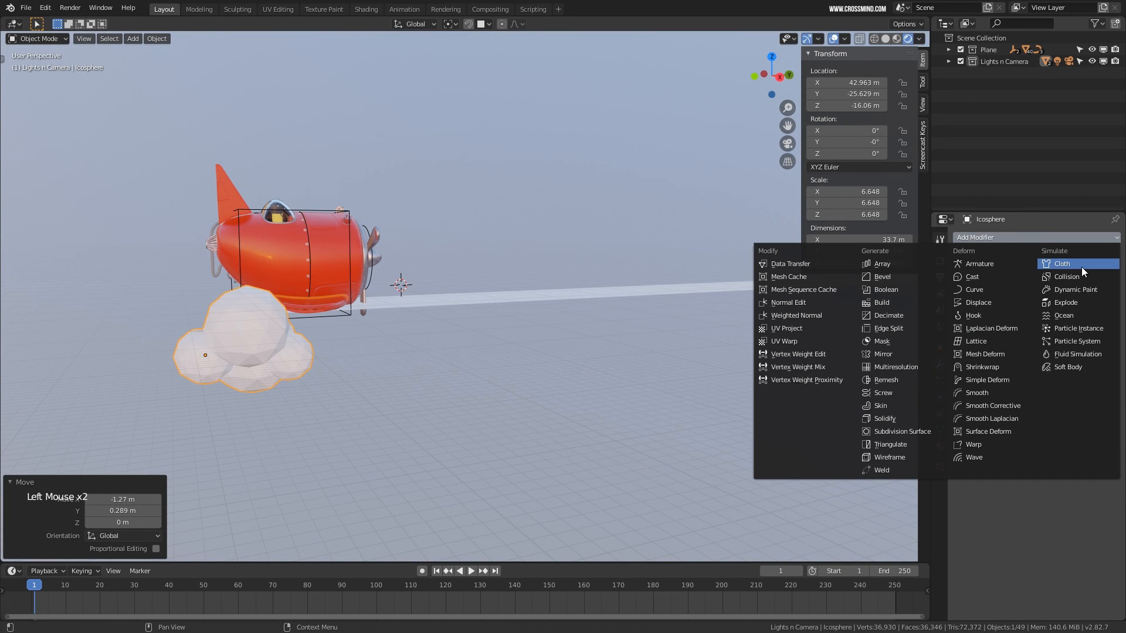
{"action": "left_click", "coordinate": [880, 264]}
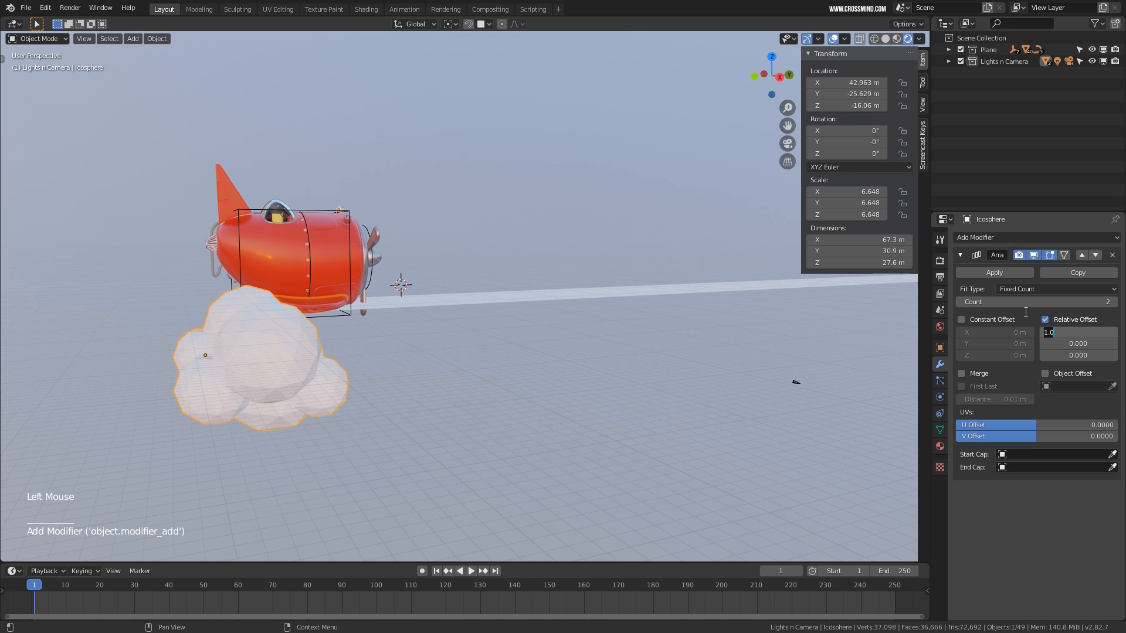
{"action": "type", "text": "0"}
{"action": "key", "text": "Return"}
{"action": "left_click", "coordinate": [1077, 344]}
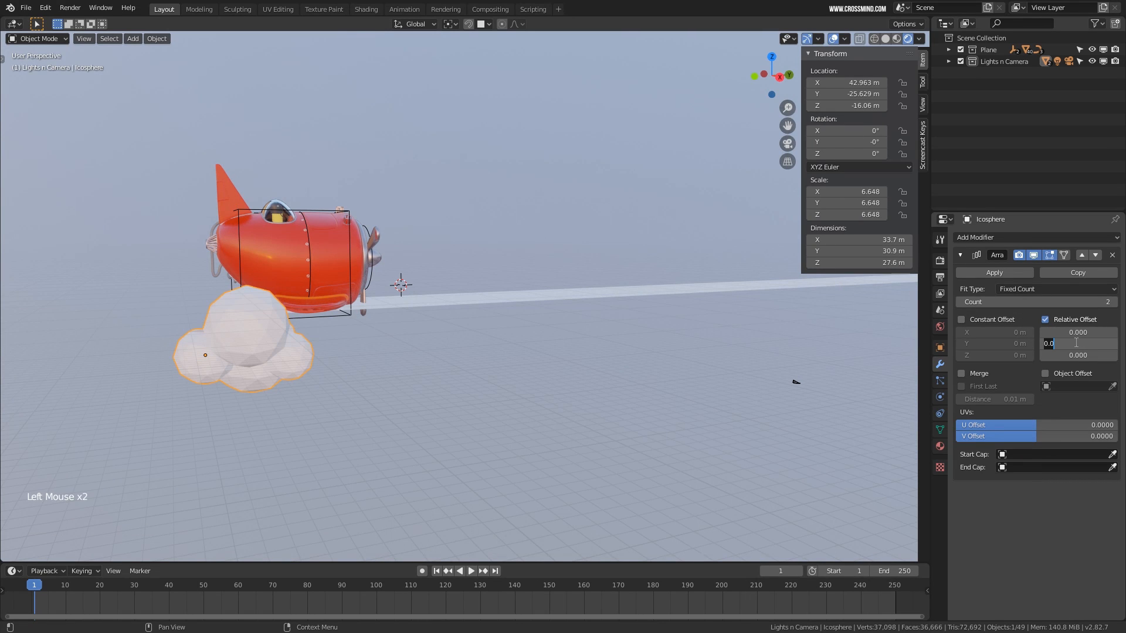
{"action": "type", "text": "1"}
{"action": "key", "text": "Return"}
{"action": "left_click", "coordinate": [974, 304]}
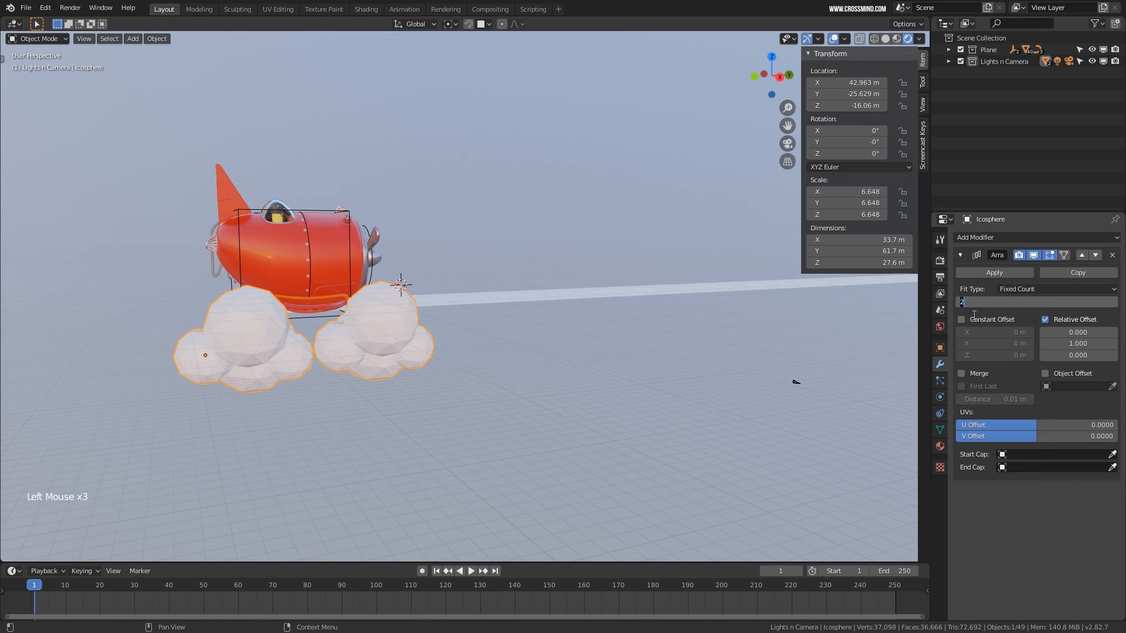
{"action": "type", "text": "50"}
{"action": "key", "text": "Return"}
Set the viewport's clip end to 10000 m so the far end of the cloud row is drawn
{"action": "scroll", "coordinate": [762, 375], "scroll_direction": "down", "scroll_amount": 11}
{"action": "middle_click_drag", "start_coordinate": [741, 372], "coordinate": [309, 357], "text": "shift"}
{"action": "scroll", "coordinate": [559, 313], "scroll_direction": "up", "scroll_amount": 3}
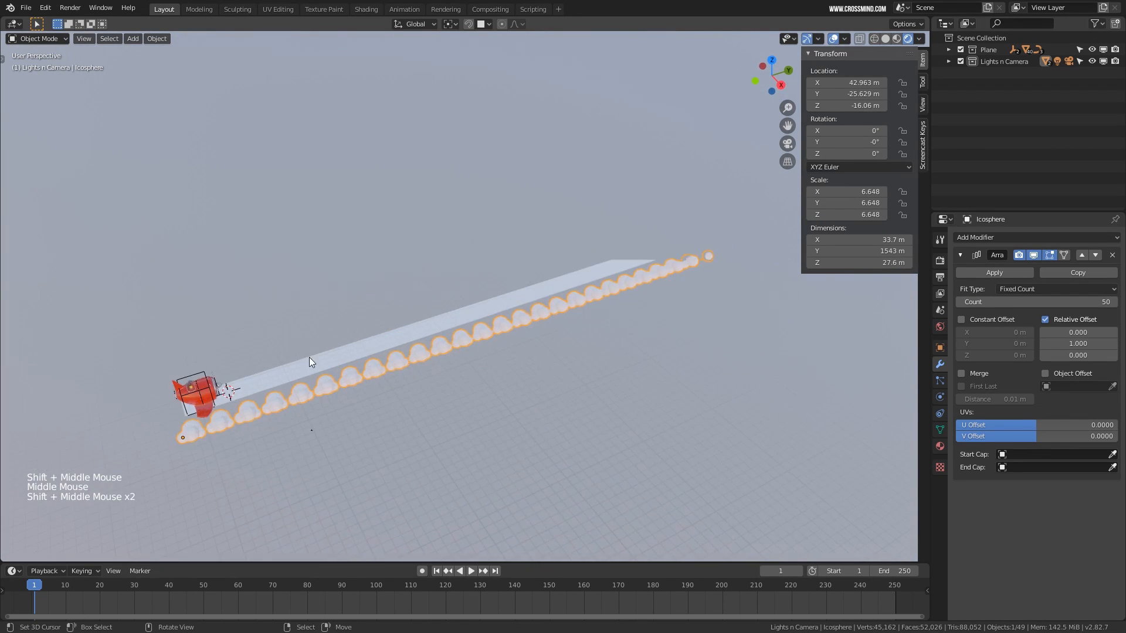
{"action": "scroll", "coordinate": [670, 272], "scroll_direction": "down", "scroll_amount": 1}
{"action": "scroll", "coordinate": [669, 272], "scroll_direction": "up", "scroll_amount": 1}
{"action": "middle_click_drag", "start_coordinate": [582, 299], "coordinate": [617, 266], "text": "shift"}
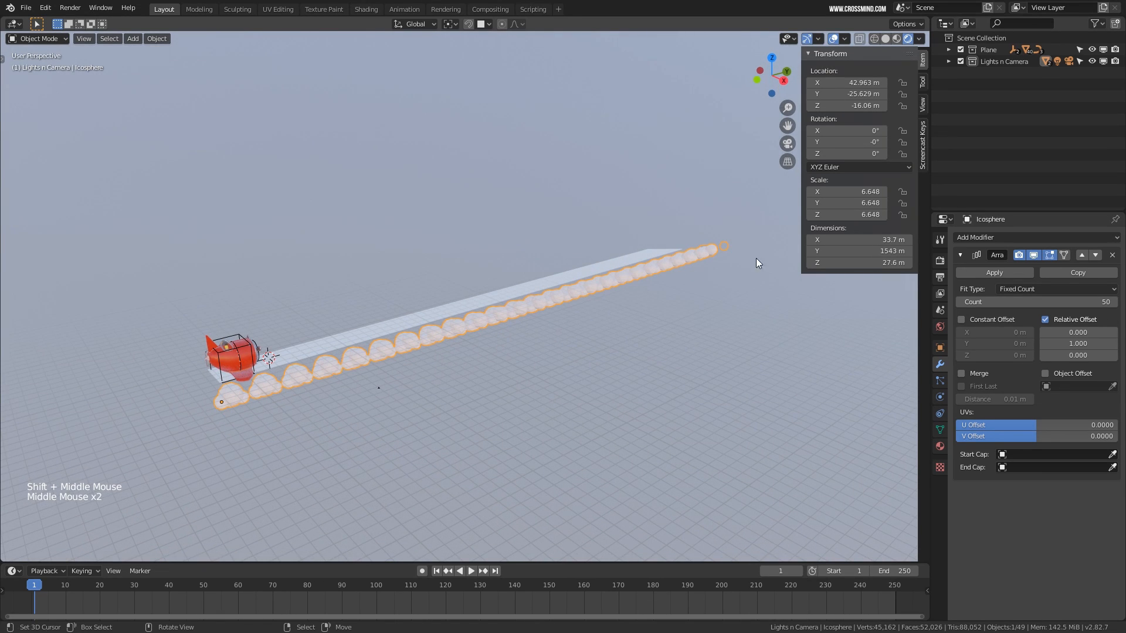
{"action": "left_click", "coordinate": [923, 104]}
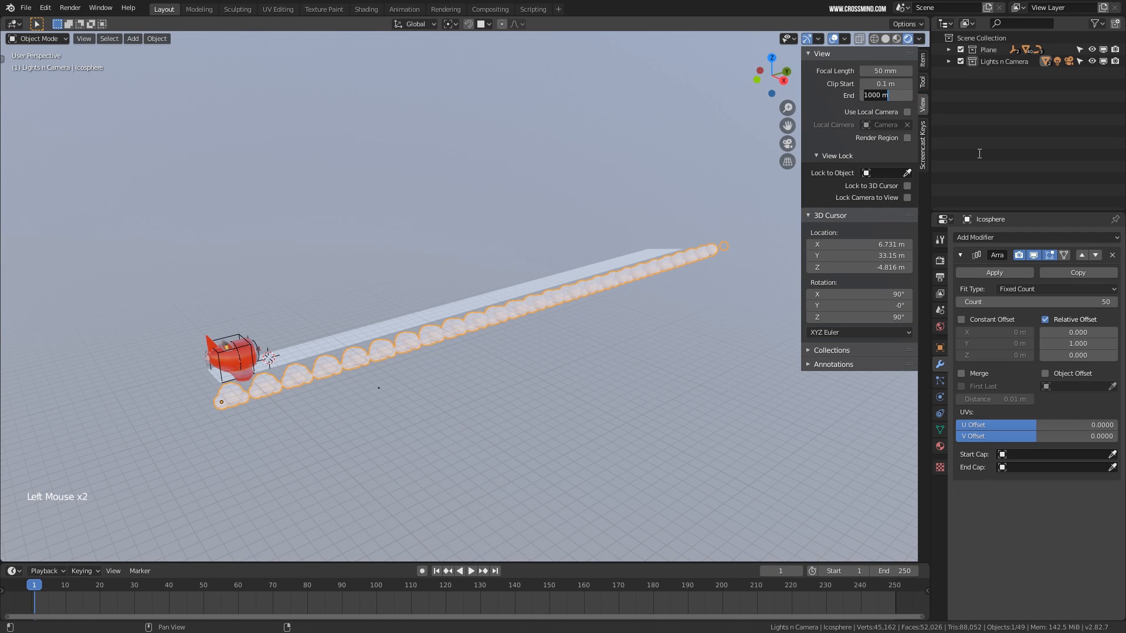
{"action": "type", "text": "0"}
{"action": "key", "text": "Return"}
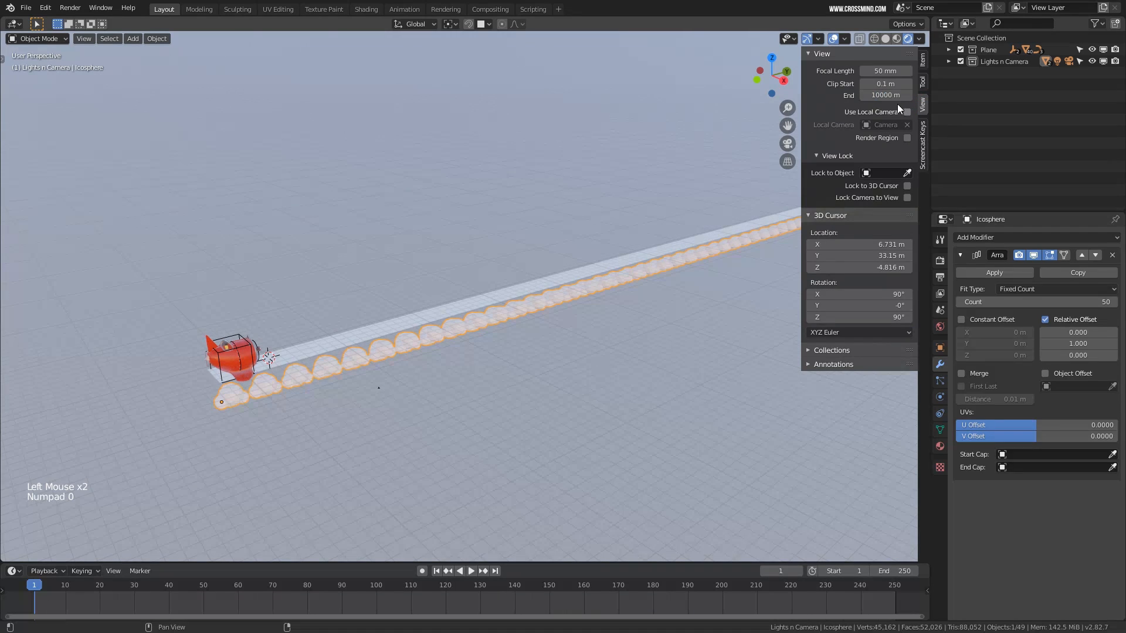
Set the cloud row's Array count to 55
{"action": "middle_click_drag", "start_coordinate": [580, 344], "coordinate": [603, 270]}
{"action": "scroll", "coordinate": [603, 270], "scroll_direction": "down", "scroll_amount": 1}
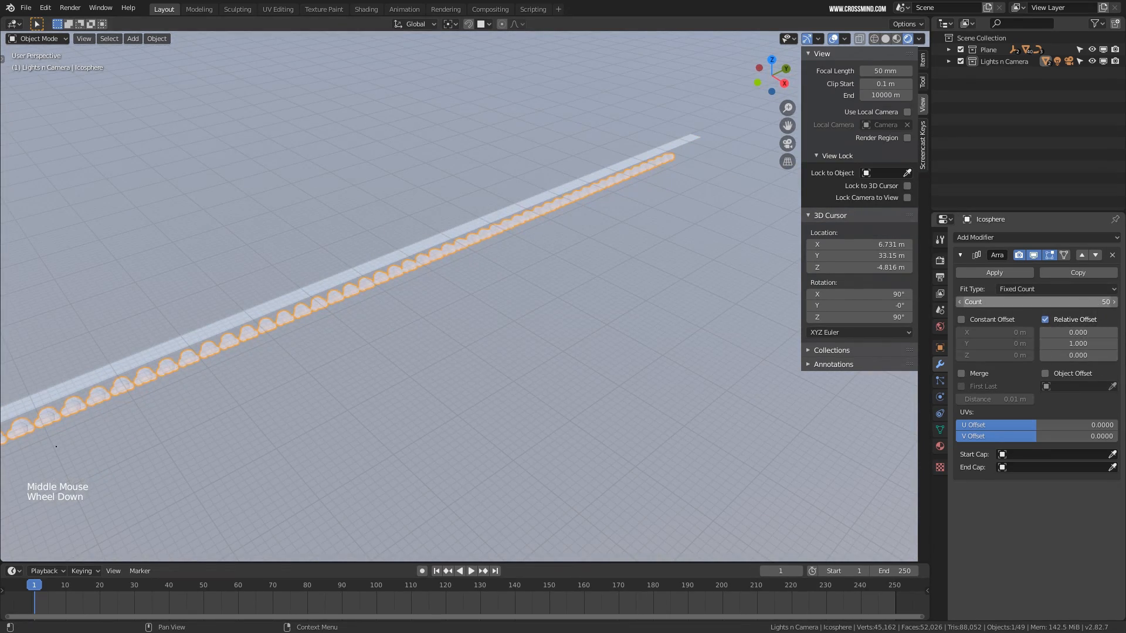
{"action": "left_click", "coordinate": [999, 301]}
{"action": "type", "text": "55"}
{"action": "middle_click_drag", "start_coordinate": [586, 317], "coordinate": [539, 290]}
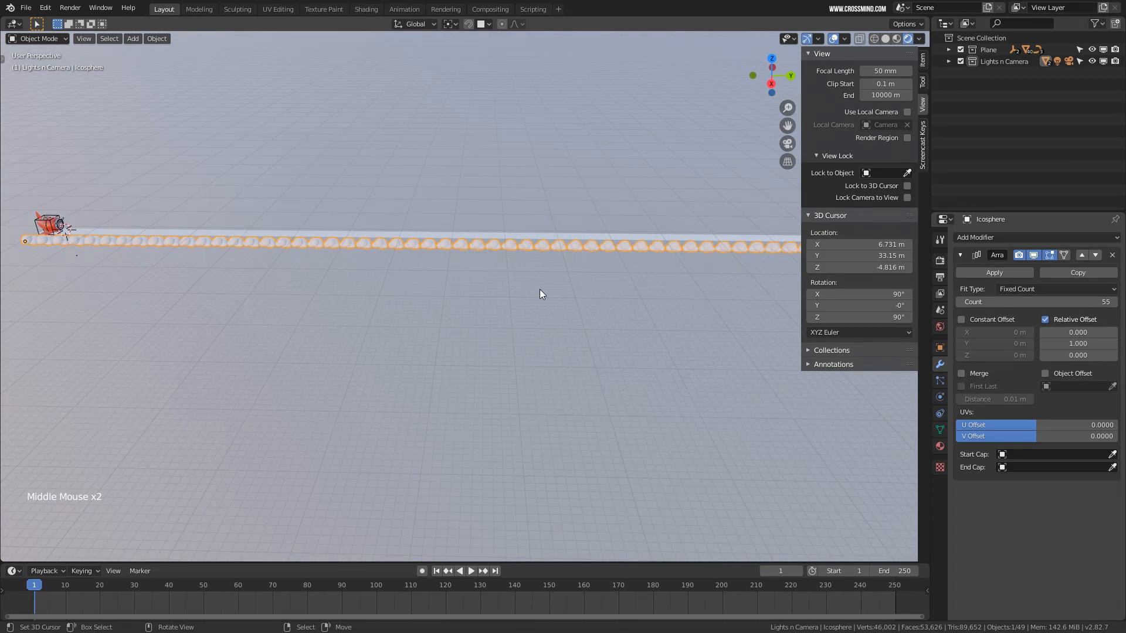
In the camera view at frame 2, lower the cloud row in front of the airplane and shrink it by about 0.88 and 0.92
{"action": "key", "text": "KP_0"}
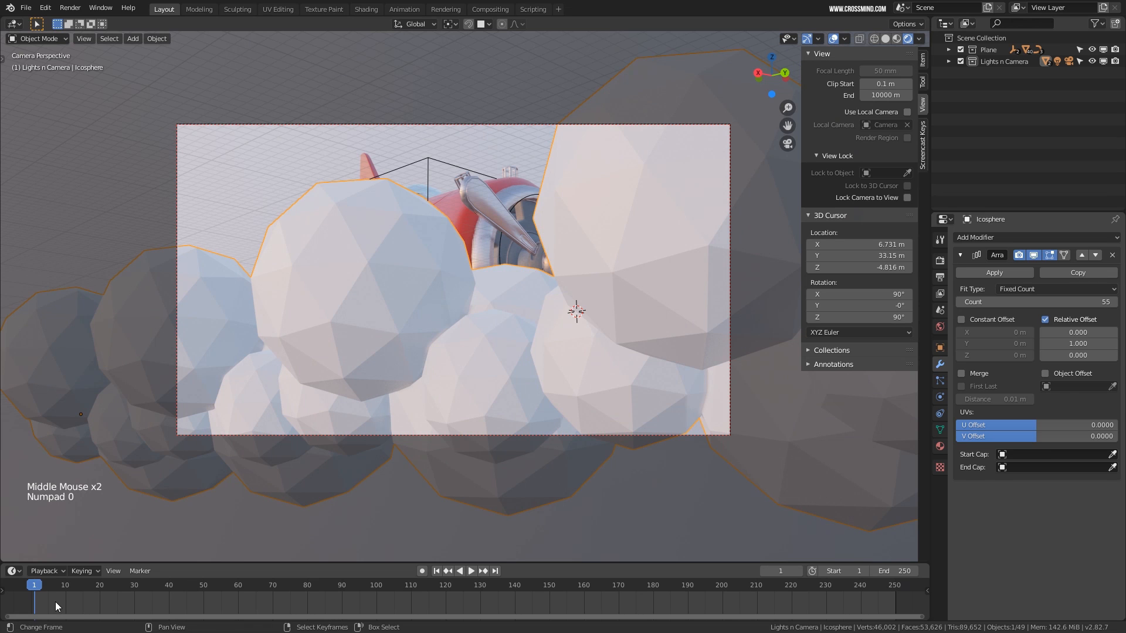
{"action": "left_click_drag", "start_coordinate": [55, 602], "coordinate": [40, 603]}
{"action": "key", "text": "g"}
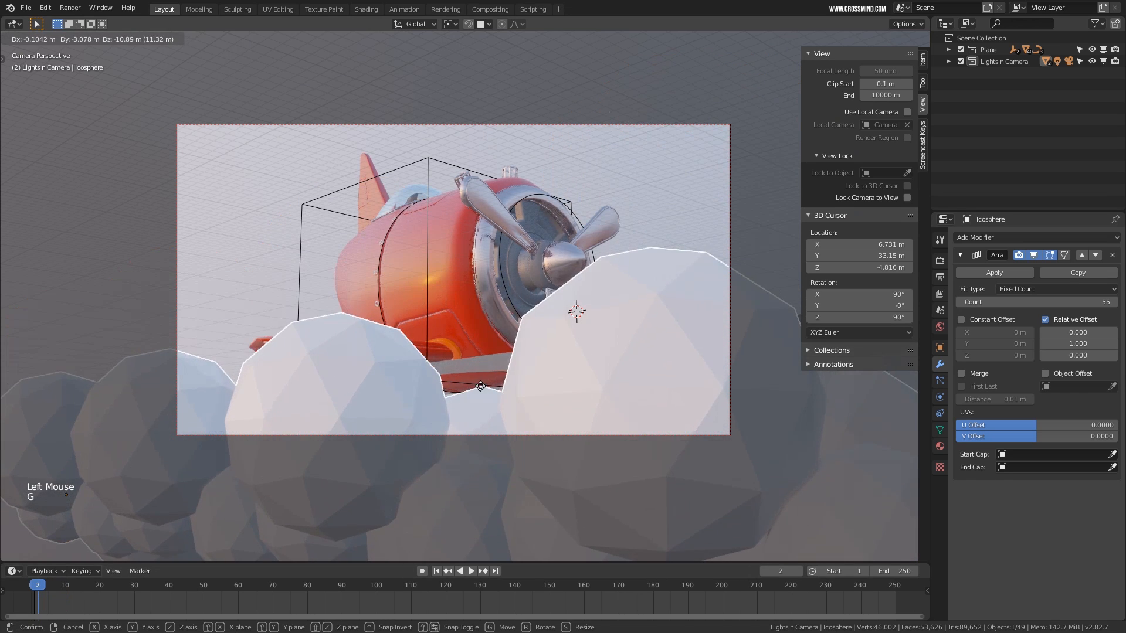
{"action": "left_click", "coordinate": [715, 376]}
{"action": "key", "text": "s"}
{"action": "key", "text": "g"}
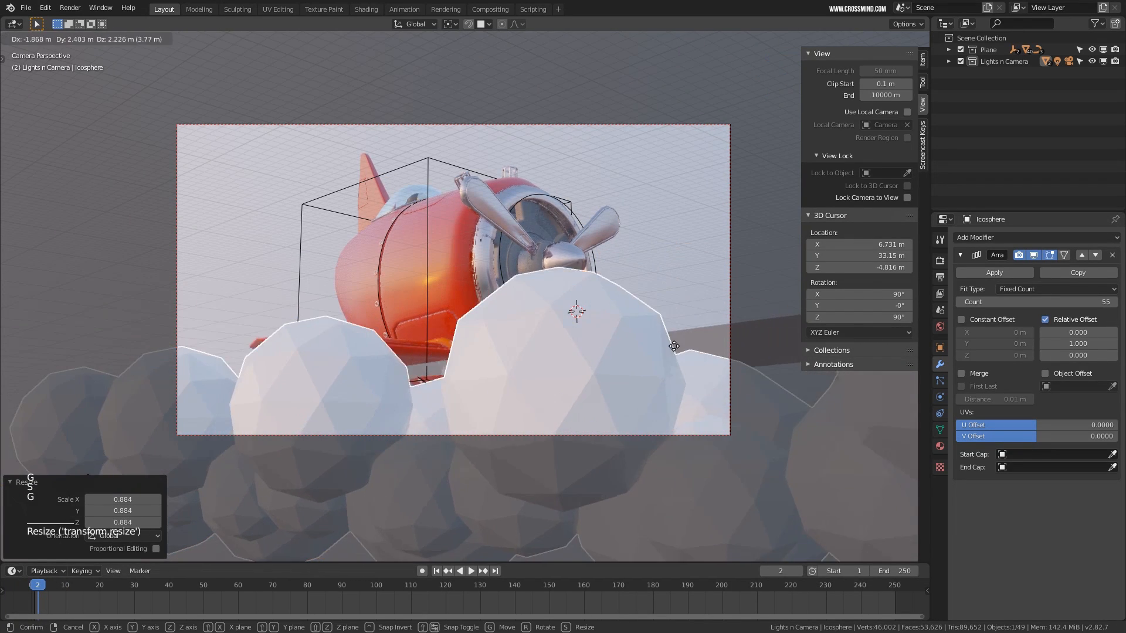
{"action": "key", "text": "s"}
{"action": "left_click", "coordinate": [725, 357]}
{"action": "key", "text": "g"}
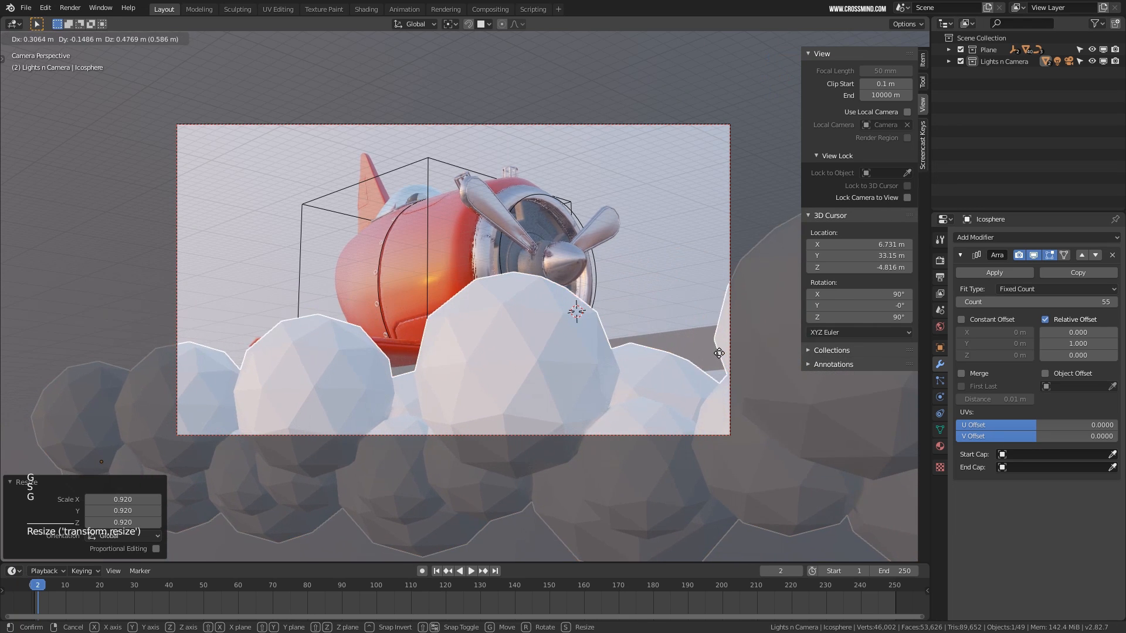
{"action": "left_click", "coordinate": [717, 346]}
Compare the cloud row with the strip from the top and set its Array count to 80
{"action": "middle_click_drag", "start_coordinate": [718, 347], "coordinate": [538, 310]}
{"action": "scroll", "coordinate": [545, 309], "scroll_direction": "down", "scroll_amount": 8}
{"action": "key", "text": "KP_7"}
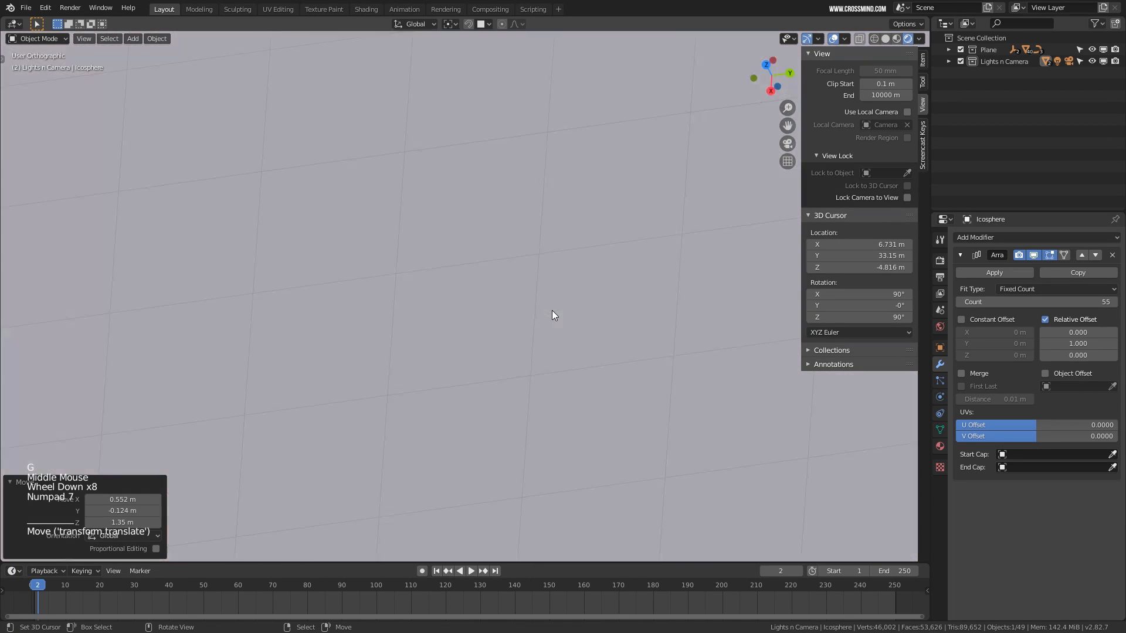
{"action": "key", "text": "KP_Decimal"}
{"action": "scroll", "coordinate": [563, 393], "scroll_direction": "up", "scroll_amount": 3}
{"action": "middle_click_drag", "start_coordinate": [563, 393], "coordinate": [574, 339], "text": "shift"}
{"action": "scroll", "coordinate": [582, 384], "scroll_direction": "down", "scroll_amount": 5}
{"action": "left_click", "coordinate": [1095, 302]}
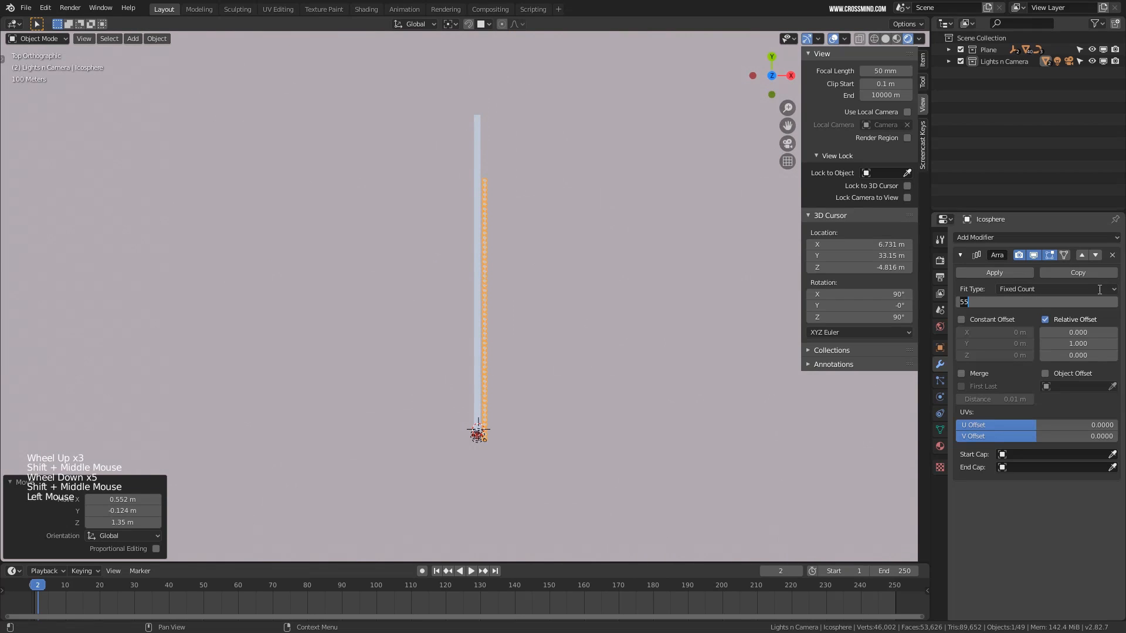
{"action": "type", "text": "80"}
{"action": "key", "text": "Return"}
Set the cloud row's Array count to 68 to match the strip's length
{"action": "double_click", "coordinate": [1089, 302]}
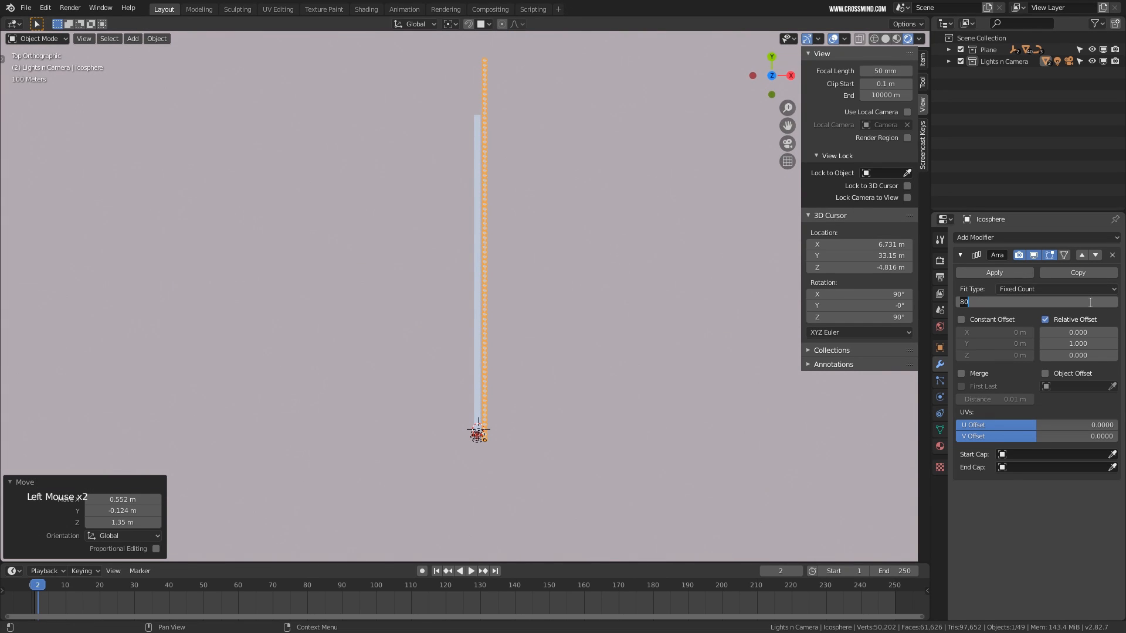
{"action": "type", "text": "75"}
{"action": "key", "text": "Return"}
{"action": "left_click", "coordinate": [1085, 302]}
{"action": "key", "text": "Return"}
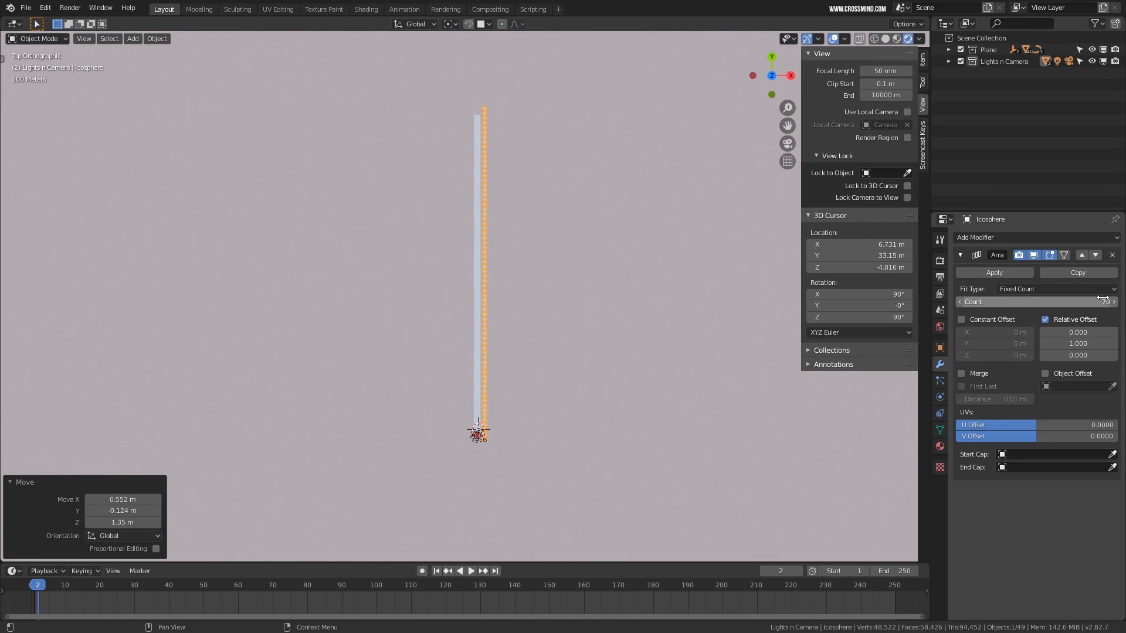
{"action": "left_click", "coordinate": [1101, 304]}
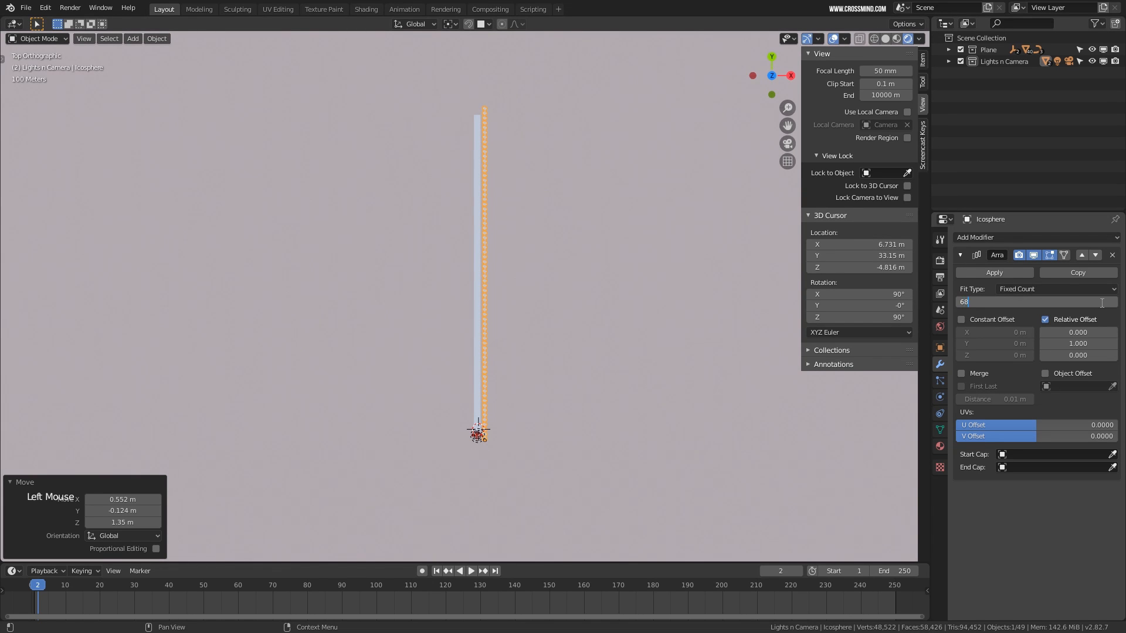
{"action": "key", "text": "Return"}
Compare the cloud row with the strip from several angles and raise the row 4.31 m along Z
{"action": "middle_click_drag", "start_coordinate": [508, 472], "coordinate": [402, 341]}
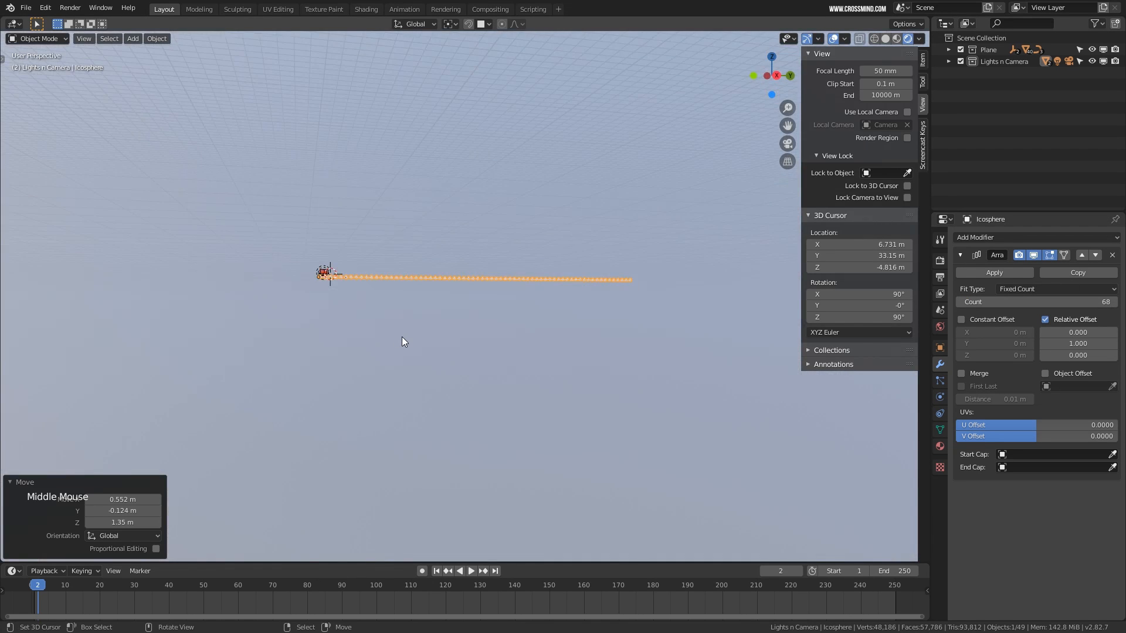
{"action": "scroll", "coordinate": [477, 324], "scroll_direction": "up", "scroll_amount": 2}
{"action": "middle_click_drag", "start_coordinate": [477, 324], "coordinate": [584, 334]}
{"action": "scroll", "coordinate": [428, 351], "scroll_direction": "up", "scroll_amount": 2}
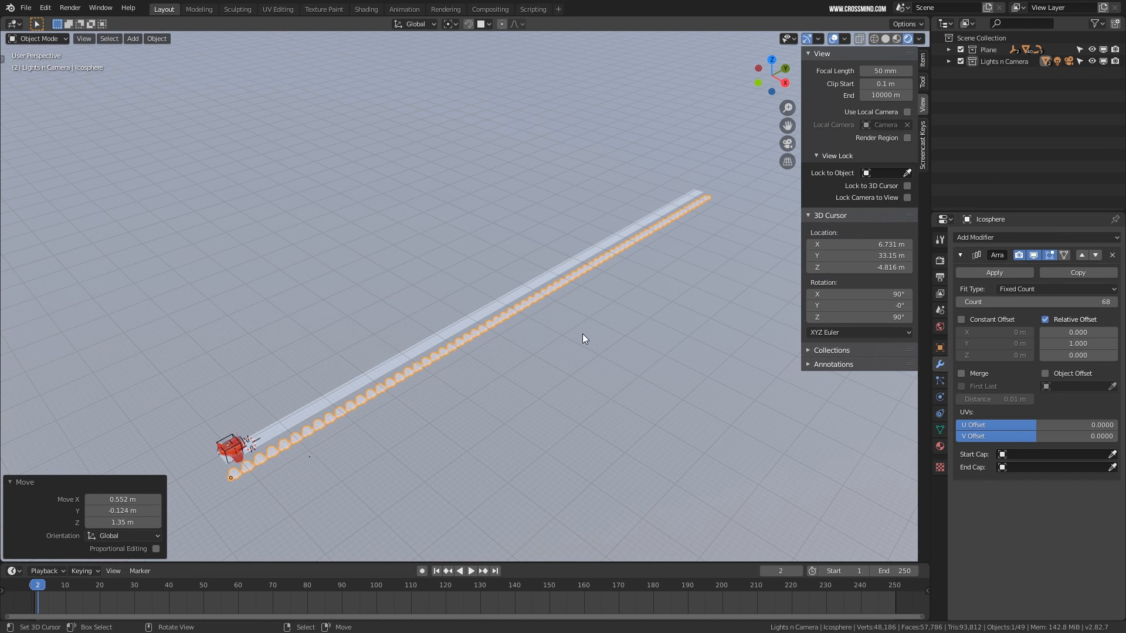
{"action": "scroll", "coordinate": [676, 236], "scroll_direction": "down", "scroll_amount": 2}
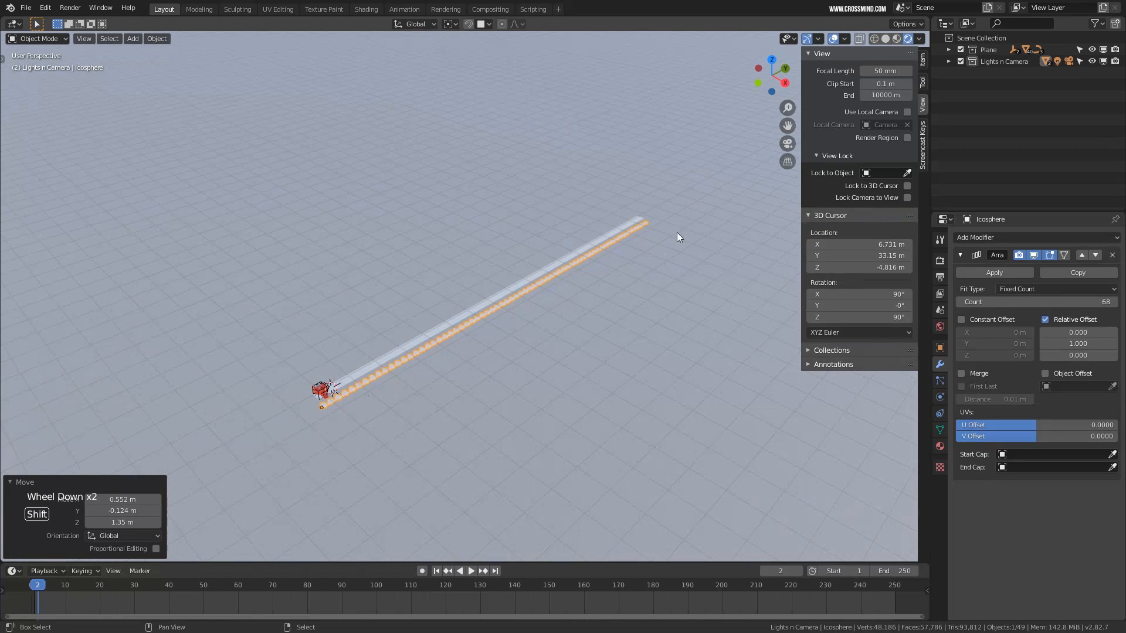
{"action": "middle_click_drag", "start_coordinate": [676, 236], "coordinate": [187, 385], "text": "shift"}
{"action": "middle_click_drag", "start_coordinate": [448, 239], "coordinate": [671, 186], "text": "shift"}
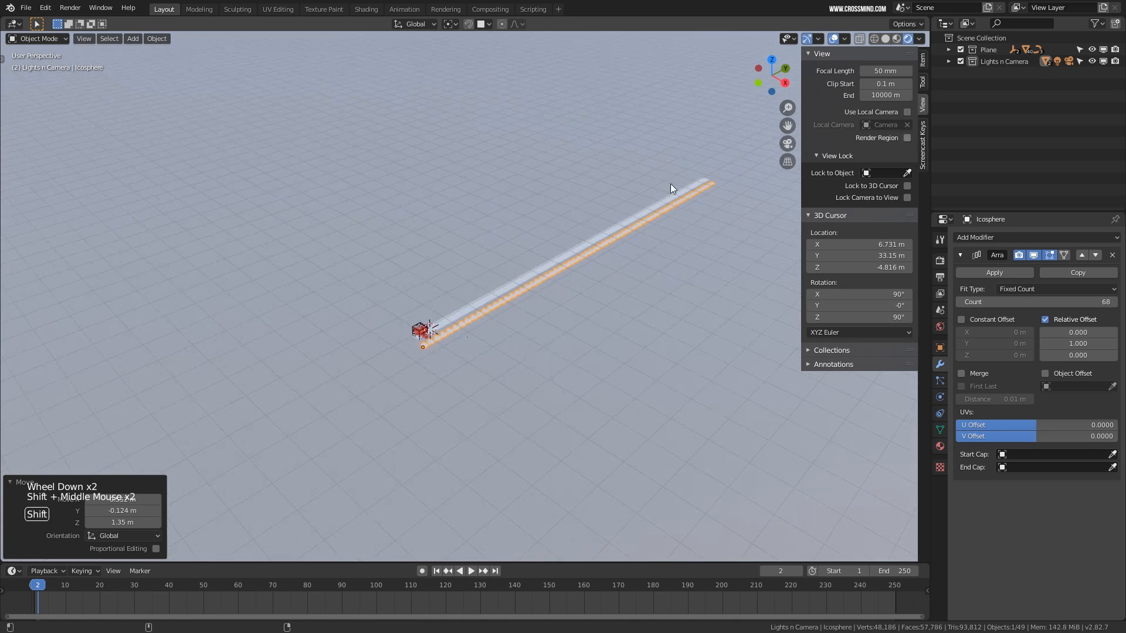
{"action": "scroll", "coordinate": [512, 316], "scroll_direction": "up", "scroll_amount": 3}
{"action": "middle_click_drag", "start_coordinate": [512, 315], "coordinate": [583, 265], "text": "shift"}
{"action": "scroll", "coordinate": [583, 265], "scroll_direction": "up", "scroll_amount": 2}
{"action": "key", "text": "g"}
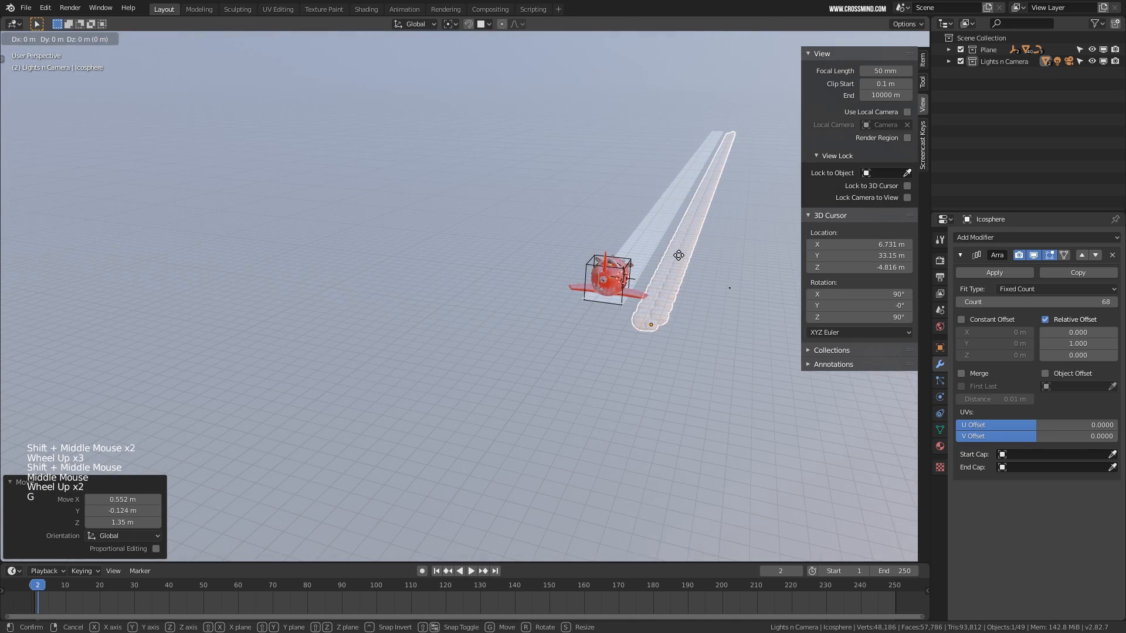
{"action": "key", "text": "z"}
{"action": "left_click", "coordinate": [678, 248]}
Duplicate the cloud row to the opposite side of the strip, offset by about -77.8, -16.8 and 12.8 m
{"action": "middle_click_drag", "start_coordinate": [679, 251], "coordinate": [701, 278]}
{"action": "key", "text": "shift+d"}
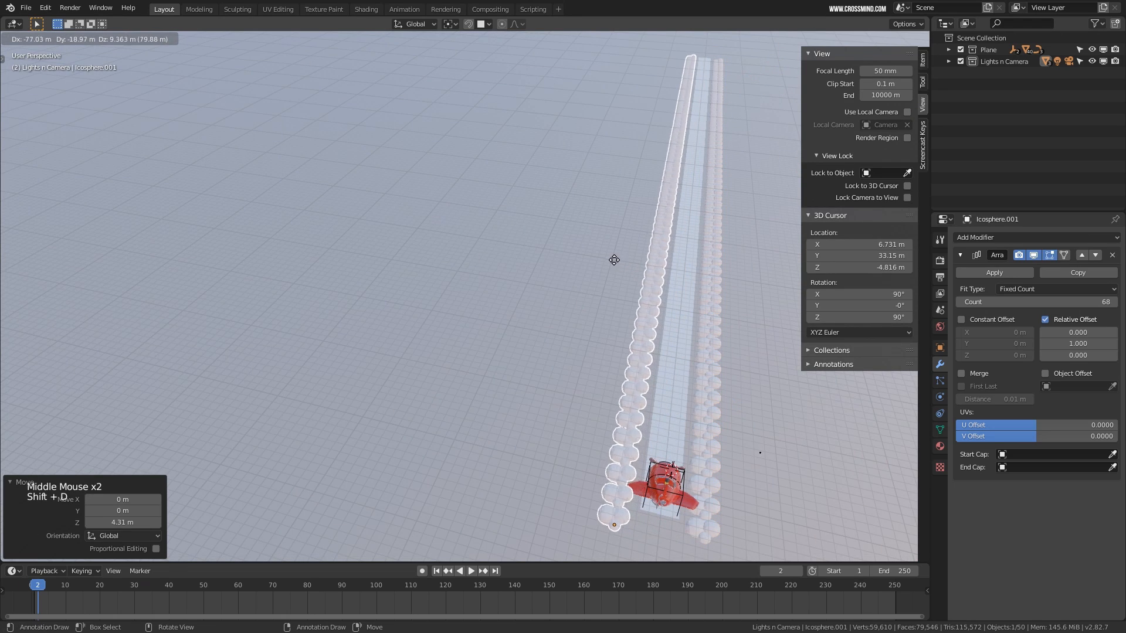
{"action": "left_click", "coordinate": [613, 256]}
{"action": "middle_click_drag", "start_coordinate": [613, 256], "coordinate": [687, 322]}
In the camera view, lower the duplicated cloud row in two moves of about -4.74 m and -5.35 m in Z
{"action": "key", "text": "KP_0"}
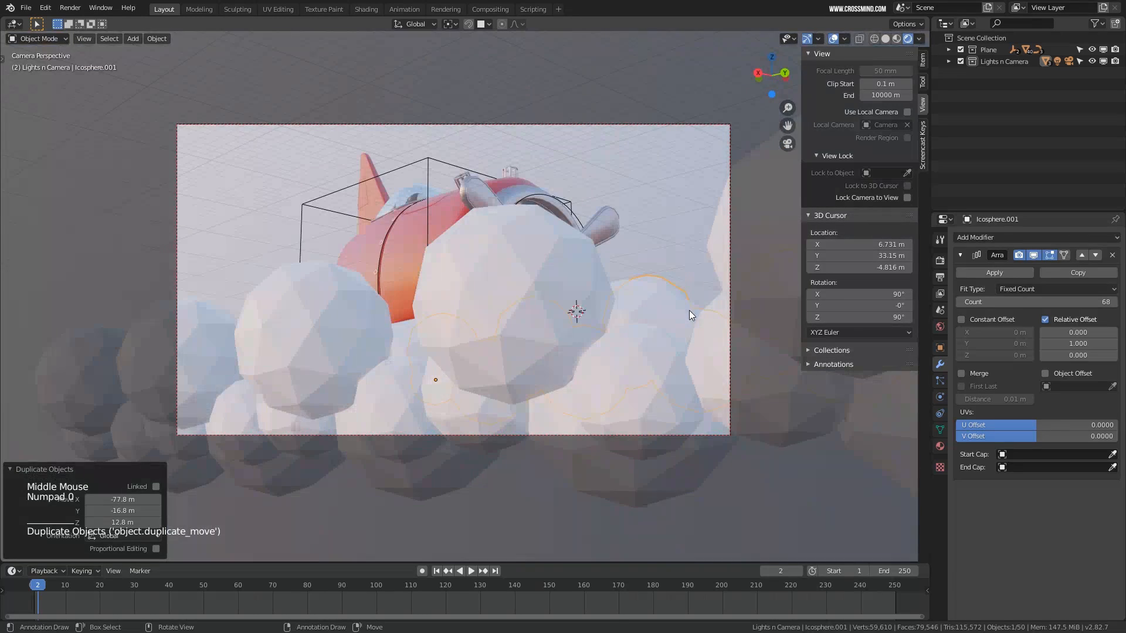
{"action": "key", "text": "g"}
{"action": "right_click", "coordinate": [704, 321]}
{"action": "key", "text": "g"}
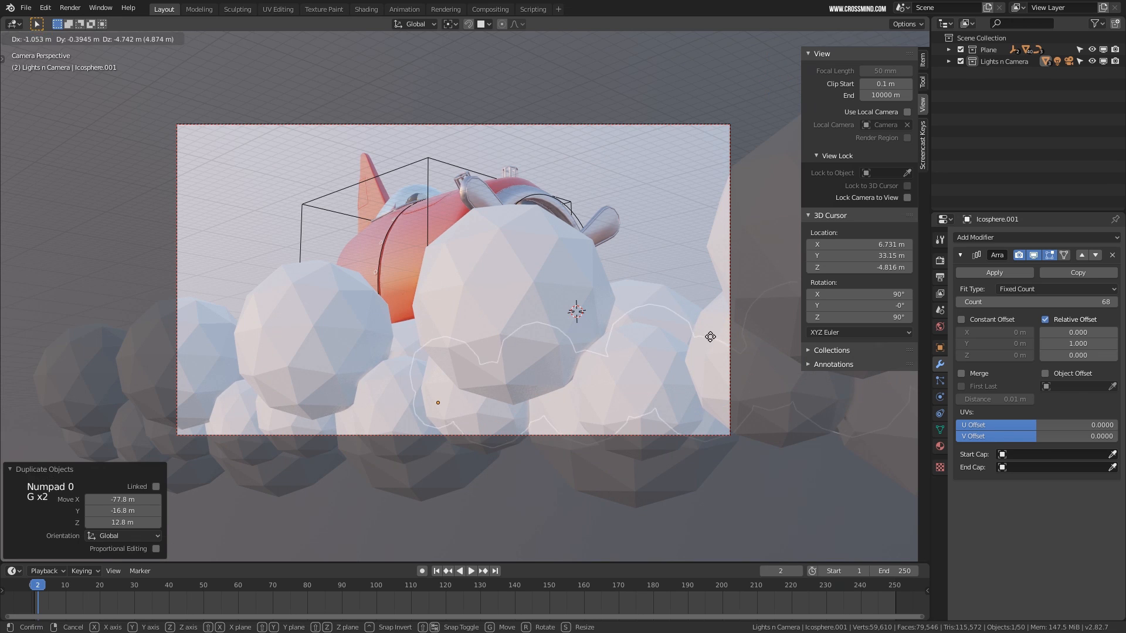
{"action": "left_click", "coordinate": [709, 337]}
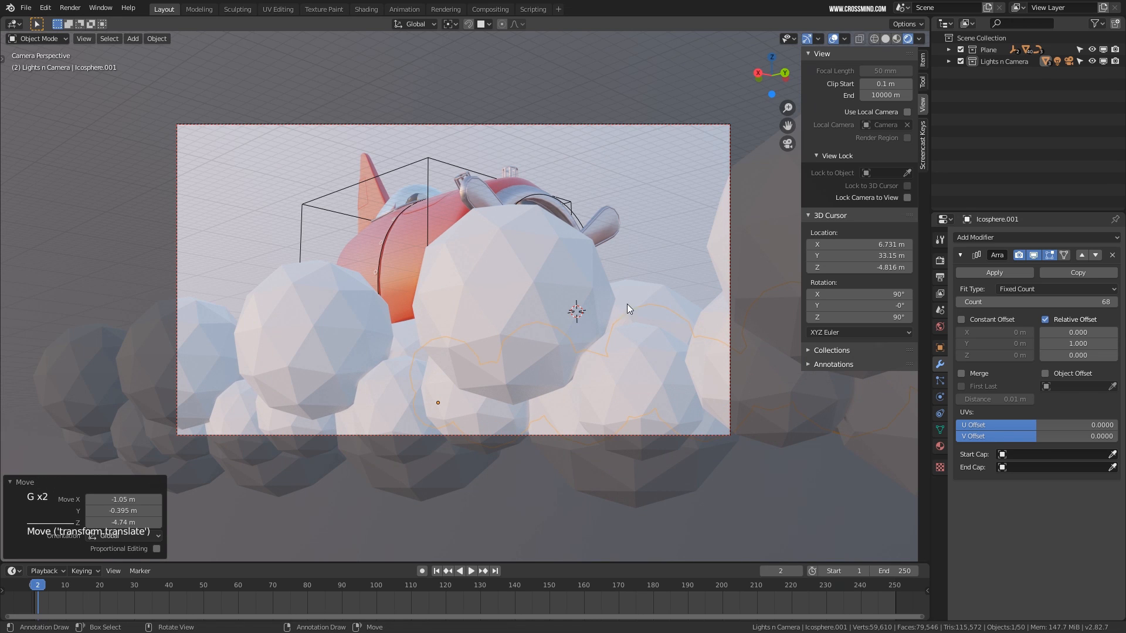
{"action": "middle_click_drag", "start_coordinate": [709, 277], "coordinate": [656, 269], "text": "shift"}
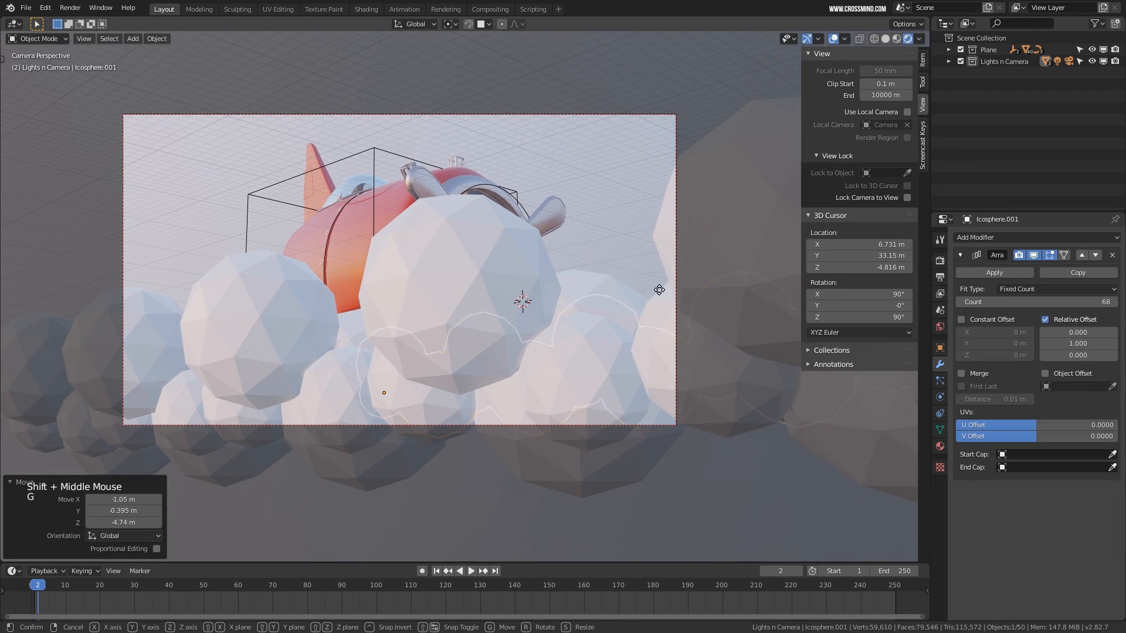
{"action": "key", "text": "g"}
{"action": "left_click", "coordinate": [664, 317]}
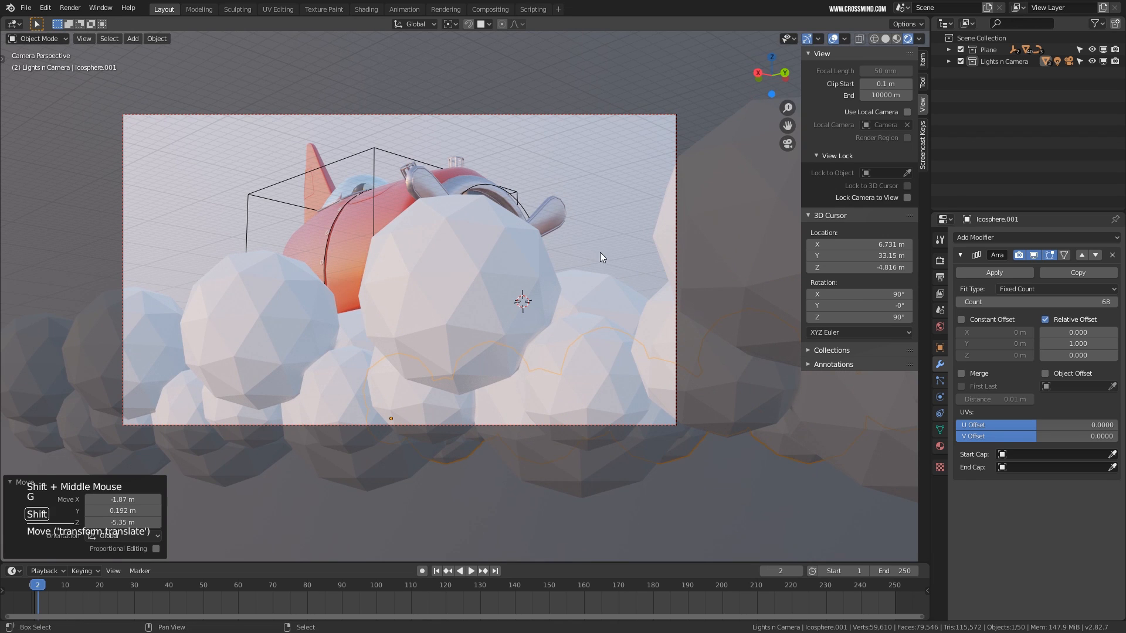
Select both cloud rows and the strip and move them into a new collection named "layout"
{"action": "middle_click_drag", "start_coordinate": [599, 252], "coordinate": [603, 248], "text": "shift"}
{"action": "right_click", "coordinate": [669, 284], "text": "shift"}
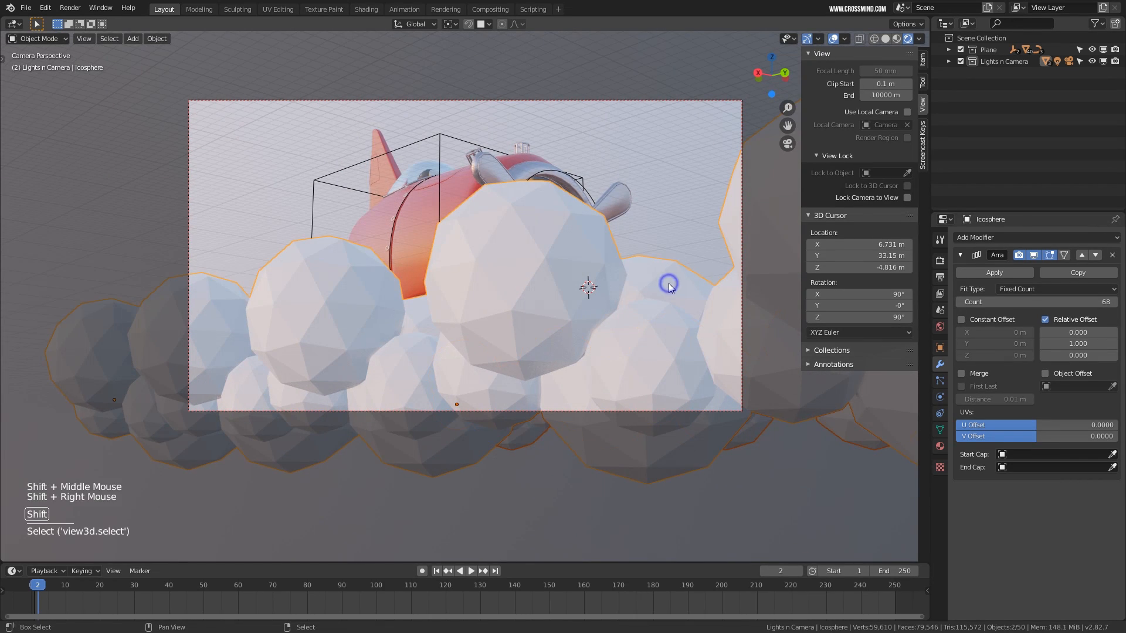
{"action": "scroll", "coordinate": [669, 283], "scroll_direction": "down", "scroll_amount": 1}
{"action": "middle_click_drag", "start_coordinate": [668, 284], "coordinate": [671, 318]}
{"action": "key", "text": "KP_Decimal"}
{"action": "scroll", "coordinate": [542, 307], "scroll_direction": "up", "scroll_amount": 6}
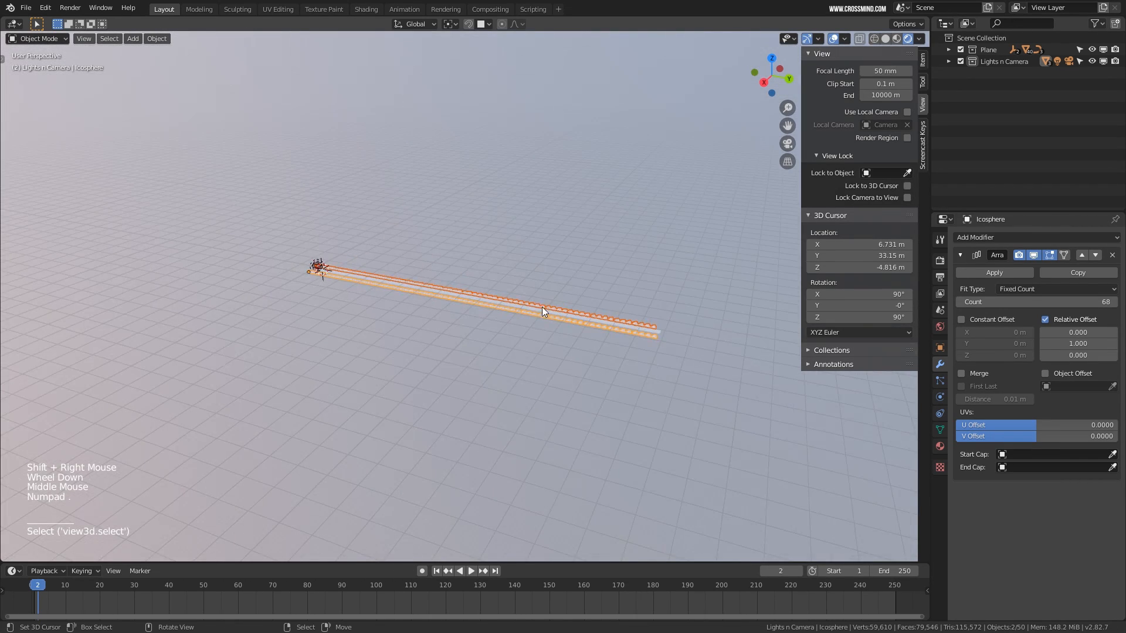
{"action": "right_click", "coordinate": [547, 329], "text": "shift"}
{"action": "middle_click_drag", "start_coordinate": [546, 331], "coordinate": [577, 315]}
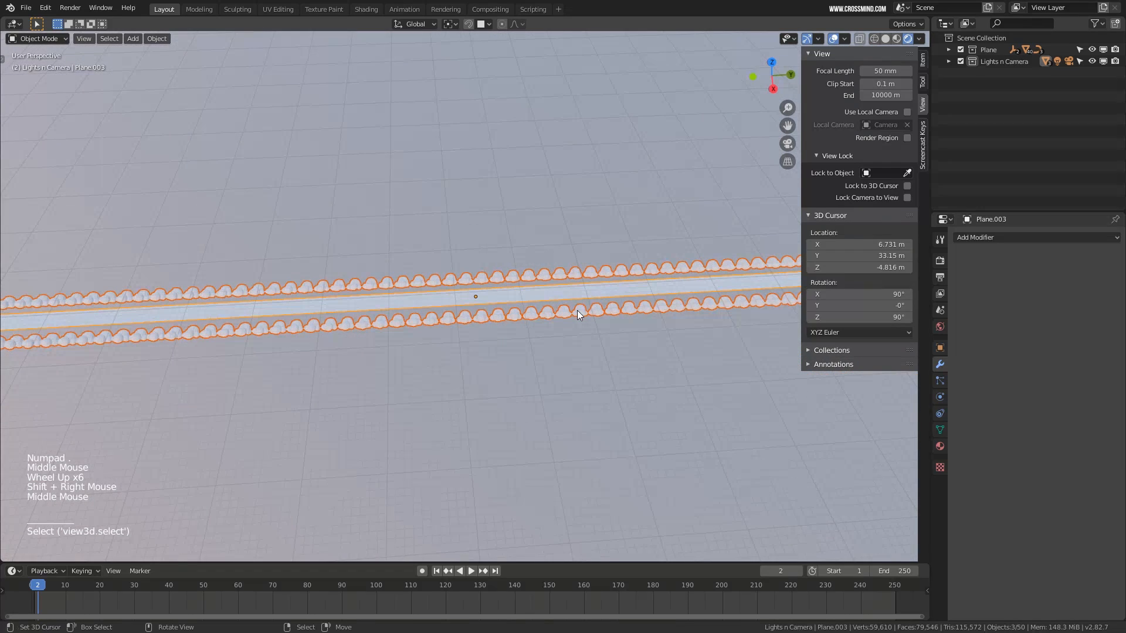
{"action": "key", "text": "m"}
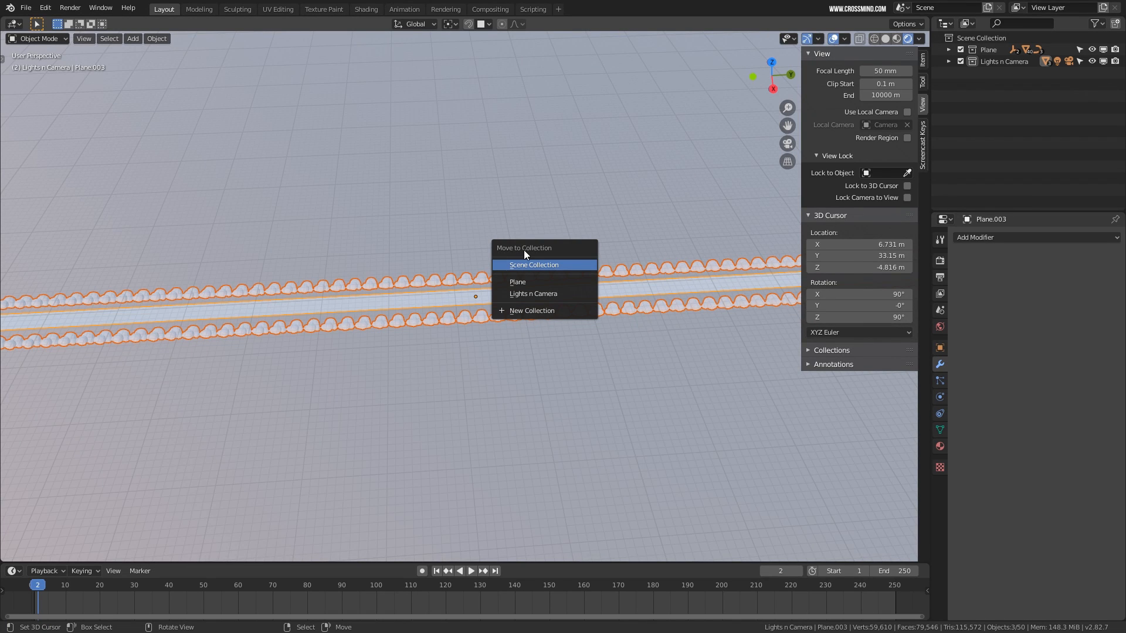
{"action": "left_click", "coordinate": [515, 286]}
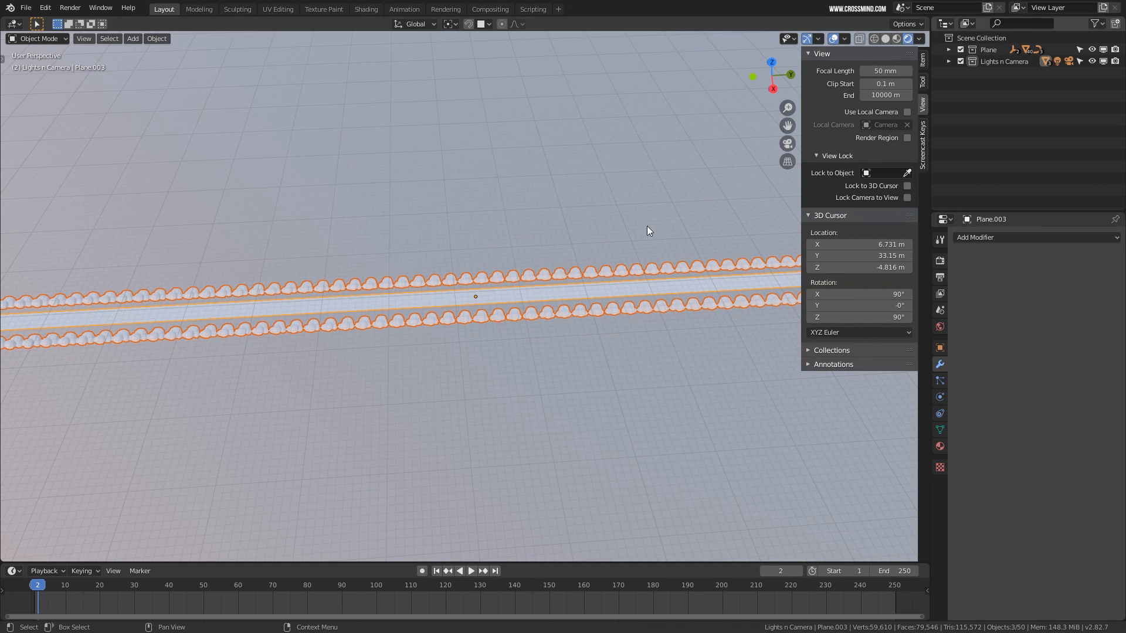
{"action": "key", "text": "m"}
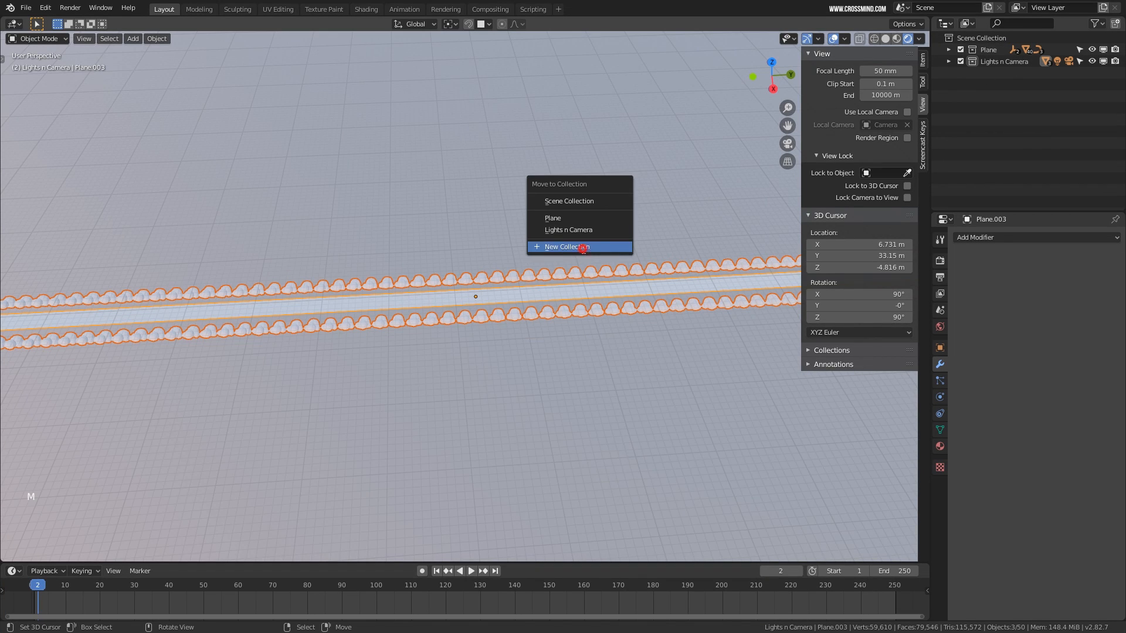
{"action": "left_click", "coordinate": [612, 246]}
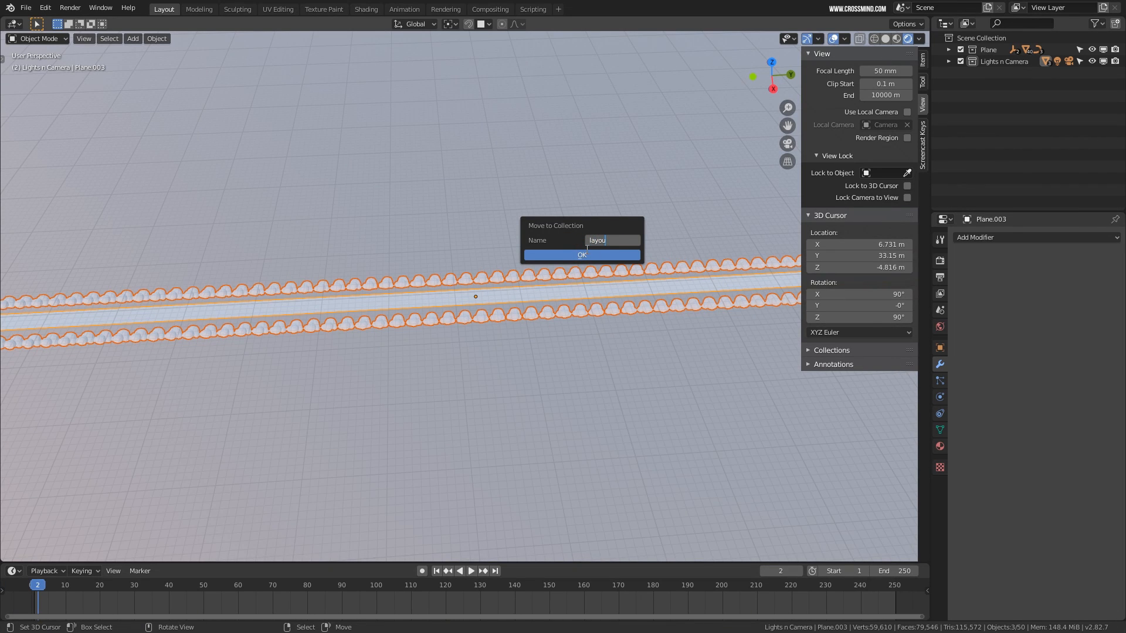
{"action": "left_click", "coordinate": [608, 256]}
Exclude the layout collection from the view layer and return to the camera view framed on the airplane
{"action": "middle_click", "coordinate": [630, 329]}
{"action": "middle_click_drag", "start_coordinate": [630, 329], "coordinate": [669, 326], "text": "shift"}
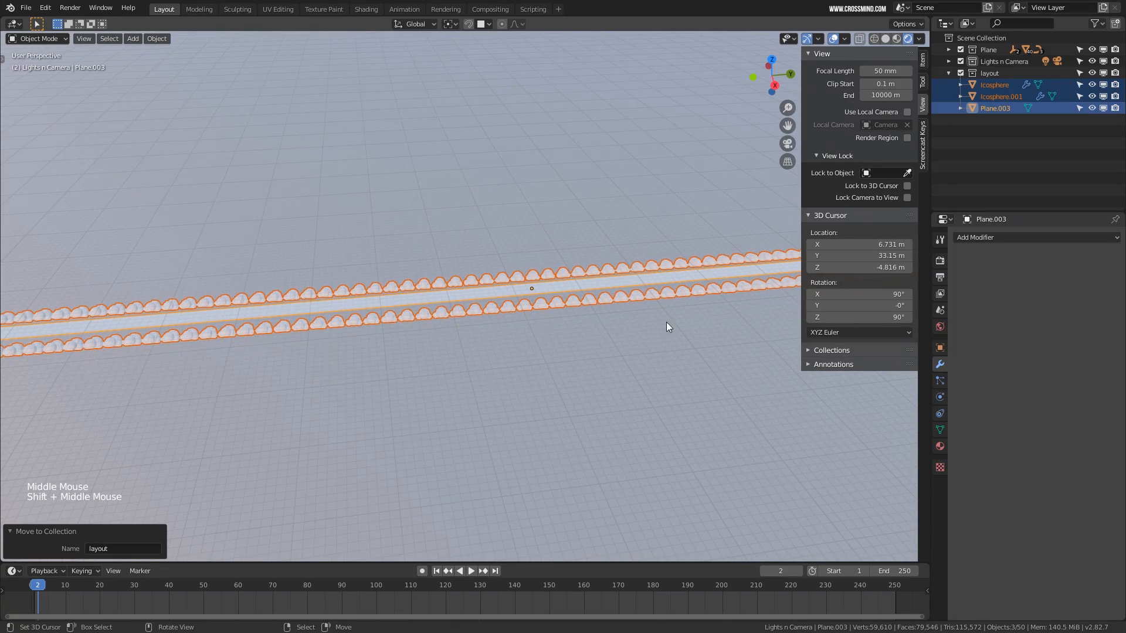
{"action": "left_click", "coordinate": [960, 72]}
{"action": "key", "text": "KP_0"}
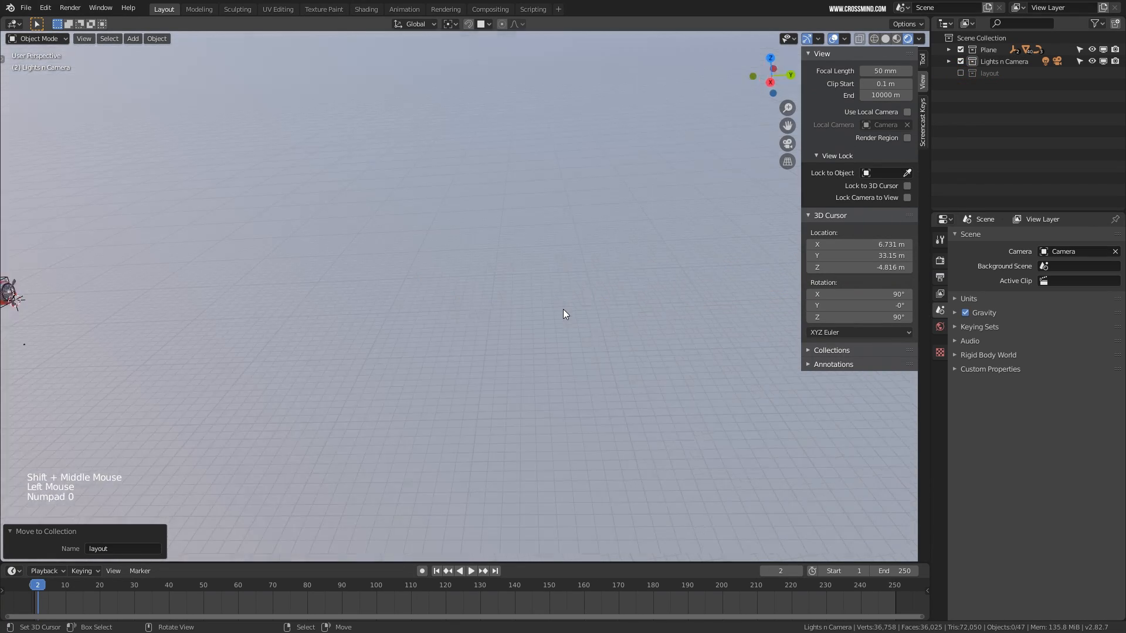
{"action": "scroll", "coordinate": [593, 293], "scroll_direction": "up", "scroll_amount": 3}
{"action": "middle_click_drag", "start_coordinate": [593, 291], "coordinate": [574, 301], "text": "shift"}
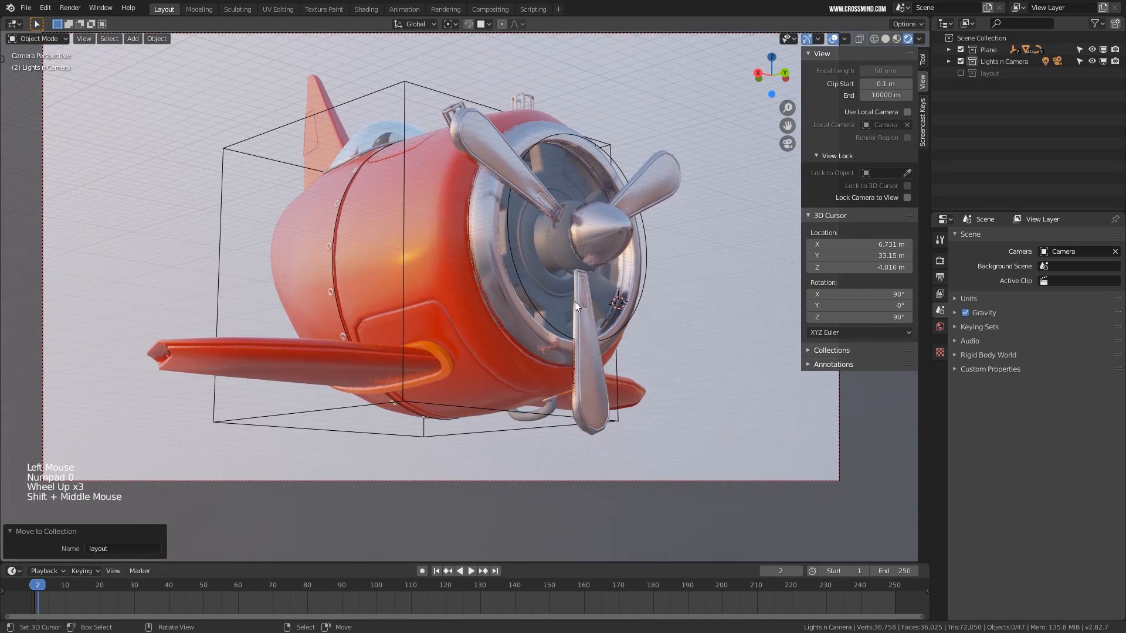
With the propeller's controller selected, go to frame 1 and save the file, then enlarge the timeline
{"action": "right_click", "coordinate": [643, 222]}
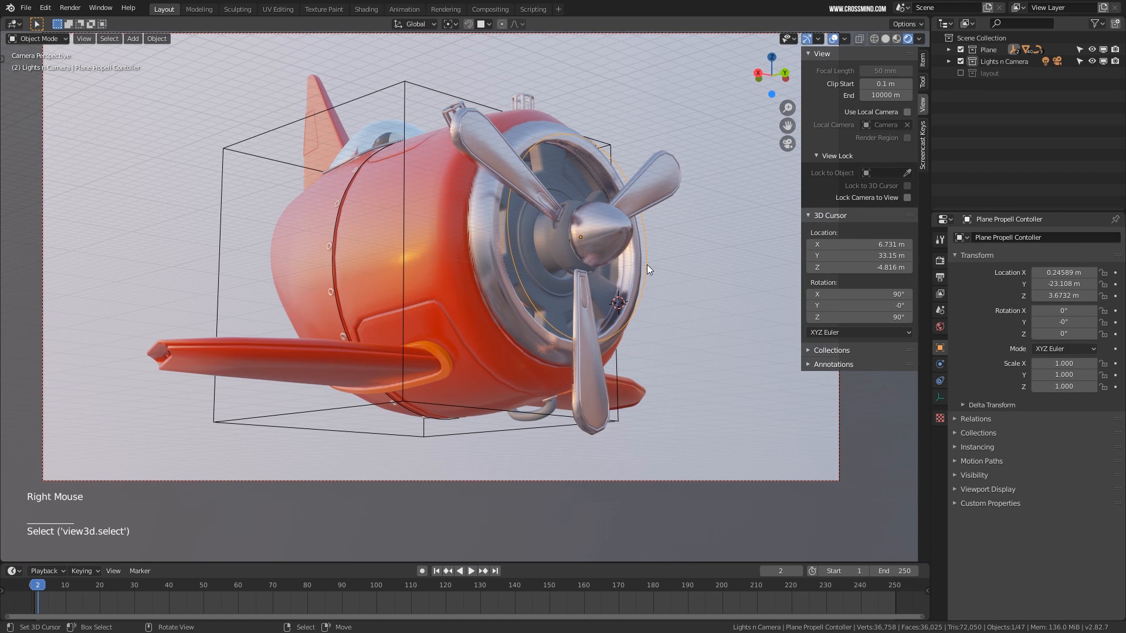
{"action": "middle_click_drag", "start_coordinate": [534, 359], "coordinate": [536, 350], "text": "shift"}
{"action": "left_click_drag", "start_coordinate": [37, 603], "coordinate": [36, 604]}
{"action": "middle_click_drag", "start_coordinate": [344, 446], "coordinate": [561, 315], "text": "shift"}
{"action": "key", "text": "ctrl+s"}
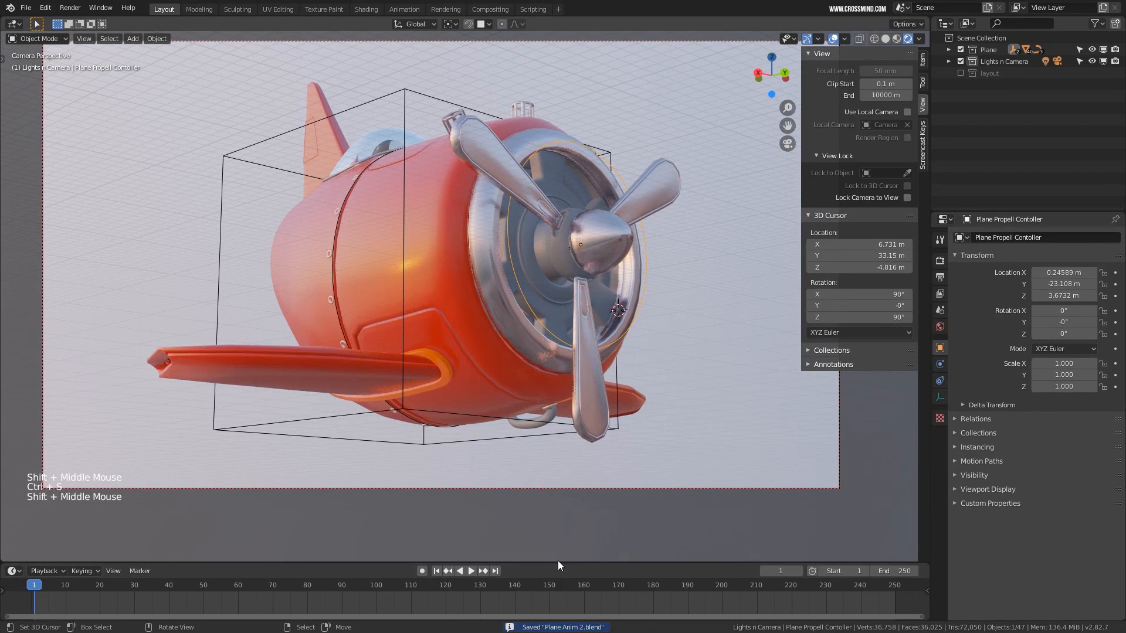
{"action": "left_click_drag", "start_coordinate": [557, 562], "coordinate": [558, 510]}
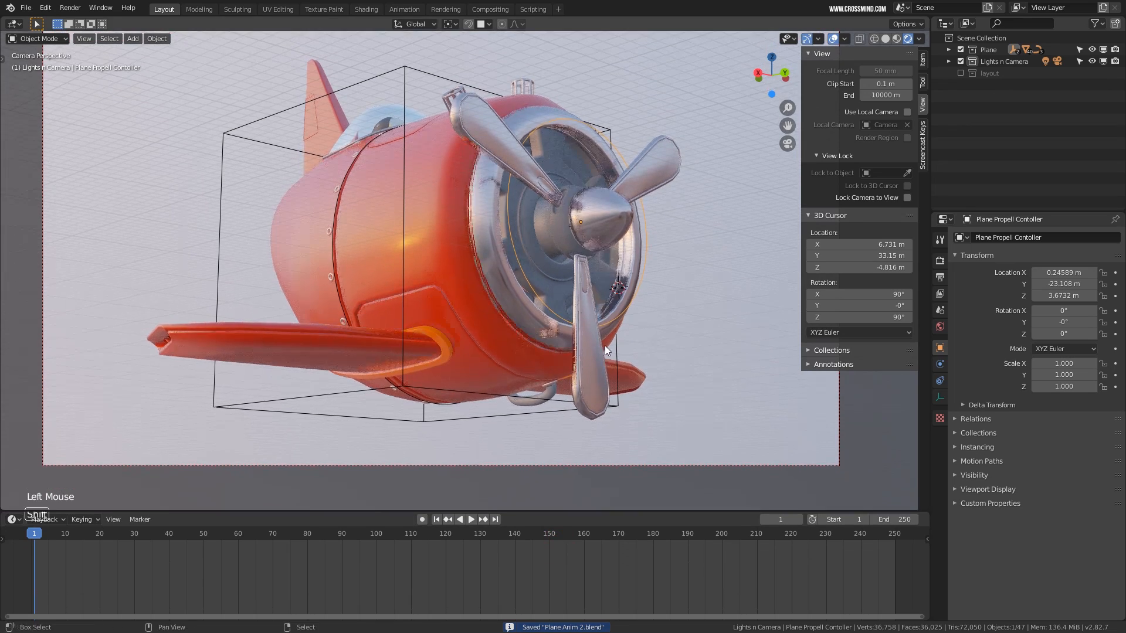
{"action": "middle_click_drag", "start_coordinate": [603, 346], "coordinate": [604, 357], "text": "shift"}
{"action": "key", "text": "r"}
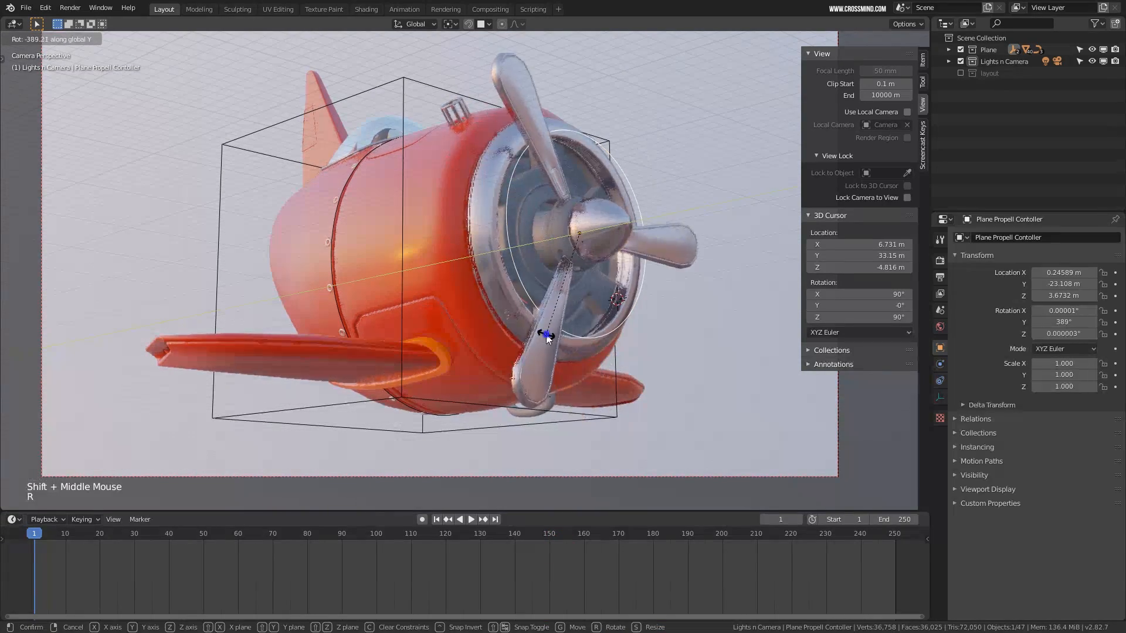
{"action": "right_click", "coordinate": [545, 335]}
{"action": "key", "text": "r"}
{"action": "key", "text": "y"}
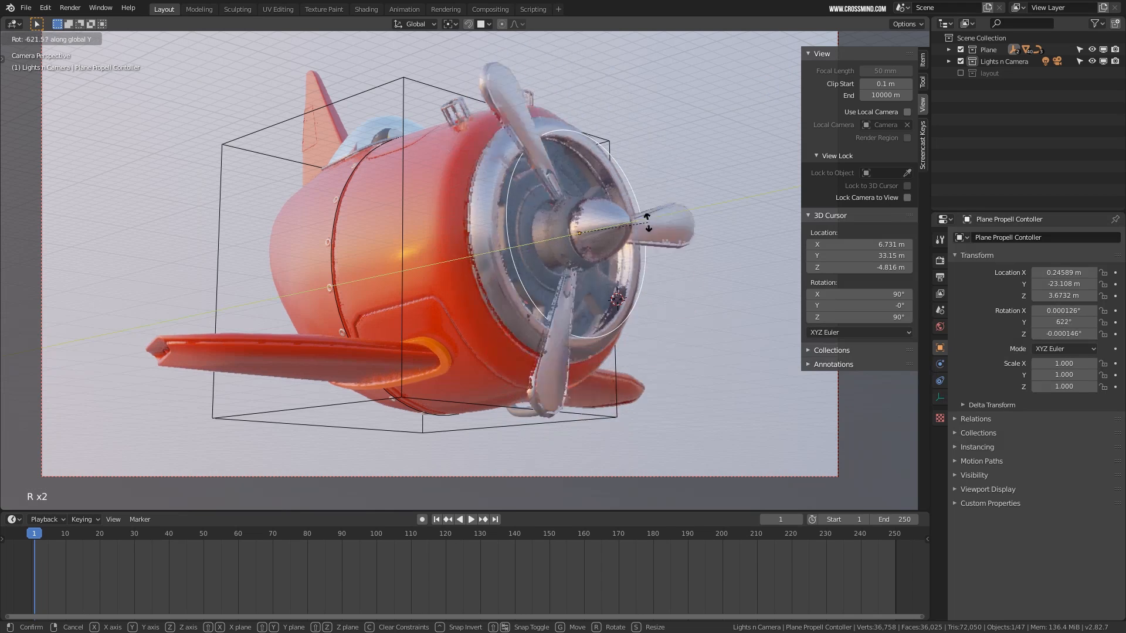
{"action": "key", "text": "Escape"}
Insert a rotation keyframe on the propeller controller at frame 1
{"action": "key", "text": "space"}
{"action": "left_click", "coordinate": [65, 562]}
{"action": "left_click", "coordinate": [30, 564]}
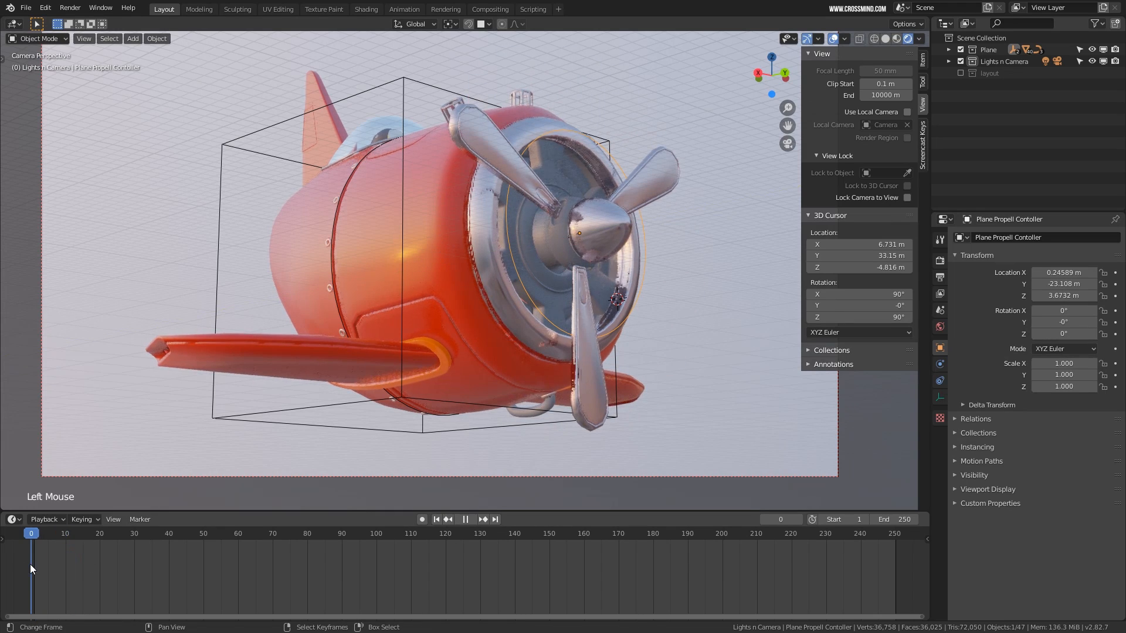
{"action": "key", "text": "space"}
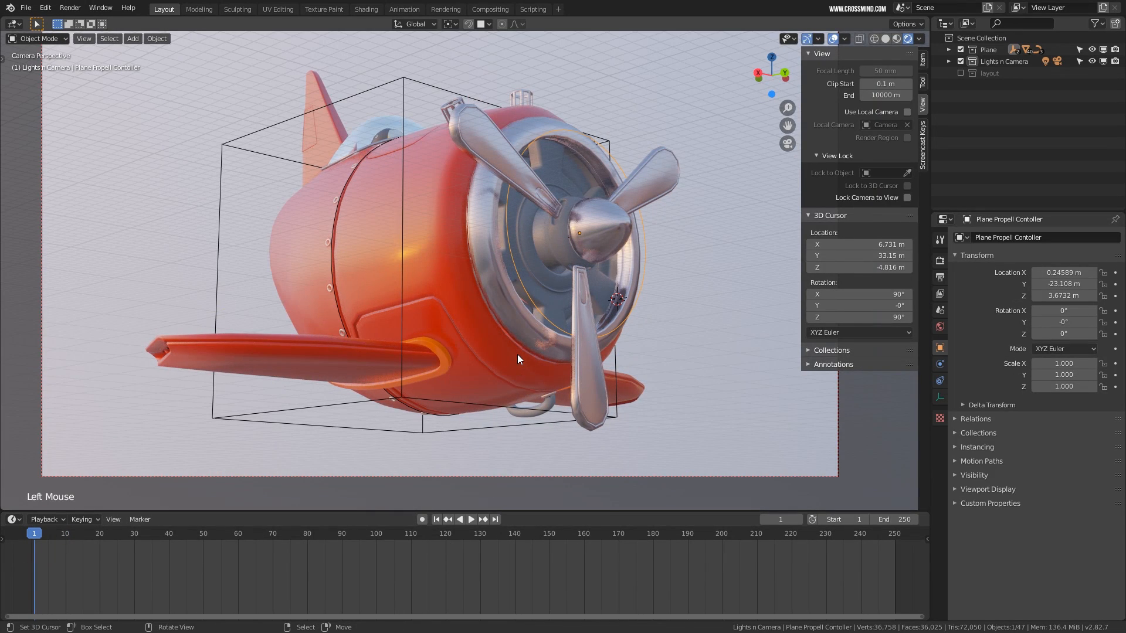
{"action": "key", "text": "i"}
{"action": "left_click", "coordinate": [455, 329]}
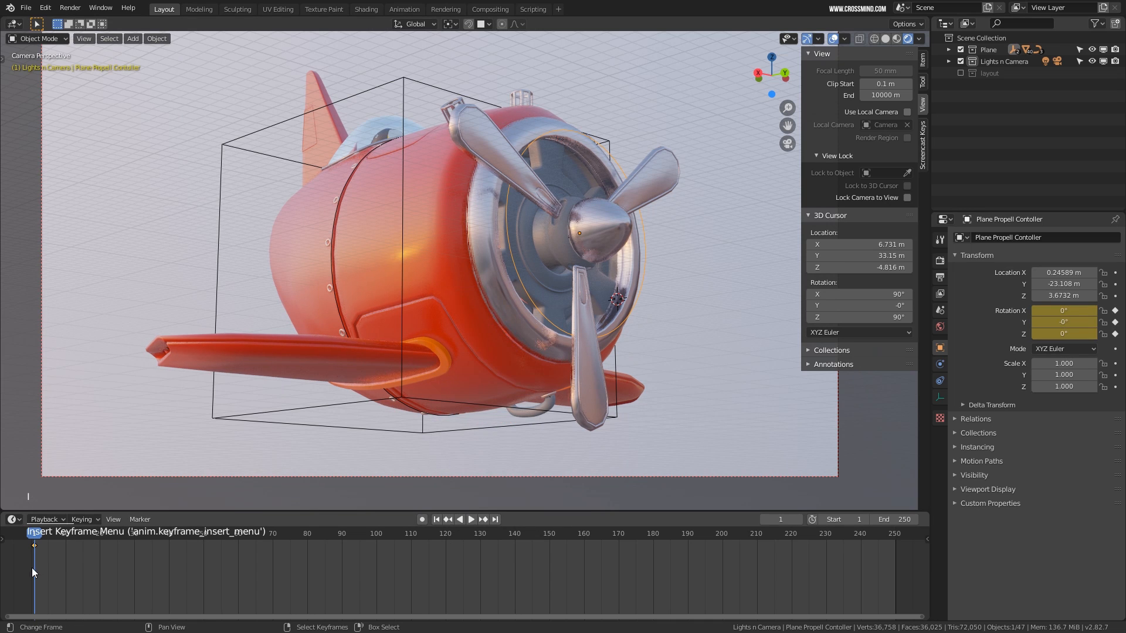
Keyframe the propeller controller's rotation at frame 250 with Y set to 1500°, and play the animation back
{"action": "left_click_drag", "start_coordinate": [34, 572], "coordinate": [894, 550]}
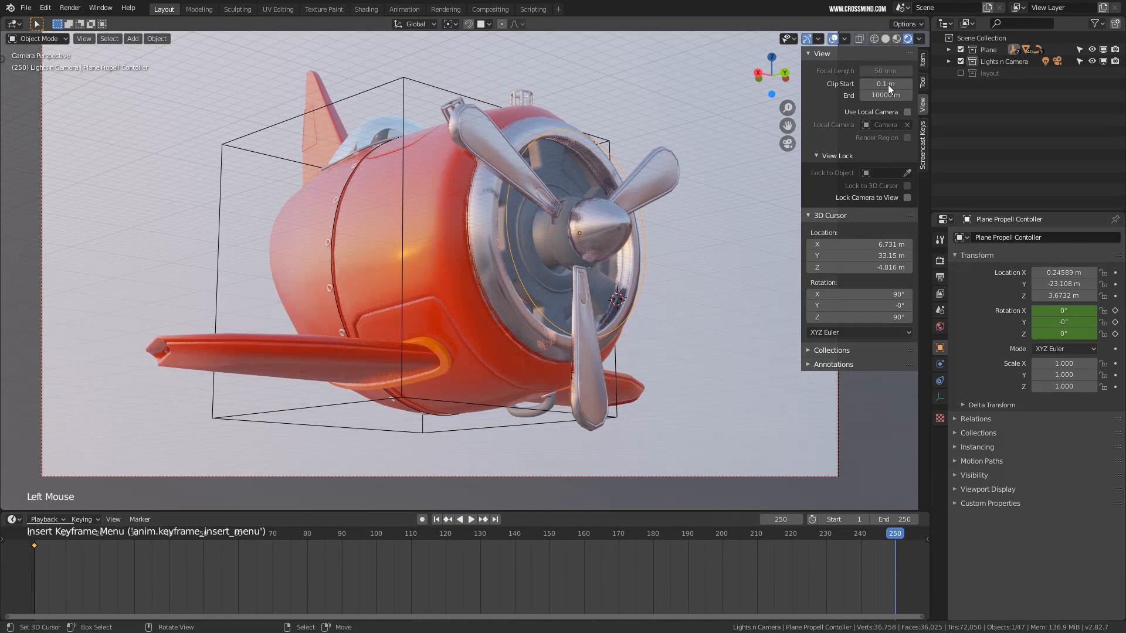
{"action": "left_click", "coordinate": [924, 66]}
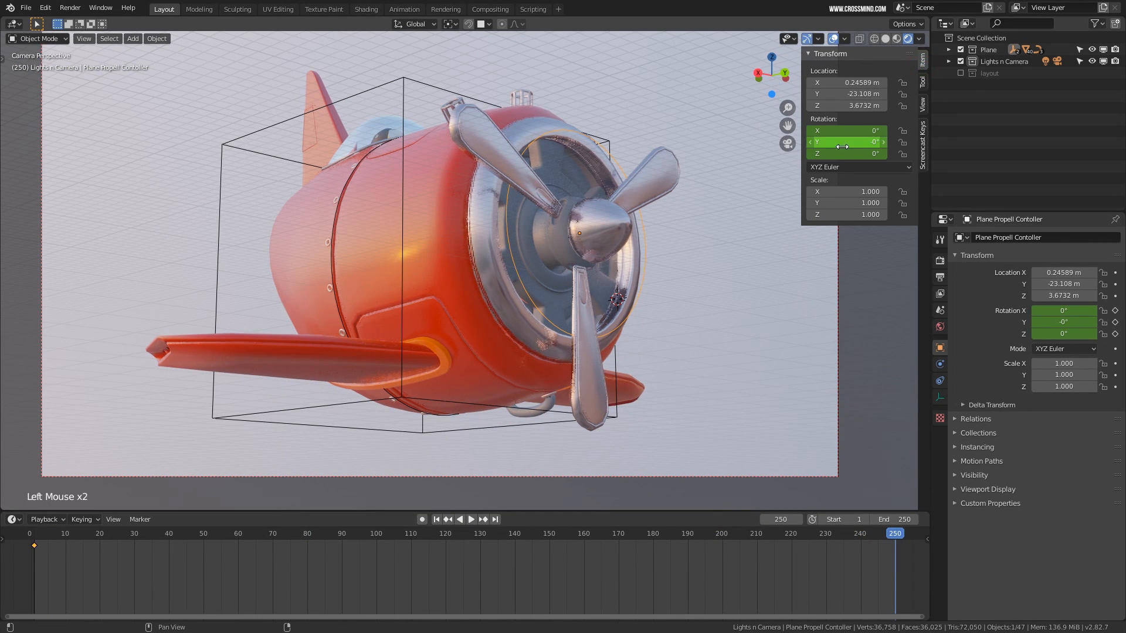
{"action": "mouse_move", "coordinate": [839, 142]}
{"action": "left_mouse_down"}
{"action": "mouse_move", "coordinate": [867, 142]}
{"action": "mouse_move", "coordinate": [834, 143]}
{"action": "left_mouse_up"}
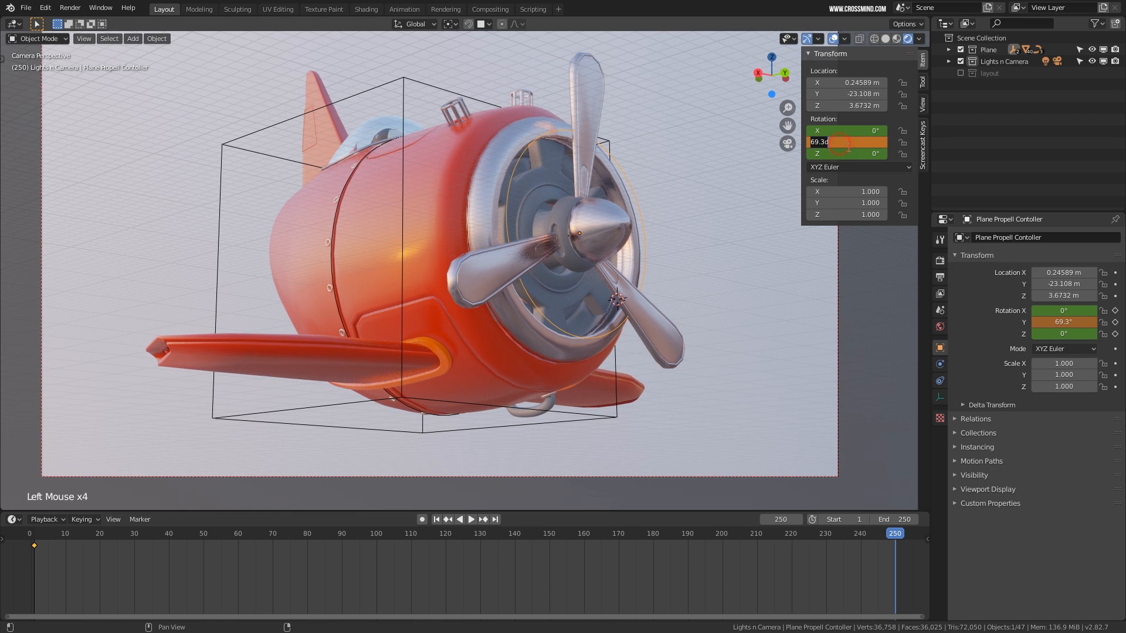
{"action": "type", "text": "1500"}
{"action": "key", "text": "Return"}
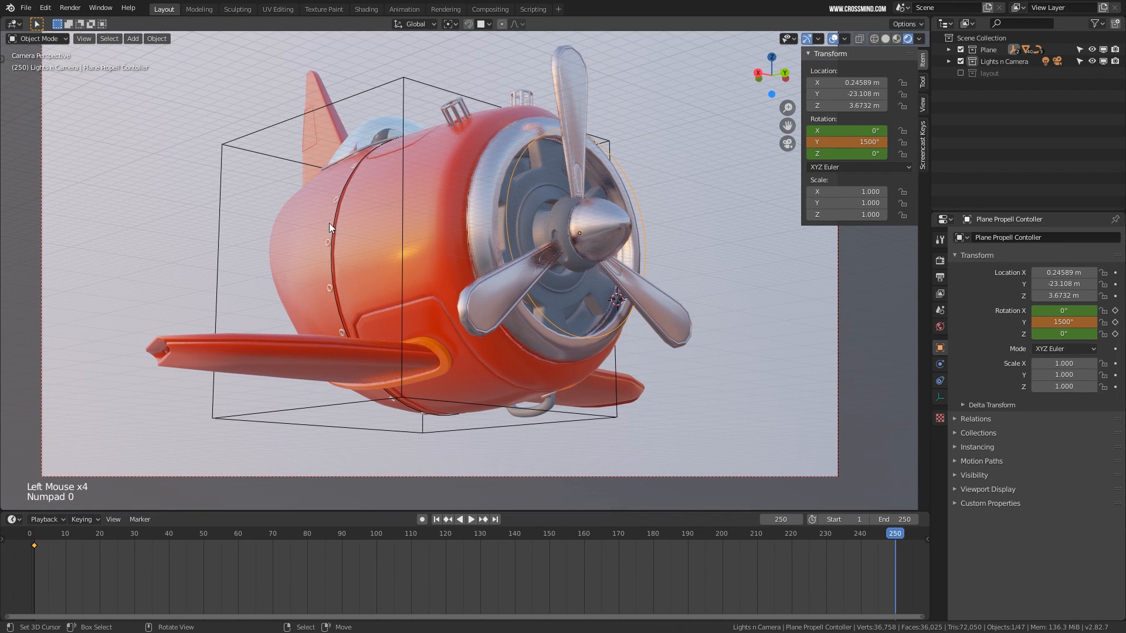
{"action": "key", "text": "i"}
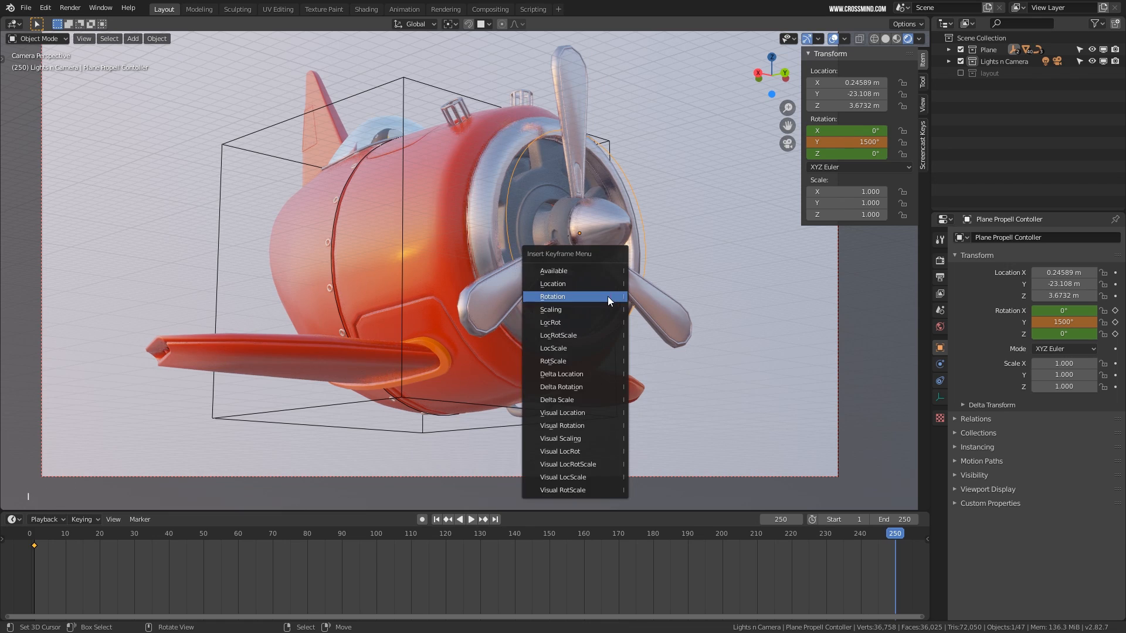
{"action": "left_click", "coordinate": [608, 296]}
{"action": "key", "text": "shift+space"}
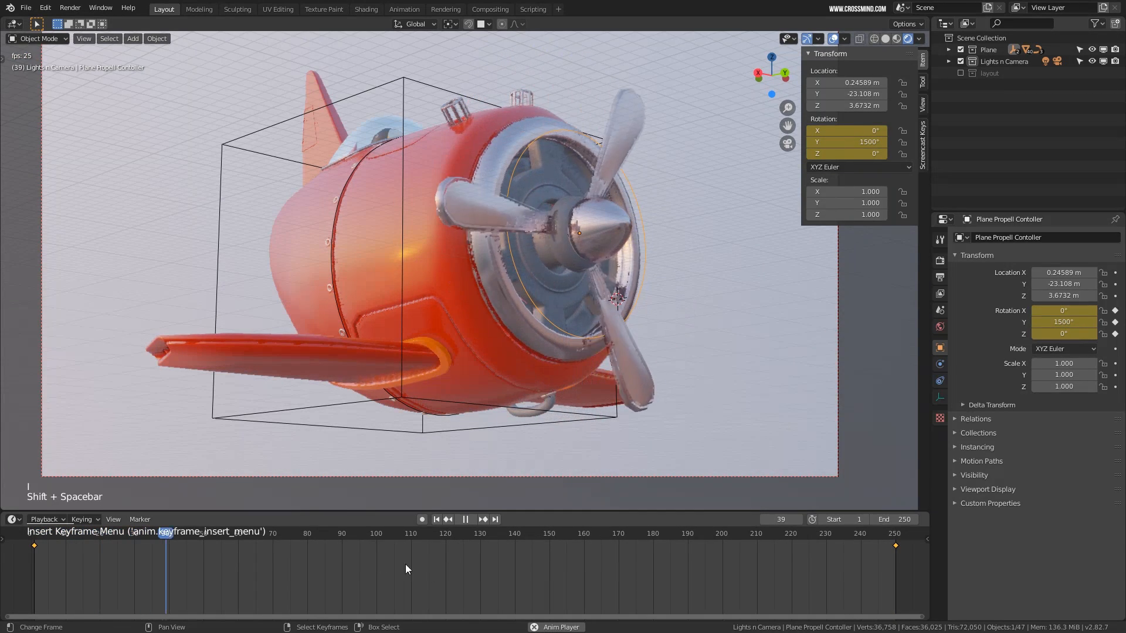
{"action": "left_click", "coordinate": [360, 564]}
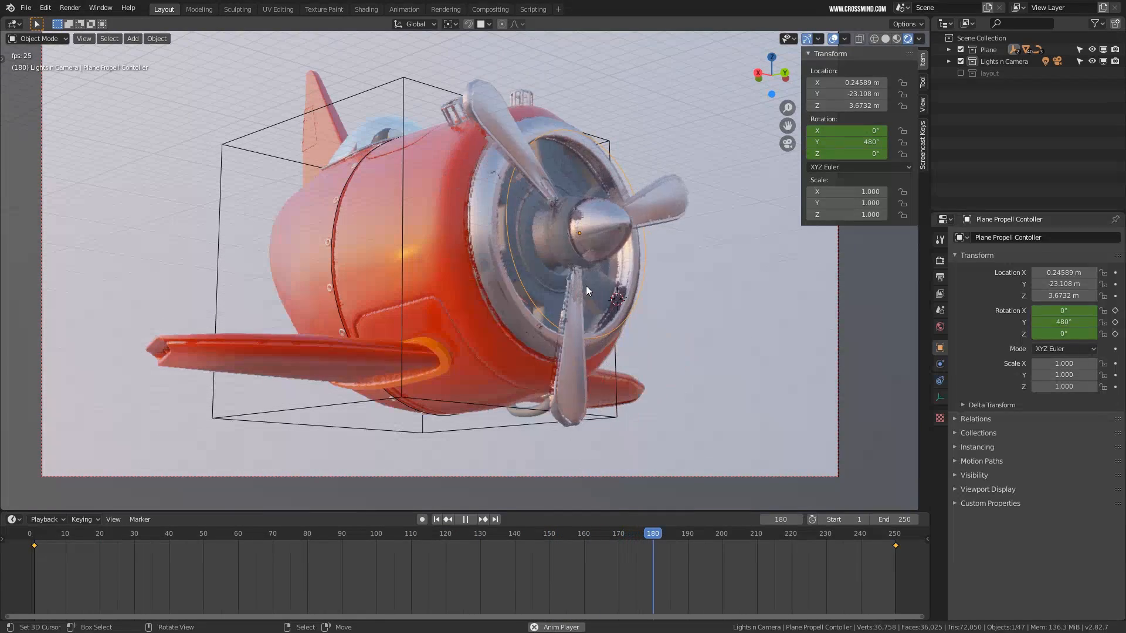
{"action": "key", "text": "shift+space"}
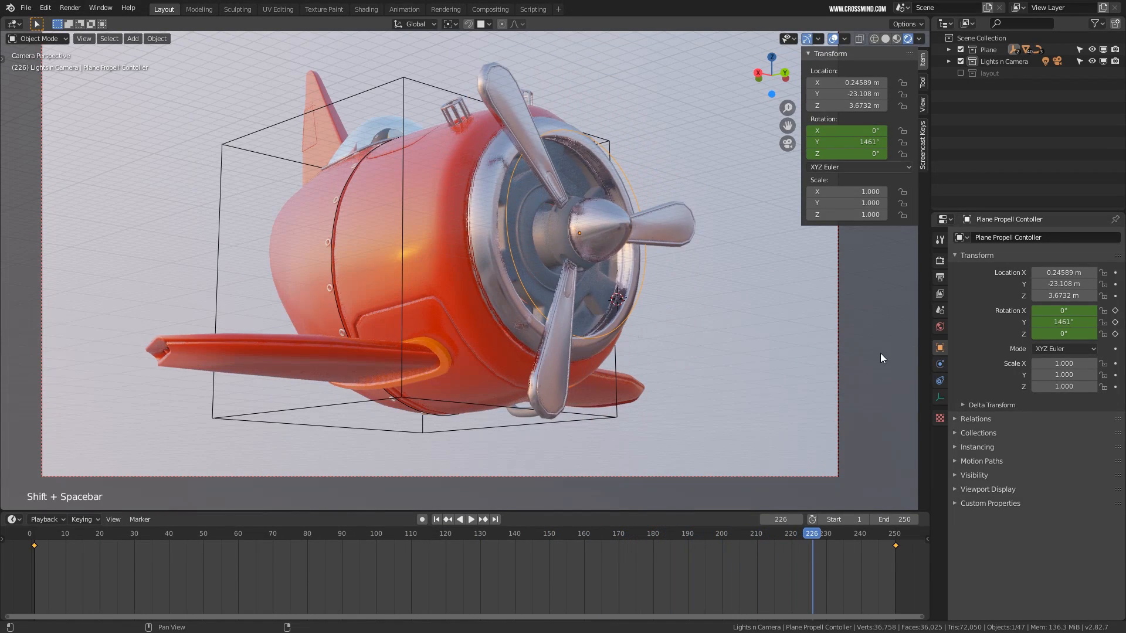
Set the controller's Y rotation at frame 250 to 15000°, key it again and play and scrub the animation
{"action": "left_click", "coordinate": [893, 579]}
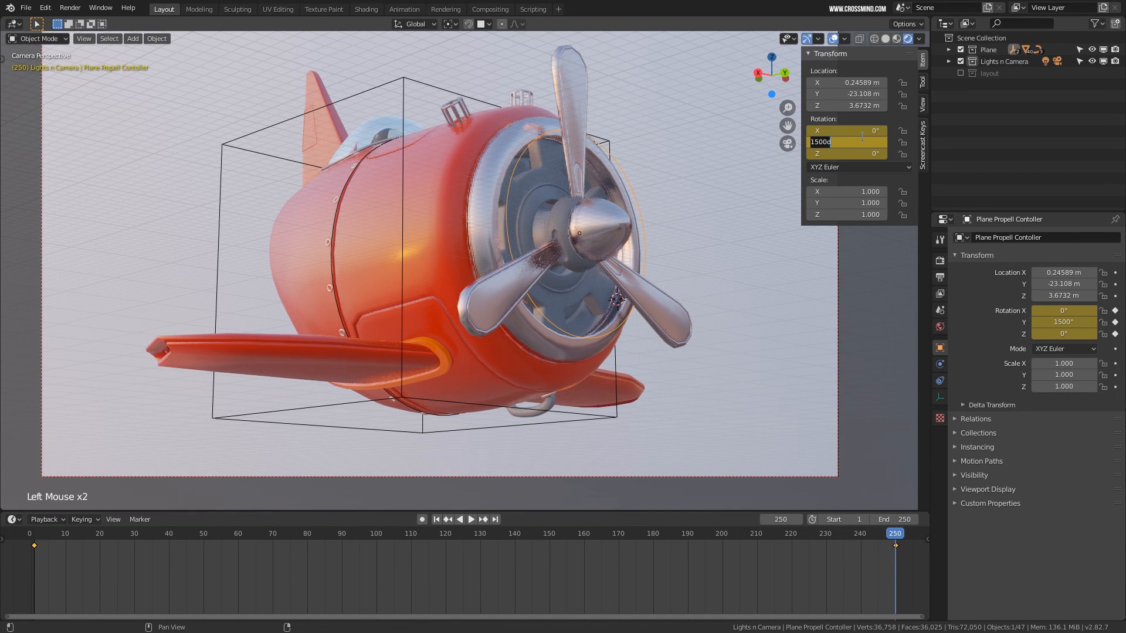
{"action": "type", "text": "0"}
{"action": "key", "text": "Return"}
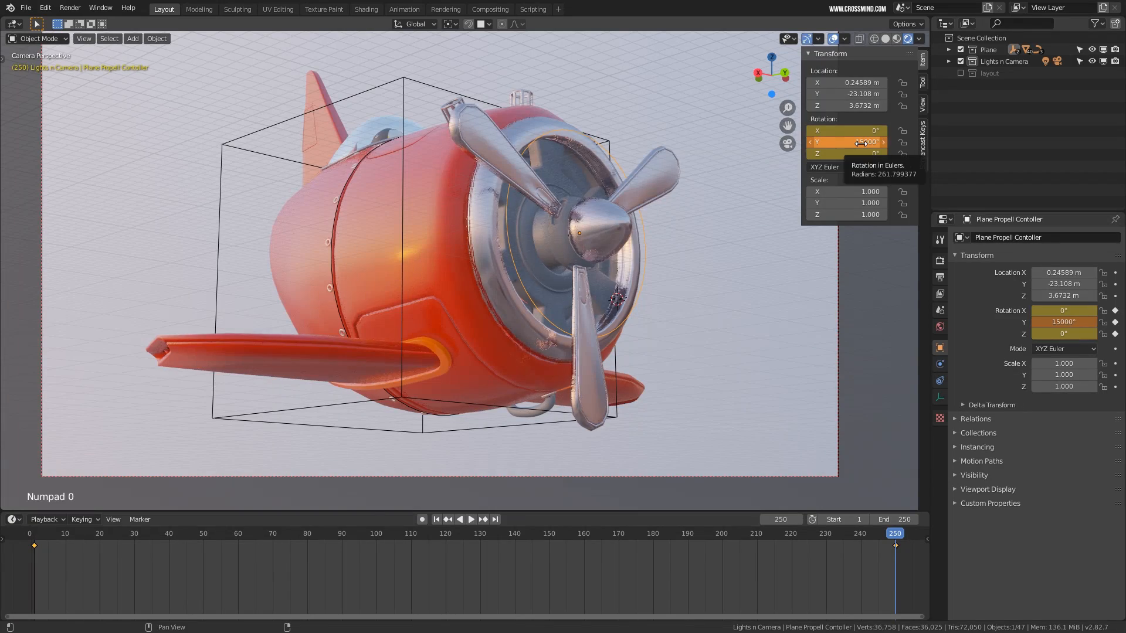
{"action": "key", "text": "i"}
{"action": "key", "text": "shift+space"}
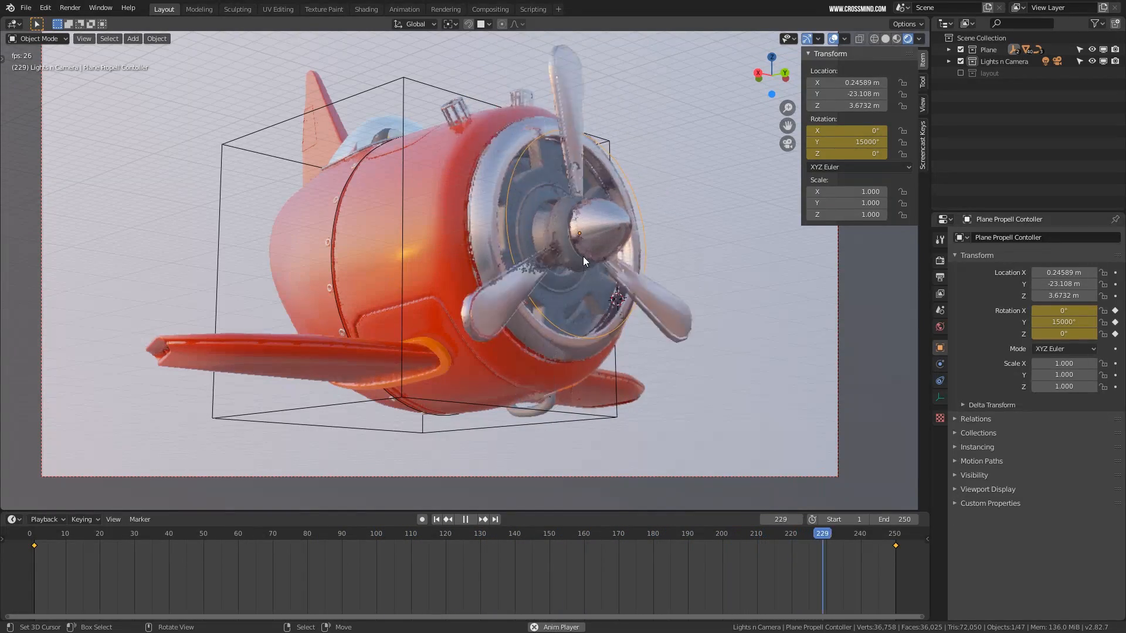
{"action": "key", "text": "shift+space"}
{"action": "left_click_drag", "start_coordinate": [303, 576], "coordinate": [597, 577]}
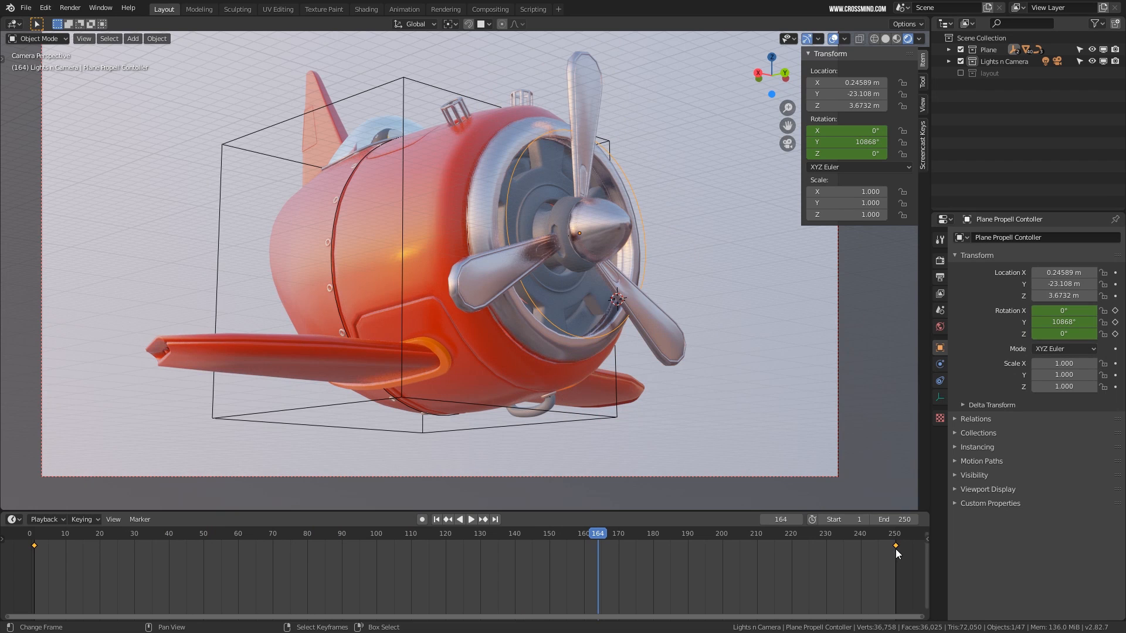
Select both rotation keyframes of the propeller controller, at frames 1 and 250, and delete them
{"action": "key", "text": "b"}
{"action": "left_click_drag", "start_coordinate": [903, 564], "coordinate": [29, 543]}
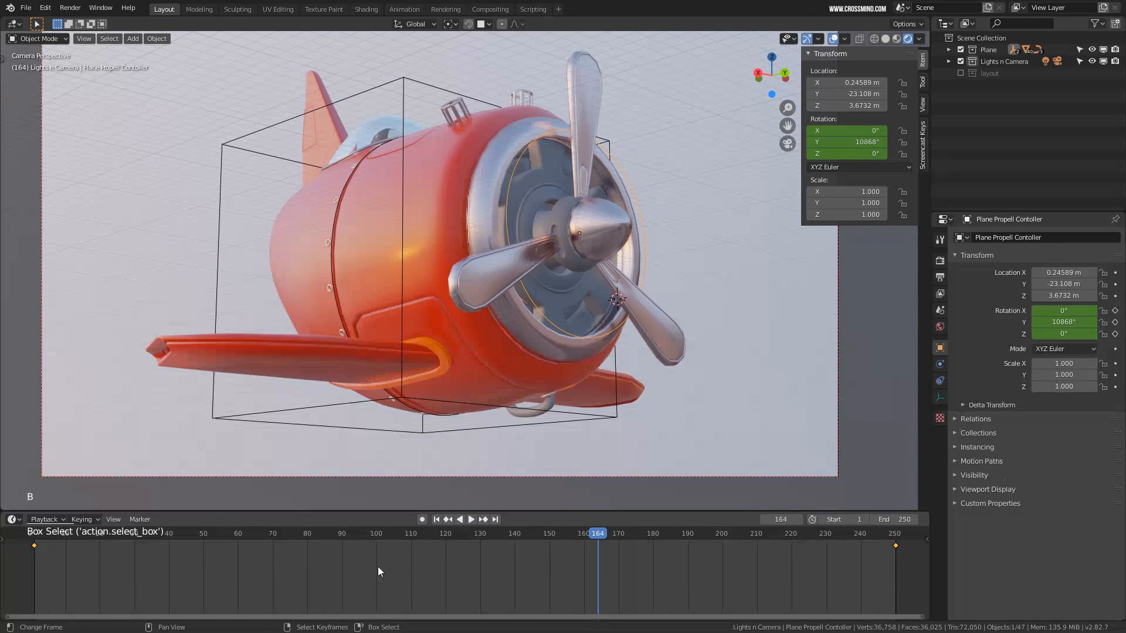
{"action": "key", "text": "Delete"}
{"action": "left_click", "coordinate": [421, 575]}
Return to frame 1, reselect the propeller controller and insert a single rotation keyframe on it
{"action": "left_click_drag", "start_coordinate": [164, 571], "coordinate": [46, 572]}
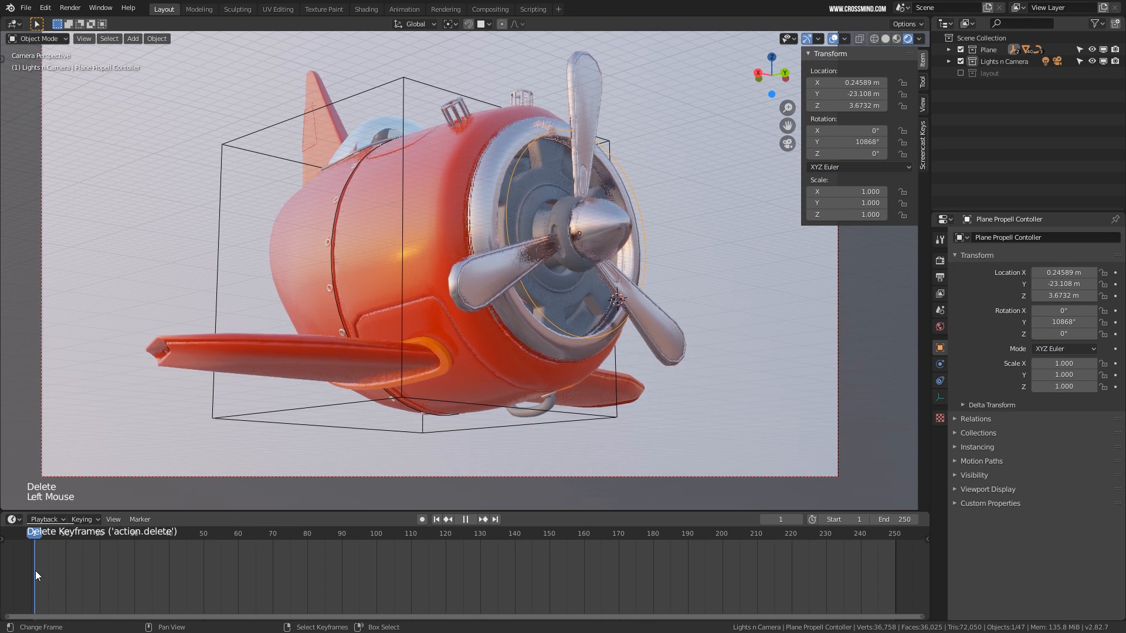
{"action": "left_click", "coordinate": [350, 508]}
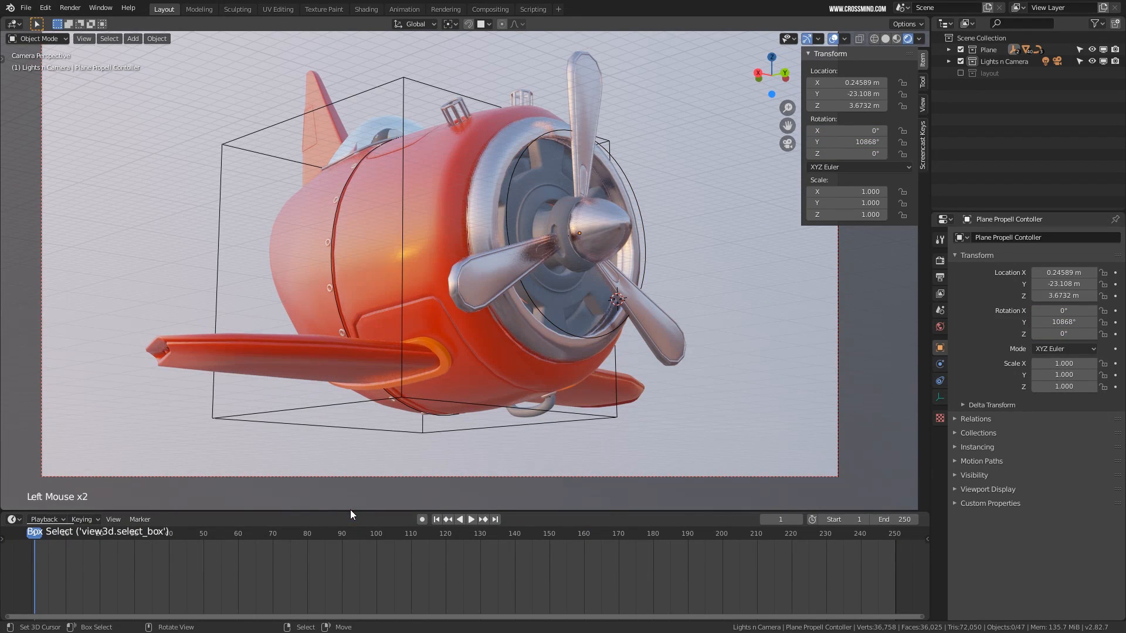
{"action": "left_click_drag", "start_coordinate": [350, 510], "coordinate": [355, 464]}
{"action": "middle_click_drag", "start_coordinate": [656, 214], "coordinate": [669, 224], "text": "shift"}
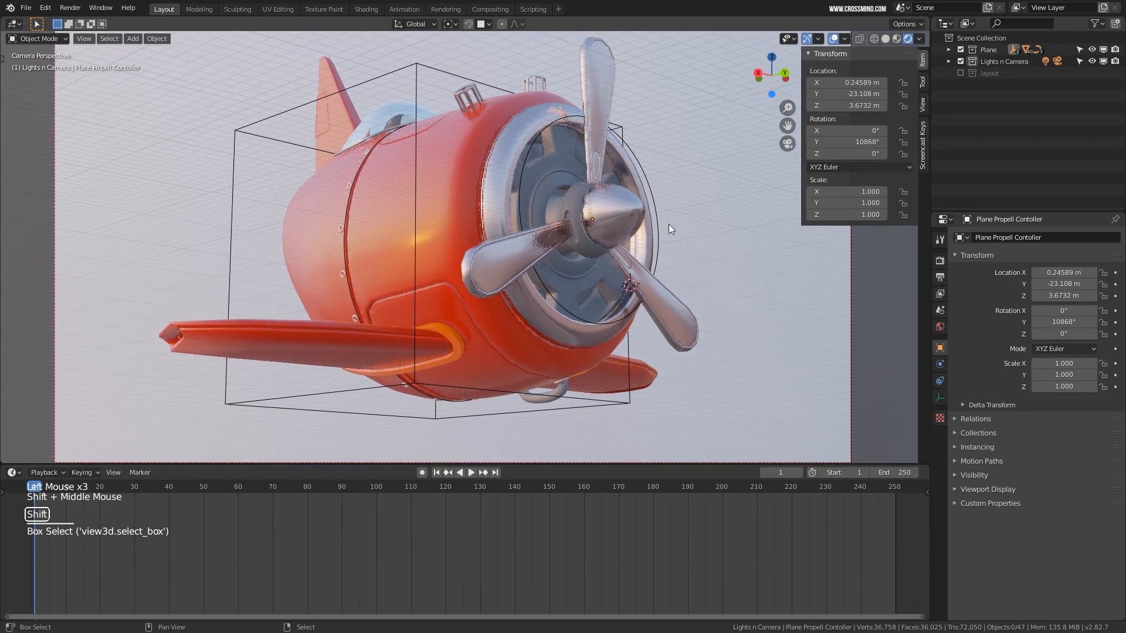
{"action": "right_click", "coordinate": [653, 203]}
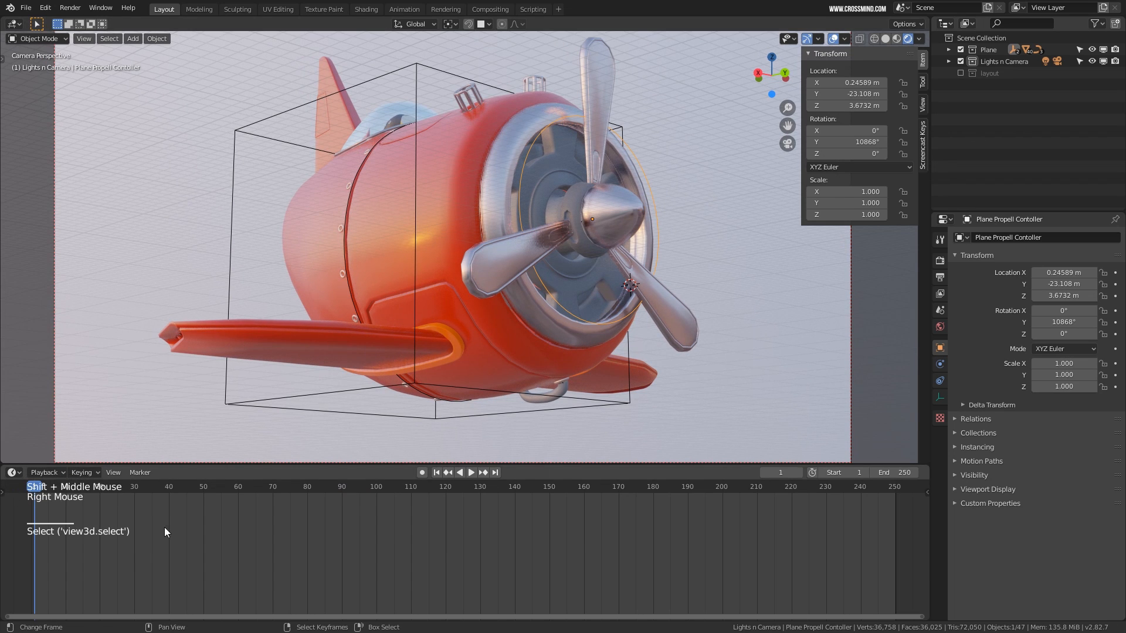
{"action": "left_click", "coordinate": [36, 515]}
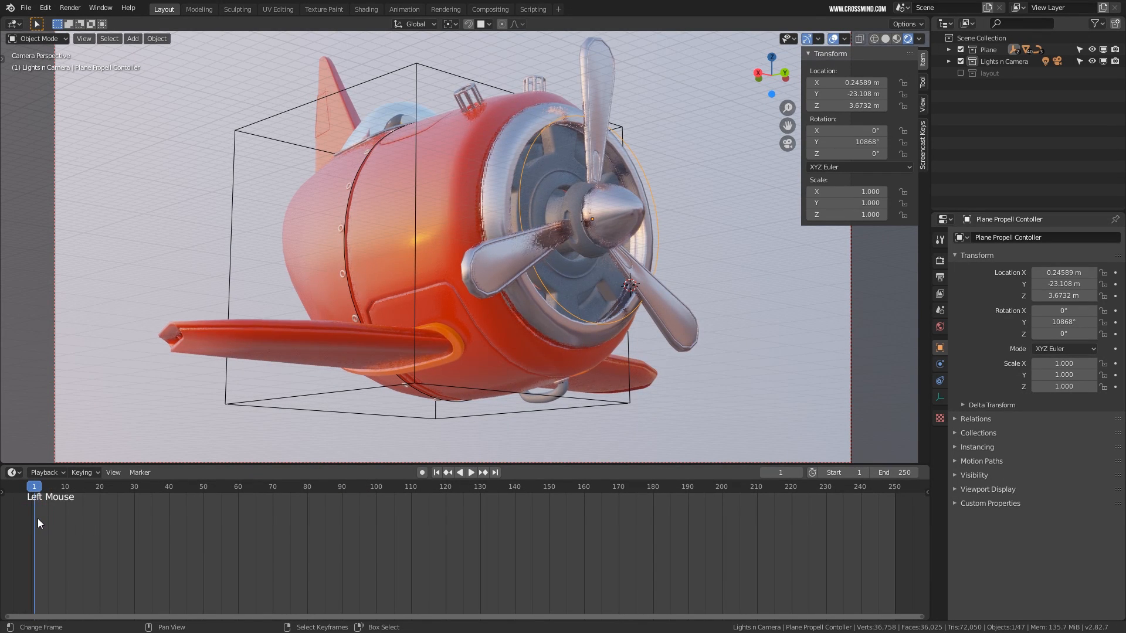
{"action": "key", "text": "i"}
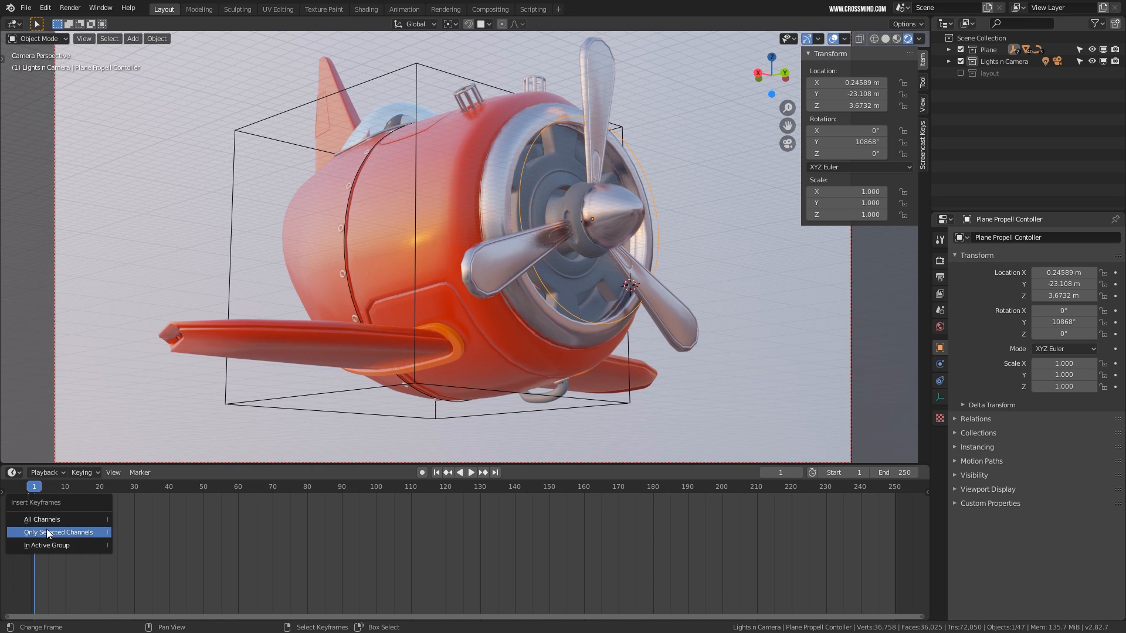
{"action": "left_click", "coordinate": [47, 528]}
{"action": "key", "text": "i"}
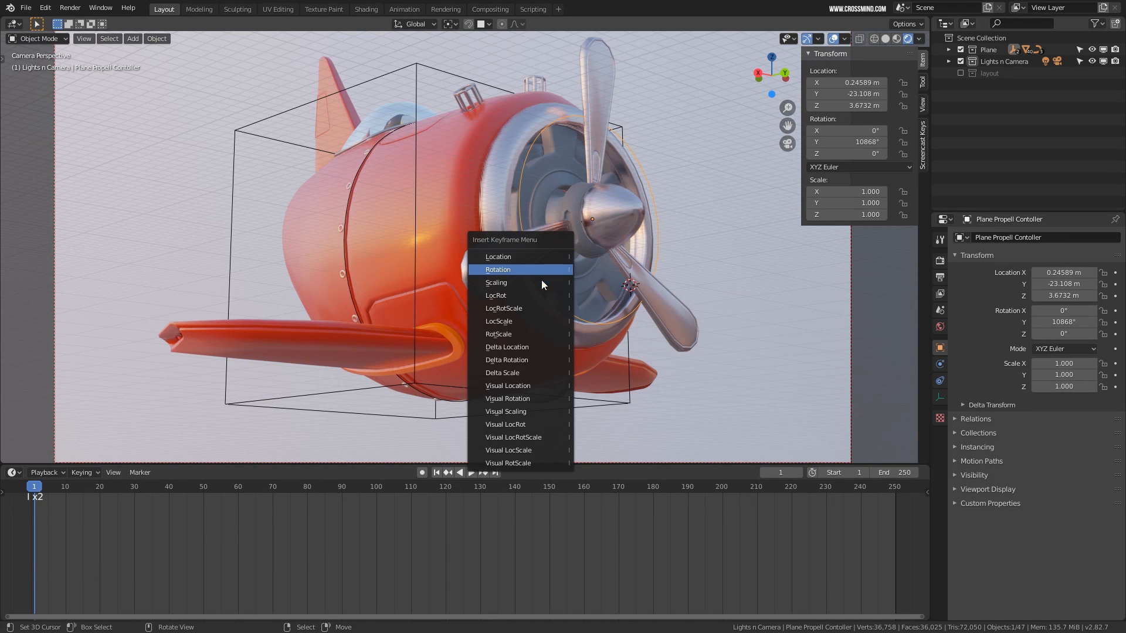
{"action": "left_click", "coordinate": [539, 270]}
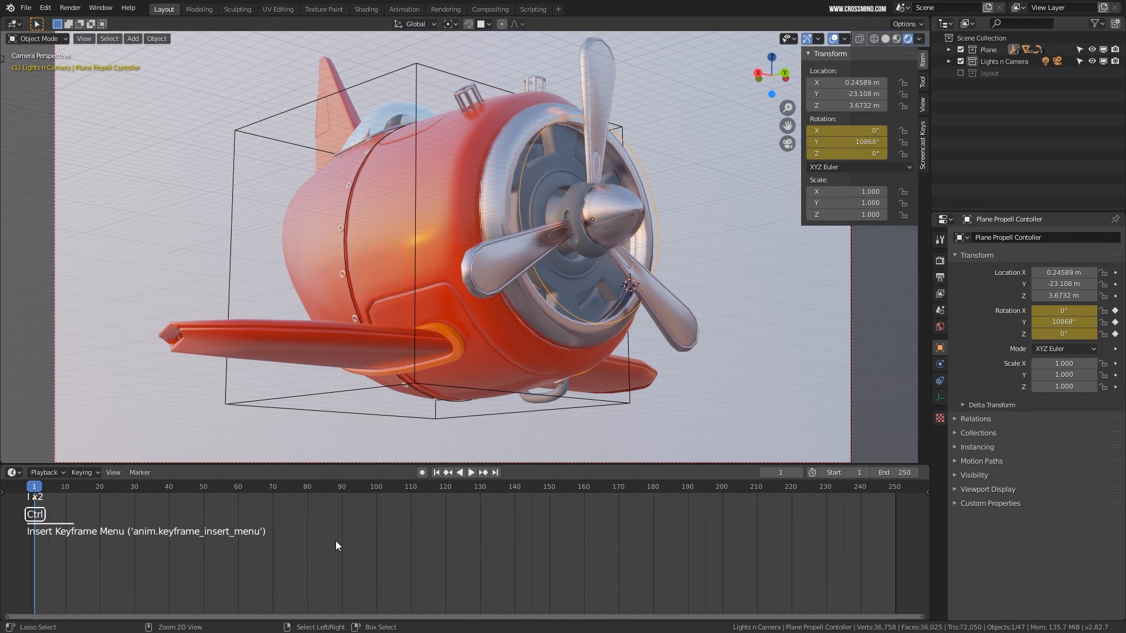
Switch the timeline to the Graph Editor, enlarge it and select the controller's Y Euler Rotation curve
{"action": "key", "text": "ctrl+Tab"}
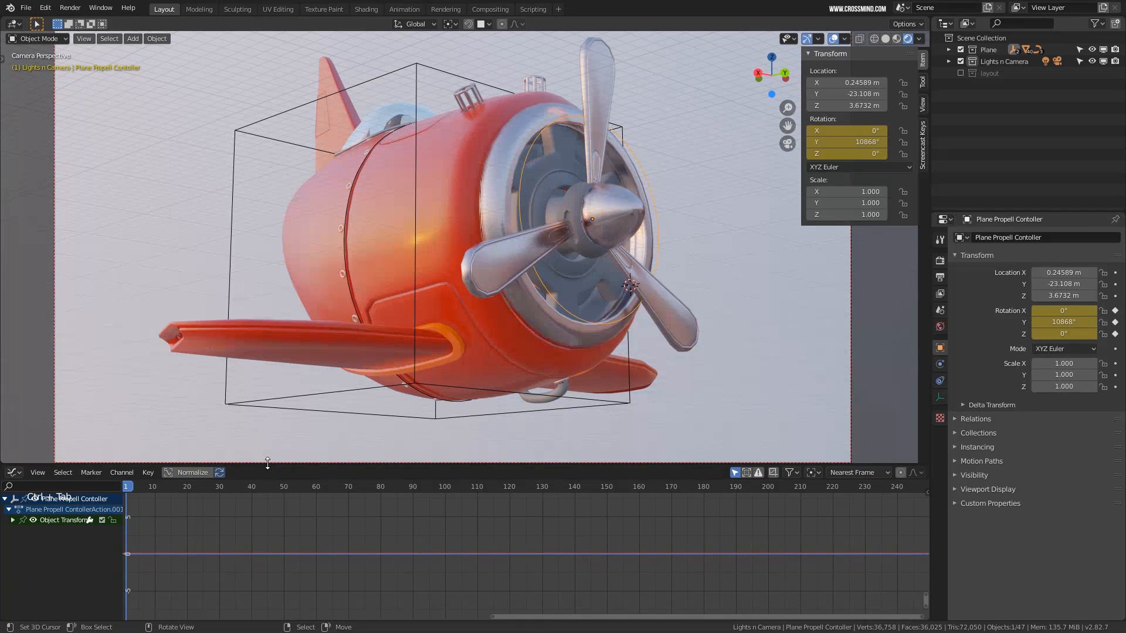
{"action": "left_click_drag", "start_coordinate": [266, 462], "coordinate": [266, 408]}
{"action": "left_click", "coordinate": [12, 466]}
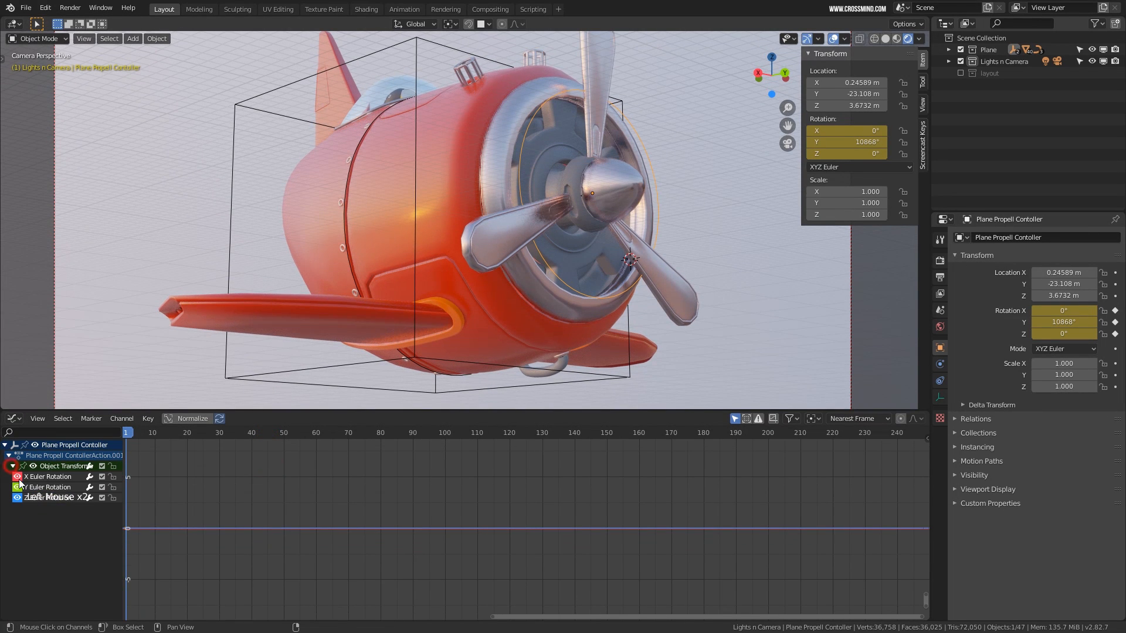
{"action": "left_click", "coordinate": [50, 495]}
Add a Generator modifier to the Y Euler Rotation curve and play the animation to check the spin
{"action": "left_click", "coordinate": [929, 440]}
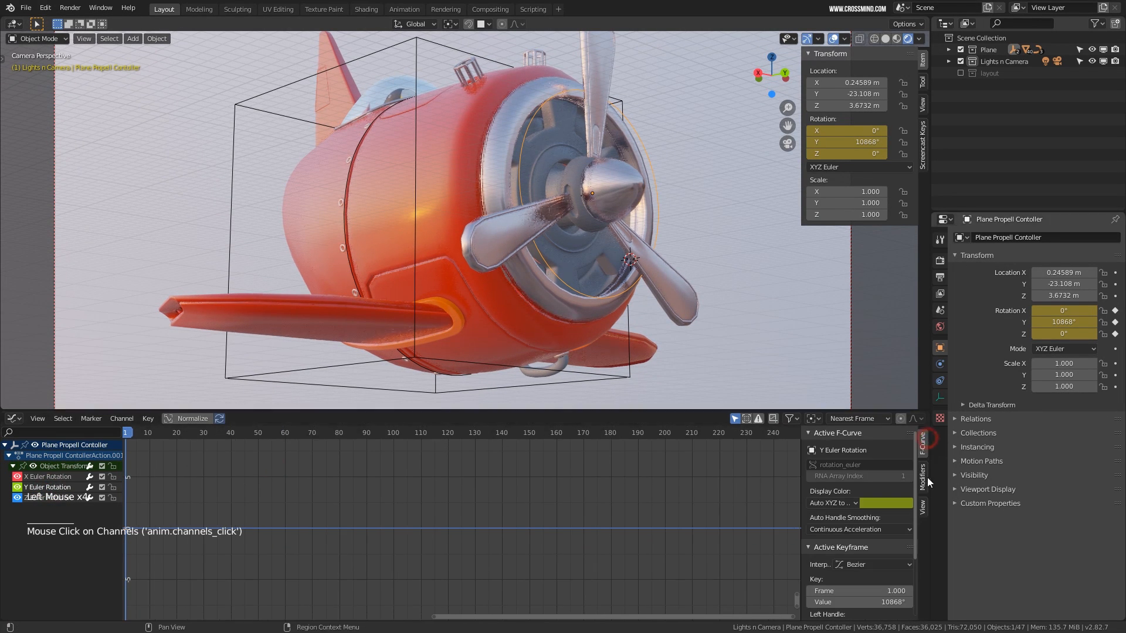
{"action": "left_click", "coordinate": [923, 481]}
{"action": "left_click", "coordinate": [883, 450]}
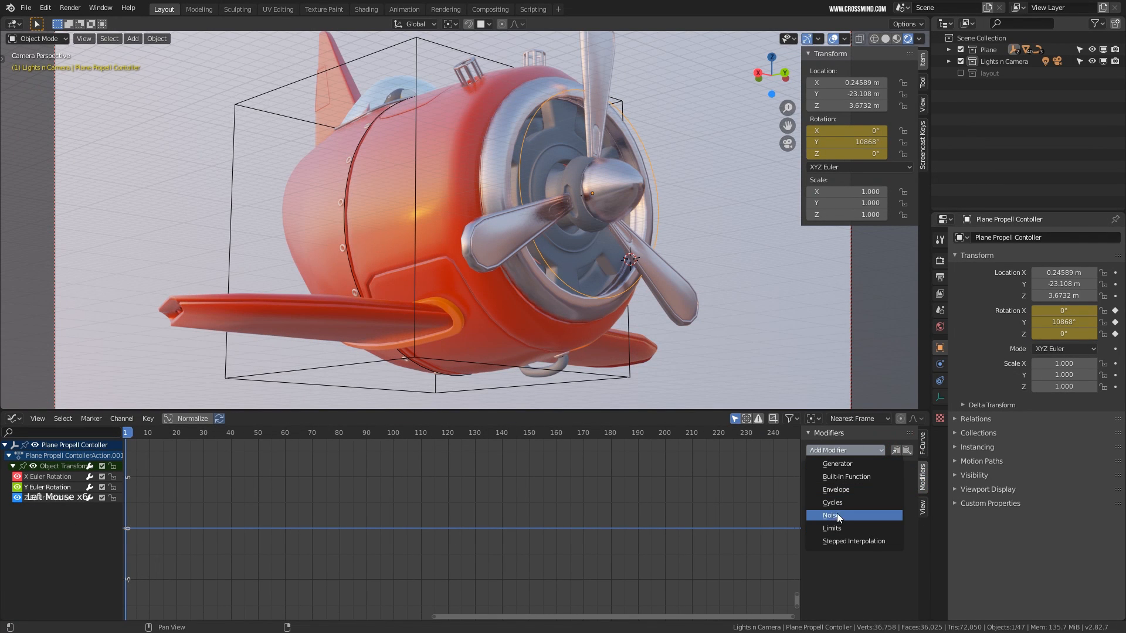
{"action": "left_click", "coordinate": [837, 463]}
{"action": "scroll", "coordinate": [513, 518], "scroll_direction": "down", "scroll_amount": 6}
{"action": "middle_click_drag", "start_coordinate": [522, 495], "coordinate": [503, 515]}
{"action": "key", "text": "shift+space"}
{"action": "scroll", "coordinate": [513, 518], "scroll_direction": "down", "scroll_amount": 2}
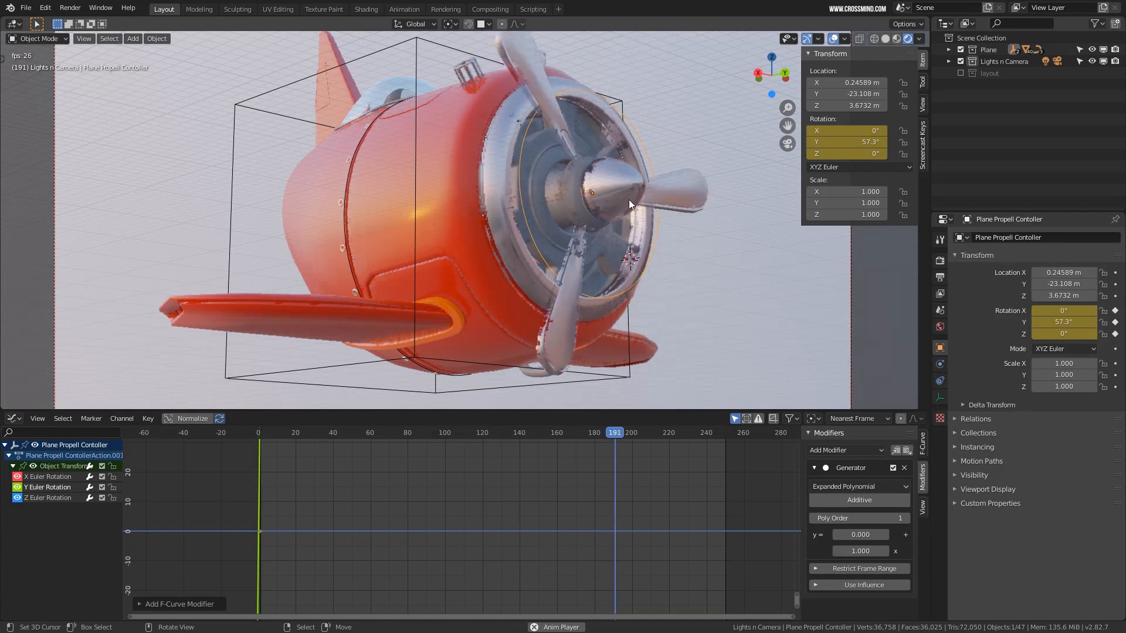
{"action": "middle_click_drag", "start_coordinate": [621, 240], "coordinate": [606, 275], "text": "shift"}
Set the Generator modifier's x coefficient to 0.5 and briefly play the animation
{"action": "mouse_move", "coordinate": [860, 551]}
{"action": "left_mouse_down"}
{"action": "mouse_move", "coordinate": [845, 551]}
{"action": "mouse_move", "coordinate": [865, 551]}
{"action": "left_mouse_up"}
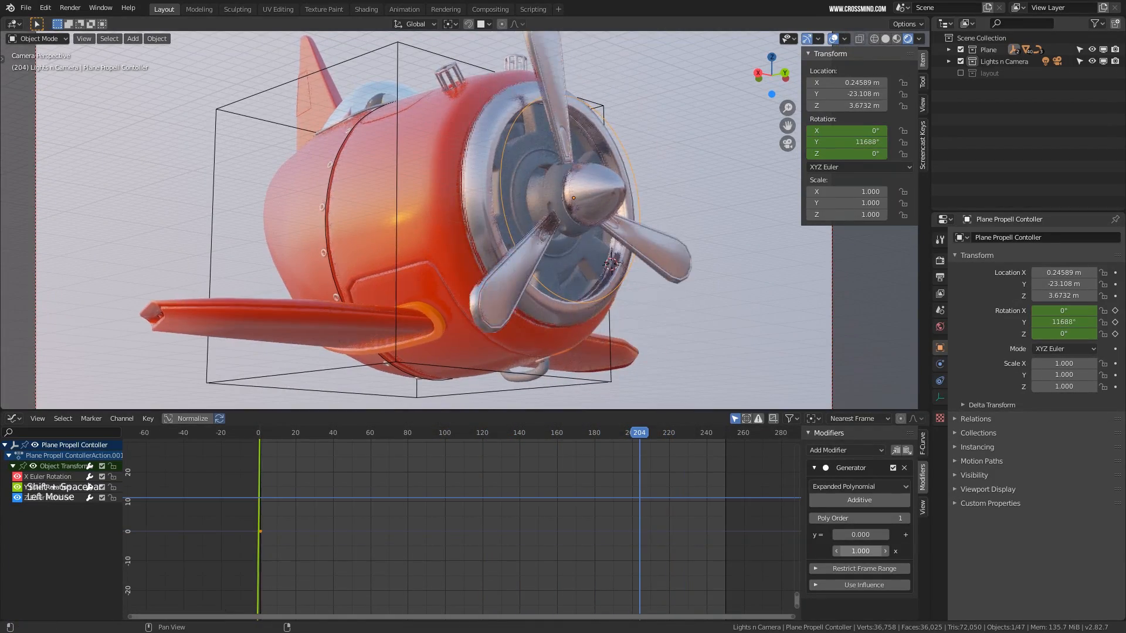
{"action": "middle_click_drag", "start_coordinate": [372, 523], "coordinate": [919, 576], "text": "ctrl"}
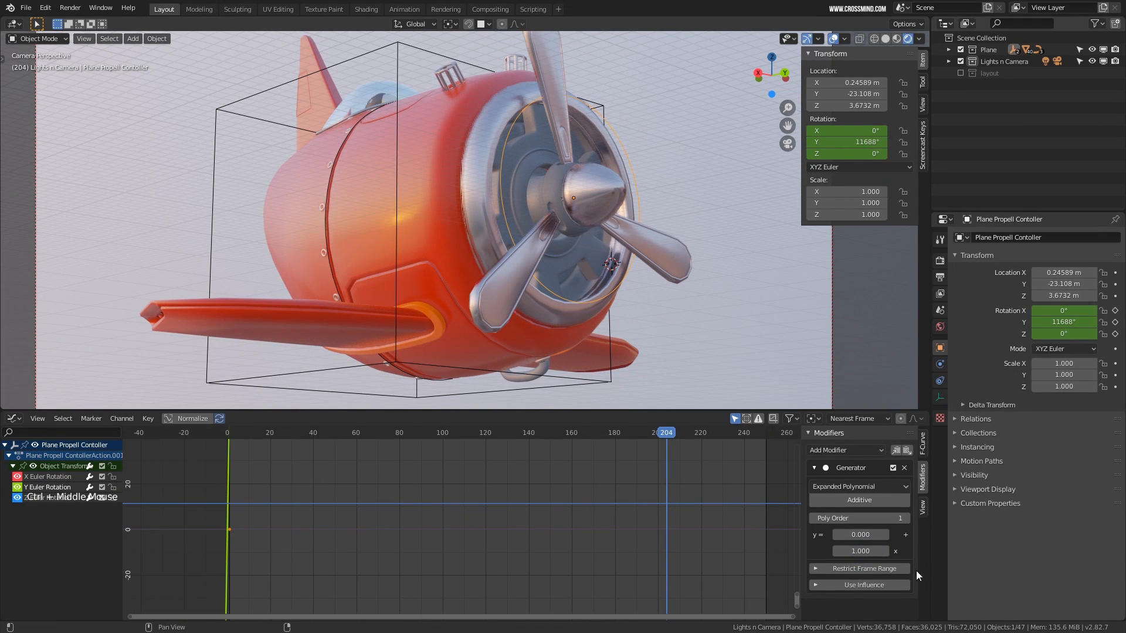
{"action": "left_click", "coordinate": [859, 551]}
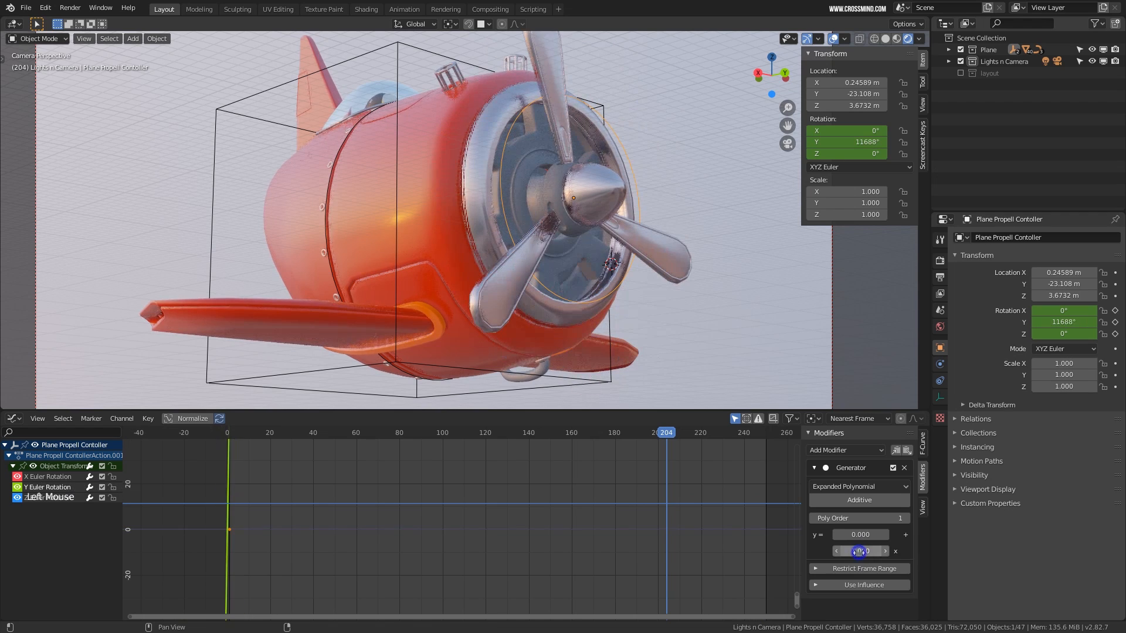
{"action": "type", "text": "0.5"}
{"action": "key", "text": "Return"}
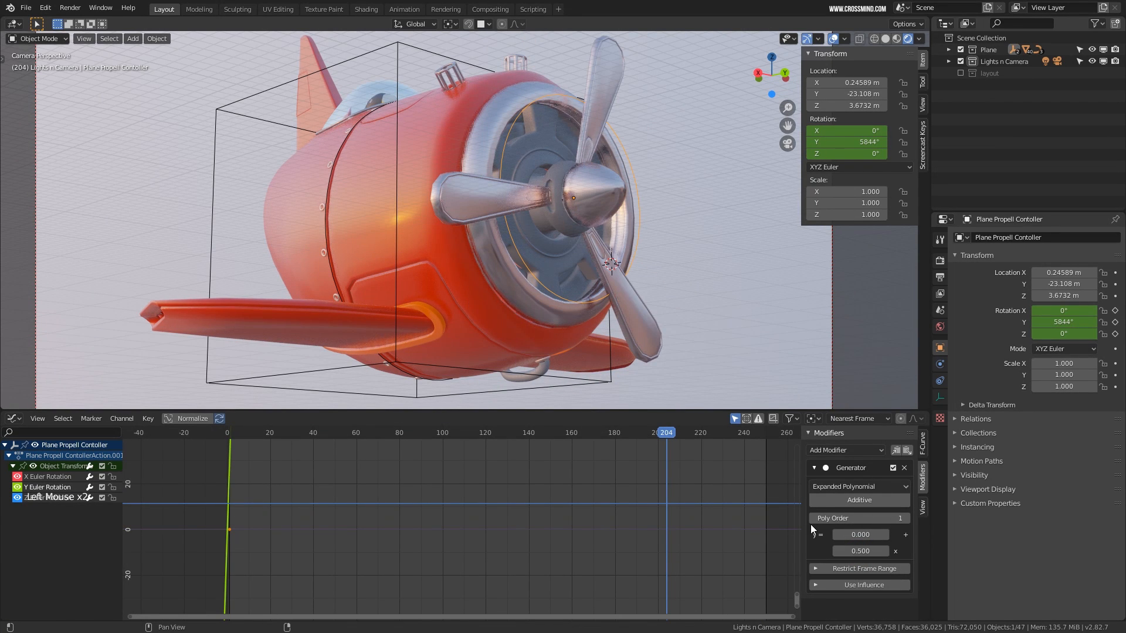
{"action": "key", "text": "shift+space"}
{"action": "key", "text": "shift+space"}
Set the Generator modifier's x coefficient to 0.01, then play the animation and examine the slope of the rotation curve
{"action": "left_click", "coordinate": [858, 548]}
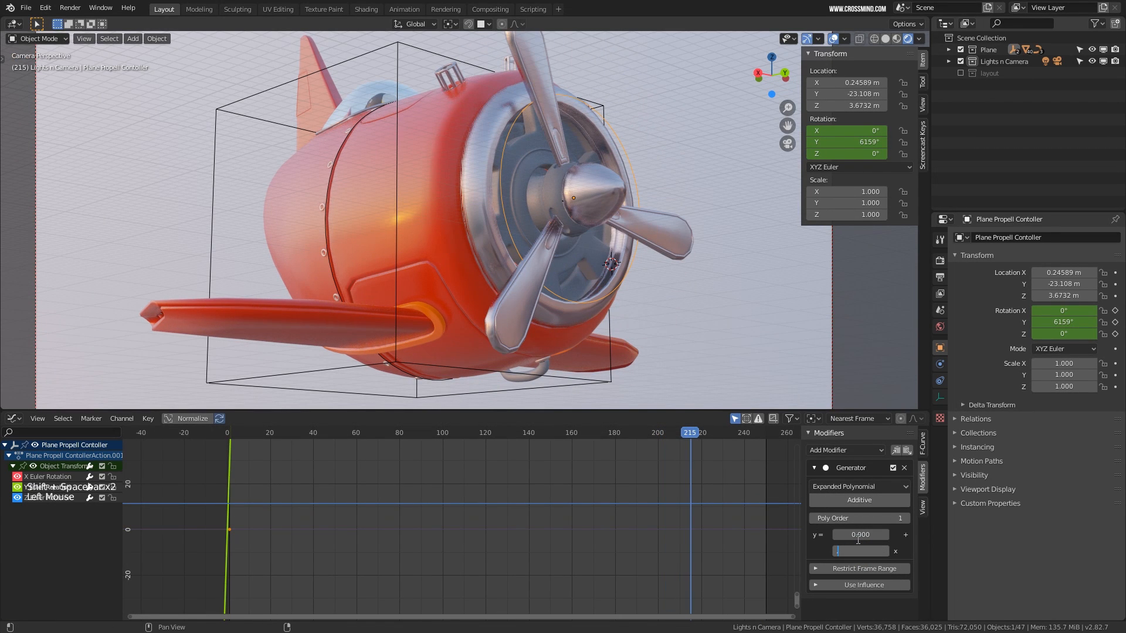
{"action": "type", "text": "0.01"}
{"action": "key", "text": "Return"}
{"action": "key", "text": "shift+space"}
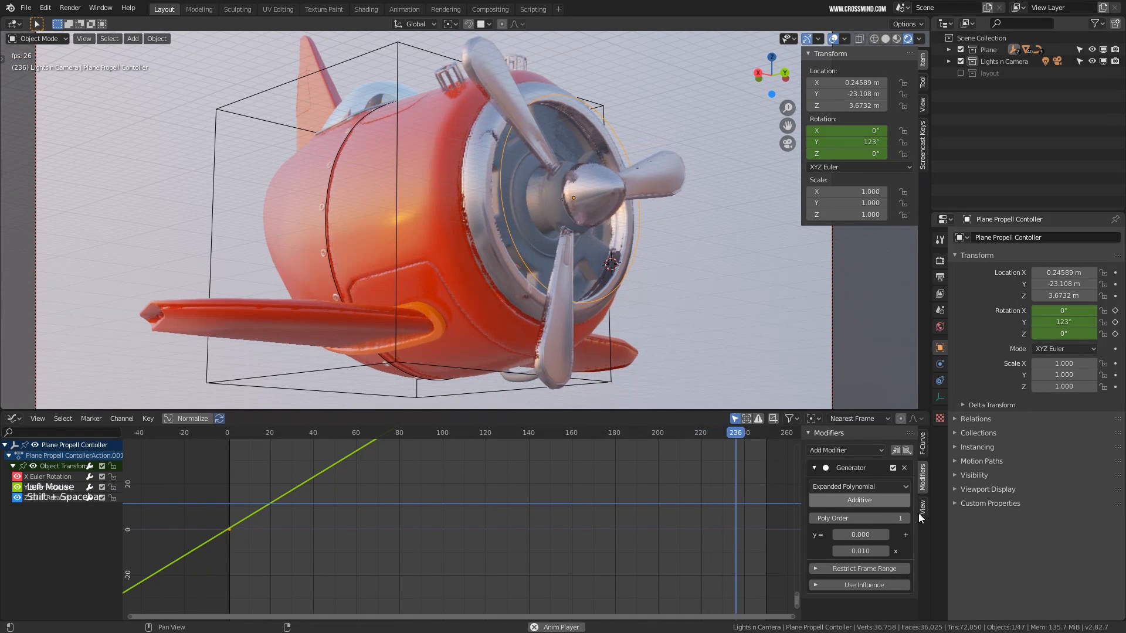
{"action": "left_click", "coordinate": [616, 523]}
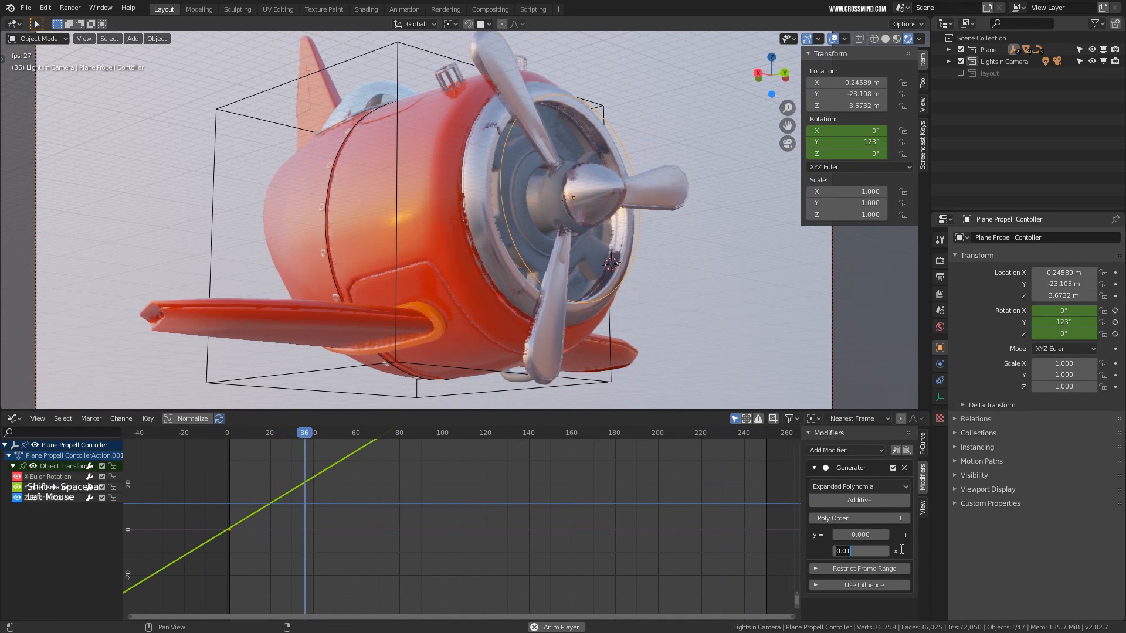
{"action": "scroll", "coordinate": [610, 516], "scroll_direction": "down", "scroll_amount": 5}
{"action": "middle_click_drag", "start_coordinate": [598, 502], "coordinate": [595, 541], "text": "ctrl"}
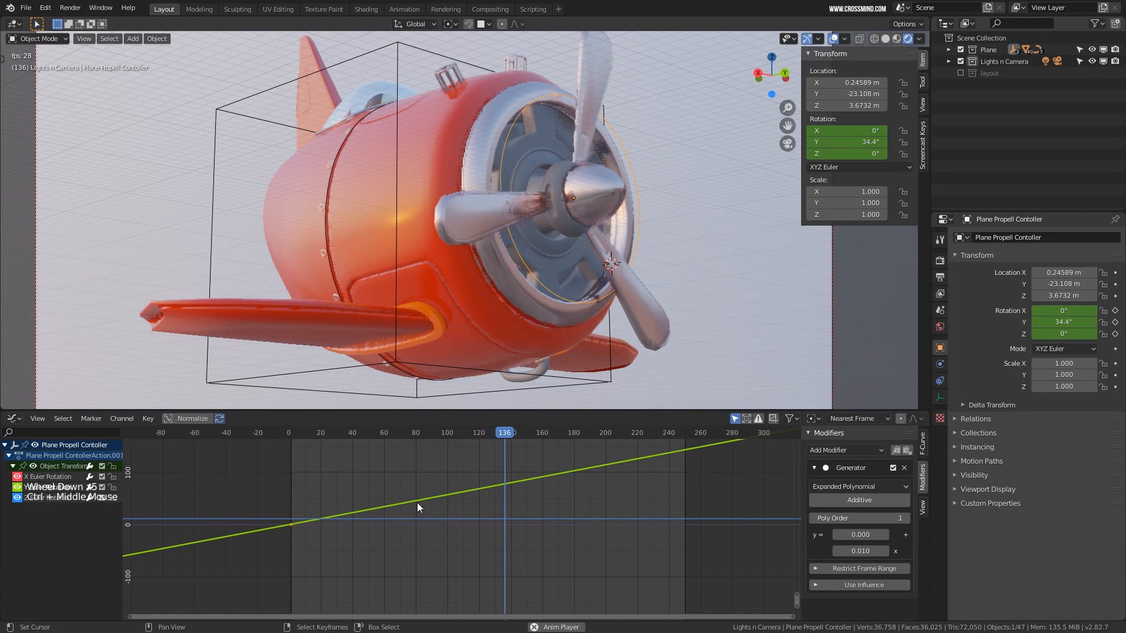
{"action": "middle_click_drag", "start_coordinate": [490, 506], "coordinate": [485, 535], "text": "shift"}
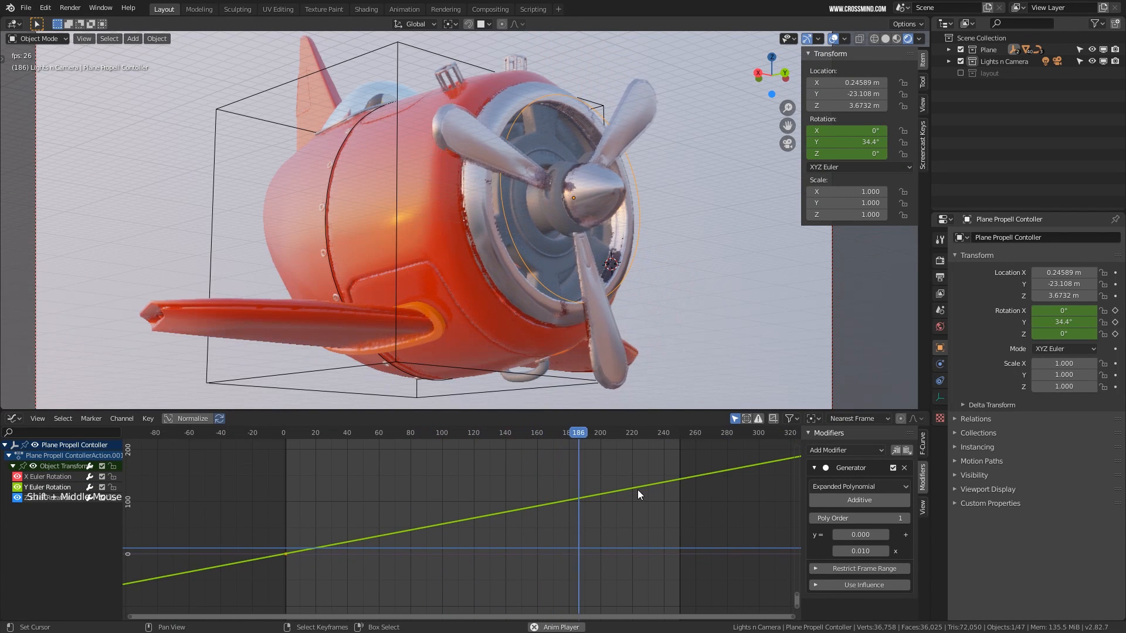
Set the Generator modifier's x coefficient to 1, check the spin from a wider camera view, and stop the playback
{"action": "left_click", "coordinate": [868, 551]}
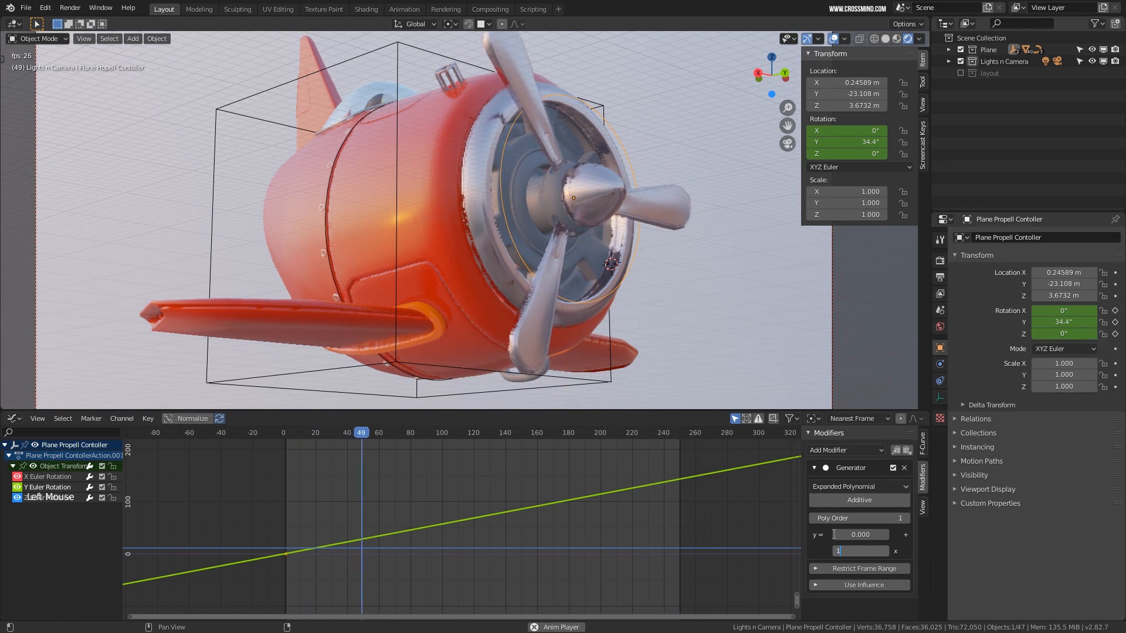
{"action": "type", "text": "1"}
{"action": "key", "text": "Return"}
{"action": "middle_click_drag", "start_coordinate": [568, 326], "coordinate": [548, 322], "text": "shift"}
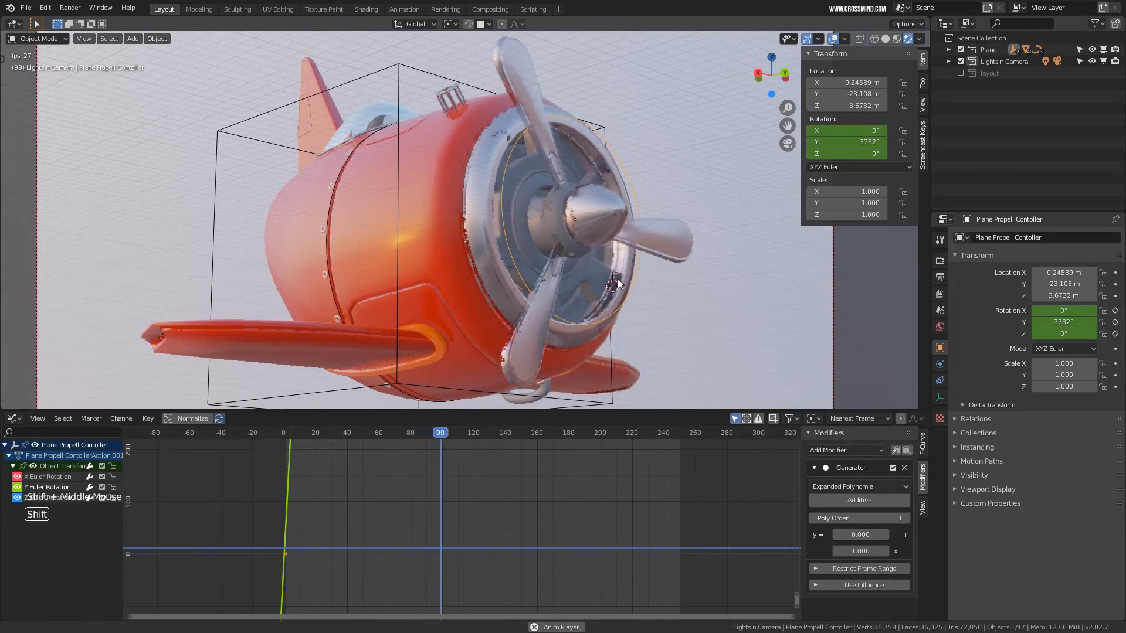
{"action": "scroll", "coordinate": [581, 212], "scroll_direction": "down", "scroll_amount": 3}
{"action": "scroll", "coordinate": [581, 215], "scroll_direction": "up", "scroll_amount": 2}
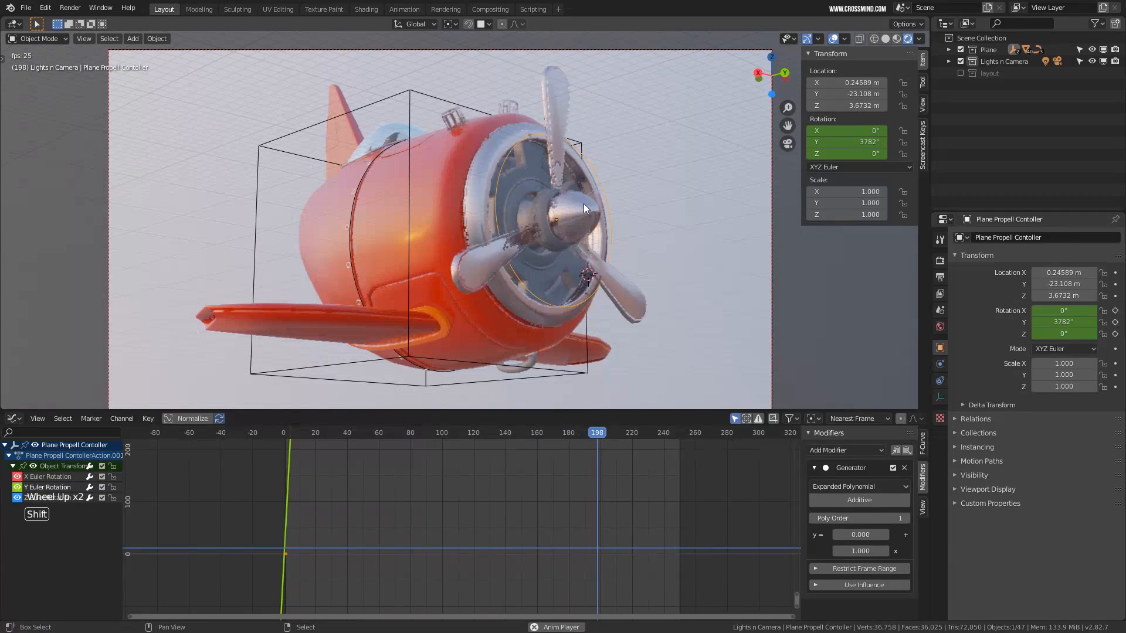
{"action": "key", "text": "shift+space"}
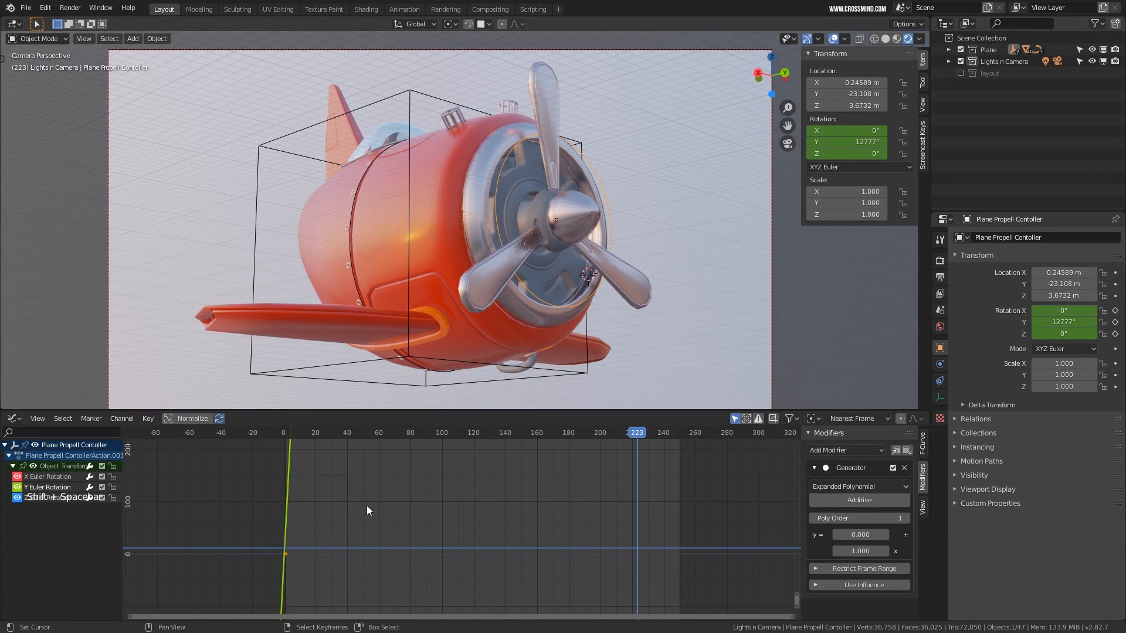
Switch the Graph Editor back to the Timeline and reduce its height to enlarge the 3D viewport
{"action": "key", "text": "ctrl+Tab"}
{"action": "middle_click_drag", "start_coordinate": [441, 505], "coordinate": [452, 546], "text": "shift"}
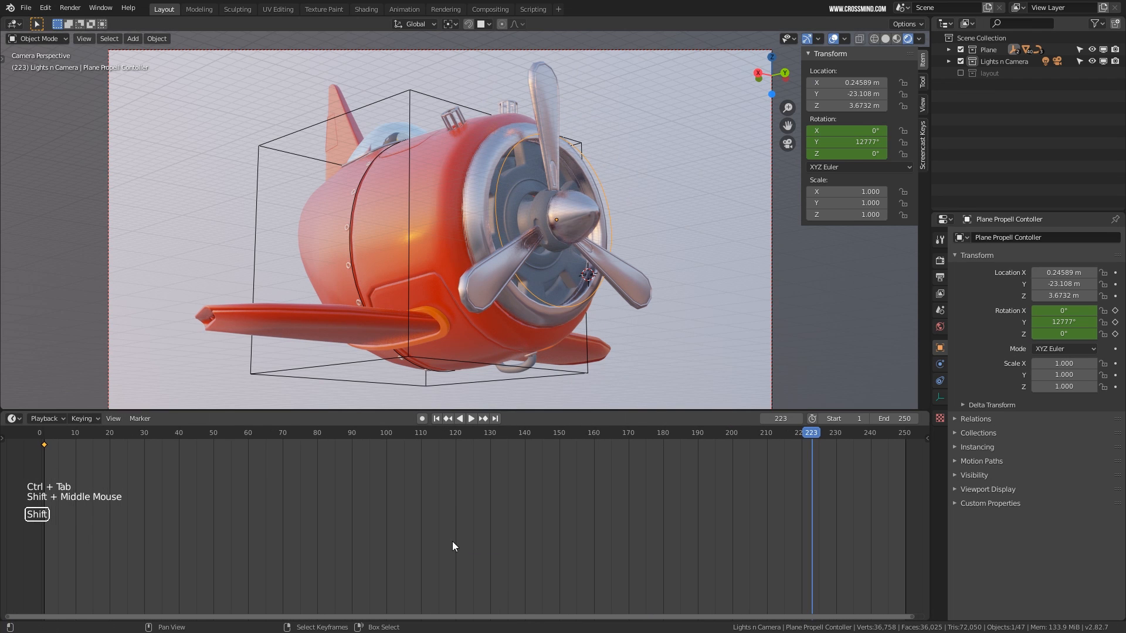
{"action": "left_click_drag", "start_coordinate": [552, 410], "coordinate": [551, 481]}
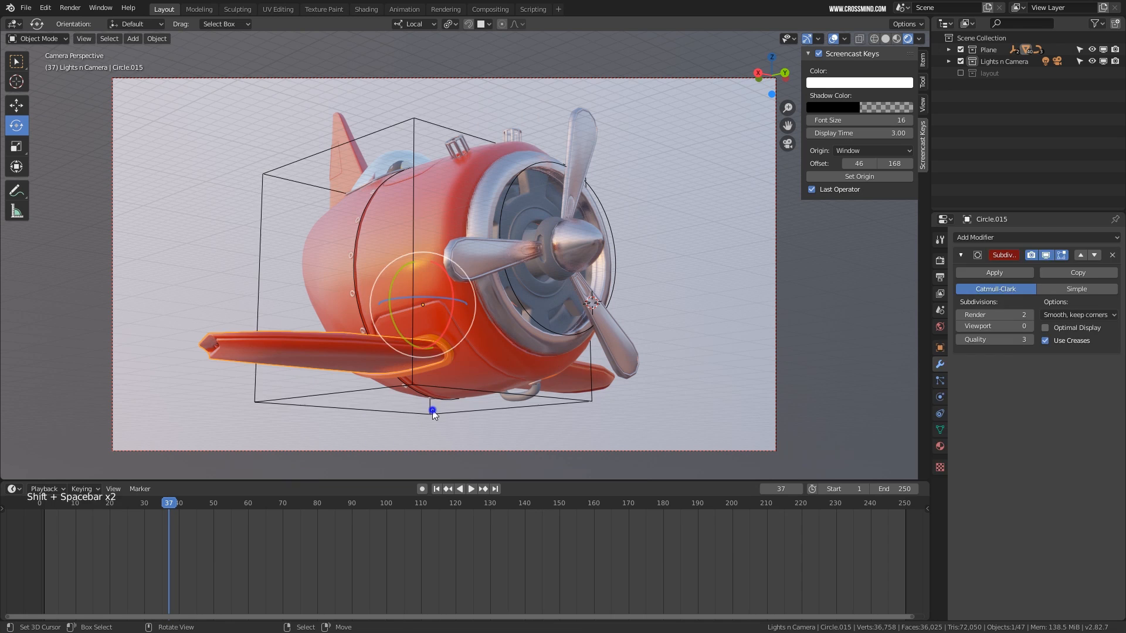
Select the box-shaped plane controller around the airplane and return the animation to frame 1
{"action": "right_click", "coordinate": [432, 410]}
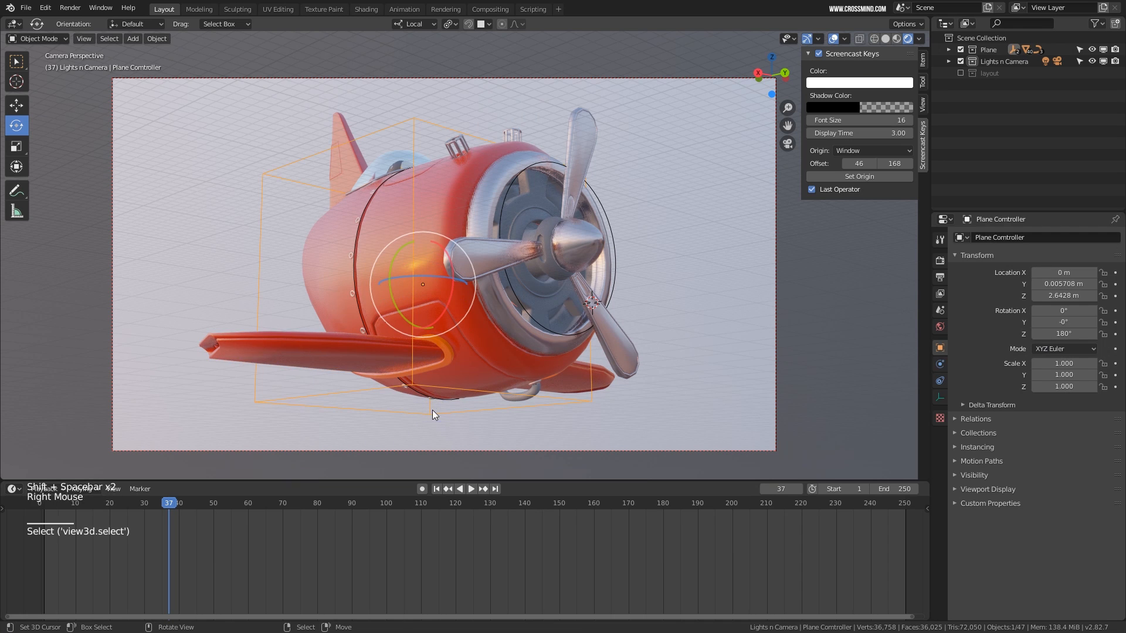
{"action": "scroll", "coordinate": [483, 376], "scroll_direction": "down", "scroll_amount": 2}
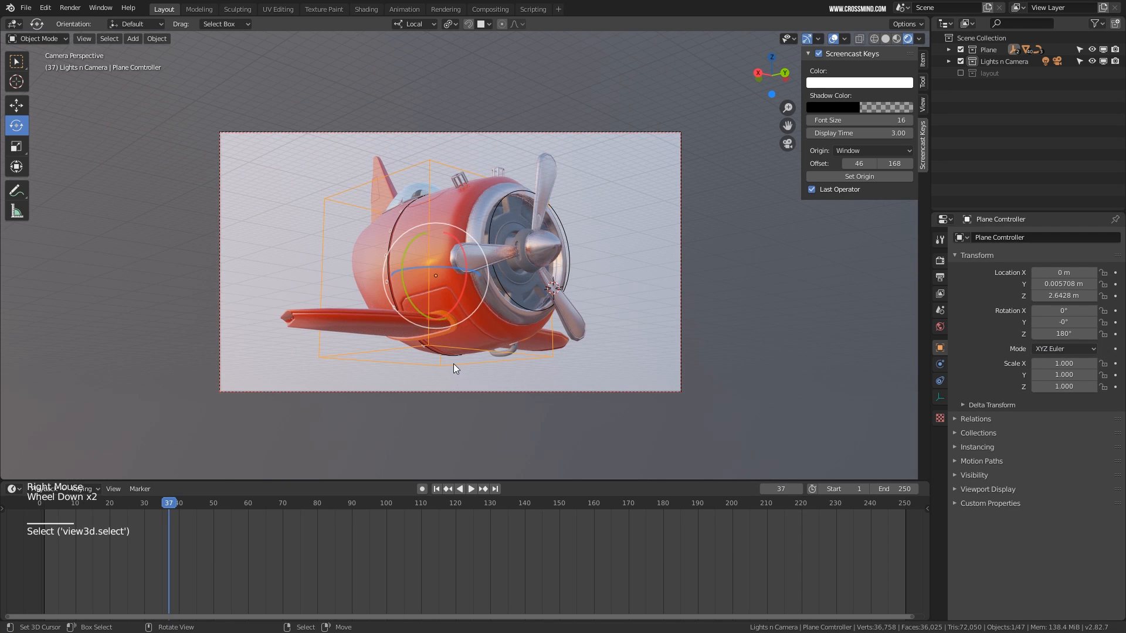
{"action": "key", "text": "space"}
{"action": "left_click", "coordinate": [56, 557]}
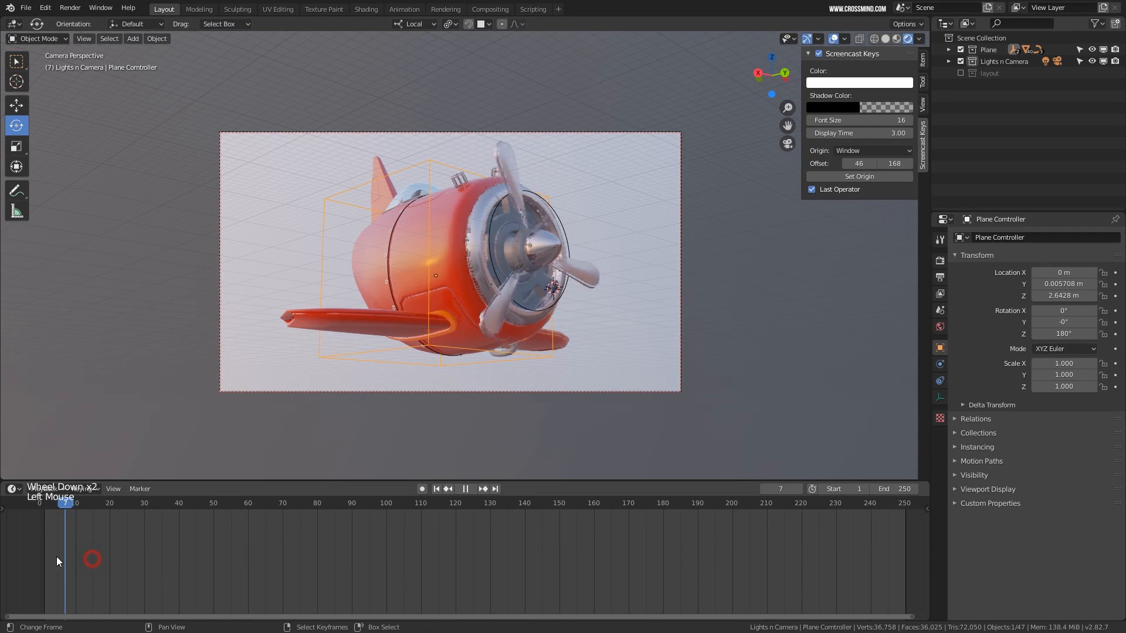
{"action": "left_click", "coordinate": [44, 554]}
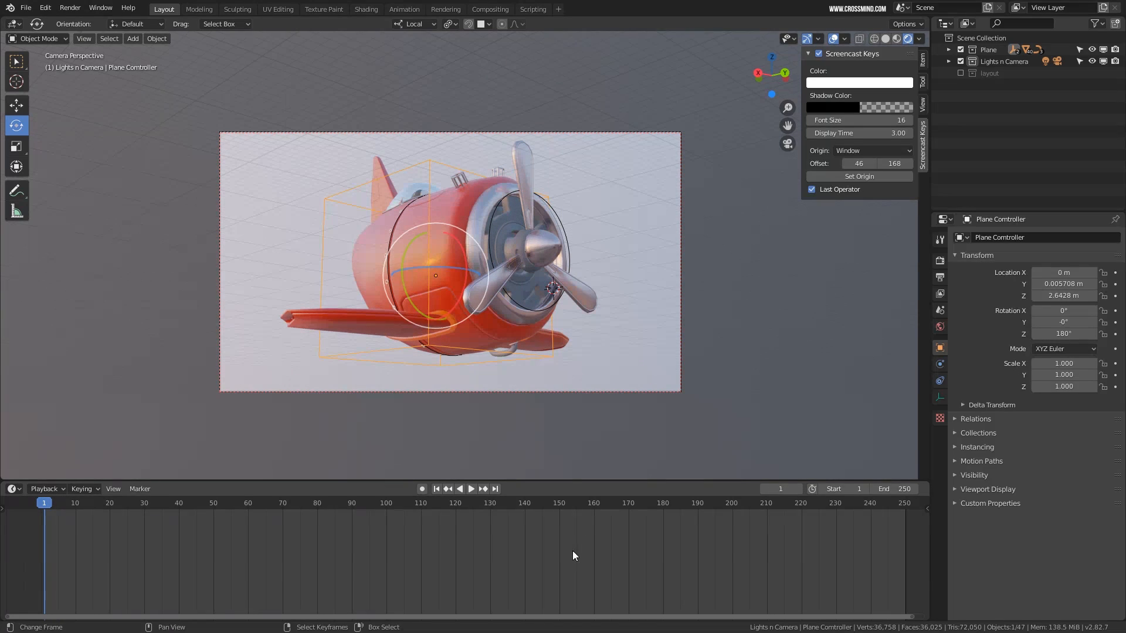
Show the scene's output settings, move to frame 240 and set the animation's end frame to 240
{"action": "left_click", "coordinate": [940, 294]}
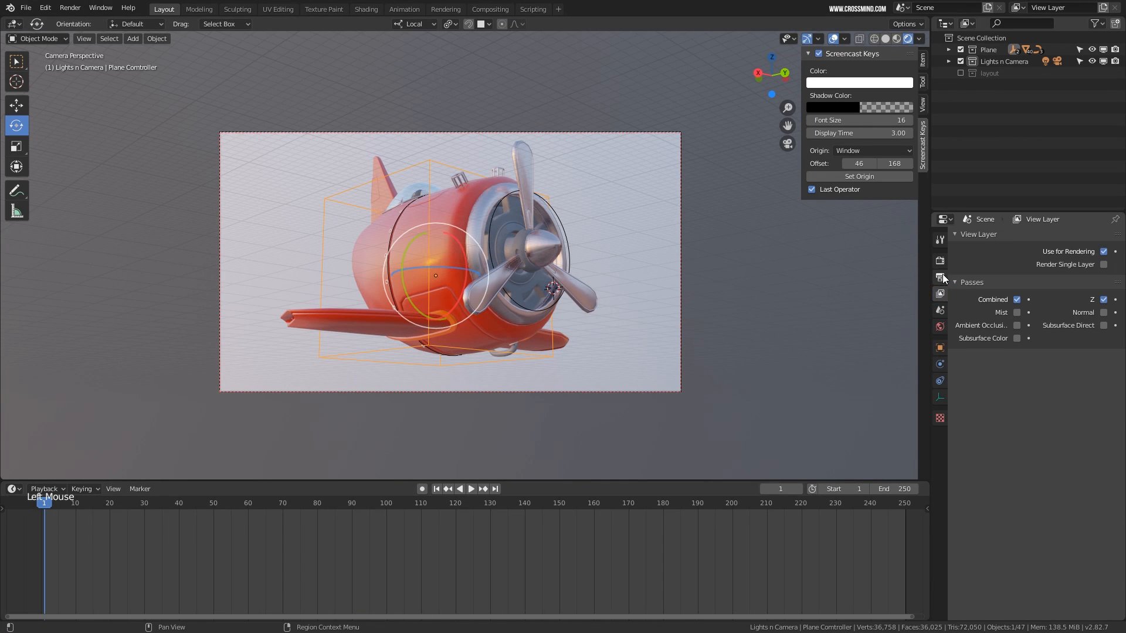
{"action": "left_click", "coordinate": [941, 277]}
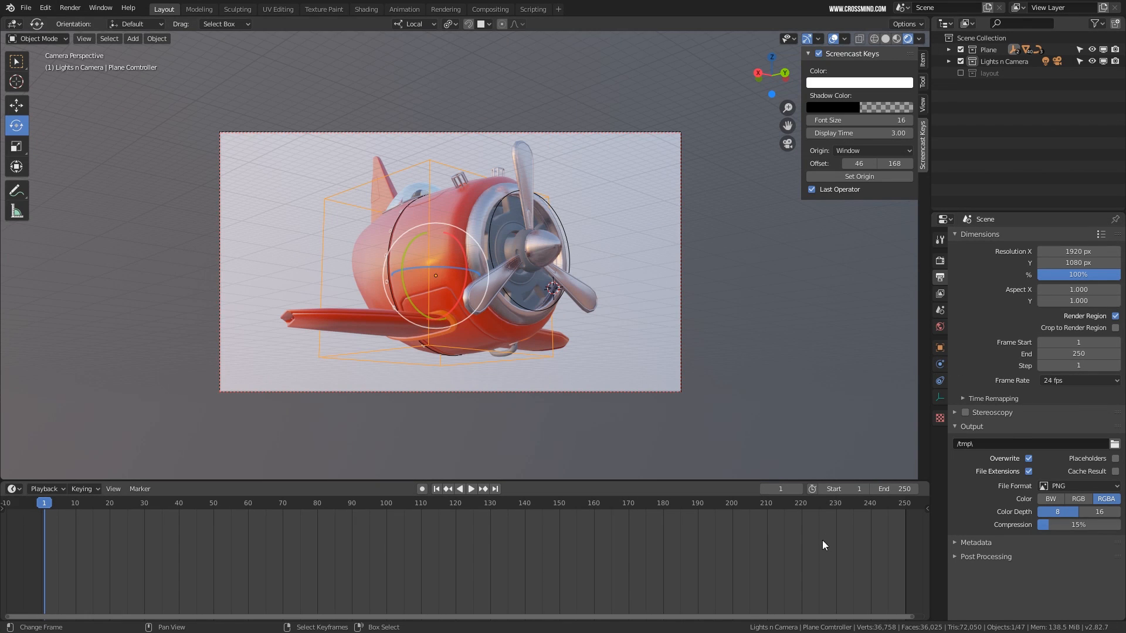
{"action": "left_click_drag", "start_coordinate": [823, 545], "coordinate": [870, 552]}
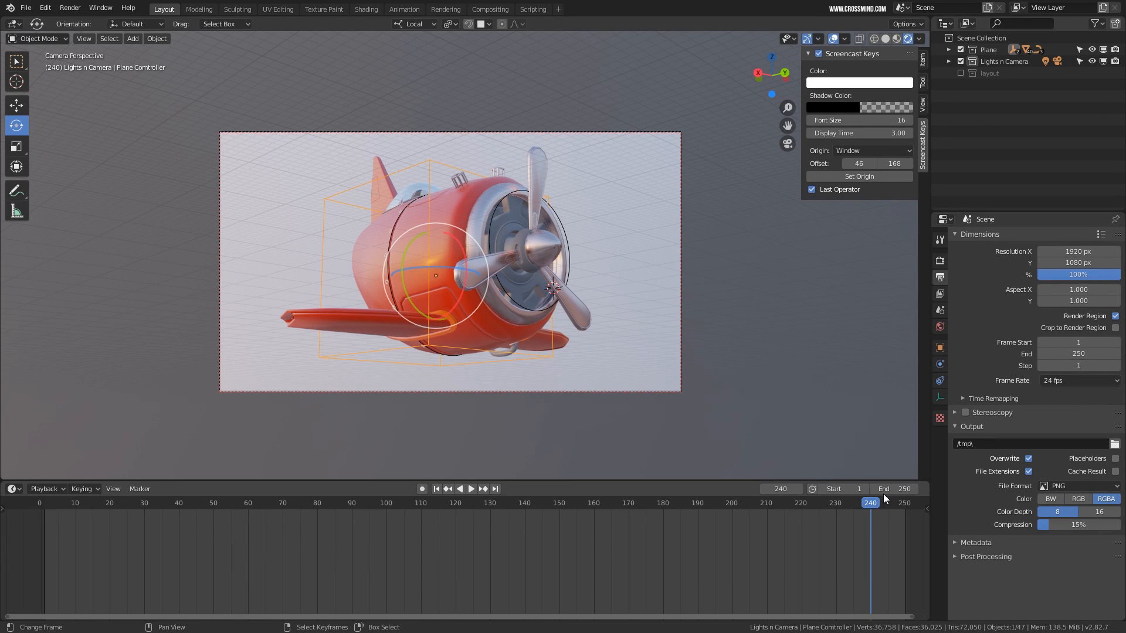
{"action": "type", "text": "0"}
{"action": "key", "text": "Return"}
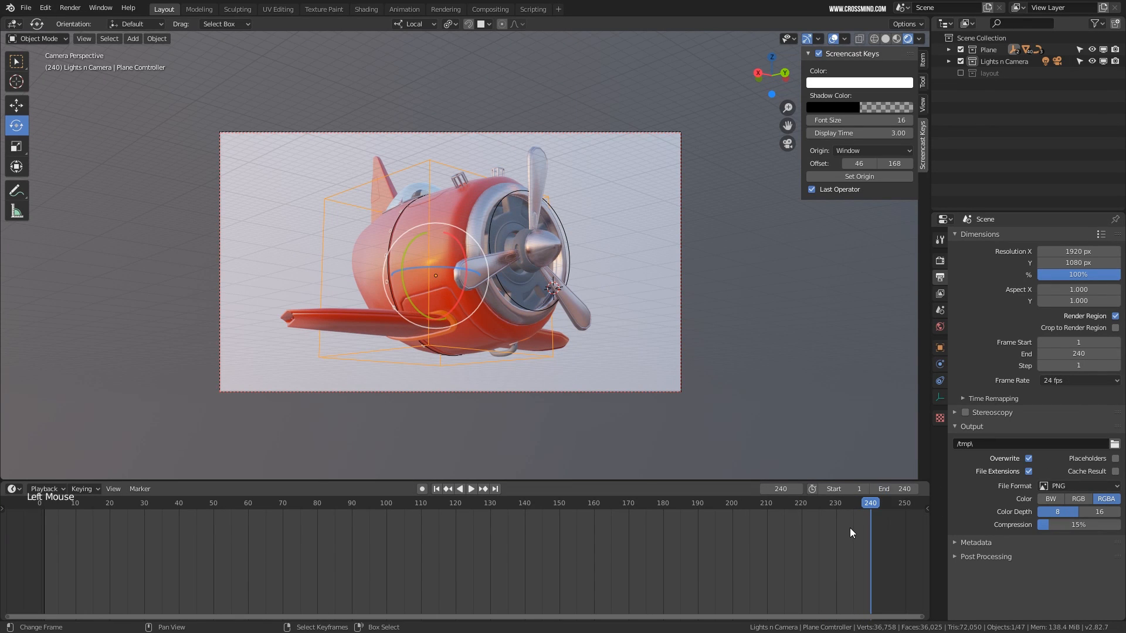
Save the scene with Save As in the anim folder
{"action": "middle_click_drag", "start_coordinate": [572, 377], "coordinate": [532, 307], "text": "shift"}
{"action": "key", "text": "ctrl+shift+s"}
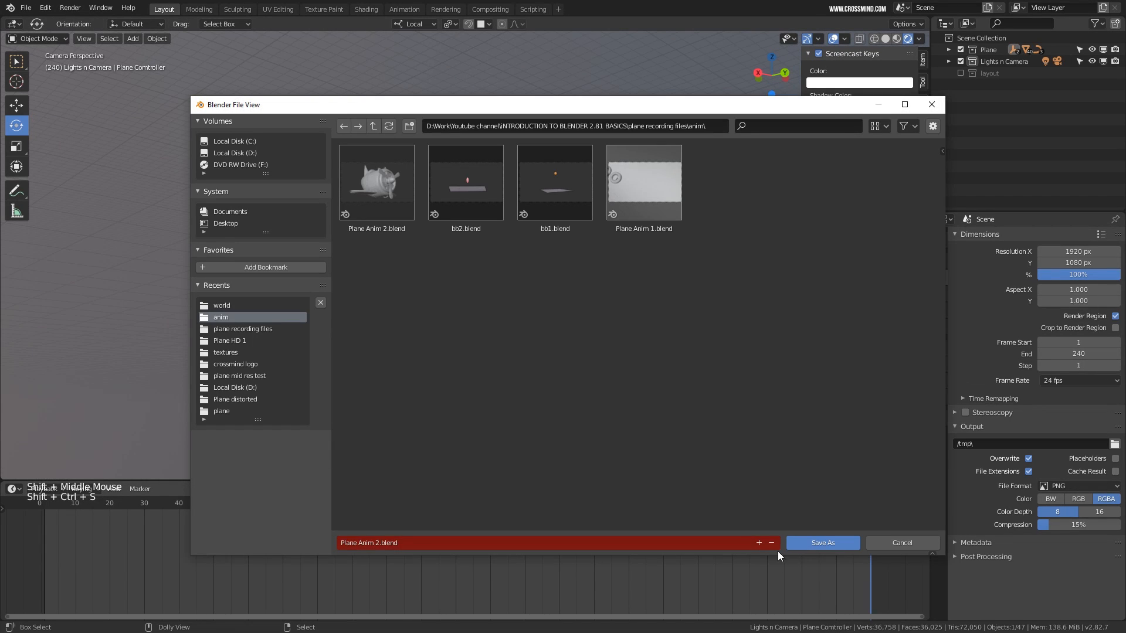
{"action": "left_click", "coordinate": [820, 543]}
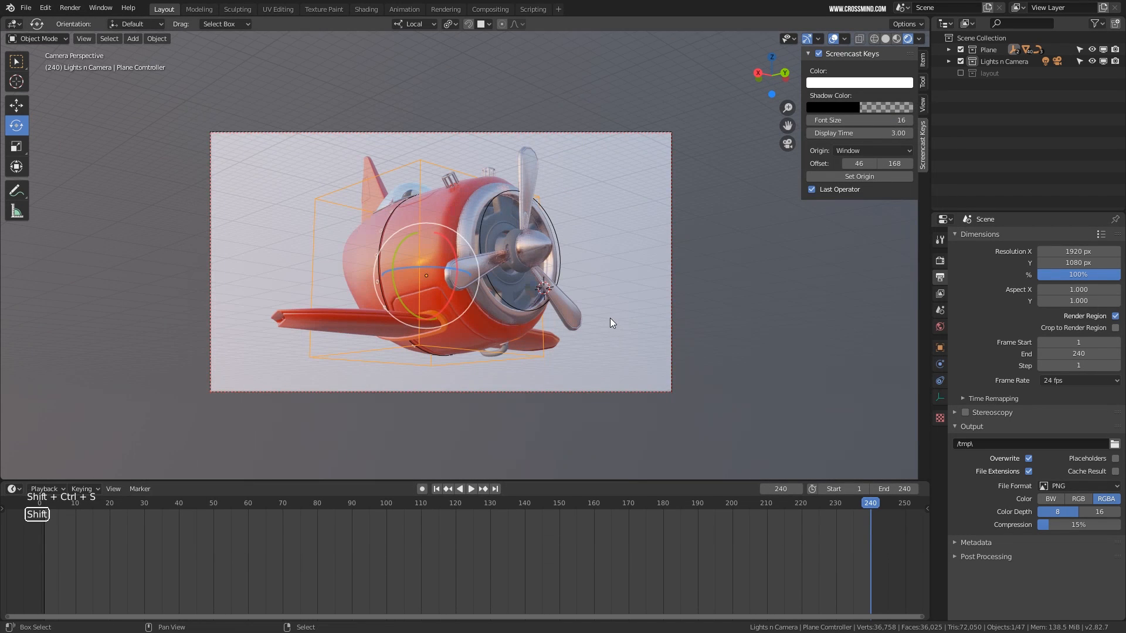
Go back to frame 1 and activate the Move tool for the plane controller
{"action": "left_click_drag", "start_coordinate": [88, 559], "coordinate": [45, 557]}
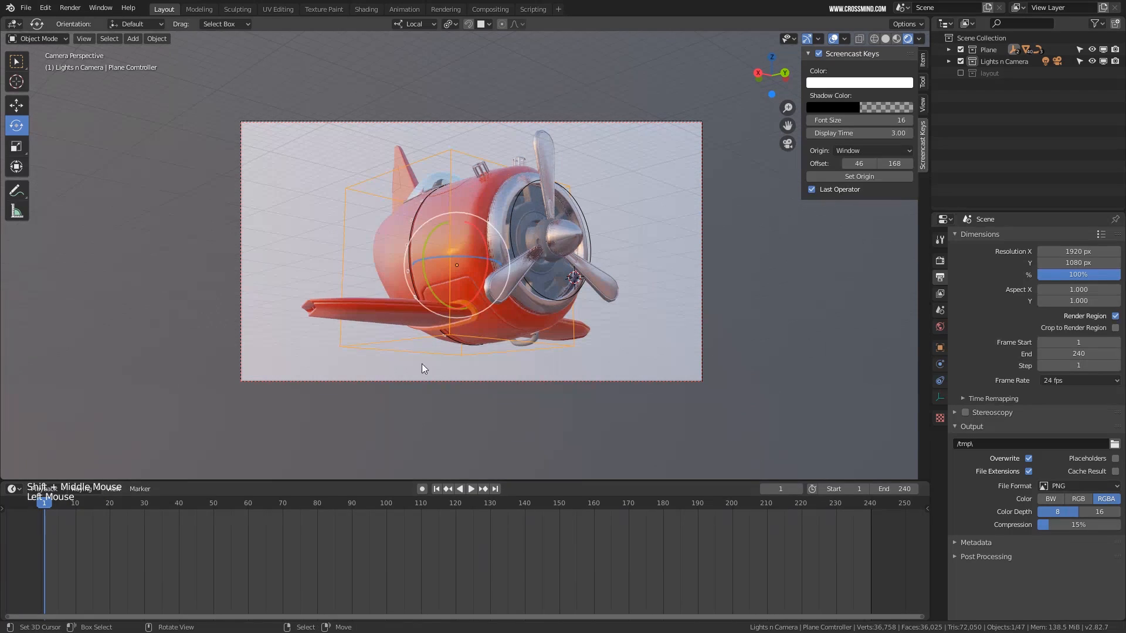
{"action": "right_click", "coordinate": [478, 351]}
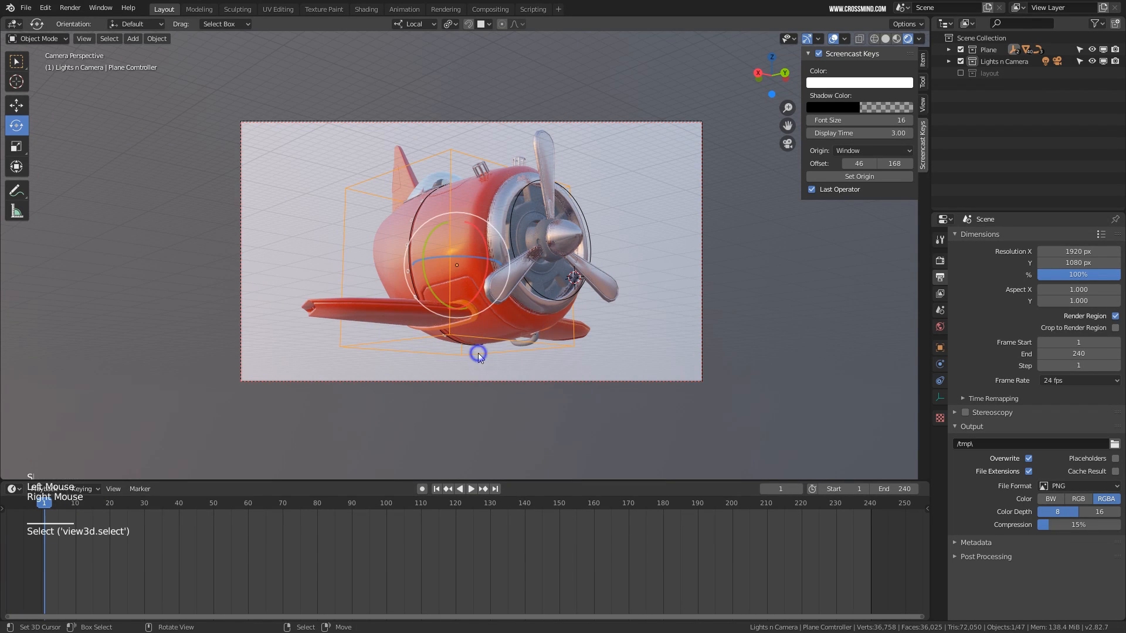
{"action": "left_click", "coordinate": [16, 106]}
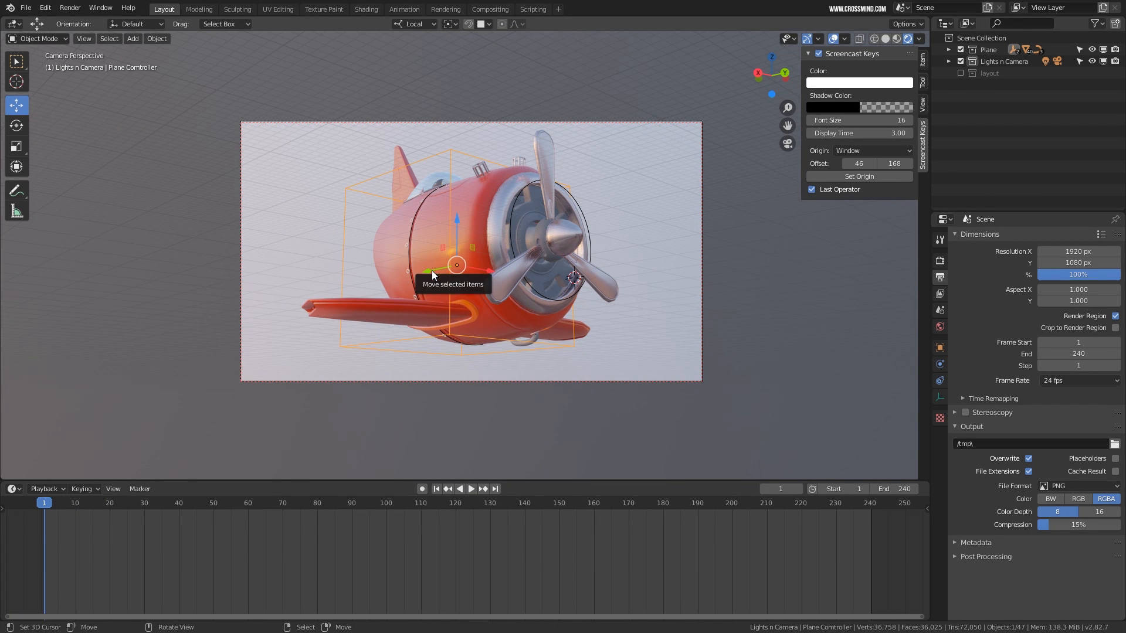
{"action": "key", "text": "i"}
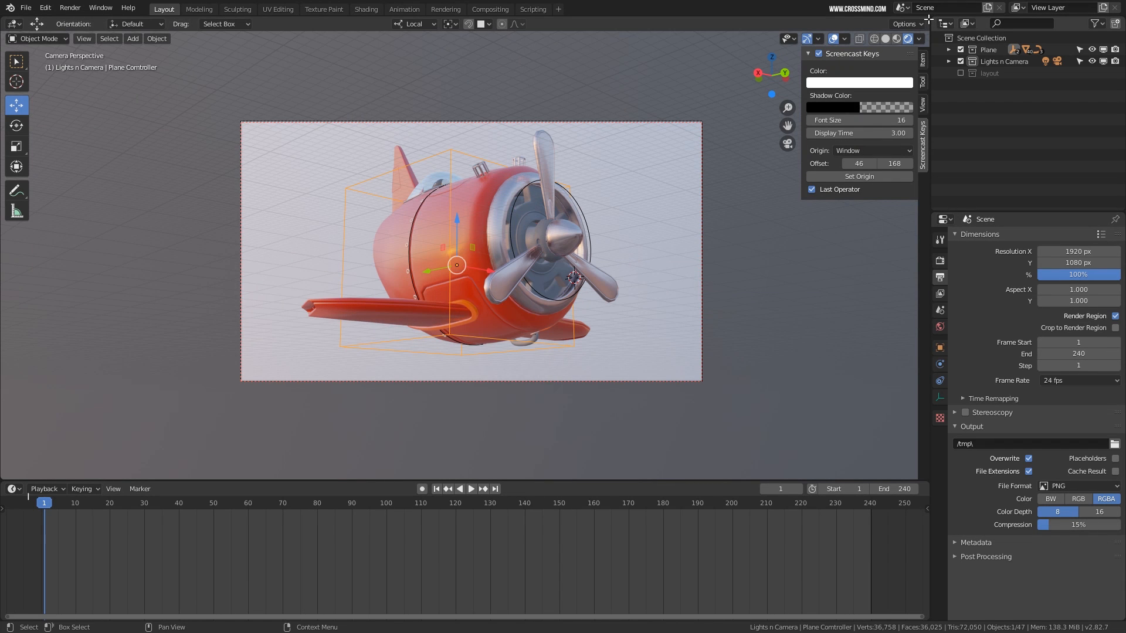
Split the 3D viewport horizontally into two views and orbit one of them out of the camera to a wider perspective
{"action": "left_click_drag", "start_coordinate": [919, 54], "coordinate": [906, 220]}
{"action": "middle_click_drag", "start_coordinate": [528, 154], "coordinate": [536, 139], "text": "shift"}
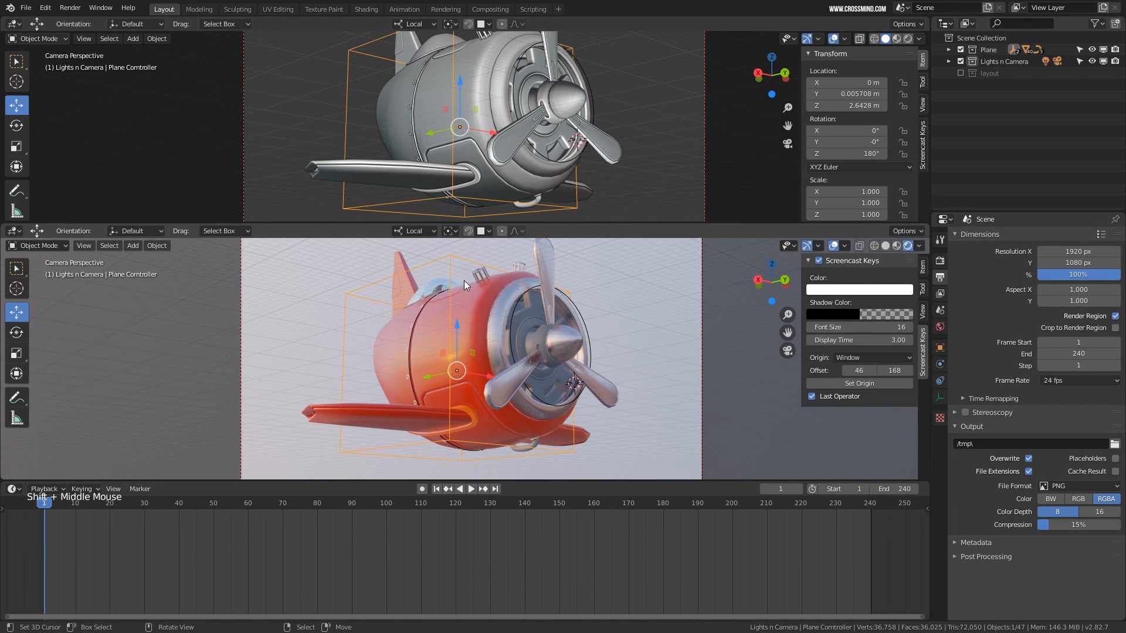
{"action": "middle_click_drag", "start_coordinate": [413, 329], "coordinate": [545, 352]}
{"action": "scroll", "coordinate": [472, 349], "scroll_direction": "down", "scroll_amount": 5}
Enable the layout collection with the clouds and set the new camera view to rendered shading
{"action": "left_click", "coordinate": [960, 73]}
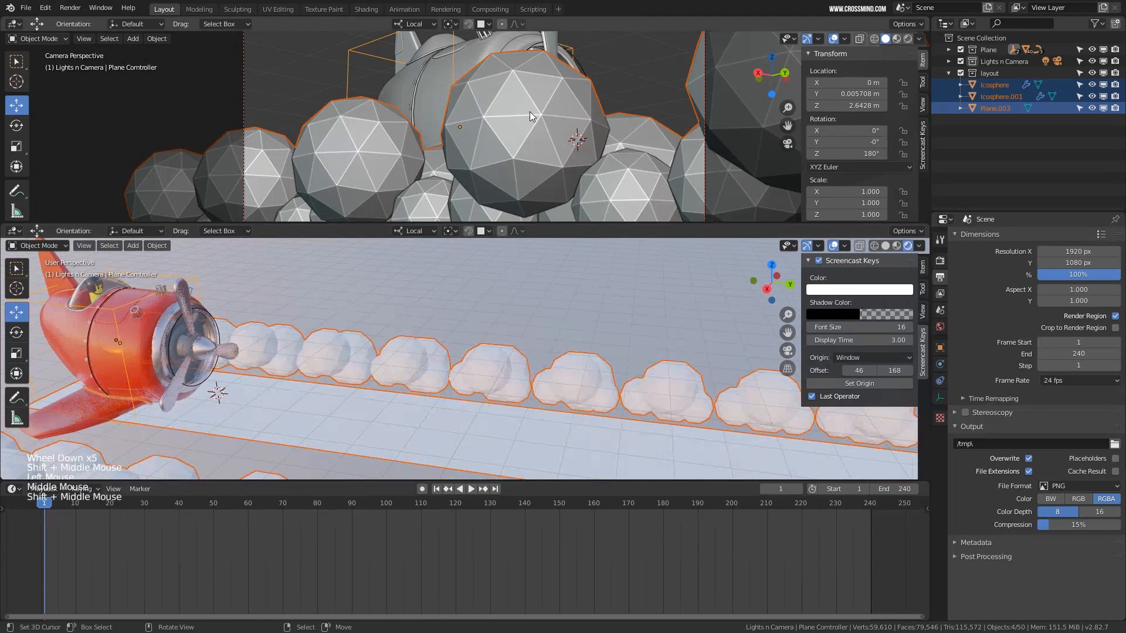
{"action": "scroll", "coordinate": [530, 111], "scroll_direction": "down", "scroll_amount": 1}
{"action": "middle_click_drag", "start_coordinate": [529, 111], "coordinate": [535, 125], "text": "shift"}
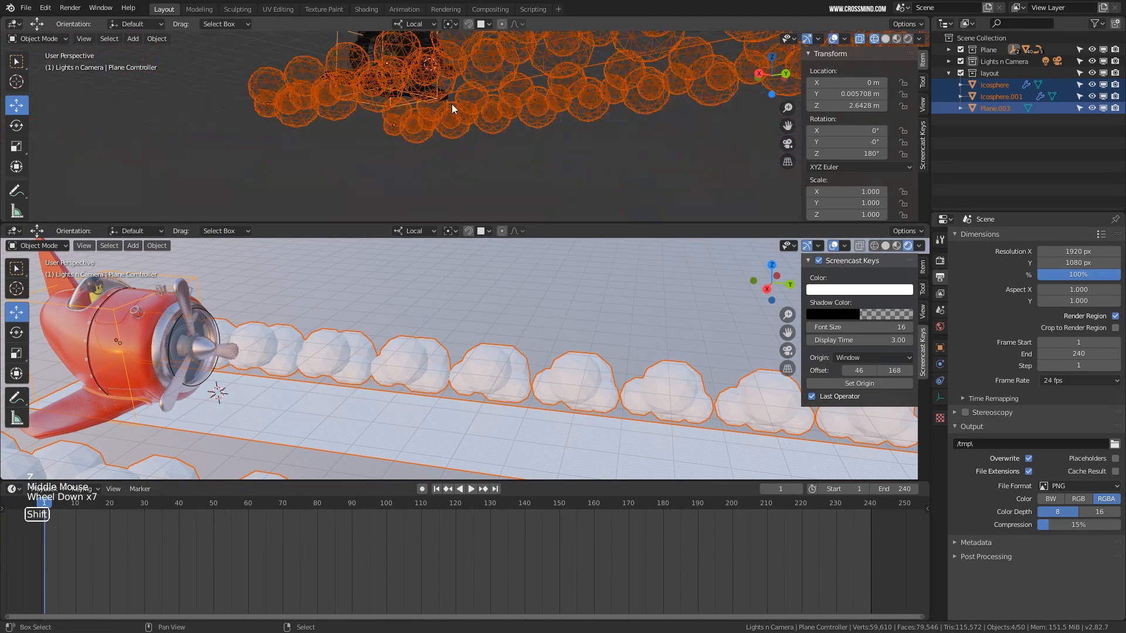
{"action": "middle_click_drag", "start_coordinate": [452, 104], "coordinate": [506, 149], "text": "shift"}
{"action": "key", "text": "KP_0"}
{"action": "key", "text": "z"}
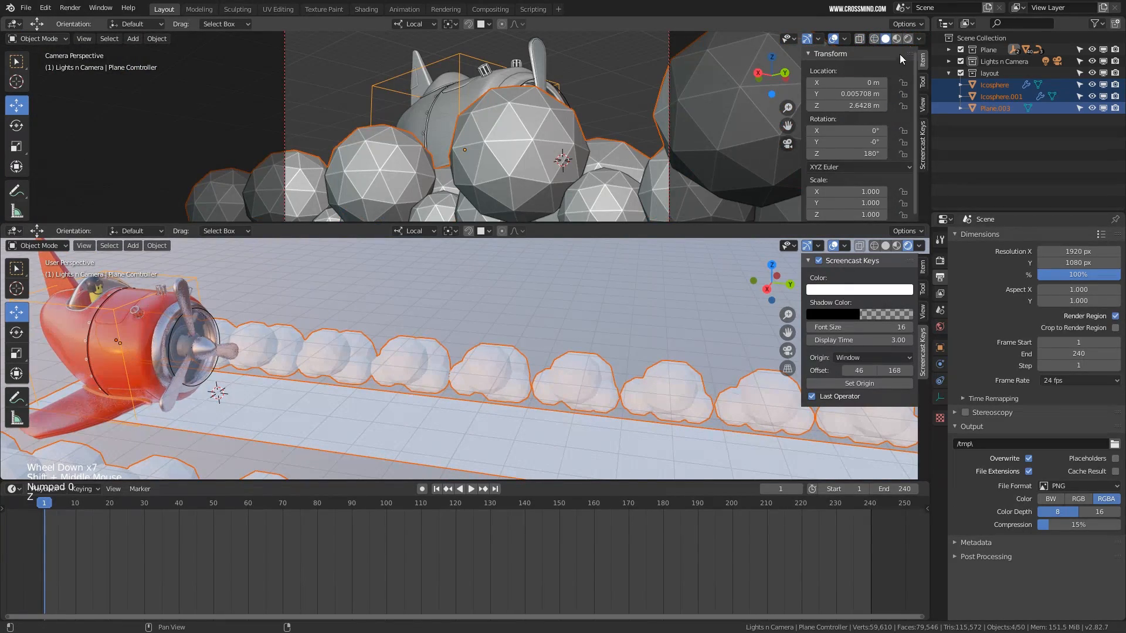
{"action": "left_click", "coordinate": [907, 39]}
Set the user perspective view's shading to wireframe and frame the airplane with the cloud rows
{"action": "middle_click_drag", "start_coordinate": [440, 354], "coordinate": [447, 354]}
{"action": "scroll", "coordinate": [447, 354], "scroll_direction": "down", "scroll_amount": 2}
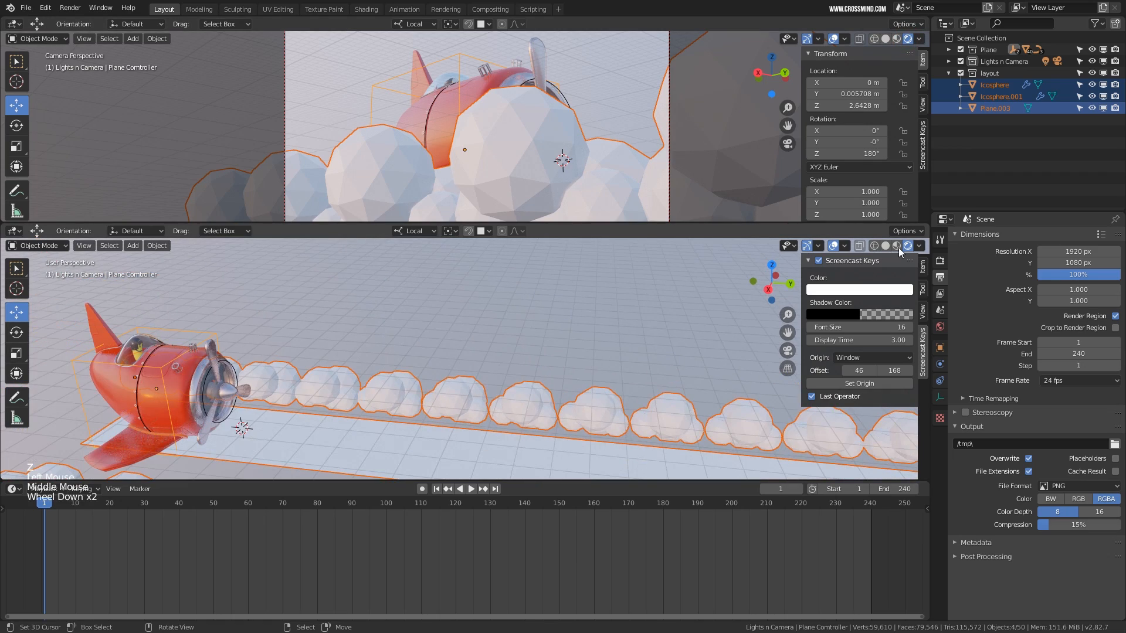
{"action": "left_click", "coordinate": [896, 245]}
{"action": "left_click", "coordinate": [873, 246]}
{"action": "scroll", "coordinate": [411, 400], "scroll_direction": "down", "scroll_amount": 2, "text": "shift"}
{"action": "middle_click_drag", "start_coordinate": [412, 400], "coordinate": [396, 348], "text": "shift"}
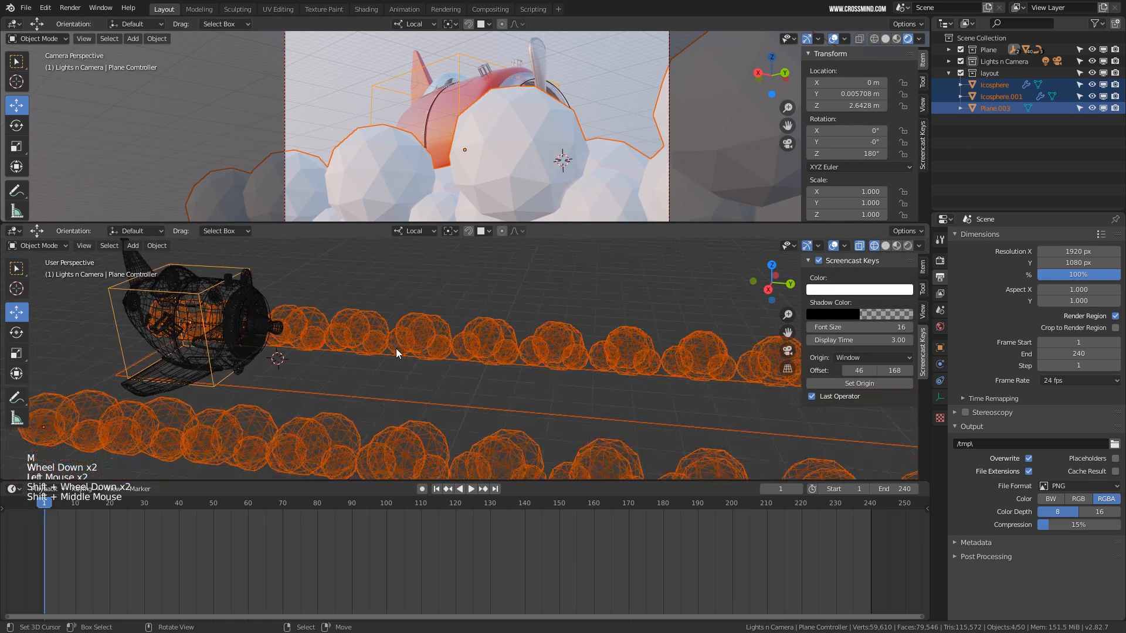
Select only the plane controller and insert a Location keyframe for it at frame 1
{"action": "scroll", "coordinate": [242, 281], "scroll_direction": "down", "scroll_amount": 1}
{"action": "right_click", "coordinate": [278, 307]}
{"action": "middle_click_drag", "start_coordinate": [278, 307], "coordinate": [202, 398]}
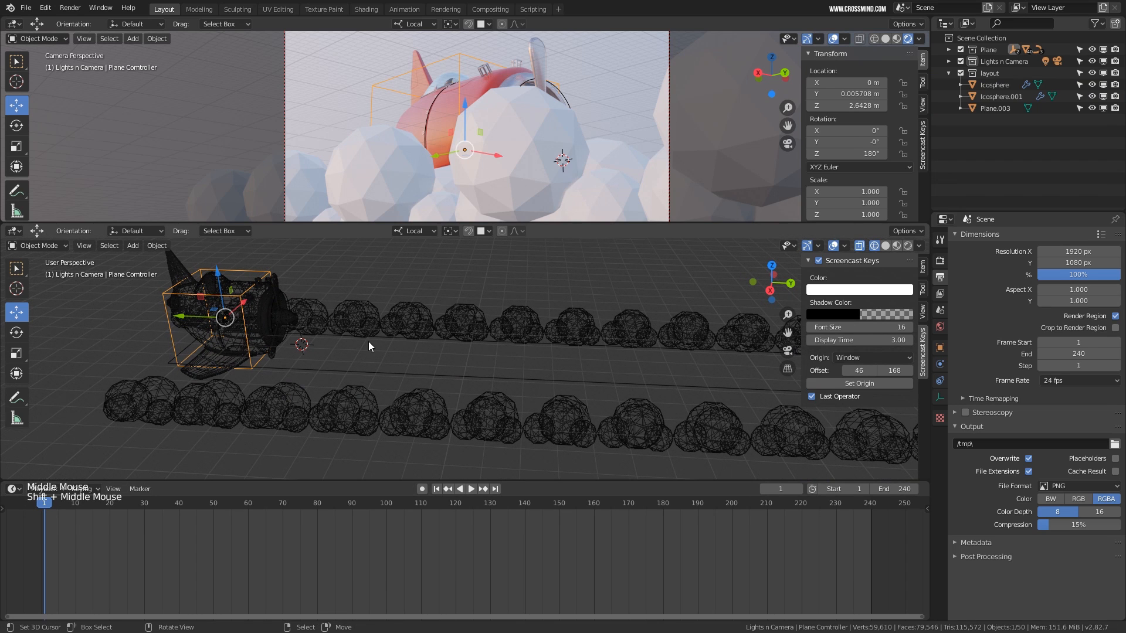
{"action": "key", "text": "i"}
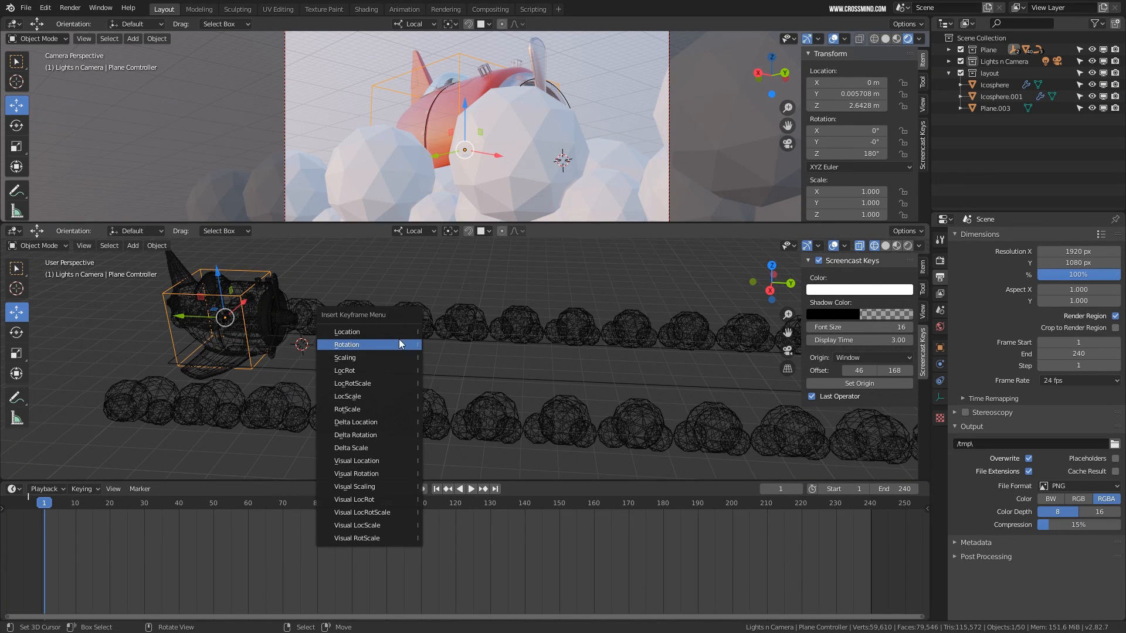
{"action": "left_click", "coordinate": [399, 332]}
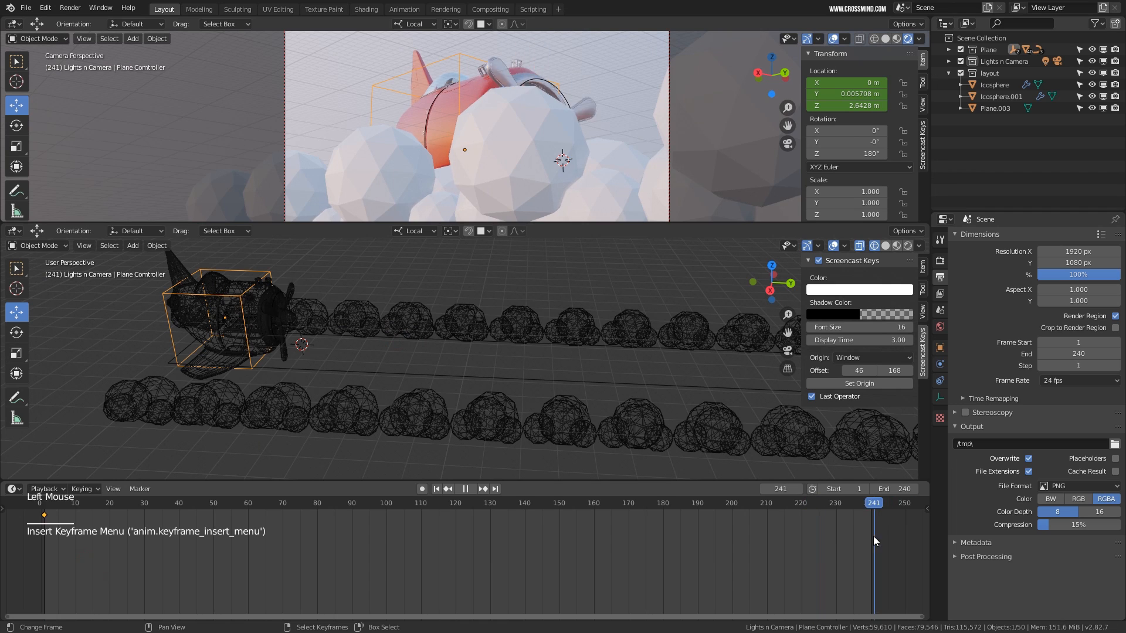
At frame 240, move the plane controller about -1648 m along its local Y to the far end of the clouds and insert a Location keyframe
{"action": "left_click", "coordinate": [869, 535]}
{"action": "scroll", "coordinate": [459, 396], "scroll_direction": "down", "scroll_amount": 4}
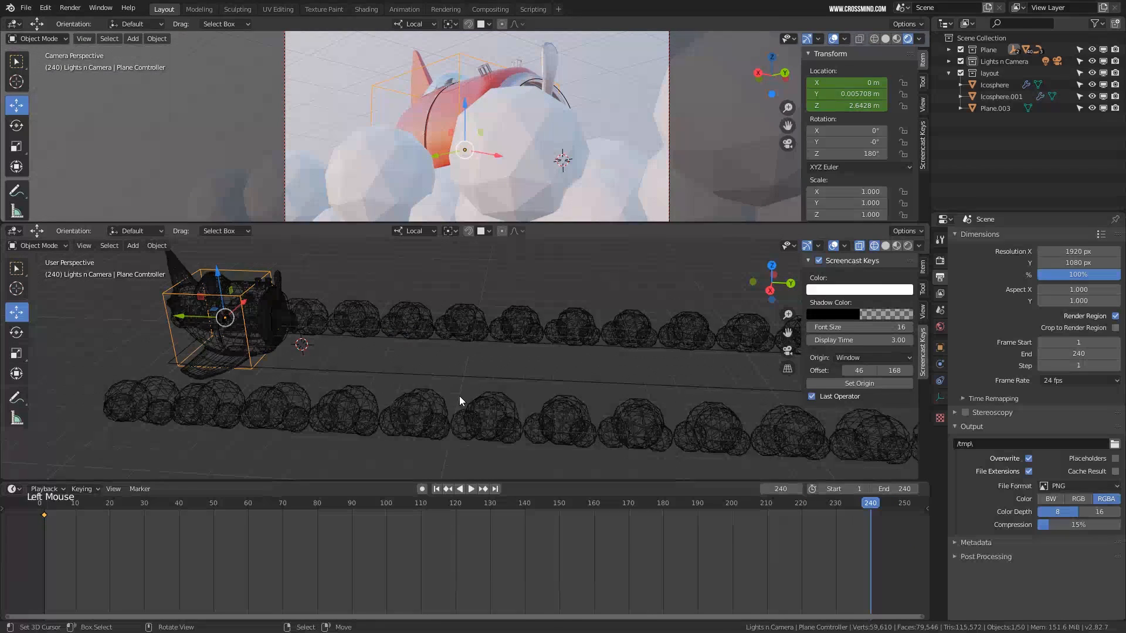
{"action": "middle_click_drag", "start_coordinate": [459, 395], "coordinate": [279, 352], "text": "shift"}
{"action": "scroll", "coordinate": [342, 360], "scroll_direction": "down", "scroll_amount": 5}
{"action": "scroll", "coordinate": [319, 357], "scroll_direction": "down", "scroll_amount": 4}
{"action": "left_click_drag", "start_coordinate": [235, 336], "coordinate": [410, 358]}
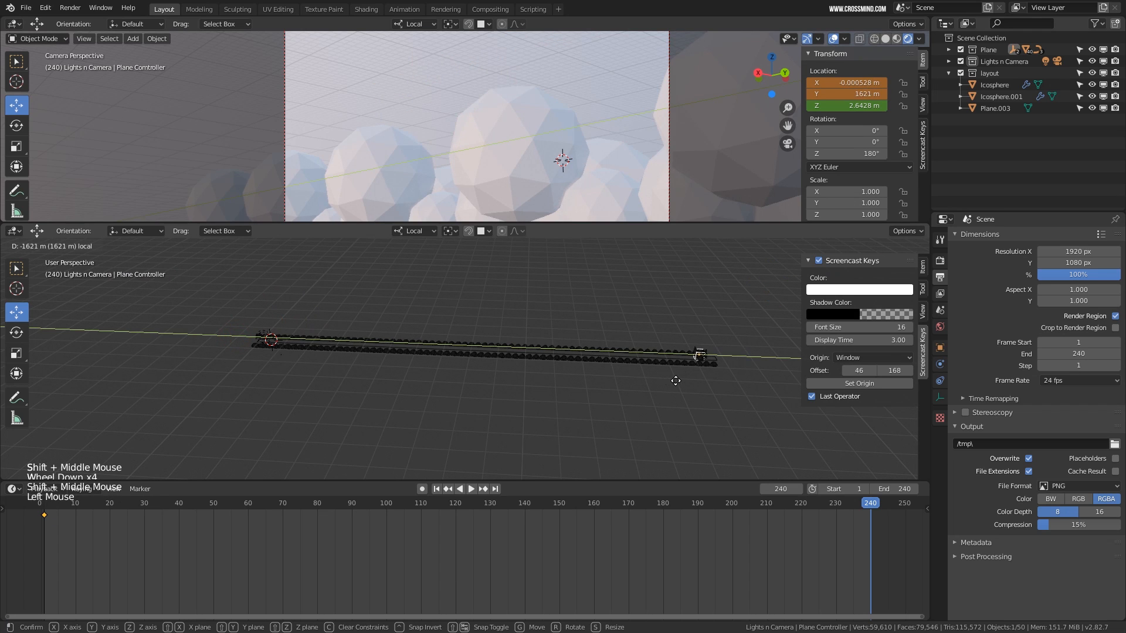
{"action": "left_click_drag", "start_coordinate": [678, 385], "coordinate": [679, 385]}
{"action": "mouse_move", "coordinate": [678, 385]}
{"action": "middle_mouse_down"}
{"action": "mouse_move", "coordinate": [721, 380]}
{"action": "mouse_move", "coordinate": [659, 383]}
{"action": "middle_mouse_up"}
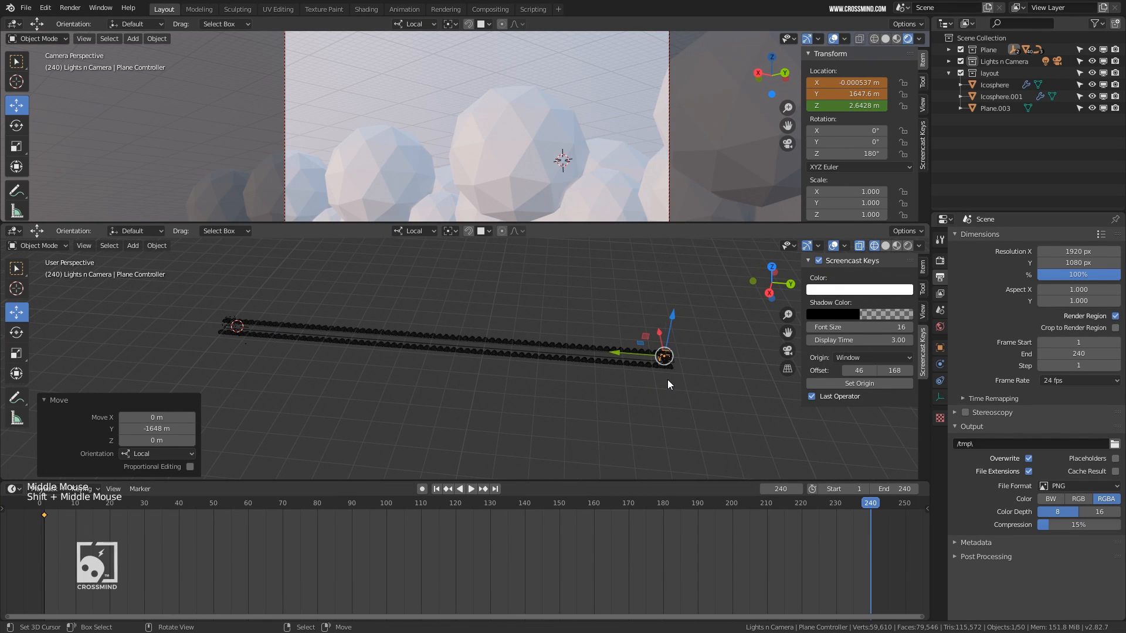
{"action": "key", "text": "i"}
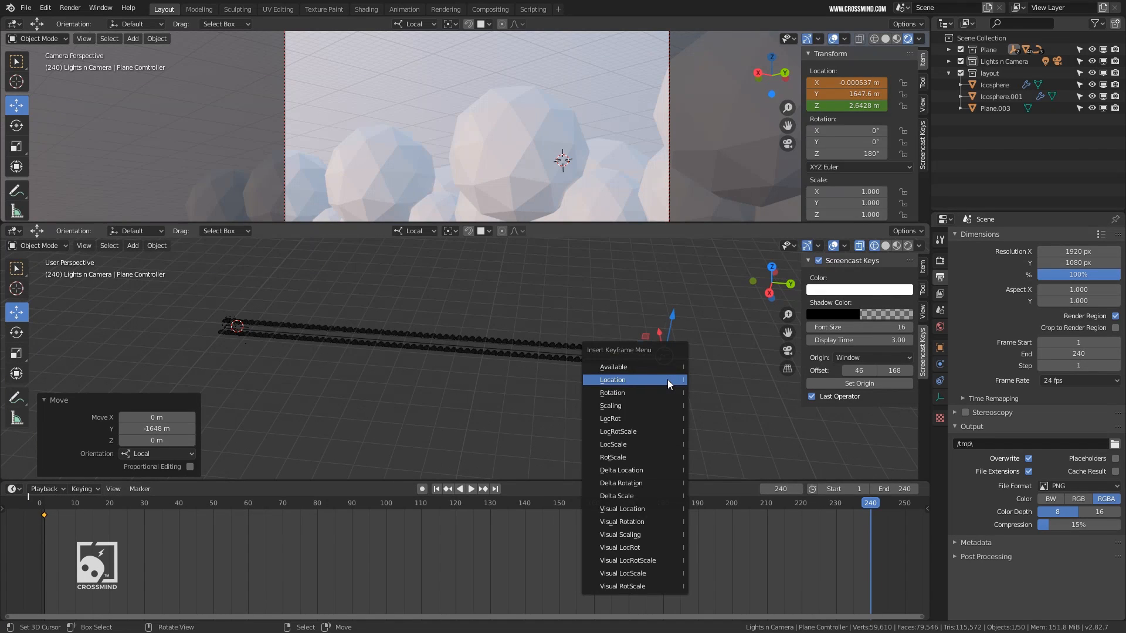
{"action": "left_click", "coordinate": [667, 379]}
Play back the flight from the start and examine the plane's motion against the cloud rows from a wider view
{"action": "key", "text": "space"}
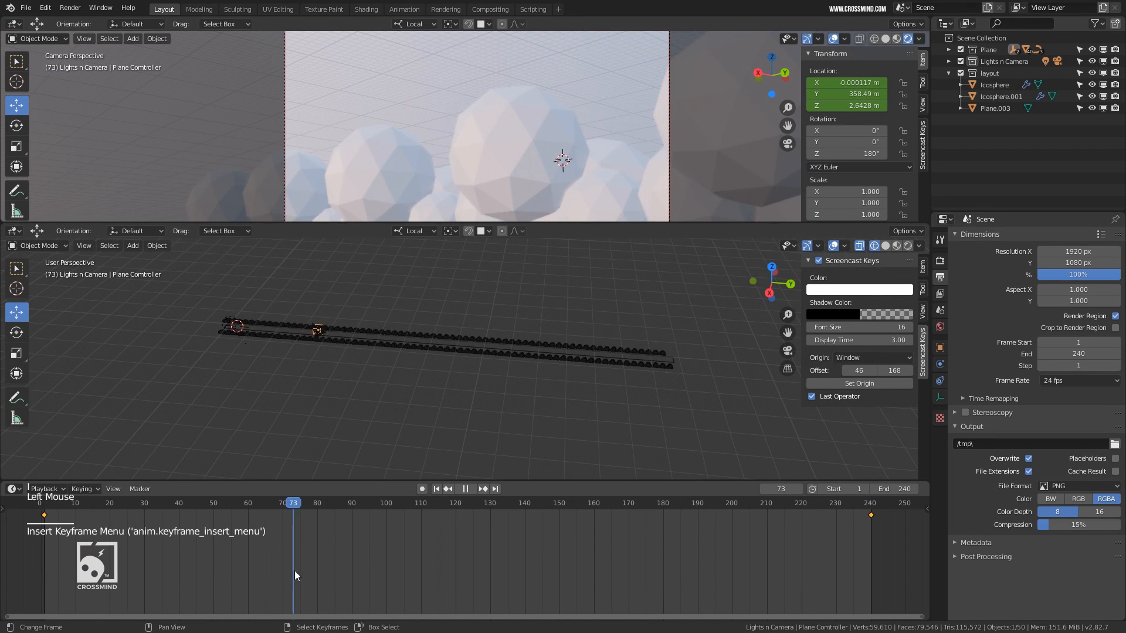
{"action": "left_click_drag", "start_coordinate": [294, 571], "coordinate": [95, 574]}
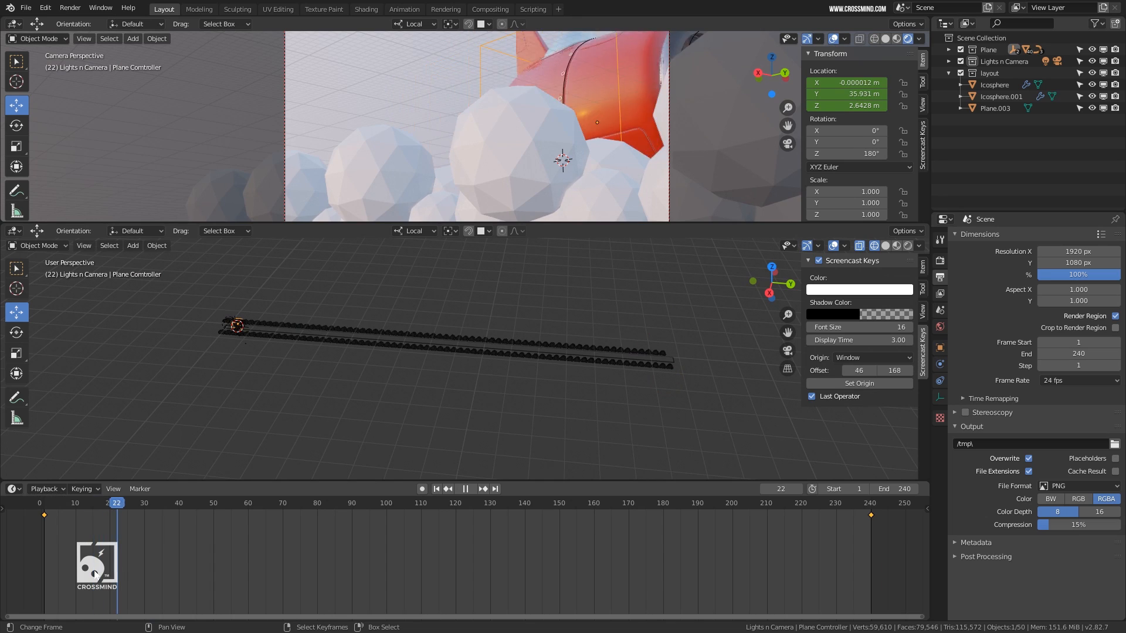
{"action": "key", "text": "Escape"}
{"action": "scroll", "coordinate": [461, 187], "scroll_direction": "down", "scroll_amount": 1}
{"action": "middle_click_drag", "start_coordinate": [461, 188], "coordinate": [342, 153], "text": "shift"}
{"action": "scroll", "coordinate": [444, 174], "scroll_direction": "down", "scroll_amount": 2}
{"action": "key", "text": "shift+space"}
{"action": "scroll", "coordinate": [476, 173], "scroll_direction": "down", "scroll_amount": 6}
{"action": "scroll", "coordinate": [585, 135], "scroll_direction": "down", "scroll_amount": 4}
{"action": "key", "text": "shift+space"}
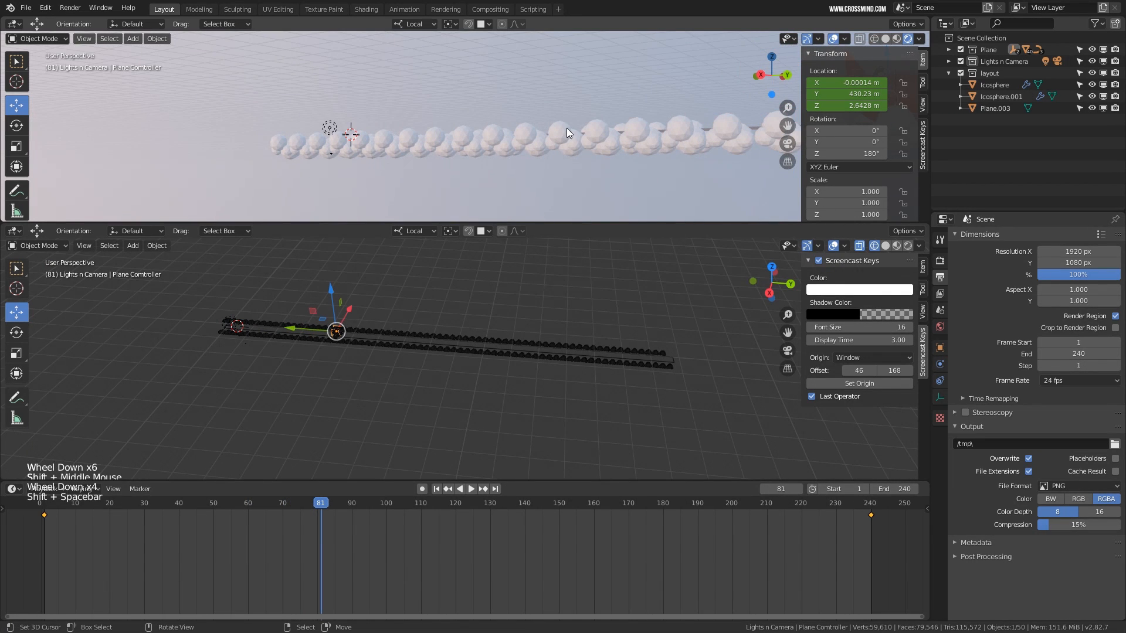
Return to the camera view, replay the flight and go back to frame 1
{"action": "key", "text": "KP_0"}
{"action": "key", "text": "shift+space"}
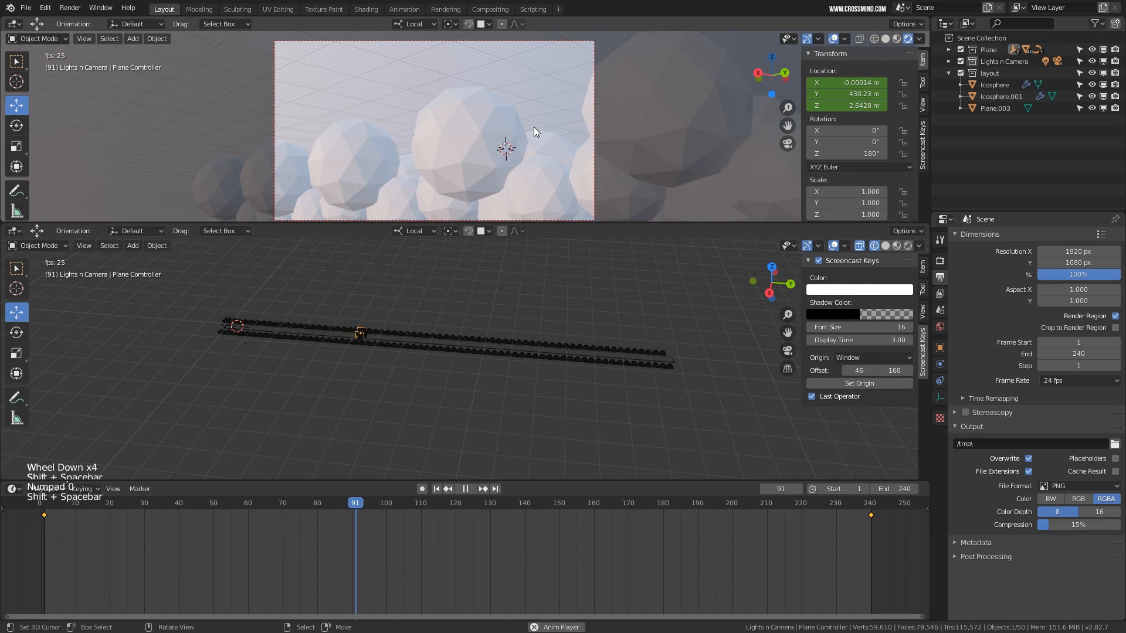
{"action": "left_click_drag", "start_coordinate": [88, 554], "coordinate": [44, 552]}
{"action": "key", "text": "shift+space"}
{"action": "middle_click_drag", "start_coordinate": [522, 167], "coordinate": [554, 167], "text": "shift"}
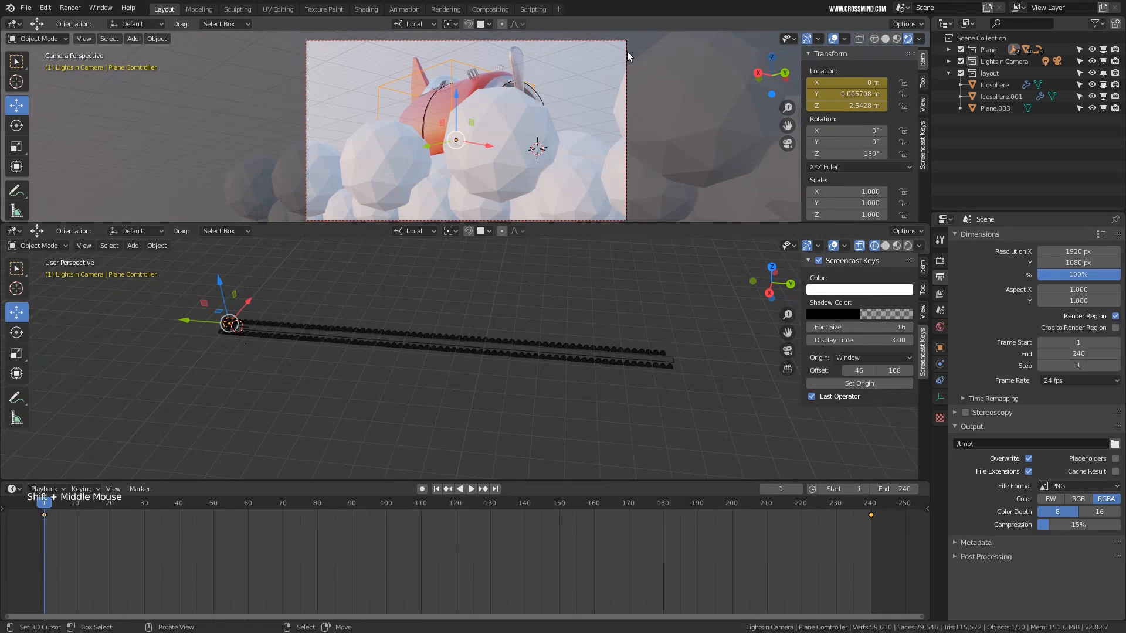
Switch the timeline area to the Graph Editor, enlarge it and frame the plane controller's location curves
{"action": "middle_click_drag", "start_coordinate": [338, 308], "coordinate": [459, 356], "text": "shift"}
{"action": "scroll", "coordinate": [459, 357], "scroll_direction": "up", "scroll_amount": 1}
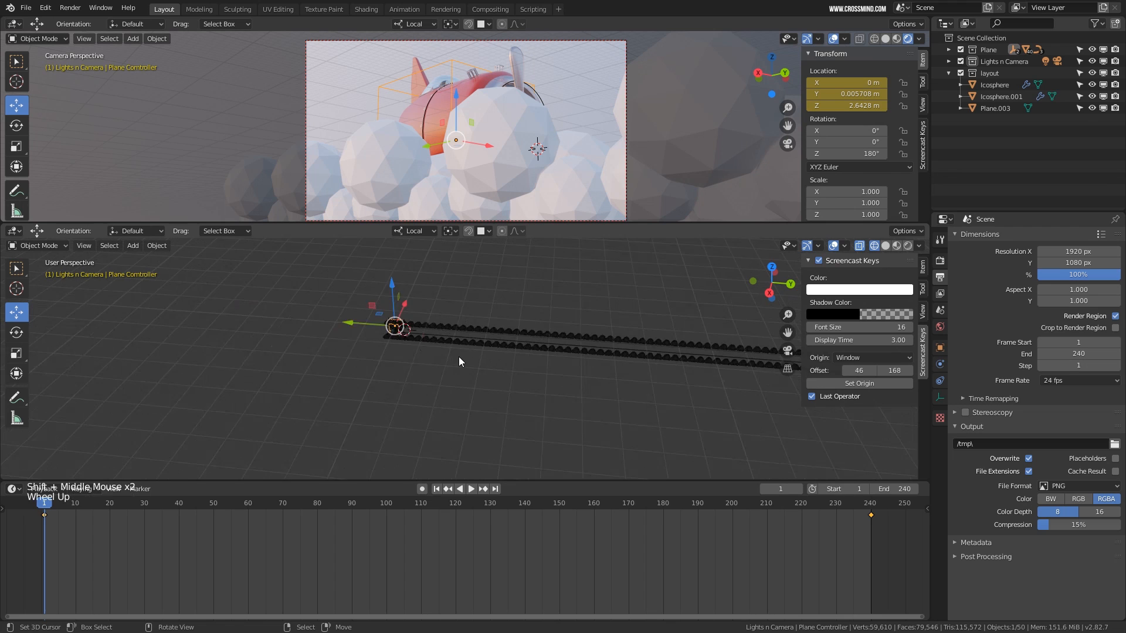
{"action": "scroll", "coordinate": [458, 357], "scroll_direction": "up", "scroll_amount": 3}
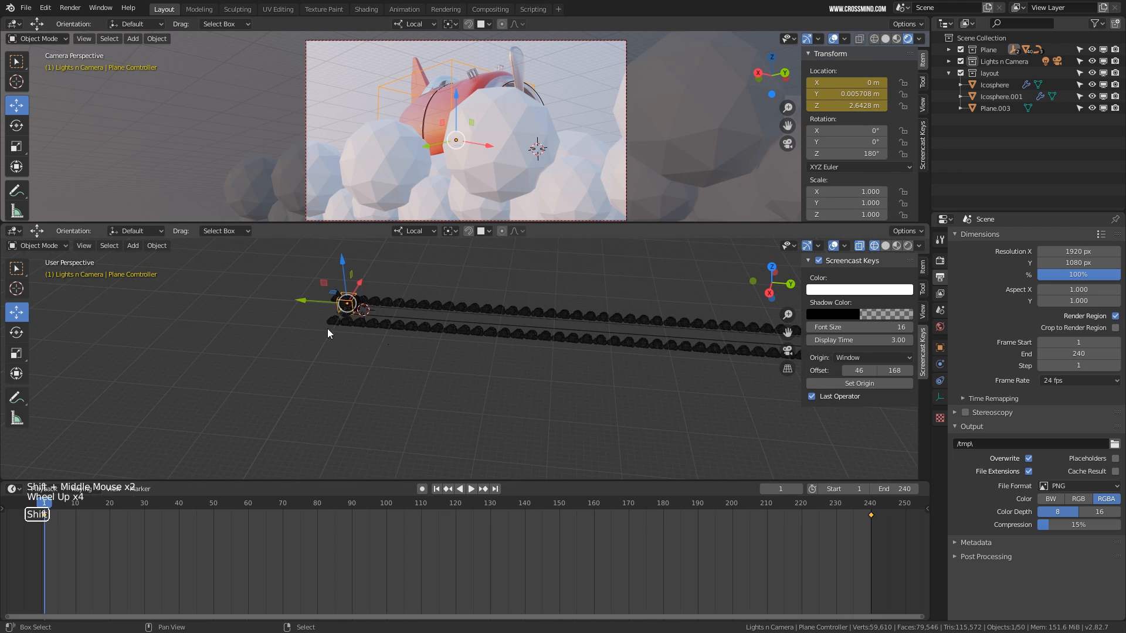
{"action": "middle_click_drag", "start_coordinate": [327, 328], "coordinate": [340, 329], "text": "shift"}
{"action": "middle_click_drag", "start_coordinate": [340, 329], "coordinate": [362, 336]}
{"action": "scroll", "coordinate": [363, 337], "scroll_direction": "up", "scroll_amount": 2}
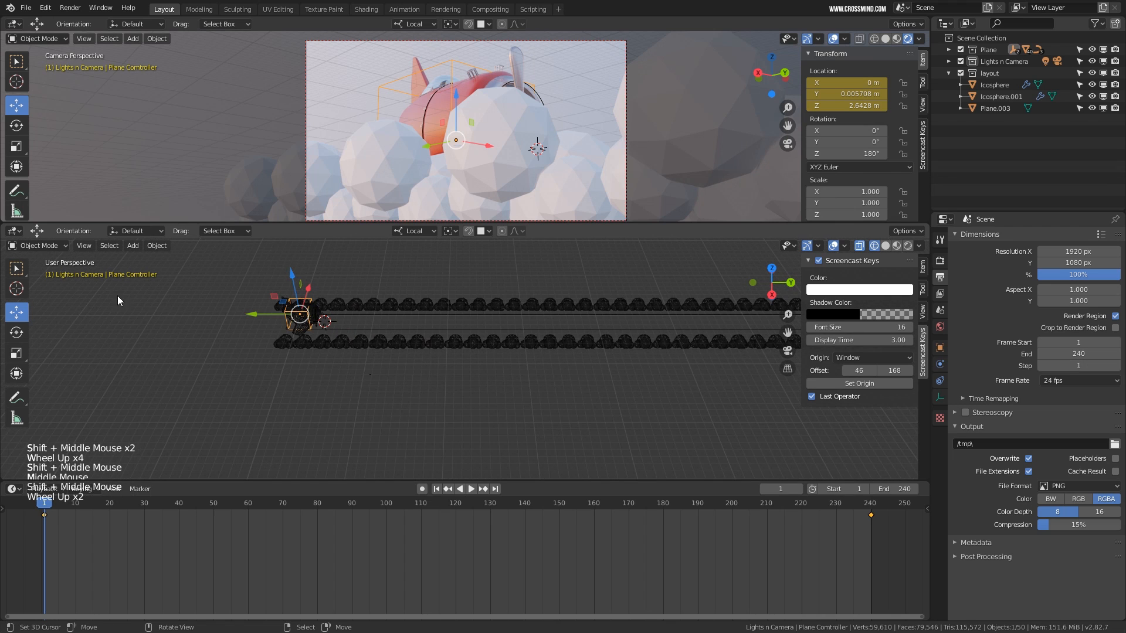
{"action": "left_click", "coordinate": [14, 231]}
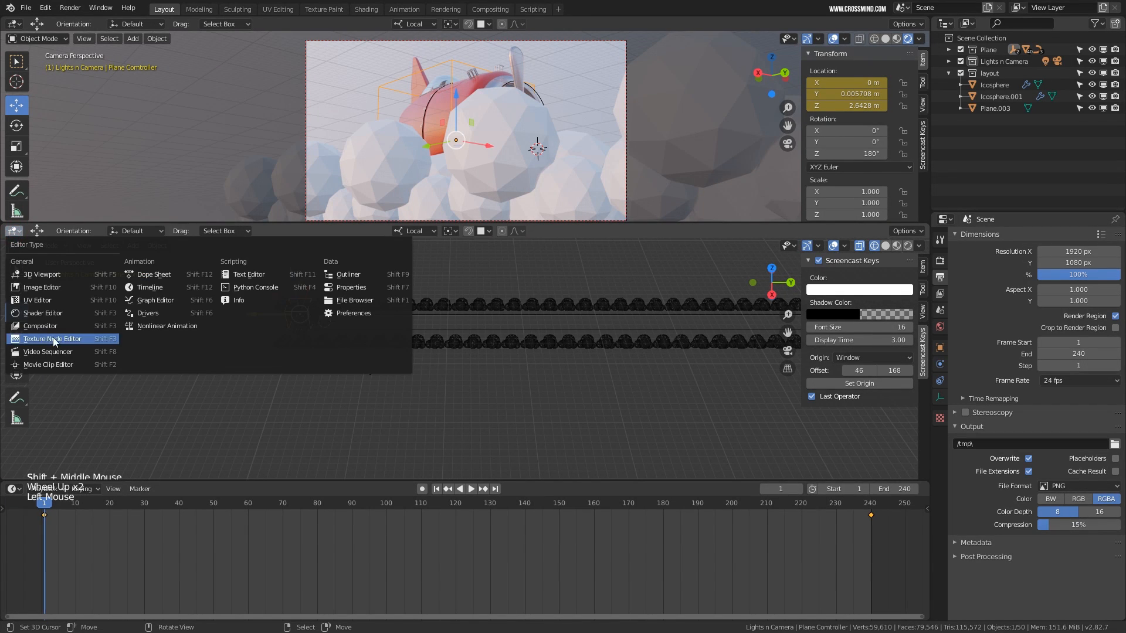
{"action": "key", "text": "ctrl+Tab"}
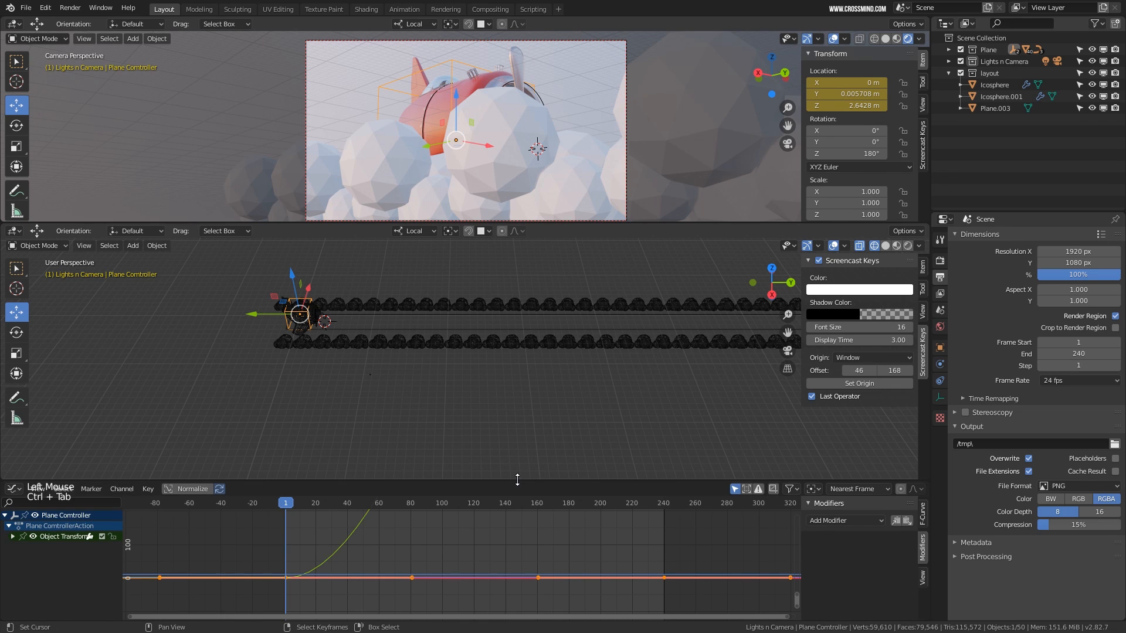
{"action": "left_click_drag", "start_coordinate": [528, 482], "coordinate": [527, 323]}
{"action": "middle_click_drag", "start_coordinate": [434, 437], "coordinate": [693, 389], "text": "ctrl"}
{"action": "scroll", "coordinate": [290, 477], "scroll_direction": "down", "scroll_amount": 2}
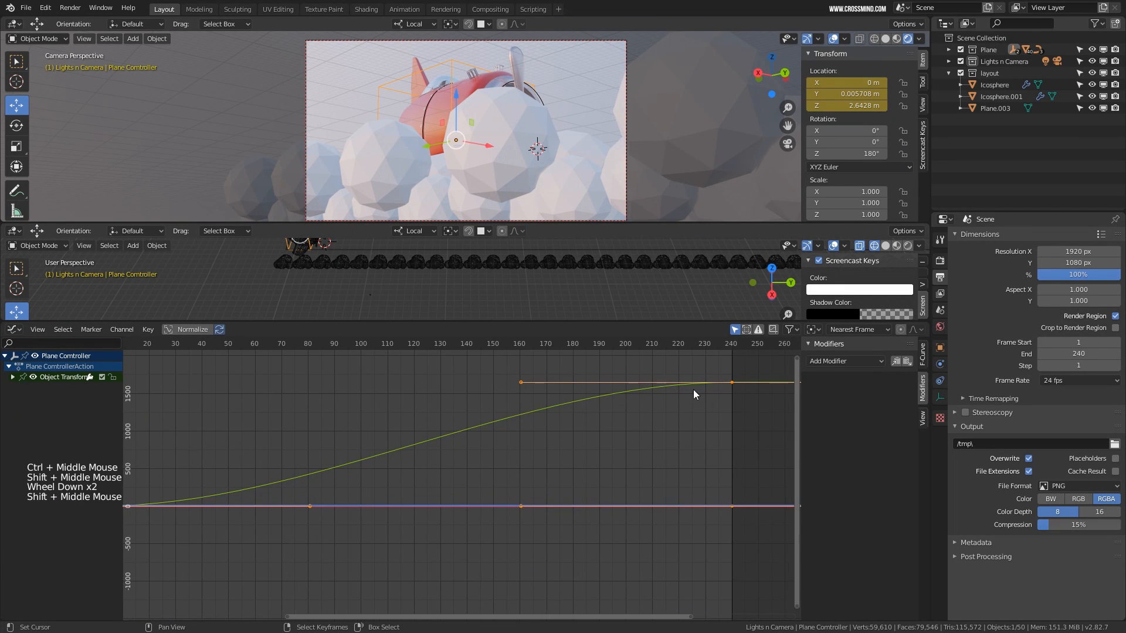
Scrub along the plane controller's Y location curve to examine its easing between the first and last keyframes
{"action": "right_click", "coordinate": [732, 383]}
{"action": "middle_click_drag", "start_coordinate": [505, 453], "coordinate": [612, 446], "text": "shift"}
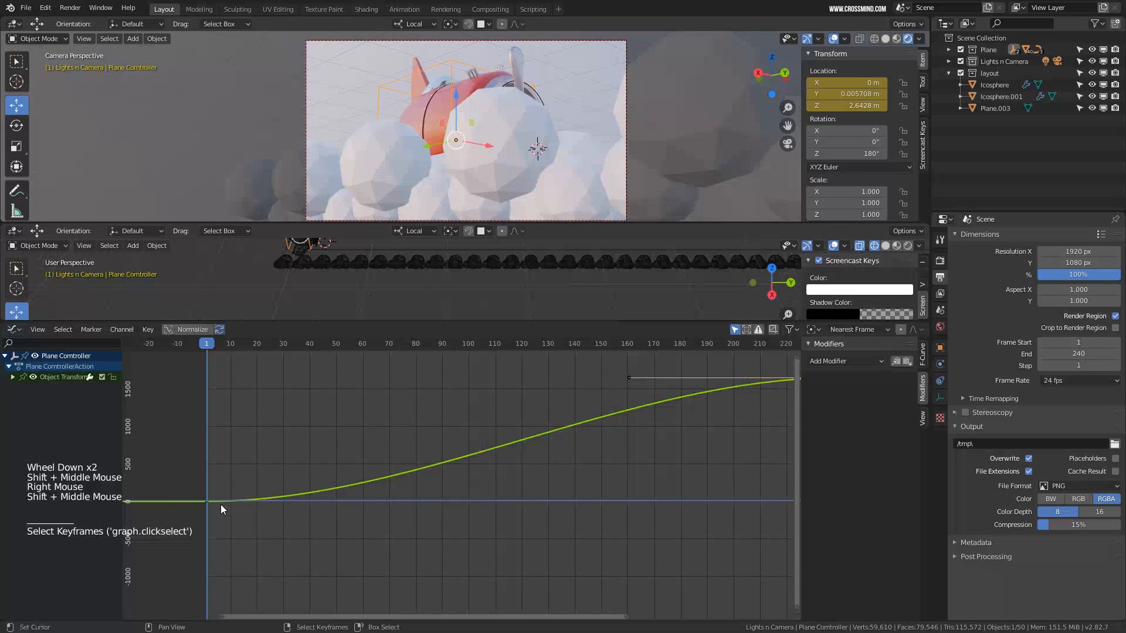
{"action": "middle_click_drag", "start_coordinate": [231, 502], "coordinate": [177, 511], "text": "shift"}
{"action": "left_click_drag", "start_coordinate": [226, 465], "coordinate": [767, 449]}
{"action": "mouse_move", "coordinate": [151, 520]}
{"action": "left_mouse_down"}
{"action": "mouse_move", "coordinate": [218, 521]}
{"action": "mouse_move", "coordinate": [156, 512]}
{"action": "left_mouse_up"}
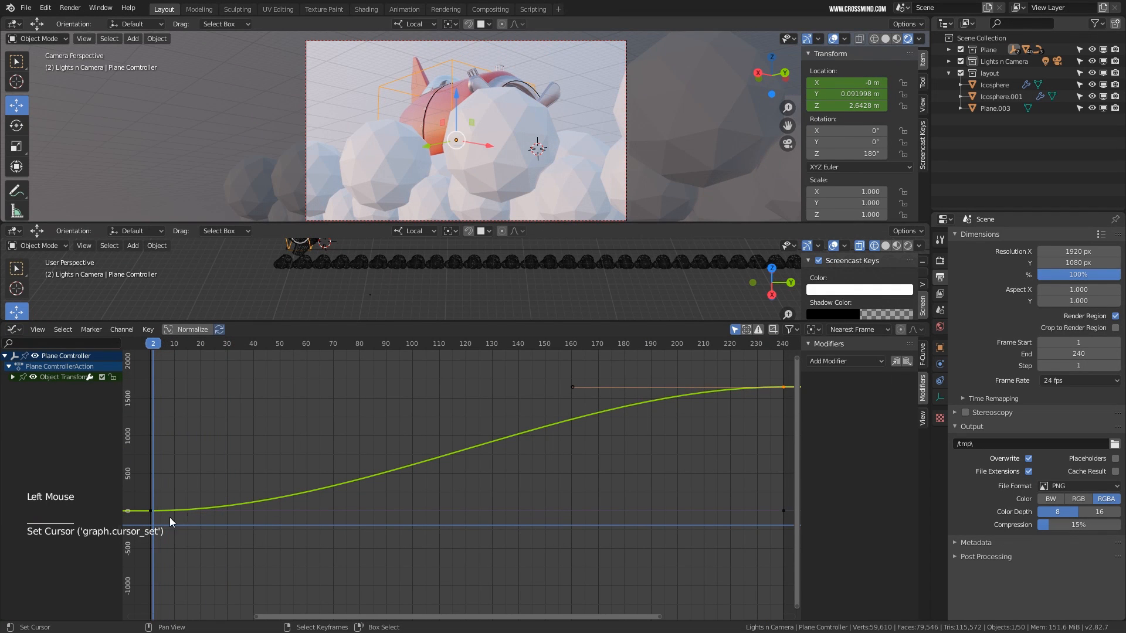
Select the keyframes of the plane controller's Y Location channel and set their handle type to Vector
{"action": "scroll", "coordinate": [388, 480], "scroll_direction": "down", "scroll_amount": 2}
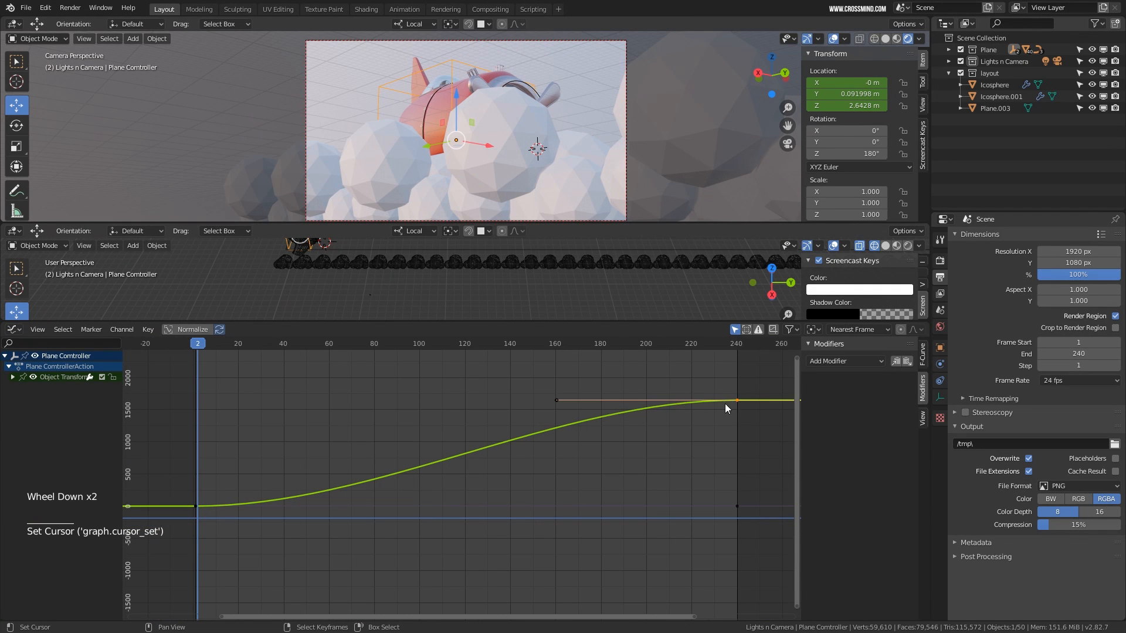
{"action": "right_click", "coordinate": [196, 507], "text": "shift"}
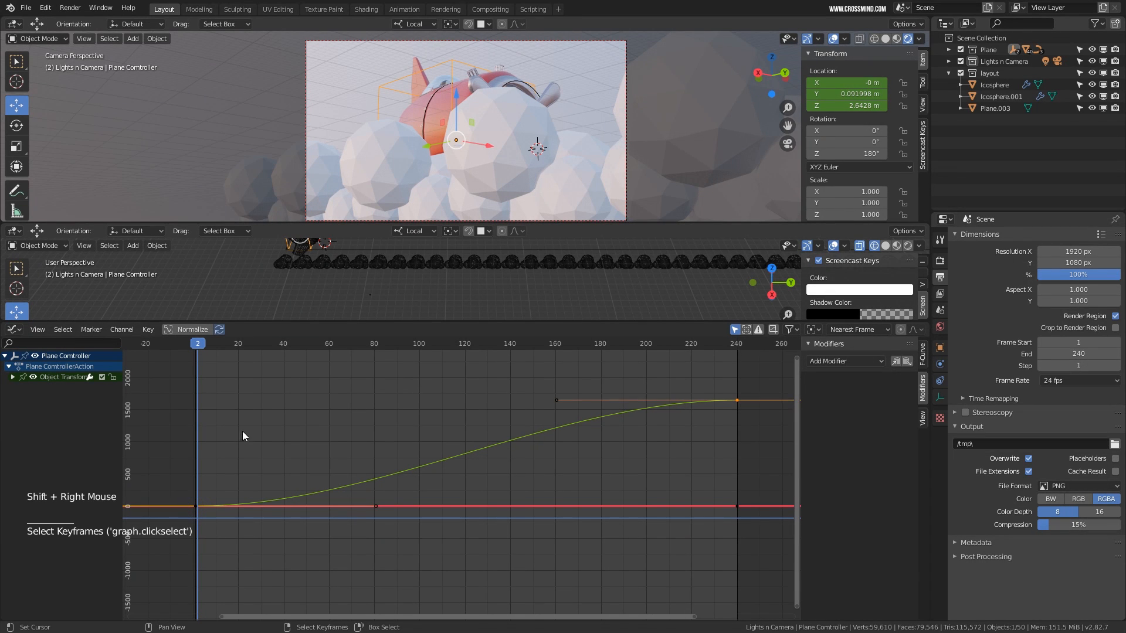
{"action": "right_click", "coordinate": [404, 405]}
{"action": "left_click", "coordinate": [13, 378]}
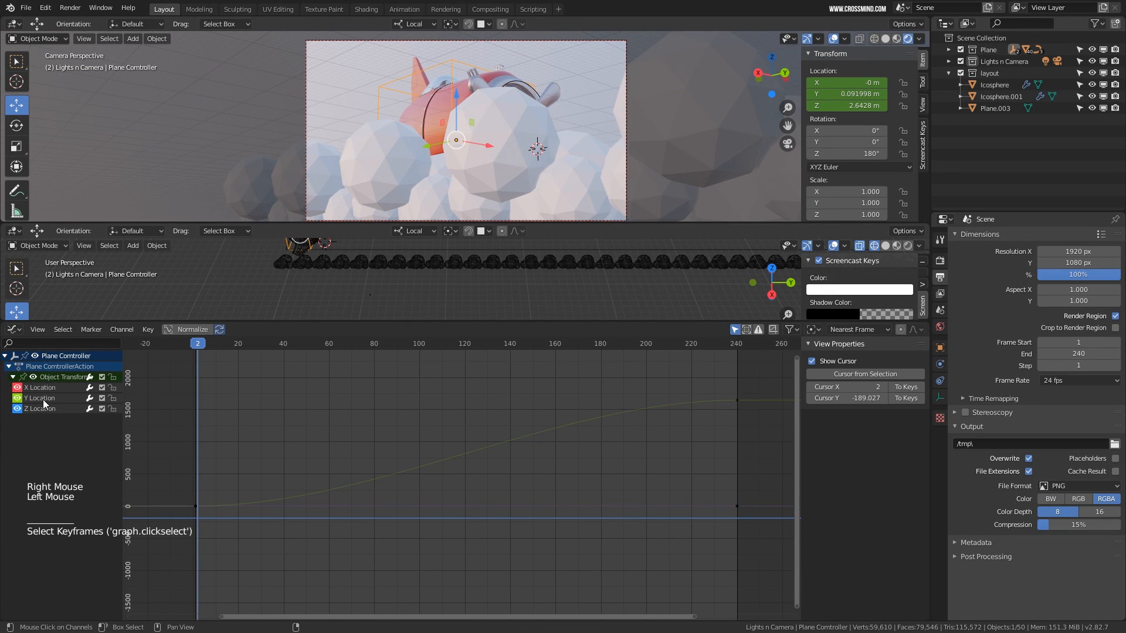
{"action": "left_click", "coordinate": [42, 399]}
{"action": "key", "text": "v"}
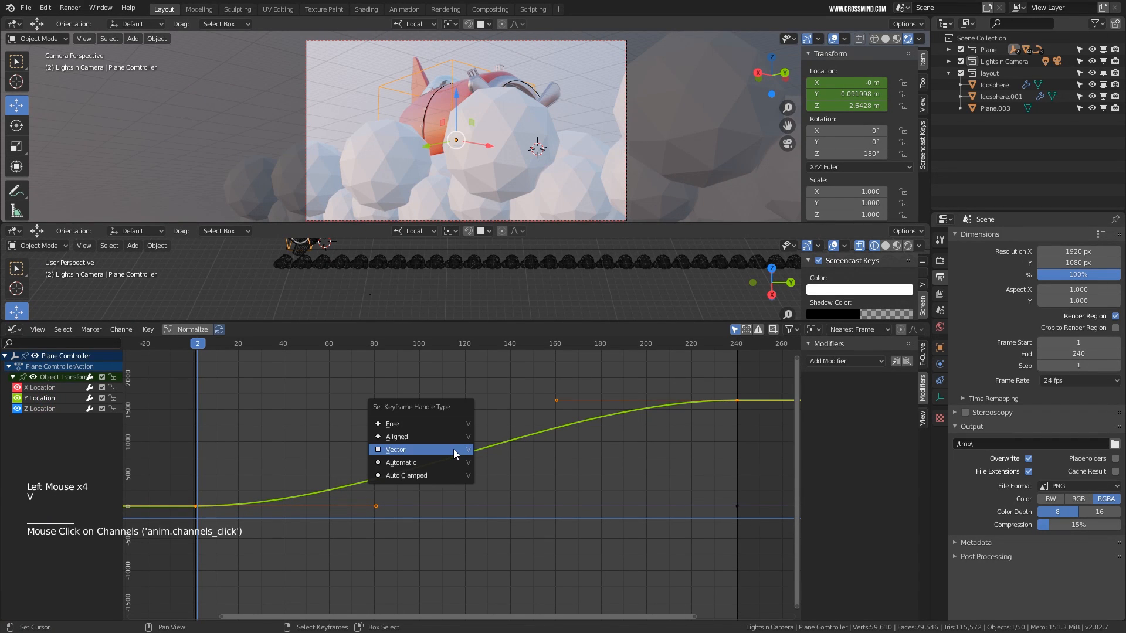
{"action": "left_click", "coordinate": [453, 450]}
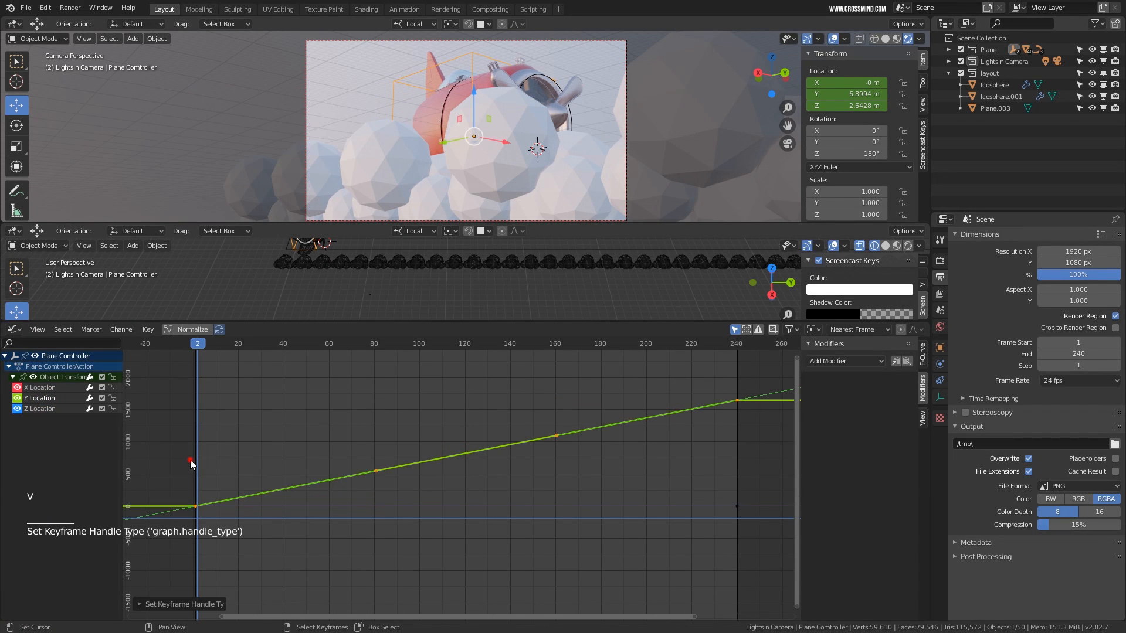
Play back the flight from the start to check the plane's speed along the straightened curve
{"action": "left_click_drag", "start_coordinate": [271, 463], "coordinate": [191, 452]}
{"action": "key", "text": "shift+space"}
{"action": "key", "text": "shift+space"}
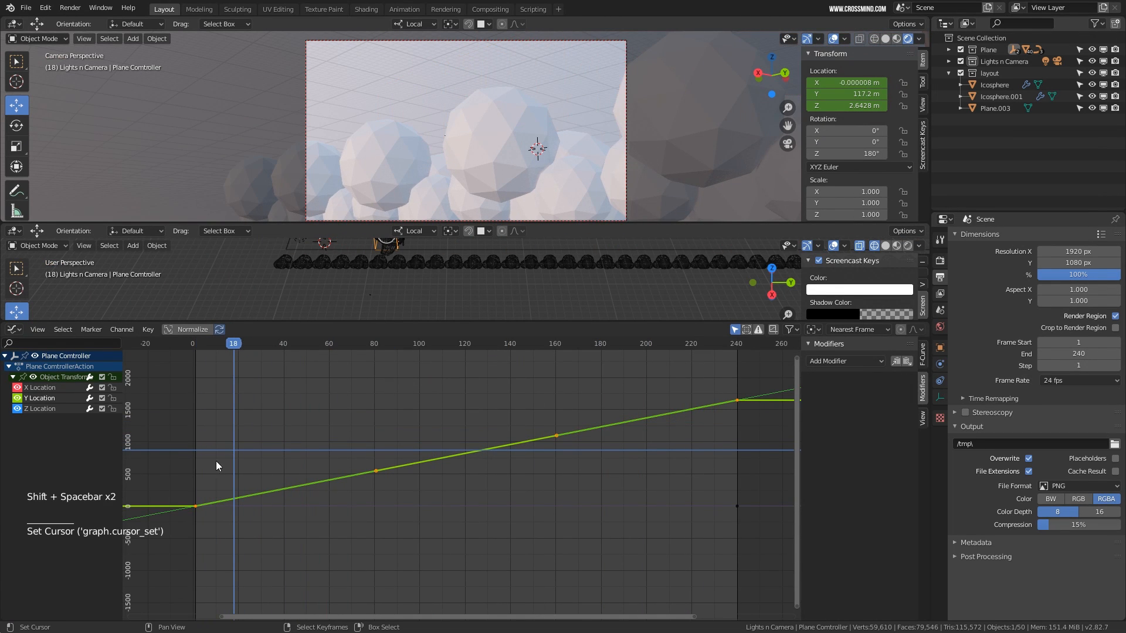
{"action": "left_click", "coordinate": [197, 456]}
{"action": "key", "text": "shift+space"}
{"action": "scroll", "coordinate": [325, 449], "scroll_direction": "down", "scroll_amount": 2}
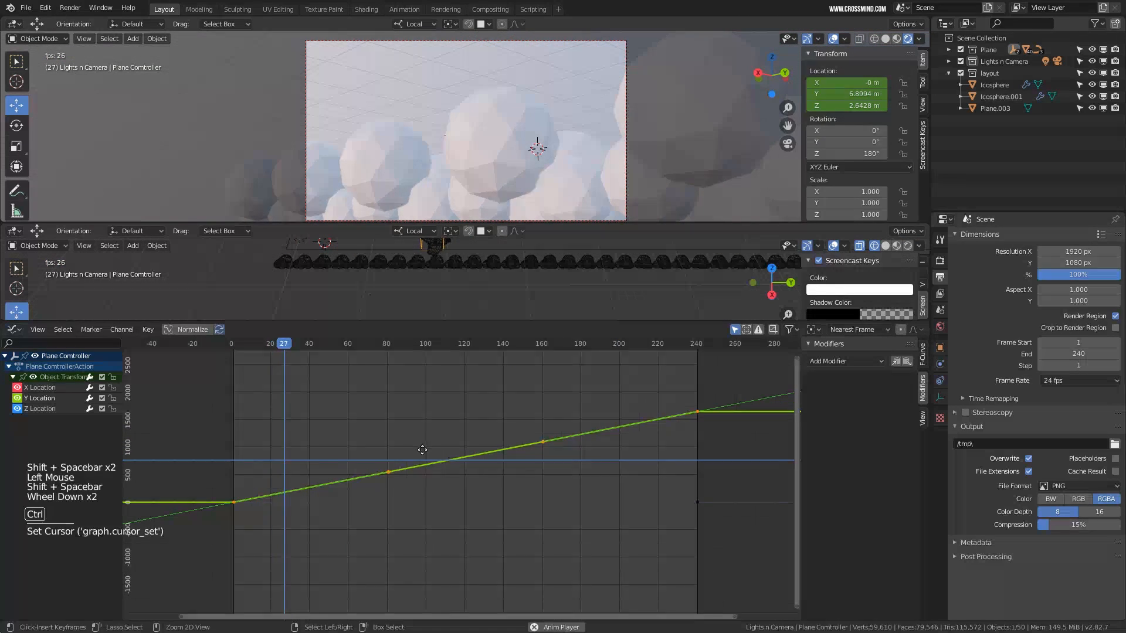
{"action": "middle_click_drag", "start_coordinate": [351, 449], "coordinate": [374, 448], "text": "ctrl"}
{"action": "key", "text": "shift+space"}
Shrink the Graph Editor area, select the camera and scale it up to about 34.555 in the user perspective view
{"action": "left_click_drag", "start_coordinate": [363, 321], "coordinate": [363, 441]}
{"action": "middle_click_drag", "start_coordinate": [485, 371], "coordinate": [460, 371], "text": "shift"}
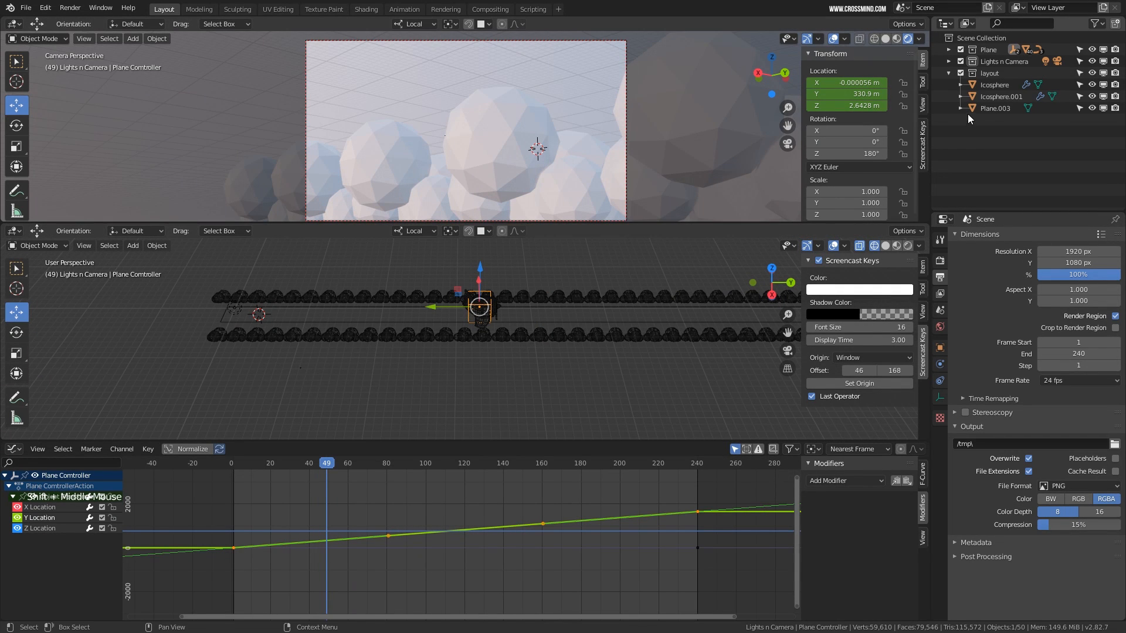
{"action": "right_click", "coordinate": [624, 49]}
{"action": "middle_click_drag", "start_coordinate": [410, 357], "coordinate": [403, 367]}
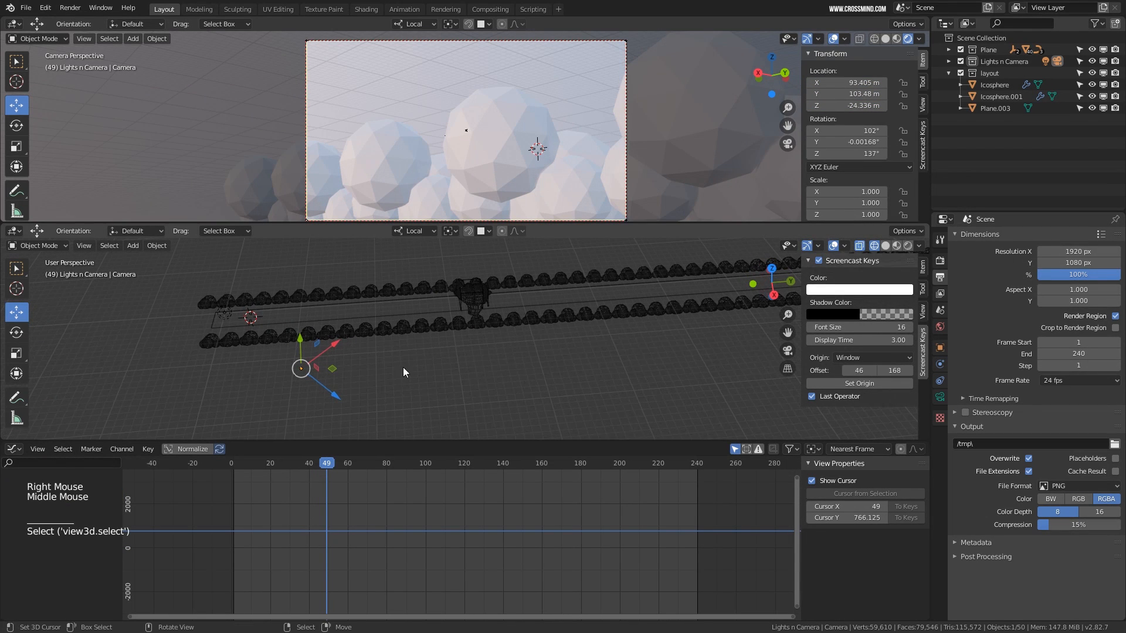
{"action": "key", "text": "s"}
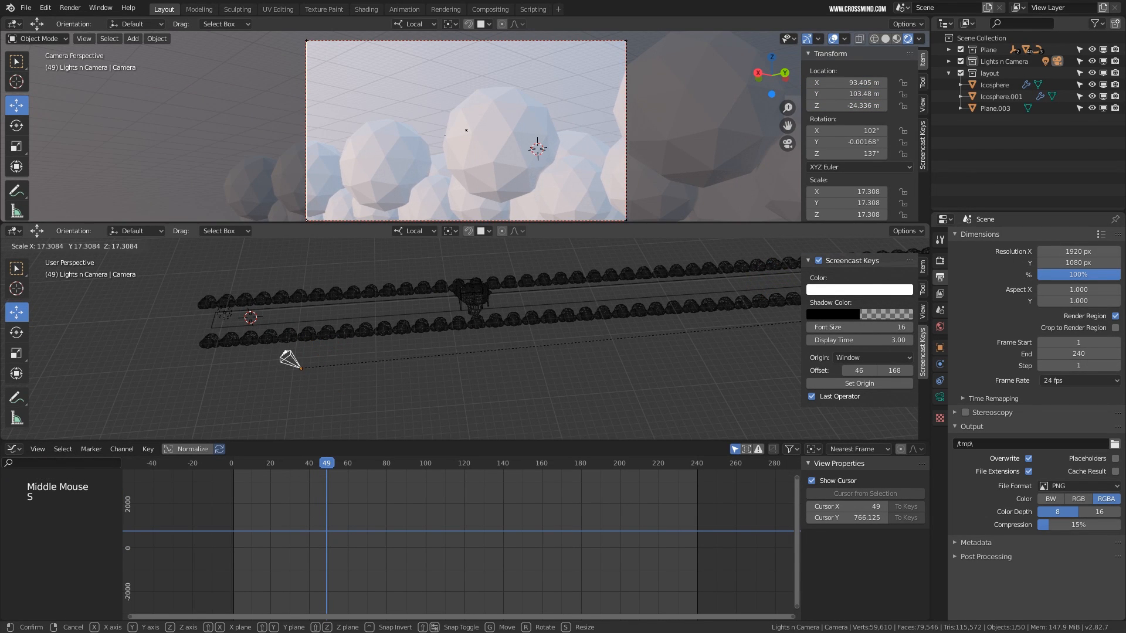
{"action": "left_click", "coordinate": [474, 375]}
{"action": "key", "text": "s"}
{"action": "right_click", "coordinate": [367, 380]}
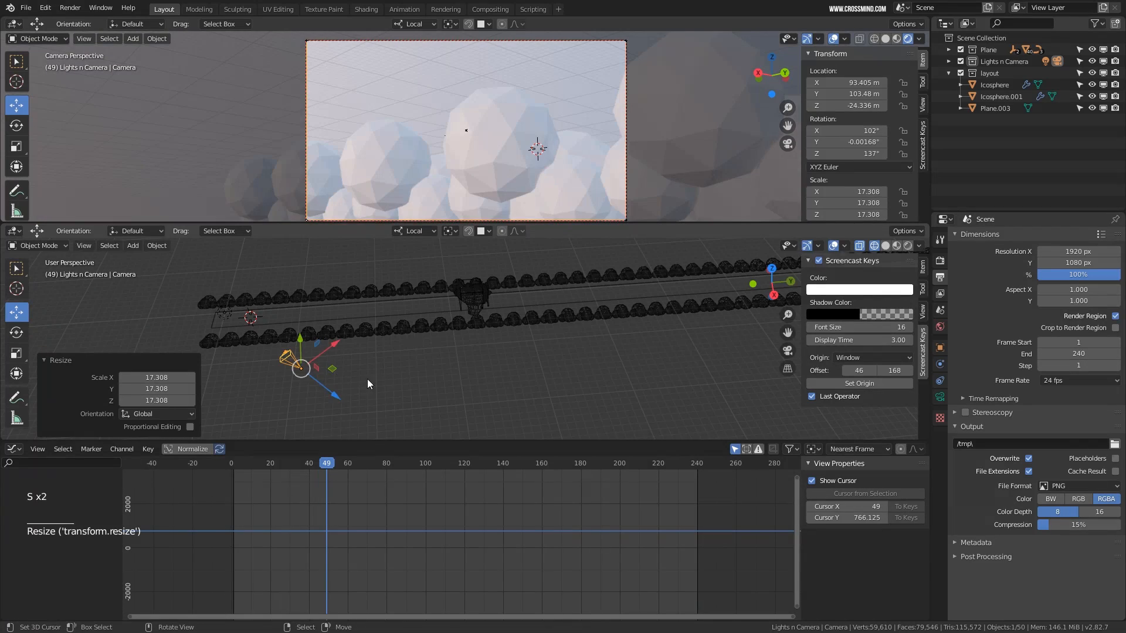
{"action": "key", "text": "s"}
{"action": "left_click", "coordinate": [435, 379]}
Switch the Graph Editor back to a shorter Timeline and insert a Location keyframe for the camera at frame 1
{"action": "left_click_drag", "start_coordinate": [287, 485], "coordinate": [234, 505]}
{"action": "key", "text": "ctrl+Tab"}
{"action": "middle_click_drag", "start_coordinate": [301, 528], "coordinate": [343, 442]}
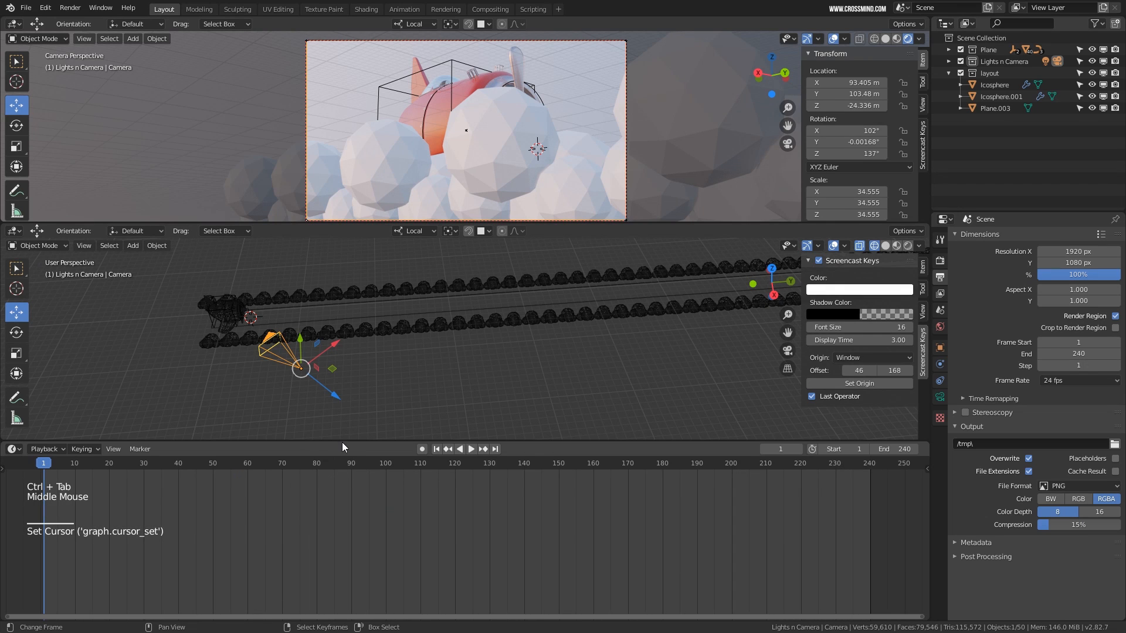
{"action": "left_click_drag", "start_coordinate": [343, 442], "coordinate": [344, 538]}
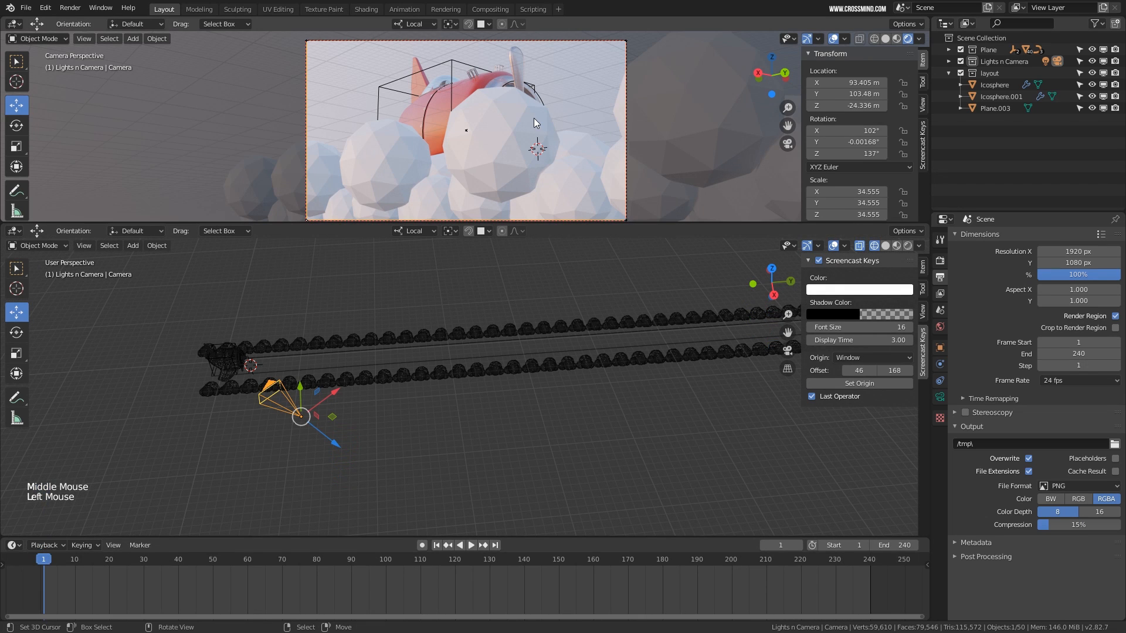
{"action": "key", "text": "i"}
{"action": "left_click", "coordinate": [515, 127]}
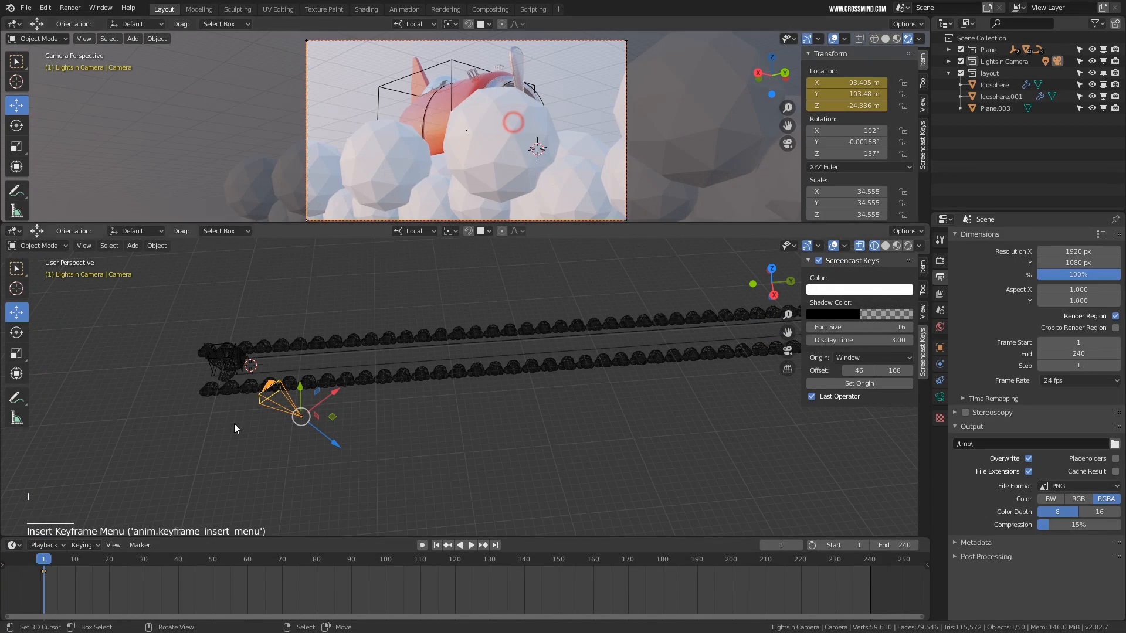
Set the transform orientation to Global and frame the camera together with the full length of the cloud rows
{"action": "middle_click_drag", "start_coordinate": [360, 423], "coordinate": [352, 413]}
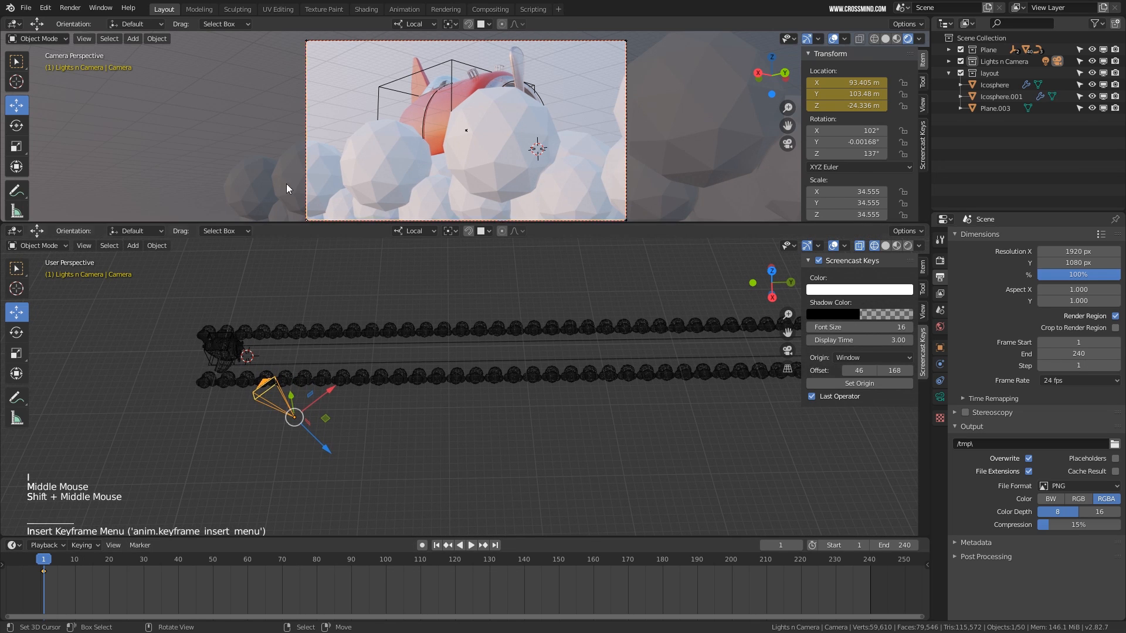
{"action": "left_click", "coordinate": [413, 24]}
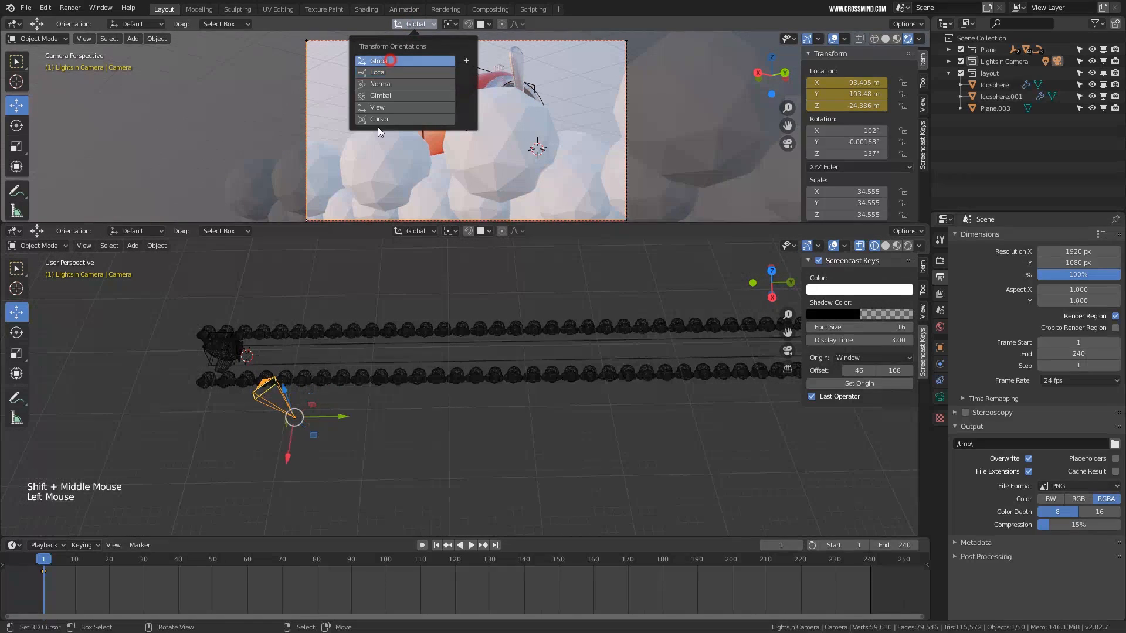
{"action": "left_click", "coordinate": [392, 61]}
{"action": "scroll", "coordinate": [349, 449], "scroll_direction": "down", "scroll_amount": 2}
{"action": "middle_click_drag", "start_coordinate": [350, 448], "coordinate": [275, 430], "text": "shift"}
{"action": "middle_click_drag", "start_coordinate": [324, 410], "coordinate": [207, 352]}
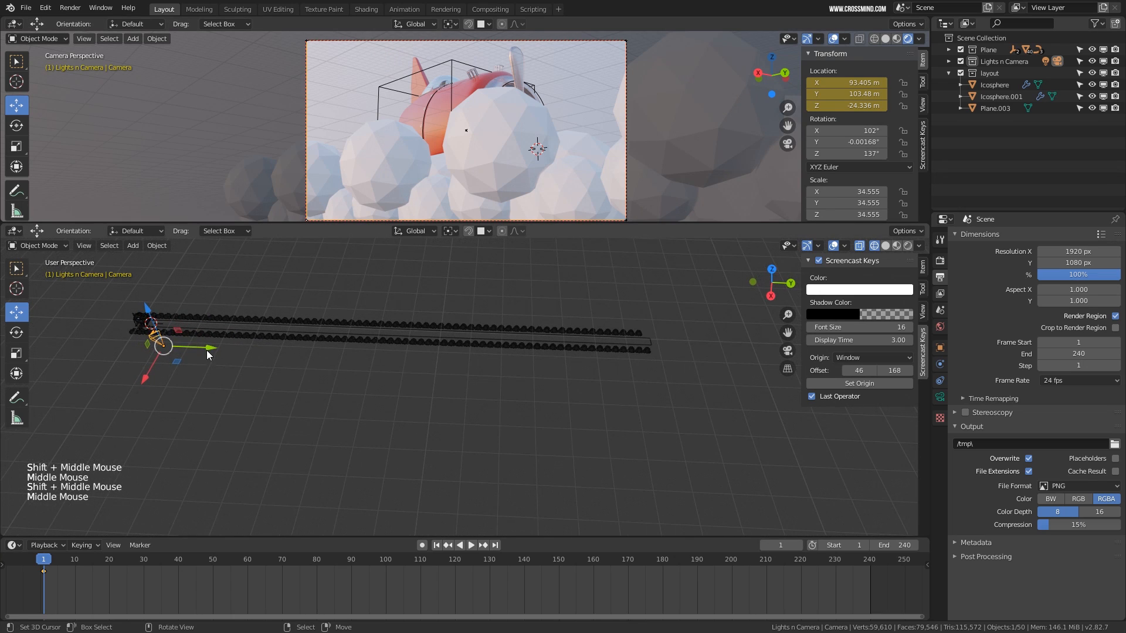
At frame 240, move the camera about 1650 m along global Y to follow the plane and insert a Location keyframe
{"action": "left_click_drag", "start_coordinate": [206, 352], "coordinate": [399, 370]}
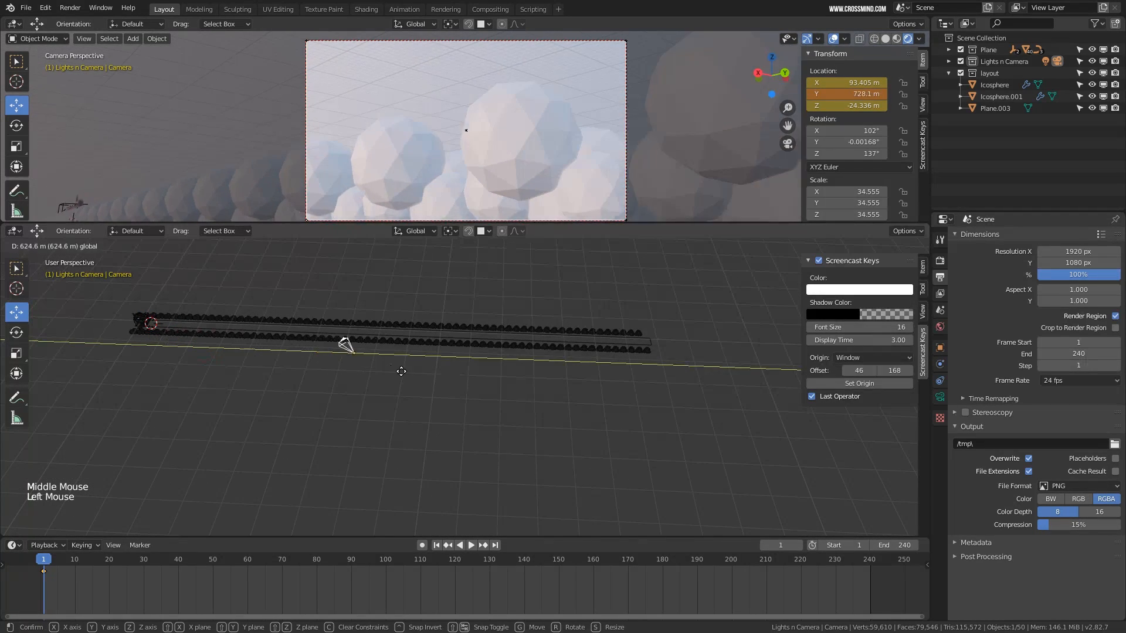
{"action": "right_click", "coordinate": [399, 371]}
{"action": "left_click_drag", "start_coordinate": [630, 600], "coordinate": [789, 594]}
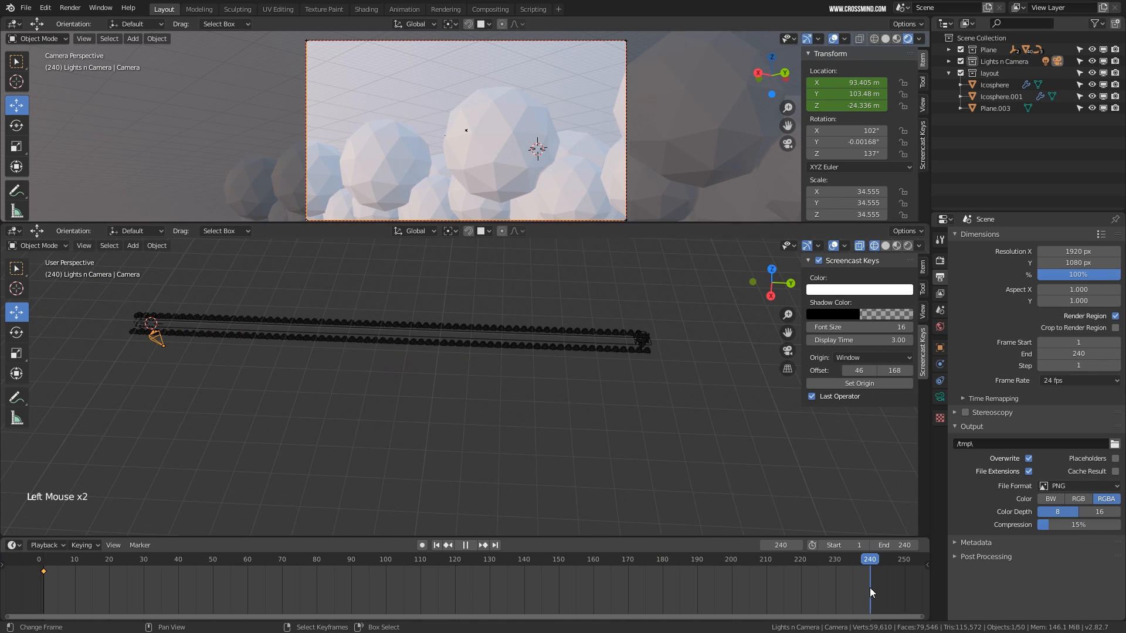
{"action": "left_click_drag", "start_coordinate": [869, 587], "coordinate": [870, 587]}
{"action": "left_click_drag", "start_coordinate": [209, 350], "coordinate": [719, 368]}
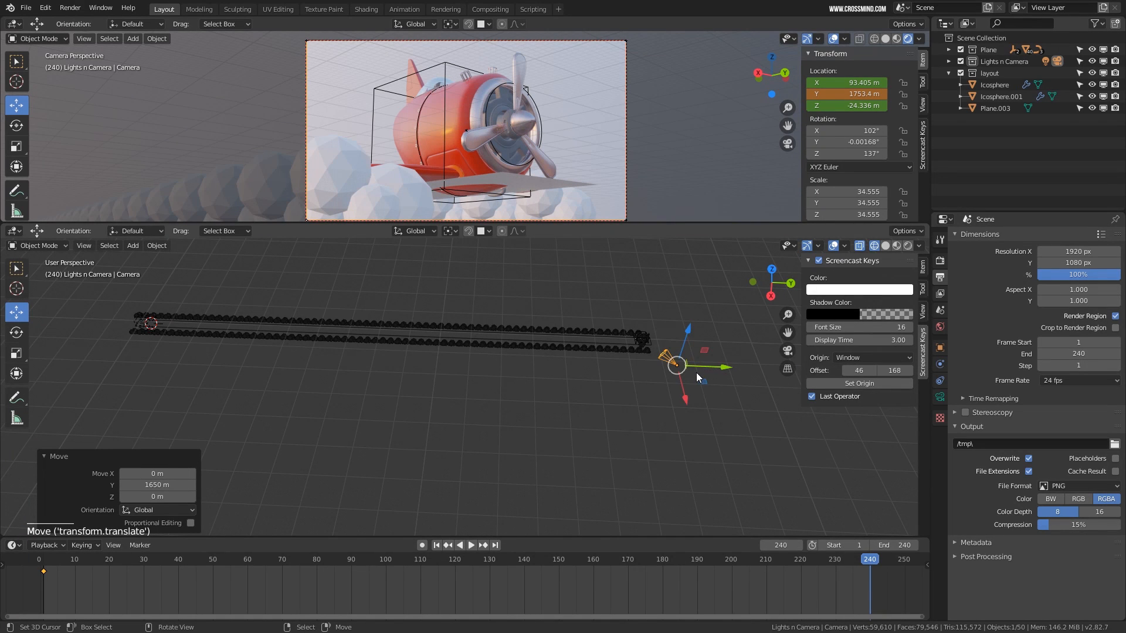
{"action": "key", "text": "i"}
{"action": "left_click", "coordinate": [662, 374]}
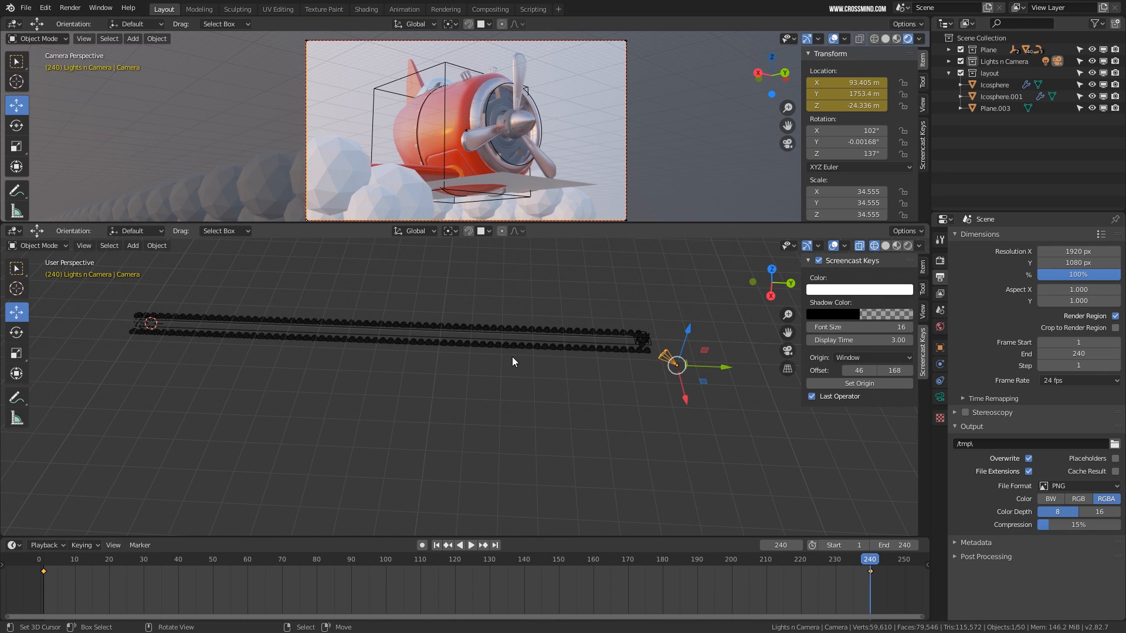
Set the Array modifier count of the Icosphere cloud row nearer the camera to 75 and scrub the animation to check it
{"action": "right_click", "coordinate": [360, 189]}
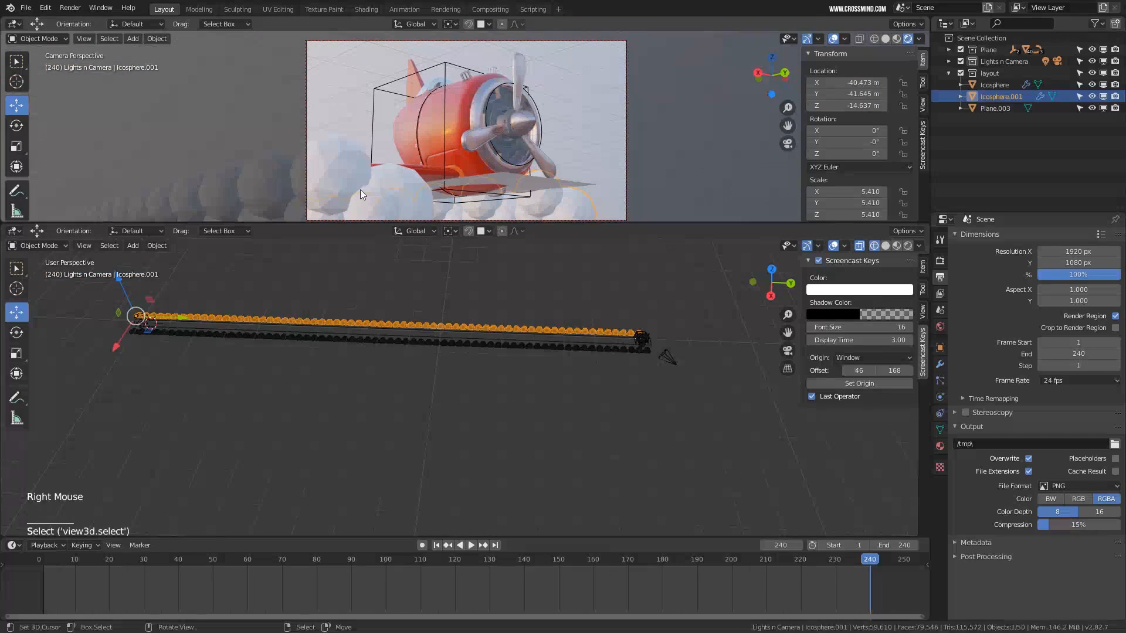
{"action": "right_click", "coordinate": [339, 171]}
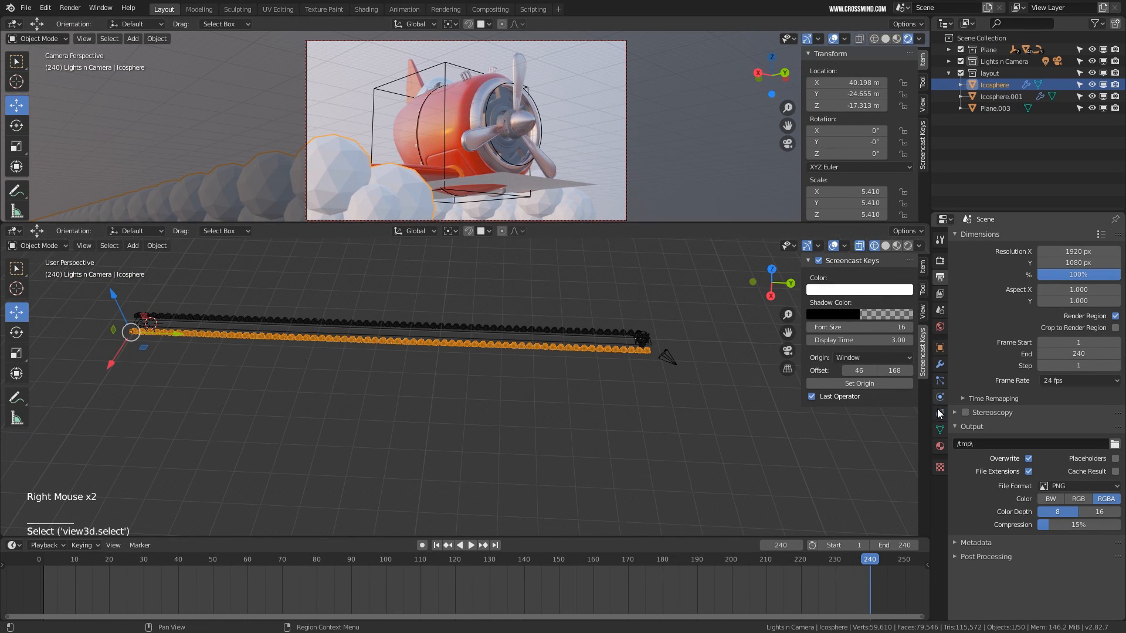
{"action": "left_click", "coordinate": [939, 364]}
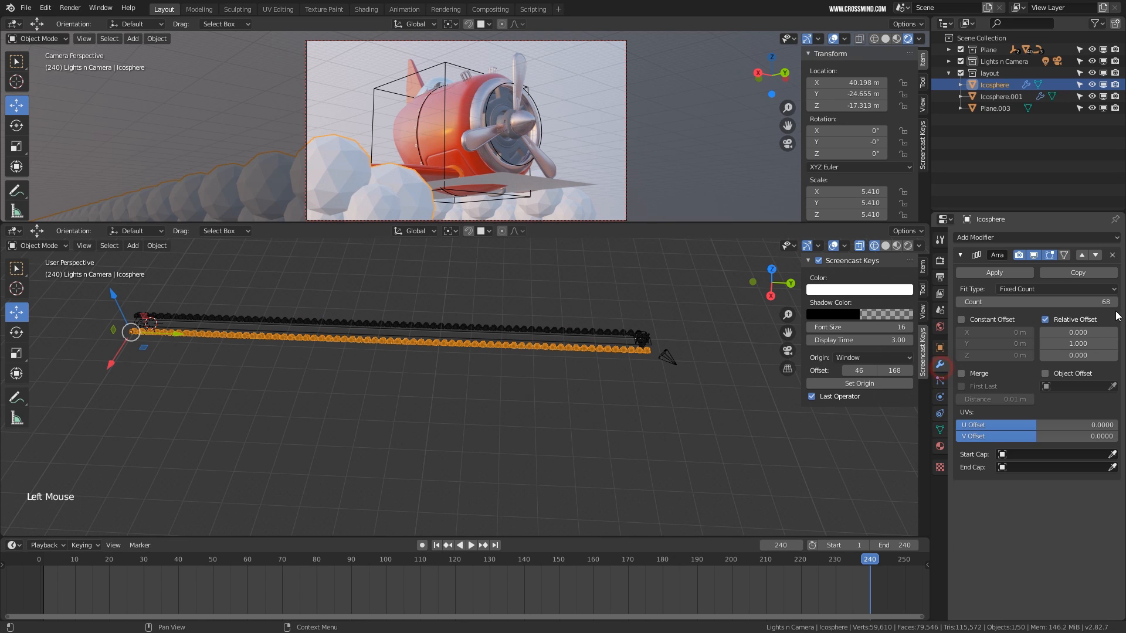
{"action": "type", "text": "75"}
{"action": "key", "text": "Return"}
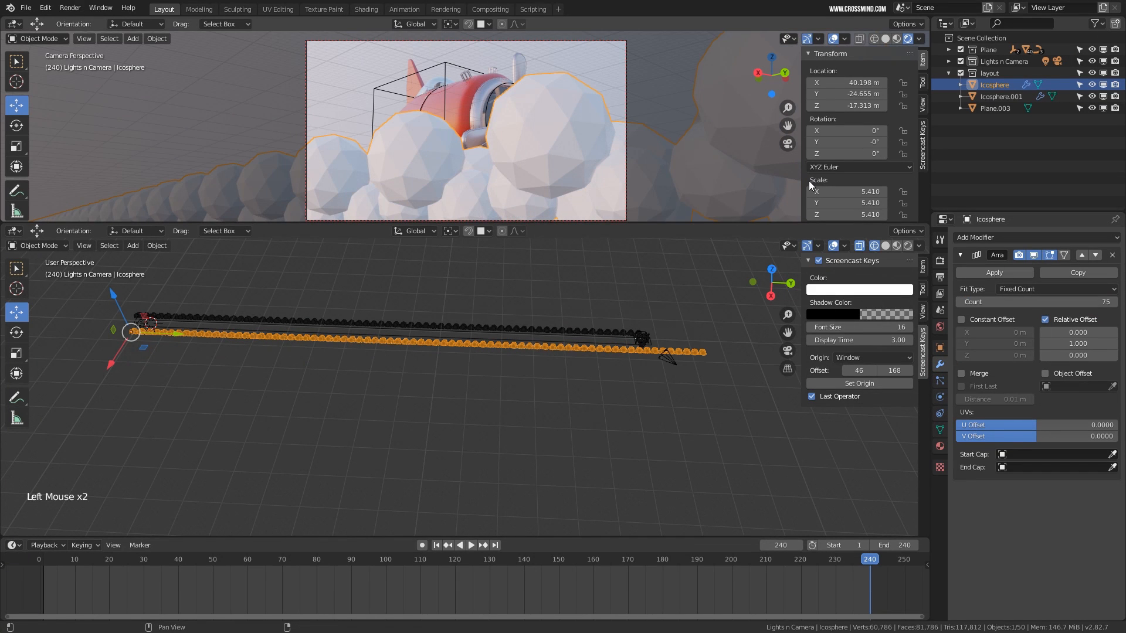
{"action": "left_click_drag", "start_coordinate": [103, 590], "coordinate": [378, 571]}
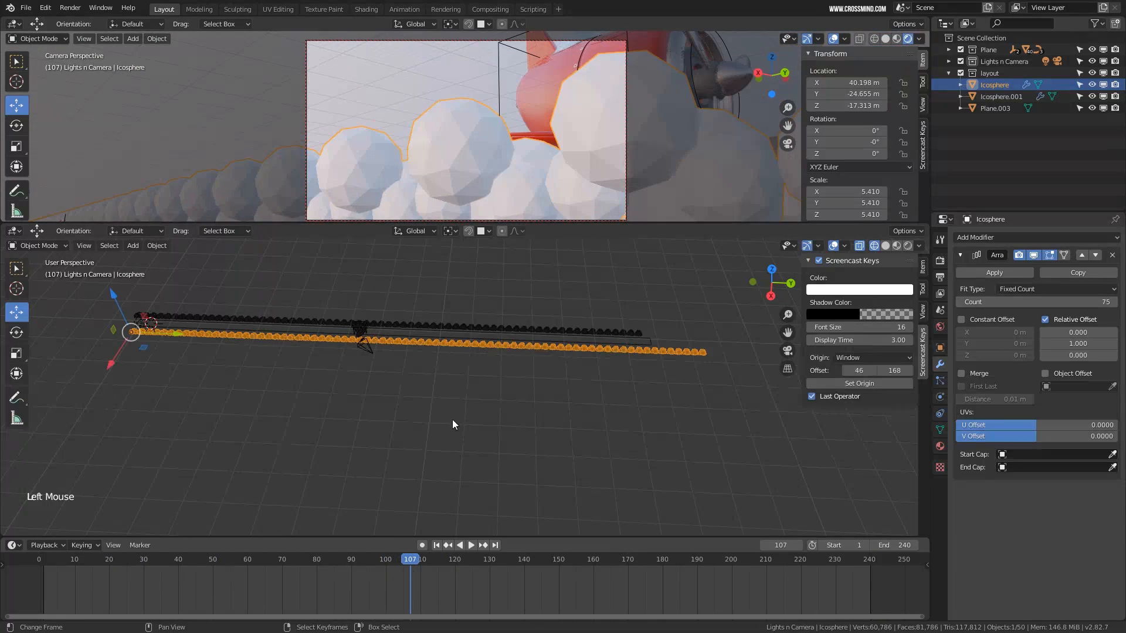
{"action": "key", "text": "space"}
Show the camera's curves in an enlarged Graph Editor and set the Y Location keyframe handles to Vector
{"action": "right_click", "coordinate": [305, 81]}
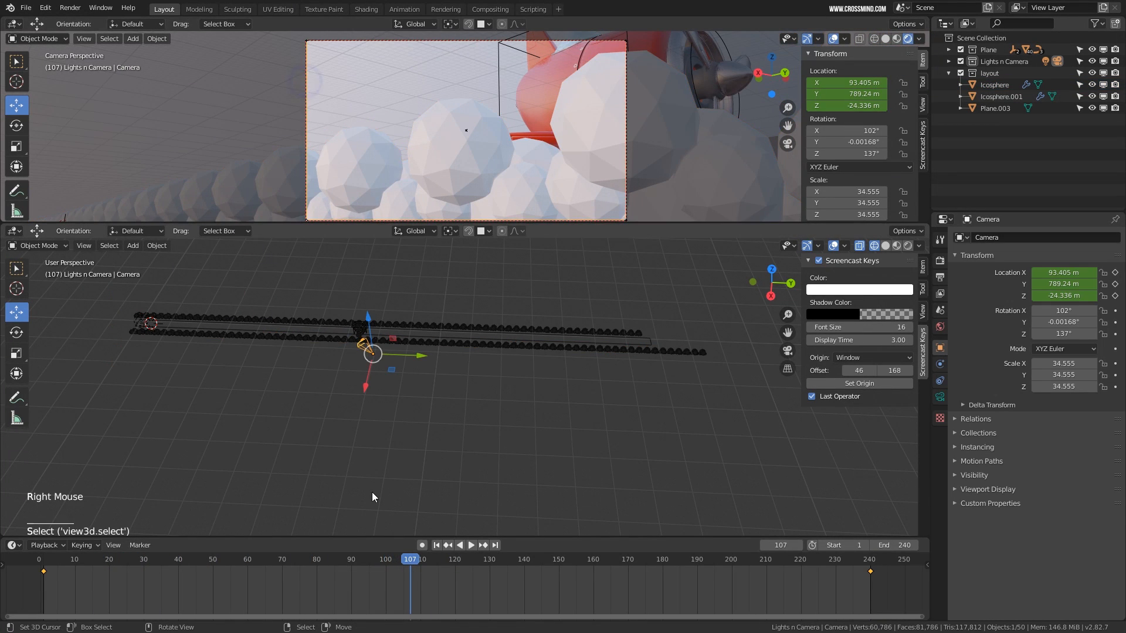
{"action": "left_click_drag", "start_coordinate": [381, 537], "coordinate": [388, 413]}
{"action": "key", "text": "ctrl+Tab"}
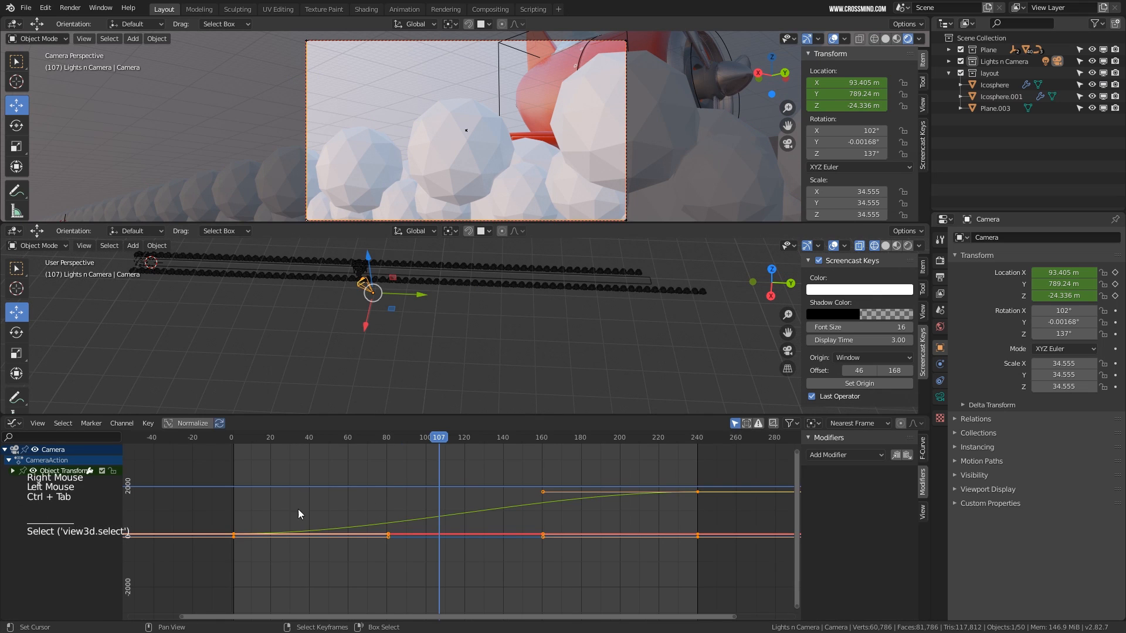
{"action": "left_click", "coordinate": [12, 471]}
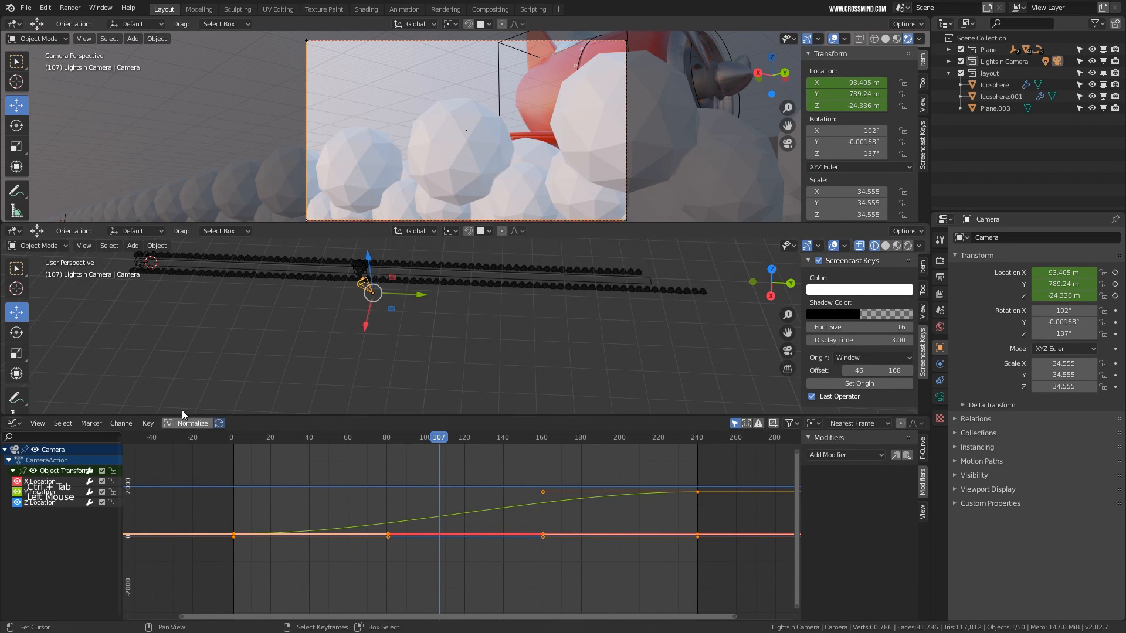
{"action": "left_click_drag", "start_coordinate": [262, 415], "coordinate": [176, 327]}
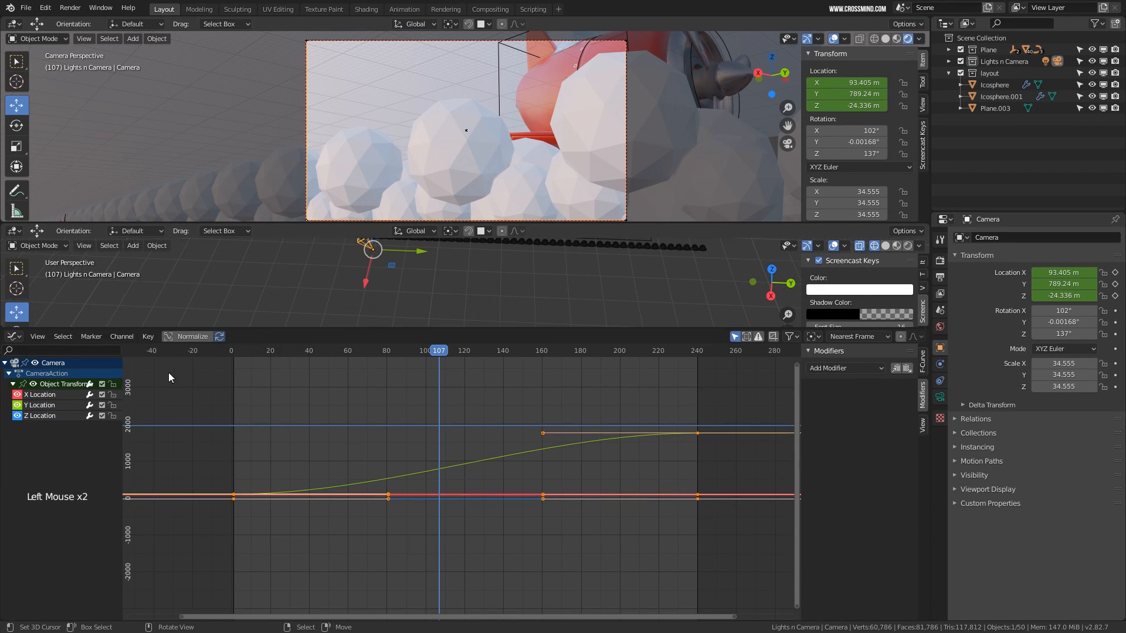
{"action": "left_click", "coordinate": [40, 405]}
{"action": "key", "text": "v"}
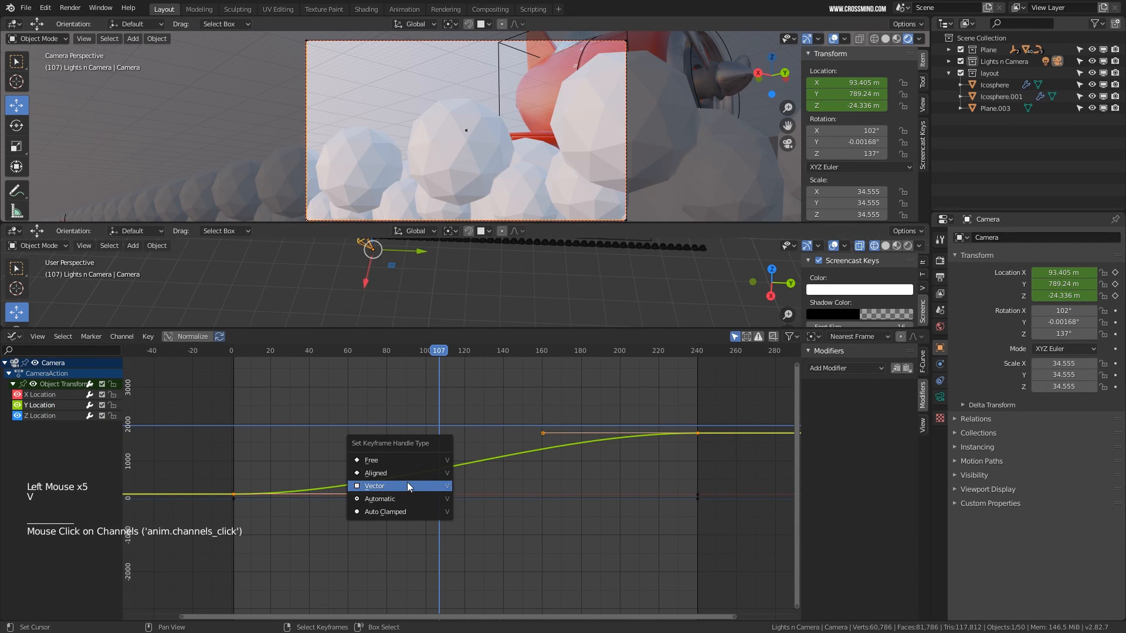
{"action": "left_click", "coordinate": [407, 482]}
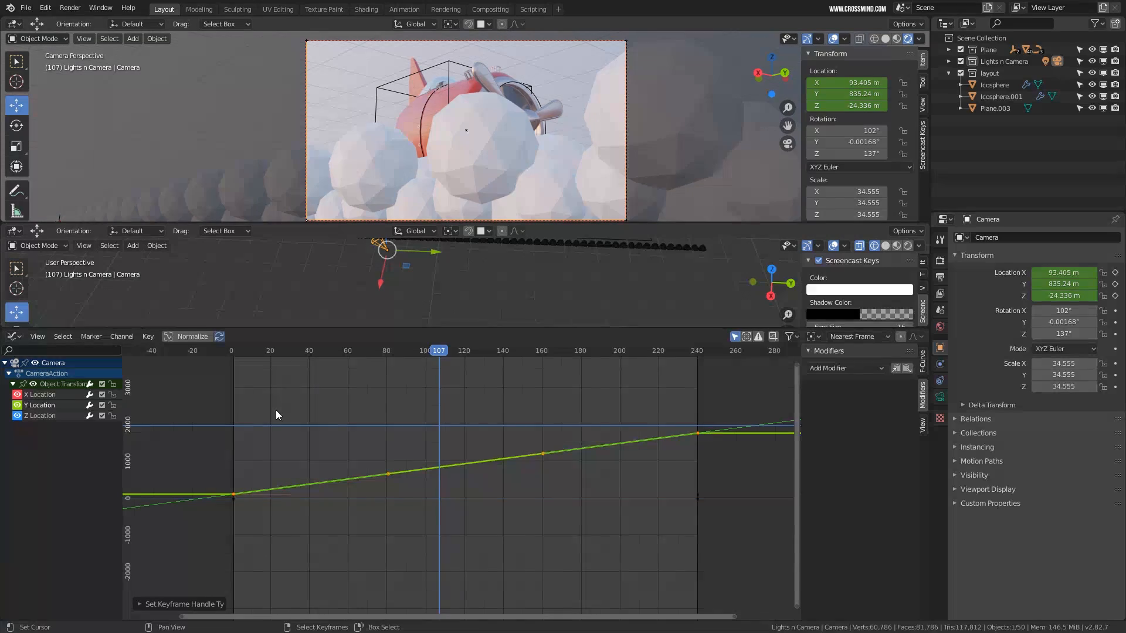
Play back the animation with overlays hidden in the camera view and enlarge both 3D viewports
{"action": "left_click", "coordinate": [234, 410]}
{"action": "key", "text": "shift+space"}
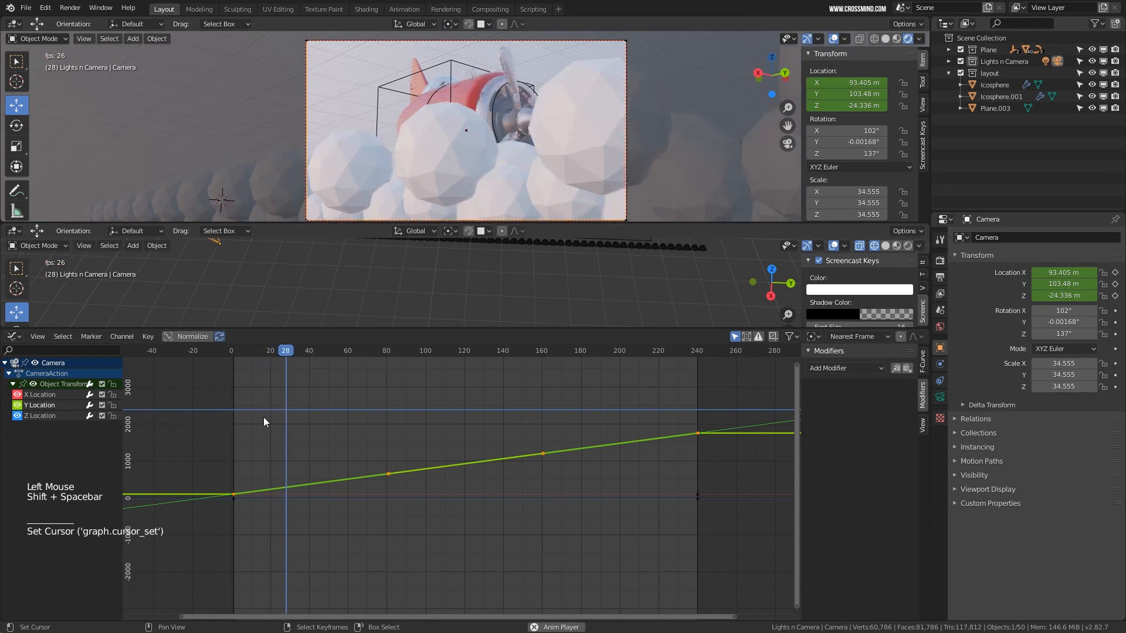
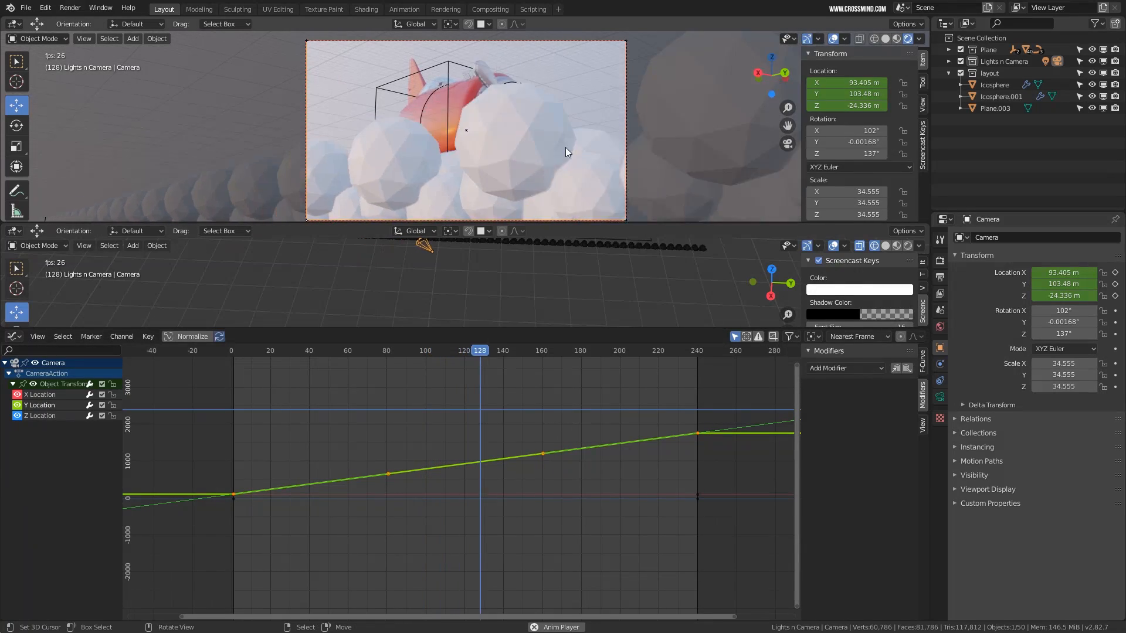
{"action": "left_click", "coordinate": [833, 39]}
{"action": "middle_click_drag", "start_coordinate": [642, 132], "coordinate": [640, 144], "text": "shift"}
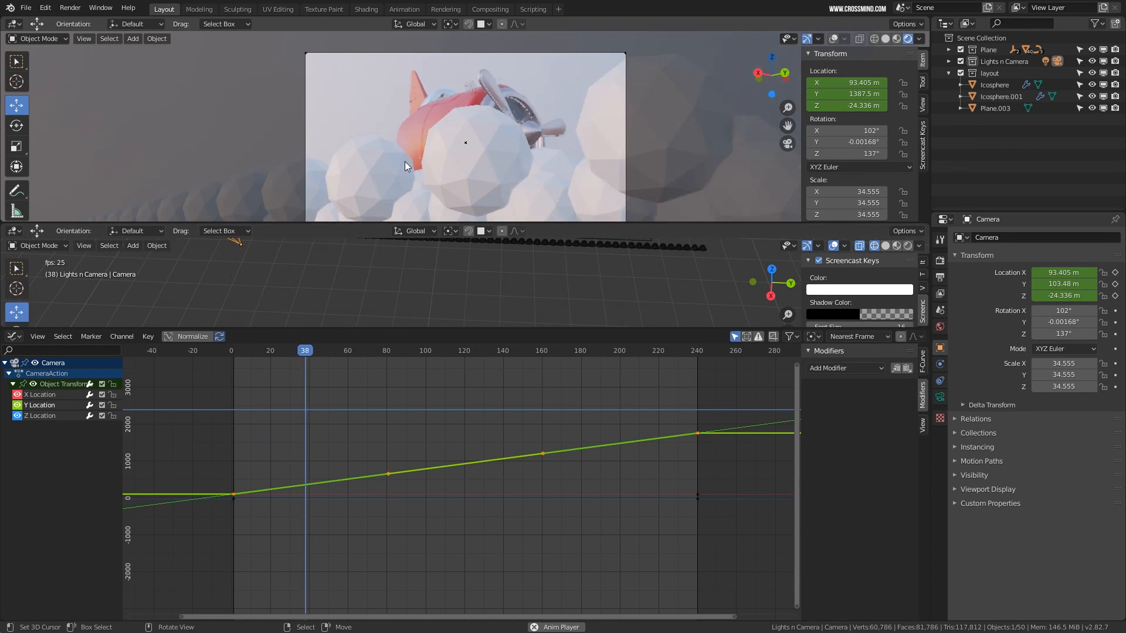
{"action": "left_click_drag", "start_coordinate": [663, 223], "coordinate": [664, 240]}
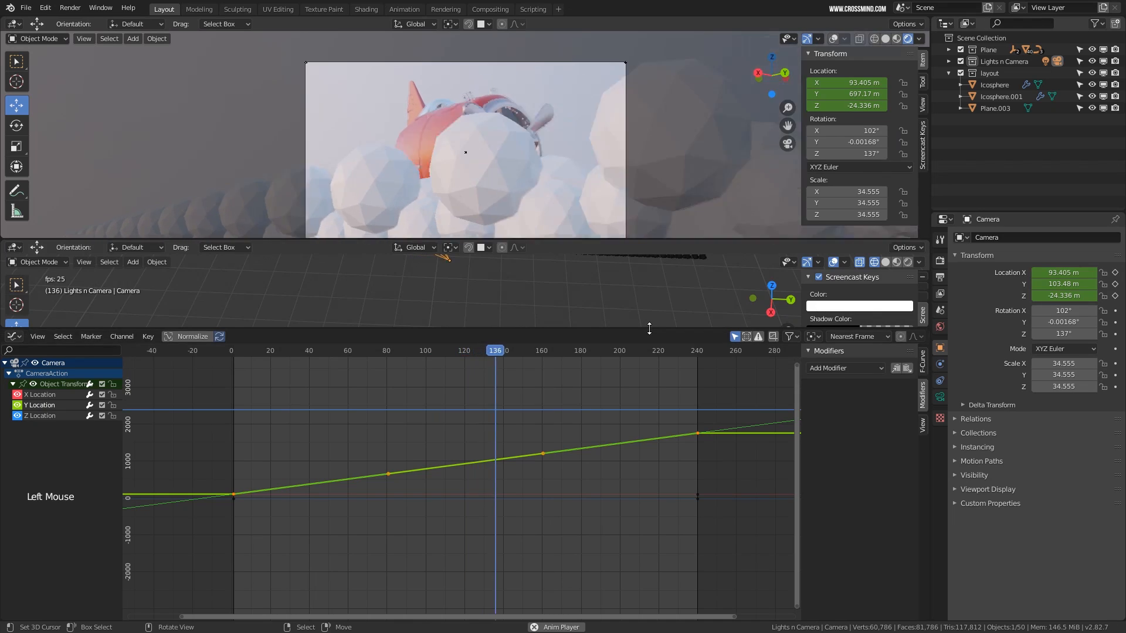
{"action": "left_click_drag", "start_coordinate": [648, 327], "coordinate": [642, 439]}
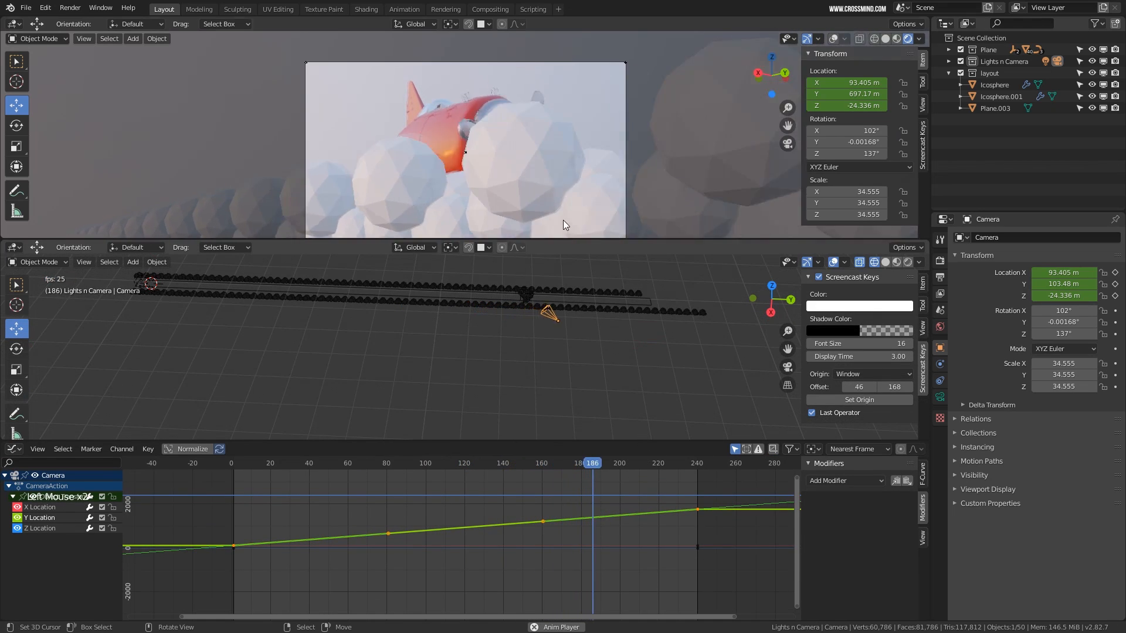
{"action": "scroll", "coordinate": [564, 157], "scroll_direction": "up", "scroll_amount": 1}
Save the file and stop the animation playback
{"action": "key", "text": "ctrl+s"}
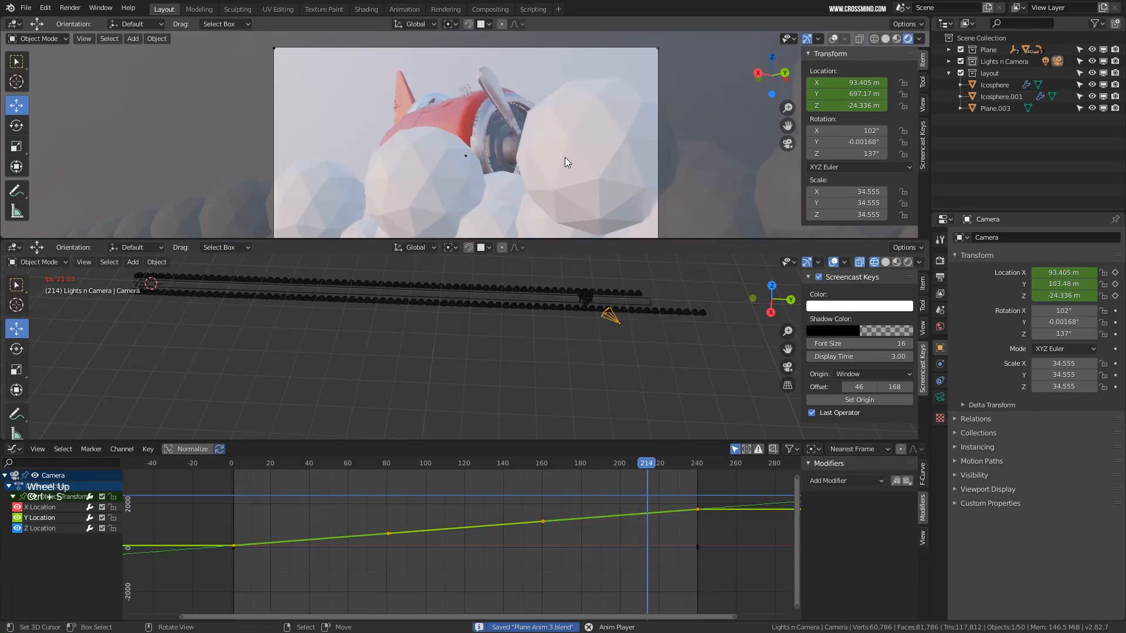
{"action": "scroll", "coordinate": [564, 157], "scroll_direction": "down", "scroll_amount": 2}
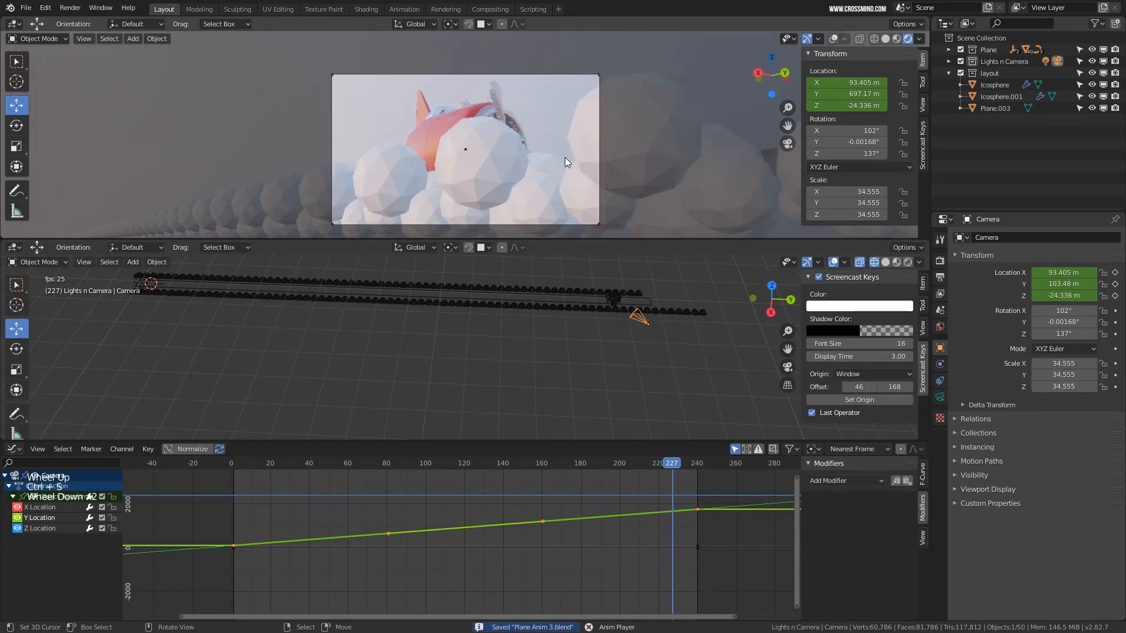
{"action": "key", "text": "shift+space"}
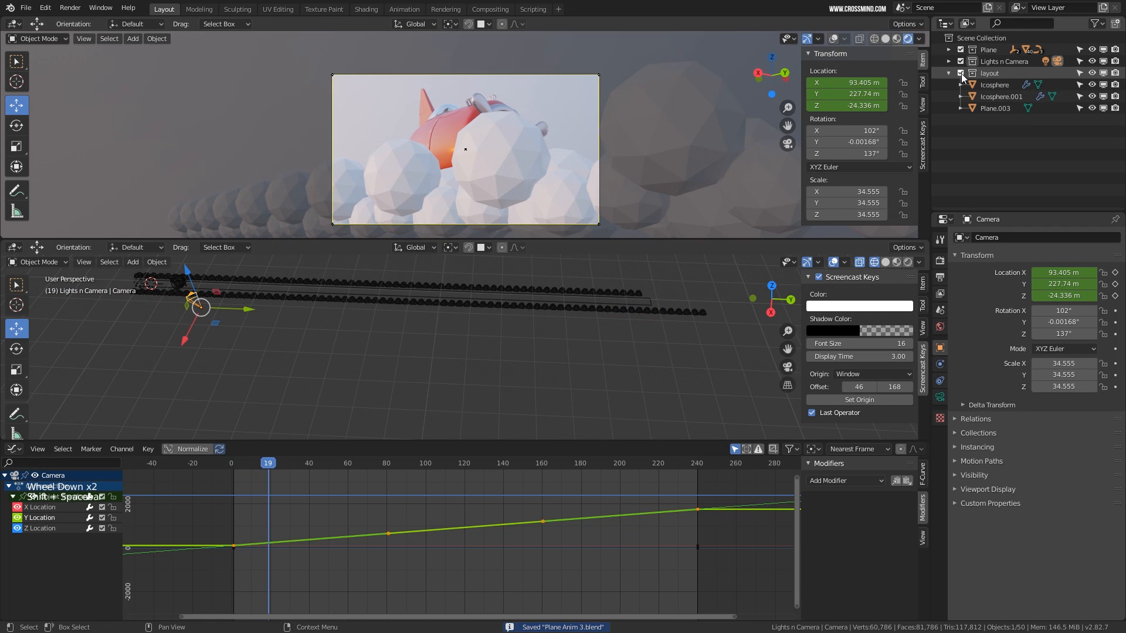
Exclude the layout collection from the view layer and briefly play the plane's flight without the clouds
{"action": "left_click", "coordinate": [961, 73]}
{"action": "scroll", "coordinate": [465, 173], "scroll_direction": "up", "scroll_amount": 1}
{"action": "key", "text": "shift+space"}
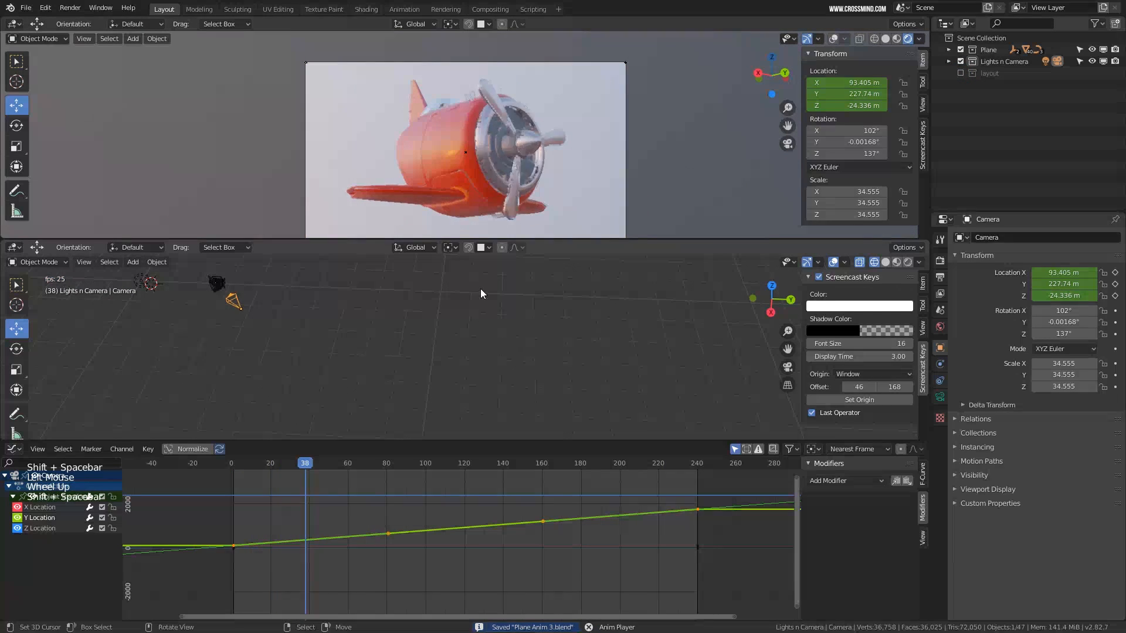
{"action": "key", "text": "shift+space"}
Select the Plane Controller with overlays shown, hide them again in the camera view and preview the flight up close
{"action": "left_click", "coordinate": [832, 38]}
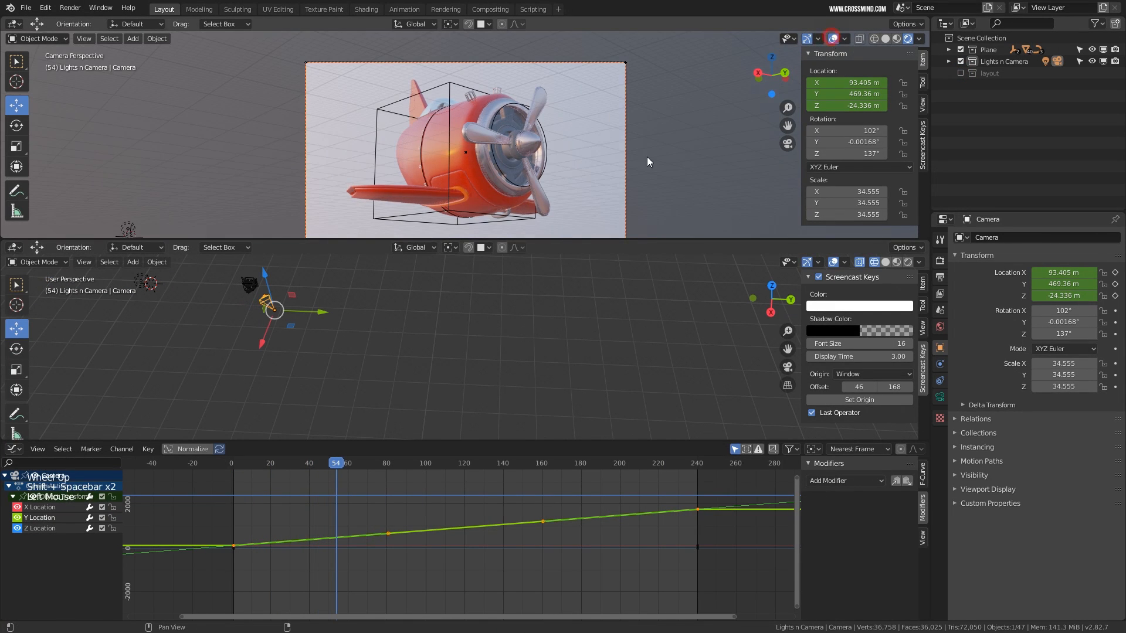
{"action": "right_click", "coordinate": [461, 224]}
{"action": "scroll", "coordinate": [382, 304], "scroll_direction": "up", "scroll_amount": 2}
{"action": "middle_click_drag", "start_coordinate": [382, 303], "coordinate": [346, 382], "text": "shift"}
{"action": "key", "text": "shift+space"}
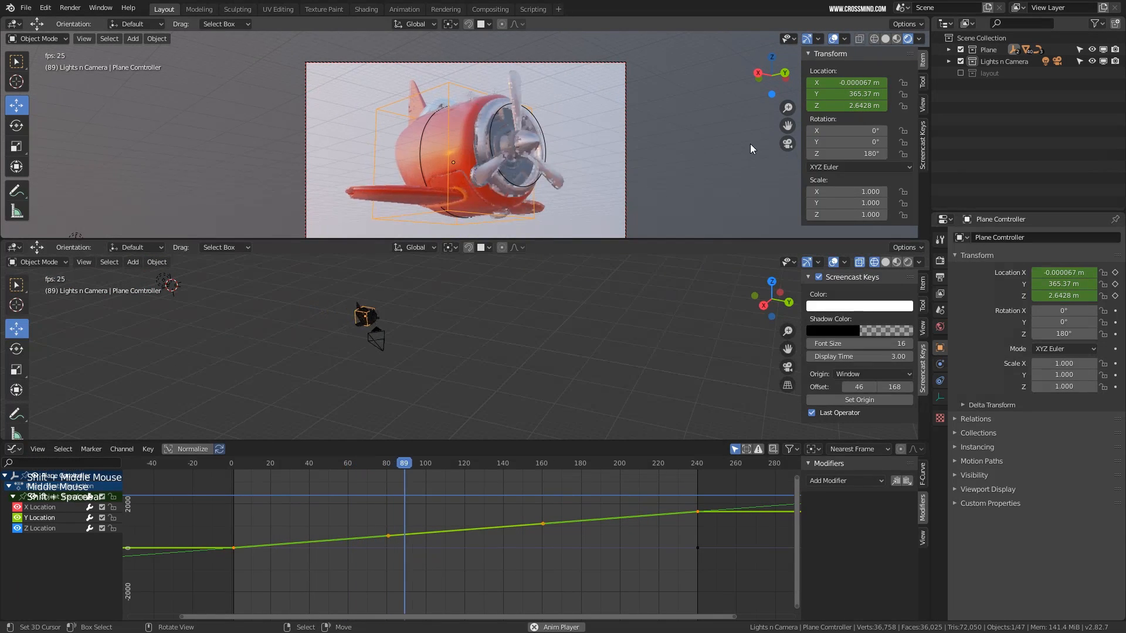
{"action": "left_click", "coordinate": [833, 39]}
{"action": "middle_click_drag", "start_coordinate": [496, 354], "coordinate": [506, 359]}
{"action": "scroll", "coordinate": [356, 476], "scroll_direction": "up", "scroll_amount": 1}
{"action": "key", "text": "shift+space"}
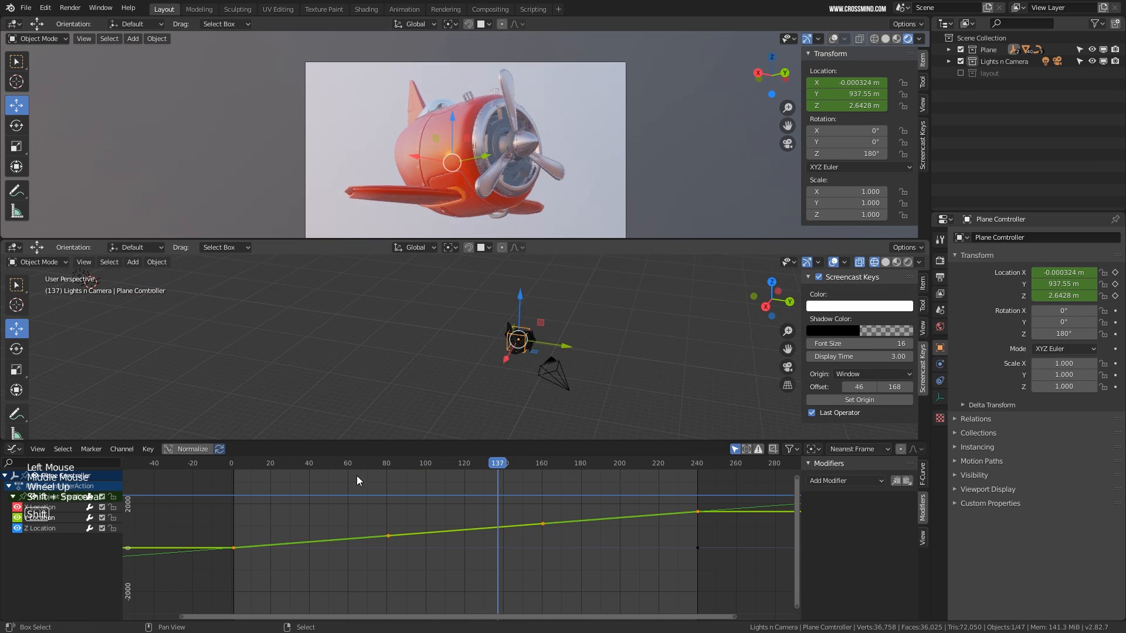
Switch the Graph Editor back to the Timeline at frame 100 and activate the Rotate tool
{"action": "left_click", "coordinate": [272, 525]}
{"action": "key", "text": "ctrl+Tab"}
{"action": "left_click_drag", "start_coordinate": [214, 531], "coordinate": [385, 515]}
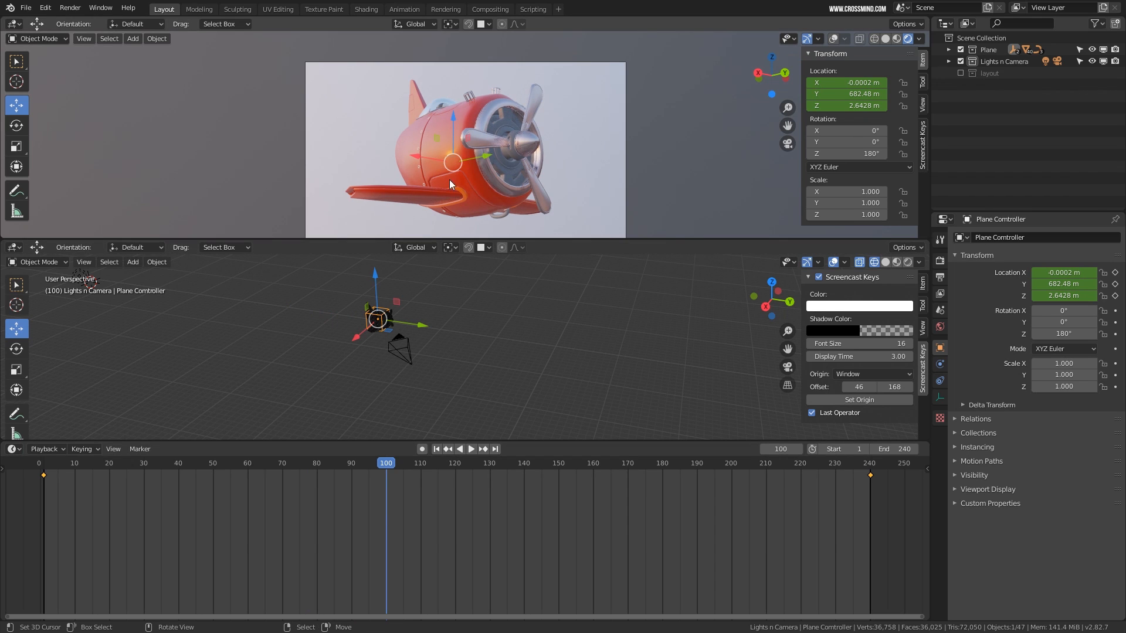
{"action": "left_click", "coordinate": [15, 126]}
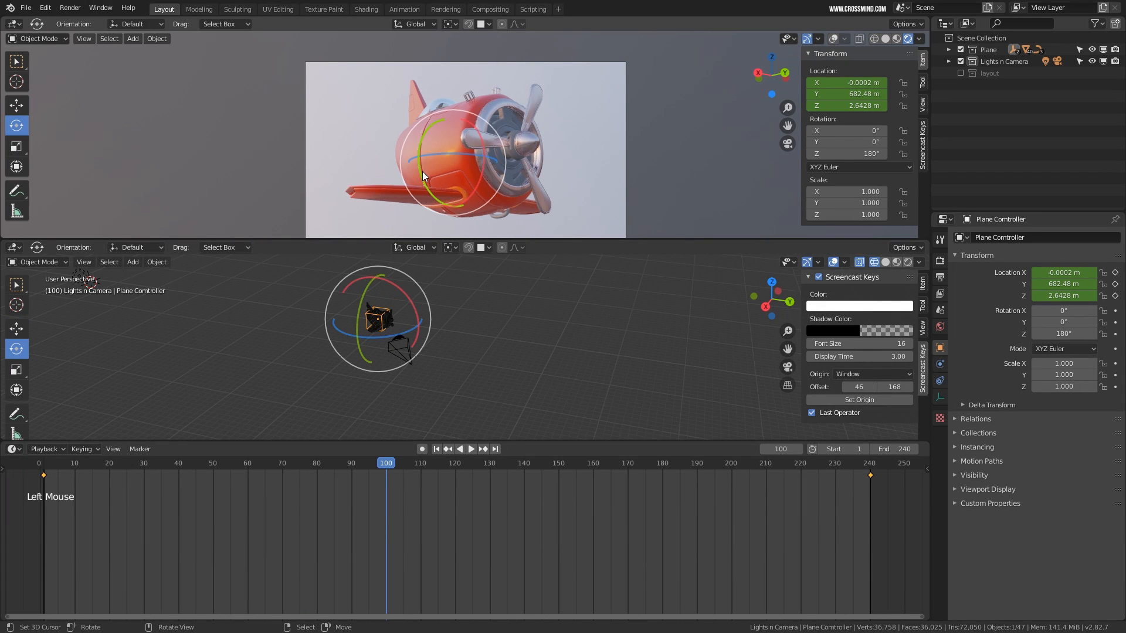
{"action": "left_click_drag", "start_coordinate": [422, 171], "coordinate": [494, 167]}
{"action": "middle_click", "coordinate": [457, 203]}
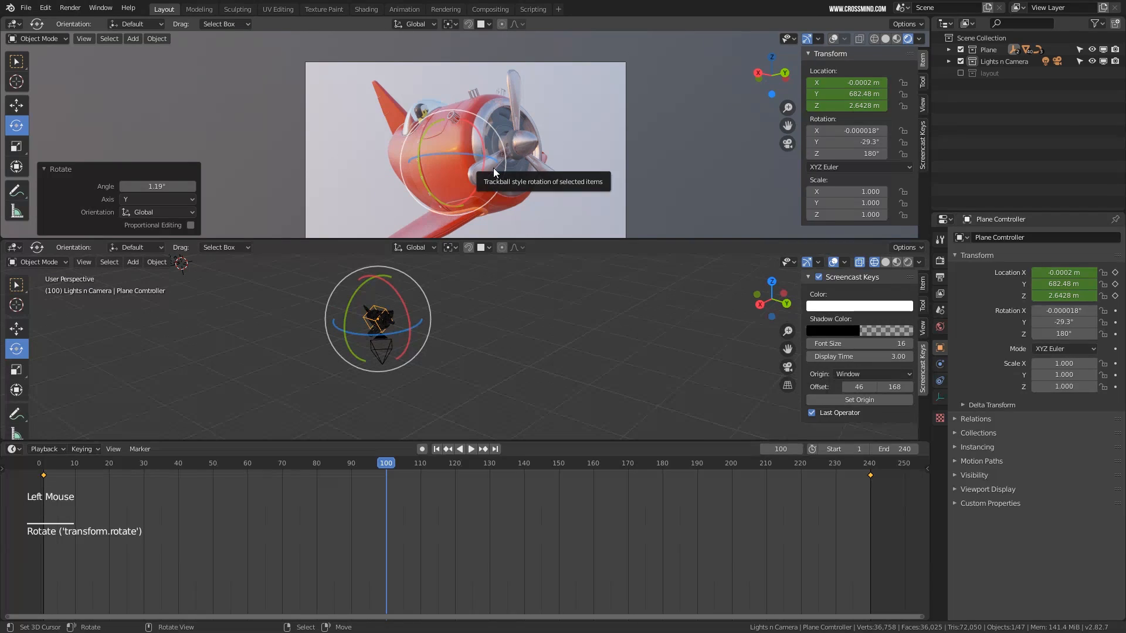
{"action": "left_click", "coordinate": [44, 519]}
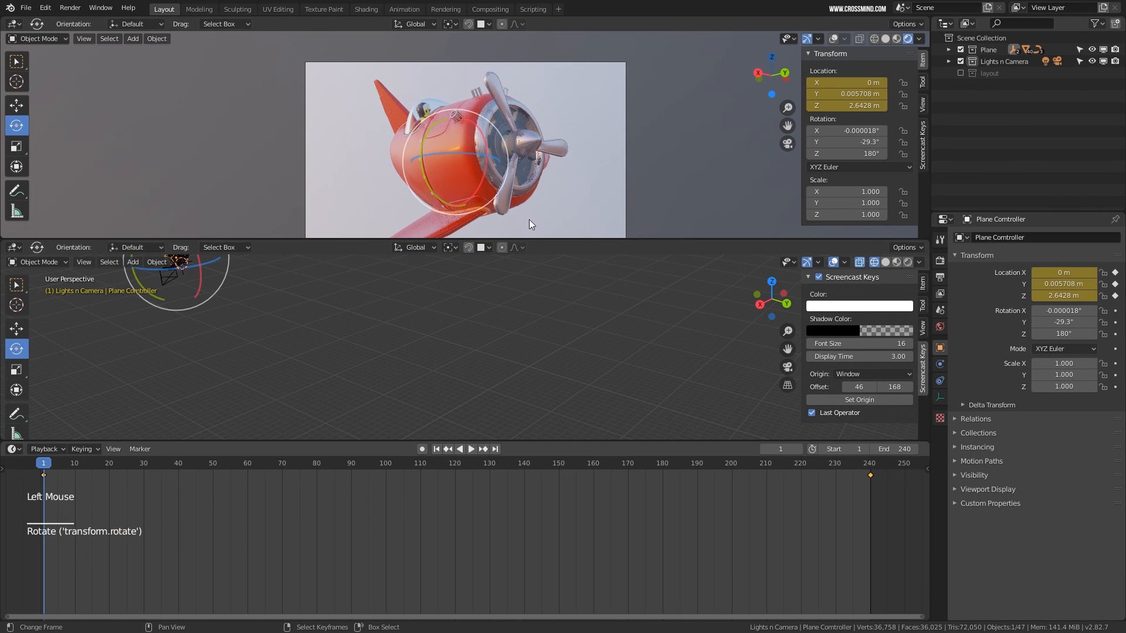
{"action": "key", "text": "ctrl+z"}
{"action": "key", "text": "ctrl+z"}
{"action": "key", "text": "ctrl+z"}
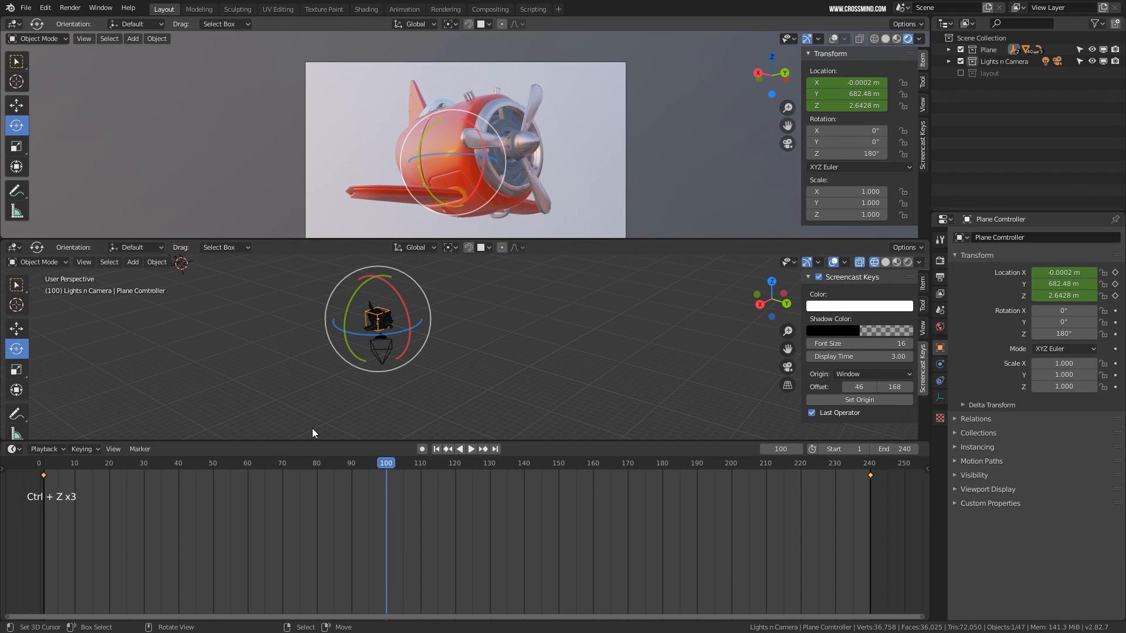
Insert a Rotation keyframe for the level Plane Controller at frame 1
{"action": "left_click_drag", "start_coordinate": [88, 512], "coordinate": [42, 512]}
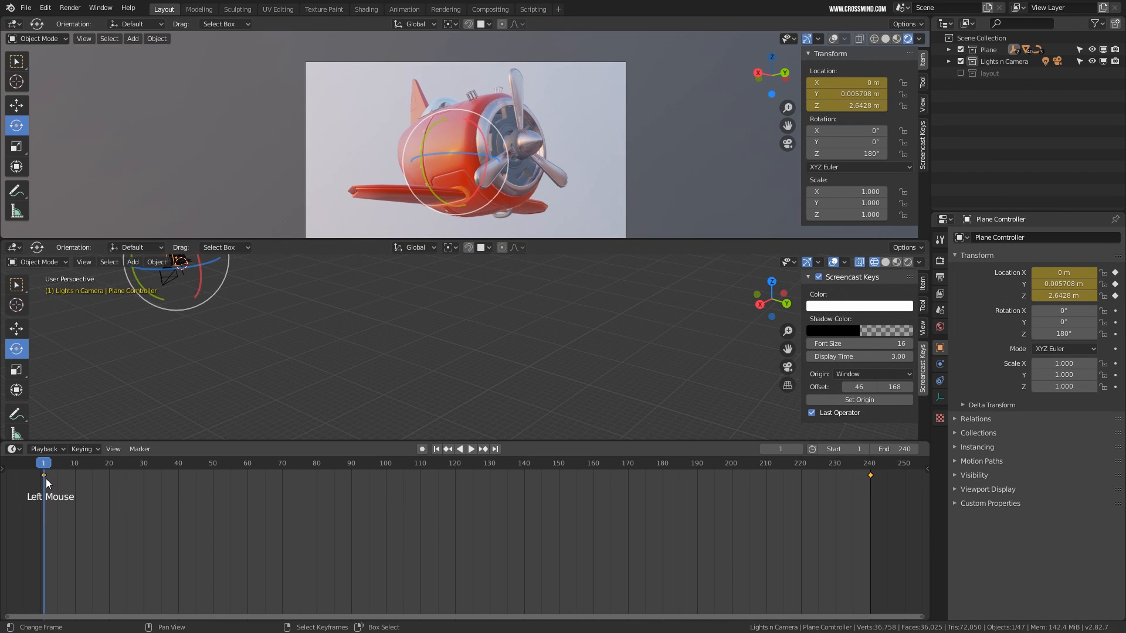
{"action": "key", "text": "i"}
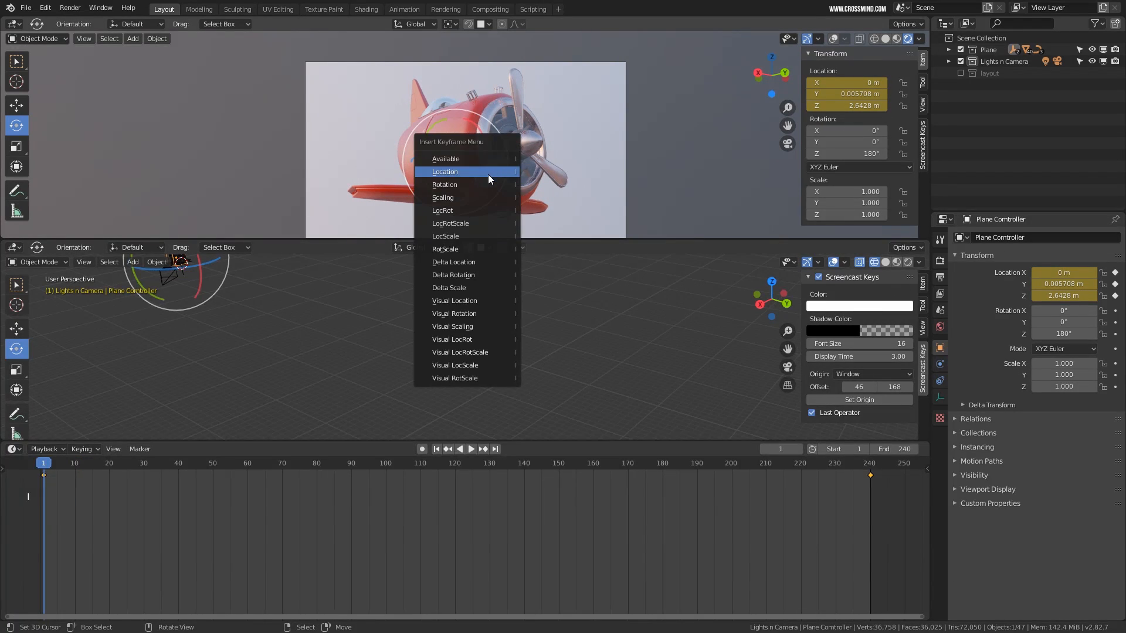
{"action": "left_click", "coordinate": [473, 182]}
At frame 100, rotate the Plane Controller about 35.1° around global Y and insert a Rotation keyframe
{"action": "left_click_drag", "start_coordinate": [119, 533], "coordinate": [388, 528]}
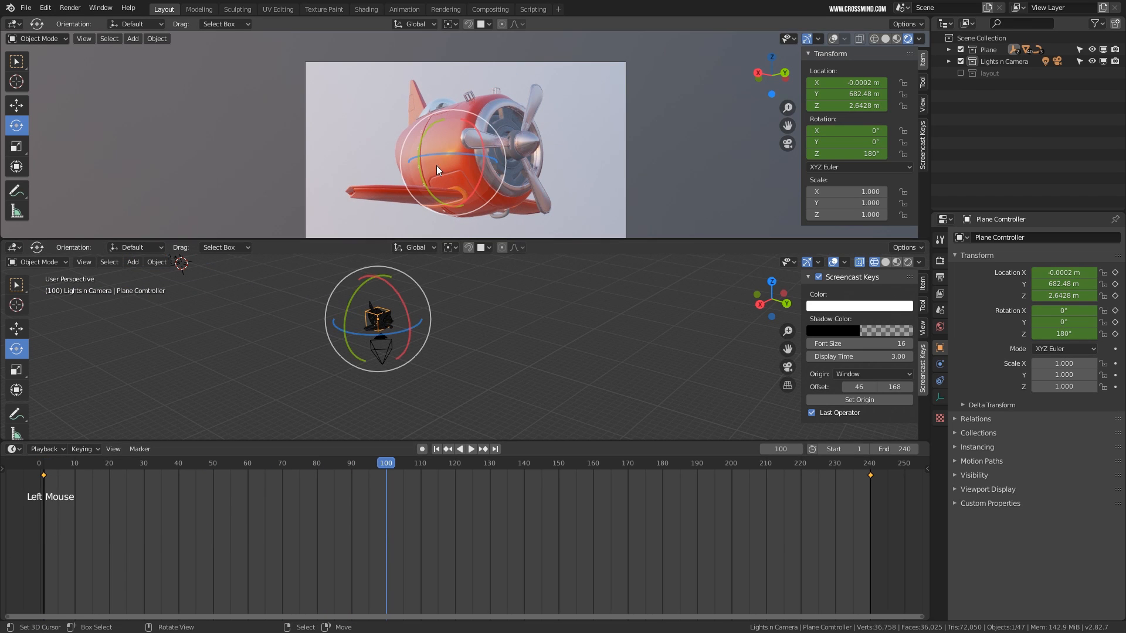
{"action": "left_click_drag", "start_coordinate": [436, 165], "coordinate": [425, 192]}
{"action": "key", "text": "i"}
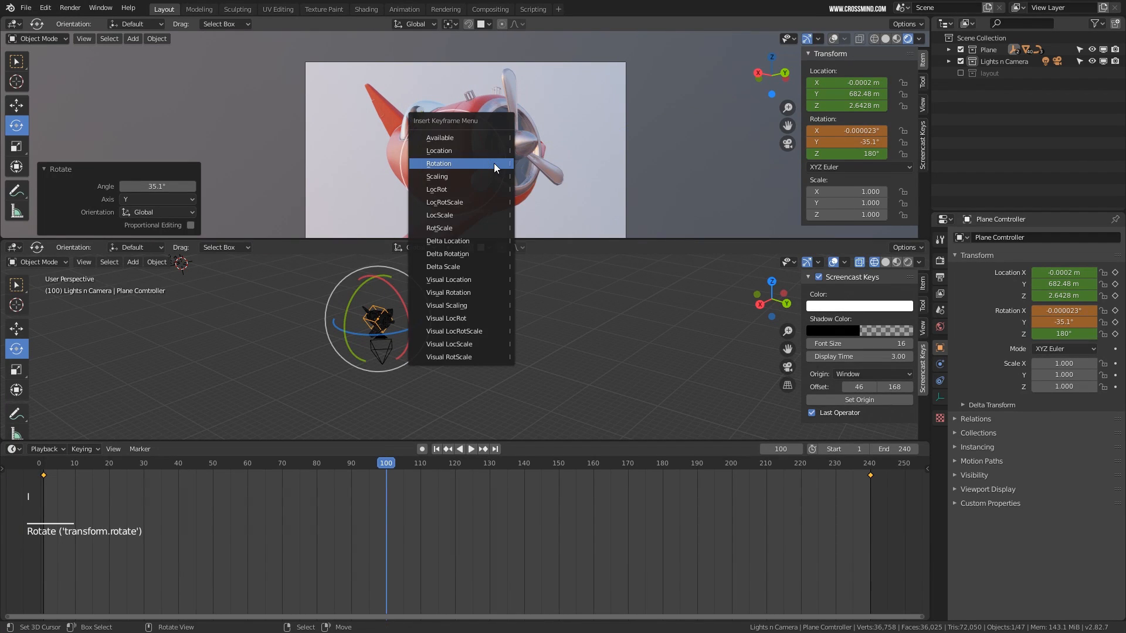
{"action": "left_click", "coordinate": [494, 163]}
Scrub and play back the plane's banking motion between frames 1 and 100
{"action": "left_click_drag", "start_coordinate": [543, 527], "coordinate": [83, 503]}
{"action": "left_click", "coordinate": [370, 508]}
{"action": "key", "text": "shift+space"}
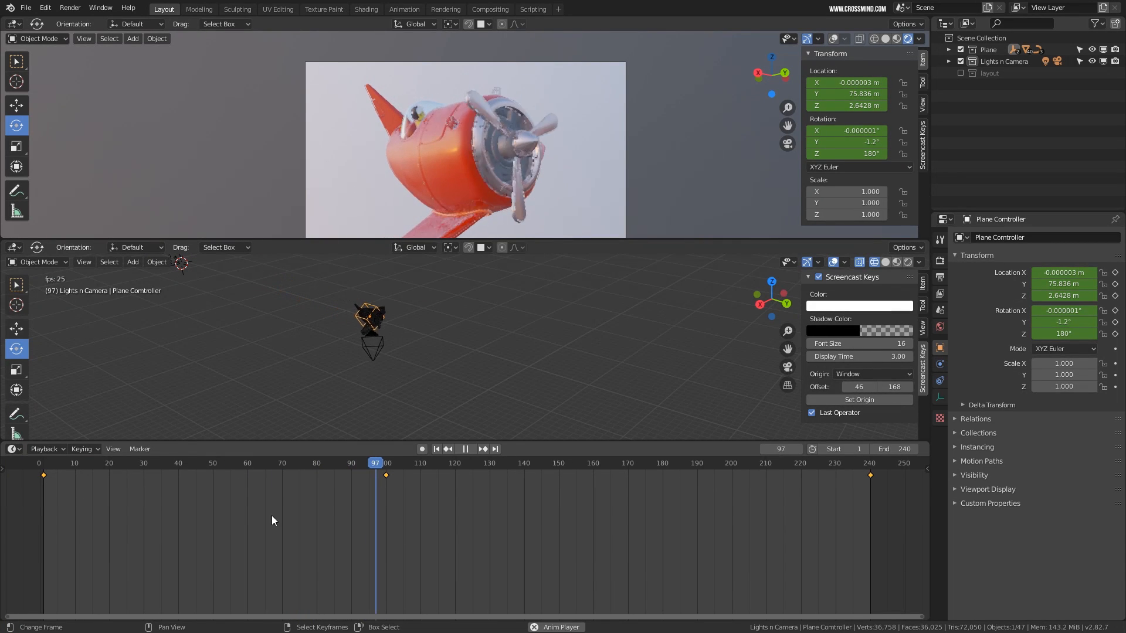
{"action": "key", "text": "shift+space"}
At frame 180, rotate the Plane Controller about -52.1° around global Y and insert a Rotation keyframe
{"action": "left_click_drag", "start_coordinate": [393, 532], "coordinate": [663, 515]}
{"action": "left_click", "coordinate": [480, 522]}
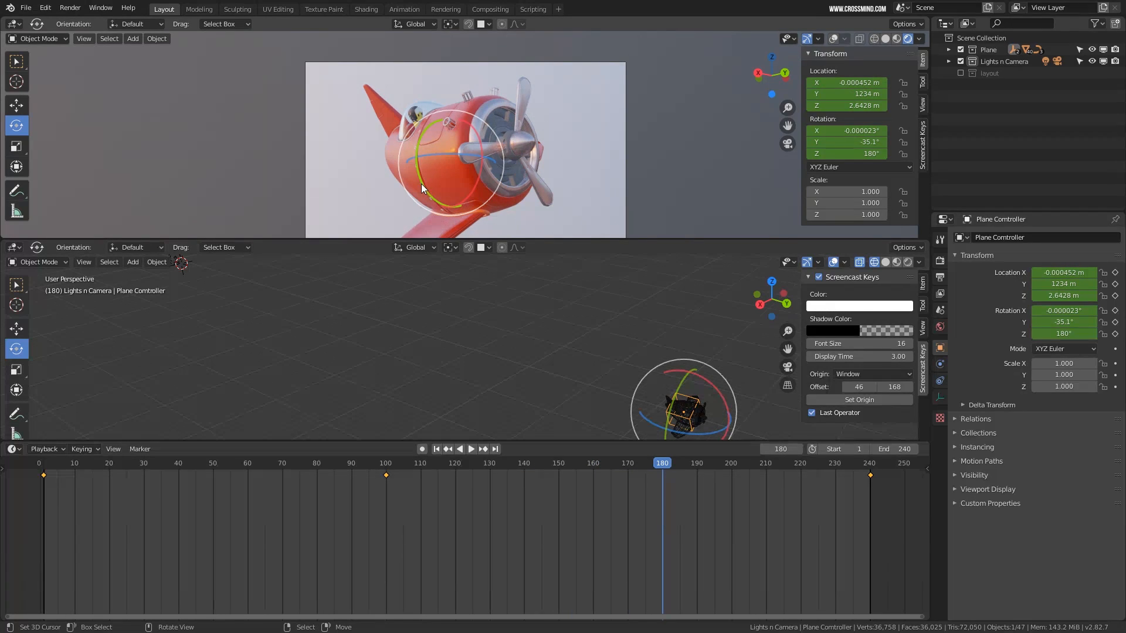
{"action": "left_click_drag", "start_coordinate": [421, 184], "coordinate": [415, 151]}
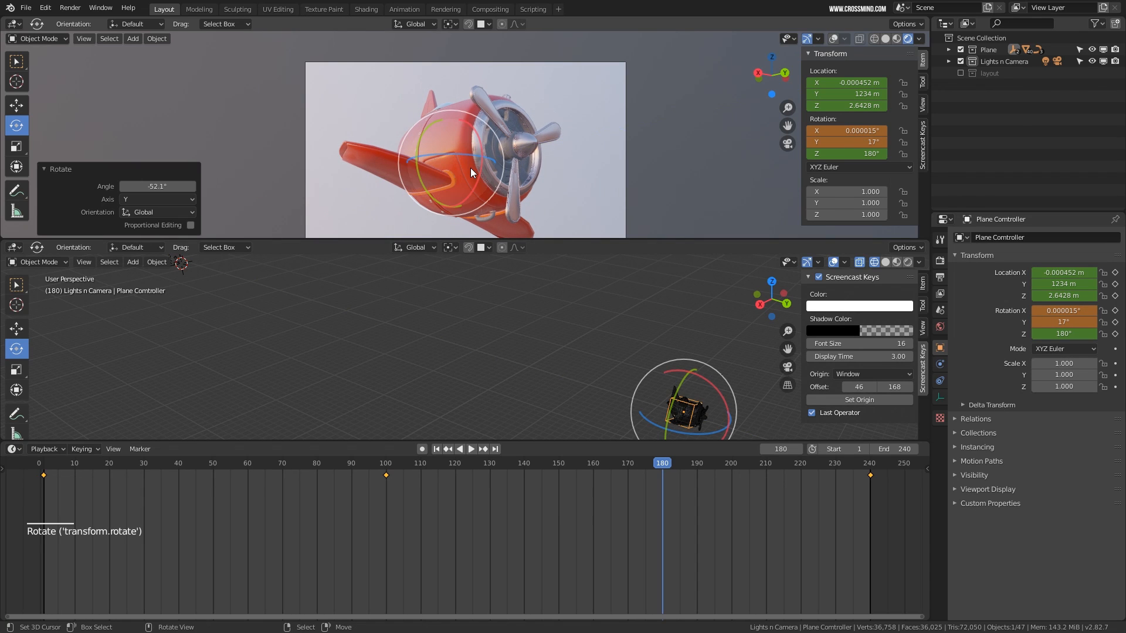
{"action": "key", "text": "i"}
{"action": "left_click", "coordinate": [471, 167]}
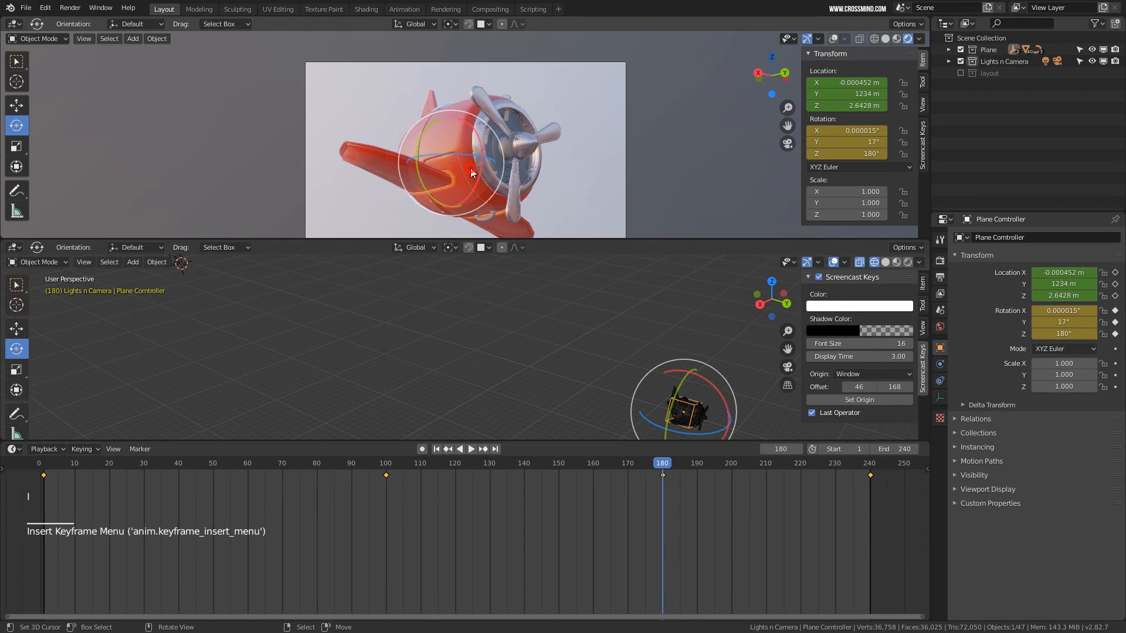
{"action": "key", "text": "shift+space"}
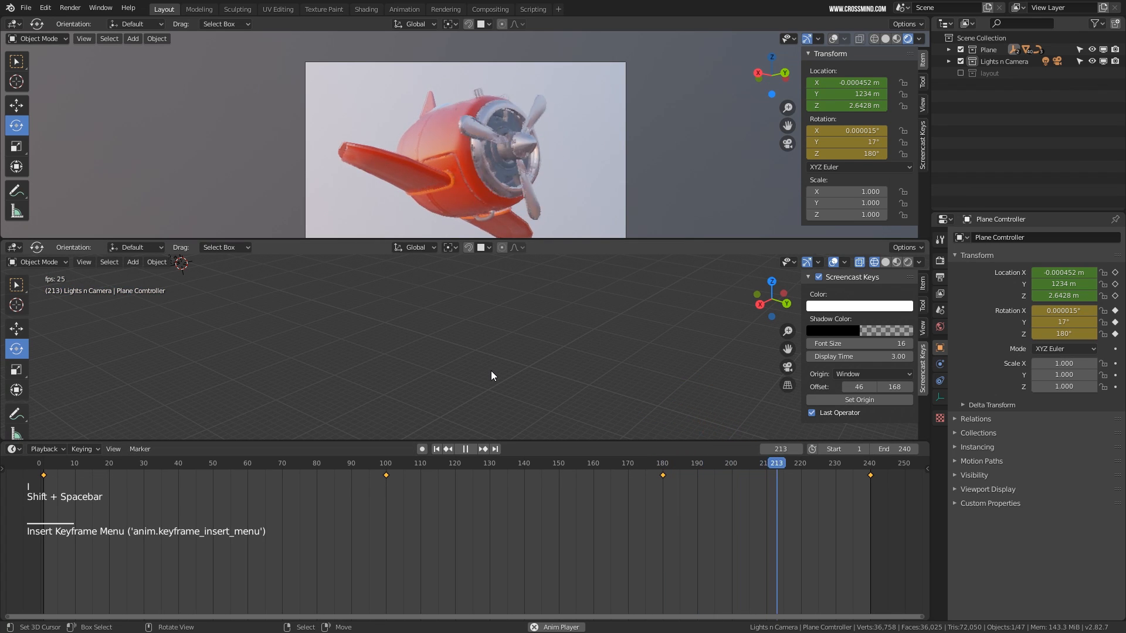
{"action": "key", "text": "shift+space"}
{"action": "left_click_drag", "start_coordinate": [636, 526], "coordinate": [870, 516]}
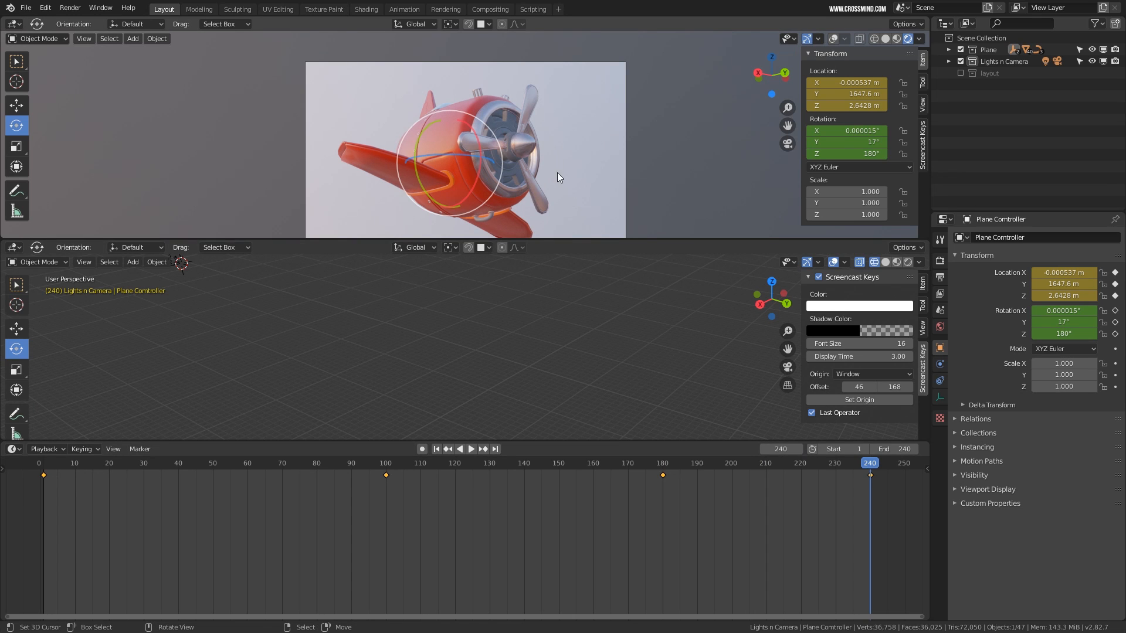
{"action": "key", "text": "alt+r"}
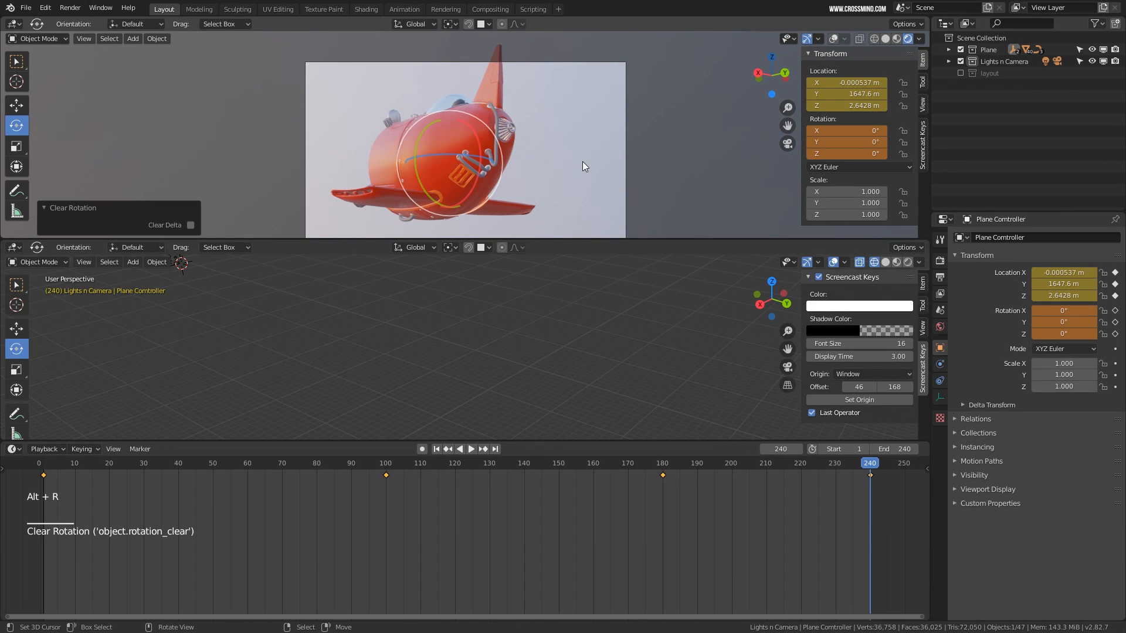
{"action": "key", "text": "ctrl+z"}
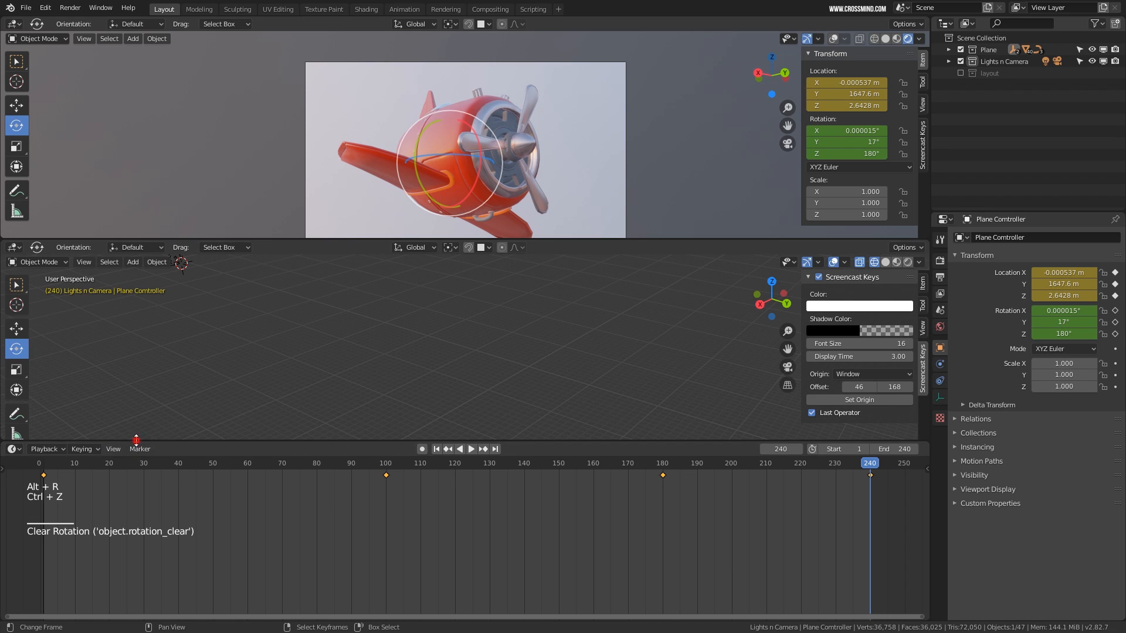
Enlarge the Timeline, expand the Plane Controller's object transform channels and select the Y Euler Rotation channel
{"action": "left_click_drag", "start_coordinate": [135, 440], "coordinate": [135, 410]}
{"action": "key", "text": "ctrl+Tab"}
{"action": "key", "text": "ctrl+Tab"}
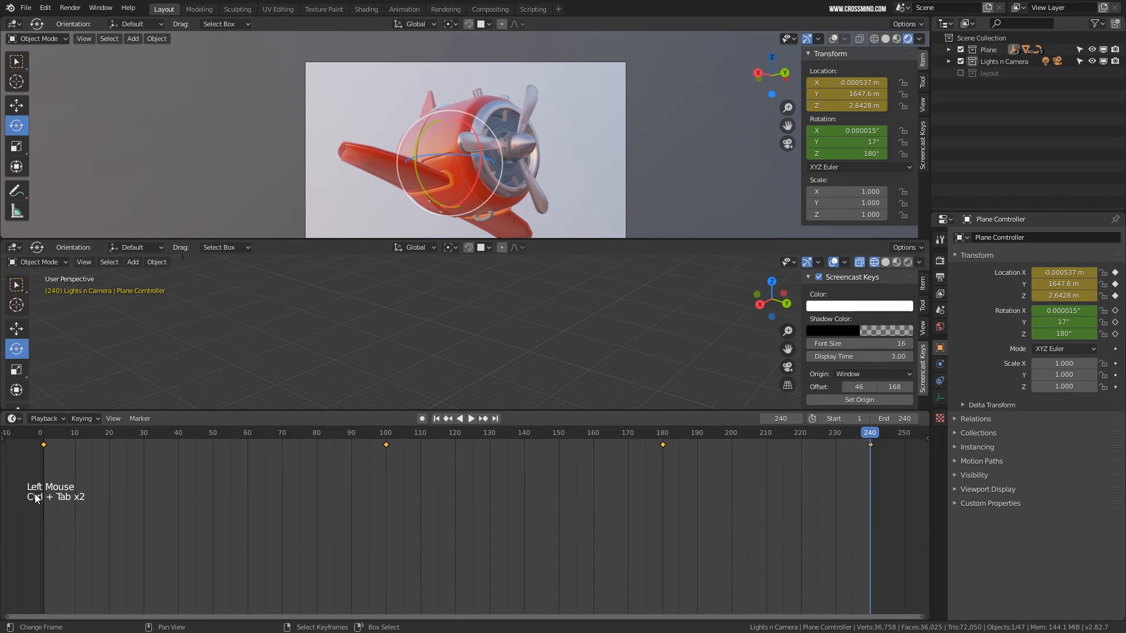
{"action": "left_click", "coordinate": [2, 439]}
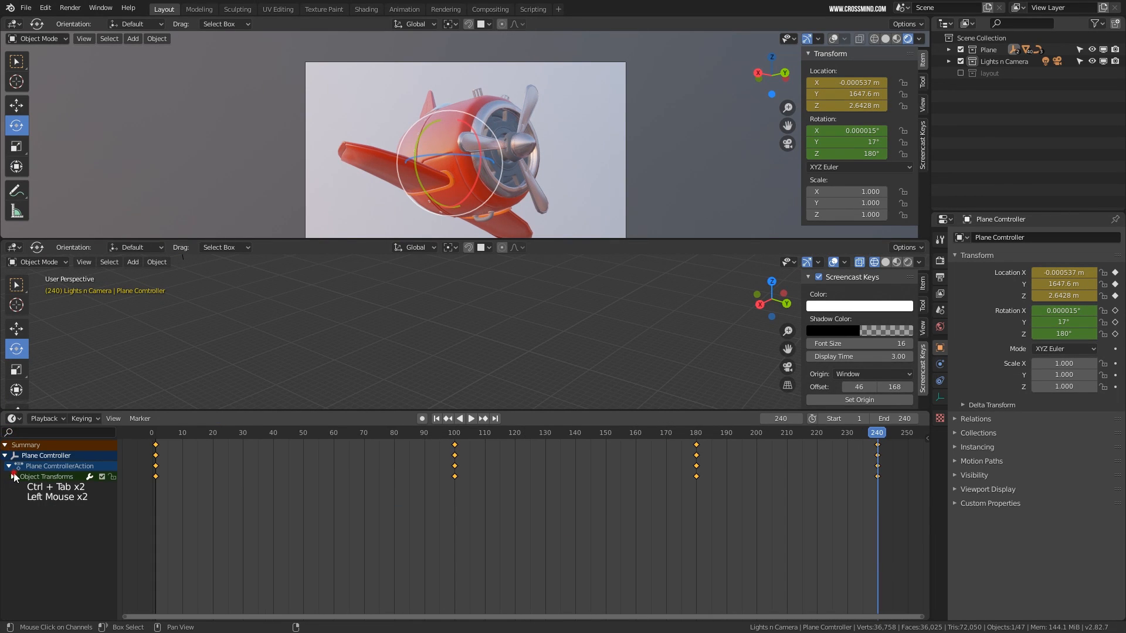
{"action": "left_click", "coordinate": [13, 476]}
{"action": "left_click", "coordinate": [40, 531]}
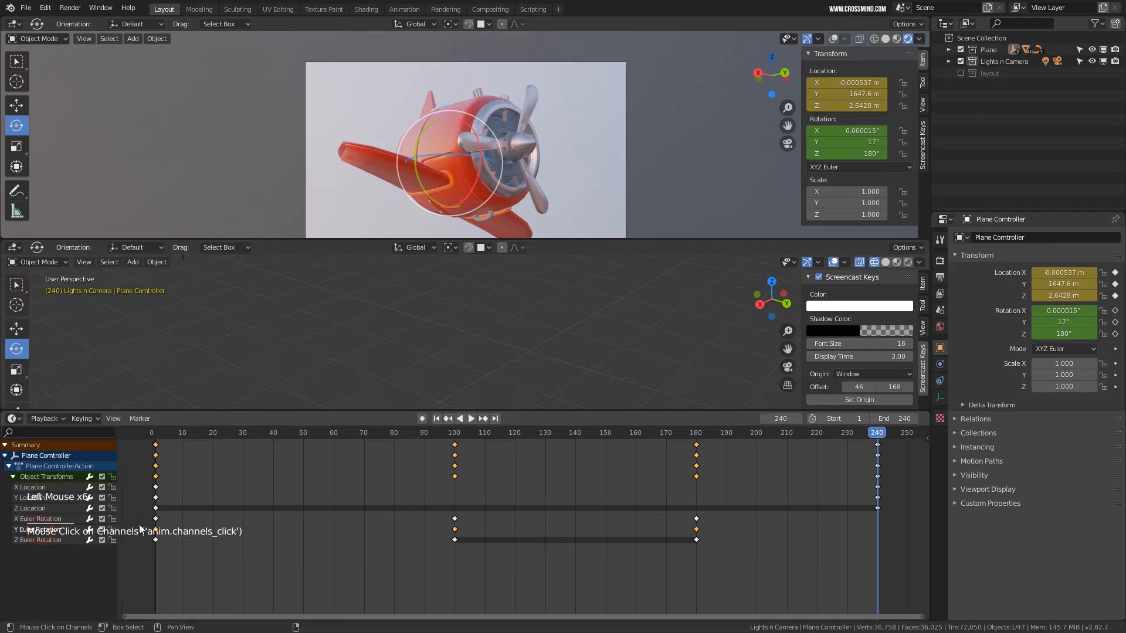
{"action": "middle_click_drag", "start_coordinate": [272, 521], "coordinate": [304, 561], "text": "ctrl"}
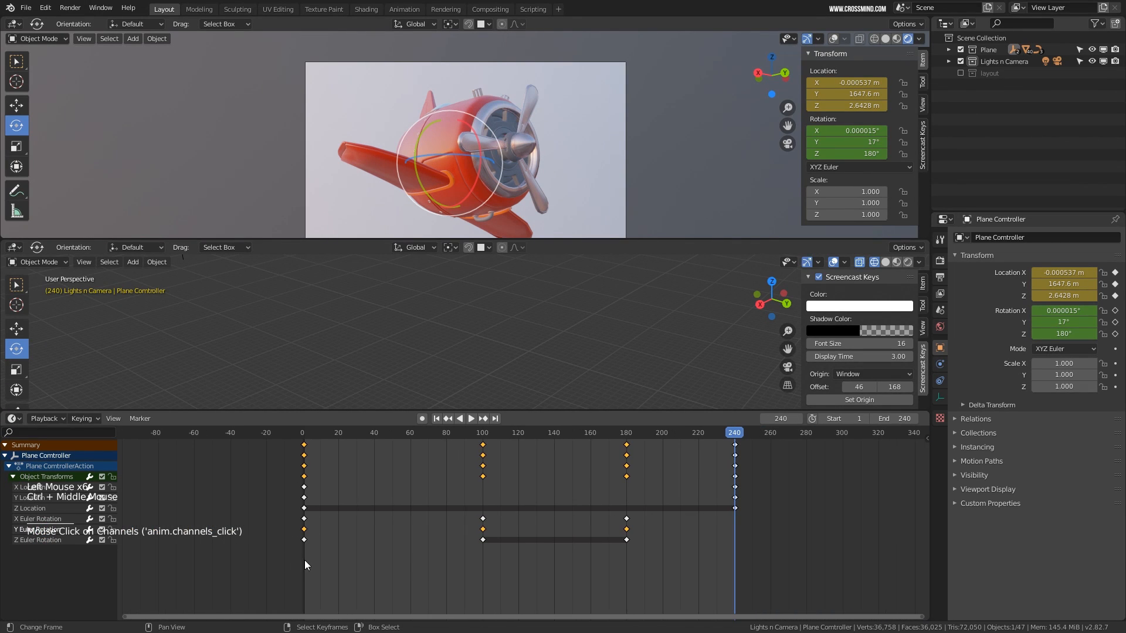
Duplicate the Y Euler Rotation keyframe from frame 1 to frame 240 and preview the animation
{"action": "right_click", "coordinate": [304, 530]}
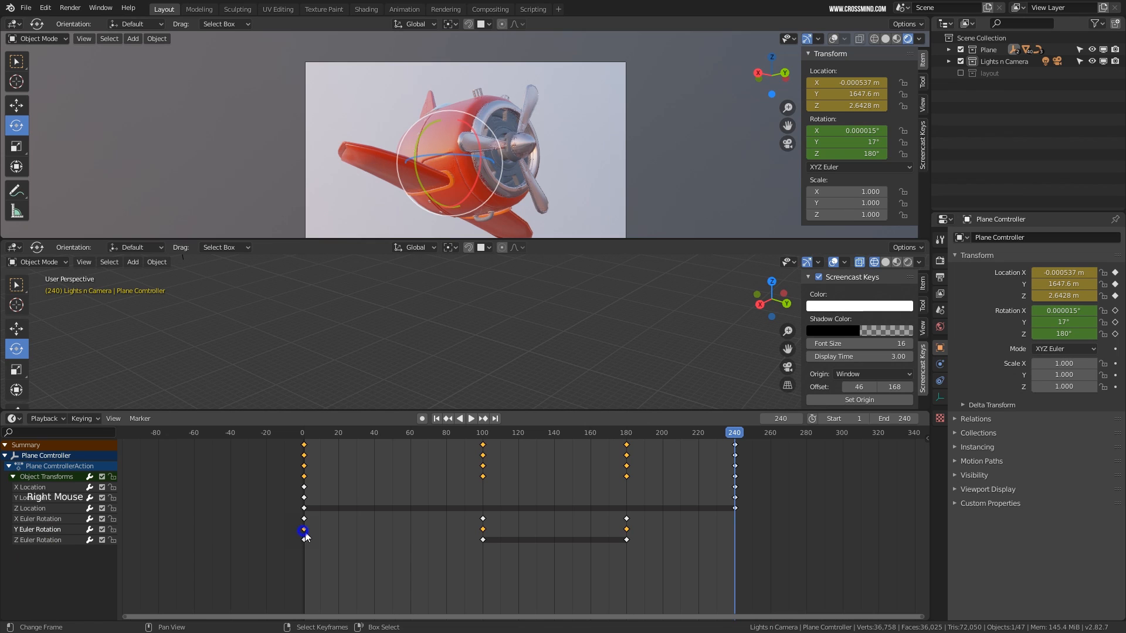
{"action": "left_click", "coordinate": [304, 529]}
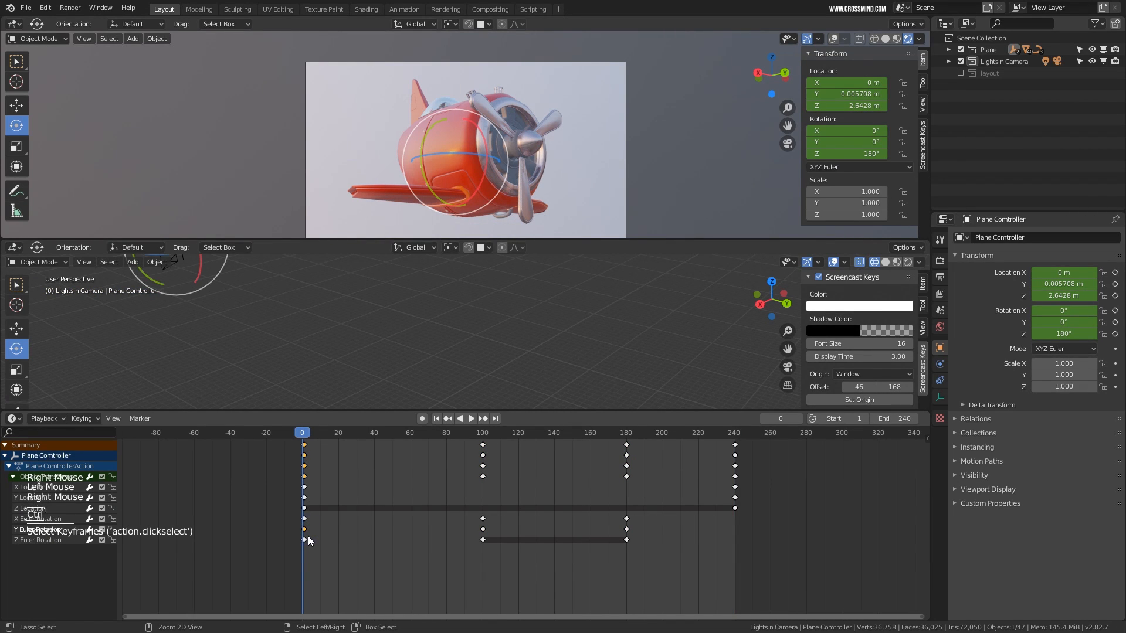
{"action": "key", "text": "shift+d"}
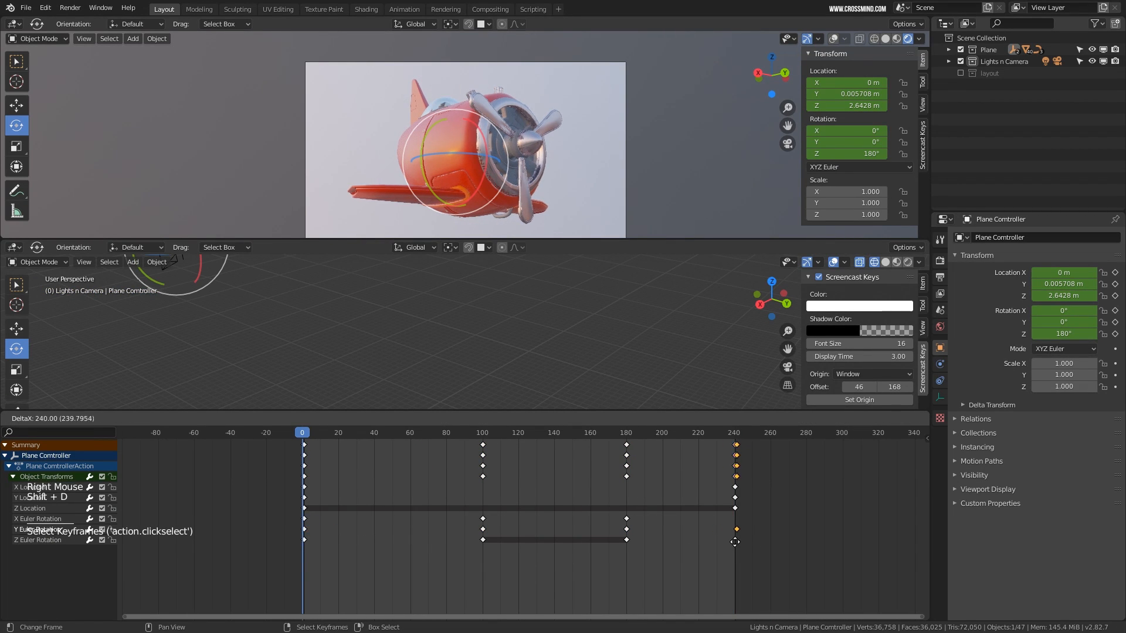
{"action": "left_click", "coordinate": [735, 542]}
{"action": "key", "text": "shift+space"}
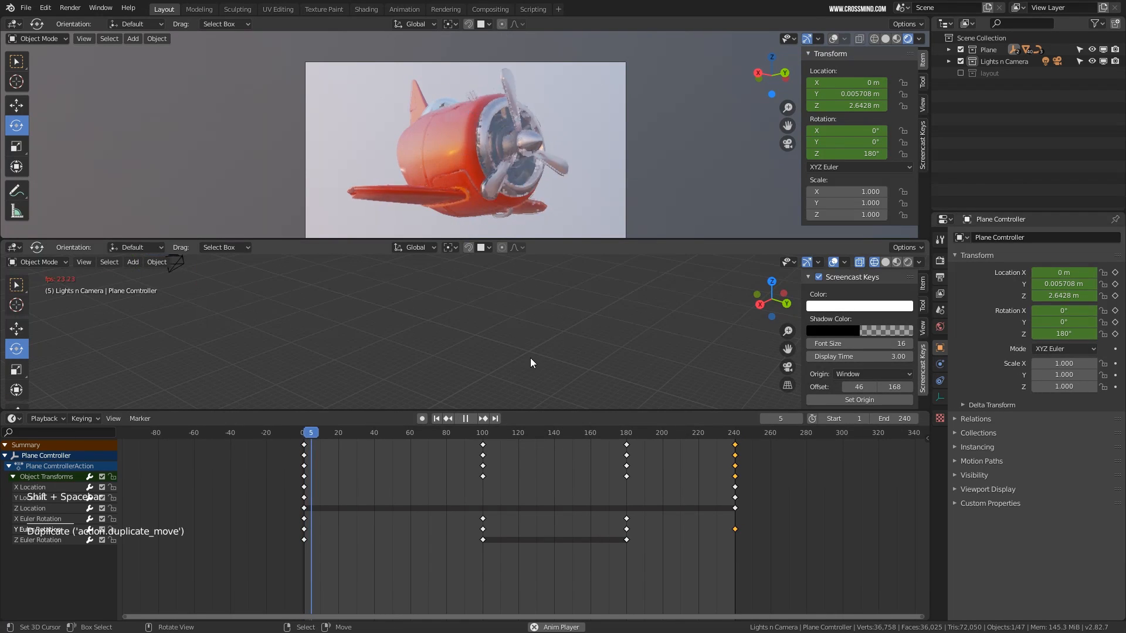
{"action": "key", "text": "shift+space"}
{"action": "mouse_move", "coordinate": [434, 480]}
{"action": "left_mouse_down"}
{"action": "mouse_move", "coordinate": [715, 485]}
{"action": "mouse_move", "coordinate": [302, 483]}
{"action": "mouse_move", "coordinate": [422, 486]}
{"action": "left_mouse_up"}
Move the Plane Controller's X, Y and Z rotation keyframes from frame 100 to about frame 86
{"action": "right_click", "coordinate": [483, 539]}
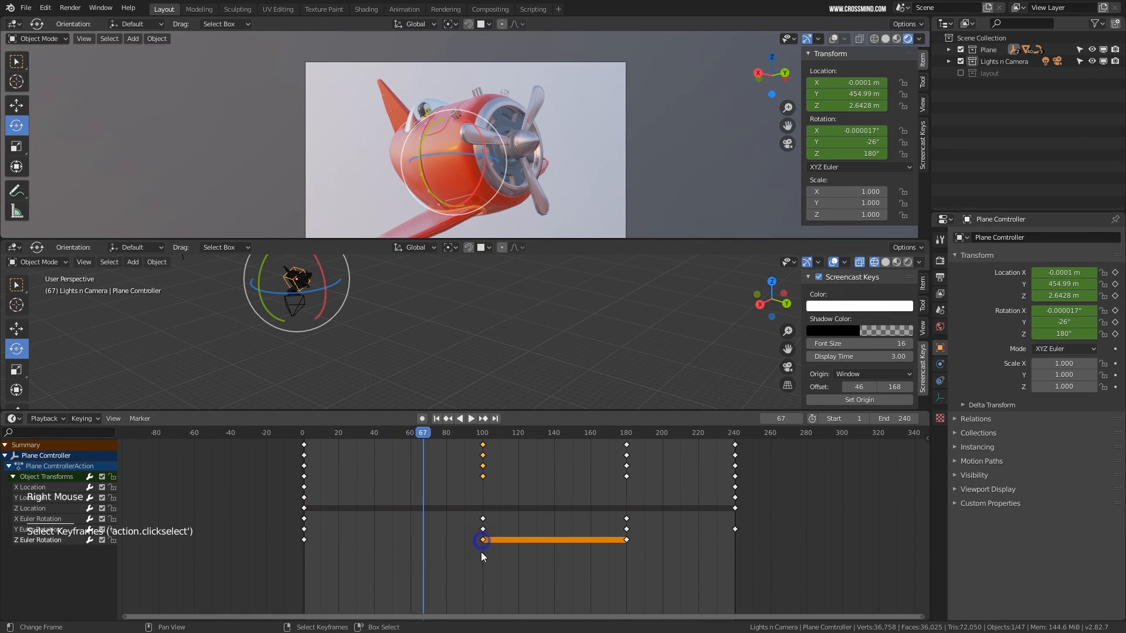
{"action": "key", "text": "b"}
{"action": "left_click_drag", "start_coordinate": [451, 559], "coordinate": [530, 516]}
{"action": "key", "text": "g"}
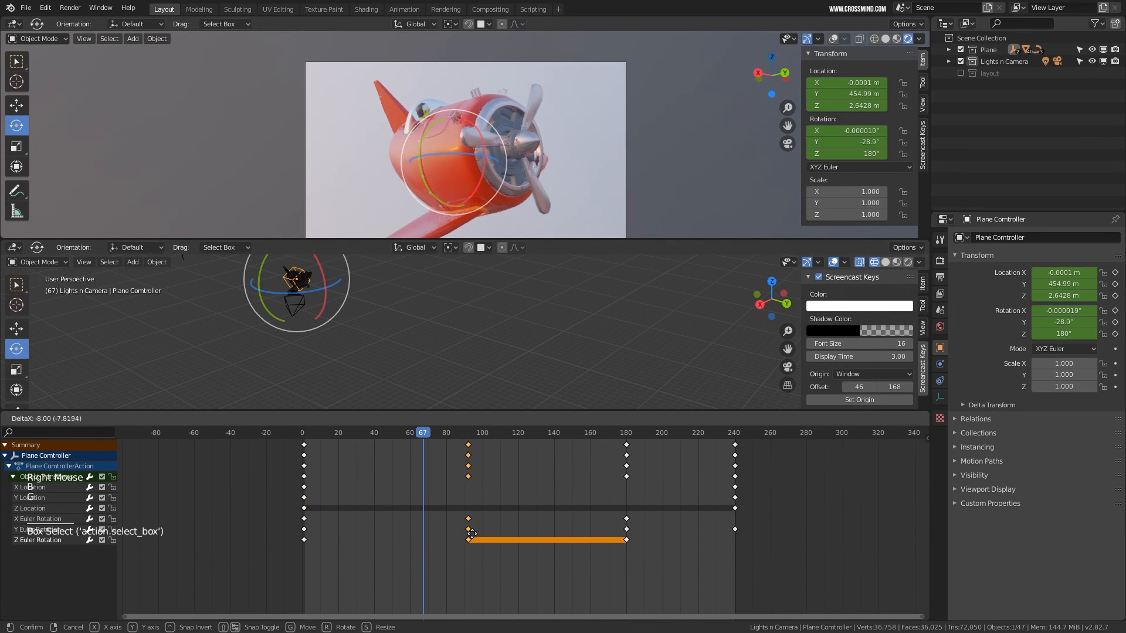
{"action": "left_click", "coordinate": [462, 536]}
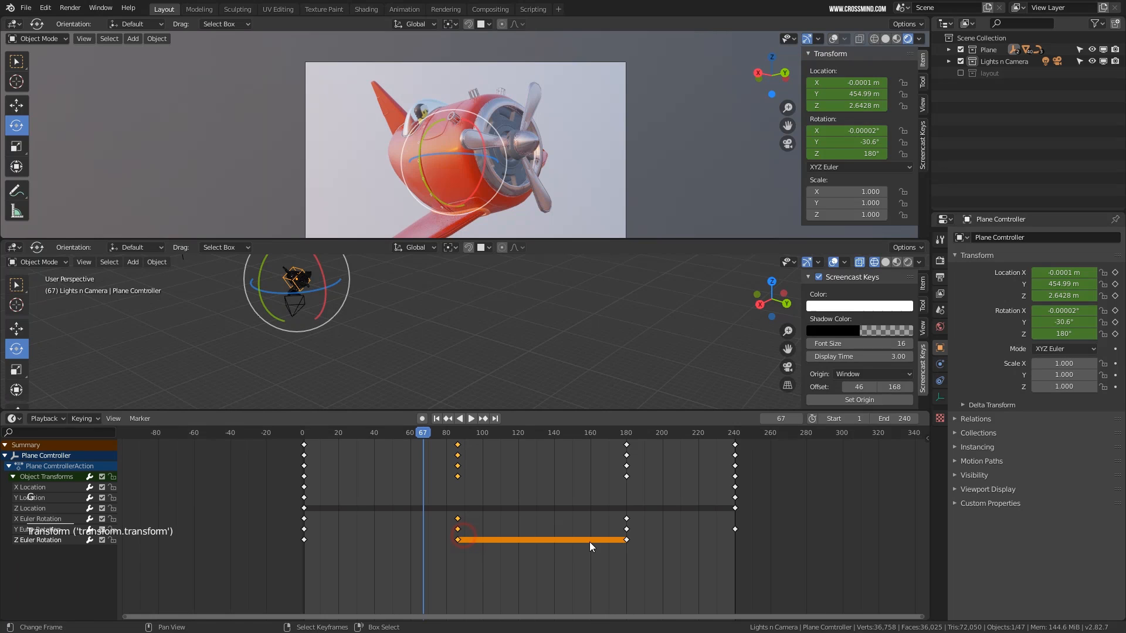
{"action": "left_click_drag", "start_coordinate": [638, 524], "coordinate": [641, 517]}
{"action": "key", "text": "g"}
{"action": "right_click", "coordinate": [616, 524]}
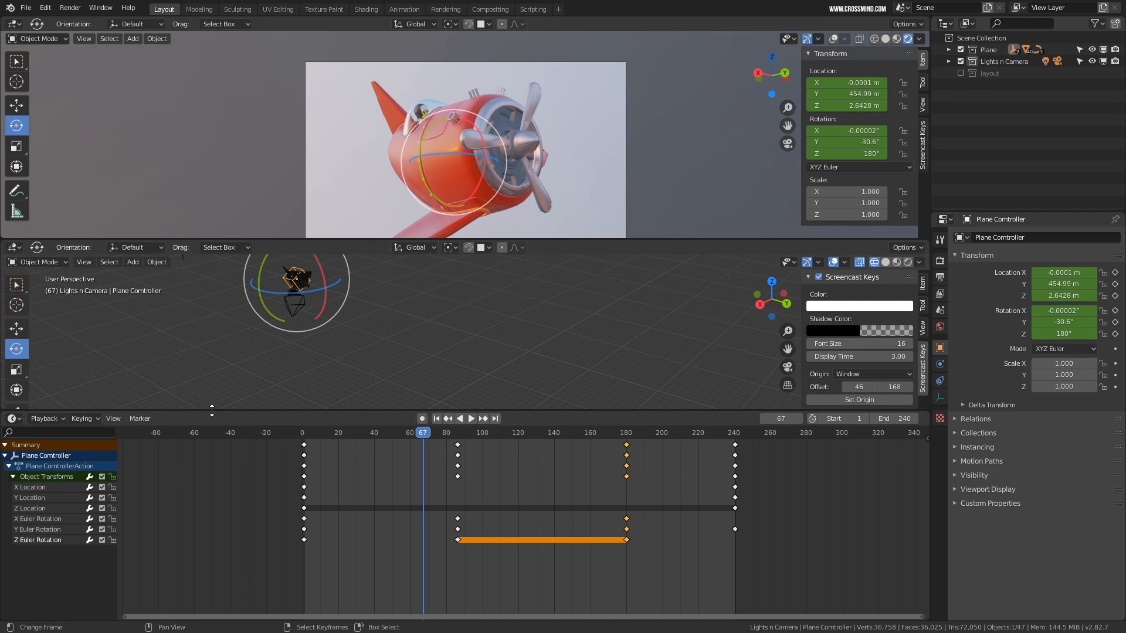
Lock the Plane Controller's X, Y and Z Location channels against editing
{"action": "left_click_drag", "start_coordinate": [211, 410], "coordinate": [205, 391]}
{"action": "scroll", "coordinate": [111, 458], "scroll_direction": "up", "scroll_amount": 1}
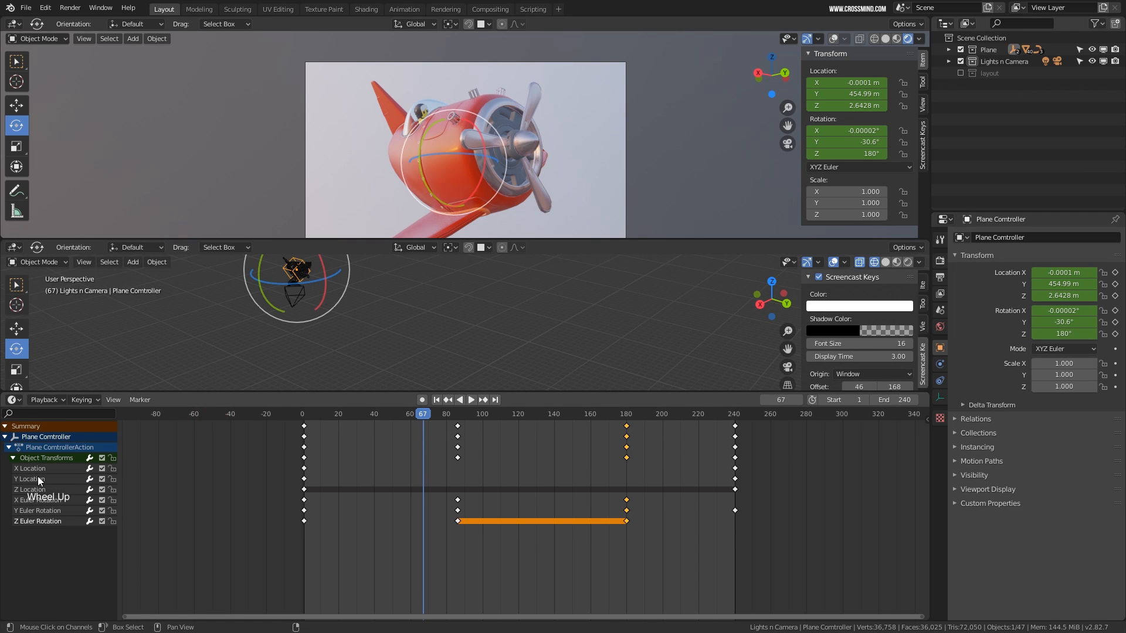
{"action": "left_click", "coordinate": [112, 468]}
{"action": "left_click", "coordinate": [113, 490]}
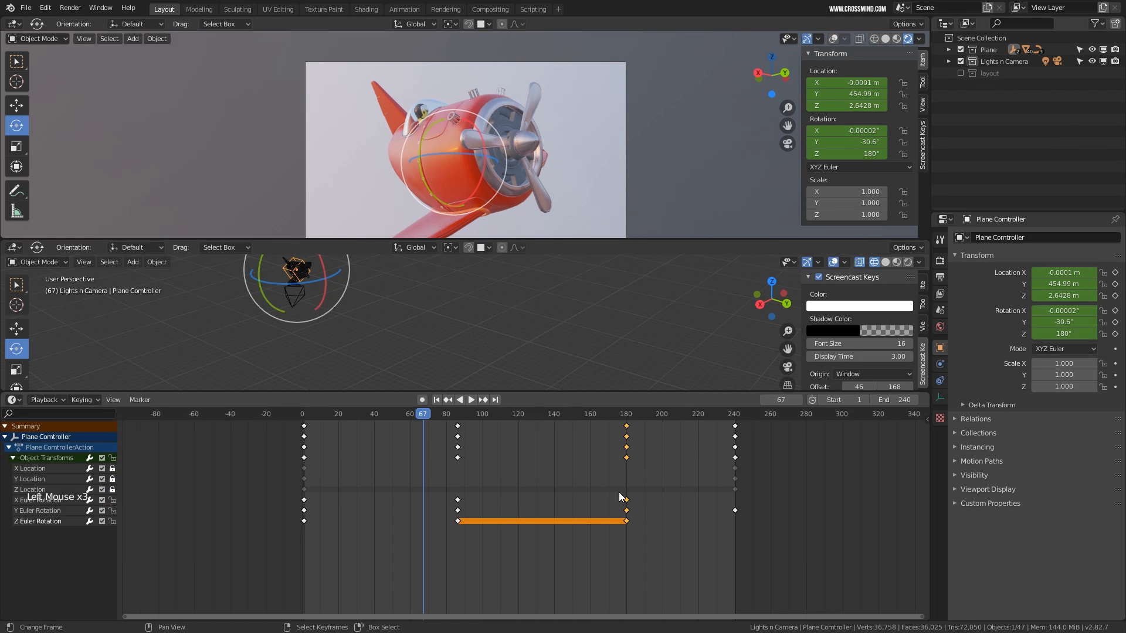
Move the Plane Controller's X, Y and Z rotation keyframes at frame 180 earlier by 15 frames
{"action": "right_click", "coordinate": [626, 509]}
{"action": "key", "text": "b"}
{"action": "left_click_drag", "start_coordinate": [607, 544], "coordinate": [650, 420]}
{"action": "key", "text": "b"}
{"action": "left_click", "coordinate": [37, 469]}
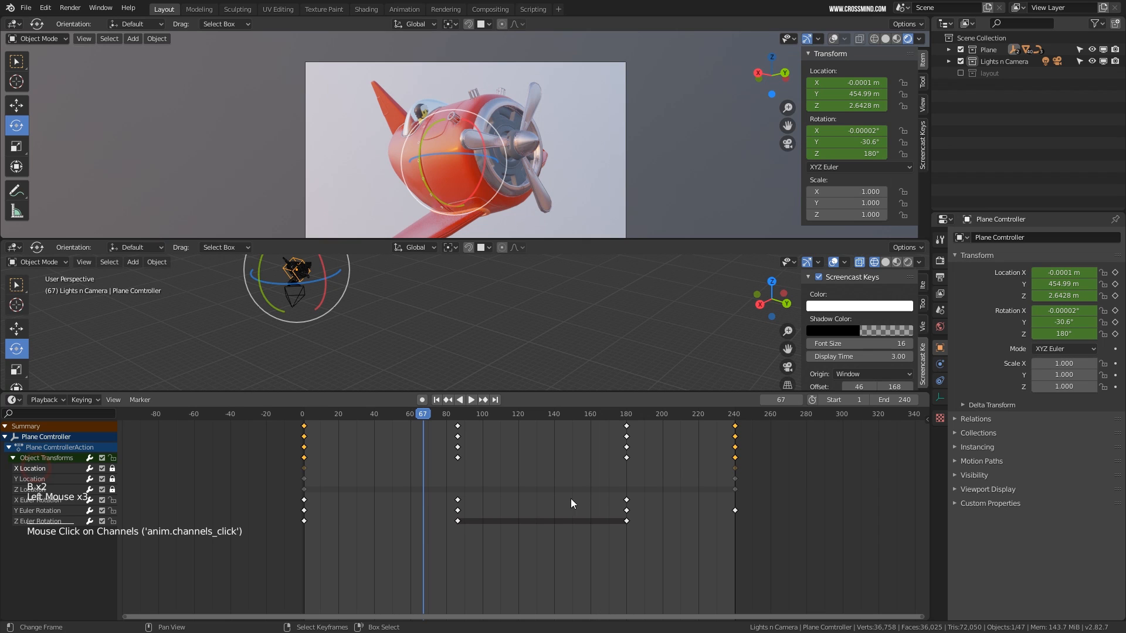
{"action": "right_click", "coordinate": [626, 520]}
{"action": "key", "text": "b"}
{"action": "left_click_drag", "start_coordinate": [615, 543], "coordinate": [639, 421]}
{"action": "key", "text": "g"}
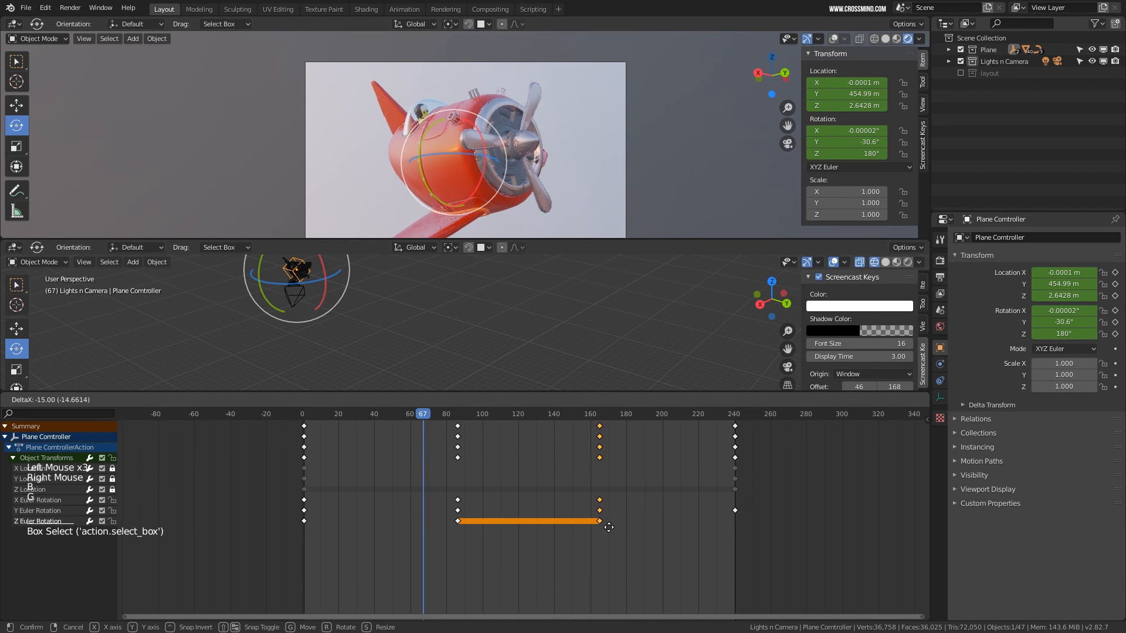
{"action": "left_click", "coordinate": [609, 527]}
Play back the retimed banking motion from the start of the animation in the camera view
{"action": "left_click_drag", "start_coordinate": [374, 557], "coordinate": [307, 547]}
{"action": "key", "text": "shift+space"}
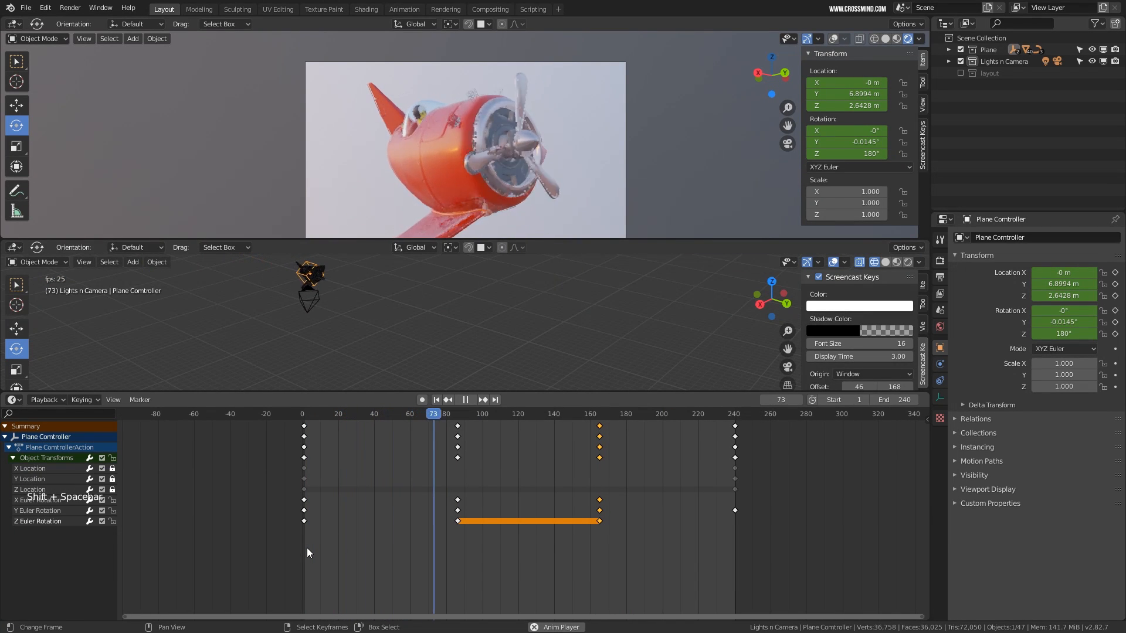
{"action": "scroll", "coordinate": [508, 141], "scroll_direction": "down", "scroll_amount": 1}
{"action": "middle_click_drag", "start_coordinate": [507, 149], "coordinate": [508, 139], "text": "shift"}
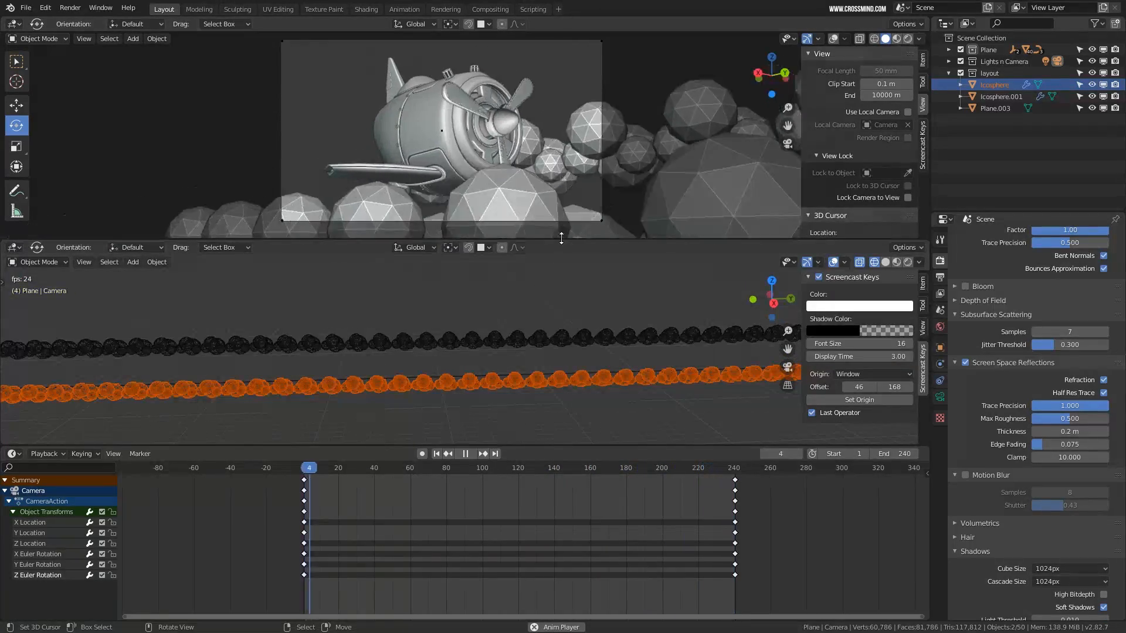
Enlarge the camera viewport and stop the playback
{"action": "left_click_drag", "start_coordinate": [561, 241], "coordinate": [561, 271]}
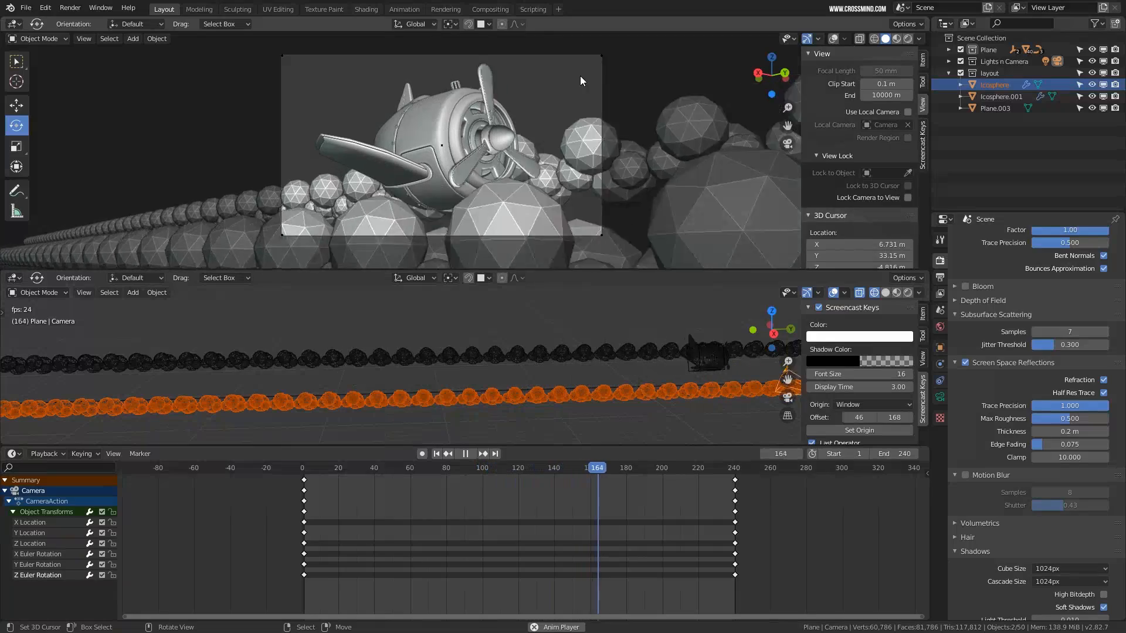
{"action": "key", "text": "space"}
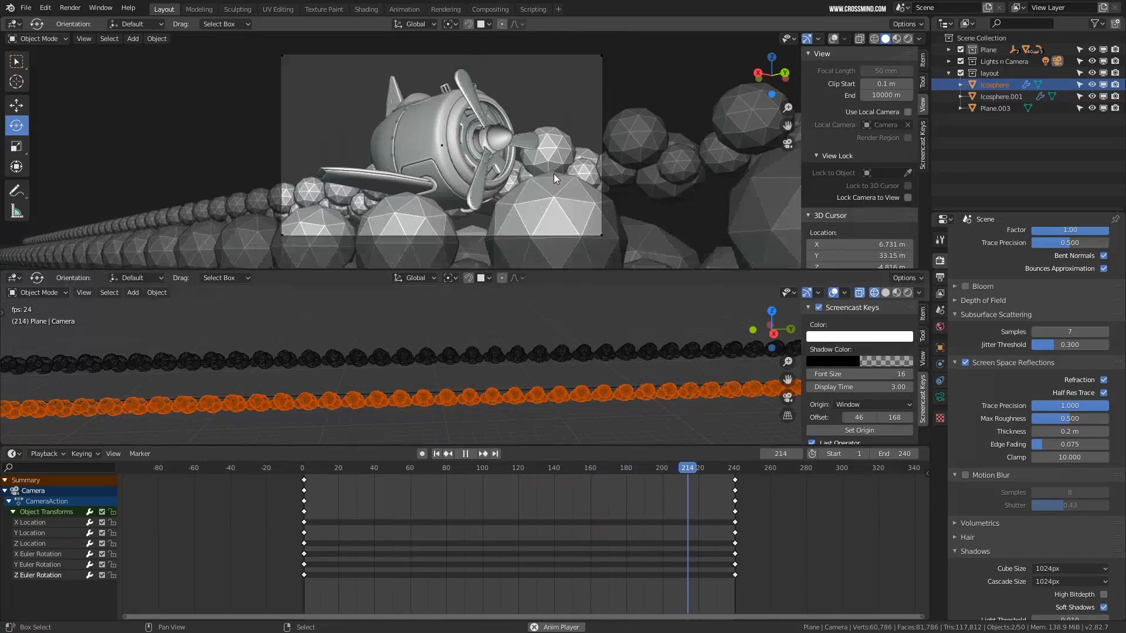
{"action": "scroll", "coordinate": [555, 185], "scroll_direction": "up", "scroll_amount": 2}
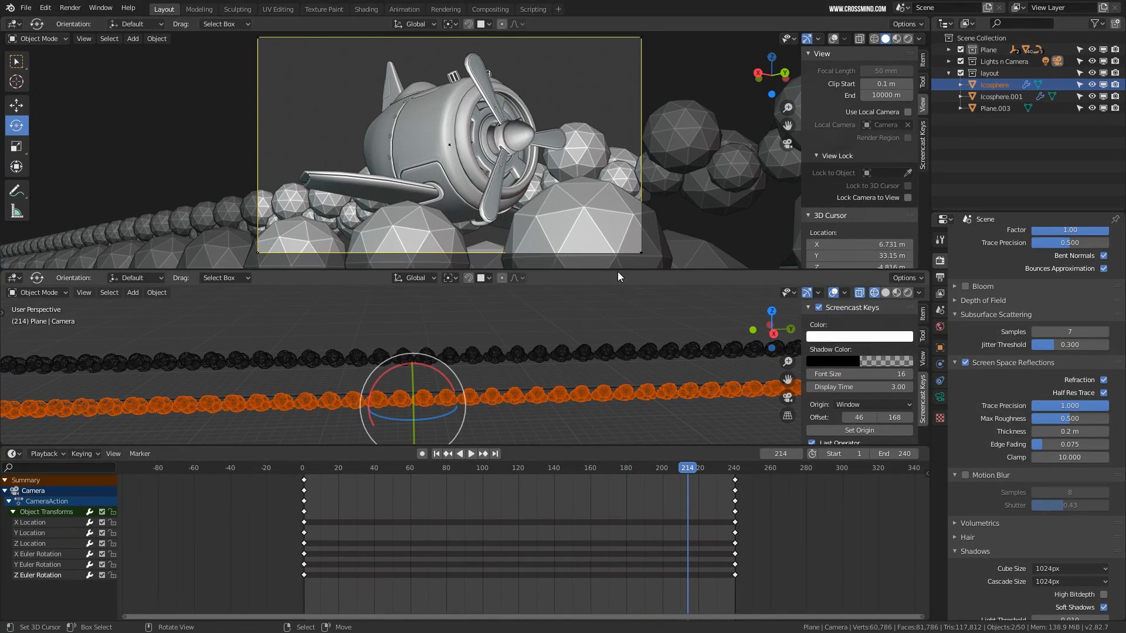
{"action": "left_click_drag", "start_coordinate": [618, 269], "coordinate": [618, 269]}
{"action": "scroll", "coordinate": [588, 346], "scroll_direction": "down", "scroll_amount": 2}
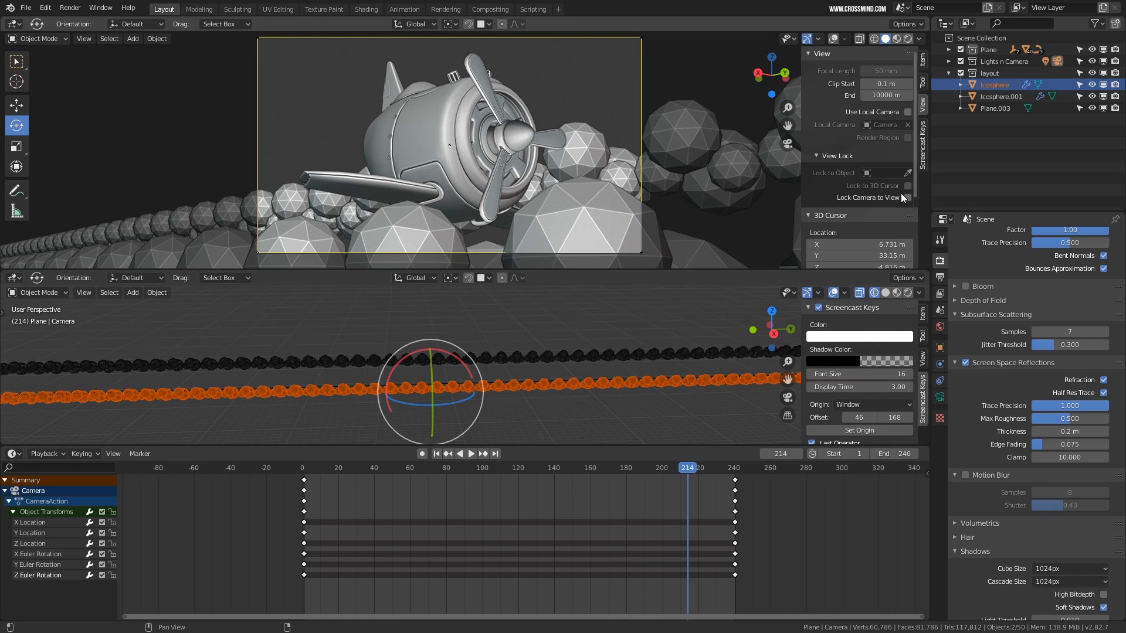
Exclude the layout collection from the view layer and select the camera
{"action": "left_click", "coordinate": [959, 72]}
{"action": "key", "text": "alt+a"}
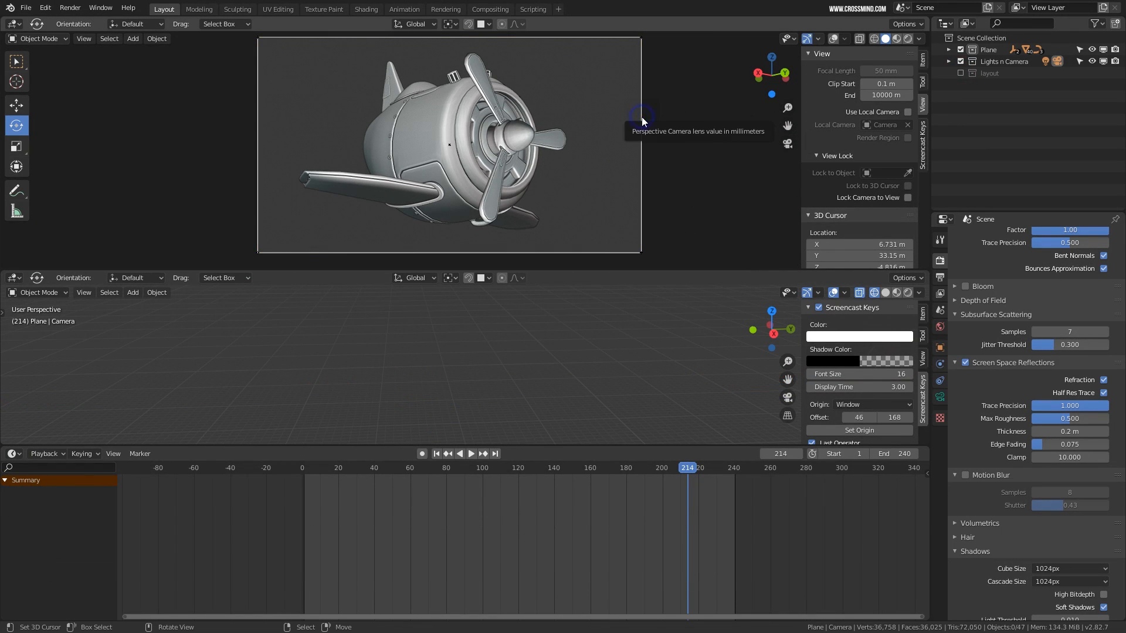
{"action": "right_click", "coordinate": [613, 370]}
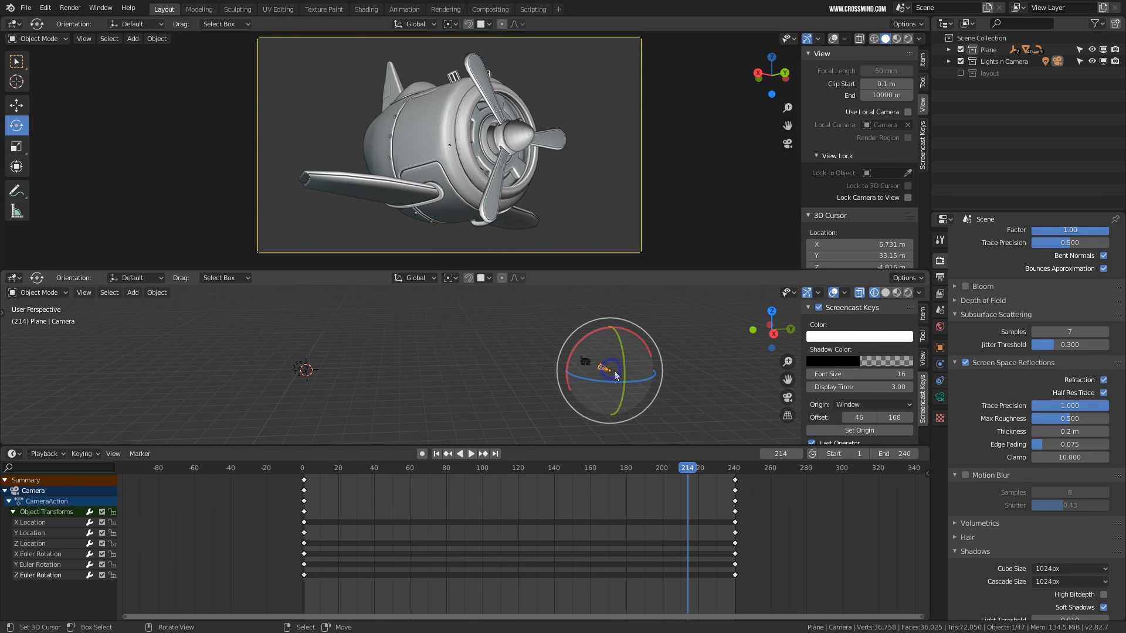
{"action": "middle_click_drag", "start_coordinate": [614, 375], "coordinate": [619, 413]}
Insert a Rotation keyframe for the camera at frame 1
{"action": "left_click", "coordinate": [343, 502]}
{"action": "key", "text": "space"}
{"action": "left_click_drag", "start_coordinate": [362, 502], "coordinate": [305, 513]}
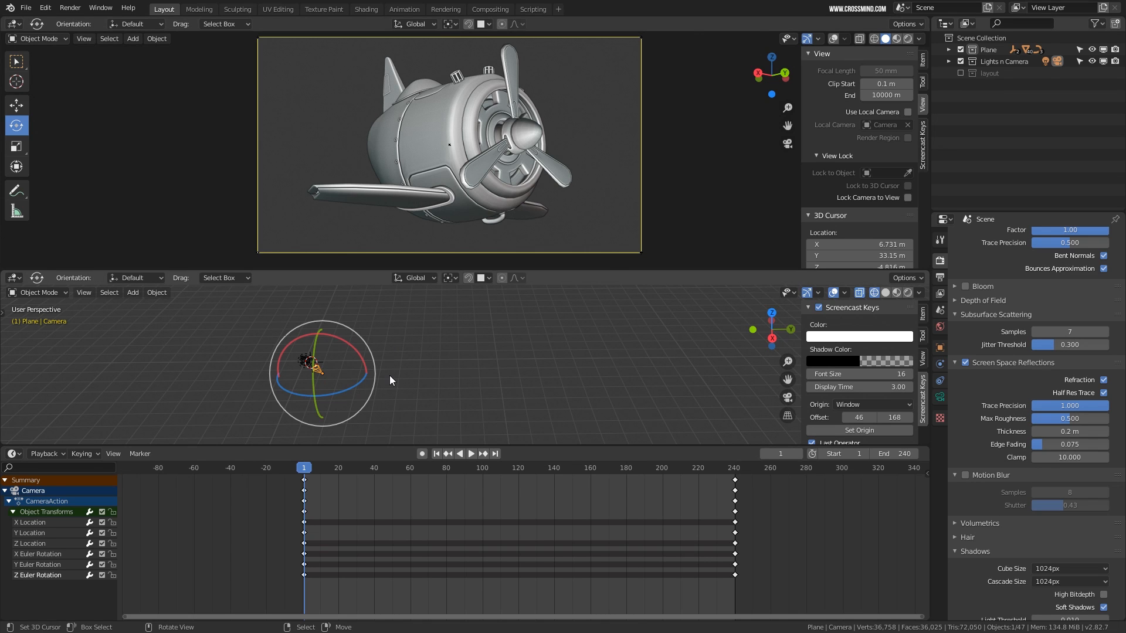
{"action": "key", "text": "i"}
{"action": "left_click", "coordinate": [368, 348]}
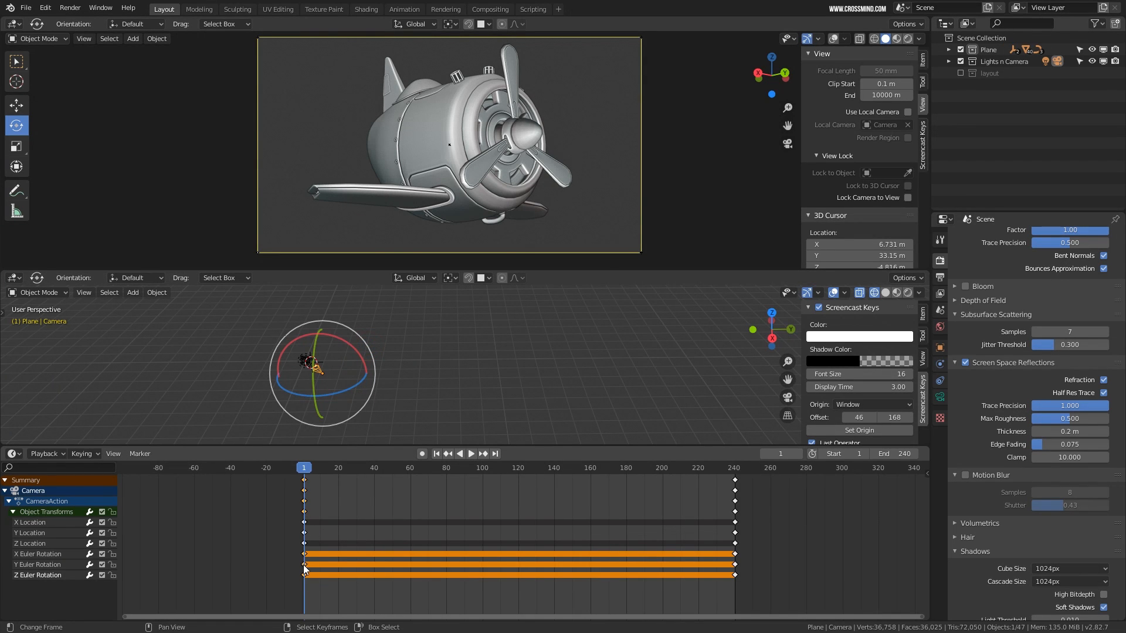
Insert a Rotation keyframe for the camera at frame 240
{"action": "left_click_drag", "start_coordinate": [446, 605], "coordinate": [734, 576]}
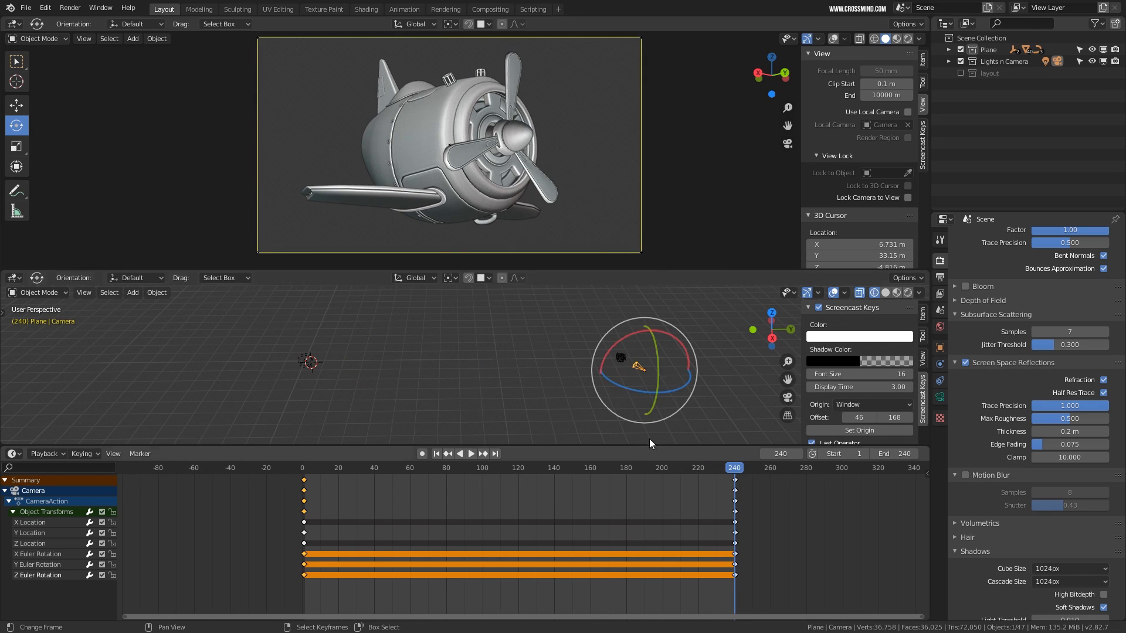
{"action": "key", "text": "i"}
{"action": "left_click", "coordinate": [579, 181]}
{"action": "scroll", "coordinate": [562, 381], "scroll_direction": "up", "scroll_amount": 2}
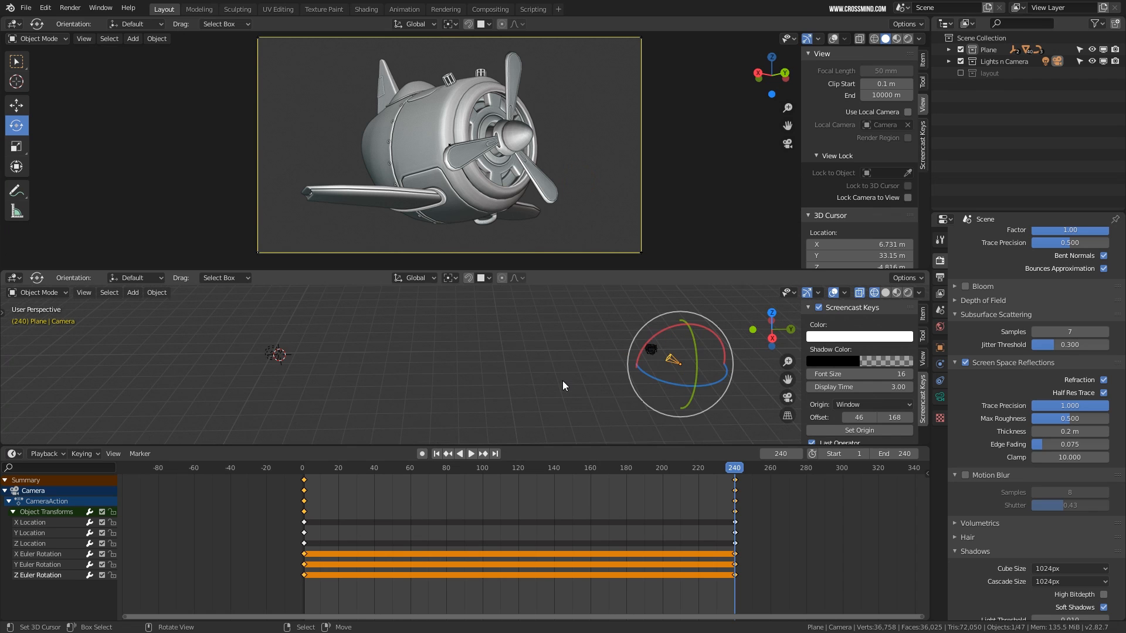
At frame 80, lock the camera to the view and select the airplane body with overlays shown and the Select Box tool active
{"action": "left_click_drag", "start_coordinate": [296, 585], "coordinate": [445, 584]}
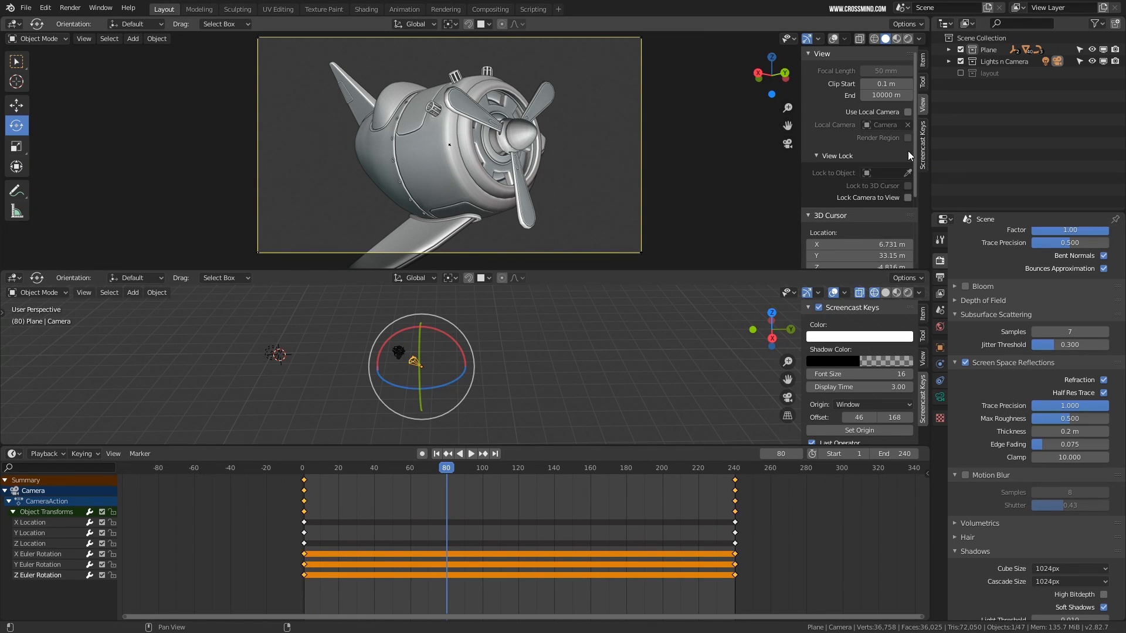
{"action": "left_click", "coordinate": [448, 162]}
{"action": "left_click", "coordinate": [833, 40]}
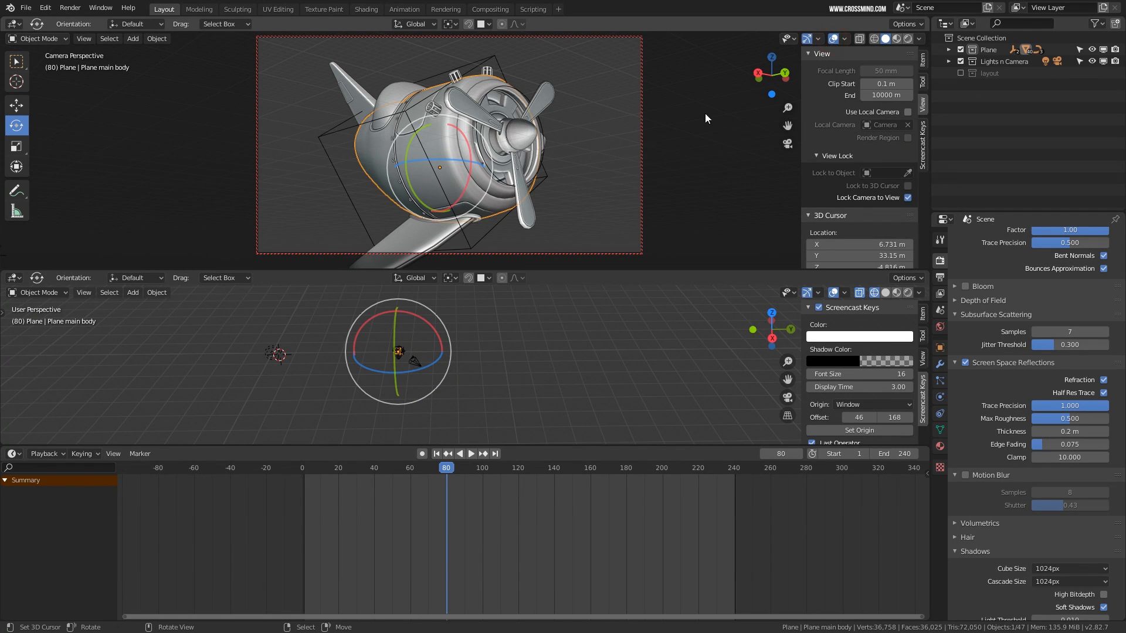
{"action": "key", "text": "w"}
{"action": "key", "text": "w"}
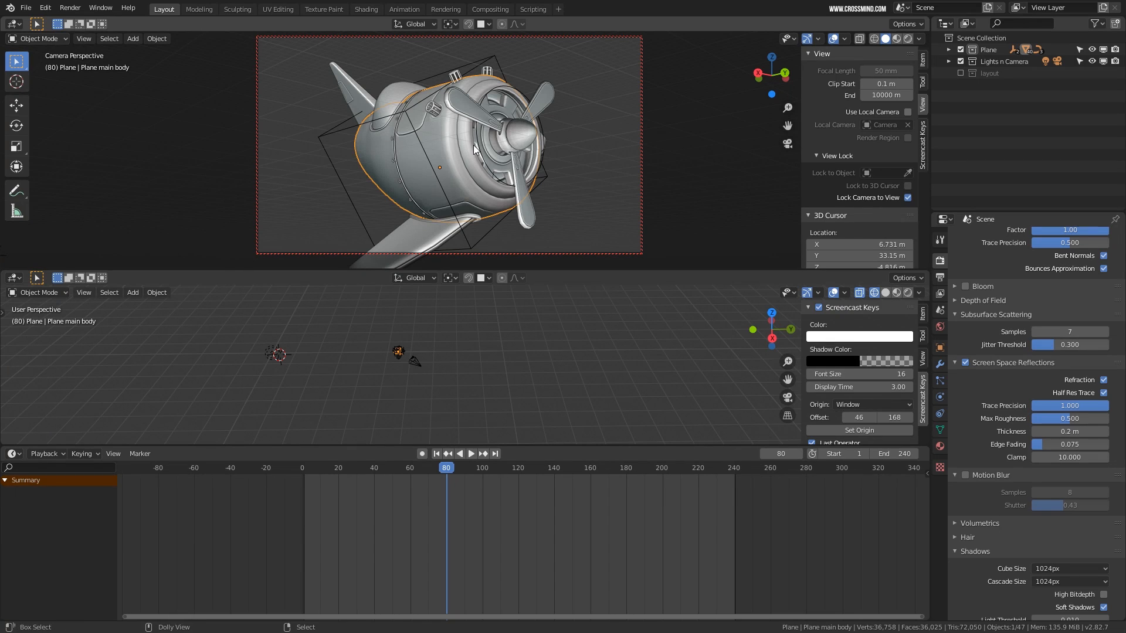
Dolly and orbit the locked camera at frame 80 so the whole airplane, including its lower wing, fits inside the frame
{"action": "middle_click_drag", "start_coordinate": [473, 145], "coordinate": [473, 161], "text": "ctrl+shift"}
{"action": "scroll", "coordinate": [384, 386], "scroll_direction": "up", "scroll_amount": 7}
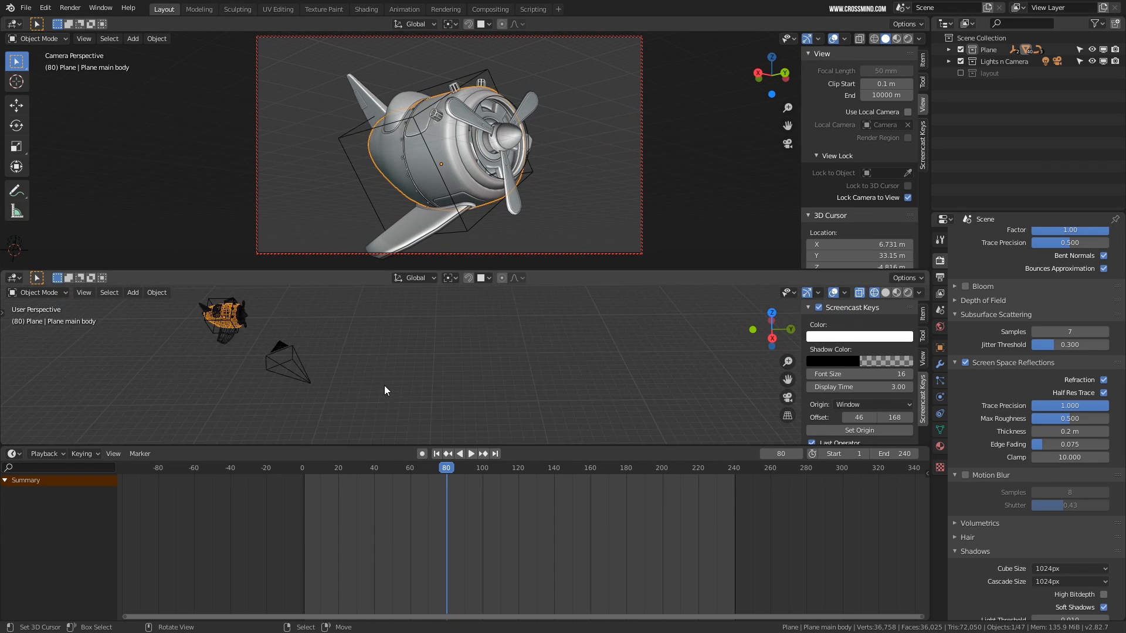
{"action": "middle_click_drag", "start_coordinate": [384, 385], "coordinate": [421, 384], "text": "shift"}
{"action": "scroll", "coordinate": [421, 384], "scroll_direction": "up", "scroll_amount": 1}
{"action": "middle_click_drag", "start_coordinate": [431, 151], "coordinate": [491, 145]}
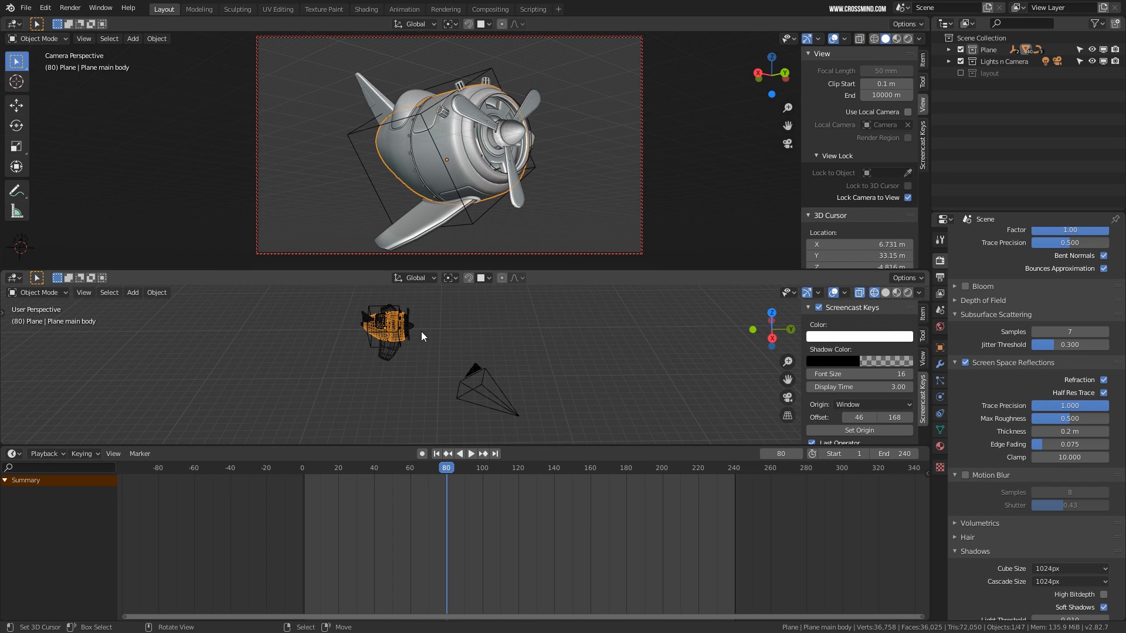
{"action": "middle_click_drag", "start_coordinate": [486, 159], "coordinate": [477, 176], "text": "ctrl"}
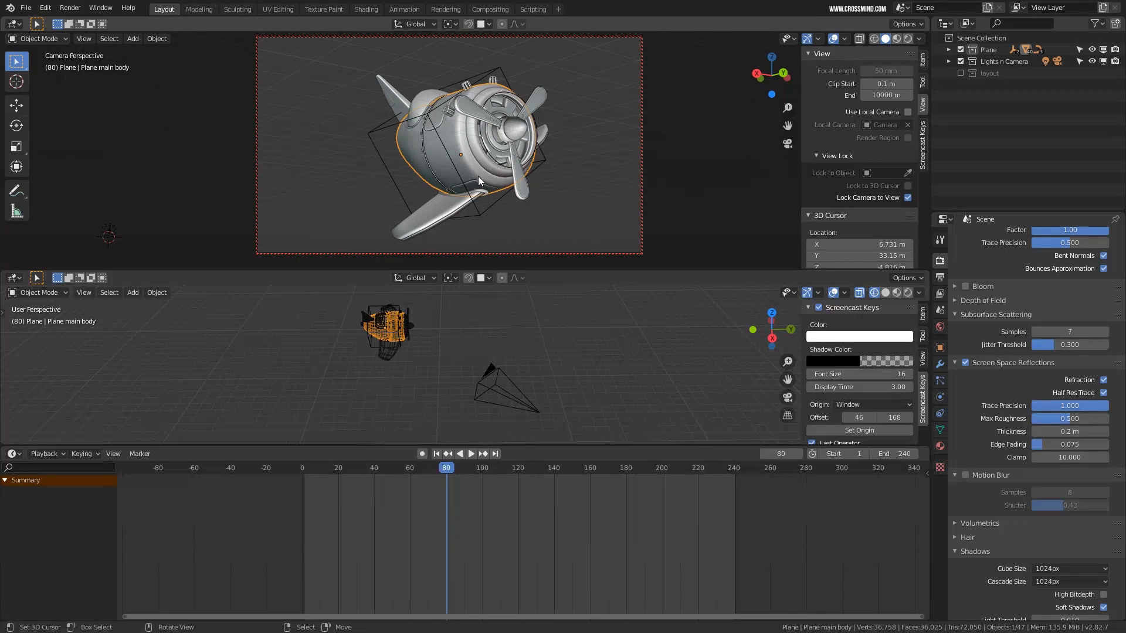
Insert a LocRot keyframe for the camera at frame 80
{"action": "left_click", "coordinate": [518, 409]}
{"action": "key", "text": "i"}
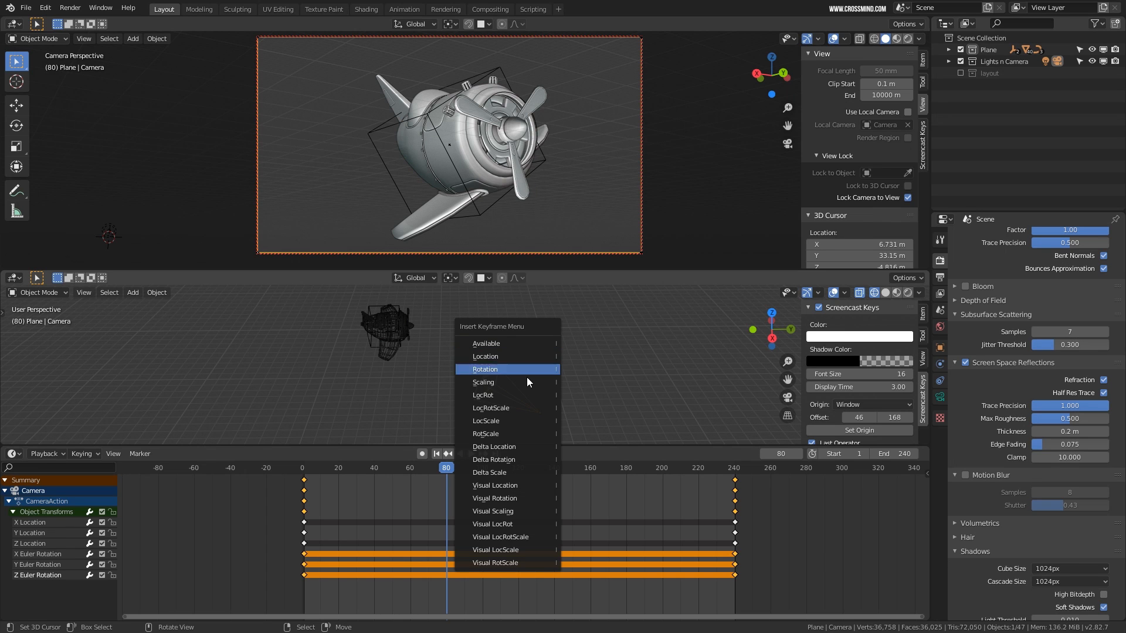
{"action": "left_click", "coordinate": [483, 396]}
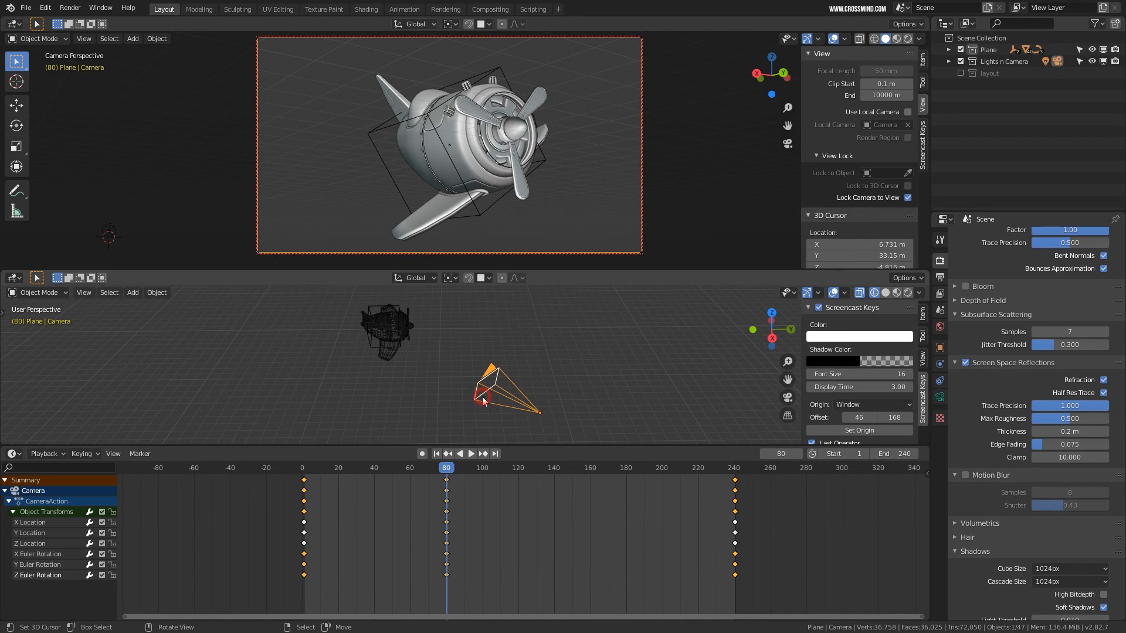
Center the airplane body in the lower viewport at frame 160 and turn on the Screencast Keys display
{"action": "key", "text": "shift+Left"}
{"action": "key", "text": "space"}
{"action": "left_click_drag", "start_coordinate": [349, 599], "coordinate": [589, 572]}
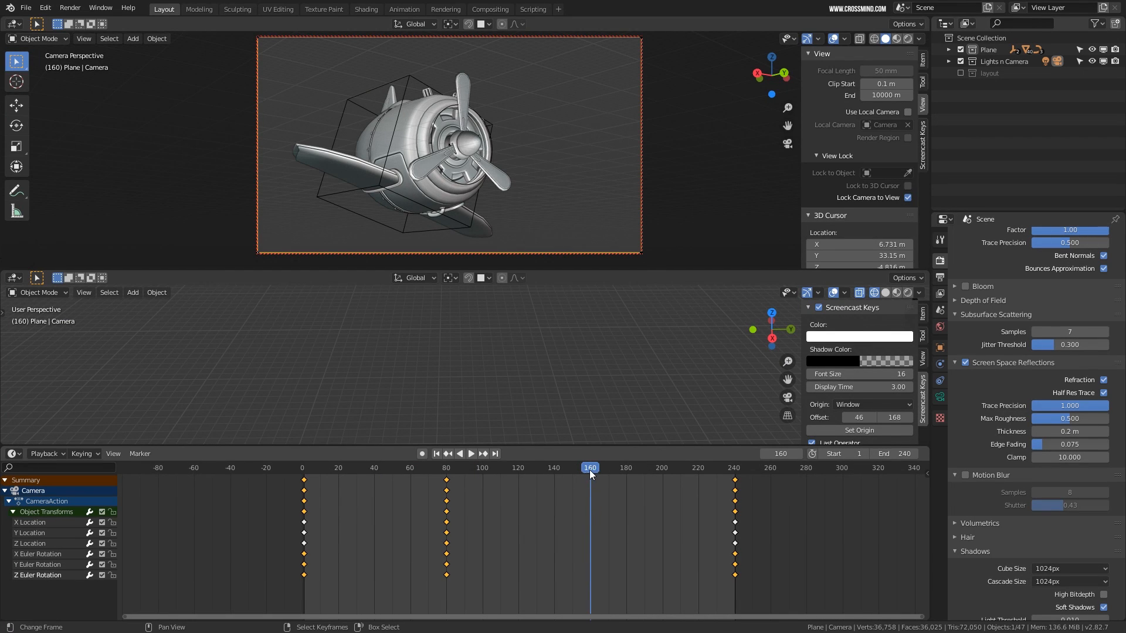
{"action": "left_click", "coordinate": [390, 206]}
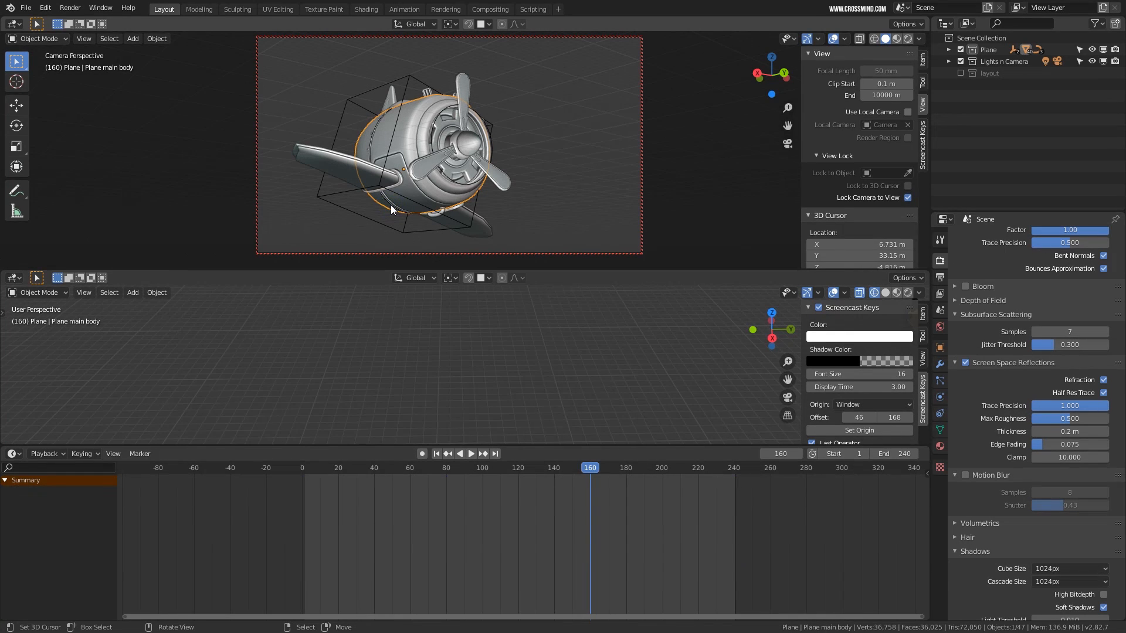
{"action": "key", "text": "KP_Decimal"}
{"action": "middle_click_drag", "start_coordinate": [625, 370], "coordinate": [559, 372]}
{"action": "left_click", "coordinate": [924, 140]}
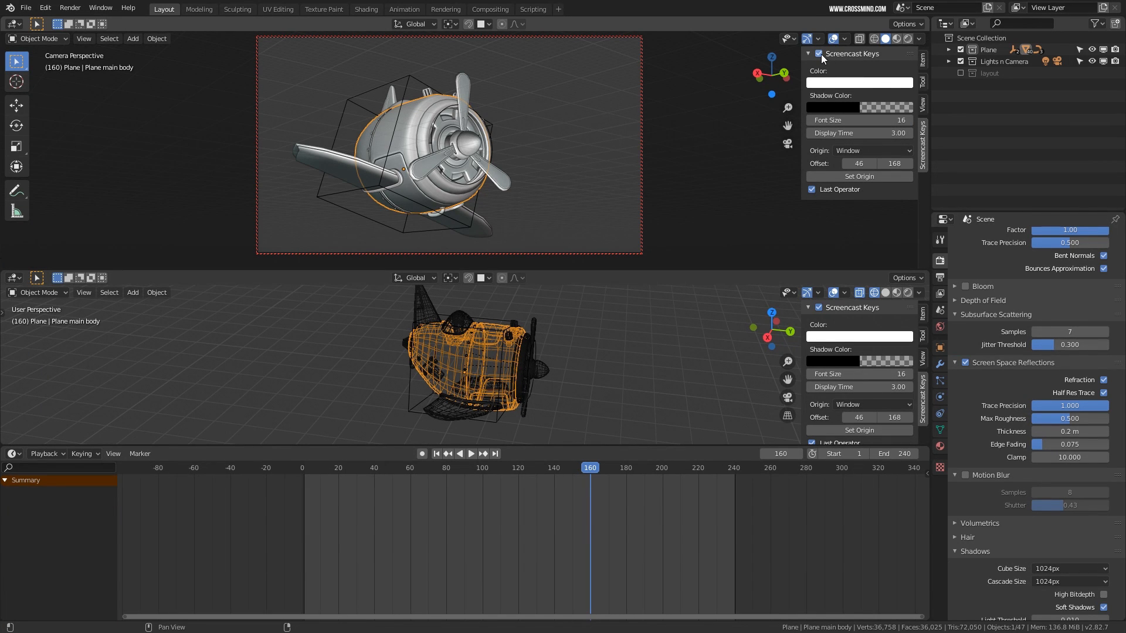
{"action": "middle_click_drag", "start_coordinate": [539, 345], "coordinate": [483, 350]}
{"action": "key", "text": "KP_Decimal"}
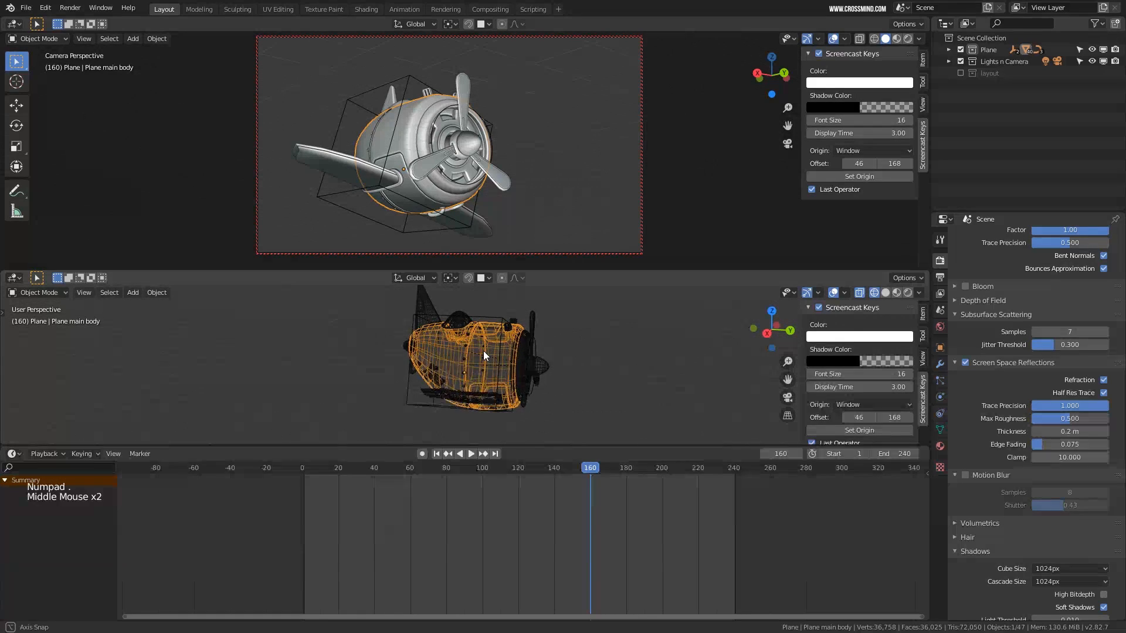
Pan and dolly the locked camera at frame 160 to reframe the airplane with its wings inside the shot
{"action": "middle_click_drag", "start_coordinate": [460, 170], "coordinate": [472, 168], "text": "shift"}
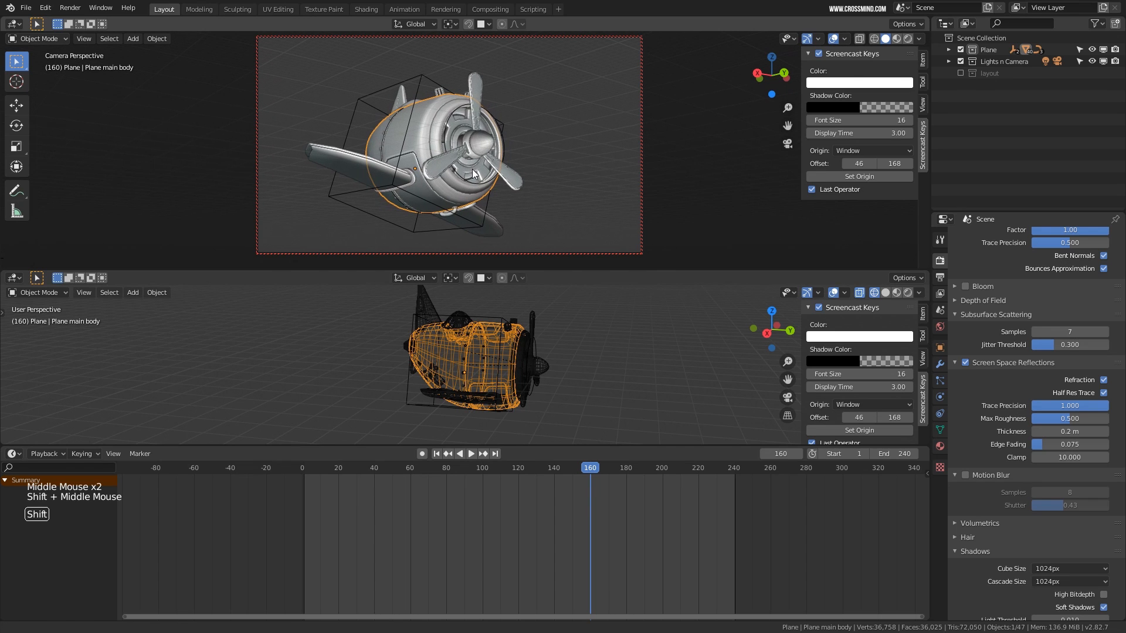
{"action": "left_click", "coordinate": [921, 103]}
{"action": "middle_click_drag", "start_coordinate": [578, 159], "coordinate": [557, 164], "text": "shift"}
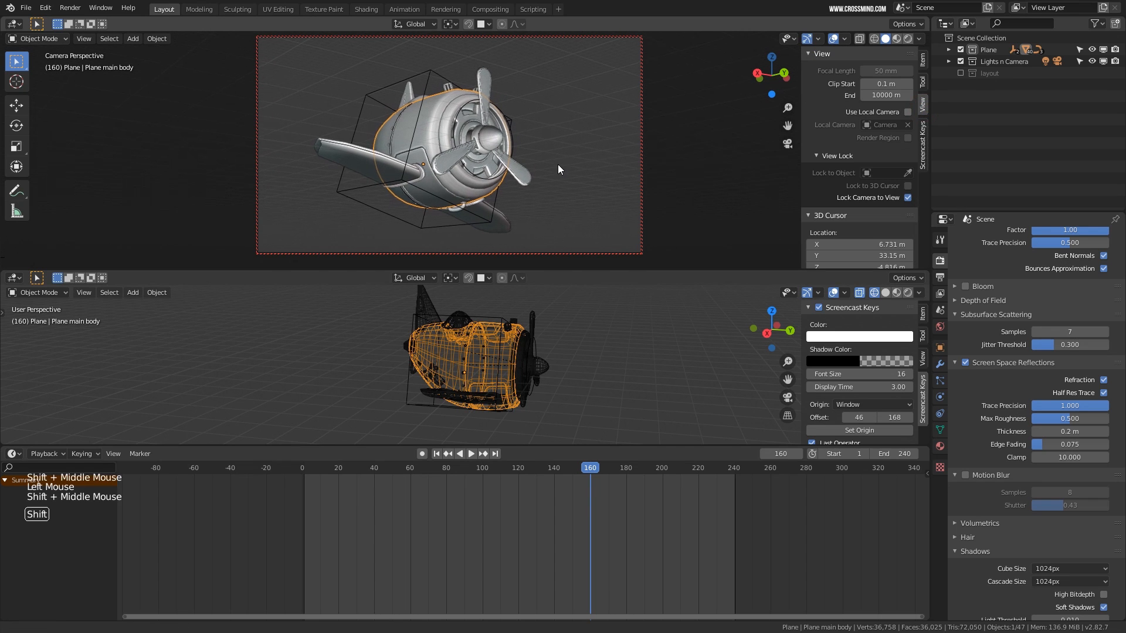
{"action": "middle_click_drag", "start_coordinate": [473, 167], "coordinate": [446, 177], "text": "ctrl+shift"}
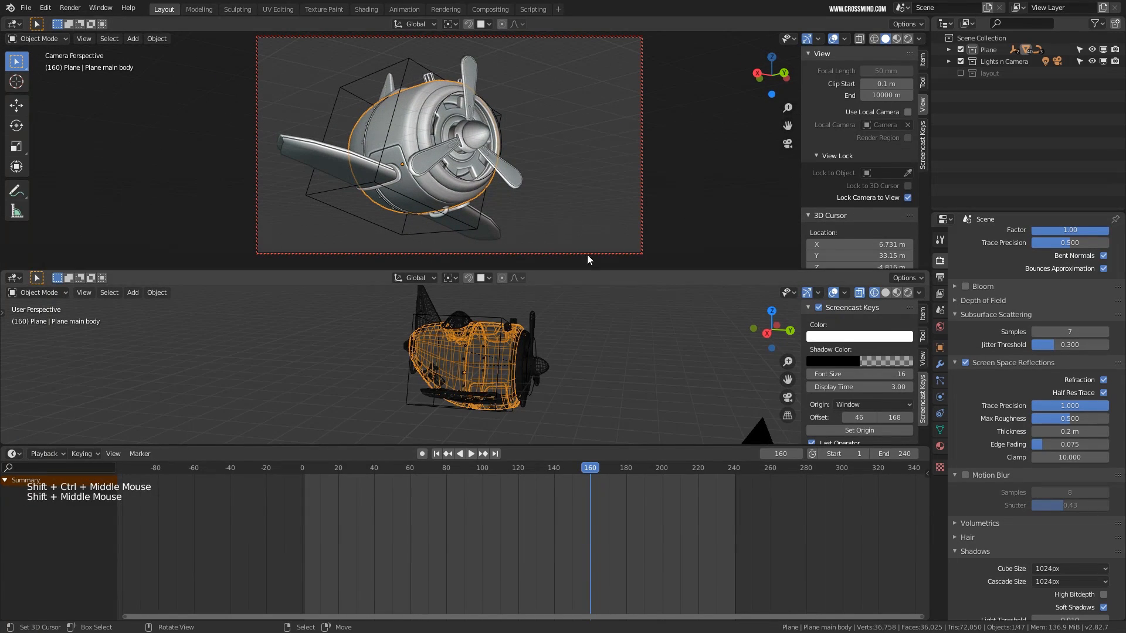
{"action": "scroll", "coordinate": [576, 349], "scroll_direction": "down", "scroll_amount": 3}
Select the camera, fine-tune its framing of the airplane, and insert a LocRot keyframe at frame 160
{"action": "right_click", "coordinate": [604, 384]}
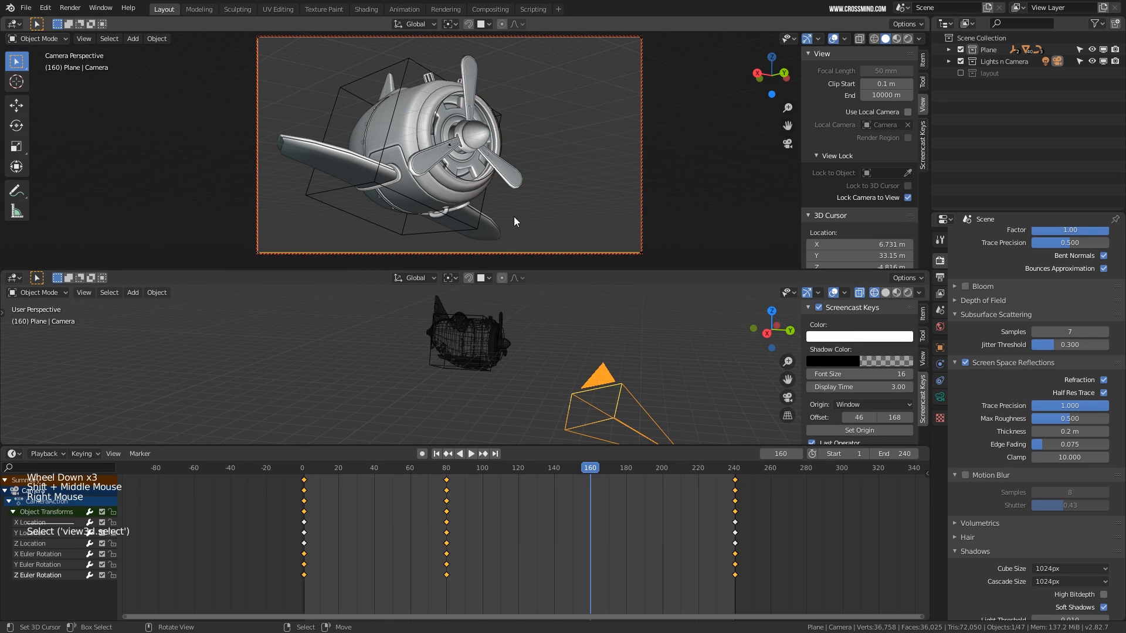
{"action": "middle_click_drag", "start_coordinate": [514, 219], "coordinate": [466, 166], "text": "shift"}
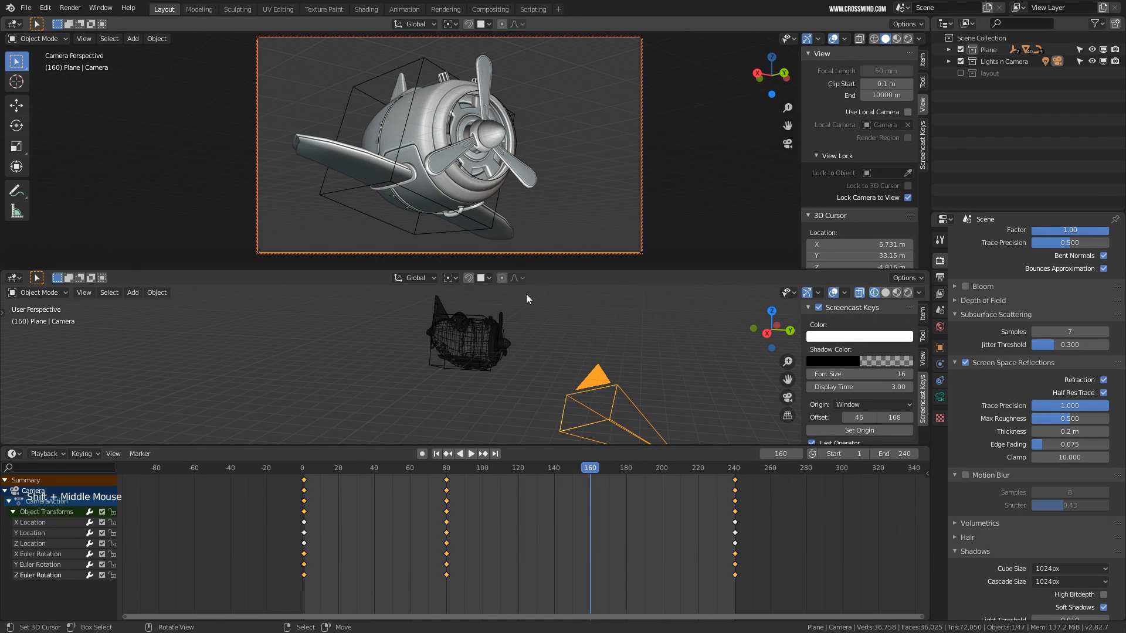
{"action": "middle_click_drag", "start_coordinate": [550, 354], "coordinate": [554, 385], "text": "shift"}
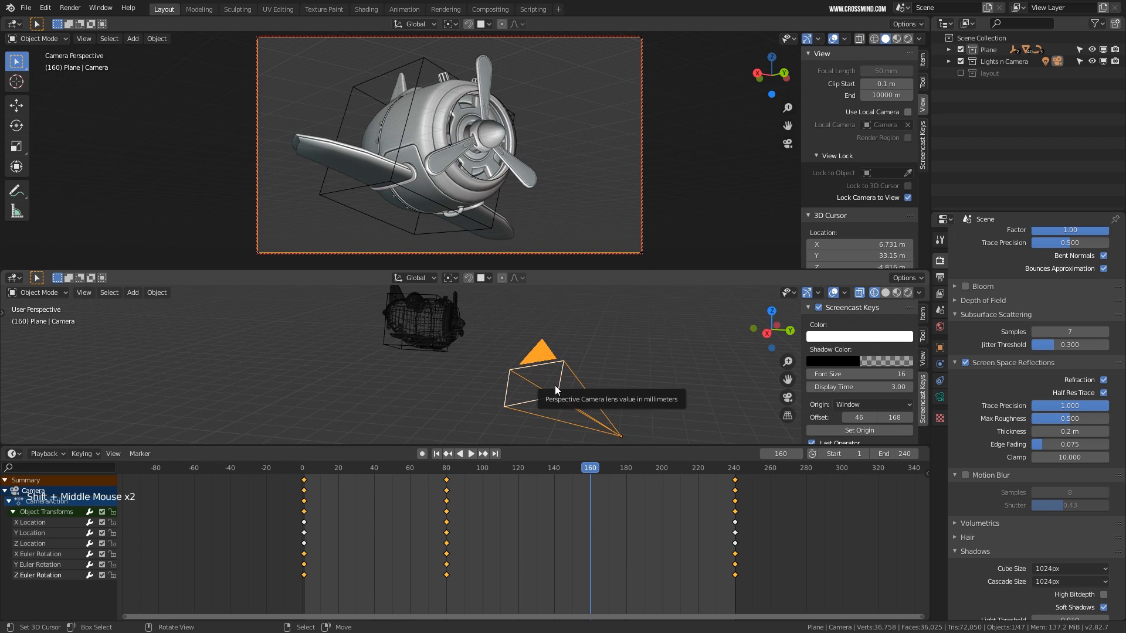
{"action": "key", "text": "i"}
{"action": "left_click", "coordinate": [533, 386]}
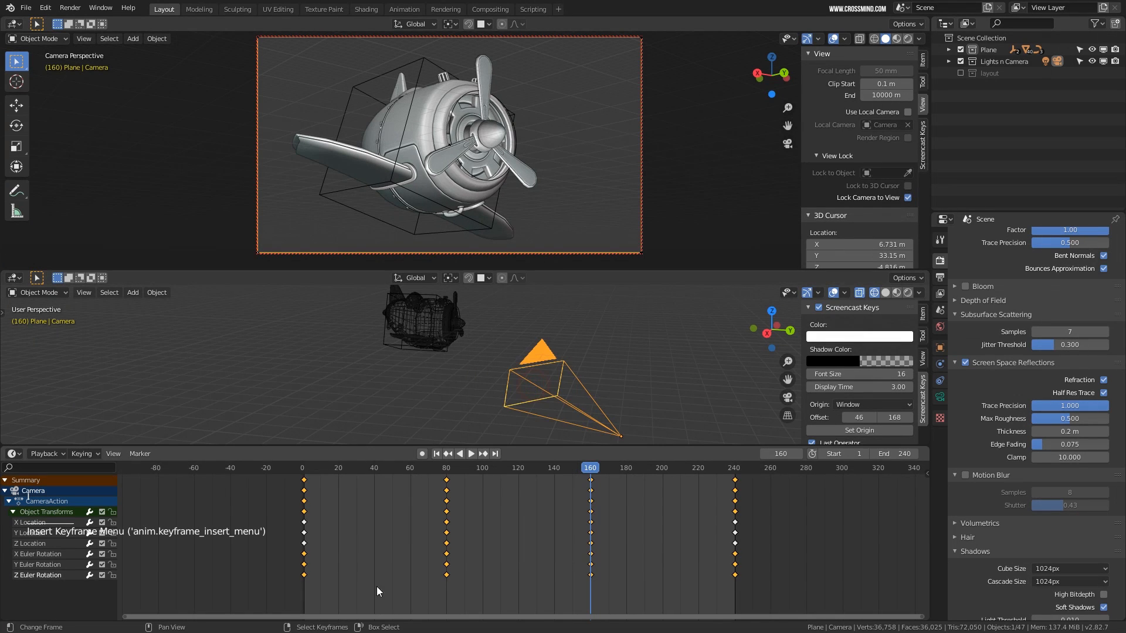
Scrub through the animation to review the camera movement and return to frame 1
{"action": "left_click_drag", "start_coordinate": [376, 586], "coordinate": [530, 579]}
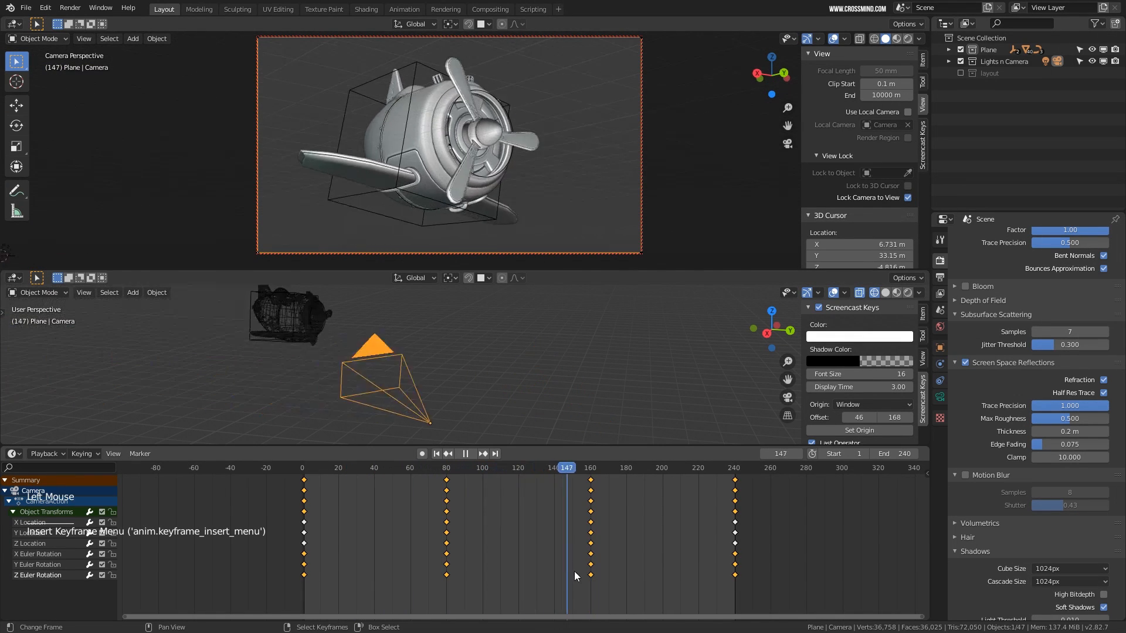
{"action": "left_click_drag", "start_coordinate": [305, 551], "coordinate": [692, 532]}
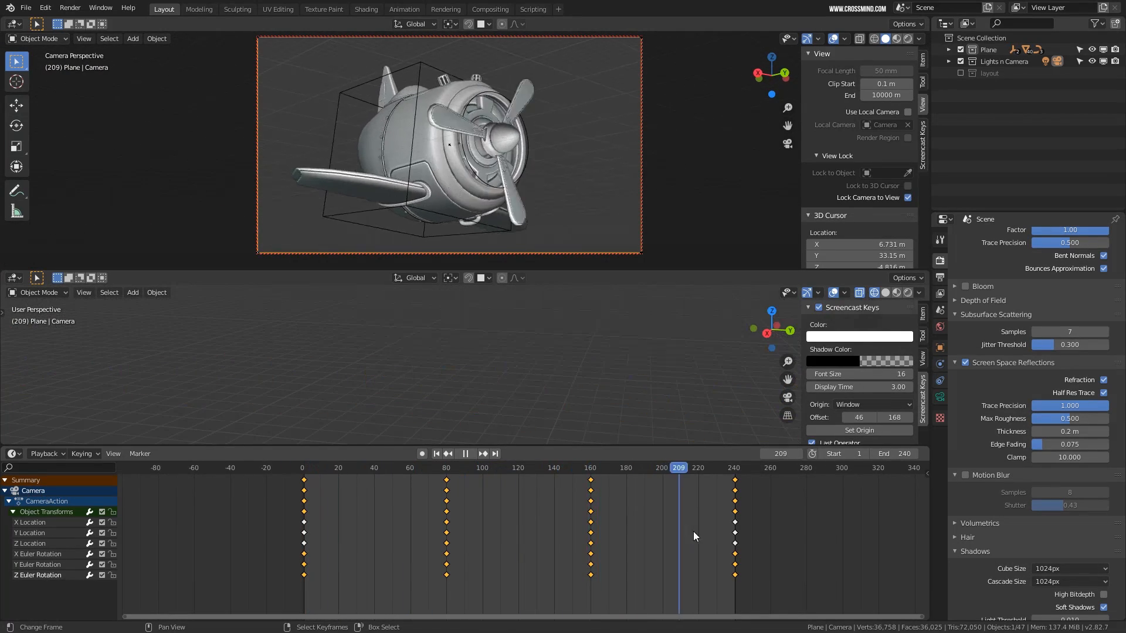
{"action": "left_click_drag", "start_coordinate": [370, 537], "coordinate": [304, 568]}
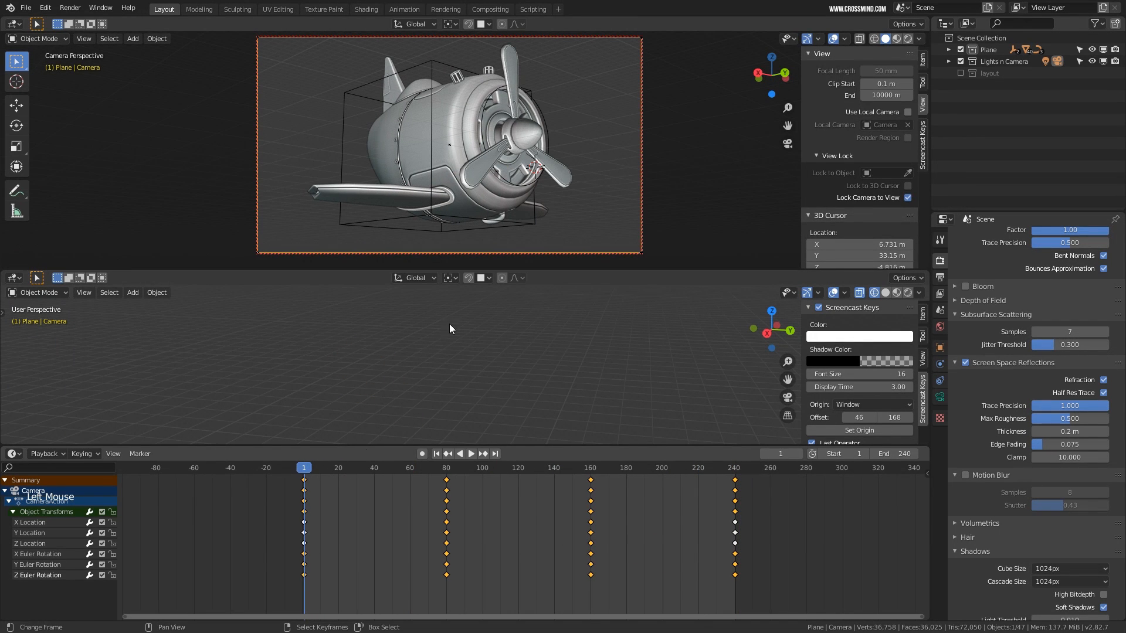
At frame 1, orbit the camera to a more side-on view of the airplane and insert a LocRot keyframe for it
{"action": "right_click", "coordinate": [447, 142]}
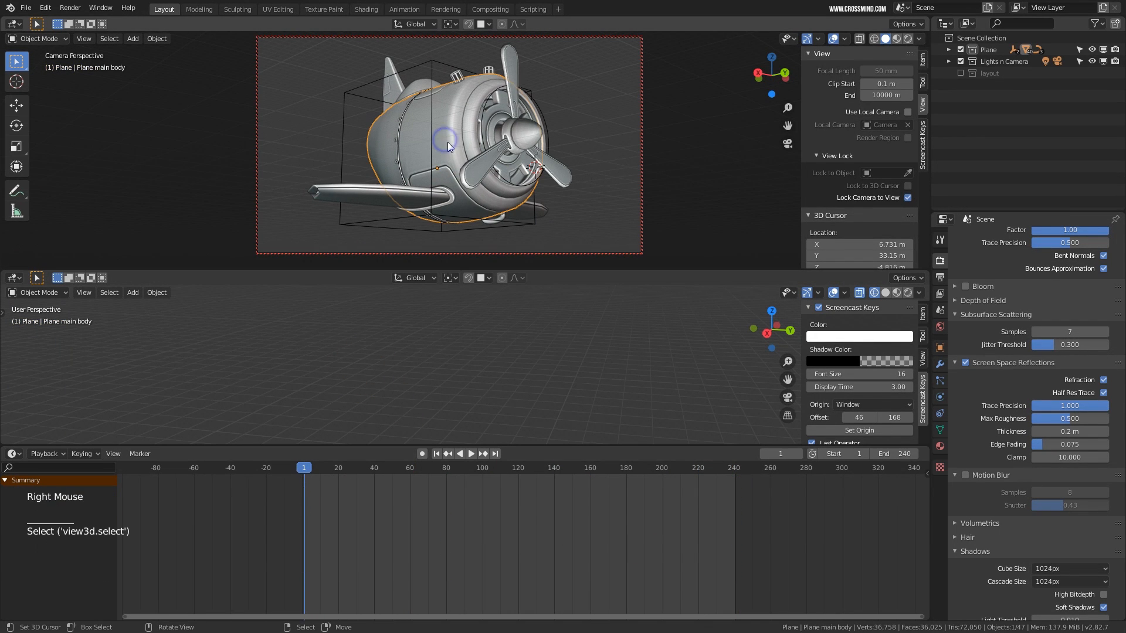
{"action": "middle_click_drag", "start_coordinate": [448, 142], "coordinate": [462, 138]}
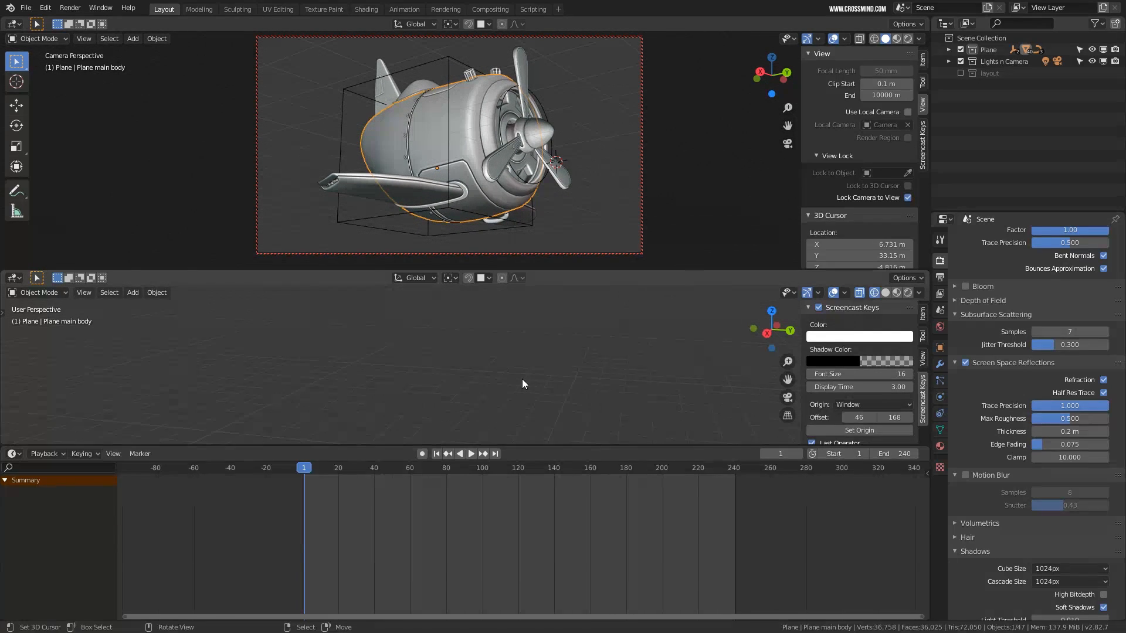
{"action": "key", "text": "KP_Decimal"}
{"action": "scroll", "coordinate": [521, 379], "scroll_direction": "down", "scroll_amount": 3}
{"action": "middle_click_drag", "start_coordinate": [533, 386], "coordinate": [541, 389], "text": "shift"}
{"action": "right_click", "coordinate": [540, 390]}
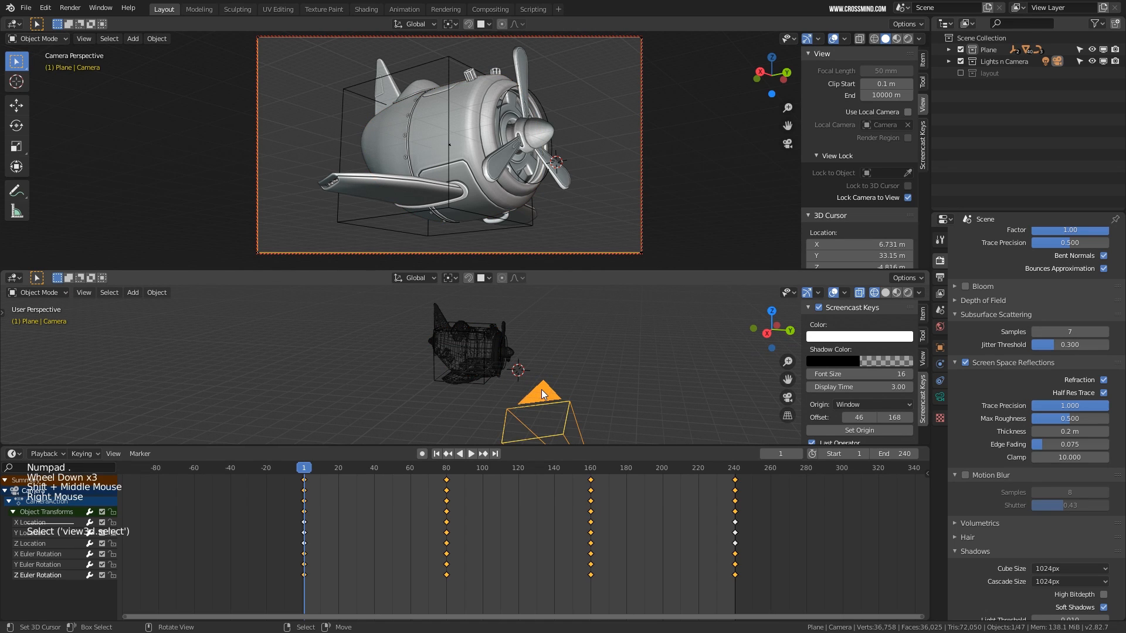
{"action": "key", "text": "i"}
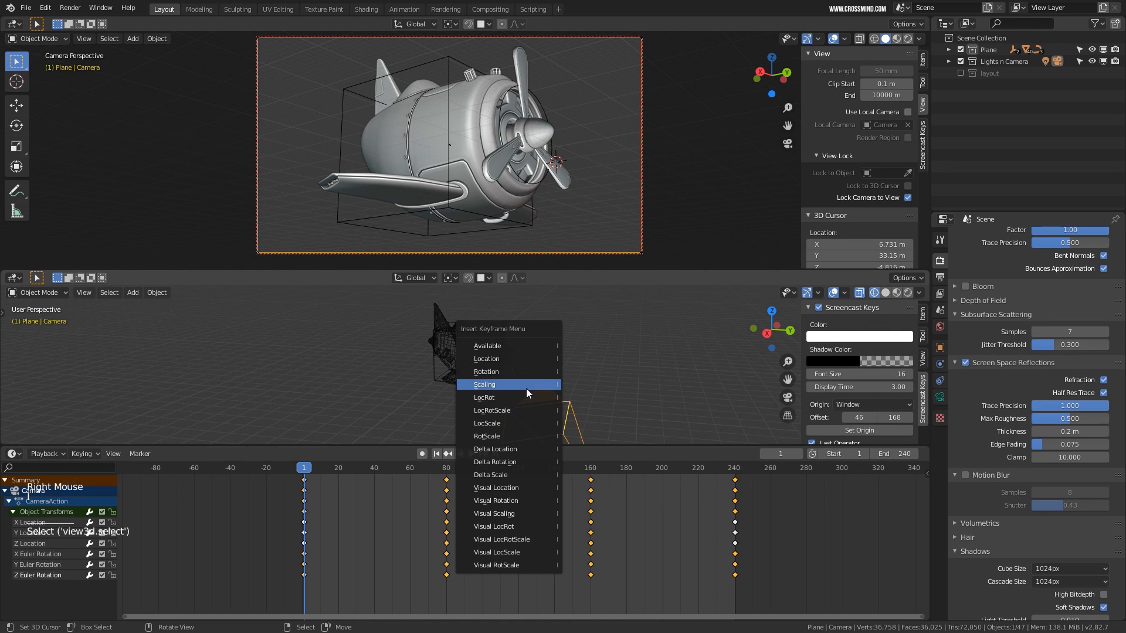
{"action": "left_click", "coordinate": [524, 397]}
At frame 240, orbit the camera to match the side-on view of the first frame and insert a LocRot keyframe for it
{"action": "left_click_drag", "start_coordinate": [429, 587], "coordinate": [733, 587]}
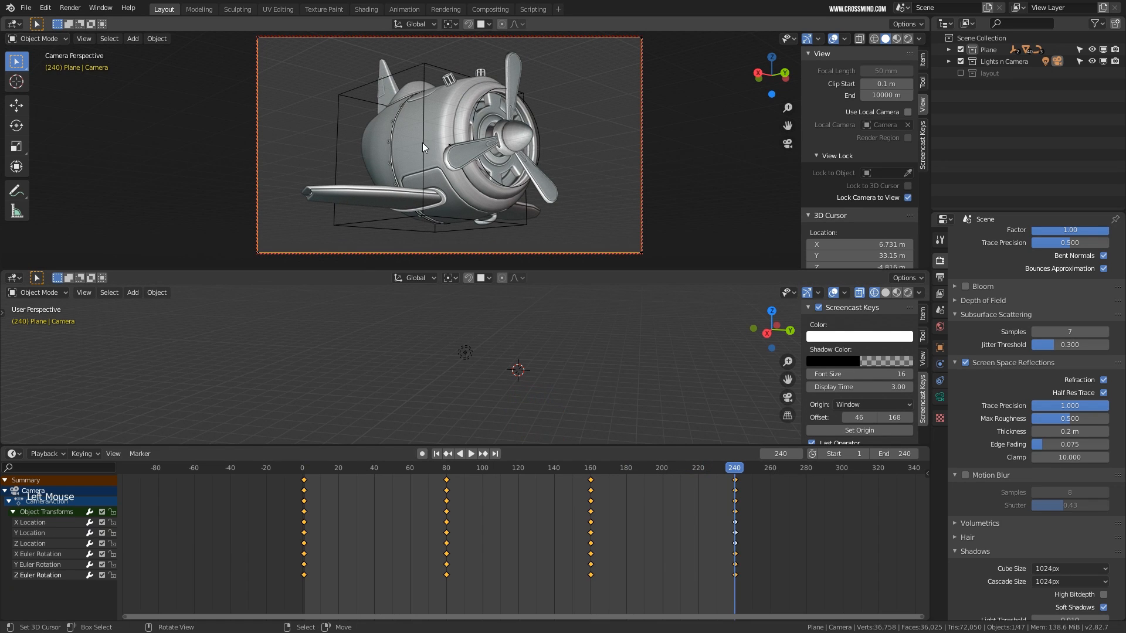
{"action": "right_click", "coordinate": [456, 178]}
{"action": "middle_click_drag", "start_coordinate": [456, 177], "coordinate": [478, 174]}
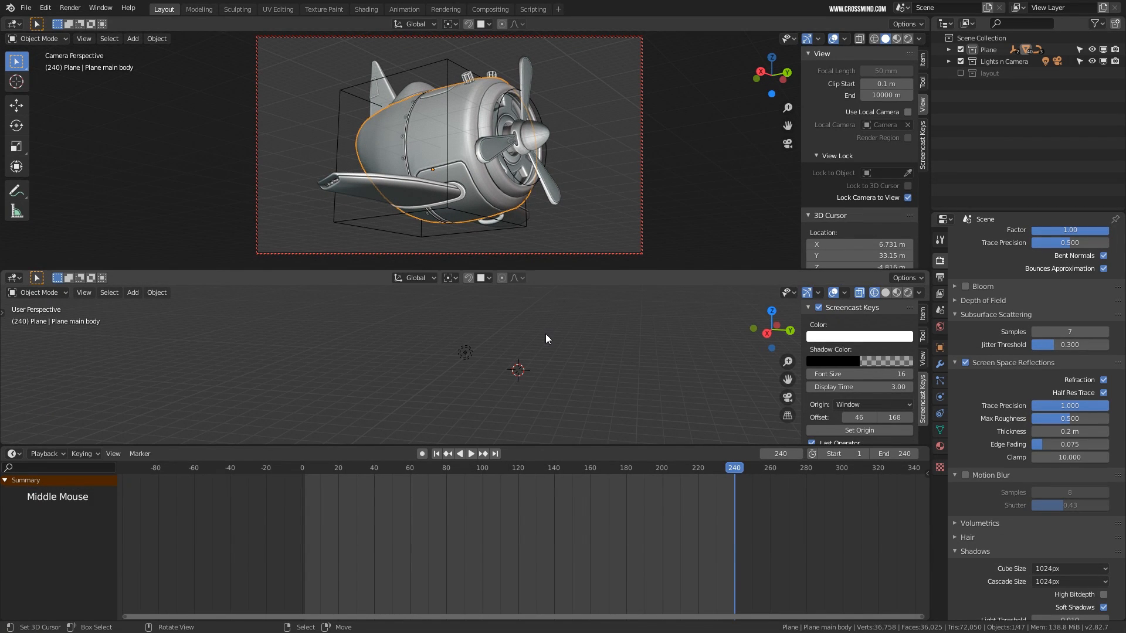
{"action": "key", "text": "KP_Decimal"}
{"action": "scroll", "coordinate": [545, 333], "scroll_direction": "down", "scroll_amount": 3}
{"action": "middle_click_drag", "start_coordinate": [547, 378], "coordinate": [505, 388], "text": "shift"}
{"action": "right_click", "coordinate": [505, 389]}
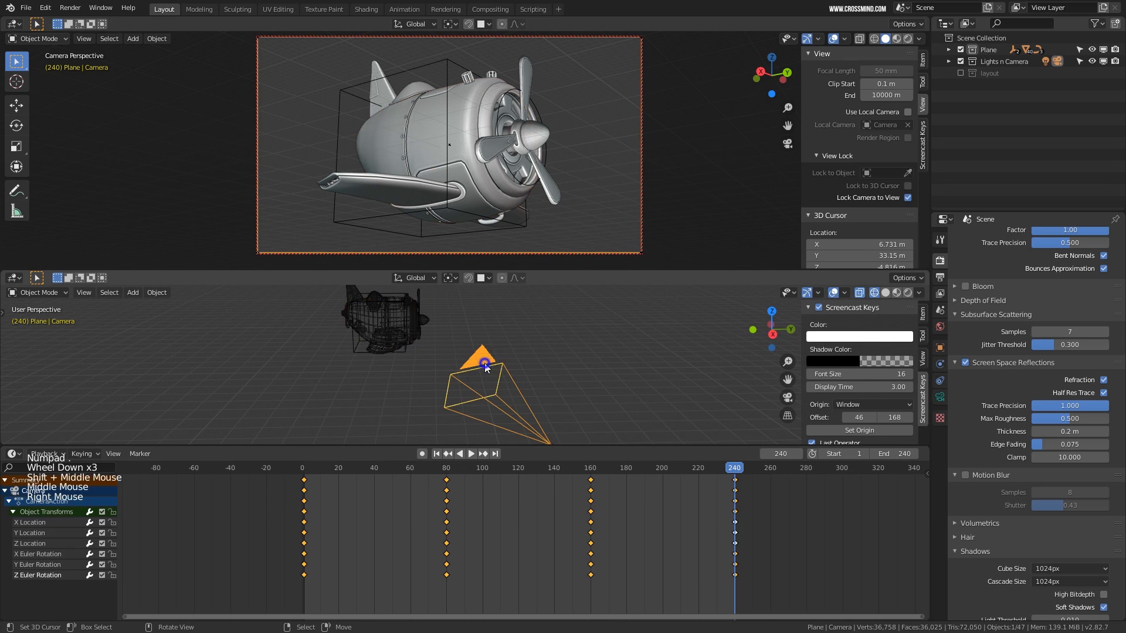
{"action": "right_click", "coordinate": [610, 175]}
{"action": "right_click", "coordinate": [640, 178]}
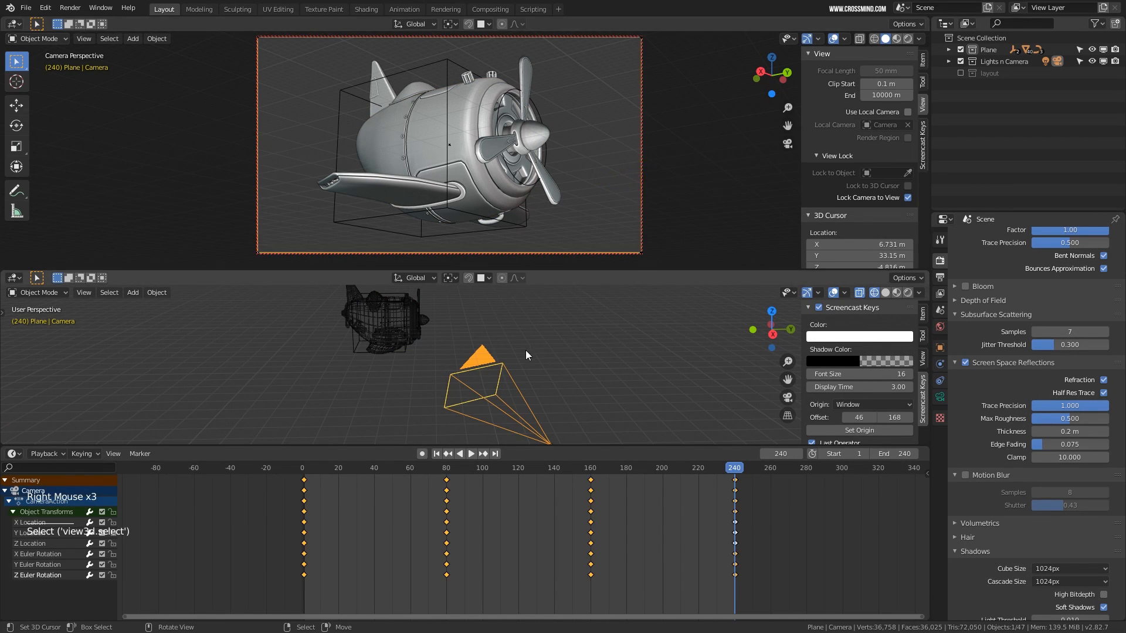
{"action": "key", "text": "i"}
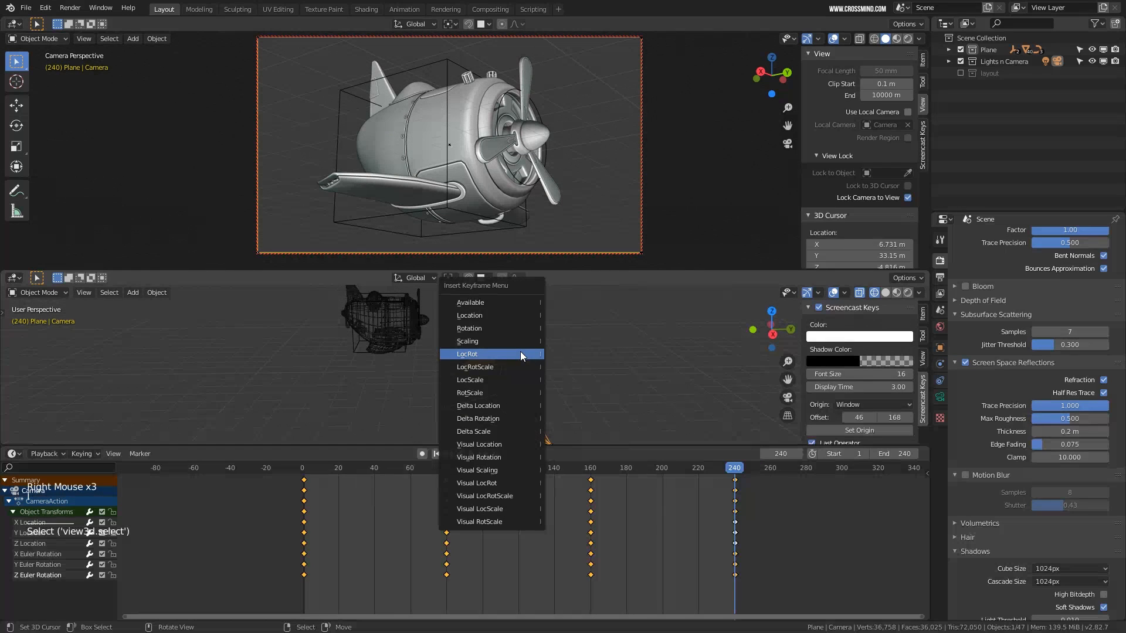
{"action": "left_click", "coordinate": [520, 352]}
Scrub through the timeline and play the animation to check the keyframed camera motion
{"action": "left_click_drag", "start_coordinate": [401, 593], "coordinate": [560, 571]}
{"action": "left_click_drag", "start_coordinate": [636, 565], "coordinate": [750, 550]}
{"action": "key", "text": "shift+space"}
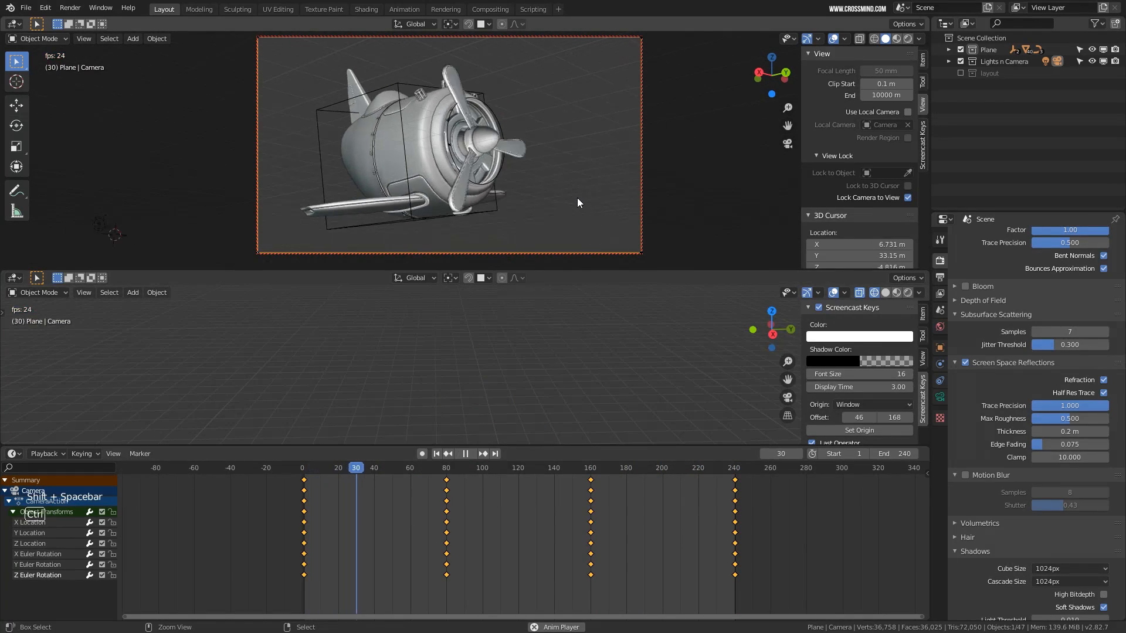
Save the scene as Plane Anim 5.blend and hide the overlays in the camera viewport
{"action": "key", "text": "shift+ctrl+s"}
{"action": "left_click", "coordinate": [759, 543]}
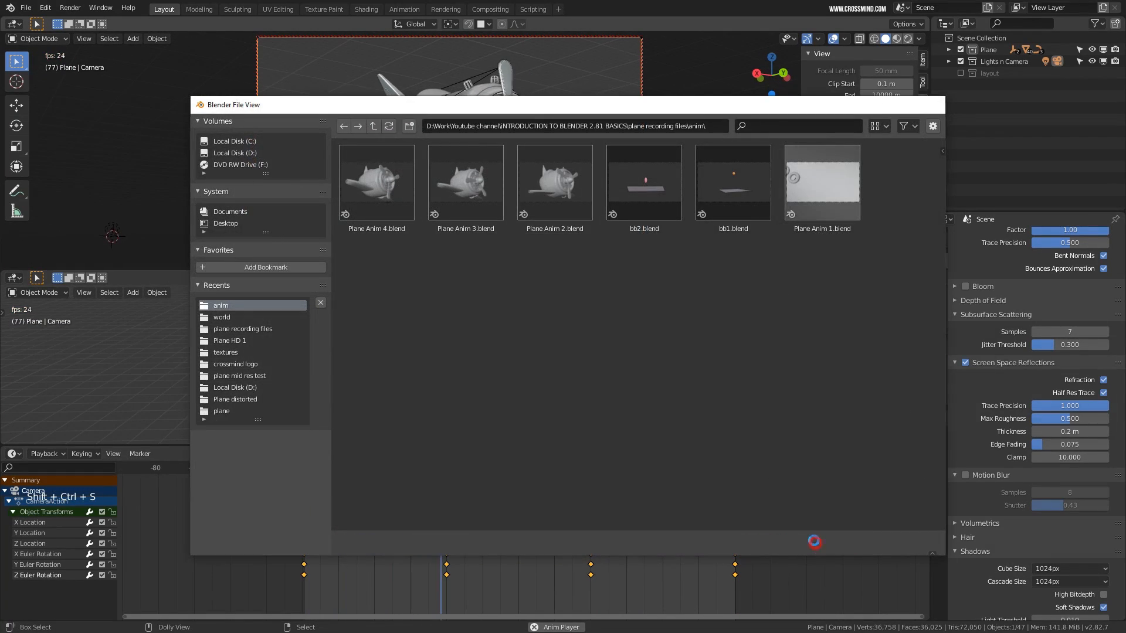
{"action": "left_click", "coordinate": [815, 542]}
{"action": "left_click", "coordinate": [605, 144]}
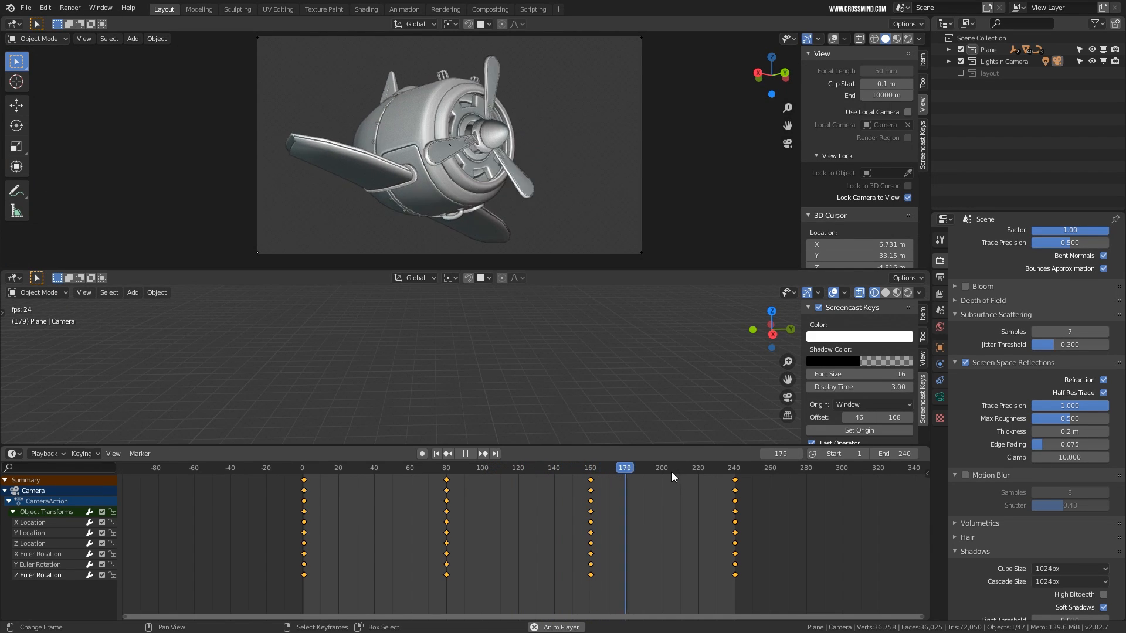
{"action": "key", "text": "ctrl+s"}
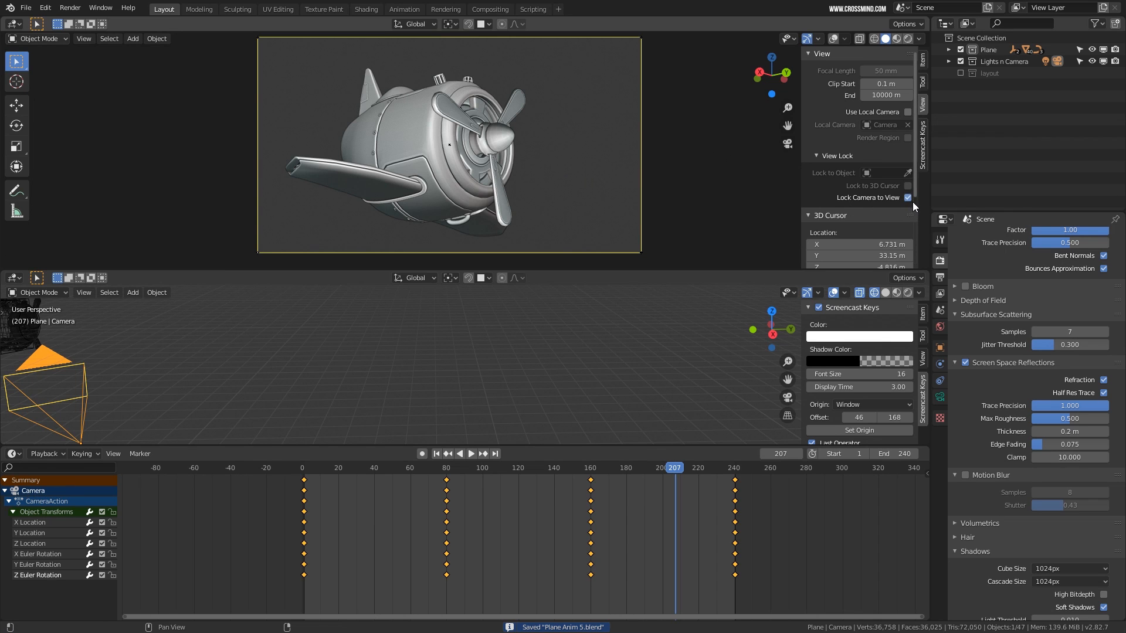
Turn off Lock Camera to View, test orbiting freely, and return to the camera view
{"action": "left_click", "coordinate": [908, 198]}
{"action": "middle_click_drag", "start_coordinate": [508, 252], "coordinate": [516, 193]}
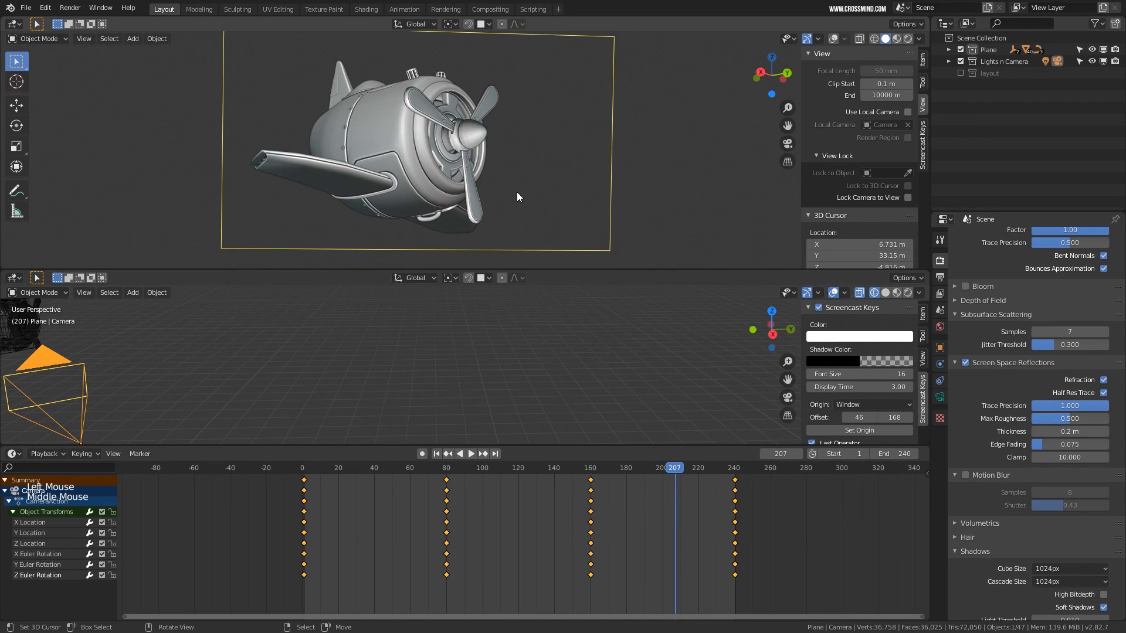
{"action": "key", "text": "KP_0"}
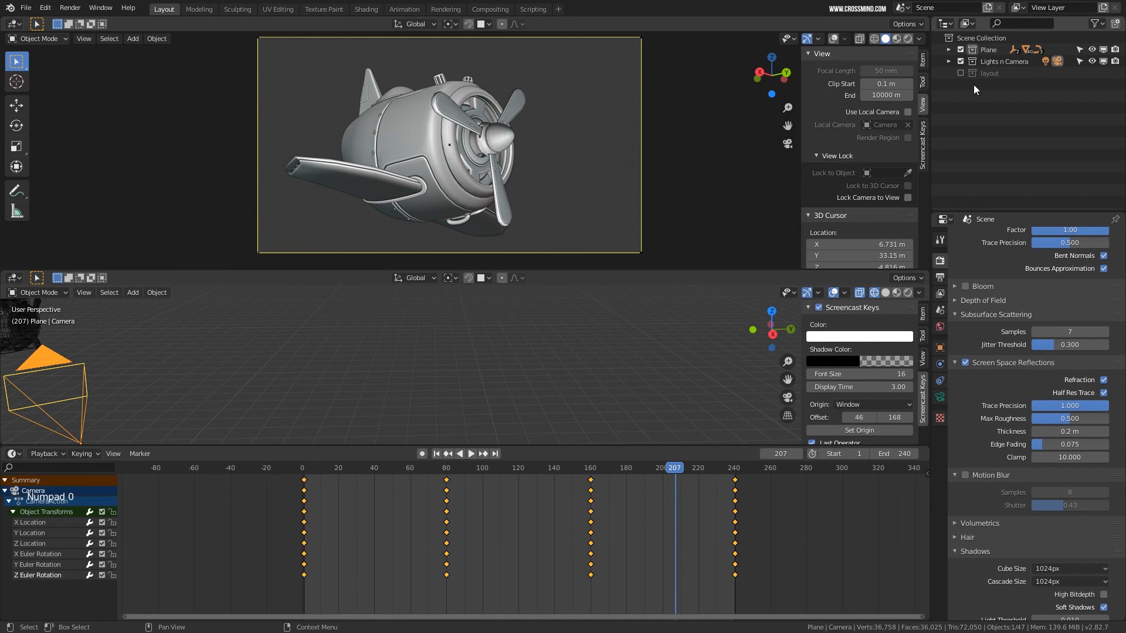
Enable the layout collection containing the cloud rows and play the animation through the camera
{"action": "left_click", "coordinate": [960, 72]}
{"action": "key", "text": "shift+space"}
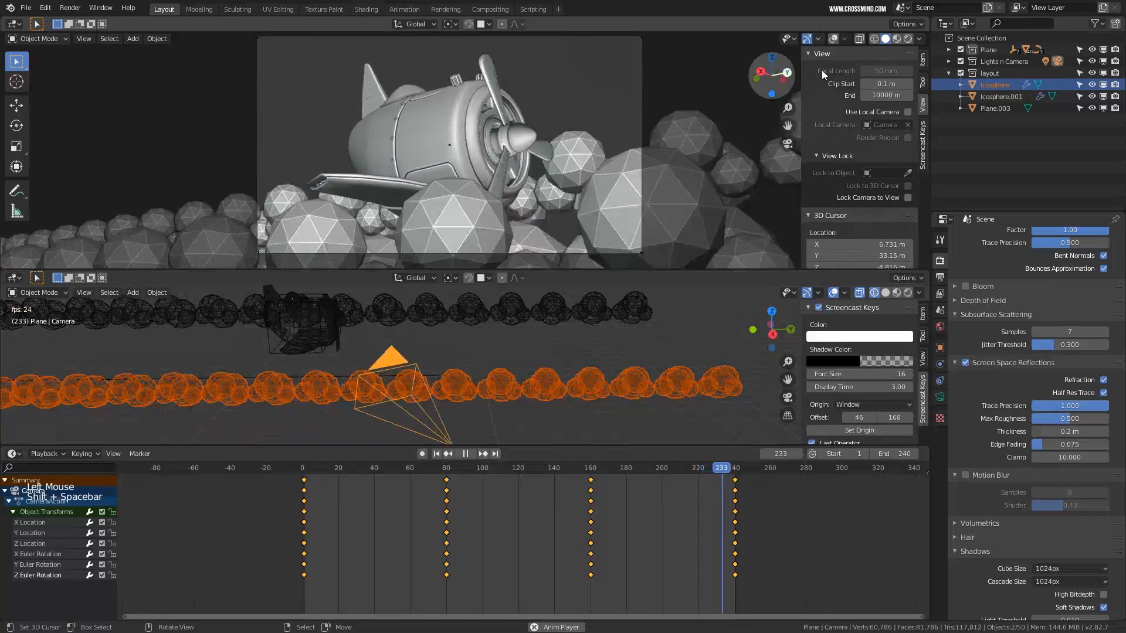
{"action": "key", "text": "shift+space"}
Move the cloud row nearest the camera down about 5.1 m along the global Z axis
{"action": "right_click", "coordinate": [580, 385]}
{"action": "key", "text": "g"}
{"action": "key", "text": "z"}
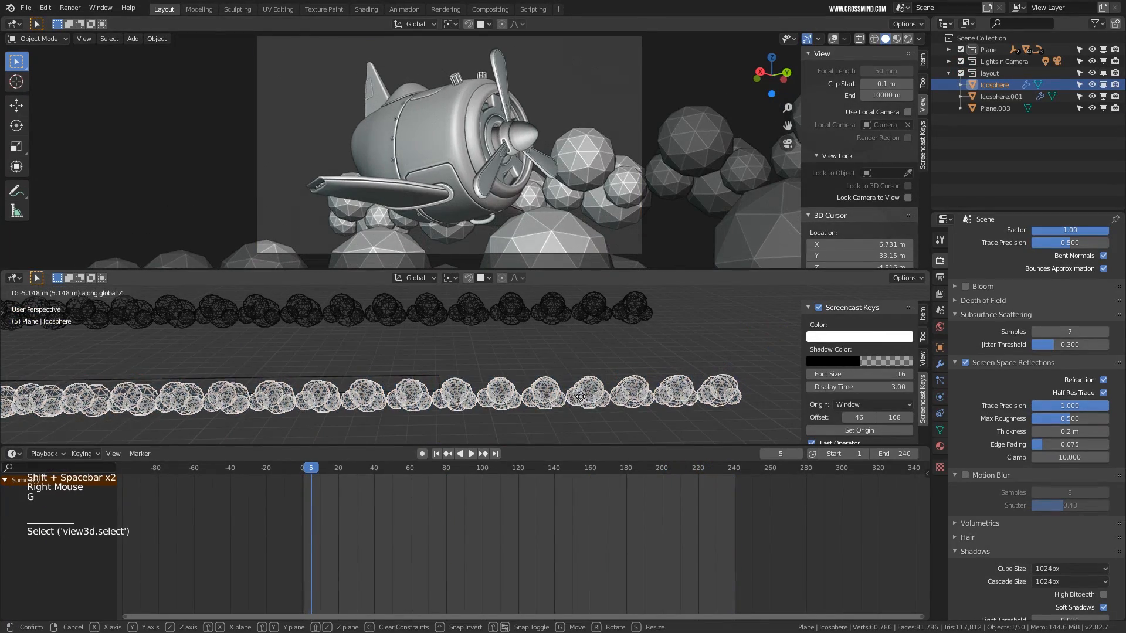
{"action": "left_click", "coordinate": [580, 397]}
Scale up the cloud row behind the airplane uniformly by a factor of about 1.36
{"action": "right_click", "coordinate": [572, 158]}
{"action": "key", "text": "g"}
{"action": "key", "text": "g"}
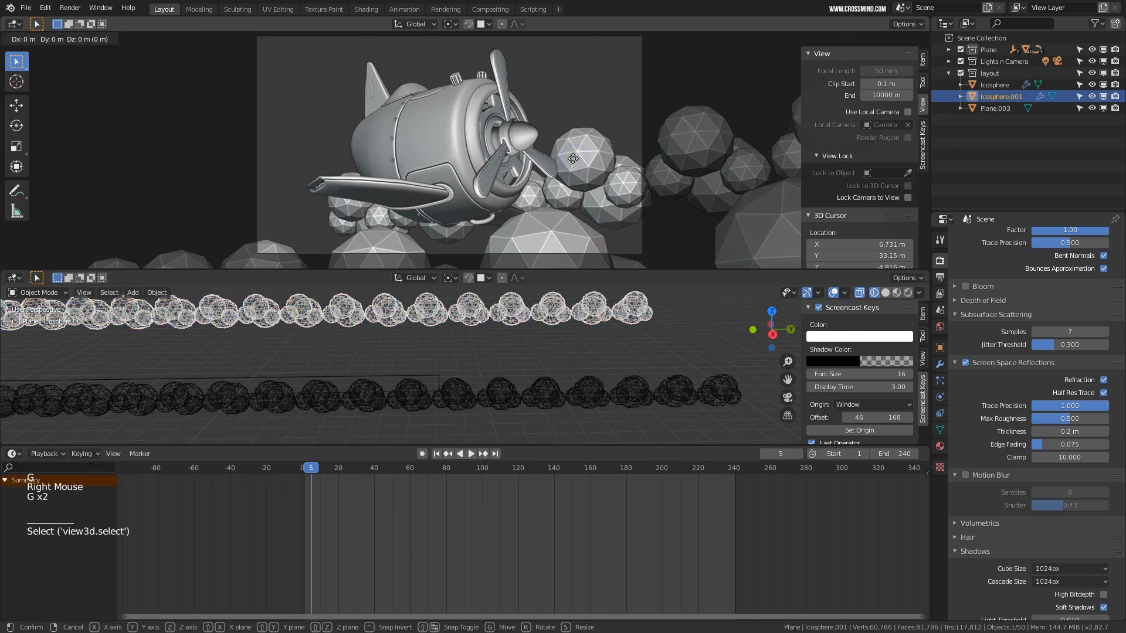
{"action": "left_click", "coordinate": [572, 157]}
{"action": "key", "text": "s"}
{"action": "left_click", "coordinate": [672, 156]}
Reposition the enlarged background cloud row, shifting it about -60.3 m along the global Y axis
{"action": "key", "text": "g"}
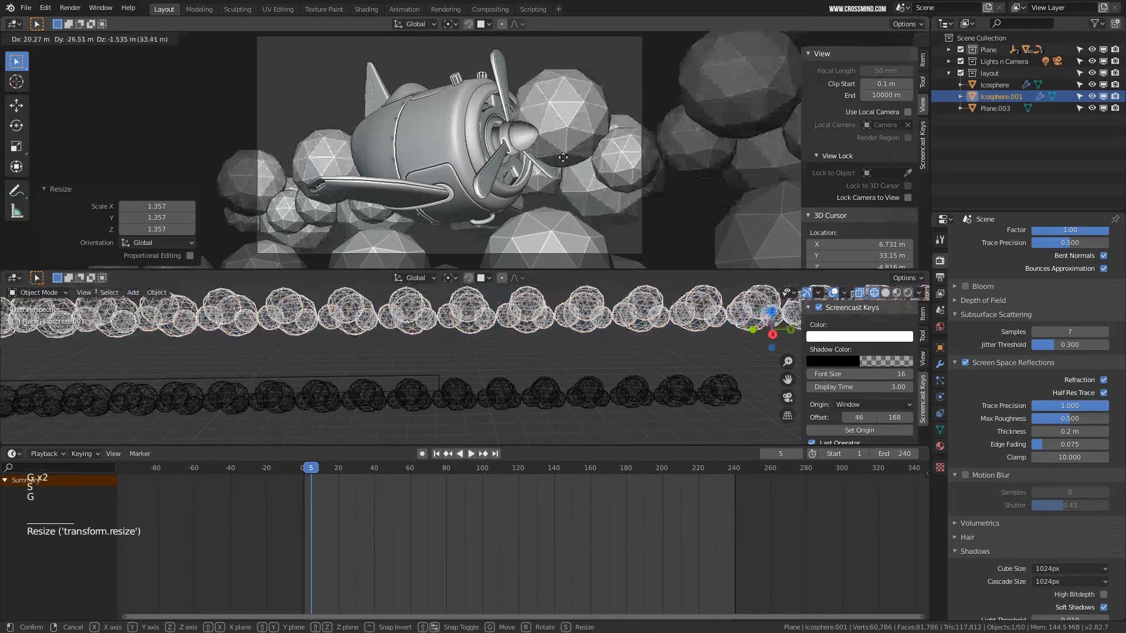
{"action": "left_click", "coordinate": [577, 154]}
{"action": "key", "text": "g"}
{"action": "key", "text": "y"}
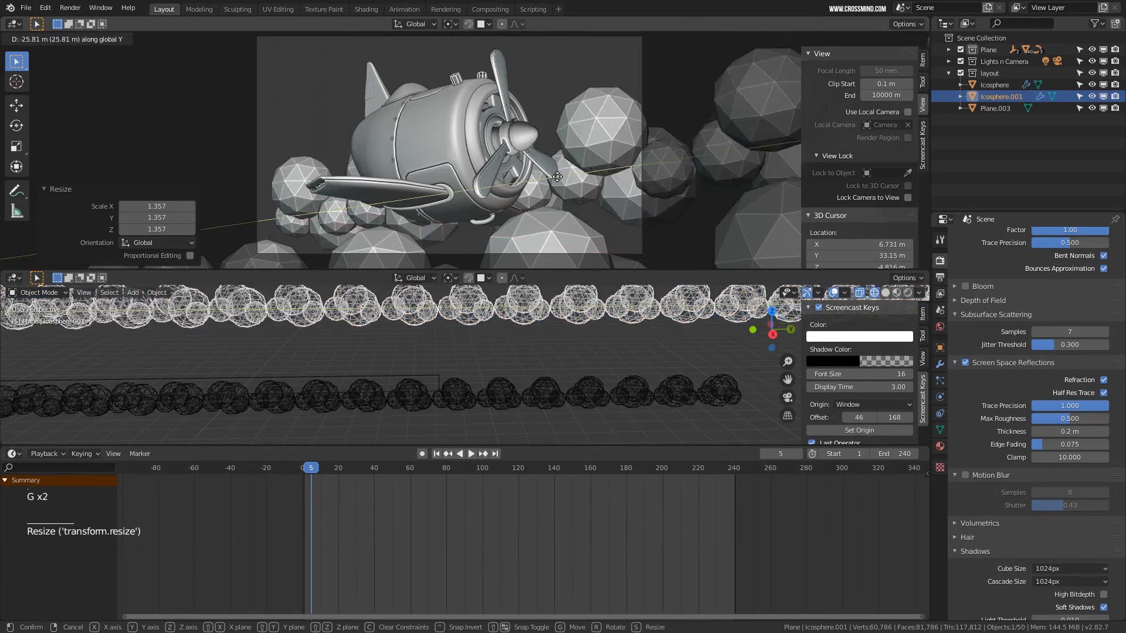
{"action": "left_click", "coordinate": [721, 122]}
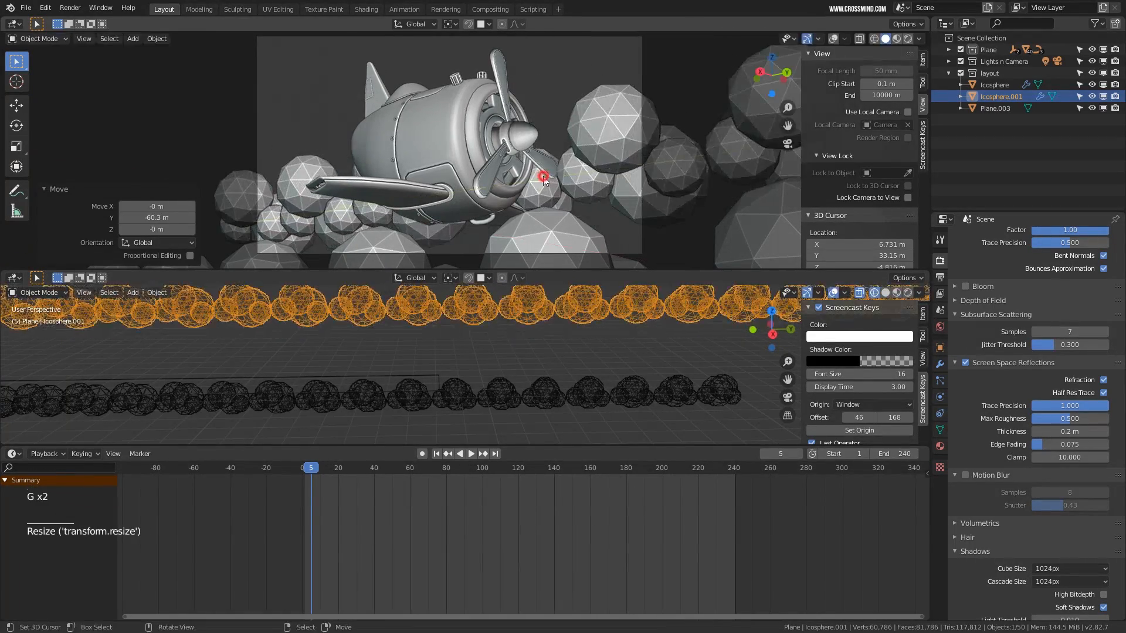
Maximize the camera viewport, play the animation to check the airplane among the clouds, and switch to Material Preview shading
{"action": "double_click", "coordinate": [835, 42]}
{"action": "key", "text": "ctrl+space"}
{"action": "key", "text": "shift+space"}
{"action": "scroll", "coordinate": [585, 339], "scroll_direction": "up", "scroll_amount": 3}
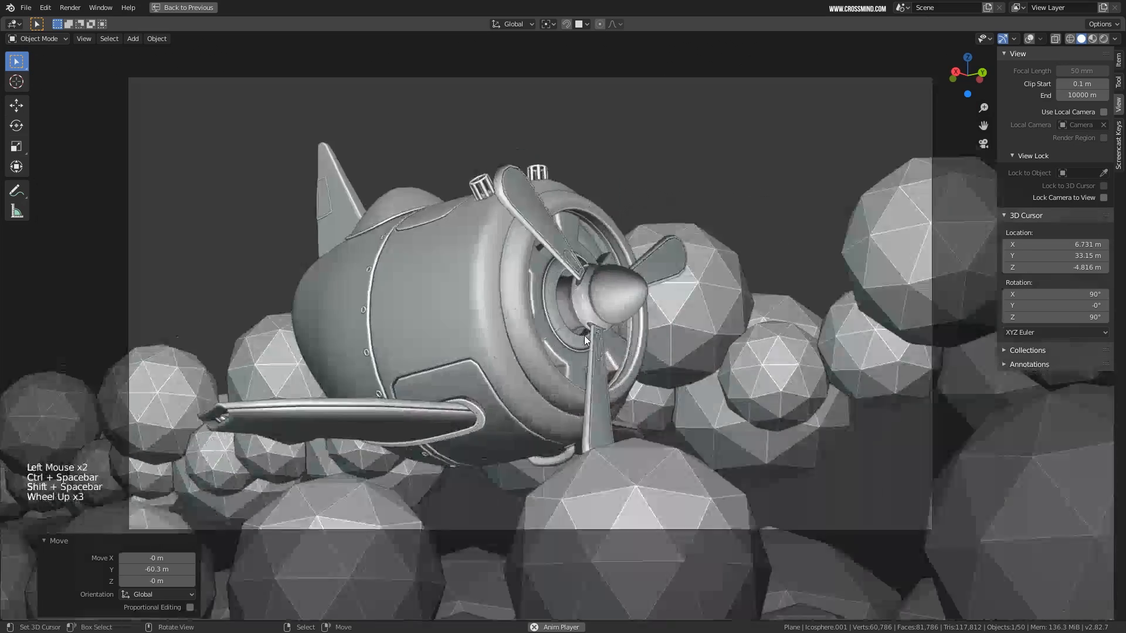
{"action": "scroll", "coordinate": [585, 337], "scroll_direction": "up", "scroll_amount": 2}
{"action": "middle_click_drag", "start_coordinate": [584, 335], "coordinate": [617, 356], "text": "shift"}
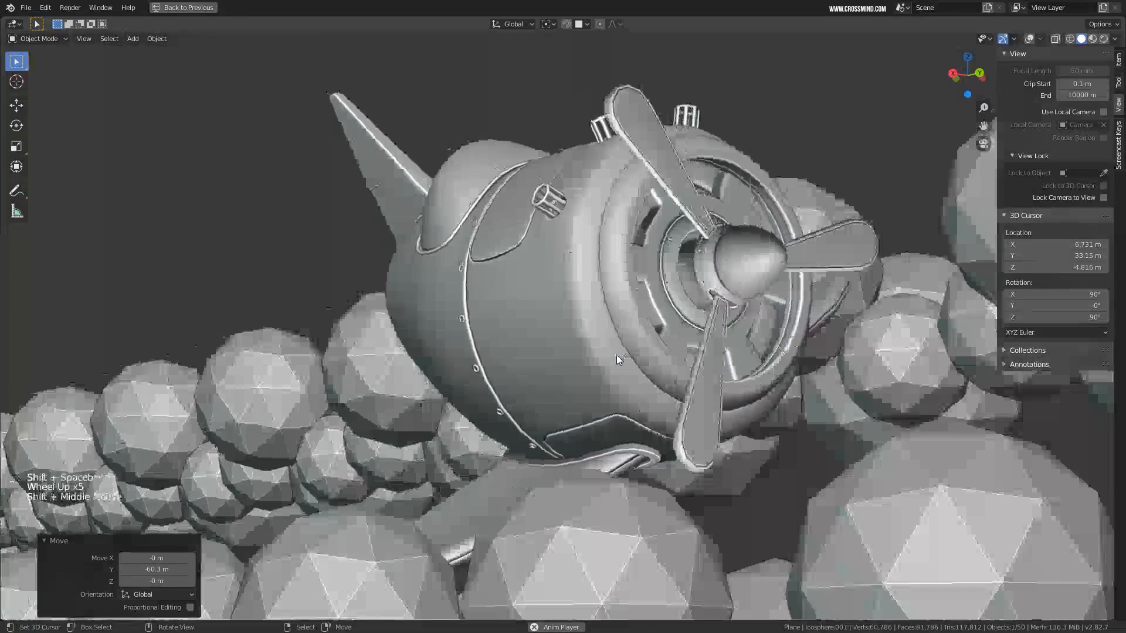
{"action": "key", "text": "shift+space"}
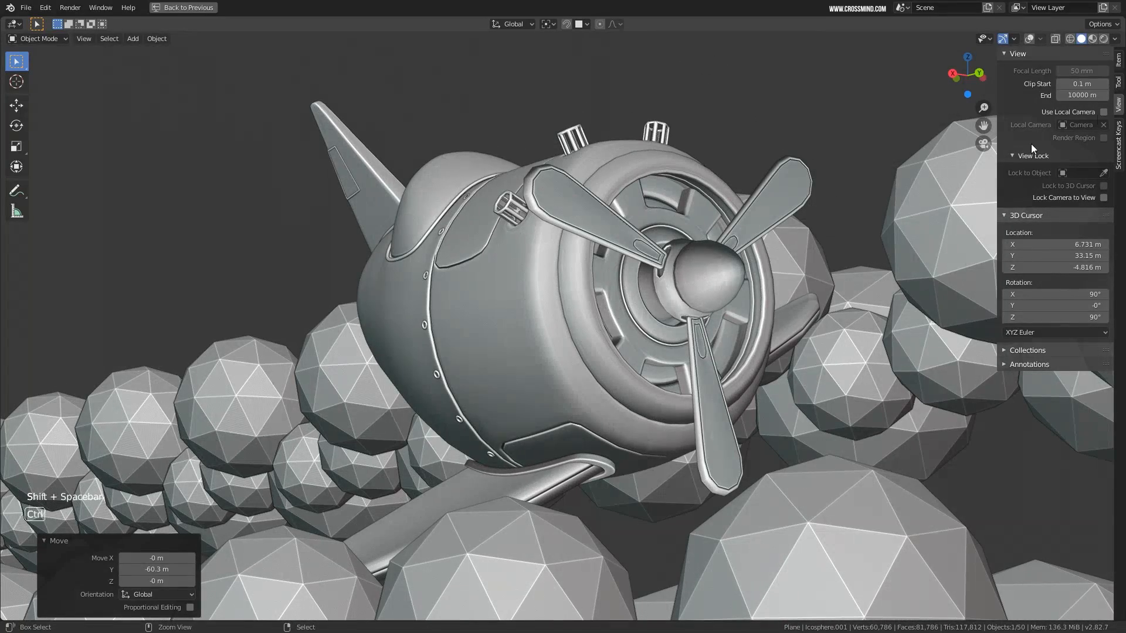
{"action": "left_click", "coordinate": [1093, 39]}
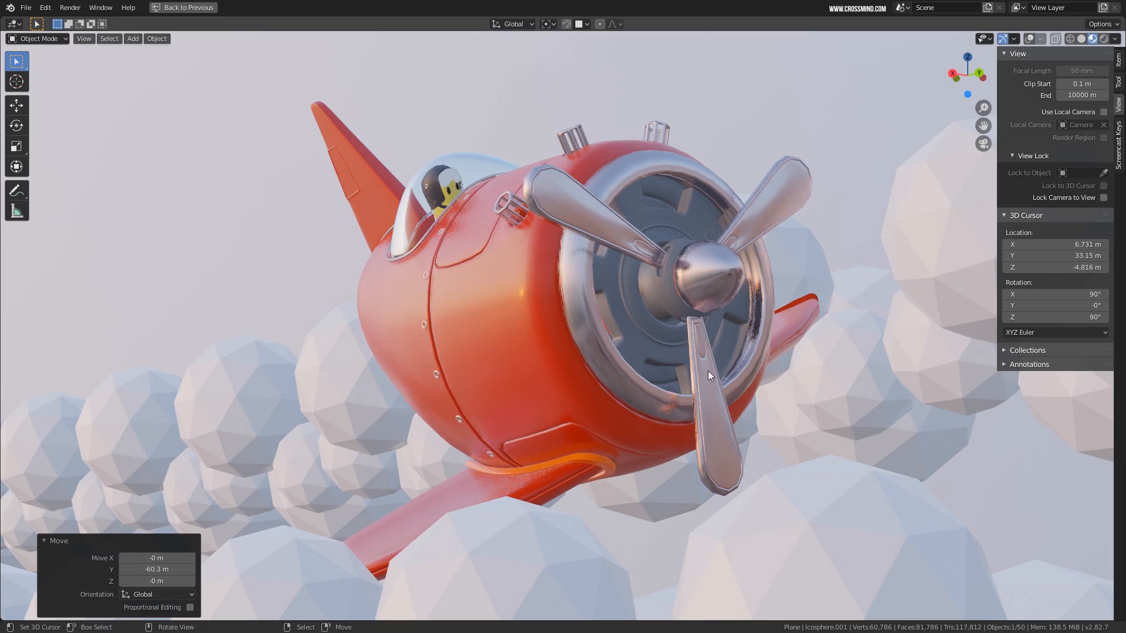
Play back the plane animation in the maximized camera view, with the sidebar hidden and the Move settings collapsed
{"action": "key", "text": "shift+space"}
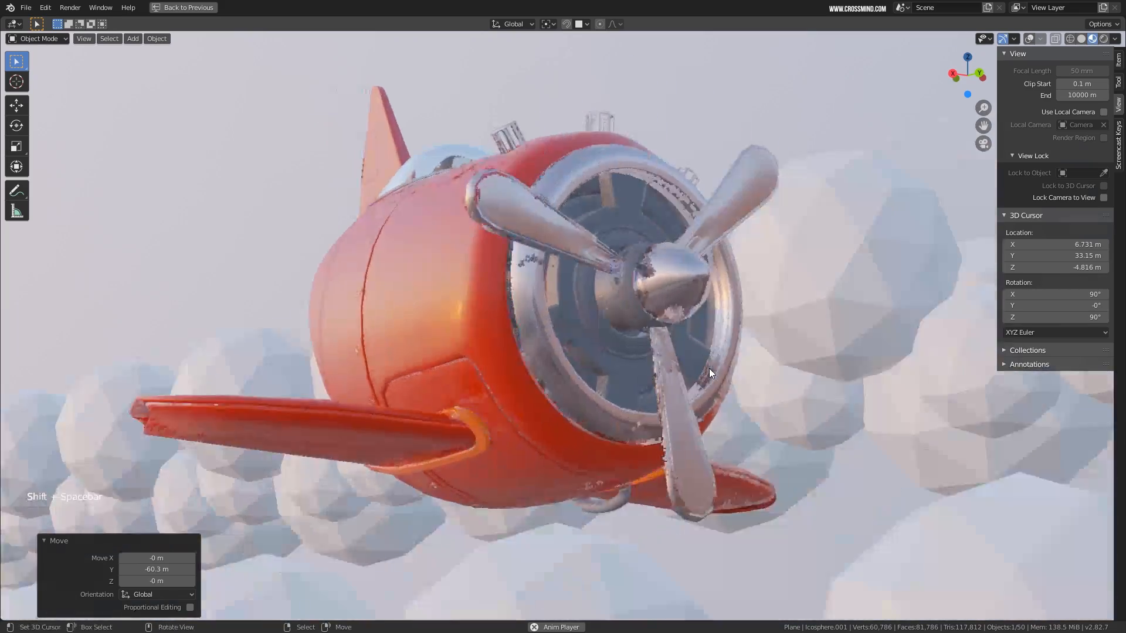
{"action": "key", "text": "n"}
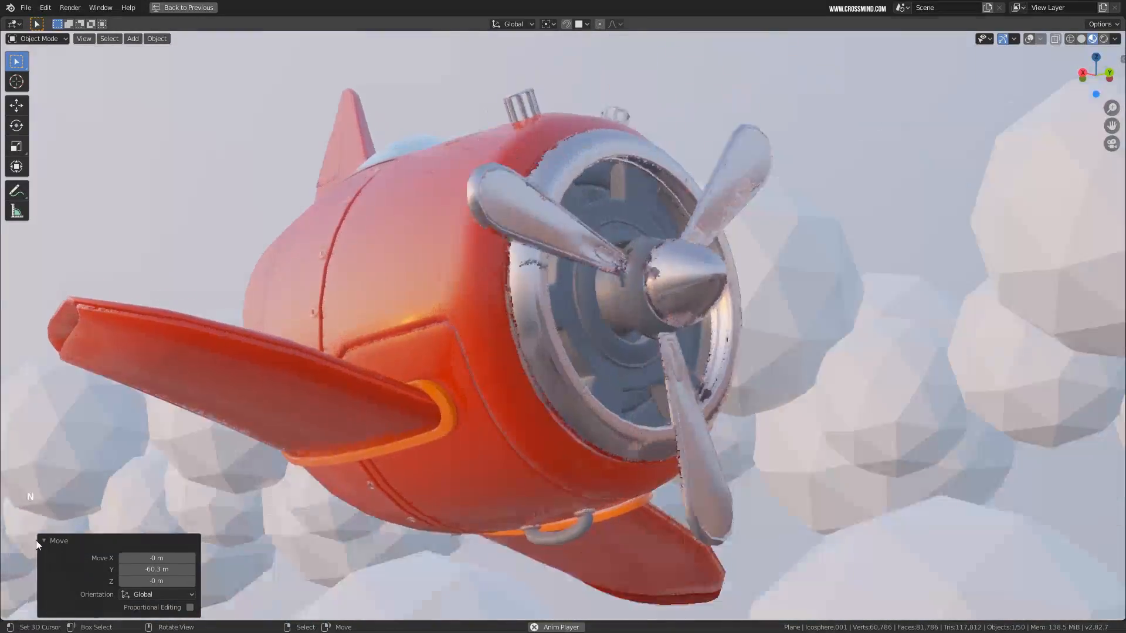
{"action": "left_click", "coordinate": [44, 540]}
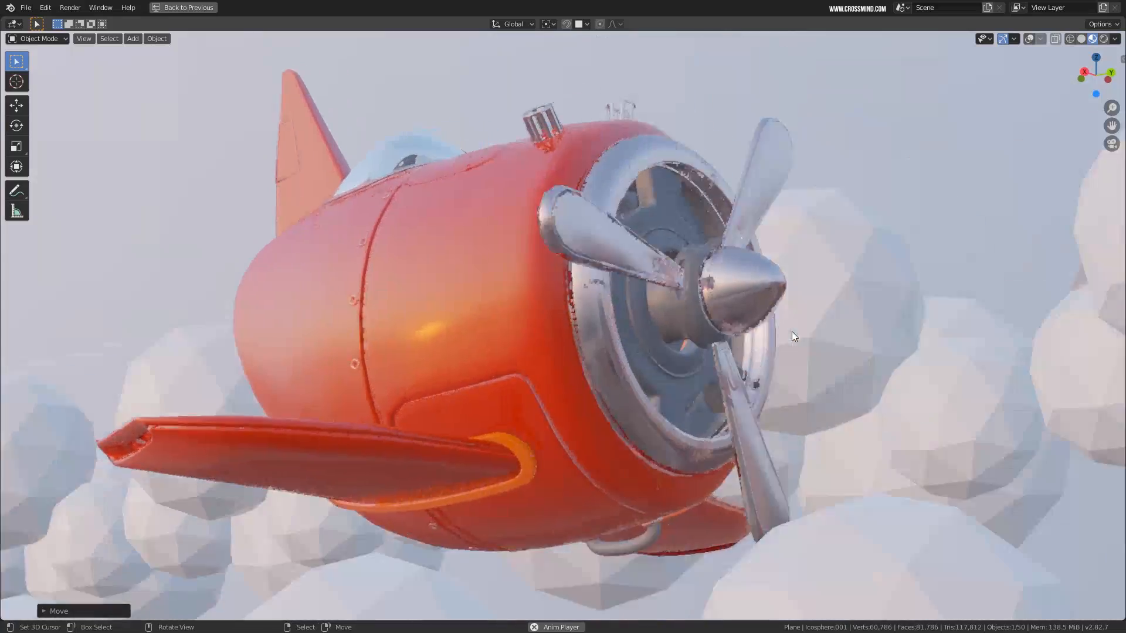
{"action": "scroll", "coordinate": [793, 335], "scroll_direction": "down", "scroll_amount": 2}
{"action": "scroll", "coordinate": [793, 336], "scroll_direction": "up", "scroll_amount": 1}
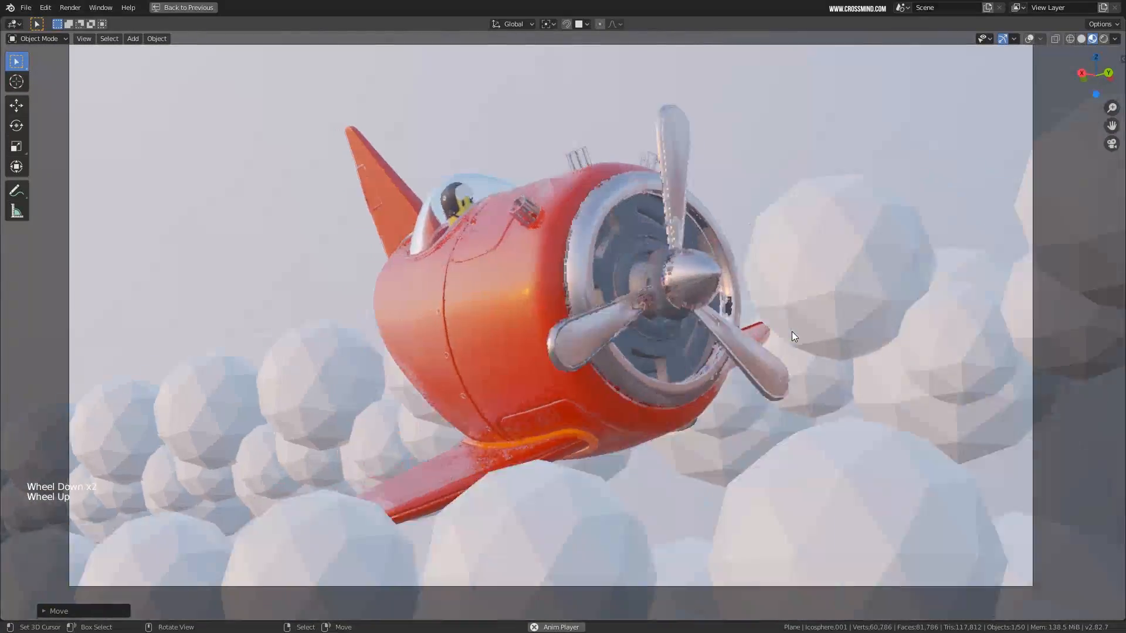
{"action": "scroll", "coordinate": [791, 332], "scroll_direction": "up", "scroll_amount": 1}
{"action": "scroll", "coordinate": [791, 332], "scroll_direction": "down", "scroll_amount": 1}
{"action": "key", "text": "shift+space"}
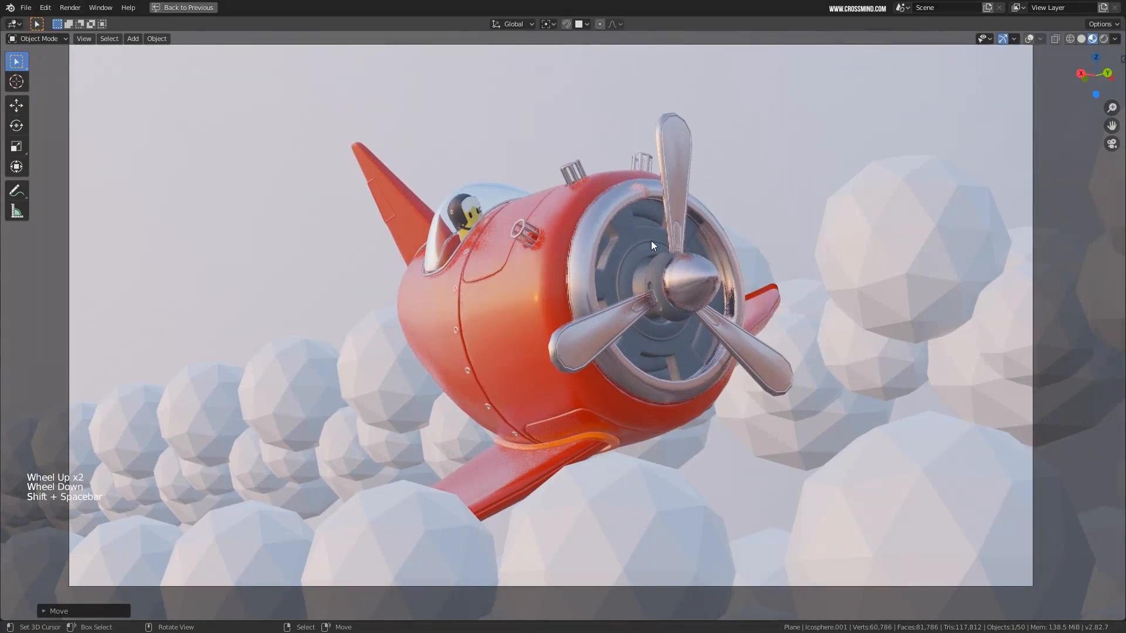
Restore the multi-editor layout and play back the animation in the camera view
{"action": "key", "text": "ctrl+space"}
{"action": "scroll", "coordinate": [641, 172], "scroll_direction": "down", "scroll_amount": 2}
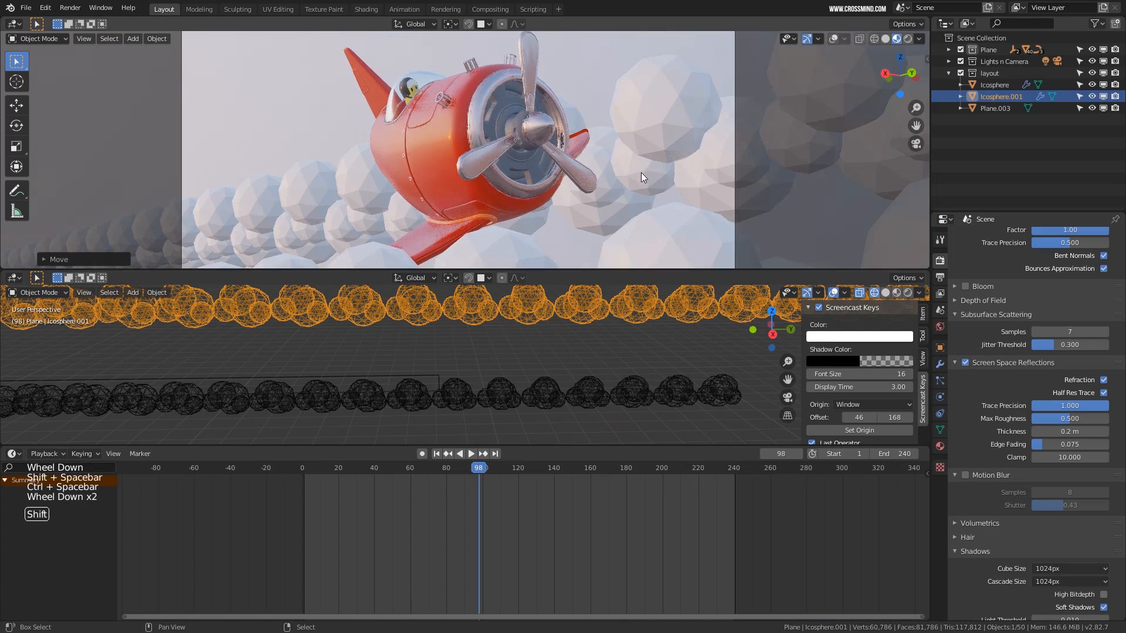
{"action": "middle_click_drag", "start_coordinate": [642, 172], "coordinate": [632, 194], "text": "shift"}
{"action": "key", "text": "shift+space"}
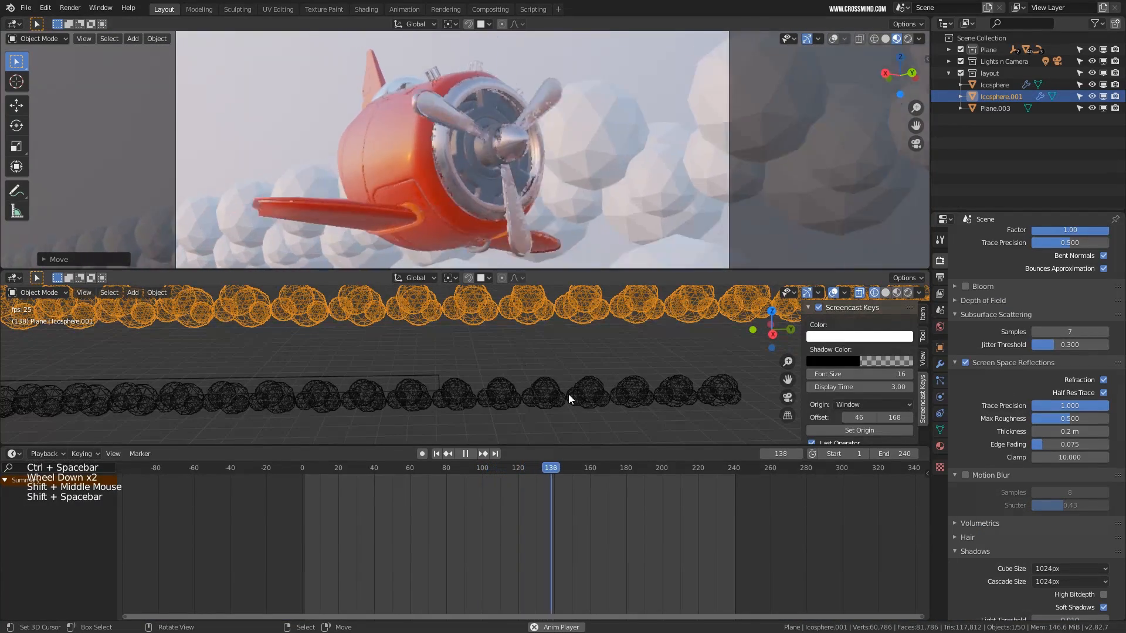
{"action": "key", "text": "shift+space"}
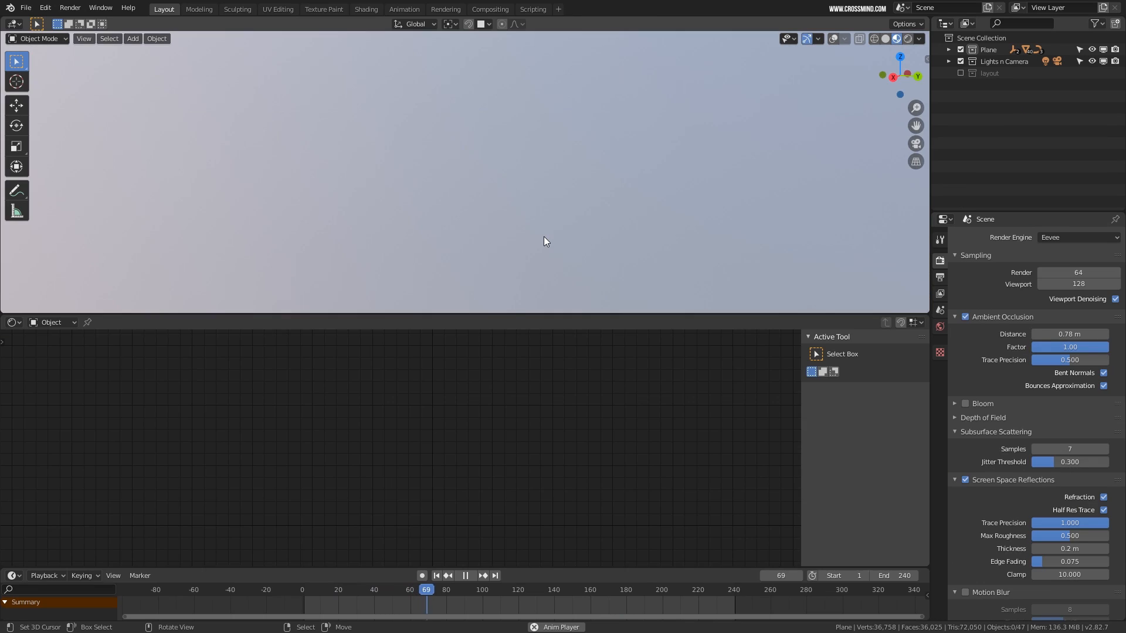
Play and scrub through the timeline to examine the plane's flight path from the distant perspective view
{"action": "key", "text": "shift+space"}
{"action": "left_click", "coordinate": [307, 604]}
{"action": "key", "text": "shift+space"}
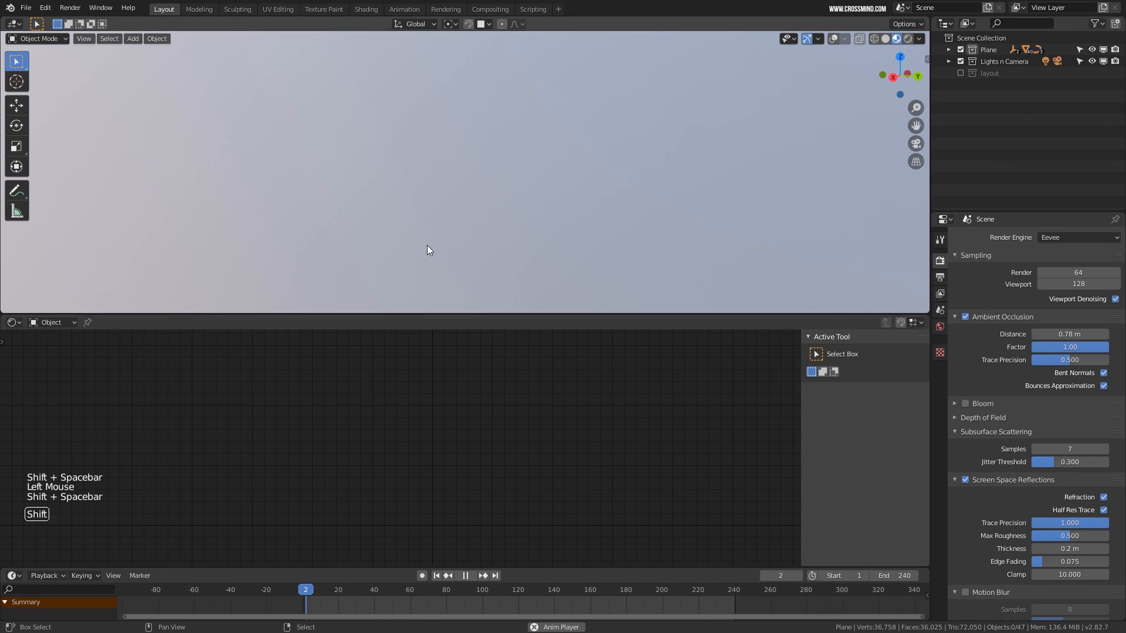
{"action": "key", "text": "shift+space"}
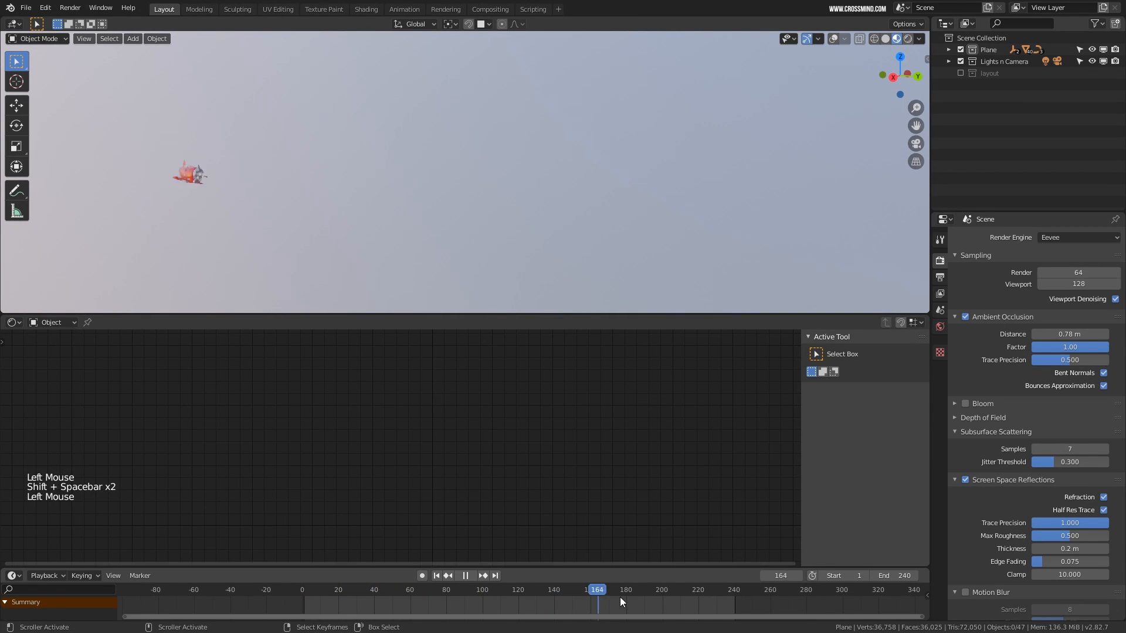
{"action": "left_click_drag", "start_coordinate": [621, 601], "coordinate": [776, 585]}
{"action": "left_click_drag", "start_coordinate": [562, 583], "coordinate": [559, 579]}
{"action": "middle_click_drag", "start_coordinate": [539, 204], "coordinate": [794, 208], "text": "shift"}
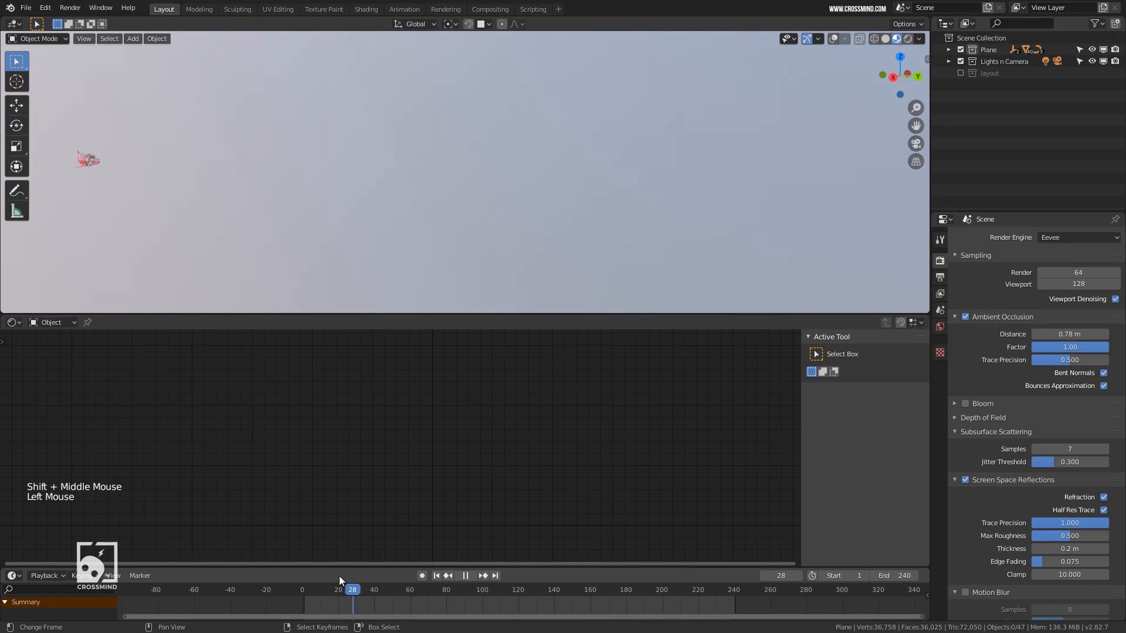
{"action": "left_click_drag", "start_coordinate": [678, 567], "coordinate": [678, 566]}
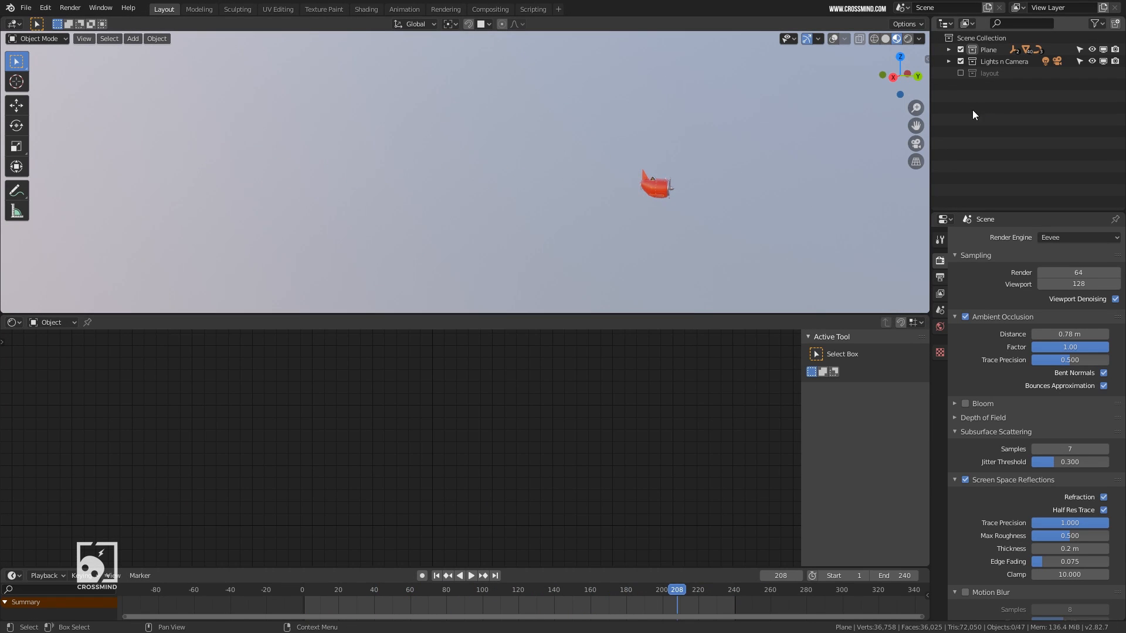
Show the layout collection to compare, hide it again and look through the camera
{"action": "left_click", "coordinate": [961, 73]}
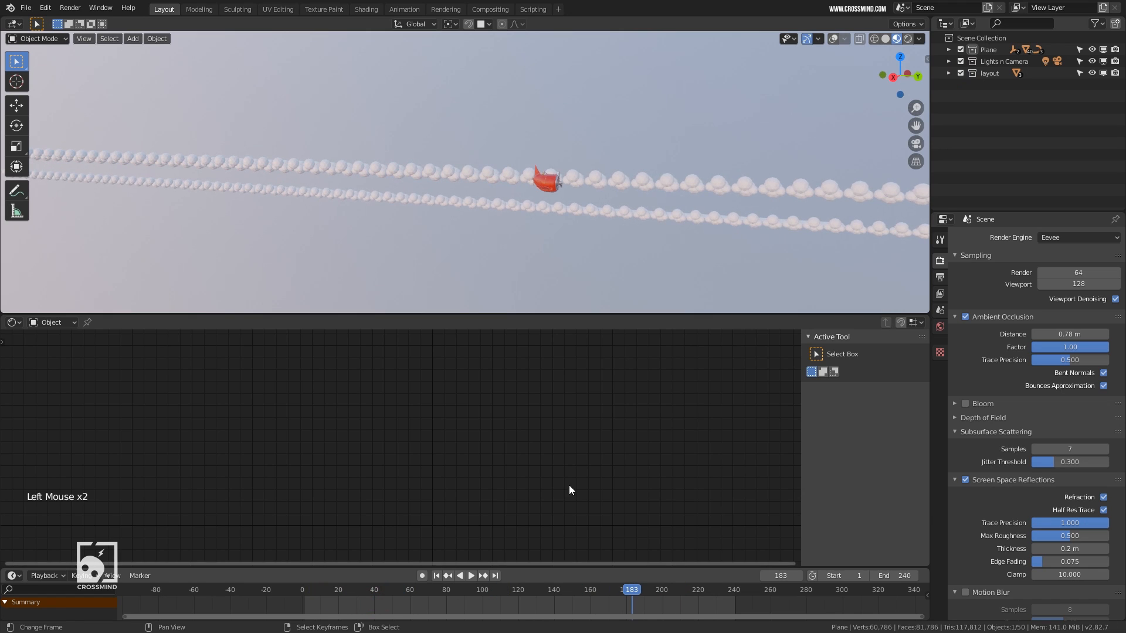
{"action": "left_click", "coordinate": [960, 73]}
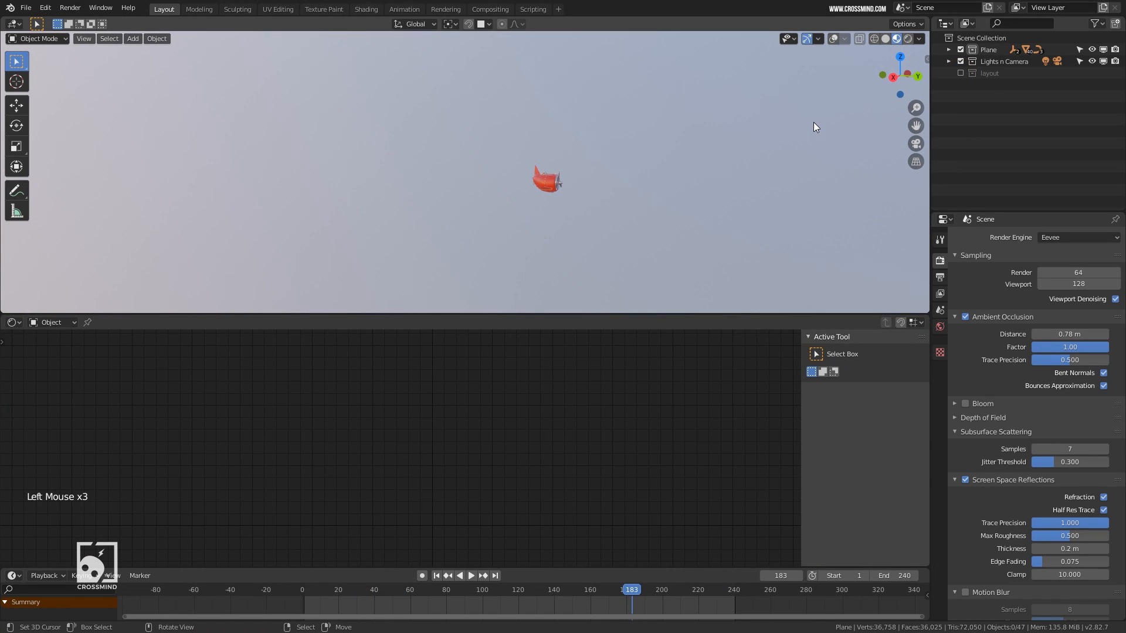
{"action": "scroll", "coordinate": [663, 185], "scroll_direction": "up", "scroll_amount": 1}
{"action": "middle_click_drag", "start_coordinate": [663, 185], "coordinate": [698, 201], "text": "shift"}
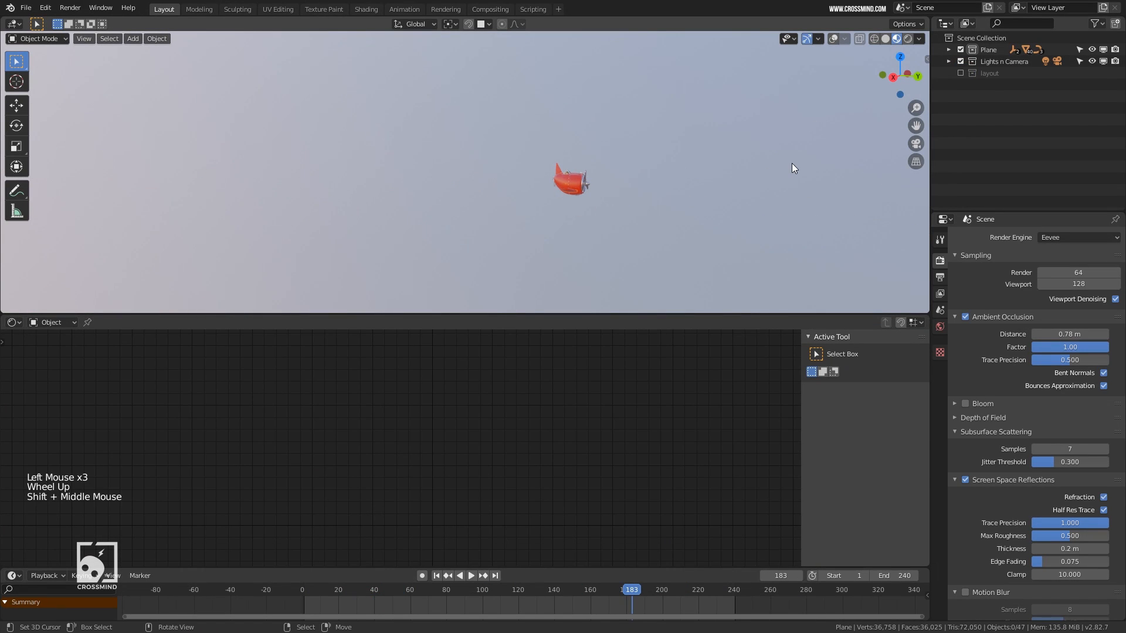
{"action": "key", "text": "KP_0"}
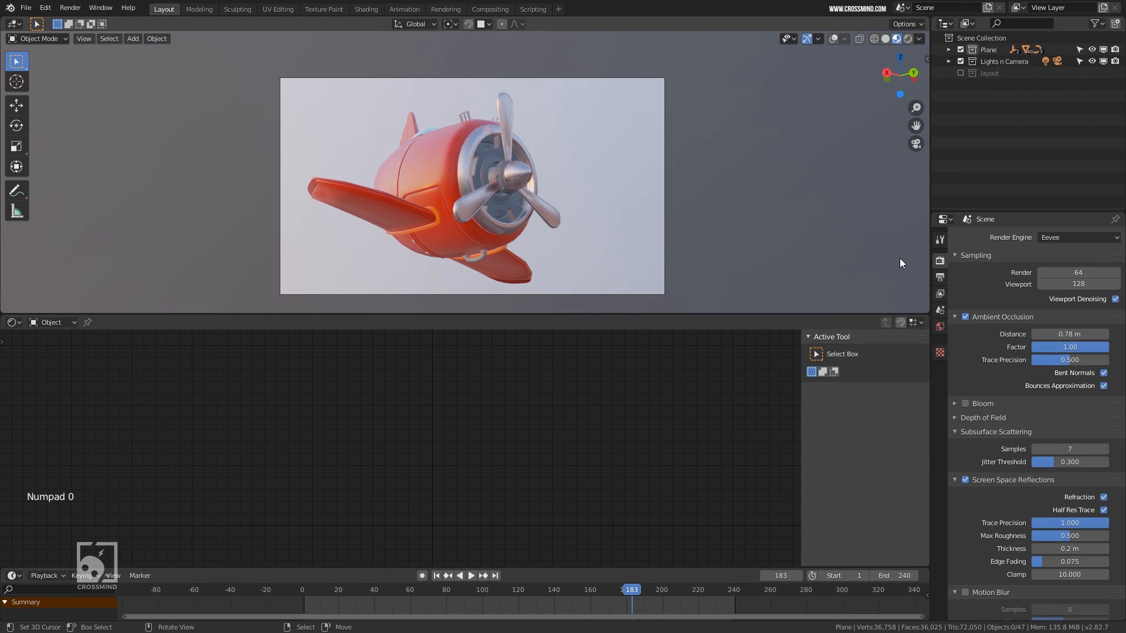
Set the render engine to Cycles and show the camera view in rendered shading
{"action": "left_click", "coordinate": [1049, 237]}
{"action": "left_click", "coordinate": [1053, 276]}
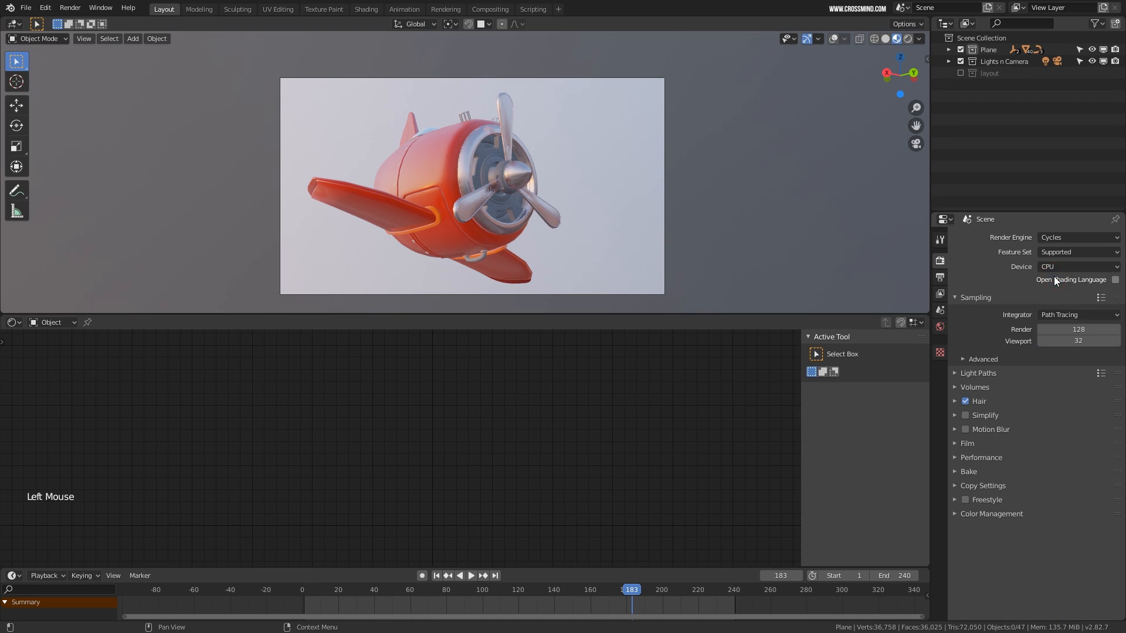
{"action": "left_click", "coordinate": [908, 39]}
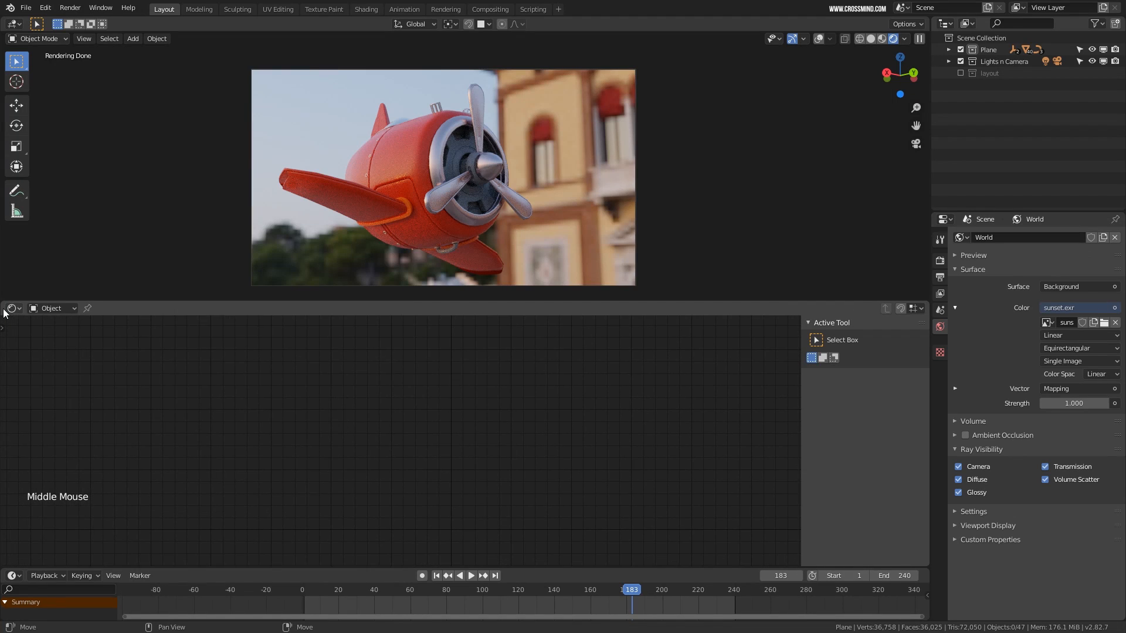
Display the World node tree in the Shader Editor below the viewport
{"action": "left_click", "coordinate": [11, 308]}
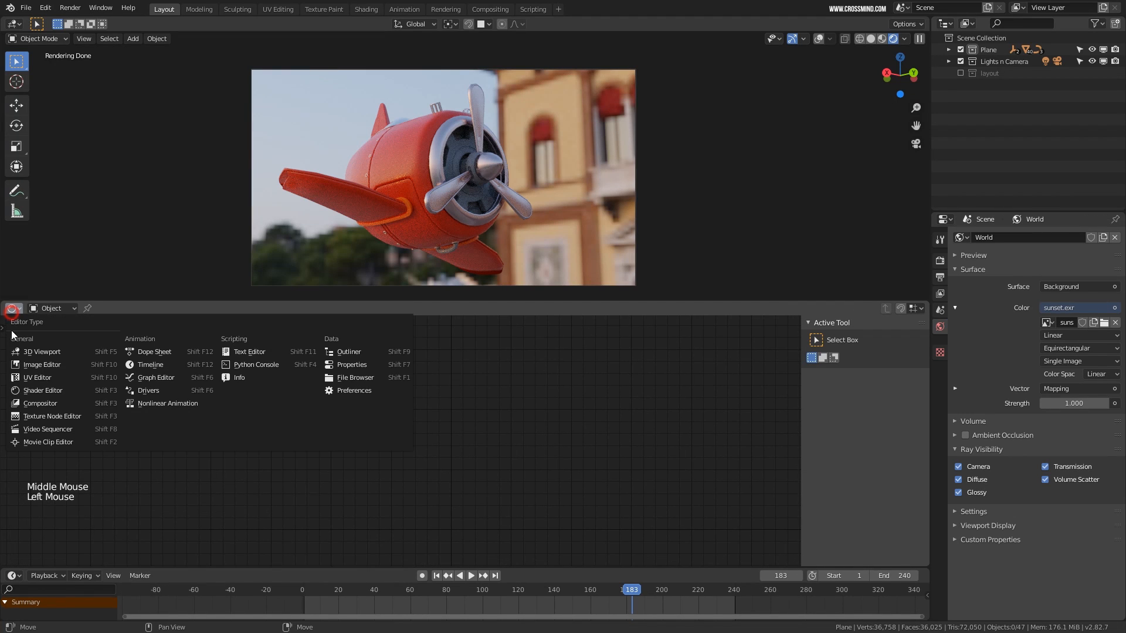
{"action": "left_click", "coordinate": [56, 390]}
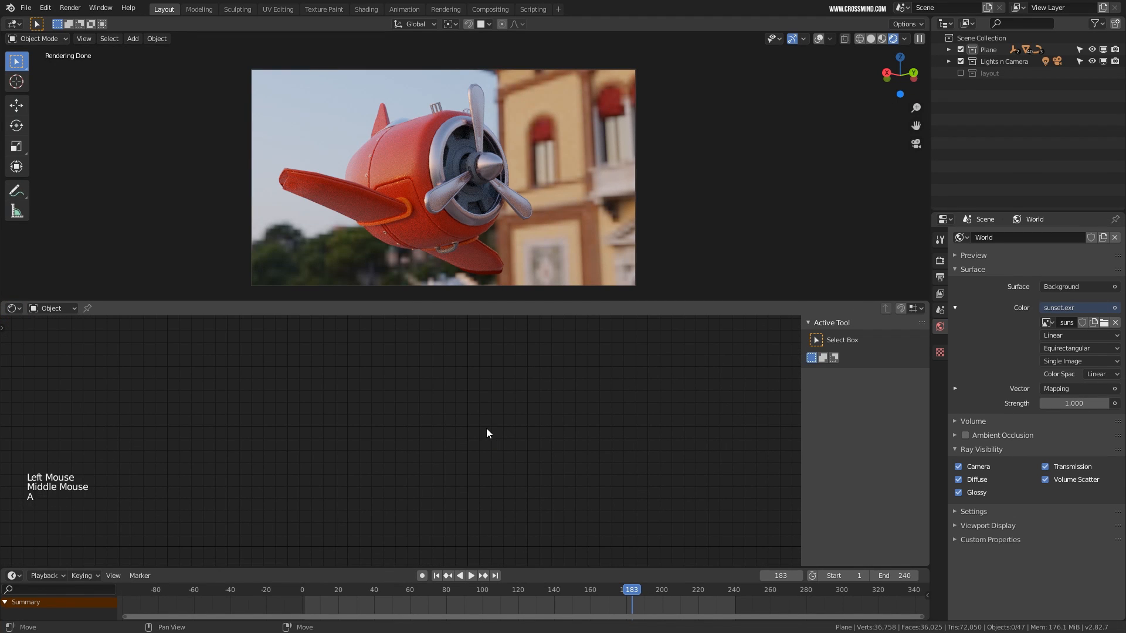
{"action": "left_click", "coordinate": [63, 335]}
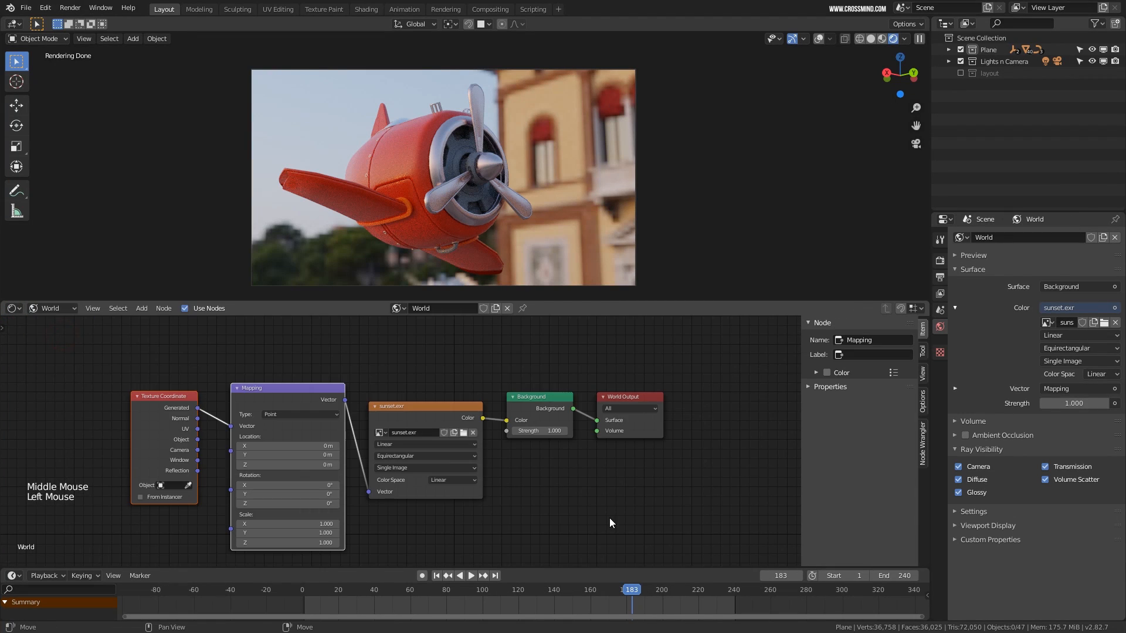
{"action": "middle_click_drag", "start_coordinate": [610, 518], "coordinate": [617, 494]}
{"action": "scroll", "coordinate": [616, 494], "scroll_direction": "up", "scroll_amount": 4}
Load sunset.exr into the environment texture node and set the Mapping node's Z rotation to 176°
{"action": "left_click", "coordinate": [489, 367]}
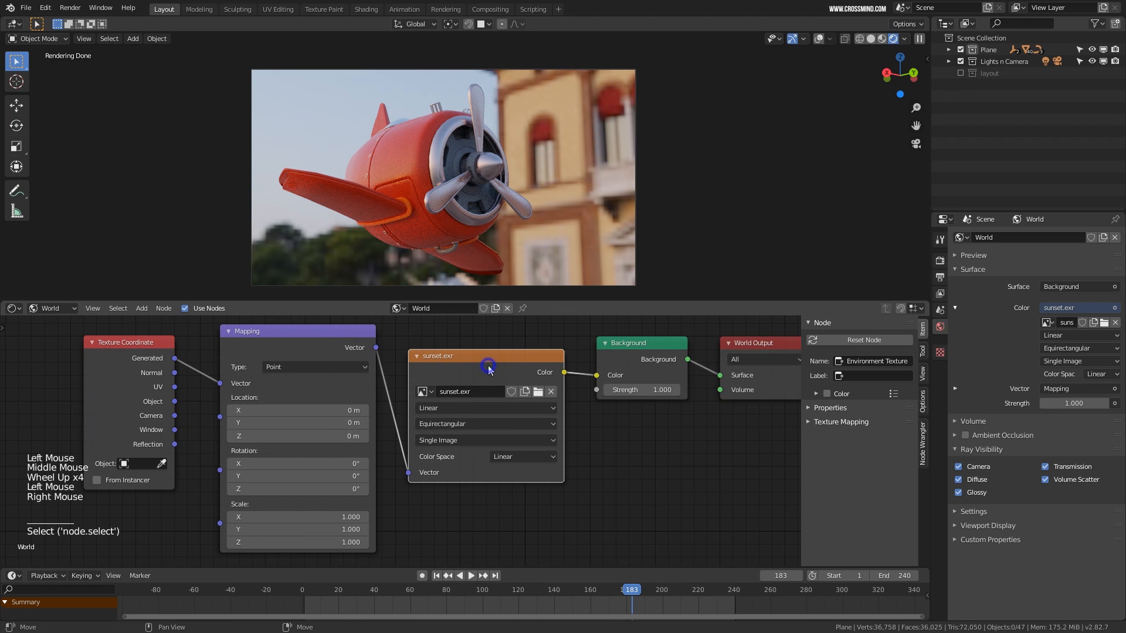
{"action": "left_click", "coordinate": [537, 391]}
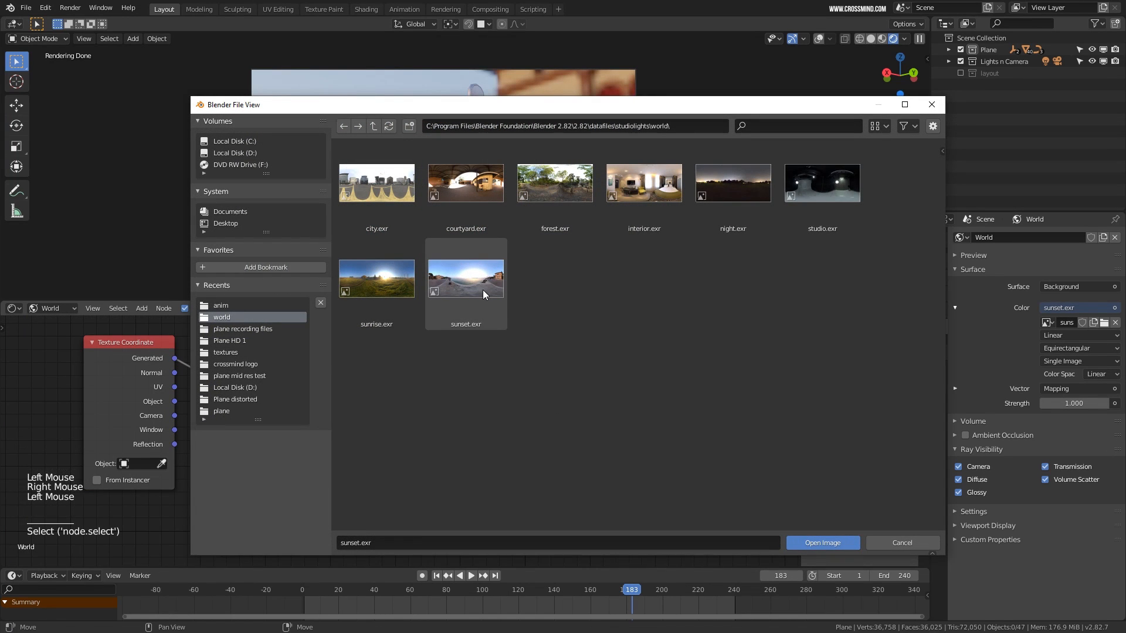
{"action": "double_click", "coordinate": [483, 289]}
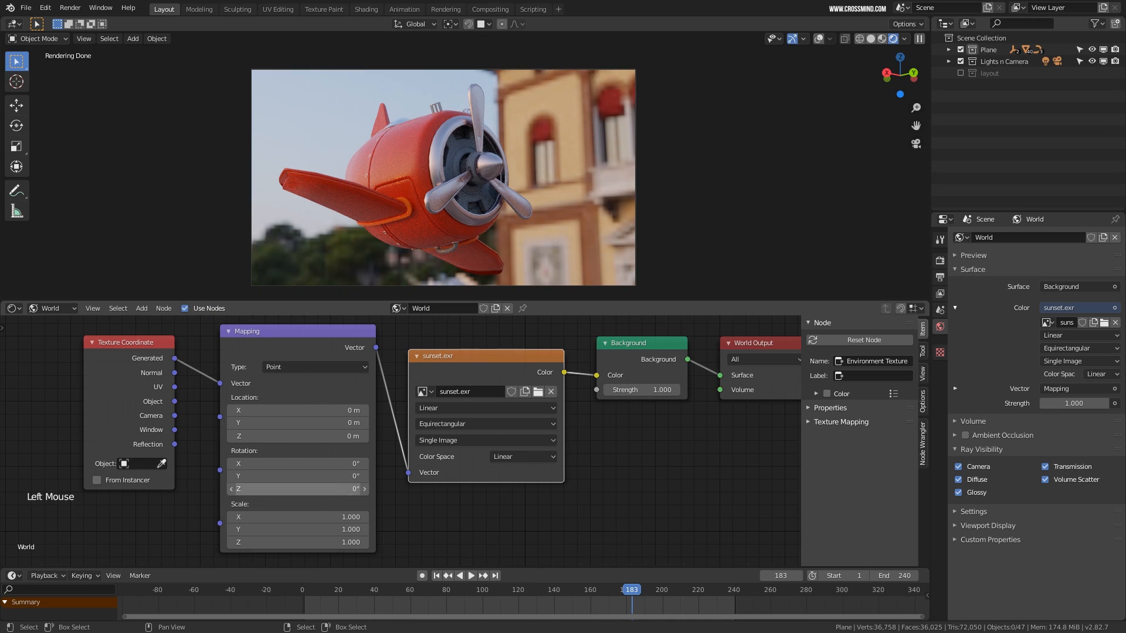
{"action": "left_click_drag", "start_coordinate": [297, 489], "coordinate": [399, 489]}
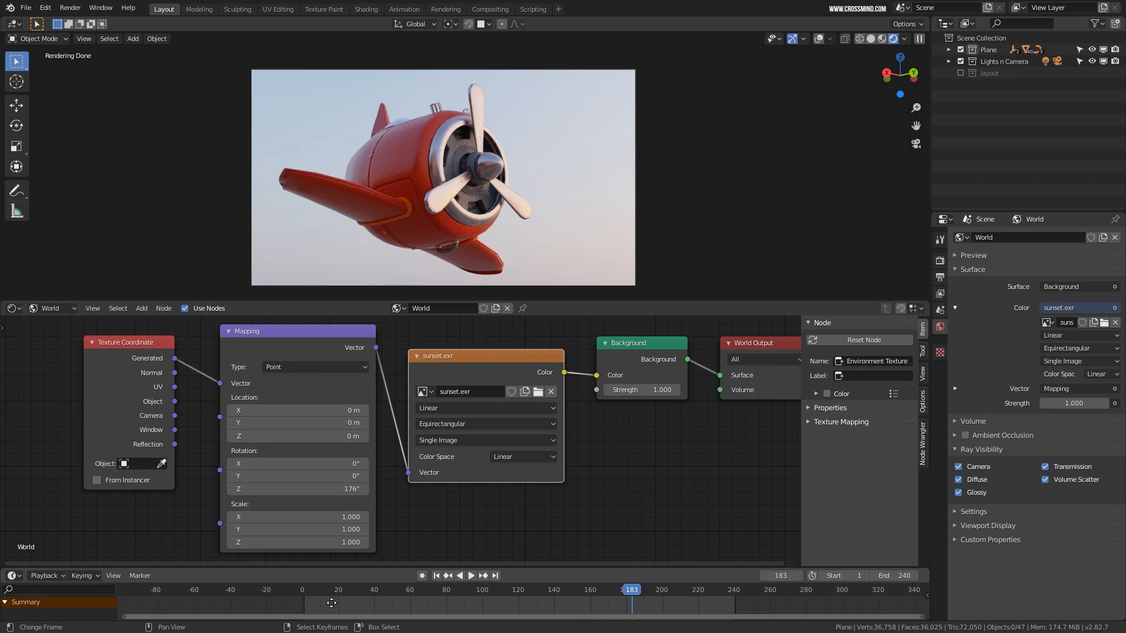
Move the timeline to frame 156
{"action": "mouse_move", "coordinate": [332, 603]}
{"action": "middle_mouse_down", "text": "ctrl"}
{"action": "mouse_move", "coordinate": [299, 603]}
{"action": "mouse_move", "coordinate": [318, 607]}
{"action": "middle_mouse_up", "text": "ctrl"}
{"action": "scroll", "coordinate": [317, 607], "scroll_direction": "down", "scroll_amount": 2}
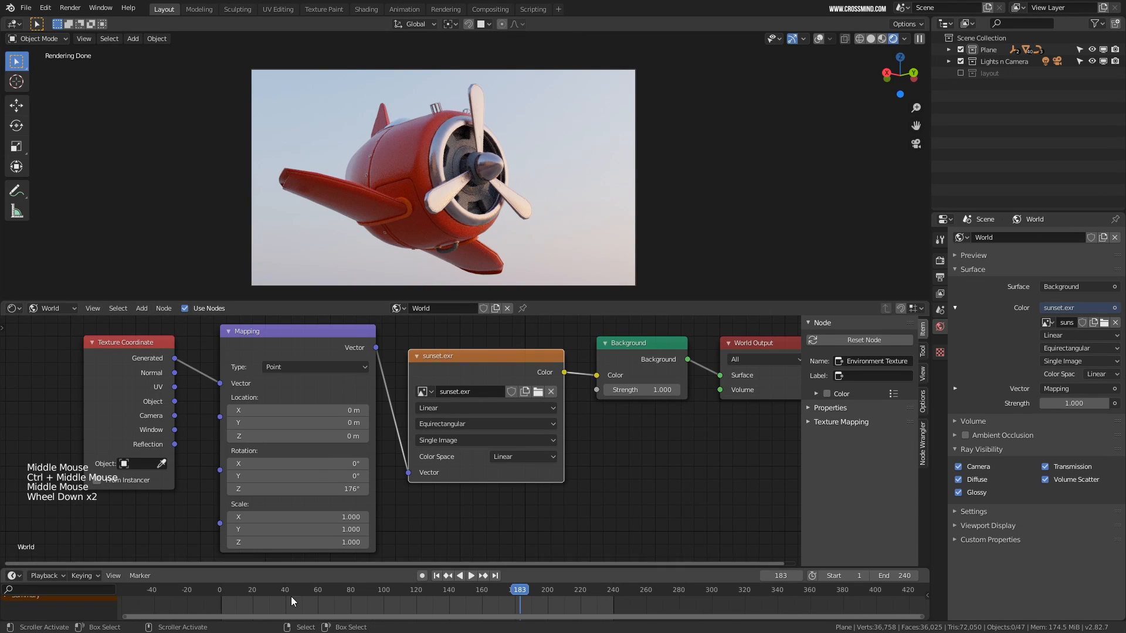
{"action": "left_click_drag", "start_coordinate": [254, 604], "coordinate": [290, 606]}
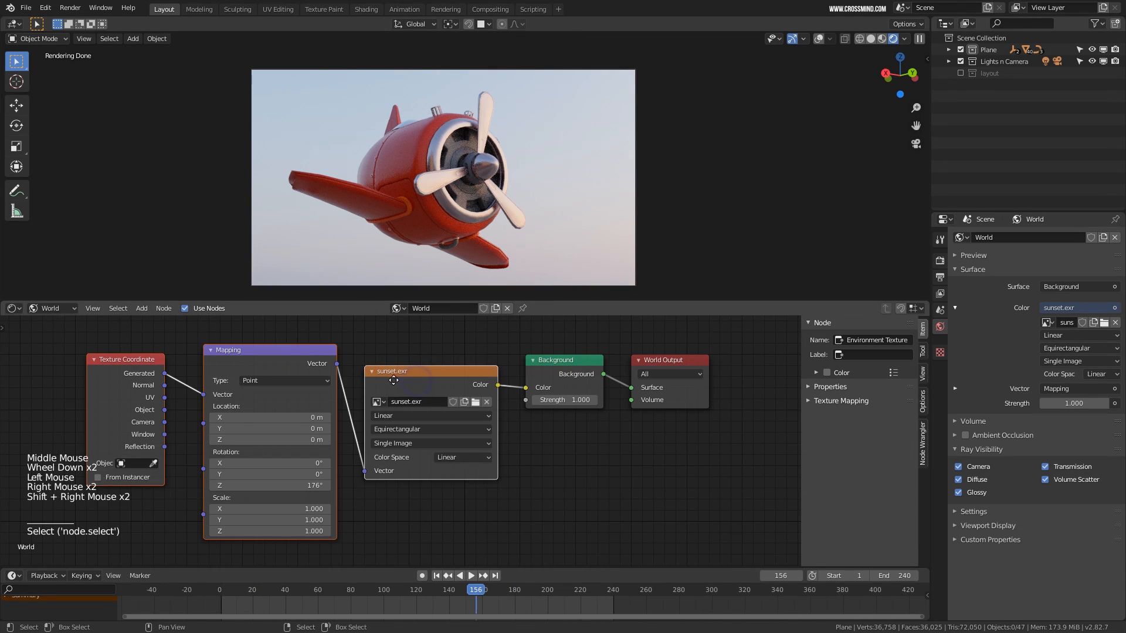
Move the Texture Coordinate, Mapping and environment texture nodes away from the Background node to make room between them
{"action": "key", "text": "g"}
{"action": "left_click", "coordinate": [301, 380]}
{"action": "middle_click_drag", "start_coordinate": [438, 432], "coordinate": [452, 434]}
{"action": "scroll", "coordinate": [353, 459], "scroll_direction": "up", "scroll_amount": 2}
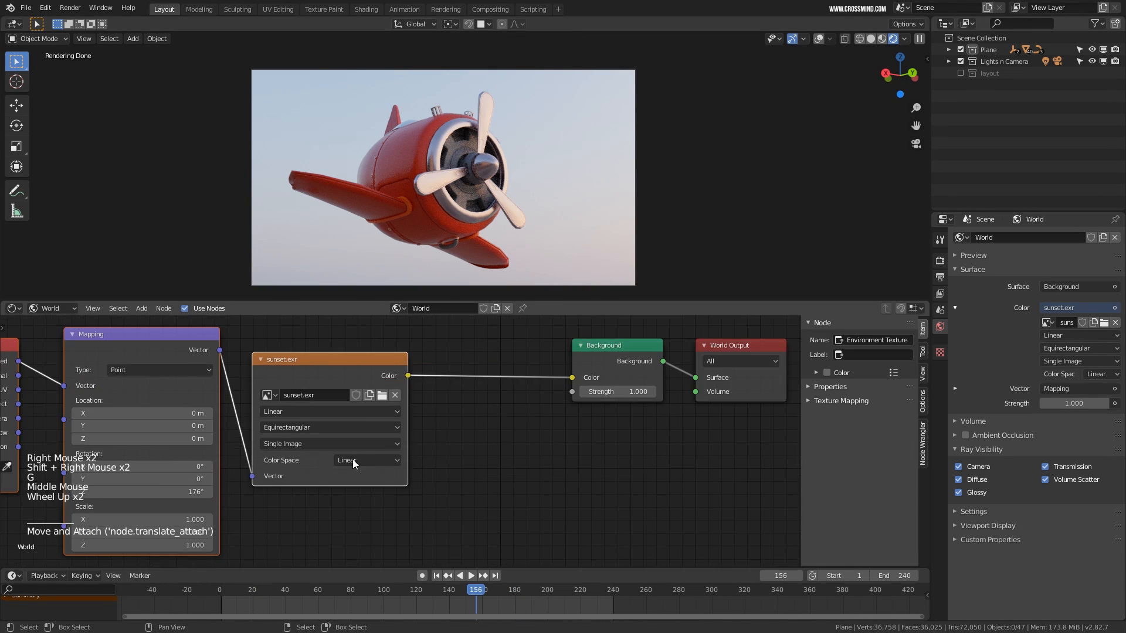
{"action": "middle_click_drag", "start_coordinate": [182, 522], "coordinate": [294, 503]}
{"action": "mouse_move", "coordinate": [297, 479]}
{"action": "left_mouse_down"}
{"action": "mouse_move", "coordinate": [271, 479]}
{"action": "mouse_move", "coordinate": [296, 478]}
{"action": "left_mouse_up"}
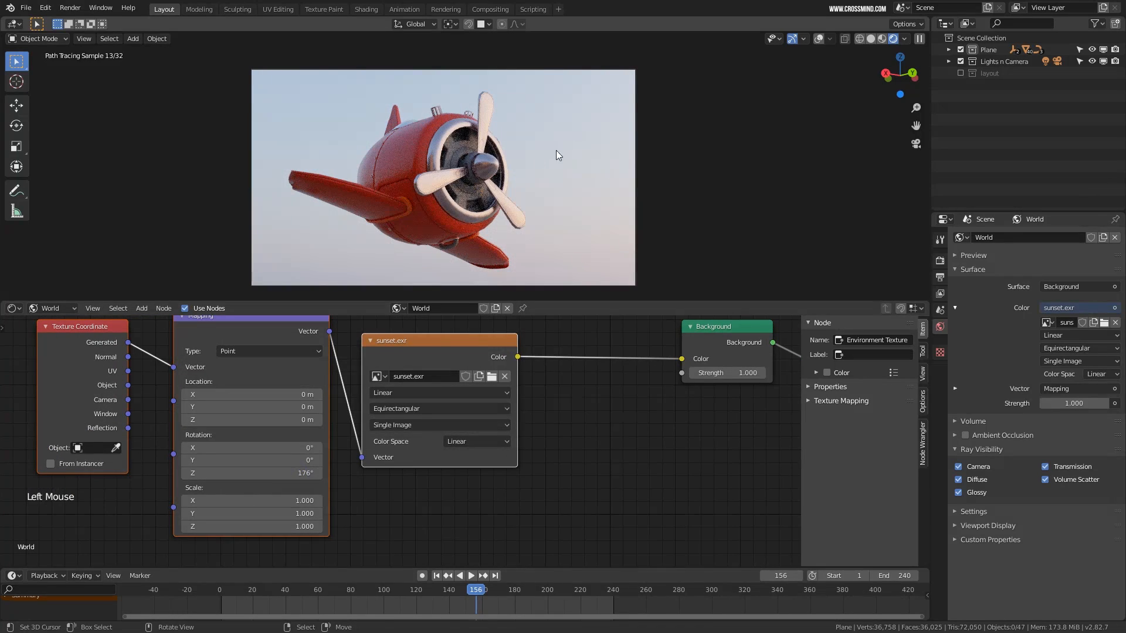
Add a Hue/Saturation node on the link between the environment texture and the Background node
{"action": "middle_click_drag", "start_coordinate": [603, 402], "coordinate": [551, 430]}
{"action": "key", "text": "shift+a"}
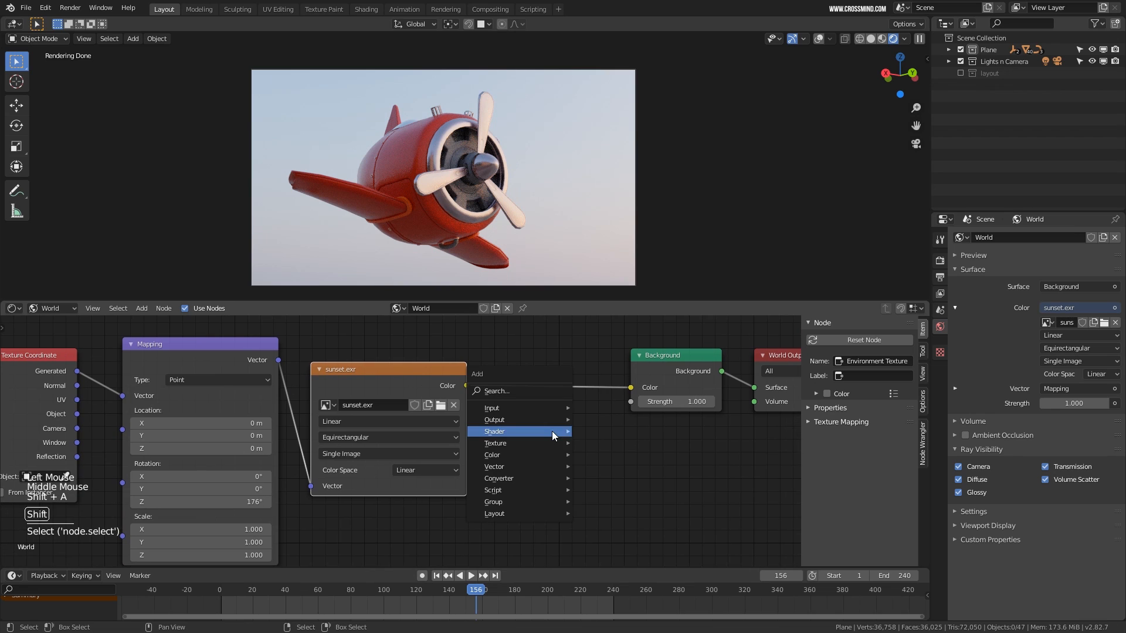
{"action": "mouse_move", "coordinate": [544, 458]}
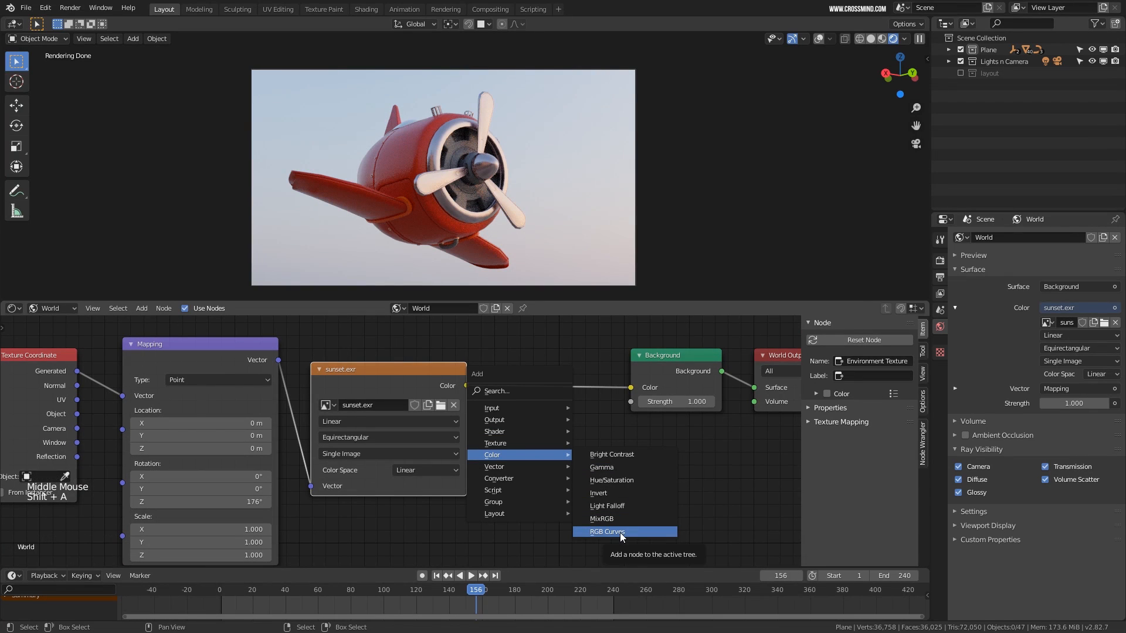
{"action": "left_click", "coordinate": [617, 485]}
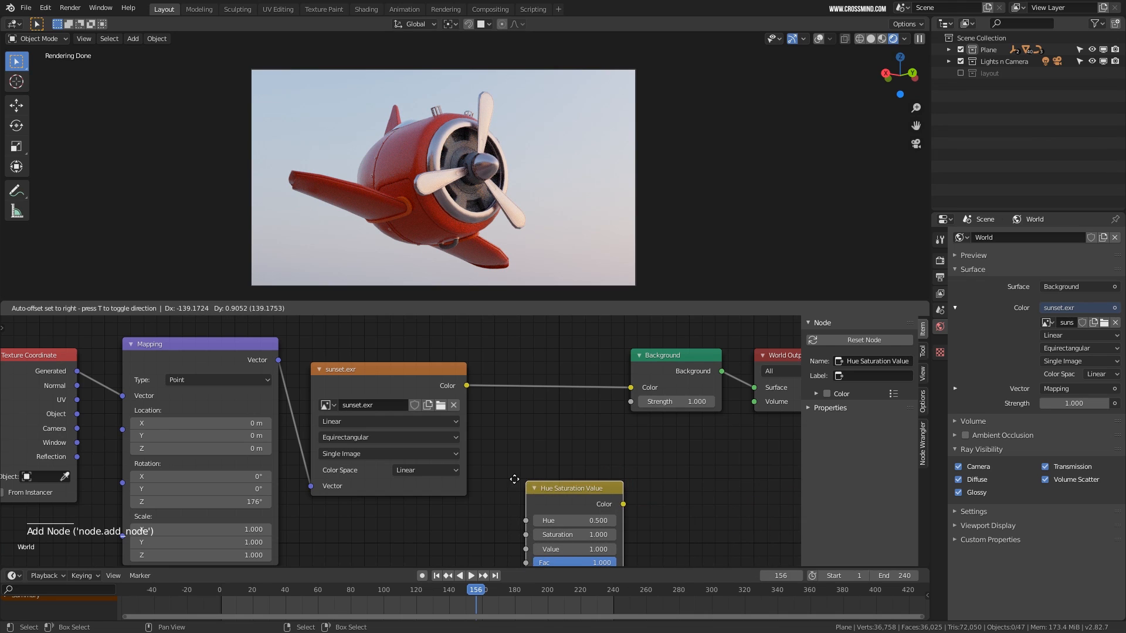
{"action": "left_click", "coordinate": [503, 349]}
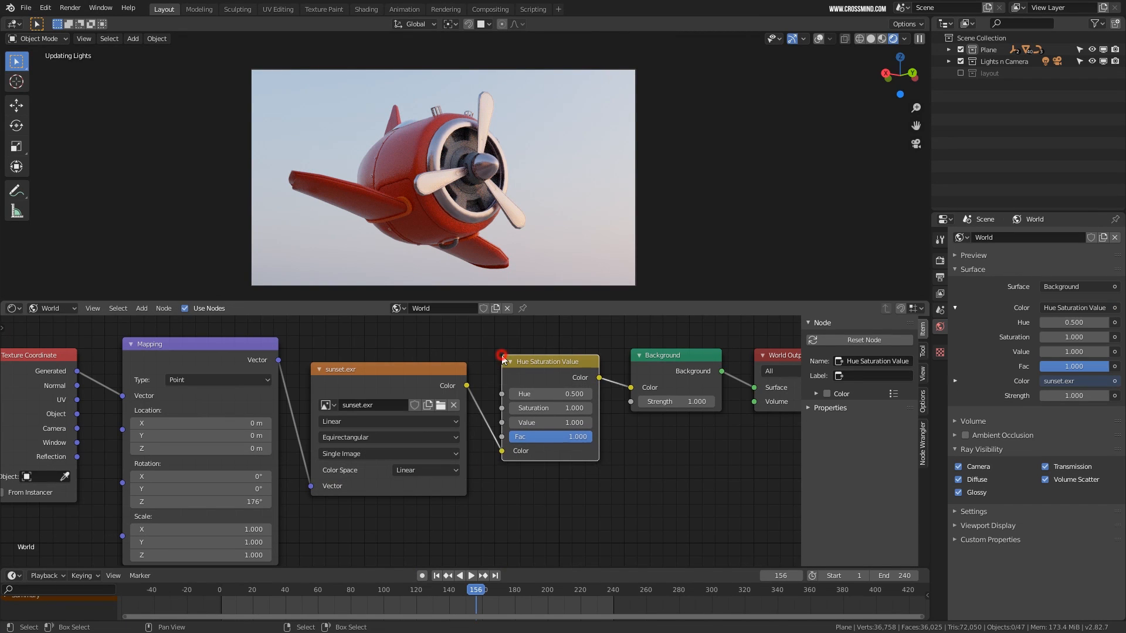
Set the saturation of the Hue Saturation Value node to 1.200
{"action": "mouse_move", "coordinate": [570, 409]}
{"action": "left_mouse_down"}
{"action": "mouse_move", "coordinate": [612, 409]}
{"action": "mouse_move", "coordinate": [548, 409]}
{"action": "mouse_move", "coordinate": [583, 408]}
{"action": "mouse_move", "coordinate": [570, 409]}
{"action": "left_mouse_up"}
{"action": "left_click", "coordinate": [606, 409]}
{"action": "left_click", "coordinate": [606, 409]}
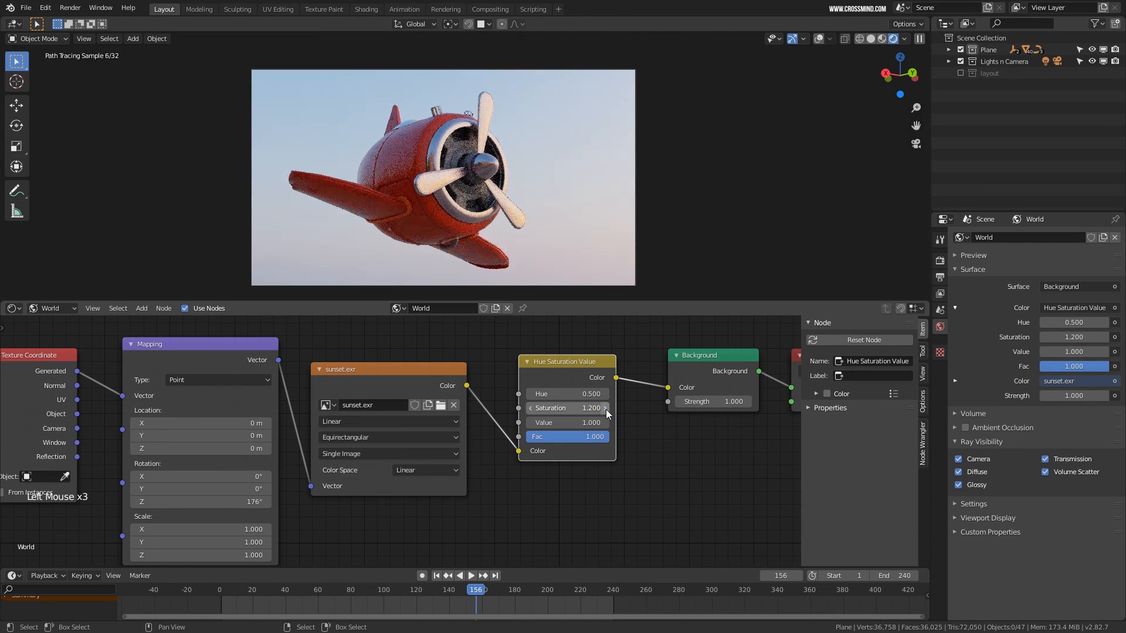
Try tilting the sky with the Mapping node's X and Y rotation, and reset both to 0°
{"action": "middle_click_drag", "start_coordinate": [405, 453], "coordinate": [442, 433]}
{"action": "mouse_move", "coordinate": [246, 468]}
{"action": "left_mouse_down"}
{"action": "mouse_move", "coordinate": [286, 468]}
{"action": "mouse_move", "coordinate": [256, 457]}
{"action": "left_mouse_up"}
{"action": "left_click", "coordinate": [257, 469]}
{"action": "type", "text": "0"}
{"action": "key", "text": "Return"}
{"action": "left_click", "coordinate": [257, 456]}
{"action": "type", "text": "0"}
{"action": "key", "text": "Return"}
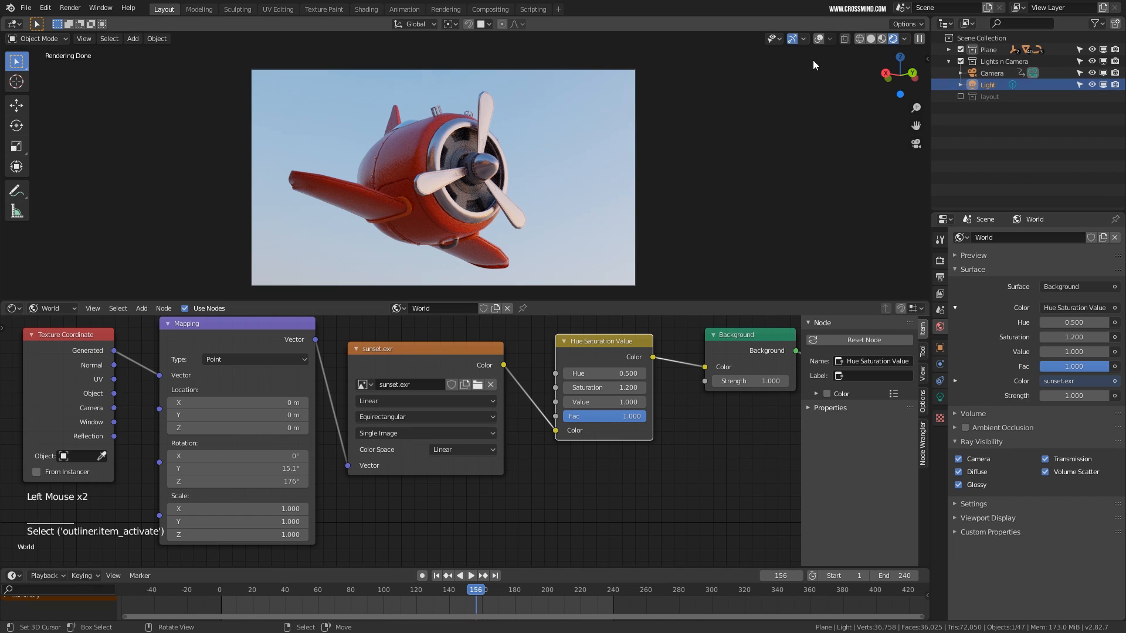
Turn the viewport overlays back on, delete the existing light, and add a Sun light in its place
{"action": "left_click", "coordinate": [818, 40]}
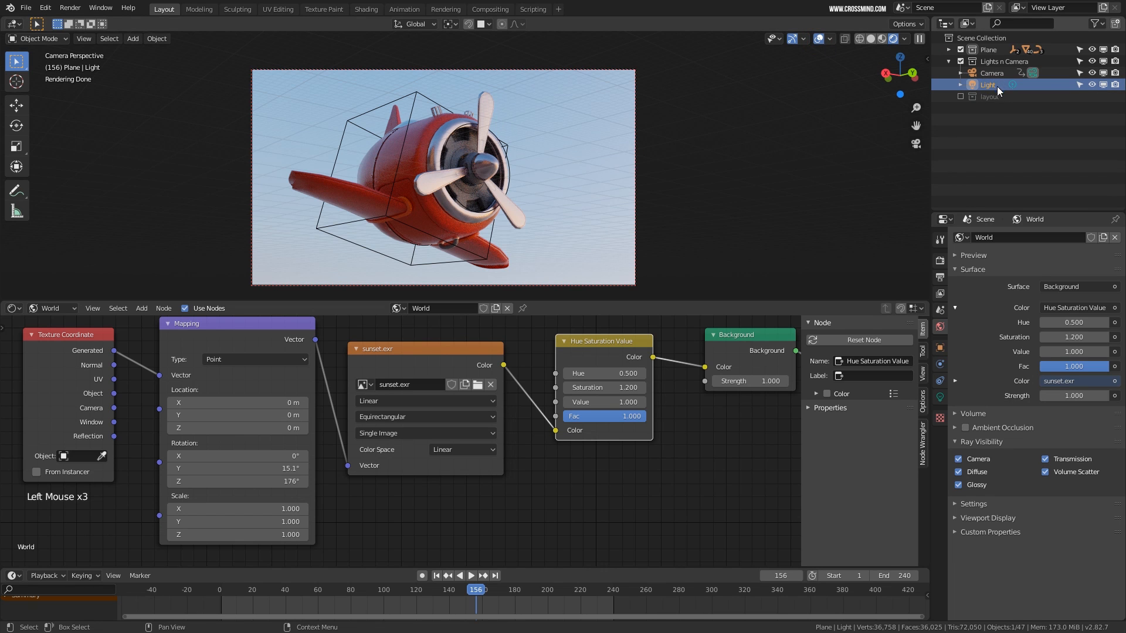
{"action": "key", "text": "Delete"}
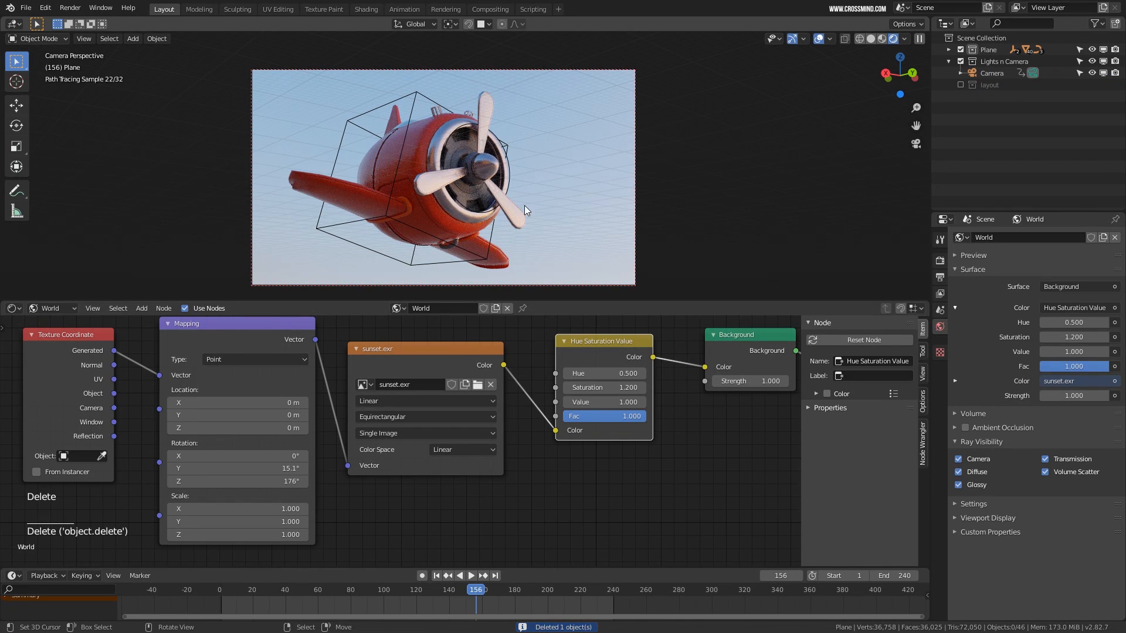
{"action": "key", "text": "shift+a"}
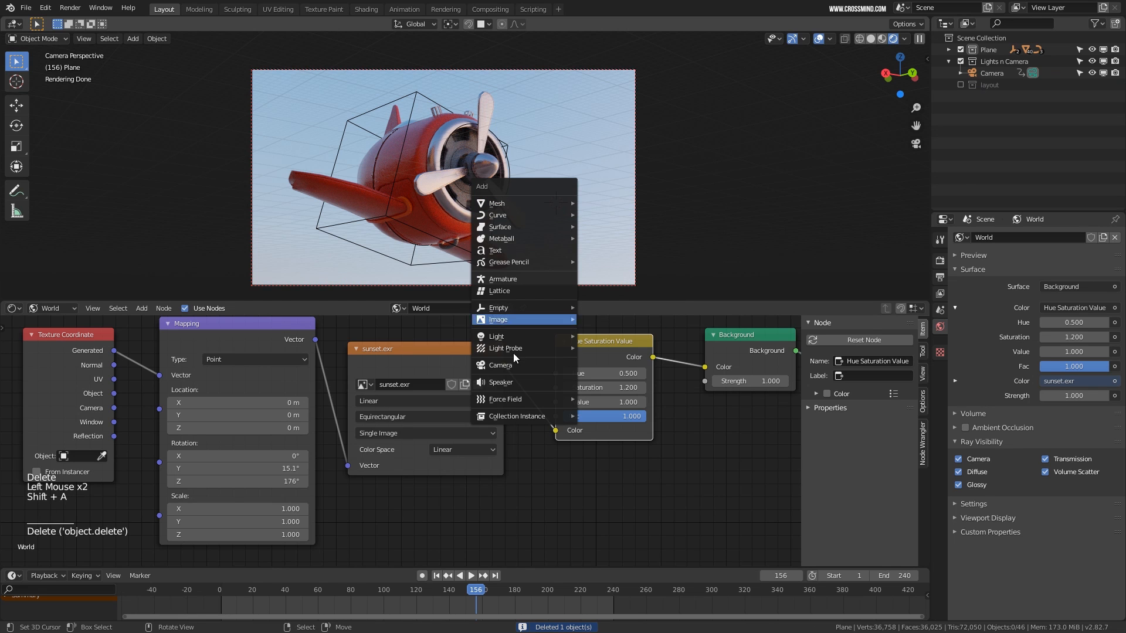
{"action": "mouse_move", "coordinate": [520, 342]}
{"action": "left_click", "coordinate": [610, 348]}
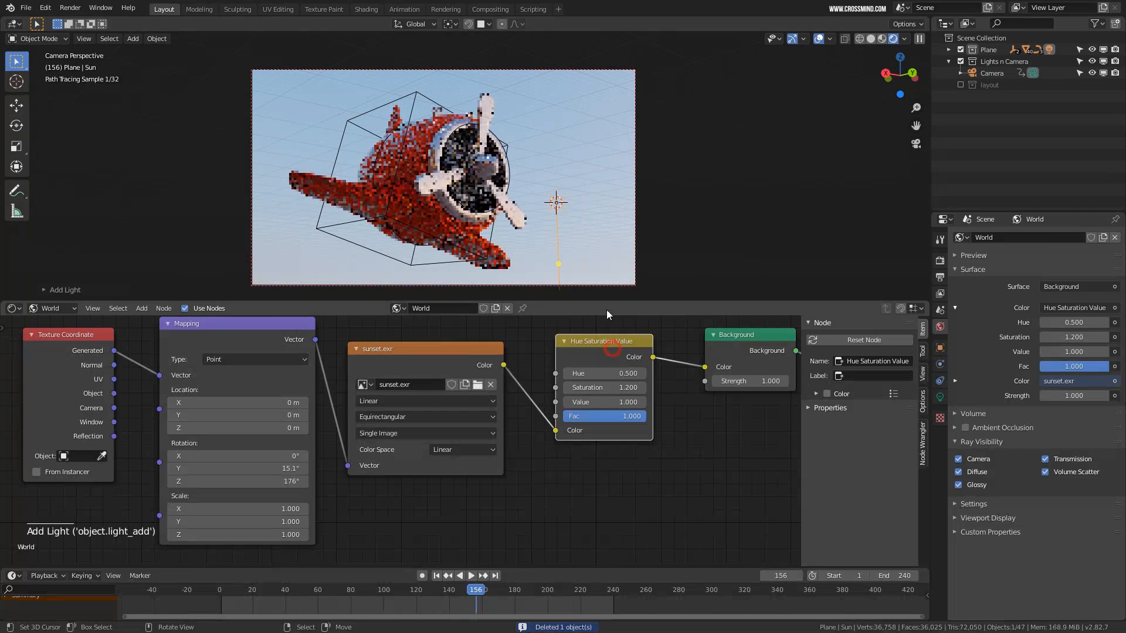
Rotate the sun light about the X axis and adjust its tilt so it shines toward the plane
{"action": "key", "text": "r"}
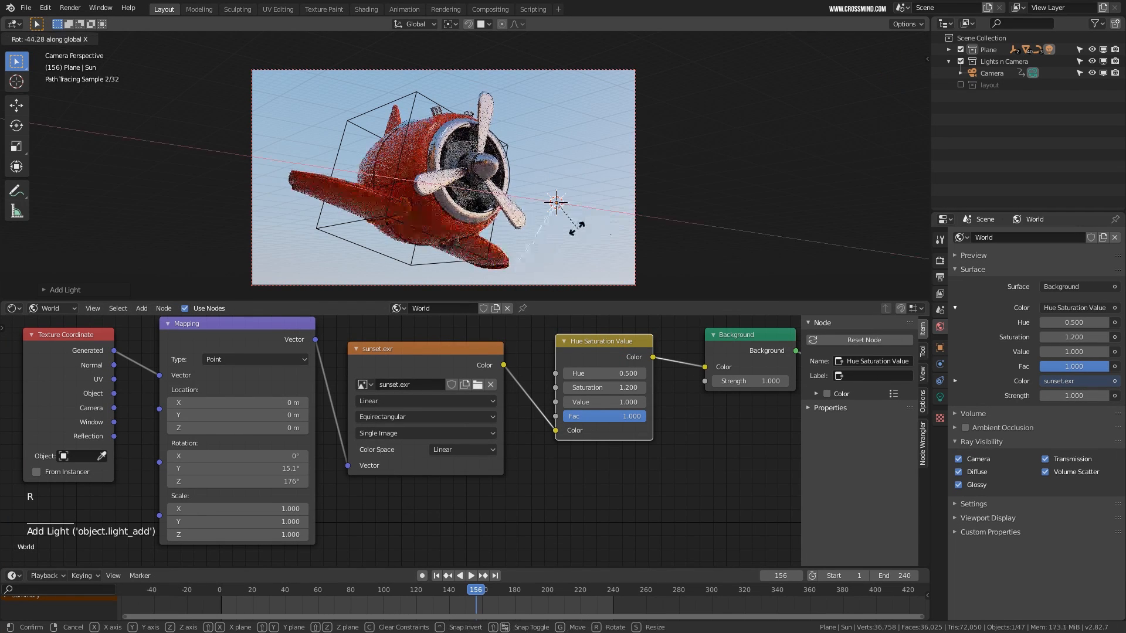
{"action": "left_click", "coordinate": [588, 235]}
{"action": "key", "text": "r"}
{"action": "left_click", "coordinate": [567, 242]}
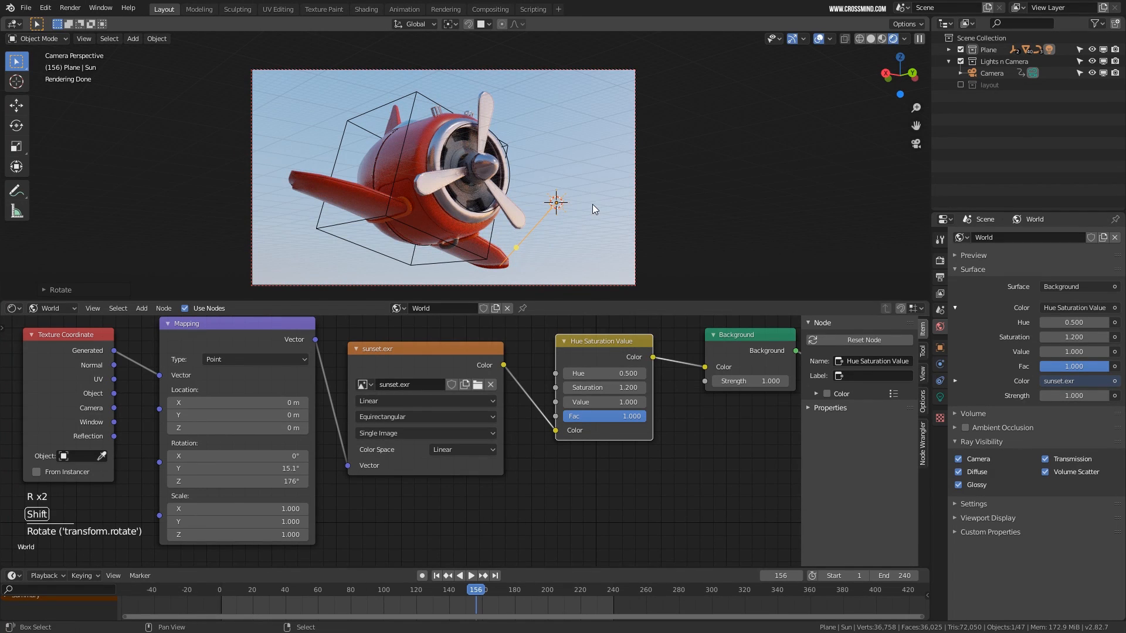
Refine the sun's direction from wireframe front and top angles, and return to the rendered camera view
{"action": "key", "text": "shift+z"}
{"action": "middle_click_drag", "start_coordinate": [592, 204], "coordinate": [536, 213]}
{"action": "key", "text": "r"}
{"action": "left_click", "coordinate": [694, 215]}
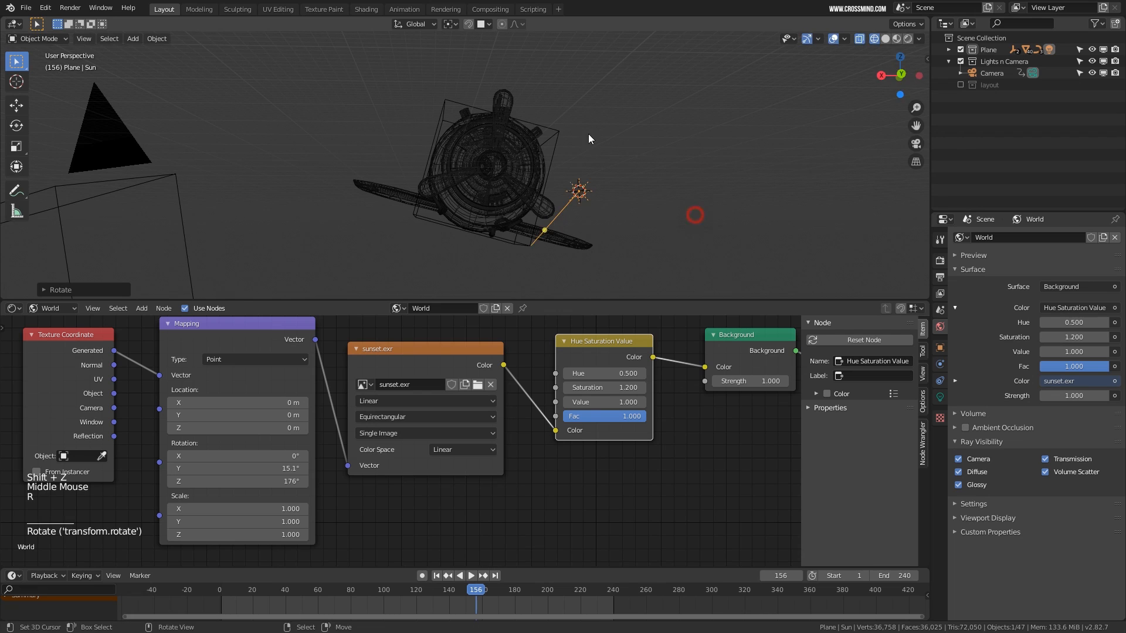
{"action": "middle_click_drag", "start_coordinate": [590, 139], "coordinate": [744, 212]}
{"action": "key", "text": "r"}
{"action": "left_click", "coordinate": [743, 210]}
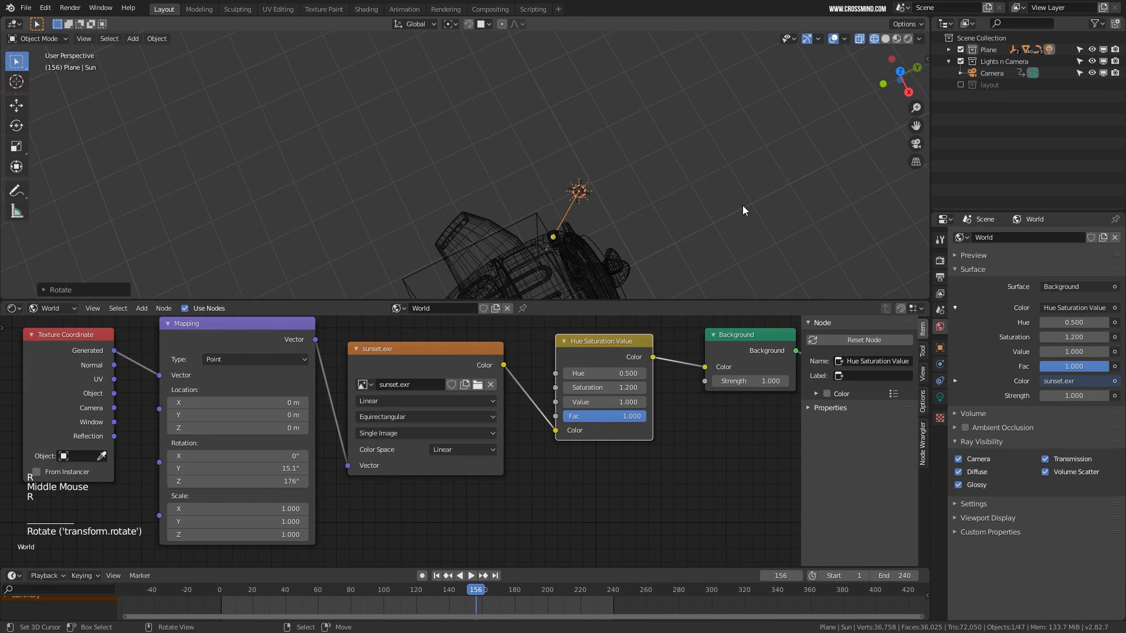
{"action": "key", "text": "KP_0"}
{"action": "left_click", "coordinate": [908, 39]}
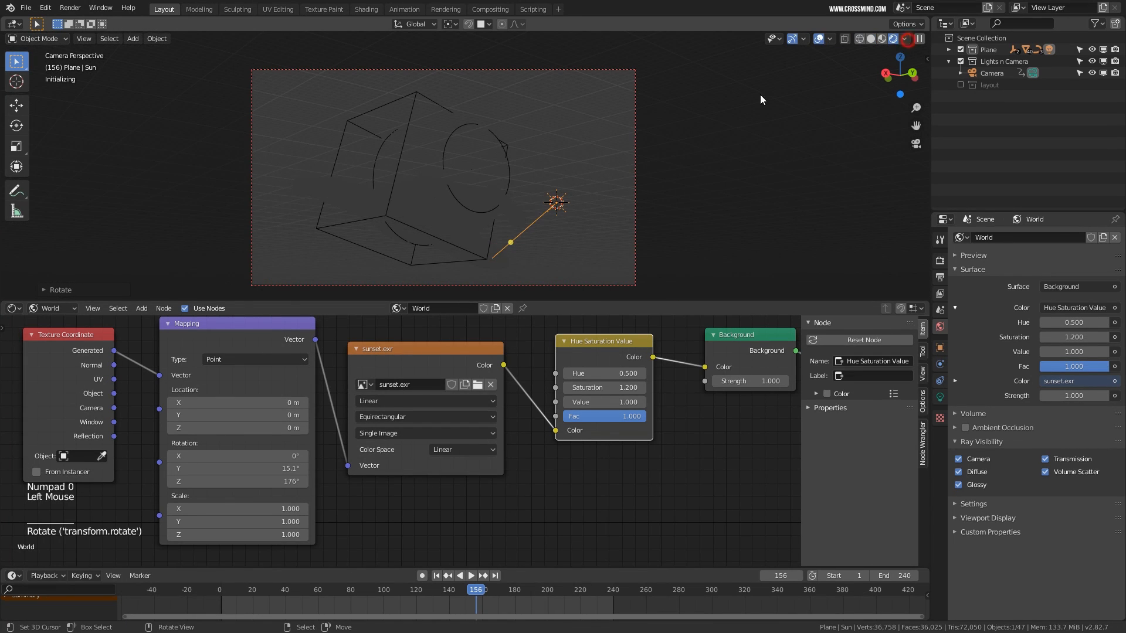
{"action": "scroll", "coordinate": [709, 164], "scroll_direction": "up", "scroll_amount": 2}
{"action": "scroll", "coordinate": [702, 184], "scroll_direction": "down", "scroll_amount": 2}
{"action": "middle_click_drag", "start_coordinate": [703, 184], "coordinate": [706, 173], "text": "shift"}
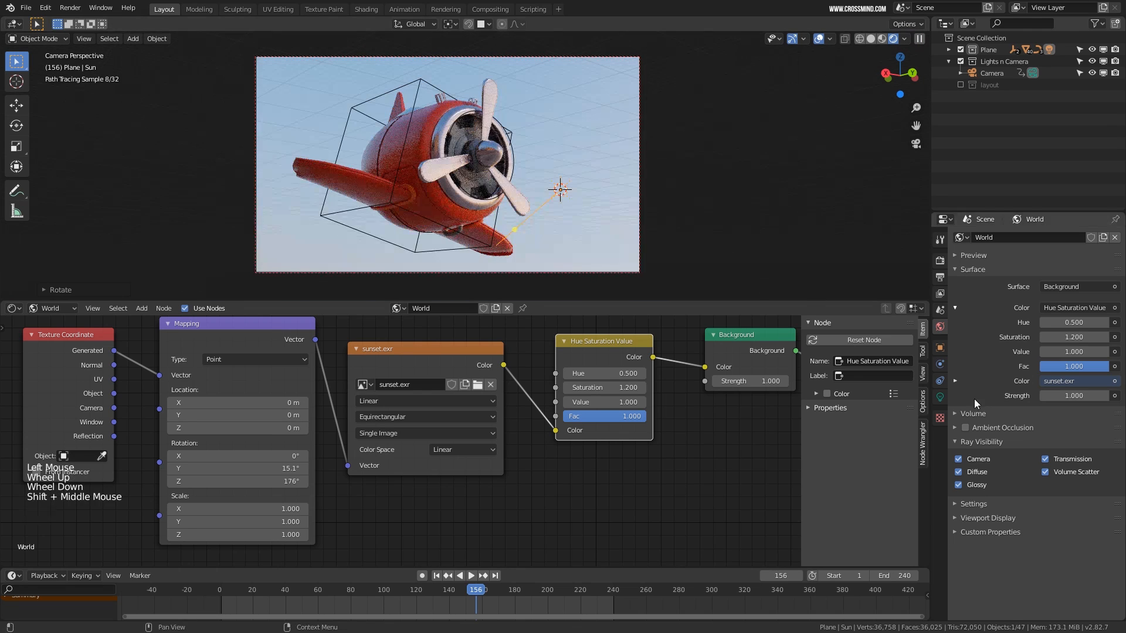
Try sun strengths of 50 and 20, and settle on a strength of 10
{"action": "left_click", "coordinate": [941, 396]}
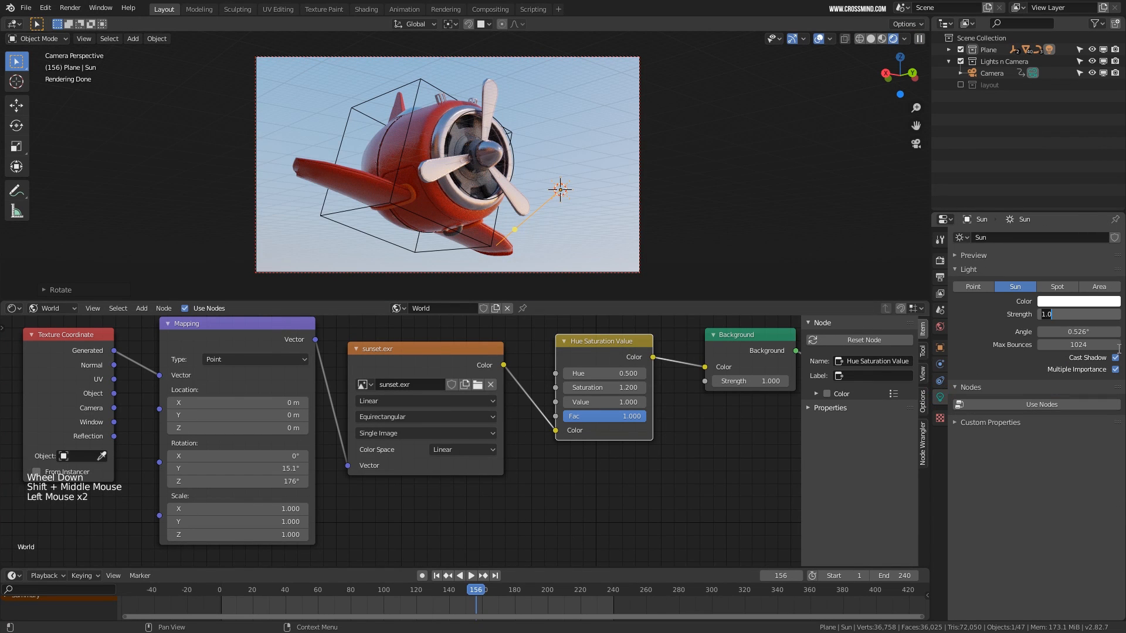
{"action": "type", "text": "50"}
{"action": "key", "text": "Return"}
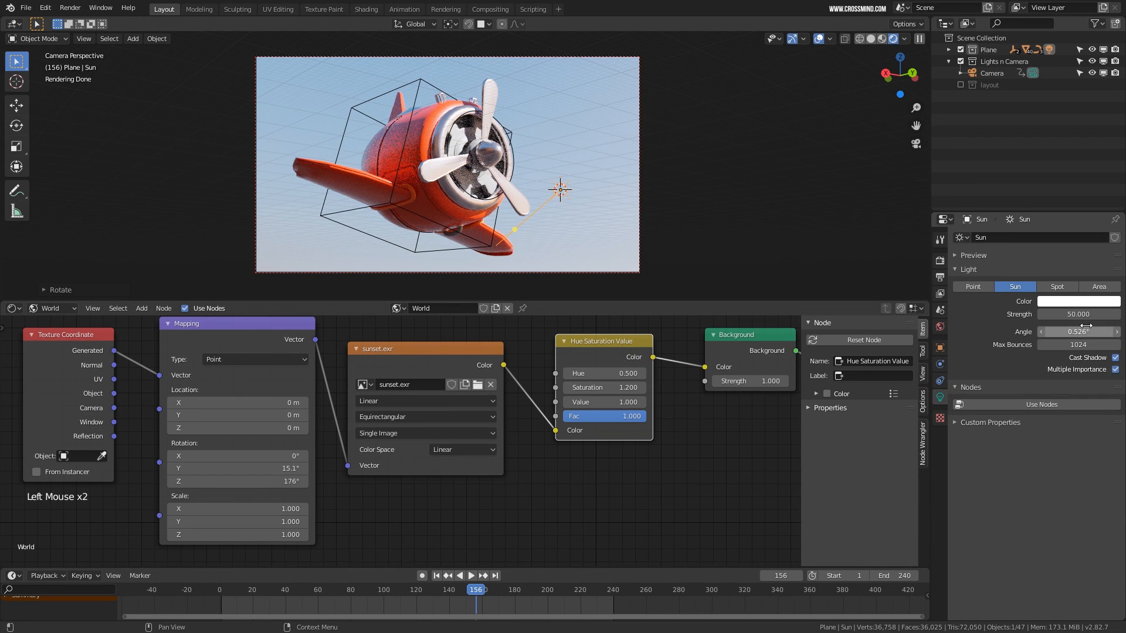
{"action": "type", "text": "20"}
{"action": "key", "text": "Return"}
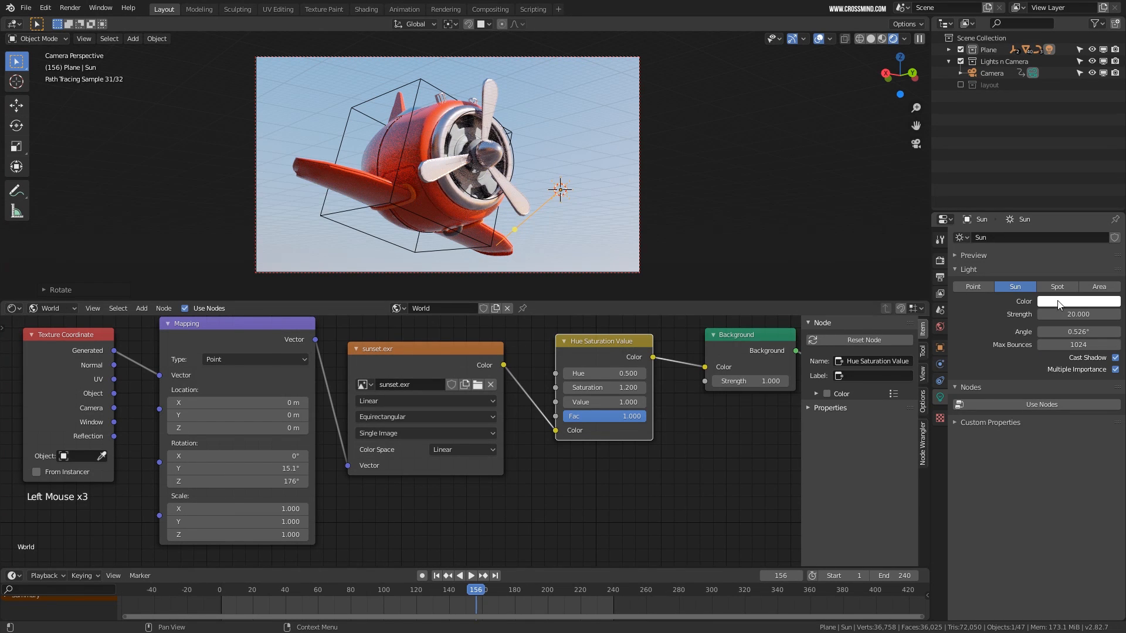
{"action": "type", "text": "10"}
{"action": "key", "text": "Return"}
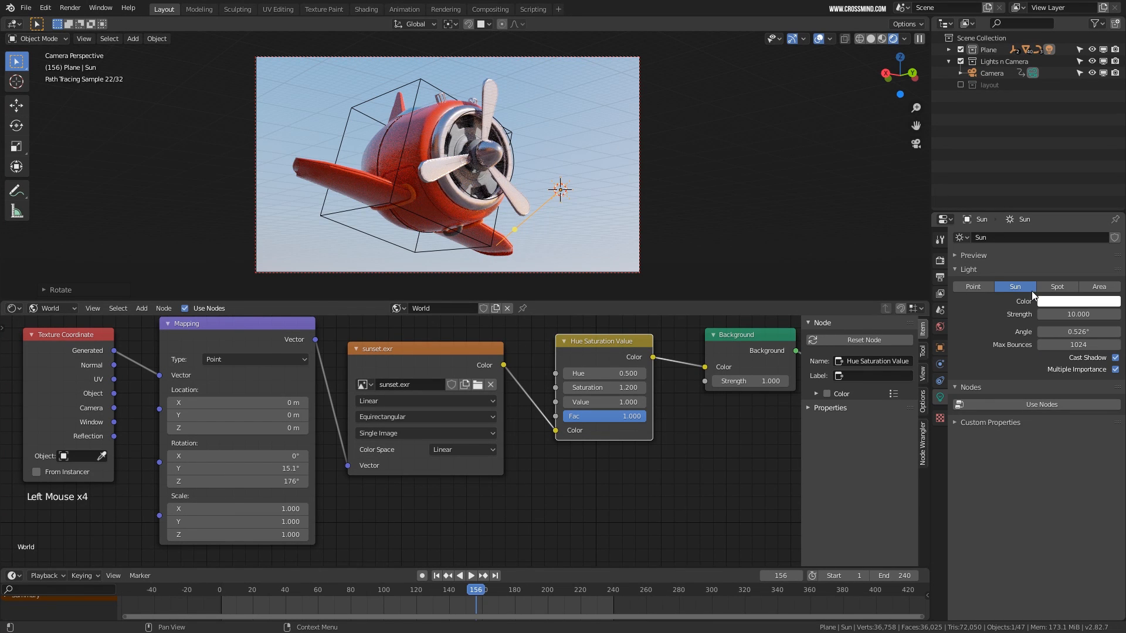
Tint the sun's colour a pale warm yellow with hue 0.161 and saturation 0.126, and save the file
{"action": "left_click", "coordinate": [1068, 300]}
{"action": "left_click", "coordinate": [1054, 188]}
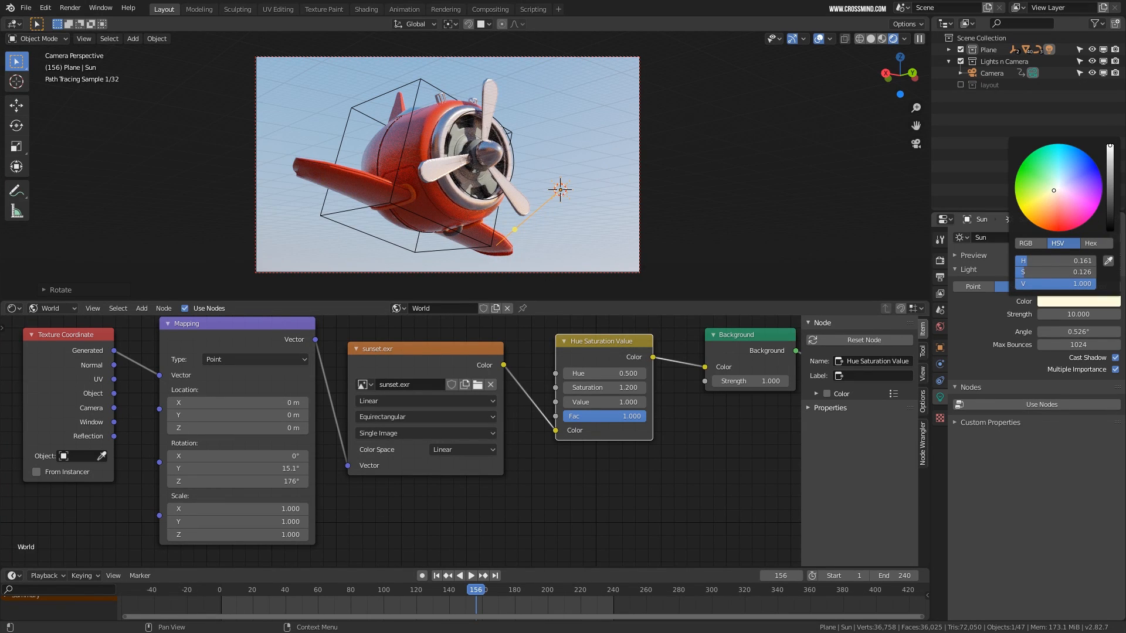
{"action": "scroll", "coordinate": [445, 164], "scroll_direction": "up", "scroll_amount": 2}
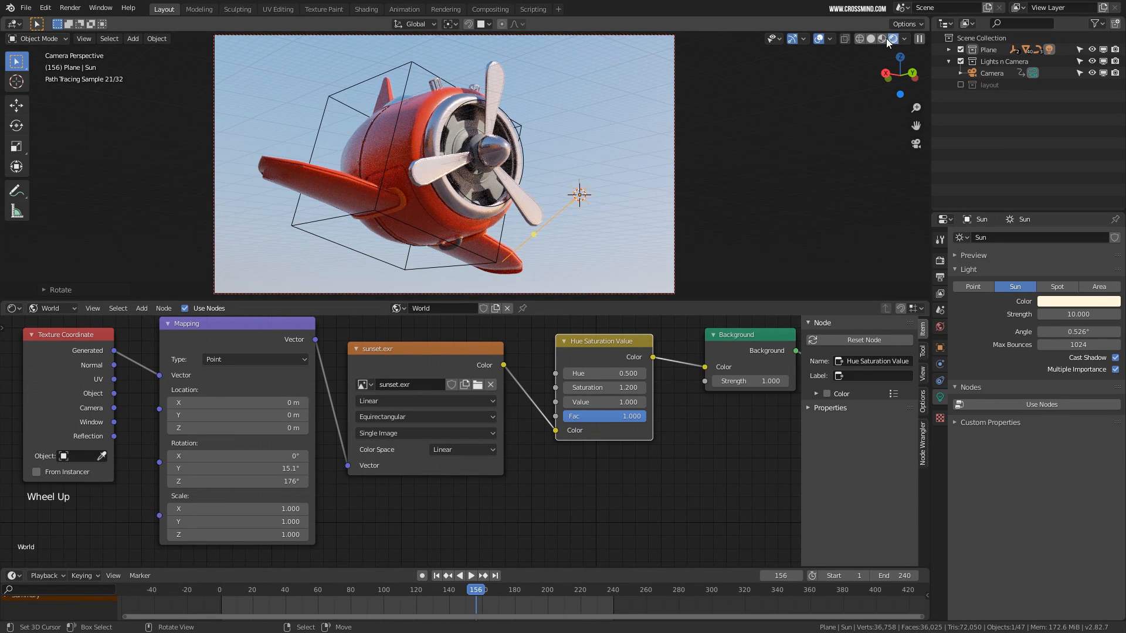
{"action": "key", "text": "ctrl+s"}
{"action": "scroll", "coordinate": [677, 175], "scroll_direction": "down", "scroll_amount": 1}
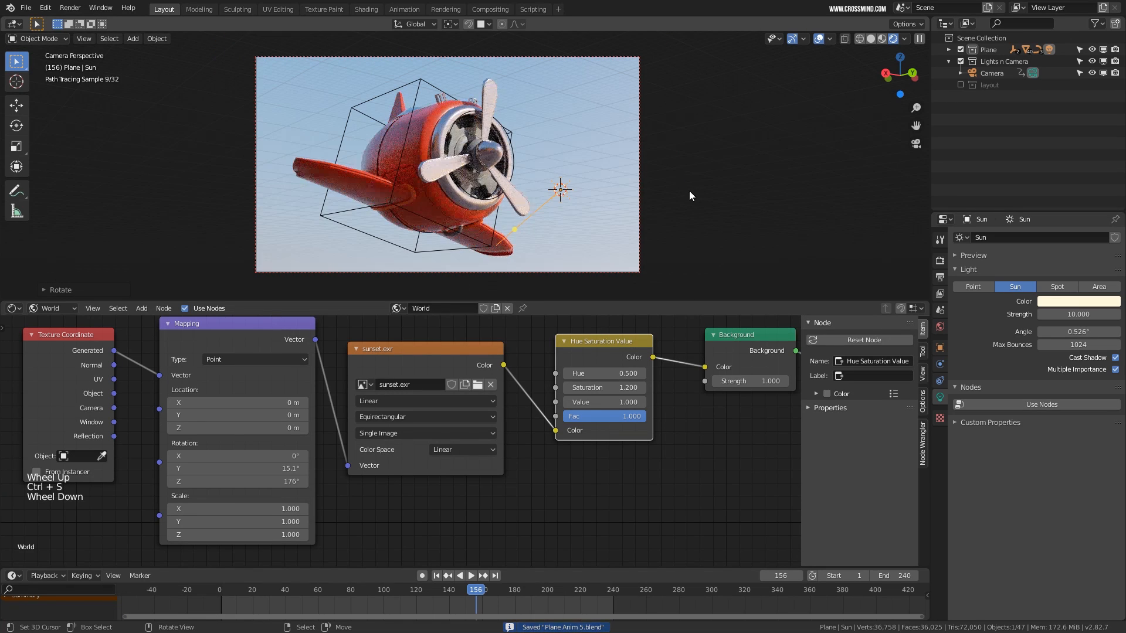
Switch the shader editor from world to object shading
{"action": "middle_click_drag", "start_coordinate": [217, 367], "coordinate": [203, 370]}
{"action": "left_click", "coordinate": [58, 310]}
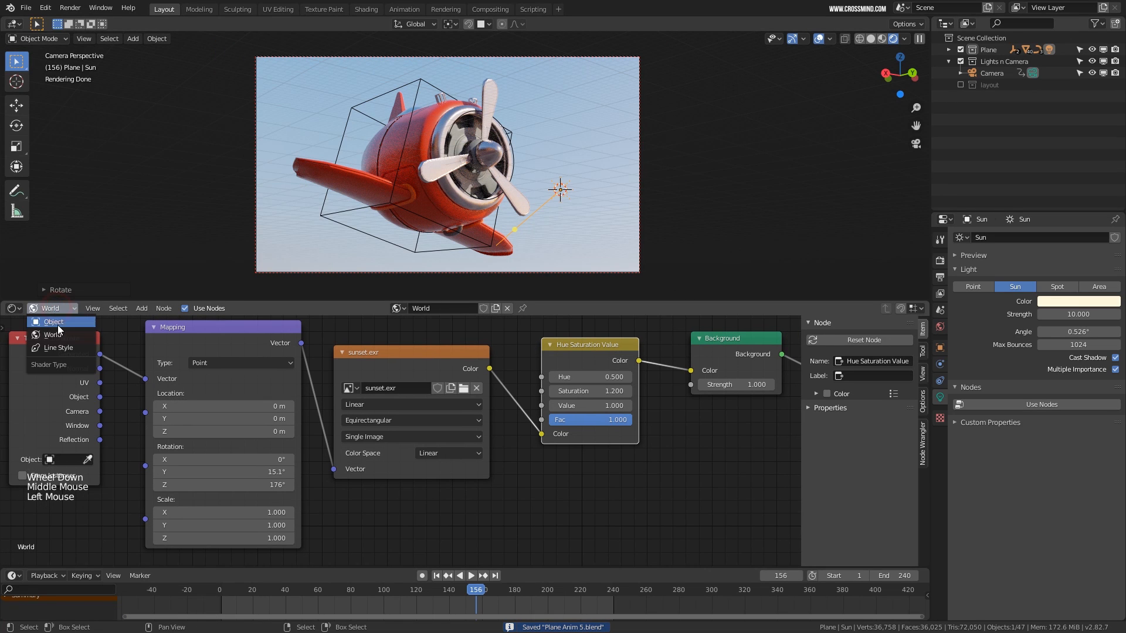
{"action": "left_click", "coordinate": [62, 323]}
{"action": "left_click", "coordinate": [13, 308]}
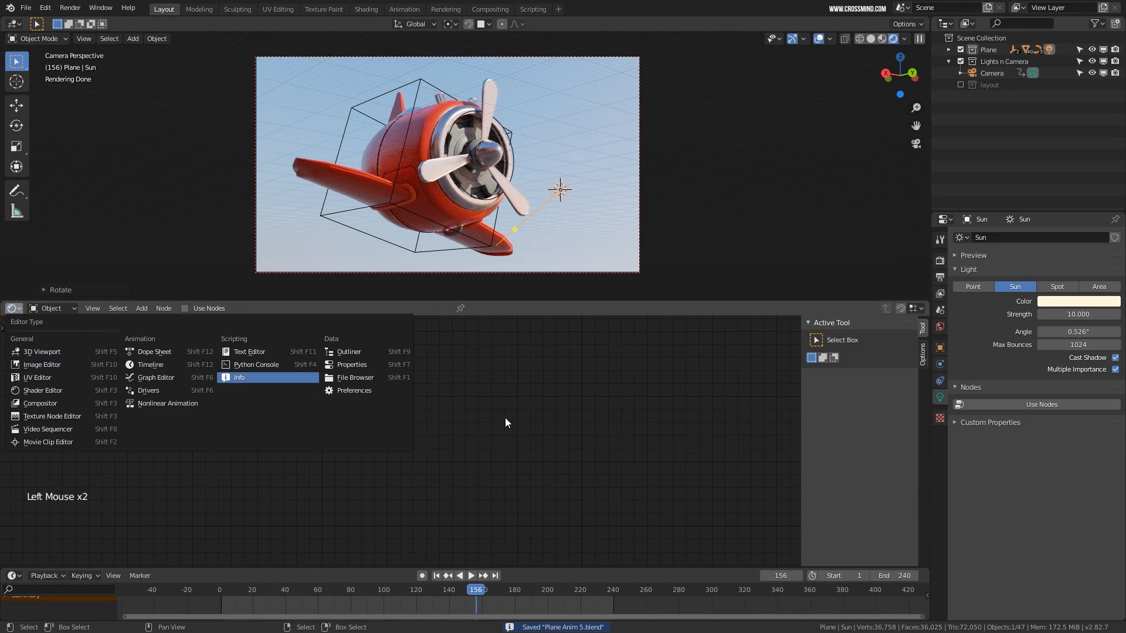
{"action": "left_click", "coordinate": [588, 403]}
Place the 3D cursor in front of the plane's propeller in a wireframe side view
{"action": "middle_click", "coordinate": [559, 273]}
{"action": "scroll", "coordinate": [559, 273], "scroll_direction": "down", "scroll_amount": 1}
{"action": "key", "text": "shift+z"}
{"action": "middle_click_drag", "start_coordinate": [559, 211], "coordinate": [546, 184]}
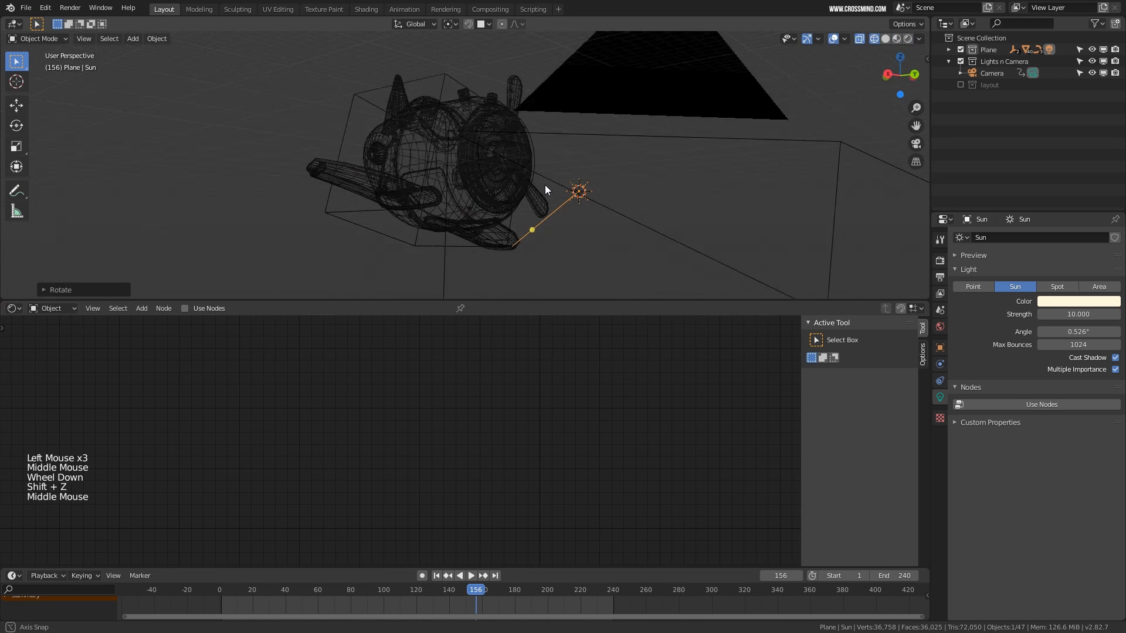
{"action": "scroll", "coordinate": [545, 184], "scroll_direction": "down", "scroll_amount": 2}
{"action": "key", "text": "KP_1"}
{"action": "key", "text": "KP_3"}
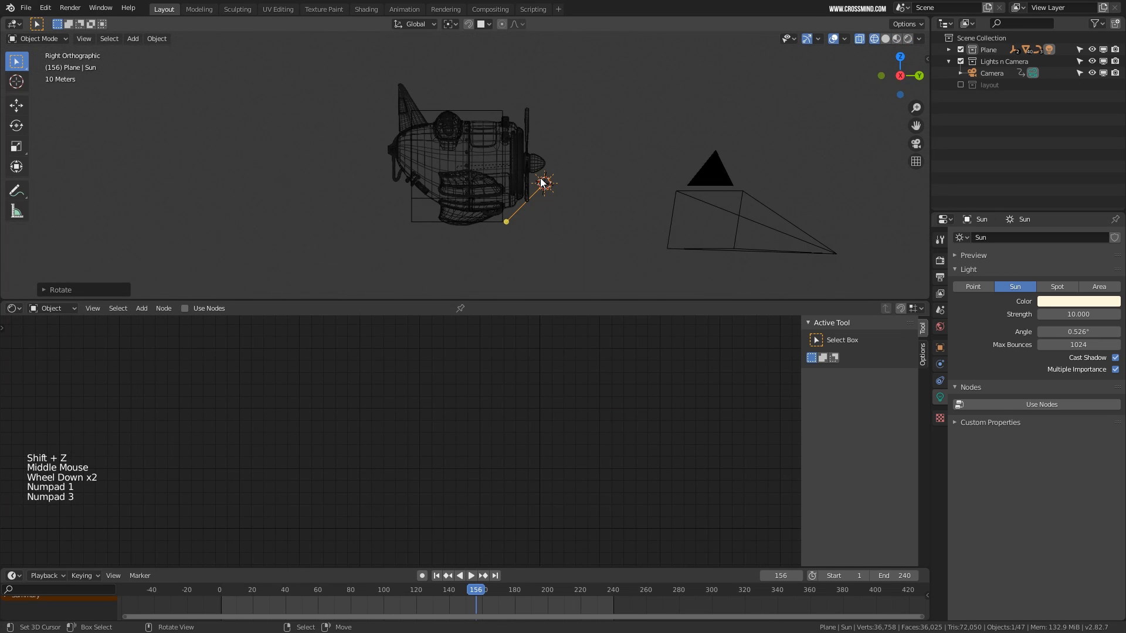
{"action": "middle_click_drag", "start_coordinate": [645, 200], "coordinate": [588, 223], "text": "shift"}
{"action": "scroll", "coordinate": [564, 175], "scroll_direction": "up", "scroll_amount": 1}
{"action": "scroll", "coordinate": [564, 174], "scroll_direction": "up", "scroll_amount": 1}
{"action": "left_click", "coordinate": [555, 161]}
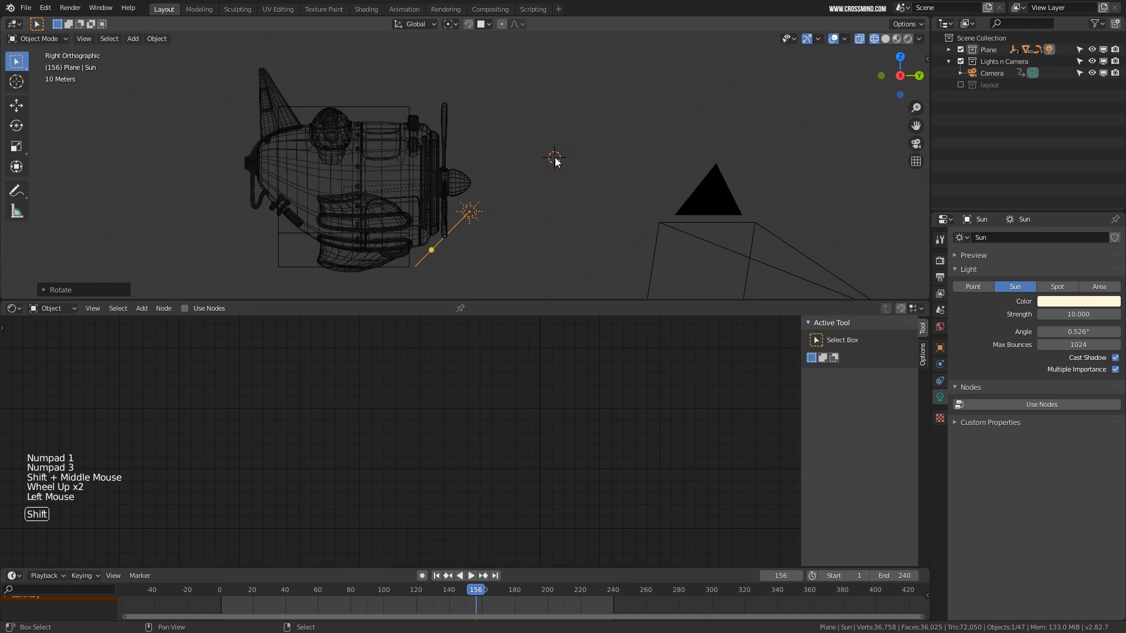
Add a cube at the 3D cursor and scale it up to about 45 m
{"action": "key", "text": "shift+a"}
{"action": "mouse_move", "coordinate": [554, 157]}
{"action": "mouse_move", "coordinate": [527, 30]}
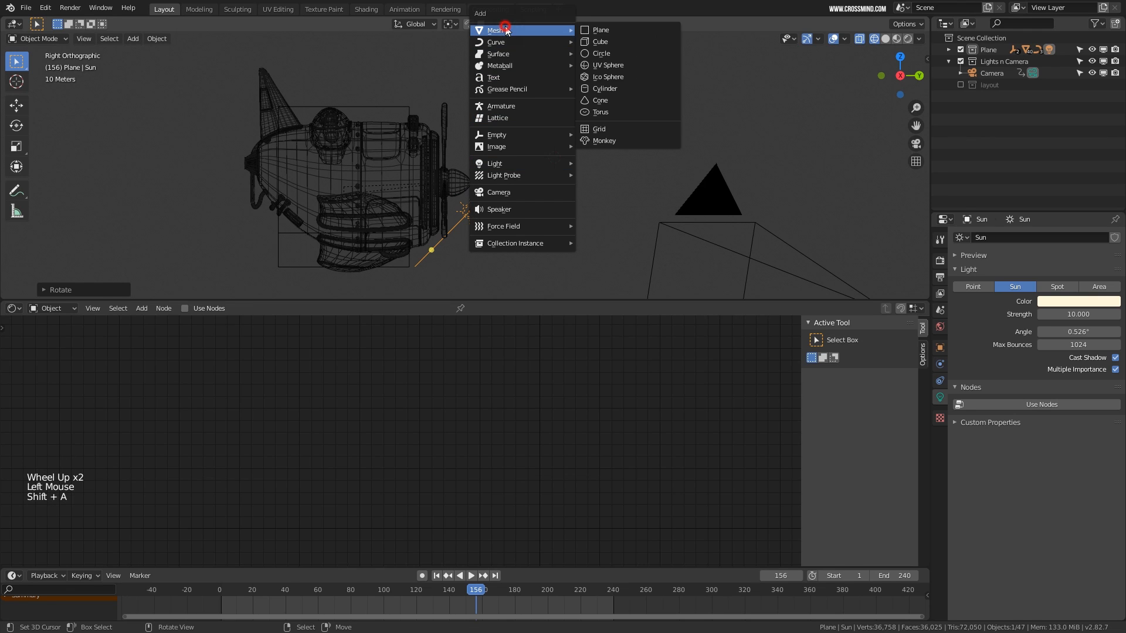
{"action": "left_click", "coordinate": [641, 40]}
{"action": "scroll", "coordinate": [582, 192], "scroll_direction": "down", "scroll_amount": 4}
{"action": "scroll", "coordinate": [521, 174], "scroll_direction": "up", "scroll_amount": 3}
{"action": "key", "text": "s"}
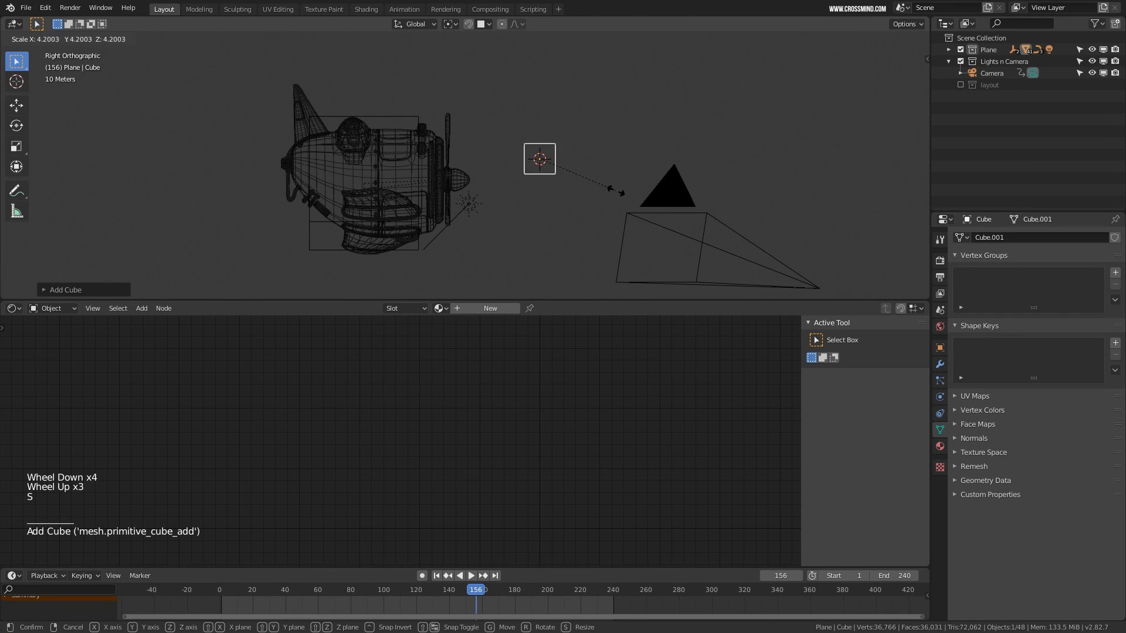
{"action": "left_click", "coordinate": [34, 290]}
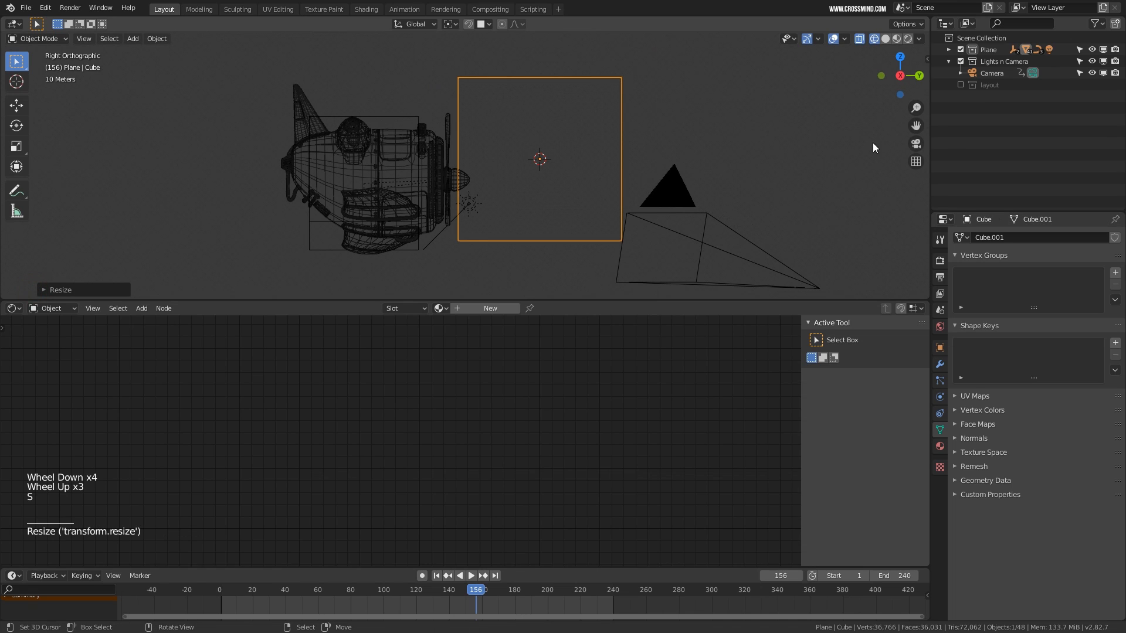
Set the cube's X, Y and Z dimensions to 30 m
{"action": "left_click", "coordinate": [927, 59]}
{"action": "scroll", "coordinate": [896, 248], "scroll_direction": "down", "scroll_amount": 5}
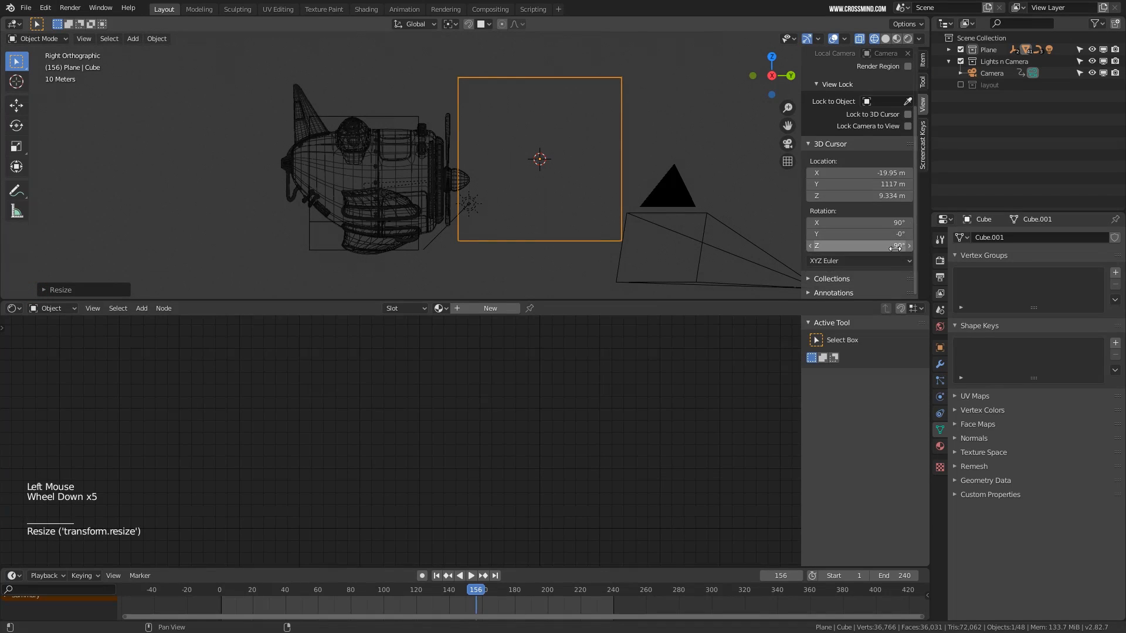
{"action": "scroll", "coordinate": [896, 248], "scroll_direction": "down", "scroll_amount": 4}
{"action": "left_click", "coordinate": [924, 58]}
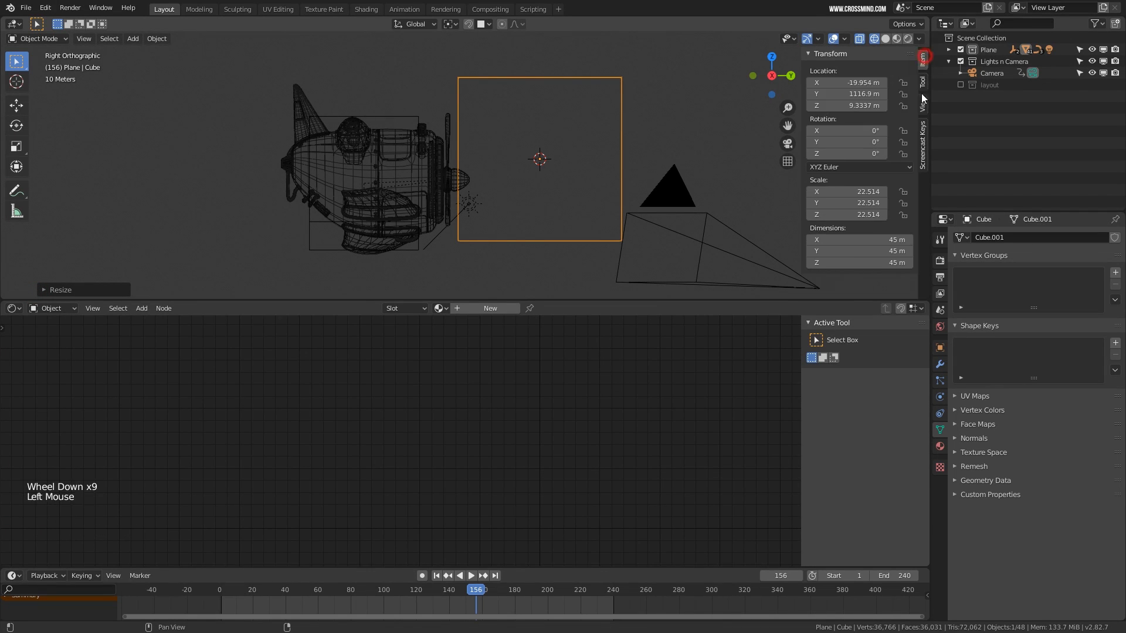
{"action": "double_click", "coordinate": [891, 238]}
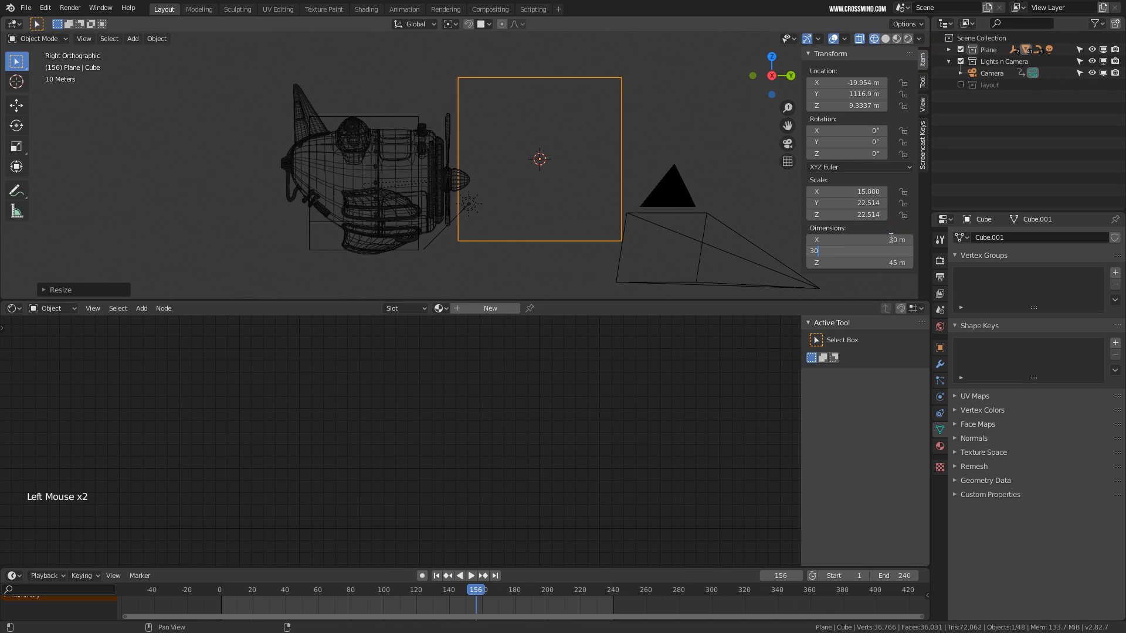
{"action": "key", "text": "Tab"}
{"action": "type", "text": "30"}
{"action": "key", "text": "Return"}
{"action": "scroll", "coordinate": [463, 146], "scroll_direction": "up", "scroll_amount": 1}
{"action": "scroll", "coordinate": [463, 147], "scroll_direction": "down", "scroll_amount": 2}
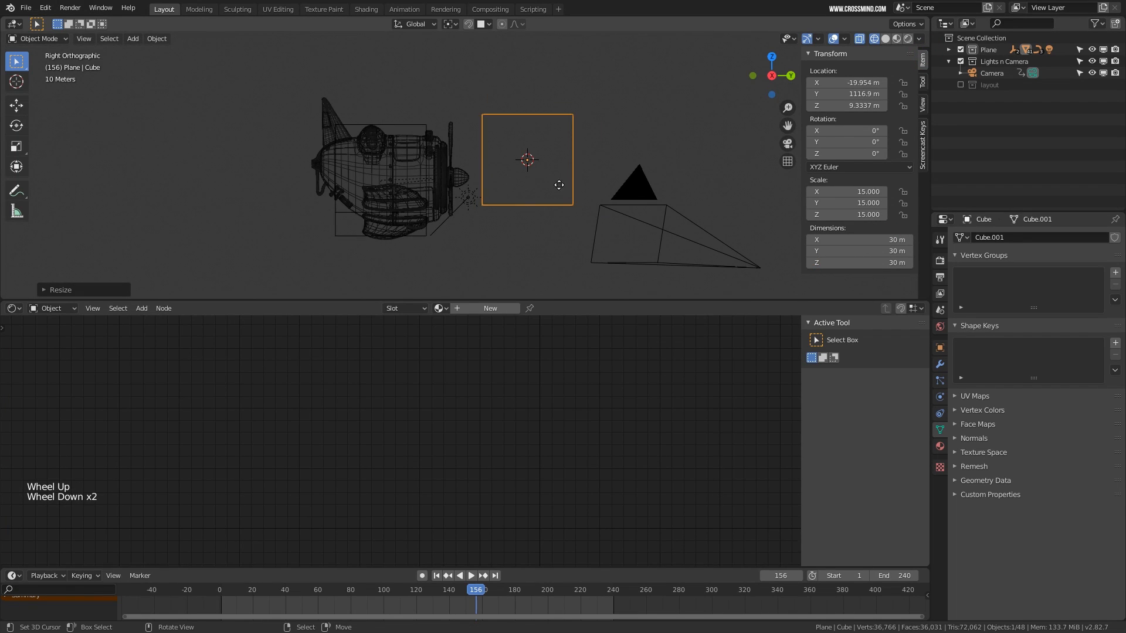
Move the cube back along the plane and out beside its wing
{"action": "key", "text": "g"}
{"action": "left_click", "coordinate": [422, 213]}
{"action": "middle_click_drag", "start_coordinate": [422, 213], "coordinate": [340, 221]}
{"action": "key", "text": "g"}
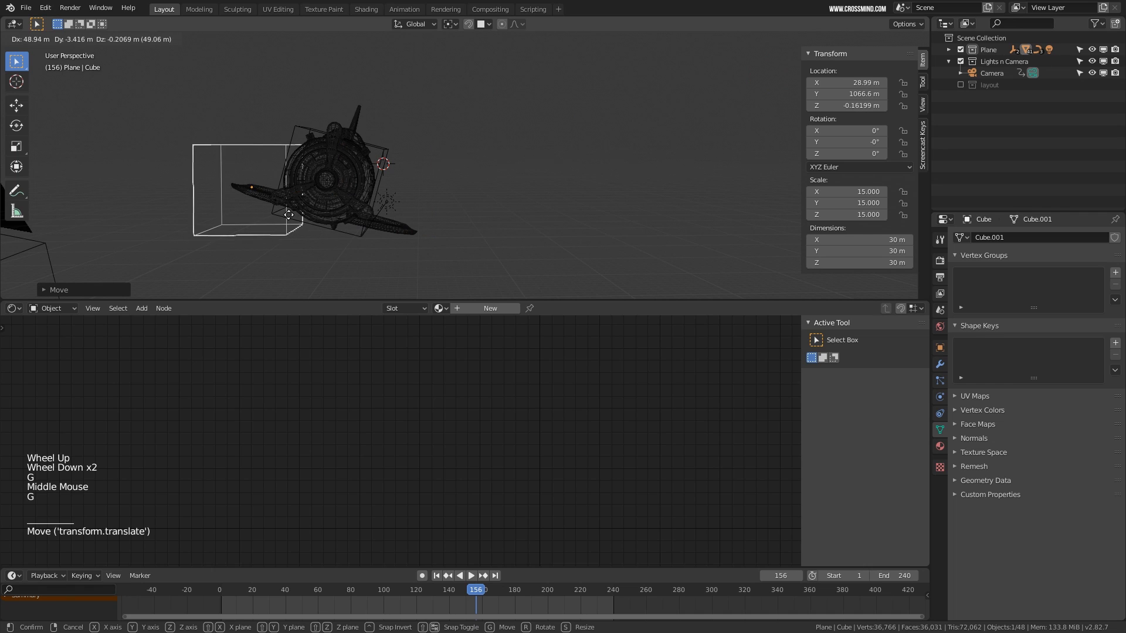
{"action": "left_click", "coordinate": [288, 215]}
Return the timeline to frame 1 and move the cube to the plane's starting position using front and side views
{"action": "left_click_drag", "start_coordinate": [249, 605], "coordinate": [225, 604]}
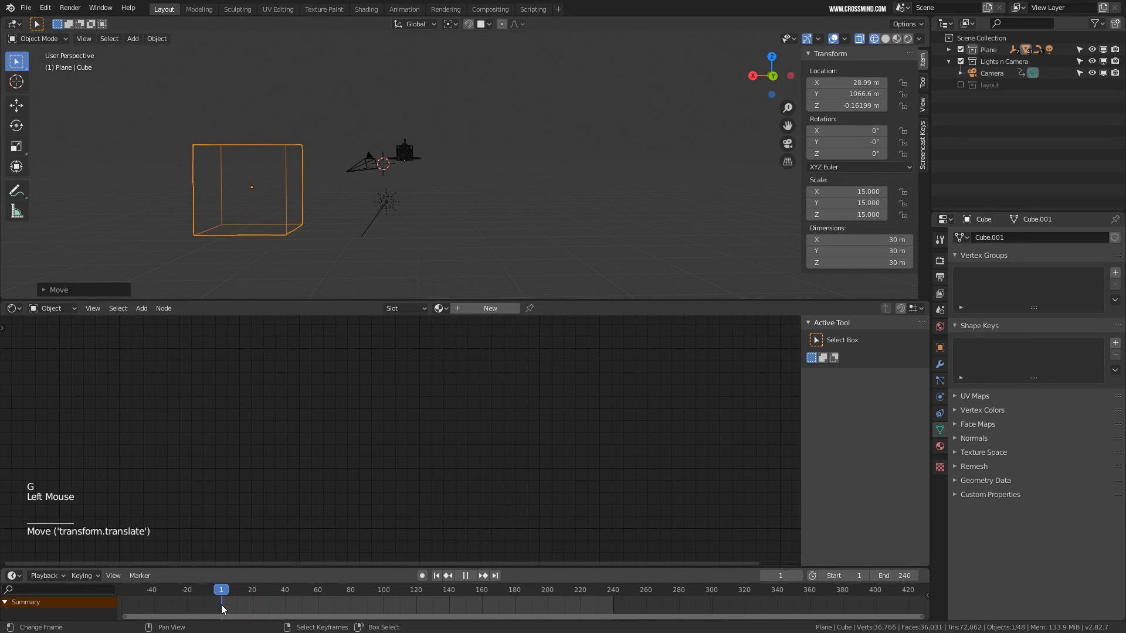
{"action": "key", "text": "KP_1"}
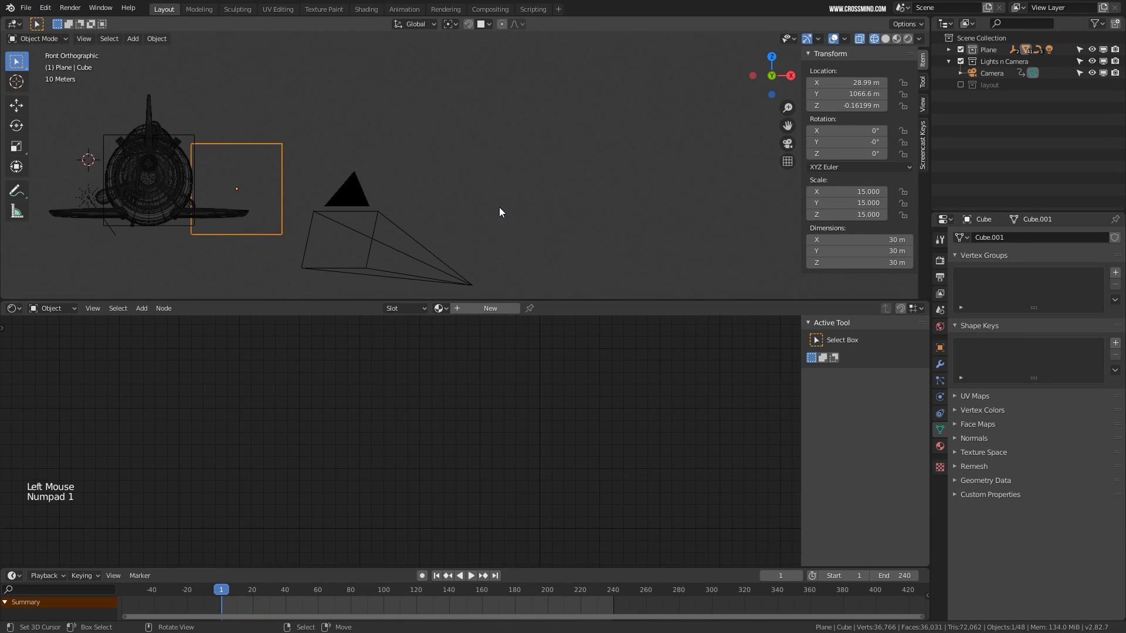
{"action": "scroll", "coordinate": [500, 212], "scroll_direction": "down", "scroll_amount": 5}
{"action": "key", "text": "g"}
{"action": "middle_click_drag", "start_coordinate": [428, 226], "coordinate": [572, 219], "text": "shift"}
{"action": "left_click", "coordinate": [421, 220]}
{"action": "key", "text": "KP_3"}
{"action": "scroll", "coordinate": [481, 219], "scroll_direction": "down", "scroll_amount": 10}
{"action": "scroll", "coordinate": [481, 219], "scroll_direction": "up", "scroll_amount": 2, "text": "shift"}
{"action": "key", "text": "g"}
{"action": "left_click", "coordinate": [349, 211]}
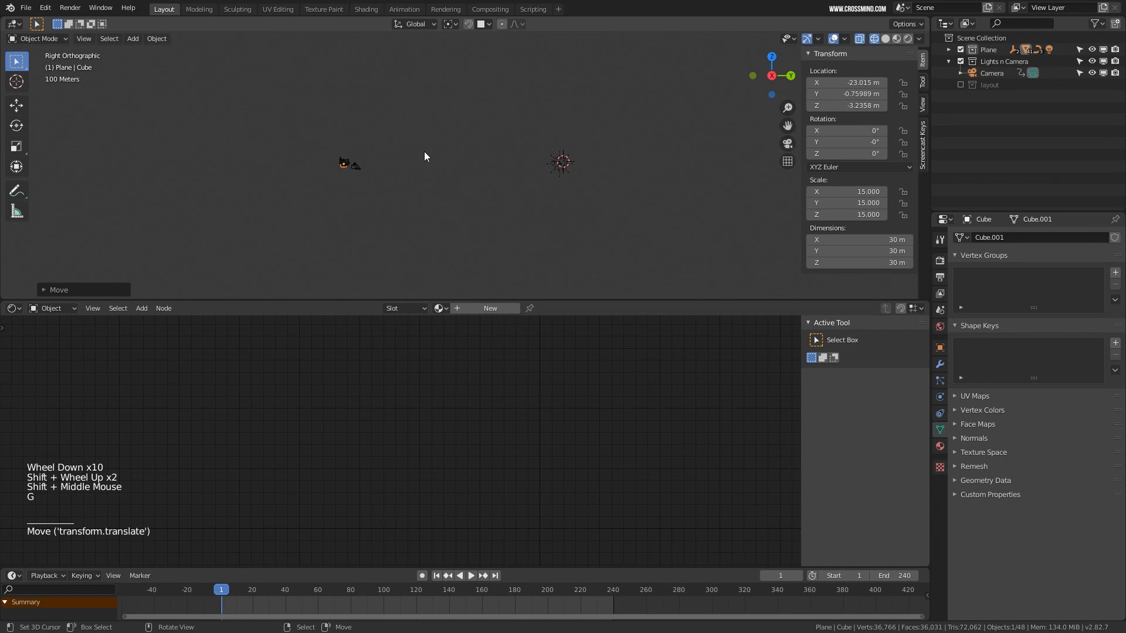
Place the cube behind the near wing in the camera view, scale it up to about 33.1 m, and display it in solid shading
{"action": "key", "text": "KP_0"}
{"action": "key", "text": "g"}
{"action": "left_click", "coordinate": [447, 144]}
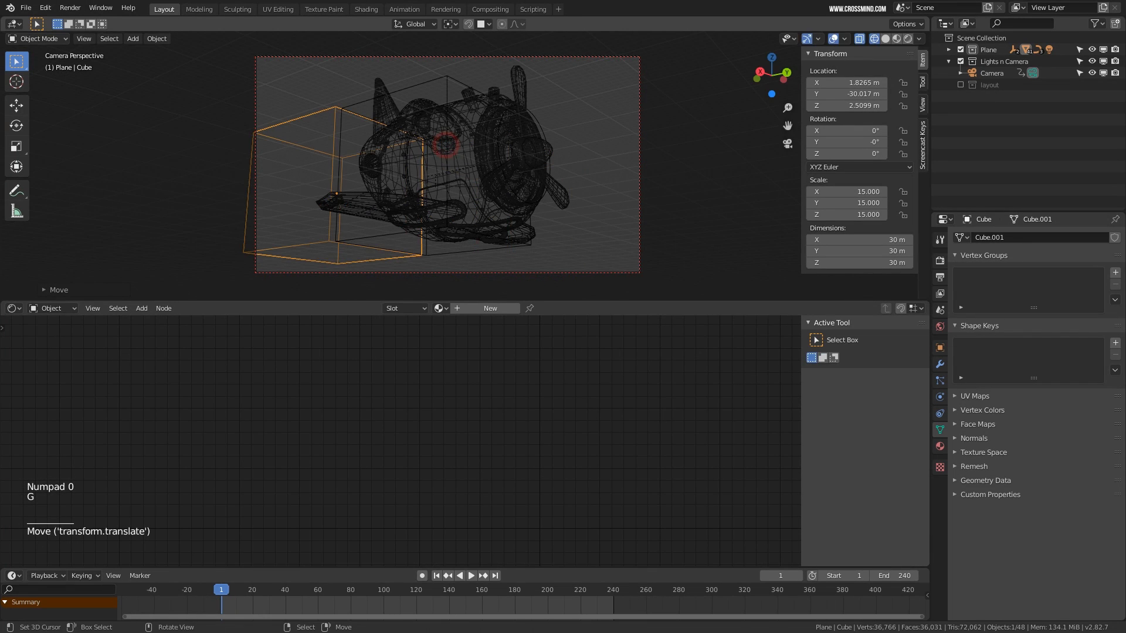
{"action": "key", "text": "s"}
{"action": "left_click", "coordinate": [444, 171]}
{"action": "middle_click_drag", "start_coordinate": [444, 171], "coordinate": [539, 187], "text": "shift"}
{"action": "scroll", "coordinate": [538, 182], "scroll_direction": "up", "scroll_amount": 2}
{"action": "key", "text": "z"}
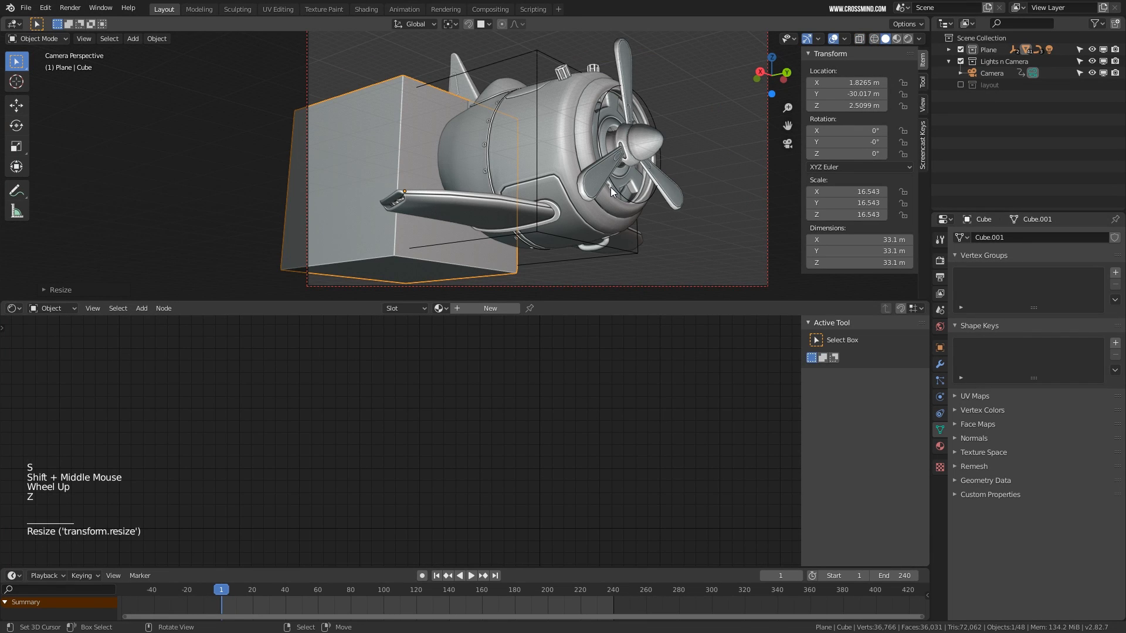
Move the cube into a new collection named clouds
{"action": "key", "text": "m"}
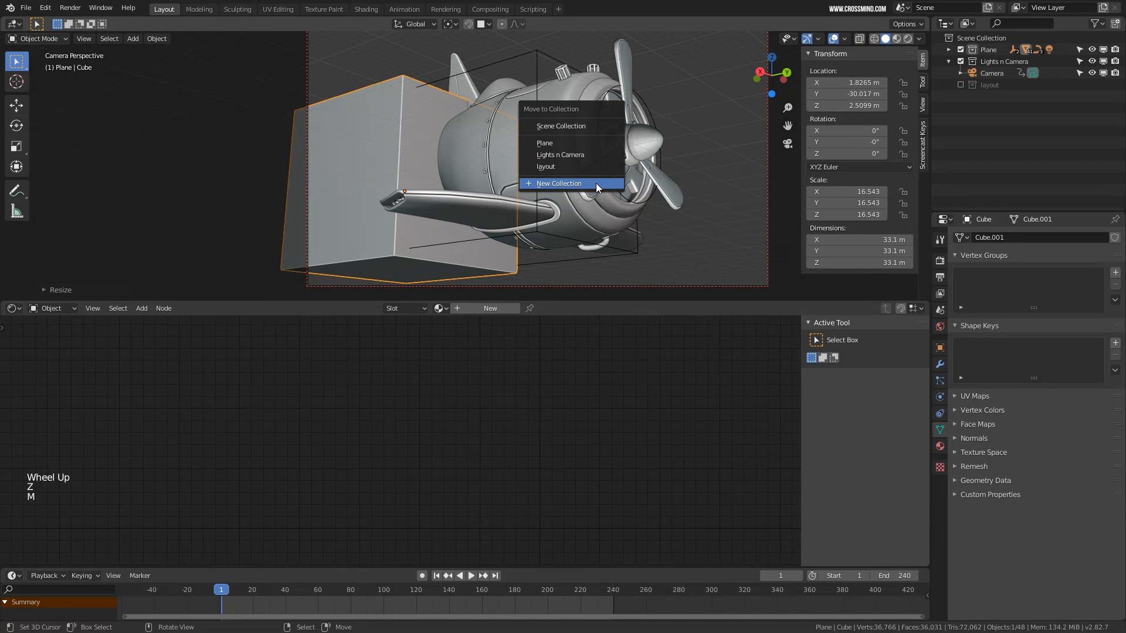
{"action": "left_click", "coordinate": [596, 184]}
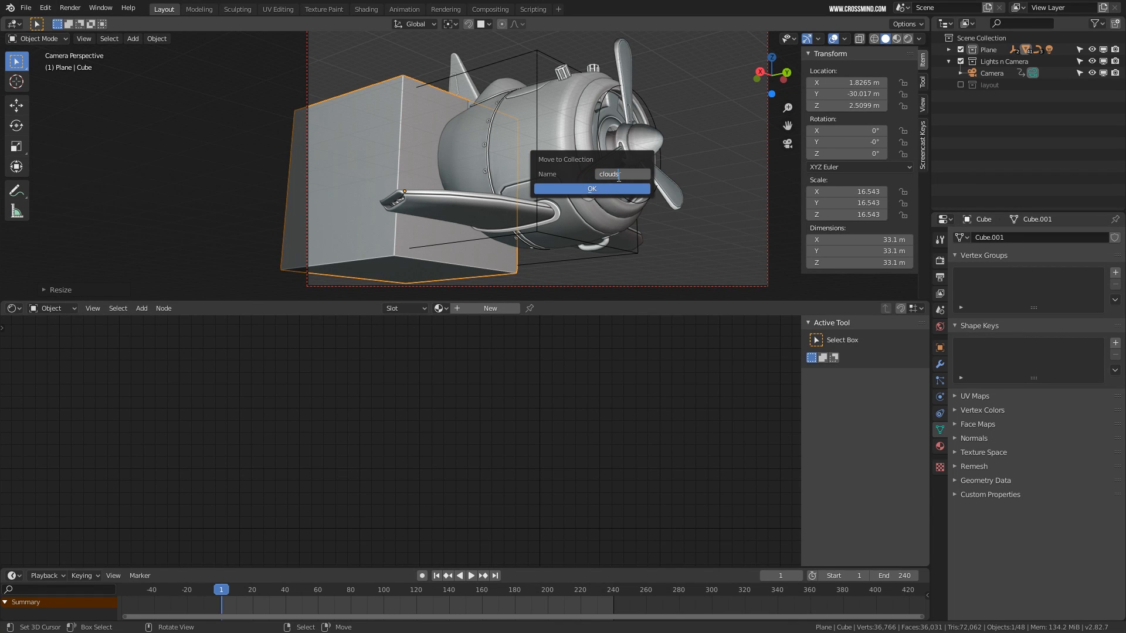
{"action": "left_click", "coordinate": [620, 189]}
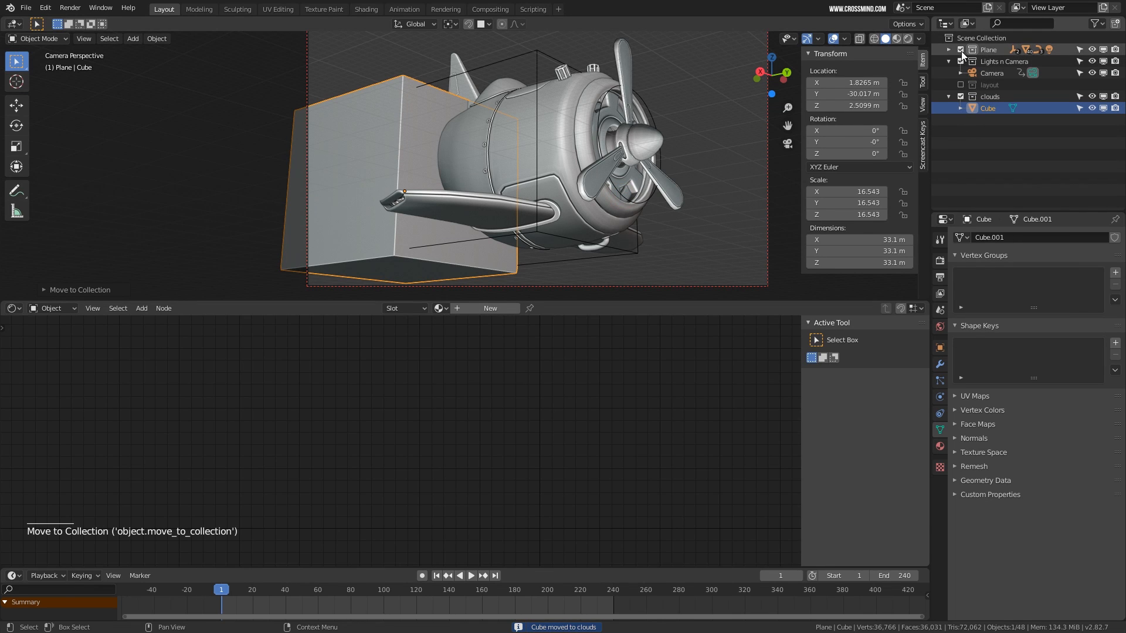
Exclude the Plane collection from the view layer, centre the cube in the camera view and scale it to about 35.7 m
{"action": "left_click", "coordinate": [961, 49]}
{"action": "key", "text": "g"}
{"action": "left_click", "coordinate": [595, 182]}
{"action": "key", "text": "s"}
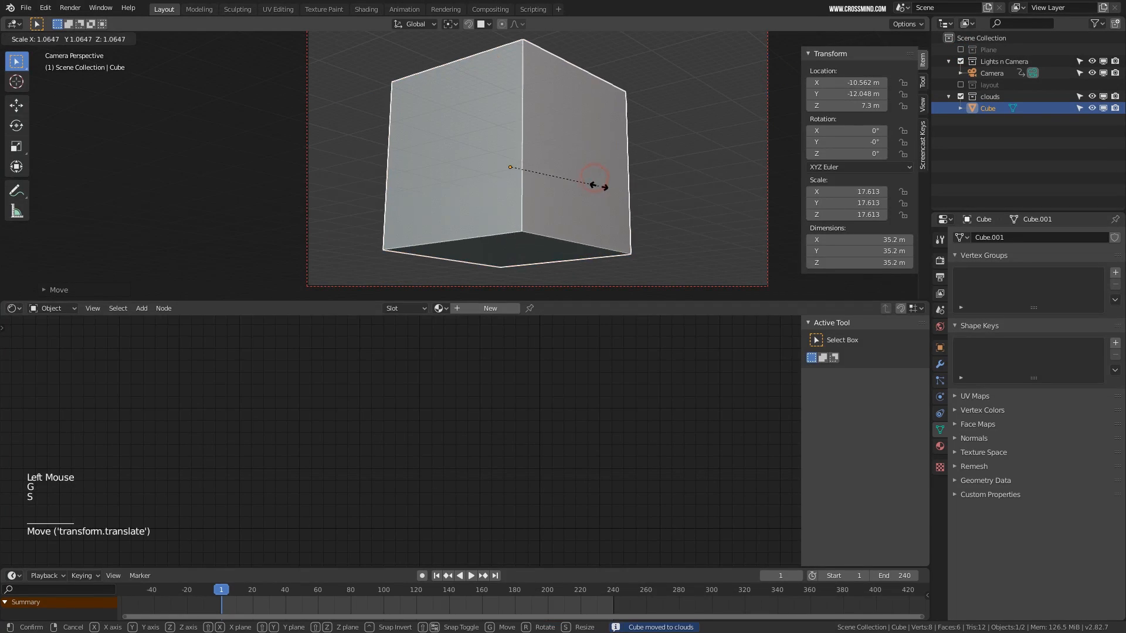
{"action": "left_click", "coordinate": [600, 186]}
{"action": "key", "text": "g"}
{"action": "left_click", "coordinate": [638, 186]}
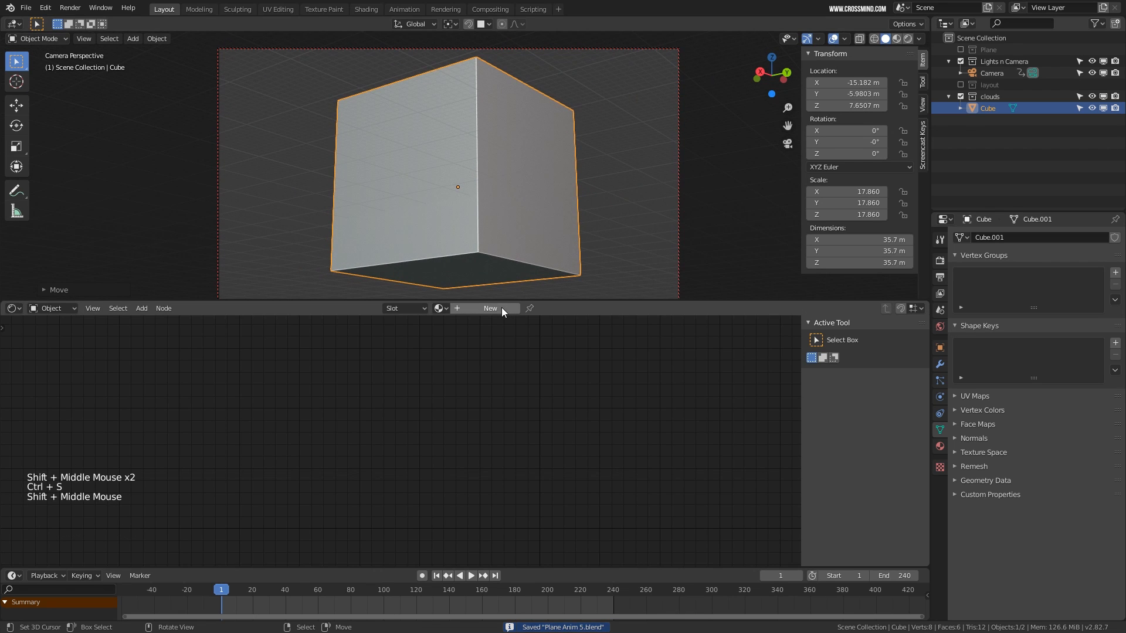
Create a new material for the cube and rename it clouds
{"action": "left_click", "coordinate": [502, 307]}
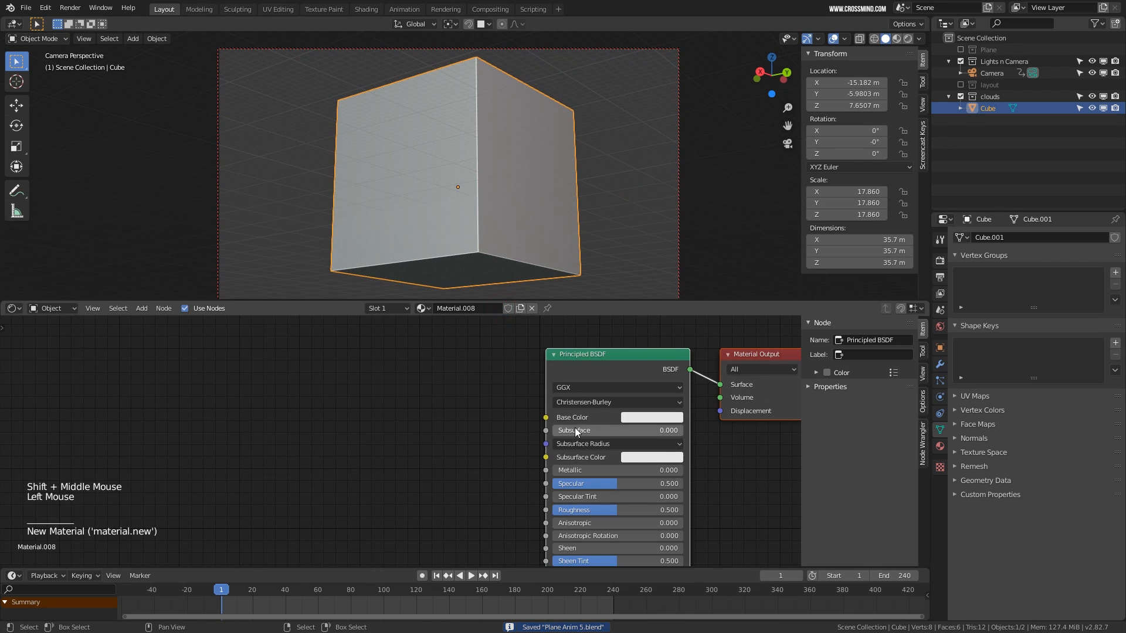
{"action": "scroll", "coordinate": [420, 417], "scroll_direction": "down", "scroll_amount": 3}
{"action": "mouse_move", "coordinate": [557, 419]}
{"action": "middle_mouse_down"}
{"action": "mouse_move", "coordinate": [420, 417]}
{"action": "mouse_move", "coordinate": [552, 448]}
{"action": "mouse_move", "coordinate": [553, 437]}
{"action": "middle_mouse_up"}
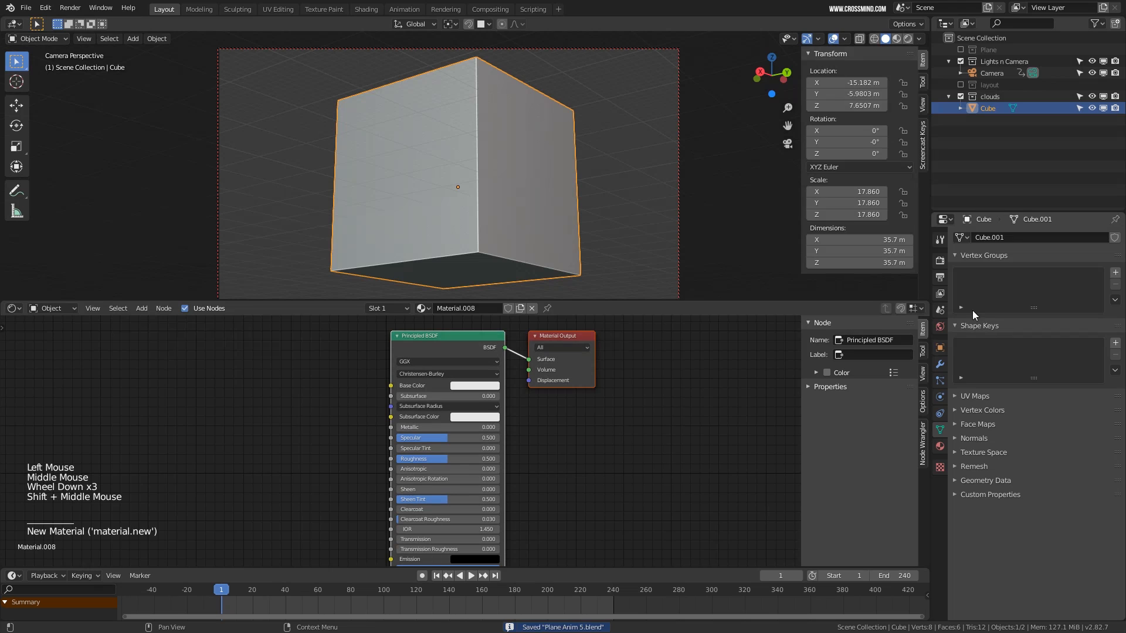
{"action": "left_click", "coordinate": [940, 397]}
{"action": "left_click", "coordinate": [940, 449]}
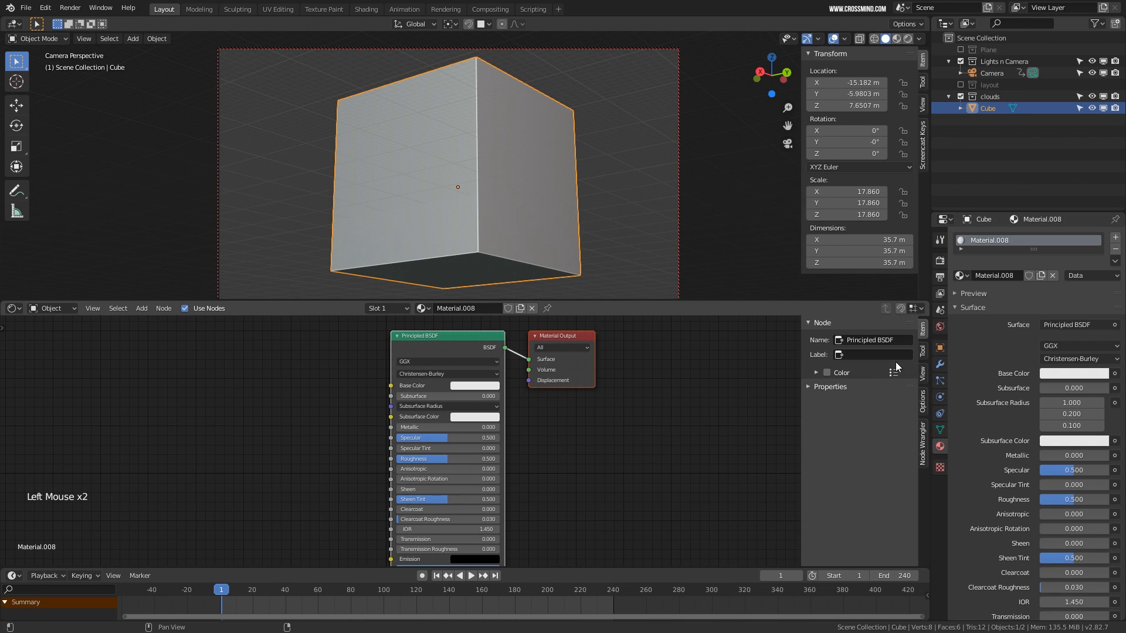
{"action": "left_click", "coordinate": [988, 241]}
{"action": "double_click", "coordinate": [987, 240]}
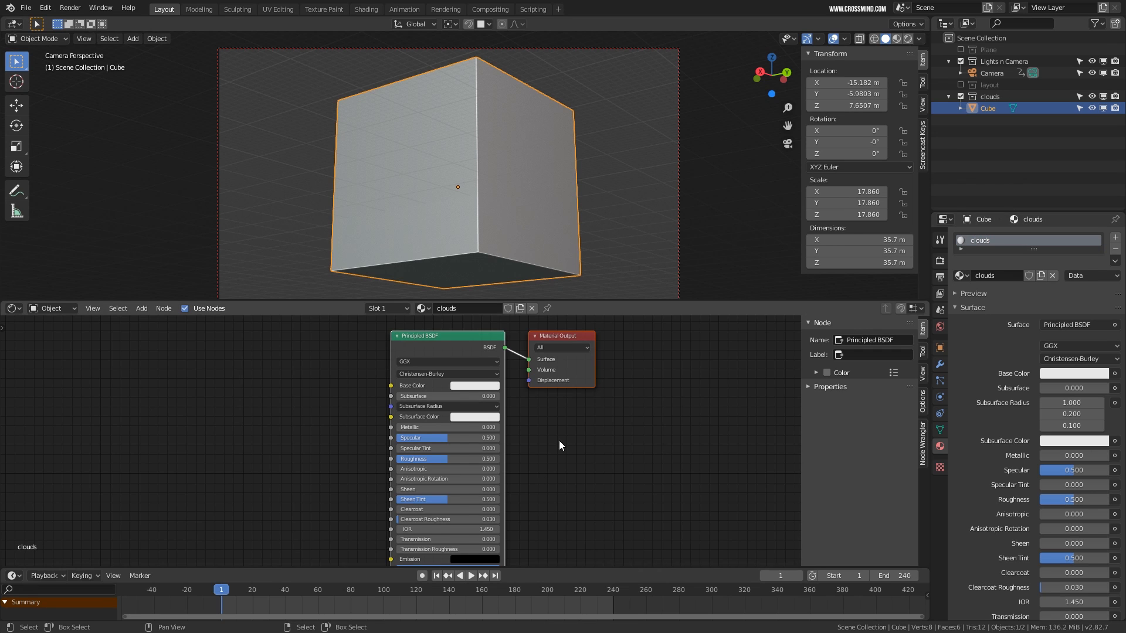
Add a Voronoi Texture node, link its Distance to the Principled BSDF's Base Color, and display the viewport in rendered shading
{"action": "middle_click_drag", "start_coordinate": [558, 441], "coordinate": [566, 449]}
{"action": "right_click", "coordinate": [470, 367]}
{"action": "right_click", "coordinate": [452, 354]}
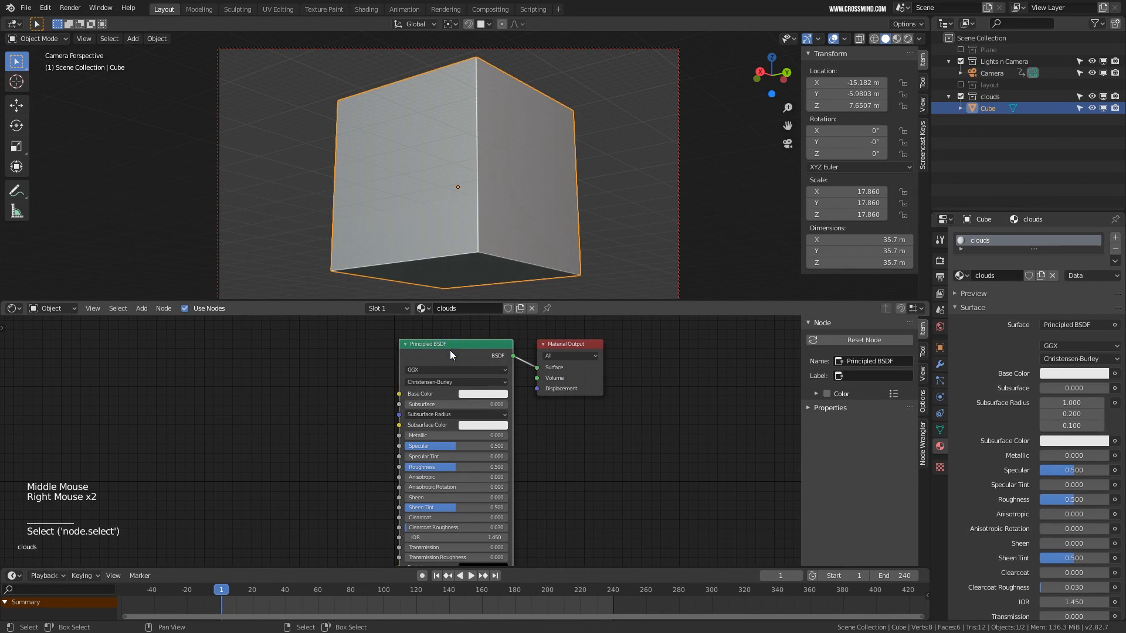
{"action": "key", "text": "g"}
{"action": "scroll", "coordinate": [530, 436], "scroll_direction": "up", "scroll_amount": 4}
{"action": "middle_click_drag", "start_coordinate": [605, 420], "coordinate": [573, 411]}
{"action": "key", "text": "shift+a"}
{"action": "mouse_move", "coordinate": [543, 466]}
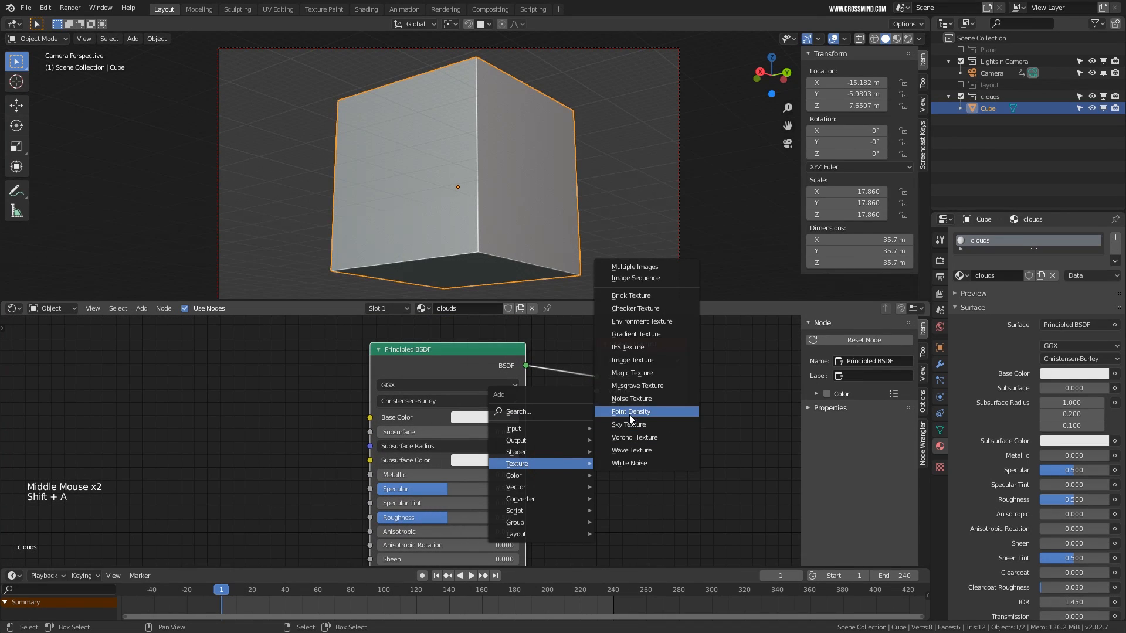
{"action": "left_click", "coordinate": [633, 437]}
{"action": "left_click", "coordinate": [183, 390]}
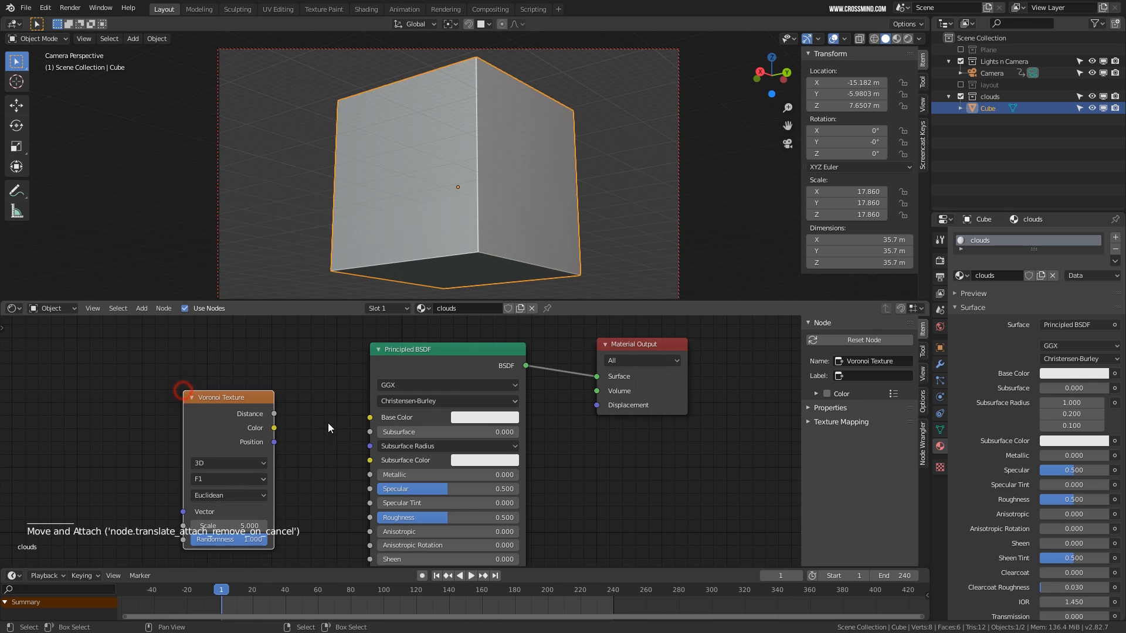
{"action": "left_click_drag", "start_coordinate": [274, 414], "coordinate": [370, 418]}
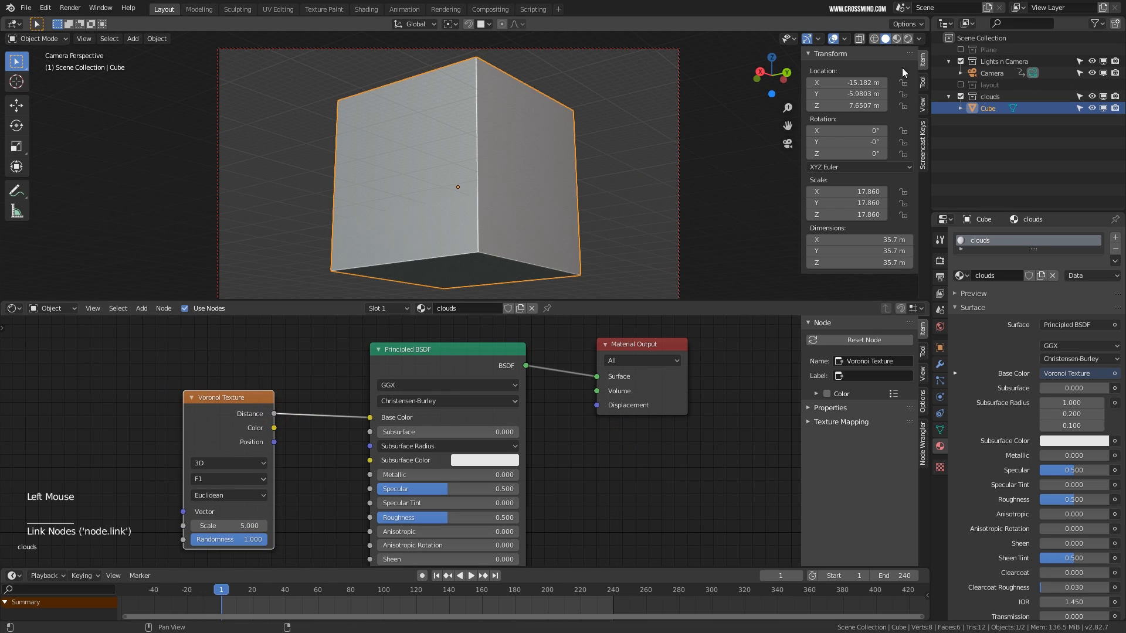
{"action": "left_click", "coordinate": [910, 38]}
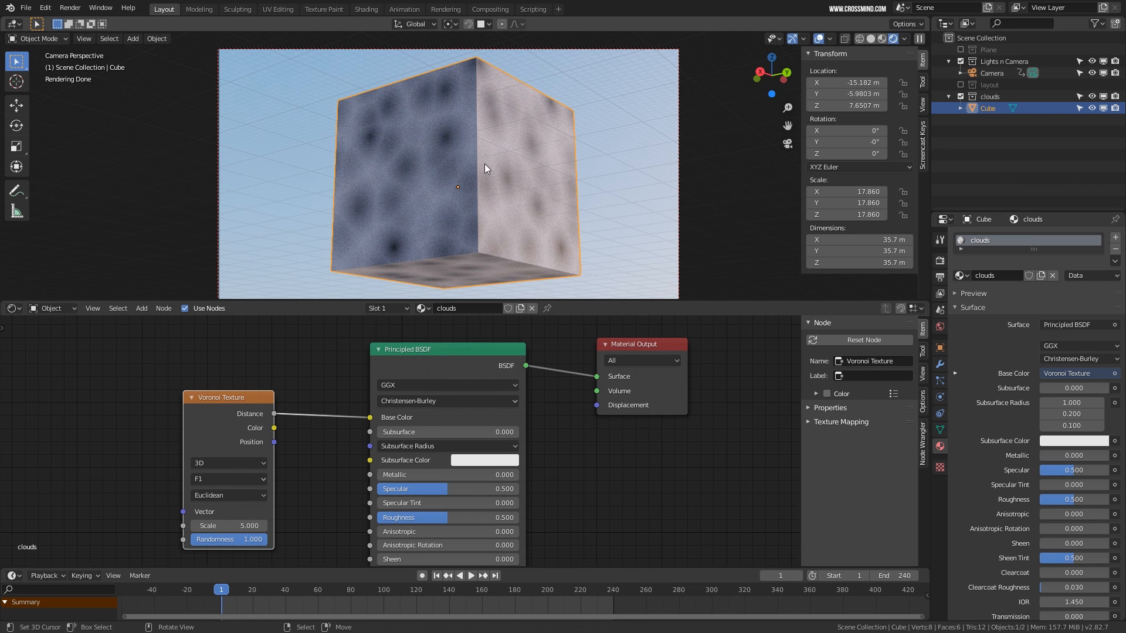
Delete the Principled BSDF node from the clouds material
{"action": "scroll", "coordinate": [324, 465], "scroll_direction": "down", "scroll_amount": 2}
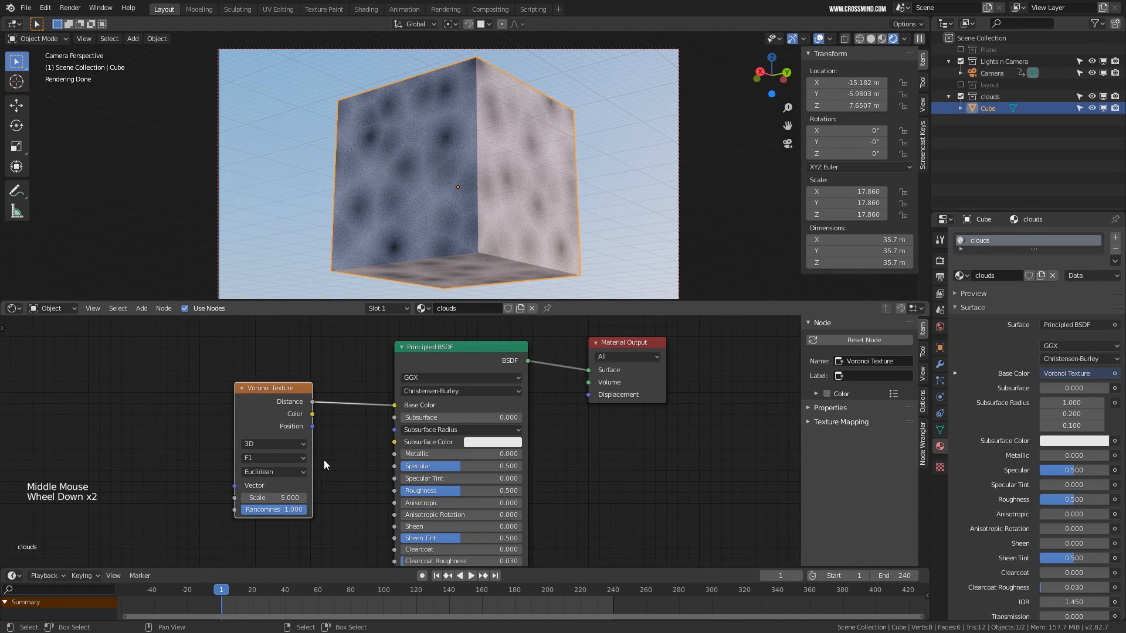
{"action": "scroll", "coordinate": [635, 380], "scroll_direction": "up", "scroll_amount": 2}
{"action": "middle_click_drag", "start_coordinate": [643, 335], "coordinate": [644, 343]}
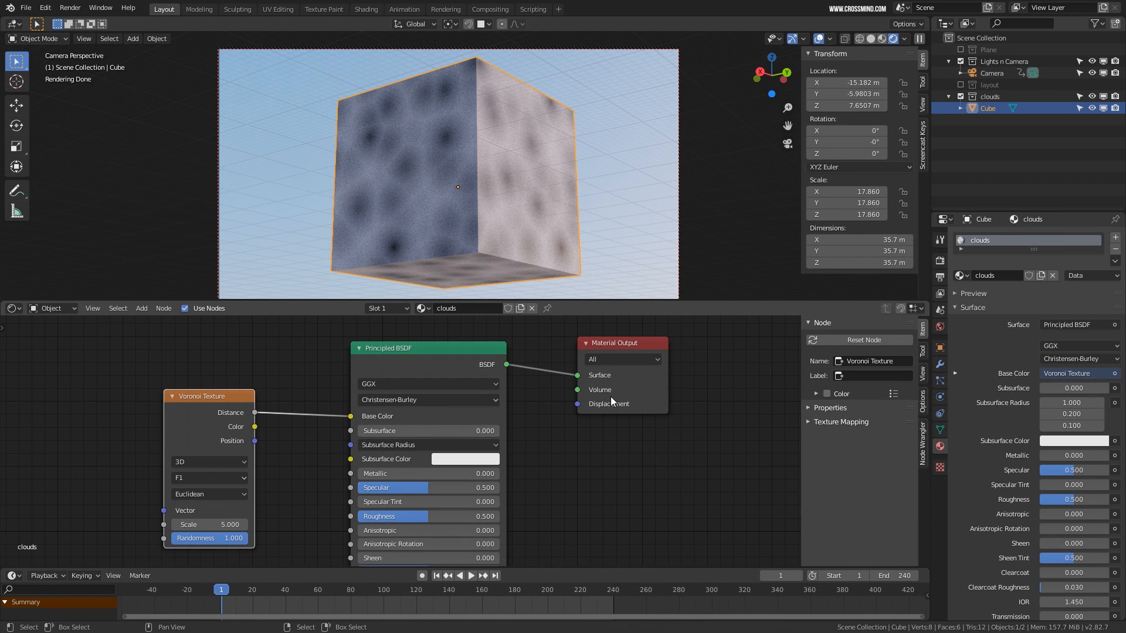
{"action": "scroll", "coordinate": [559, 391], "scroll_direction": "up", "scroll_amount": 2}
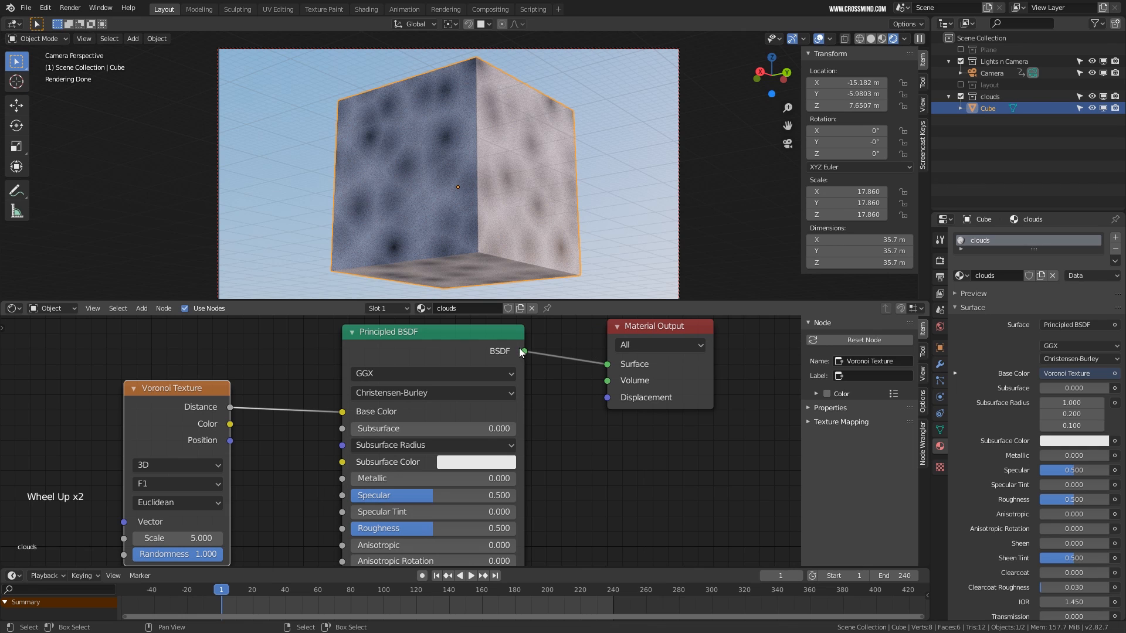
{"action": "middle_click_drag", "start_coordinate": [552, 426], "coordinate": [576, 435]}
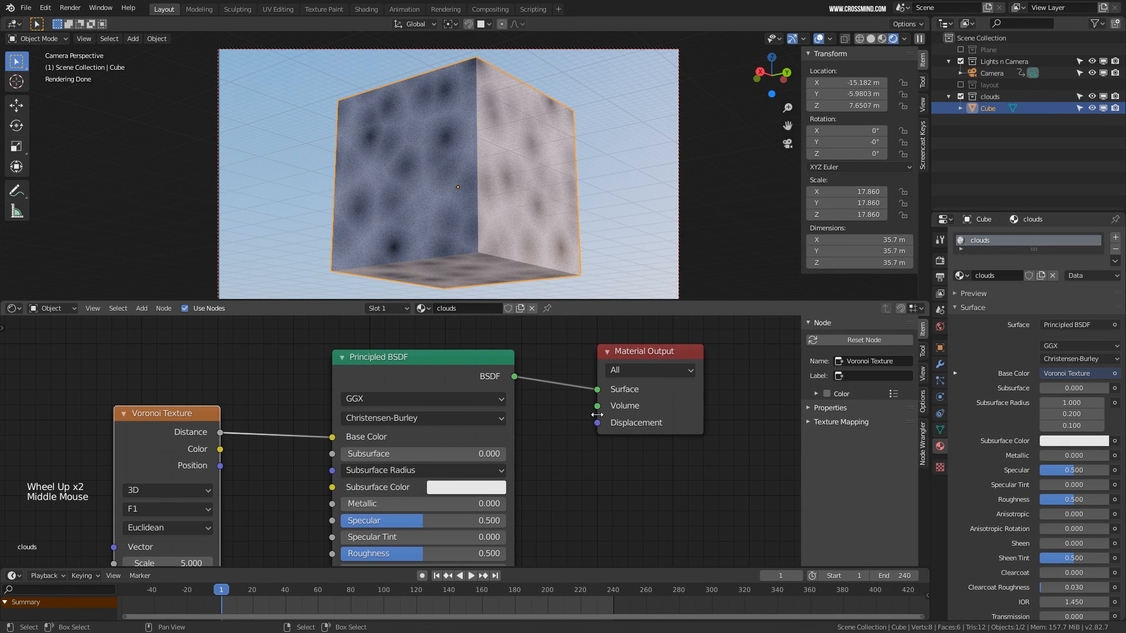
{"action": "left_click", "coordinate": [453, 368]}
{"action": "key", "text": "ctrl+x"}
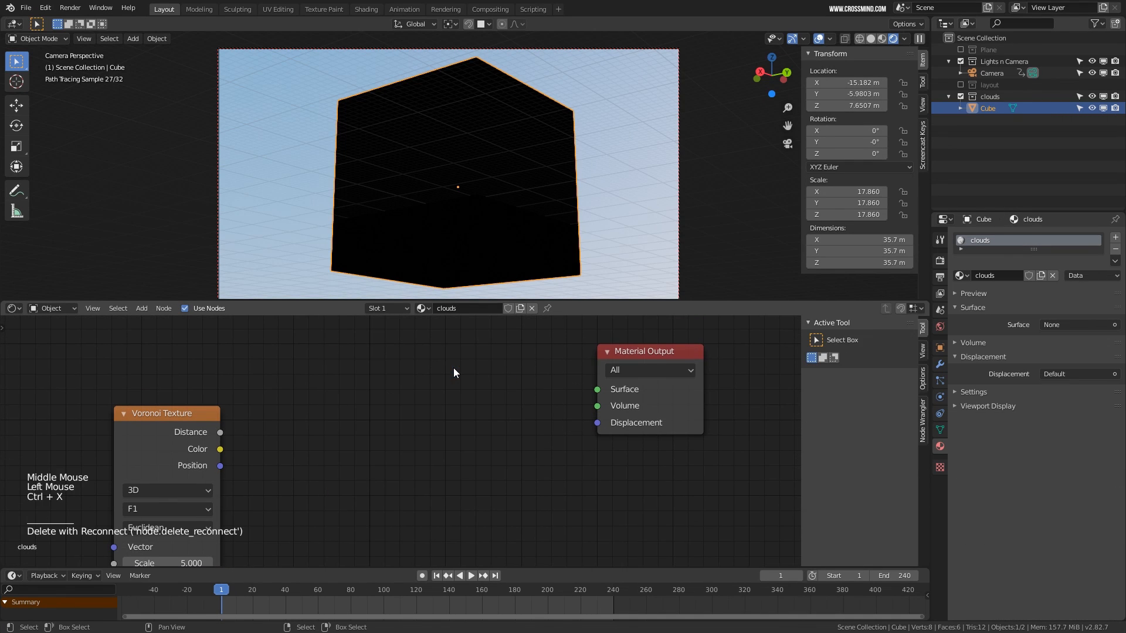
Add a Volume Scatter node and connect it to the Material Output's Volume input
{"action": "middle_click_drag", "start_coordinate": [447, 420], "coordinate": [456, 403]}
{"action": "key", "text": "shift+a"}
{"action": "mouse_move", "coordinate": [456, 403]}
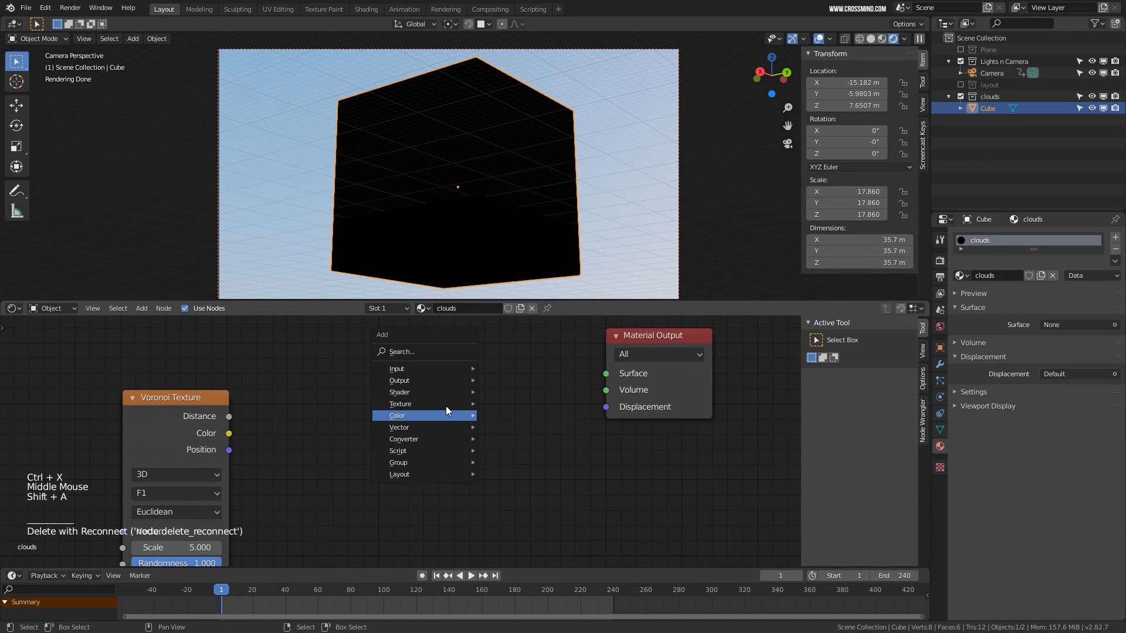
{"action": "left_click", "coordinate": [520, 392]}
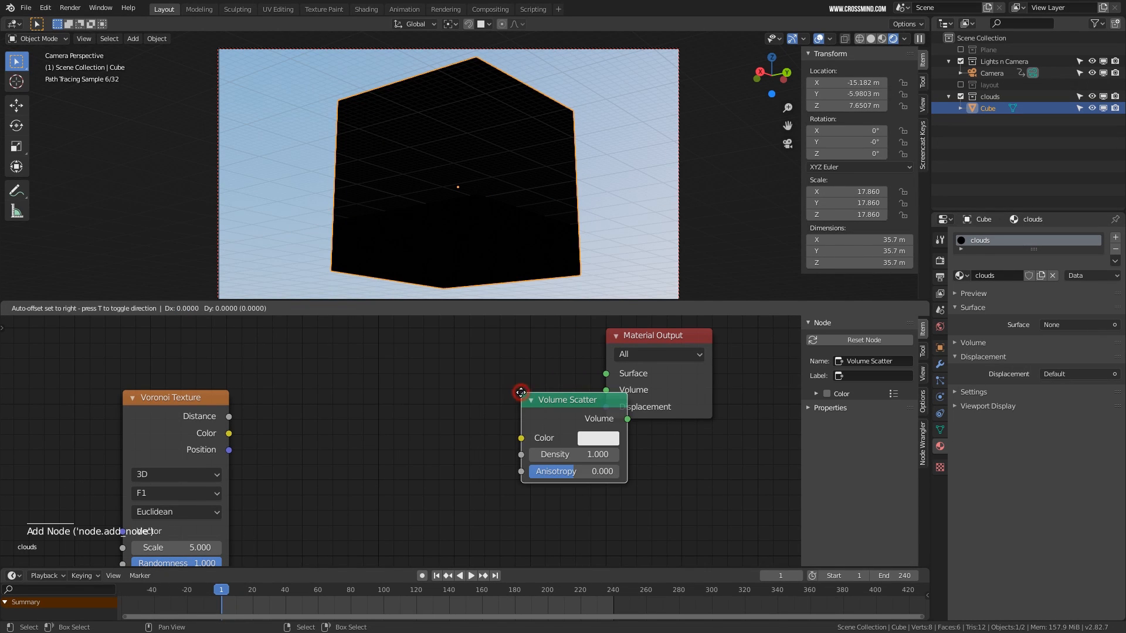
{"action": "left_click_drag", "start_coordinate": [507, 371], "coordinate": [608, 390]}
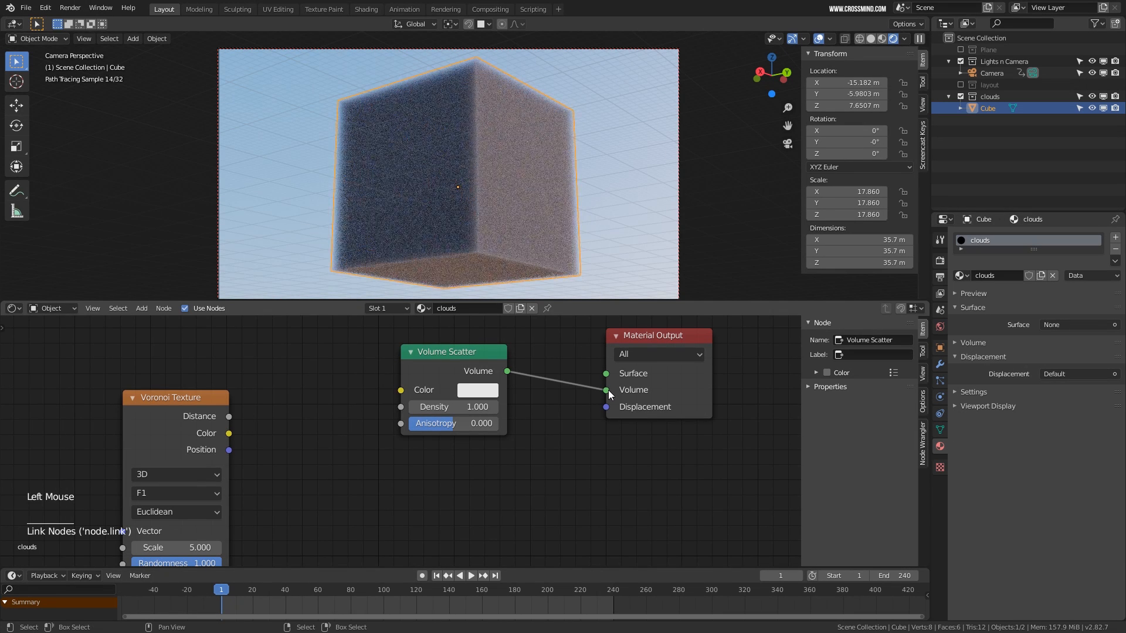
Hide the viewport overlays and examine the rendered volume cube from several angles and distances
{"action": "left_click", "coordinate": [821, 39]}
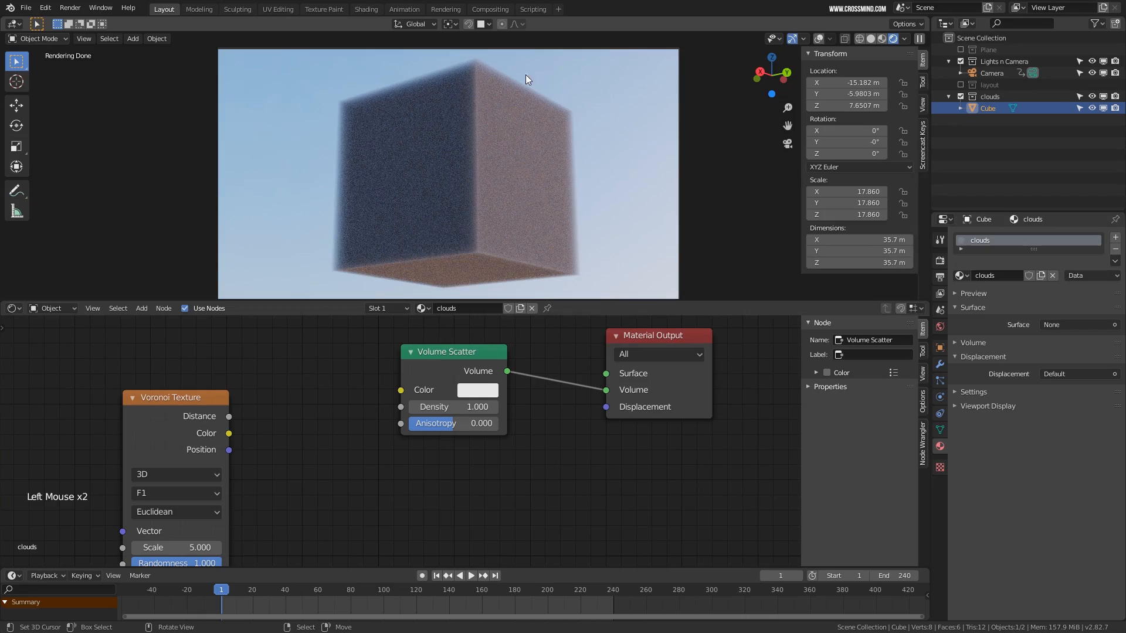
{"action": "mouse_move", "coordinate": [455, 406]}
{"action": "left_mouse_down"}
{"action": "mouse_move", "coordinate": [495, 407]}
{"action": "mouse_move", "coordinate": [455, 407]}
{"action": "left_mouse_up"}
{"action": "middle_click_drag", "start_coordinate": [525, 149], "coordinate": [472, 123]}
{"action": "scroll", "coordinate": [474, 194], "scroll_direction": "up", "scroll_amount": 16}
{"action": "scroll", "coordinate": [550, 226], "scroll_direction": "down", "scroll_amount": 6}
{"action": "scroll", "coordinate": [547, 221], "scroll_direction": "down", "scroll_amount": 8}
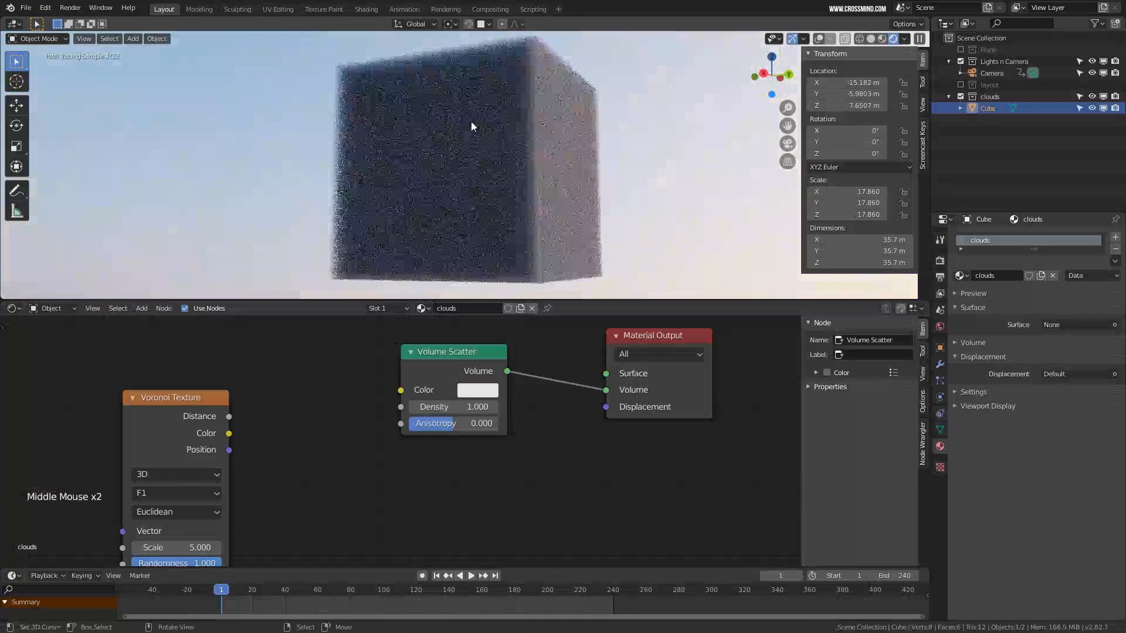
{"action": "middle_click_drag", "start_coordinate": [507, 209], "coordinate": [477, 195]}
{"action": "scroll", "coordinate": [477, 195], "scroll_direction": "down", "scroll_amount": 1}
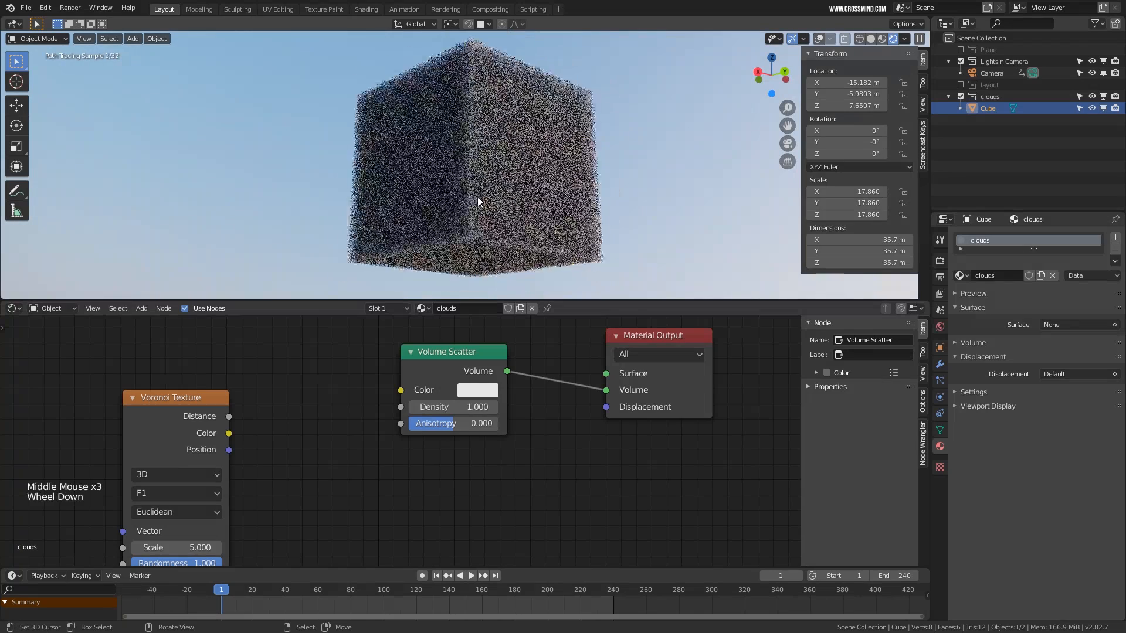
Link the Voronoi Texture's Distance output to the Volume Scatter's Density and arrange the Voronoi node between the links
{"action": "middle_click_drag", "start_coordinate": [386, 468], "coordinate": [475, 476]}
{"action": "scroll", "coordinate": [474, 476], "scroll_direction": "down", "scroll_amount": 1}
{"action": "left_click_drag", "start_coordinate": [276, 427], "coordinate": [188, 403]}
{"action": "mouse_move", "coordinate": [397, 427]}
{"action": "middle_mouse_down"}
{"action": "mouse_move", "coordinate": [457, 455]}
{"action": "mouse_move", "coordinate": [401, 407]}
{"action": "middle_mouse_up"}
{"action": "scroll", "coordinate": [457, 455], "scroll_direction": "up", "scroll_amount": 1}
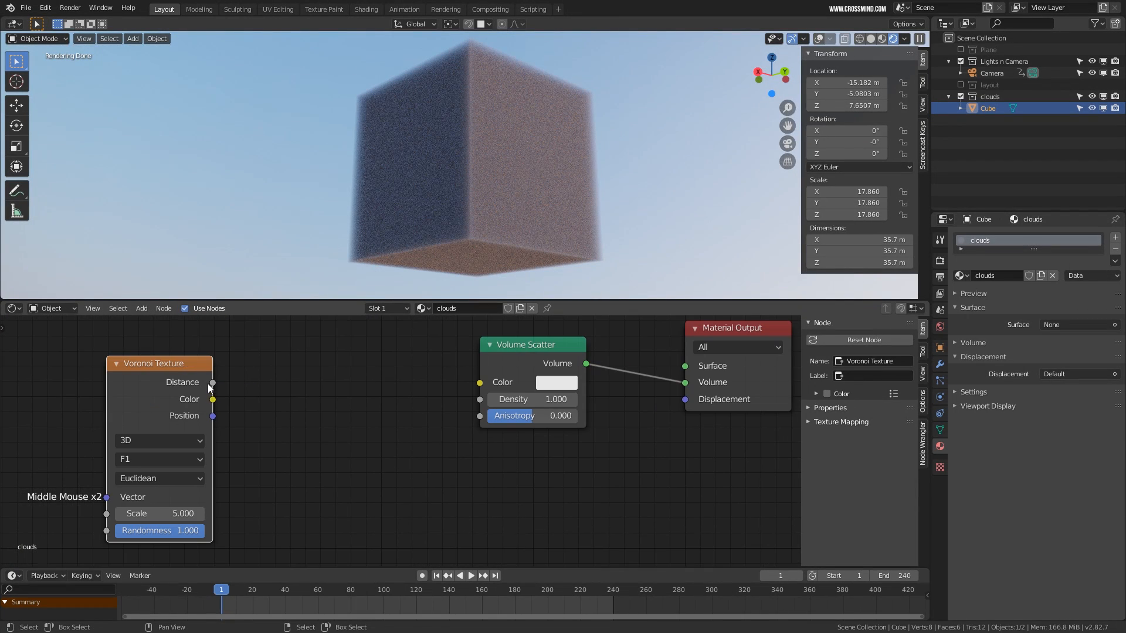
{"action": "left_click_drag", "start_coordinate": [216, 388], "coordinate": [478, 400]}
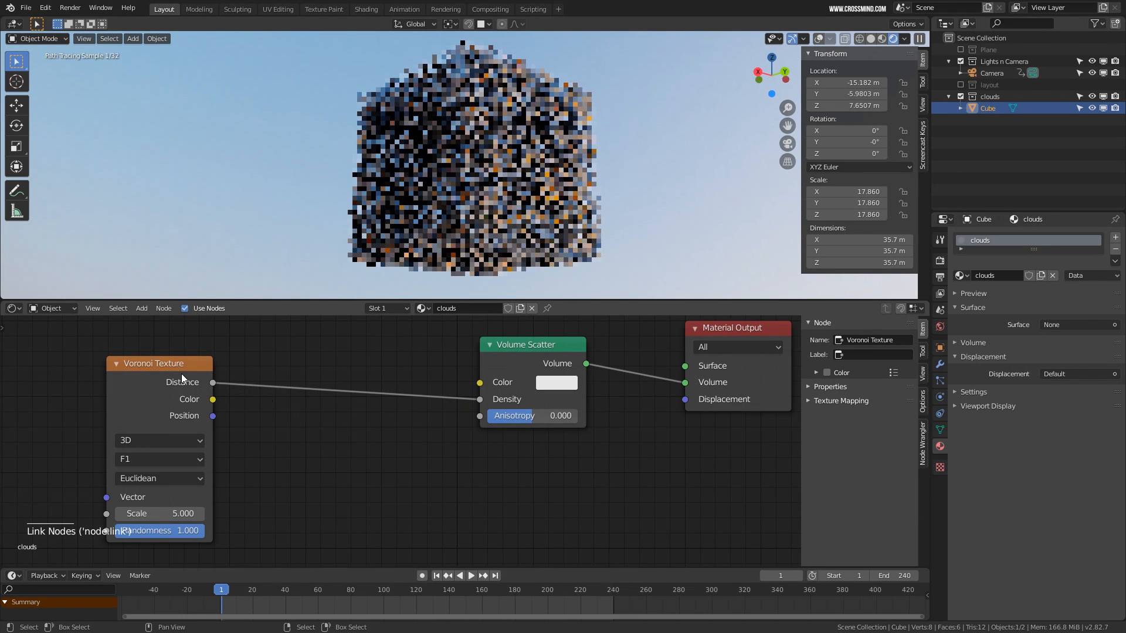
{"action": "left_click_drag", "start_coordinate": [182, 374], "coordinate": [299, 381]}
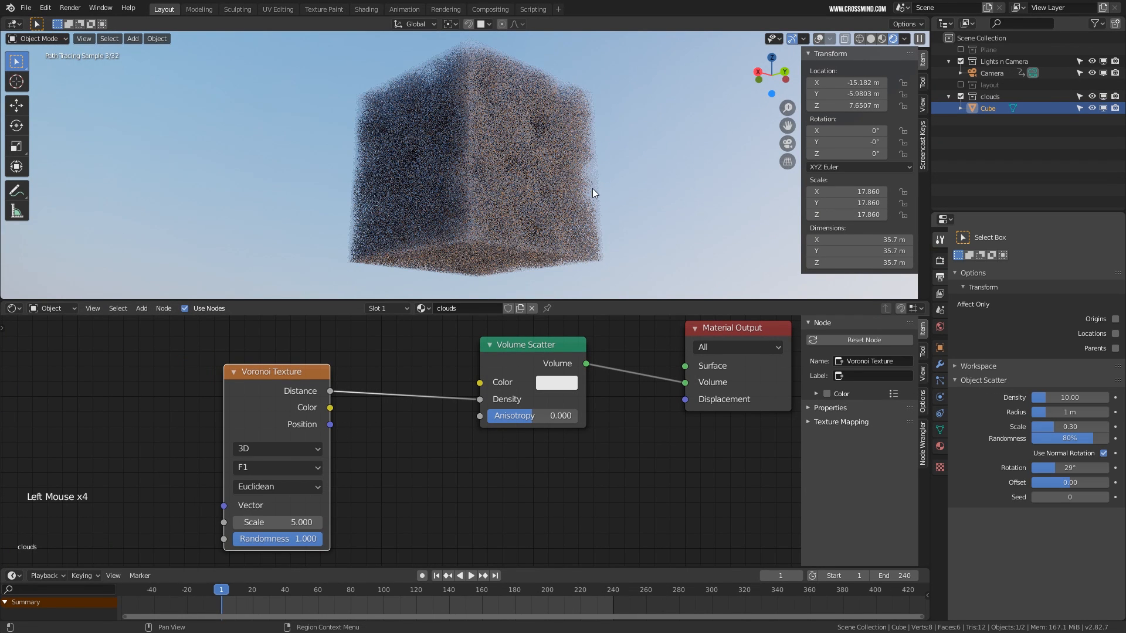
Set the Cycles render device to GPU Compute and check the cube from other angles in rendered shading
{"action": "key", "text": "shift+z"}
{"action": "left_click", "coordinate": [940, 261]}
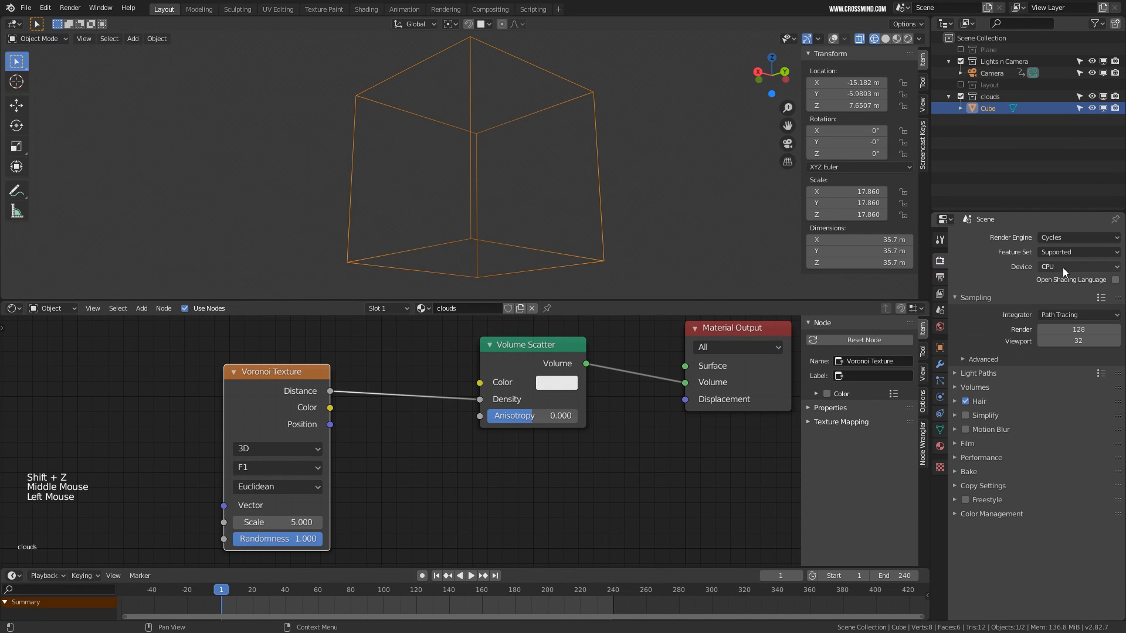
{"action": "left_click", "coordinate": [1072, 266]}
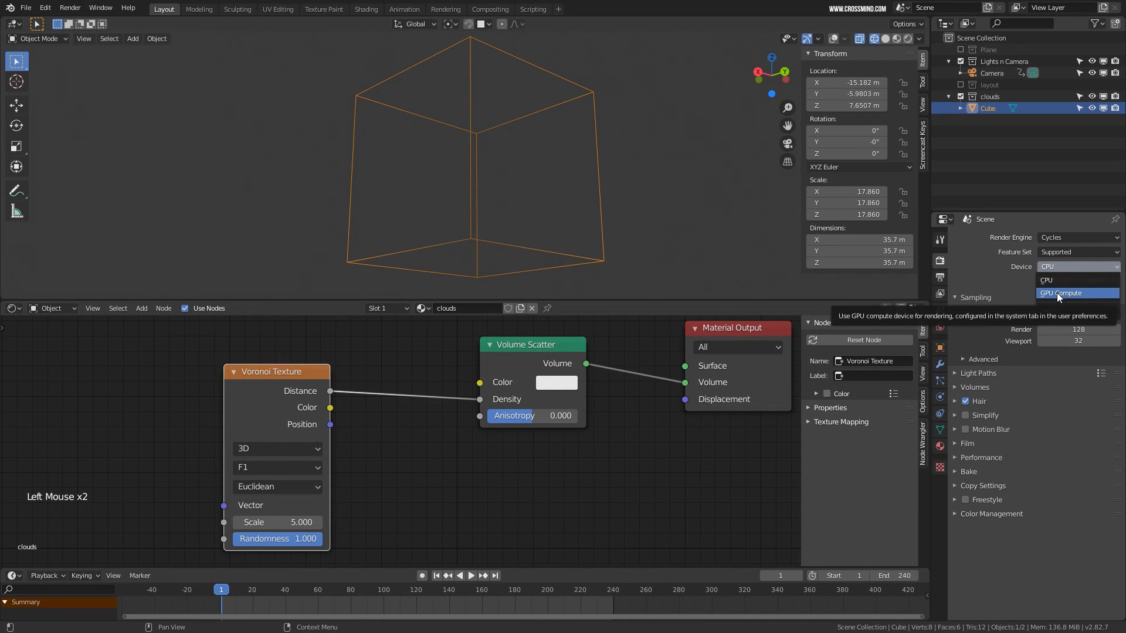
{"action": "left_click", "coordinate": [1058, 293]}
{"action": "middle_click_drag", "start_coordinate": [522, 260], "coordinate": [551, 263], "text": "shift"}
{"action": "left_click", "coordinate": [907, 38]}
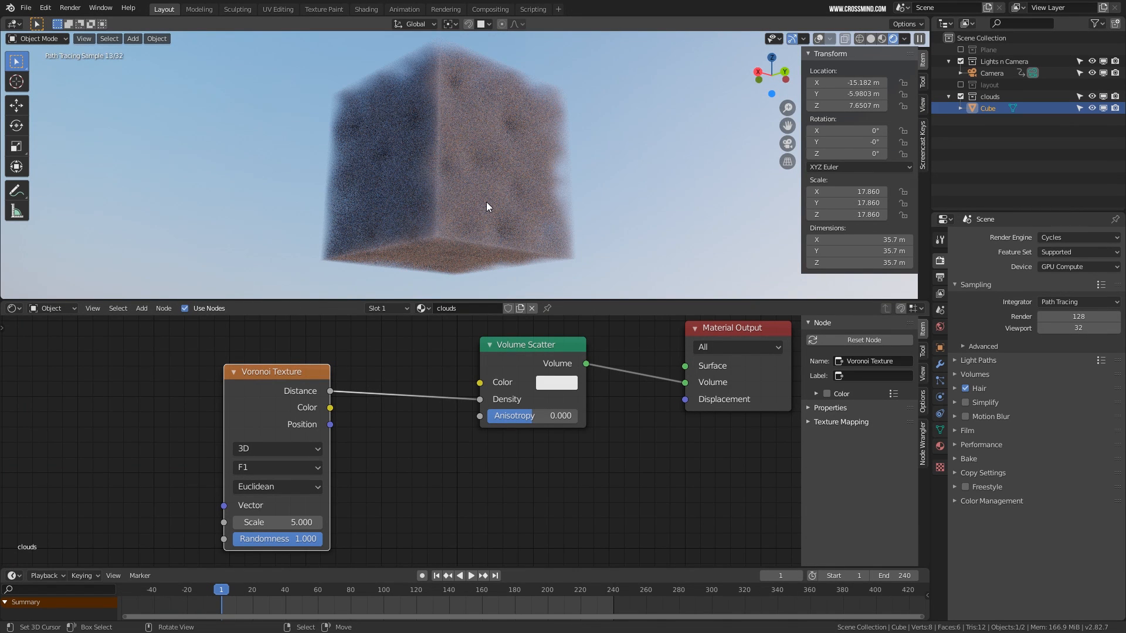
{"action": "middle_click_drag", "start_coordinate": [486, 202], "coordinate": [535, 206]}
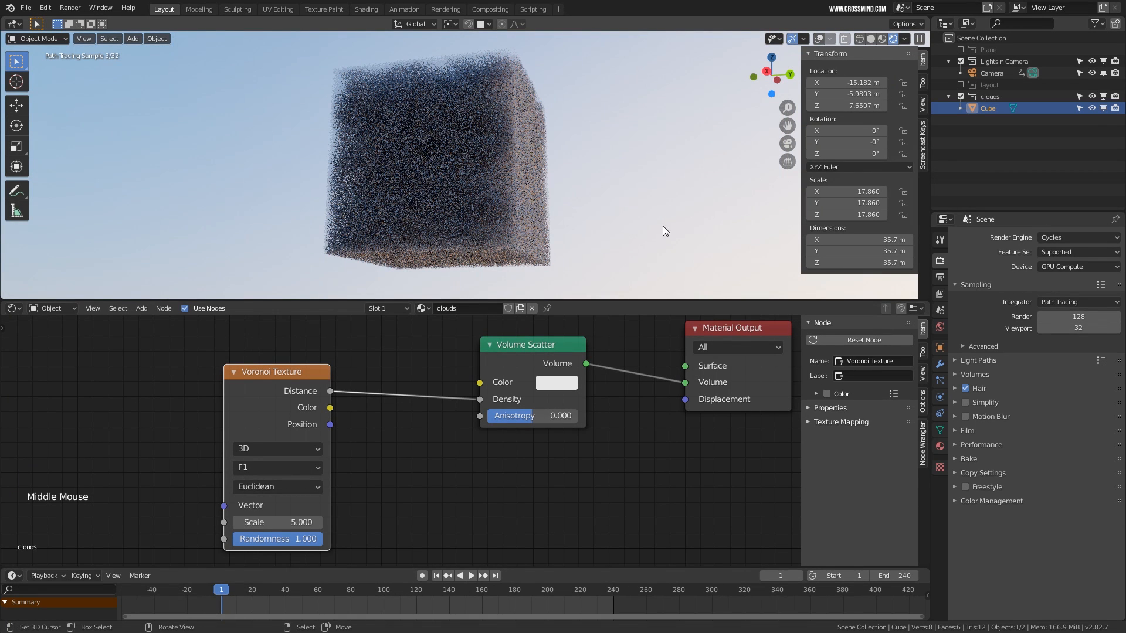
{"action": "middle_click_drag", "start_coordinate": [590, 189], "coordinate": [568, 189]}
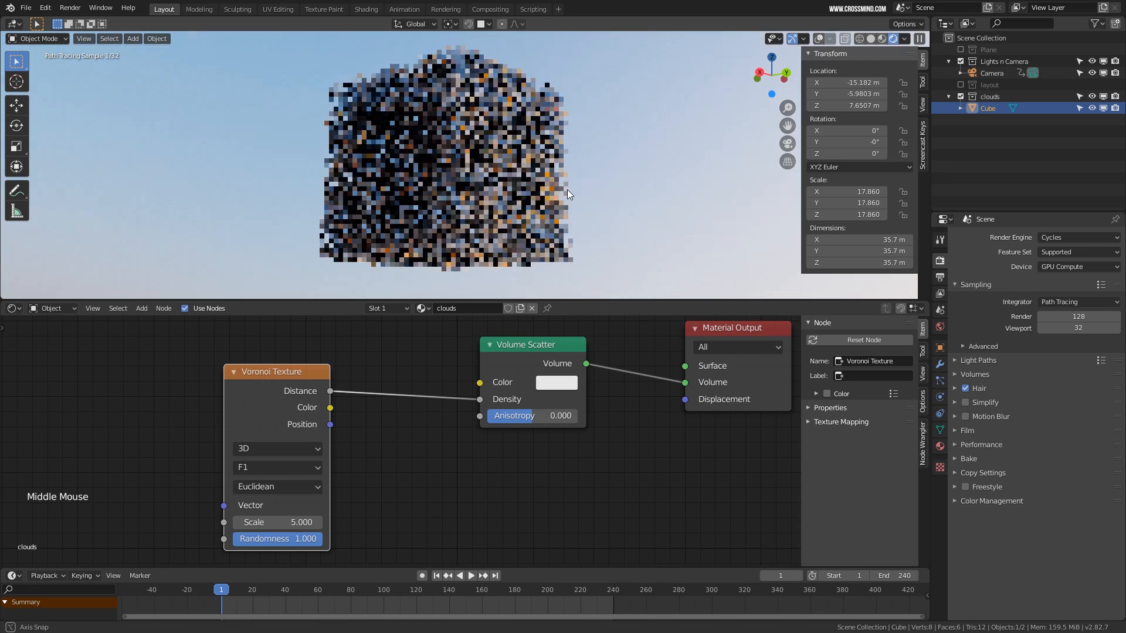
{"action": "left_click", "coordinate": [1069, 268]}
{"action": "left_click", "coordinate": [1068, 268]}
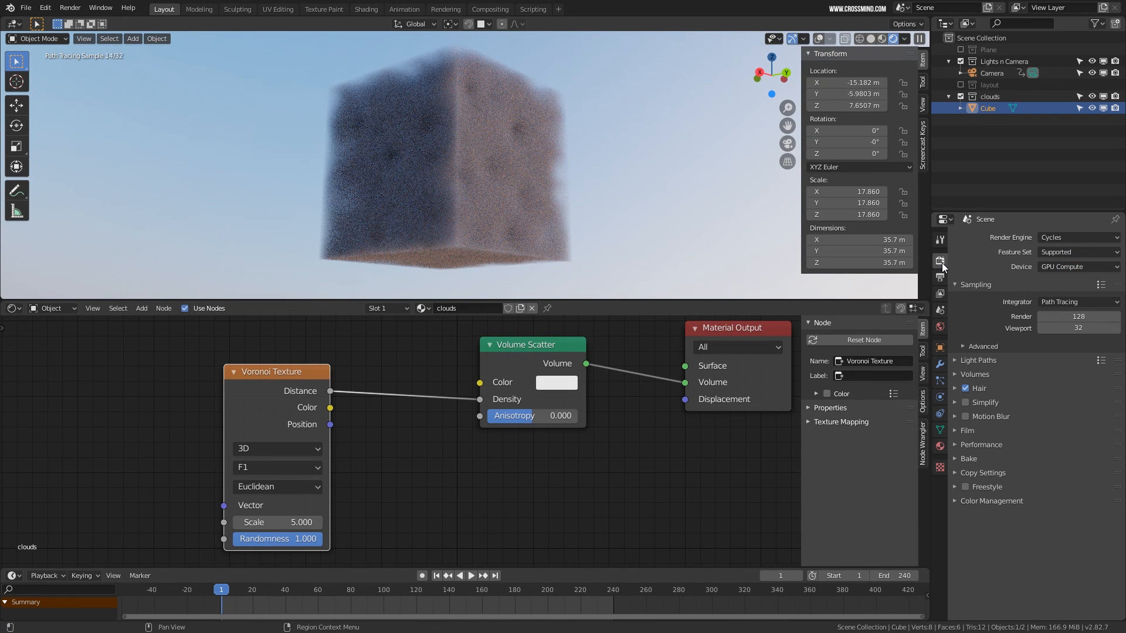
Try Cycles volume step sizes of 1 m and 2 m, and settle on 5 m, checking the cube's render
{"action": "left_click", "coordinate": [972, 375]}
{"action": "left_click", "coordinate": [1061, 391]}
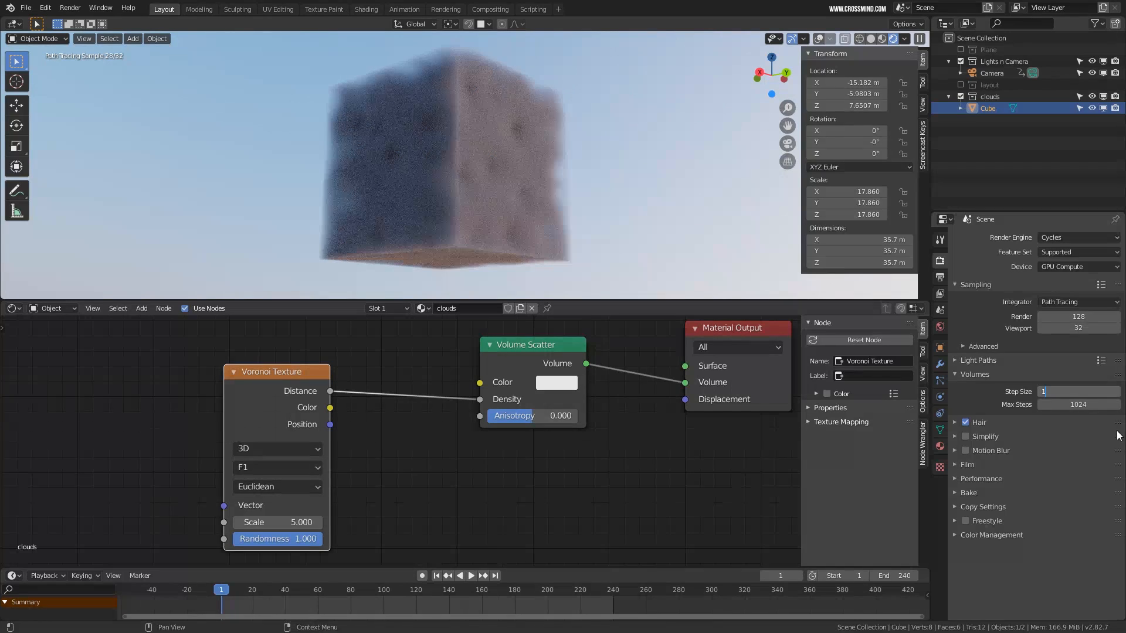
{"action": "key", "text": "Return"}
{"action": "mouse_move", "coordinate": [541, 209]}
{"action": "middle_mouse_down"}
{"action": "mouse_move", "coordinate": [510, 209]}
{"action": "mouse_move", "coordinate": [545, 241]}
{"action": "mouse_move", "coordinate": [539, 248]}
{"action": "middle_mouse_up"}
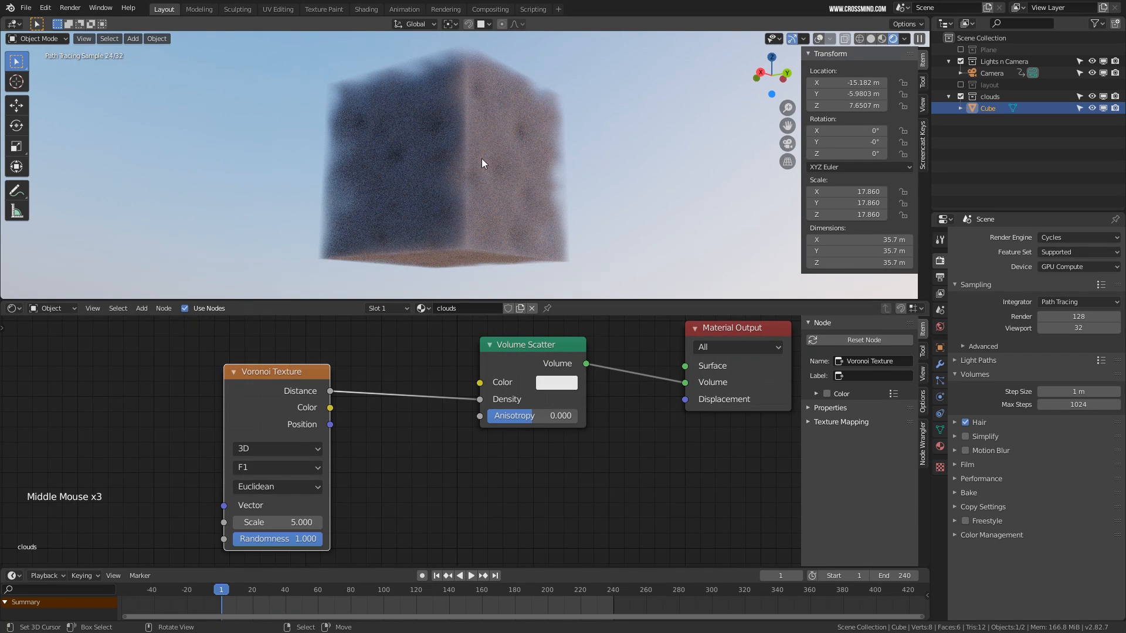
{"action": "left_click", "coordinate": [1050, 392]}
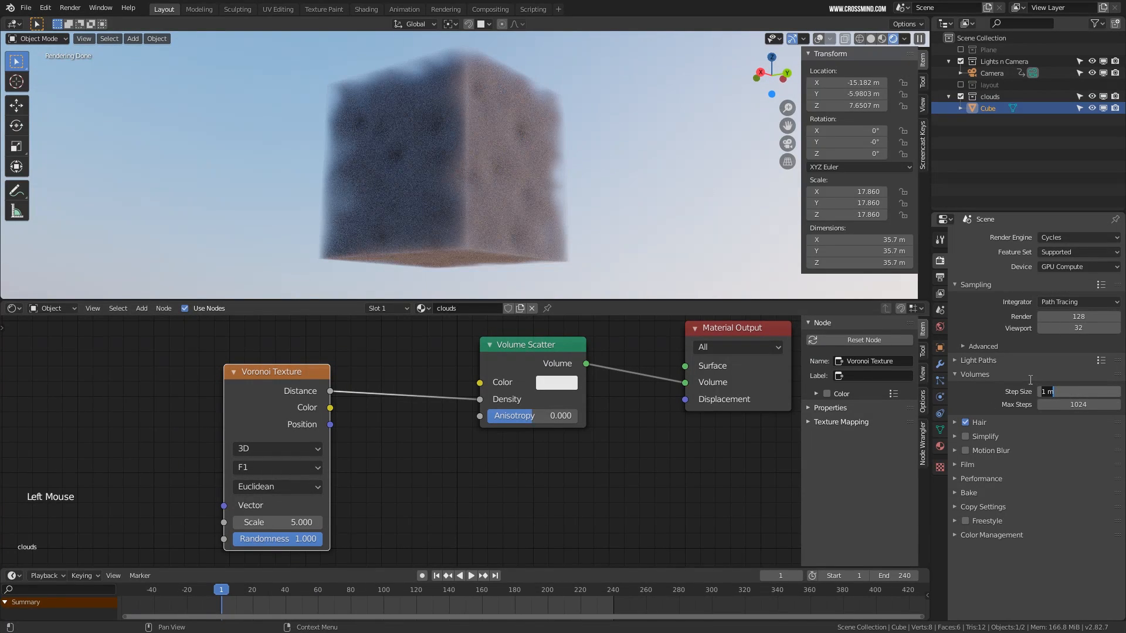
{"action": "type", "text": "2"}
{"action": "key", "text": "Return"}
{"action": "left_click", "coordinate": [1067, 388]}
{"action": "type", "text": "5"}
{"action": "key", "text": "Return"}
{"action": "middle_click_drag", "start_coordinate": [661, 245], "coordinate": [568, 255]}
{"action": "key", "text": "KP_5"}
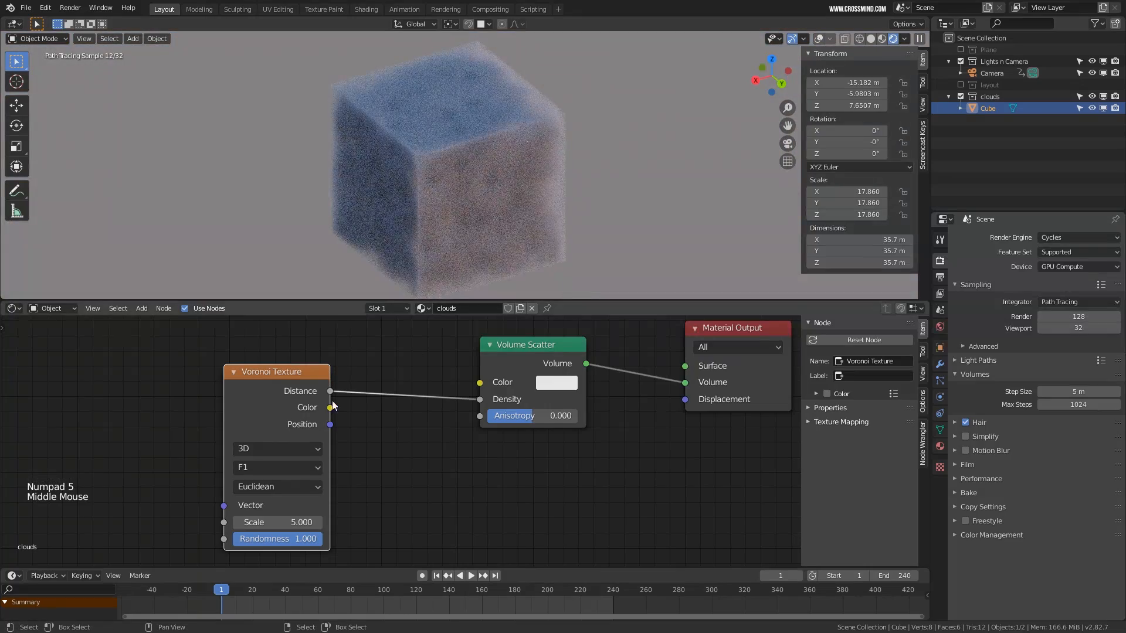
{"action": "mouse_move", "coordinate": [285, 529]}
{"action": "left_mouse_down"}
{"action": "mouse_move", "coordinate": [337, 525]}
{"action": "mouse_move", "coordinate": [283, 522]}
{"action": "left_mouse_up"}
{"action": "right_click", "coordinate": [283, 522]}
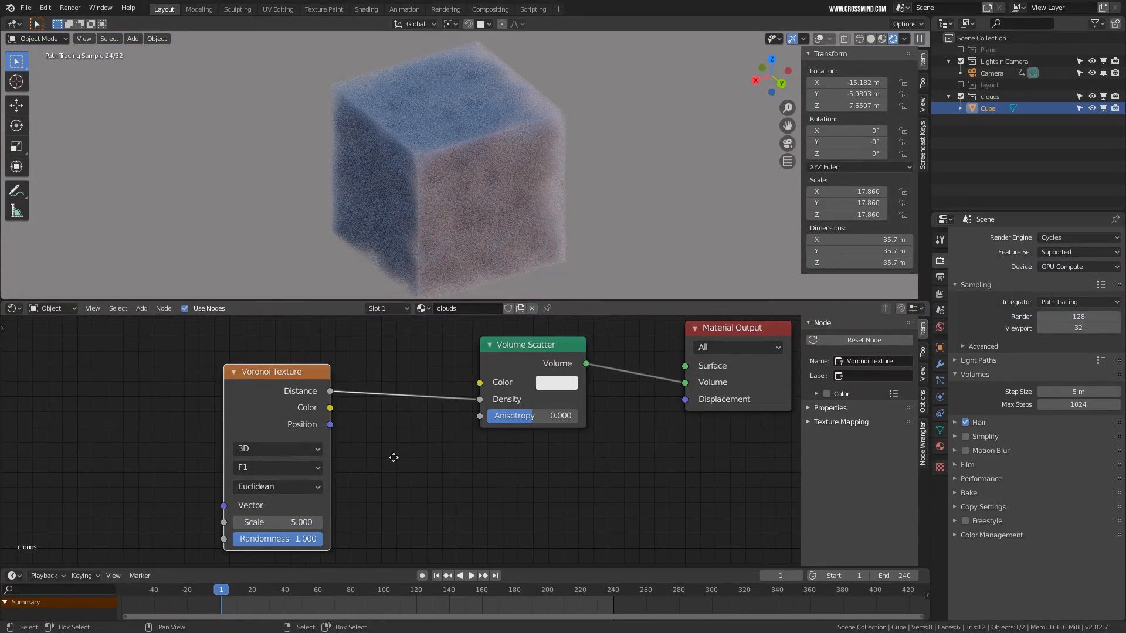
{"action": "middle_click_drag", "start_coordinate": [396, 457], "coordinate": [407, 442]}
{"action": "middle_click_drag", "start_coordinate": [468, 162], "coordinate": [490, 153]}
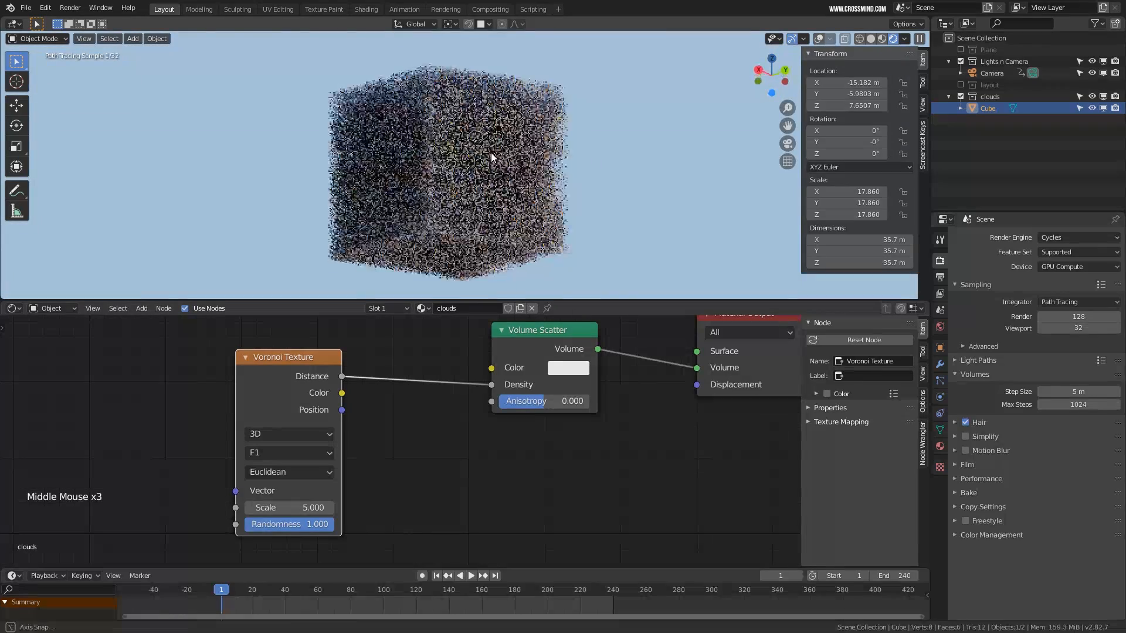
Move the Voronoi Texture node away from the Volume Scatter and cut its link to Density
{"action": "middle_click_drag", "start_coordinate": [463, 467], "coordinate": [507, 470]}
{"action": "scroll", "coordinate": [506, 479], "scroll_direction": "down", "scroll_amount": 3}
{"action": "left_click_drag", "start_coordinate": [377, 405], "coordinate": [267, 403]}
{"action": "right_click_drag", "start_coordinate": [441, 403], "coordinate": [395, 469], "text": "ctrl"}
Add a Gradient Texture node before the Volume Scatter and link its Color output to Density
{"action": "key", "text": "shift+a"}
{"action": "mouse_move", "coordinate": [427, 430]}
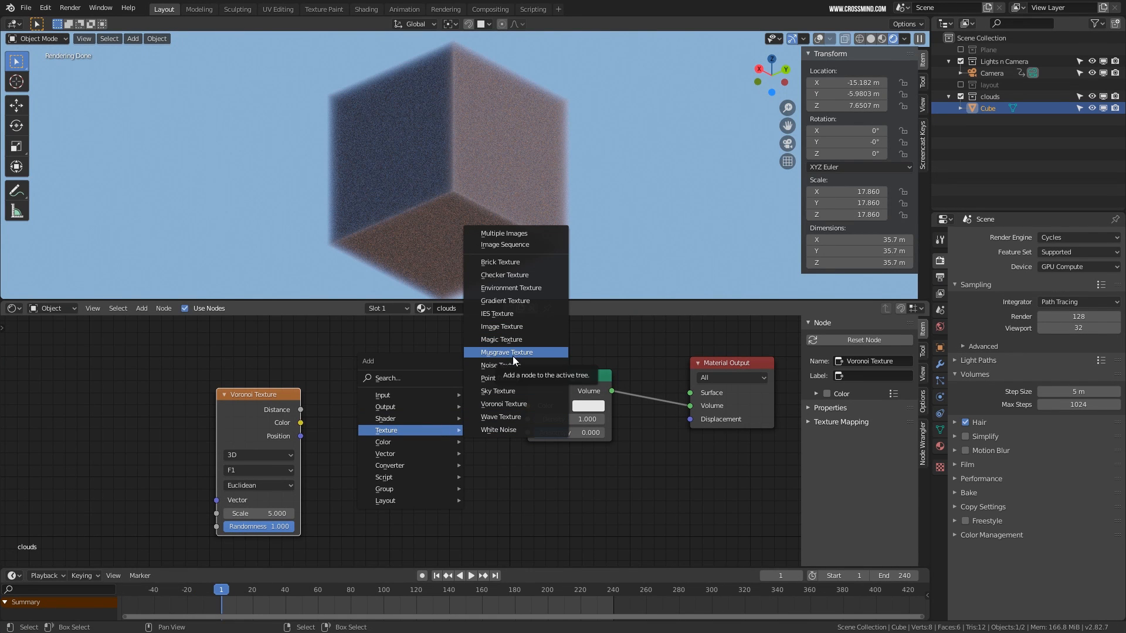
{"action": "left_click", "coordinate": [515, 304]}
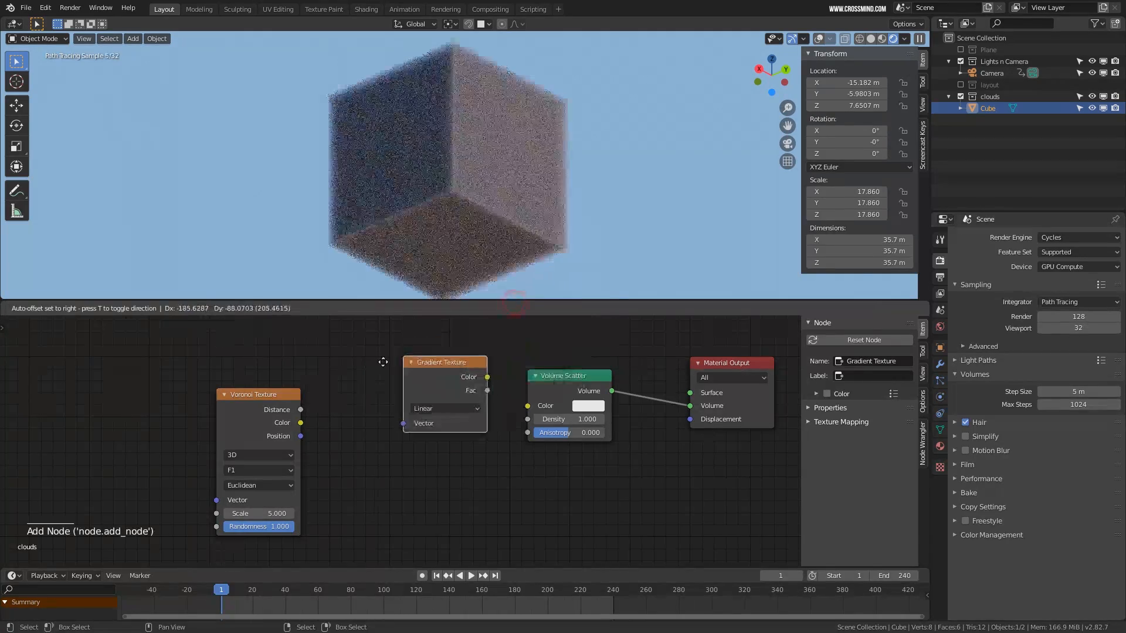
{"action": "left_click", "coordinate": [457, 405]}
{"action": "left_click_drag", "start_coordinate": [454, 400], "coordinate": [527, 419]}
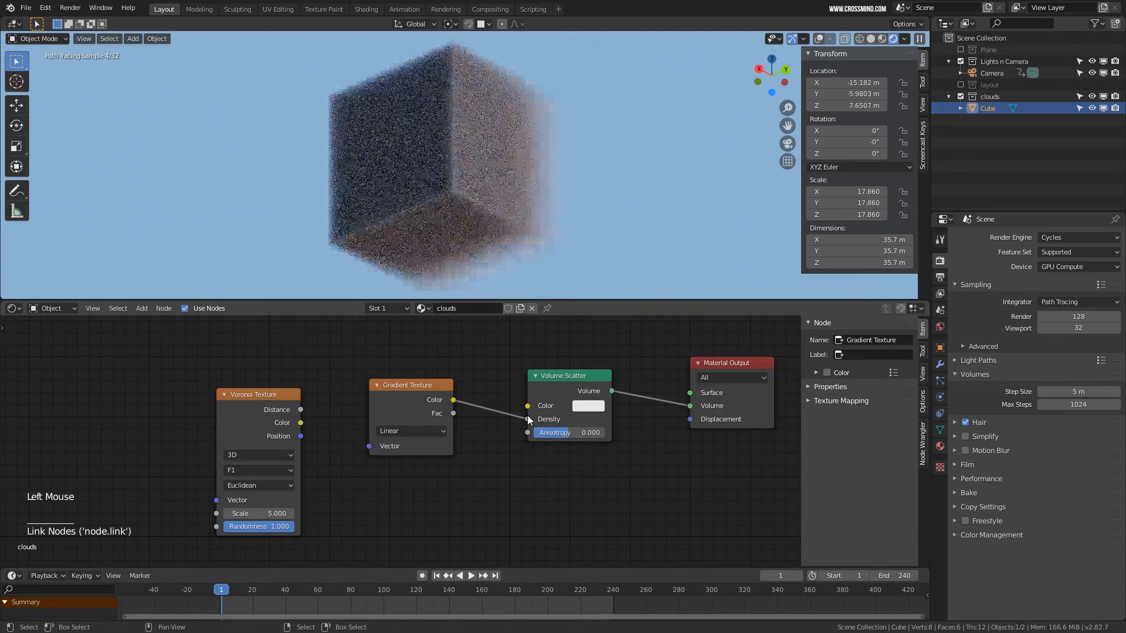
Set the Gradient Texture's type to Spherical and move the unconnected Voronoi Texture node lower down
{"action": "middle_click_drag", "start_coordinate": [463, 170], "coordinate": [432, 160]}
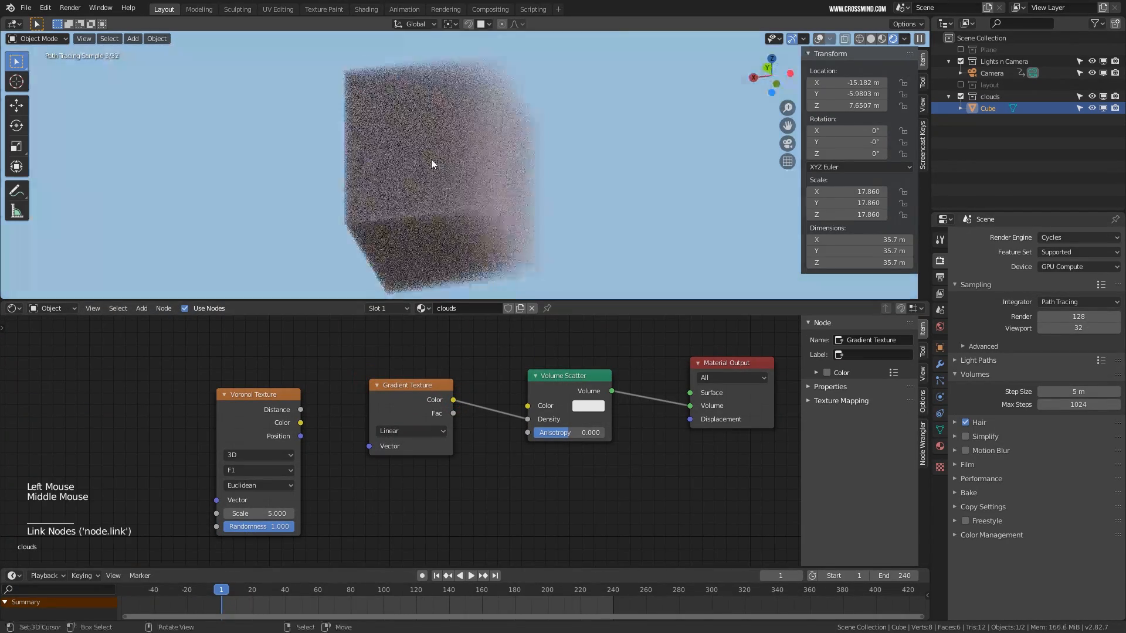
{"action": "left_click", "coordinate": [415, 432]}
{"action": "left_click", "coordinate": [409, 498]}
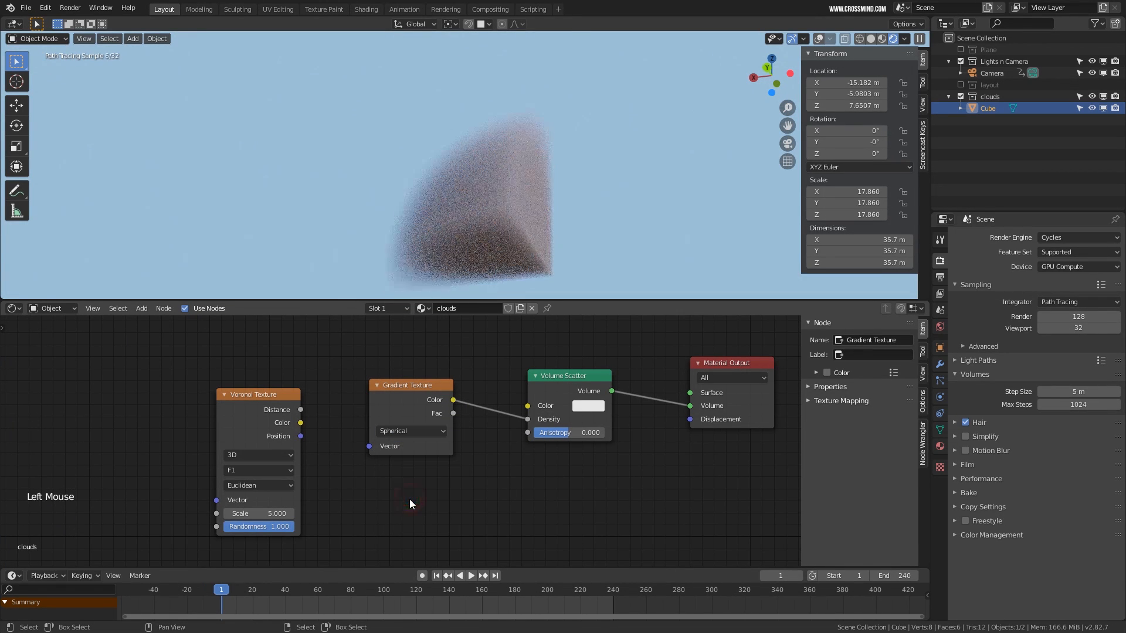
{"action": "middle_click_drag", "start_coordinate": [424, 469], "coordinate": [523, 462]}
{"action": "left_click_drag", "start_coordinate": [365, 388], "coordinate": [309, 445]}
Add Mapping and Texture Coordinate nodes feeding the Gradient Texture's Vector and reposition the Mapping node
{"action": "left_click", "coordinate": [513, 383]}
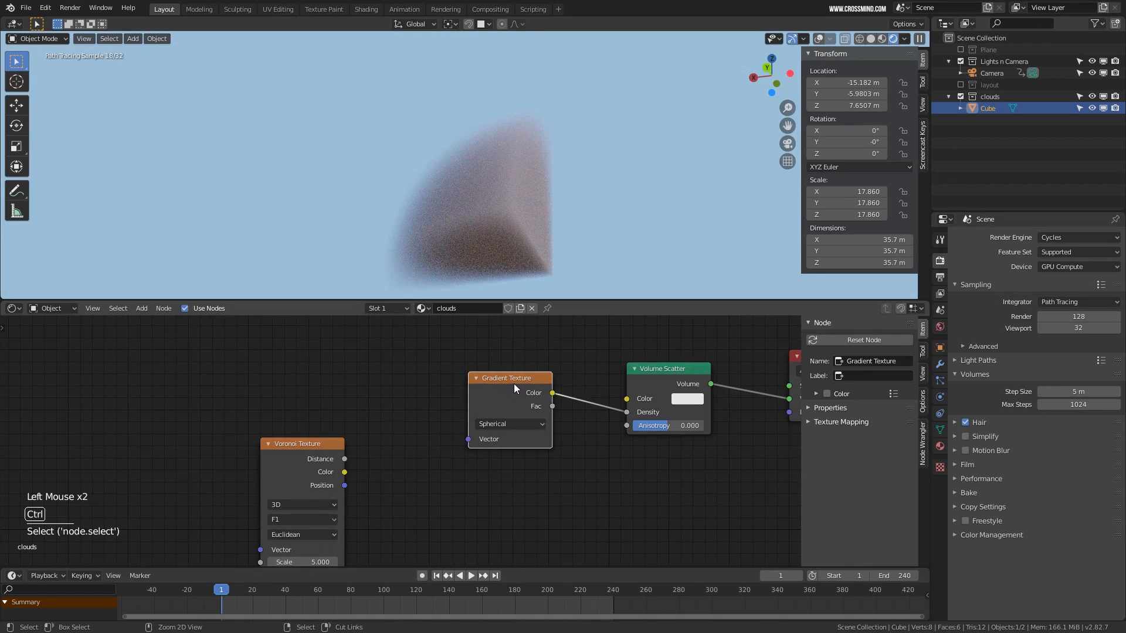
{"action": "key", "text": "ctrl+t"}
{"action": "key", "text": "g"}
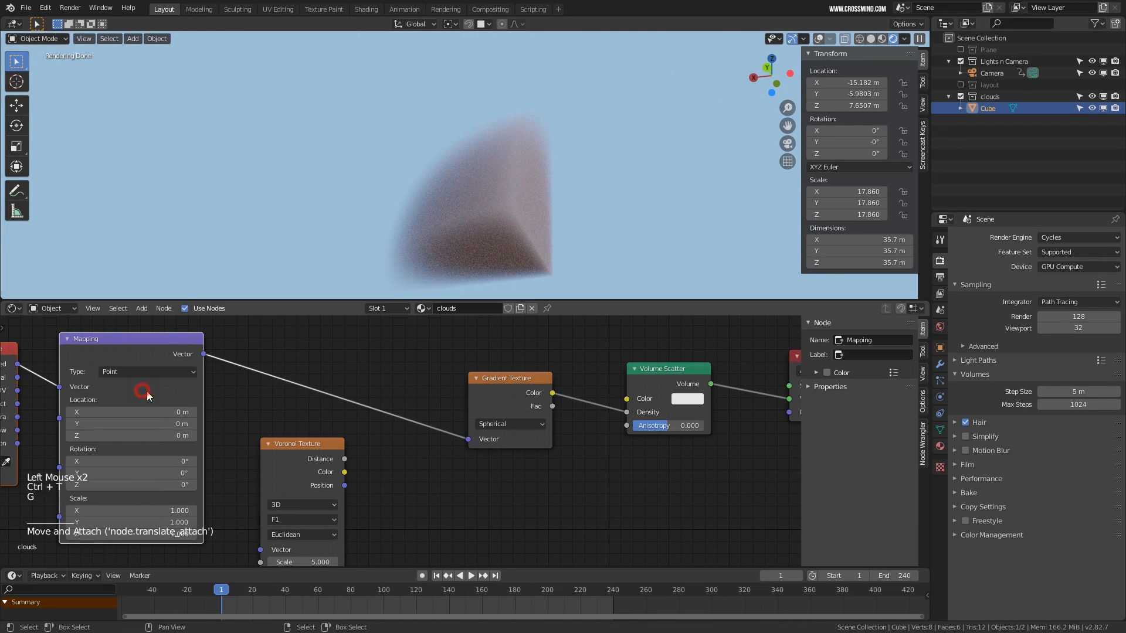
{"action": "middle_click_drag", "start_coordinate": [148, 396], "coordinate": [341, 396]}
{"action": "left_click_drag", "start_coordinate": [313, 332], "coordinate": [311, 336]}
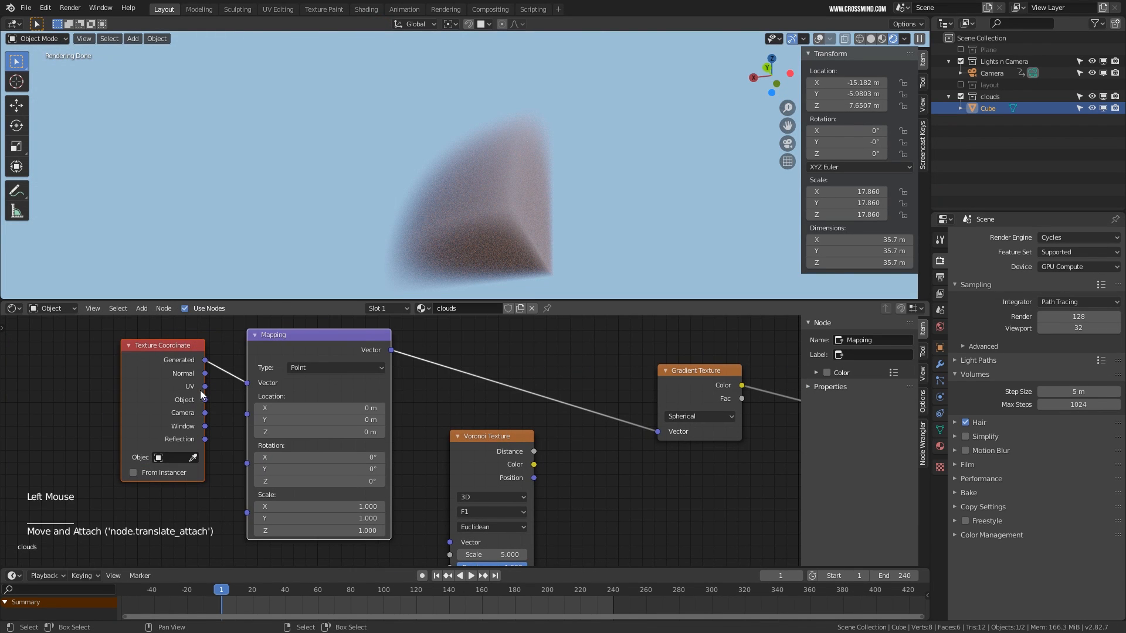
Show the viewport overlays and move the Texture Coordinate node farther from the Mapping node
{"action": "middle_click_drag", "start_coordinate": [560, 368], "coordinate": [558, 354]}
{"action": "middle_click_drag", "start_coordinate": [431, 436], "coordinate": [437, 443]}
{"action": "left_click", "coordinate": [819, 38]}
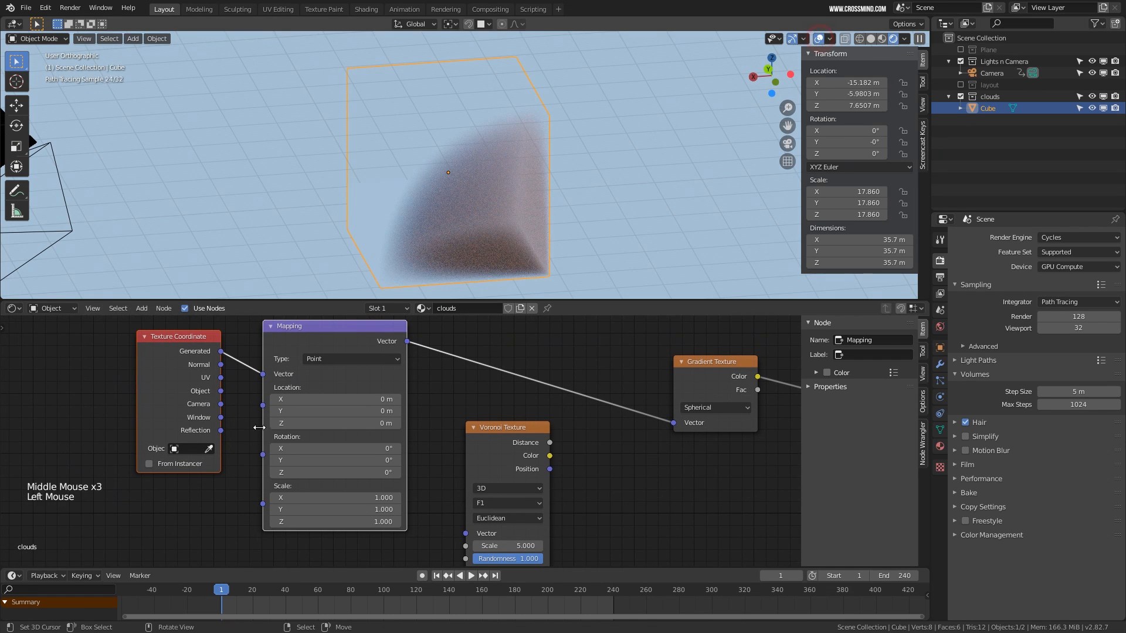
{"action": "middle_click_drag", "start_coordinate": [219, 412], "coordinate": [223, 414]}
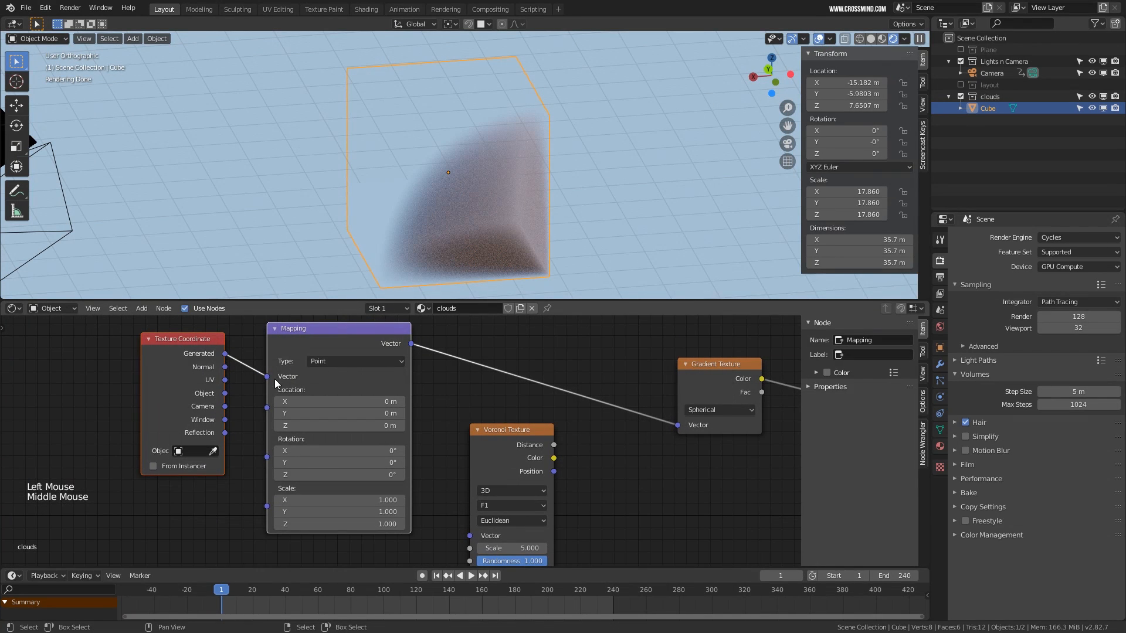
{"action": "left_click", "coordinate": [198, 378]}
{"action": "right_click", "coordinate": [199, 355]}
{"action": "key", "text": "g"}
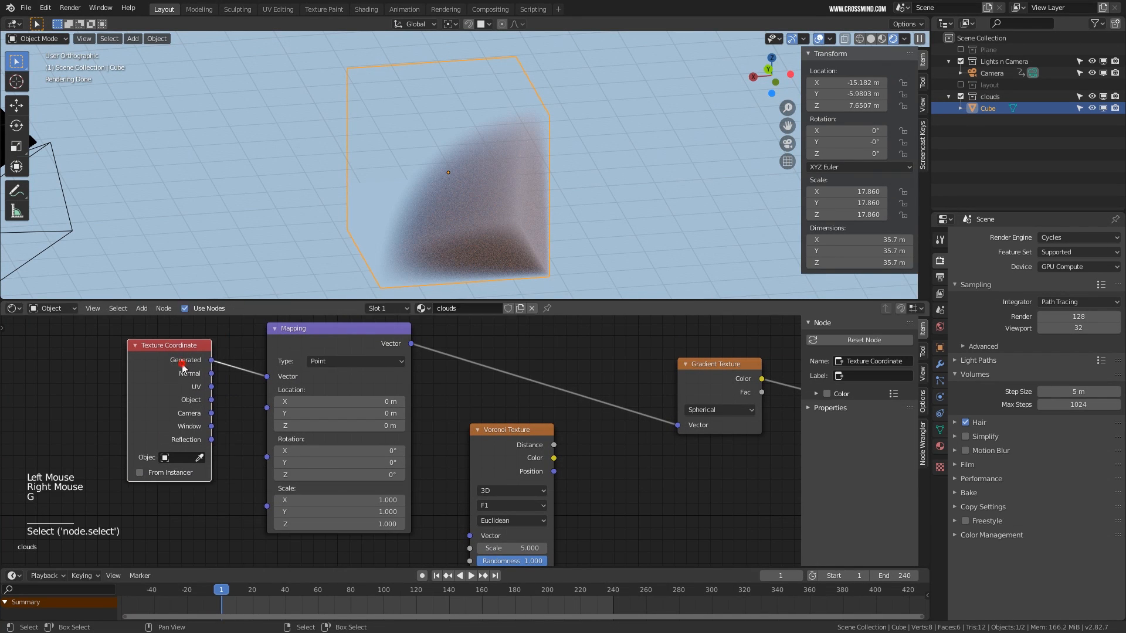
Replace the Mapping node's Vector input with the Texture Coordinate's Object output and check the gradient inside the cube
{"action": "middle_click_drag", "start_coordinate": [596, 133], "coordinate": [415, 154]}
{"action": "middle_click_drag", "start_coordinate": [502, 203], "coordinate": [483, 205]}
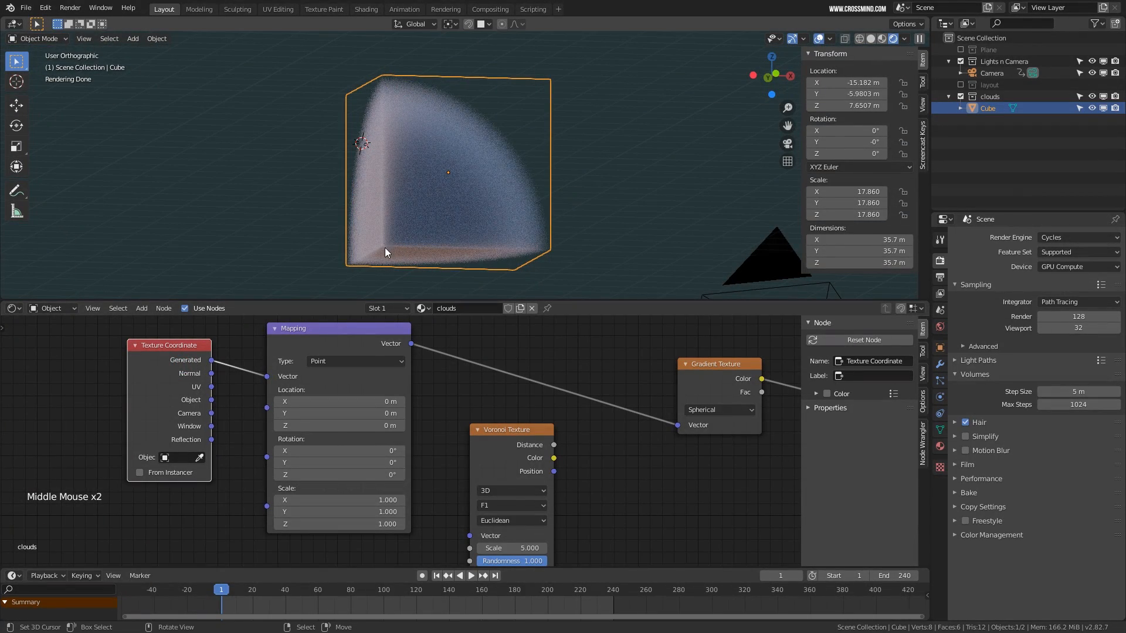
{"action": "middle_click_drag", "start_coordinate": [383, 244], "coordinate": [378, 272]}
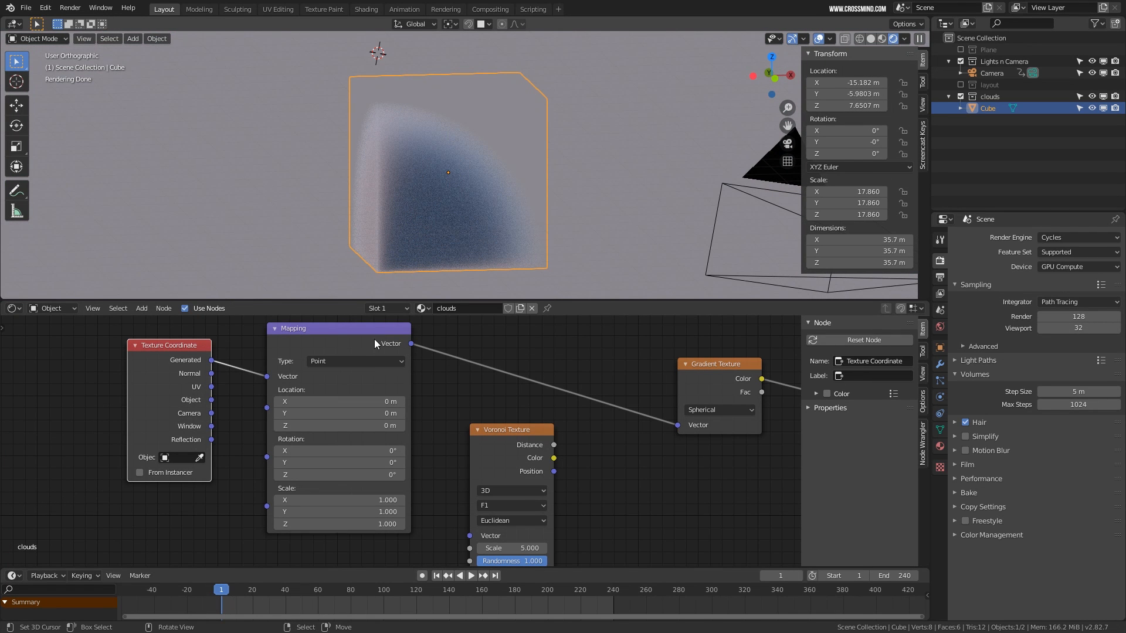
{"action": "middle_click_drag", "start_coordinate": [565, 506], "coordinate": [559, 471]}
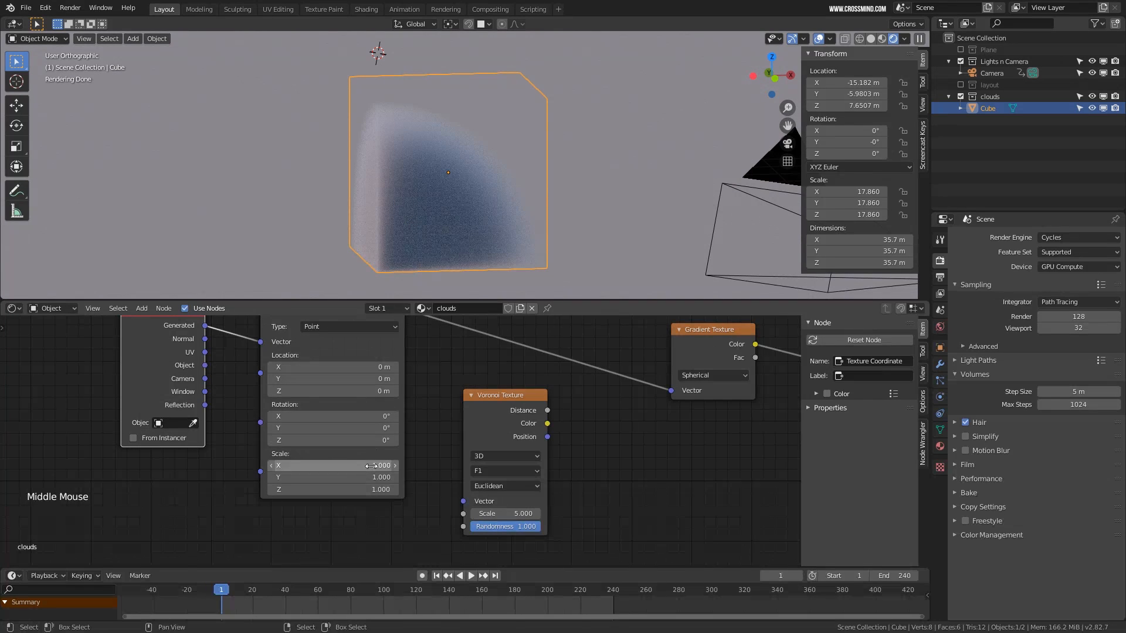
{"action": "mouse_move", "coordinate": [372, 466]}
{"action": "left_mouse_down"}
{"action": "mouse_move", "coordinate": [498, 466]}
{"action": "mouse_move", "coordinate": [372, 466]}
{"action": "left_mouse_up"}
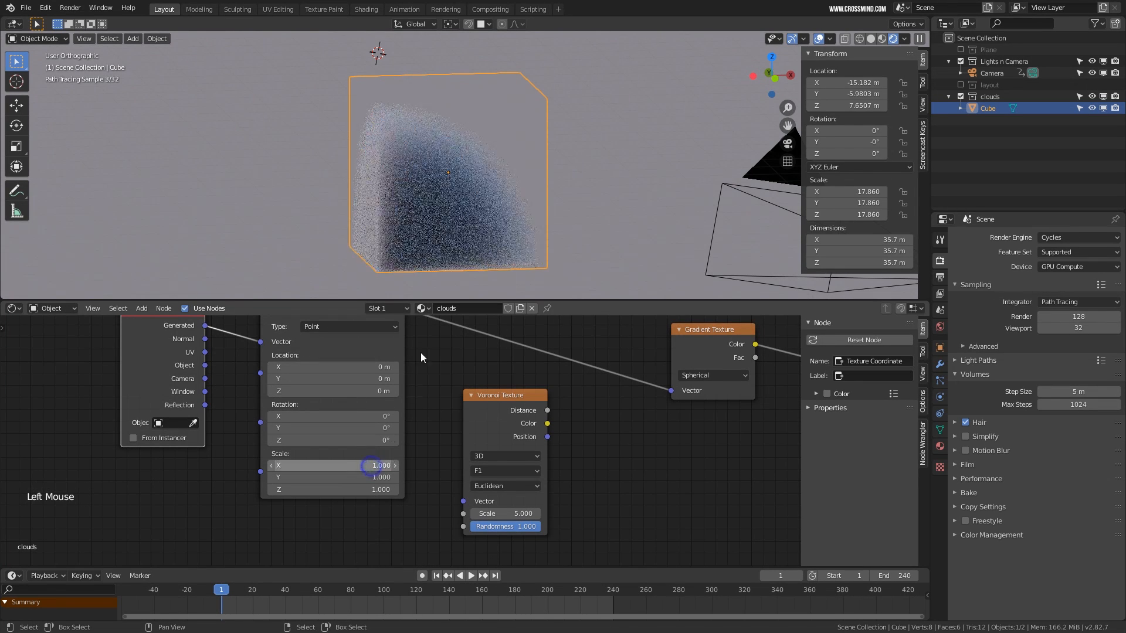
{"action": "middle_click_drag", "start_coordinate": [200, 382], "coordinate": [206, 417]}
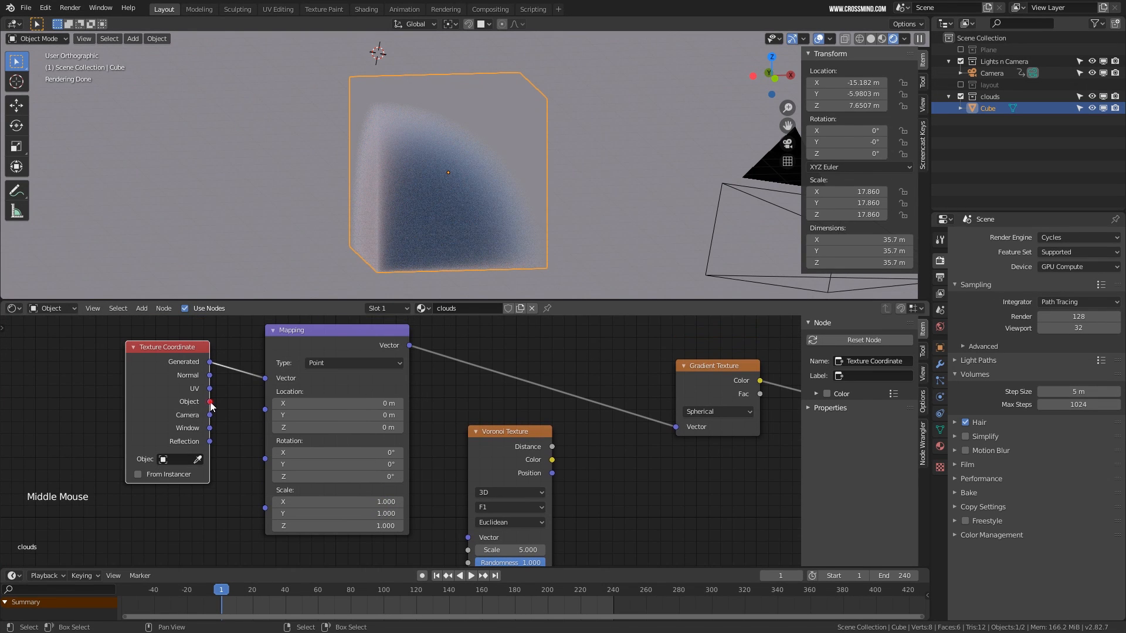
{"action": "left_click_drag", "start_coordinate": [210, 402], "coordinate": [265, 381]}
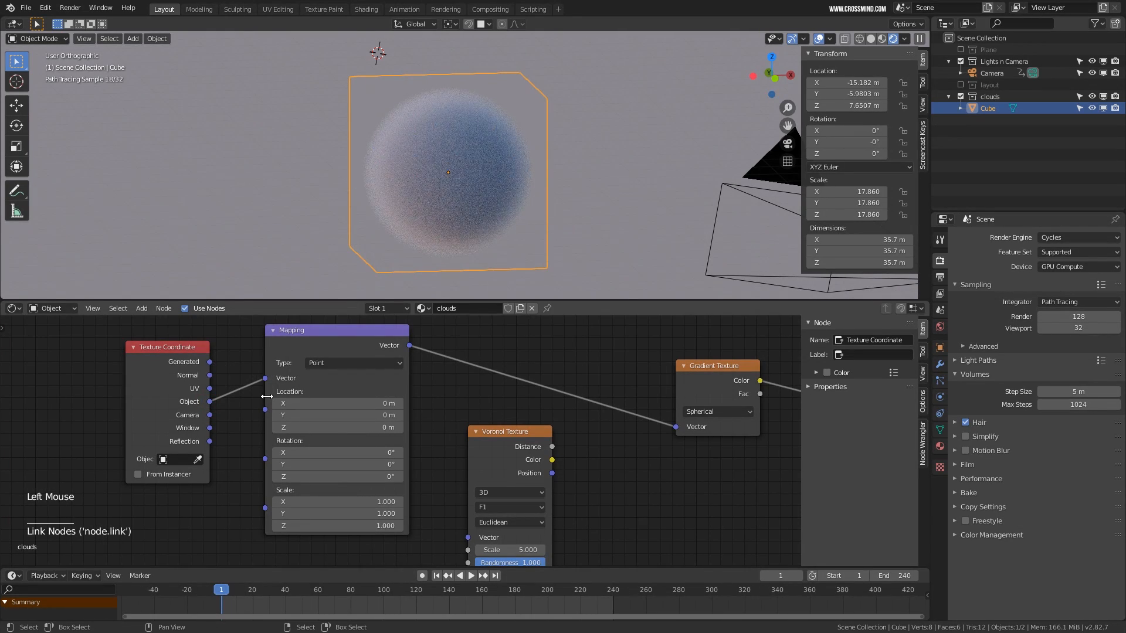
{"action": "middle_click_drag", "start_coordinate": [476, 175], "coordinate": [517, 171]}
{"action": "middle_click_drag", "start_coordinate": [511, 227], "coordinate": [522, 230]}
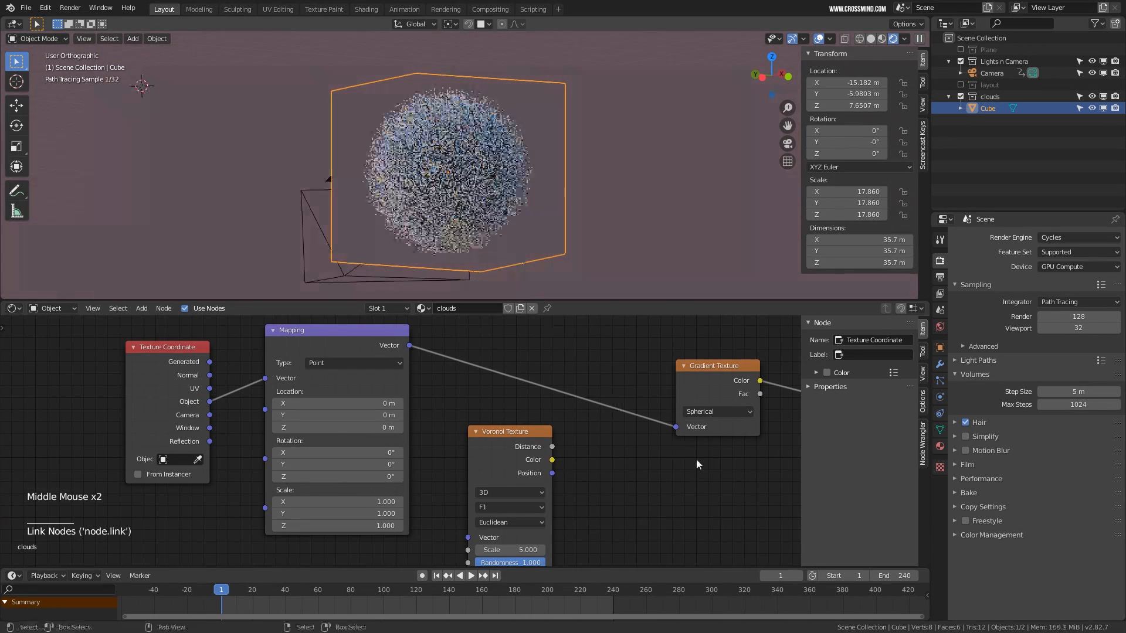
Check the spherical volume from other angles and hide the viewport overlays
{"action": "scroll", "coordinate": [697, 464], "scroll_direction": "down", "scroll_amount": 2}
{"action": "scroll", "coordinate": [378, 378], "scroll_direction": "up", "scroll_amount": 1}
{"action": "middle_click_drag", "start_coordinate": [696, 465], "coordinate": [400, 409]}
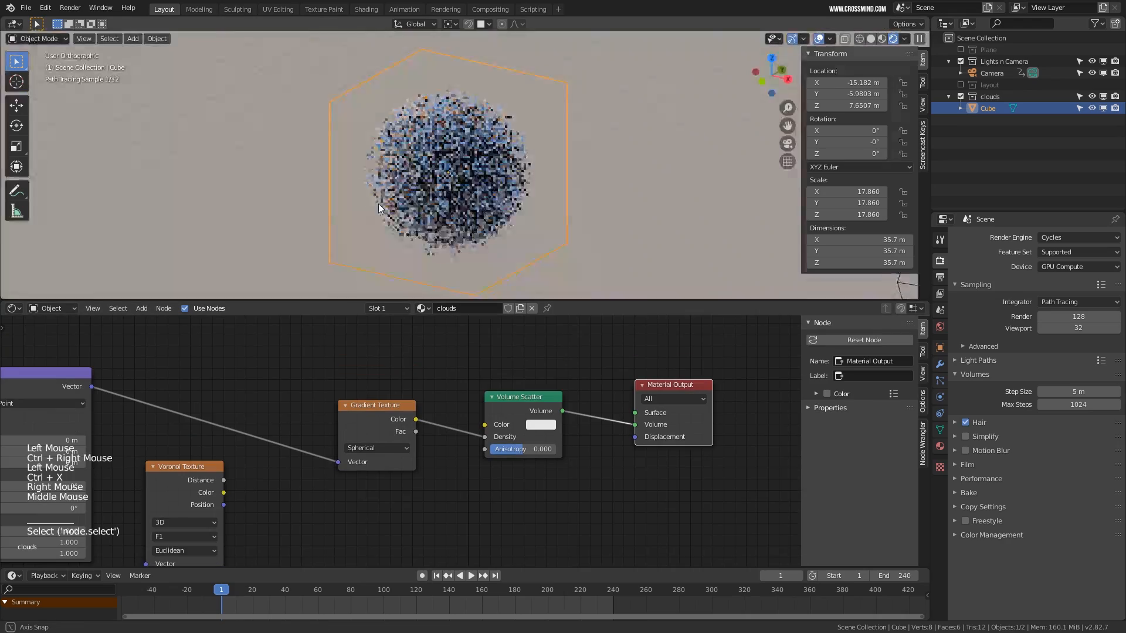
{"action": "middle_click_drag", "start_coordinate": [378, 203], "coordinate": [457, 184]}
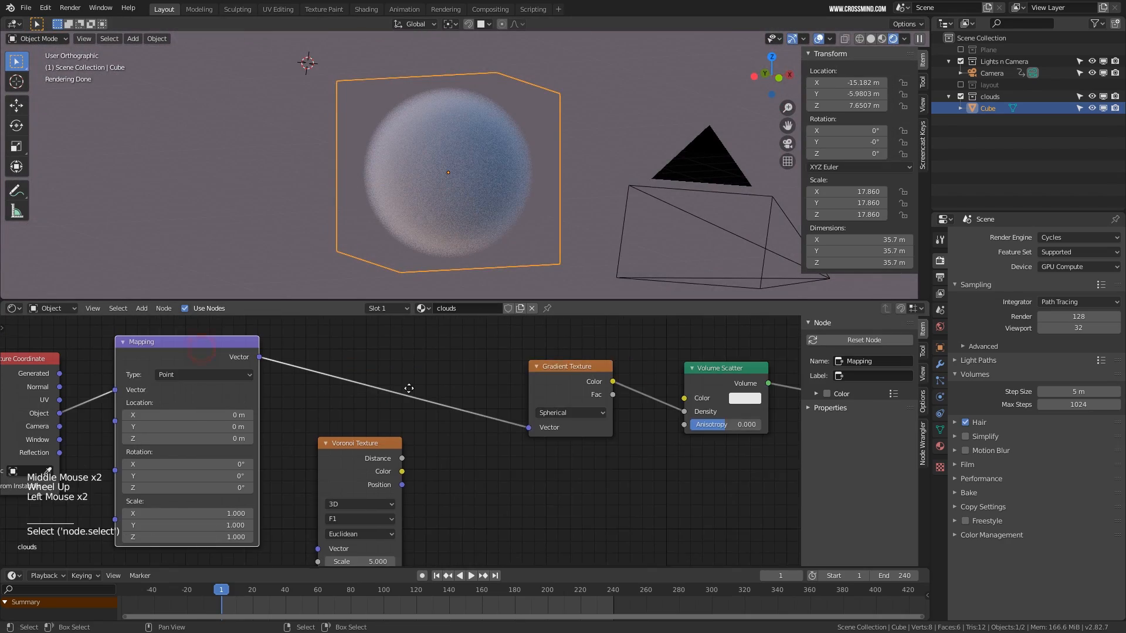
{"action": "middle_click_drag", "start_coordinate": [410, 445], "coordinate": [473, 445]}
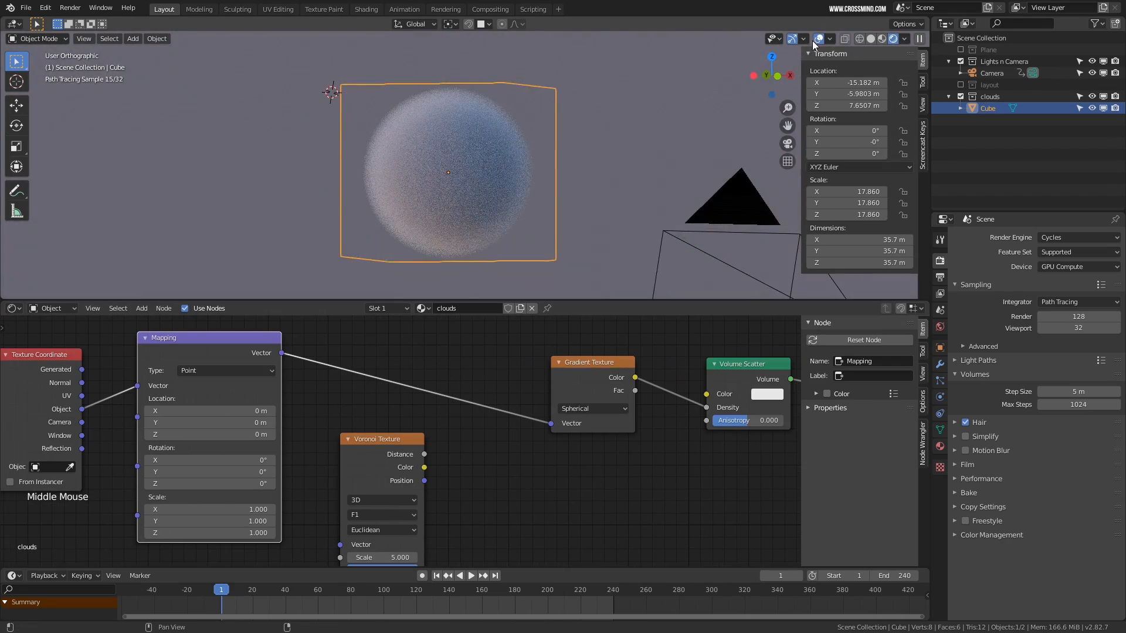
{"action": "left_click", "coordinate": [817, 38]}
{"action": "middle_click", "coordinate": [470, 254]}
Move the unconnected Voronoi Texture node well below the Mapping and Gradient Texture nodes
{"action": "left_click_drag", "start_coordinate": [385, 448], "coordinate": [381, 527]}
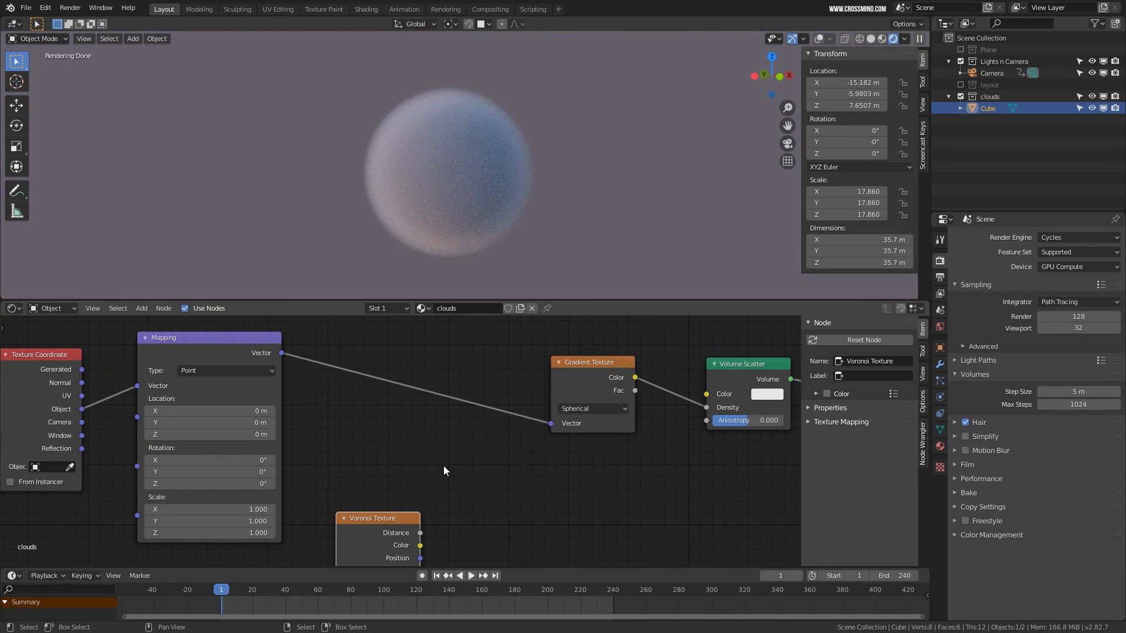
{"action": "middle_click_drag", "start_coordinate": [423, 467], "coordinate": [460, 467]}
{"action": "left_click_drag", "start_coordinate": [397, 516], "coordinate": [396, 563]}
{"action": "middle_click_drag", "start_coordinate": [409, 451], "coordinate": [423, 400]}
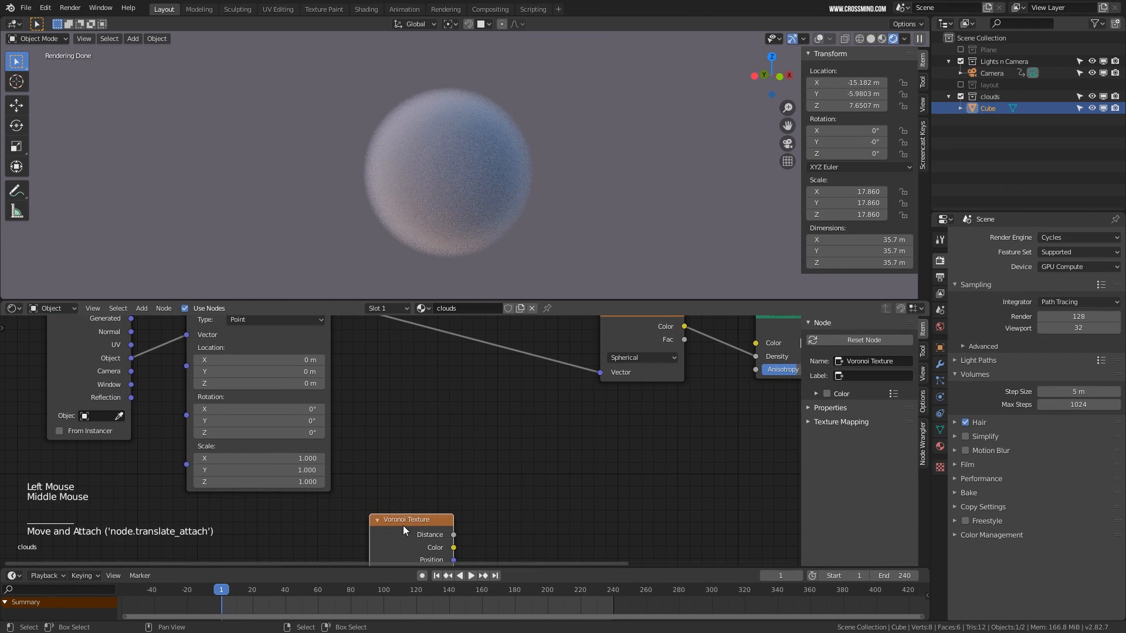
{"action": "left_click_drag", "start_coordinate": [403, 525], "coordinate": [396, 544]}
{"action": "middle_click_drag", "start_coordinate": [475, 422], "coordinate": [450, 455]}
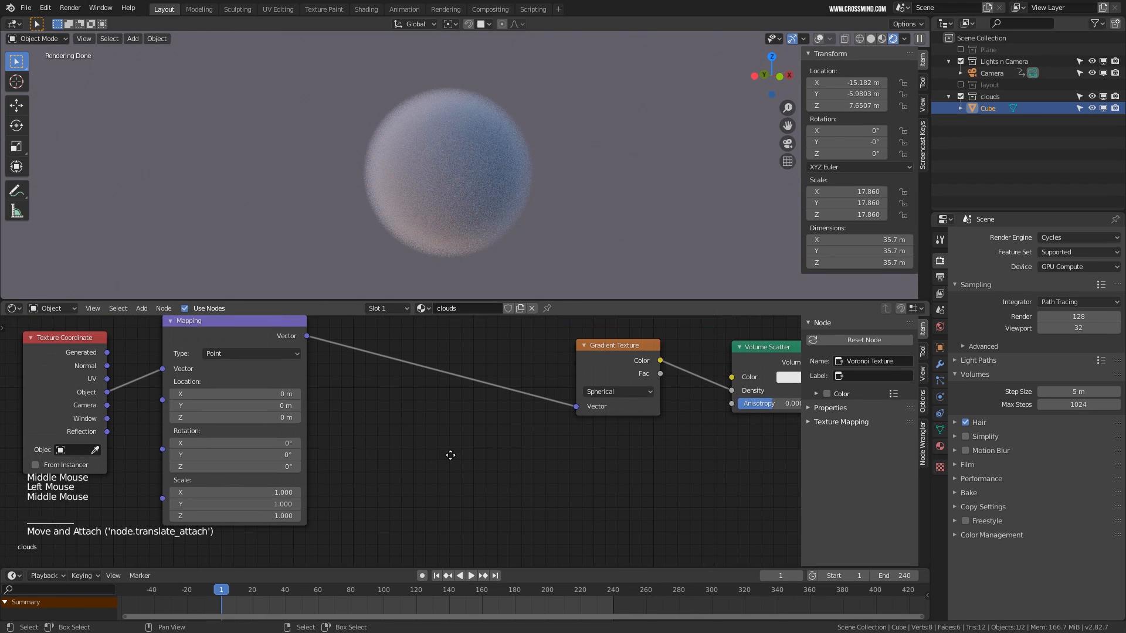
{"action": "middle_click_drag", "start_coordinate": [451, 406], "coordinate": [447, 421]}
{"action": "middle_click_drag", "start_coordinate": [638, 176], "coordinate": [663, 188]}
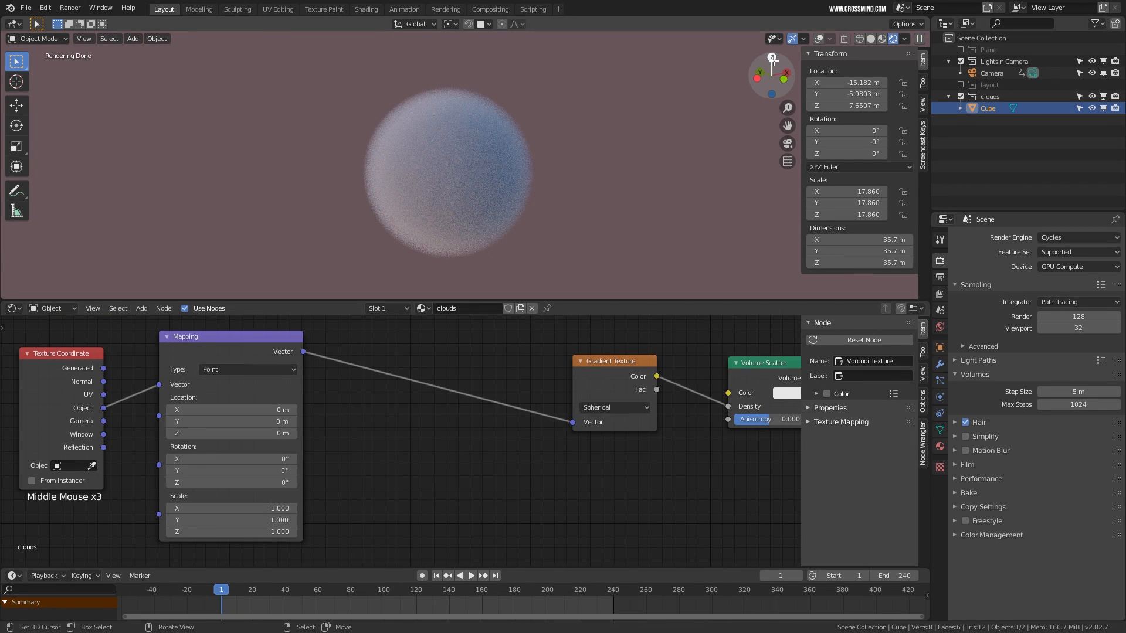
{"action": "middle_click_drag", "start_coordinate": [674, 151], "coordinate": [686, 146]}
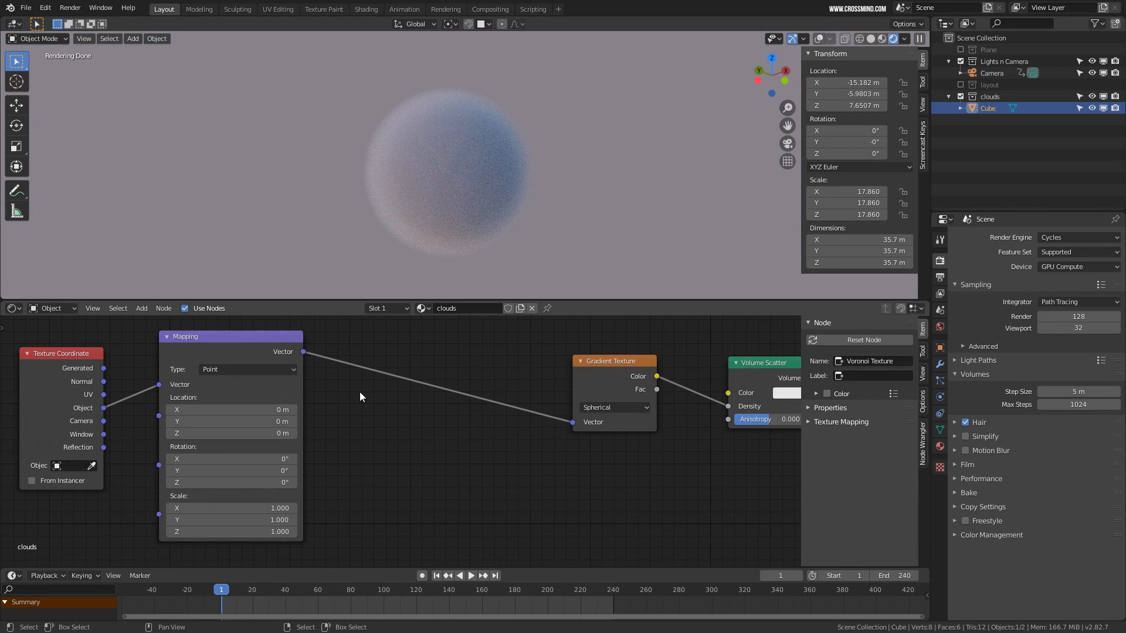
{"action": "middle_click_drag", "start_coordinate": [360, 392], "coordinate": [446, 392]}
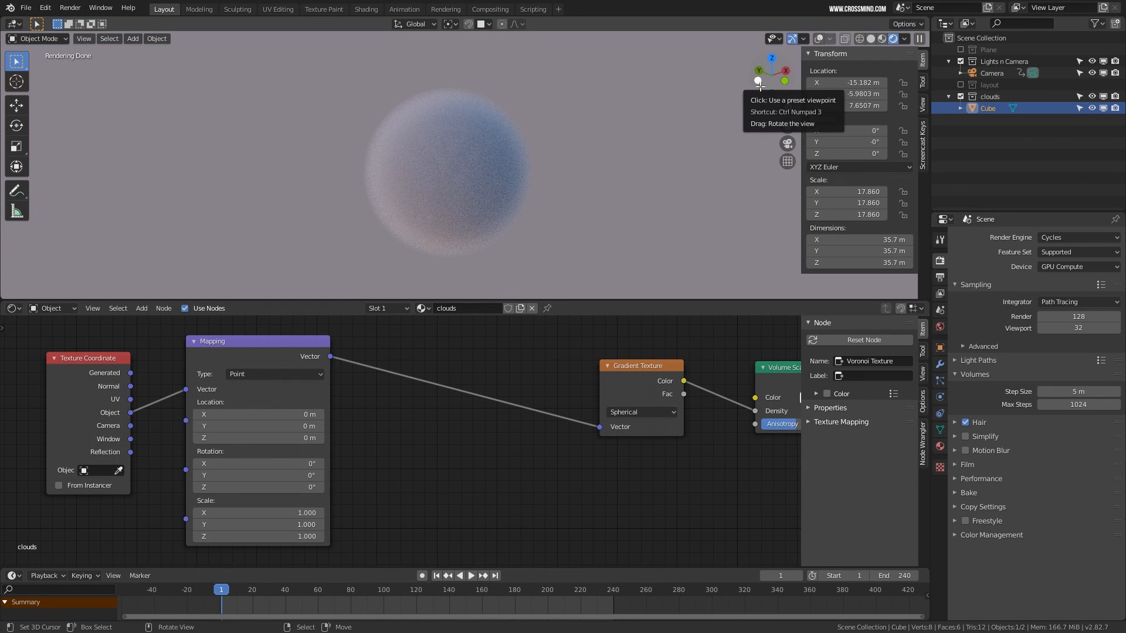
{"action": "middle_click_drag", "start_coordinate": [530, 388], "coordinate": [497, 403]}
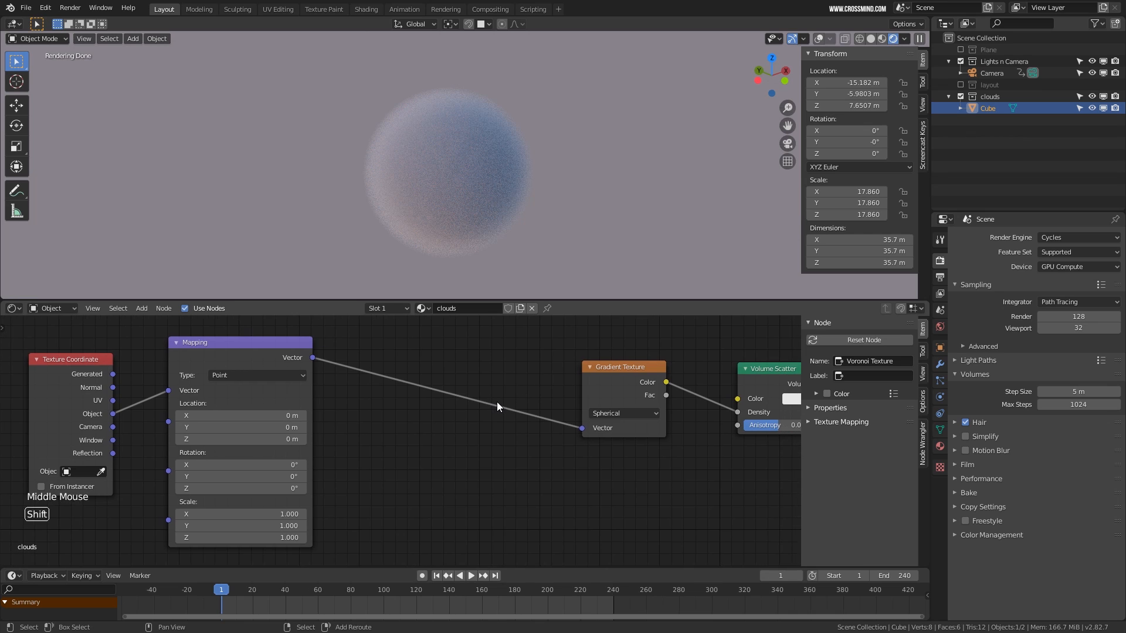
{"action": "key", "text": "shift+a"}
{"action": "mouse_move", "coordinate": [497, 402]}
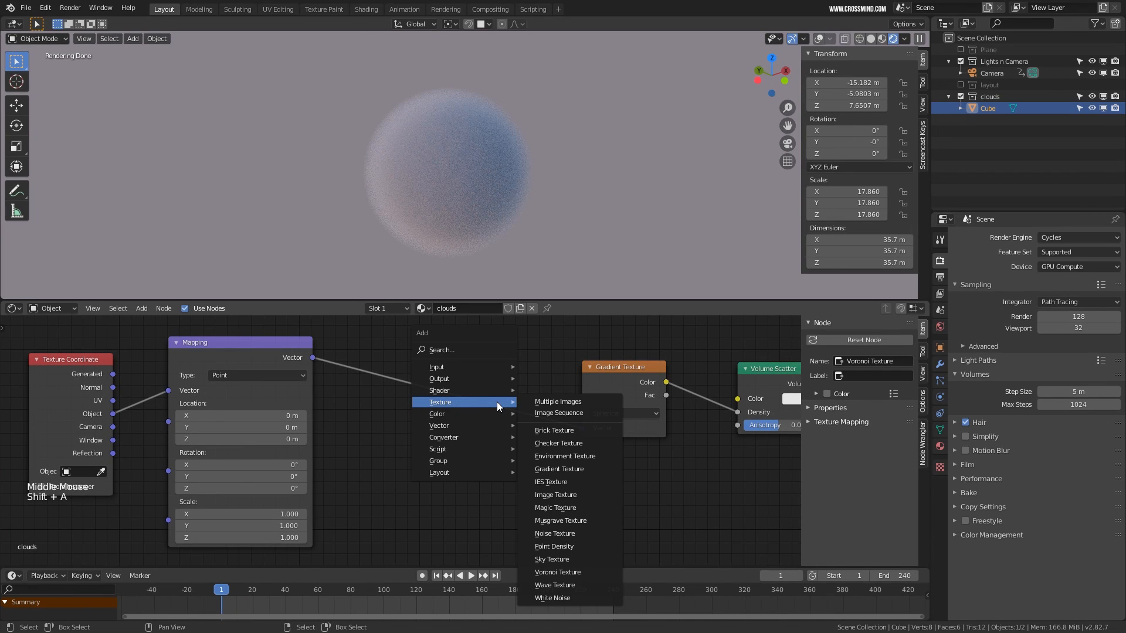
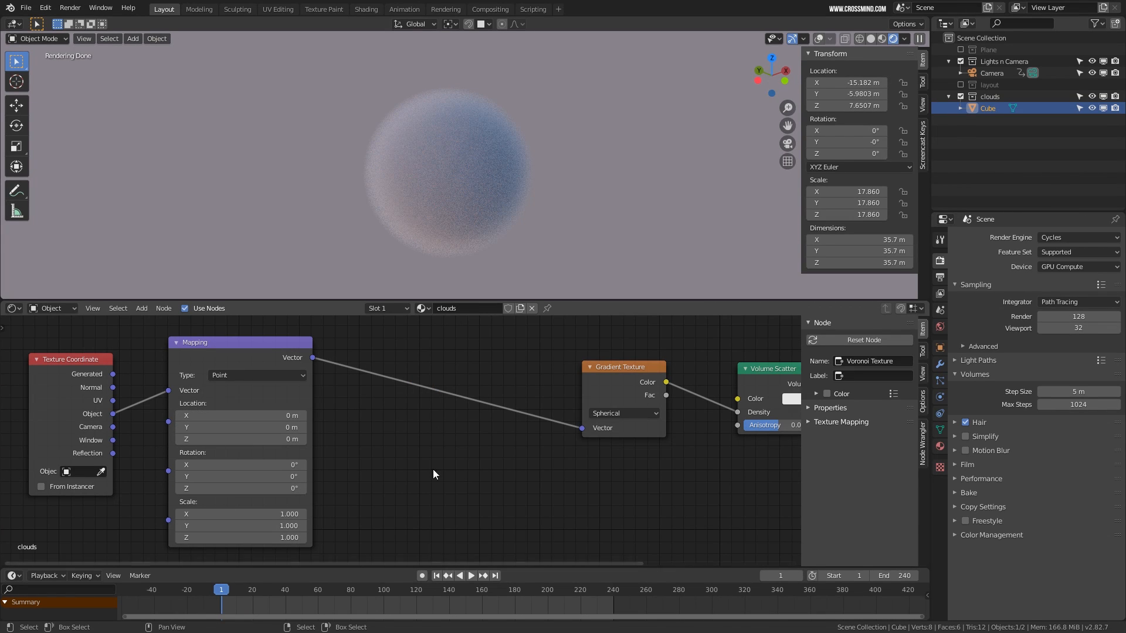
{"action": "middle_click_drag", "start_coordinate": [471, 441], "coordinate": [477, 434]}
Add an RGB Curves node, insert it between the Mapping and Gradient Texture nodes, and show its B channel
{"action": "key", "text": "shift+a"}
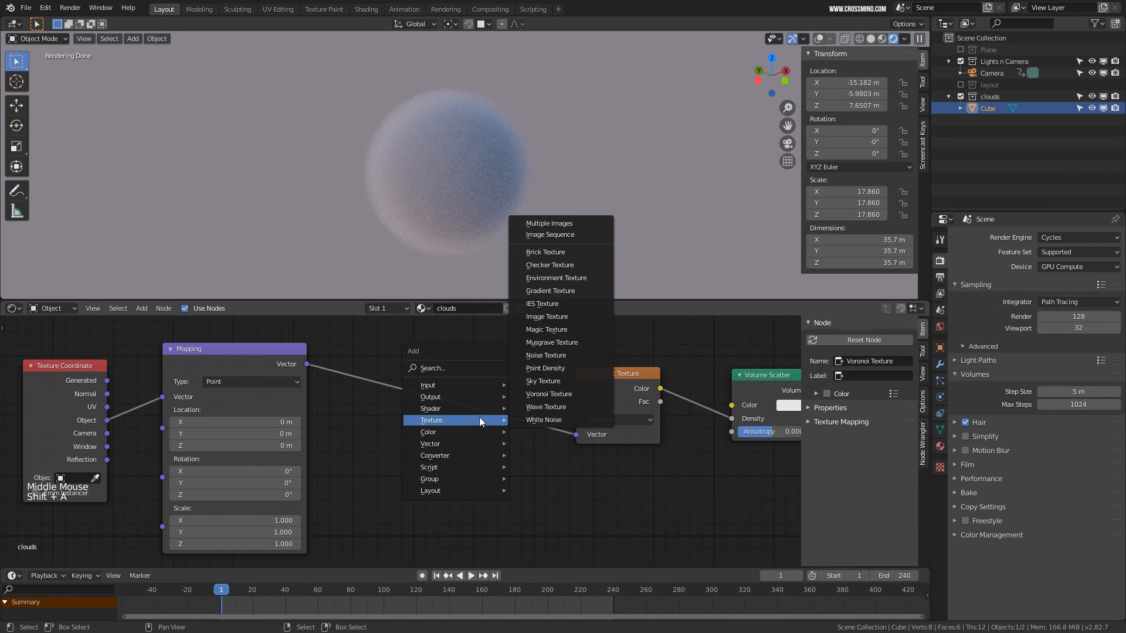
{"action": "mouse_move", "coordinate": [456, 433]}
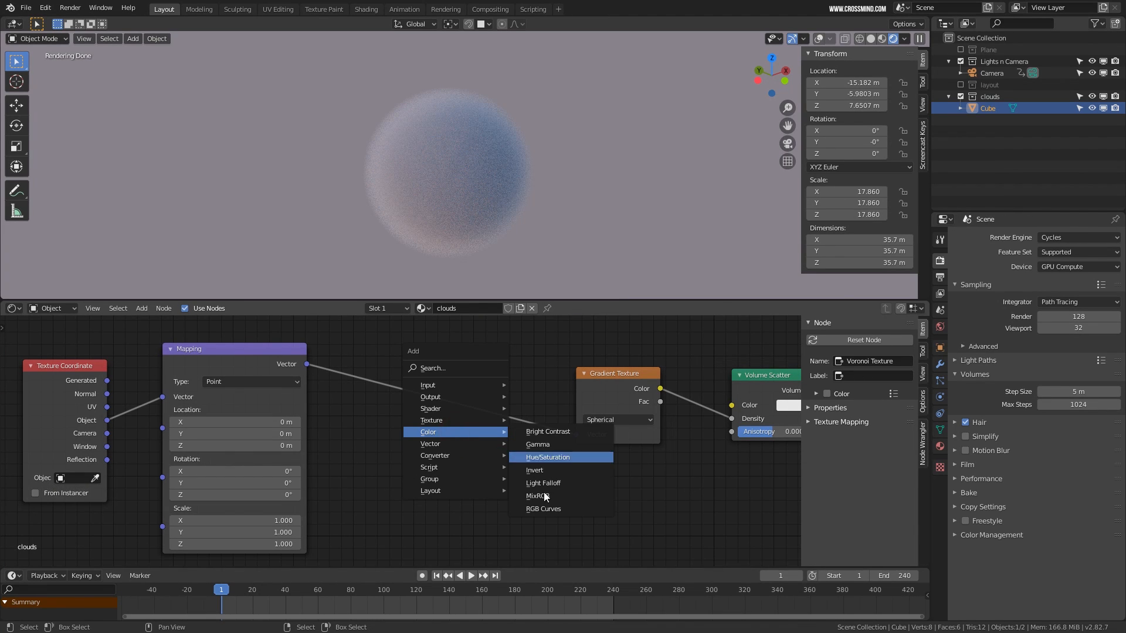
{"action": "left_click", "coordinate": [541, 510]}
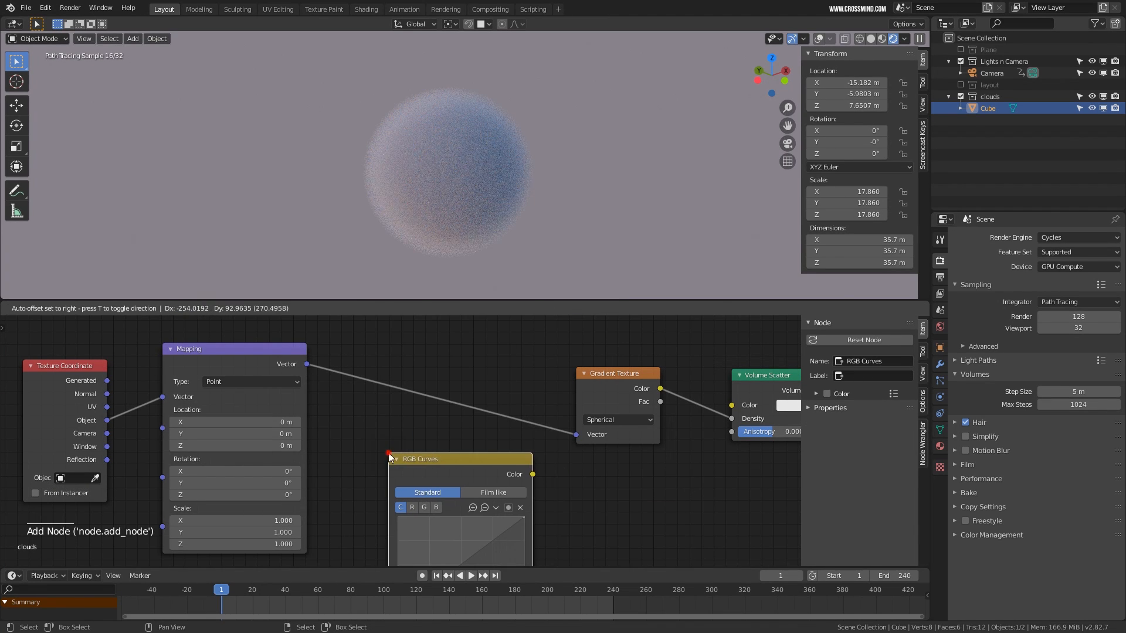
{"action": "left_click", "coordinate": [389, 457]}
{"action": "middle_click_drag", "start_coordinate": [589, 472], "coordinate": [546, 423]}
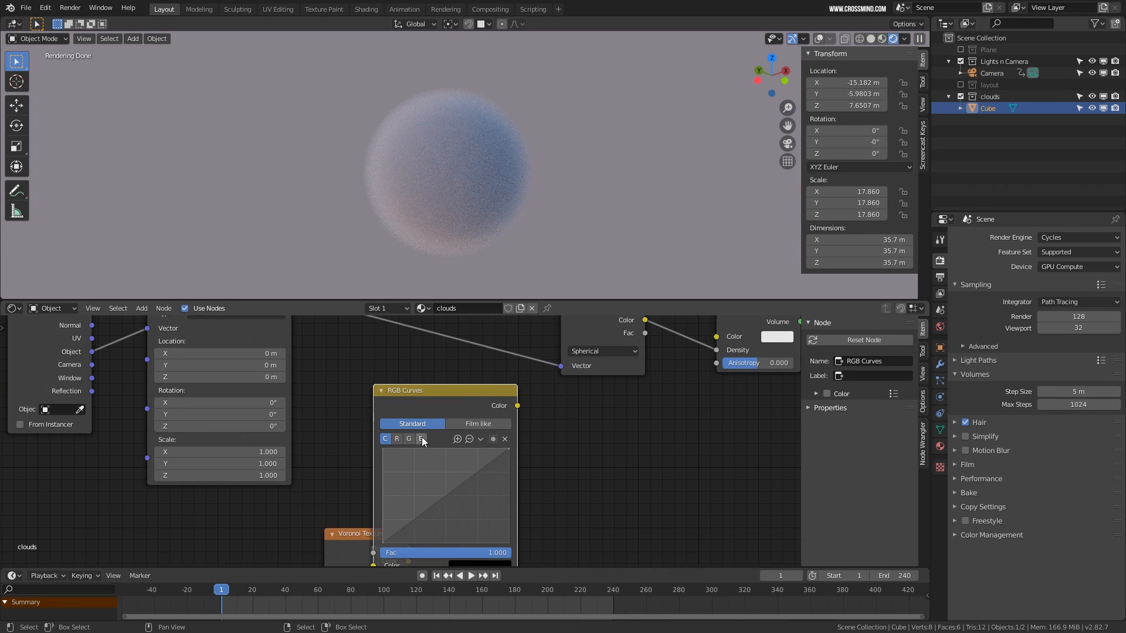
{"action": "middle_click_drag", "start_coordinate": [540, 439], "coordinate": [548, 460]}
{"action": "left_click_drag", "start_coordinate": [547, 460], "coordinate": [523, 352]}
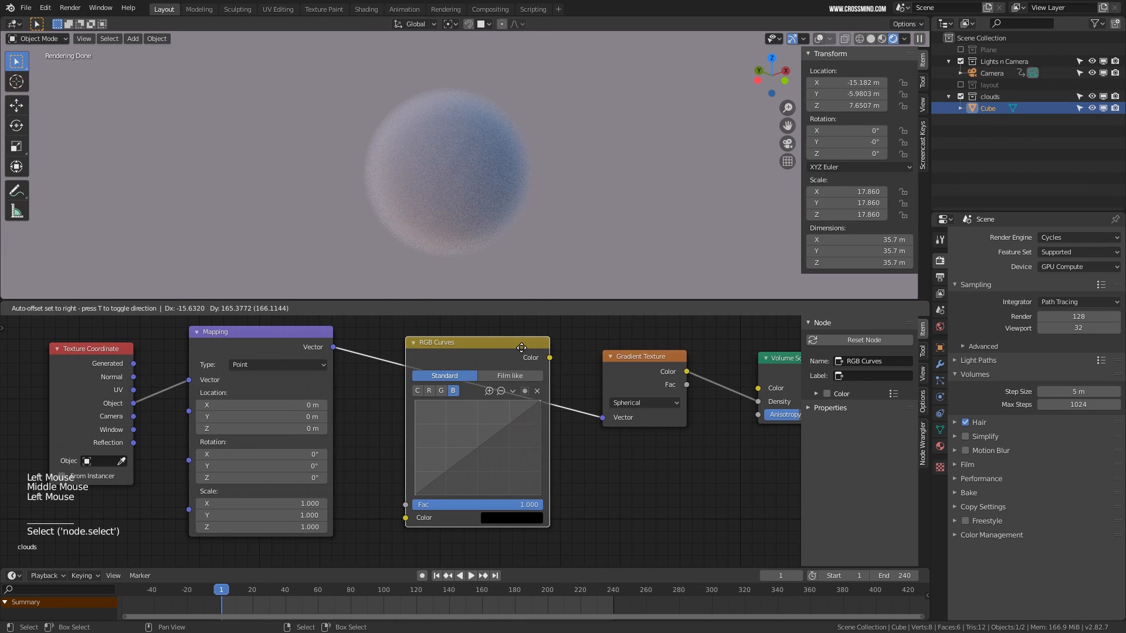
{"action": "middle_click_drag", "start_coordinate": [454, 429], "coordinate": [451, 421]}
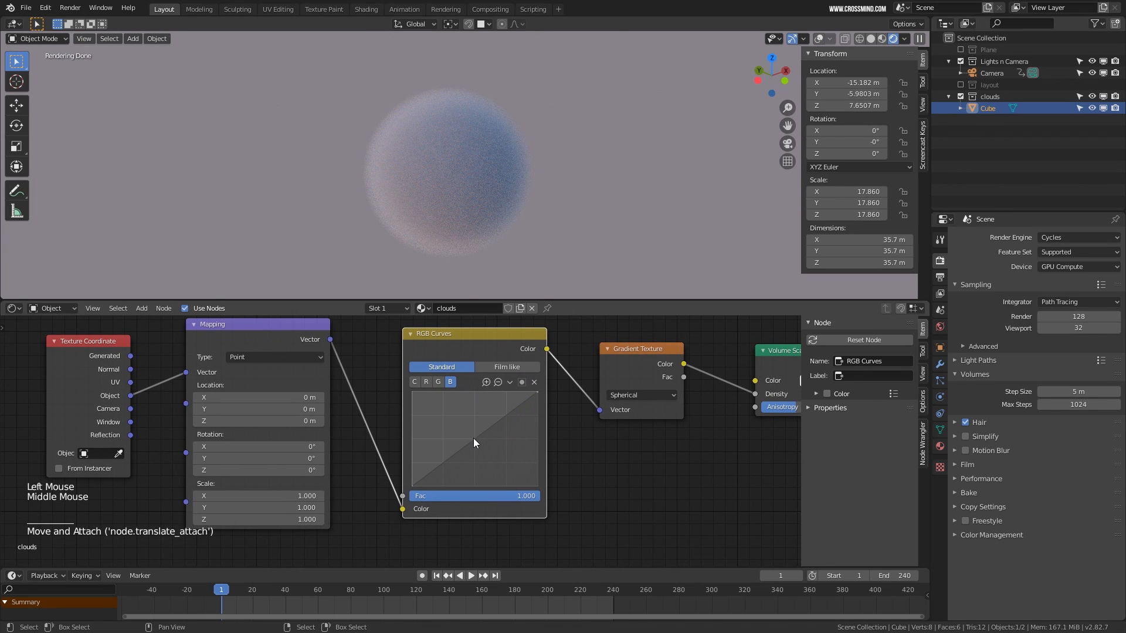
Try bending the B curve up to X 0.43636, Y 0.73750 and bring the point back to X 0.52273, Y 0.54375
{"action": "left_click", "coordinate": [473, 438]}
{"action": "mouse_move", "coordinate": [467, 424]}
{"action": "left_mouse_down"}
{"action": "mouse_move", "coordinate": [482, 448]}
{"action": "mouse_move", "coordinate": [466, 417]}
{"action": "left_mouse_up"}
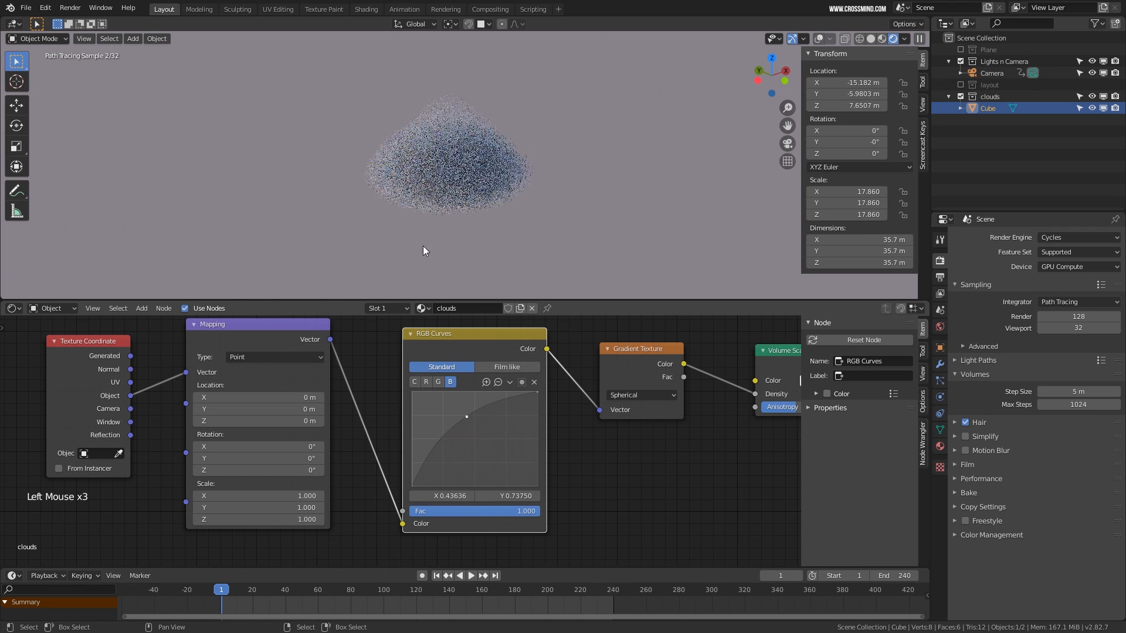
{"action": "middle_click_drag", "start_coordinate": [472, 187], "coordinate": [475, 191]}
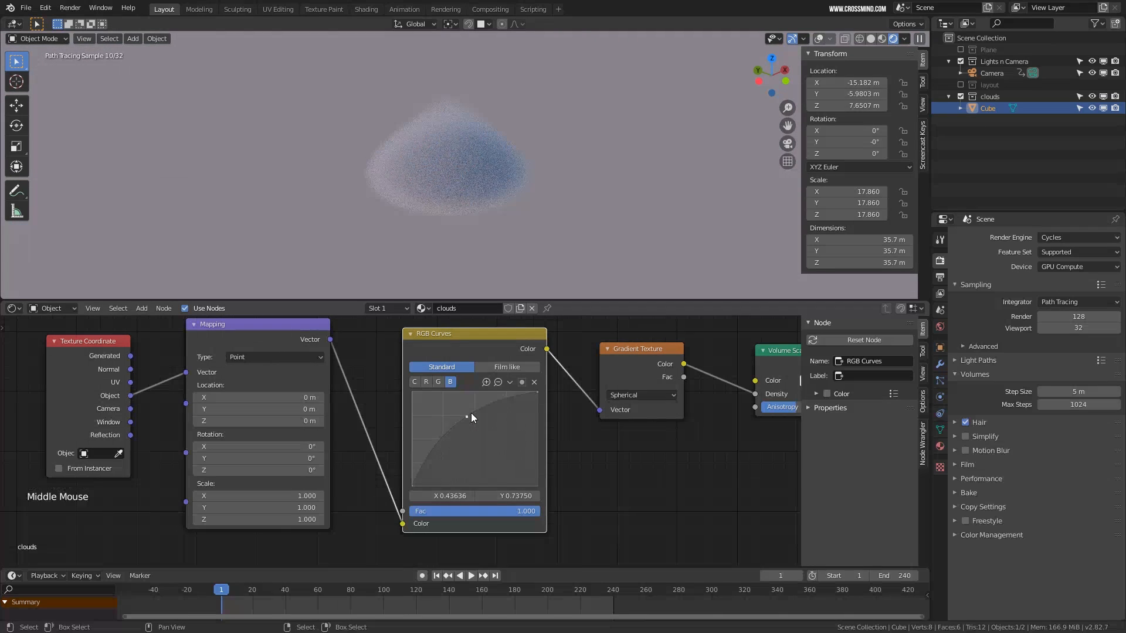
{"action": "left_click_drag", "start_coordinate": [468, 414], "coordinate": [476, 432]}
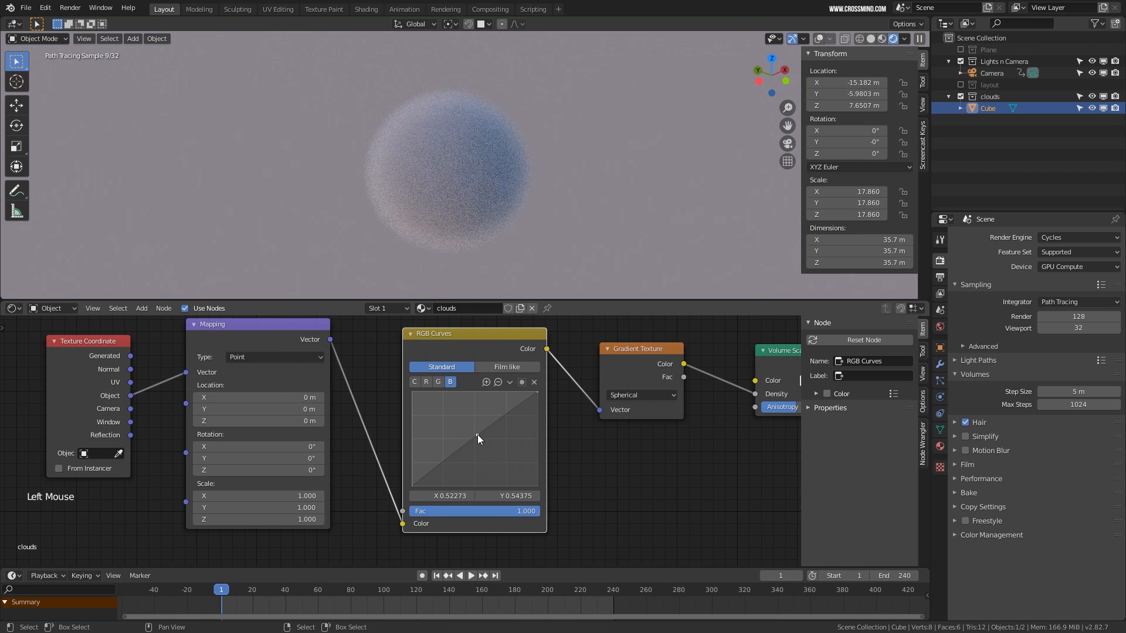
Try out the R and B channels of the RGB Curves node, shaping the B curve with several uneven points
{"action": "left_click", "coordinate": [427, 382]}
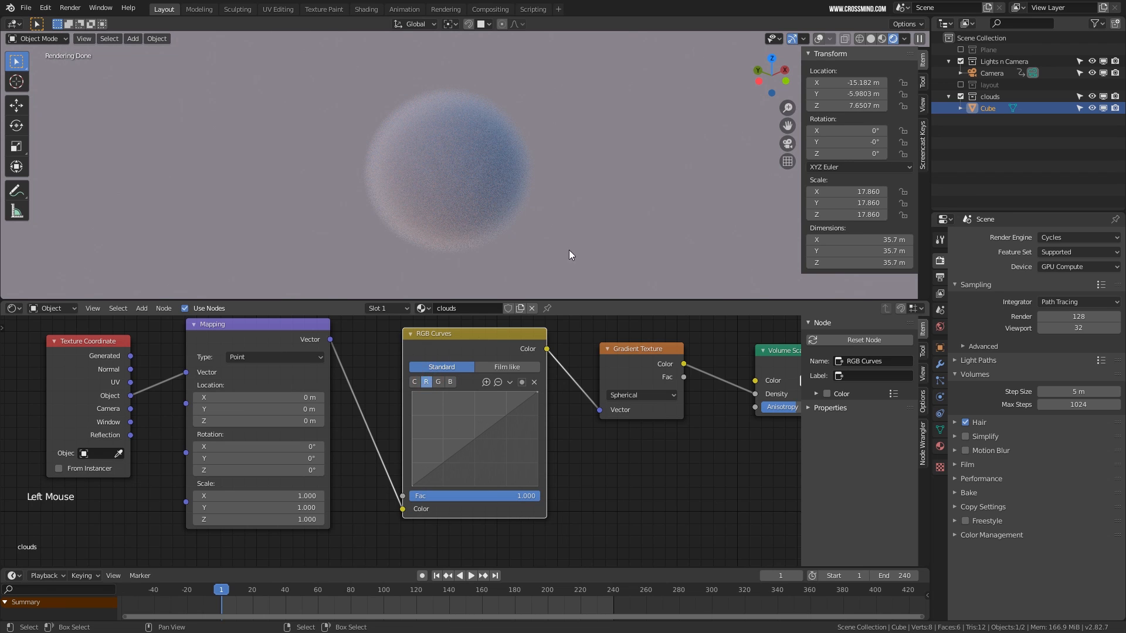
{"action": "middle_click_drag", "start_coordinate": [644, 206], "coordinate": [654, 198]}
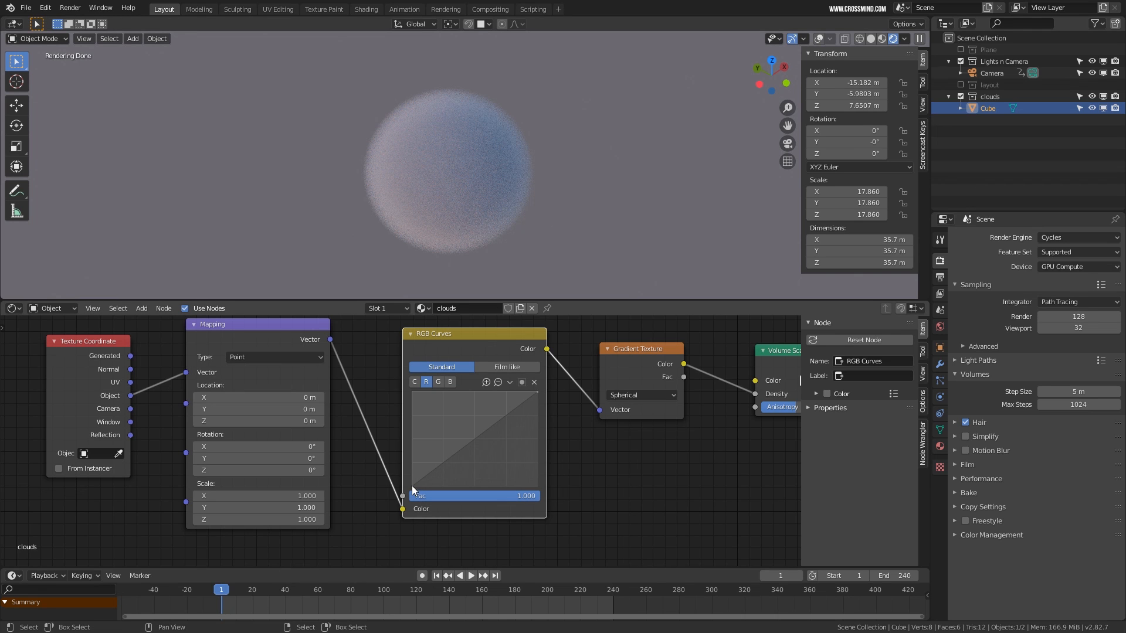
{"action": "left_click_drag", "start_coordinate": [411, 486], "coordinate": [478, 449]}
{"action": "left_click_drag", "start_coordinate": [440, 496], "coordinate": [452, 473]}
{"action": "middle_click_drag", "start_coordinate": [519, 206], "coordinate": [515, 198]}
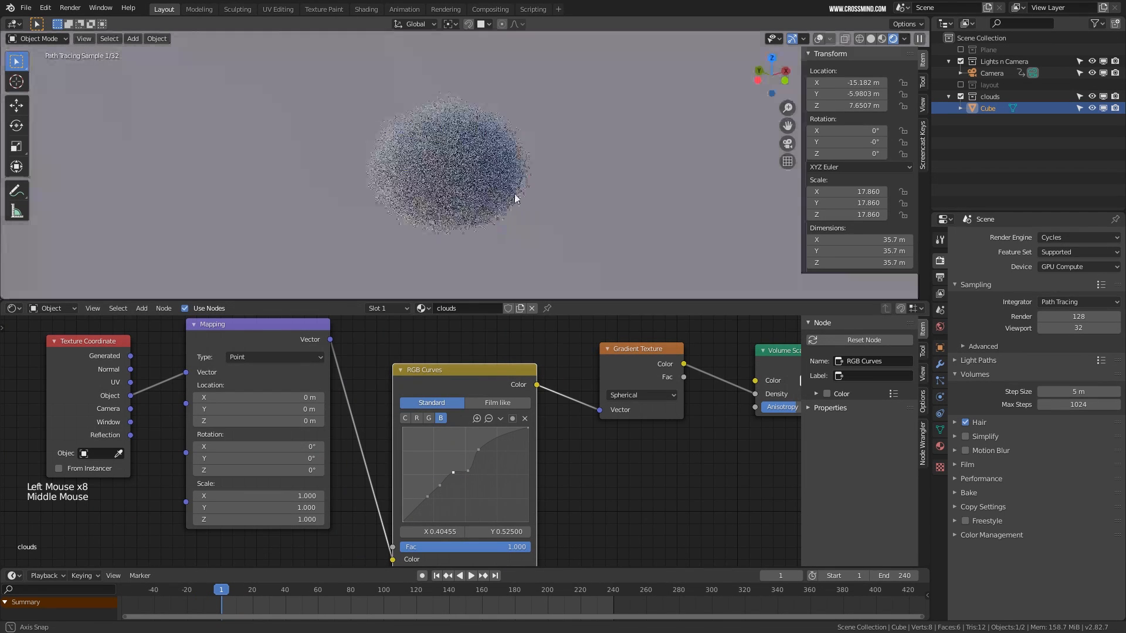
Replace the reshaped RGB Curves node with a fresh one between the Mapping and Gradient Texture nodes
{"action": "left_click", "coordinate": [481, 370]}
{"action": "key", "text": "ctrl+x"}
{"action": "key", "text": "shift+a"}
{"action": "mouse_move", "coordinate": [497, 402]}
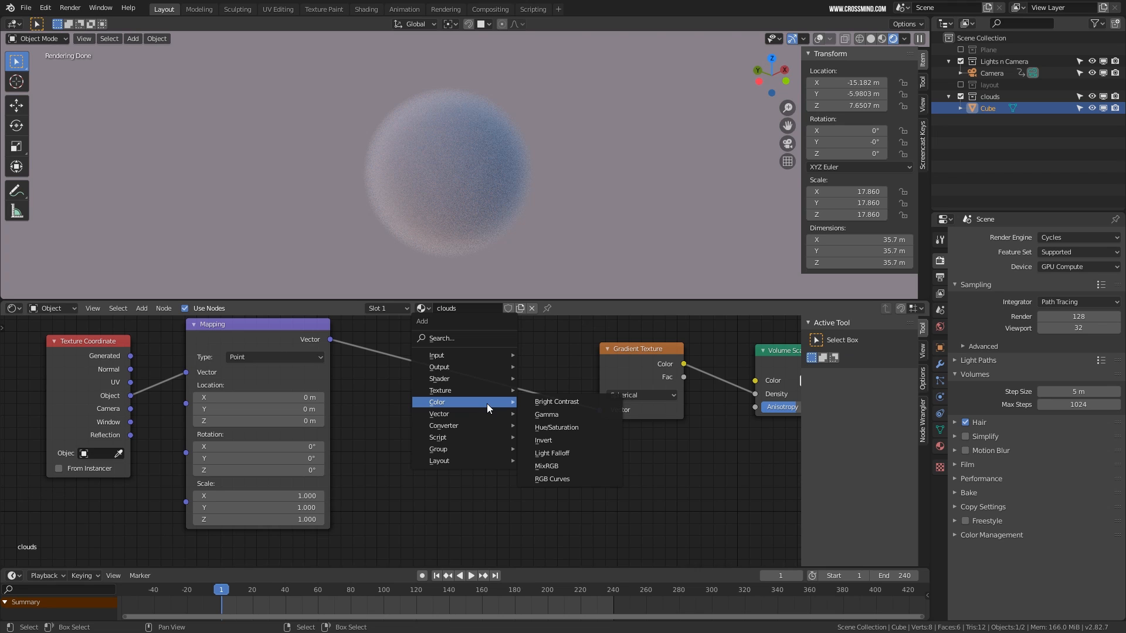
{"action": "left_click", "coordinate": [552, 479]}
{"action": "left_click", "coordinate": [454, 396]}
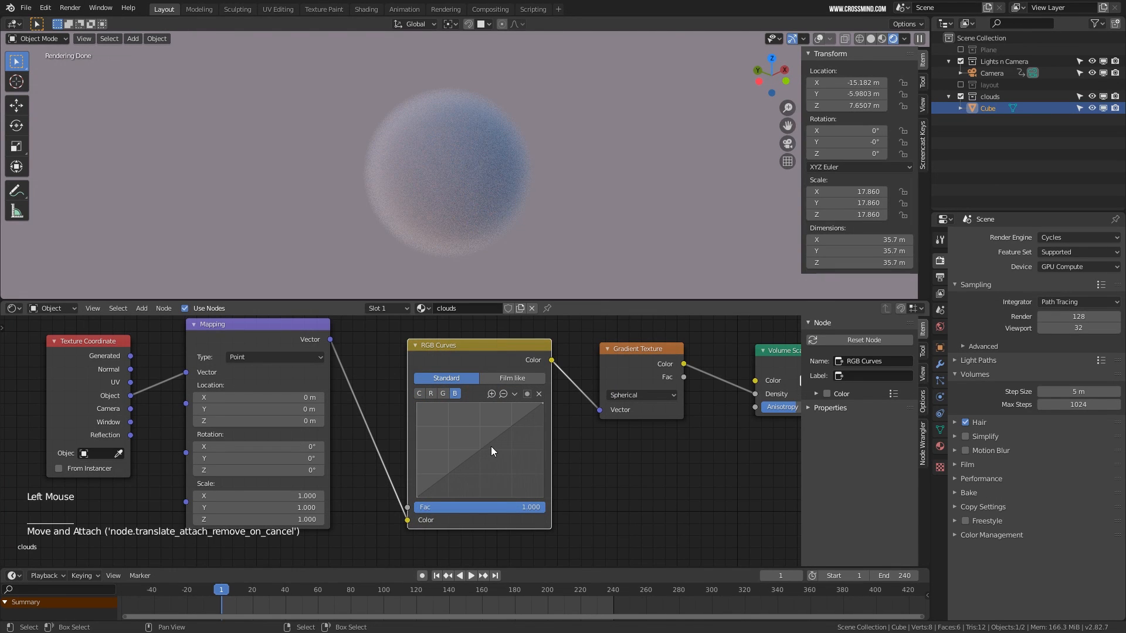
Raise the B curve with a point at X 0.45909, Y 0.61875 and space the Gradient Texture and following nodes farther away
{"action": "left_click", "coordinate": [473, 438]}
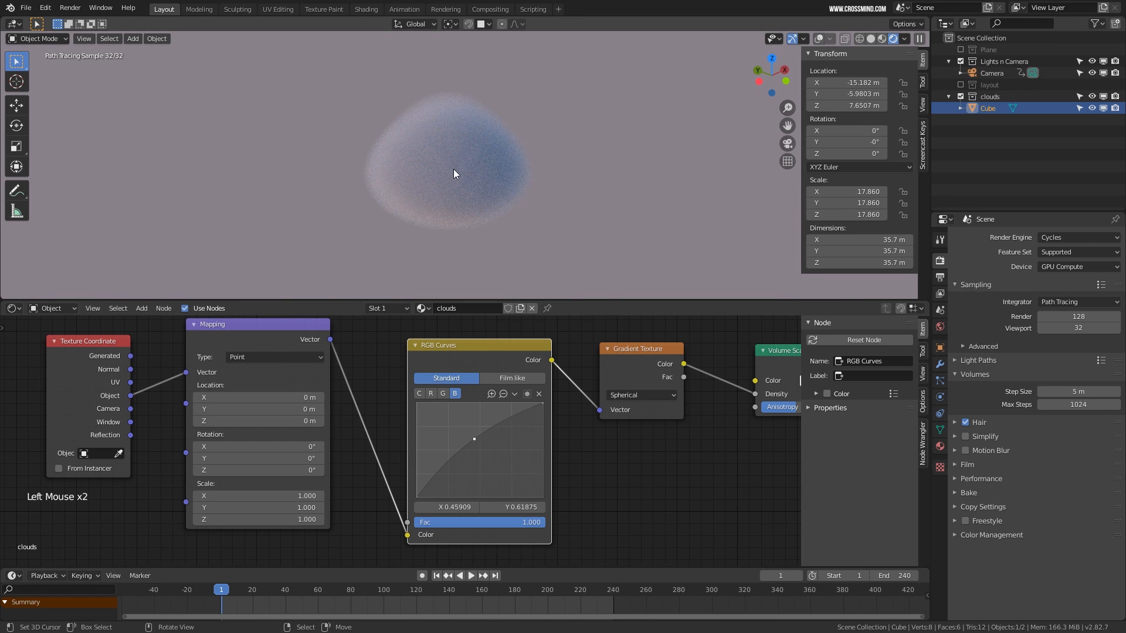
{"action": "mouse_move", "coordinate": [454, 173]}
{"action": "middle_mouse_down"}
{"action": "mouse_move", "coordinate": [425, 153]}
{"action": "mouse_move", "coordinate": [444, 165]}
{"action": "middle_mouse_up"}
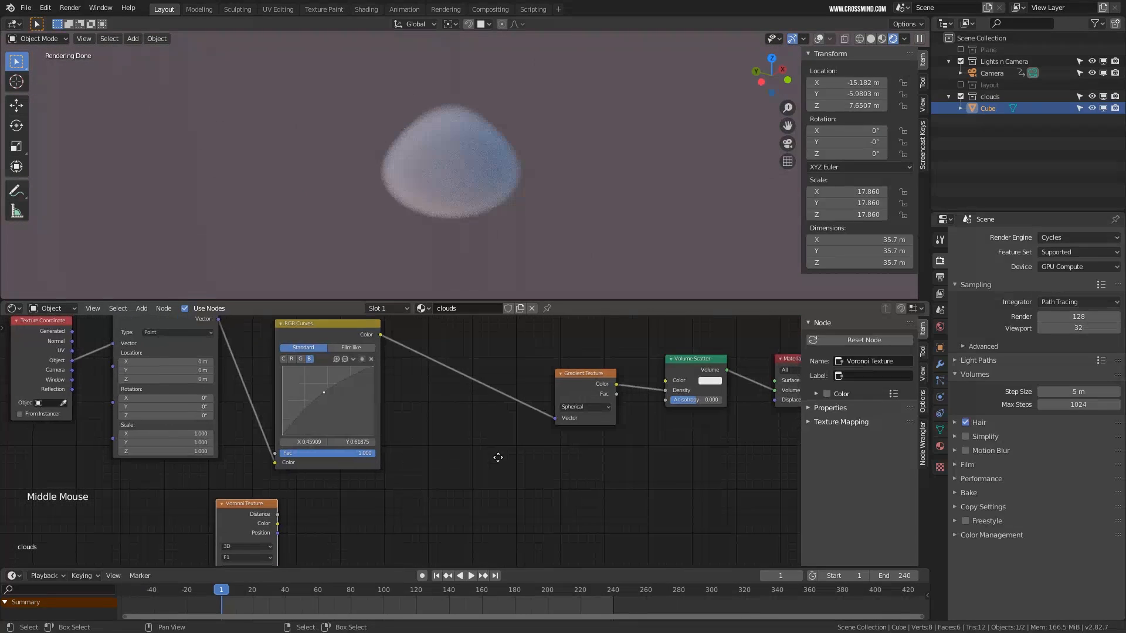
{"action": "middle_click_drag", "start_coordinate": [498, 457], "coordinate": [487, 470]}
{"action": "right_click", "coordinate": [551, 435]}
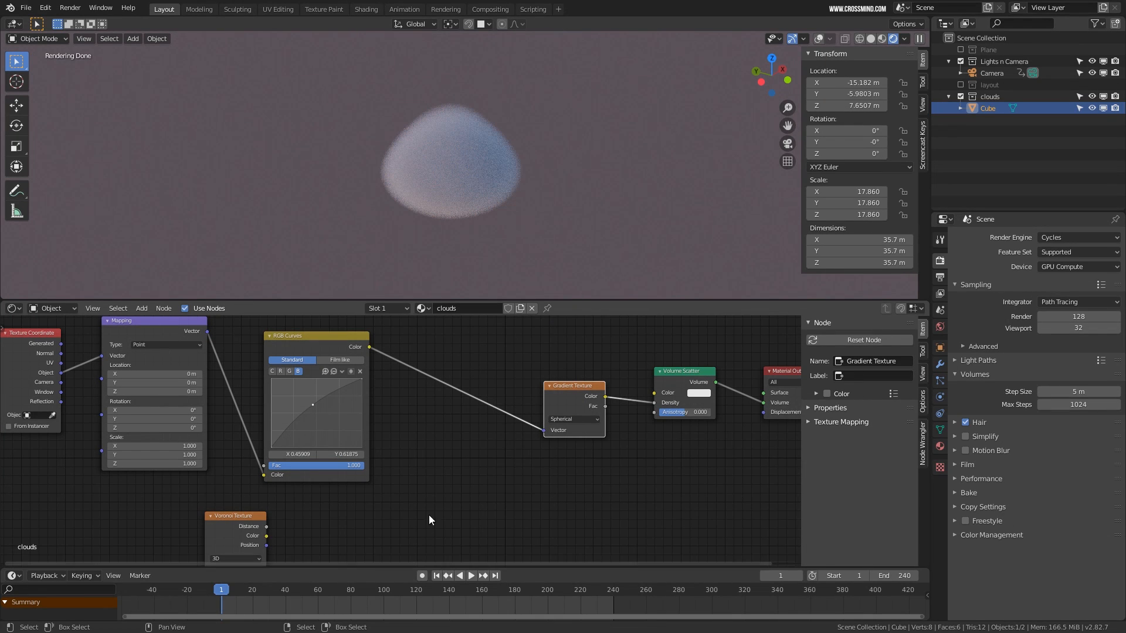
{"action": "middle_click_drag", "start_coordinate": [478, 468], "coordinate": [469, 462]}
Move the Voronoi Texture node nearer and insert a MixRGB node between the RGB Curves and Gradient Texture nodes
{"action": "key", "text": "shift+a"}
{"action": "left_click", "coordinate": [561, 392]}
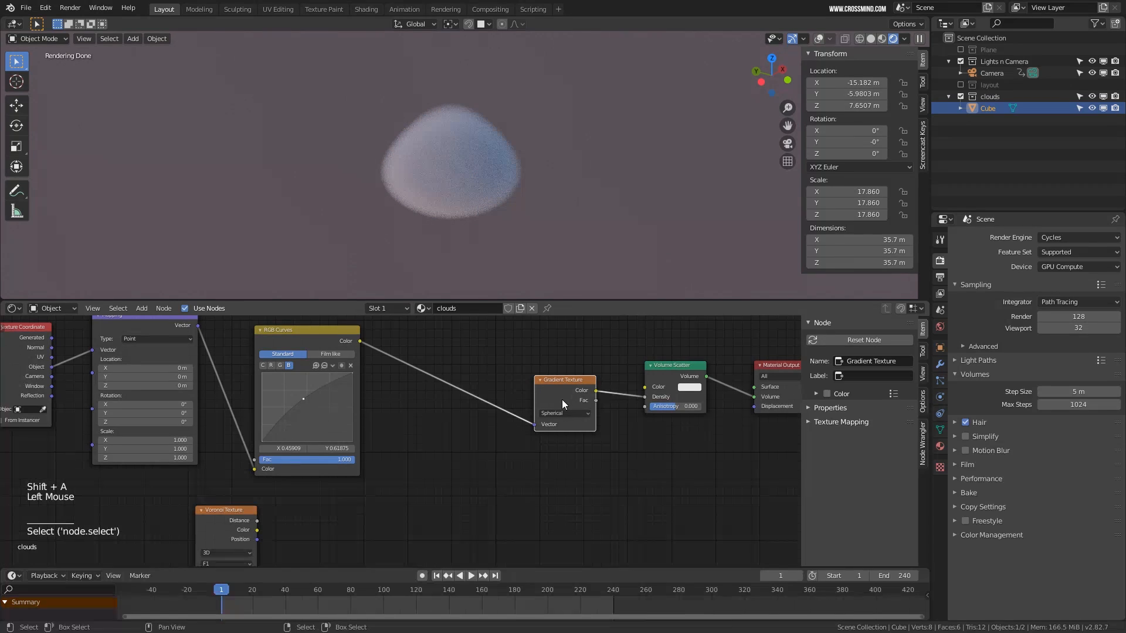
{"action": "middle_click_drag", "start_coordinate": [561, 399], "coordinate": [551, 390]}
{"action": "key", "text": "shift+a"}
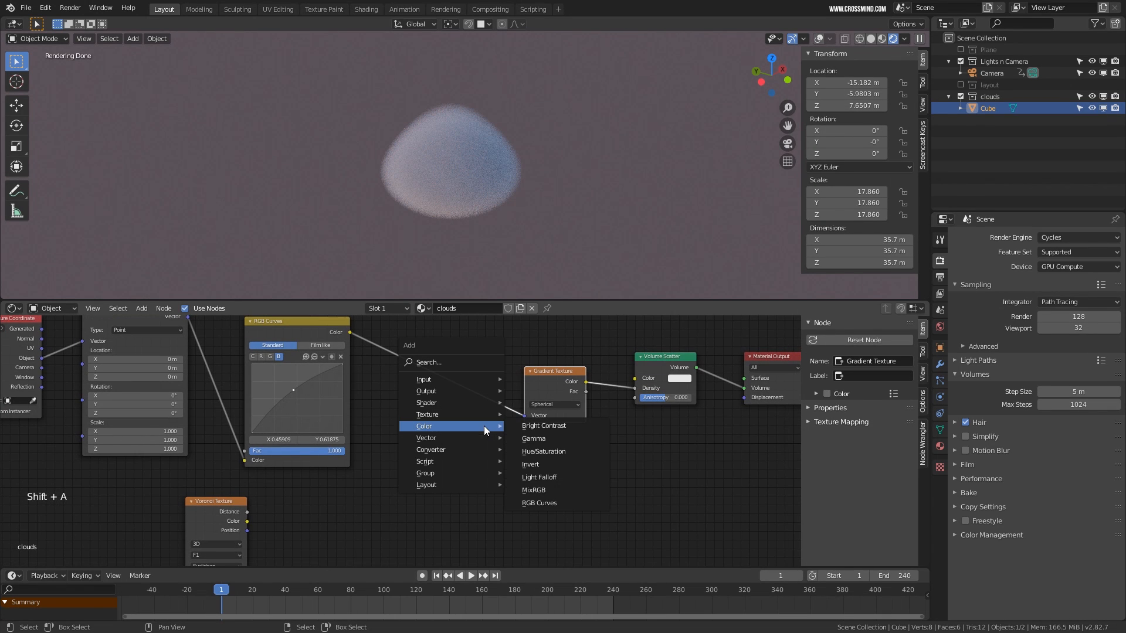
{"action": "left_click_drag", "start_coordinate": [214, 512], "coordinate": [367, 482]}
{"action": "key", "text": "shift+a"}
{"action": "mouse_move", "coordinate": [418, 480]}
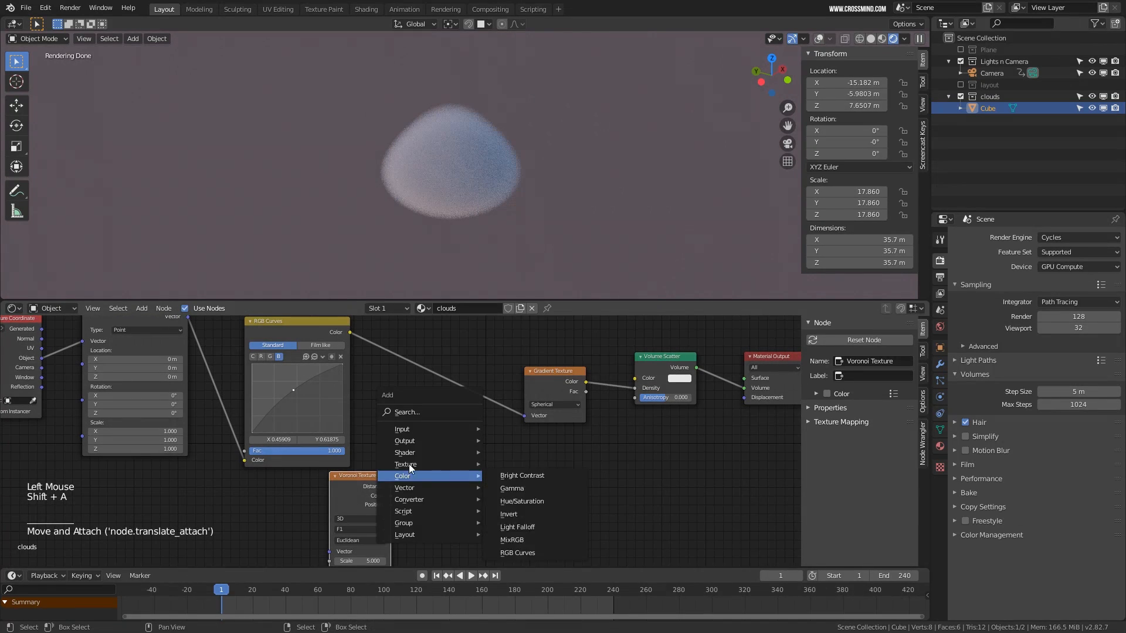
{"action": "left_click", "coordinate": [511, 540]}
{"action": "left_click", "coordinate": [451, 375]}
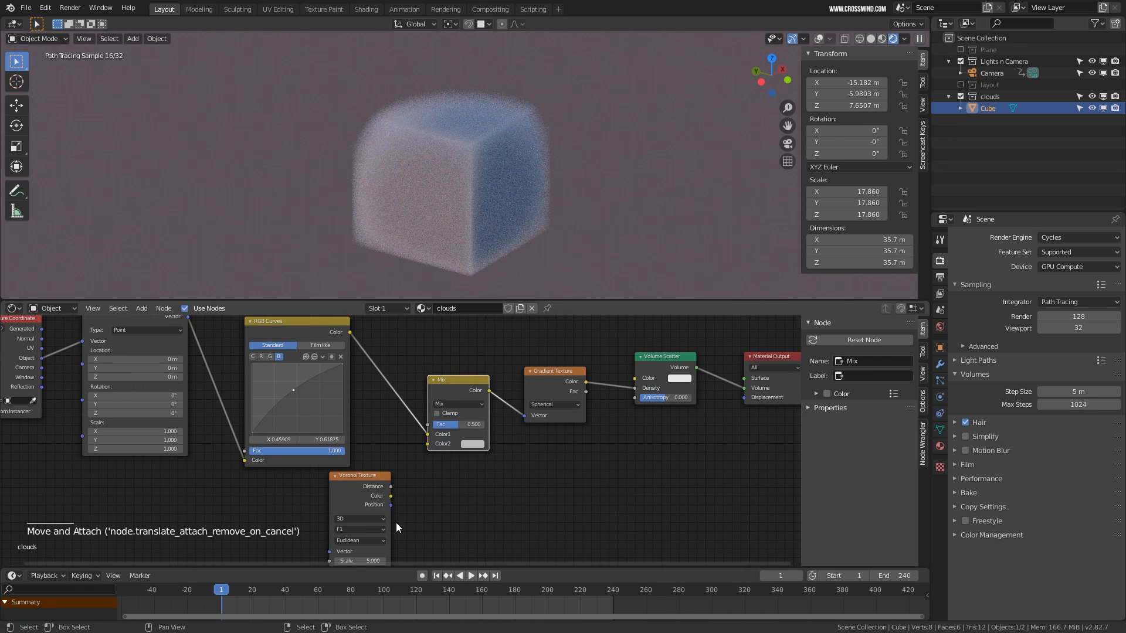
Connect the Voronoi Texture's Distance output to the Mix node's Color2 input and place the Voronoi node below the RGB Curves
{"action": "middle_click_drag", "start_coordinate": [419, 502], "coordinate": [410, 480]}
{"action": "left_click_drag", "start_coordinate": [382, 467], "coordinate": [438, 432]}
{"action": "middle_click_drag", "start_coordinate": [431, 485], "coordinate": [489, 414]}
{"action": "left_click_drag", "start_coordinate": [391, 427], "coordinate": [418, 406]}
{"action": "left_click", "coordinate": [418, 410]}
{"action": "middle_click_drag", "start_coordinate": [556, 382], "coordinate": [535, 416]}
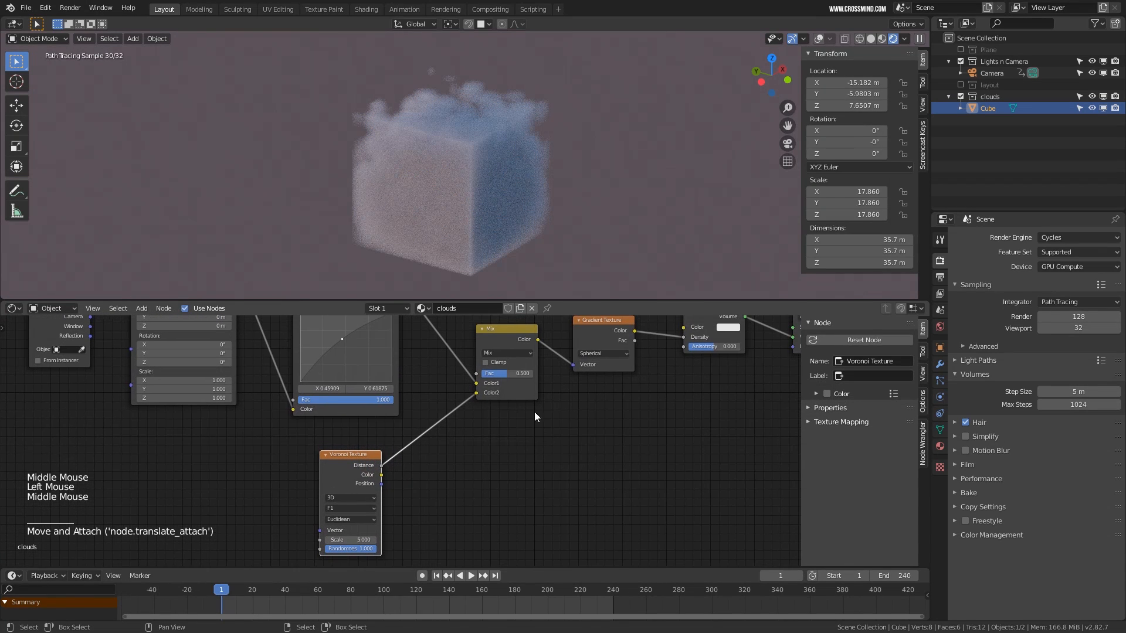
Set the Mix node's blending mode to Overlay and check the cloud shape in the rendered view
{"action": "left_click", "coordinate": [509, 354]}
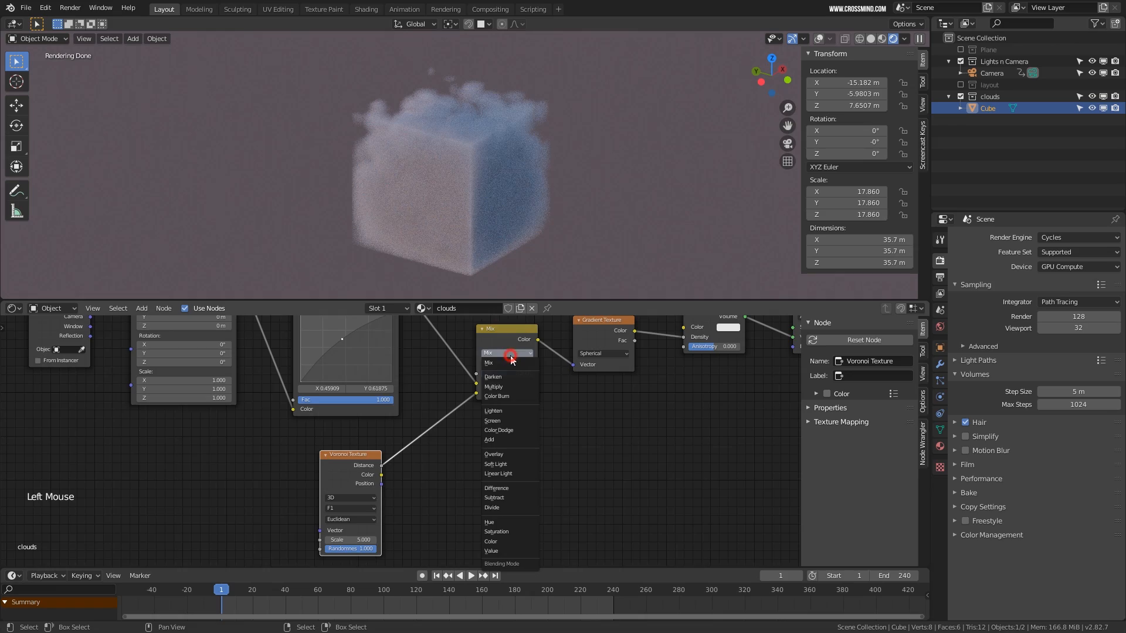
{"action": "left_click", "coordinate": [508, 455]}
{"action": "middle_click_drag", "start_coordinate": [516, 439], "coordinate": [519, 453]}
{"action": "middle_click_drag", "start_coordinate": [501, 255], "coordinate": [576, 253]}
{"action": "scroll", "coordinate": [449, 241], "scroll_direction": "up", "scroll_amount": 1}
{"action": "scroll", "coordinate": [501, 263], "scroll_direction": "up", "scroll_amount": 2}
{"action": "scroll", "coordinate": [578, 259], "scroll_direction": "down", "scroll_amount": 1}
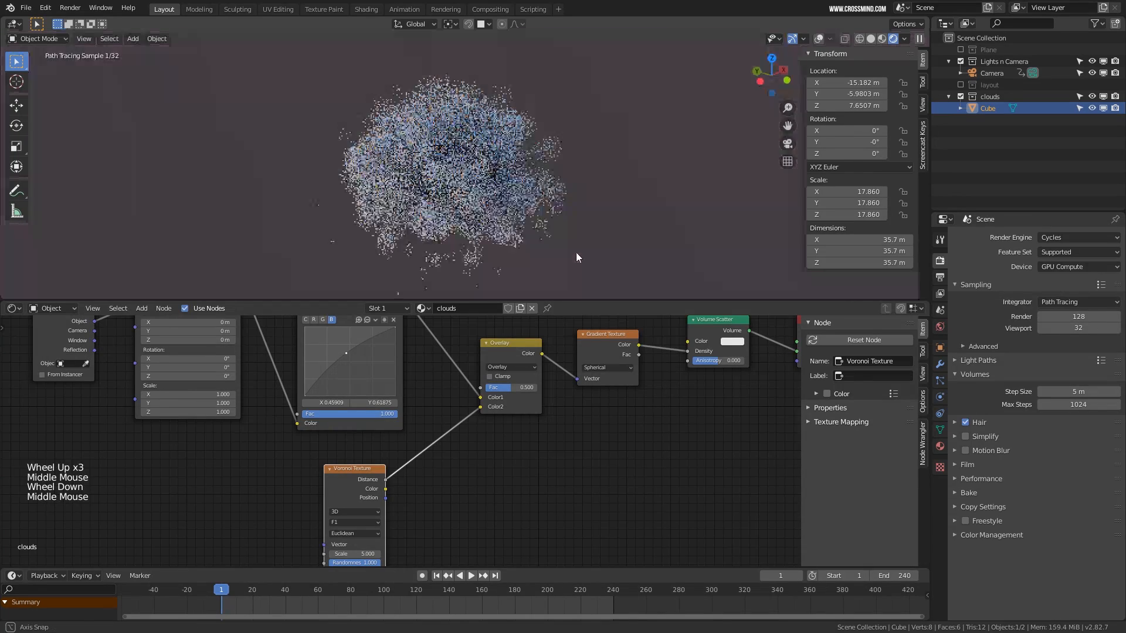
Move the Voronoi Texture node closer to the Overlay mix node, just below the RGB Curves node
{"action": "middle_click_drag", "start_coordinate": [517, 513], "coordinate": [614, 492]}
{"action": "left_click_drag", "start_coordinate": [462, 452], "coordinate": [481, 440]}
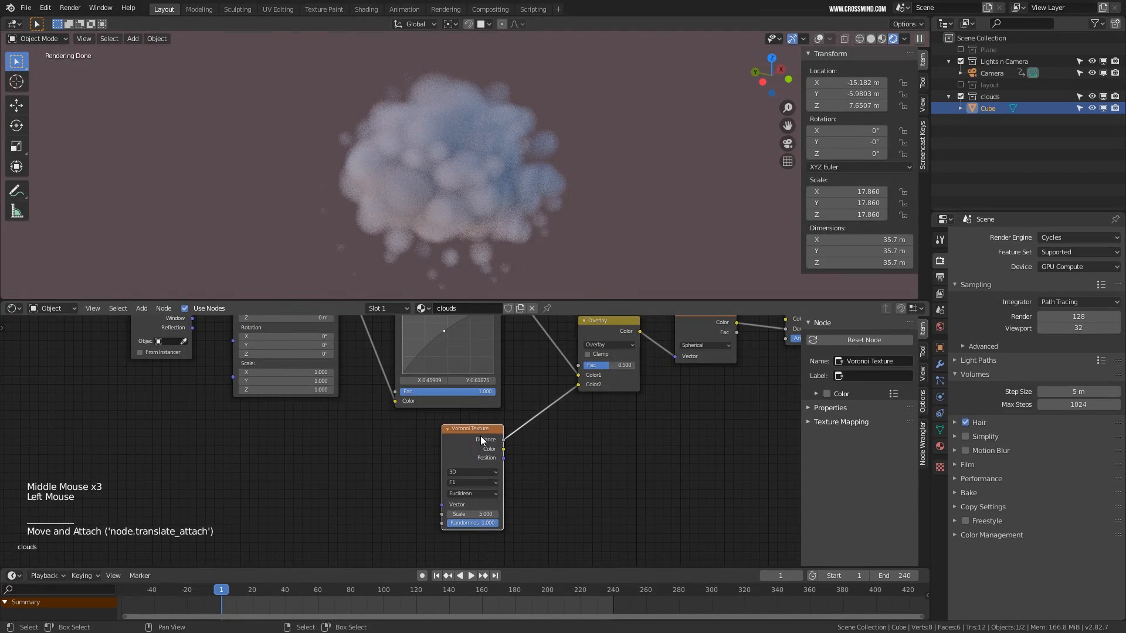
{"action": "middle_click_drag", "start_coordinate": [480, 435], "coordinate": [453, 462]}
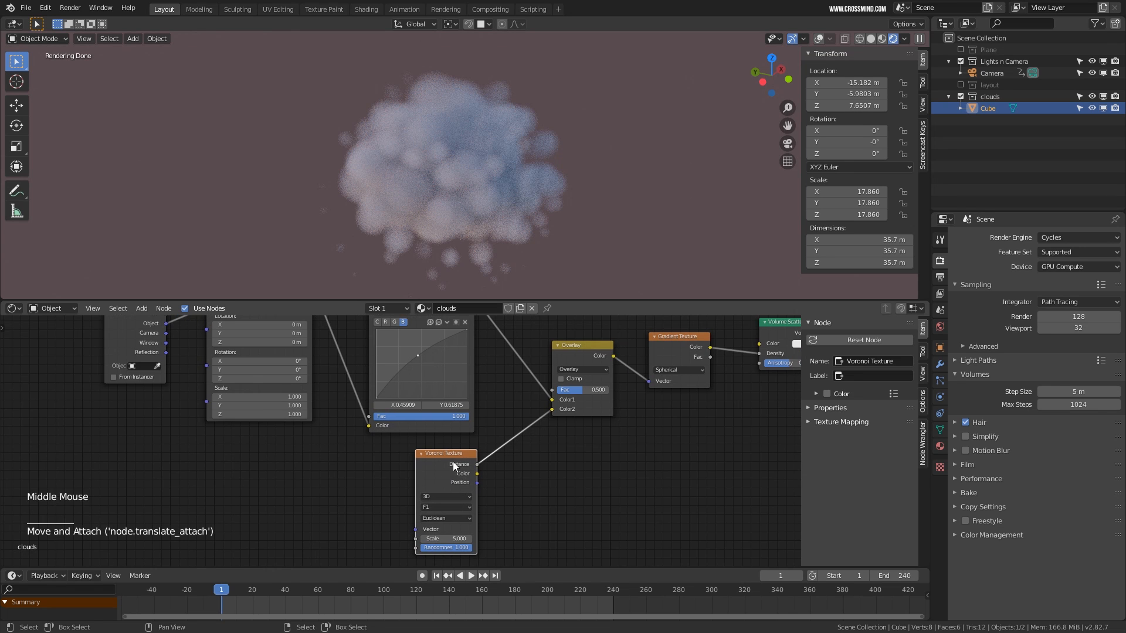
{"action": "left_click_drag", "start_coordinate": [452, 462], "coordinate": [449, 459]}
{"action": "middle_click_drag", "start_coordinate": [490, 471], "coordinate": [482, 412]}
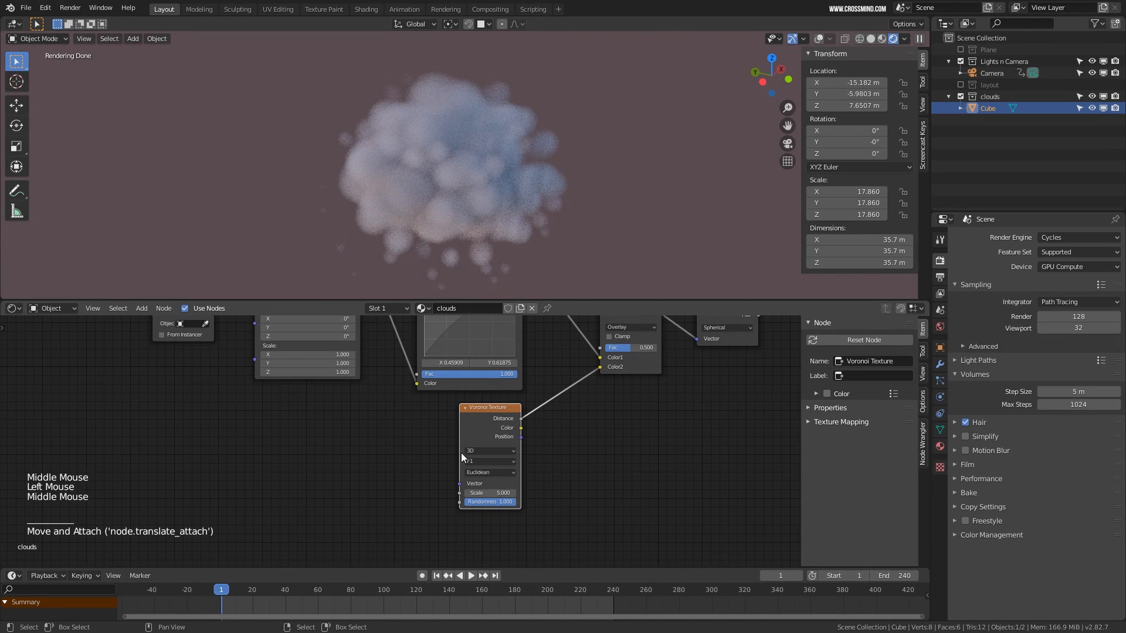
Add a Noise Texture node beside the Voronoi Texture and connect its Fac output to the Voronoi's Vector input
{"action": "key", "text": "shift+a"}
{"action": "mouse_move", "coordinate": [392, 457]}
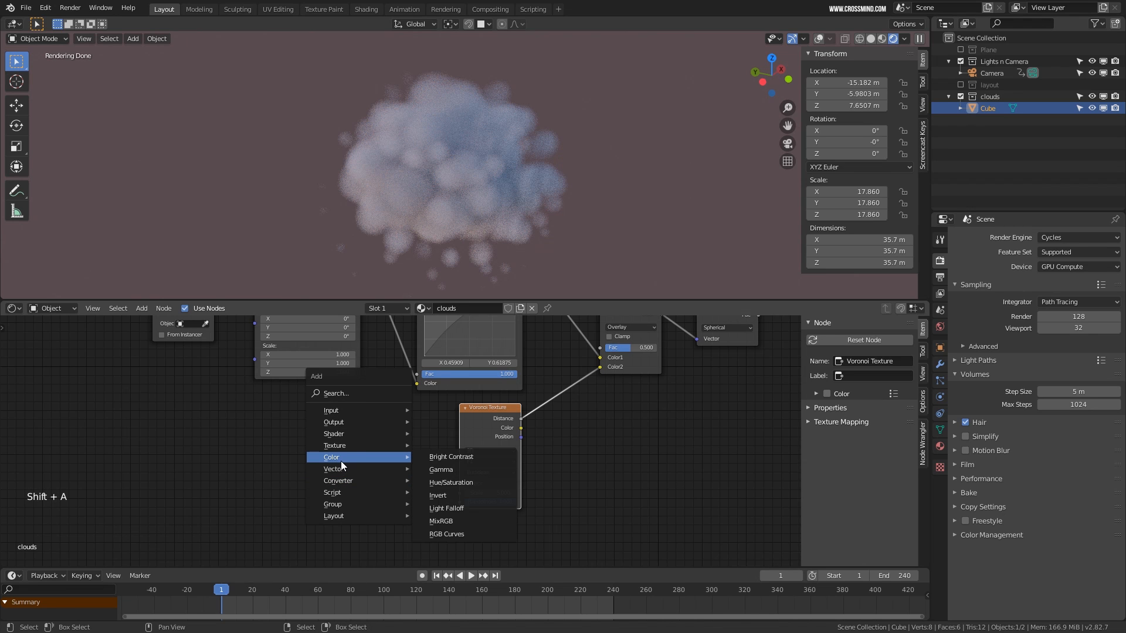
{"action": "mouse_move", "coordinate": [343, 448]}
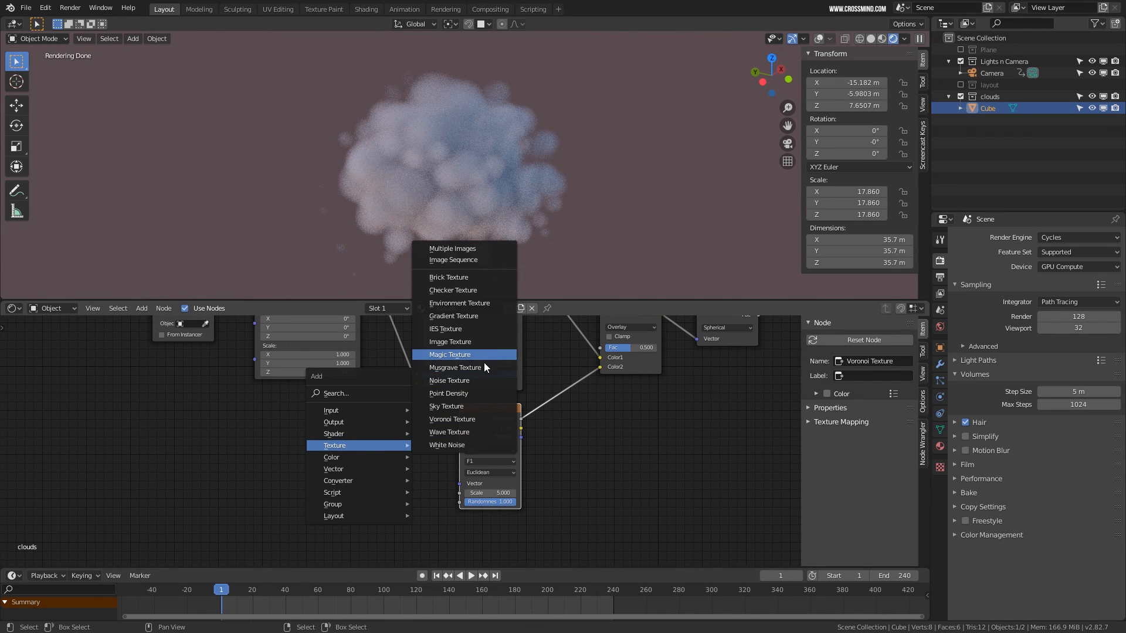
{"action": "left_click", "coordinate": [477, 380]}
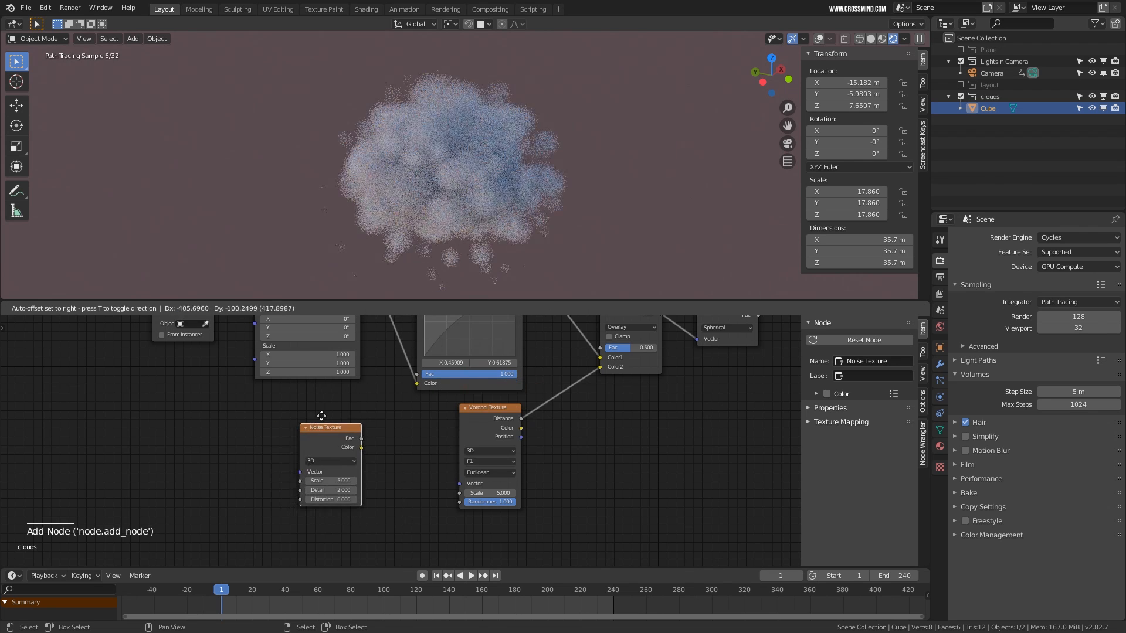
{"action": "left_click", "coordinate": [344, 413]}
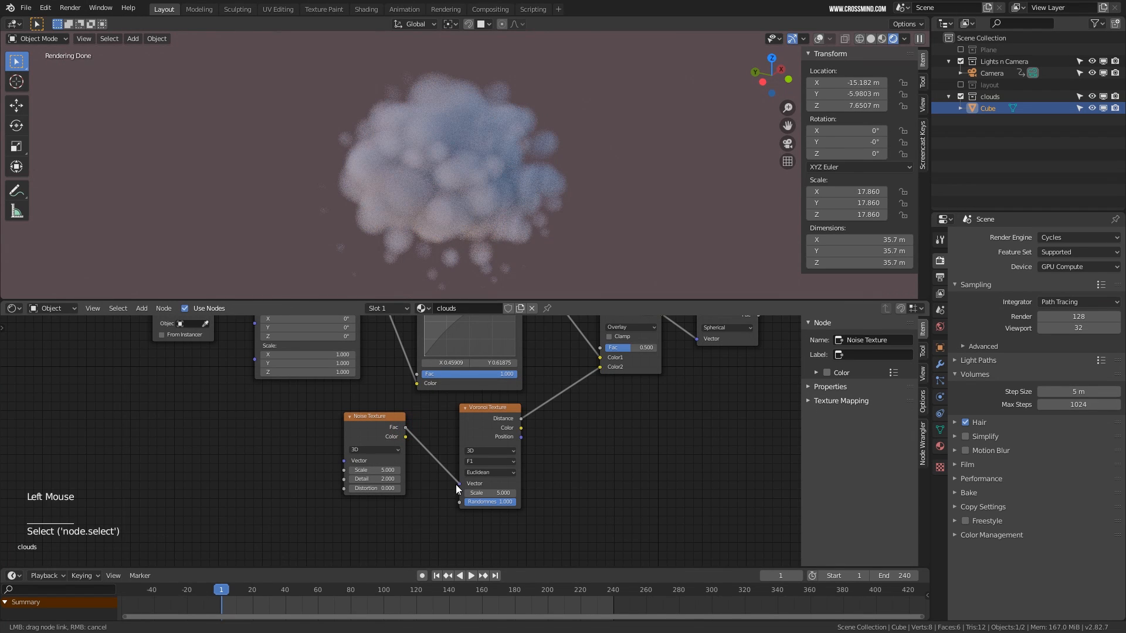
{"action": "left_click_drag", "start_coordinate": [456, 484], "coordinate": [457, 486]}
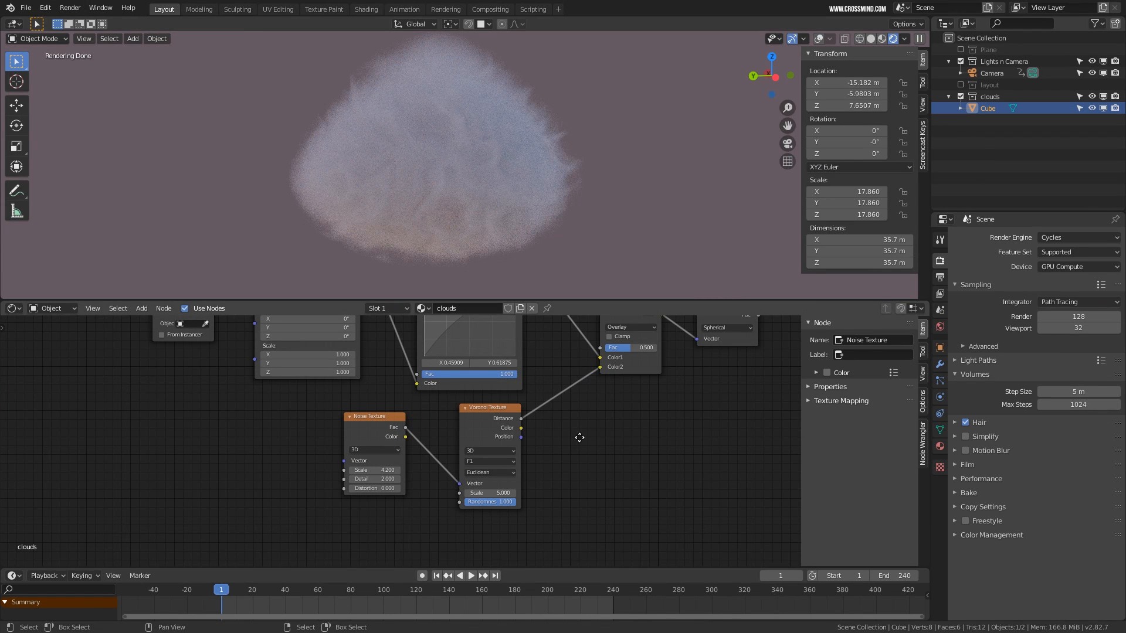
Cut the link between the Noise Texture and the Voronoi Texture, and switch the Voronoi Texture to 4D
{"action": "middle_click_drag", "start_coordinate": [433, 443], "coordinate": [432, 456]}
{"action": "right_click_drag", "start_coordinate": [433, 458], "coordinate": [427, 479], "text": "ctrl"}
{"action": "left_click", "coordinate": [490, 466]}
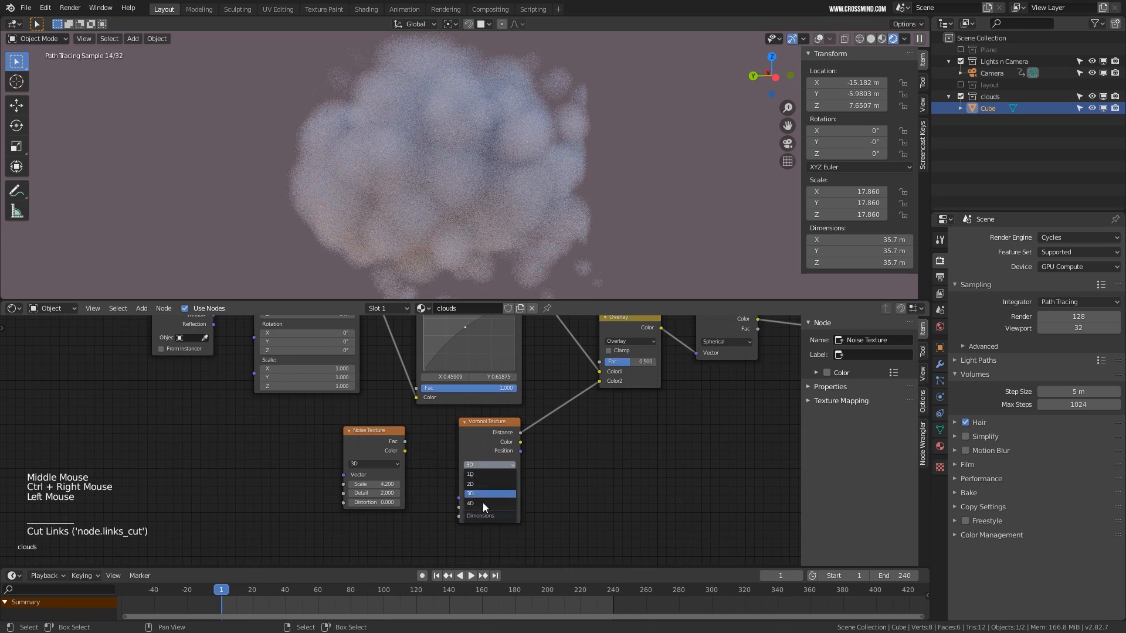
{"action": "left_click", "coordinate": [483, 503]}
Set the Voronoi Texture's Scale to 6 and Randomness to 2
{"action": "middle_click_drag", "start_coordinate": [476, 513], "coordinate": [486, 496]}
{"action": "scroll", "coordinate": [469, 498], "scroll_direction": "up", "scroll_amount": 4}
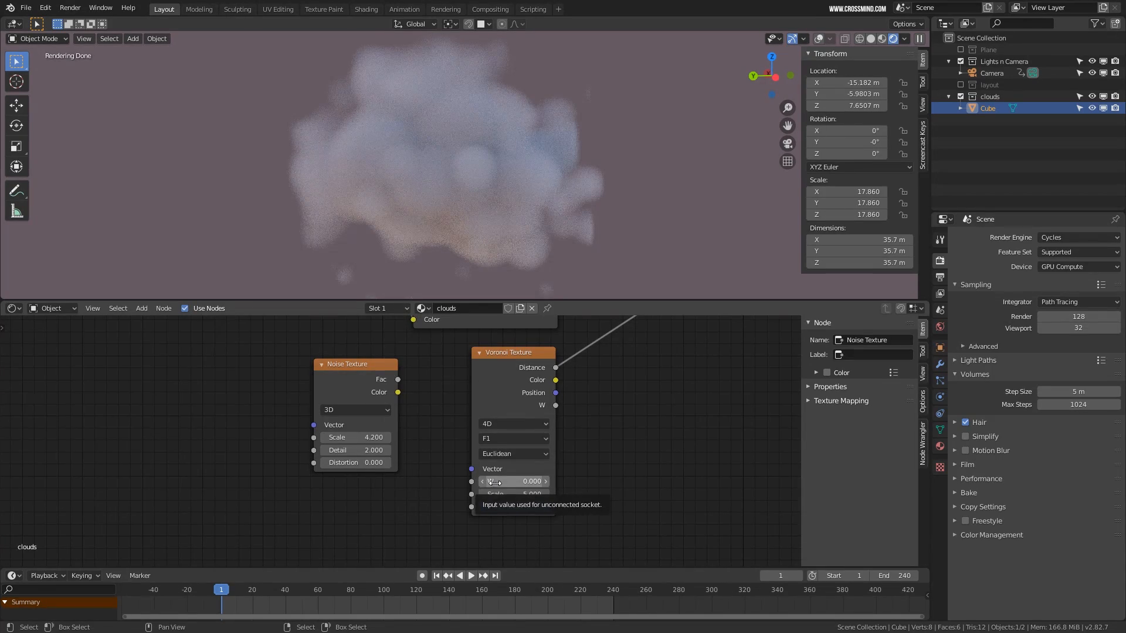
{"action": "mouse_move", "coordinate": [494, 482]}
{"action": "left_mouse_down"}
{"action": "mouse_move", "coordinate": [516, 482]}
{"action": "mouse_move", "coordinate": [498, 484]}
{"action": "left_mouse_up"}
{"action": "middle_click_drag", "start_coordinate": [601, 458], "coordinate": [566, 459]}
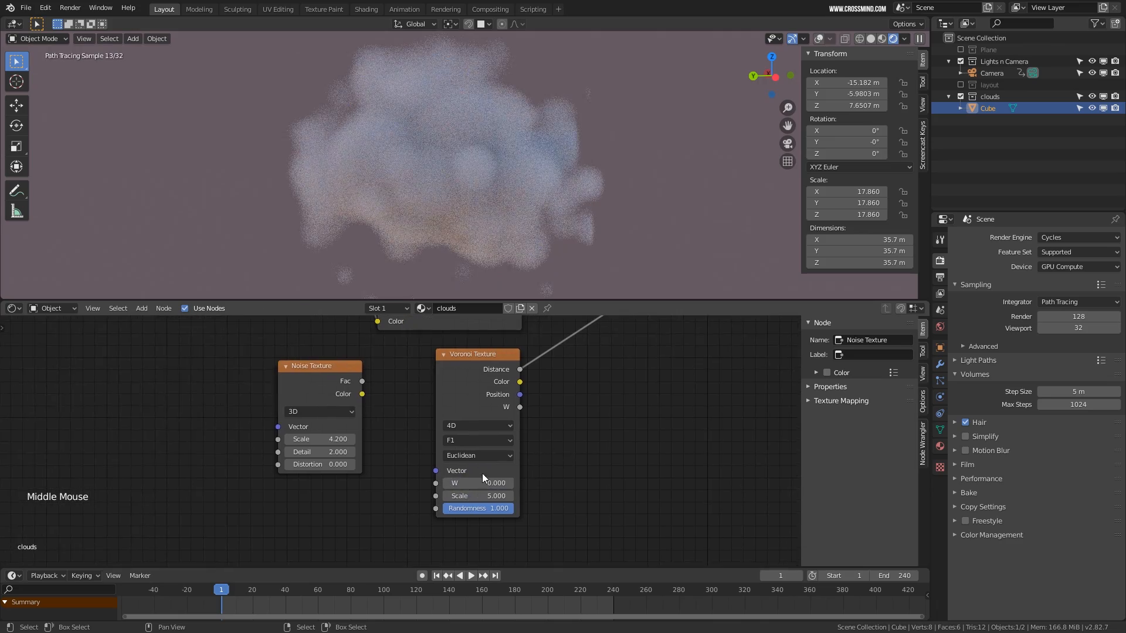
{"action": "left_click_drag", "start_coordinate": [467, 482], "coordinate": [468, 486]}
{"action": "middle_click_drag", "start_coordinate": [534, 449], "coordinate": [517, 429]}
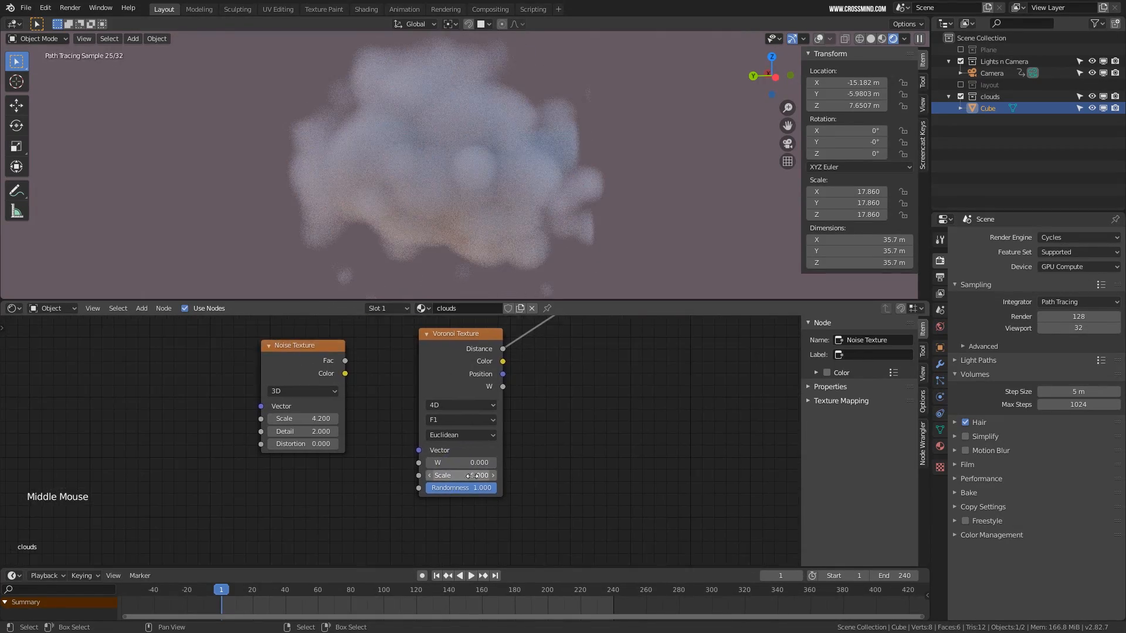
{"action": "key", "text": "Return"}
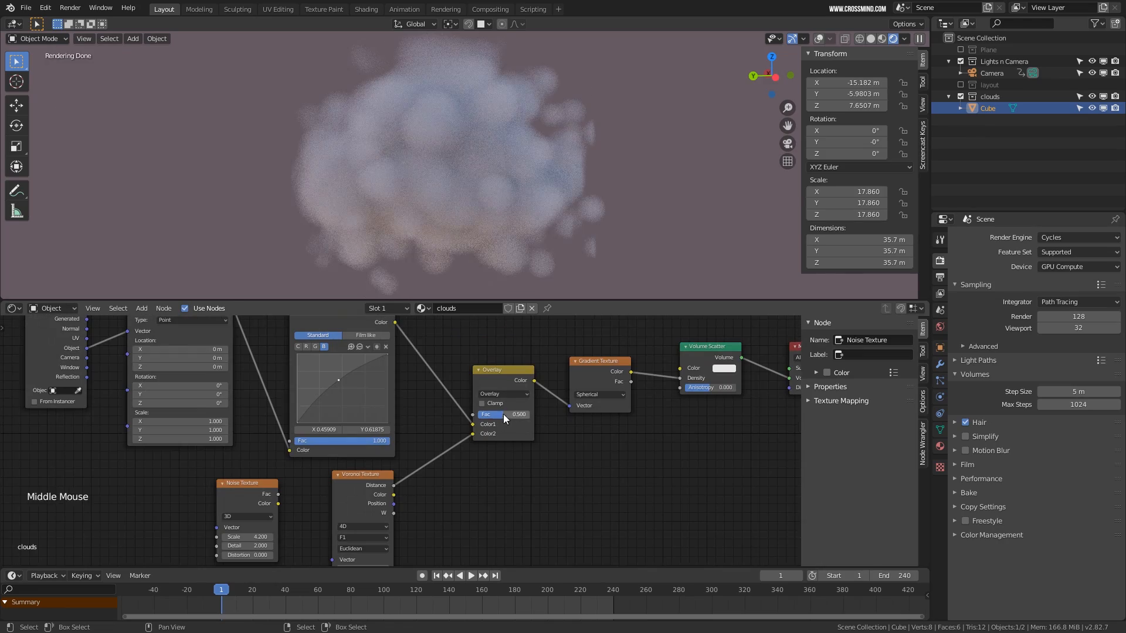
Raise the Overlay mix node's factor to 1 and check the cloud in the rendered view
{"action": "left_click_drag", "start_coordinate": [503, 414], "coordinate": [531, 413]}
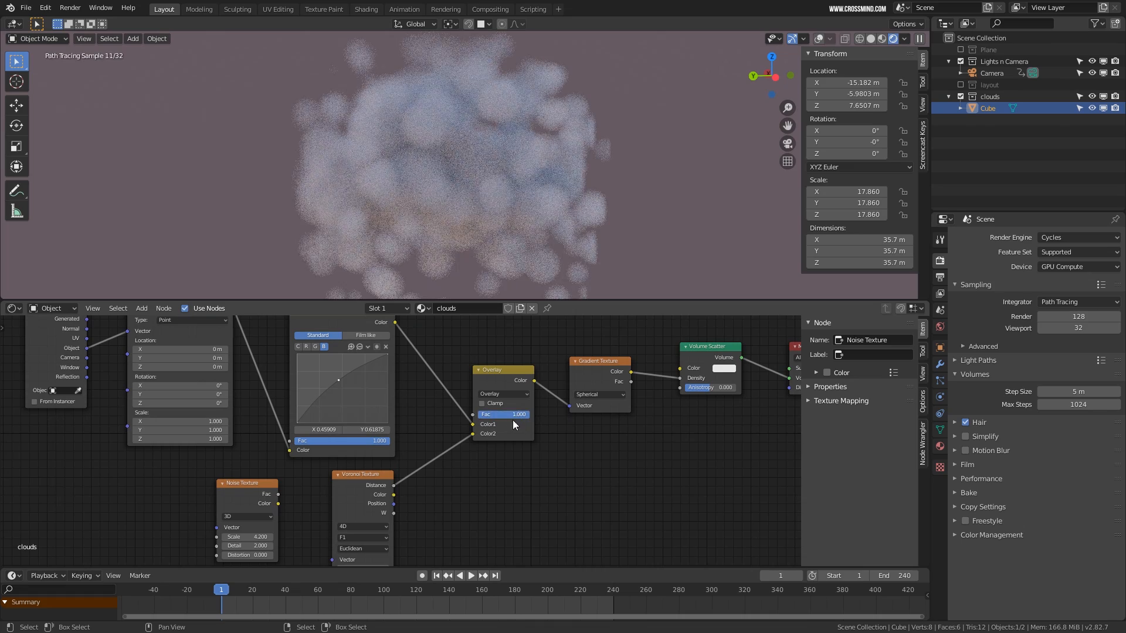
{"action": "scroll", "coordinate": [514, 213], "scroll_direction": "down", "scroll_amount": 2}
Connect the Noise Texture's Fac output to the Voronoi Texture's Vector input again and set the noise Scale to 5
{"action": "middle_click_drag", "start_coordinate": [299, 500], "coordinate": [411, 437]}
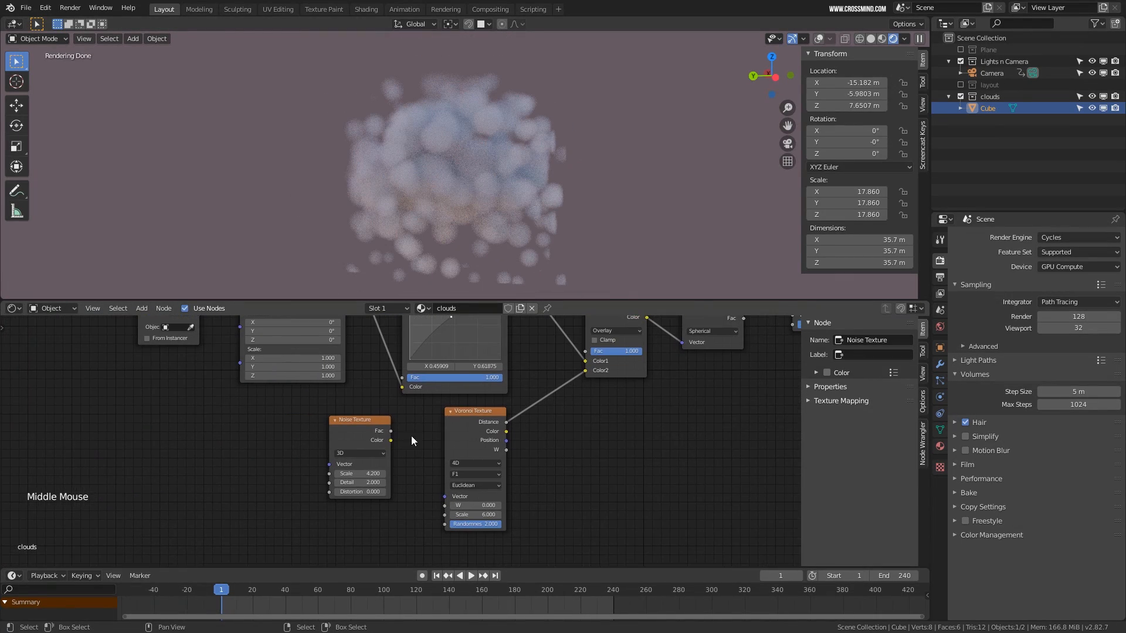
{"action": "left_click_drag", "start_coordinate": [390, 431], "coordinate": [439, 495]}
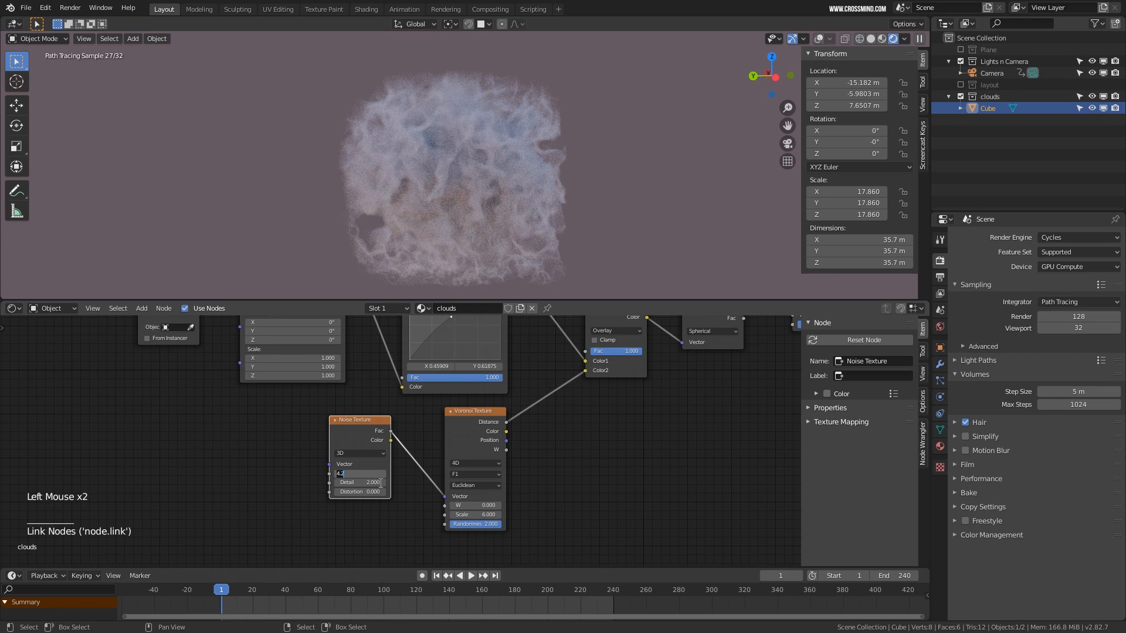
{"action": "type", "text": "5"}
{"action": "key", "text": "Return"}
Move the Noise Texture node lower beside the Voronoi Texture and inspect the cloud up close
{"action": "left_click_drag", "start_coordinate": [364, 427], "coordinate": [373, 470]}
{"action": "middle_click_drag", "start_coordinate": [529, 219], "coordinate": [567, 217]}
{"action": "scroll", "coordinate": [567, 217], "scroll_direction": "up", "scroll_amount": 1}
{"action": "scroll", "coordinate": [566, 217], "scroll_direction": "up", "scroll_amount": 1}
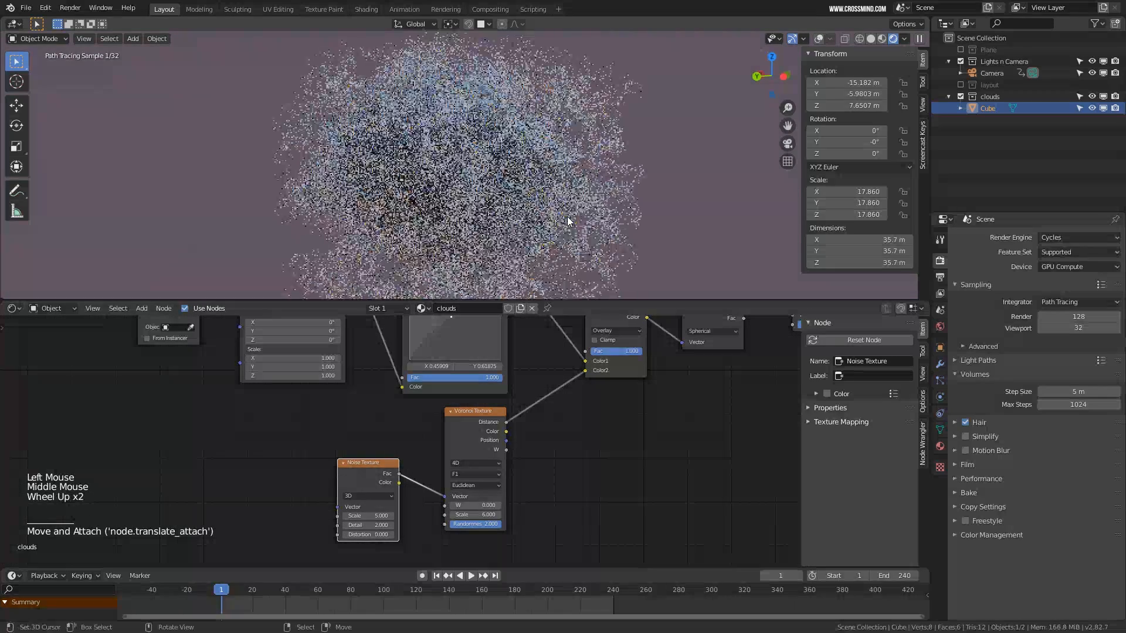
Try several W values on the 4D Voronoi Texture, set W to 4.4 and check the cloud from another angle
{"action": "middle_click_drag", "start_coordinate": [583, 457], "coordinate": [561, 495]}
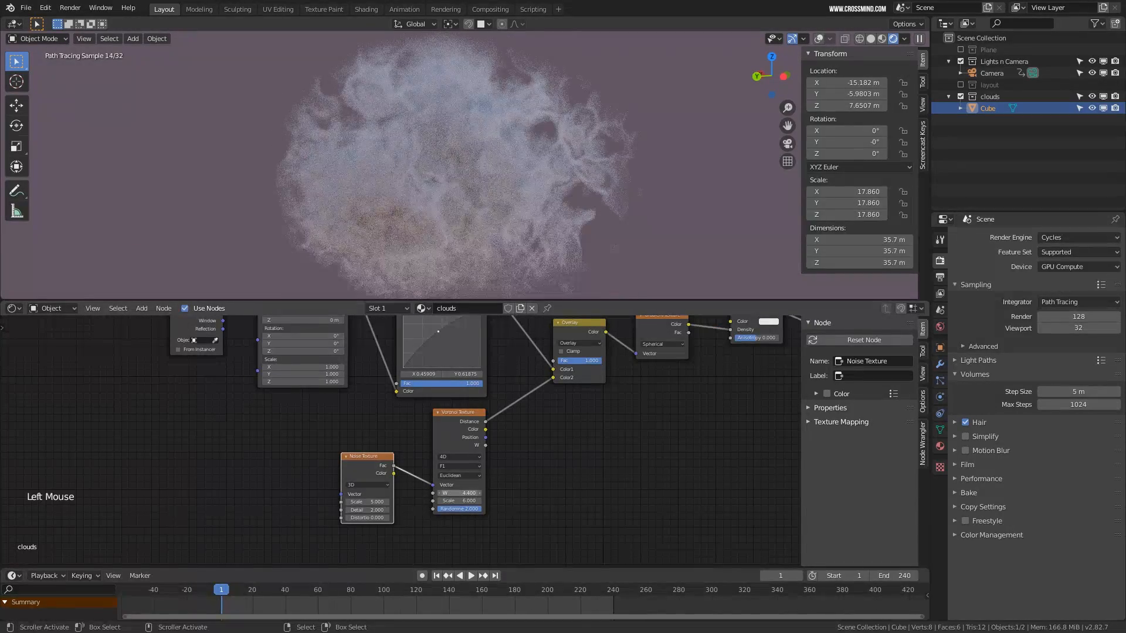
{"action": "left_click_drag", "start_coordinate": [460, 493], "coordinate": [477, 493]}
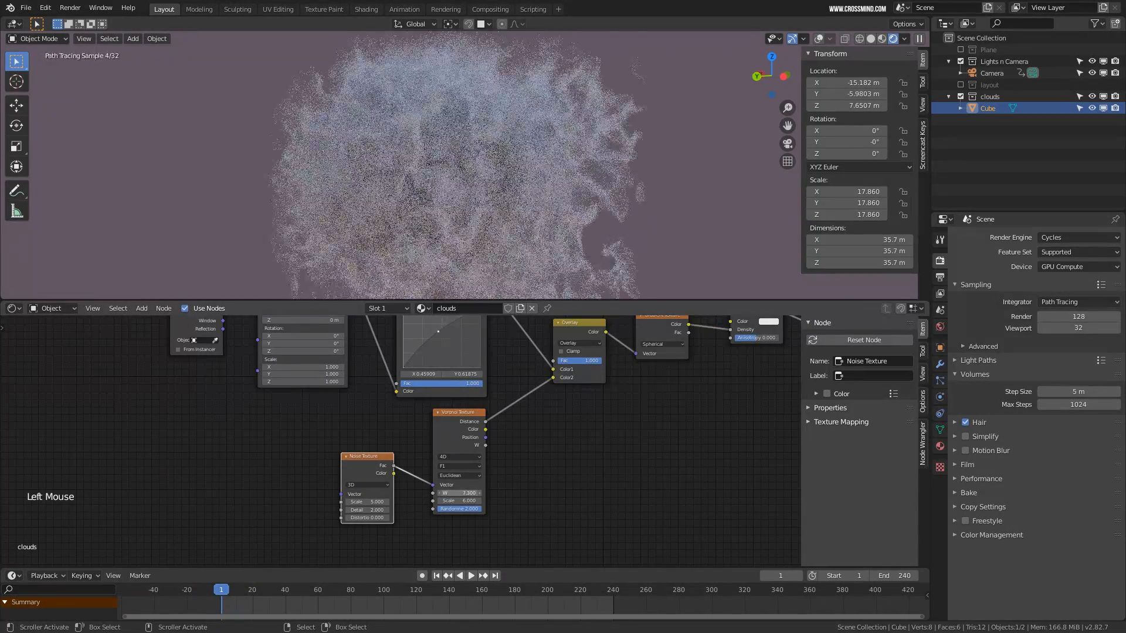
{"action": "right_click", "coordinate": [473, 493]}
{"action": "scroll", "coordinate": [492, 522], "scroll_direction": "up", "scroll_amount": 7}
{"action": "middle_click_drag", "start_coordinate": [600, 509], "coordinate": [549, 468]}
{"action": "scroll", "coordinate": [545, 469], "scroll_direction": "up", "scroll_amount": 2}
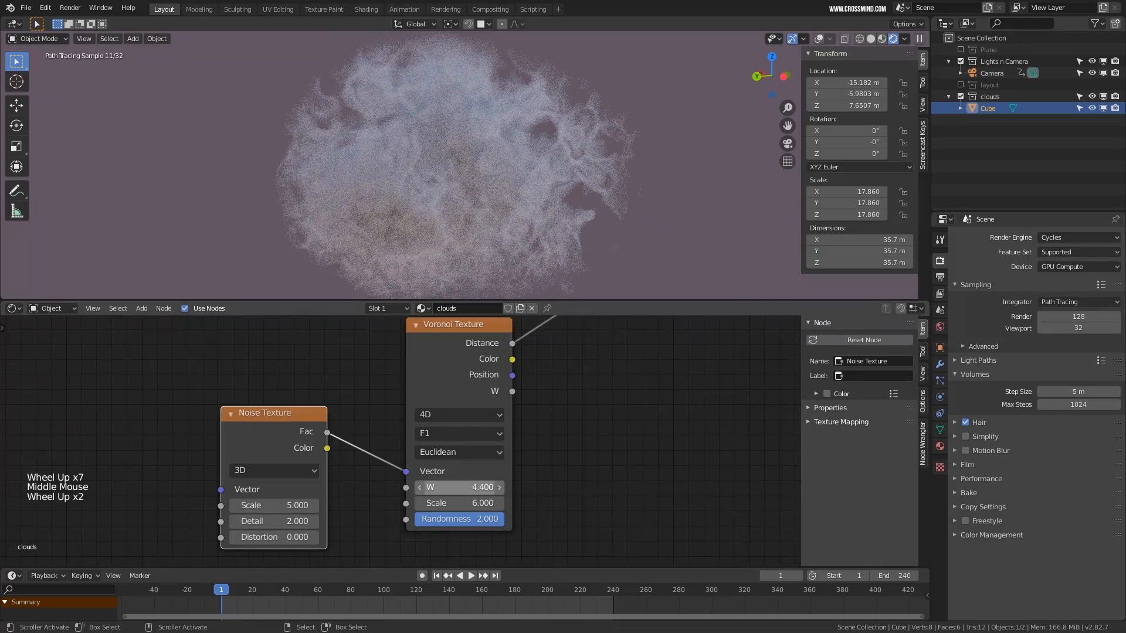
{"action": "mouse_move", "coordinate": [459, 488]}
{"action": "left_mouse_down"}
{"action": "mouse_move", "coordinate": [474, 488]}
{"action": "mouse_move", "coordinate": [449, 488]}
{"action": "left_mouse_up"}
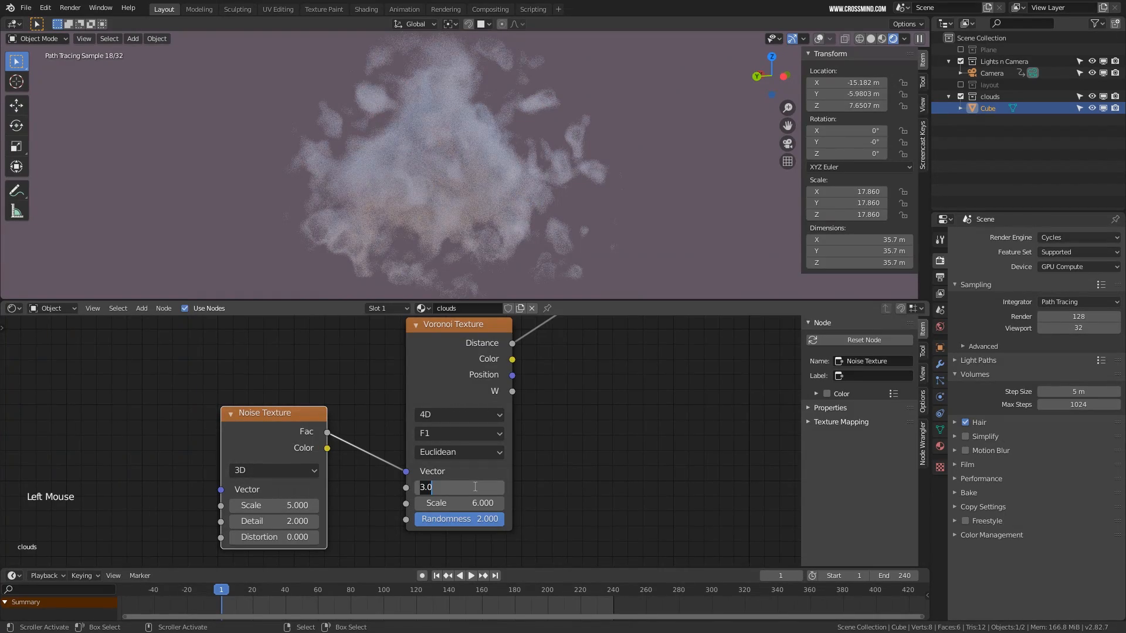
{"action": "type", "text": "4."}
{"action": "key", "text": "Return"}
{"action": "scroll", "coordinate": [445, 224], "scroll_direction": "down", "scroll_amount": 1}
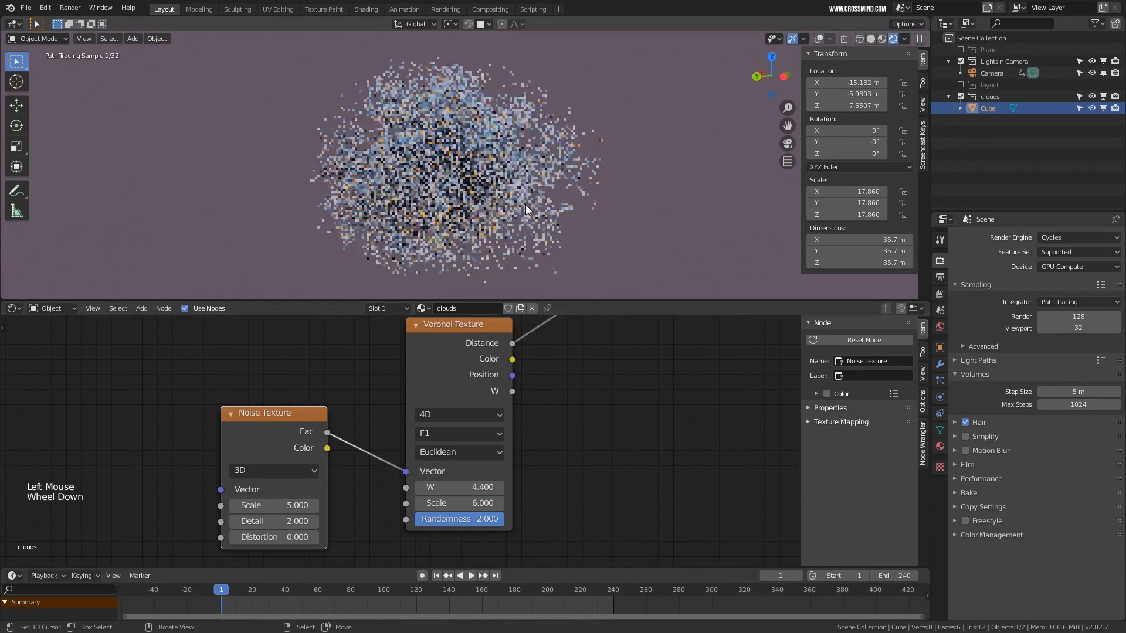
{"action": "middle_click_drag", "start_coordinate": [457, 224], "coordinate": [447, 221]}
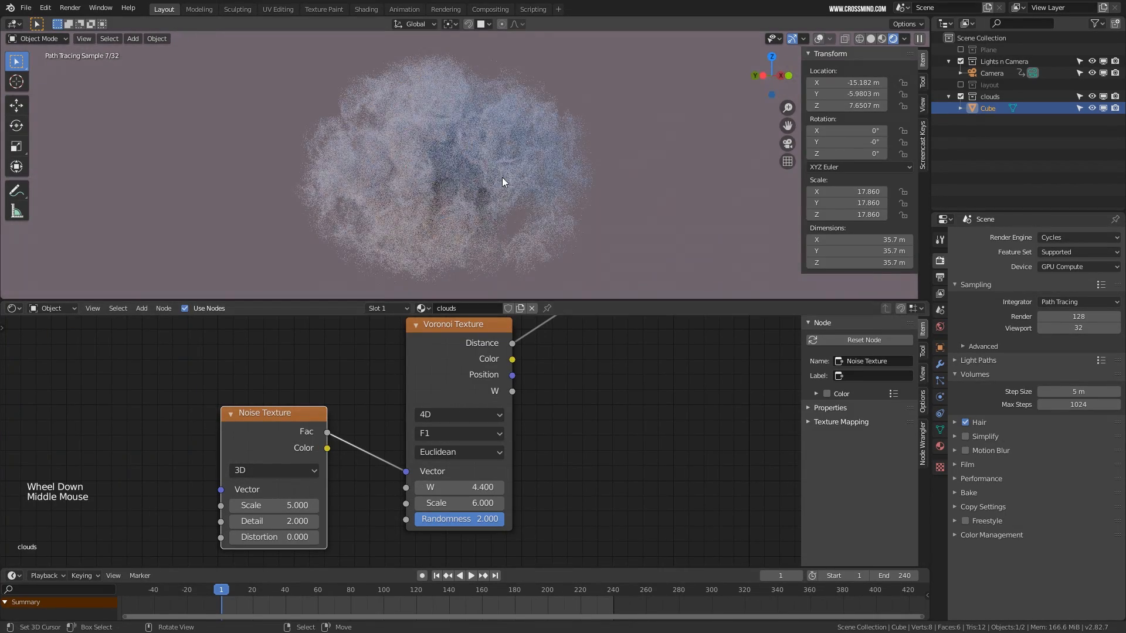
Compare the N-Sphere Radius, F1 and F2 feature outputs of the Voronoi Texture and settle on F2
{"action": "middle_click_drag", "start_coordinate": [395, 414], "coordinate": [153, 470]}
{"action": "scroll", "coordinate": [378, 436], "scroll_direction": "down", "scroll_amount": 3}
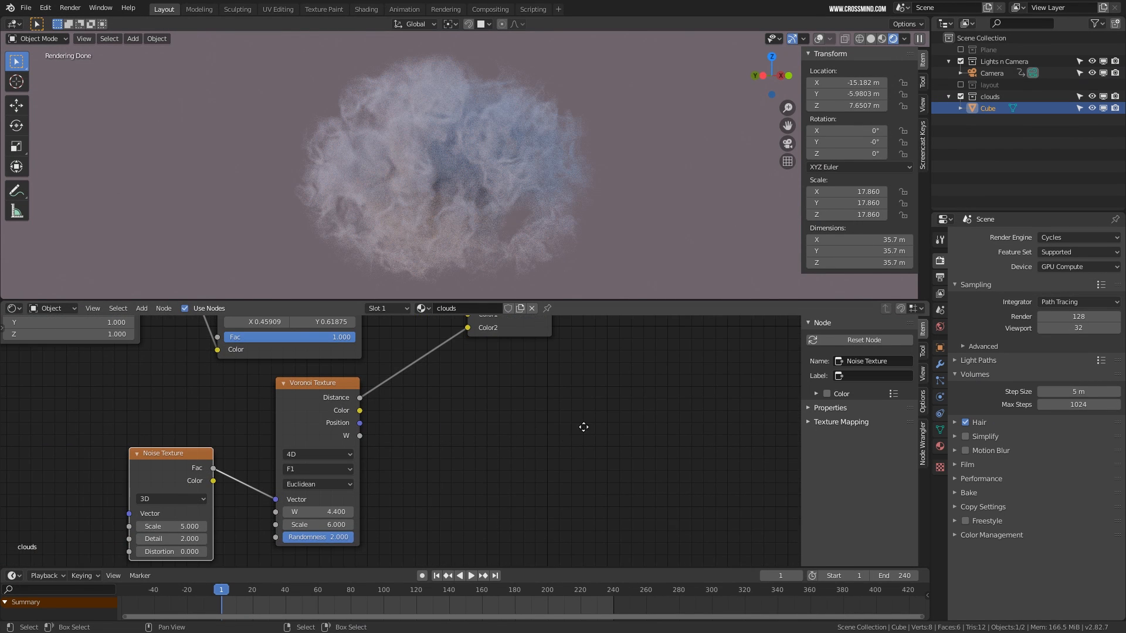
{"action": "middle_click_drag", "start_coordinate": [240, 515], "coordinate": [333, 484]}
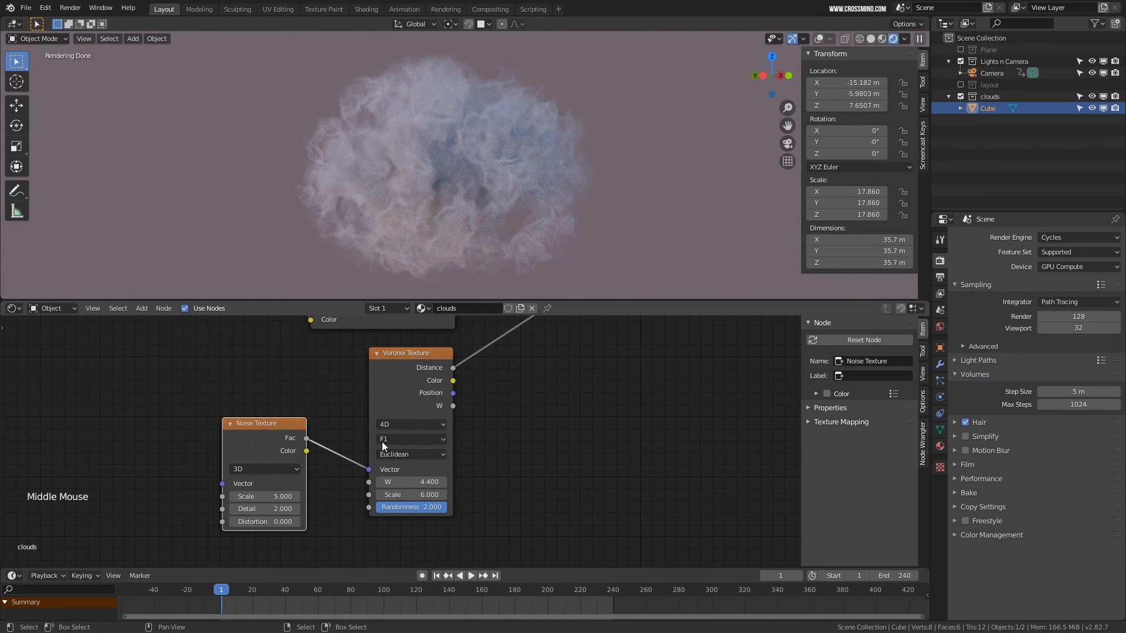
{"action": "scroll", "coordinate": [387, 441], "scroll_direction": "down", "scroll_amount": 4, "text": "ctrl"}
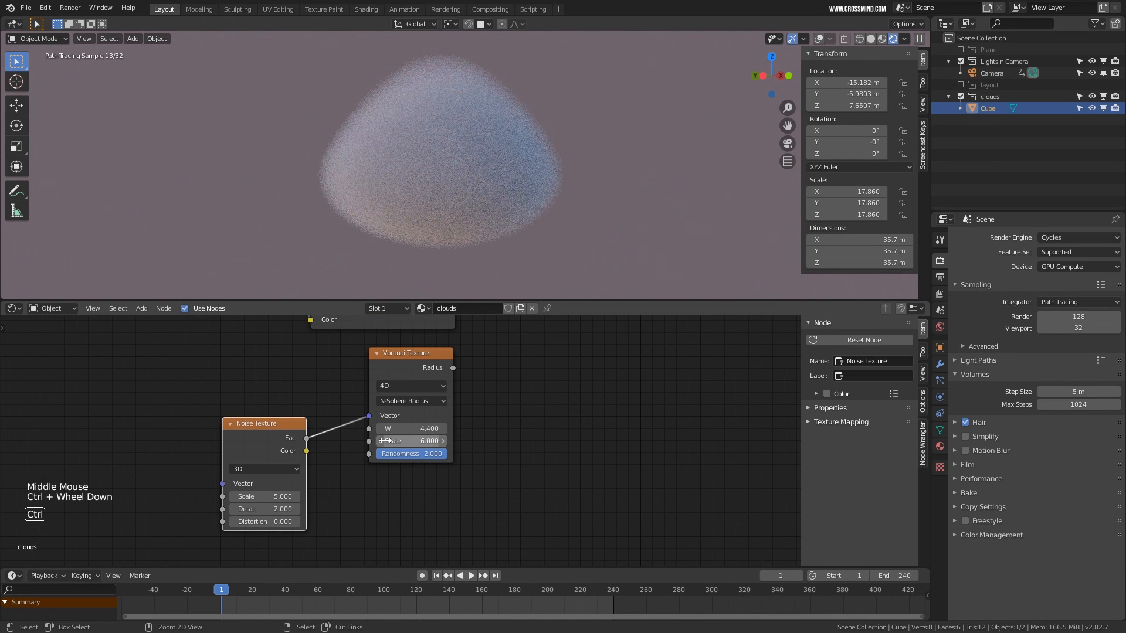
{"action": "left_click", "coordinate": [413, 402]}
{"action": "left_click", "coordinate": [410, 407]}
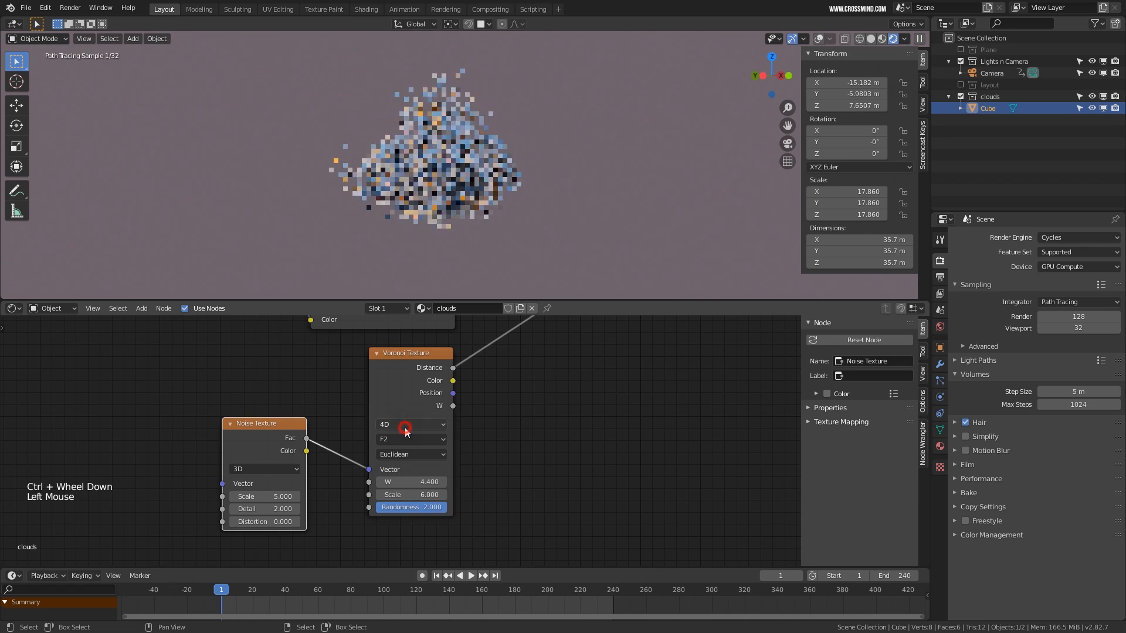
{"action": "left_click", "coordinate": [421, 438]}
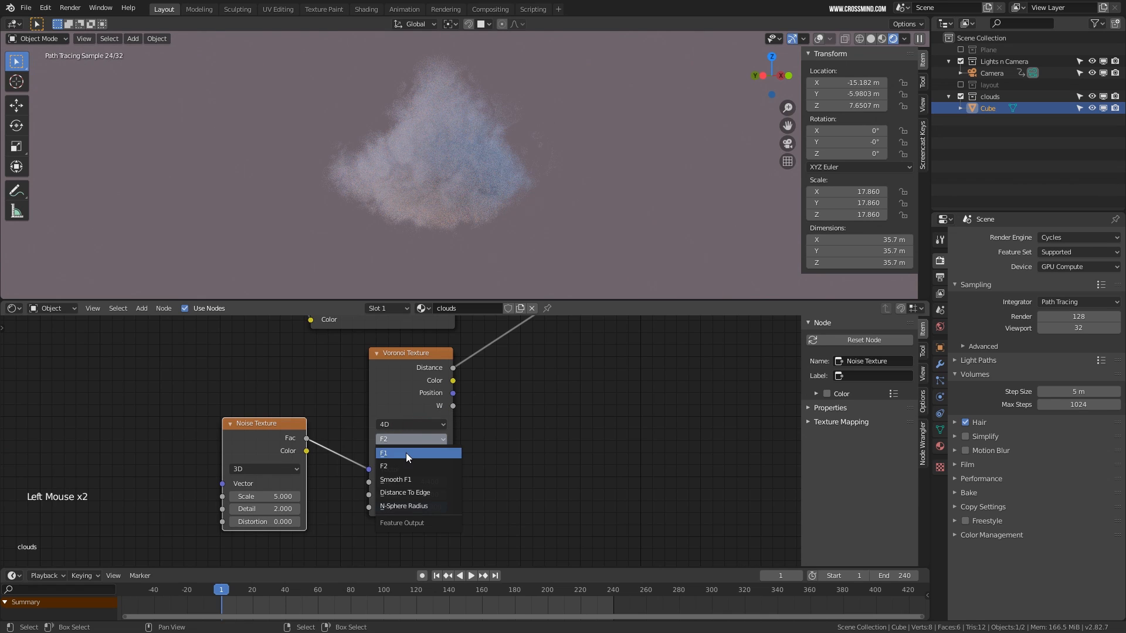
{"action": "left_click", "coordinate": [405, 452]}
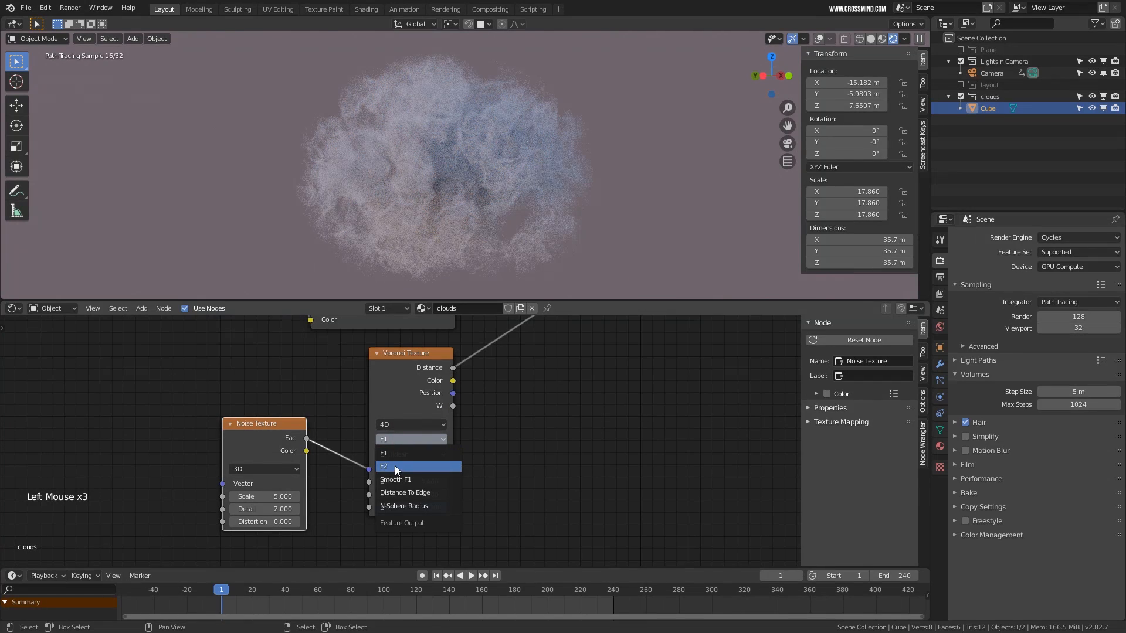
{"action": "left_click", "coordinate": [395, 466]}
View the cloud from another side and adjust the Voronoi Texture's W value to change its shape
{"action": "middle_click_drag", "start_coordinate": [494, 455], "coordinate": [522, 443]}
{"action": "middle_click_drag", "start_coordinate": [487, 222], "coordinate": [458, 231]}
{"action": "scroll", "coordinate": [446, 230], "scroll_direction": "up", "scroll_amount": 1}
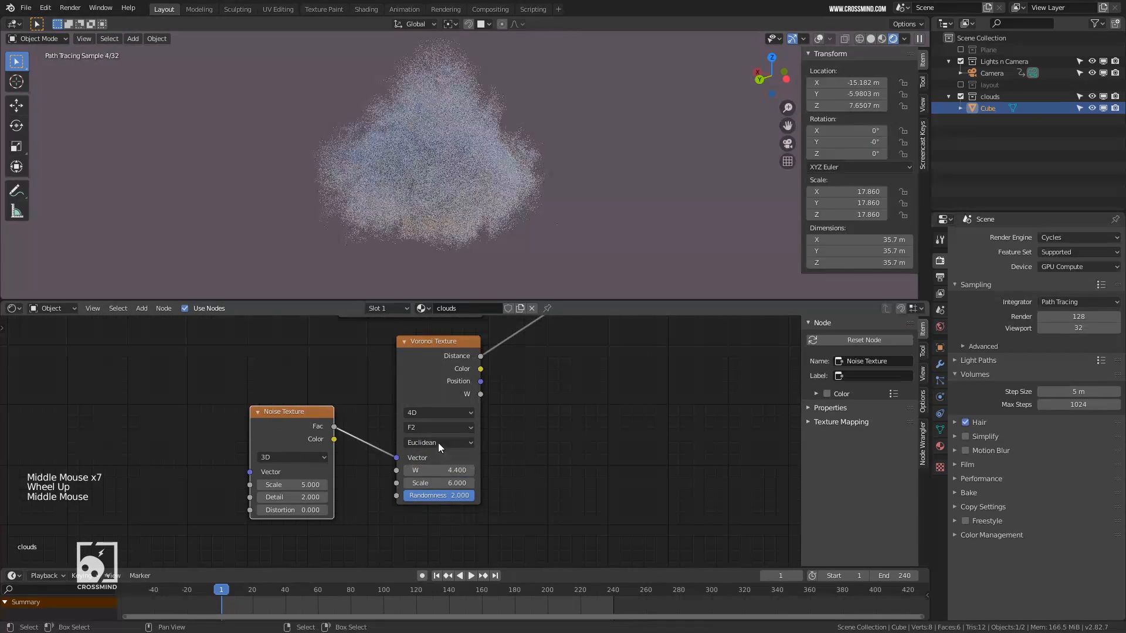
{"action": "mouse_move", "coordinate": [445, 470]}
{"action": "left_mouse_down"}
{"action": "mouse_move", "coordinate": [489, 470]}
{"action": "mouse_move", "coordinate": [453, 471]}
{"action": "left_mouse_up"}
Move the RGB Curves node up and raise its blue curve point to X 0.44545, Y 0.71250 to flatten the cloud's base
{"action": "scroll", "coordinate": [453, 470], "scroll_direction": "down", "scroll_amount": 4}
{"action": "middle_click_drag", "start_coordinate": [461, 397], "coordinate": [465, 404]}
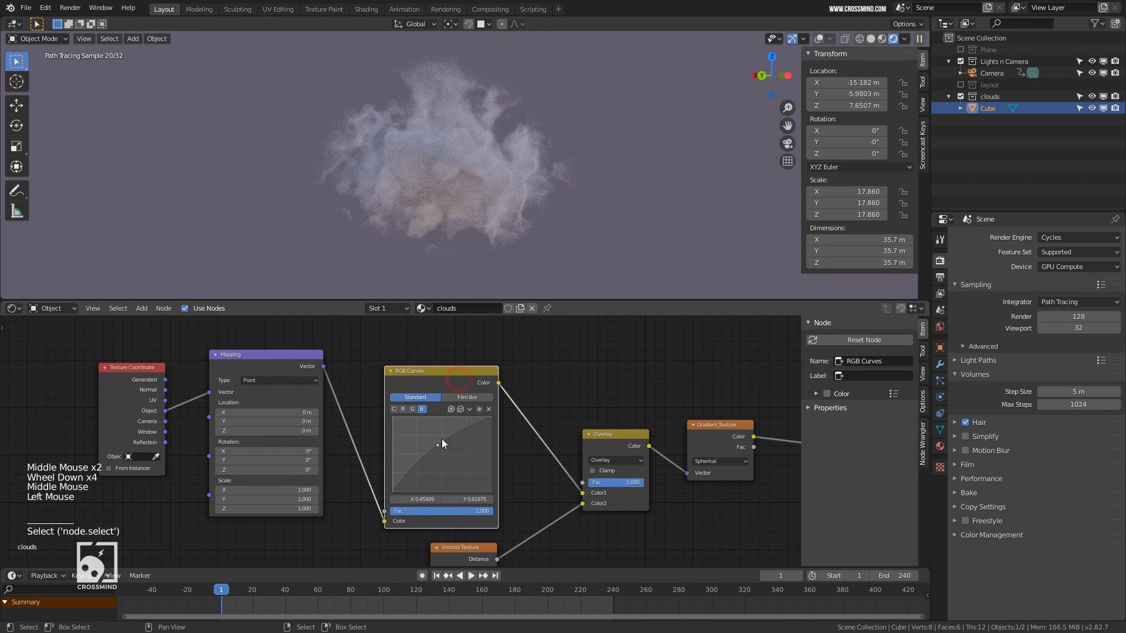
{"action": "mouse_move", "coordinate": [444, 451]}
{"action": "left_mouse_down"}
{"action": "mouse_move", "coordinate": [449, 465]}
{"action": "mouse_move", "coordinate": [438, 439]}
{"action": "left_mouse_up"}
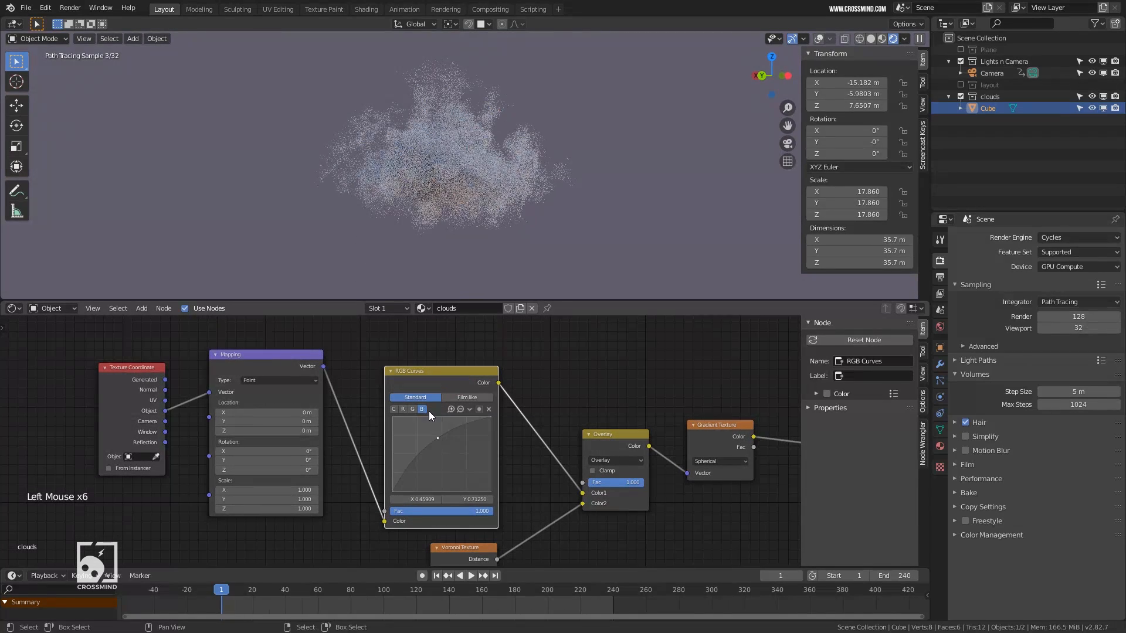
{"action": "left_click_drag", "start_coordinate": [435, 389], "coordinate": [437, 370]}
{"action": "scroll", "coordinate": [435, 387], "scroll_direction": "up", "scroll_amount": 2}
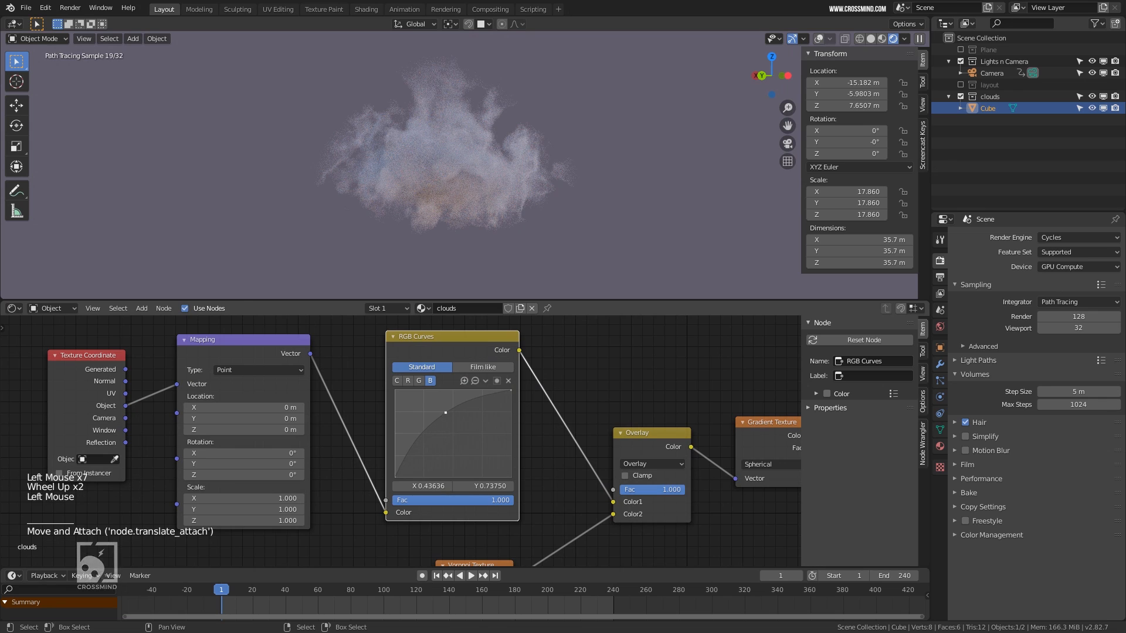
{"action": "left_click_drag", "start_coordinate": [445, 412], "coordinate": [445, 414]}
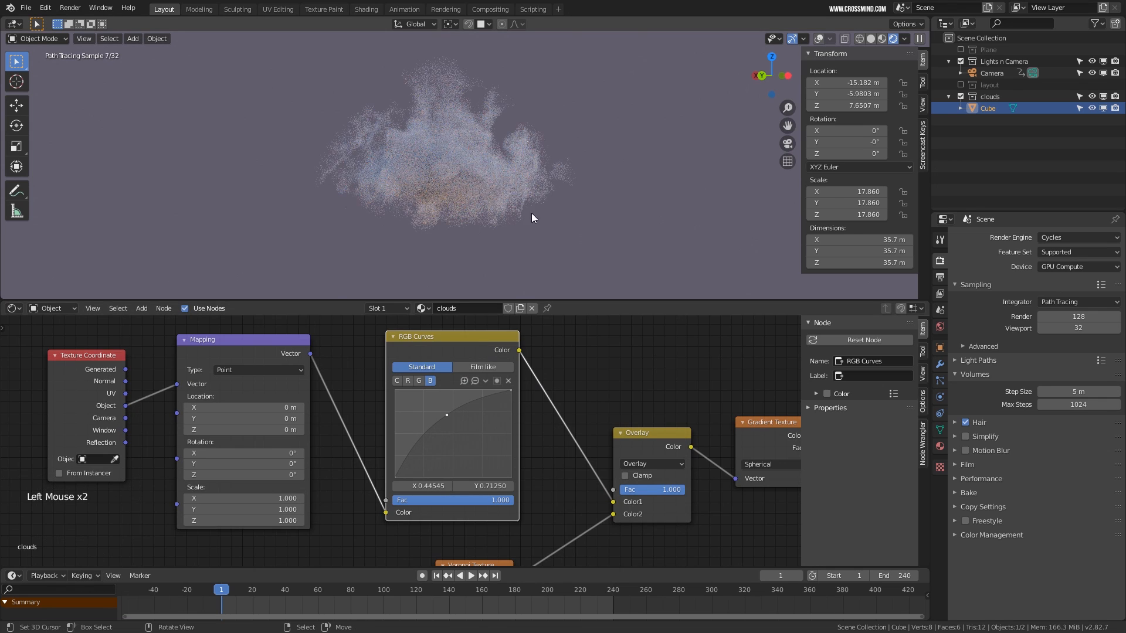
{"action": "middle_click_drag", "start_coordinate": [498, 225], "coordinate": [520, 231]}
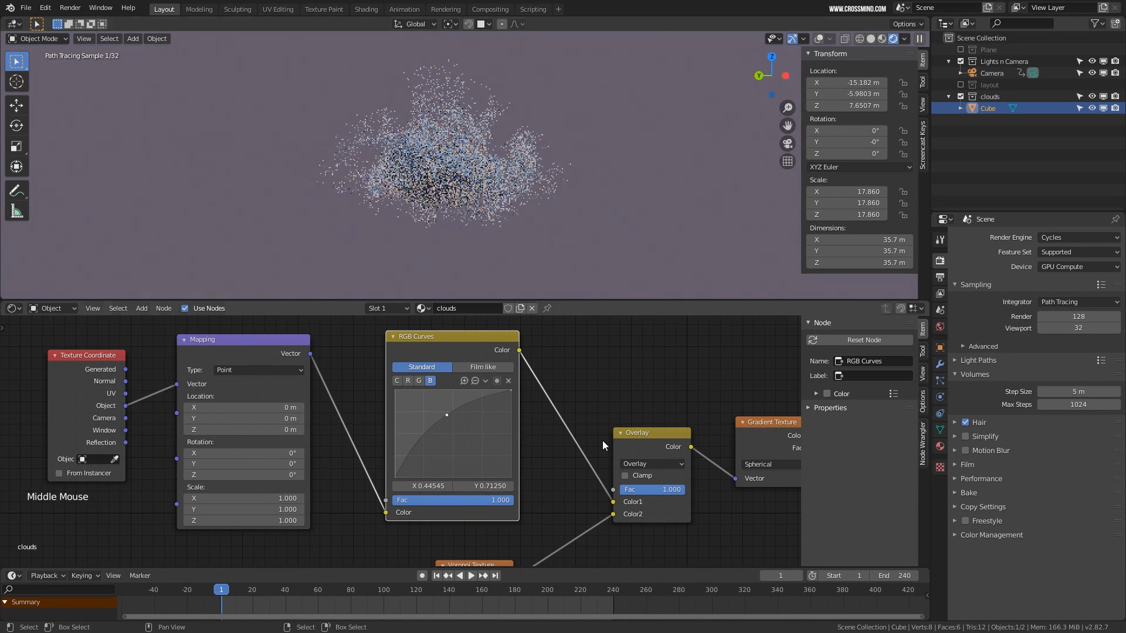
Insert a ColorRamp between the Gradient Texture and the Volume Scatter's Density input
{"action": "scroll", "coordinate": [645, 501], "scroll_direction": "down", "scroll_amount": 5}
{"action": "middle_click_drag", "start_coordinate": [646, 500], "coordinate": [523, 441]}
{"action": "key", "text": "shift+a"}
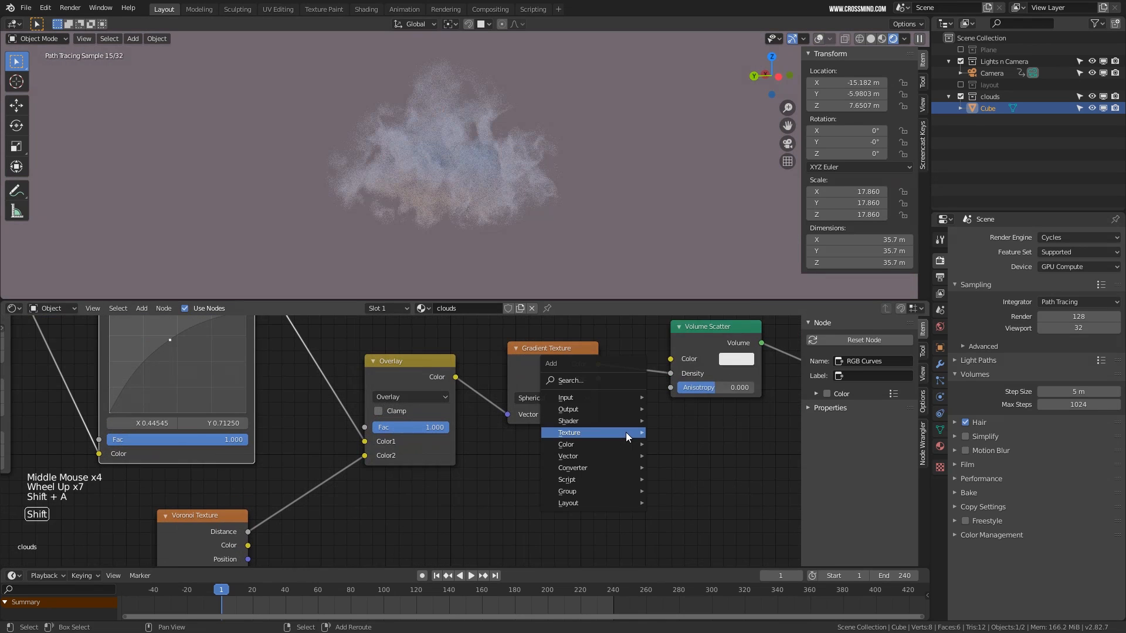
{"action": "mouse_move", "coordinate": [625, 433]}
{"action": "mouse_move", "coordinate": [603, 466]}
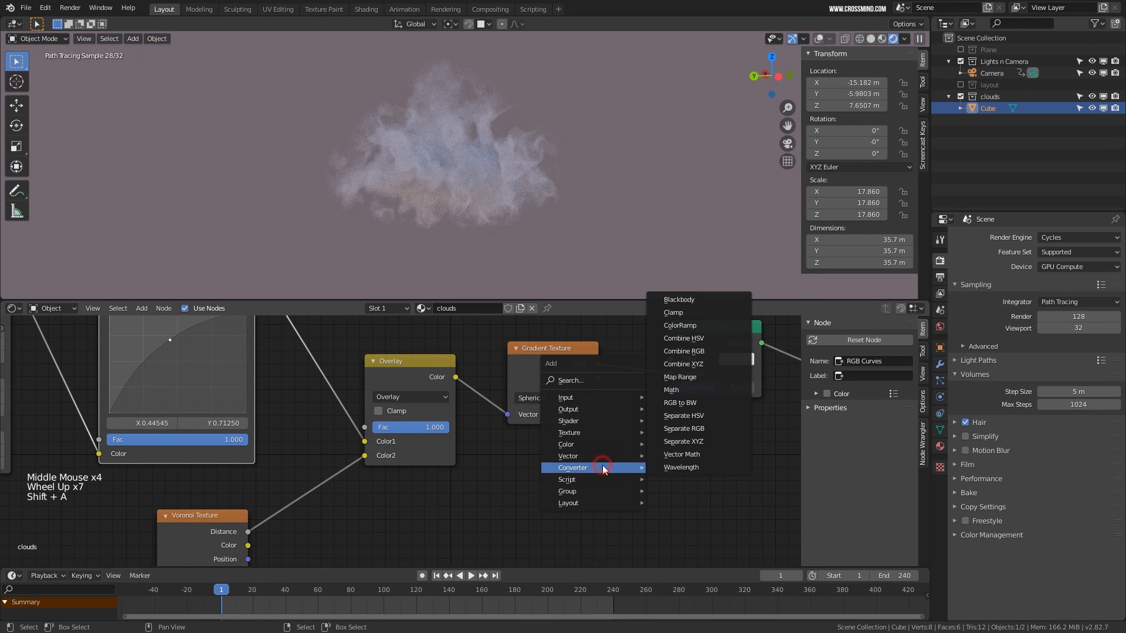
{"action": "left_click", "coordinate": [693, 326]}
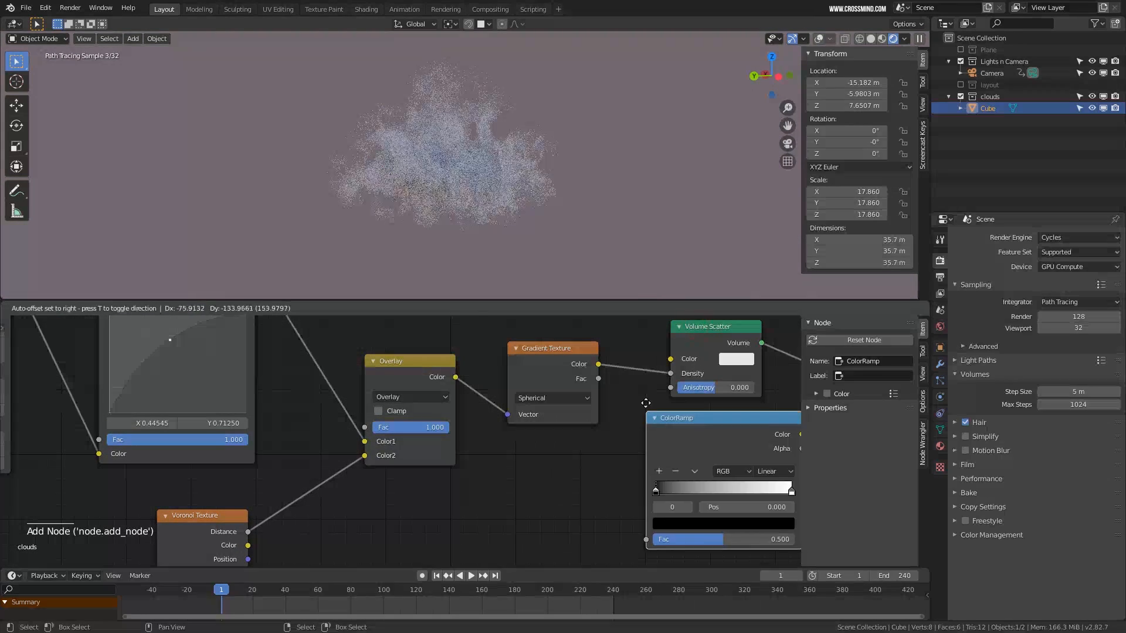
{"action": "left_click", "coordinate": [644, 343]}
{"action": "middle_click_drag", "start_coordinate": [644, 479], "coordinate": [435, 481]}
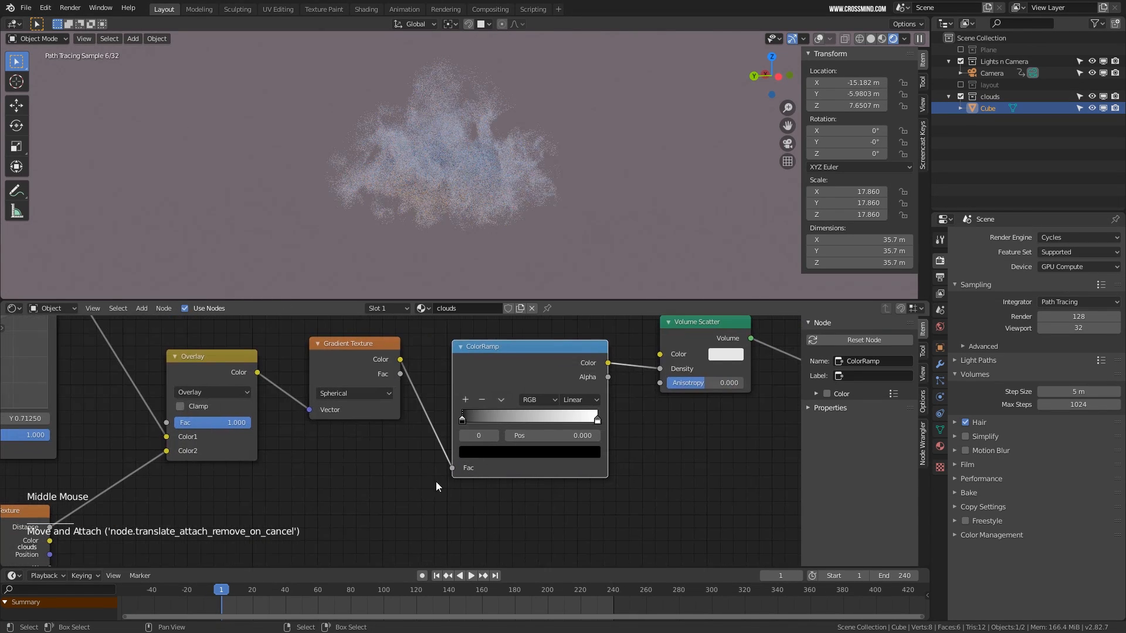
Adjust the ColorRamp stops to control cloud density, trying the white stop near 0.532 and shifting the black stop to 0.018
{"action": "mouse_move", "coordinate": [461, 422]}
{"action": "left_mouse_down"}
{"action": "mouse_move", "coordinate": [497, 422]}
{"action": "mouse_move", "coordinate": [456, 420]}
{"action": "left_mouse_up"}
{"action": "left_click_drag", "start_coordinate": [596, 422], "coordinate": [528, 418]}
{"action": "middle_click_drag", "start_coordinate": [501, 262], "coordinate": [537, 224], "text": "shift"}
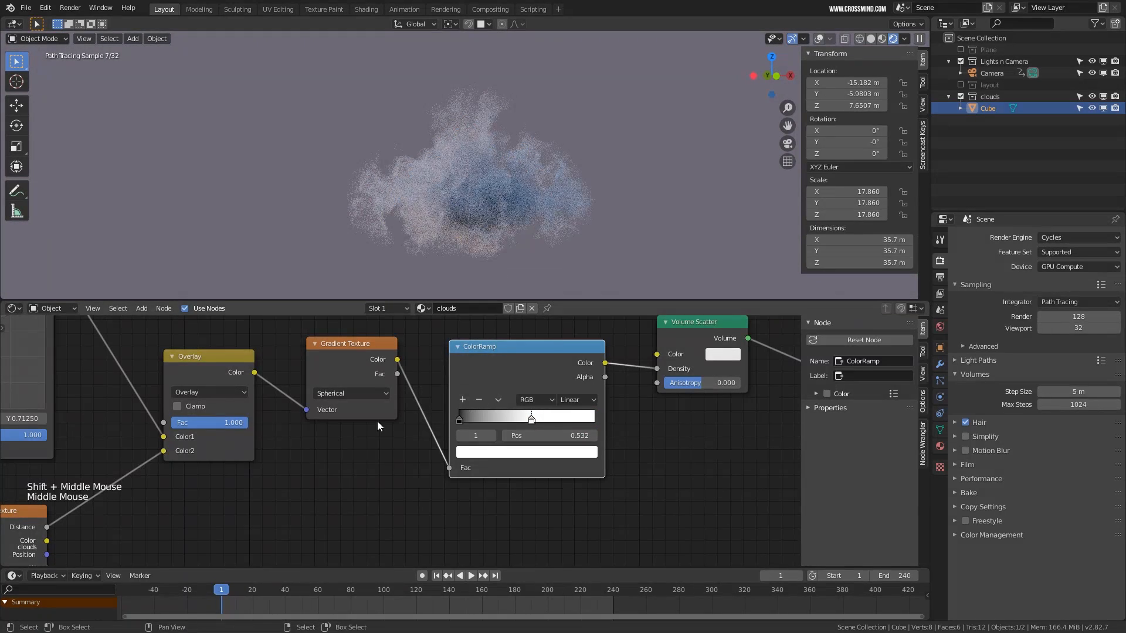
{"action": "middle_click_drag", "start_coordinate": [418, 421], "coordinate": [396, 427]}
{"action": "mouse_move", "coordinate": [436, 423]}
{"action": "left_mouse_down"}
{"action": "mouse_move", "coordinate": [476, 429]}
{"action": "mouse_move", "coordinate": [436, 428]}
{"action": "left_mouse_up"}
{"action": "left_click_drag", "start_coordinate": [509, 426], "coordinate": [532, 427]}
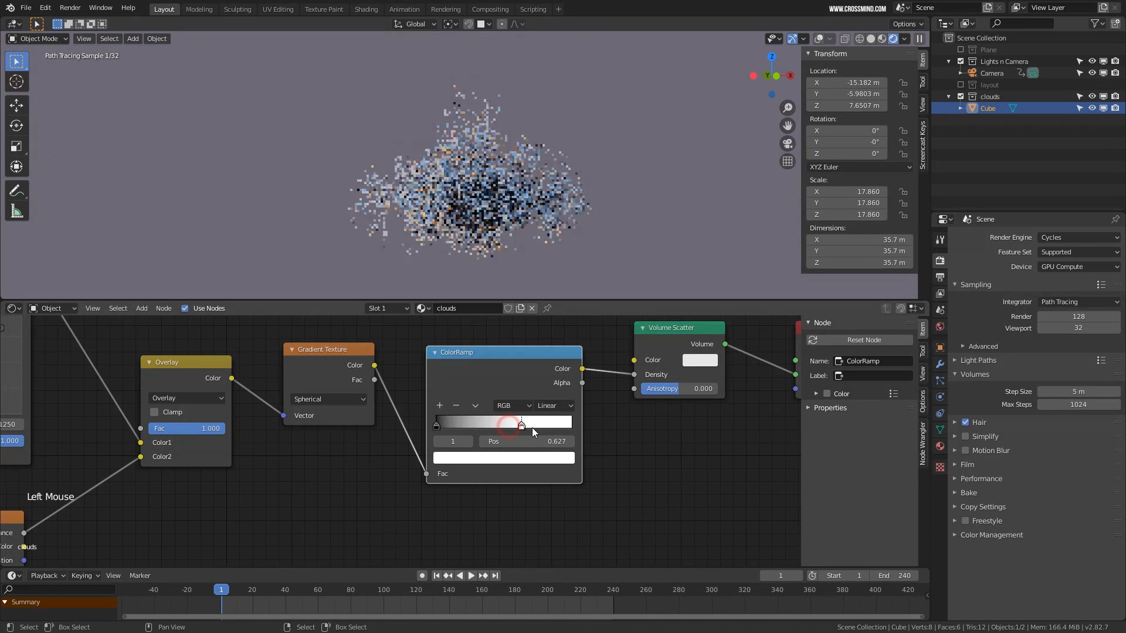
{"action": "mouse_move", "coordinate": [436, 425]}
{"action": "left_mouse_down"}
{"action": "mouse_move", "coordinate": [487, 428]}
{"action": "mouse_move", "coordinate": [423, 428]}
{"action": "left_mouse_up"}
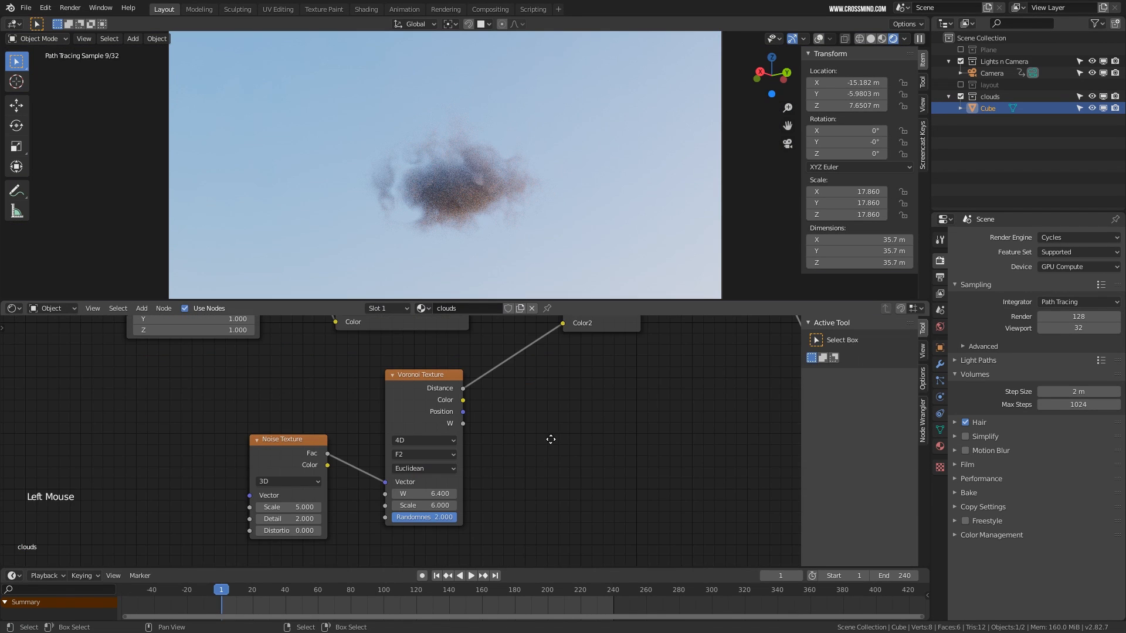
Try lower Noise Texture Scale values such as 3.4 and 2.5 on the cloud, and return Scale to 5
{"action": "middle_click_drag", "start_coordinate": [572, 434], "coordinate": [586, 423]}
{"action": "scroll", "coordinate": [536, 385], "scroll_direction": "up", "scroll_amount": 2}
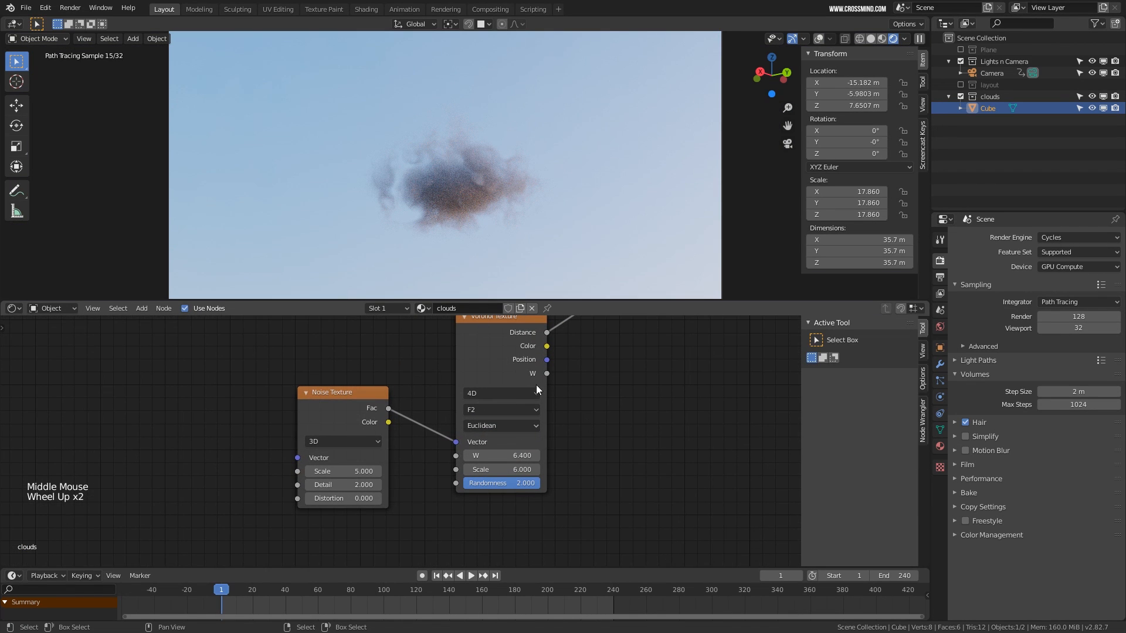
{"action": "scroll", "coordinate": [446, 183], "scroll_direction": "up", "scroll_amount": 1}
{"action": "middle_click_drag", "start_coordinate": [459, 233], "coordinate": [353, 234], "text": "shift"}
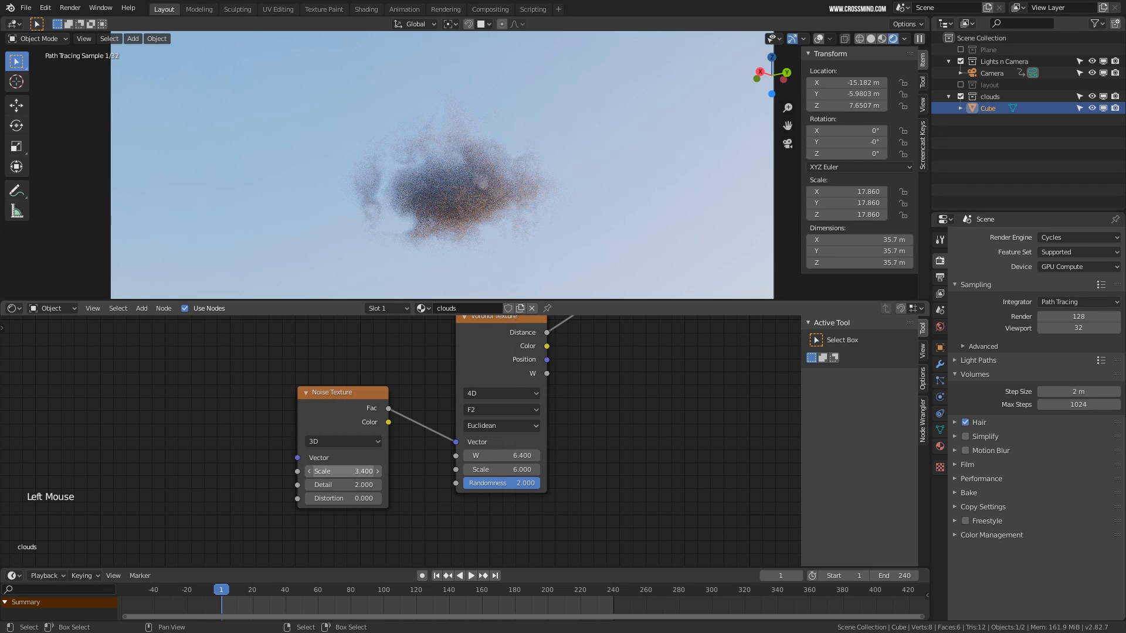
{"action": "mouse_move", "coordinate": [343, 471]}
{"action": "left_mouse_down"}
{"action": "mouse_move", "coordinate": [363, 471]}
{"action": "mouse_move", "coordinate": [332, 471]}
{"action": "left_mouse_up"}
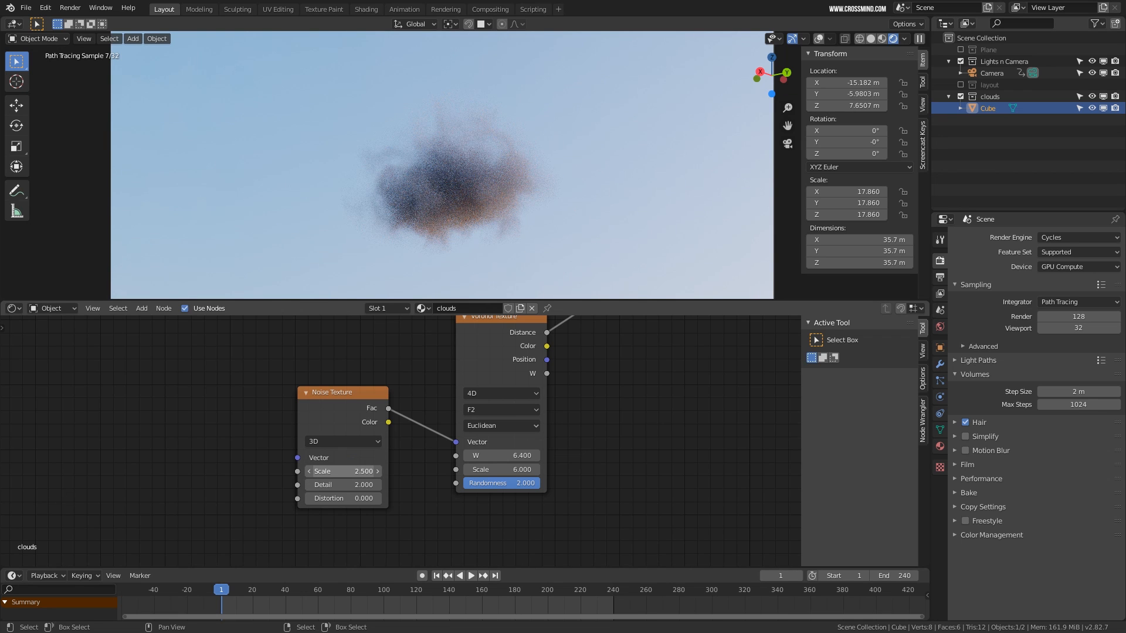
{"action": "left_click_drag", "start_coordinate": [331, 471], "coordinate": [360, 471]}
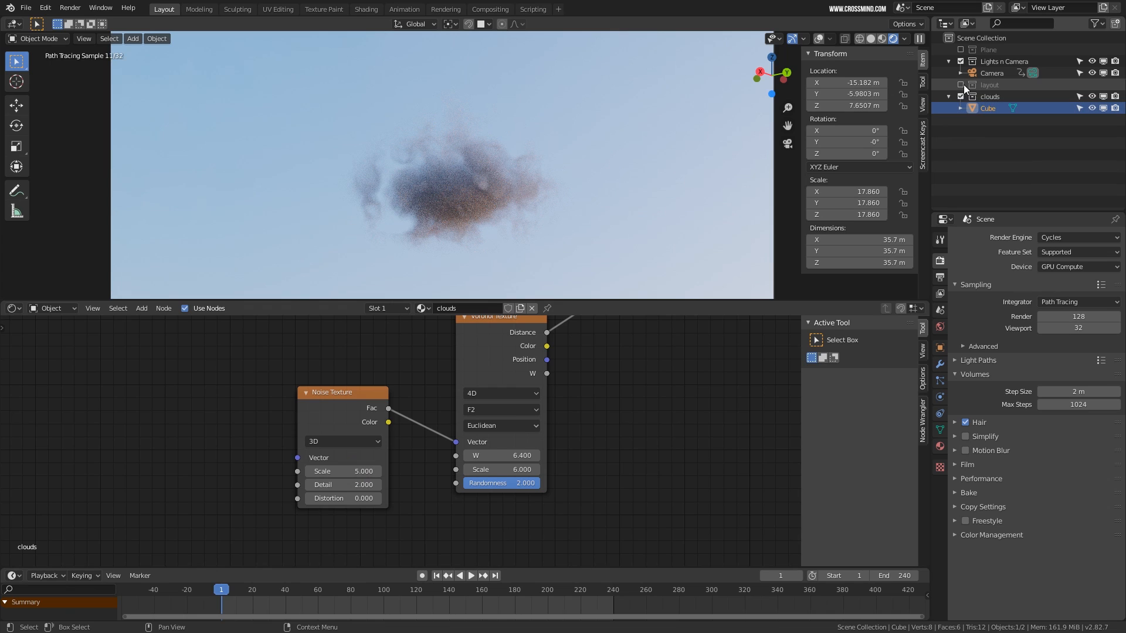
Show the Plane collection and move the cloud cube in wireframe out beside the aircraft, to about X 36.3, Y -20.4, Z 4.1 m
{"action": "left_click", "coordinate": [960, 50]}
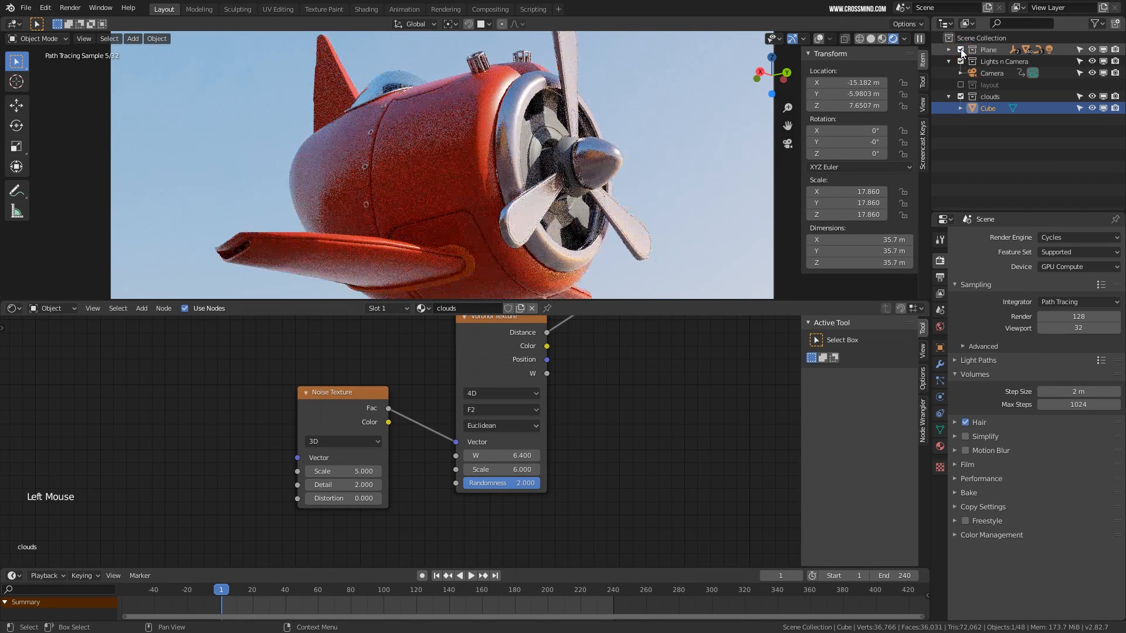
{"action": "scroll", "coordinate": [586, 135], "scroll_direction": "down", "scroll_amount": 3}
{"action": "key", "text": "shift+z"}
{"action": "middle_click_drag", "start_coordinate": [589, 183], "coordinate": [473, 238]}
{"action": "key", "text": "g"}
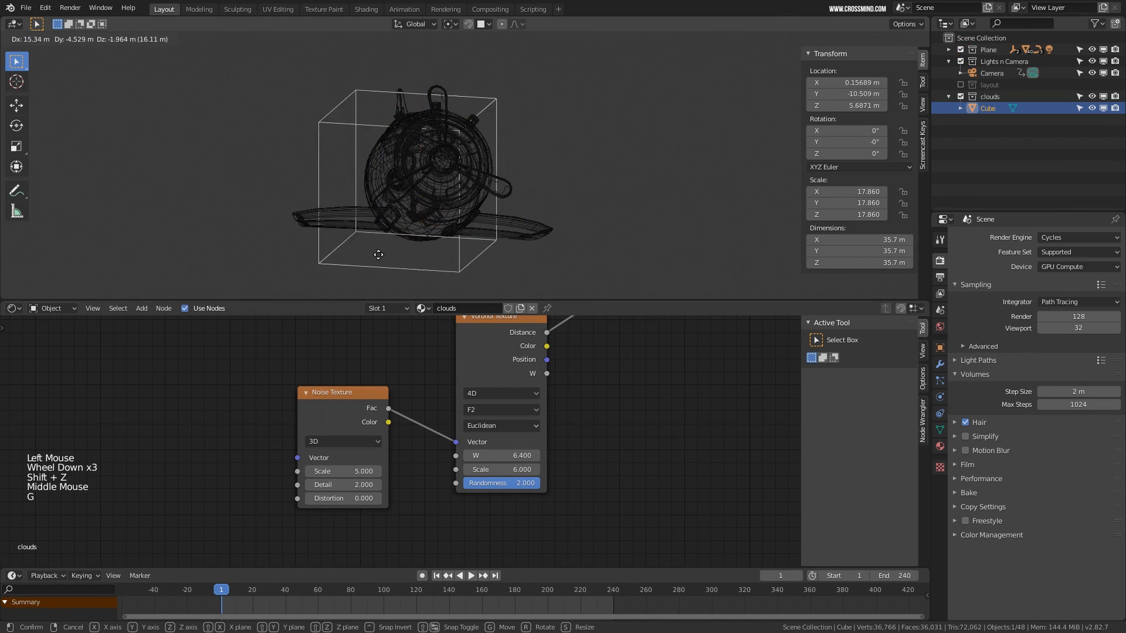
{"action": "left_click", "coordinate": [254, 256]}
{"action": "middle_click_drag", "start_coordinate": [402, 234], "coordinate": [470, 235]}
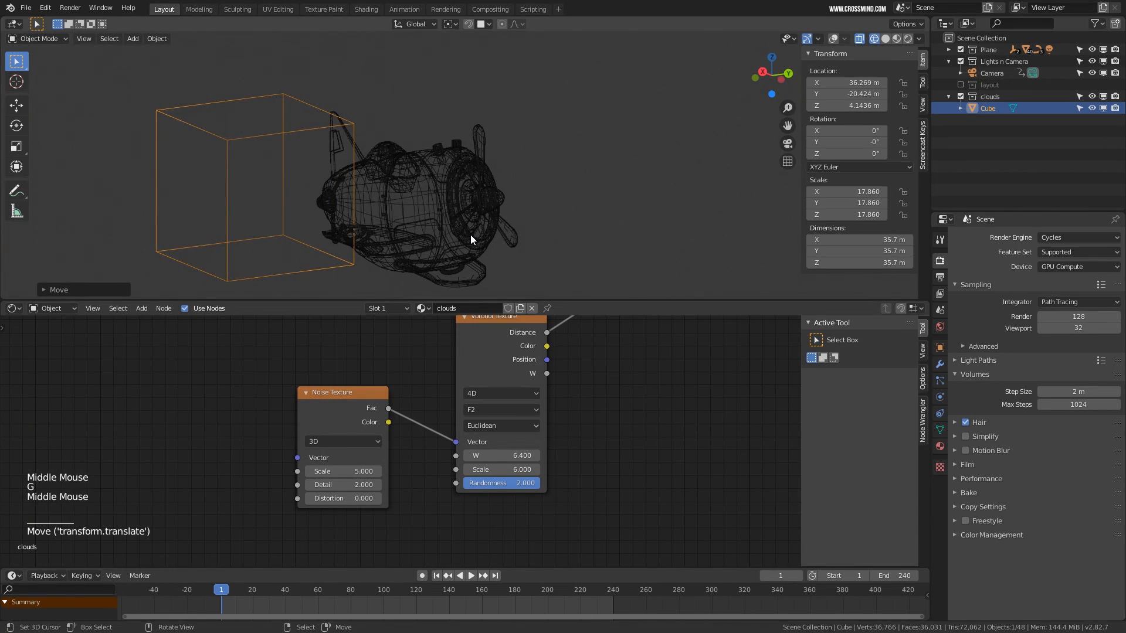
In the rendered camera view, reposition the cloud cube near the plane's tail at about X 27.8, Y -10.6, Z 1.9 m
{"action": "key", "text": "KP_0"}
{"action": "left_click", "coordinate": [908, 39]}
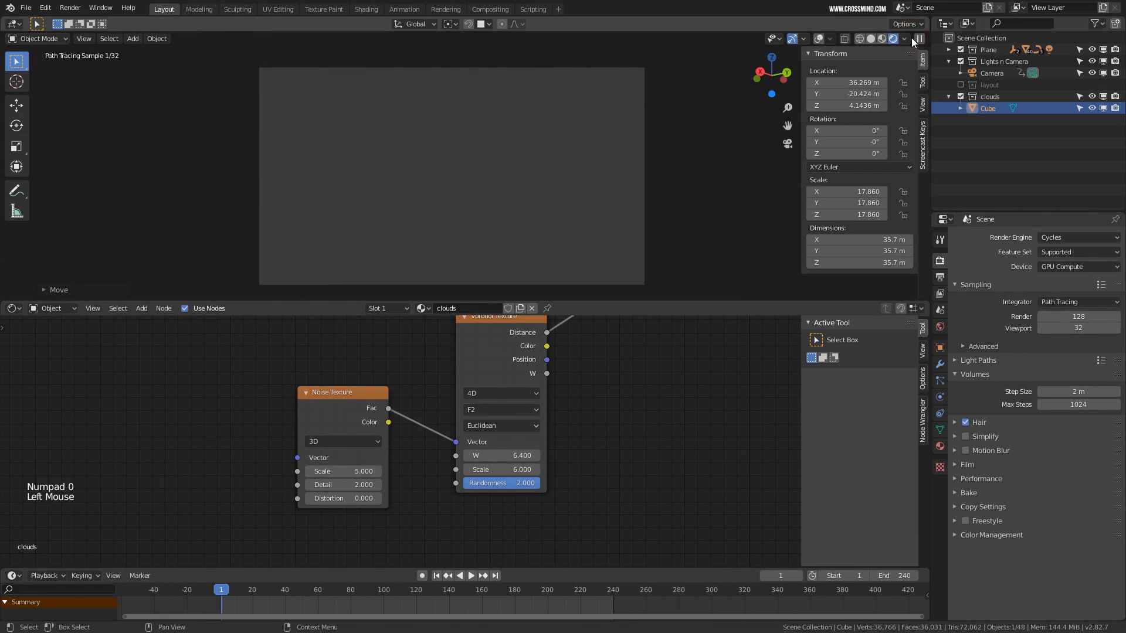
{"action": "key", "text": "g"}
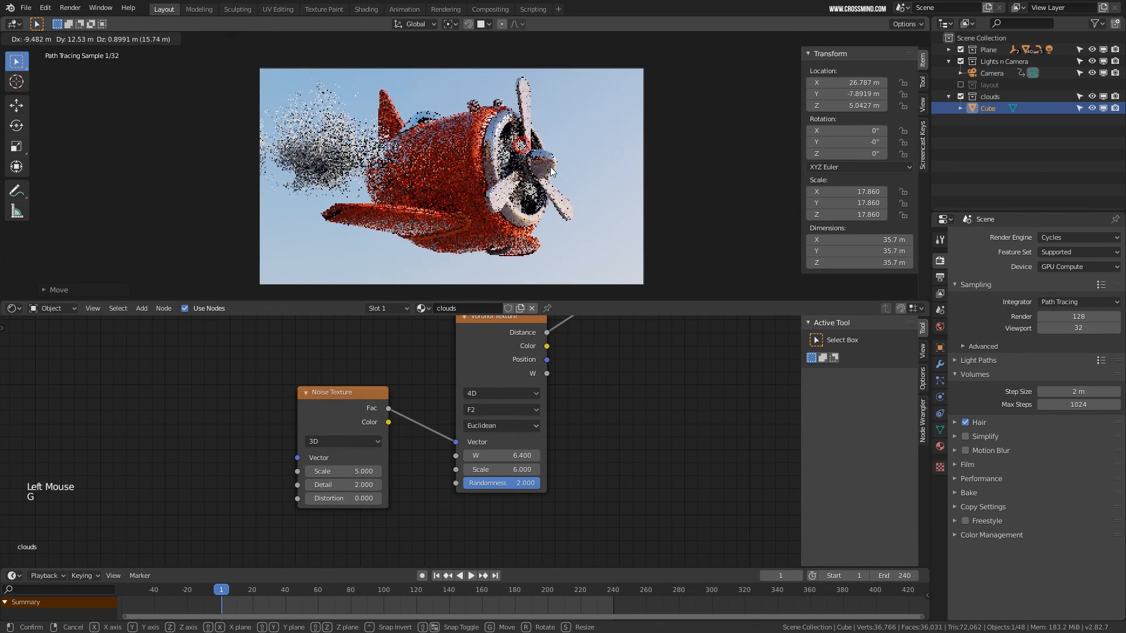
{"action": "left_click", "coordinate": [551, 171]}
{"action": "scroll", "coordinate": [316, 169], "scroll_direction": "up", "scroll_amount": 1}
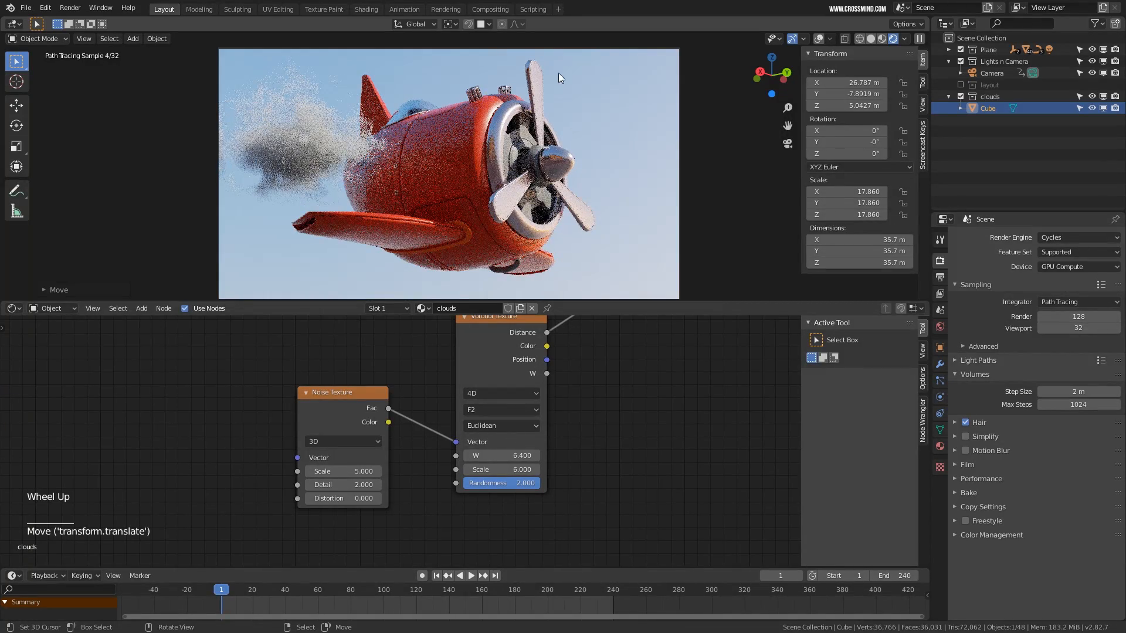
{"action": "key", "text": "g"}
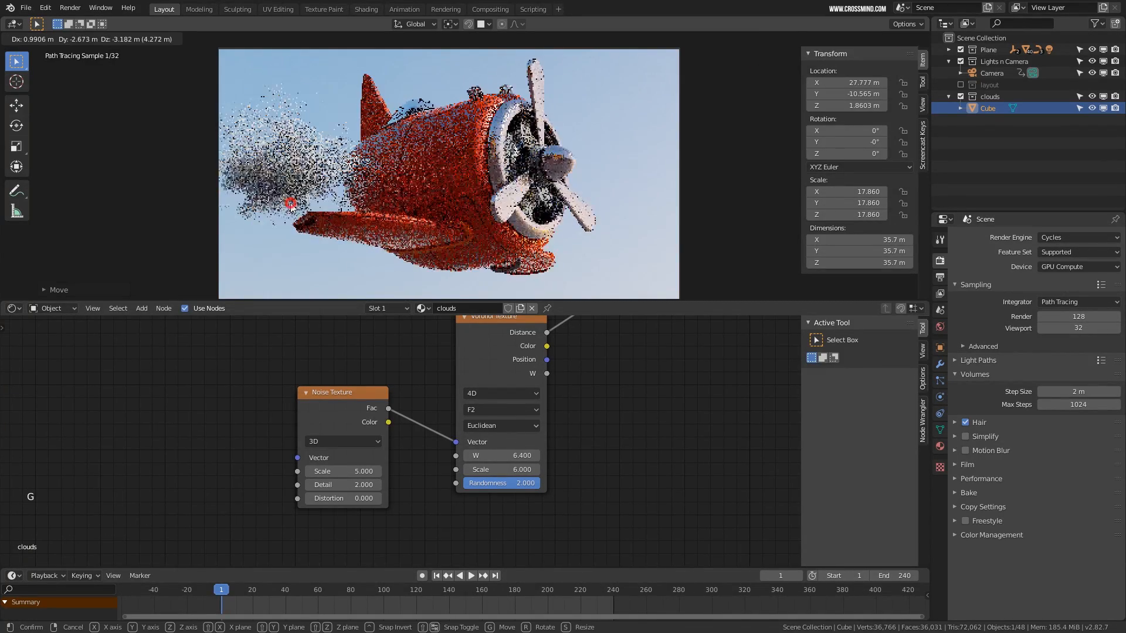
{"action": "left_click", "coordinate": [274, 223]}
Move the cloud cube alongside the plane and duplicate it, placing the copy above at about X 44.5, Y 20.1, Z 12.9 m
{"action": "scroll", "coordinate": [498, 439], "scroll_direction": "down", "scroll_amount": 10}
{"action": "middle_click_drag", "start_coordinate": [553, 419], "coordinate": [359, 482]}
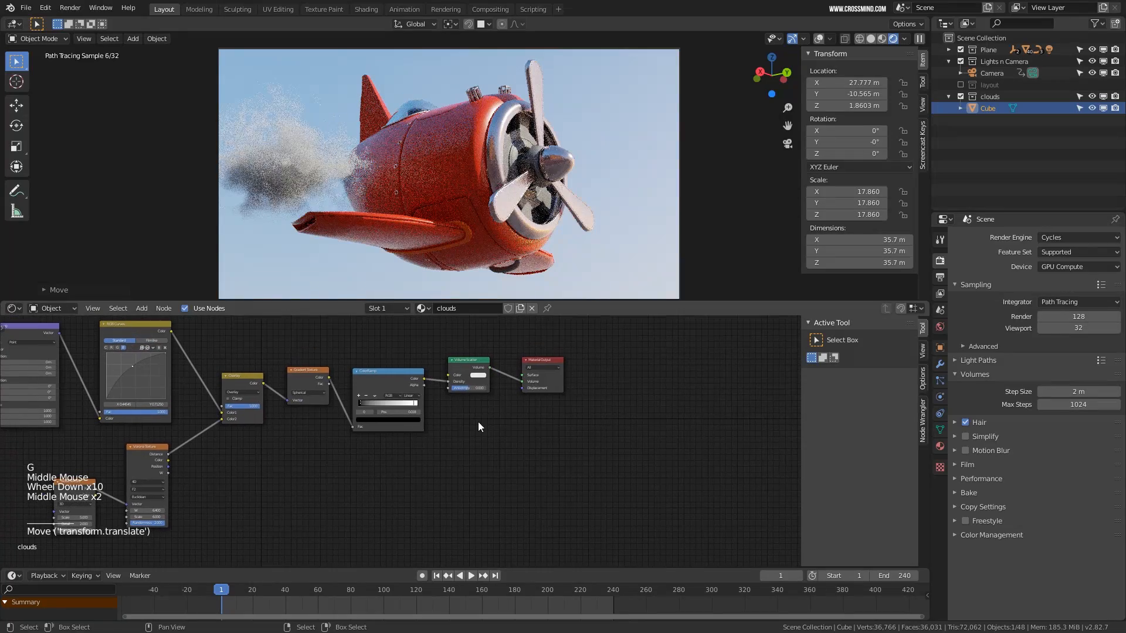
{"action": "middle_click_drag", "start_coordinate": [301, 178], "coordinate": [446, 235]}
{"action": "scroll", "coordinate": [612, 240], "scroll_direction": "down", "scroll_amount": 2}
{"action": "key", "text": "g"}
{"action": "key", "text": "shift+d"}
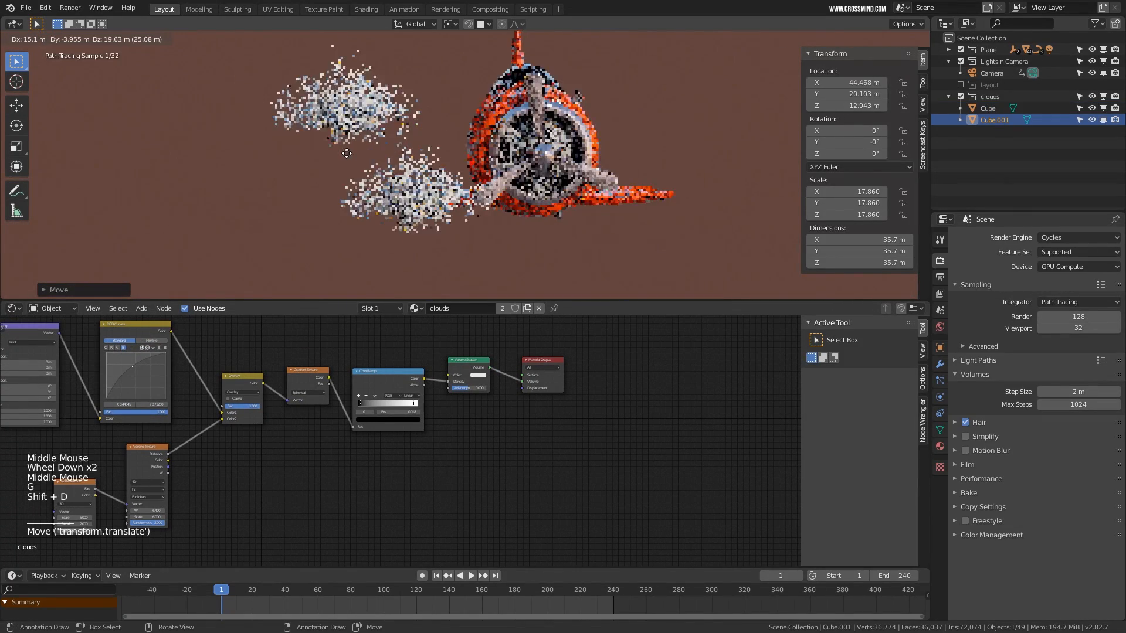
{"action": "left_click", "coordinate": [386, 156]}
Stretch the duplicated cloud along the global Y axis to a Y scale of about 42.8
{"action": "middle_click_drag", "start_coordinate": [386, 155], "coordinate": [481, 187]}
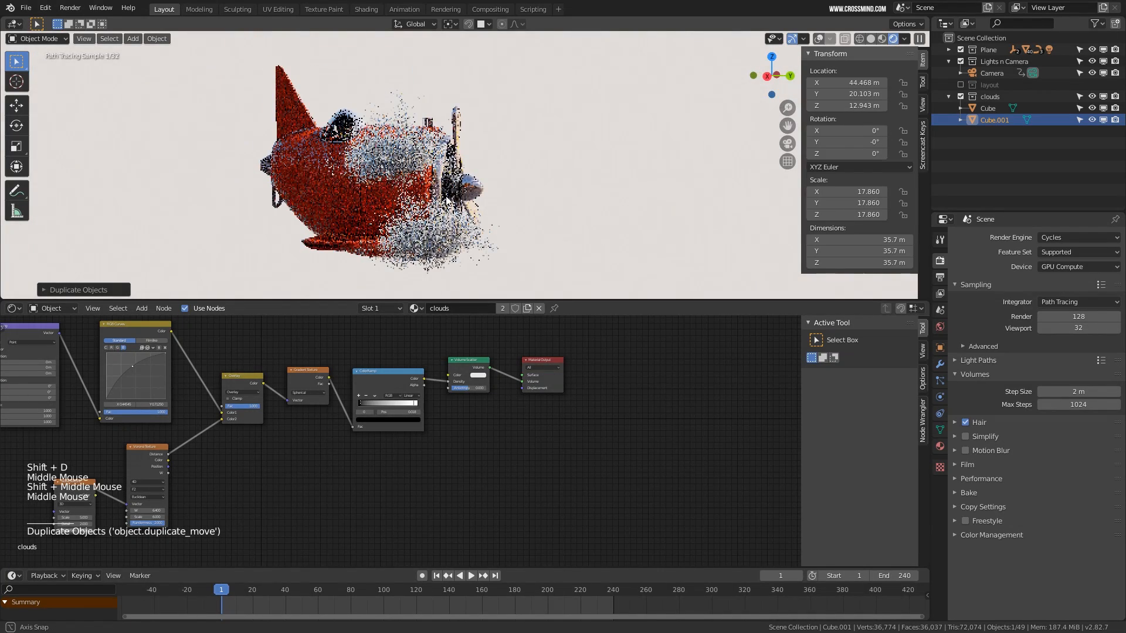
{"action": "scroll", "coordinate": [480, 188], "scroll_direction": "up", "scroll_amount": 1}
{"action": "key", "text": "s"}
{"action": "key", "text": "x"}
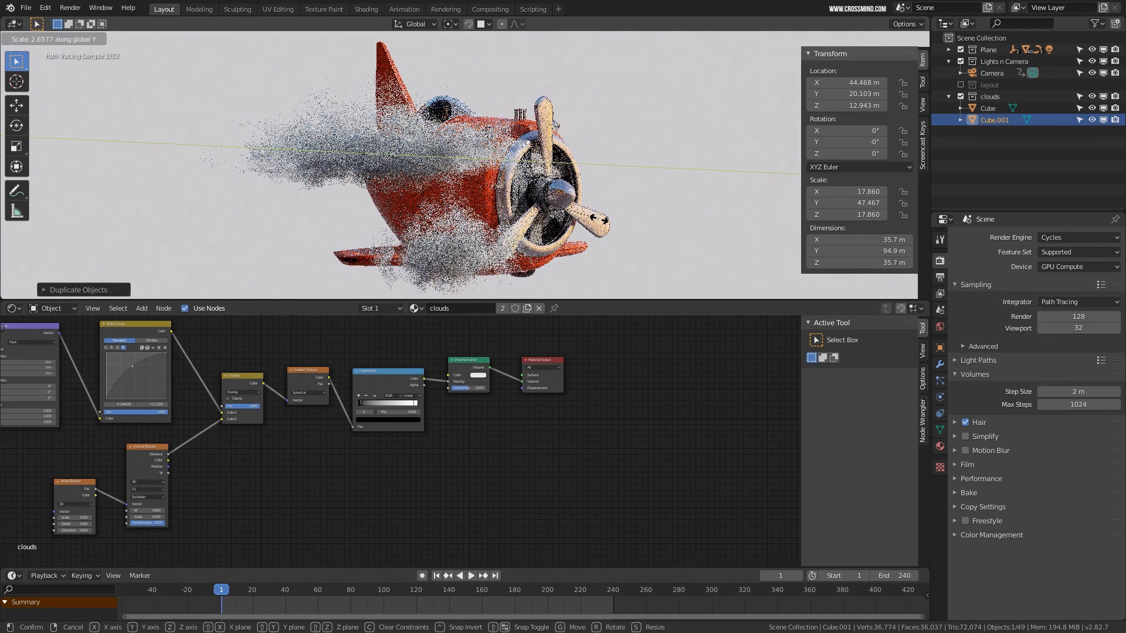
{"action": "left_click", "coordinate": [495, 227]}
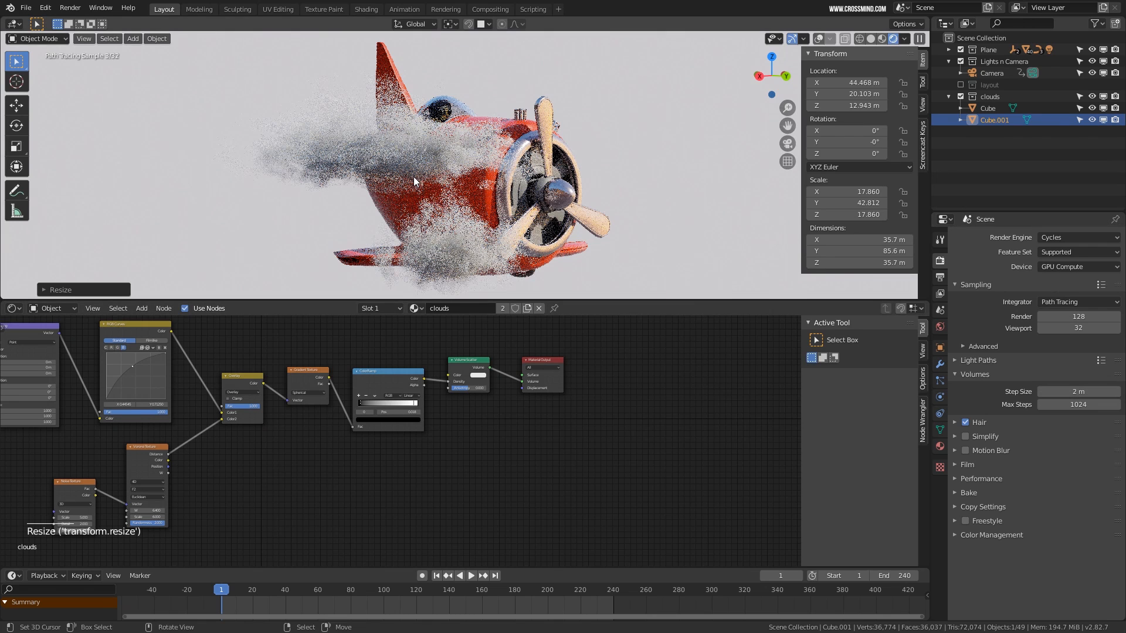
Move the stretched cloud up over the plane, to about X 38.5, Y 20.8, Z 26.4 m
{"action": "key", "text": "shift+z"}
{"action": "mouse_move", "coordinate": [449, 192]}
{"action": "middle_mouse_down"}
{"action": "mouse_move", "coordinate": [427, 193]}
{"action": "mouse_move", "coordinate": [495, 178]}
{"action": "mouse_move", "coordinate": [428, 199]}
{"action": "mouse_move", "coordinate": [467, 203]}
{"action": "mouse_move", "coordinate": [433, 179]}
{"action": "middle_mouse_up"}
{"action": "scroll", "coordinate": [434, 188], "scroll_direction": "down", "scroll_amount": 2}
{"action": "key", "text": "g"}
{"action": "left_click", "coordinate": [473, 176]}
{"action": "middle_click_drag", "start_coordinate": [444, 179], "coordinate": [486, 211], "text": "shift"}
{"action": "scroll", "coordinate": [446, 176], "scroll_direction": "up", "scroll_amount": 2}
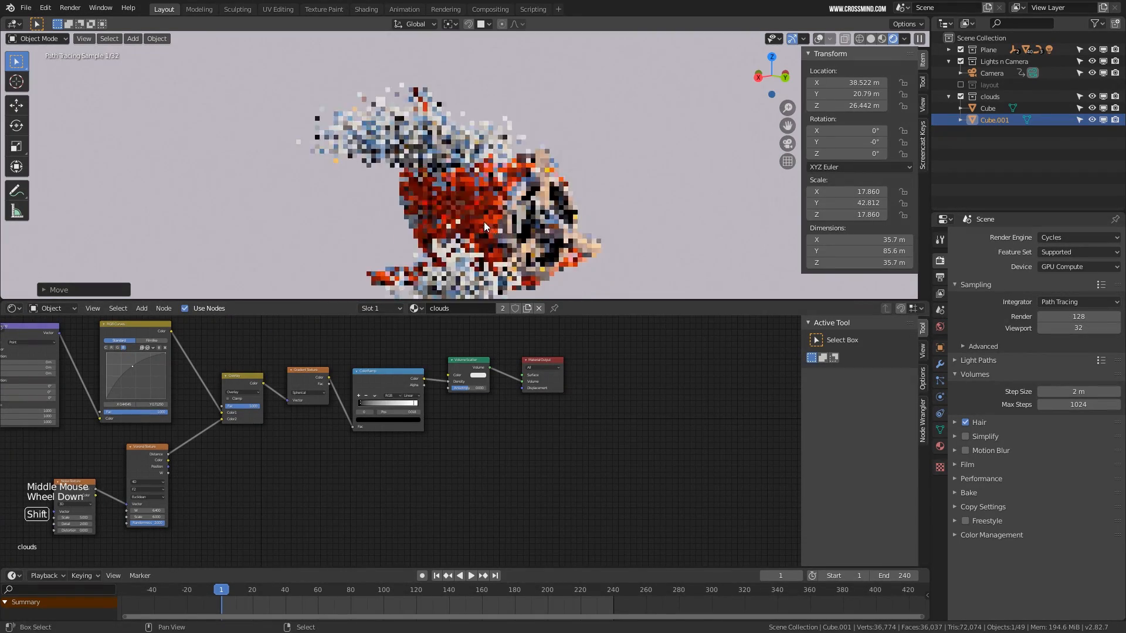
{"action": "middle_click_drag", "start_coordinate": [484, 225], "coordinate": [472, 179], "text": "shift"}
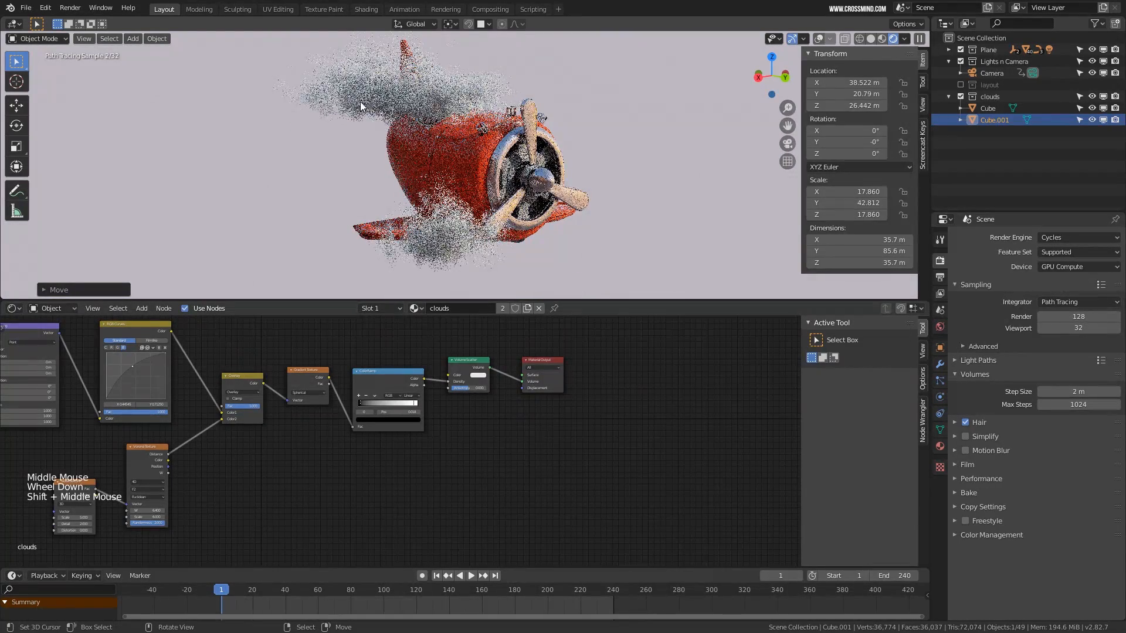
Insert an Add Shader between the Volume Scatter and the Material Output's Volume input
{"action": "scroll", "coordinate": [582, 470], "scroll_direction": "down", "scroll_amount": 3}
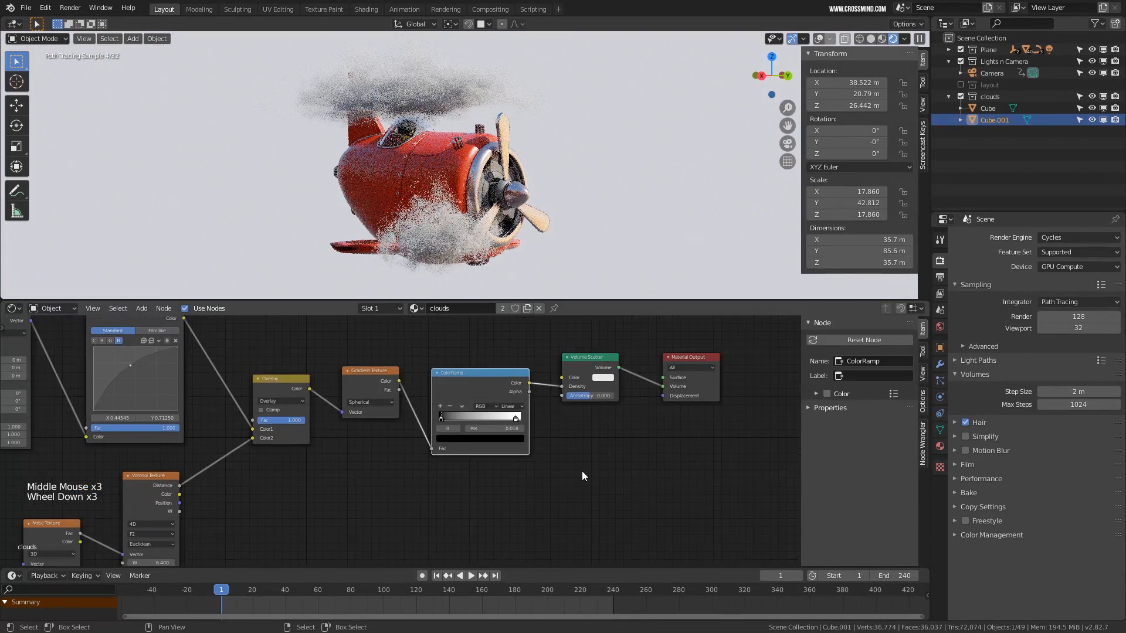
{"action": "middle_click_drag", "start_coordinate": [581, 470], "coordinate": [503, 471]}
{"action": "scroll", "coordinate": [503, 470], "scroll_direction": "up", "scroll_amount": 5}
{"action": "key", "text": "shift+a"}
{"action": "left_click", "coordinate": [492, 403]}
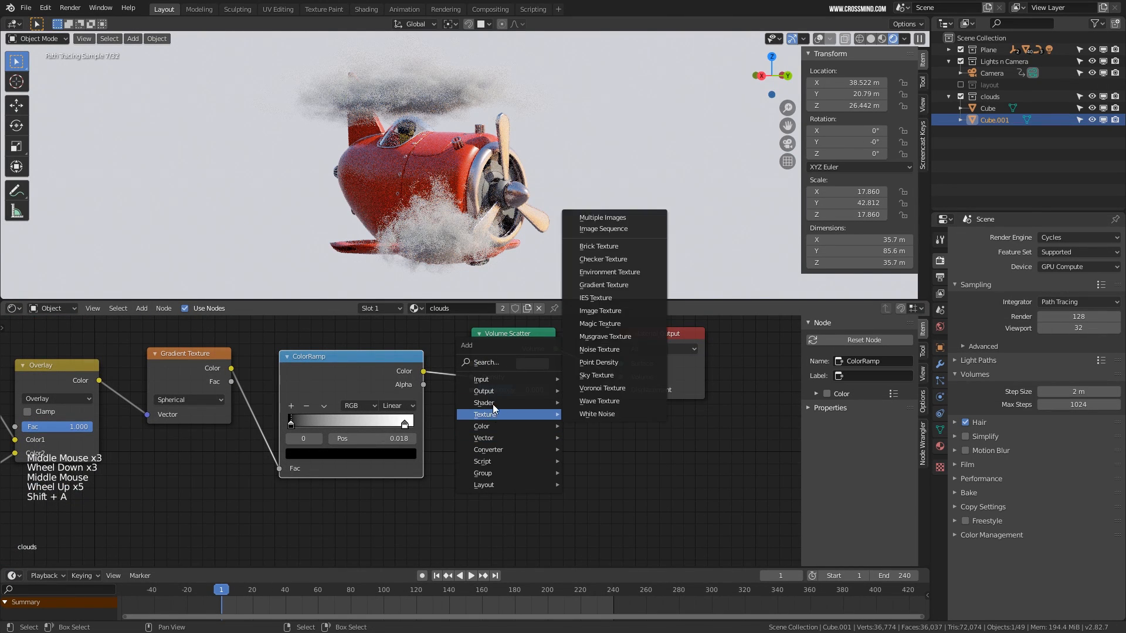
{"action": "left_click", "coordinate": [610, 157]}
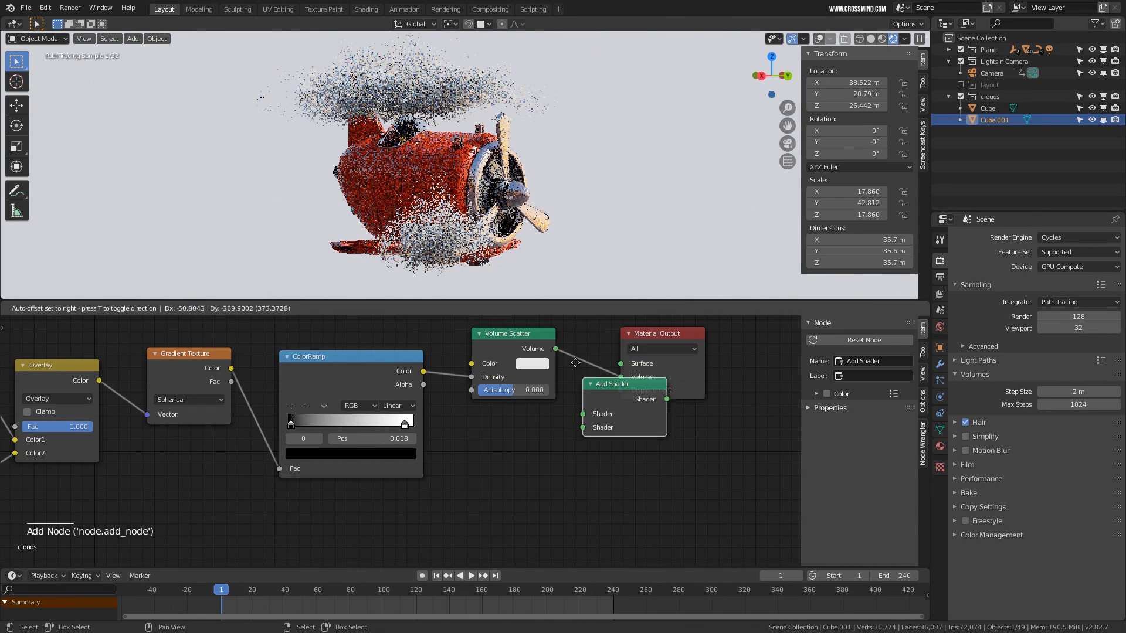
{"action": "left_click", "coordinate": [642, 372]}
Add a Volume Absorption node, link it to the Add Shader's second input, and drive its Density with the ColorRamp's Color output
{"action": "key", "text": "shift+a"}
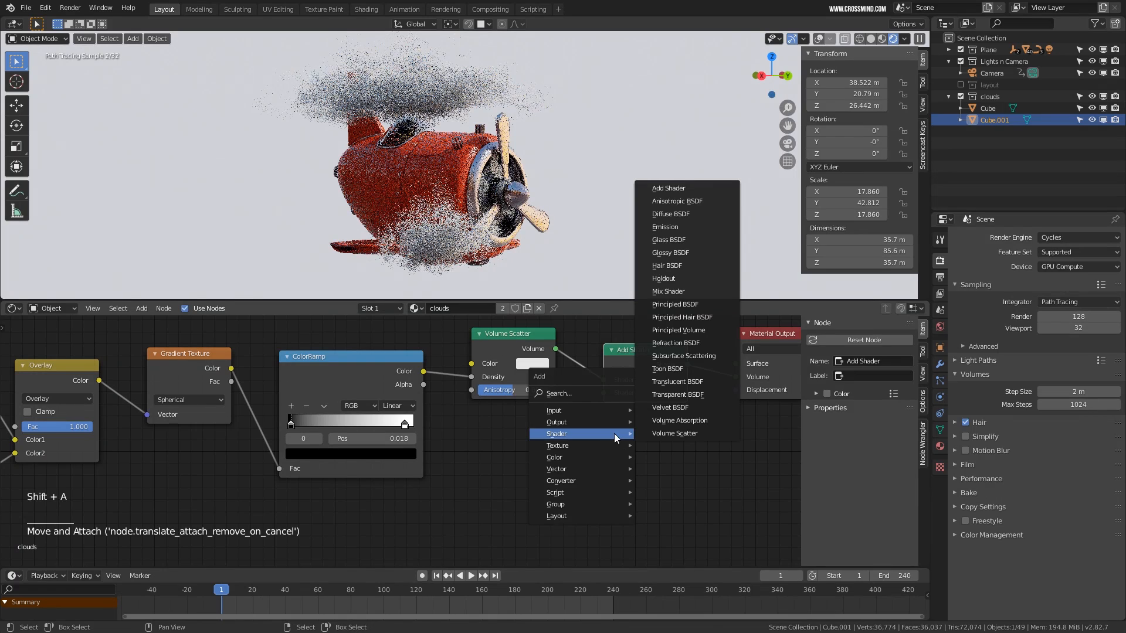
{"action": "left_click", "coordinate": [677, 421]}
{"action": "left_click", "coordinate": [476, 431]}
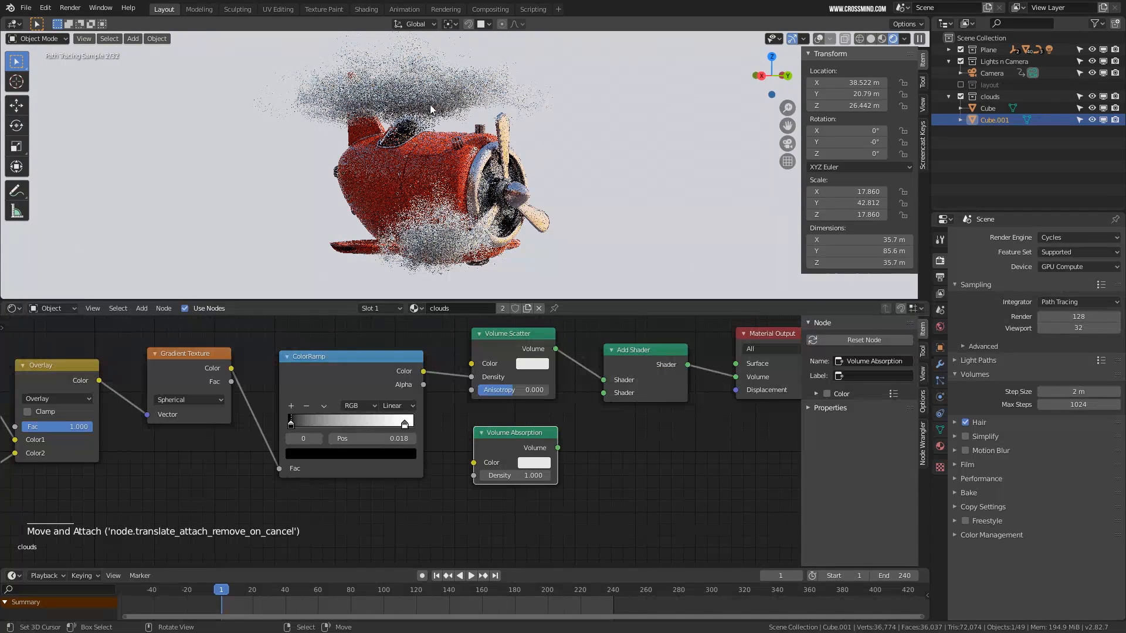
{"action": "left_click_drag", "start_coordinate": [558, 448], "coordinate": [594, 396]}
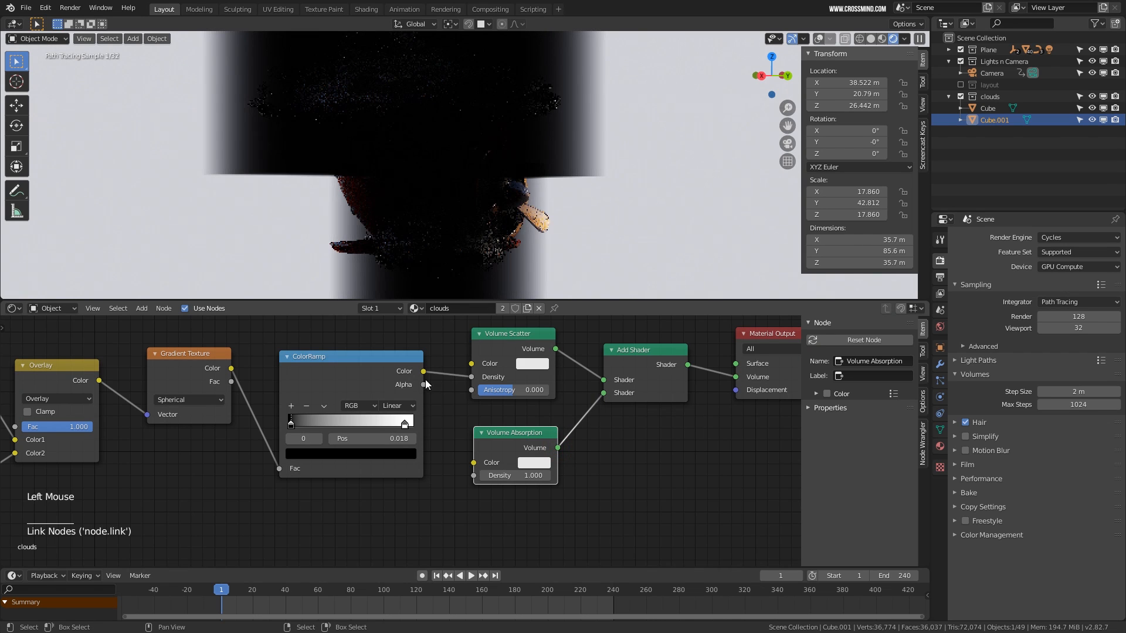
{"action": "left_click_drag", "start_coordinate": [455, 455], "coordinate": [472, 473]}
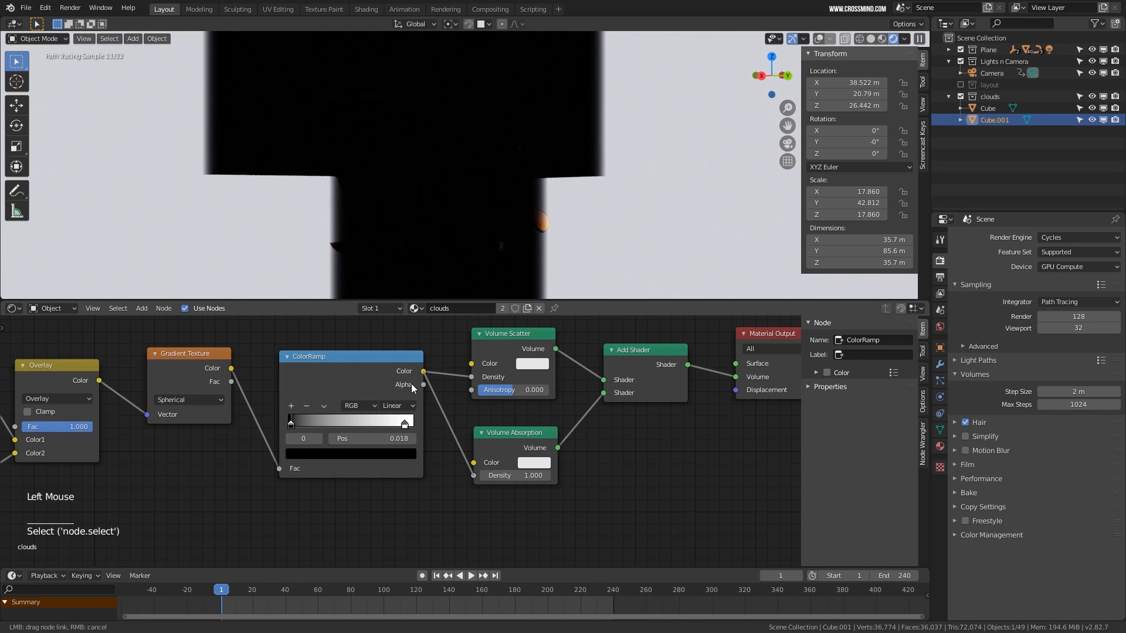
{"action": "left_click_drag", "start_coordinate": [414, 387], "coordinate": [475, 475]}
Tint the Volume Absorption color pale lavender with hue 0.727, saturation 0.092 and value 0.906
{"action": "left_click", "coordinate": [533, 463]}
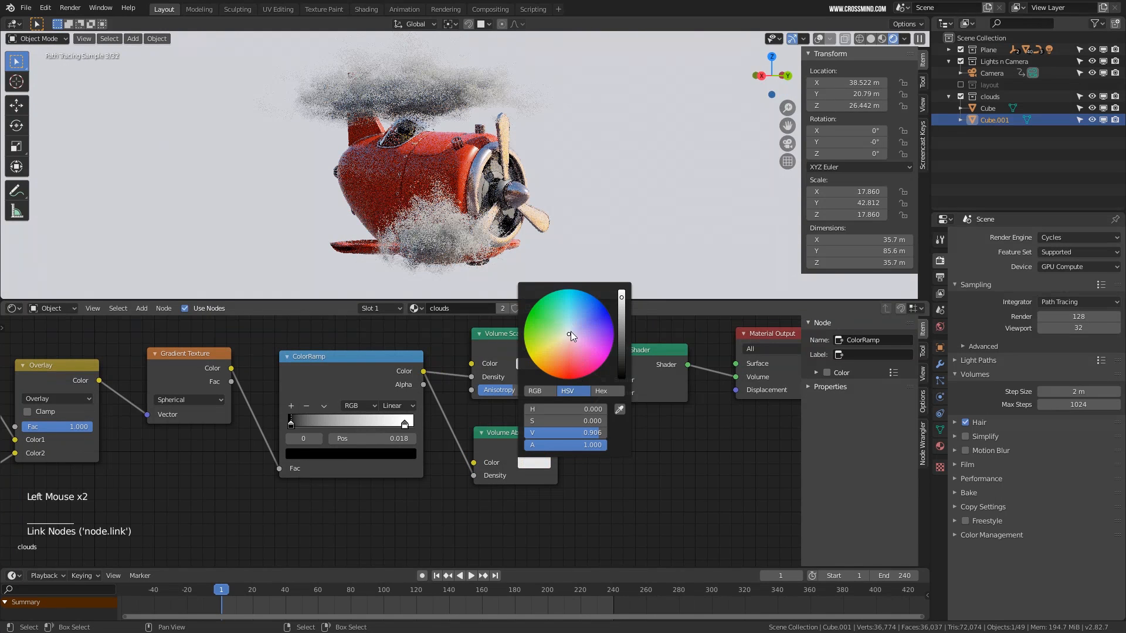
{"action": "left_click_drag", "start_coordinate": [573, 341], "coordinate": [572, 333]}
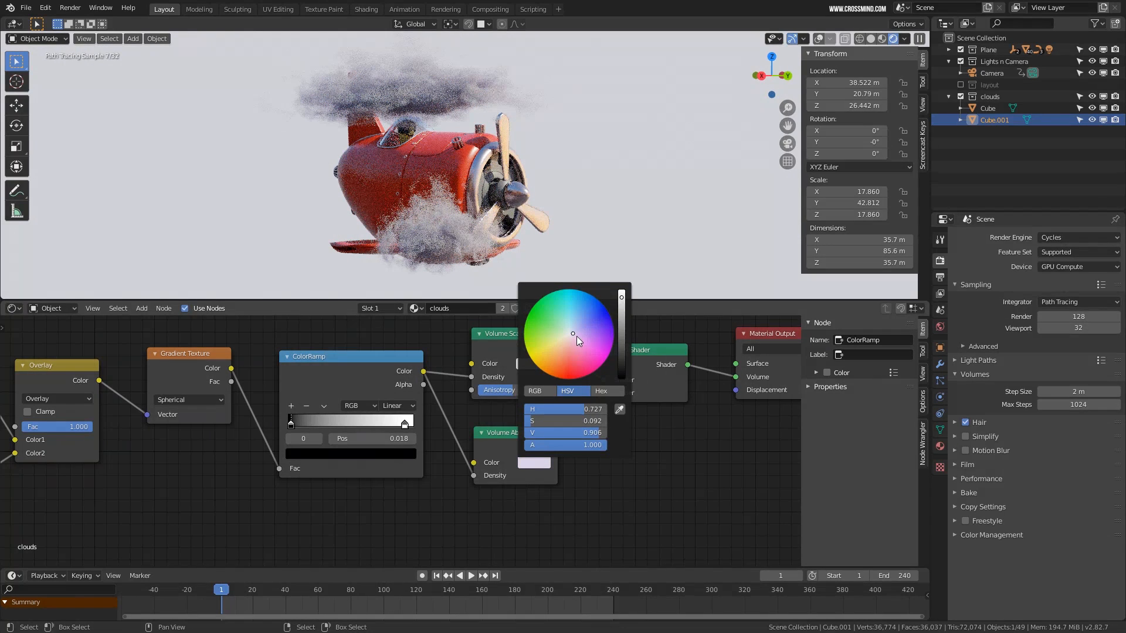
{"action": "scroll", "coordinate": [539, 521], "scroll_direction": "up", "scroll_amount": 6}
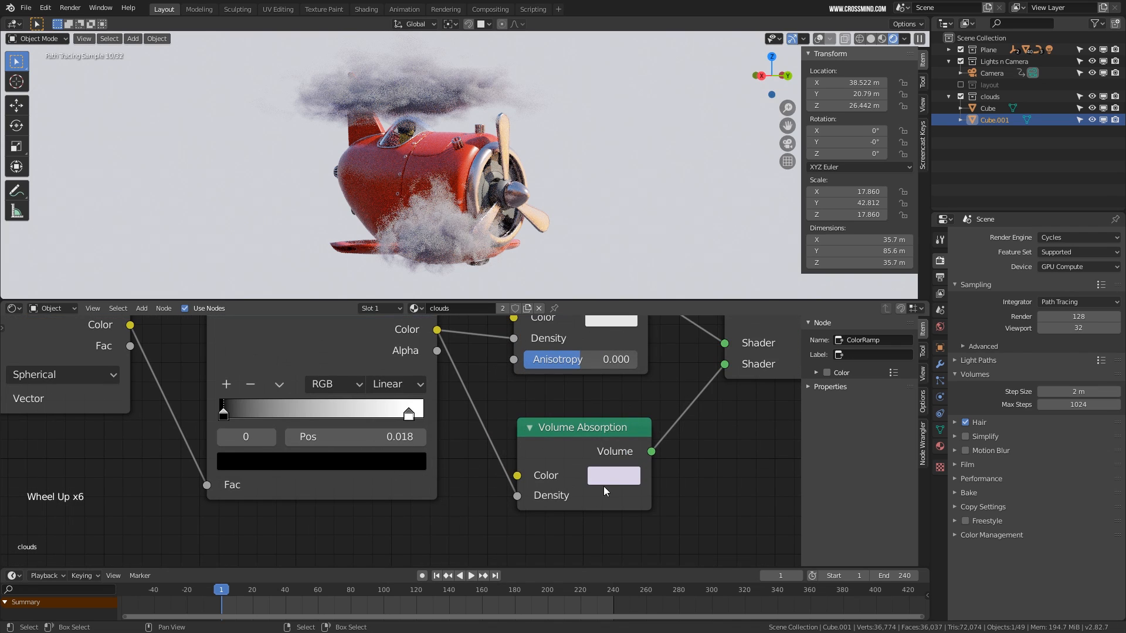
Retint the Volume Absorption color to a pale peach and set the Volume Scatter anisotropy to 0.350
{"action": "left_click", "coordinate": [604, 484]}
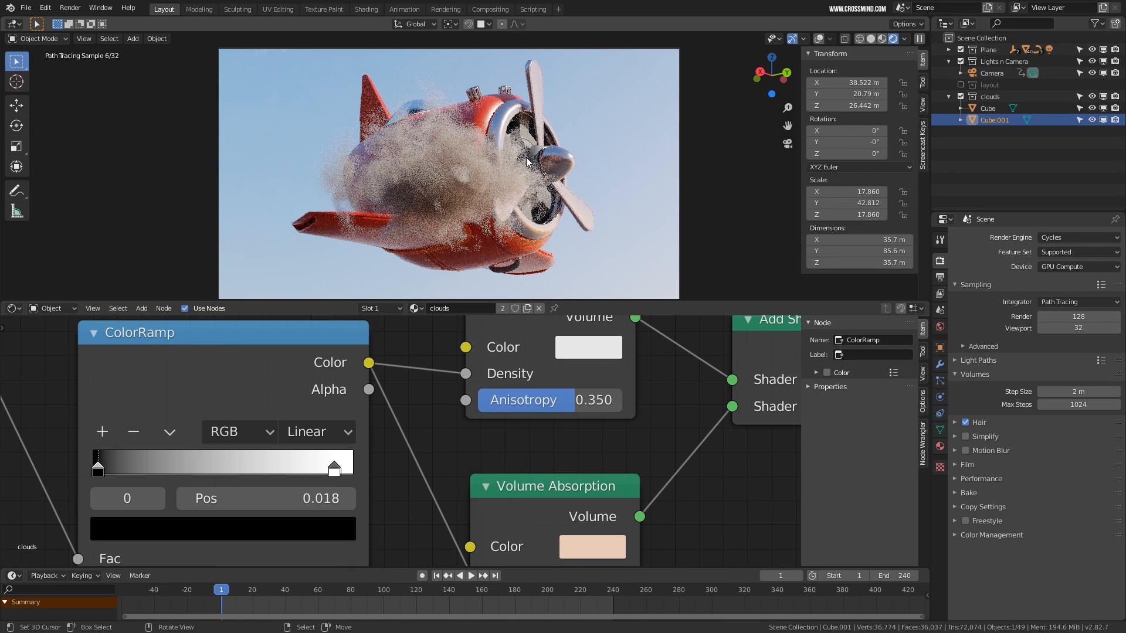
{"action": "scroll", "coordinate": [536, 433], "scroll_direction": "down", "scroll_amount": 9}
{"action": "scroll", "coordinate": [568, 457], "scroll_direction": "down", "scroll_amount": 3}
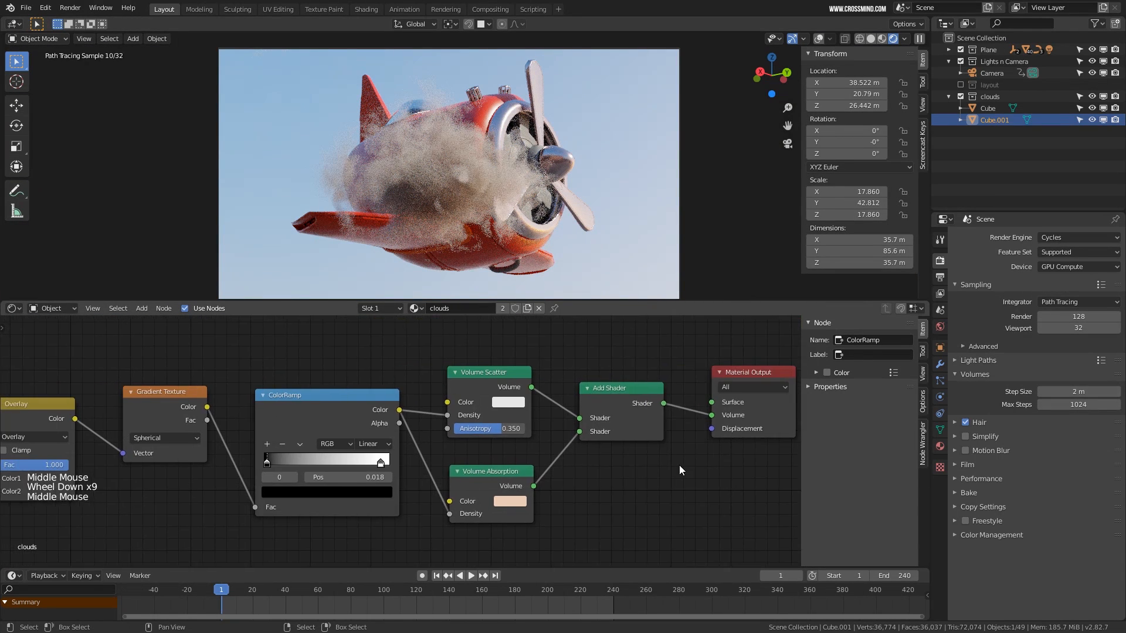
{"action": "middle_click_drag", "start_coordinate": [572, 473], "coordinate": [654, 440]}
{"action": "scroll", "coordinate": [655, 440], "scroll_direction": "up", "scroll_amount": 3}
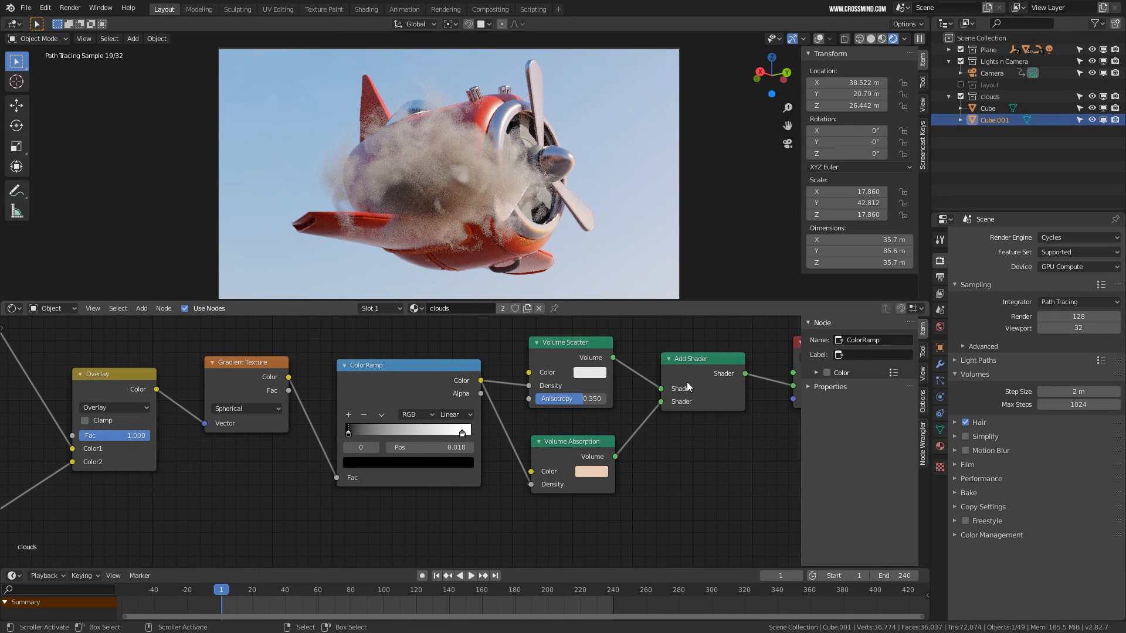
{"action": "scroll", "coordinate": [687, 382], "scroll_direction": "up", "scroll_amount": 1}
Set the render volume step size to 5 m
{"action": "left_click", "coordinate": [392, 361]}
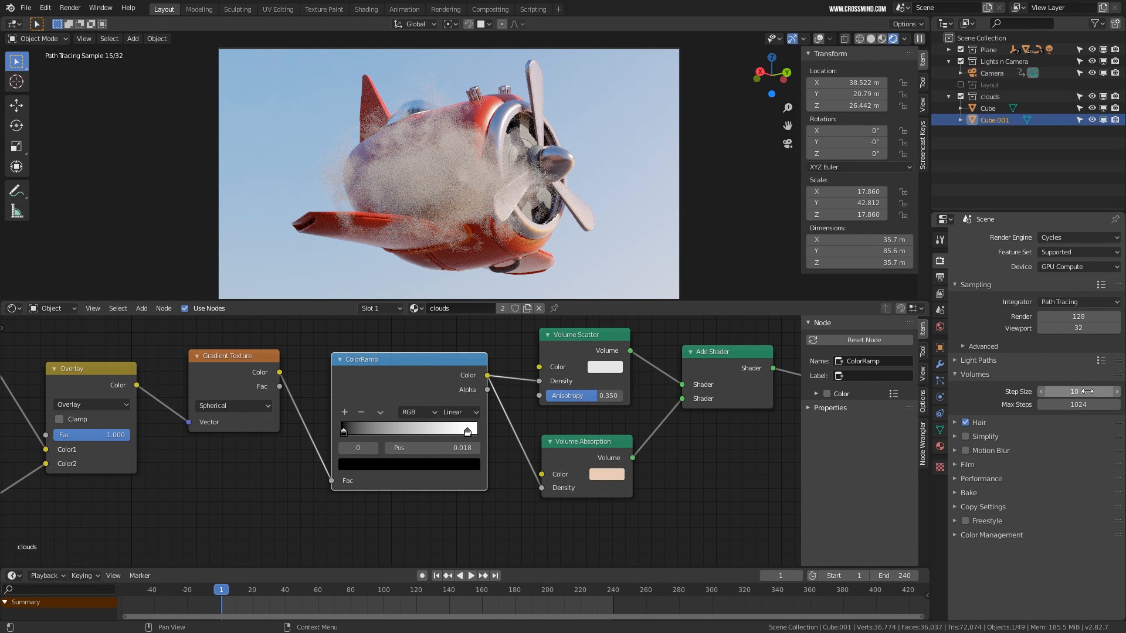
{"action": "type", "text": "5"}
{"action": "key", "text": "Return"}
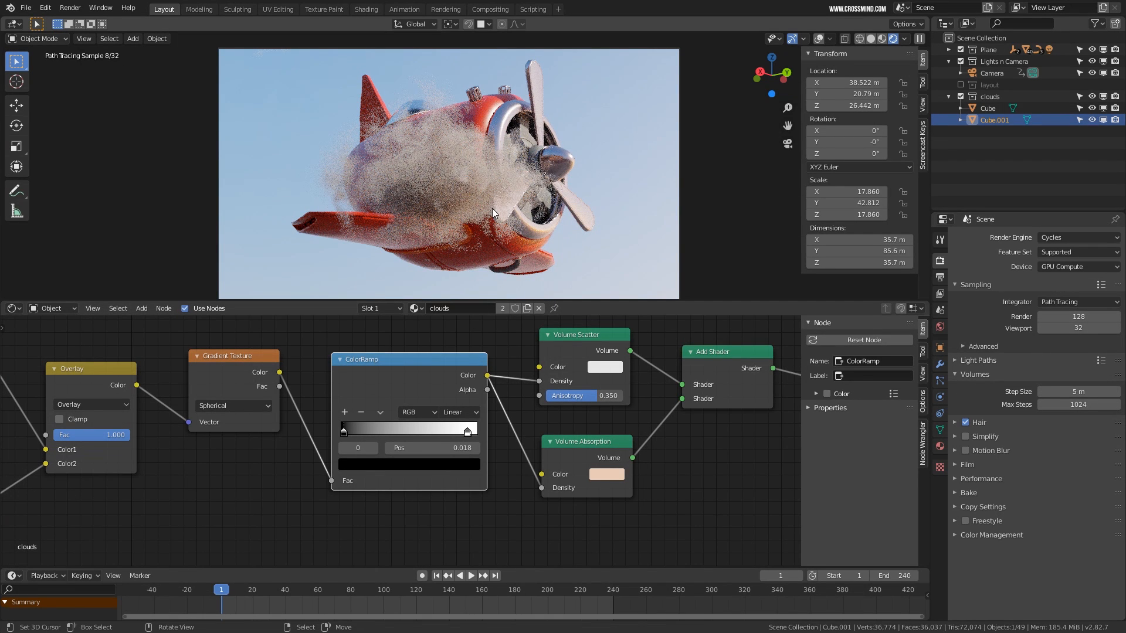
Select the small cloud beside the plane, then briefly show the layout collection to compare its placeholder clouds and hide it again
{"action": "left_click", "coordinate": [375, 198]}
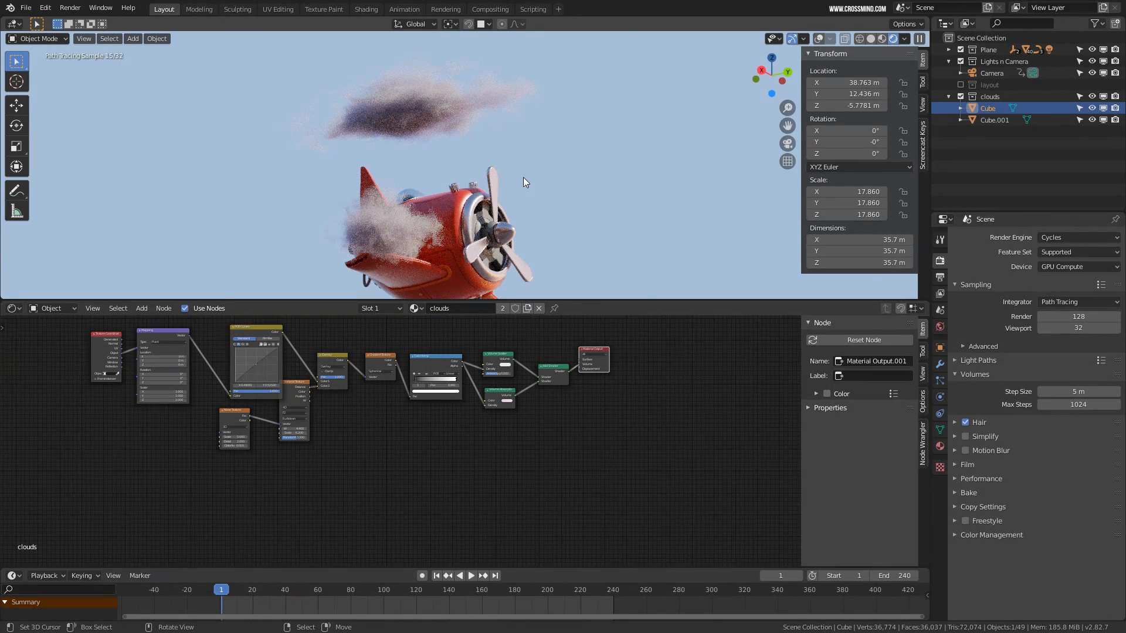
{"action": "scroll", "coordinate": [422, 373], "scroll_direction": "up", "scroll_amount": 3}
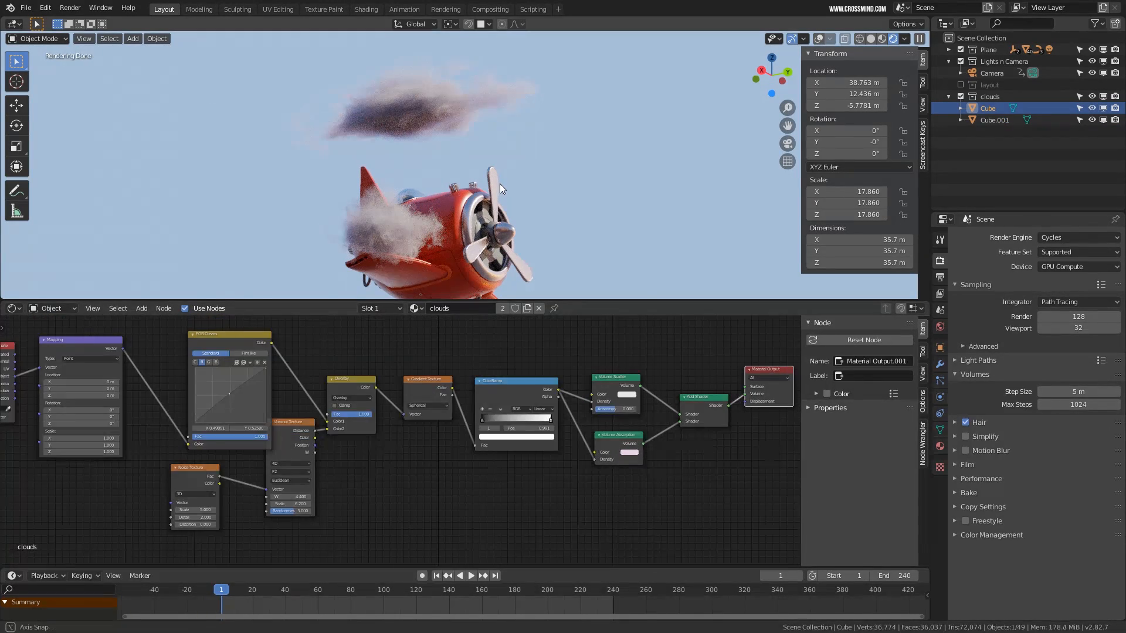
{"action": "middle_click_drag", "start_coordinate": [500, 184], "coordinate": [430, 69]}
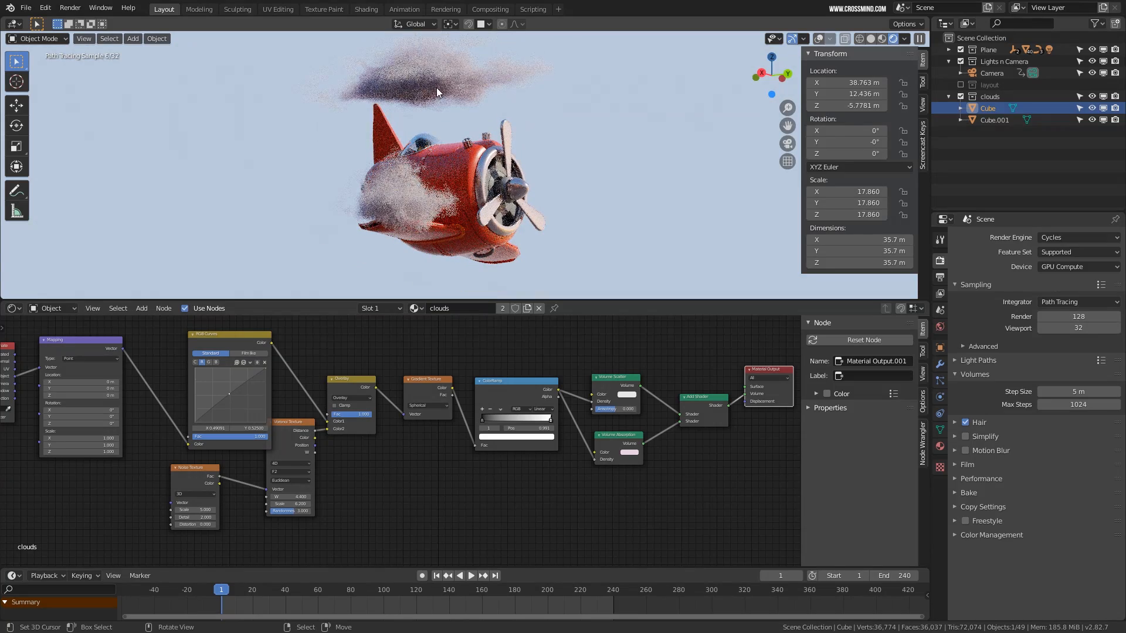
{"action": "left_click", "coordinate": [960, 85]}
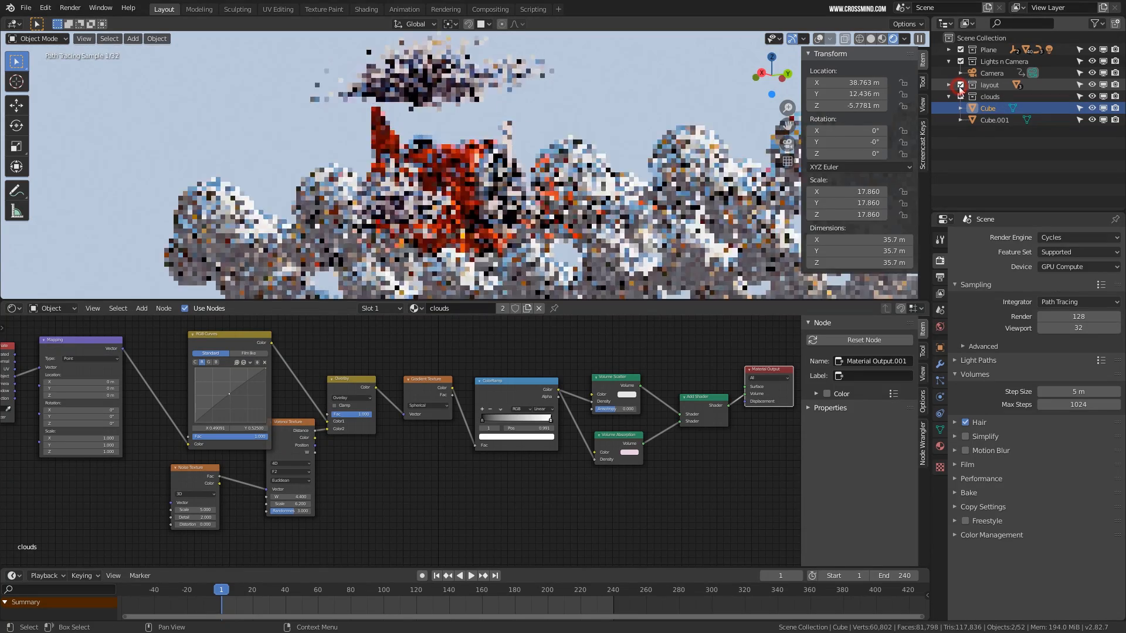
{"action": "left_click", "coordinate": [960, 85]}
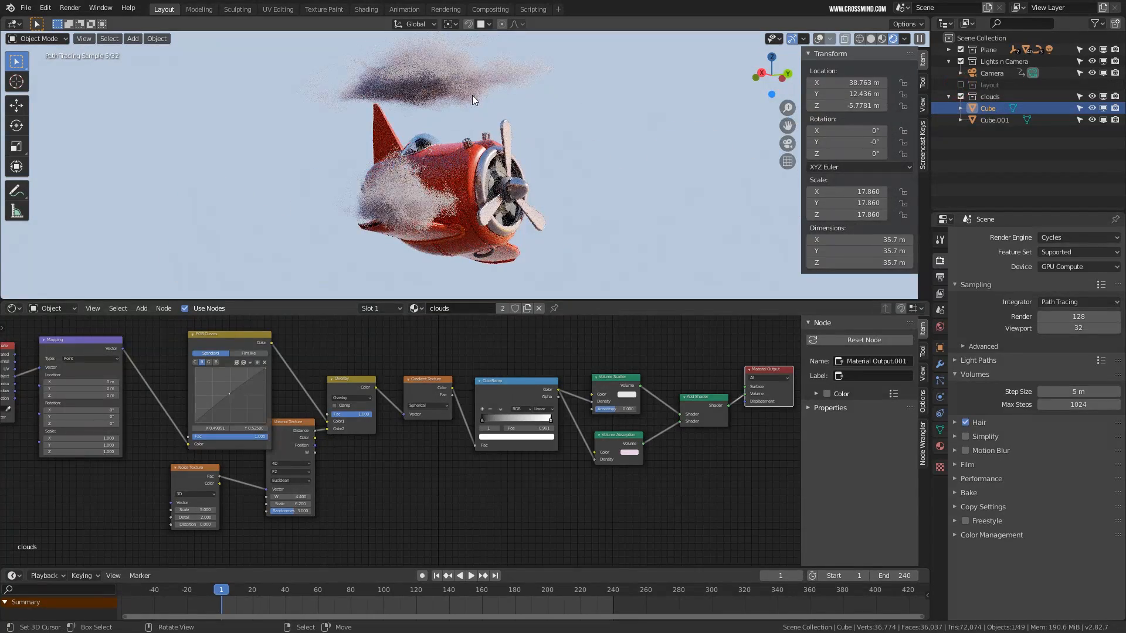
Switch the viewport to wireframe shading and delete the small cloud cube beside the plane
{"action": "key", "text": "shift+z"}
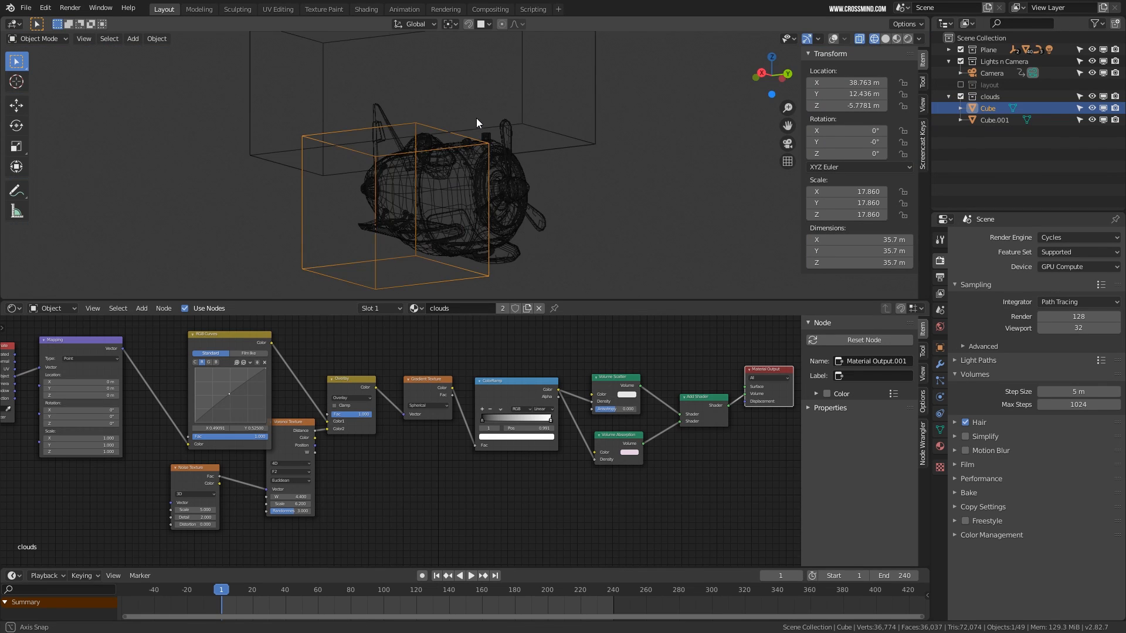
{"action": "middle_click_drag", "start_coordinate": [477, 228], "coordinate": [450, 231]}
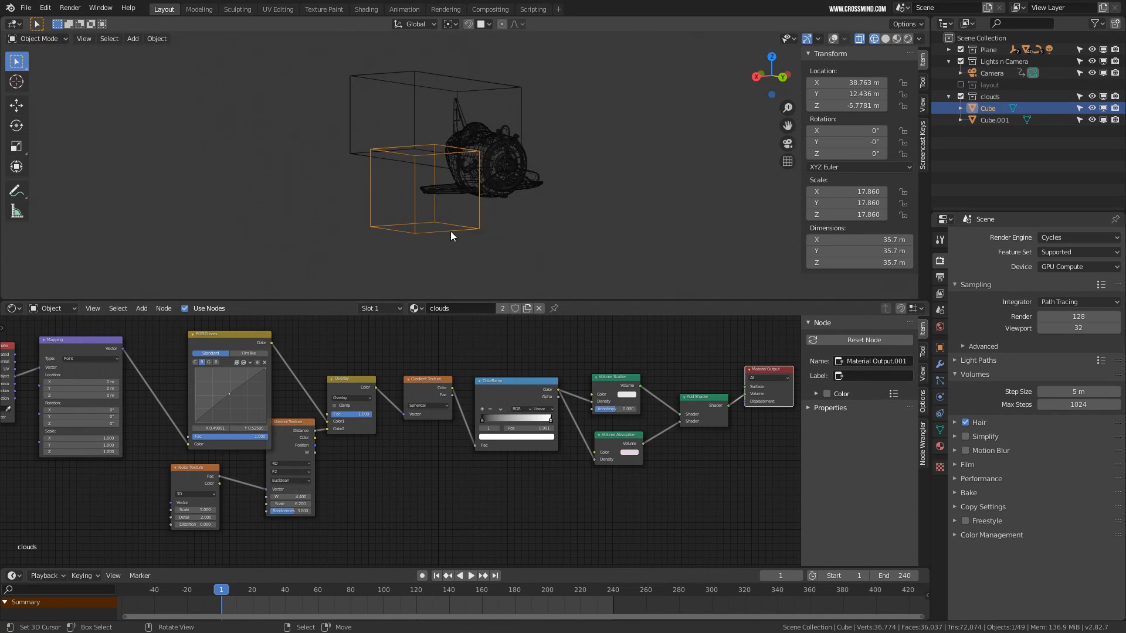
{"action": "key", "text": "Delete"}
{"action": "right_click", "coordinate": [491, 90]}
Move the remaining stretched cloud behind the plane, to about X 56.2, Y 9.1, Z 0.5 m
{"action": "middle_click_drag", "start_coordinate": [491, 122], "coordinate": [492, 115]}
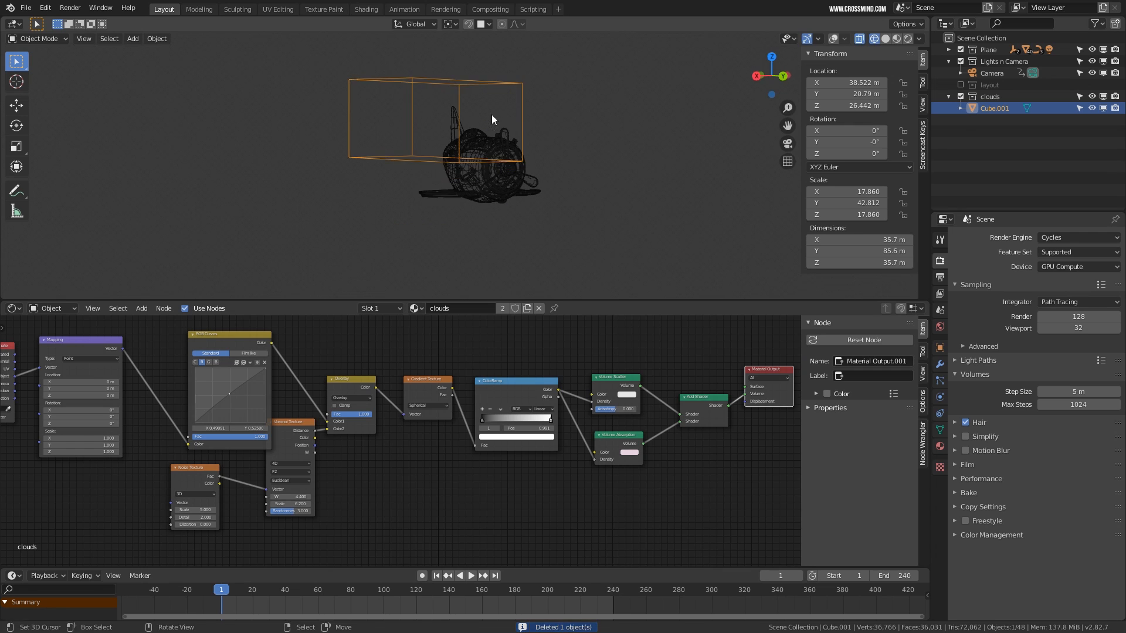
{"action": "key", "text": "g"}
{"action": "left_click", "coordinate": [437, 174]}
{"action": "mouse_move", "coordinate": [529, 208]}
{"action": "middle_mouse_down"}
{"action": "mouse_move", "coordinate": [407, 199]}
{"action": "mouse_move", "coordinate": [454, 188]}
{"action": "middle_mouse_up"}
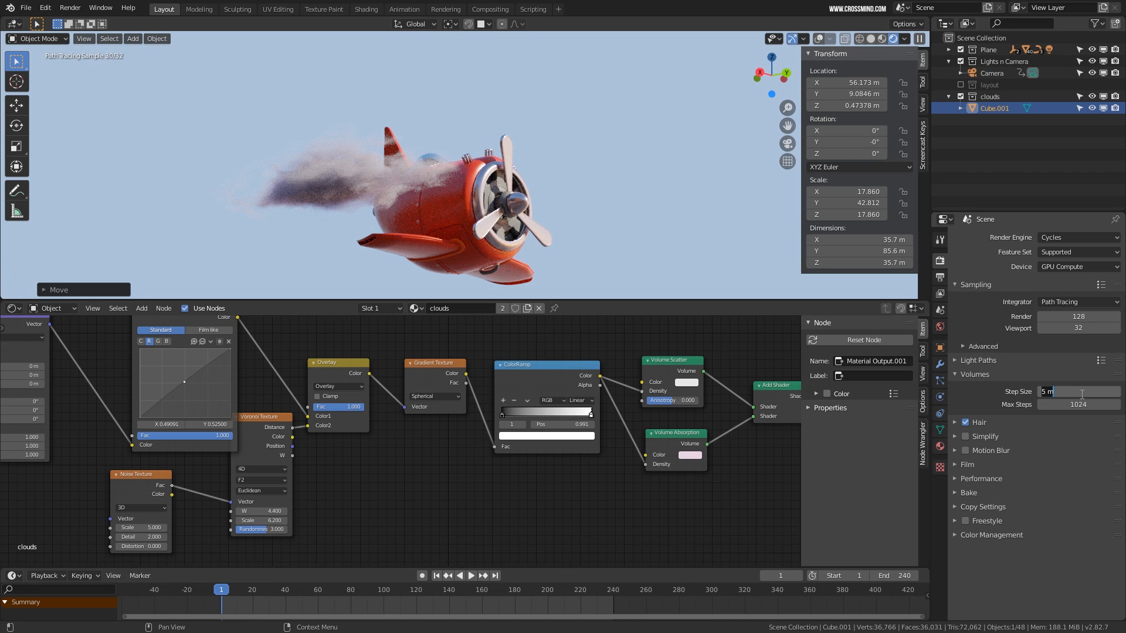
Set the render volume step size to 10 m and view the scene through the camera
{"action": "key", "text": "Return"}
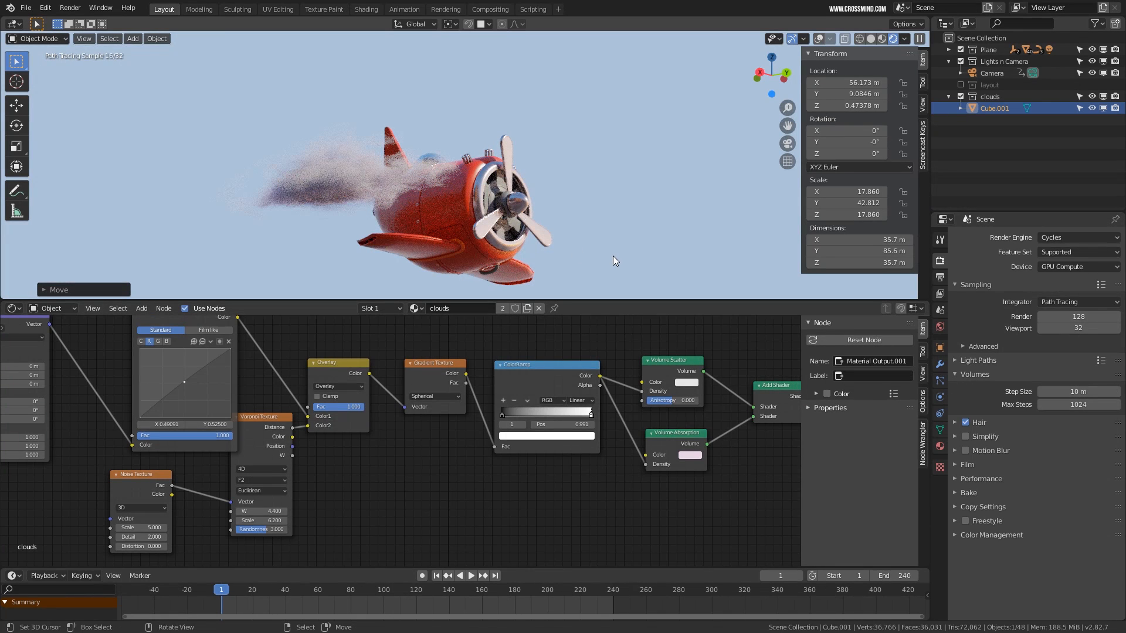
{"action": "middle_click_drag", "start_coordinate": [546, 216], "coordinate": [495, 218]}
{"action": "key", "text": "KP_0"}
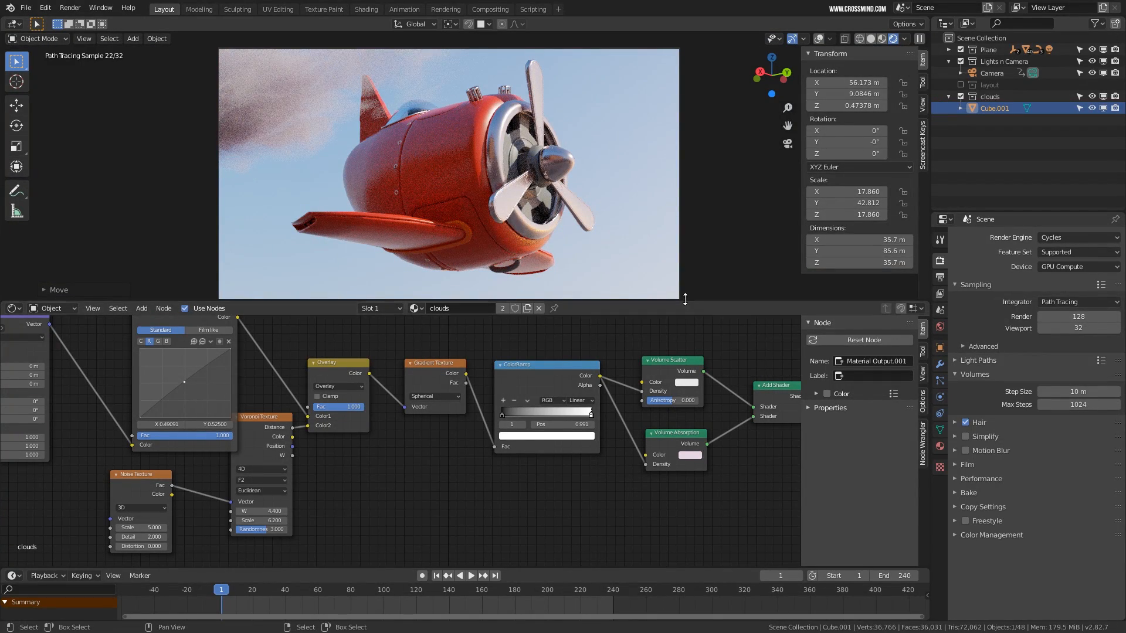
Enlarge the node editor area, turn it into a second 3D Viewport, and frame the selected cloud in it
{"action": "left_click_drag", "start_coordinate": [684, 302], "coordinate": [16, 218]}
{"action": "left_click", "coordinate": [14, 223]}
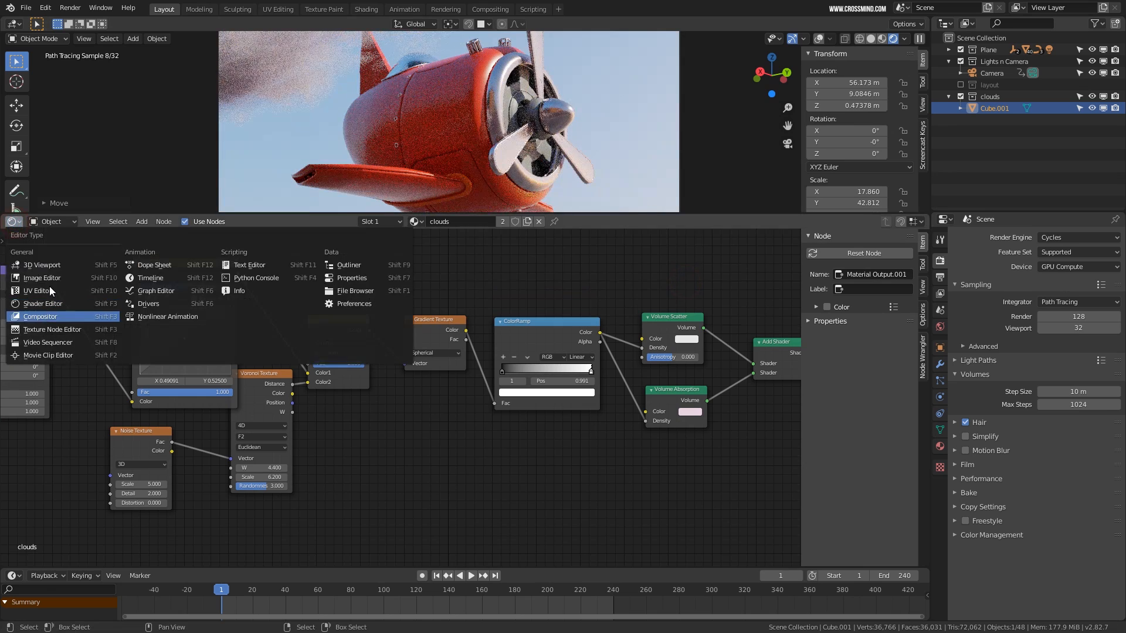
{"action": "left_click", "coordinate": [35, 268]}
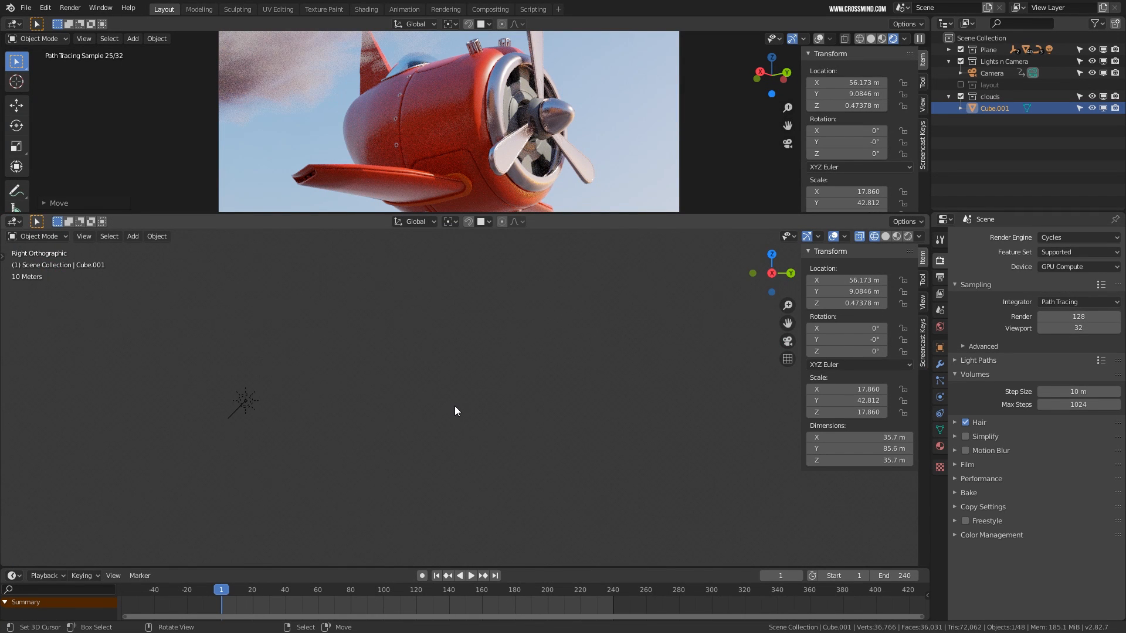
{"action": "key", "text": "KP_Decimal"}
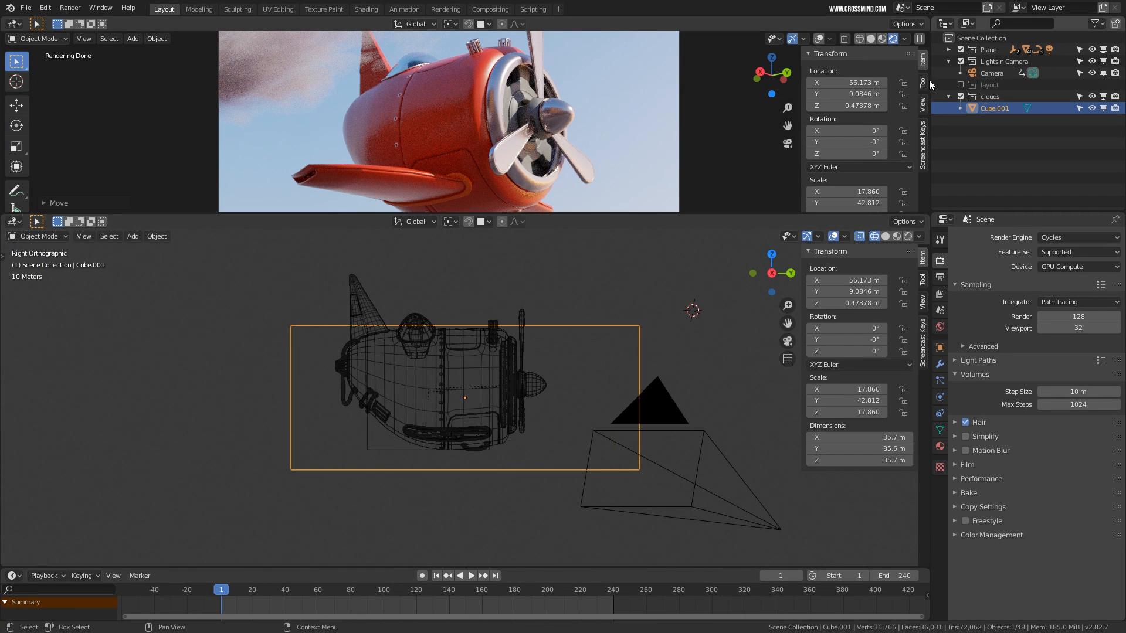
Show the layout collection and move the stretched cloud below the plane, to about X 44.9, Y 5.6, Z -27.7 m
{"action": "left_click", "coordinate": [961, 85]}
{"action": "scroll", "coordinate": [494, 364], "scroll_direction": "down", "scroll_amount": 5}
{"action": "key", "text": "g"}
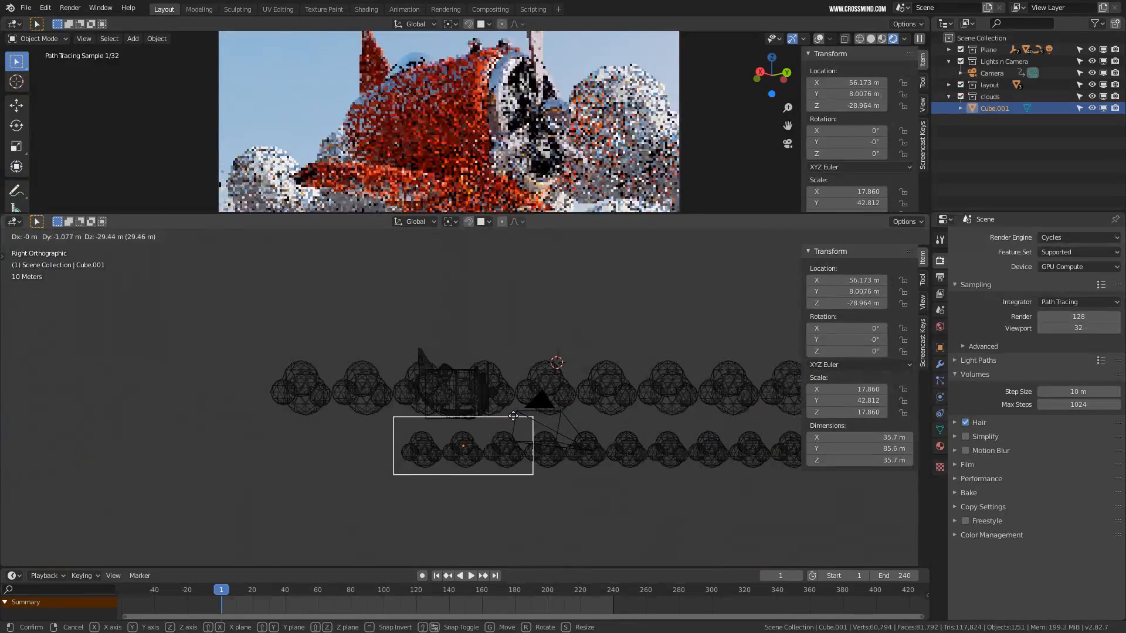
{"action": "left_click", "coordinate": [526, 441]}
{"action": "middle_click_drag", "start_coordinate": [526, 441], "coordinate": [394, 451]}
{"action": "key", "text": "g"}
{"action": "middle_click_drag", "start_coordinate": [498, 465], "coordinate": [574, 456]}
{"action": "left_click", "coordinate": [504, 454]}
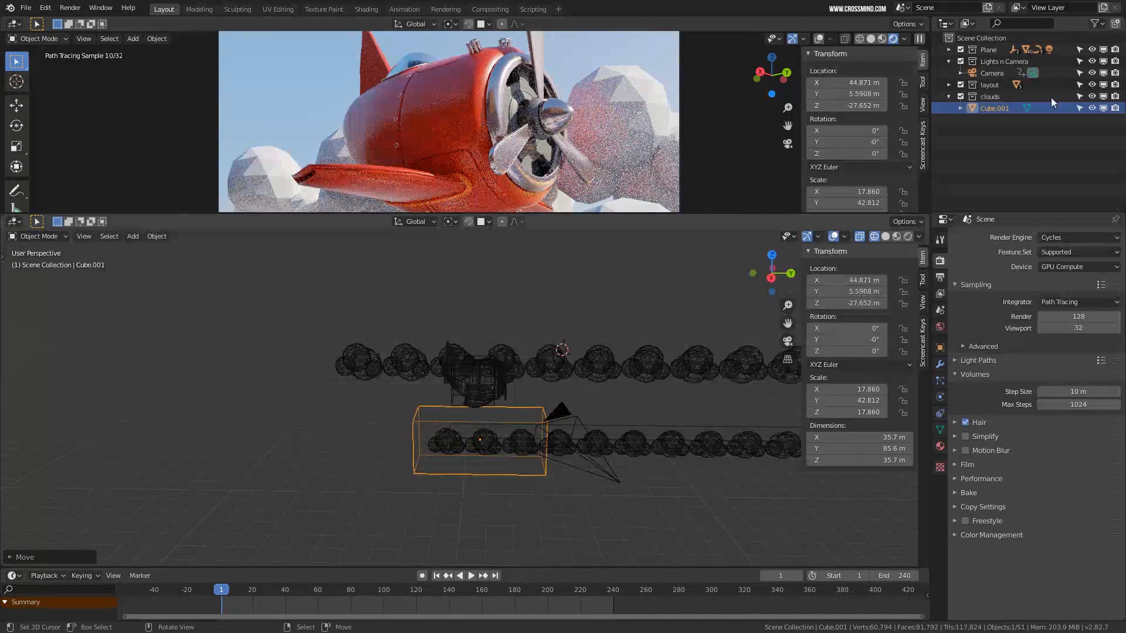
Hide the layout collection and raise the stretched cloud to about X 44.5, Y 9.7, Z -19.3 m
{"action": "left_click", "coordinate": [961, 85]}
{"action": "middle_click_drag", "start_coordinate": [520, 350], "coordinate": [490, 260], "text": "shift"}
{"action": "middle_click_drag", "start_coordinate": [469, 126], "coordinate": [448, 152], "text": "ctrl"}
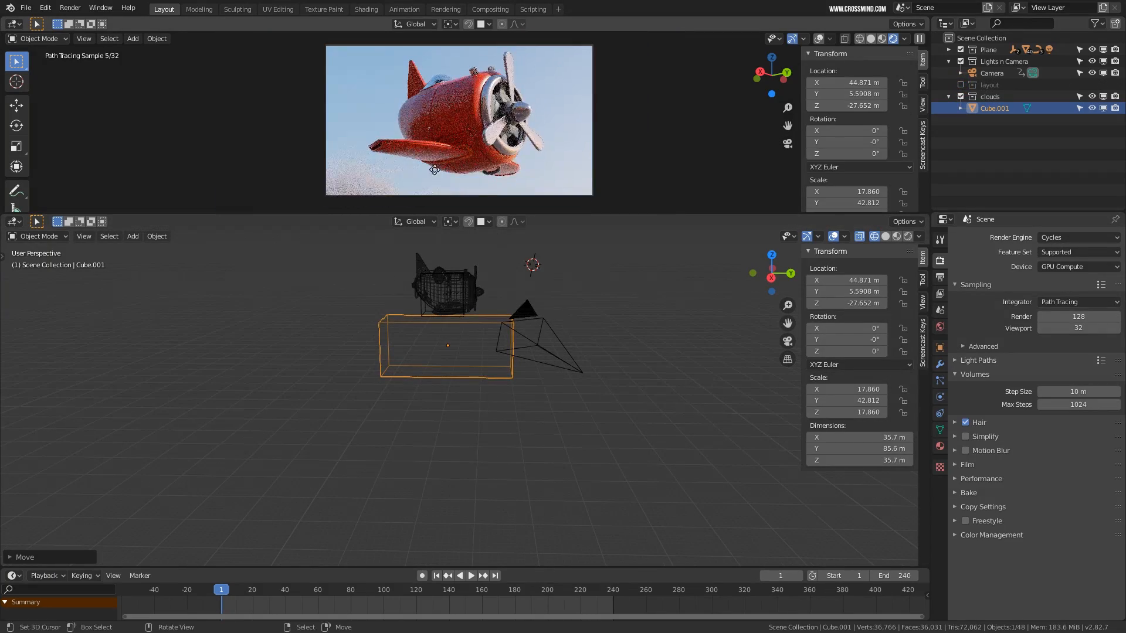
{"action": "key", "text": "g"}
{"action": "left_click", "coordinate": [455, 305]}
Scale the cloud down to about 28.2 × 67.5 × 28.2 m and move it to about X 42.0, Y 13.4, Z -18.2 m
{"action": "scroll", "coordinate": [483, 374], "scroll_direction": "up", "scroll_amount": 4}
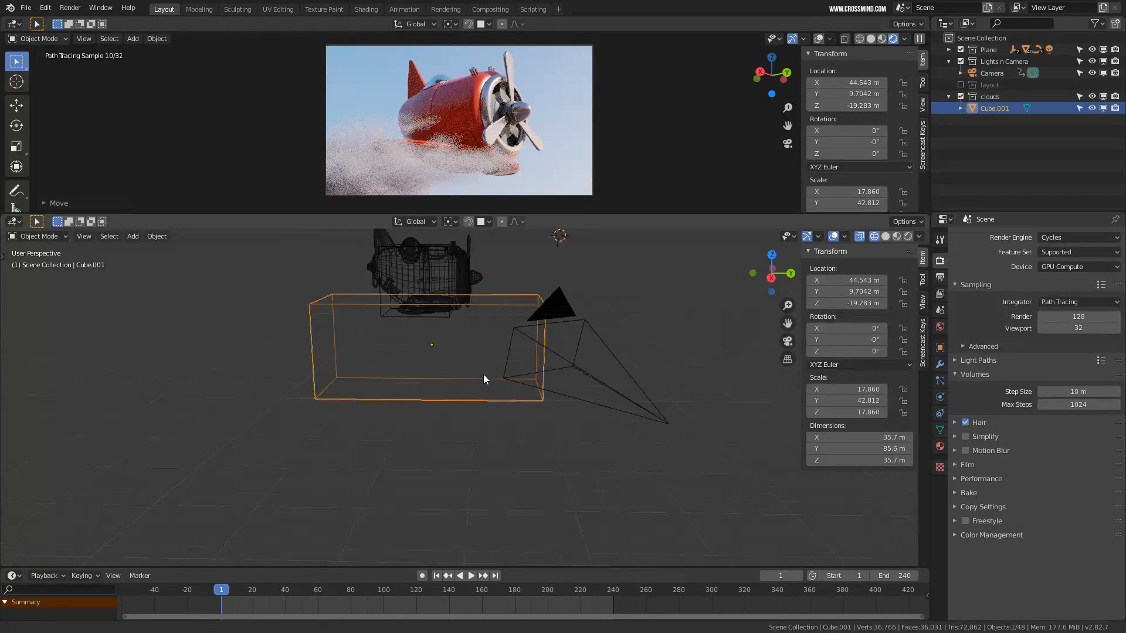
{"action": "key", "text": "s"}
{"action": "left_click", "coordinate": [544, 356]}
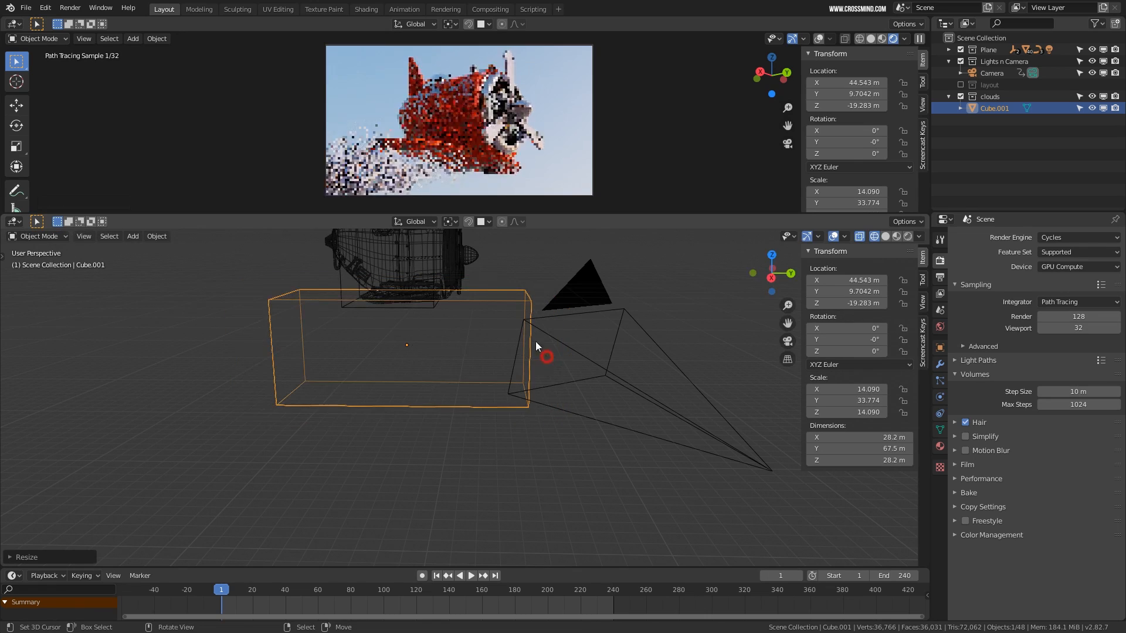
{"action": "key", "text": "g"}
{"action": "left_click", "coordinate": [470, 101]}
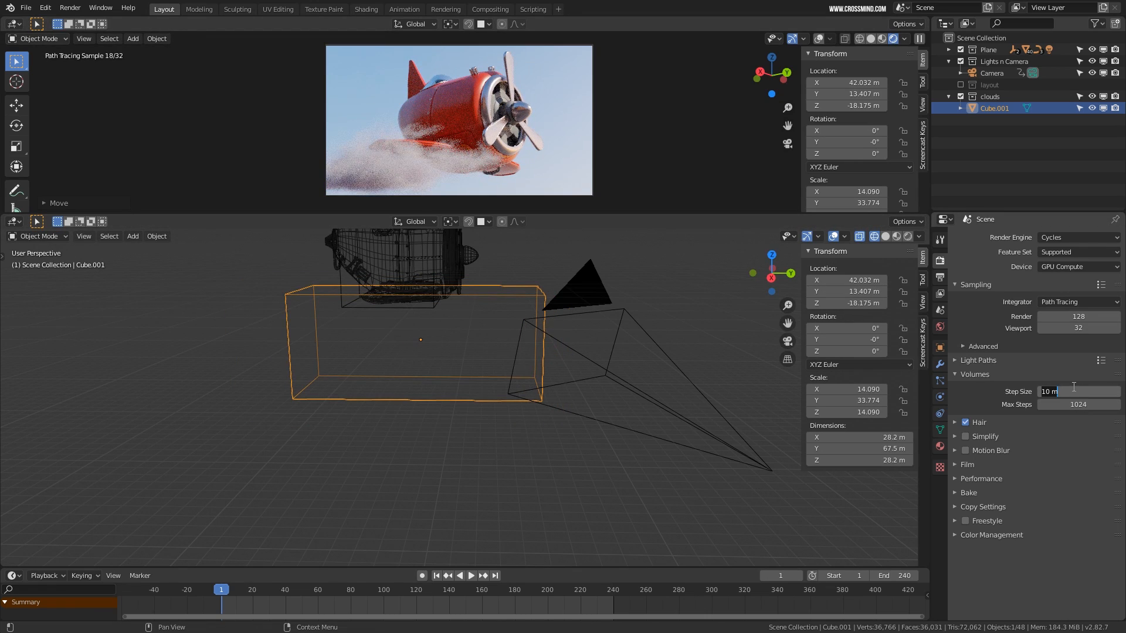
Set the volume step size to 5 m and lower the cloud to about X 42.6, Y 12.1, Z -20.3 m
{"action": "type", "text": "5"}
{"action": "key", "text": "Return"}
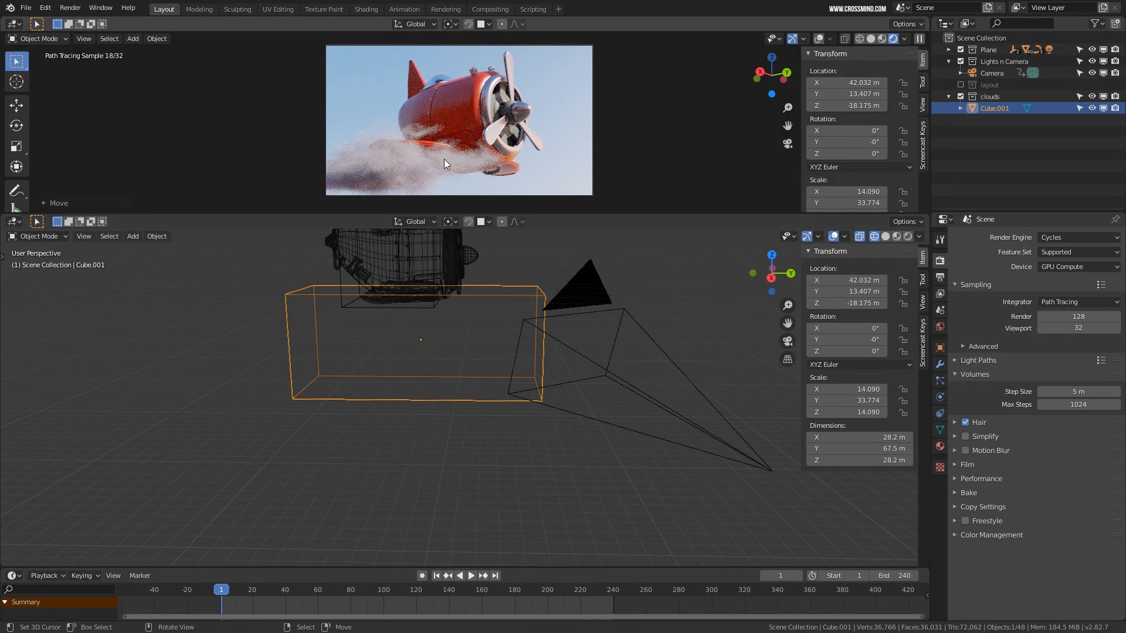
{"action": "key", "text": "g"}
{"action": "left_click", "coordinate": [541, 350]}
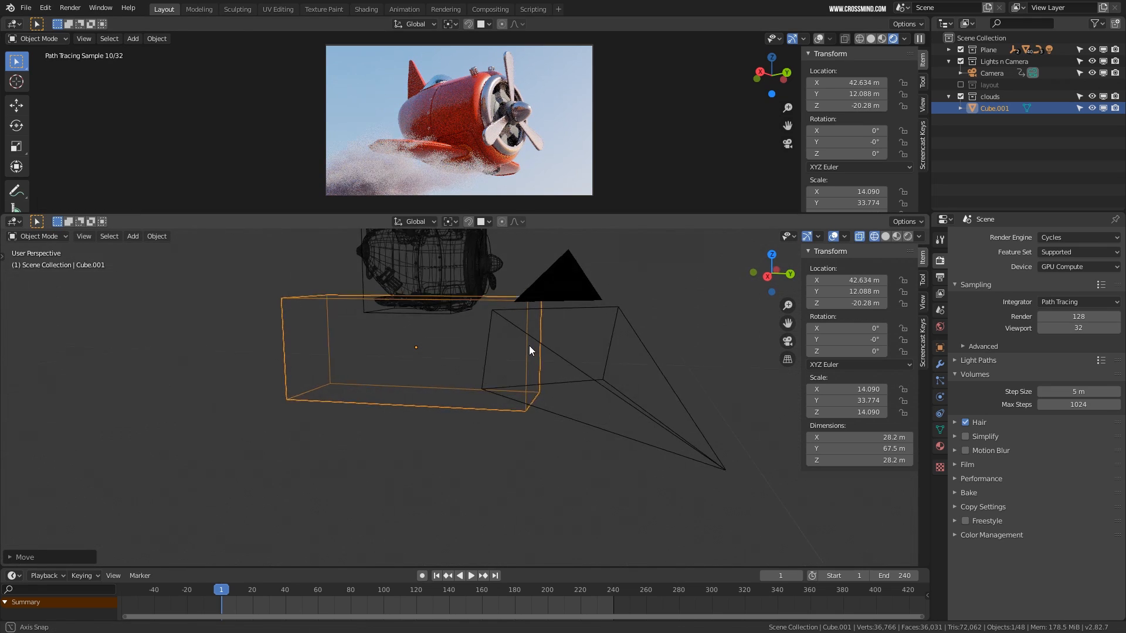
Duplicate the cloud along the global Y axis in front of the plane, placing the copy at about Y 86.2 m
{"action": "scroll", "coordinate": [532, 346], "scroll_direction": "down", "scroll_amount": 5}
{"action": "key", "text": "shift+d"}
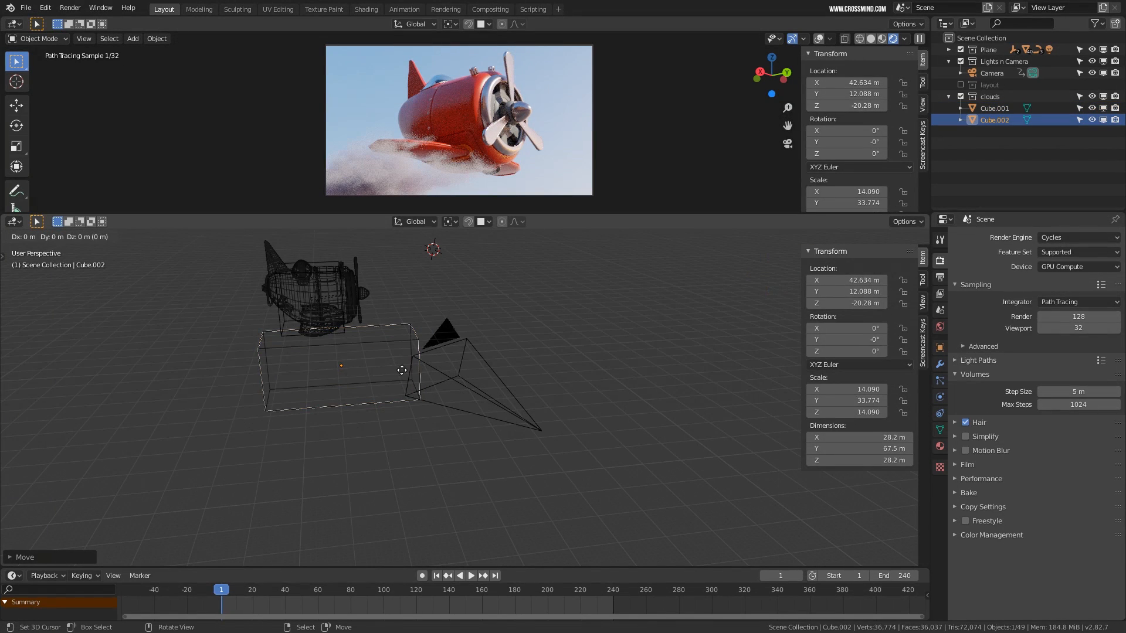
{"action": "key", "text": "x"}
{"action": "key", "text": "y"}
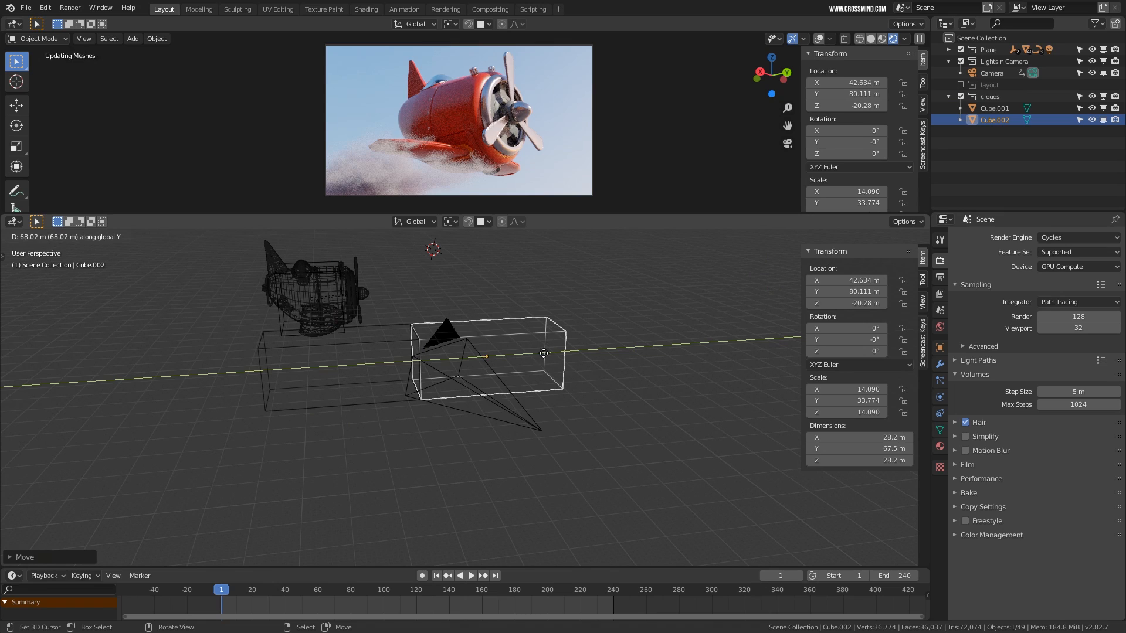
{"action": "left_click", "coordinate": [560, 351]}
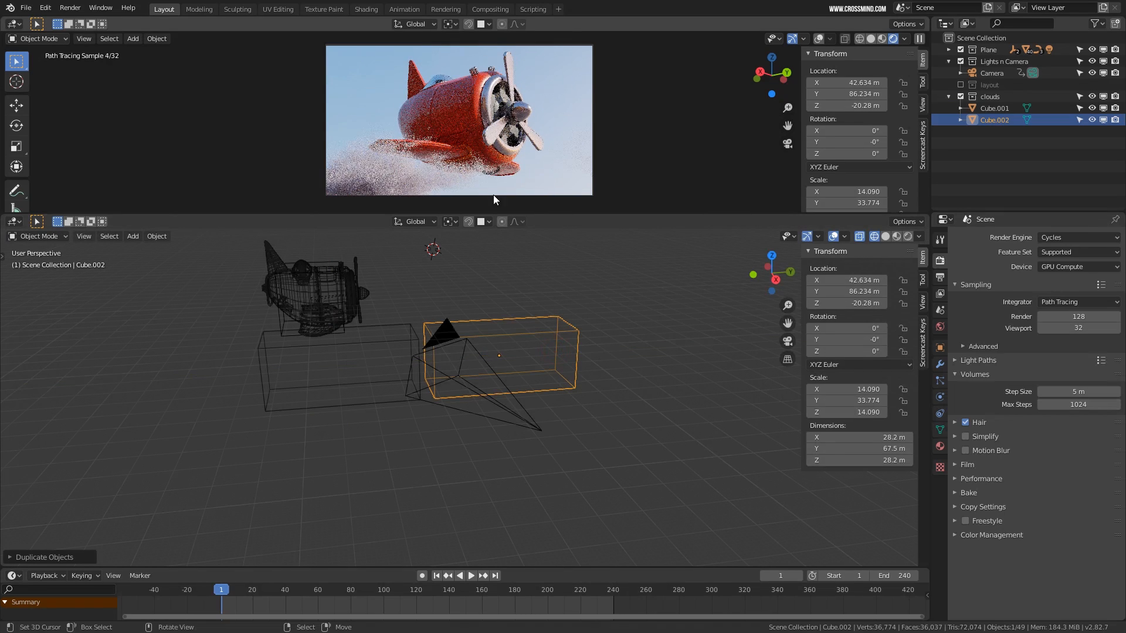
Play the animation briefly and stop it with the timeline at frame 9
{"action": "key", "text": "space"}
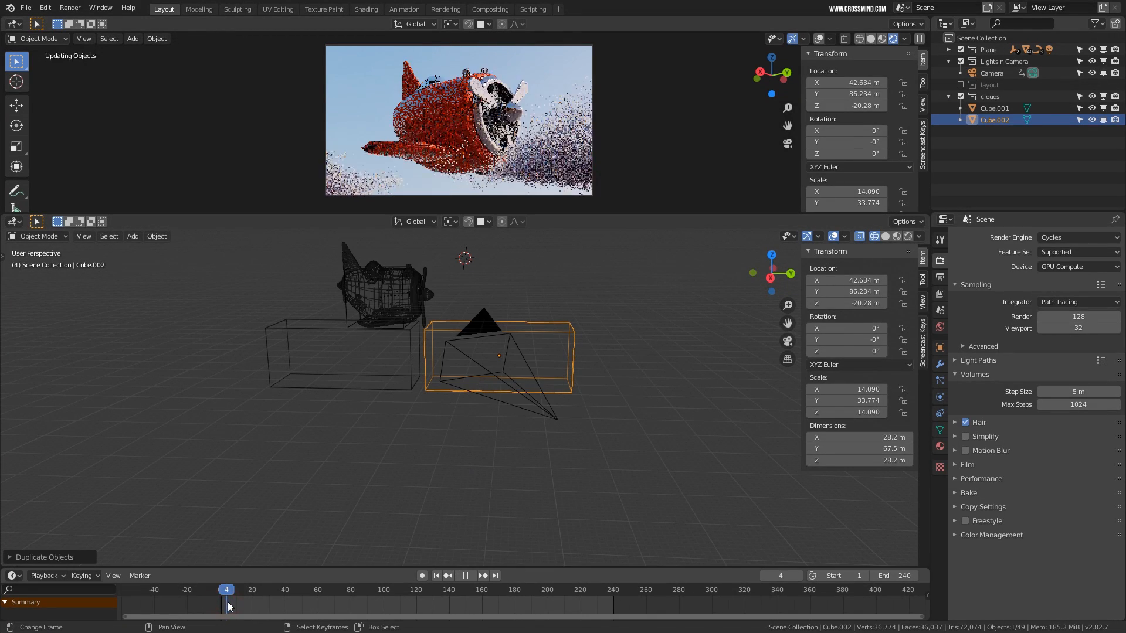
{"action": "left_click_drag", "start_coordinate": [229, 606], "coordinate": [235, 603]}
{"action": "key", "text": "space"}
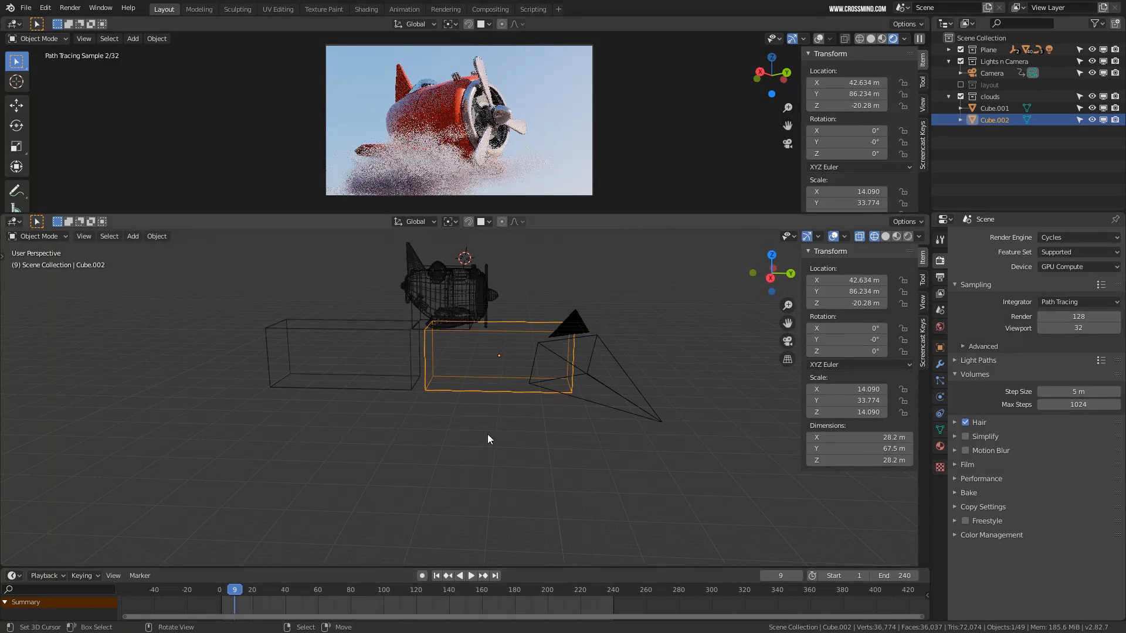
Stretch the duplicated cloud along Y to about 132 m and move it to about X 40.8, Y 113.6, Z -21.1 m
{"action": "key", "text": "s"}
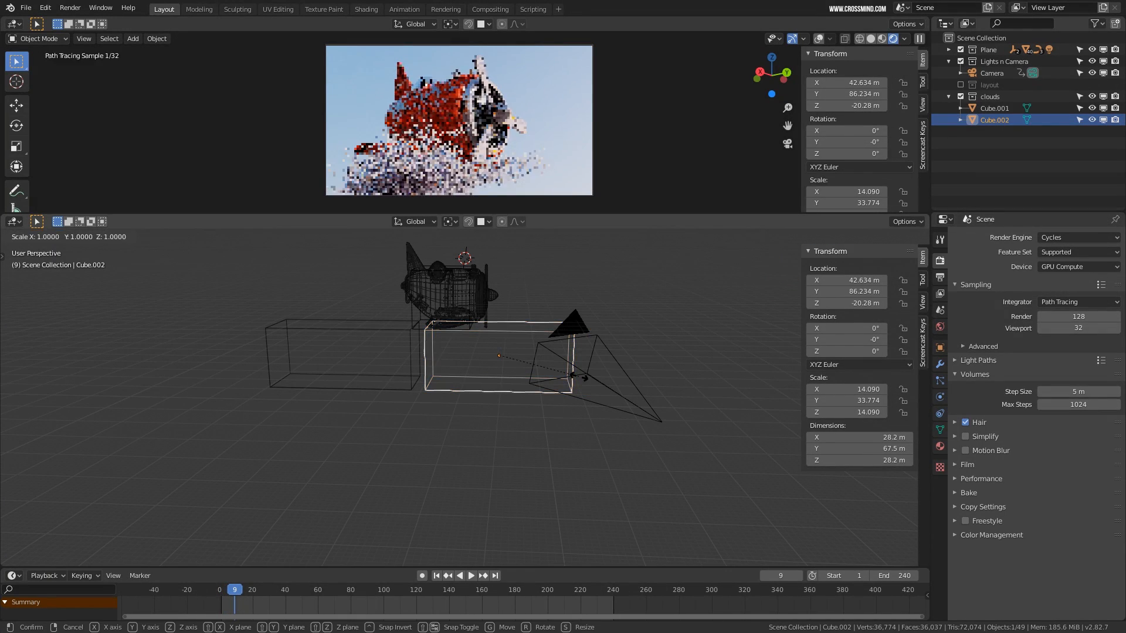
{"action": "key", "text": "y"}
{"action": "left_click", "coordinate": [659, 377]}
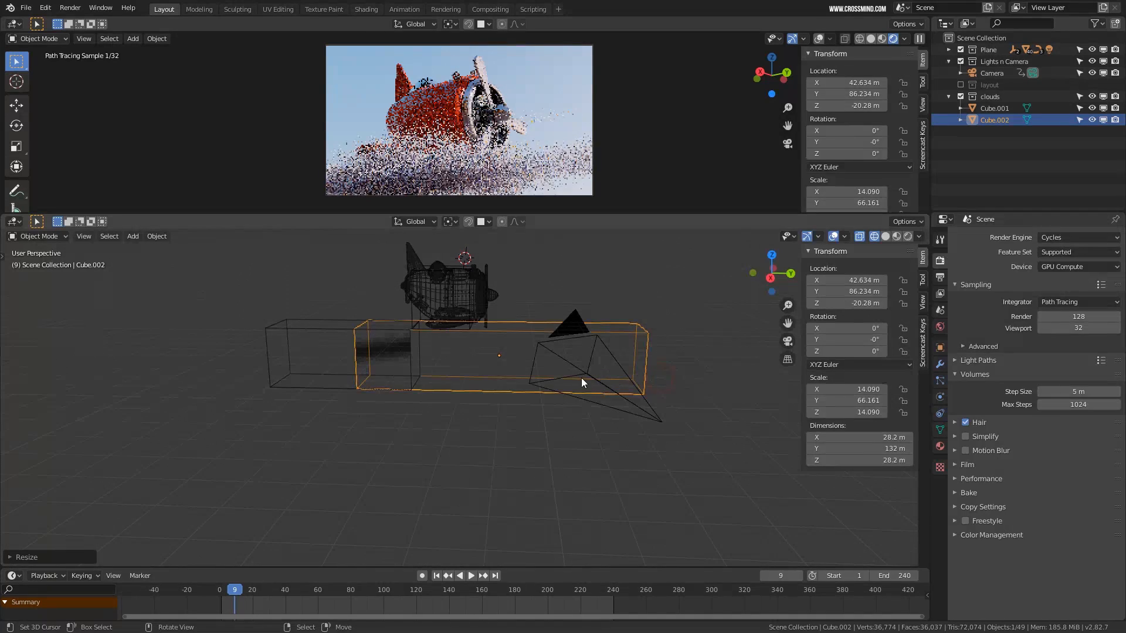
{"action": "left_click", "coordinate": [675, 378]}
{"action": "scroll", "coordinate": [421, 375], "scroll_direction": "down", "scroll_amount": 2}
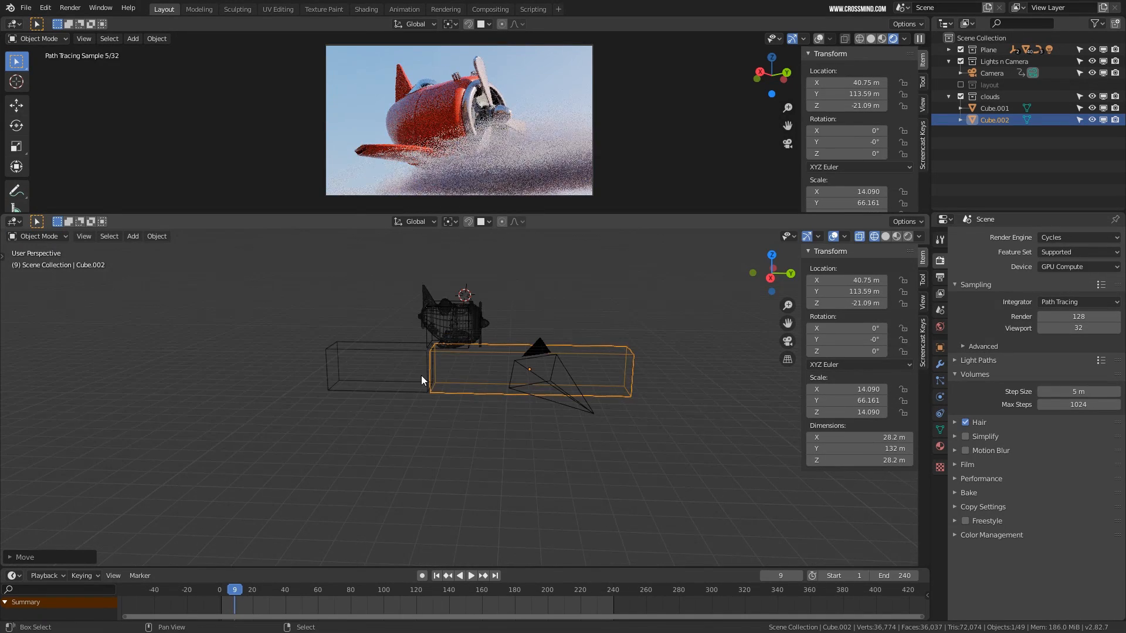
Lower the long cloud to about Z -25.5 m and rotate it about 20.3° around the Y axis
{"action": "key", "text": "g"}
{"action": "key", "text": "z"}
{"action": "left_click", "coordinate": [496, 379]}
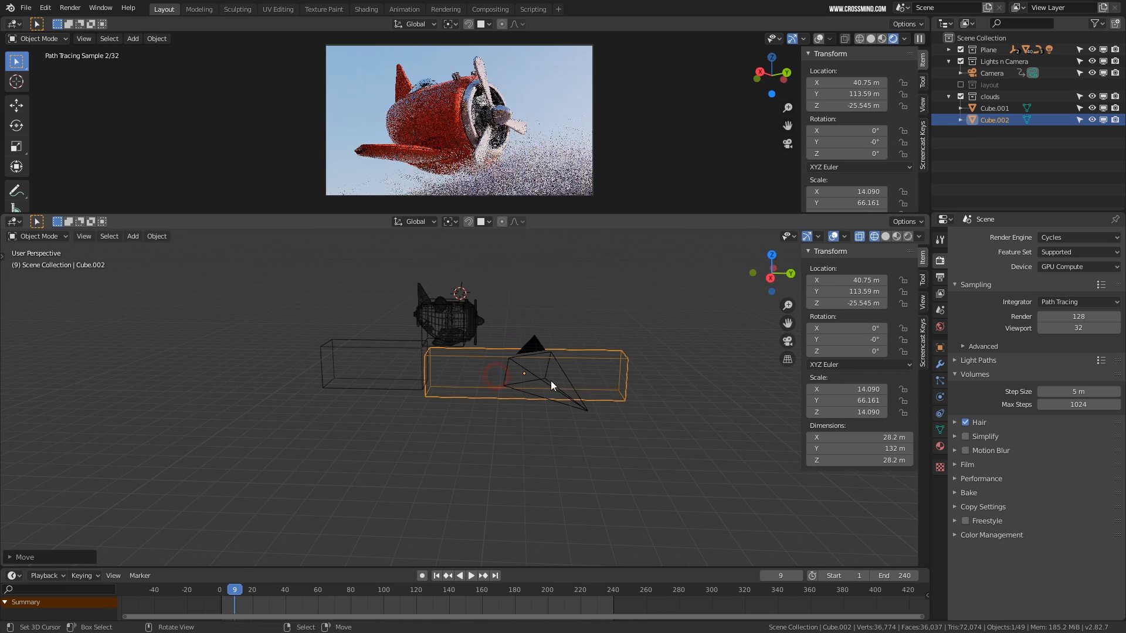
{"action": "middle_click_drag", "start_coordinate": [496, 378], "coordinate": [538, 384]}
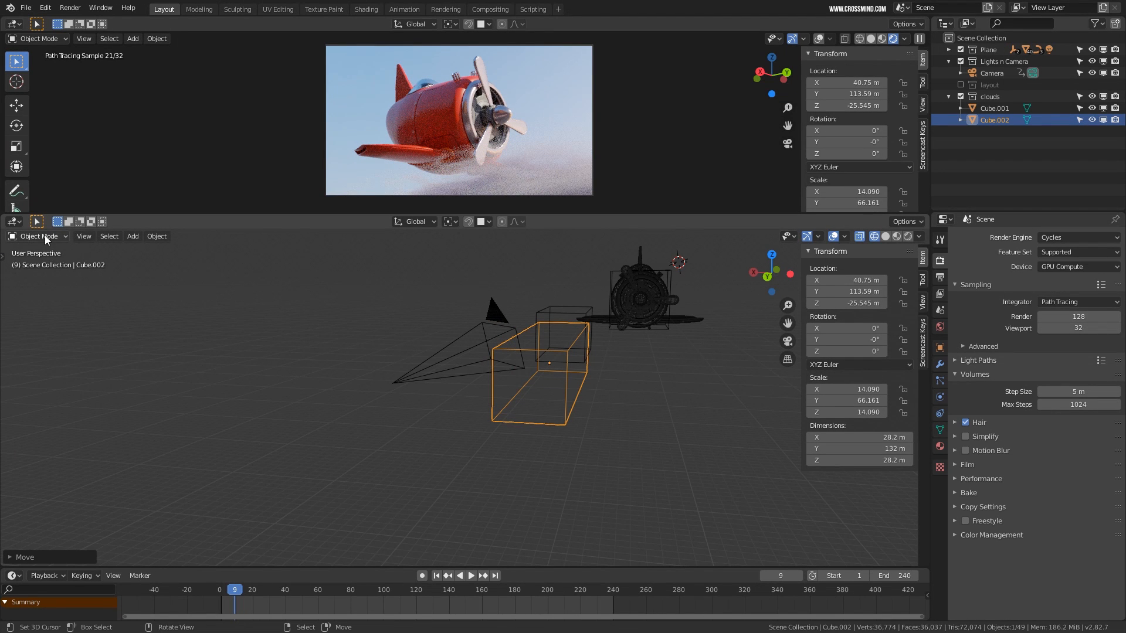
{"action": "left_click", "coordinate": [16, 125]}
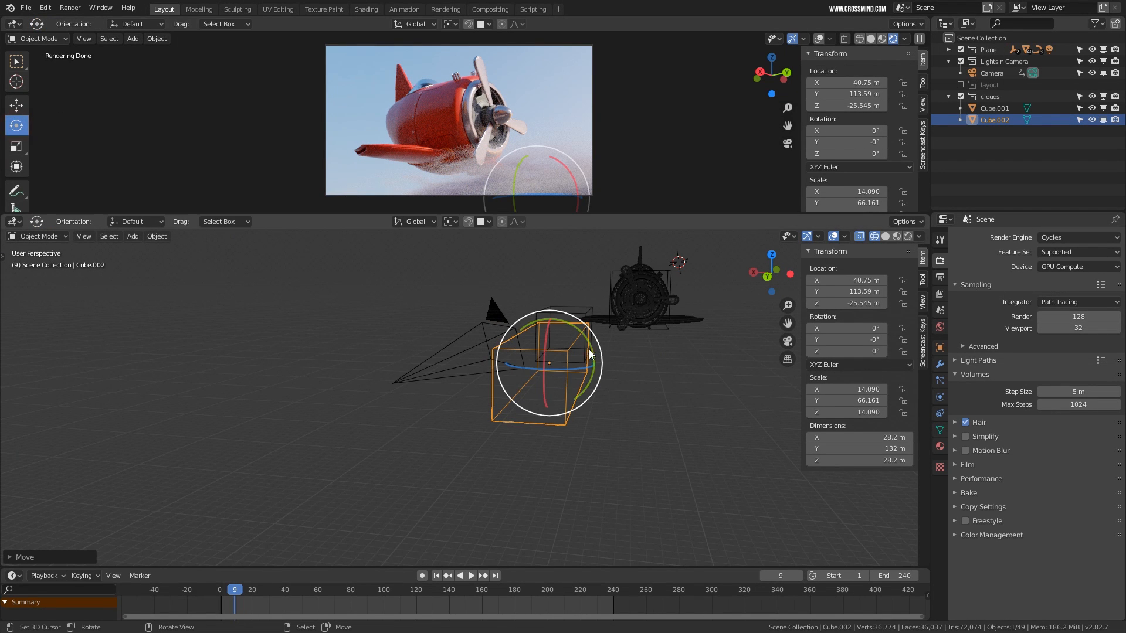
{"action": "left_click_drag", "start_coordinate": [588, 343], "coordinate": [605, 403]}
Duplicate the first cloud along the global Y axis beyond the long cloud, placing the copy at about Y 217.7 m
{"action": "middle_click_drag", "start_coordinate": [605, 403], "coordinate": [251, 333]}
{"action": "left_click", "coordinate": [364, 344]}
{"action": "key", "text": "shift+d"}
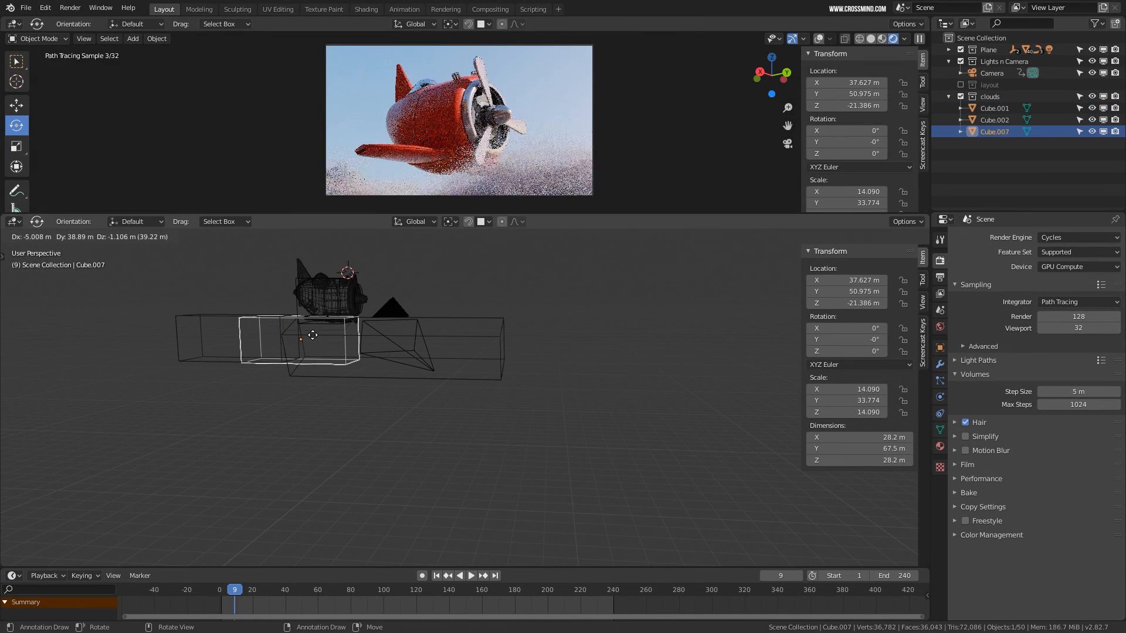
{"action": "key", "text": "y"}
{"action": "left_click", "coordinate": [588, 349]}
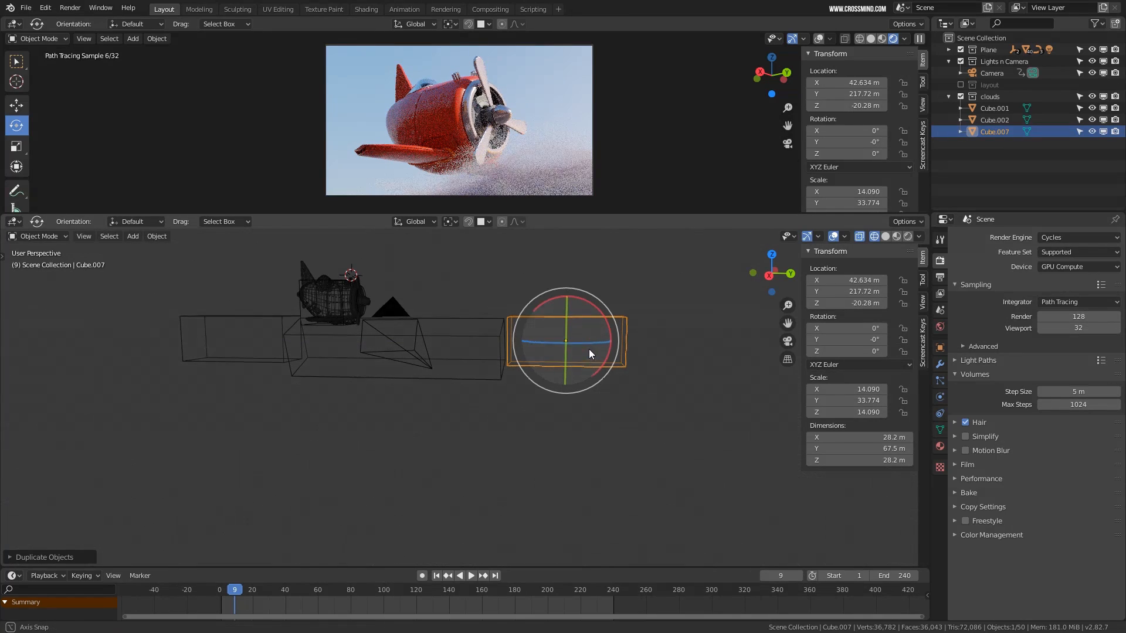
Scrub and play the animation up to frame 26 to check the cloud row through the camera
{"action": "left_click_drag", "start_coordinate": [238, 603], "coordinate": [251, 602]}
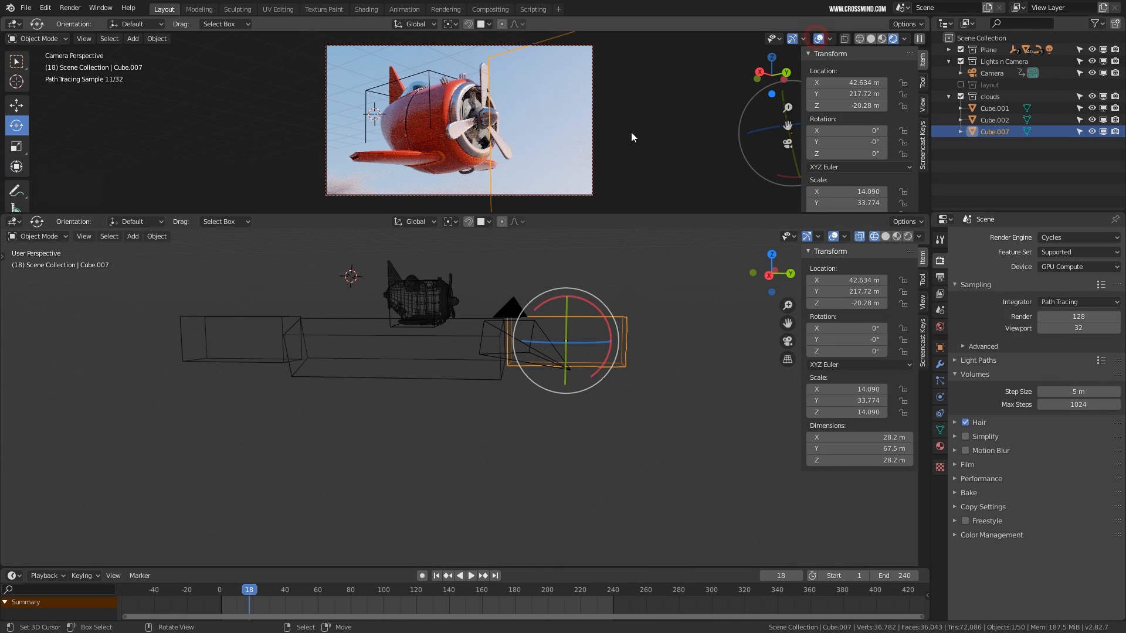
{"action": "key", "text": "space"}
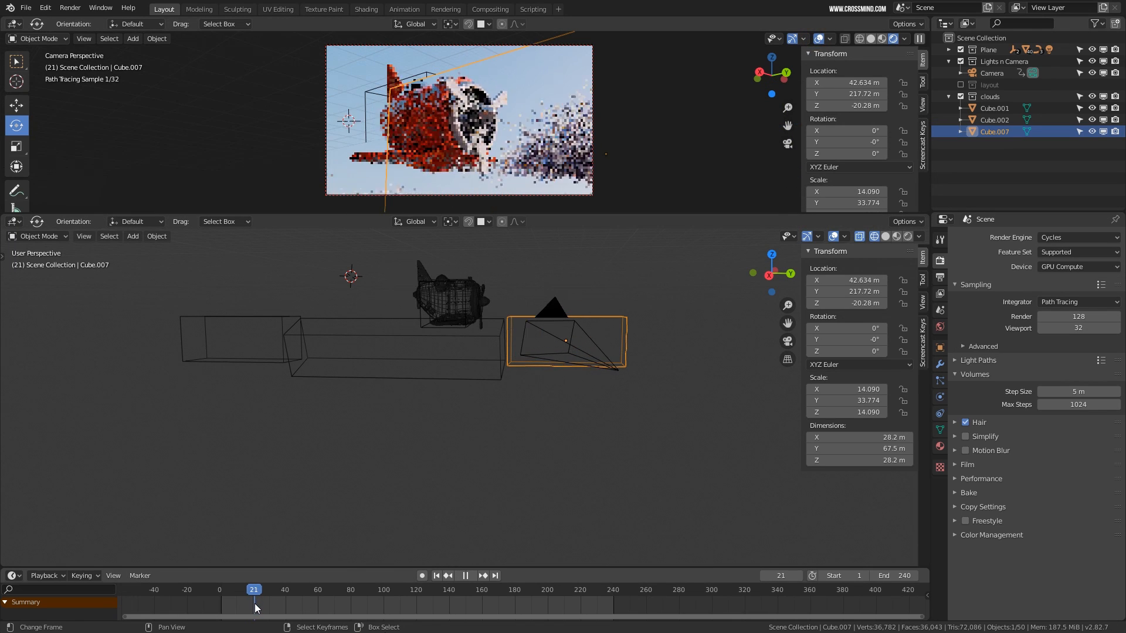
{"action": "key", "text": "space"}
Move the newest cloud toward the camera's side of the flight path, to about X 56.6, Y 216.9, Z -19.3 m
{"action": "scroll", "coordinate": [645, 383], "scroll_direction": "up", "scroll_amount": 2}
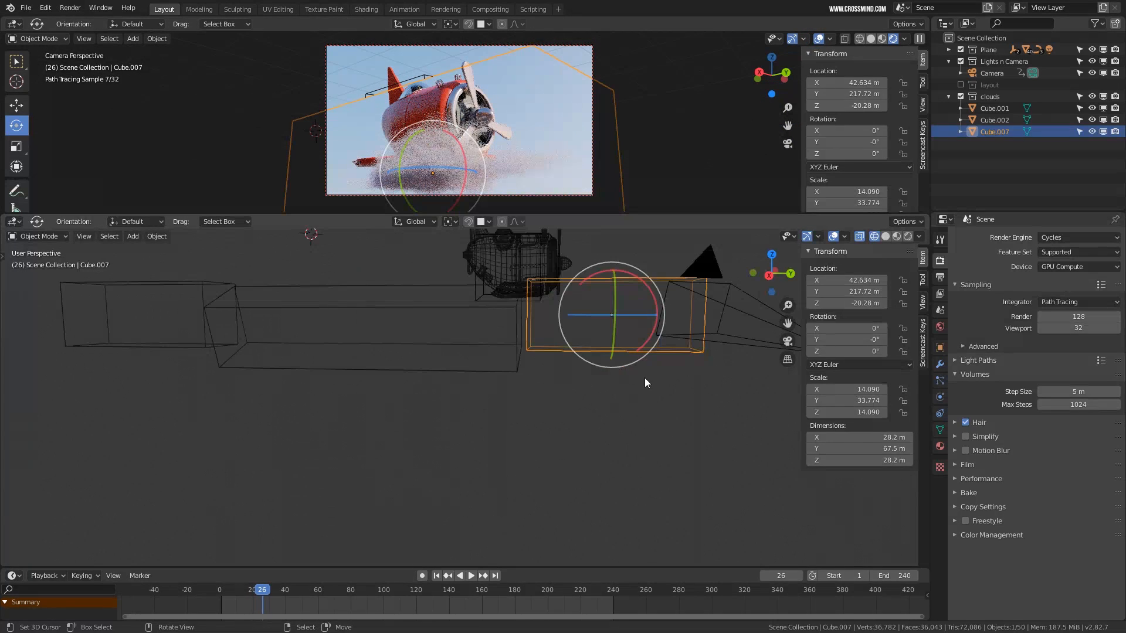
{"action": "key", "text": "g"}
{"action": "left_click", "coordinate": [646, 373]}
{"action": "middle_click_drag", "start_coordinate": [646, 373], "coordinate": [652, 340]}
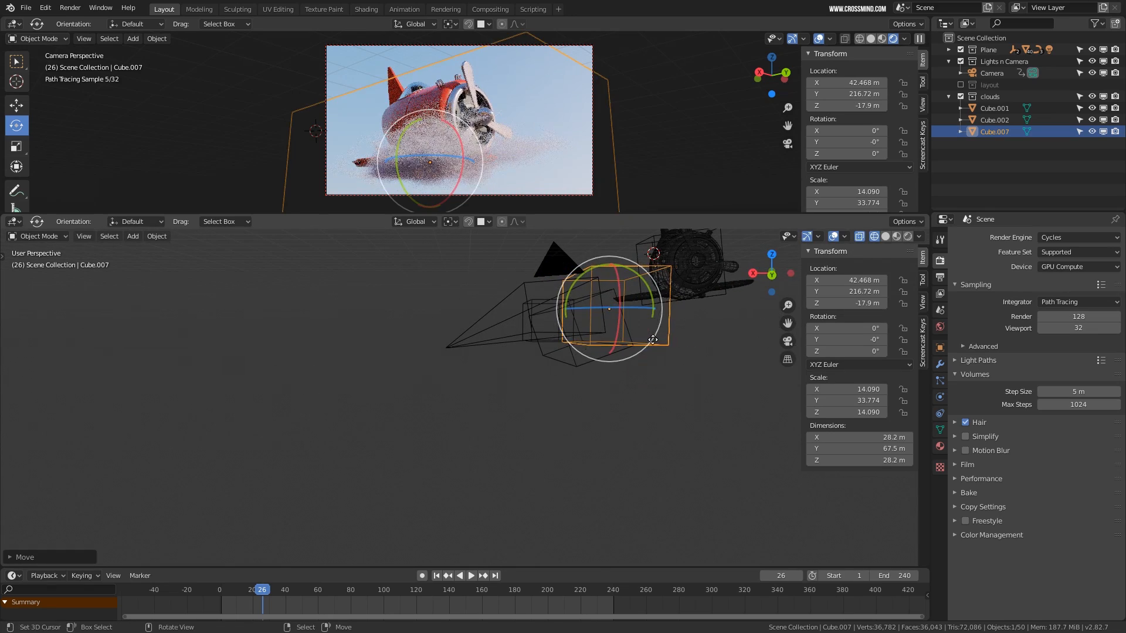
{"action": "key", "text": "g"}
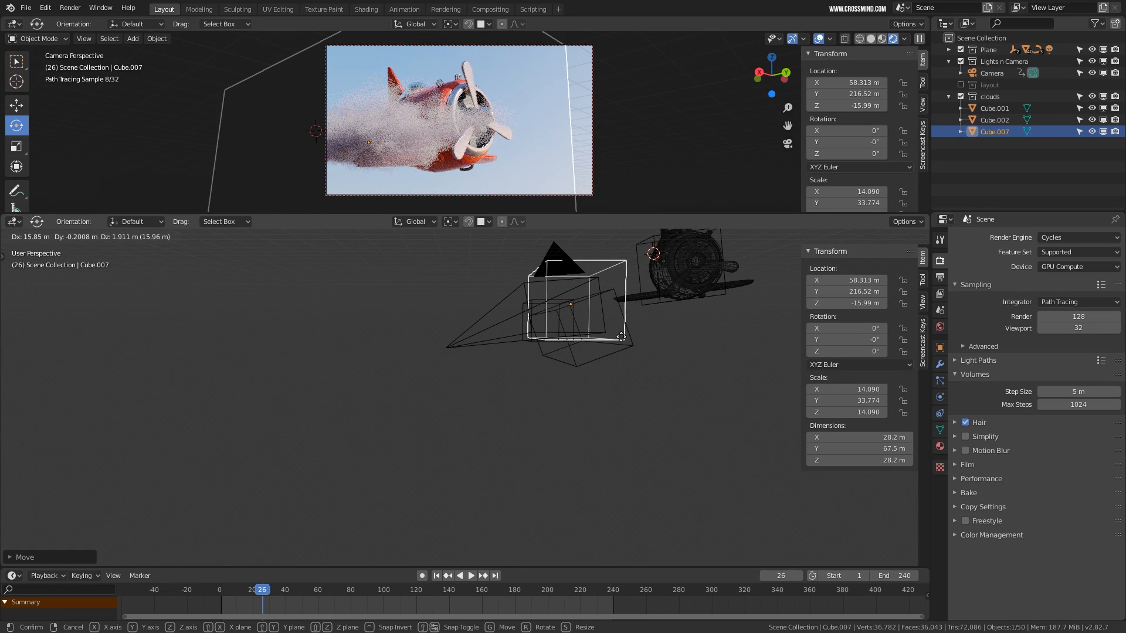
{"action": "left_click", "coordinate": [582, 363]}
{"action": "middle_click_drag", "start_coordinate": [582, 362], "coordinate": [558, 384]}
Rotate the newest cloud about -33.8° around Y and shrink it to about 26.7 × 63.9 × 26.7 m
{"action": "left_click_drag", "start_coordinate": [547, 367], "coordinate": [566, 329]}
{"action": "middle_click_drag", "start_coordinate": [568, 340], "coordinate": [615, 427]}
{"action": "key", "text": "s"}
{"action": "right_click", "coordinate": [586, 401]}
{"action": "key", "text": "s"}
{"action": "left_click", "coordinate": [622, 426]}
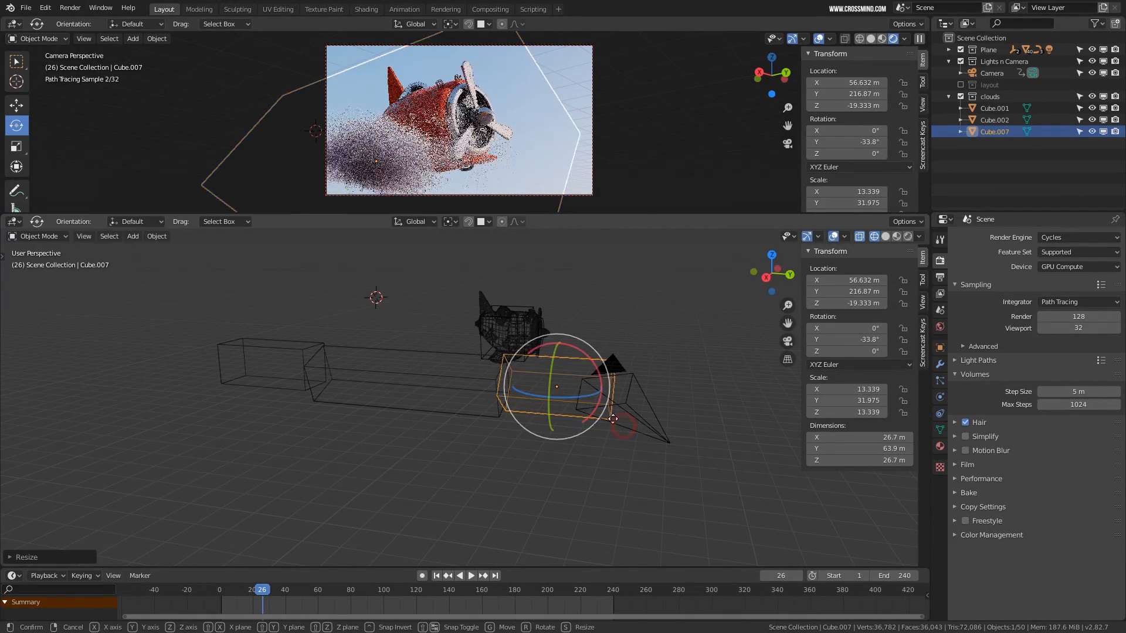
Lower the shrunken cloud further beneath the plane, to about X 57.7, Y 215.8, Z -22.0 m
{"action": "key", "text": "g"}
{"action": "left_click", "coordinate": [611, 423]}
{"action": "mouse_move", "coordinate": [384, 377]}
{"action": "middle_mouse_down"}
{"action": "mouse_move", "coordinate": [422, 406]}
{"action": "mouse_move", "coordinate": [396, 383]}
{"action": "middle_mouse_up"}
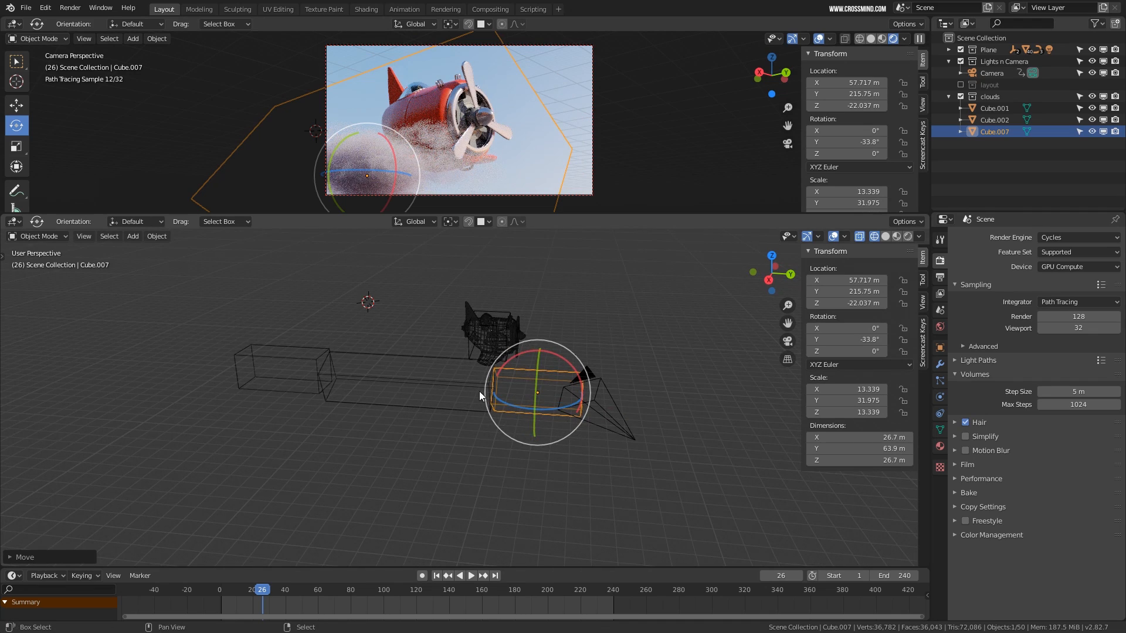
Select all three clouds and duplicate them along global Y, placing the copy of the first cloud at about Y 283.1 m
{"action": "middle_click_drag", "start_coordinate": [479, 392], "coordinate": [326, 377], "text": "shift"}
{"action": "right_click", "coordinate": [387, 372], "text": "shift"}
{"action": "right_click", "coordinate": [265, 353], "text": "shift"}
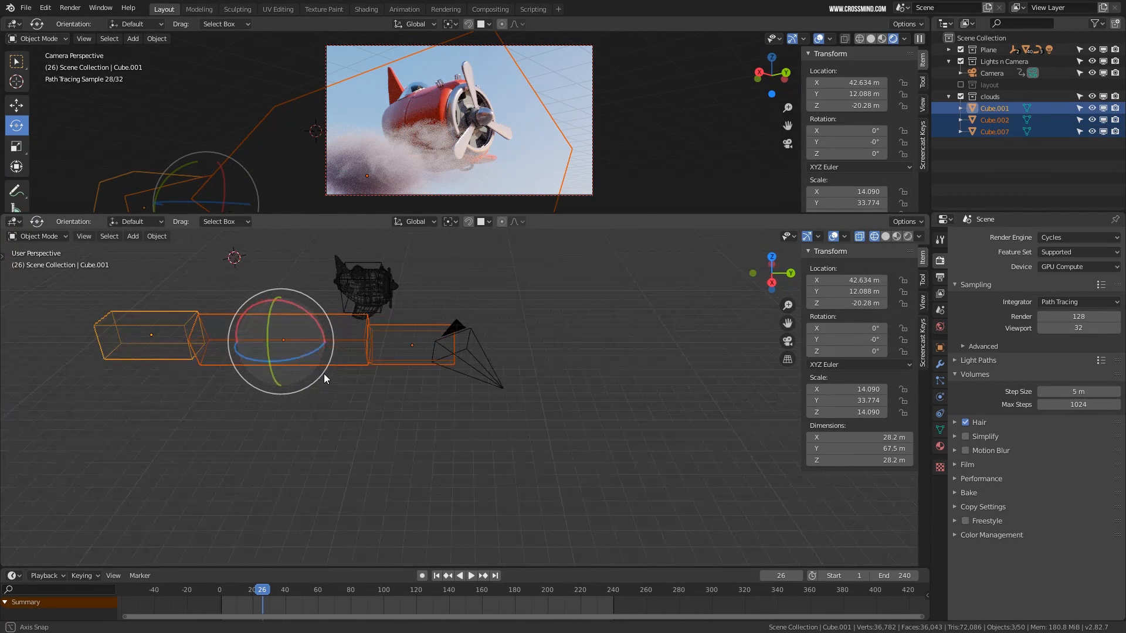
{"action": "key", "text": "shift+d"}
{"action": "key", "text": "y"}
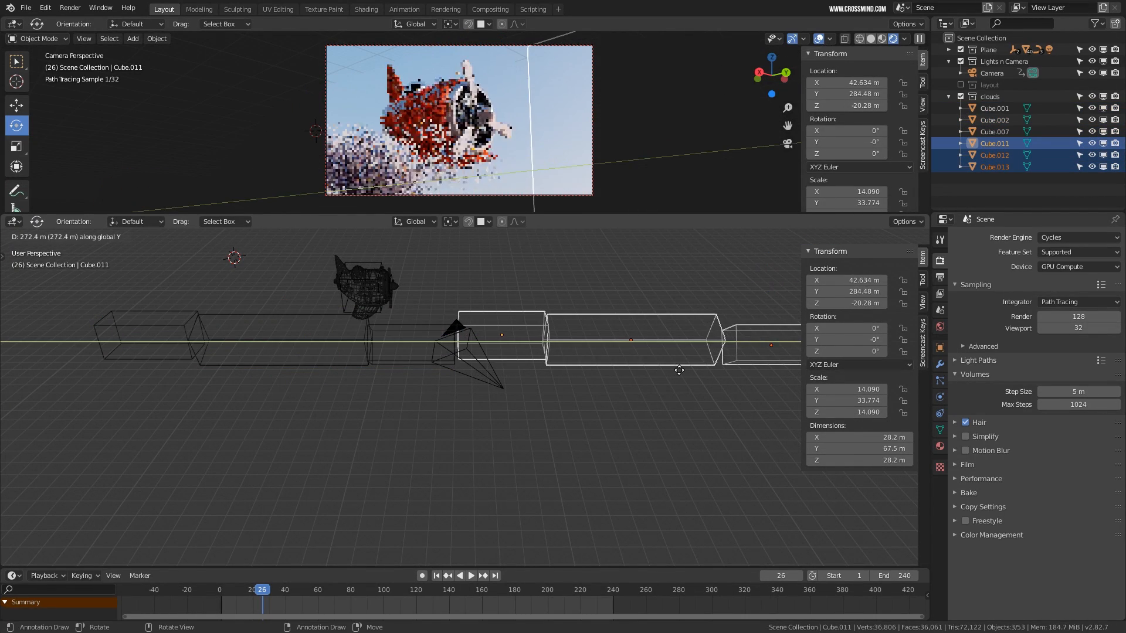
{"action": "left_click", "coordinate": [678, 373]}
Scrub the timeline to frame 50 and inspect the extended cloud row from several angles
{"action": "left_click_drag", "start_coordinate": [262, 600], "coordinate": [302, 601]}
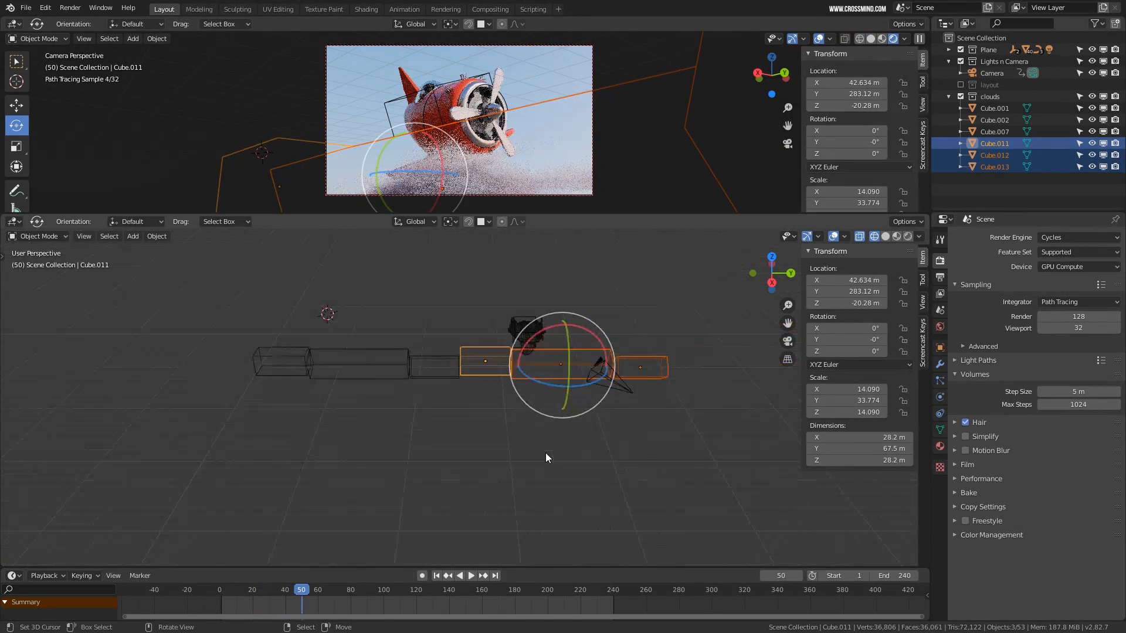
{"action": "middle_click_drag", "start_coordinate": [546, 452], "coordinate": [502, 398]}
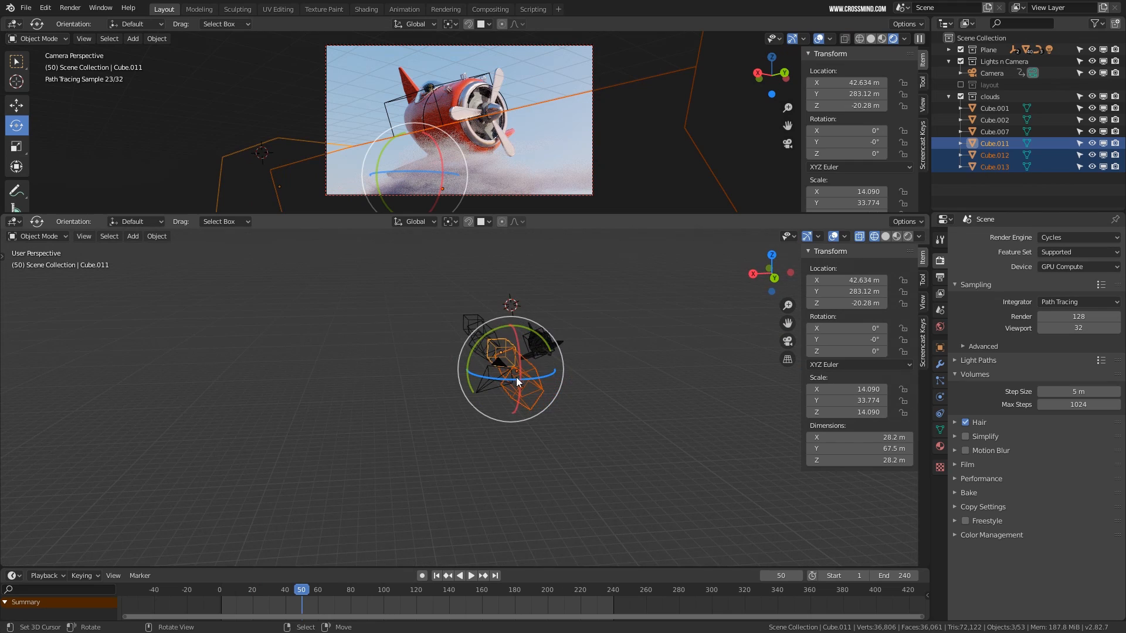
{"action": "middle_click_drag", "start_coordinate": [472, 353], "coordinate": [418, 372]}
Add the three original clouds to the selection and duplicate all six along Y, placing the first copy at about Y 552.9 m
{"action": "right_click", "coordinate": [423, 346], "text": "shift"}
{"action": "right_click", "coordinate": [402, 337], "text": "shift"}
{"action": "right_click", "coordinate": [361, 324], "text": "shift"}
{"action": "middle_click_drag", "start_coordinate": [416, 373], "coordinate": [281, 365], "text": "shift"}
{"action": "key", "text": "shift+d"}
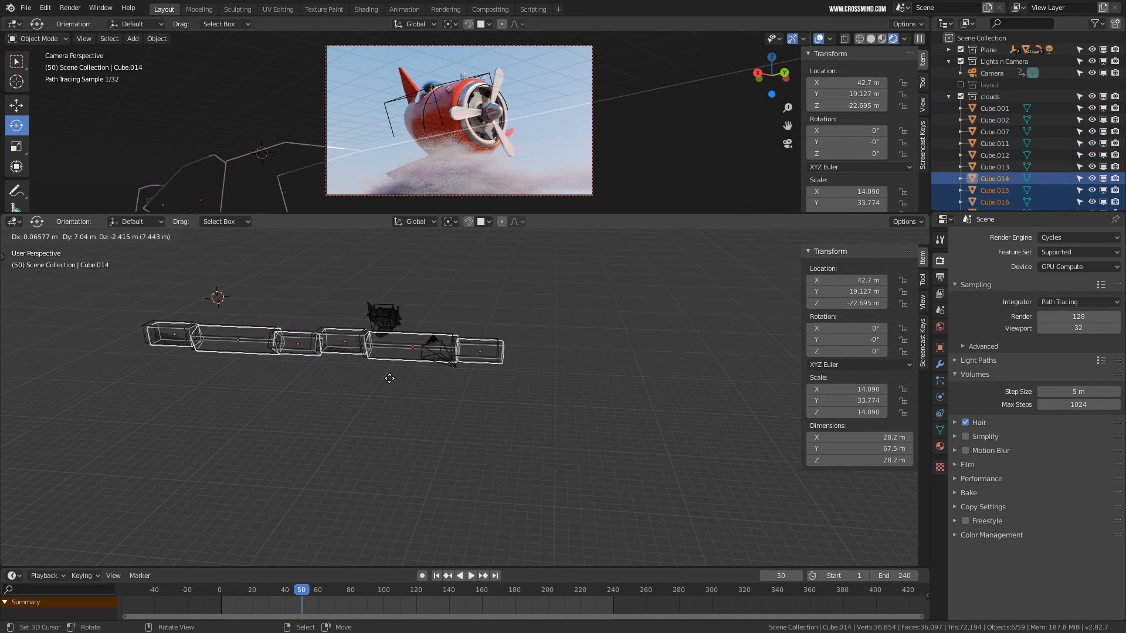
{"action": "key", "text": "y"}
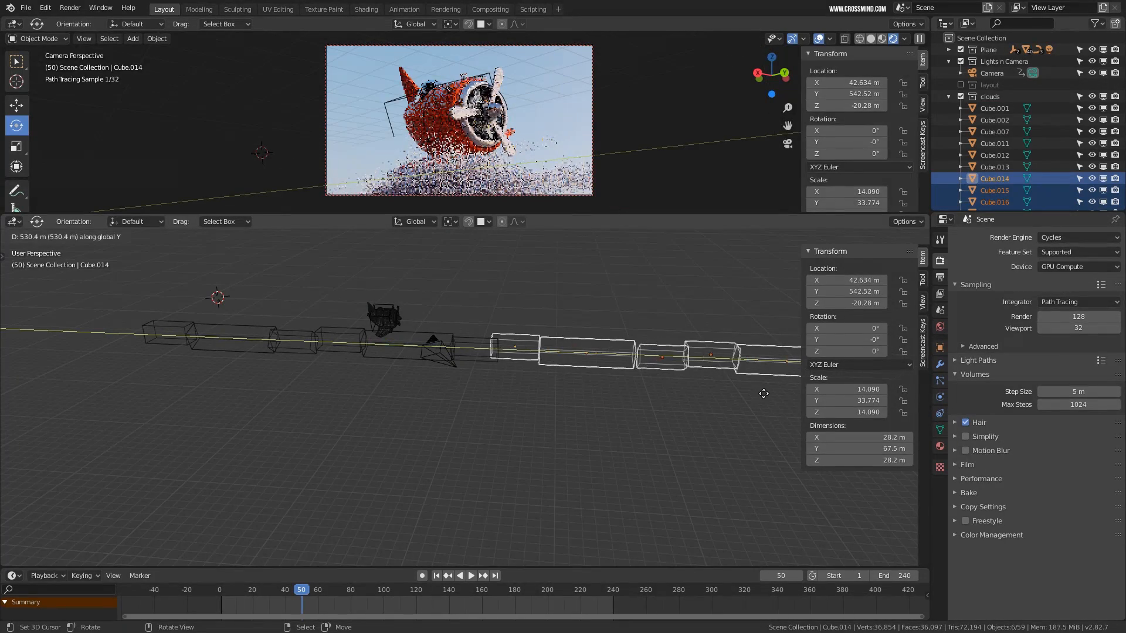
{"action": "left_click", "coordinate": [762, 393]}
{"action": "middle_click_drag", "start_coordinate": [762, 393], "coordinate": [606, 394], "text": "shift"}
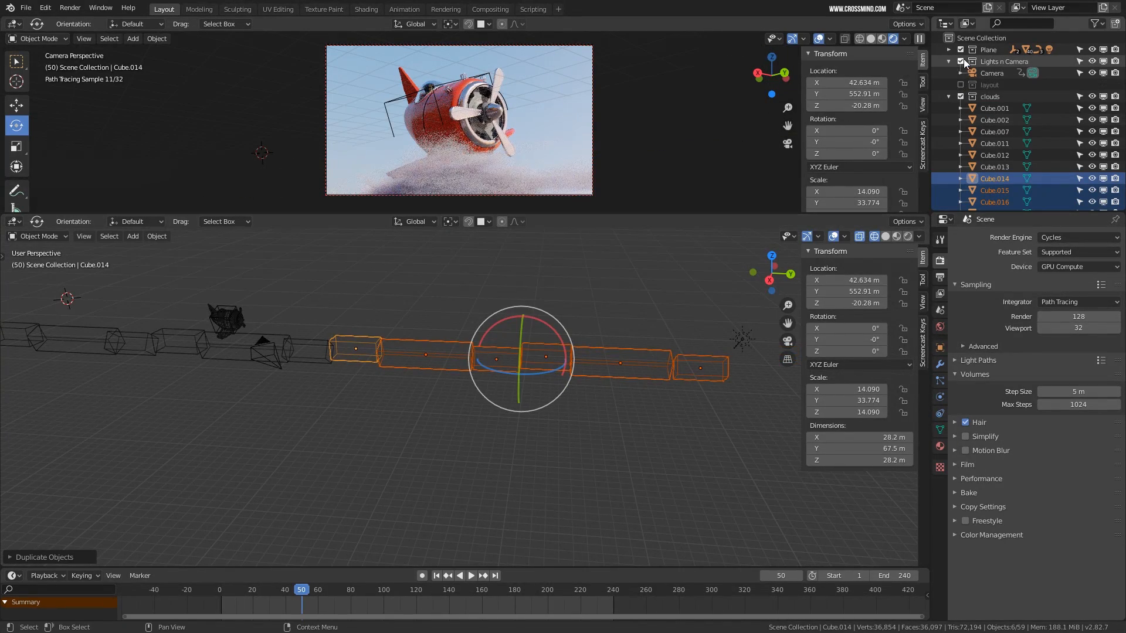
Show the layout collection to compare its length with the cloud row, and hide the collection again
{"action": "left_click", "coordinate": [960, 86]}
{"action": "scroll", "coordinate": [511, 426], "scroll_direction": "down", "scroll_amount": 4}
{"action": "middle_click_drag", "start_coordinate": [512, 426], "coordinate": [447, 442], "text": "shift"}
{"action": "middle_click_drag", "start_coordinate": [486, 436], "coordinate": [580, 434], "text": "shift"}
{"action": "scroll", "coordinate": [581, 434], "scroll_direction": "up", "scroll_amount": 2}
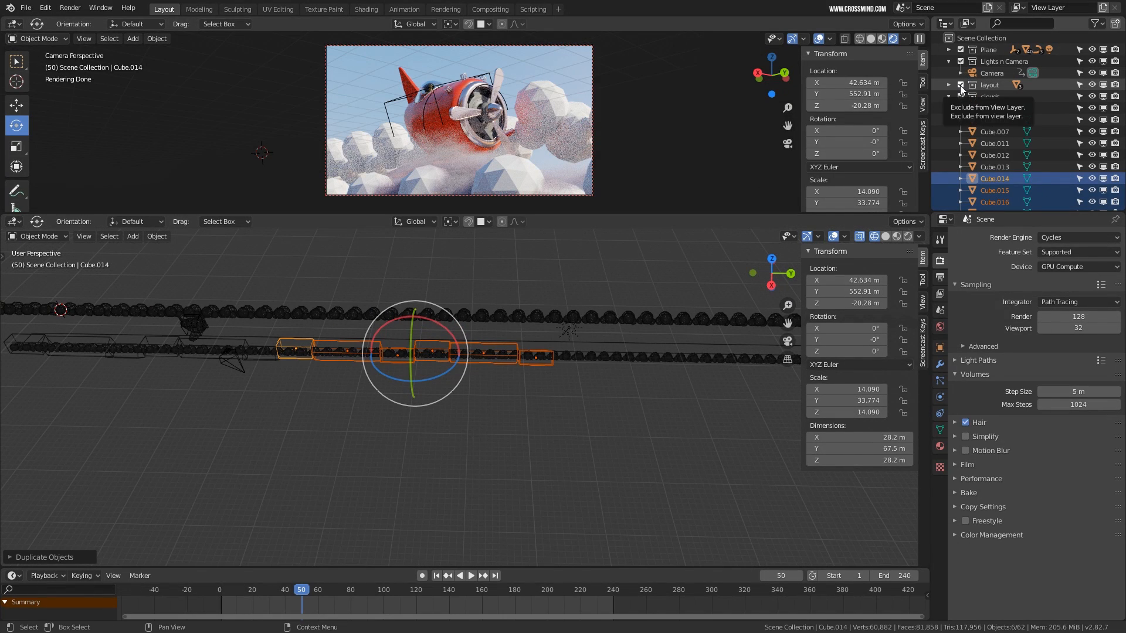
{"action": "left_click", "coordinate": [960, 86]}
{"action": "middle_click_drag", "start_coordinate": [468, 372], "coordinate": [452, 403]}
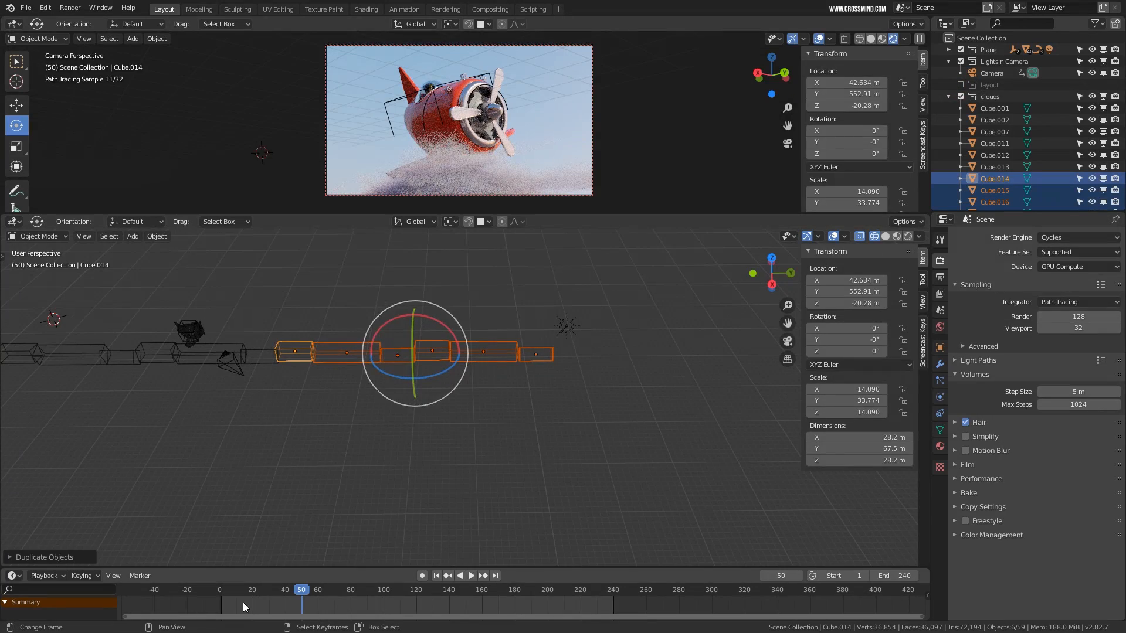
Move the animation to frame 38 and frame the selected clouds in front orthographic view
{"action": "left_click_drag", "start_coordinate": [243, 602], "coordinate": [283, 608]}
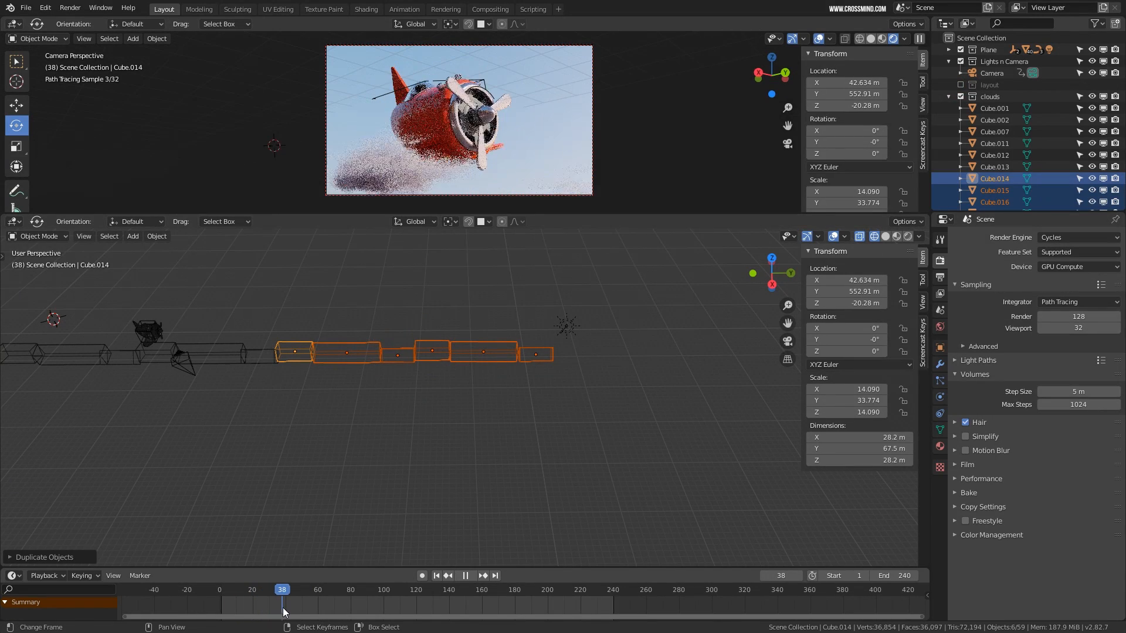
{"action": "mouse_move", "coordinate": [539, 370]}
{"action": "middle_mouse_down", "text": "shift"}
{"action": "mouse_move", "coordinate": [606, 374]}
{"action": "mouse_move", "coordinate": [536, 360]}
{"action": "middle_mouse_up", "text": "shift"}
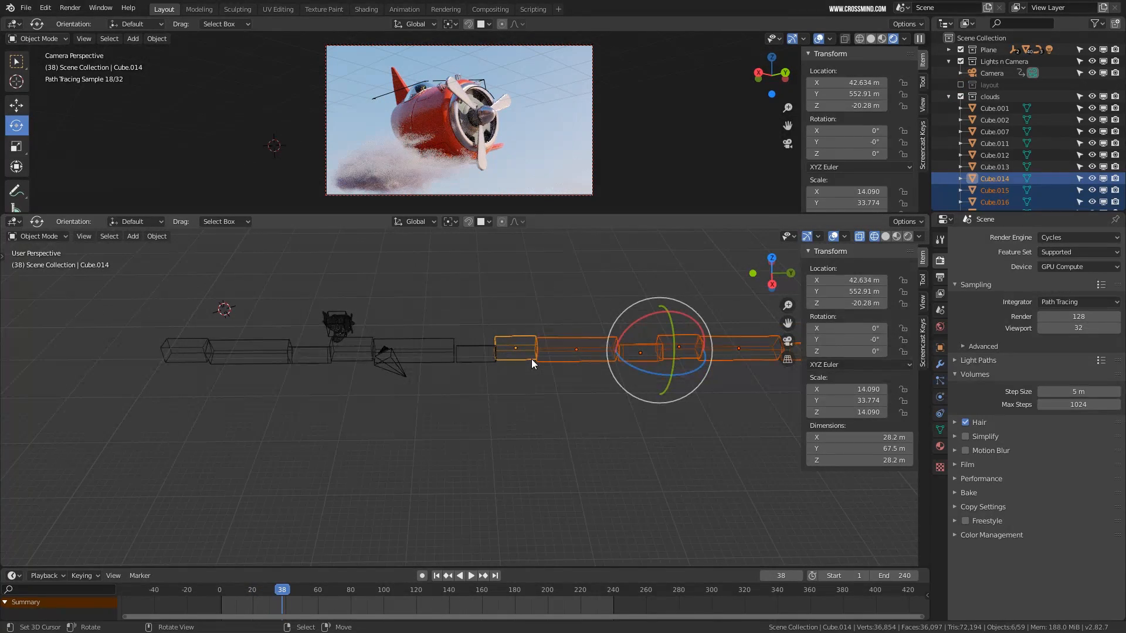
{"action": "key", "text": "KP_3"}
{"action": "key", "text": "KP_1"}
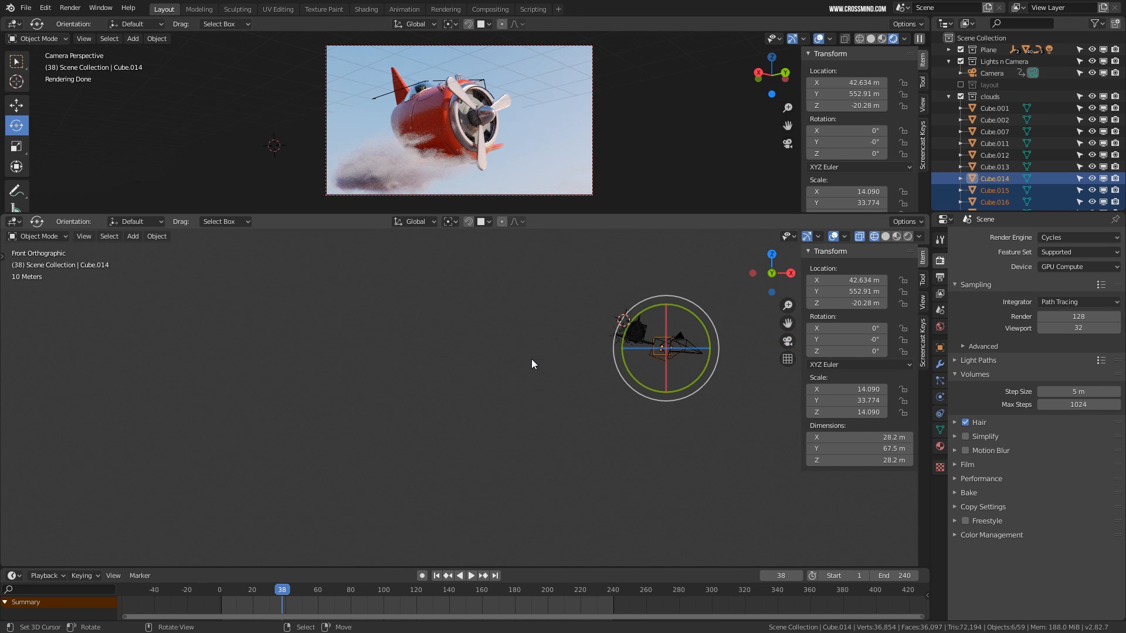
{"action": "key", "text": "Home"}
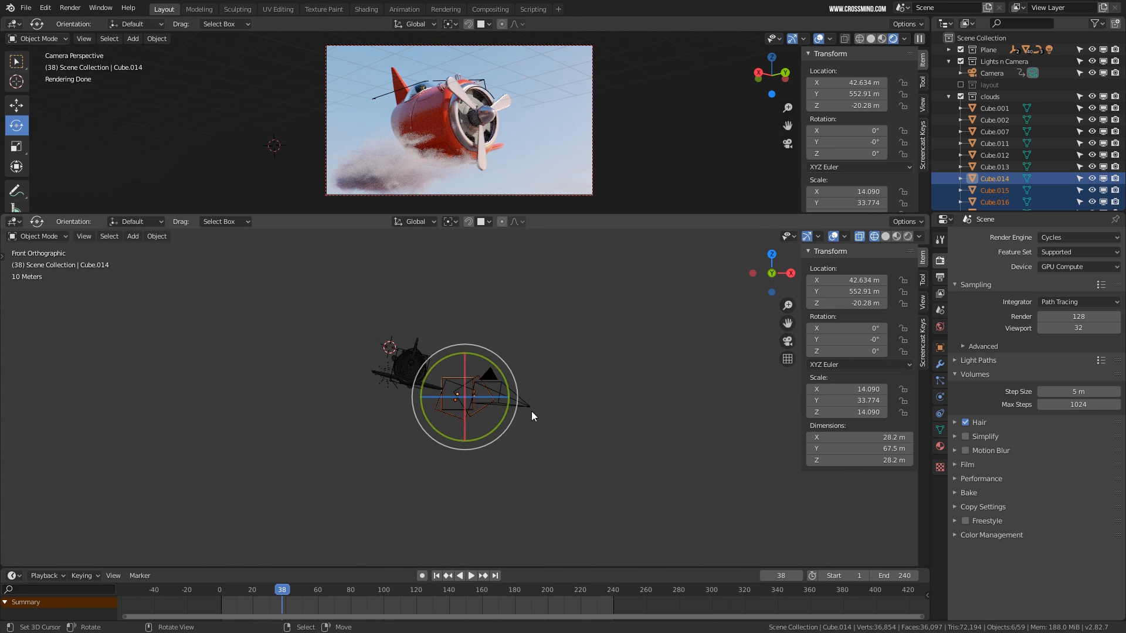
{"action": "key", "text": "KP_Decimal"}
Hide camera objects in the wireframe viewport through the object type visibility
{"action": "left_click", "coordinate": [447, 442]}
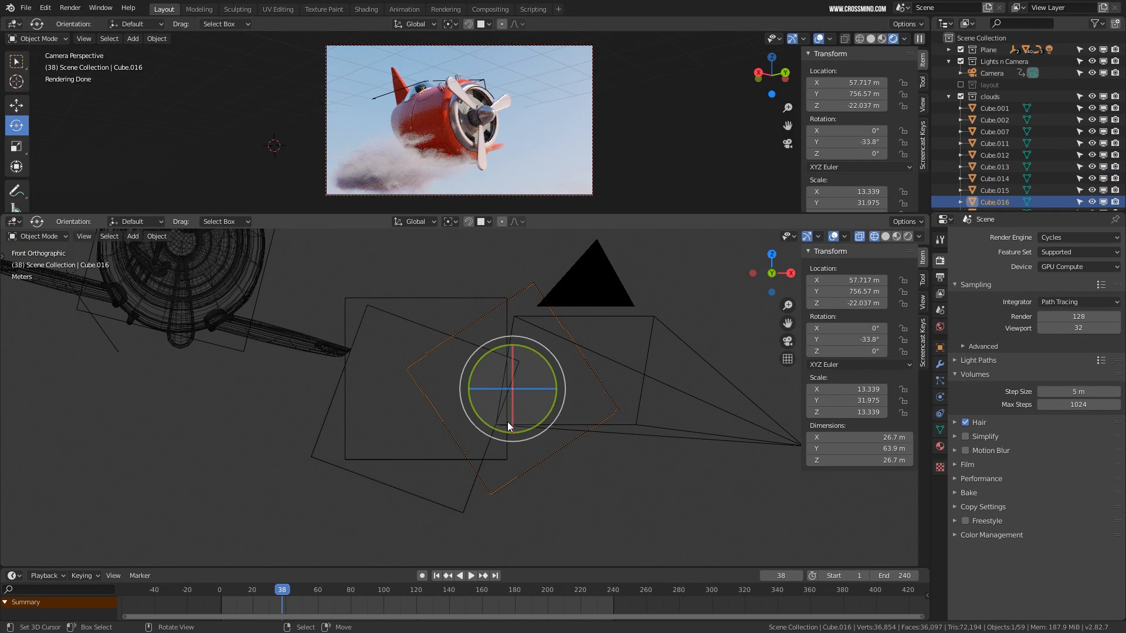
{"action": "left_click", "coordinate": [452, 463]}
{"action": "left_click", "coordinate": [793, 238]}
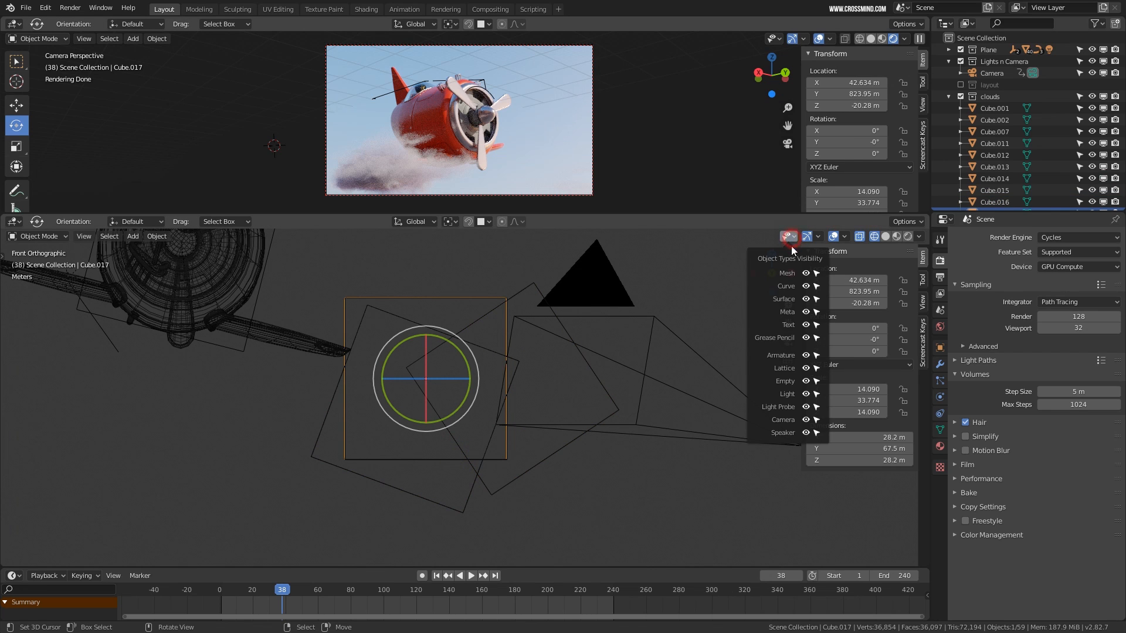
{"action": "left_click", "coordinate": [805, 419]}
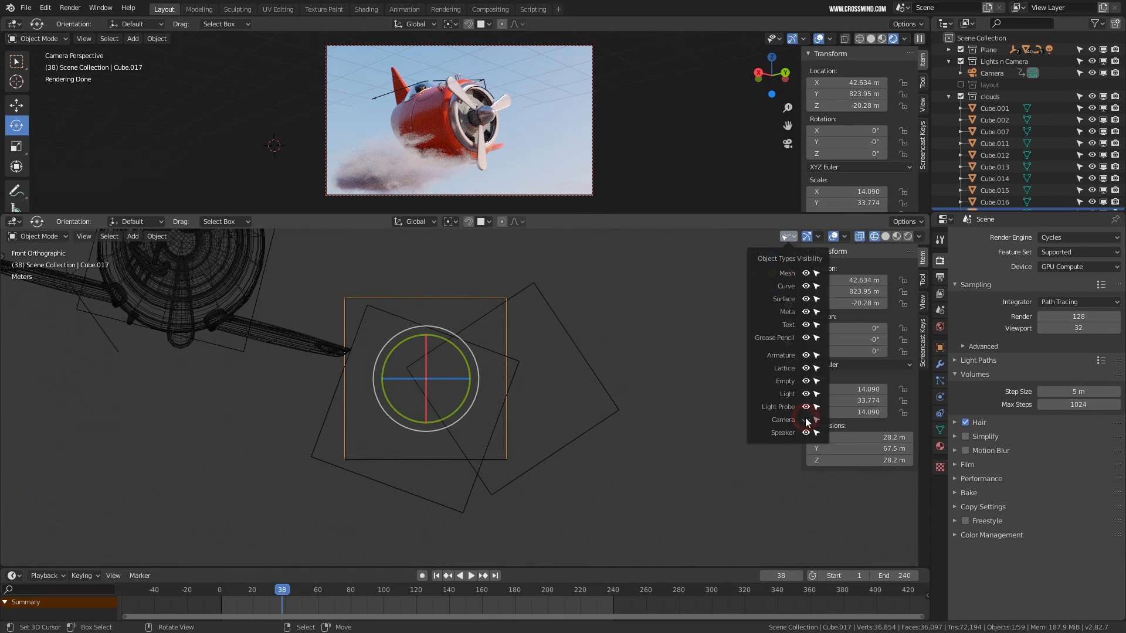
{"action": "right_click", "coordinate": [505, 418]}
Box-select all twelve clouds and duplicate them about 1082 m along global Y from the side view
{"action": "key", "text": "b"}
{"action": "left_click_drag", "start_coordinate": [388, 262], "coordinate": [569, 429]}
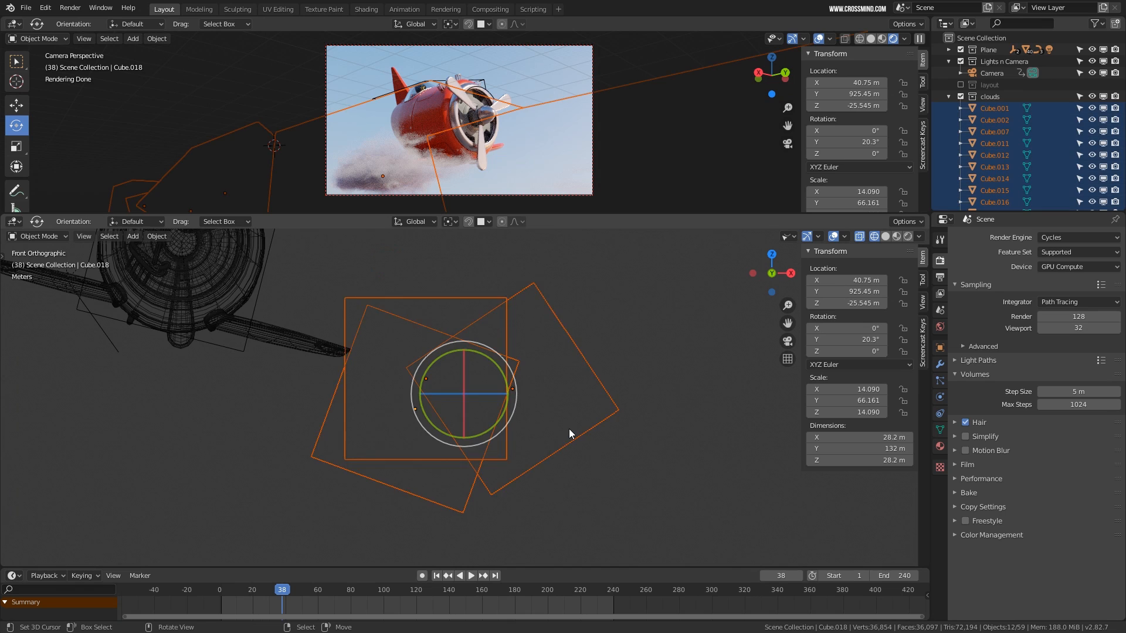
{"action": "scroll", "coordinate": [569, 428], "scroll_direction": "down", "scroll_amount": 3}
{"action": "key", "text": "KP_3"}
{"action": "scroll", "coordinate": [569, 428], "scroll_direction": "down", "scroll_amount": 7}
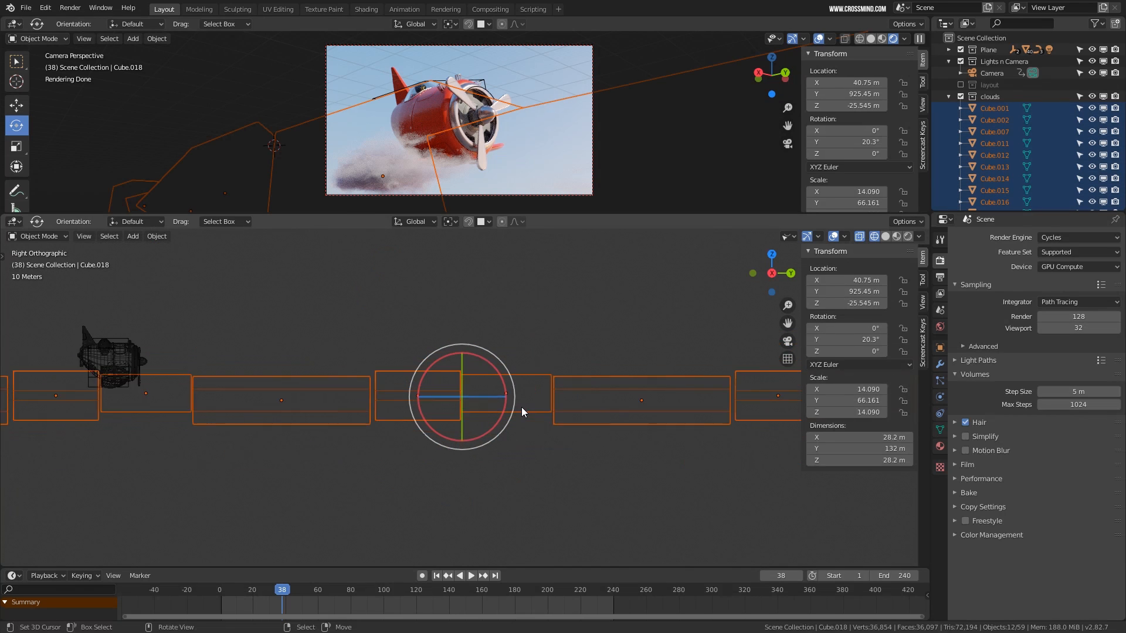
{"action": "key", "text": "shift+d"}
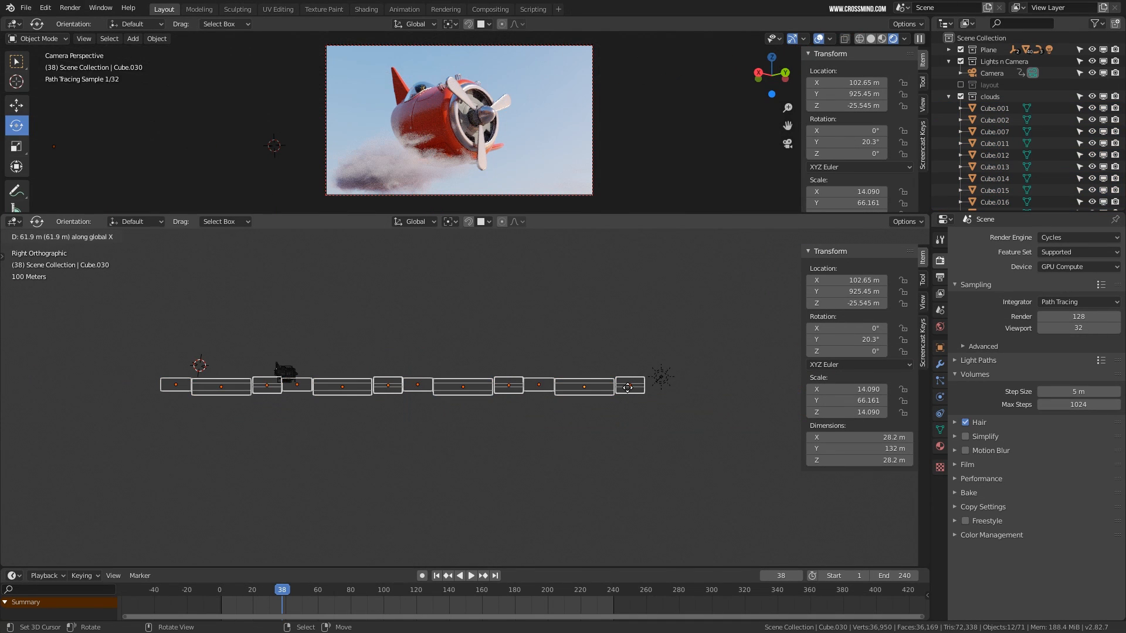
{"action": "key", "text": "y"}
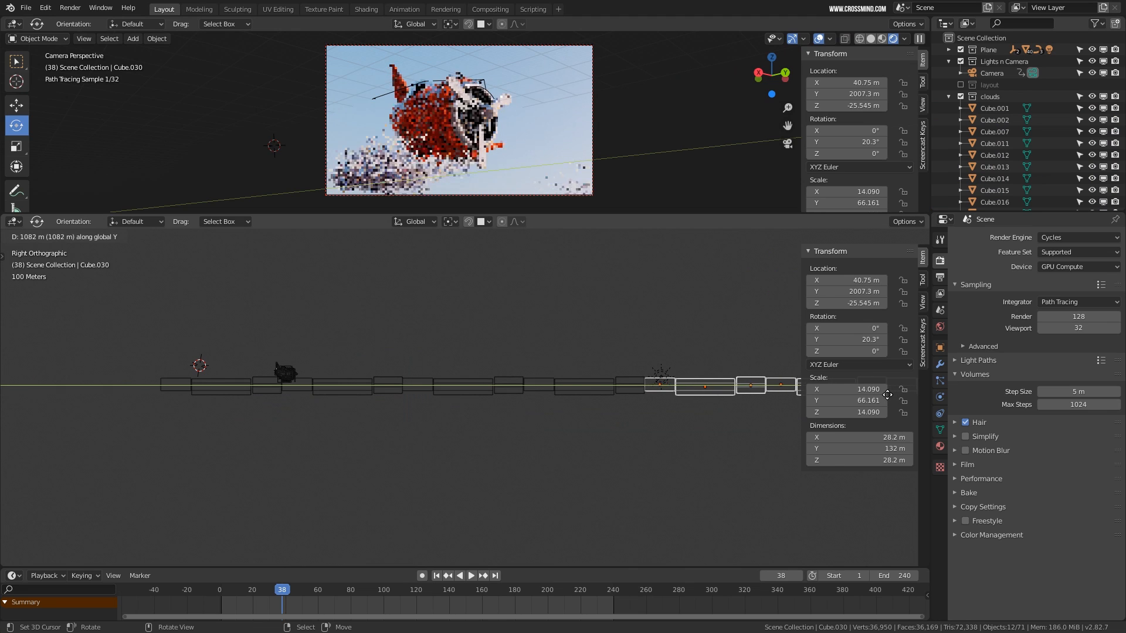
{"action": "left_click", "coordinate": [886, 394]}
{"action": "scroll", "coordinate": [431, 456], "scroll_direction": "up", "scroll_amount": 1}
Play the animation up to frame 118 to check the clouds through the camera, and show the scene from the front
{"action": "key", "text": "space"}
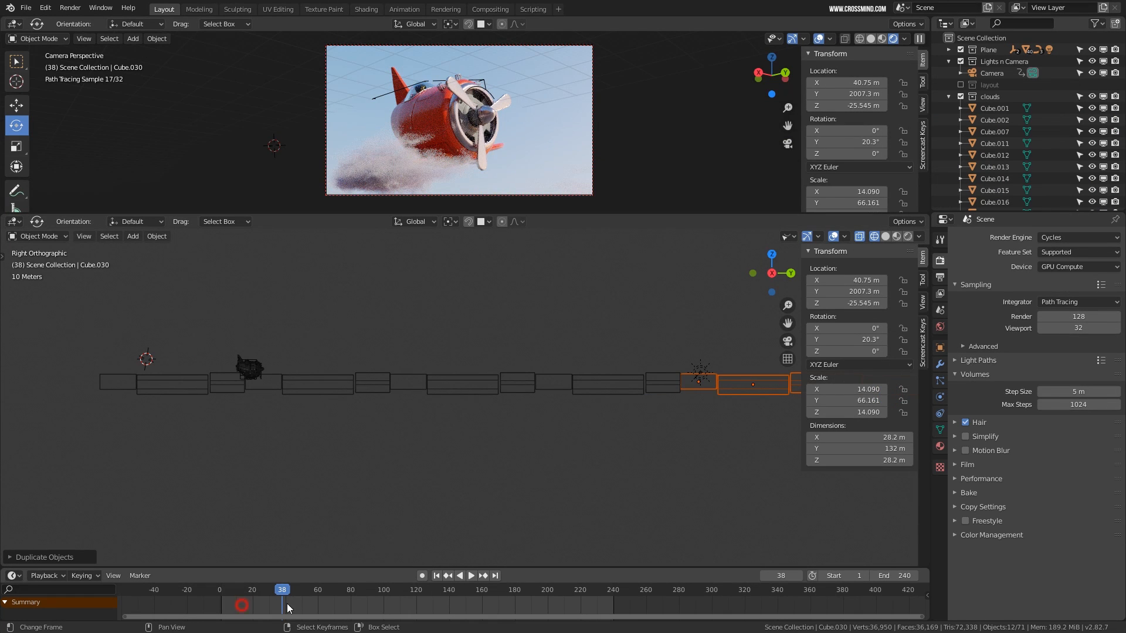
{"action": "key", "text": "space"}
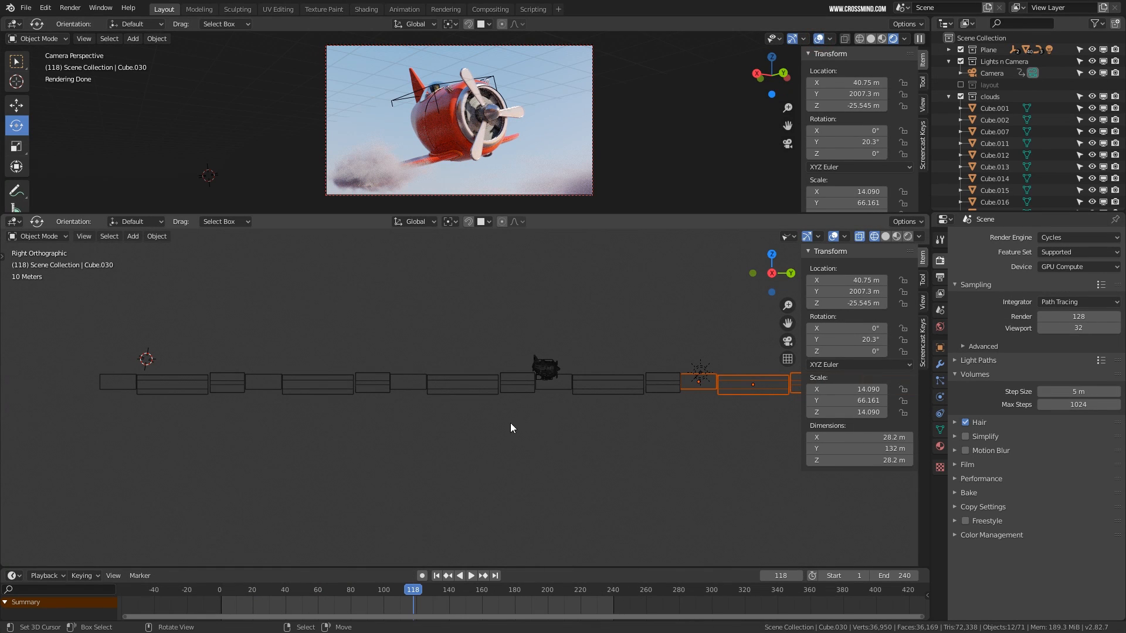
{"action": "key", "text": "KP_1"}
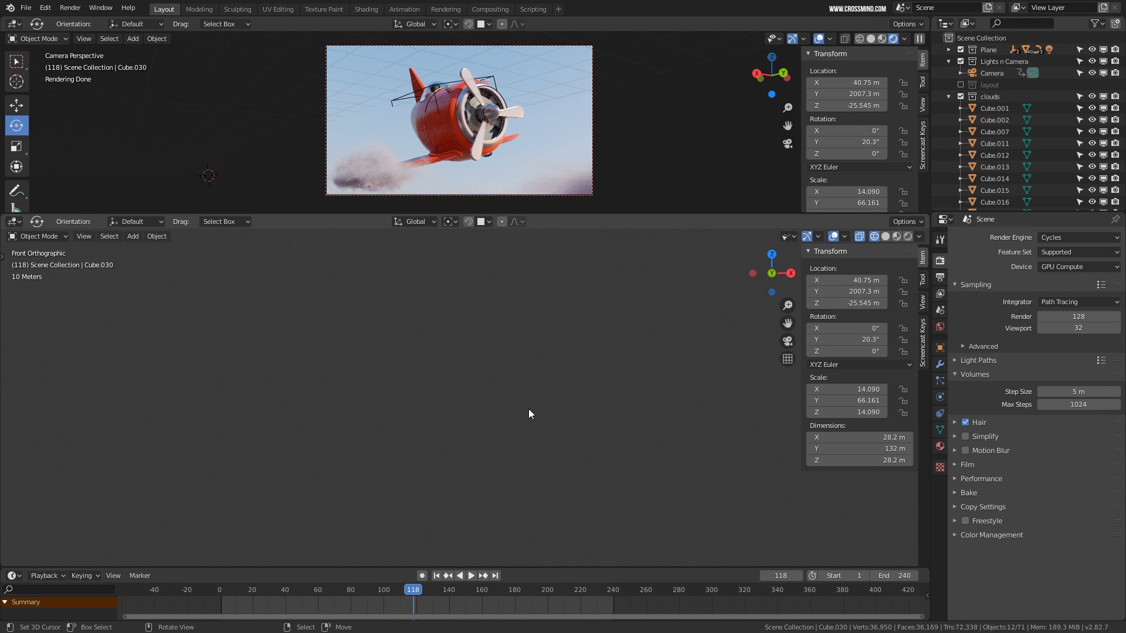
Frame the selected clouds, bring up the Screencast Keys settings in the camera viewport and collapse them
{"action": "key", "text": "KP_Decimal"}
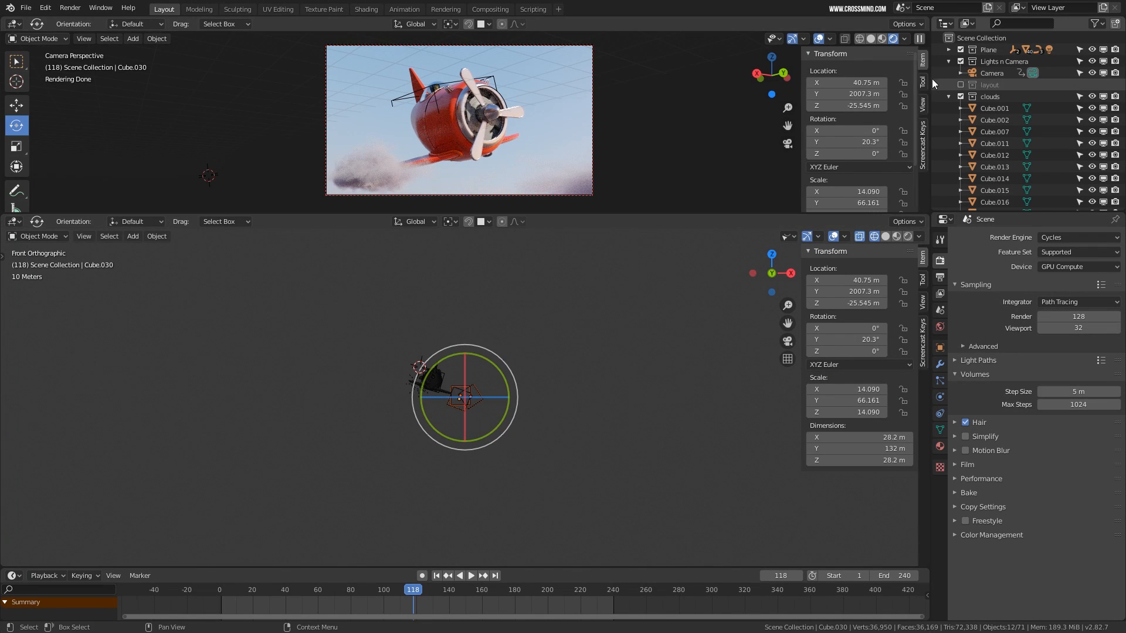
{"action": "left_click", "coordinate": [922, 142]}
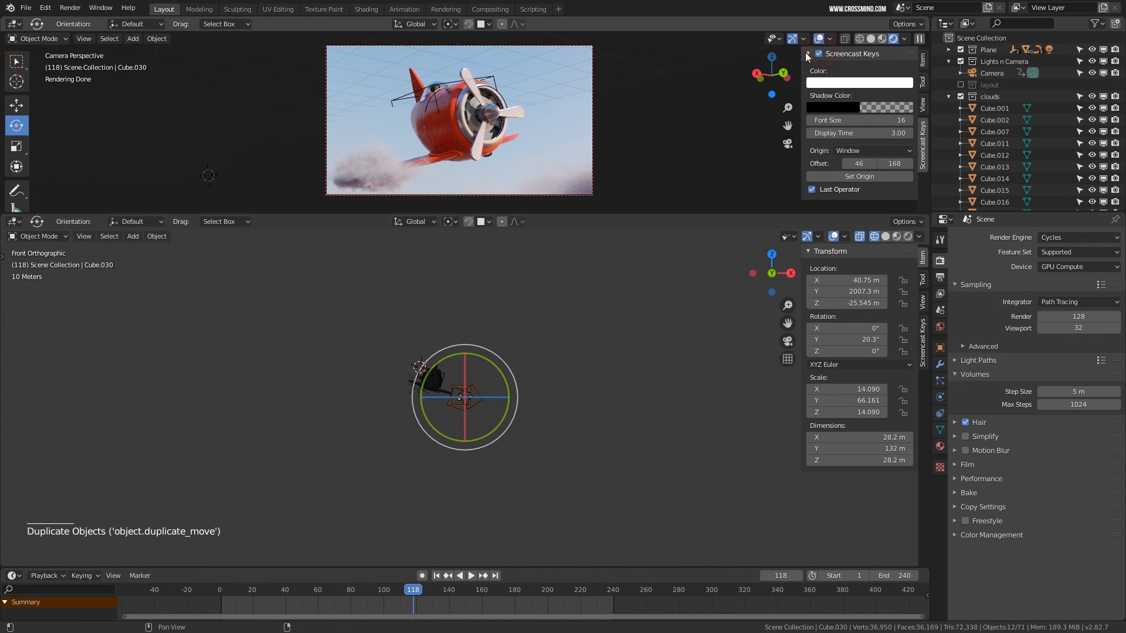
{"action": "left_click", "coordinate": [808, 54]}
Box-select all 24 clouds in the front view and duplicate them to the opposite side of the plane
{"action": "middle_click_drag", "start_coordinate": [537, 438], "coordinate": [550, 413], "text": "shift"}
{"action": "scroll", "coordinate": [530, 417], "scroll_direction": "up", "scroll_amount": 5}
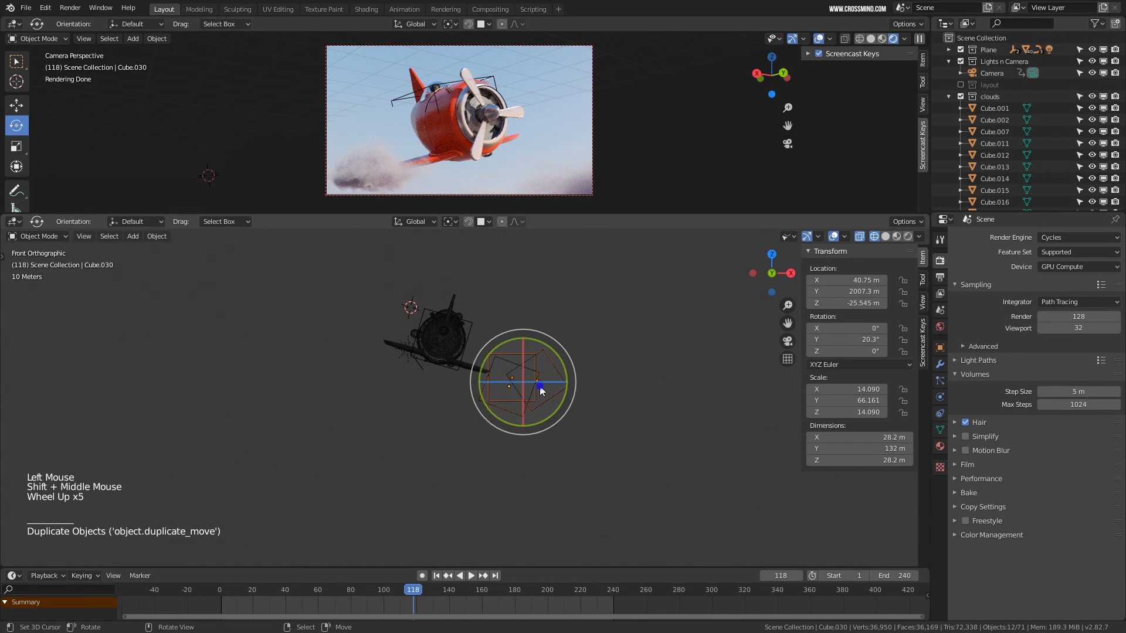
{"action": "right_click", "coordinate": [540, 391]}
{"action": "key", "text": "b"}
{"action": "middle_click_drag", "start_coordinate": [532, 398], "coordinate": [567, 413], "text": "shift"}
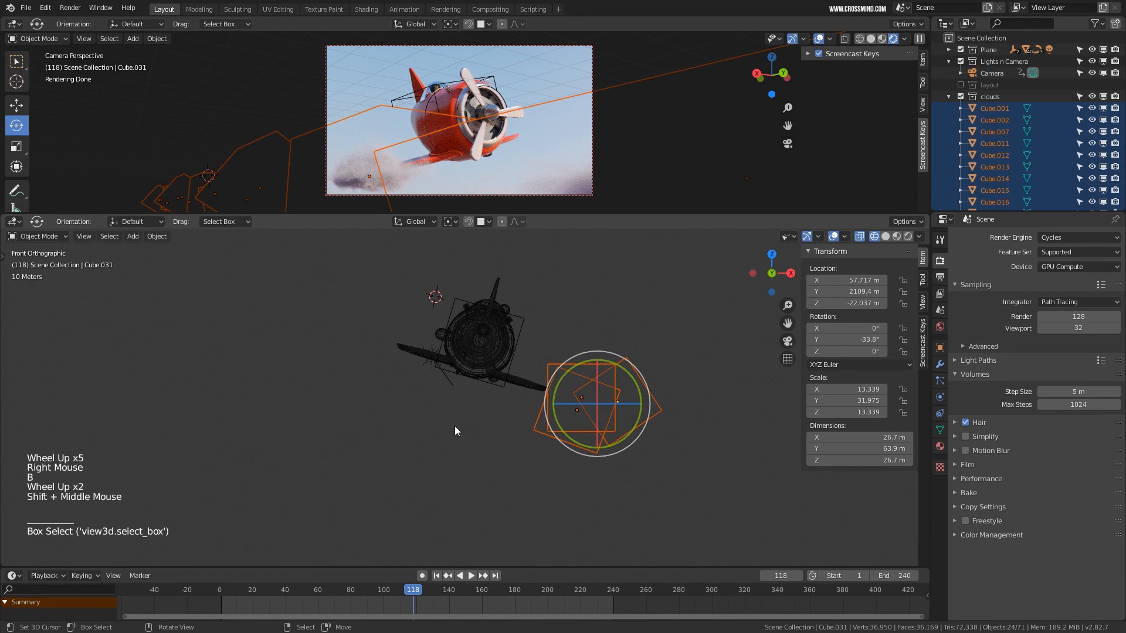
{"action": "middle_click_drag", "start_coordinate": [655, 424], "coordinate": [655, 442], "text": "shift"}
{"action": "key", "text": "shift+d"}
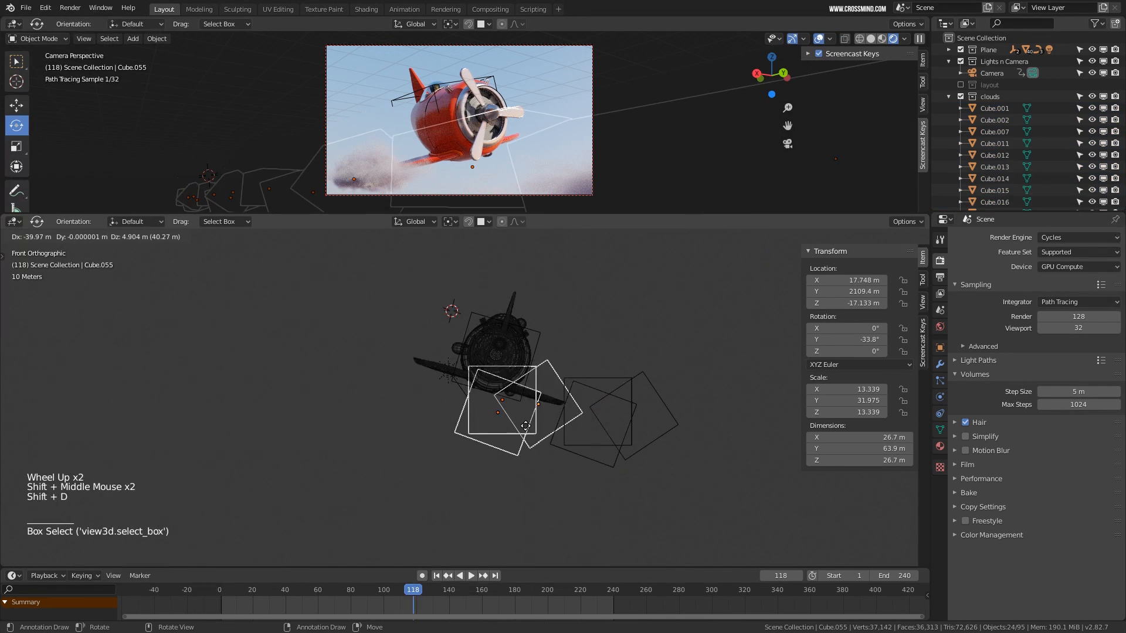
{"action": "left_click", "coordinate": [434, 413]}
Nudge the duplicated clouds slightly upward beside the plane and scale them up by about 1.4
{"action": "middle_click_drag", "start_coordinate": [489, 417], "coordinate": [466, 414], "text": "shift"}
{"action": "scroll", "coordinate": [467, 414], "scroll_direction": "up", "scroll_amount": 1}
{"action": "key", "text": "g"}
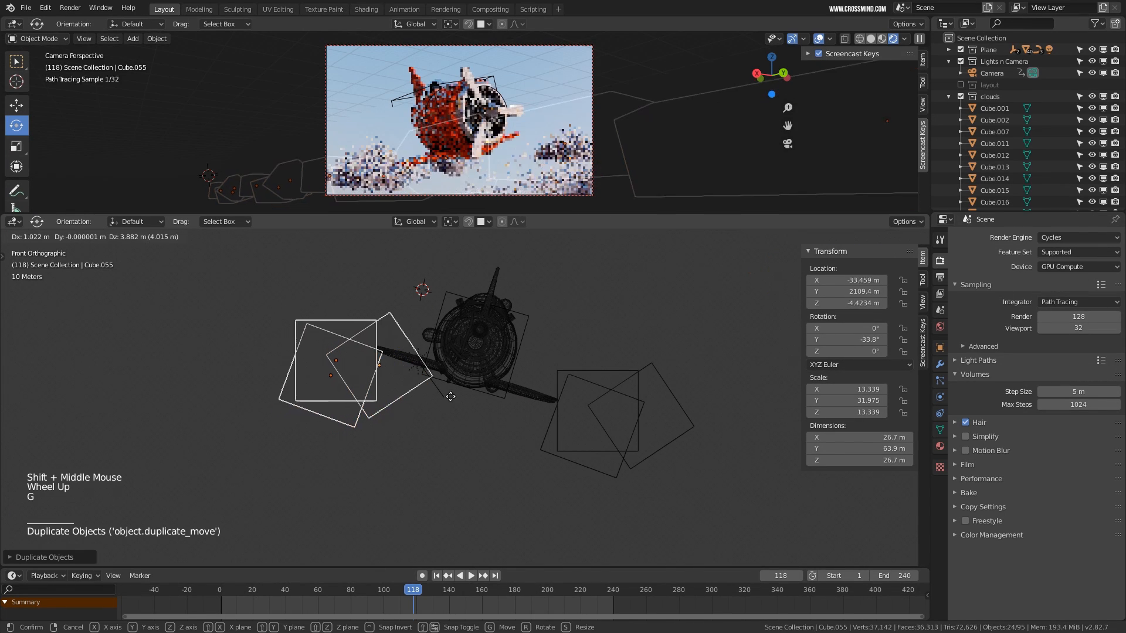
{"action": "key", "text": "s"}
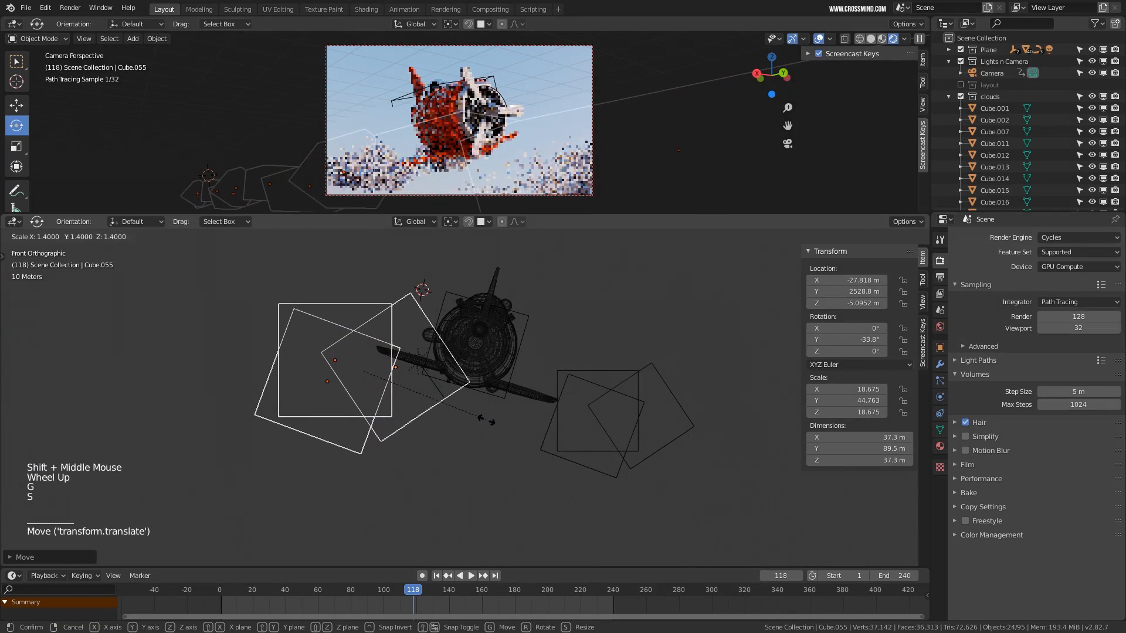
{"action": "left_click", "coordinate": [480, 411]}
Raise the duplicated clouds, scale them up by about 1.35 and shift them outward from the plane
{"action": "key", "text": "g"}
{"action": "left_click", "coordinate": [476, 375]}
{"action": "key", "text": "s"}
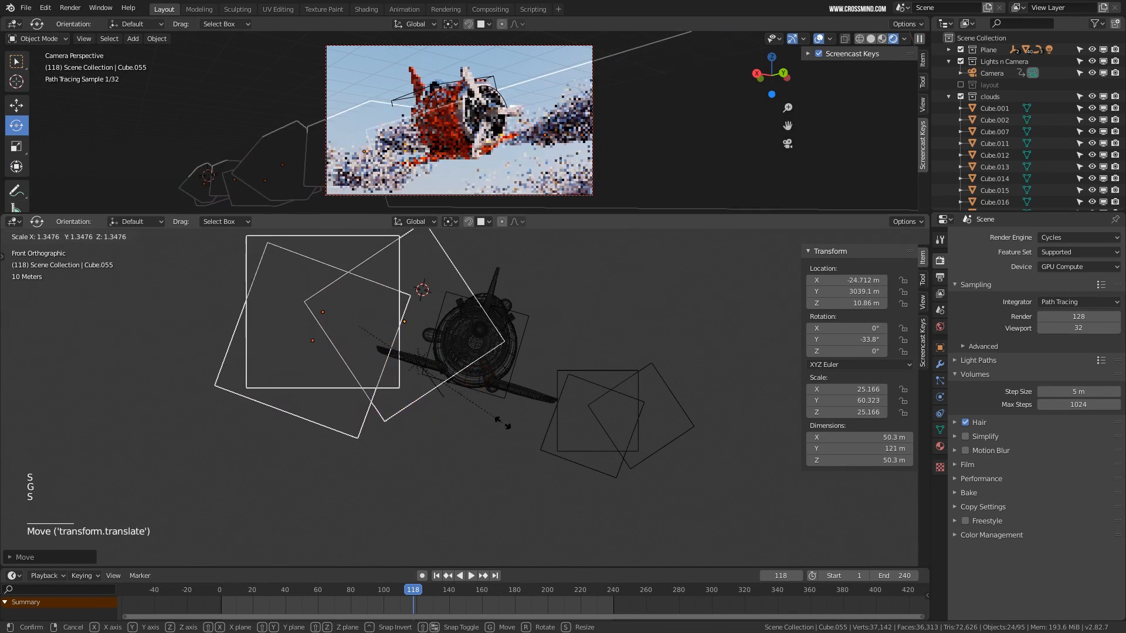
{"action": "left_click", "coordinate": [469, 413]}
{"action": "key", "text": "g"}
{"action": "left_click", "coordinate": [456, 432]}
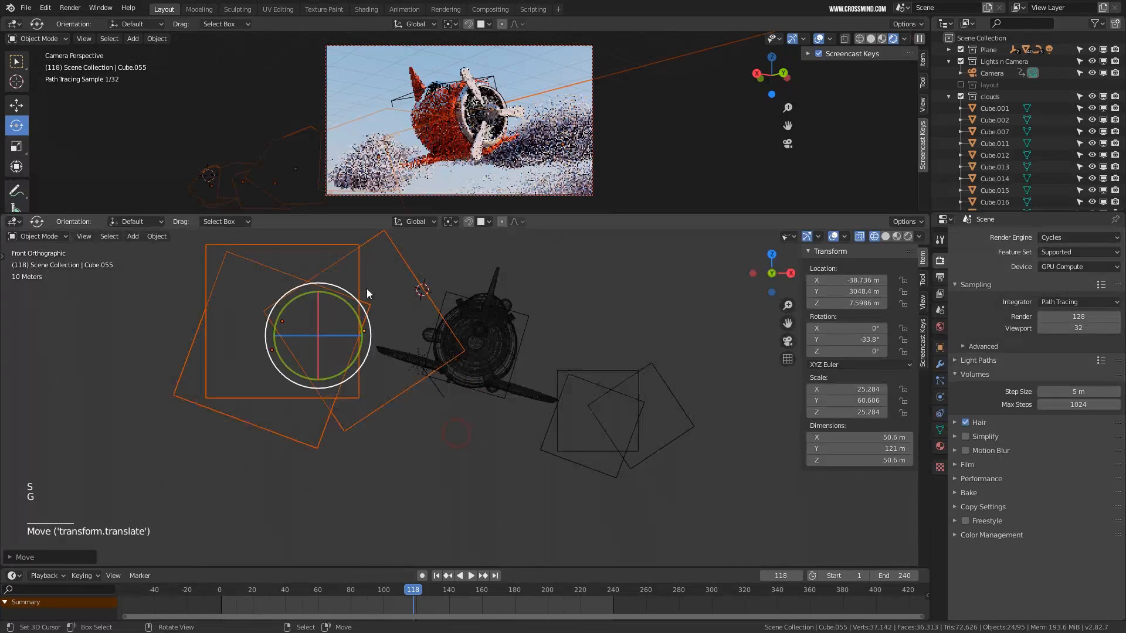
Enlarge the duplicated clouds until the active one's X scale is about 27.2, and move them slightly farther from the plane
{"action": "key", "text": "s"}
{"action": "left_click", "coordinate": [403, 387]}
{"action": "key", "text": "g"}
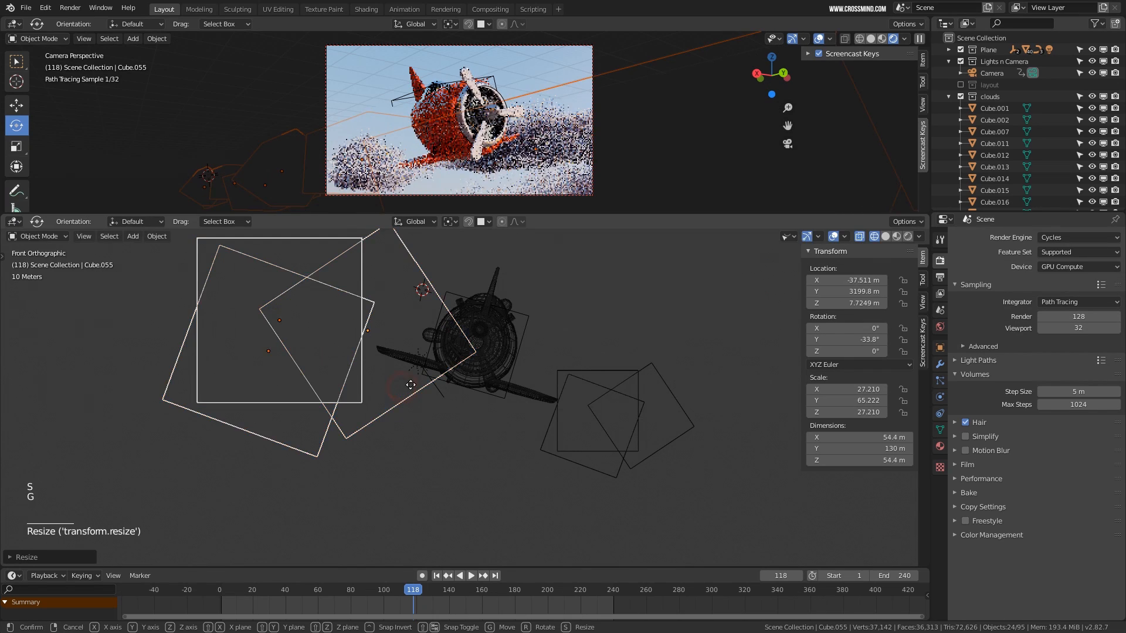
{"action": "left_click", "coordinate": [385, 388]}
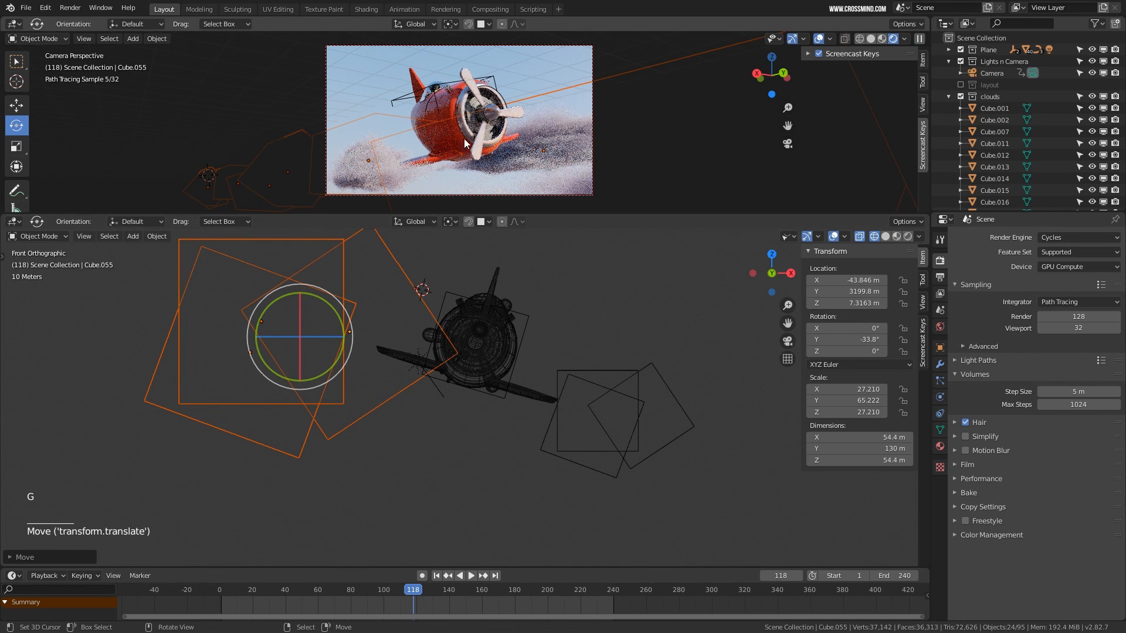
Orbit the scene and return to the front view to examine how both cloud rows surround the plane
{"action": "middle_click_drag", "start_coordinate": [550, 305], "coordinate": [357, 375]}
{"action": "scroll", "coordinate": [509, 407], "scroll_direction": "down", "scroll_amount": 2}
{"action": "scroll", "coordinate": [339, 373], "scroll_direction": "up", "scroll_amount": 2}
{"action": "scroll", "coordinate": [147, 416], "scroll_direction": "up", "scroll_amount": 4}
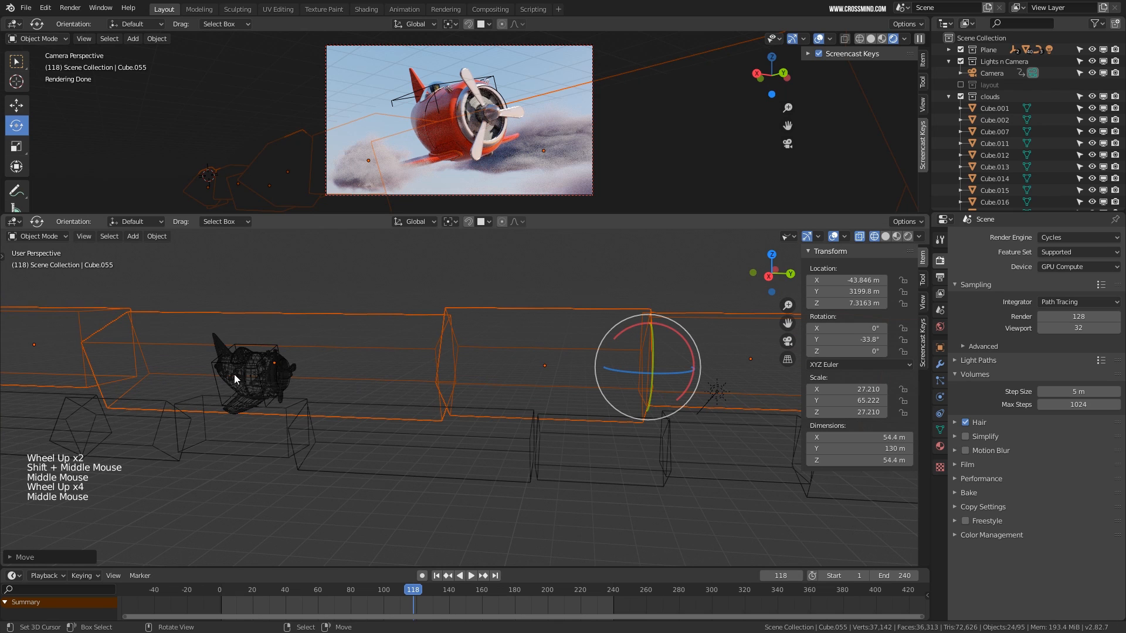
{"action": "middle_click_drag", "start_coordinate": [234, 375], "coordinate": [408, 347]}
{"action": "scroll", "coordinate": [408, 348], "scroll_direction": "down", "scroll_amount": 3}
{"action": "key", "text": "KP_1"}
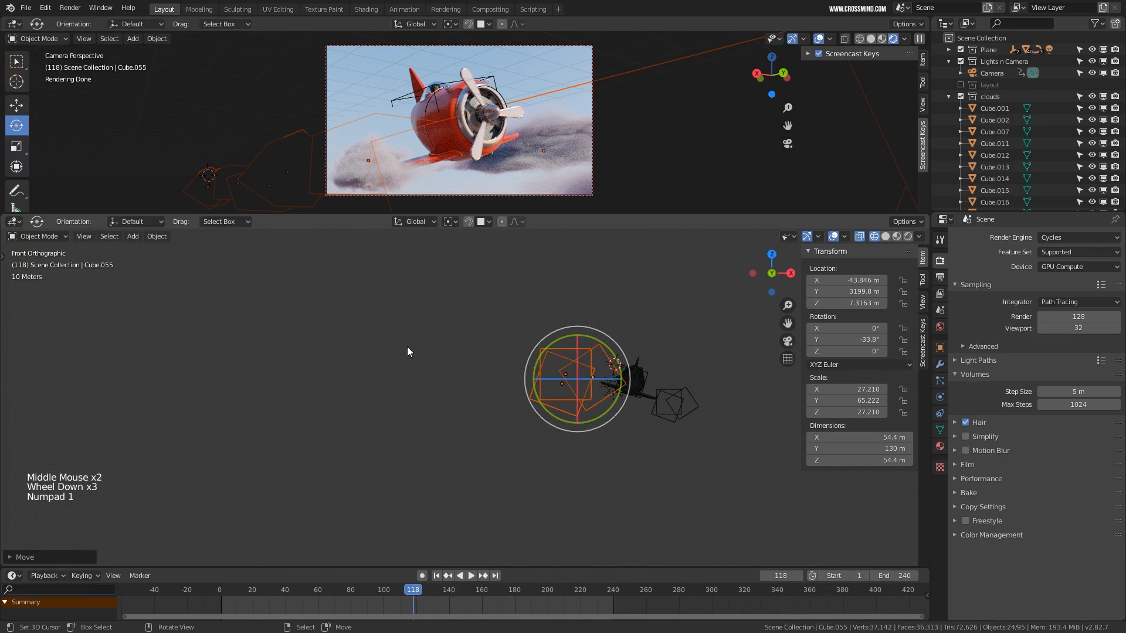
{"action": "scroll", "coordinate": [424, 354], "scroll_direction": "up", "scroll_amount": 3}
{"action": "middle_click_drag", "start_coordinate": [561, 400], "coordinate": [451, 399], "text": "shift"}
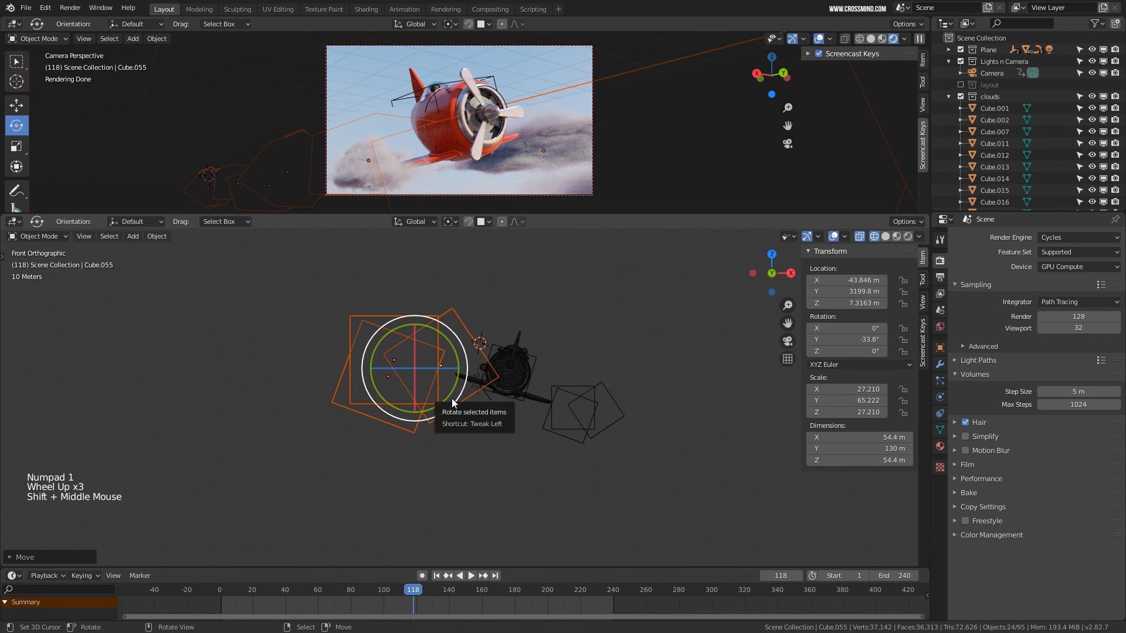
{"action": "scroll", "coordinate": [489, 397], "scroll_direction": "up", "scroll_amount": 3}
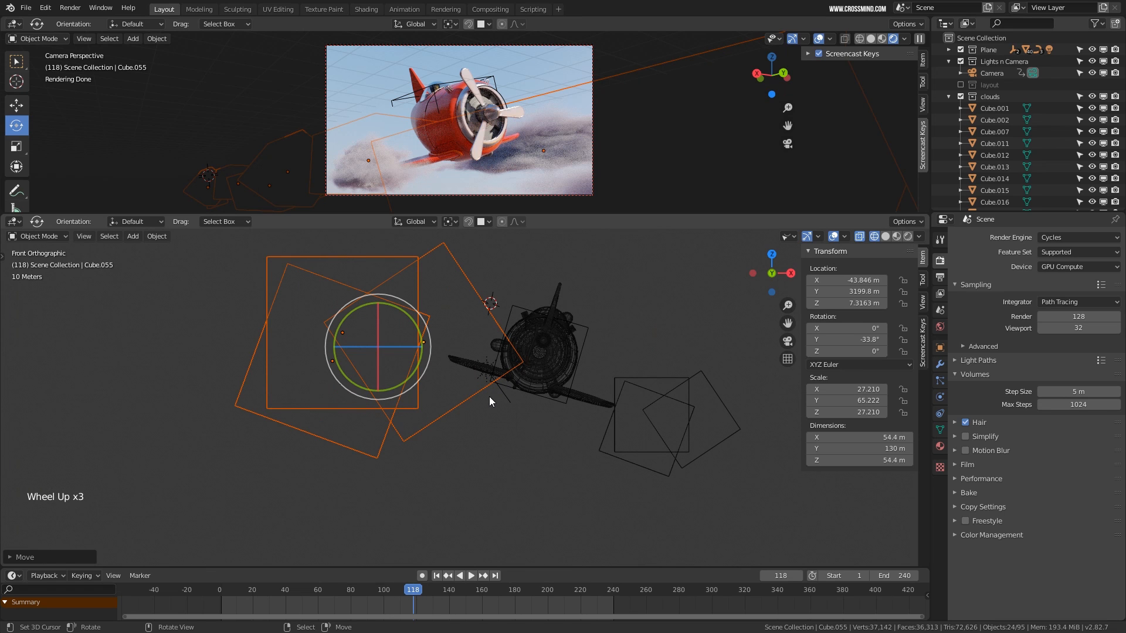
From the back view, raise the duplicated clouds and scale them up until the active one's X scale is about 30.75
{"action": "key", "text": "ctrl+KP_3"}
{"action": "key", "text": "ctrl+KP_1"}
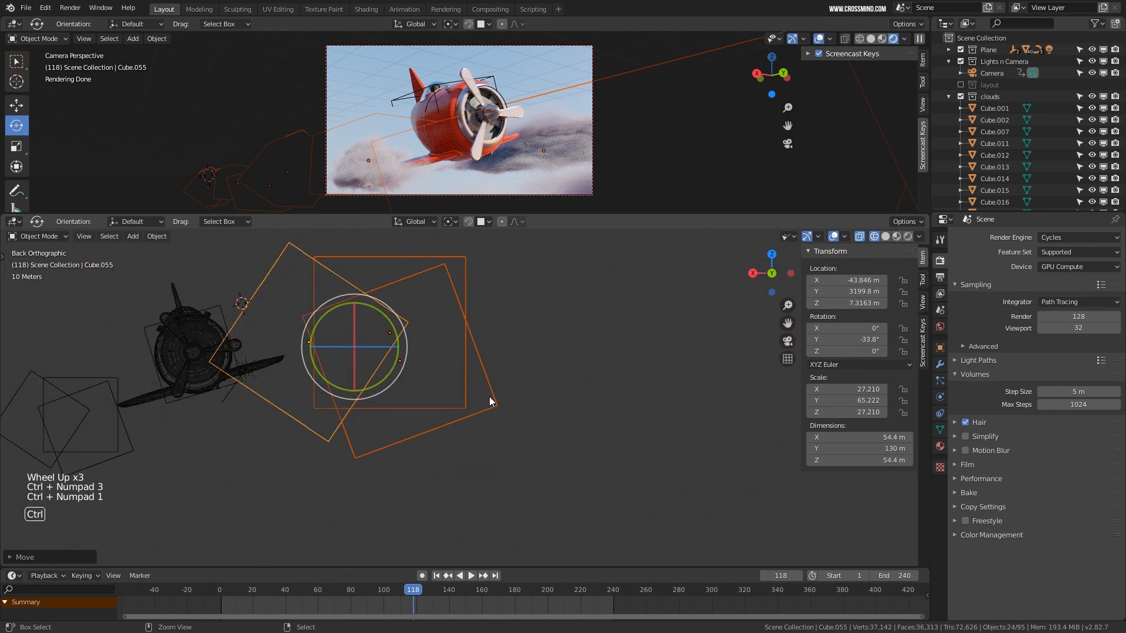
{"action": "middle_click_drag", "start_coordinate": [547, 438], "coordinate": [596, 410], "text": "shift"}
{"action": "scroll", "coordinate": [596, 410], "scroll_direction": "up", "scroll_amount": 1}
{"action": "key", "text": "g"}
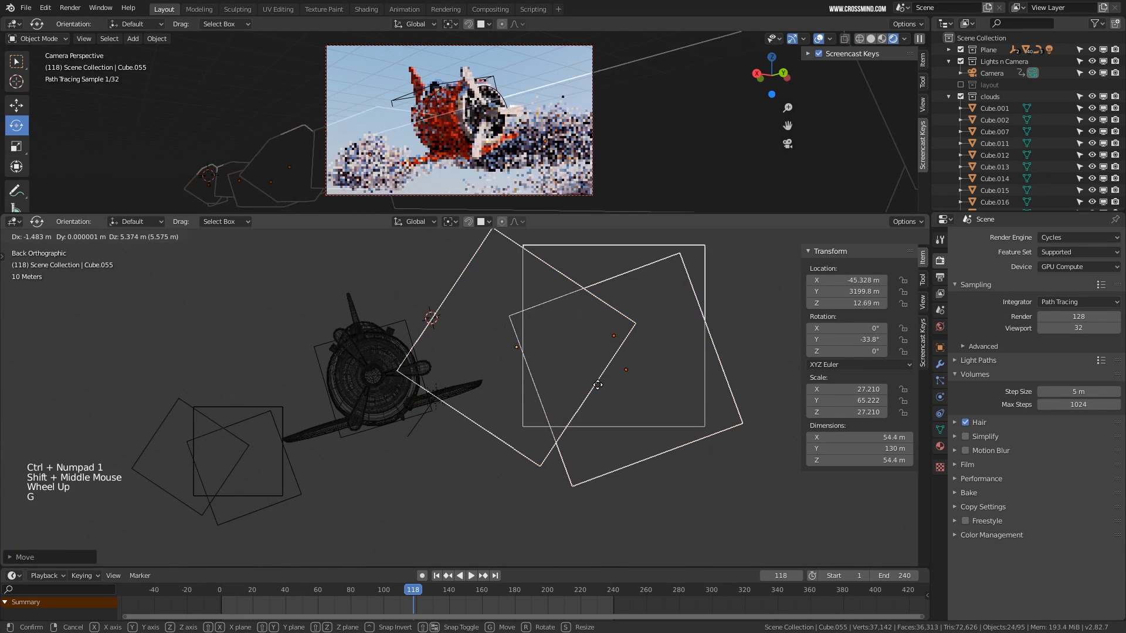
{"action": "left_click", "coordinate": [633, 415]}
{"action": "key", "text": "s"}
{"action": "left_click", "coordinate": [625, 404]}
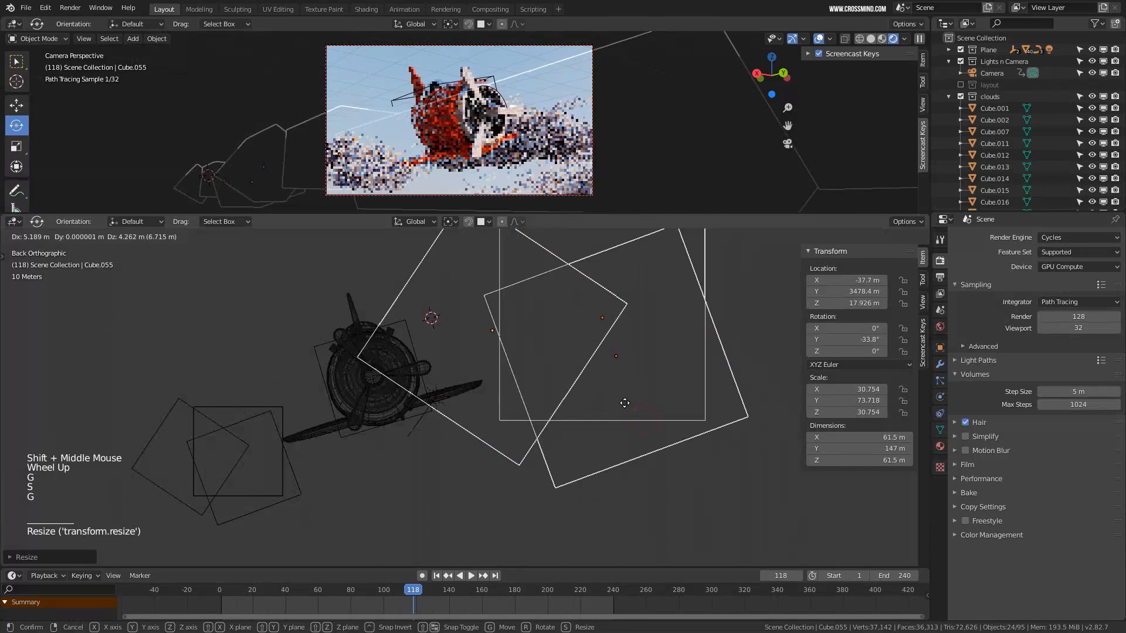
{"action": "key", "text": "g"}
{"action": "left_click", "coordinate": [631, 414]}
{"action": "scroll", "coordinate": [581, 300], "scroll_direction": "down", "scroll_amount": 1}
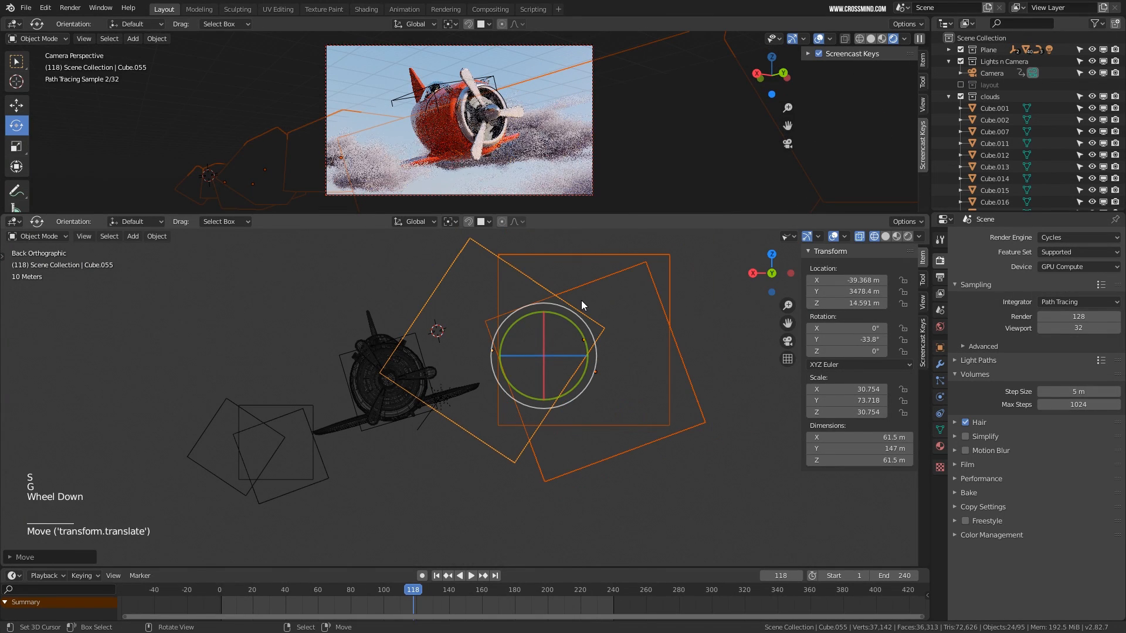
Check frames 155 and 1 in the rendered camera view without overlays, and enlarge that viewport
{"action": "left_click", "coordinate": [472, 589]}
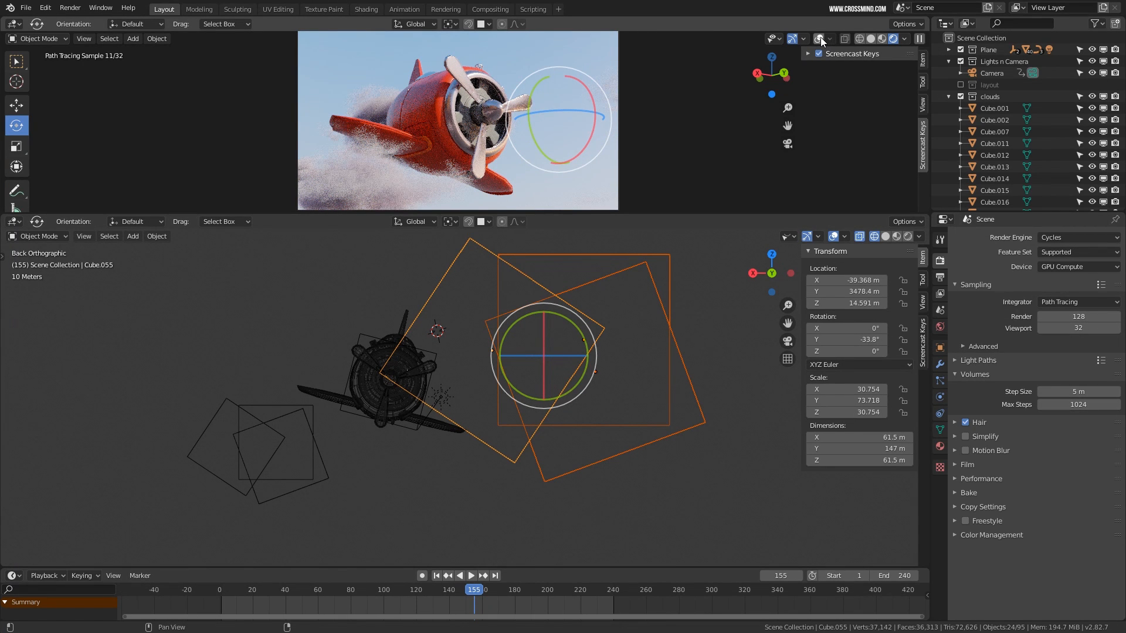
{"action": "left_click", "coordinate": [222, 604]}
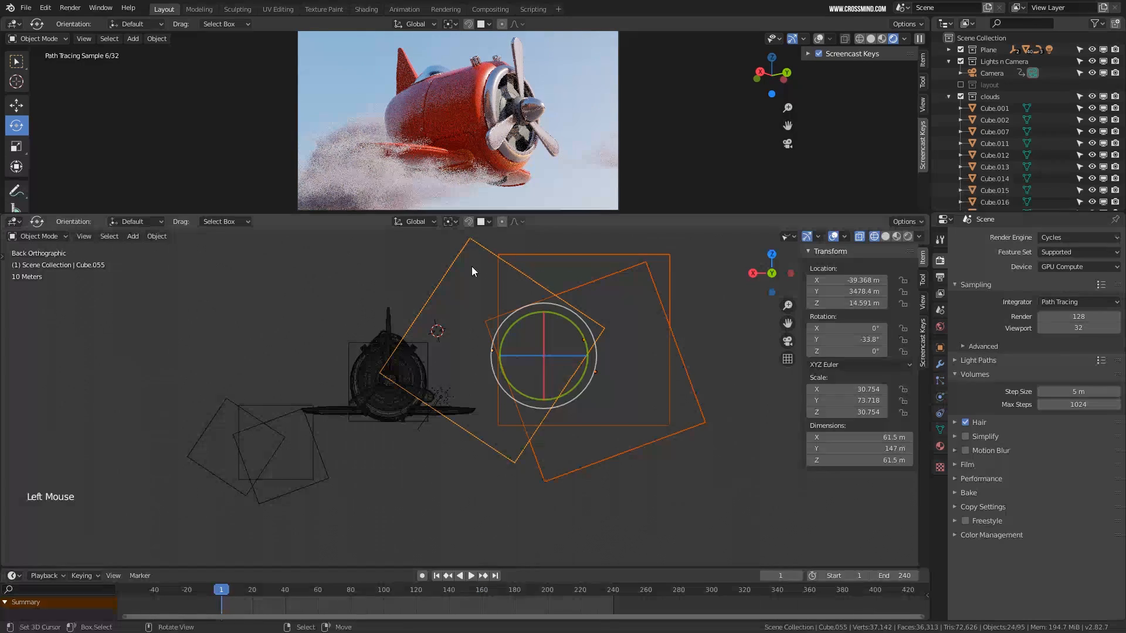
{"action": "left_click_drag", "start_coordinate": [572, 213], "coordinate": [572, 301]}
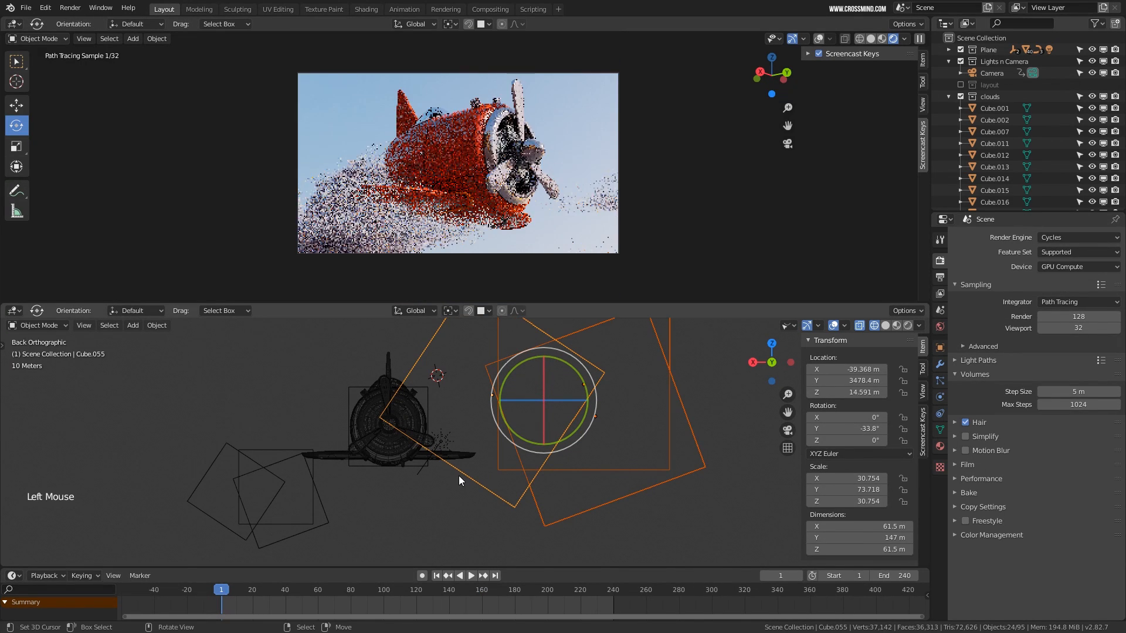
Set the wireframe viewport to the camera view, with the clouds surrounding the camera frame in sight
{"action": "key", "text": "KP_0"}
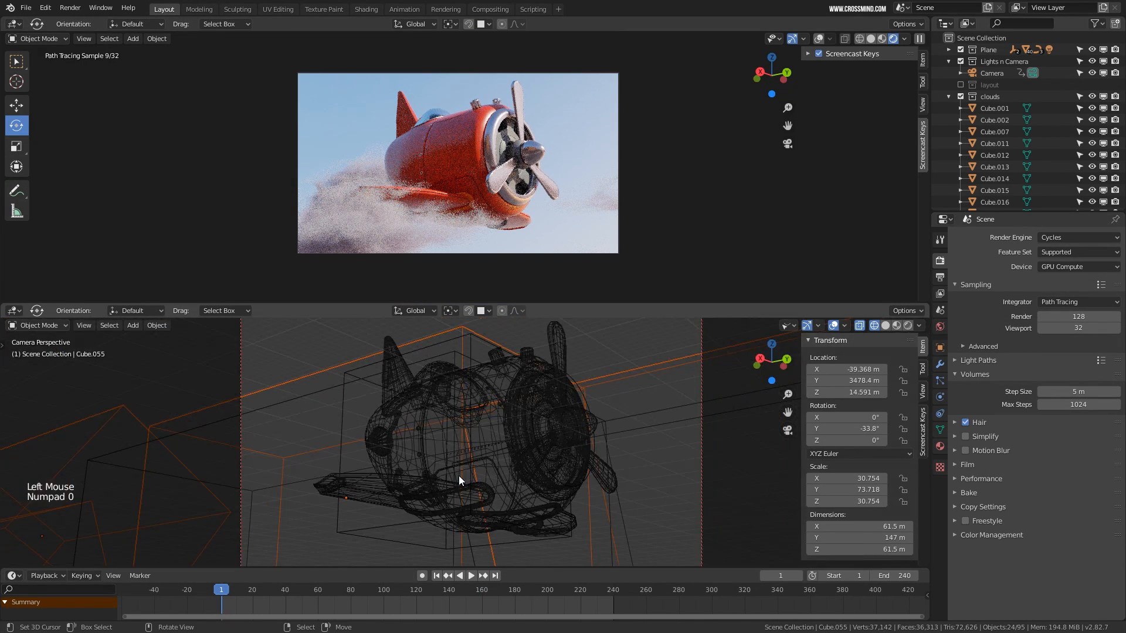
{"action": "scroll", "coordinate": [448, 461], "scroll_direction": "down", "scroll_amount": 5}
{"action": "middle_click_drag", "start_coordinate": [448, 462], "coordinate": [474, 440], "text": "shift"}
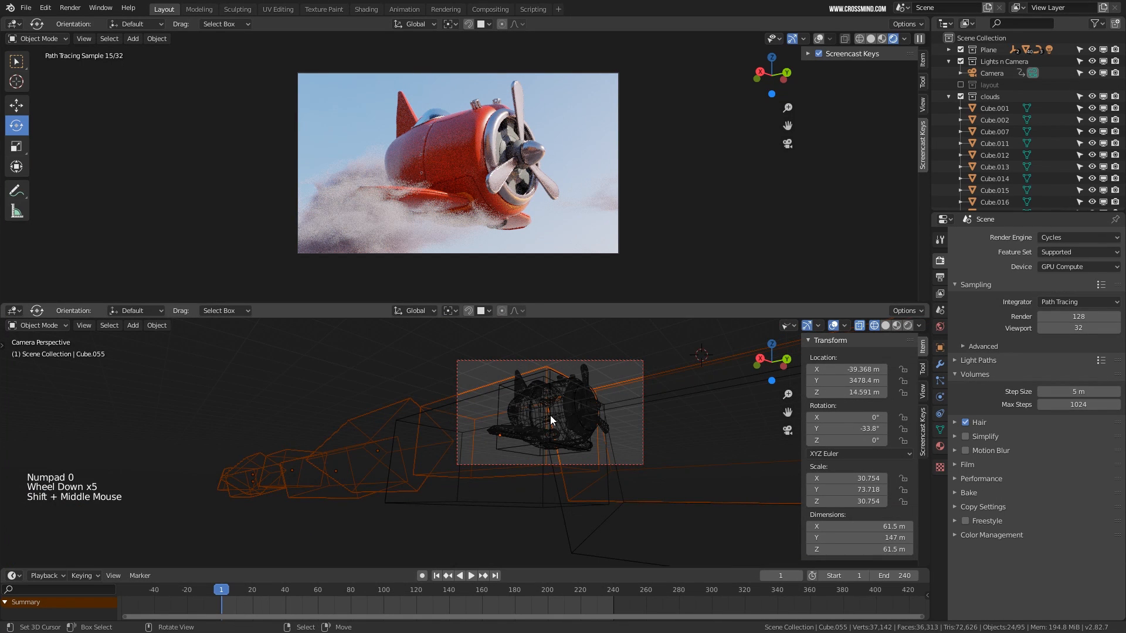
{"action": "scroll", "coordinate": [550, 415], "scroll_direction": "up", "scroll_amount": 2}
{"action": "right_click", "coordinate": [463, 373]}
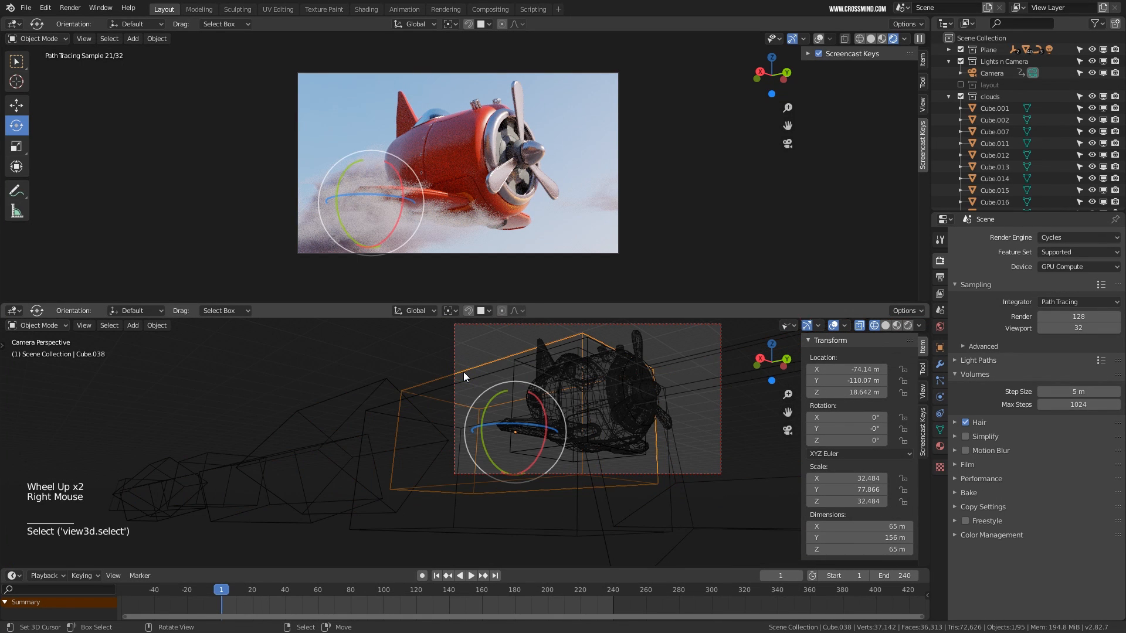
{"action": "key", "text": "g"}
{"action": "right_click", "coordinate": [532, 393]}
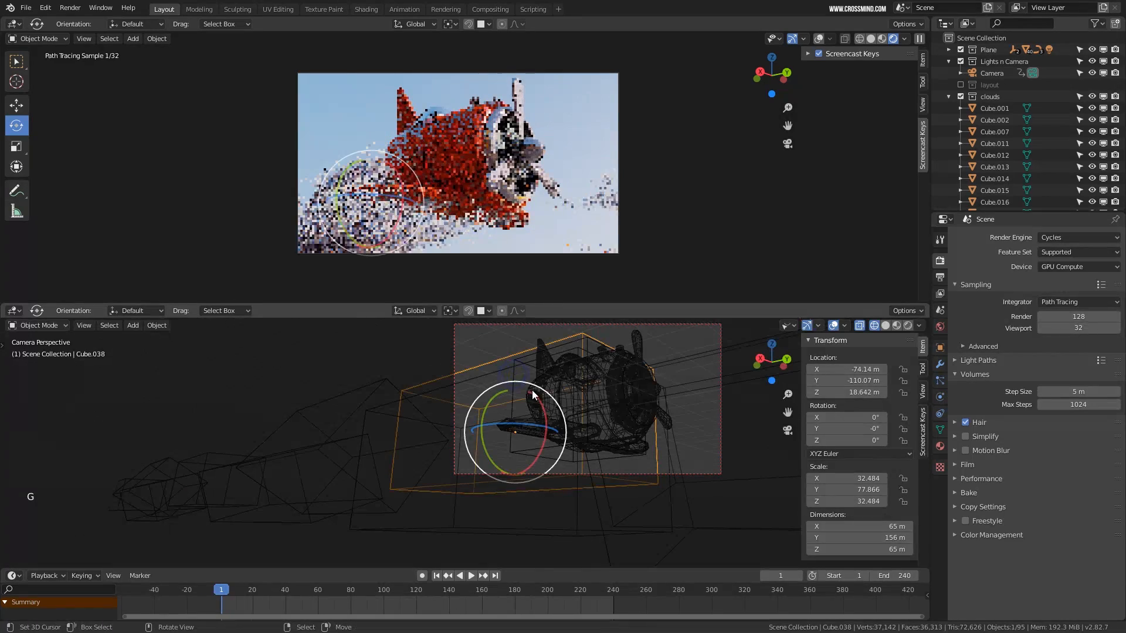
Switch the wireframe viewport to solid shading and shift the near cloud Cube.001 slightly in the camera view
{"action": "middle_click_drag", "start_coordinate": [532, 394], "coordinate": [532, 393], "text": "shift"}
{"action": "key", "text": "z"}
{"action": "scroll", "coordinate": [549, 368], "scroll_direction": "up", "scroll_amount": 1}
{"action": "right_click", "coordinate": [550, 372]}
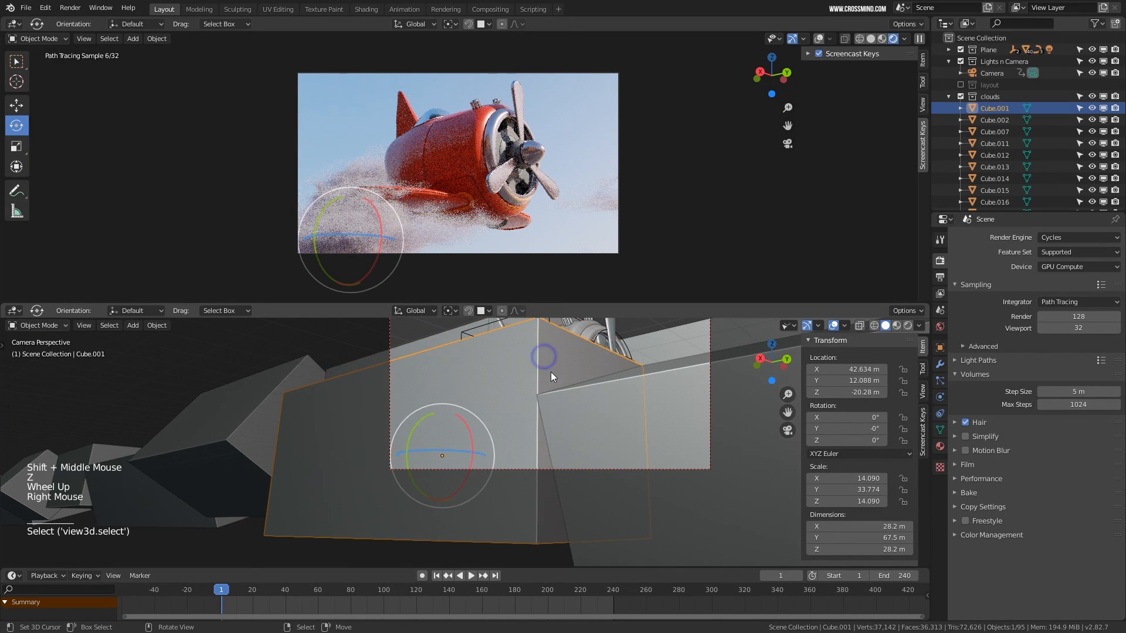
{"action": "key", "text": "g"}
{"action": "left_click", "coordinate": [532, 373]}
Move the large cloud Cube.039 outward and upward from the plane, and scale it up by about 1.24
{"action": "right_click", "coordinate": [661, 342]}
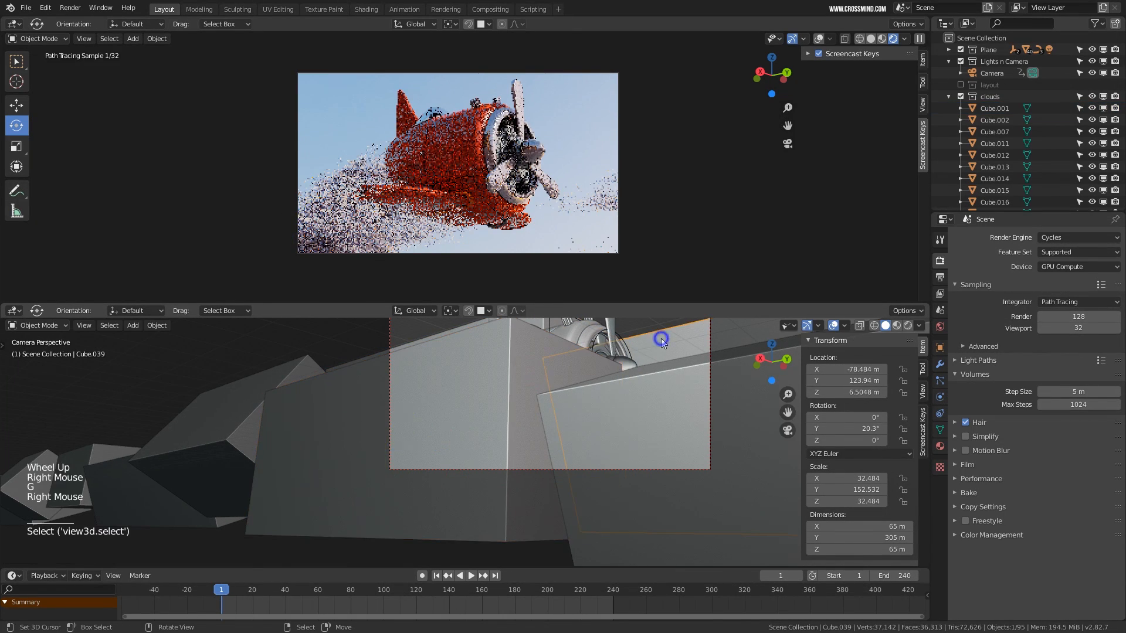
{"action": "key", "text": "g"}
{"action": "left_click", "coordinate": [590, 535]}
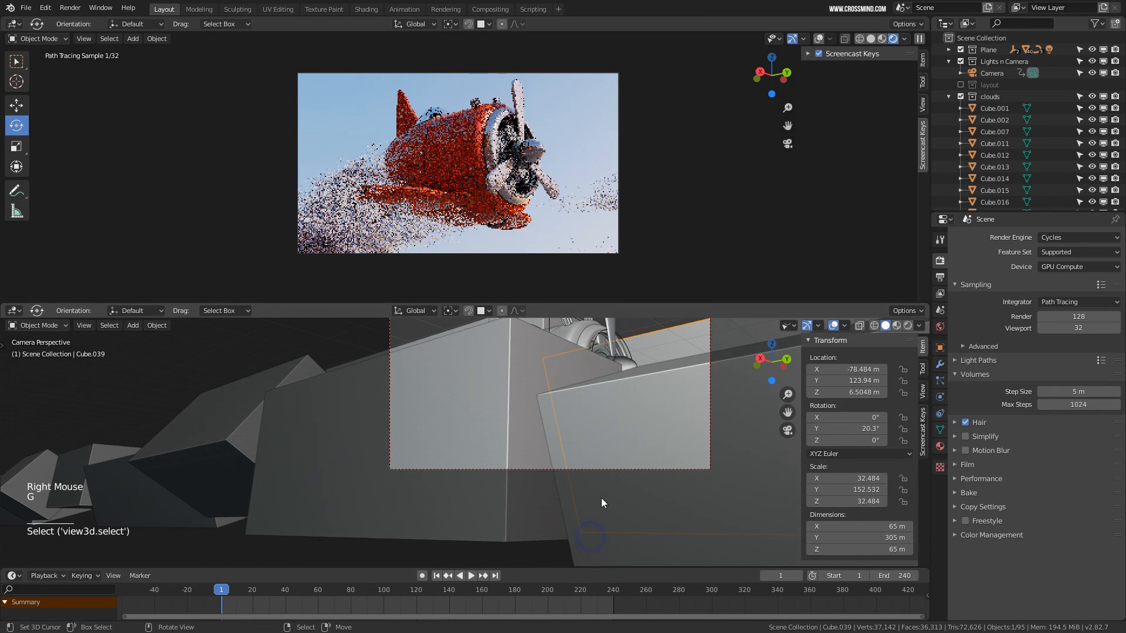
{"action": "middle_click_drag", "start_coordinate": [644, 356], "coordinate": [634, 429]}
{"action": "scroll", "coordinate": [650, 401], "scroll_direction": "down", "scroll_amount": 2}
{"action": "scroll", "coordinate": [646, 408], "scroll_direction": "down", "scroll_amount": 5}
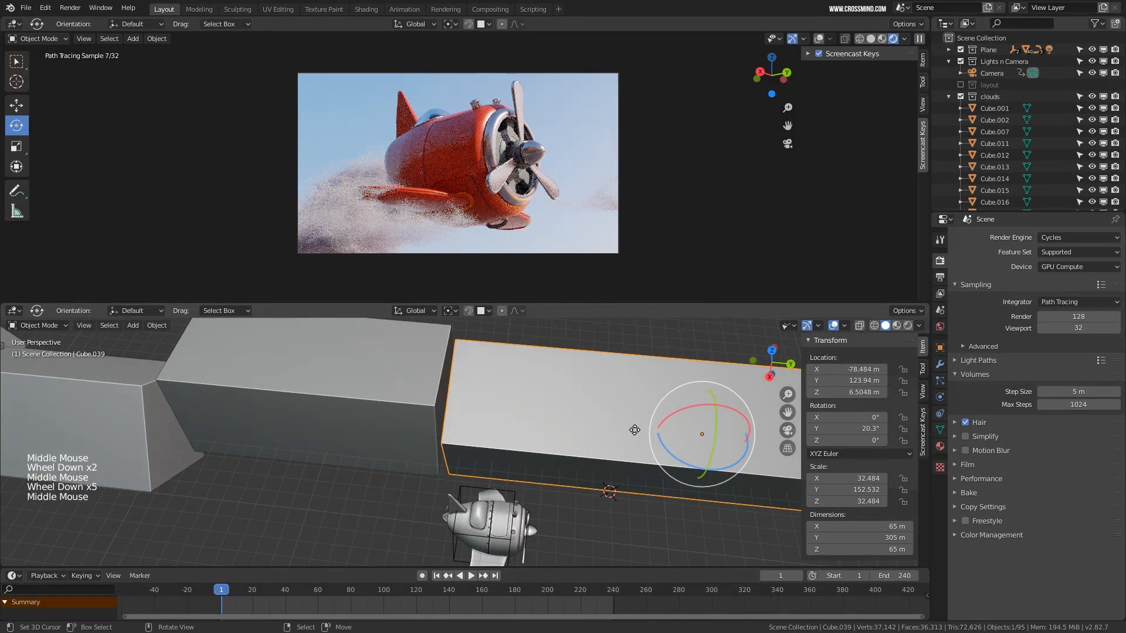
{"action": "key", "text": "g"}
{"action": "left_click", "coordinate": [635, 424]}
{"action": "key", "text": "s"}
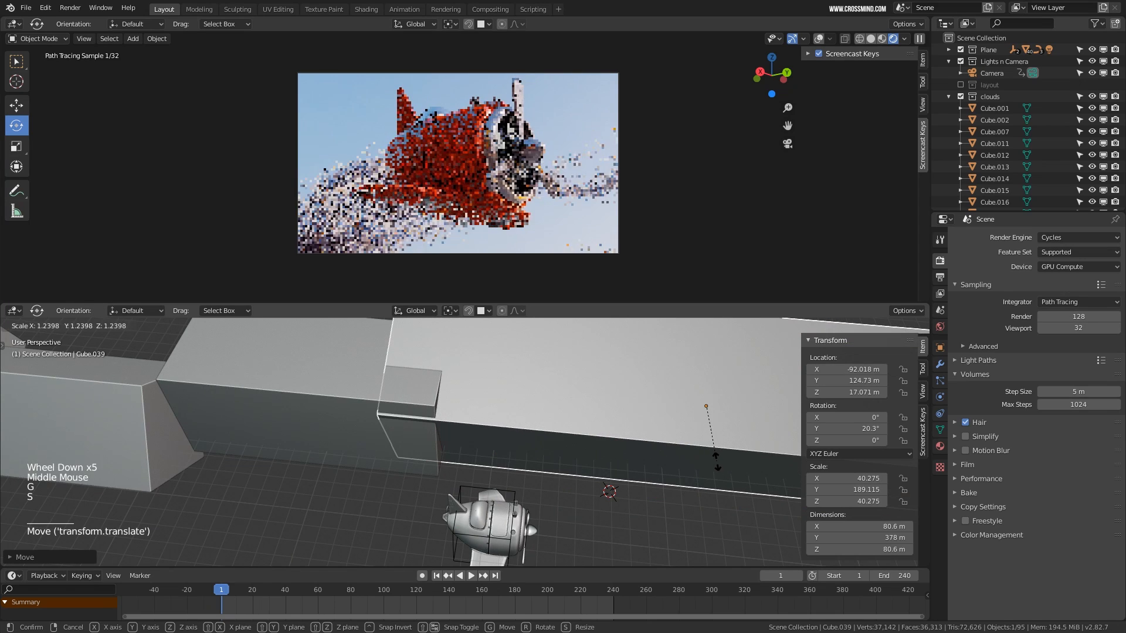
{"action": "left_click", "coordinate": [716, 460]}
Shift the enlarged cloud Cube.039 about 9.35 m, mainly downward, beside the plane
{"action": "middle_click_drag", "start_coordinate": [716, 459], "coordinate": [650, 427]}
{"action": "key", "text": "g"}
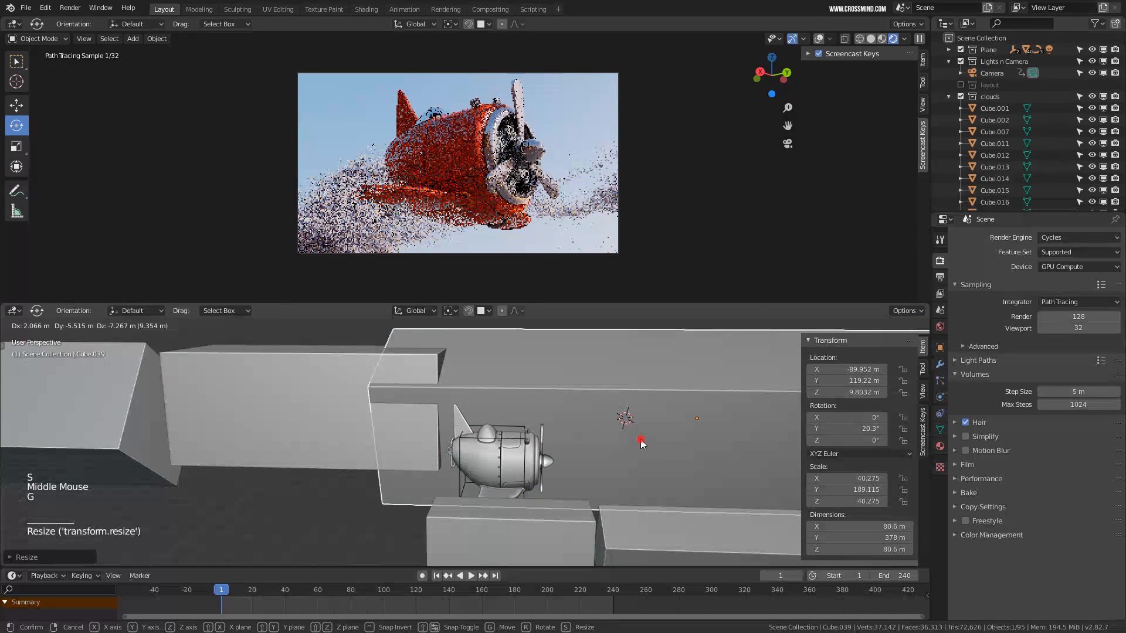
{"action": "left_click", "coordinate": [641, 439]}
Play the animation to frame 16 and examine the clouds around the plane from another angle
{"action": "key", "text": "space"}
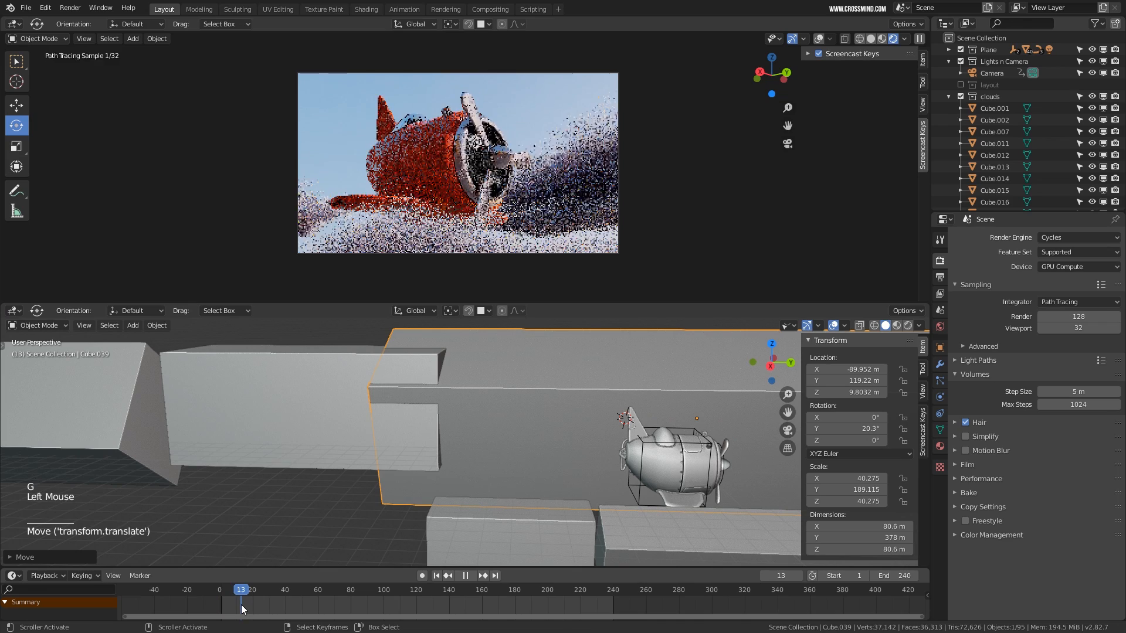
{"action": "key", "text": "space"}
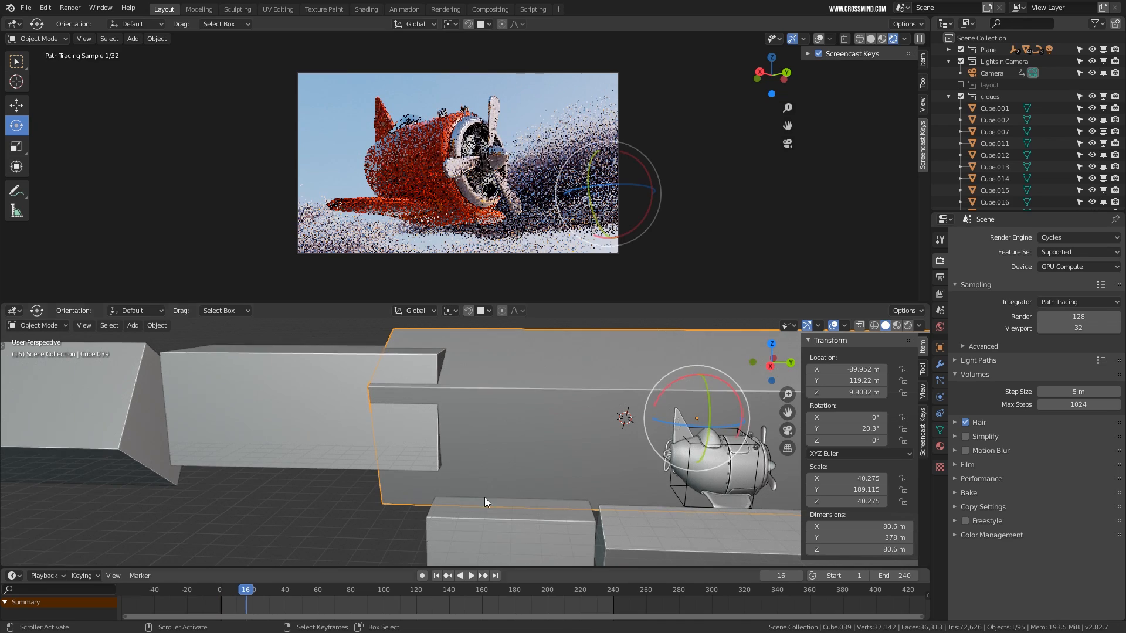
{"action": "scroll", "coordinate": [484, 497], "scroll_direction": "down", "scroll_amount": 2}
{"action": "middle_click_drag", "start_coordinate": [484, 497], "coordinate": [593, 434]}
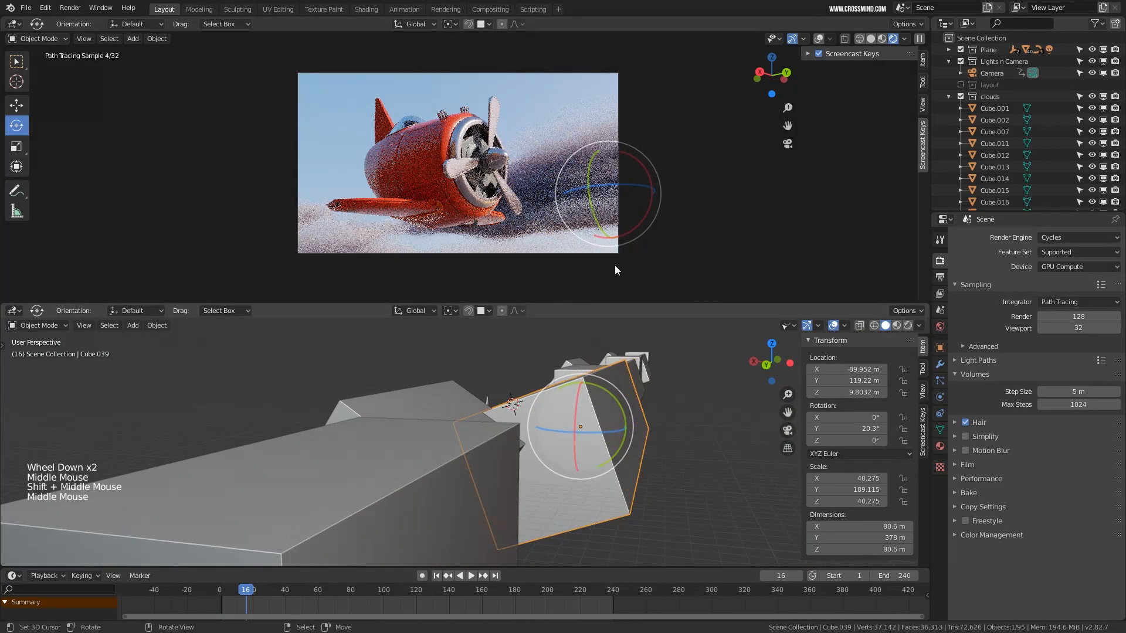
Move the large cloud Cube.039 about 17 m, mostly downward and slightly outward from the plane
{"action": "left_click", "coordinate": [14, 60]}
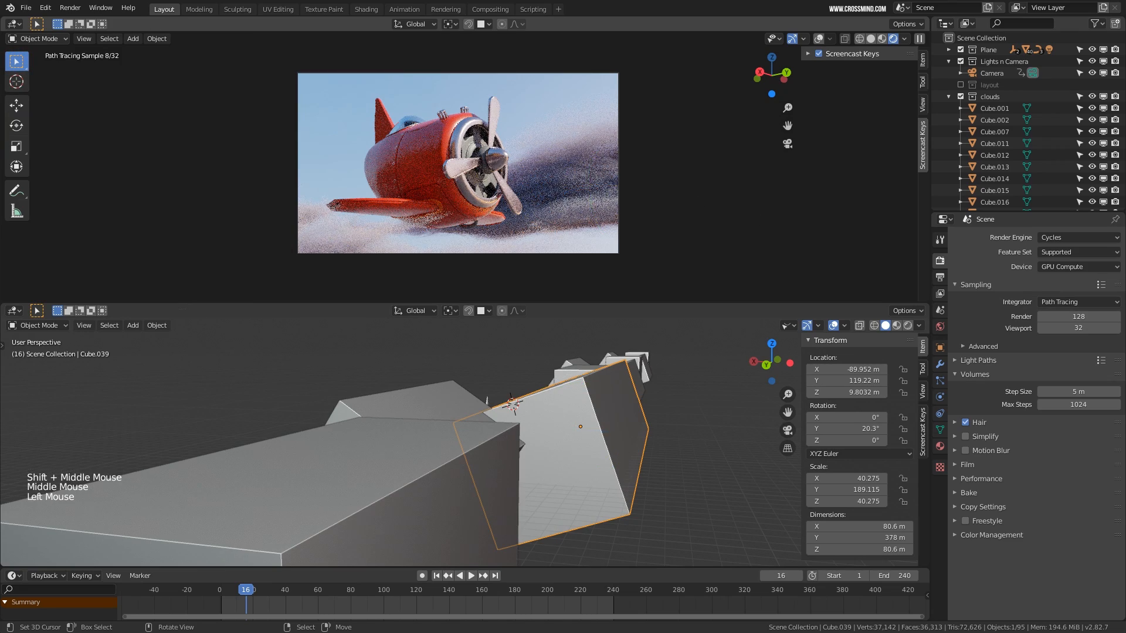
{"action": "key", "text": "s"}
{"action": "middle_click_drag", "start_coordinate": [570, 242], "coordinate": [586, 201]}
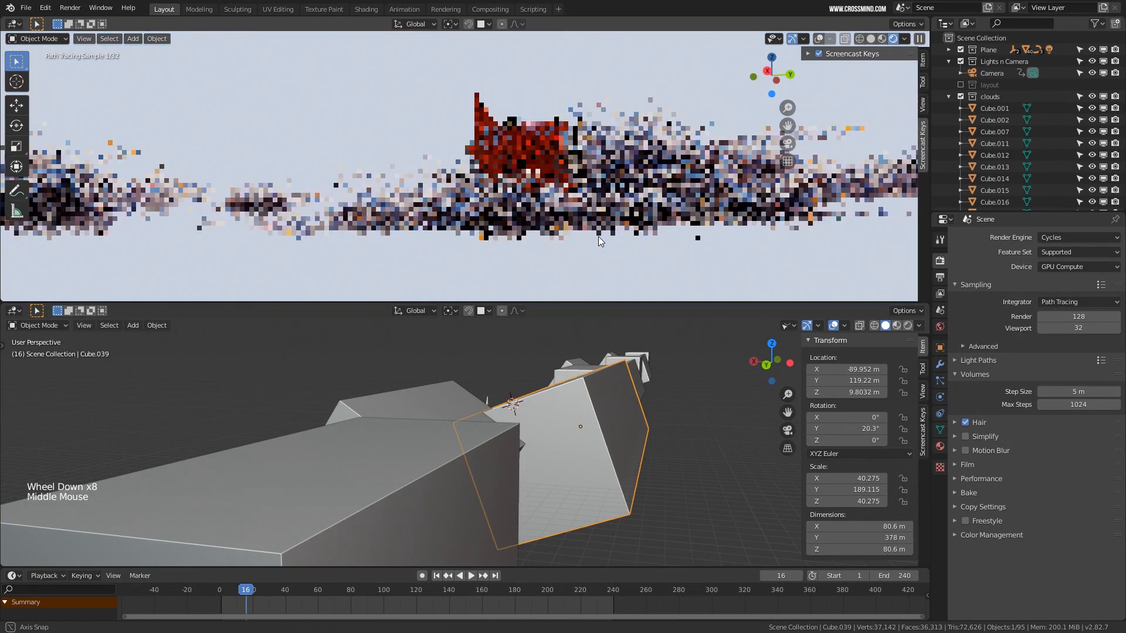
{"action": "key", "text": "KP_0"}
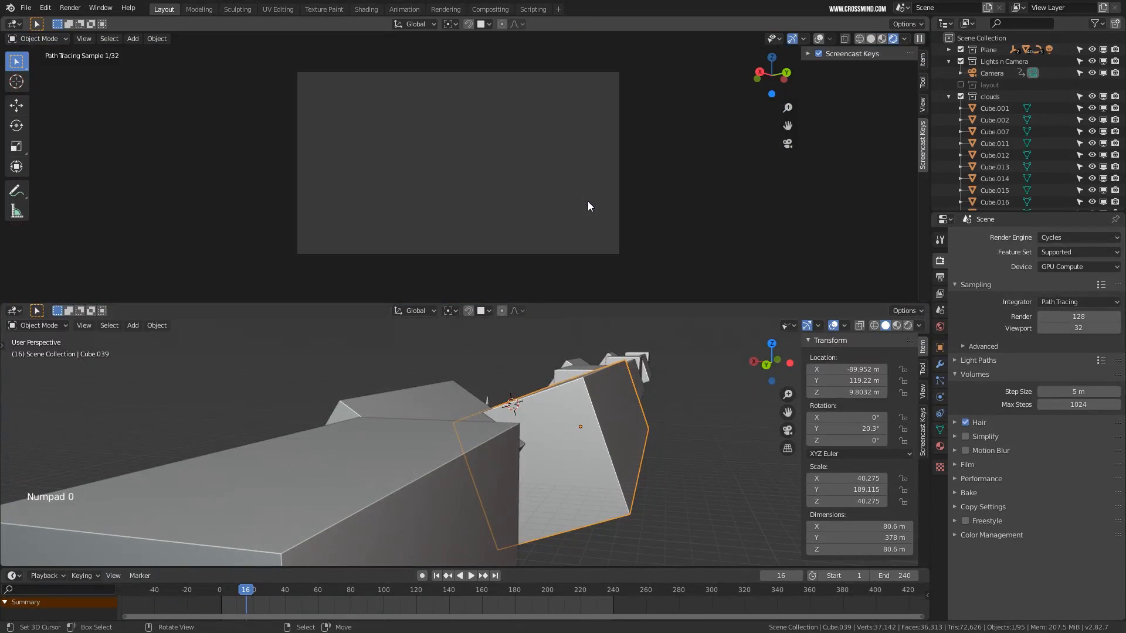
{"action": "middle_click_drag", "start_coordinate": [595, 472], "coordinate": [618, 453]}
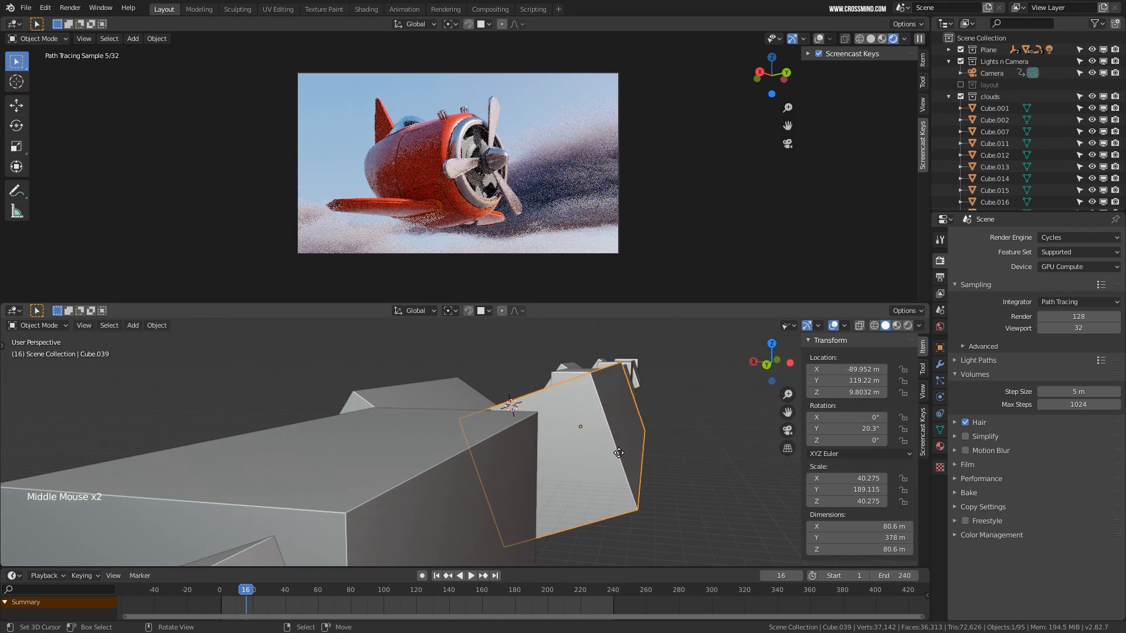
{"action": "key", "text": "g"}
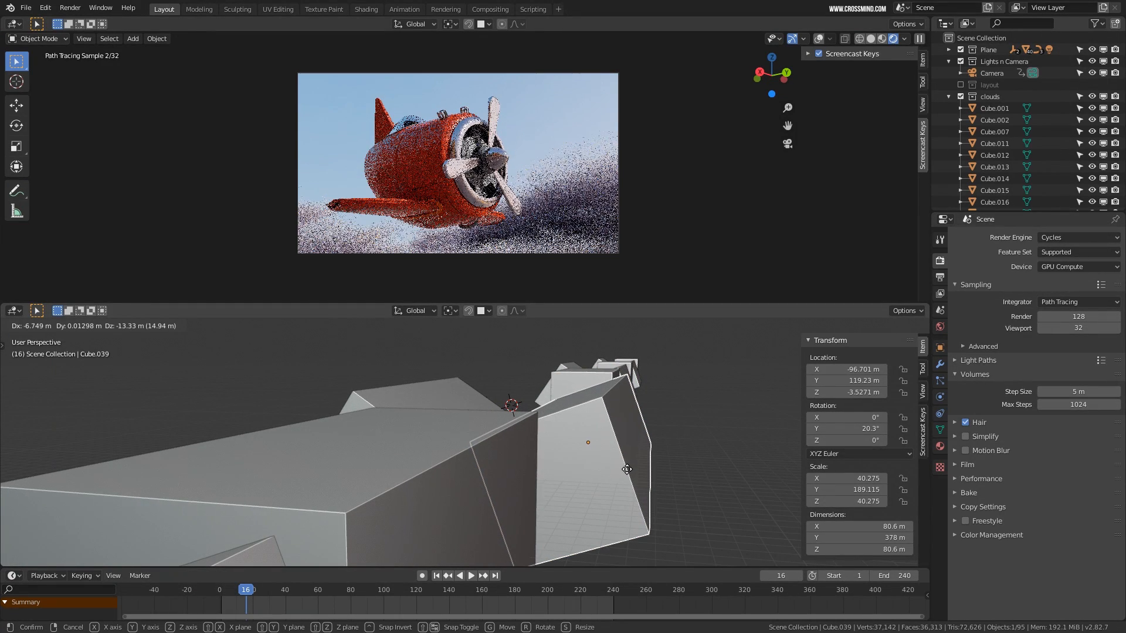
{"action": "left_click", "coordinate": [627, 470]}
Scrub the animation through frames 32 and 56 to frame 47 and save the file
{"action": "scroll", "coordinate": [464, 167], "scroll_direction": "up", "scroll_amount": 1}
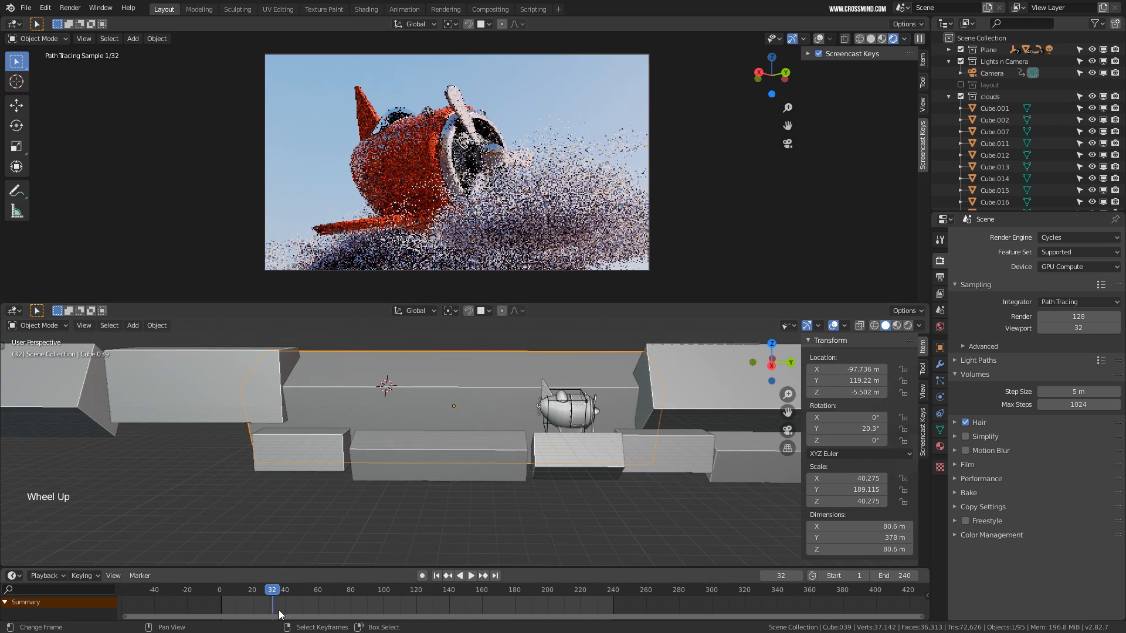
{"action": "left_click", "coordinate": [279, 615]}
{"action": "left_click", "coordinate": [312, 607]}
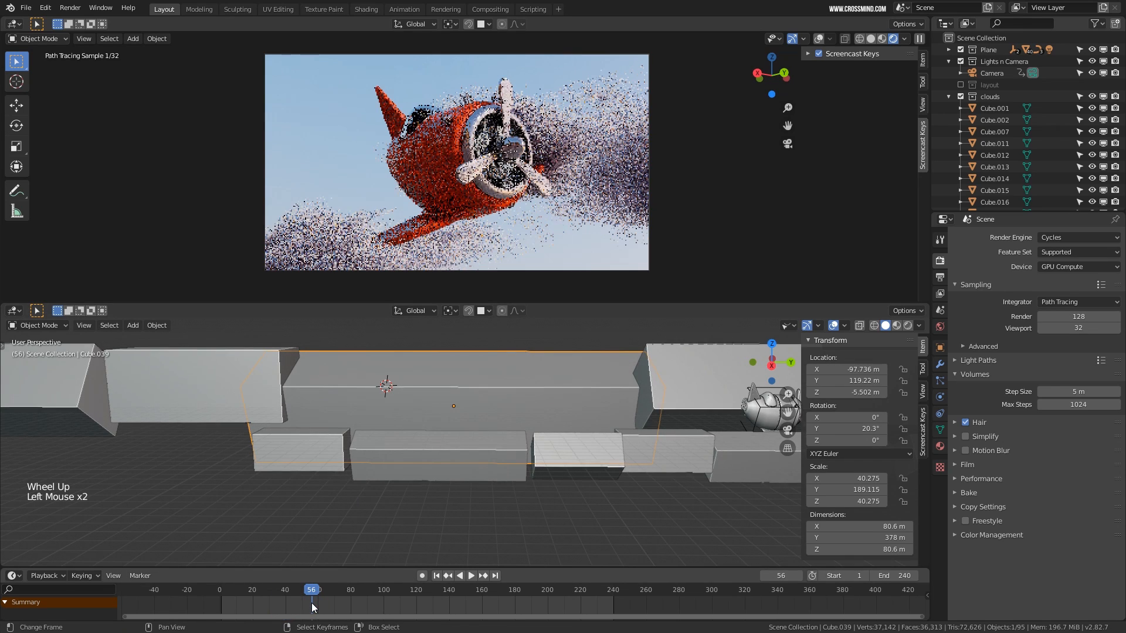
{"action": "left_click", "coordinate": [297, 607]}
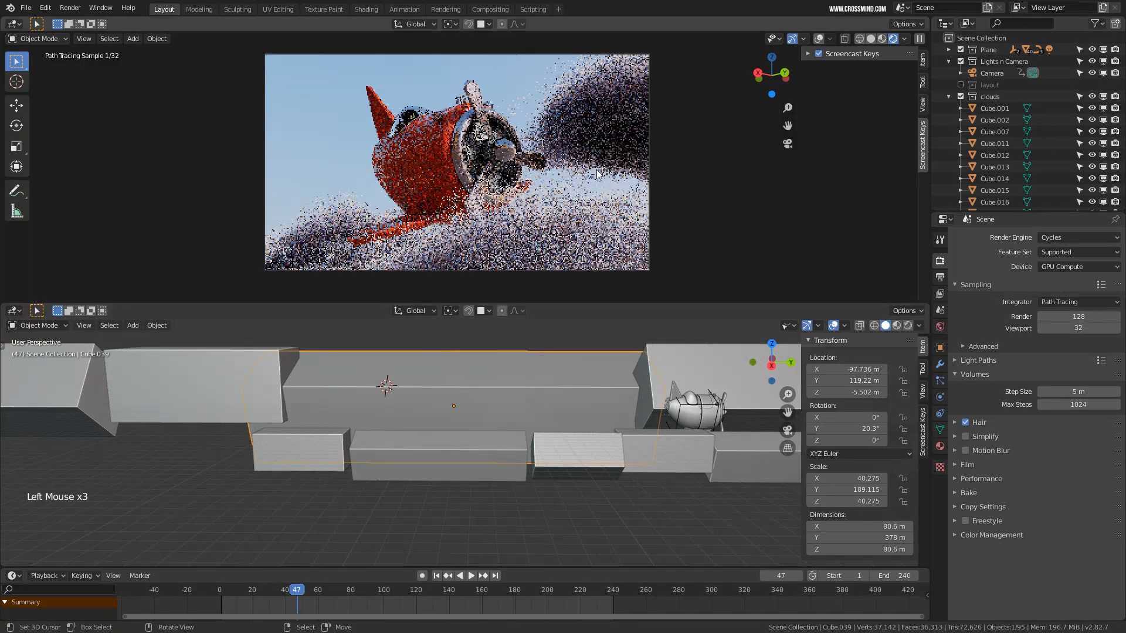
{"action": "key", "text": "ctrl+s"}
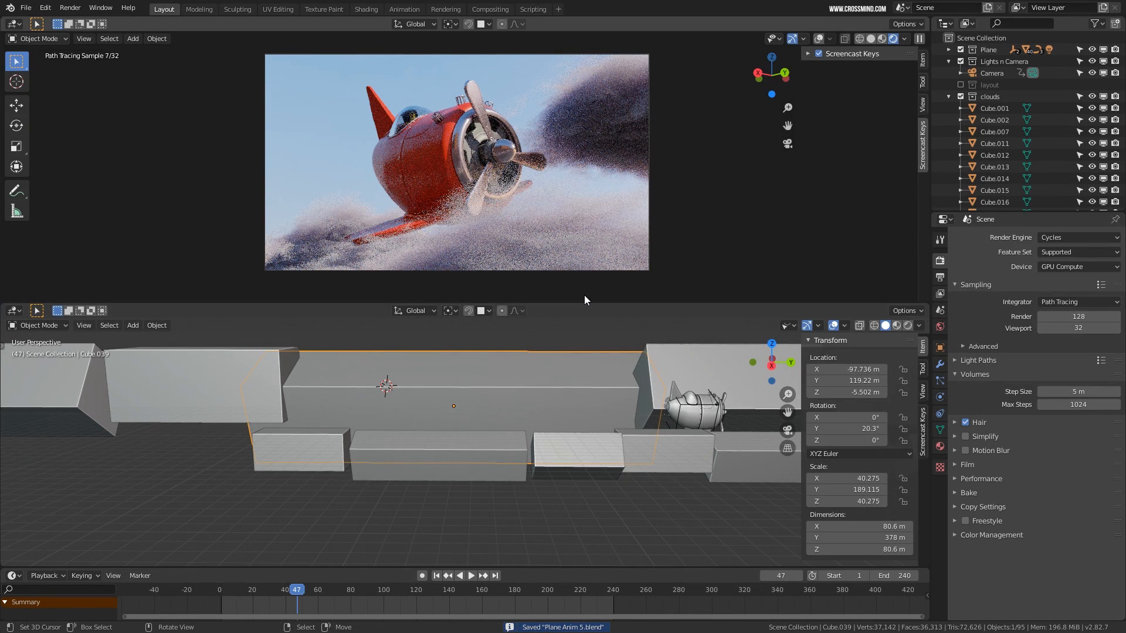
Enlarge the lower viewport slightly and switch it to the Shader Editor
{"action": "left_click_drag", "start_coordinate": [587, 303], "coordinate": [586, 290]}
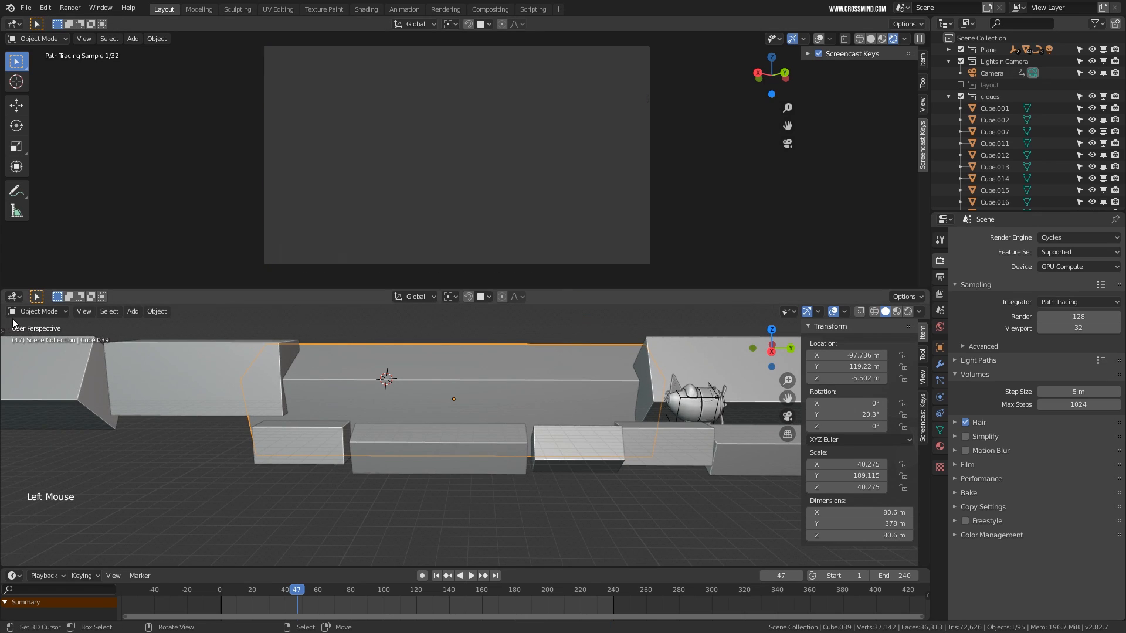
{"action": "left_click", "coordinate": [15, 299]}
{"action": "right_click", "coordinate": [47, 341]}
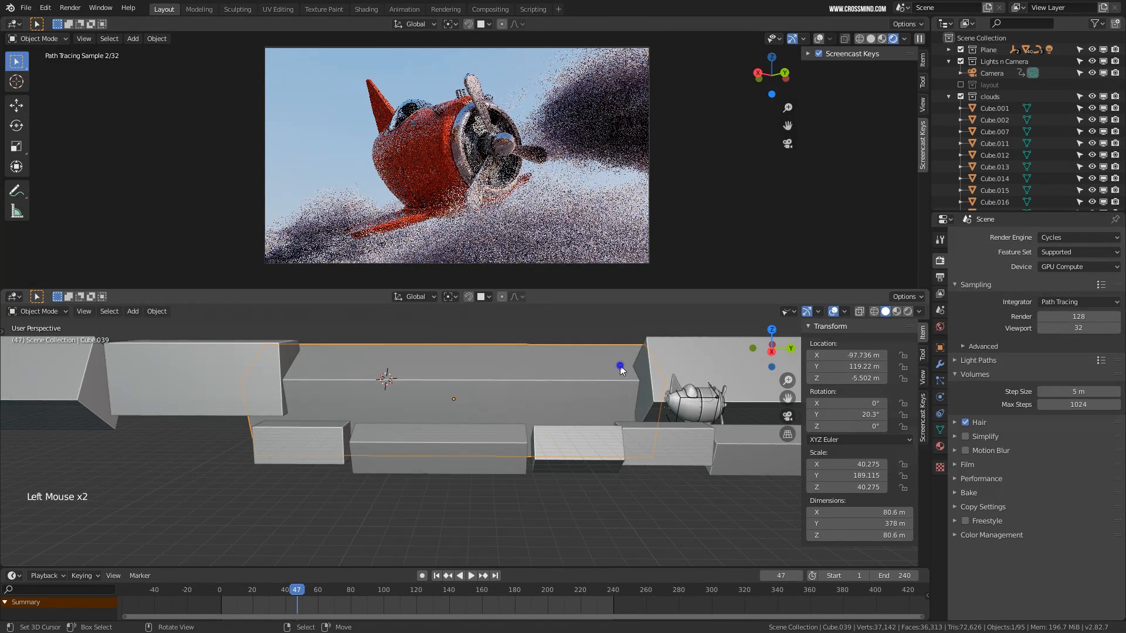
{"action": "left_click", "coordinate": [14, 299]}
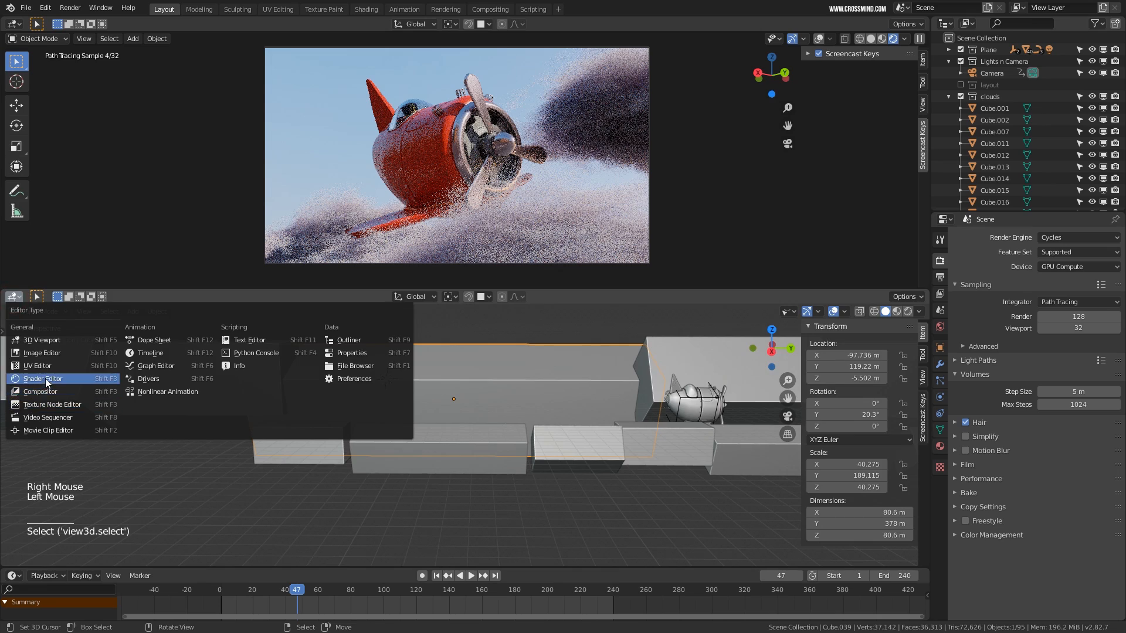
{"action": "left_click", "coordinate": [44, 378]}
In the clouds material's ColorRamp, set the white stop's position to 1.000 and the black stop's to 0.136
{"action": "middle_click_drag", "start_coordinate": [388, 388], "coordinate": [346, 393]}
{"action": "scroll", "coordinate": [515, 350], "scroll_direction": "up", "scroll_amount": 3}
{"action": "left_click", "coordinate": [514, 349]}
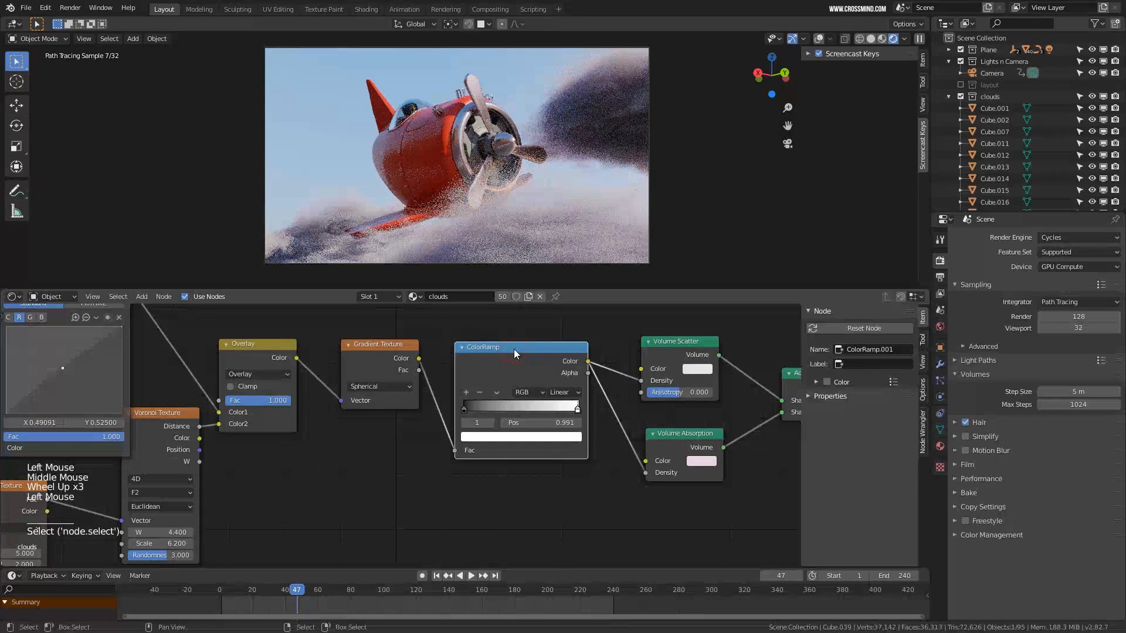
{"action": "left_click_drag", "start_coordinate": [577, 409], "coordinate": [640, 416]}
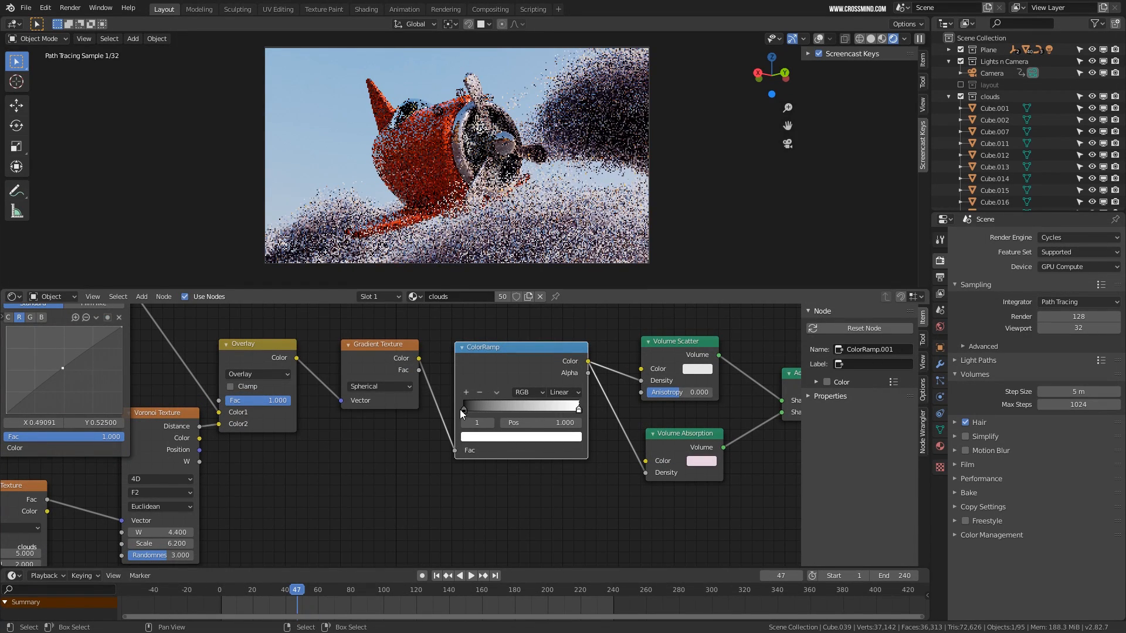
{"action": "left_click_drag", "start_coordinate": [465, 411], "coordinate": [482, 410]}
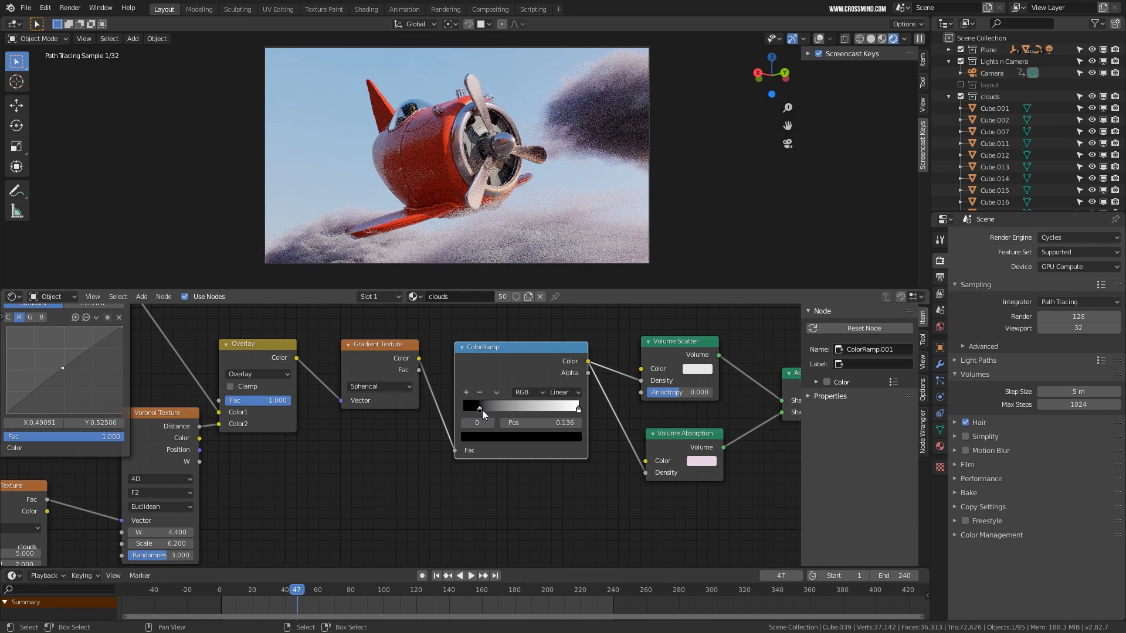
Change the Overlay mix node's blend mode to Linear Light and disconnect Volume Absorption from the Add Shader
{"action": "middle_click_drag", "start_coordinate": [339, 469], "coordinate": [501, 428]}
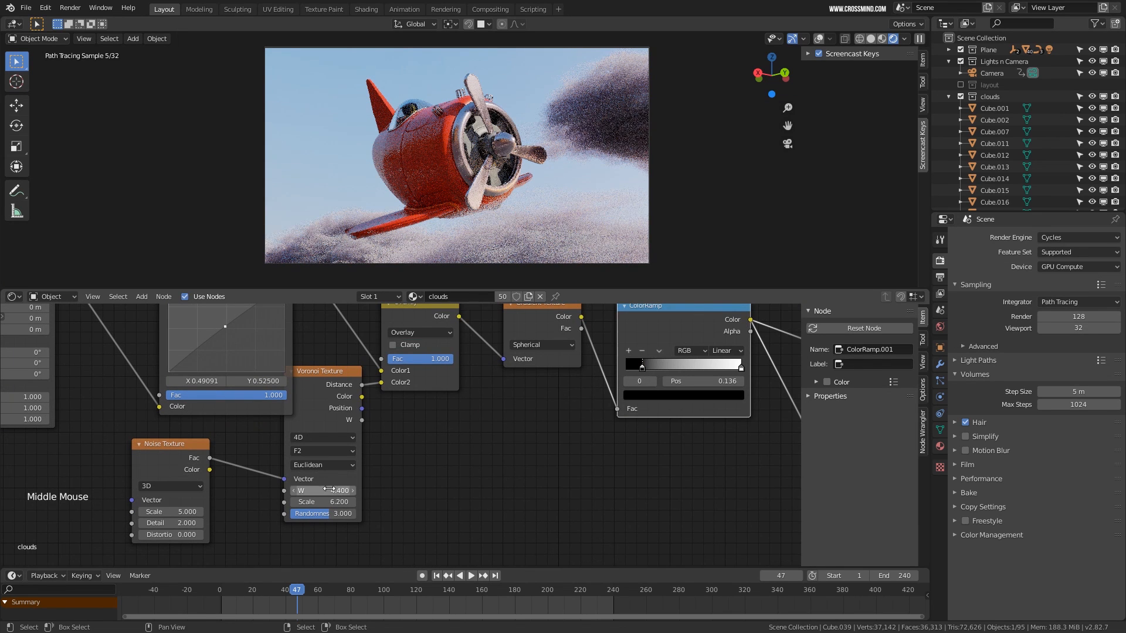
{"action": "middle_click_drag", "start_coordinate": [329, 489], "coordinate": [450, 470]}
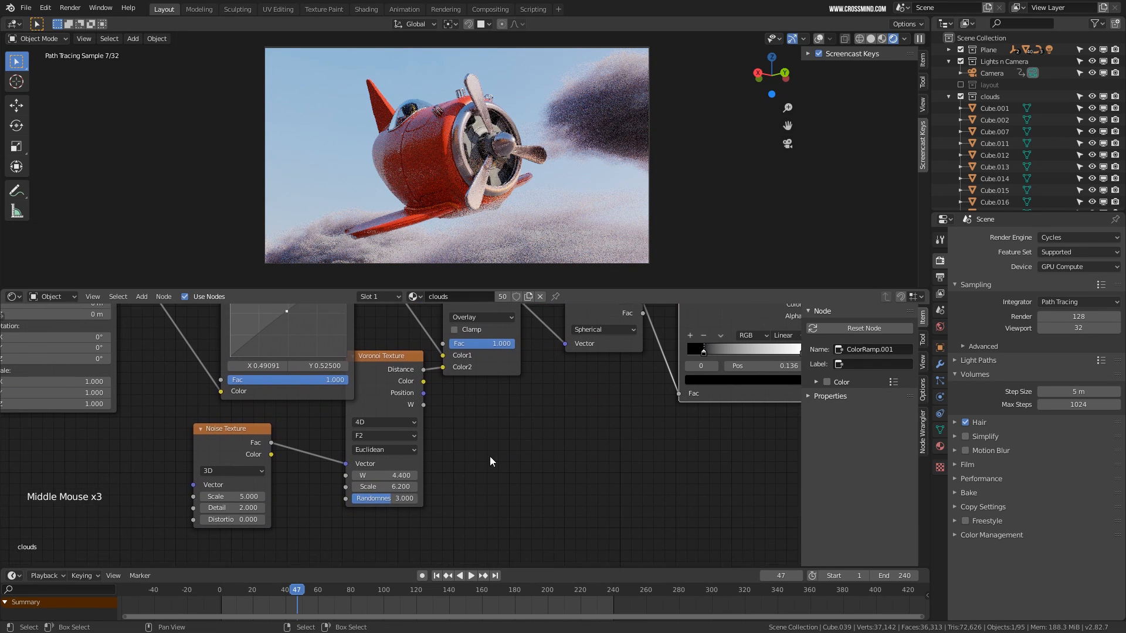
{"action": "mouse_move", "coordinate": [235, 499]}
{"action": "left_mouse_down"}
{"action": "mouse_move", "coordinate": [217, 498]}
{"action": "mouse_move", "coordinate": [232, 497]}
{"action": "left_mouse_up"}
{"action": "right_click", "coordinate": [229, 498]}
{"action": "middle_click_drag", "start_coordinate": [512, 440], "coordinate": [468, 492]}
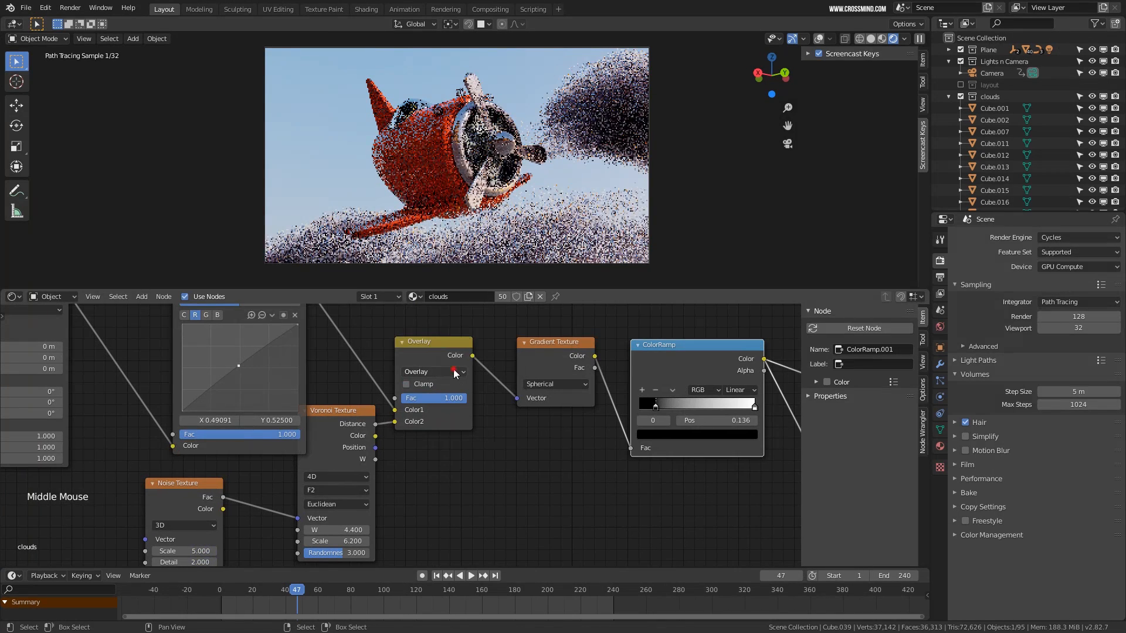
{"action": "left_click", "coordinate": [454, 371]}
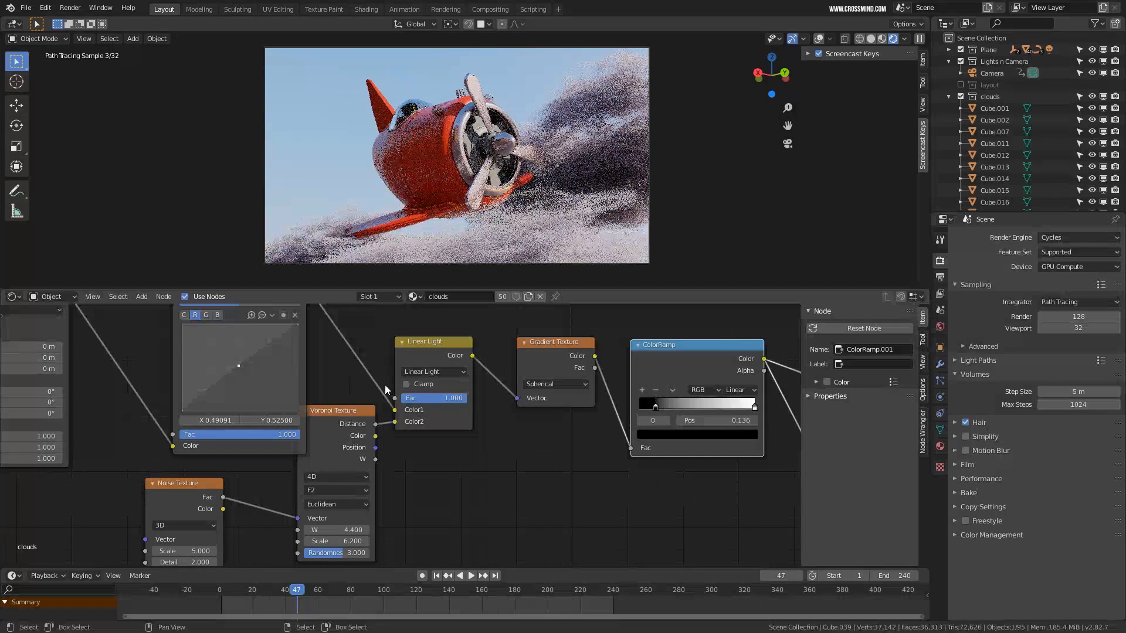
{"action": "left_click", "coordinate": [414, 460]}
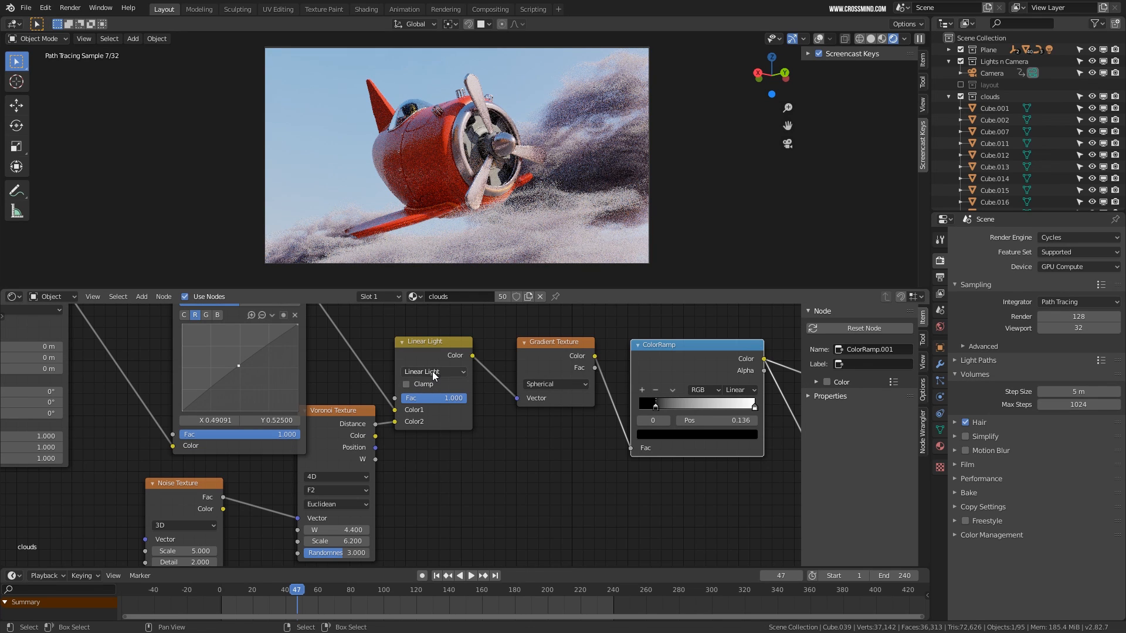
{"action": "middle_click_drag", "start_coordinate": [483, 453], "coordinate": [59, 447]}
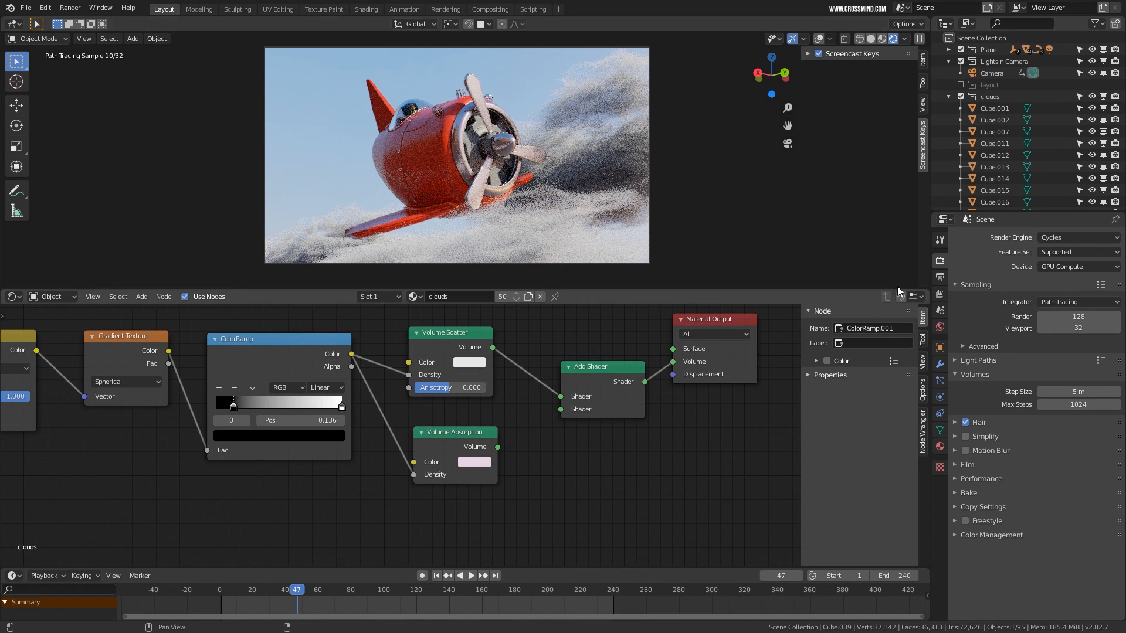
Set the maximum Volume light bounces to 1 in the Cycles light path settings
{"action": "left_click", "coordinate": [940, 278]}
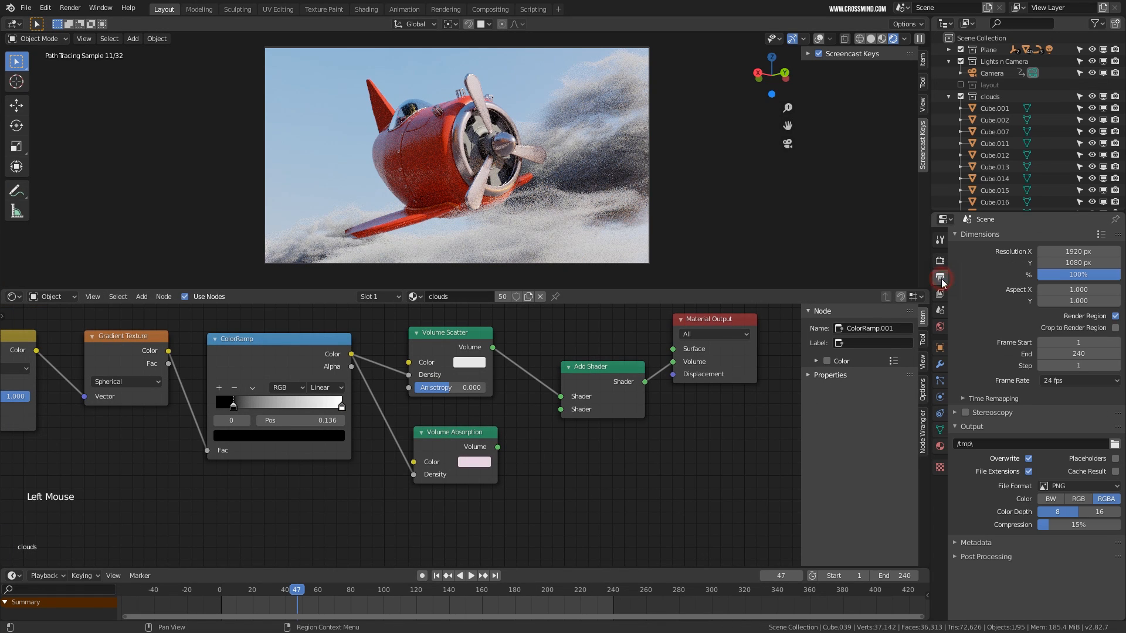
{"action": "left_click", "coordinate": [940, 241]}
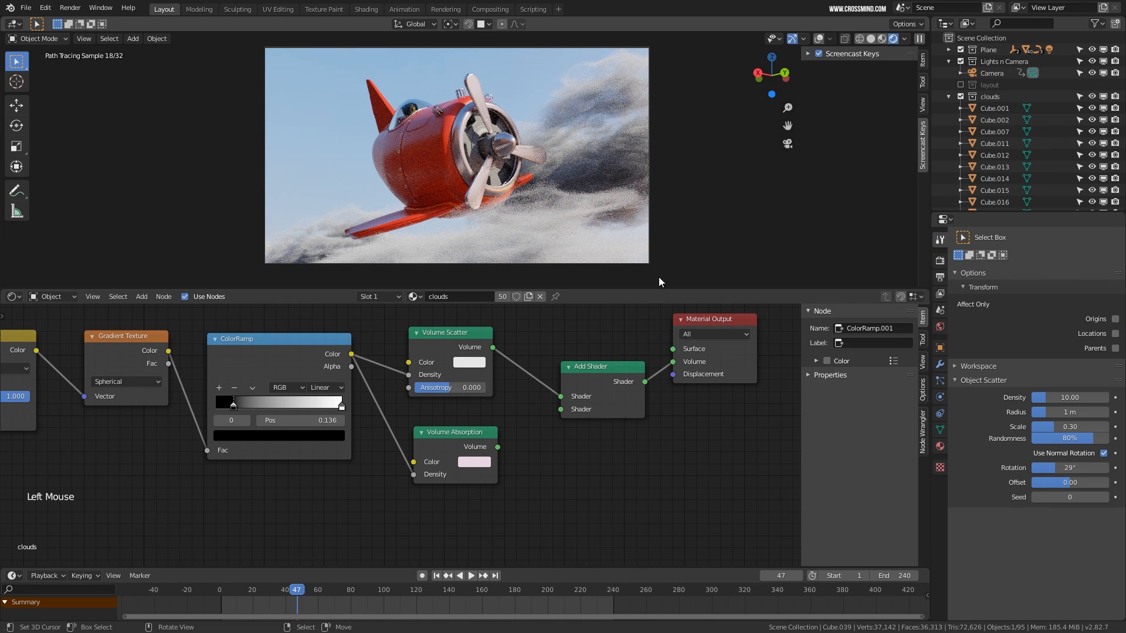
{"action": "middle_click_drag", "start_coordinate": [508, 441], "coordinate": [533, 470]}
{"action": "scroll", "coordinate": [681, 454], "scroll_direction": "up", "scroll_amount": 2}
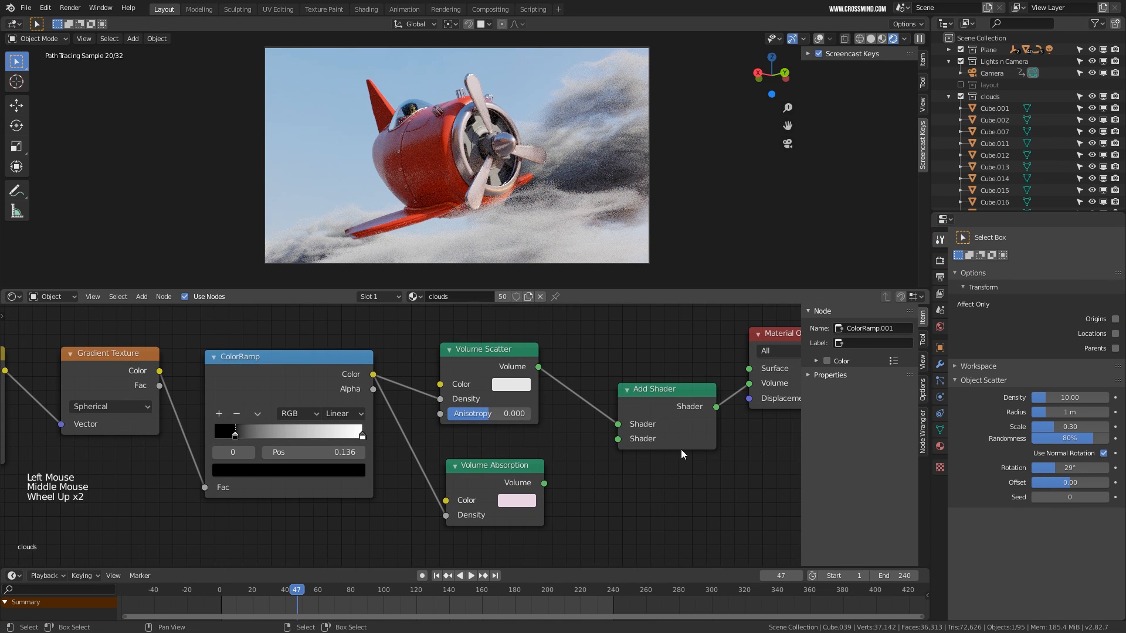
{"action": "left_click", "coordinate": [939, 276]}
{"action": "left_click", "coordinate": [940, 261]}
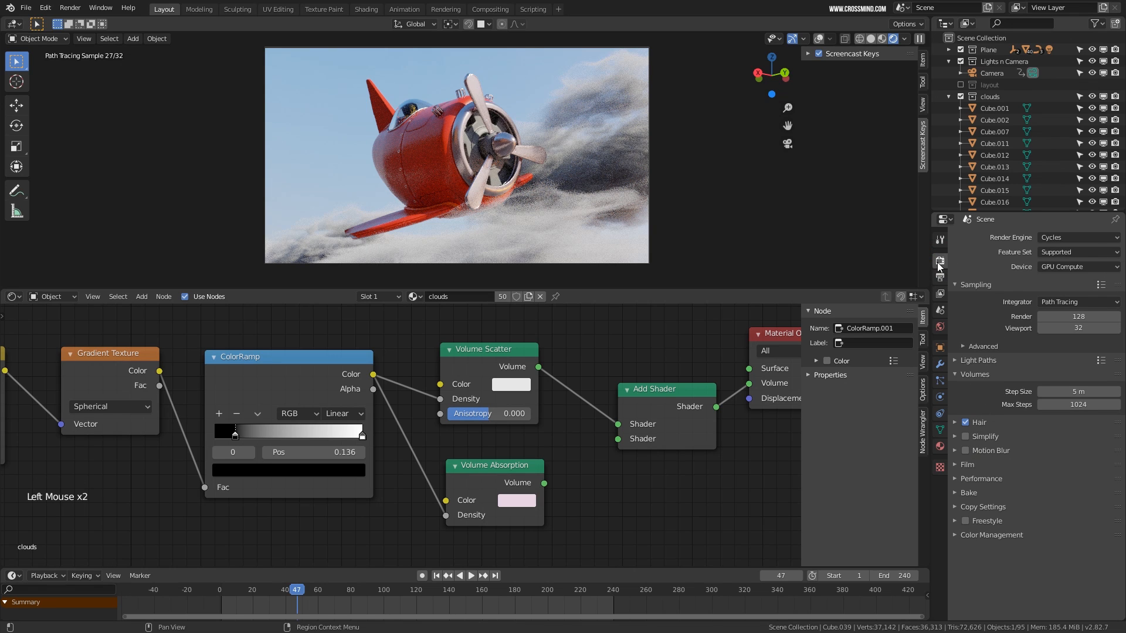
{"action": "left_click", "coordinate": [960, 361]}
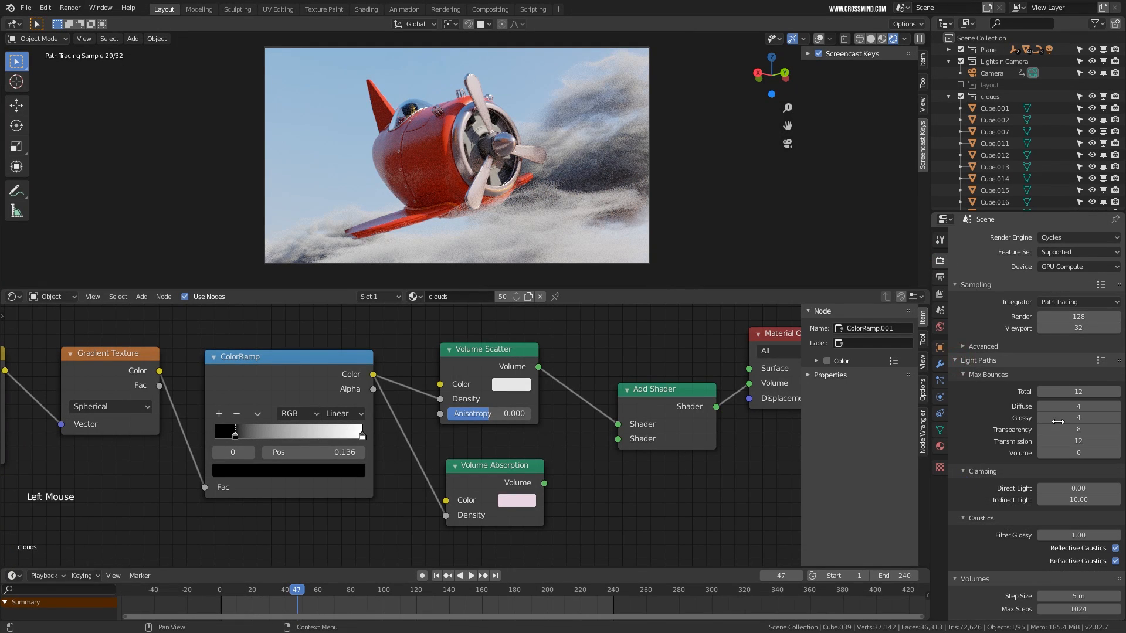
{"action": "left_click", "coordinate": [1116, 454]}
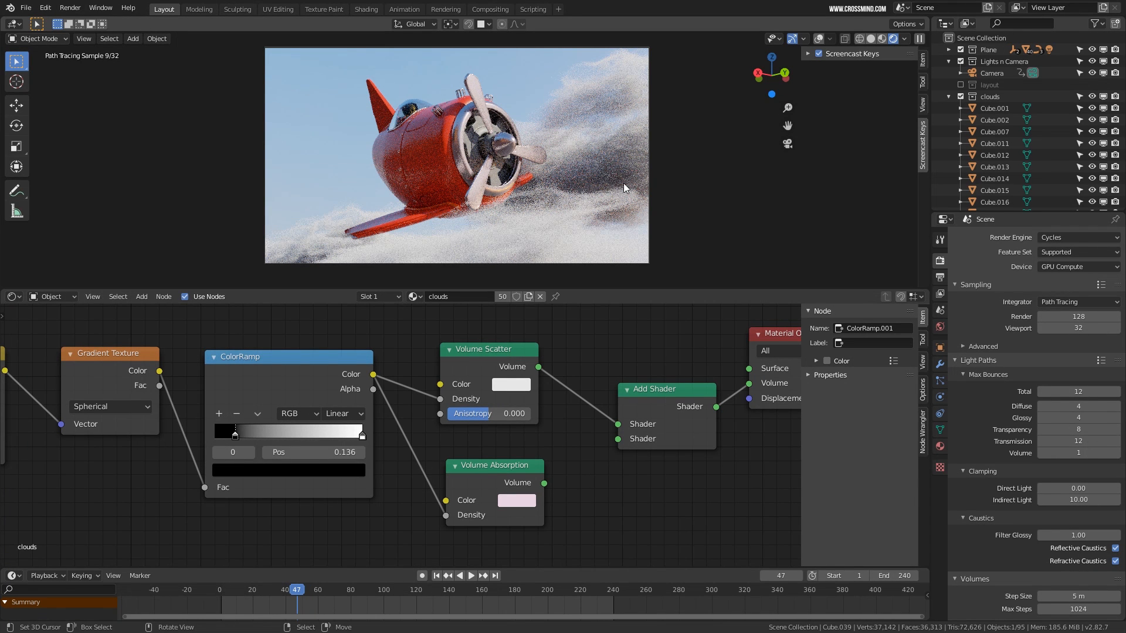
Tint the Volume Scatter colour a warm cream with hue 0.109, saturation 0.158 and value 0.906
{"action": "left_click", "coordinate": [510, 385]}
{"action": "left_click", "coordinate": [546, 240]}
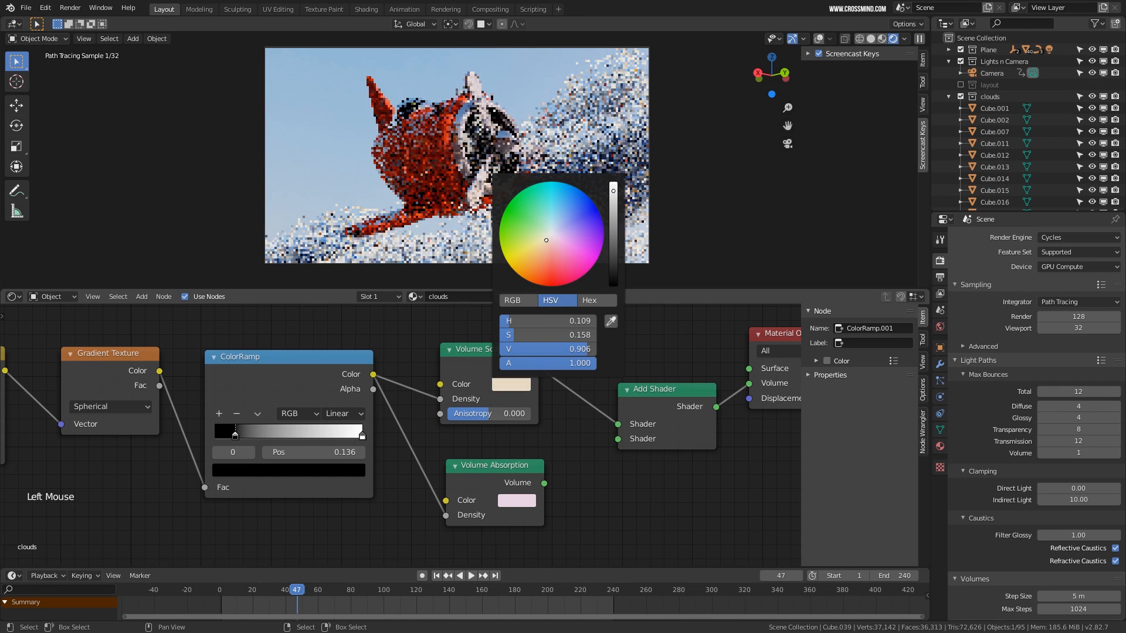
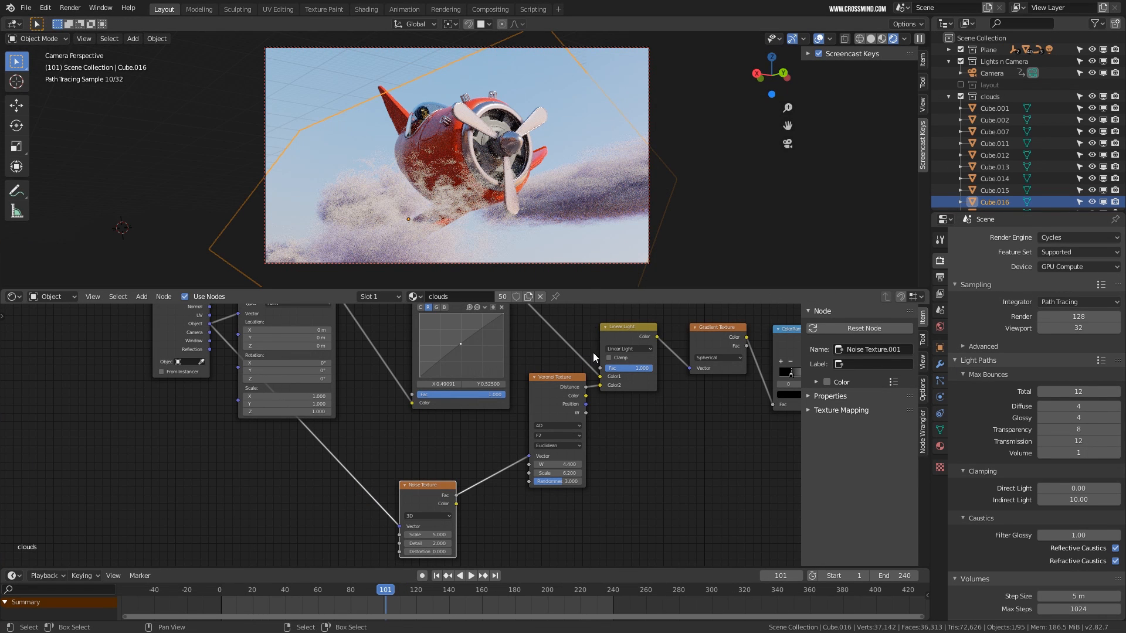
Switch the camera viewport to wireframe shading and a back orthographic view of the plane and clouds
{"action": "key", "text": "shift+z"}
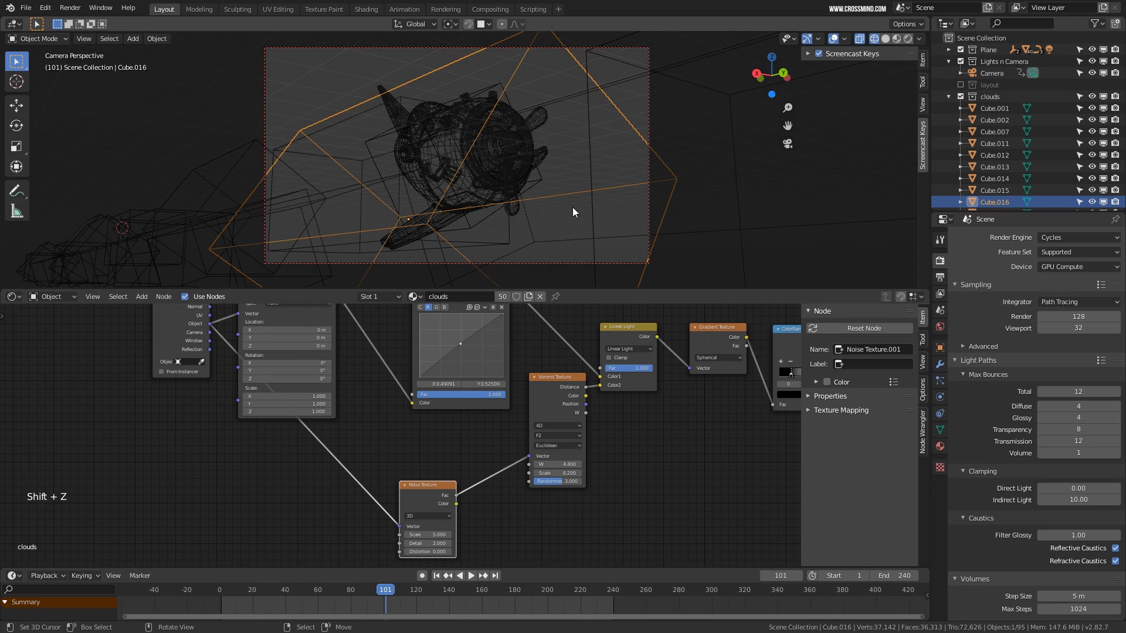
{"action": "middle_click_drag", "start_coordinate": [572, 206], "coordinate": [550, 207]}
{"action": "key", "text": "KP_1"}
{"action": "key", "text": "KP_3"}
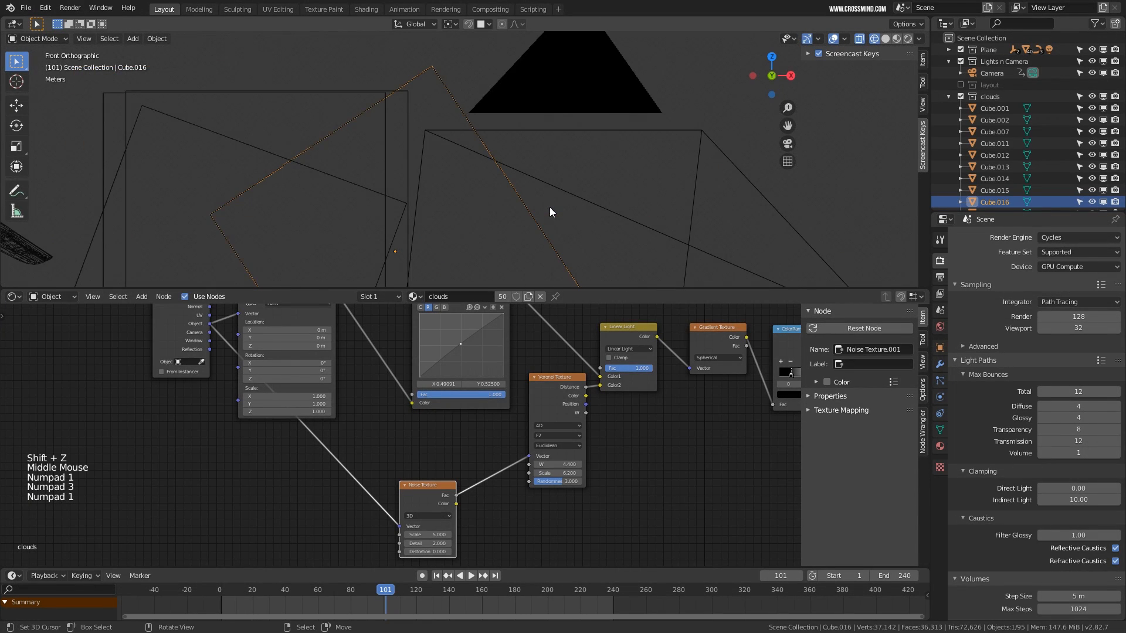
{"action": "key", "text": "KP_1"}
{"action": "scroll", "coordinate": [537, 249], "scroll_direction": "down", "scroll_amount": 10}
{"action": "middle_click_drag", "start_coordinate": [431, 223], "coordinate": [495, 243], "text": "shift"}
{"action": "scroll", "coordinate": [495, 244], "scroll_direction": "up", "scroll_amount": 2}
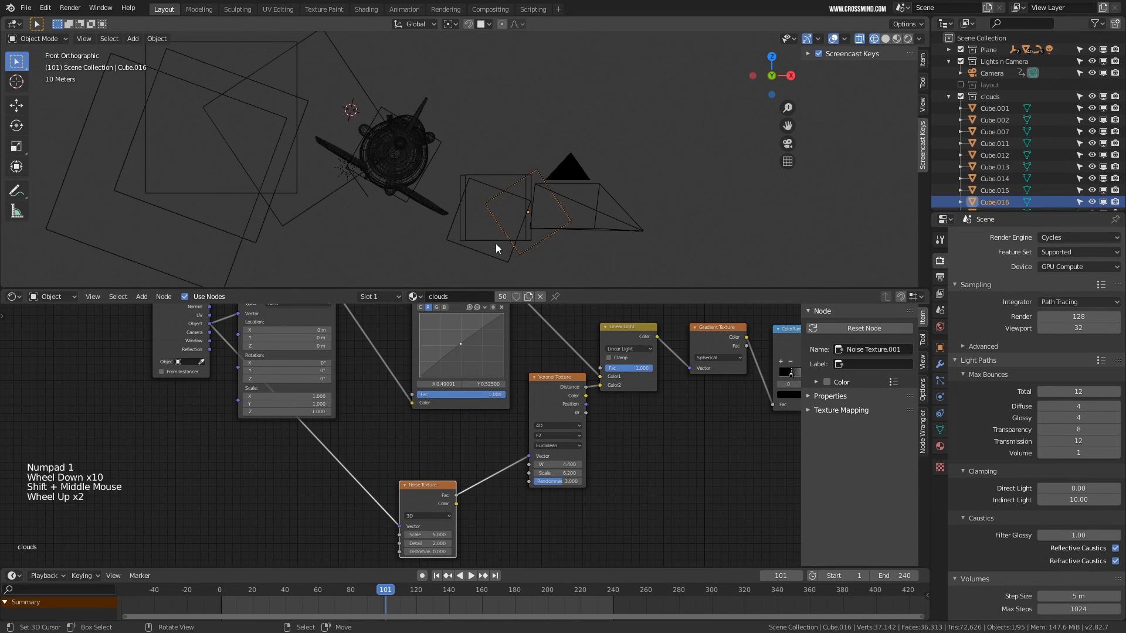
{"action": "key", "text": "ctrl+KP_3"}
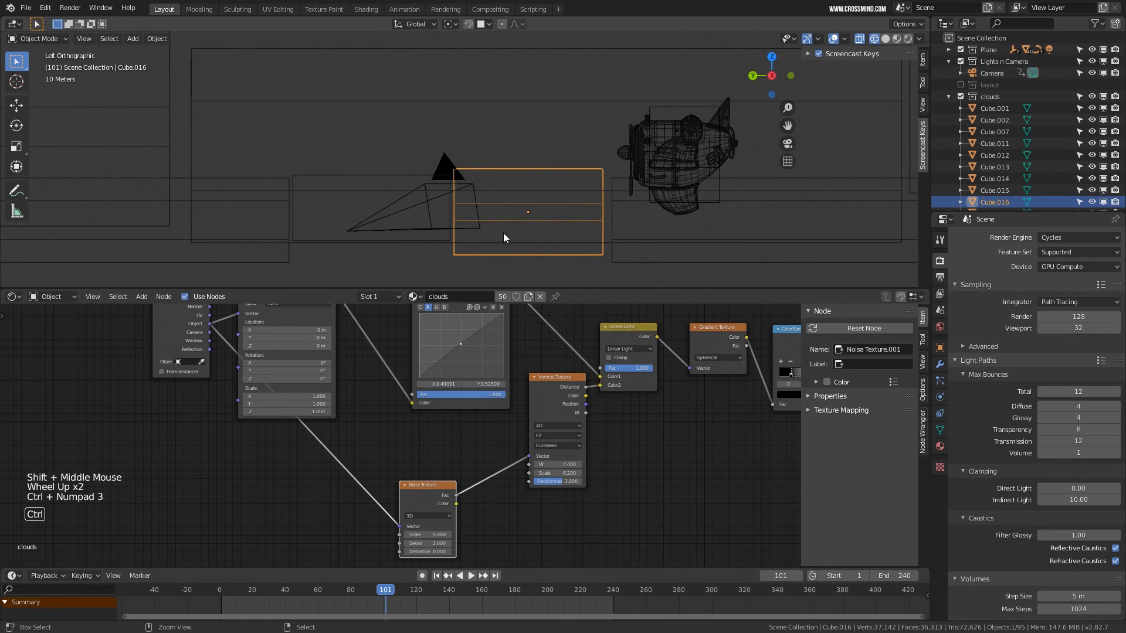
{"action": "key", "text": "ctrl+KP_1"}
Box-select the row of smaller clouds between the camera and the plane, leaving the plane's parts out
{"action": "mouse_move", "coordinate": [503, 233]}
{"action": "middle_mouse_down", "text": "shift"}
{"action": "mouse_move", "coordinate": [548, 237]}
{"action": "mouse_move", "coordinate": [508, 248]}
{"action": "middle_mouse_up", "text": "shift"}
{"action": "right_click", "coordinate": [494, 259]}
{"action": "key", "text": "b"}
{"action": "left_click_drag", "start_coordinate": [517, 269], "coordinate": [444, 223]}
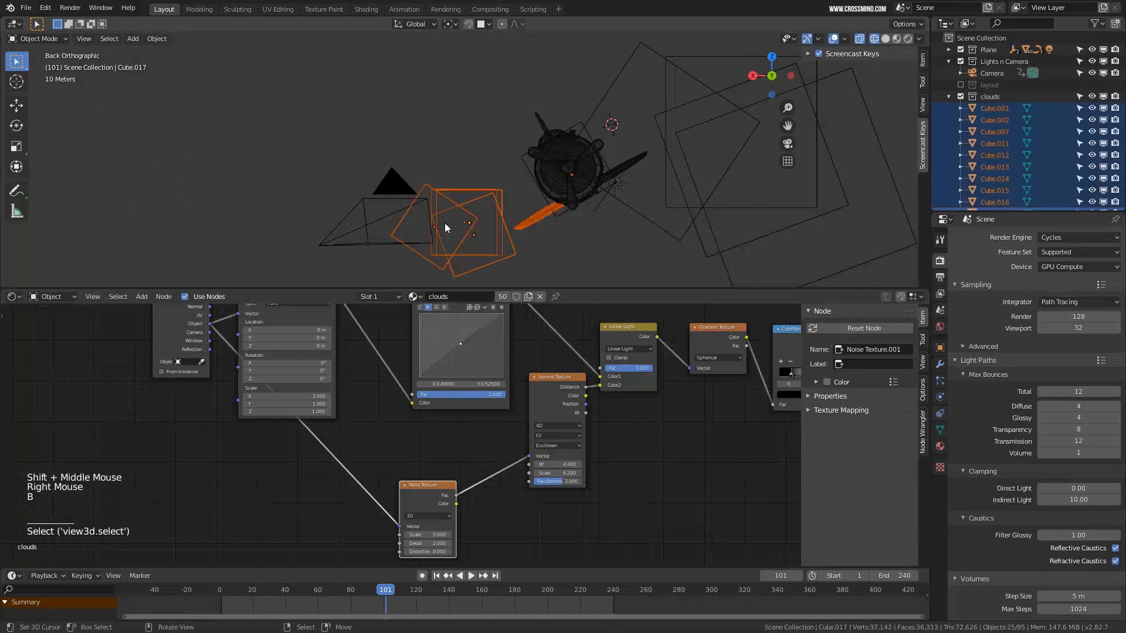
{"action": "scroll", "coordinate": [479, 245], "scroll_direction": "down", "scroll_amount": 1}
{"action": "key", "text": "b"}
{"action": "middle_click_drag", "start_coordinate": [553, 217], "coordinate": [456, 223], "text": "shift"}
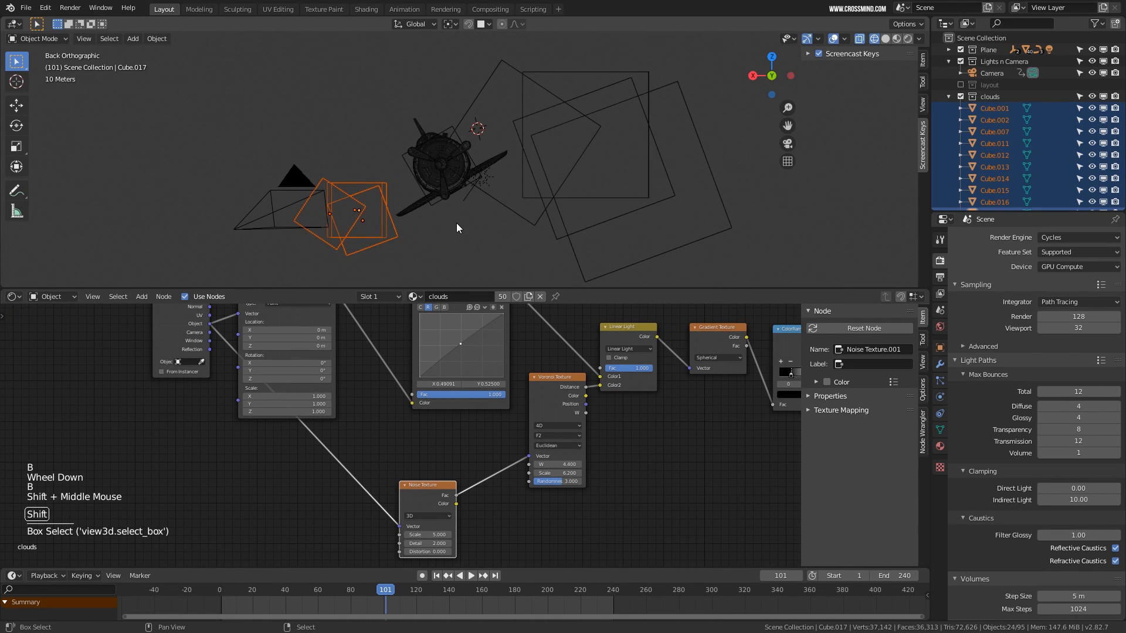
Duplicate the selected row of small clouds, place the copies just beneath the plane and enlarge them to about 1.3 times
{"action": "key", "text": "shift+d"}
{"action": "left_click", "coordinate": [560, 217]}
{"action": "key", "text": "s"}
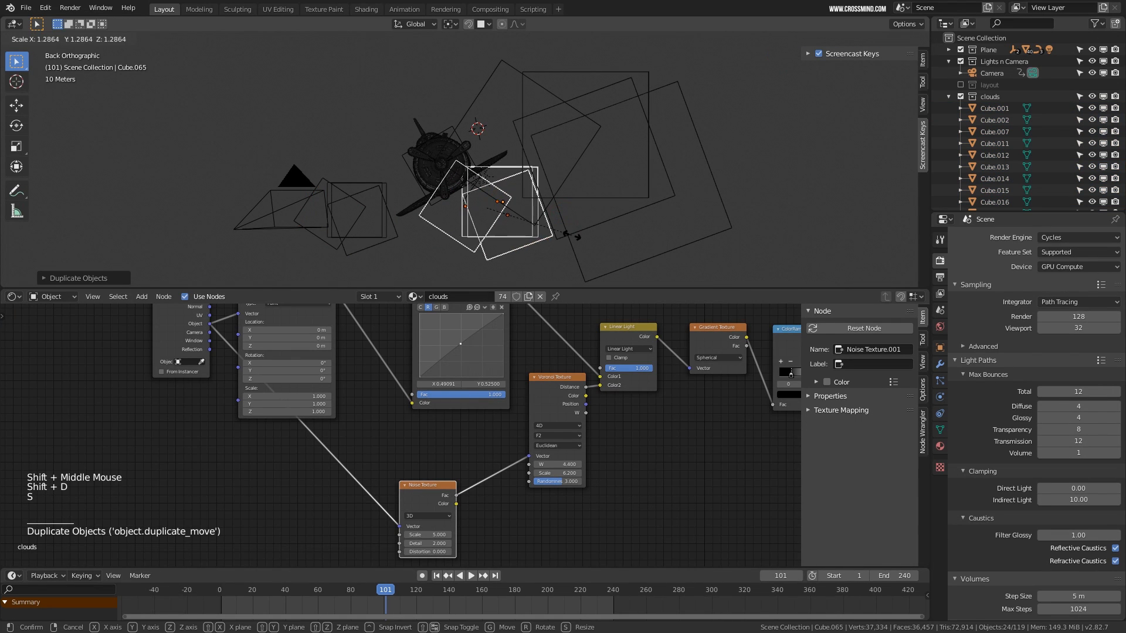
{"action": "left_click", "coordinate": [564, 236]}
{"action": "key", "text": "g"}
{"action": "left_click", "coordinate": [561, 236]}
Reposition the duplicated clouds through the camera view and show the scene in rendered shading
{"action": "key", "text": "KP_0"}
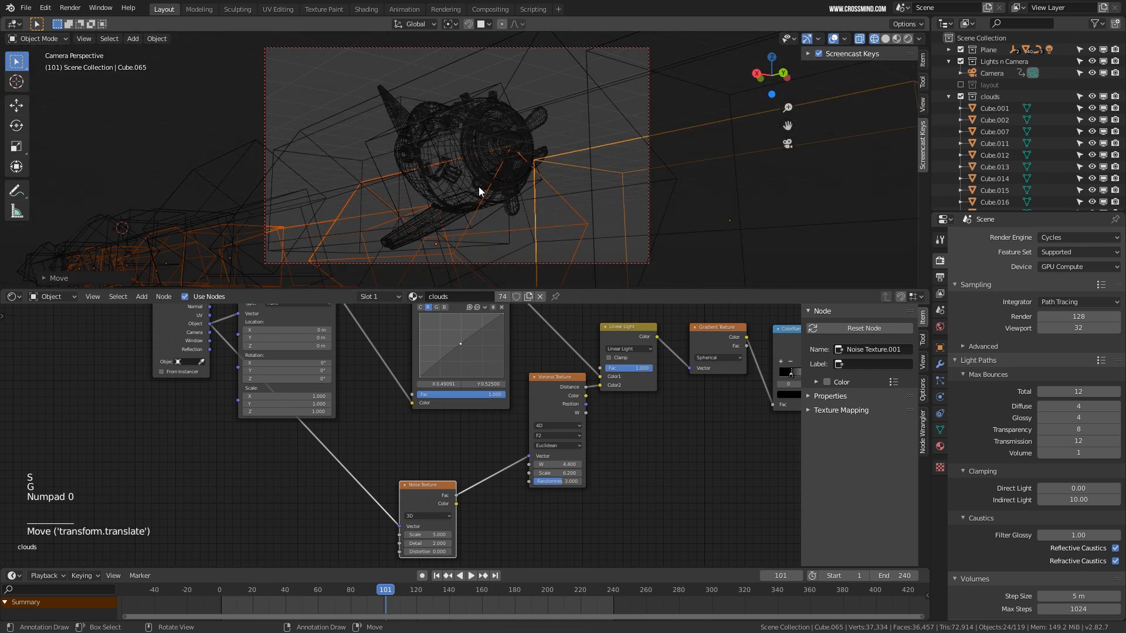
{"action": "key", "text": "g"}
{"action": "left_click", "coordinate": [555, 201]}
{"action": "left_click", "coordinate": [908, 39]}
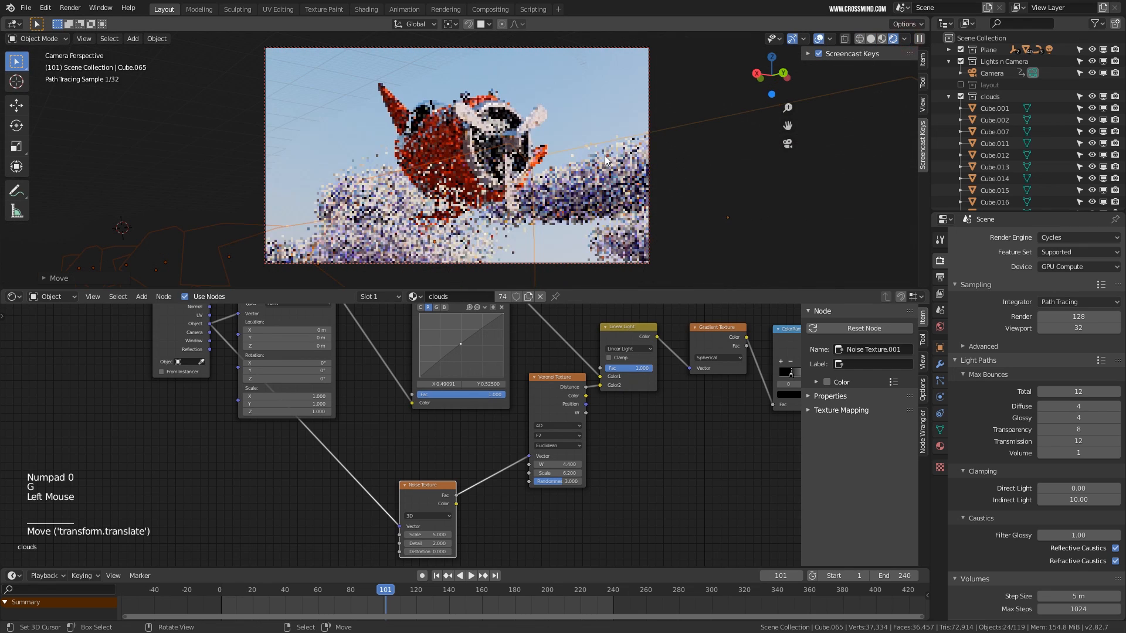
Slide the duplicated clouds along the global Y axis so they spread beneath the plane in the rendered camera view
{"action": "key", "text": "g"}
{"action": "key", "text": "g"}
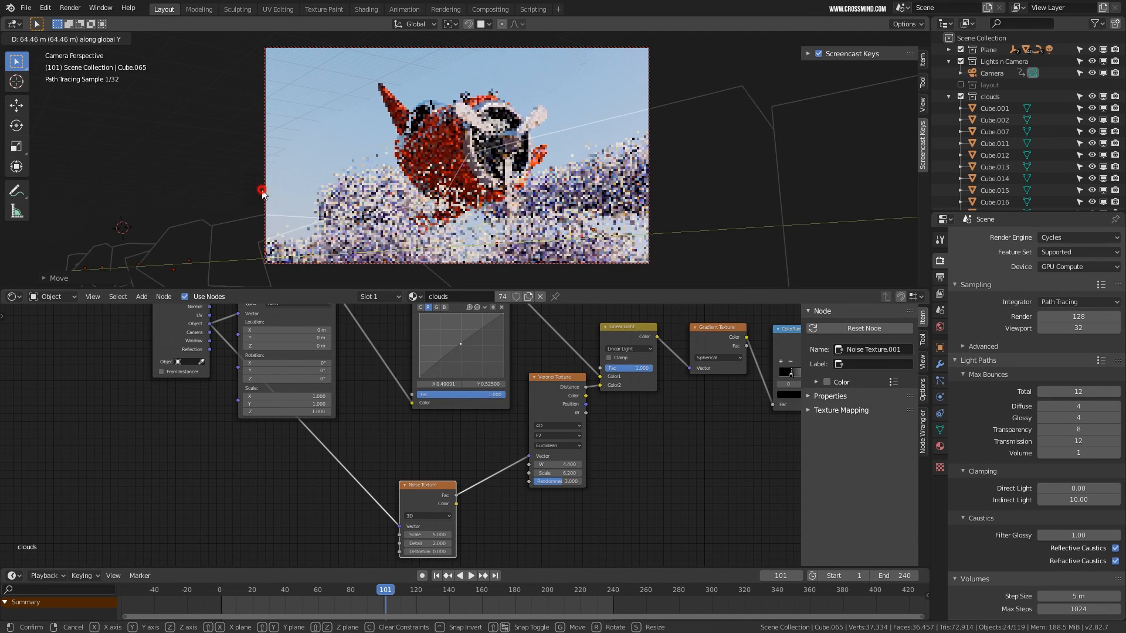
{"action": "left_click", "coordinate": [597, 191]}
{"action": "scroll", "coordinate": [597, 192], "scroll_direction": "down", "scroll_amount": 1}
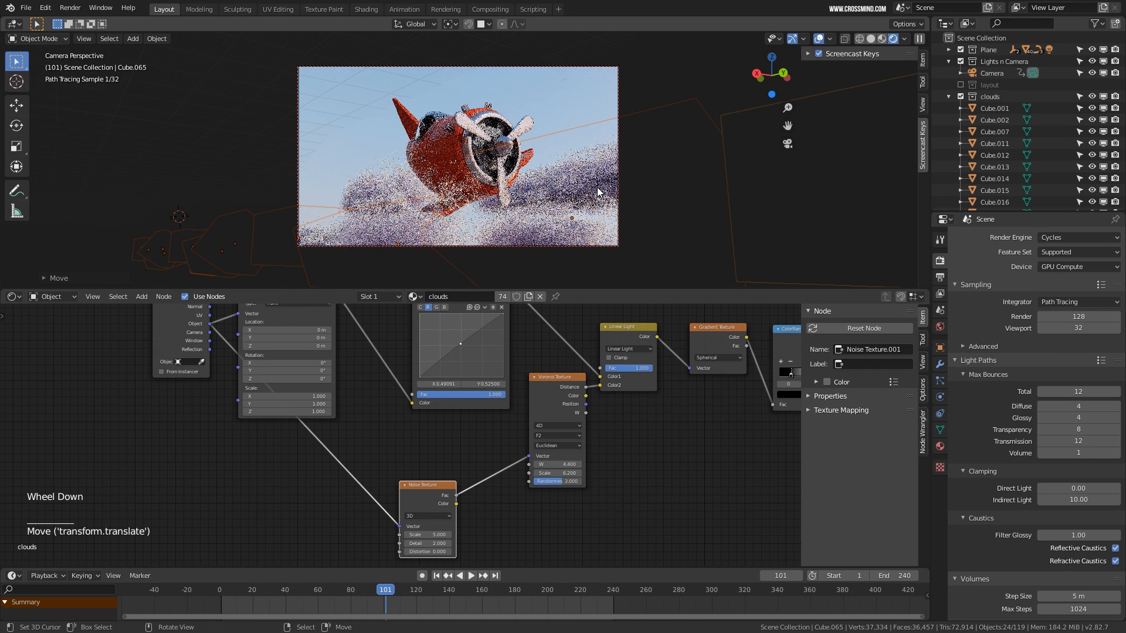
In a wireframe back orthographic view, box-select the large clouds on the plane's far side from the camera and move them higher
{"action": "key", "text": "ctrl+KP_1"}
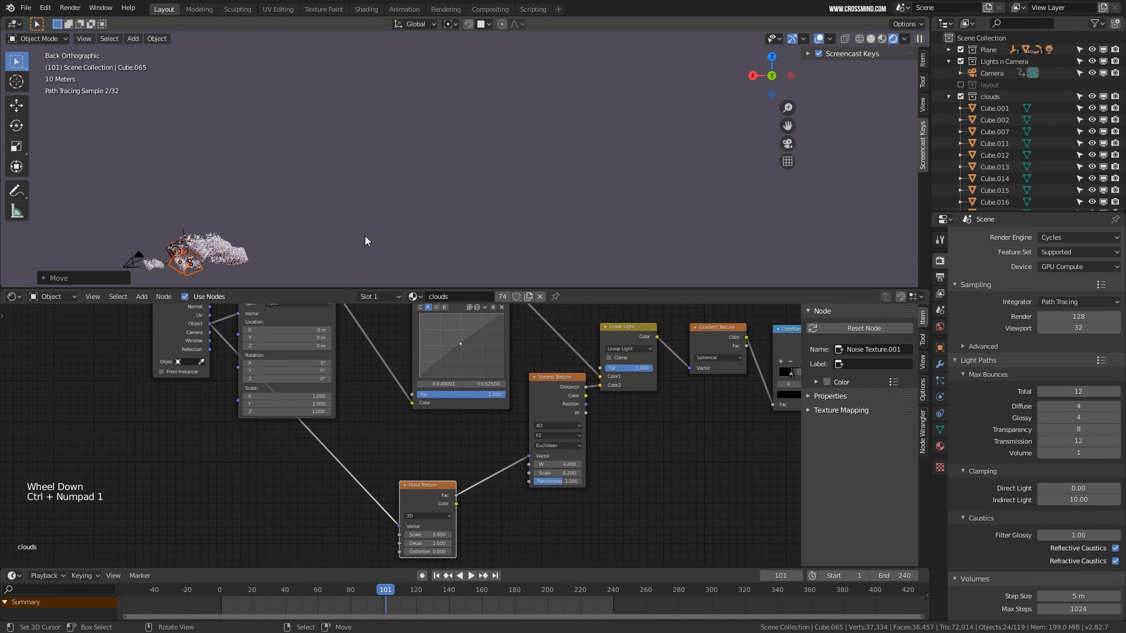
{"action": "middle_click_drag", "start_coordinate": [365, 240], "coordinate": [603, 201], "text": "shift"}
{"action": "scroll", "coordinate": [573, 201], "scroll_direction": "up", "scroll_amount": 3}
{"action": "key", "text": "shift+z"}
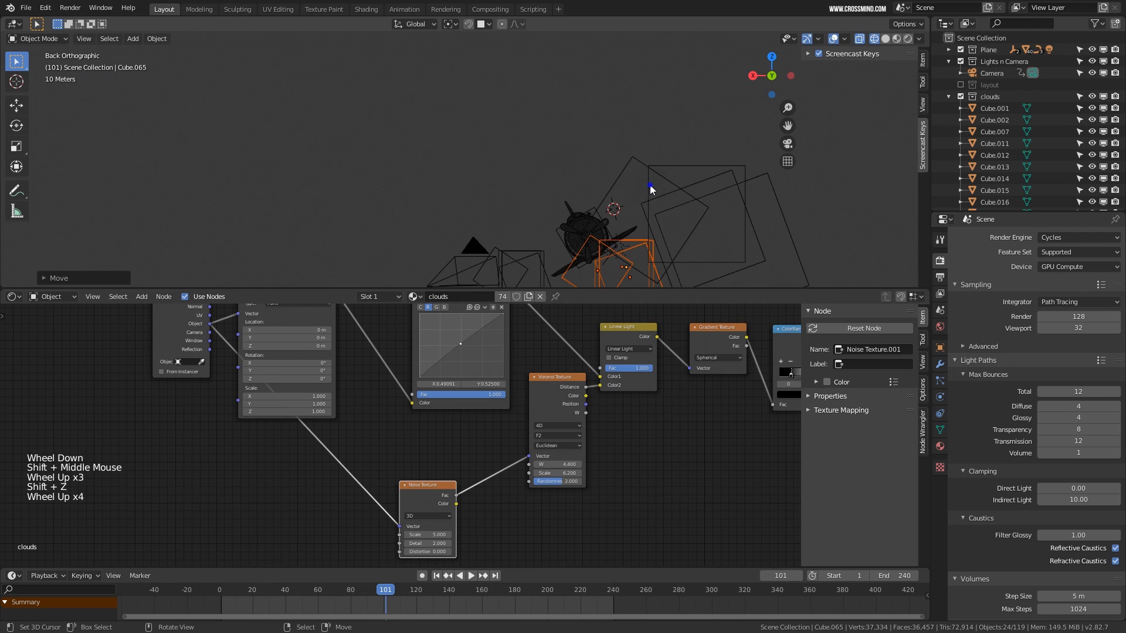
{"action": "right_click", "coordinate": [650, 185]}
{"action": "key", "text": "b"}
{"action": "left_click_drag", "start_coordinate": [643, 139], "coordinate": [772, 226]}
{"action": "middle_click_drag", "start_coordinate": [748, 191], "coordinate": [680, 167], "text": "shift"}
{"action": "key", "text": "g"}
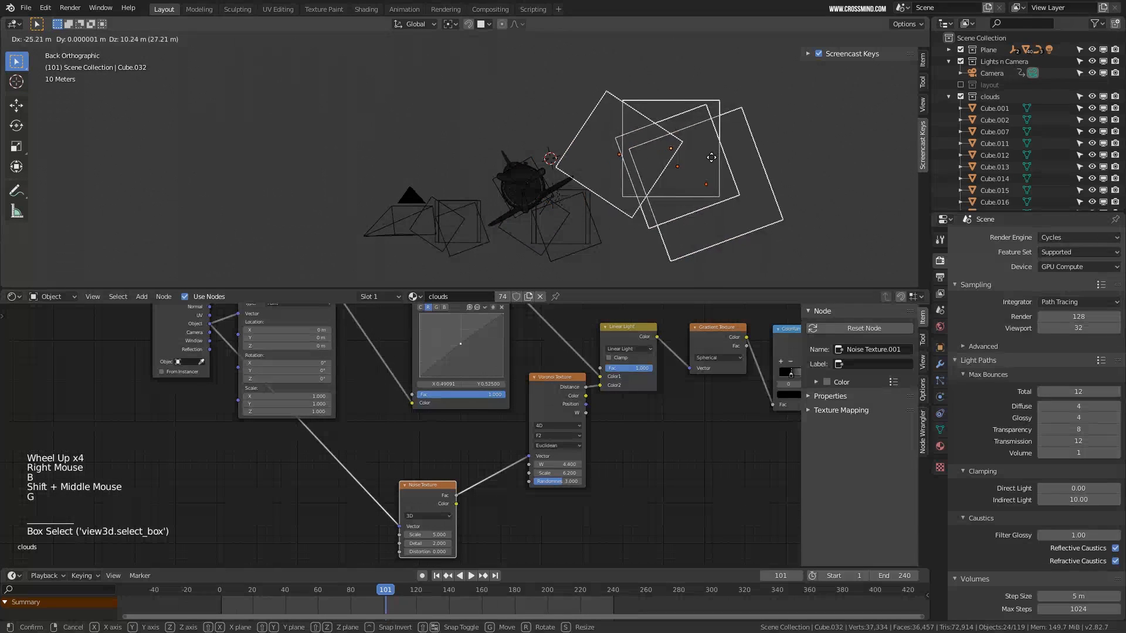
{"action": "right_click", "coordinate": [709, 178]}
{"action": "key", "text": "g"}
{"action": "left_click", "coordinate": [718, 147]}
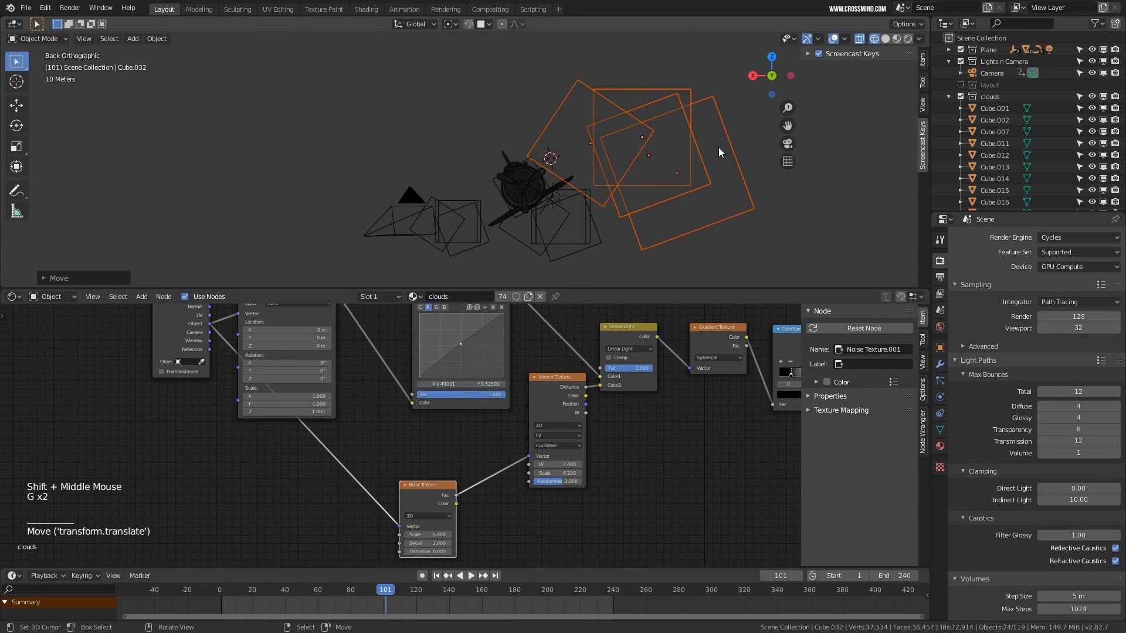
Adjust the large clouds' position in the camera view and display the result in rendered shading
{"action": "key", "text": "KP_0"}
{"action": "key", "text": "g"}
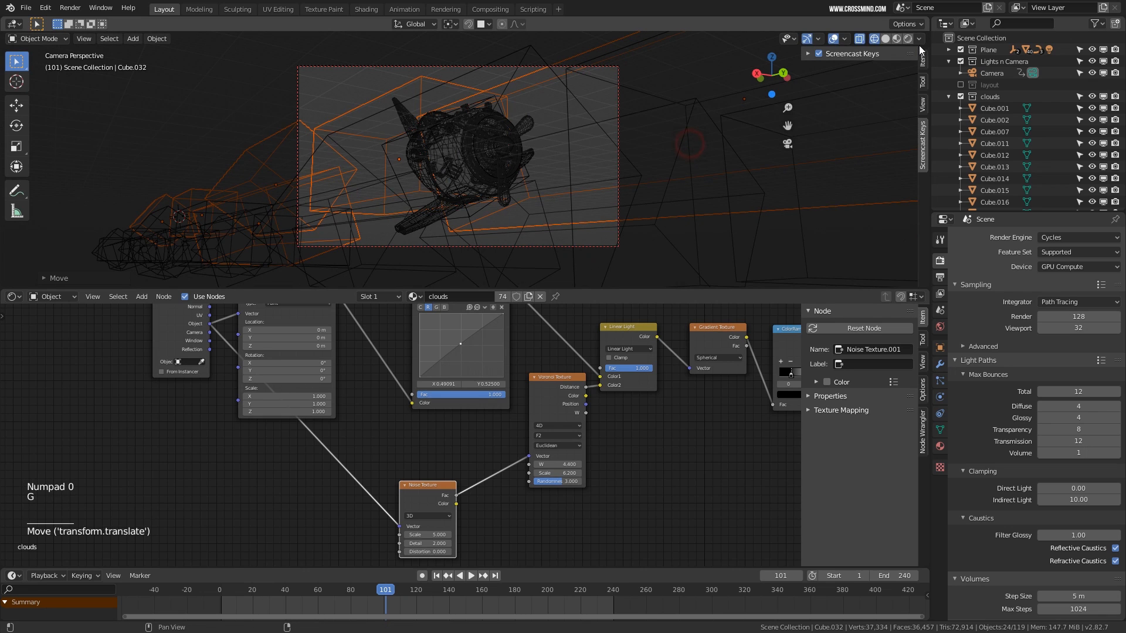
{"action": "left_click", "coordinate": [907, 39]}
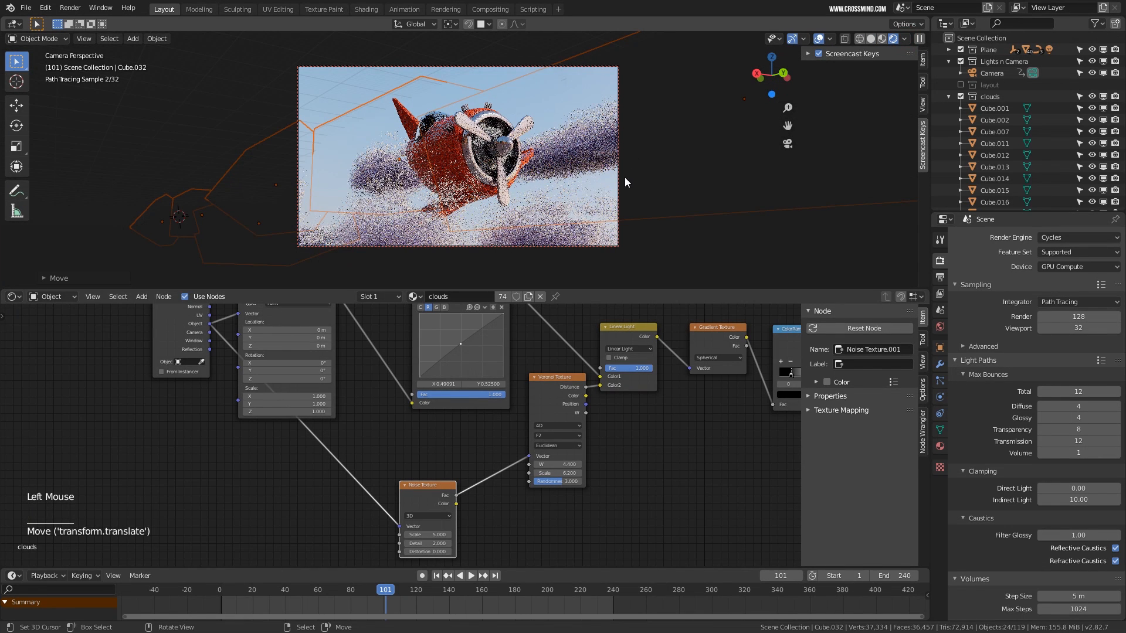
{"action": "key", "text": "s"}
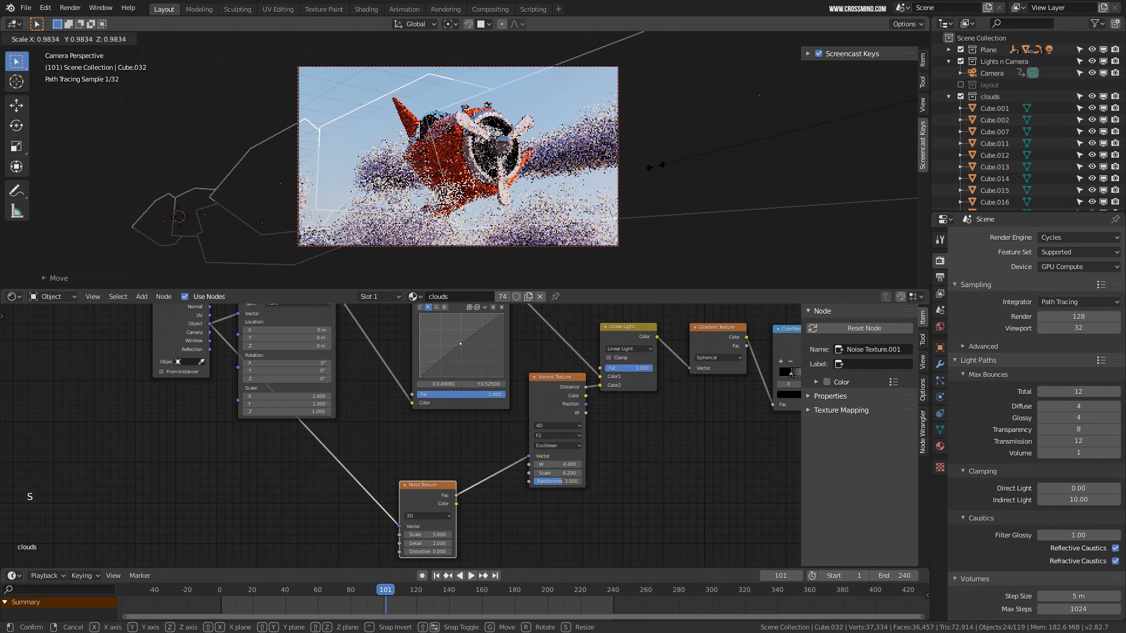
{"action": "key", "text": "s"}
{"action": "right_click", "coordinate": [560, 191]}
Select only the single large cloud cube behind the plane's tail in the camera view
{"action": "right_click", "coordinate": [407, 84]}
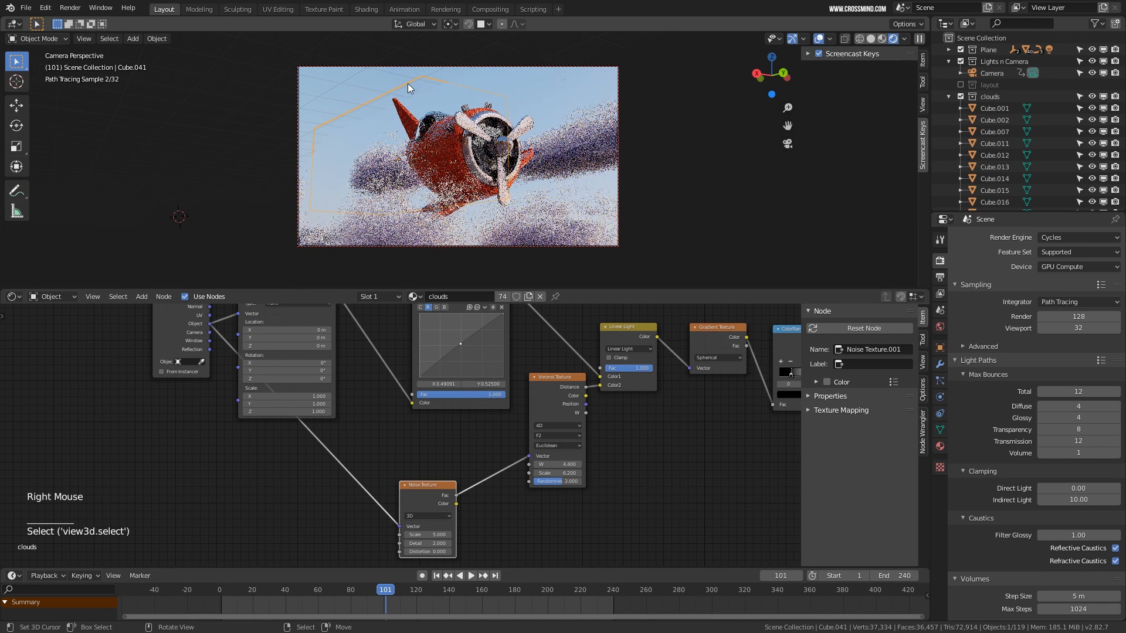
Enlarge the selected cloud cube around the plane's tail uniformly at frame 101
{"action": "key", "text": "s"}
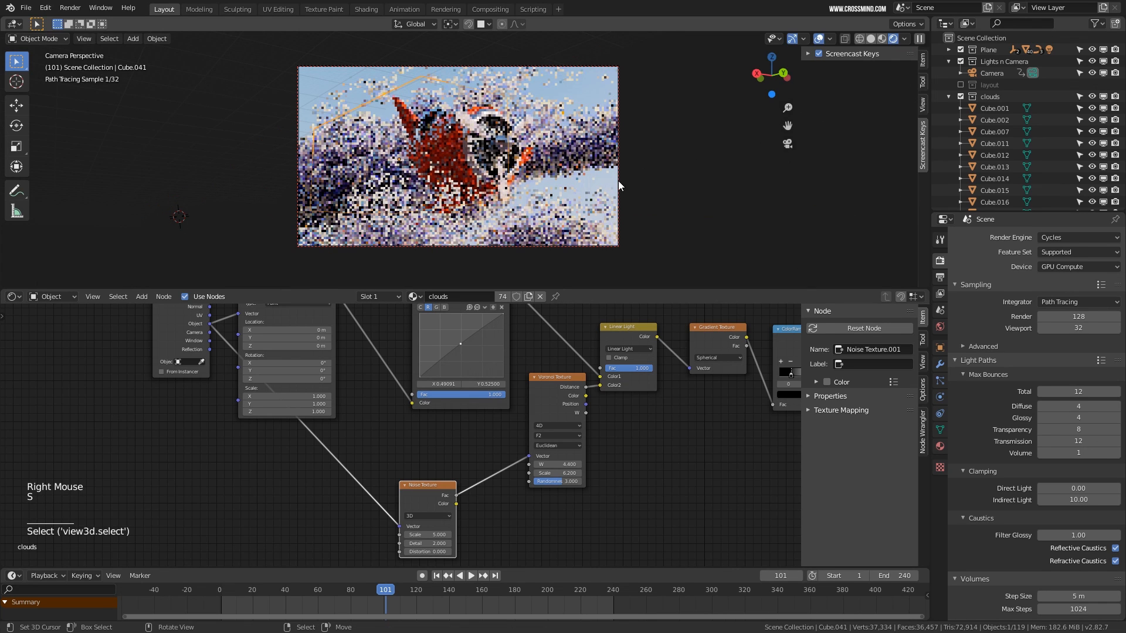
{"action": "key", "text": "s"}
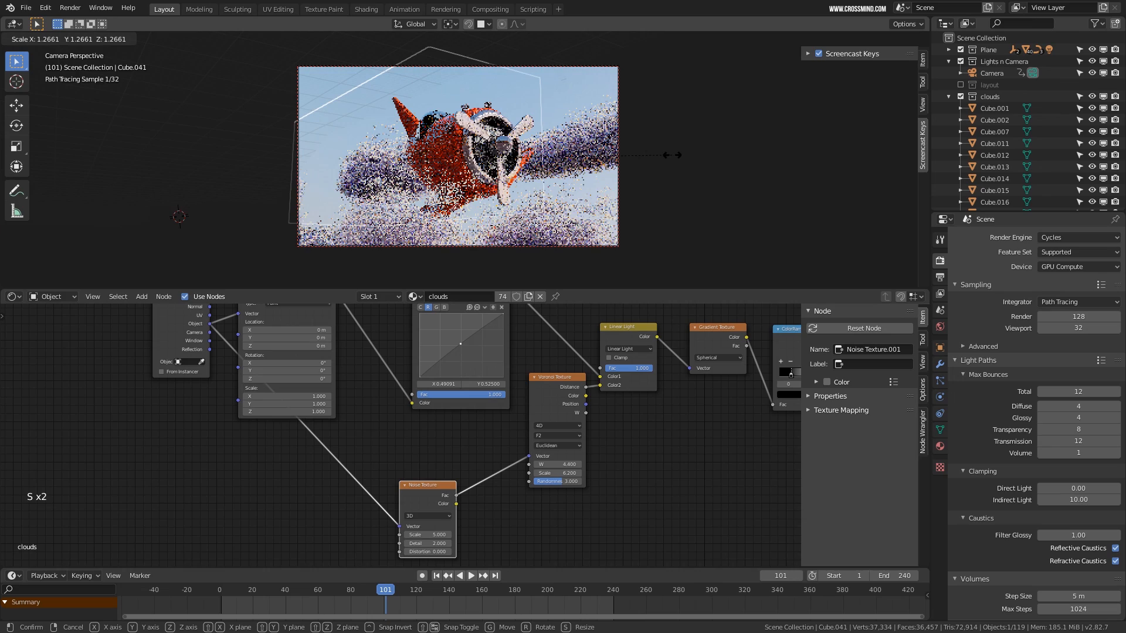
{"action": "left_click", "coordinate": [716, 131]}
{"action": "middle_click_drag", "start_coordinate": [686, 481], "coordinate": [536, 505]}
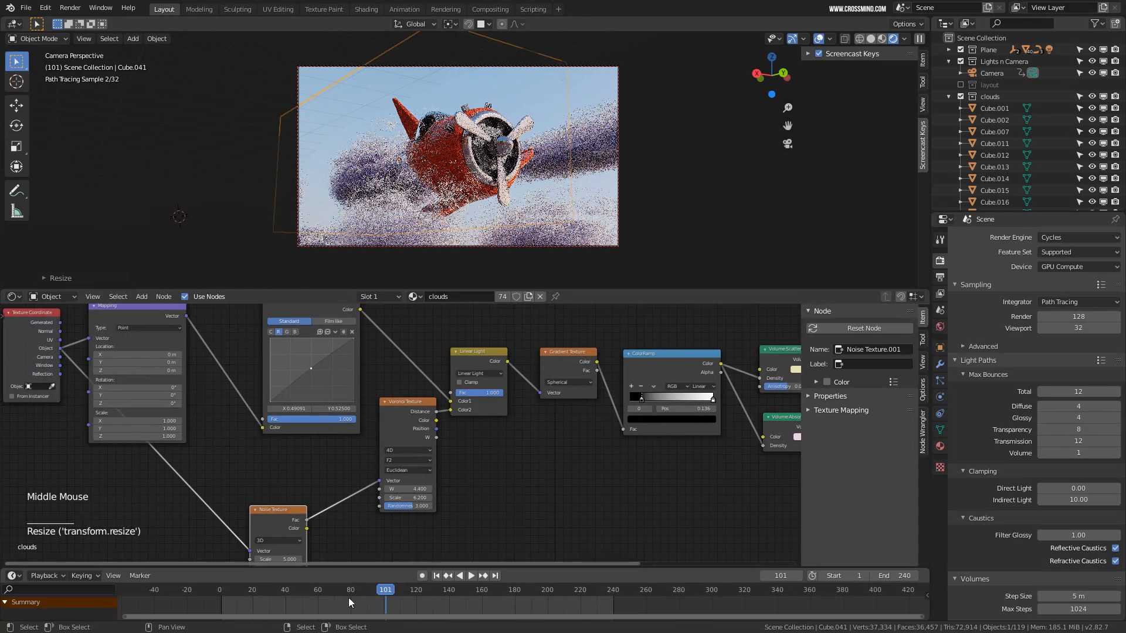
At frame 165, move cloud cube Cube.044 beside the propeller down about 23 m
{"action": "left_click", "coordinate": [394, 597]}
{"action": "left_click", "coordinate": [490, 596]}
{"action": "right_click", "coordinate": [565, 111]}
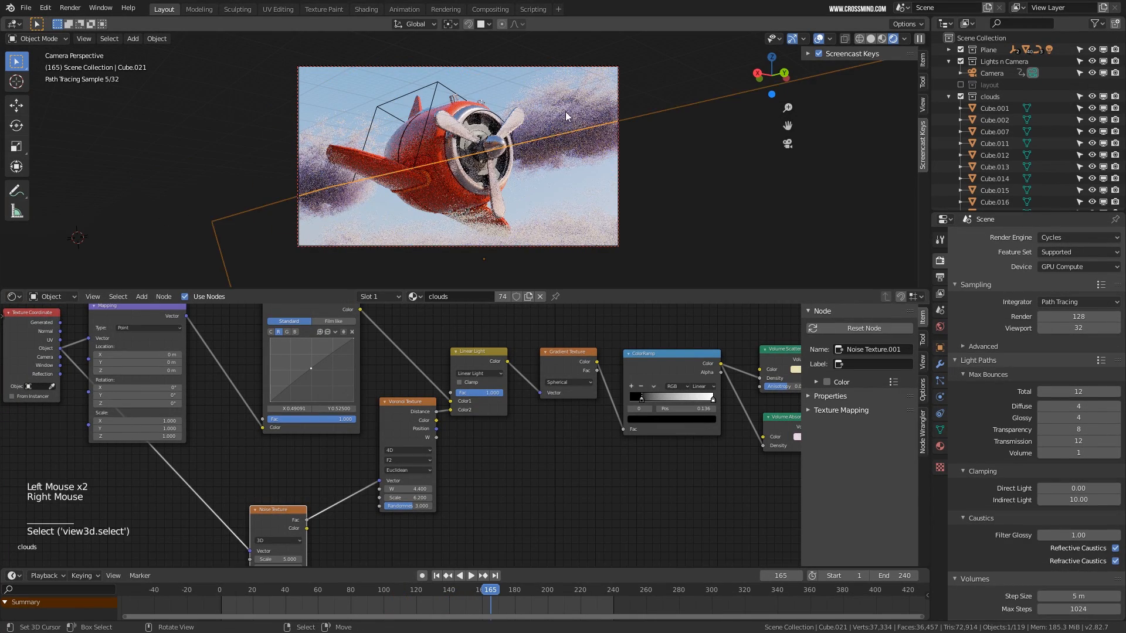
{"action": "right_click", "coordinate": [566, 111]}
{"action": "key", "text": "g"}
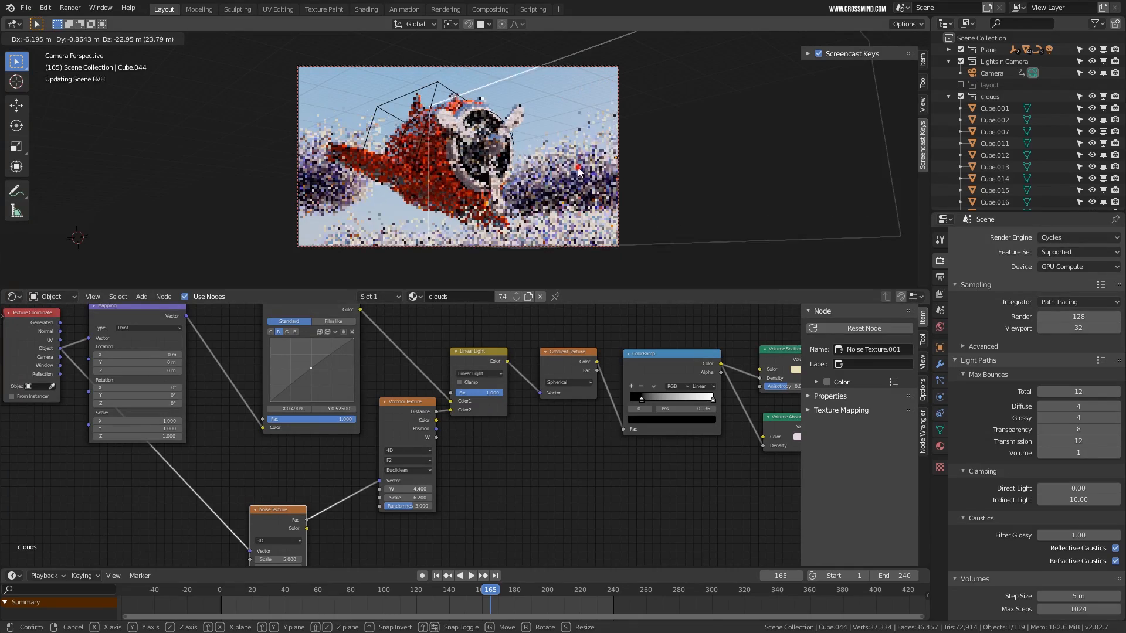
{"action": "left_click", "coordinate": [578, 168]}
At frame 174, shift cloud cube Cube.022 on the tail side of the plane slightly
{"action": "middle_click_drag", "start_coordinate": [639, 399], "coordinate": [604, 408]}
{"action": "left_click_drag", "start_coordinate": [505, 601], "coordinate": [532, 604]}
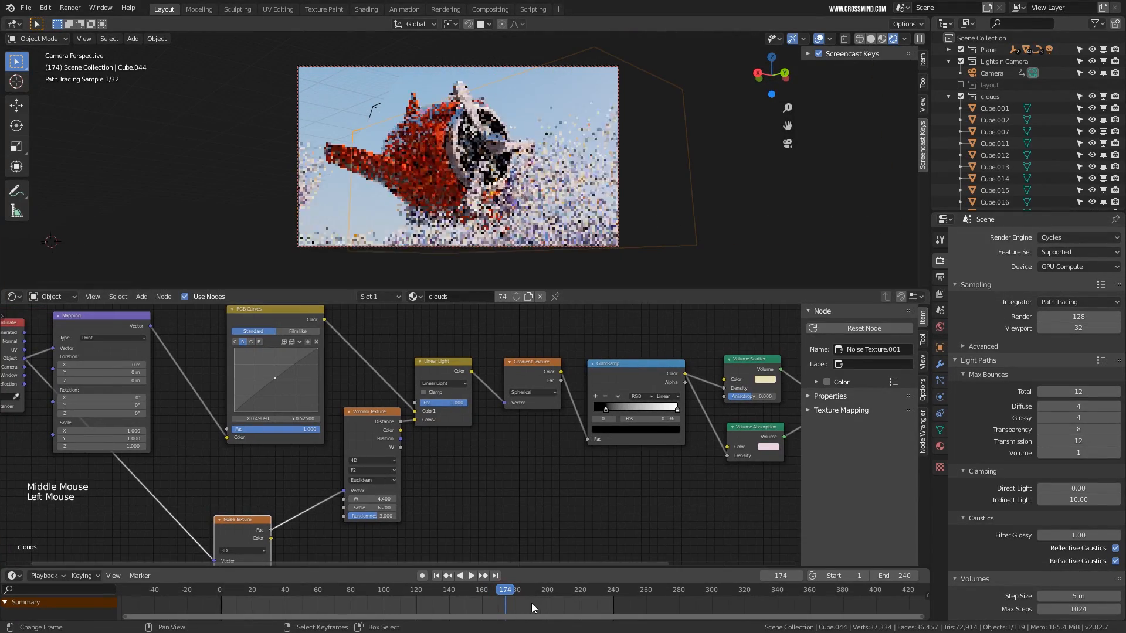
{"action": "right_click", "coordinate": [384, 121]}
{"action": "key", "text": "g"}
{"action": "left_click", "coordinate": [399, 124]}
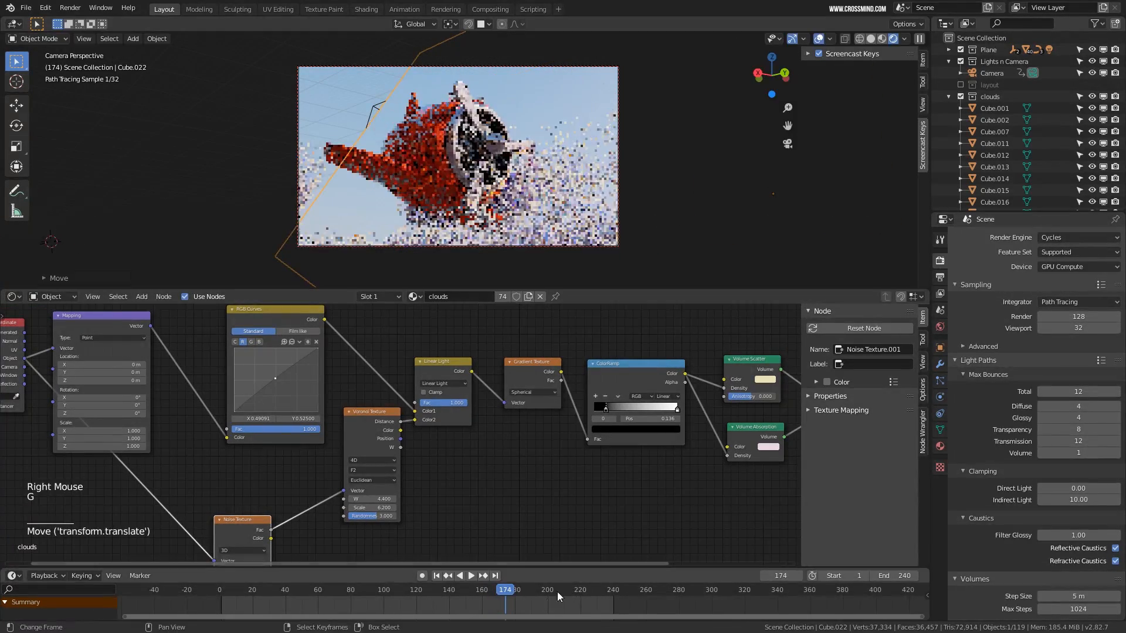
At frame 196, lower cloud cubes Cube.024 and Cube.045 so they clear the plane in the camera view
{"action": "left_click", "coordinate": [540, 592]}
{"action": "right_click", "coordinate": [446, 193]}
{"action": "key", "text": "g"}
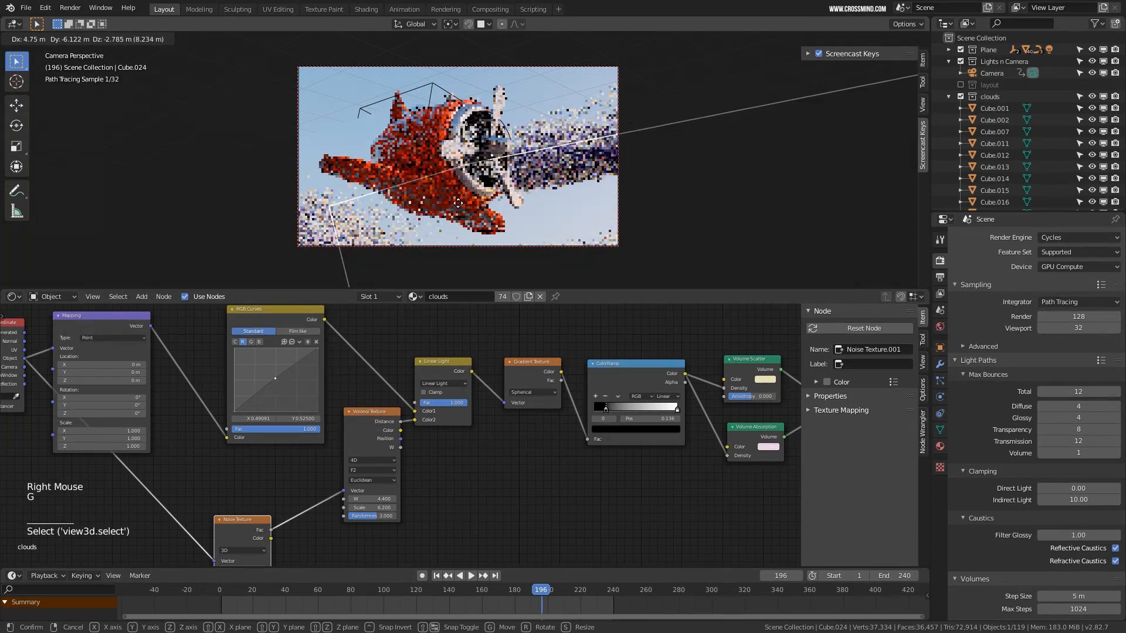
{"action": "left_click", "coordinate": [385, 273]}
{"action": "right_click", "coordinate": [621, 117]}
{"action": "key", "text": "g"}
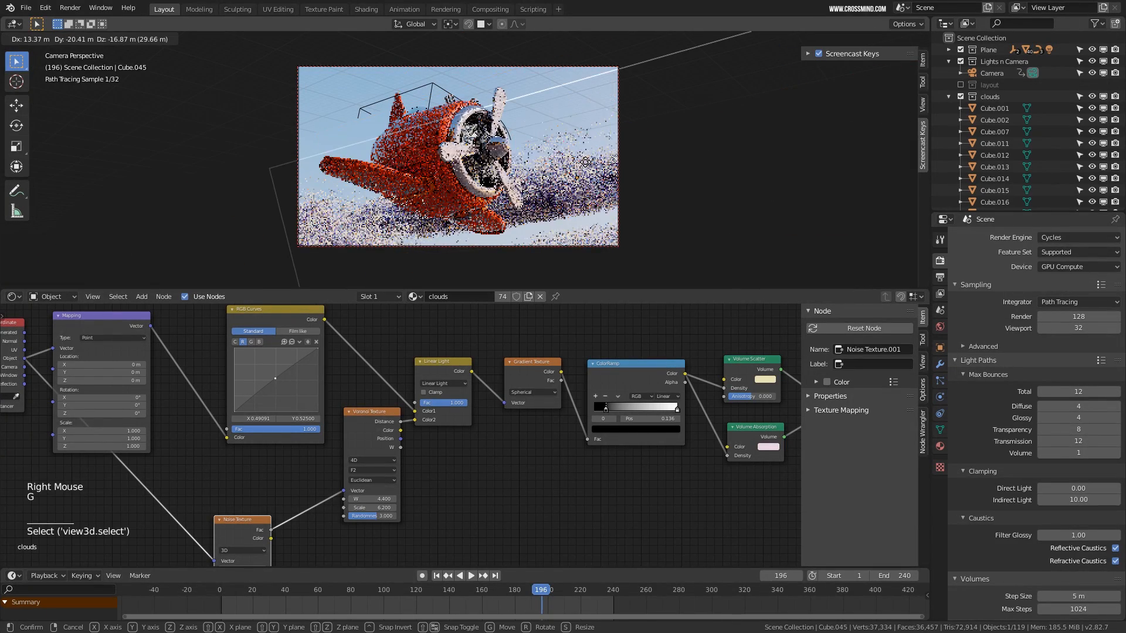
{"action": "left_click", "coordinate": [555, 602]}
At frame 219, move cloud cube Cube.025 lower in the camera view, away from the plane's nose
{"action": "left_click", "coordinate": [556, 603]}
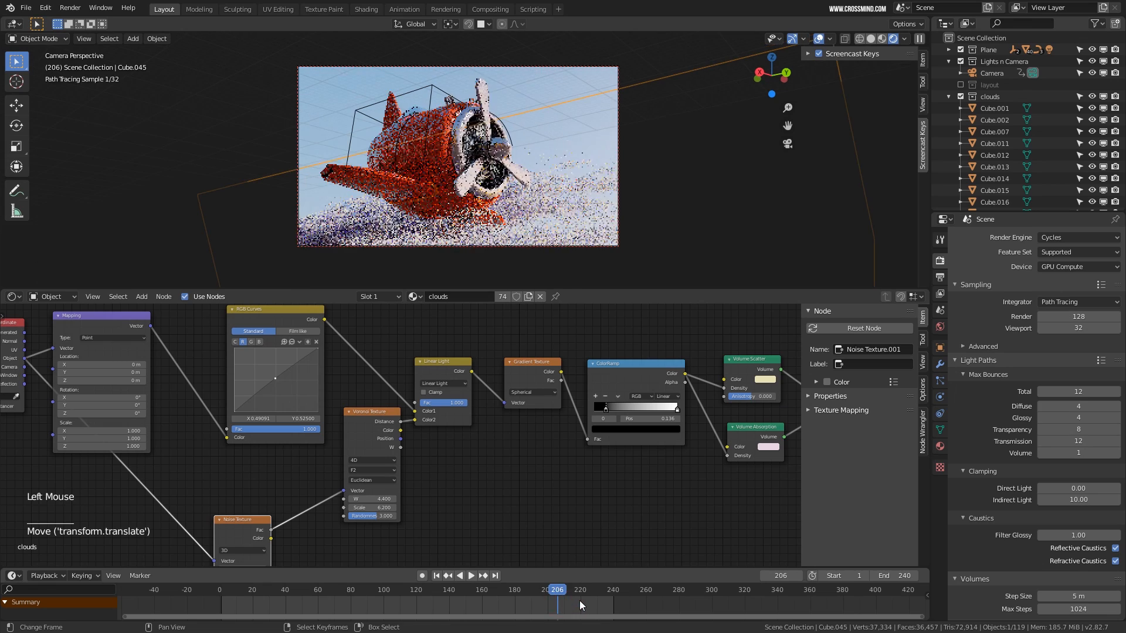
{"action": "left_click", "coordinate": [579, 602]}
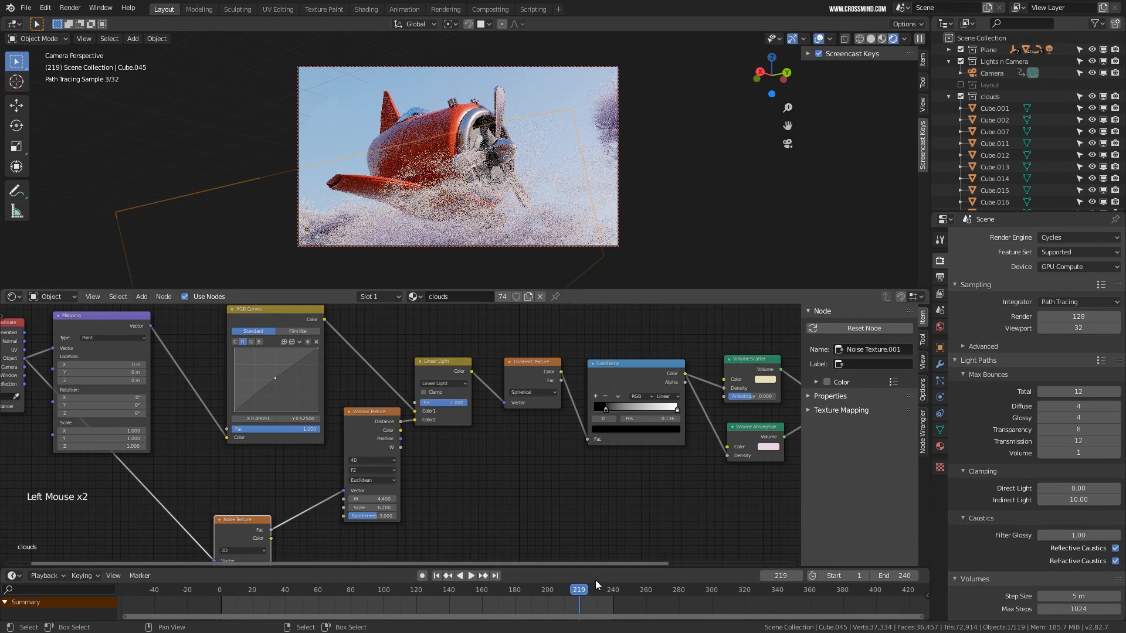
{"action": "right_click", "coordinate": [598, 119]}
{"action": "key", "text": "g"}
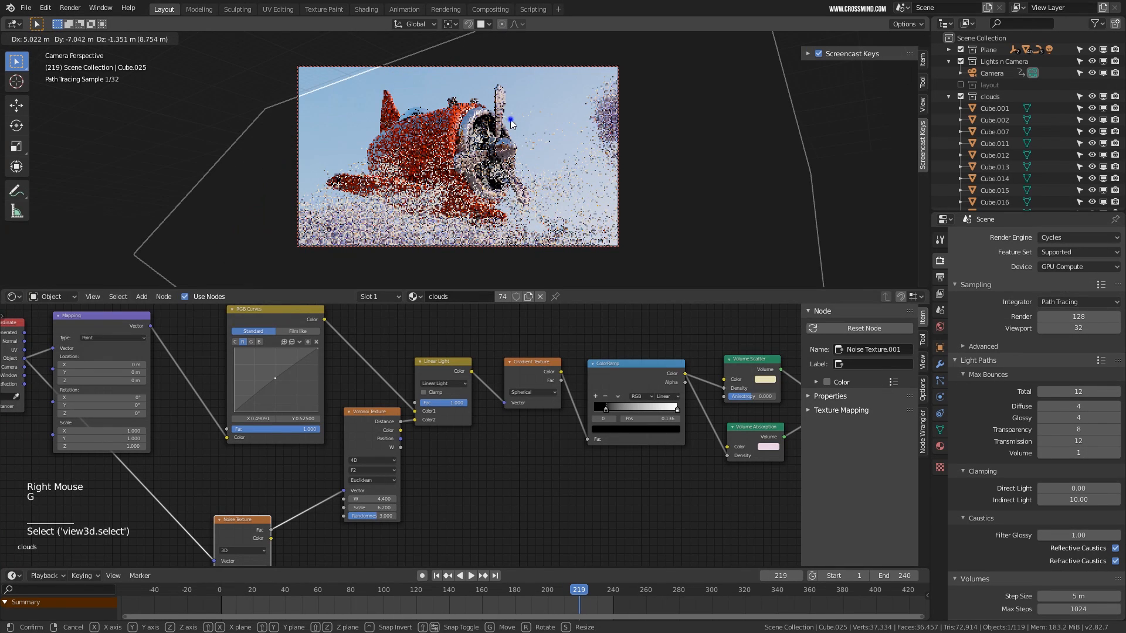
{"action": "left_click", "coordinate": [502, 211]}
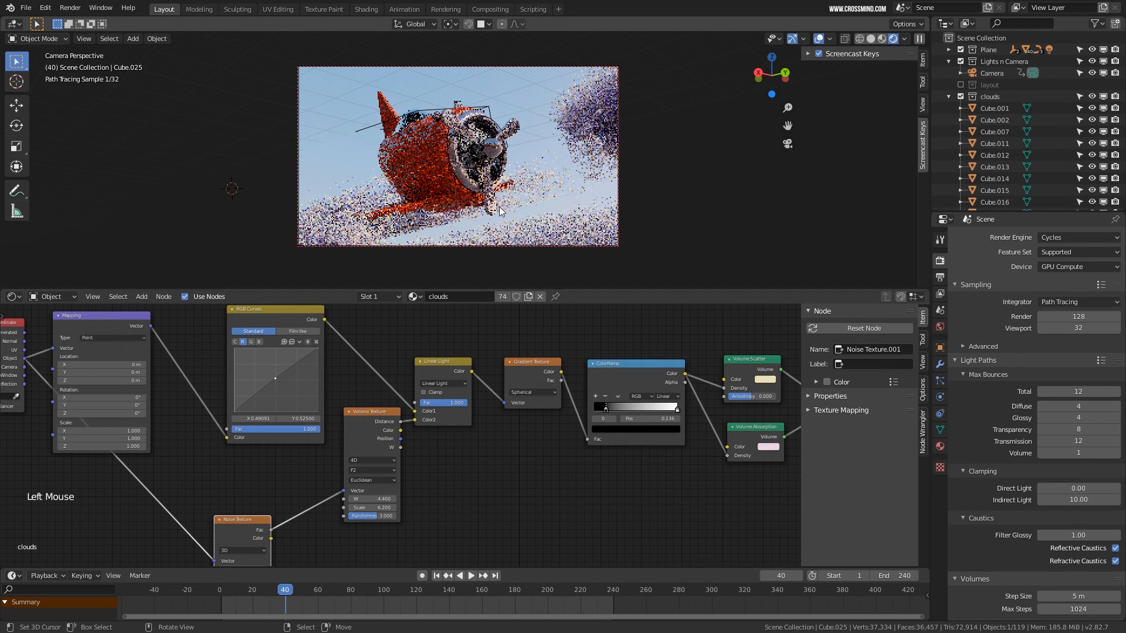
At frame 40, try repositioning cloud cube Cube.011 and resizing cloud cube Cube.040
{"action": "right_click", "coordinate": [361, 220]}
{"action": "key", "text": "g"}
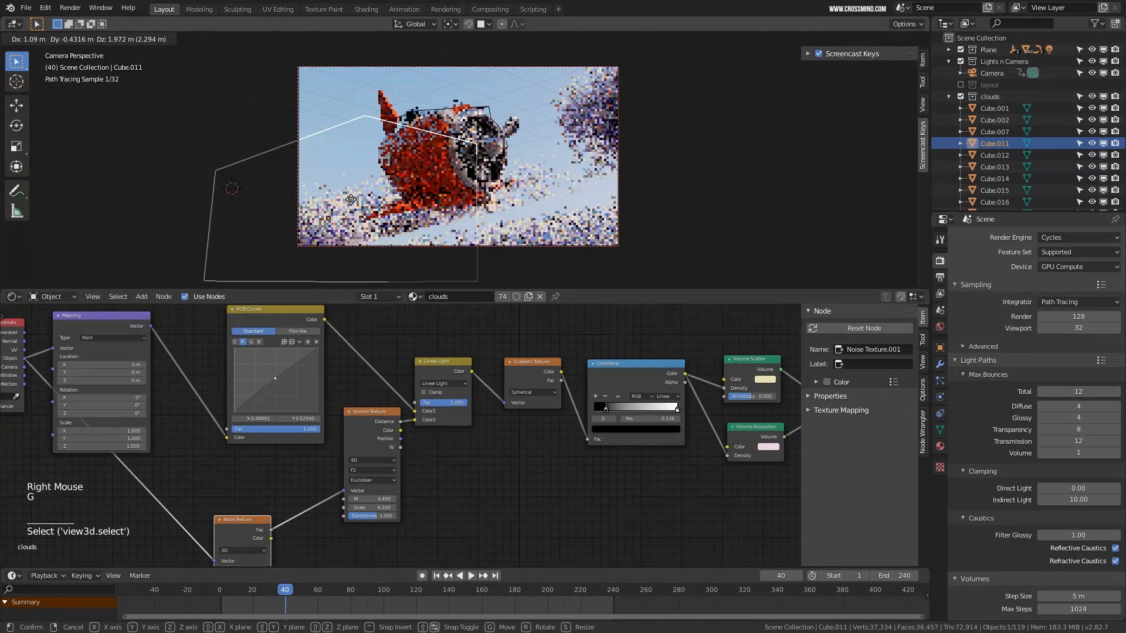
{"action": "left_click", "coordinate": [424, 181]}
{"action": "right_click", "coordinate": [586, 100]}
{"action": "key", "text": "g"}
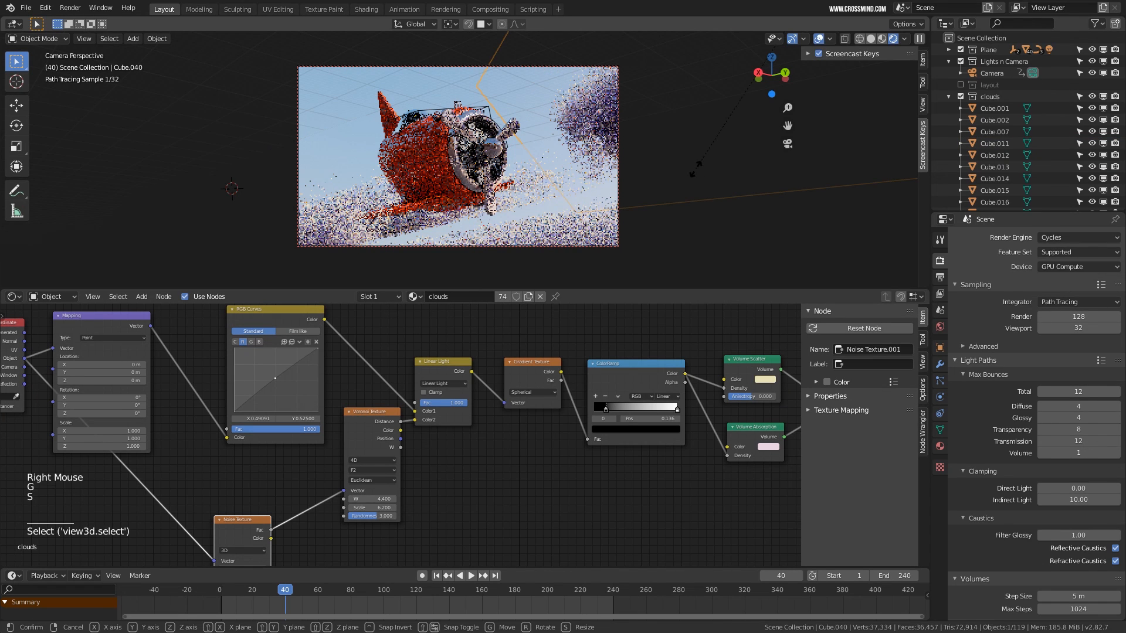
{"action": "key", "text": "s"}
{"action": "left_click", "coordinate": [663, 161]}
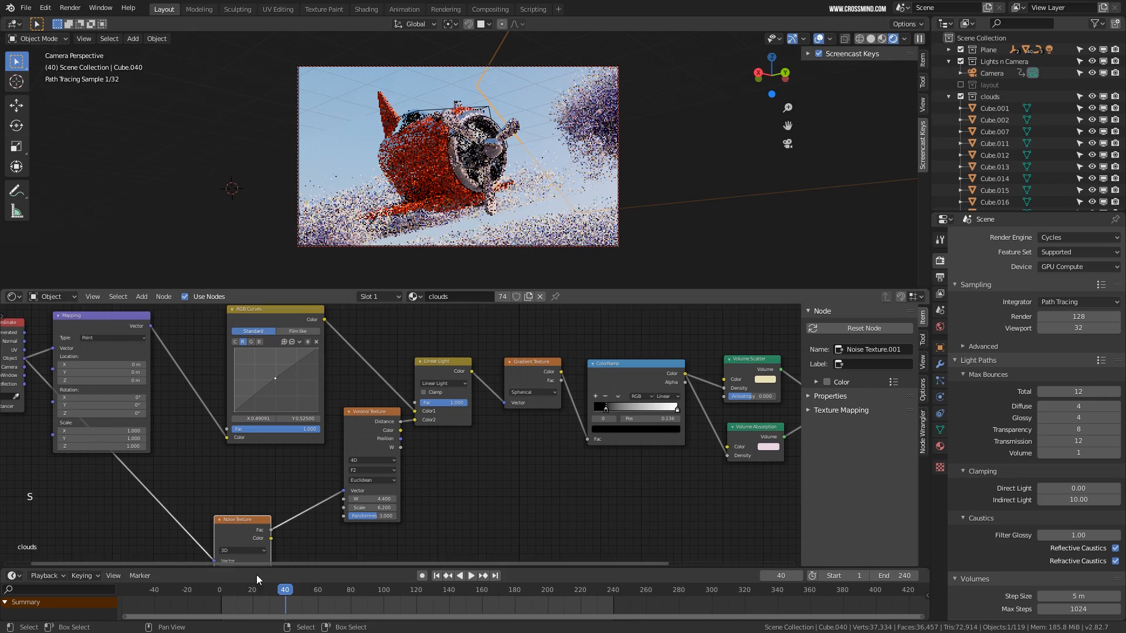
Preview the clouds around the plane in the rendered camera view at frame 114
{"action": "right_click", "coordinate": [226, 605]}
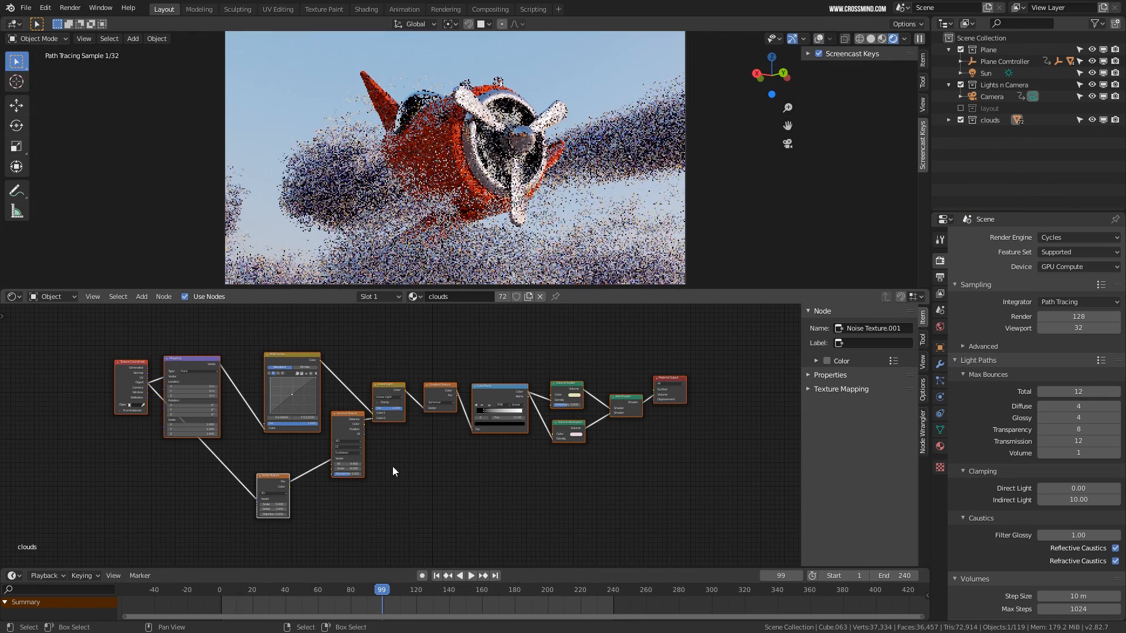
{"action": "middle_click_drag", "start_coordinate": [460, 490], "coordinate": [420, 495]}
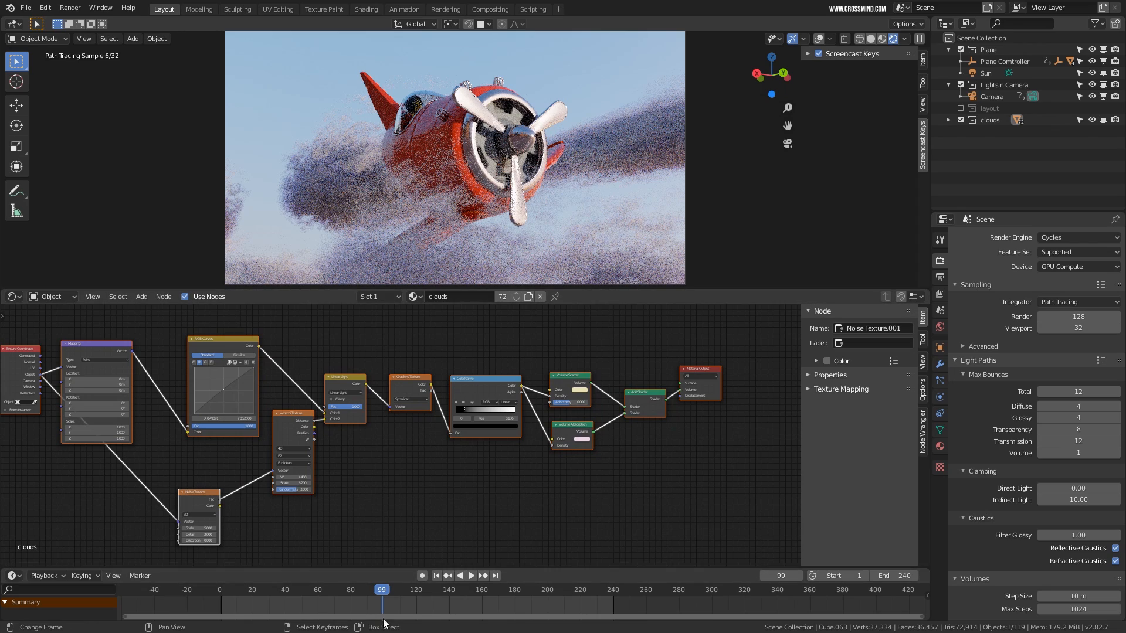
{"action": "right_click", "coordinate": [409, 609]}
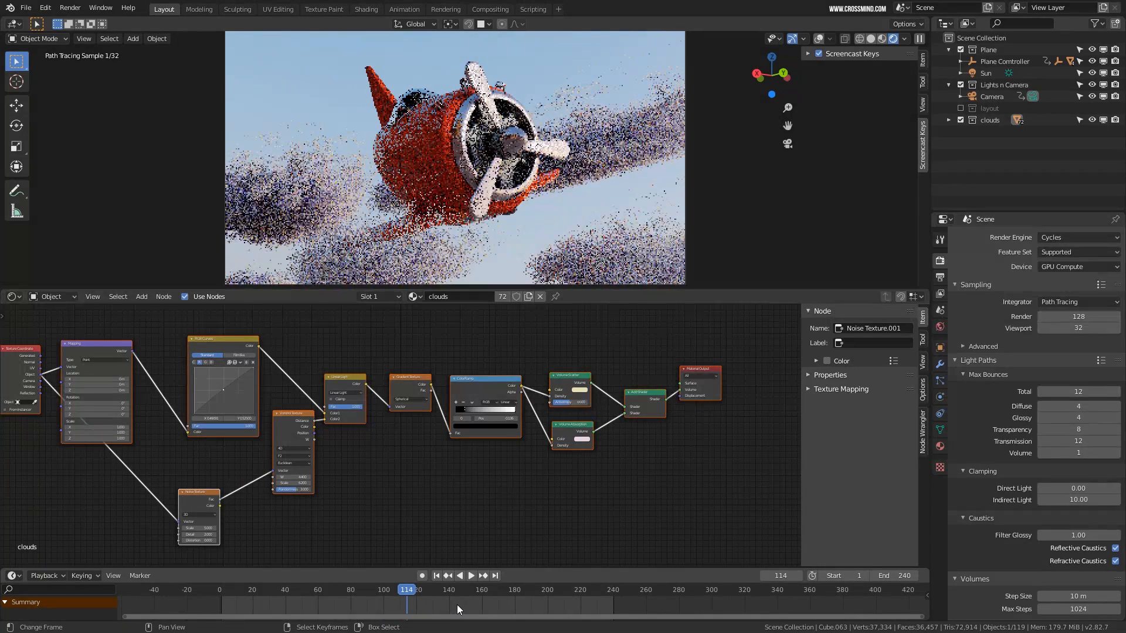
Switch the viewport to solid shading and select cloud cube Cube.042 in front of the plane
{"action": "key", "text": "shift+z"}
{"action": "middle_click_drag", "start_coordinate": [497, 198], "coordinate": [525, 144]}
{"action": "scroll", "coordinate": [495, 149], "scroll_direction": "up", "scroll_amount": 5}
{"action": "key", "text": "z"}
{"action": "left_click", "coordinate": [565, 146]}
{"action": "scroll", "coordinate": [623, 133], "scroll_direction": "down", "scroll_amount": 1}
{"action": "right_click", "coordinate": [564, 76]}
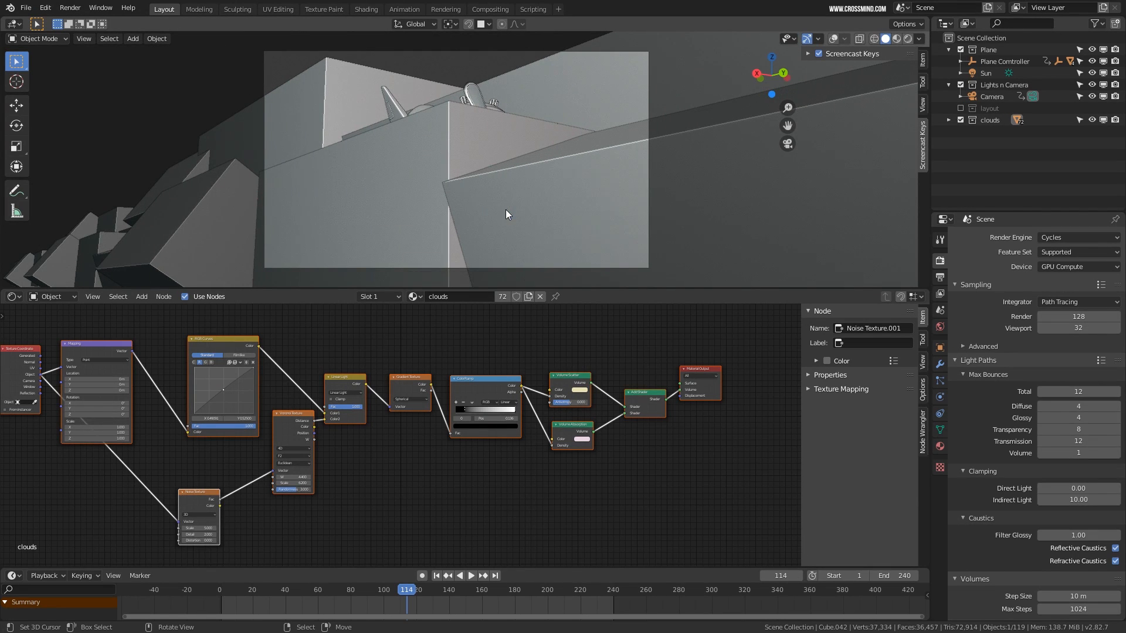
{"action": "key", "text": "shift+z"}
{"action": "key", "text": "shift+z"}
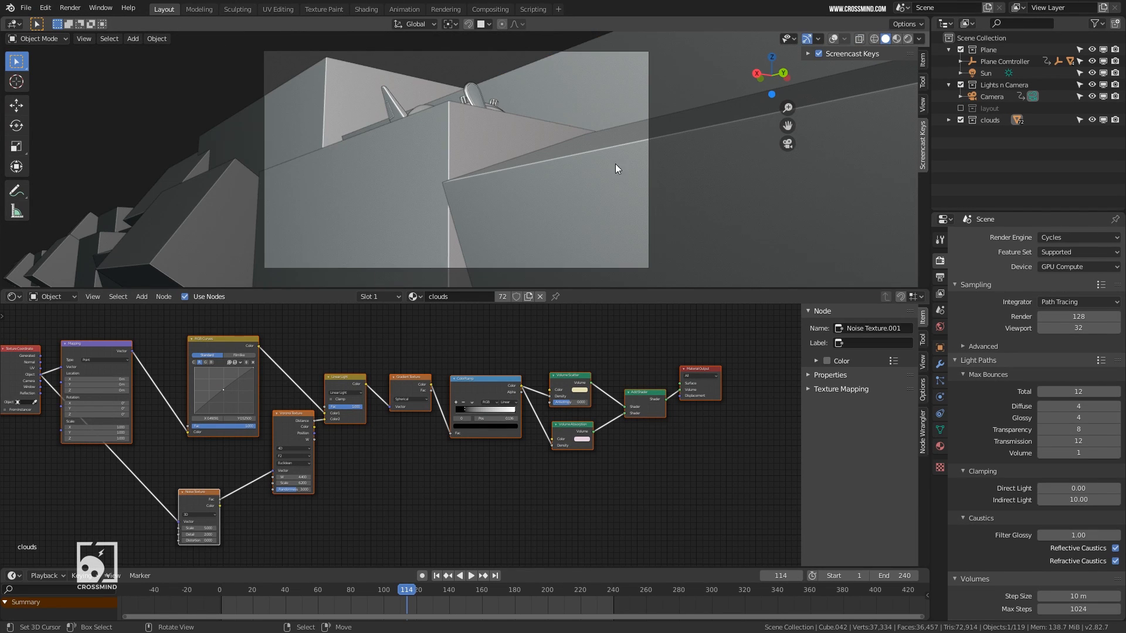
{"action": "middle_click_drag", "start_coordinate": [615, 164], "coordinate": [610, 154], "text": "shift"}
Select all objects in the clouds collection
{"action": "left_click", "coordinate": [988, 125]}
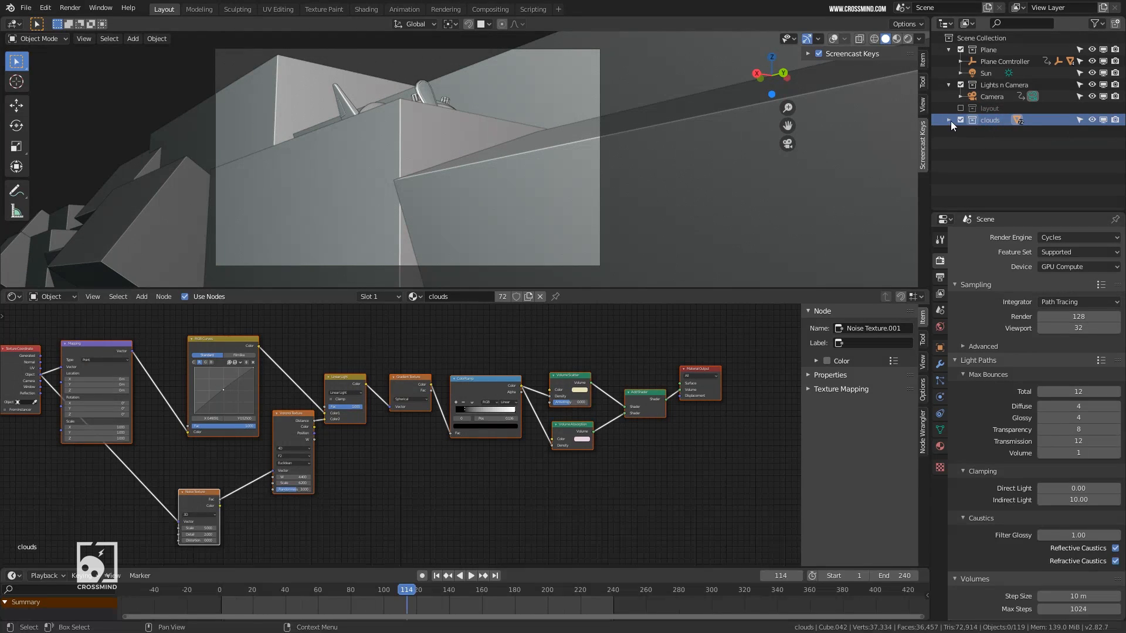
{"action": "right_click", "coordinate": [987, 122]}
{"action": "left_click", "coordinate": [986, 122]}
Set the active cloud cube's viewport display to Bounds and copy that setting to all selected cloud objects
{"action": "left_click", "coordinate": [940, 348]}
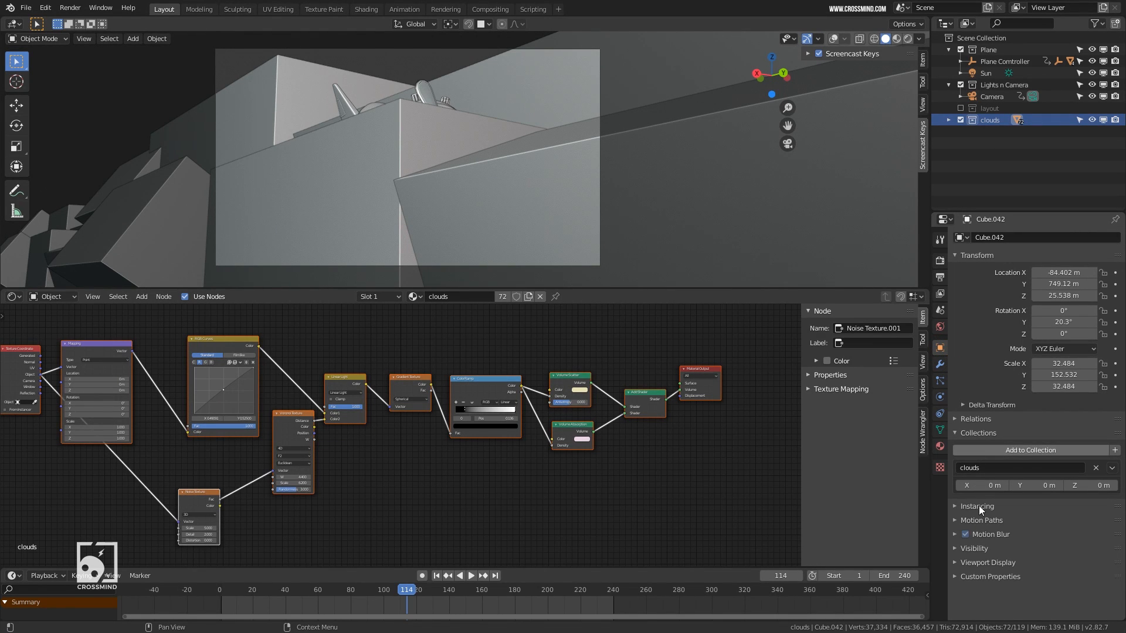
{"action": "left_click", "coordinate": [981, 562]}
{"action": "scroll", "coordinate": [991, 545], "scroll_direction": "down", "scroll_amount": 3}
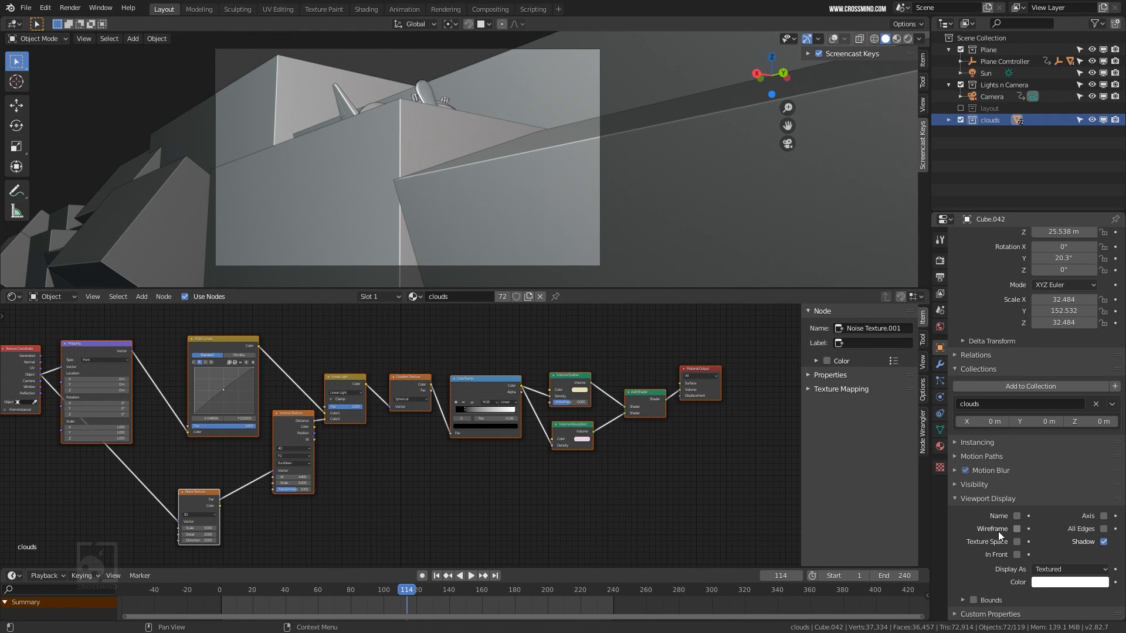
{"action": "left_click", "coordinate": [1079, 568]}
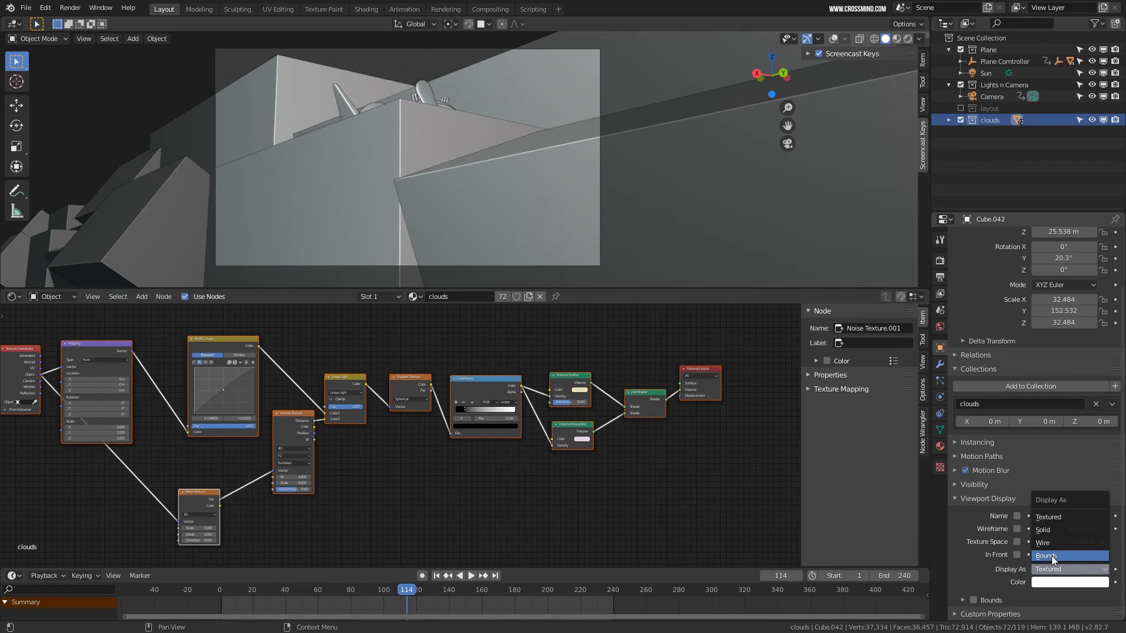
{"action": "left_click", "coordinate": [1051, 557]}
{"action": "right_click", "coordinate": [1052, 570]}
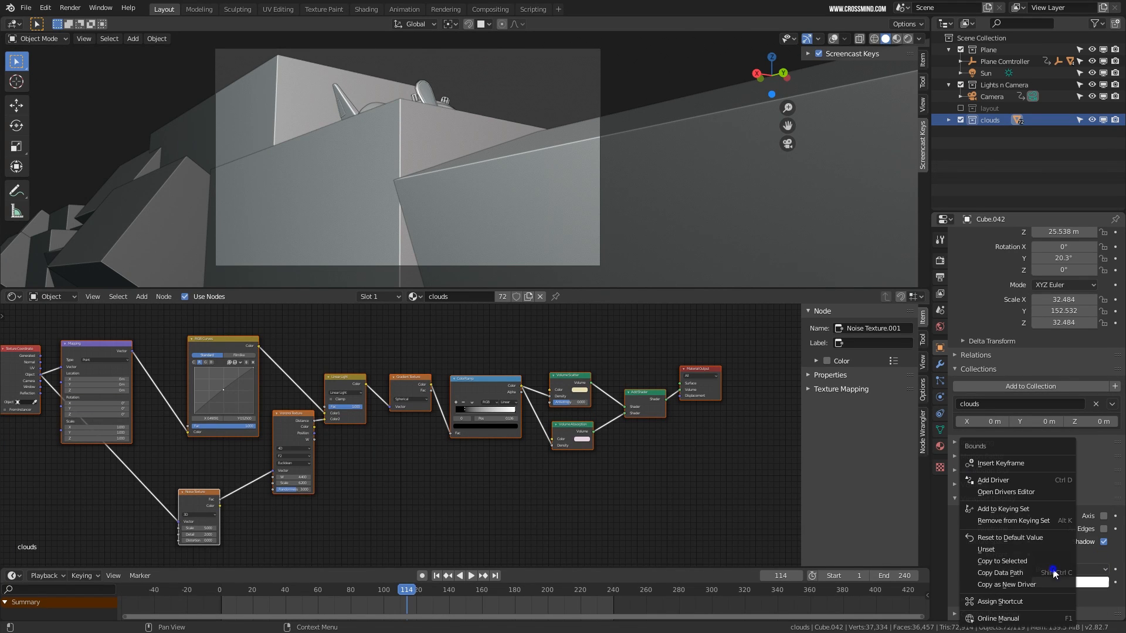
{"action": "left_click", "coordinate": [1022, 560]}
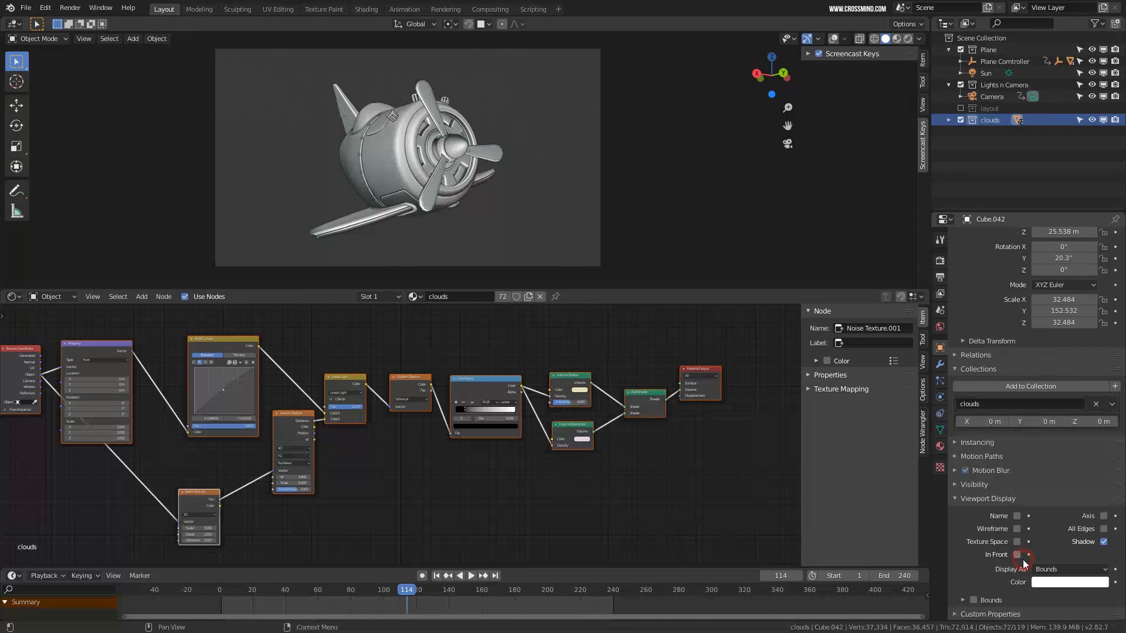
Turn on the viewport overlays and select cloud cube Cube.017 by its bounding box around the plane
{"action": "left_click", "coordinate": [833, 38]}
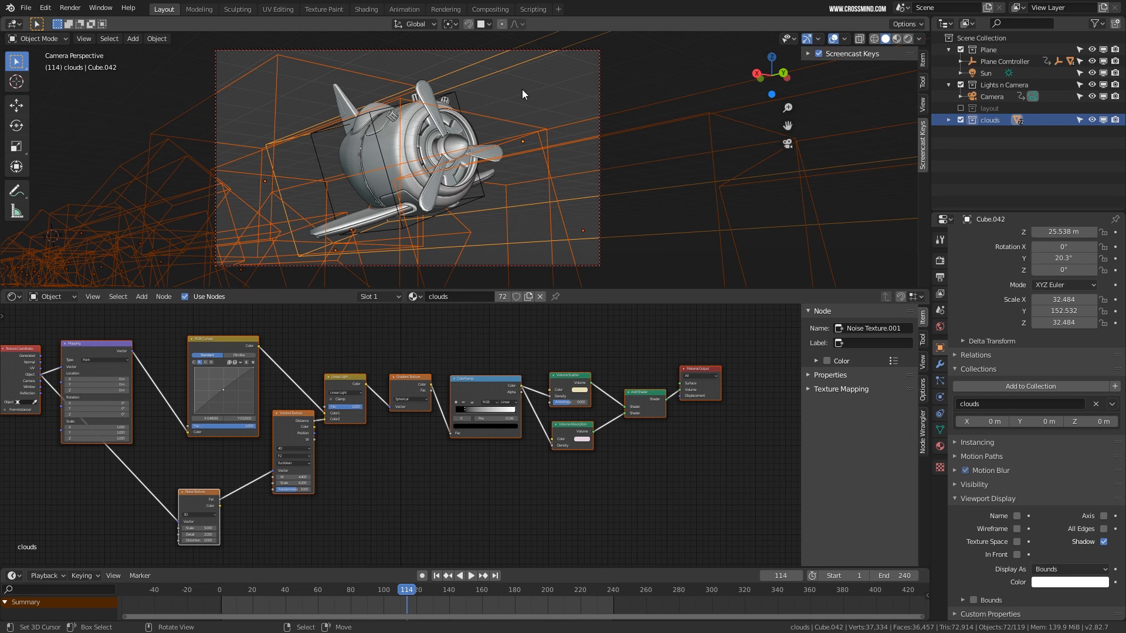
{"action": "scroll", "coordinate": [512, 157], "scroll_direction": "up", "scroll_amount": 1}
{"action": "right_click", "coordinate": [561, 112]}
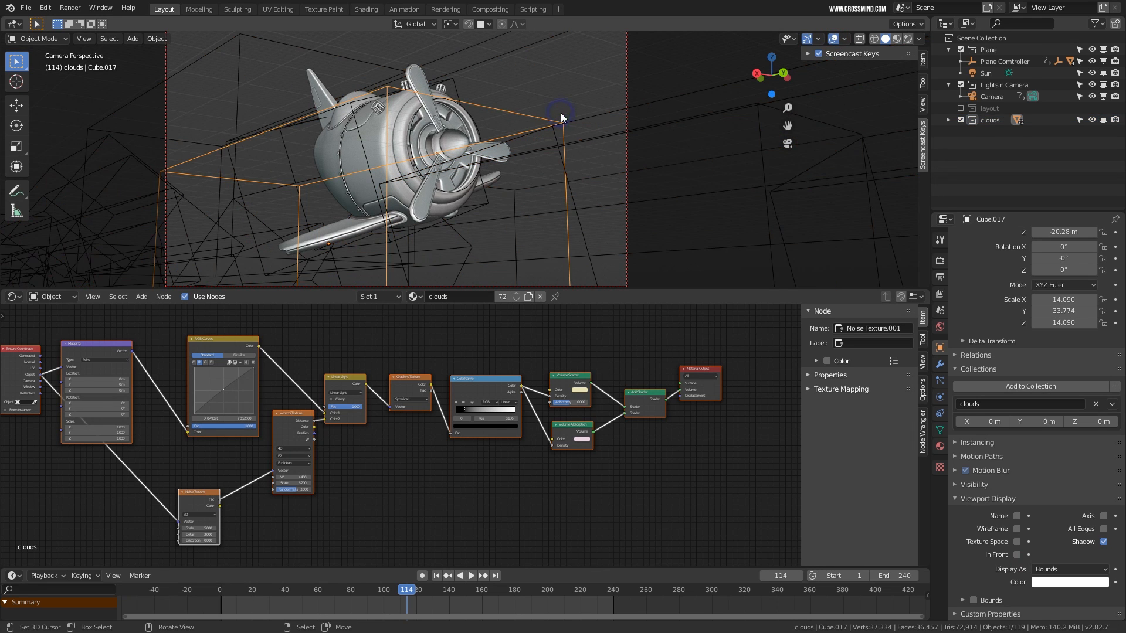
{"action": "middle_click_drag", "start_coordinate": [561, 112], "coordinate": [543, 138], "text": "shift"}
Return the viewport to rendered shading and set the clouds material's Noise Texture scale to 2.000
{"action": "left_click", "coordinate": [908, 39]}
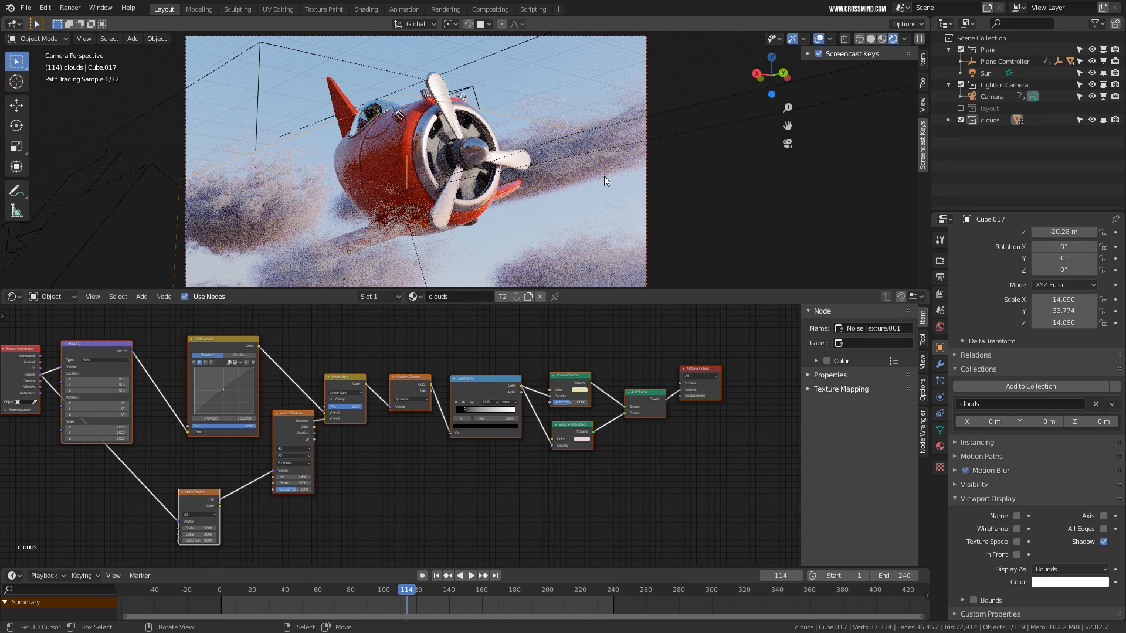
{"action": "scroll", "coordinate": [433, 487], "scroll_direction": "up", "scroll_amount": 2}
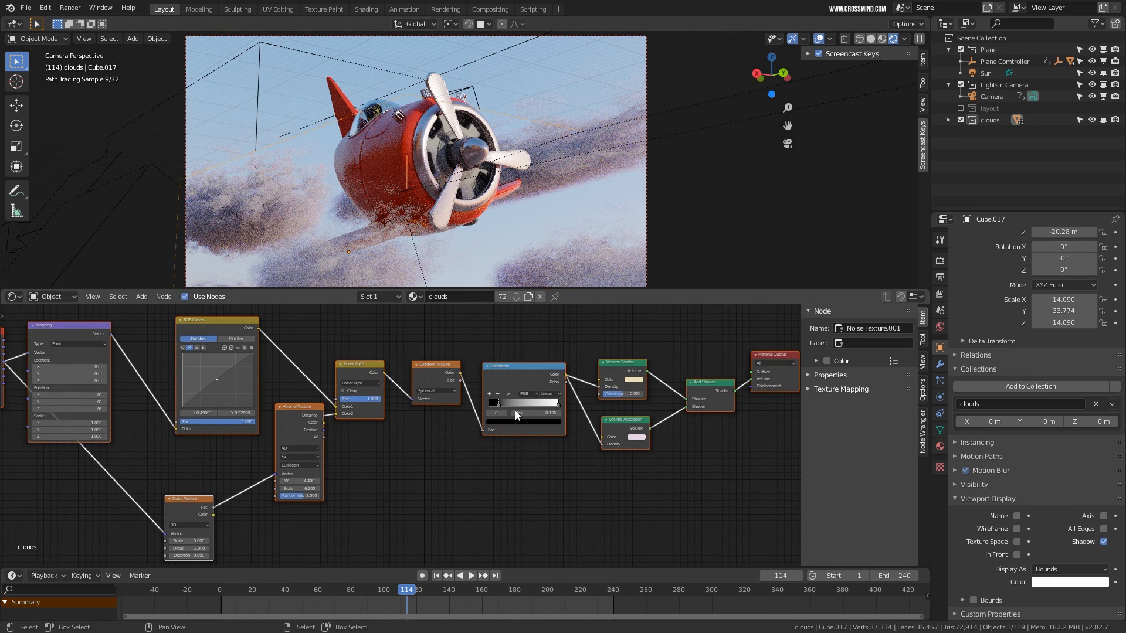
{"action": "scroll", "coordinate": [401, 512], "scroll_direction": "up", "scroll_amount": 2}
{"action": "scroll", "coordinate": [443, 475], "scroll_direction": "up", "scroll_amount": 2}
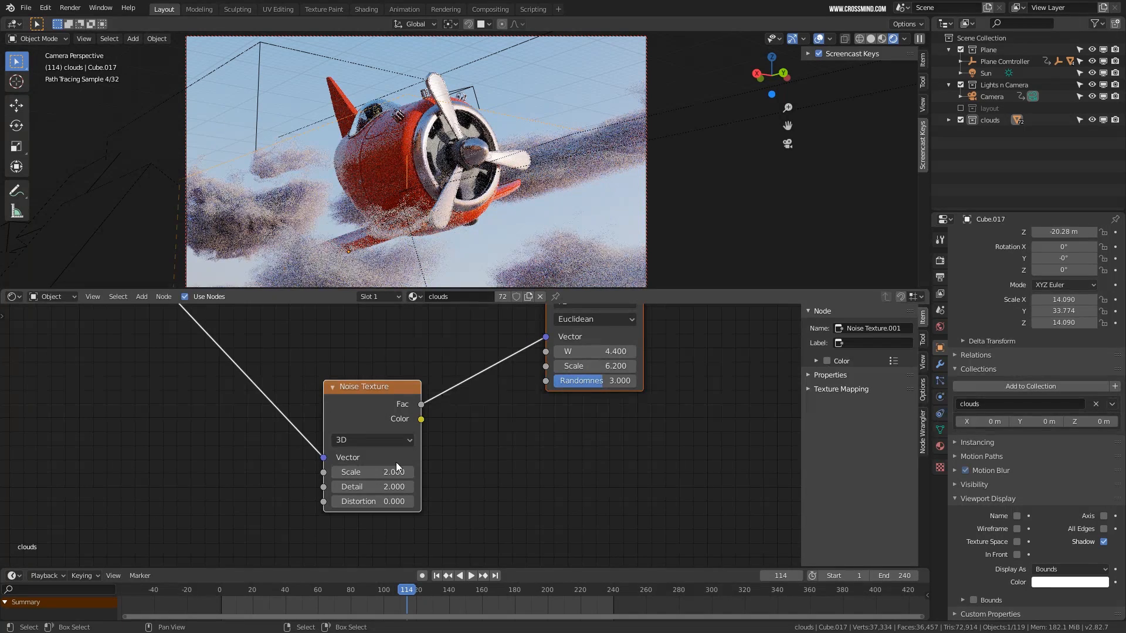
Select the RGB Curves node in the clouds material and examine its green channel curve
{"action": "scroll", "coordinate": [439, 440], "scroll_direction": "down", "scroll_amount": 2}
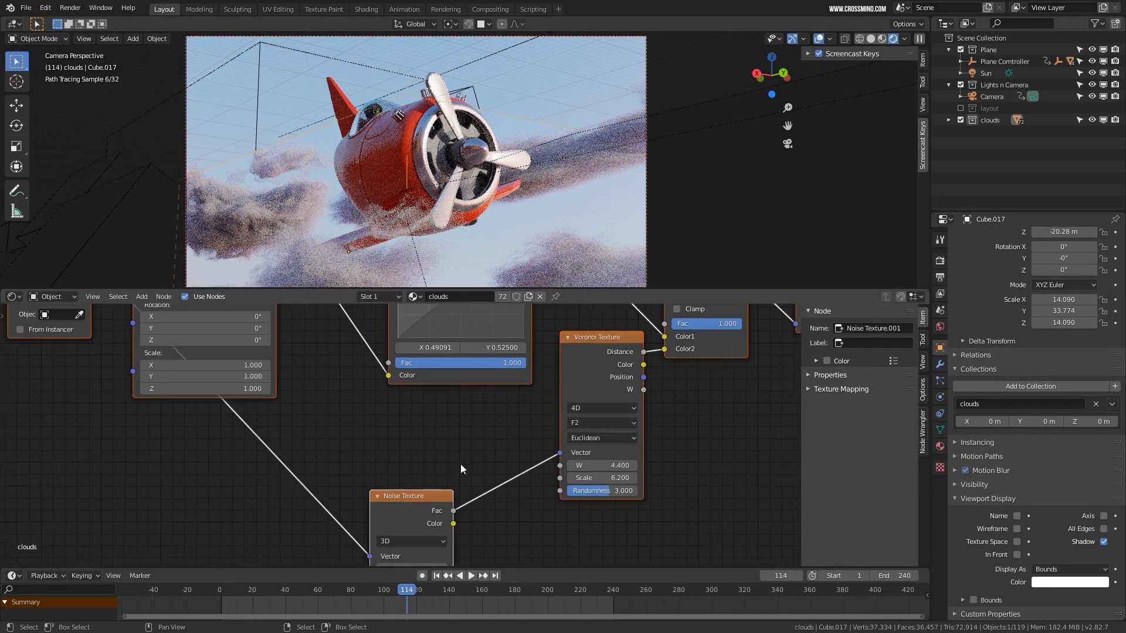
{"action": "scroll", "coordinate": [460, 463], "scroll_direction": "up", "scroll_amount": 1}
{"action": "left_click", "coordinate": [435, 317]}
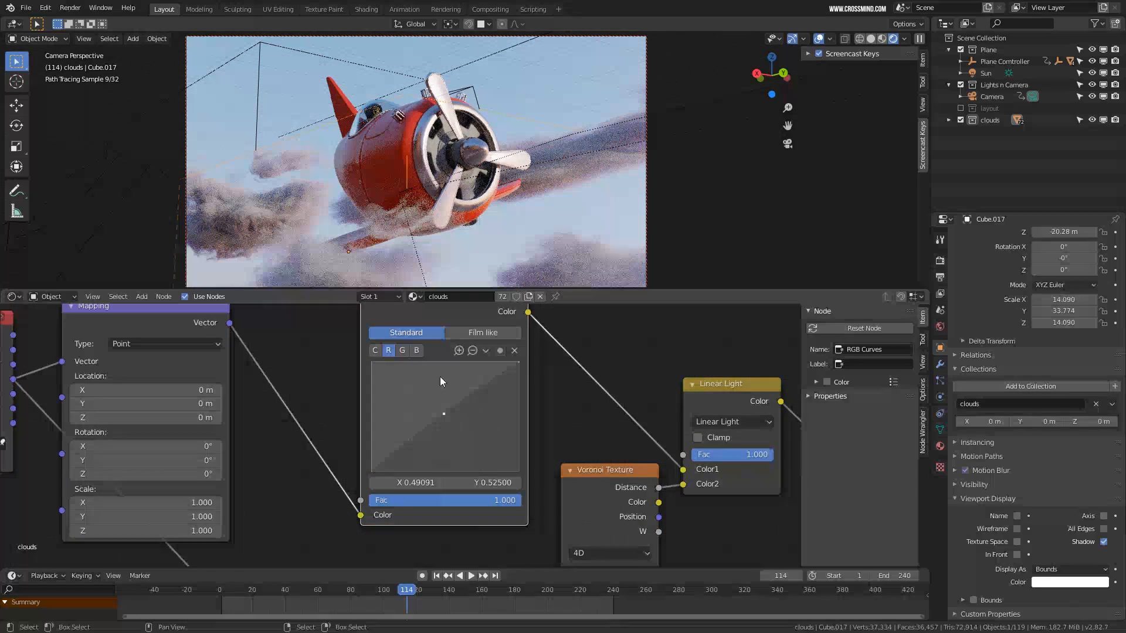
{"action": "middle_click_drag", "start_coordinate": [440, 376], "coordinate": [402, 370]}
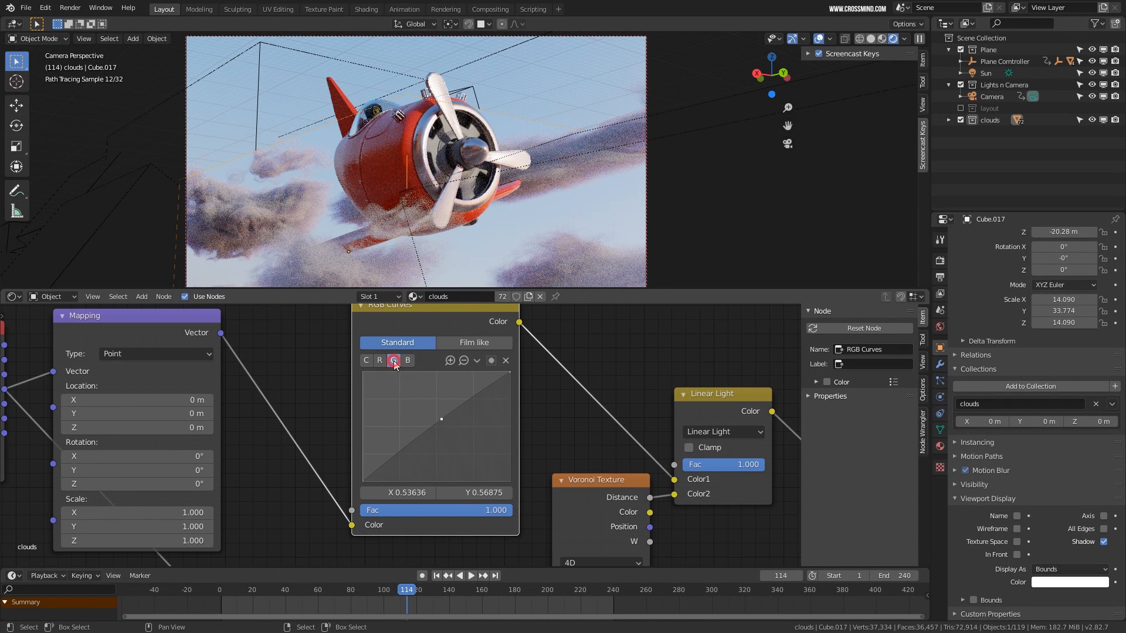
Reshape the RGB Curves node's channels with points at about green (0.718, 0.644), red (0.268, 0.406) and blue (0.336, 0.494)
{"action": "left_click_drag", "start_coordinate": [442, 419], "coordinate": [469, 410]}
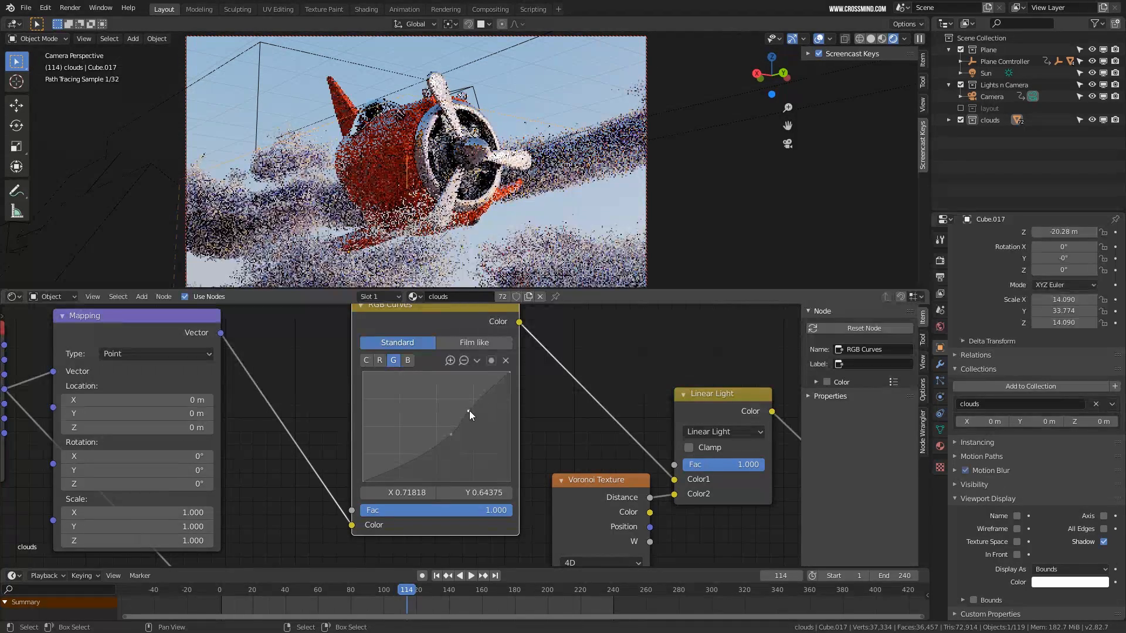
{"action": "left_click", "coordinate": [379, 360]}
{"action": "left_click_drag", "start_coordinate": [433, 462], "coordinate": [400, 437]}
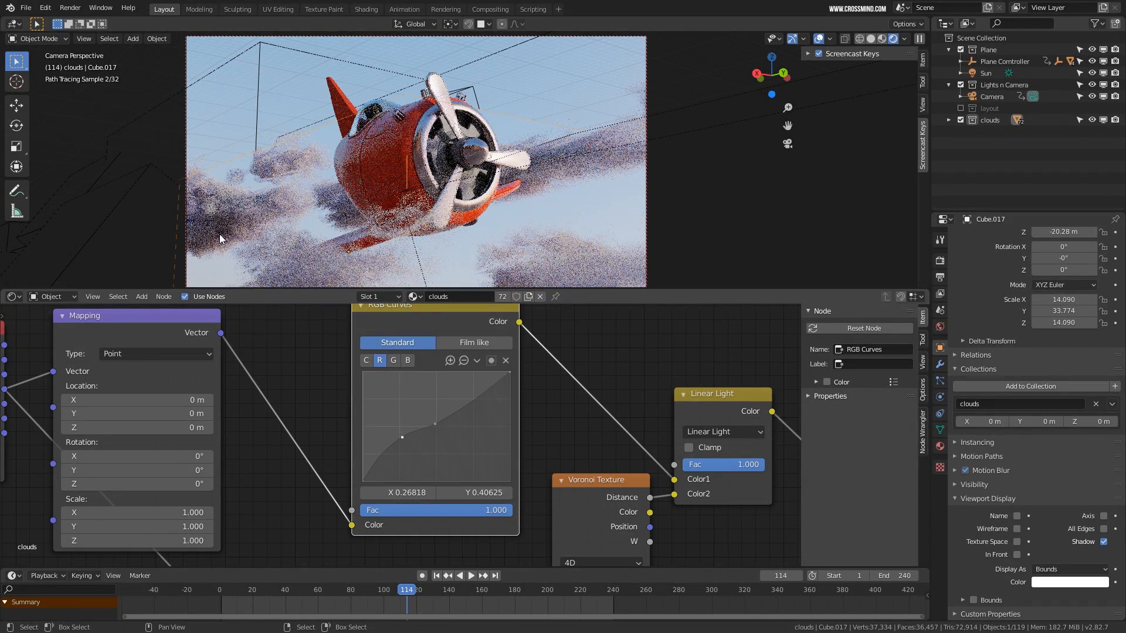
{"action": "left_click", "coordinate": [407, 360]}
Play the animation to frame 137 and move cloud cube Cube.043 about -58 m along global Y
{"action": "key", "text": "shift+alt+z"}
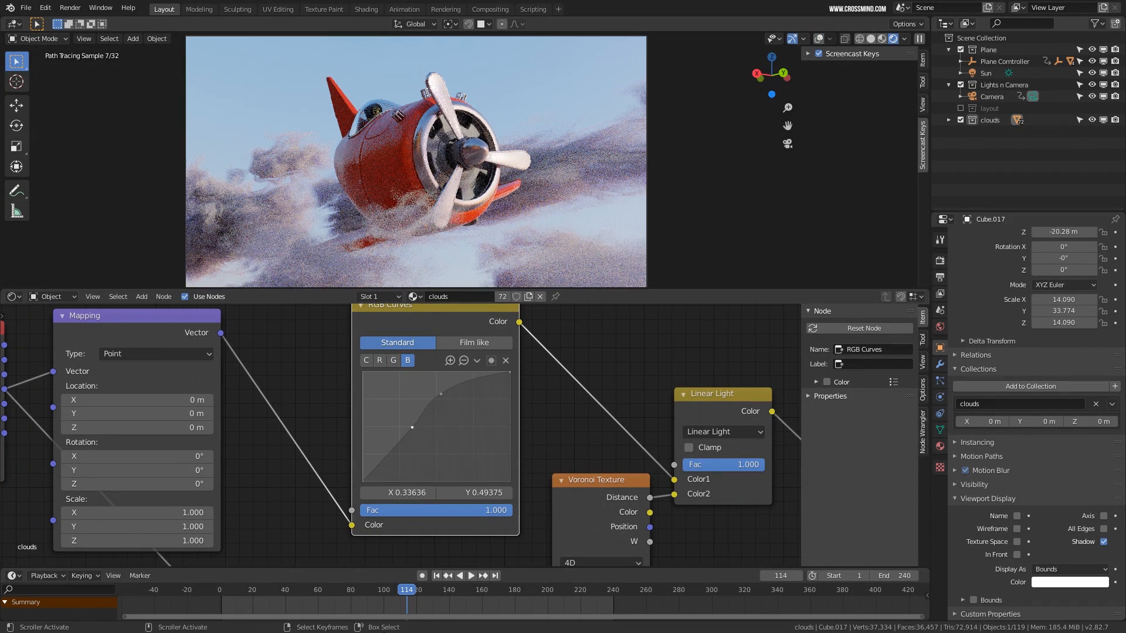
{"action": "key", "text": "space"}
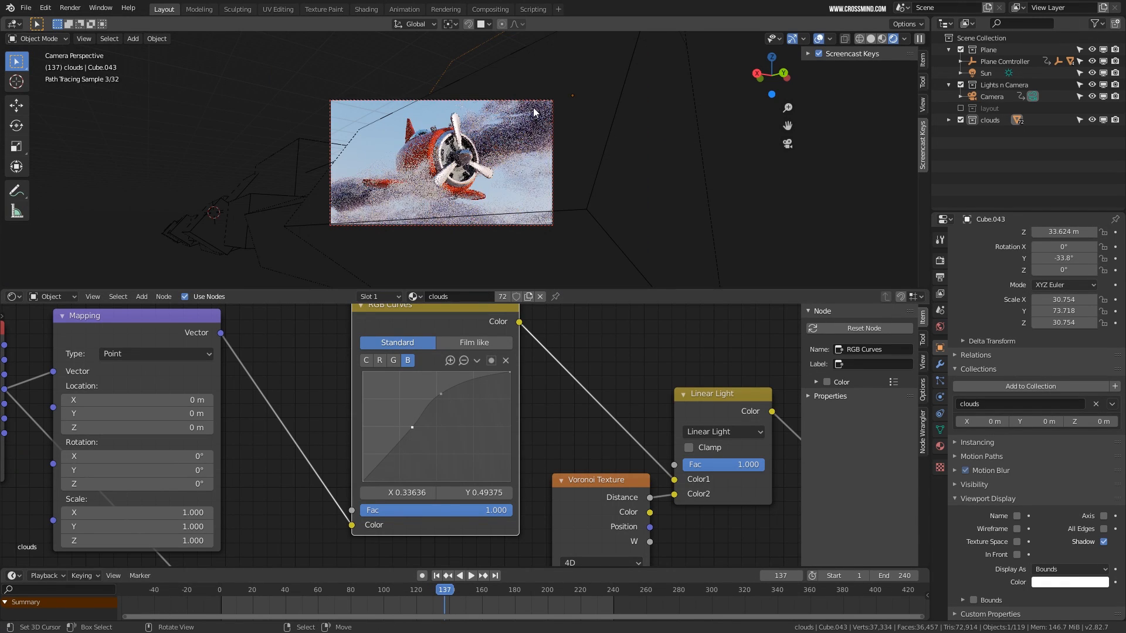
{"action": "scroll", "coordinate": [525, 114], "scroll_direction": "up", "scroll_amount": 2}
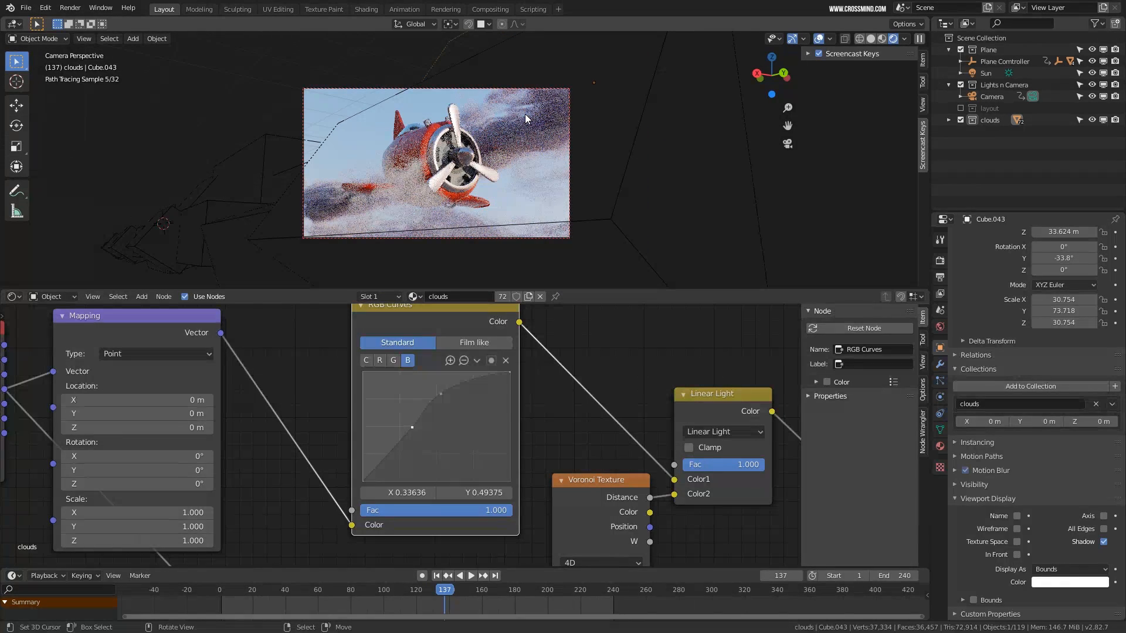
{"action": "key", "text": "g"}
{"action": "key", "text": "y"}
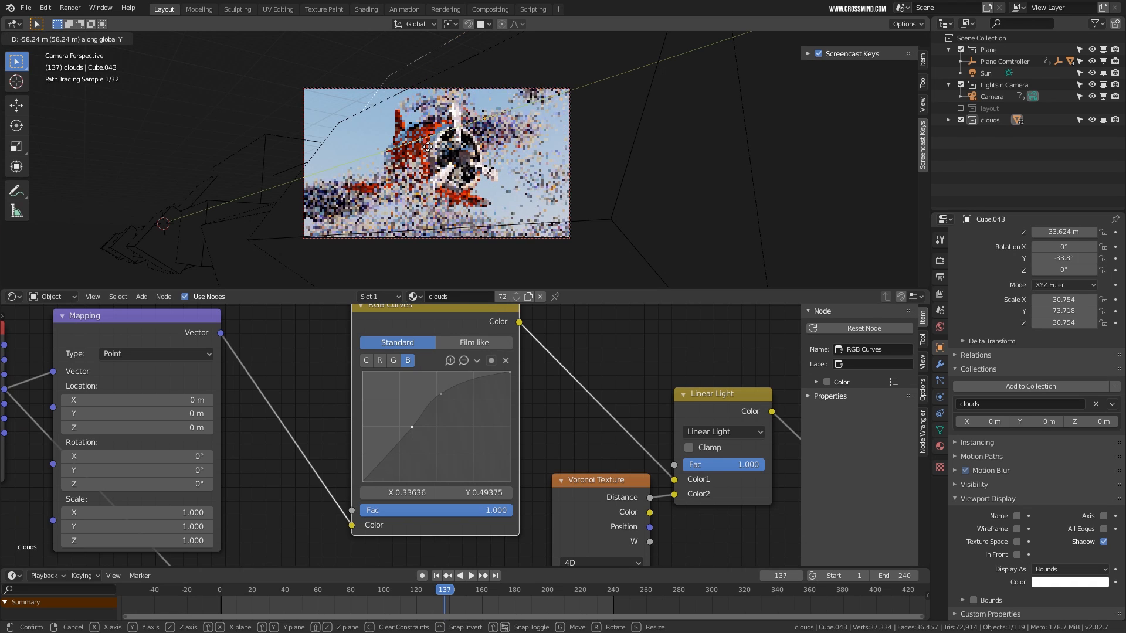
{"action": "left_click", "coordinate": [427, 147]}
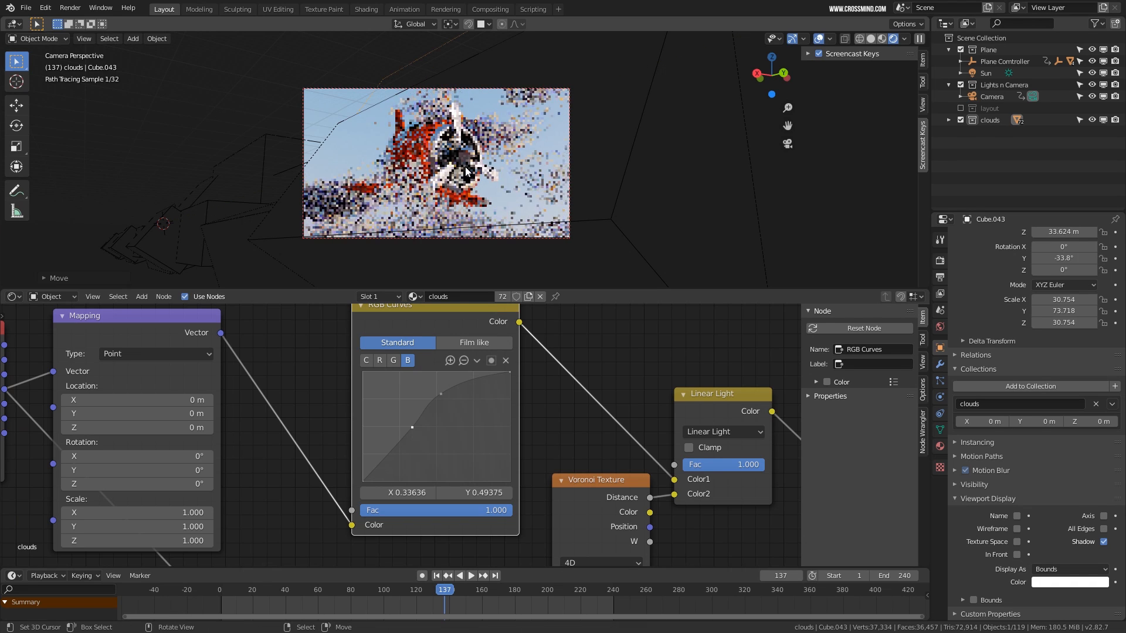
Go to frame 163, select cloud cube Cube.068 in wireframe and move it about -47 m along global Y in rendered shading
{"action": "left_click", "coordinate": [488, 603]}
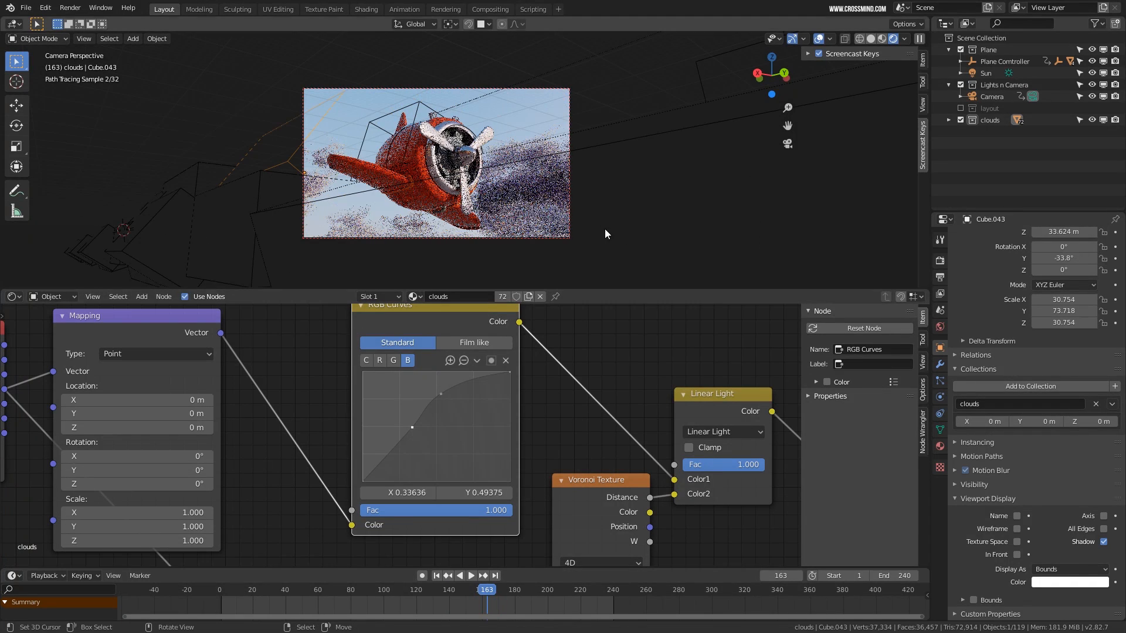
{"action": "key", "text": "shift+z"}
{"action": "left_click", "coordinate": [538, 182]}
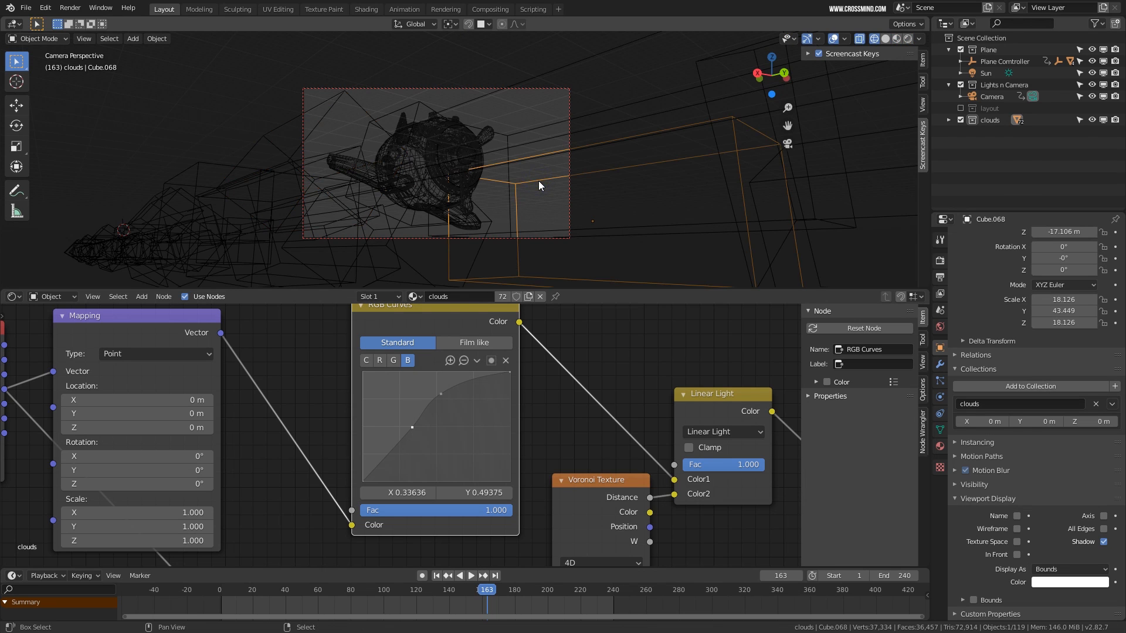
{"action": "key", "text": "shift+z"}
{"action": "key", "text": "g"}
{"action": "key", "text": "y"}
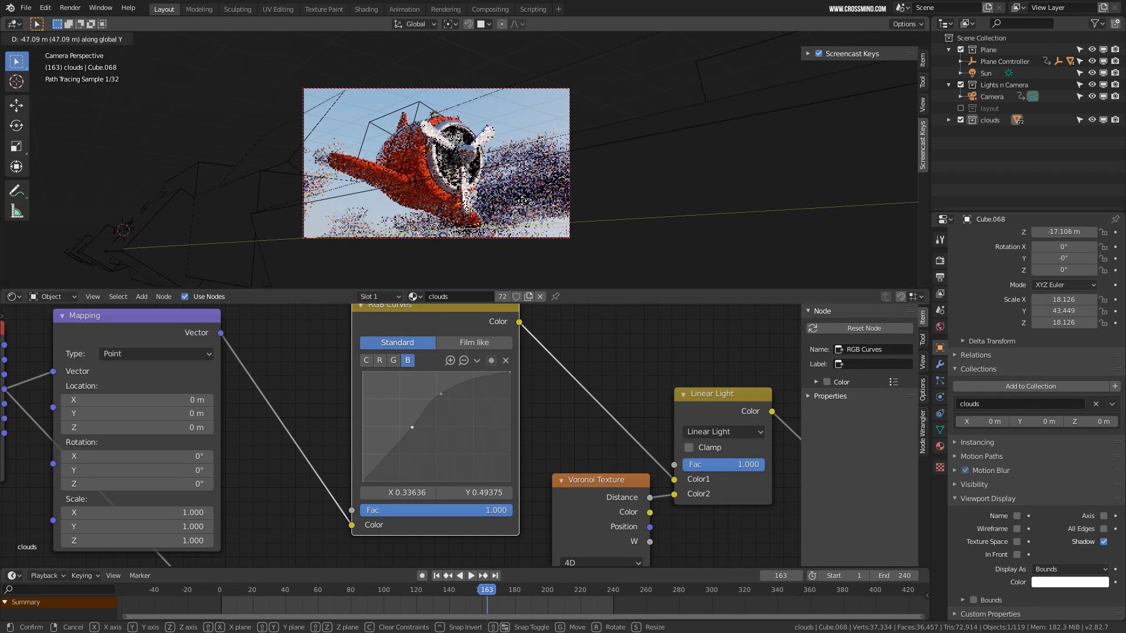
{"action": "left_click", "coordinate": [536, 209]}
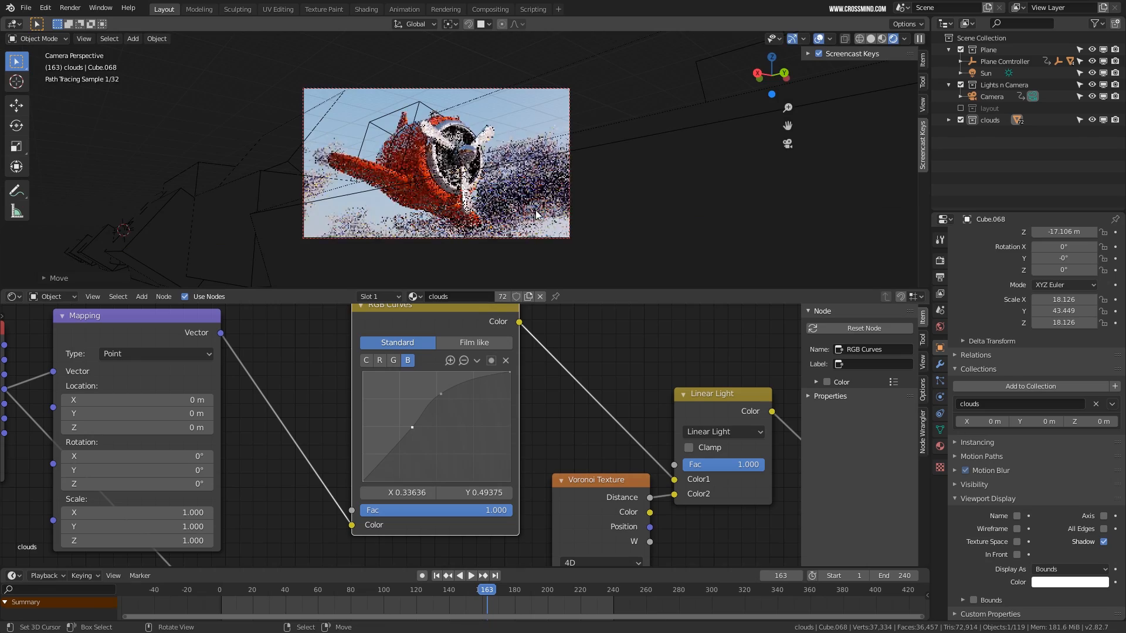
Select cloud cube Cube.044 in wireframe shading and return the viewport to rendered shading
{"action": "scroll", "coordinate": [551, 194], "scroll_direction": "up", "scroll_amount": 2}
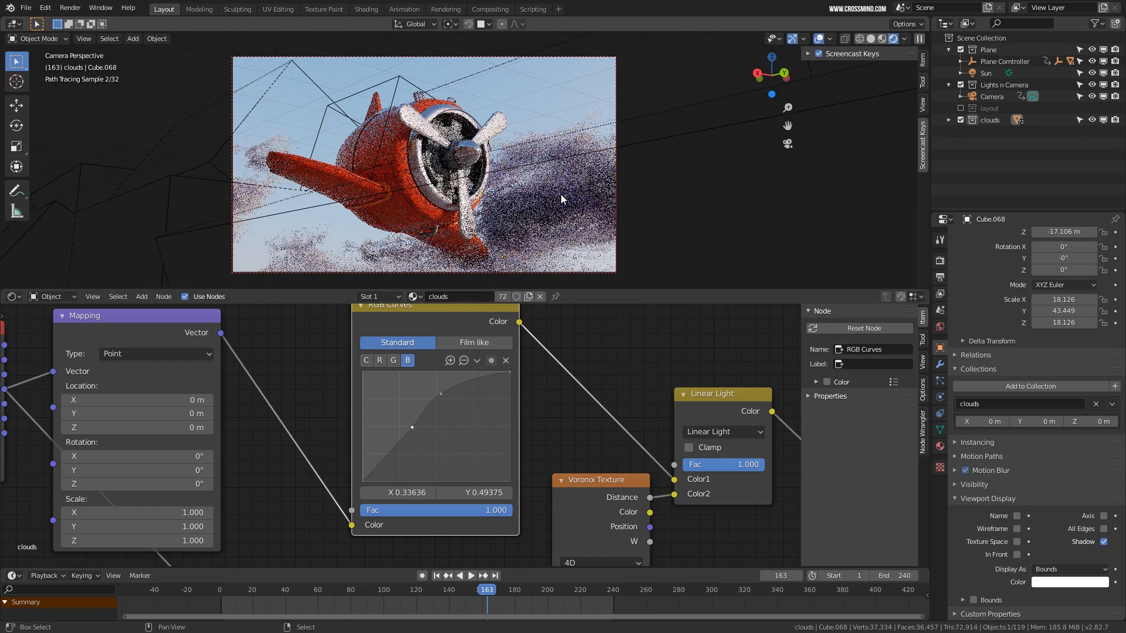
{"action": "key", "text": "shift+z"}
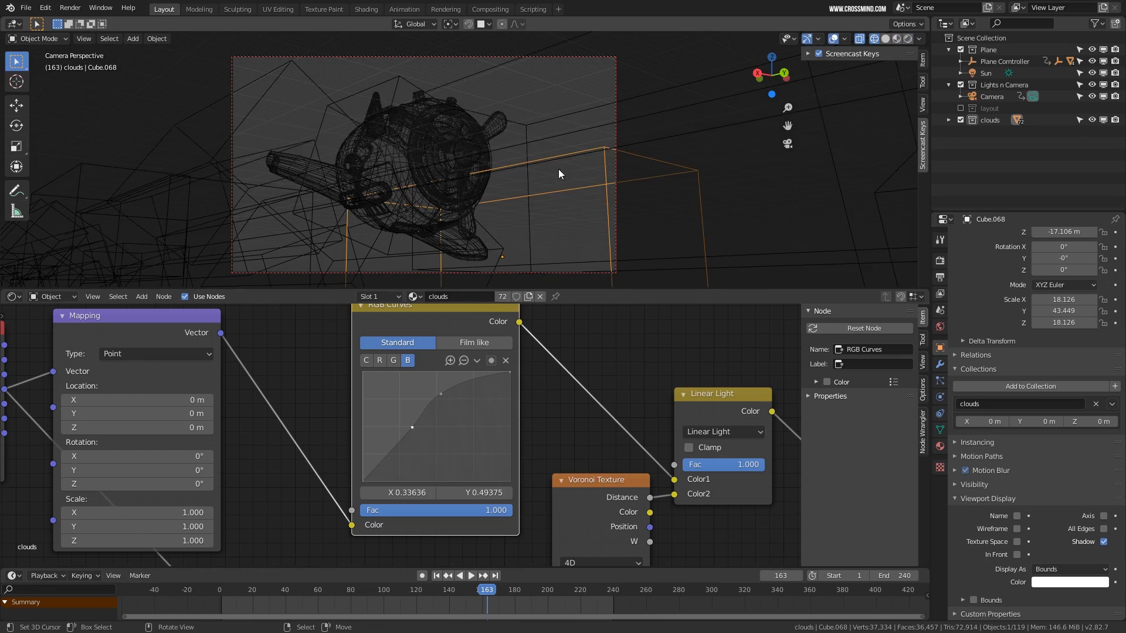
{"action": "left_click", "coordinate": [558, 167]}
{"action": "key", "text": "shift+z"}
Set the clouds material ColorRamp's black stop to position 0.318
{"action": "scroll", "coordinate": [692, 419], "scroll_direction": "down", "scroll_amount": 1}
{"action": "middle_click_drag", "start_coordinate": [692, 418], "coordinate": [466, 413]}
{"action": "middle_click_drag", "start_coordinate": [683, 493], "coordinate": [422, 472]}
{"action": "scroll", "coordinate": [424, 441], "scroll_direction": "up", "scroll_amount": 1}
{"action": "left_click_drag", "start_coordinate": [425, 427], "coordinate": [450, 427]}
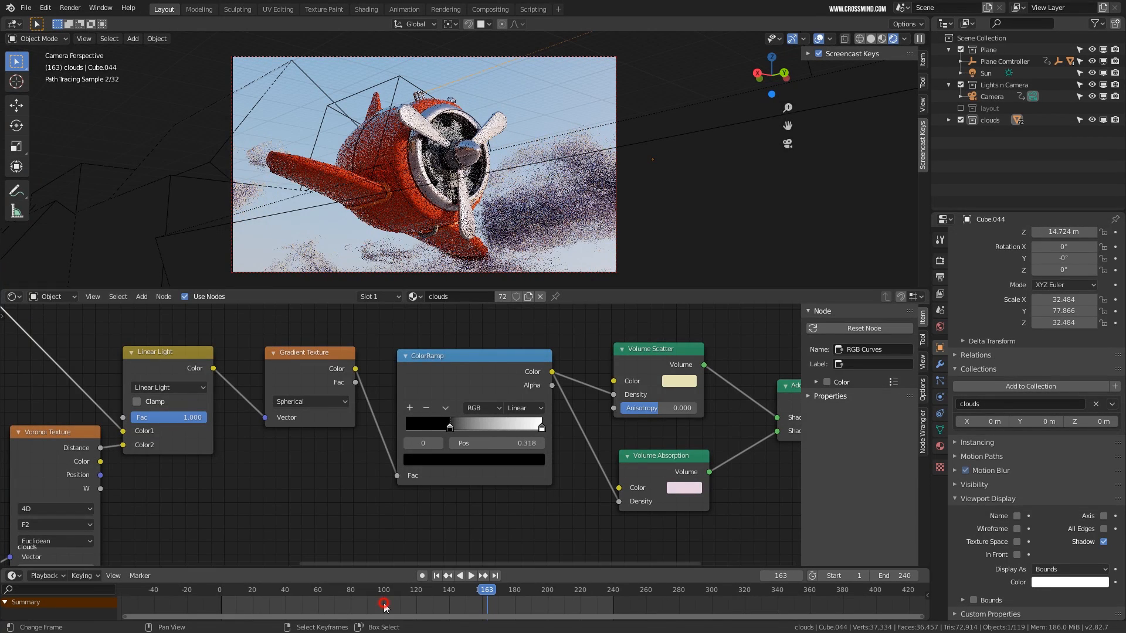
At frame 100, try Mapping node scales of 0.5 and 2 on all axes, and settle on 0.800
{"action": "left_click", "coordinate": [384, 607]}
{"action": "middle_click_drag", "start_coordinate": [342, 505], "coordinate": [495, 486]}
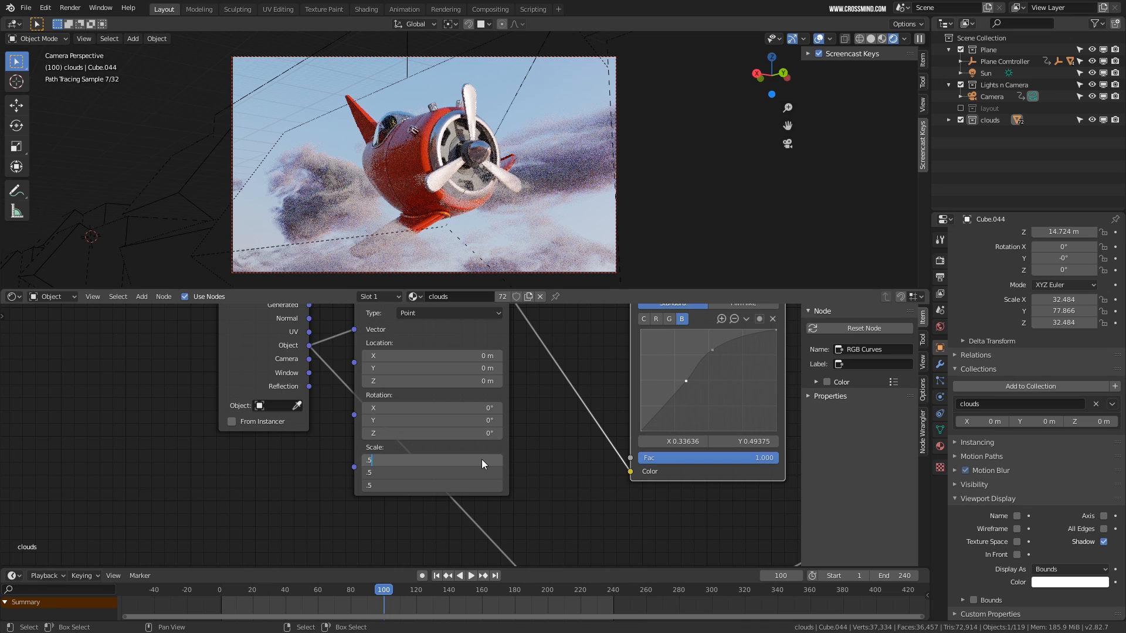
{"action": "key", "text": "Return"}
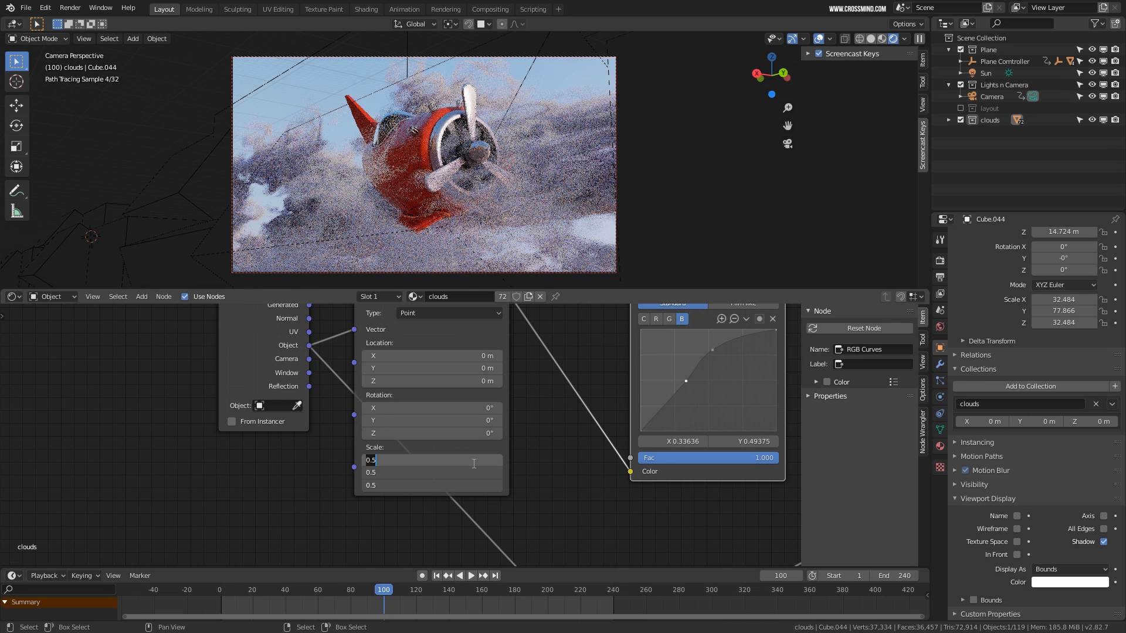
{"action": "key", "text": "Return"}
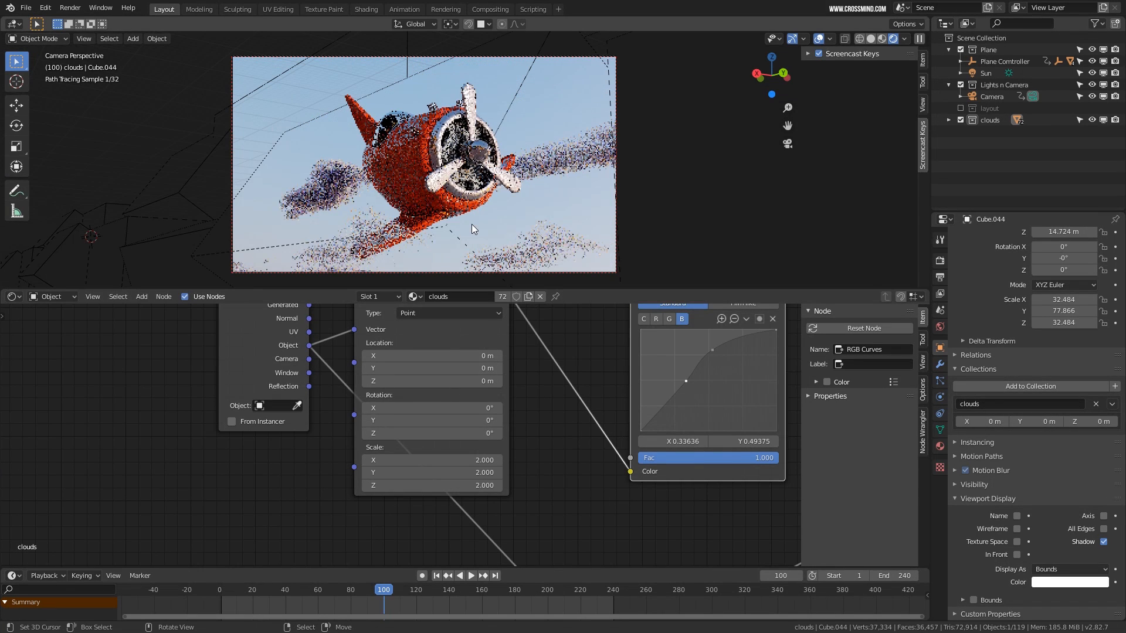
{"action": "left_click_drag", "start_coordinate": [473, 462], "coordinate": [473, 485]}
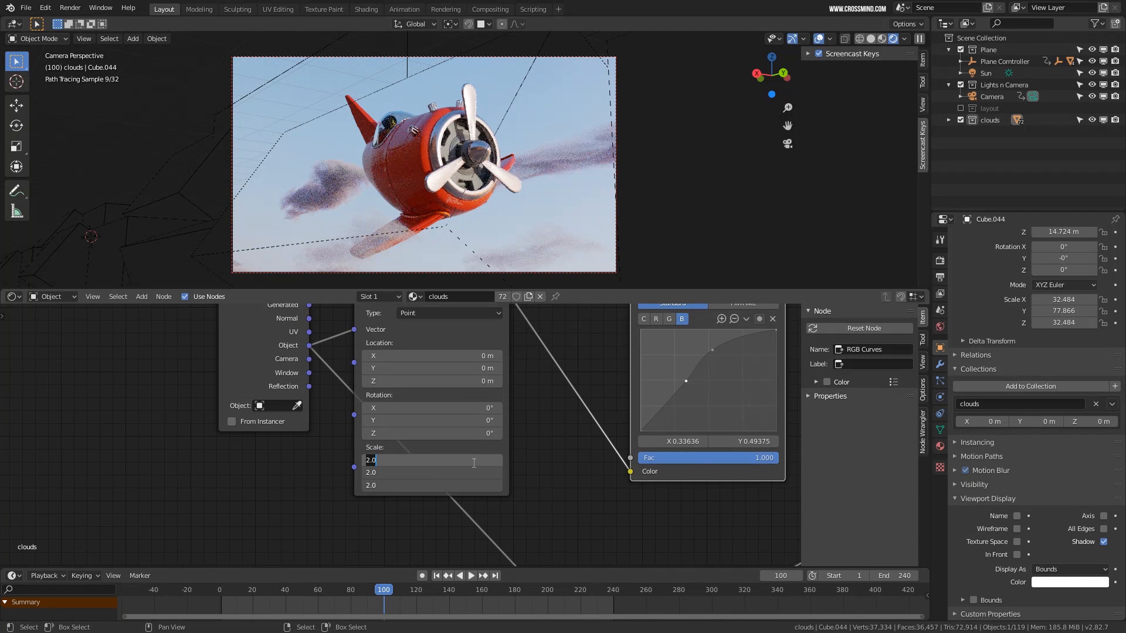
{"action": "key", "text": "Return"}
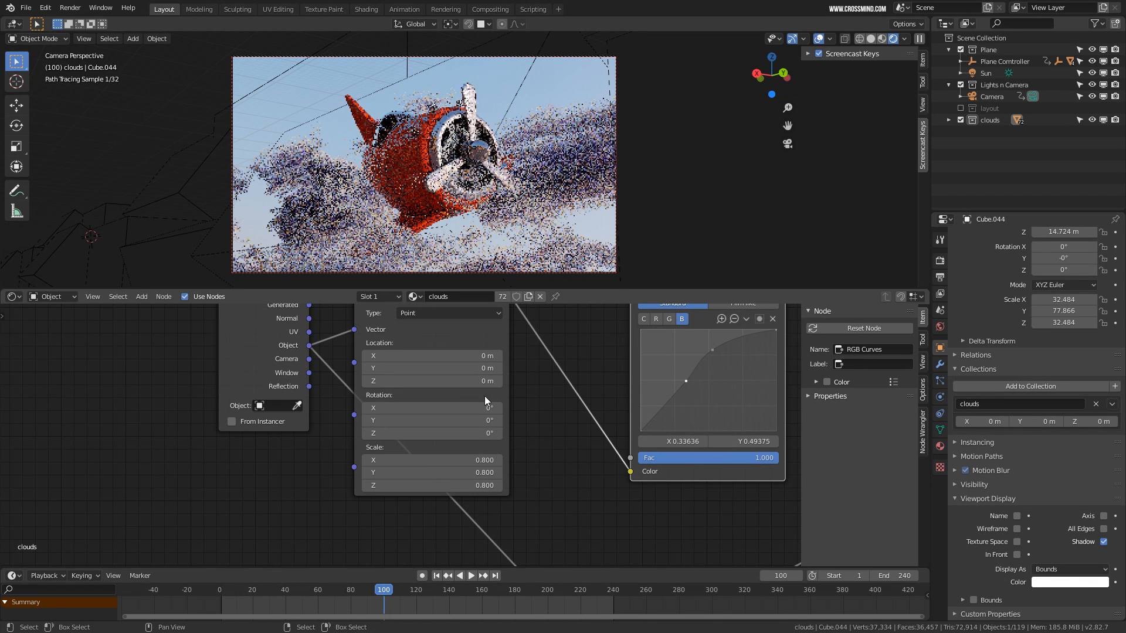
Hide the viewport overlays and inspect the rendered clouds close up around the plane
{"action": "left_click", "coordinate": [818, 39]}
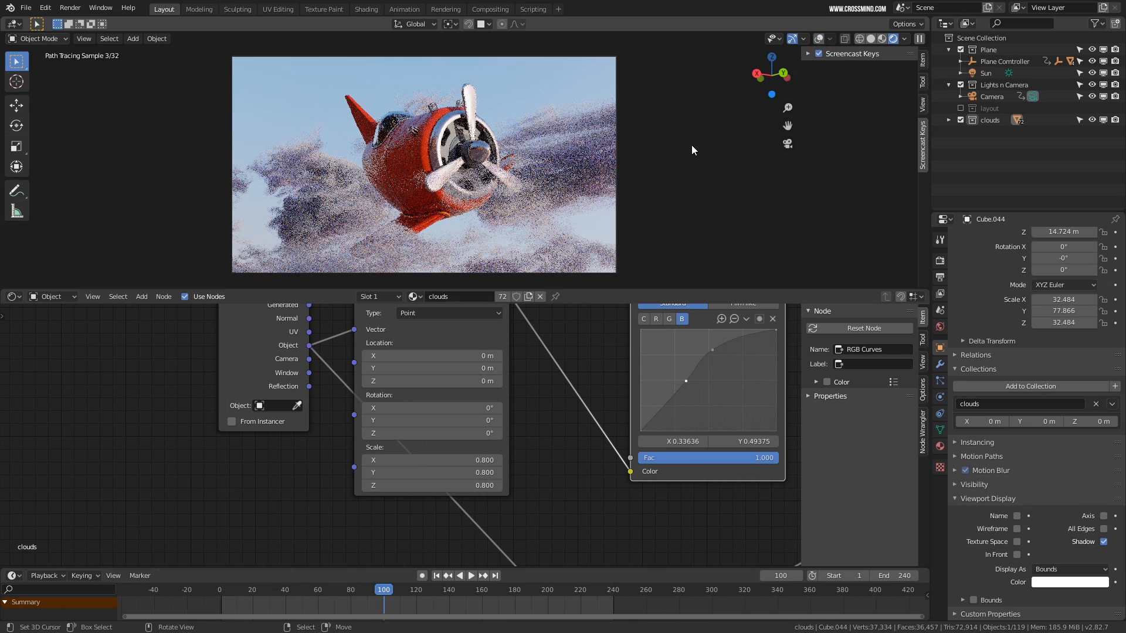
{"action": "scroll", "coordinate": [1039, 451], "scroll_direction": "up", "scroll_amount": 3}
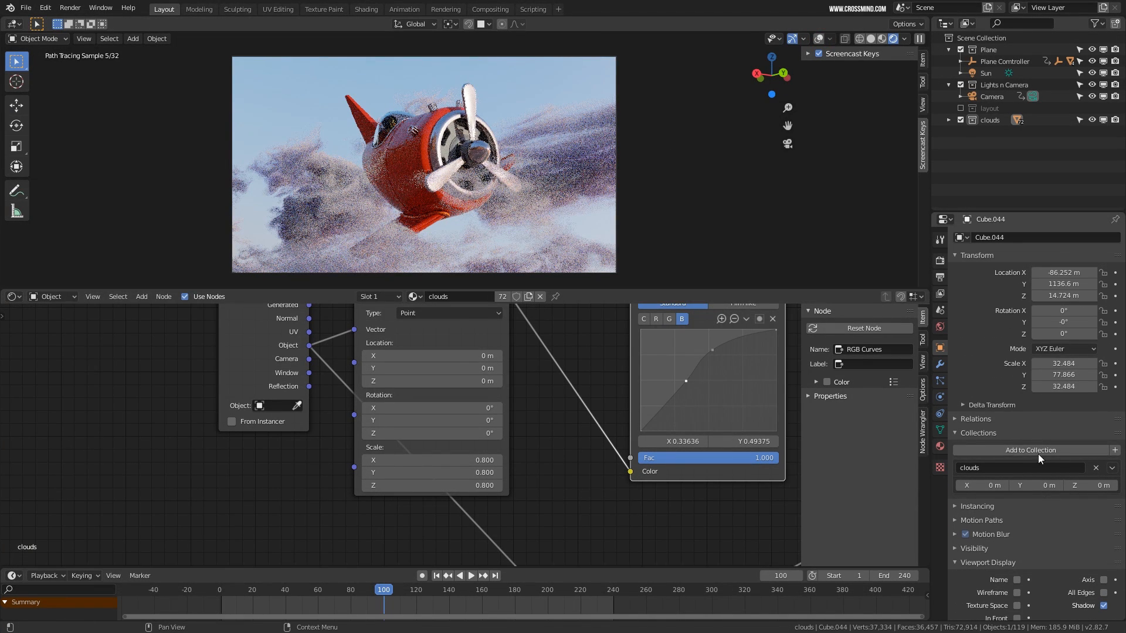
{"action": "scroll", "coordinate": [360, 155], "scroll_direction": "up", "scroll_amount": 3}
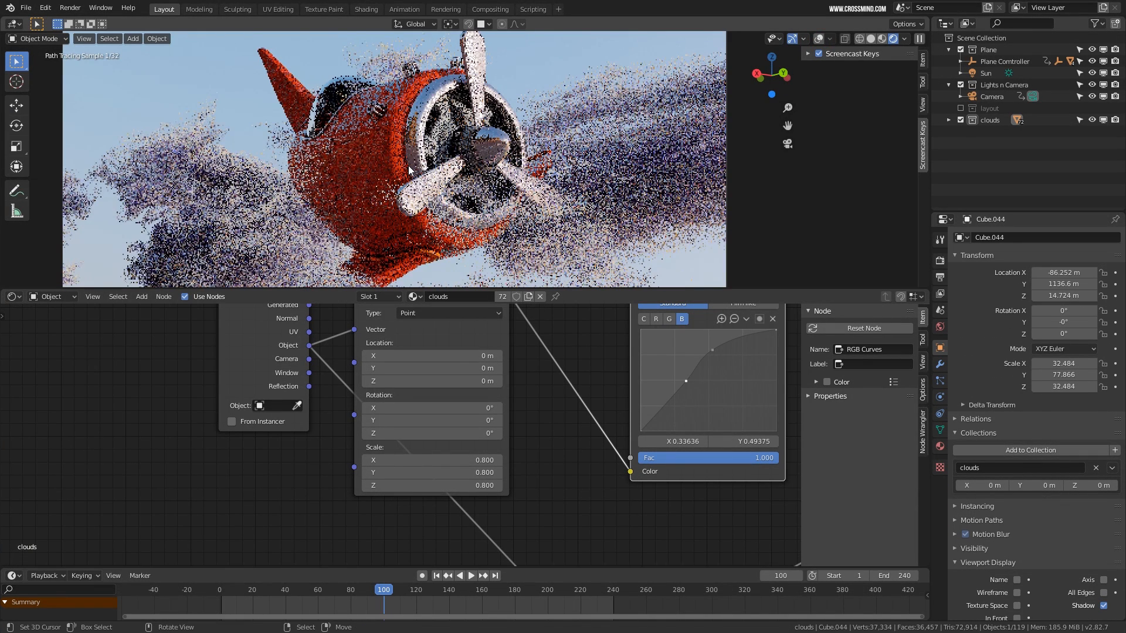
Select Plane main body in wireframe, switch the viewport to solid shading and show the overlays with the plane's underside in view
{"action": "key", "text": "shift+z"}
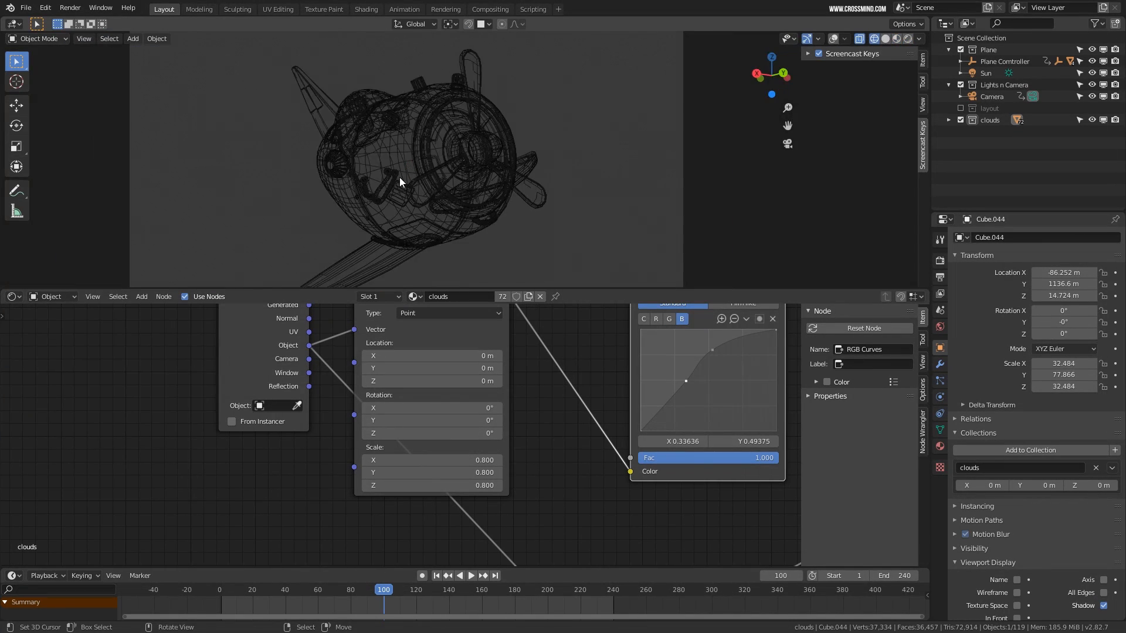
{"action": "mouse_move", "coordinate": [399, 177]}
{"action": "middle_mouse_down"}
{"action": "mouse_move", "coordinate": [399, 149]}
{"action": "mouse_move", "coordinate": [402, 195]}
{"action": "mouse_move", "coordinate": [419, 124]}
{"action": "mouse_move", "coordinate": [409, 104]}
{"action": "mouse_move", "coordinate": [452, 178]}
{"action": "middle_mouse_up"}
{"action": "left_click", "coordinate": [414, 120]}
{"action": "key", "text": "z"}
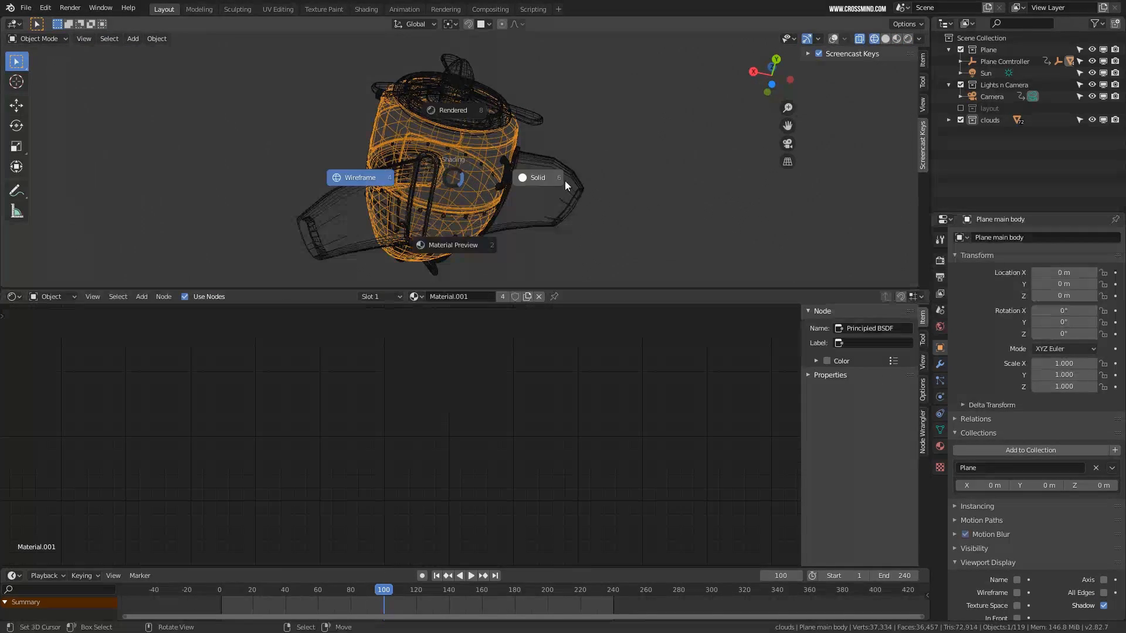
{"action": "left_click", "coordinate": [564, 180]}
{"action": "mouse_move", "coordinate": [564, 181]}
{"action": "middle_mouse_down"}
{"action": "mouse_move", "coordinate": [494, 176]}
{"action": "mouse_move", "coordinate": [471, 198]}
{"action": "middle_mouse_up"}
{"action": "left_click", "coordinate": [833, 38]}
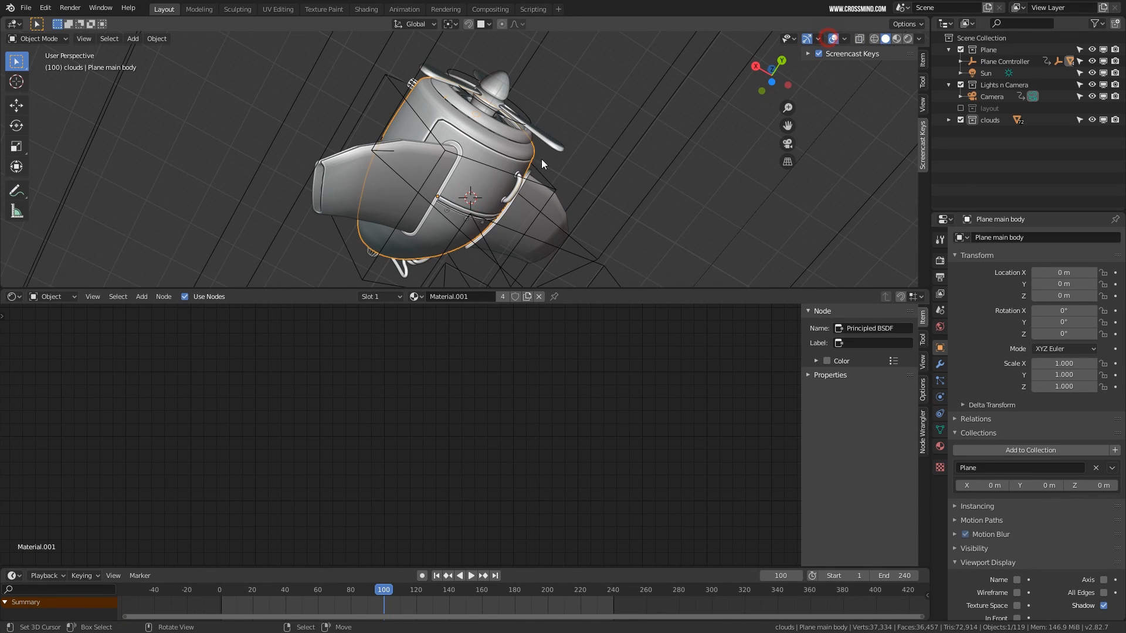
{"action": "middle_click_drag", "start_coordinate": [540, 159], "coordinate": [501, 174]}
Add an area light at the 3D cursor beneath the plane
{"action": "key", "text": "shift+a"}
{"action": "mouse_move", "coordinate": [501, 174]}
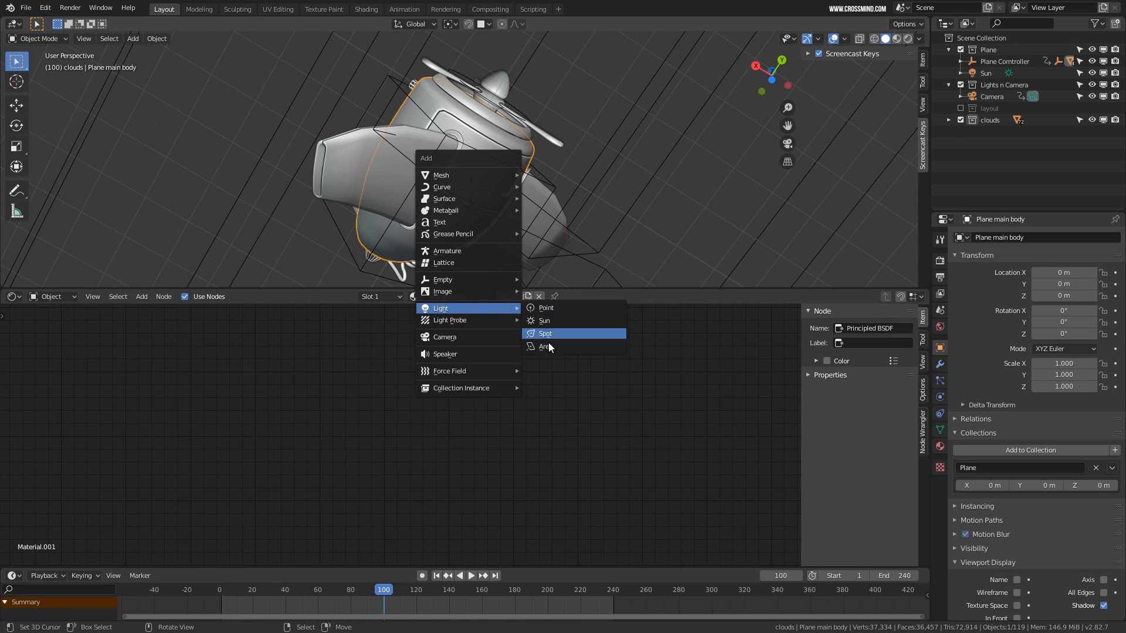
{"action": "left_click", "coordinate": [546, 347]}
{"action": "middle_click_drag", "start_coordinate": [522, 257], "coordinate": [505, 193]}
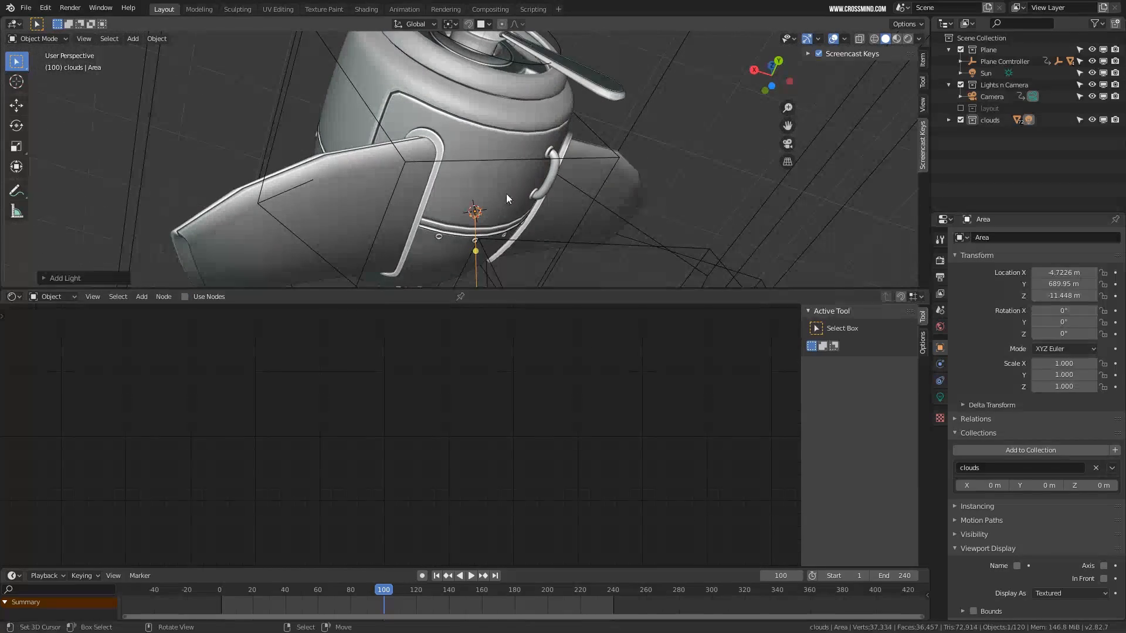
Move the area light to the Lights n Camera collection and exclude the clouds collection from the view layer
{"action": "left_click", "coordinate": [961, 120]}
{"action": "middle_click_drag", "start_coordinate": [484, 185], "coordinate": [495, 160], "text": "shift"}
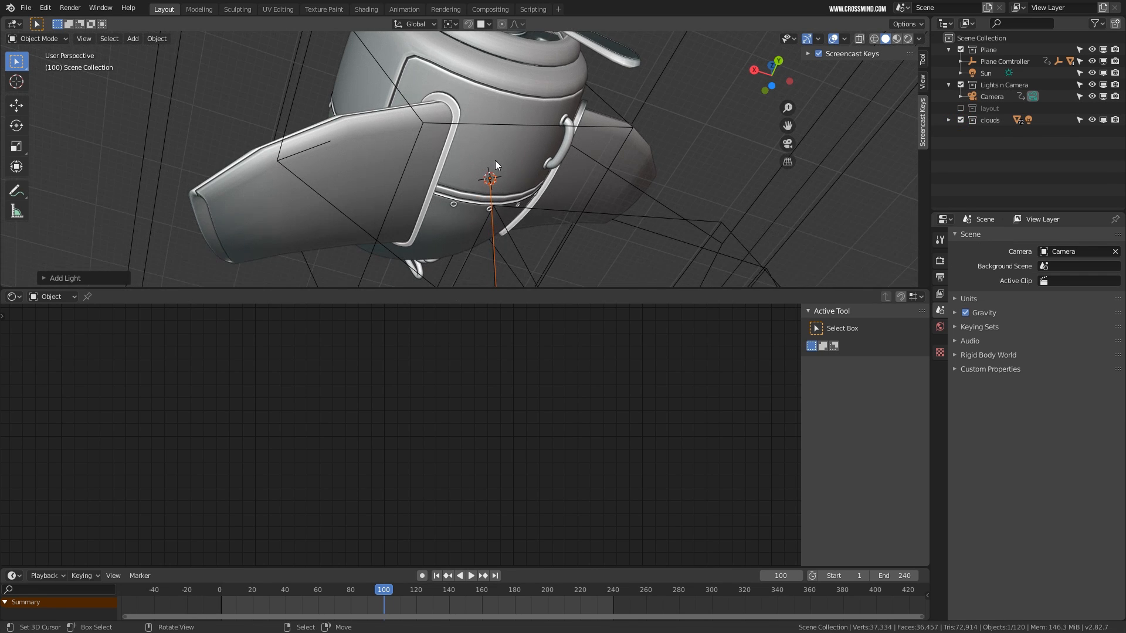
{"action": "key", "text": "m"}
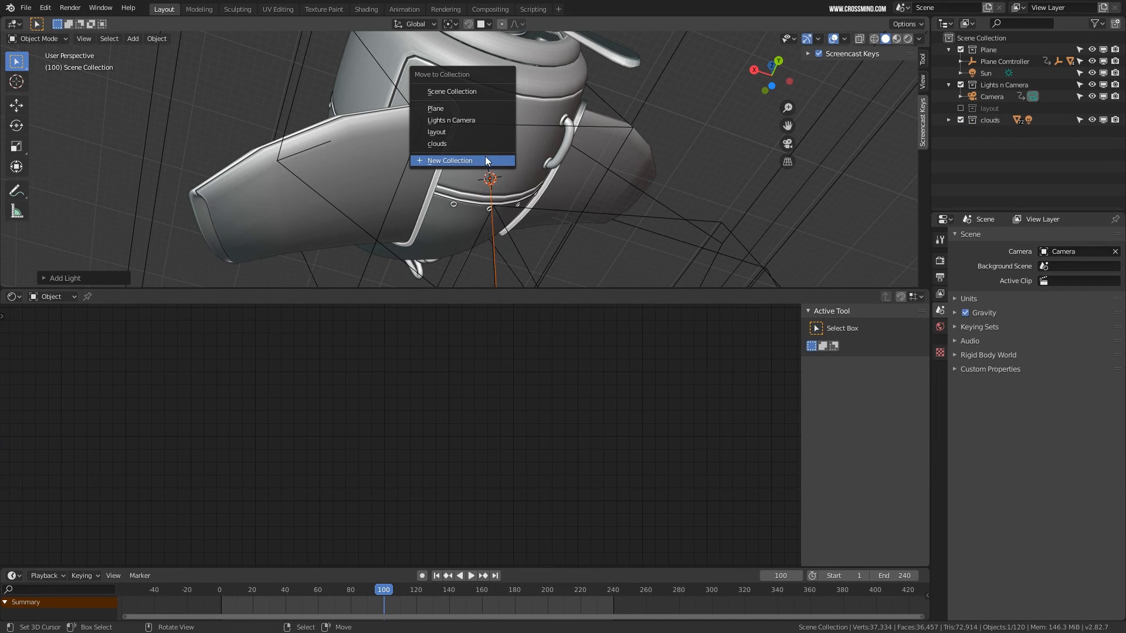
{"action": "left_click", "coordinate": [463, 122]}
{"action": "left_click", "coordinate": [960, 132]}
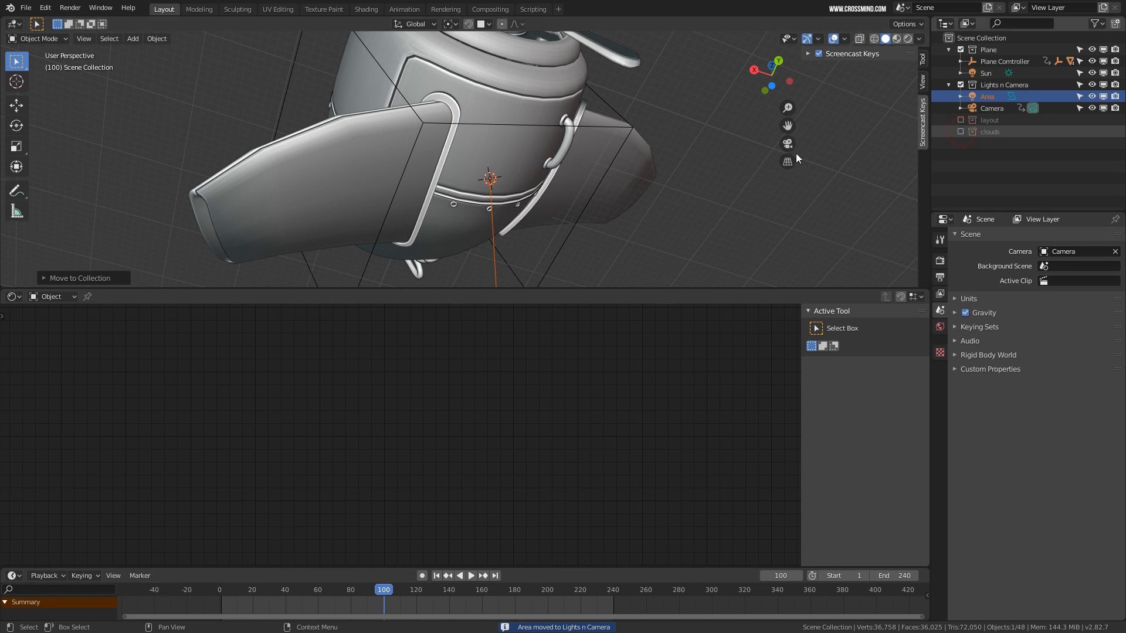
Parent the area light to the Plane Comtroller empty using the Object option
{"action": "middle_click_drag", "start_coordinate": [542, 176], "coordinate": [497, 194]}
{"action": "left_click", "coordinate": [493, 228]}
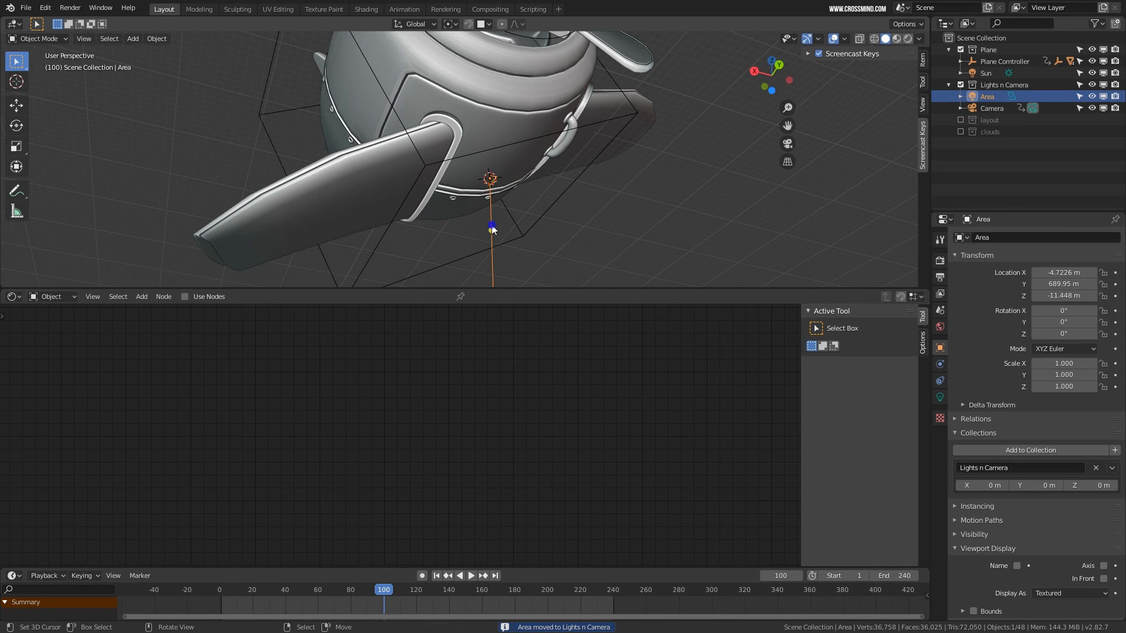
{"action": "key", "text": "g"}
{"action": "right_click", "coordinate": [496, 258]}
{"action": "middle_click_drag", "start_coordinate": [497, 258], "coordinate": [558, 219]}
{"action": "left_click", "coordinate": [560, 220], "text": "shift"}
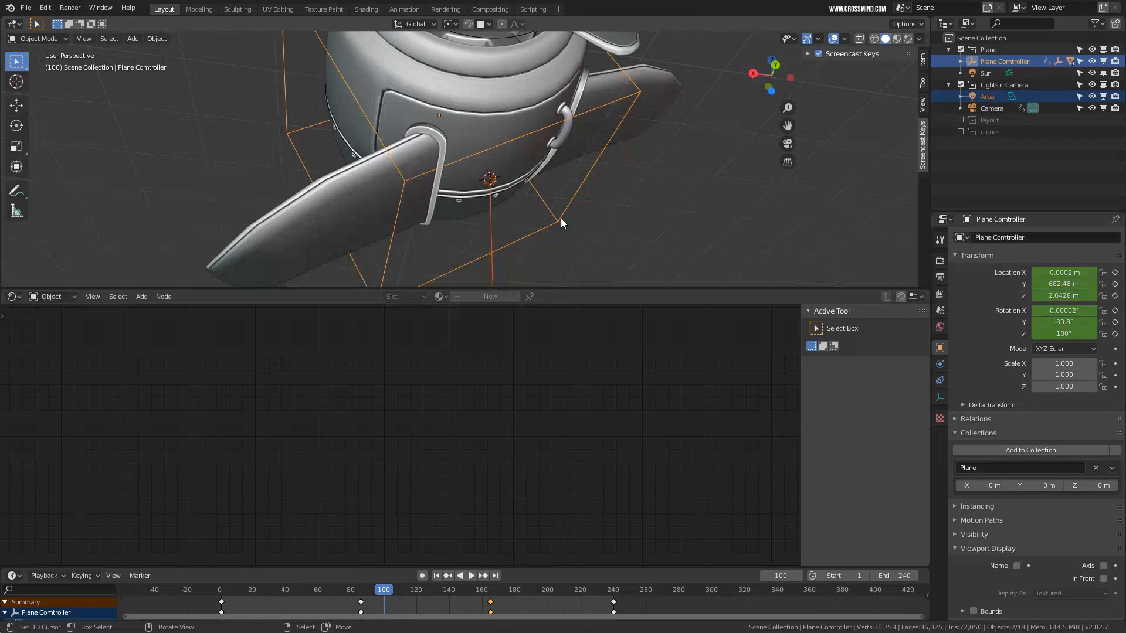
{"action": "key", "text": "ctrl+p"}
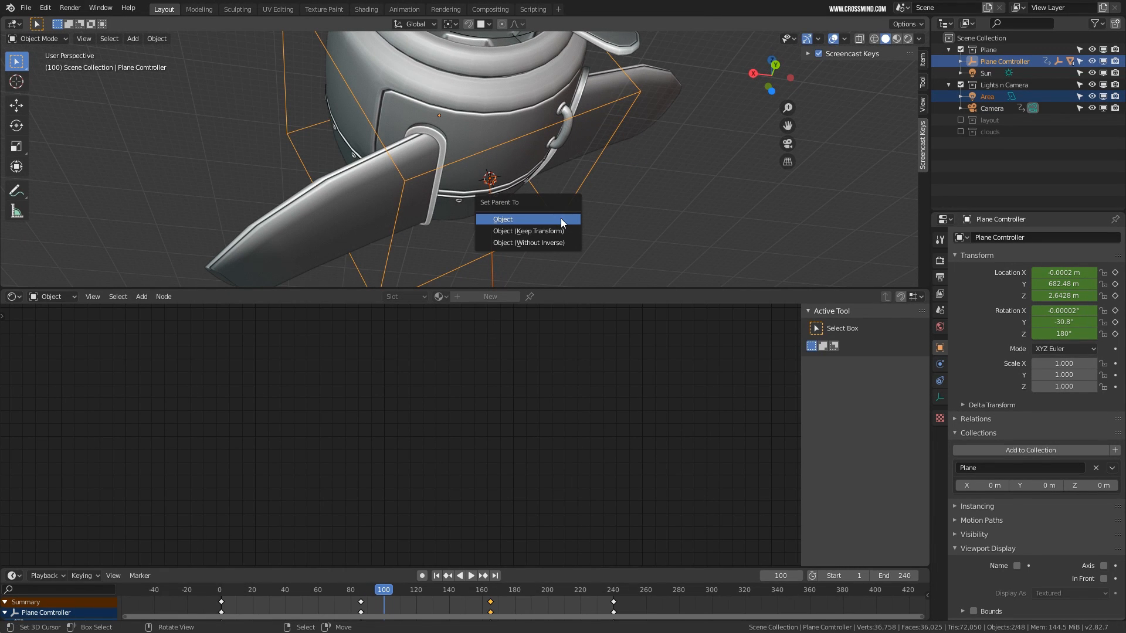
{"action": "left_click", "coordinate": [561, 221]}
Select the area light and scale it up uniformly to about 11.96
{"action": "left_click", "coordinate": [487, 233]}
{"action": "middle_click_drag", "start_coordinate": [519, 203], "coordinate": [523, 218]}
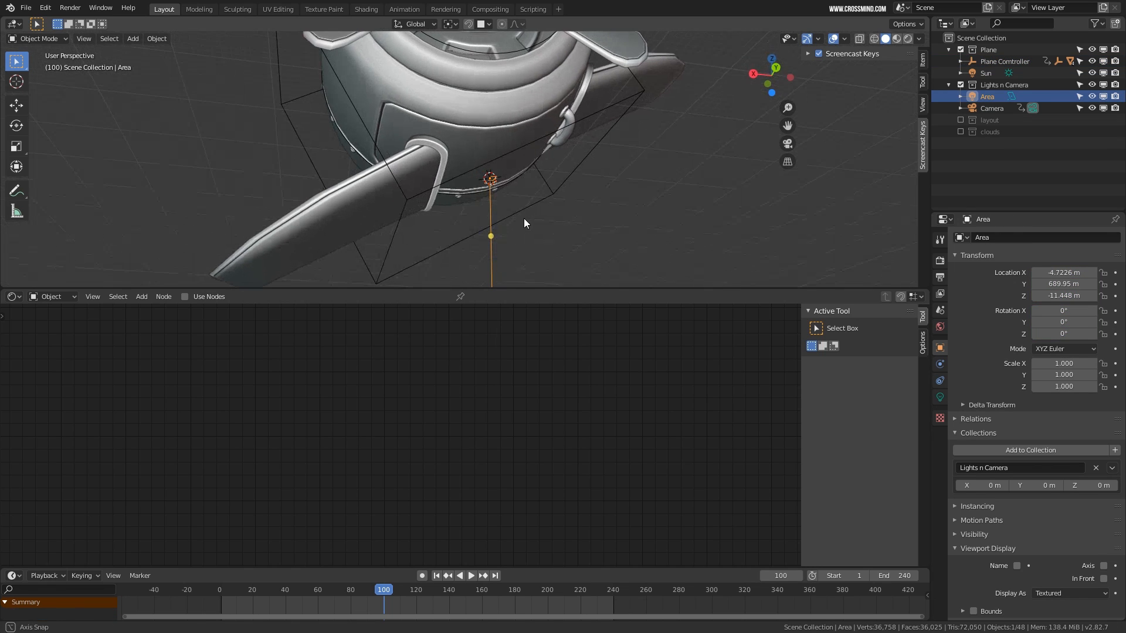
{"action": "key", "text": "s"}
{"action": "left_click", "coordinate": [160, 217]}
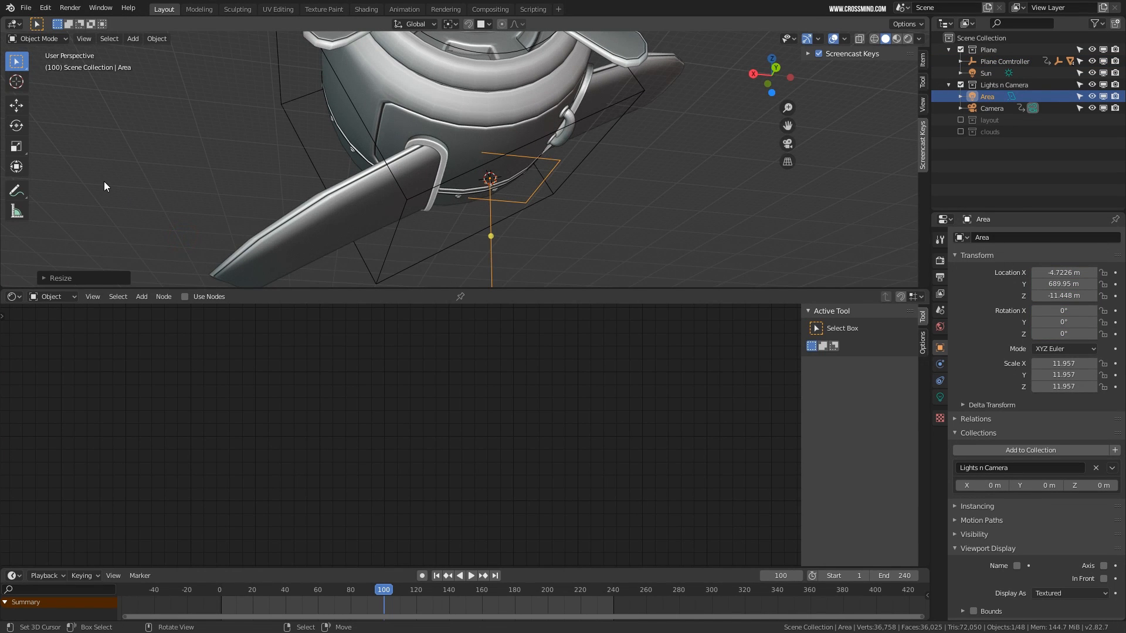
At frame 193, rotate the area light about Y to about -162°, scale it to about 26.25, and position it beneath the plane
{"action": "key", "text": "KP_0"}
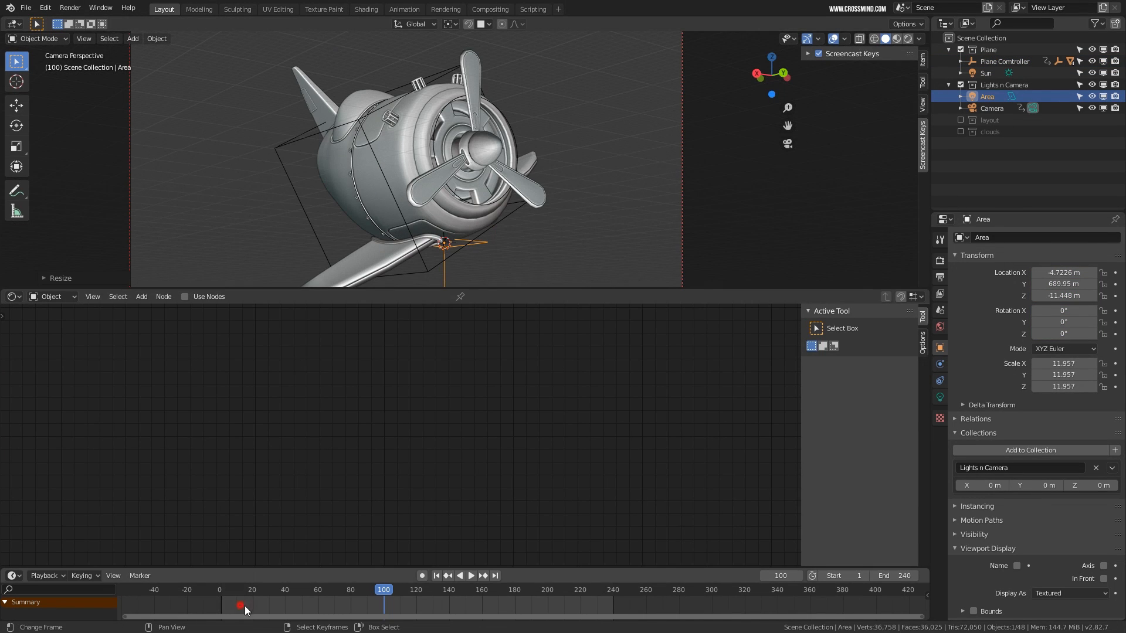
{"action": "left_click_drag", "start_coordinate": [244, 606], "coordinate": [536, 572]}
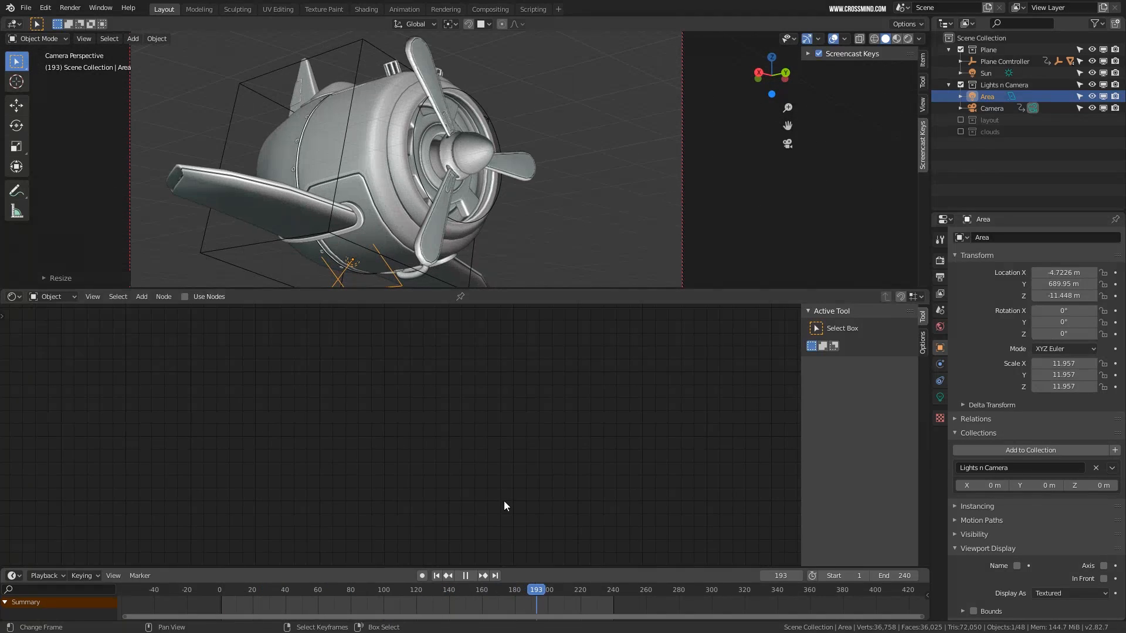
{"action": "middle_click_drag", "start_coordinate": [417, 239], "coordinate": [505, 206], "text": "shift"}
{"action": "key", "text": "r"}
{"action": "key", "text": "y"}
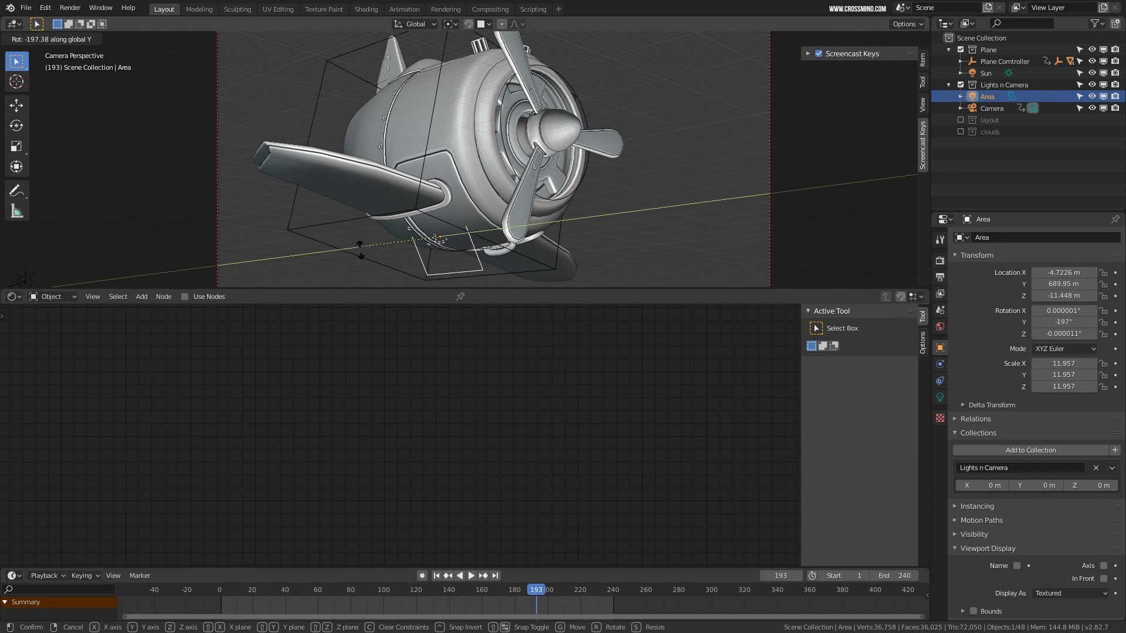
{"action": "left_click", "coordinate": [413, 261]}
{"action": "key", "text": "g"}
{"action": "left_click", "coordinate": [522, 273]}
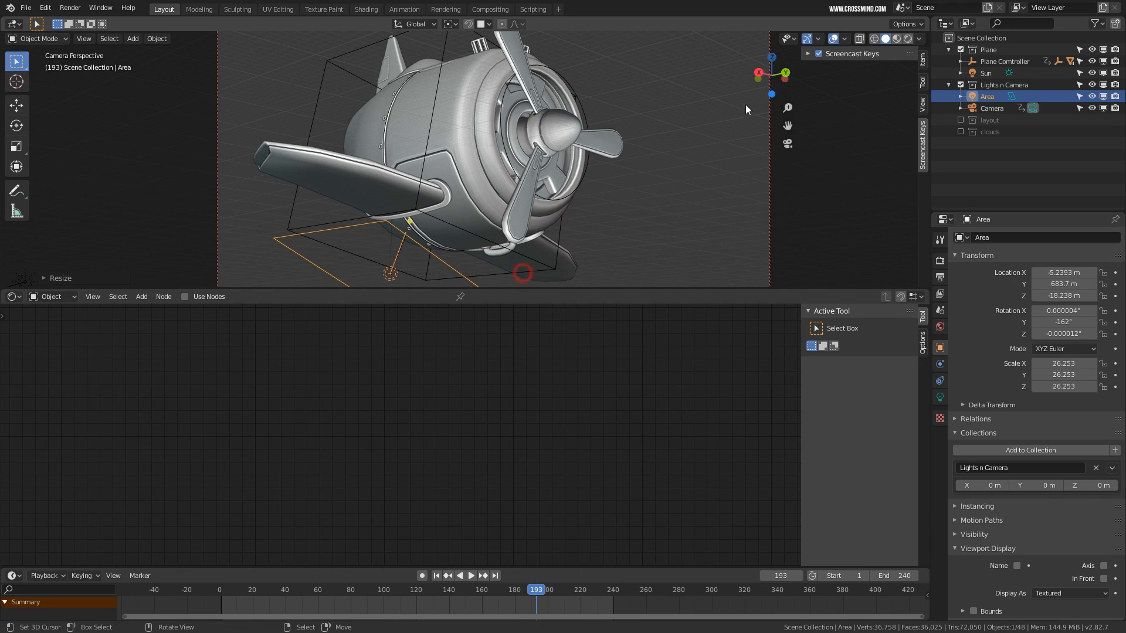
Preview the camera view in rendered shading and shift the area light outward under the near wing
{"action": "left_click", "coordinate": [908, 39]}
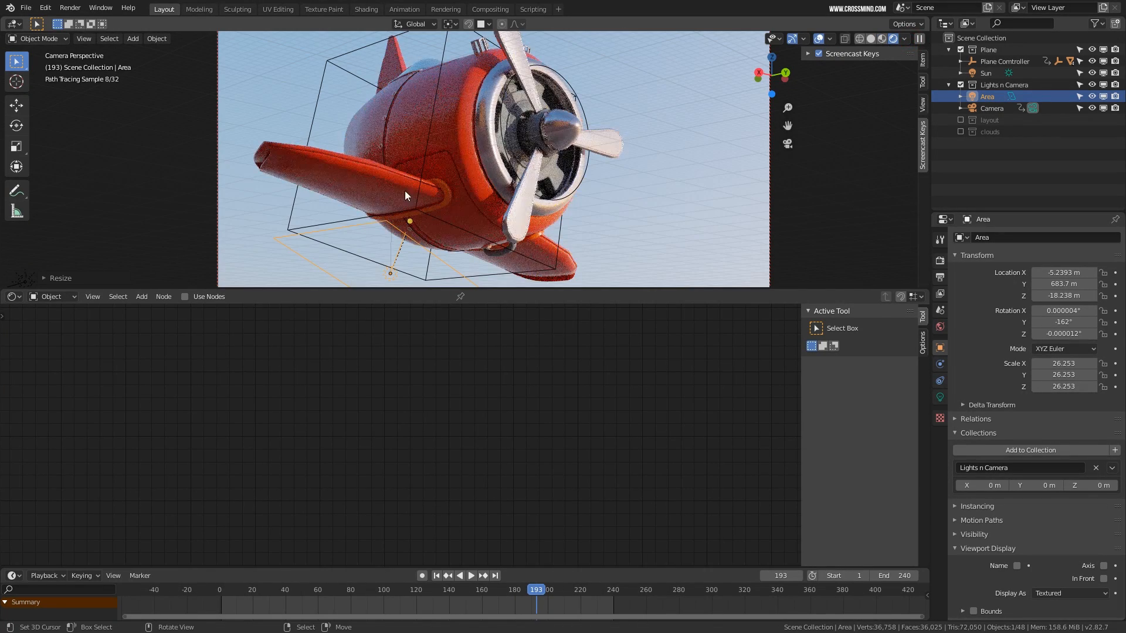
{"action": "key", "text": "g"}
{"action": "left_click", "coordinate": [375, 205]}
Give the area light an orange color and a power of 510.8 W
{"action": "left_click", "coordinate": [939, 397]}
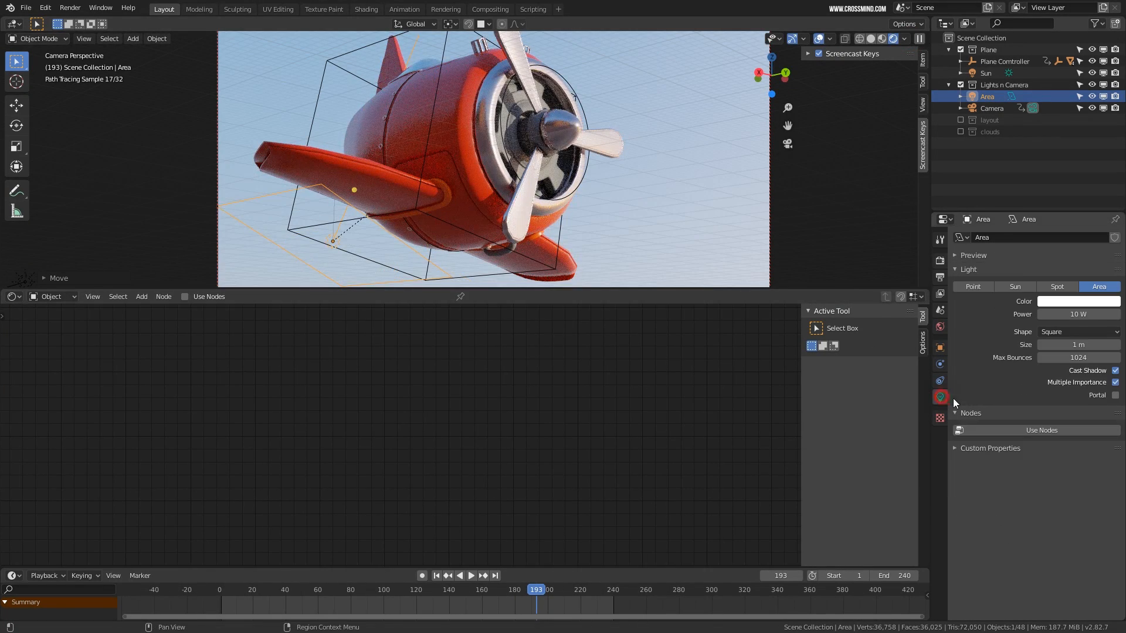
{"action": "left_click", "coordinate": [1066, 305]}
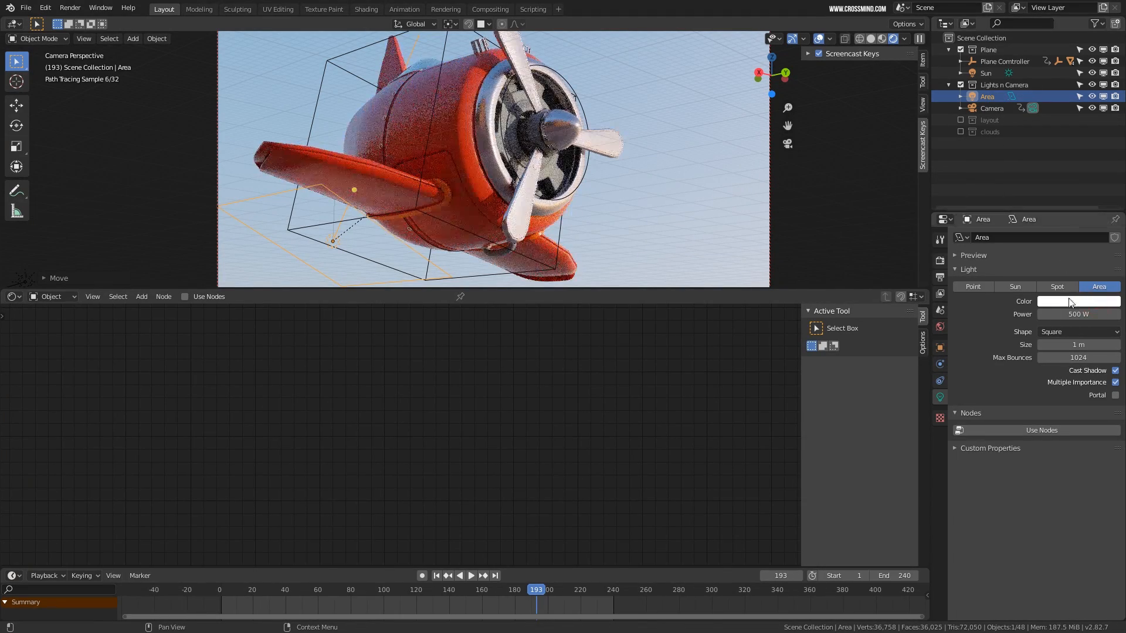
{"action": "left_click", "coordinate": [1070, 303]}
{"action": "left_click", "coordinate": [1078, 188]}
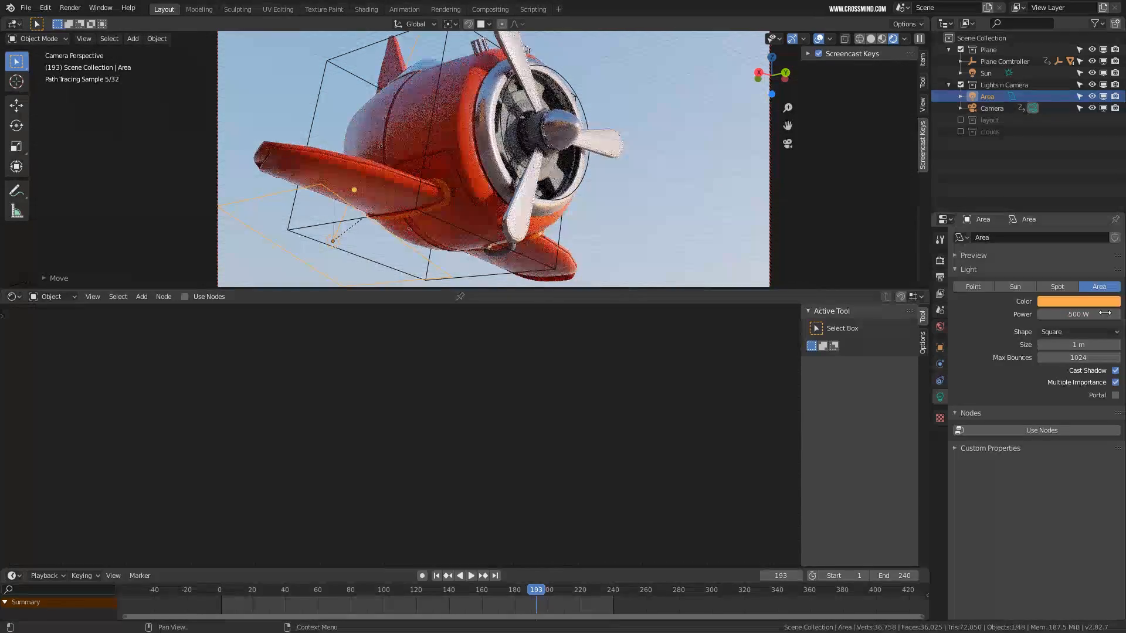
{"action": "left_click_drag", "start_coordinate": [1067, 315], "coordinate": [1074, 315]}
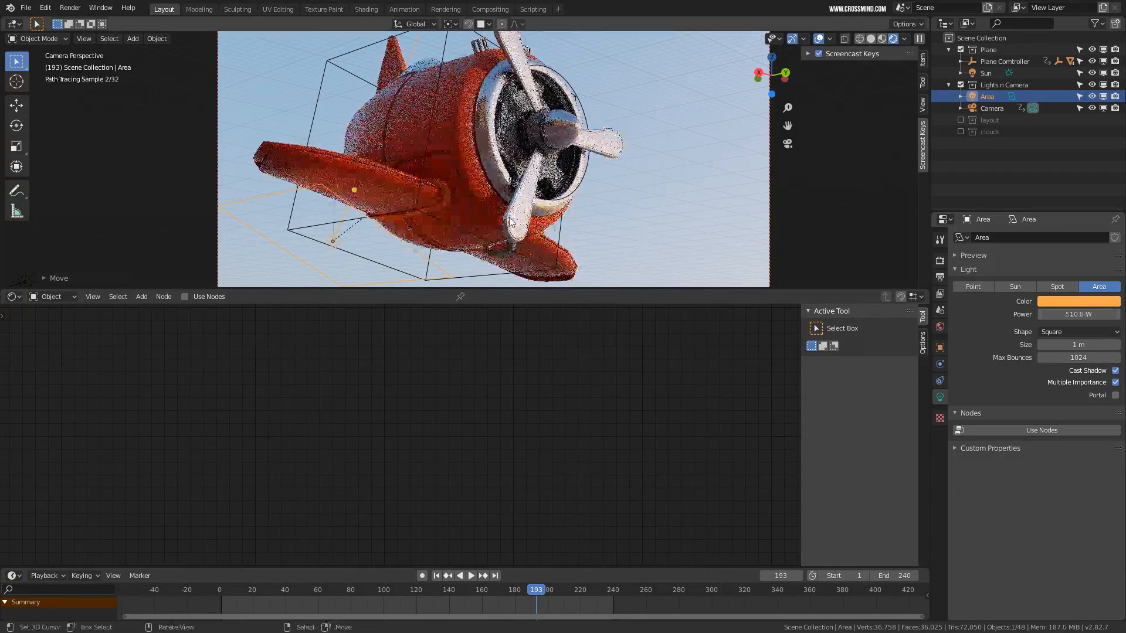
Reposition the area light beneath the plane's fuselage
{"action": "middle_click_drag", "start_coordinate": [476, 219], "coordinate": [509, 223]}
{"action": "key", "text": "g"}
{"action": "left_click", "coordinate": [523, 241]}
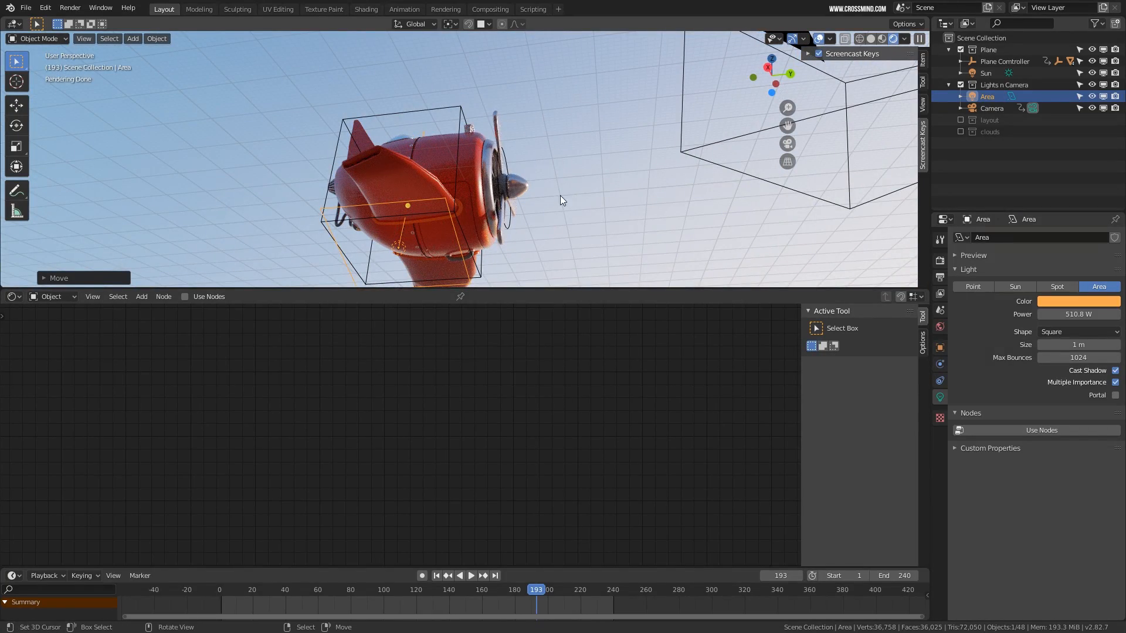
{"action": "middle_click_drag", "start_coordinate": [560, 195], "coordinate": [548, 200]}
{"action": "key", "text": "g"}
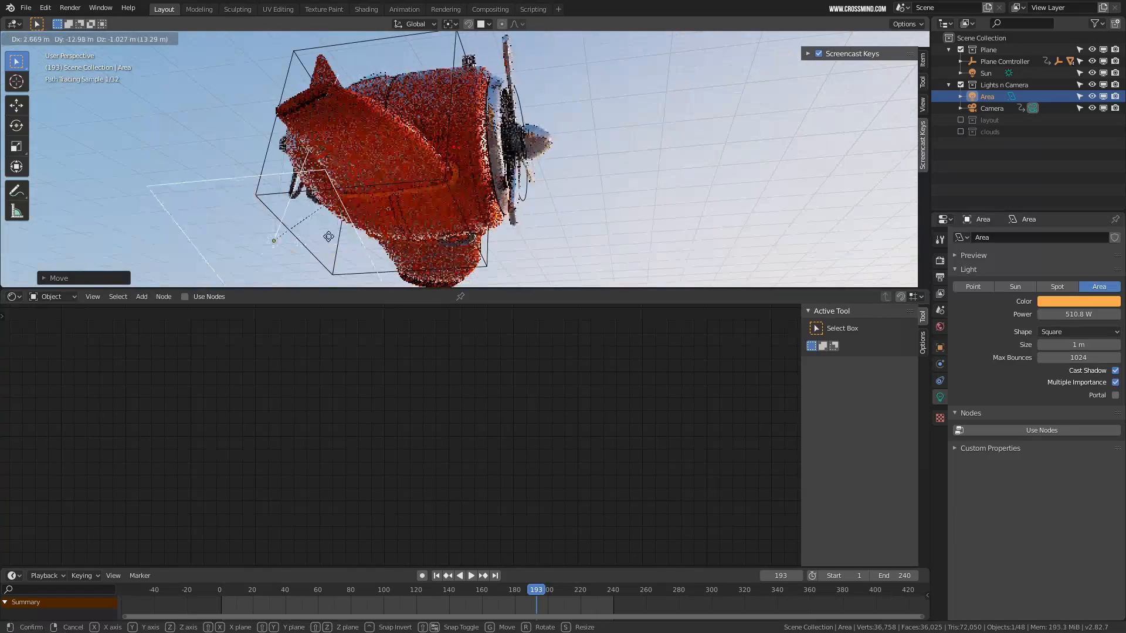
{"action": "right_click", "coordinate": [209, 241]}
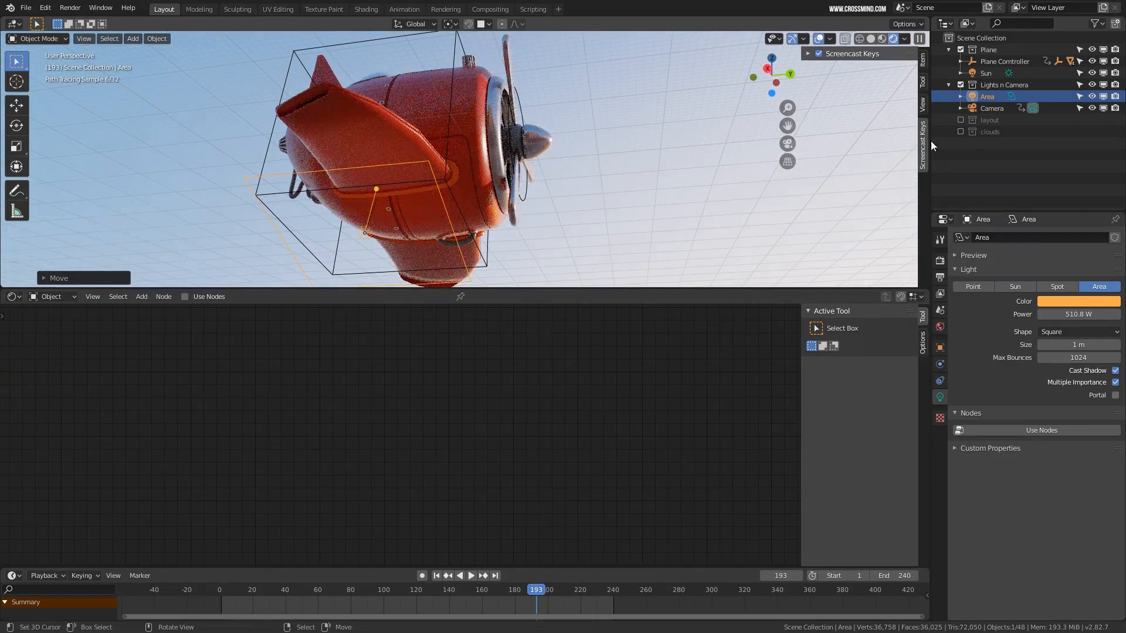
Hide the area light and show it again to compare its effect on the plane's underside
{"action": "left_click", "coordinate": [1079, 97]}
{"action": "left_click", "coordinate": [1092, 97]}
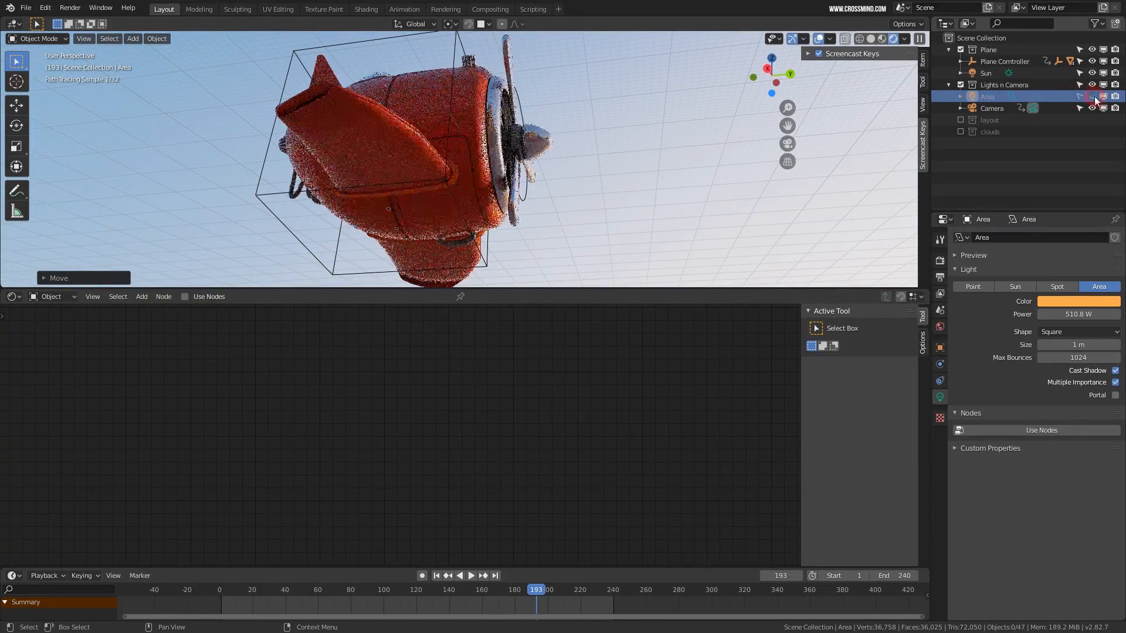
{"action": "middle_click_drag", "start_coordinate": [369, 191], "coordinate": [380, 195]}
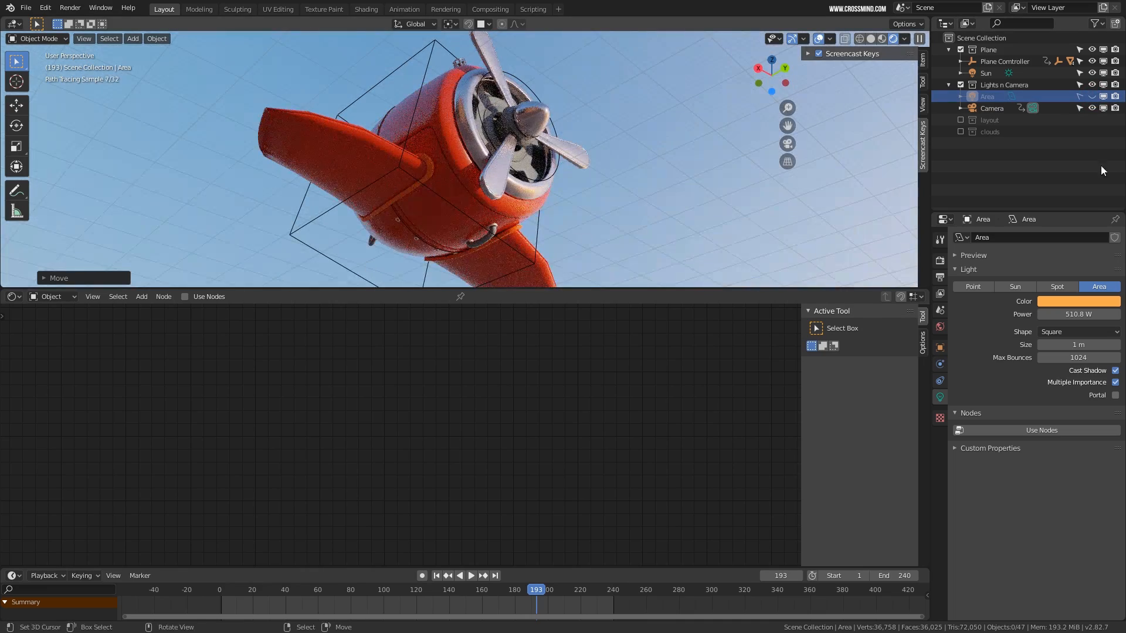
{"action": "left_click", "coordinate": [1093, 98]}
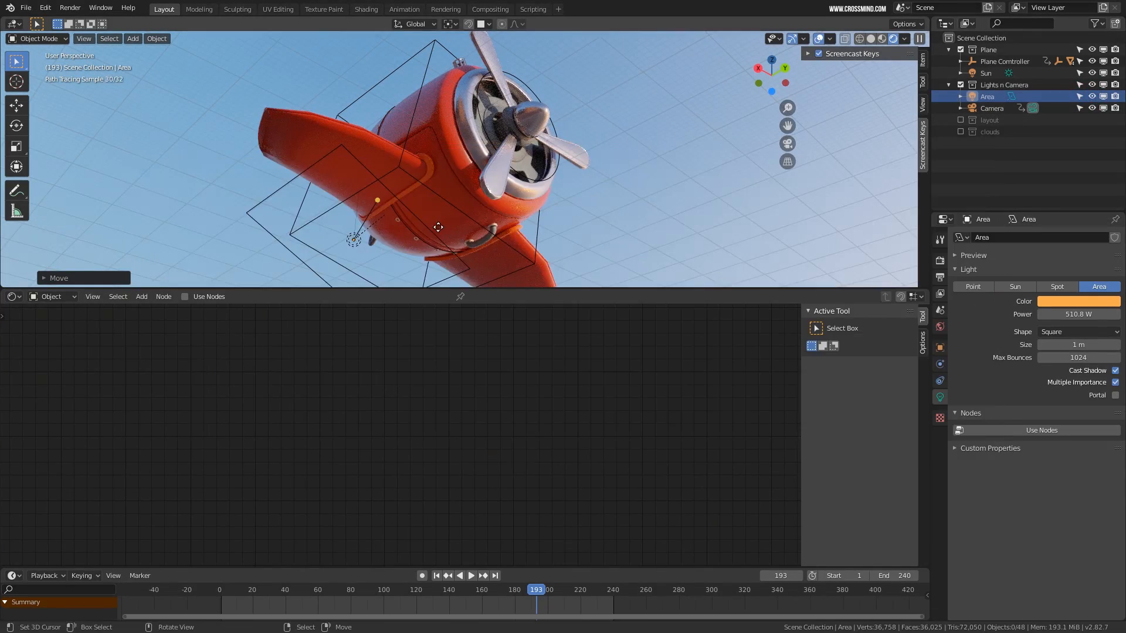
Set the area light's power to 1000 W and soften its color to a pale peach
{"action": "middle_click_drag", "start_coordinate": [438, 227], "coordinate": [452, 223]}
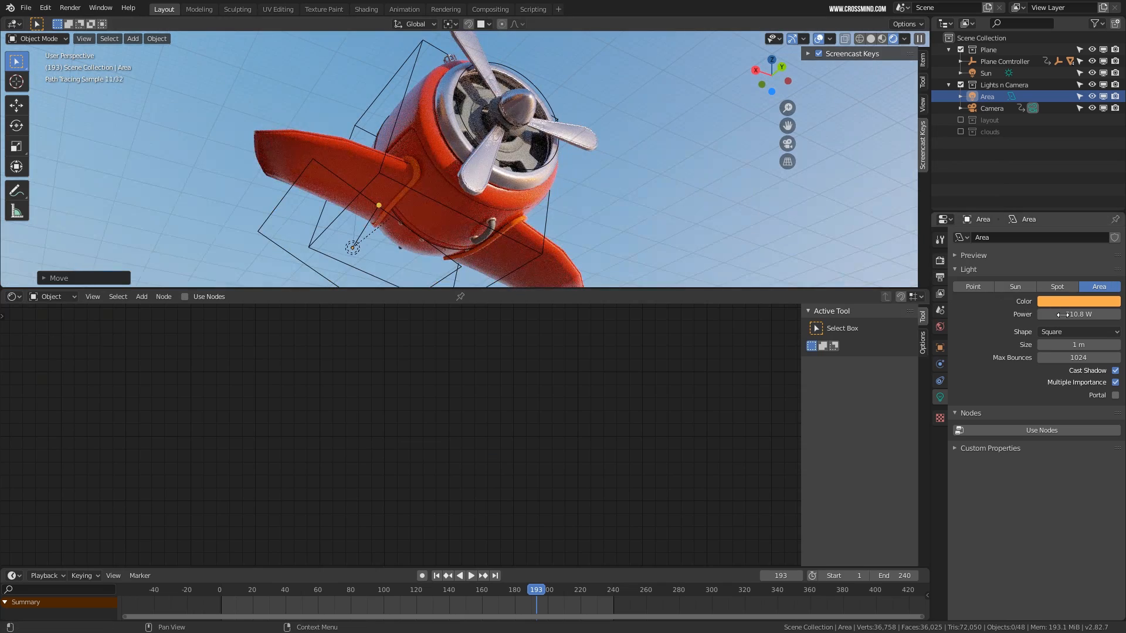
{"action": "key", "text": "Return"}
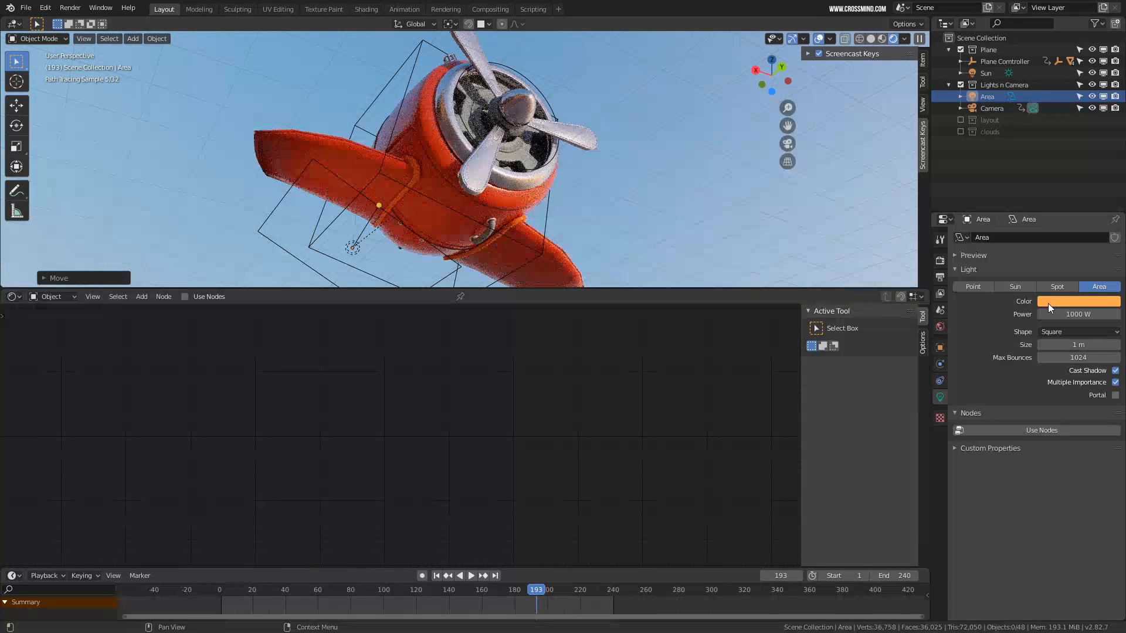
{"action": "left_click", "coordinate": [1064, 304]}
{"action": "left_click", "coordinate": [1057, 193]}
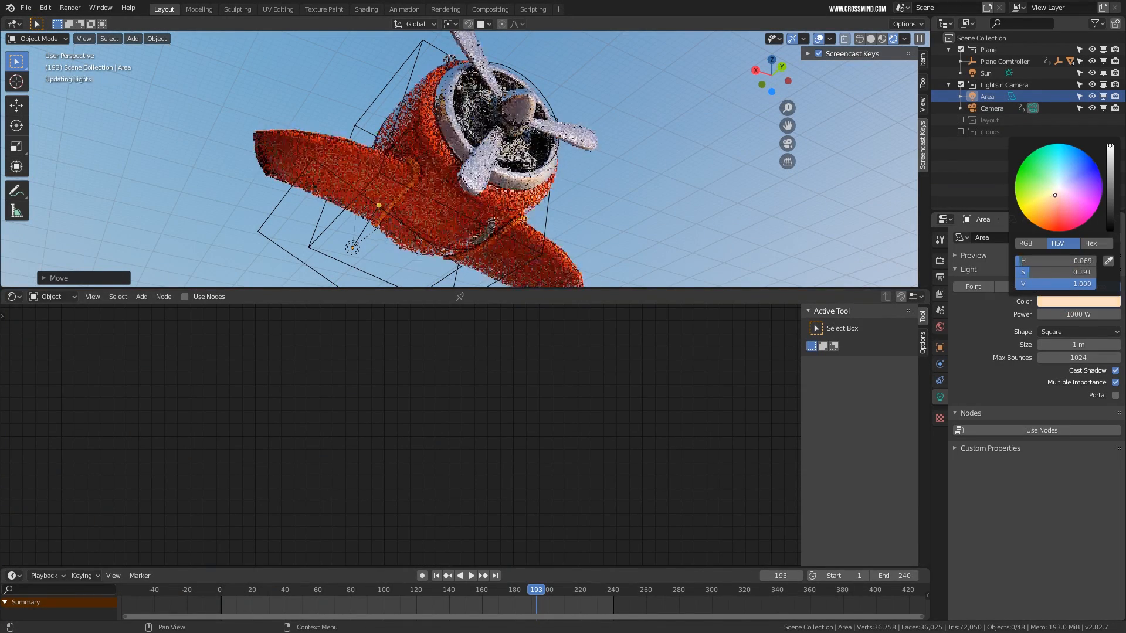
{"action": "left_click_drag", "start_coordinate": [1058, 193], "coordinate": [1053, 193]}
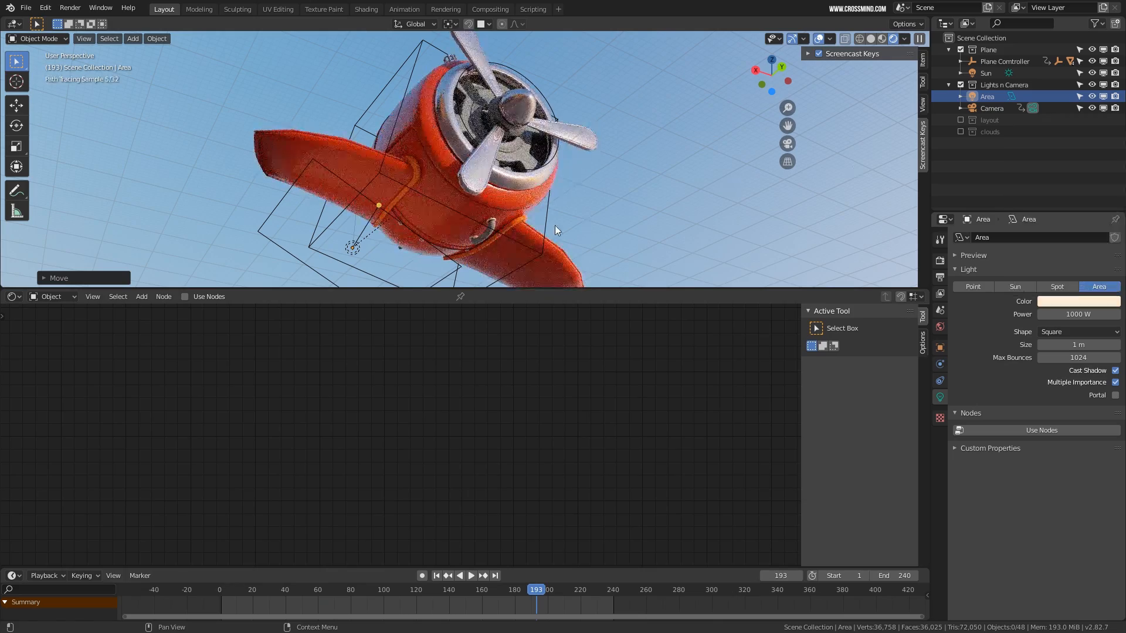
Duplicate the area light, place the copy beside the plane, and rotate it upright to face the fuselage
{"action": "key", "text": "KP_0"}
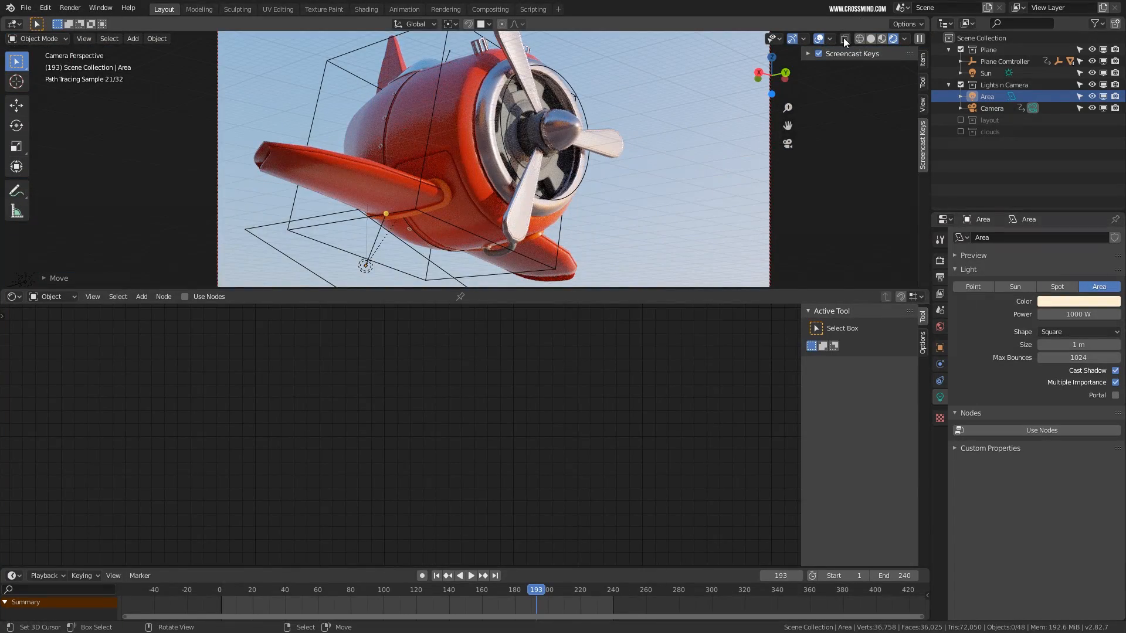
{"action": "key", "text": "KP_0"}
{"action": "right_click", "coordinate": [404, 256]}
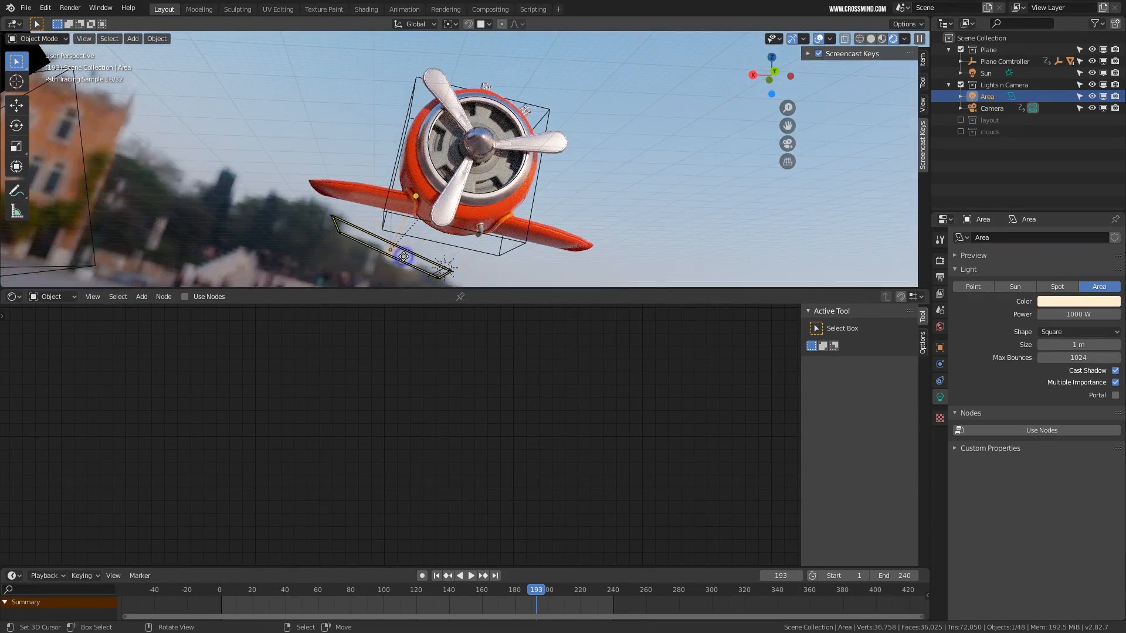
{"action": "key", "text": "shift+d"}
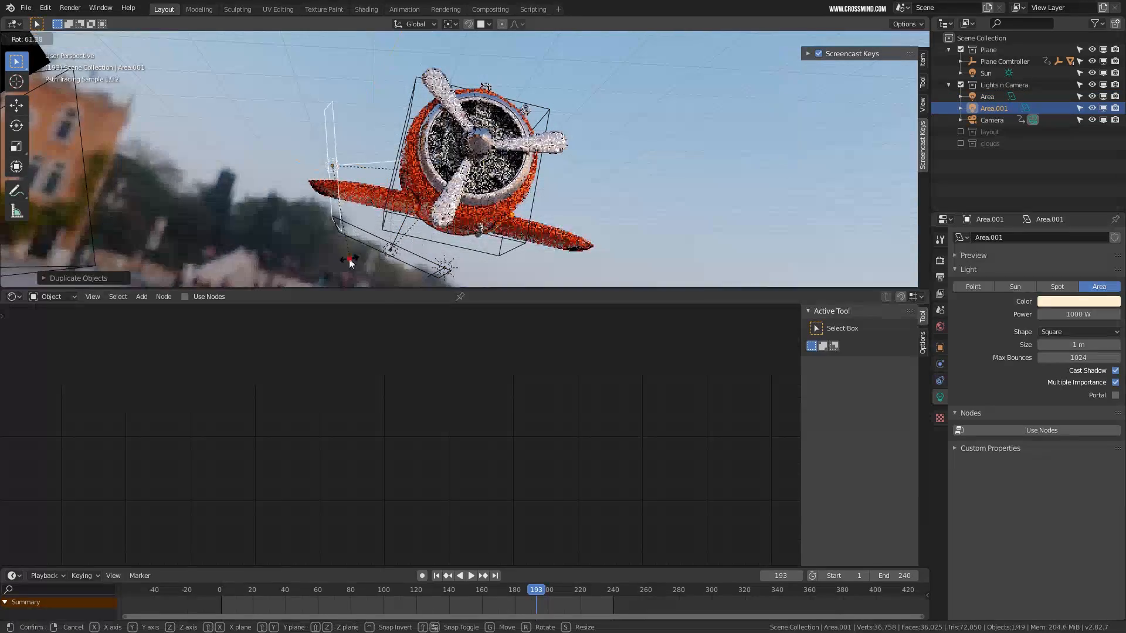
{"action": "left_click", "coordinate": [269, 222]}
From the top view, move the duplicate area light diagonally behind the plane and rotate it to face the tail
{"action": "key", "text": "KP_0"}
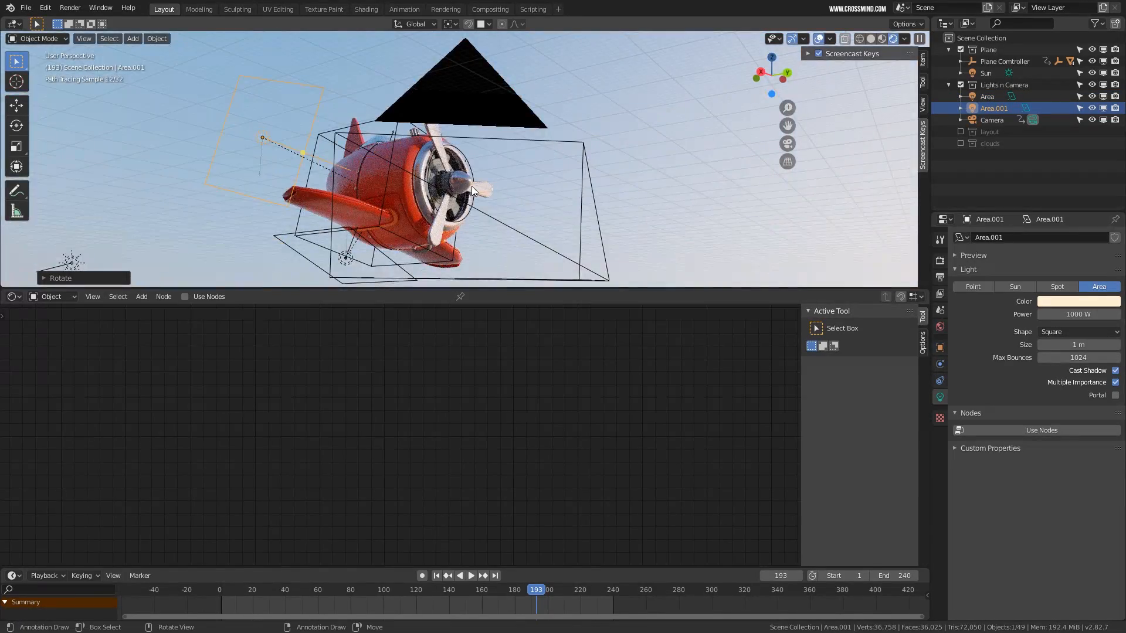
{"action": "middle_click_drag", "start_coordinate": [480, 168], "coordinate": [518, 228]}
{"action": "key", "text": "KP_7"}
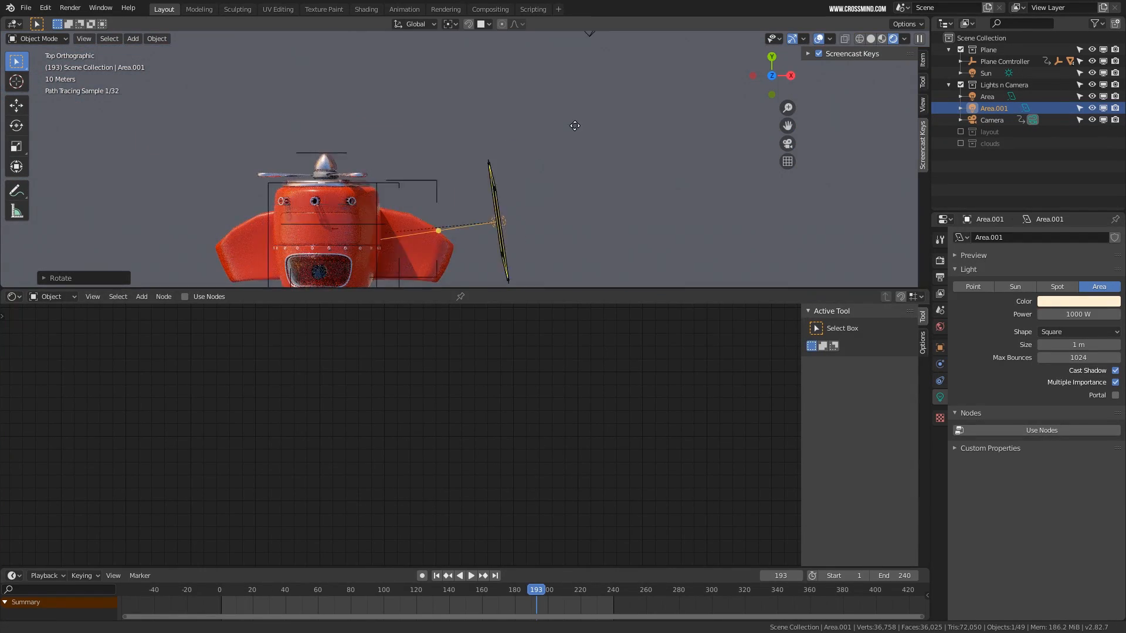
{"action": "key", "text": "g"}
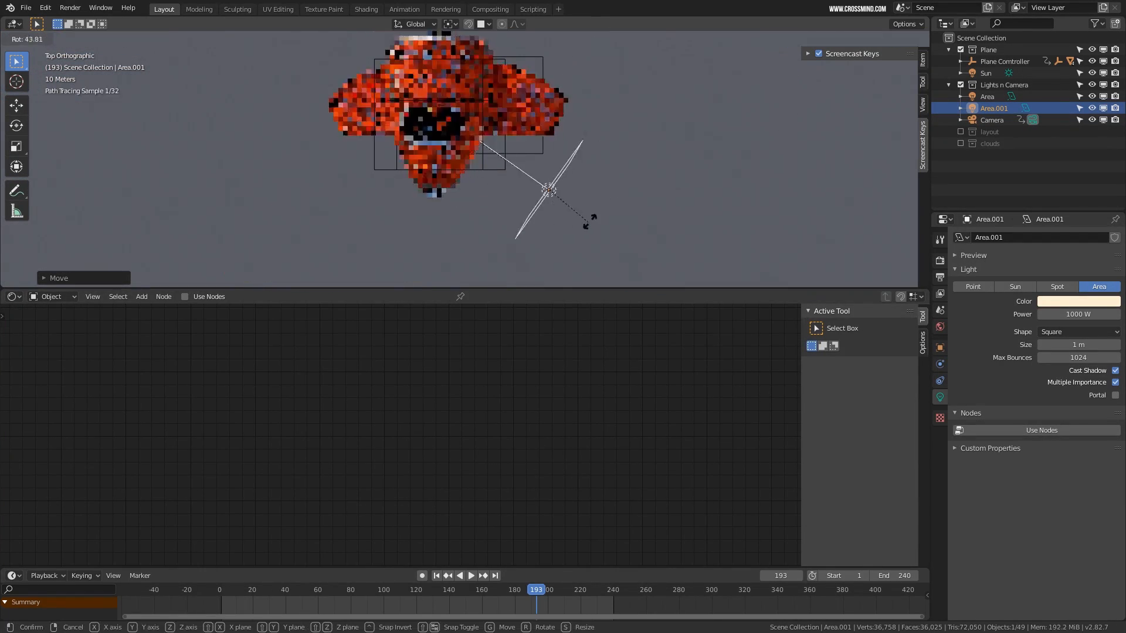
{"action": "left_click", "coordinate": [583, 222]}
{"action": "key", "text": "g"}
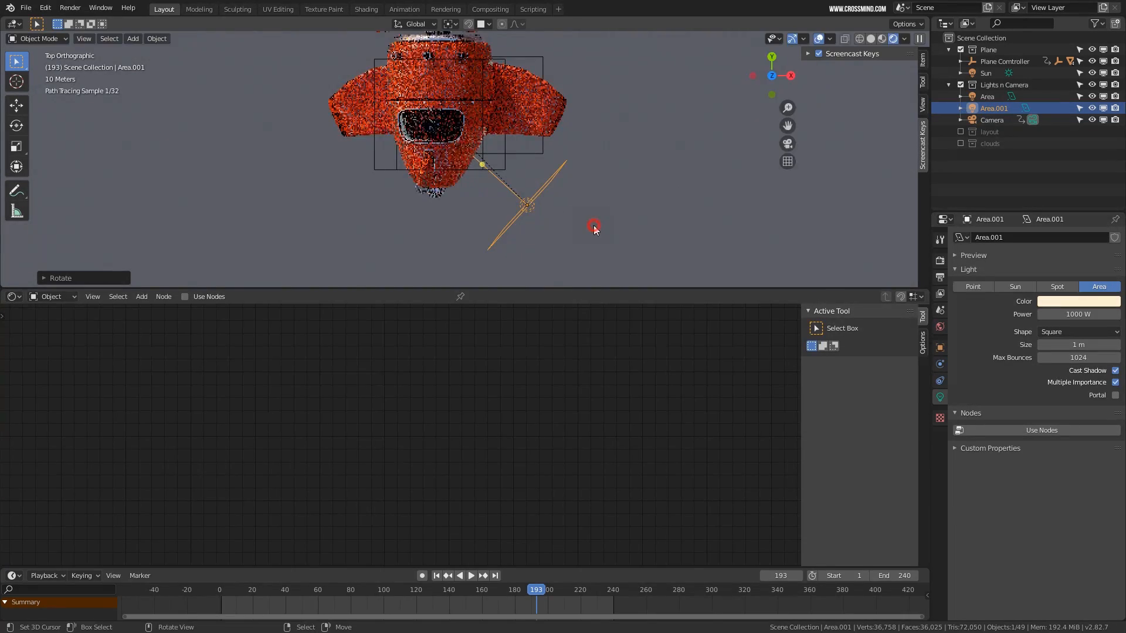
{"action": "key", "text": "KP_0"}
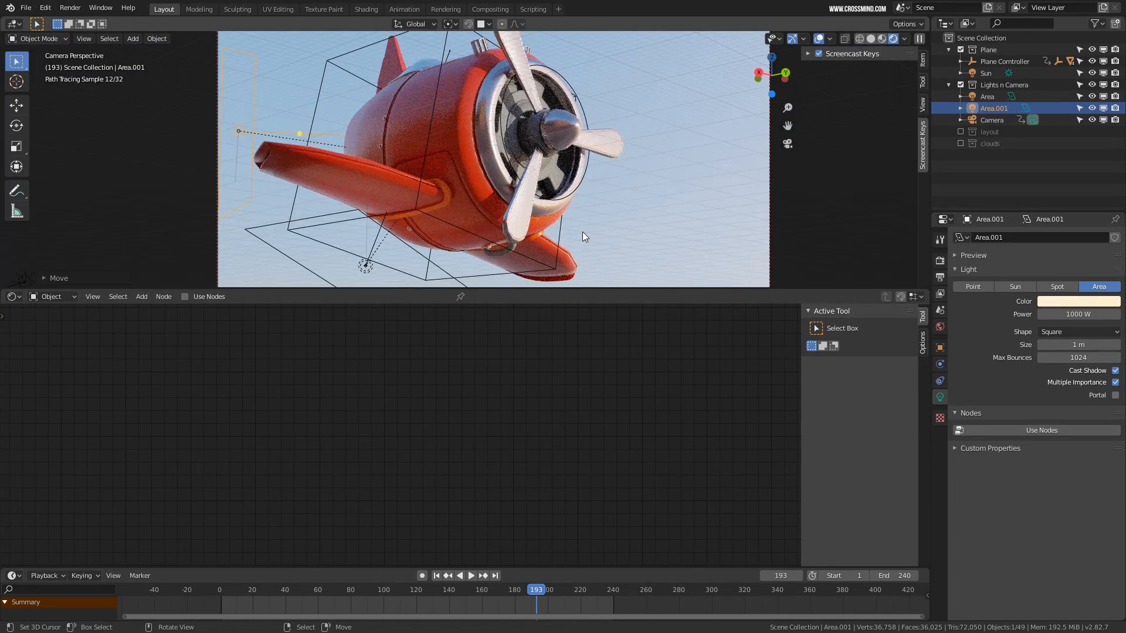
Hide the duplicate area light and show it again to compare its effect in the camera view
{"action": "key", "text": "Return"}
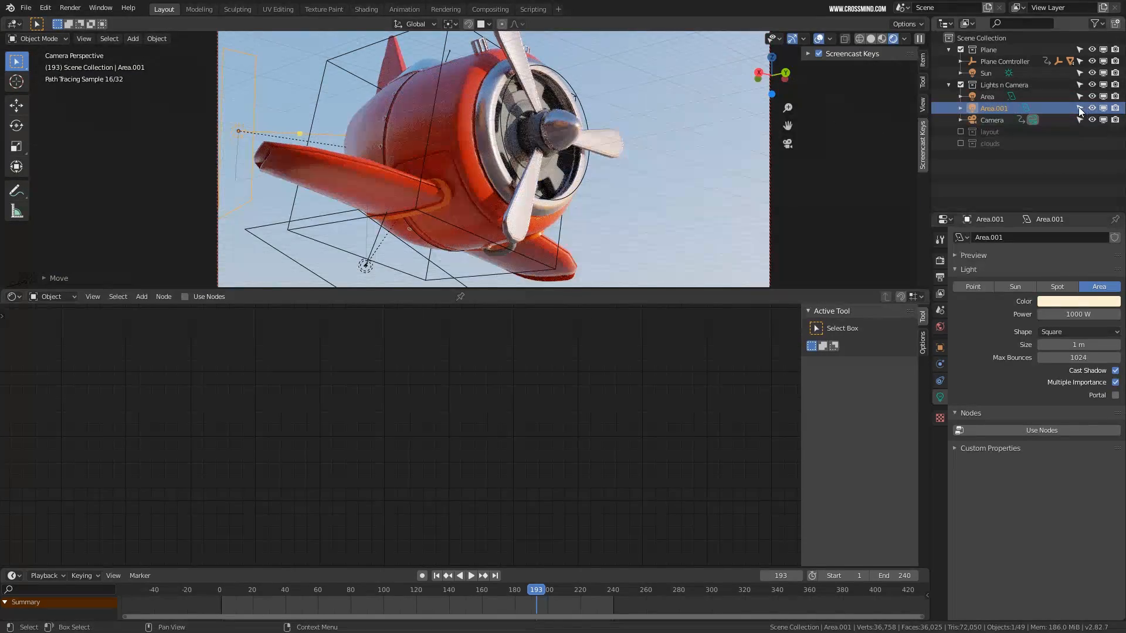
{"action": "left_click", "coordinate": [1092, 108]}
{"action": "left_click", "coordinate": [1092, 108]}
{"action": "left_click", "coordinate": [1080, 109]}
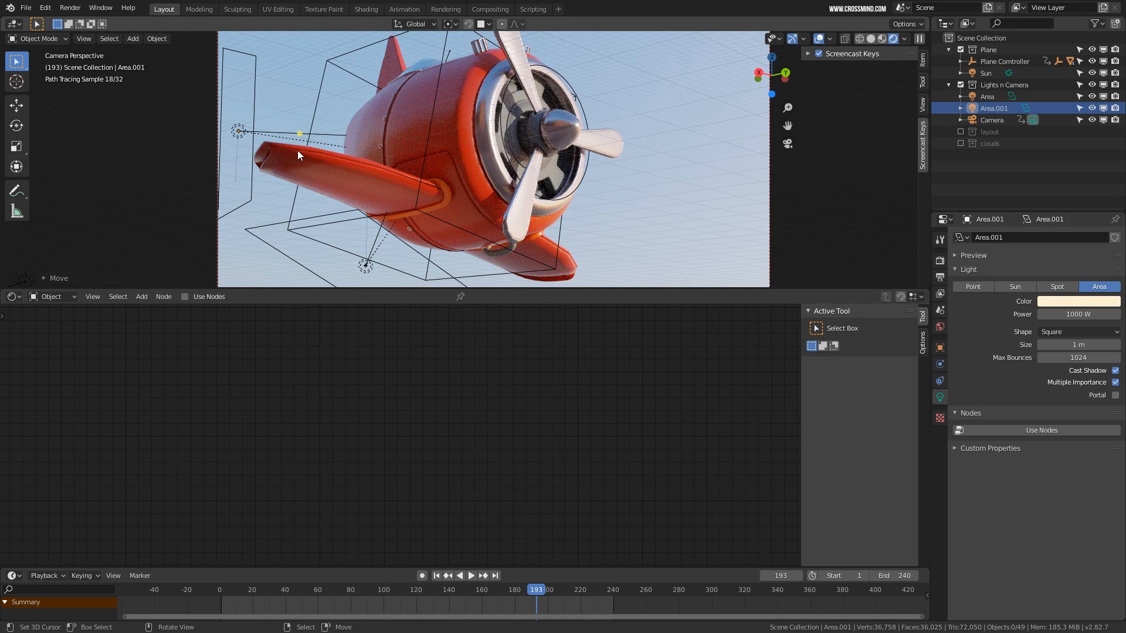
{"action": "left_click", "coordinate": [243, 133]}
{"action": "key", "text": "g"}
{"action": "key", "text": "Escape"}
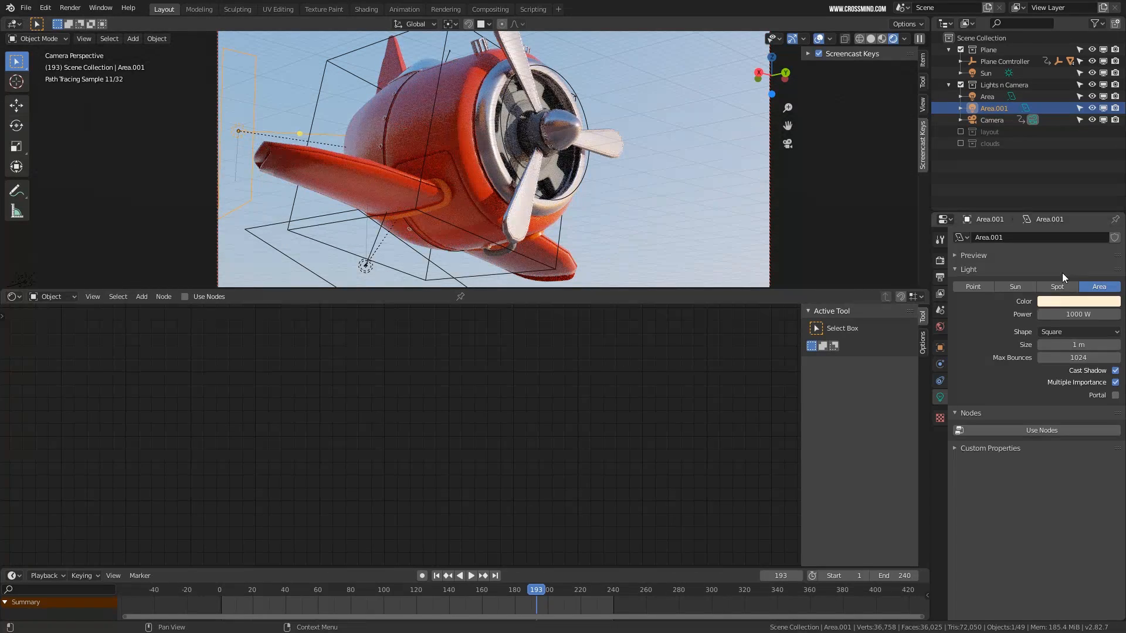
Select the area light under the plane, rescale it slightly, and set its power to 2000 W
{"action": "right_click", "coordinate": [317, 282]}
{"action": "scroll", "coordinate": [317, 282], "scroll_direction": "down", "scroll_amount": 1}
{"action": "key", "text": "s"}
{"action": "left_click", "coordinate": [576, 245]}
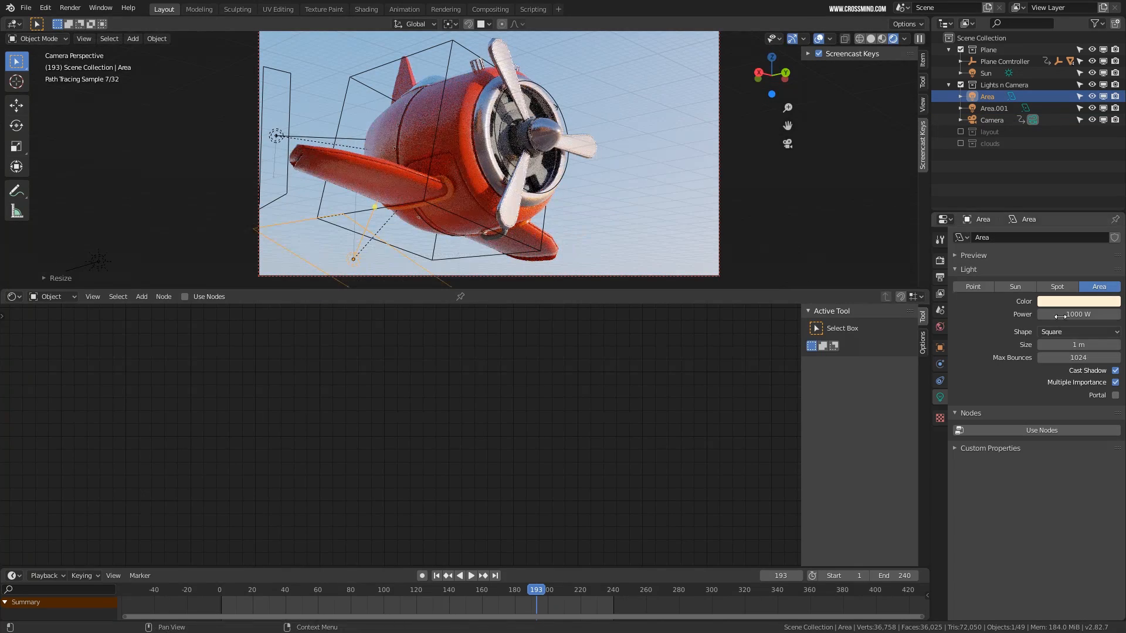
{"action": "key", "text": "Return"}
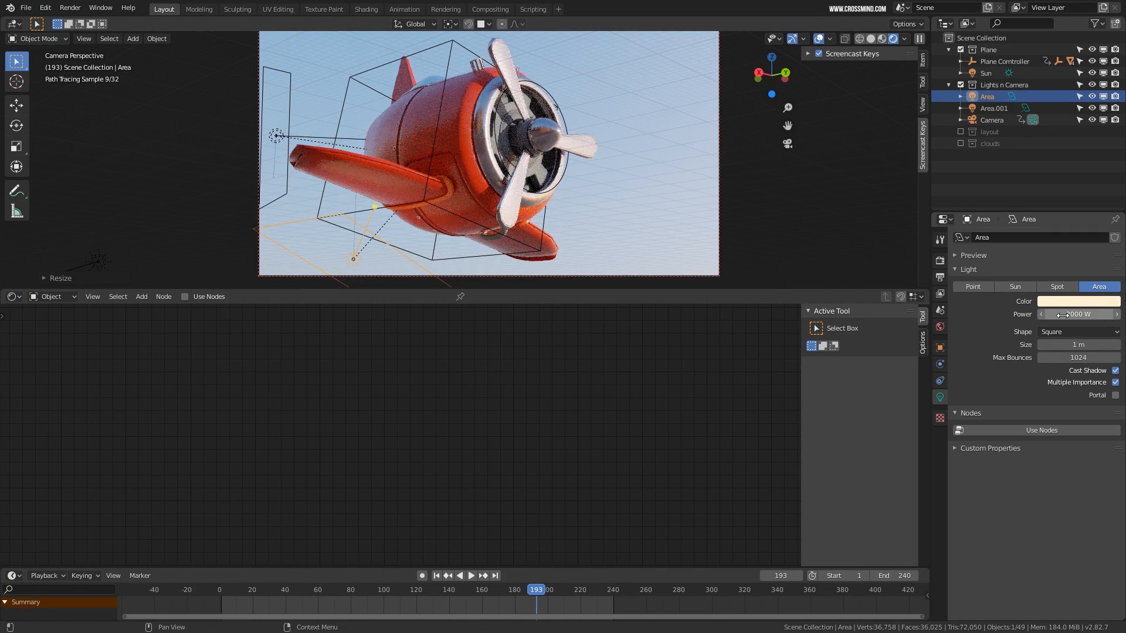
Move the lower area light farther below the plane and set its power to 3000 W
{"action": "key", "text": "g"}
{"action": "left_click", "coordinate": [508, 211]}
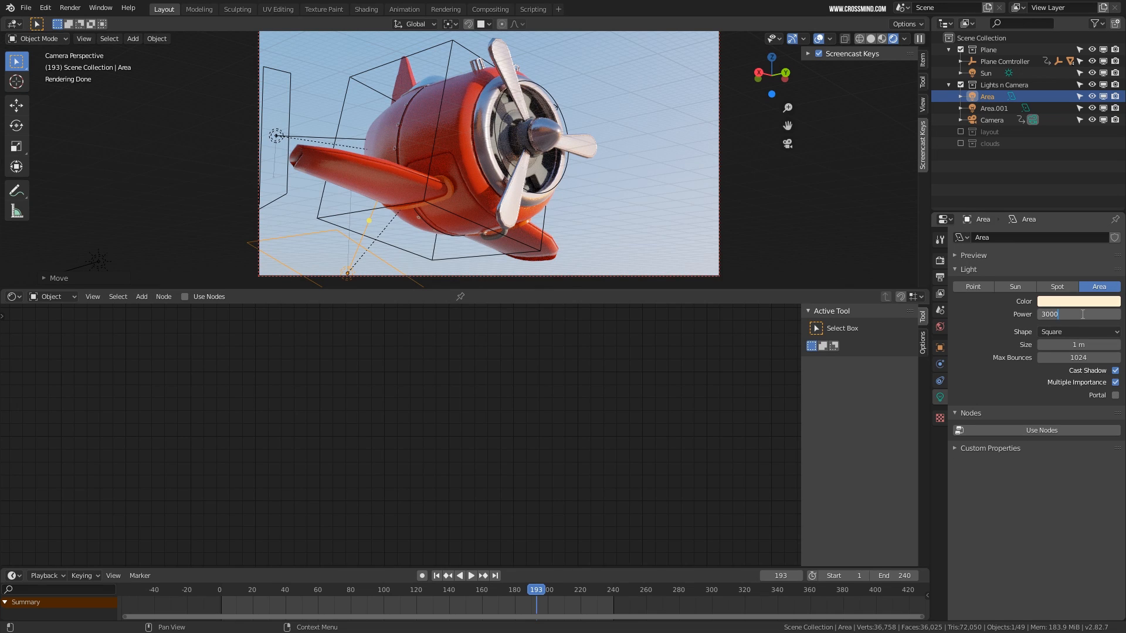
{"action": "key", "text": "Return"}
{"action": "key", "text": "g"}
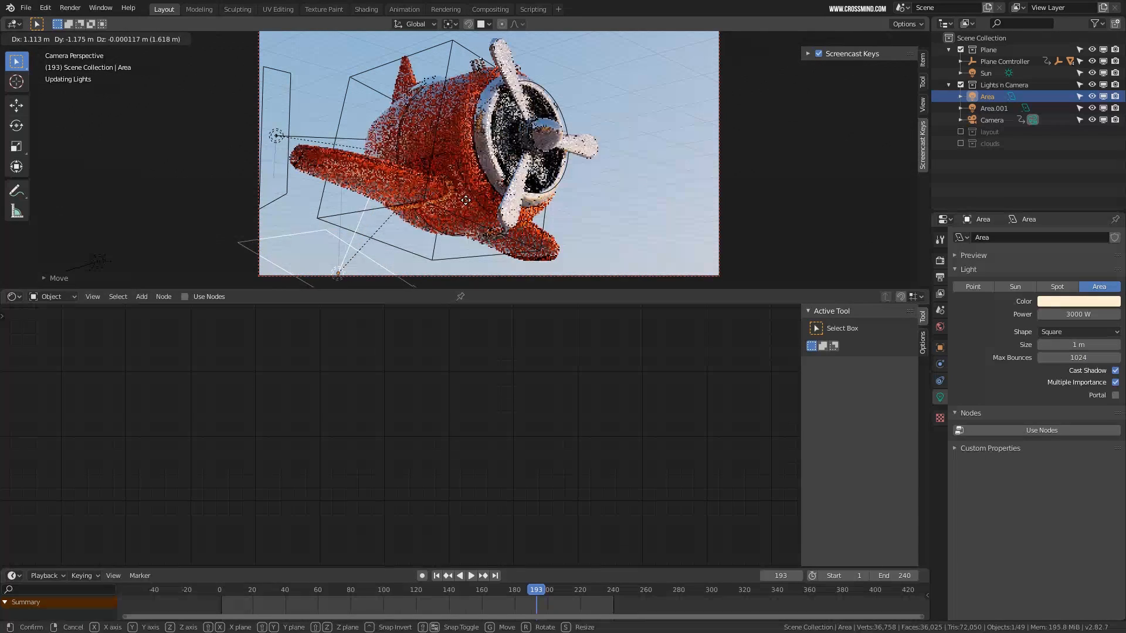
{"action": "left_click", "coordinate": [435, 224]}
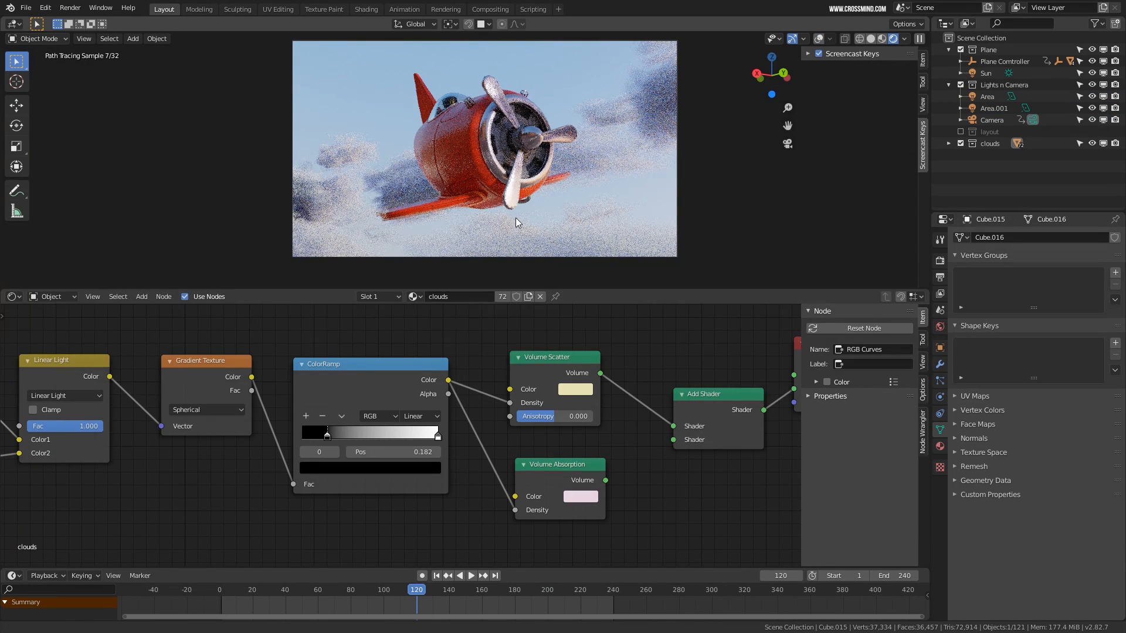
Select the cockpit canopy in the camera view and set the IOR of its glass material to 1.3
{"action": "scroll", "coordinate": [472, 176], "scroll_direction": "up", "scroll_amount": 4}
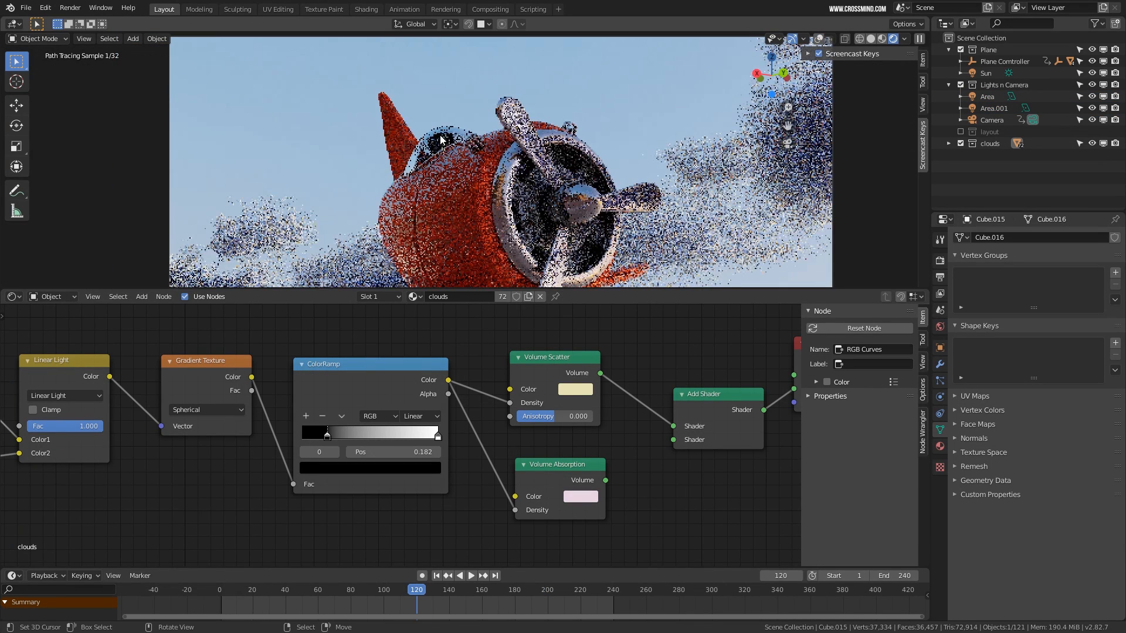
{"action": "key", "text": "shift+z"}
{"action": "right_click", "coordinate": [458, 130]}
{"action": "scroll", "coordinate": [451, 131], "scroll_direction": "up", "scroll_amount": 3}
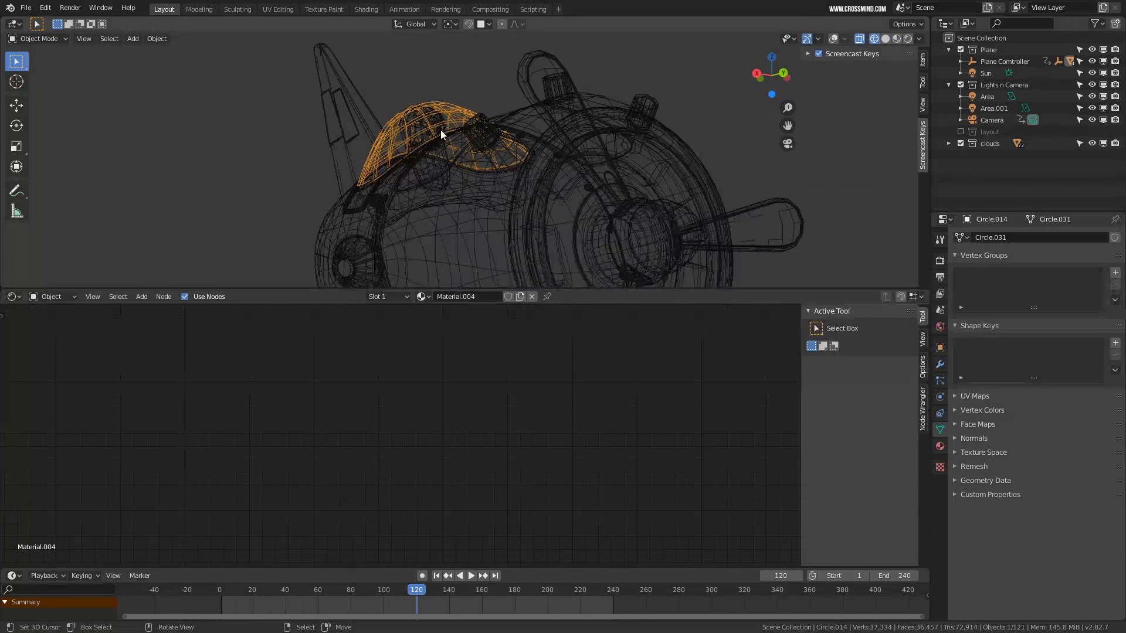
{"action": "scroll", "coordinate": [523, 207], "scroll_direction": "up", "scroll_amount": 2}
{"action": "mouse_move", "coordinate": [441, 129]}
{"action": "middle_mouse_down", "text": "shift"}
{"action": "mouse_move", "coordinate": [522, 206]}
{"action": "mouse_move", "coordinate": [484, 135]}
{"action": "mouse_move", "coordinate": [459, 157]}
{"action": "middle_mouse_up", "text": "shift"}
{"action": "key", "text": "shift+z"}
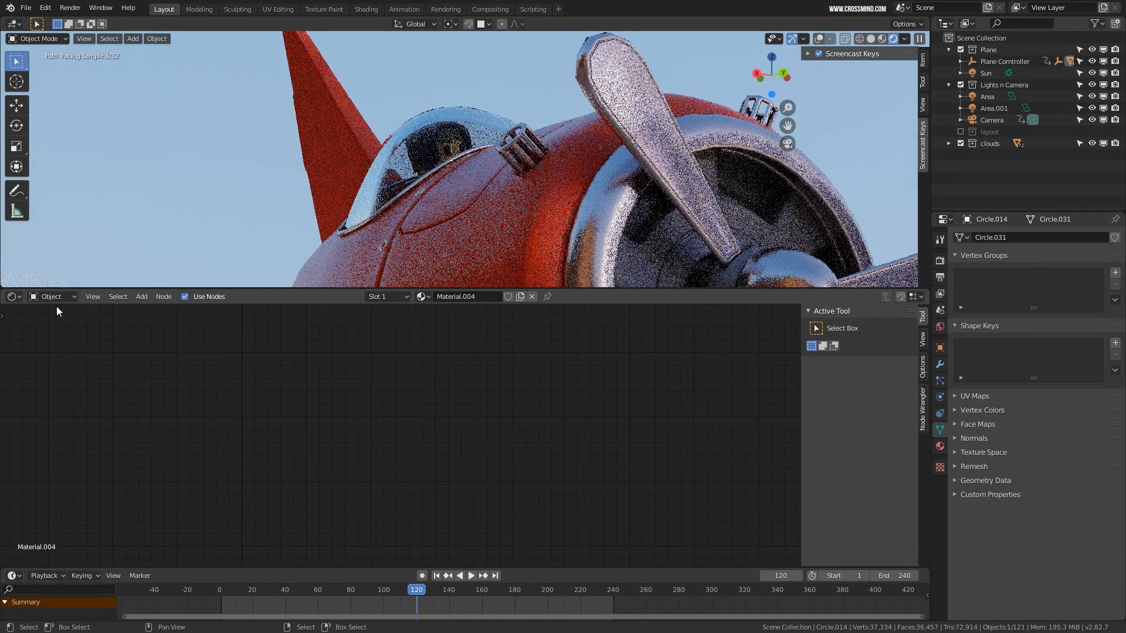
{"action": "left_click", "coordinate": [52, 297]}
{"action": "left_click", "coordinate": [61, 310]}
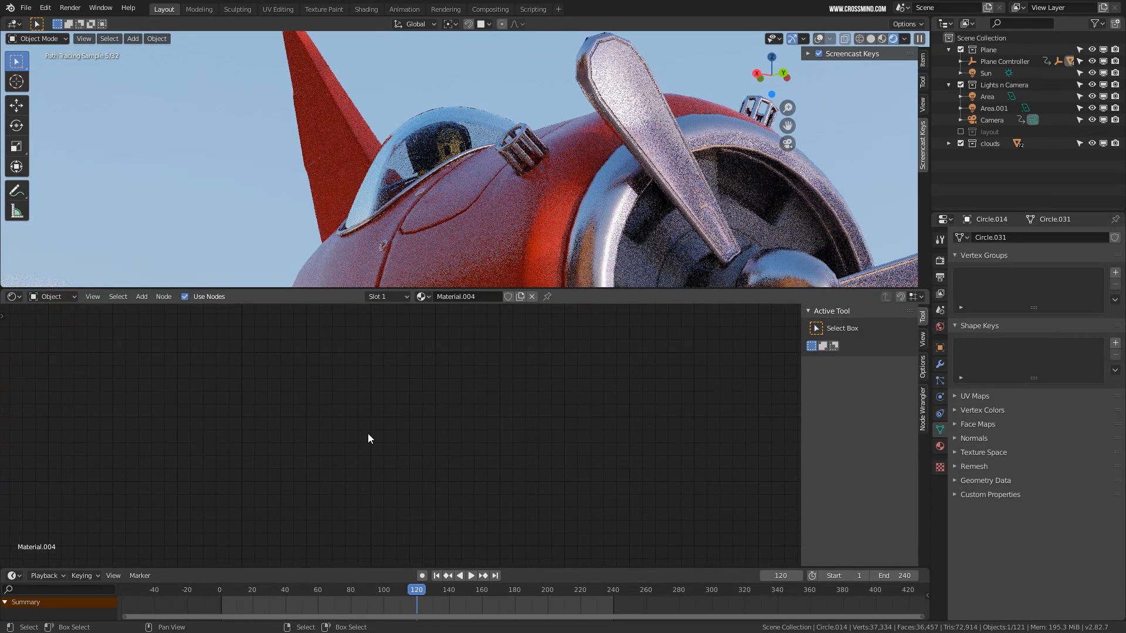
{"action": "key", "text": "Home"}
{"action": "scroll", "coordinate": [368, 435], "scroll_direction": "up", "scroll_amount": 6}
{"action": "middle_click_drag", "start_coordinate": [368, 435], "coordinate": [658, 452]}
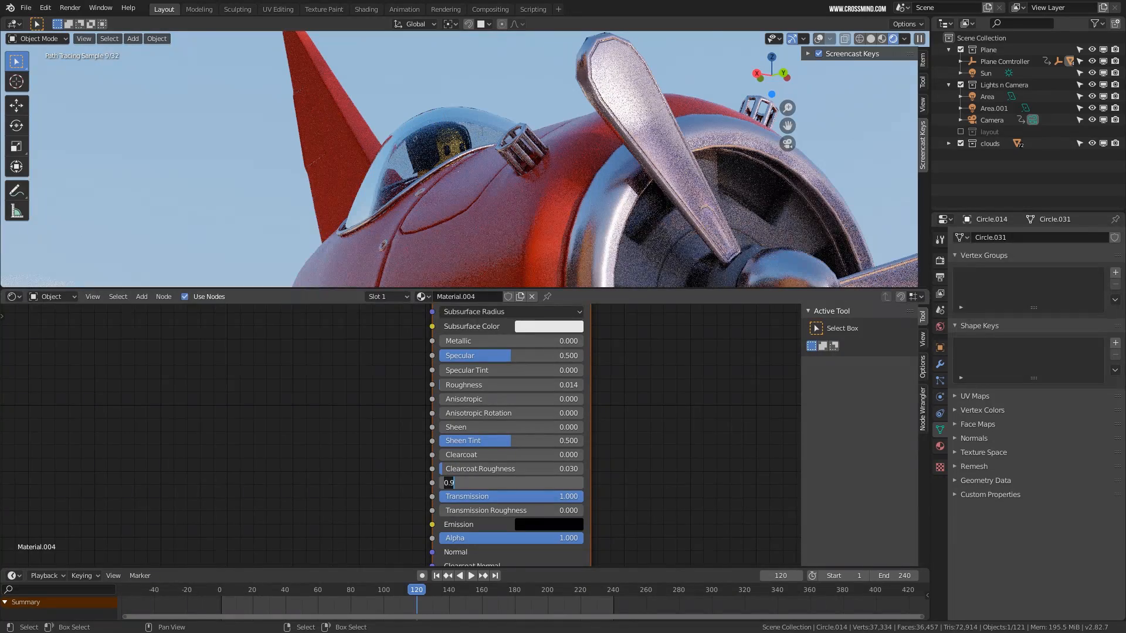
{"action": "type", "text": "1.3"}
{"action": "key", "text": "Return"}
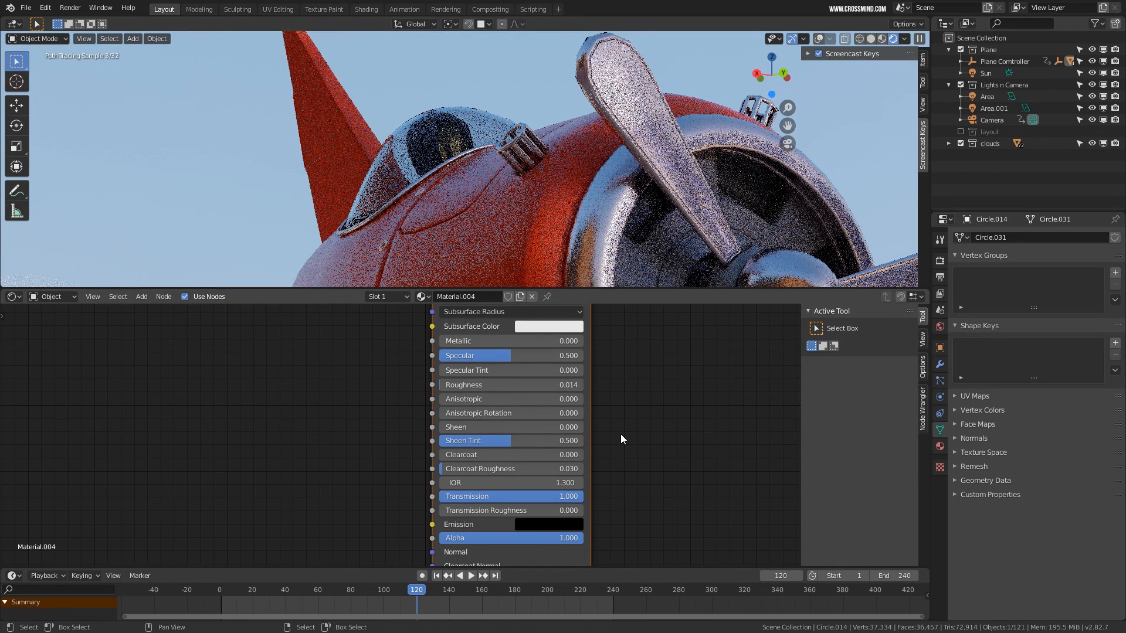
Exclude the clouds collection from the view layer and inspect the rendered cockpit canopy from close up
{"action": "key", "text": "shift+z"}
{"action": "middle_click_drag", "start_coordinate": [437, 169], "coordinate": [628, 44]}
{"action": "scroll", "coordinate": [488, 182], "scroll_direction": "up", "scroll_amount": 5}
{"action": "scroll", "coordinate": [628, 44], "scroll_direction": "up", "scroll_amount": 2}
{"action": "middle_click_drag", "start_coordinate": [604, 215], "coordinate": [450, 93], "text": "shift"}
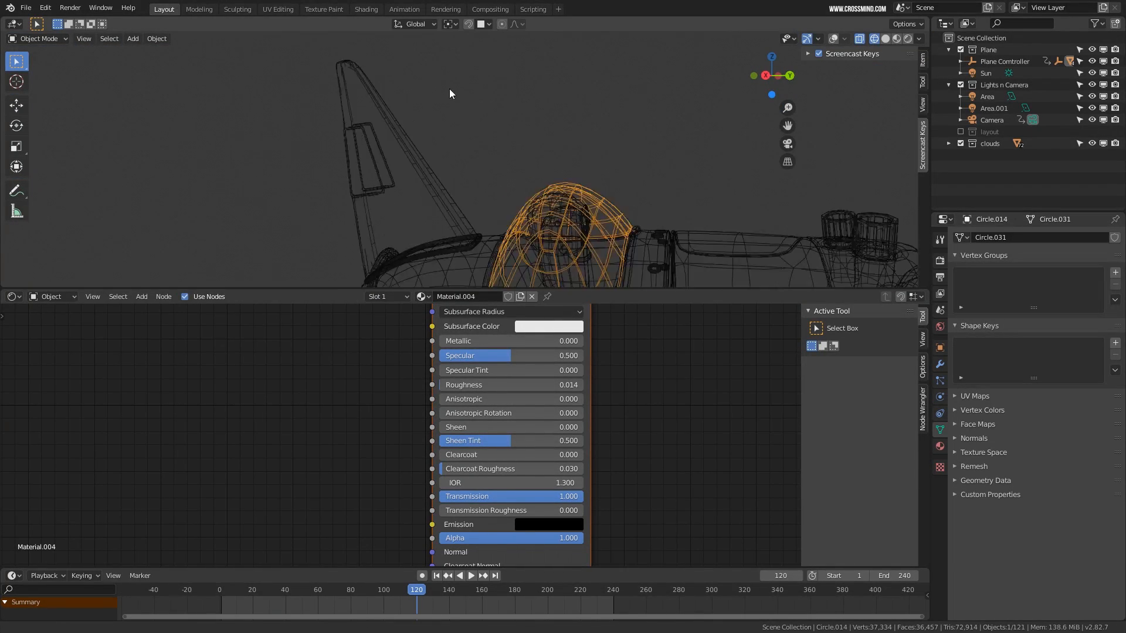
{"action": "middle_click_drag", "start_coordinate": [560, 228], "coordinate": [515, 231]}
{"action": "scroll", "coordinate": [516, 231], "scroll_direction": "up", "scroll_amount": 1}
{"action": "left_click", "coordinate": [908, 40]}
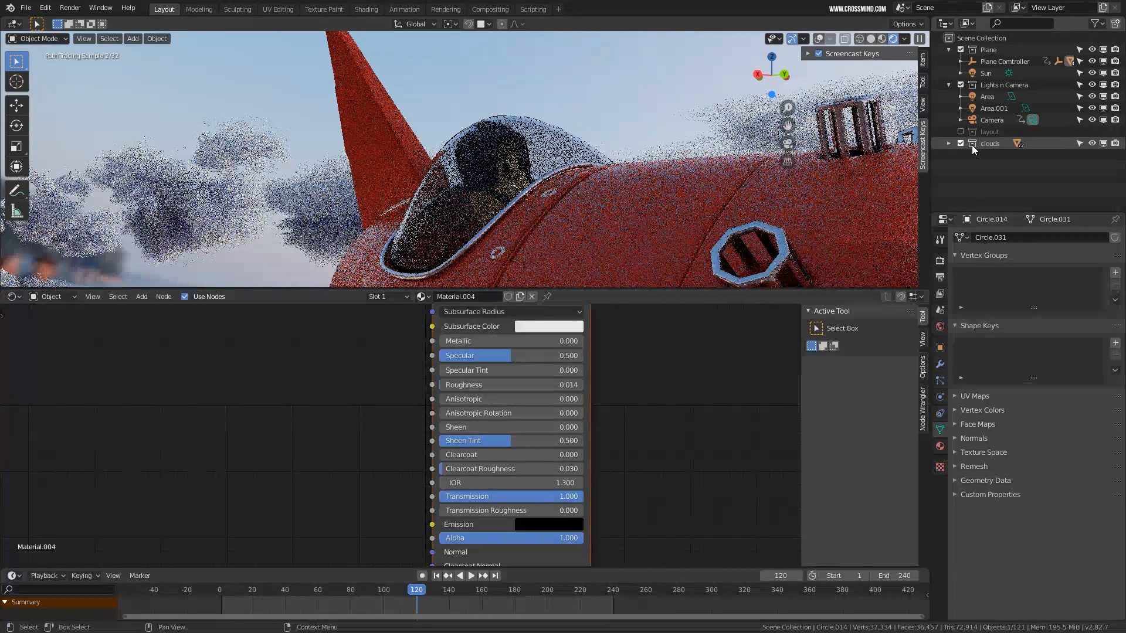
{"action": "left_click", "coordinate": [960, 143]}
{"action": "scroll", "coordinate": [573, 170], "scroll_direction": "up", "scroll_amount": 1}
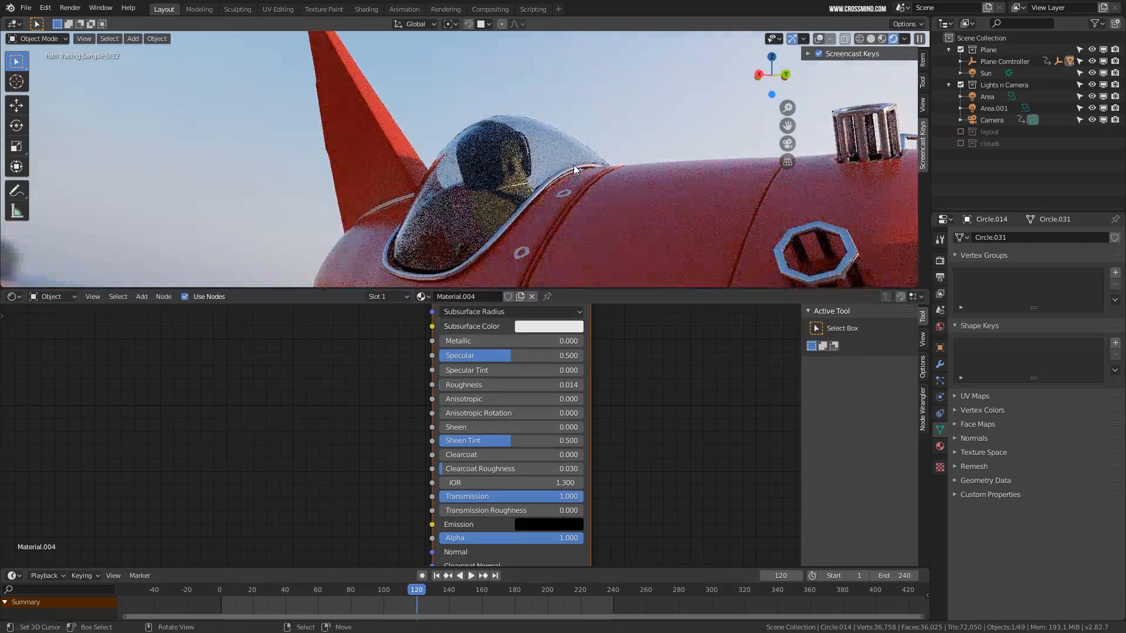
Raise the cockpit canopy about 2.5 m along its local Z axis in solid view
{"action": "key", "text": "g"}
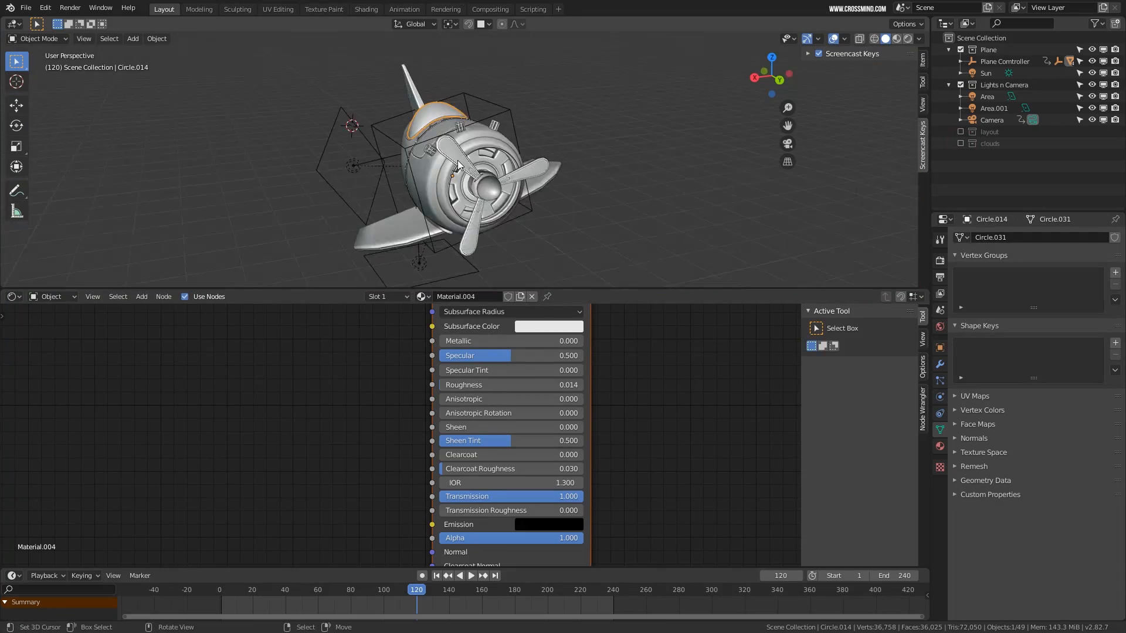
{"action": "scroll", "coordinate": [431, 147], "scroll_direction": "up", "scroll_amount": 3}
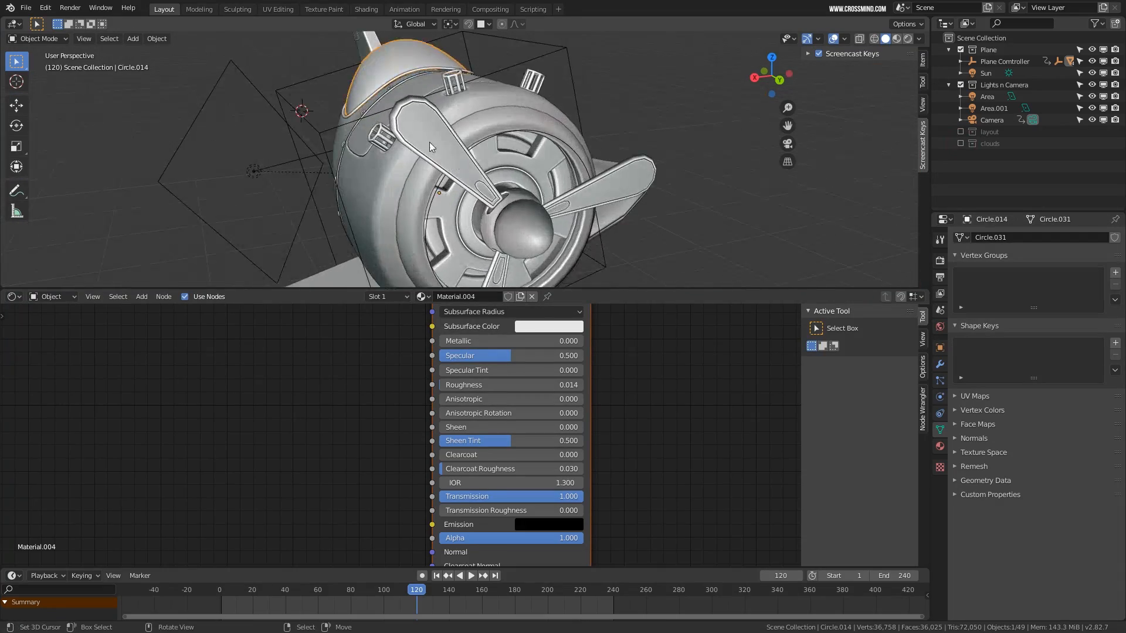
{"action": "middle_click_drag", "start_coordinate": [431, 147], "coordinate": [528, 199], "text": "shift"}
{"action": "scroll", "coordinate": [487, 162], "scroll_direction": "up", "scroll_amount": 1}
{"action": "key", "text": "g"}
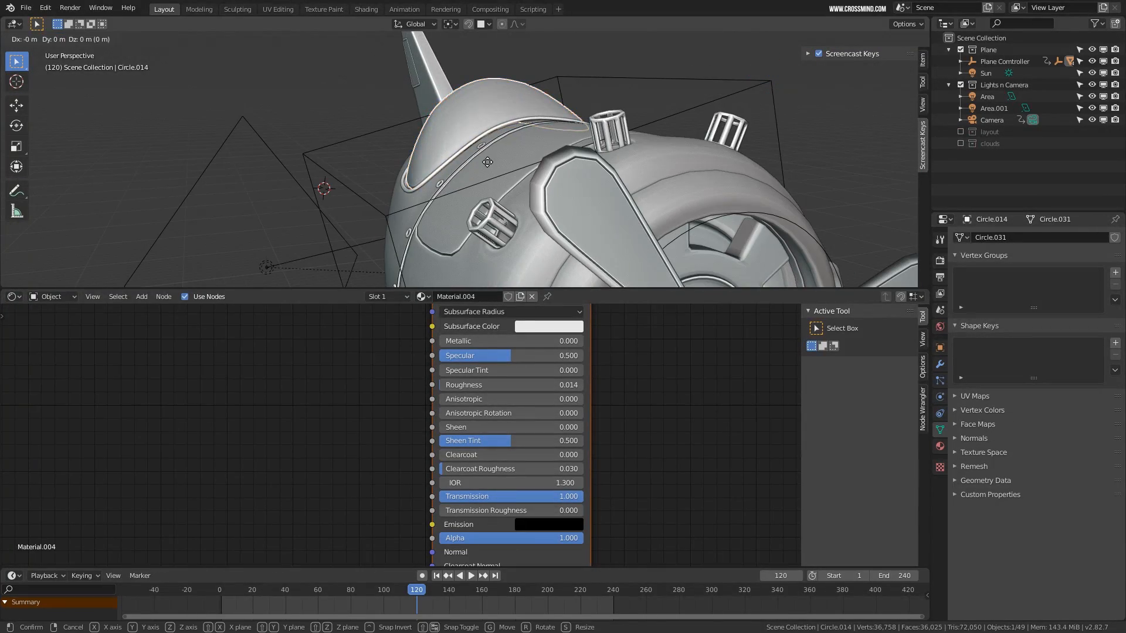
{"action": "key", "text": "z"}
{"action": "key", "text": "z"}
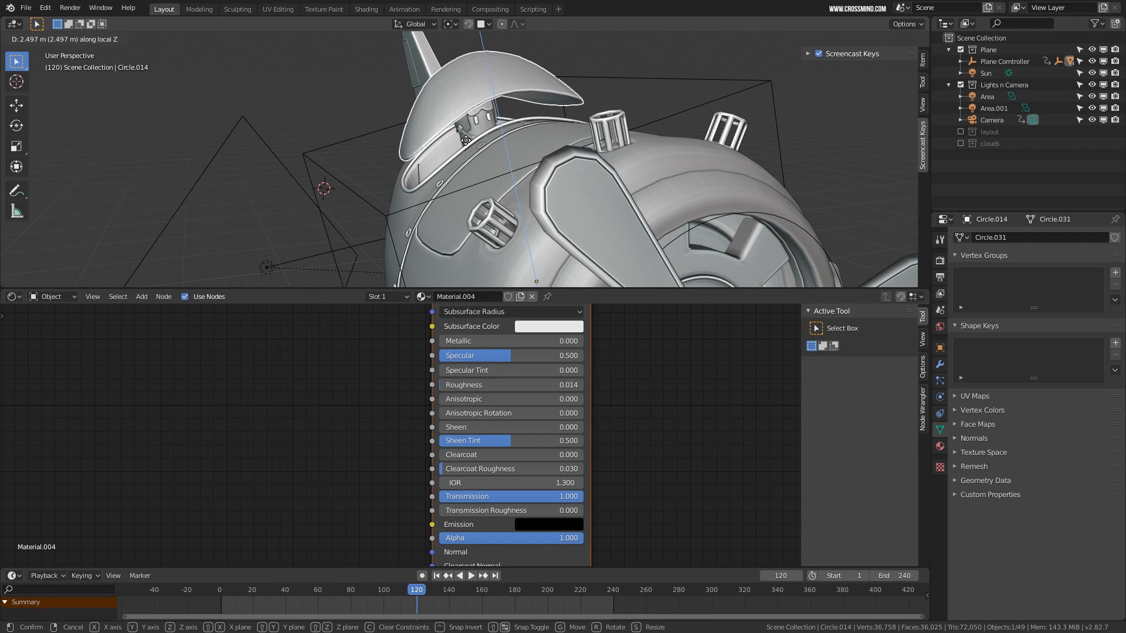
{"action": "left_click", "coordinate": [463, 120]}
Lower the canopy's bottom edge loop about 2.8 m along local Z with proportional editing so it meets the cockpit rim
{"action": "key", "text": "Tab"}
{"action": "mouse_move", "coordinate": [462, 119]}
{"action": "middle_mouse_down"}
{"action": "mouse_move", "coordinate": [473, 92]}
{"action": "mouse_move", "coordinate": [456, 104]}
{"action": "mouse_move", "coordinate": [455, 73]}
{"action": "mouse_move", "coordinate": [469, 135]}
{"action": "middle_mouse_up"}
{"action": "scroll", "coordinate": [474, 92], "scroll_direction": "up", "scroll_amount": 3}
{"action": "key", "text": "g"}
{"action": "key", "text": "z"}
{"action": "key", "text": "z"}
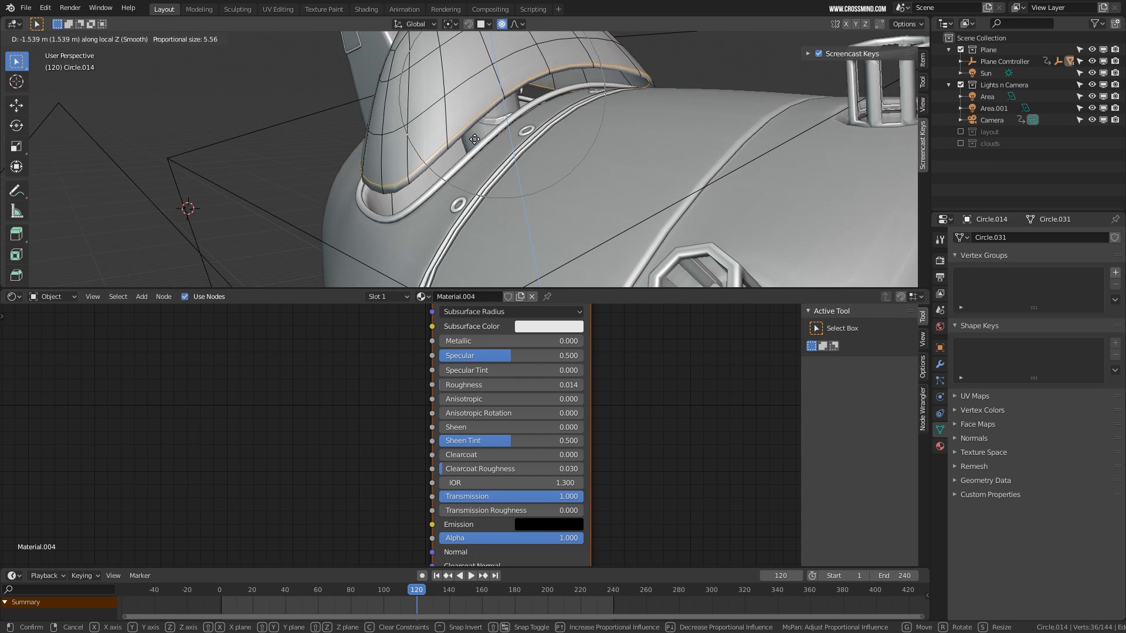
{"action": "scroll", "coordinate": [471, 158], "scroll_direction": "down", "scroll_amount": 3}
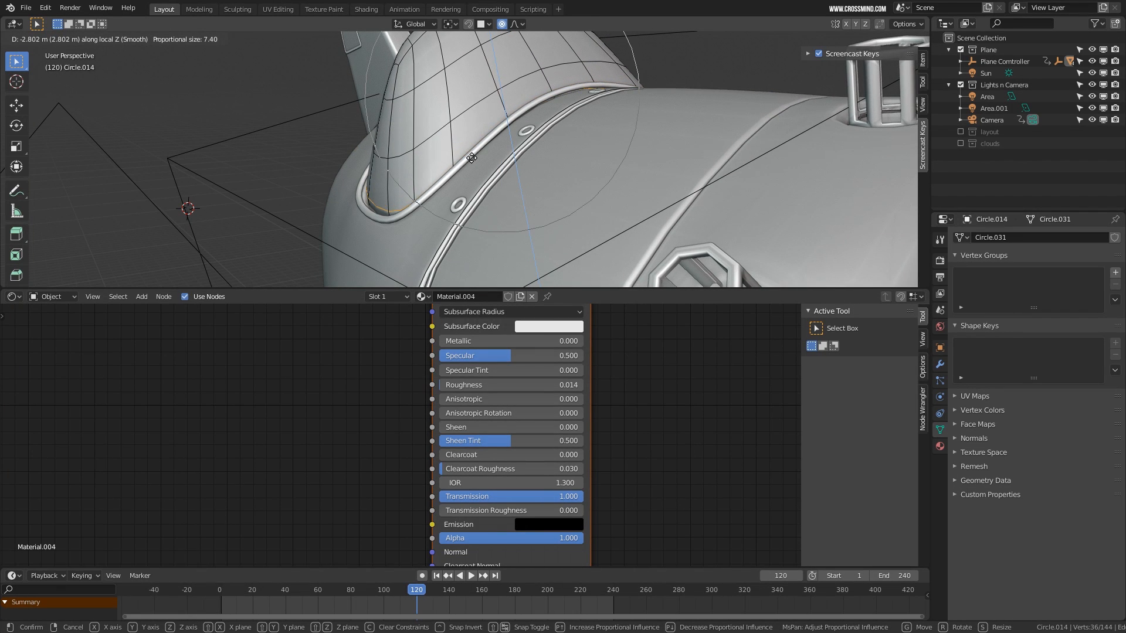
{"action": "left_click", "coordinate": [465, 157]}
{"action": "scroll", "coordinate": [486, 135], "scroll_direction": "down", "scroll_amount": 3}
{"action": "key", "text": "Tab"}
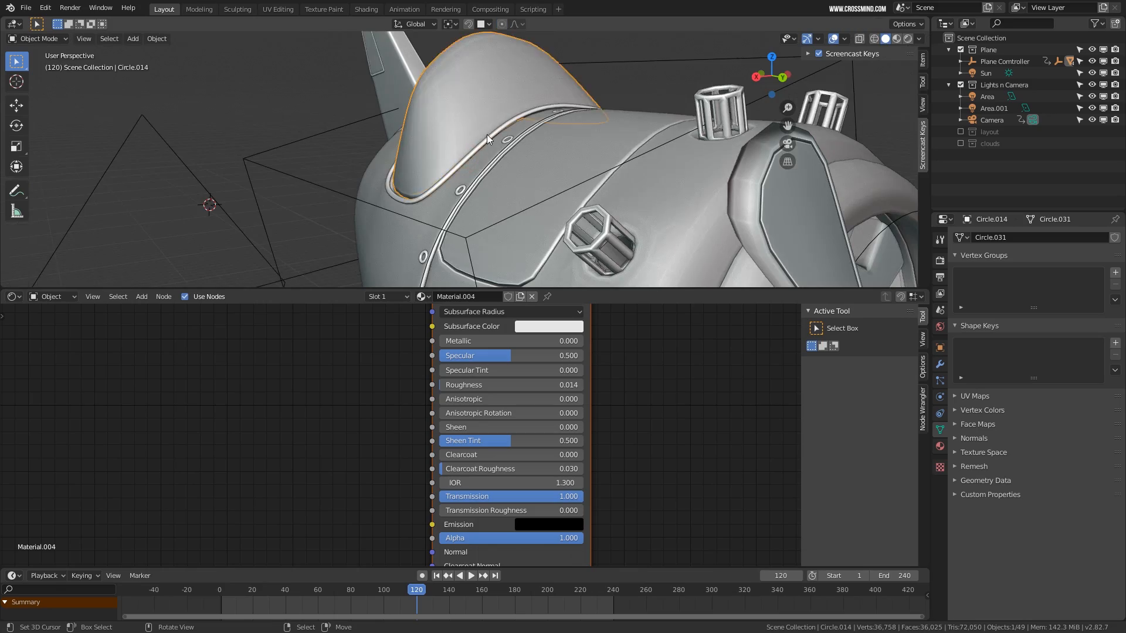
{"action": "scroll", "coordinate": [486, 134], "scroll_direction": "up", "scroll_amount": 3}
{"action": "middle_click_drag", "start_coordinate": [449, 124], "coordinate": [481, 140]}
{"action": "key", "text": "shift+z"}
{"action": "left_click", "coordinate": [491, 112]}
{"action": "key", "text": "KP_Decimal"}
{"action": "key", "text": "g"}
{"action": "key", "text": "Escape"}
Select all the pilot's parts without the canopy and move them up about 1.26 m in the rendered view
{"action": "scroll", "coordinate": [499, 140], "scroll_direction": "down", "scroll_amount": 2}
{"action": "left_click_drag", "start_coordinate": [449, 87], "coordinate": [528, 229]}
{"action": "left_click_drag", "start_coordinate": [442, 40], "coordinate": [518, 65], "text": "ctrl"}
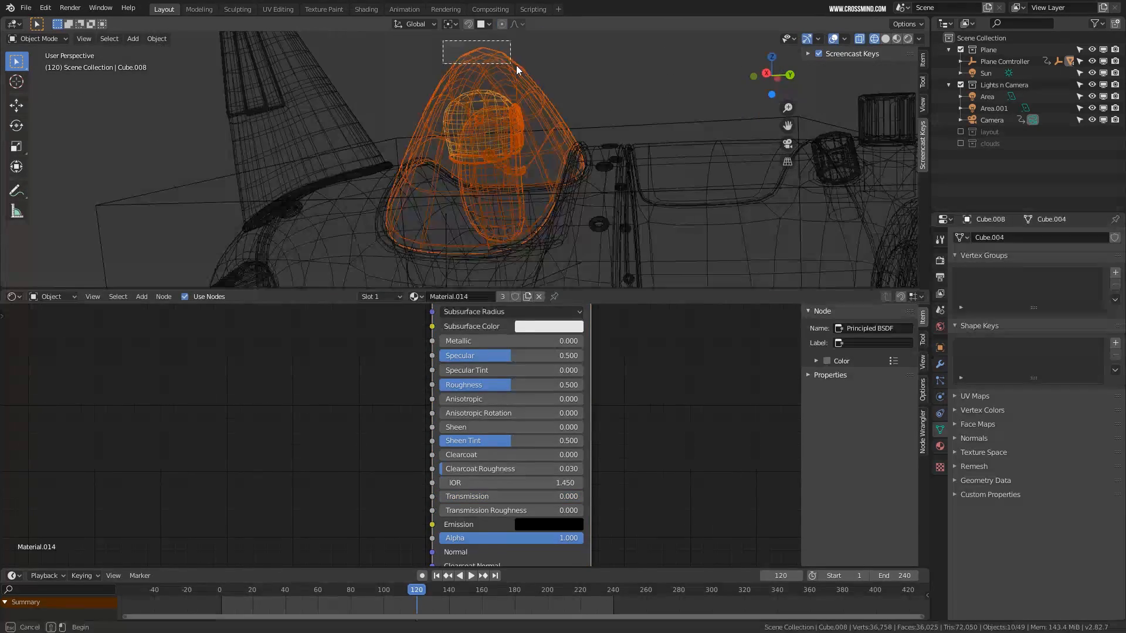
{"action": "mouse_move", "coordinate": [557, 140]}
{"action": "middle_mouse_down"}
{"action": "mouse_move", "coordinate": [520, 150]}
{"action": "mouse_move", "coordinate": [509, 177]}
{"action": "mouse_move", "coordinate": [588, 167]}
{"action": "middle_mouse_up"}
{"action": "scroll", "coordinate": [509, 181], "scroll_direction": "up", "scroll_amount": 2}
{"action": "key", "text": "shift+z"}
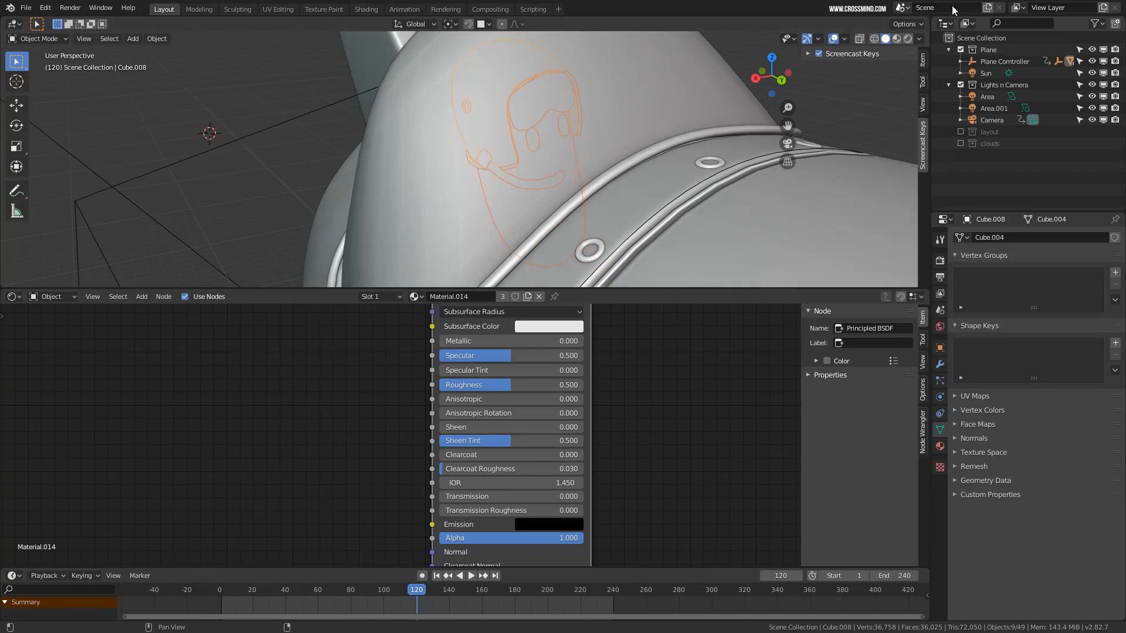
{"action": "left_click", "coordinate": [908, 38]}
{"action": "middle_click_drag", "start_coordinate": [522, 188], "coordinate": [556, 170]}
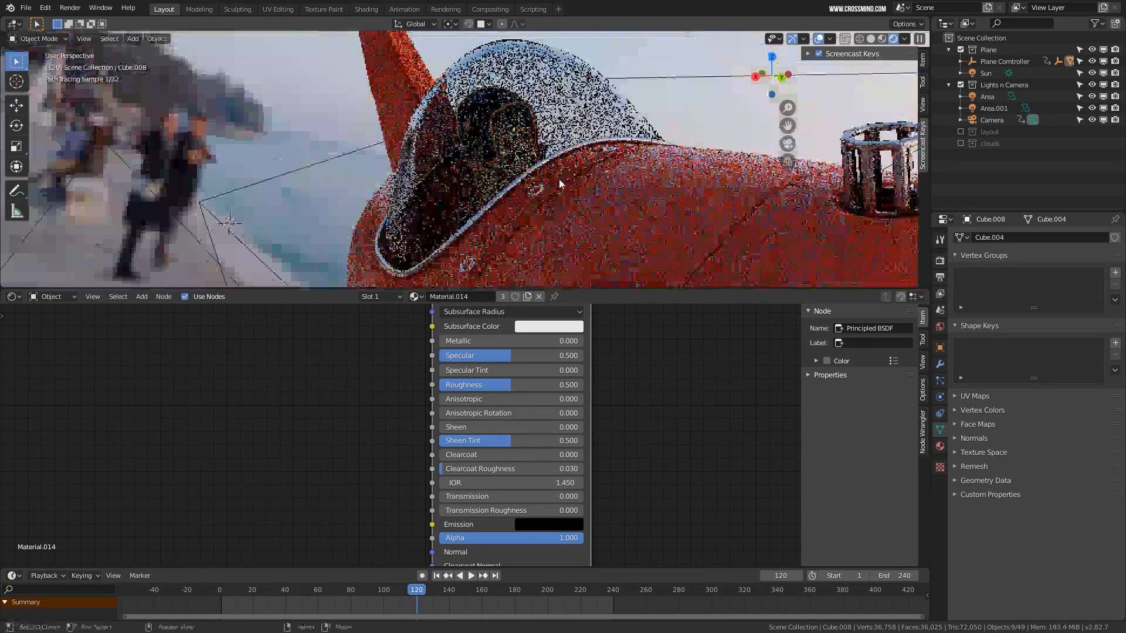
{"action": "key", "text": "g"}
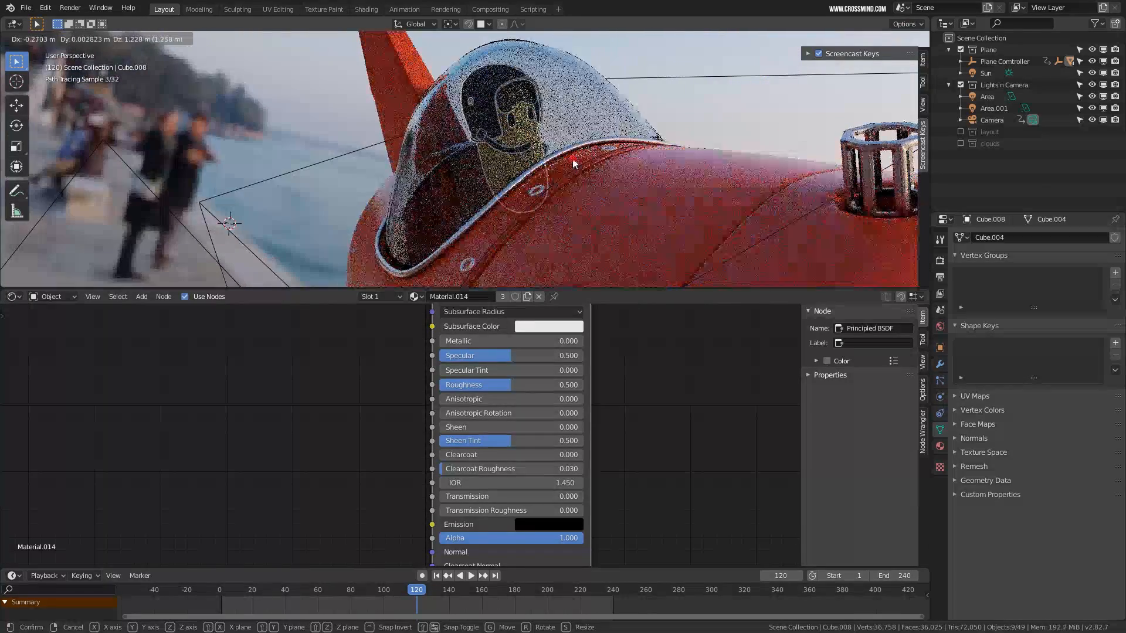
{"action": "left_click", "coordinate": [574, 164]}
{"action": "middle_click_drag", "start_coordinate": [578, 169], "coordinate": [589, 173]}
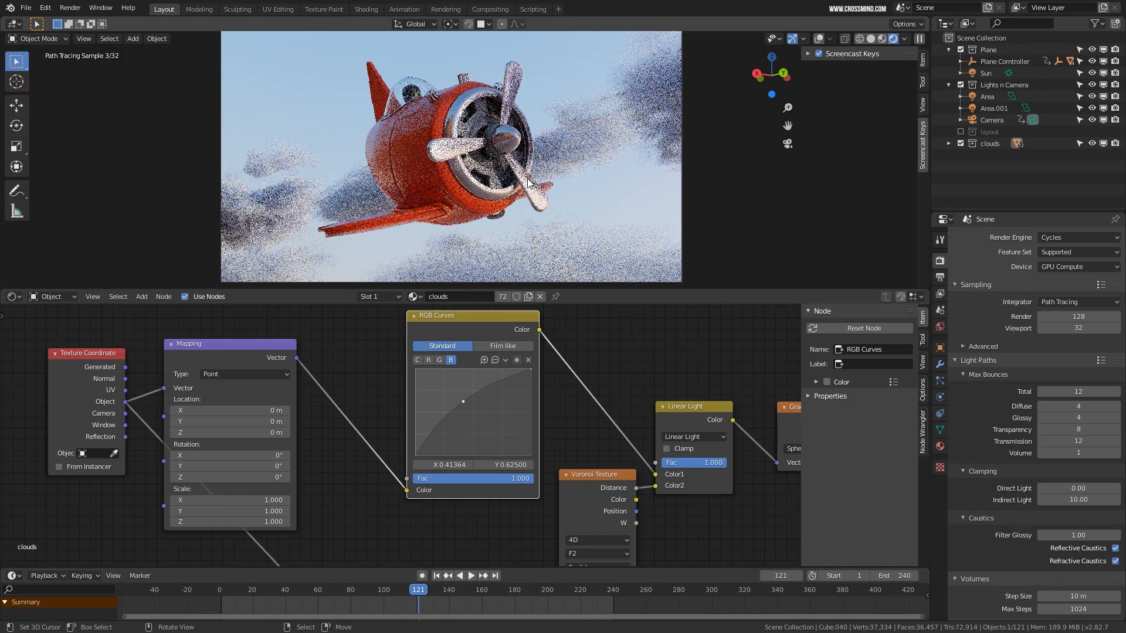
From the back view, select the group of large cloud cubes beside the plane and duplicate them farther out from it
{"action": "key", "text": "shift+z"}
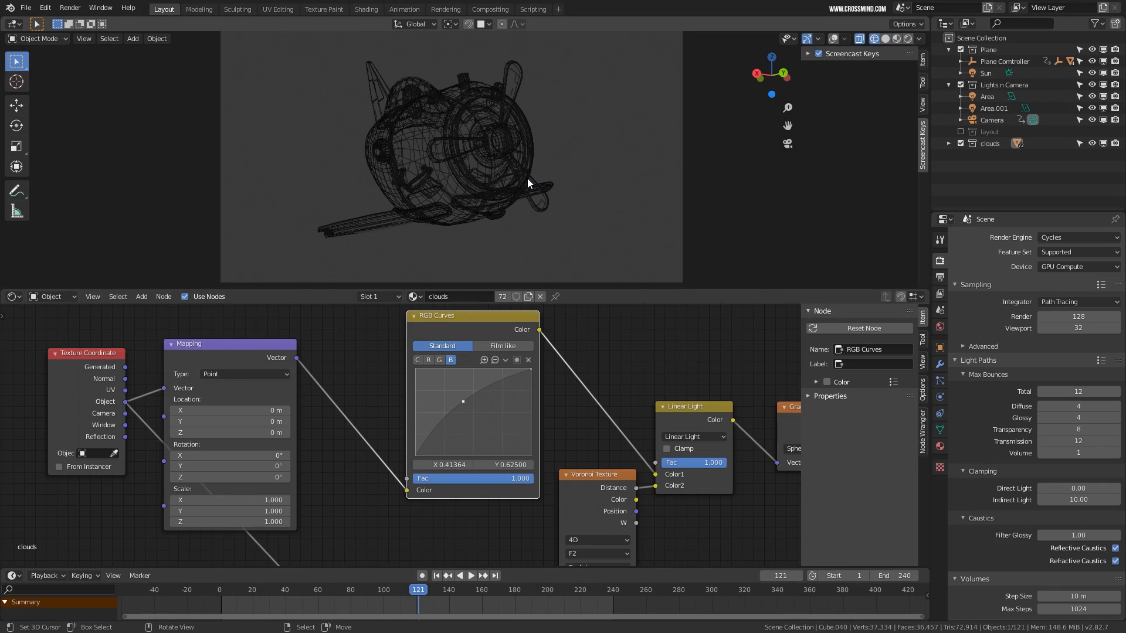
{"action": "key", "text": "KP_1"}
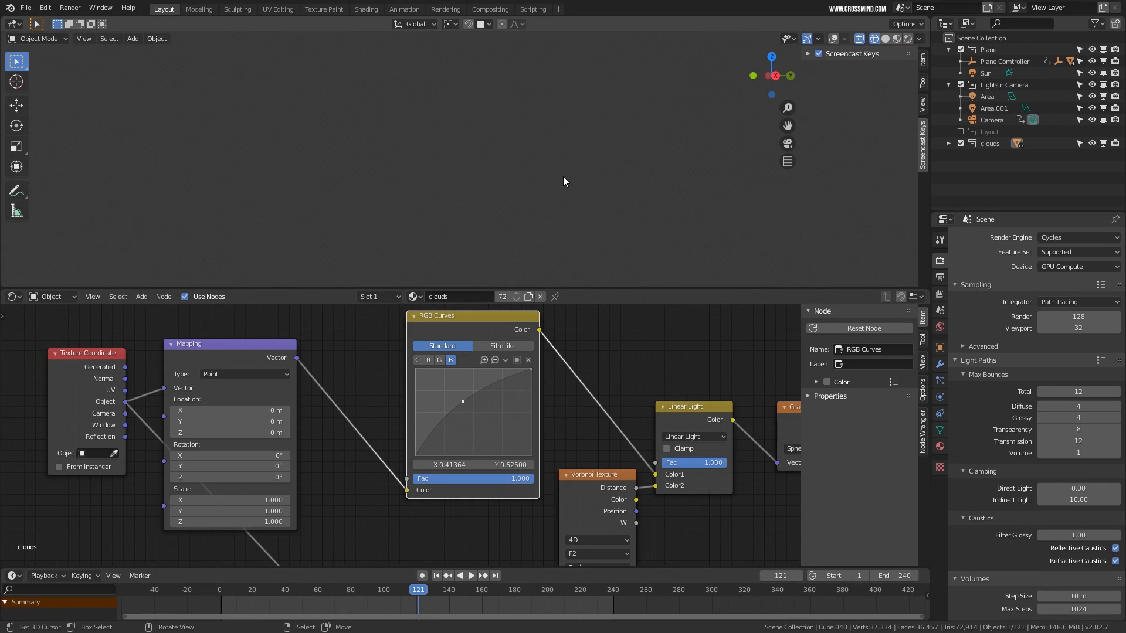
{"action": "left_click", "coordinate": [835, 41]}
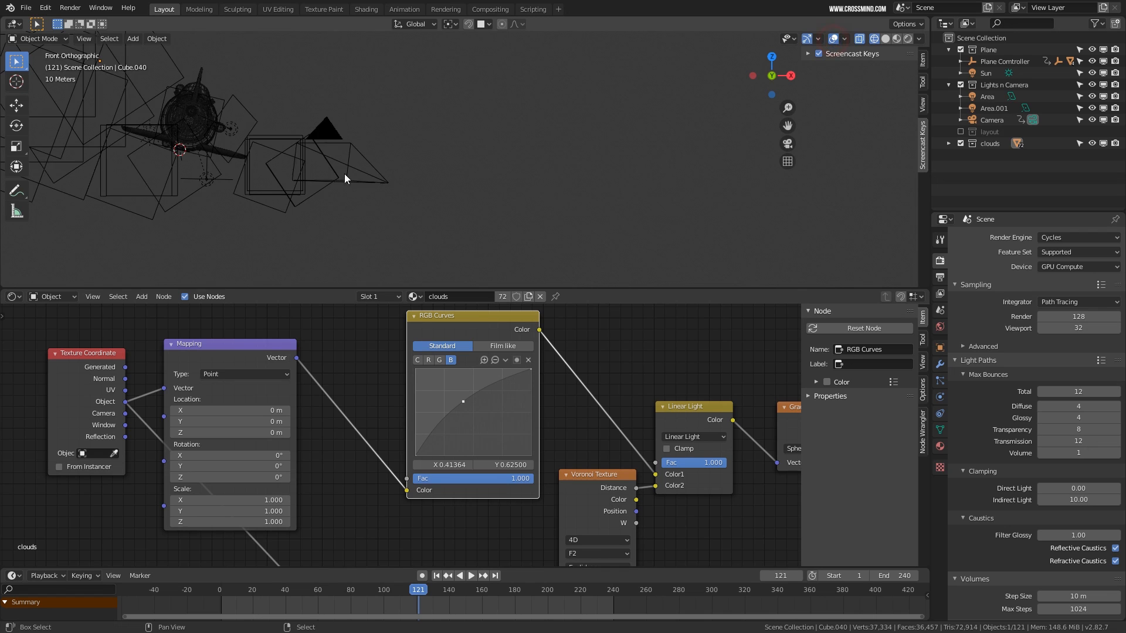
{"action": "middle_click_drag", "start_coordinate": [258, 168], "coordinate": [569, 202], "text": "shift"}
{"action": "key", "text": "ctrl+KP_3"}
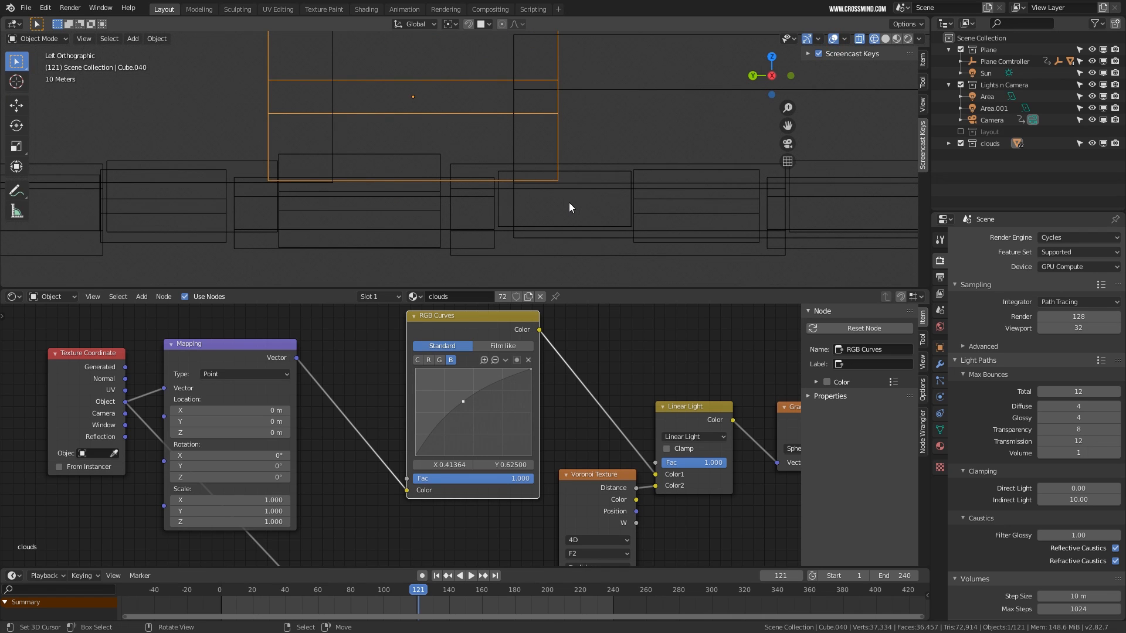
{"action": "key", "text": "ctrl+KP_1"}
{"action": "left_click", "coordinate": [545, 133]}
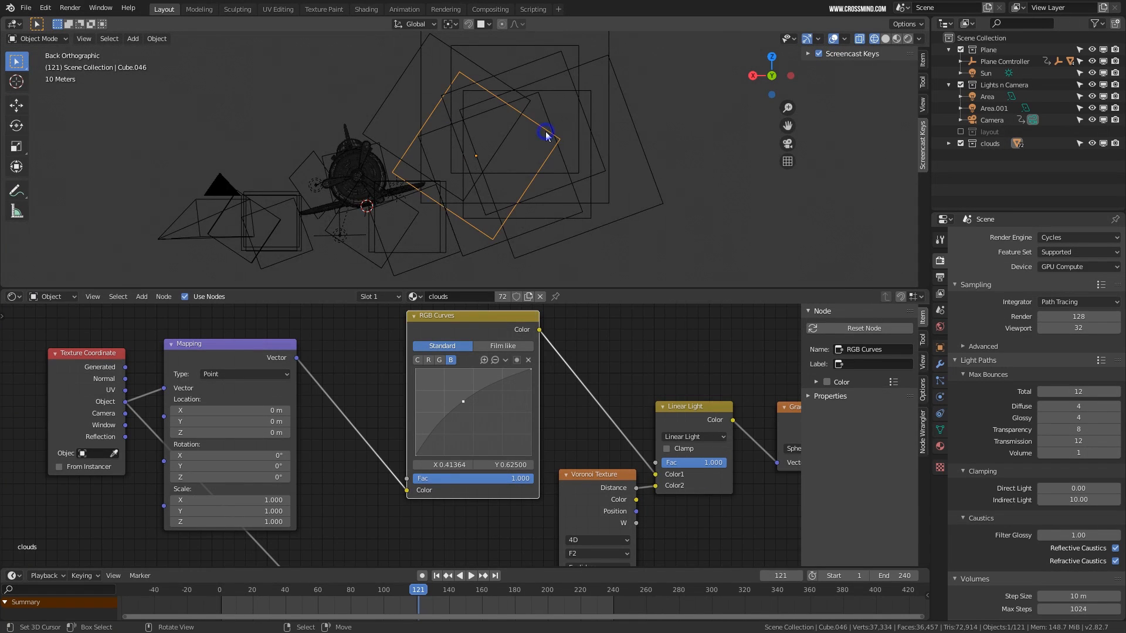
{"action": "scroll", "coordinate": [545, 134], "scroll_direction": "down", "scroll_amount": 3}
{"action": "left_click_drag", "start_coordinate": [597, 65], "coordinate": [476, 163]}
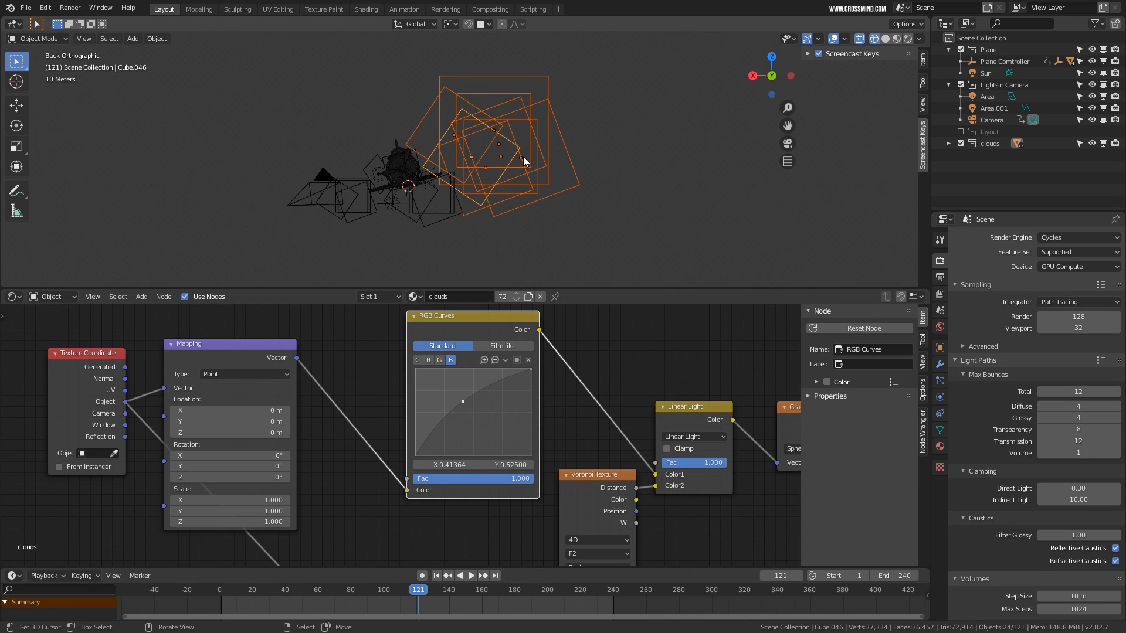
{"action": "key", "text": "g"}
{"action": "right_click", "coordinate": [539, 154]}
{"action": "middle_click_drag", "start_coordinate": [532, 156], "coordinate": [497, 181], "text": "shift"}
{"action": "key", "text": "shift+d"}
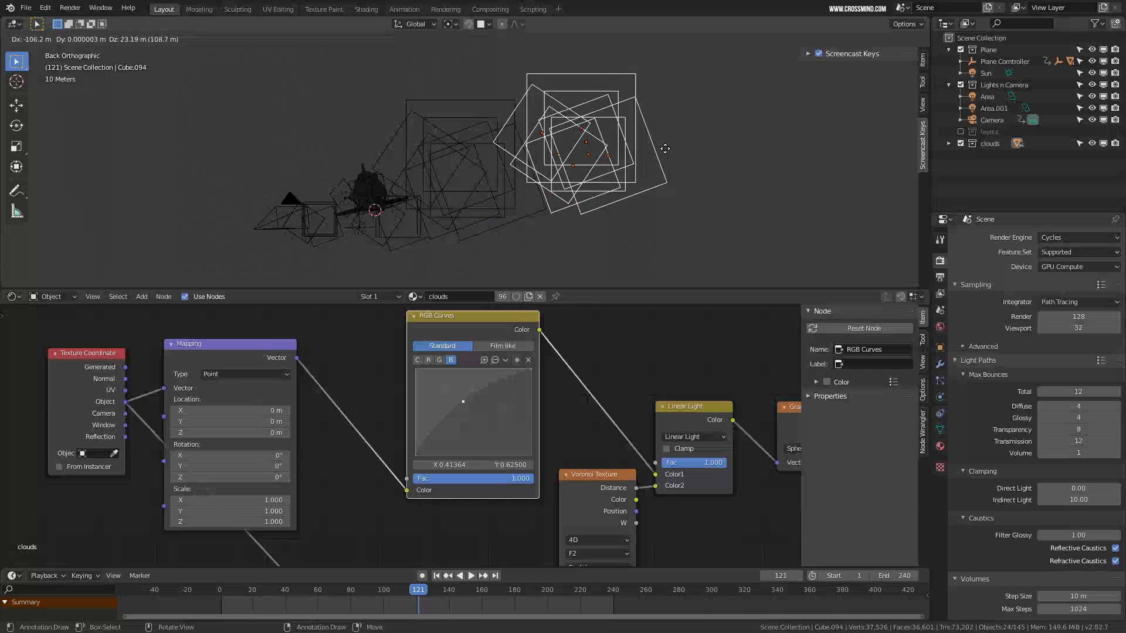
{"action": "left_click", "coordinate": [846, 113]}
Move the duplicated clouds farther out and upward, and shift them along the global X axis in the camera view
{"action": "scroll", "coordinate": [748, 155], "scroll_direction": "down", "scroll_amount": 3}
{"action": "middle_click_drag", "start_coordinate": [748, 155], "coordinate": [615, 193], "text": "shift"}
{"action": "key", "text": "g"}
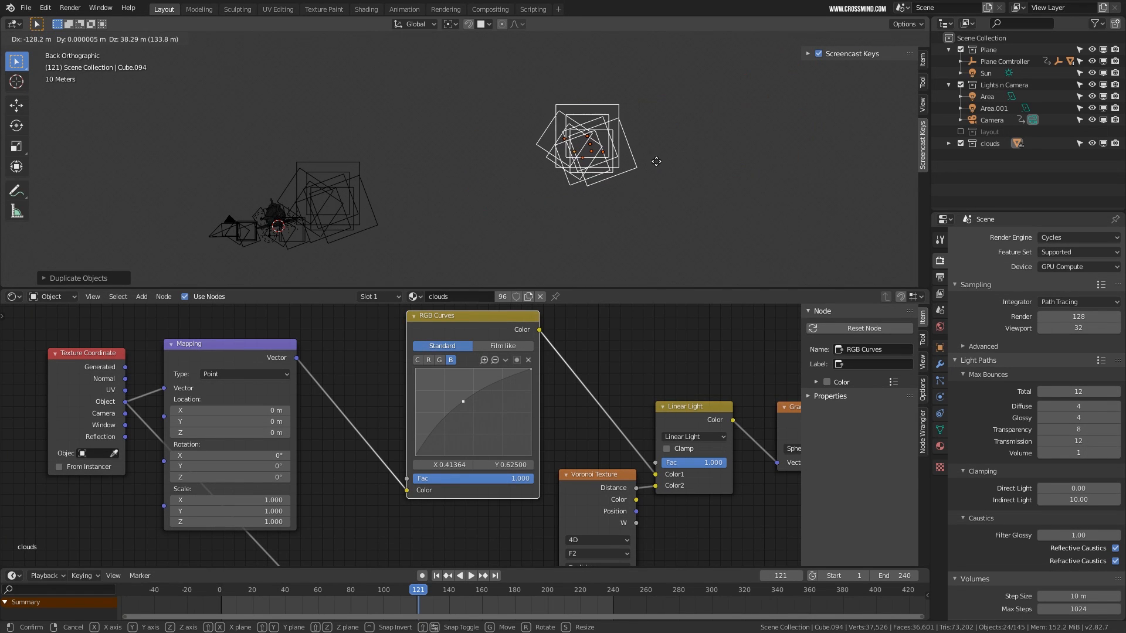
{"action": "left_click", "coordinate": [648, 163]}
{"action": "key", "text": "KP_0"}
{"action": "key", "text": "g"}
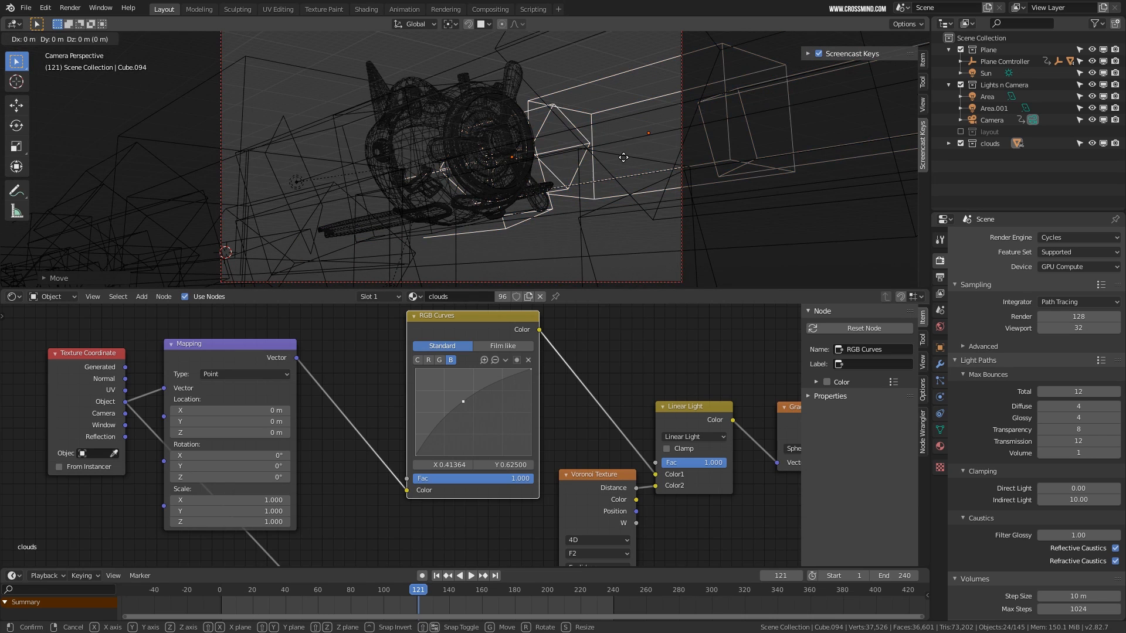
{"action": "key", "text": "x"}
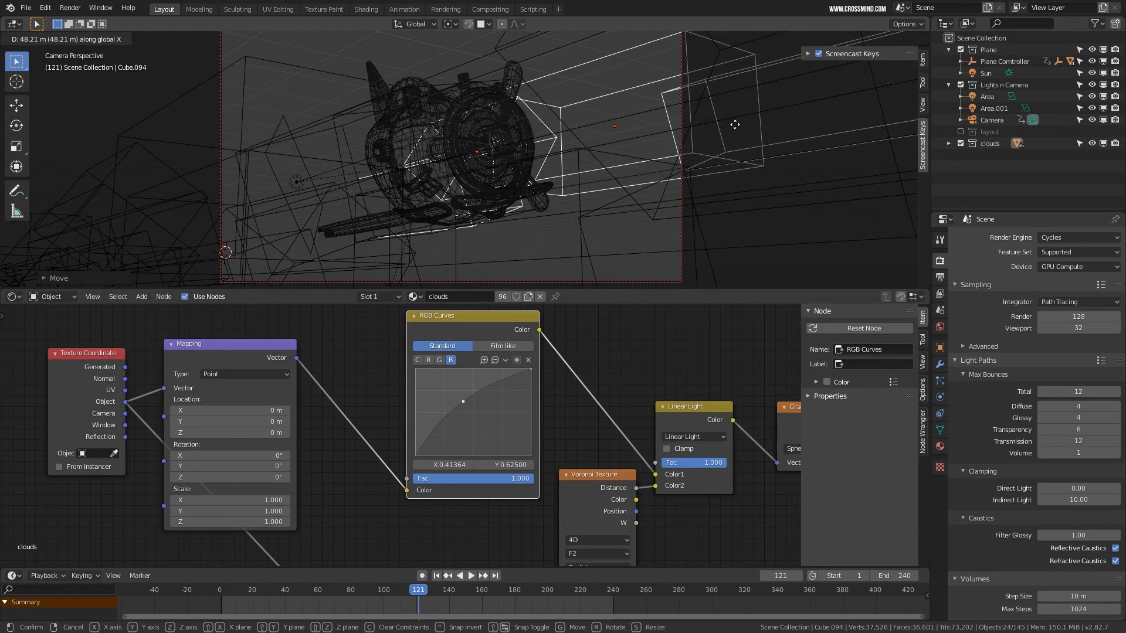
{"action": "left_click", "coordinate": [669, 167]}
Move the duplicated clouds about 59 m farther from the original clouds in perspective and return to the camera view
{"action": "scroll", "coordinate": [683, 167], "scroll_direction": "down", "scroll_amount": 3}
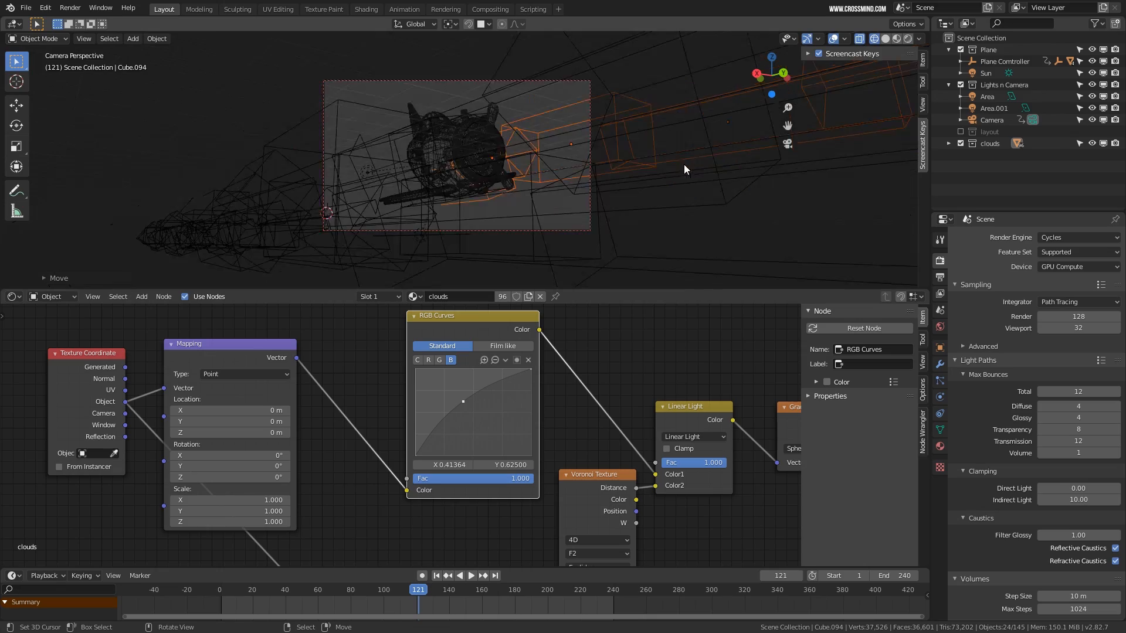
{"action": "middle_click_drag", "start_coordinate": [684, 164], "coordinate": [457, 209]}
{"action": "key", "text": "g"}
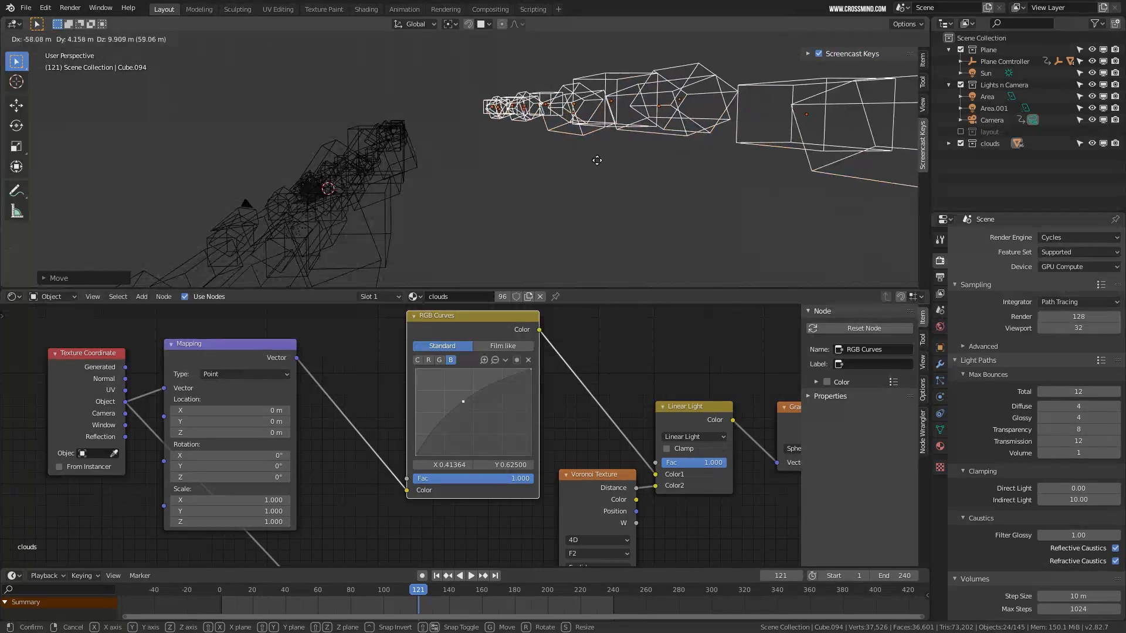
{"action": "left_click", "coordinate": [597, 160]}
{"action": "key", "text": "KP_0"}
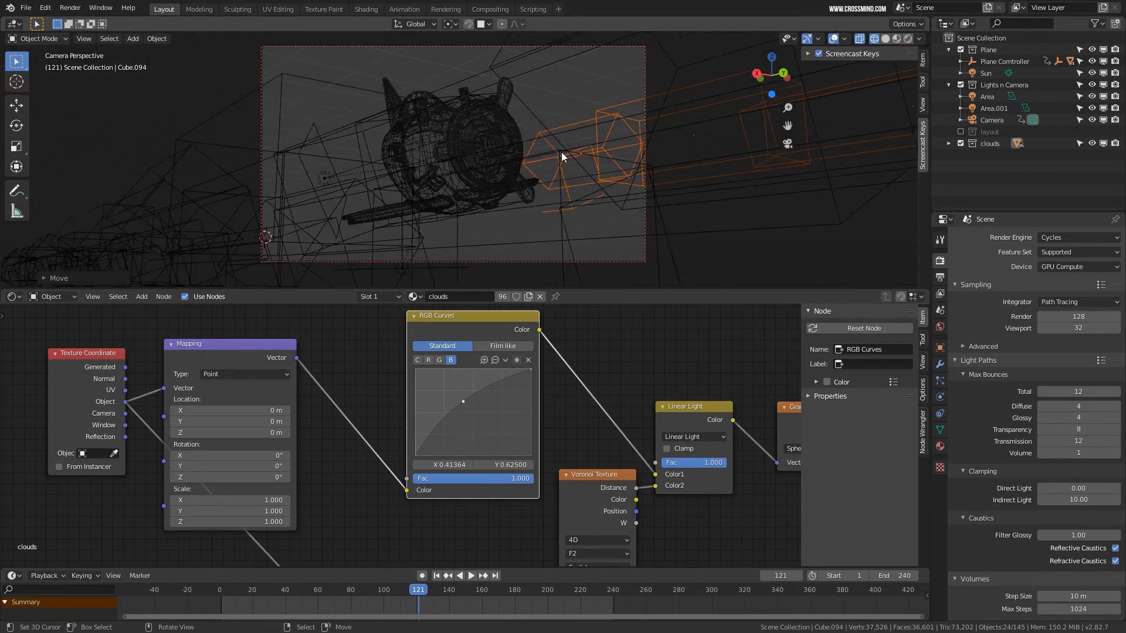
Rescale the duplicated clouds in the camera view and preview the rendered result without overlays
{"action": "key", "text": "s"}
{"action": "left_click", "coordinate": [551, 157]}
{"action": "left_click", "coordinate": [908, 38]}
{"action": "left_click", "coordinate": [818, 39]}
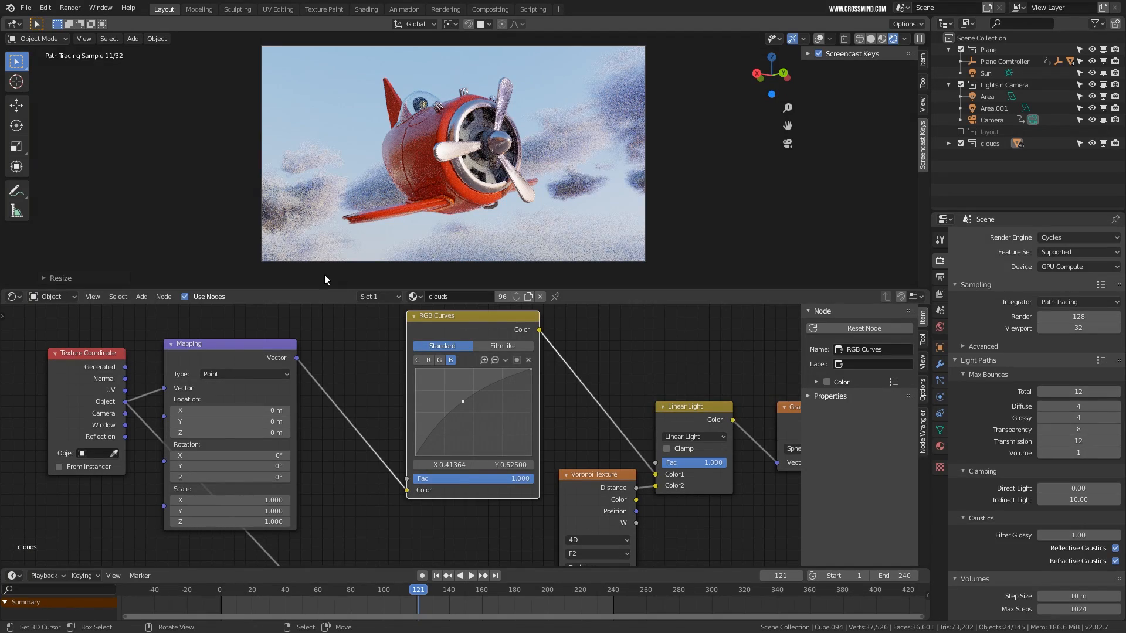
Try larger volume step sizes of 20 m and 50 m in the Cycles render settings
{"action": "scroll", "coordinate": [500, 146], "scroll_direction": "up", "scroll_amount": 1}
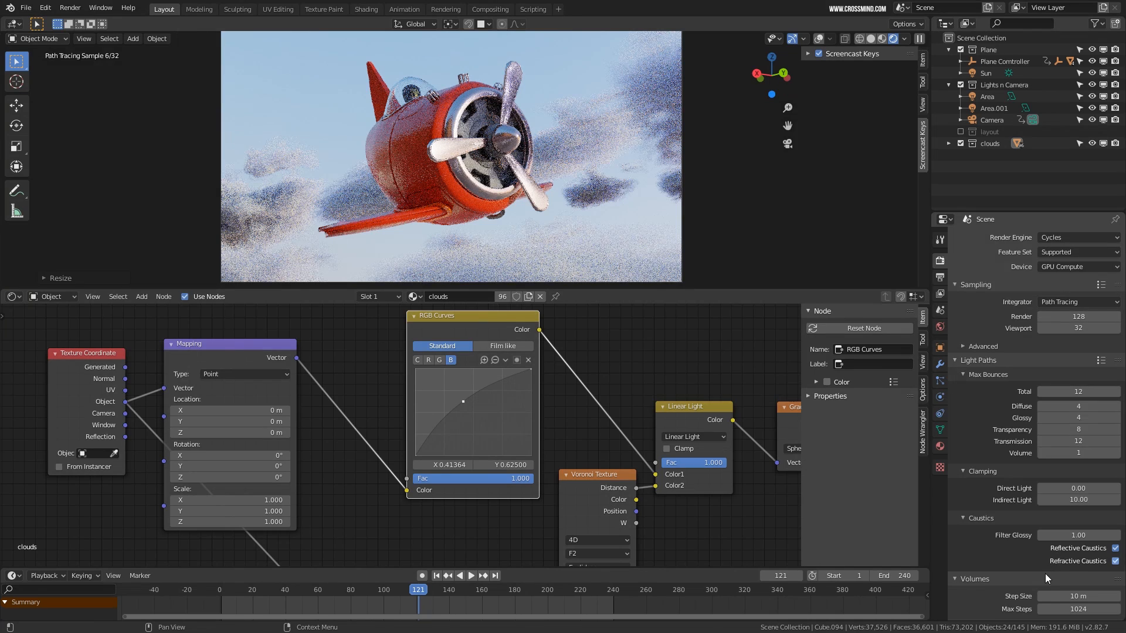
{"action": "scroll", "coordinate": [1046, 574], "scroll_direction": "down", "scroll_amount": 4}
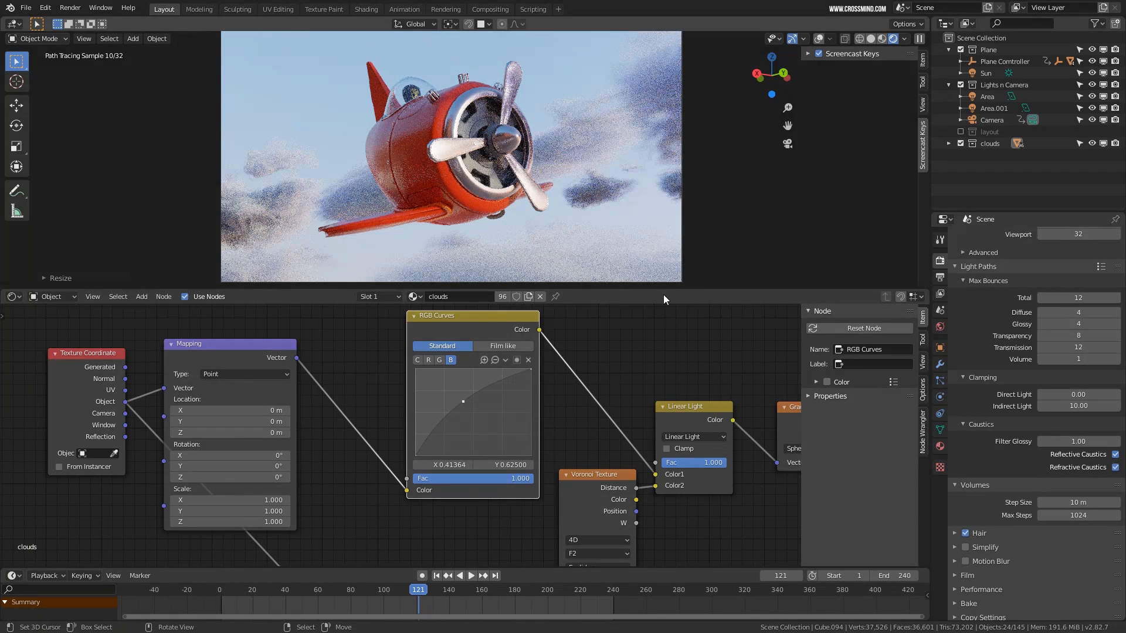
{"action": "left_click", "coordinate": [1084, 503]}
{"action": "type", "text": "20"}
{"action": "key", "text": "Return"}
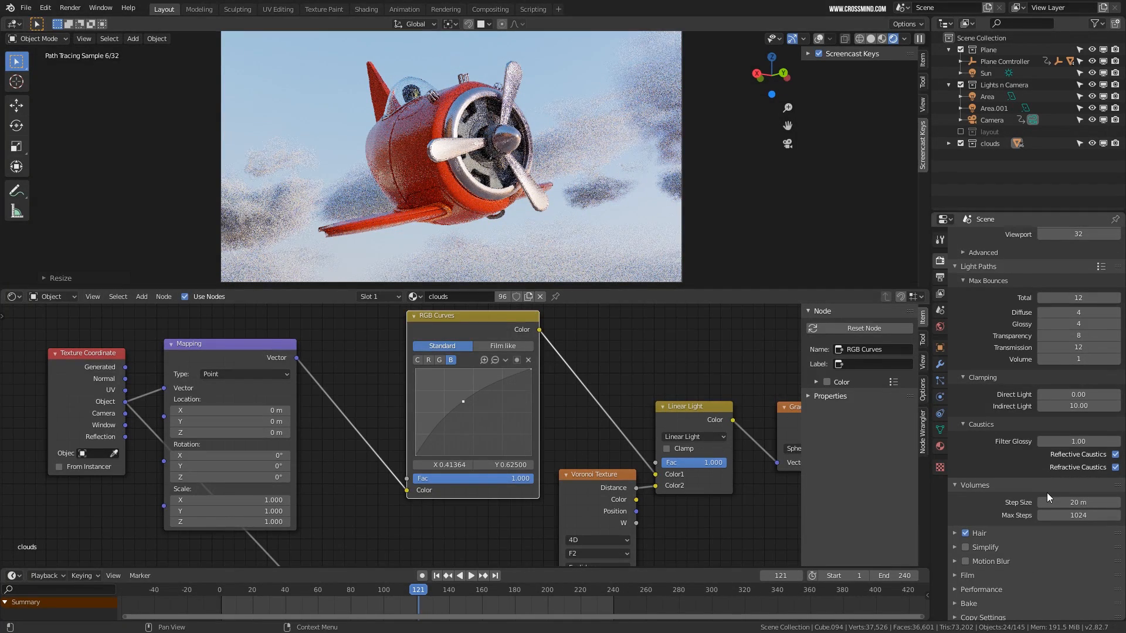
{"action": "left_click", "coordinate": [1086, 503]}
{"action": "type", "text": "50"}
{"action": "key", "text": "Return"}
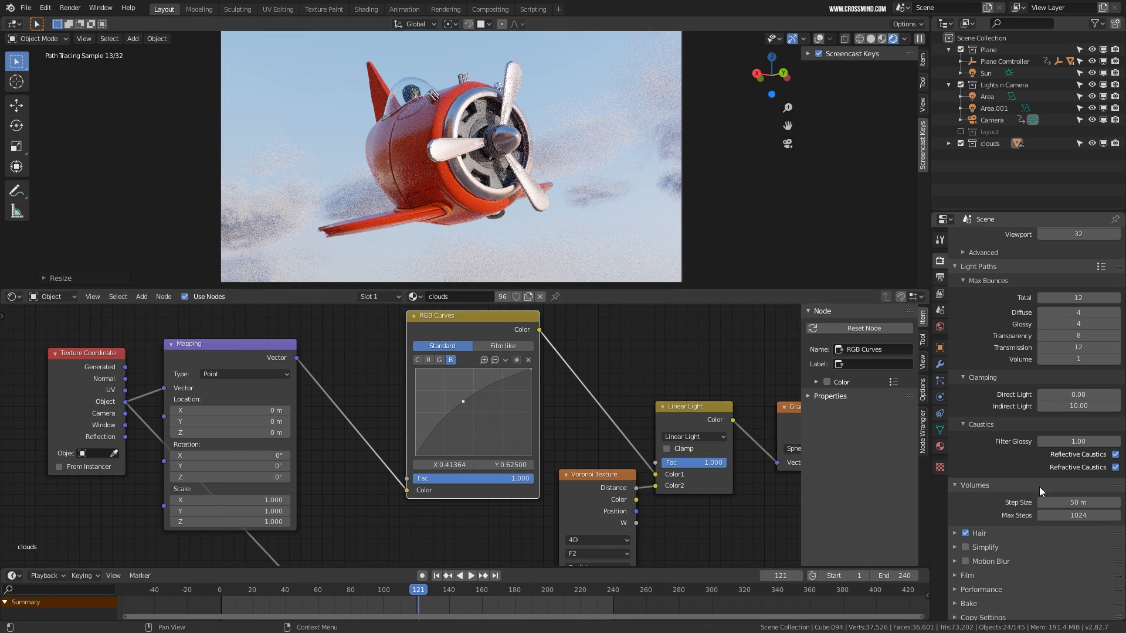
Set the volume step size back to 10 m
{"action": "left_click", "coordinate": [1072, 498]}
{"action": "key", "text": "Return"}
{"action": "left_click", "coordinate": [1090, 503]}
{"action": "type", "text": "1"}
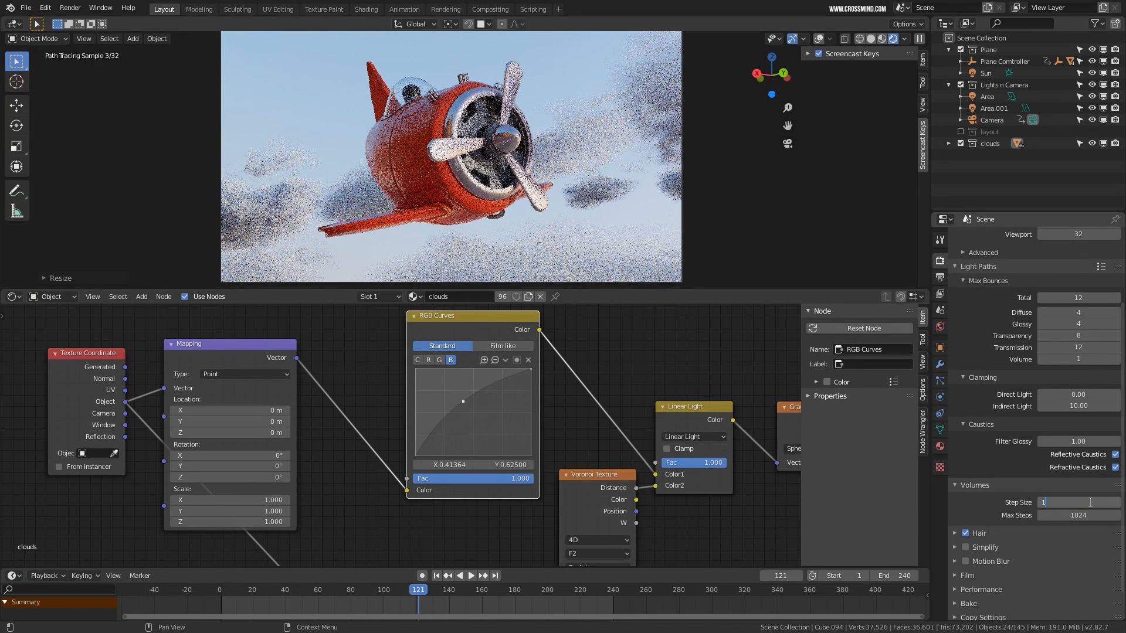
{"action": "type", "text": "0"}
{"action": "key", "text": "Return"}
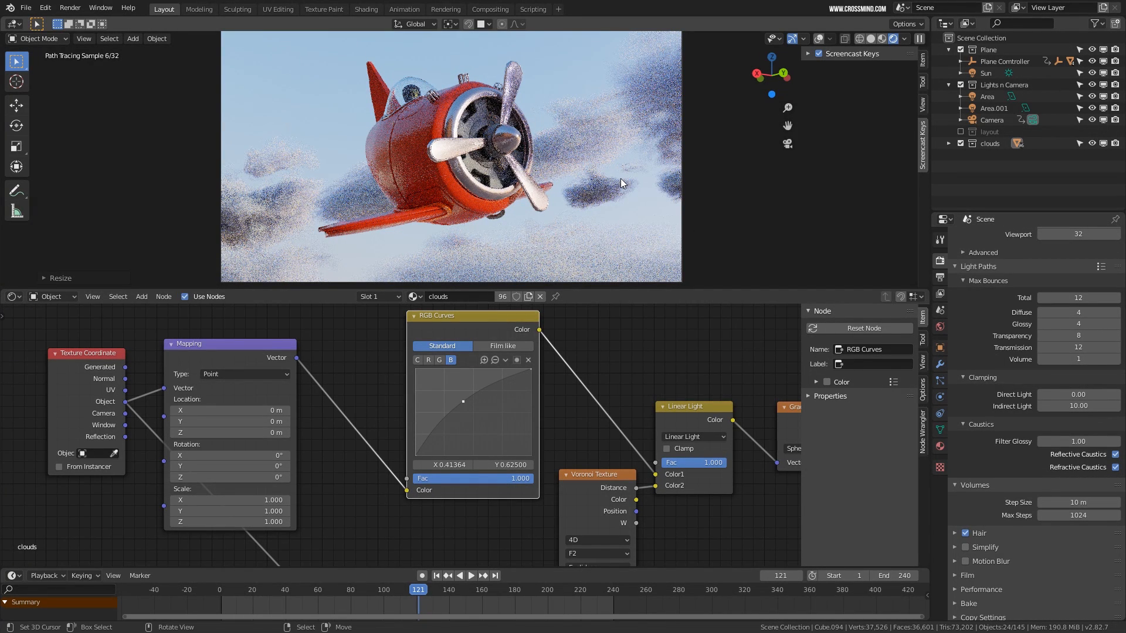
Refresh the rendered preview by switching through solid shading, and set the current frame to 63
{"action": "scroll", "coordinate": [631, 167], "scroll_direction": "up", "scroll_amount": 1}
{"action": "left_click", "coordinate": [871, 38]}
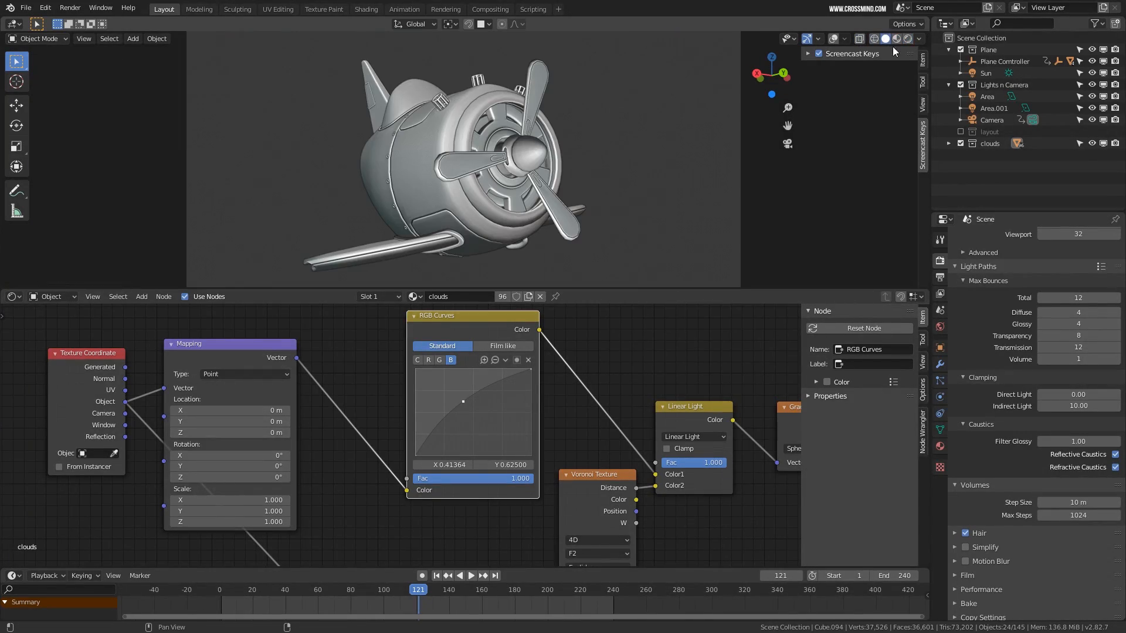
{"action": "left_click", "coordinate": [907, 39]}
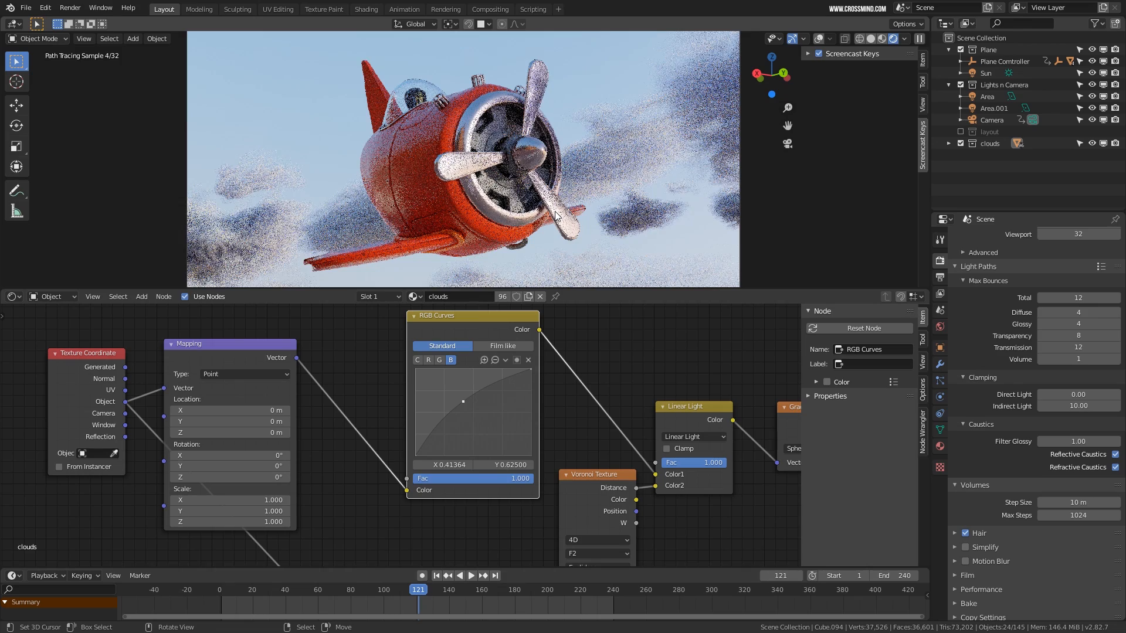
{"action": "left_click", "coordinate": [432, 611]}
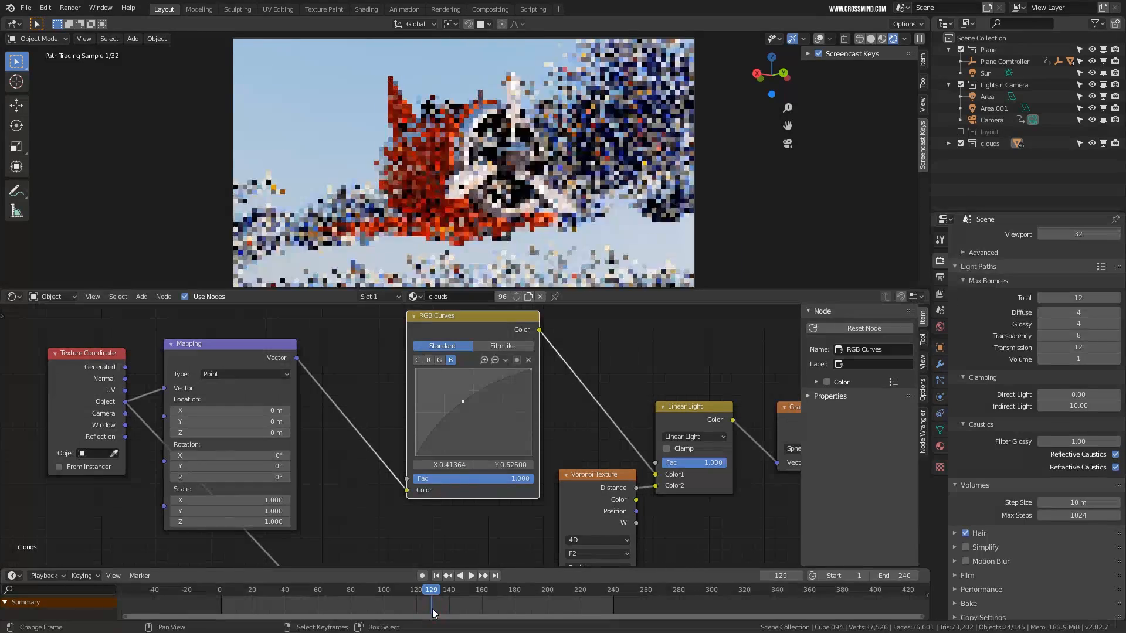
{"action": "left_click", "coordinate": [324, 608]}
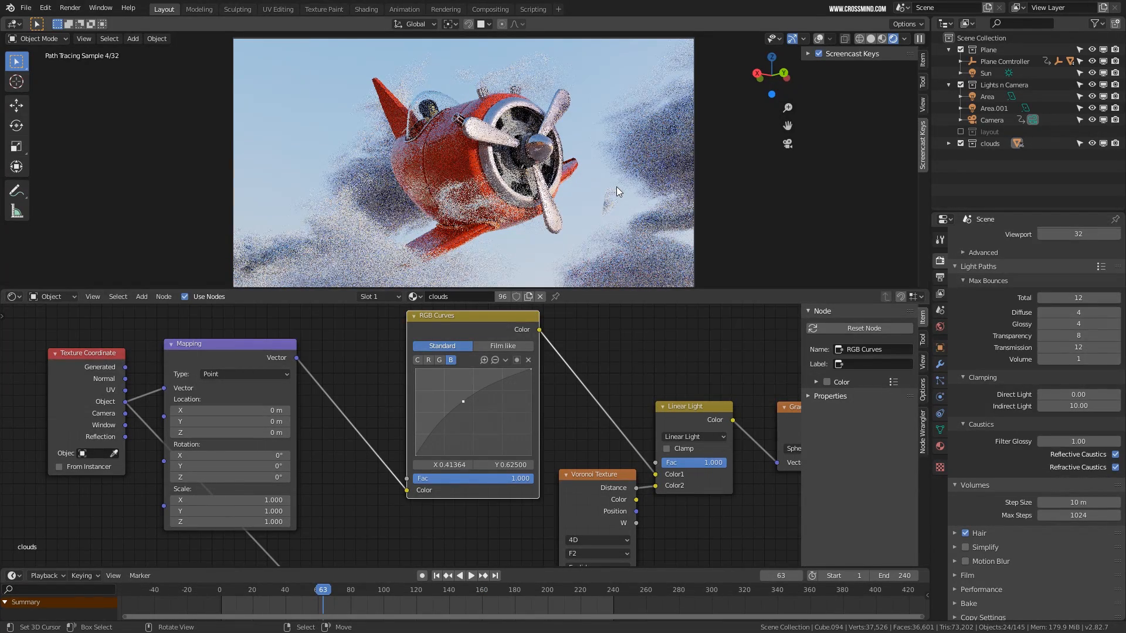
Turn the node editor area into a 3D viewport and frame all scene objects in the top view
{"action": "scroll", "coordinate": [273, 449], "scroll_direction": "down", "scroll_amount": 4}
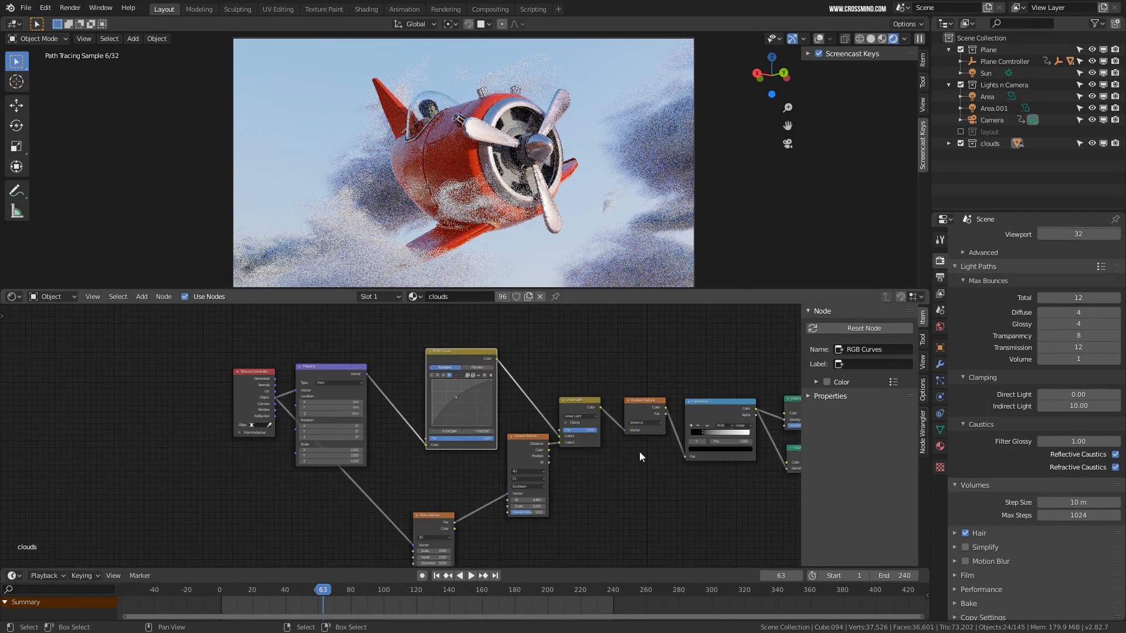
{"action": "left_click", "coordinate": [14, 296]}
{"action": "left_click", "coordinate": [38, 335]}
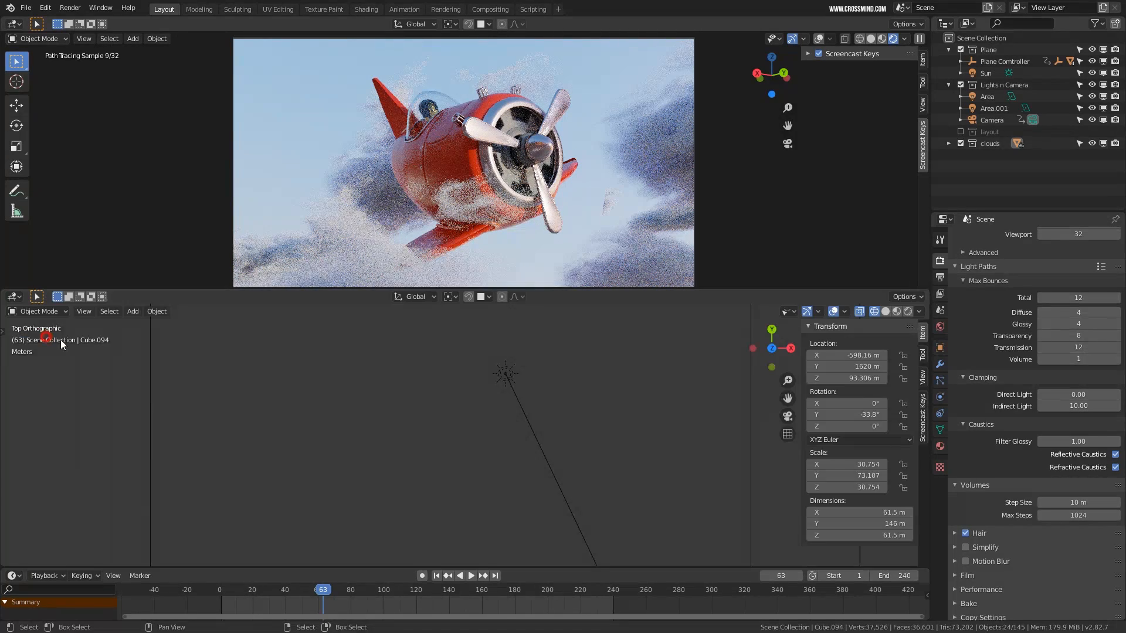
{"action": "key", "text": "a"}
{"action": "key", "text": "KP_Decimal"}
{"action": "scroll", "coordinate": [473, 406], "scroll_direction": "up", "scroll_amount": 9}
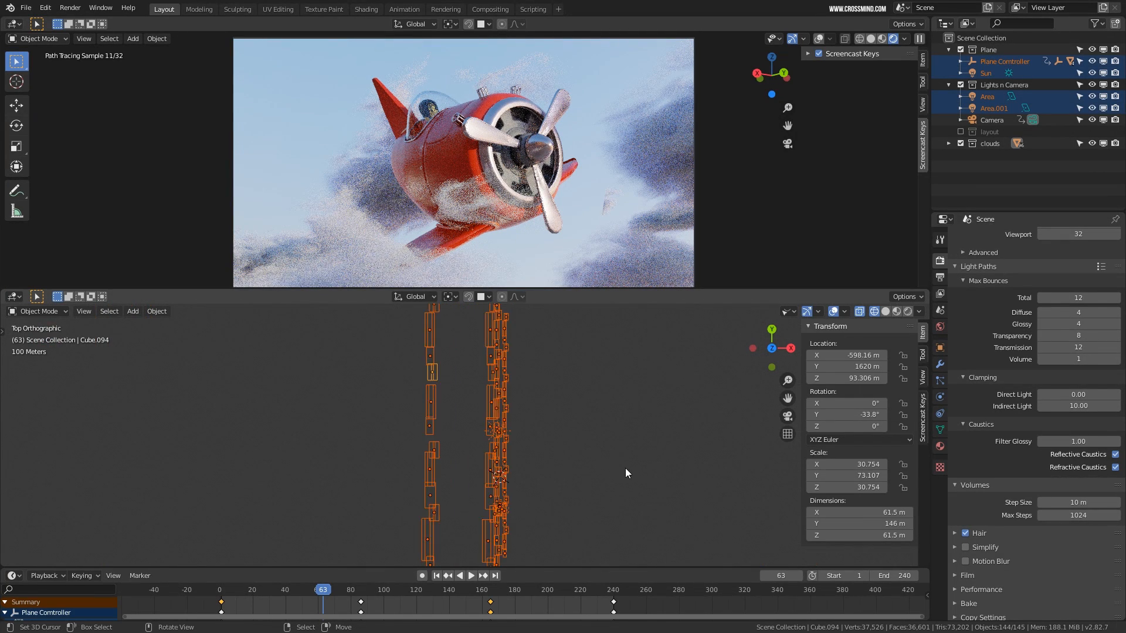
Exclude the clouds collection from the view layer
{"action": "left_click", "coordinate": [970, 145]}
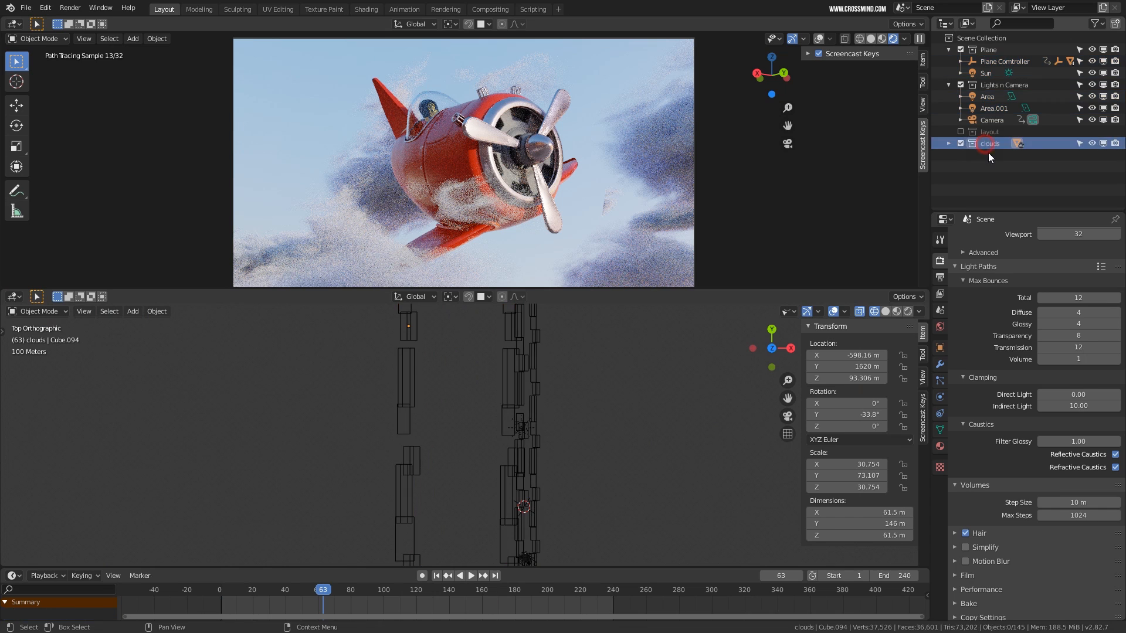
{"action": "left_click", "coordinate": [959, 143]}
{"action": "scroll", "coordinate": [552, 422], "scroll_direction": "down", "scroll_amount": 4}
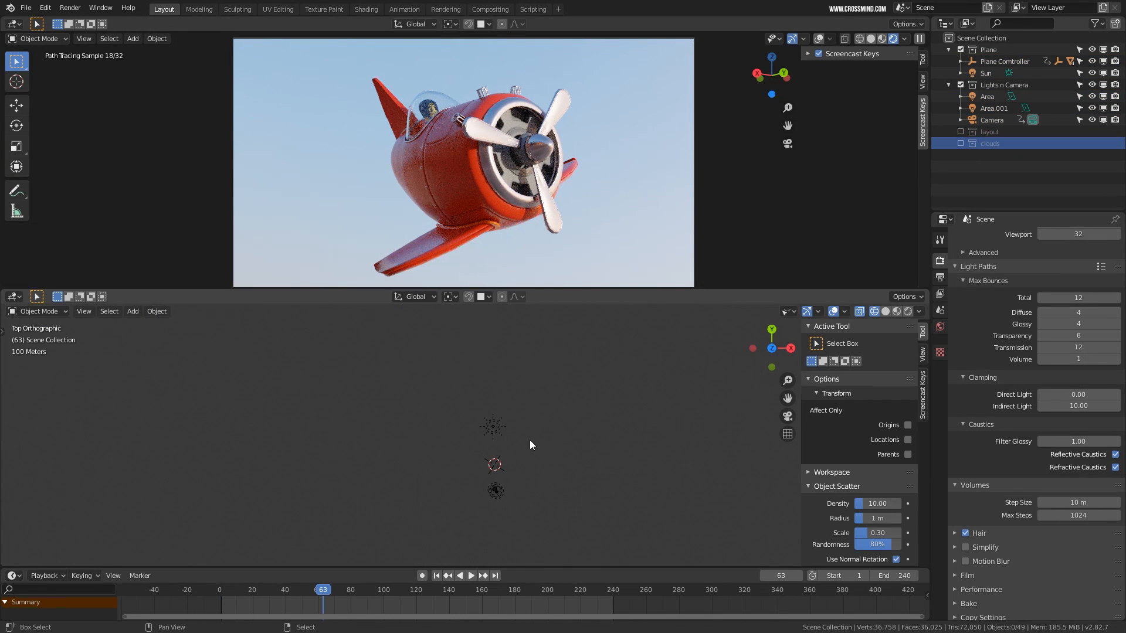
Duplicate the area light near the plane's tail to the wing on the opposite side and rotate it toward the fuselage
{"action": "middle_click_drag", "start_coordinate": [530, 440], "coordinate": [529, 403], "text": "shift"}
{"action": "scroll", "coordinate": [513, 389], "scroll_direction": "up", "scroll_amount": 2}
{"action": "right_click", "coordinate": [505, 374]}
{"action": "scroll", "coordinate": [476, 462], "scroll_direction": "up", "scroll_amount": 10}
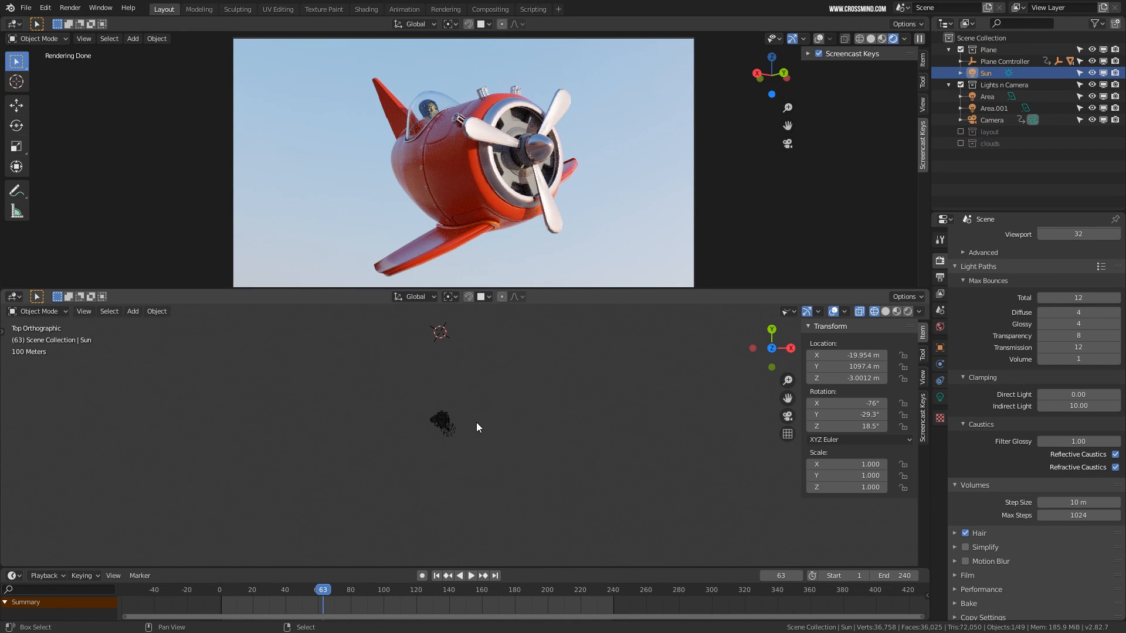
{"action": "right_click", "coordinate": [488, 435]}
{"action": "scroll", "coordinate": [557, 470], "scroll_direction": "up", "scroll_amount": 4}
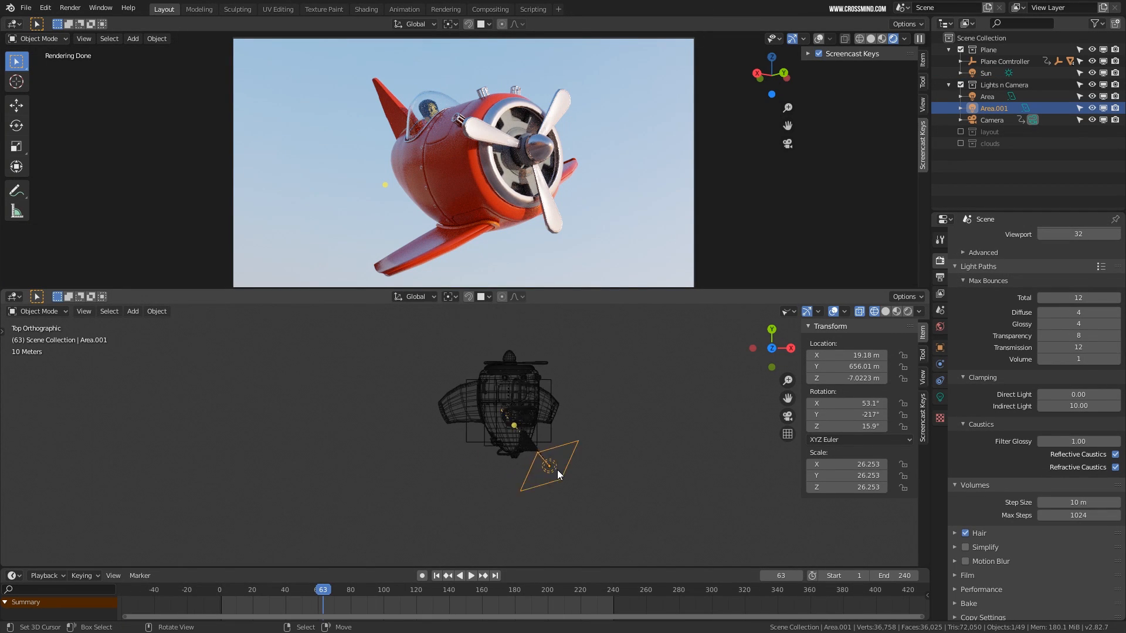
{"action": "right_click", "coordinate": [610, 442]}
{"action": "right_click", "coordinate": [609, 493]}
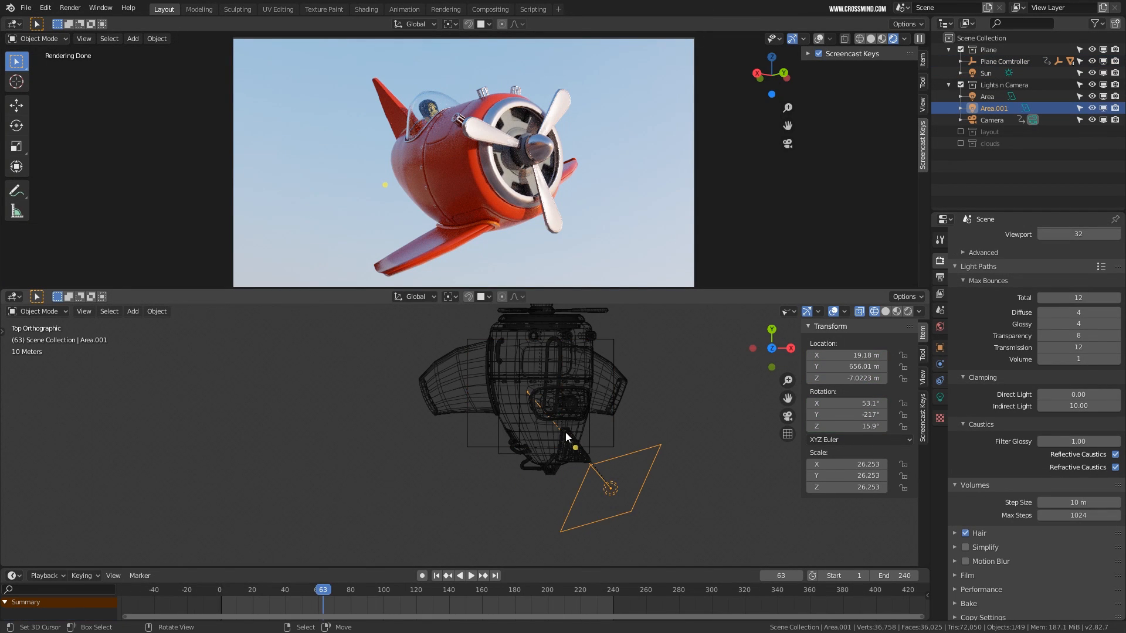
{"action": "key", "text": "shift+d"}
{"action": "left_click", "coordinate": [367, 403]}
{"action": "key", "text": "r"}
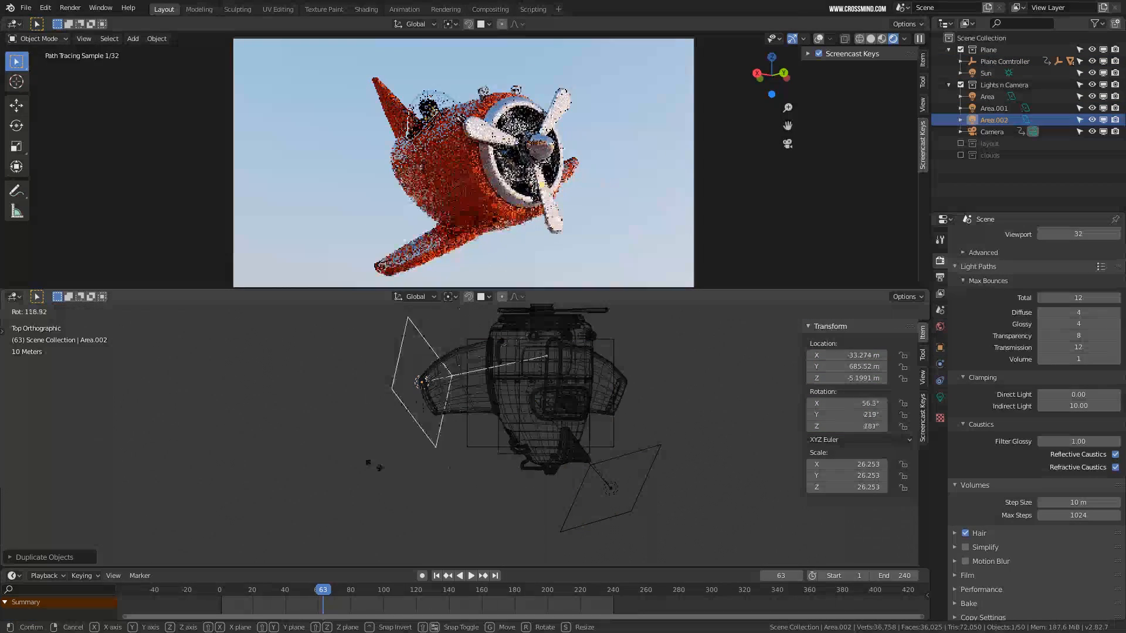
{"action": "left_click", "coordinate": [354, 437]}
Raise the duplicated area light above the wing in perspective and rotate it to aim at the plane
{"action": "key", "text": "g"}
{"action": "left_click", "coordinate": [436, 420]}
{"action": "middle_click_drag", "start_coordinate": [438, 424], "coordinate": [507, 454]}
{"action": "key", "text": "g"}
{"action": "left_click", "coordinate": [494, 369]}
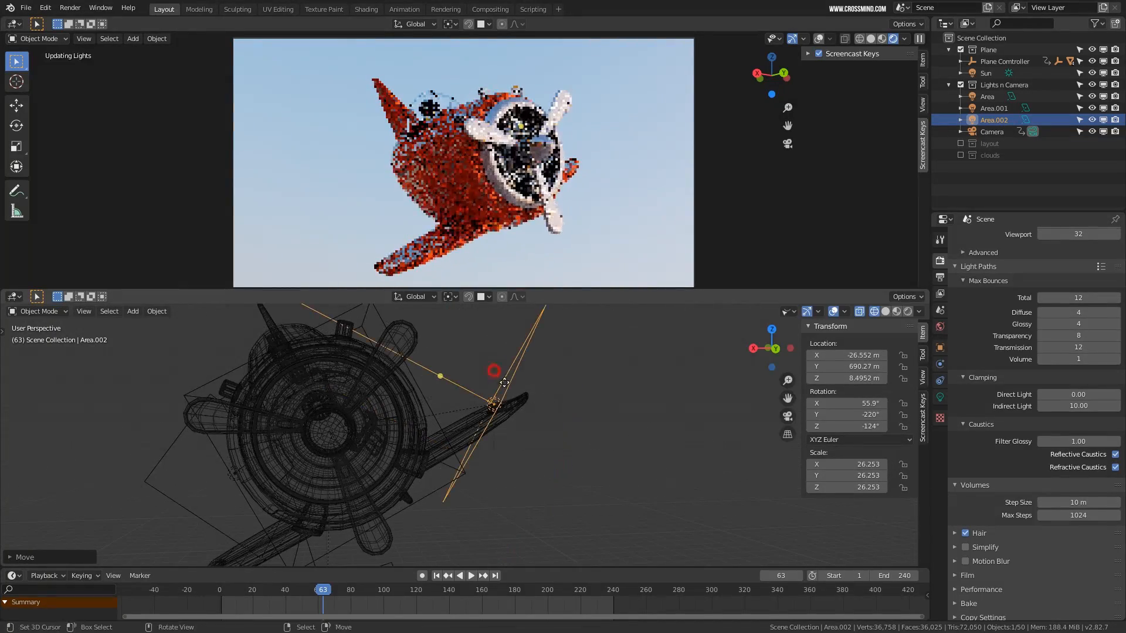
{"action": "middle_click_drag", "start_coordinate": [495, 375], "coordinate": [543, 448]}
{"action": "scroll", "coordinate": [551, 450], "scroll_direction": "down", "scroll_amount": 1}
{"action": "key", "text": "g"}
{"action": "left_click", "coordinate": [569, 424]}
{"action": "key", "text": "r"}
{"action": "left_click", "coordinate": [546, 340]}
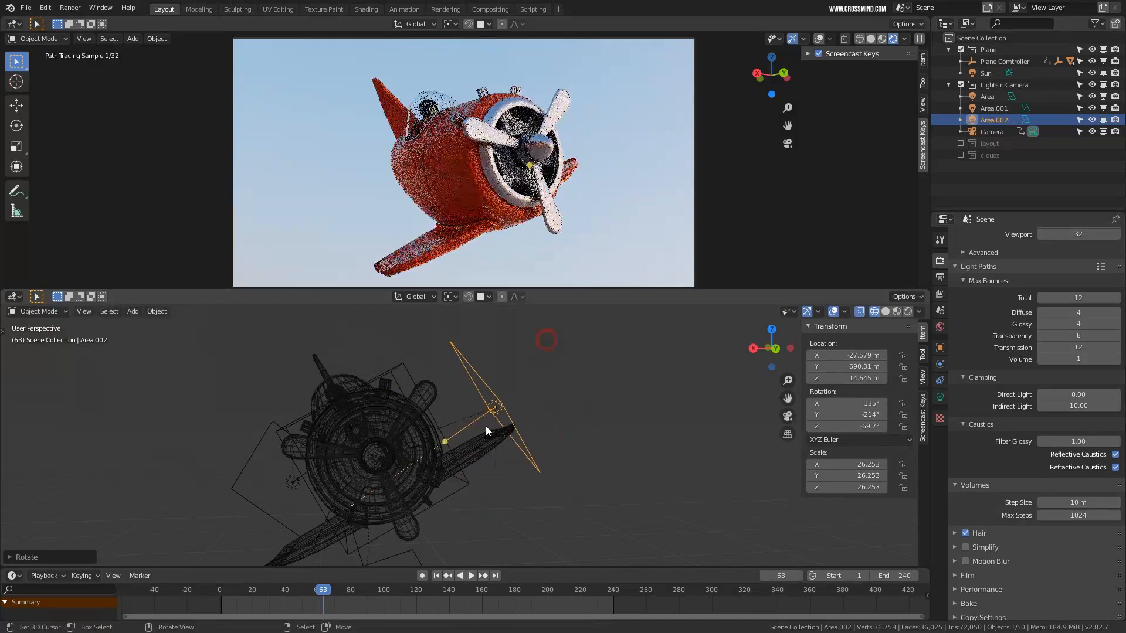
Tilt the duplicated area light further and move it above the plane's nose
{"action": "middle_click_drag", "start_coordinate": [486, 427], "coordinate": [650, 459]}
{"action": "key", "text": "r"}
{"action": "left_click", "coordinate": [647, 478]}
{"action": "key", "text": "g"}
{"action": "left_click", "coordinate": [722, 444]}
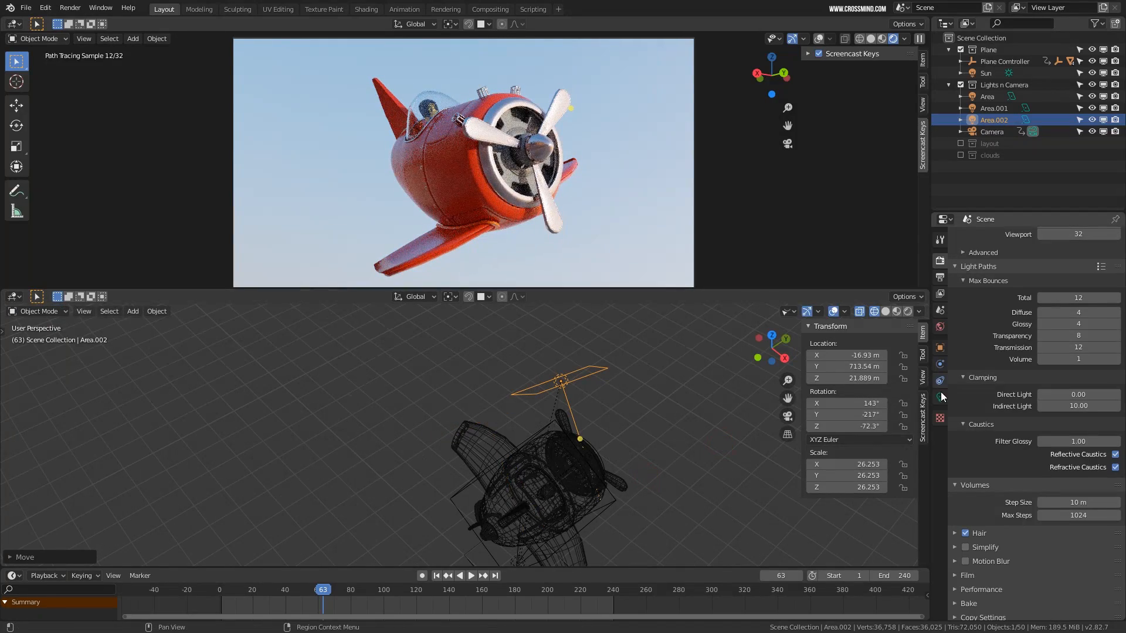
Change the duplicated light's type to Point and move it closer to the plane's nose
{"action": "left_click", "coordinate": [940, 396]}
{"action": "left_click", "coordinate": [978, 287]}
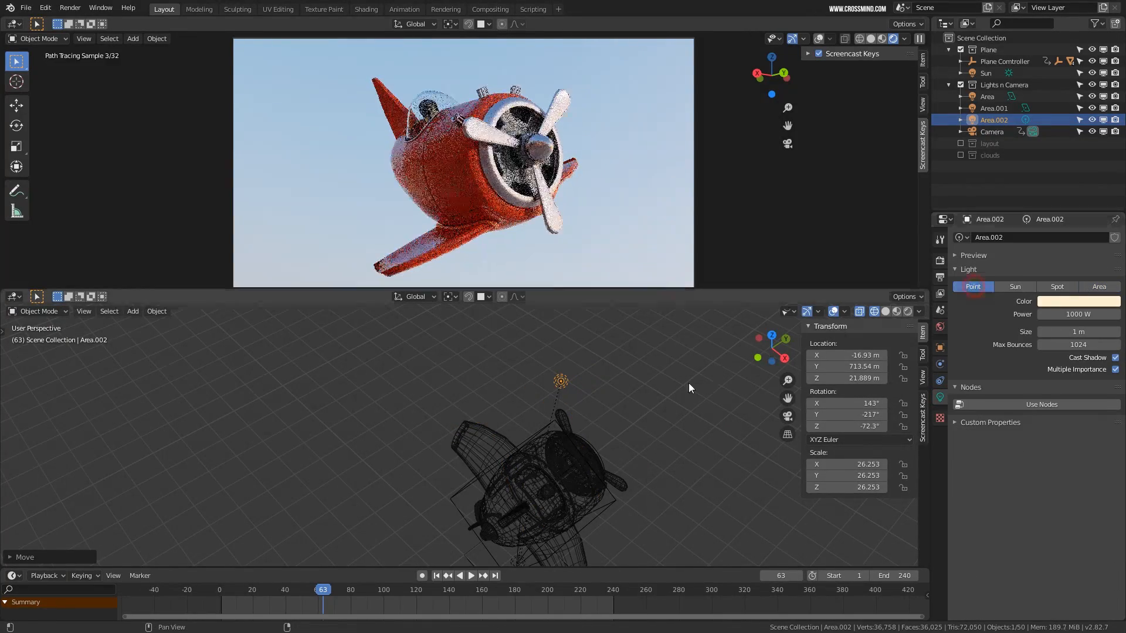
{"action": "middle_click_drag", "start_coordinate": [688, 387], "coordinate": [516, 340]}
{"action": "key", "text": "g"}
{"action": "left_click", "coordinate": [623, 380]}
{"action": "key", "text": "g"}
{"action": "left_click", "coordinate": [522, 373]}
Set the point light's size to 17.6 m and position it just in front of the propeller
{"action": "mouse_move", "coordinate": [1077, 332]}
{"action": "left_mouse_down"}
{"action": "mouse_move", "coordinate": [1120, 332]}
{"action": "mouse_move", "coordinate": [1085, 331]}
{"action": "left_mouse_up"}
{"action": "key", "text": "g"}
{"action": "left_click", "coordinate": [569, 416]}
{"action": "middle_click_drag", "start_coordinate": [636, 381], "coordinate": [607, 450]}
{"action": "key", "text": "g"}
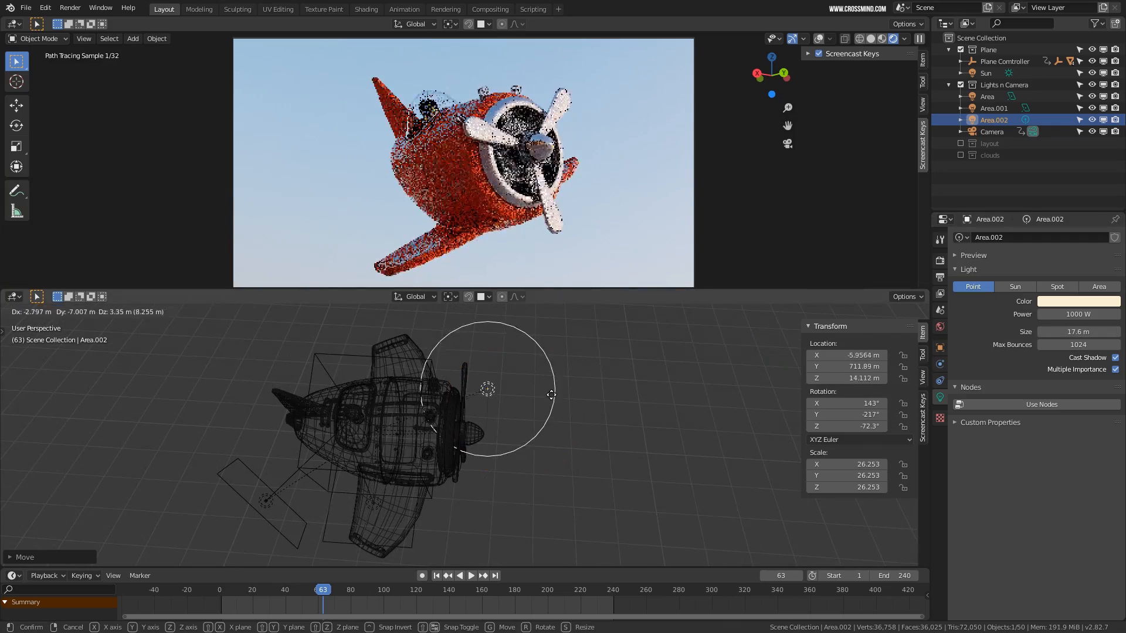
{"action": "left_click", "coordinate": [552, 396]}
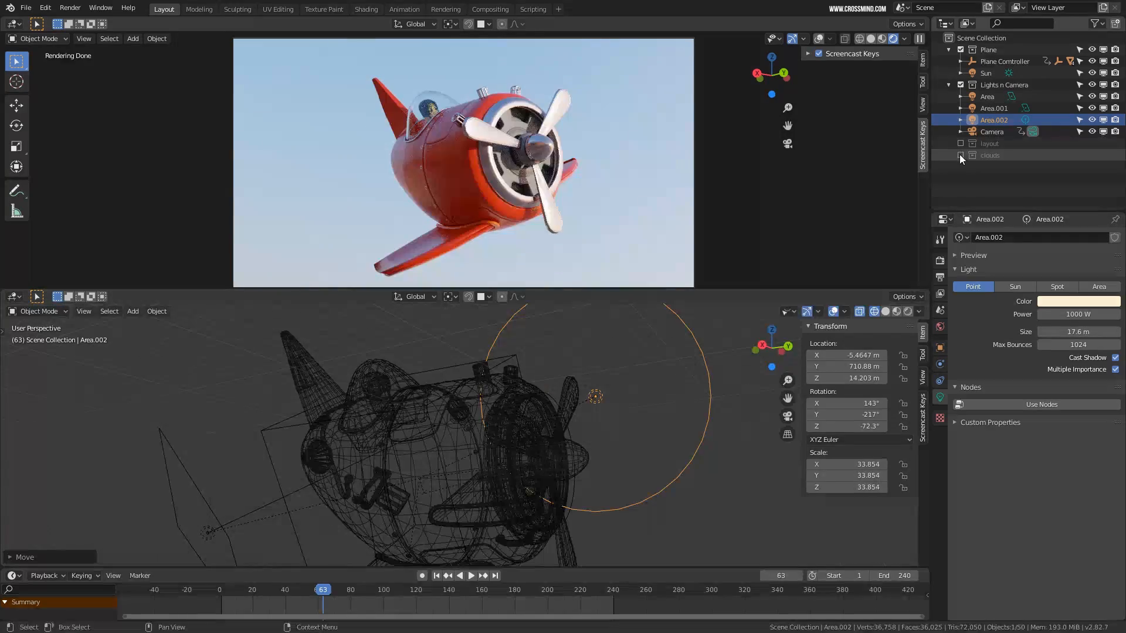
Include the clouds collection in the view layer again and bring the full cloud rows into view
{"action": "left_click", "coordinate": [959, 155]}
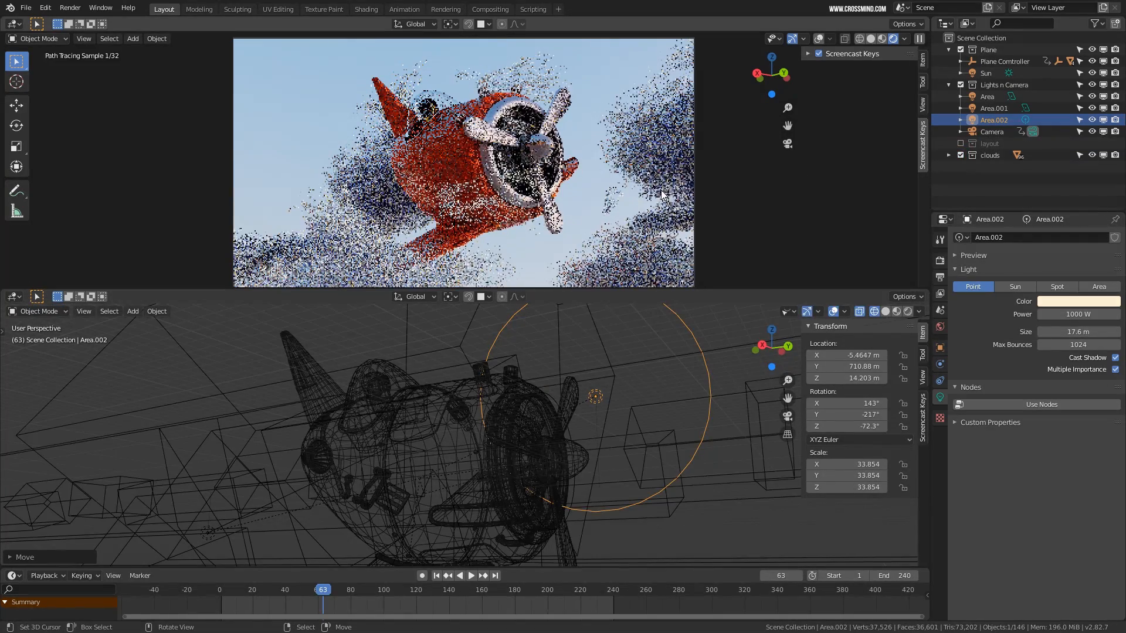
{"action": "scroll", "coordinate": [604, 448], "scroll_direction": "down", "scroll_amount": 5}
{"action": "scroll", "coordinate": [580, 427], "scroll_direction": "down", "scroll_amount": 4}
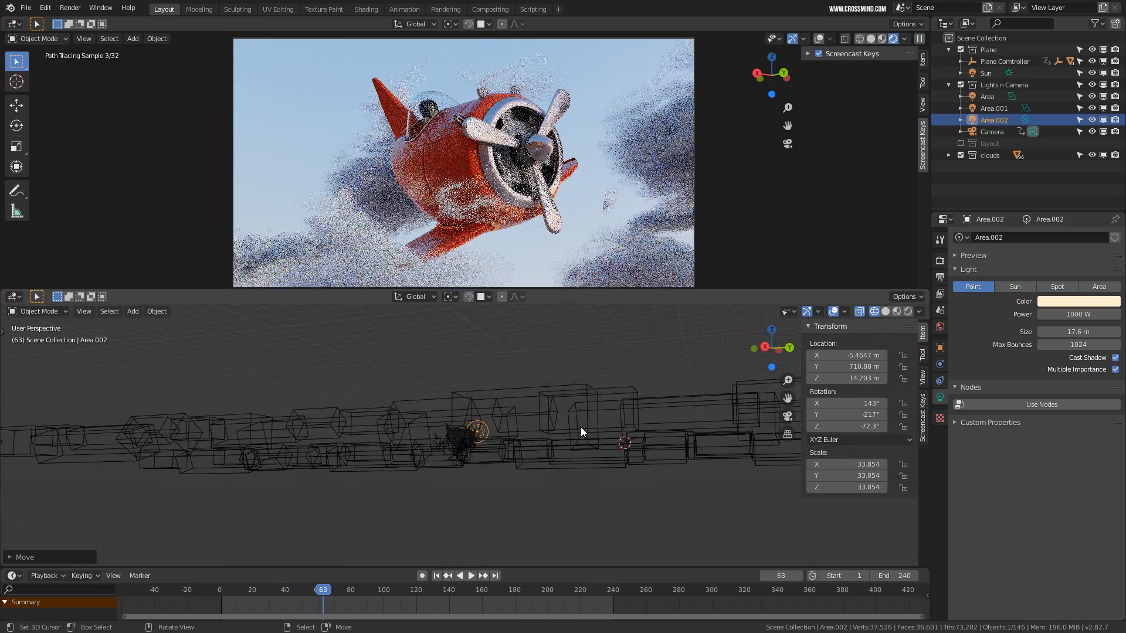
{"action": "middle_click_drag", "start_coordinate": [581, 426], "coordinate": [542, 333]}
{"action": "middle_click_drag", "start_coordinate": [413, 385], "coordinate": [585, 427]}
{"action": "scroll", "coordinate": [490, 428], "scroll_direction": "up", "scroll_amount": 2}
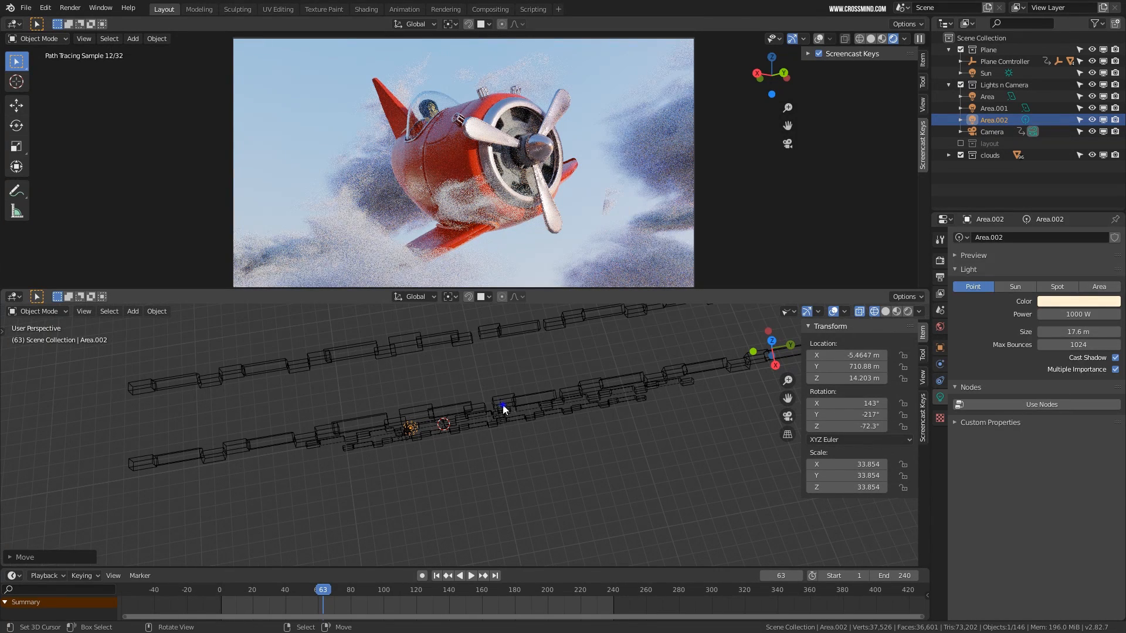
Select the Sun light among the clouds and try rotating it in the top view
{"action": "left_click", "coordinate": [502, 411]}
{"action": "left_click", "coordinate": [501, 413]}
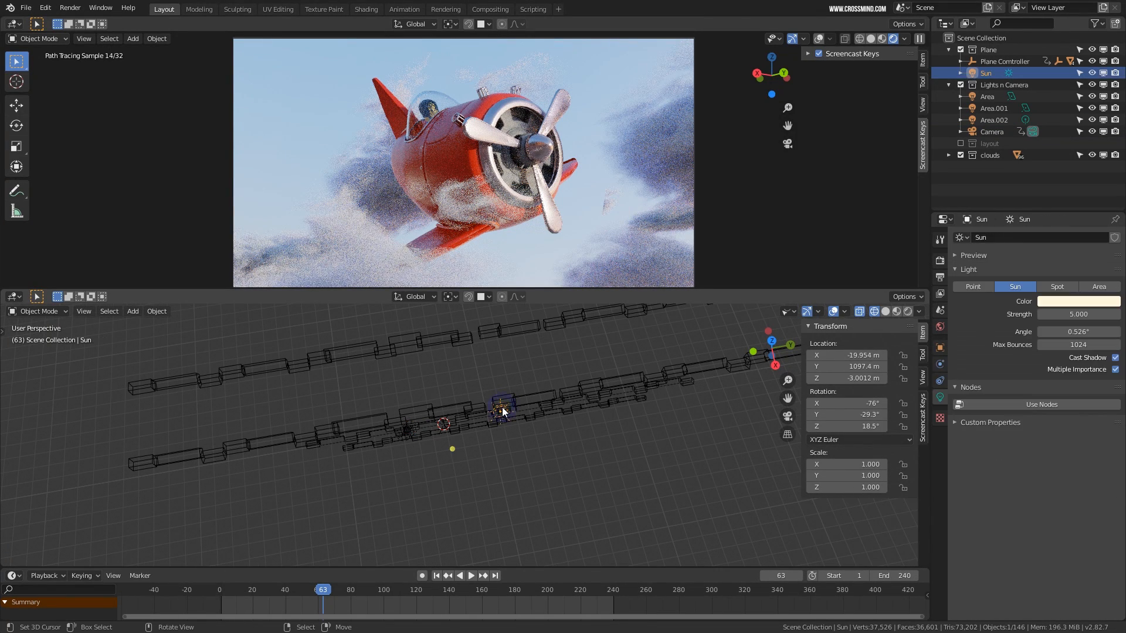
{"action": "middle_click_drag", "start_coordinate": [502, 413], "coordinate": [504, 433]}
{"action": "key", "text": "KP_7"}
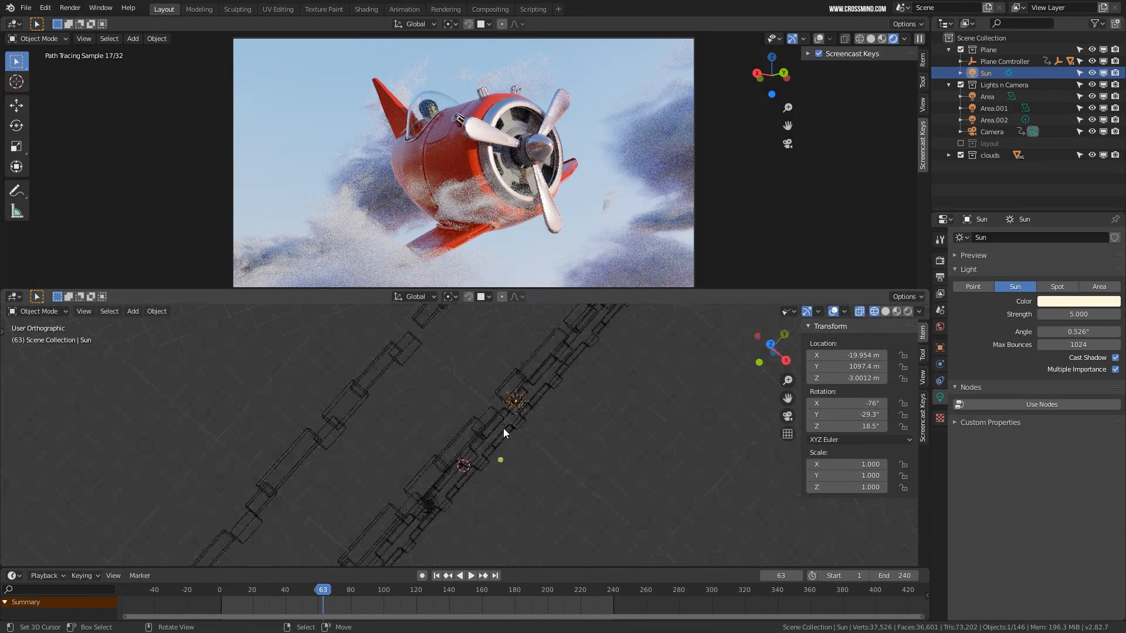
{"action": "key", "text": "r"}
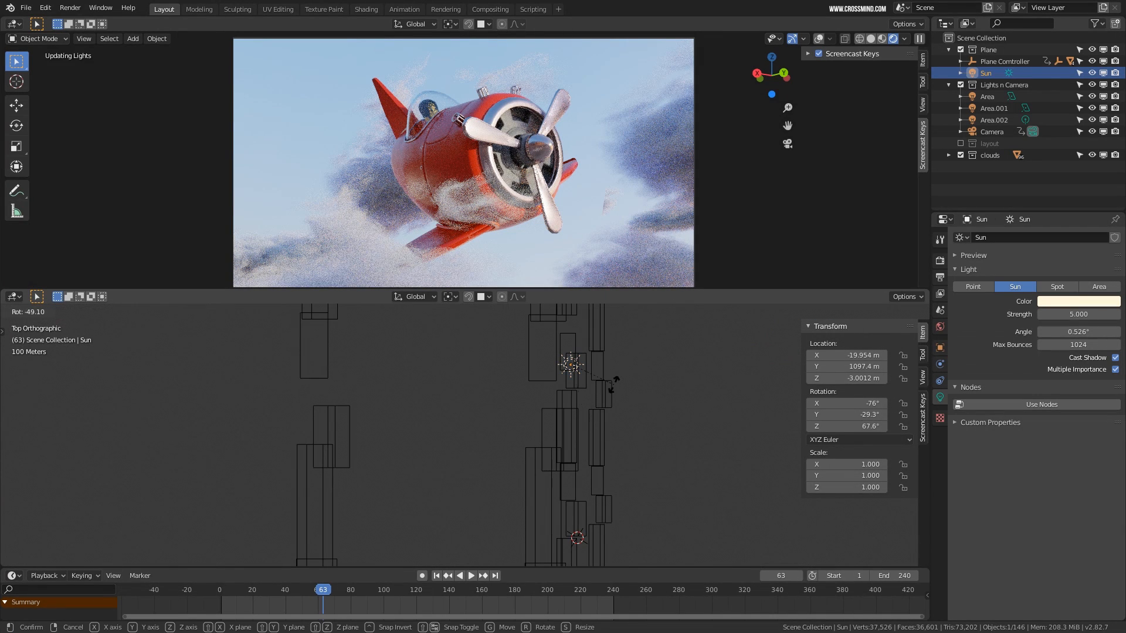
{"action": "right_click", "coordinate": [619, 381]}
Move the Sun beside the plane's wing at about X -25.7 m, Z 8.8 m, and set its strength to 10 after trying 20
{"action": "scroll", "coordinate": [599, 391], "scroll_direction": "up", "scroll_amount": 4}
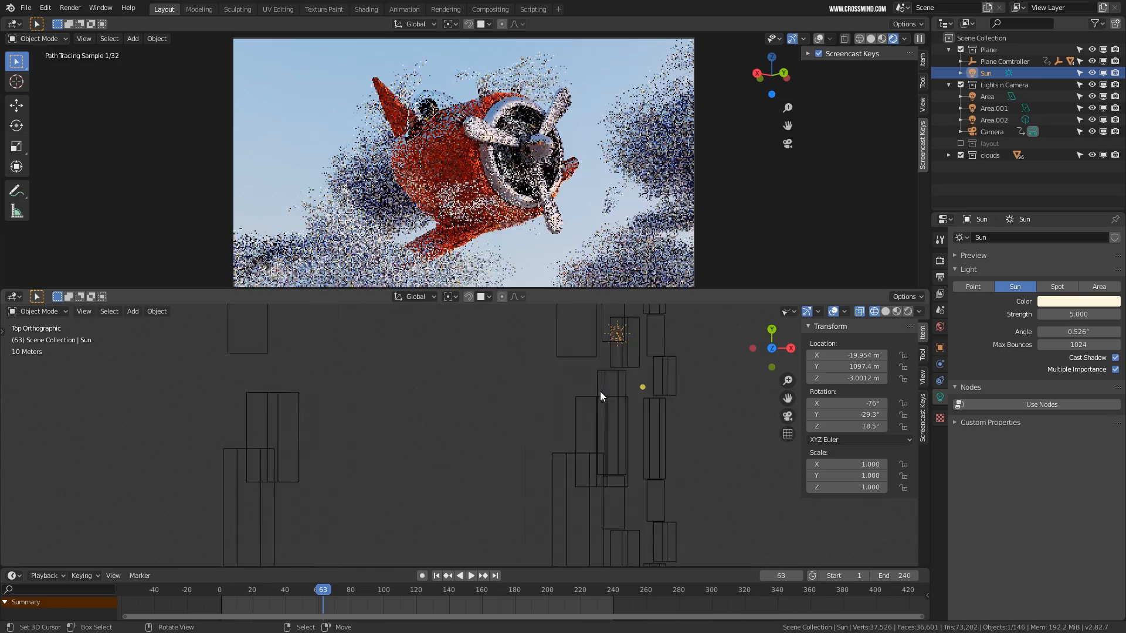
{"action": "middle_click_drag", "start_coordinate": [600, 391], "coordinate": [462, 456], "text": "shift"}
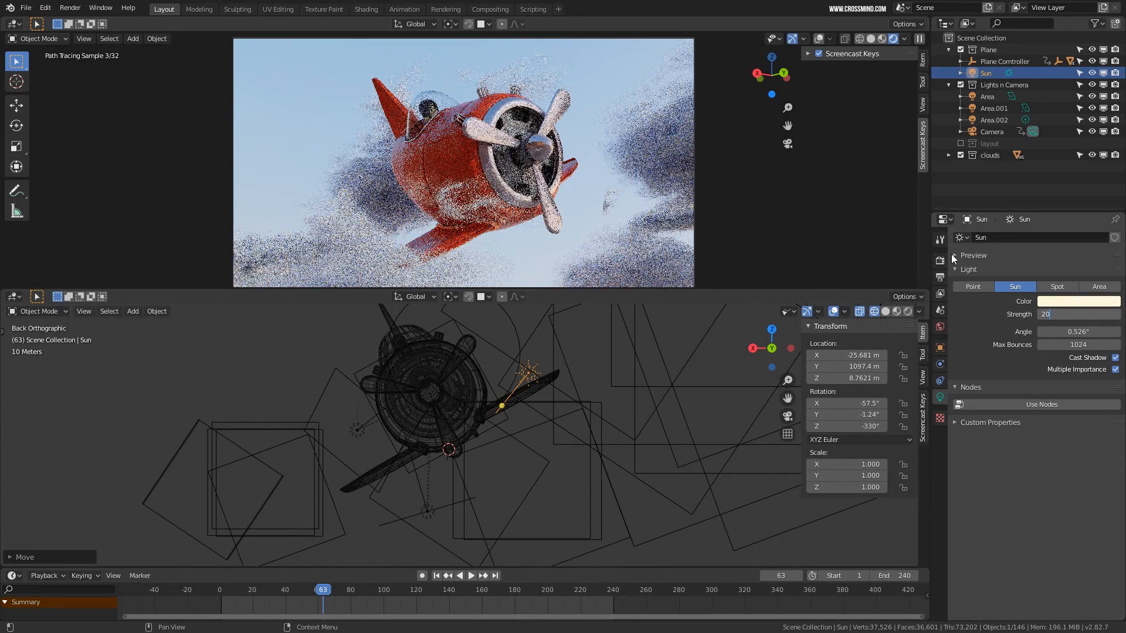
{"action": "key", "text": "Return"}
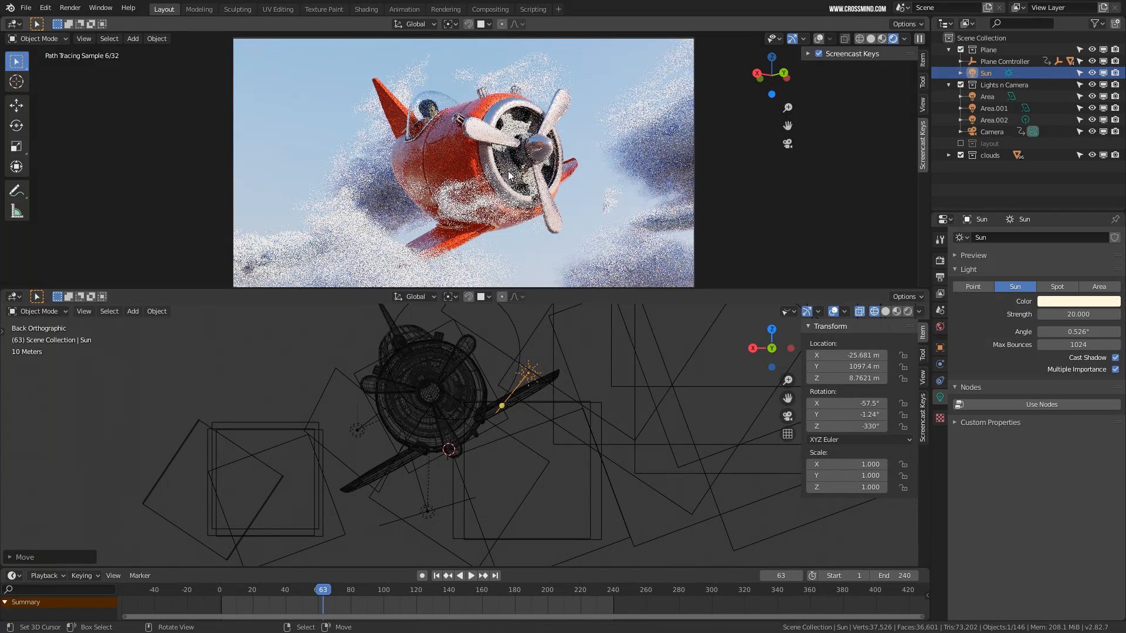
{"action": "left_click", "coordinate": [1051, 314]}
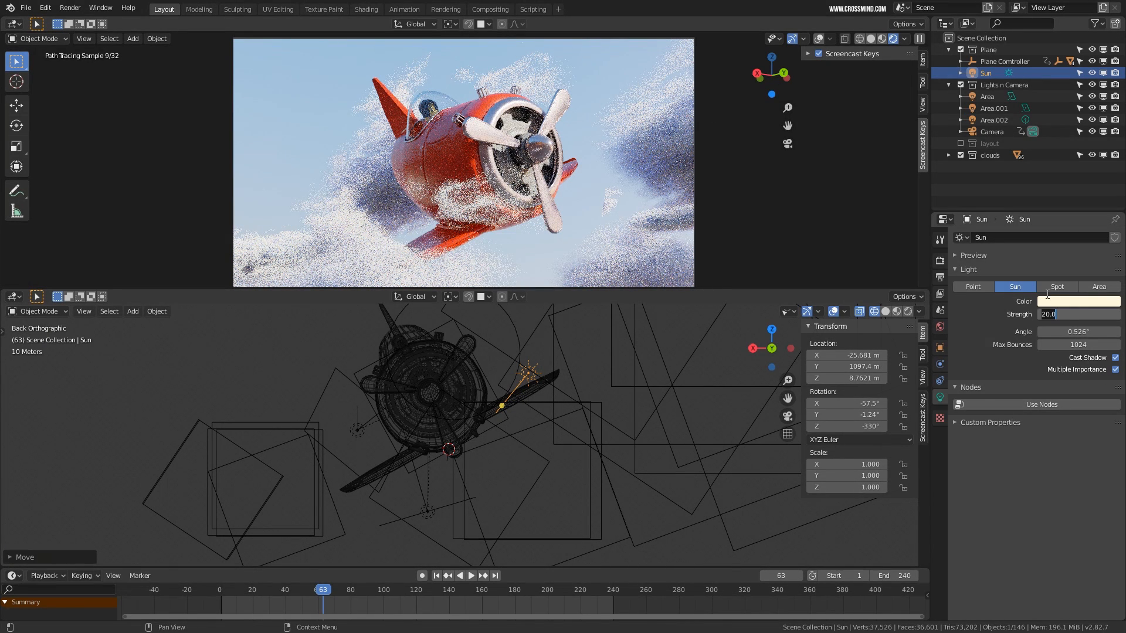
{"action": "type", "text": "10"}
{"action": "key", "text": "Return"}
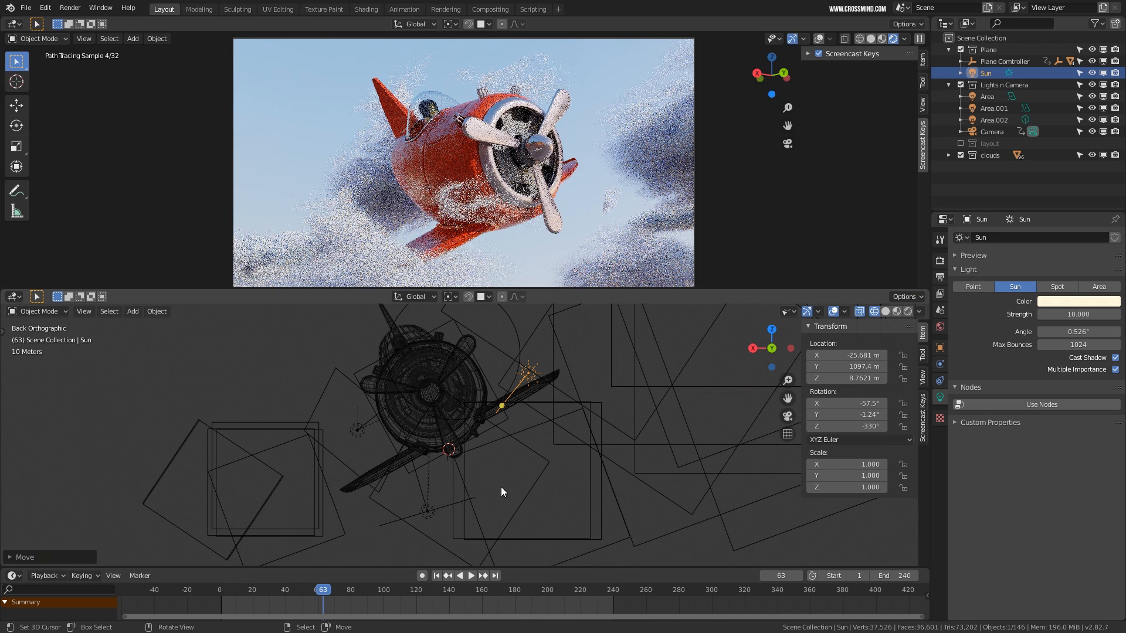
Rotate the Sun by about -1.8° in the back view
{"action": "scroll", "coordinate": [500, 486], "scroll_direction": "down", "scroll_amount": 3}
{"action": "left_click", "coordinate": [38, 311]}
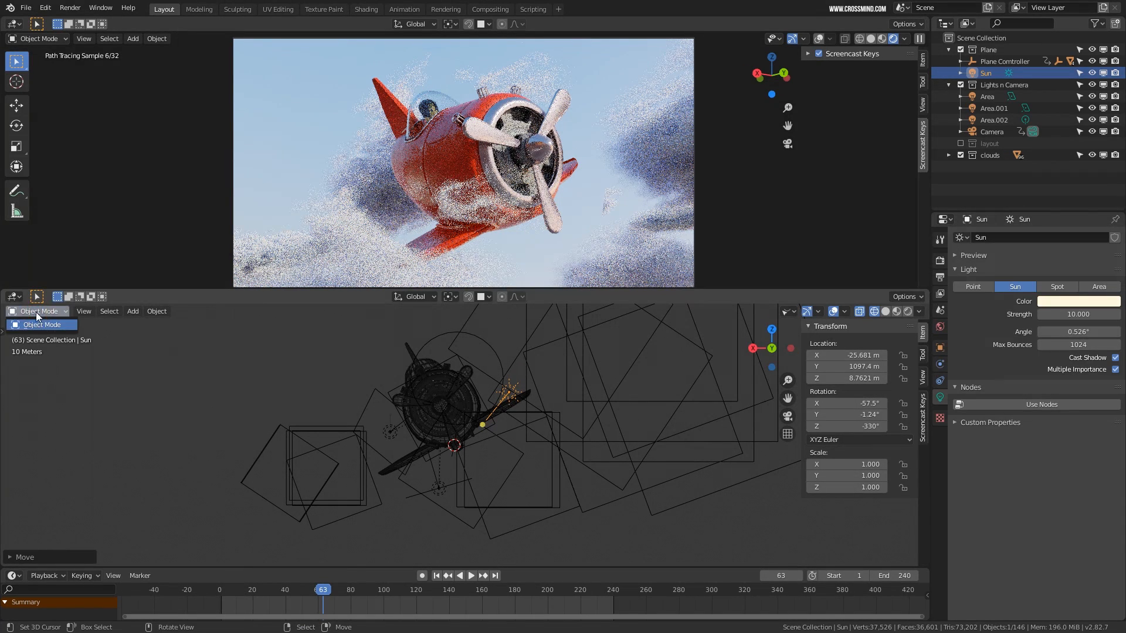
{"action": "left_click", "coordinate": [236, 410]}
{"action": "key", "text": "ctrl+KP_1"}
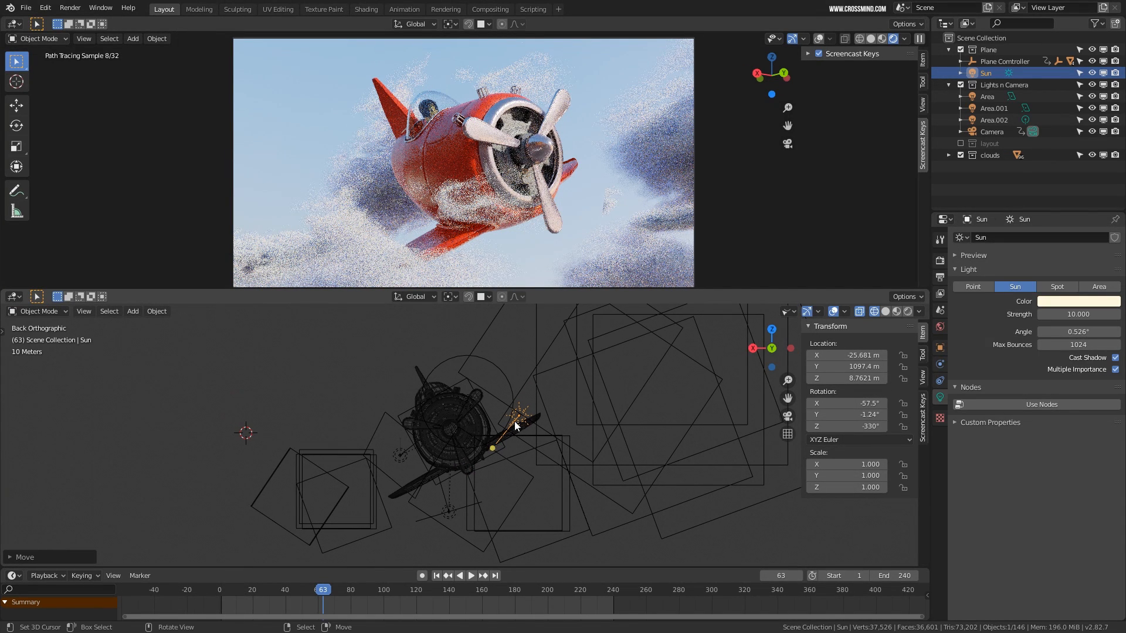
{"action": "scroll", "coordinate": [515, 420], "scroll_direction": "up", "scroll_amount": 3}
{"action": "key", "text": "r"}
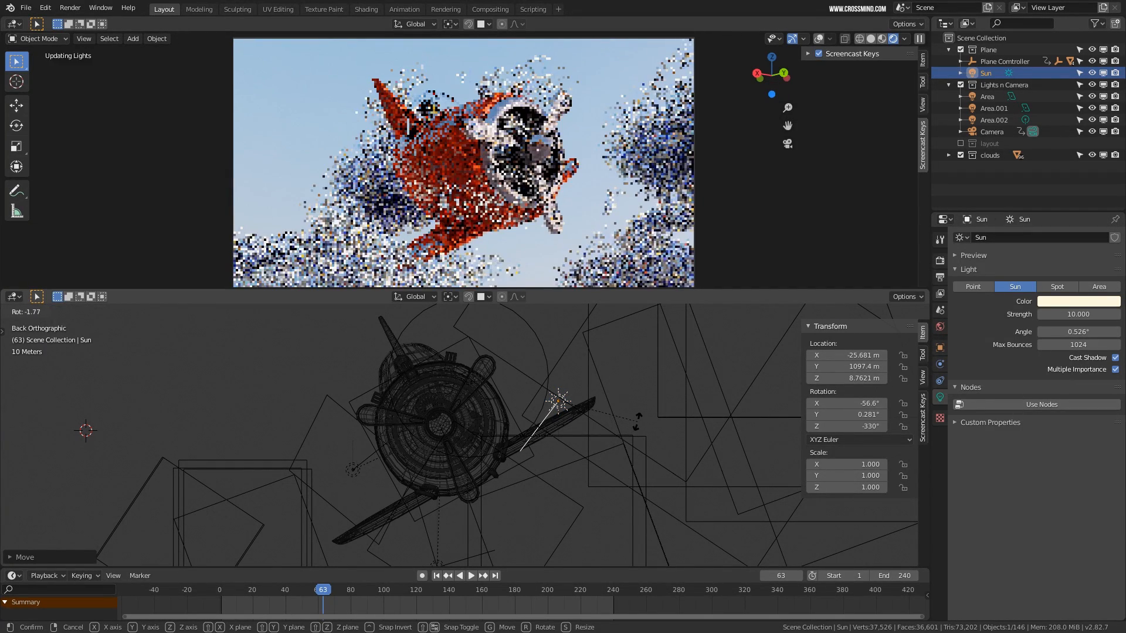
{"action": "left_click", "coordinate": [607, 392]}
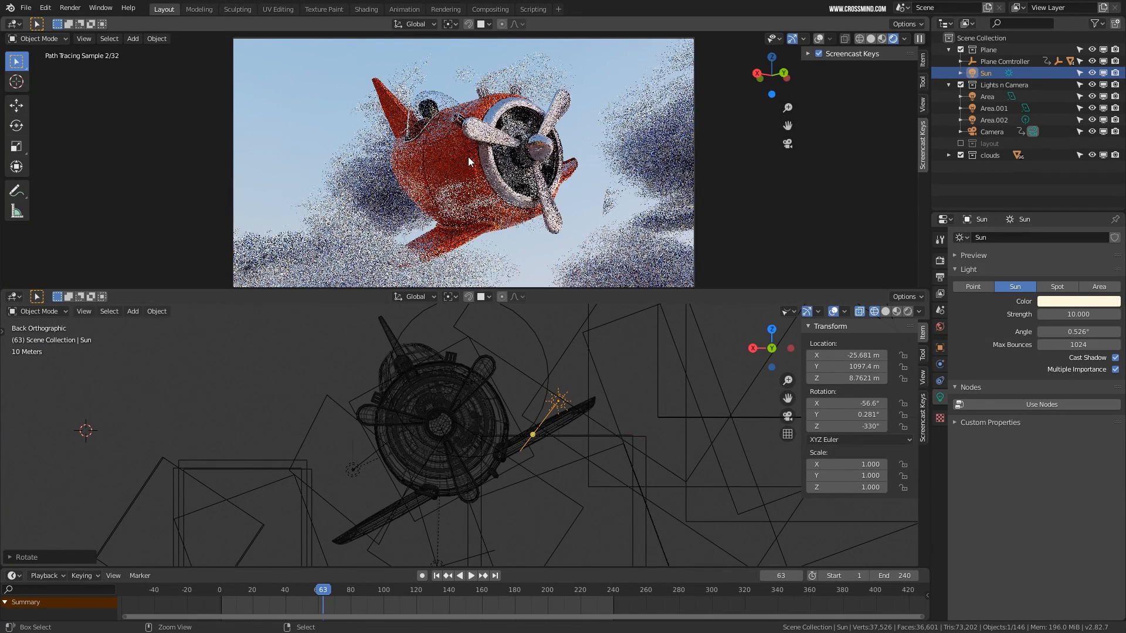
Redraw the render region so it covers the camera frame in the rendered preview
{"action": "key", "text": "ctrl+b"}
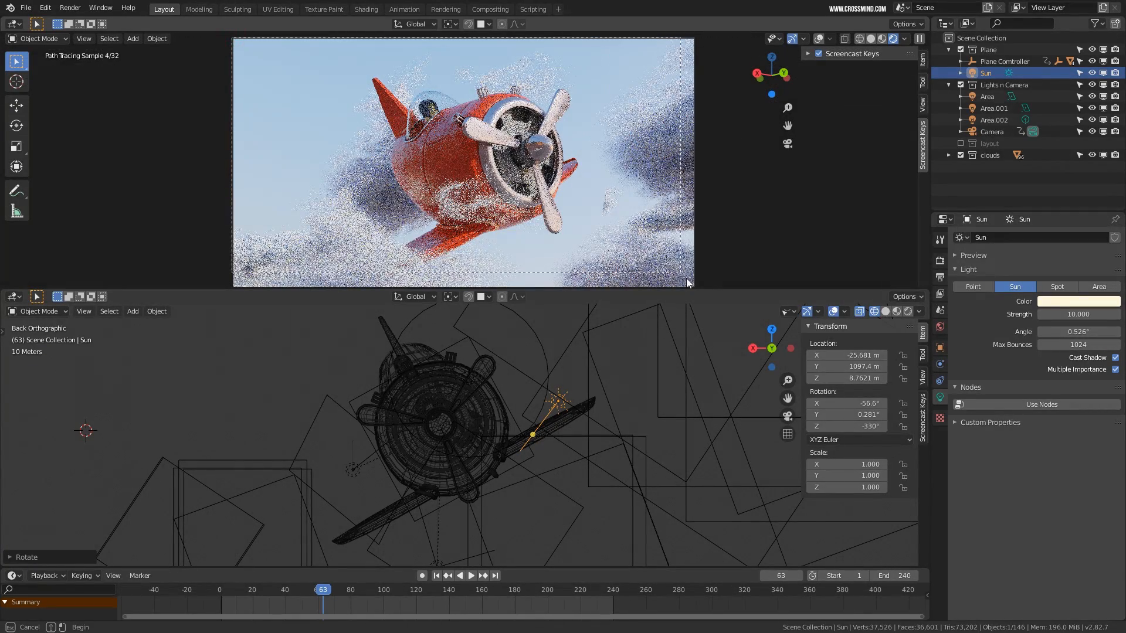
{"action": "left_click_drag", "start_coordinate": [687, 278], "coordinate": [692, 285]}
{"action": "scroll", "coordinate": [600, 452], "scroll_direction": "up", "scroll_amount": 1, "text": "ctrl"}
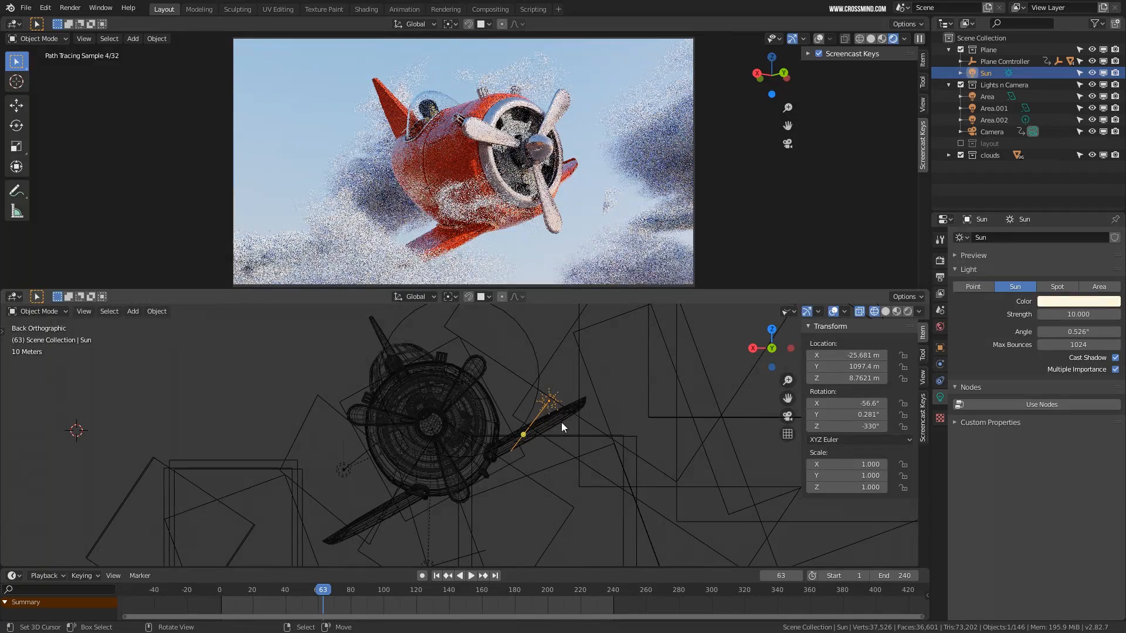
Rotate the Sun by about -5.2° more in the back view, then deselect everything and select the Sun again
{"action": "key", "text": "r"}
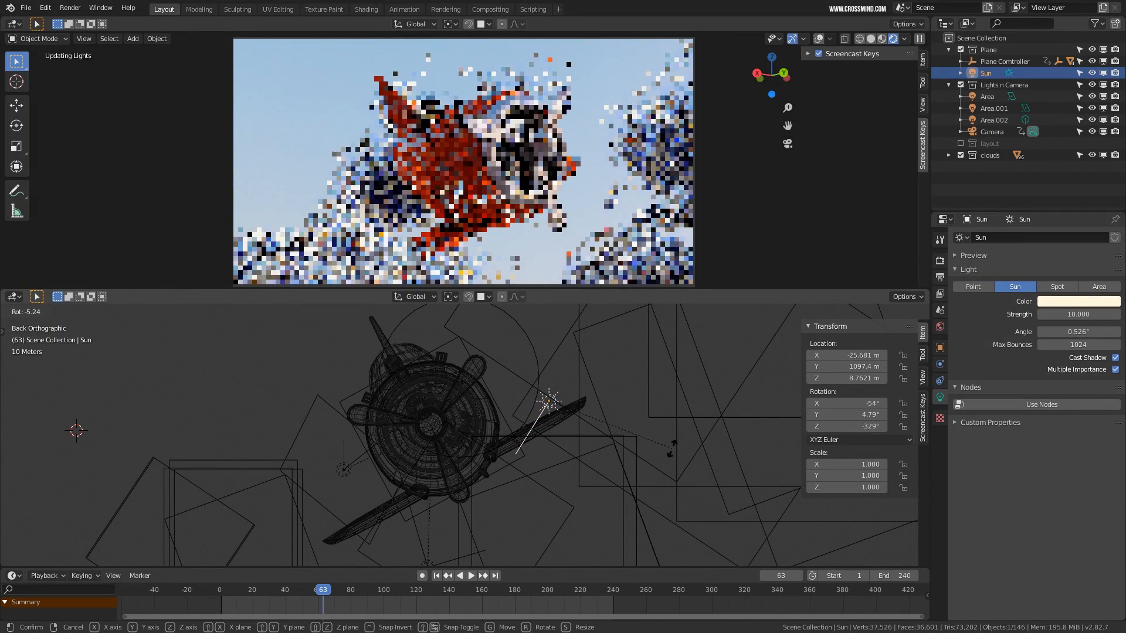
{"action": "left_click", "coordinate": [672, 449]}
{"action": "key", "text": "alt+a"}
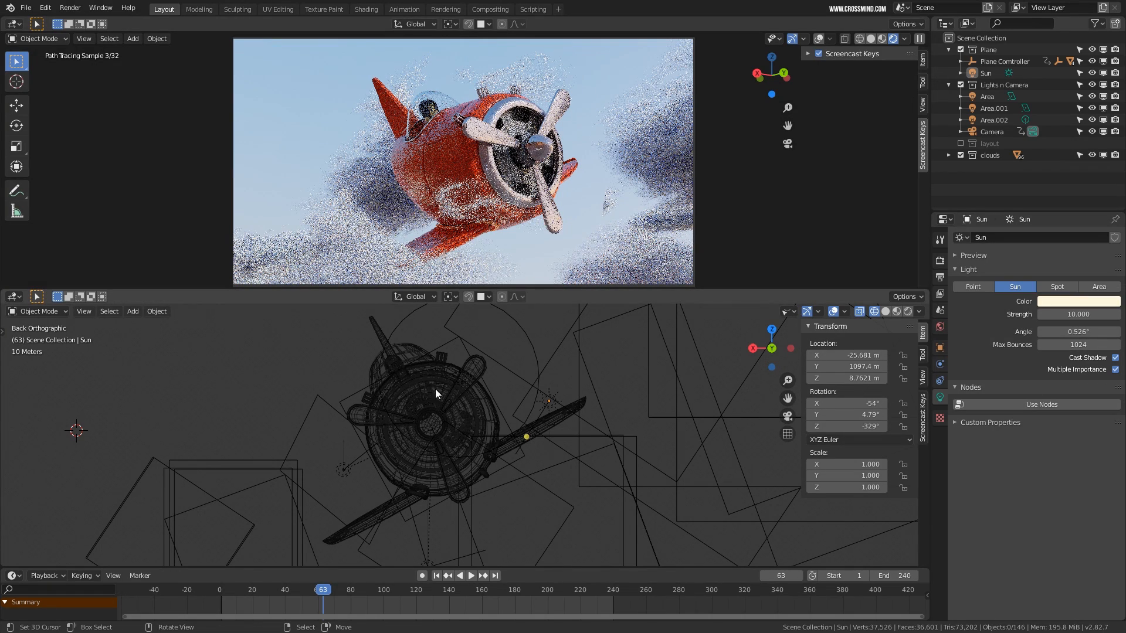
{"action": "left_click", "coordinate": [551, 409]}
{"action": "middle_click_drag", "start_coordinate": [579, 441], "coordinate": [582, 431], "text": "shift"}
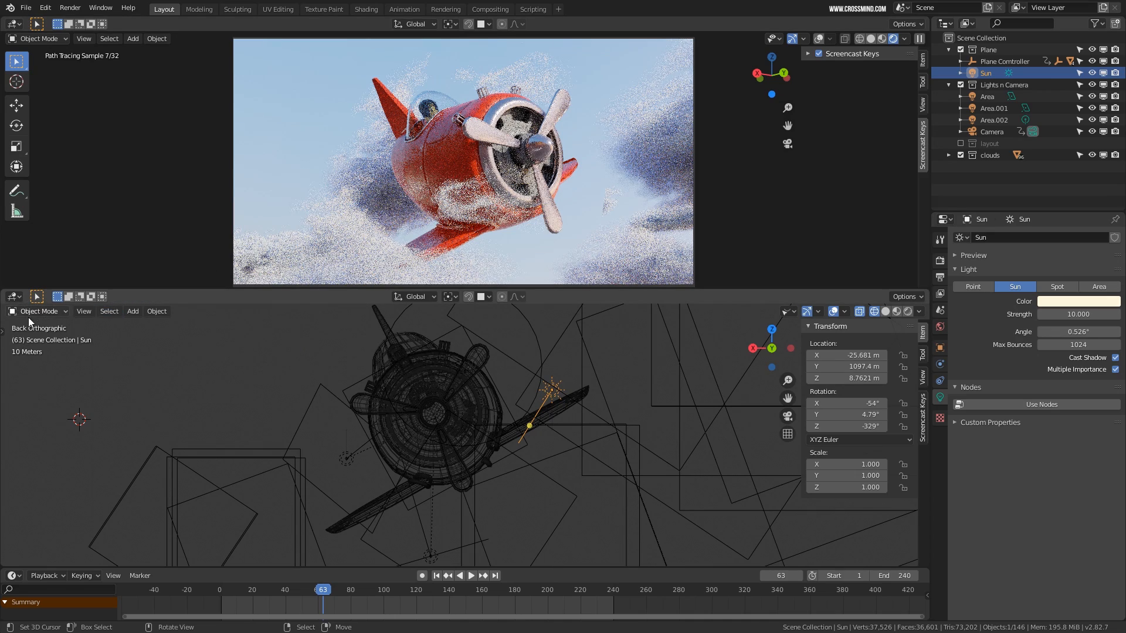
Open the World shader nodes and set the saturation of the Hue Saturation Value node to 1.4
{"action": "key", "text": "shift+F3"}
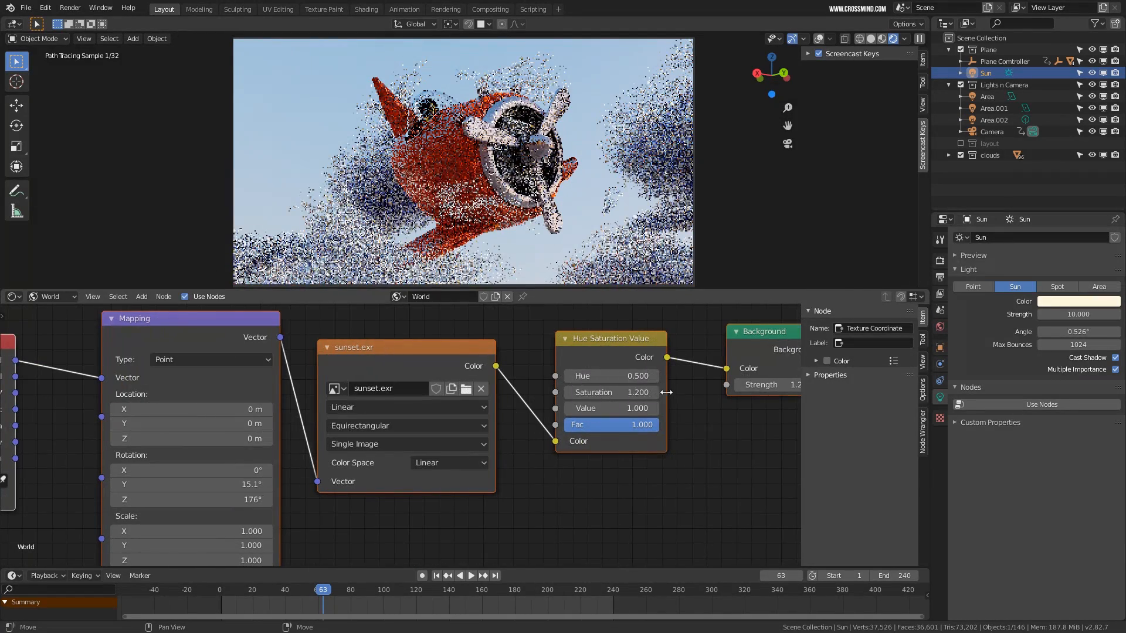
{"action": "left_click_drag", "start_coordinate": [667, 393], "coordinate": [653, 394]}
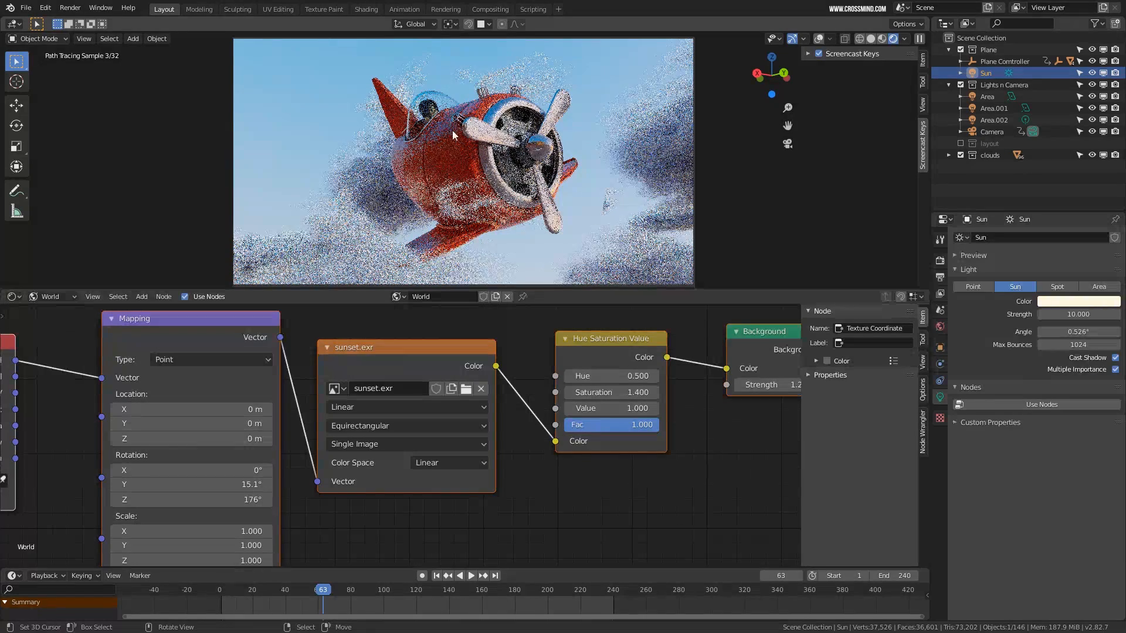
{"action": "middle_click_drag", "start_coordinate": [691, 478], "coordinate": [652, 497]}
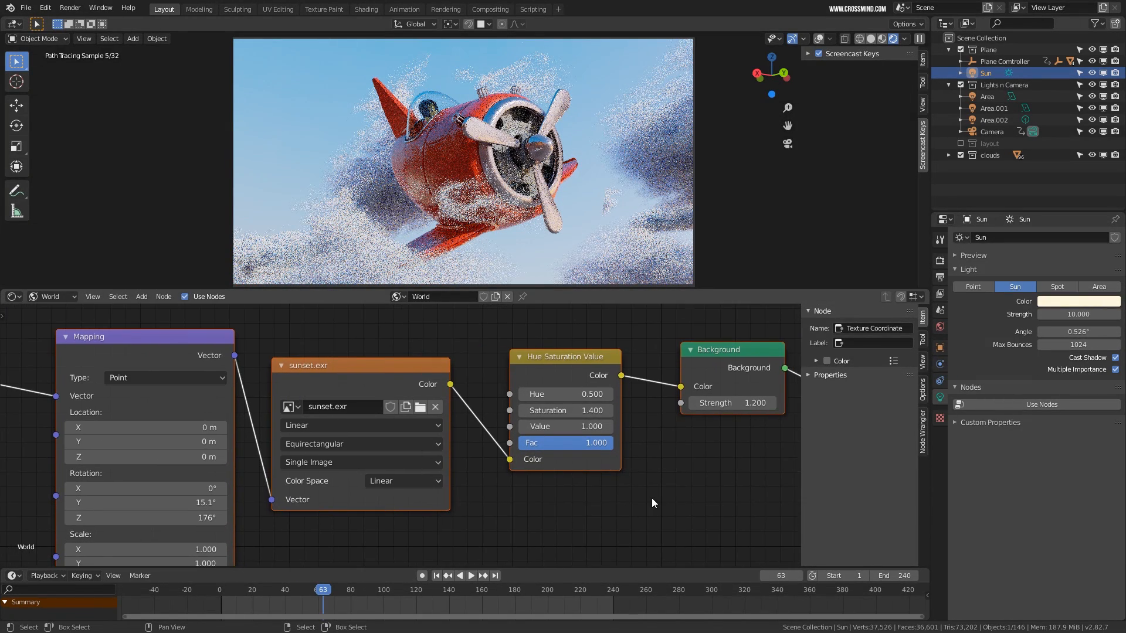
{"action": "scroll", "coordinate": [652, 498], "scroll_direction": "down", "scroll_amount": 2}
{"action": "middle_click_drag", "start_coordinate": [712, 463], "coordinate": [595, 461]}
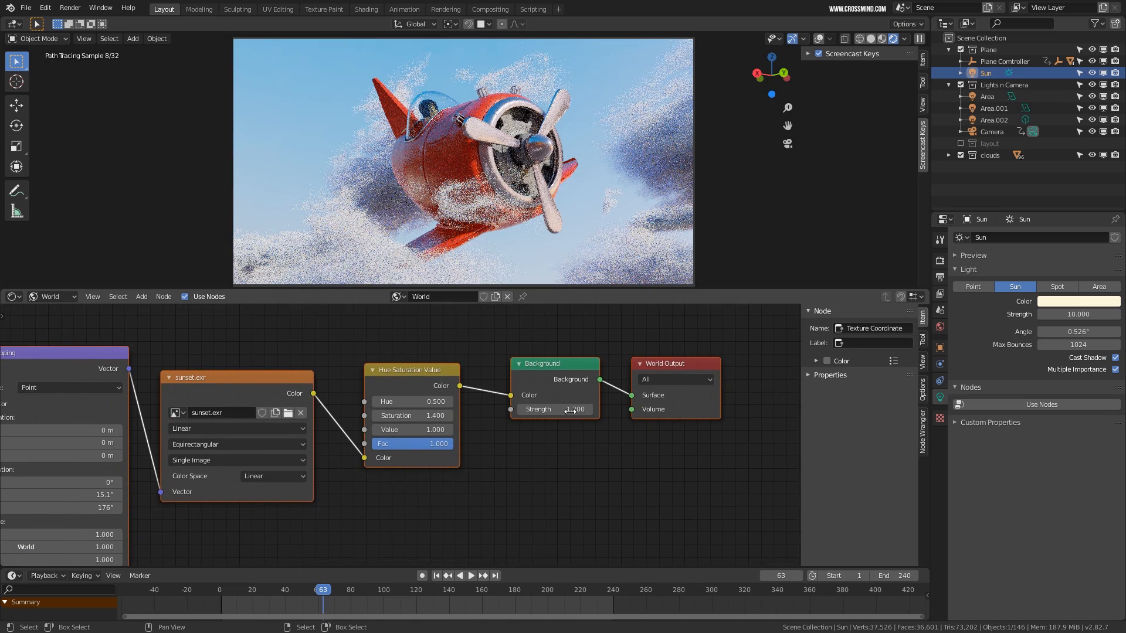
Look through the camera at frame 78, show the viewport overlays and select the camera by its frame
{"action": "left_click", "coordinate": [470, 222]}
{"action": "scroll", "coordinate": [470, 221], "scroll_direction": "up", "scroll_amount": 1}
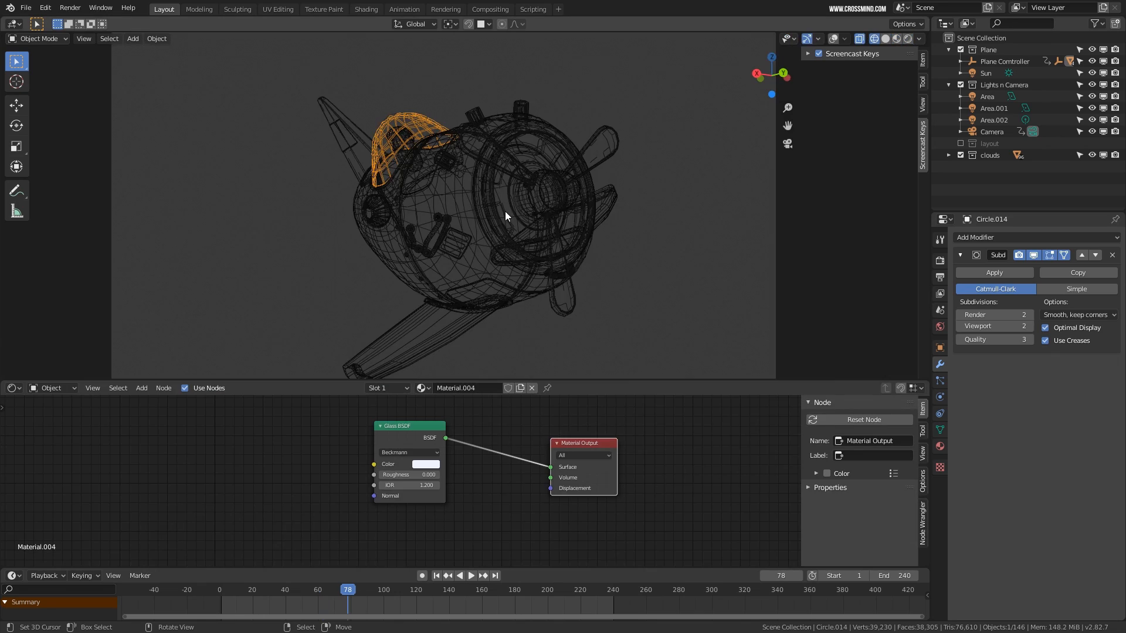
{"action": "key", "text": "KP_0"}
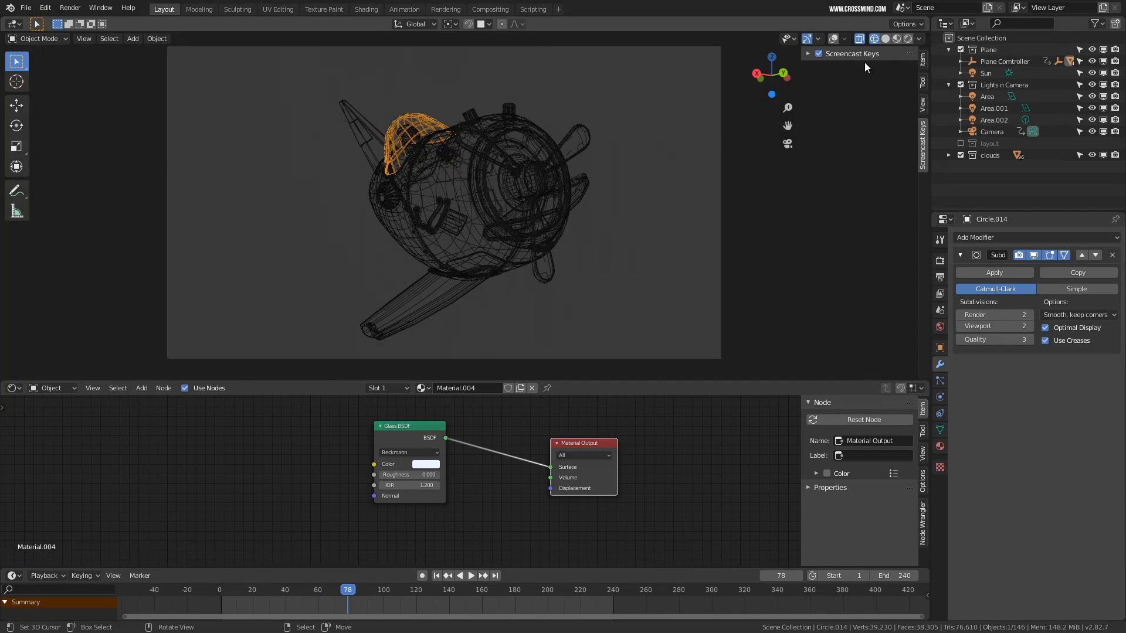
{"action": "left_click", "coordinate": [833, 38]}
{"action": "left_click", "coordinate": [720, 86]}
{"action": "scroll", "coordinate": [675, 161], "scroll_direction": "up", "scroll_amount": 2}
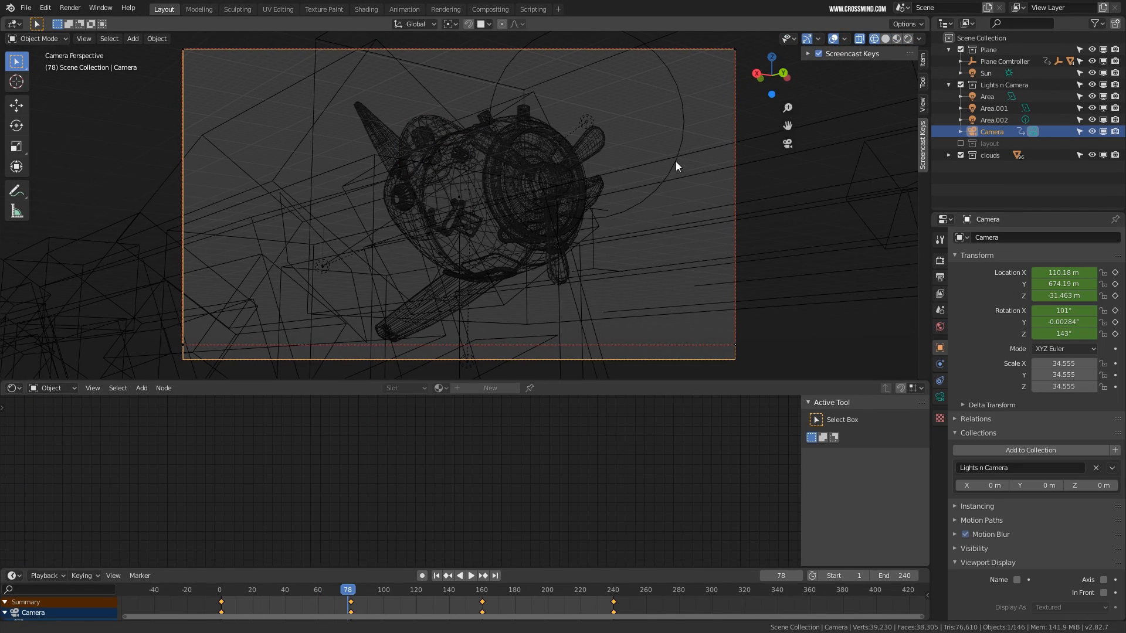
Preview the camera view in rendered shading, disable the camera's depth of field and hide the overlays
{"action": "scroll", "coordinate": [632, 170], "scroll_direction": "up", "scroll_amount": 1}
{"action": "scroll", "coordinate": [745, 167], "scroll_direction": "down", "scroll_amount": 3}
{"action": "middle_click_drag", "start_coordinate": [661, 175], "coordinate": [634, 185], "text": "shift"}
{"action": "key", "text": "shift+z"}
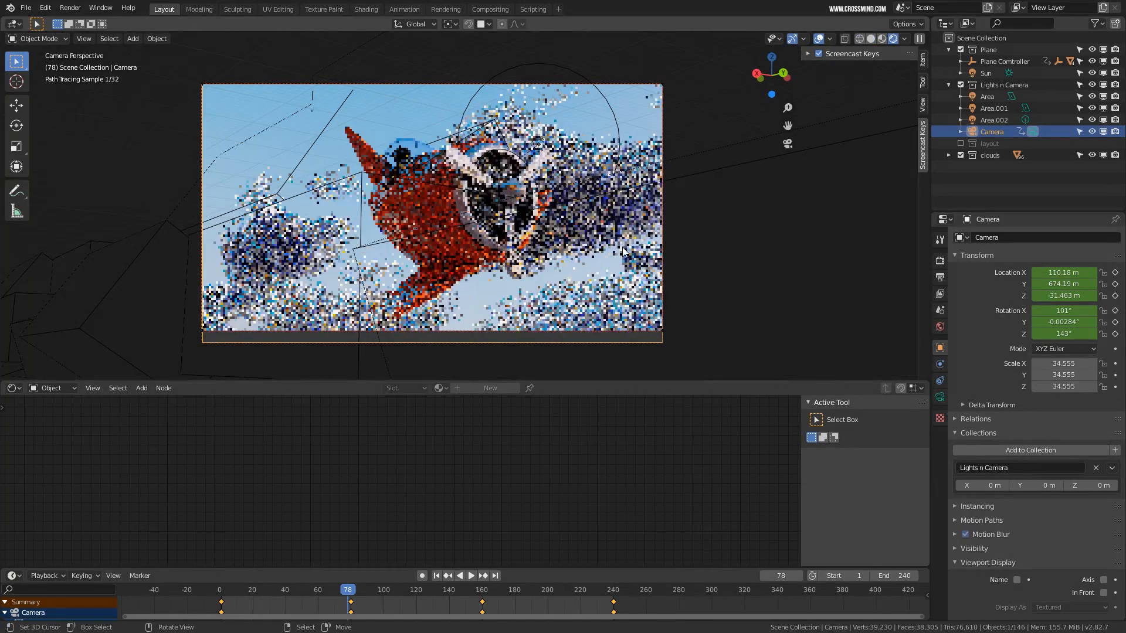
{"action": "left_click", "coordinate": [940, 397]}
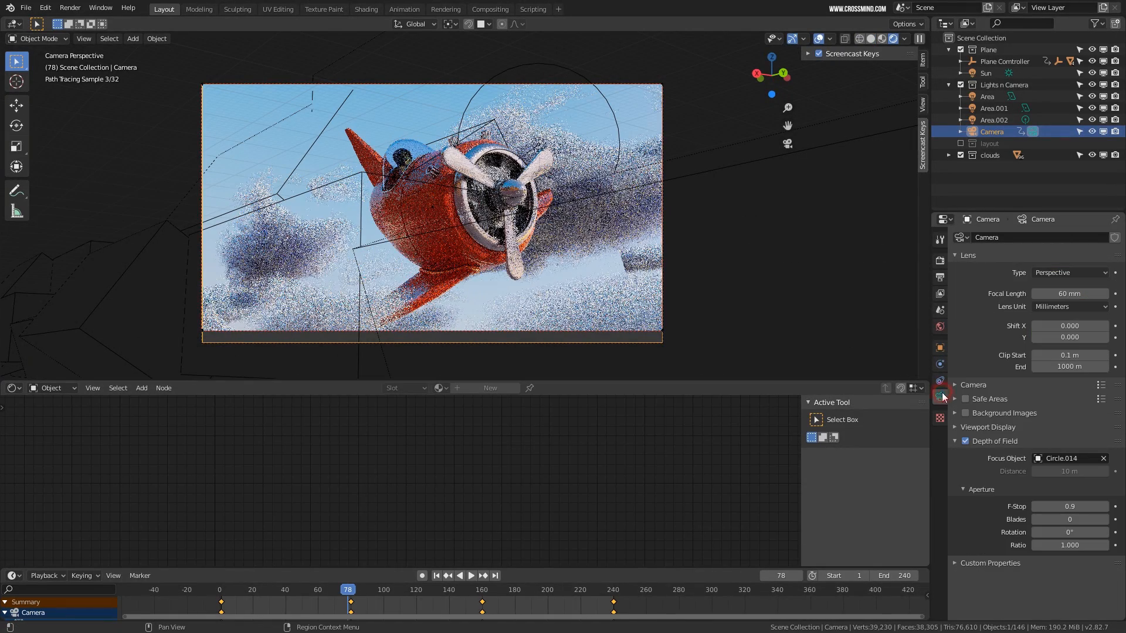
{"action": "left_click", "coordinate": [965, 441]}
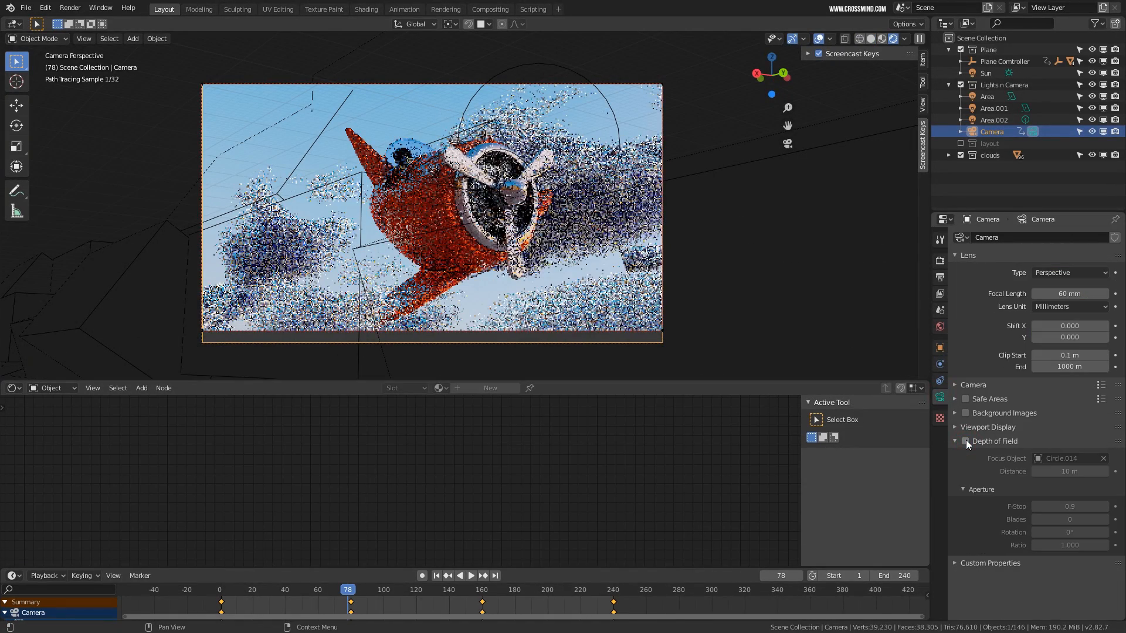
{"action": "left_click", "coordinate": [819, 39]}
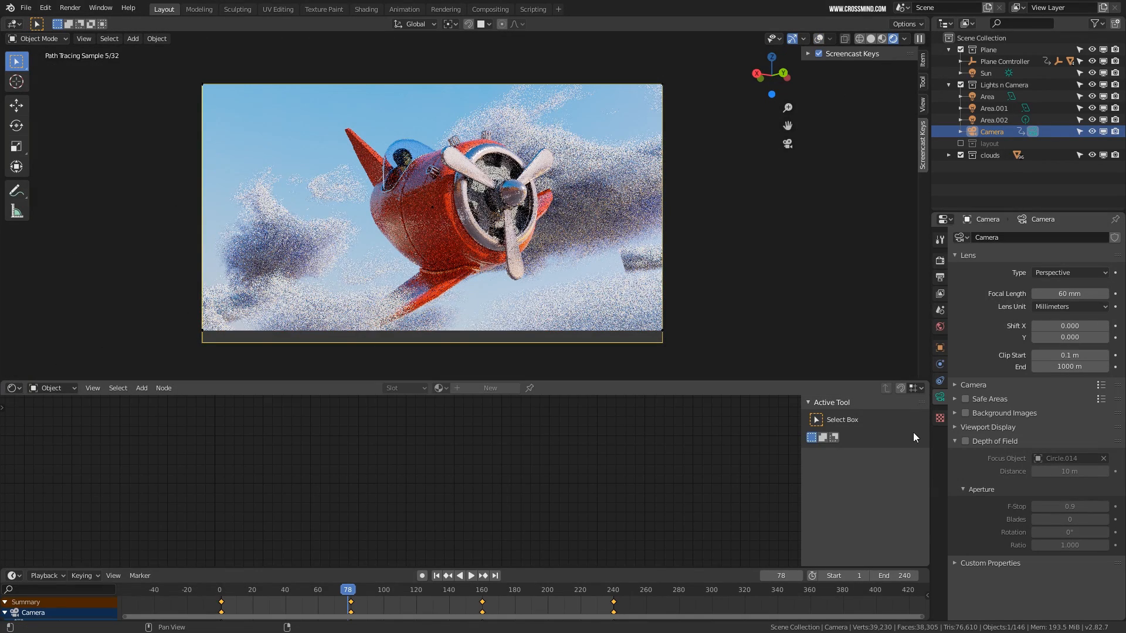
Set the output resolution percentage to 50%
{"action": "left_click", "coordinate": [940, 261]}
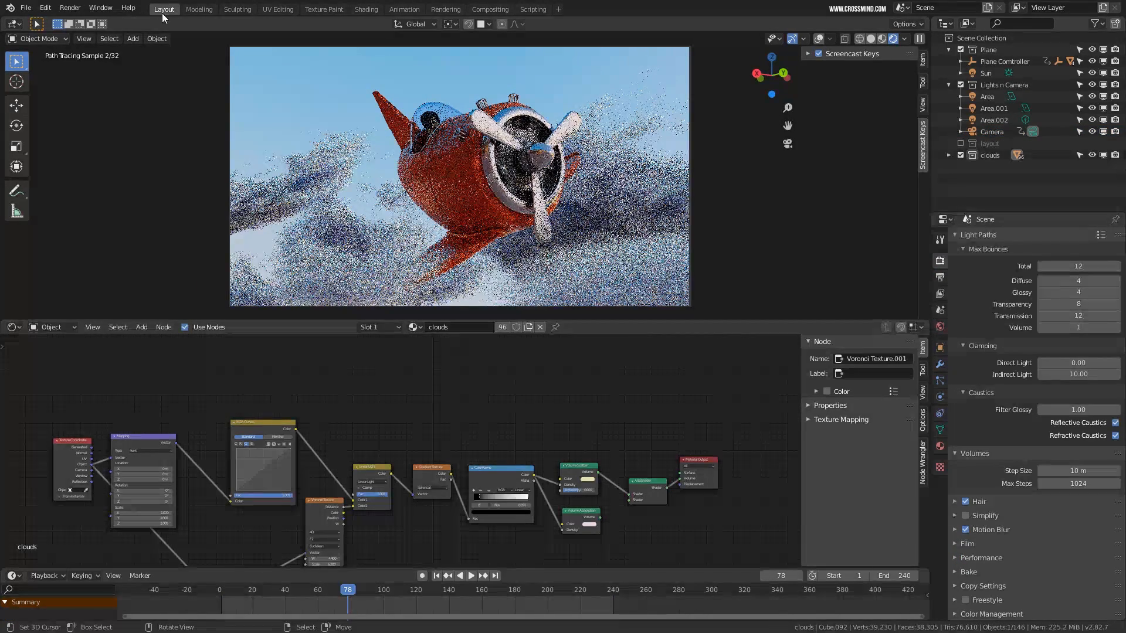
{"action": "left_click", "coordinate": [940, 277]}
{"action": "left_click", "coordinate": [1076, 274]}
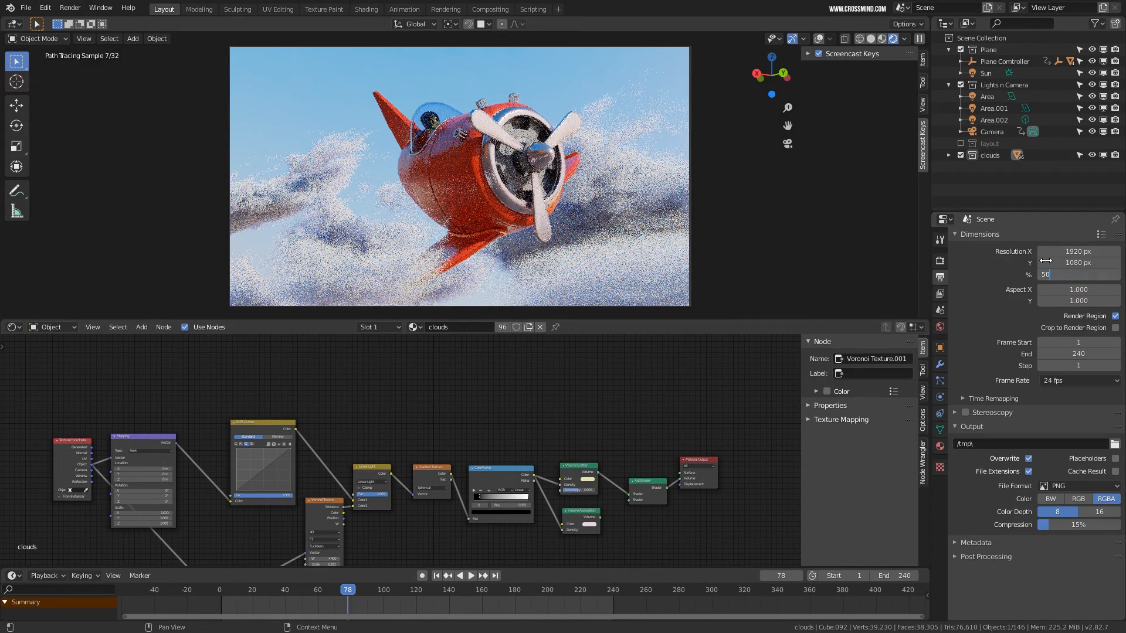
{"action": "key", "text": "Return"}
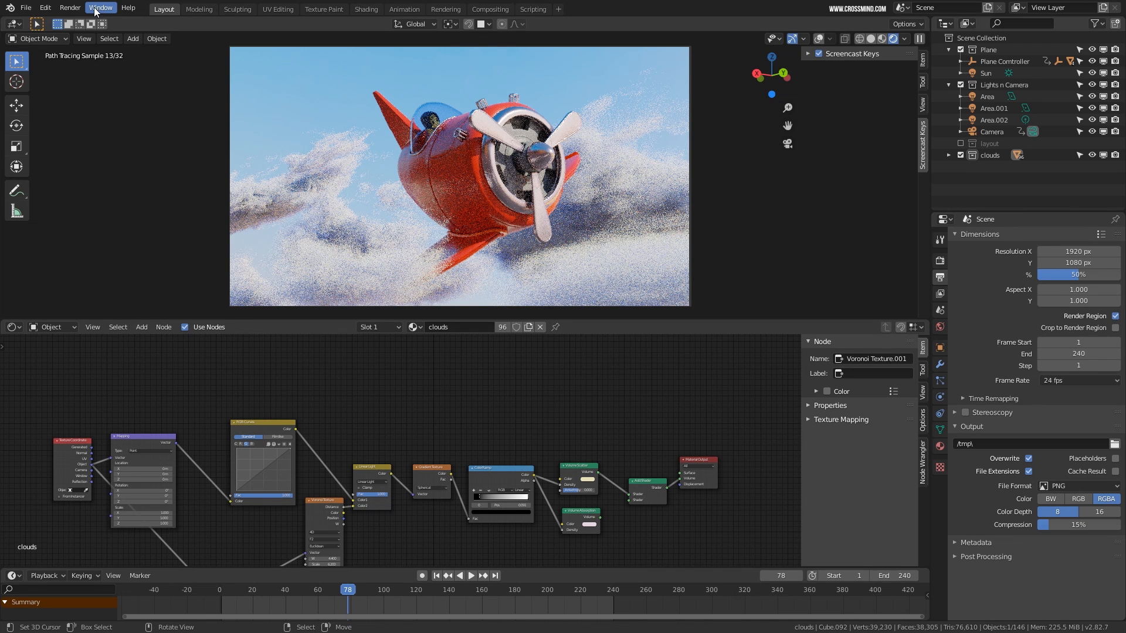
Render a still image of frame 78 and move the render window down a little
{"action": "left_click", "coordinate": [70, 7]}
{"action": "left_click", "coordinate": [83, 21]}
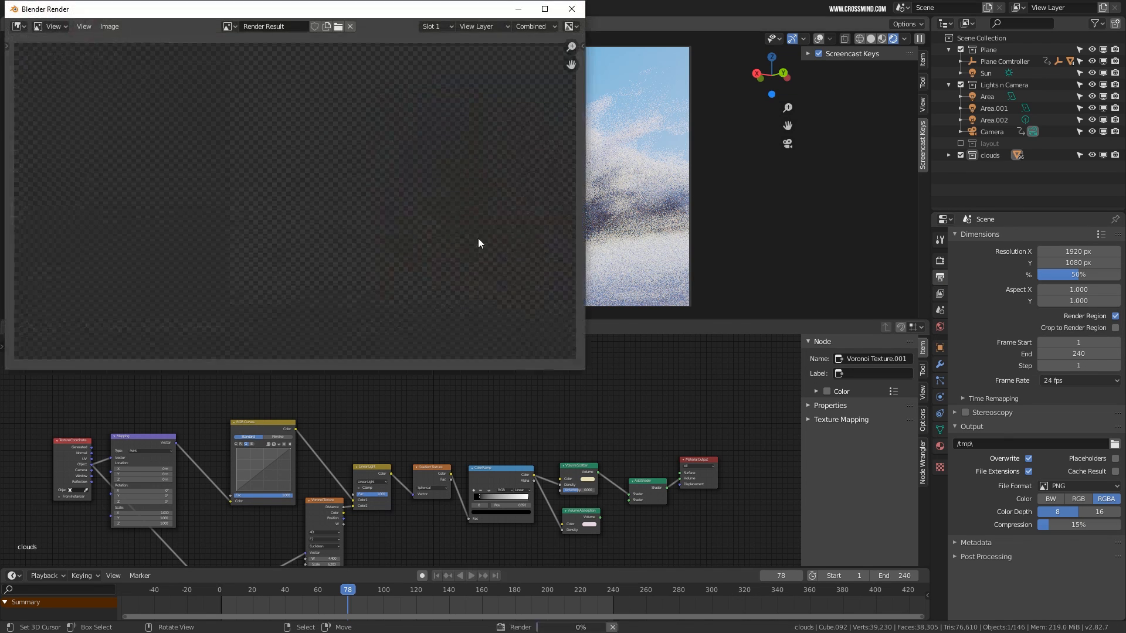
{"action": "left_click_drag", "start_coordinate": [378, 11], "coordinate": [414, 73]}
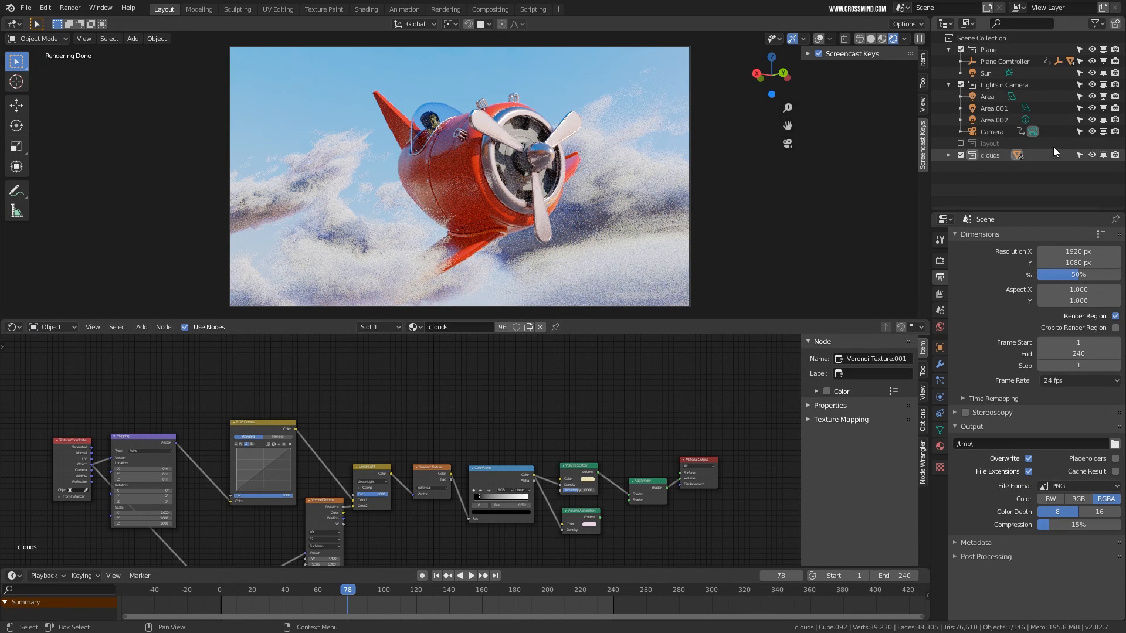
Show the overlays, select every object in the scene, and switch object motion blur on and back off
{"action": "left_click", "coordinate": [991, 156]}
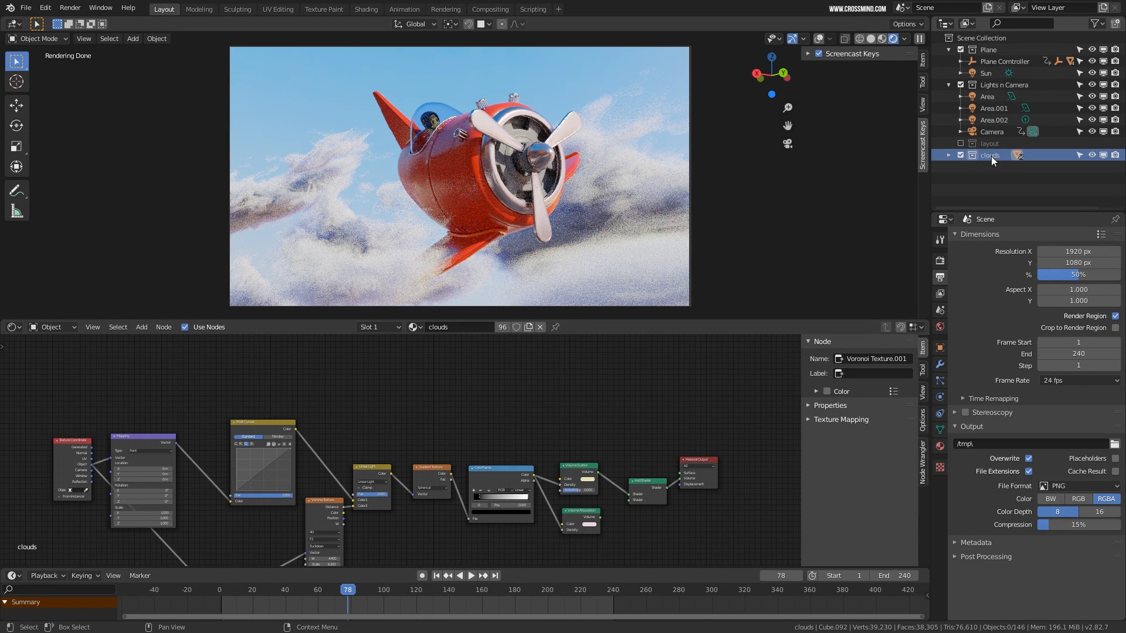
{"action": "left_click", "coordinate": [818, 39]}
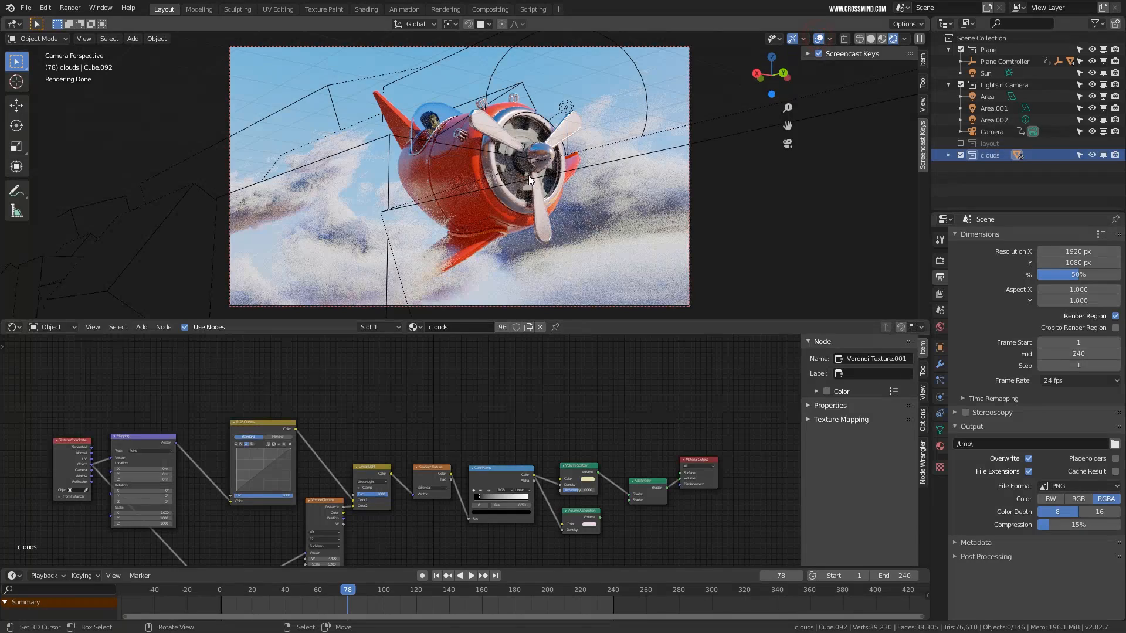
{"action": "key", "text": "a"}
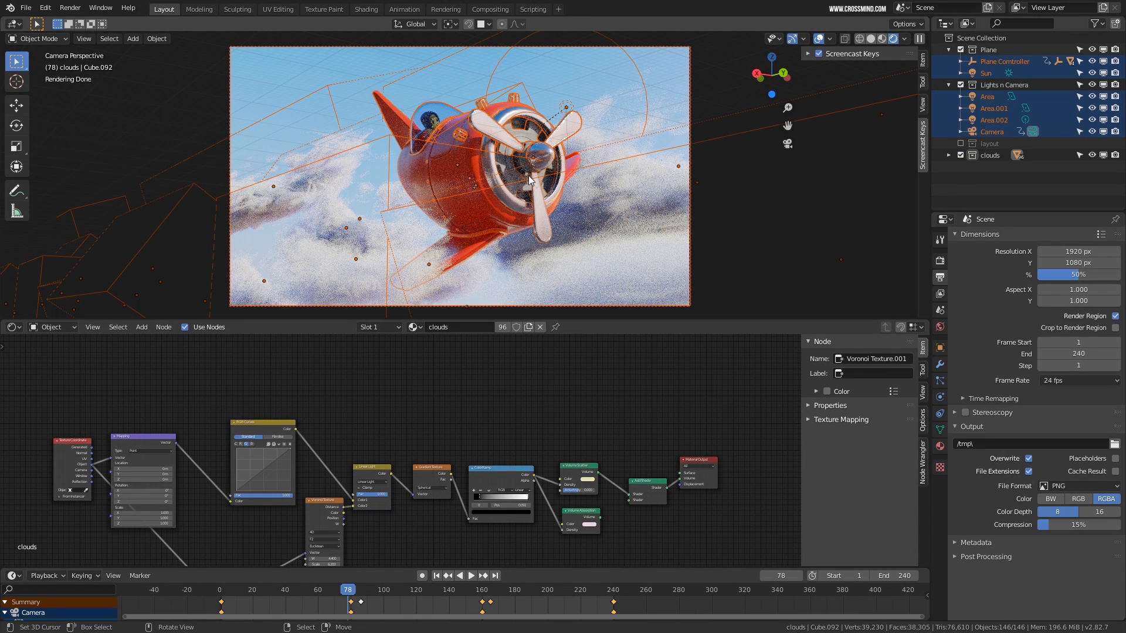
{"action": "left_click", "coordinate": [940, 348]}
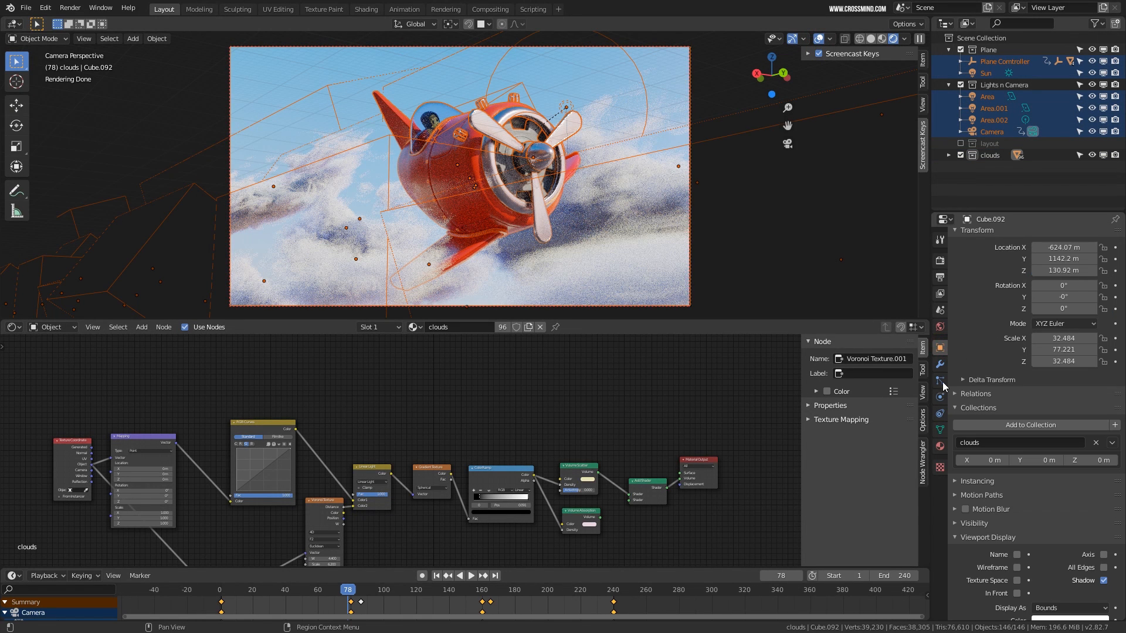
{"action": "left_click", "coordinate": [965, 510]}
{"action": "left_click", "coordinate": [965, 510]}
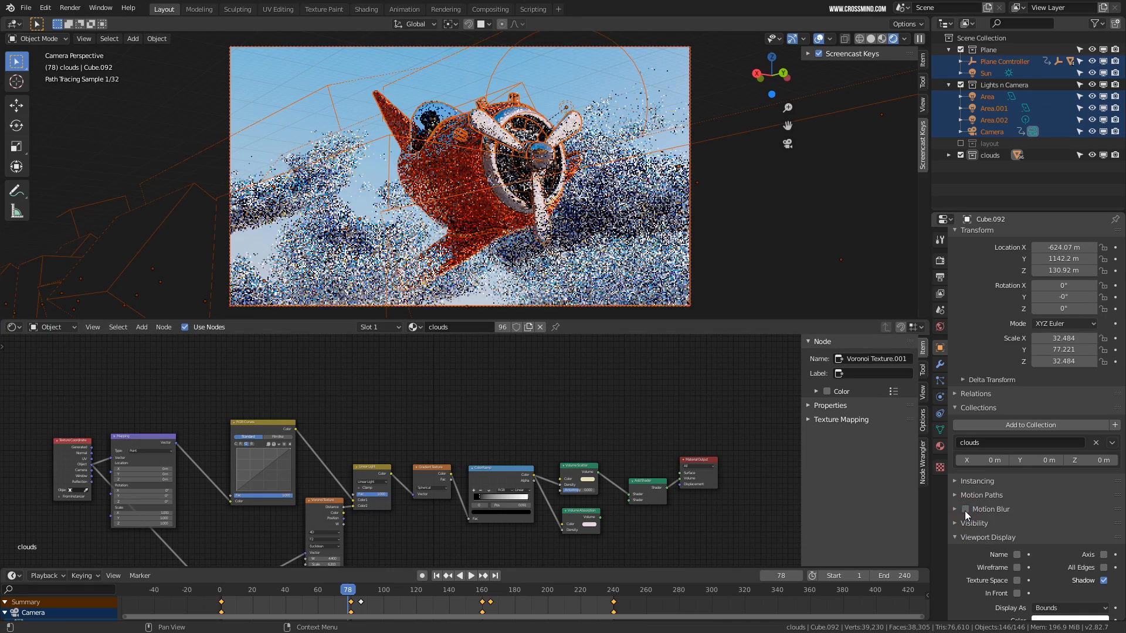
Turn off motion blur for the active cloud object and copy that setting to all selected objects
{"action": "left_click", "coordinate": [965, 509]}
{"action": "right_click", "coordinate": [966, 507]}
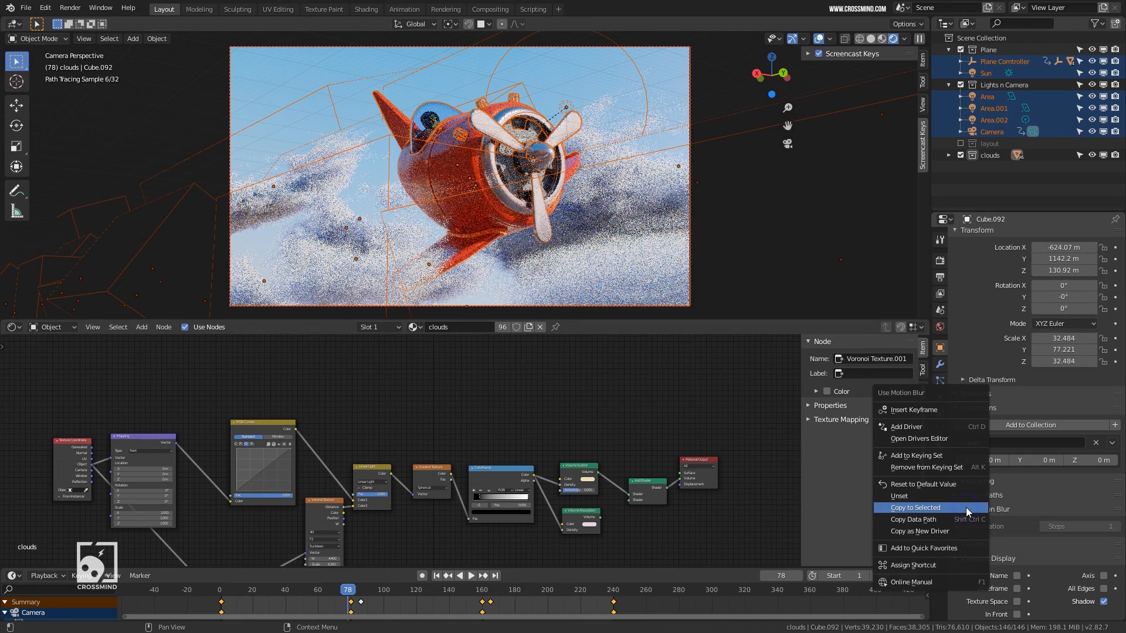
{"action": "left_click", "coordinate": [944, 508]}
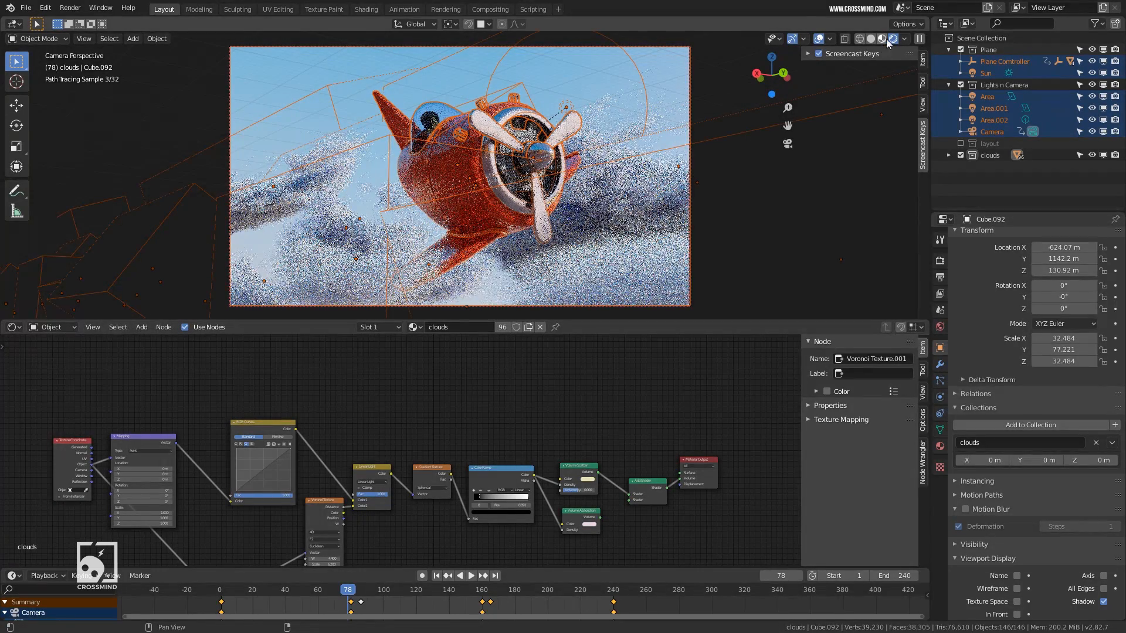
Start a test render of frame 78, then stop it and close the render window
{"action": "left_click", "coordinate": [70, 8]}
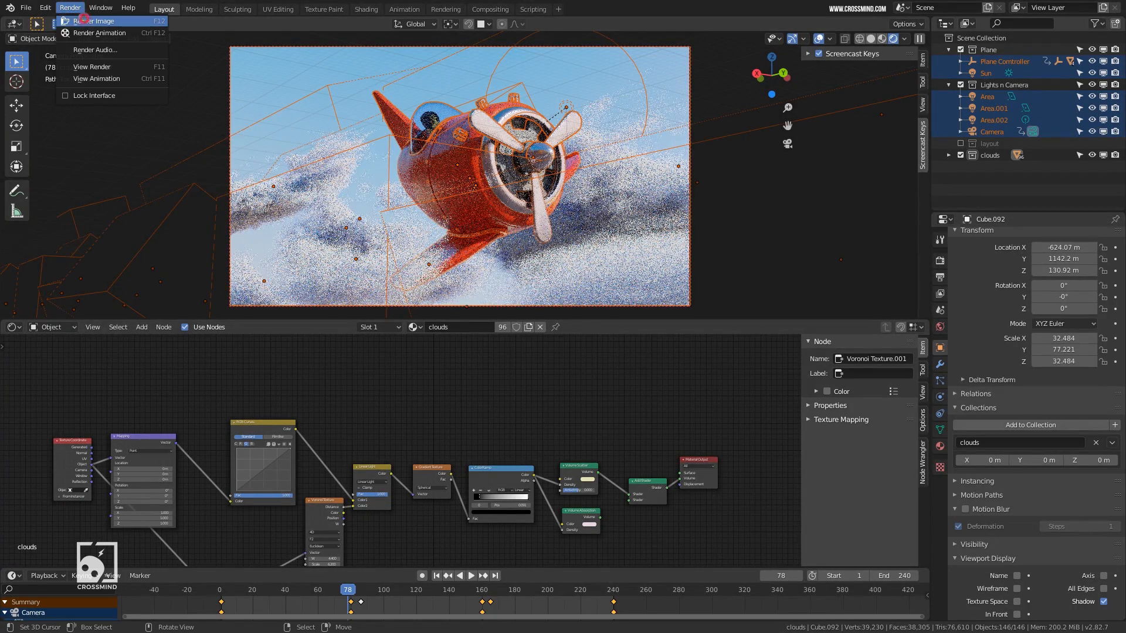
{"action": "left_click", "coordinate": [82, 19]}
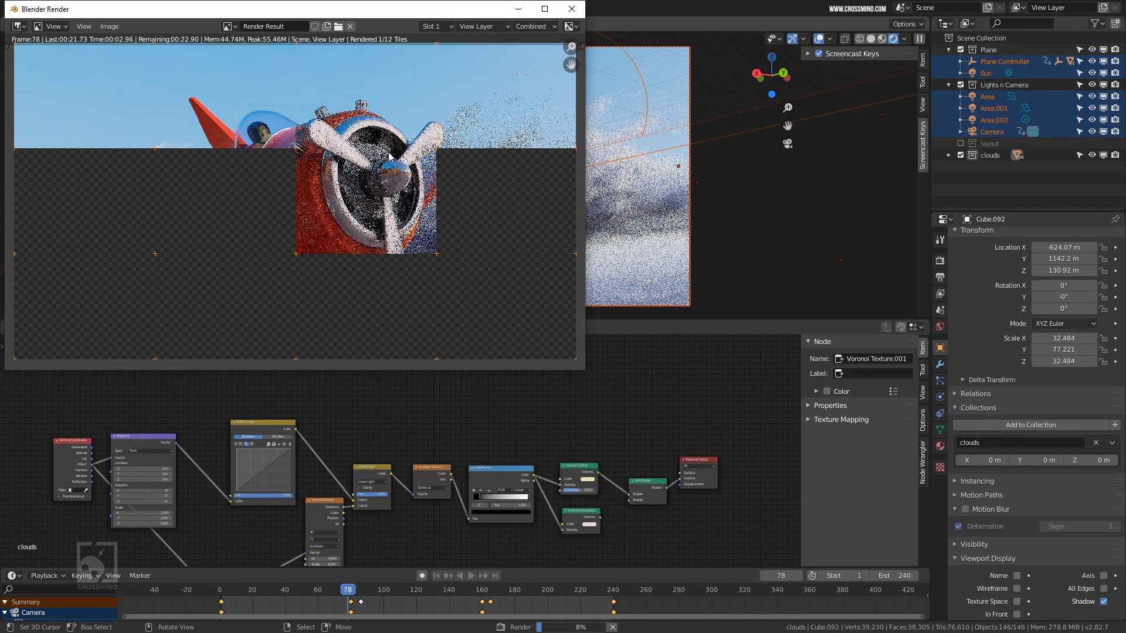
{"action": "left_click", "coordinate": [571, 8]}
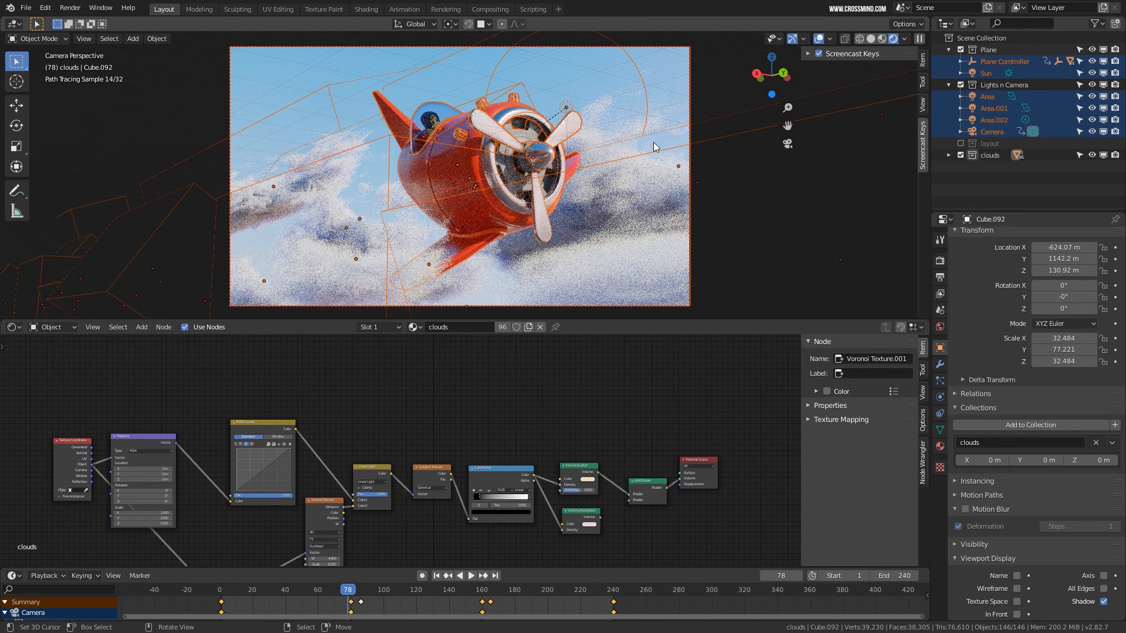
Exclude the clouds collection from the view layer and select the propeller blades together with the spinner
{"action": "left_click", "coordinate": [578, 139]}
{"action": "scroll", "coordinate": [584, 164], "scroll_direction": "up", "scroll_amount": 2}
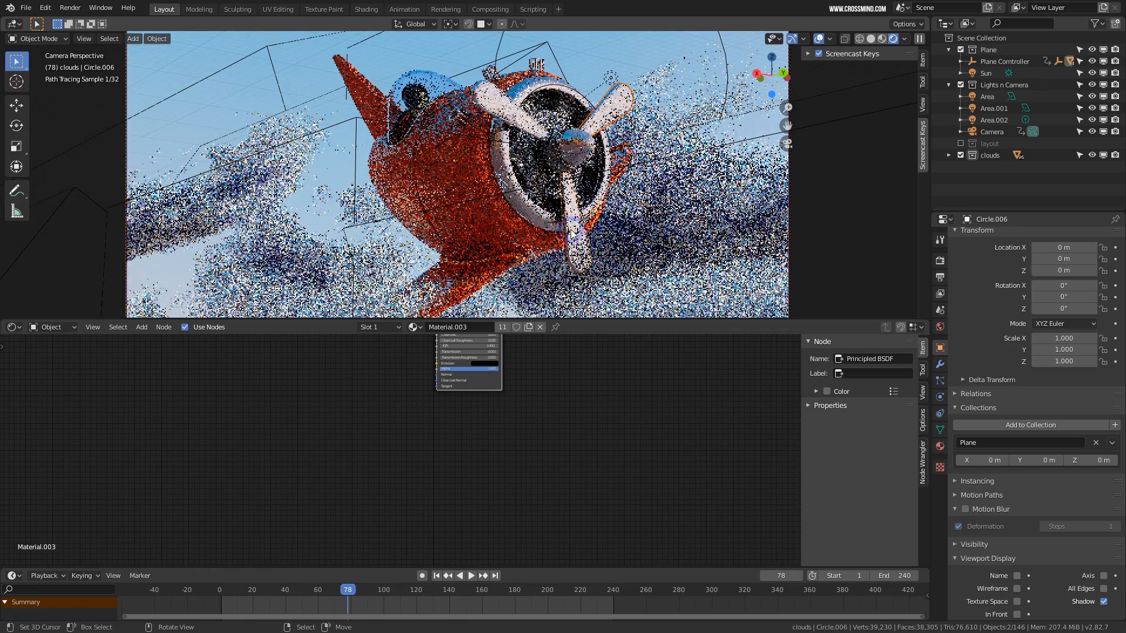
{"action": "left_click", "coordinate": [960, 155]}
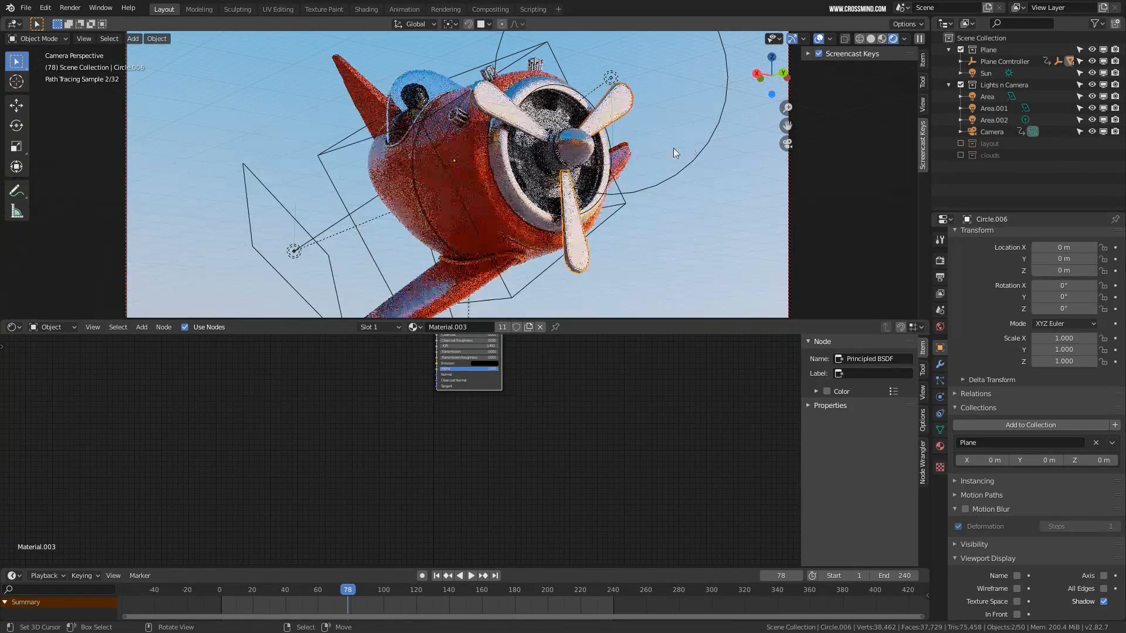
{"action": "key", "text": "shift+alt+z"}
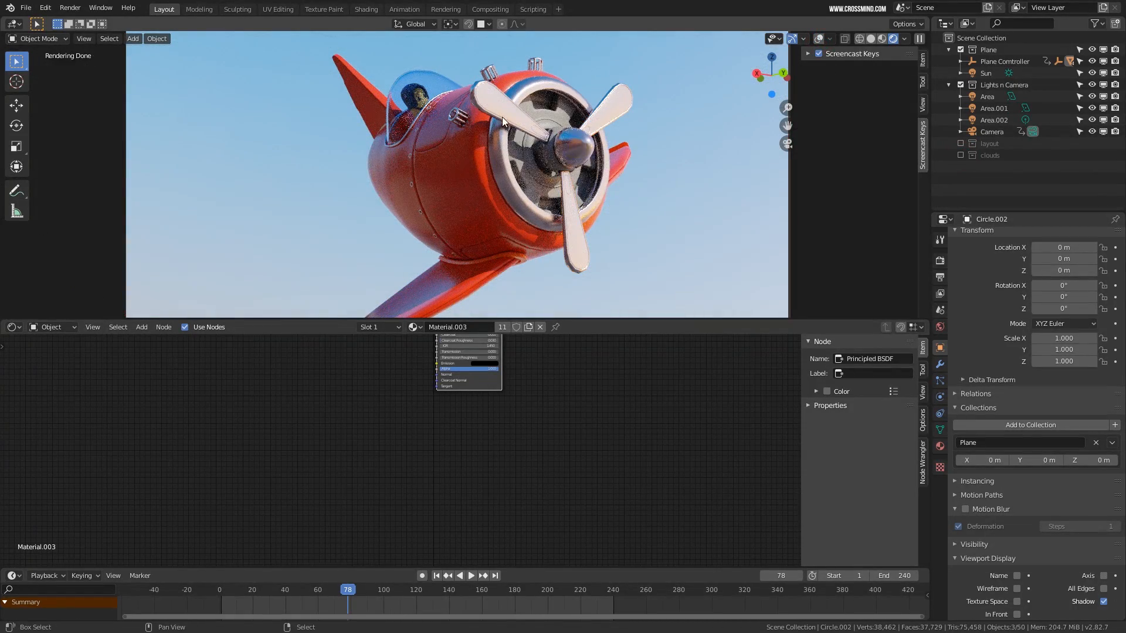
{"action": "key", "text": "shift+alt+z"}
{"action": "scroll", "coordinate": [609, 157], "scroll_direction": "up", "scroll_amount": 4}
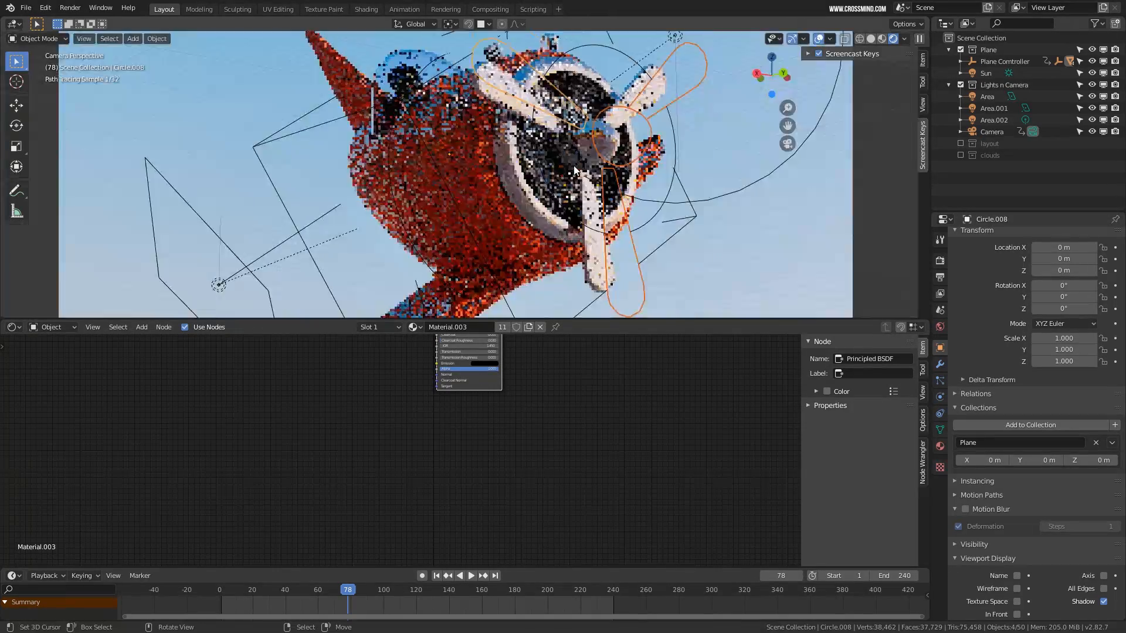
{"action": "left_click", "coordinate": [609, 154], "text": "shift"}
{"action": "scroll", "coordinate": [655, 176], "scroll_direction": "down", "scroll_amount": 4}
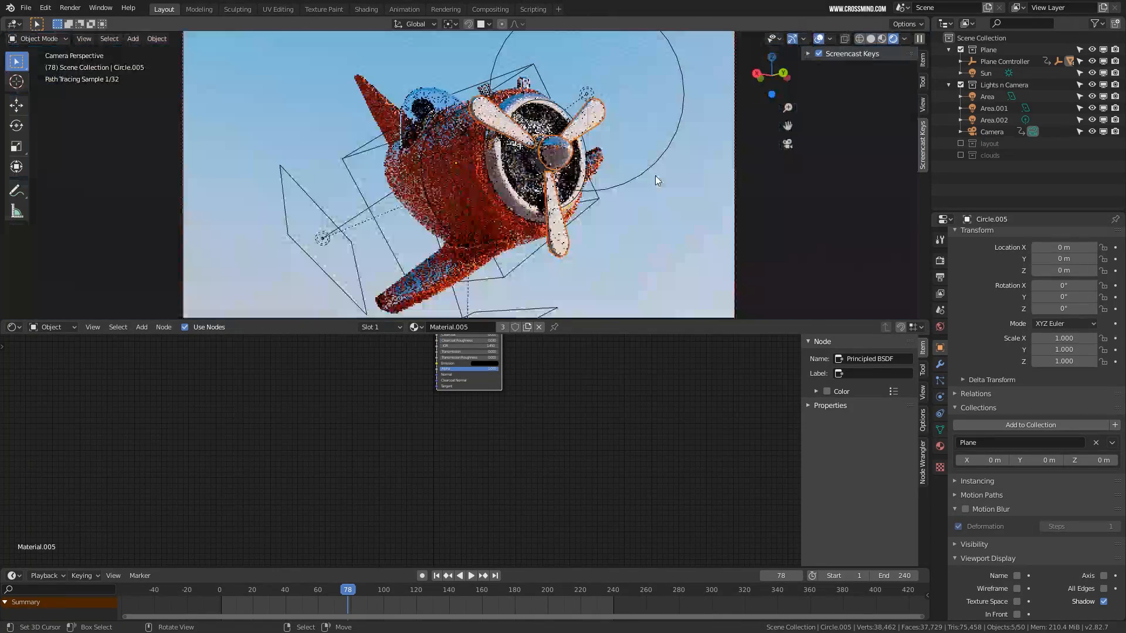
Enable motion blur on the spinner and copy the setting to the selected propeller parts
{"action": "left_click", "coordinate": [965, 509]}
{"action": "right_click", "coordinate": [966, 508]}
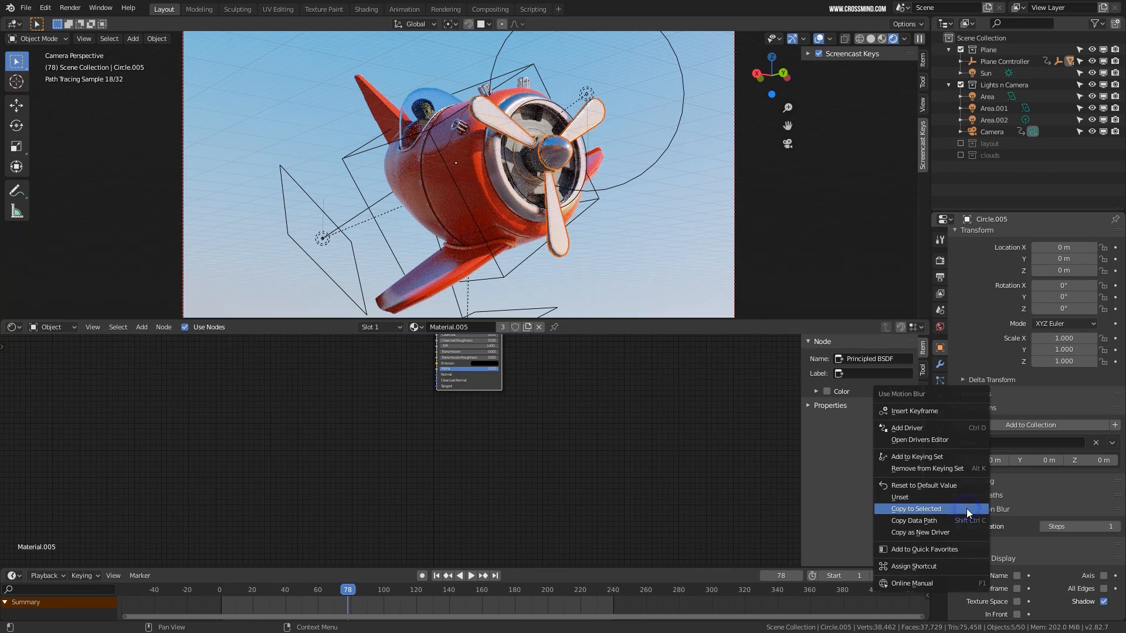
{"action": "left_click", "coordinate": [932, 510]}
{"action": "scroll", "coordinate": [587, 175], "scroll_direction": "down", "scroll_amount": 3}
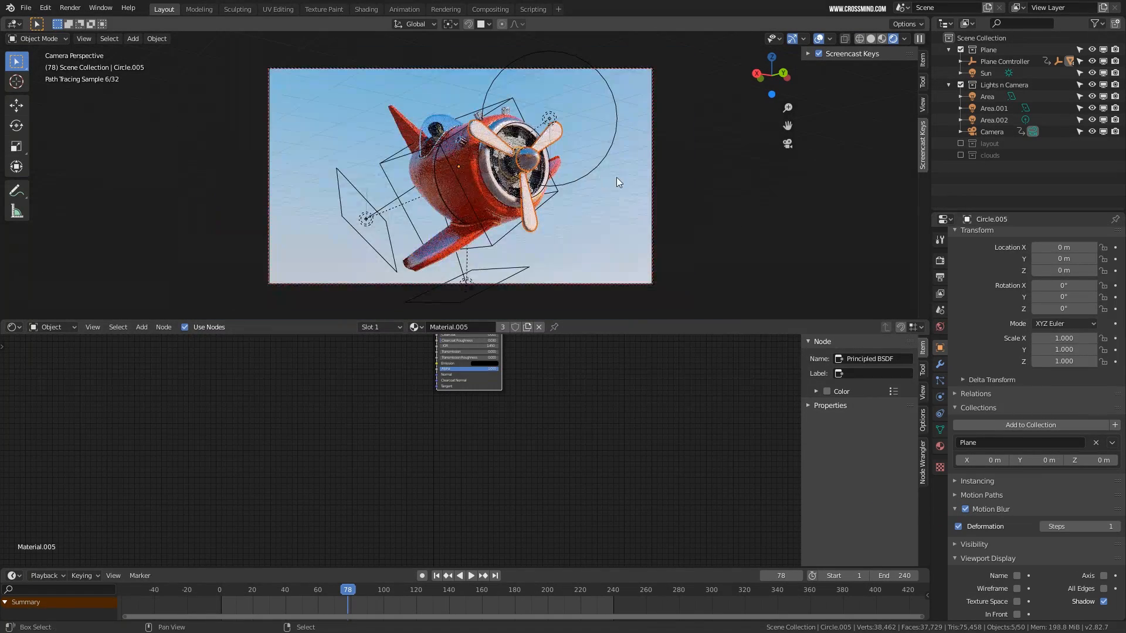
With the overlays hidden, re-enable the clouds collection and delete the layout collection with its hierarchy
{"action": "left_click", "coordinate": [818, 38]}
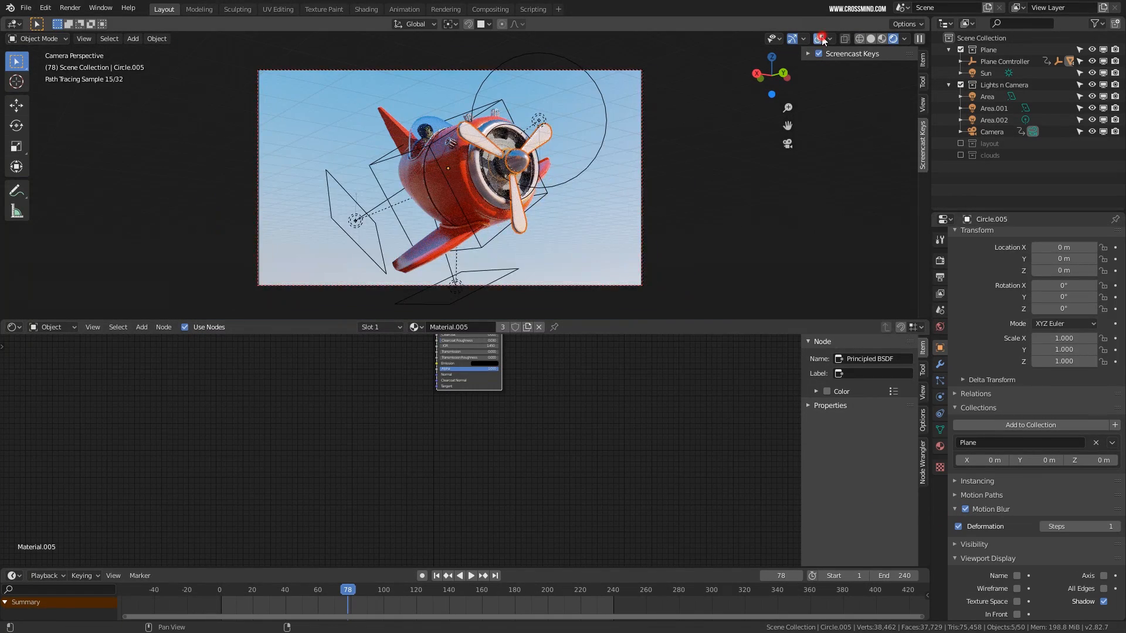
{"action": "left_click", "coordinate": [960, 156]}
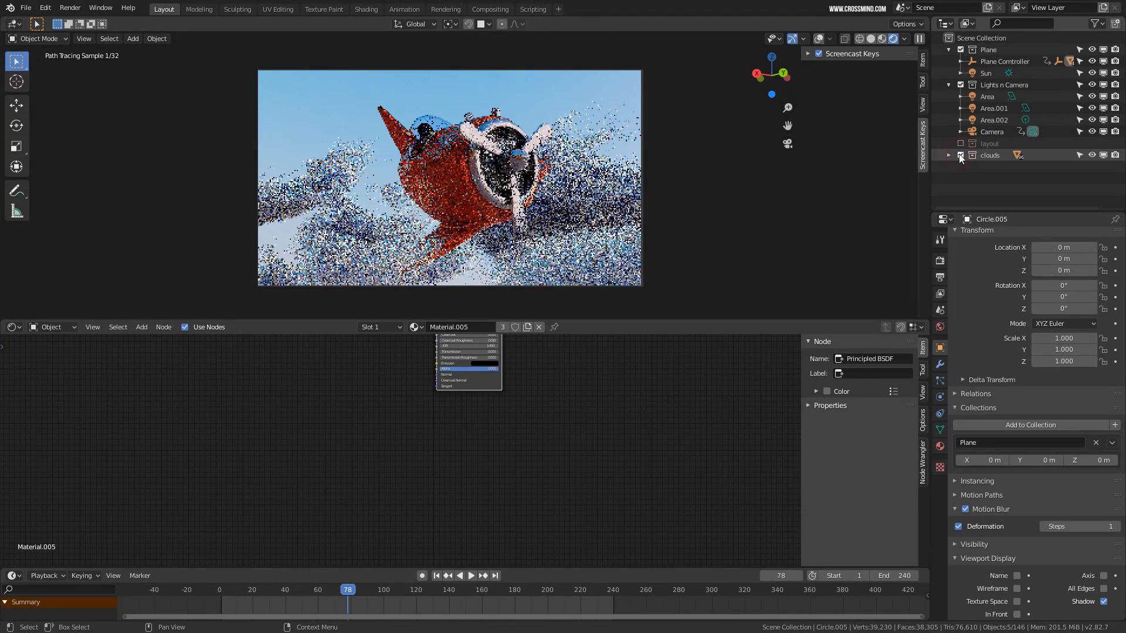
{"action": "left_click", "coordinate": [990, 143]}
{"action": "right_click", "coordinate": [991, 143]}
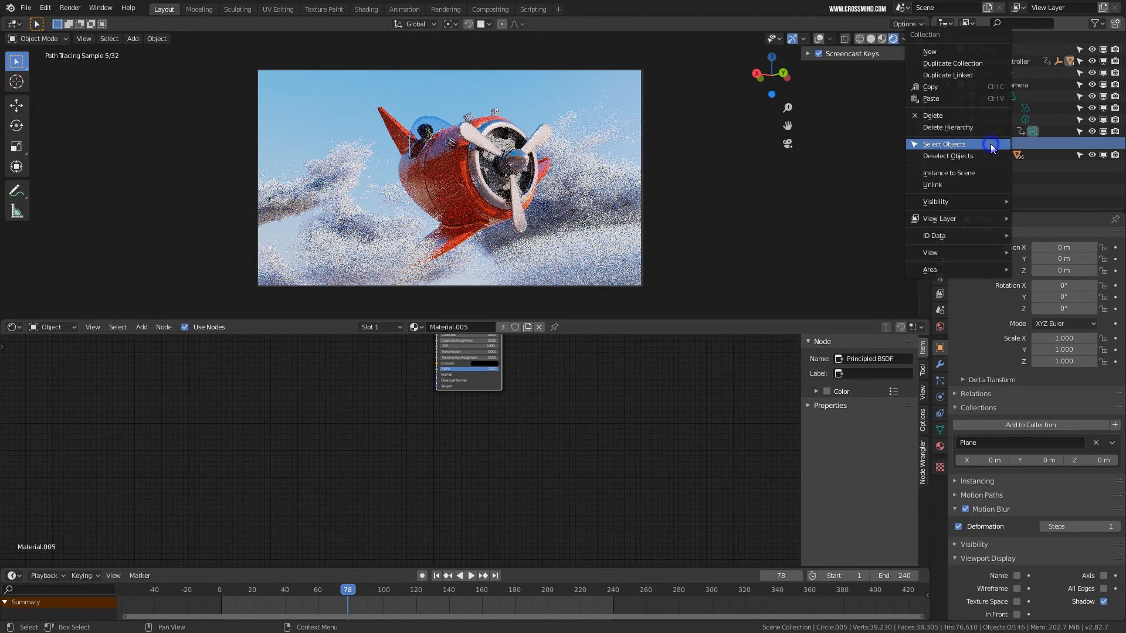
{"action": "left_click", "coordinate": [945, 126]}
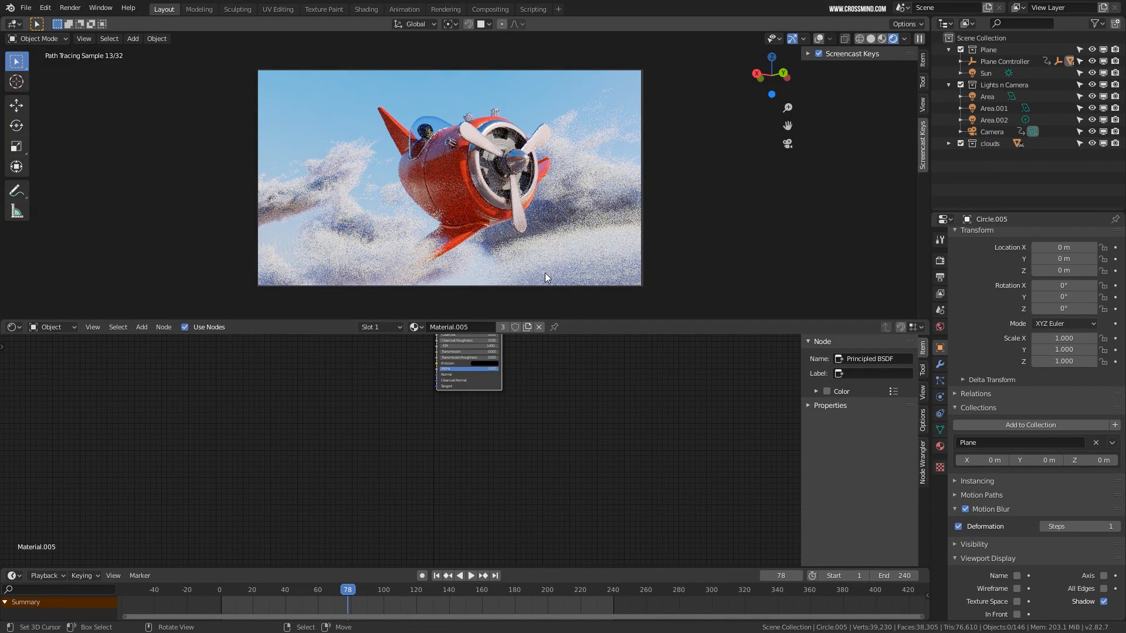
{"action": "scroll", "coordinate": [582, 231], "scroll_direction": "up", "scroll_amount": 1}
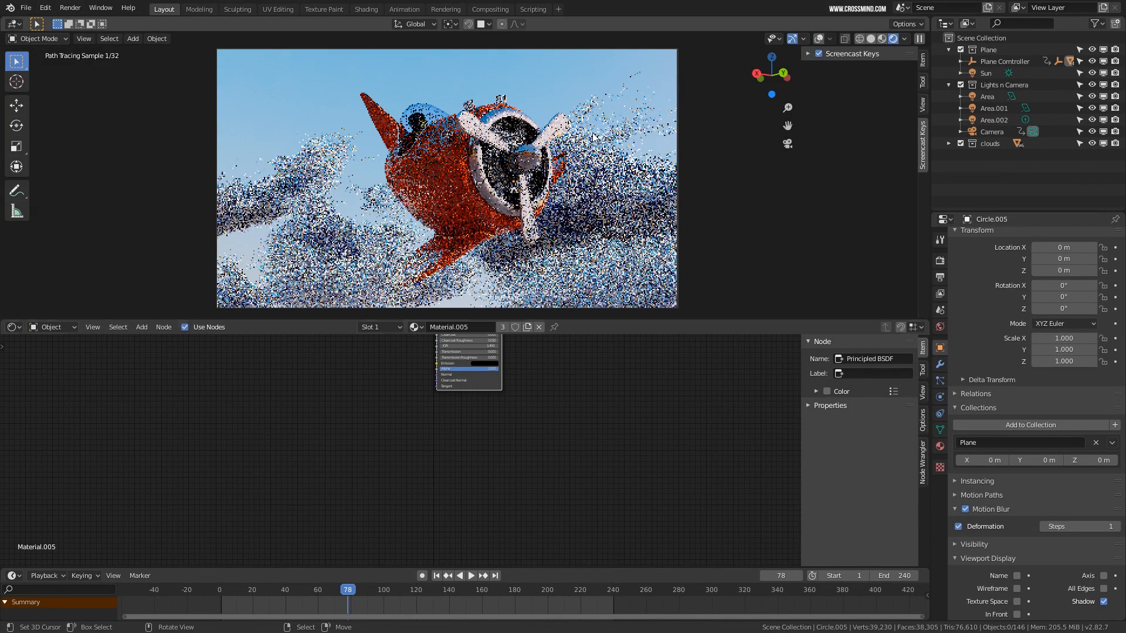
Switch the viewport to material preview and render frame 78 as a still, moving the render window aside
{"action": "left_click", "coordinate": [882, 38]}
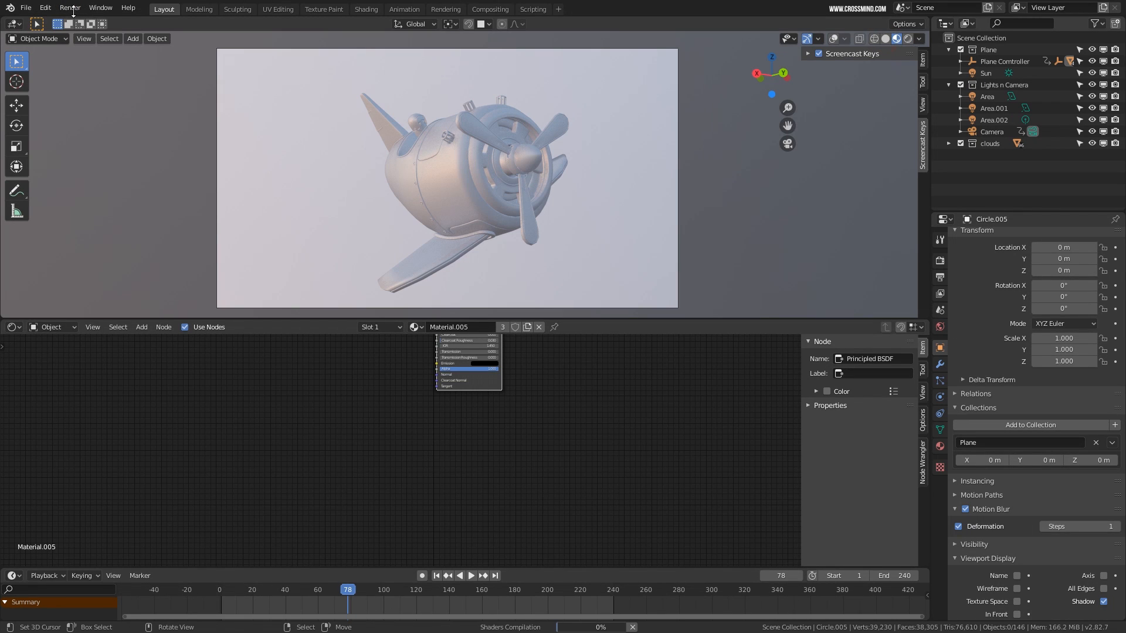
{"action": "left_click", "coordinate": [69, 8]}
{"action": "left_click", "coordinate": [94, 25]}
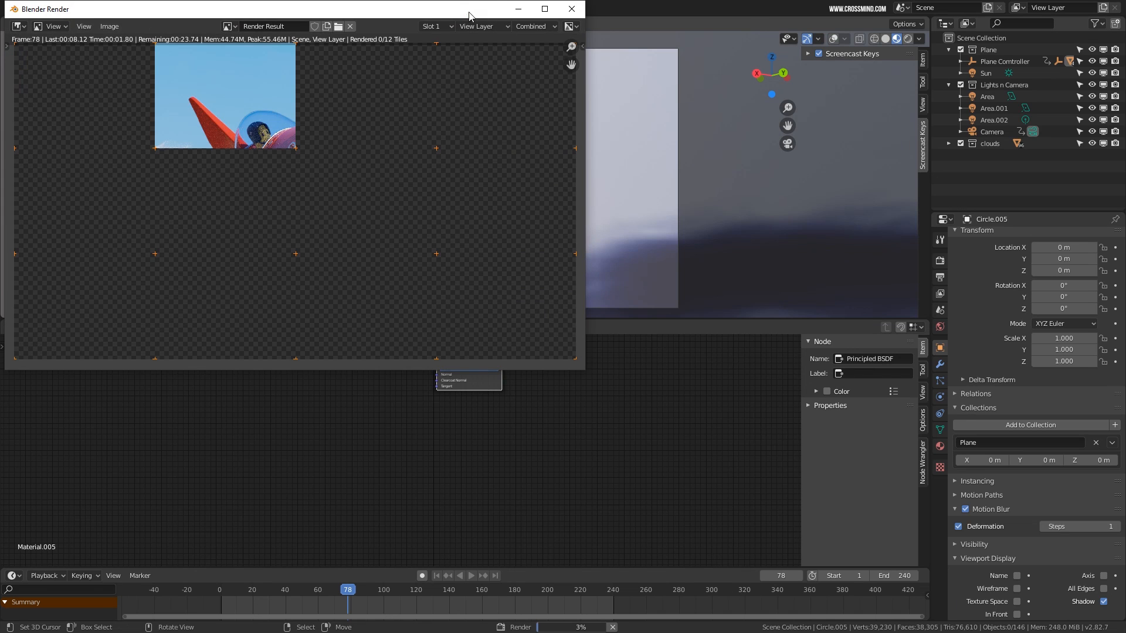
{"action": "left_click_drag", "start_coordinate": [469, 15], "coordinate": [636, 31]}
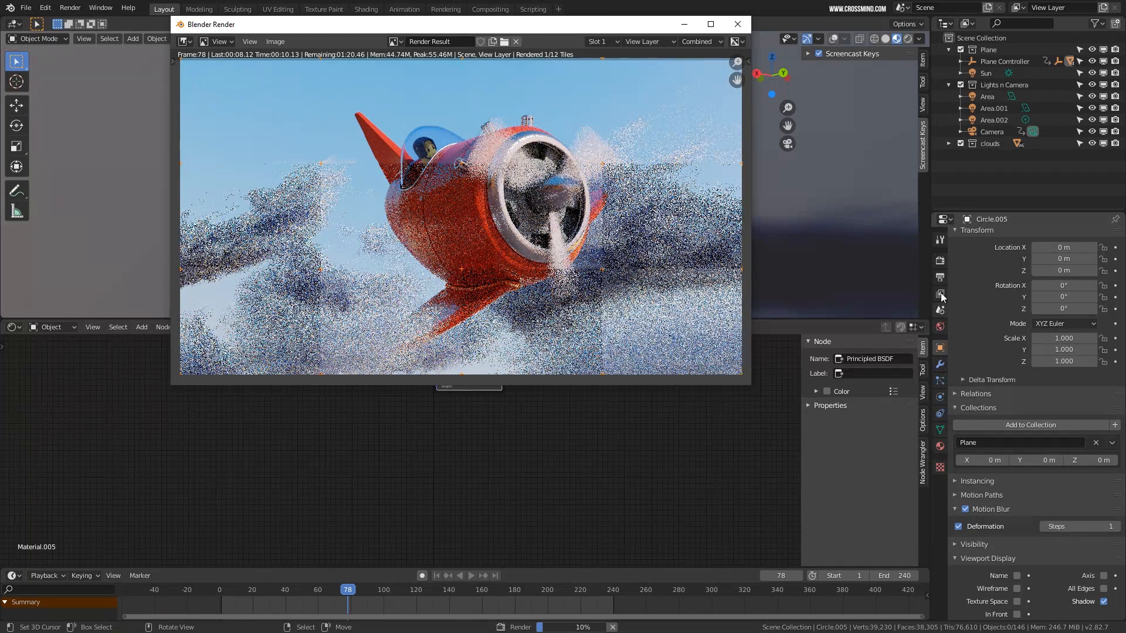
Set the scene's motion blur shutter to 0.72 and render the still image of frame 78 again
{"action": "left_click", "coordinate": [940, 276]}
{"action": "left_click", "coordinate": [940, 262]}
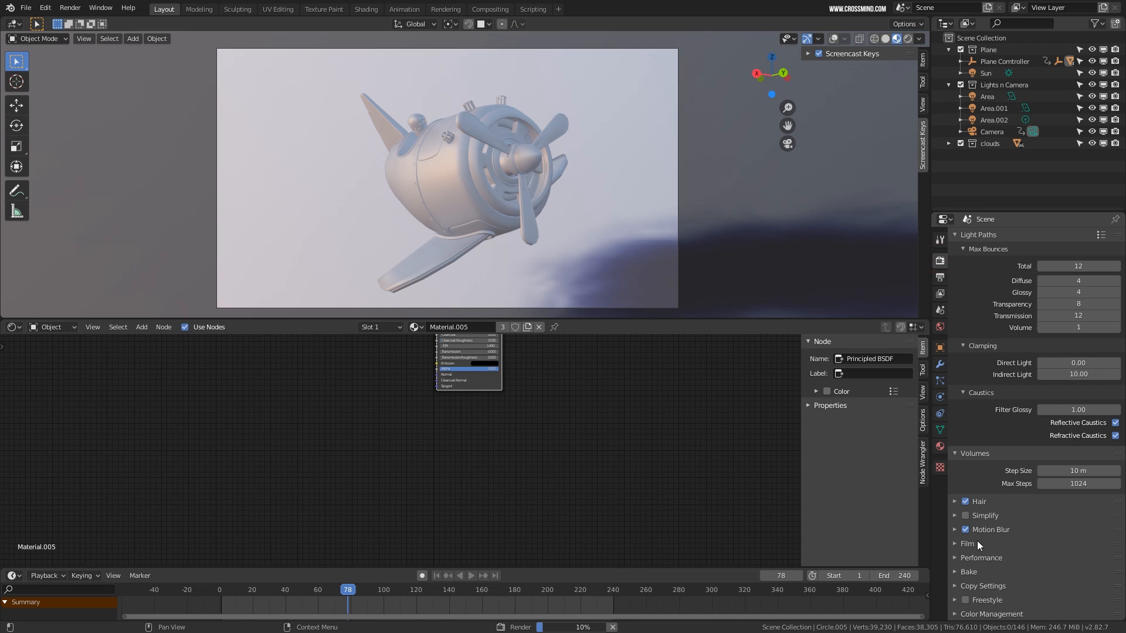
{"action": "left_click", "coordinate": [1020, 530]}
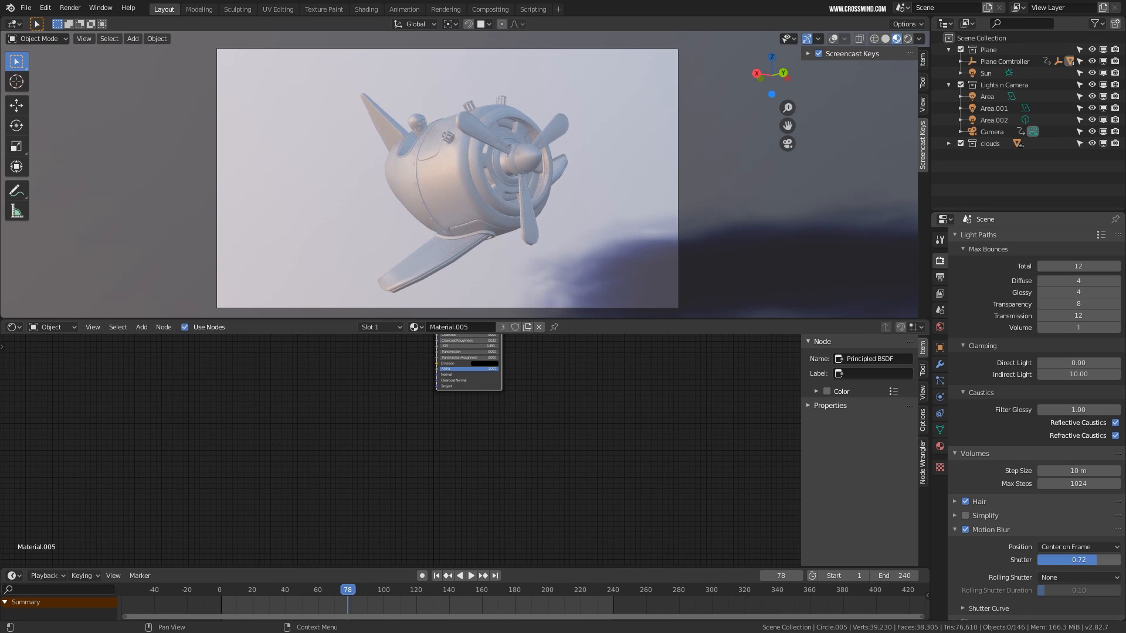
{"action": "left_click", "coordinate": [70, 8]}
{"action": "left_click", "coordinate": [88, 21]}
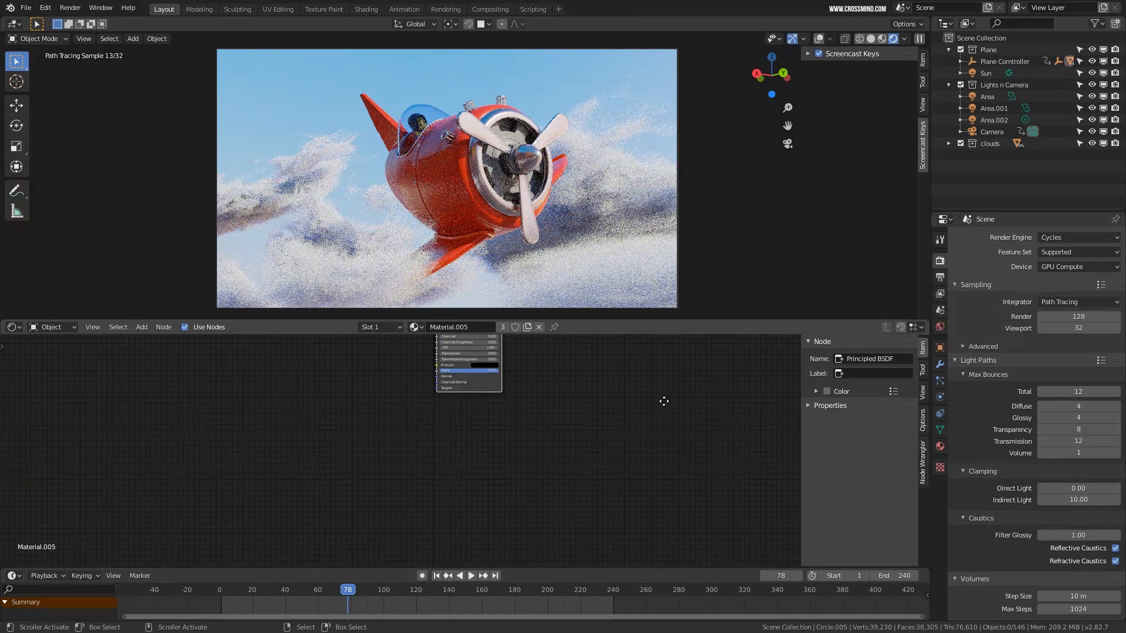
Show the overlays, select one of the cloud volumes and isolate it in local view
{"action": "middle_click_drag", "start_coordinate": [663, 401], "coordinate": [670, 497]}
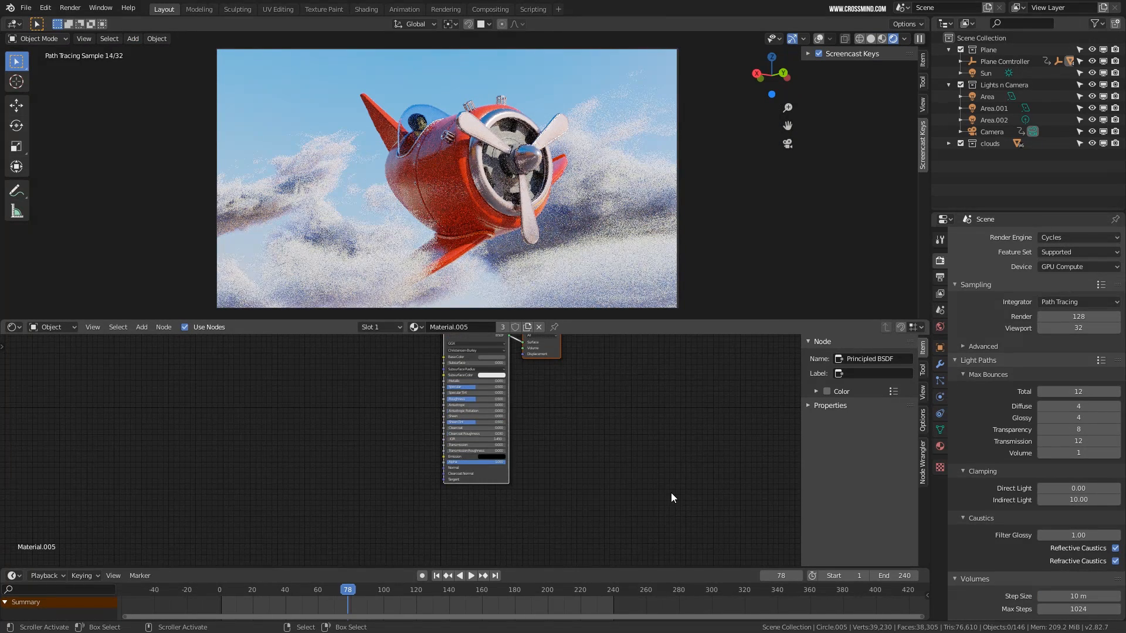
{"action": "left_click", "coordinate": [818, 37]}
{"action": "left_click", "coordinate": [631, 157]}
{"action": "key", "text": "Home"}
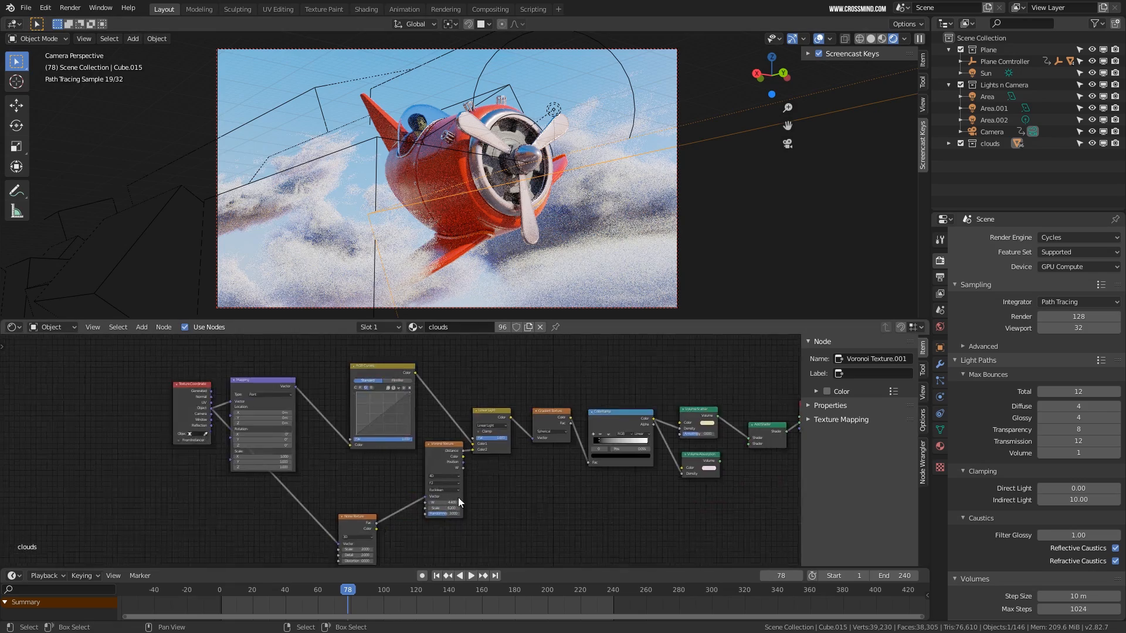
{"action": "scroll", "coordinate": [473, 397], "scroll_direction": "up", "scroll_amount": 3}
{"action": "scroll", "coordinate": [318, 451], "scroll_direction": "up", "scroll_amount": 2}
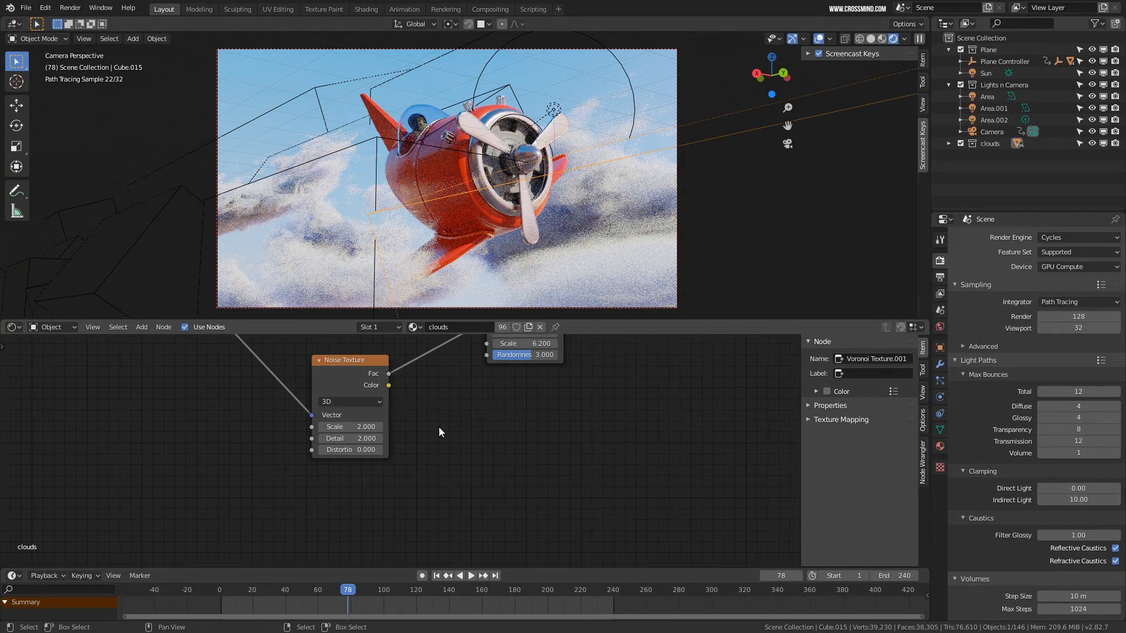
{"action": "key", "text": "KP_Divide"}
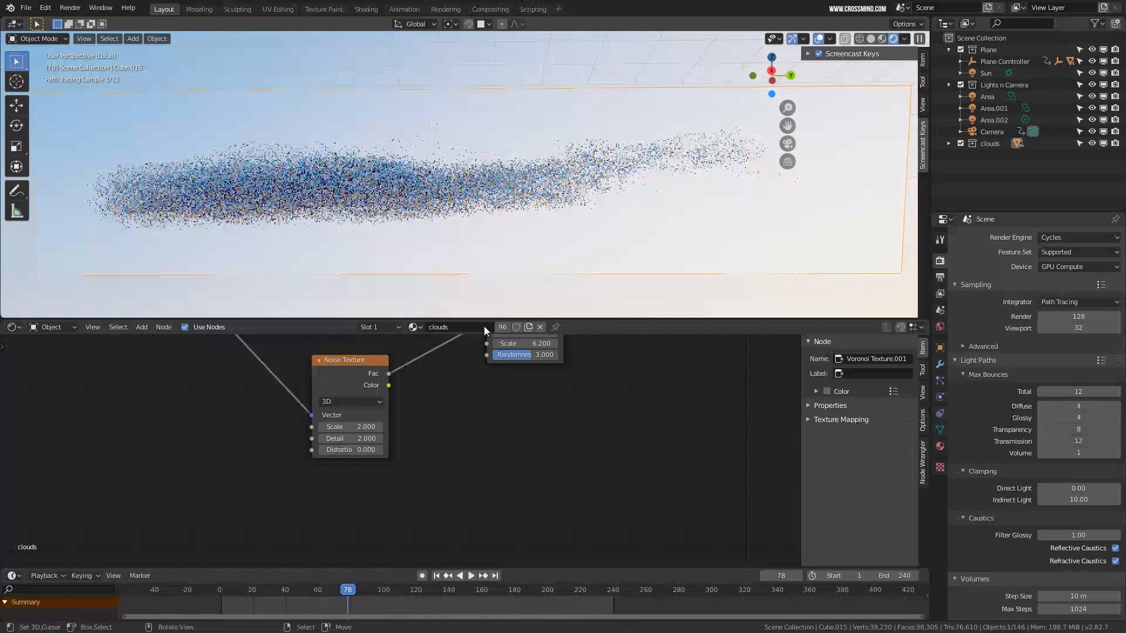
Insert a keyframe at frame 1 on the cloud material's Voronoi Texture W value of 4.400
{"action": "middle_click_drag", "start_coordinate": [483, 428], "coordinate": [564, 473]}
{"action": "scroll", "coordinate": [531, 482], "scroll_direction": "up", "scroll_amount": 2}
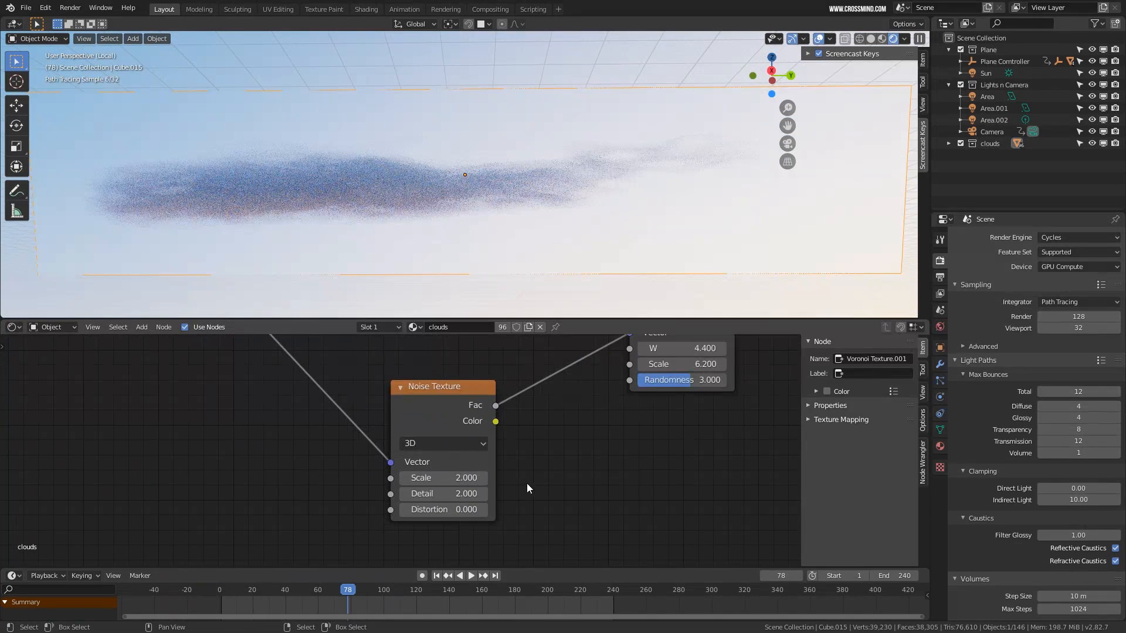
{"action": "scroll", "coordinate": [539, 495], "scroll_direction": "down", "scroll_amount": 3}
{"action": "scroll", "coordinate": [532, 495], "scroll_direction": "up", "scroll_amount": 1}
{"action": "middle_click_drag", "start_coordinate": [623, 428], "coordinate": [503, 510]}
{"action": "scroll", "coordinate": [533, 499], "scroll_direction": "up", "scroll_amount": 1}
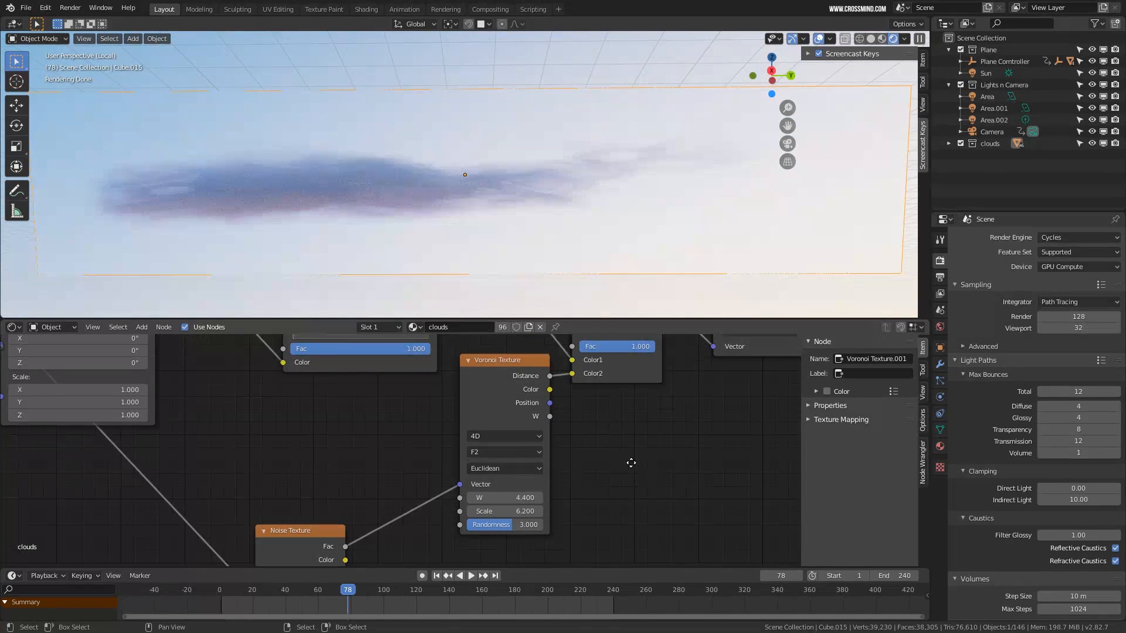
{"action": "middle_click_drag", "start_coordinate": [631, 463], "coordinate": [597, 423]}
{"action": "scroll", "coordinate": [596, 423], "scroll_direction": "down", "scroll_amount": 2}
{"action": "left_click_drag", "start_coordinate": [496, 453], "coordinate": [496, 454]}
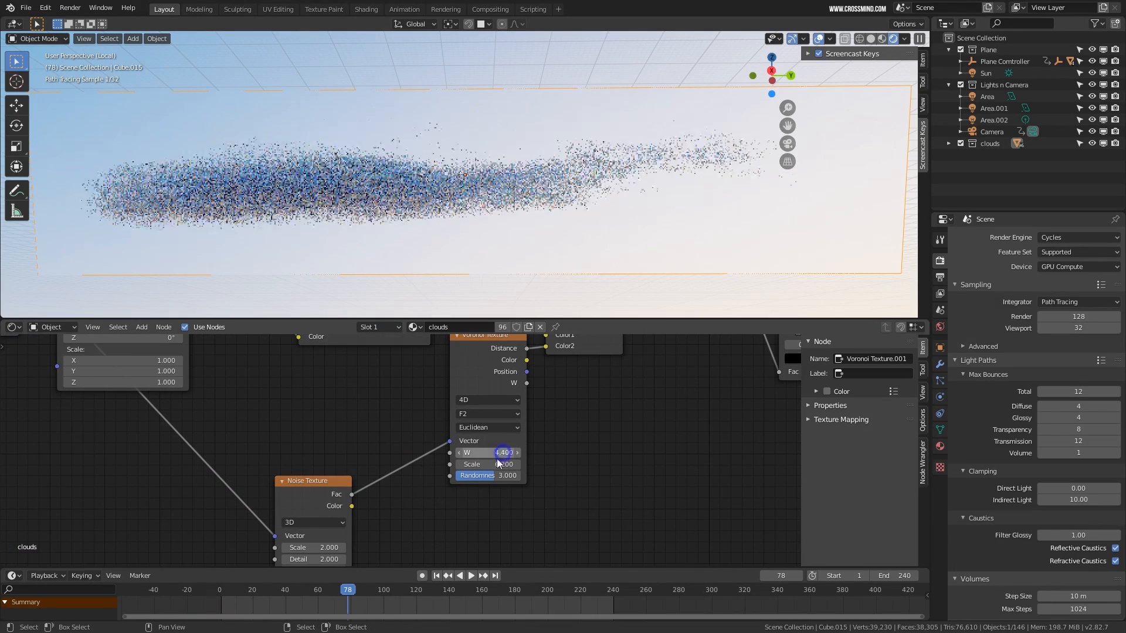
{"action": "left_click", "coordinate": [224, 612]}
{"action": "key", "text": "space"}
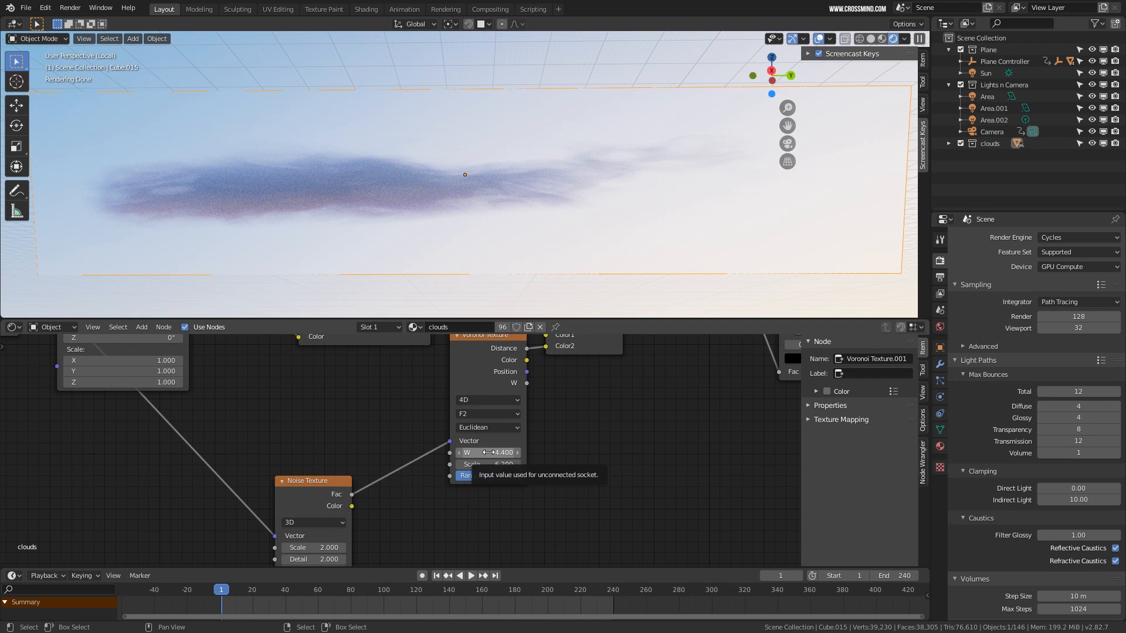
{"action": "key", "text": "i"}
Increase the Voronoi Texture's W value at frame 240 and keyframe it there
{"action": "left_click_drag", "start_coordinate": [611, 609], "coordinate": [614, 610]}
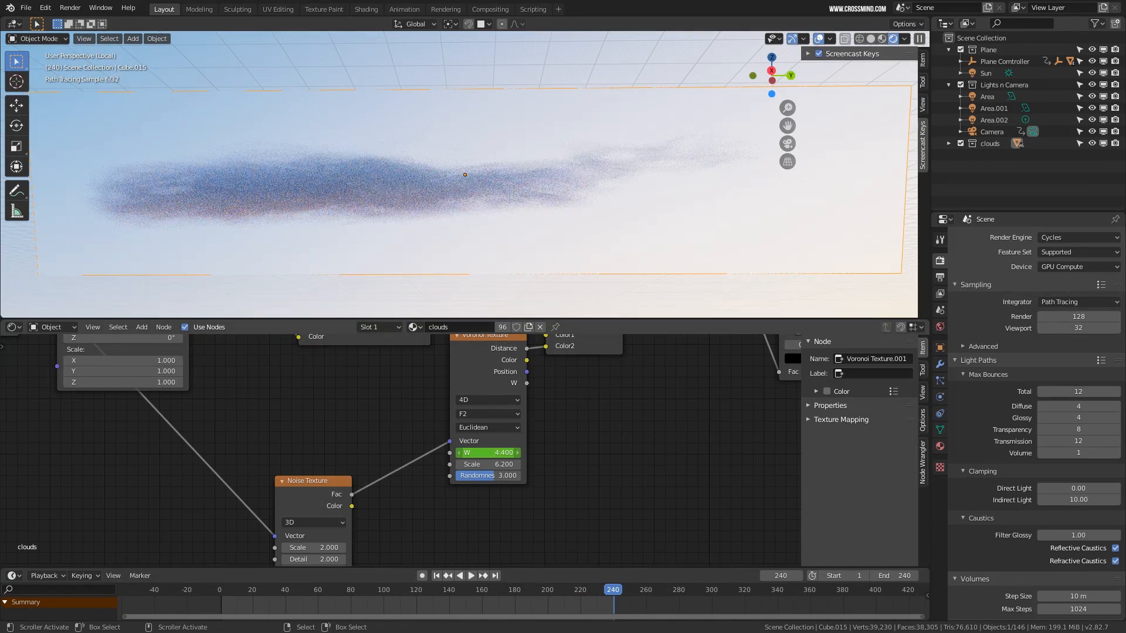
{"action": "left_click_drag", "start_coordinate": [490, 454], "coordinate": [555, 453]}
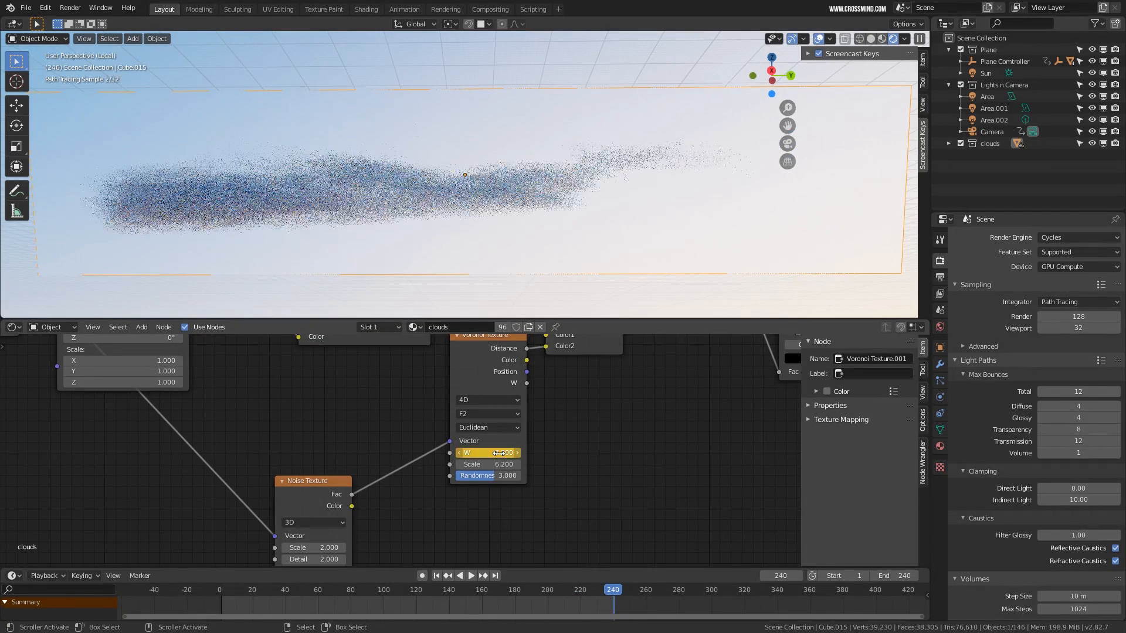
Scrub the timeline to frame 163 to preview the cloud animation, then return to the camera view outside local view
{"action": "left_click_drag", "start_coordinate": [299, 605], "coordinate": [486, 605]}
{"action": "key", "text": "KP_0"}
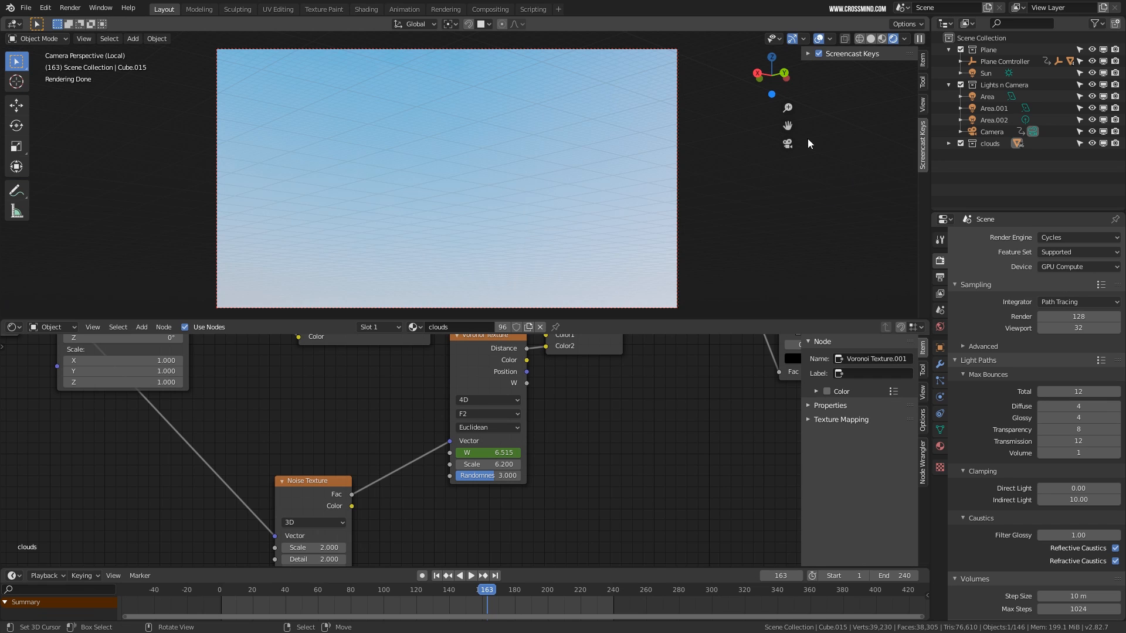
{"action": "key", "text": "KP_Divide"}
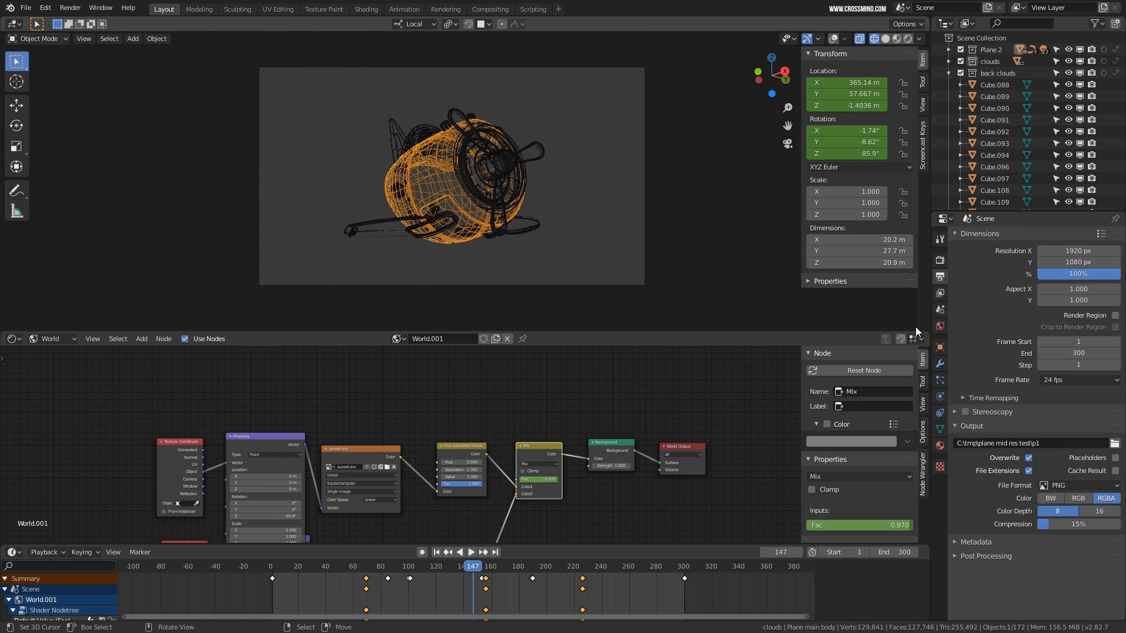
Merge the shader node editor area into the 3D viewport and switch the camera view to rendered shading
{"action": "left_click_drag", "start_coordinate": [928, 329], "coordinate": [726, 387]}
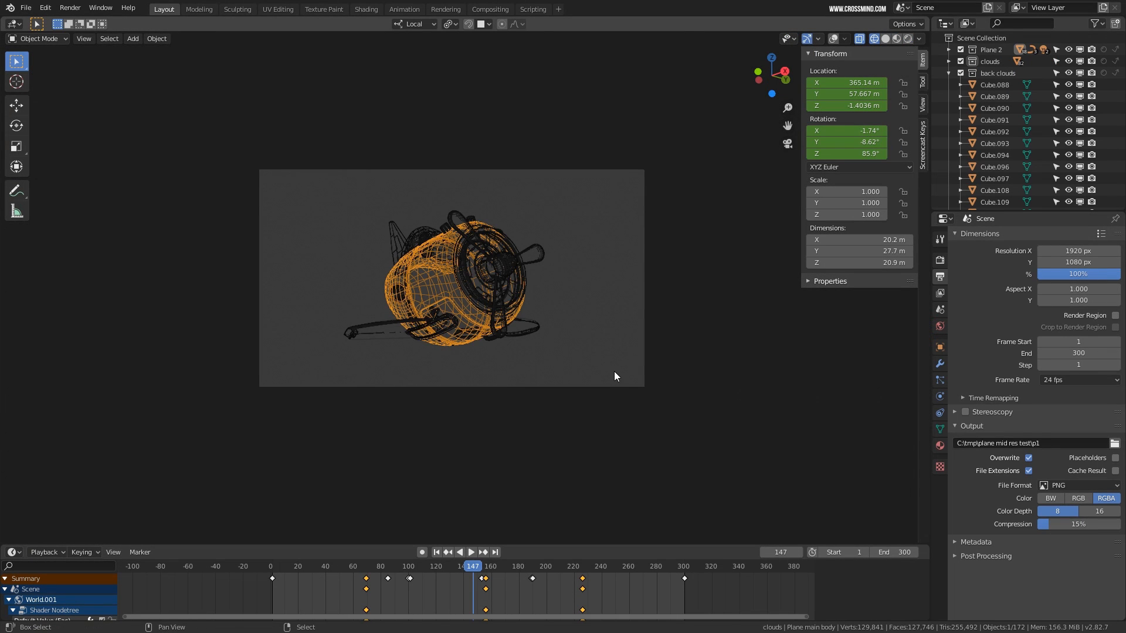
{"action": "scroll", "coordinate": [614, 371], "scroll_direction": "up", "scroll_amount": 2}
{"action": "left_click", "coordinate": [907, 38]}
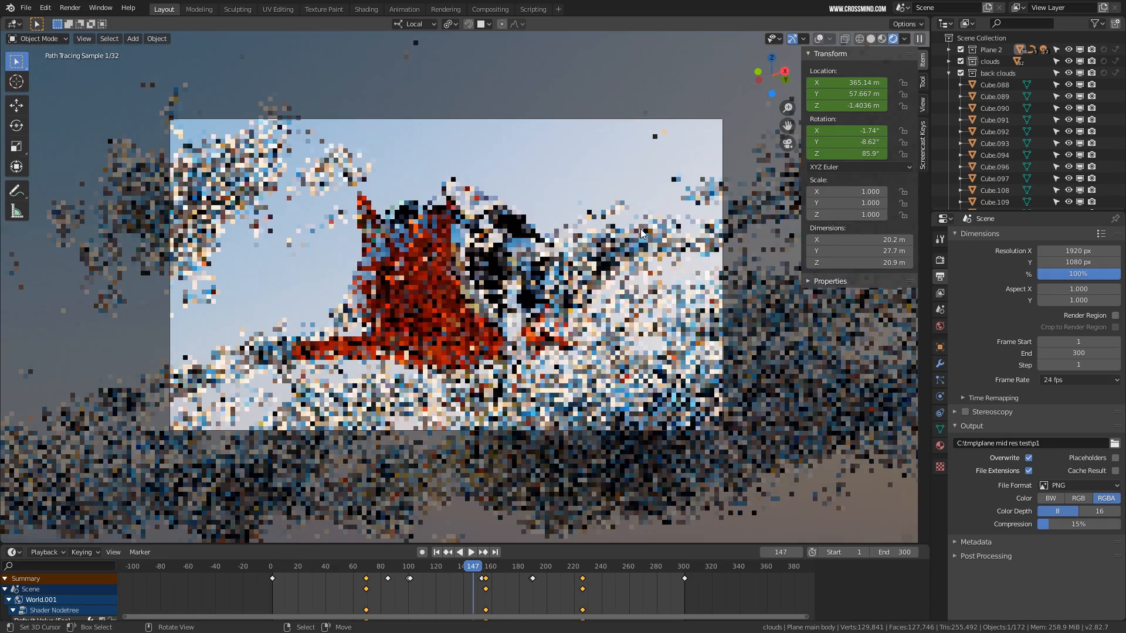
Set a render region covering the whole camera frame and preview the render at frames 98 and 112
{"action": "key", "text": "ctrl+b"}
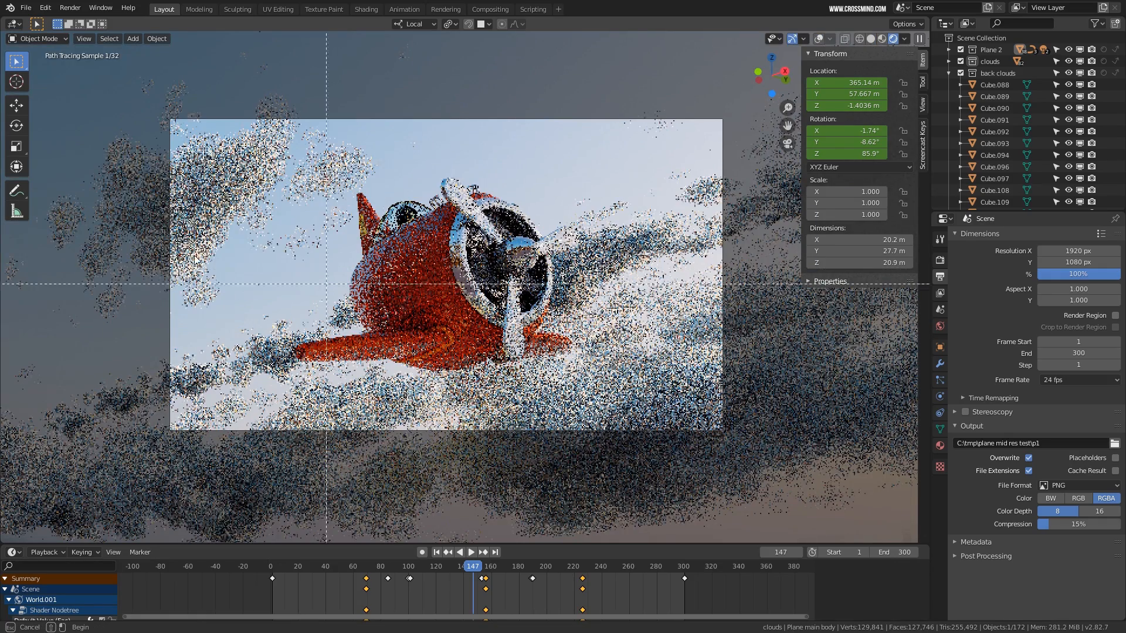
{"action": "left_click_drag", "start_coordinate": [657, 423], "coordinate": [722, 430]}
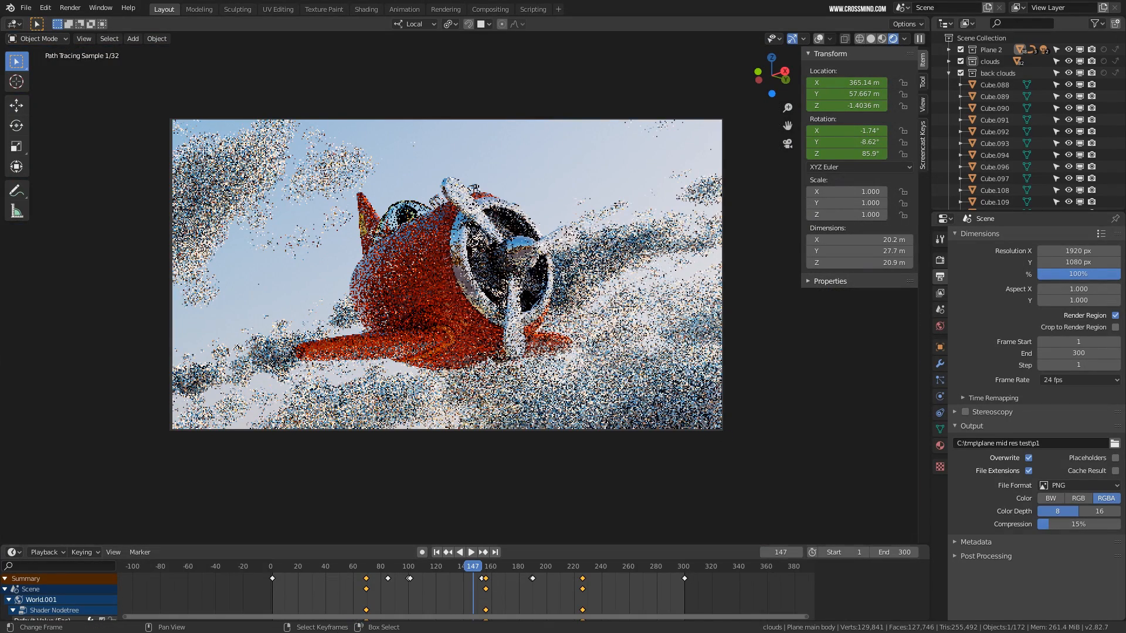
{"action": "left_click", "coordinate": [406, 601]}
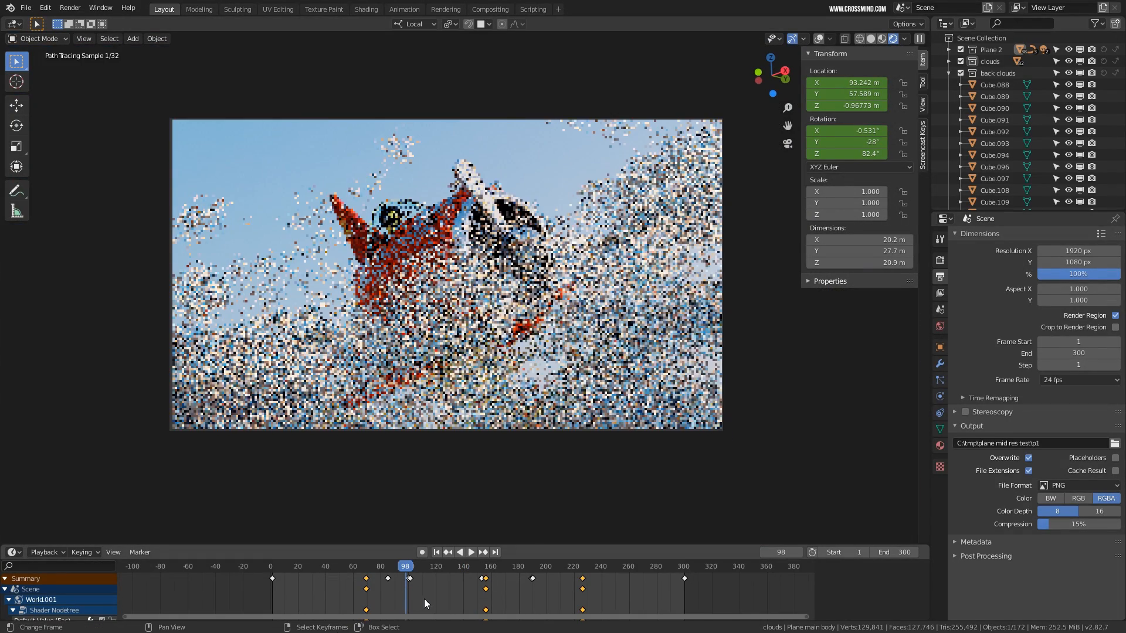
{"action": "left_click", "coordinate": [425, 599]}
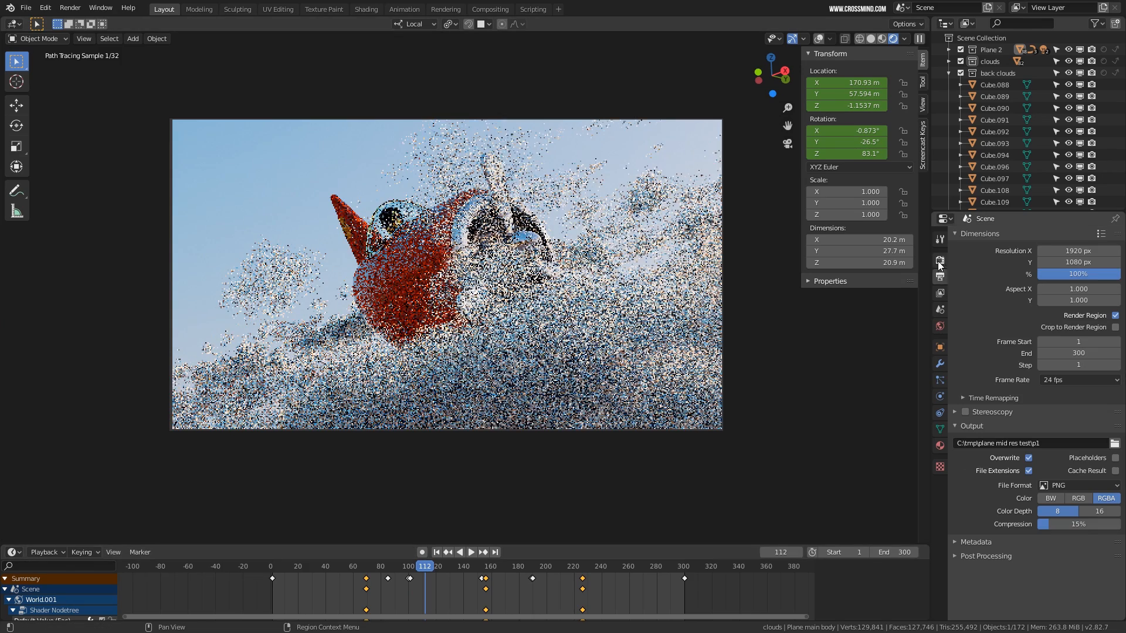
Review the Cycles light path bounce settings and preview the render at frame 119
{"action": "left_click", "coordinate": [940, 260]}
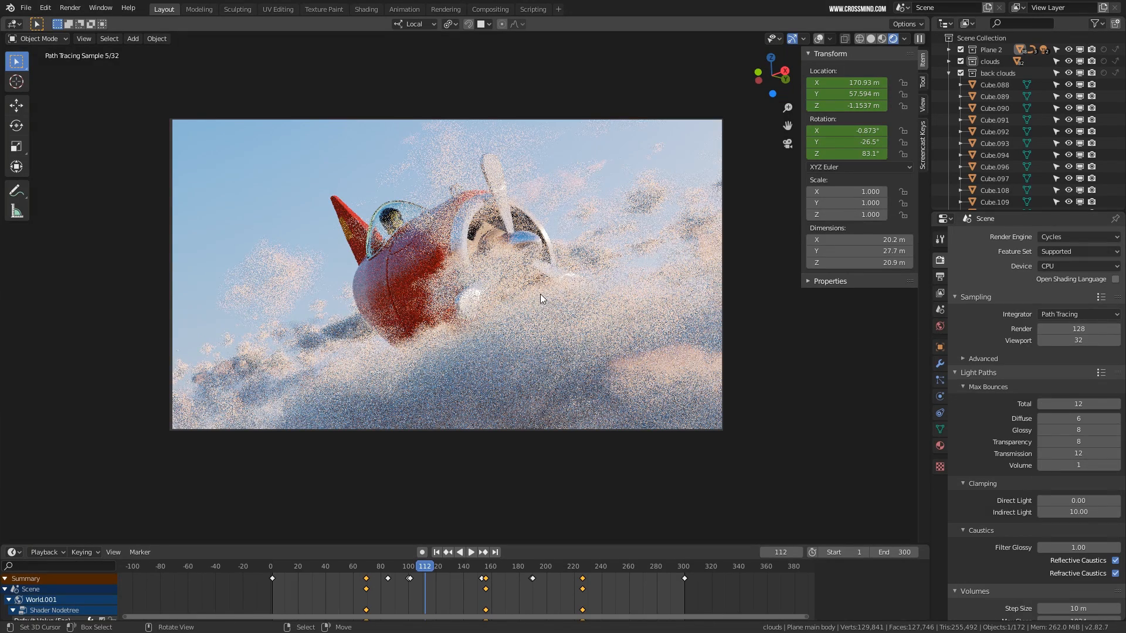
{"action": "scroll", "coordinate": [1070, 440], "scroll_direction": "down", "scroll_amount": 3}
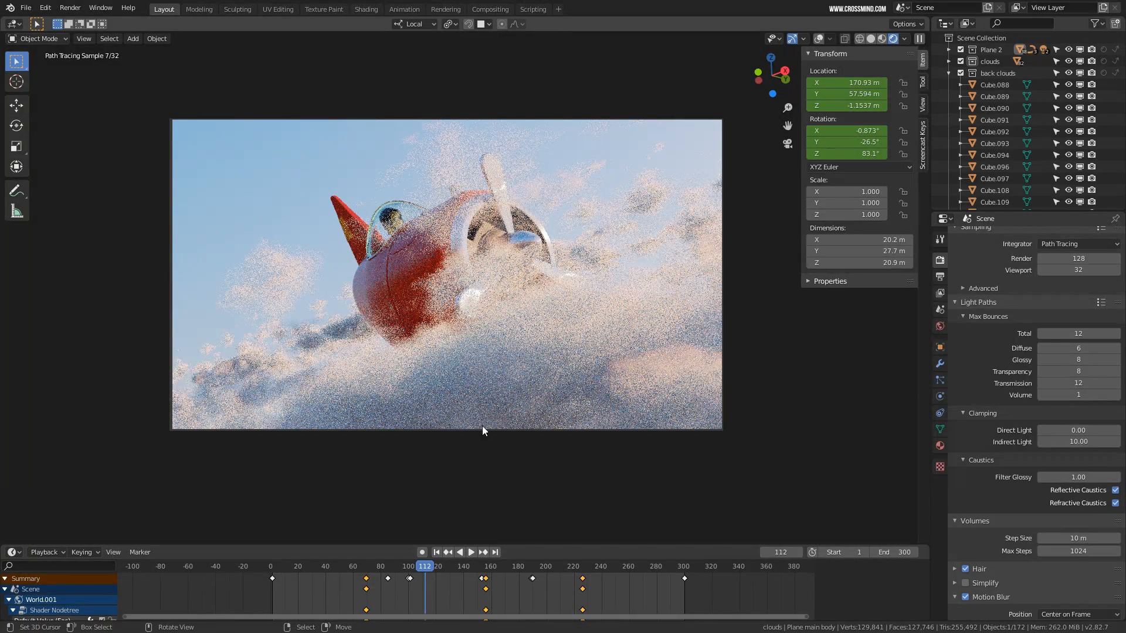
{"action": "left_click", "coordinate": [435, 598]}
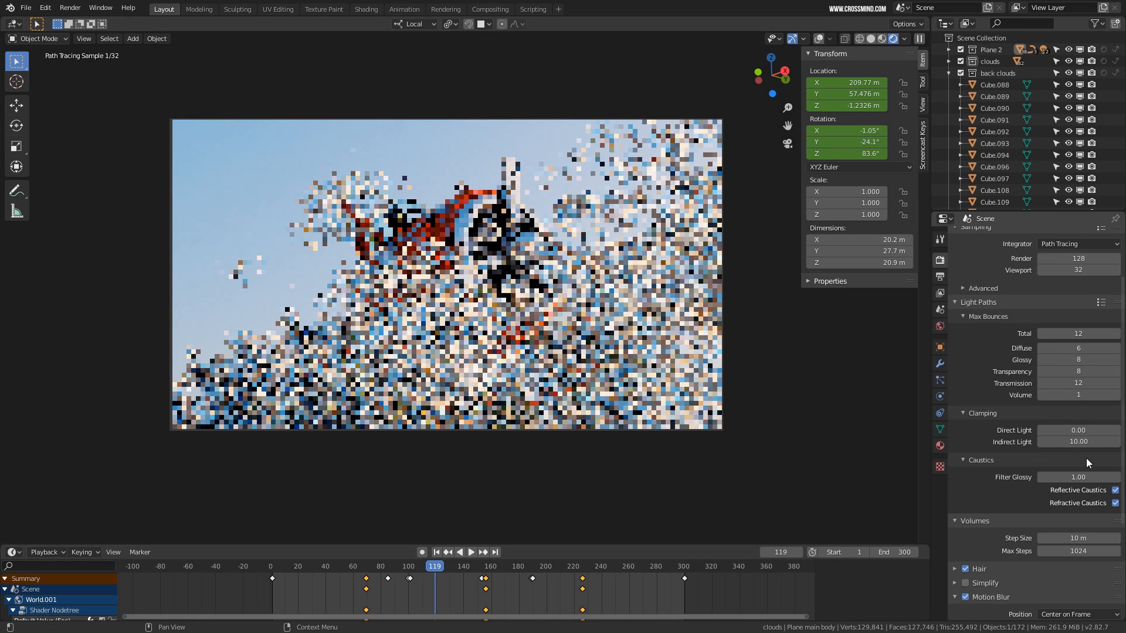
{"action": "scroll", "coordinate": [1027, 499], "scroll_direction": "up", "scroll_amount": 2}
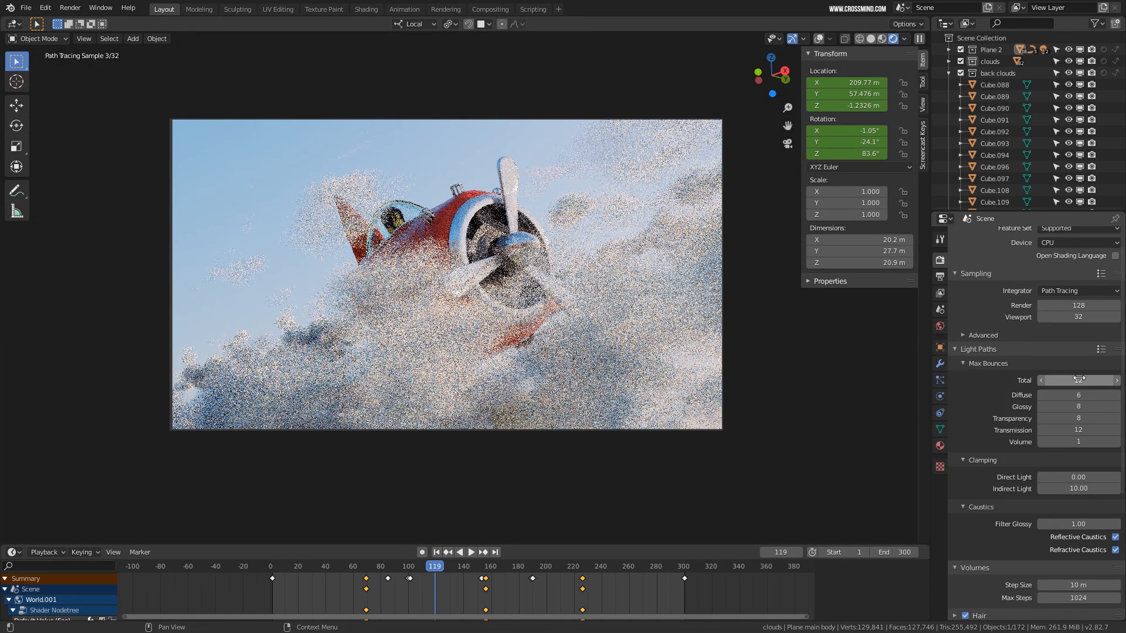
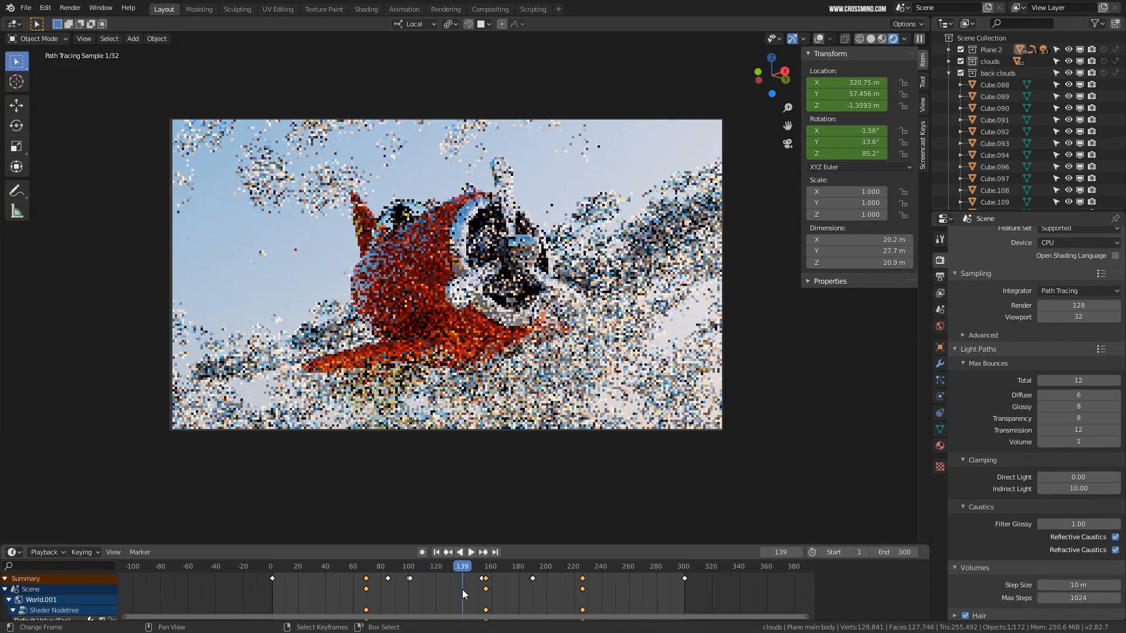
At frame 139, try reducing the total max light bounces to 5 and to 1
{"action": "left_click", "coordinate": [1080, 381]}
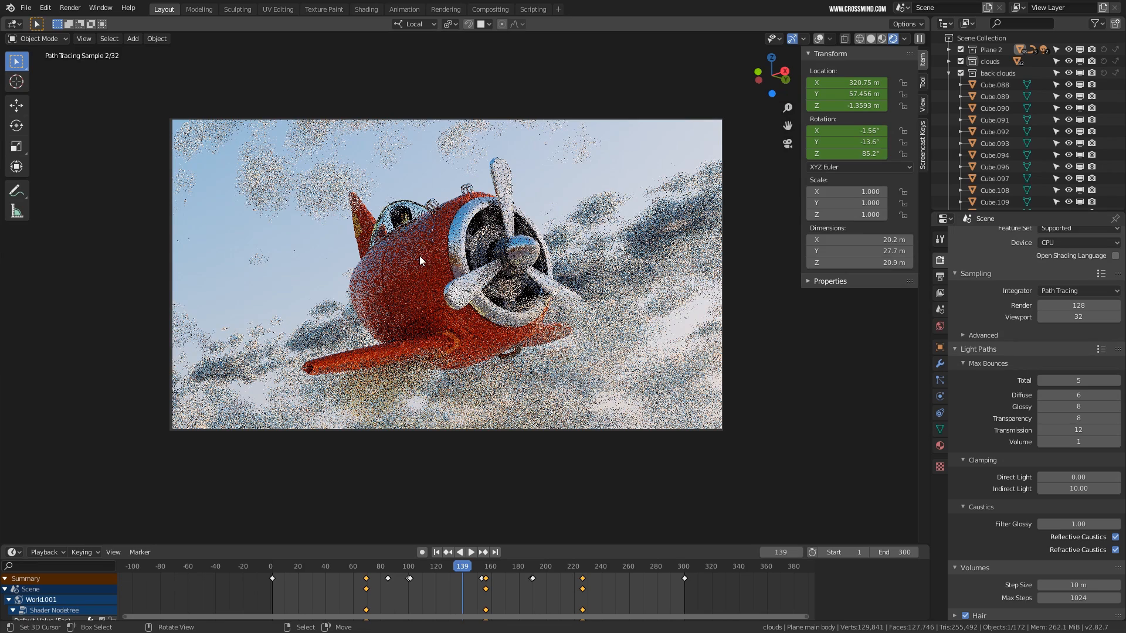
{"action": "left_click", "coordinate": [1081, 380]}
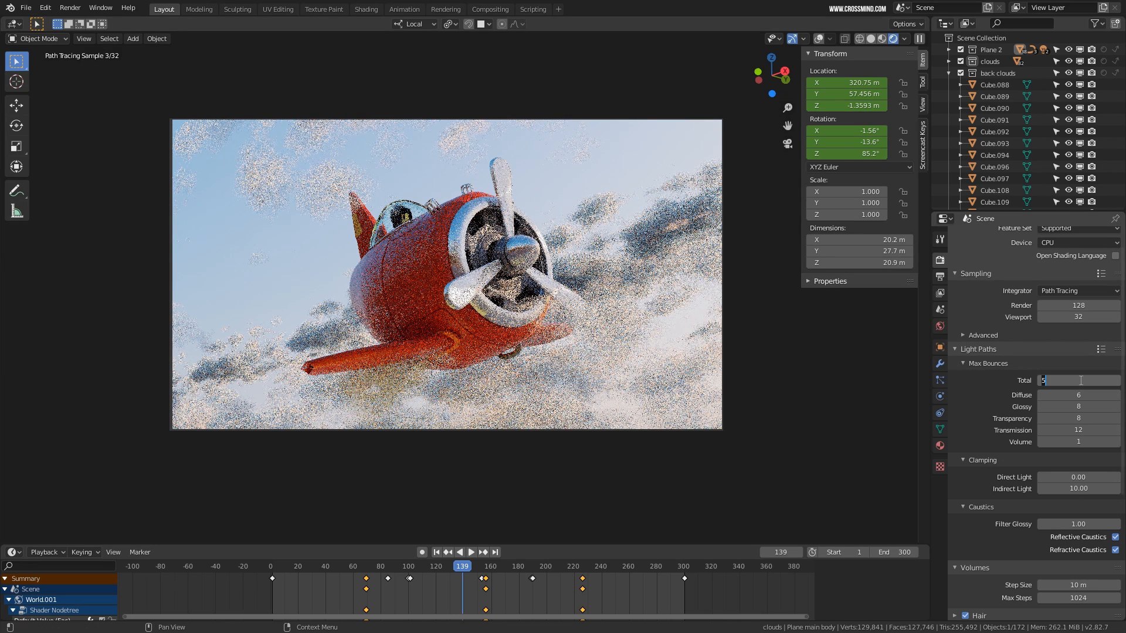
{"action": "type", "text": "1"}
{"action": "key", "text": "Return"}
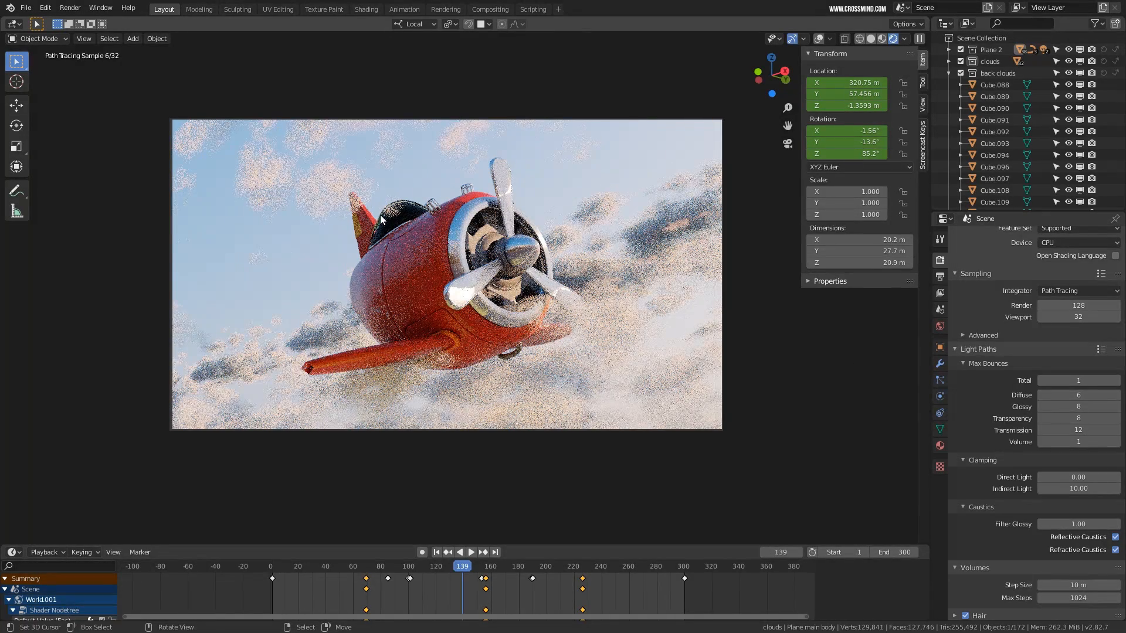
Try total max light bounces of 2 and 3 on the plane render, and set the total back to 12
{"action": "scroll", "coordinate": [407, 213], "scroll_direction": "up", "scroll_amount": 1}
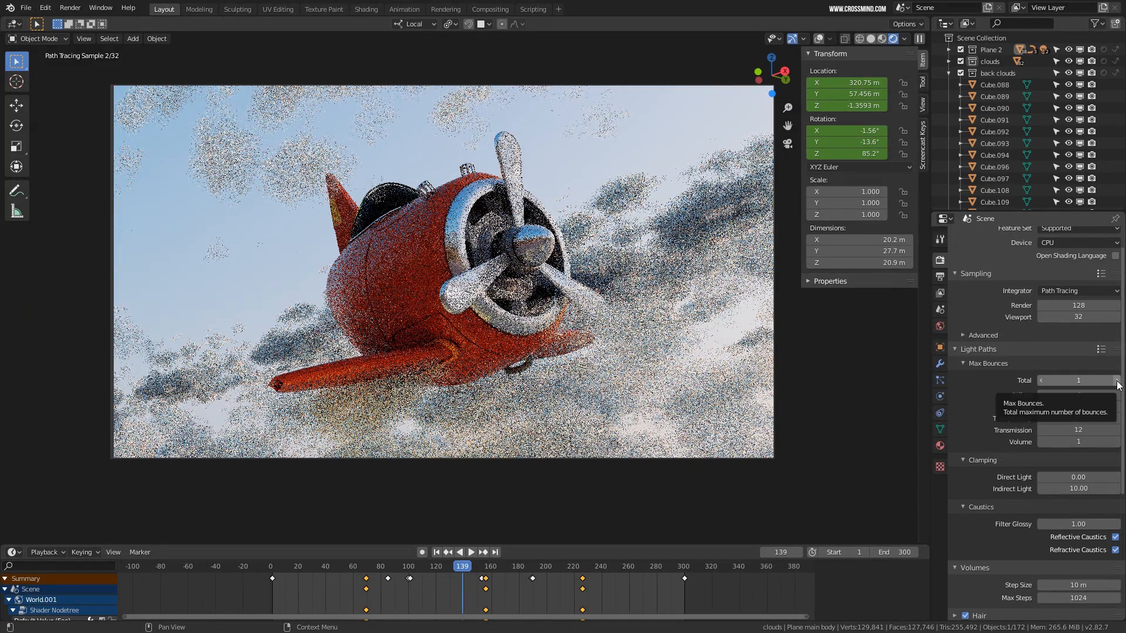
{"action": "left_click", "coordinate": [1117, 381]}
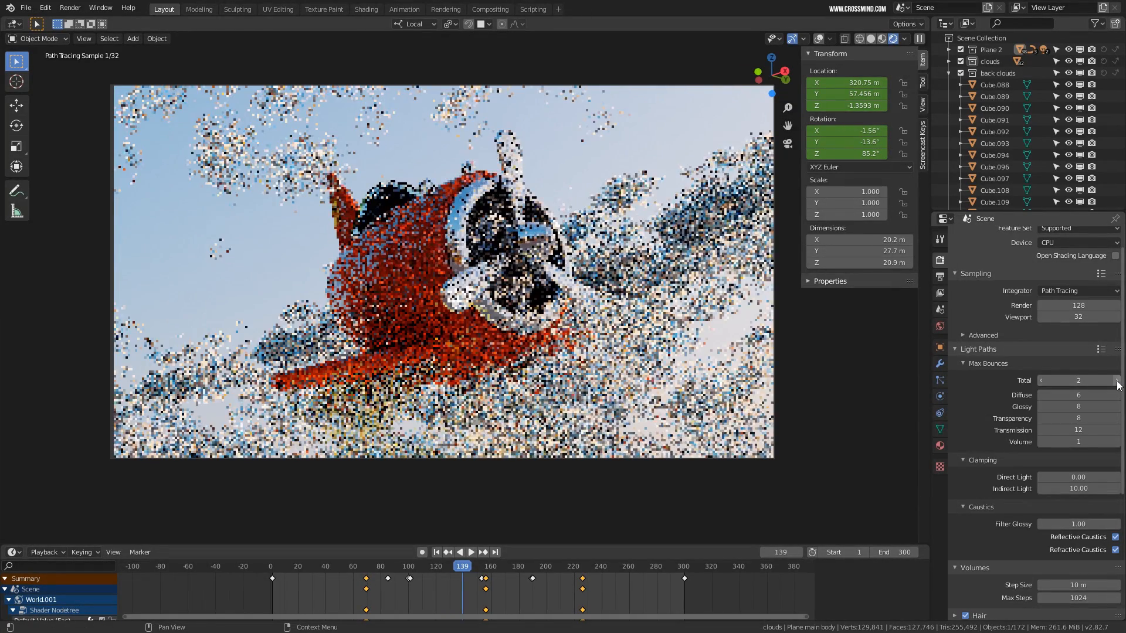
{"action": "left_click", "coordinate": [1117, 381]}
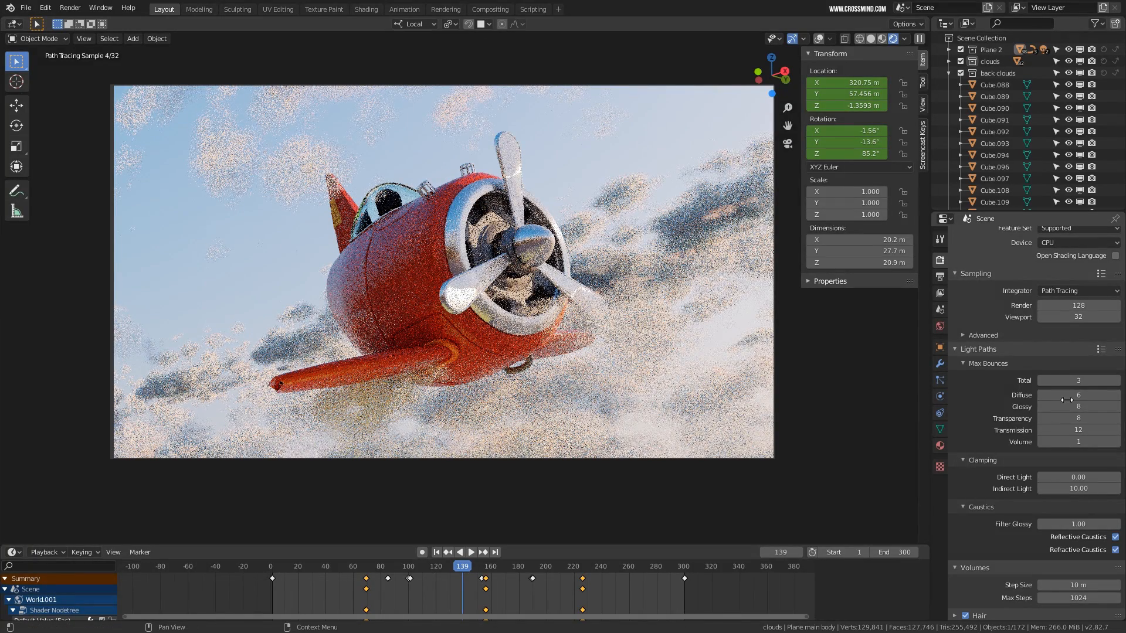
{"action": "left_click", "coordinate": [1087, 381]}
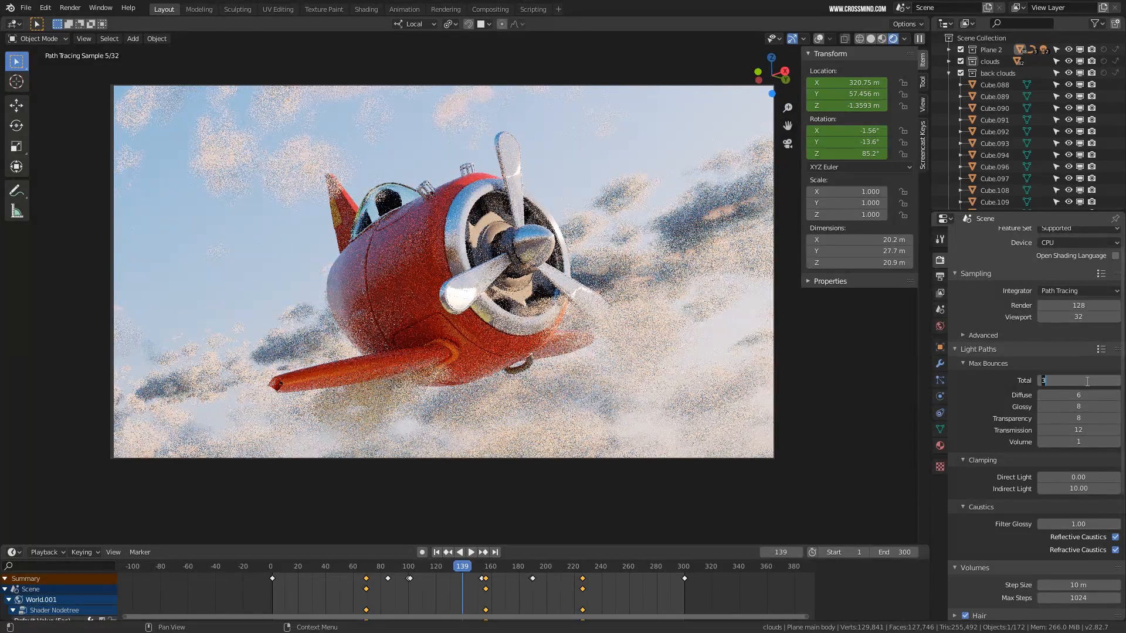
{"action": "type", "text": "12"}
{"action": "key", "text": "Return"}
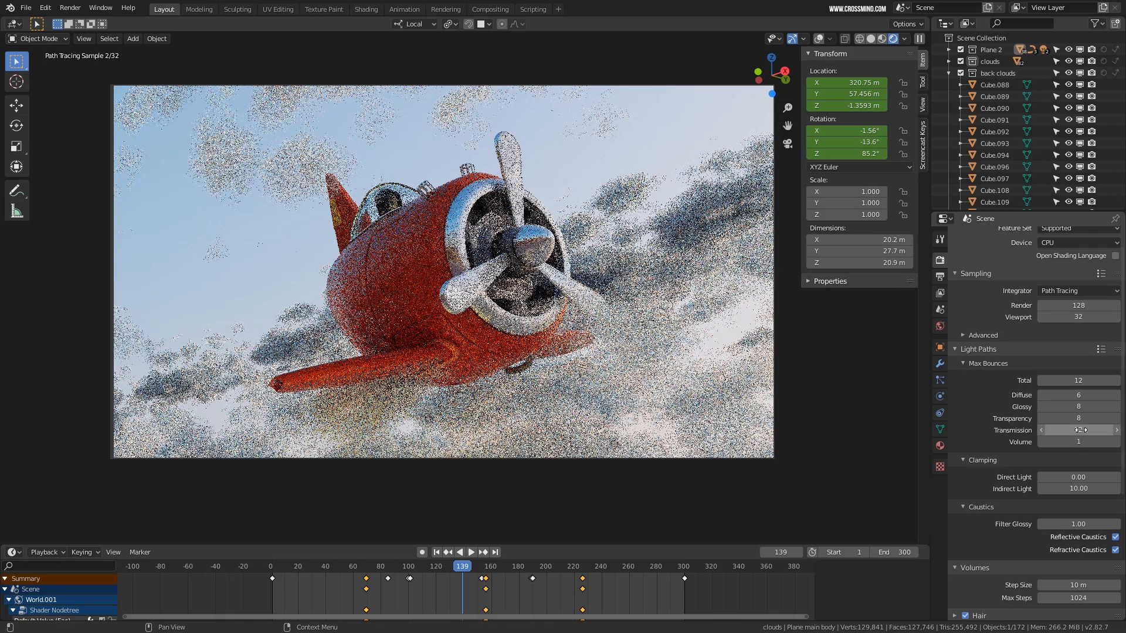
Set the maximum transmission bounces to 8 and the maximum transparency bounces to 5
{"action": "left_click", "coordinate": [1081, 429]}
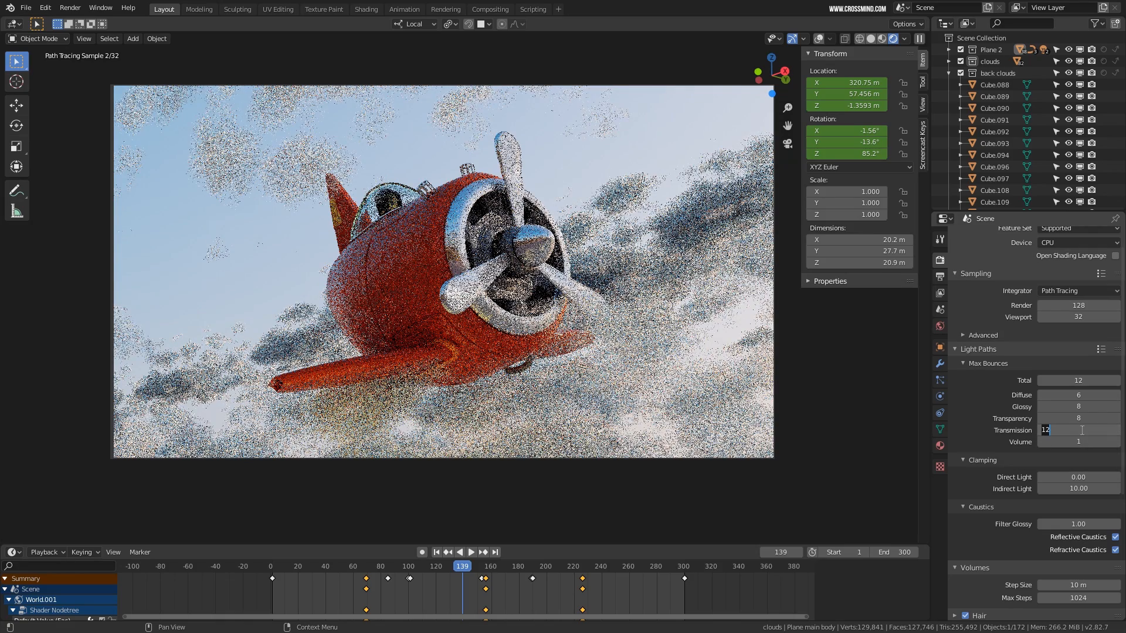
{"action": "type", "text": "8"}
{"action": "key", "text": "Return"}
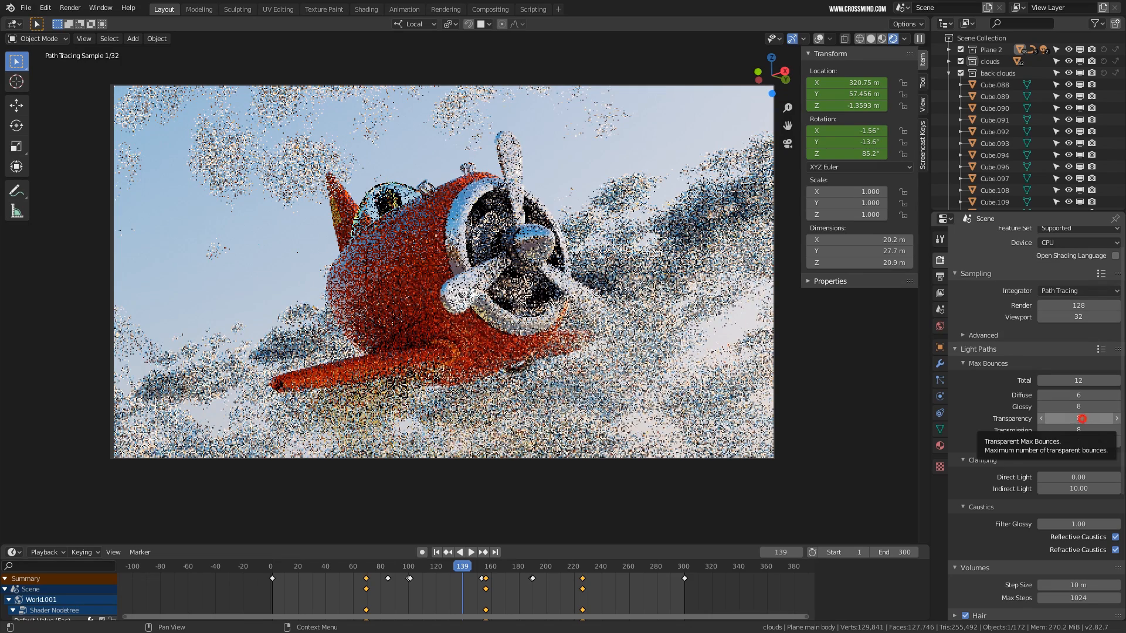
{"action": "left_click", "coordinate": [1073, 417]}
{"action": "type", "text": "5"}
{"action": "key", "text": "Return"}
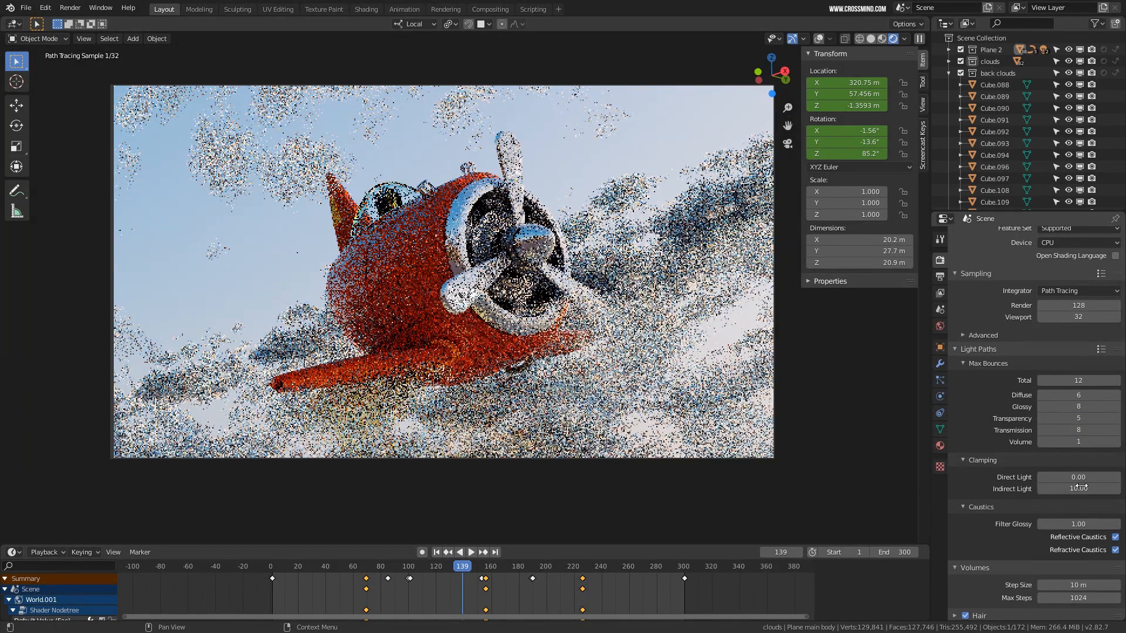
Try 0 volume bounces, set them back to 1 and look over the volume step settings
{"action": "left_click", "coordinate": [1040, 442]}
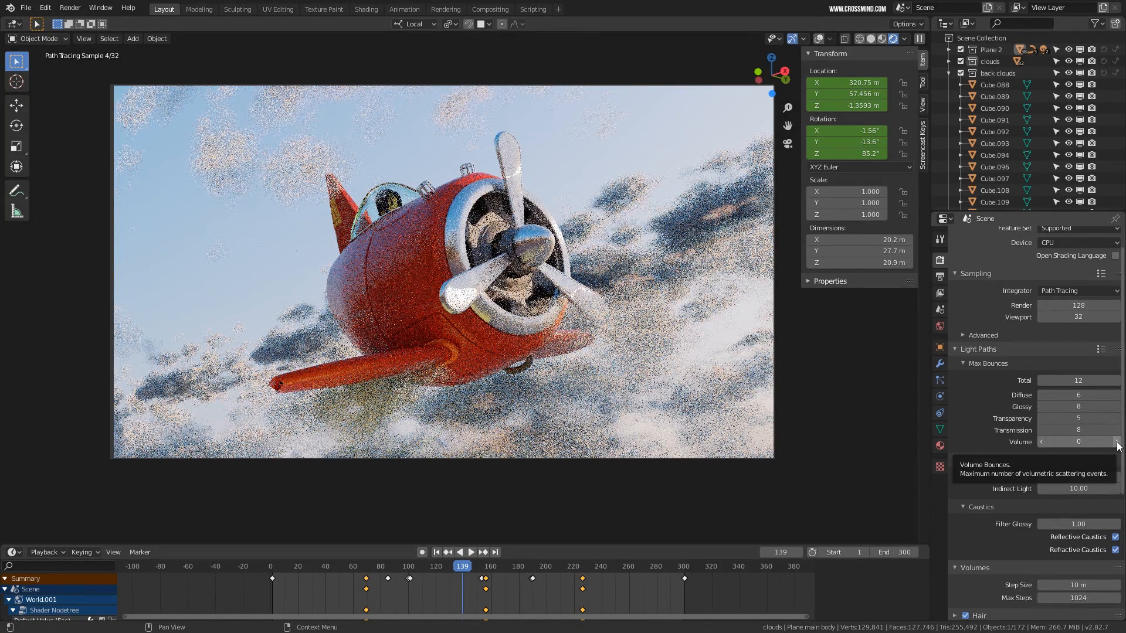
{"action": "left_click", "coordinate": [1116, 442]}
{"action": "scroll", "coordinate": [1071, 535], "scroll_direction": "down", "scroll_amount": 4}
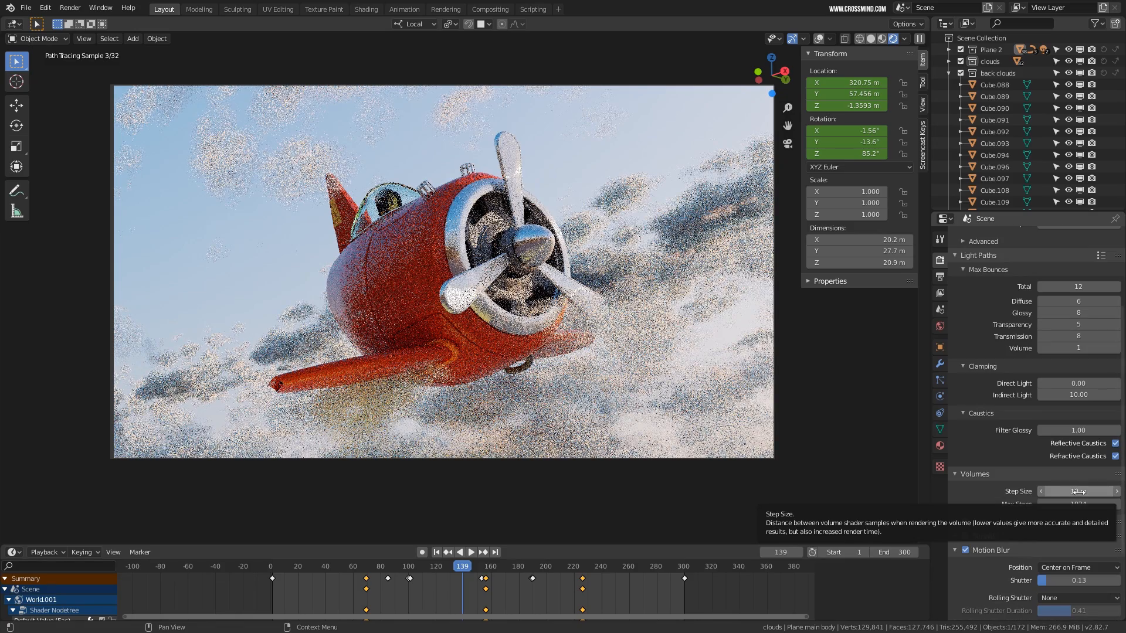
{"action": "scroll", "coordinate": [1077, 491], "scroll_direction": "up", "scroll_amount": 5}
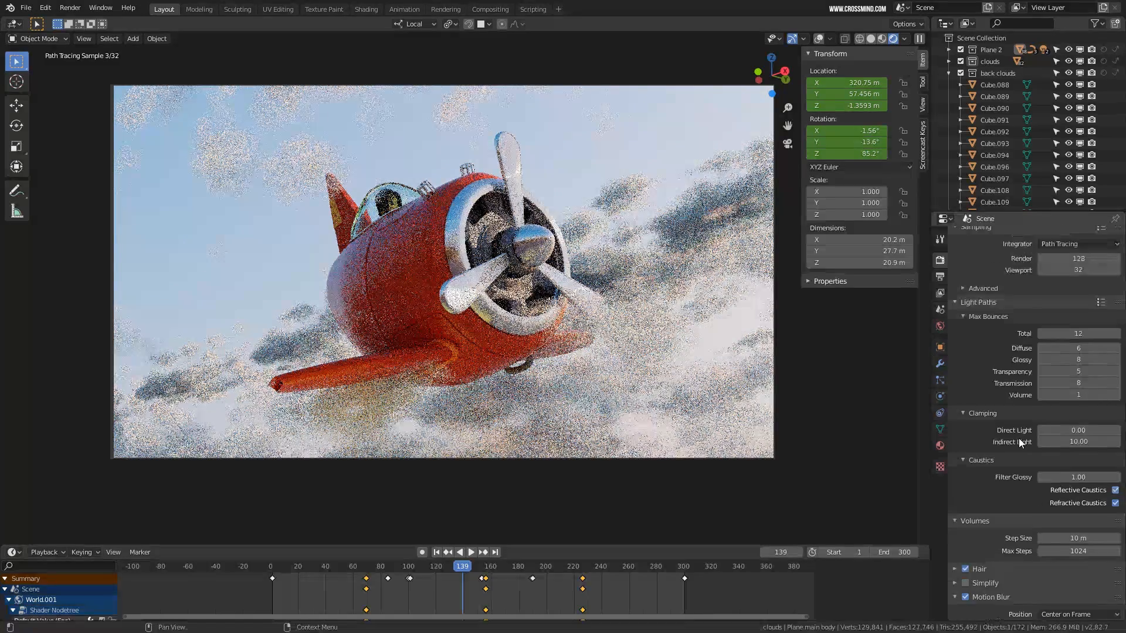
Find the view layer's Denoising option and toggle it off and back on
{"action": "left_click", "coordinate": [939, 277]}
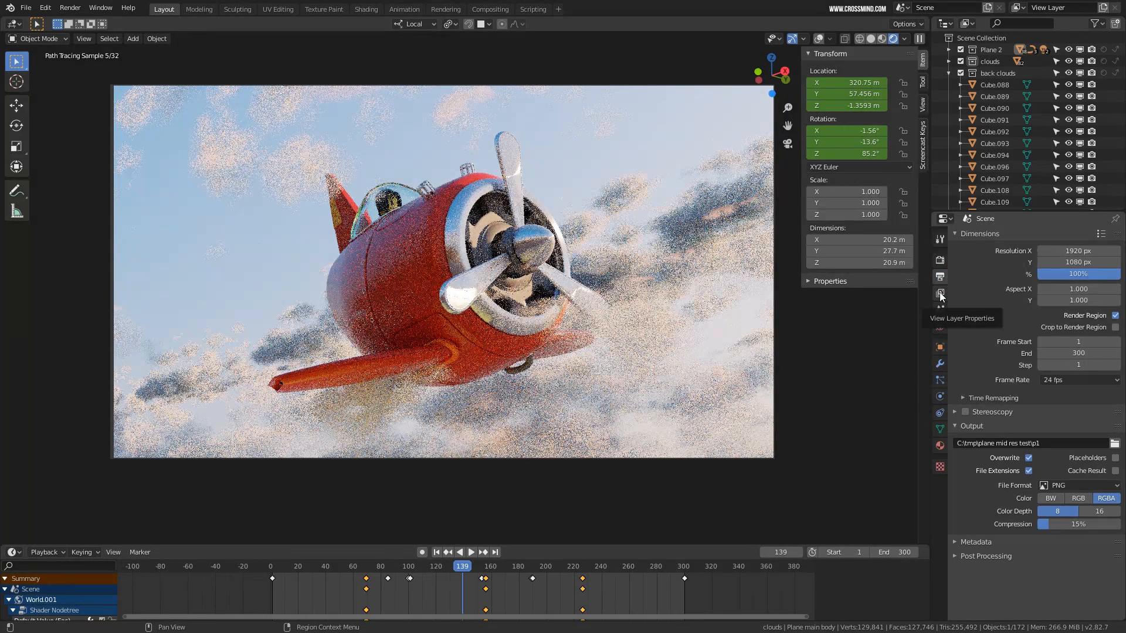
{"action": "left_click", "coordinate": [939, 292]}
{"action": "scroll", "coordinate": [1000, 511], "scroll_direction": "down", "scroll_amount": 5}
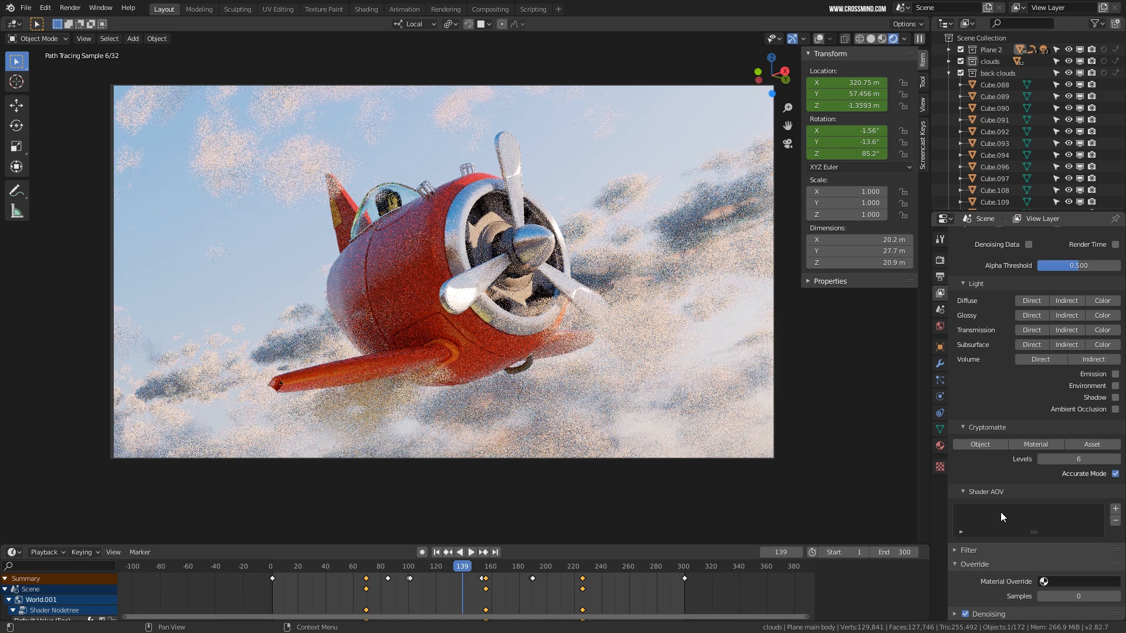
{"action": "left_click", "coordinate": [963, 614]}
{"action": "left_click", "coordinate": [966, 616]}
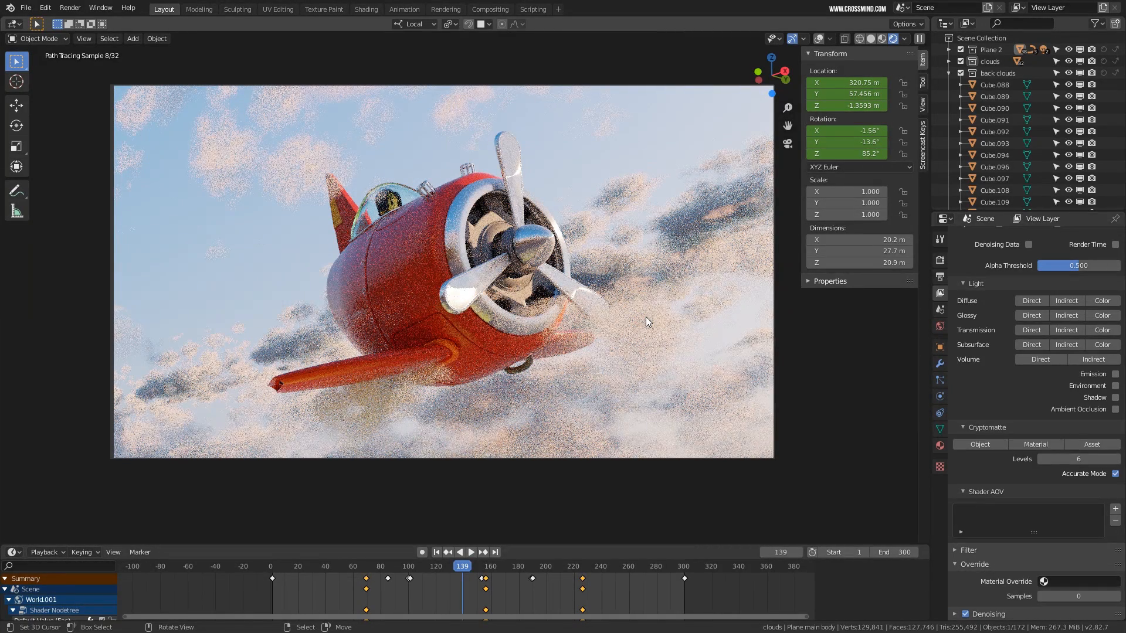
Preview the render at frame 167 and review the output dimensions, file path and PNG format settings
{"action": "left_click", "coordinate": [939, 260]}
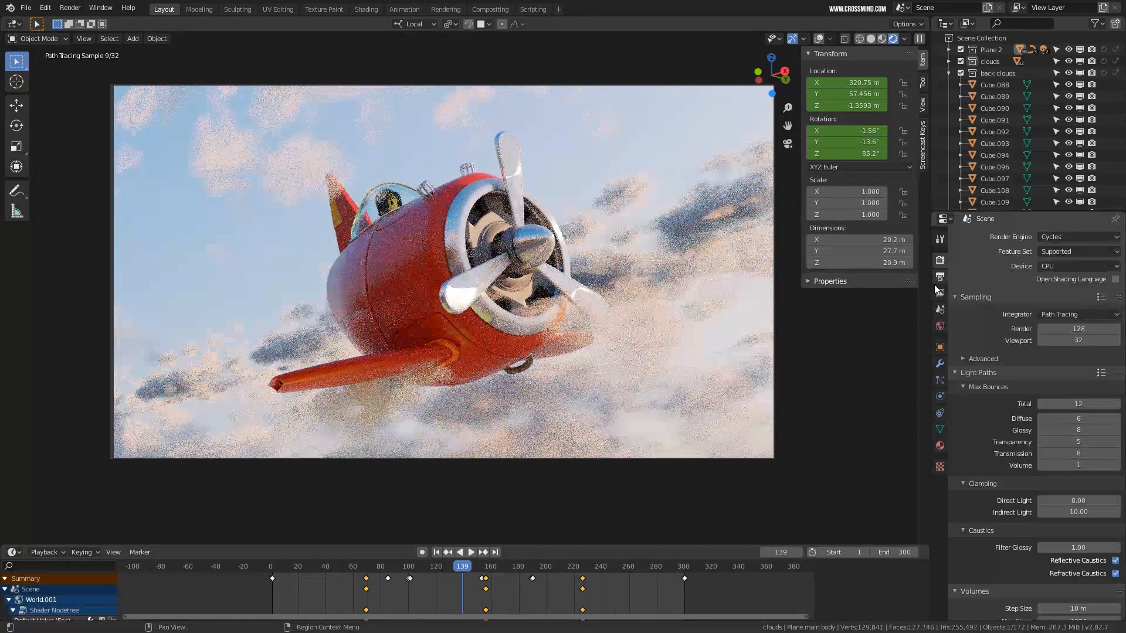
{"action": "left_click", "coordinate": [500, 585]}
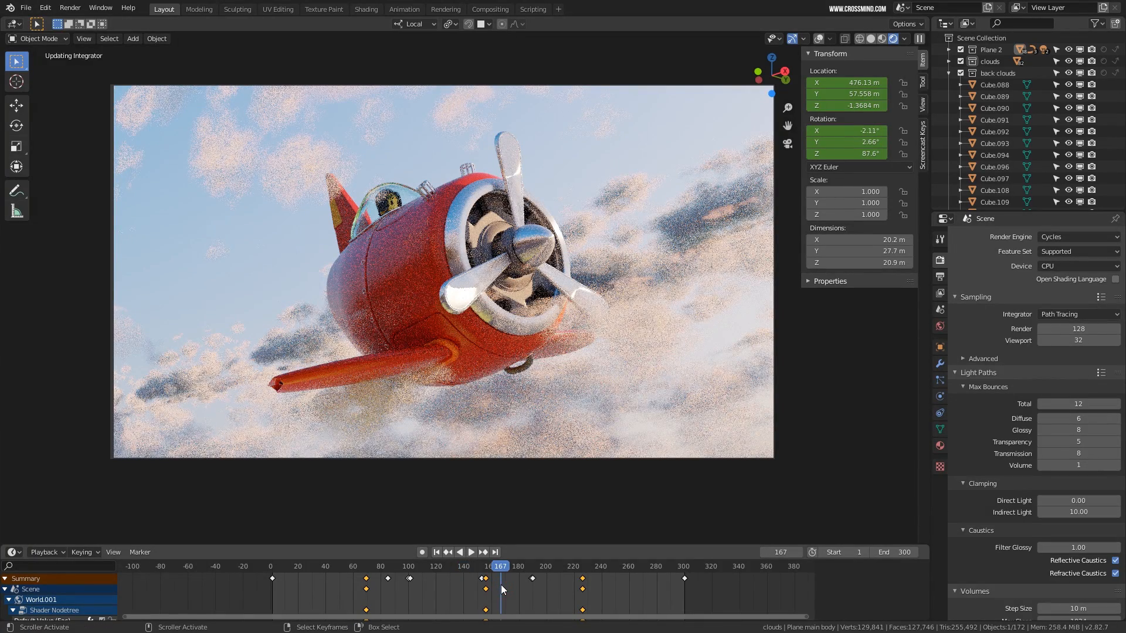
{"action": "left_click", "coordinate": [940, 276]}
{"action": "left_click", "coordinate": [940, 259]}
{"action": "left_click", "coordinate": [939, 276]}
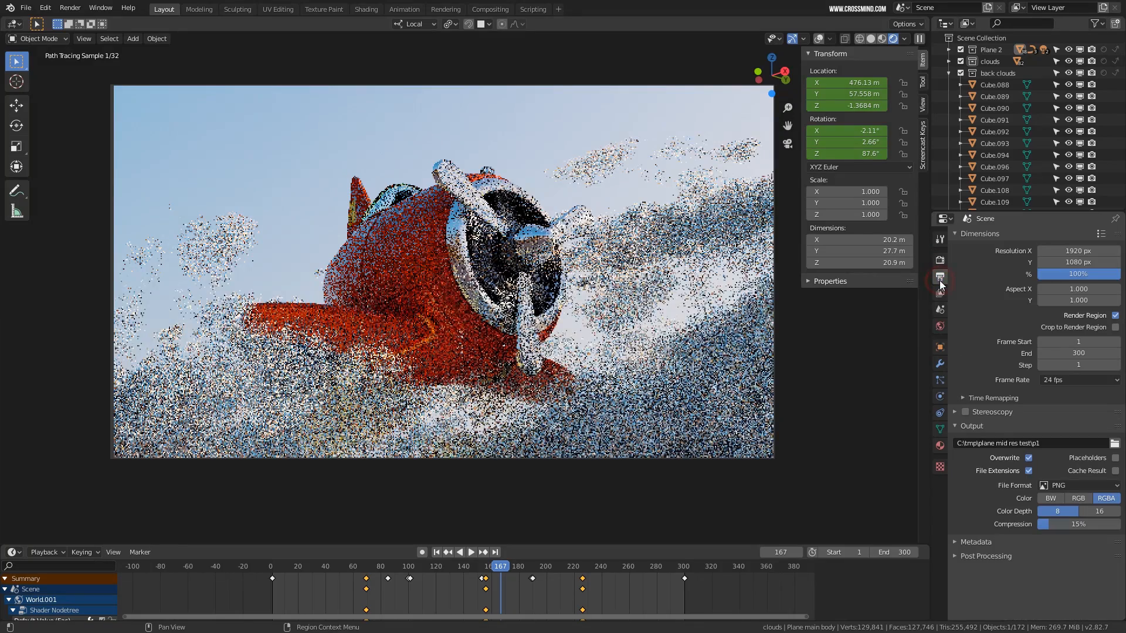
{"action": "left_click", "coordinate": [1050, 444]}
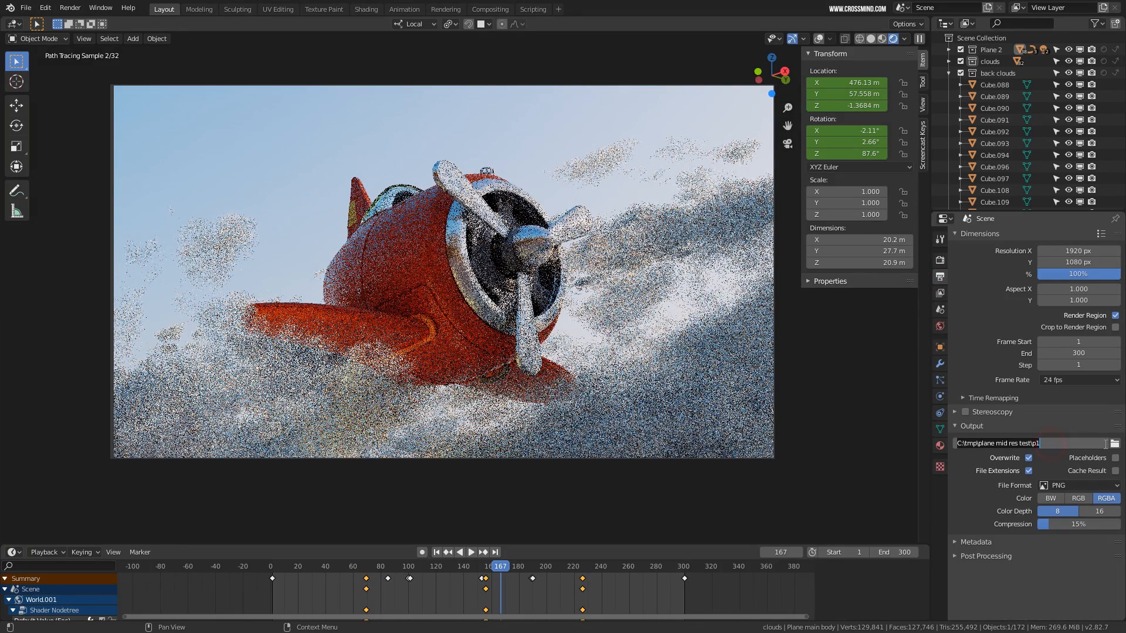
{"action": "left_click", "coordinate": [972, 485]}
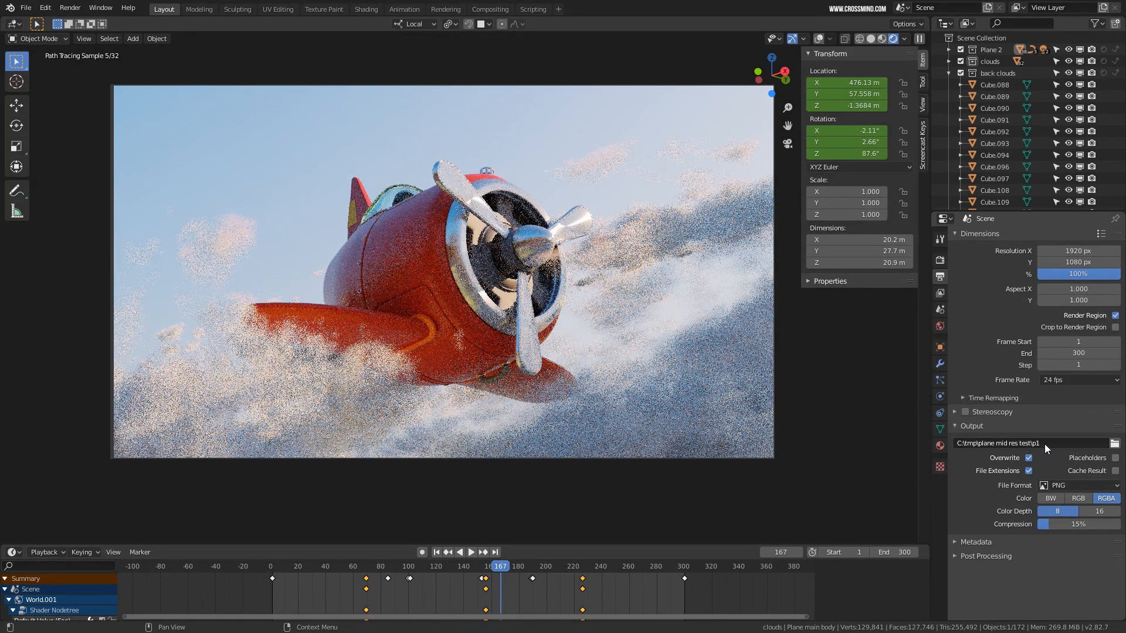
Enable the Glossy Direct and Glossy Indirect render passes for the view layer
{"action": "left_click", "coordinate": [941, 293]}
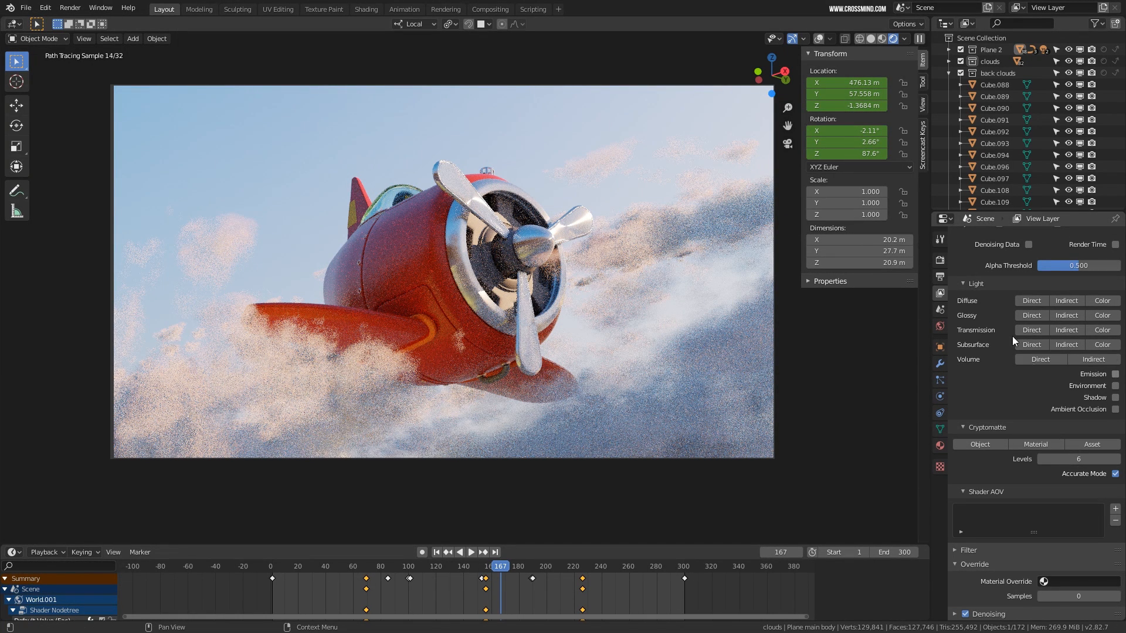
{"action": "left_click", "coordinate": [1034, 316]}
{"action": "left_click", "coordinate": [1067, 315]}
{"action": "scroll", "coordinate": [1011, 412], "scroll_direction": "up", "scroll_amount": 1}
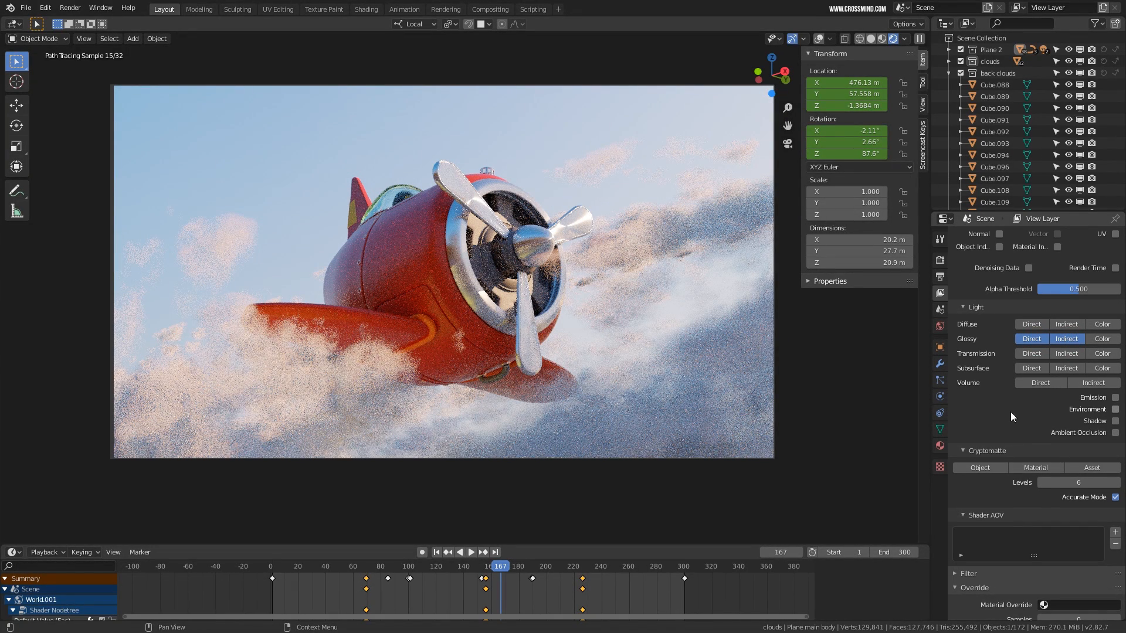
Enable the Shadow, Ambient Occlusion and Environment render passes for the view layer
{"action": "scroll", "coordinate": [1030, 411], "scroll_direction": "up", "scroll_amount": 4}
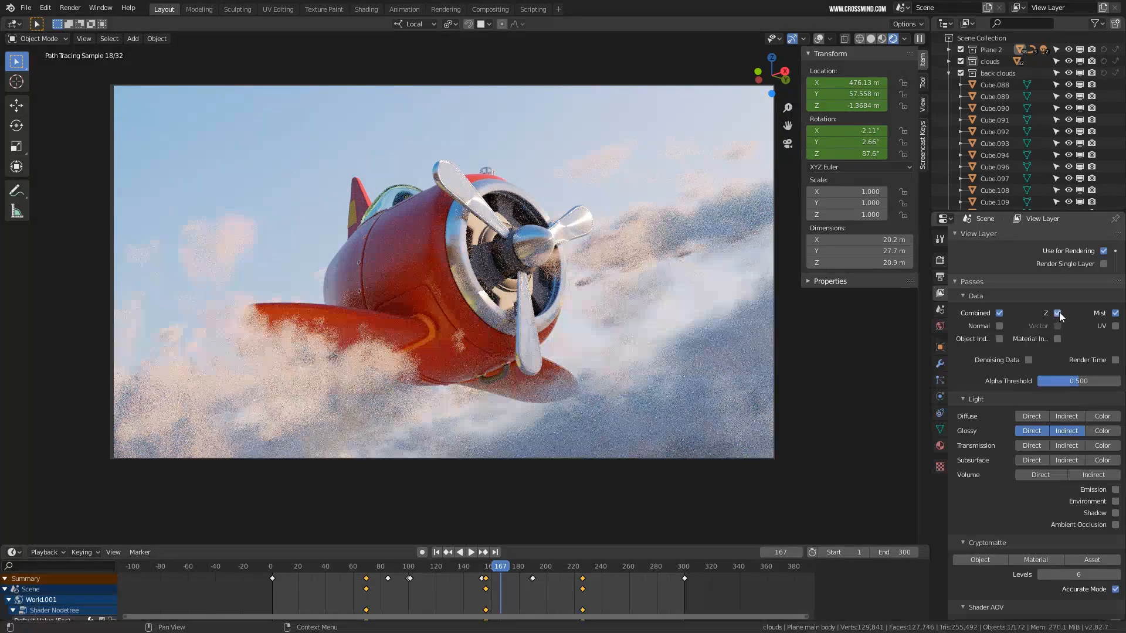
{"action": "scroll", "coordinate": [1013, 445], "scroll_direction": "down", "scroll_amount": 1}
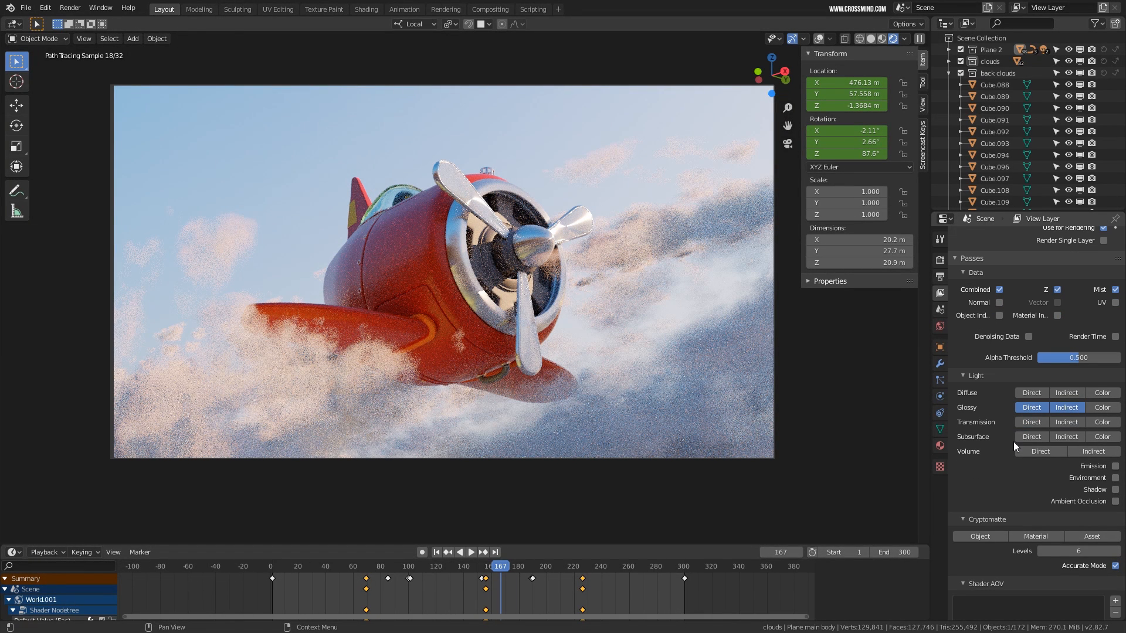
{"action": "left_click", "coordinate": [1115, 489]}
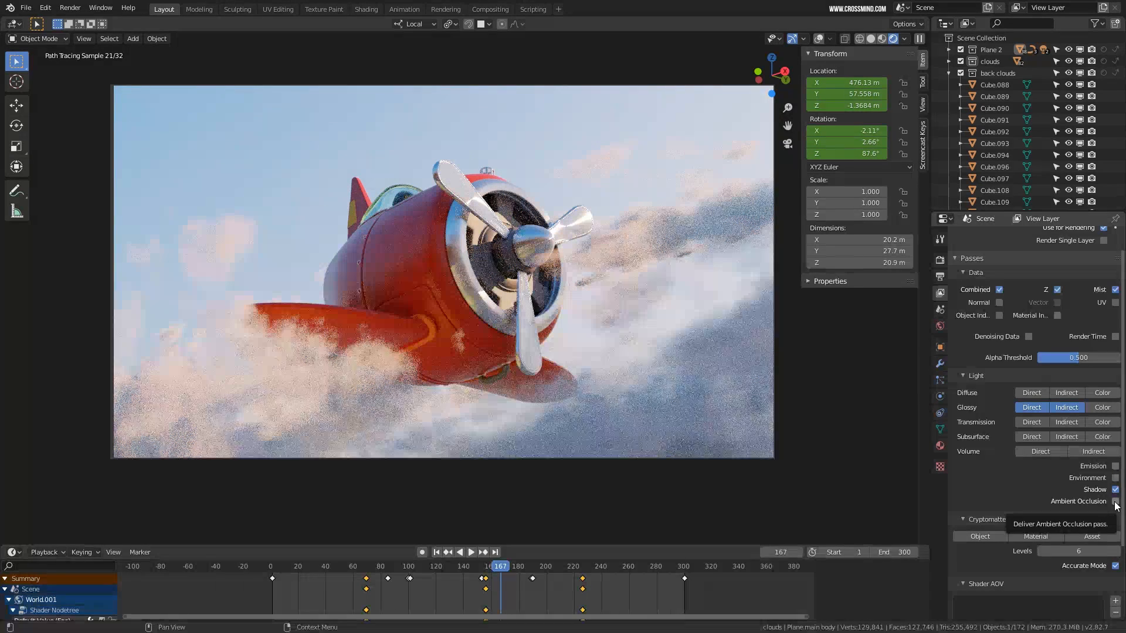
{"action": "left_click", "coordinate": [1115, 501]}
{"action": "left_click", "coordinate": [1115, 477]}
{"action": "scroll", "coordinate": [990, 393], "scroll_direction": "down", "scroll_amount": 3}
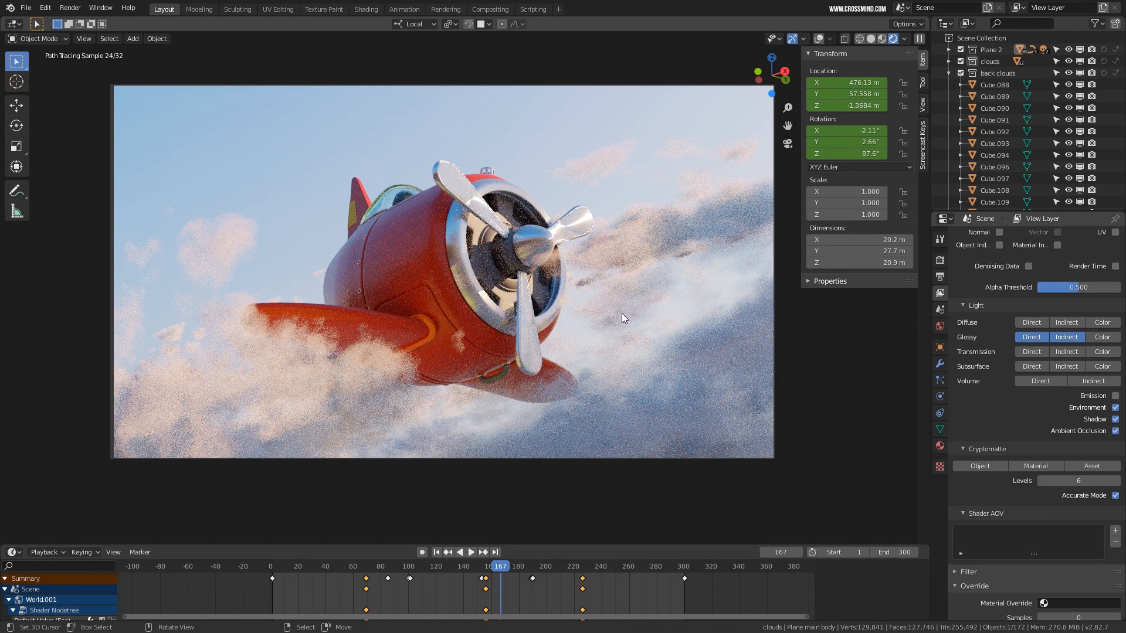
Switch the viewport to wireframe, then start a render of frame 167 and close it early
{"action": "key", "text": "shift+z"}
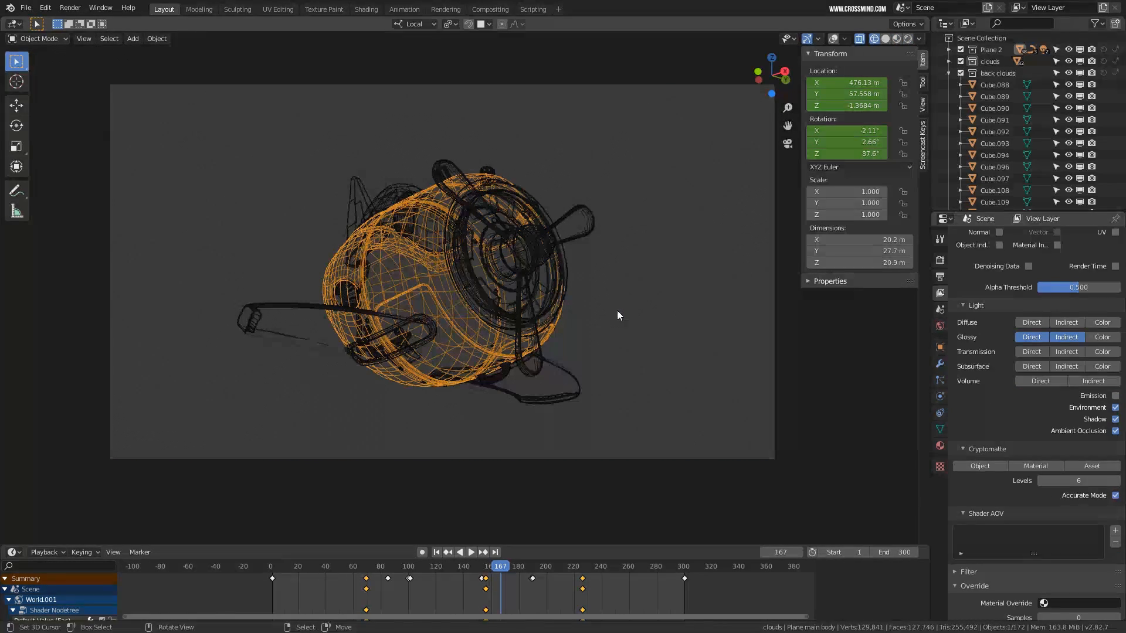
{"action": "key", "text": "F12"}
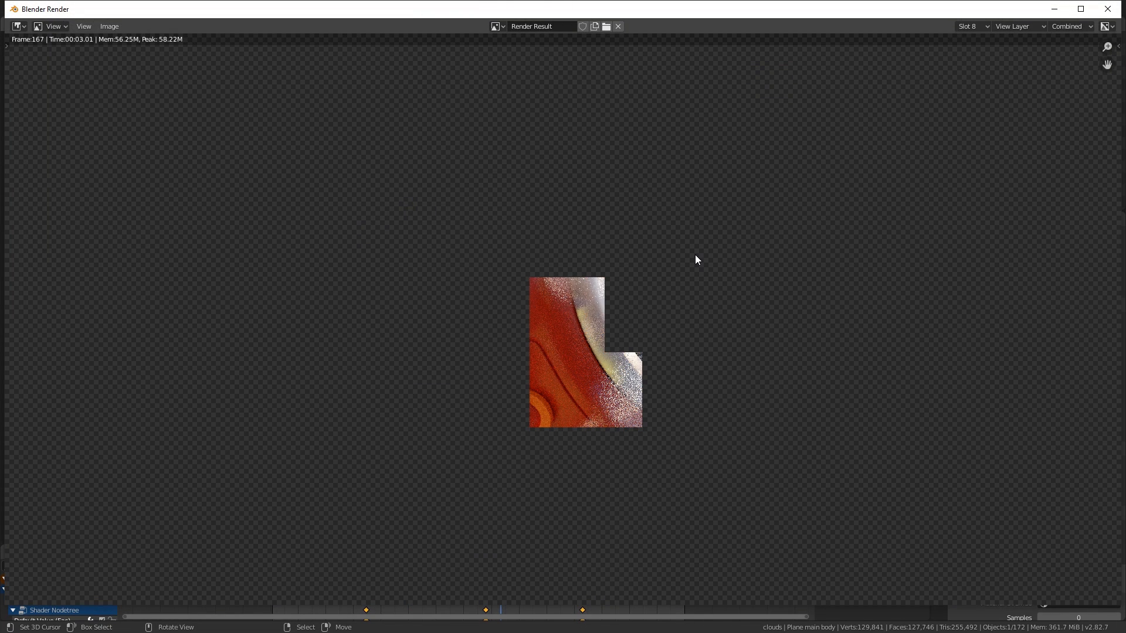
{"action": "left_click", "coordinate": [1107, 8]}
Set the output resolution scale to 50% and render frame 167
{"action": "left_click", "coordinate": [940, 261]}
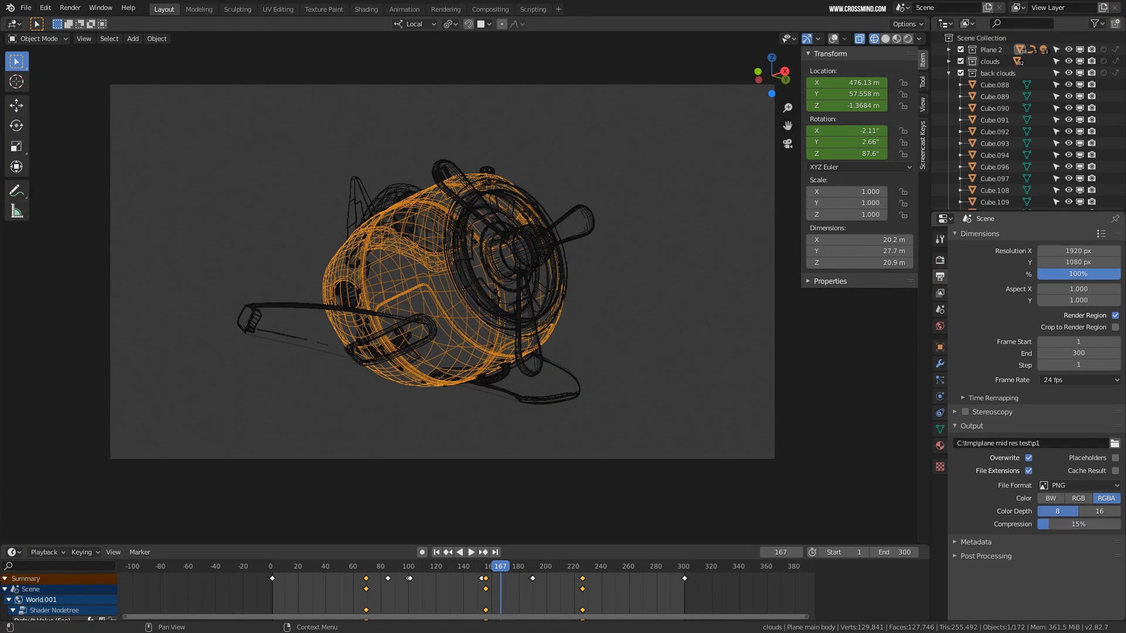
{"action": "left_click", "coordinate": [1054, 274]}
{"action": "type", "text": "50"}
{"action": "key", "text": "Return"}
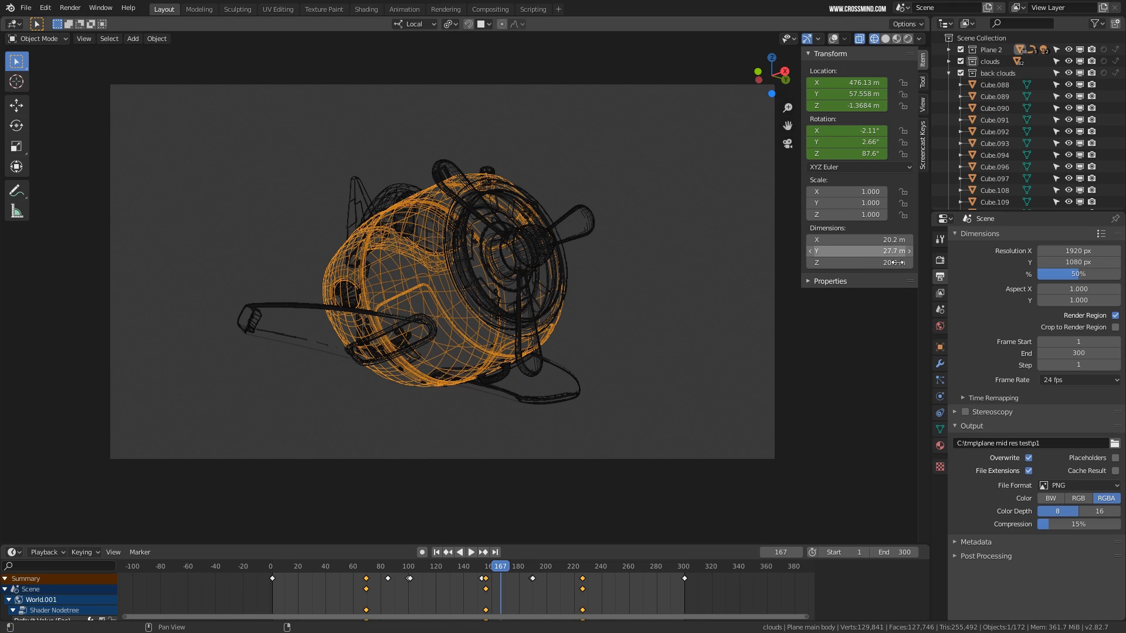
{"action": "left_click", "coordinate": [940, 260]}
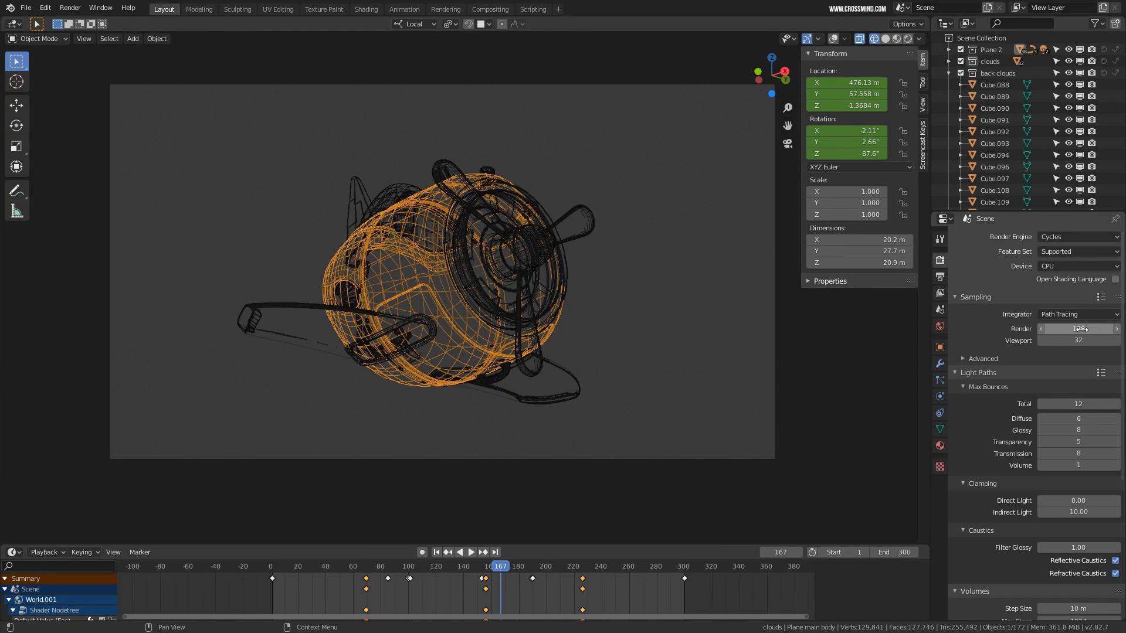
{"action": "key", "text": "F12"}
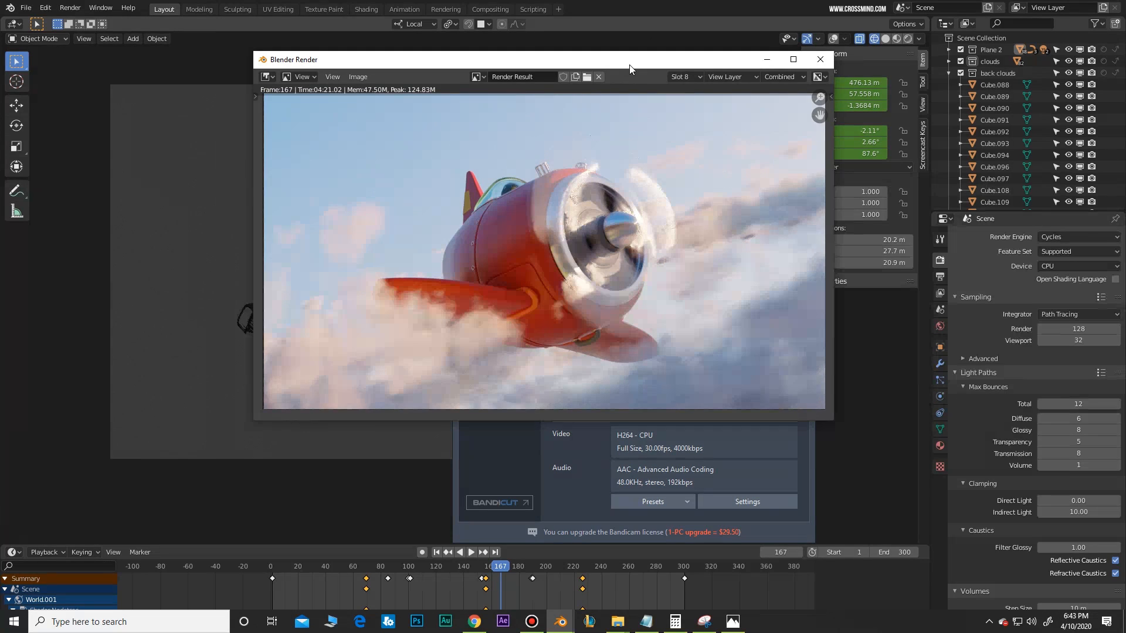
Reposition the render window and examine the rendered image of the plane, propeller and clouds
{"action": "left_click_drag", "start_coordinate": [629, 69], "coordinate": [550, 79]}
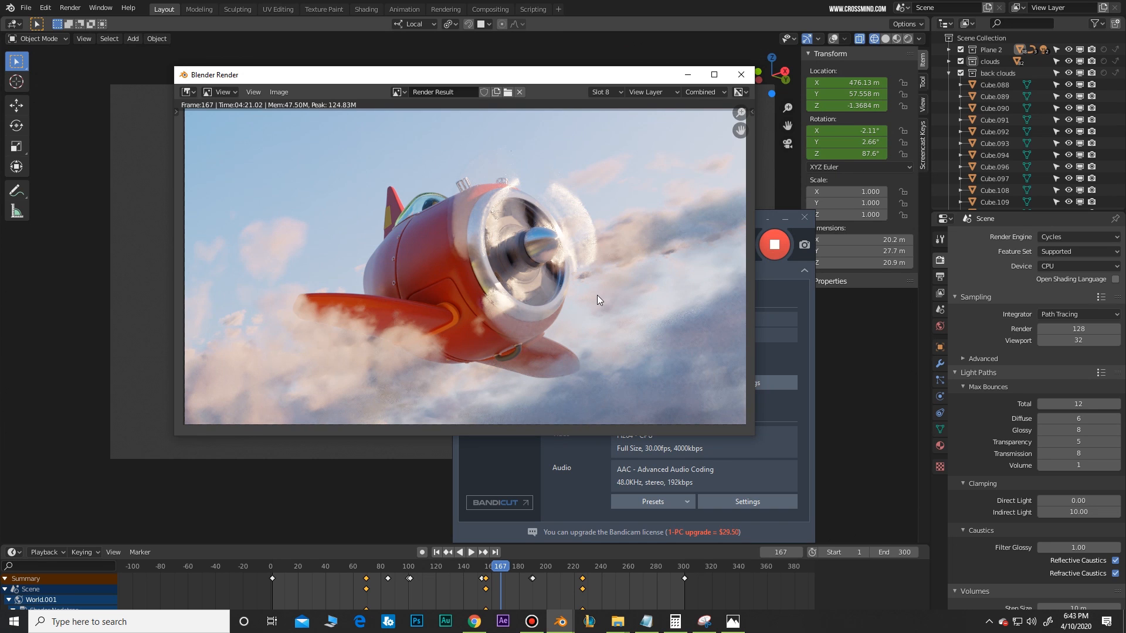
{"action": "left_click_drag", "start_coordinate": [643, 79], "coordinate": [699, 86]}
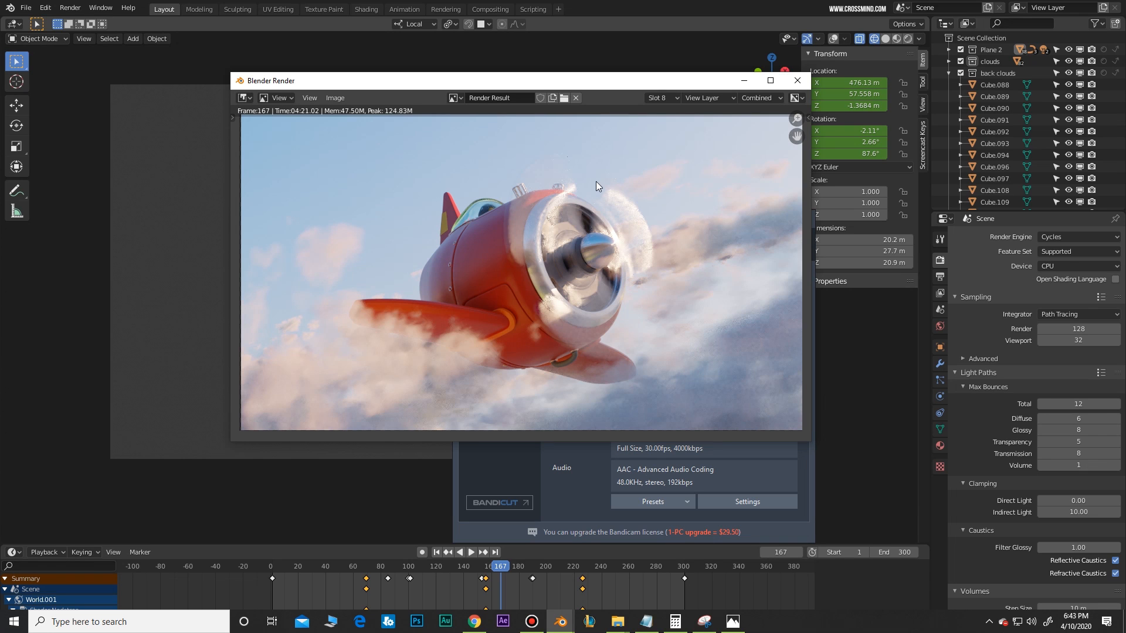
{"action": "left_click_drag", "start_coordinate": [636, 80], "coordinate": [646, 84]}
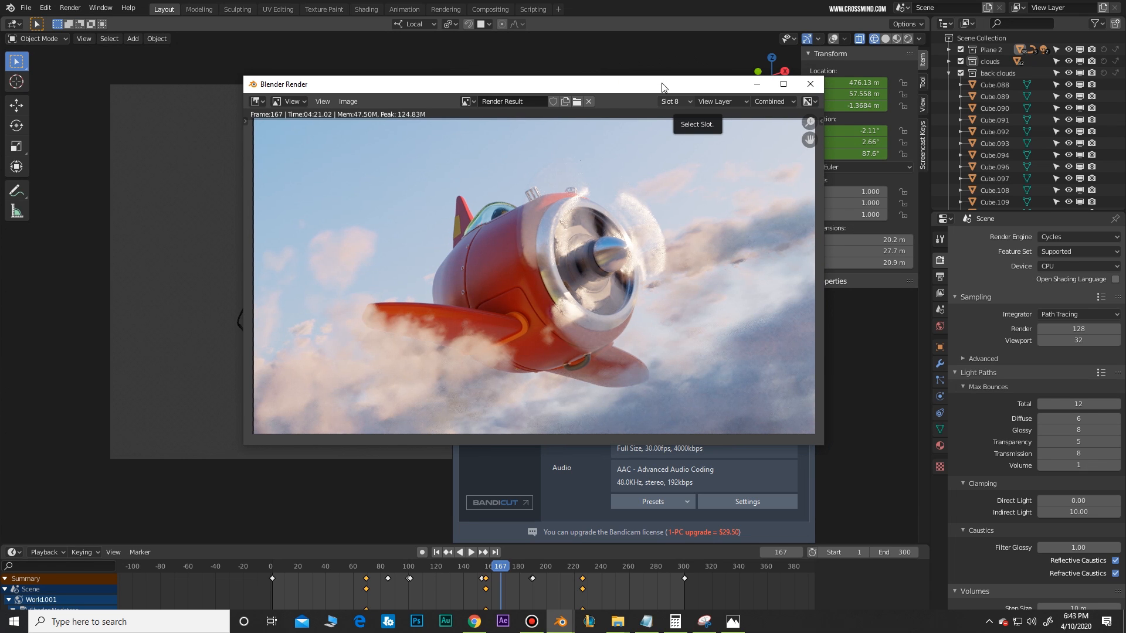
{"action": "left_click_drag", "start_coordinate": [658, 89], "coordinate": [650, 92]}
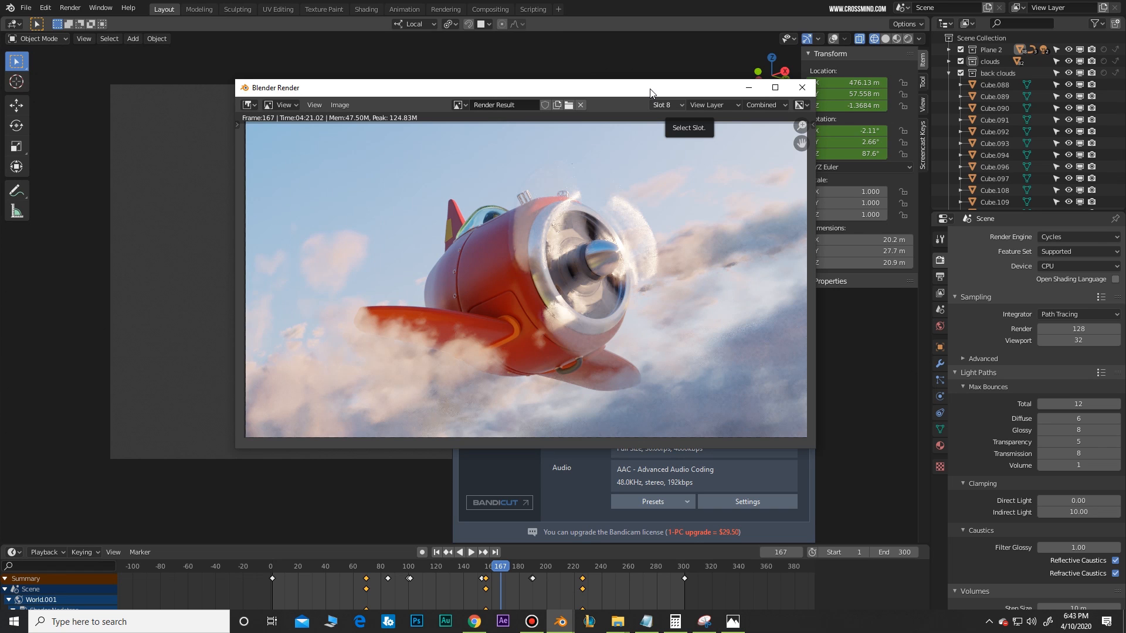
{"action": "left_click_drag", "start_coordinate": [650, 92], "coordinate": [646, 86]}
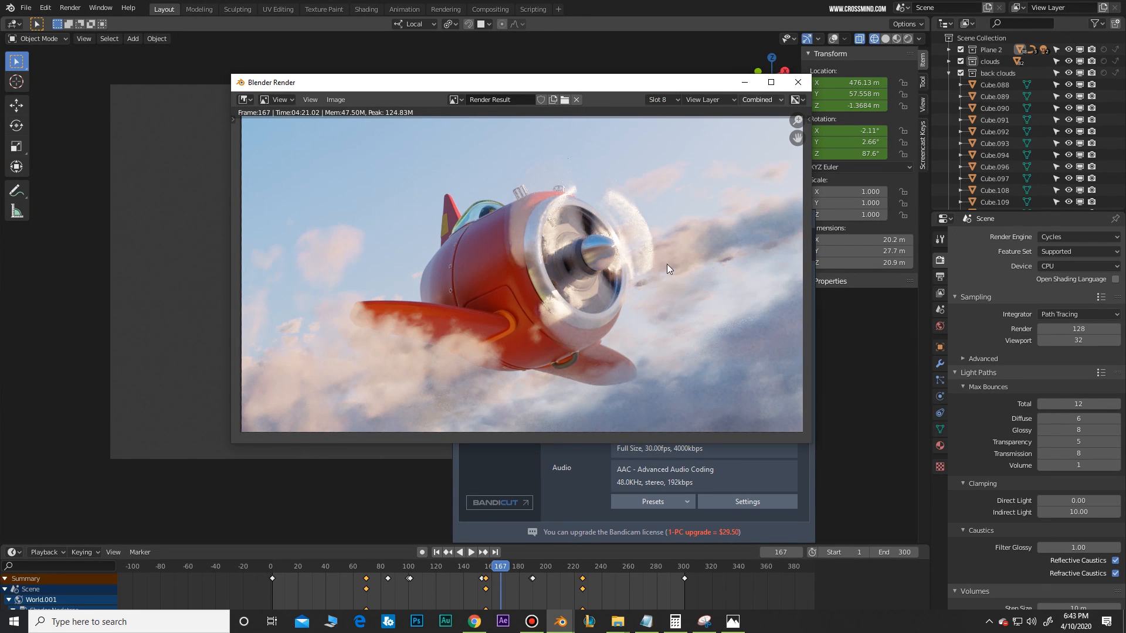
{"action": "left_click", "coordinate": [531, 621]}
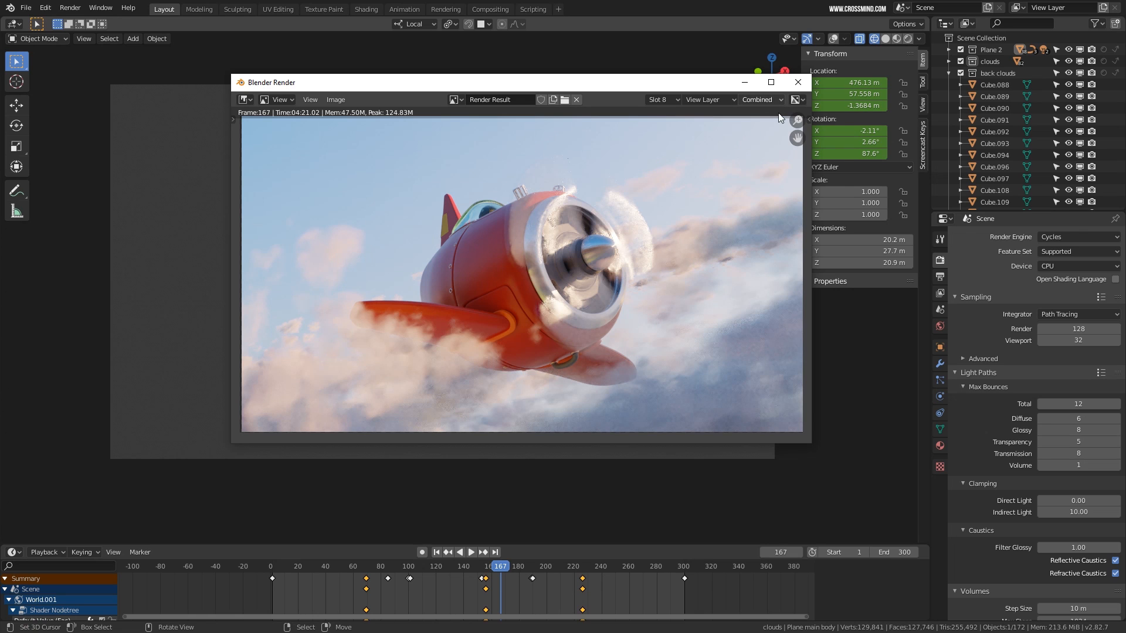
Reopen the render result and inspect its Depth and Shadow passes
{"action": "left_click", "coordinate": [940, 292]}
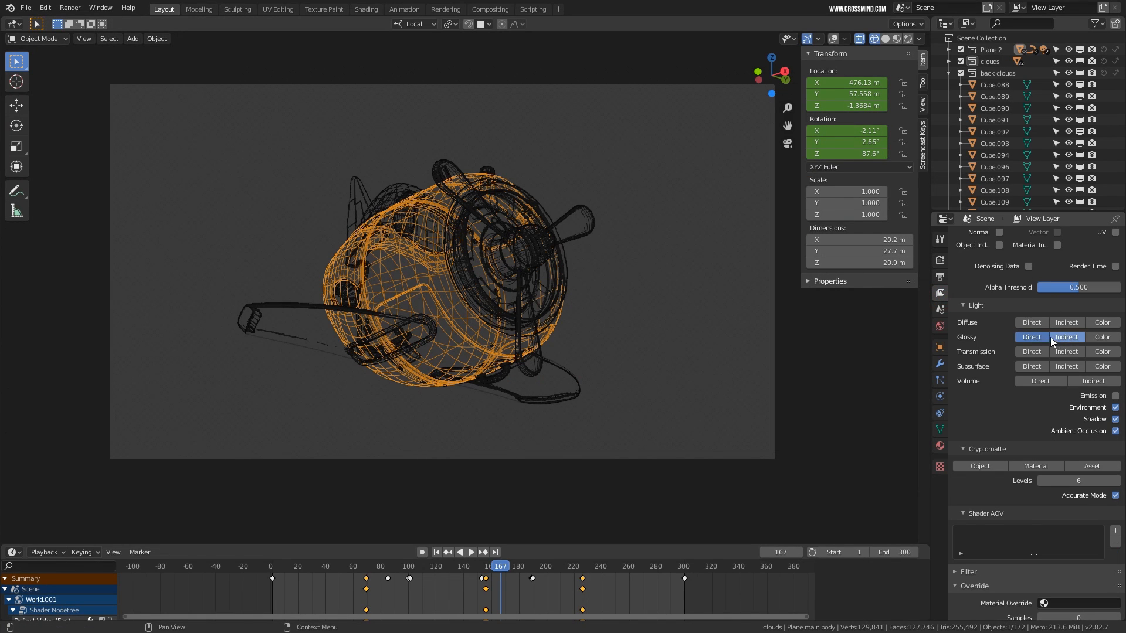
{"action": "key", "text": "F11"}
{"action": "left_click", "coordinate": [762, 100]}
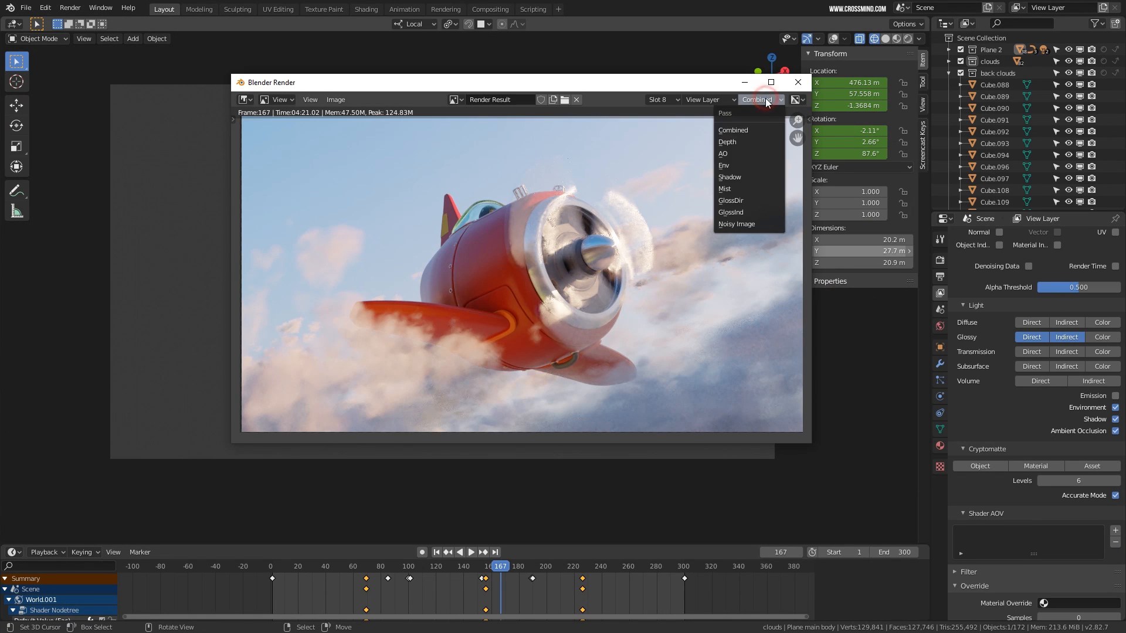
{"action": "left_click", "coordinate": [737, 141]}
{"action": "left_click", "coordinate": [757, 101]}
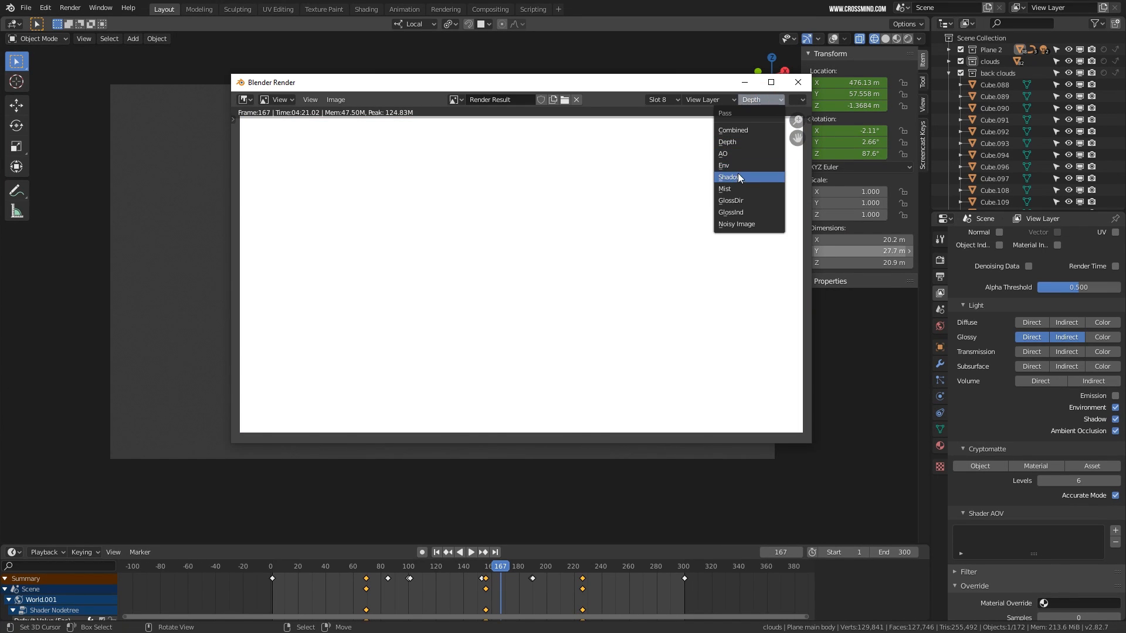
{"action": "left_click", "coordinate": [737, 178]}
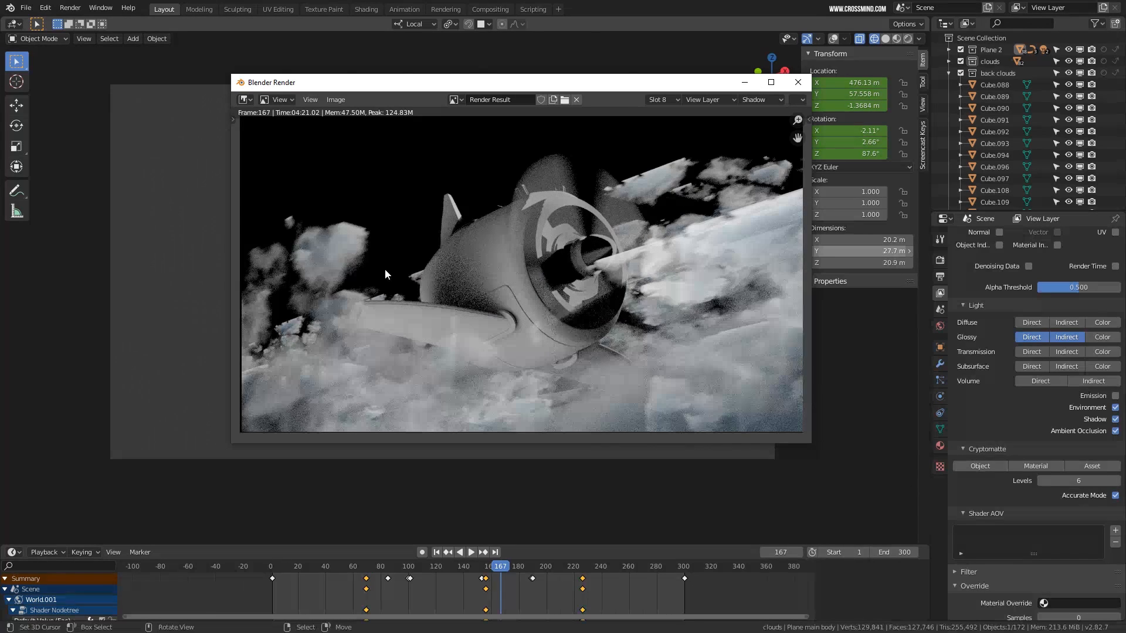
Inspect the GlossDir and GlossInd passes of the render result
{"action": "left_click", "coordinate": [758, 100]}
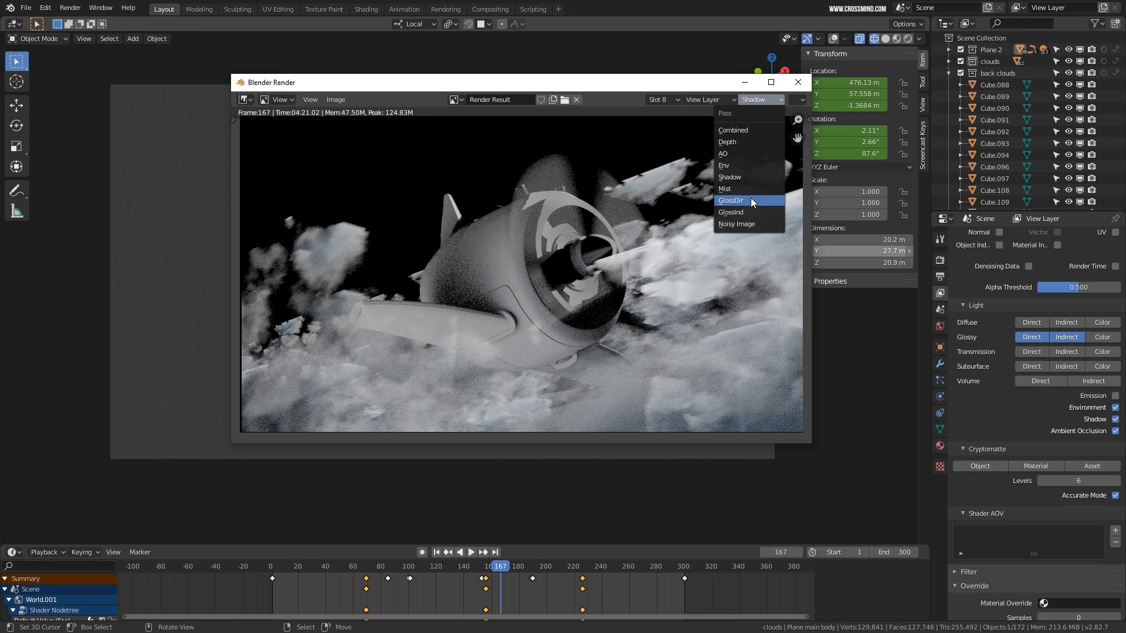
{"action": "left_click", "coordinate": [750, 198]}
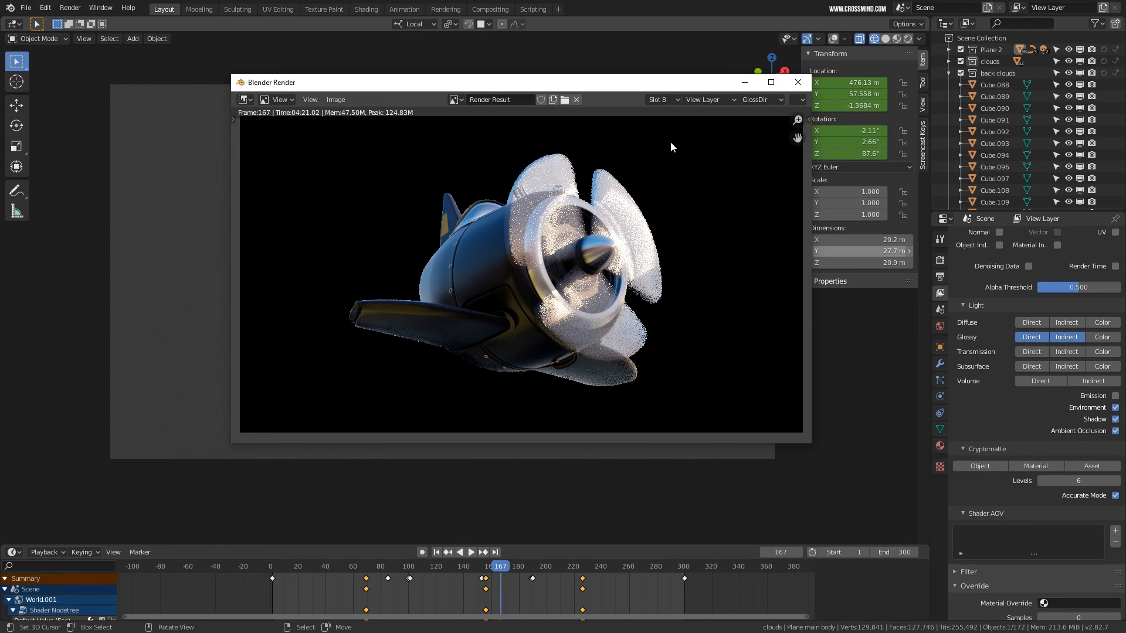
{"action": "left_click", "coordinate": [763, 99]}
{"action": "left_click", "coordinate": [734, 216]}
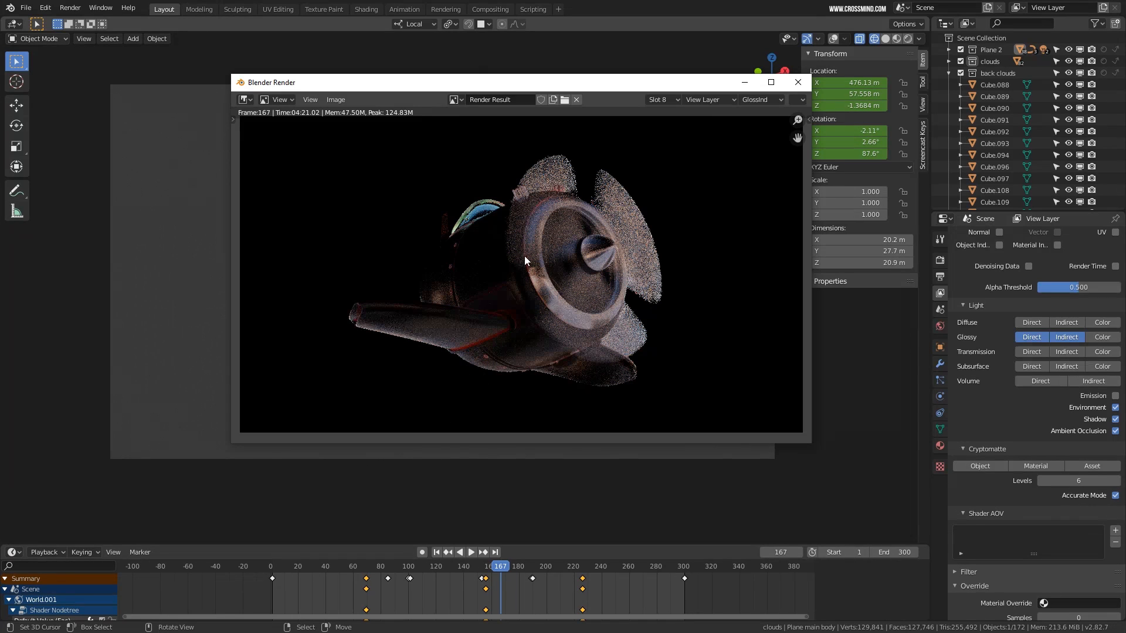
Compare the Noisy Image pass with the Combined pass of the render result
{"action": "left_click", "coordinate": [768, 99]}
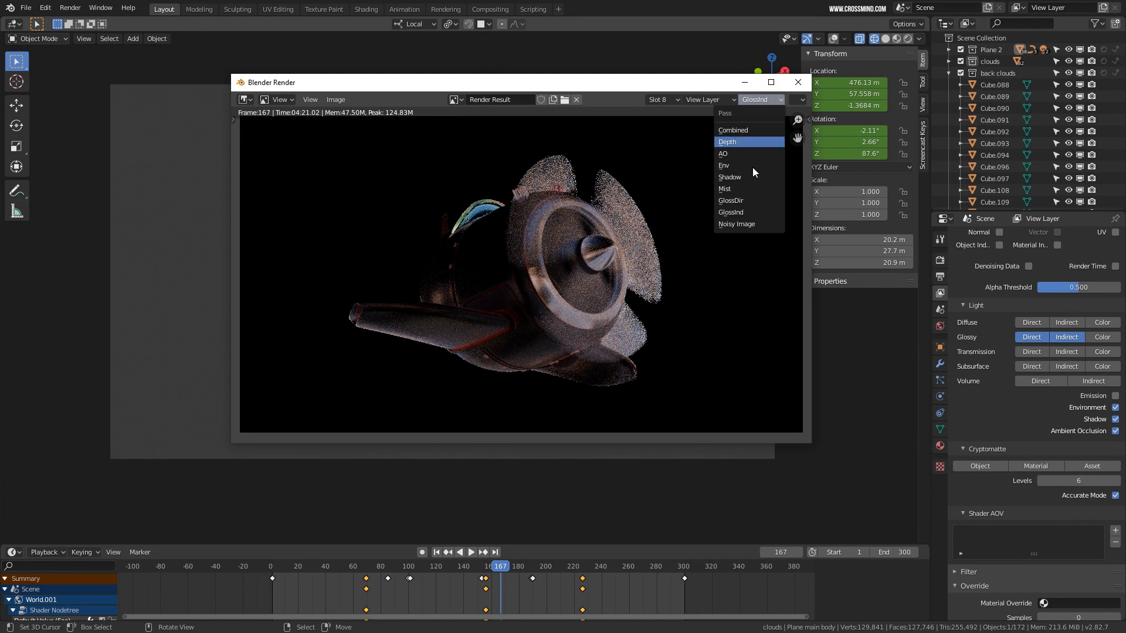
{"action": "left_click", "coordinate": [741, 225]}
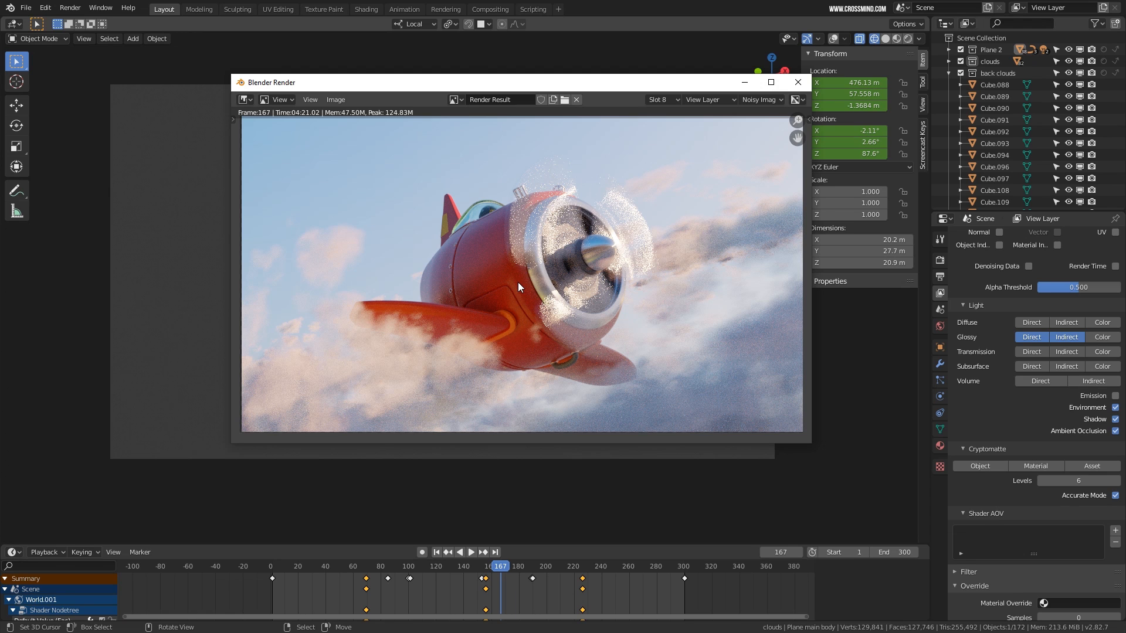
{"action": "left_click", "coordinate": [770, 100]}
{"action": "left_click", "coordinate": [744, 130]}
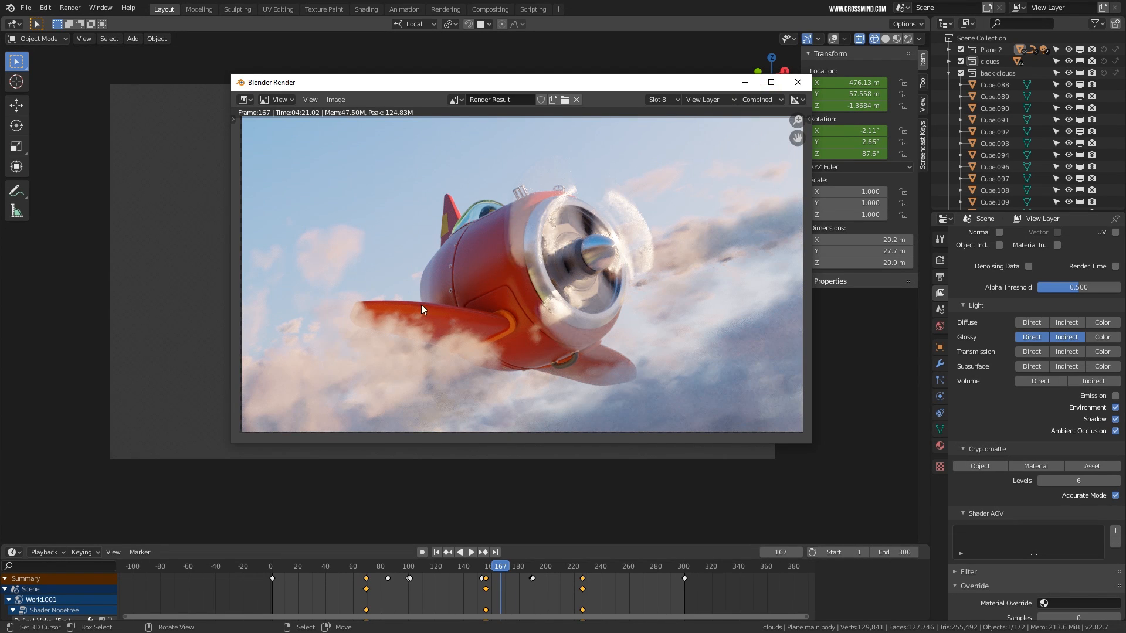
View the Env pass, cycle through the other passes including AO, and return the render result to Combined
{"action": "left_click", "coordinate": [765, 100]}
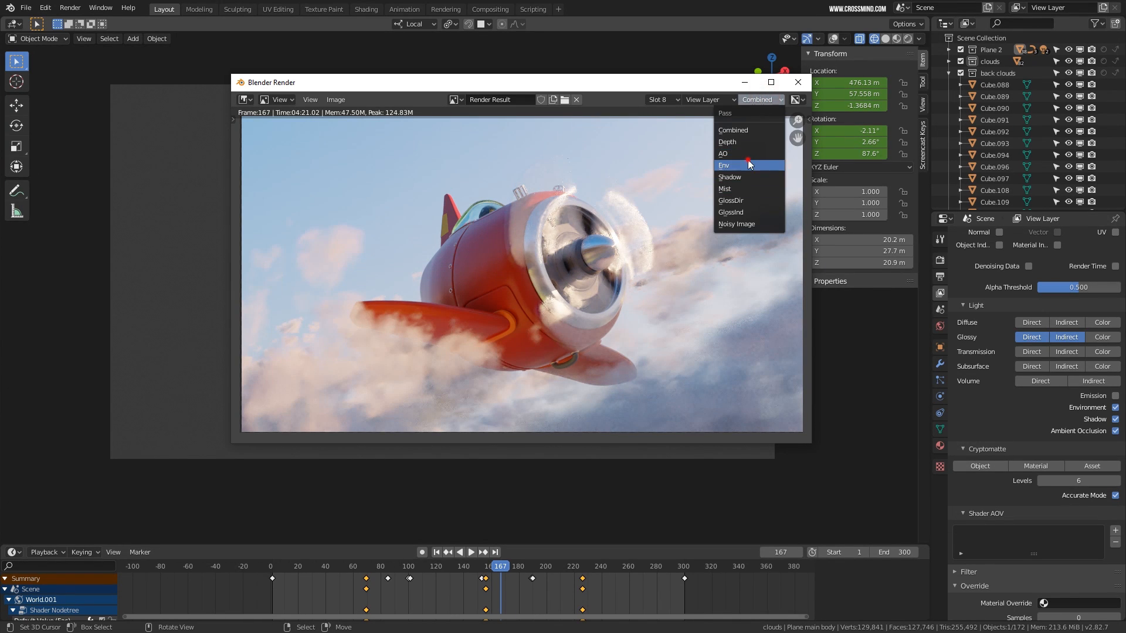
{"action": "left_click", "coordinate": [745, 166]}
{"action": "scroll", "coordinate": [768, 103], "scroll_direction": "up", "scroll_amount": 2, "text": "ctrl"}
{"action": "scroll", "coordinate": [768, 103], "scroll_direction": "down", "scroll_amount": 4, "text": "ctrl"}
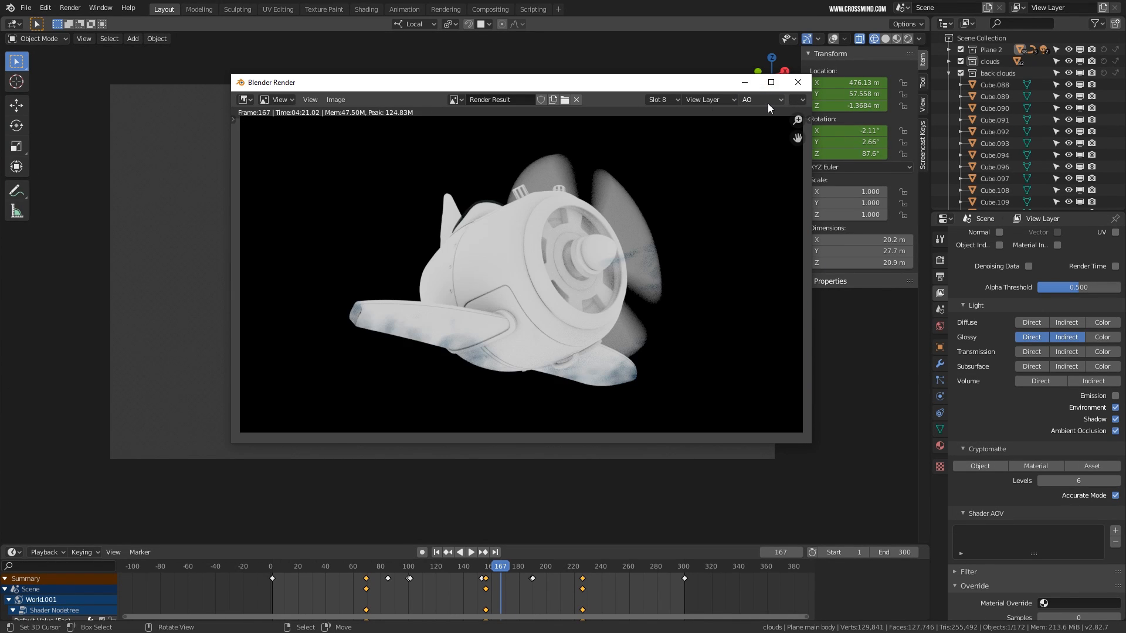
{"action": "scroll", "coordinate": [768, 103], "scroll_direction": "down", "scroll_amount": 3, "text": "ctrl"}
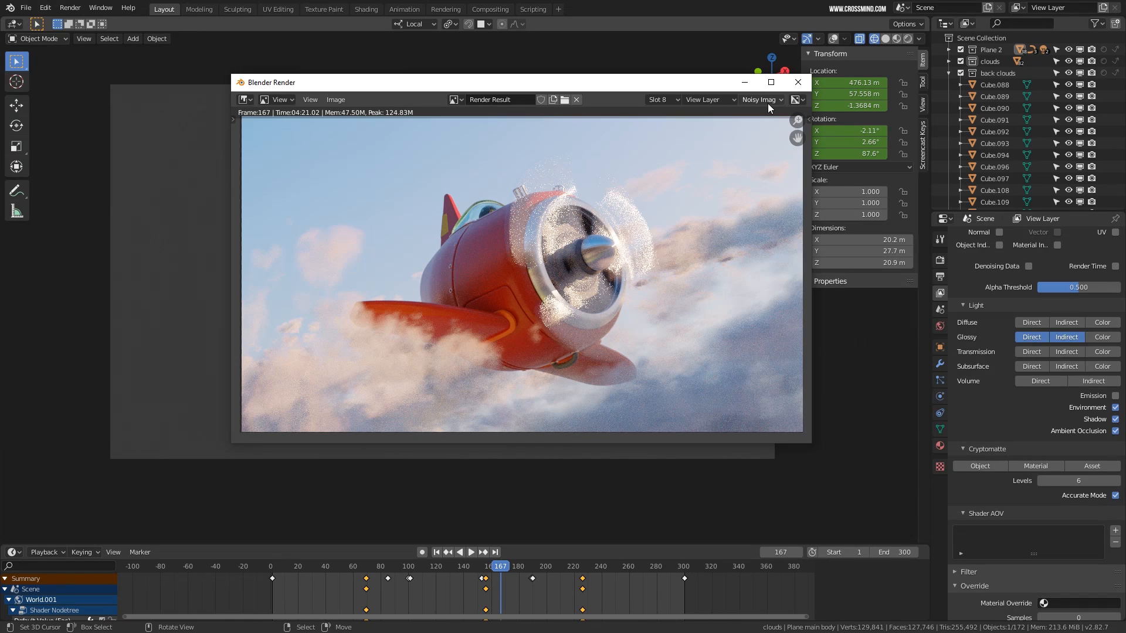
{"action": "left_click", "coordinate": [768, 103]}
{"action": "left_click", "coordinate": [744, 130]}
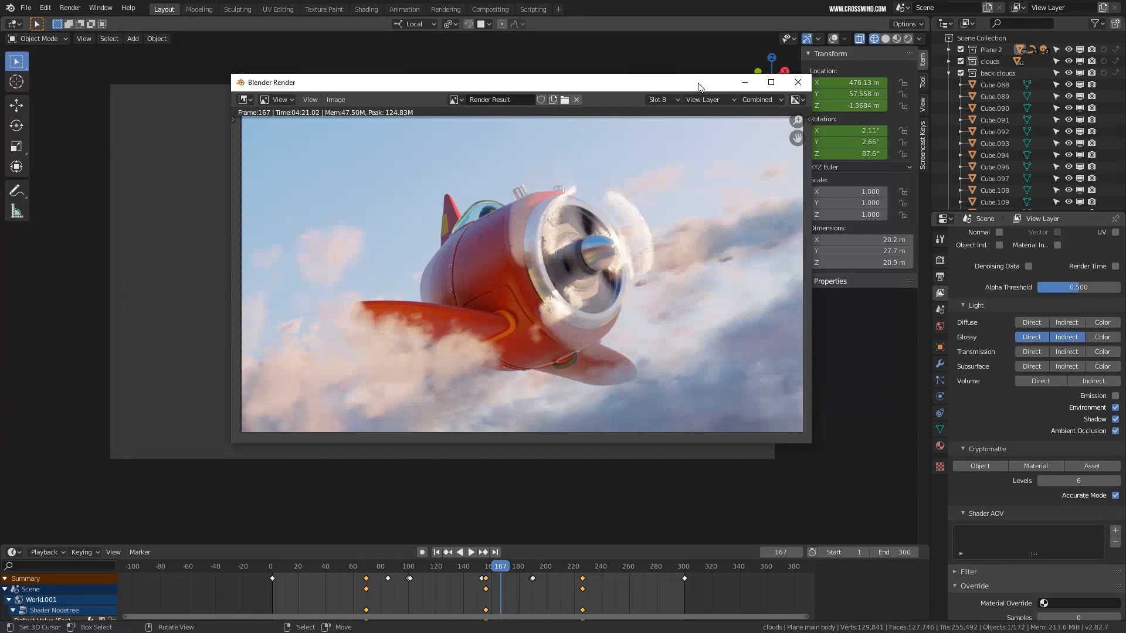
Put away the render window and turn the timeline area into an enlarged Compositor showing the Render Layers and Viewer nodes
{"action": "left_click_drag", "start_coordinate": [698, 83], "coordinate": [636, 77]}
{"action": "left_click", "coordinate": [743, 81]}
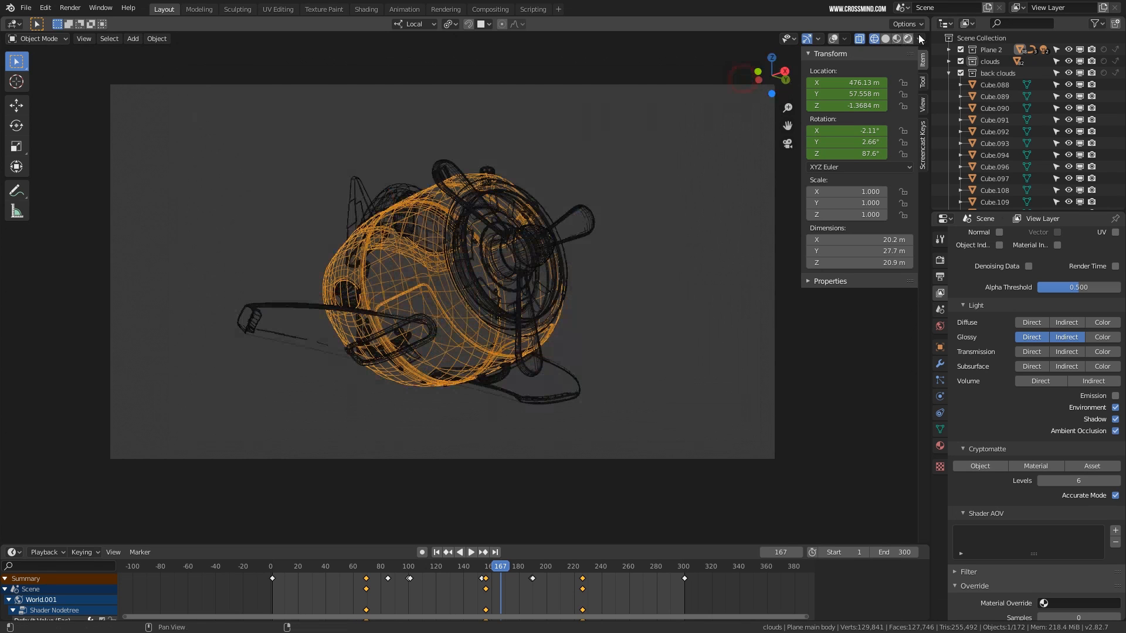
{"action": "left_click_drag", "start_coordinate": [519, 544], "coordinate": [522, 321]}
{"action": "left_click", "coordinate": [20, 330]}
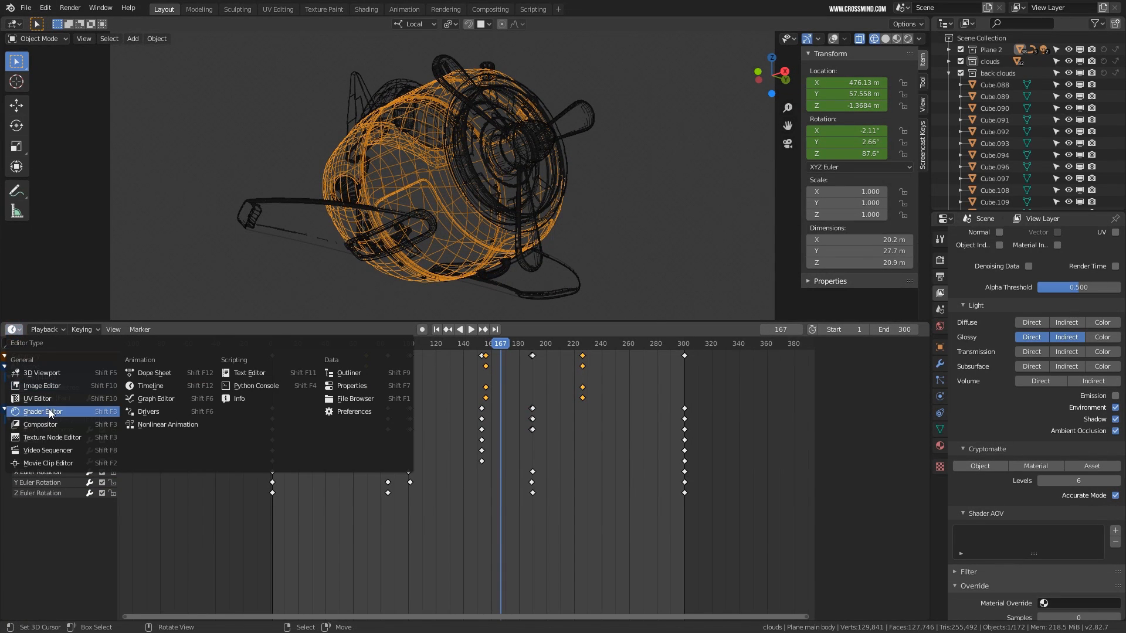
{"action": "left_click", "coordinate": [66, 426]}
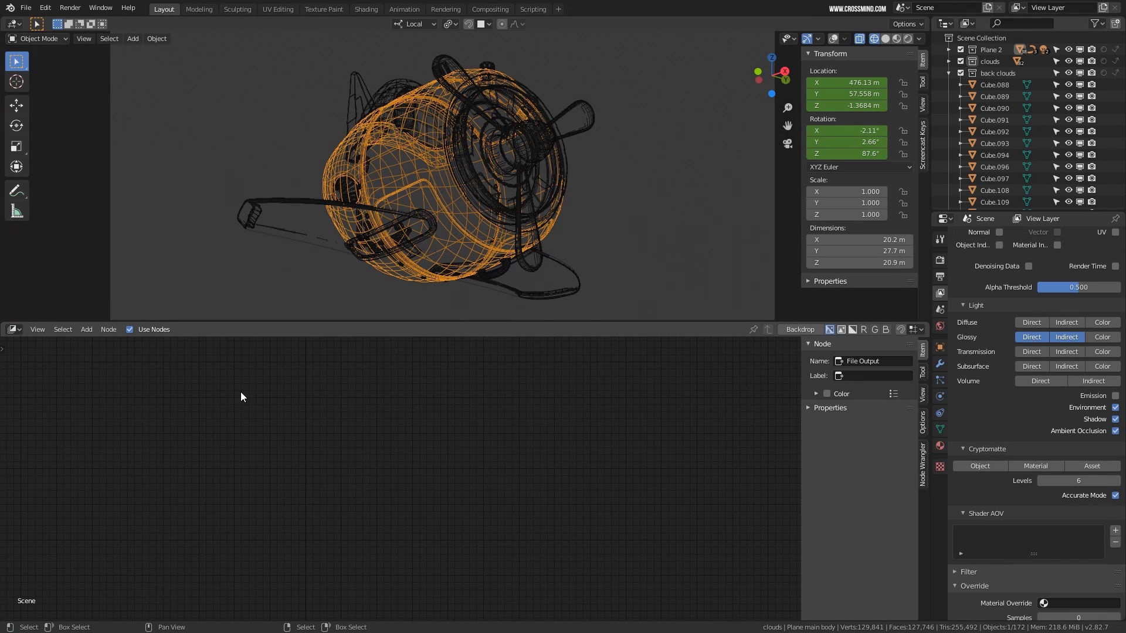
{"action": "middle_click_drag", "start_coordinate": [370, 450], "coordinate": [372, 465]}
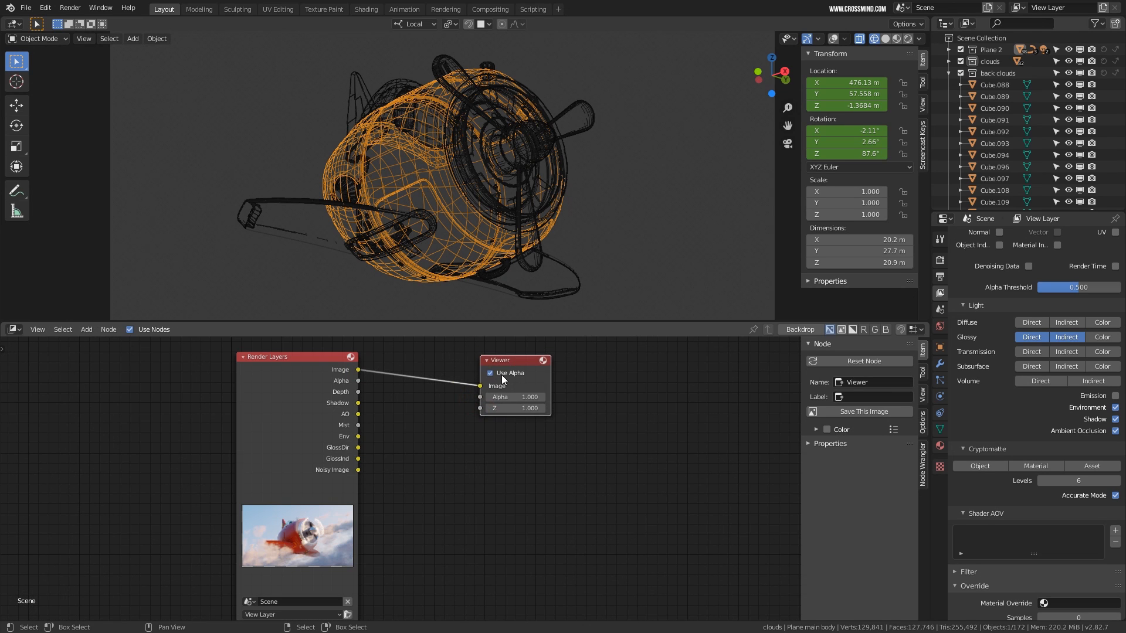
{"action": "middle_click_drag", "start_coordinate": [447, 461], "coordinate": [361, 233]}
{"action": "scroll", "coordinate": [452, 438], "scroll_direction": "down", "scroll_amount": 5}
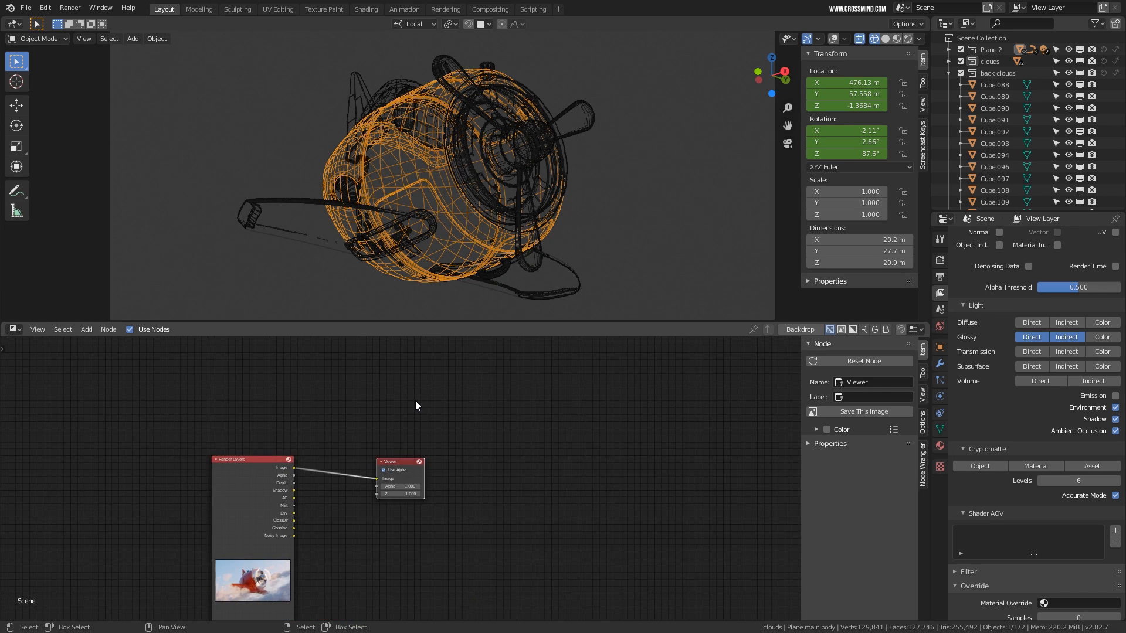
Delete the Viewer node connected to the Render Layers node
{"action": "middle_click_drag", "start_coordinate": [415, 400], "coordinate": [498, 382]}
{"action": "scroll", "coordinate": [414, 473], "scroll_direction": "up", "scroll_amount": 2}
{"action": "middle_click_drag", "start_coordinate": [413, 473], "coordinate": [460, 493]}
{"action": "scroll", "coordinate": [418, 414], "scroll_direction": "up", "scroll_amount": 1}
{"action": "middle_click_drag", "start_coordinate": [435, 455], "coordinate": [332, 462]}
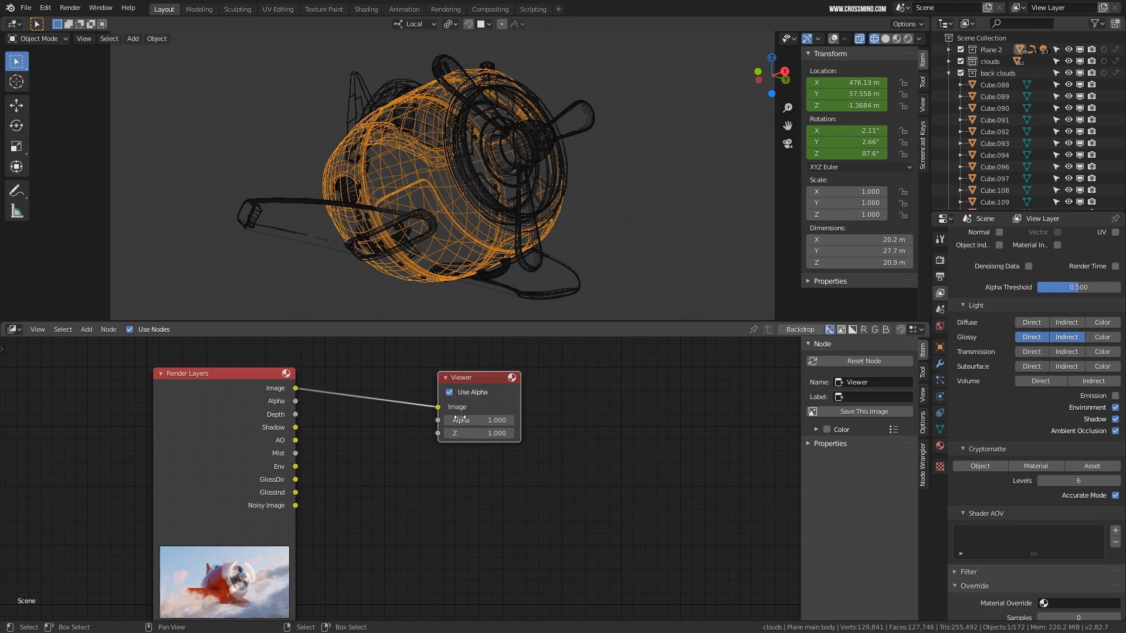
{"action": "left_click_drag", "start_coordinate": [510, 380], "coordinate": [569, 382]}
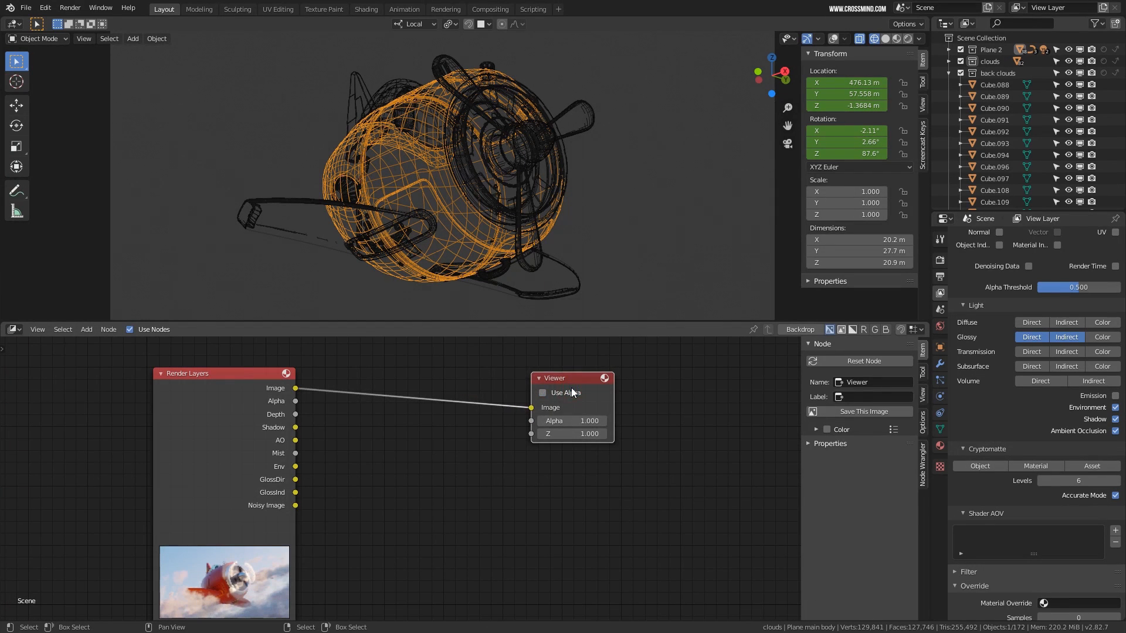
{"action": "key", "text": "x"}
Add a widened File Output node beside Render Layers and connect the Image output to it
{"action": "key", "text": "shift+a"}
{"action": "mouse_move", "coordinate": [490, 408]}
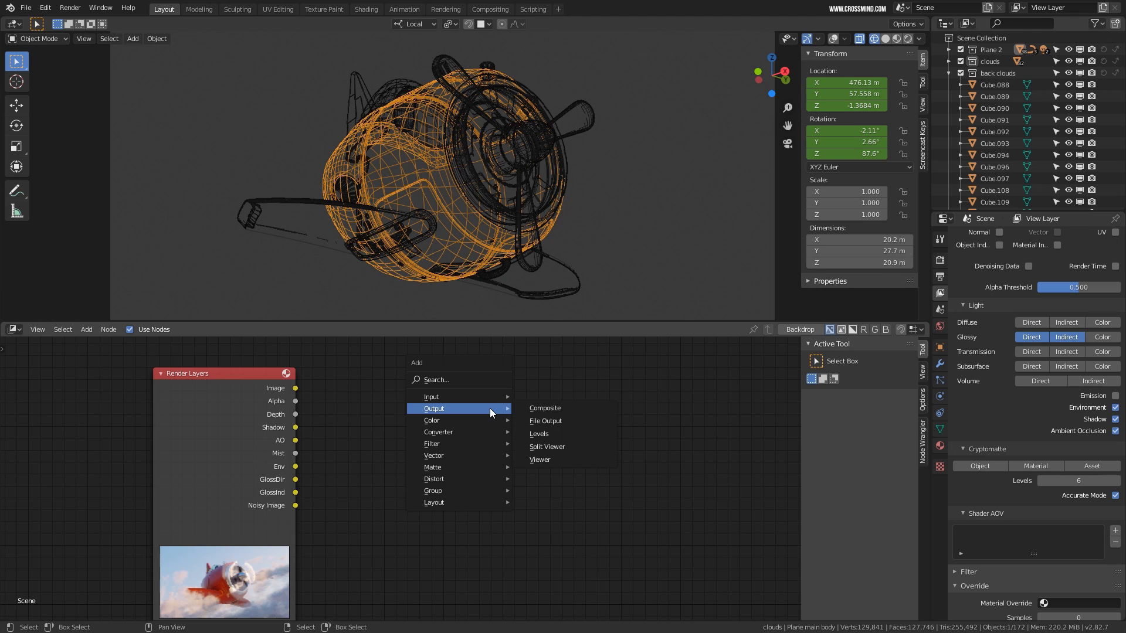
{"action": "left_click", "coordinate": [545, 421]}
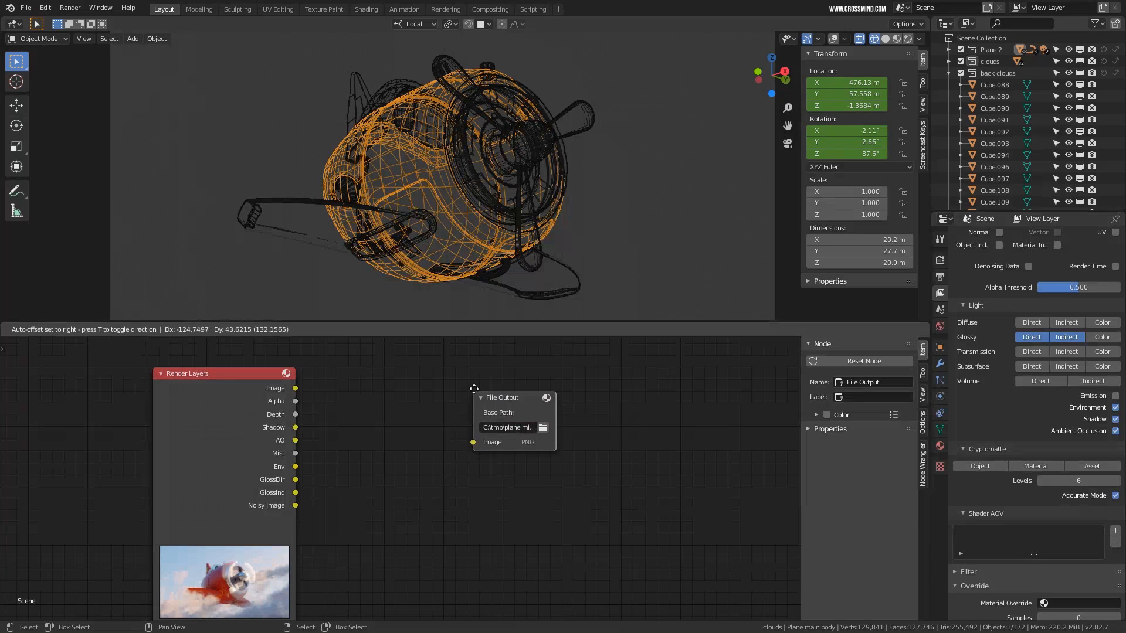
{"action": "left_click", "coordinate": [494, 386]}
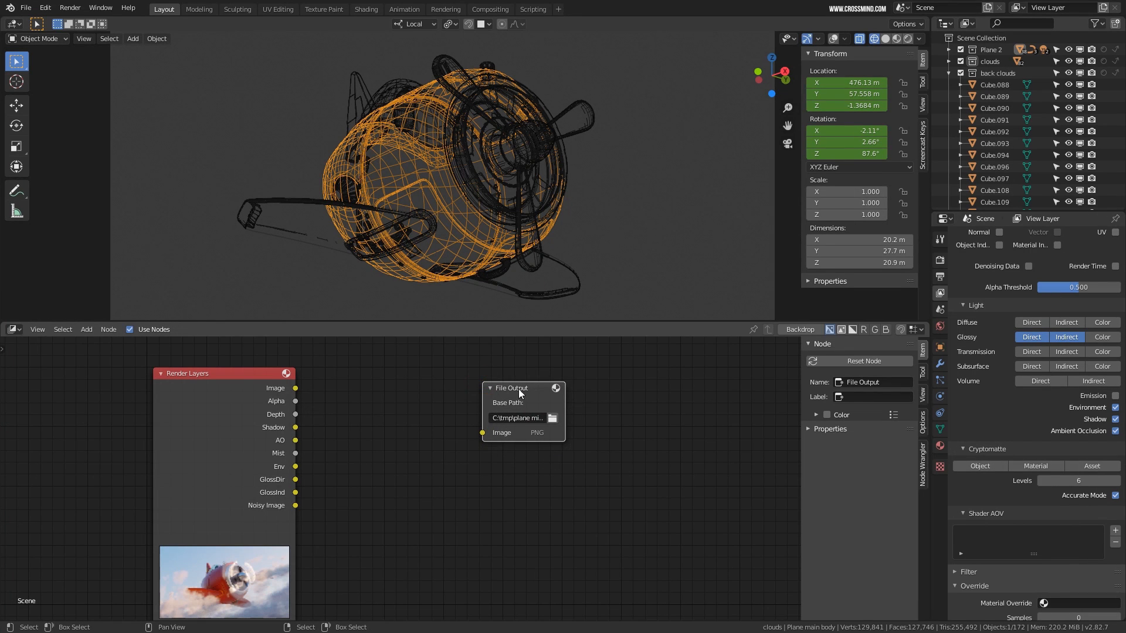
{"action": "left_click_drag", "start_coordinate": [519, 389], "coordinate": [767, 385]}
{"action": "left_click_drag", "start_coordinate": [296, 388], "coordinate": [473, 412]}
Create a "plane render" folder on drive D and set the File Output base path to D:\plane render\Plane
{"action": "middle_click_drag", "start_coordinate": [537, 457], "coordinate": [528, 458]}
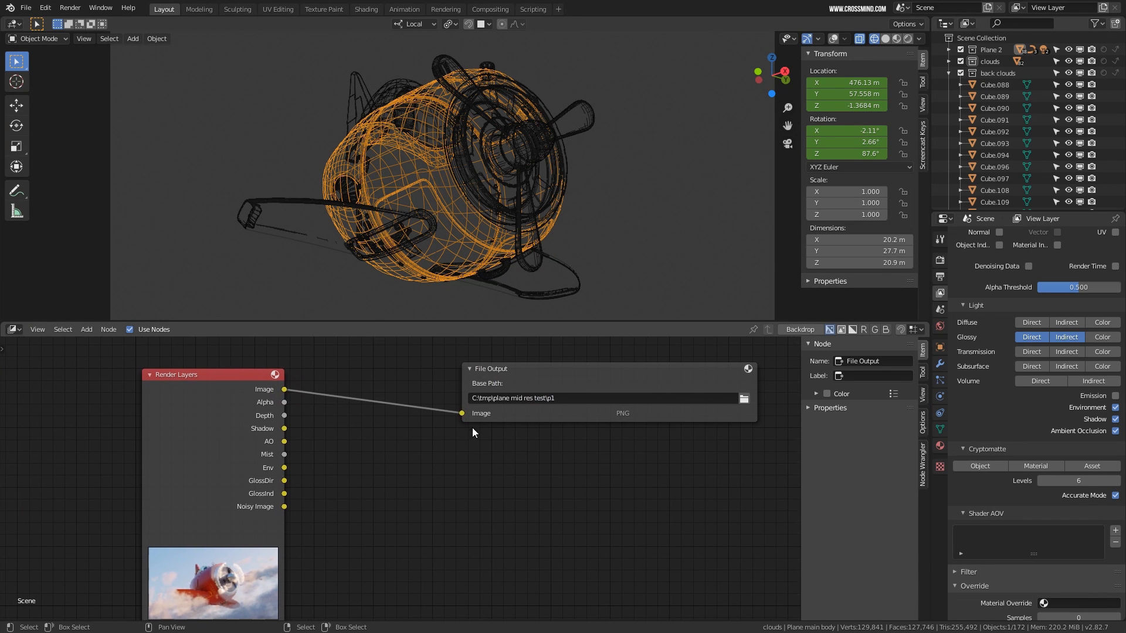
{"action": "left_click", "coordinate": [746, 399]}
{"action": "left_click", "coordinate": [409, 126]}
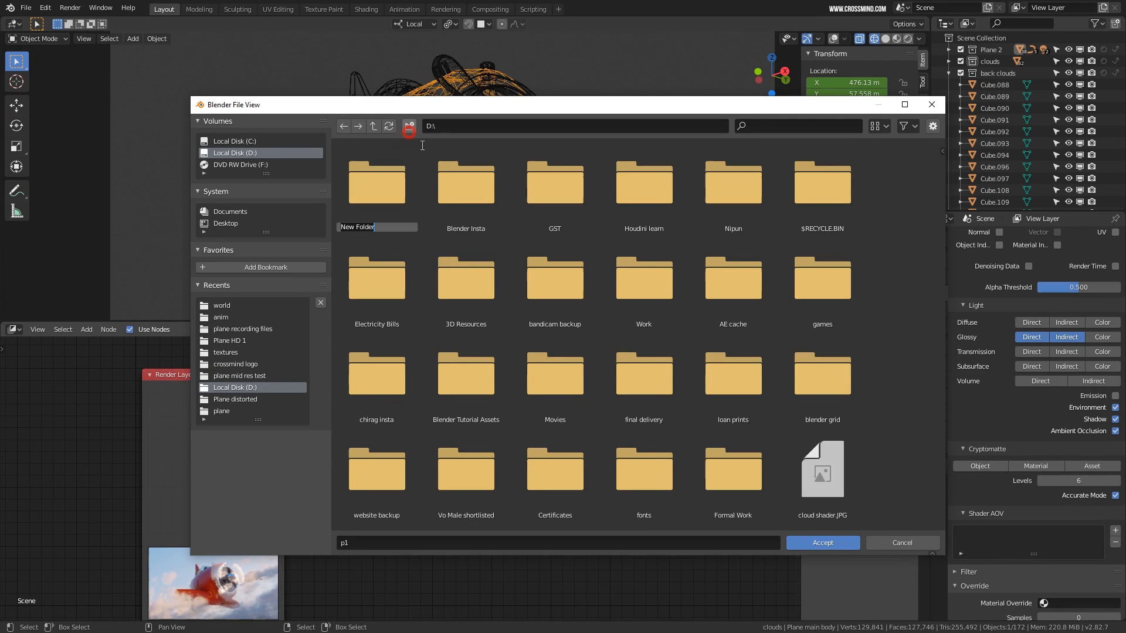
{"action": "type", "text": "p"}
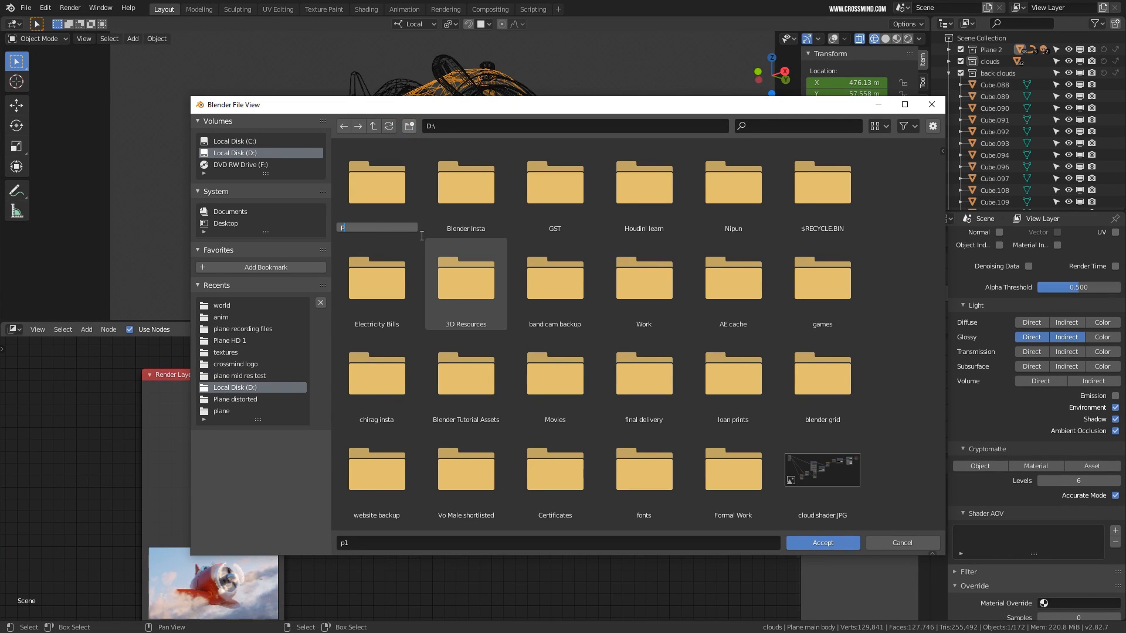
{"action": "type", "text": "lane render"}
{"action": "key", "text": "Return"}
{"action": "double_click", "coordinate": [384, 194]}
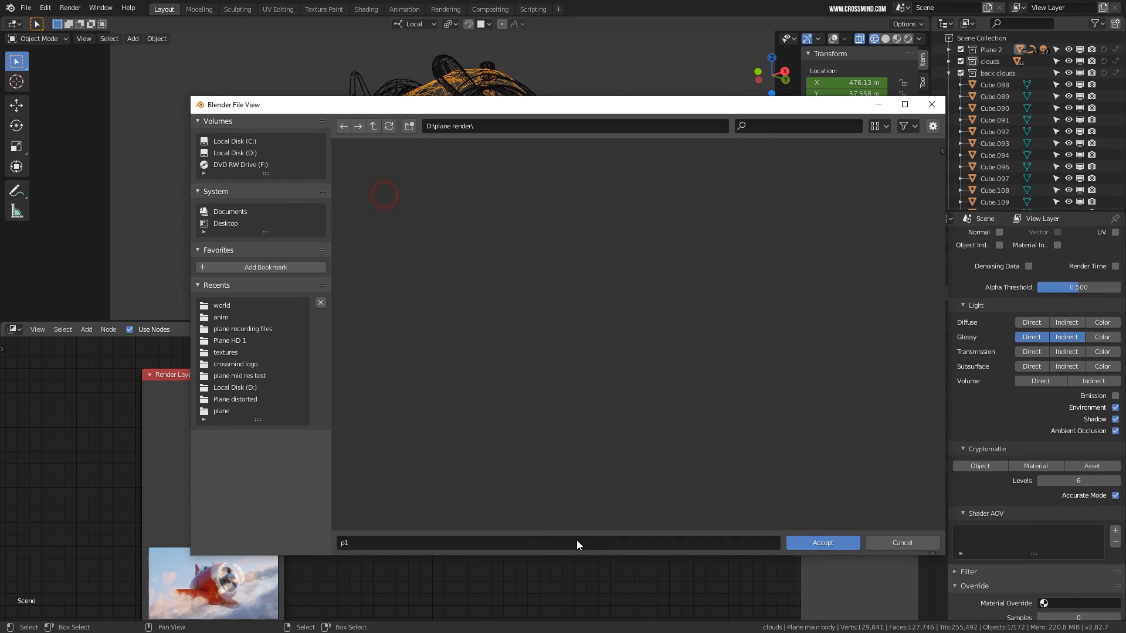
{"action": "left_click", "coordinate": [403, 544]}
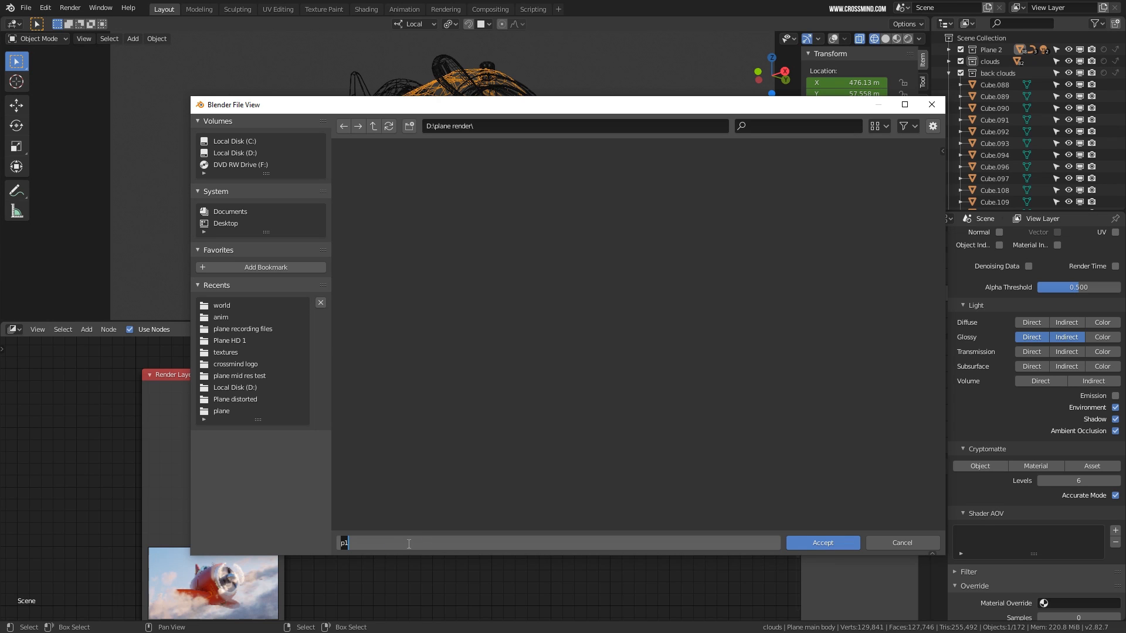
{"action": "type", "text": "Plane"}
{"action": "key", "text": "Return"}
{"action": "left_click", "coordinate": [834, 541]}
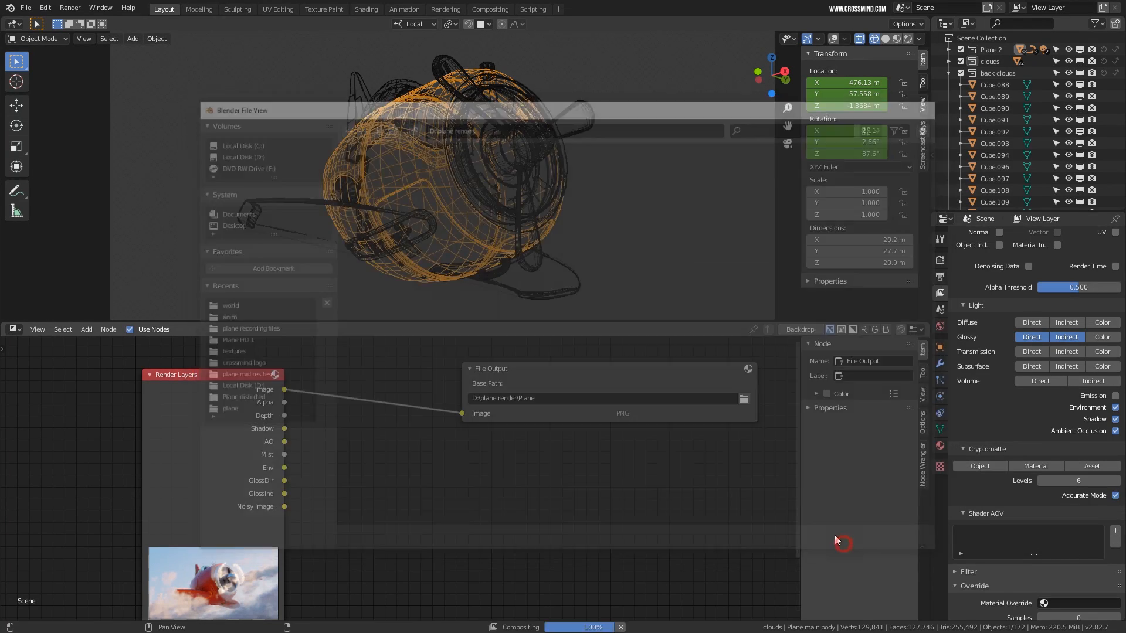
Widen the Compositor sidebar and expand the File Output node's properties
{"action": "middle_click_drag", "start_coordinate": [535, 494], "coordinate": [445, 486]}
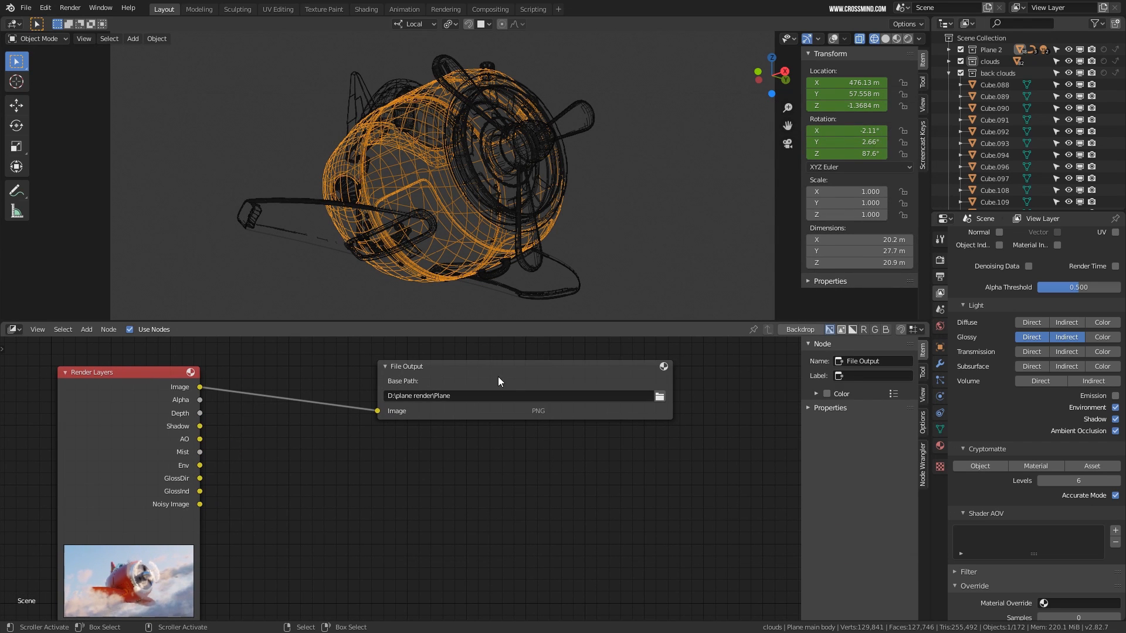
{"action": "left_click_drag", "start_coordinate": [497, 381], "coordinate": [489, 379]}
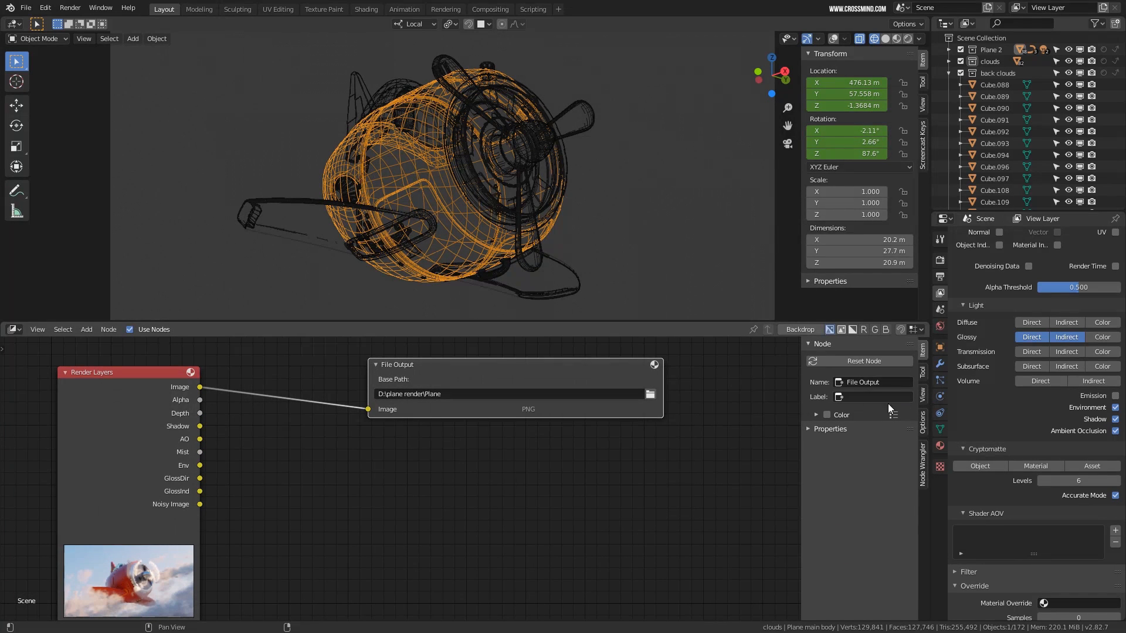
{"action": "left_click_drag", "start_coordinate": [801, 405], "coordinate": [733, 405]}
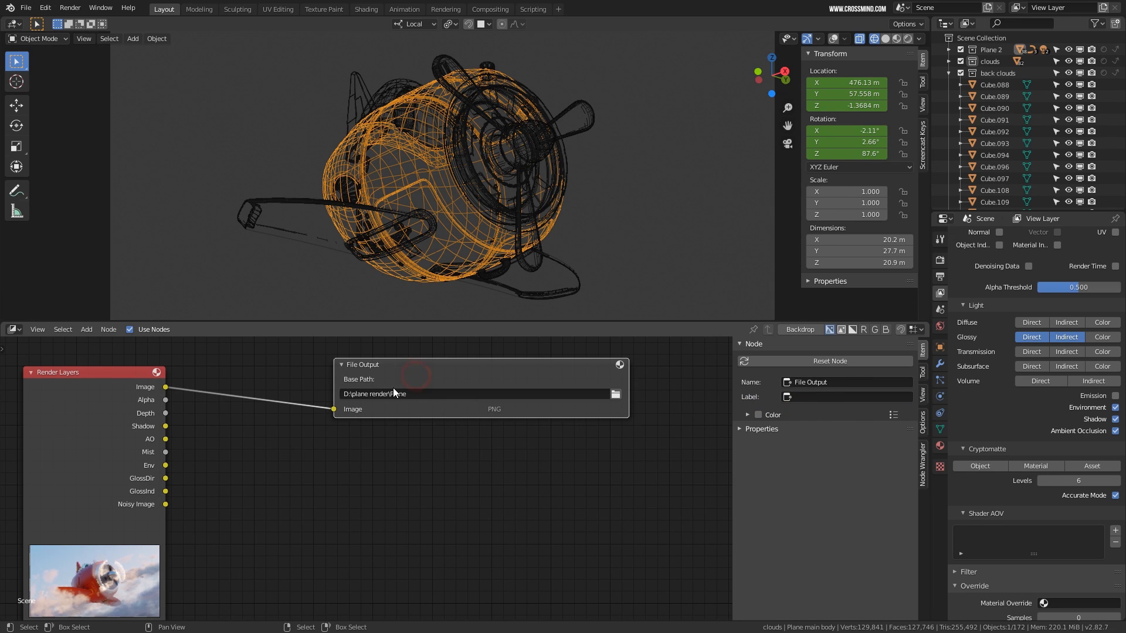
{"action": "right_click", "coordinate": [432, 367]}
{"action": "left_click", "coordinate": [78, 397]}
{"action": "right_click", "coordinate": [435, 371]}
{"action": "left_click", "coordinate": [755, 431]}
Rename the File Output node's Image input to "color"
{"action": "scroll", "coordinate": [789, 528], "scroll_direction": "down", "scroll_amount": 4}
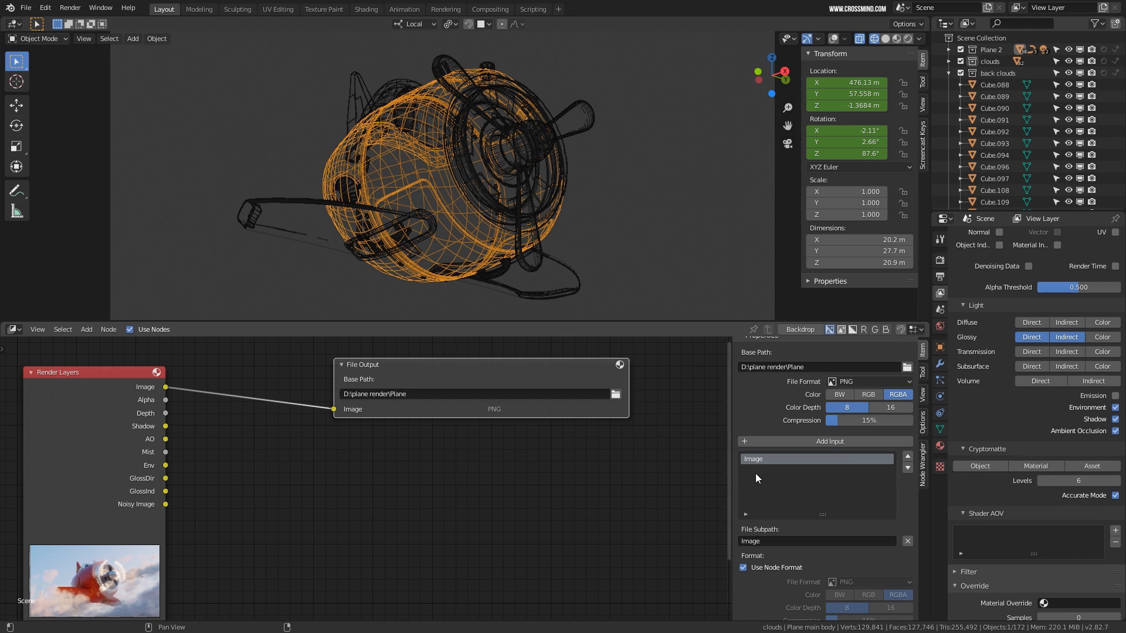
{"action": "double_click", "coordinate": [754, 460]}
{"action": "type", "text": "color"}
{"action": "key", "text": "Return"}
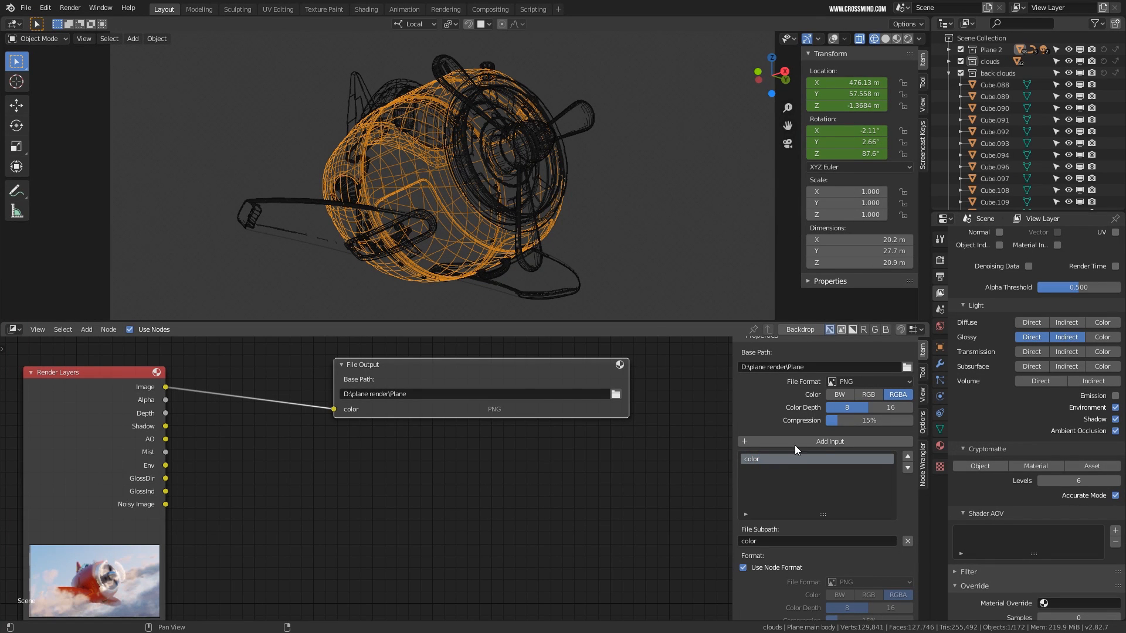
Add a second File Output input named "shadow" and connect the Shadow pass to it
{"action": "left_click", "coordinate": [821, 443]}
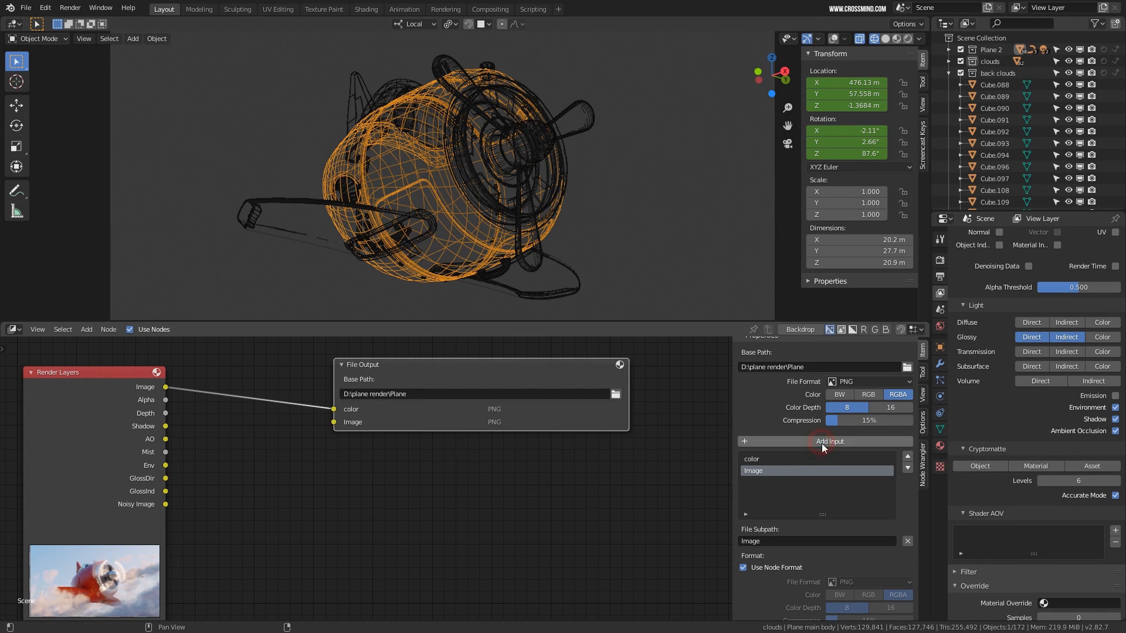
{"action": "double_click", "coordinate": [758, 473]}
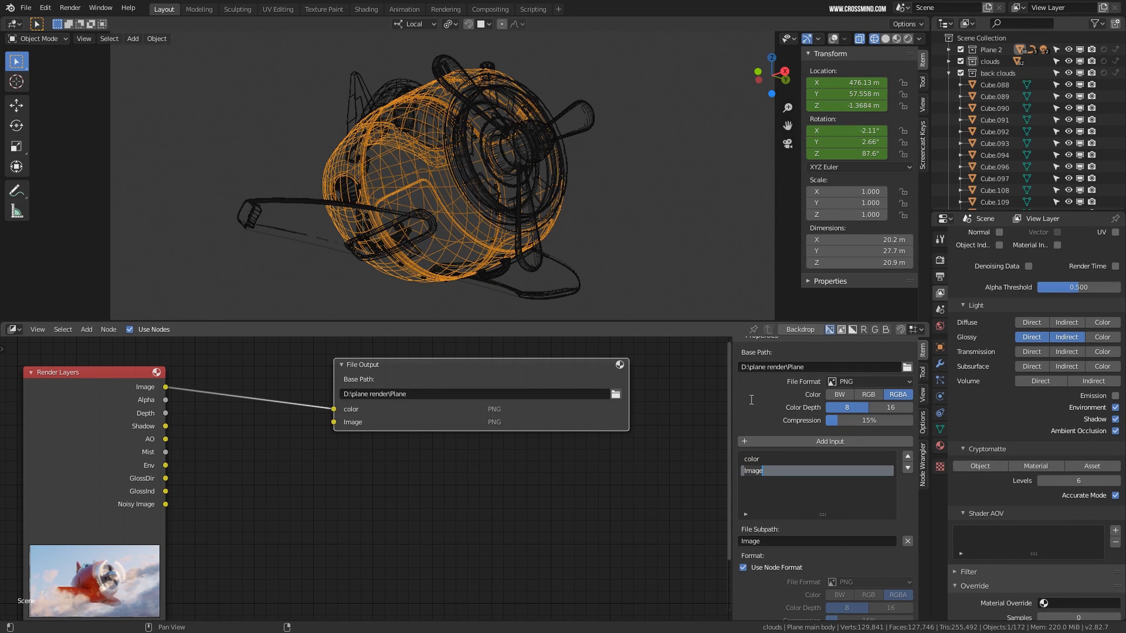
{"action": "left_click", "coordinate": [274, 477]}
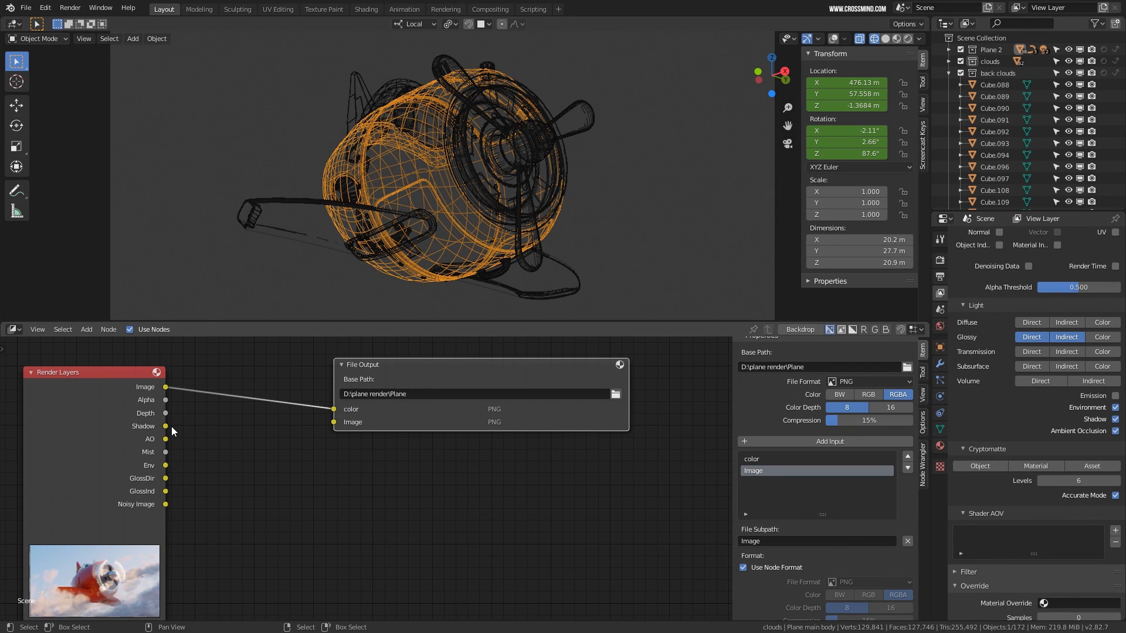
{"action": "double_click", "coordinate": [756, 480]}
{"action": "type", "text": "shadow"}
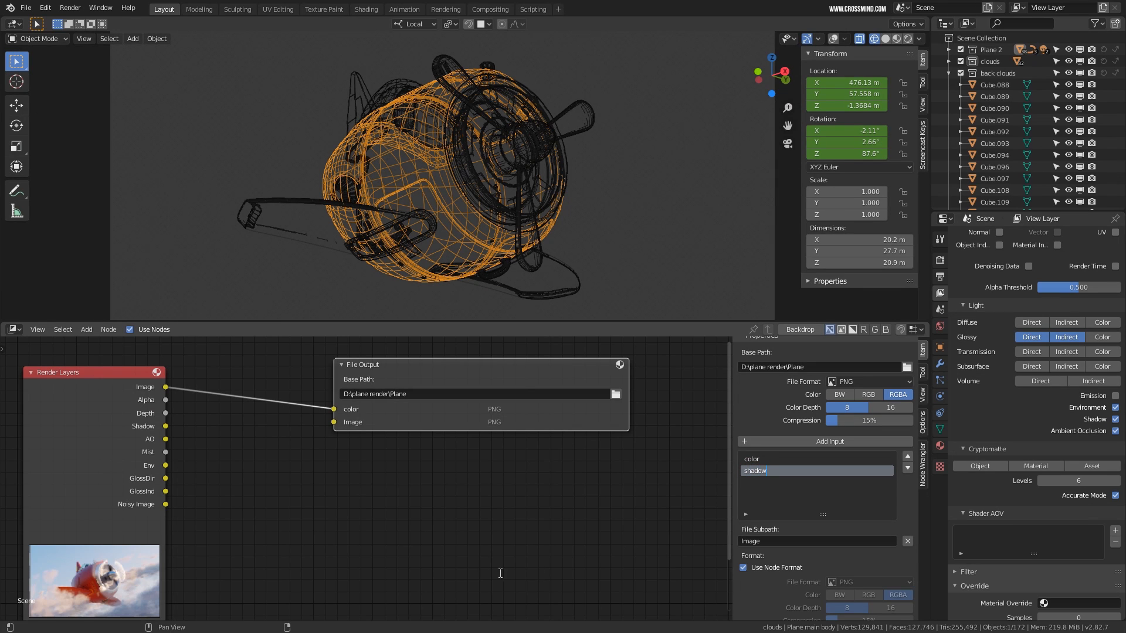
{"action": "left_click", "coordinate": [415, 525]}
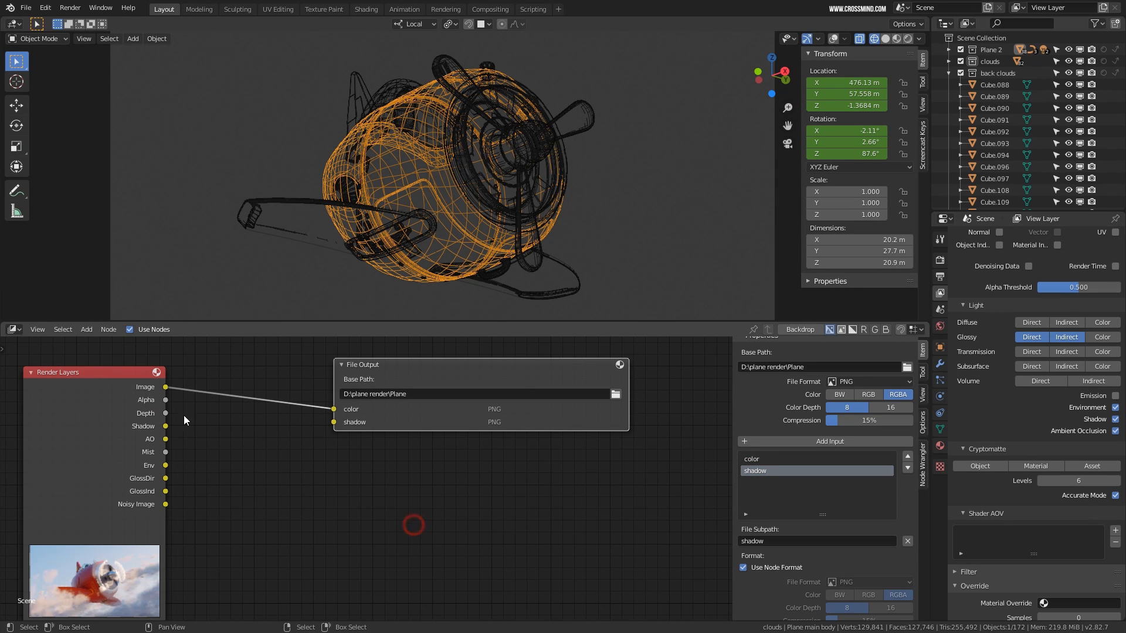
{"action": "left_click_drag", "start_coordinate": [165, 427], "coordinate": [333, 425]}
Add a third File Output input, connect the GlossDir pass to it and name it "glossy"
{"action": "left_click", "coordinate": [414, 382]}
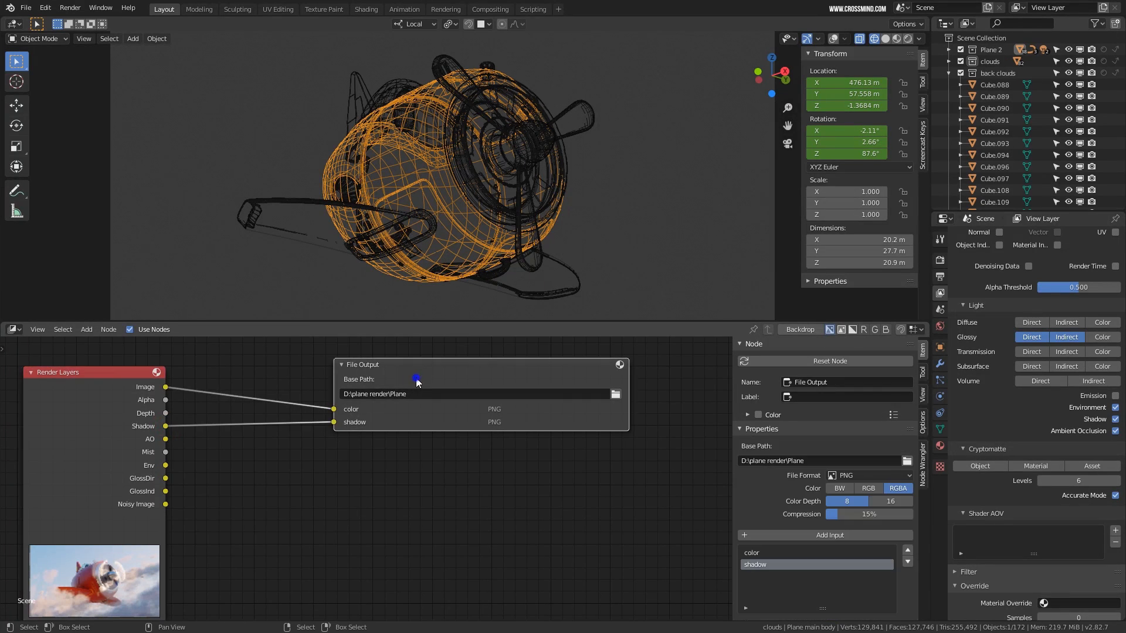
{"action": "scroll", "coordinate": [808, 552], "scroll_direction": "down", "scroll_amount": 4}
{"action": "left_click", "coordinate": [846, 433]}
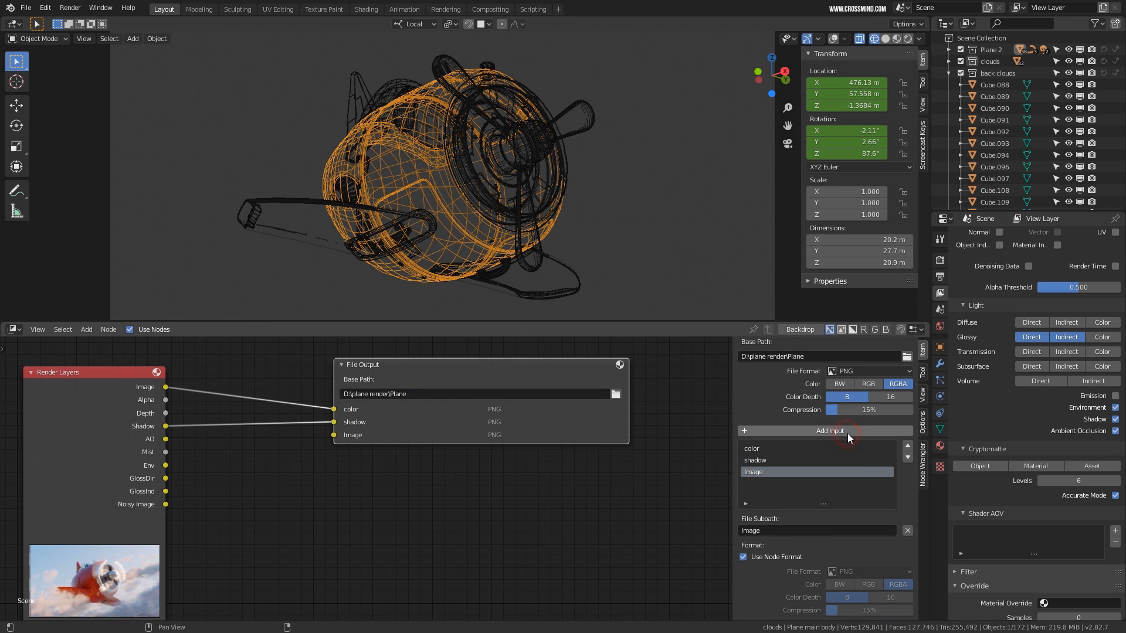
{"action": "left_click_drag", "start_coordinate": [166, 478], "coordinate": [343, 435]}
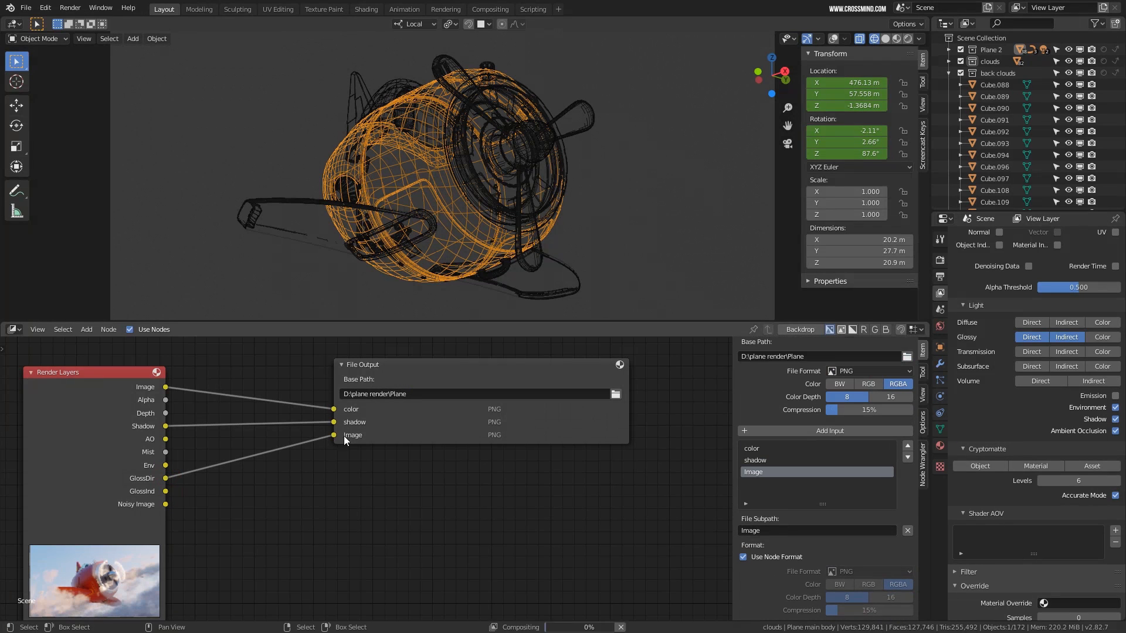
{"action": "double_click", "coordinate": [762, 472]}
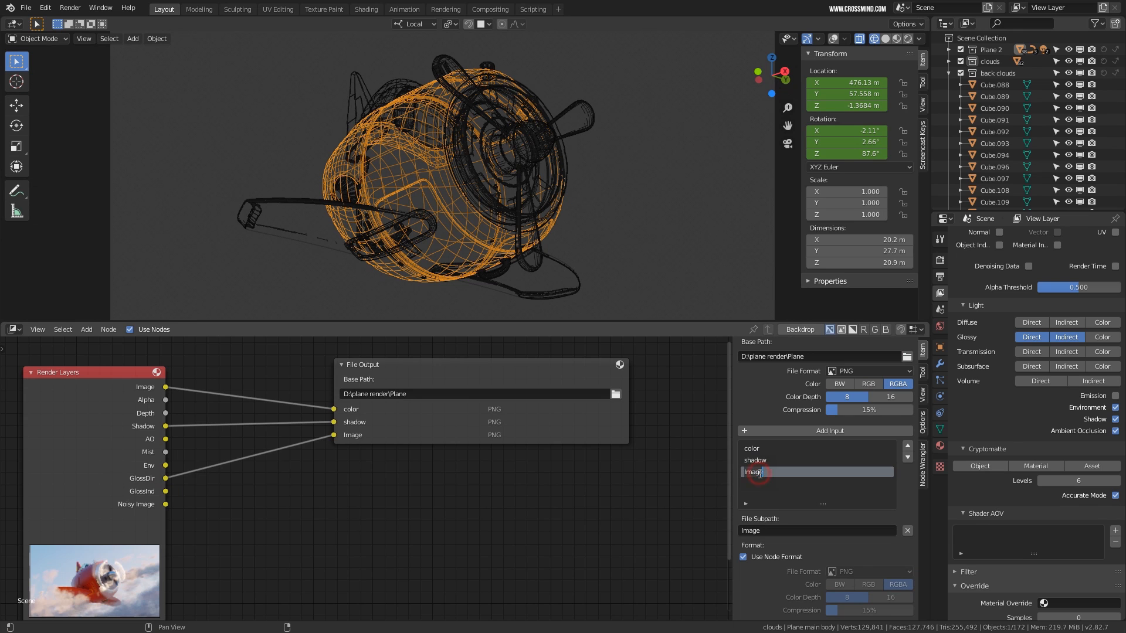
{"action": "type", "text": "glossy"}
{"action": "key", "text": "Return"}
Disable the Glossy Indirect pass, and switch the Diffuse Direct and Indirect passes on and back off
{"action": "scroll", "coordinate": [1012, 392], "scroll_direction": "up", "scroll_amount": 2}
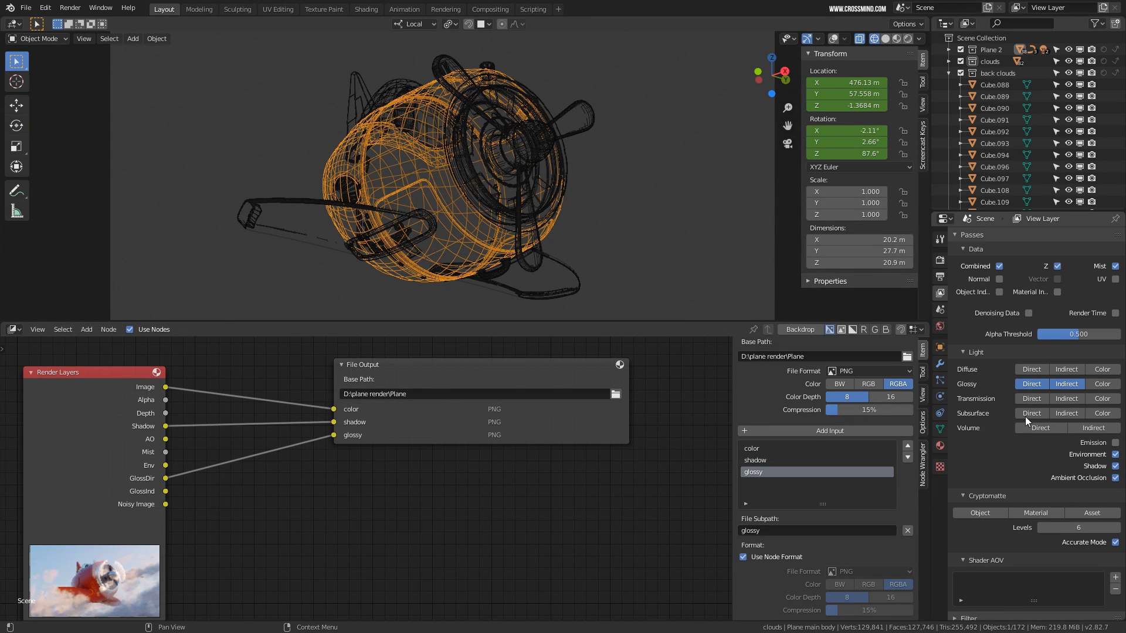
{"action": "left_click", "coordinate": [1067, 383]}
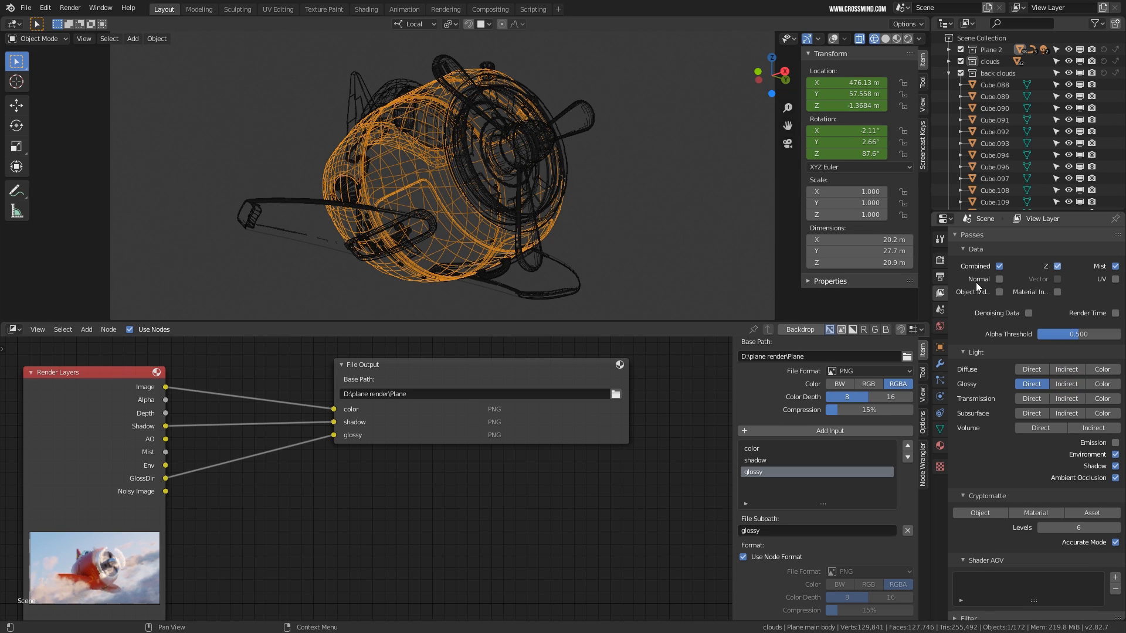
{"action": "left_click", "coordinate": [1091, 369]}
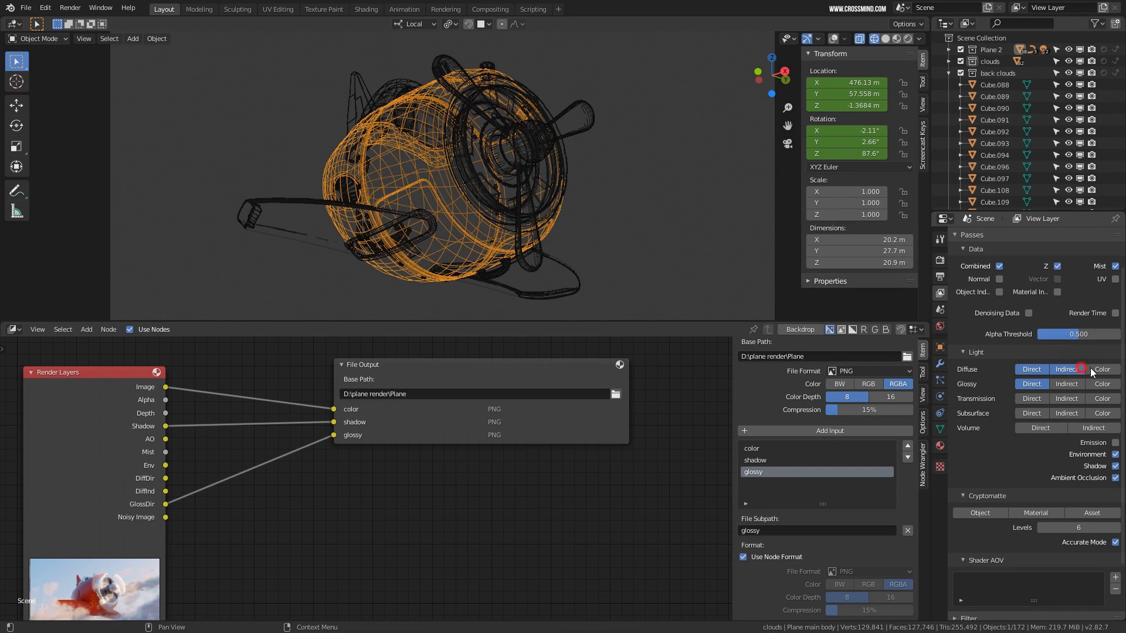
{"action": "left_click", "coordinate": [1108, 372]}
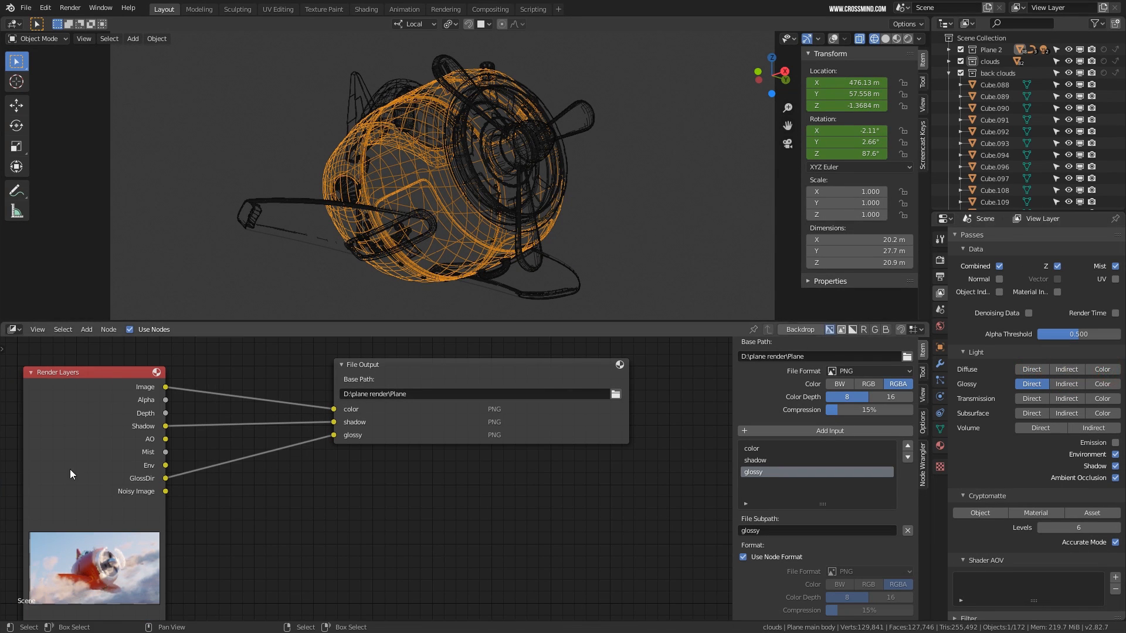
Disable the Mist, Combined and Z data passes of the view layer
{"action": "left_click", "coordinate": [1115, 266]}
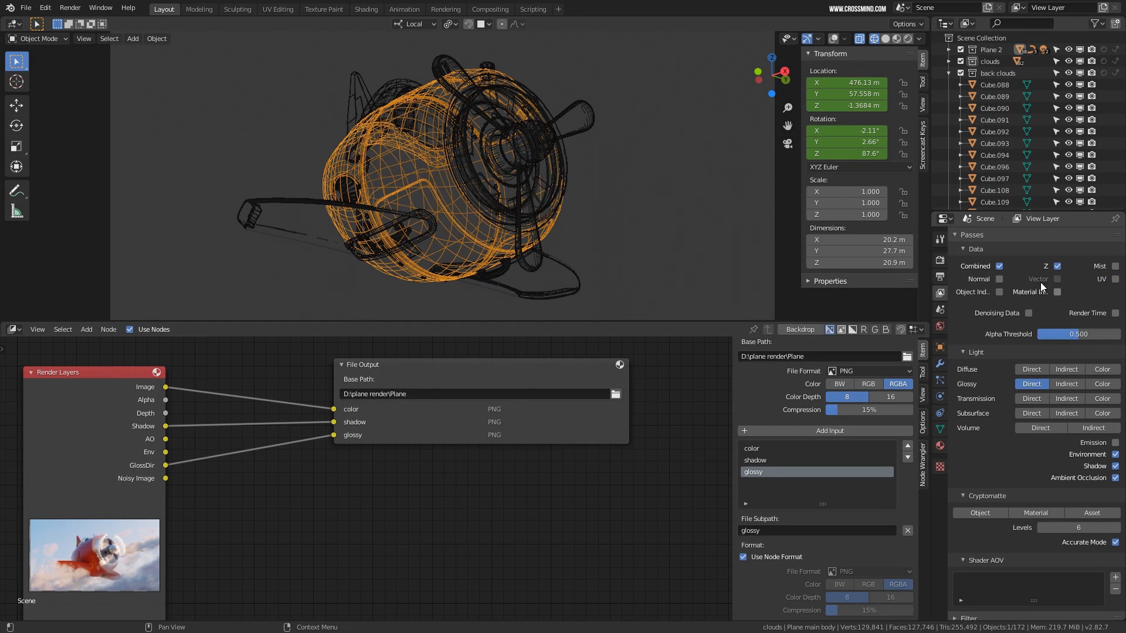
{"action": "left_click", "coordinate": [1000, 268]}
{"action": "left_click", "coordinate": [1057, 266]}
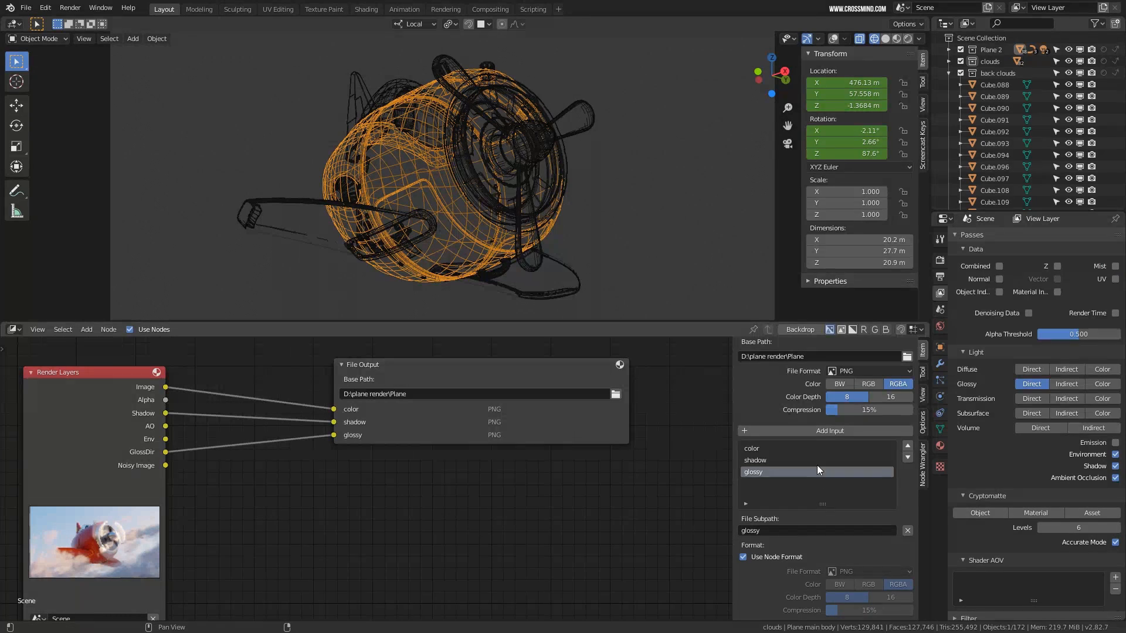
Review the File Output node's shadow and glossy inputs and its available file formats
{"action": "left_click", "coordinate": [763, 460]}
{"action": "left_click", "coordinate": [778, 471]}
{"action": "left_click", "coordinate": [404, 375]}
{"action": "middle_click_drag", "start_coordinate": [568, 472], "coordinate": [553, 479]}
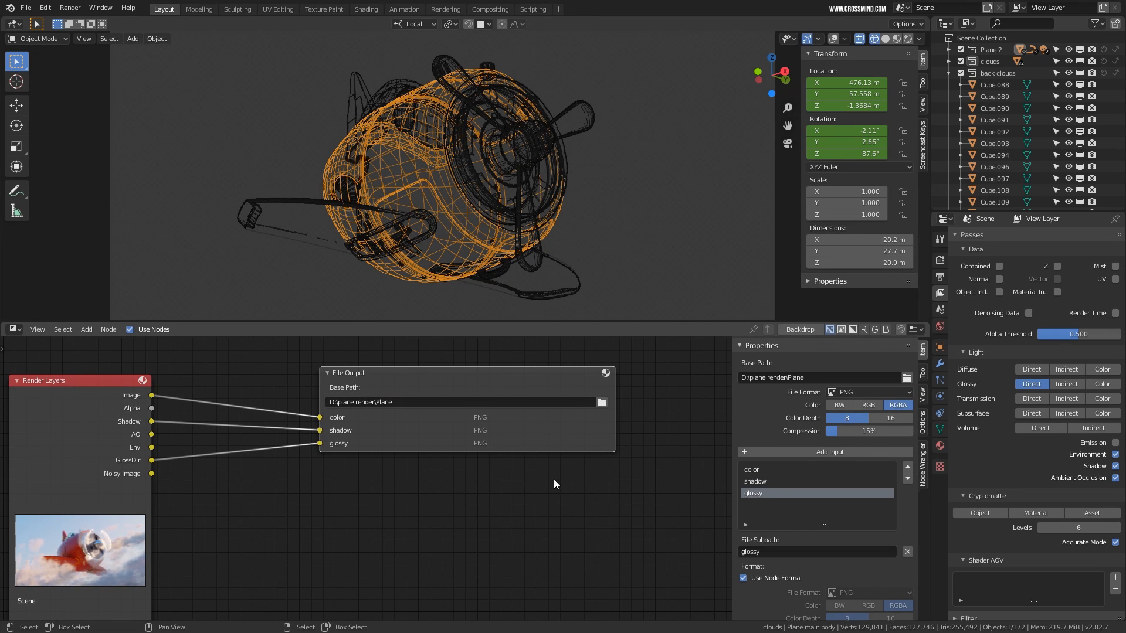
{"action": "left_click", "coordinate": [867, 393]}
{"action": "left_click", "coordinate": [407, 384]}
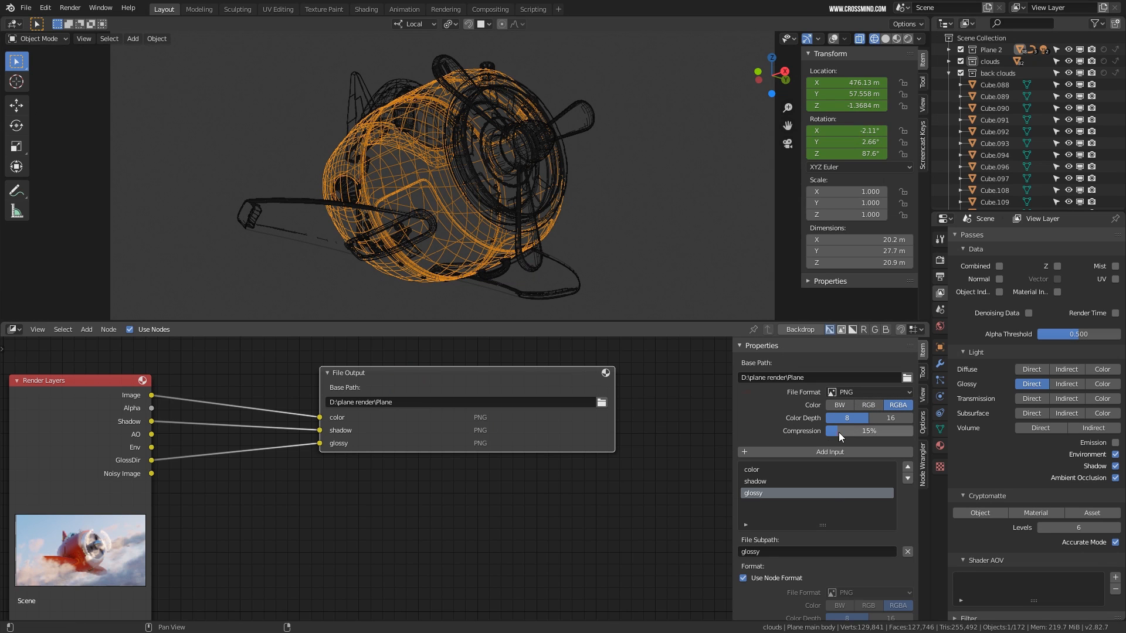
Set the File Output node's PNG compression to 0% and check the settings of its inputs
{"action": "left_click", "coordinate": [762, 469]}
{"action": "left_click_drag", "start_coordinate": [837, 430], "coordinate": [820, 431]}
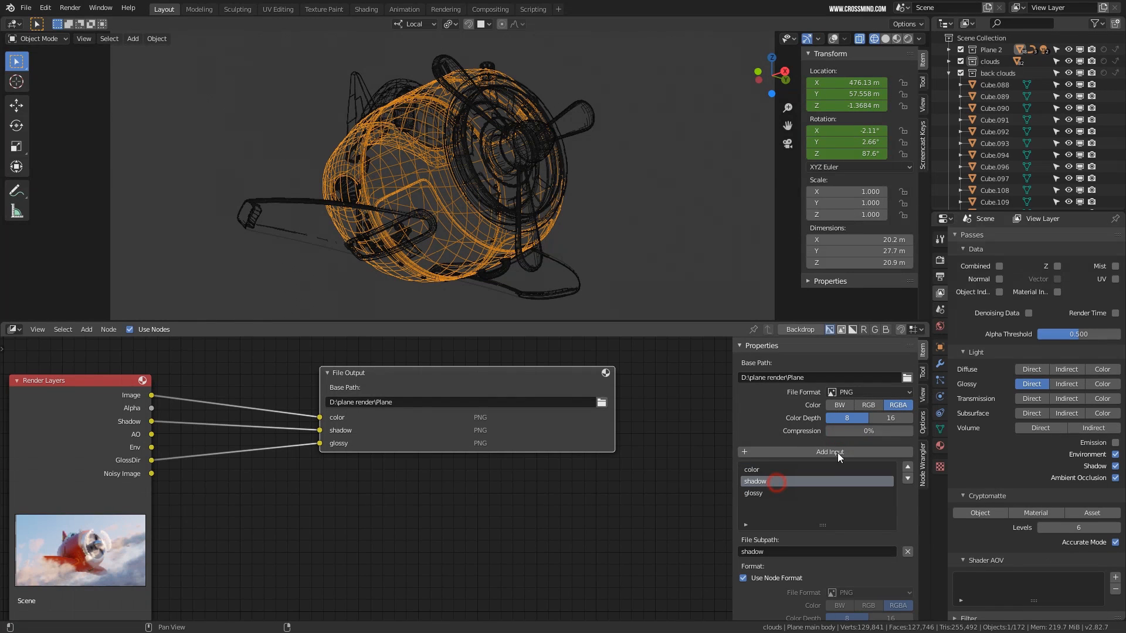
{"action": "left_click", "coordinate": [762, 492]}
{"action": "scroll", "coordinate": [819, 521], "scroll_direction": "down", "scroll_amount": 1}
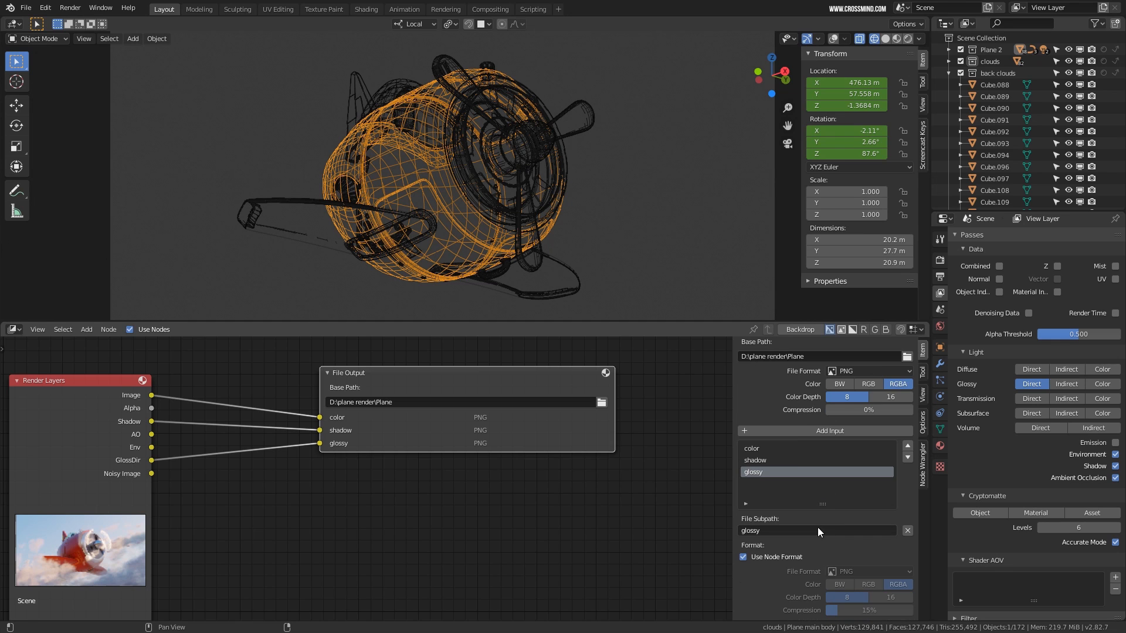
{"action": "middle_click_drag", "start_coordinate": [461, 503], "coordinate": [485, 527]}
{"action": "scroll", "coordinate": [536, 247], "scroll_direction": "down", "scroll_amount": 1}
{"action": "middle_click_drag", "start_coordinate": [540, 251], "coordinate": [543, 273], "text": "shift"}
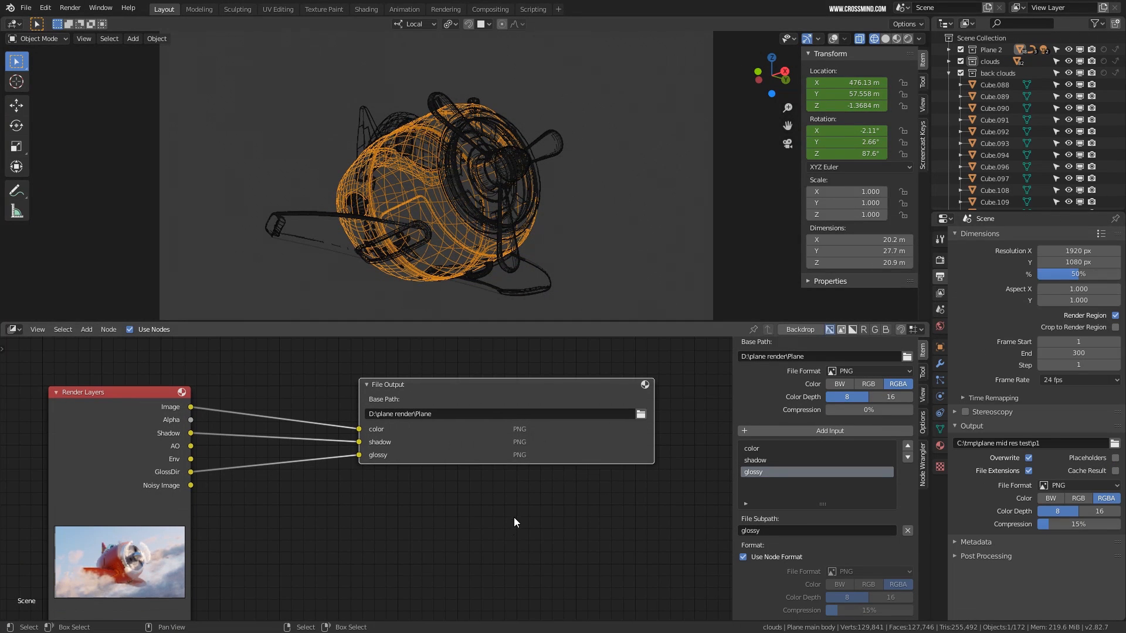
{"action": "middle_click_drag", "start_coordinate": [543, 252], "coordinate": [554, 250]}
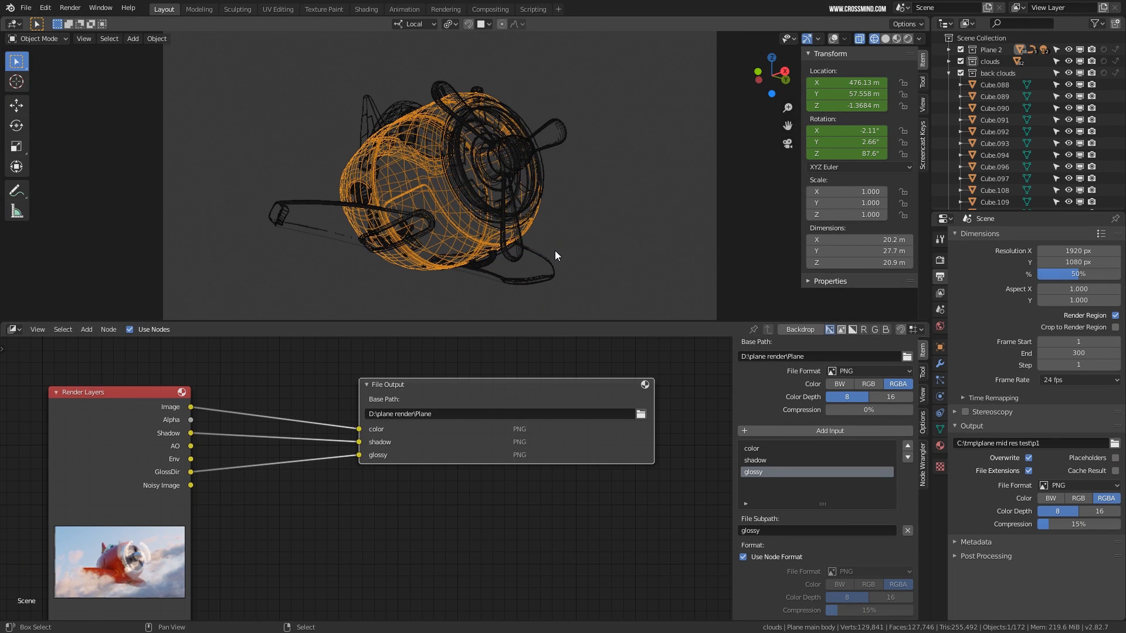
{"action": "left_click", "coordinate": [70, 9]}
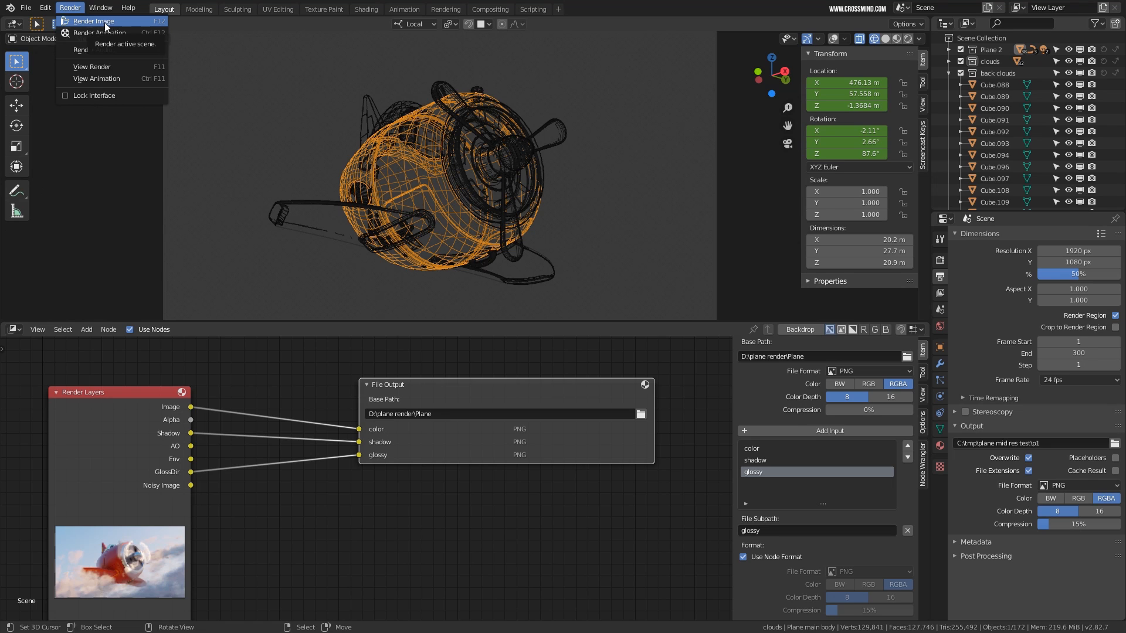
{"action": "left_click", "coordinate": [105, 23]}
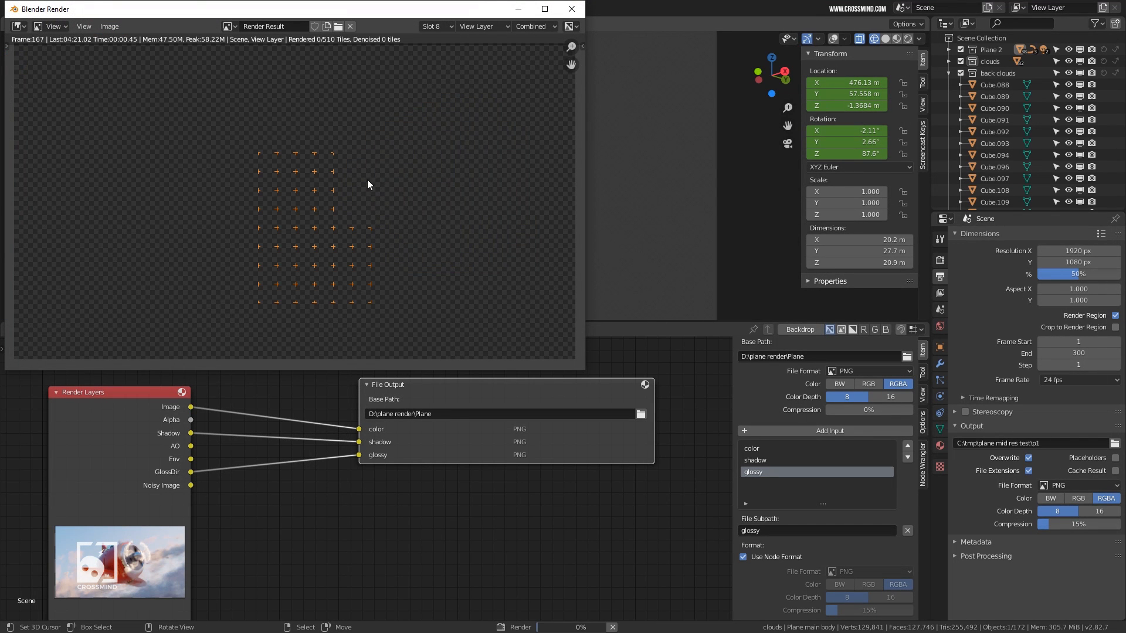
{"action": "key", "text": "Escape"}
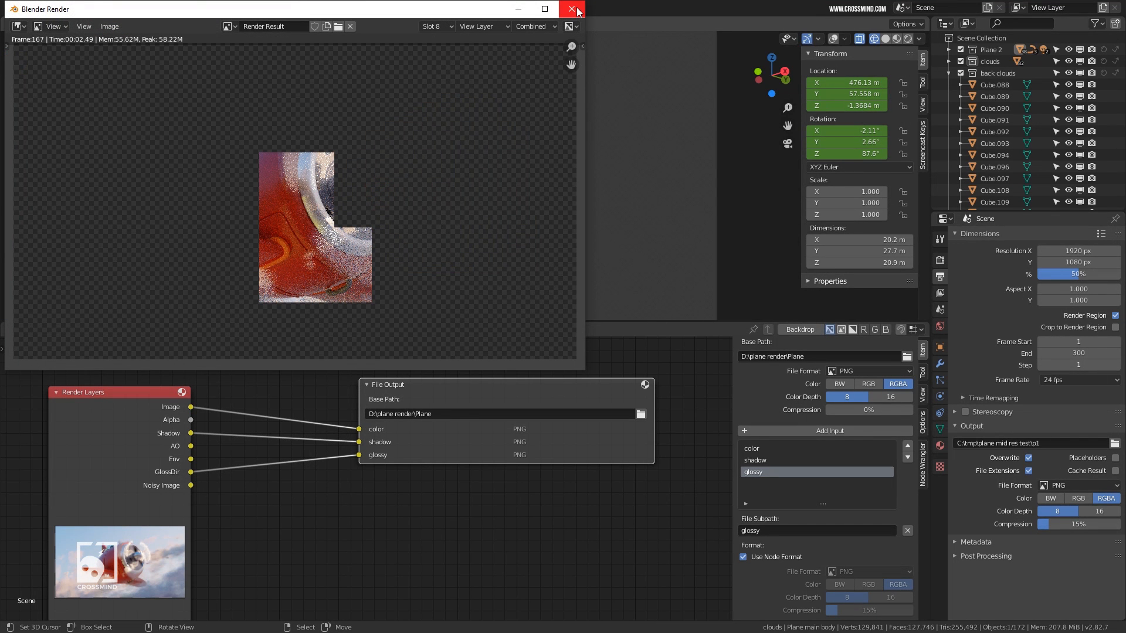
{"action": "left_click", "coordinate": [577, 9]}
Reduce the output resolution scale to 8% and render the current frame as a test
{"action": "left_click", "coordinate": [940, 261]}
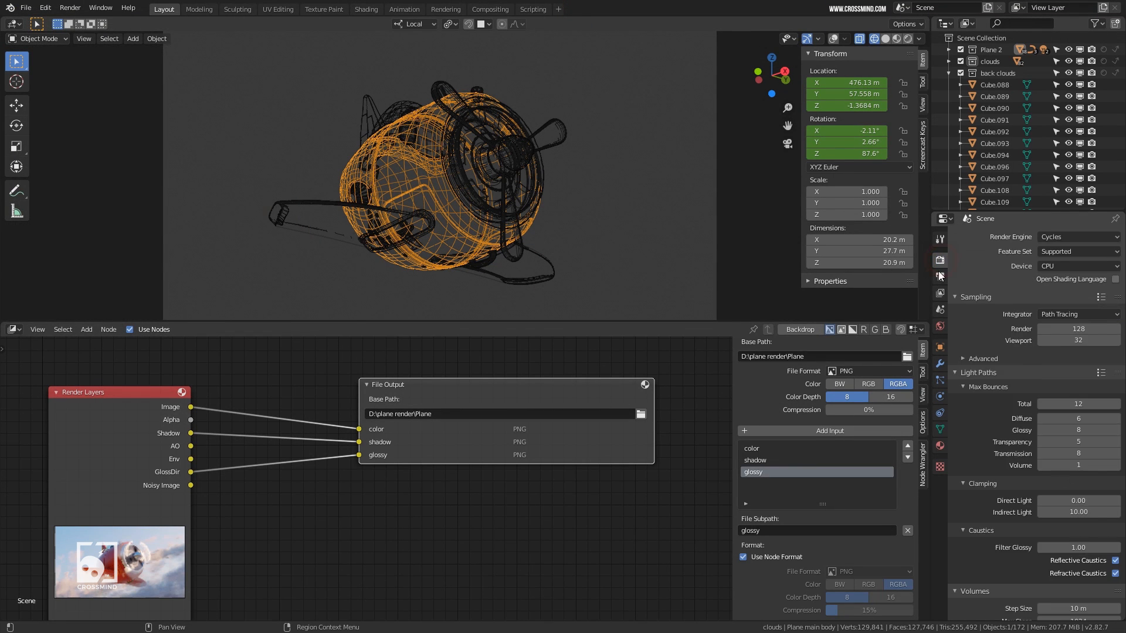
{"action": "left_click", "coordinate": [939, 275]}
{"action": "left_click_drag", "start_coordinate": [1066, 275], "coordinate": [1033, 275]}
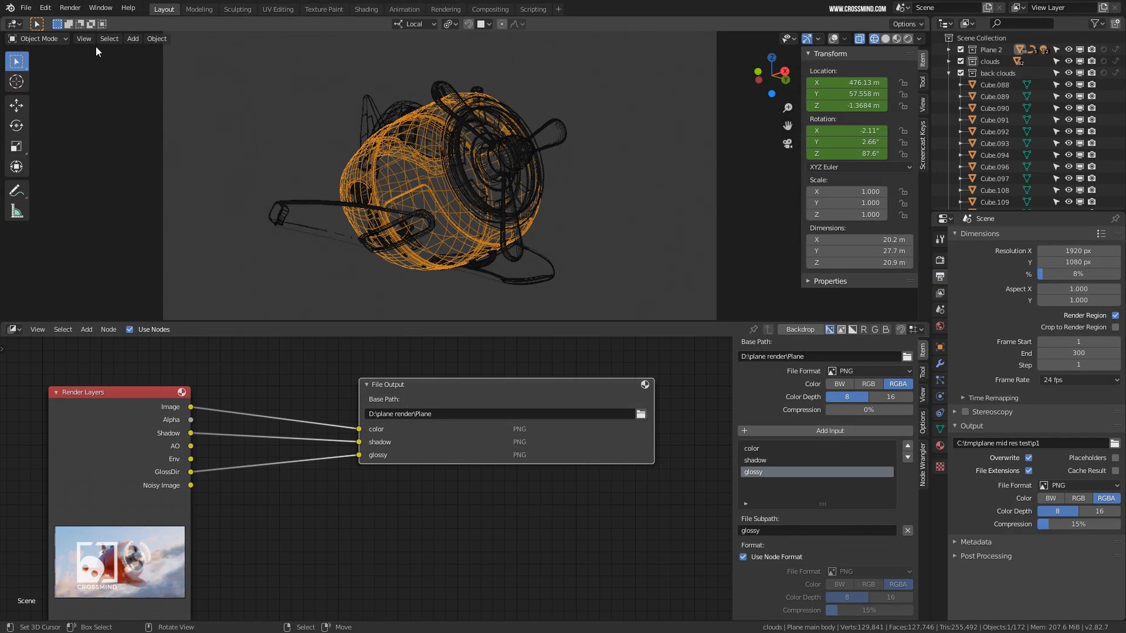
{"action": "left_click", "coordinate": [70, 7]}
{"action": "left_click", "coordinate": [98, 33]}
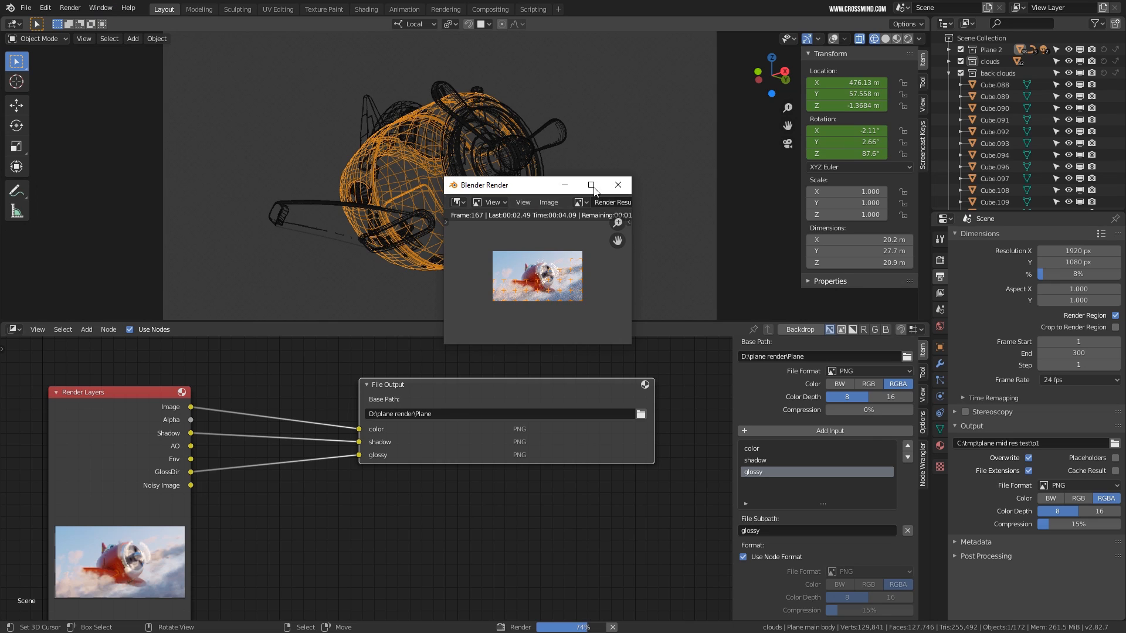
Enlarge the render window and inspect the low-resolution test render up close
{"action": "left_click", "coordinate": [591, 184]}
{"action": "left_click", "coordinate": [1084, 6]}
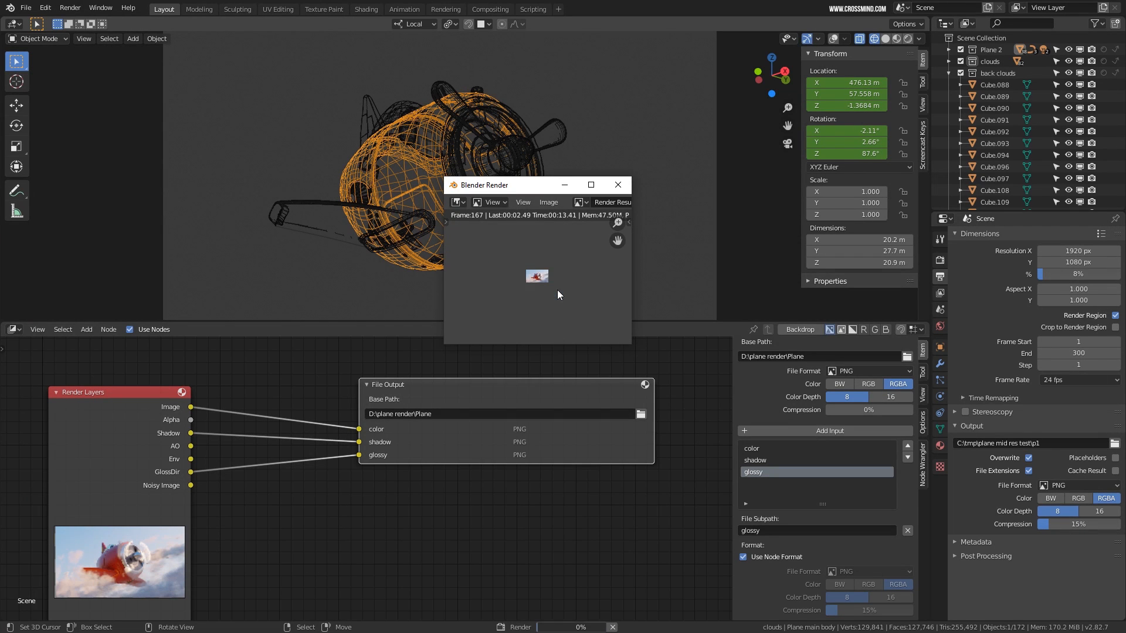
{"action": "left_click", "coordinate": [591, 185]}
{"action": "scroll", "coordinate": [607, 353], "scroll_direction": "up", "scroll_amount": 10}
{"action": "scroll", "coordinate": [644, 317], "scroll_direction": "down", "scroll_amount": 2}
Switch to File Explorer and open the Plane output folder inside "plane render" on Local Disk (D:)
{"action": "key", "text": "alt+Tab"}
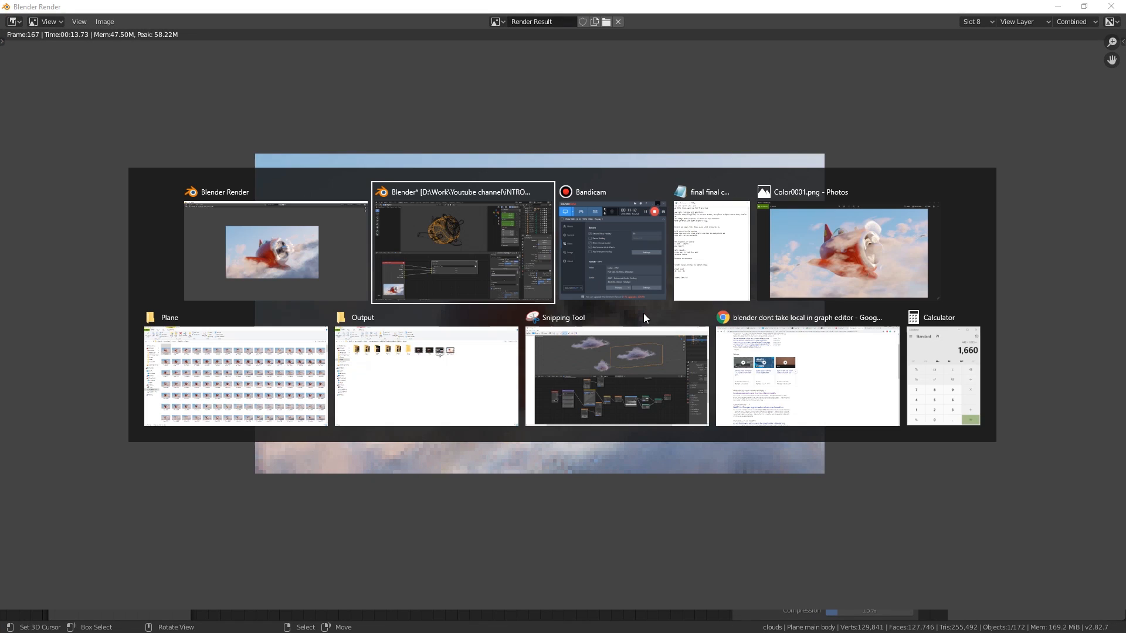
{"action": "left_click", "coordinate": [417, 387]}
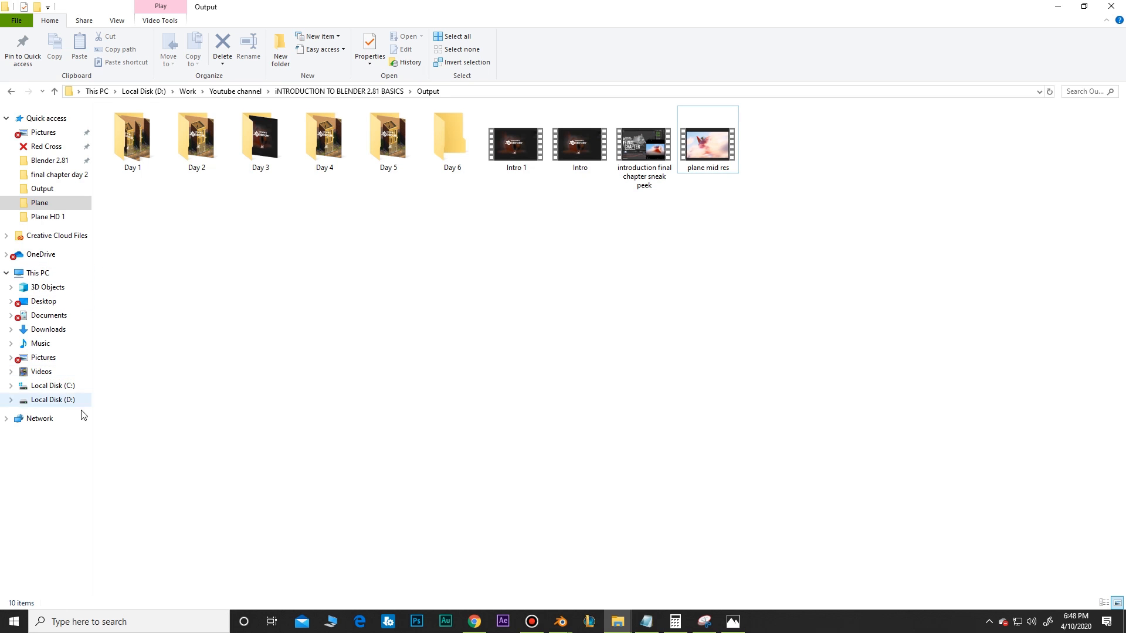
{"action": "left_click", "coordinate": [69, 398]}
{"action": "left_click", "coordinate": [133, 164]}
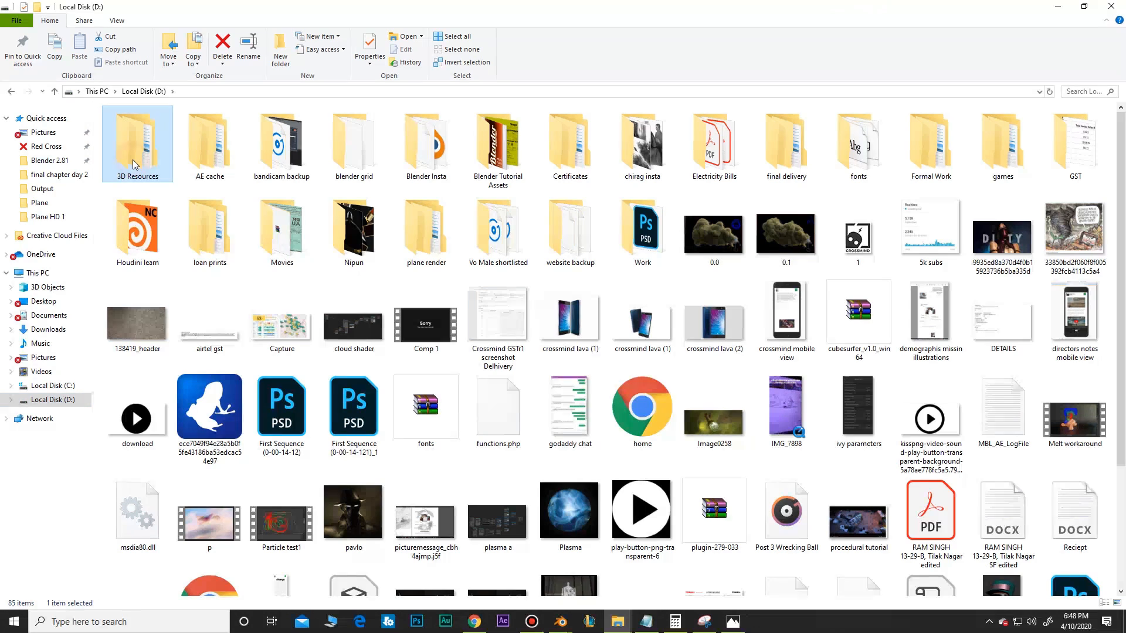
{"action": "double_click", "coordinate": [425, 234]}
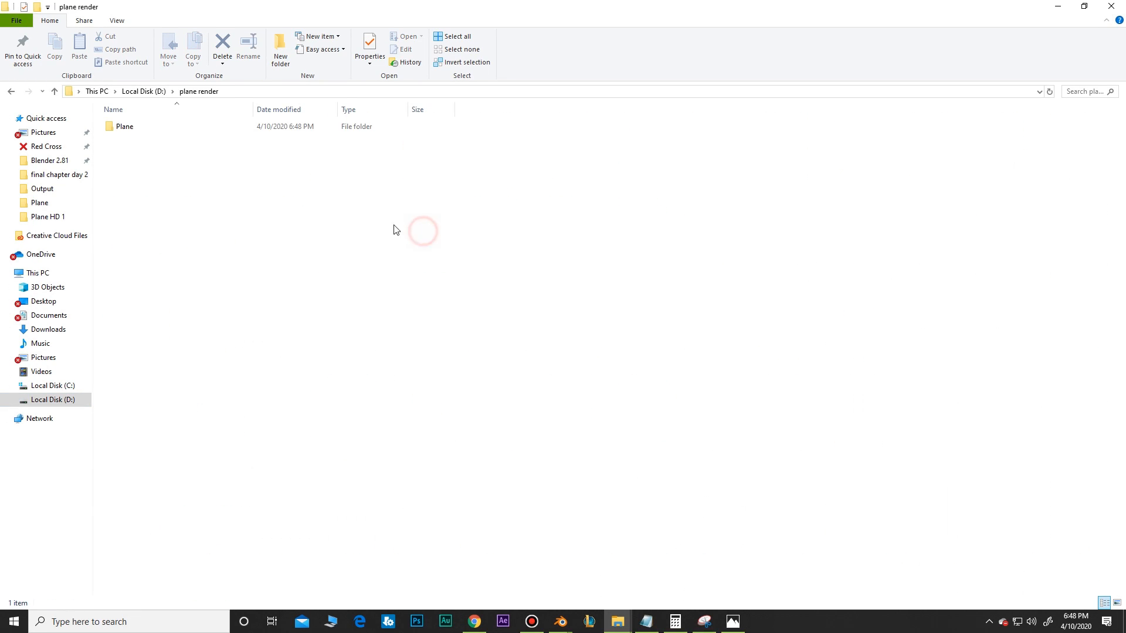
{"action": "left_click", "coordinate": [133, 129]}
{"action": "double_click", "coordinate": [133, 130]}
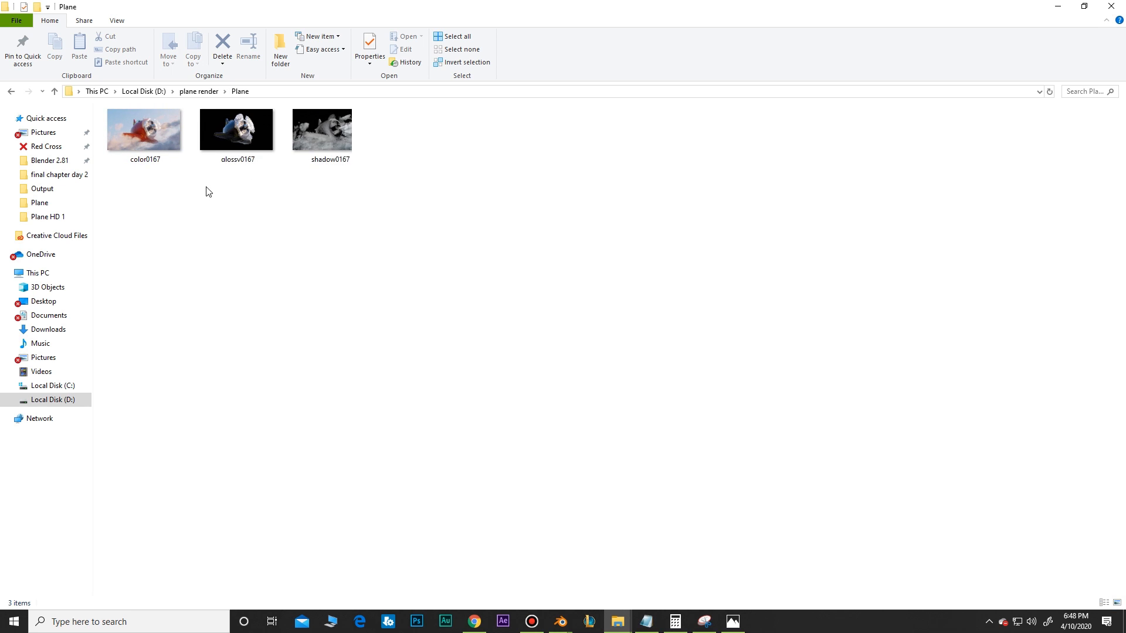
Check the saved color, glossy and shadow pass images in the output folder
{"action": "key", "text": "Right"}
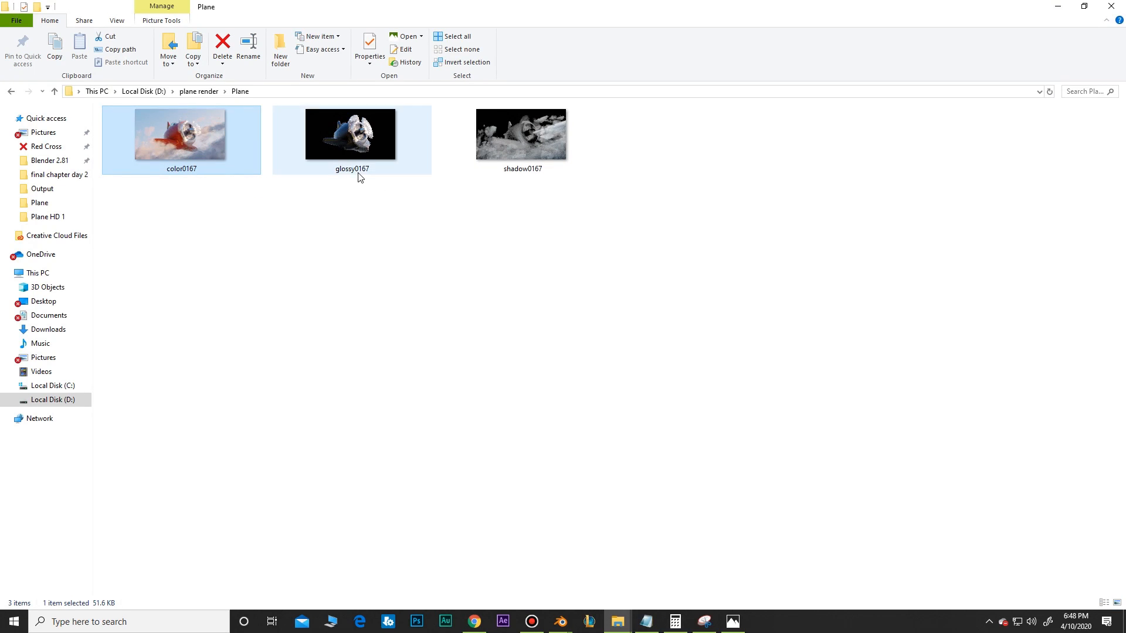
{"action": "left_click", "coordinate": [550, 175]}
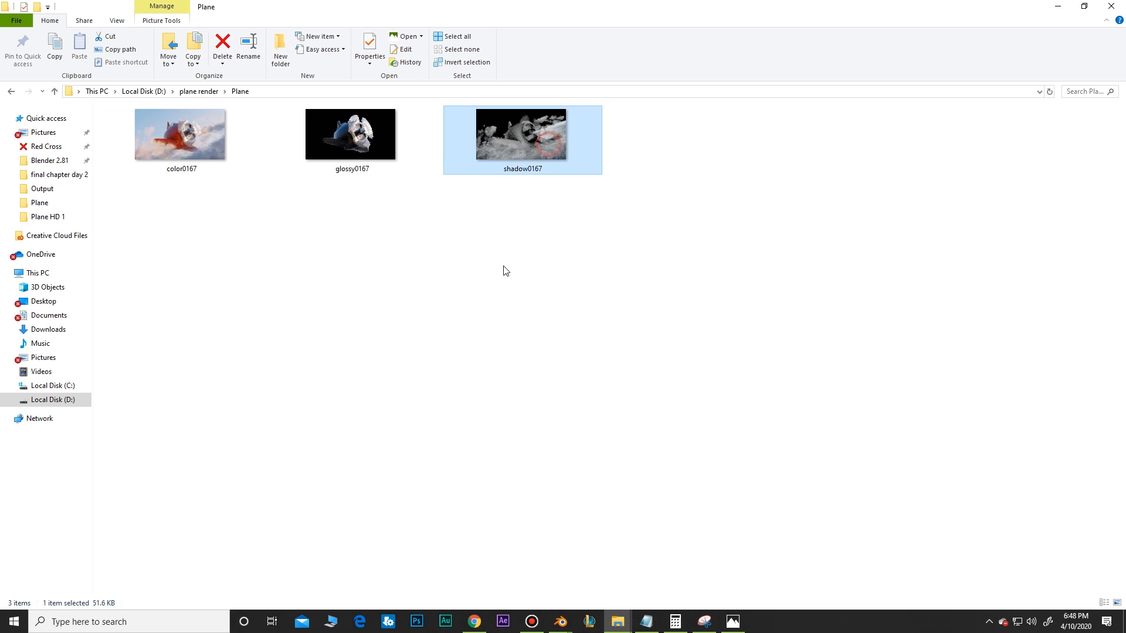
{"action": "left_click", "coordinate": [503, 271]}
{"action": "left_click_drag", "start_coordinate": [156, 200], "coordinate": [628, 129]}
{"action": "left_click_drag", "start_coordinate": [684, 265], "coordinate": [476, 301]}
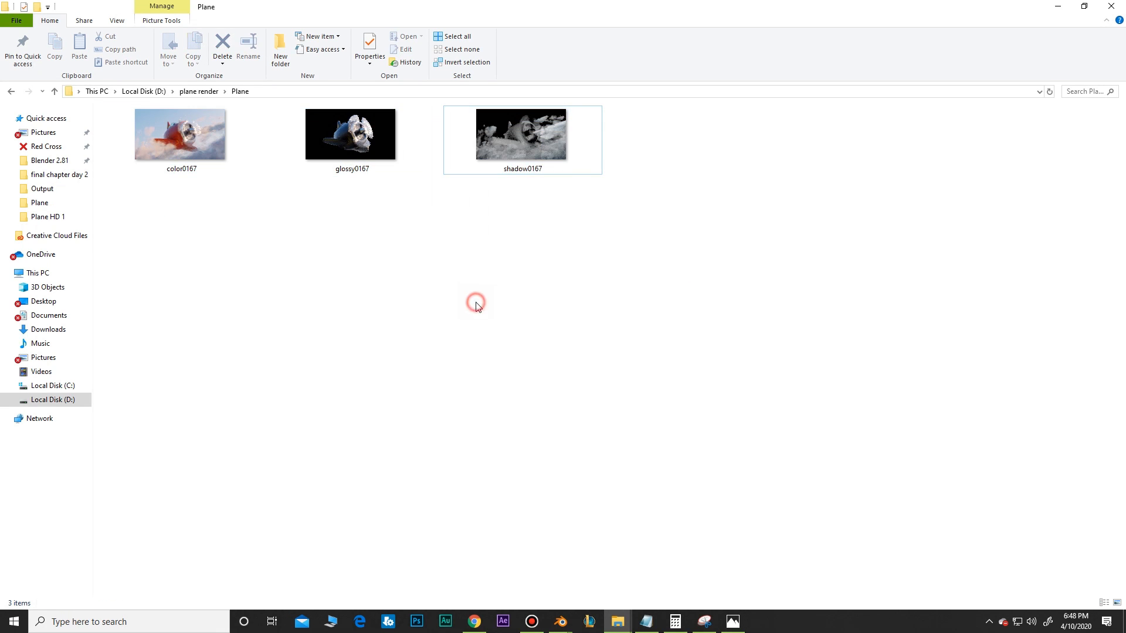
Switch back to Blender and set the output resolution scale to 100%
{"action": "left_click", "coordinate": [561, 622]}
{"action": "left_click", "coordinate": [645, 583]}
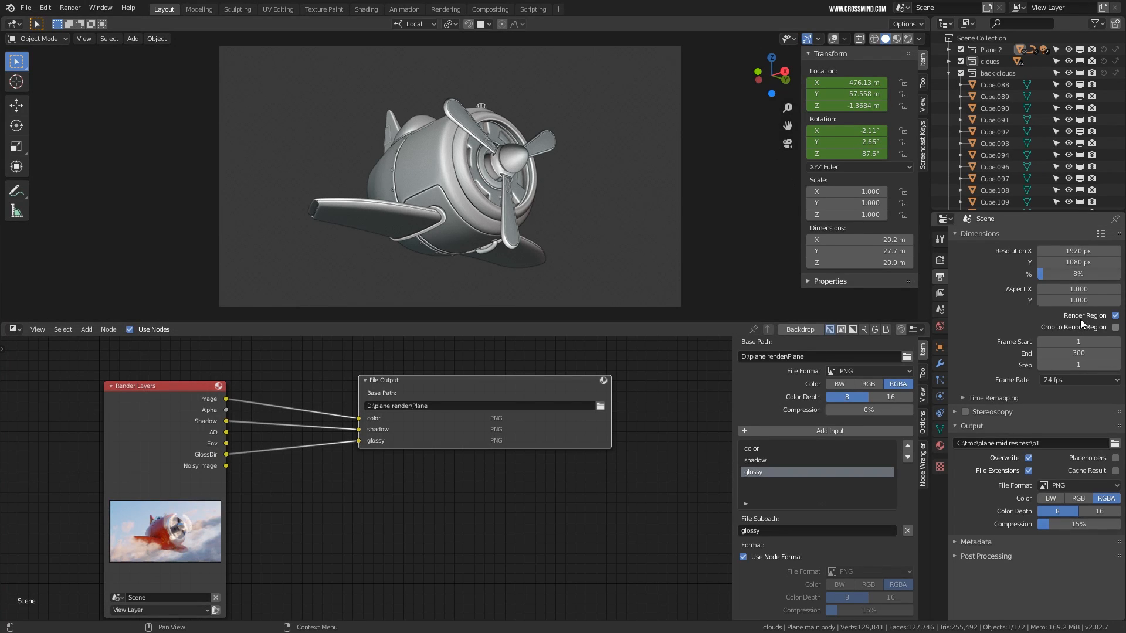
{"action": "left_click_drag", "start_coordinate": [1051, 274], "coordinate": [1121, 278]}
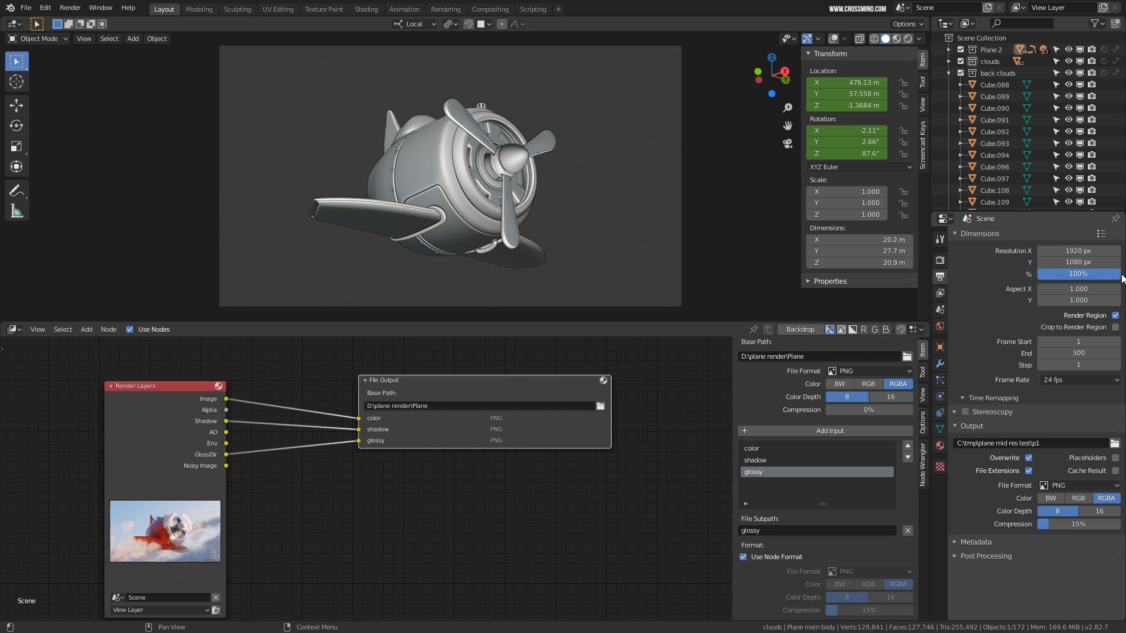
{"action": "scroll", "coordinate": [549, 220], "scroll_direction": "up", "scroll_amount": 1}
{"action": "middle_click_drag", "start_coordinate": [549, 221], "coordinate": [537, 220], "text": "shift"}
Set the Cycles render samples to 256
{"action": "left_click", "coordinate": [940, 260]}
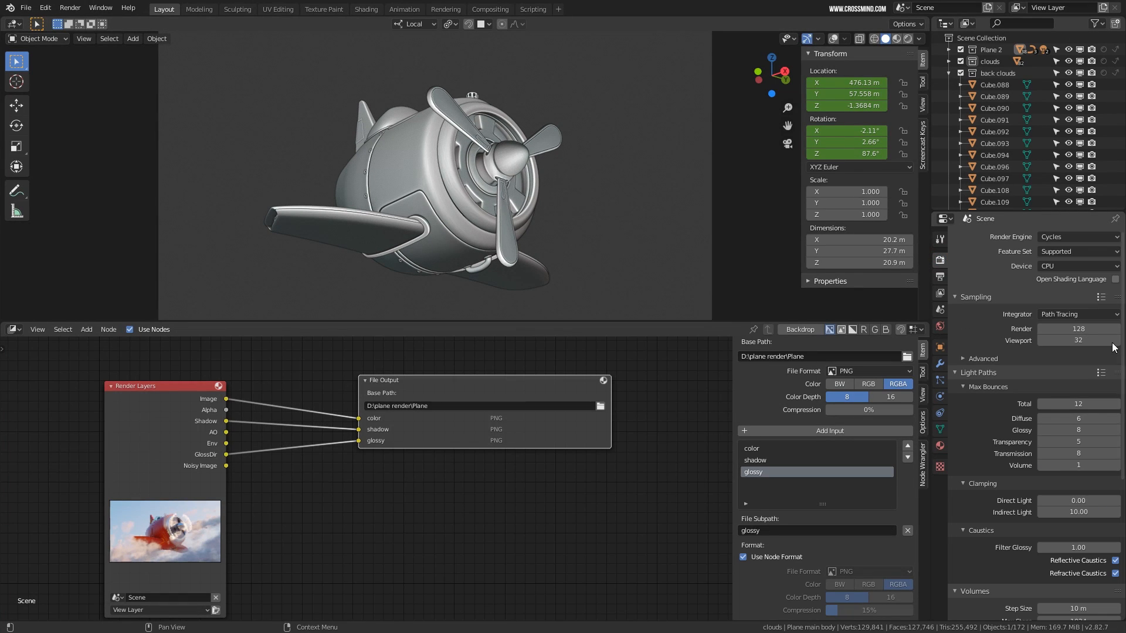
{"action": "left_click", "coordinate": [1085, 329]}
{"action": "type", "text": "256"}
{"action": "key", "text": "Return"}
Enlarge the 3D viewport by shrinking the node editor below it, and recenter the camera view
{"action": "middle_click_drag", "start_coordinate": [667, 241], "coordinate": [668, 247], "text": "shift"}
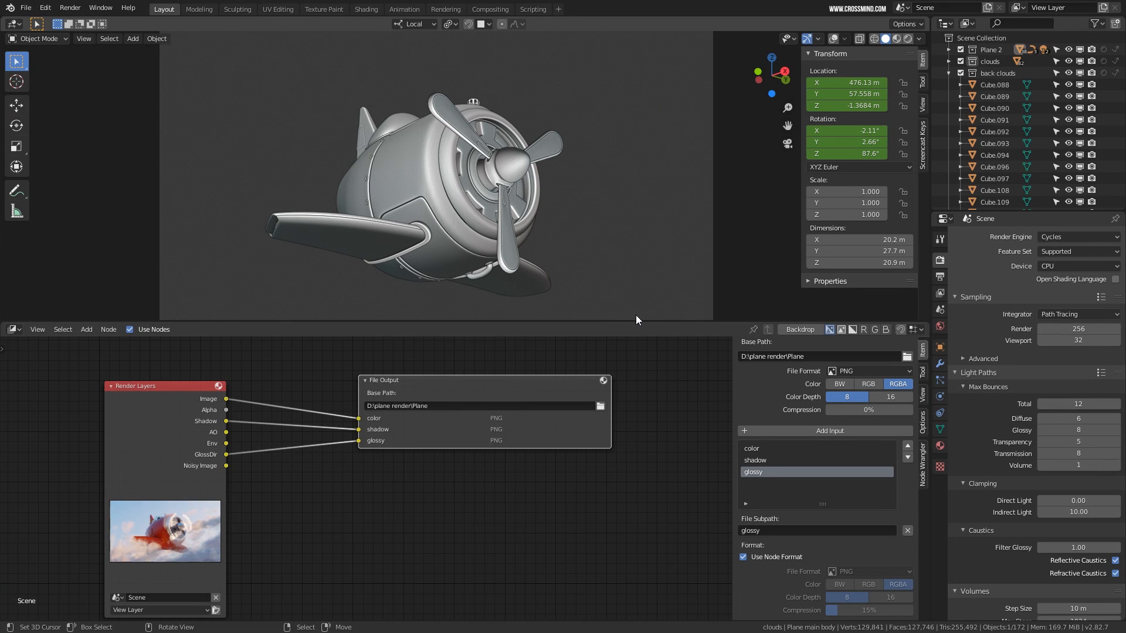
{"action": "left_click_drag", "start_coordinate": [636, 320], "coordinate": [620, 420]}
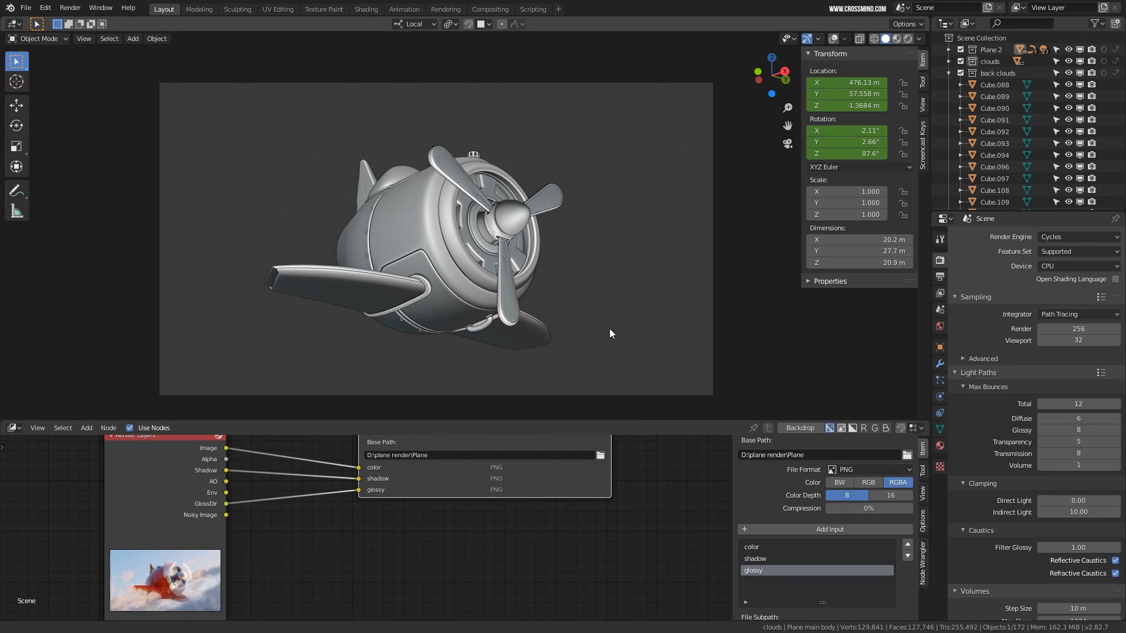
{"action": "middle_click_drag", "start_coordinate": [610, 328], "coordinate": [607, 321], "text": "shift"}
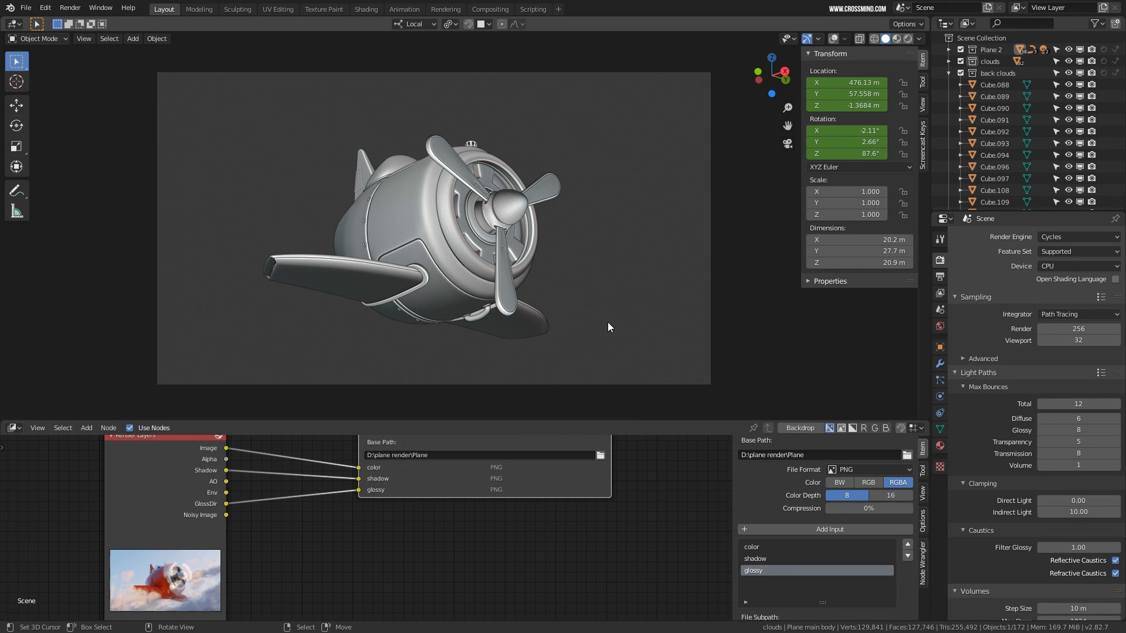
Open Task Manager, review the performance details of the CPU, memory and GPU, and close it
{"action": "key", "text": "super"}
{"action": "right_click", "coordinate": [844, 621]}
{"action": "left_click", "coordinate": [885, 577]}
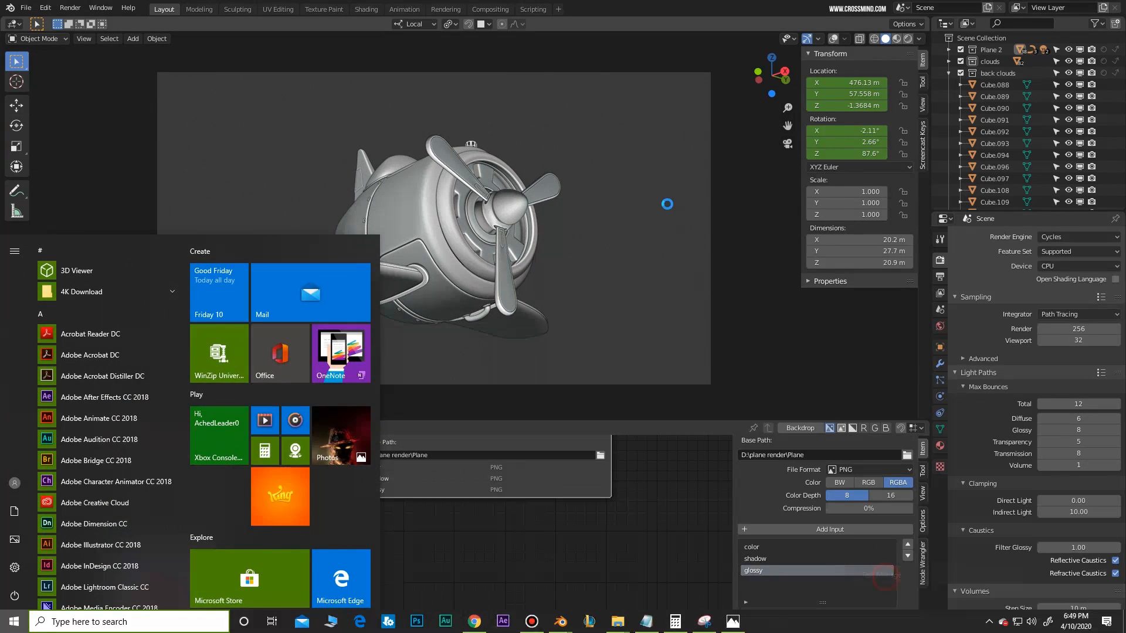
{"action": "left_click", "coordinate": [419, 87]}
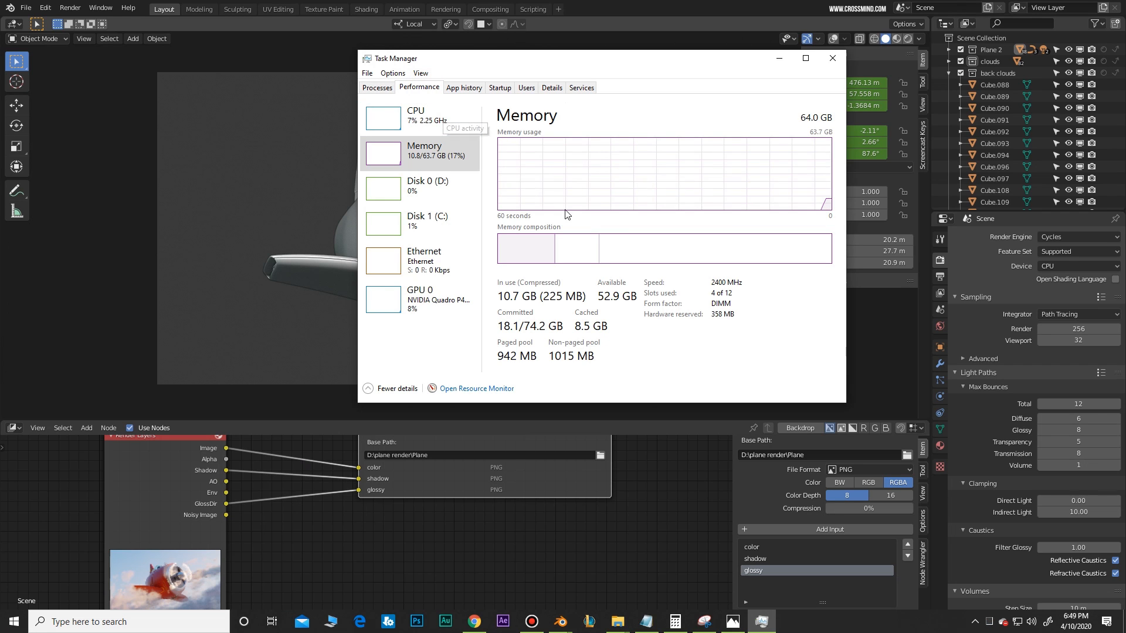
{"action": "left_click", "coordinate": [424, 125]}
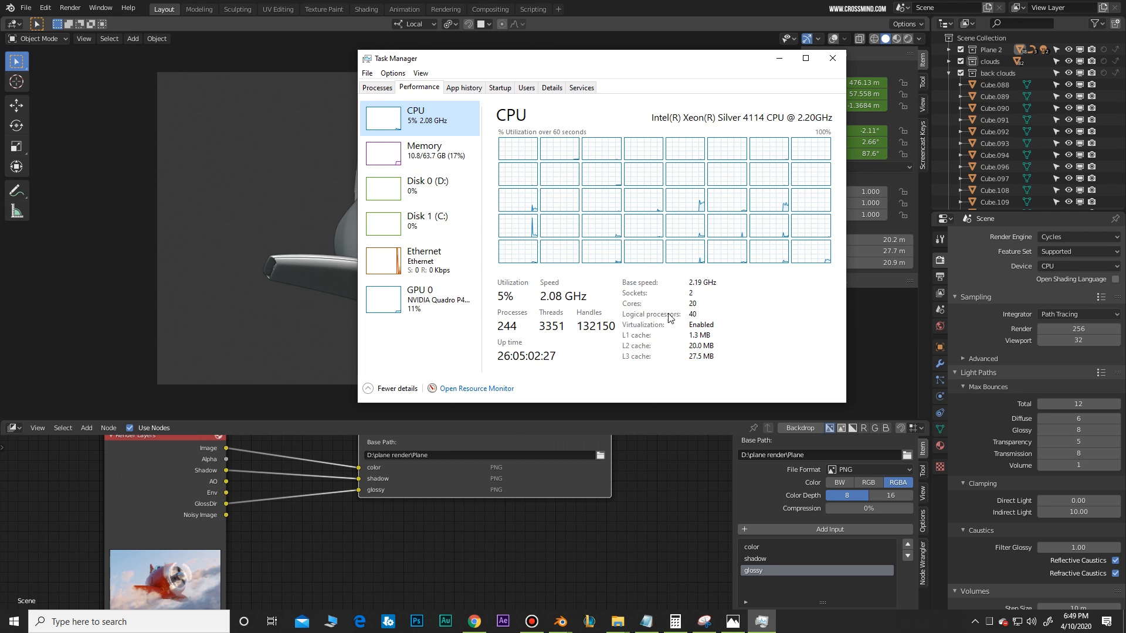
{"action": "left_click", "coordinate": [655, 317]}
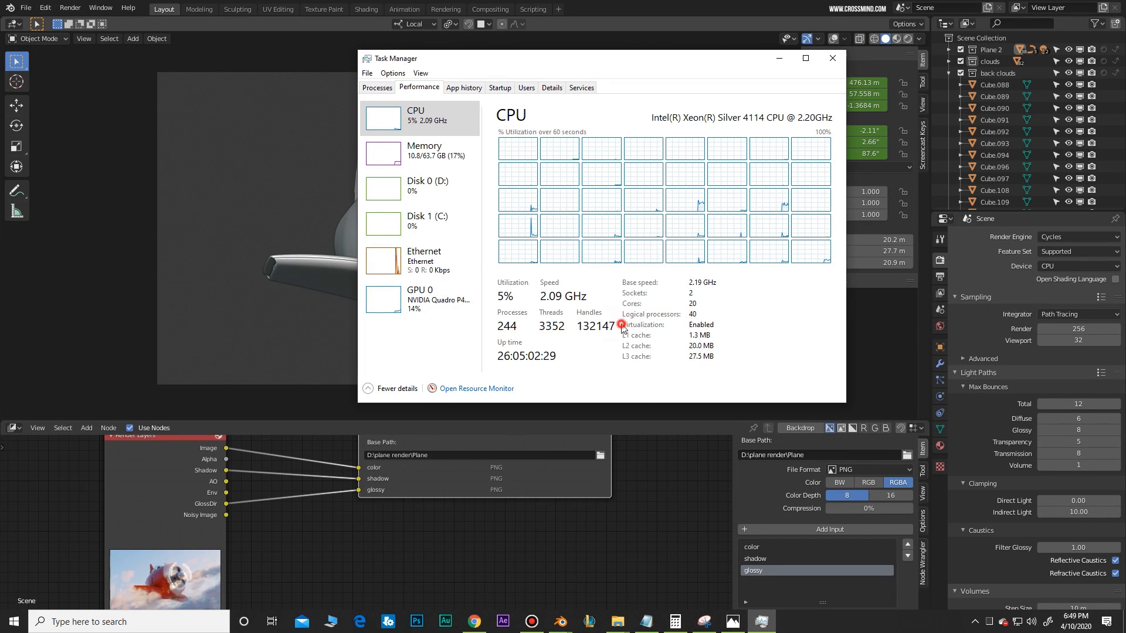
{"action": "left_click", "coordinate": [435, 163]}
{"action": "left_click", "coordinate": [428, 305]}
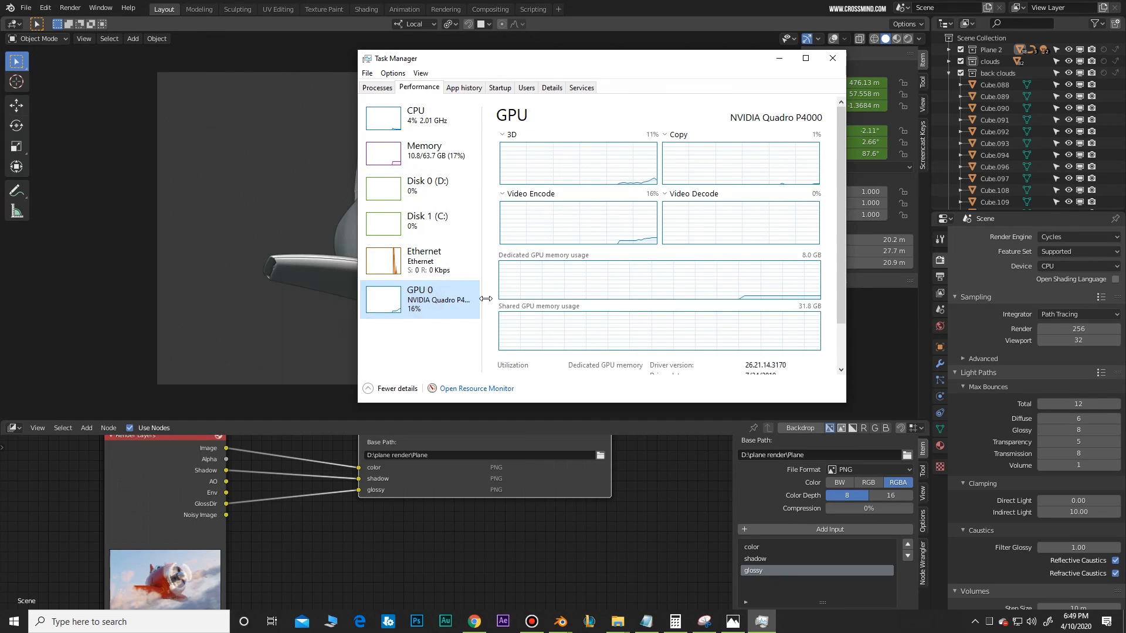
{"action": "left_click", "coordinate": [832, 60]}
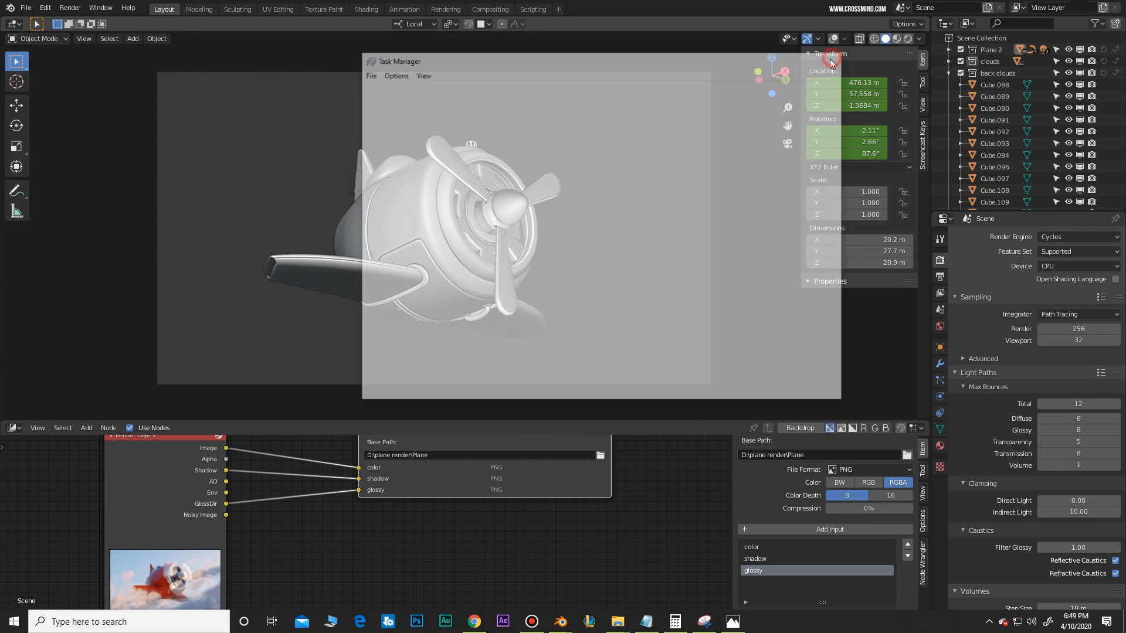
Return the viewport from rendered to wireframe shading and start rendering the animation
{"action": "scroll", "coordinate": [493, 261], "scroll_direction": "up", "scroll_amount": 3}
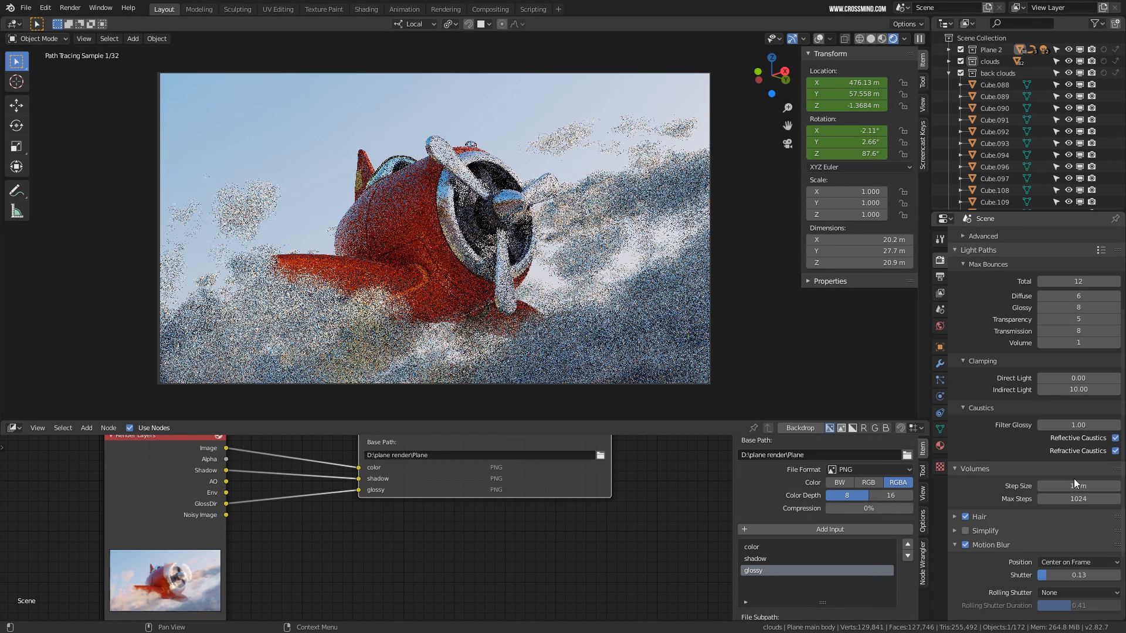
{"action": "middle_click_drag", "start_coordinate": [691, 312], "coordinate": [687, 303], "text": "shift"}
{"action": "key", "text": "shift+z"}
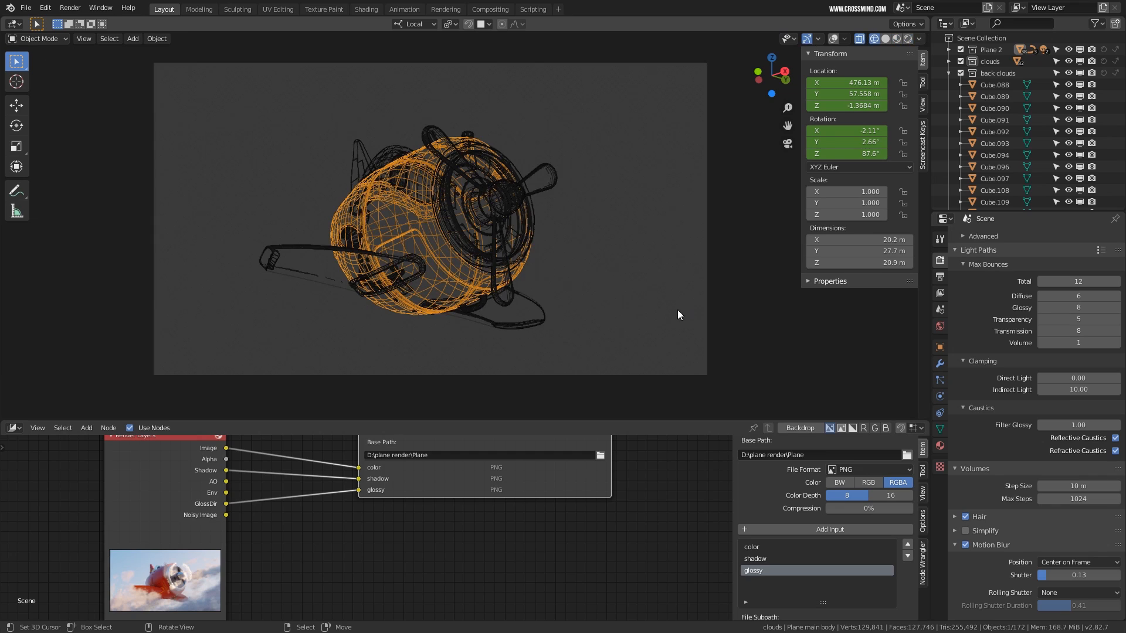
{"action": "left_click", "coordinate": [70, 8]}
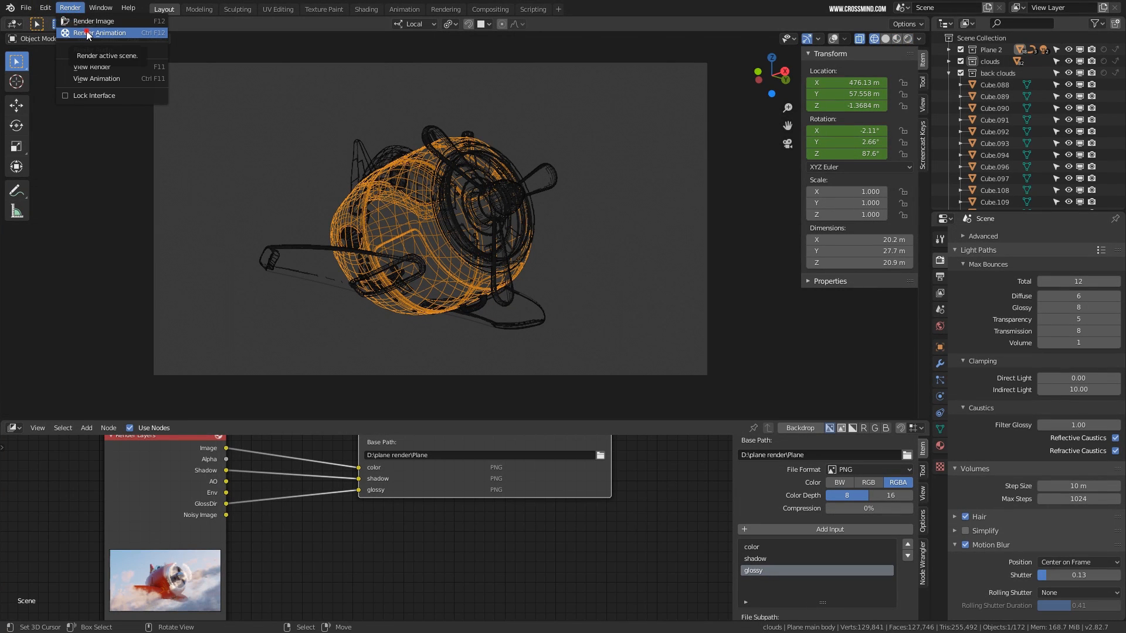
{"action": "left_click", "coordinate": [86, 30]}
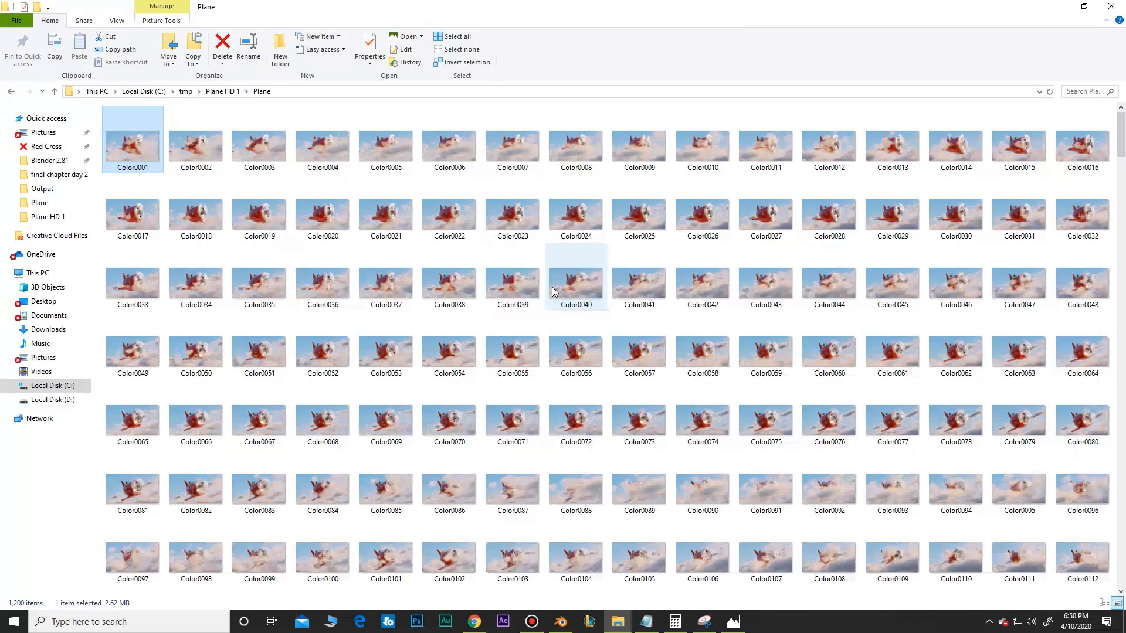
Look through the finished frames in File Explorer and view Color0001 full screen
{"action": "left_click_drag", "start_coordinate": [1121, 149], "coordinate": [1122, 114]}
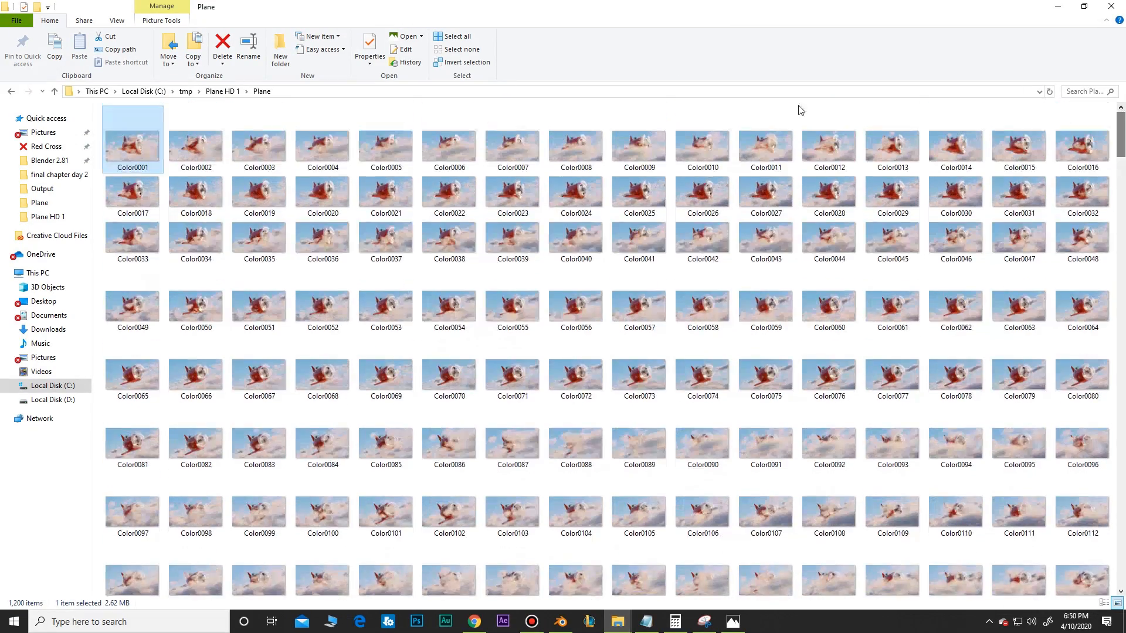
{"action": "double_click", "coordinate": [144, 146]}
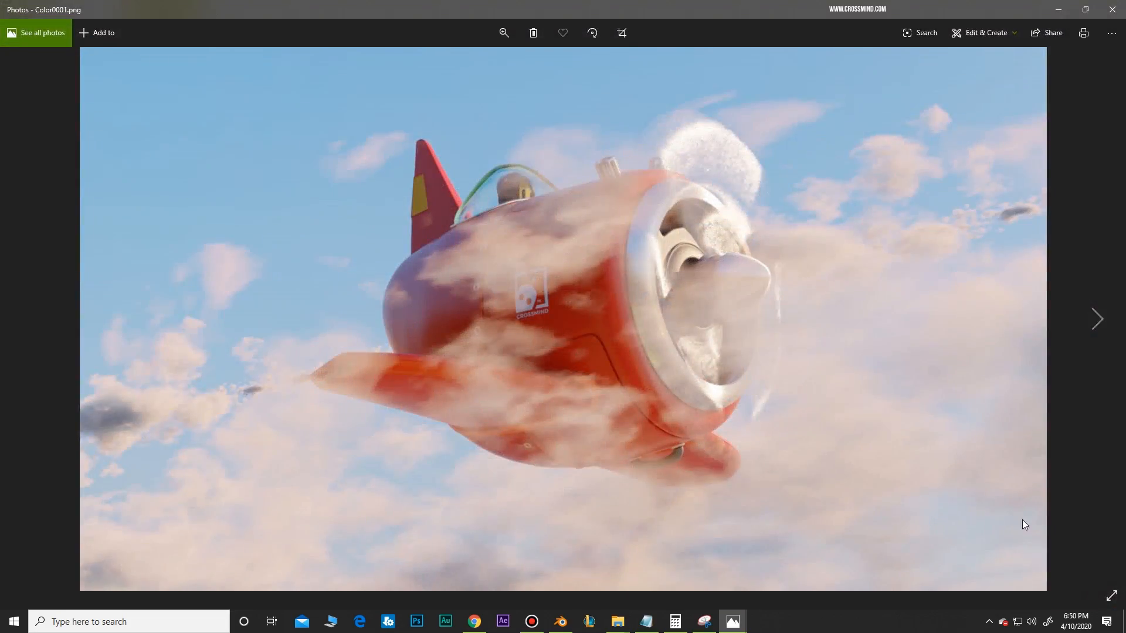
{"action": "left_click", "coordinate": [1110, 595]}
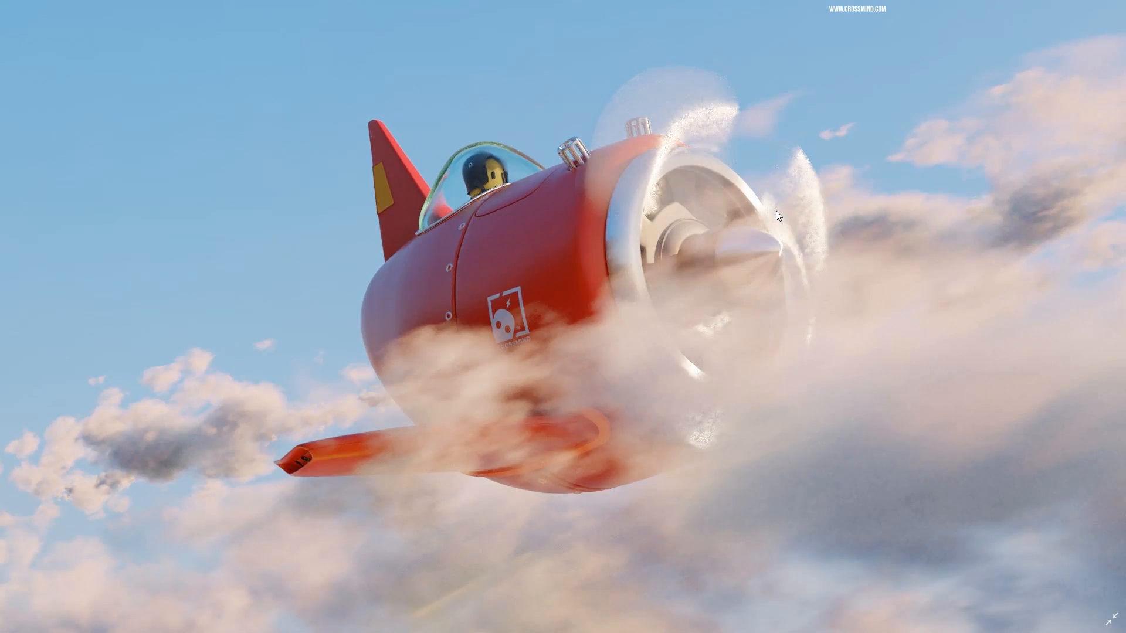
{"action": "key", "text": "Escape"}
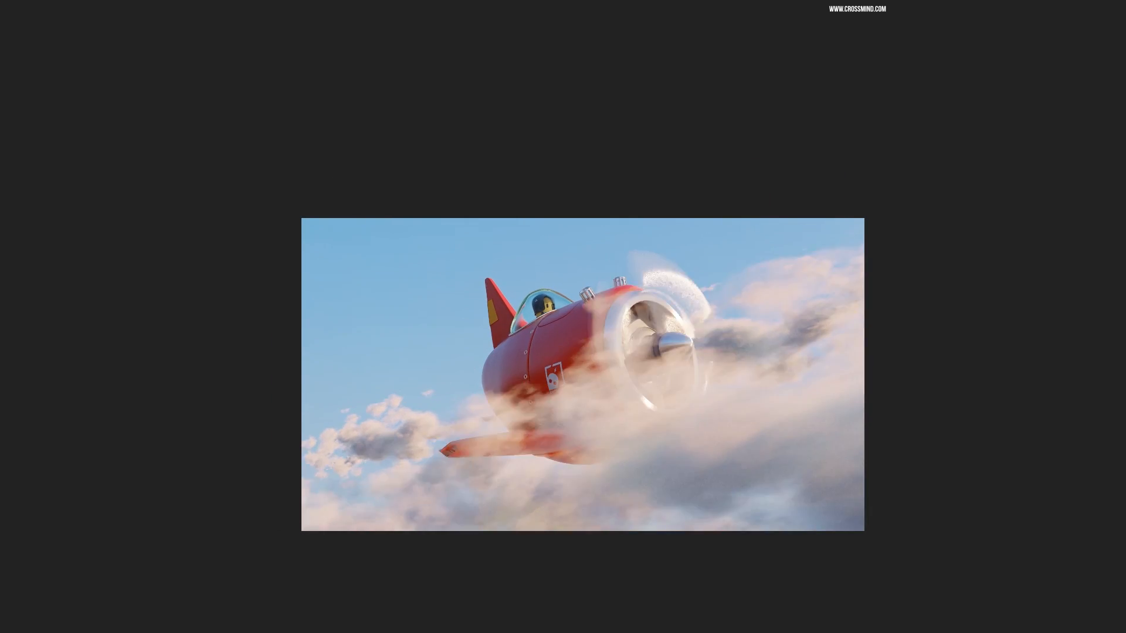
{"action": "middle_click_drag", "start_coordinate": [680, 413], "coordinate": [662, 358]}
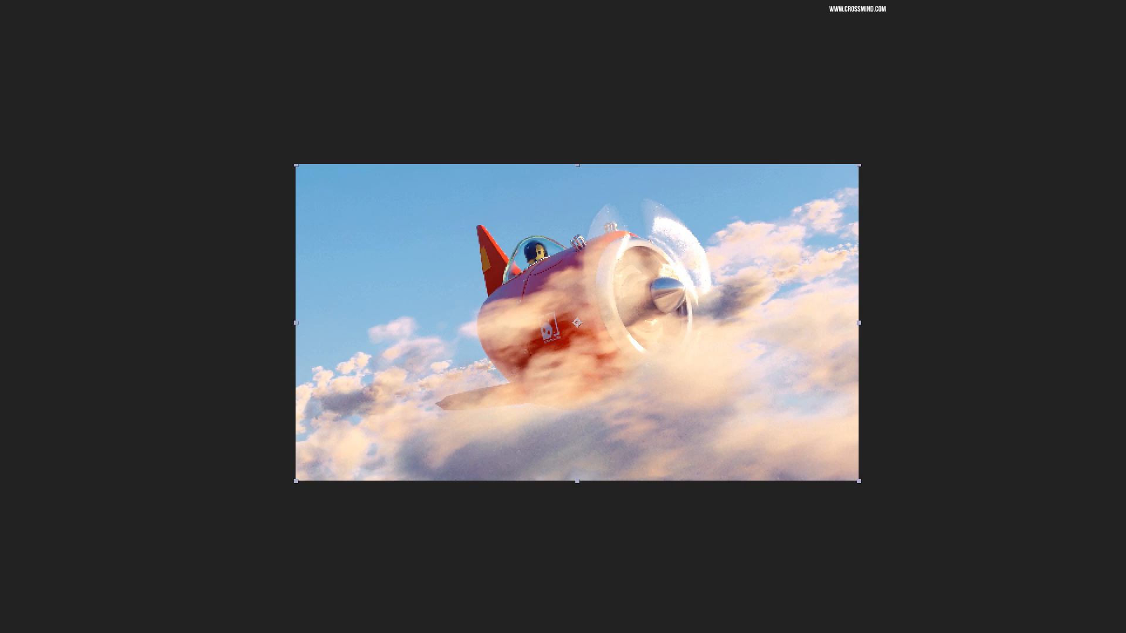
{"action": "key", "text": "space"}
{"action": "key", "text": "ctrl+z"}
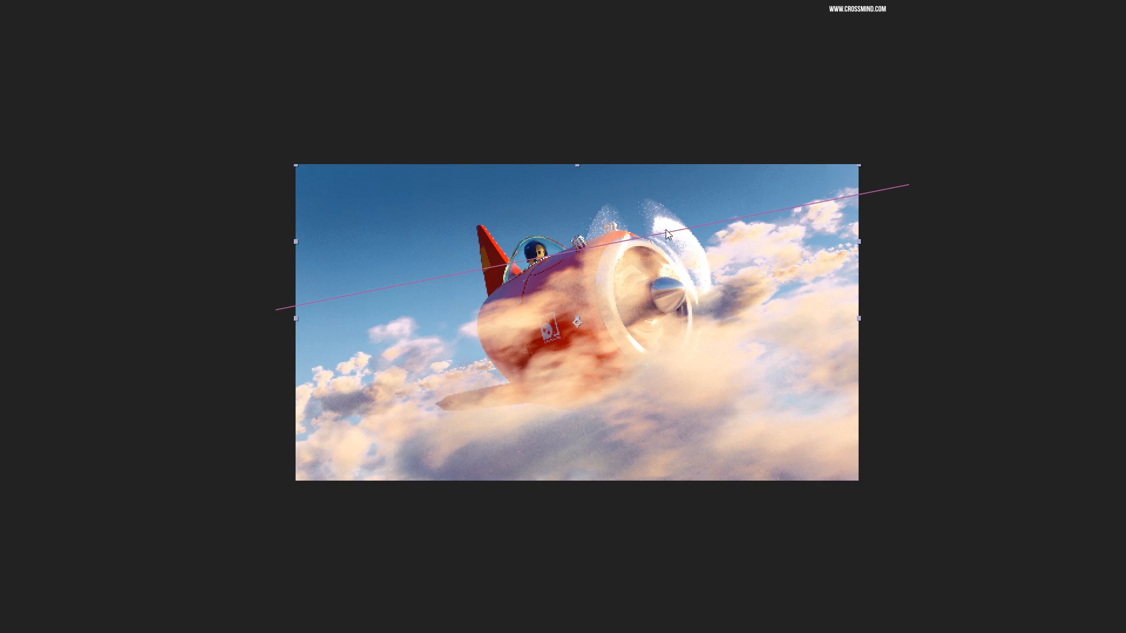
{"action": "middle_click_drag", "start_coordinate": [494, 246], "coordinate": [483, 265]}
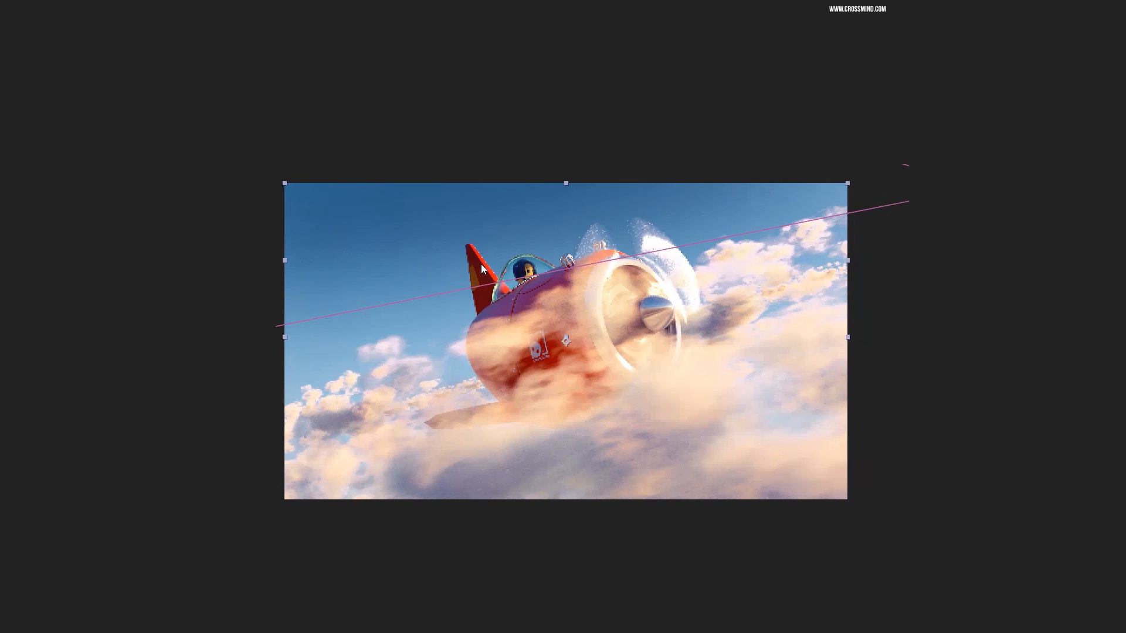